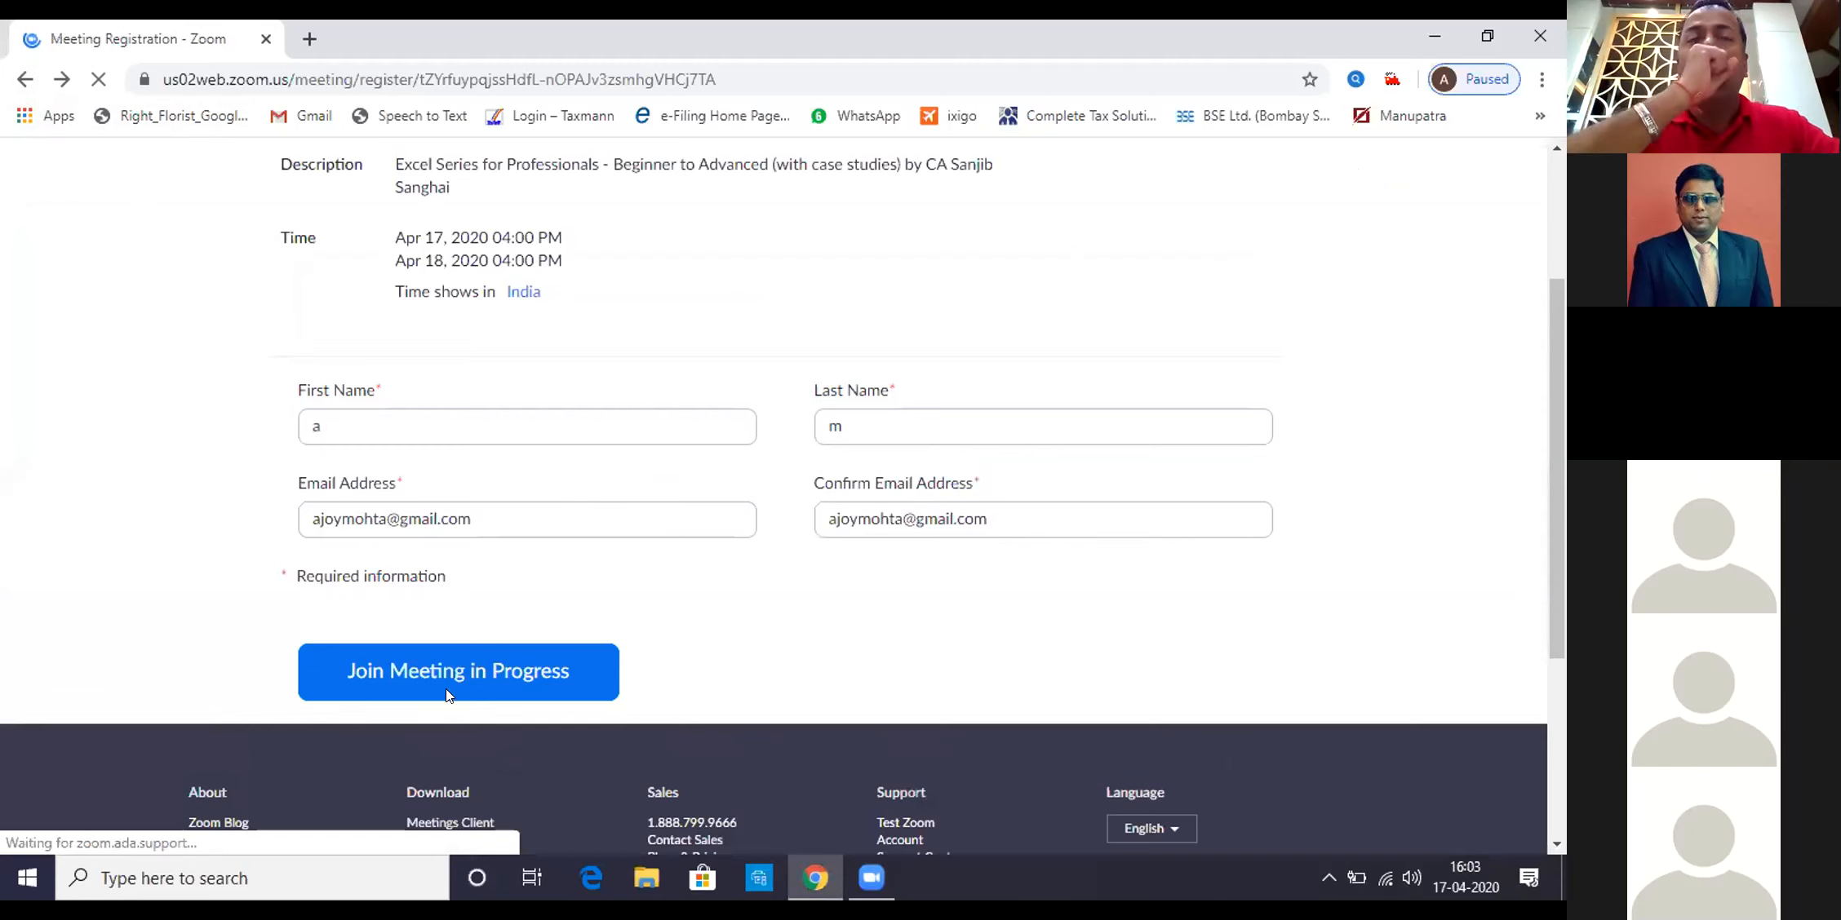
Request to join the meeting in progress and mark the tractor images in the captcha
left_click(401, 755)
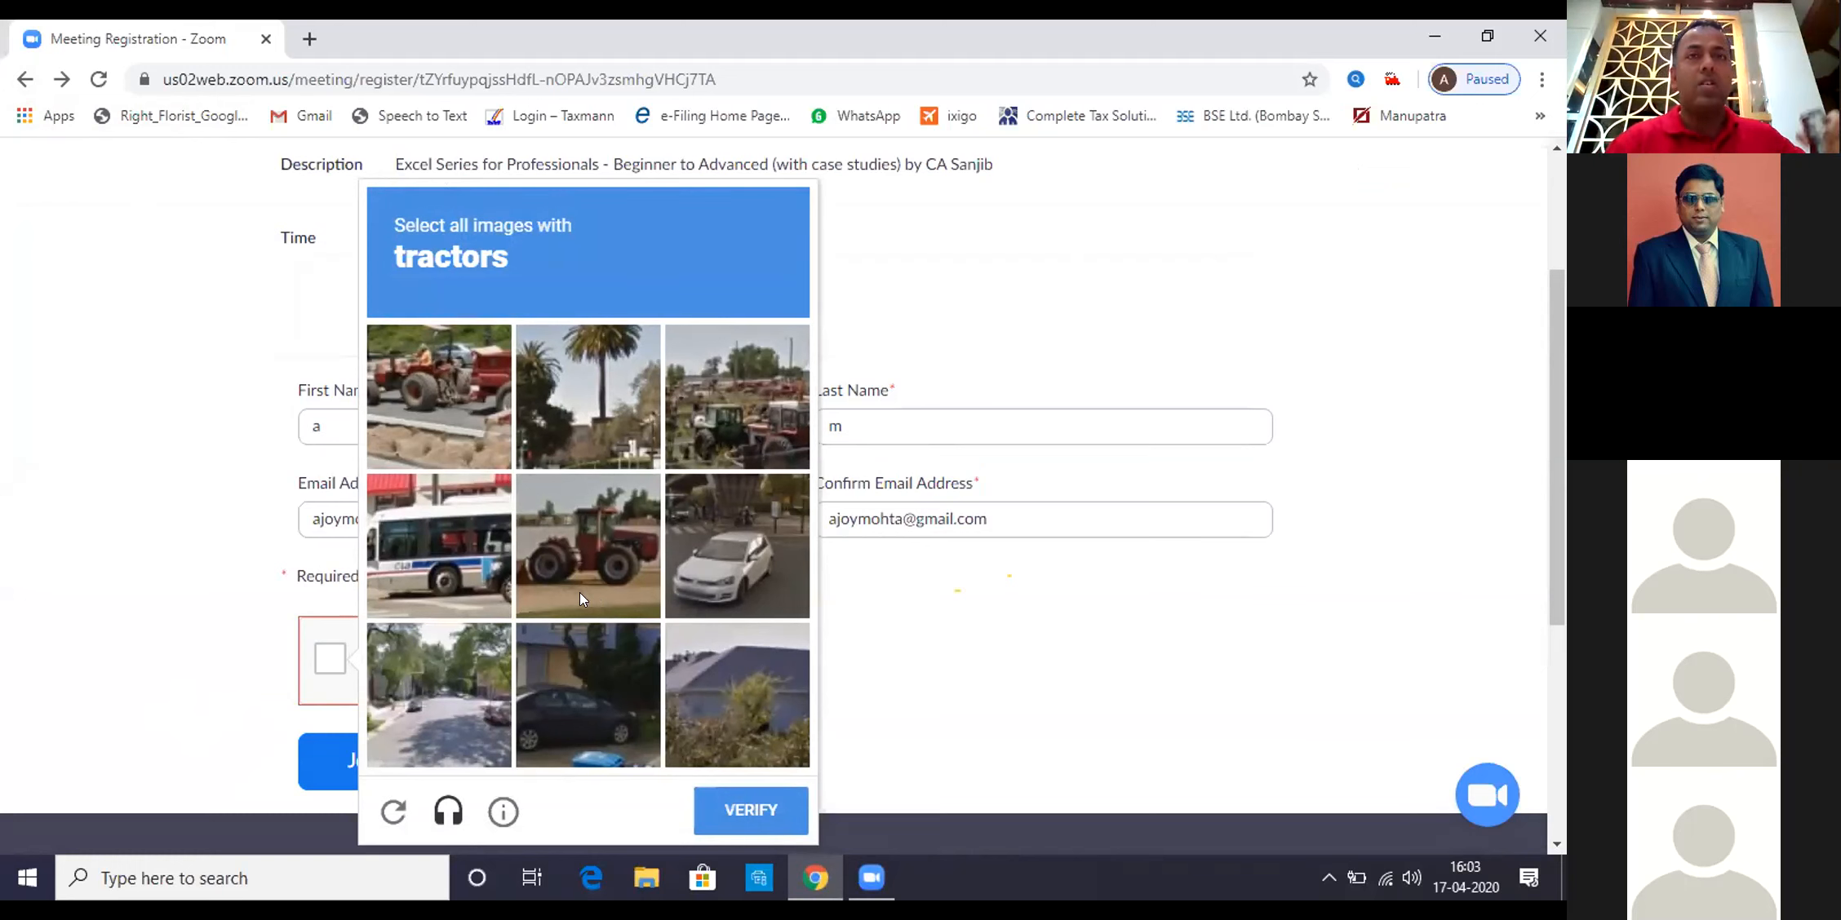
left_click(742, 427)
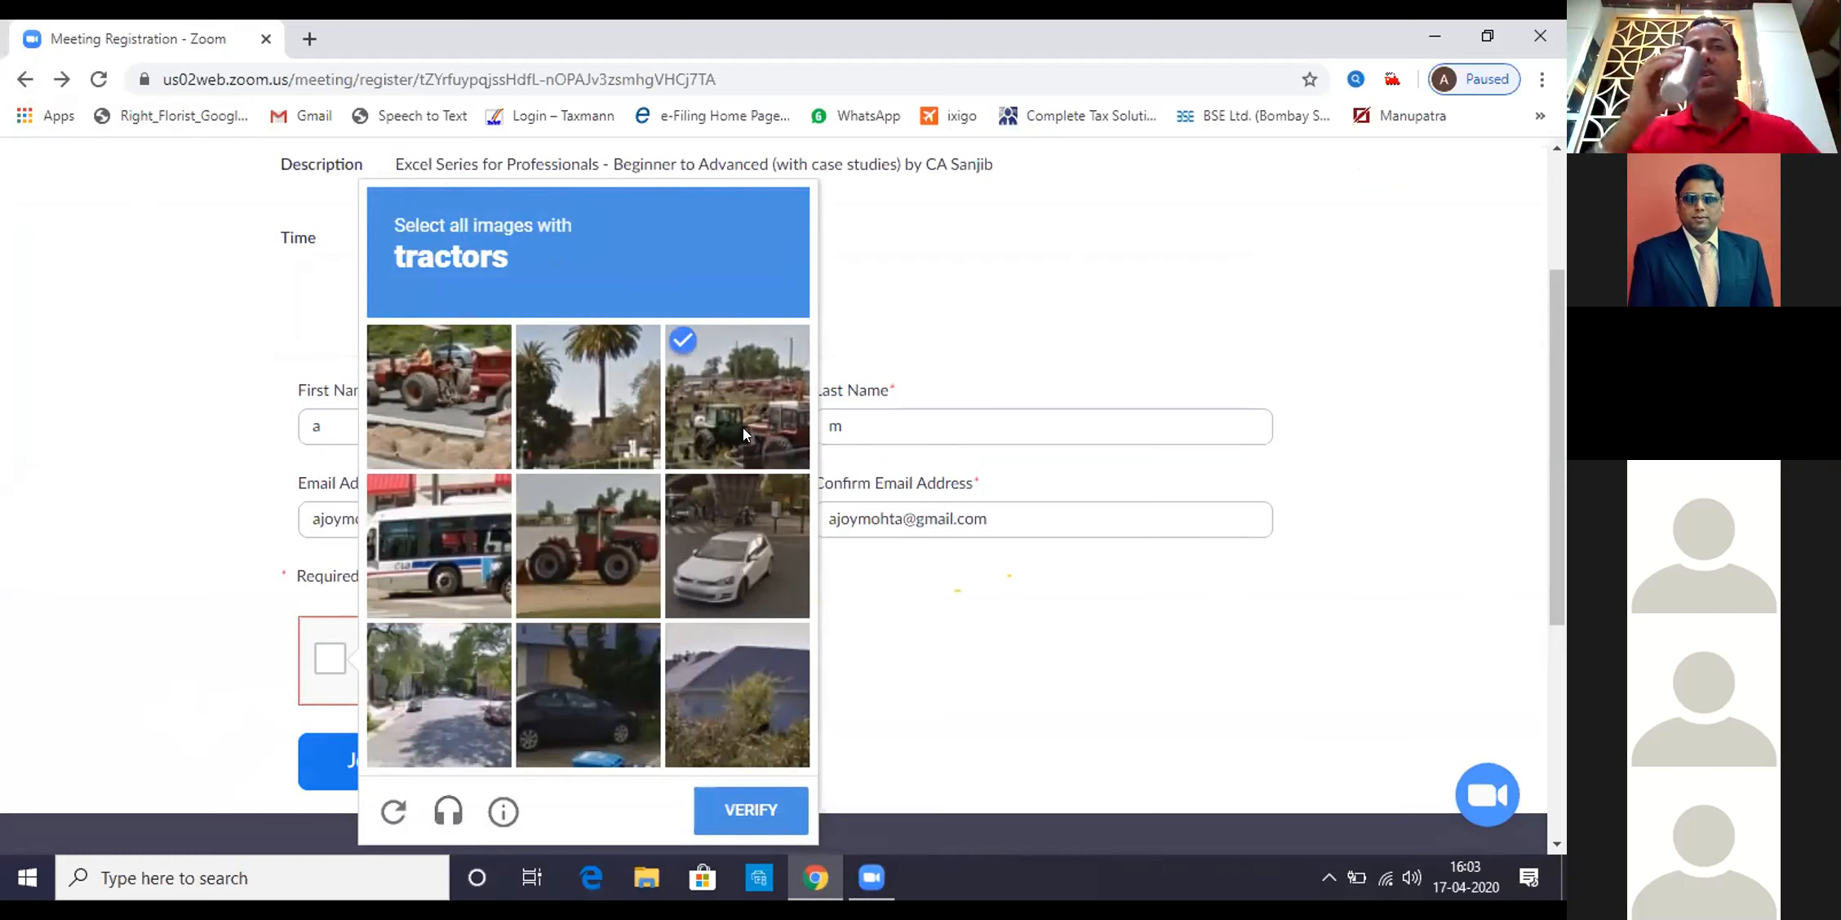
left_click(578, 555)
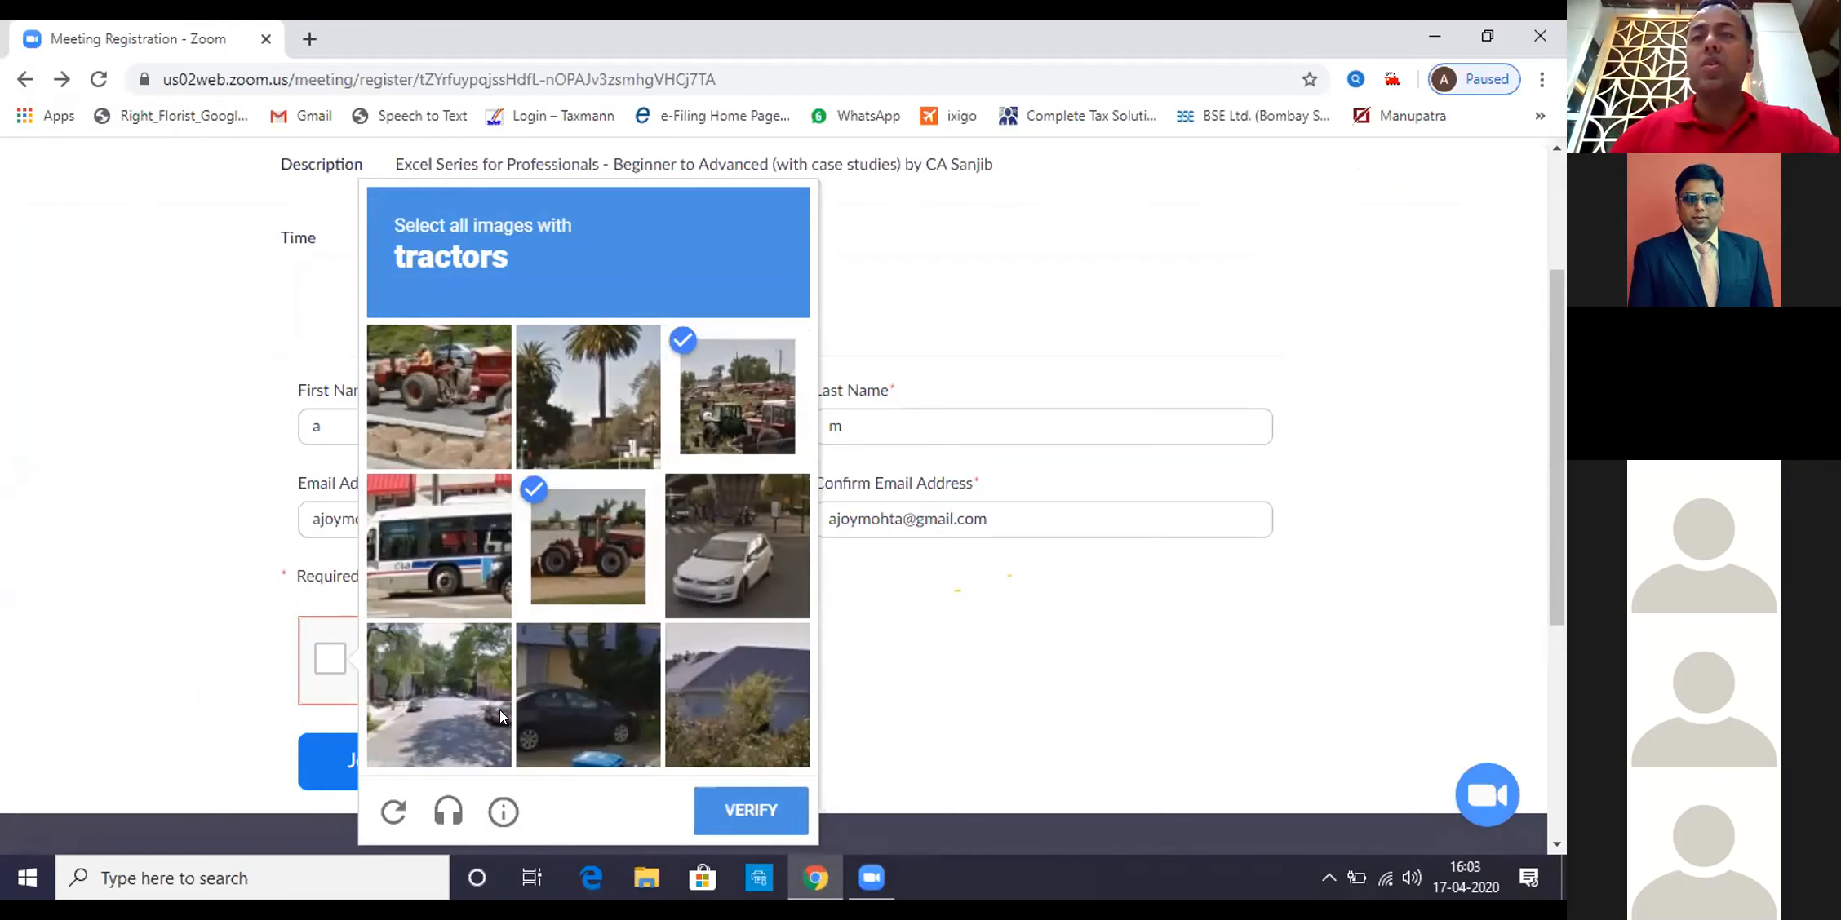
left_click(720, 809)
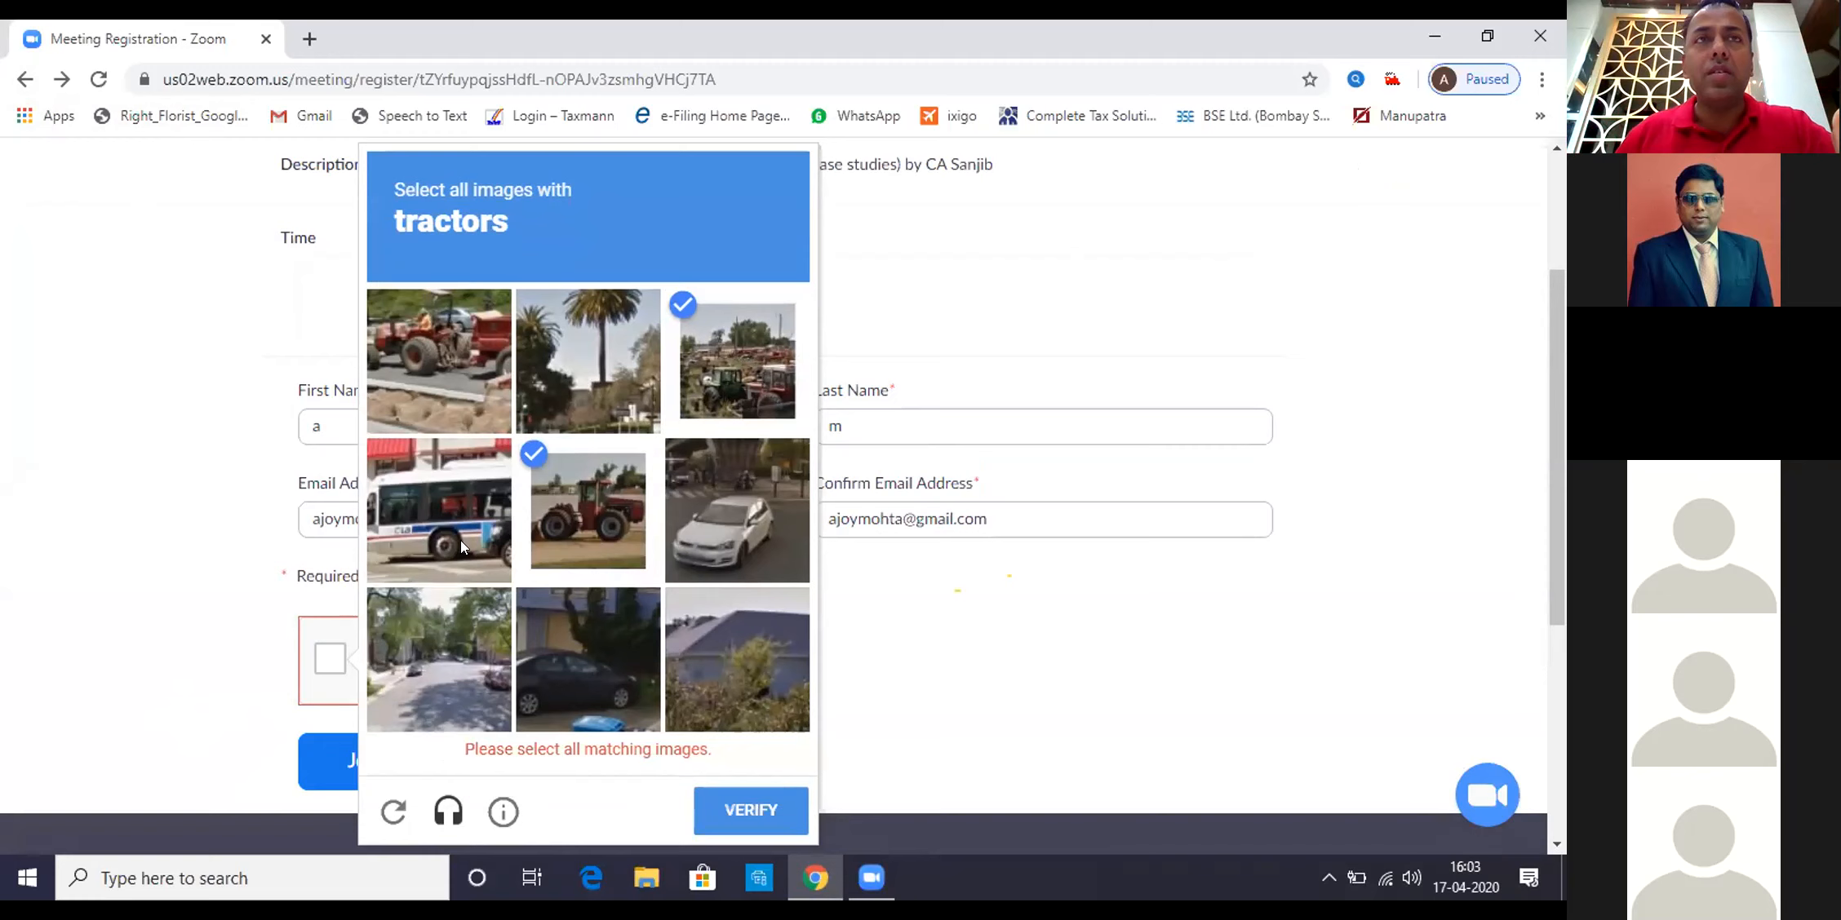
left_click(429, 412)
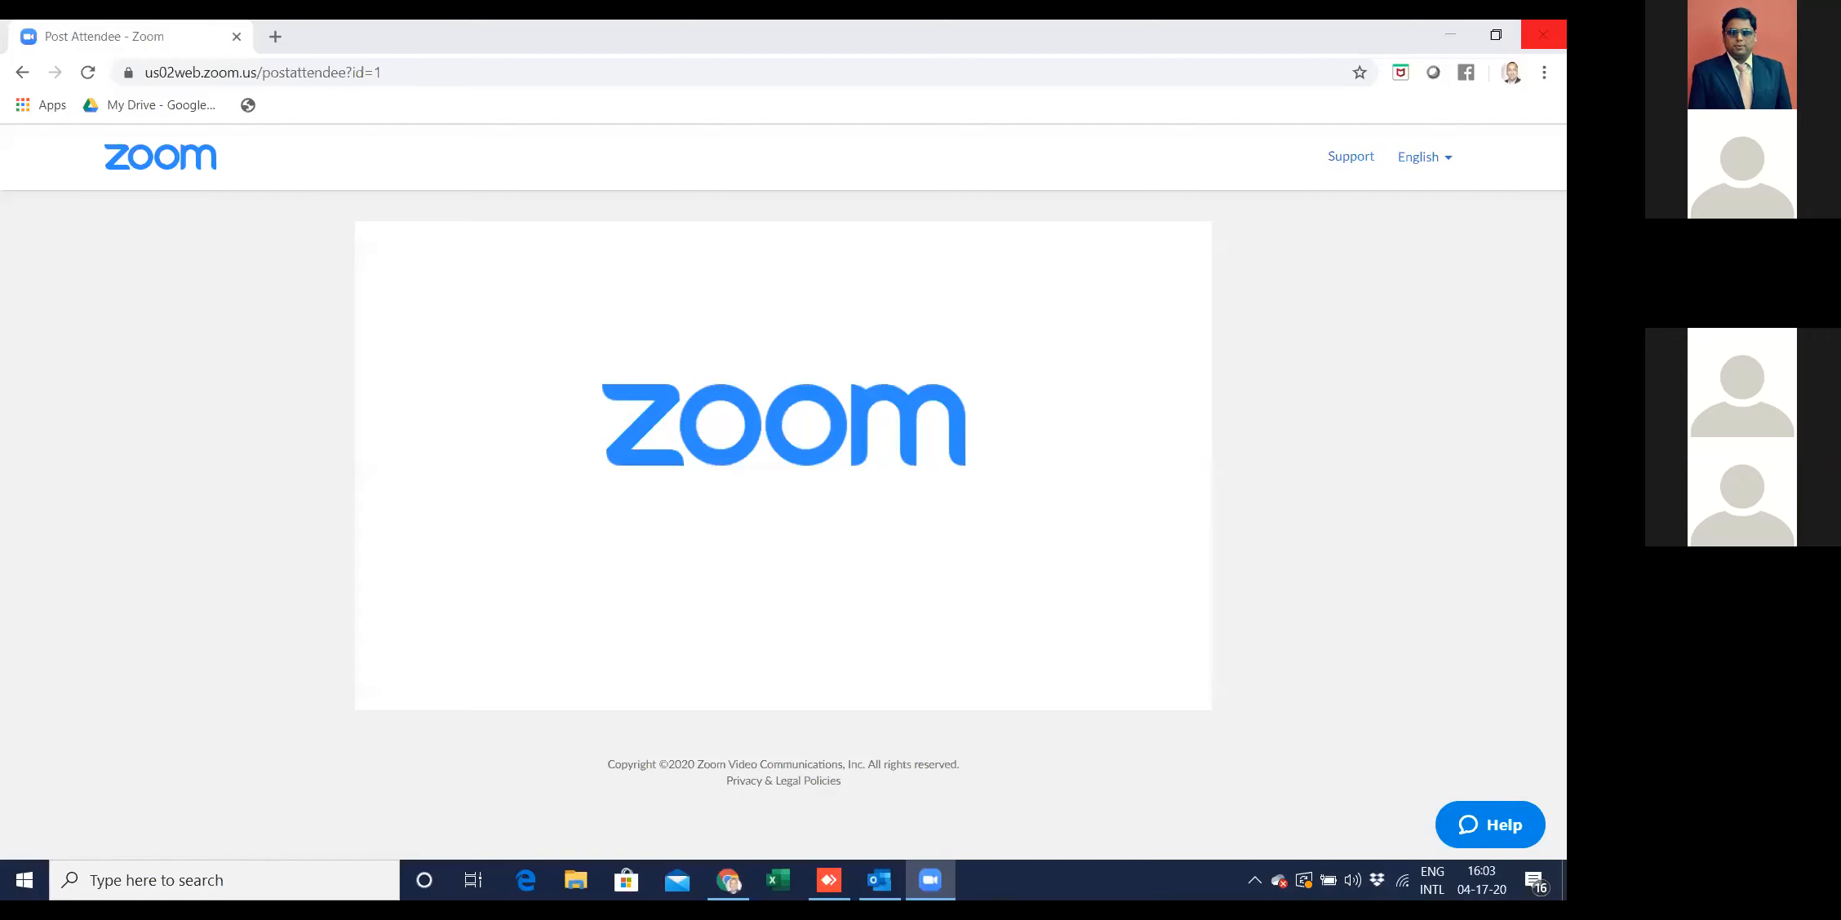
Show the desktop and open the workbook "Basics - Get started with Excel" from the 04152020 folder
left_click(1447, 38)
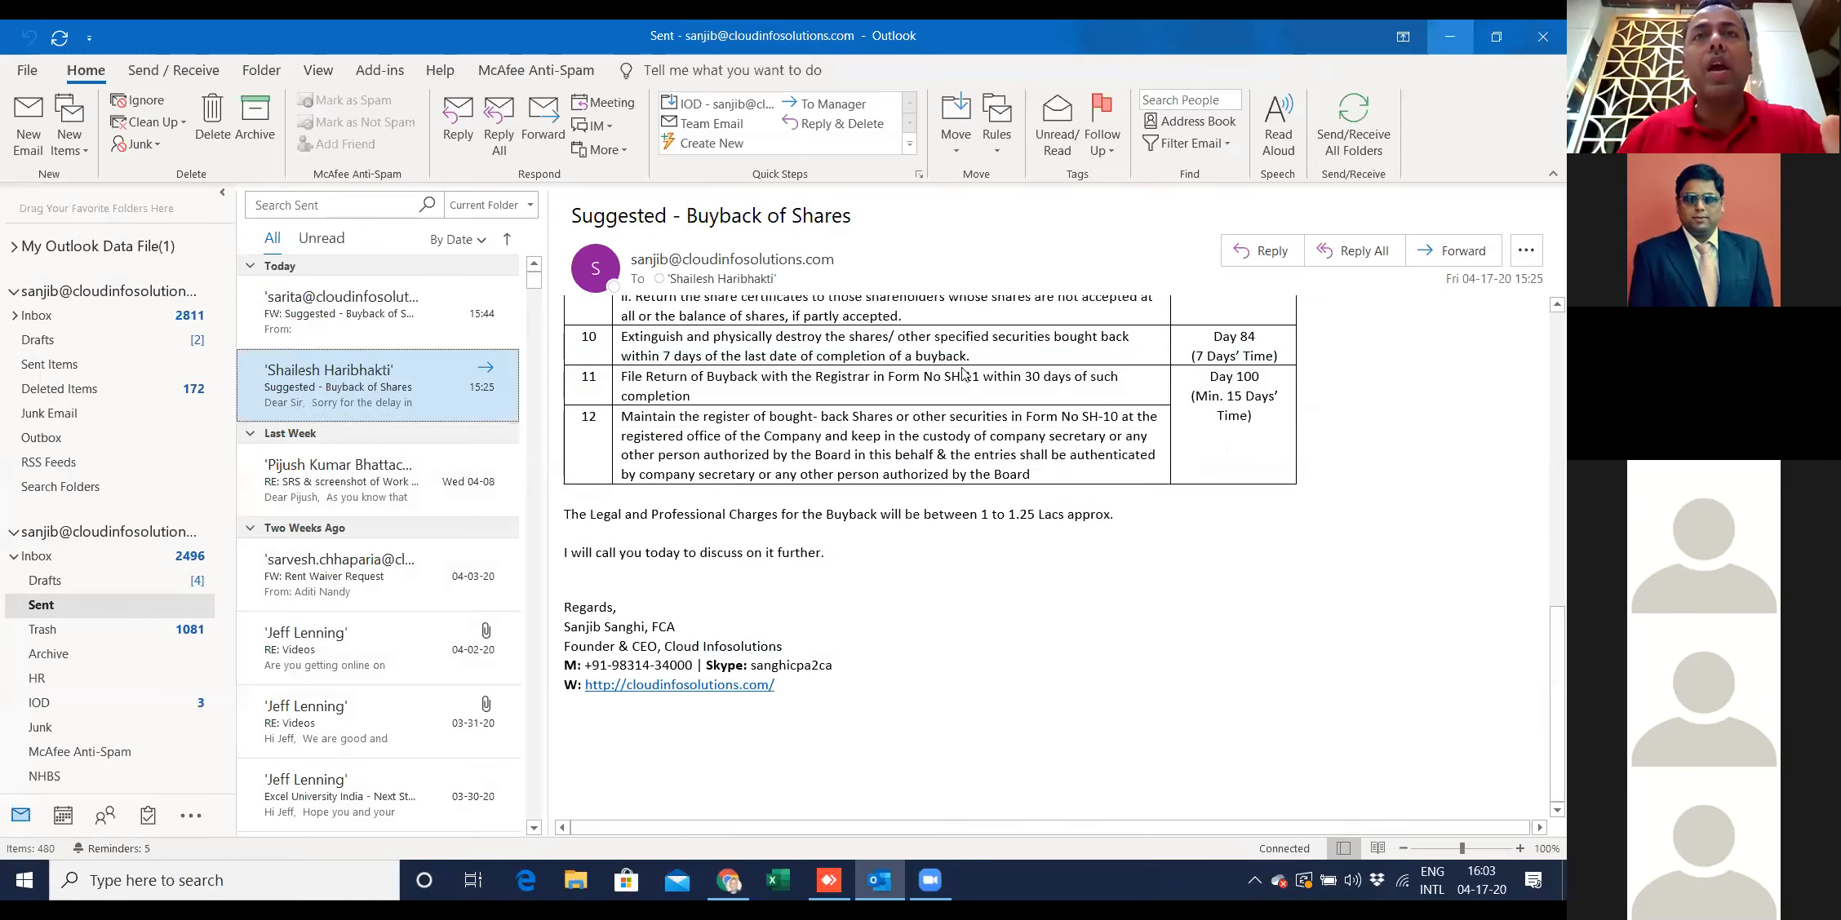
key("super+d")
left_click(1116, 532)
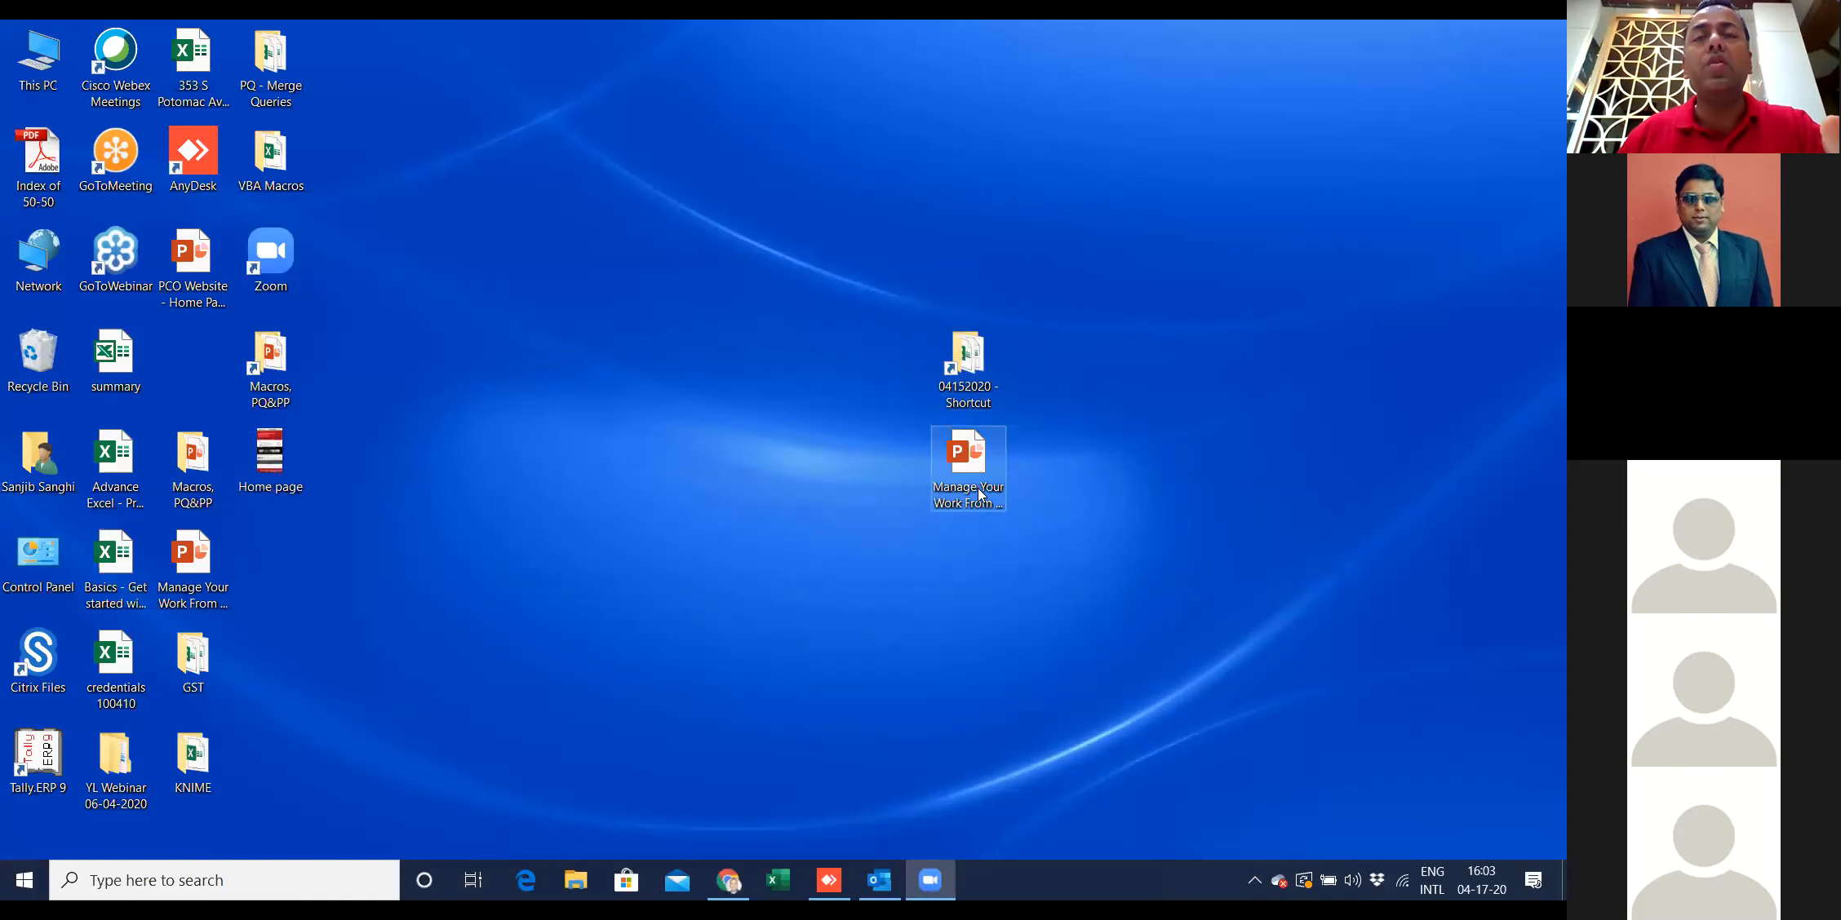
double_click(973, 353)
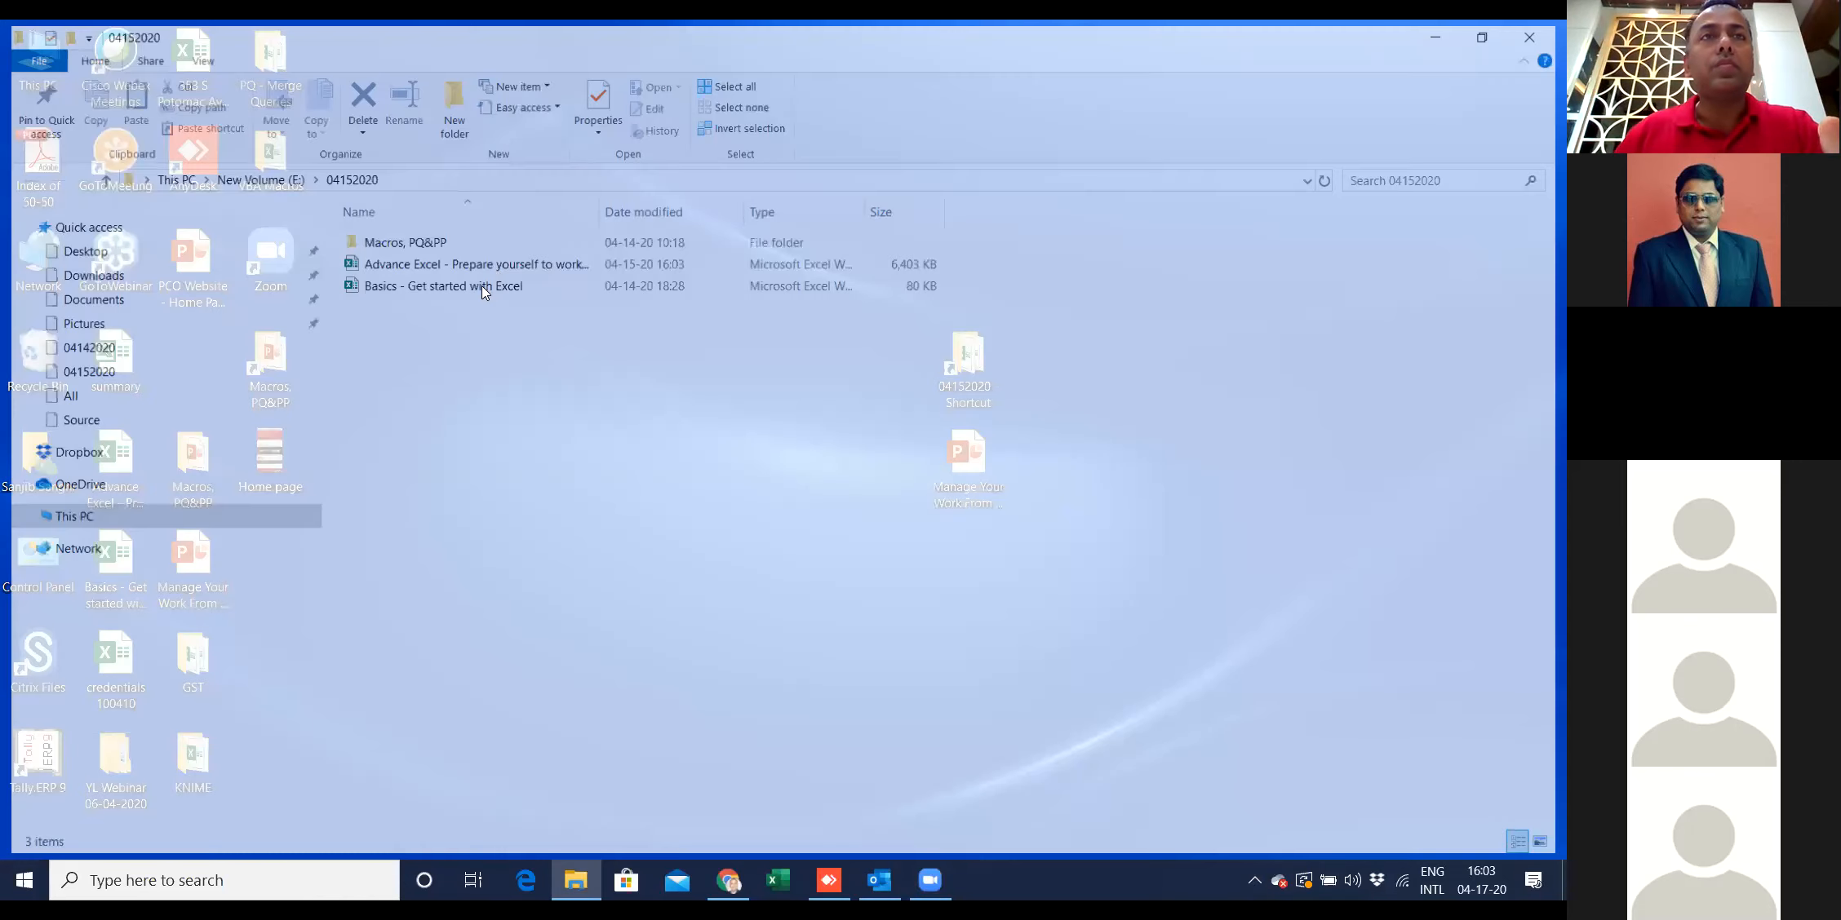
double_click(481, 283)
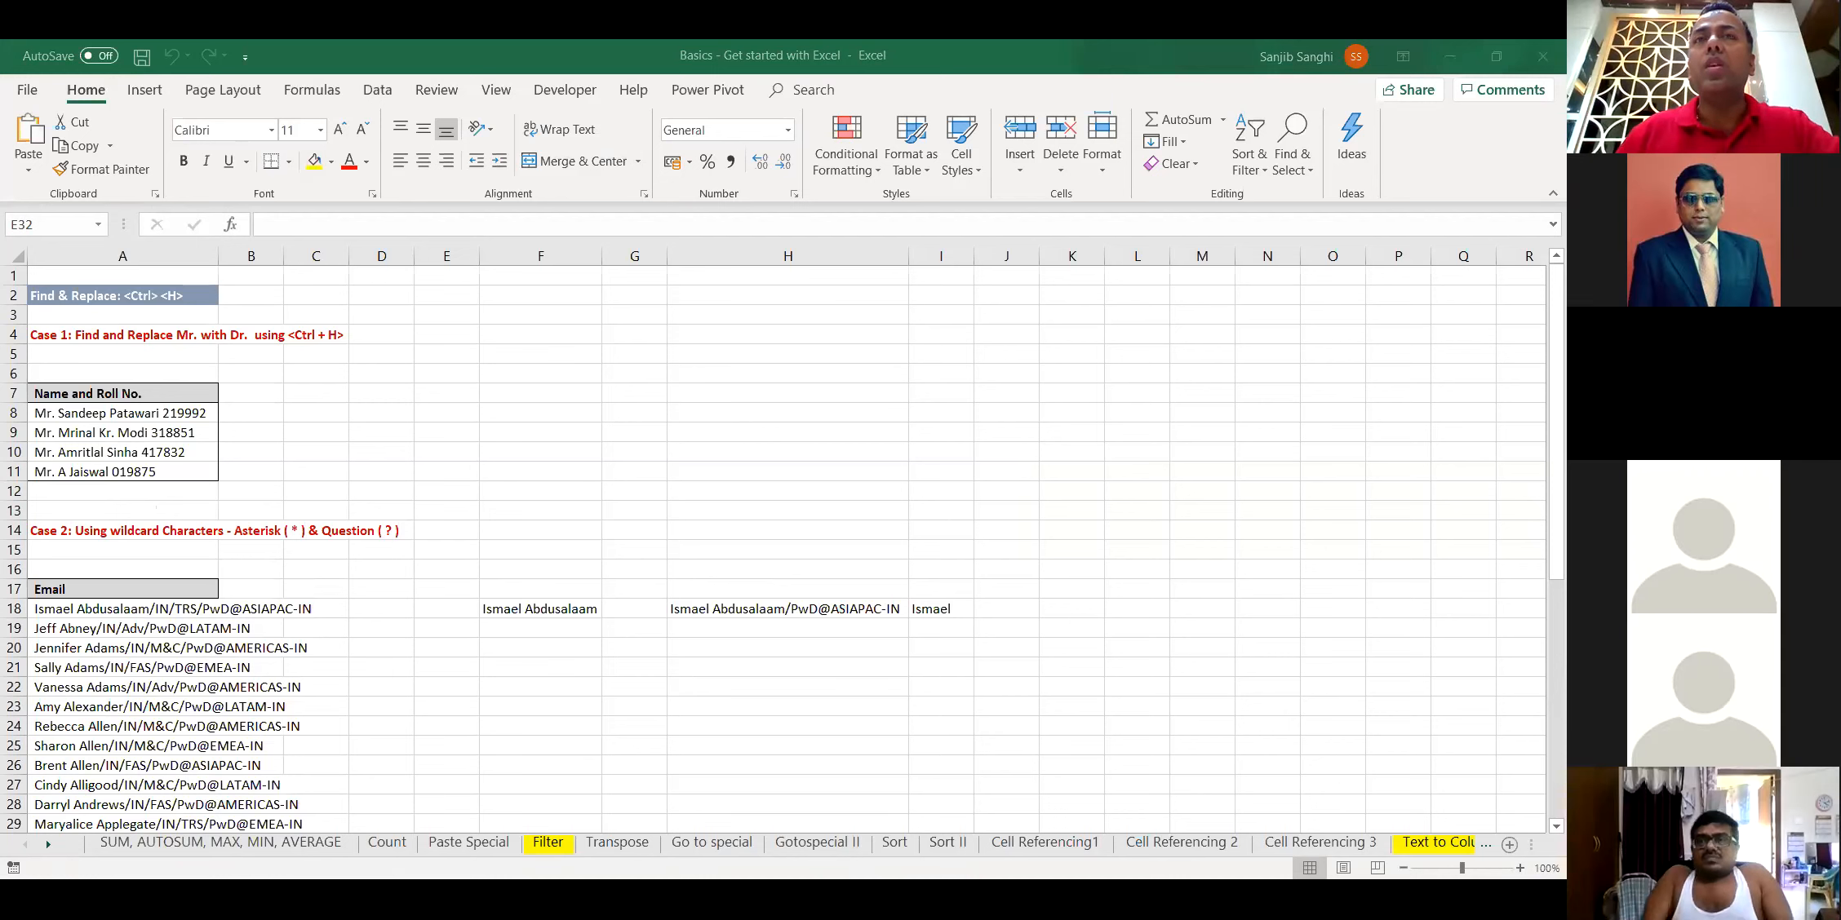
Switch to the "SUM, AUTOSUM, MAX, MIN, AVERAGE" worksheet
left_click(650, 452)
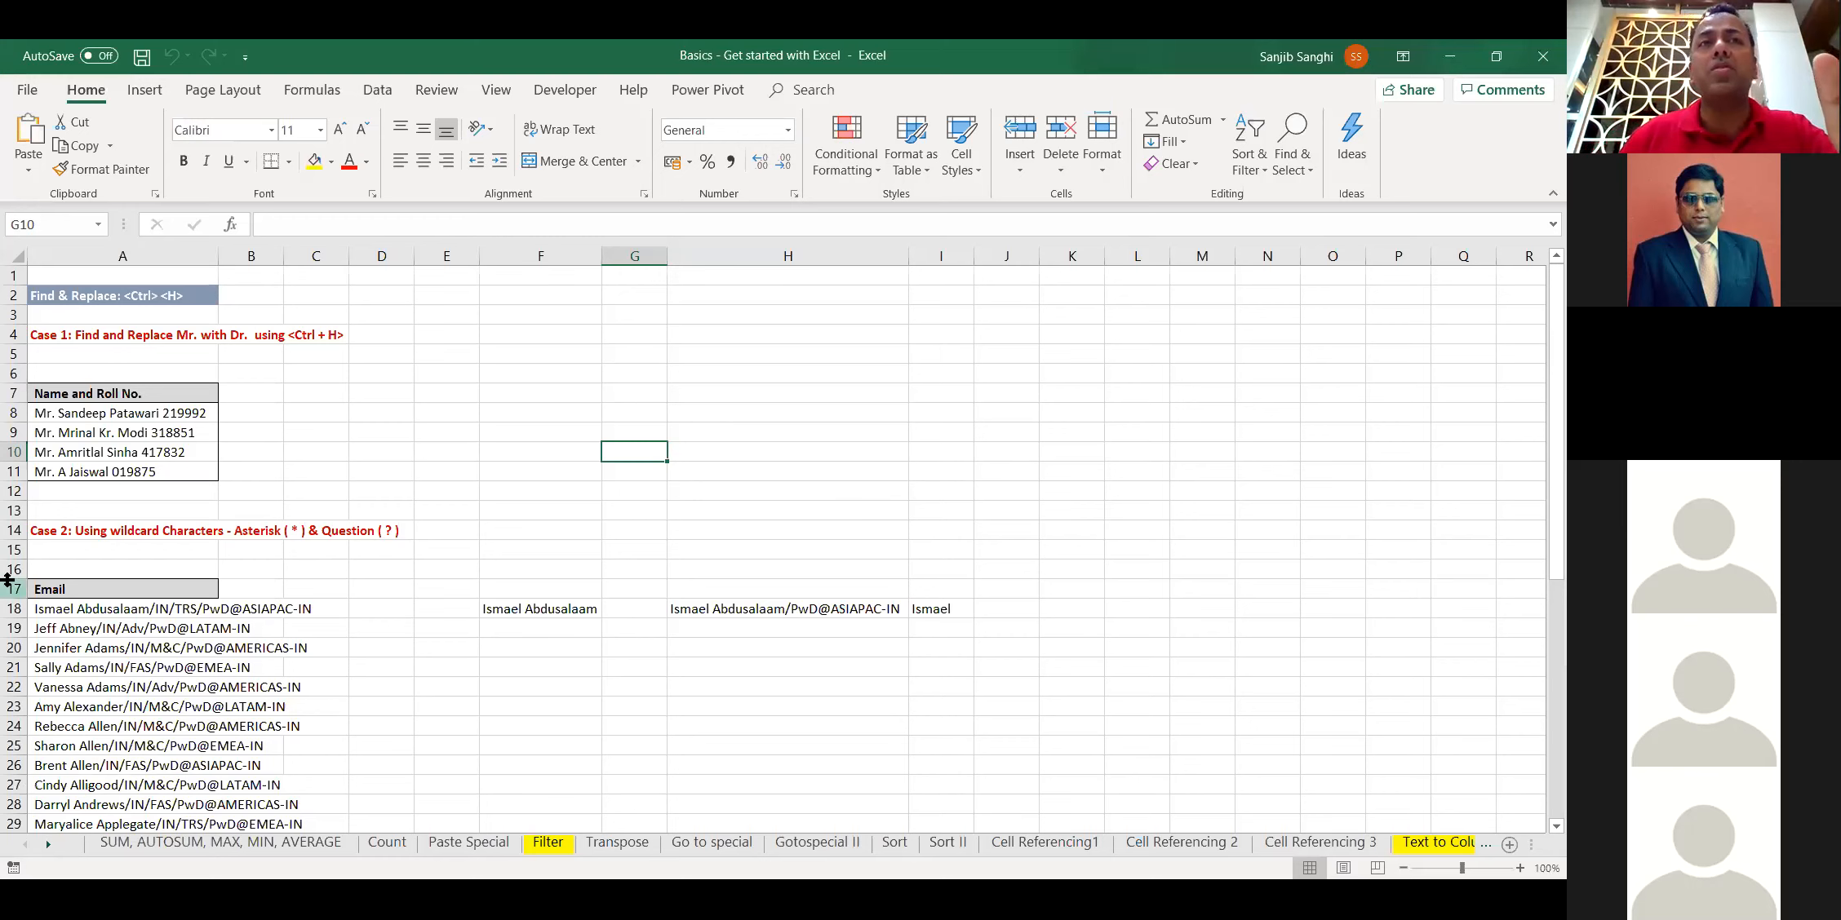
left_click(523, 528)
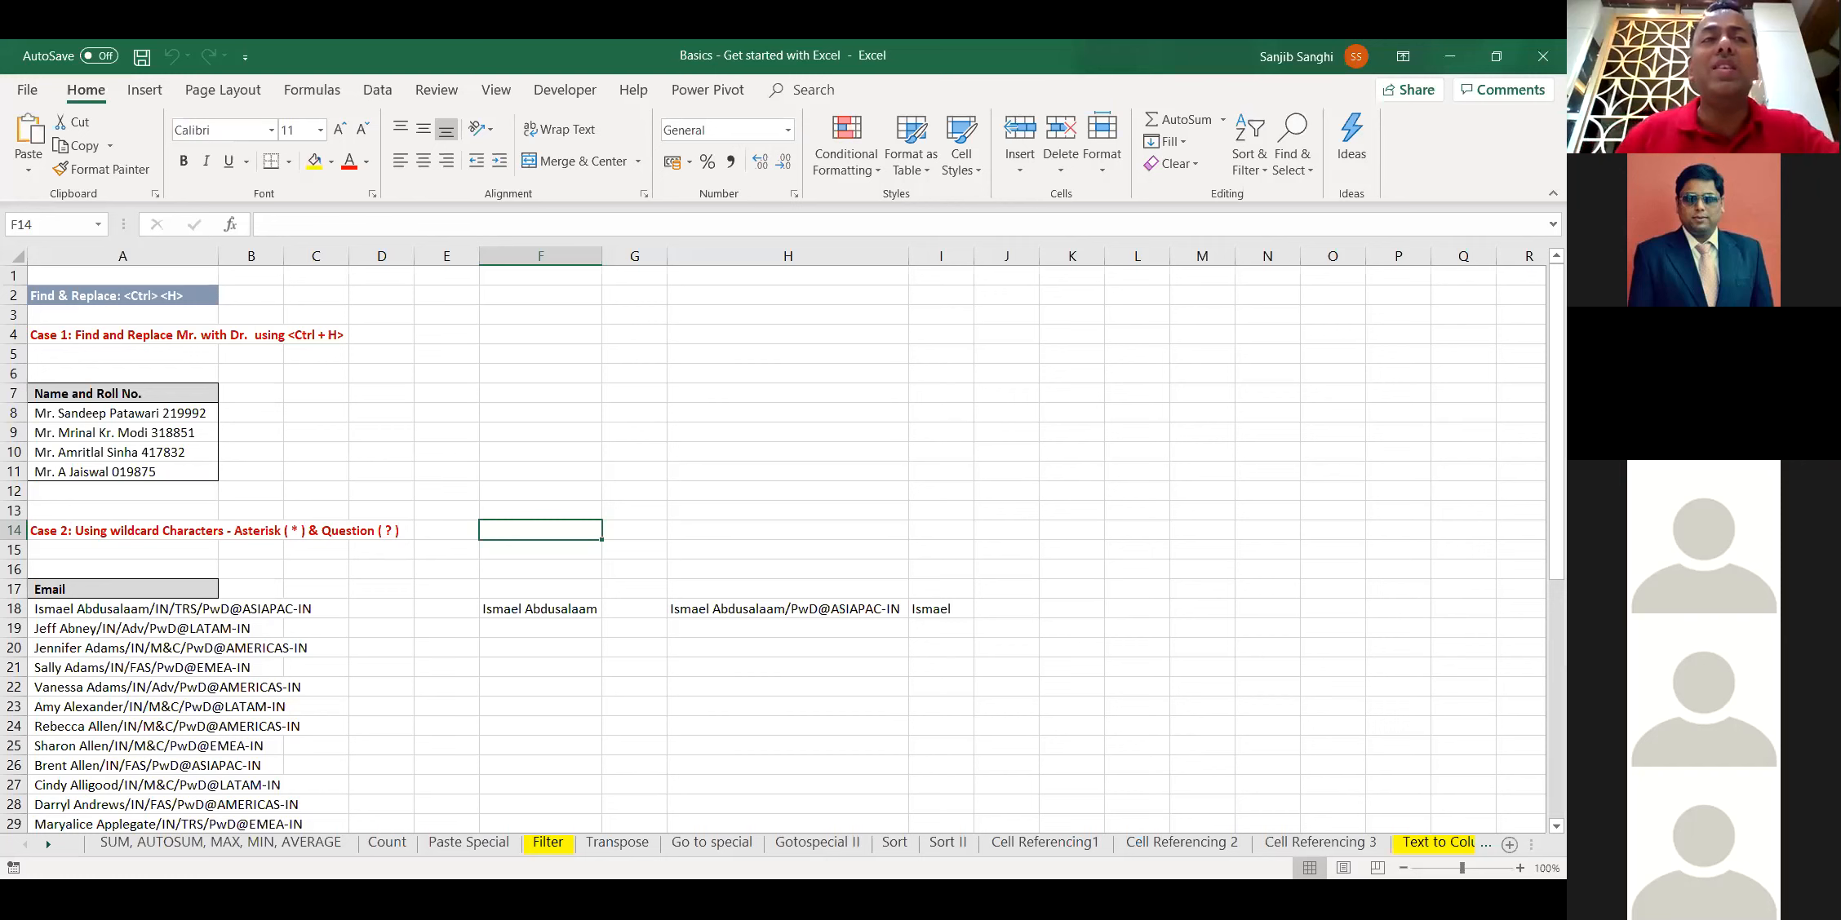
left_click(267, 845)
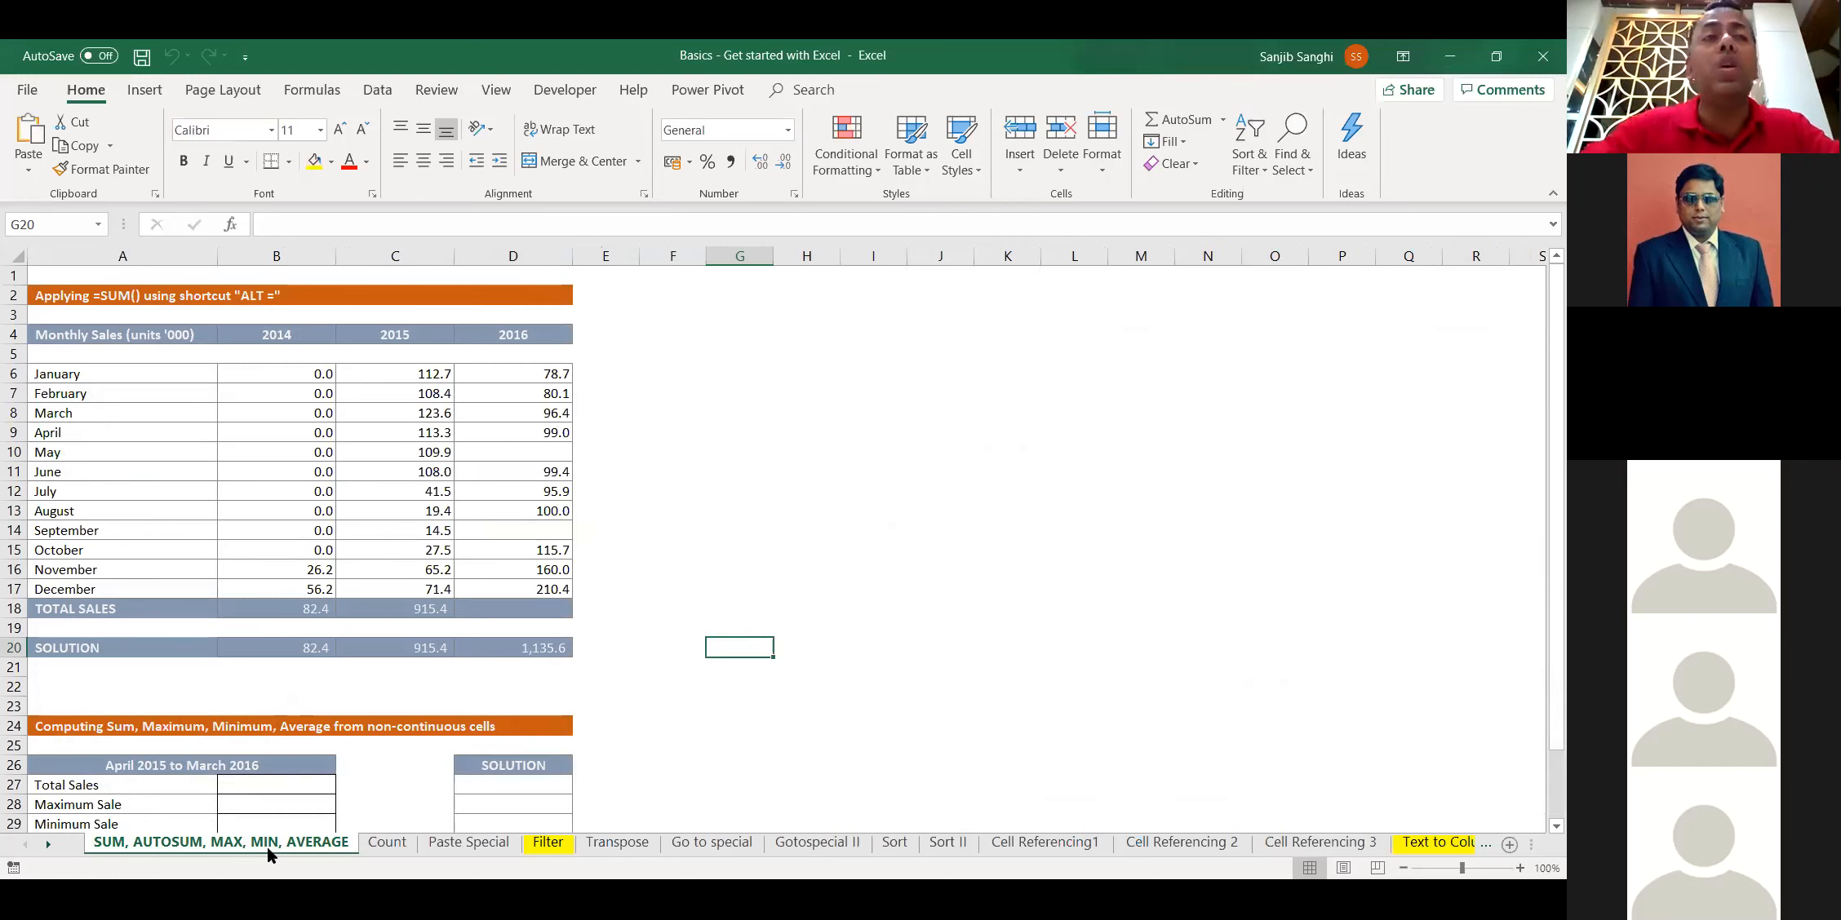
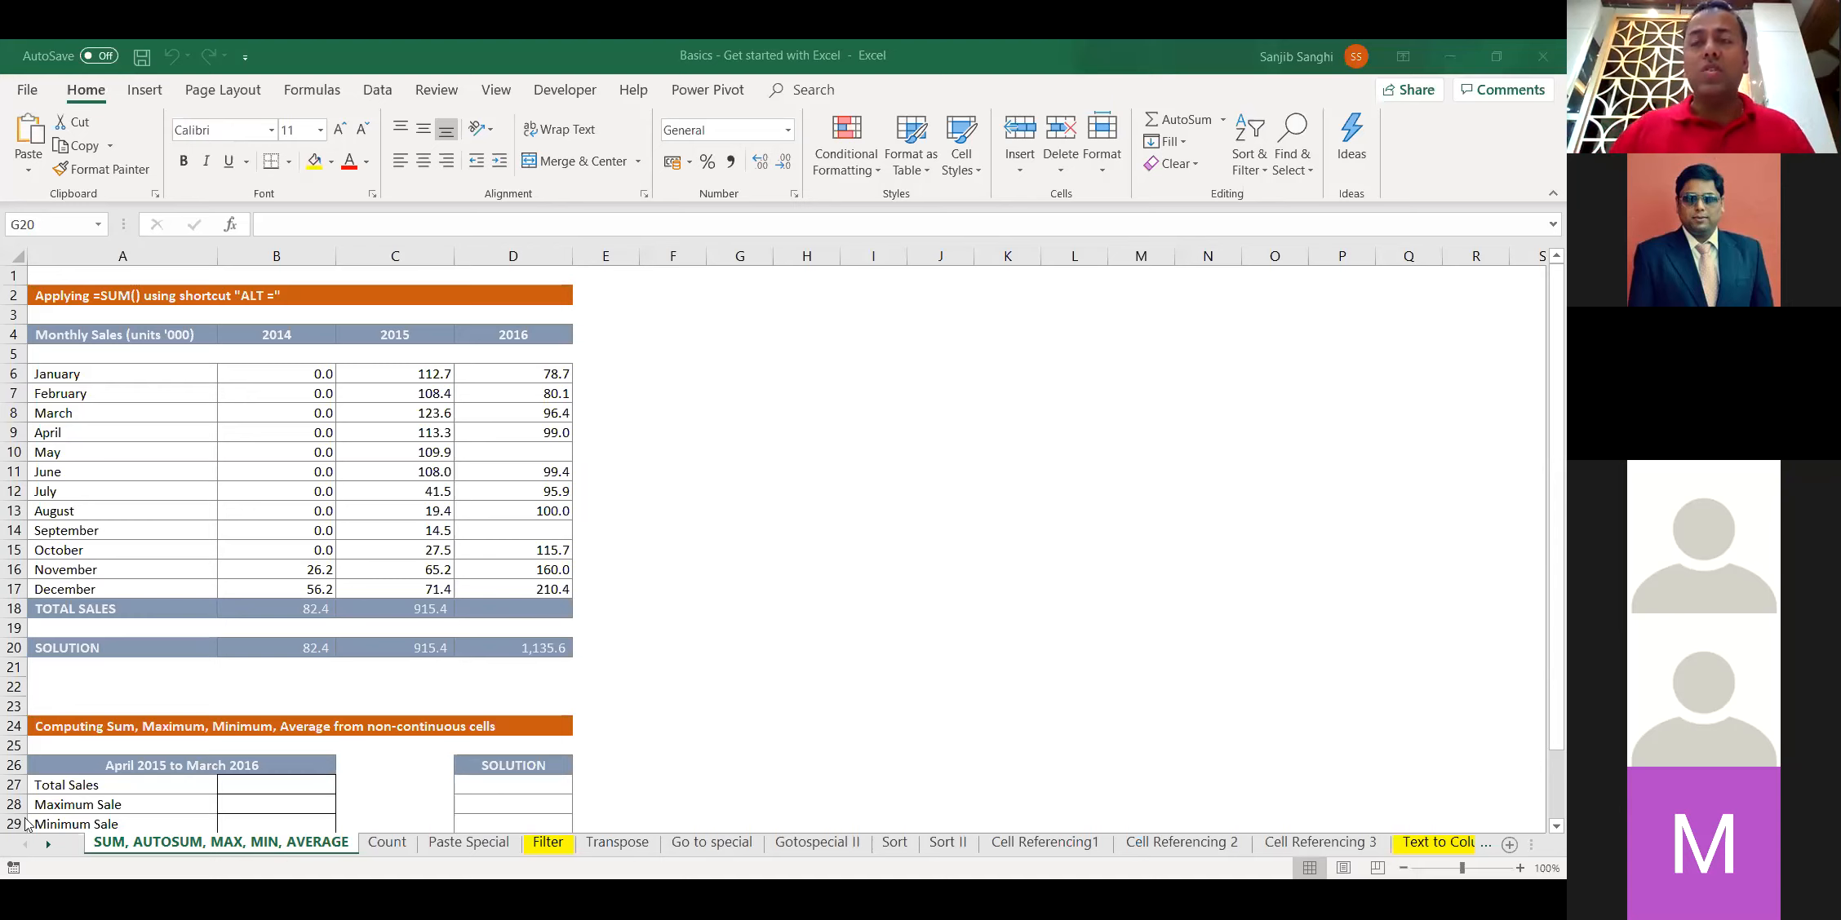
left_click(829, 519)
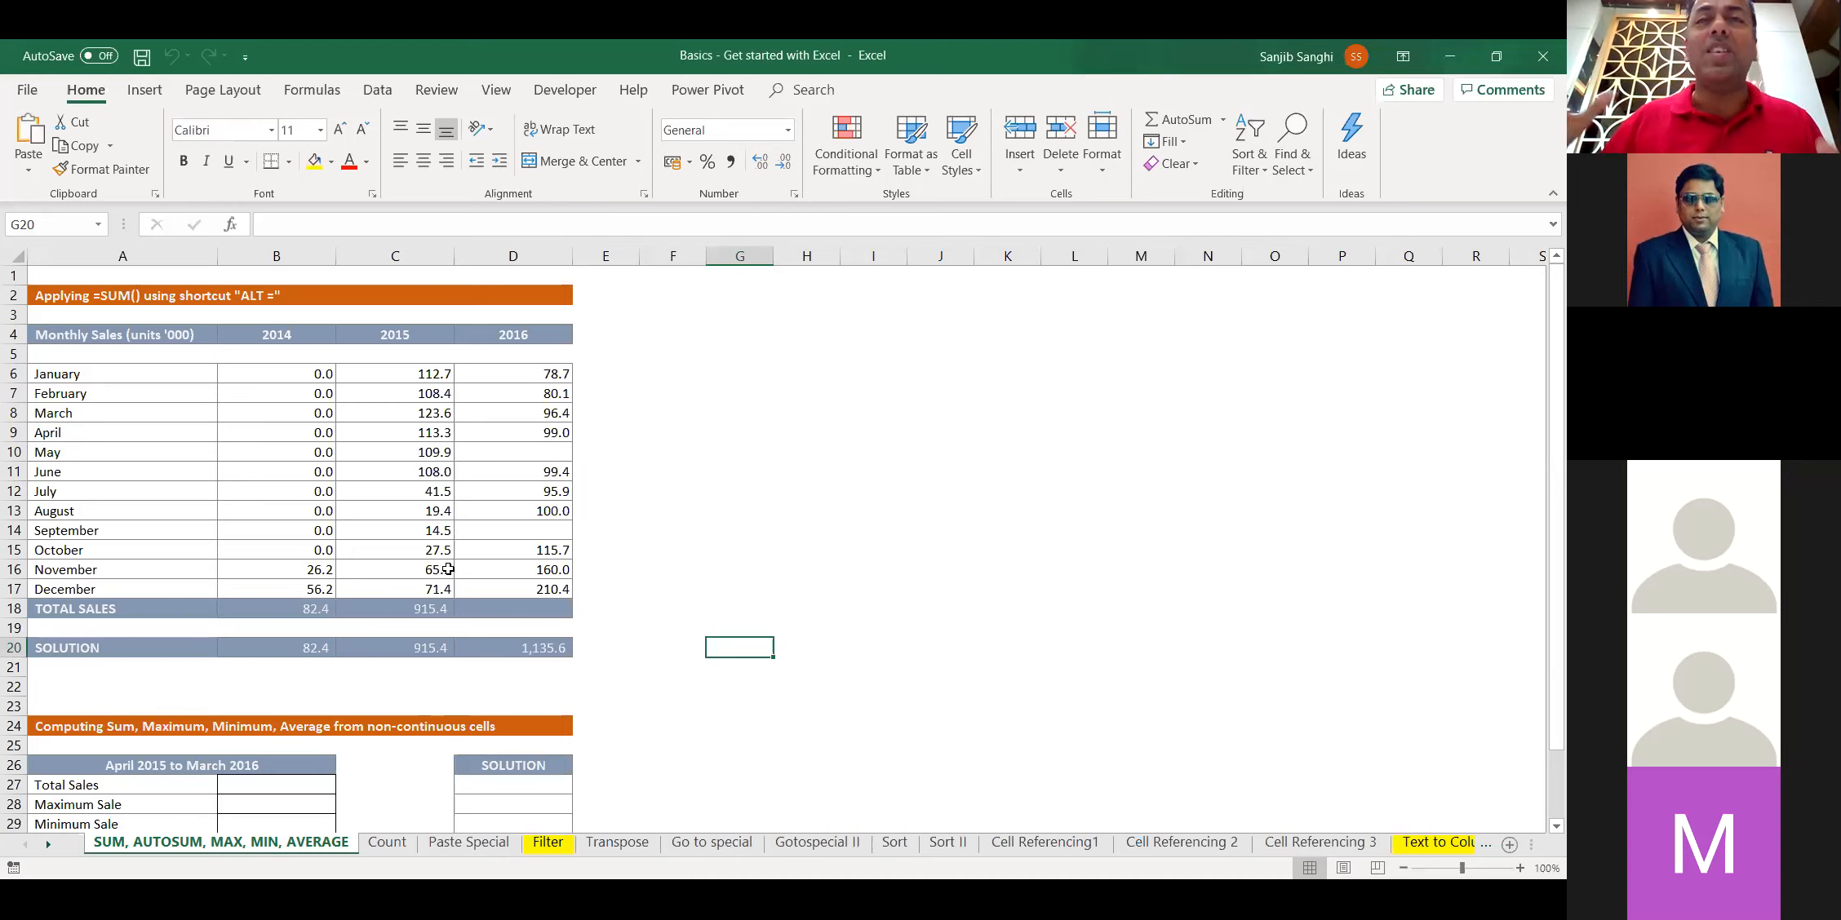
left_click(188, 497)
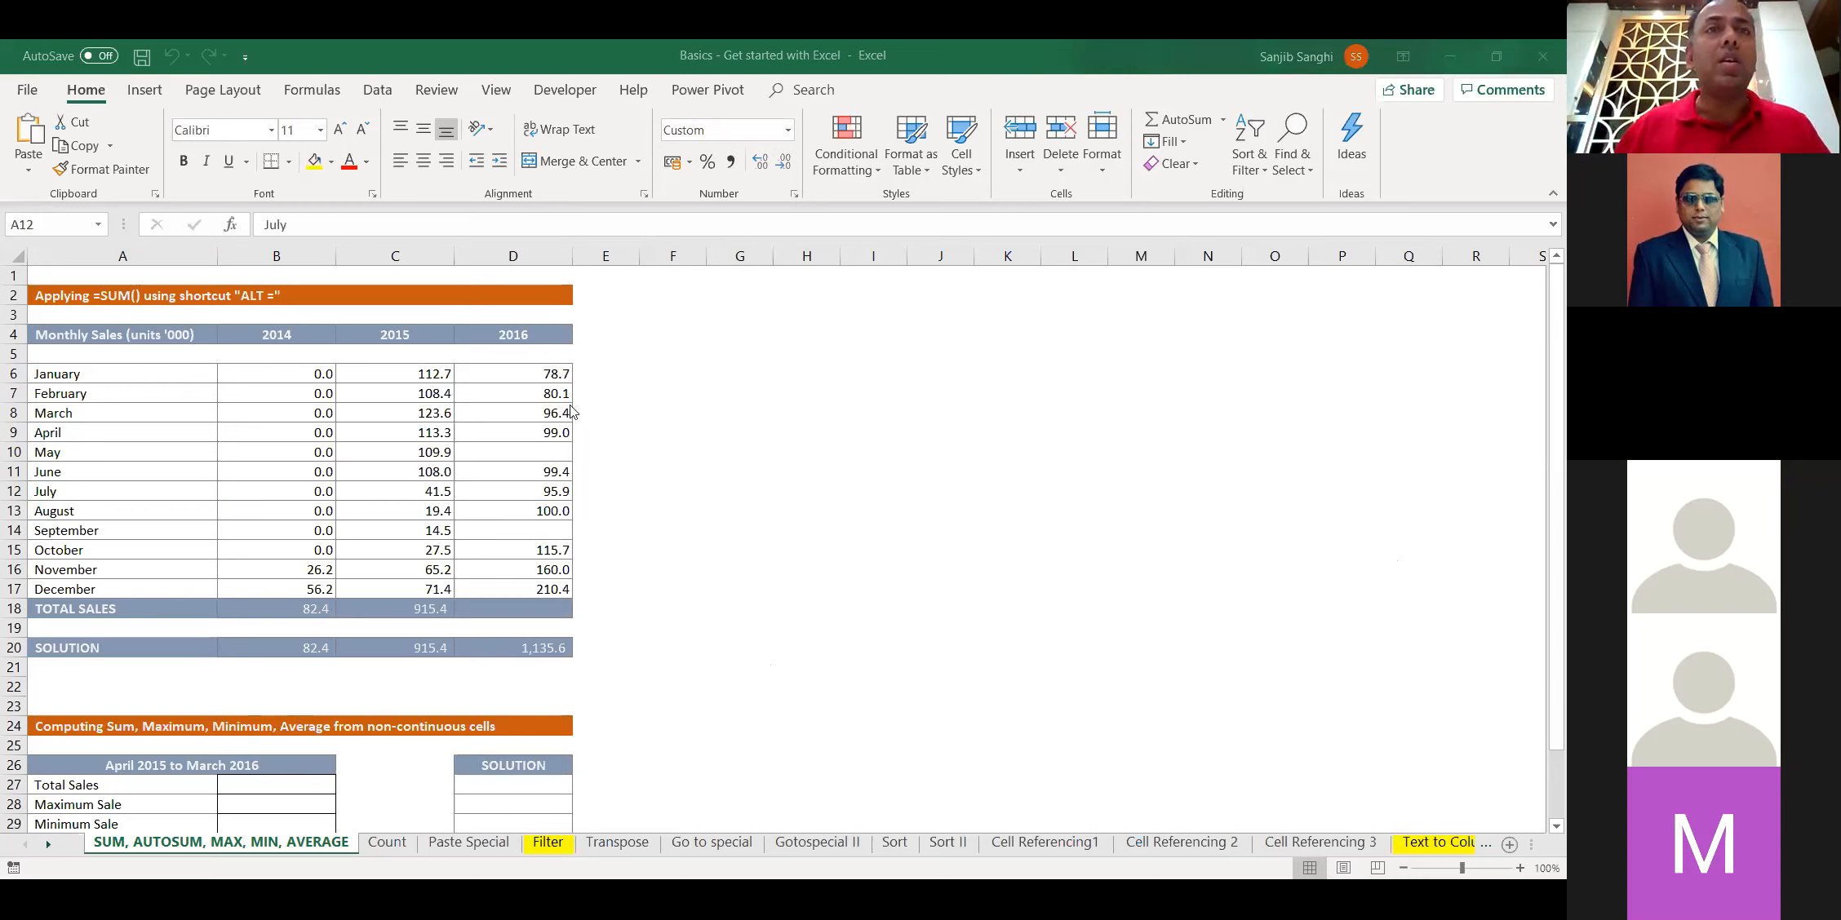
Clear the 2015 total sales in cell C18
left_click(419, 604)
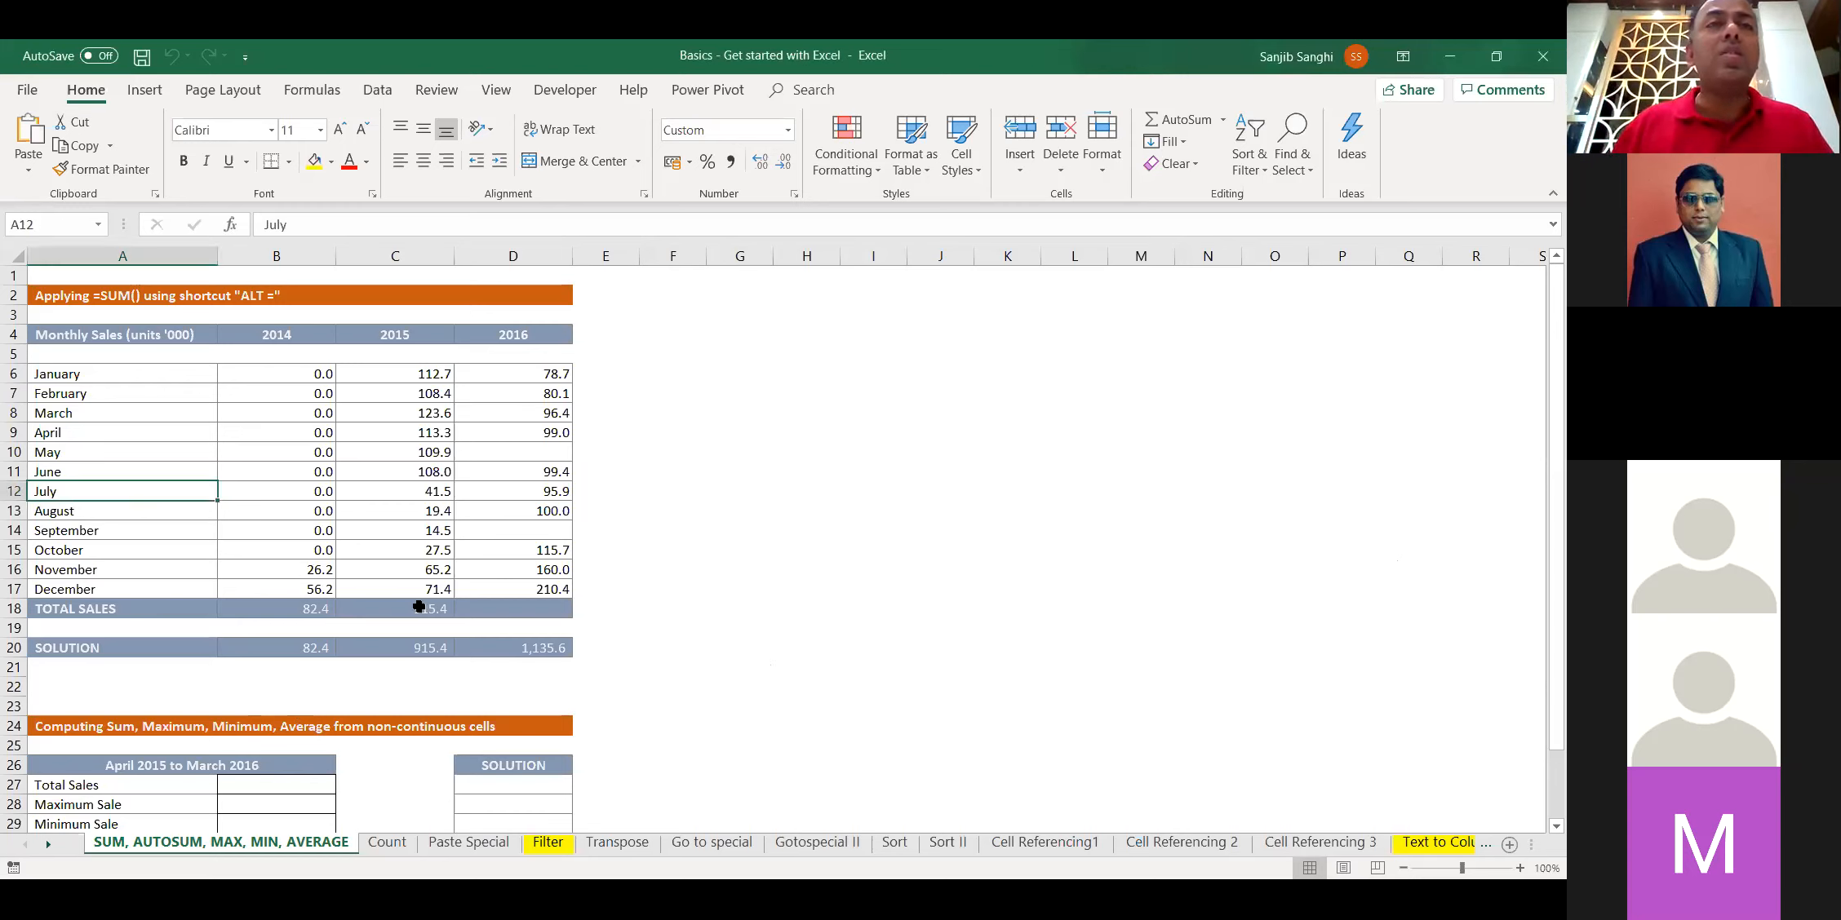
left_click(419, 606)
key("Delete")
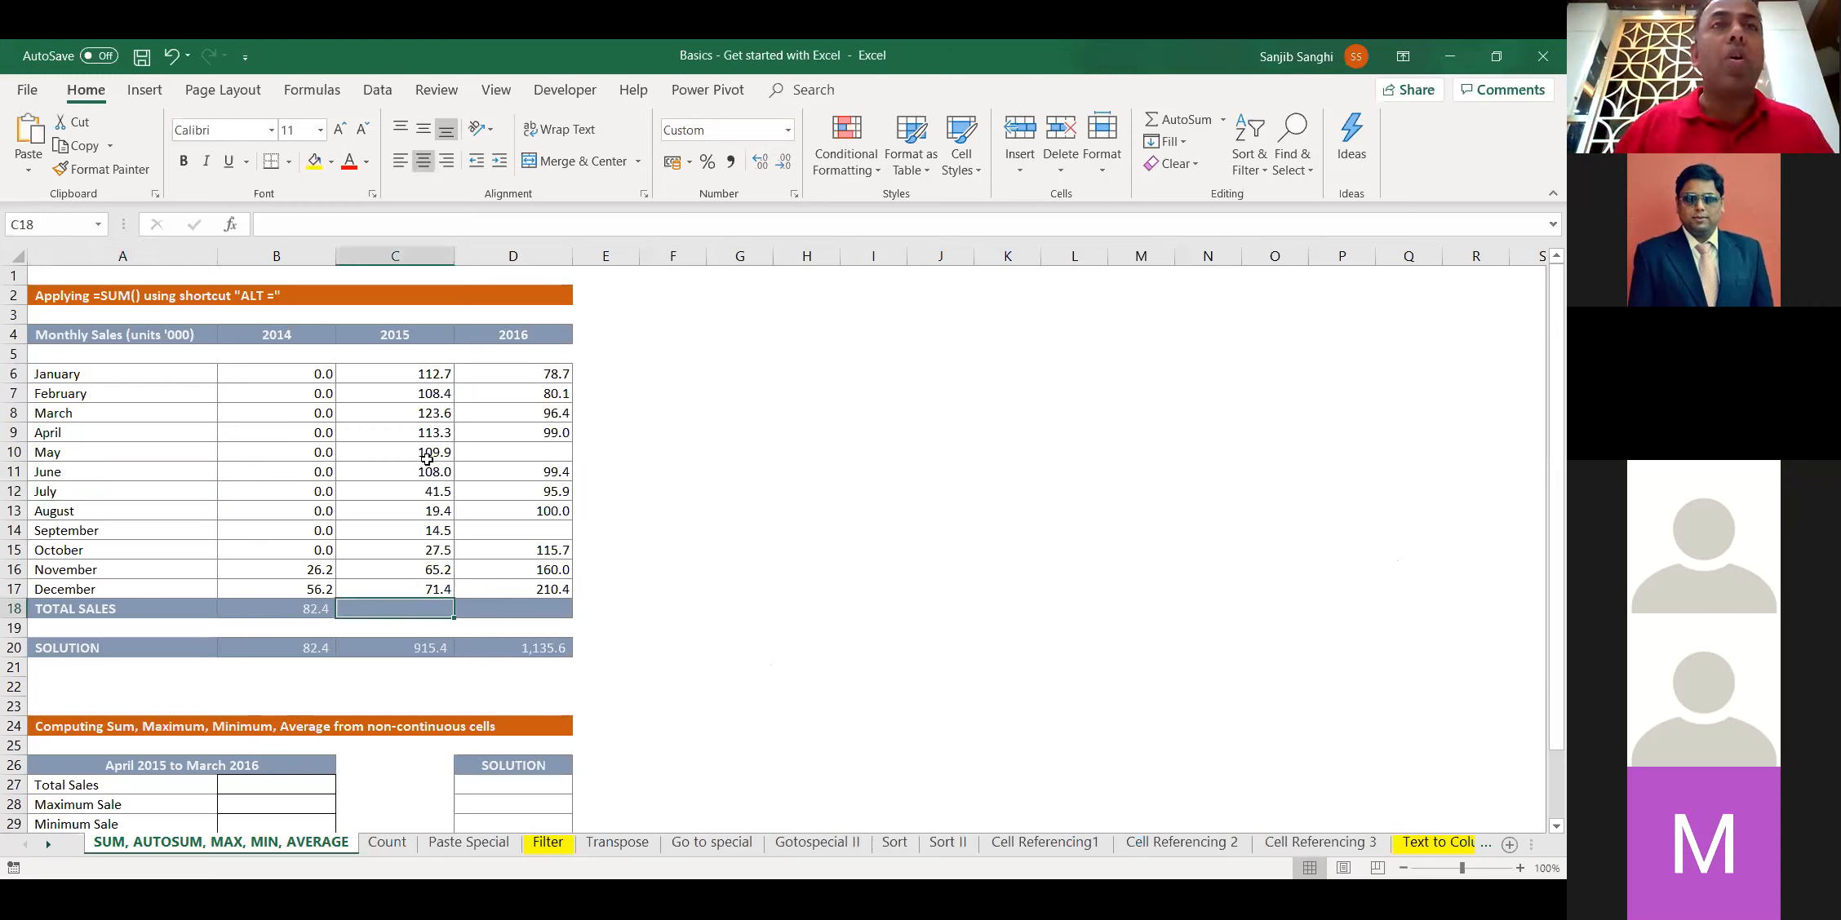
Sum the 2015 monthly sales into C18 with AutoSum and clear the result again
left_click_drag(435, 373, 424, 586)
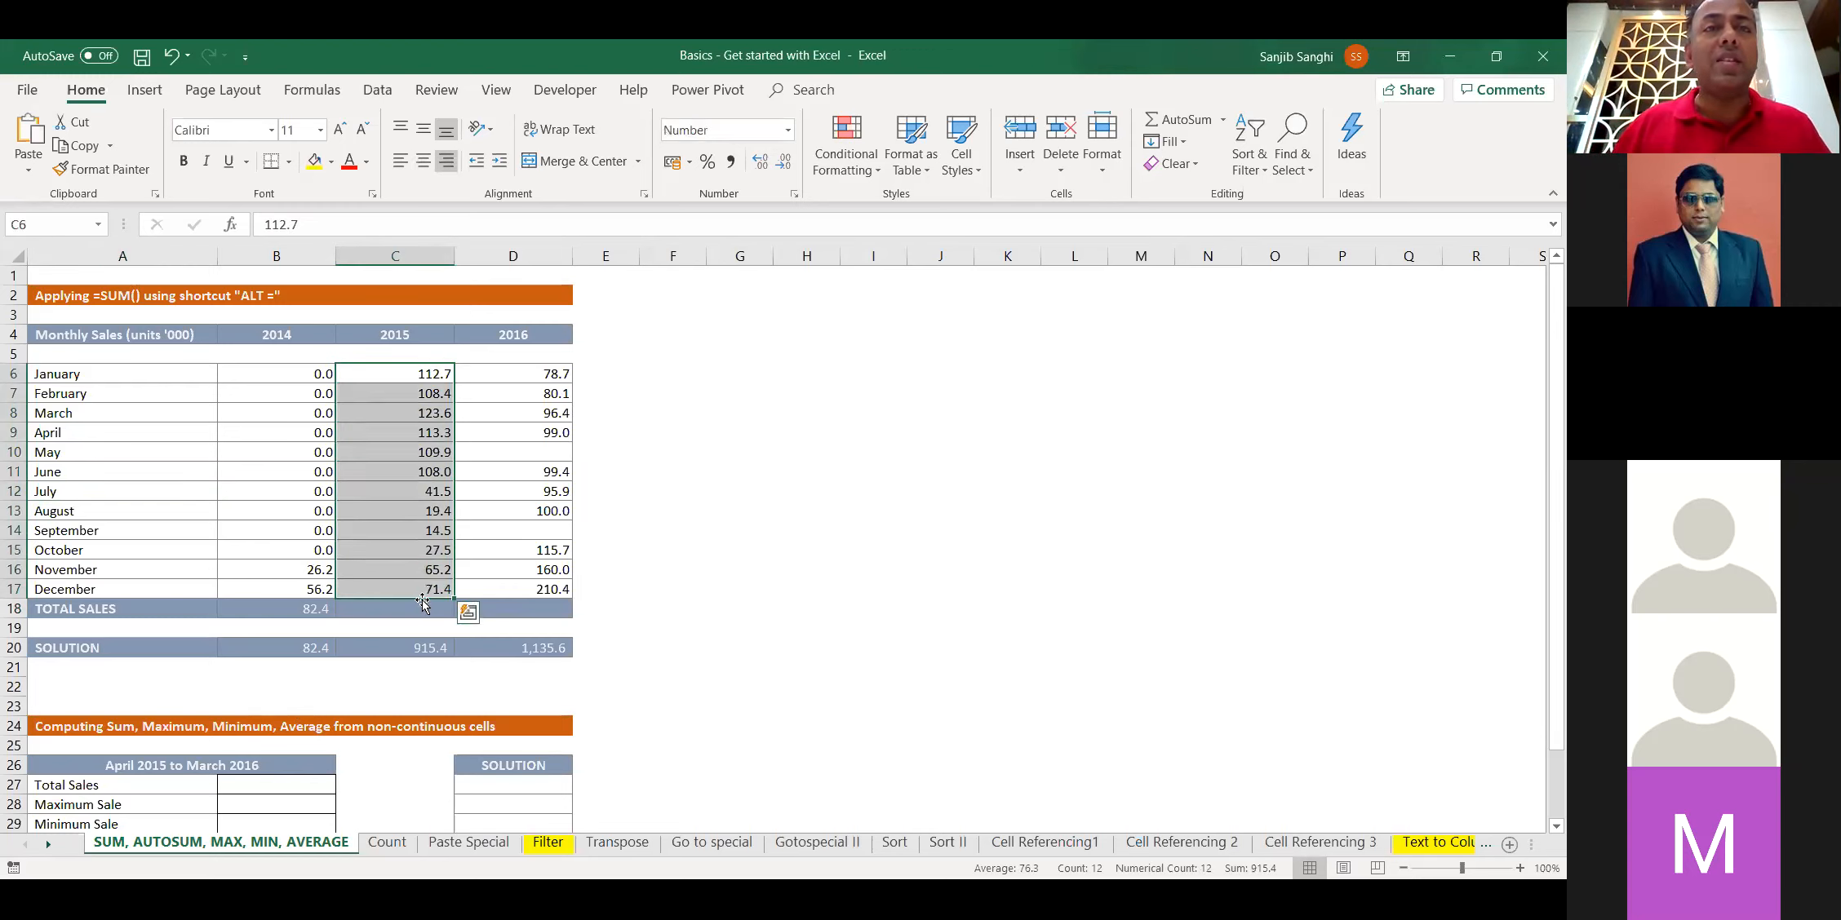
left_click(423, 612)
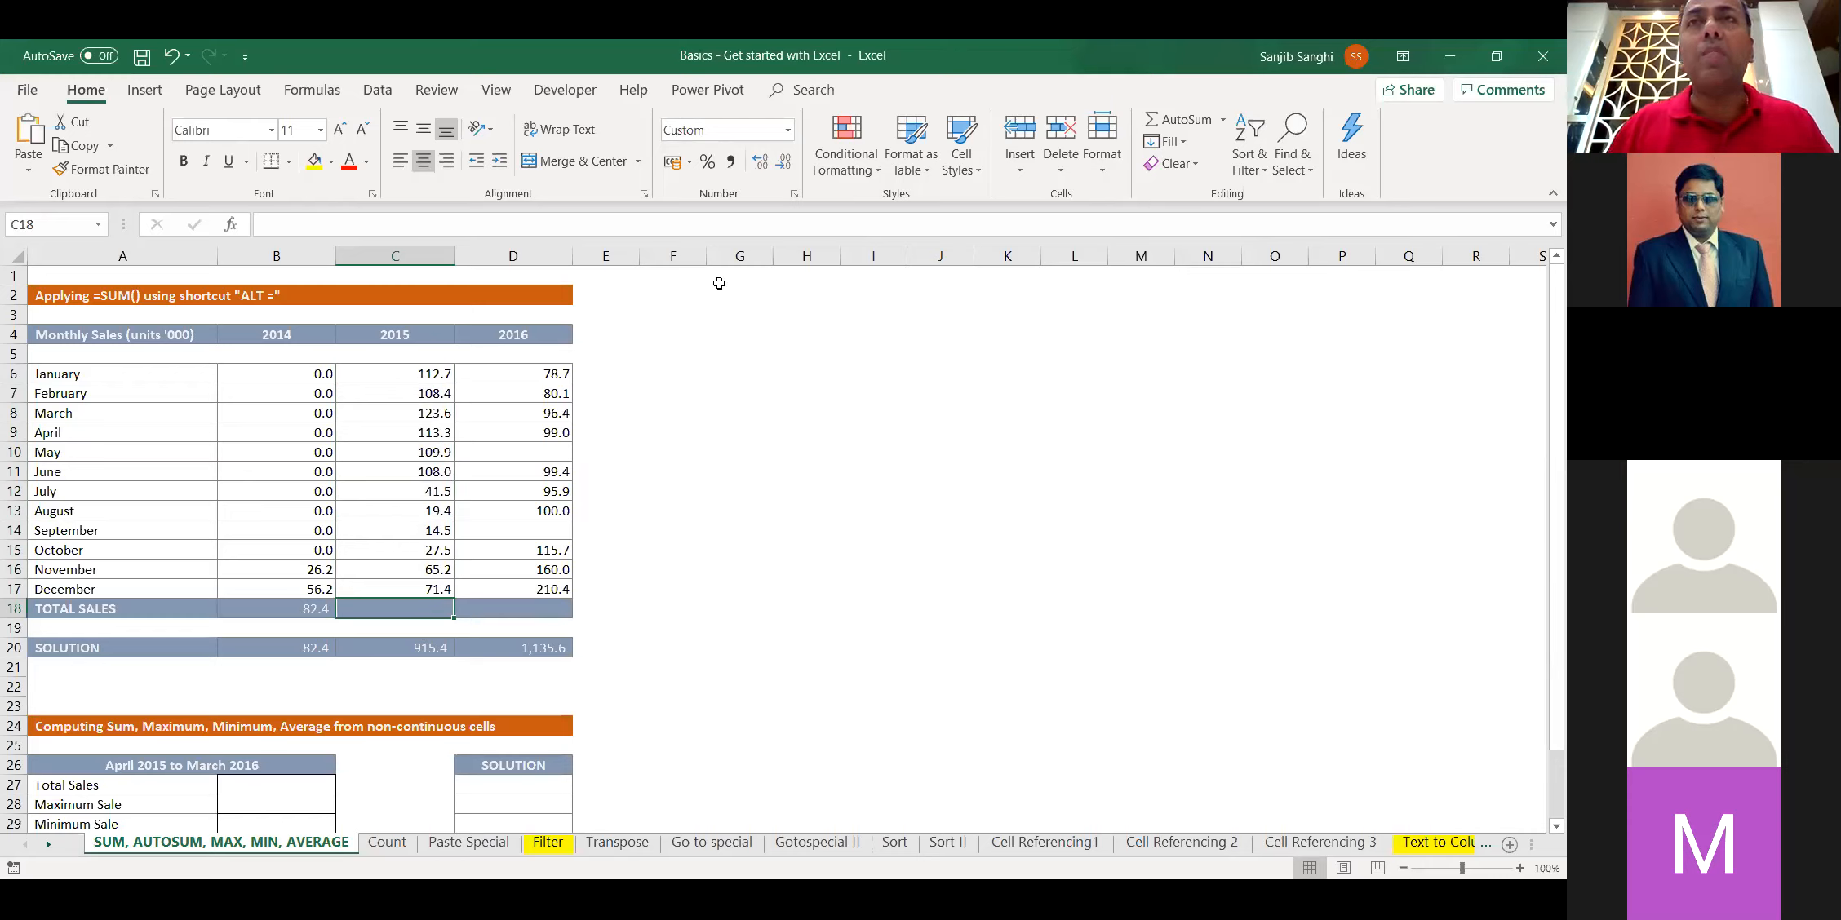
left_click(1172, 119)
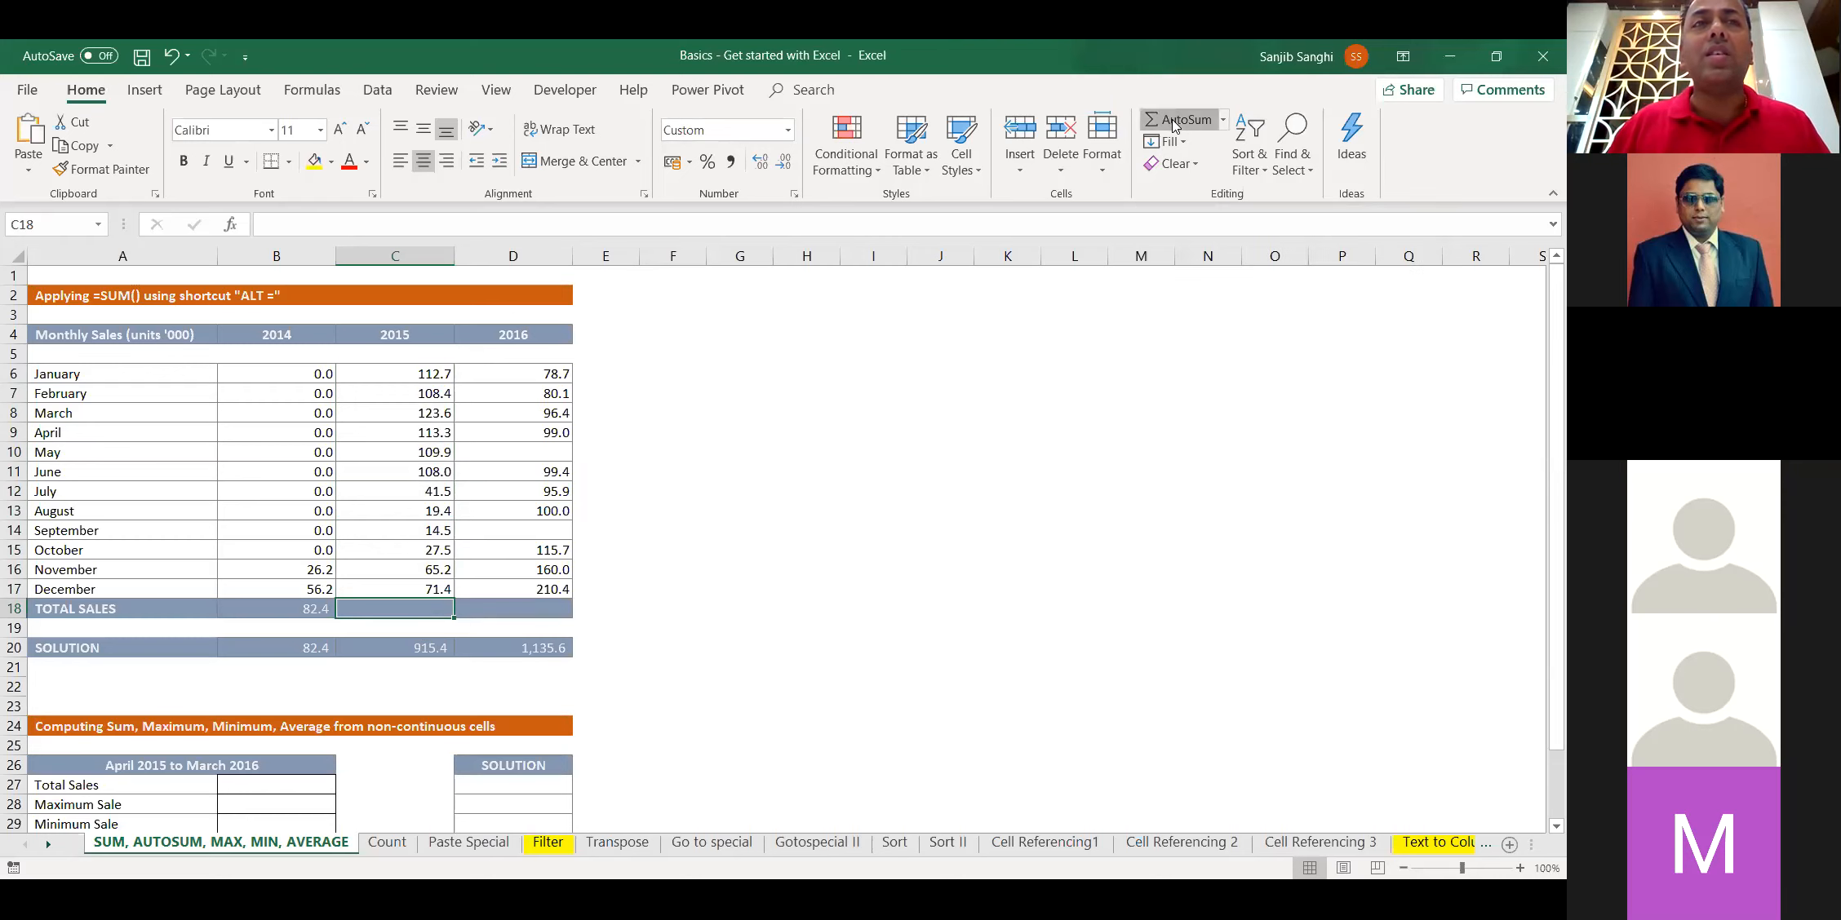
key("Return")
key("Up")
key("Delete")
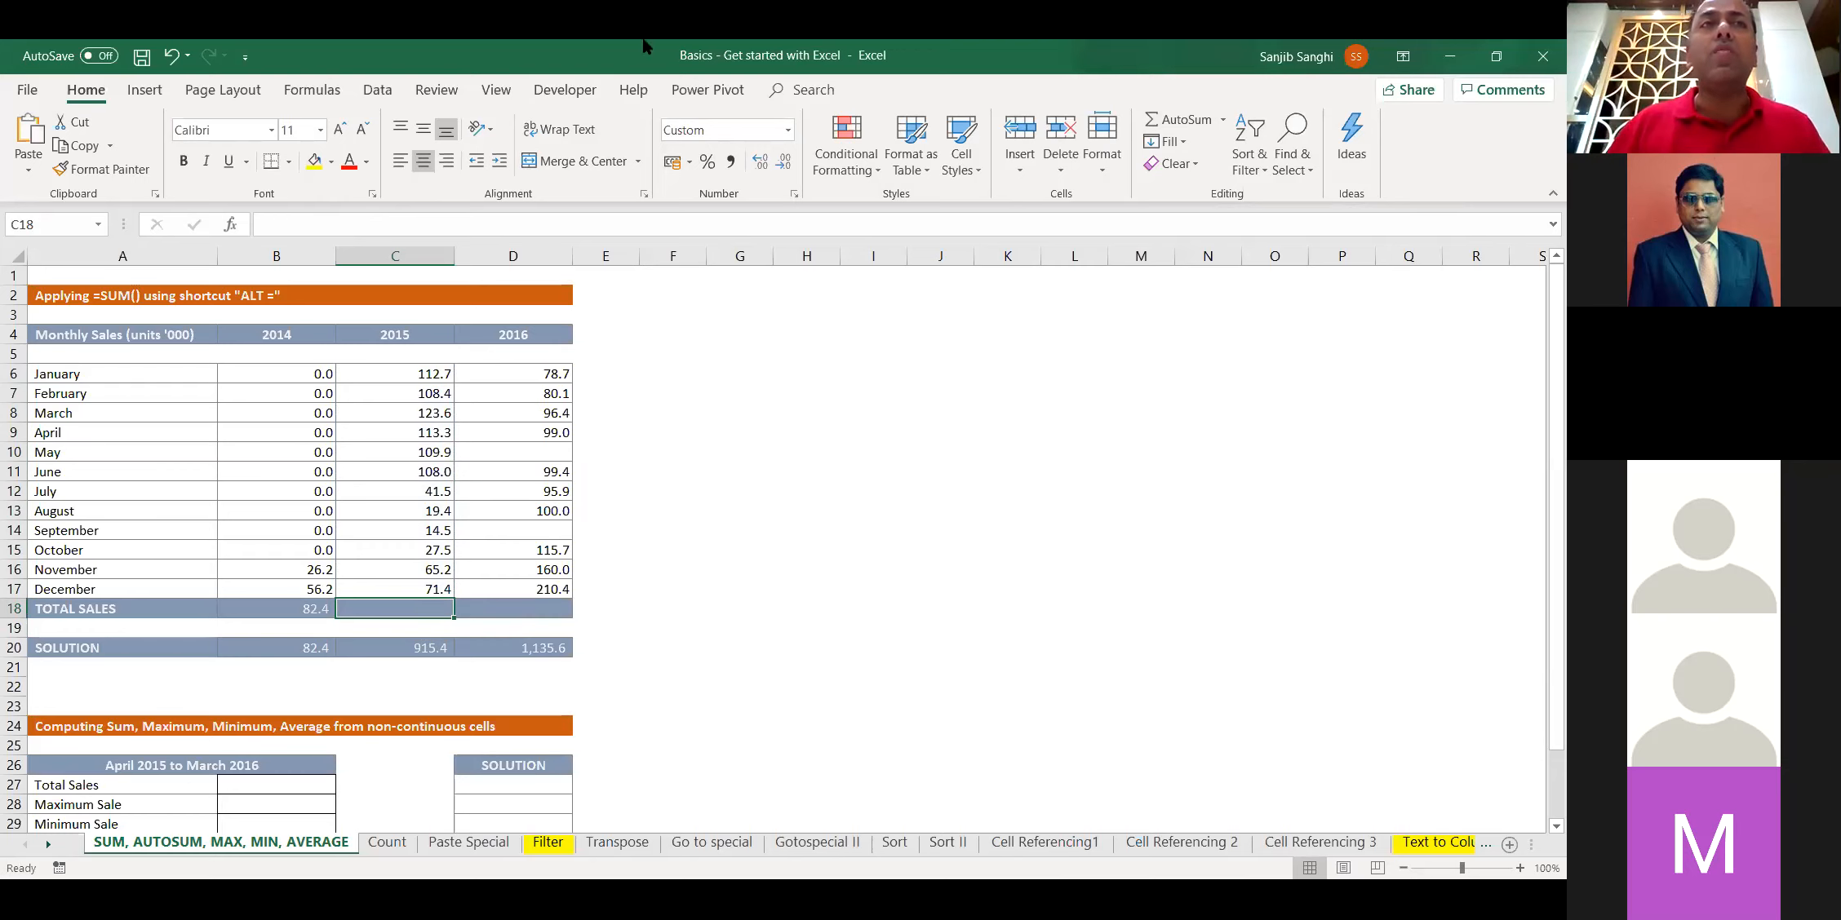
Total the 2015 monthly sales in C18 with the manually entered formula =SUM(C6:C17) and delete it again
left_click_drag(413, 377, 400, 588)
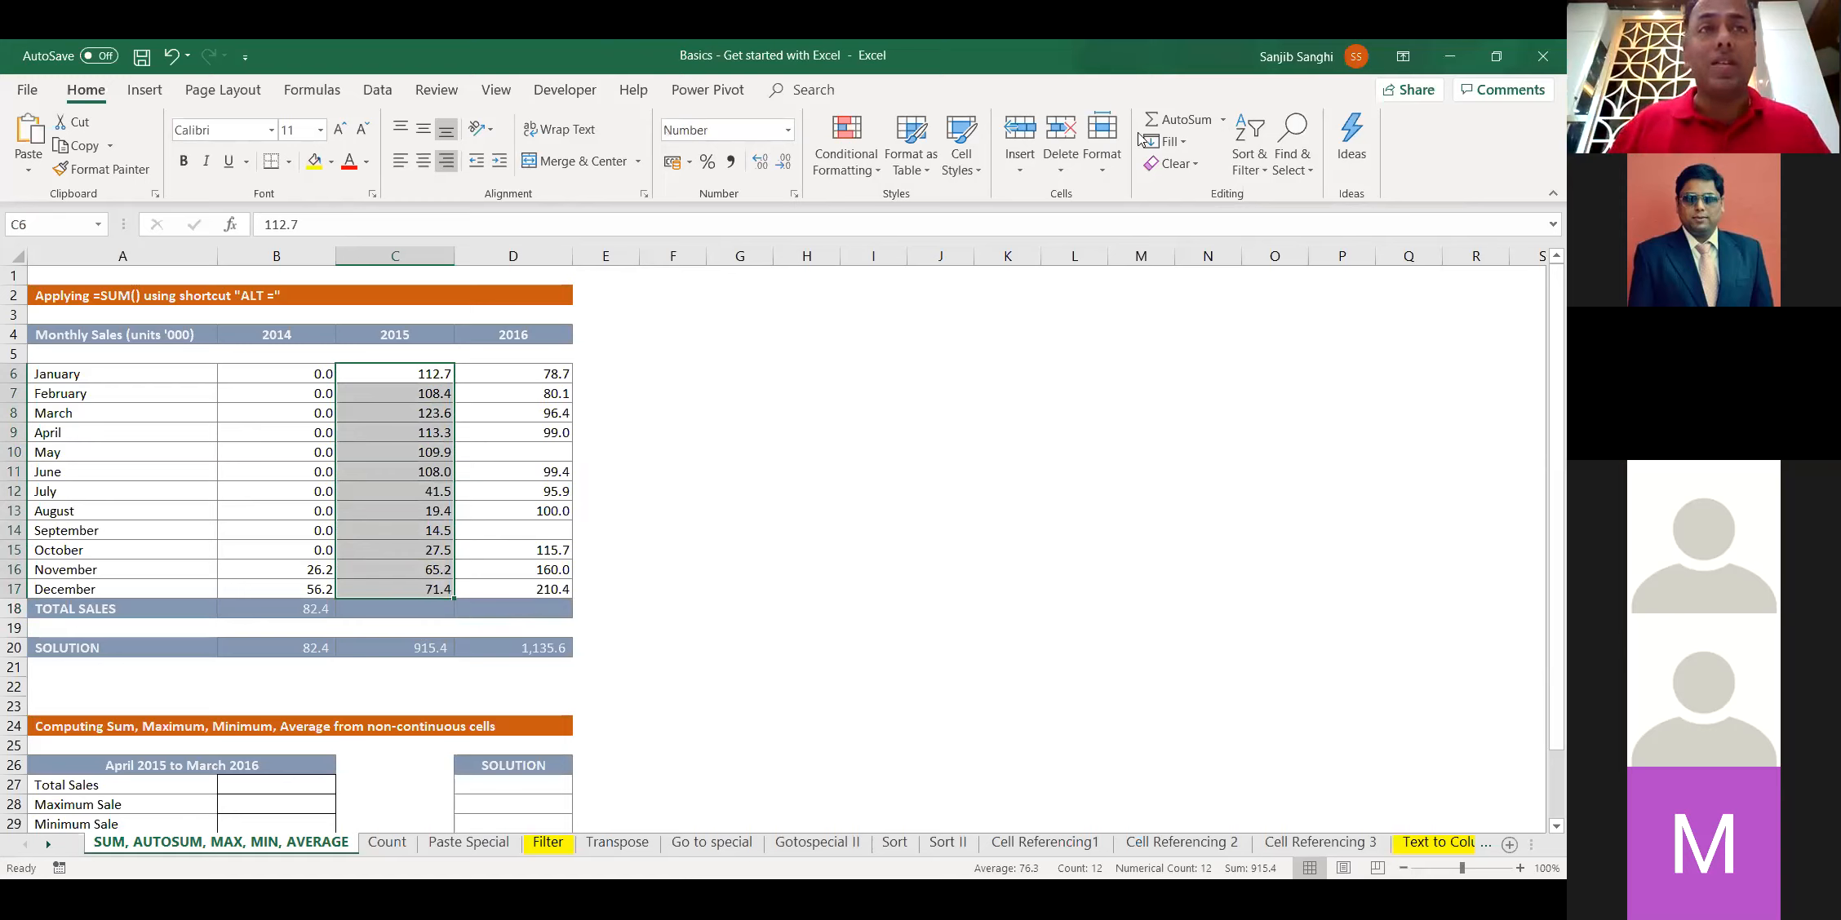
left_click(395, 609)
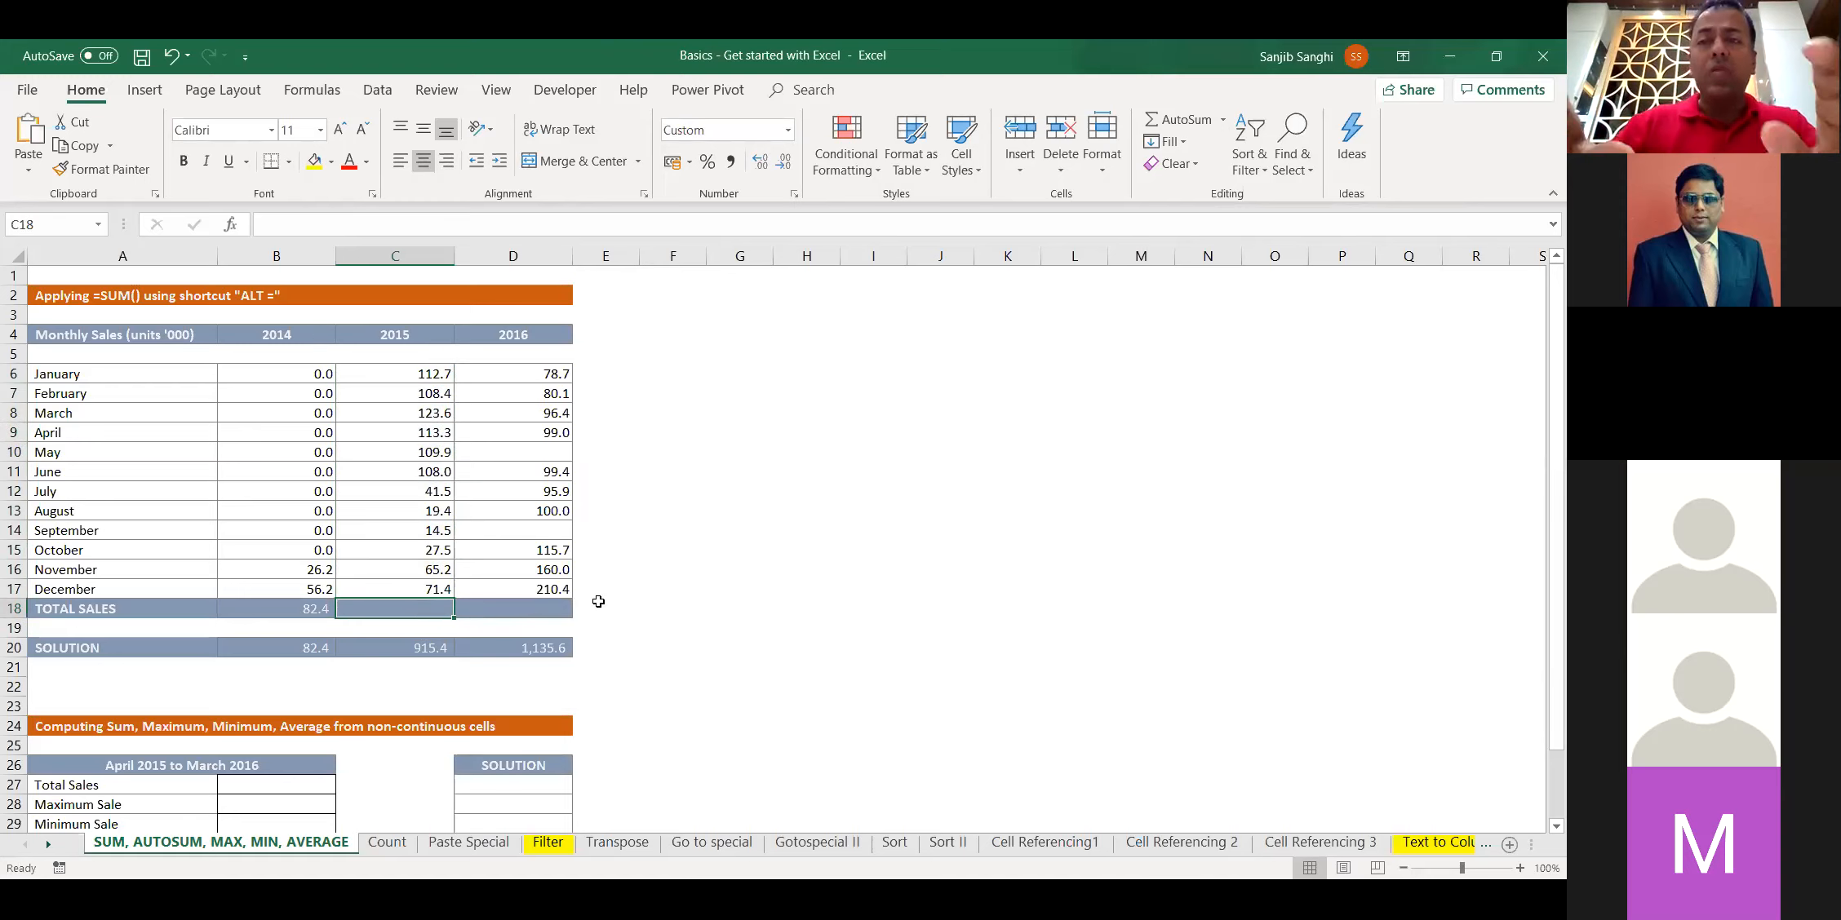
type("=")
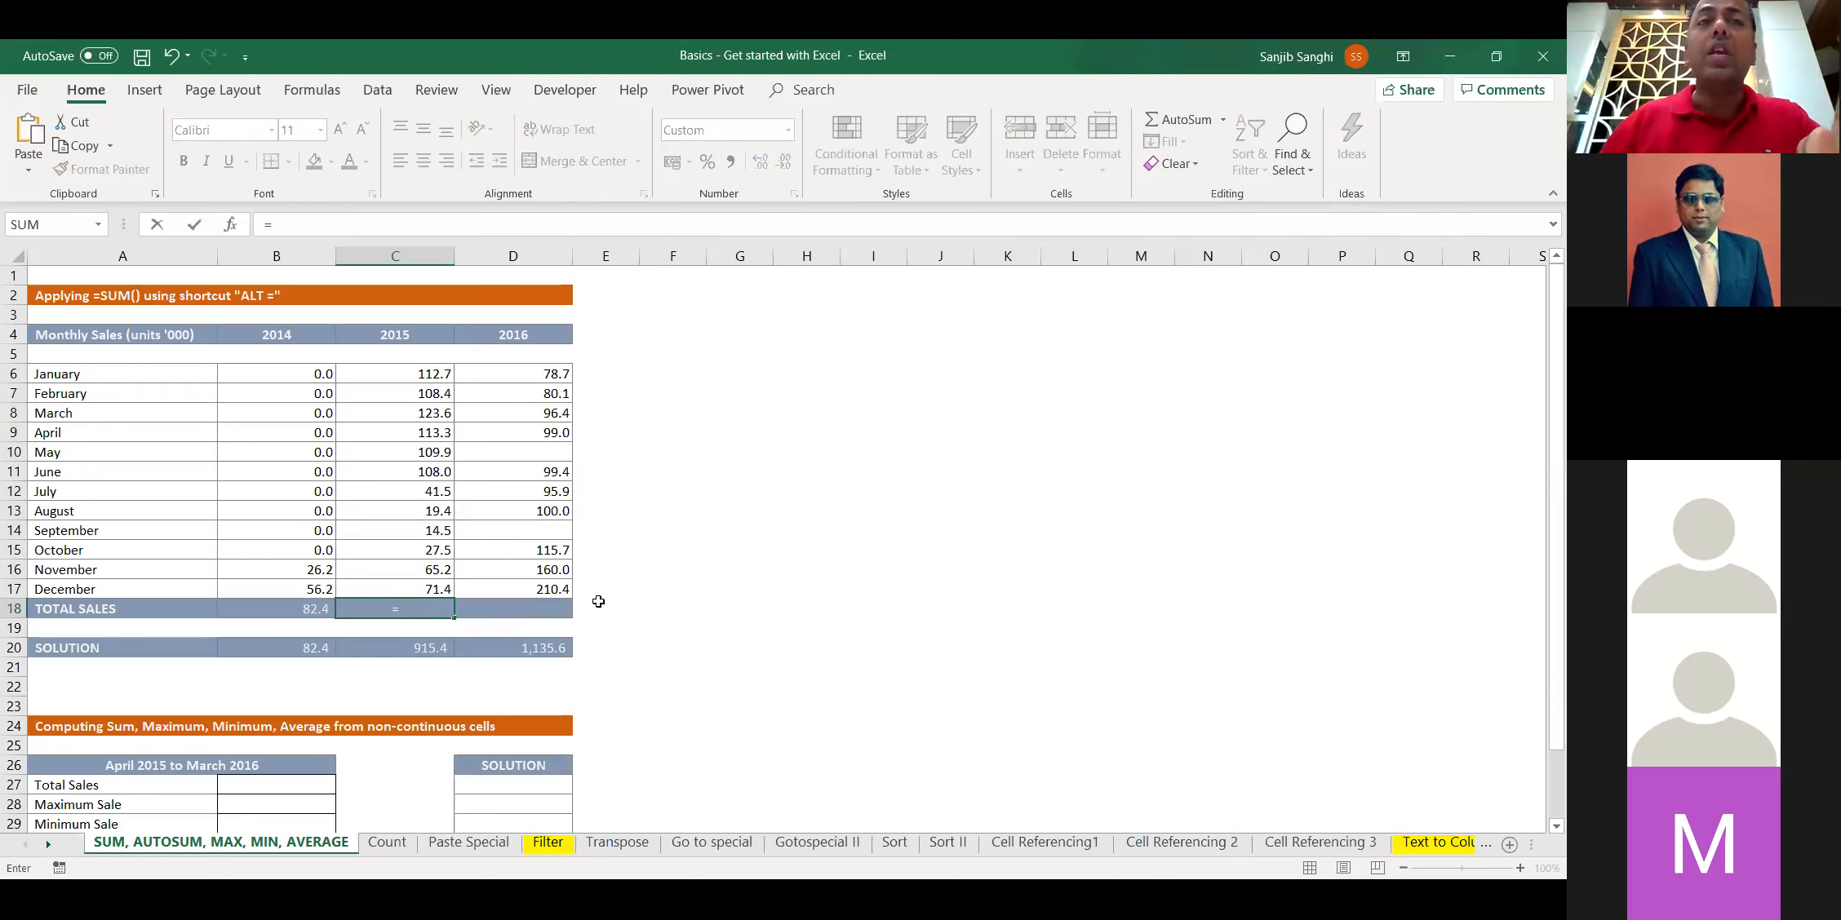
type("SUM(")
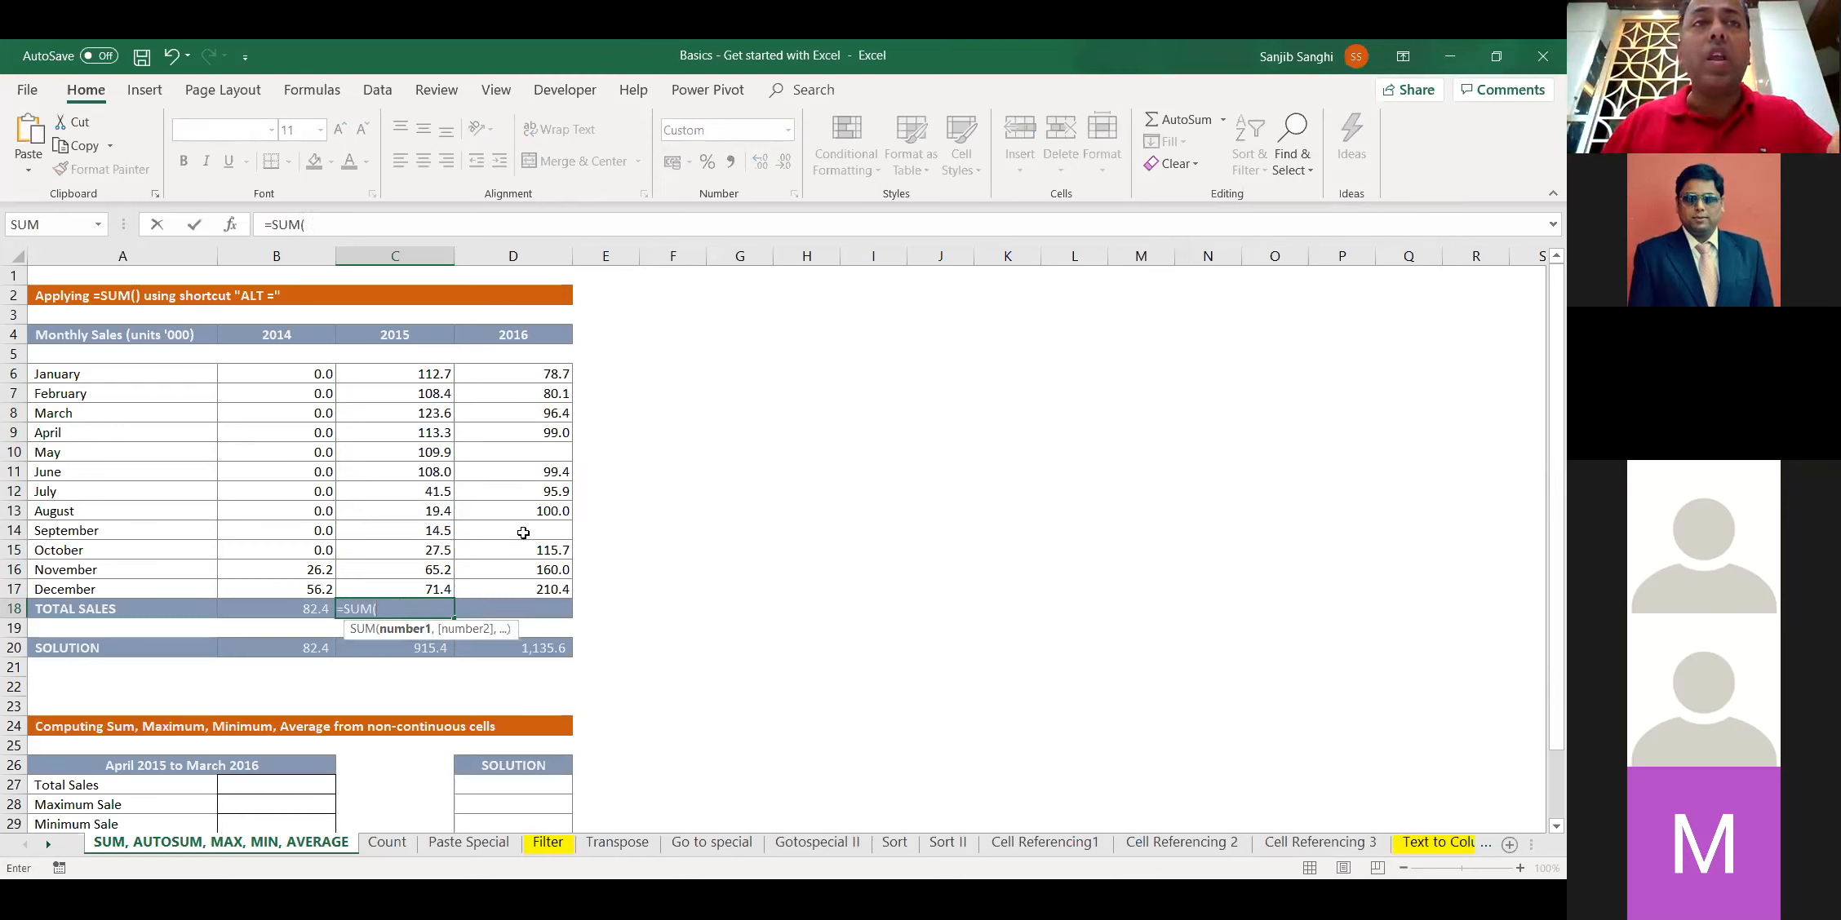
left_click(436, 590)
key("ctrl+Up")
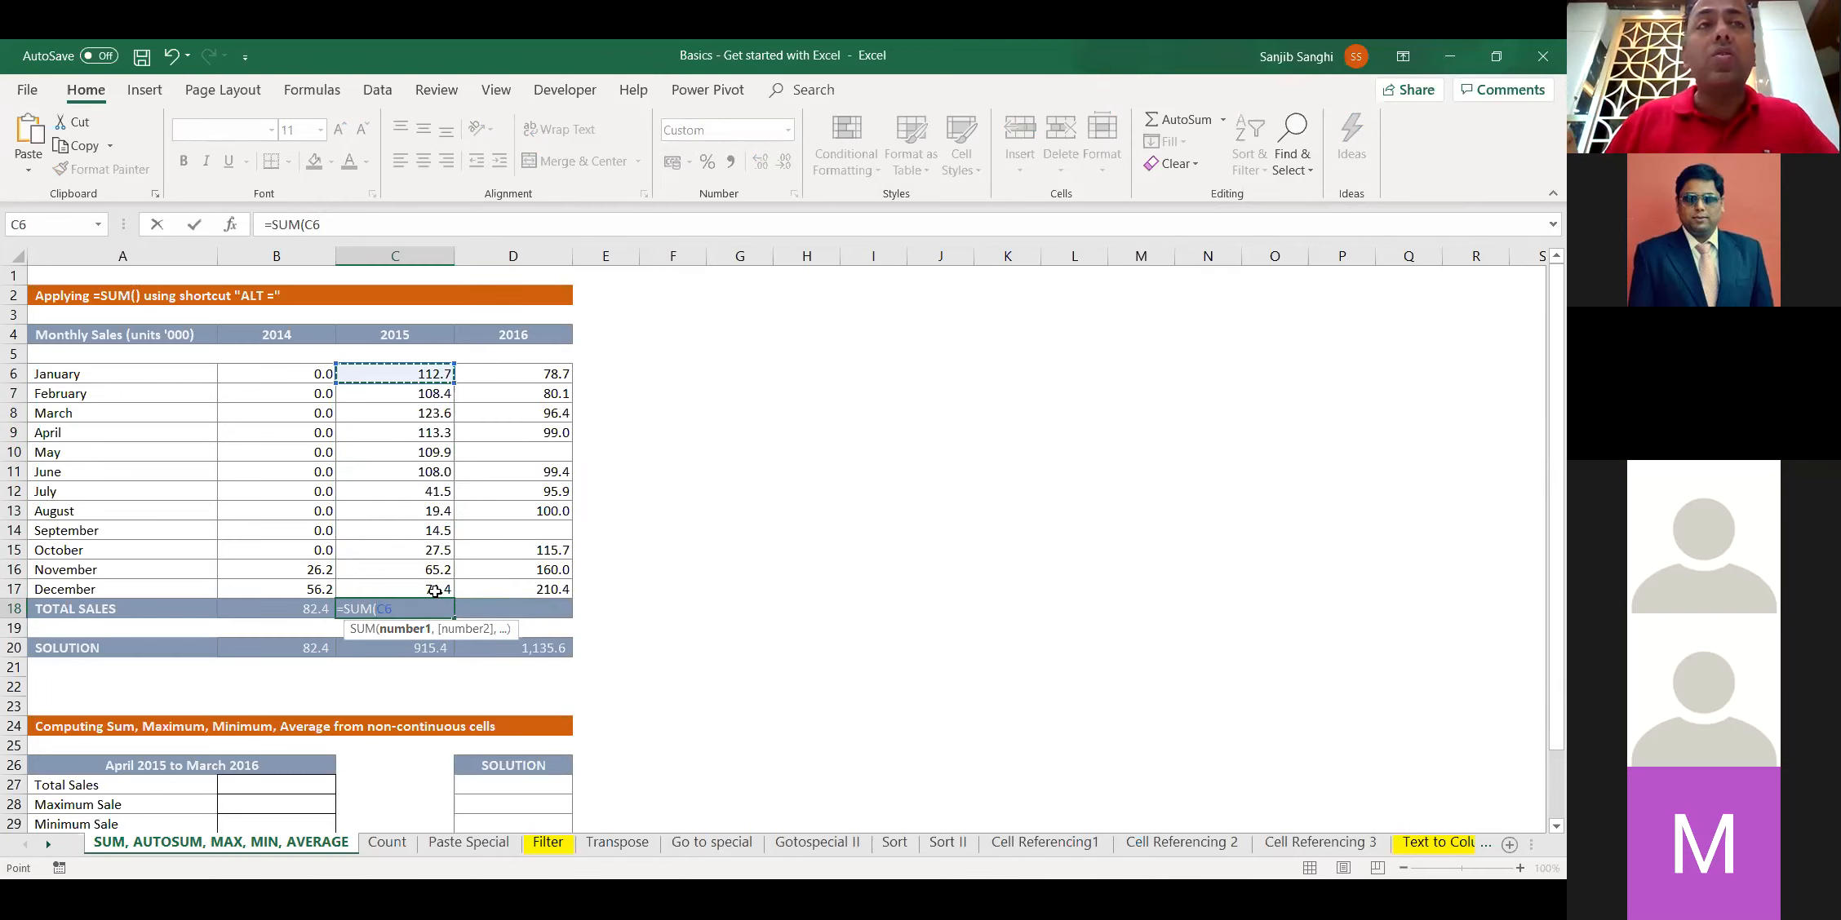
key("ctrl+shift+Down")
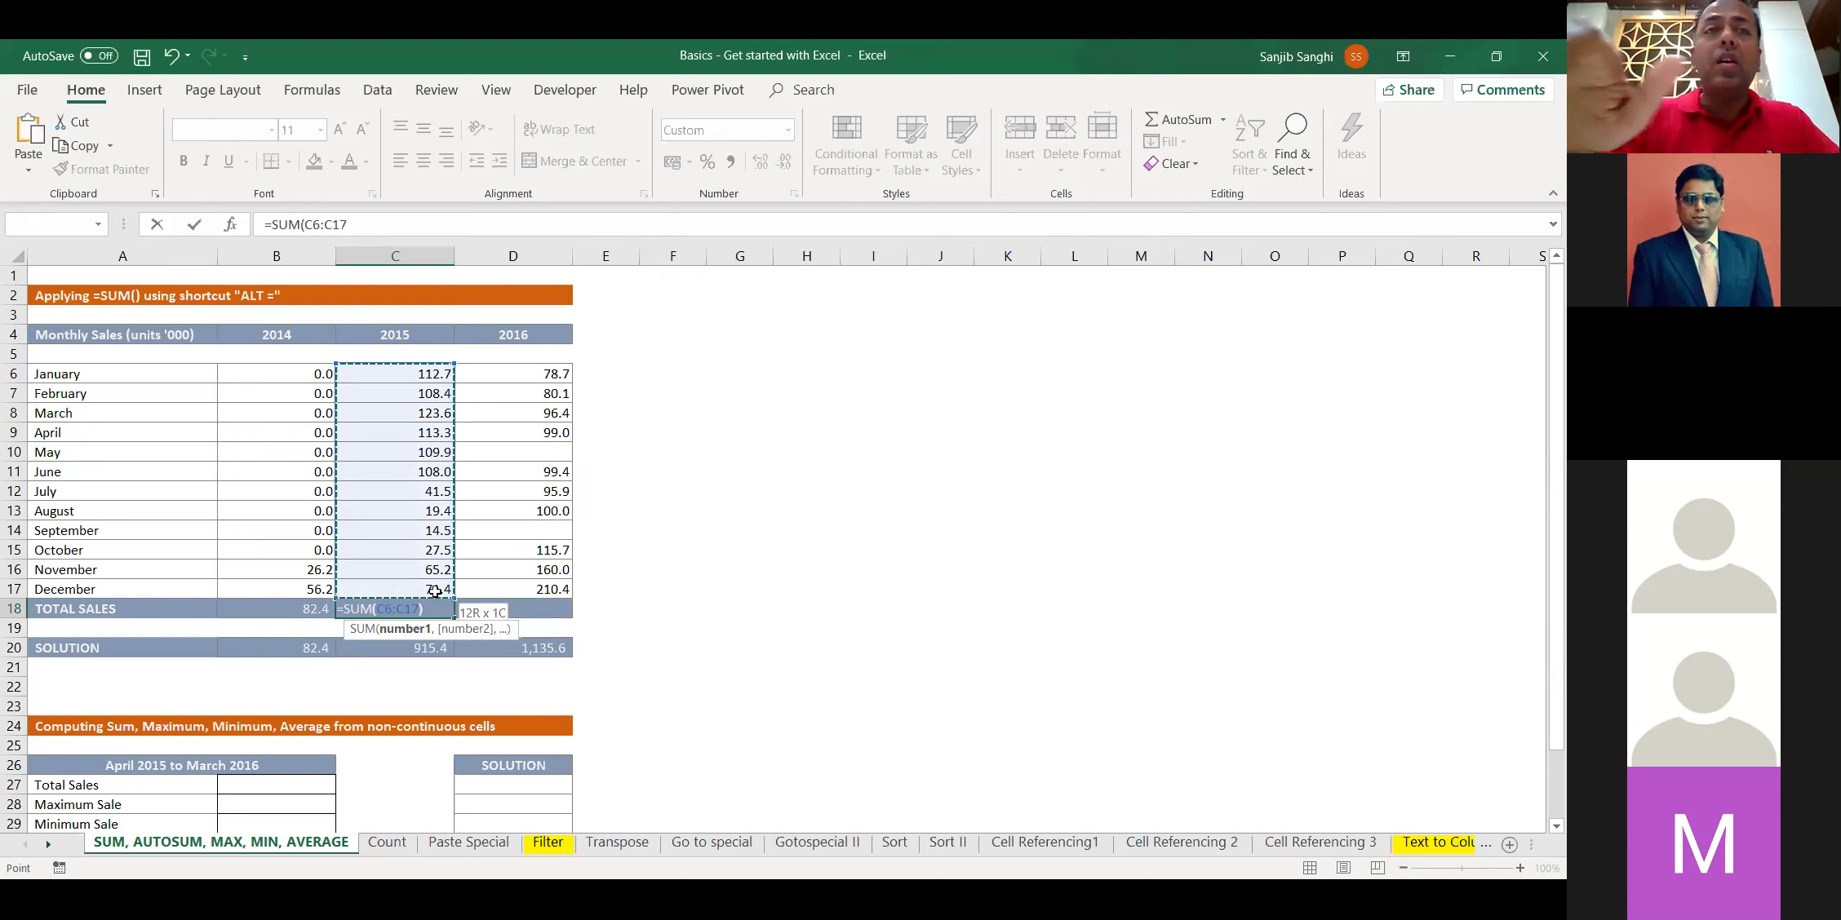
type(")")
key("Return")
key("Up")
key("Delete")
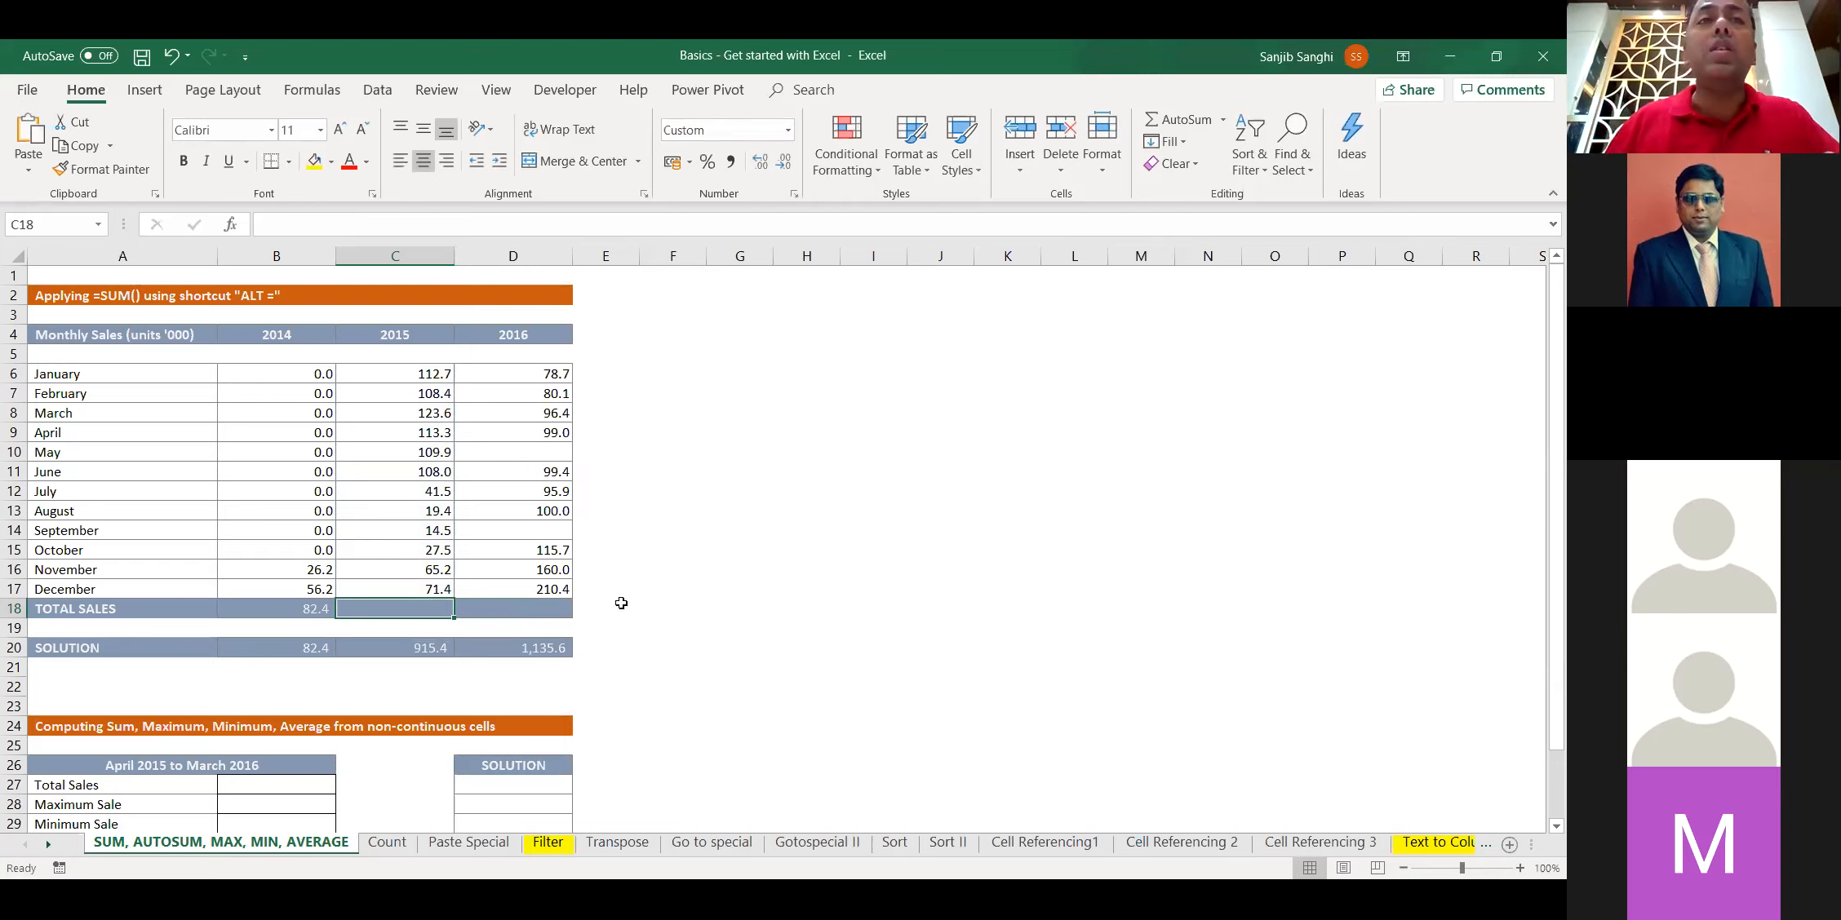
Enter the note "ALT =" in cell H15
left_click(777, 549)
type("A")
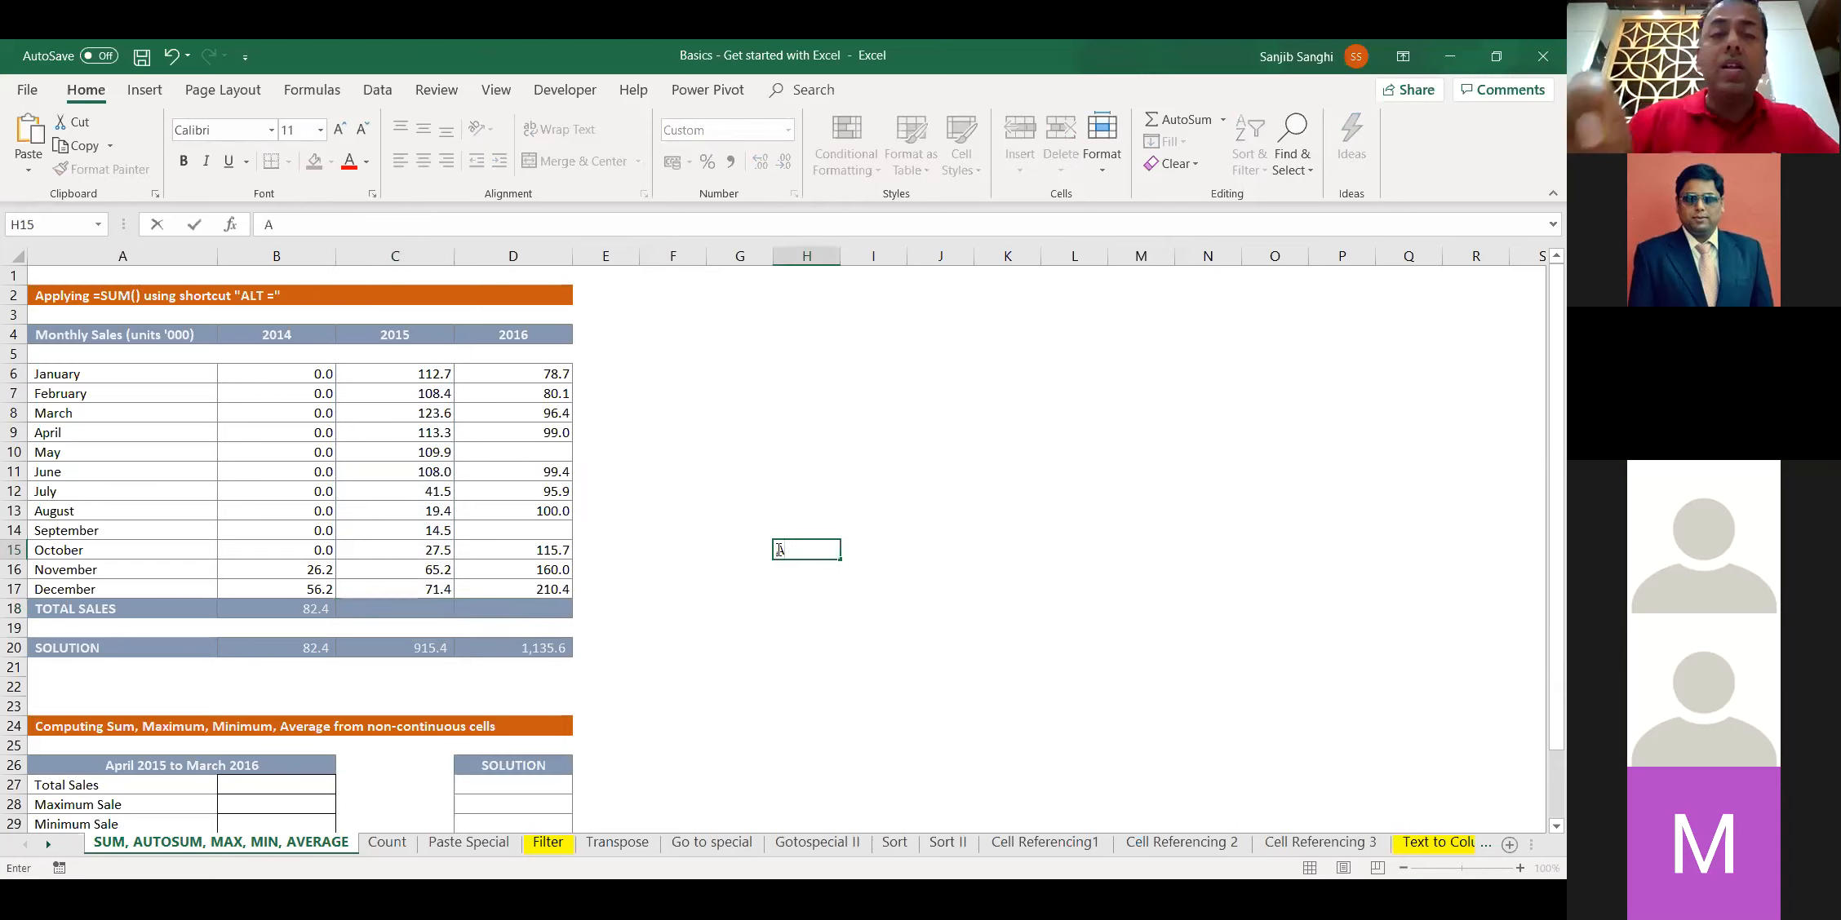
type("LT =")
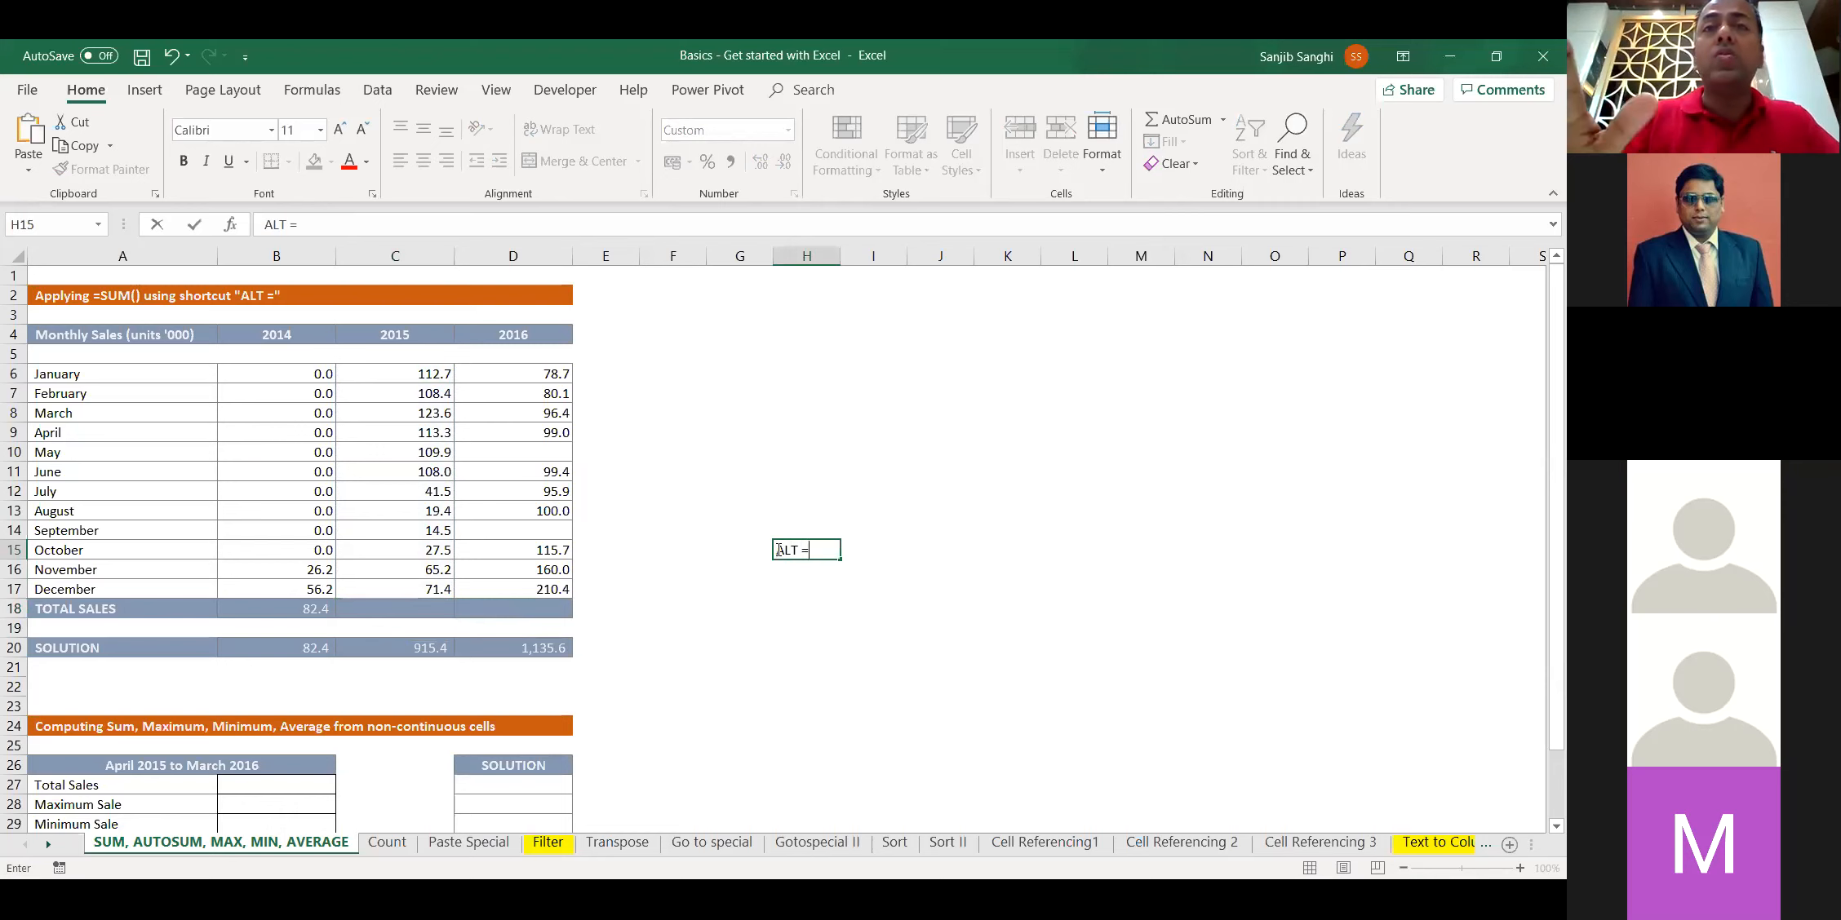
key("Return")
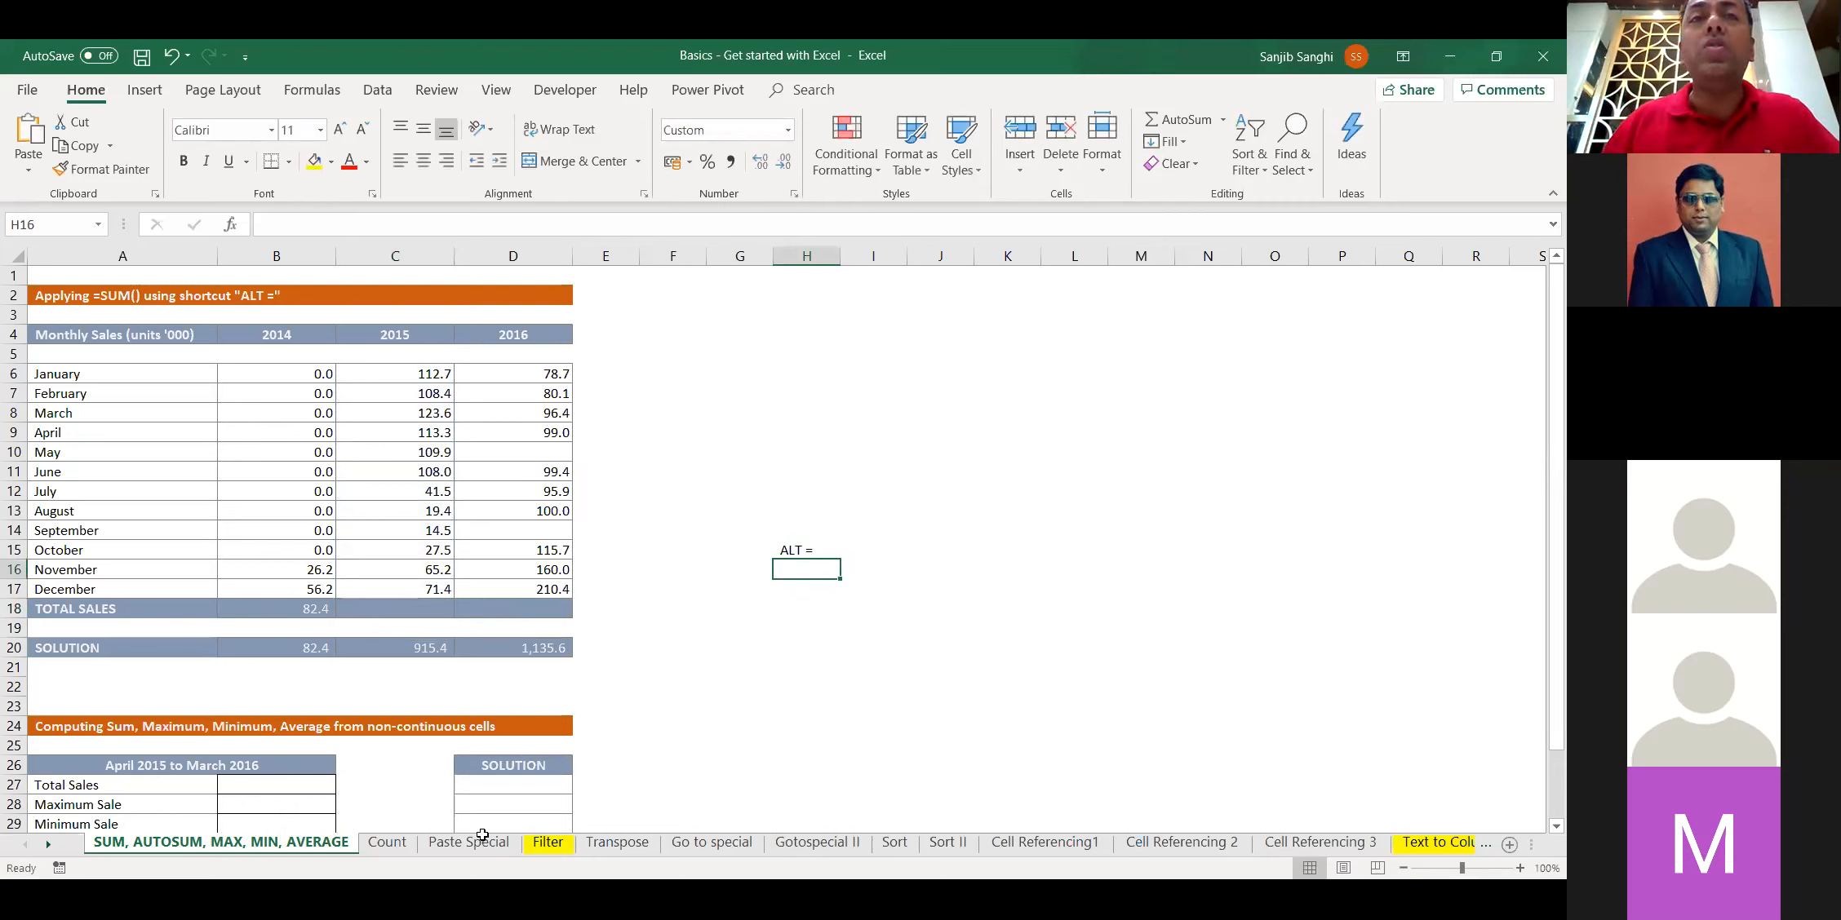
Insert an automatic sum of C6:C17 in the 2015 total sales cell C18 and check its formula
left_click(425, 609)
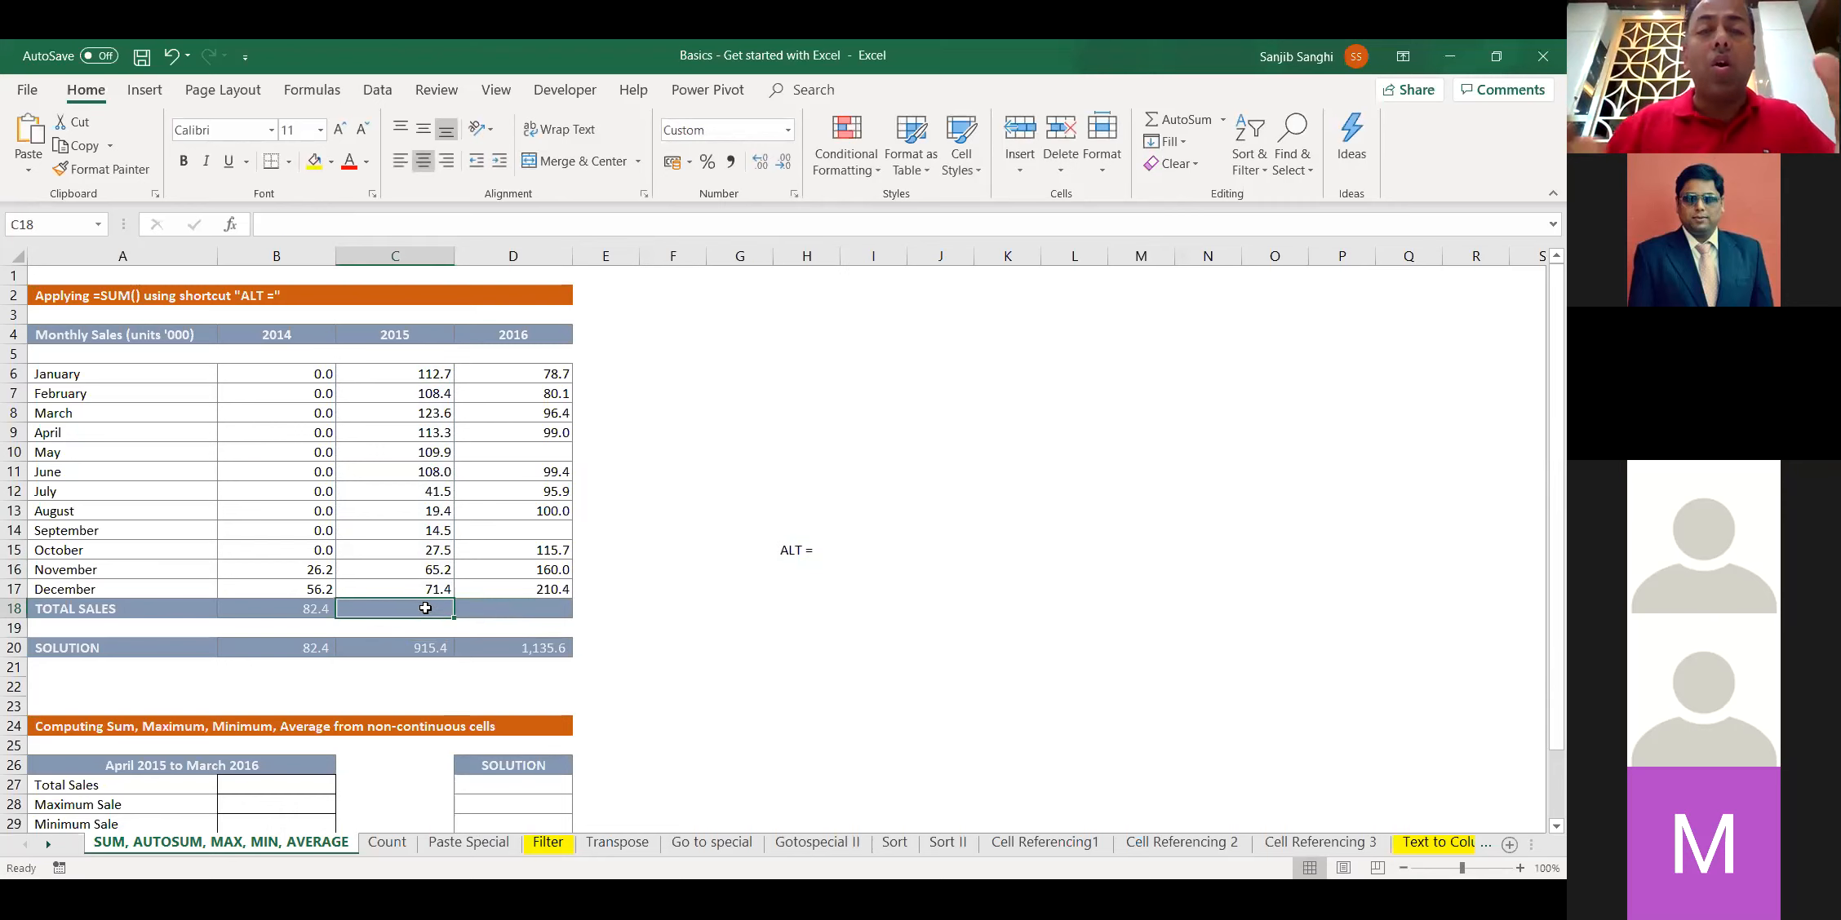
key("alt+equal")
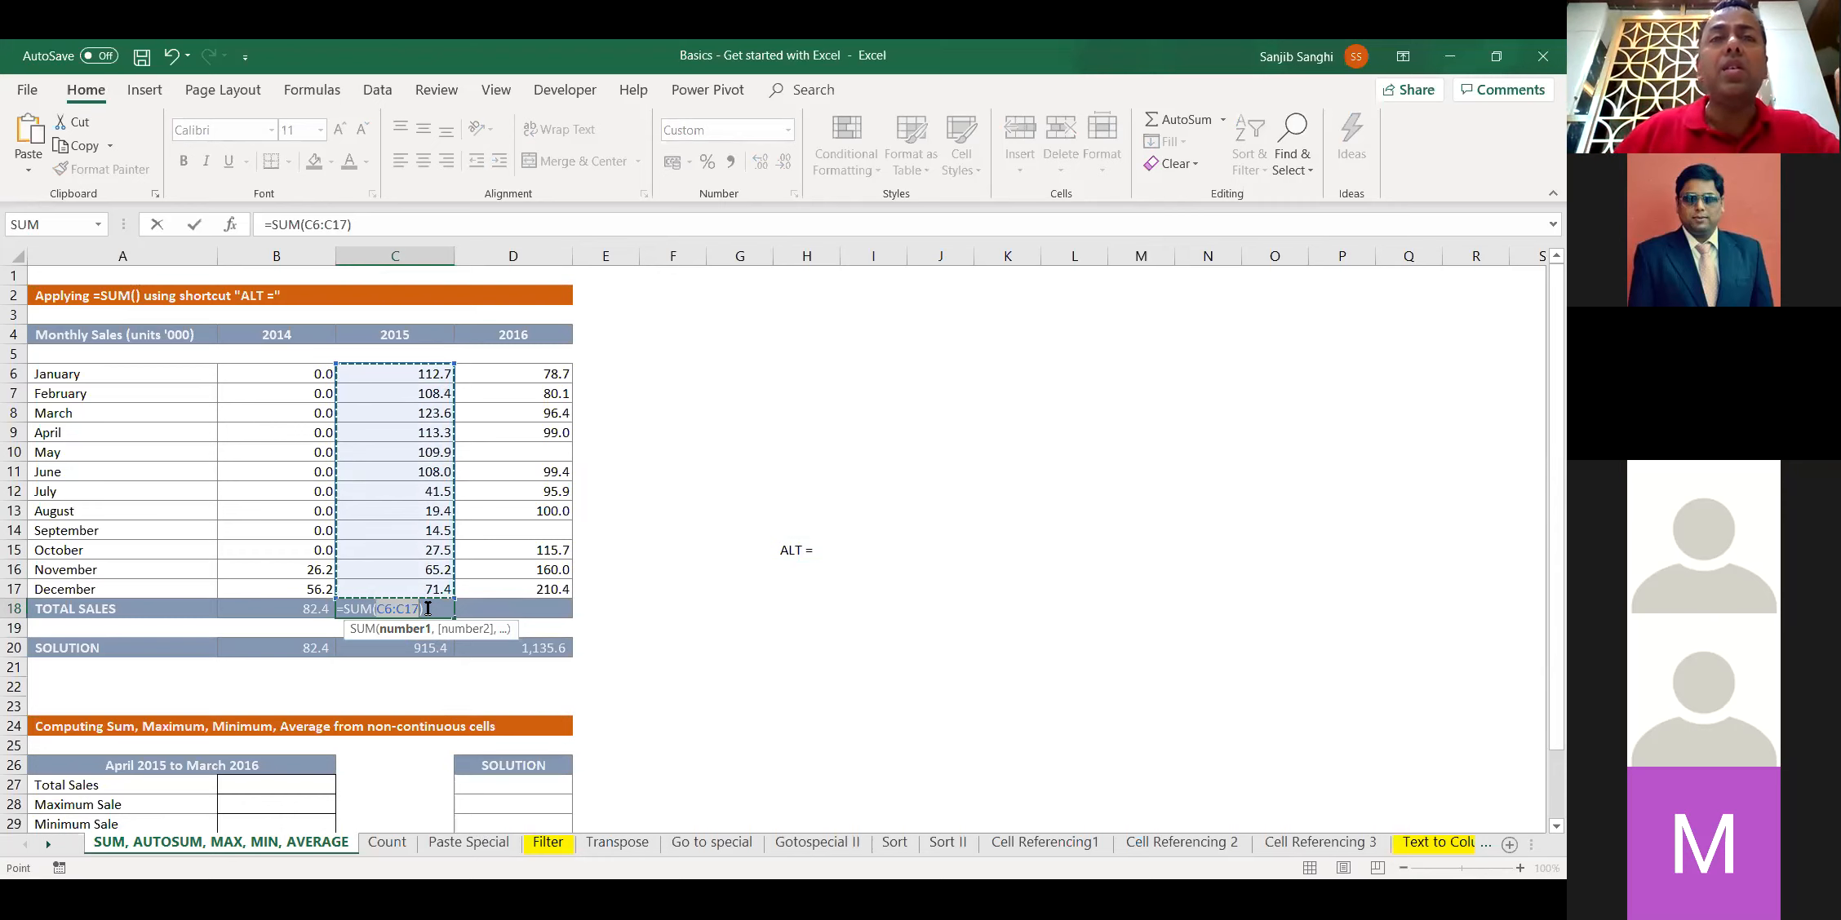
key("Return")
left_click(410, 616)
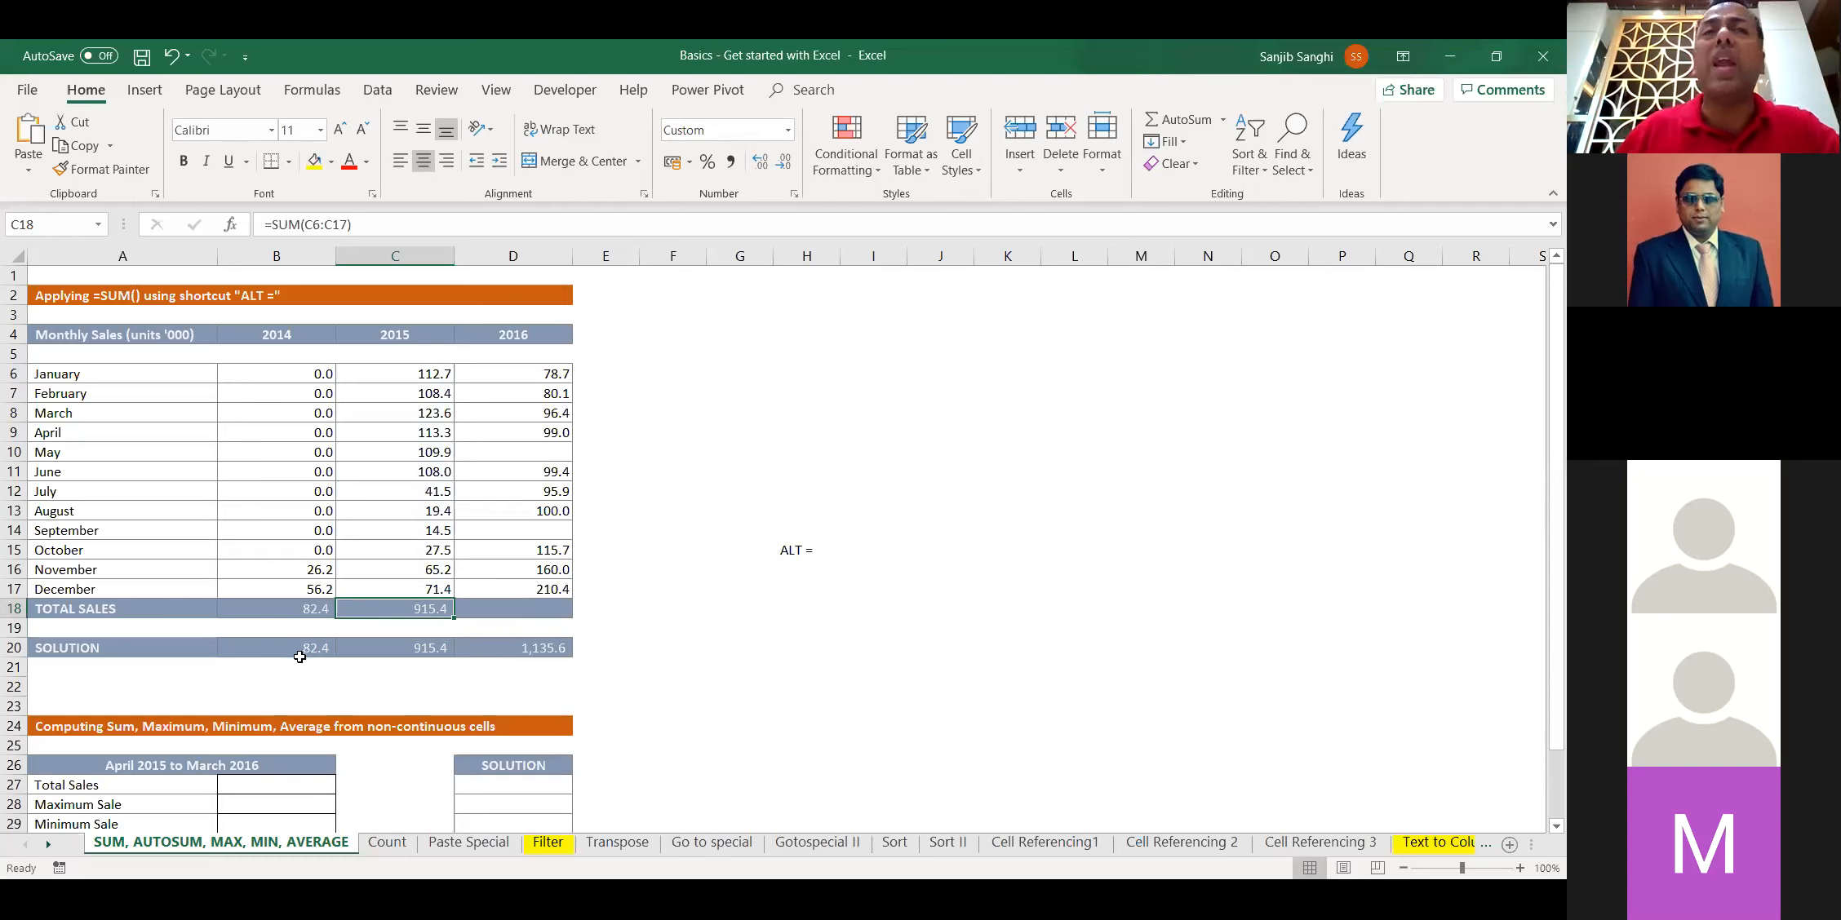
Examine the April 2015 to March 2016 summary table against the monthly sales data with the sheet enlarged to 130%
left_click(545, 610)
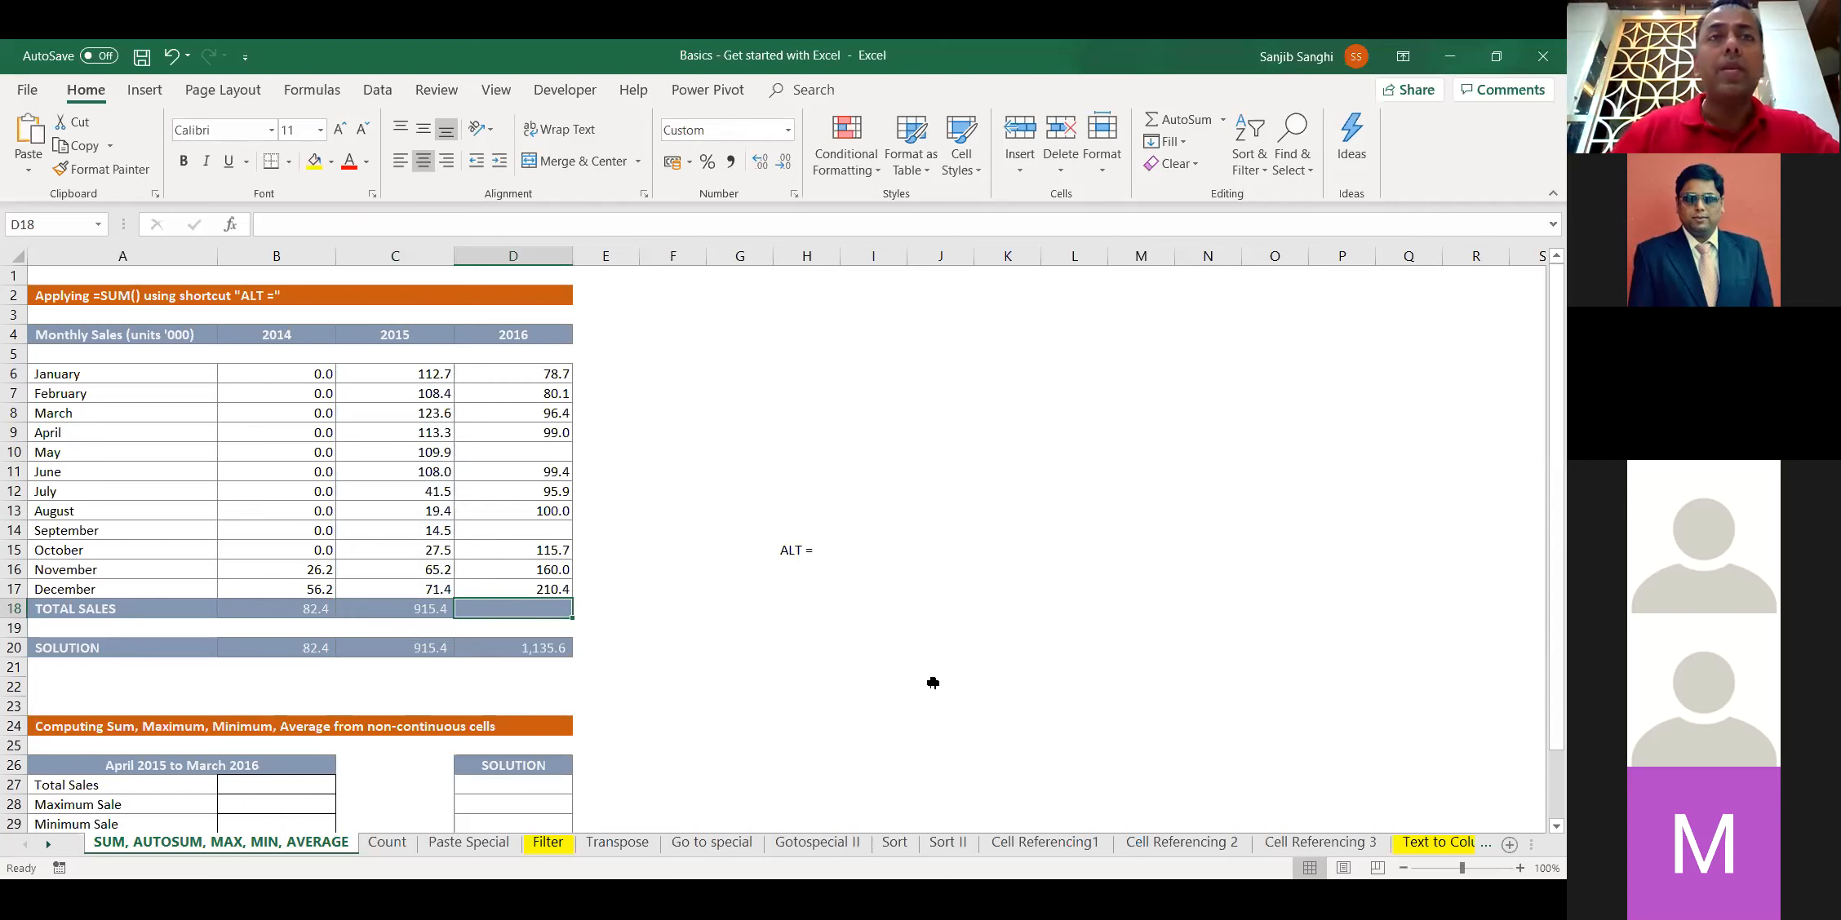
scroll(341, 513, "down", 2)
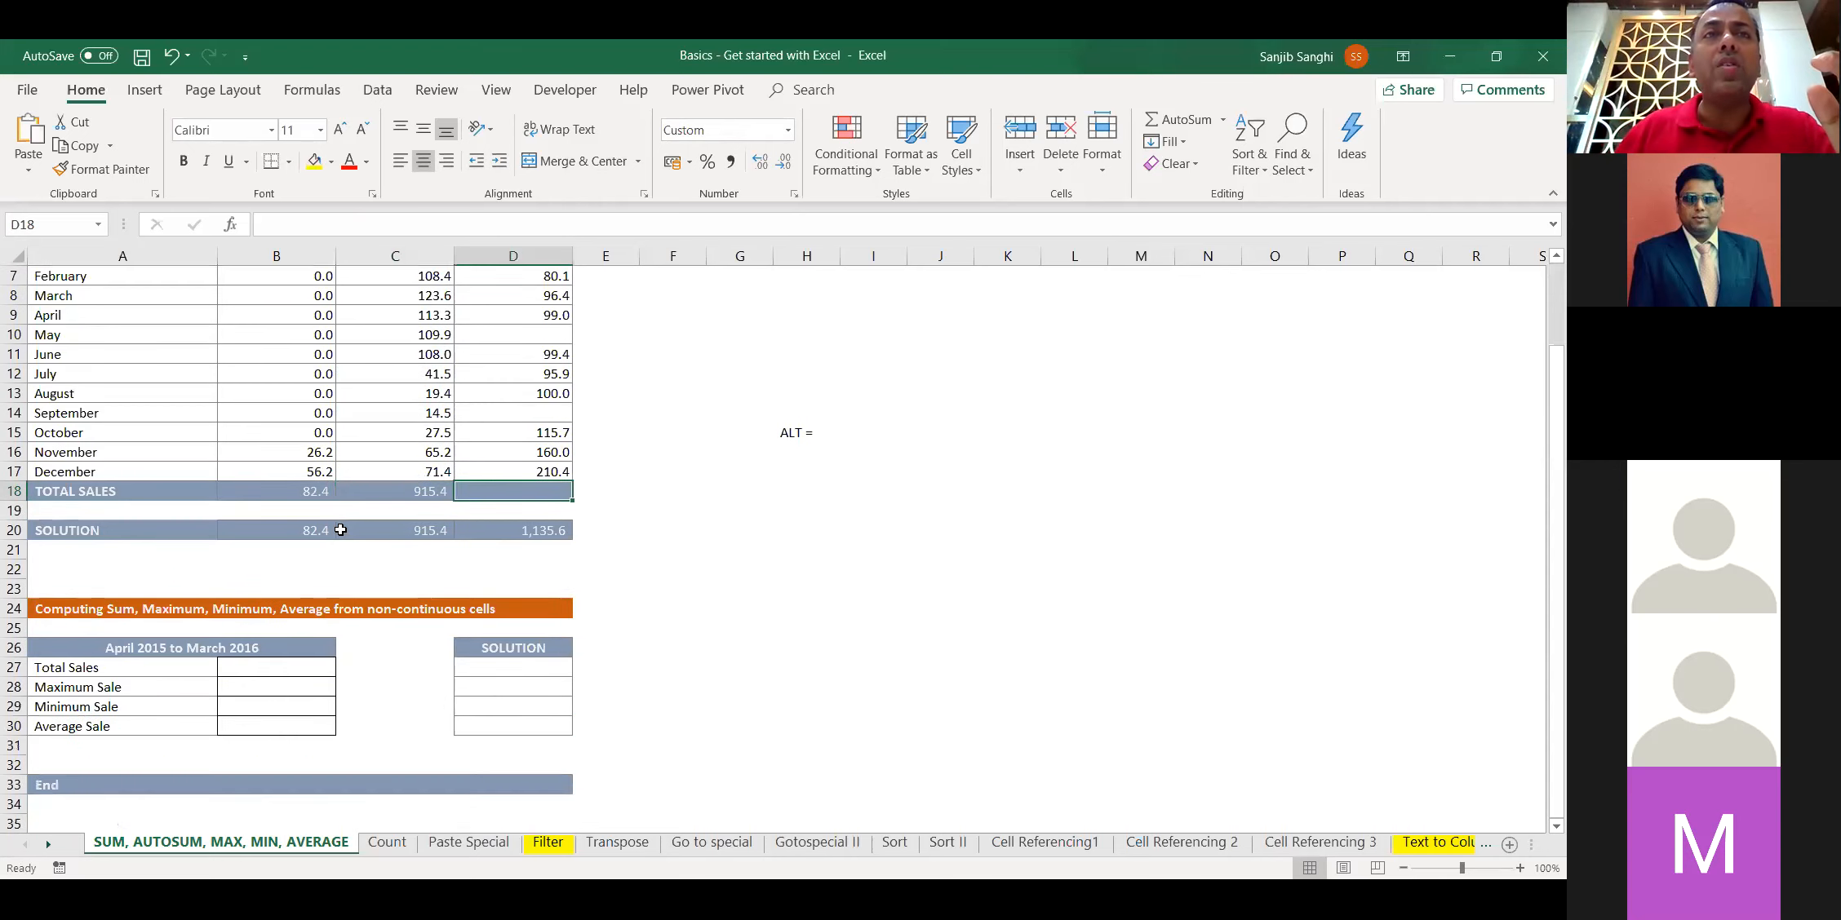
scroll(341, 531, "up", 1)
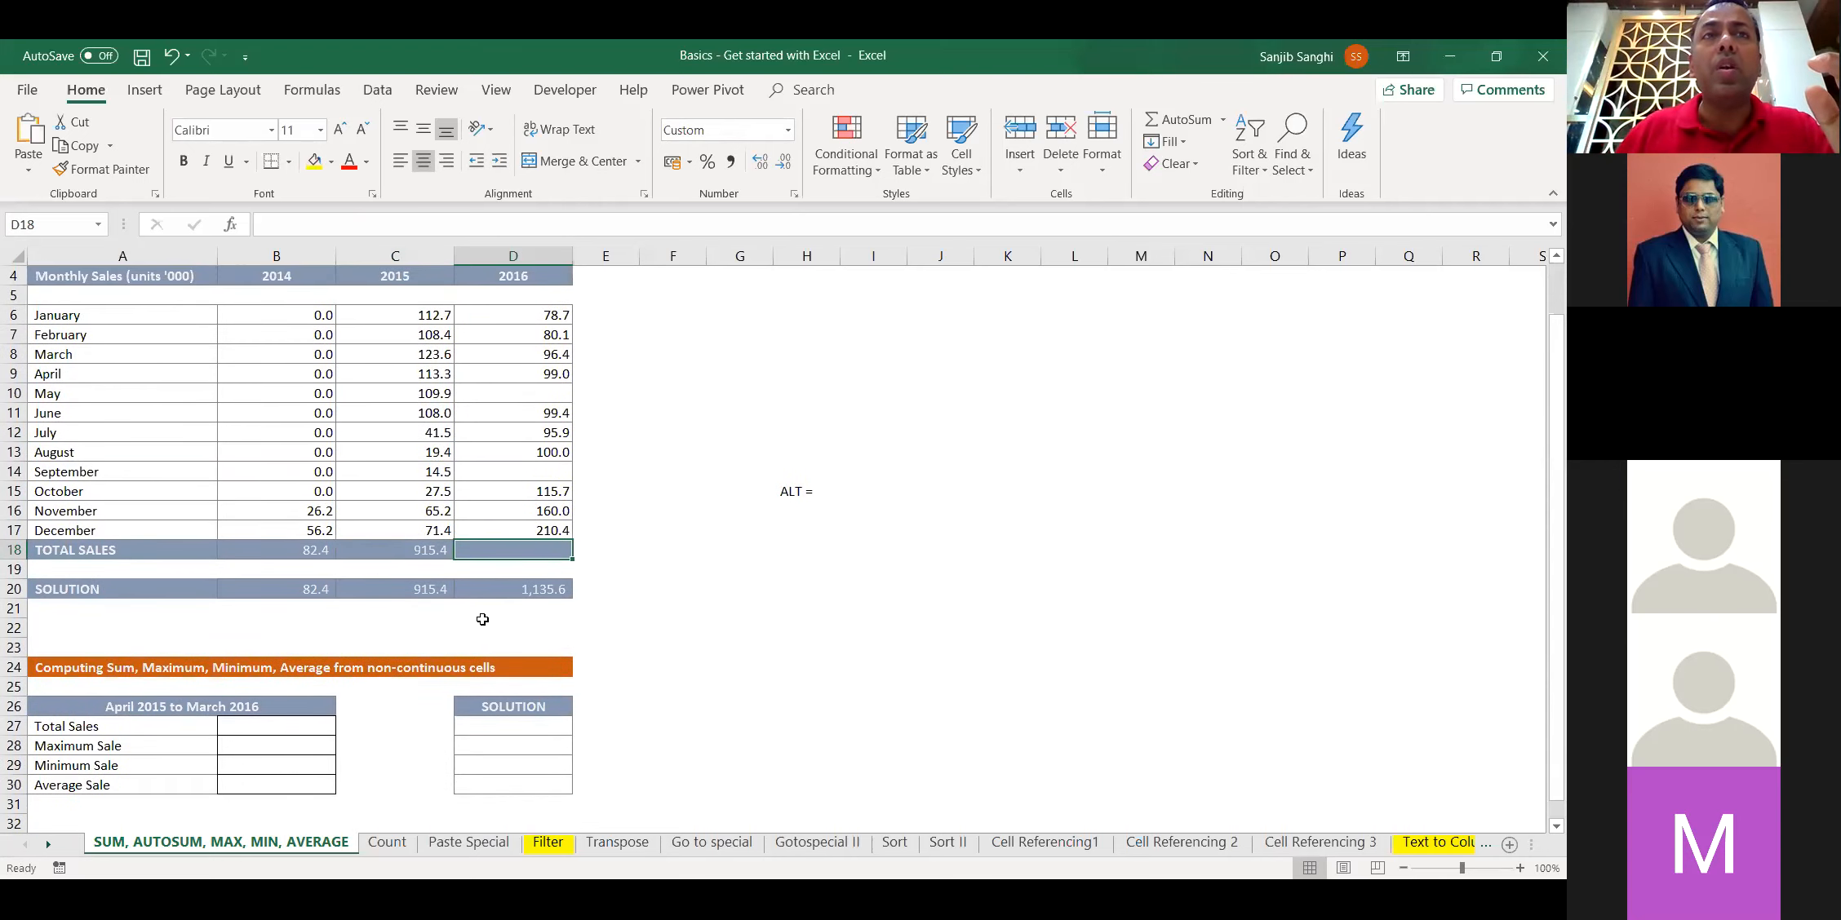
left_click(99, 729)
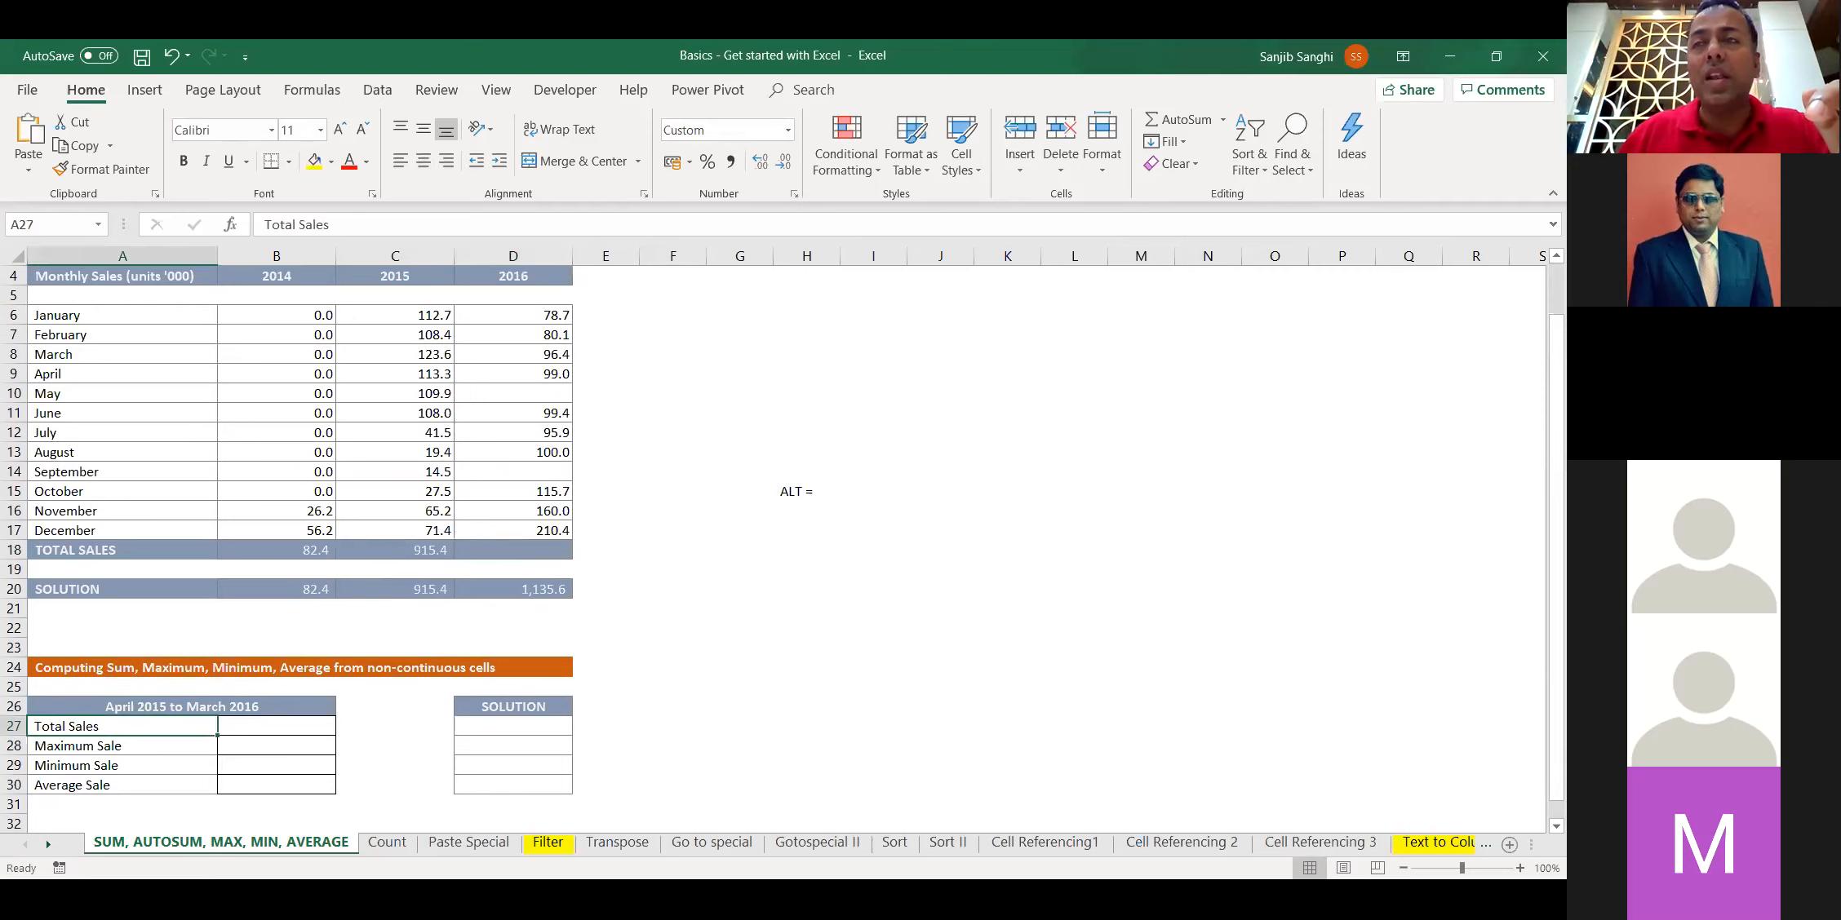
left_click(1519, 869)
left_click(1519, 869)
left_click(1519, 869)
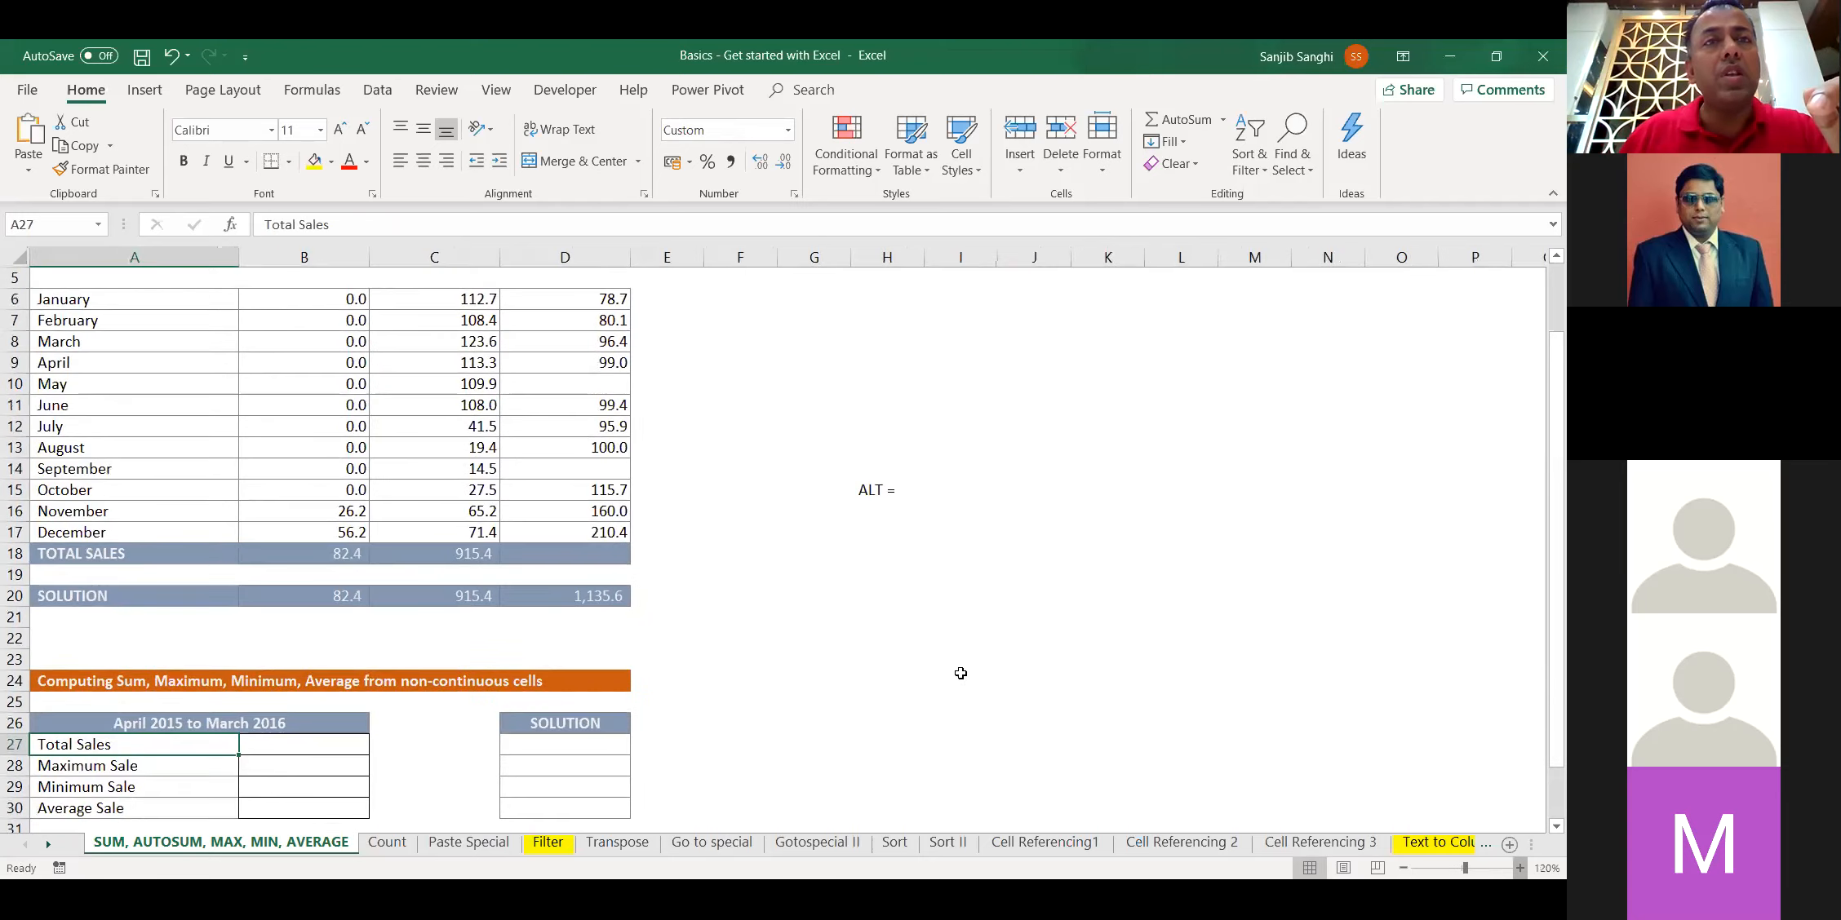
scroll(369, 613, "down", 2)
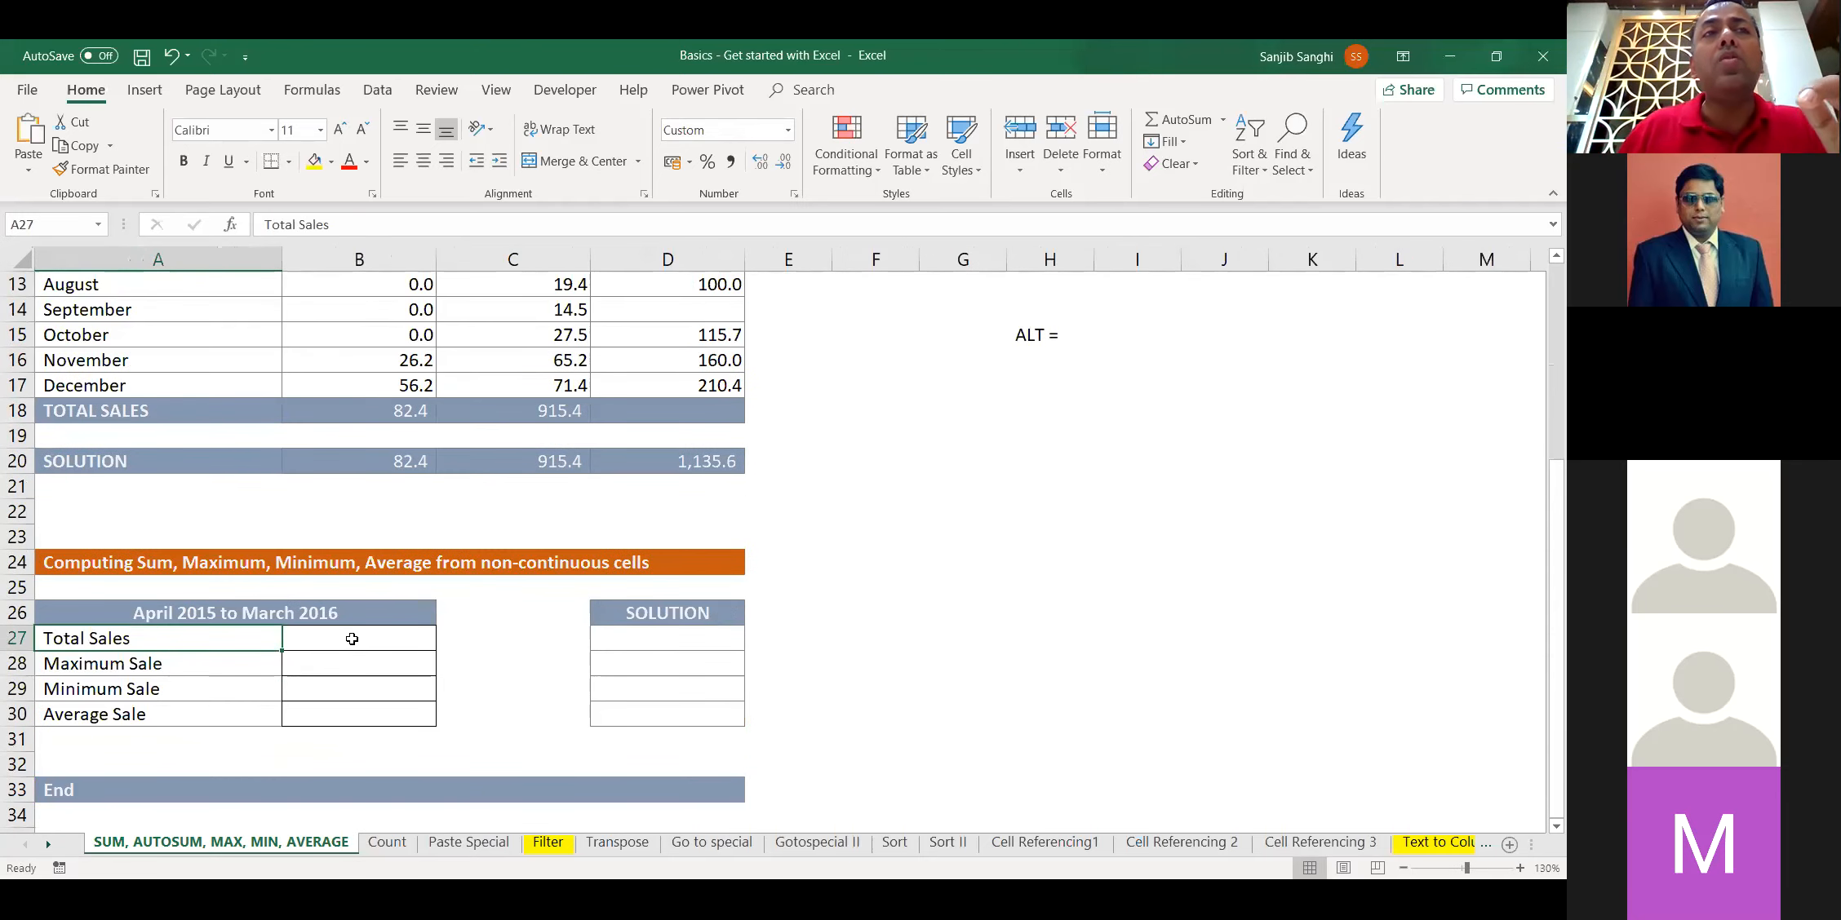
scroll(582, 558, "up", 3)
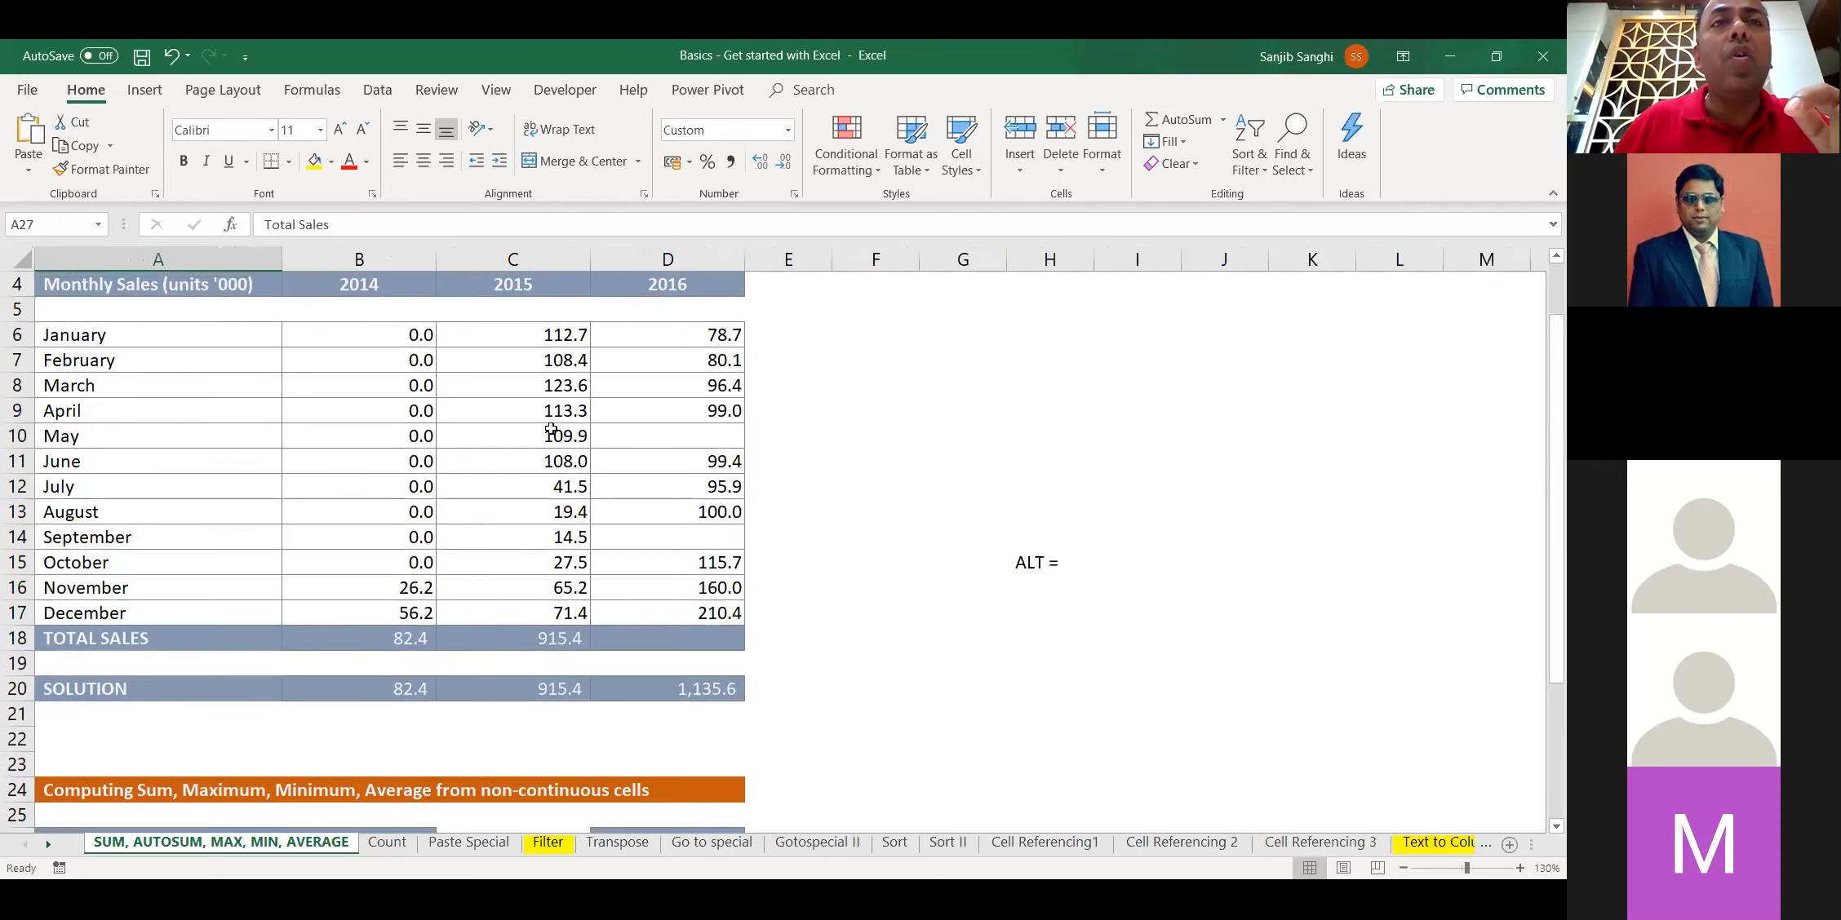
Highlight the April to December 2015 sales (C9:C17) and the January to March 2016 sales (D6:D8) in yellow
left_click_drag(555, 410, 586, 614)
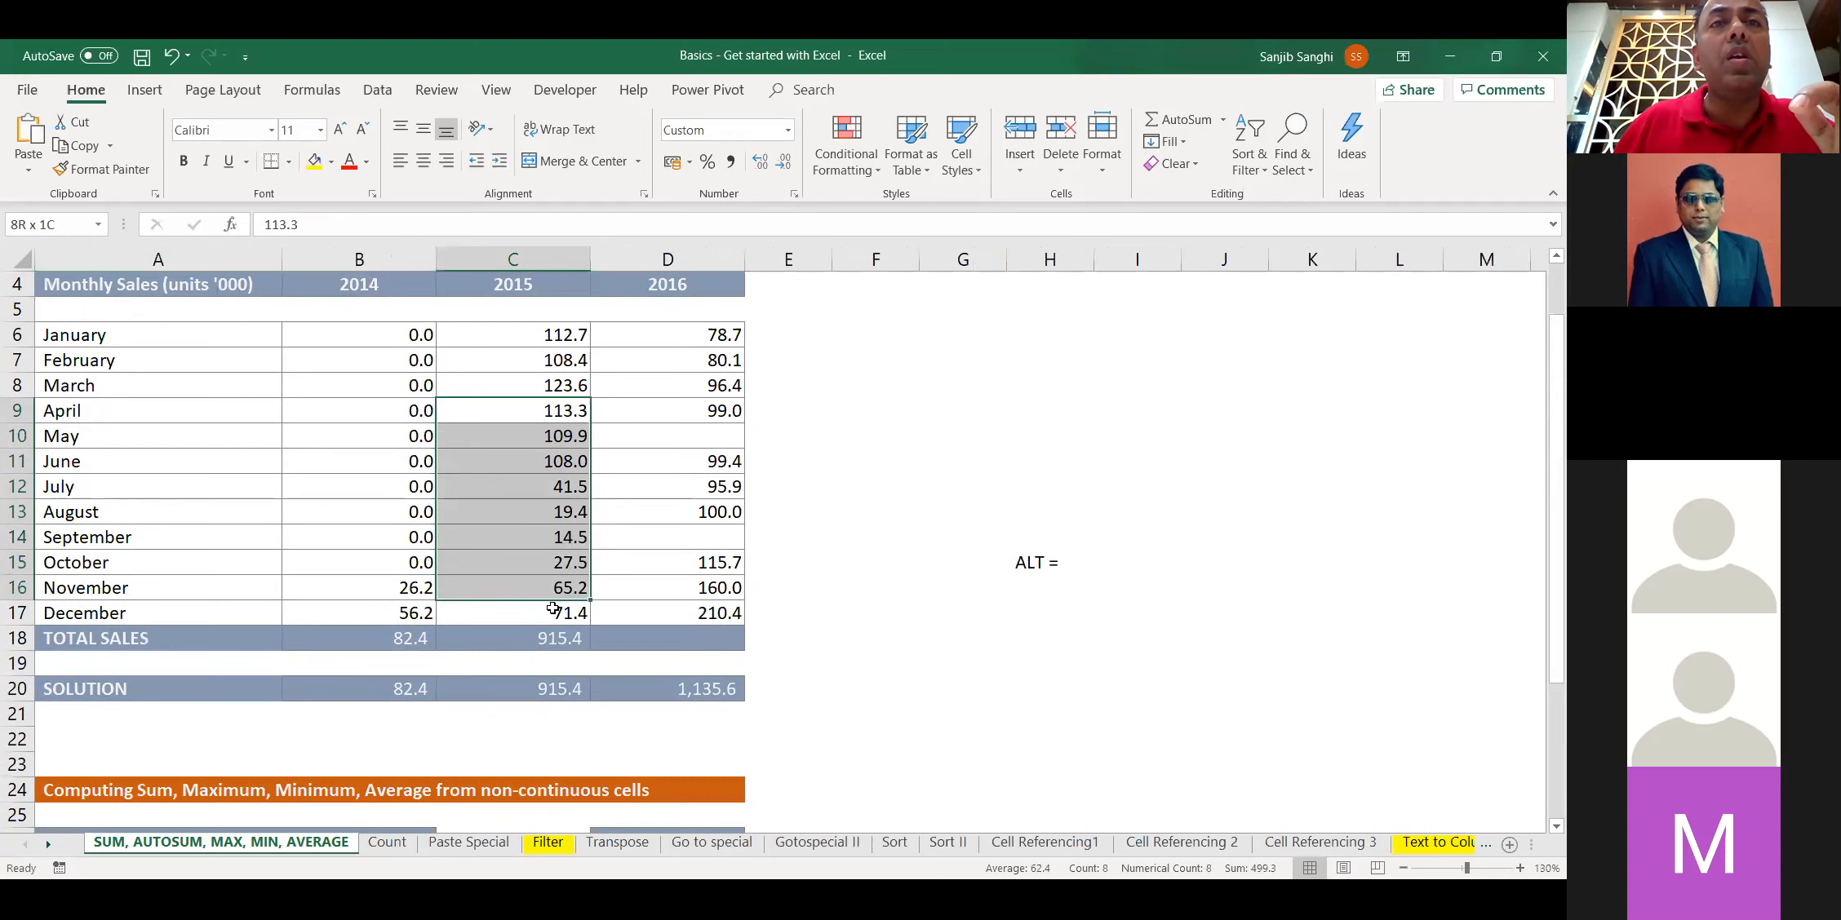
left_click_drag(701, 345, 702, 376)
left_click(310, 163)
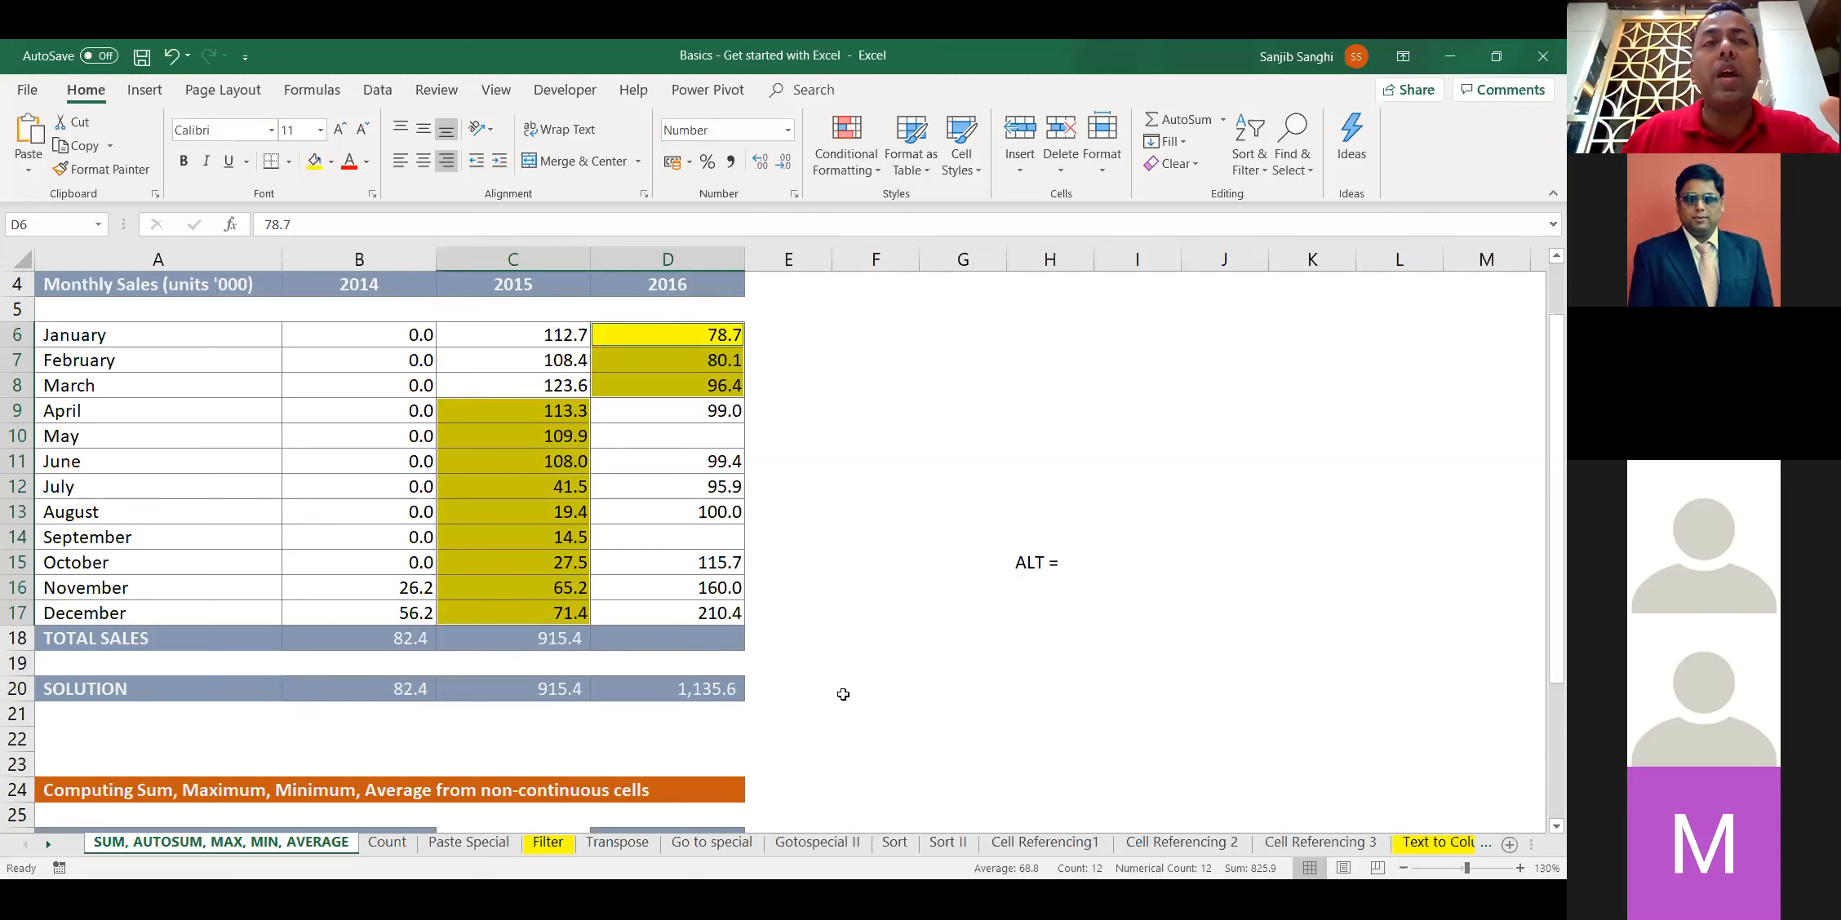
Start a SUM formula in the Total Sales cell B27 with the April to December 2015 range C9:C17
scroll(843, 694, "down", 1)
left_click(356, 789)
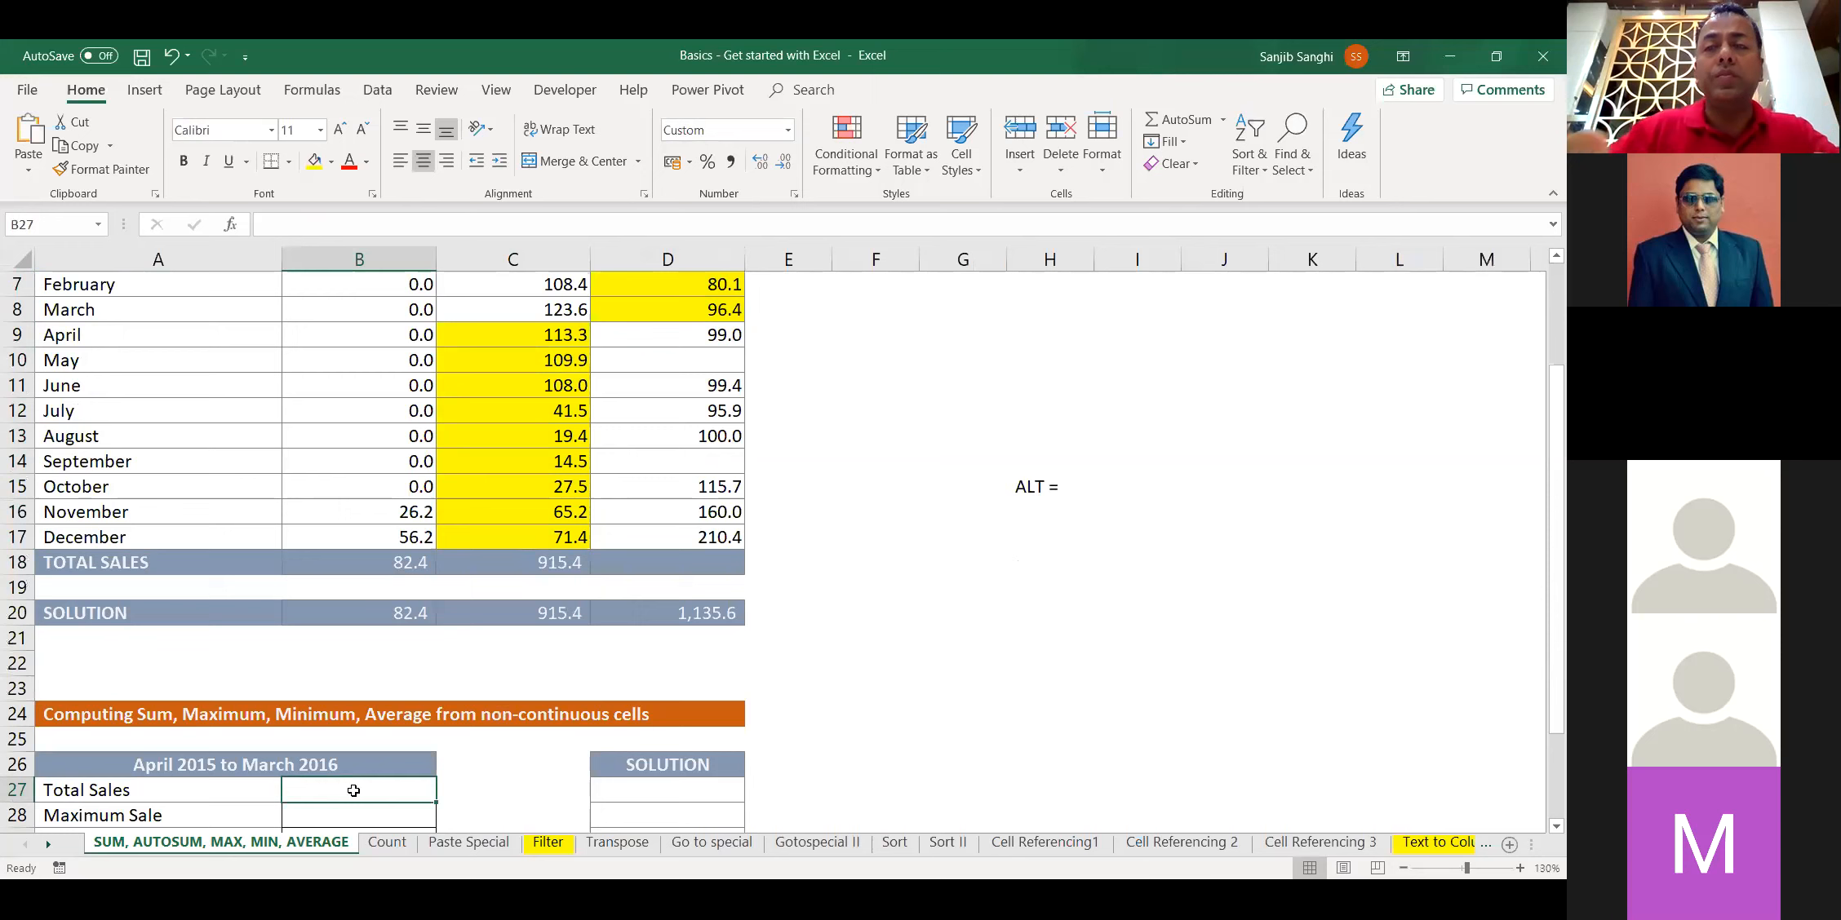
type("=")
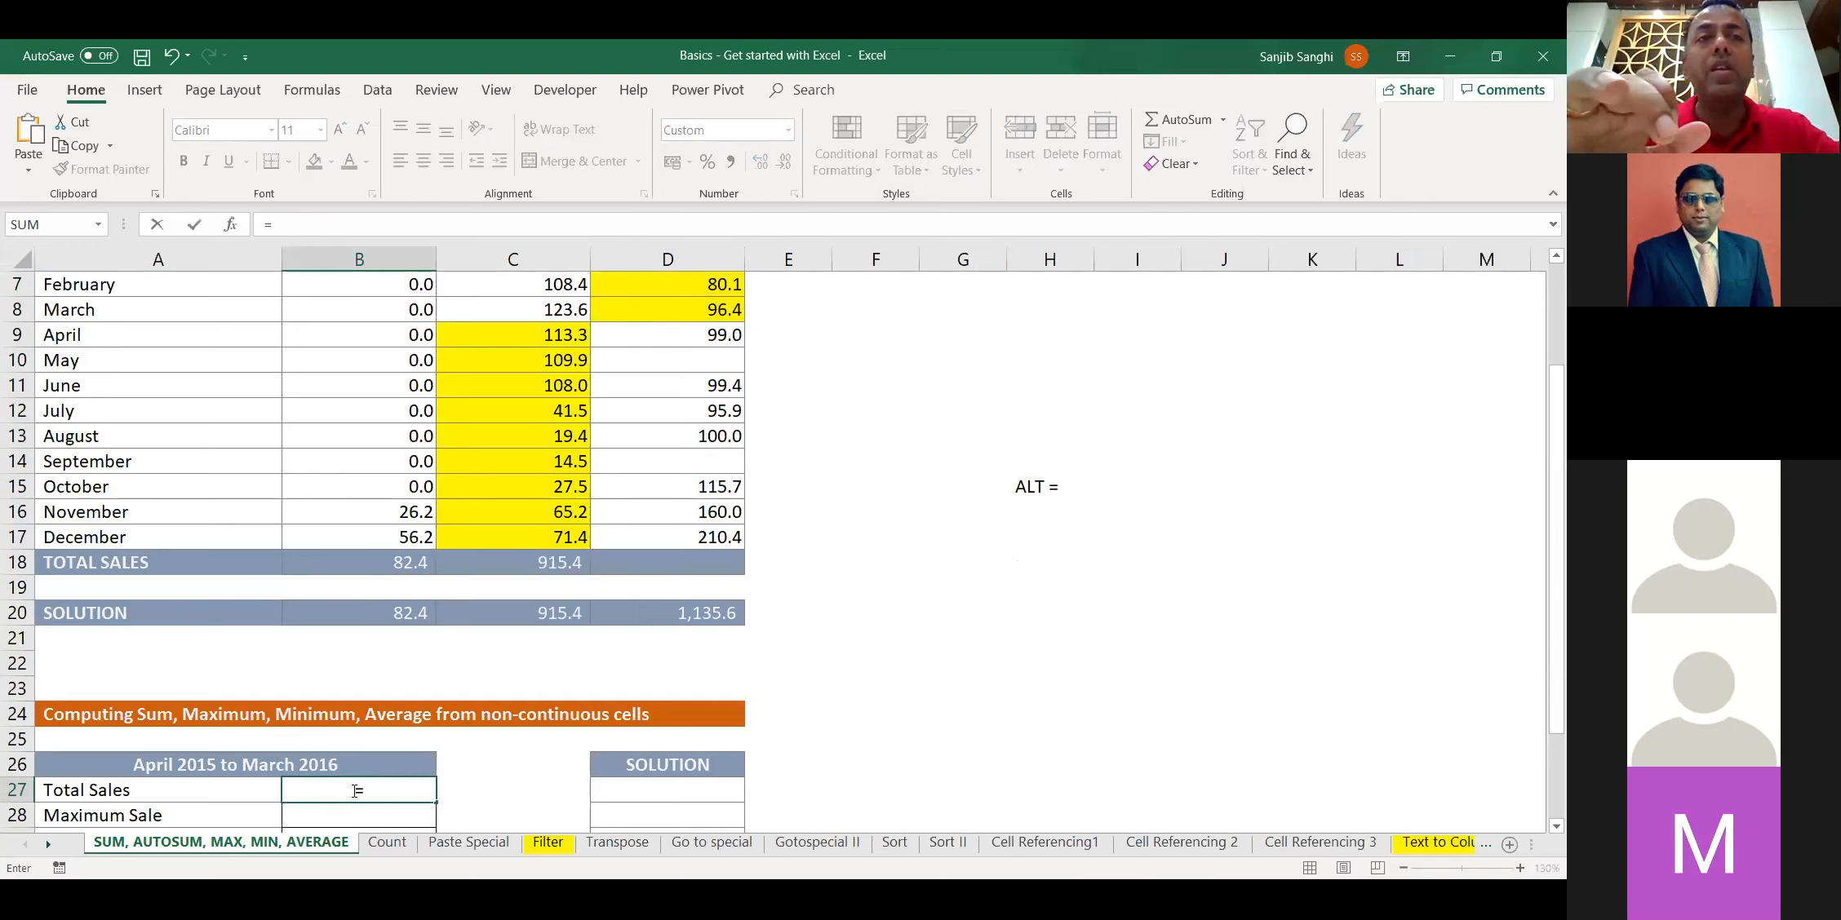
type("SUM(")
left_click(514, 336)
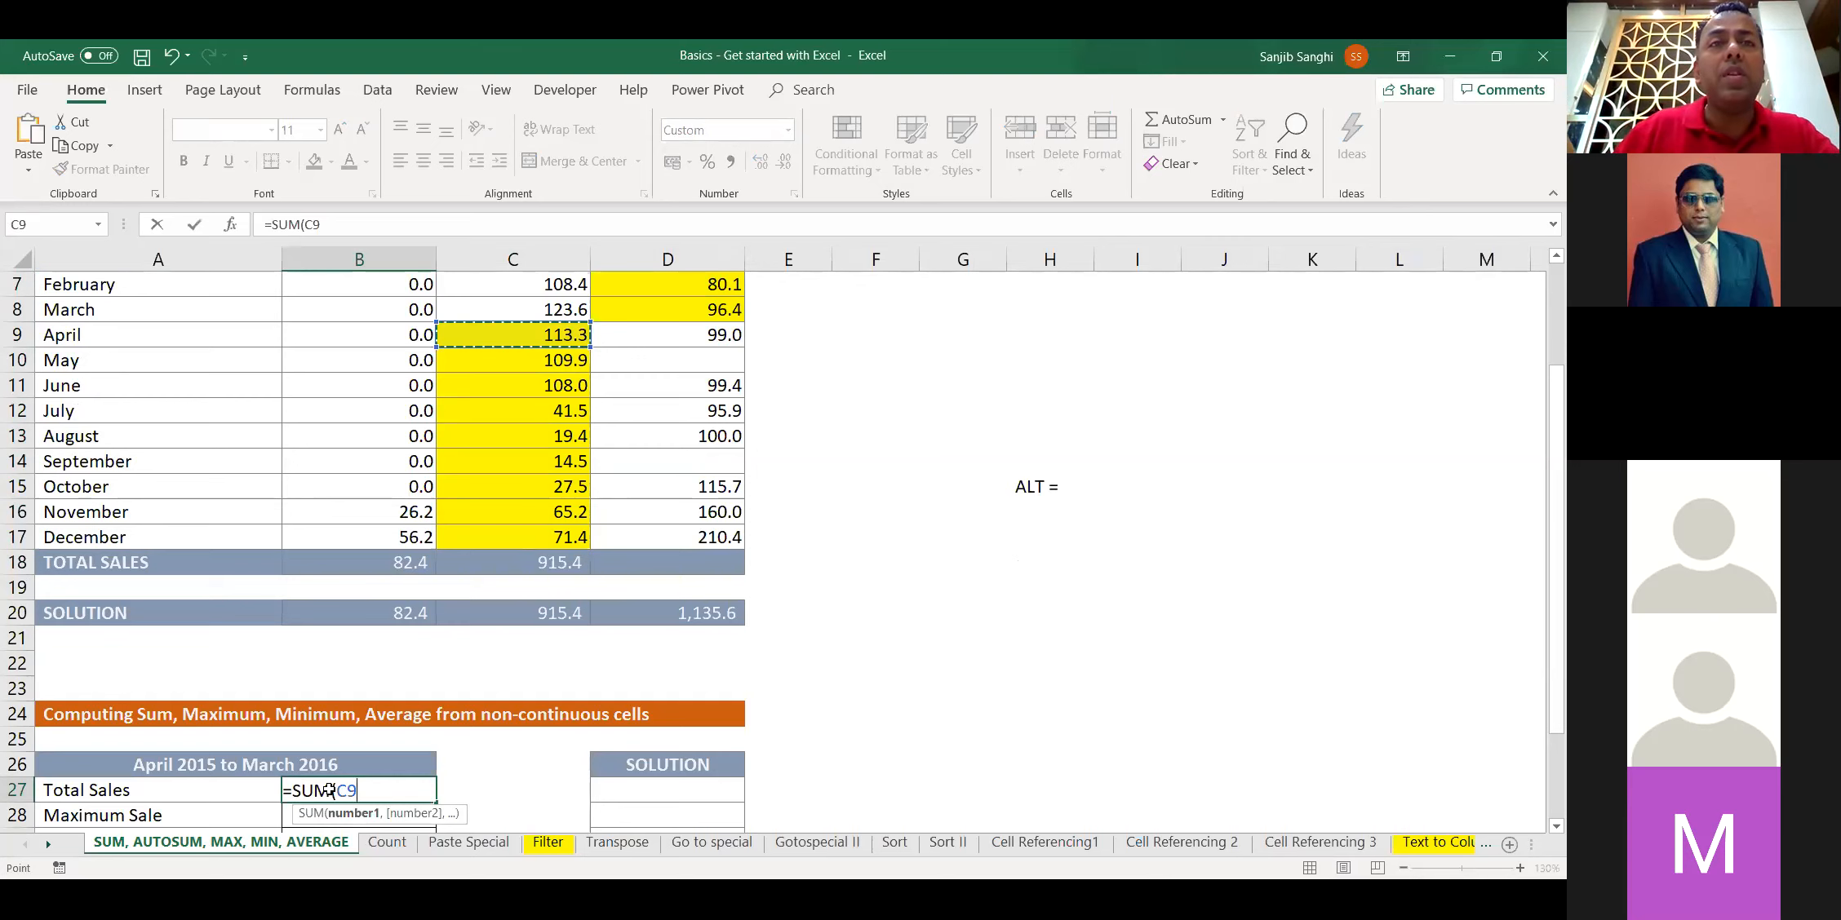
key("shift+Up")
key("shift+Up")
key("shift+Up")
key("ctrl+shift+Down")
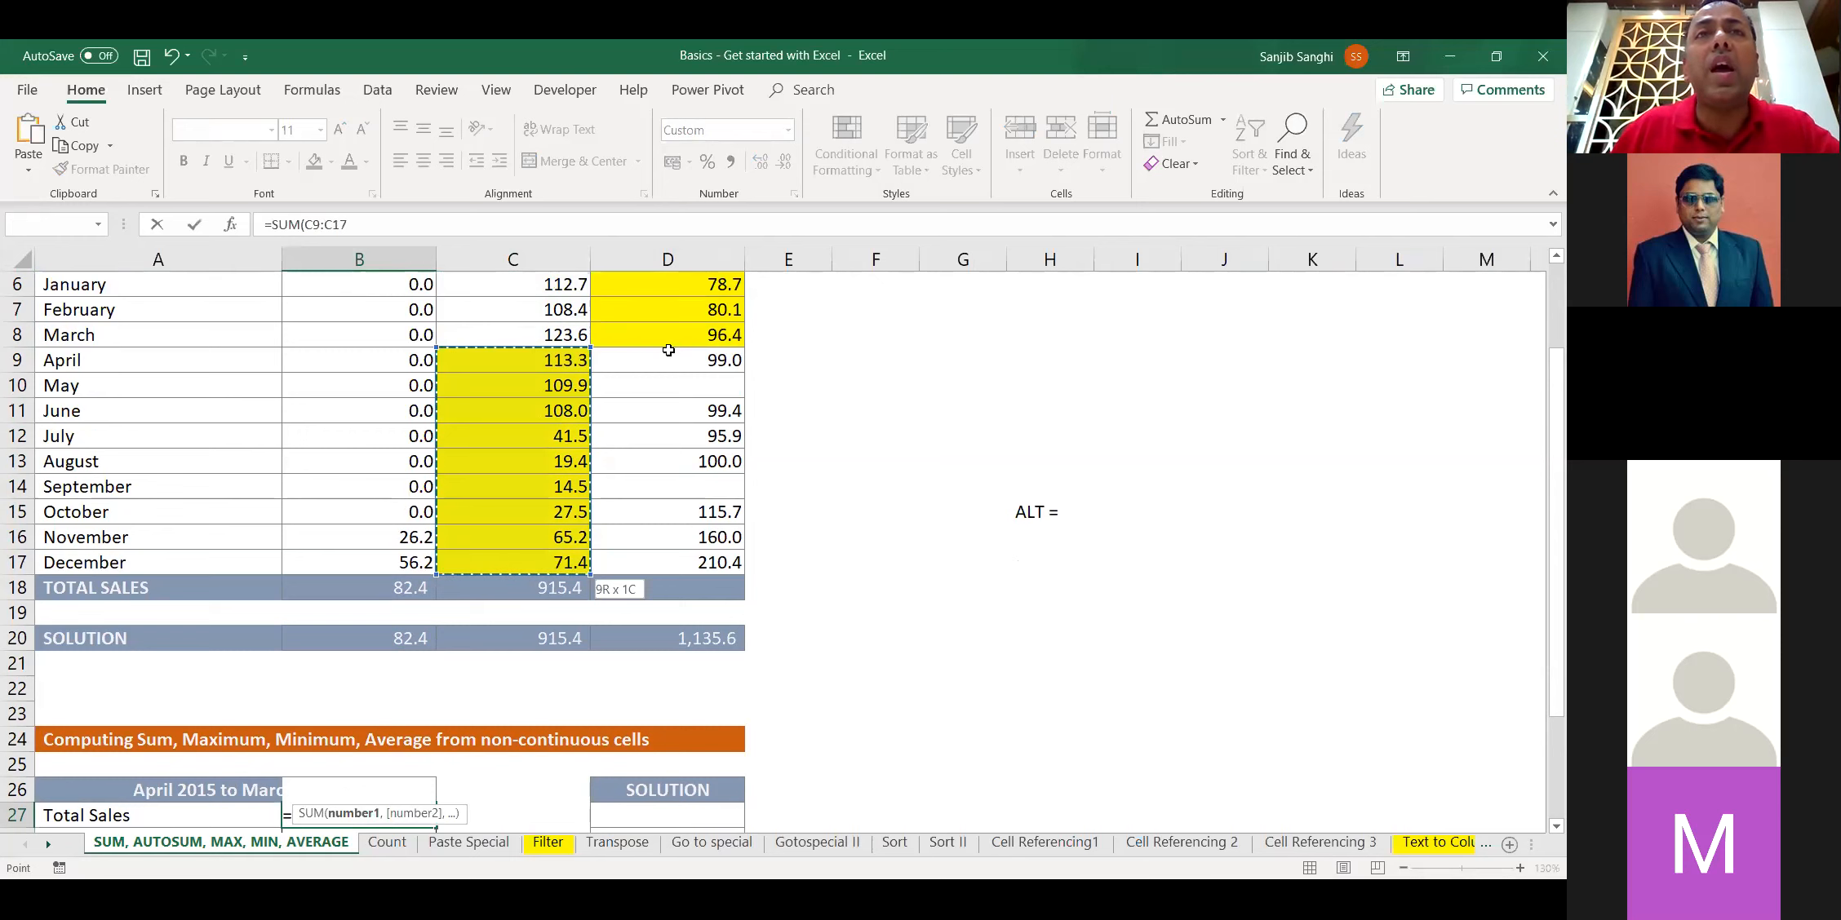
Try picking D6 in the open SUM formula without a separating comma, and reselect C9:C17 as its range
scroll(668, 350, "up", 1)
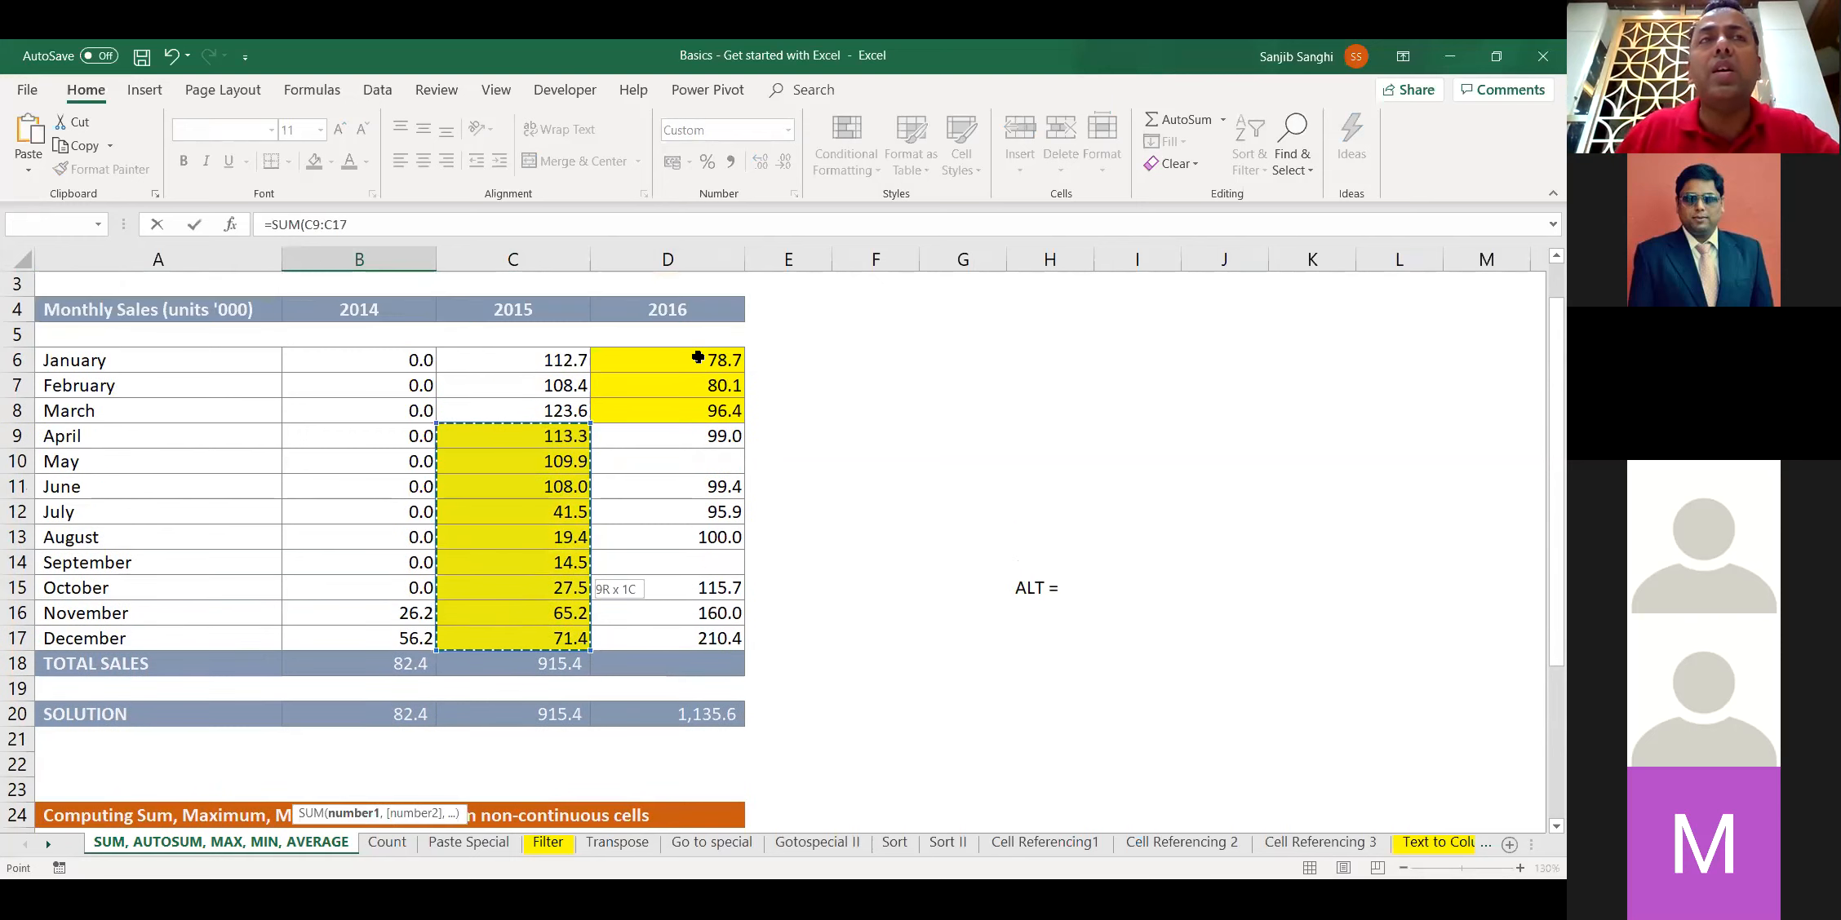
left_click(698, 357)
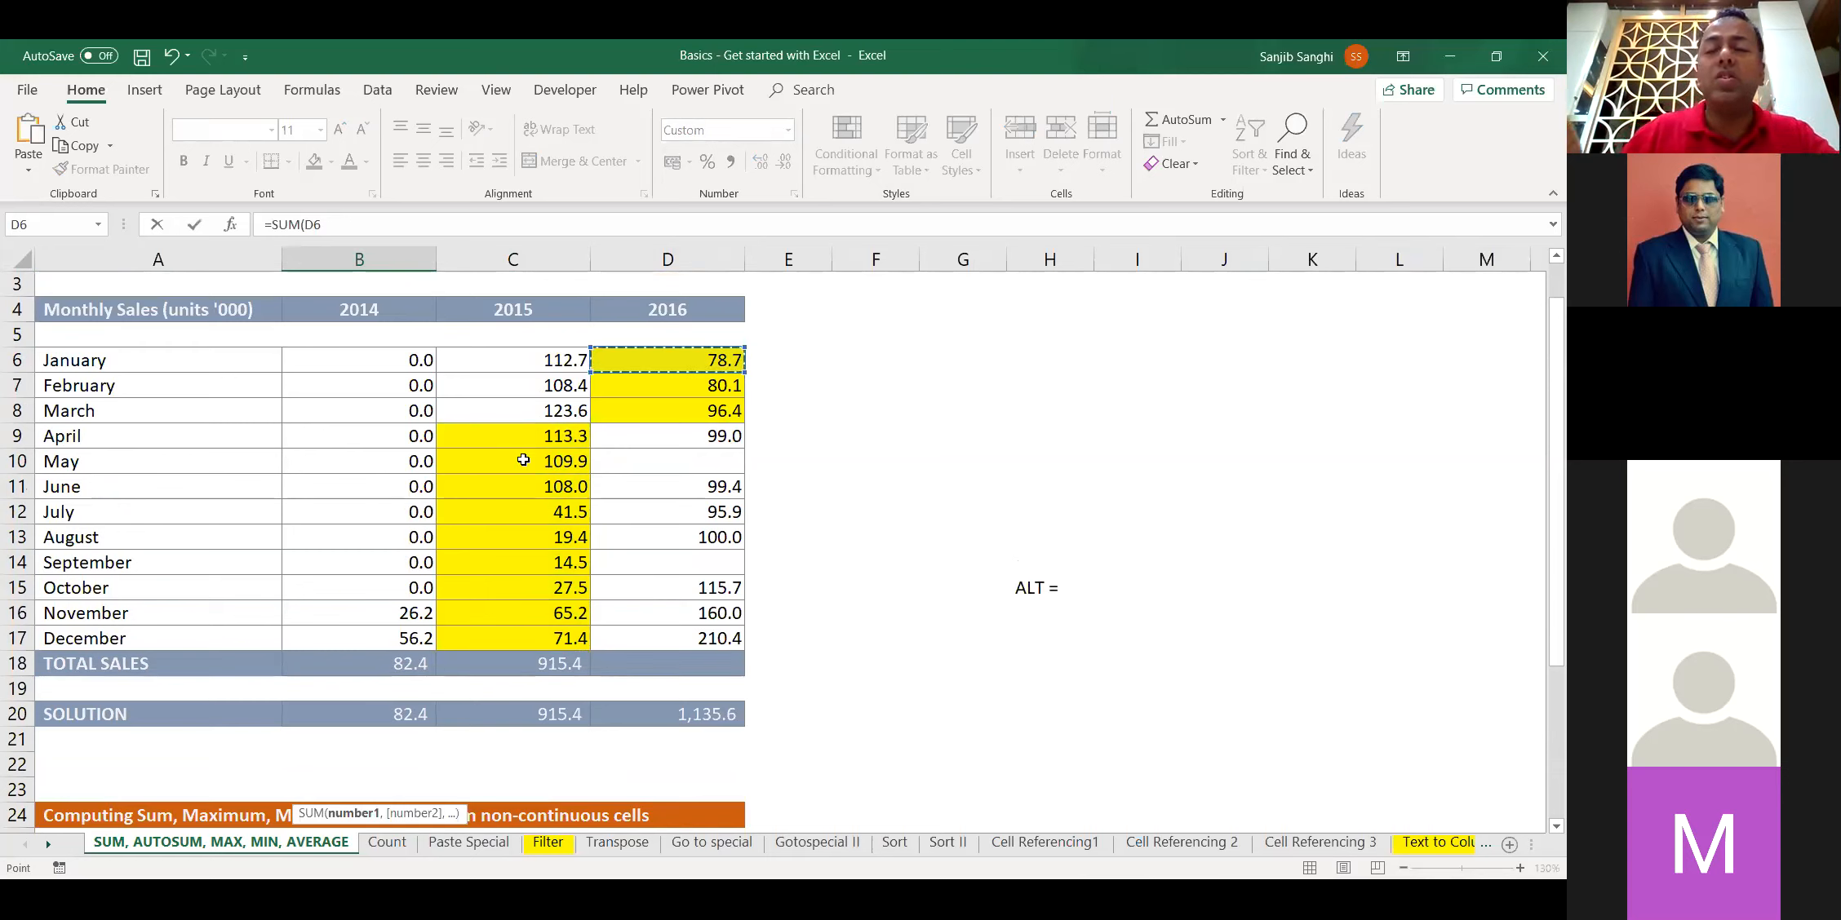
left_click(533, 433)
key("shift+Down")
key("shift+Down")
key("shift+Down")
key("shift+Down")
key("shift+Down")
key("shift+Down")
key("shift+Down")
key("shift+Down")
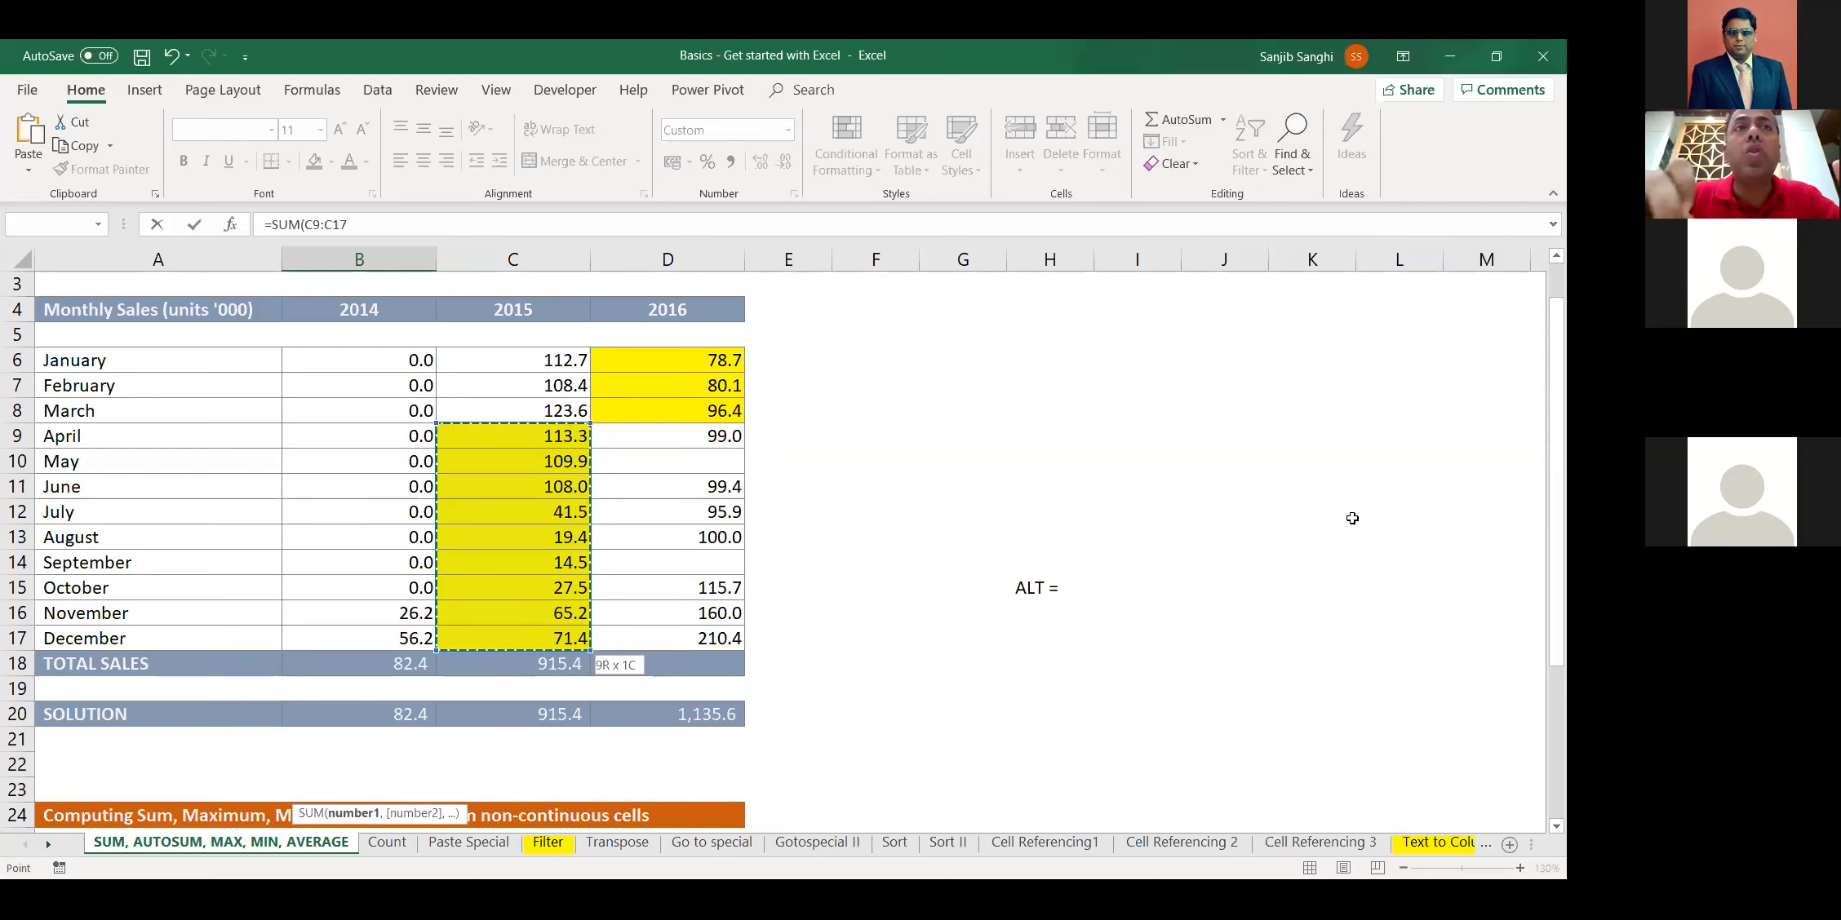
Add D6:D8 as the second, comma-separated range and complete the B27 formula as =SUM(C9:C17,D6:D8)
type(",")
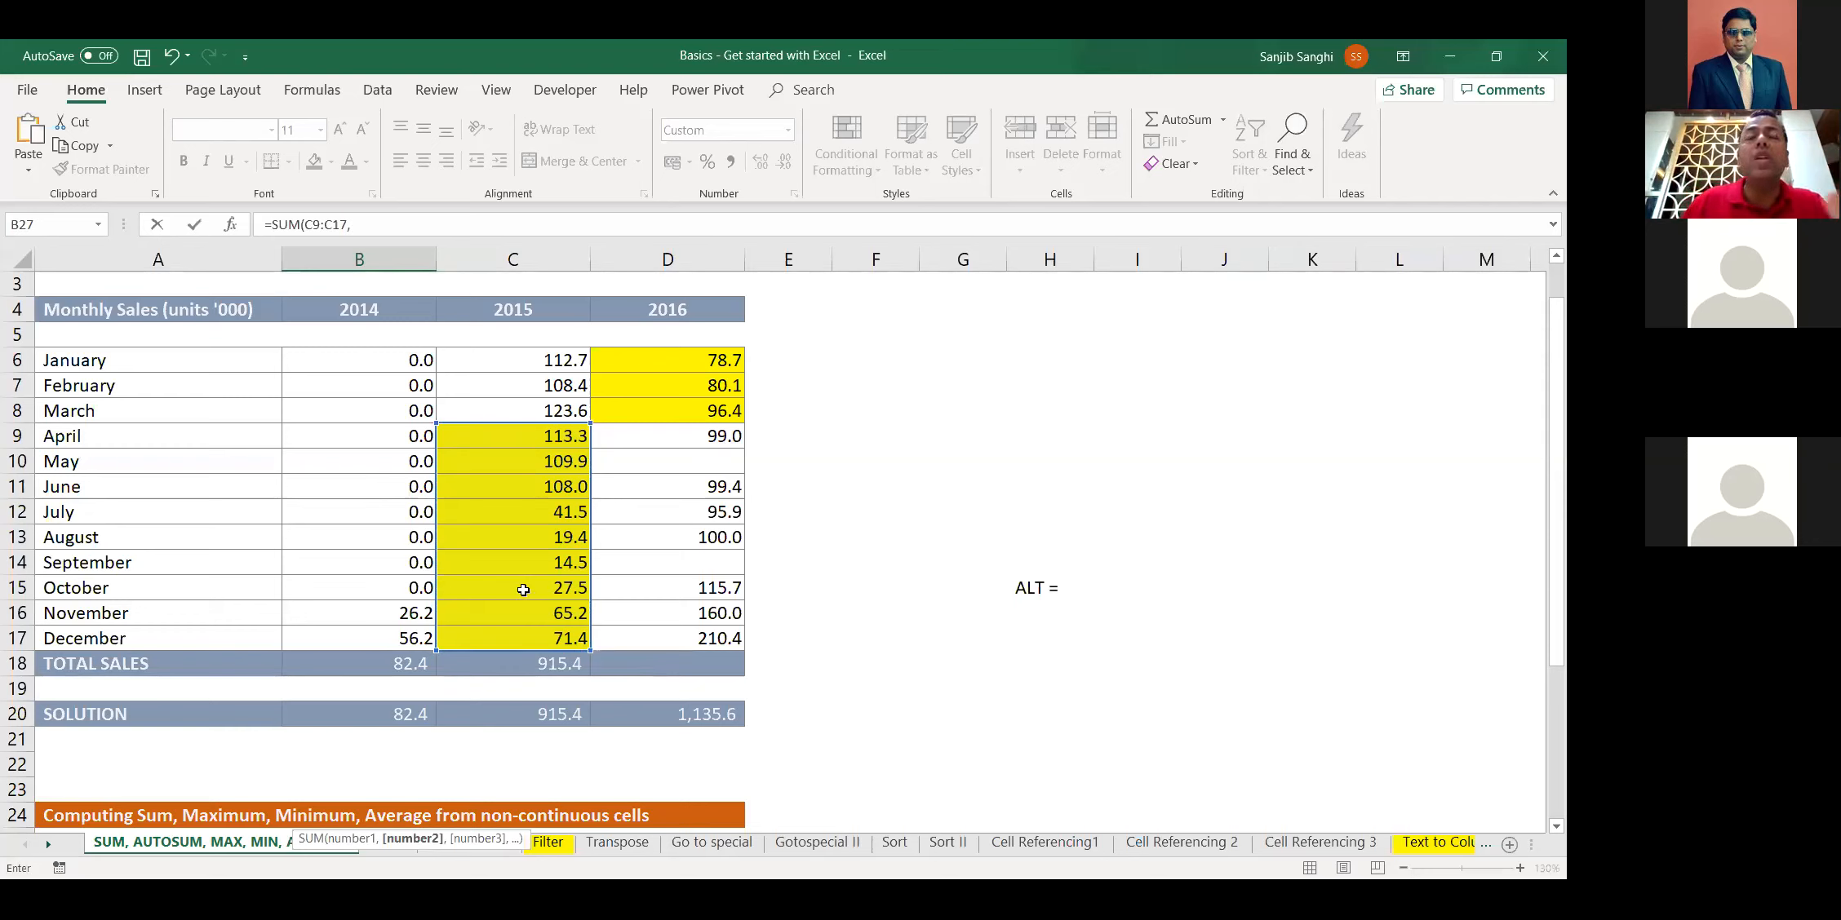
key("Right")
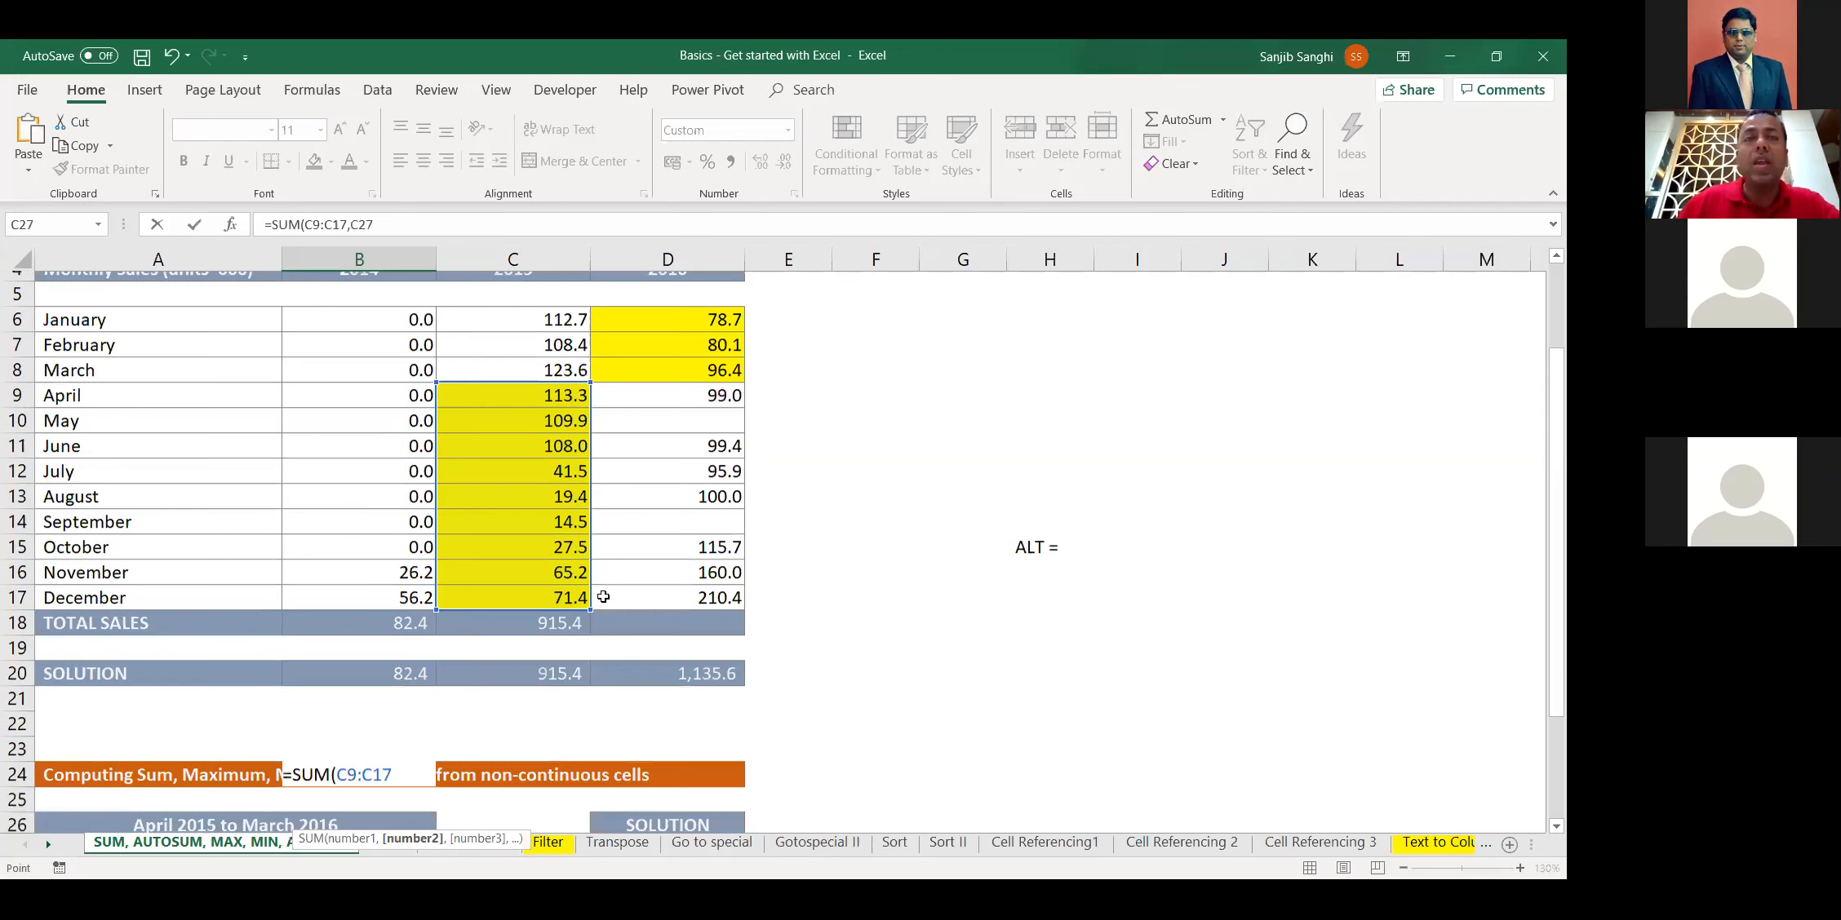
key("Up")
key("Up")
key("Up")
key("Up")
key("Up")
key("Up")
key("Up")
key("Up")
key("Up")
key("Up")
key("Up")
key("Up")
key("Up")
key("Up")
key("Up")
key("Up")
key("Up")
key("Up")
key("Up")
key("Up")
key("Up")
key("Up")
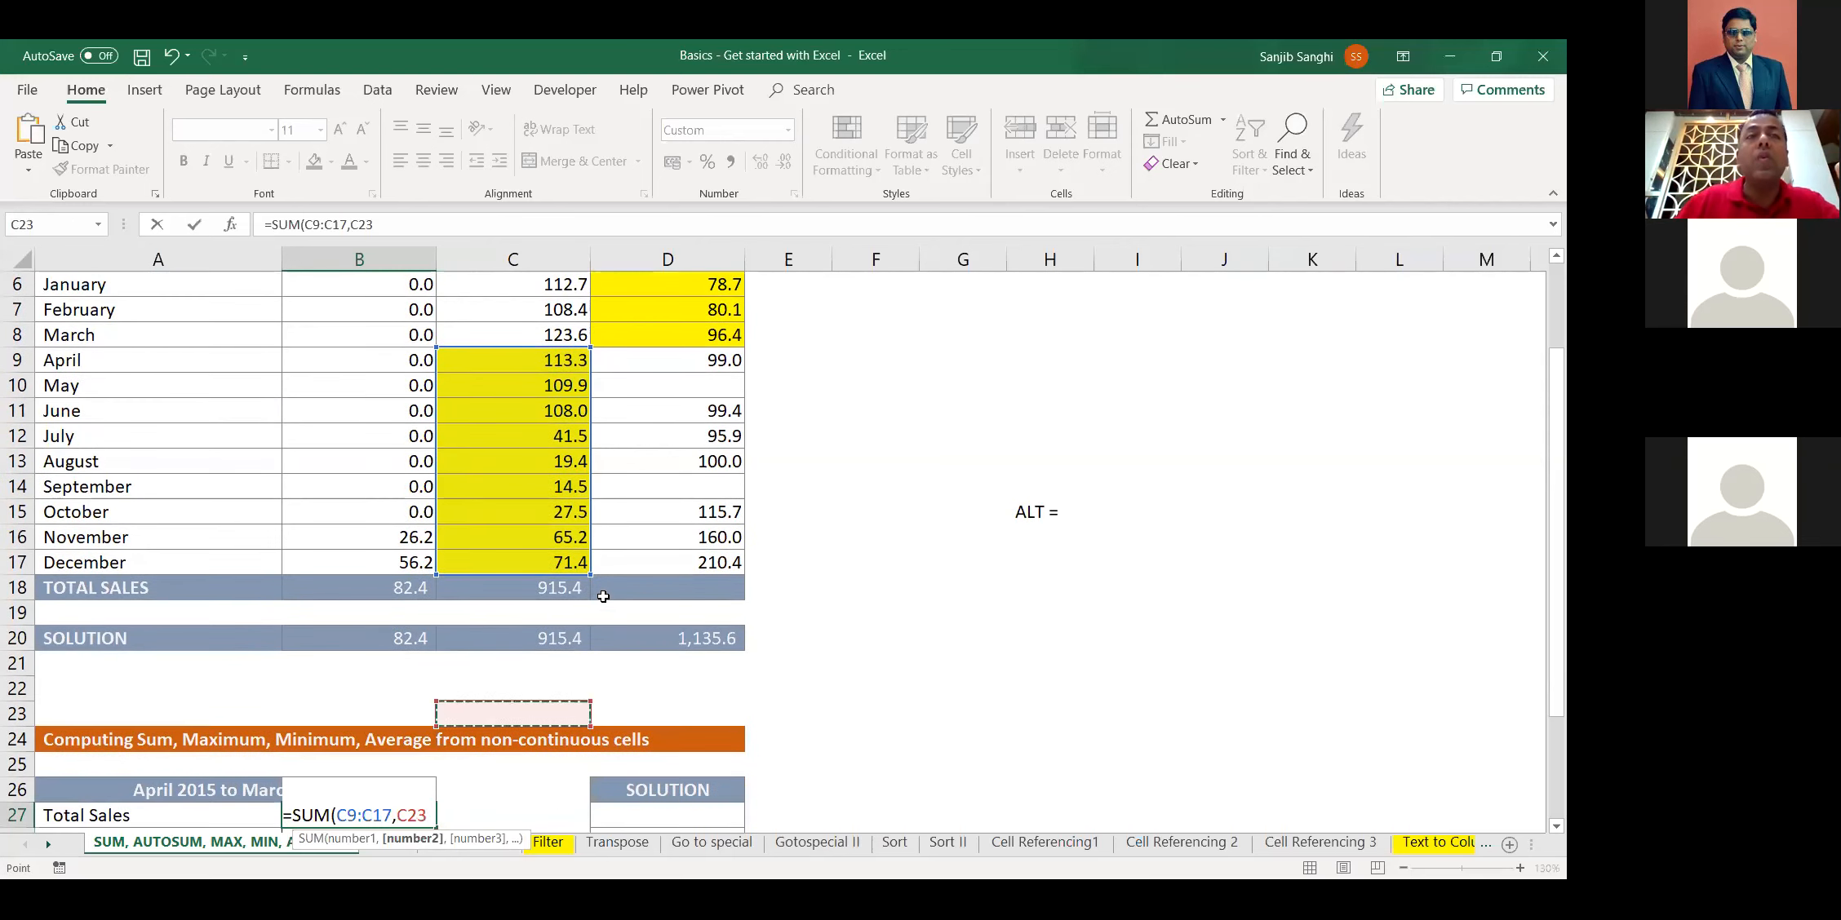
key("Up")
key("Down")
key("Down")
key("Right")
key("shift+Down")
key("shift+Down")
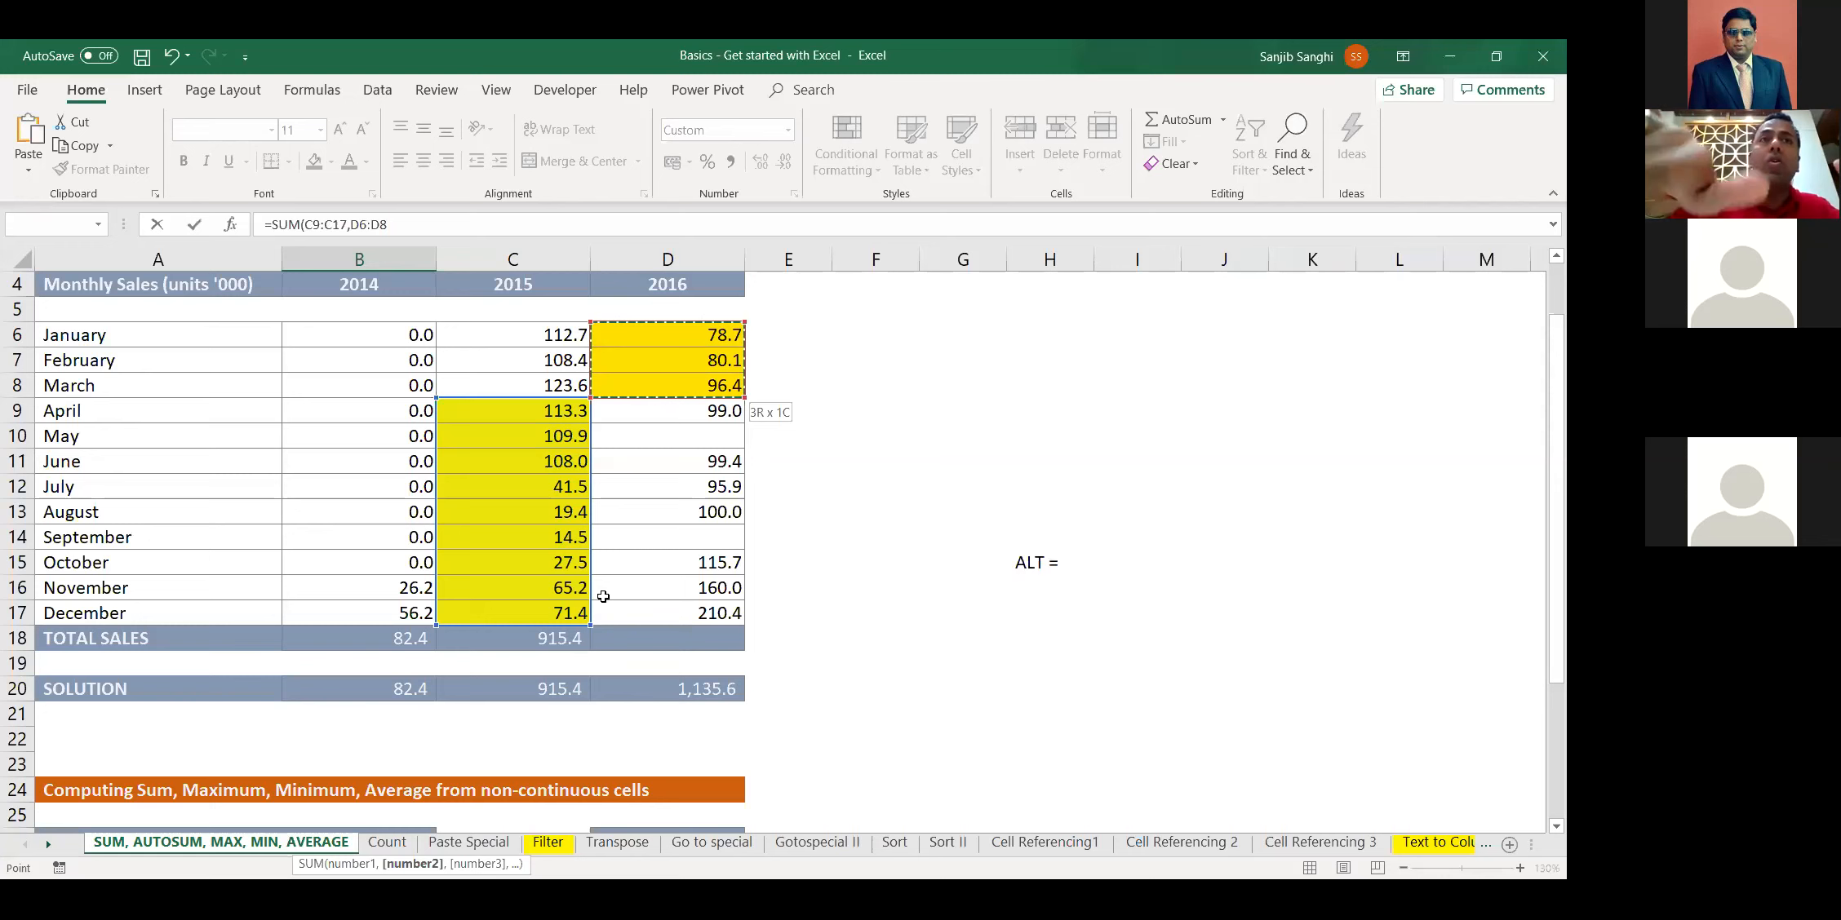
key("Escape")
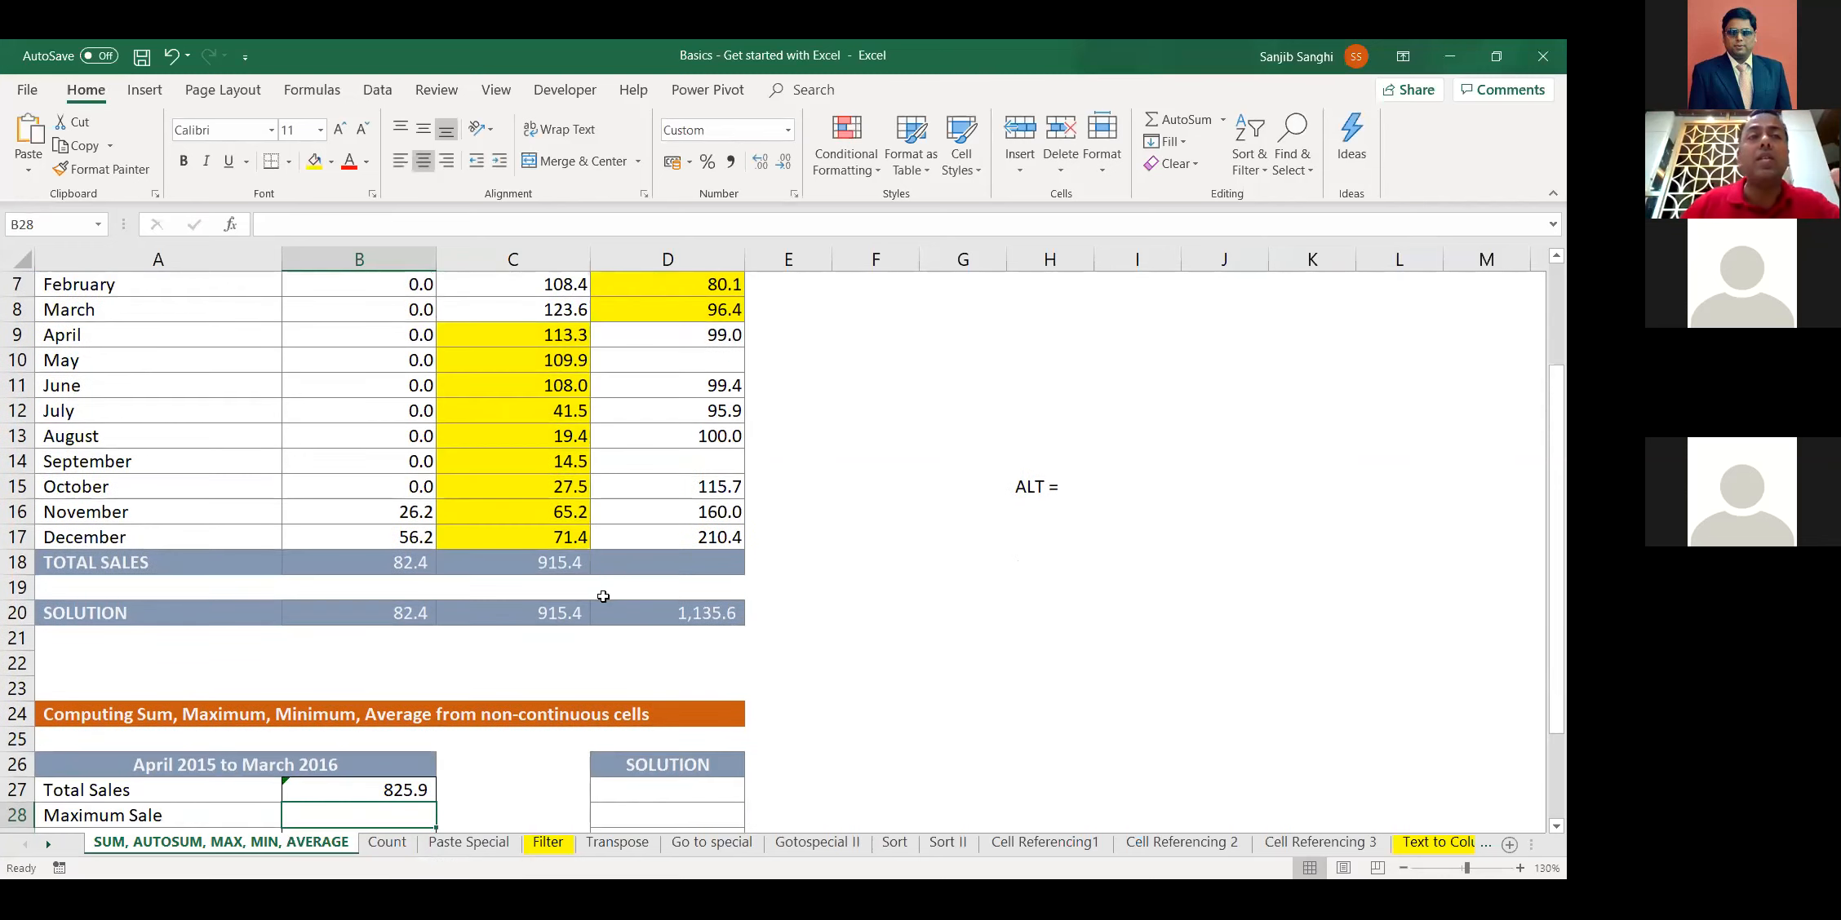
Check the formula in B27 and compare its result with the sum of the selected ranges C9:C17 and D6:D8
left_click(406, 783)
scroll(570, 713, "down", 2)
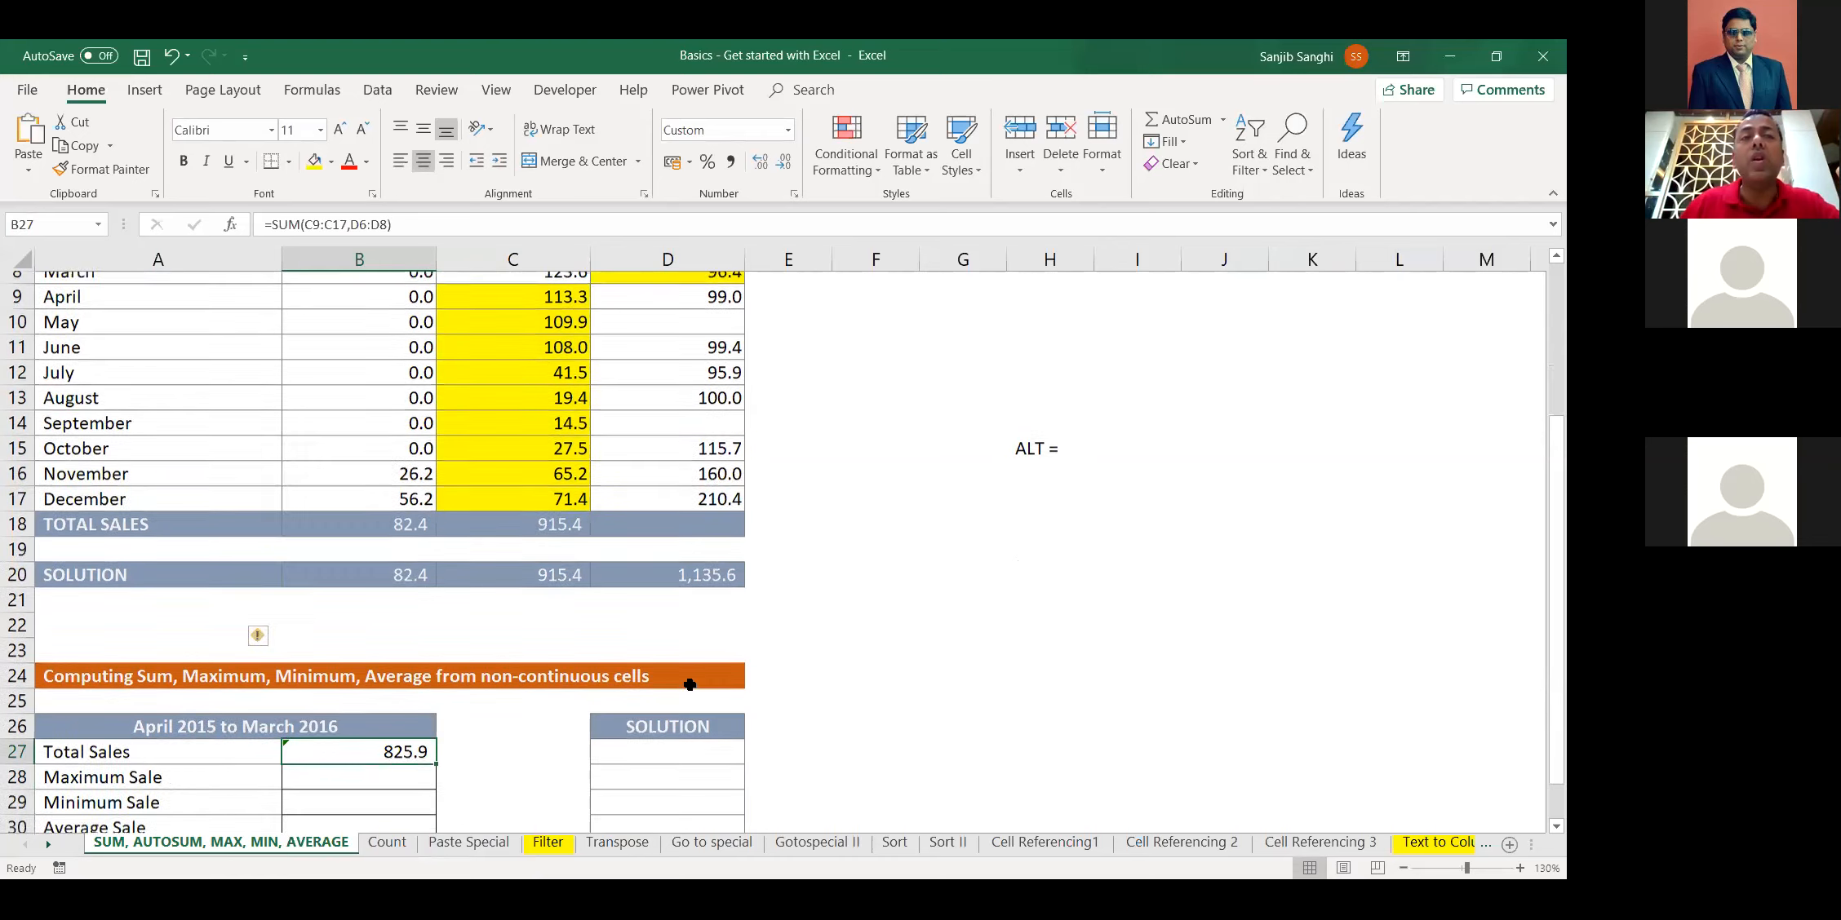
scroll(513, 563, "up", 3)
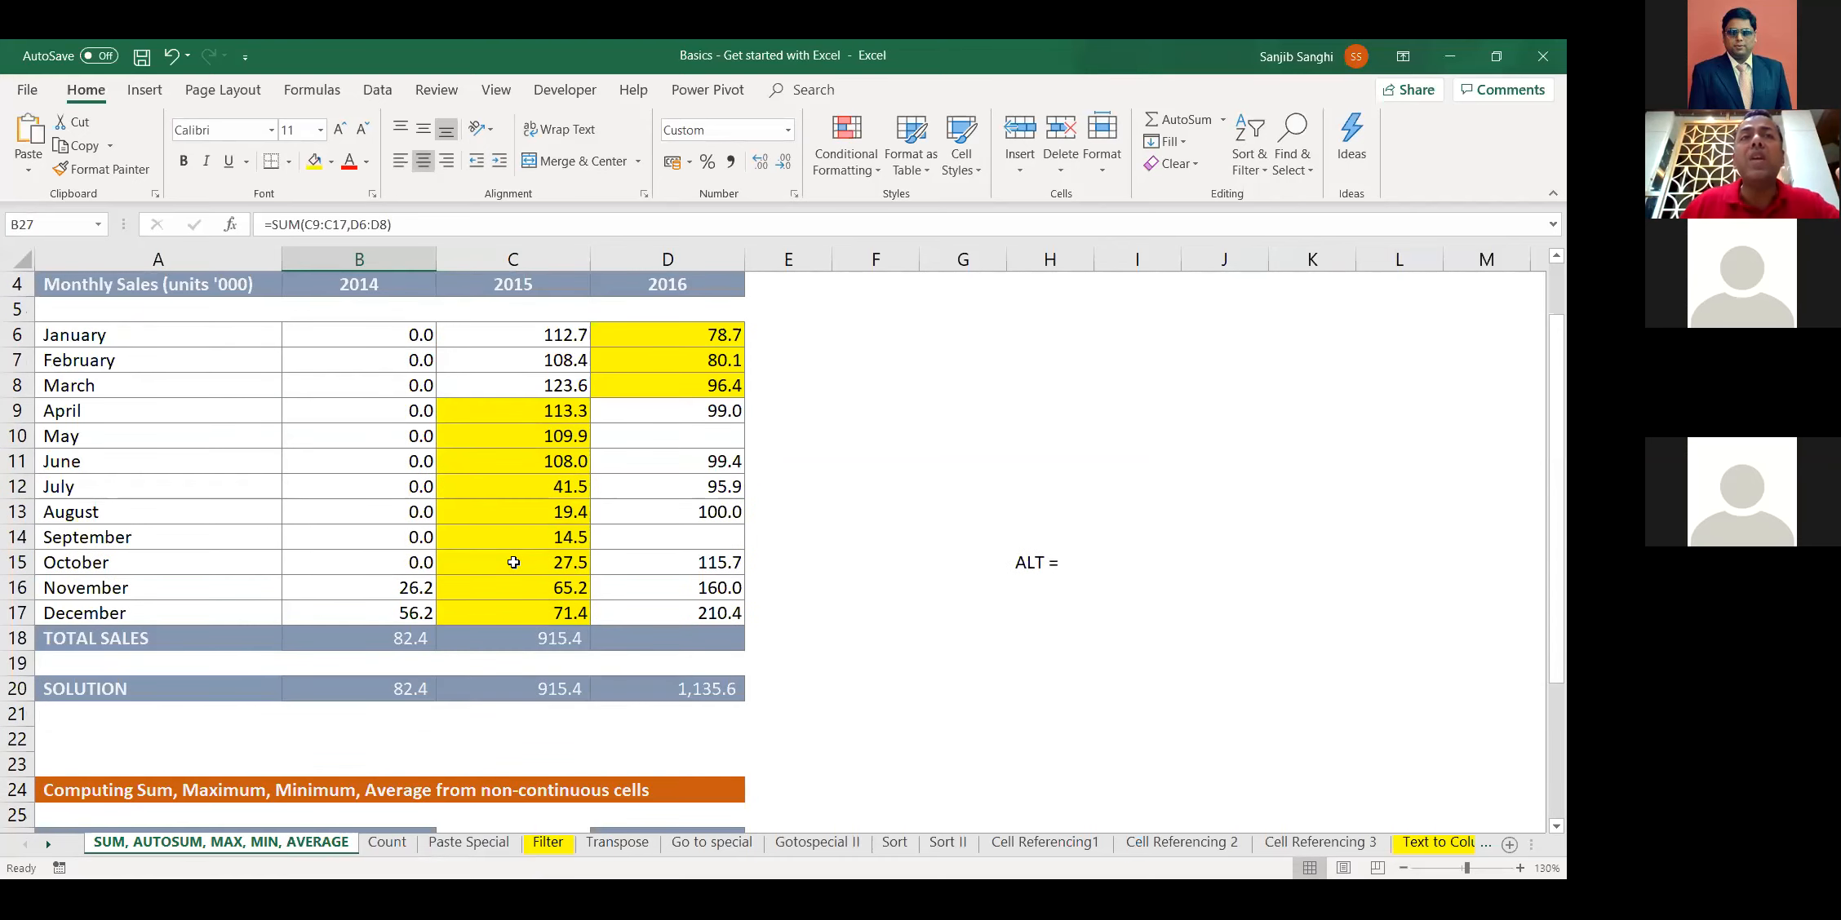
left_click_drag(513, 410, 571, 620)
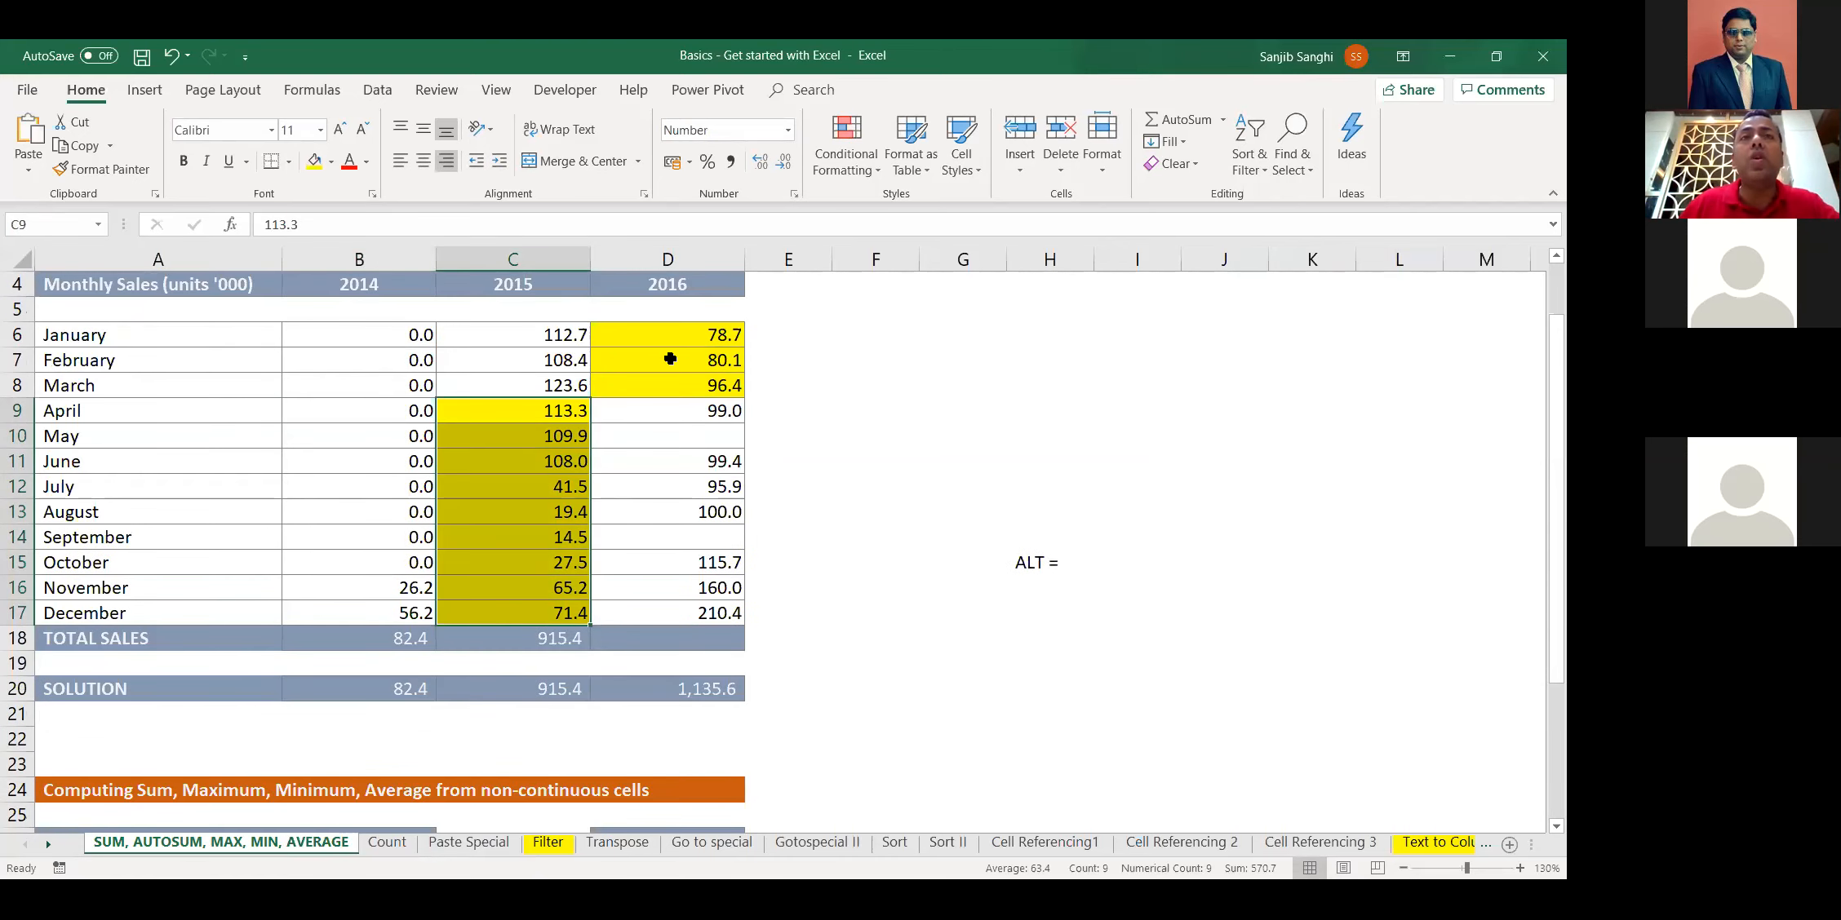
left_click_drag(698, 329, 700, 379, "ctrl")
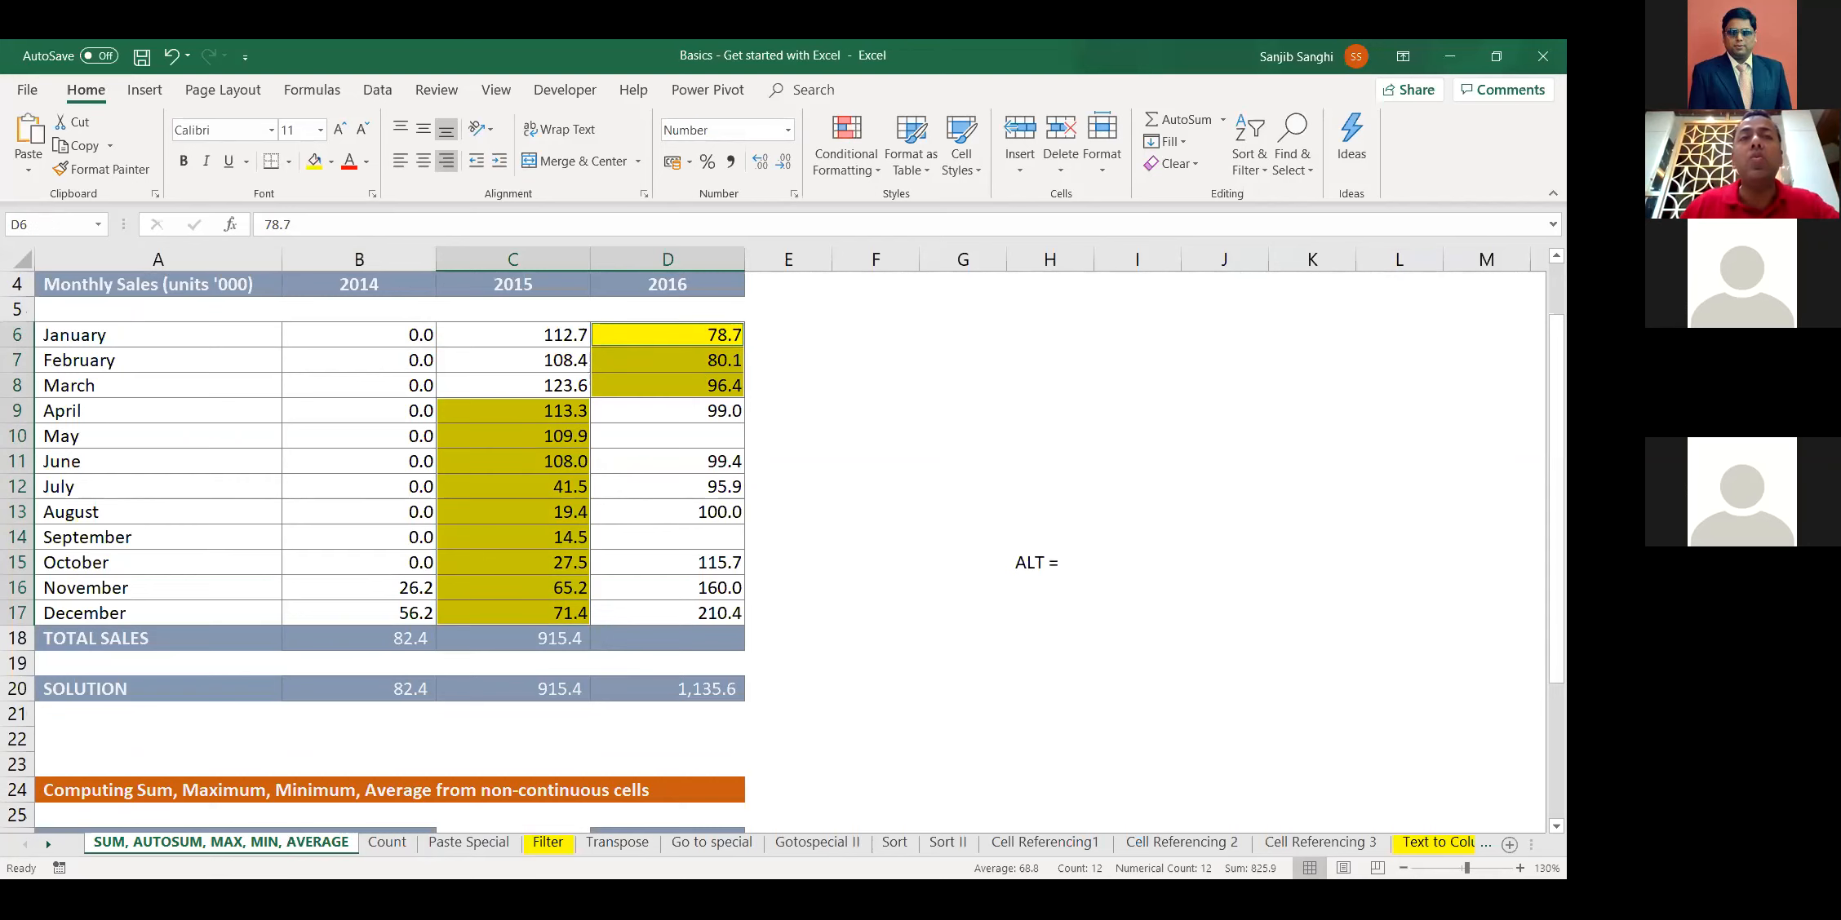
scroll(822, 698, "down", 3)
scroll(822, 493, "up", 2)
scroll(792, 466, "up", 2)
scroll(792, 465, "down", 2)
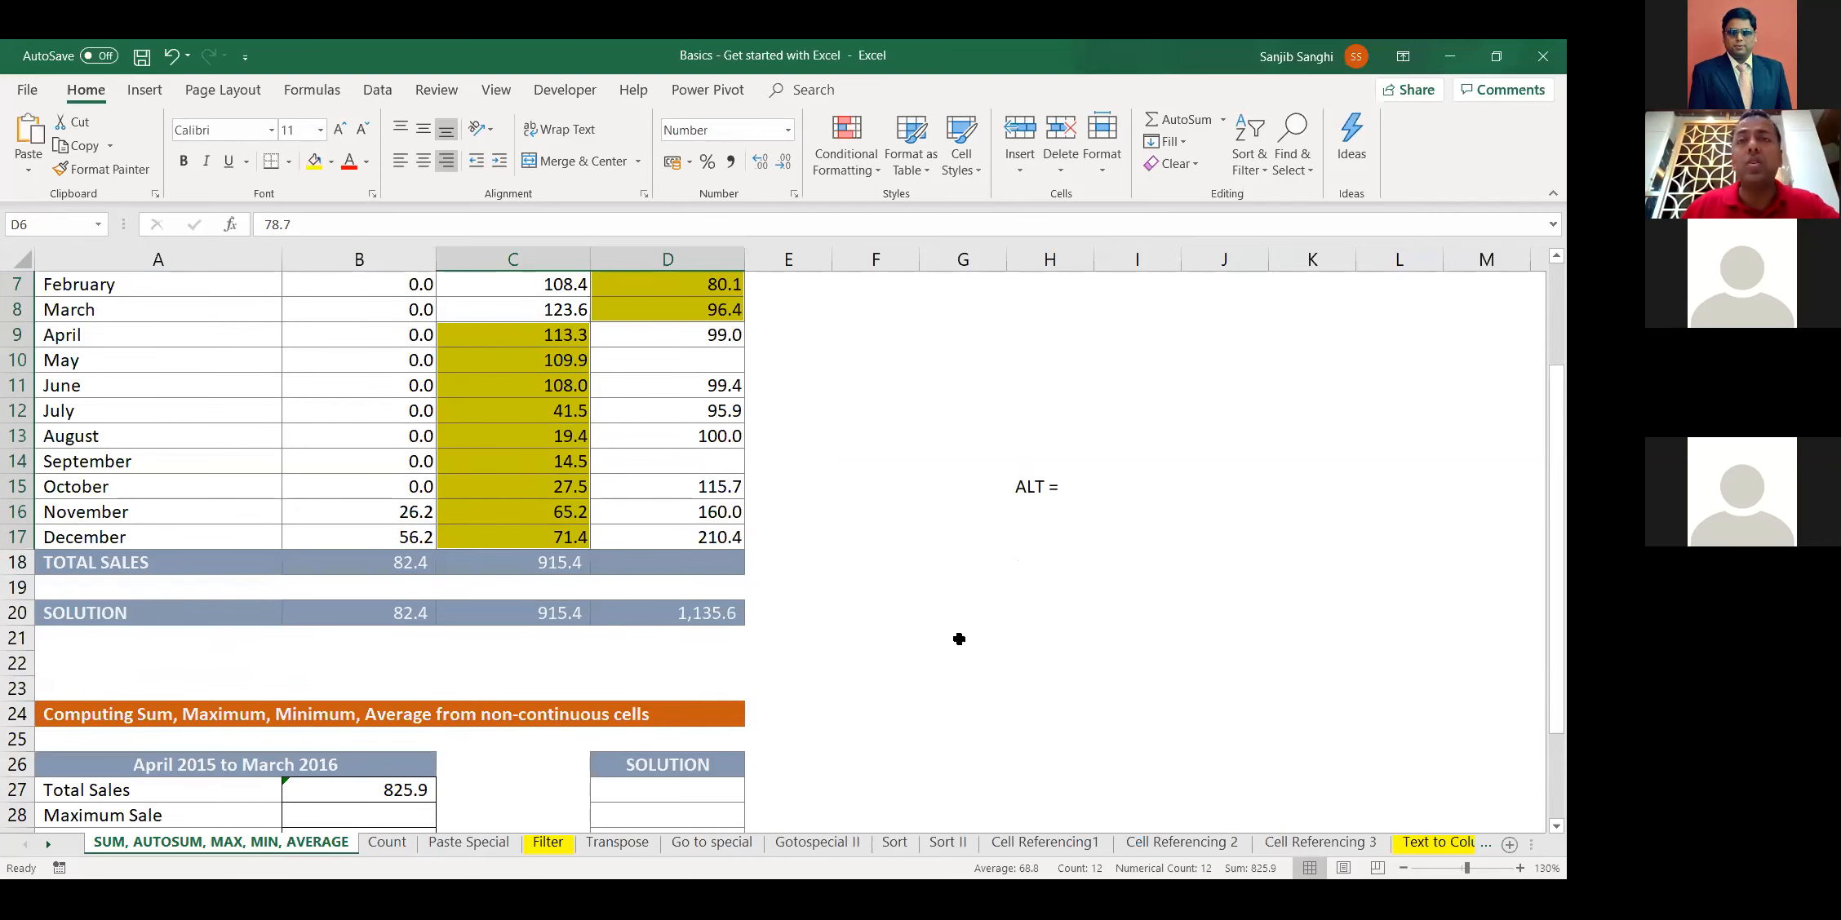
Enter a comma as a note in cell H17
left_click(1038, 546)
type(",")
key("Return")
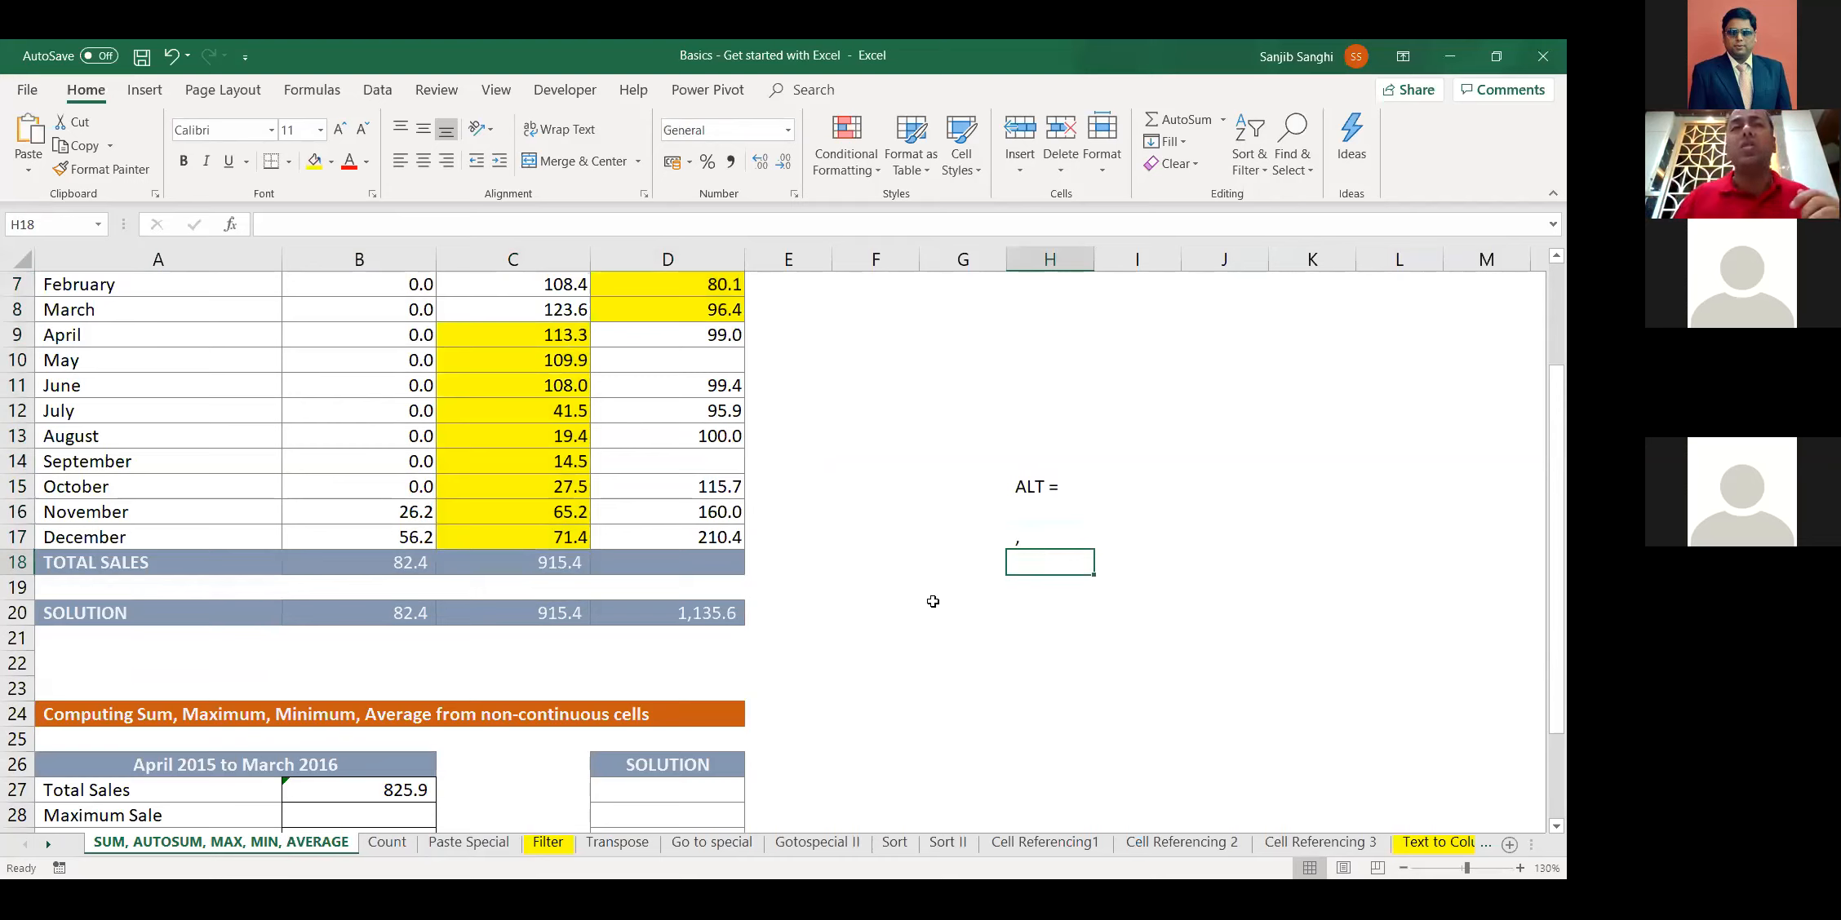
Check the sum of D6:D17, try an automatic sum in the 2016 total sales cell D18 and cancel it
scroll(895, 494, "up", 2)
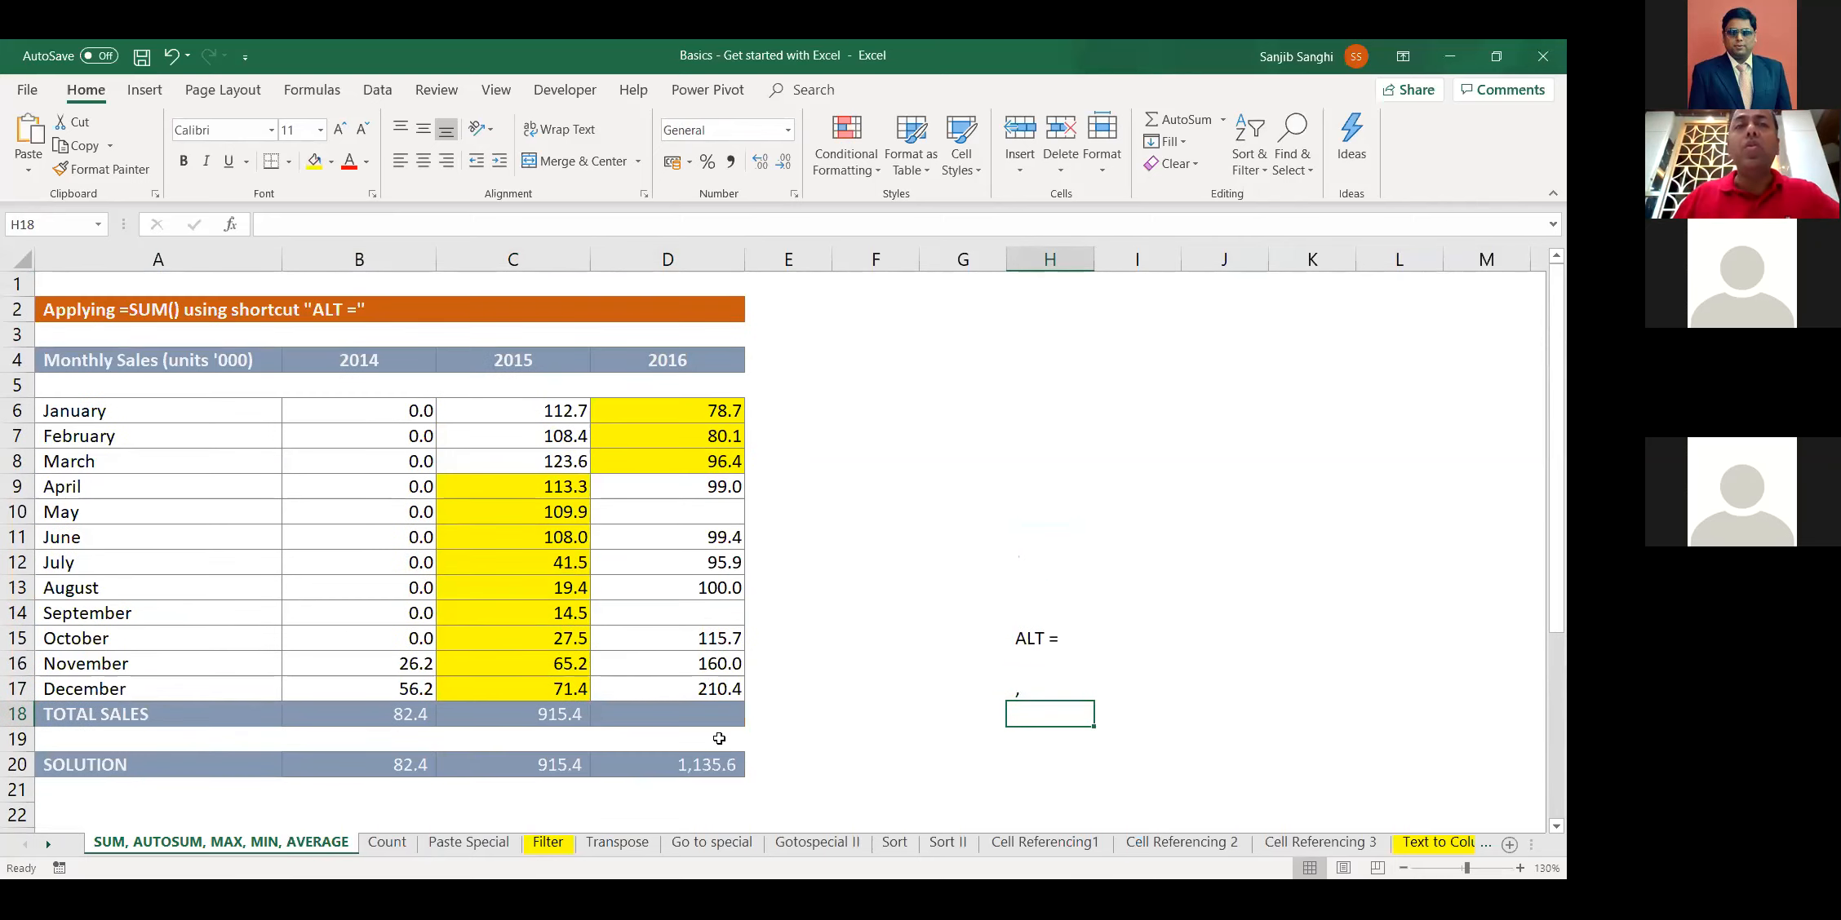
left_click_drag(703, 412, 704, 694)
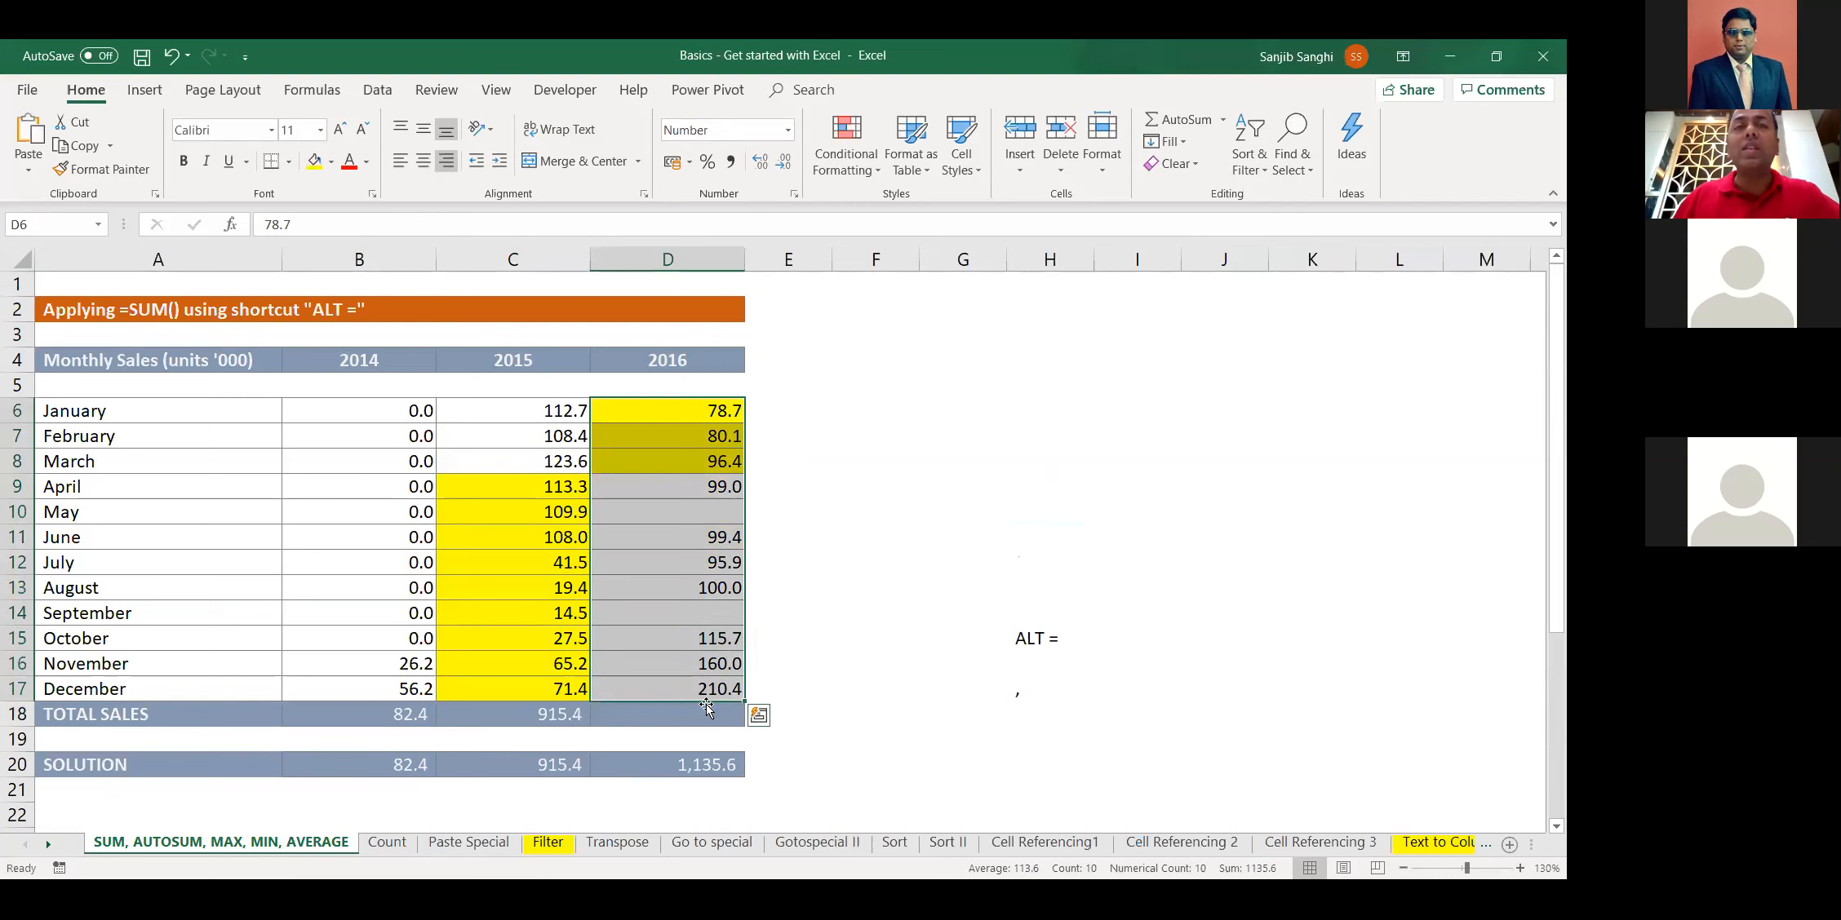
left_click(700, 720)
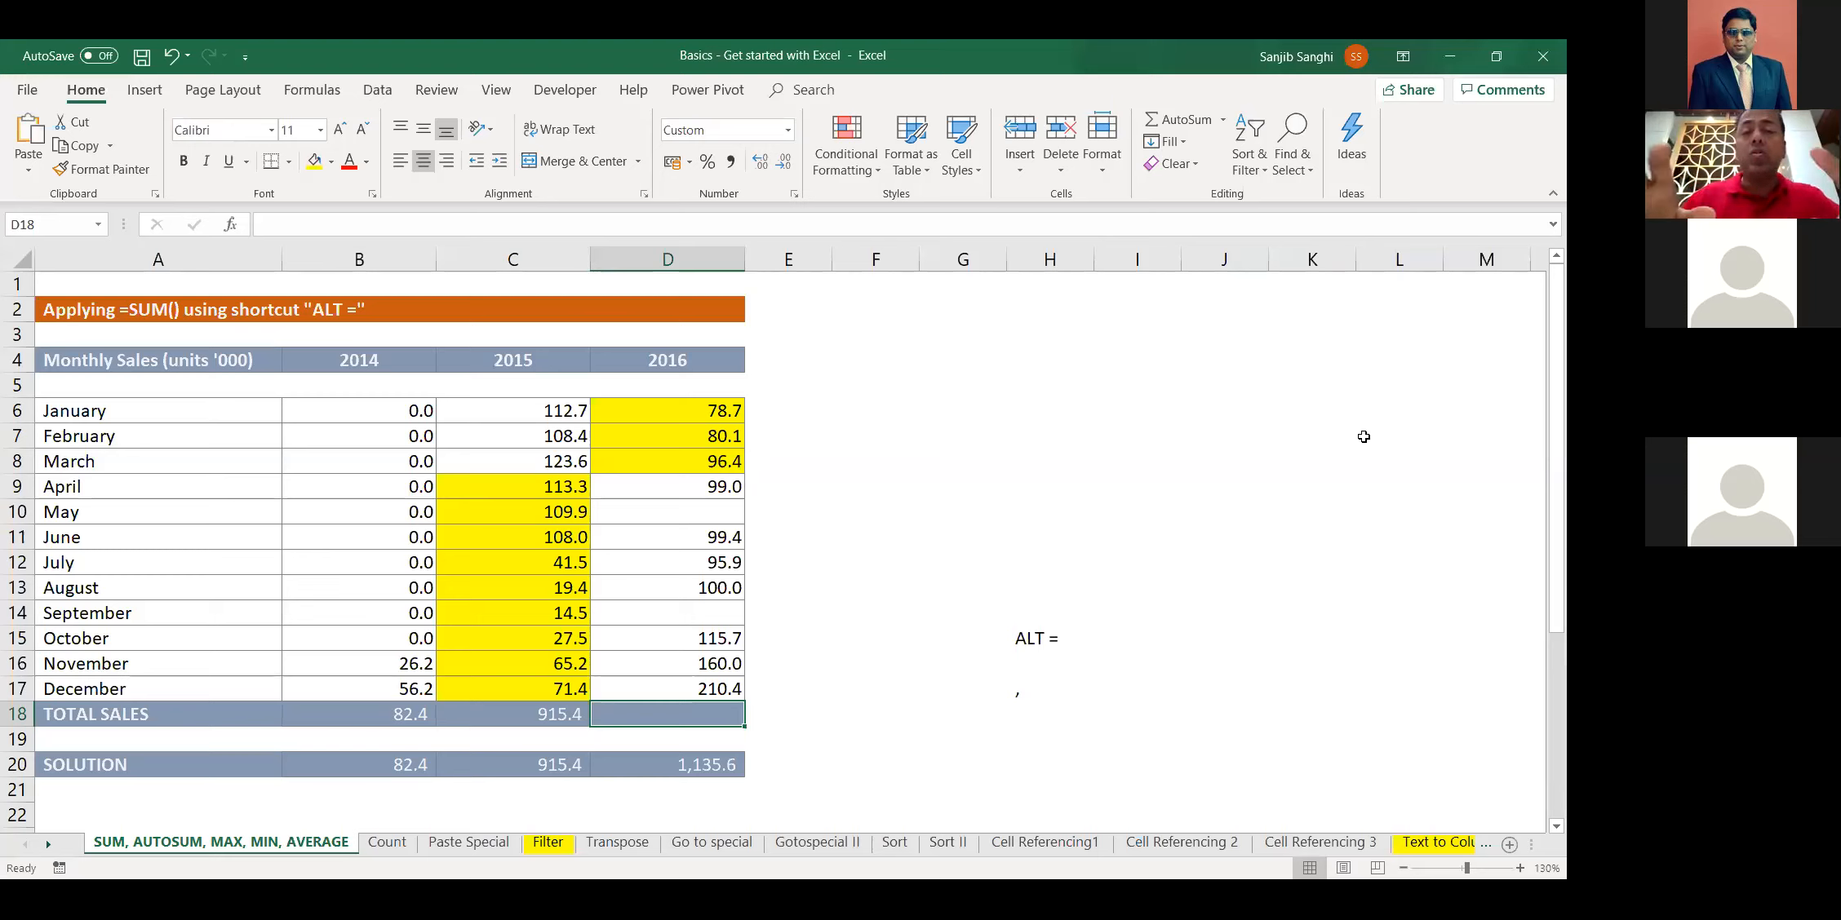
key("alt")
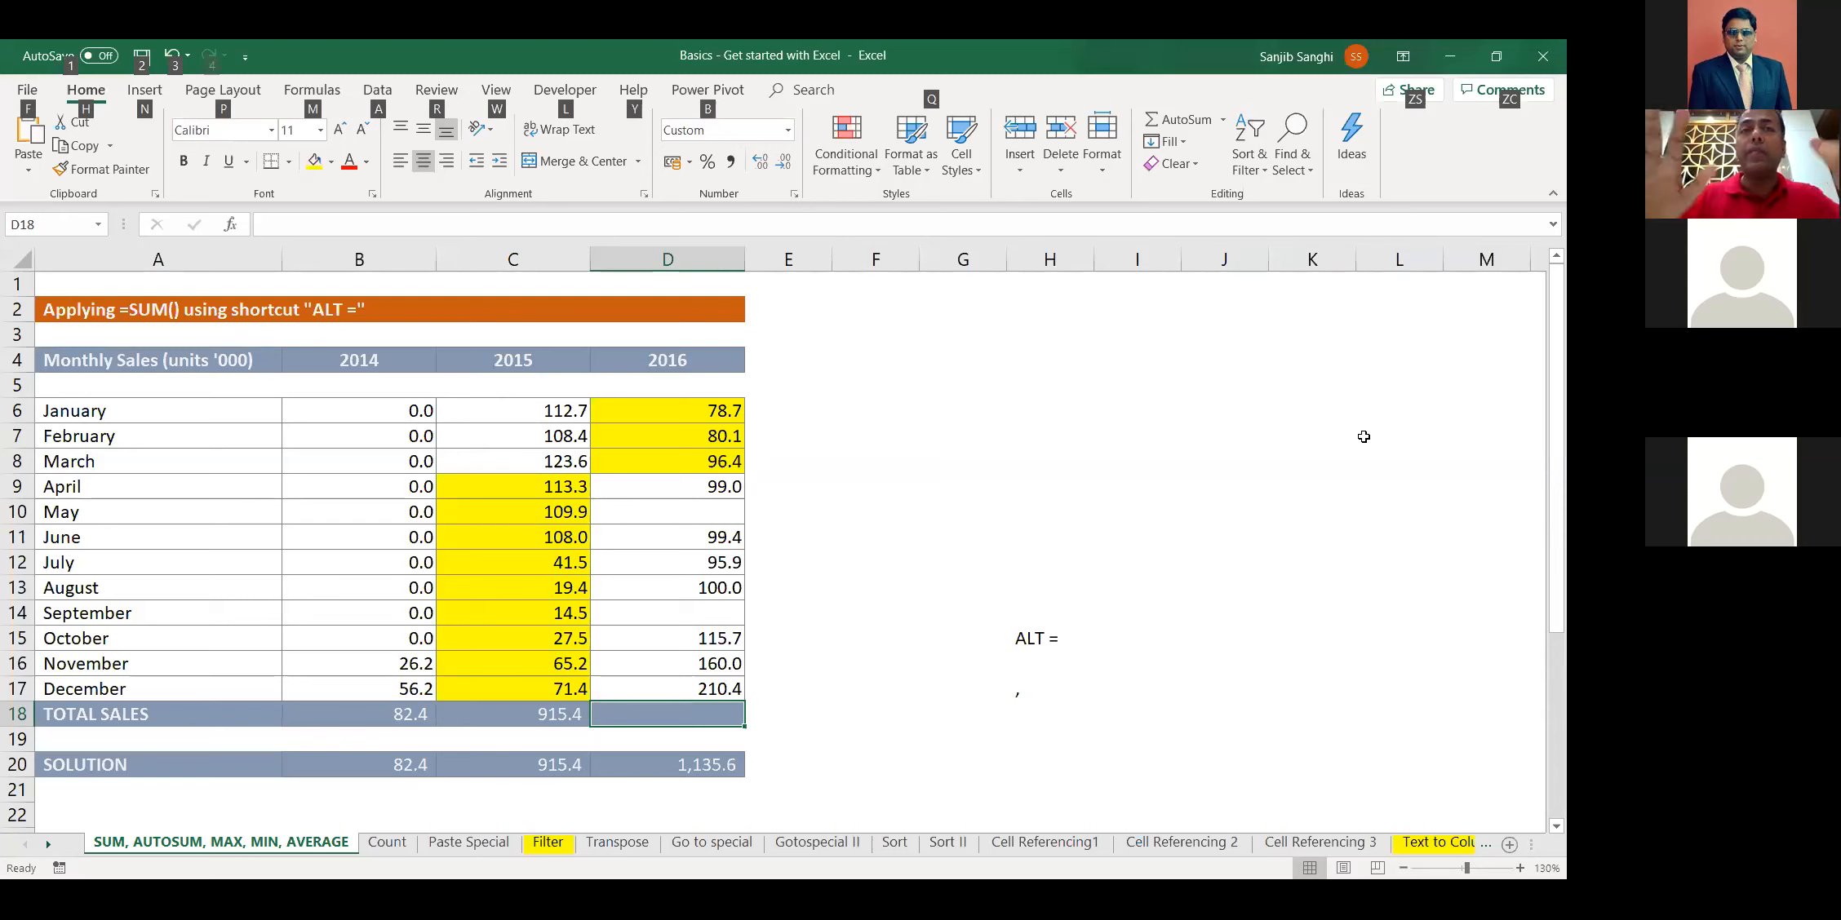
key("alt+=")
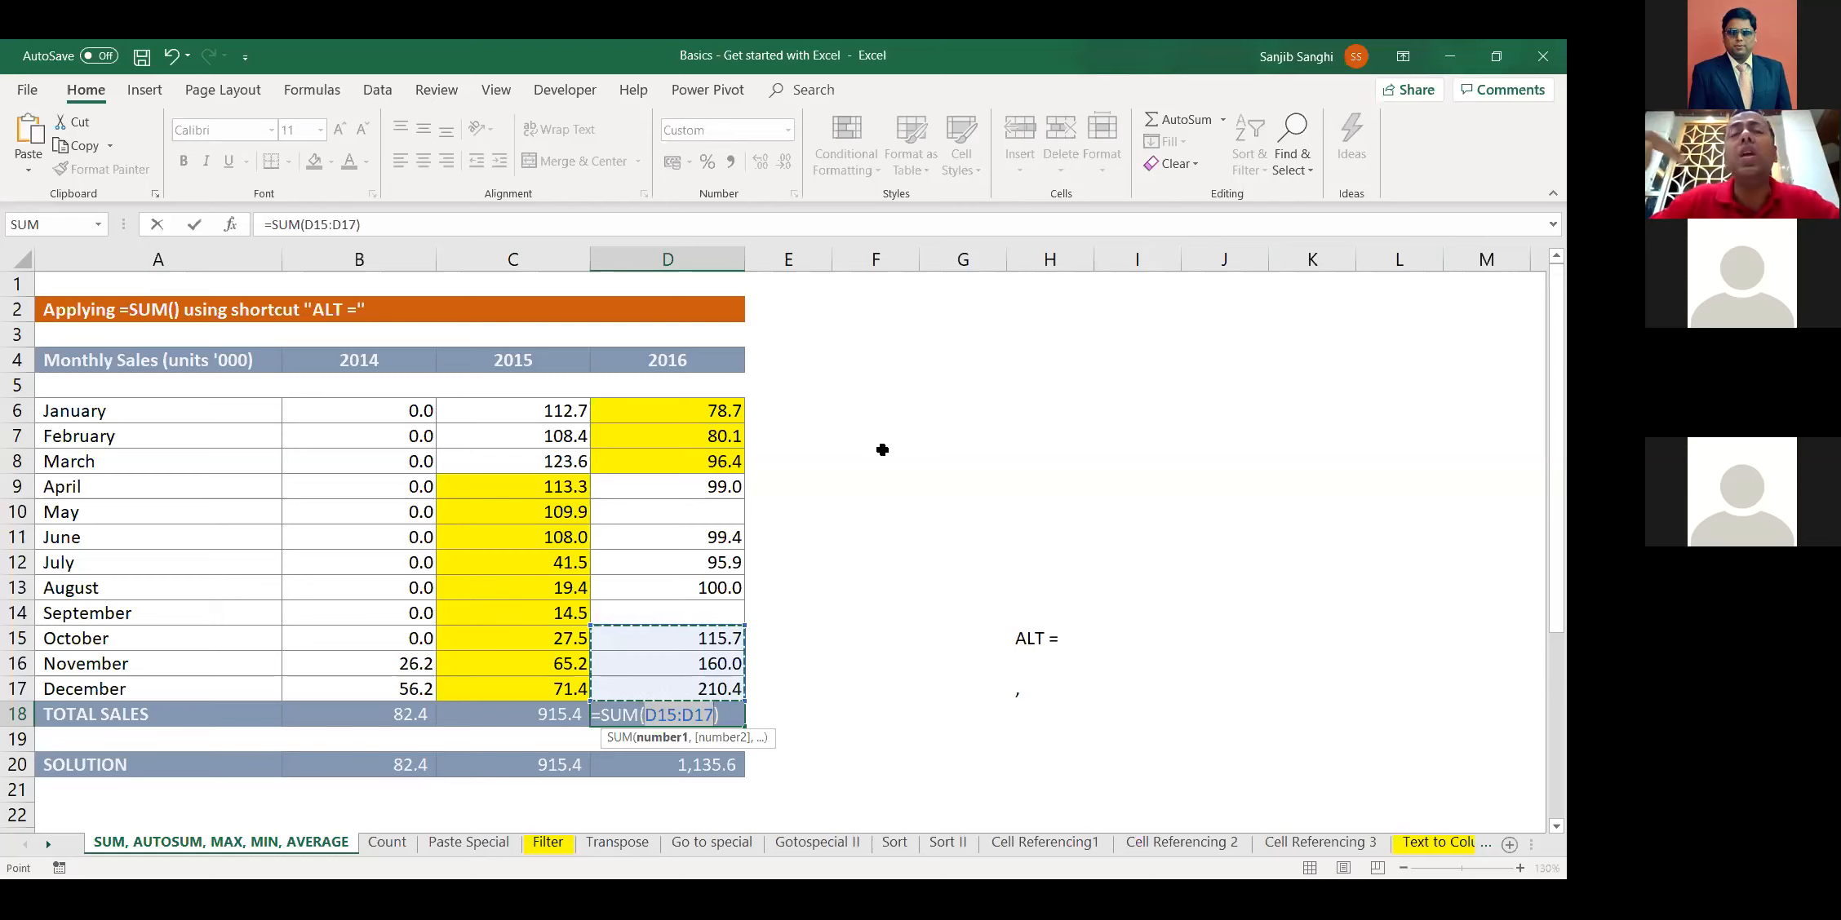
key("Escape")
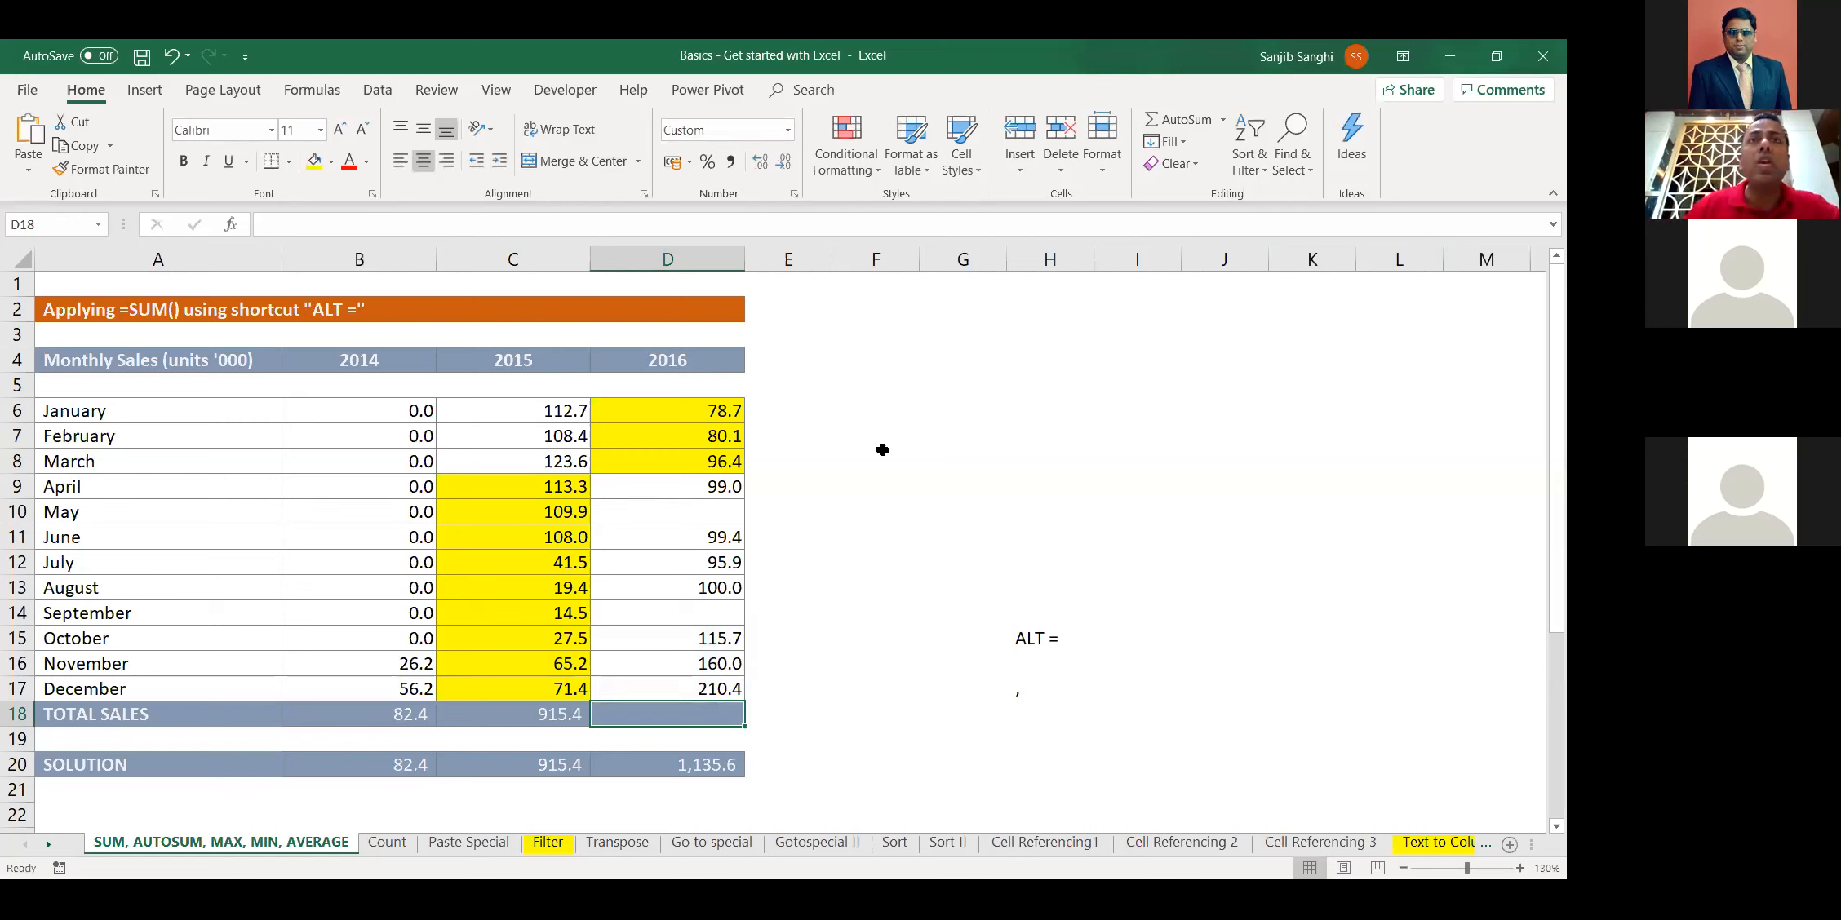
Try filling the blank May and September 2016 sales cells with 0 and undo the entries
left_click(700, 506)
type("0")
key("Return")
key("Down")
key("Down")
key("Down")
type("0")
key("Escape")
key("ctrl+z")
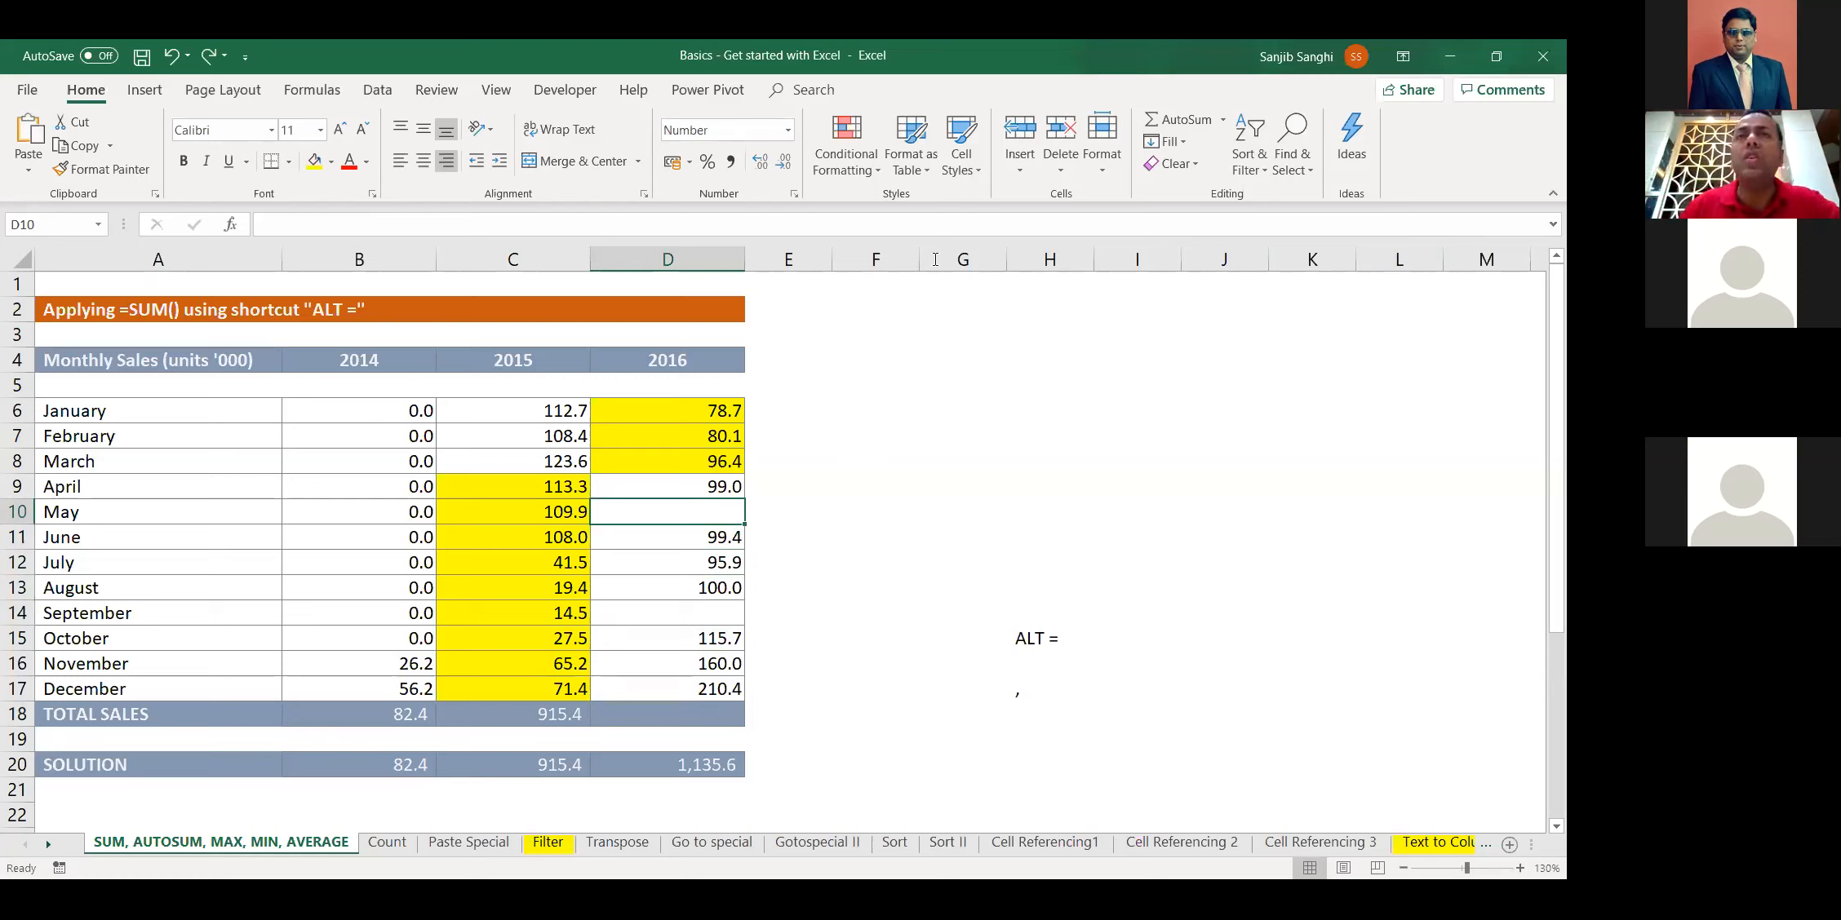
Enter the note Efficiency in cell G9 and check the 2016 sales range D6:D17
left_click(989, 490)
type("E")
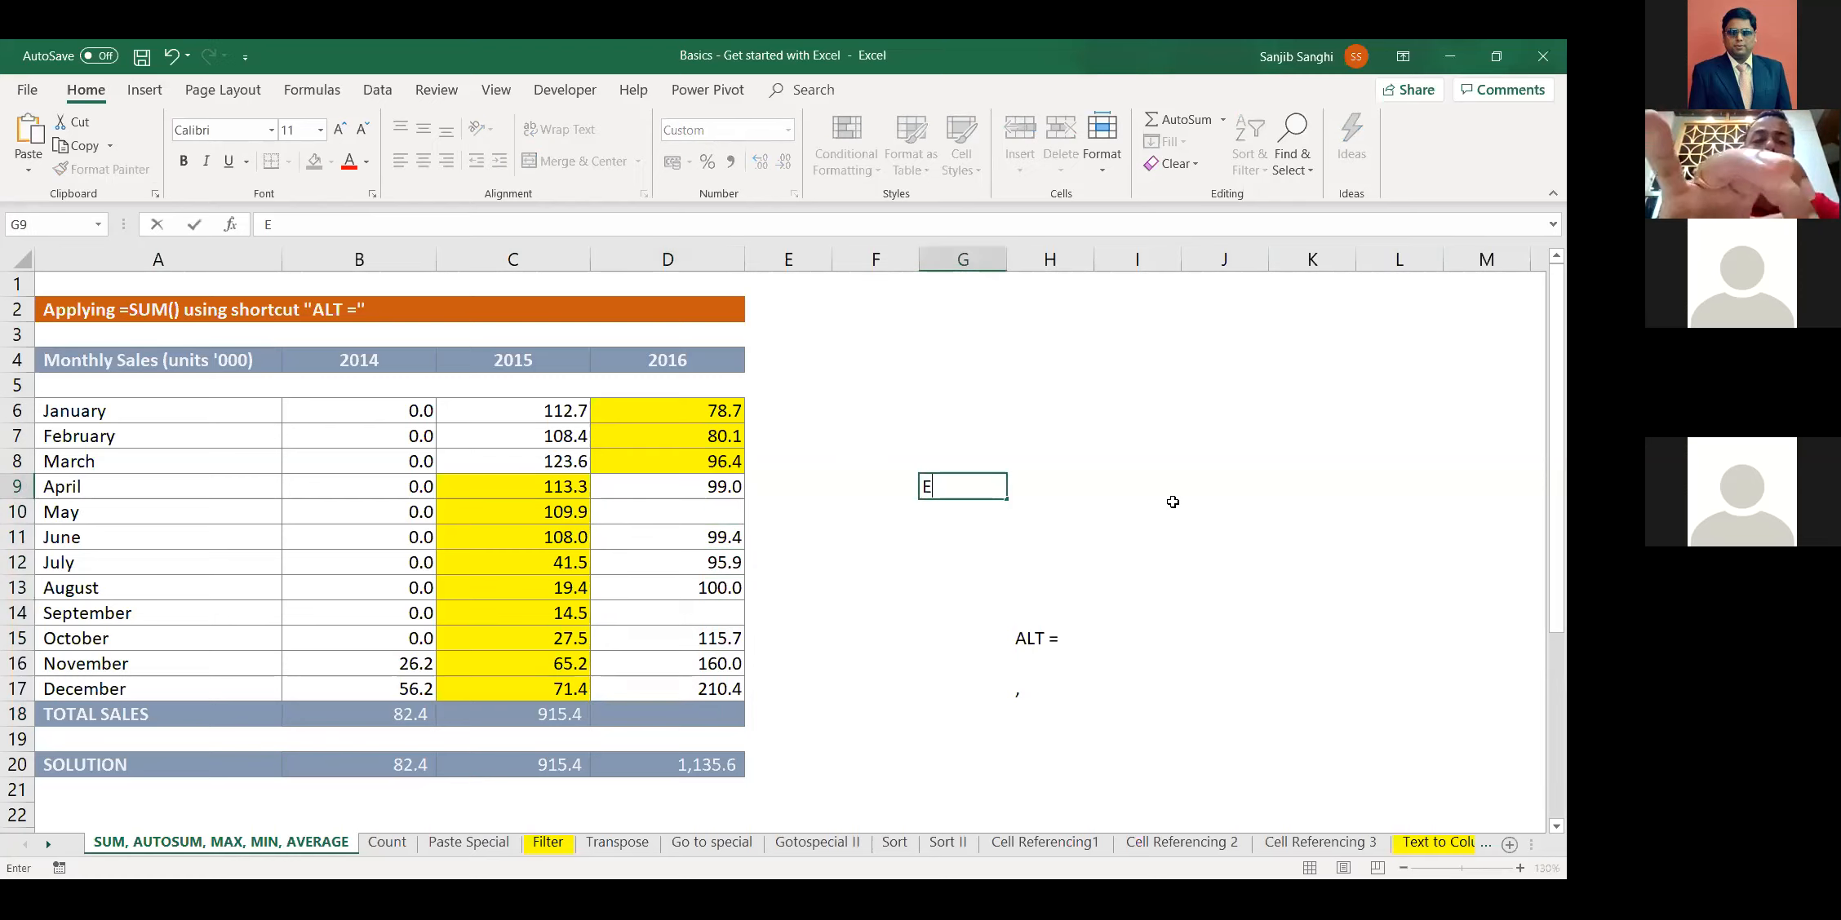
type("fficiency")
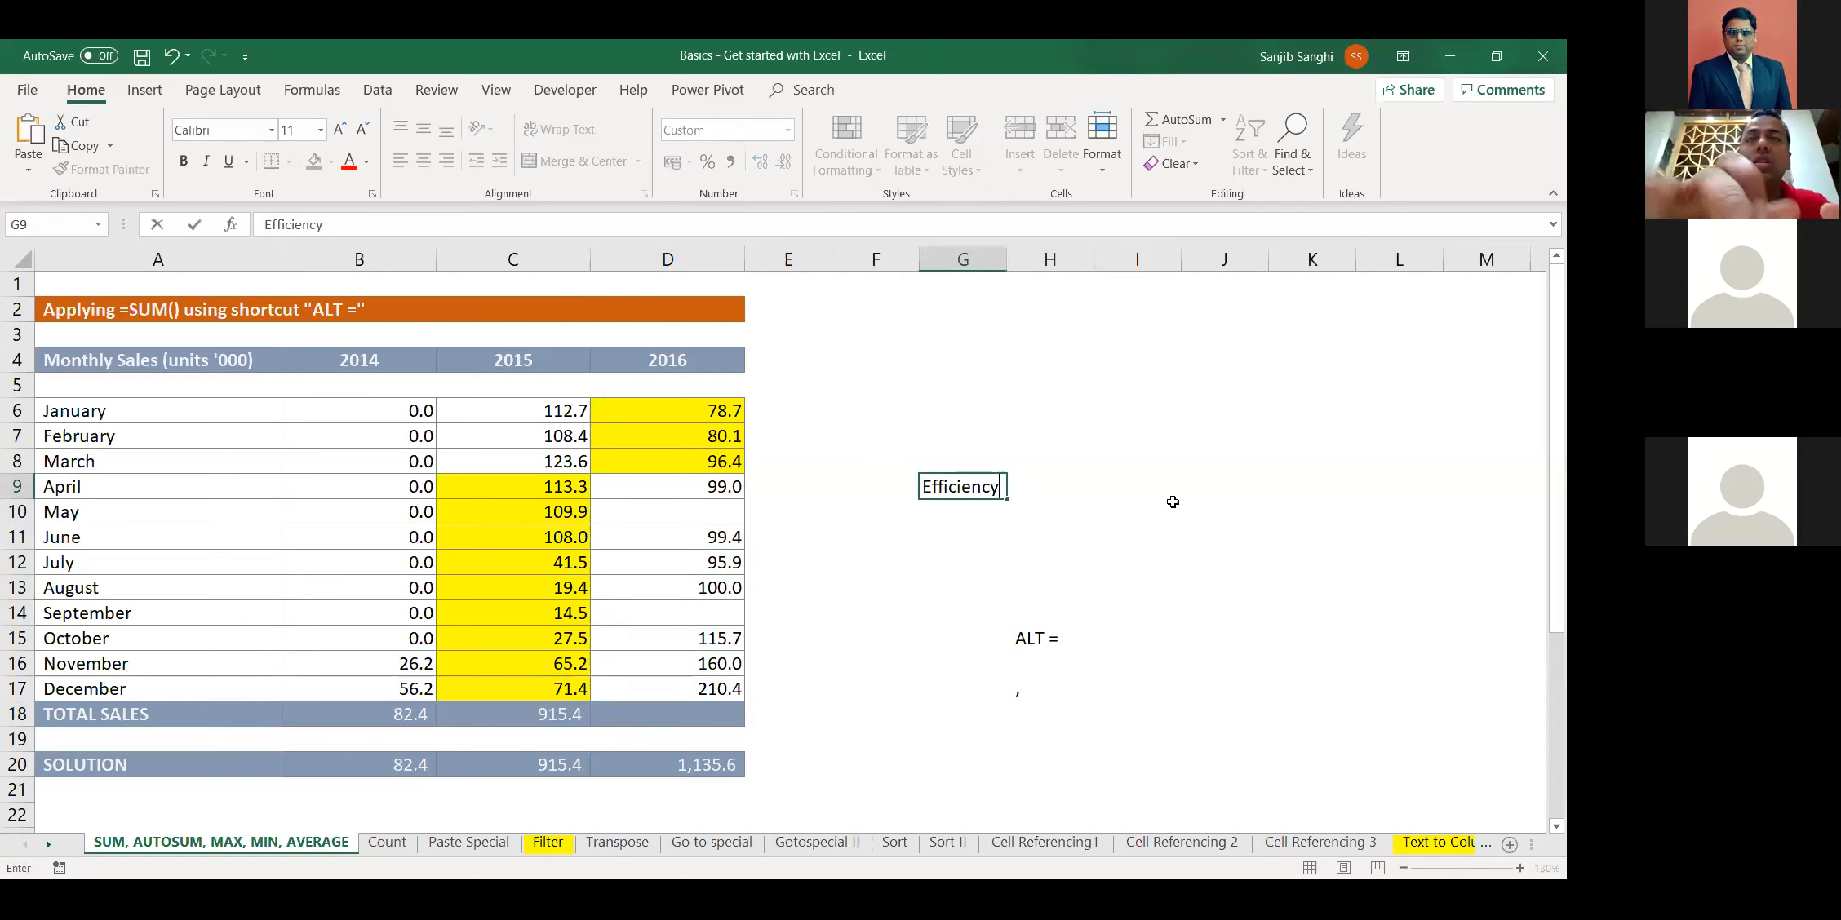
key("Return")
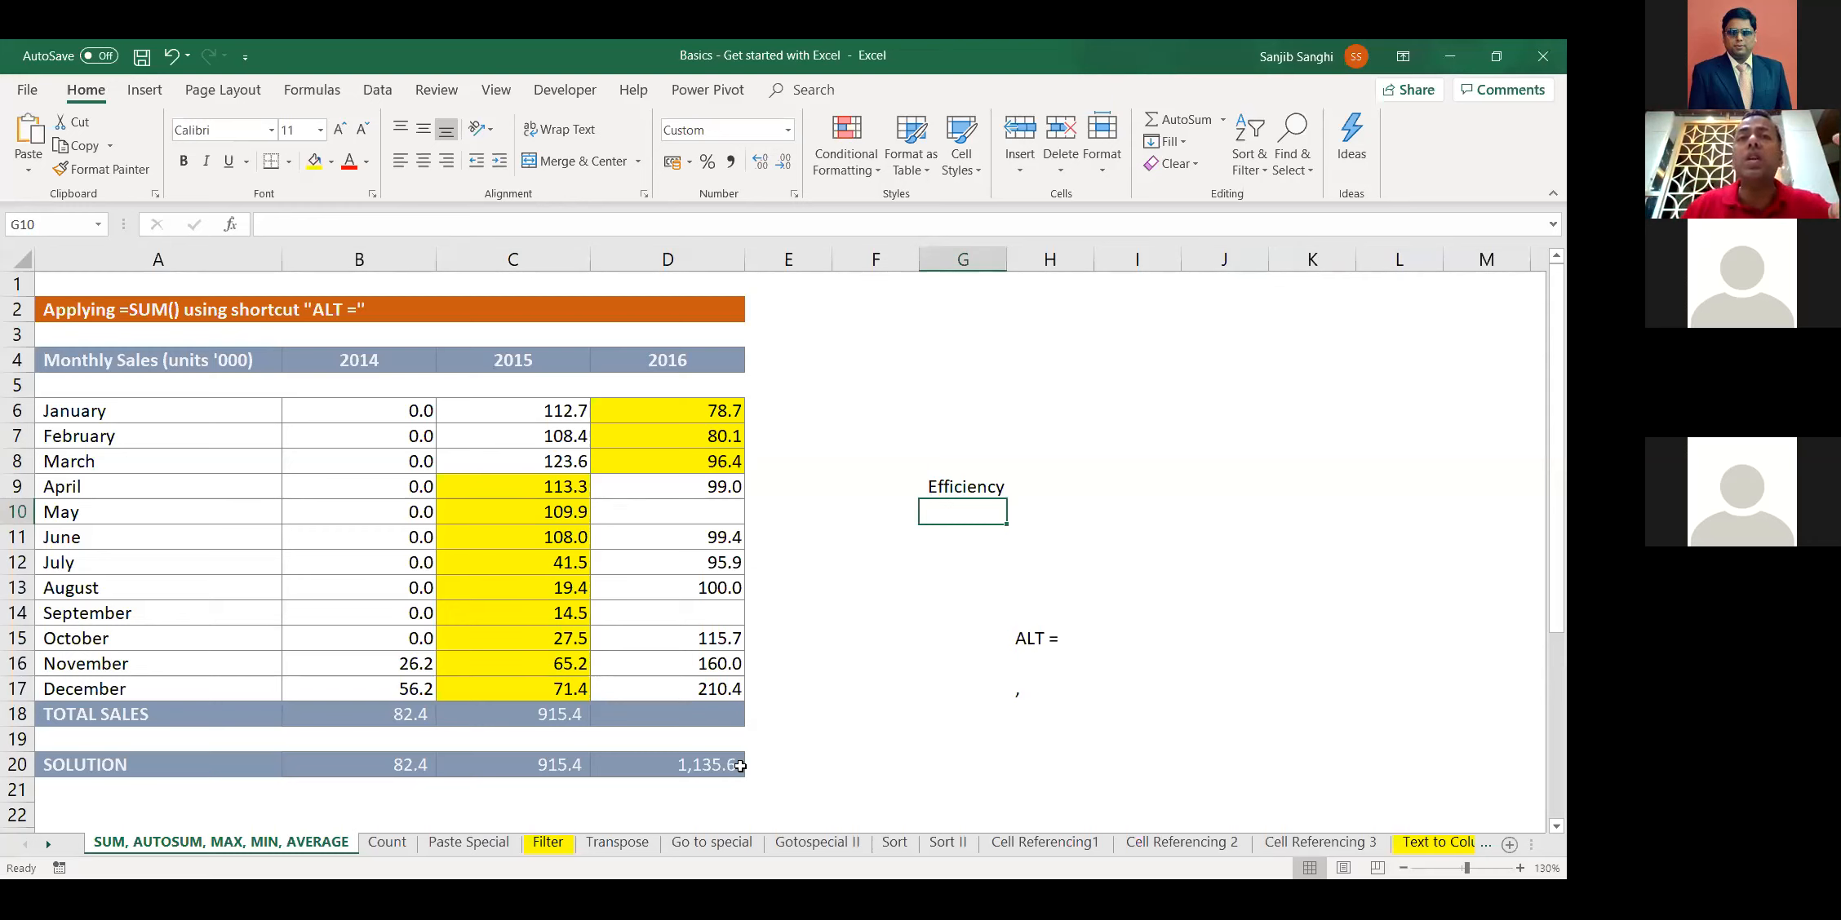
left_click_drag(708, 412, 688, 695)
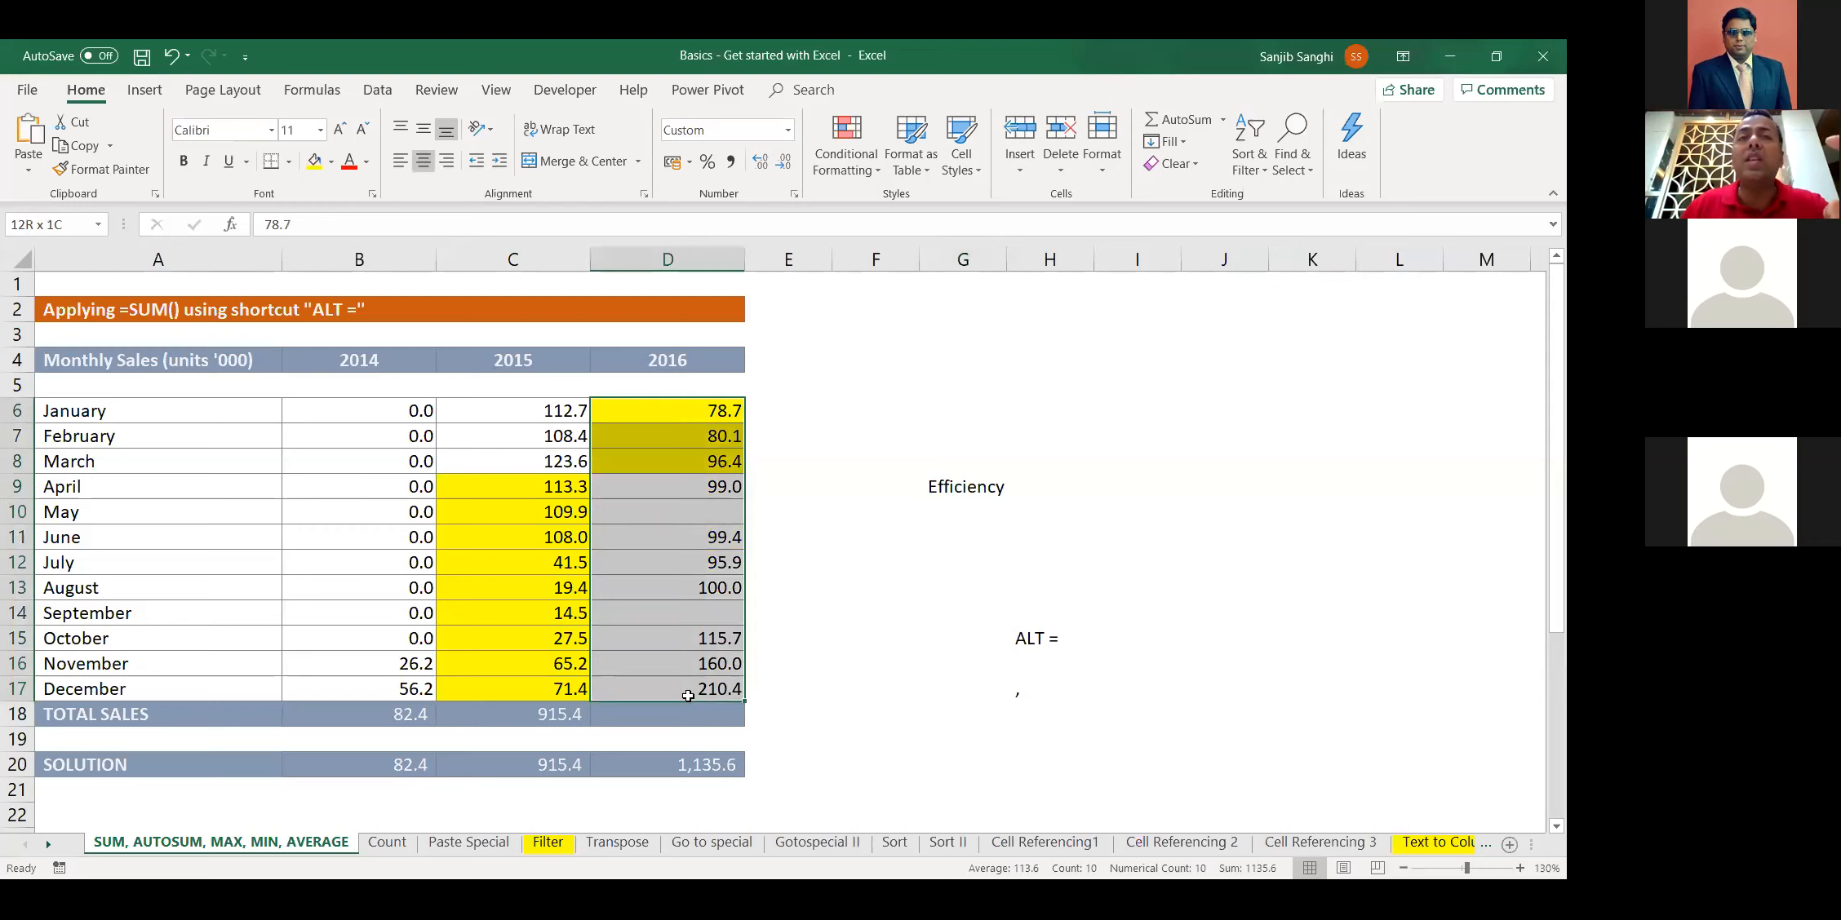
left_click(859, 720)
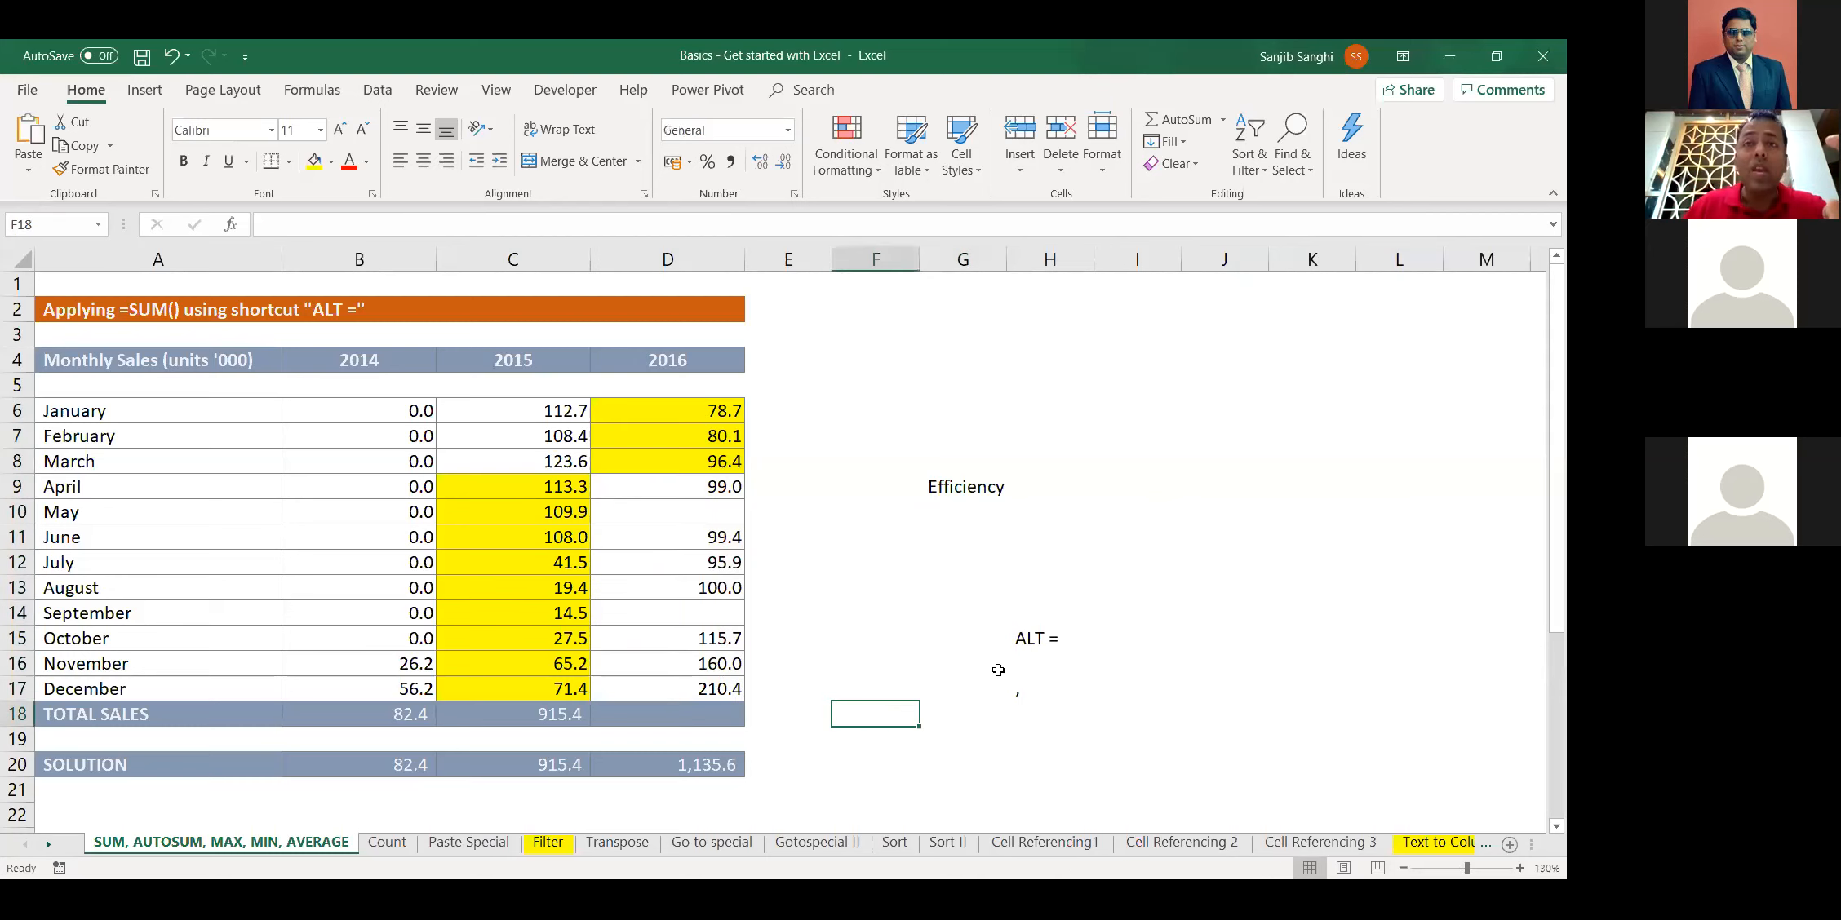
Enter the note CTRL G in cell H13 and highlight the cell in yellow
left_click(1023, 588)
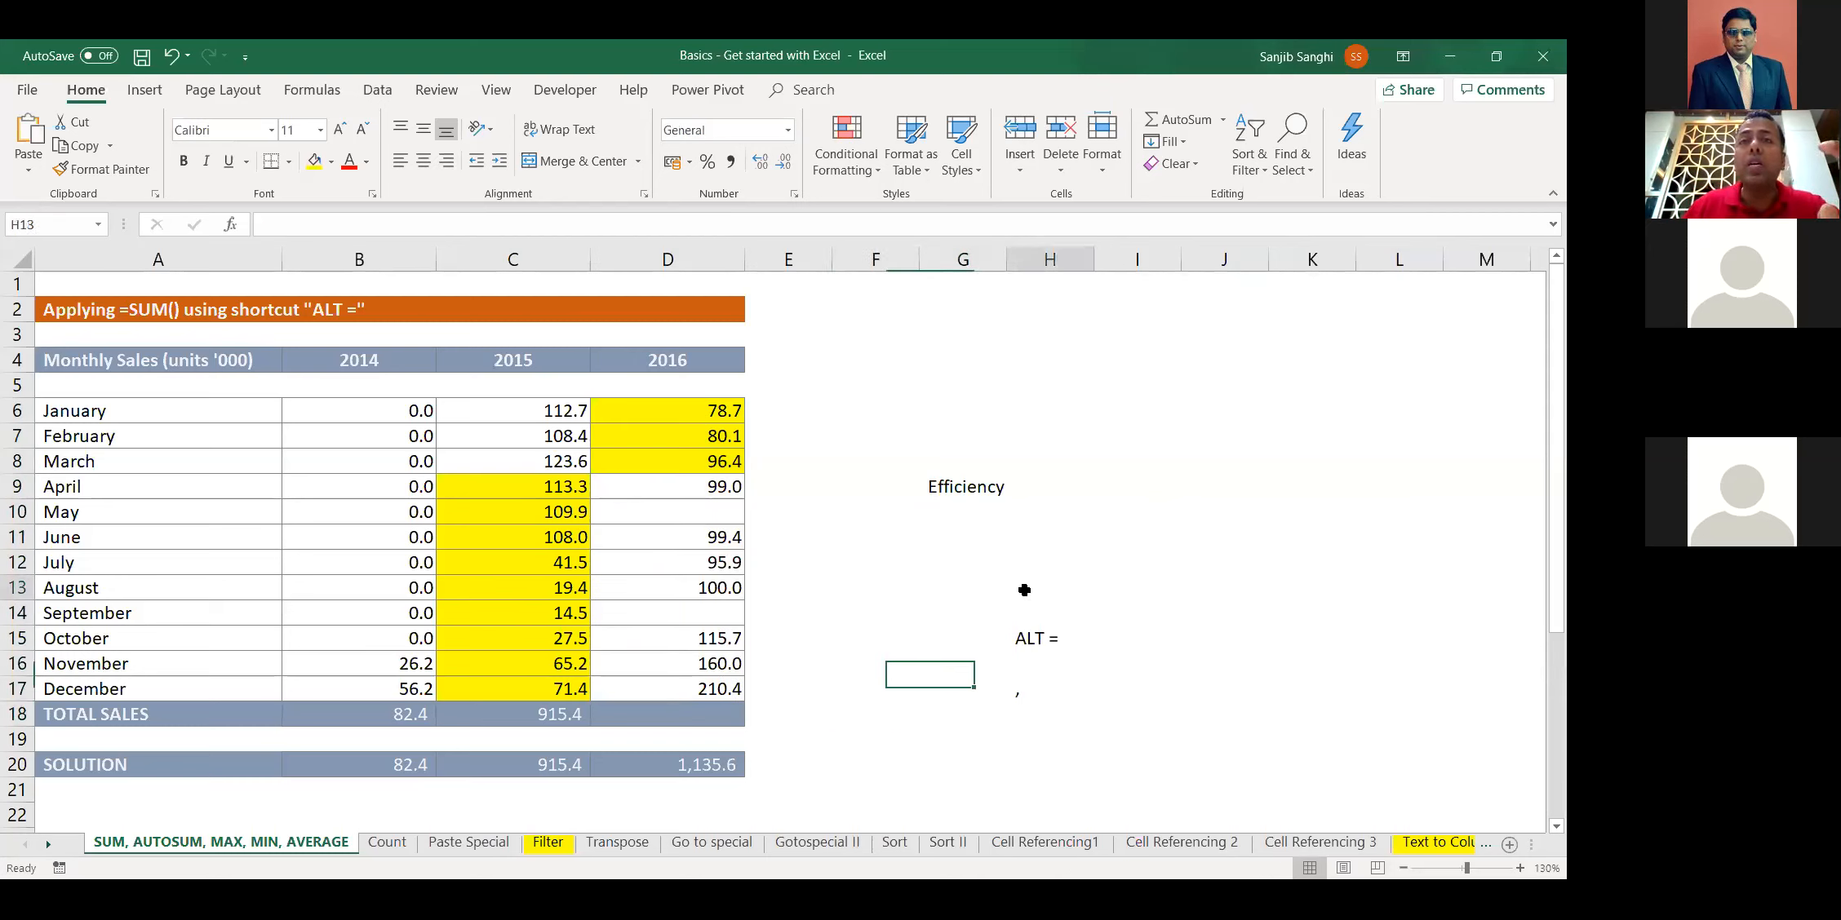
type("CTR")
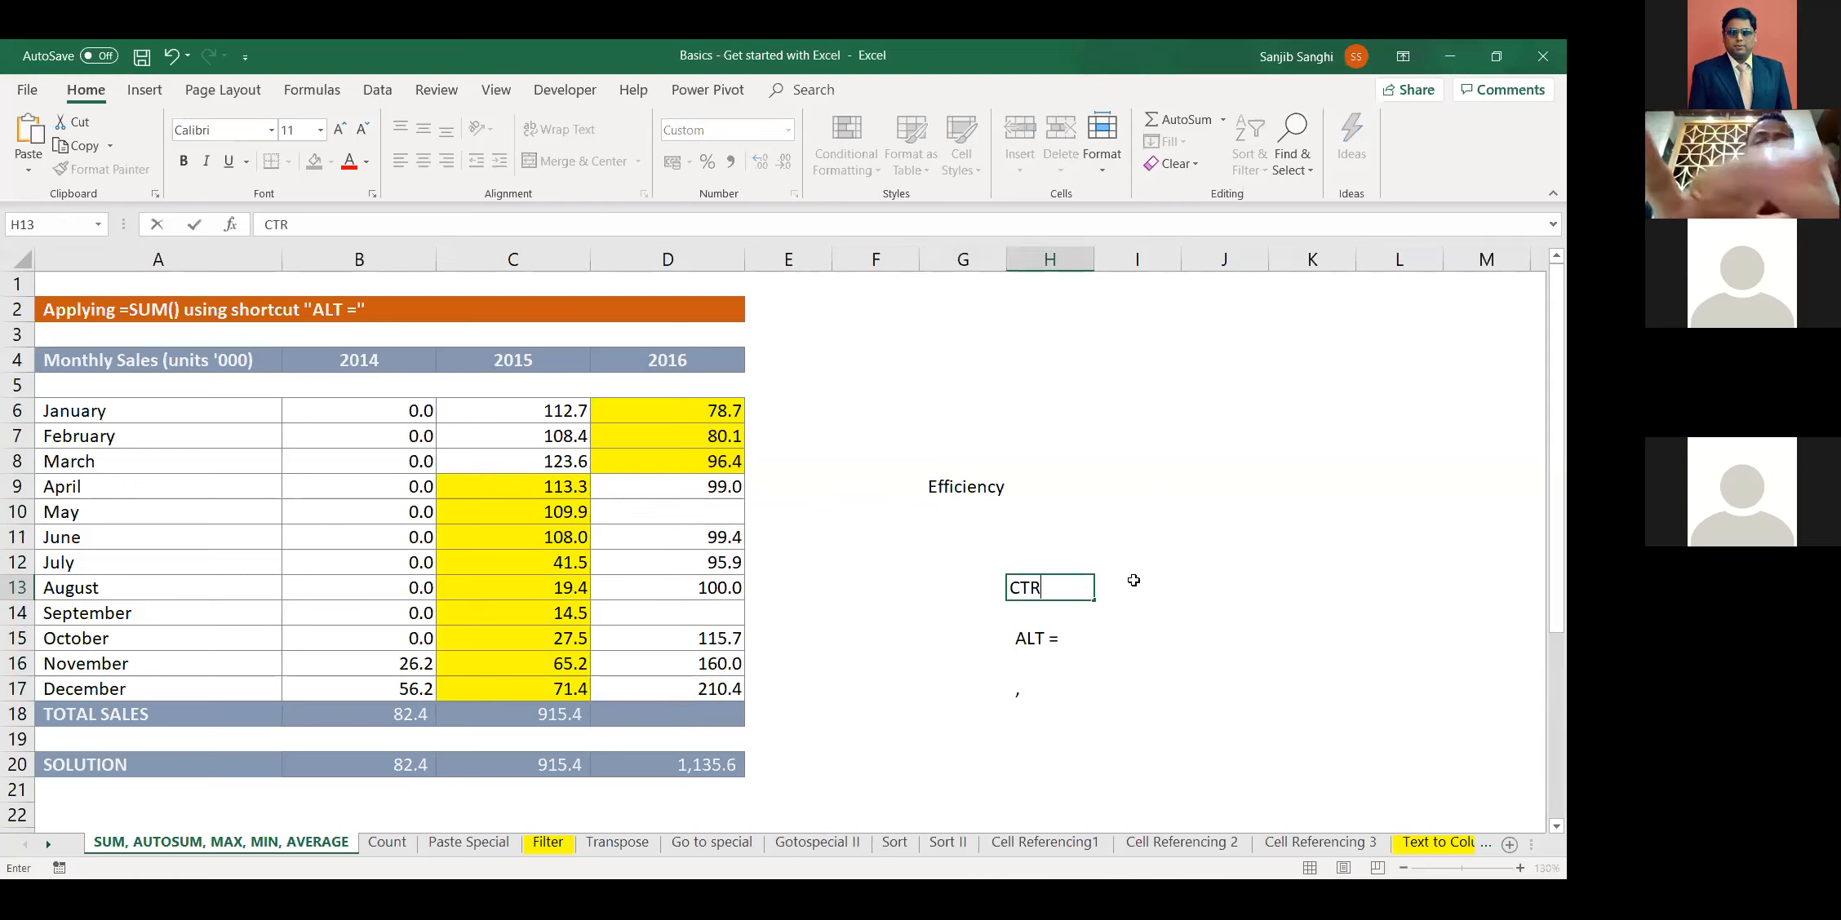
type("L G")
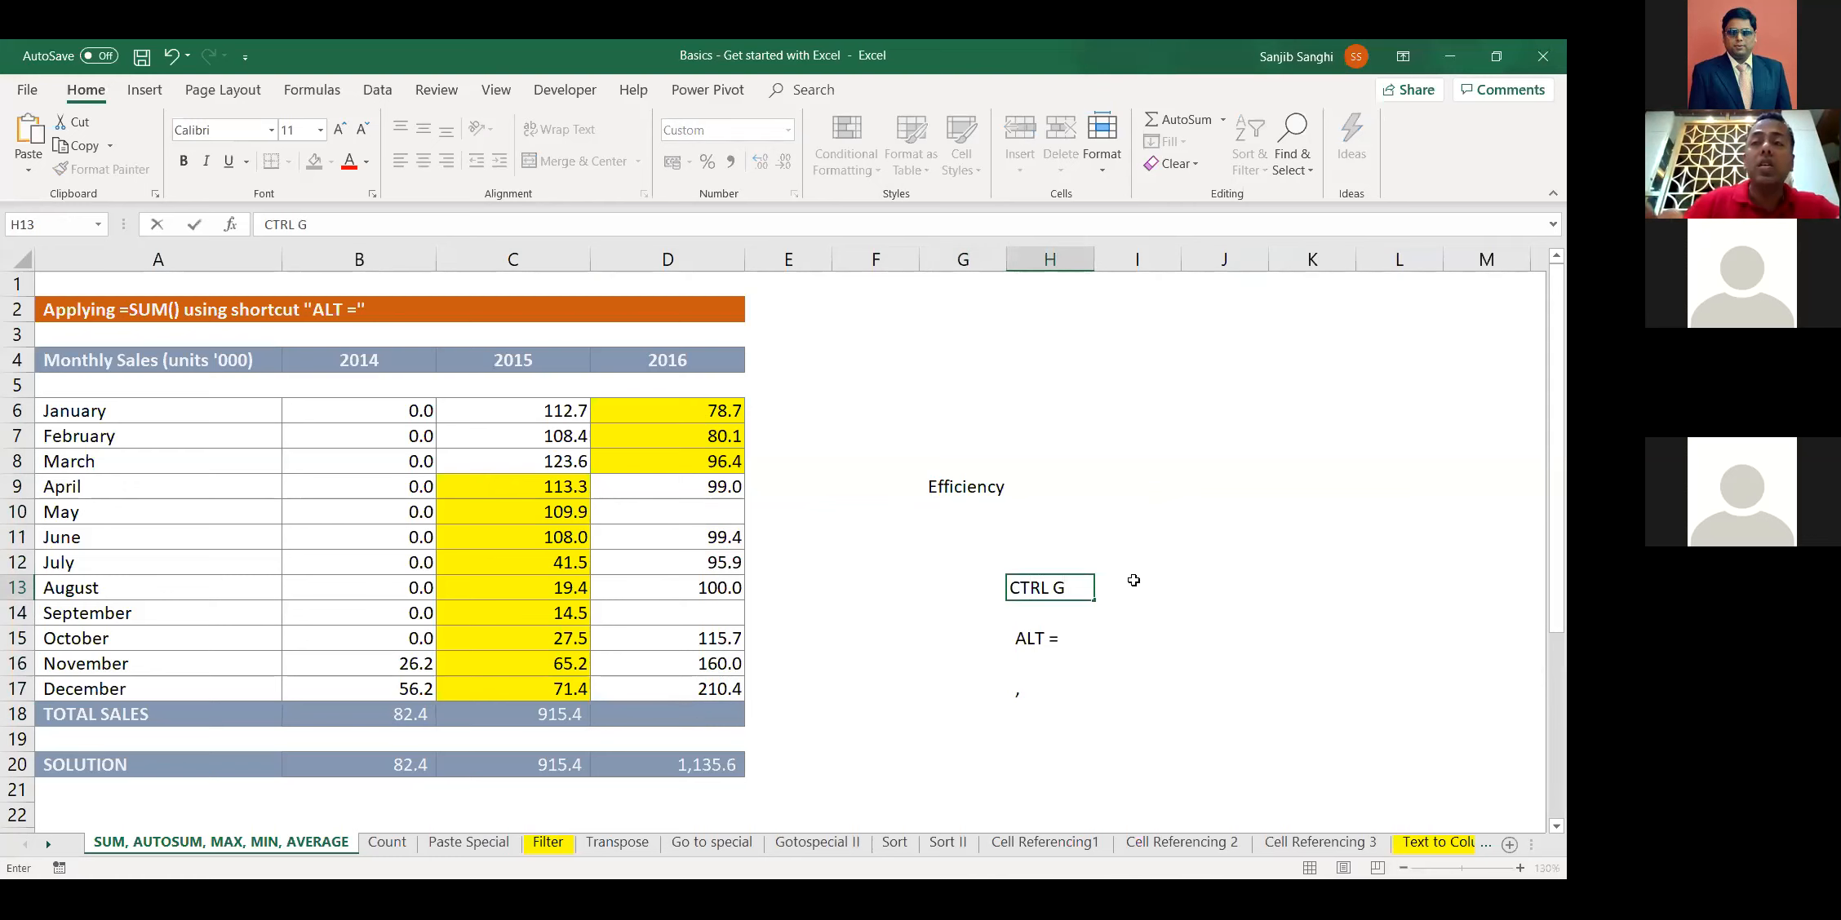
key("Return")
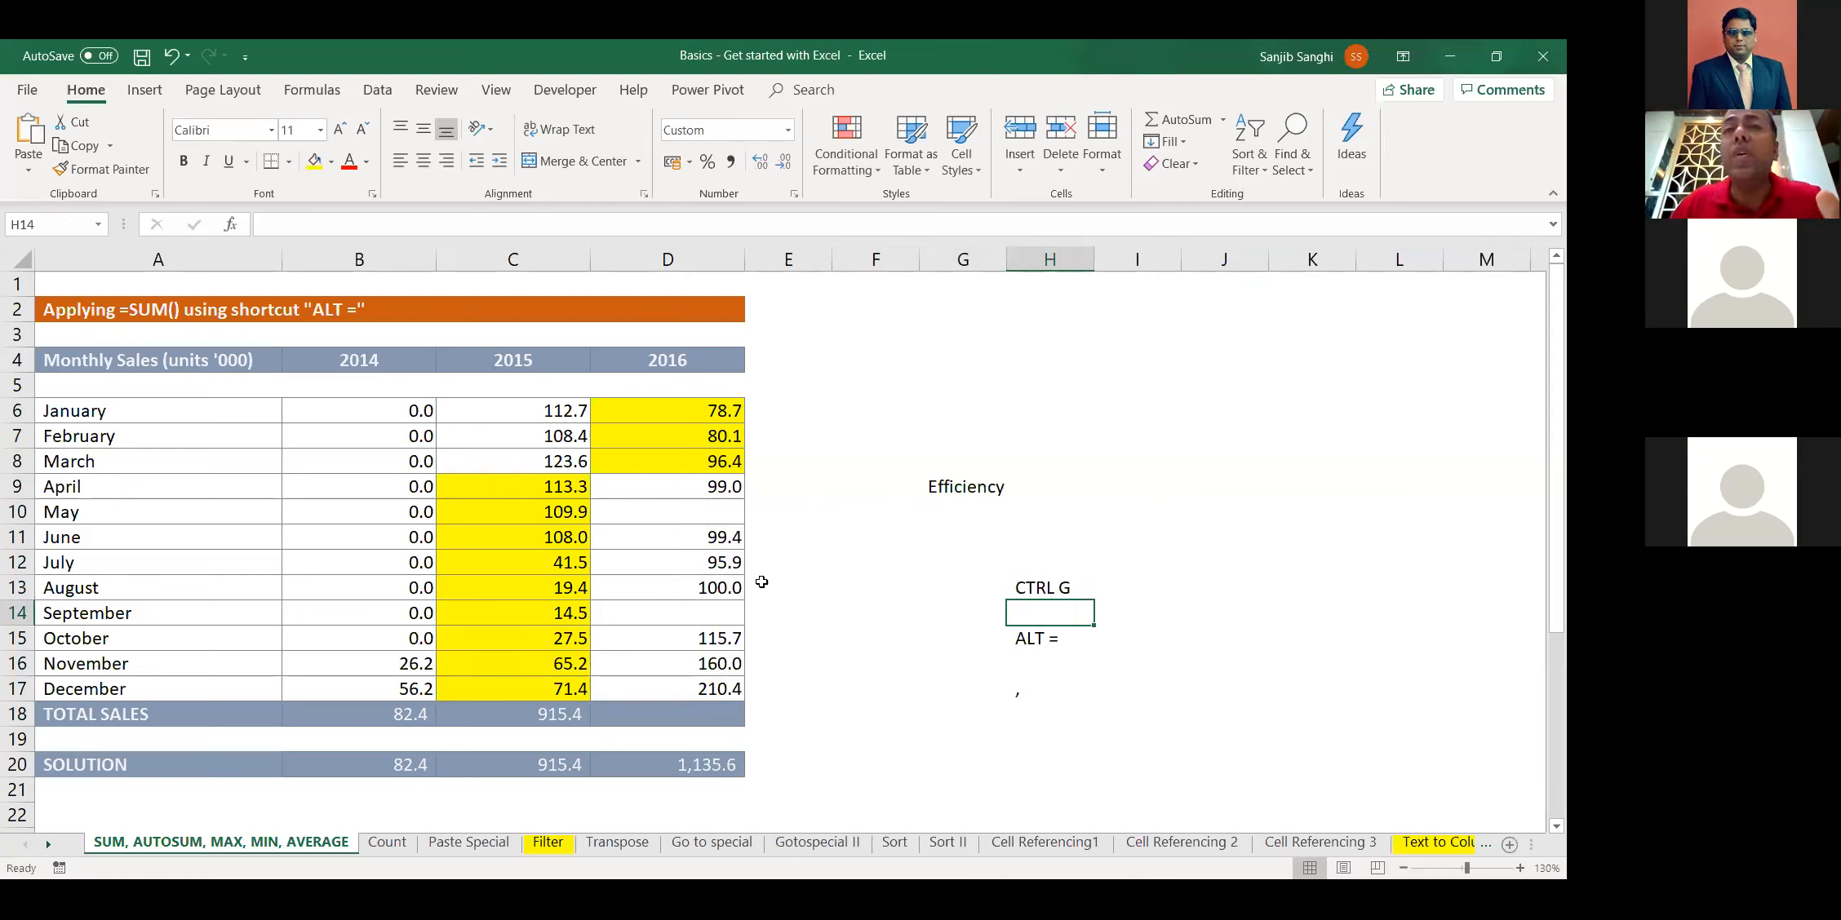
left_click(1039, 584)
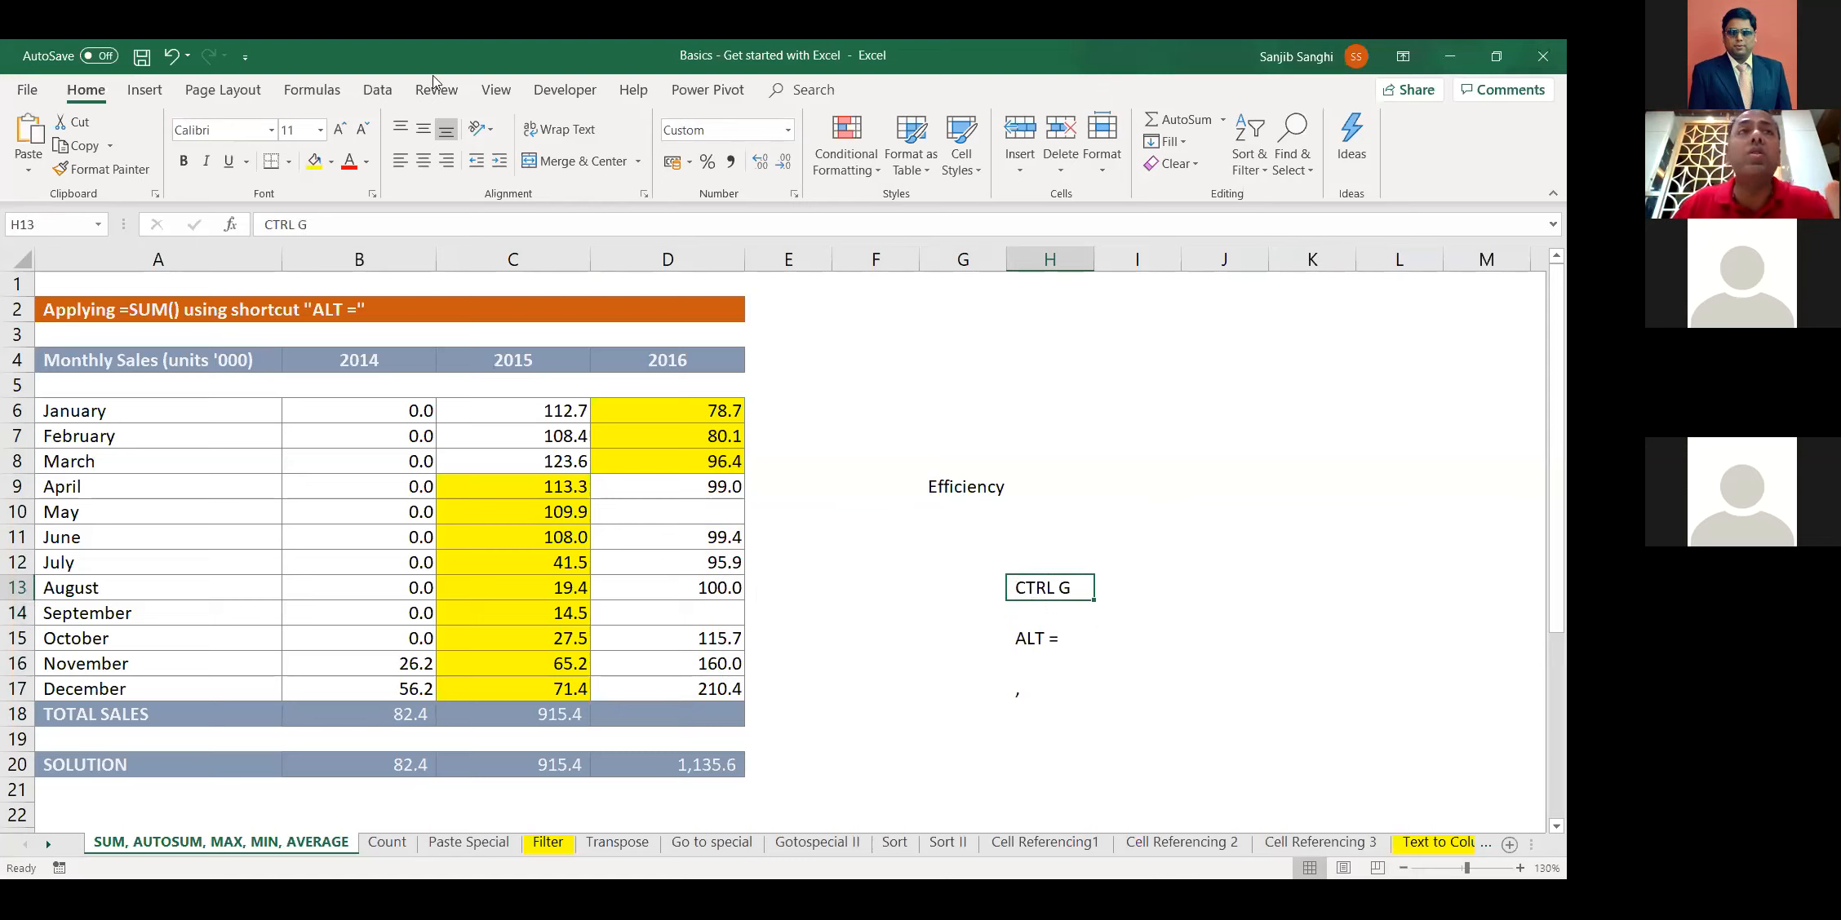
left_click(313, 160)
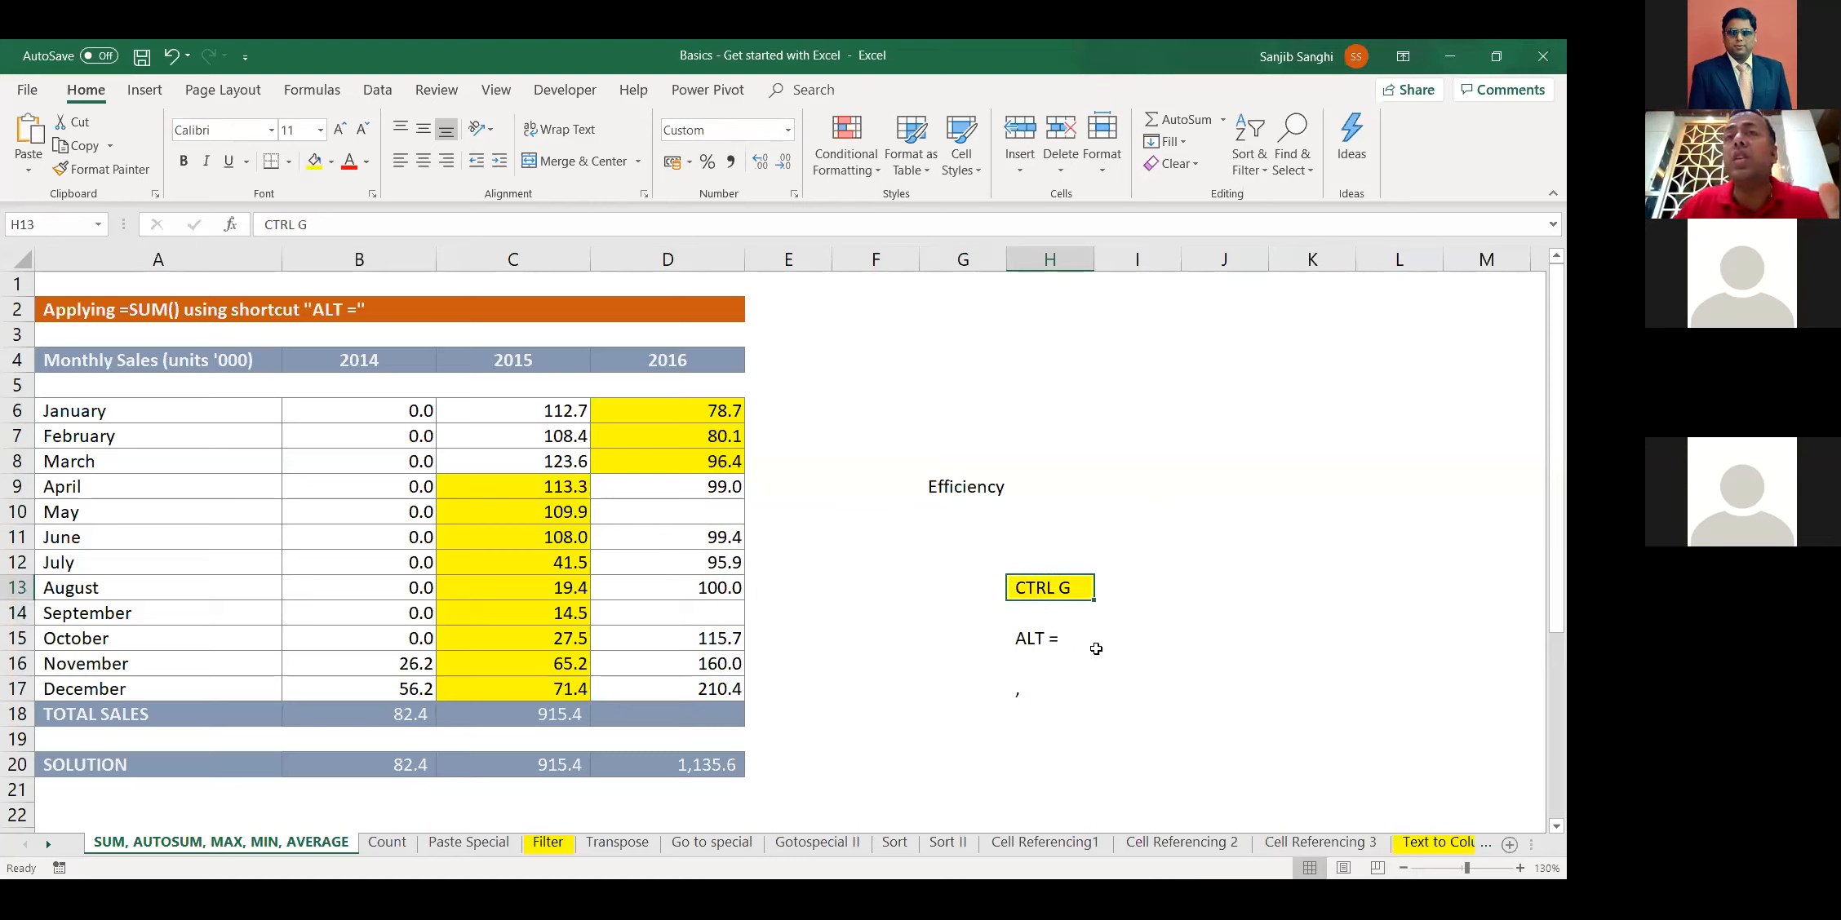
Select only the blank cells within the 2016 sales range D6:D17 using Go To Special with the Blanks option
left_click(700, 718)
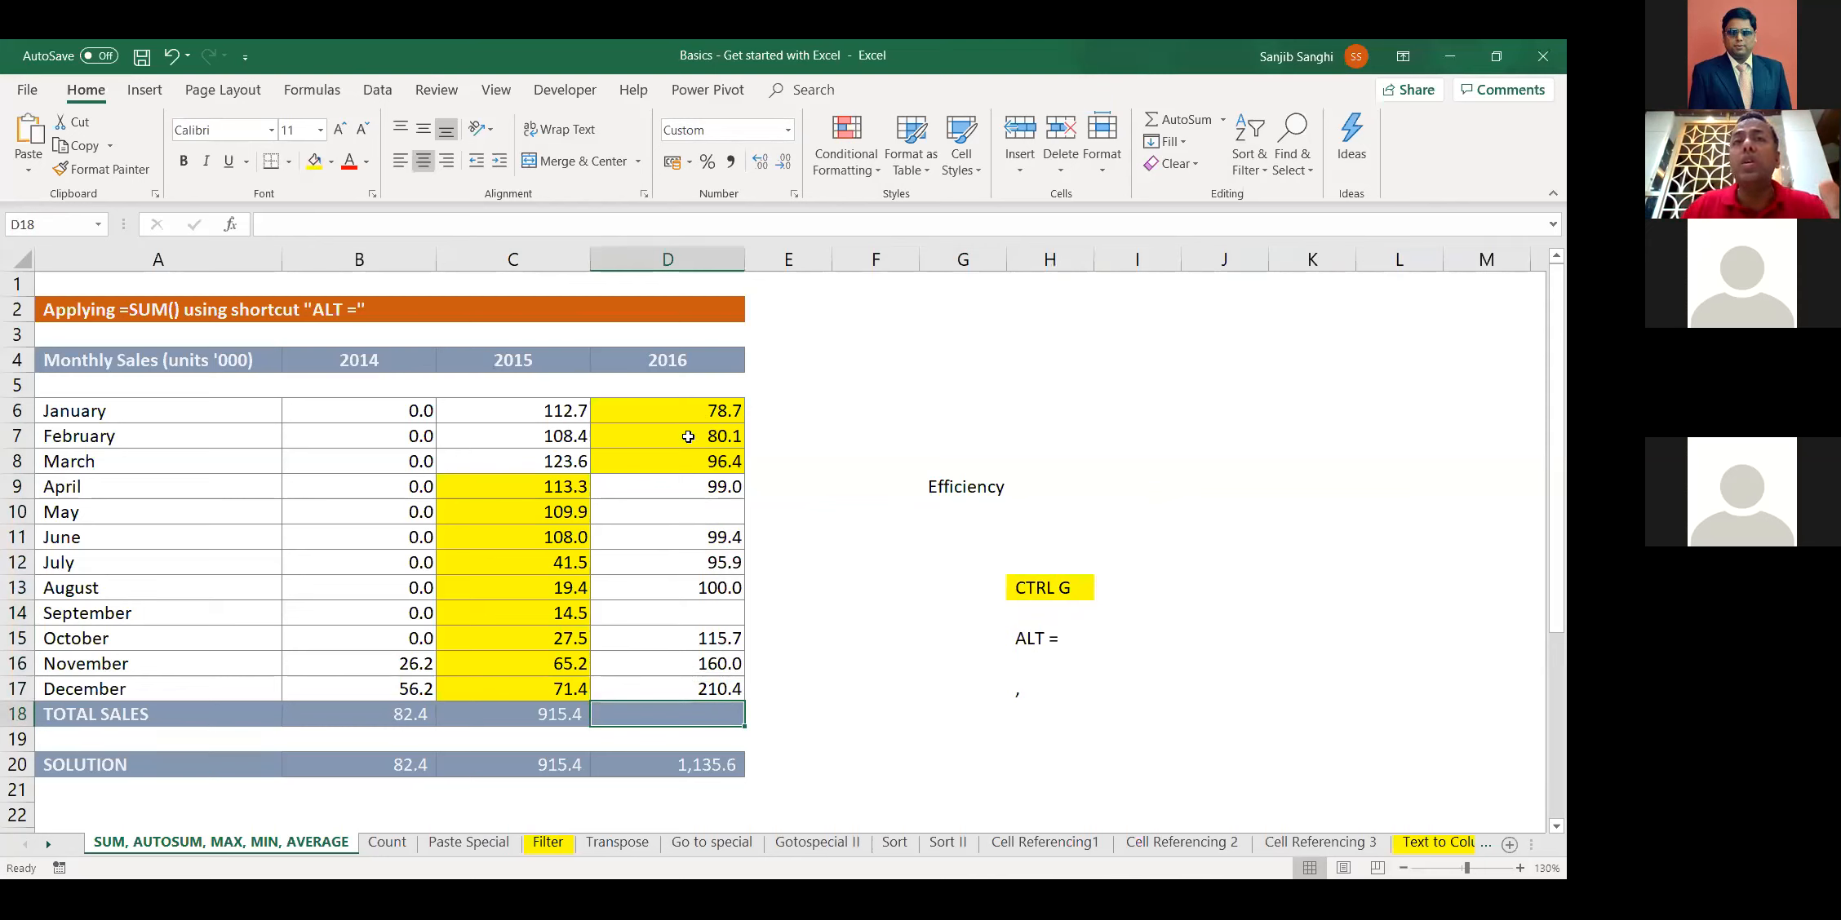
left_click(694, 414)
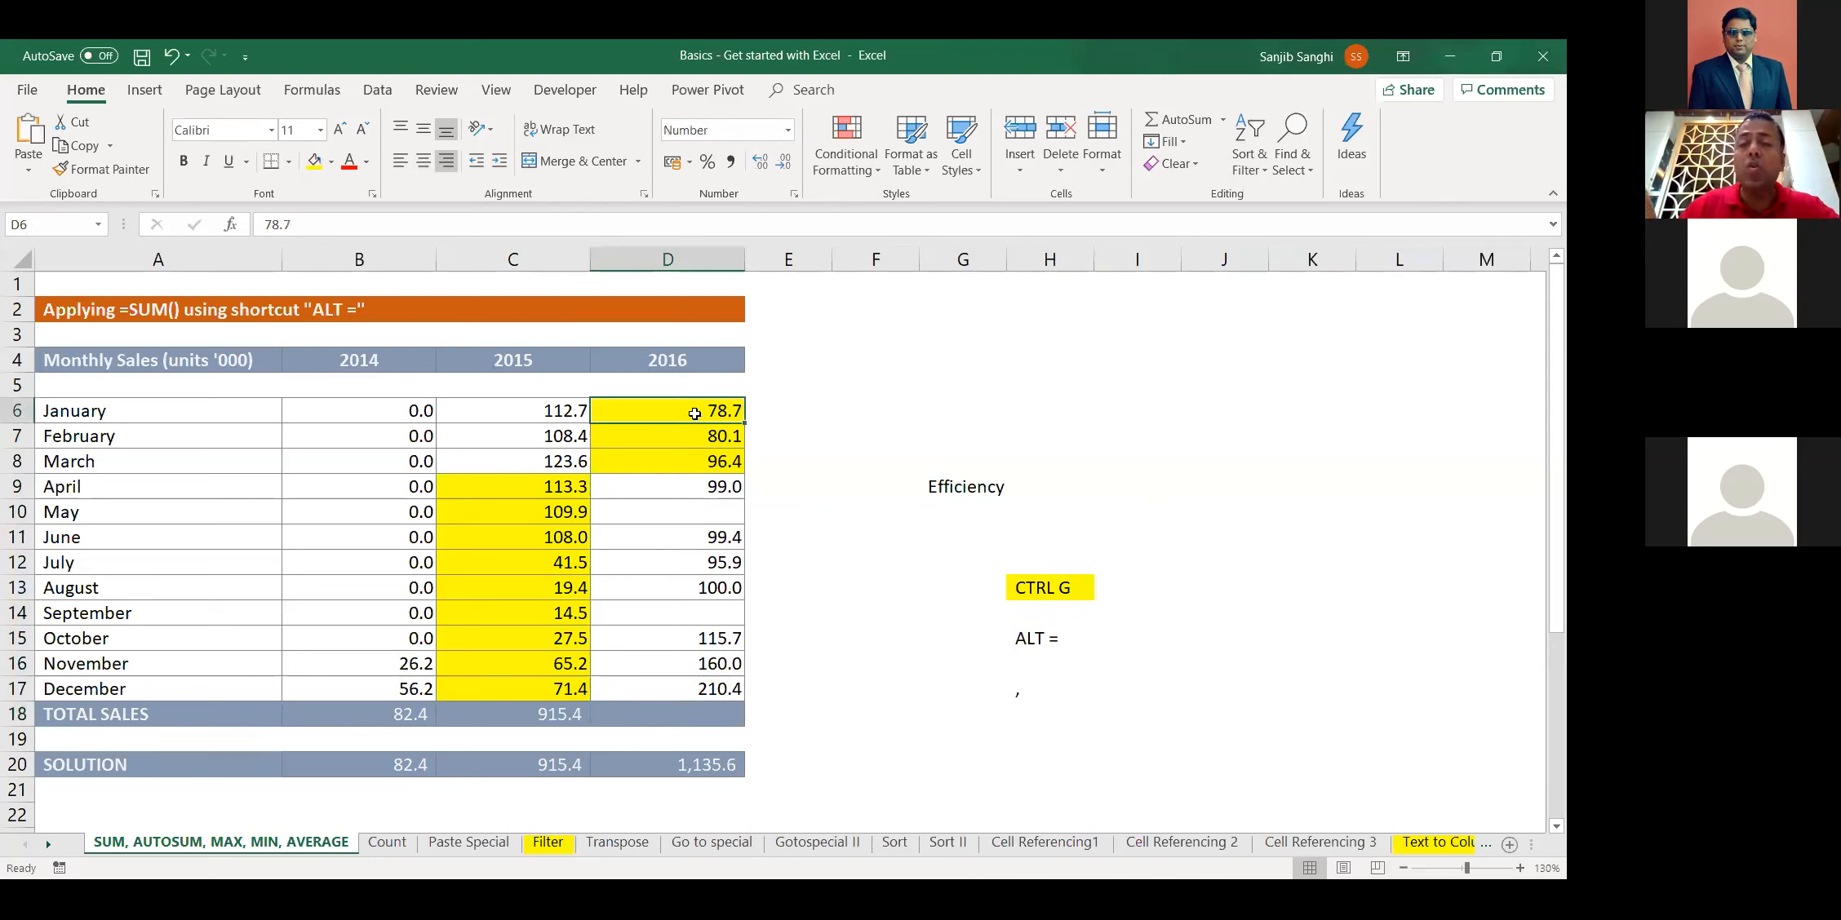
key("shift+Down")
key("shift+Down")
key("shift+Down")
key("shift+Down")
key("shift+Down")
key("shift+Down")
key("shift+Down")
key("shift+Down")
key("shift+Down")
key("shift+Down")
key("shift+Down")
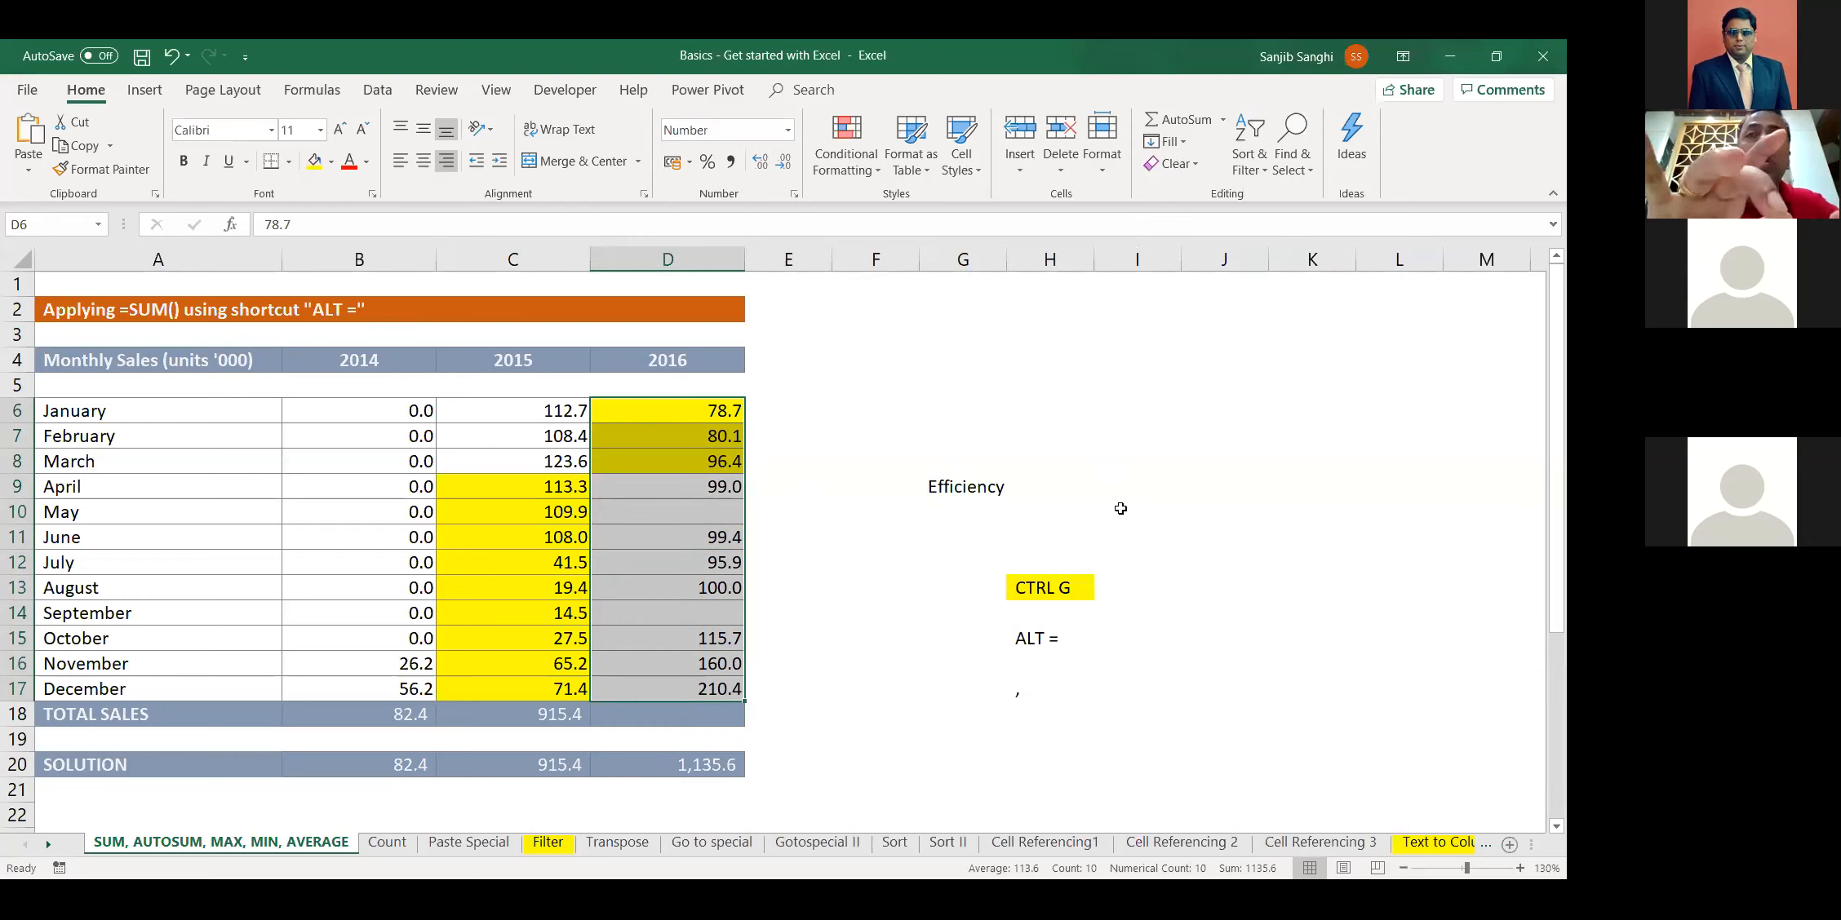
key("ctrl+g")
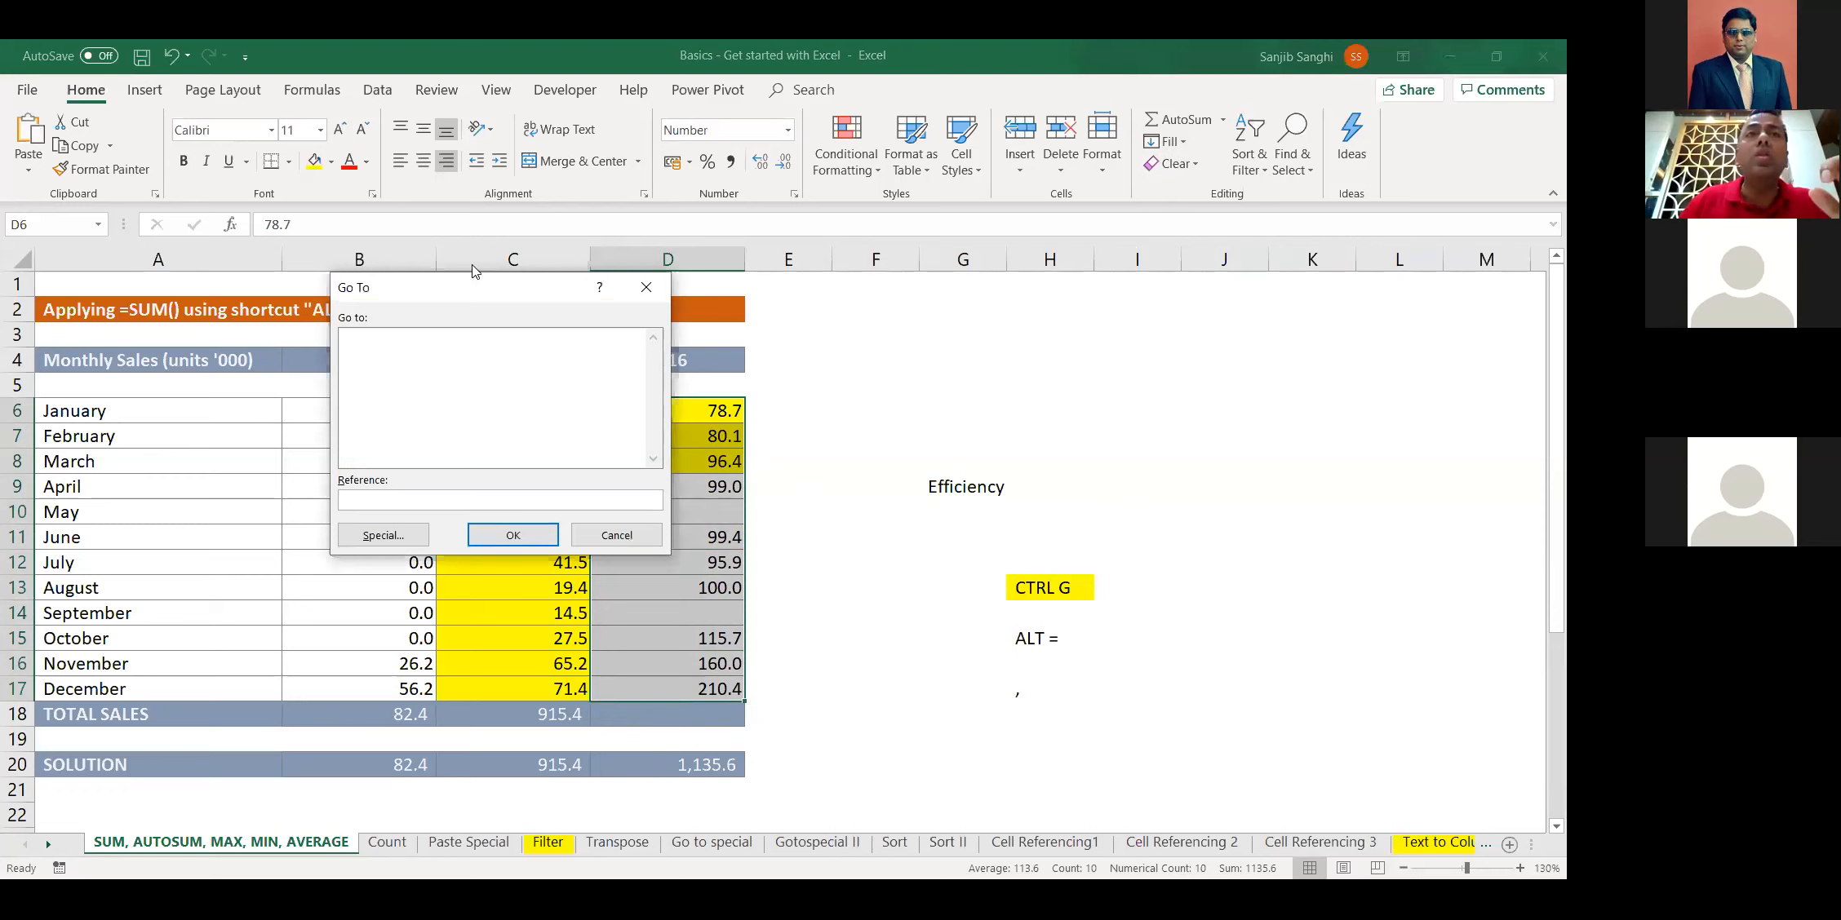
left_click_drag(456, 289, 939, 299)
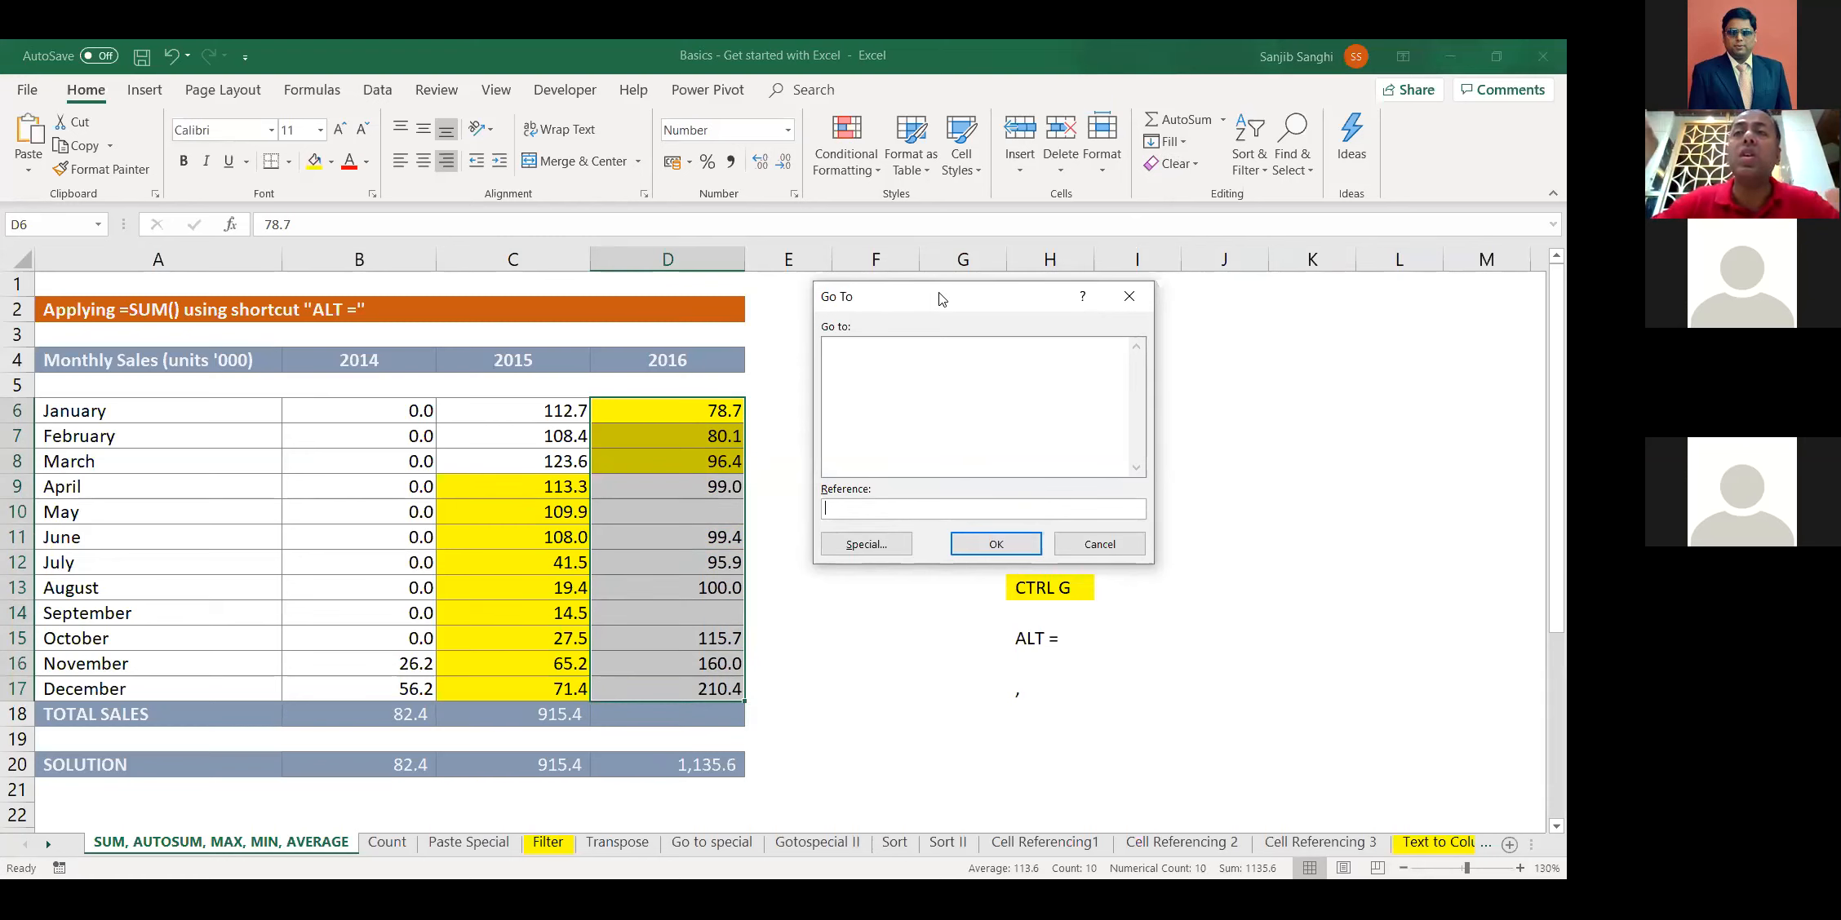
left_click(870, 549)
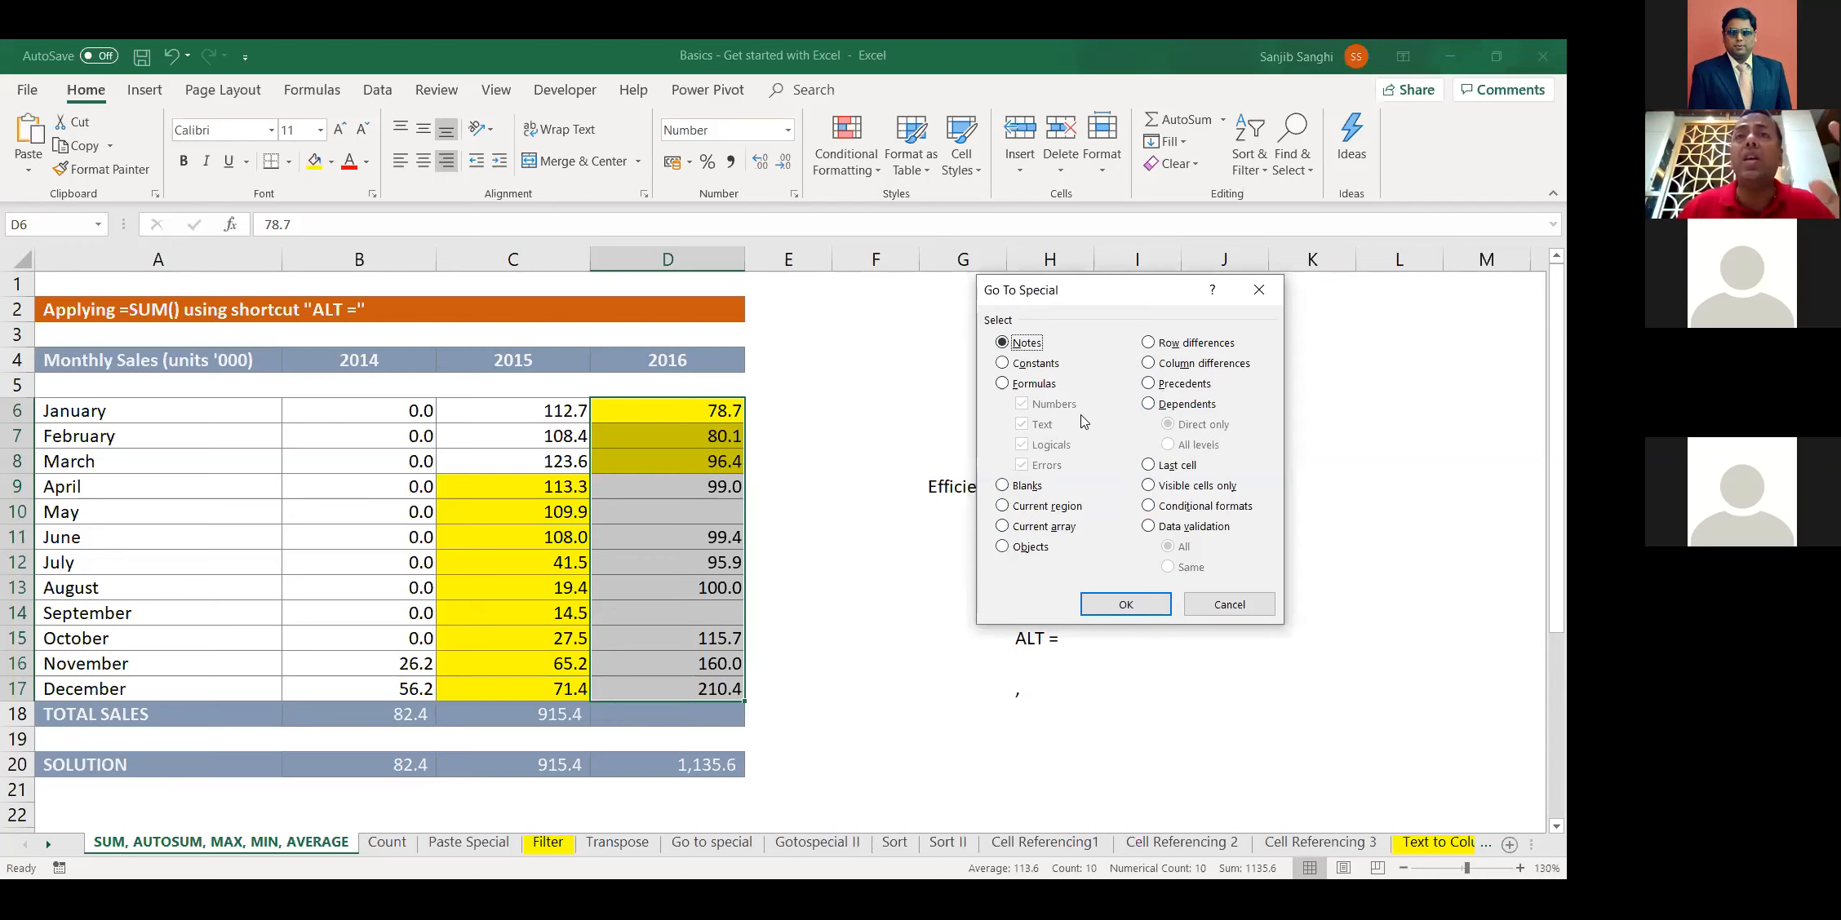
left_click(1004, 486)
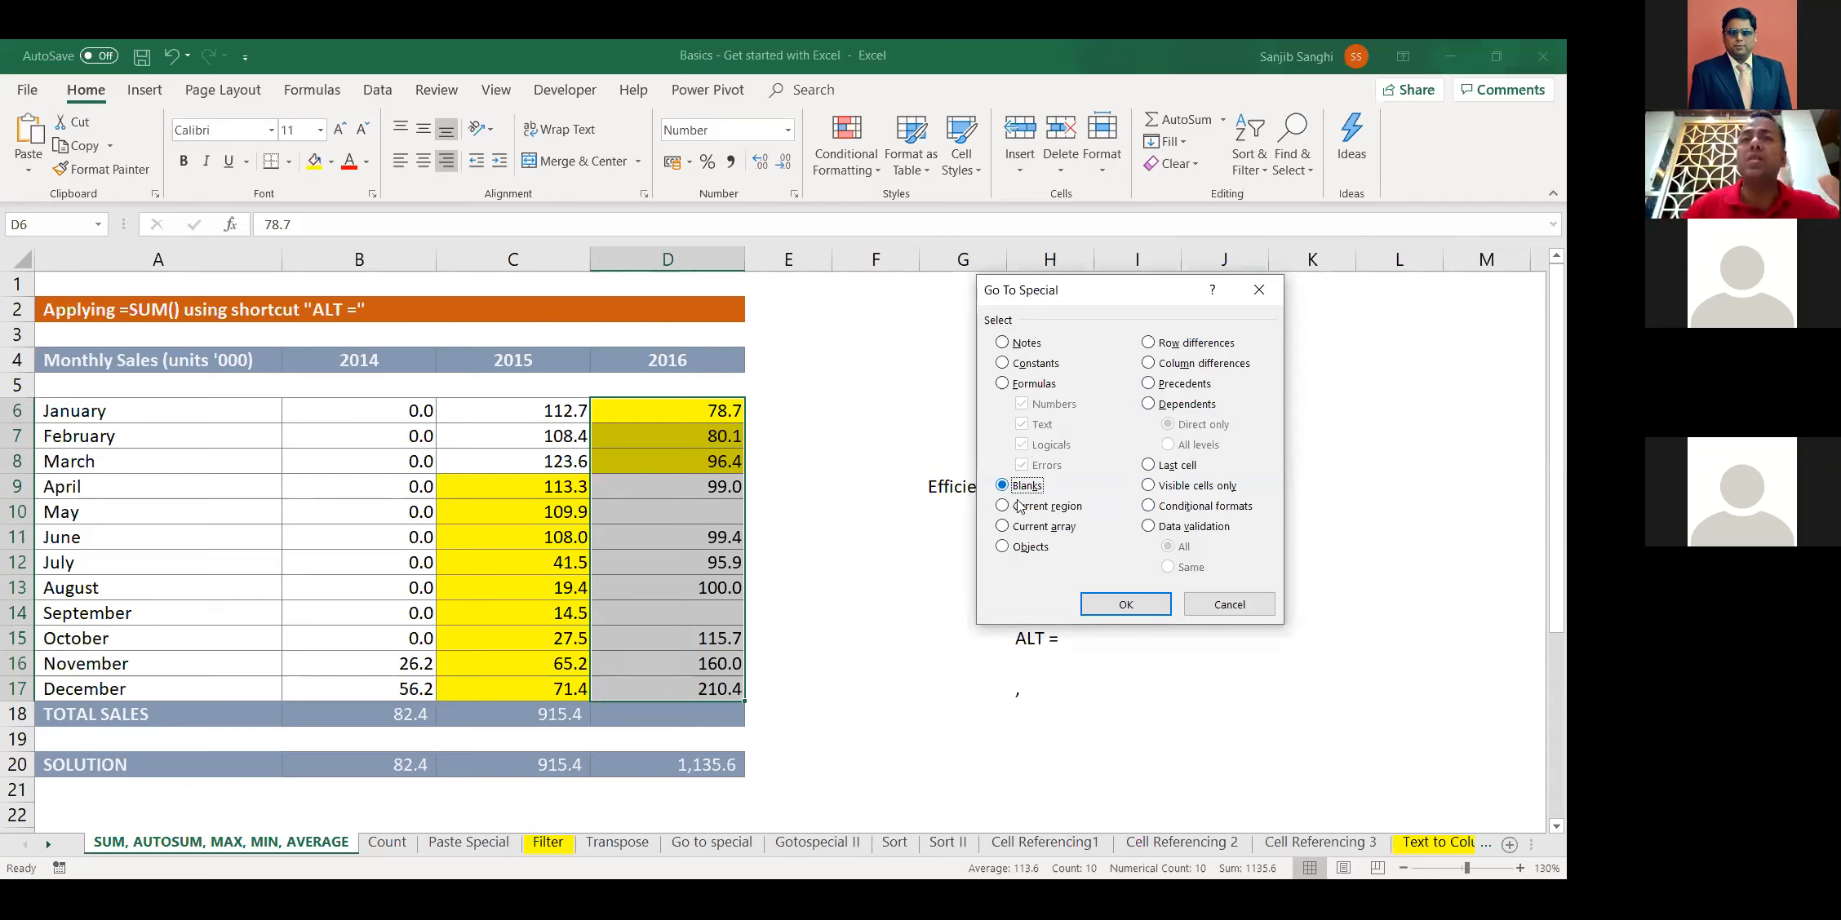
left_click(1125, 604)
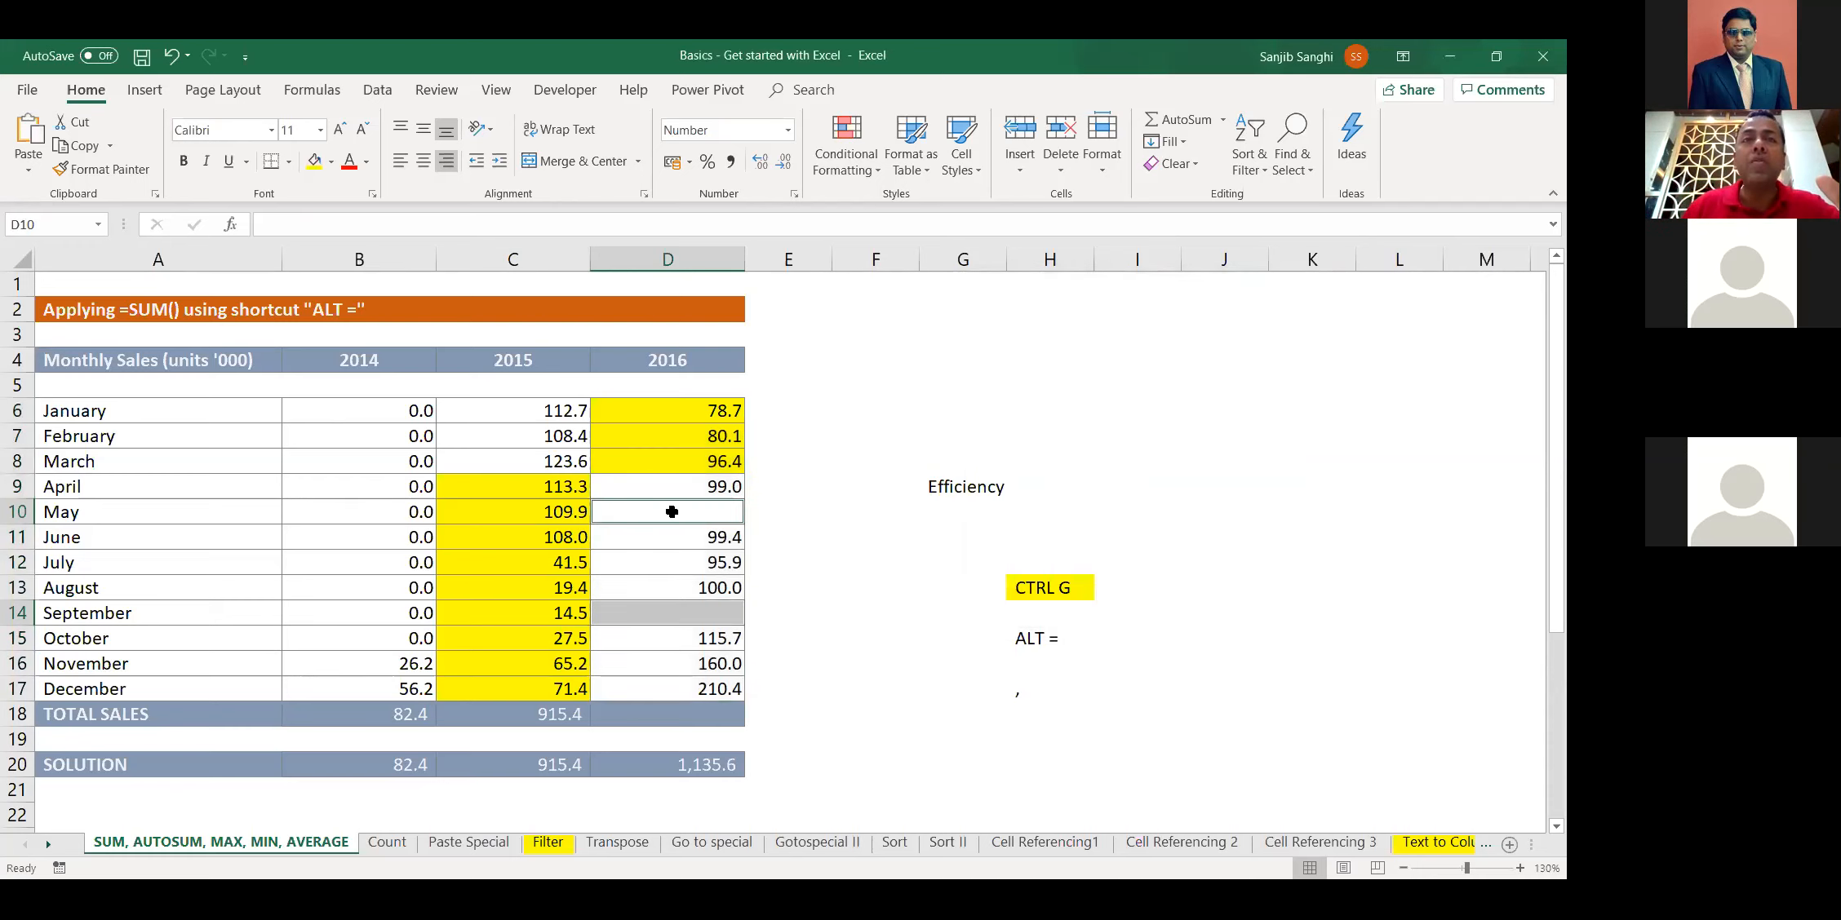
Shade the selected blank May and September 2016 cells light blue and enter 0 in both at once
left_click(332, 166)
left_click(409, 317)
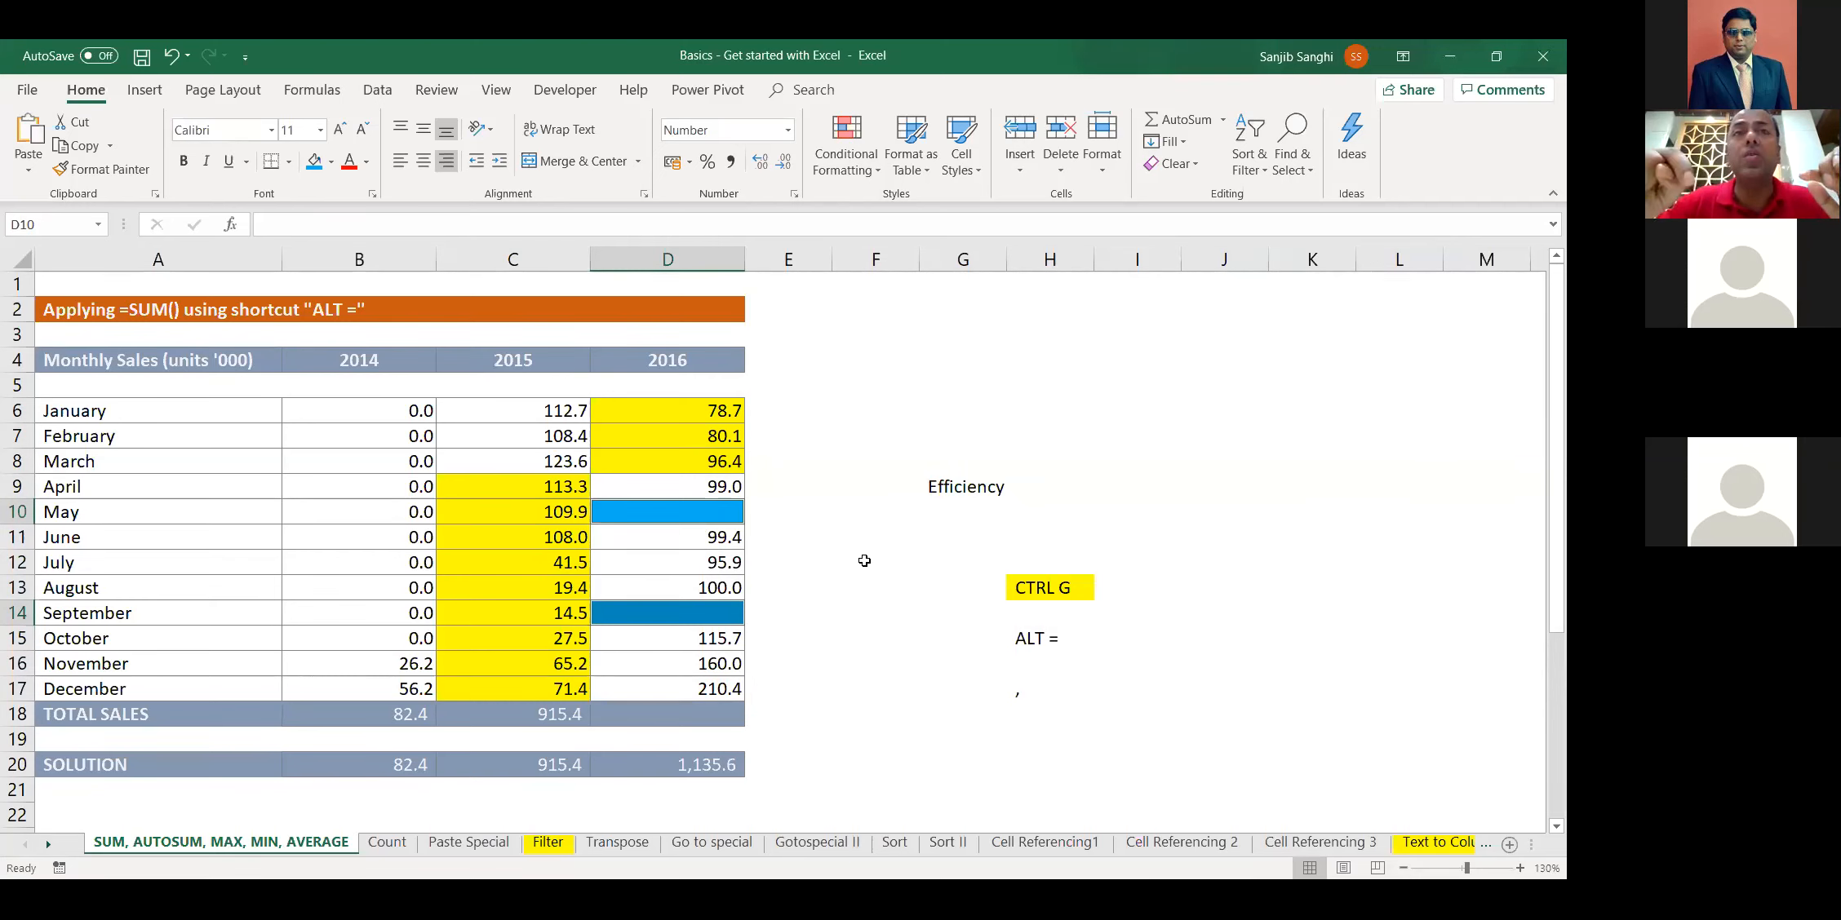
type("0")
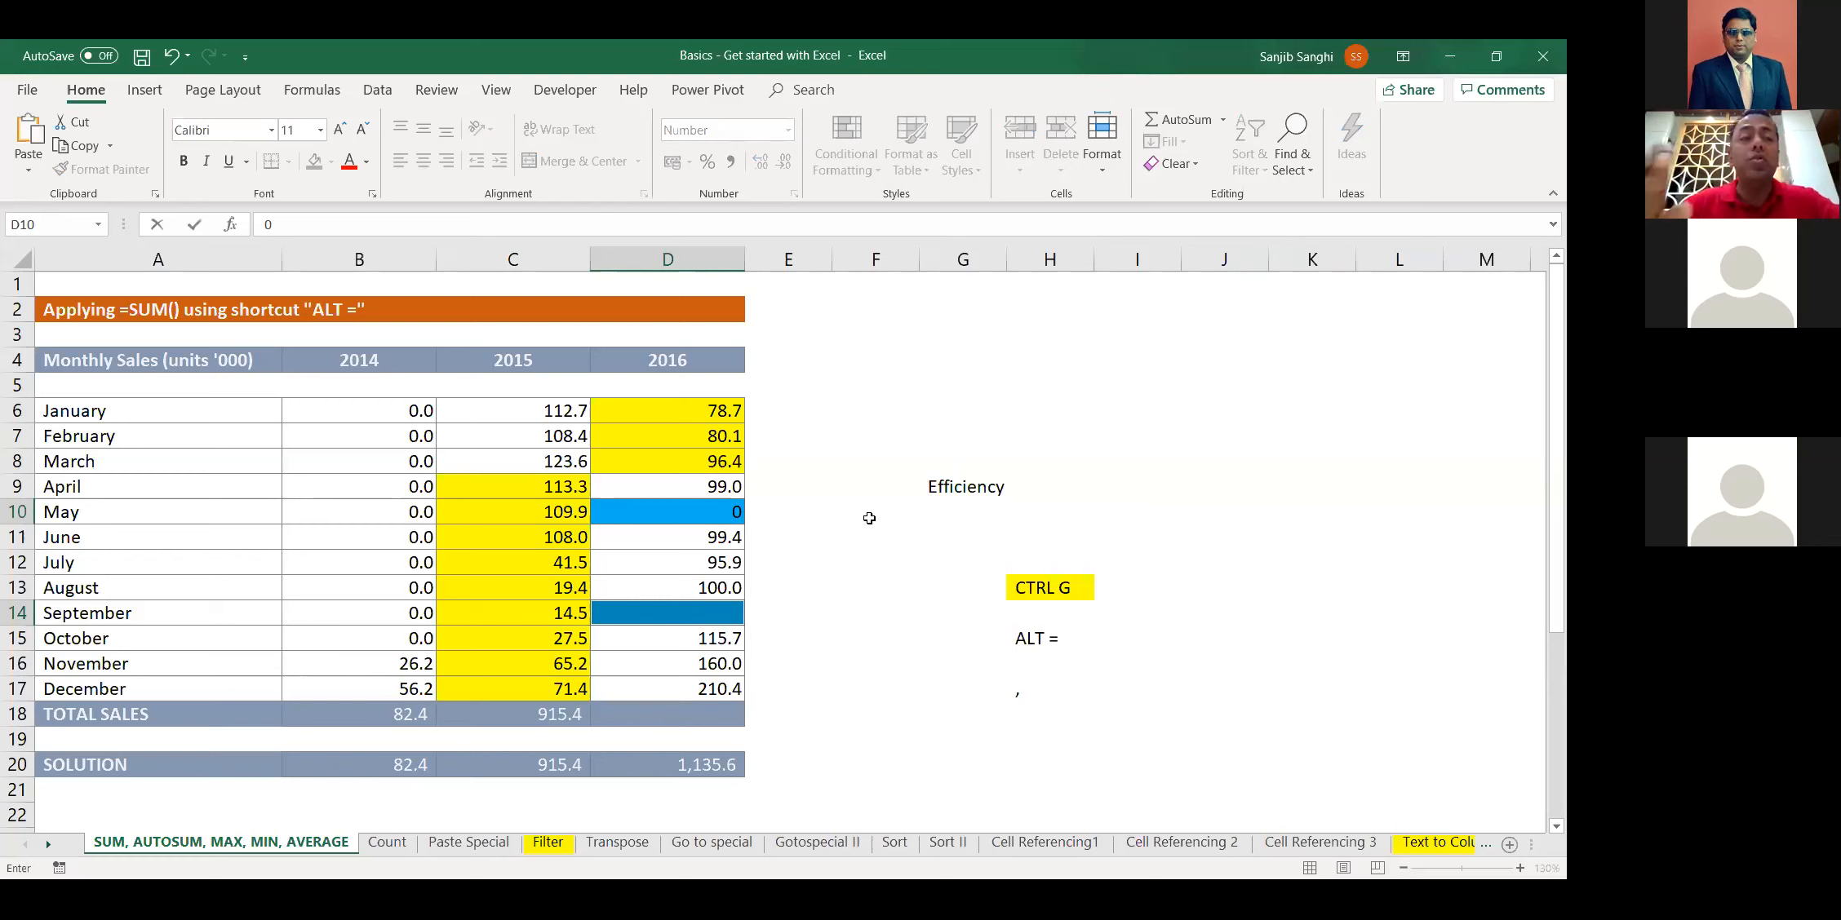
key("ctrl+Return")
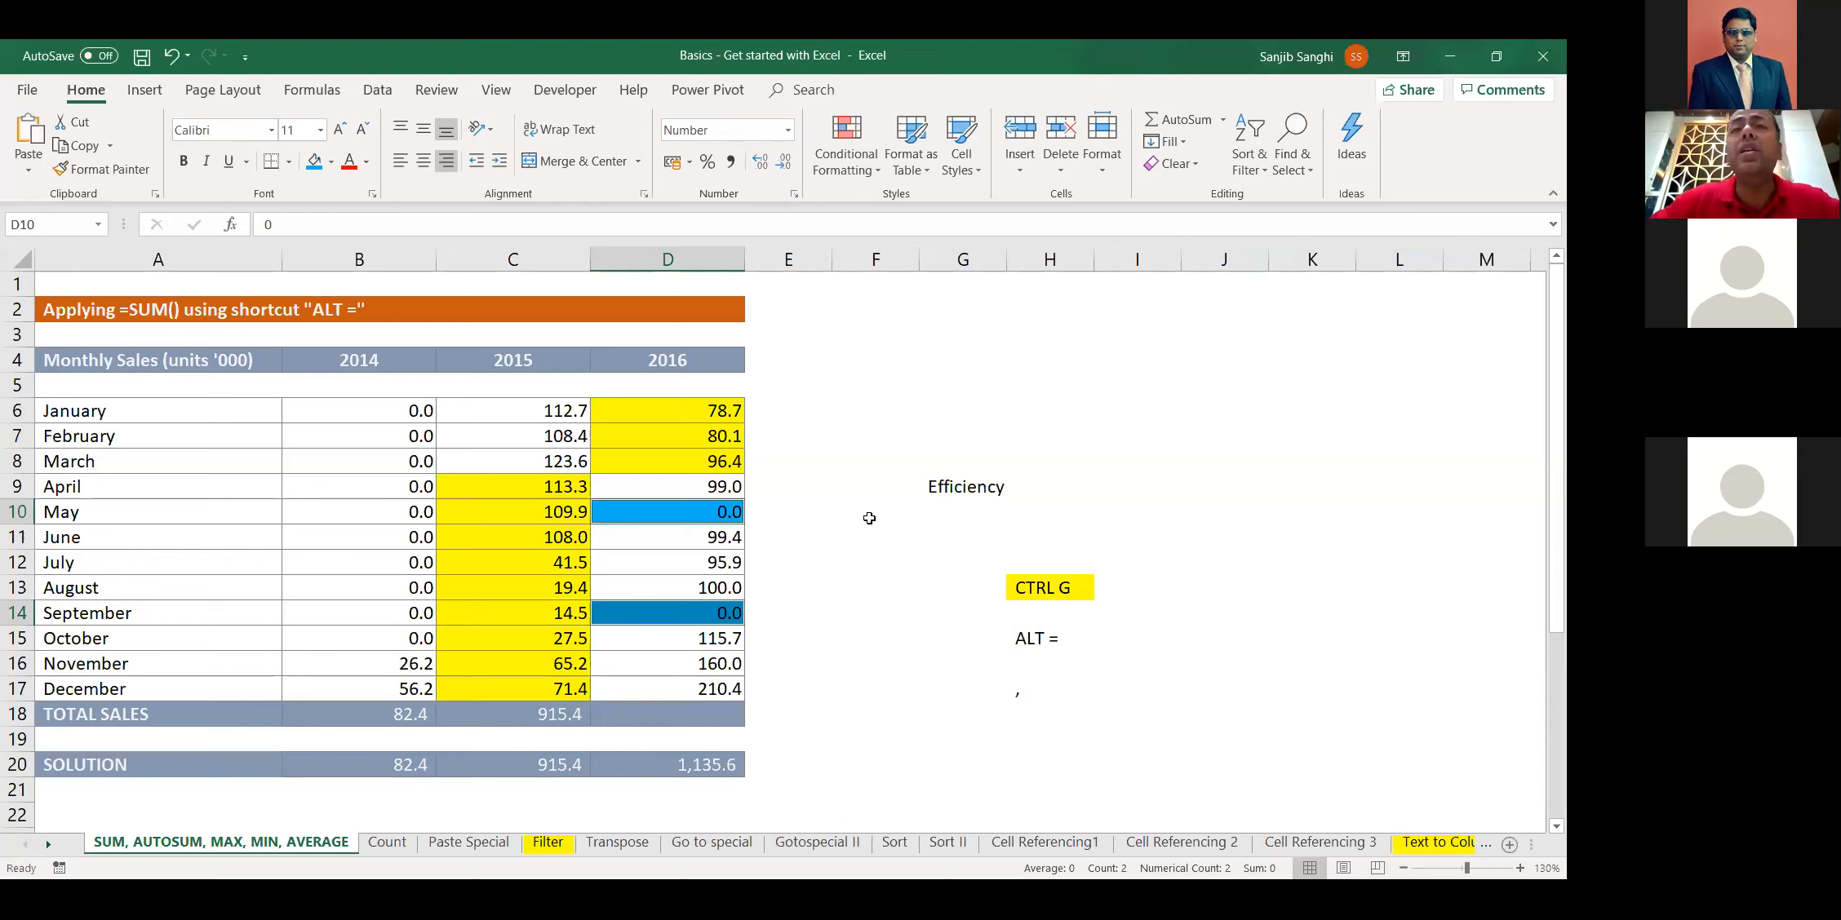
Enter the note CTRL Enter in cell H19
left_click(1020, 742)
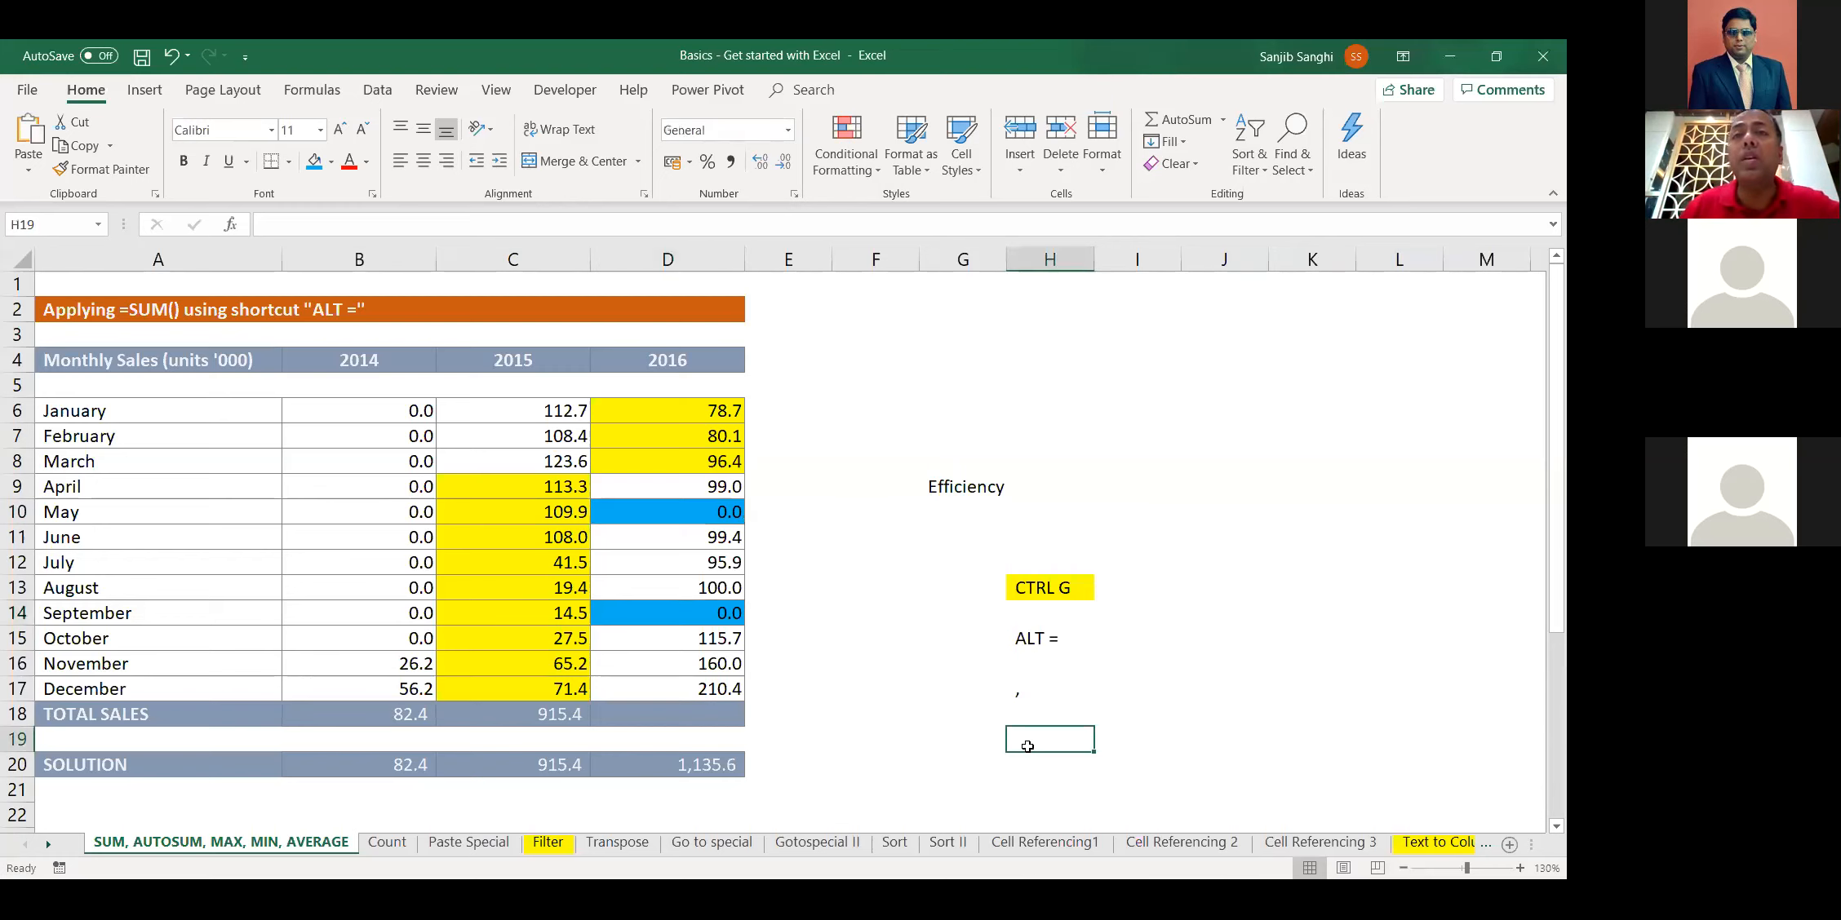
type("C")
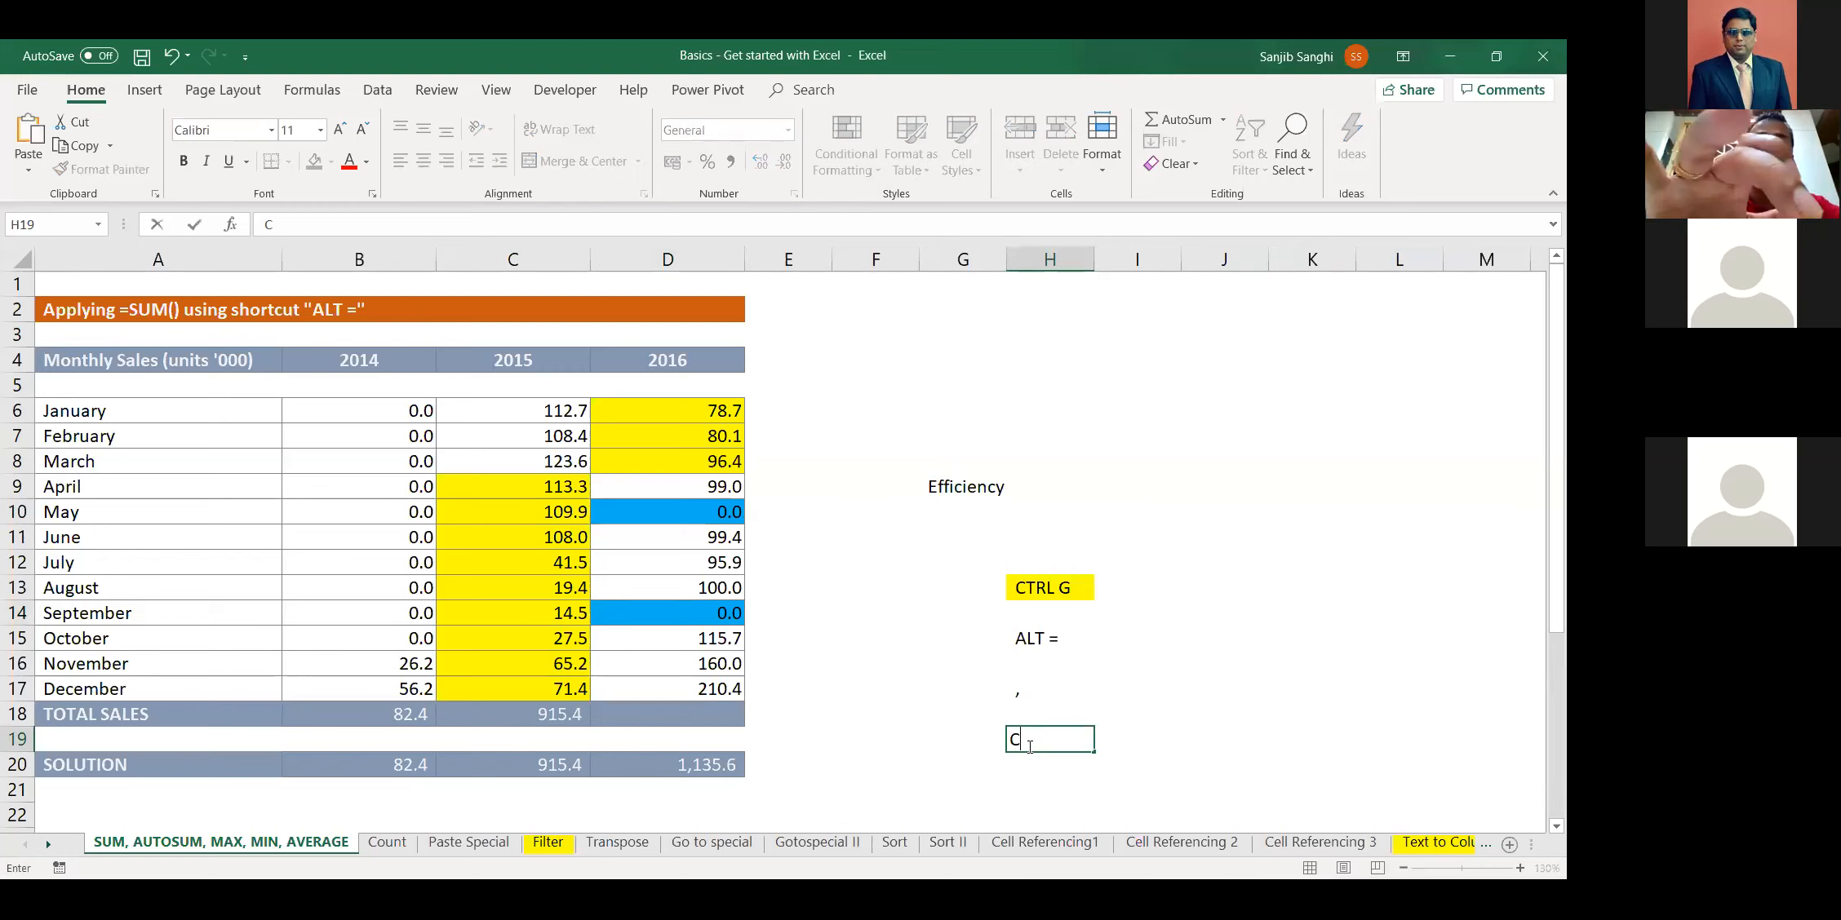
type("TRL Enter")
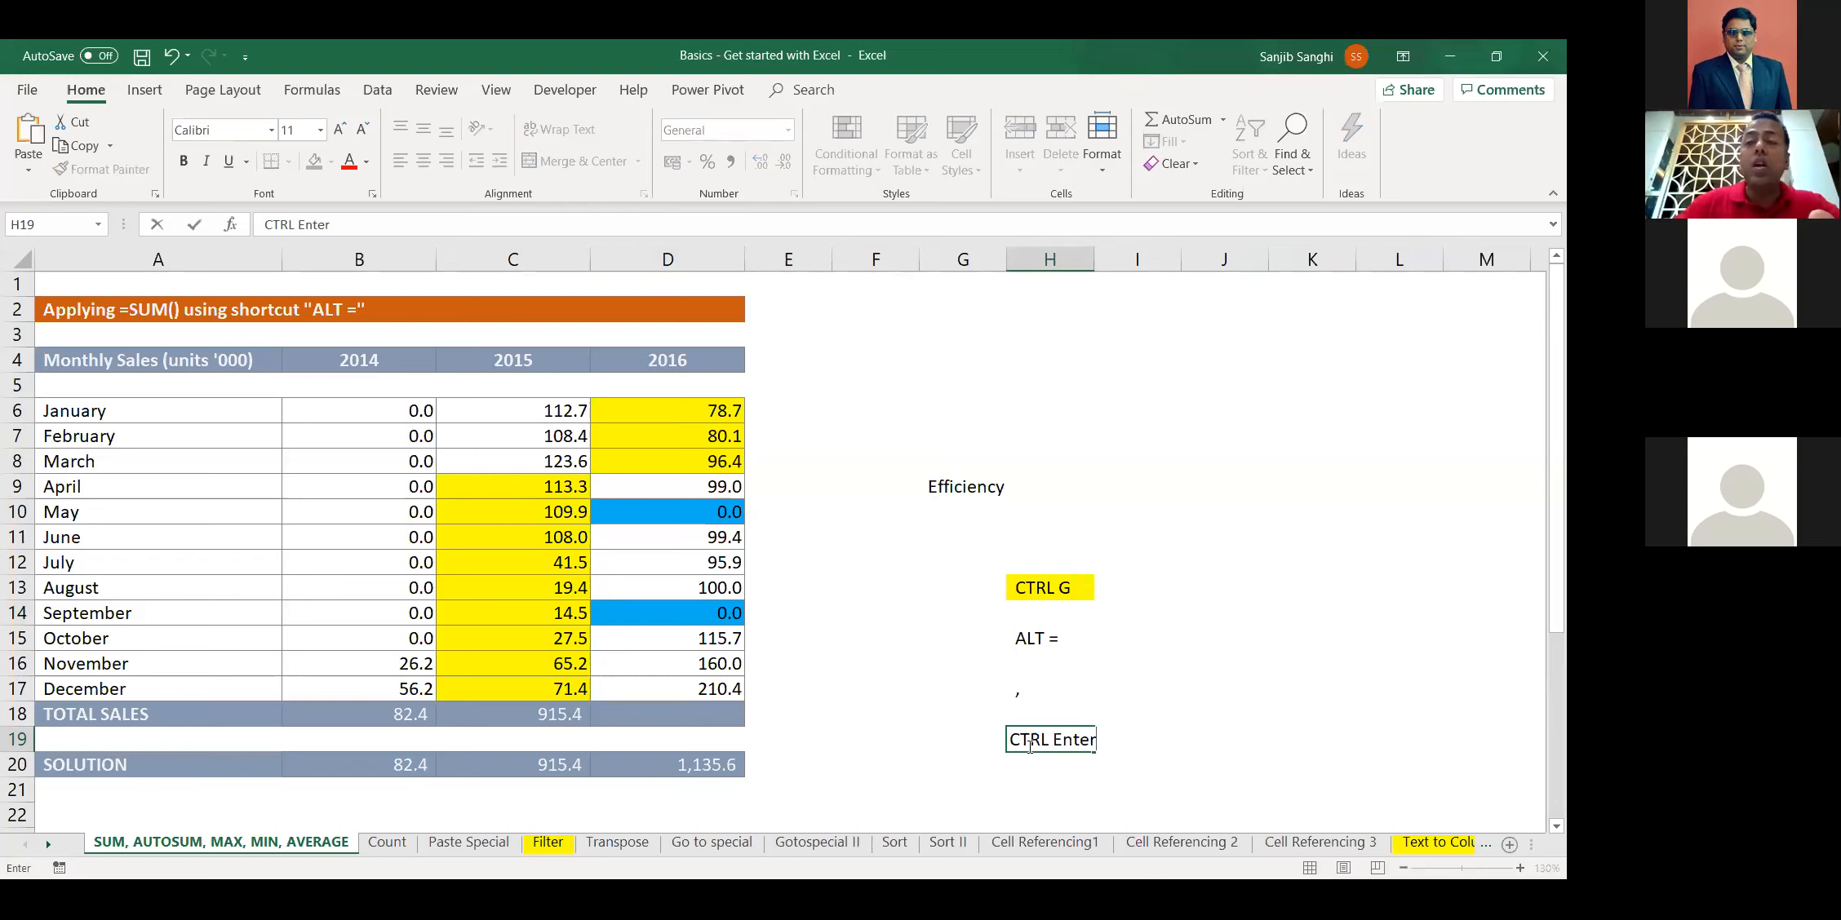
key("Return")
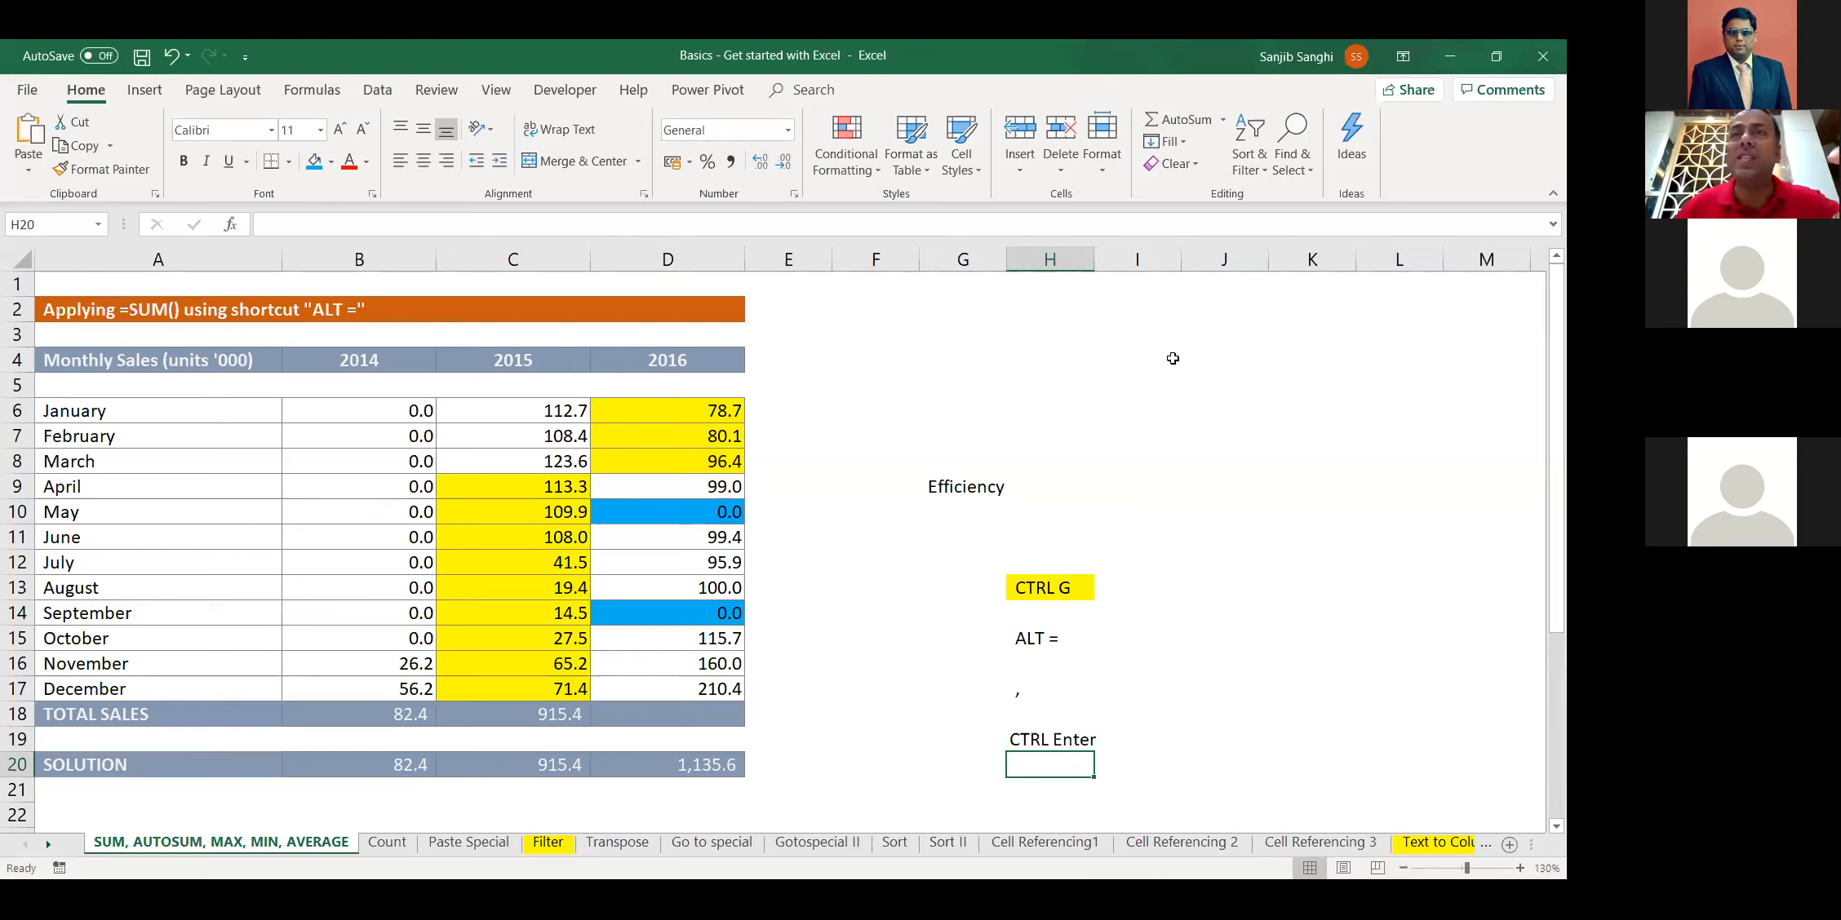
Try filling the whole range I6:L11 with VIP in one entry and clear it again
left_click_drag(1150, 412, 1394, 538)
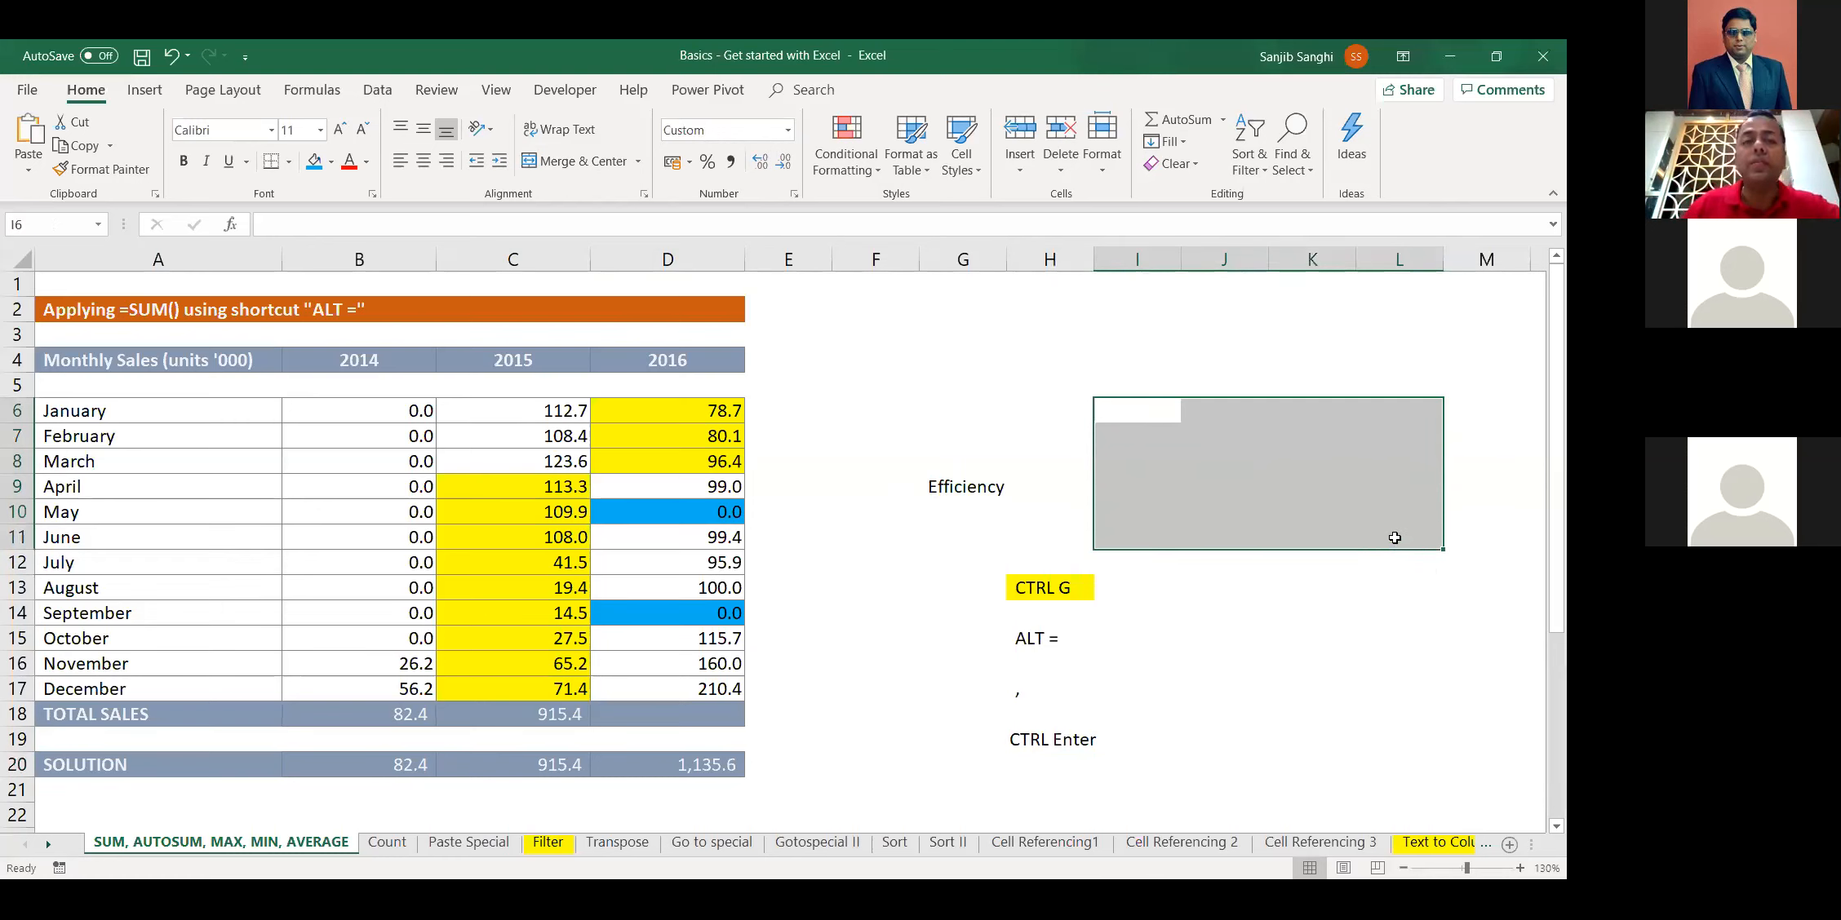
type("VIP")
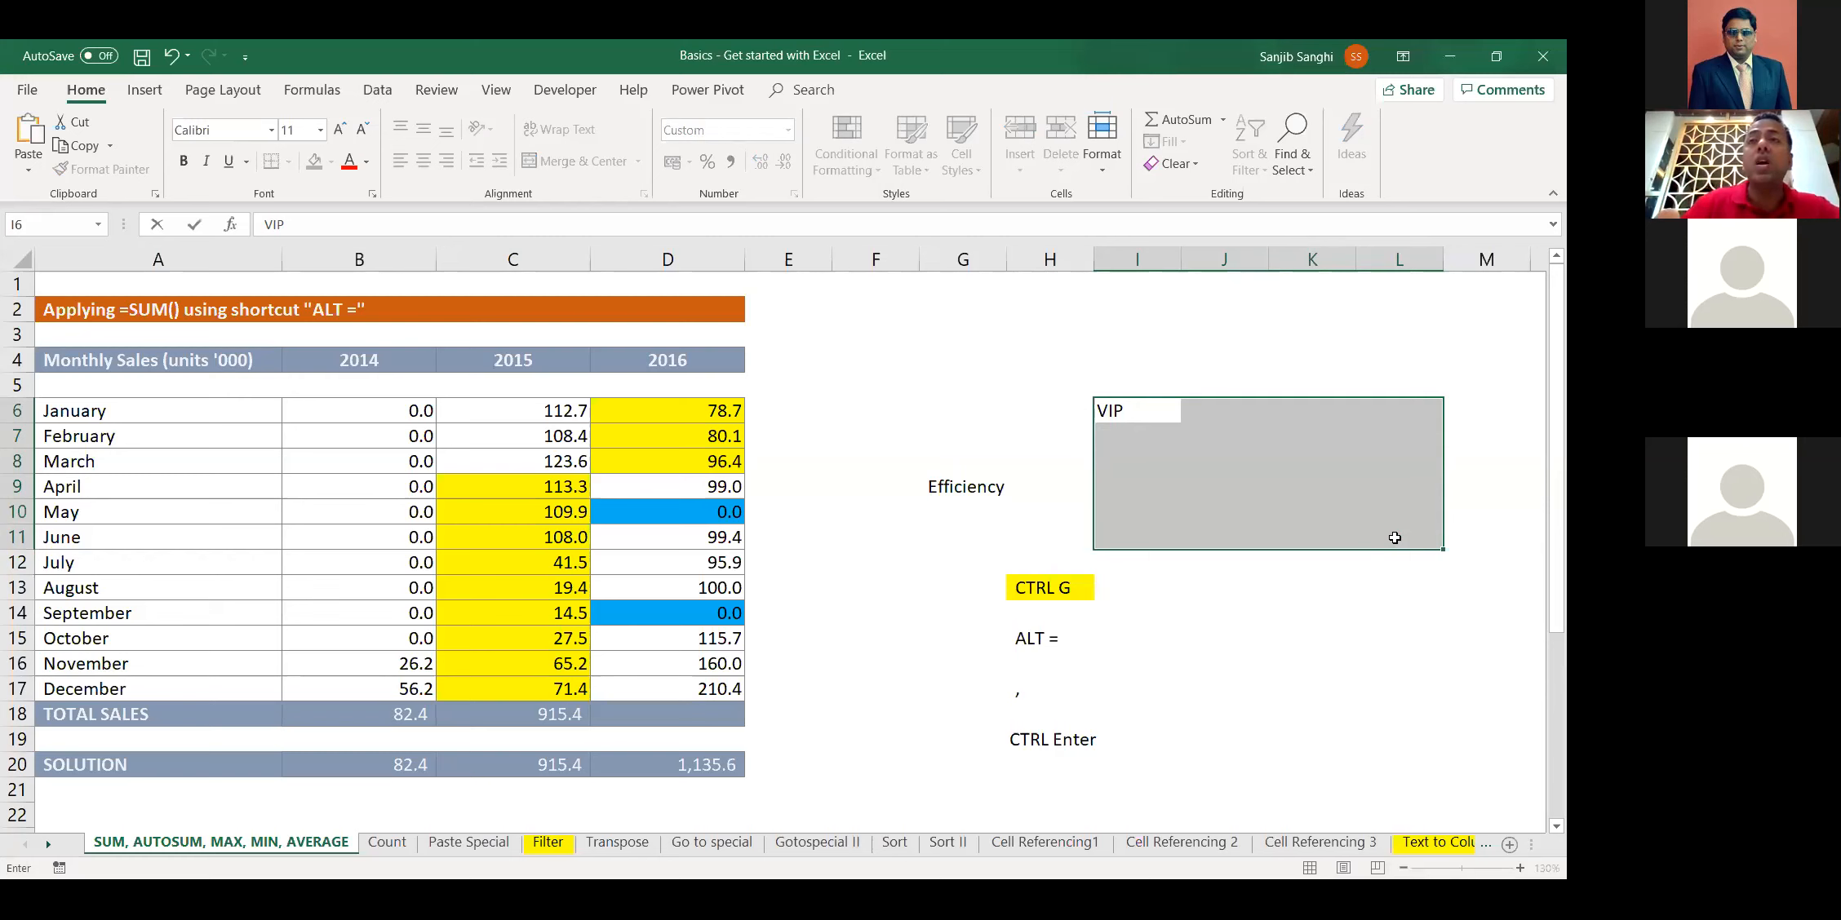
key("ctrl+Return")
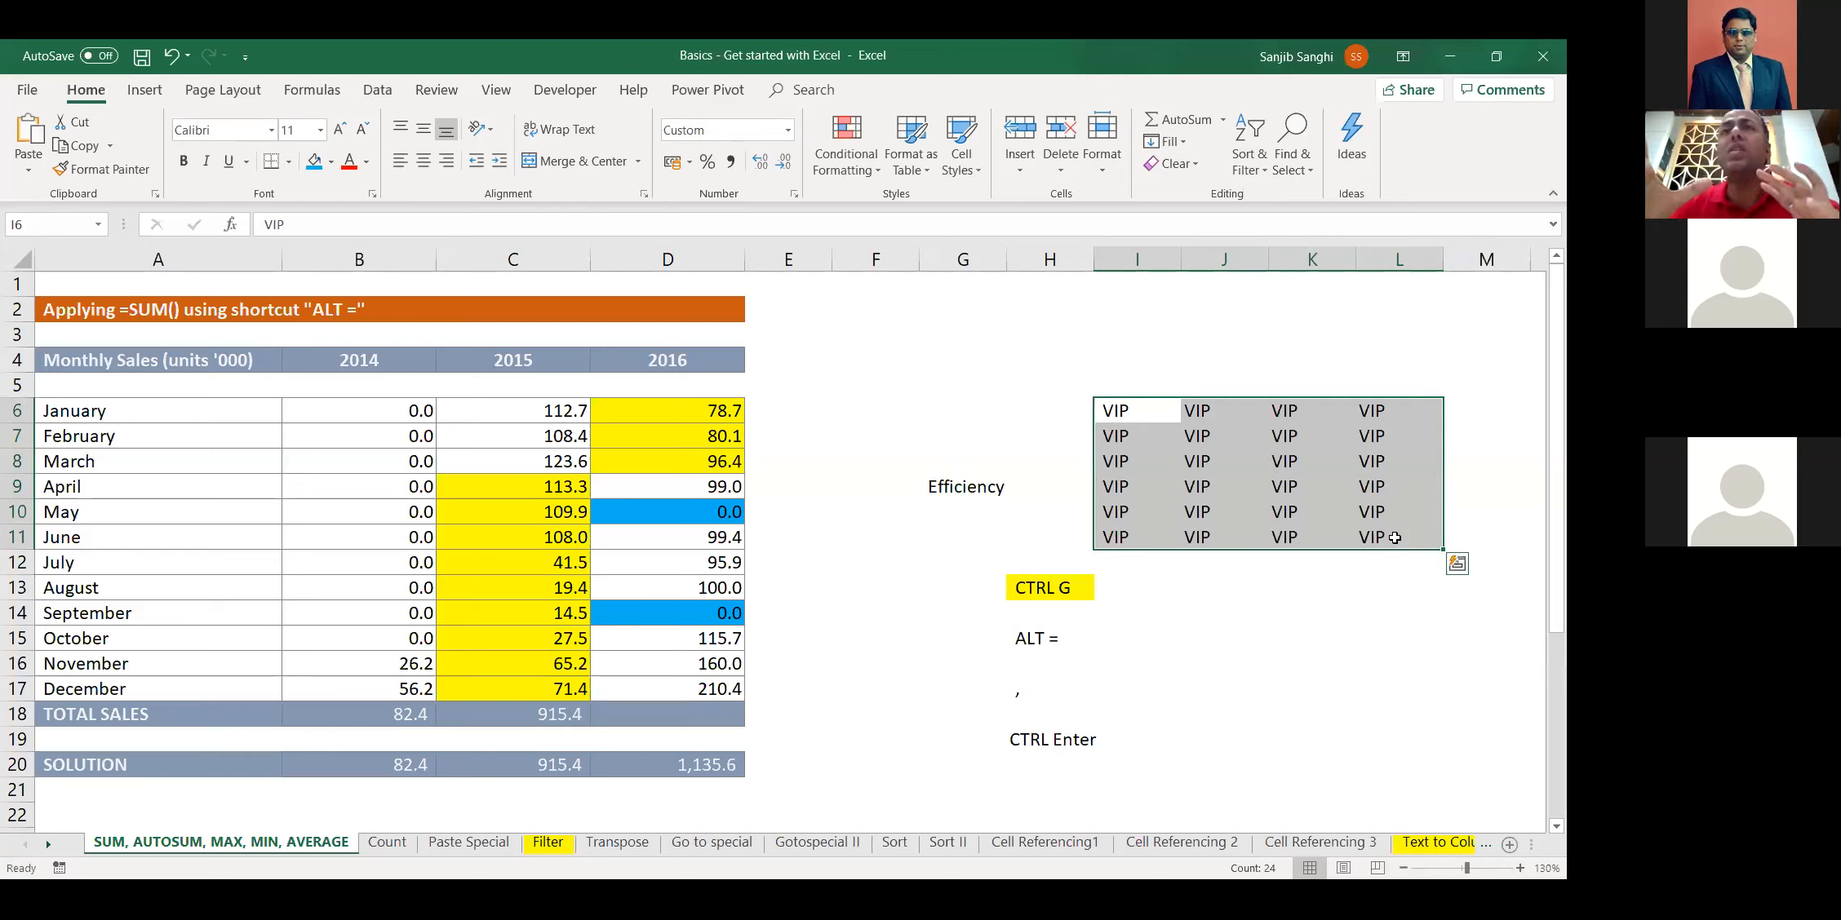
key("Delete")
left_click(1359, 644)
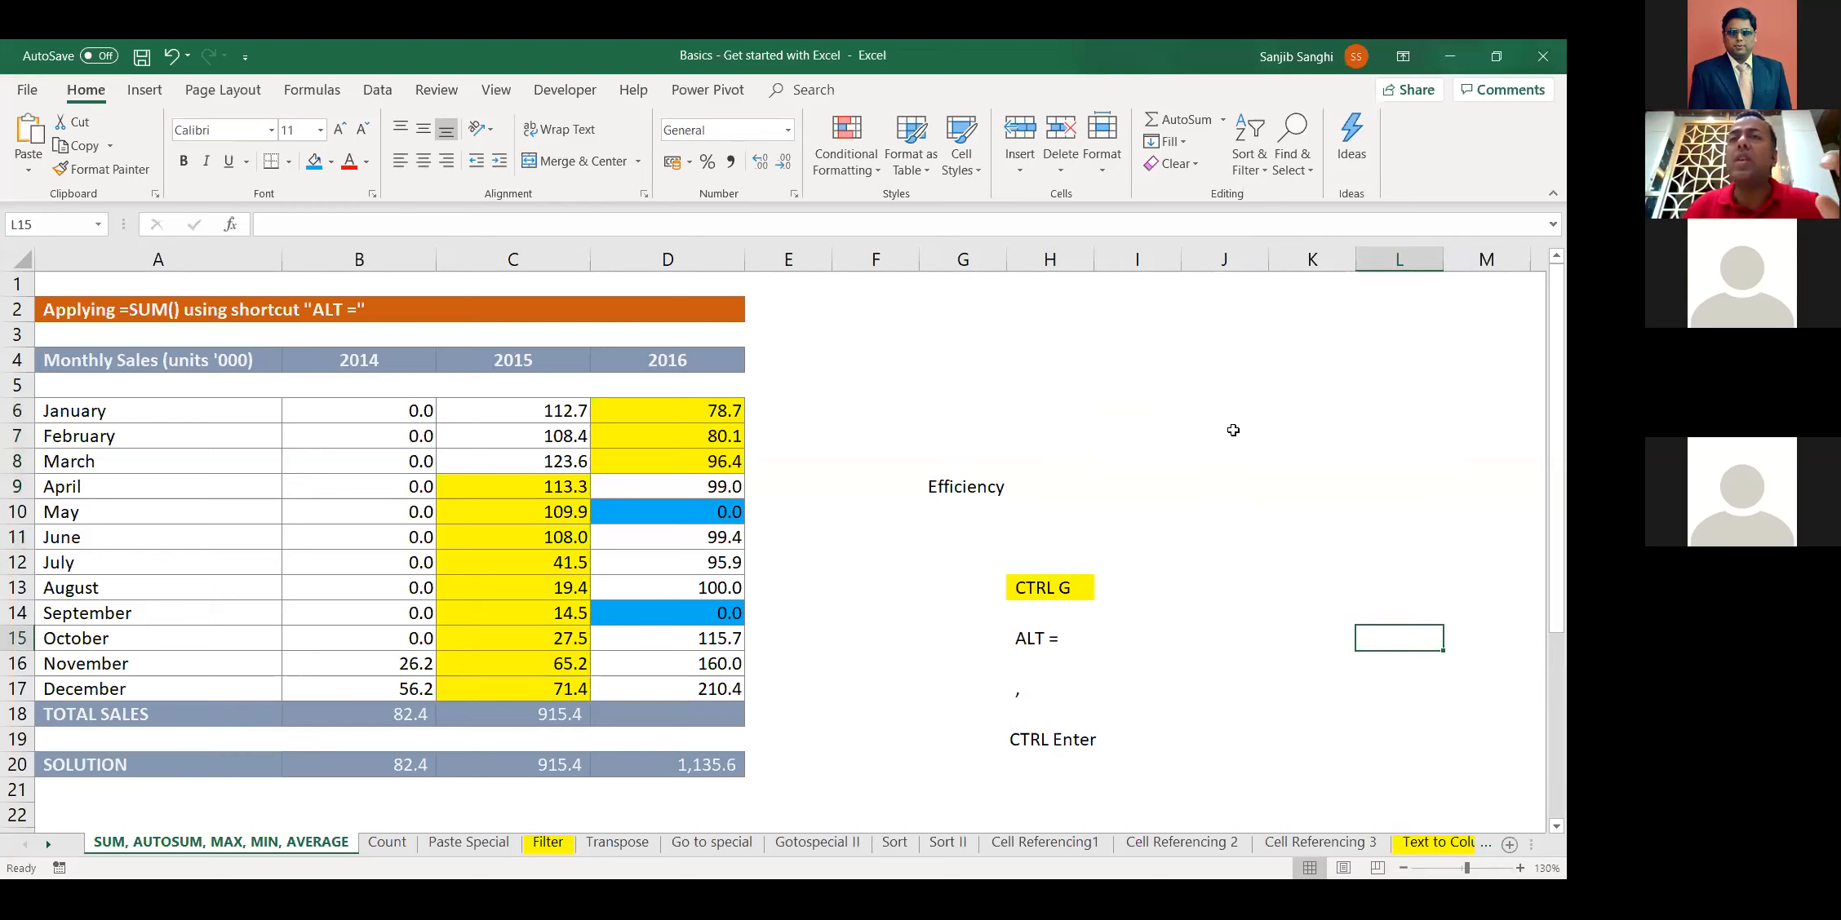
Try entering VIP at once in the scattered cells J5, J10:K10, L16, G3, E6, E15 and J17:J18, and remove the entries
left_click(1200, 396)
left_click_drag(1257, 510, 1313, 512)
left_click(1385, 663, "ctrl")
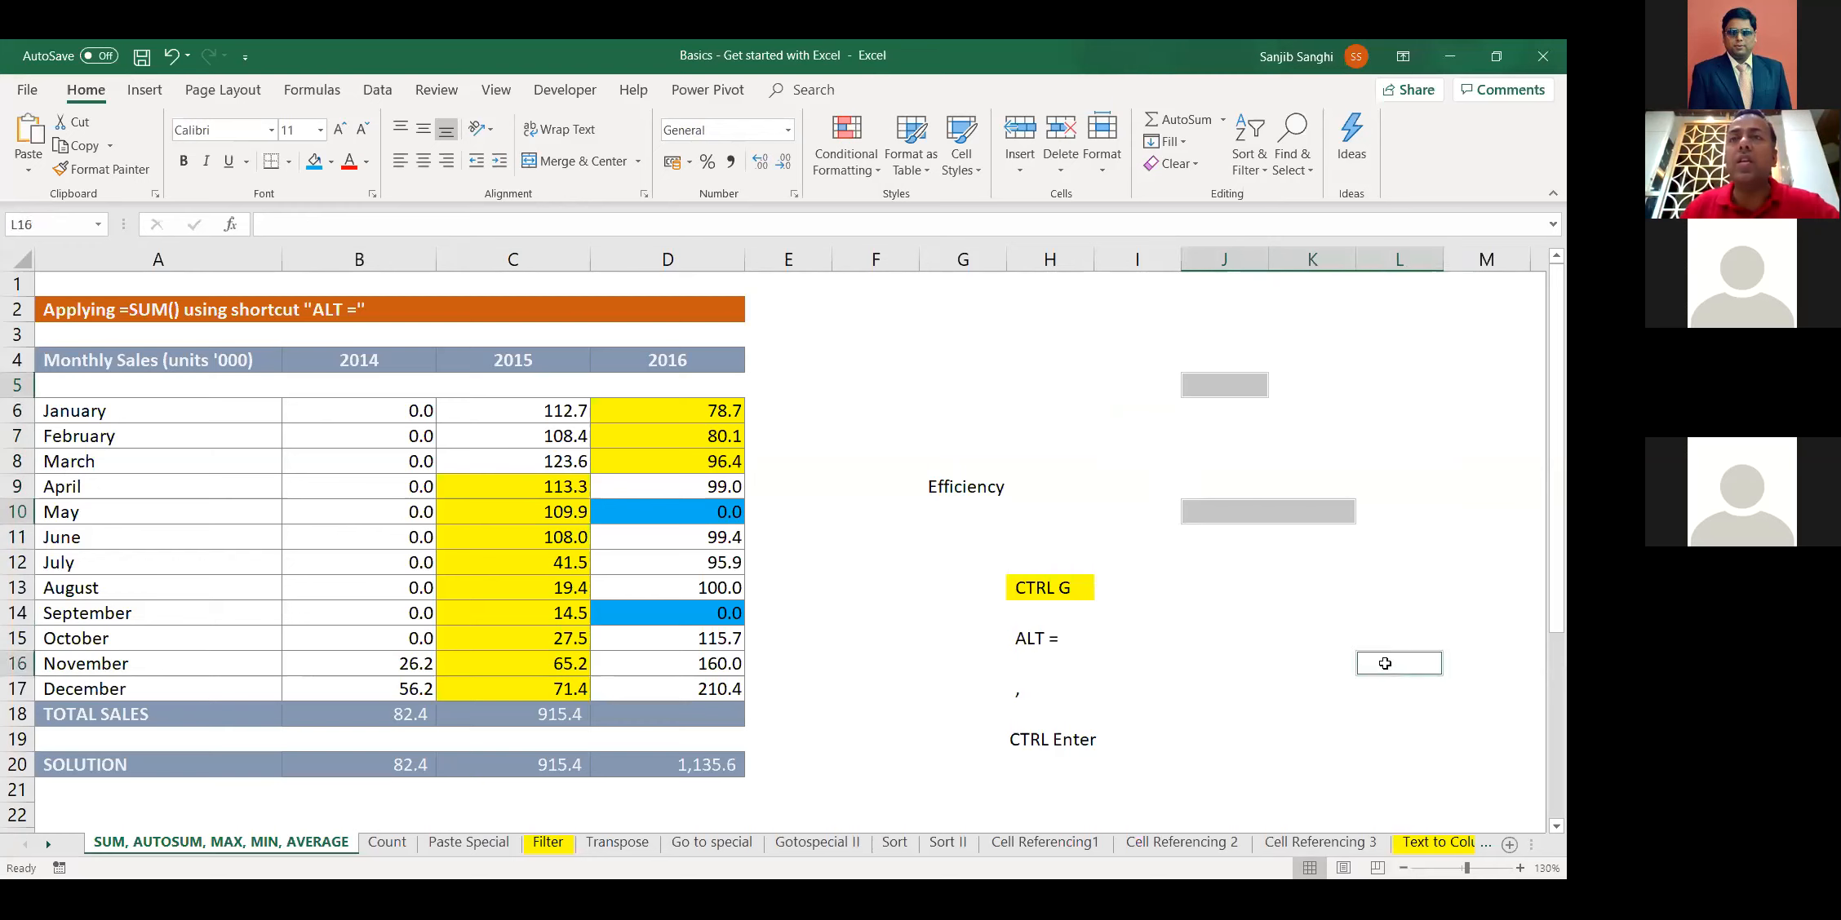
left_click(989, 336, "ctrl")
left_click(812, 412, "ctrl")
left_click(820, 638, "ctrl")
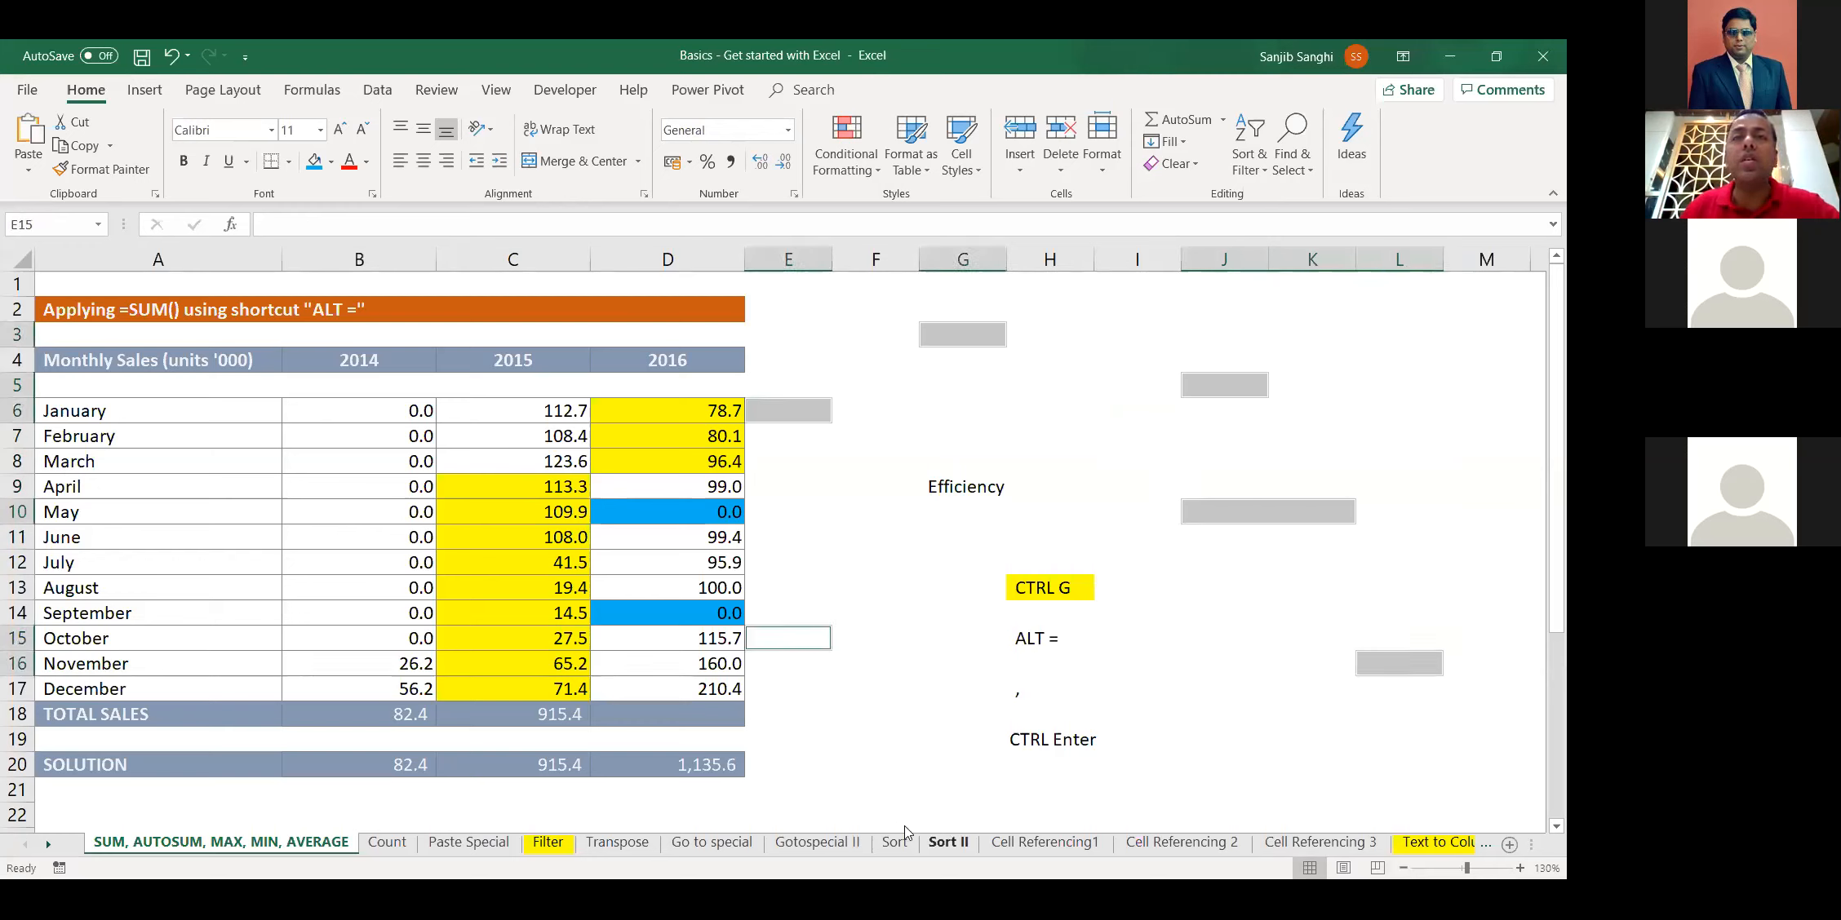
left_click_drag(1236, 714, 1247, 699)
type("VIP")
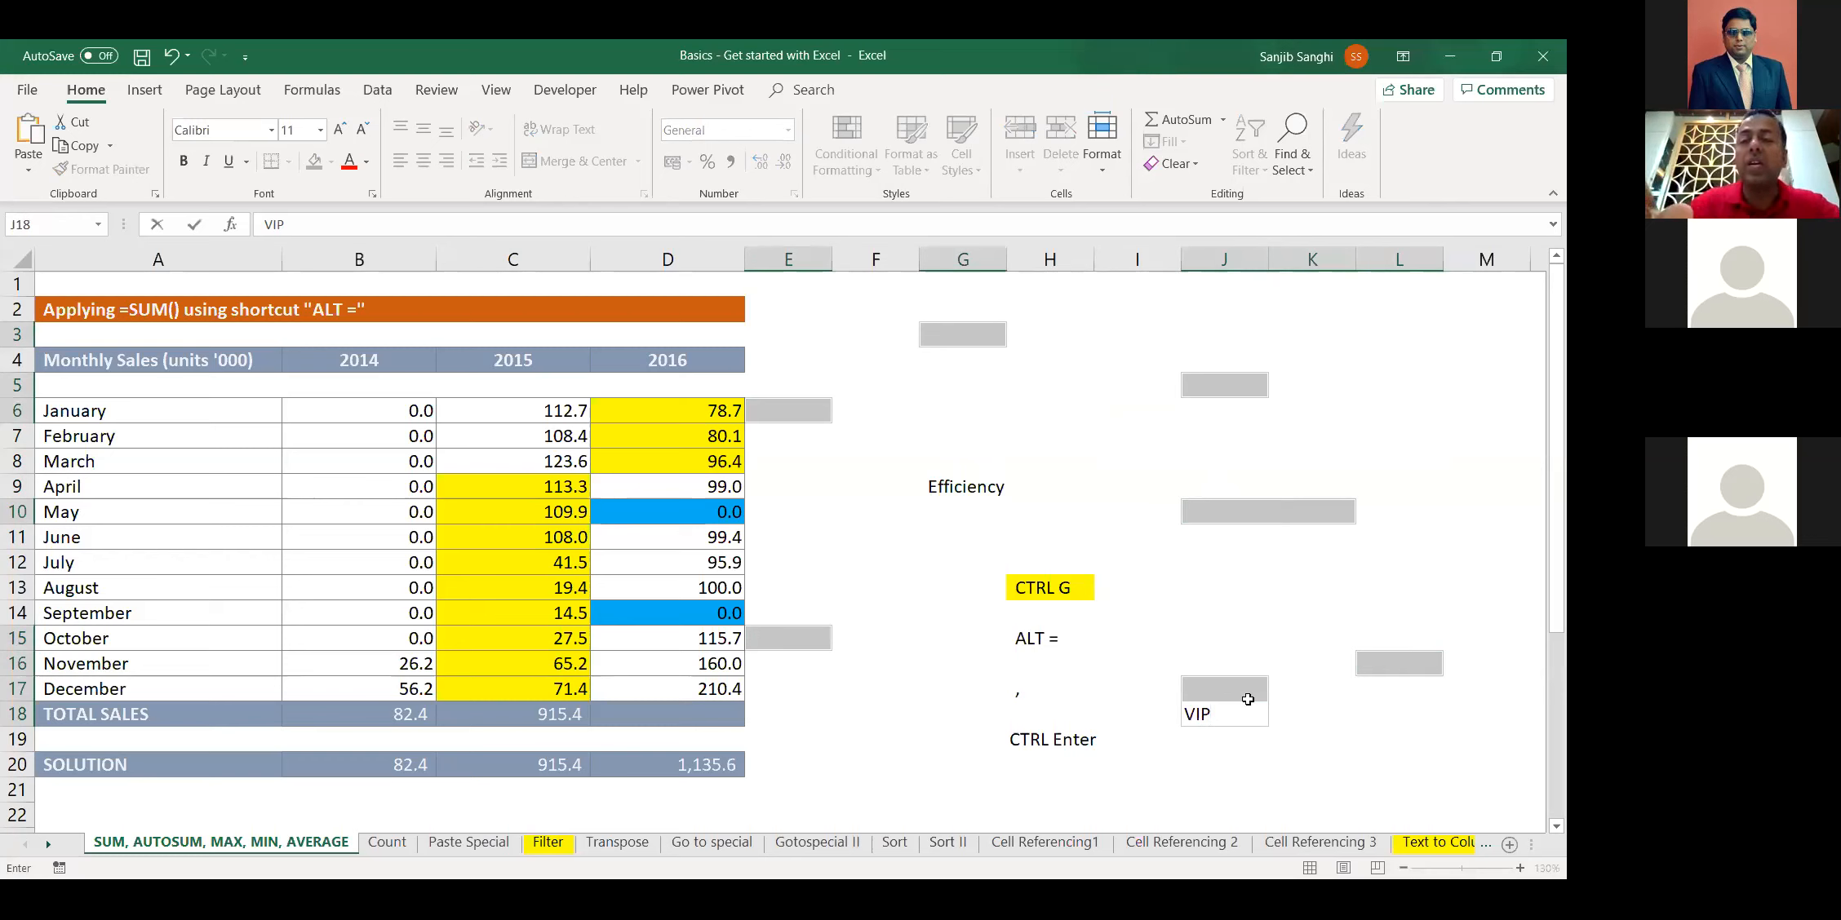
key("ctrl+Return")
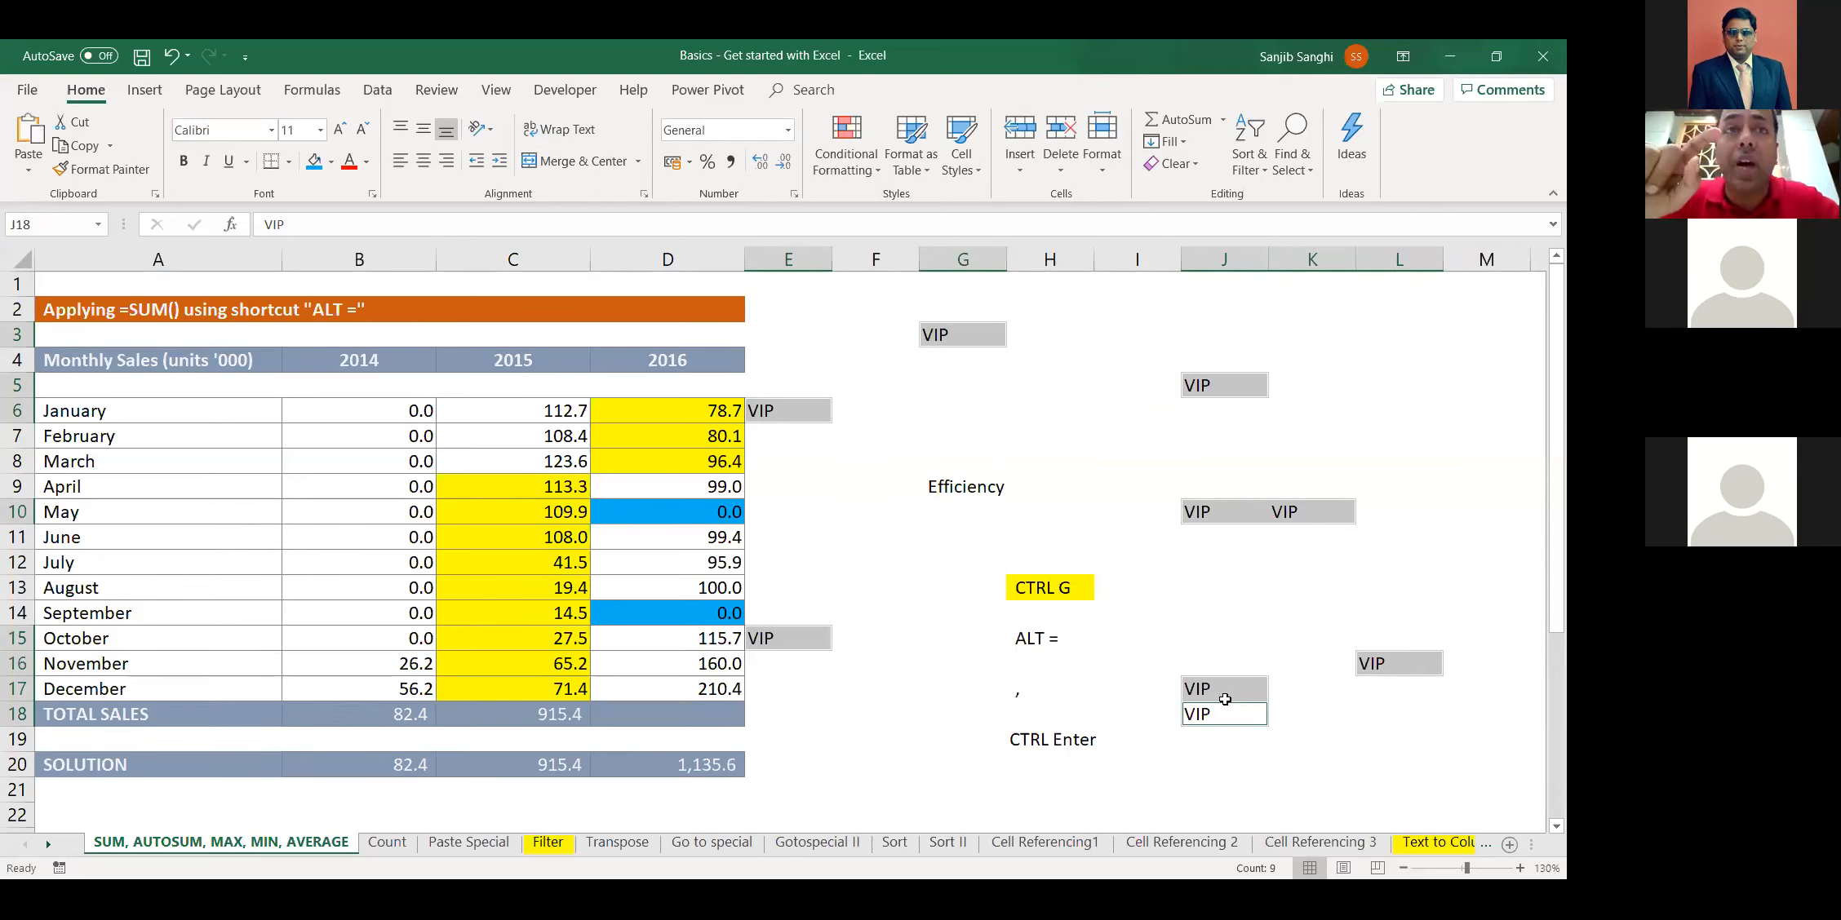
key("Delete")
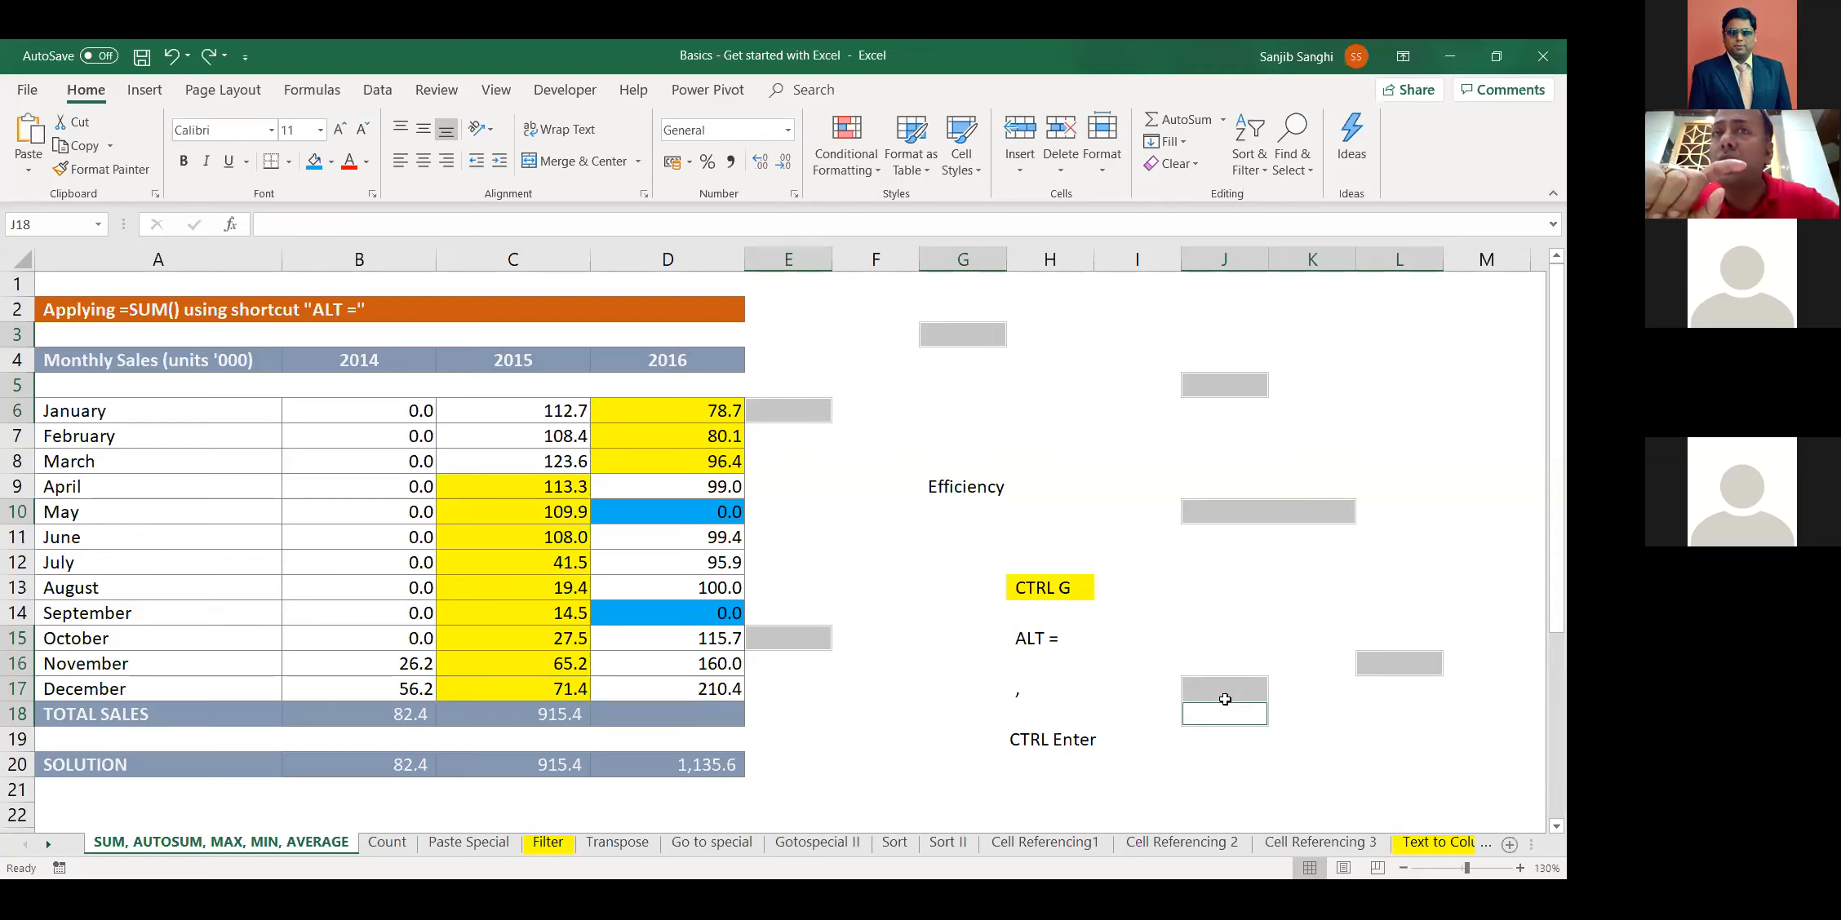
Total the 2016 sales in D18 by applying AutoSum to D6:D17
left_click(845, 532)
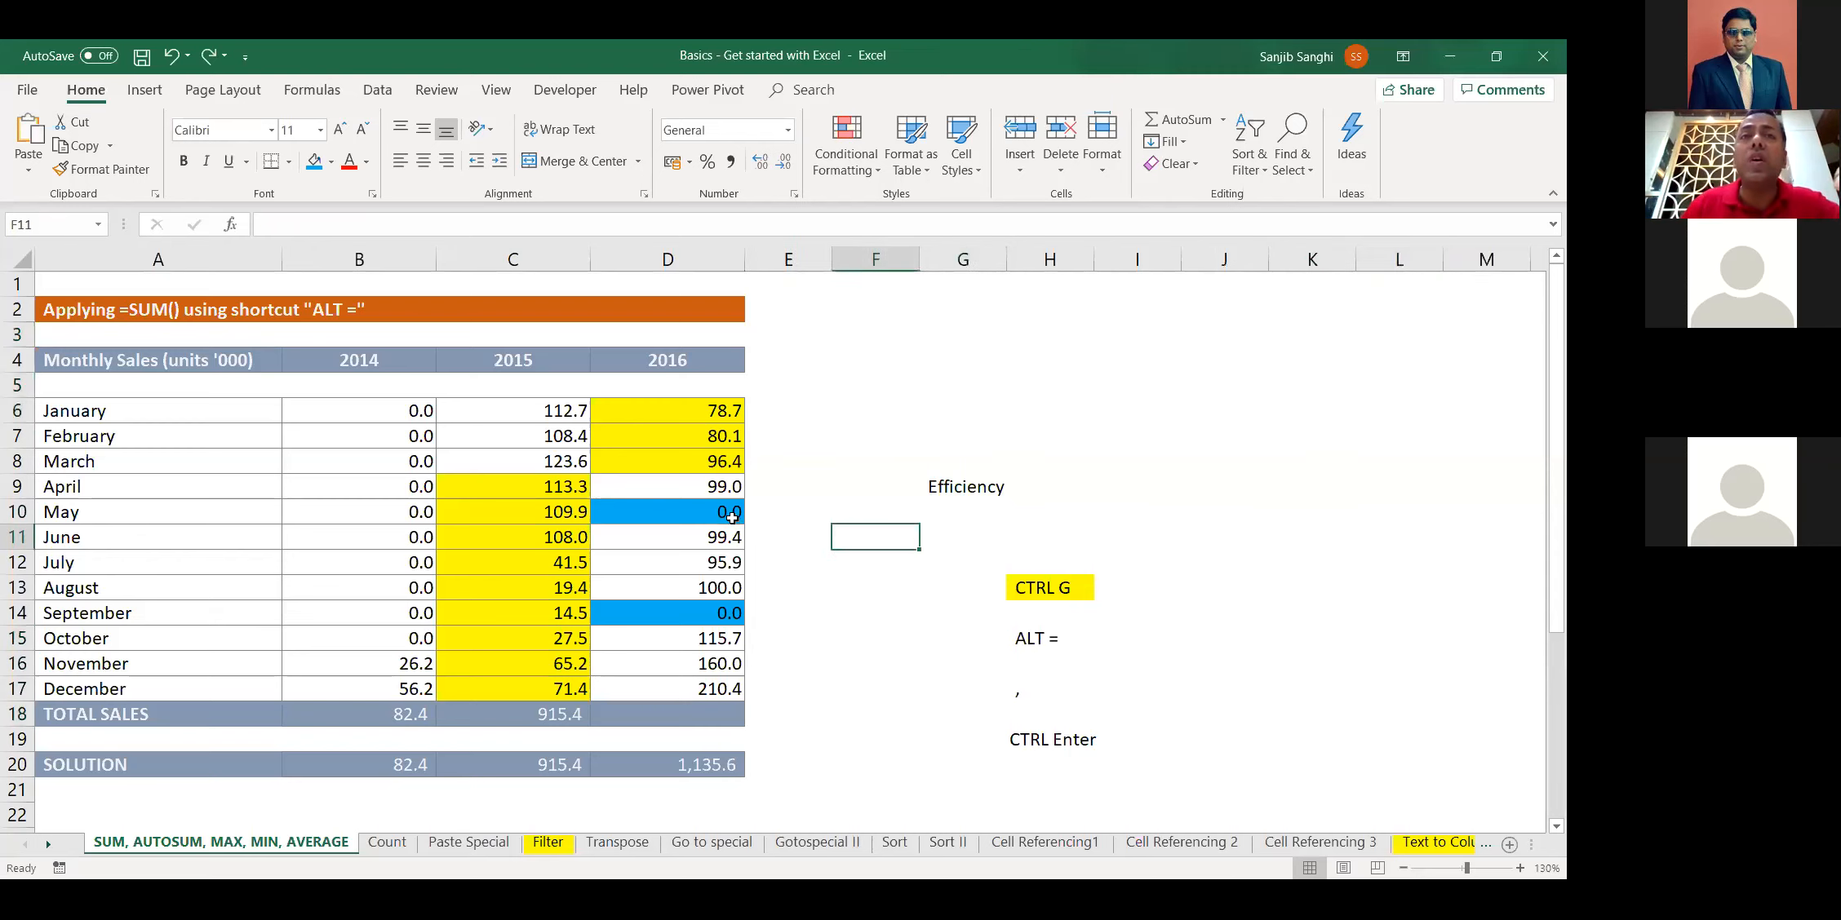
left_click(731, 517)
left_click(712, 613)
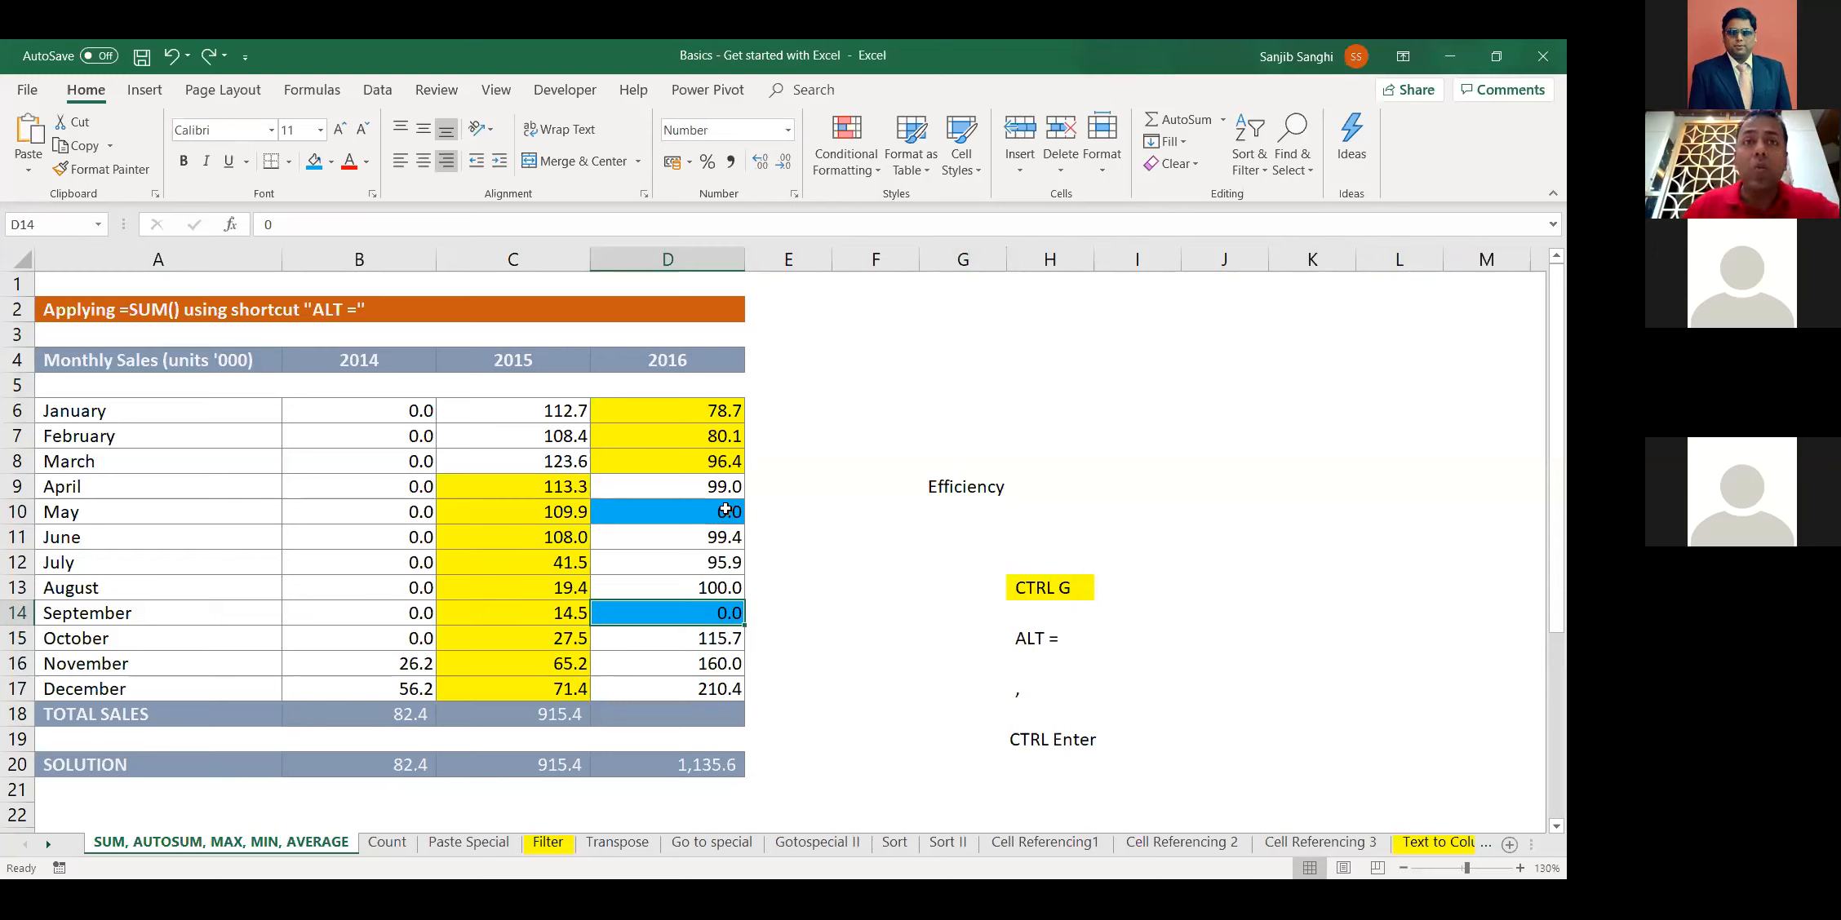
left_click(693, 717)
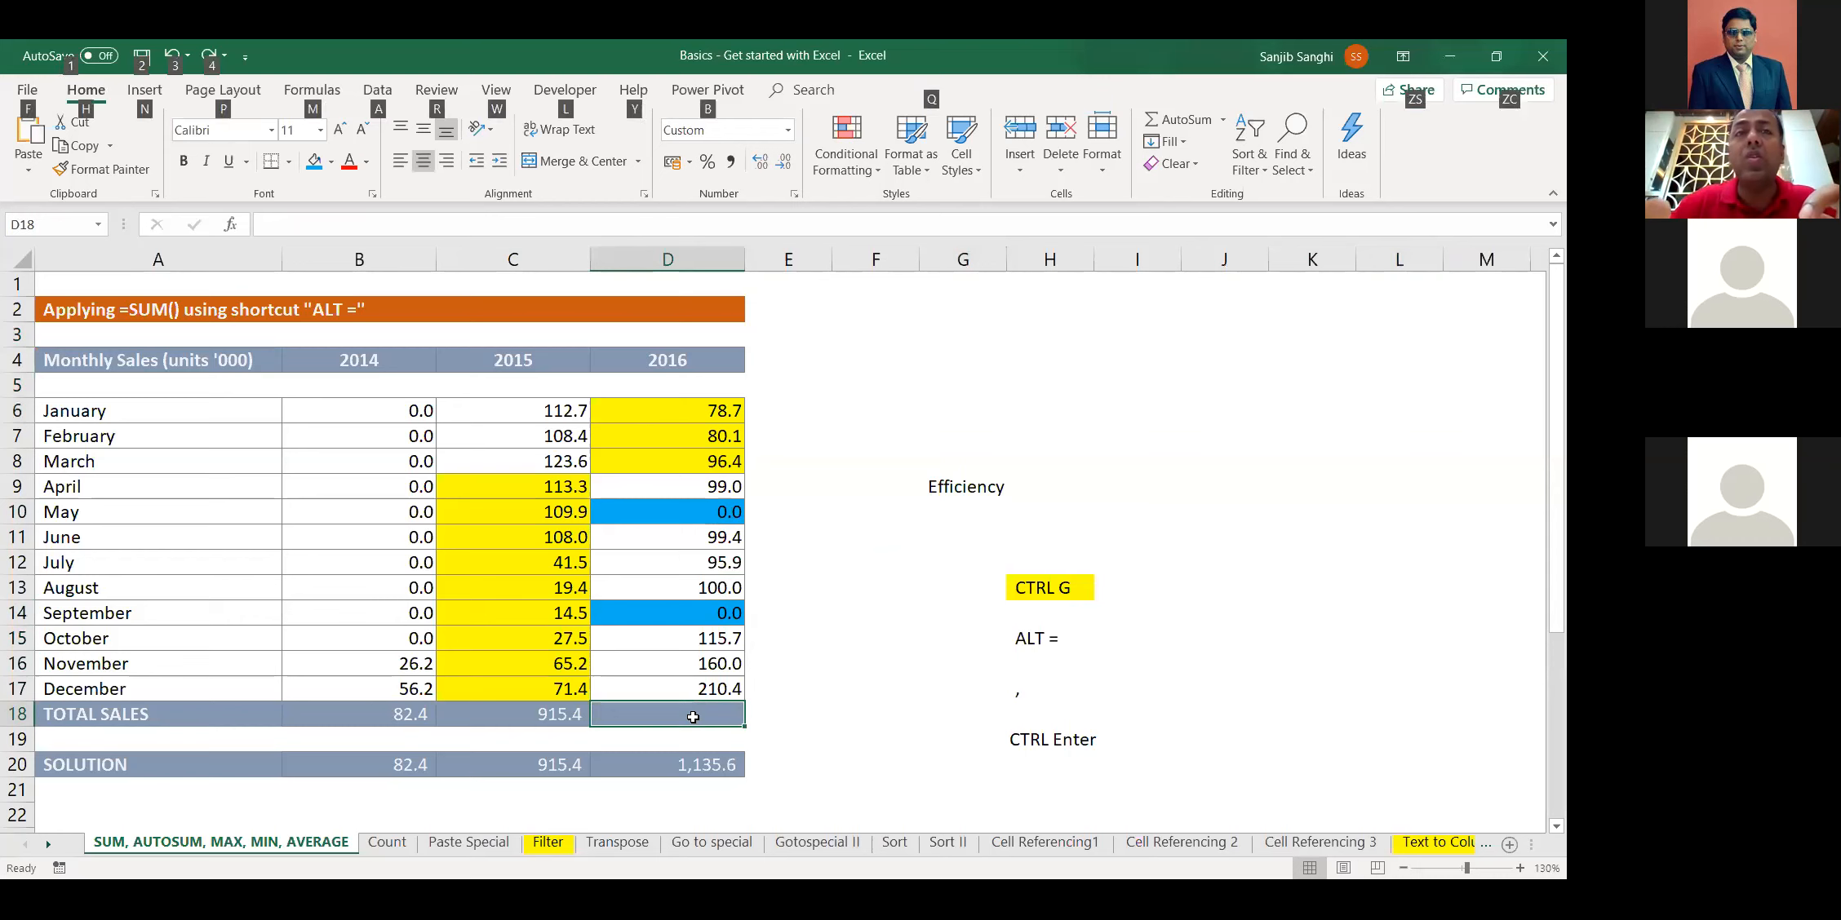
key("alt+equal")
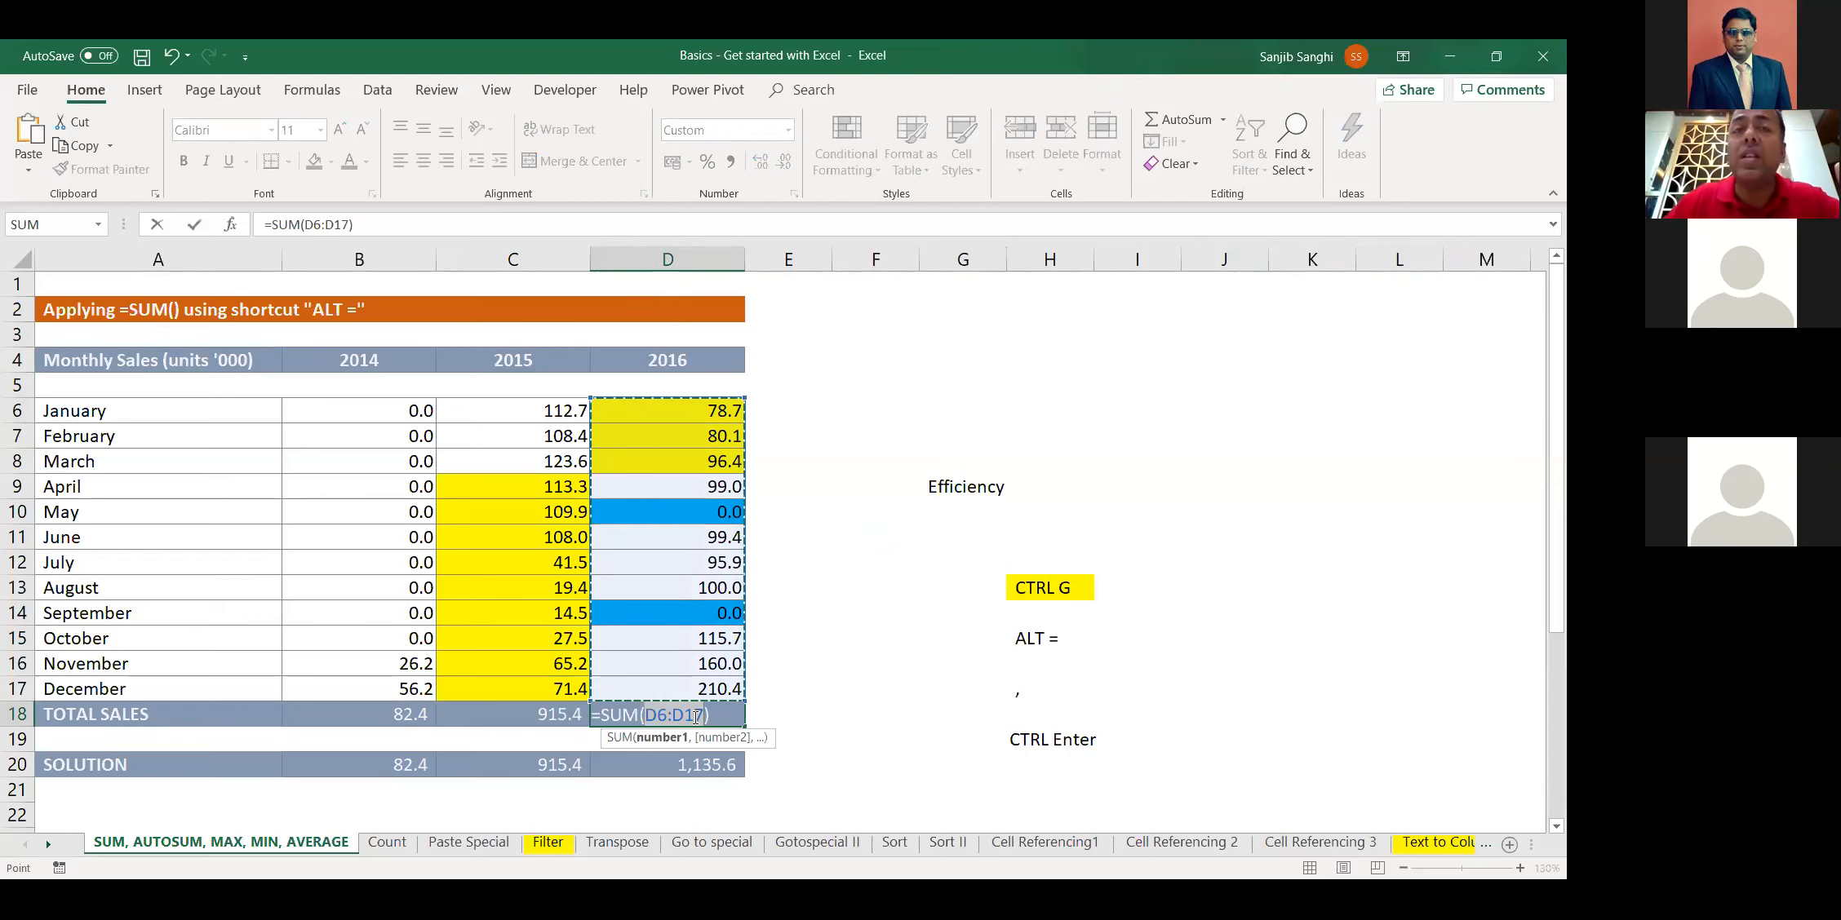
key("Return")
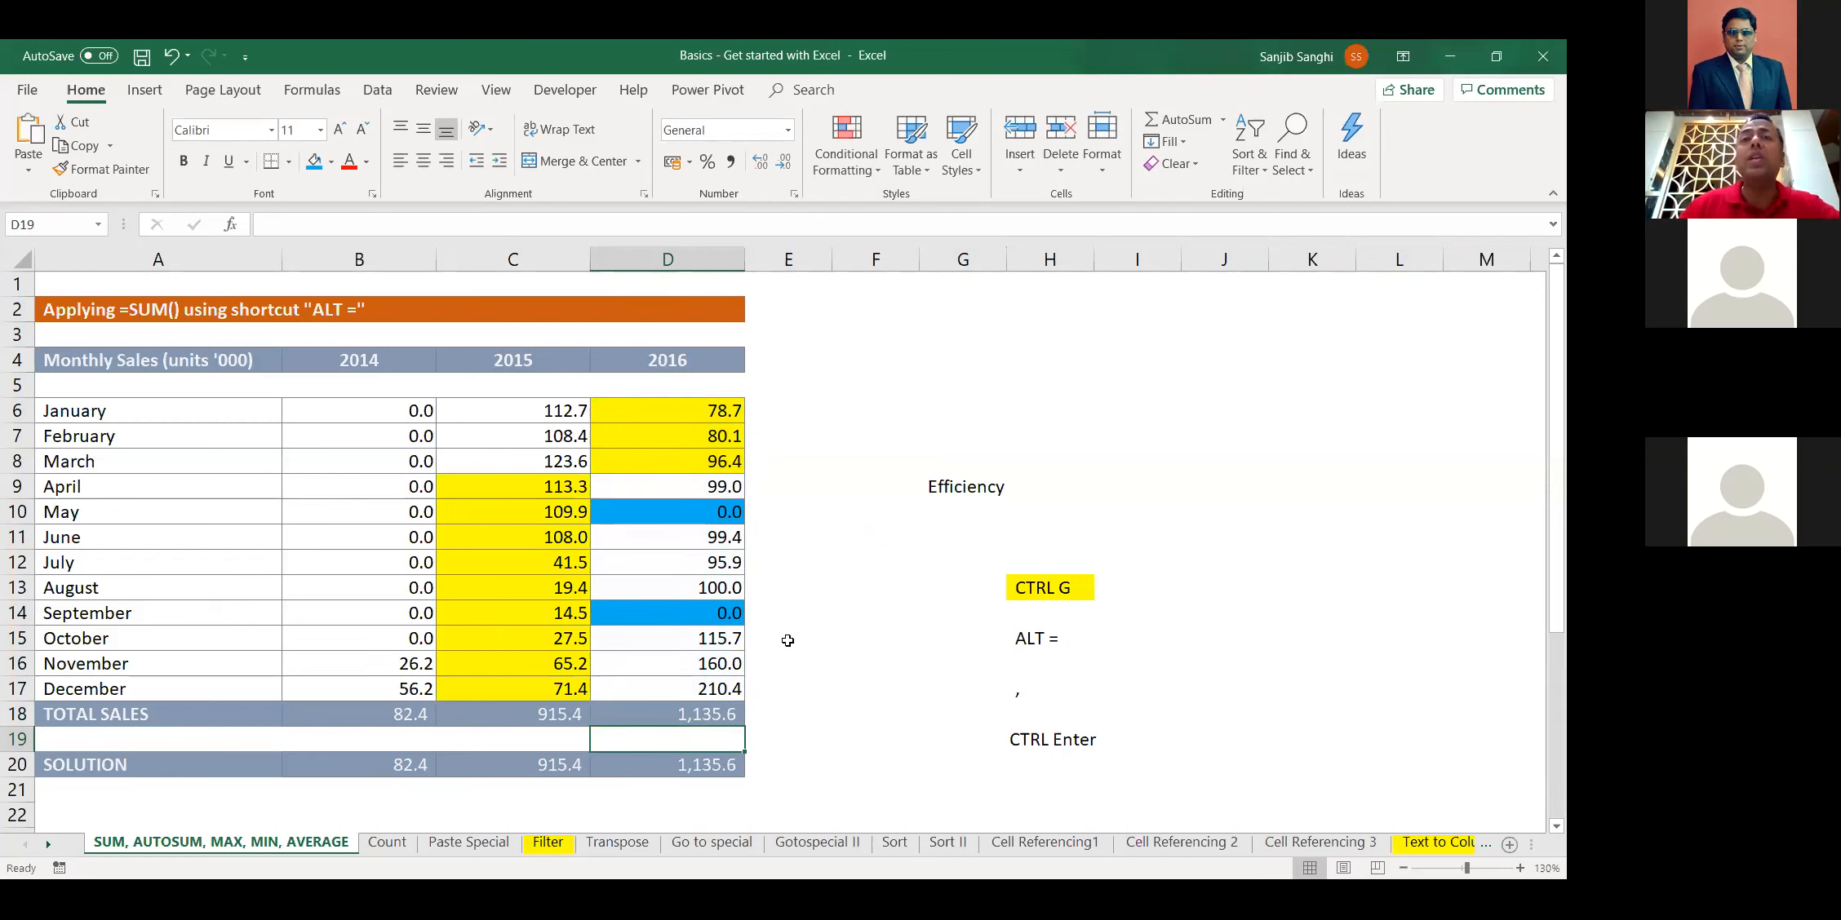
Switch to the Count sheet and bring its client expense table into view
left_click(1038, 592)
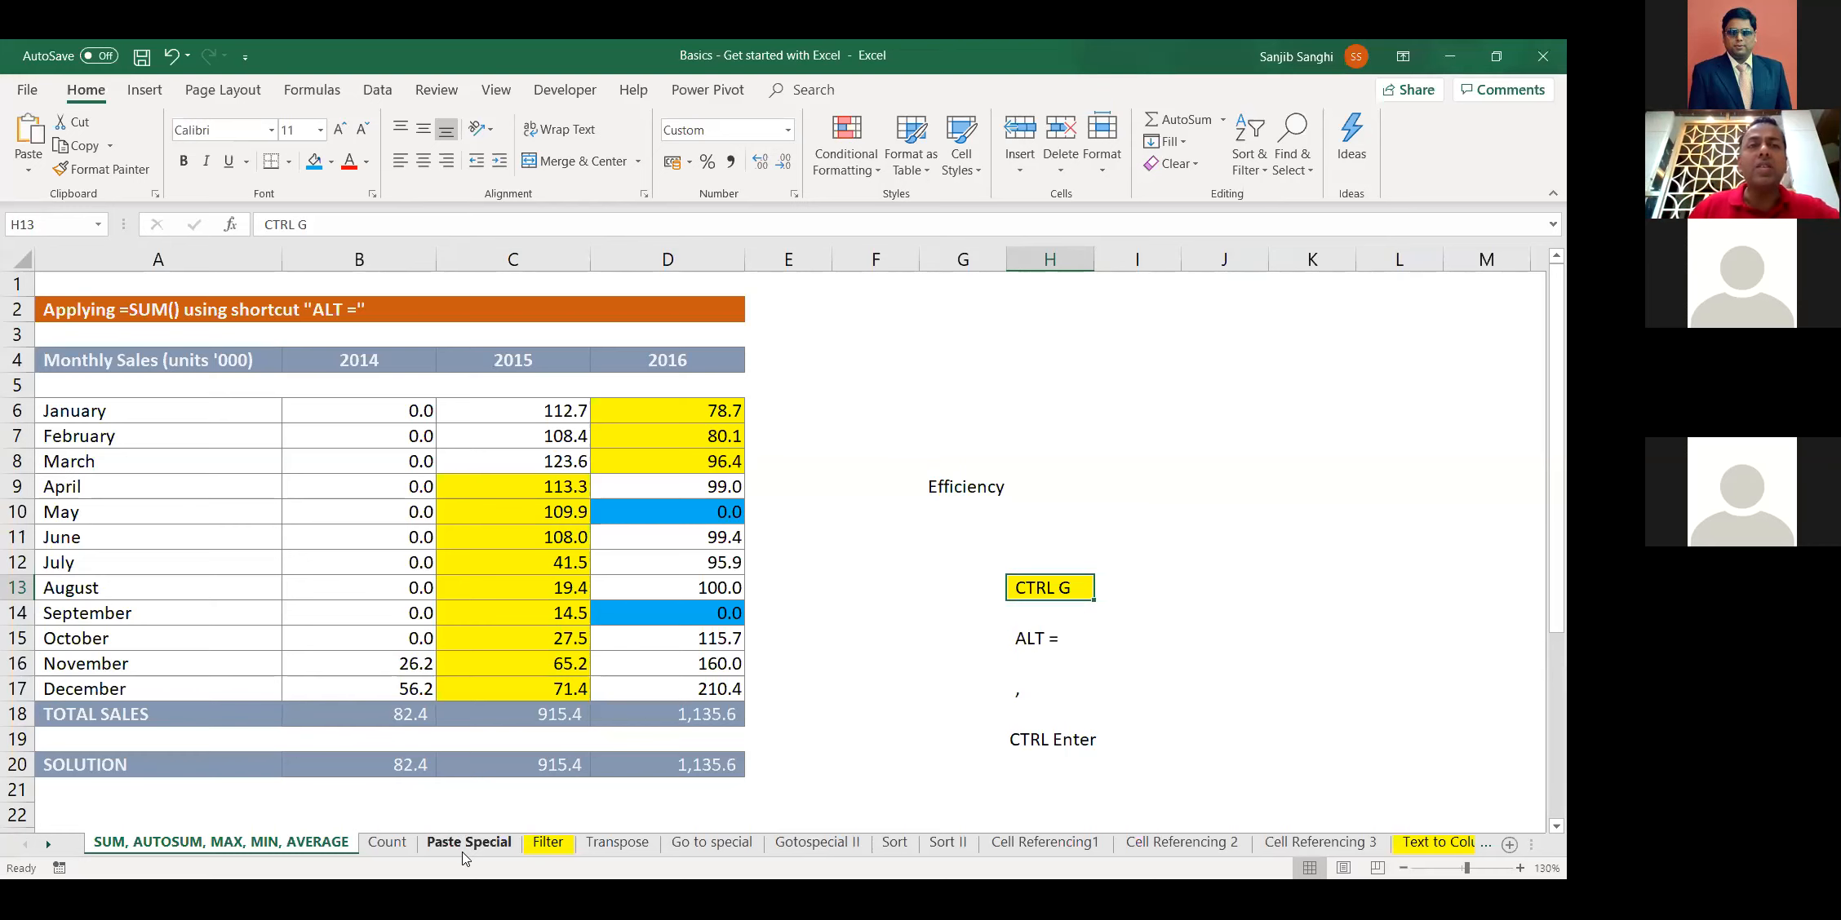
left_click(387, 844)
scroll(803, 525, "up", 3)
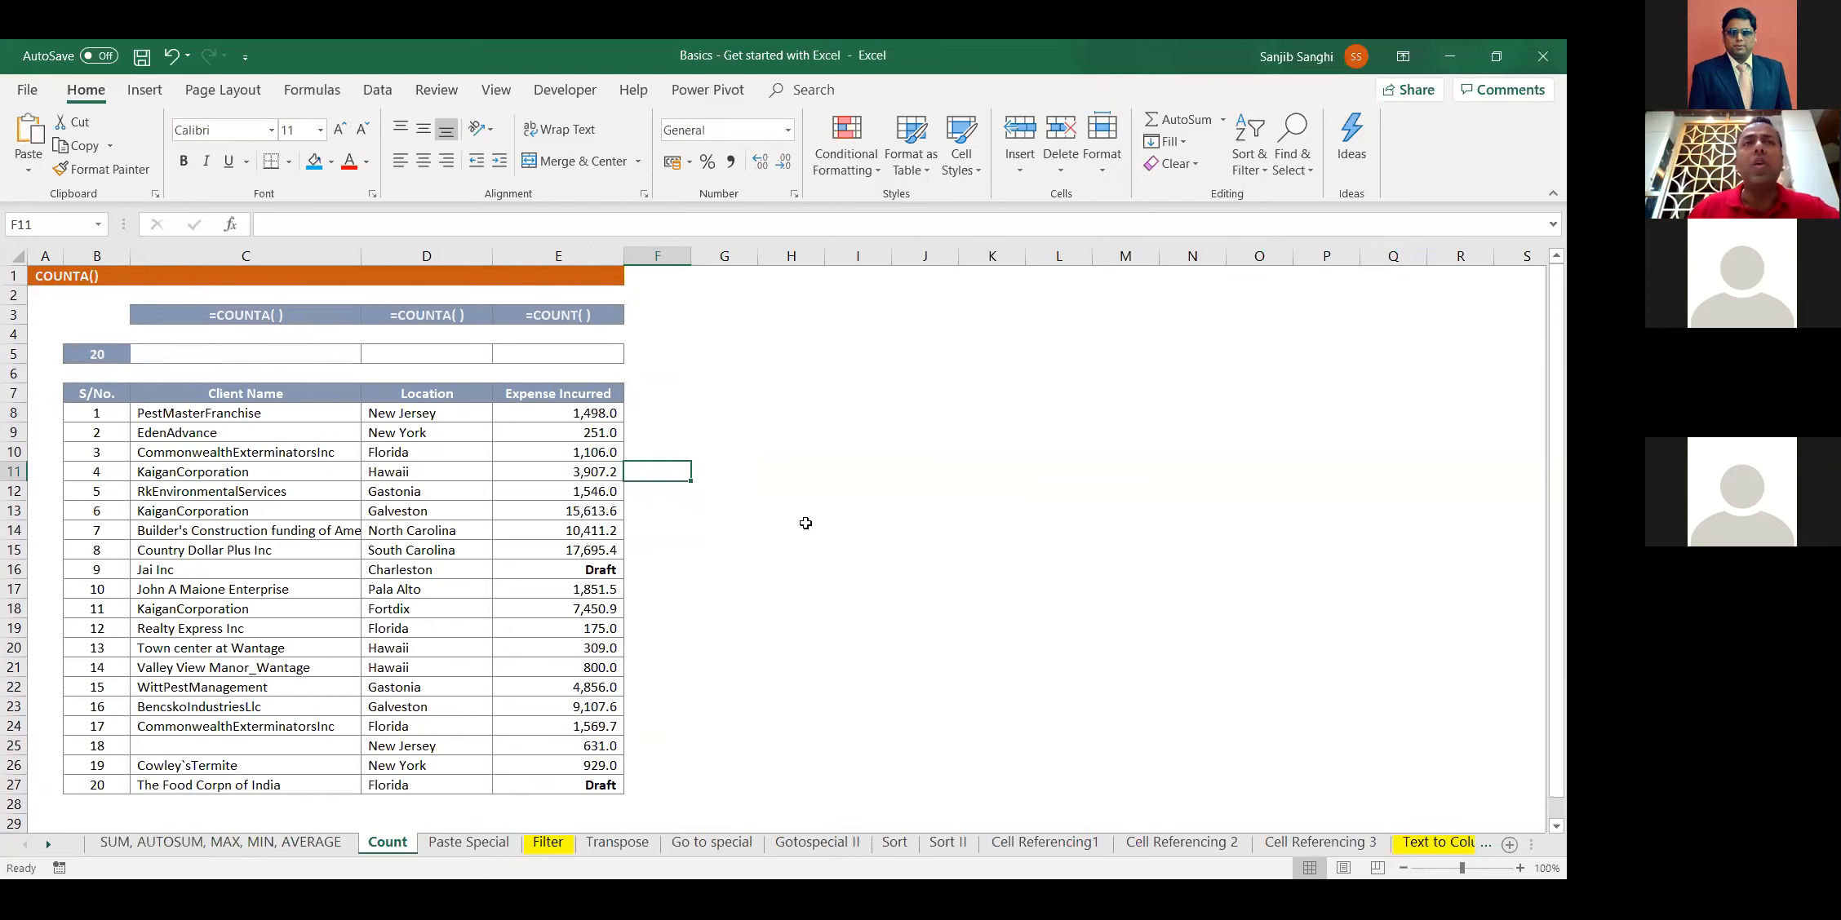
scroll(805, 523, "down", 1)
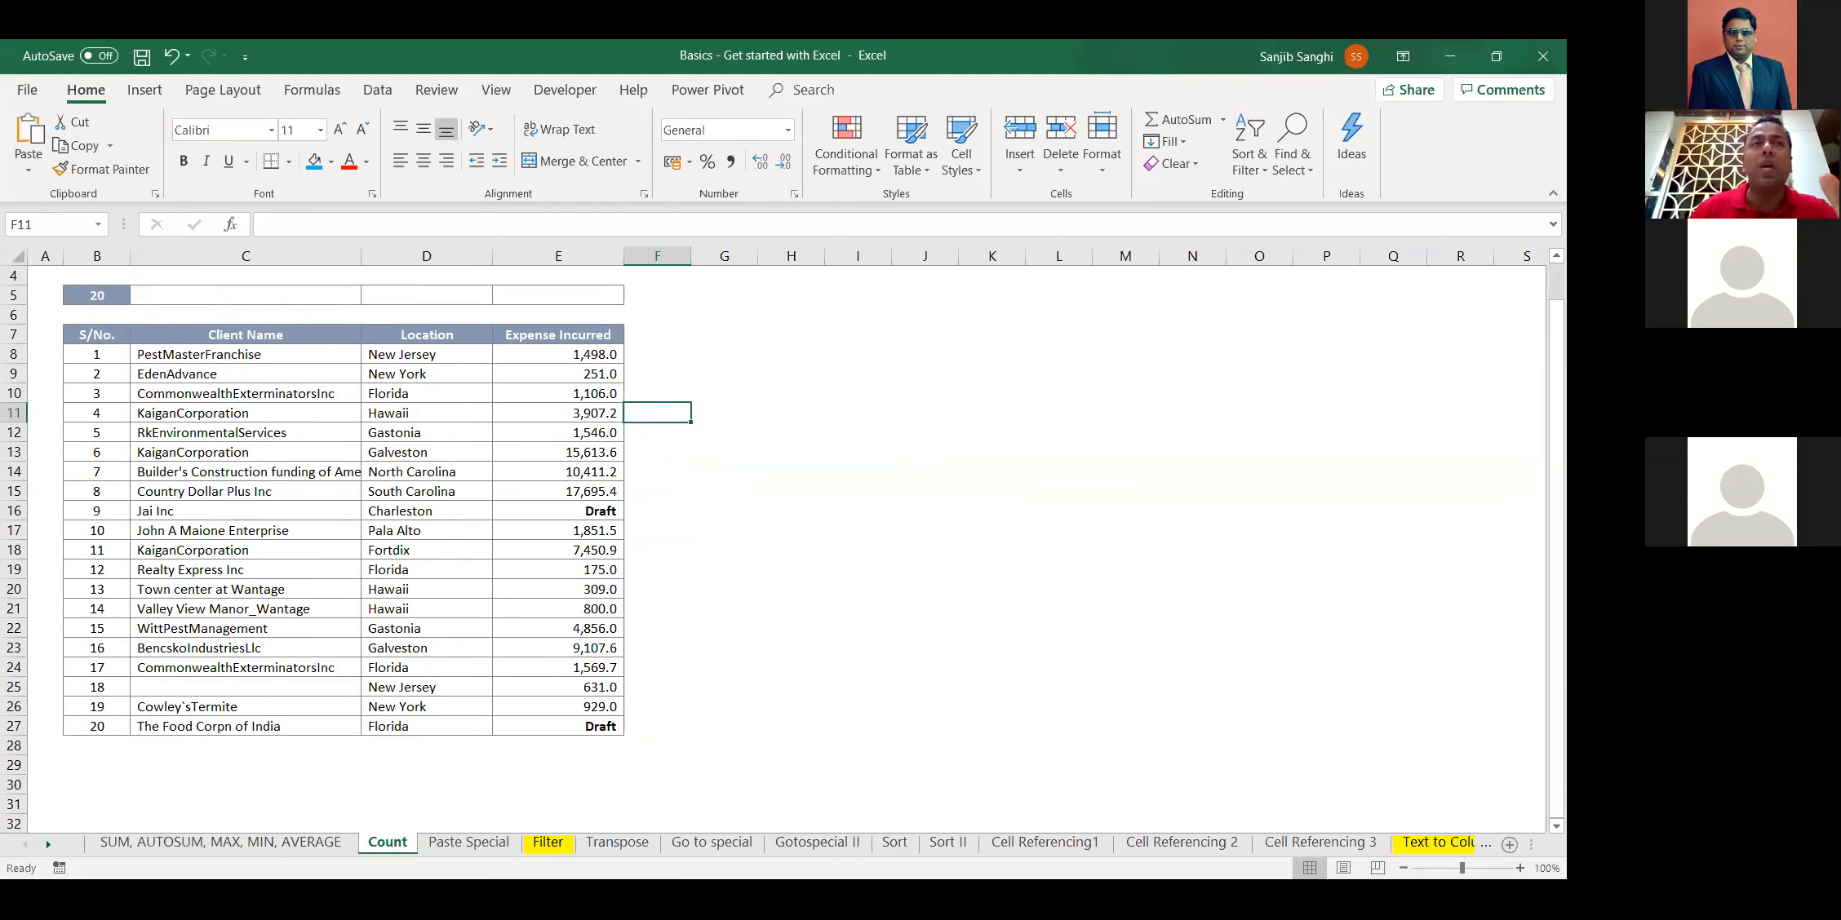
Enter =COUNT(C8:C27) in cell C29 below the Client Name column
left_click(229, 760)
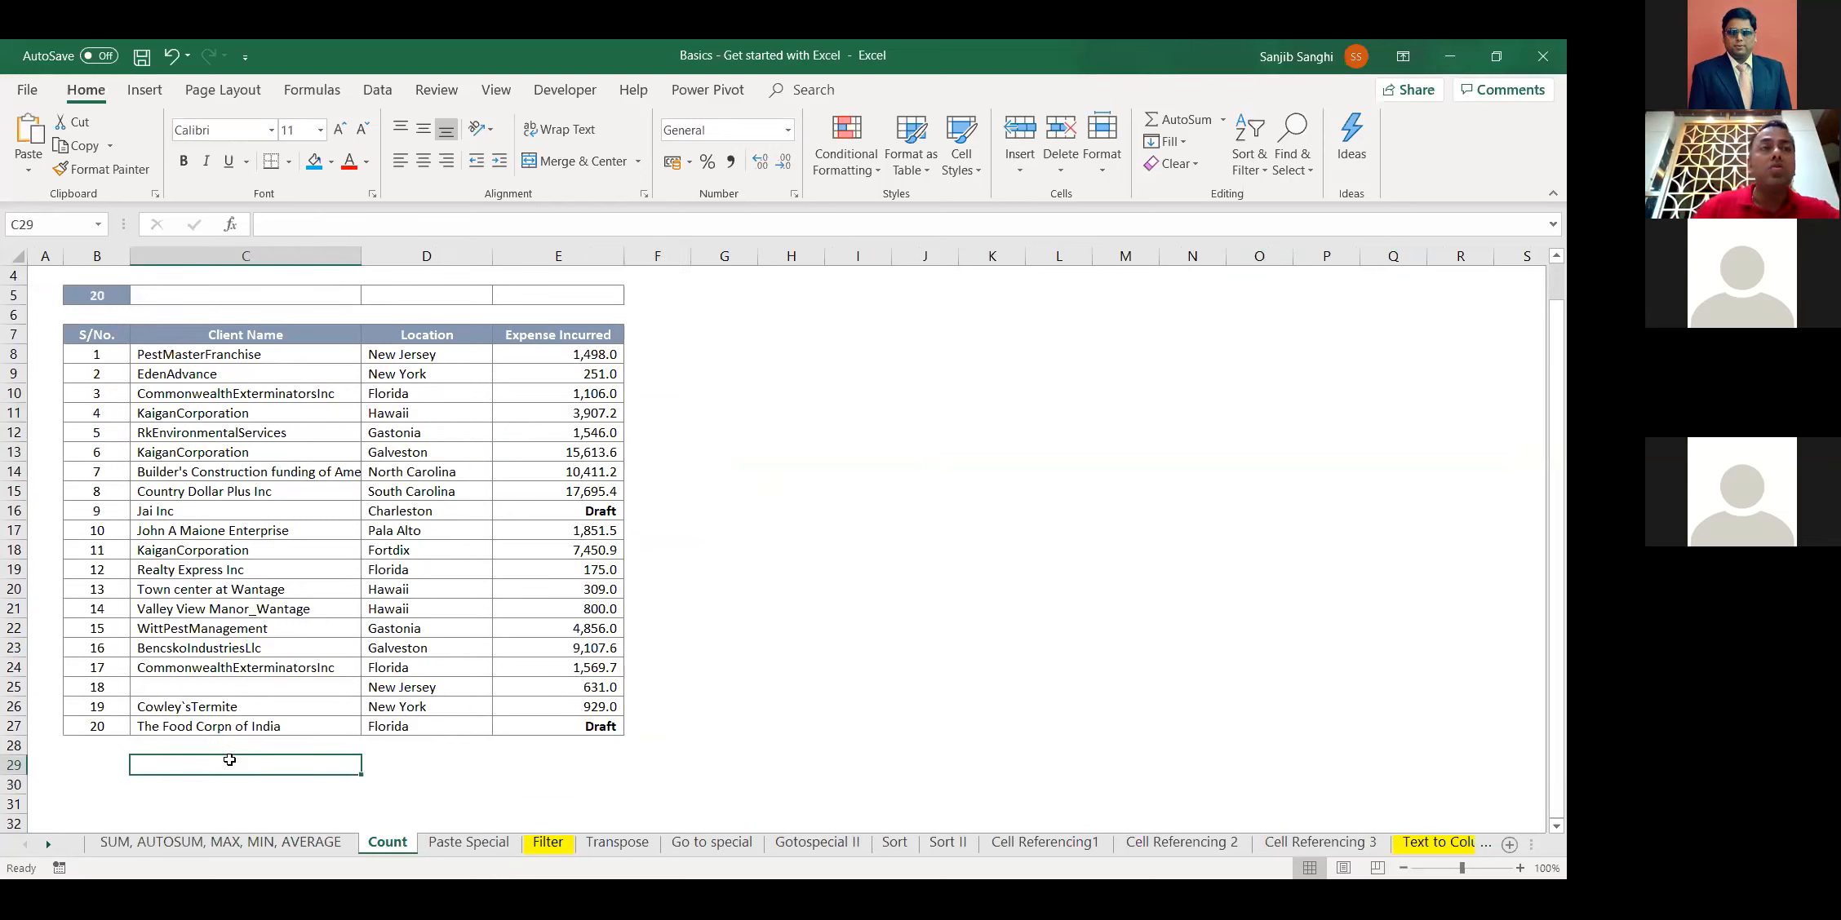
type("=")
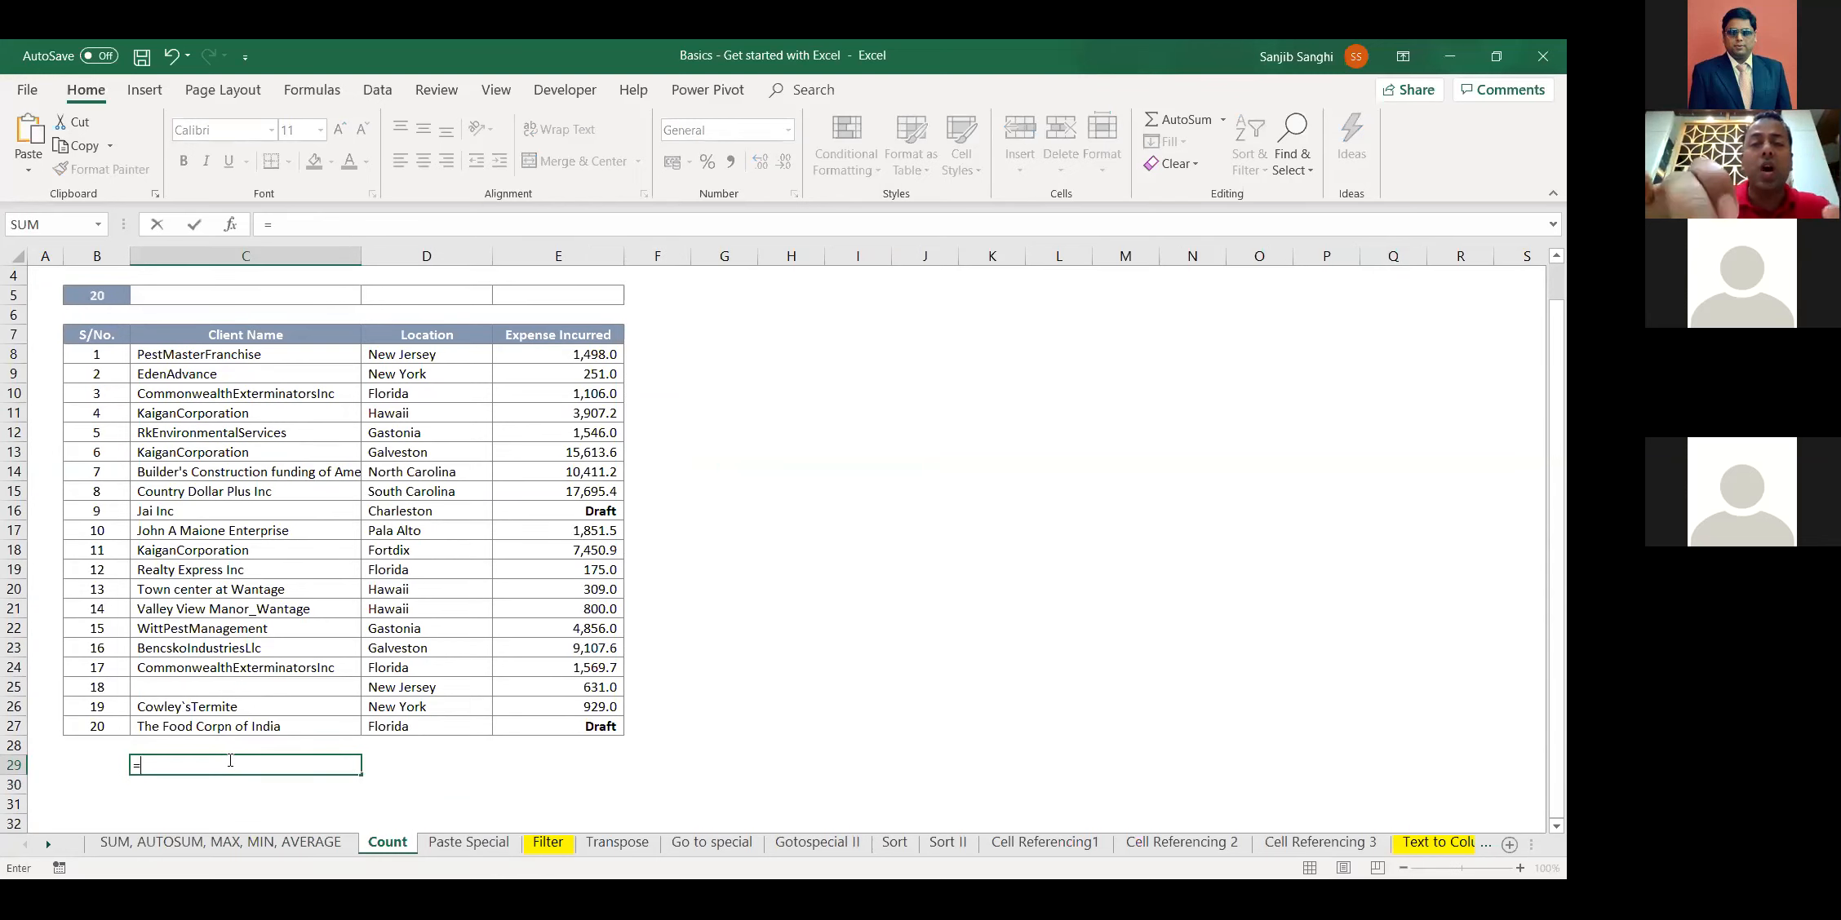
type("count")
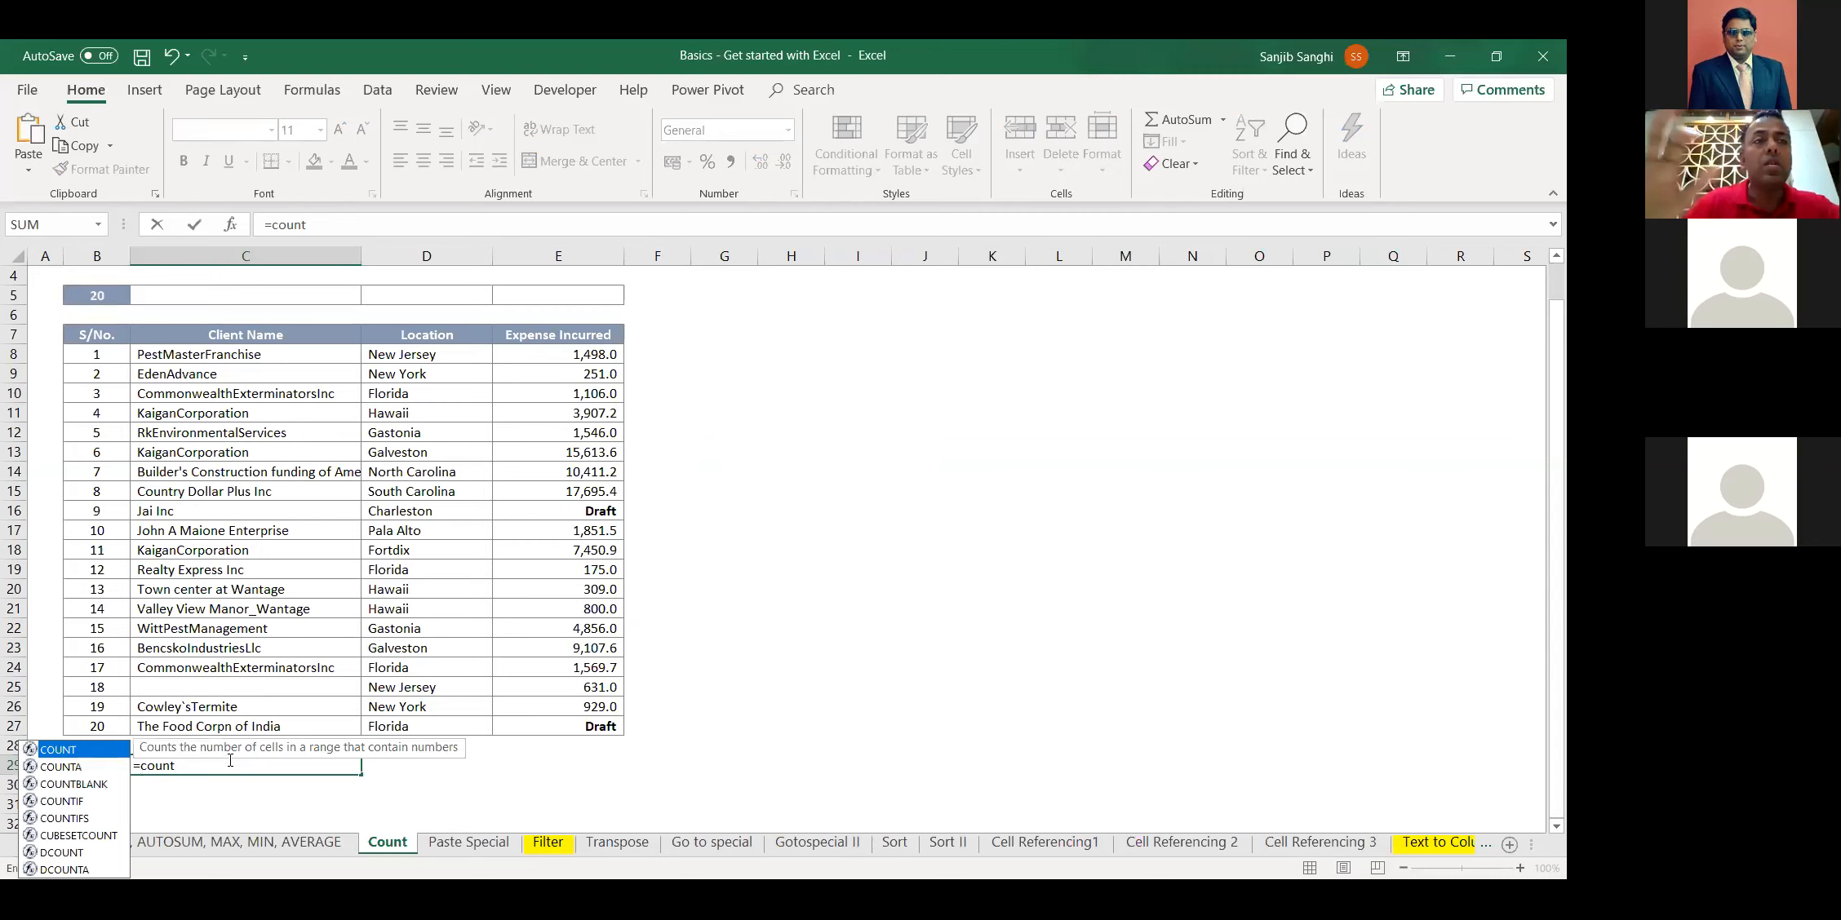
key("Tab")
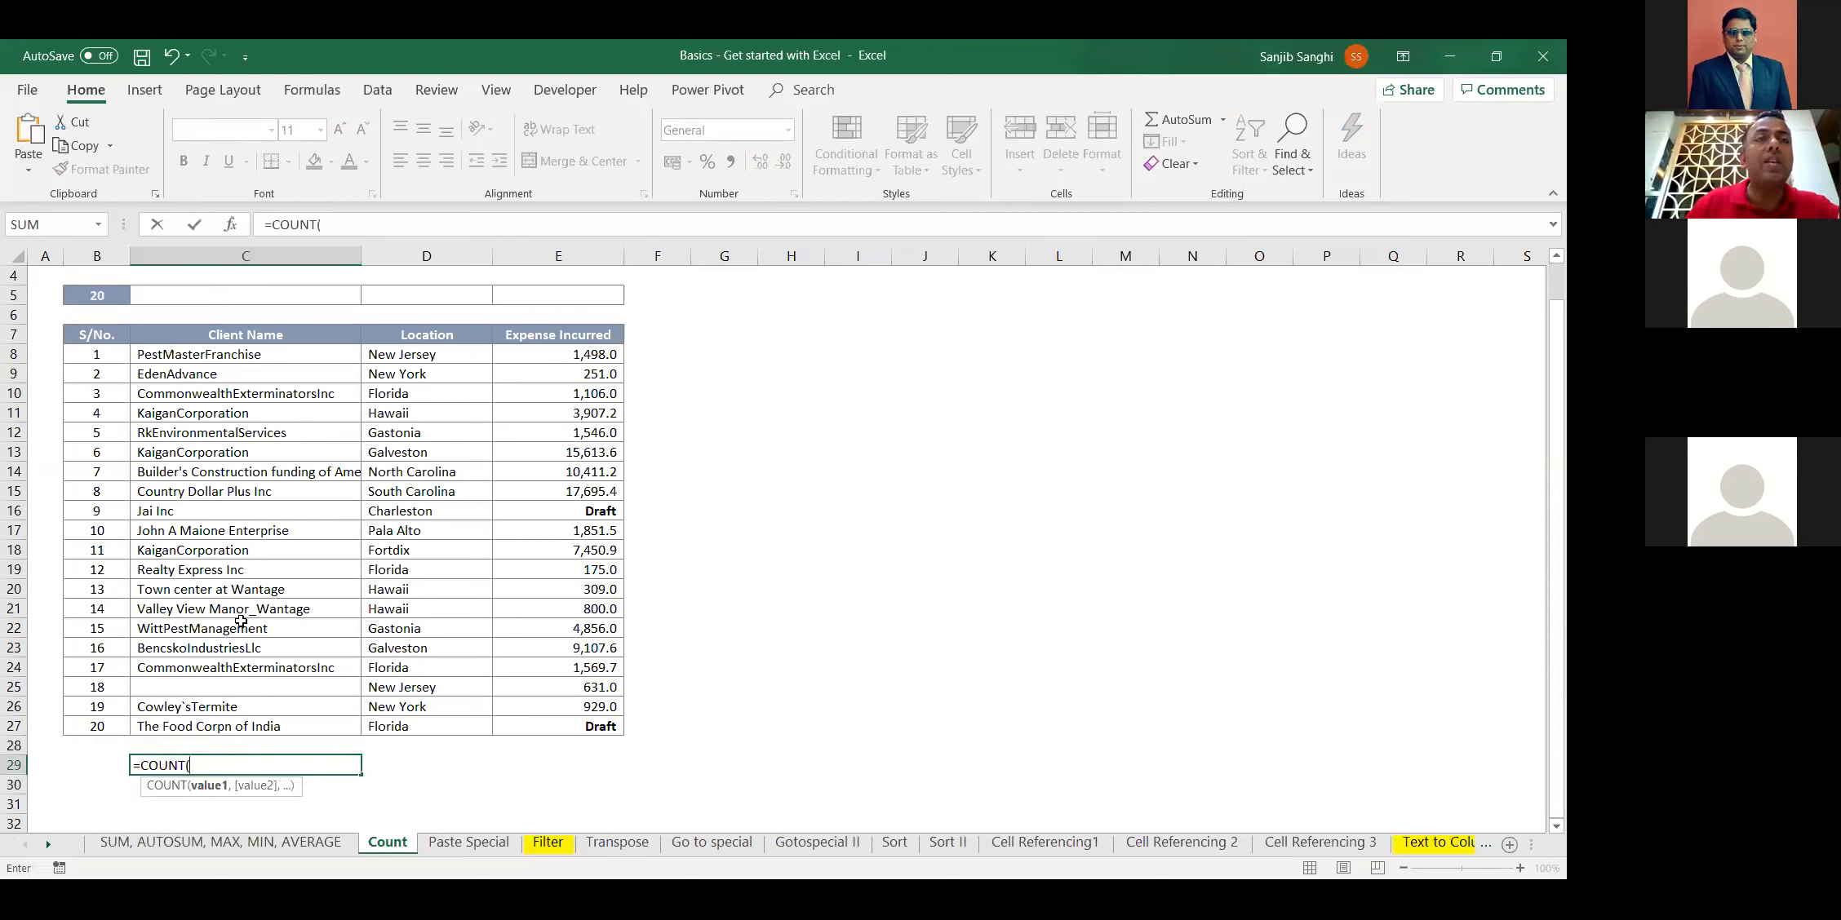
left_click(220, 722)
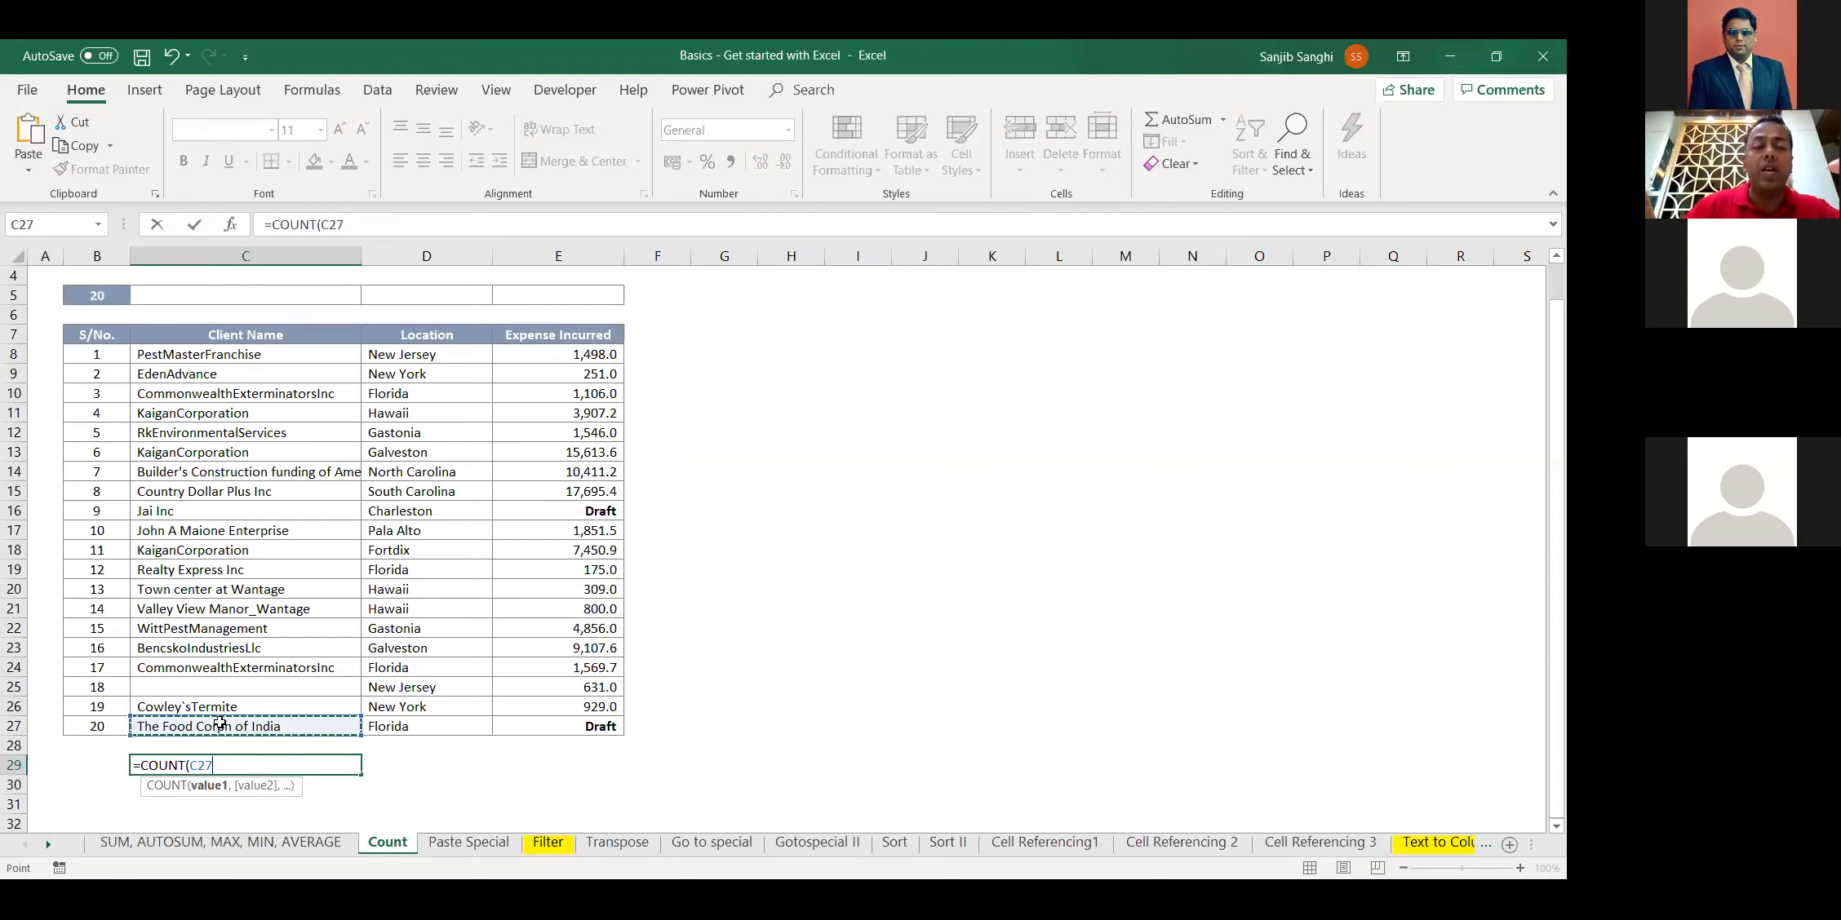
key("Up")
key("ctrl+Up")
key("ctrl+Up")
key("ctrl+Up")
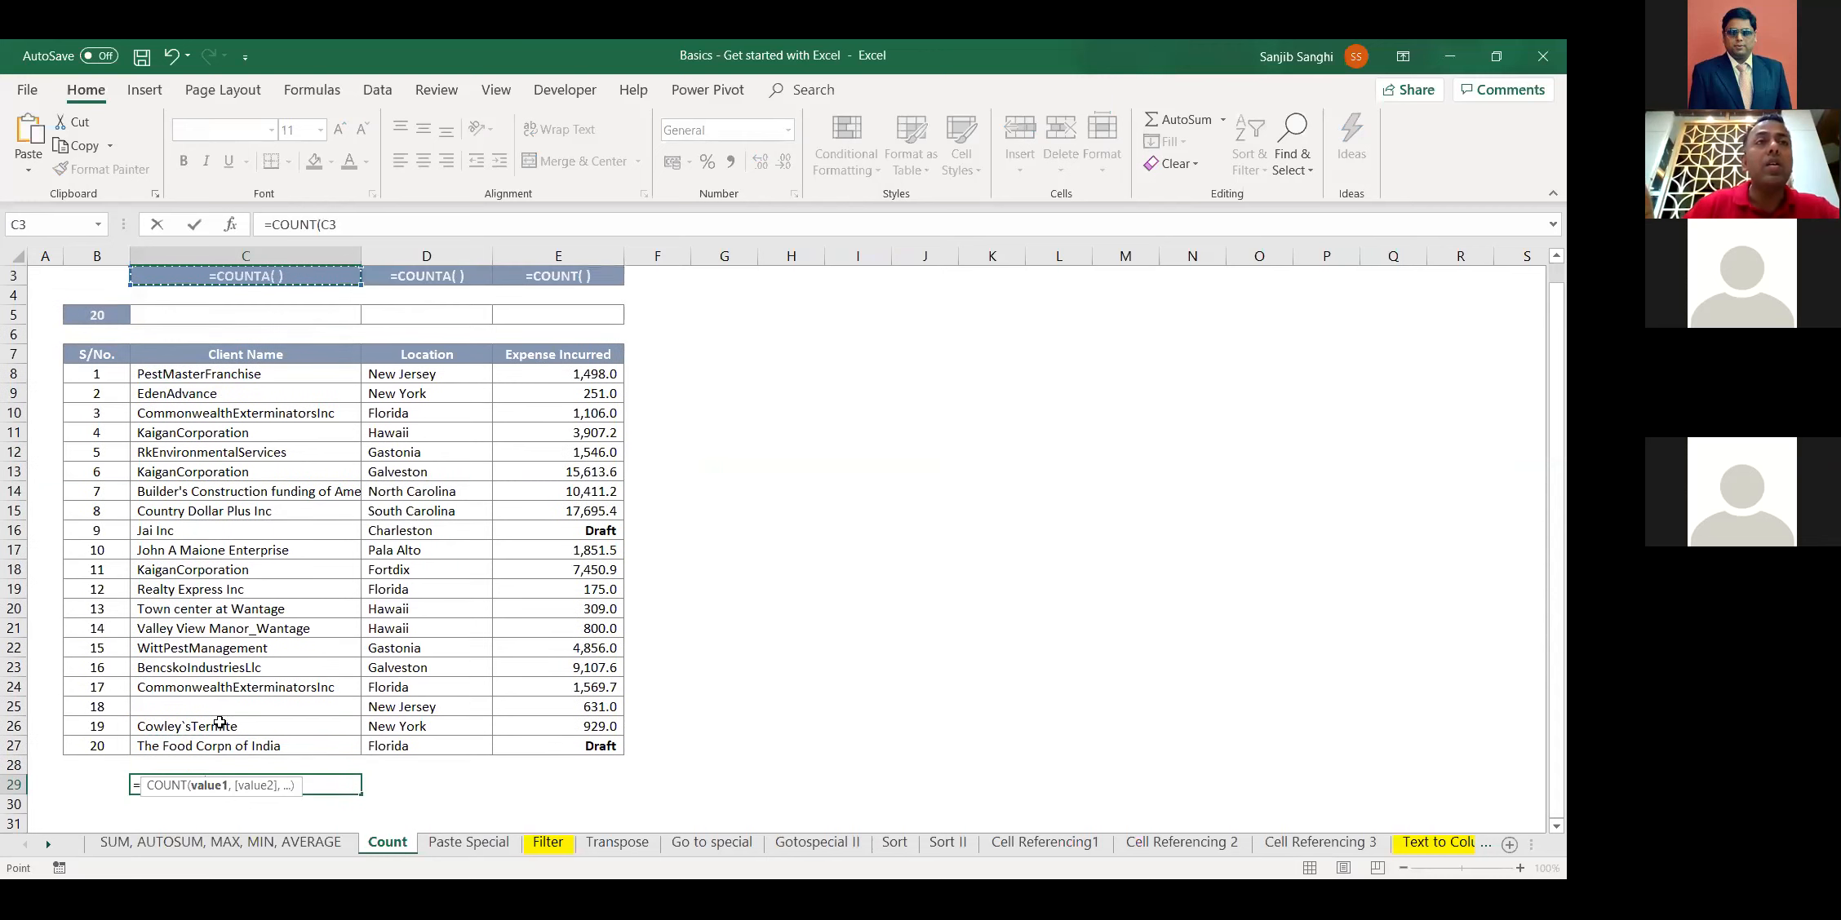
key("ctrl+Down")
key("Down")
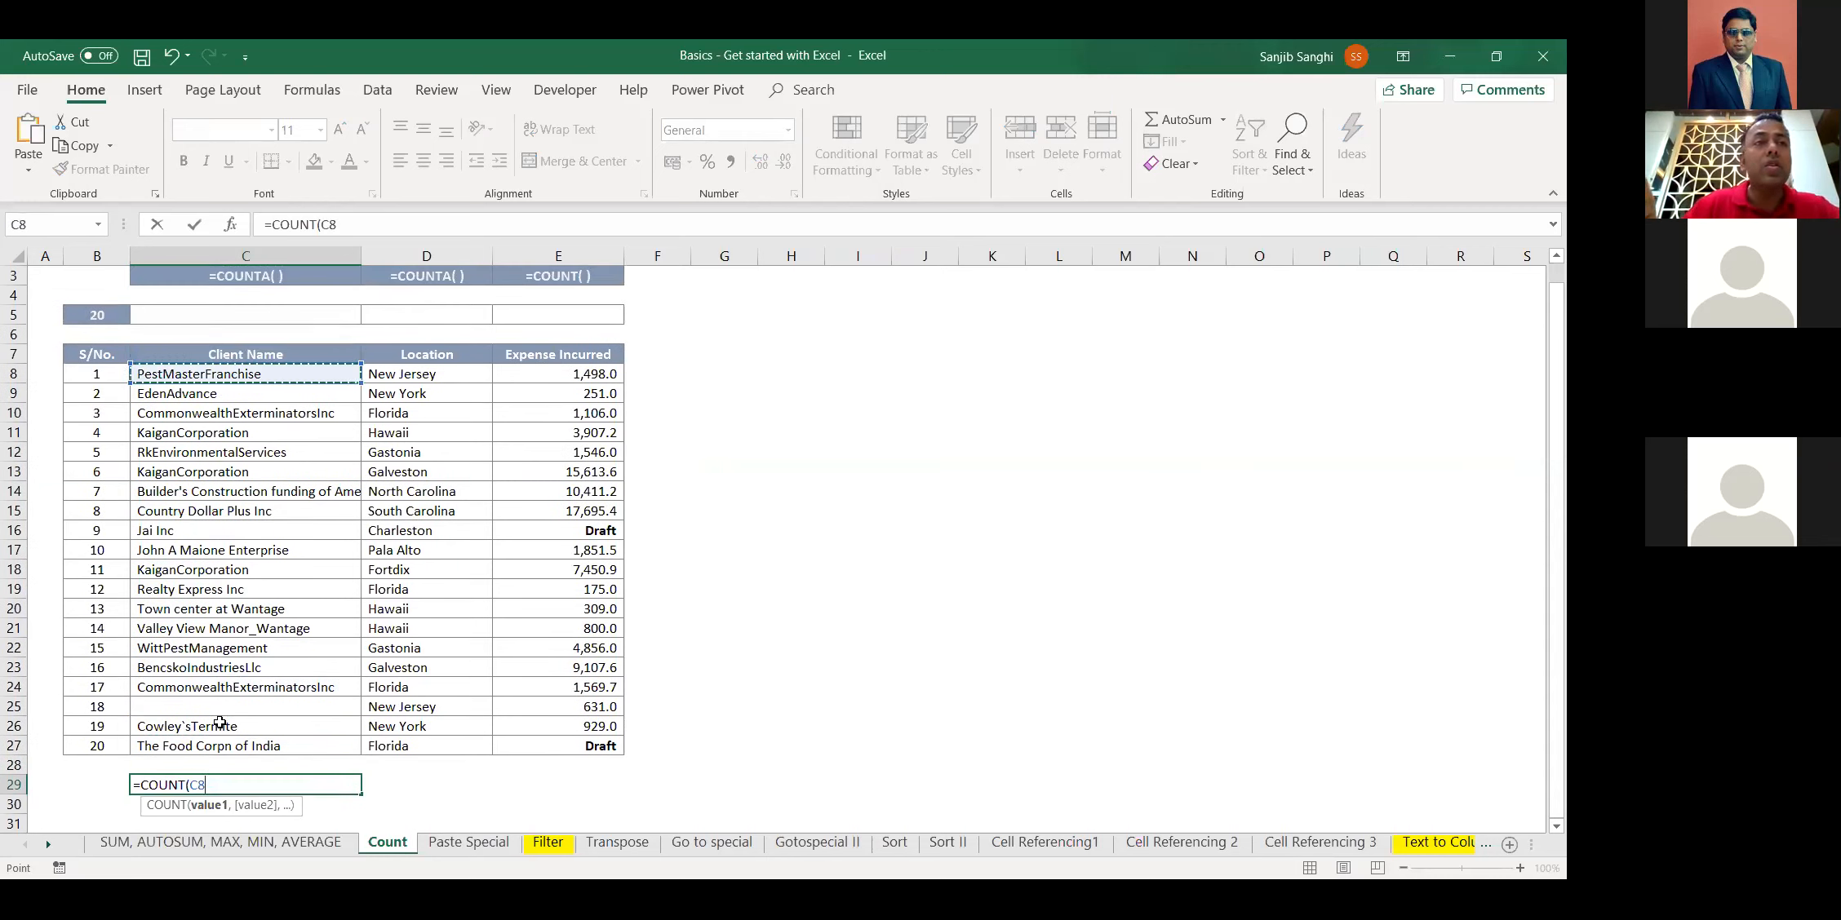
left_click_drag(220, 723, 222, 746)
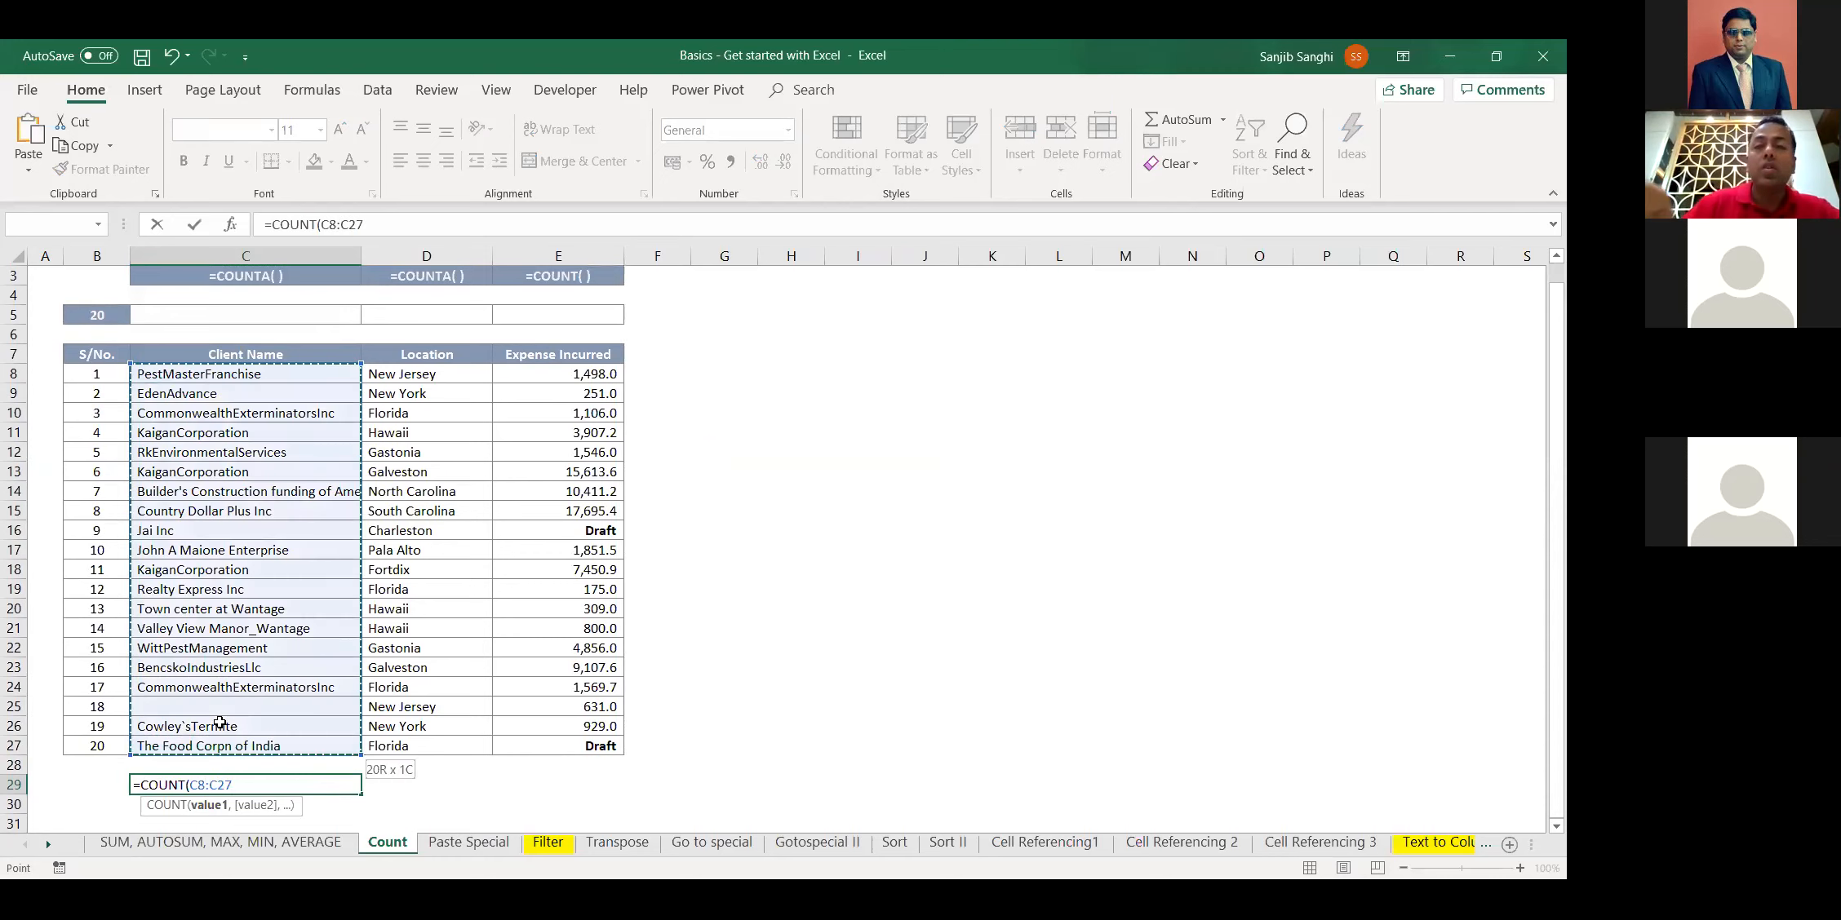
type(")")
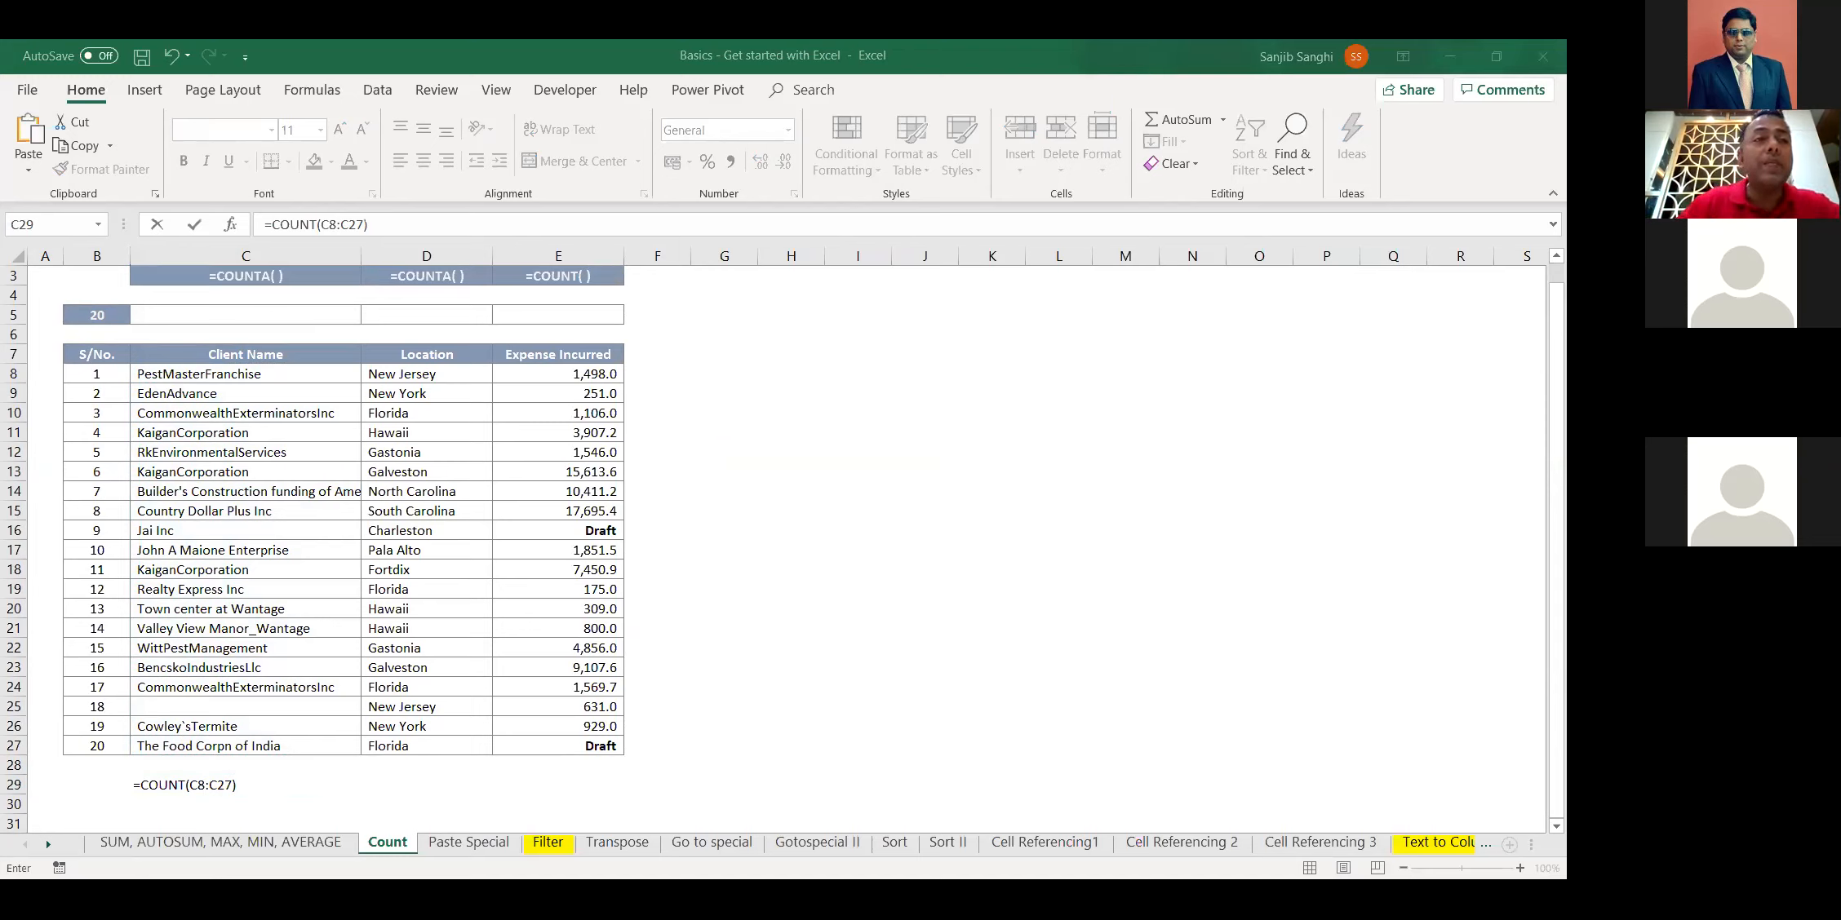
left_click(288, 780)
key("Return")
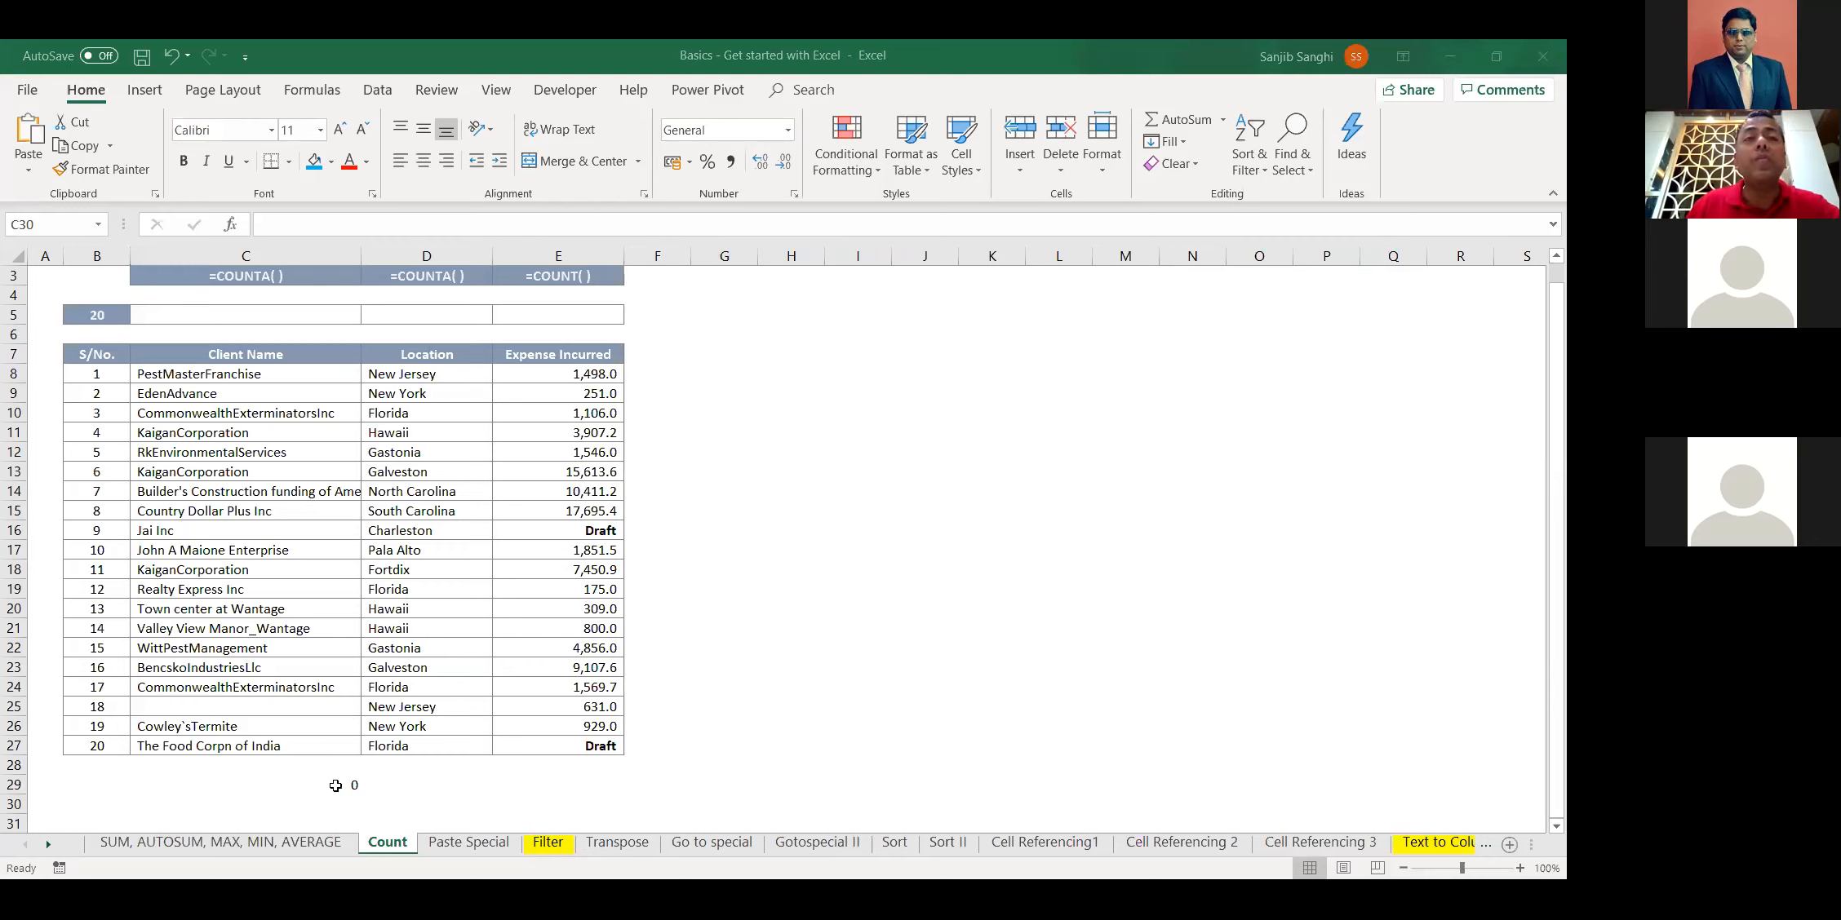
Compare the COUNT formula in C29 with the status bar count for the client names in C8:C27
left_click(335, 785)
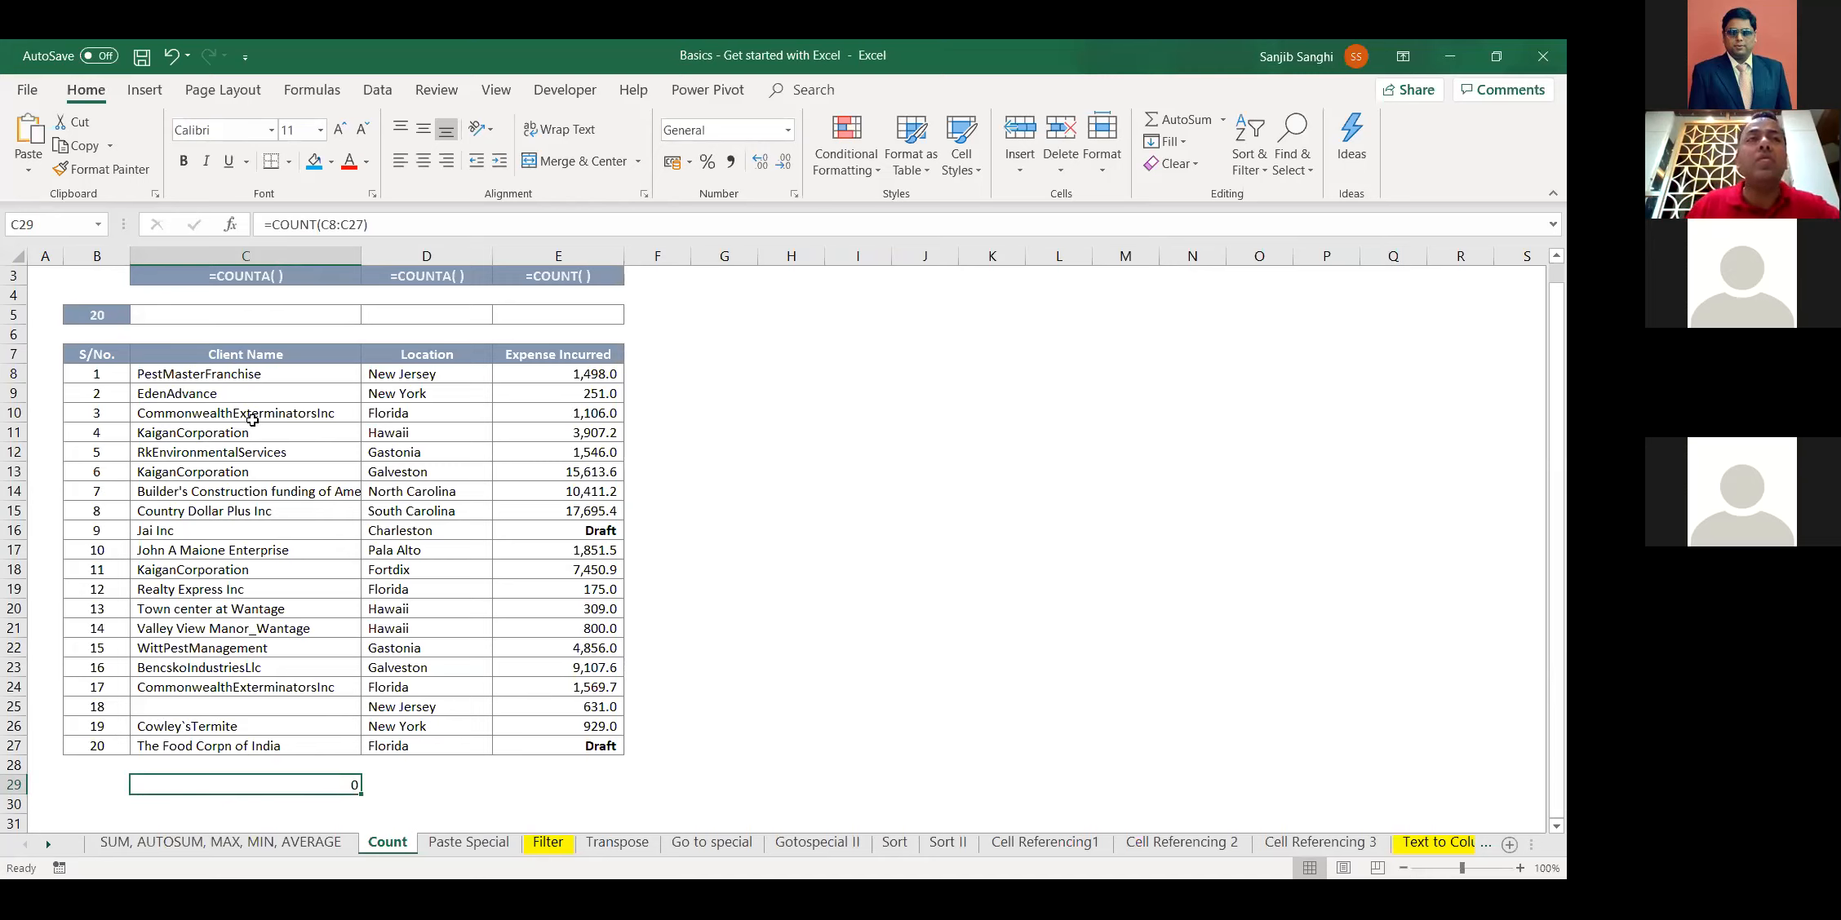
left_click_drag(239, 378, 215, 741)
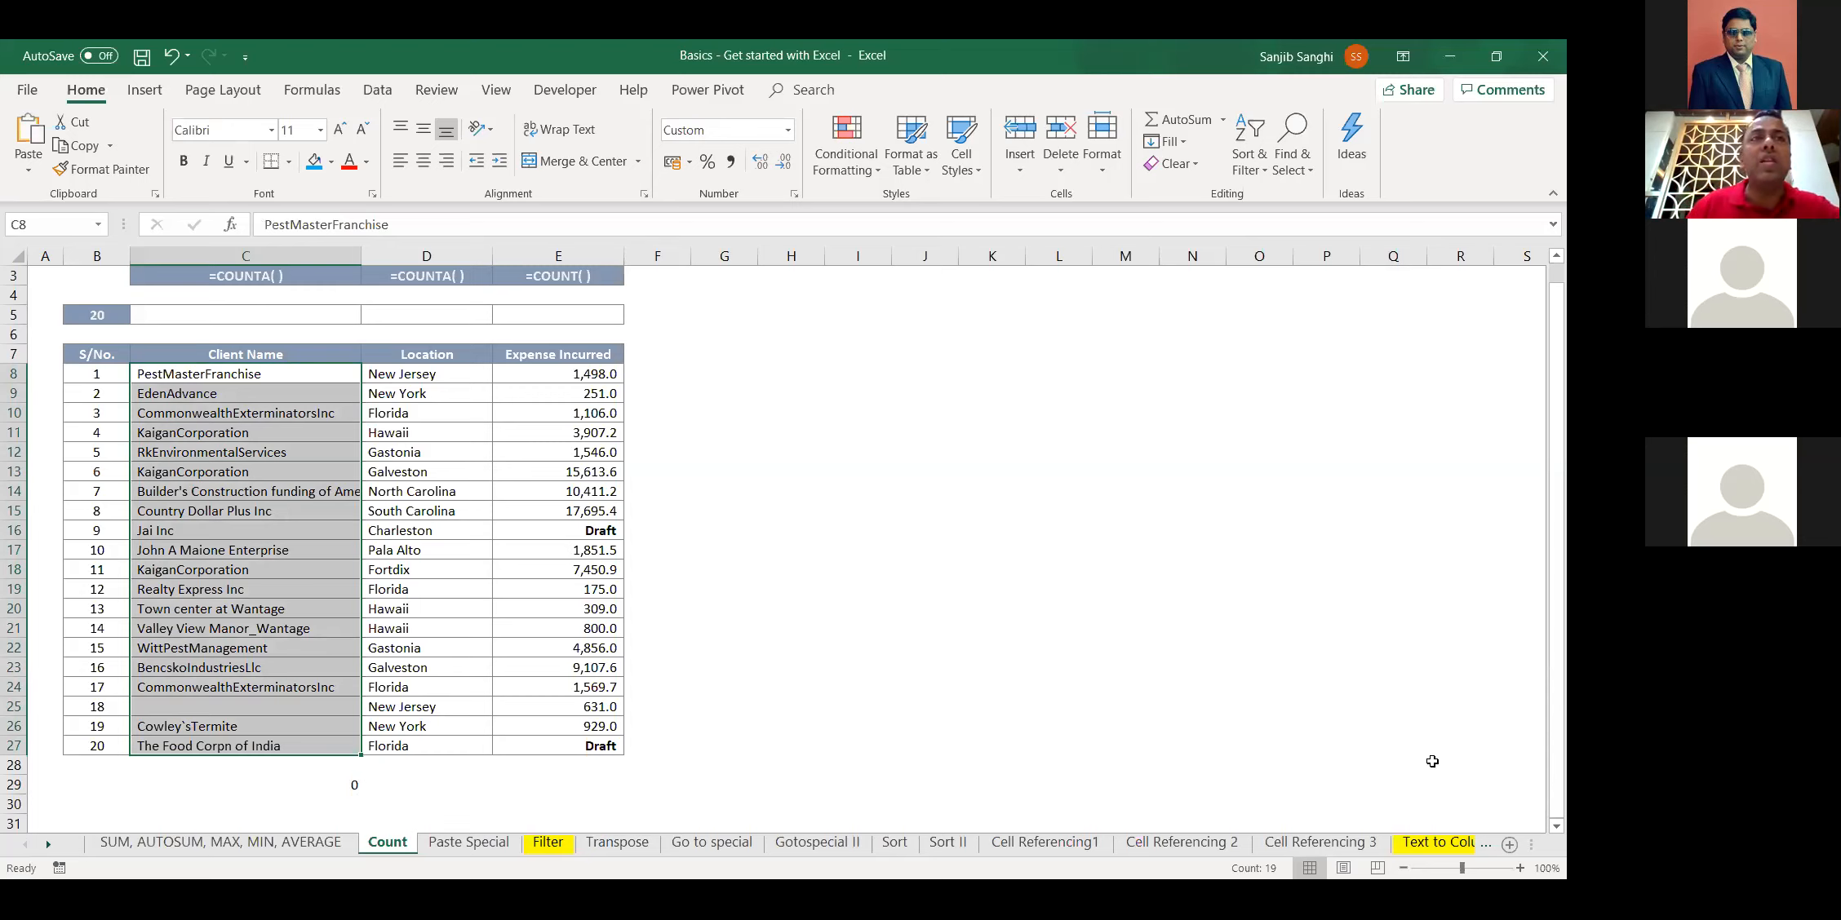
Change the function in C29 to COUNTA, keeping the range C8:C27
left_click(320, 784)
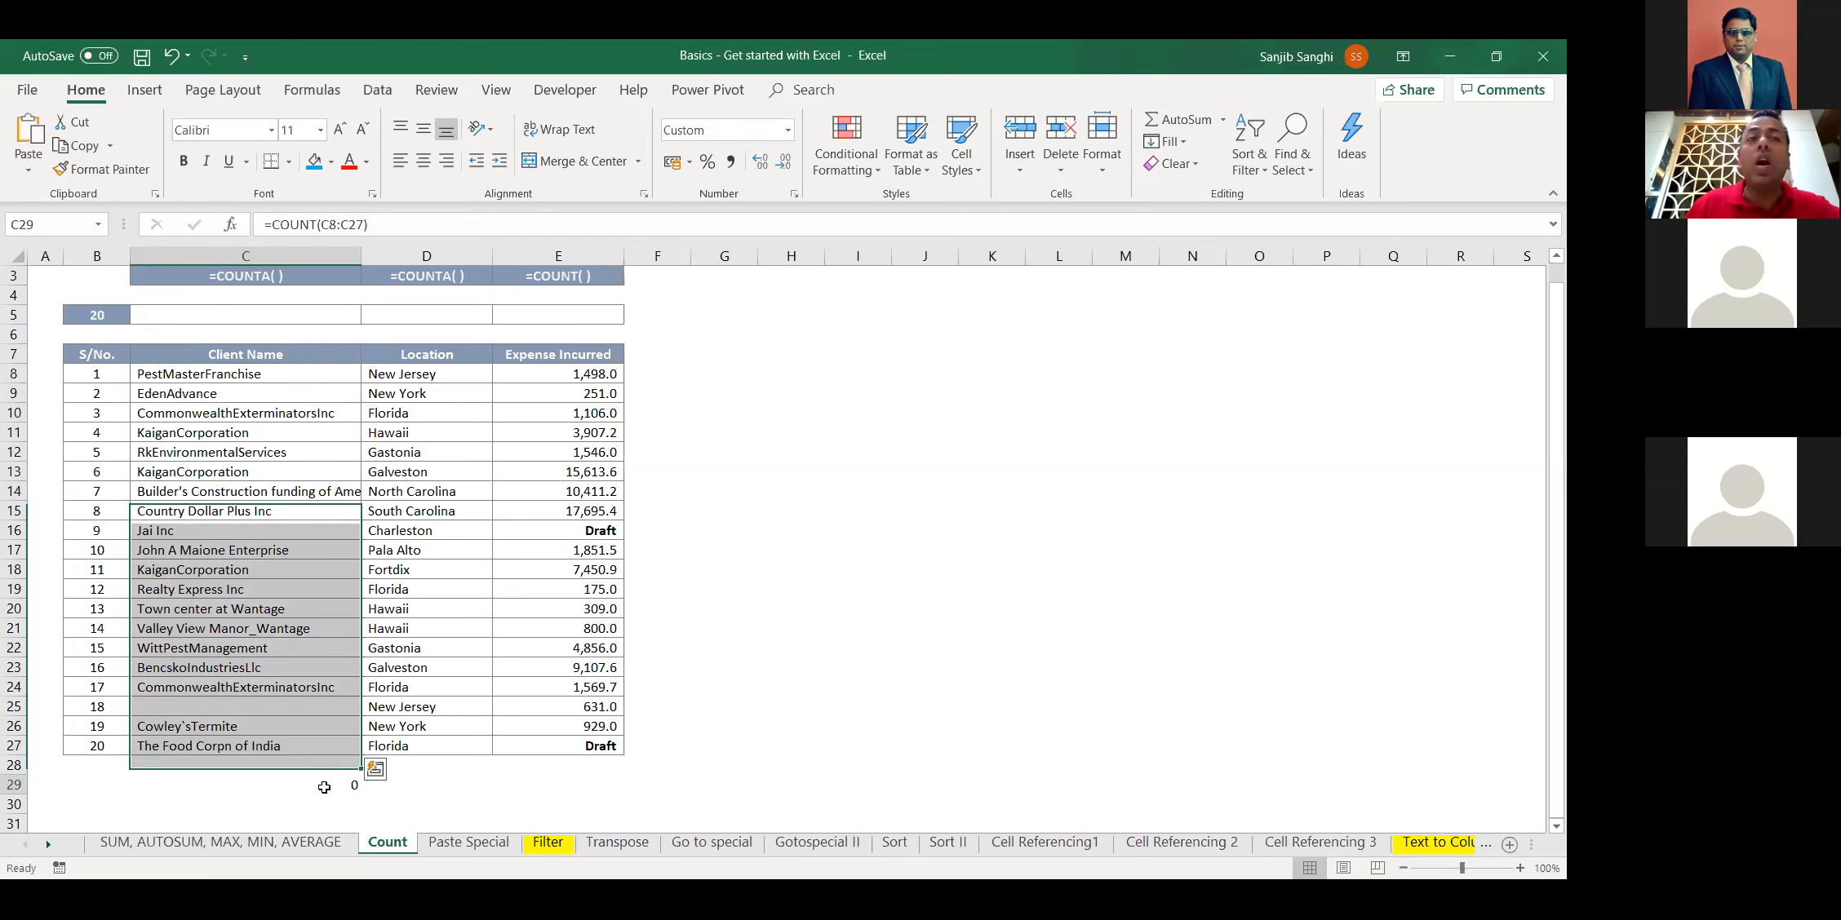
left_click(320, 224)
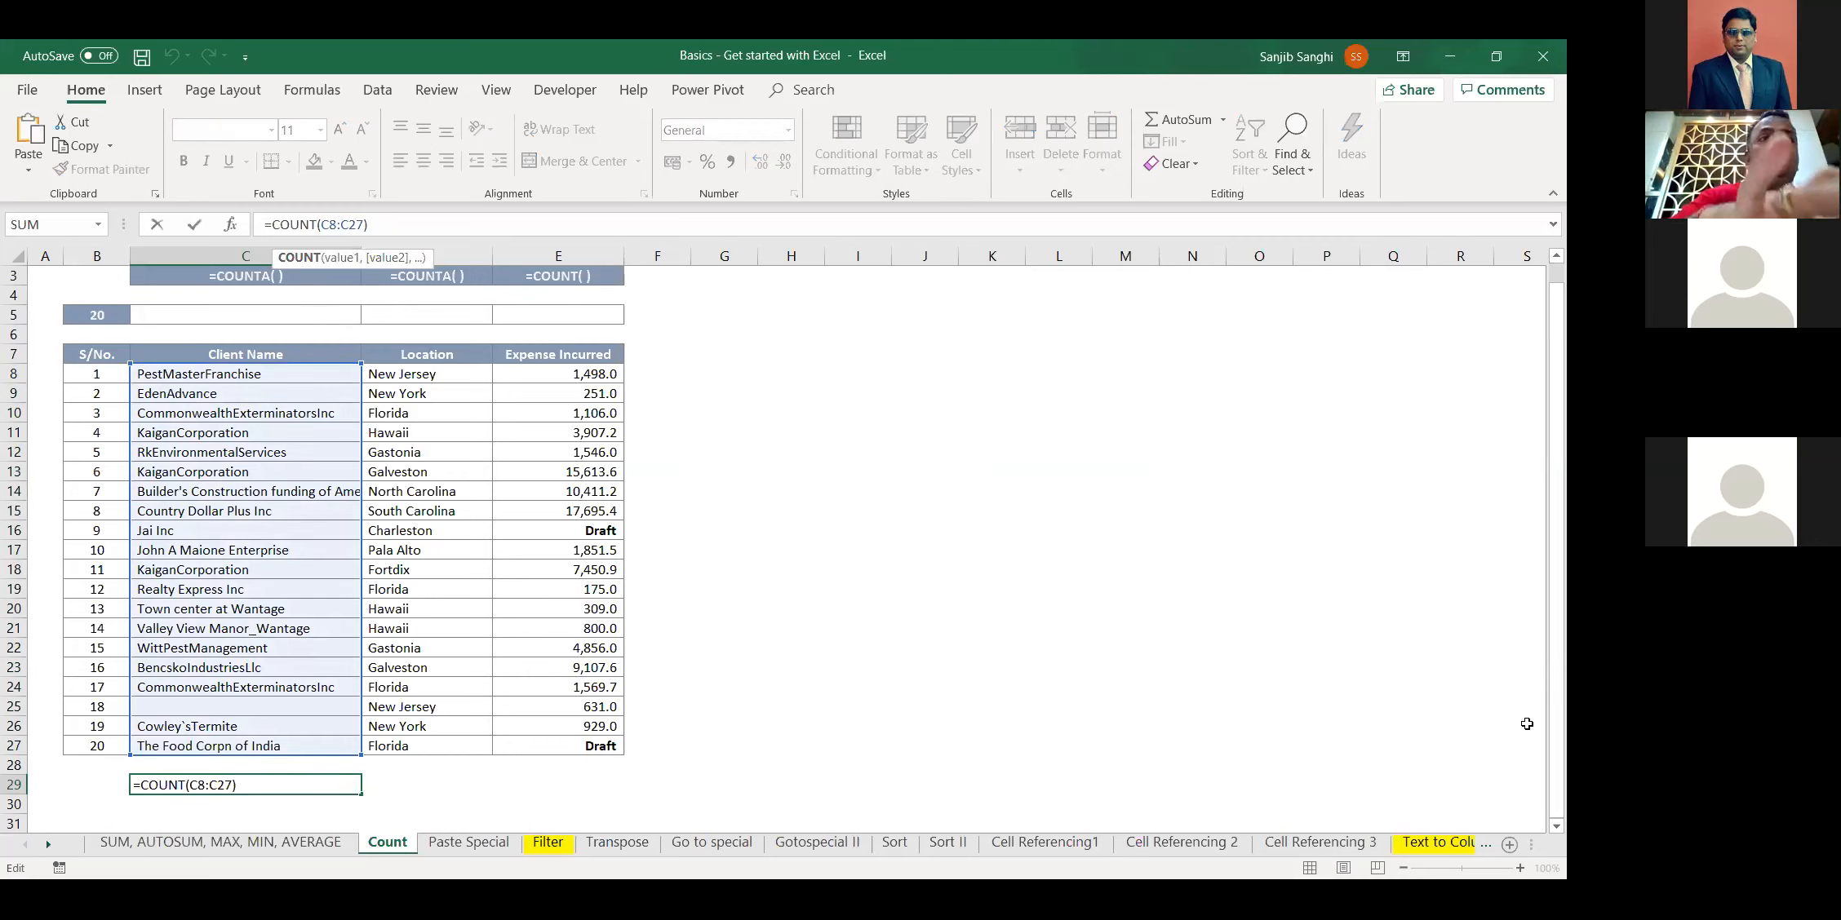
type("A")
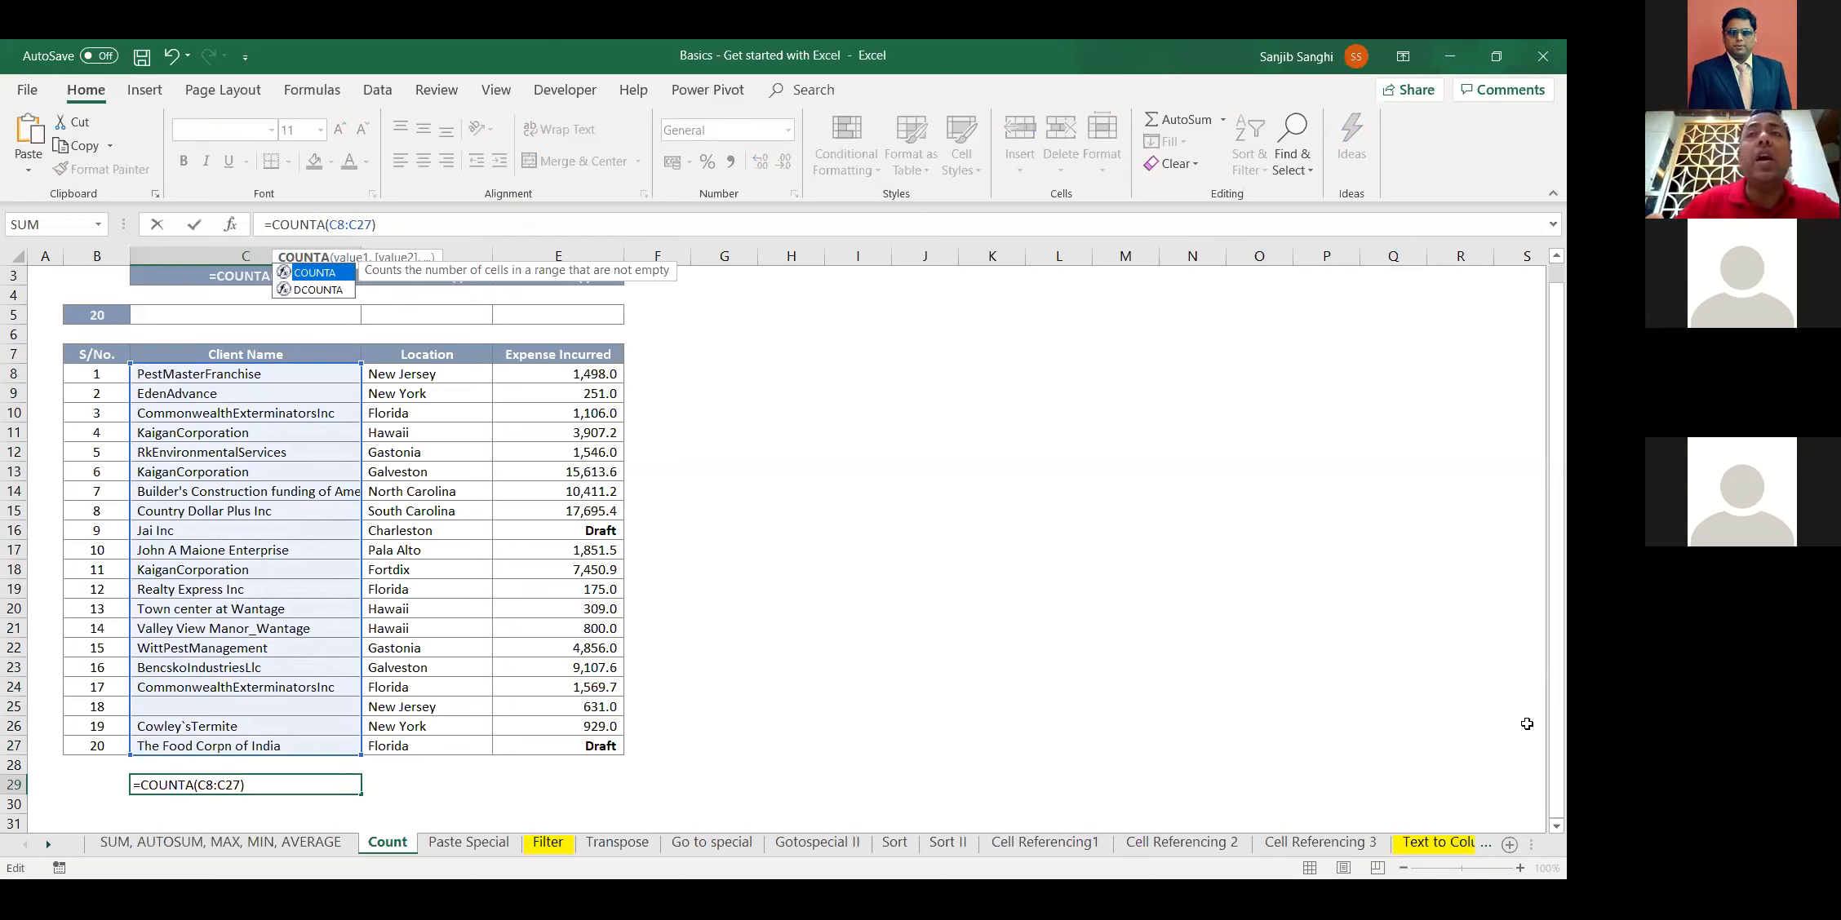
key("Return")
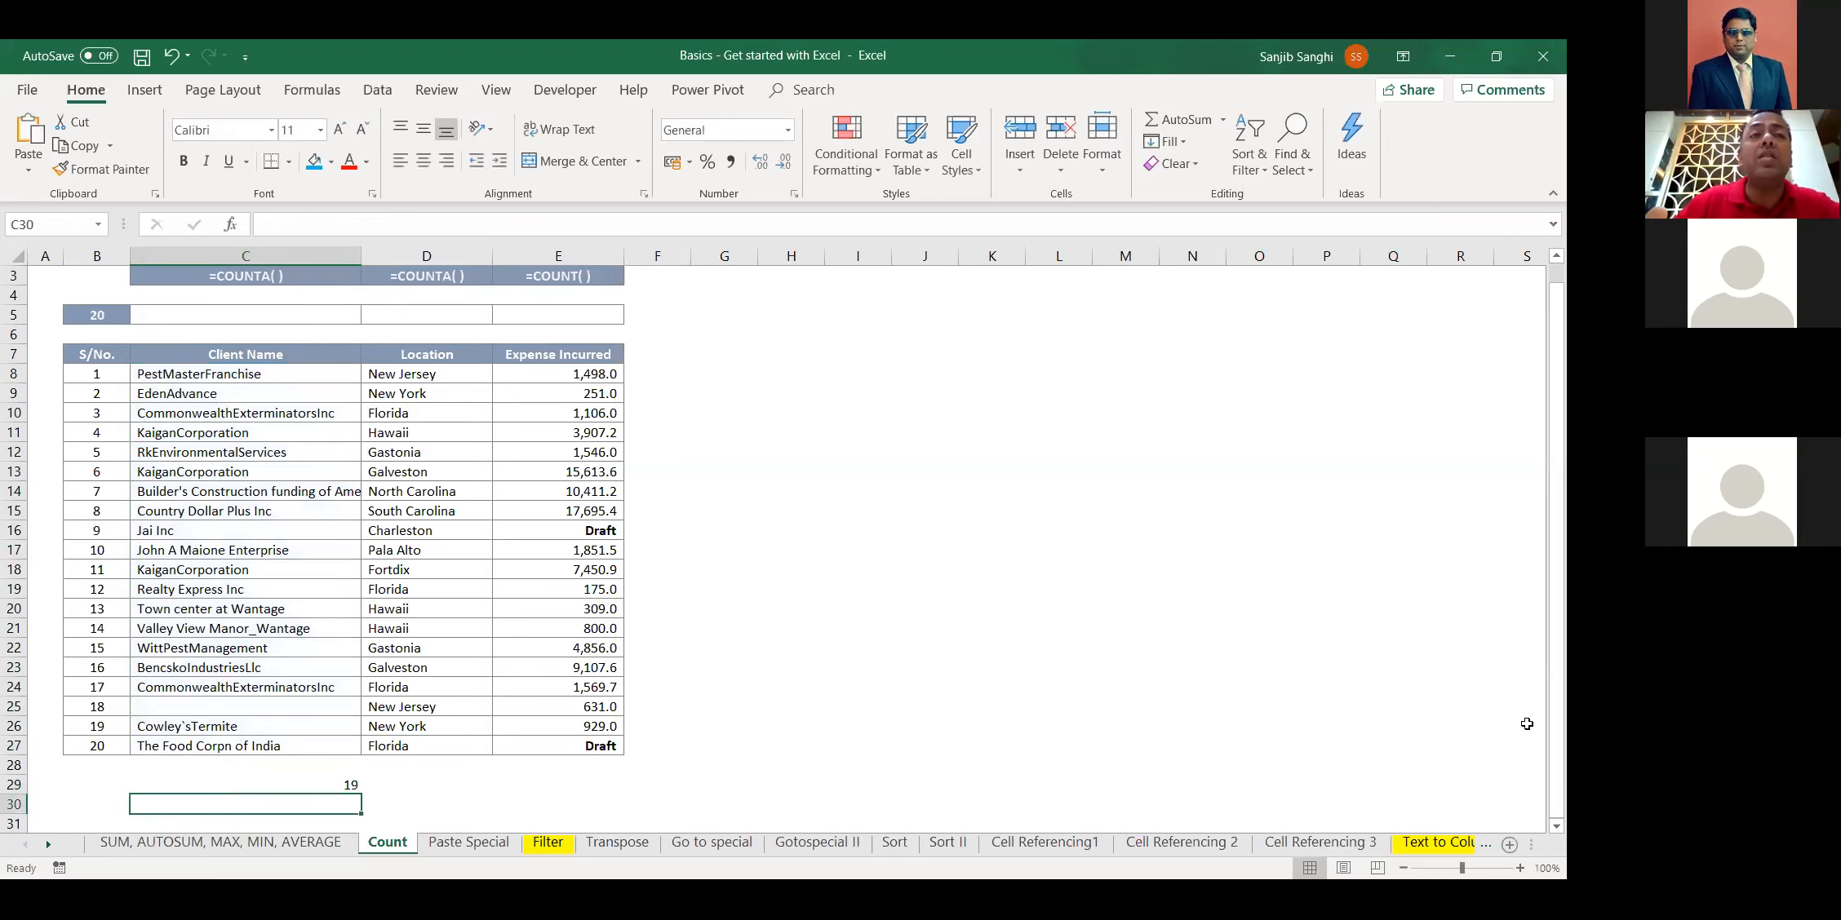
left_click(329, 784)
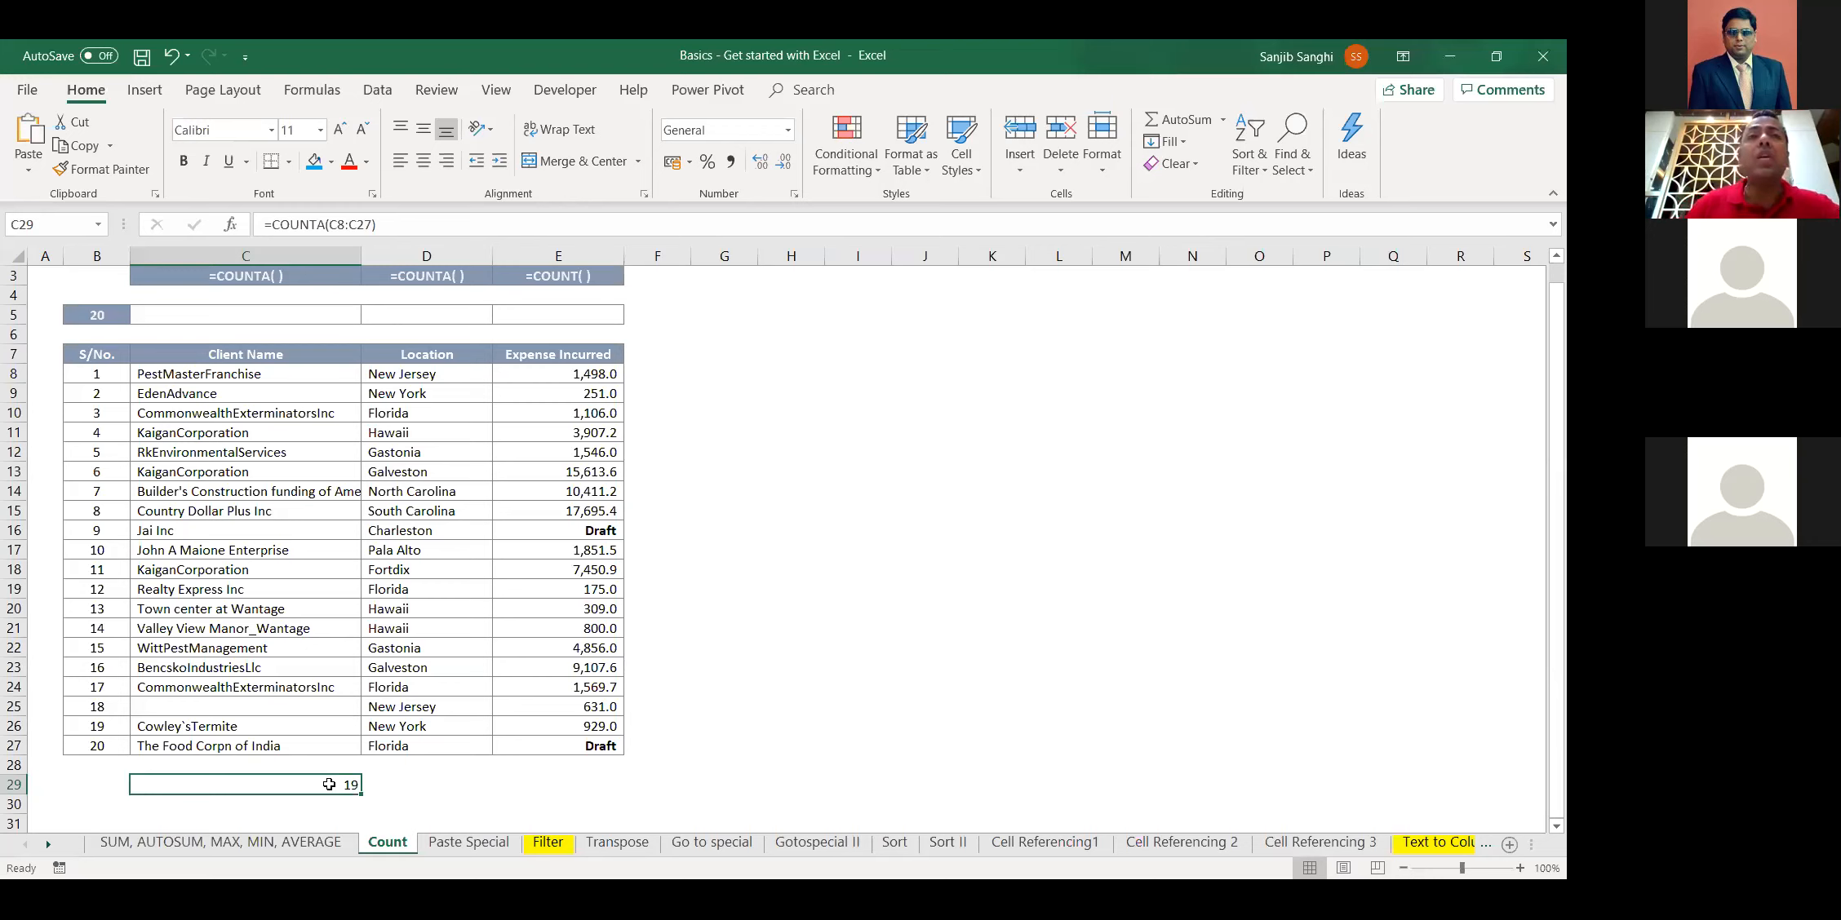
Enter the notes COUNTA in cell H8 and COUNT in cell H10
left_click(789, 377)
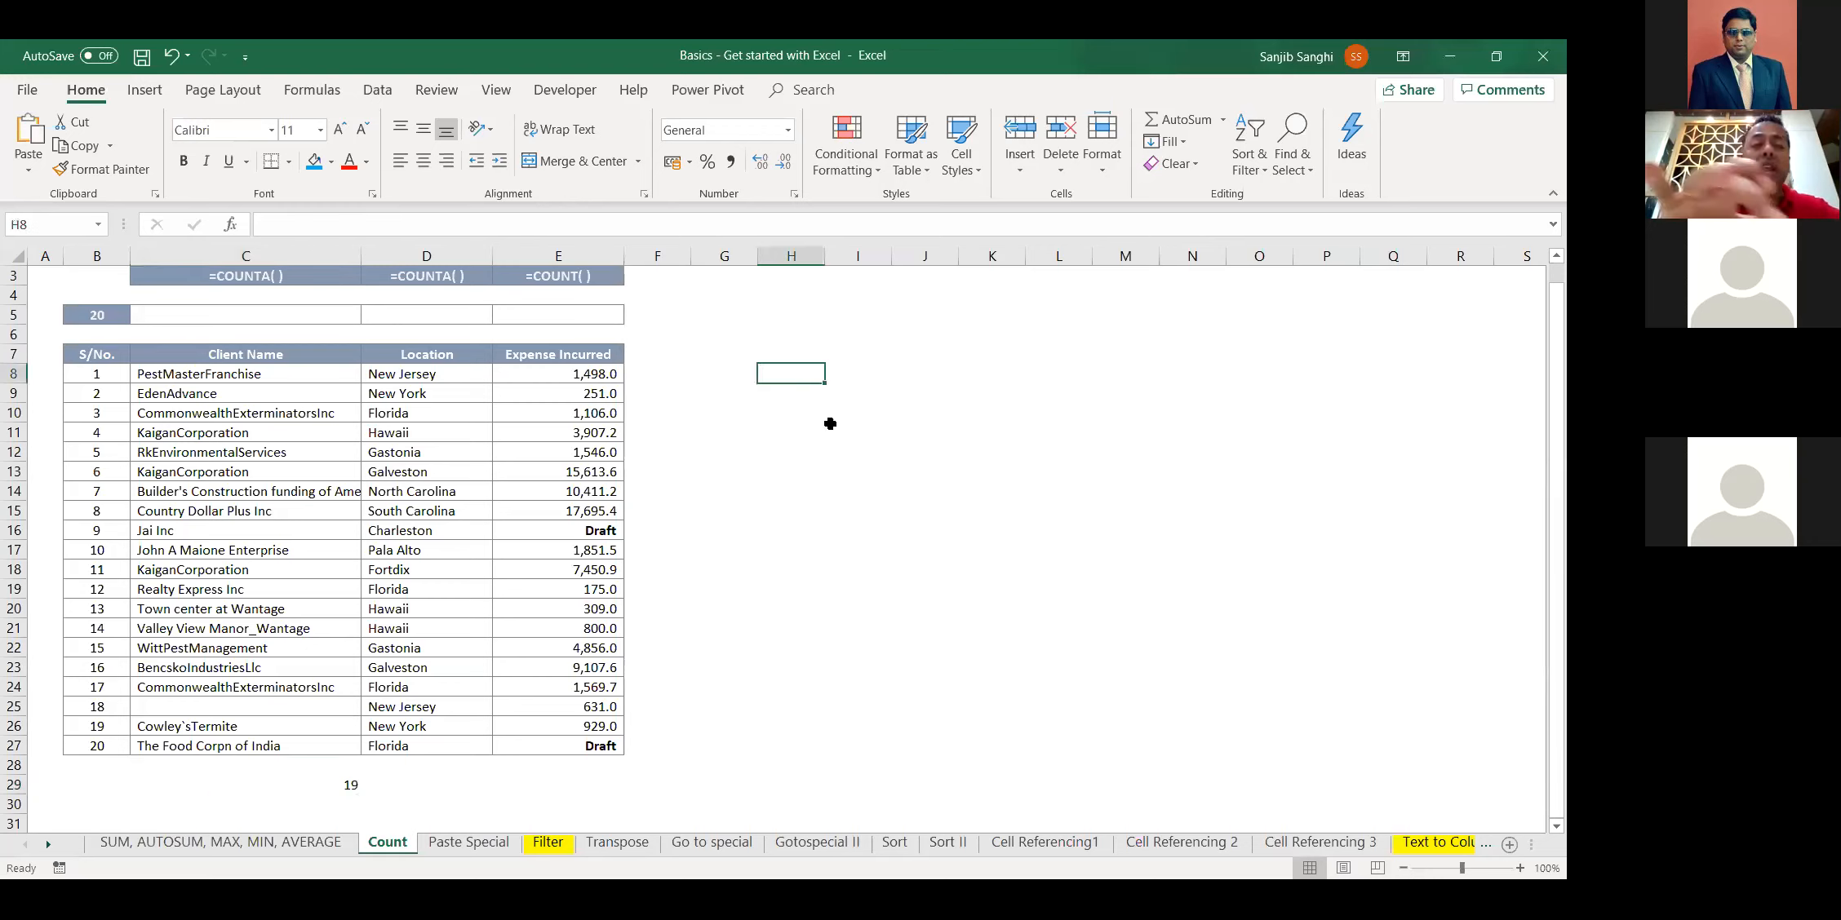
type("COUNT")
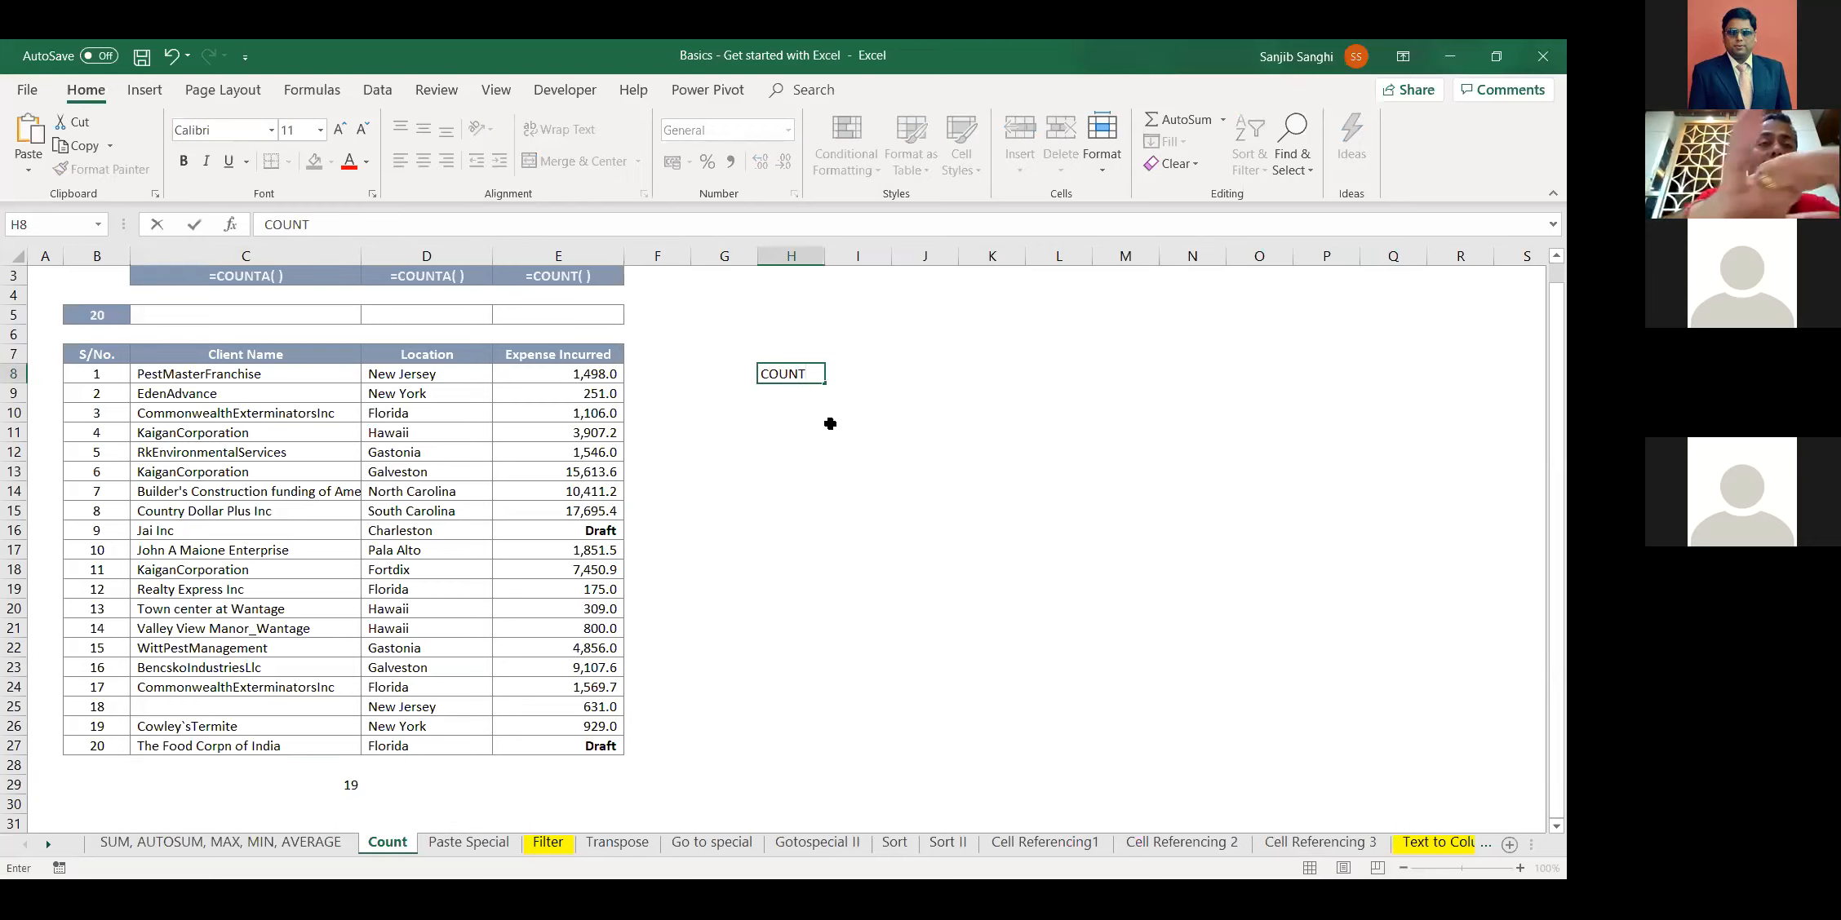
key("Return")
key("Return")
type("C")
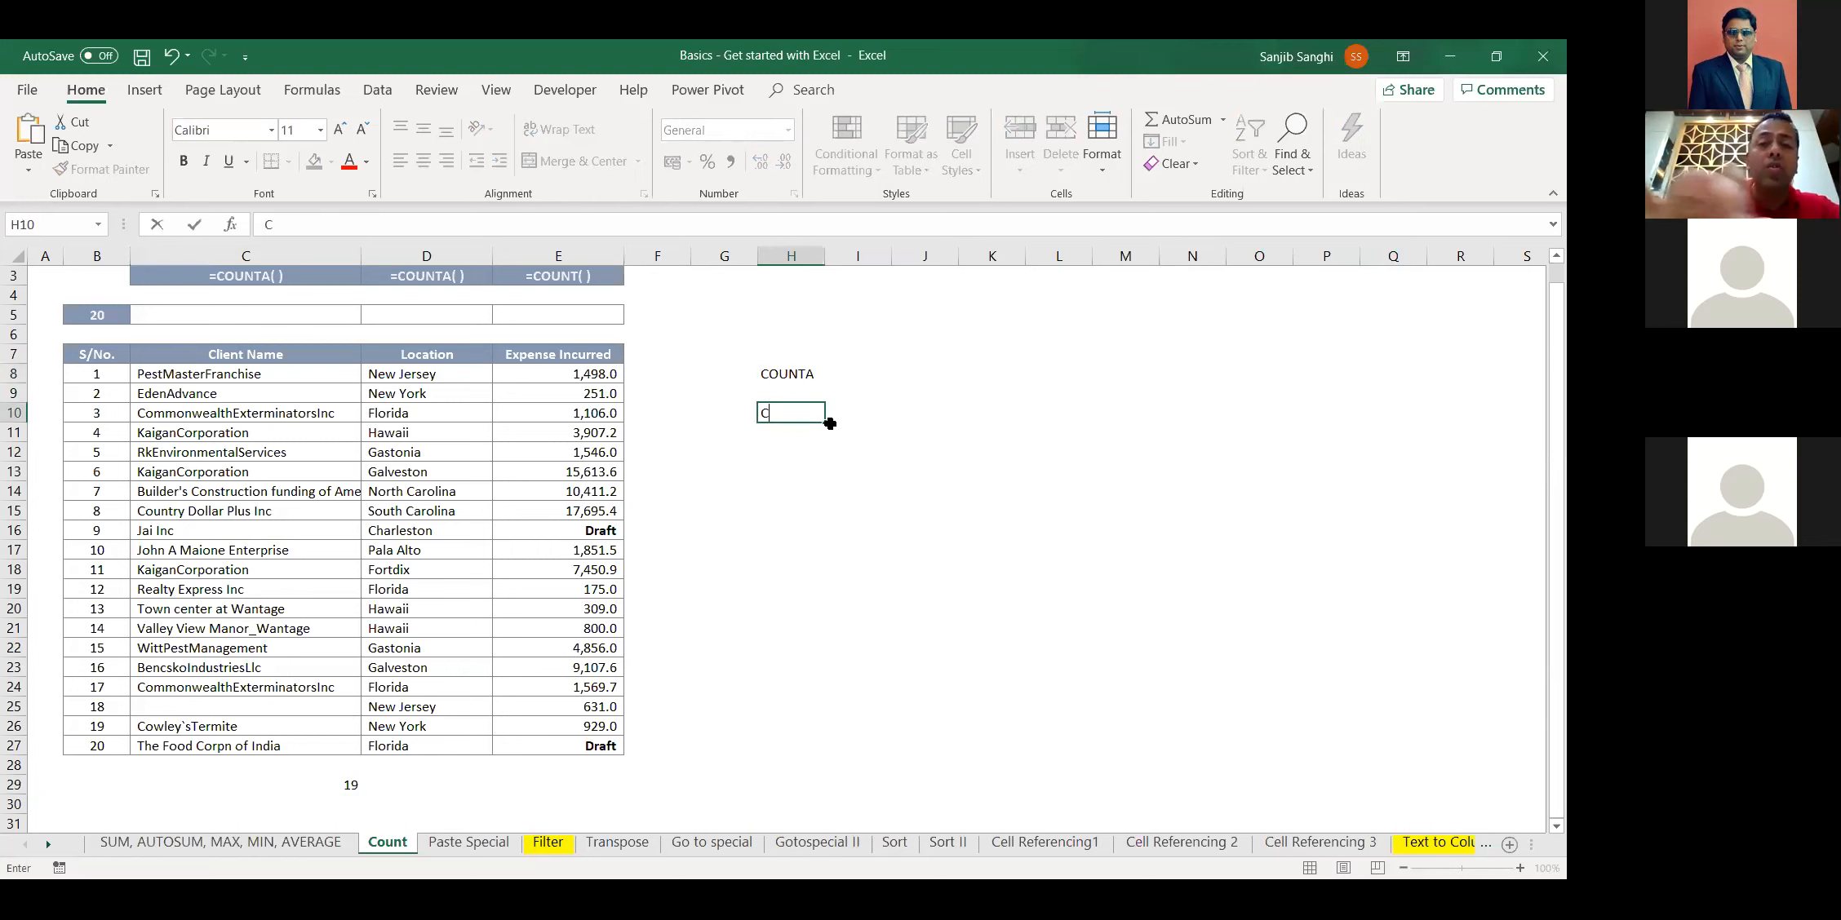
type("OUNT")
key("Return")
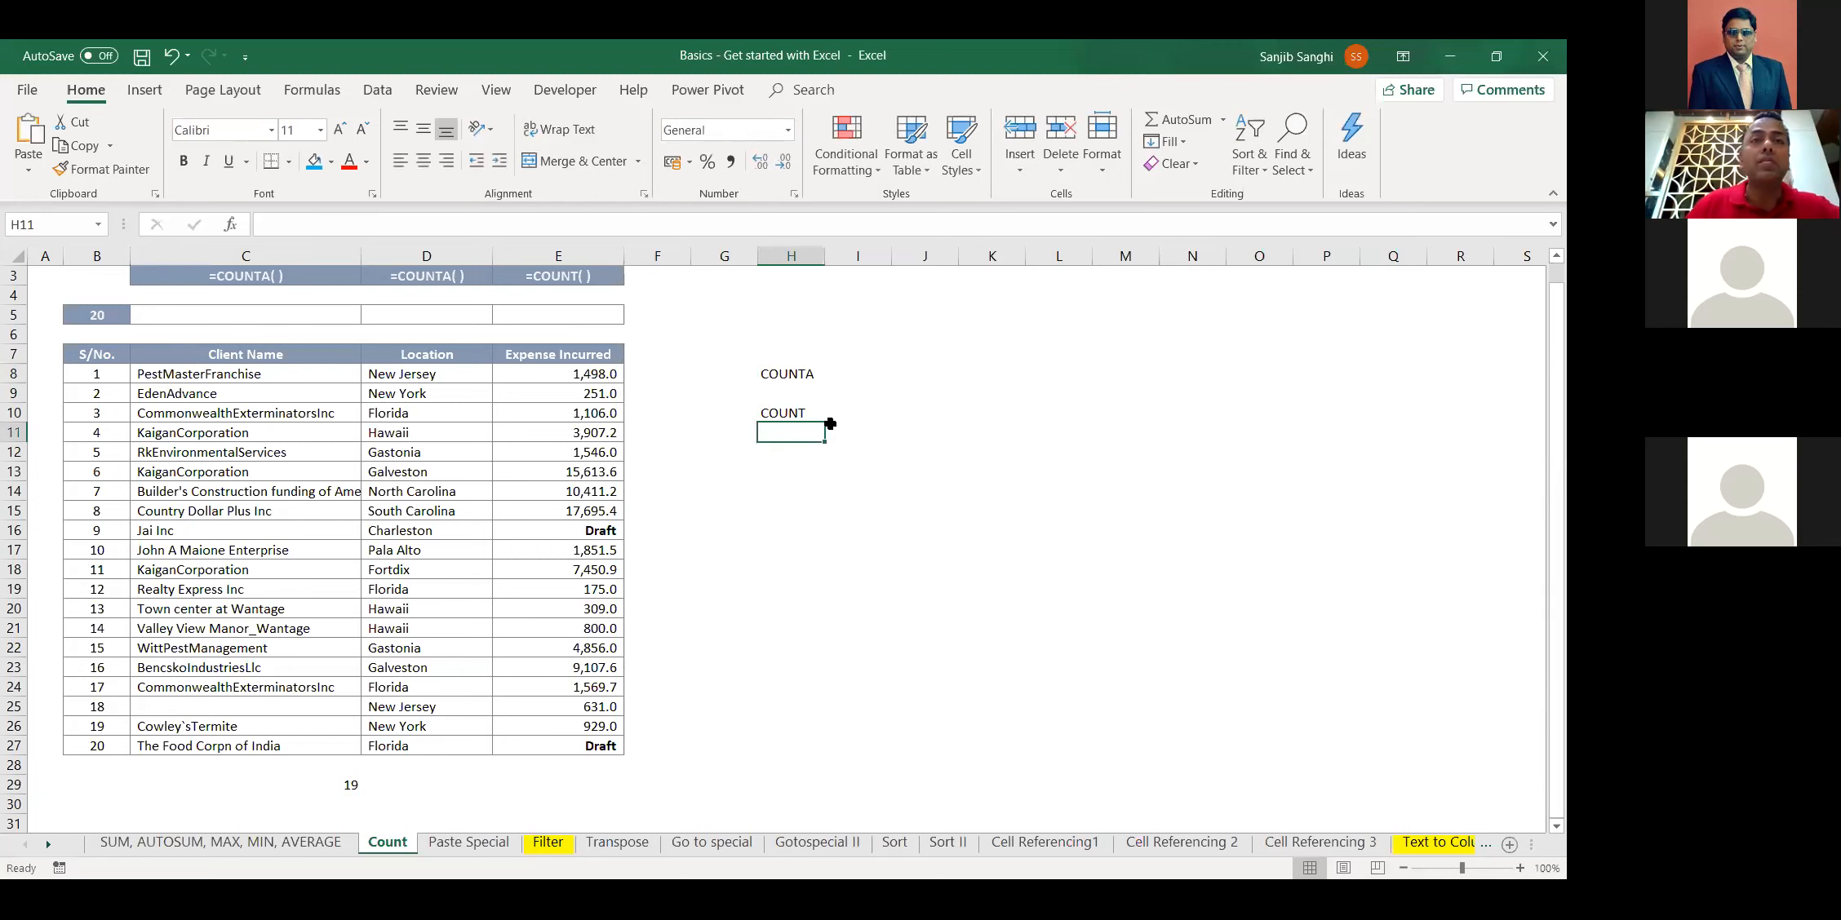
Enter =COUNT(E8:E27) in cell E29 below the Expense Incurred column
left_click(591, 770)
left_click(586, 789)
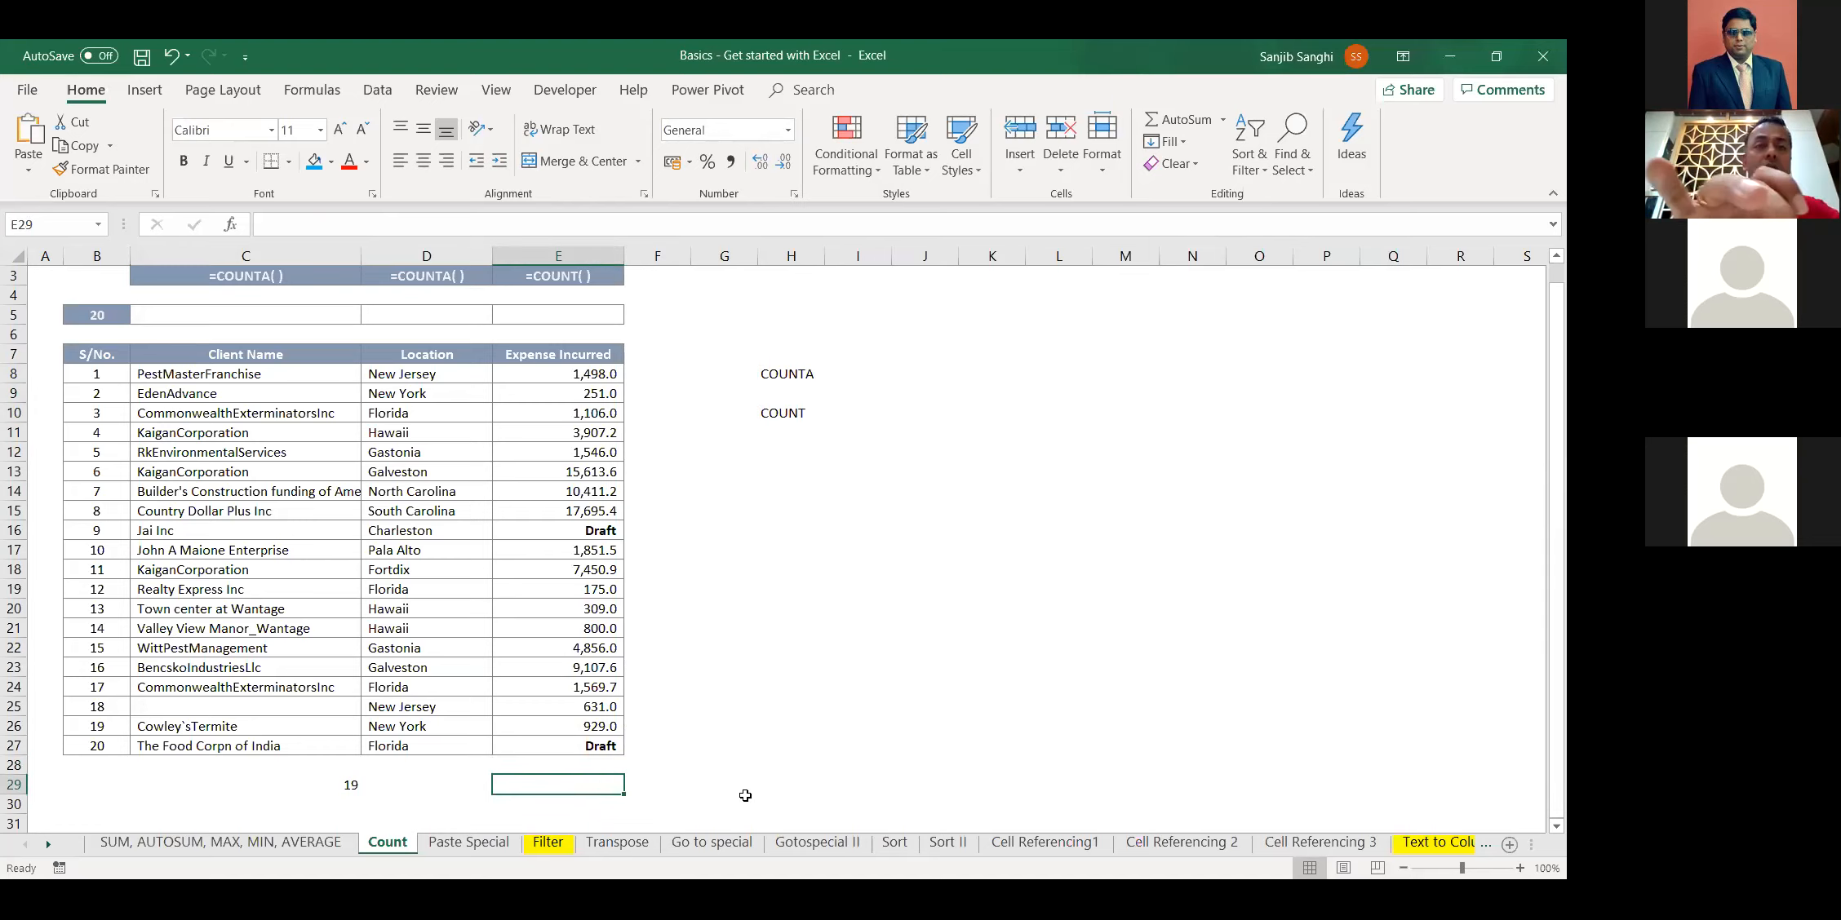
type("Count")
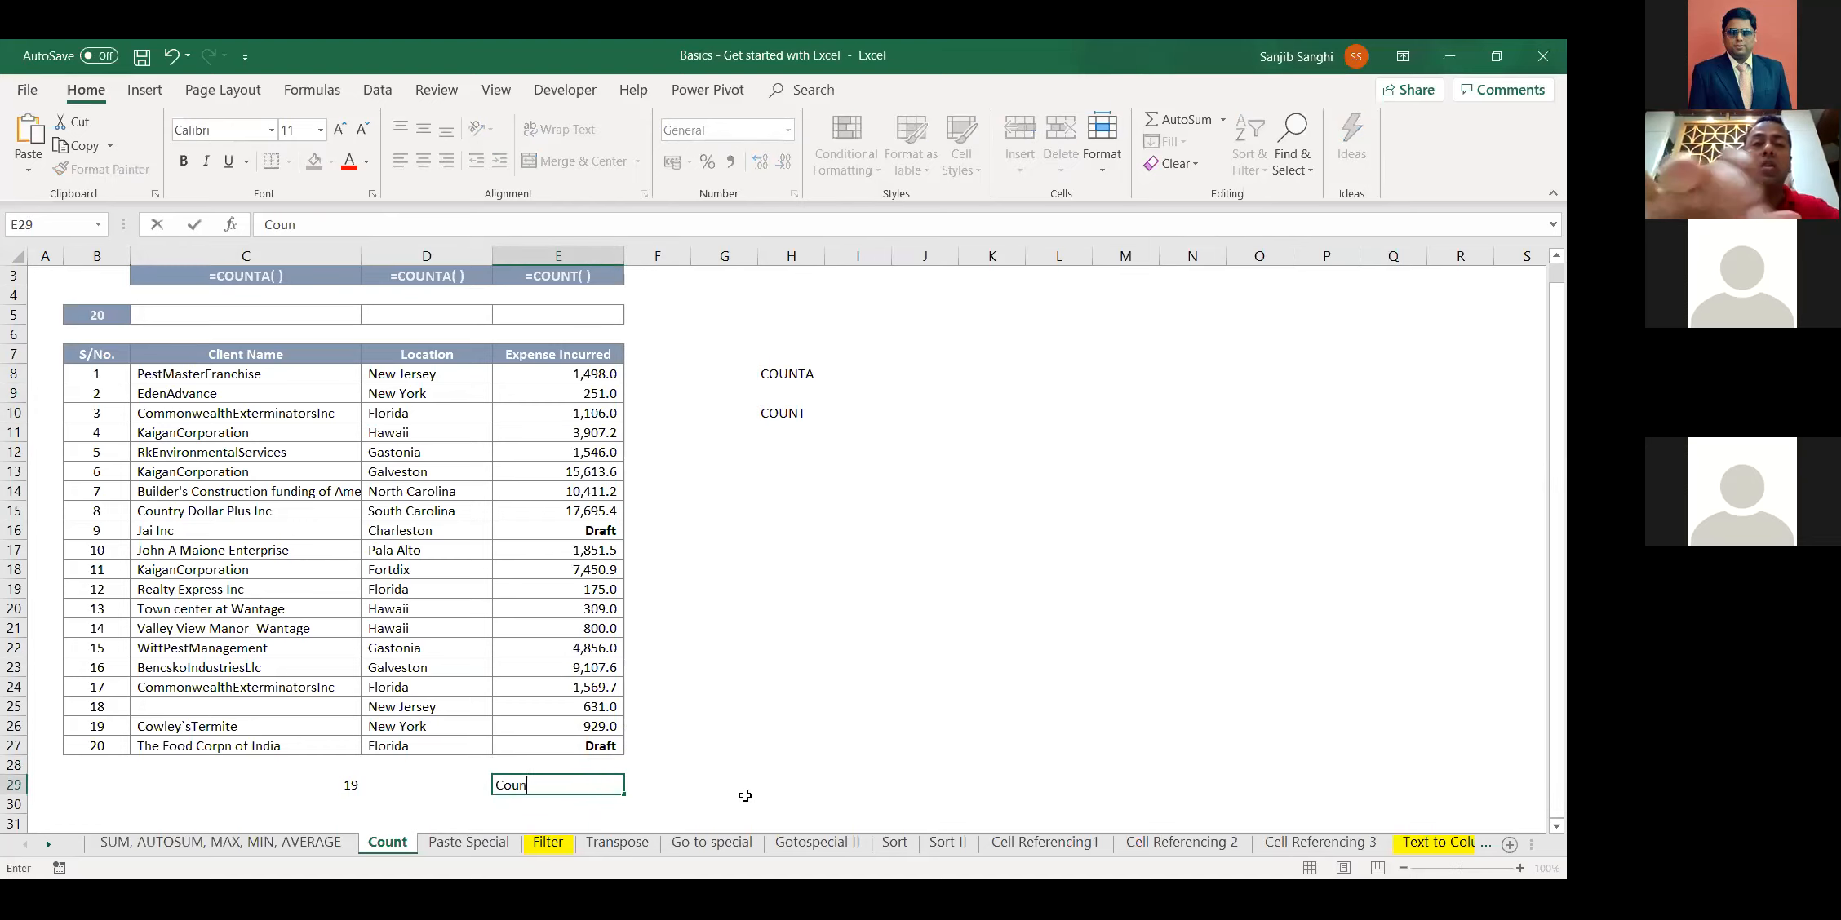
key("BackSpace")
key("BackSpace")
key("BackSpace")
key("BackSpace")
type("=")
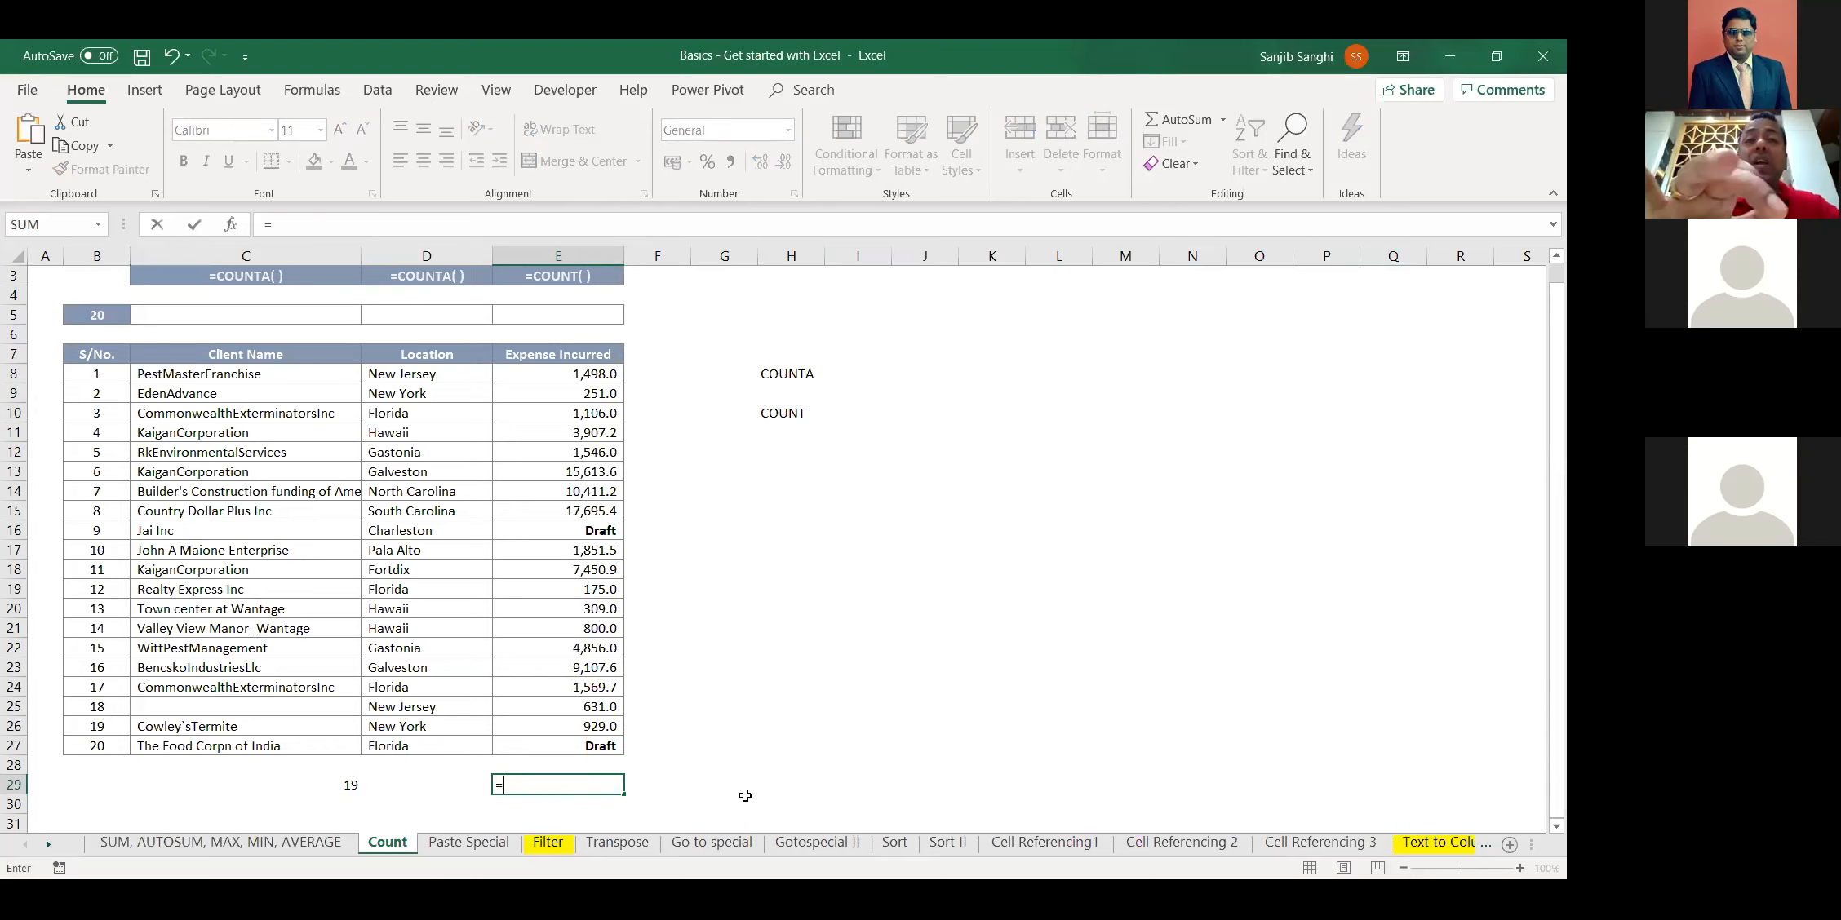
type("count")
key("Tab")
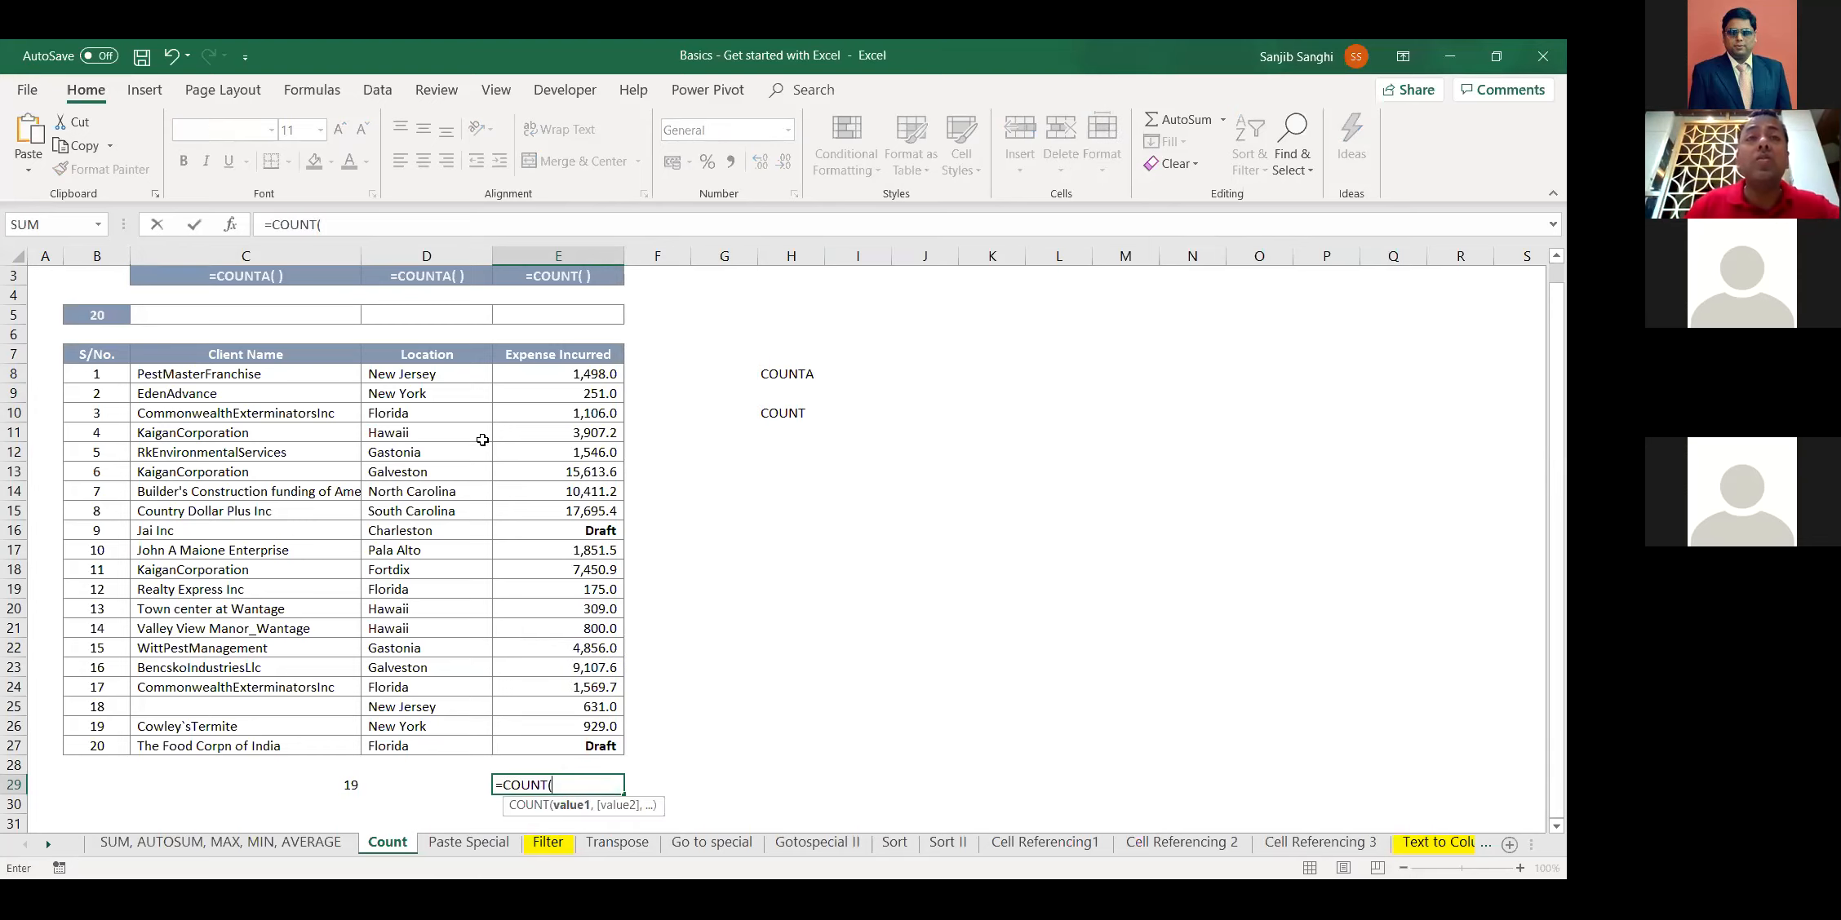
left_click(594, 375)
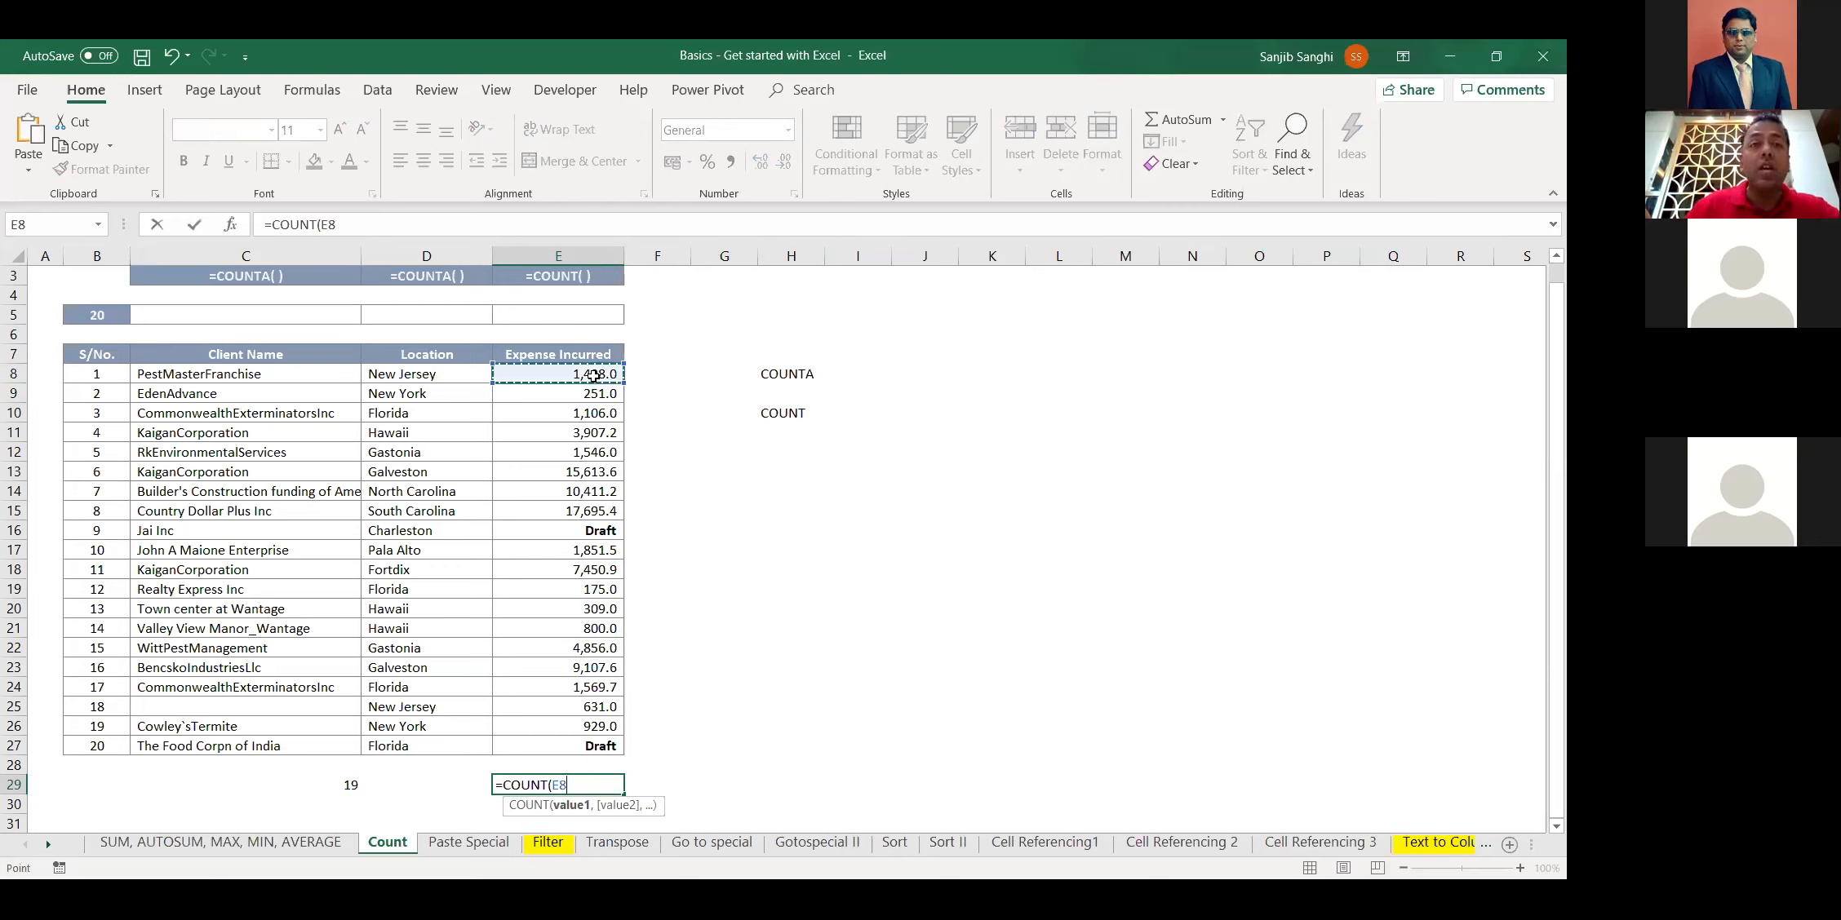
key("ctrl+shift+Down")
type(")")
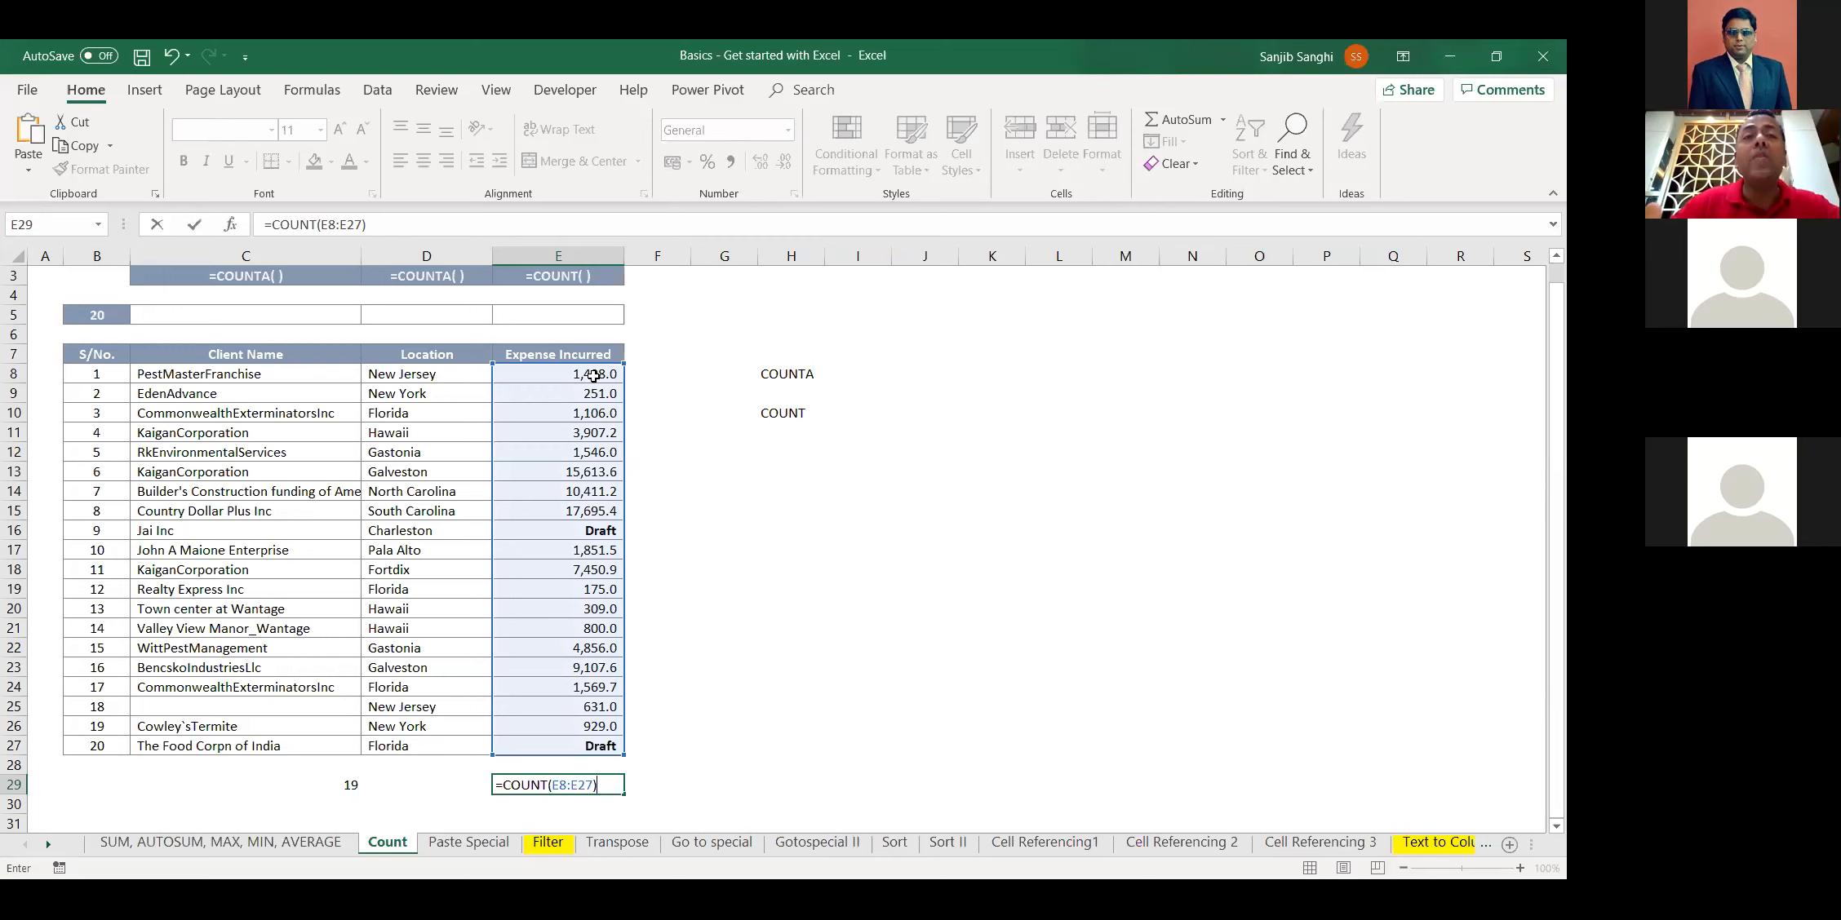
key("Return")
Examine the Draft entries in E16 and E27 of the Expense Incurred column against the COUNT formula below
left_click(554, 534)
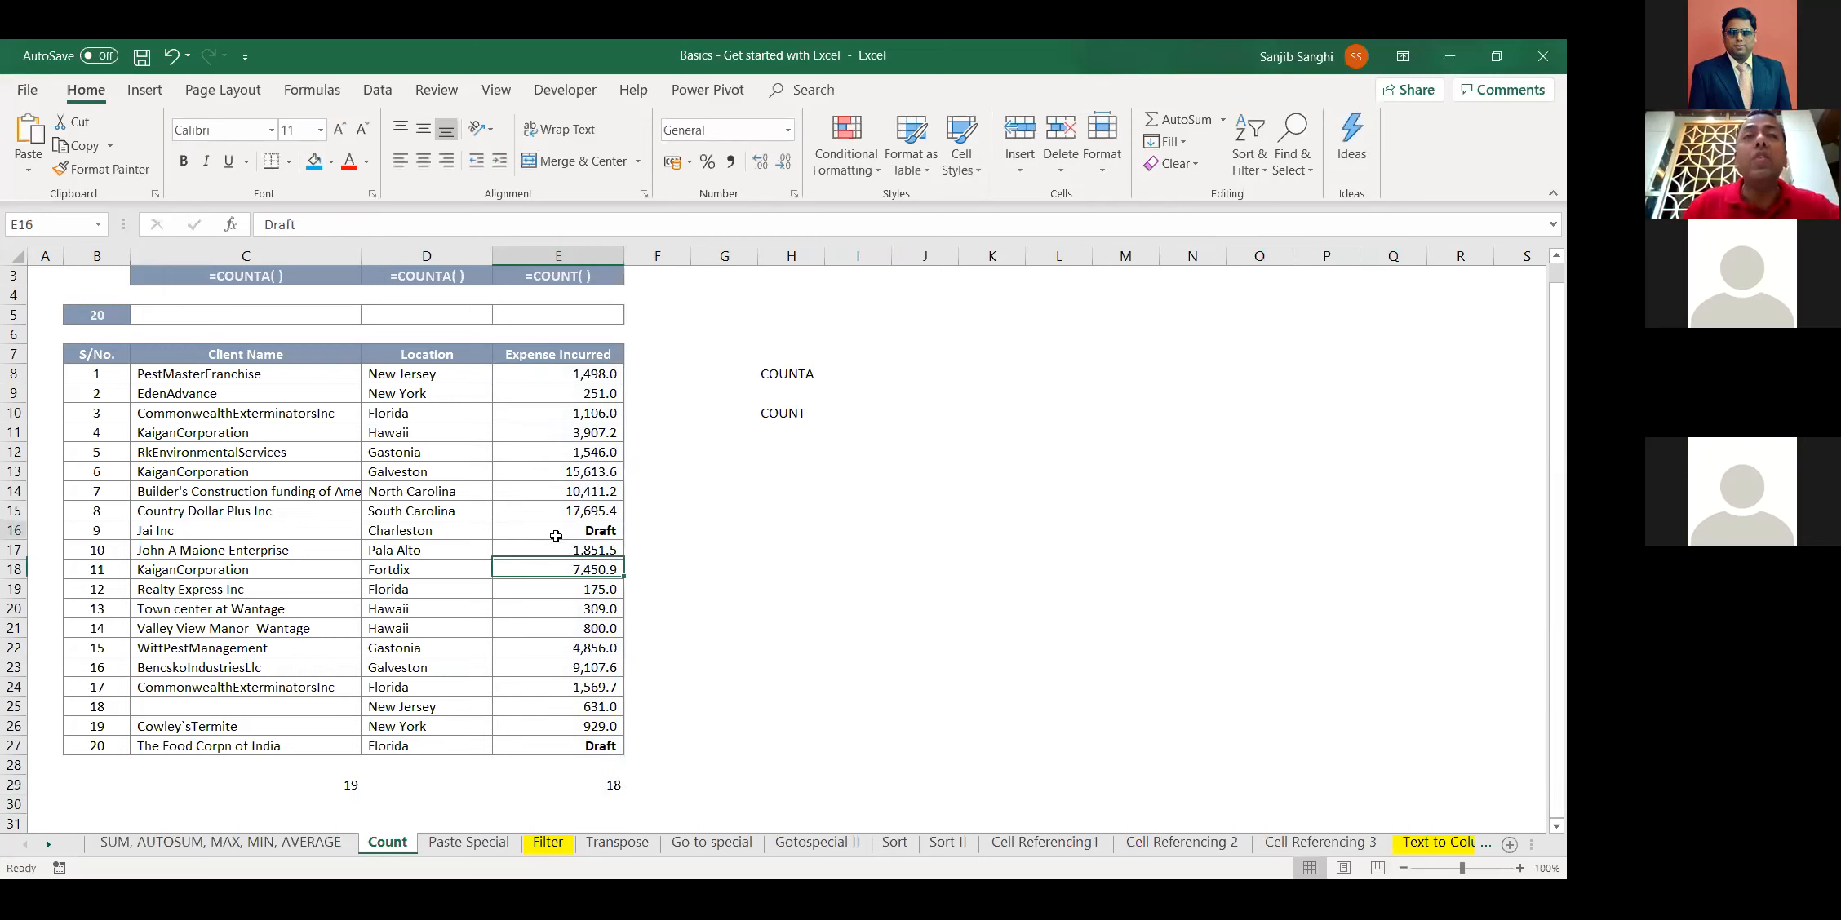
left_click(594, 745)
left_click(591, 534)
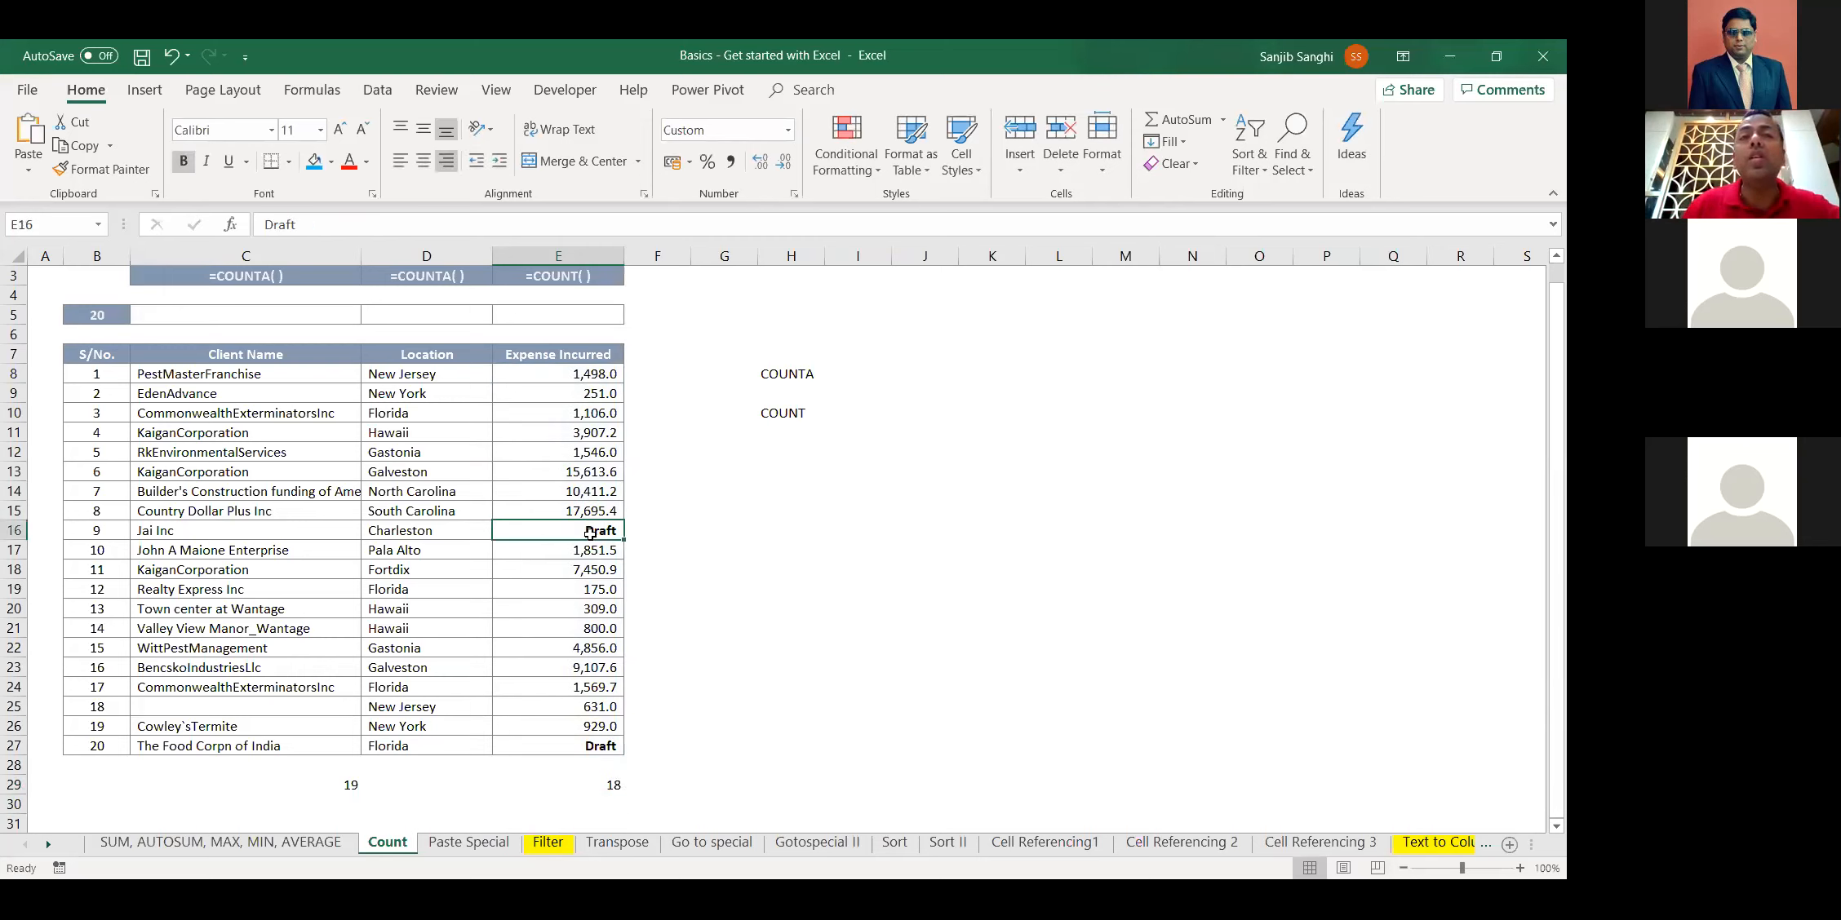
left_click(595, 728)
left_click(594, 744)
left_click(574, 508)
left_click(569, 529)
Change the function in E29 to COUNTA over E8:E27 and compare it with the status bar count for that range
left_click(607, 790)
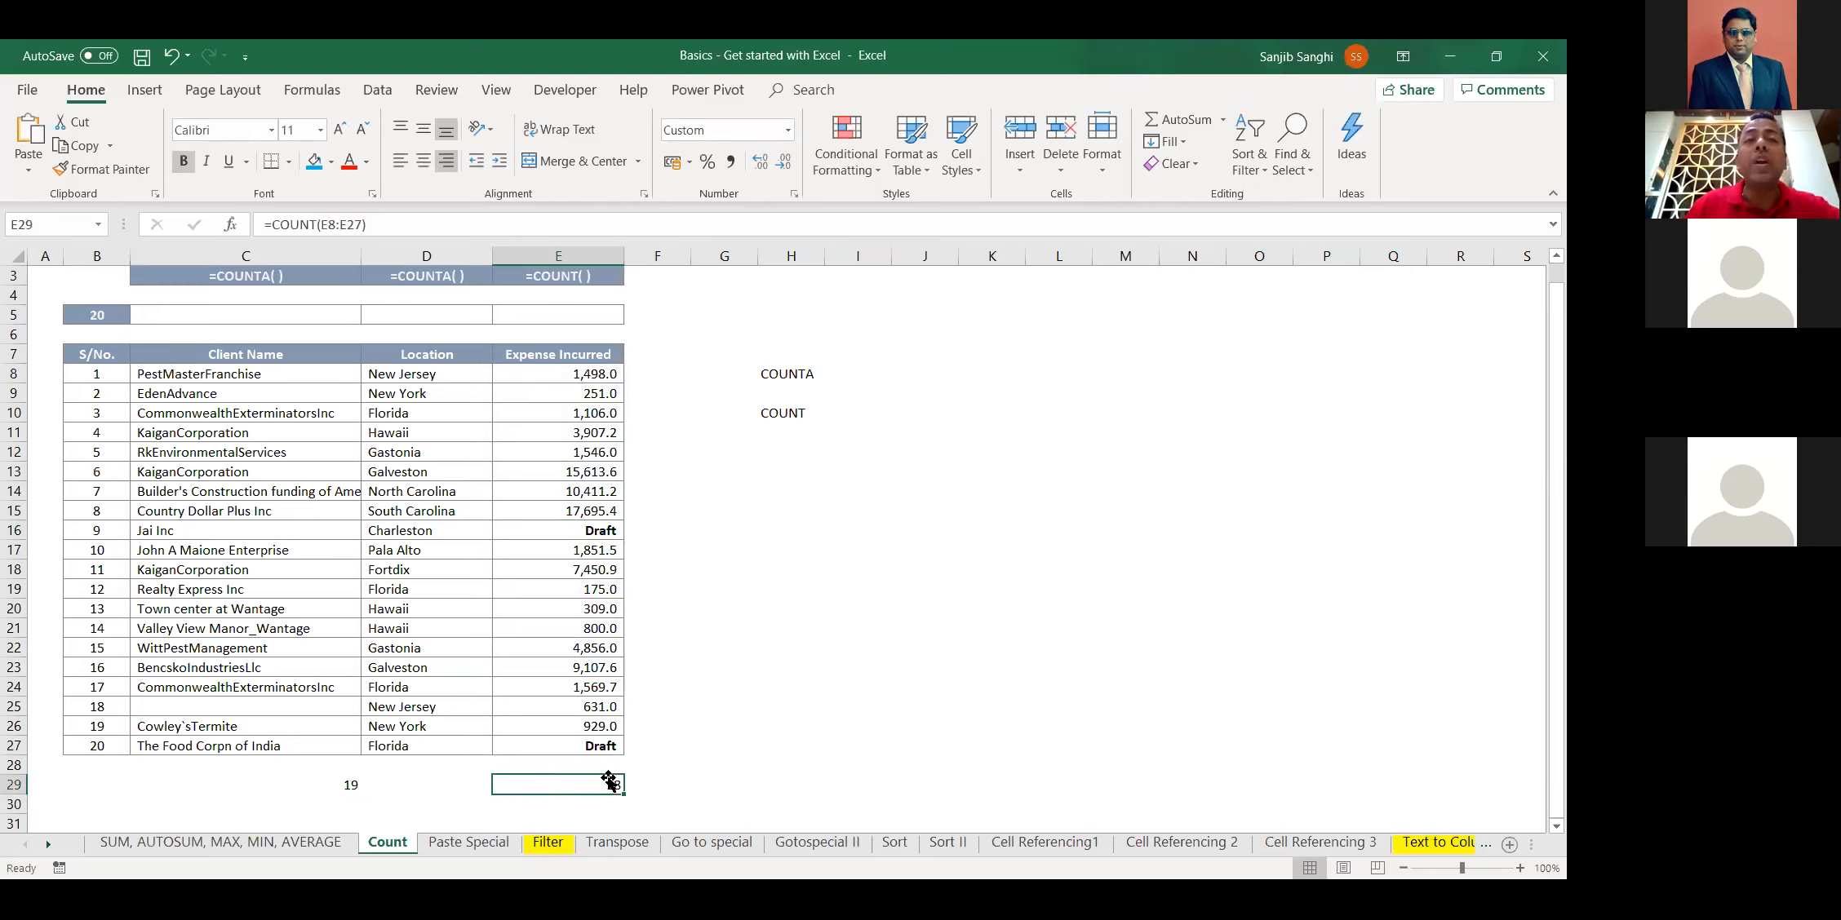
left_click(316, 224)
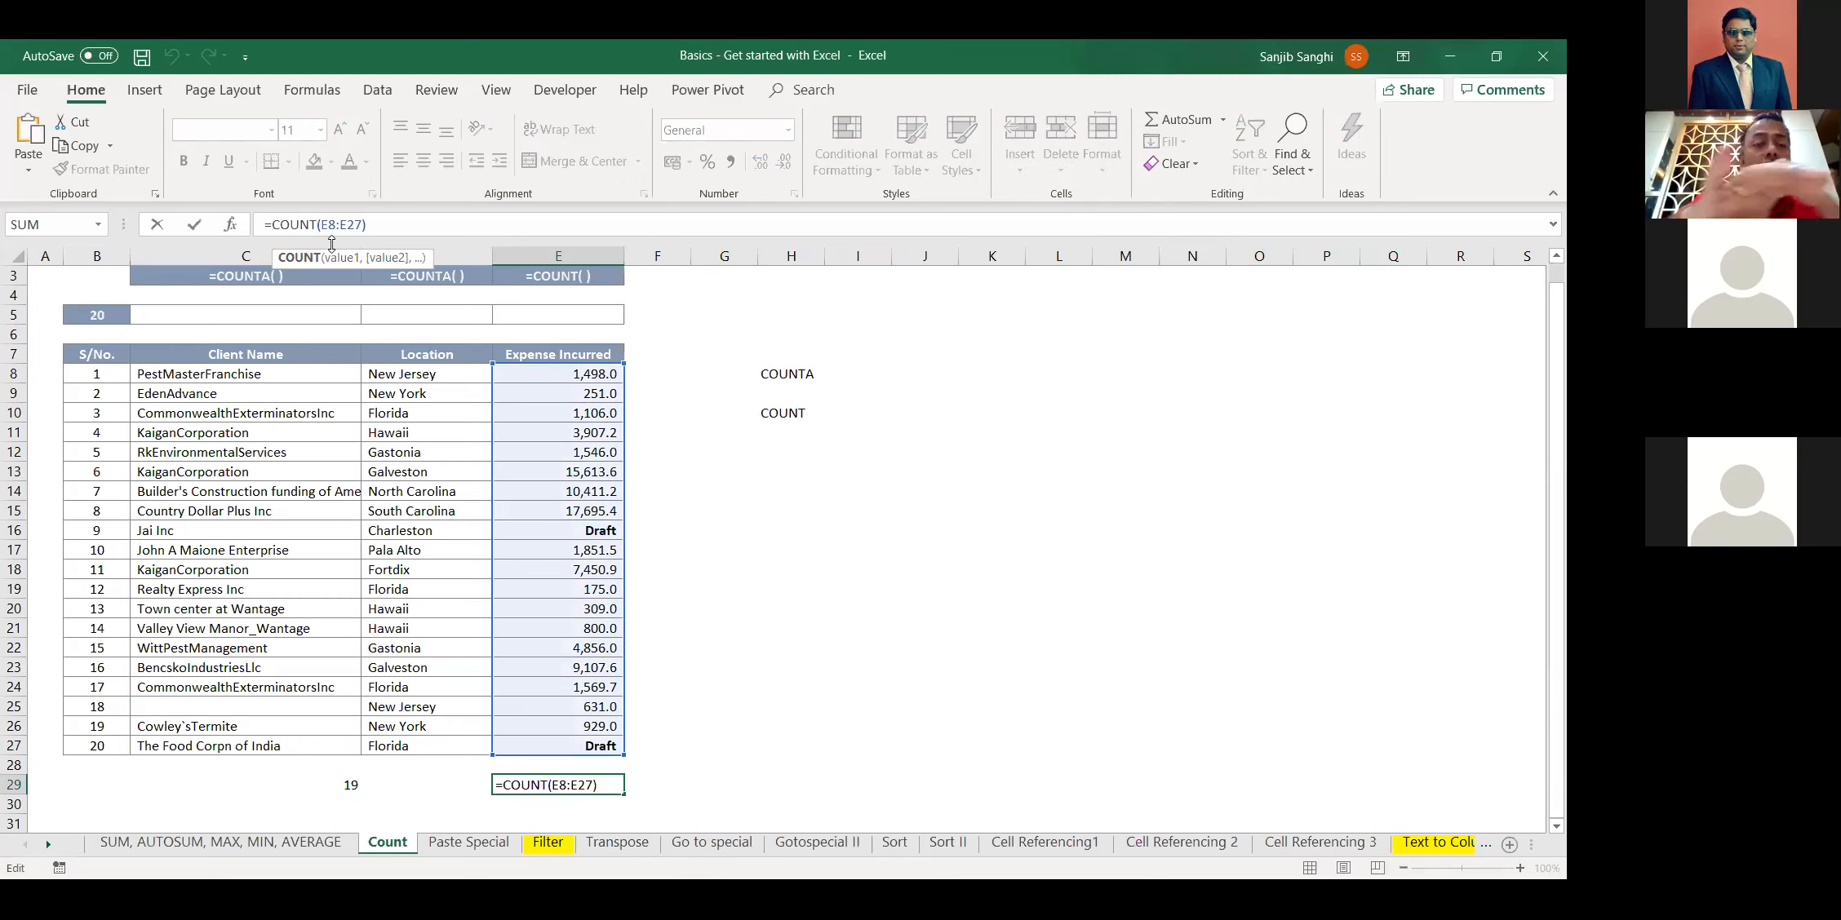
key("ctrl+a")
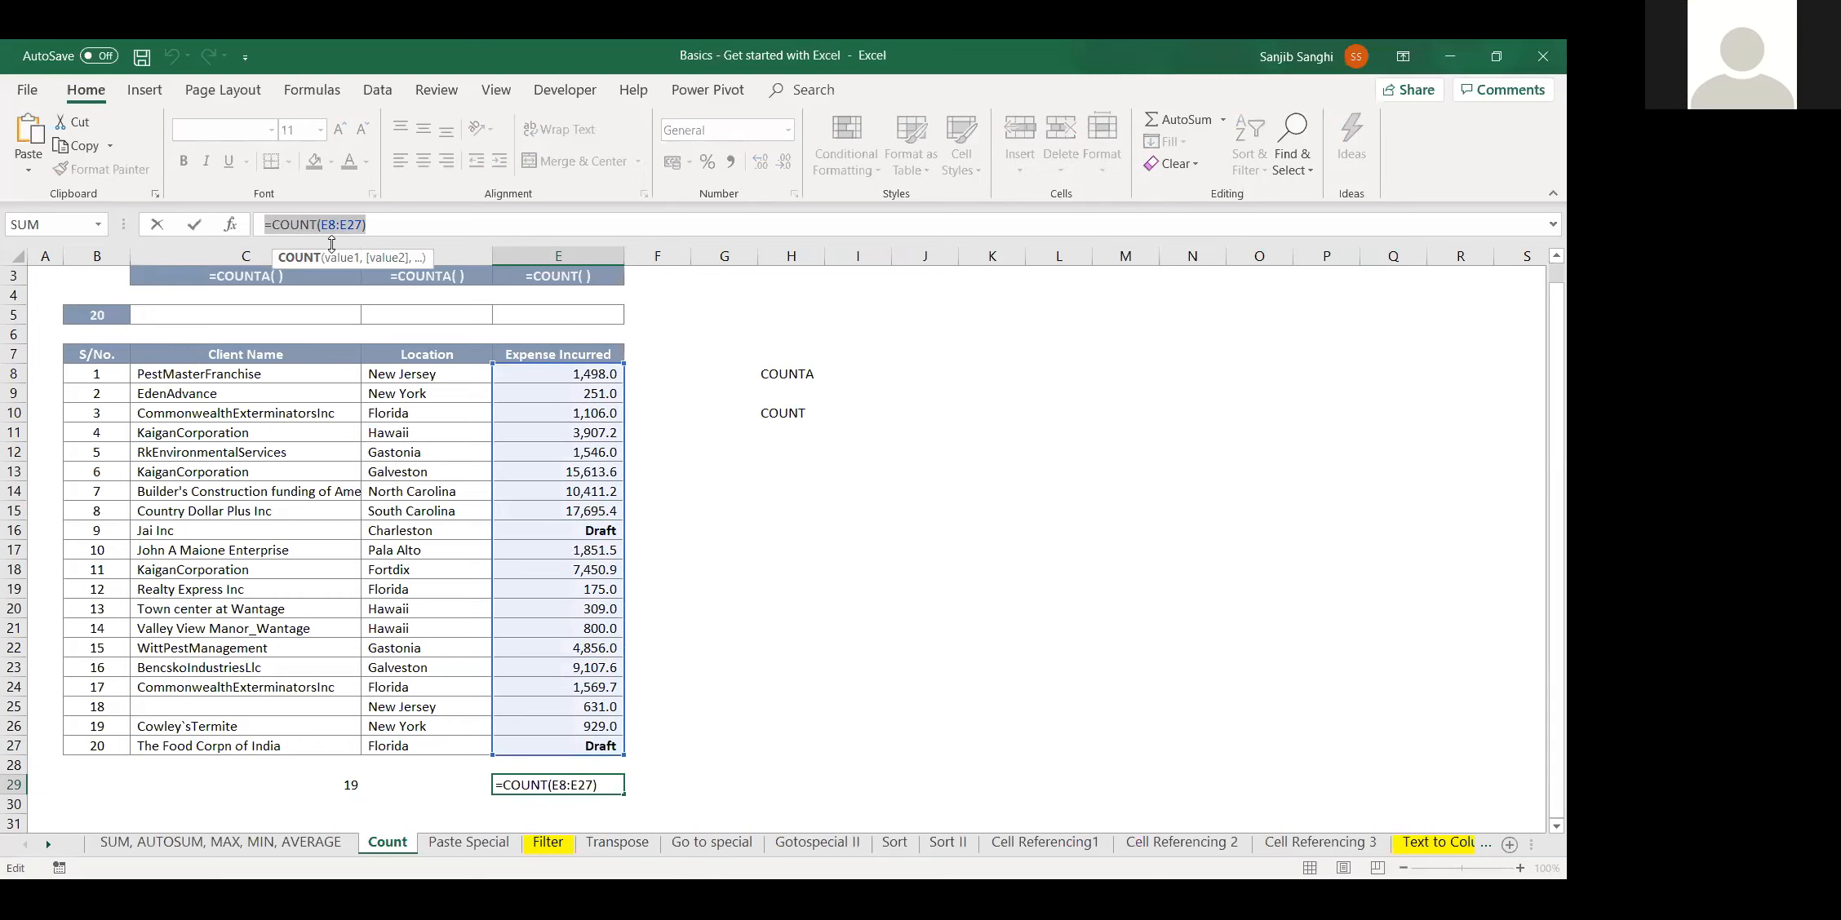
left_click(317, 225)
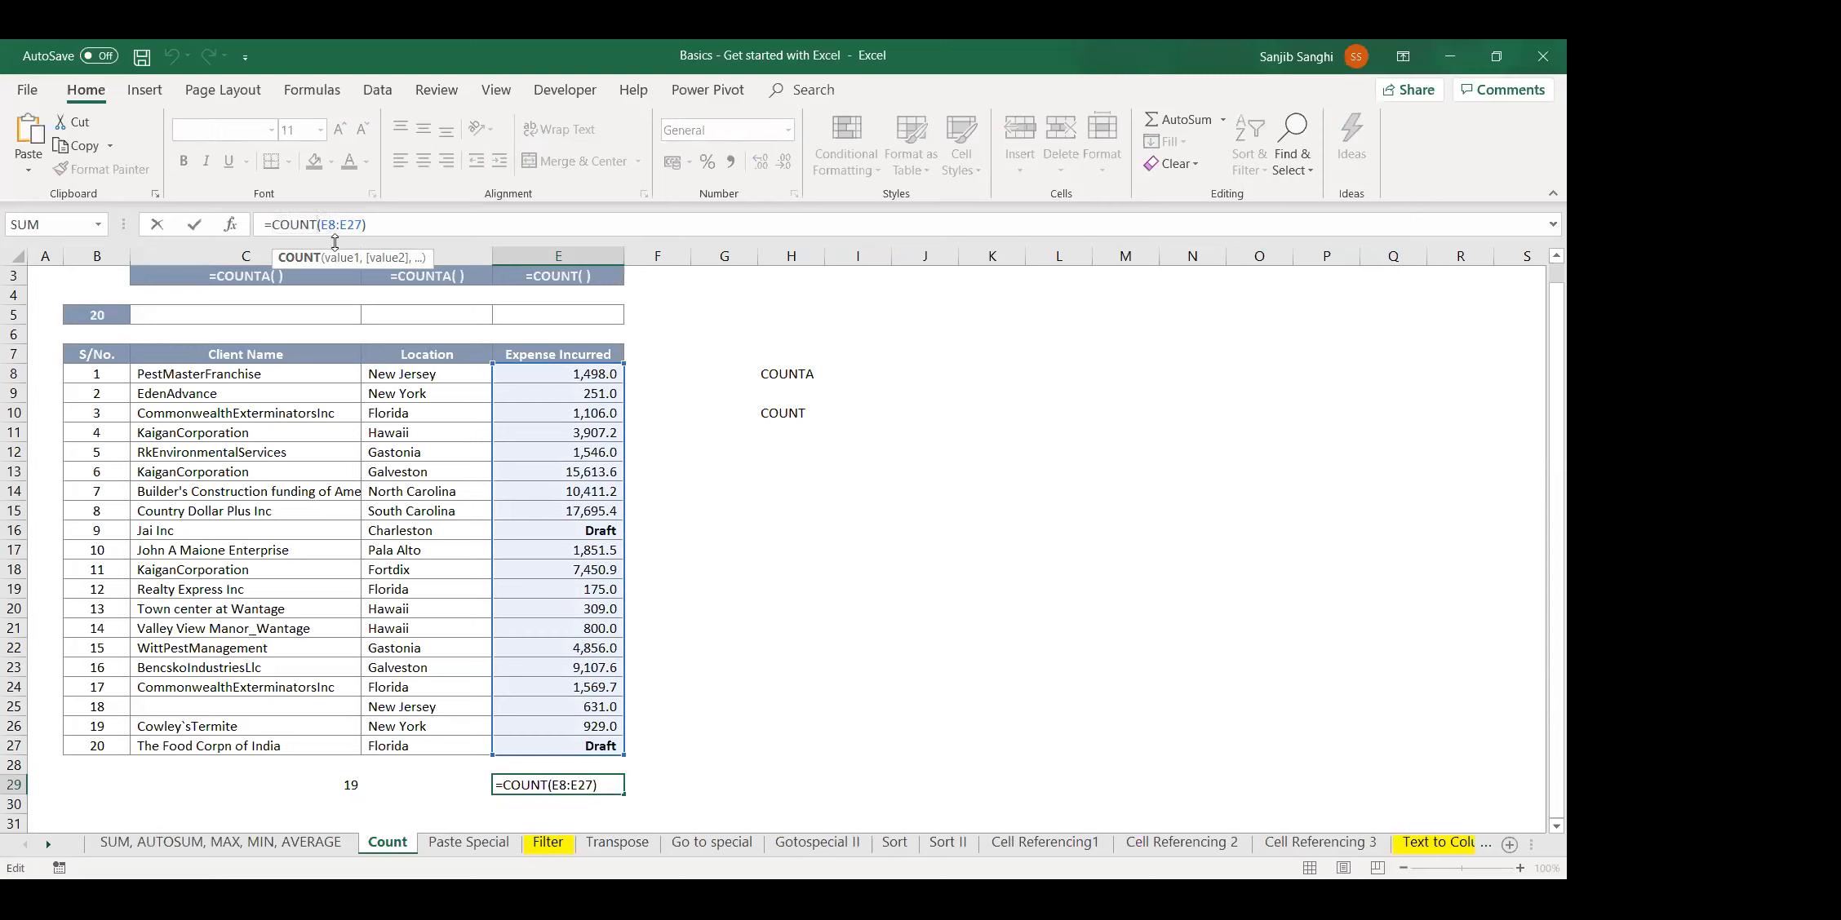
key("Return")
left_click_drag(604, 375, 605, 744)
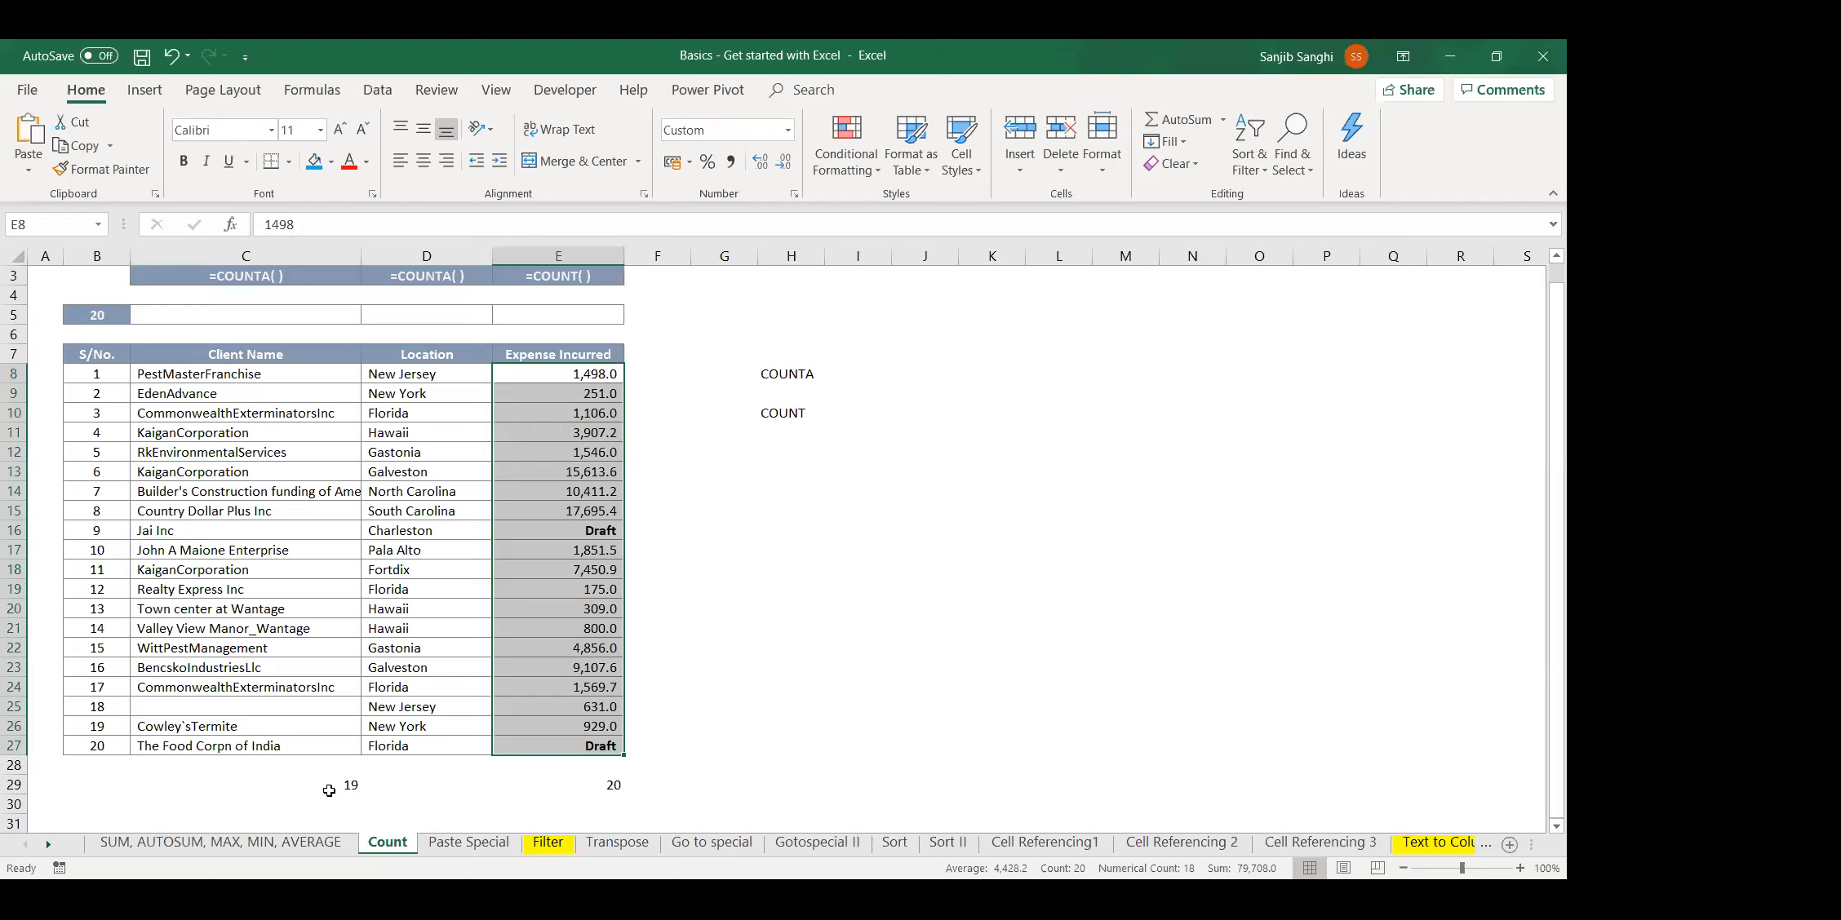
Enter the note Everything in cell I8 beside the COUNTA label
left_click(790, 377)
left_click(869, 376)
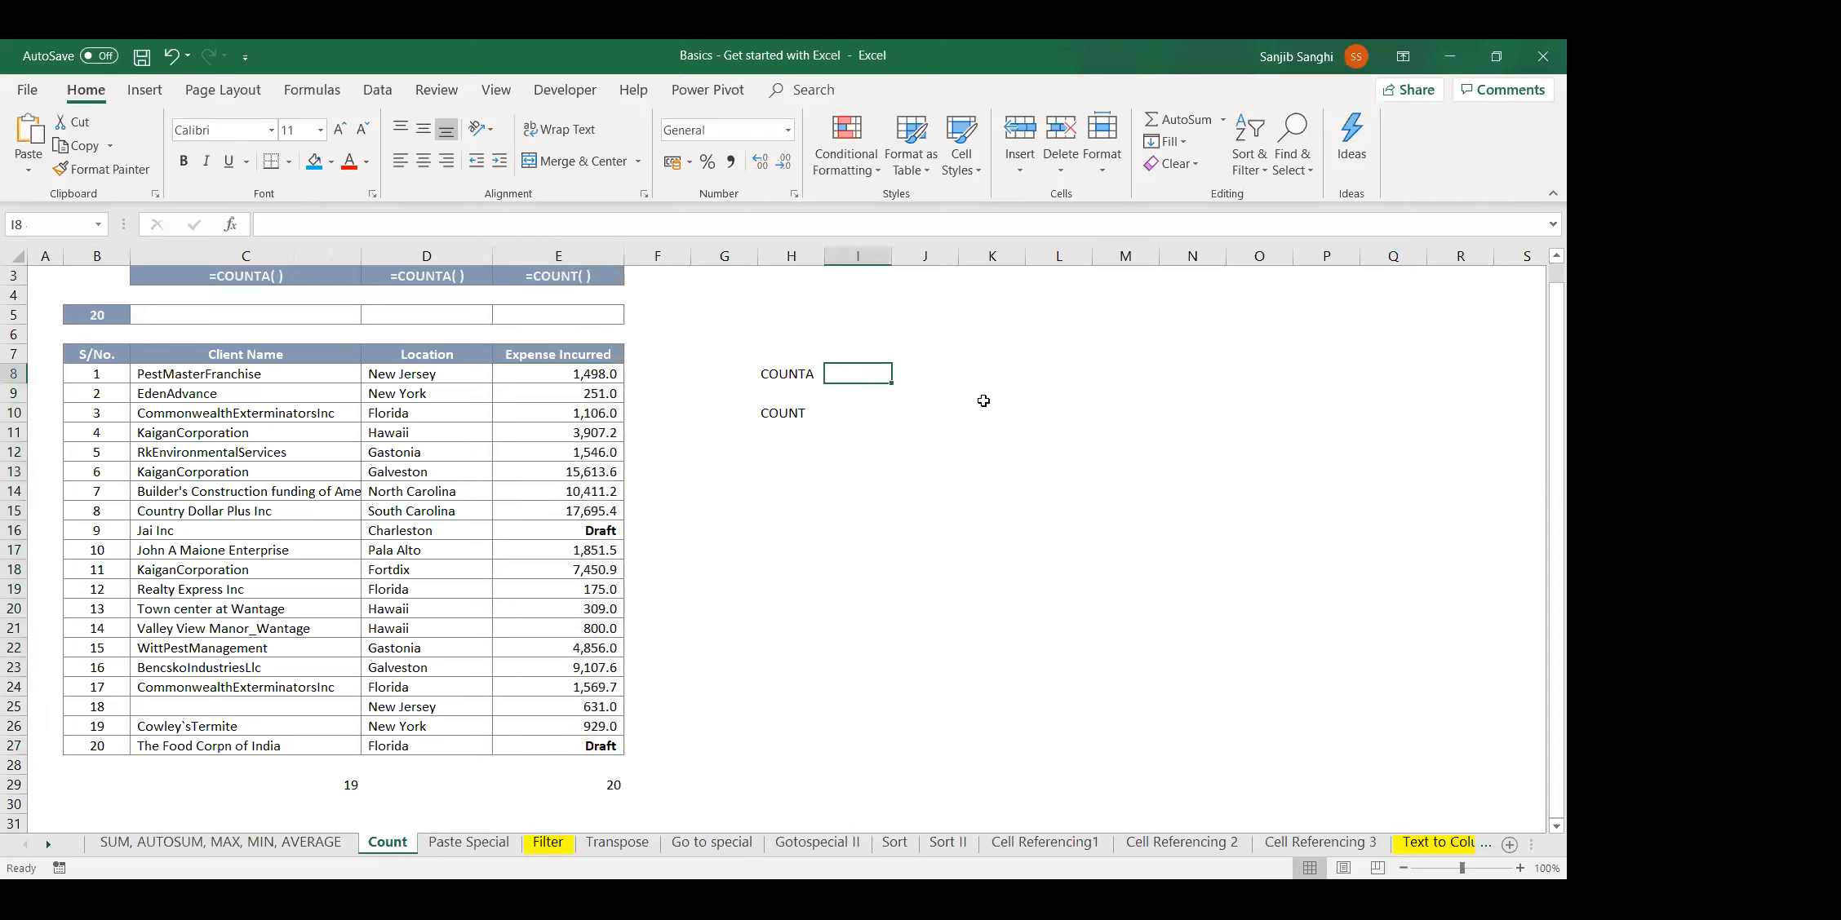
type("Everyth")
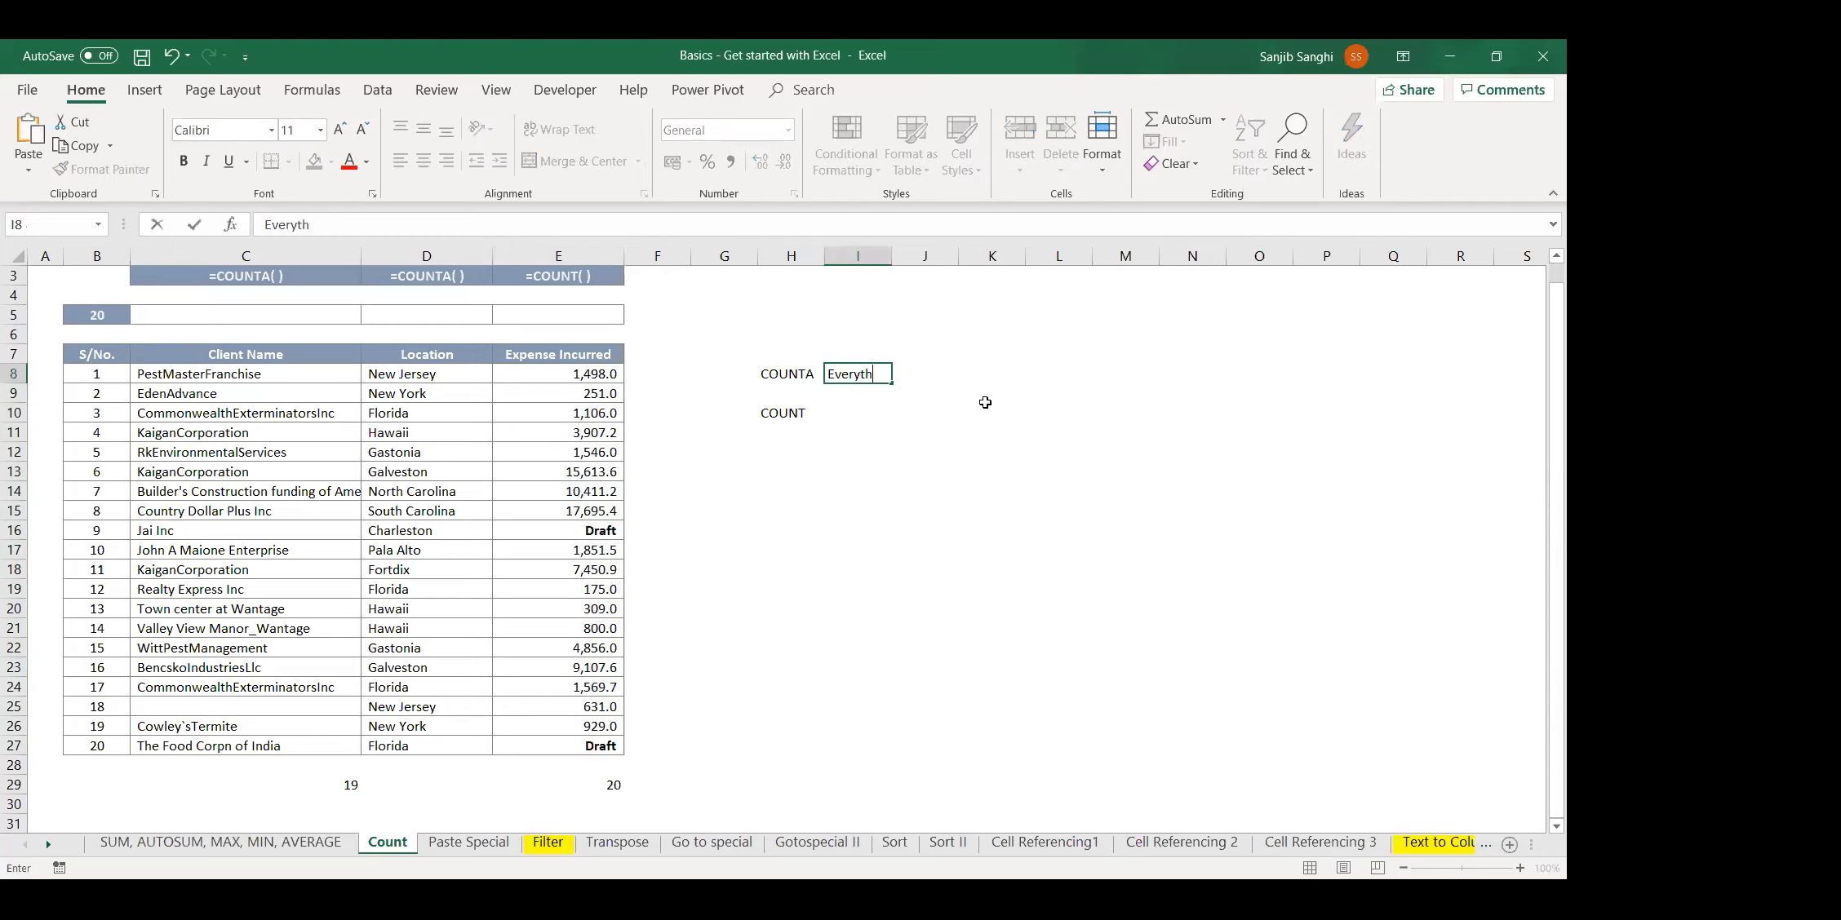
type("ing")
key("Return")
key("Return")
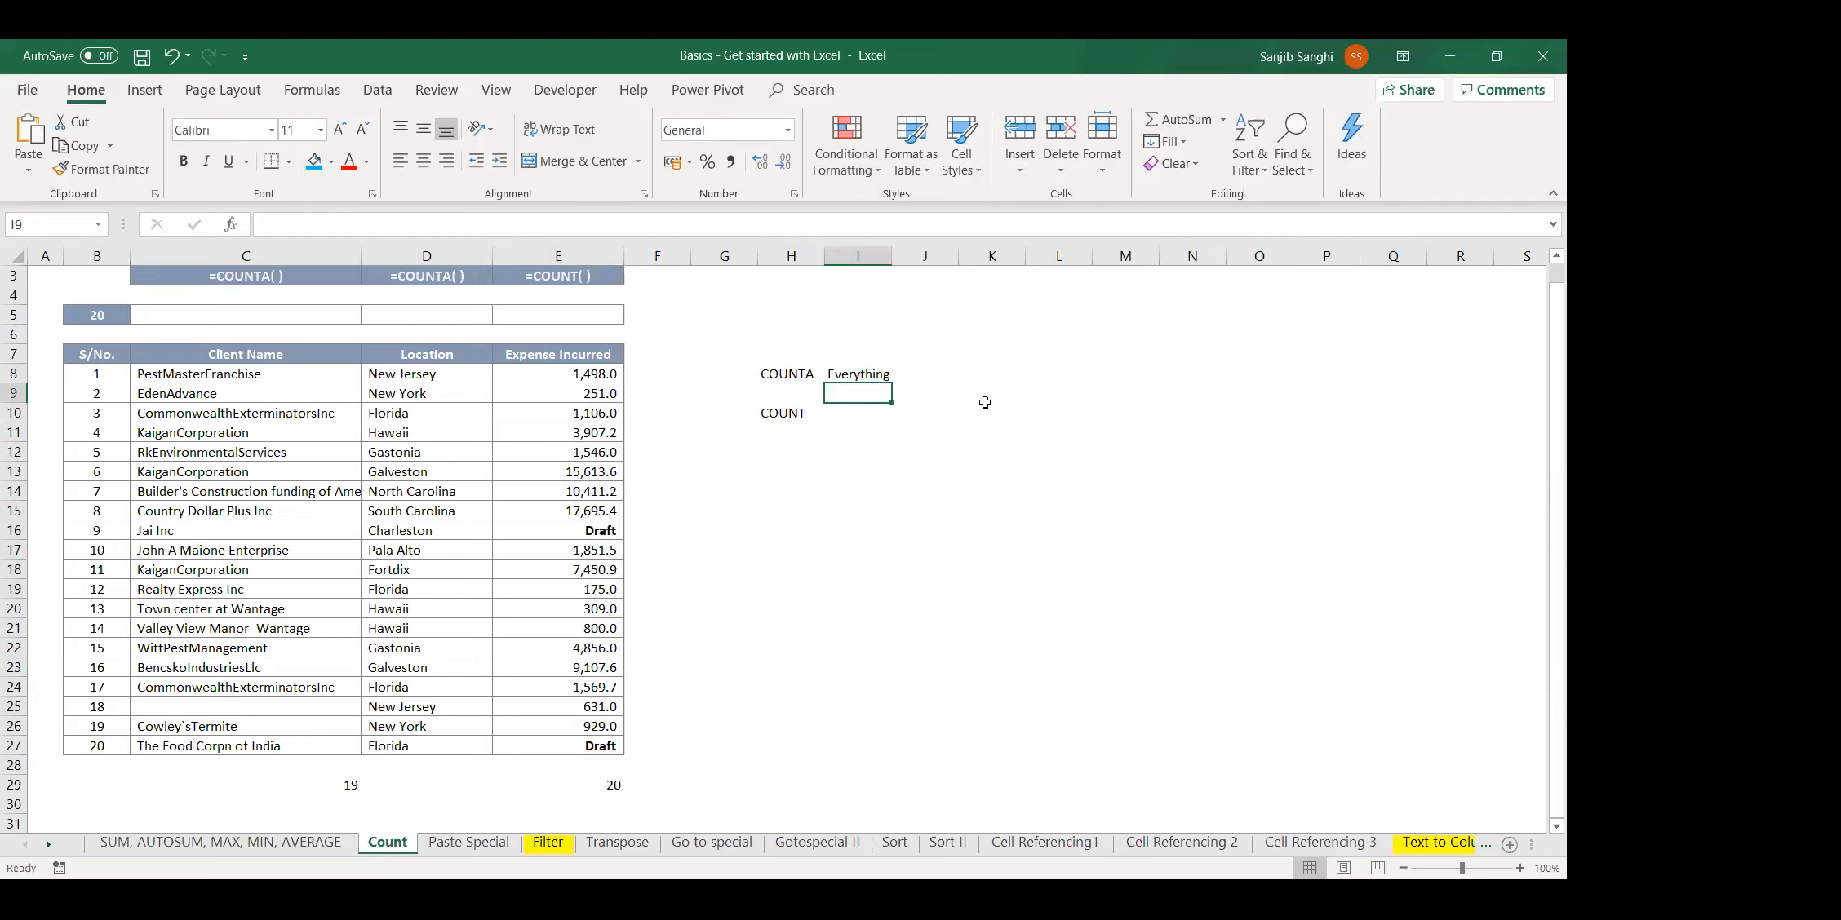
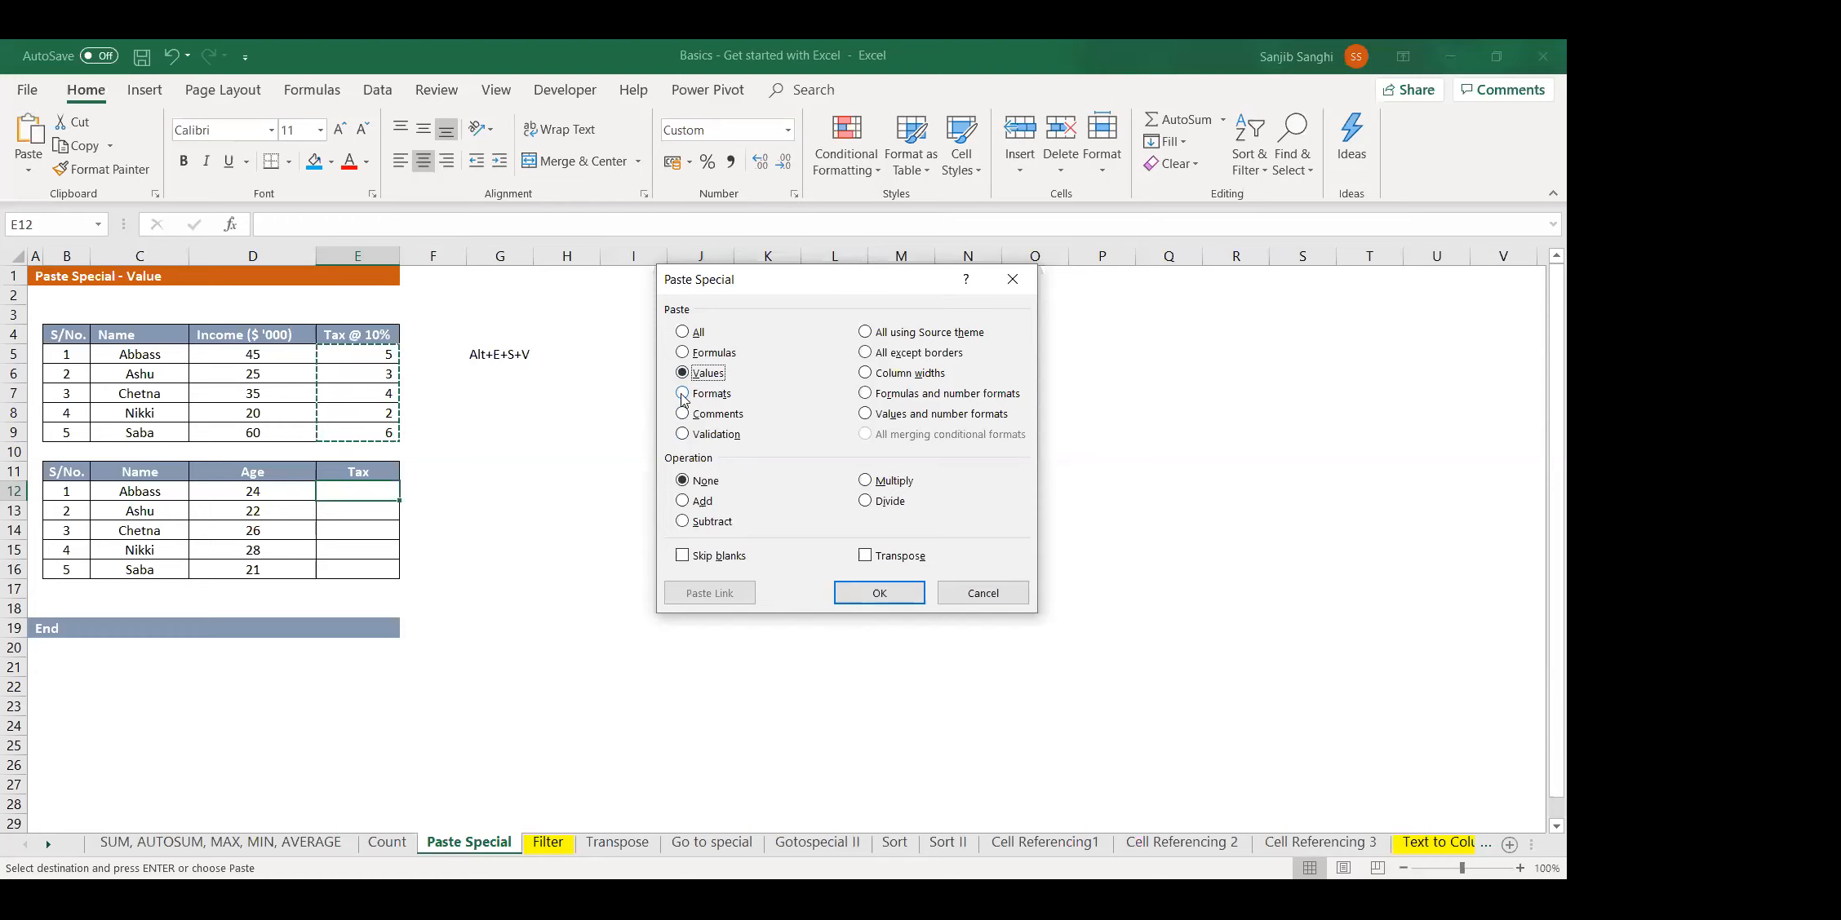
Paste the copied Tax @ 10% figures as values only into E12:E16 and check a pasted cell against its source
left_click(682, 354)
left_click(682, 374)
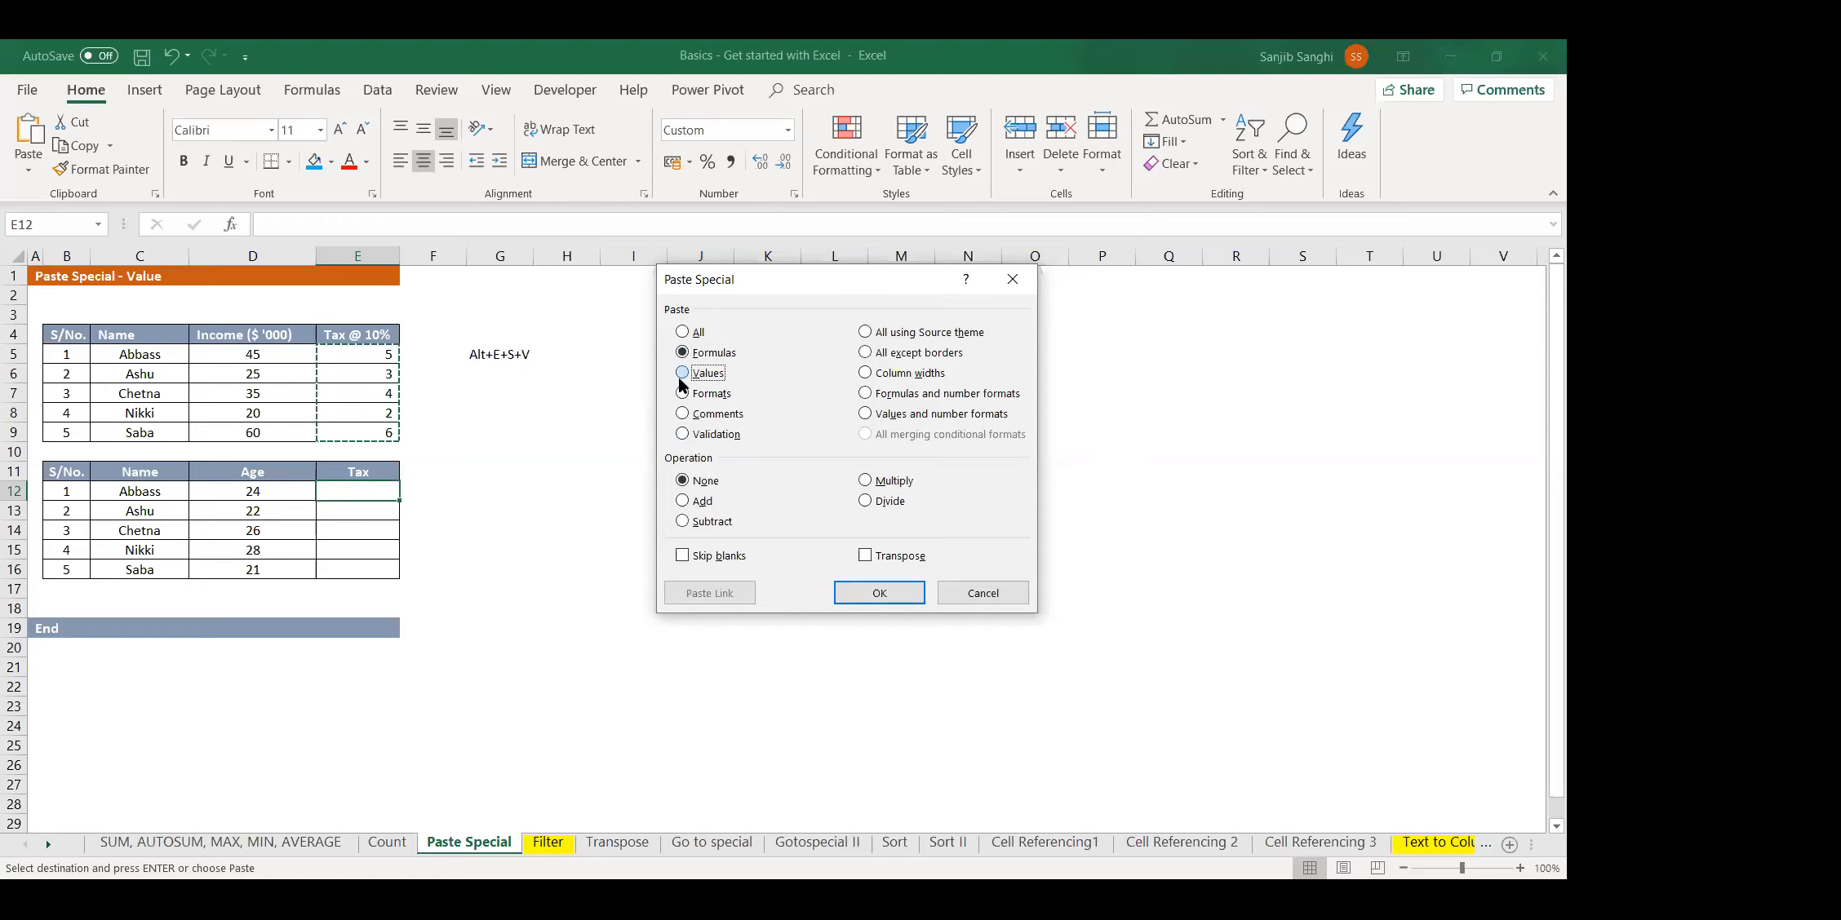
left_click(878, 593)
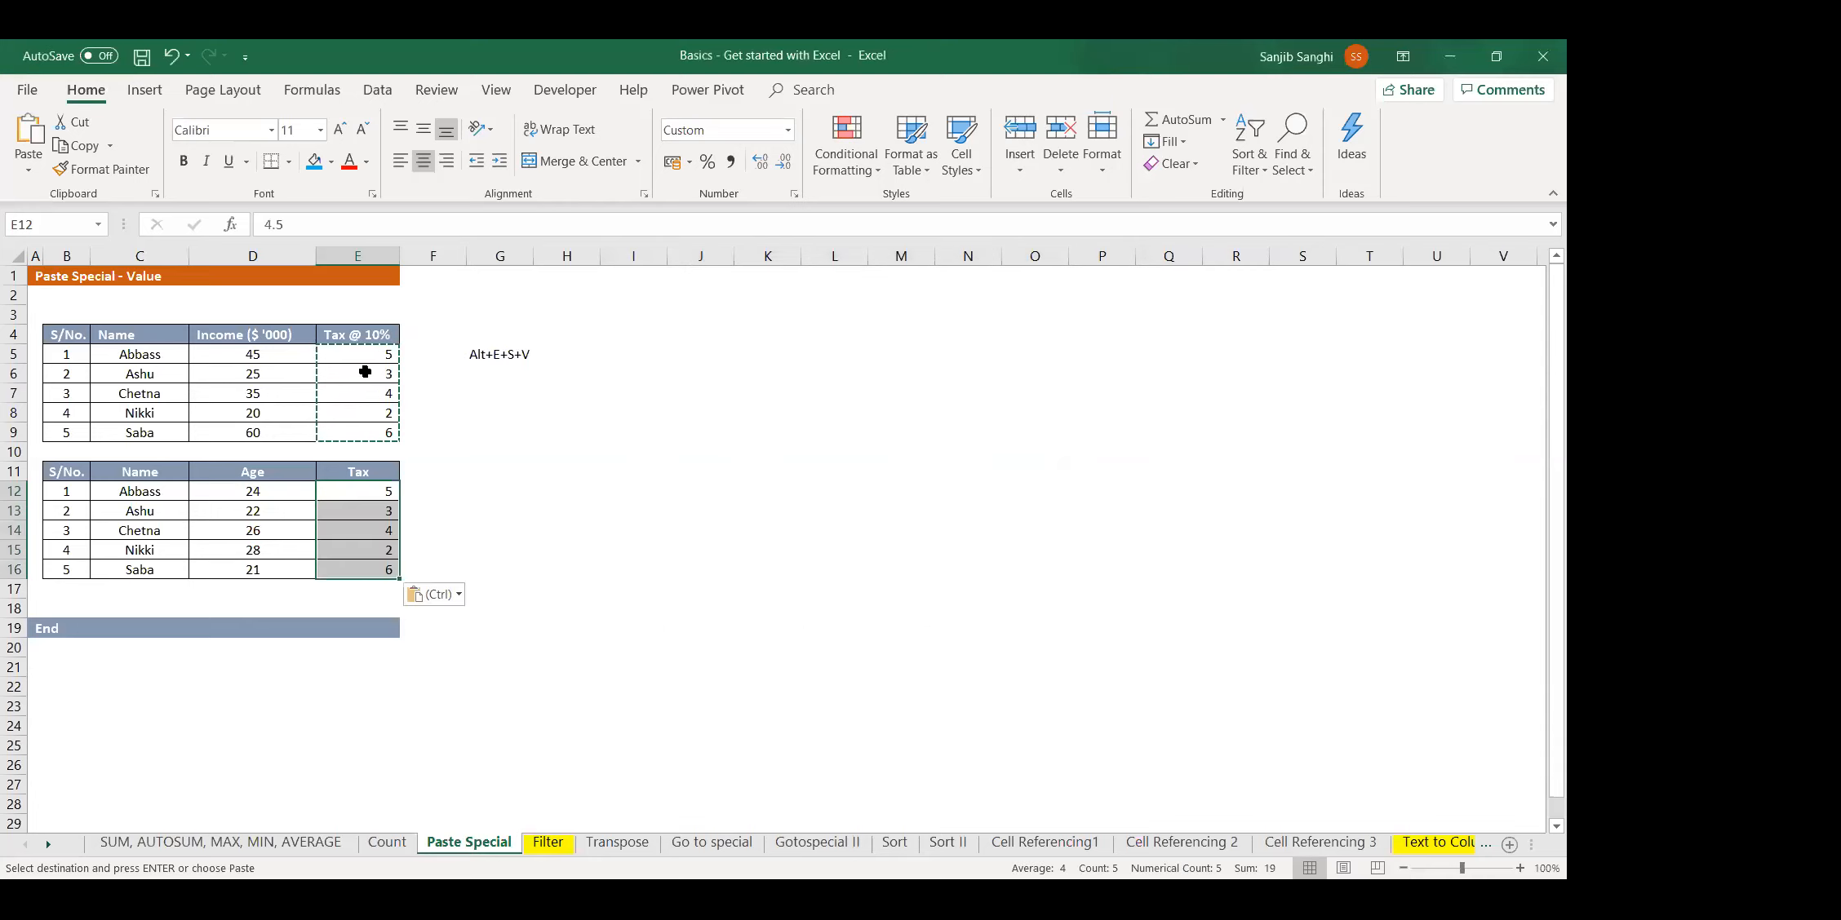
left_click(366, 496)
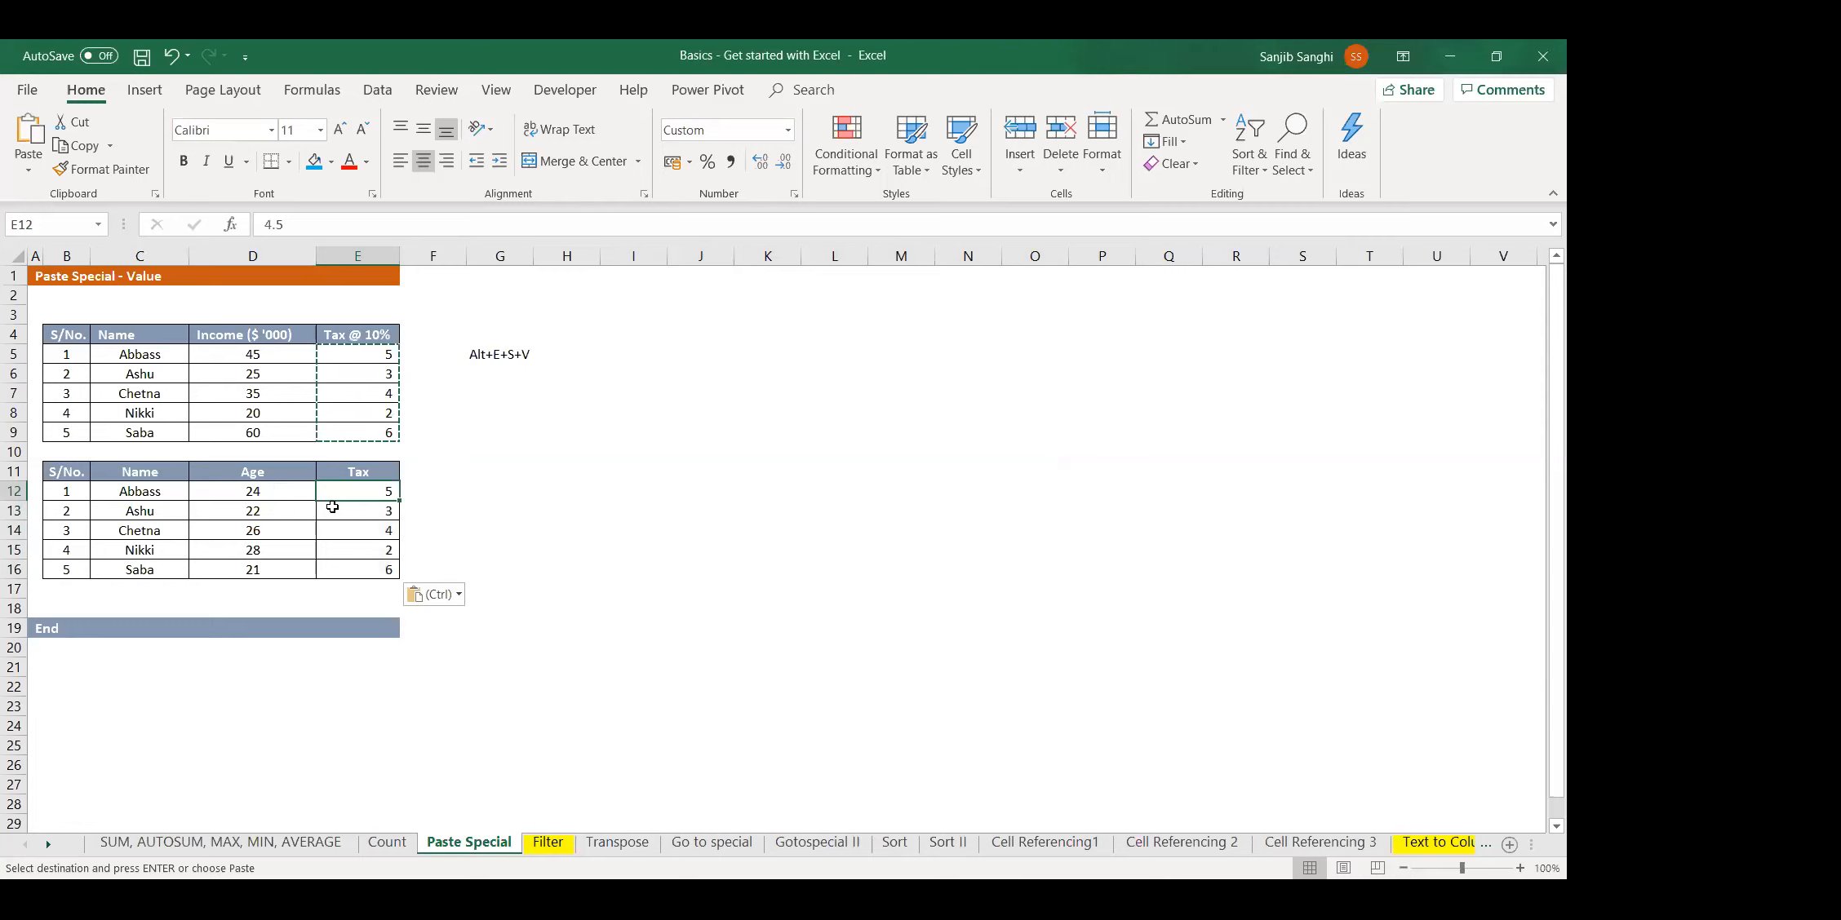
left_click(371, 355)
left_click(379, 491)
Open the Filter sheet and jump to the Country header in B11 at the head of the client list
left_click(548, 843)
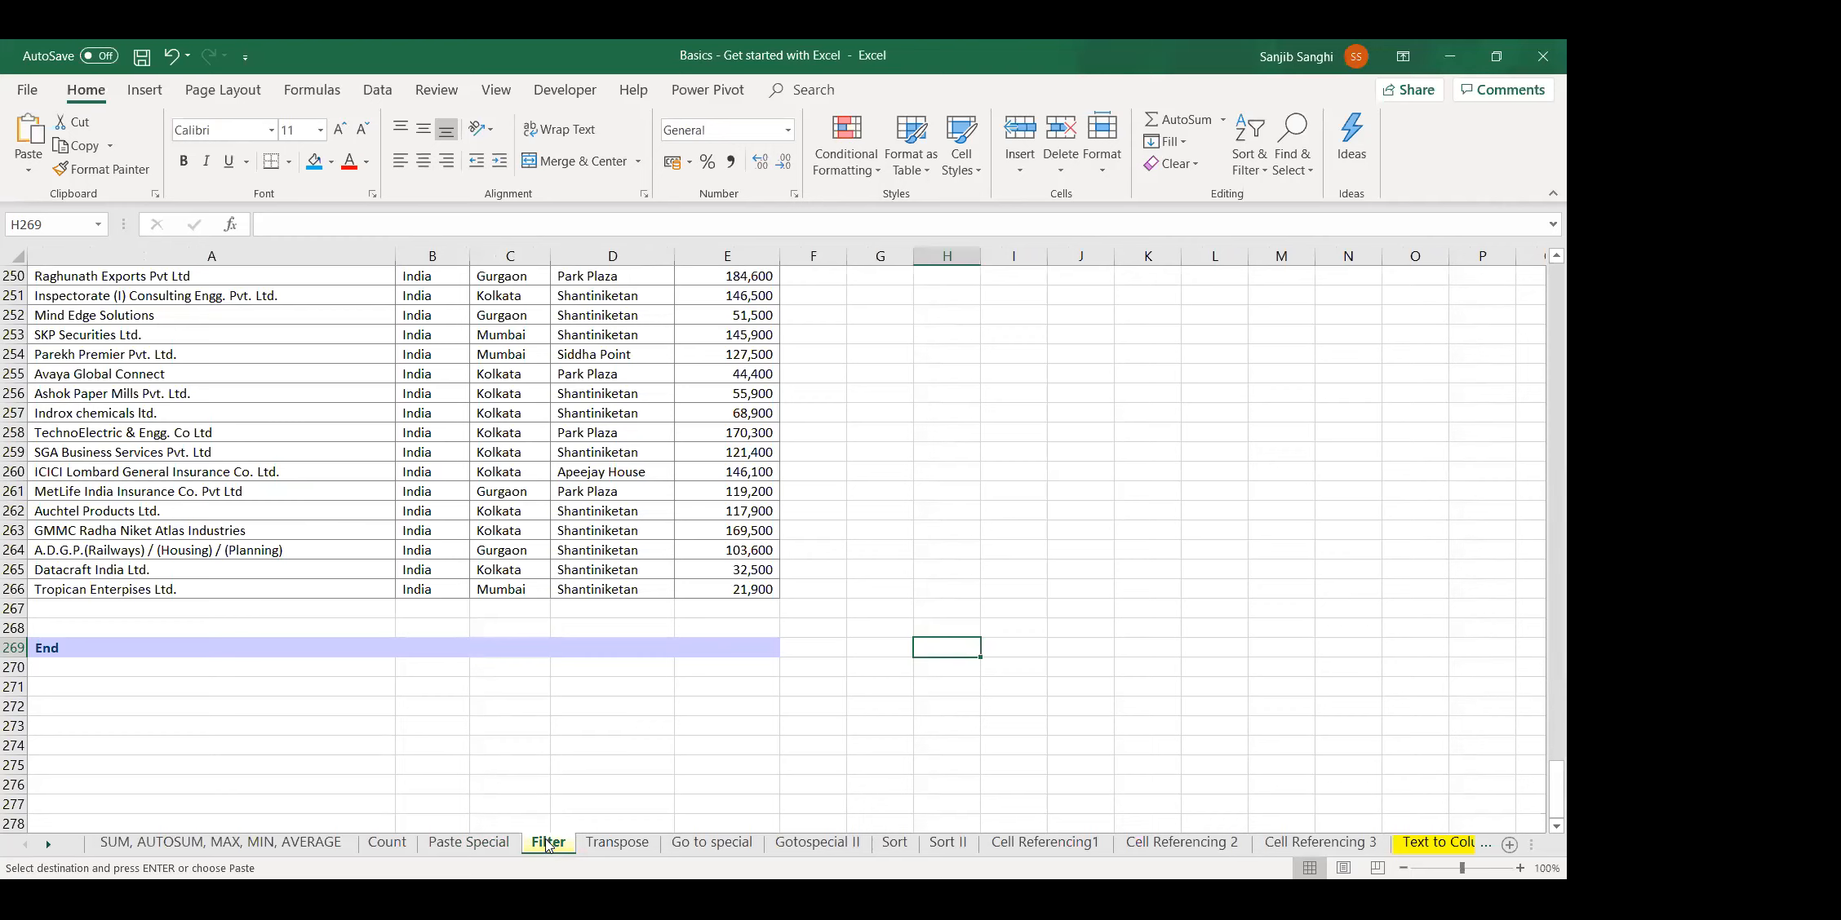
left_click(424, 520)
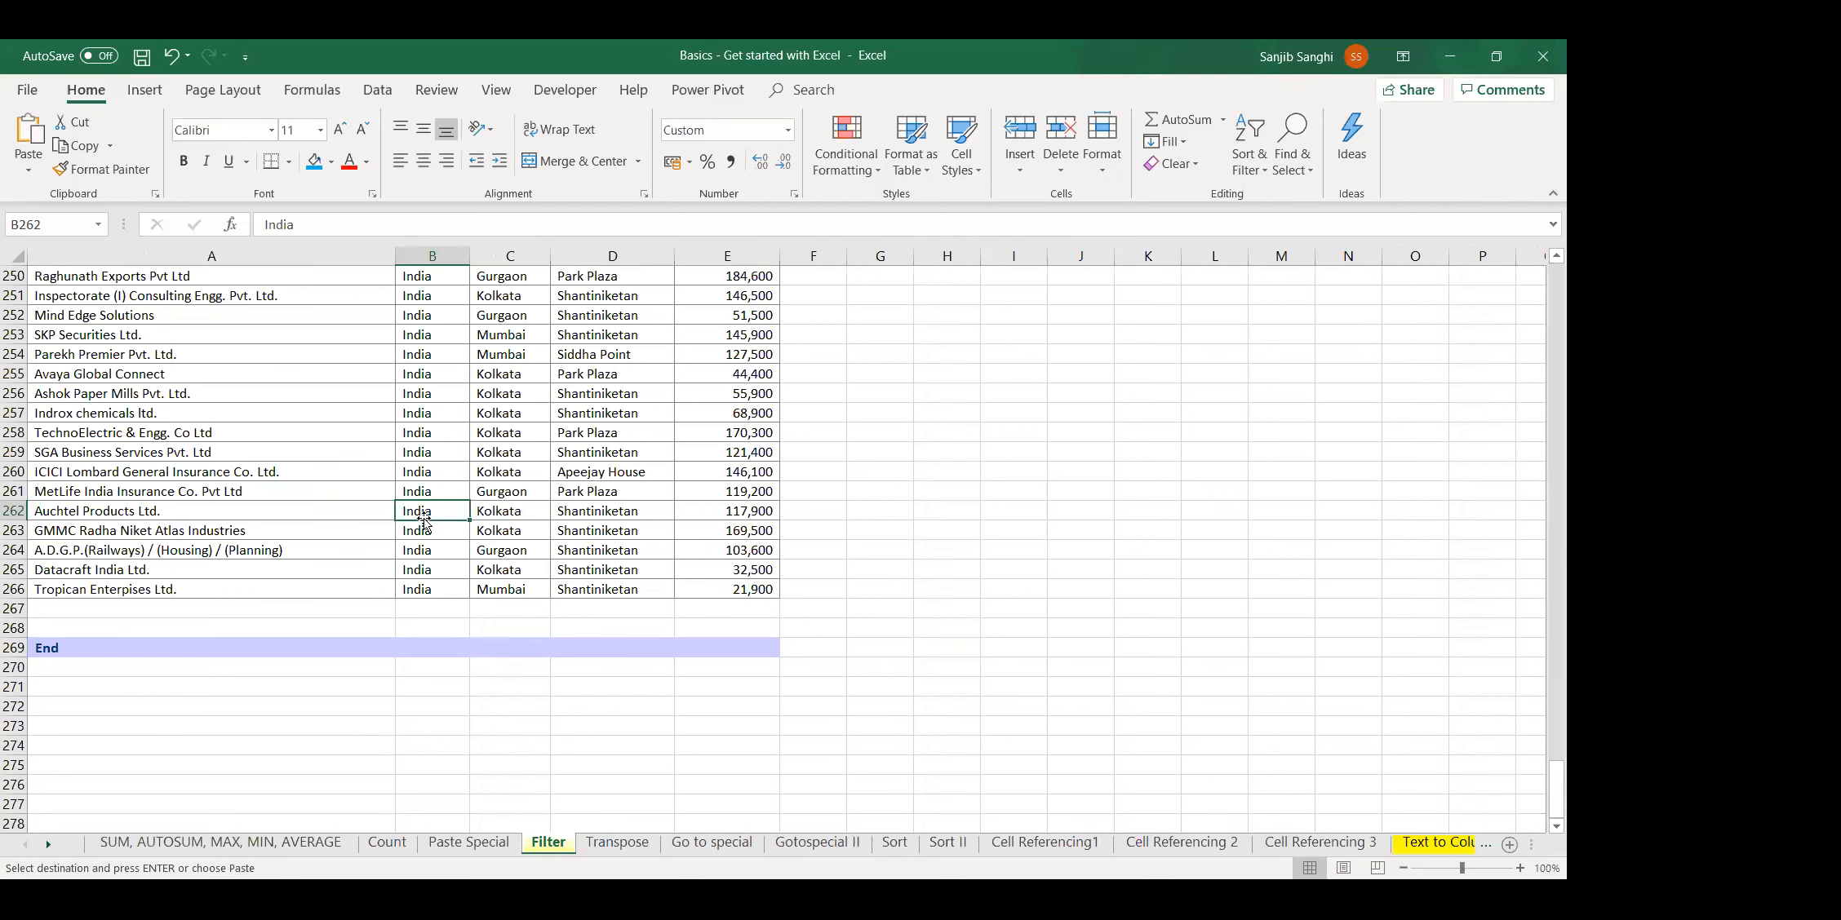
key("ctrl+Up")
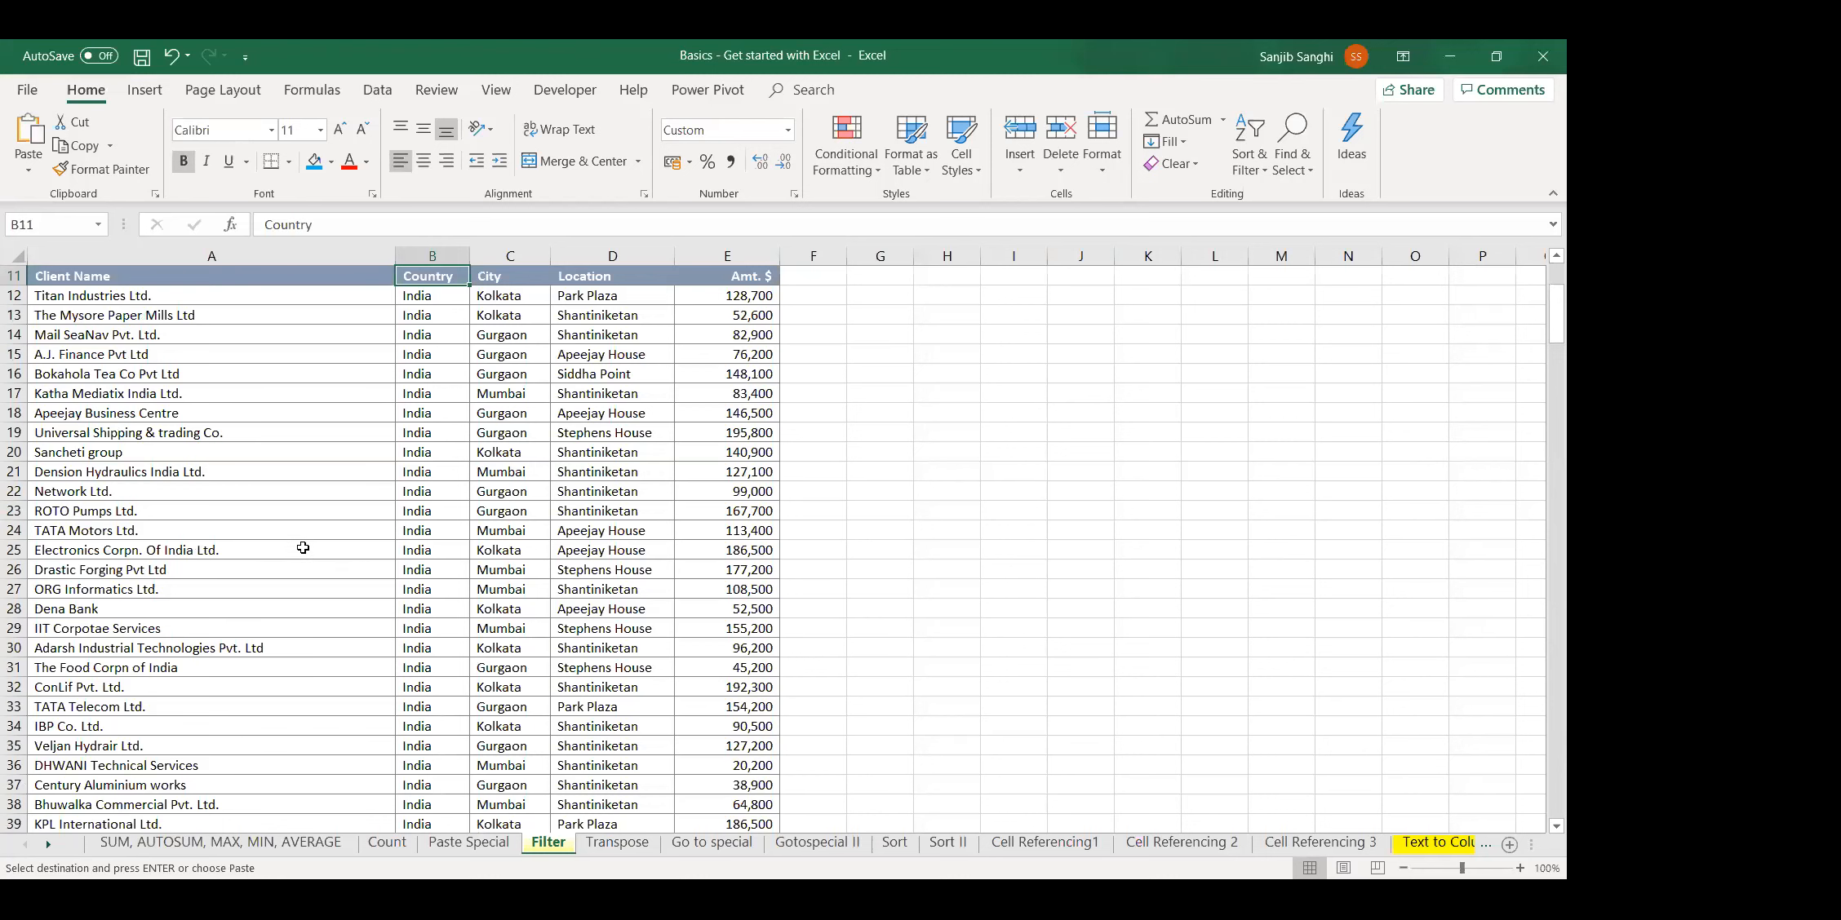
scroll(304, 547, "up", 3)
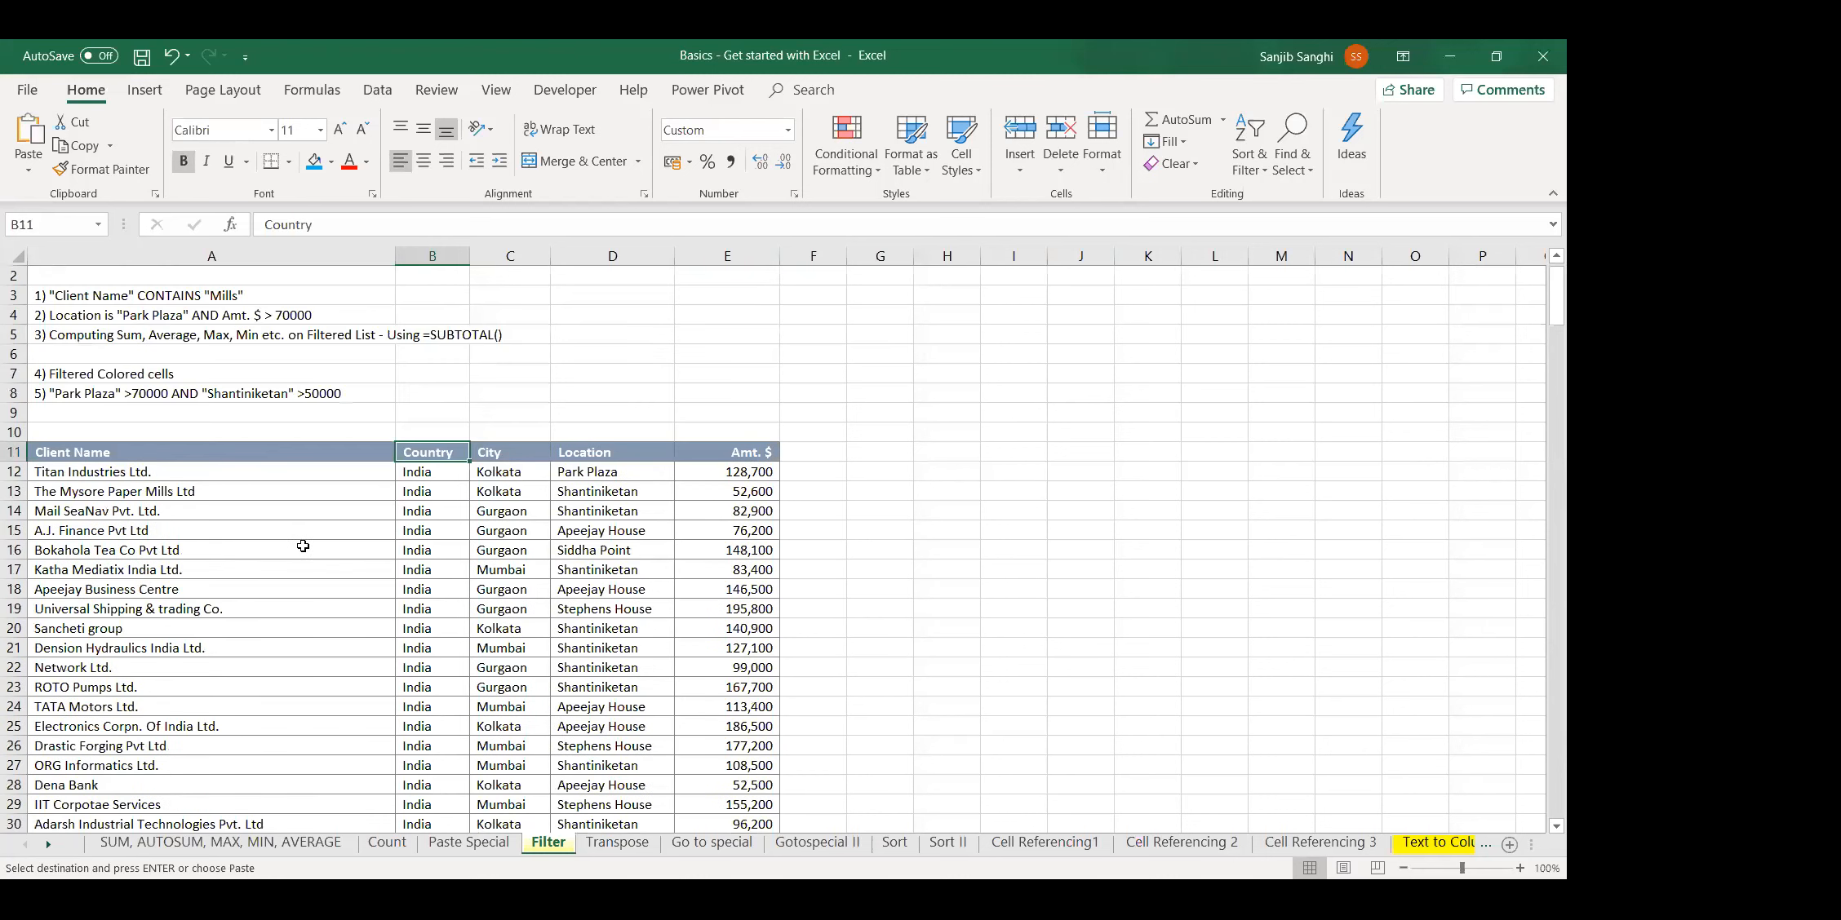
Select the whole client list from inside the Client Name column to check its extent, then clear the selection
left_click(146, 547)
left_click(267, 683)
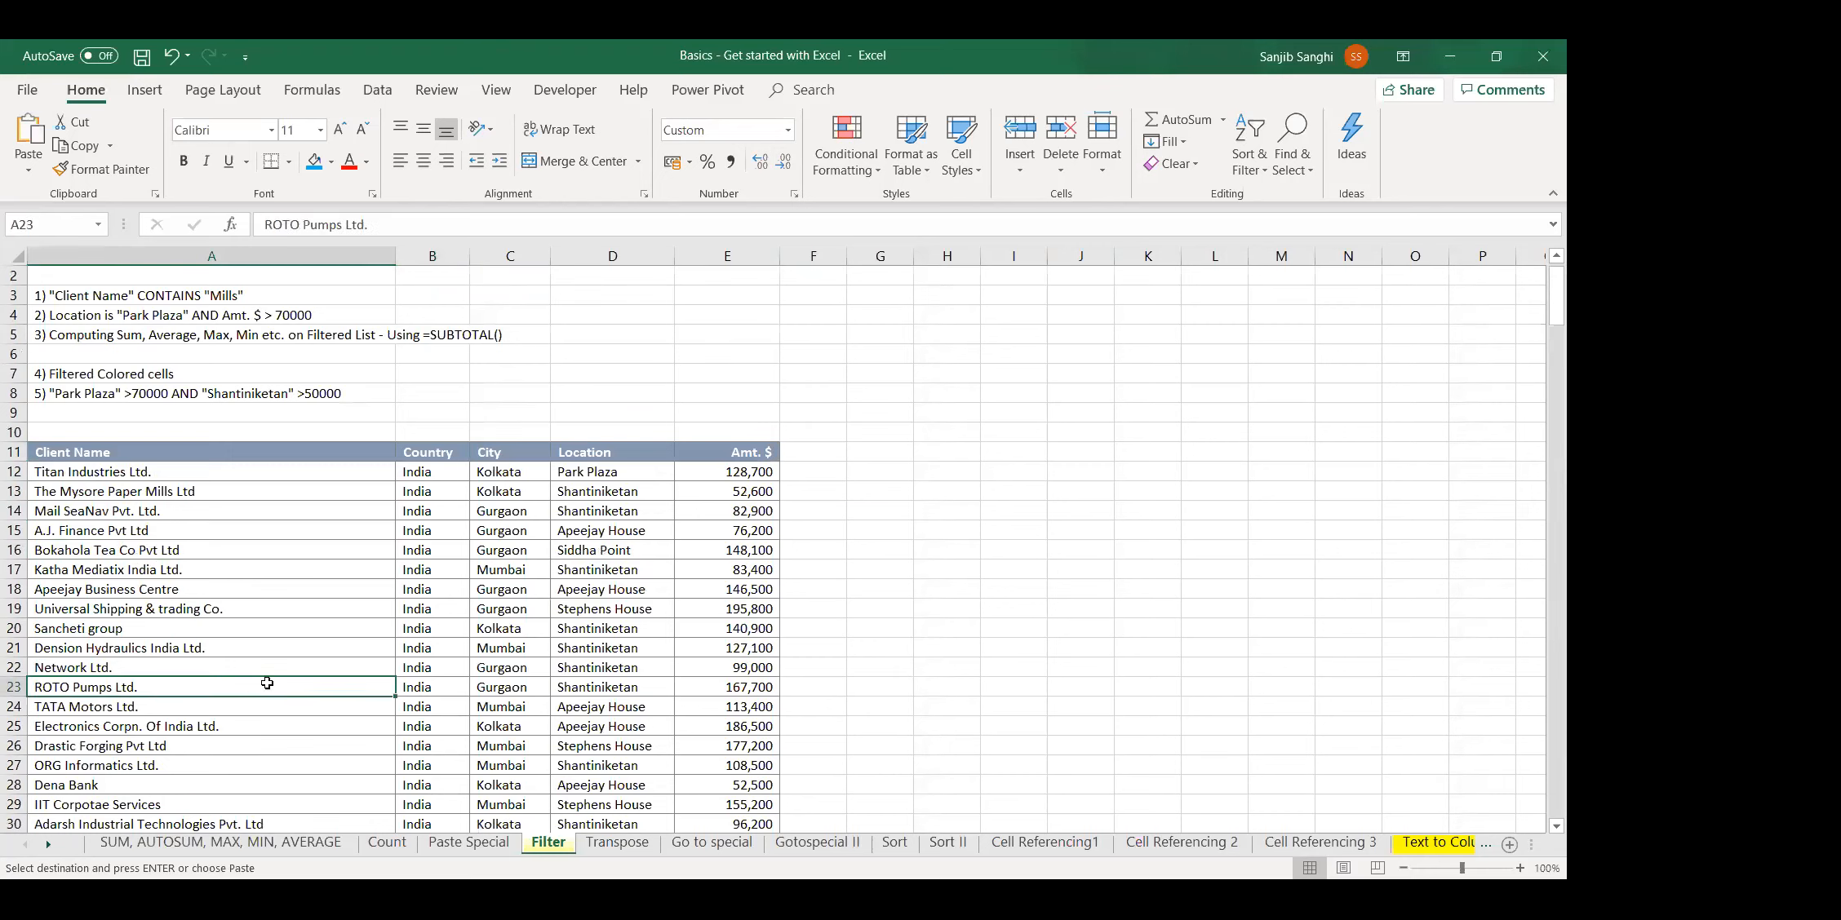
key("ctrl+a")
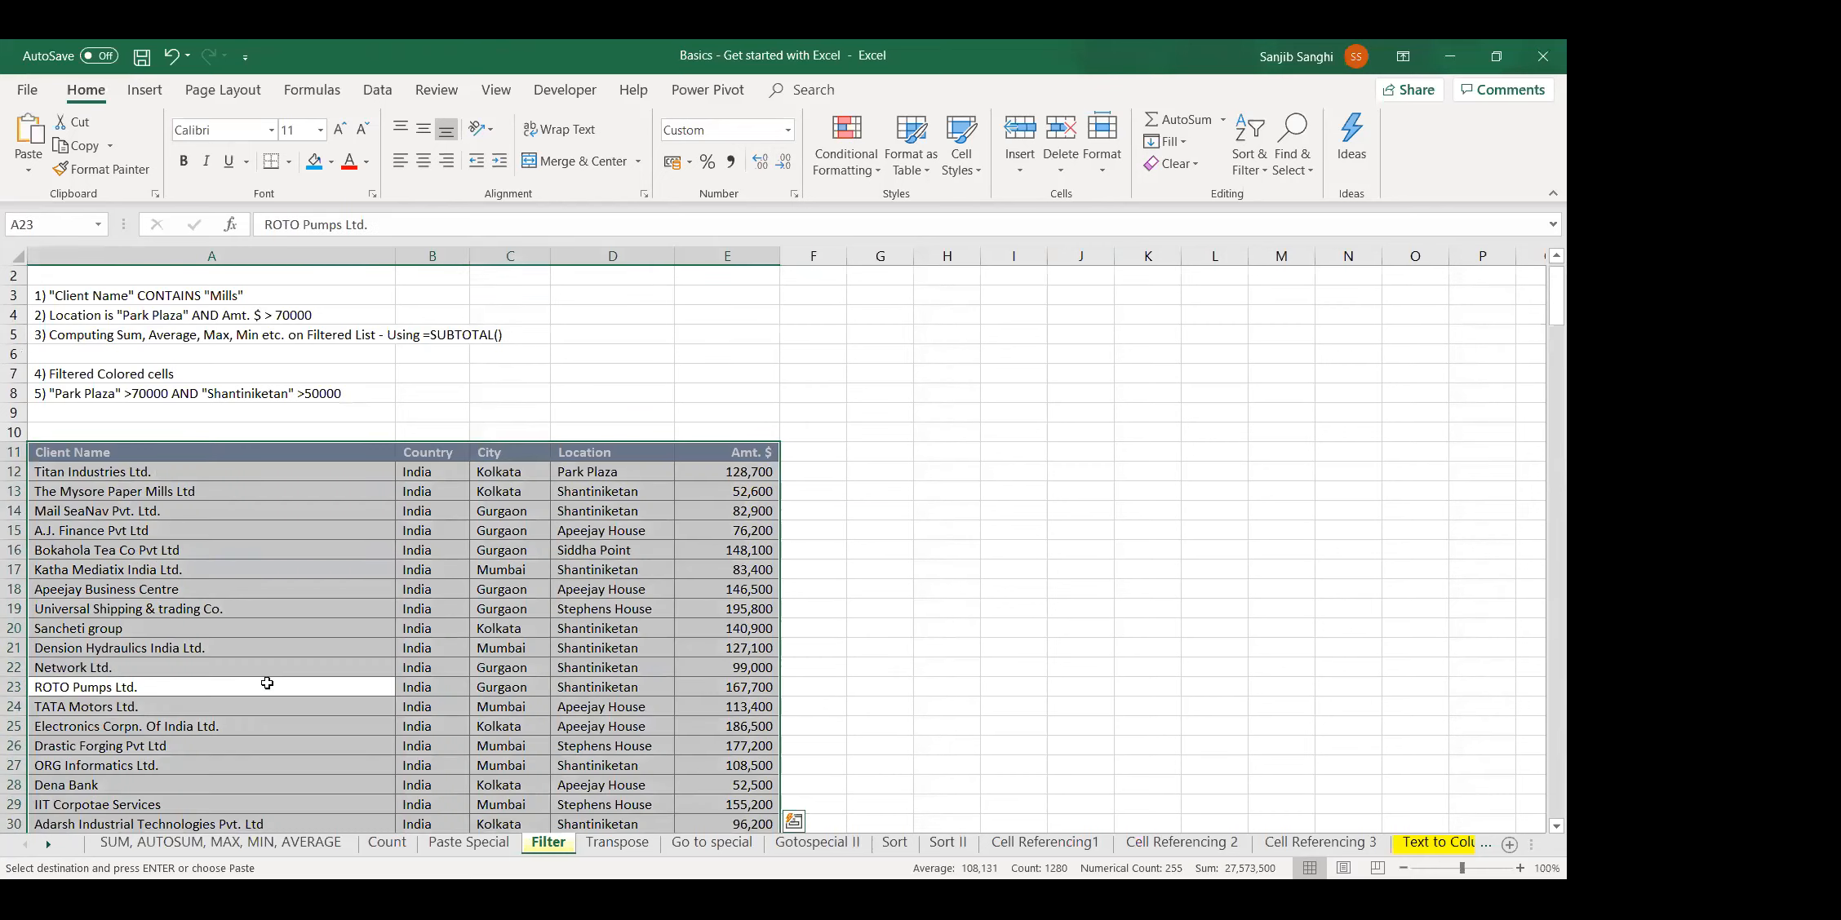
left_click(351, 762)
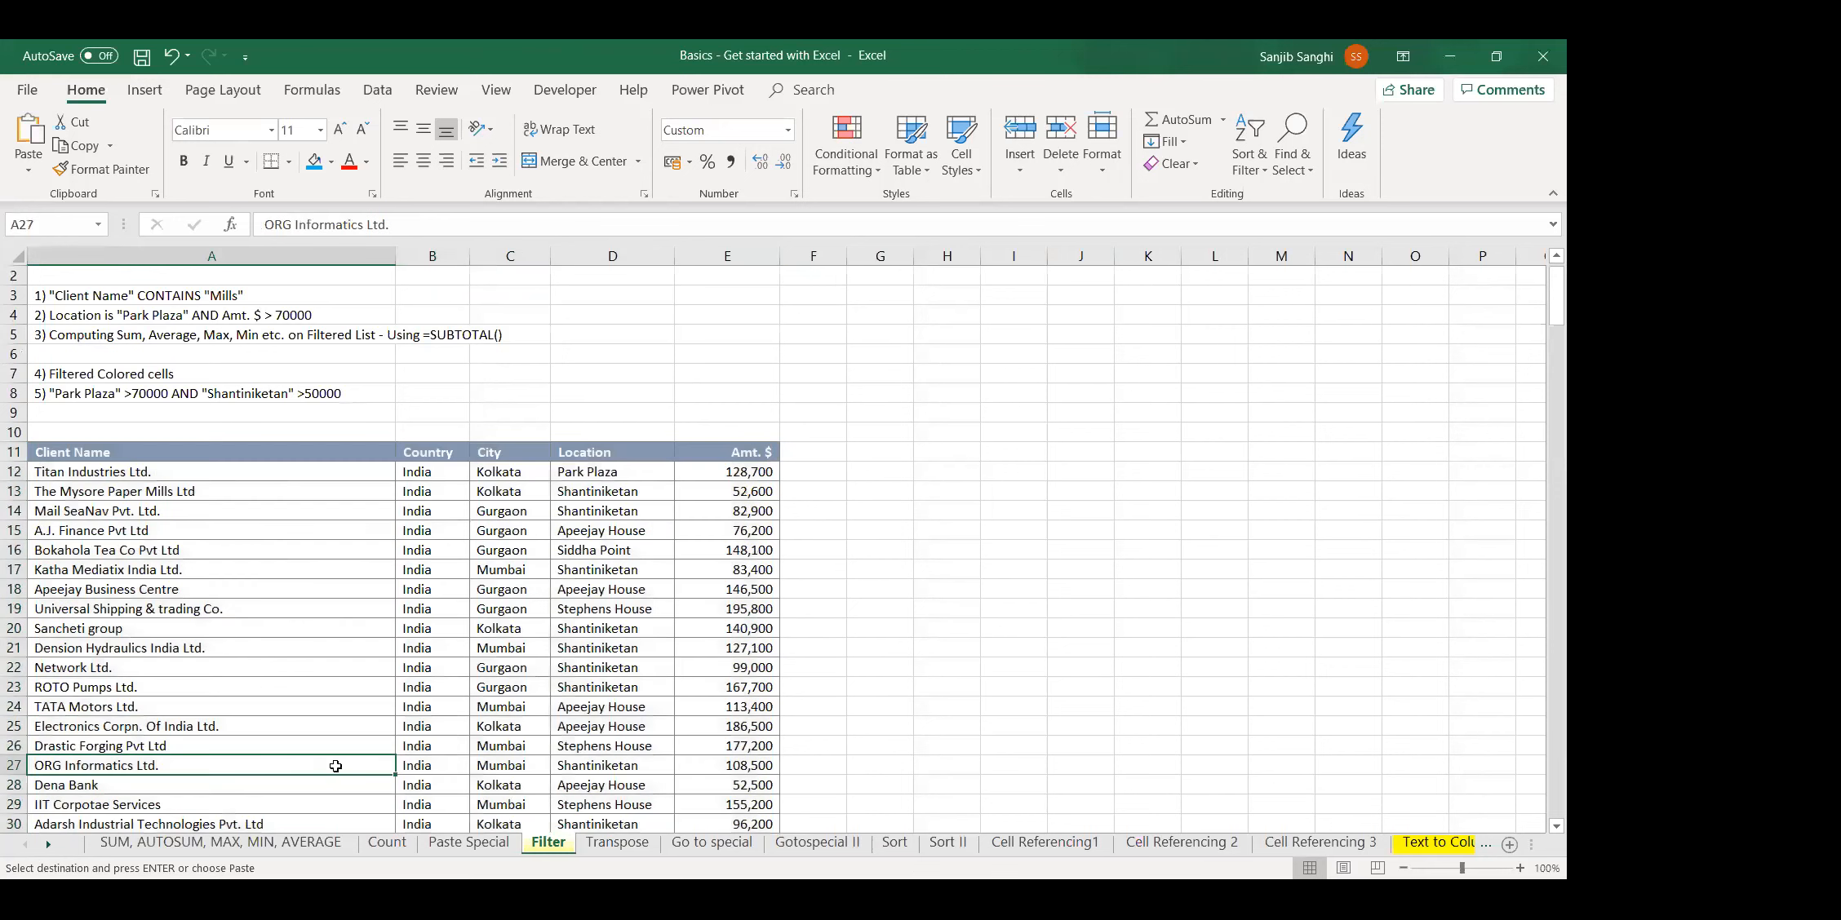
Insert a blank row at row 25 above Electronics Corpn. Of India Ltd. and select the data block around A19
right_click(13, 726)
left_click(61, 563)
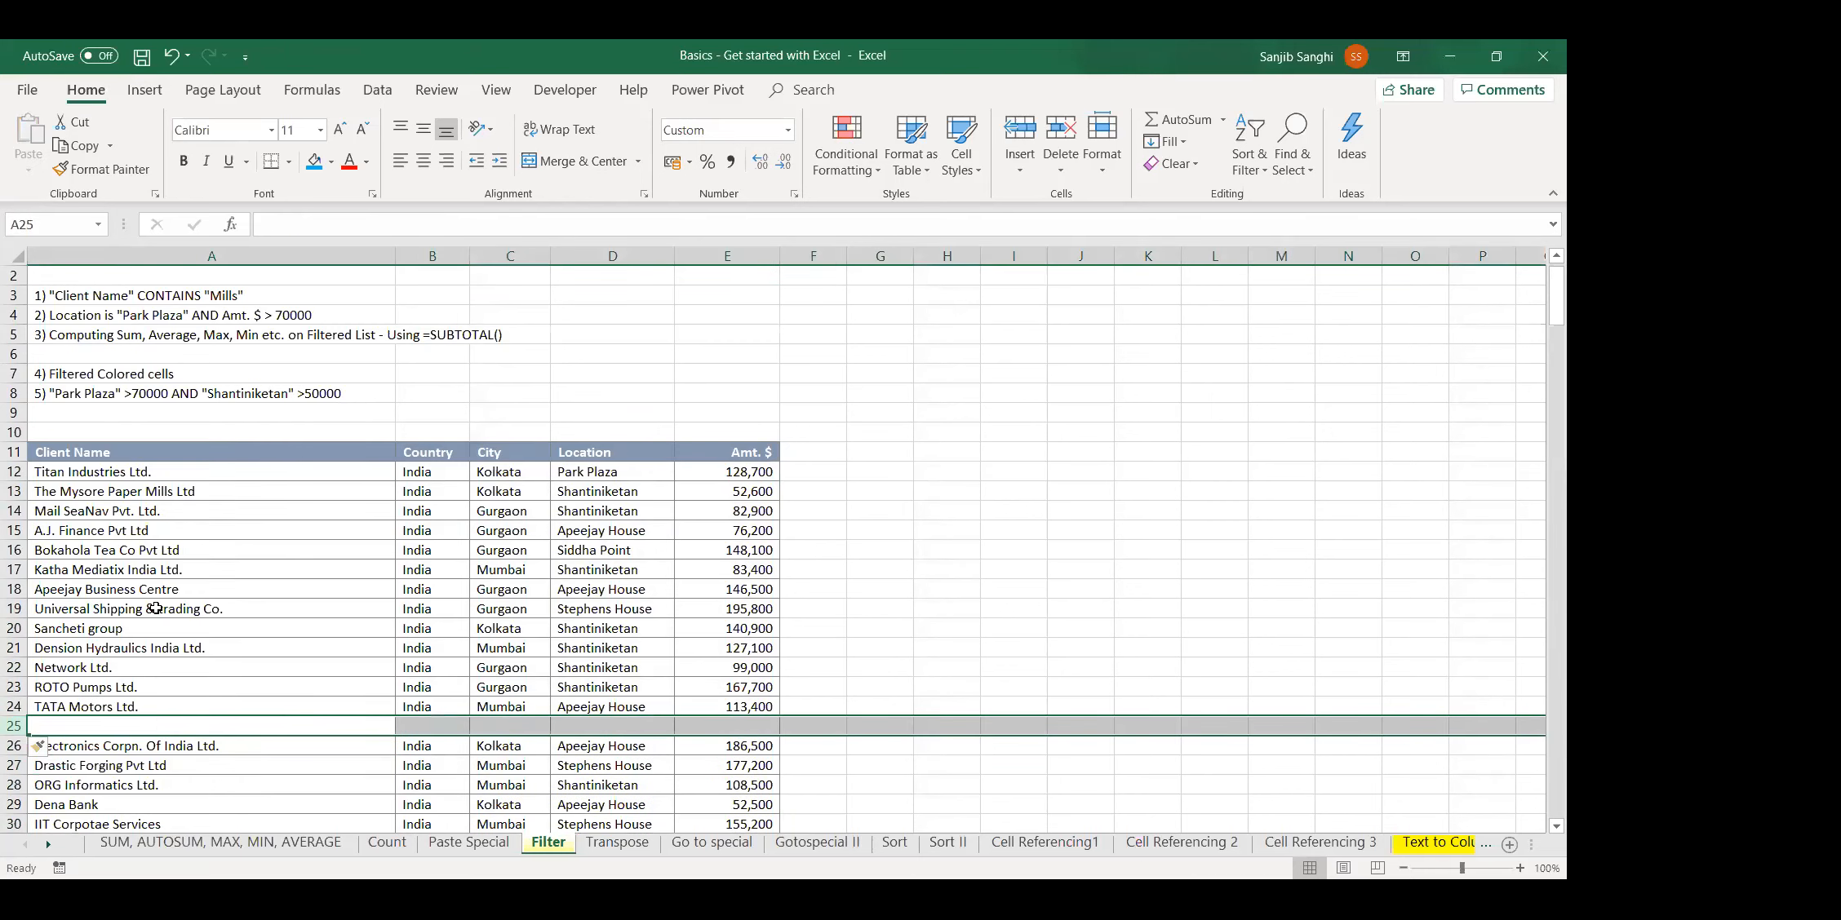
left_click(245, 610)
key("ctrl+a")
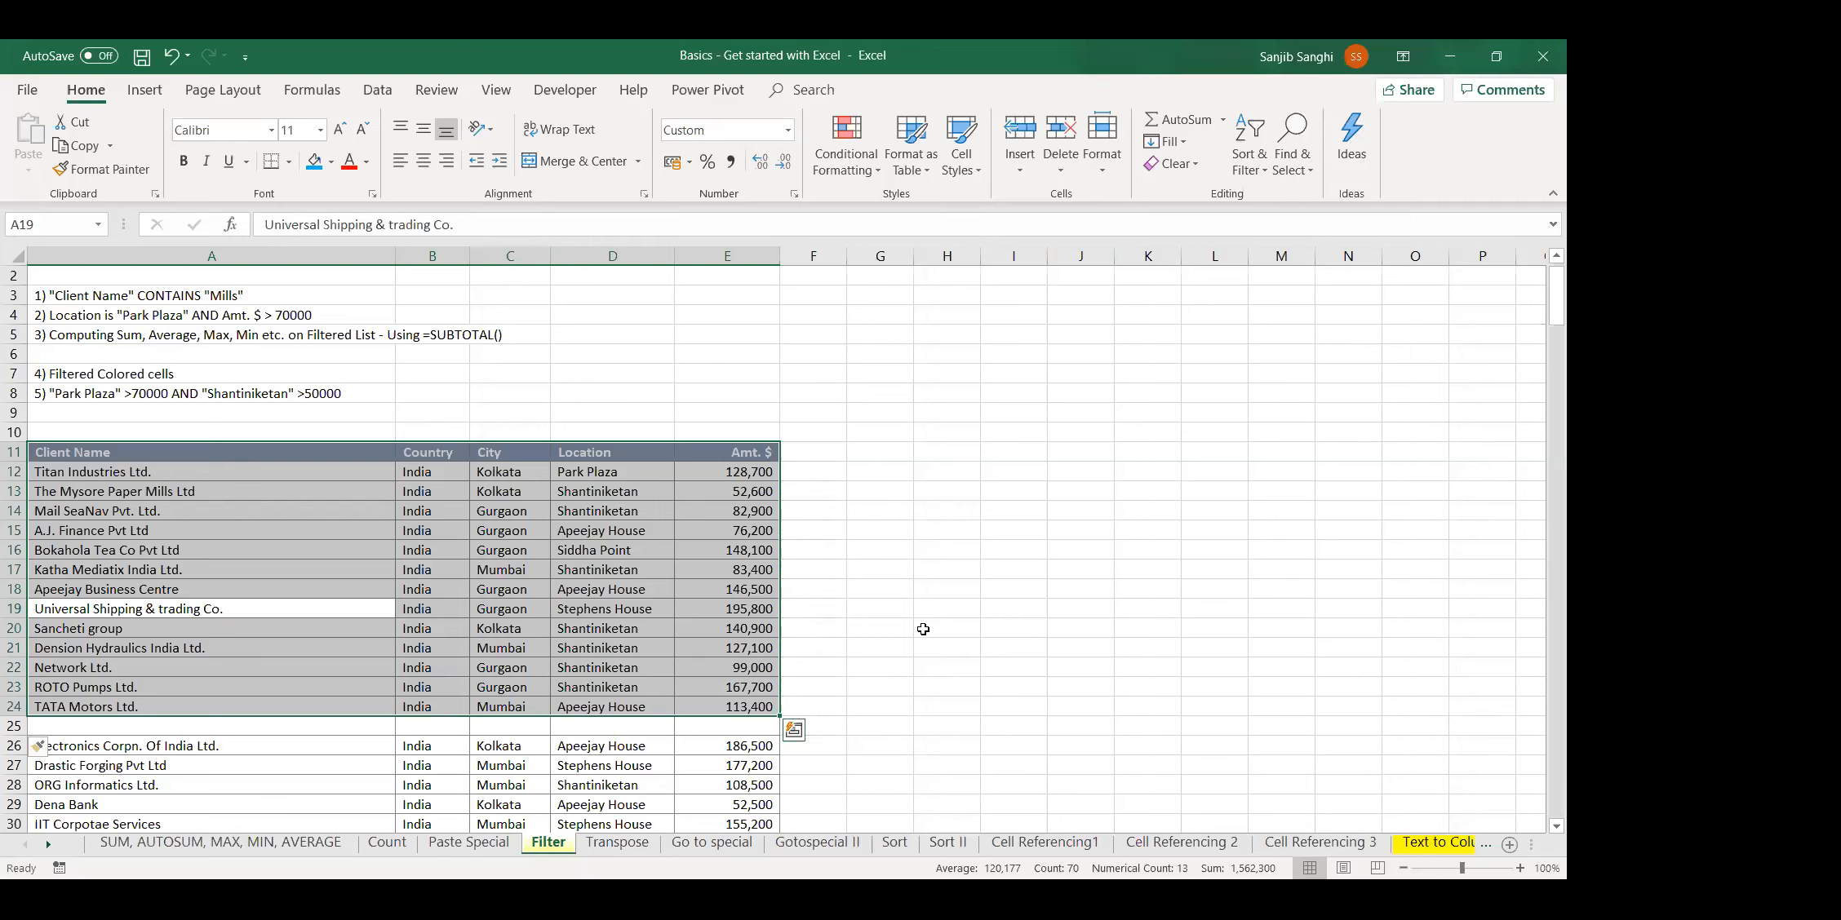
Write the shortcut note CTRL SHIFT END in cell H6
left_click(929, 345)
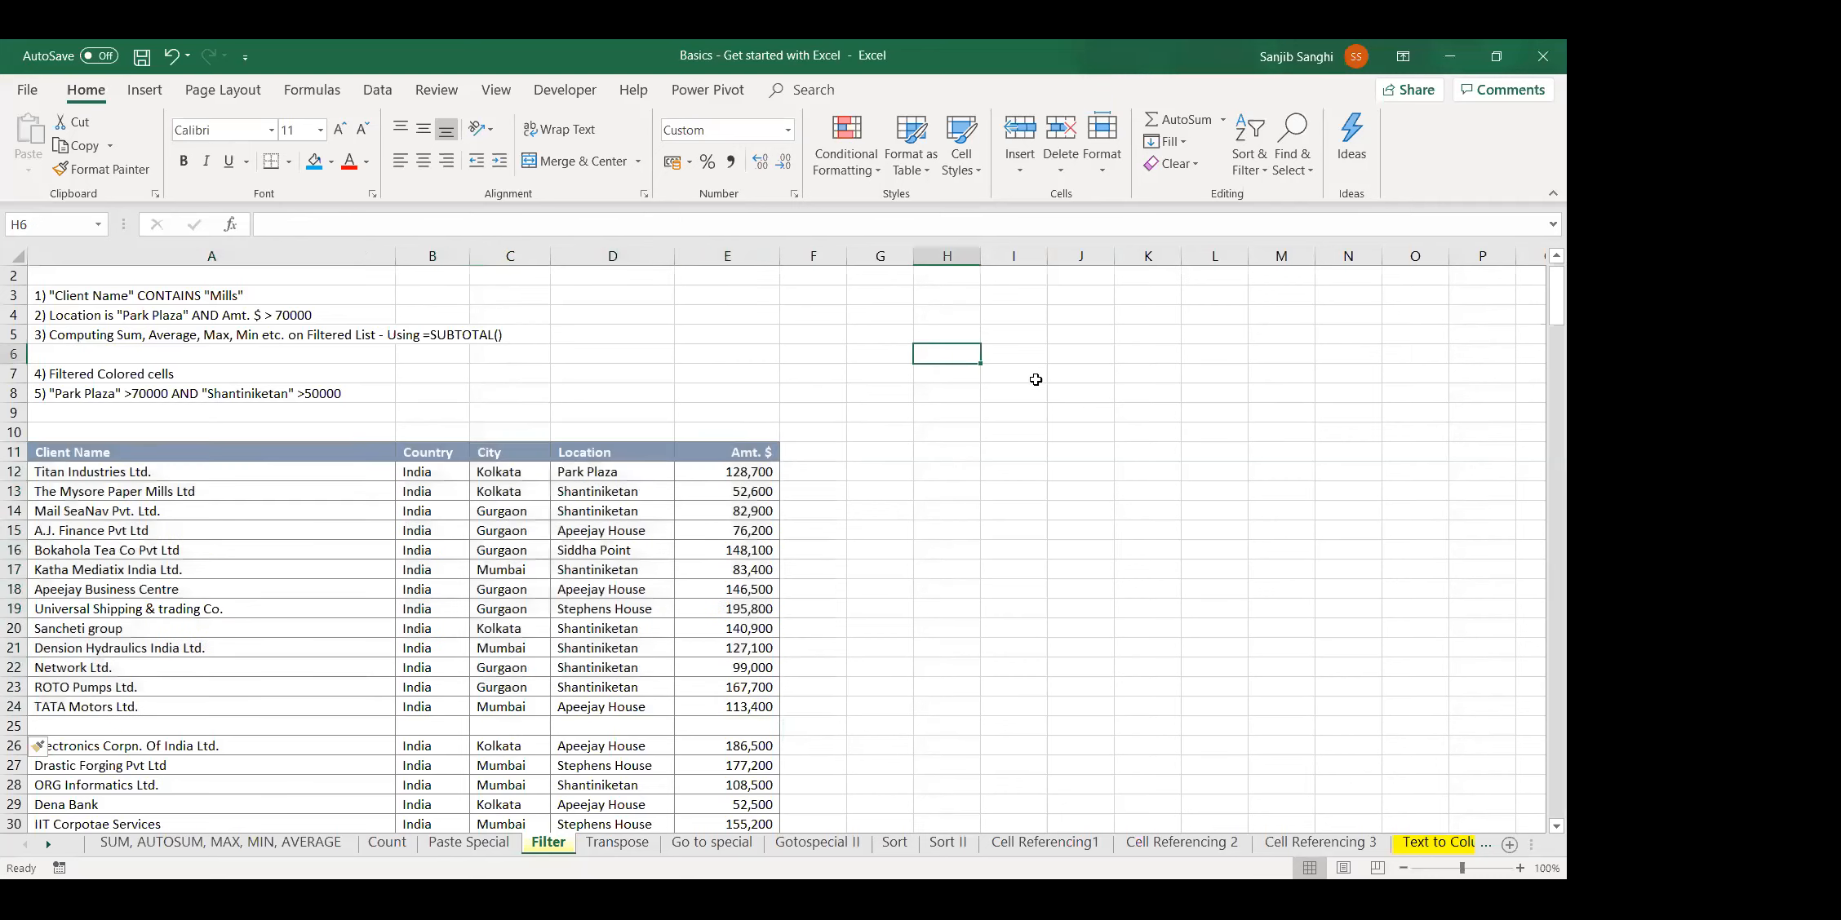
type("CR")
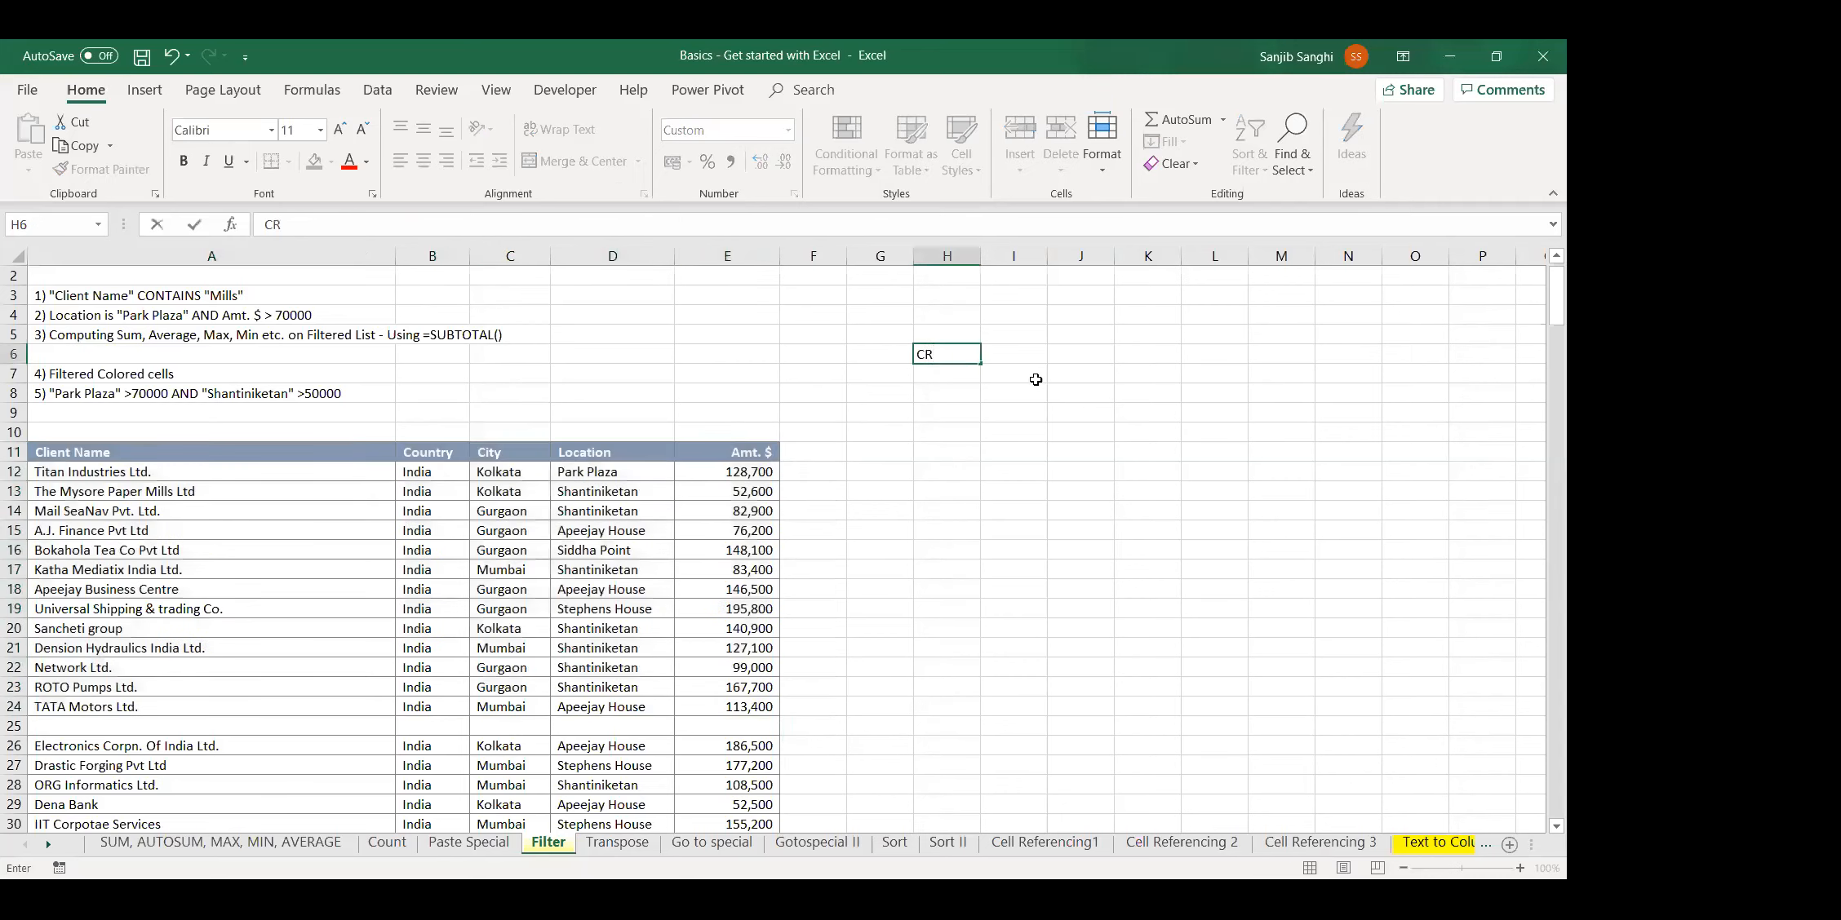
key("BackSpace")
type("TRL SHIFT END")
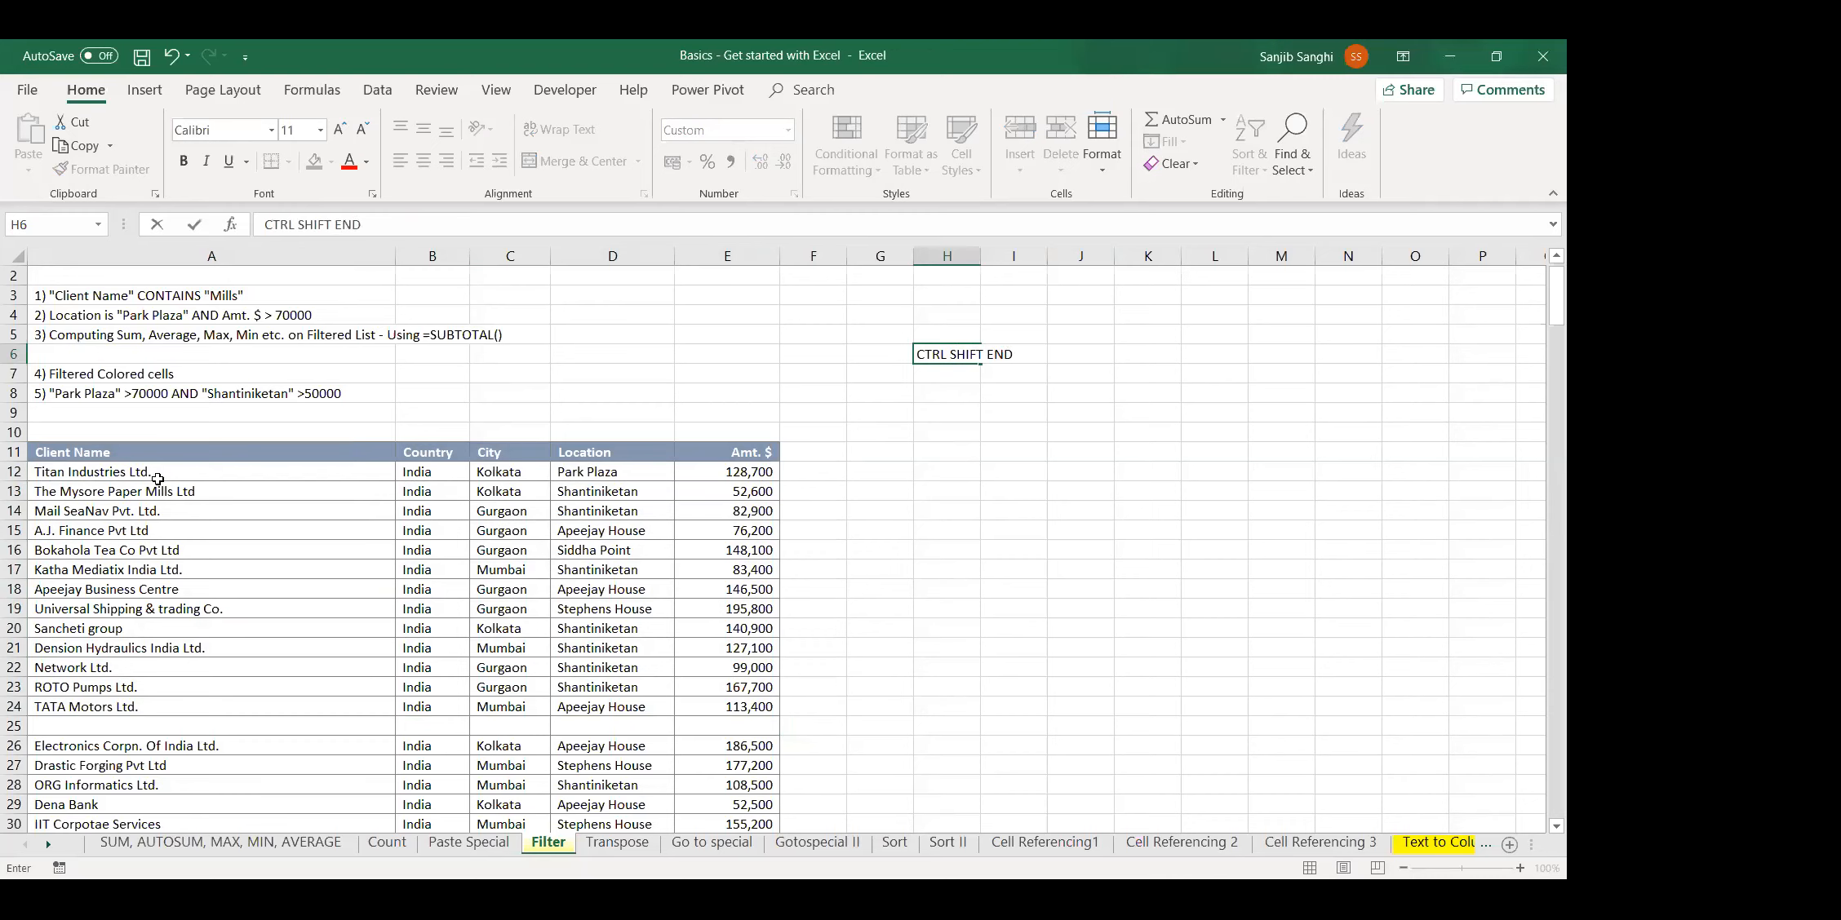
Extend the selection from the Client Name header in A11 to the sheet's last used cell, then narrow it to columns A through E
left_click(165, 450)
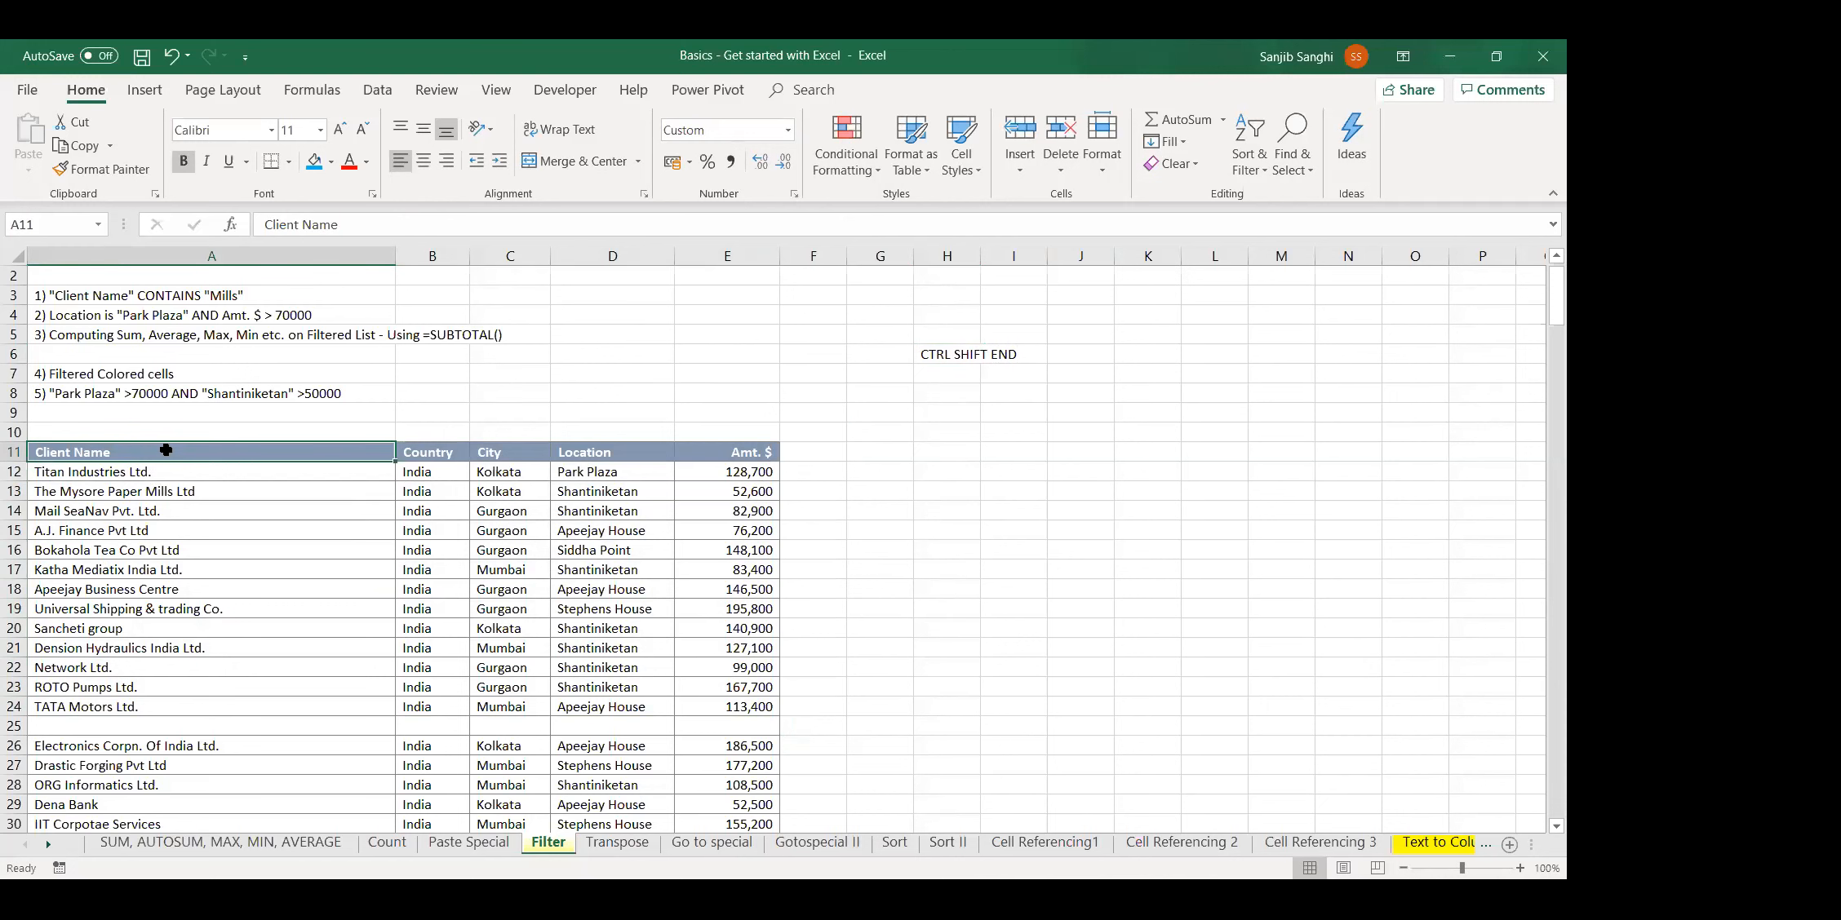
key("ctrl+shift+End")
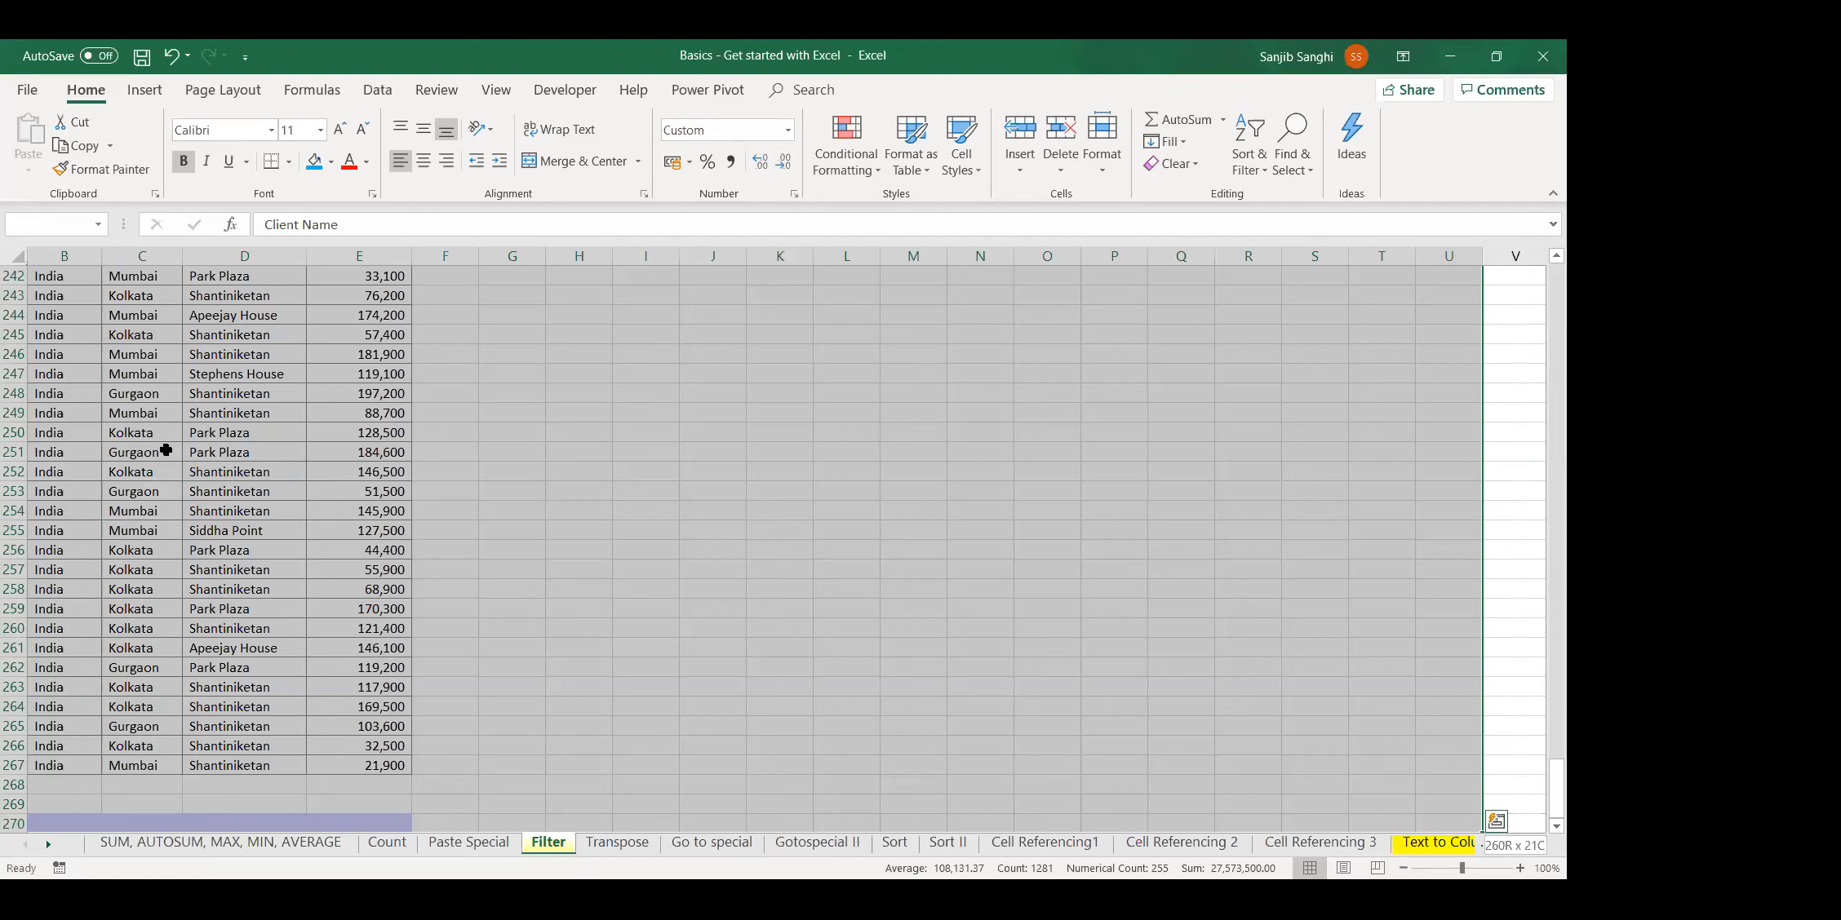
key("shift+Left")
key("shift+Left")
key("shift+Left")
key("shift+Left")
key("shift+Left")
key("shift+Left")
key("shift+Left")
key("shift+Left")
key("shift+Left")
key("shift+Left")
key("shift+Left")
key("shift+Left")
key("shift+Left")
key("shift+Left")
key("shift+Left")
key("shift+Left")
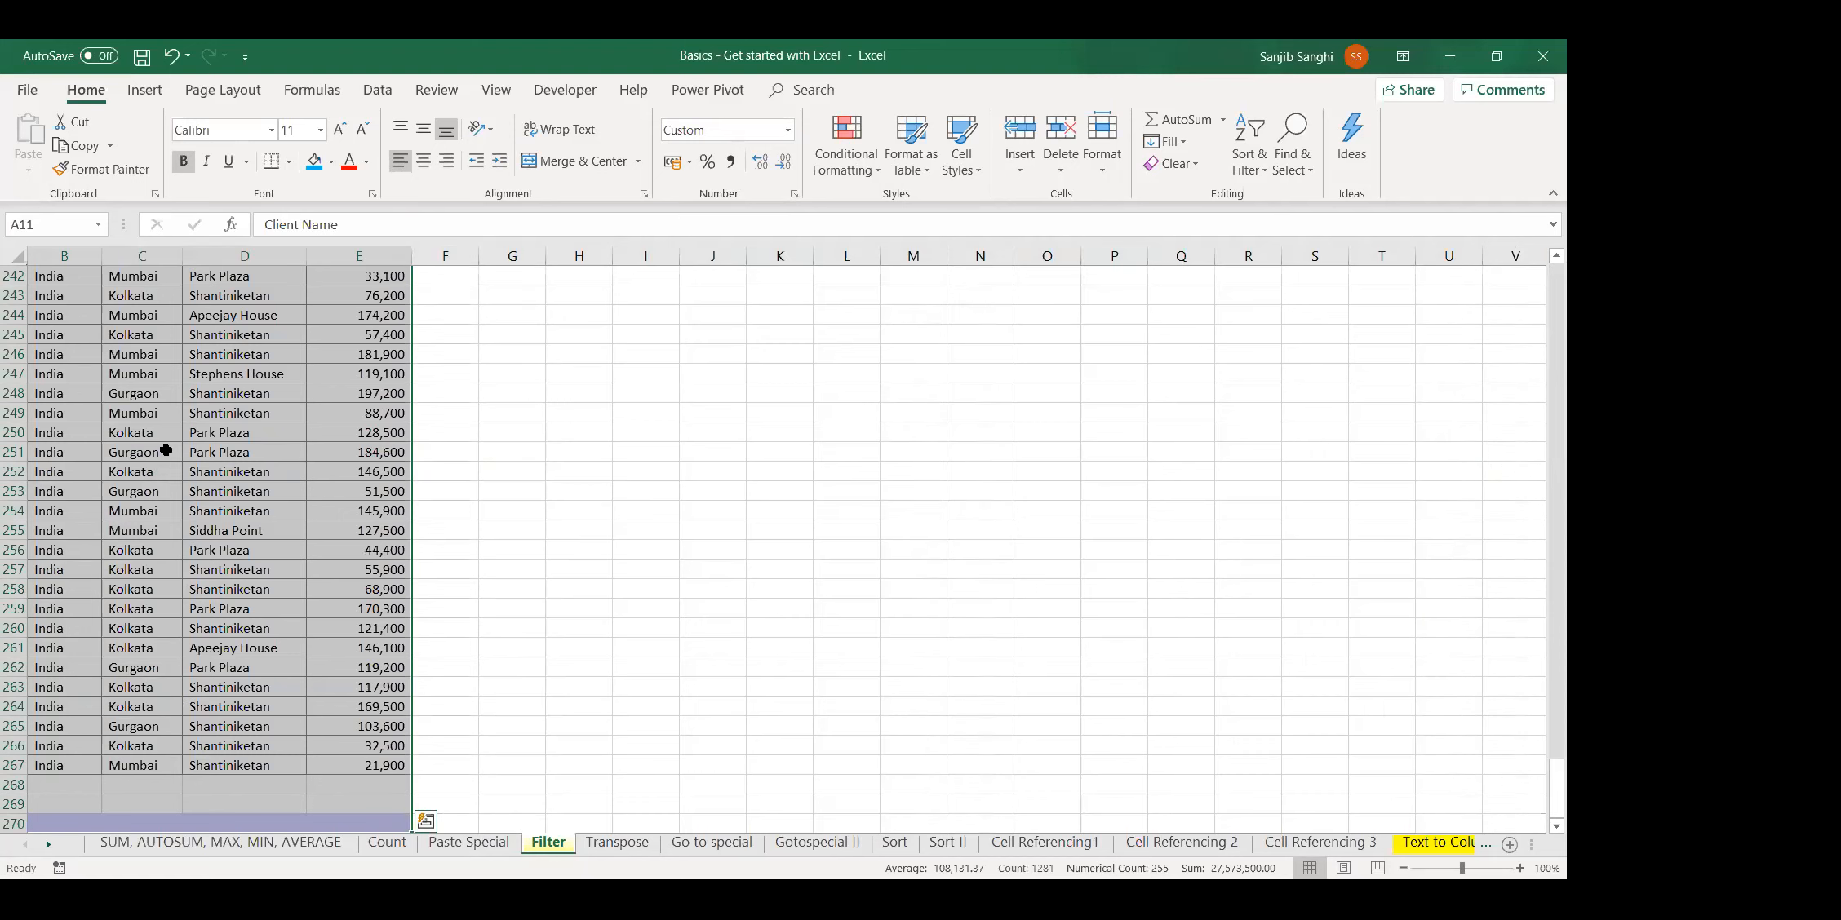
Jump from the City column's lower rows through its data blocks back to the Client Name header in A11
left_click(141, 512)
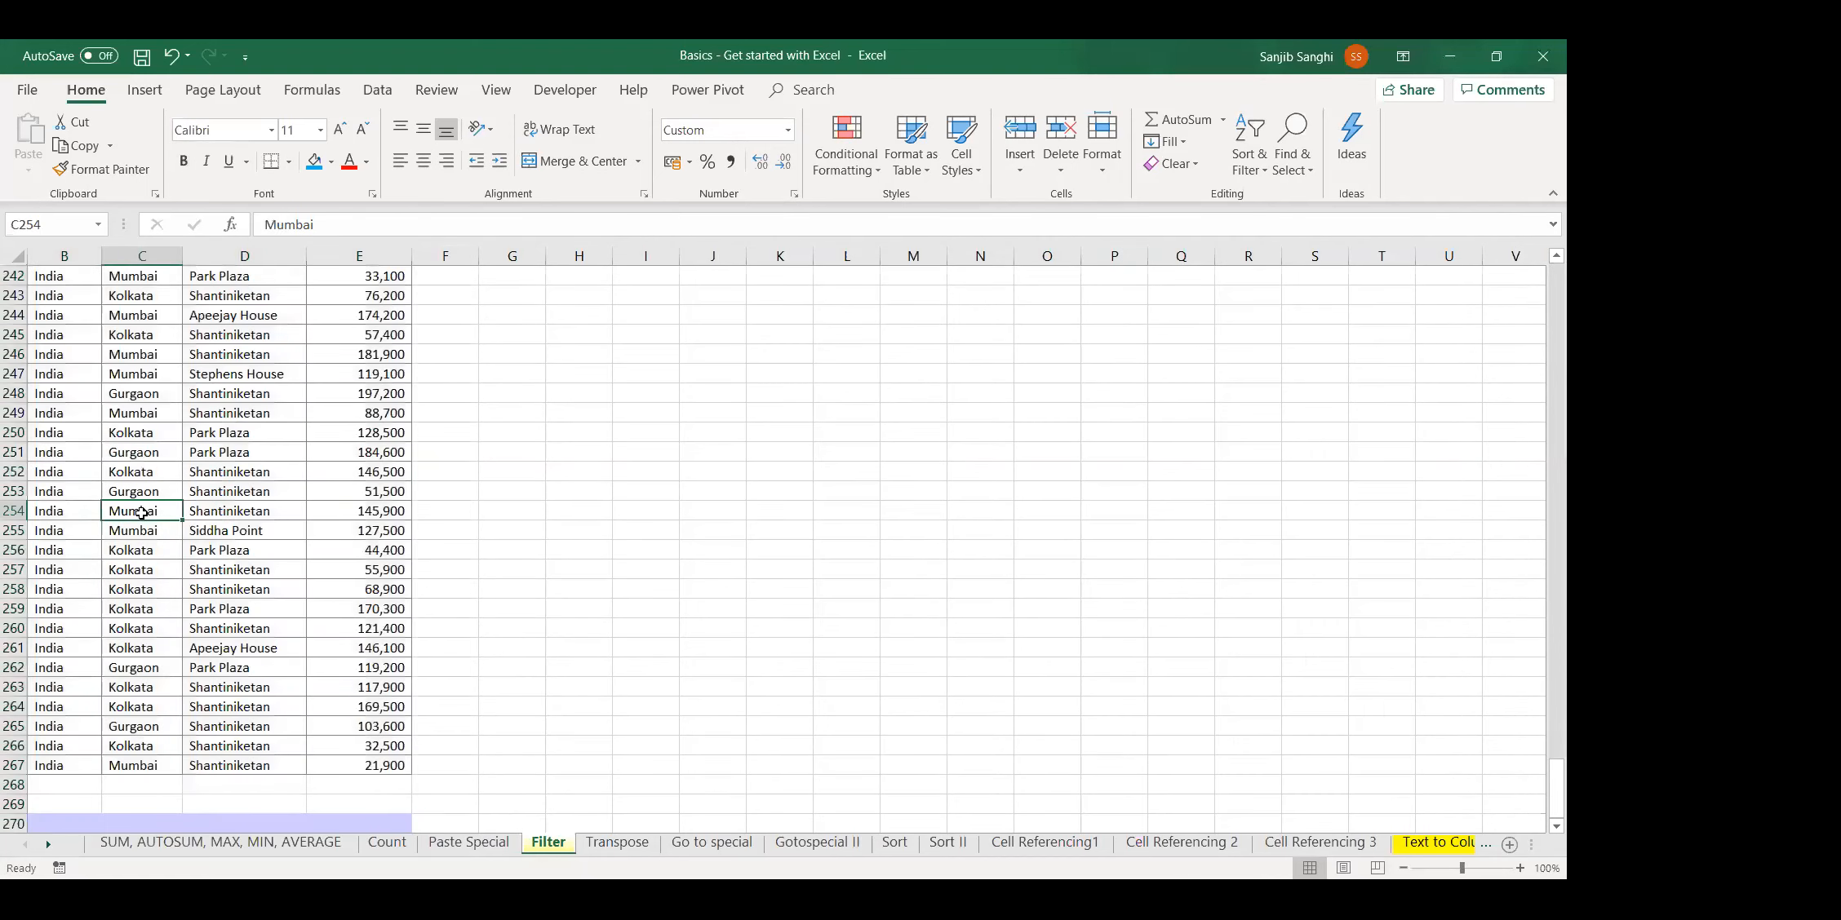
key("ctrl+Up")
key("ctrl+Up")
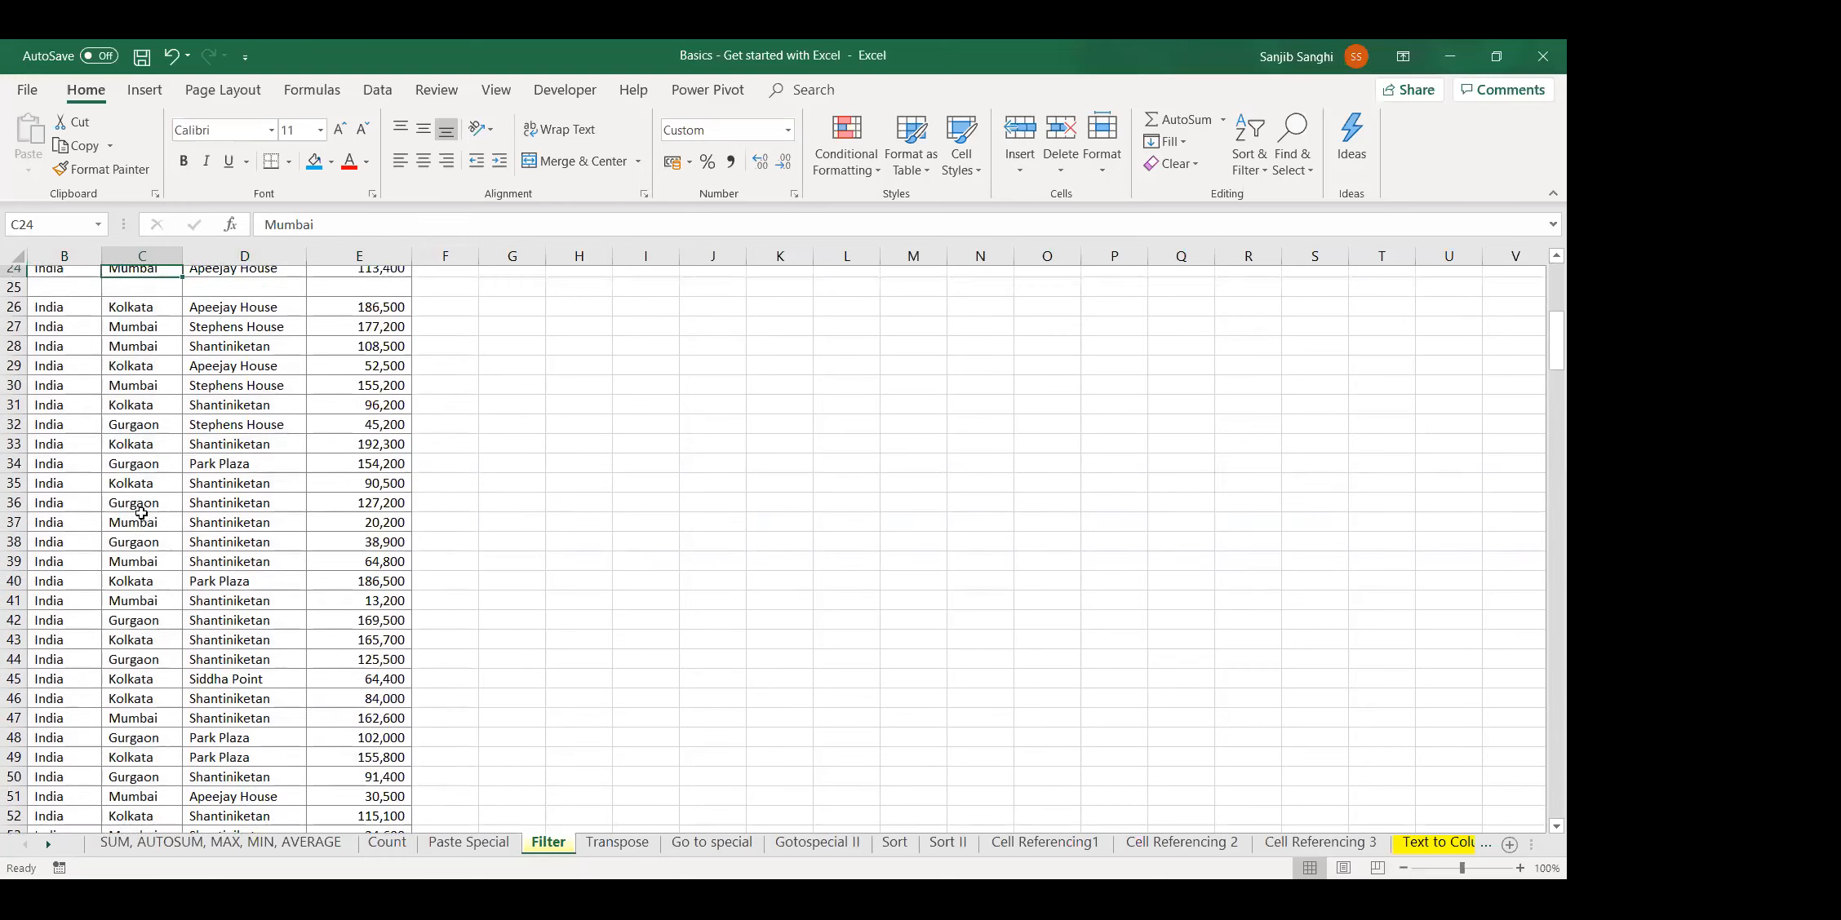
key("ctrl+Up")
key("ctrl+Up")
key("ctrl+Down")
key("ctrl+Down")
key("ctrl+Up")
key("ctrl+Left")
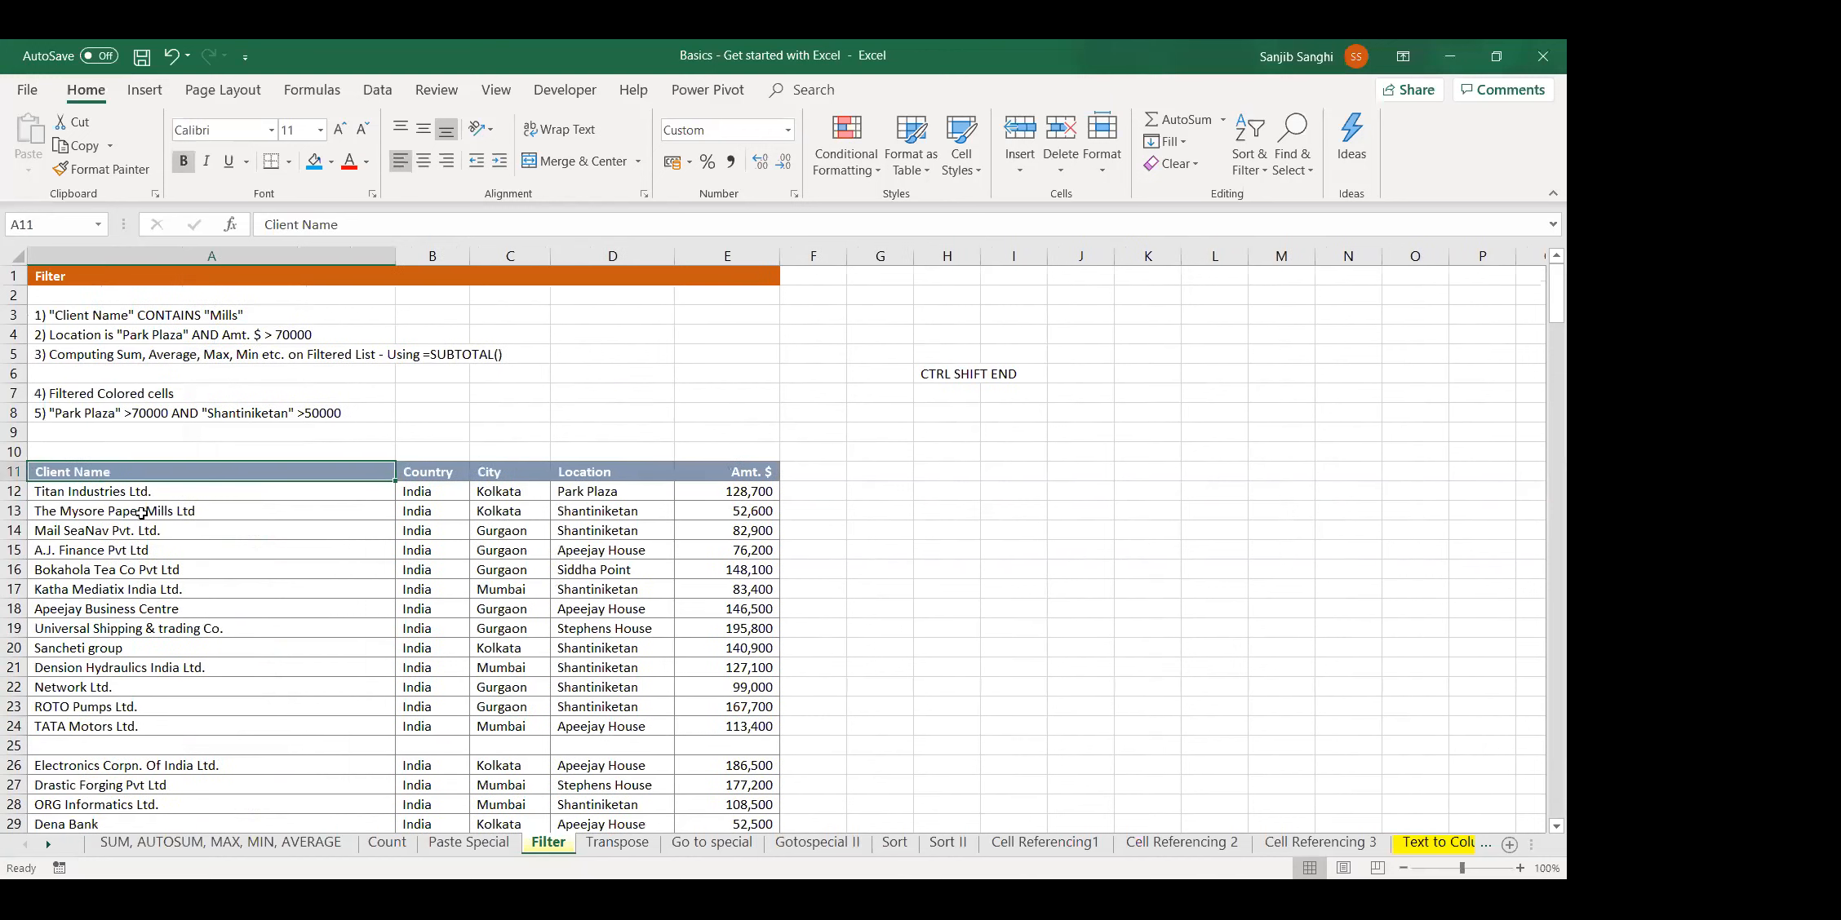
Delete the blank row 25 from the client list and select cell A17 inside the list
left_click(14, 746)
key("ctrl+minus")
left_click(263, 585)
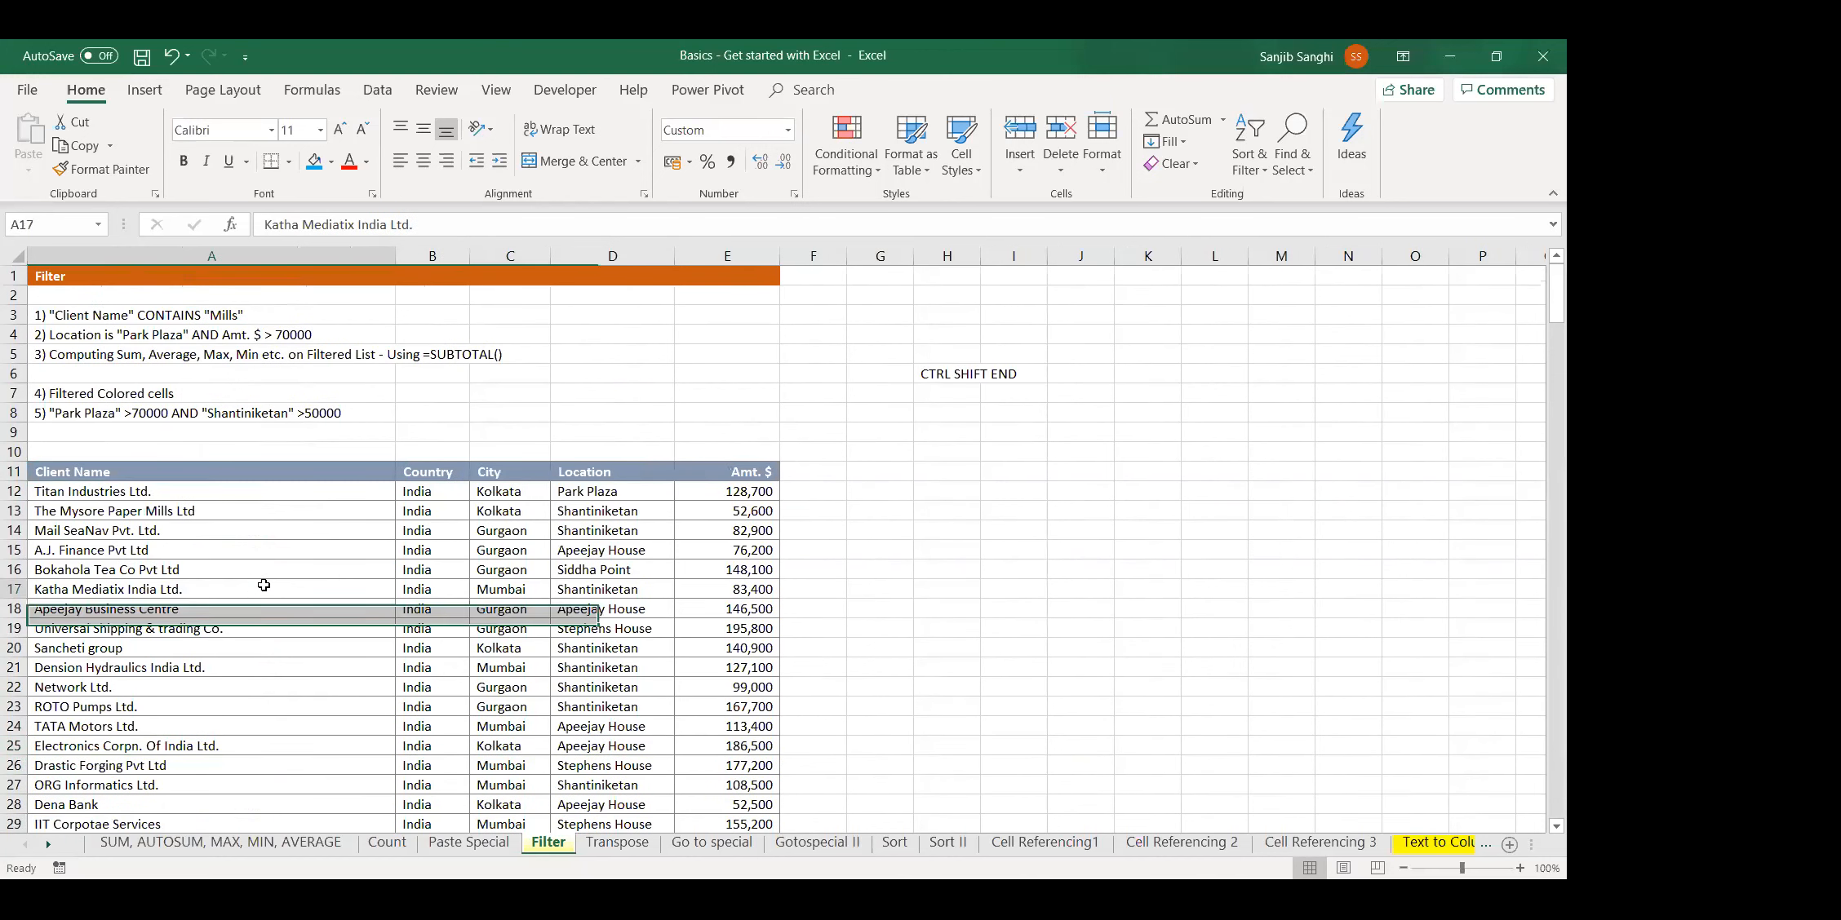
Select the whole client list and turn on filtering for its header row
key("ctrl+a")
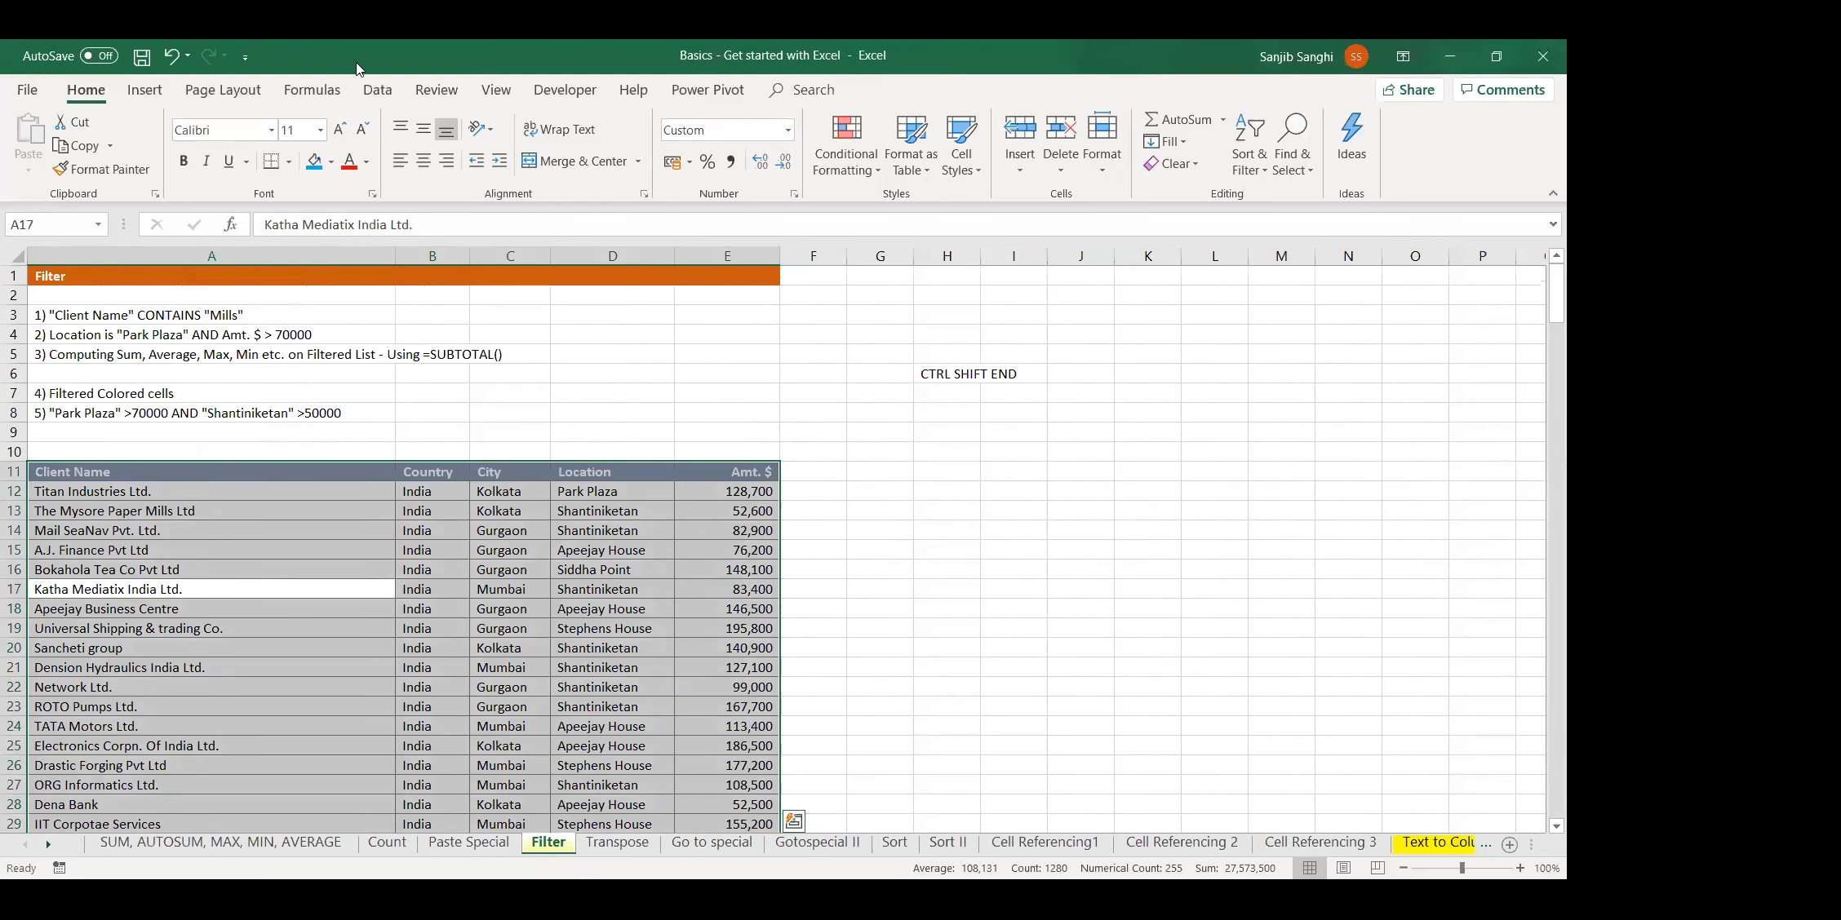
left_click(377, 90)
left_click(810, 145)
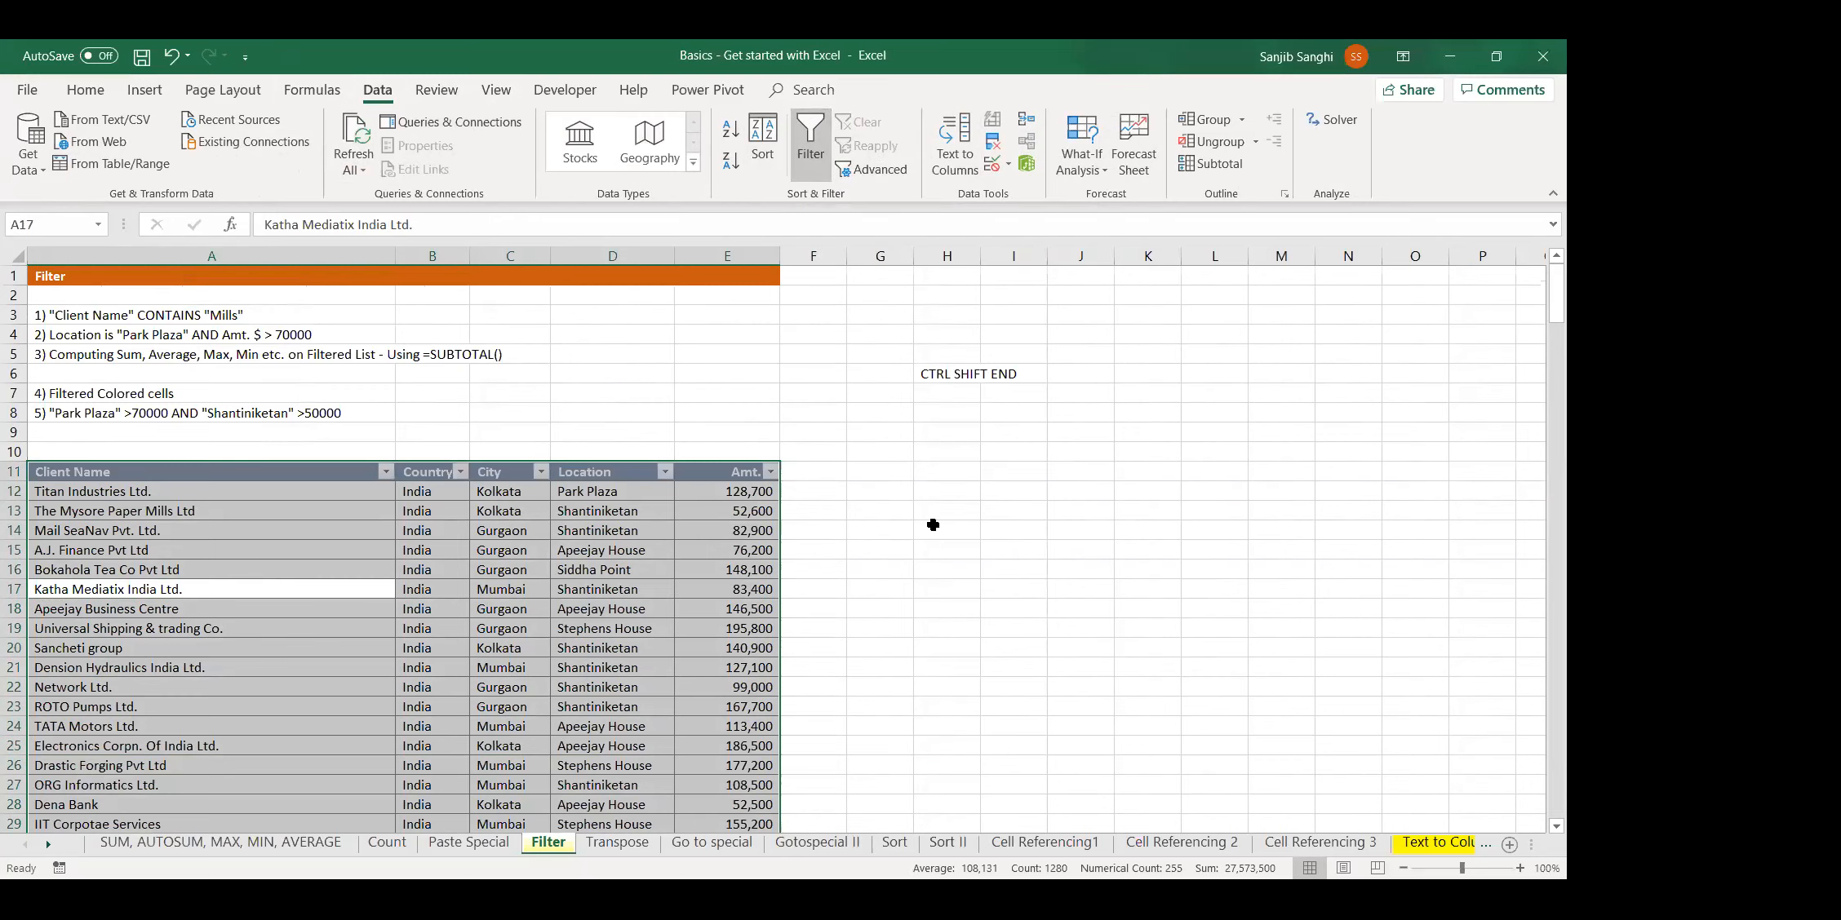
left_click(1519, 474)
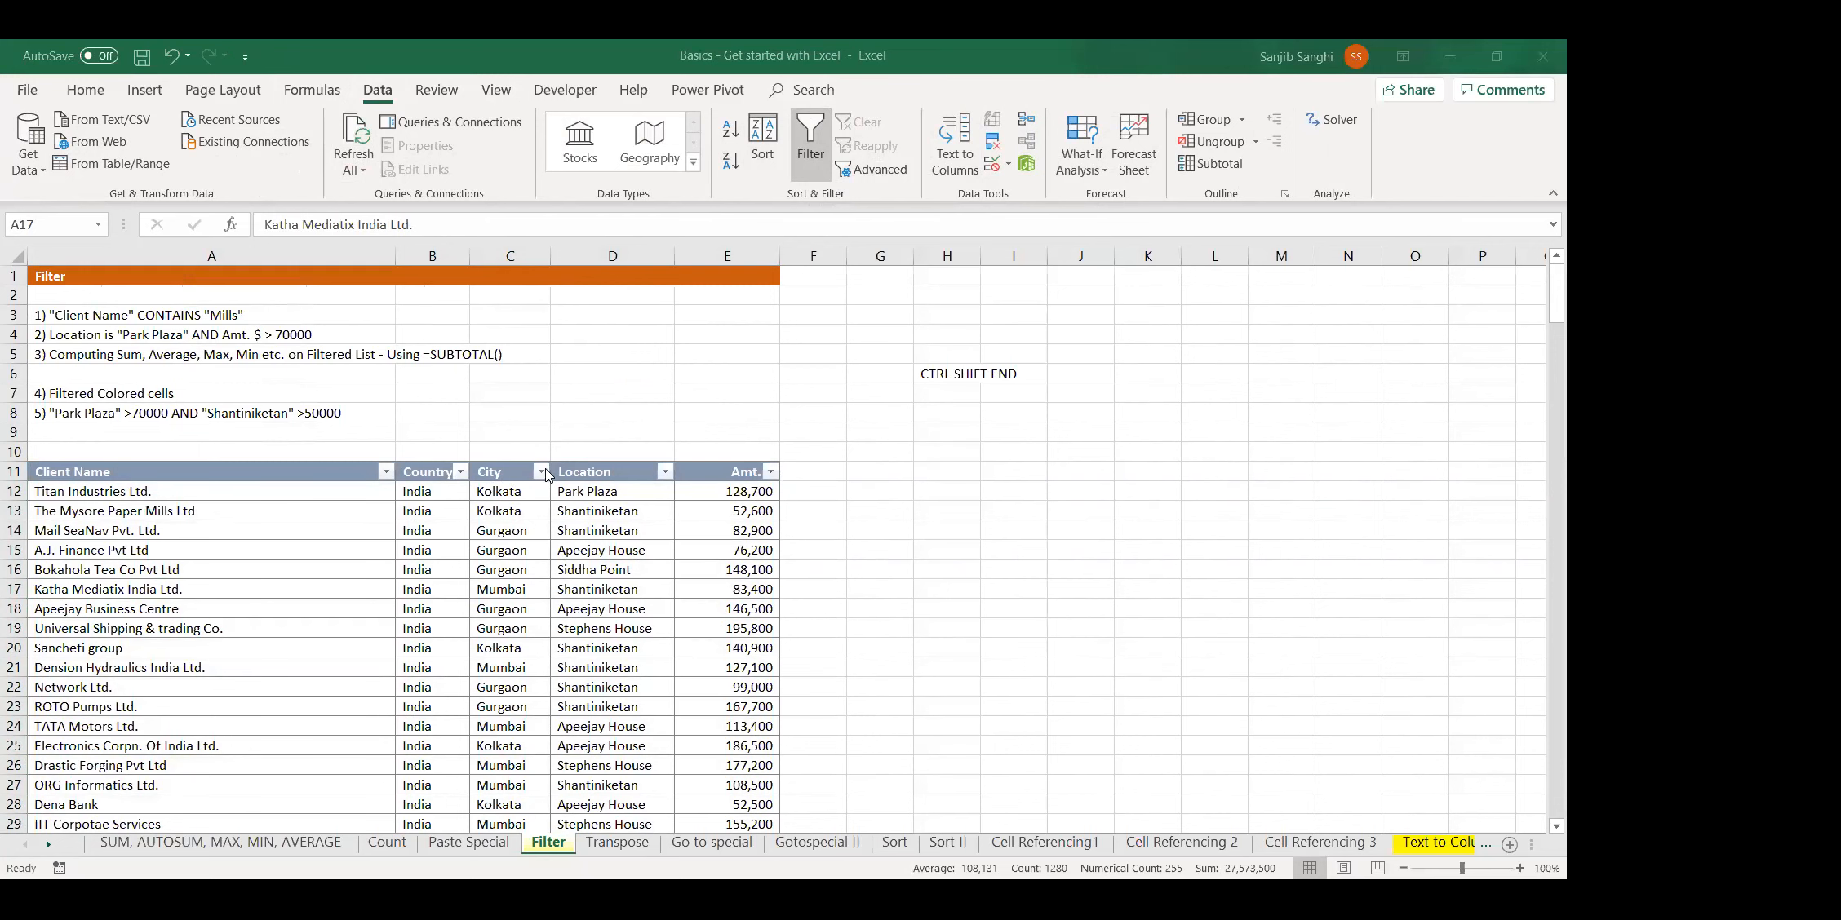
Highlight sample entries in the Country, City, Location and Amt. columns, ending with the amounts in E18:E22
scroll(219, 550, "down", 2)
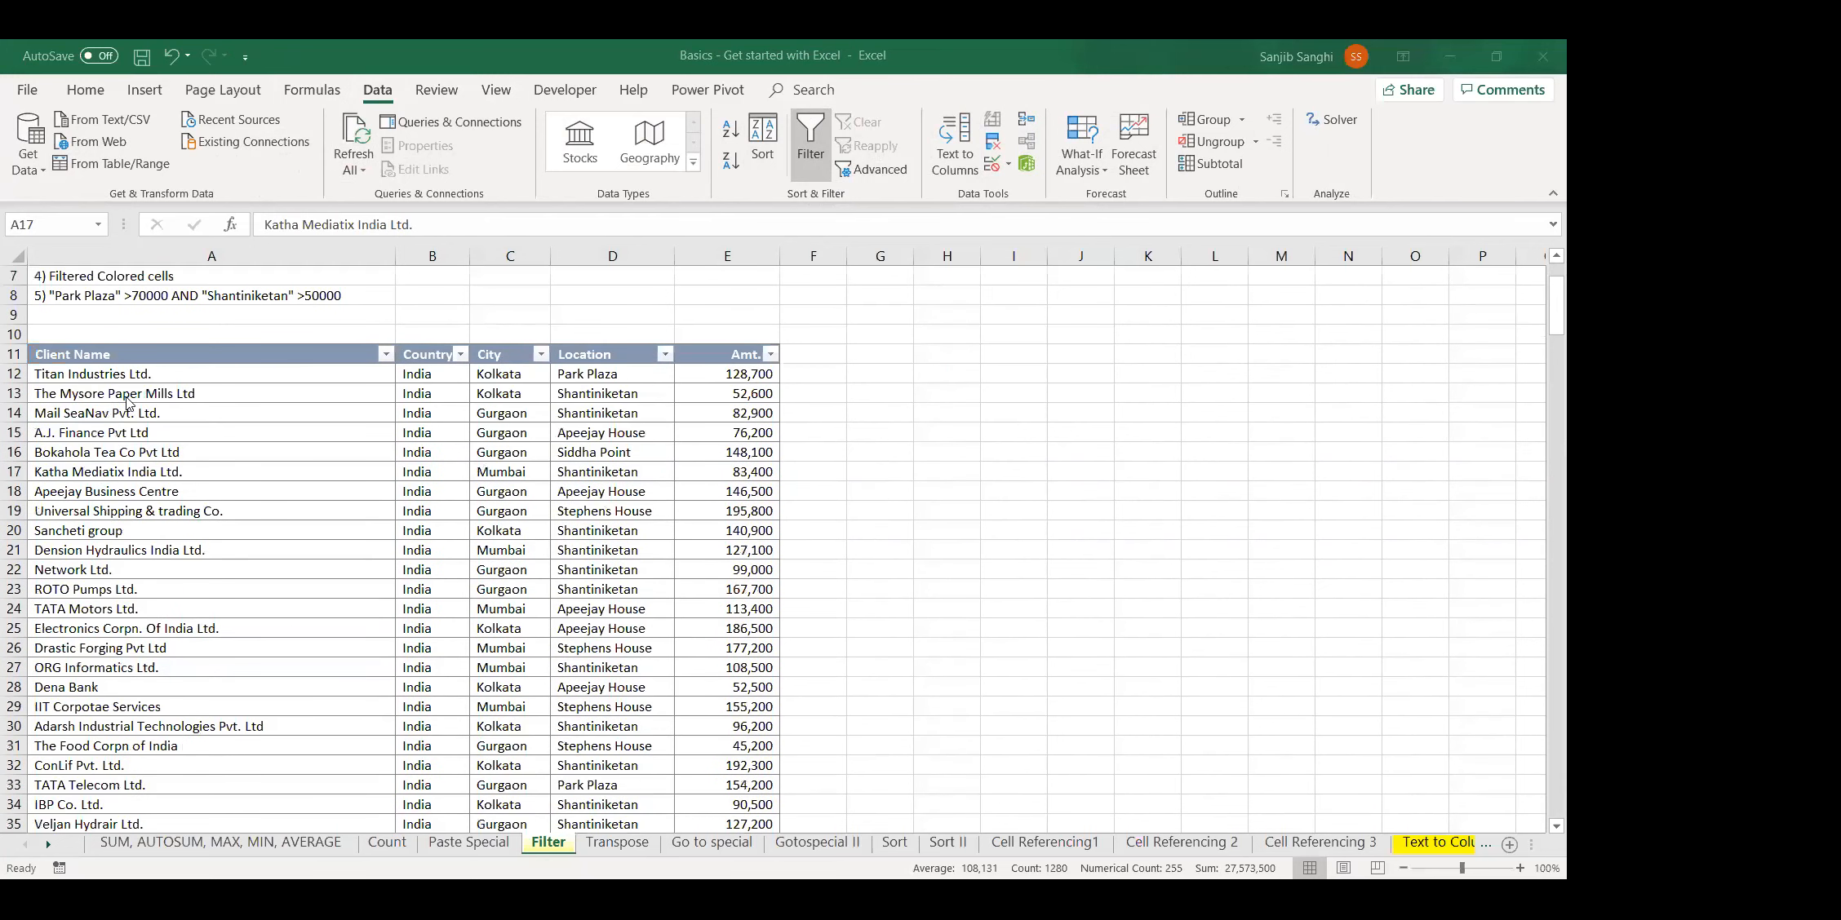
key("ctrl+a")
left_click(425, 527)
left_click_drag(504, 457, 498, 565)
left_click_drag(605, 489, 610, 569)
left_click_drag(709, 492, 722, 569)
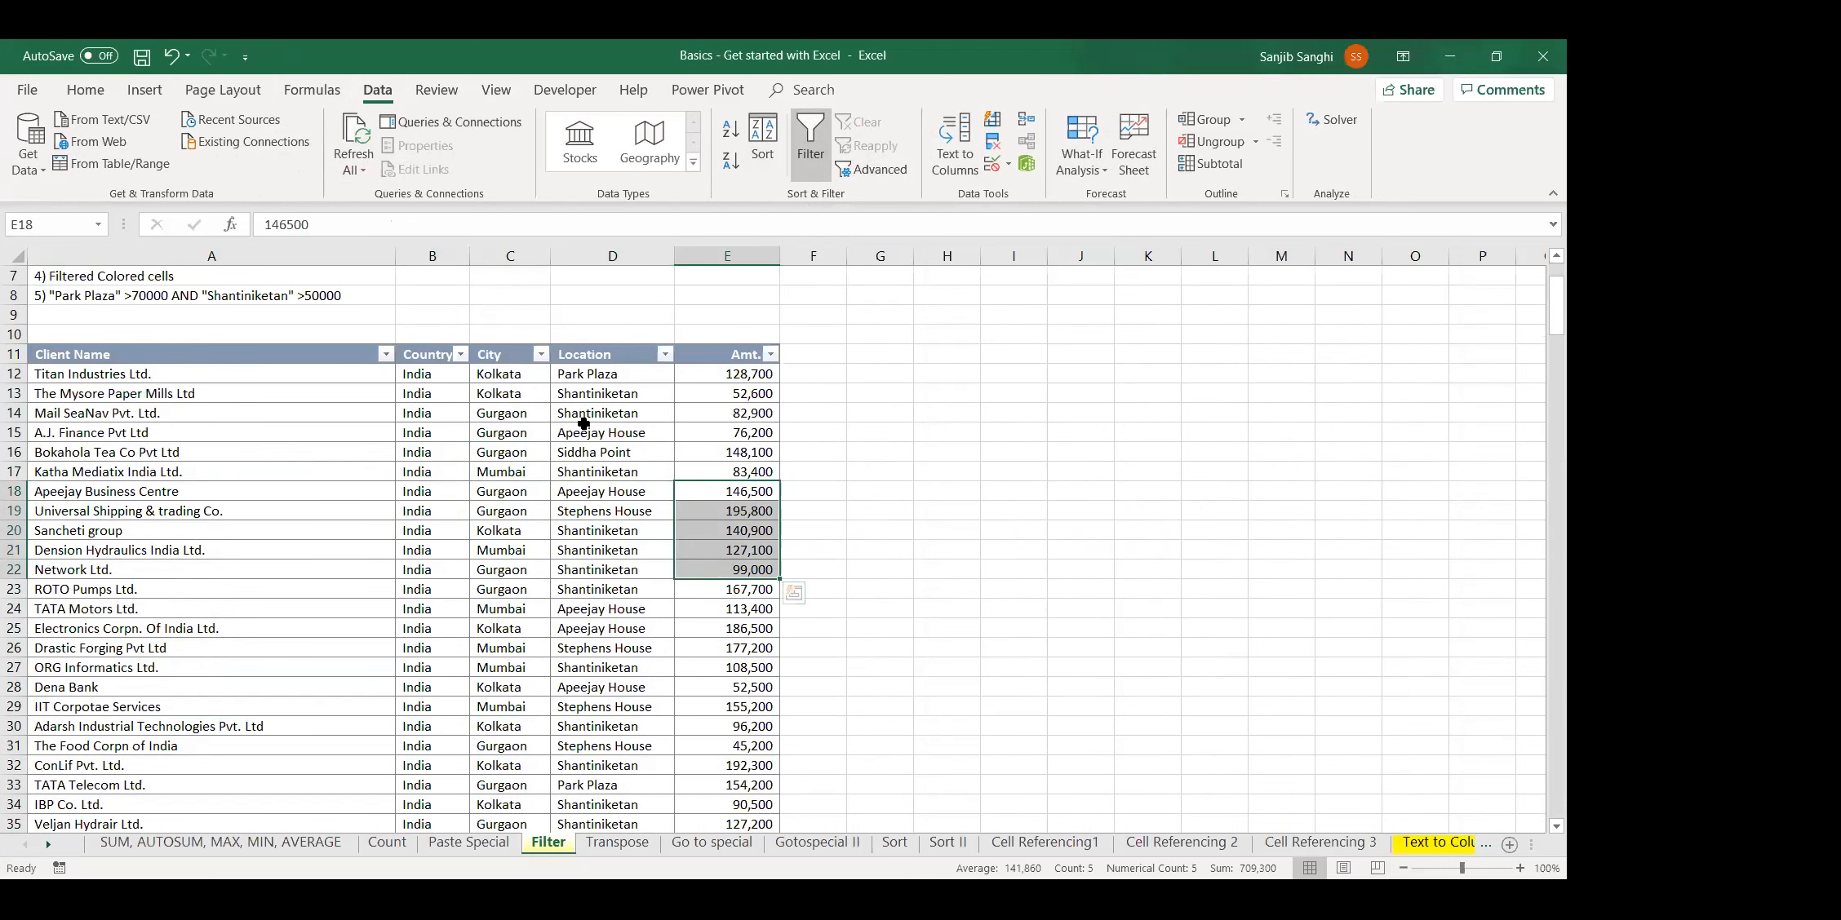
Filter the City column to show only Kolkata
left_click(540, 353)
left_click(367, 551)
left_click(359, 587)
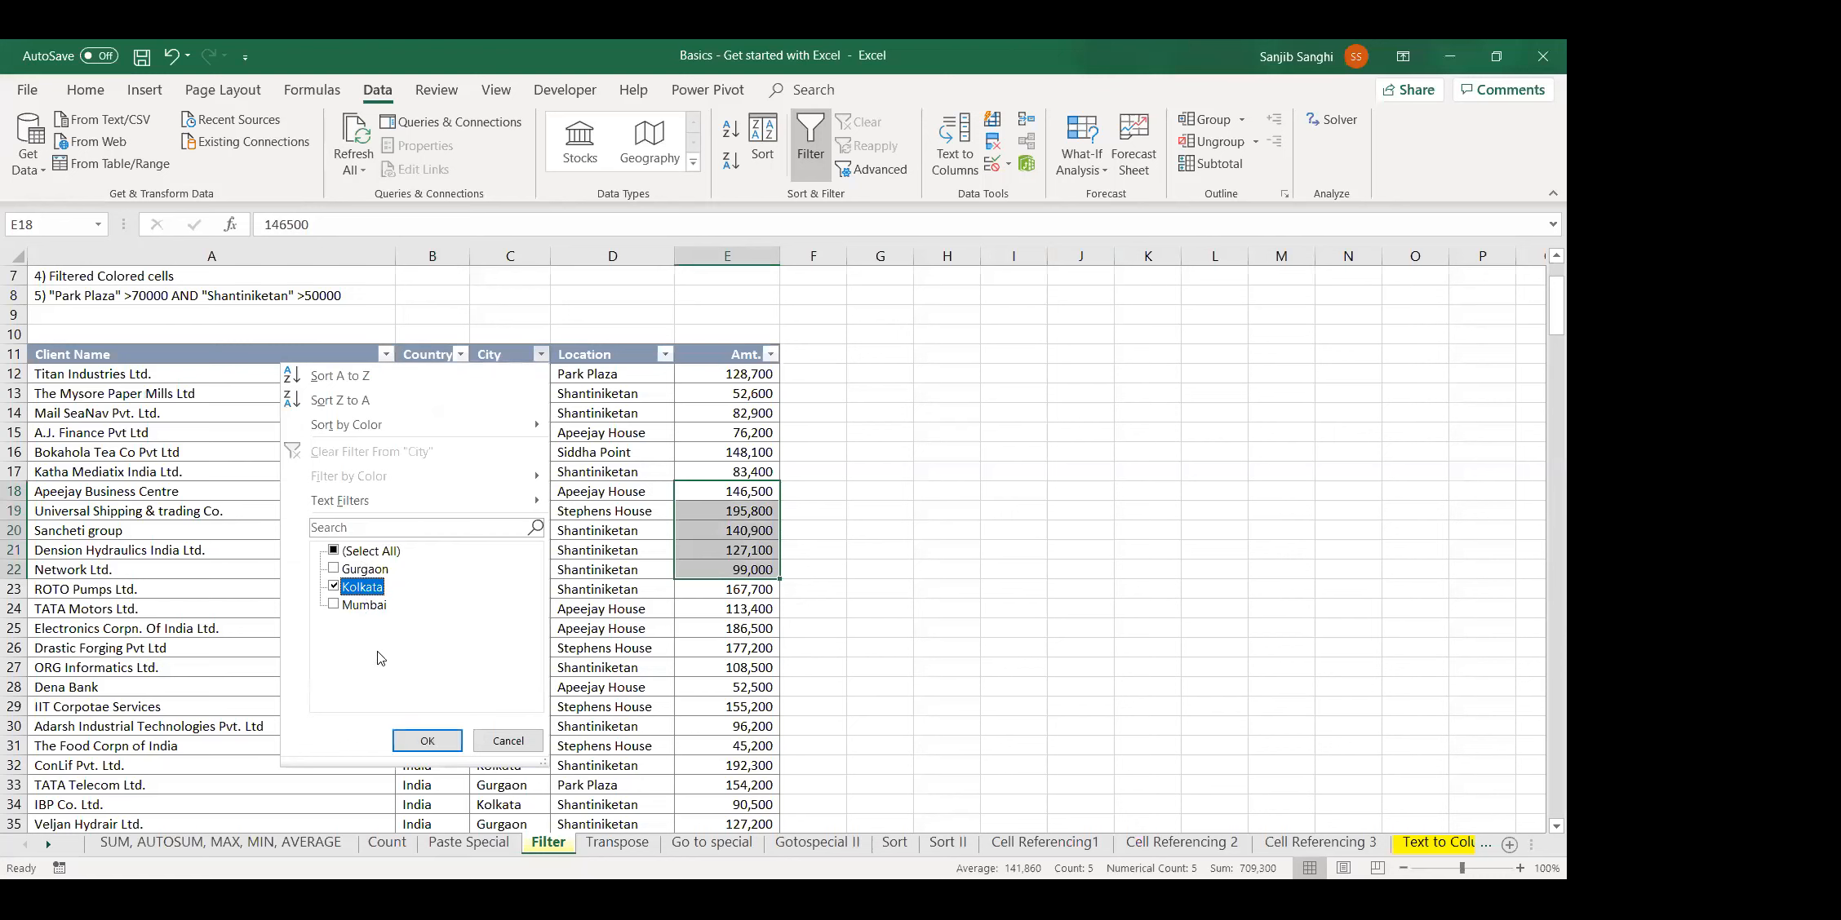
left_click(424, 740)
Filter the Location column to show only Apeejay House
left_click(665, 354)
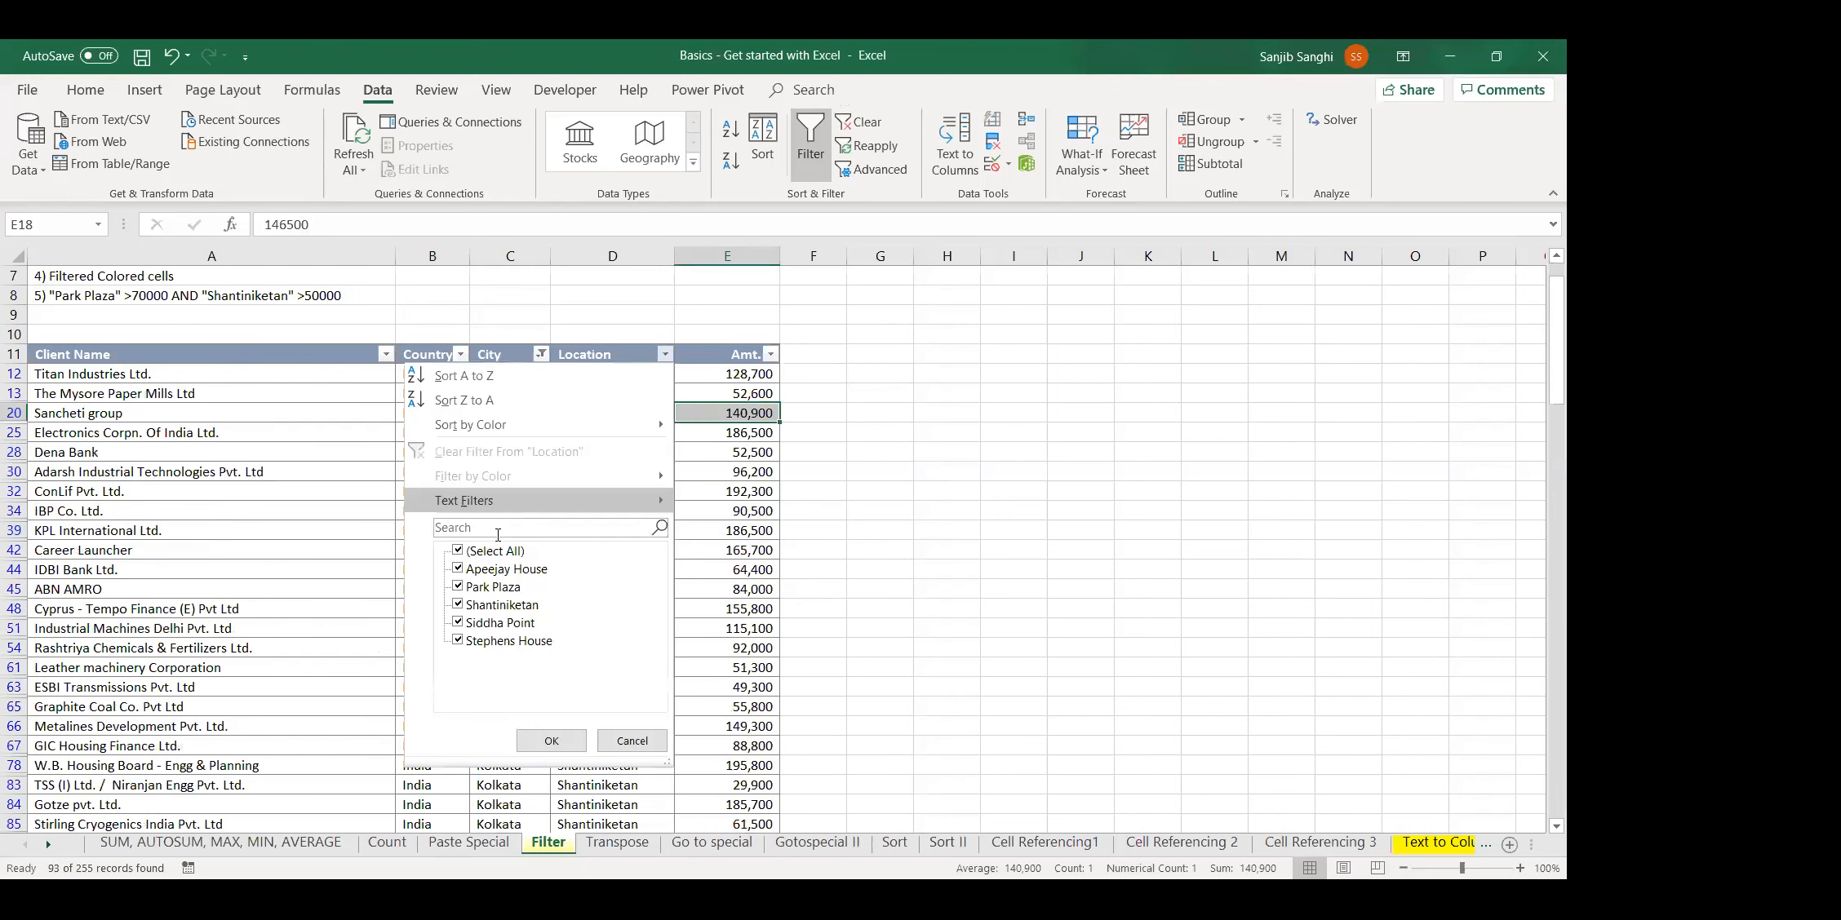
left_click(492, 552)
left_click(502, 569)
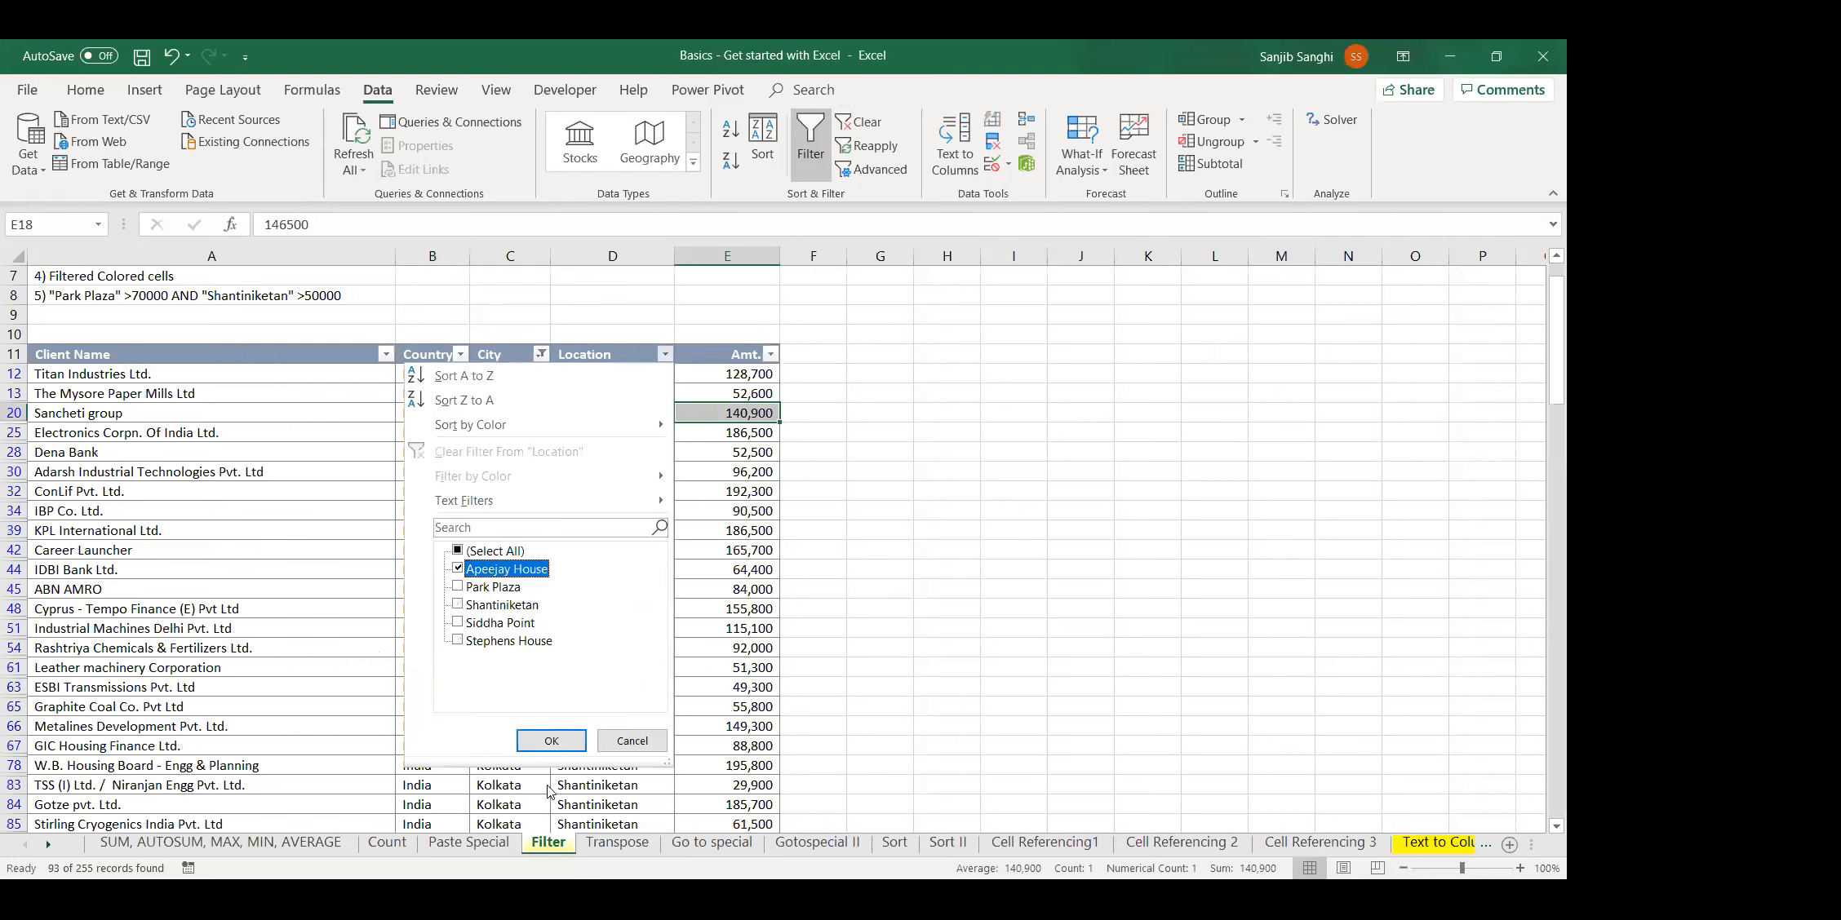
left_click(553, 743)
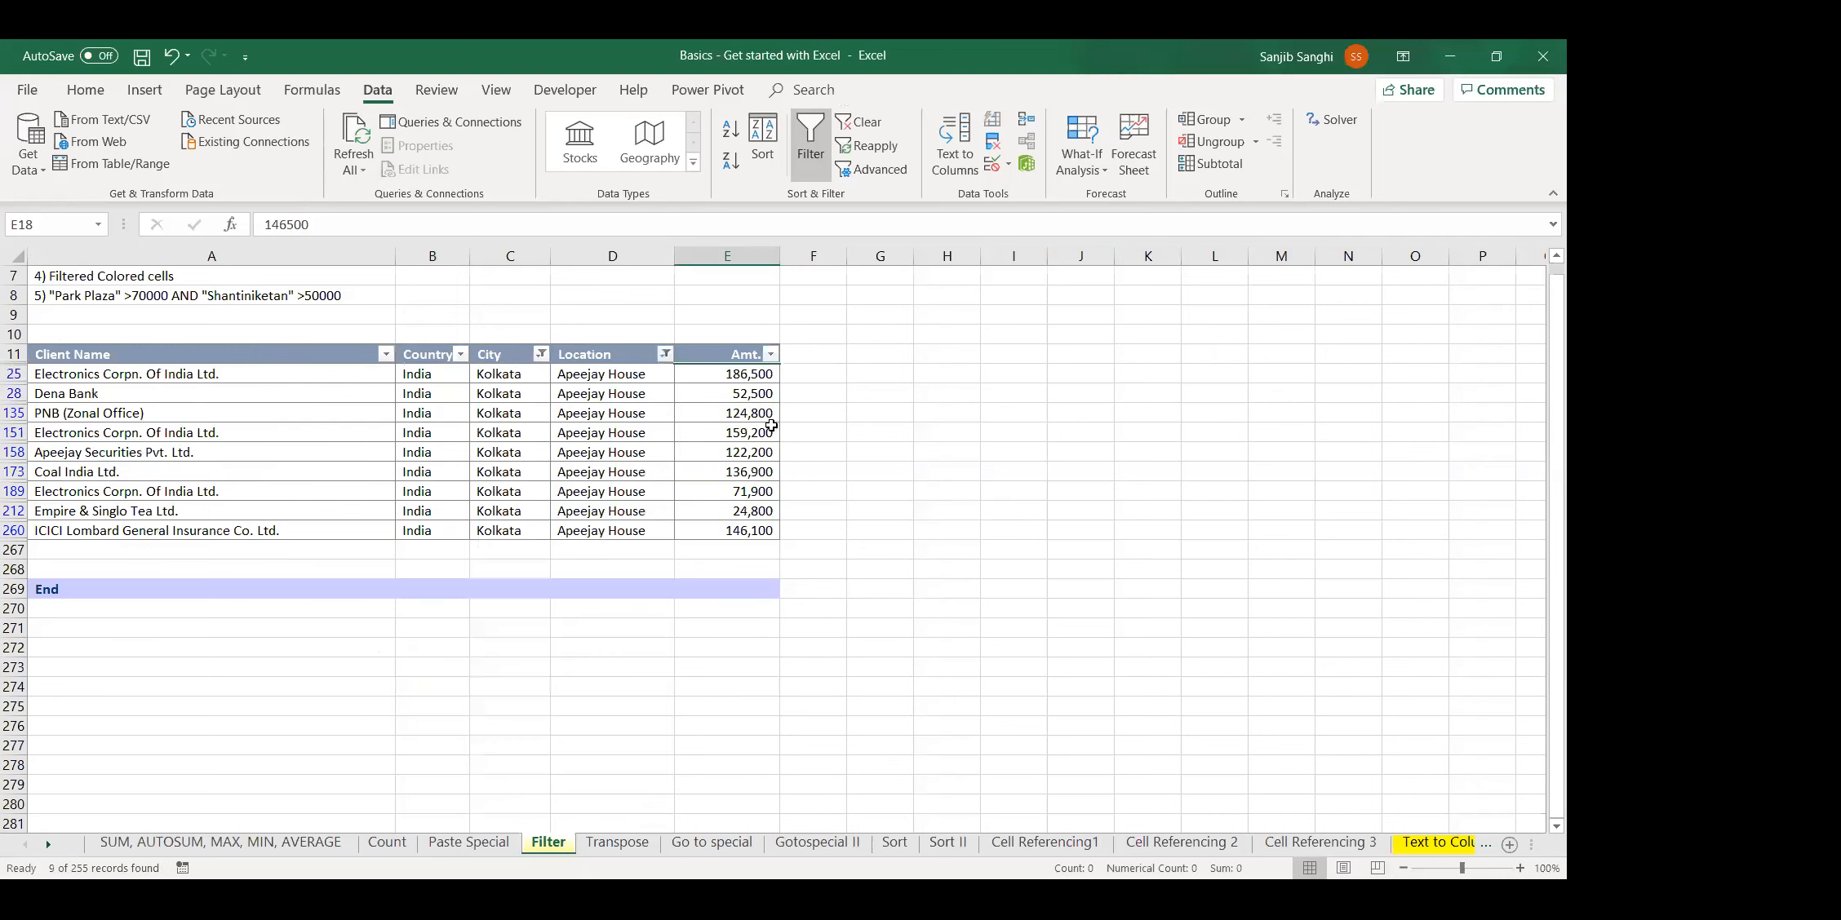
Select the visible Amt. values from E25 to E260 to read their total, then select cell E268 below them
left_click_drag(759, 376, 754, 528)
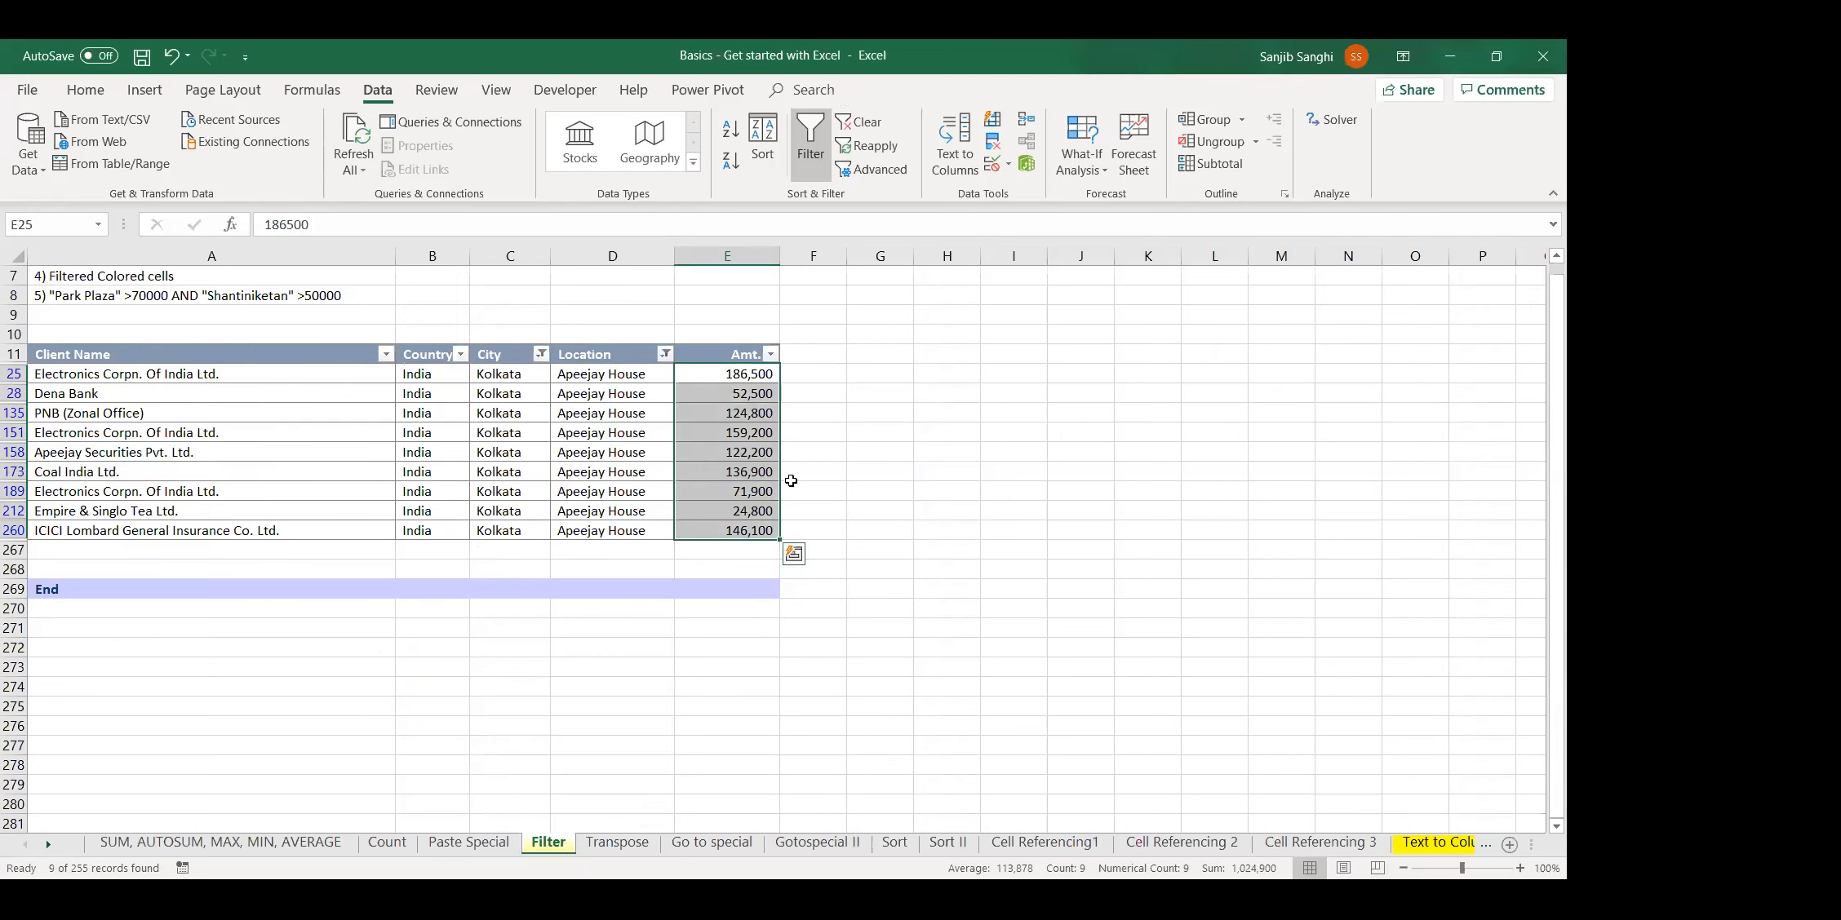
left_click(730, 566)
left_click_drag(728, 376, 742, 531)
left_click(738, 568)
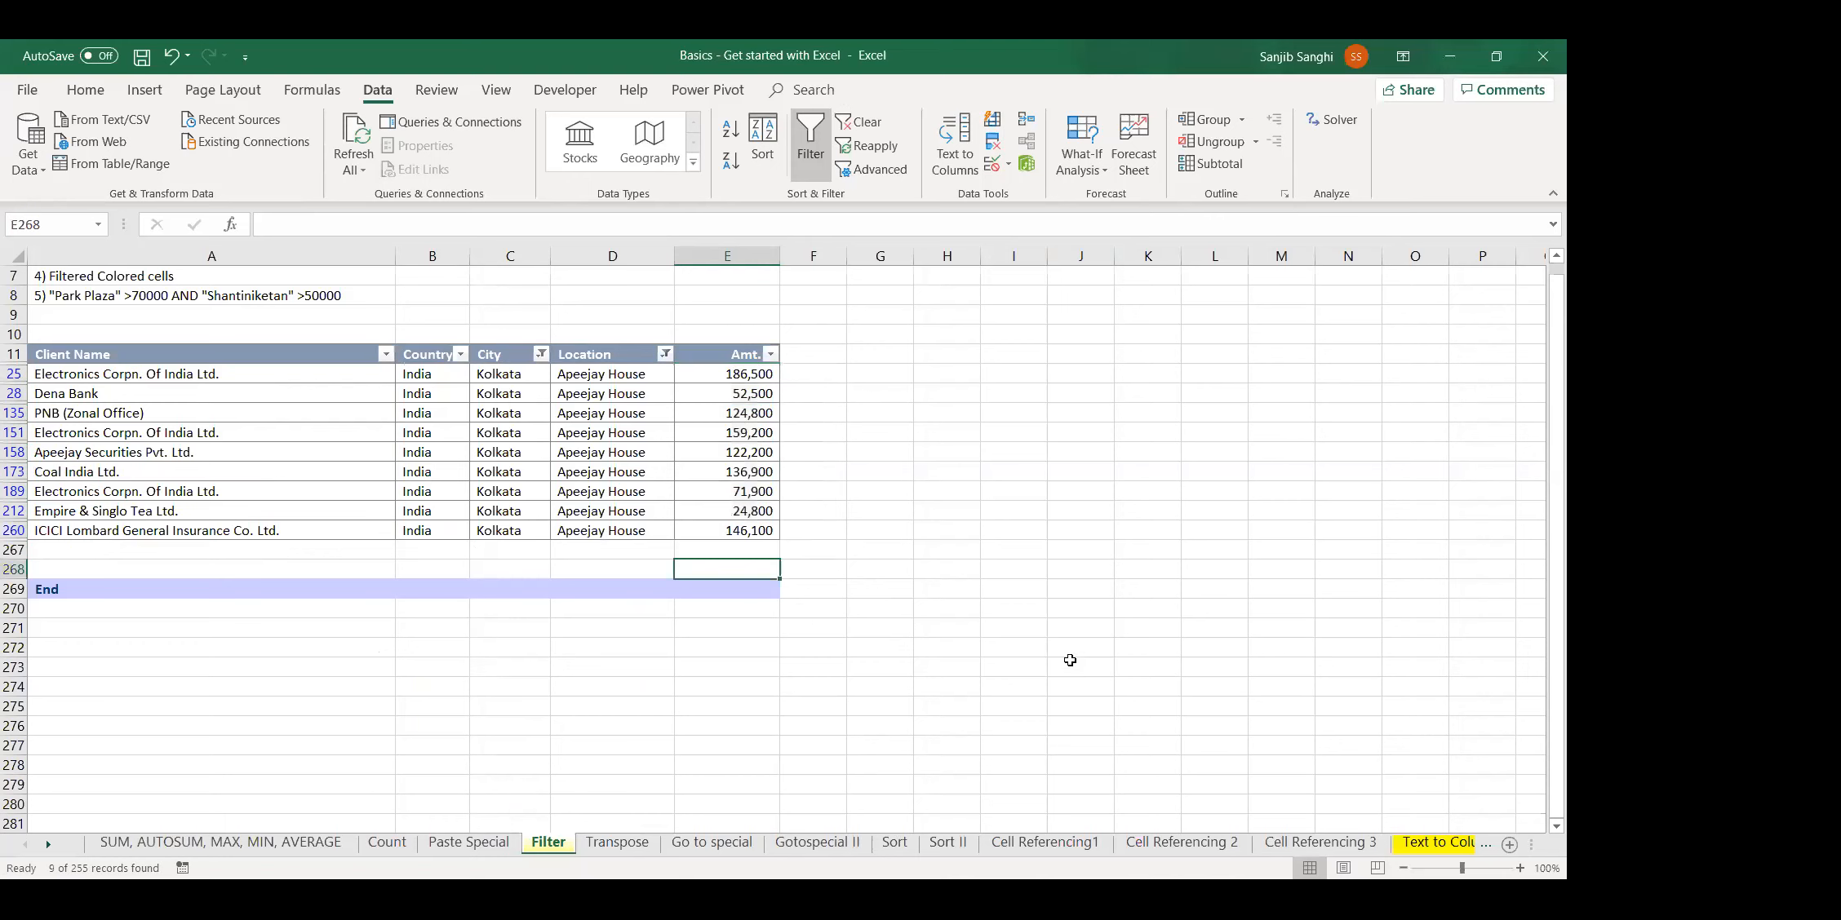
type("=")
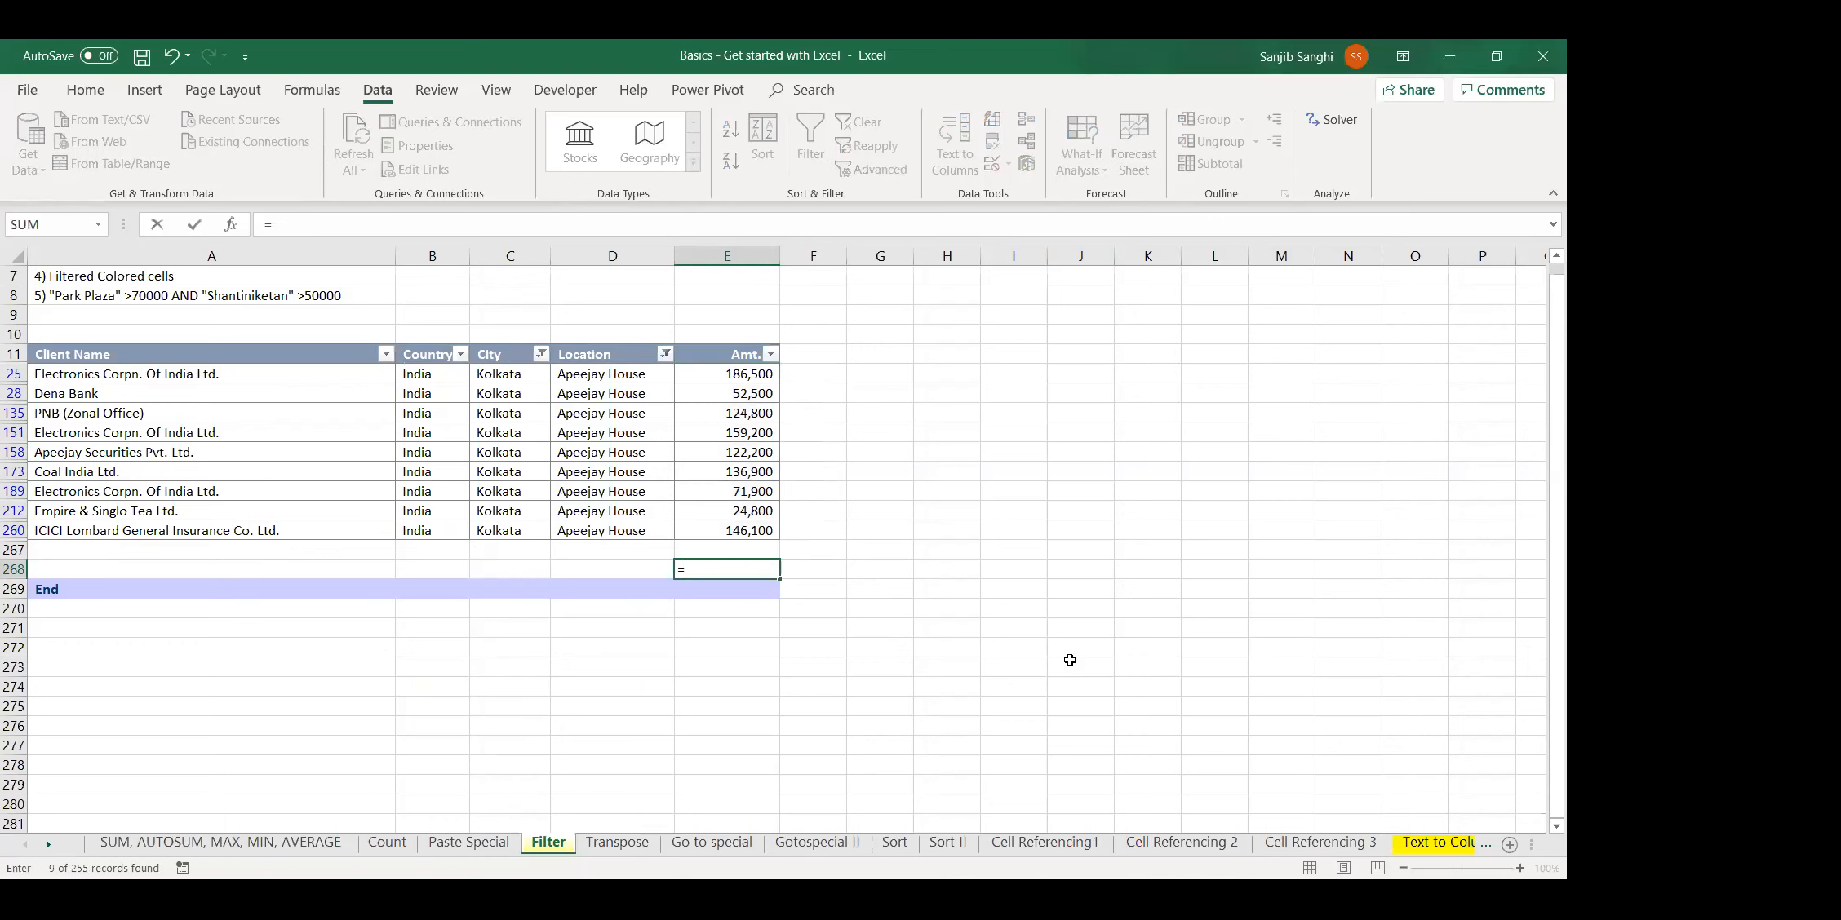
type("SUM(")
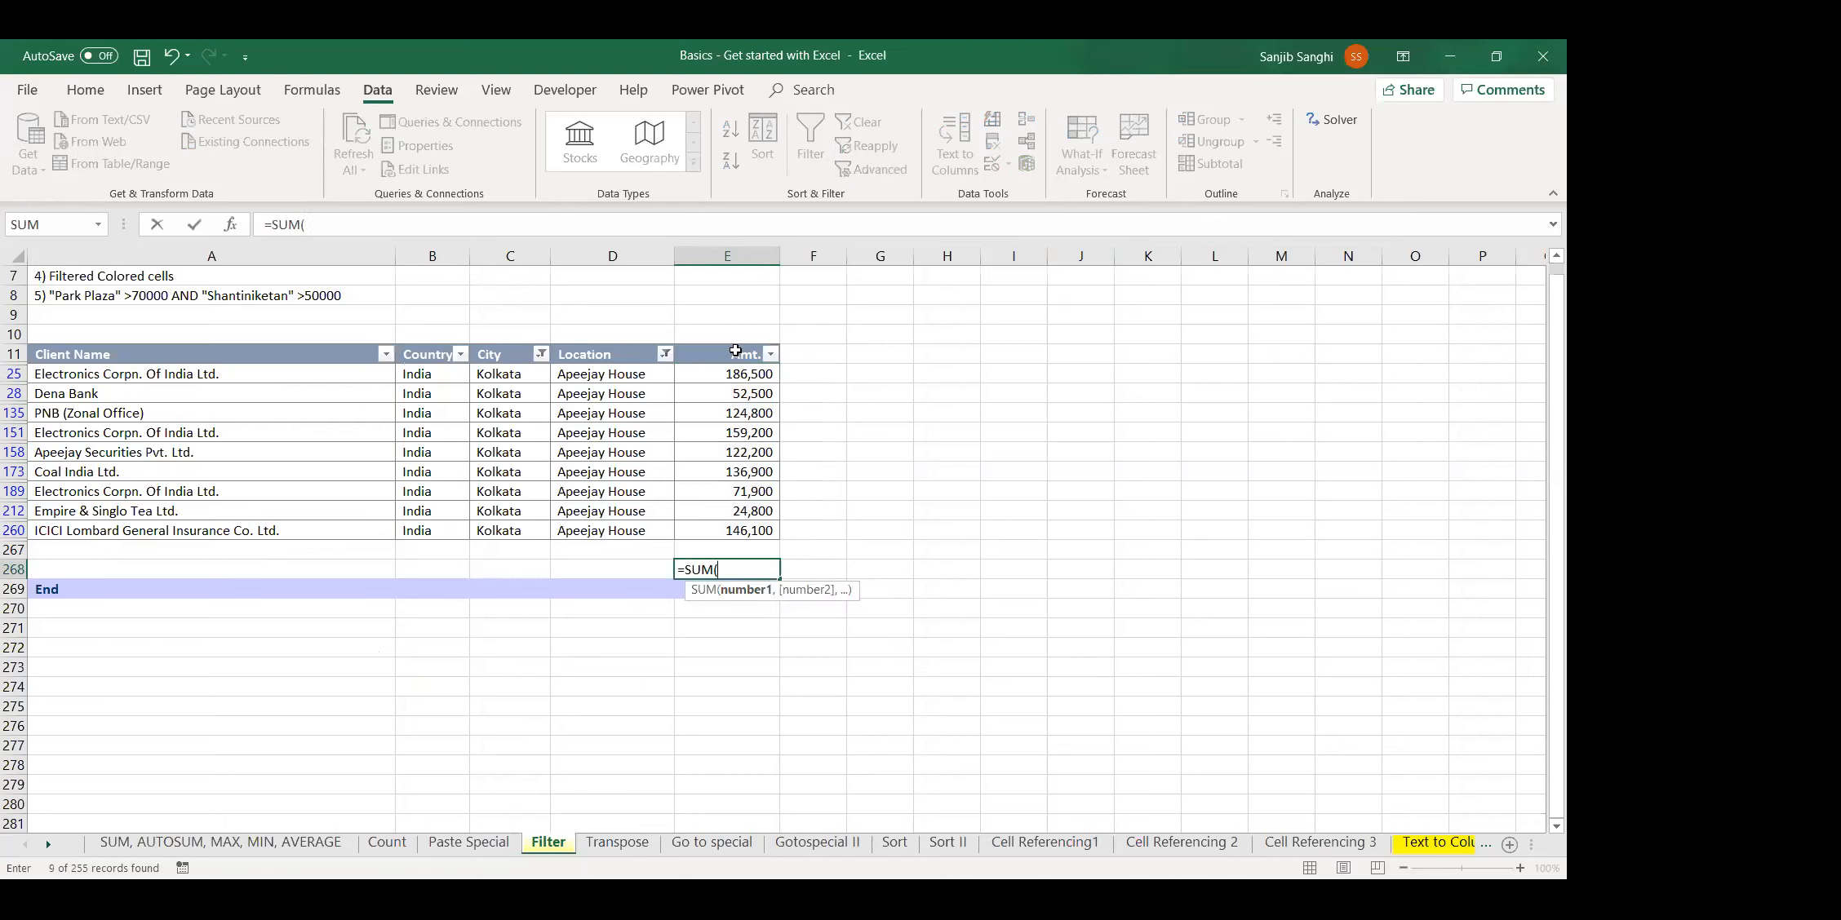
left_click(738, 379)
left_click_drag(738, 390, 741, 529)
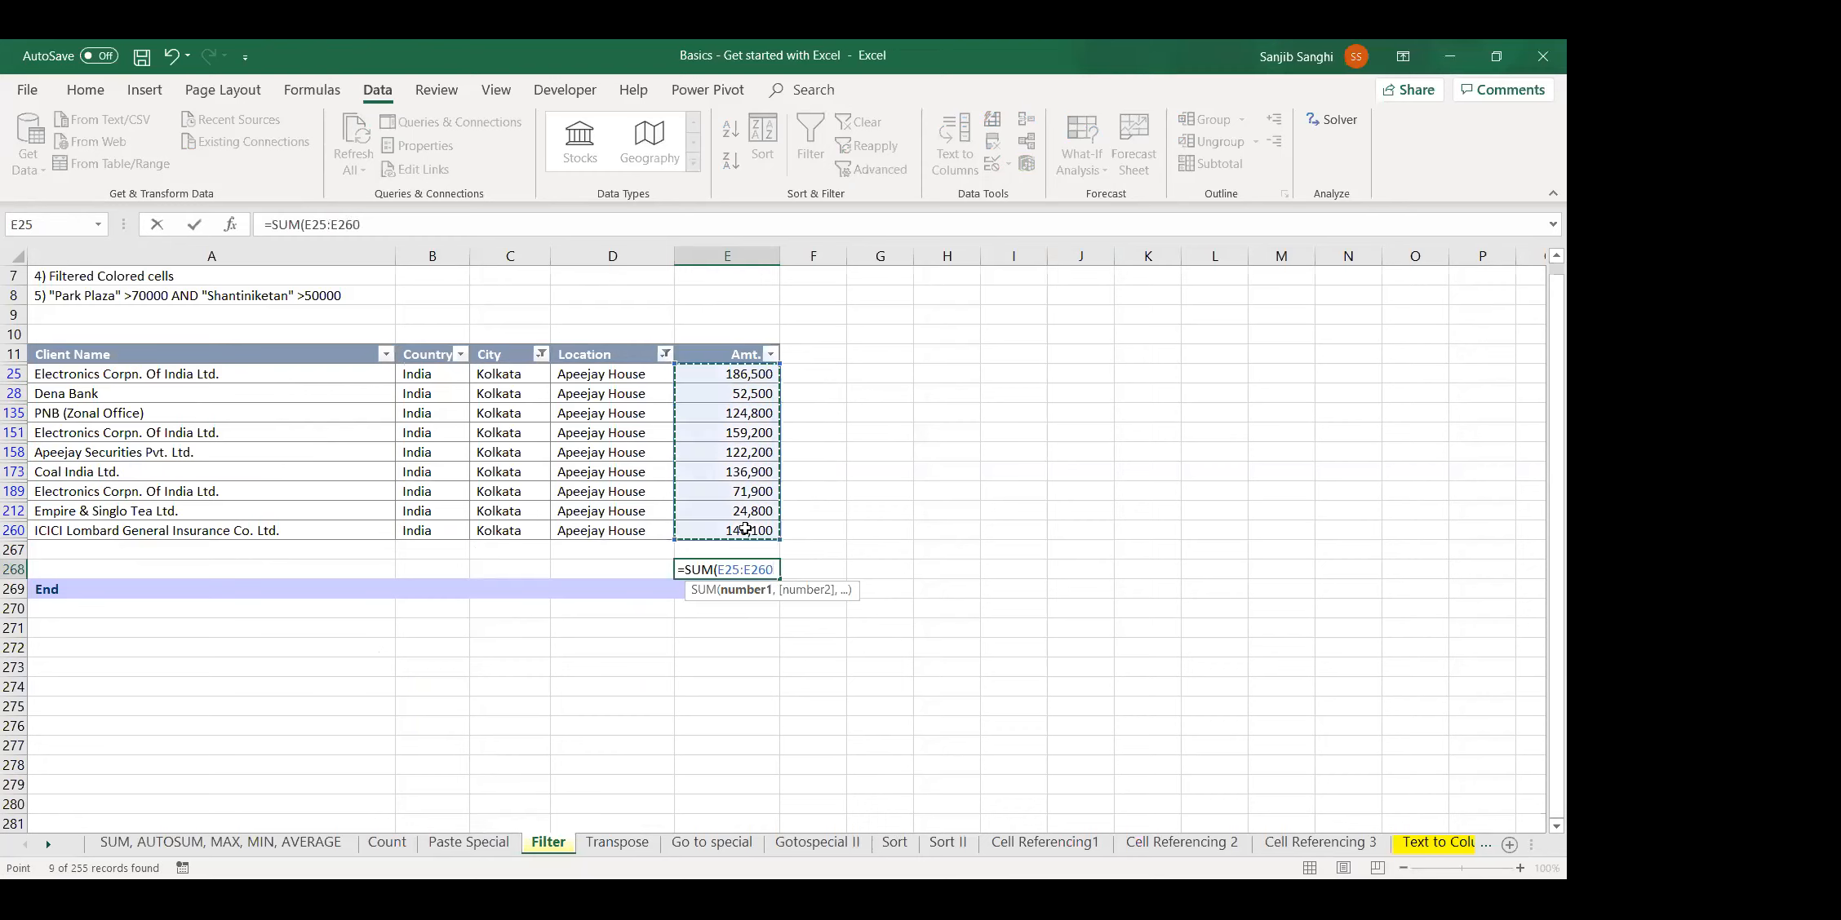
type(")")
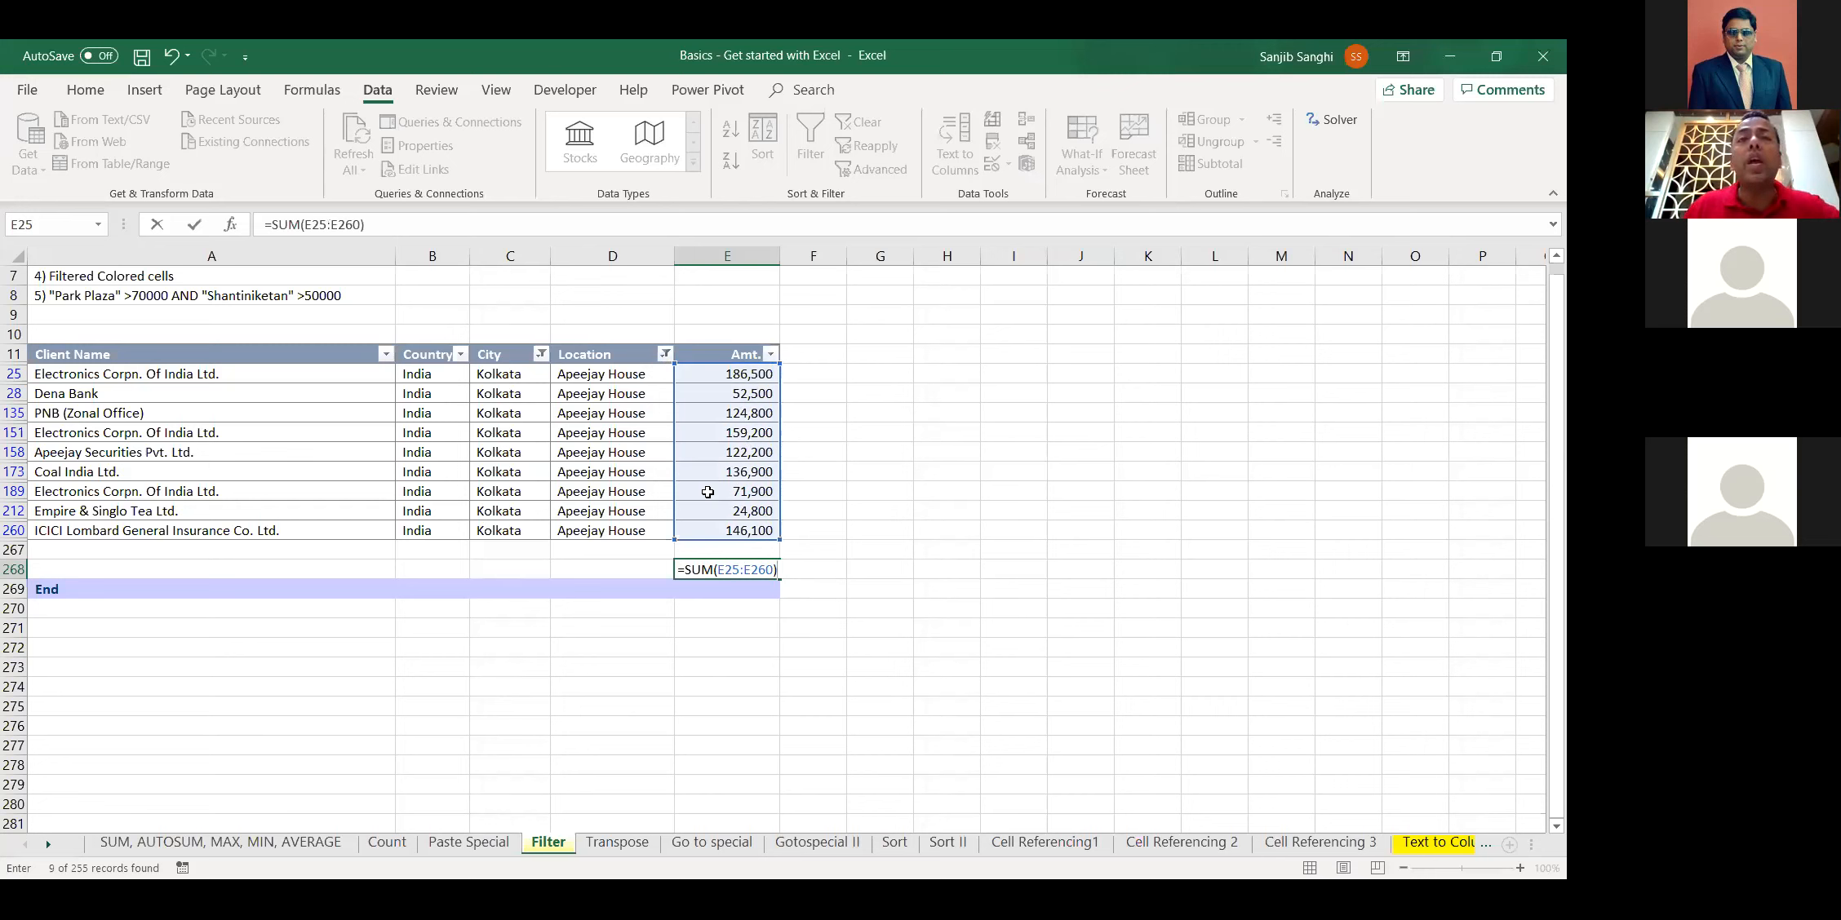
key("Escape")
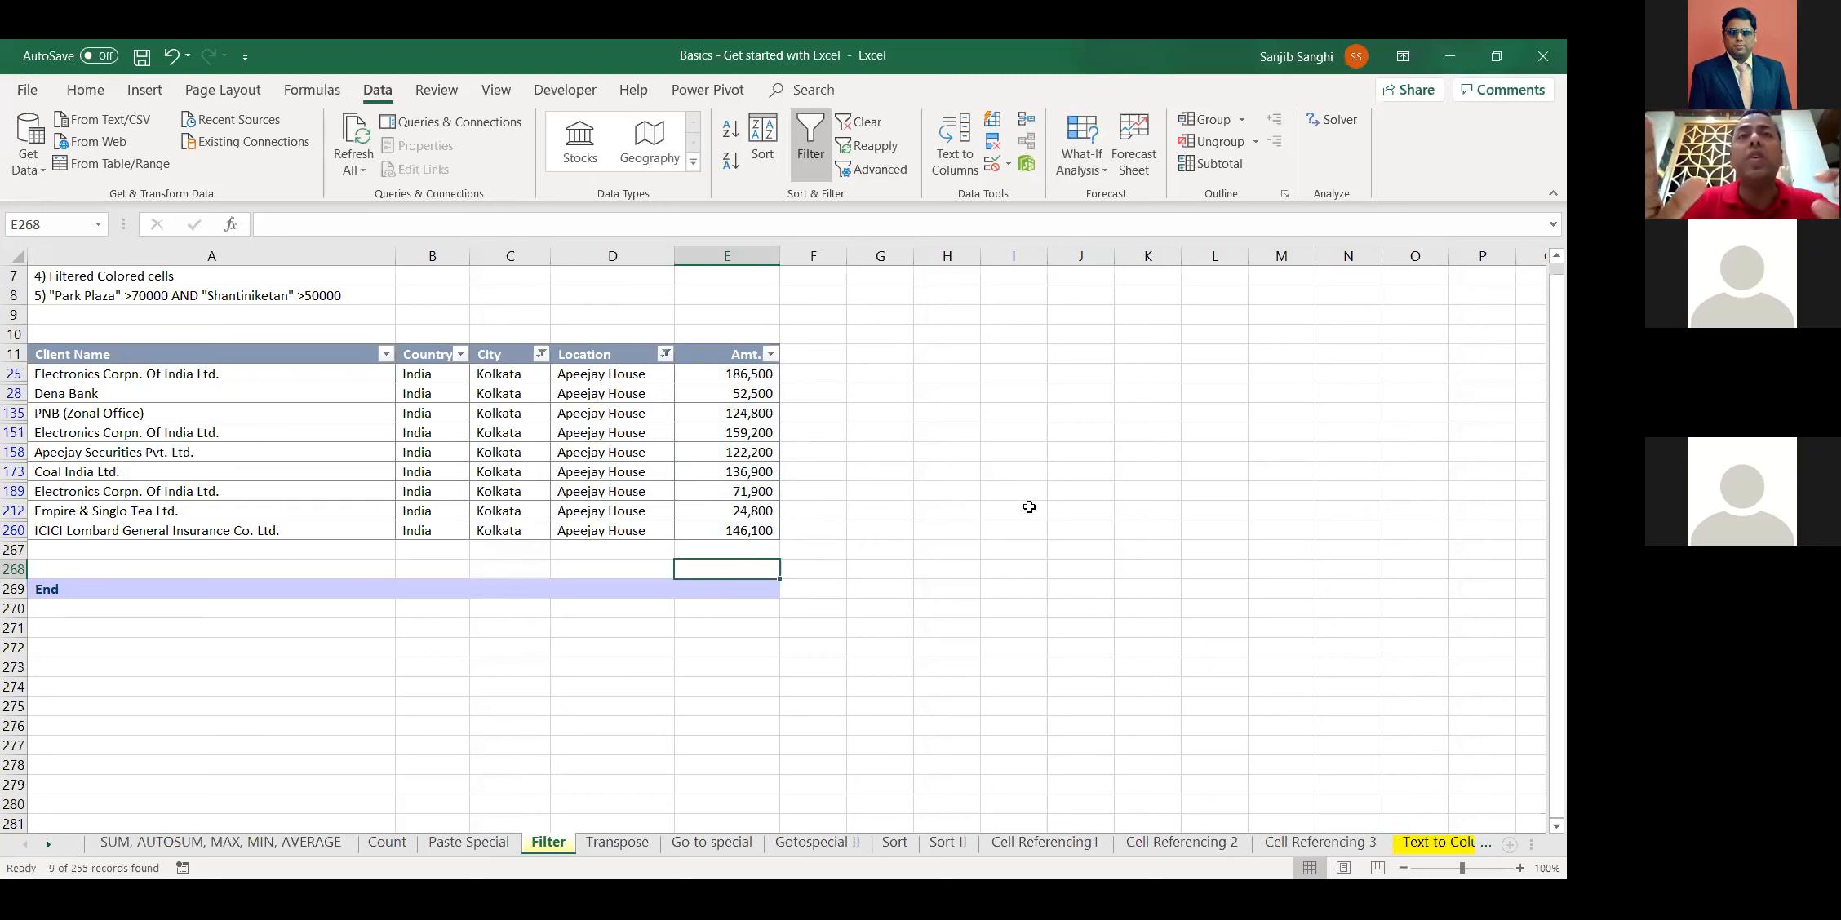
Insert an AutoSum SUBTOTAL over E12:E267 in E268 using function 2 (COUNT), then select the visible amounts to check the count
key("alt+equal")
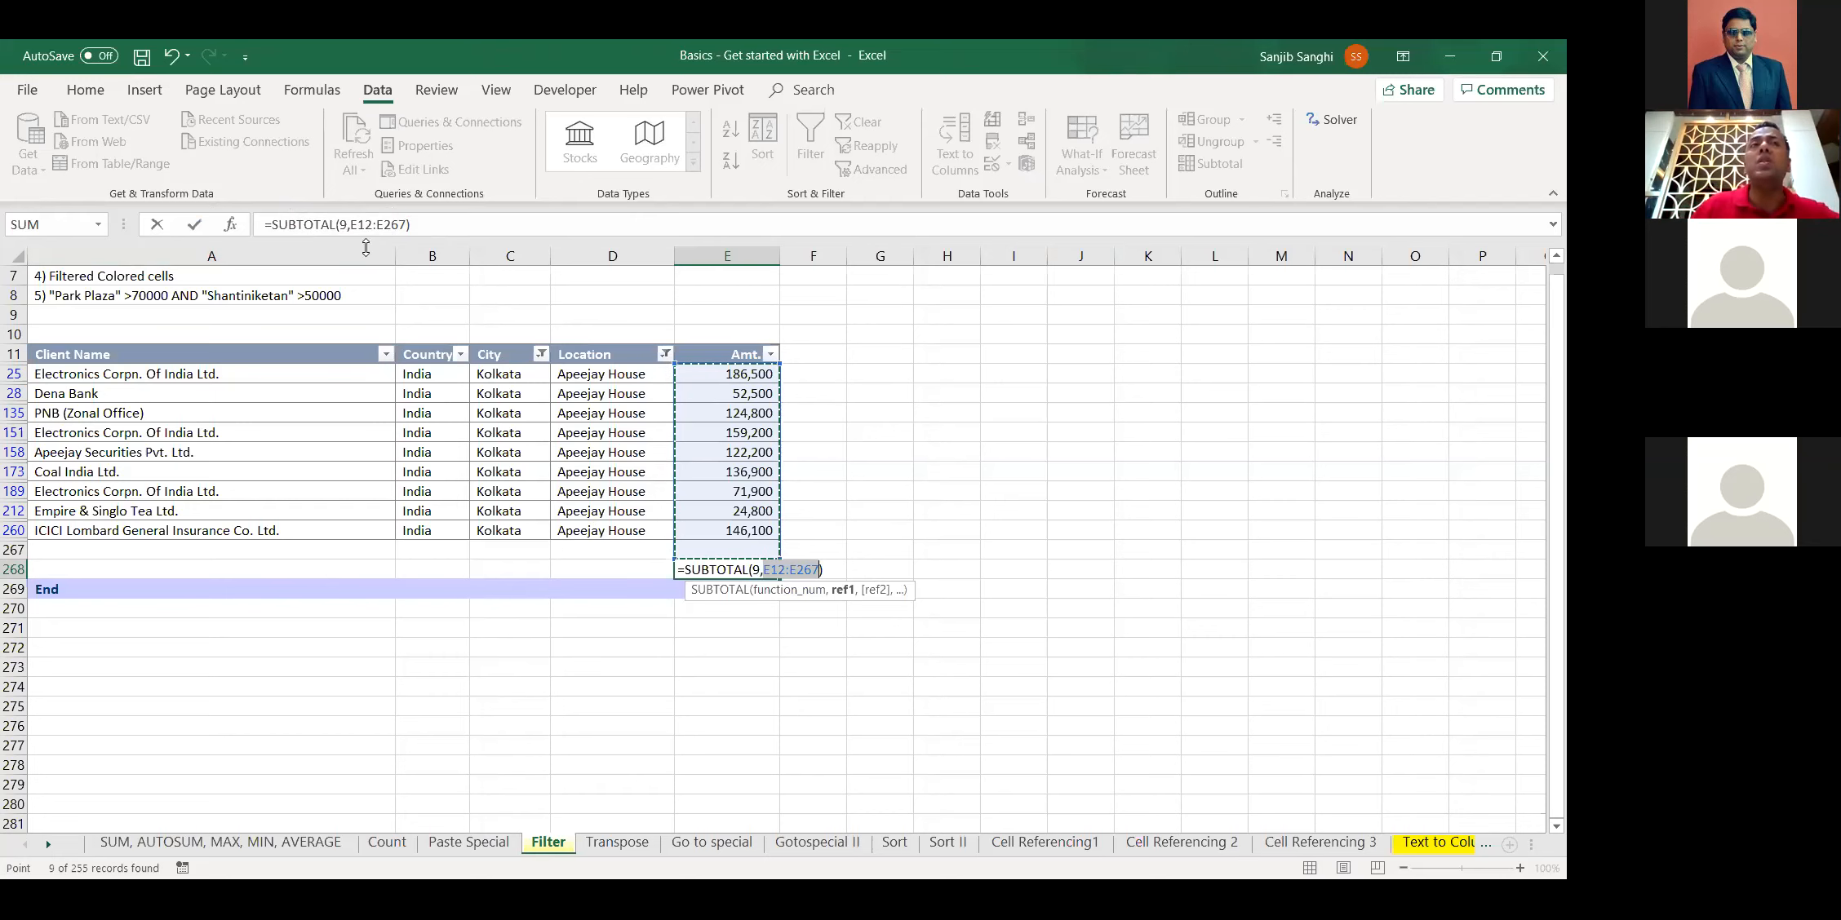
left_click(342, 224)
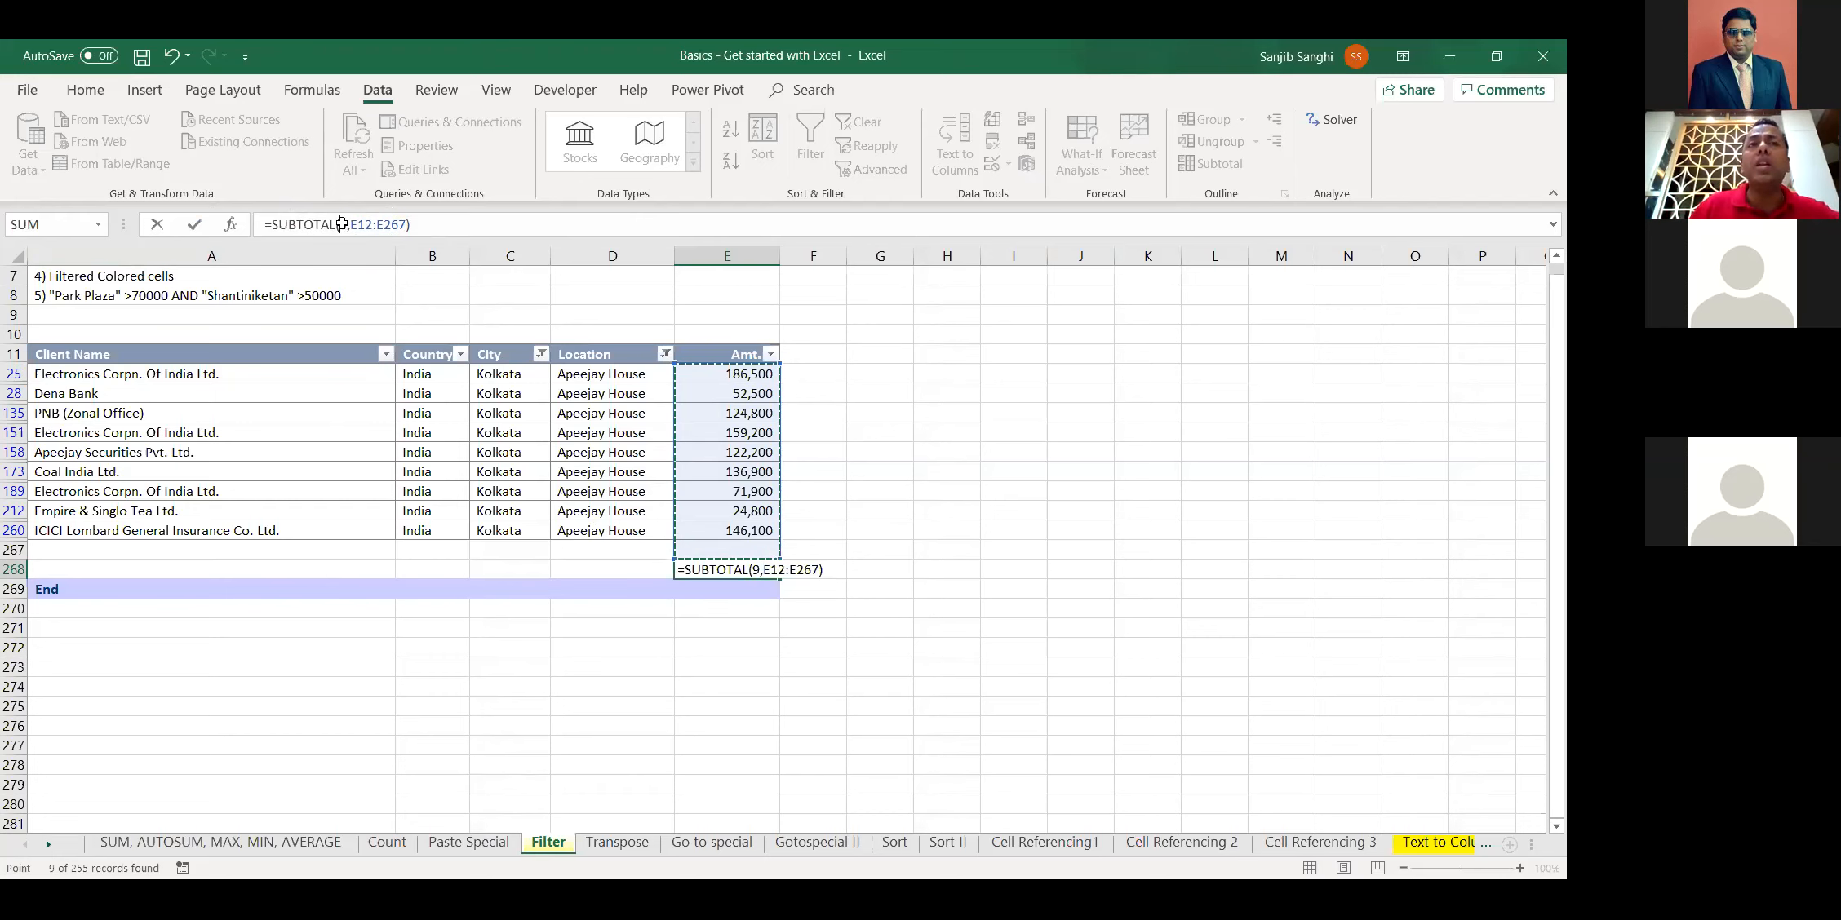
left_click(342, 224)
key("BackSpace")
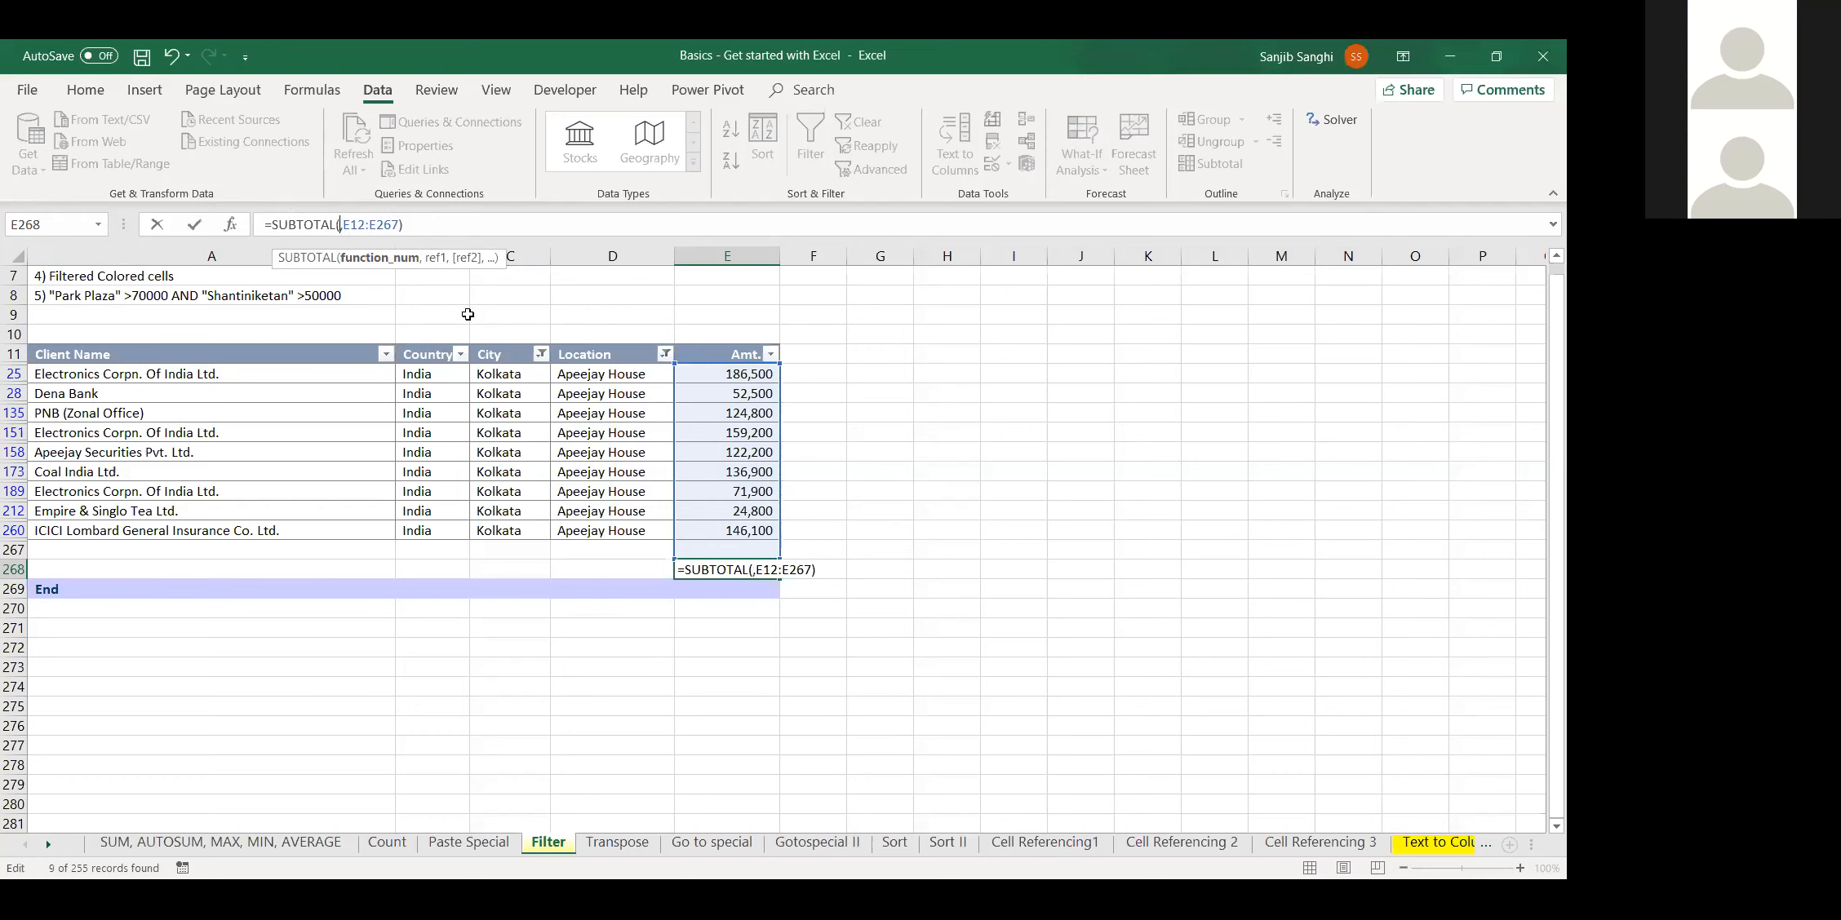
key("BackSpace")
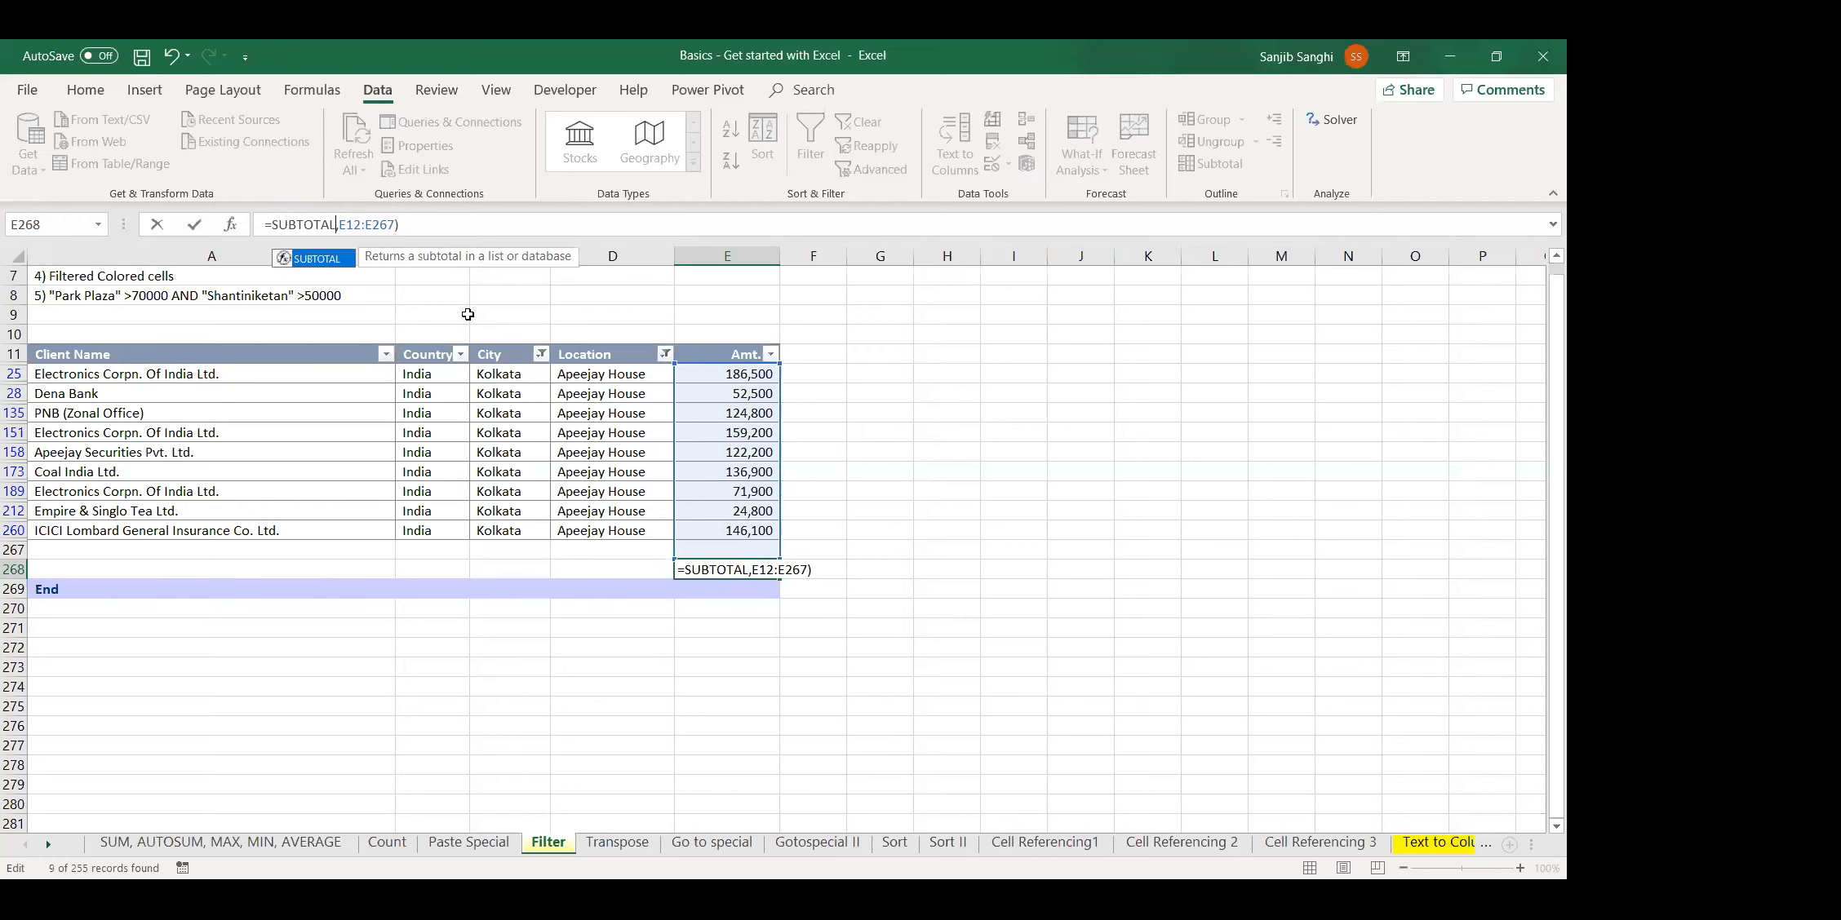
type("(")
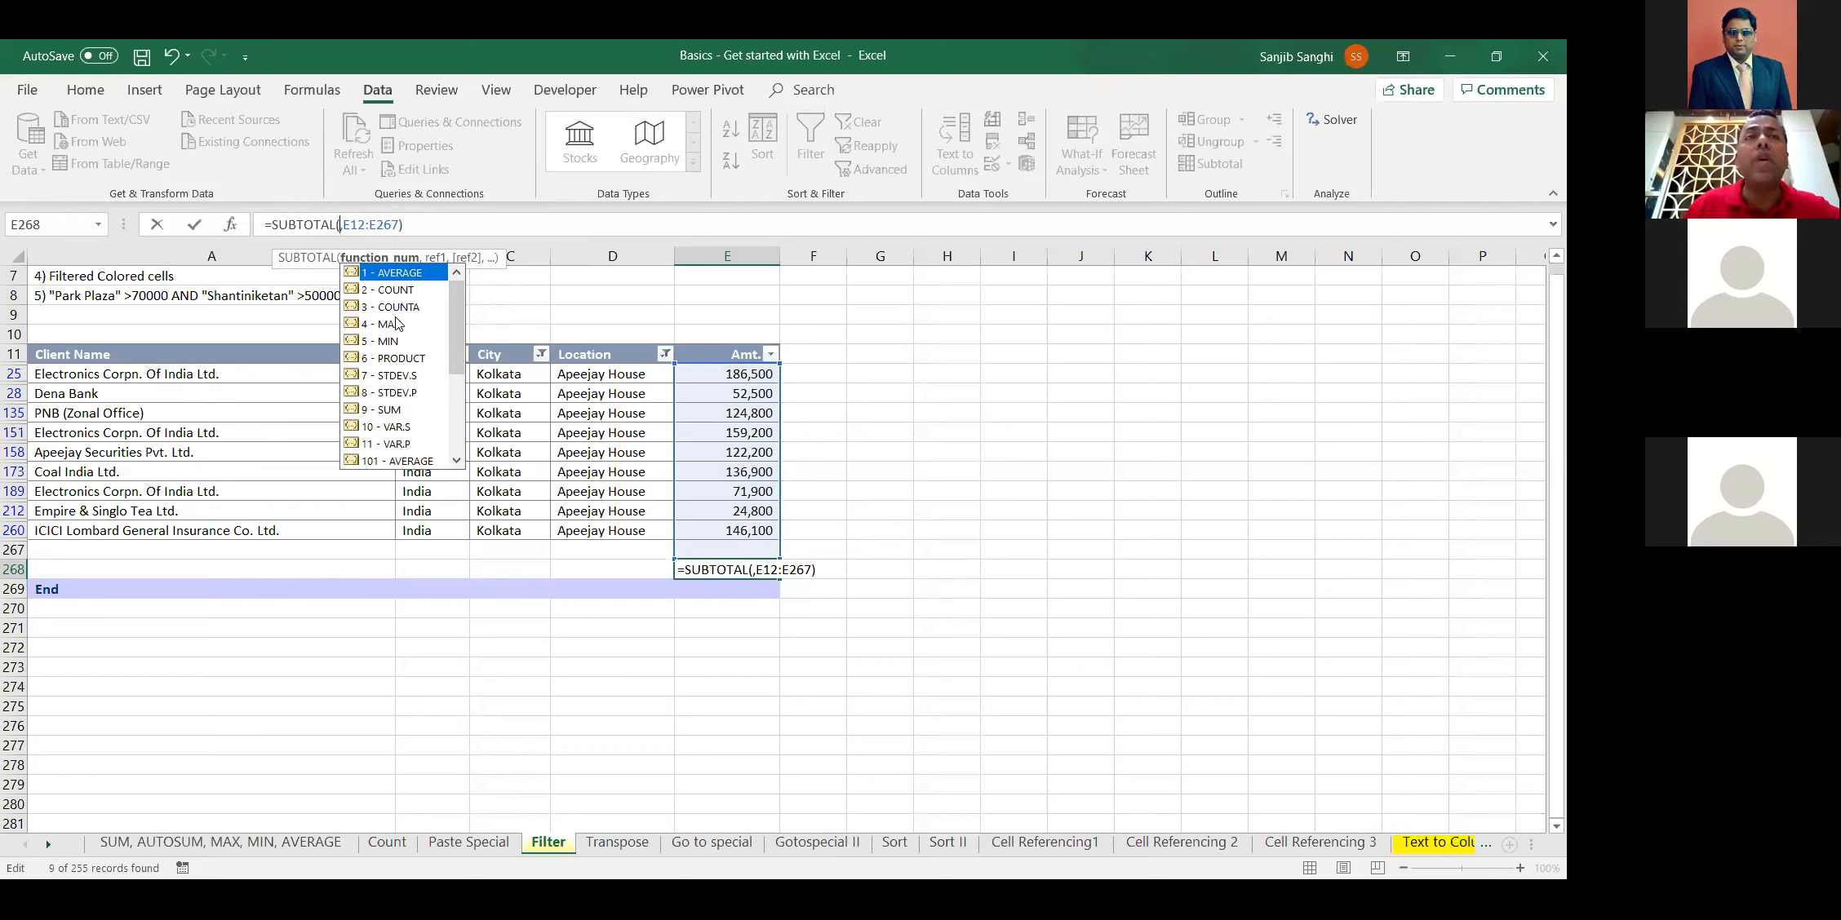
left_click(396, 290)
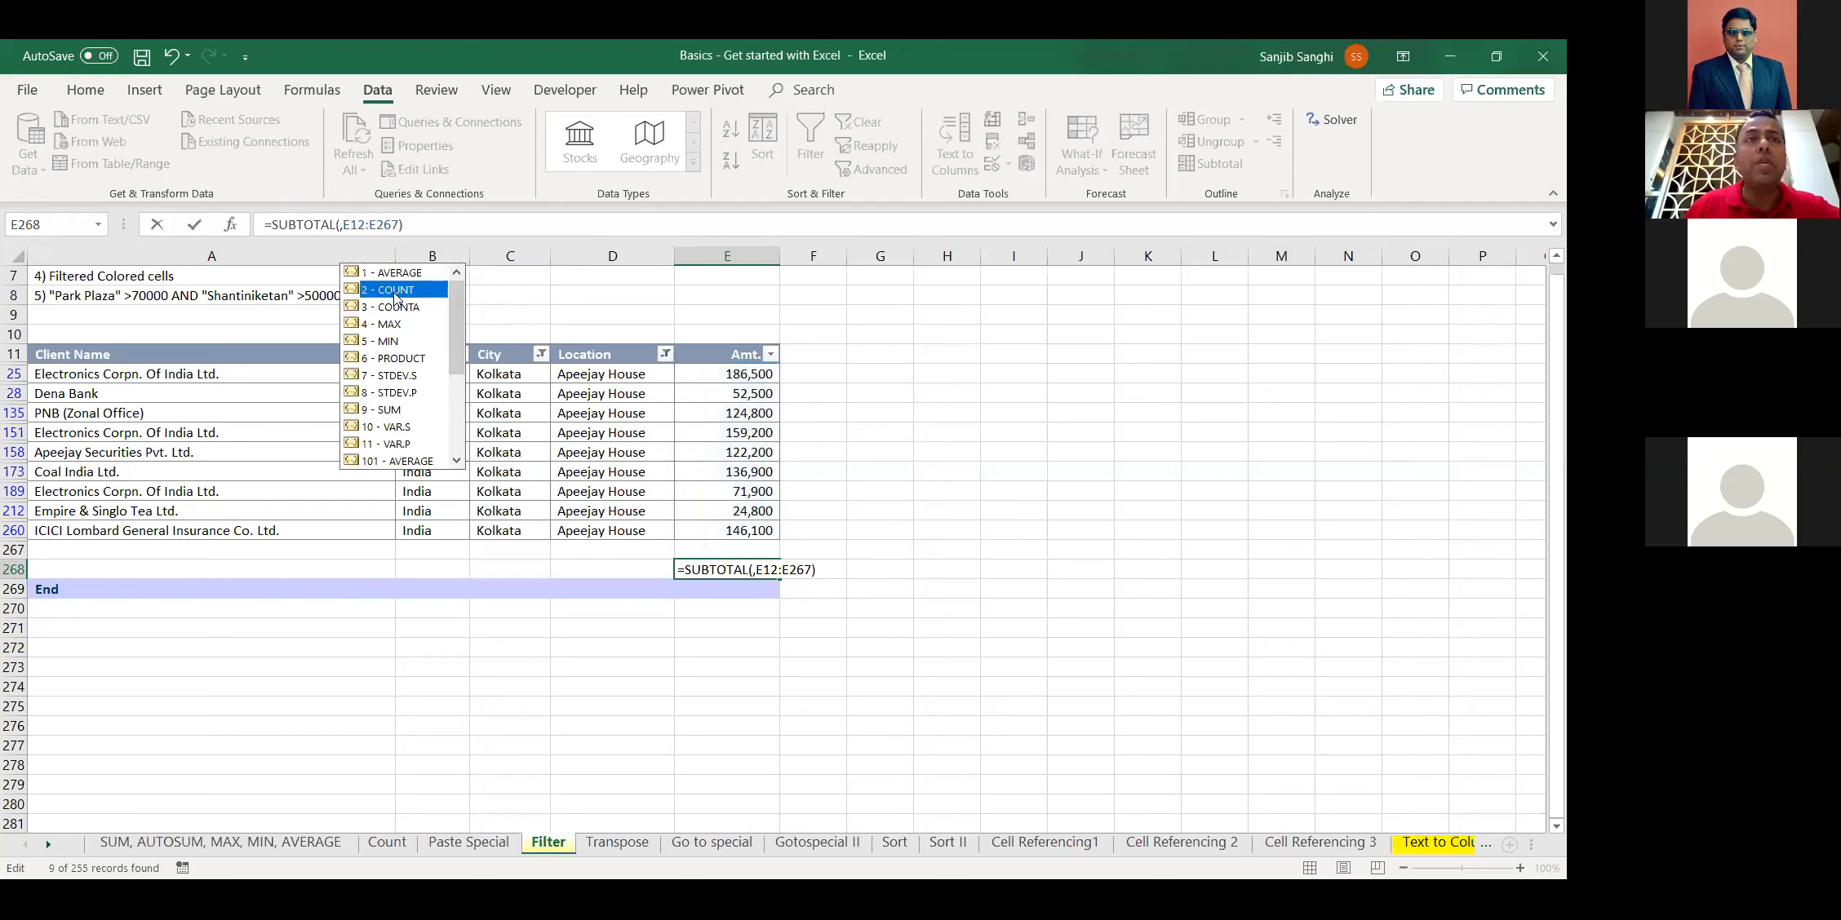
double_click(395, 290)
key("Return")
left_click(771, 568)
left_click_drag(720, 374, 752, 530)
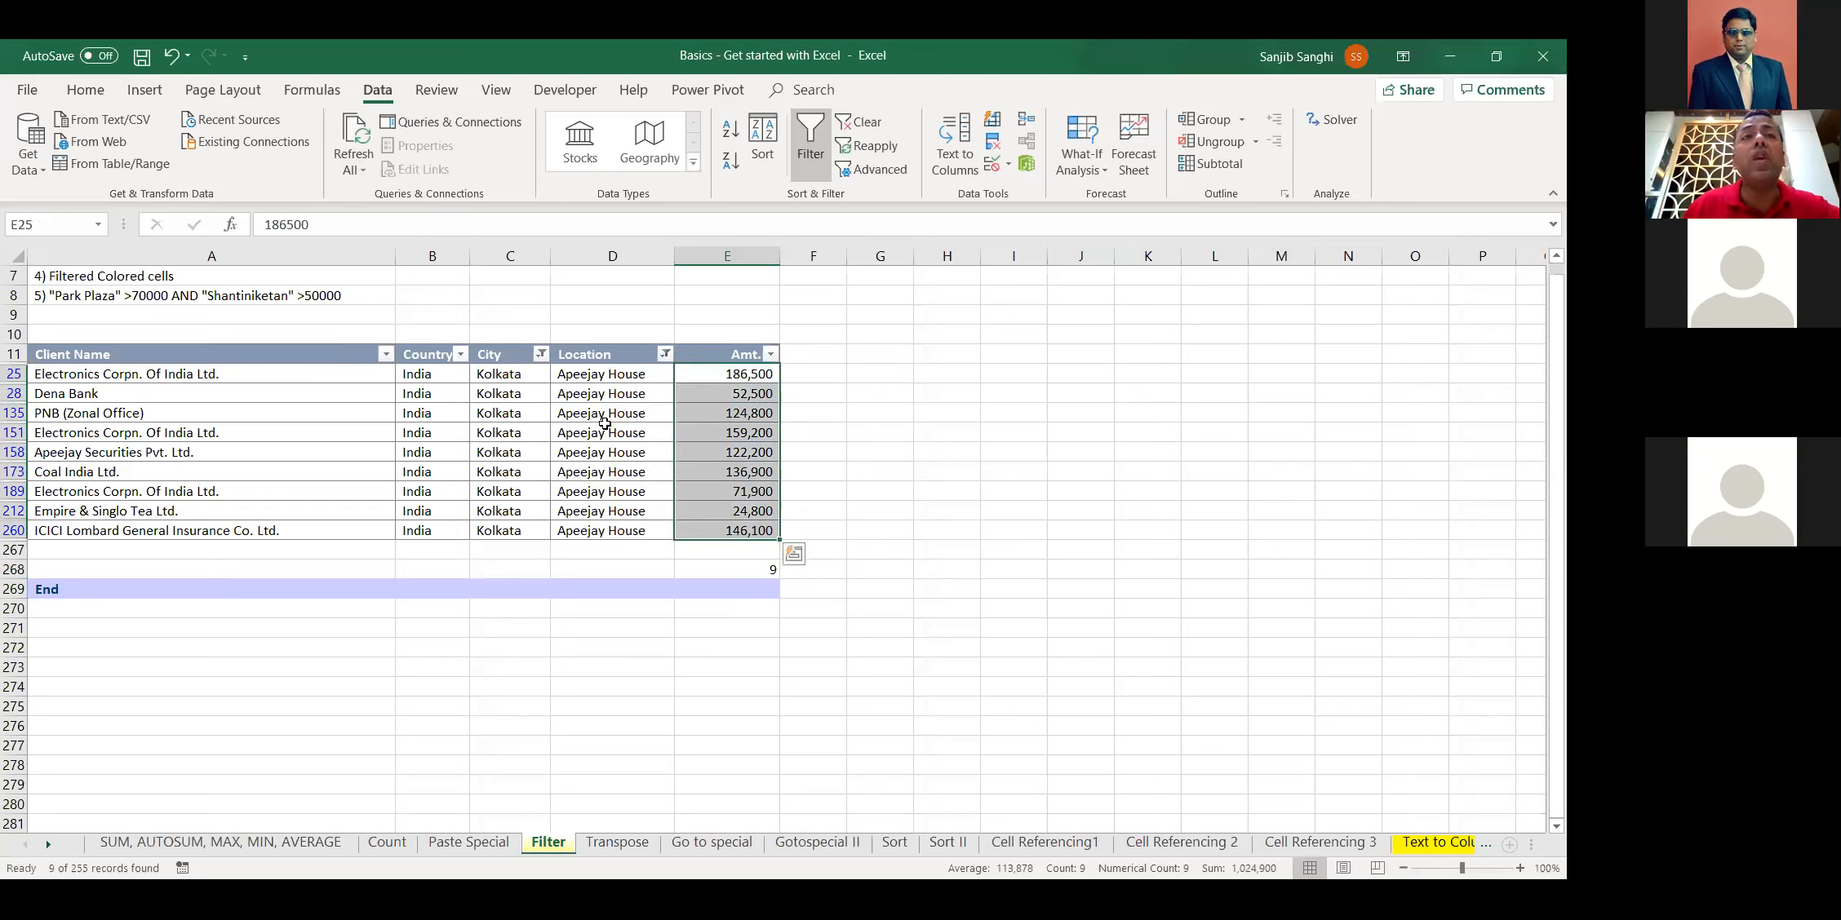
Change the SUBTOTAL function number in E268 to 9 (SUM), keeping the range E12:E267
double_click(725, 567)
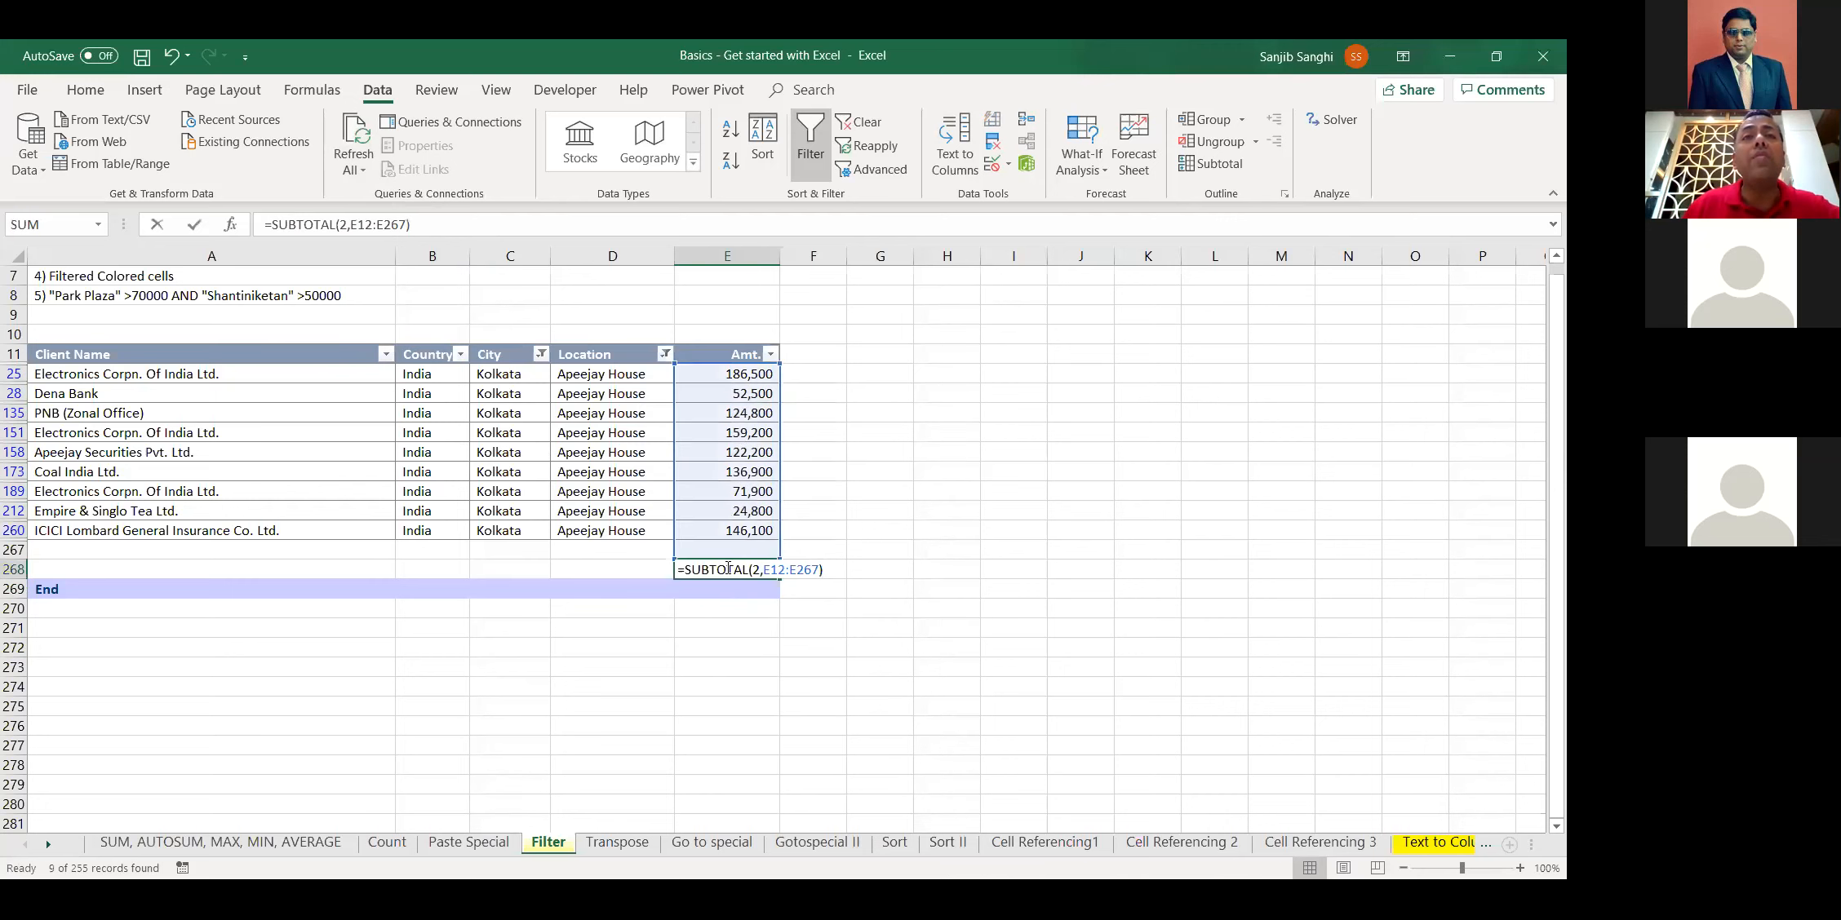
left_click(345, 224)
key("BackSpace")
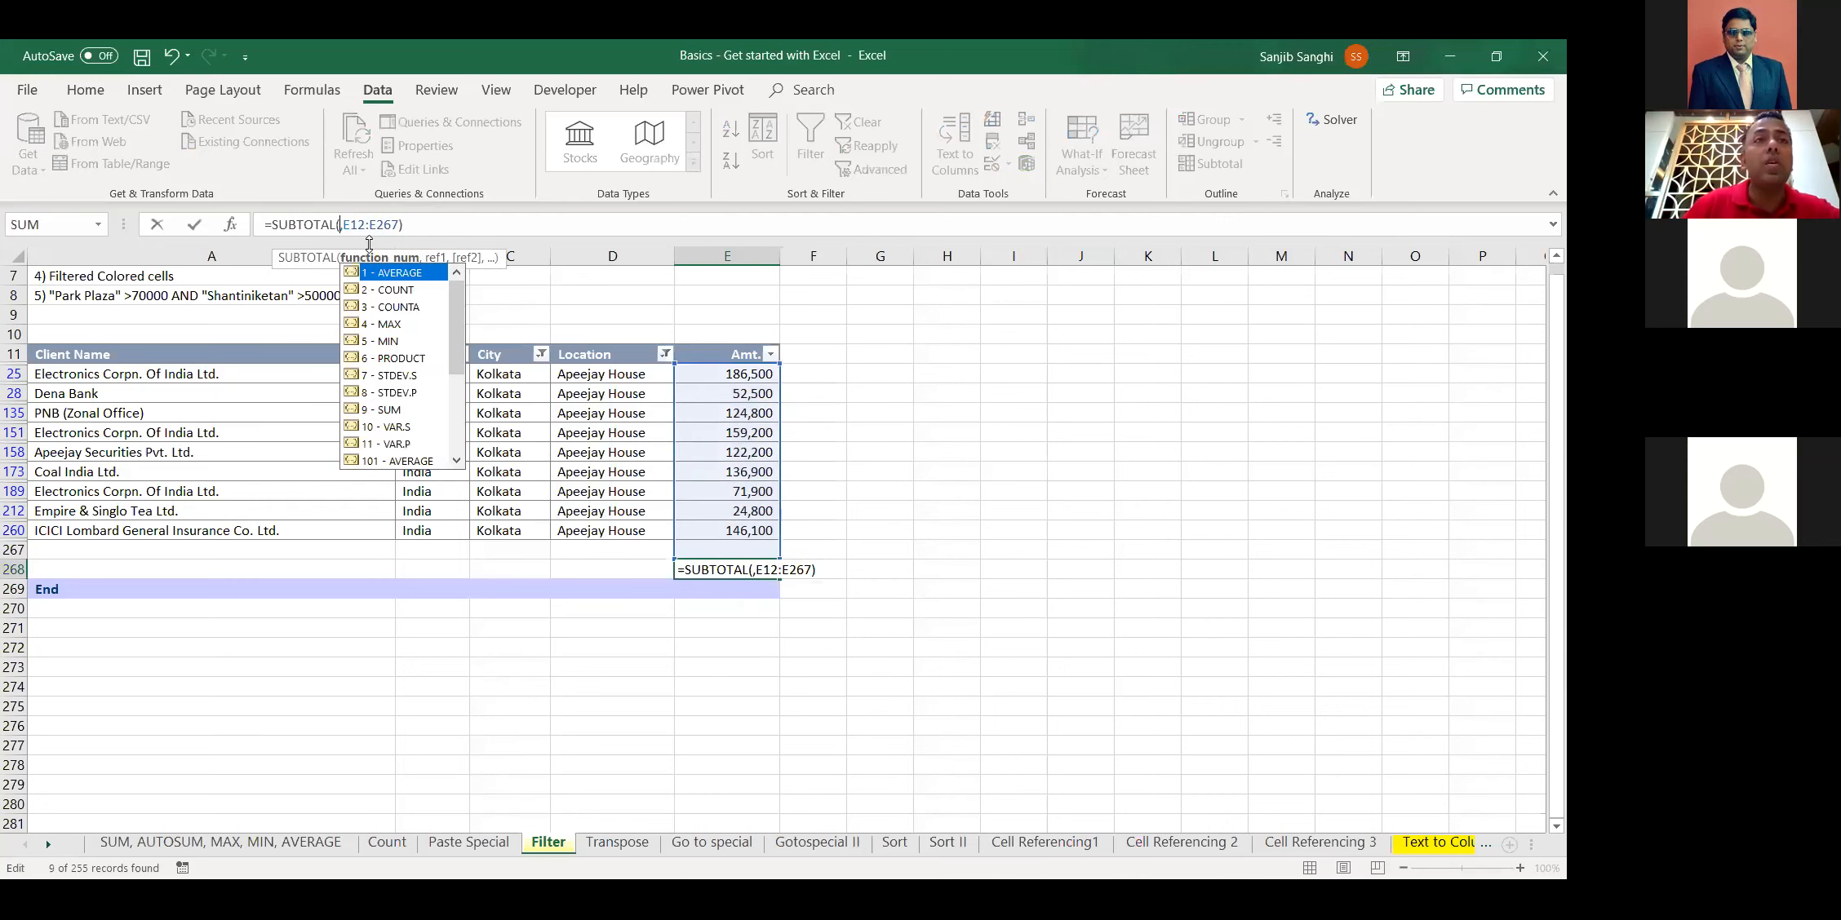
key("Down")
key("Down")
key("Down")
key("Down")
key("Down")
key("Down")
key("Down")
key("Down")
key("Down")
key("Down")
key("Down")
key("Down")
key("Down")
key("Down")
key("Down")
key("Down")
key("Down")
key("Down")
key("Down")
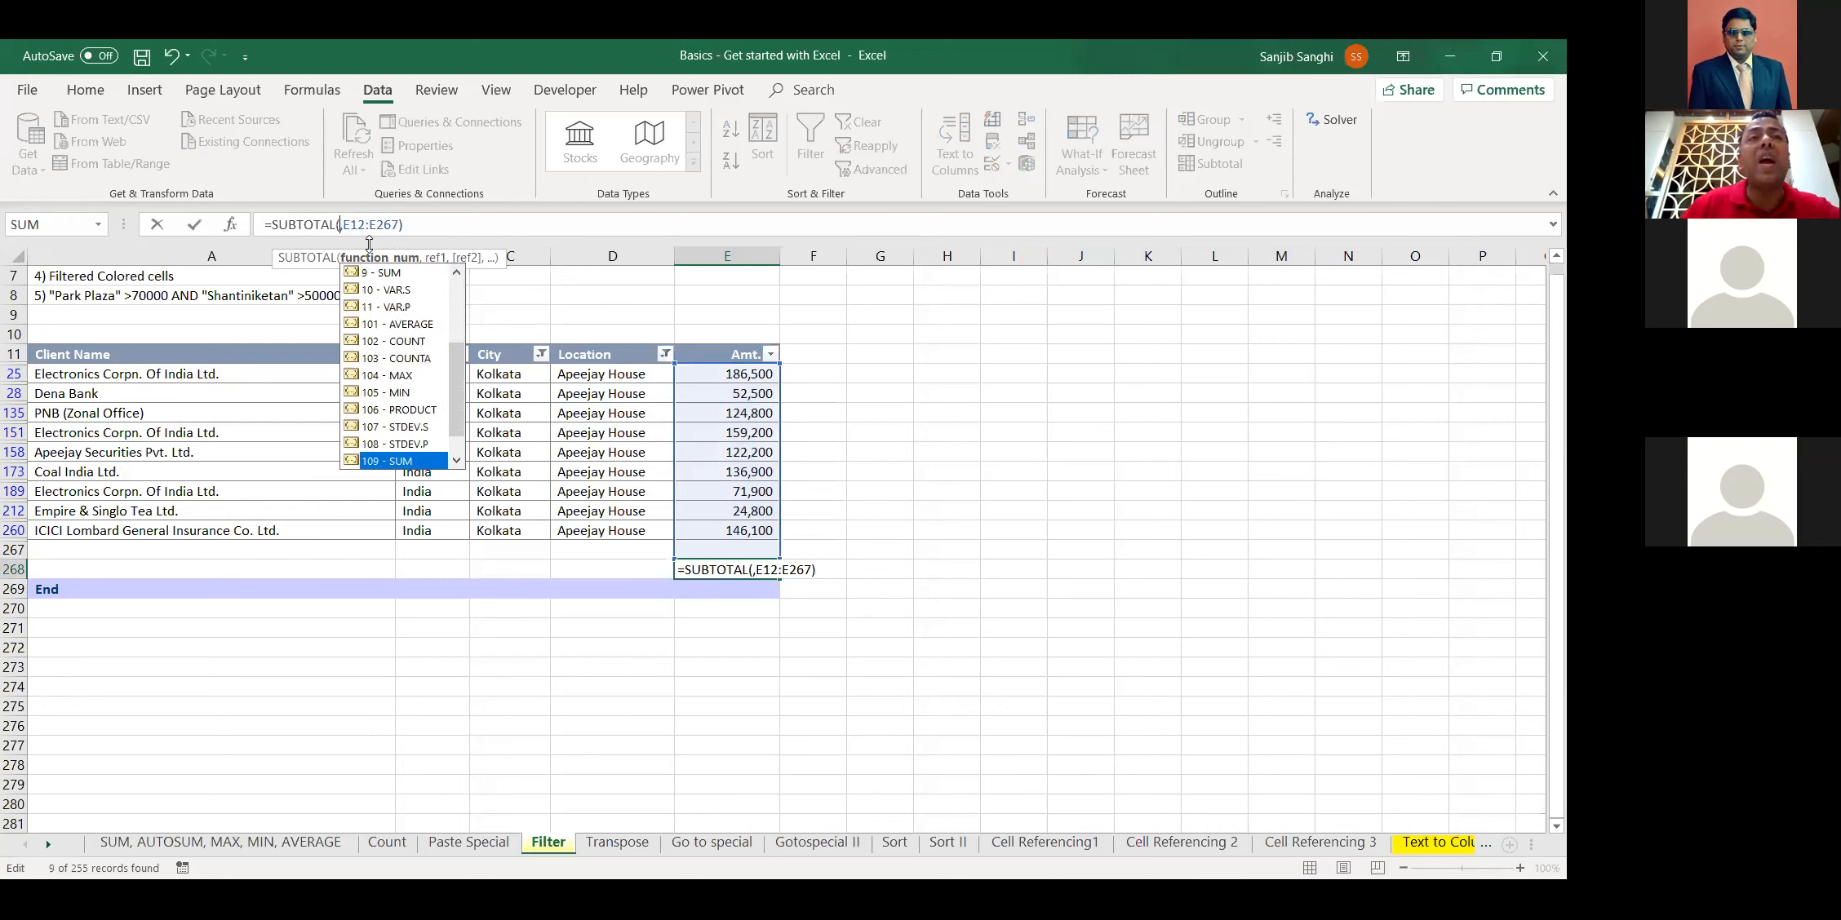
key("Up")
key("Up")
key("Up")
key("Up")
key("Up")
key("Up")
key("Up")
key("Up")
key("Up")
key("Up")
key("Up")
key("Up")
key("Up")
key("Up")
key("Up")
key("Up")
key("Up")
key("Up")
key("Up")
key("Down")
key("Down")
key("Down")
key("Down")
key("Down")
key("Down")
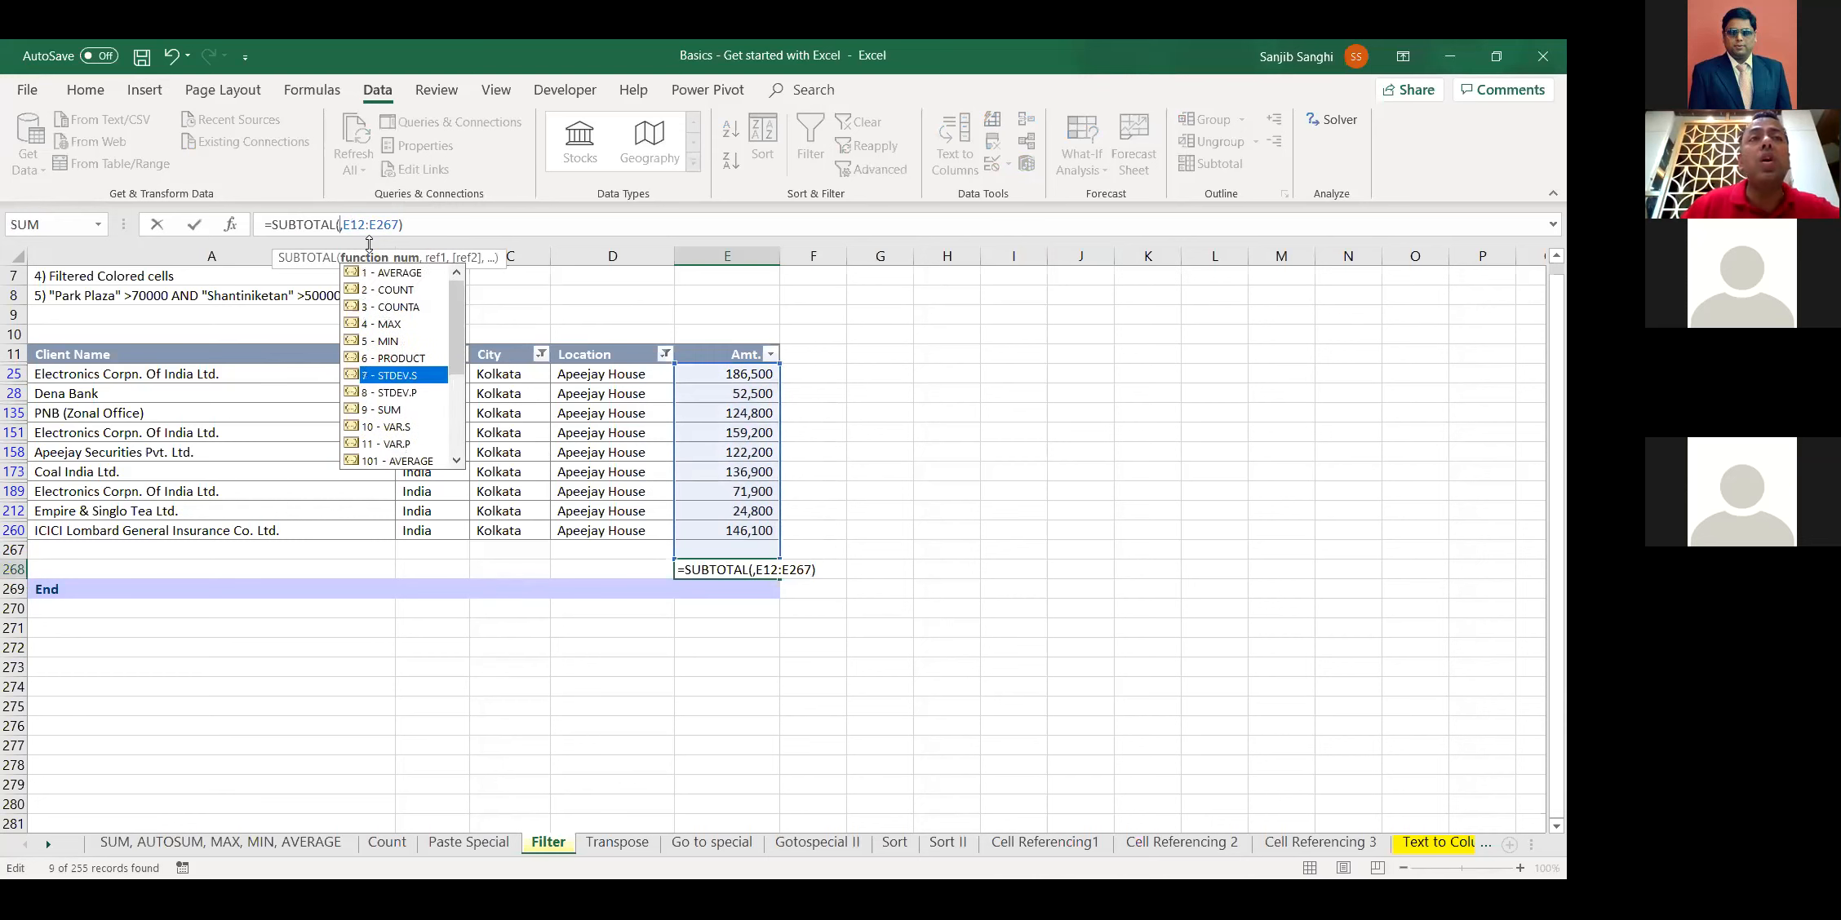
key("Down")
key("Down")
key("Tab")
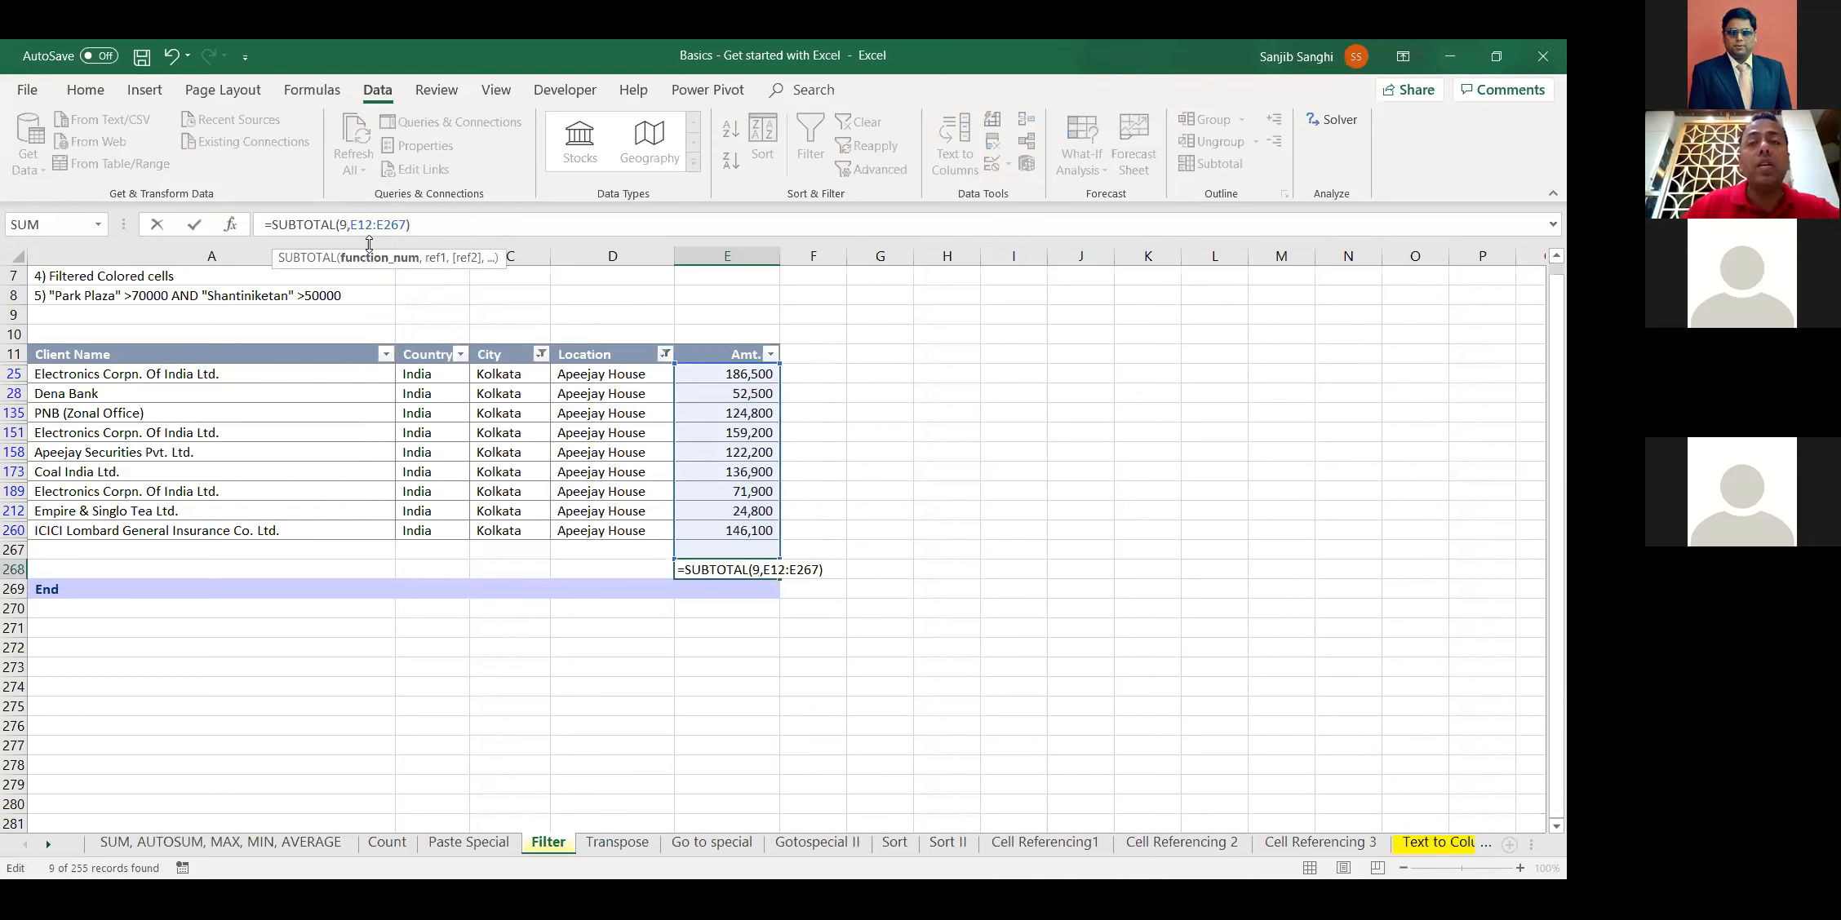
key("Return")
left_click(748, 561)
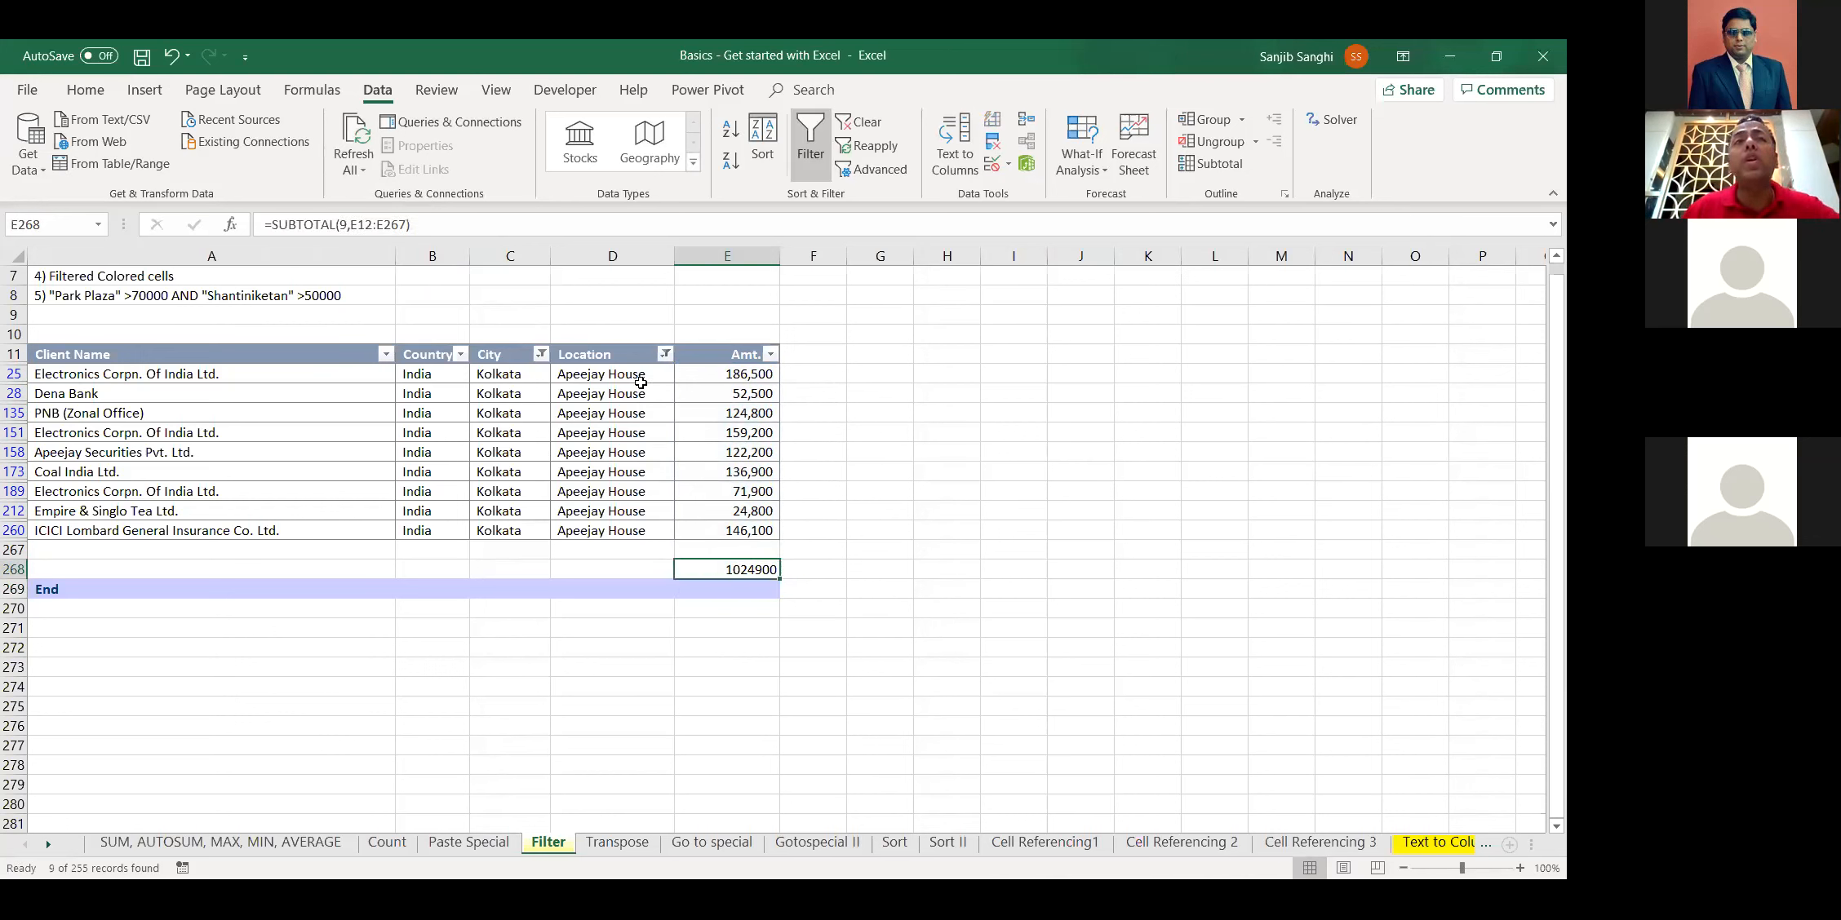
Change the Location filter from Apeejay House to only Park Plaza
left_click(665, 353)
left_click(516, 570)
left_click(493, 587)
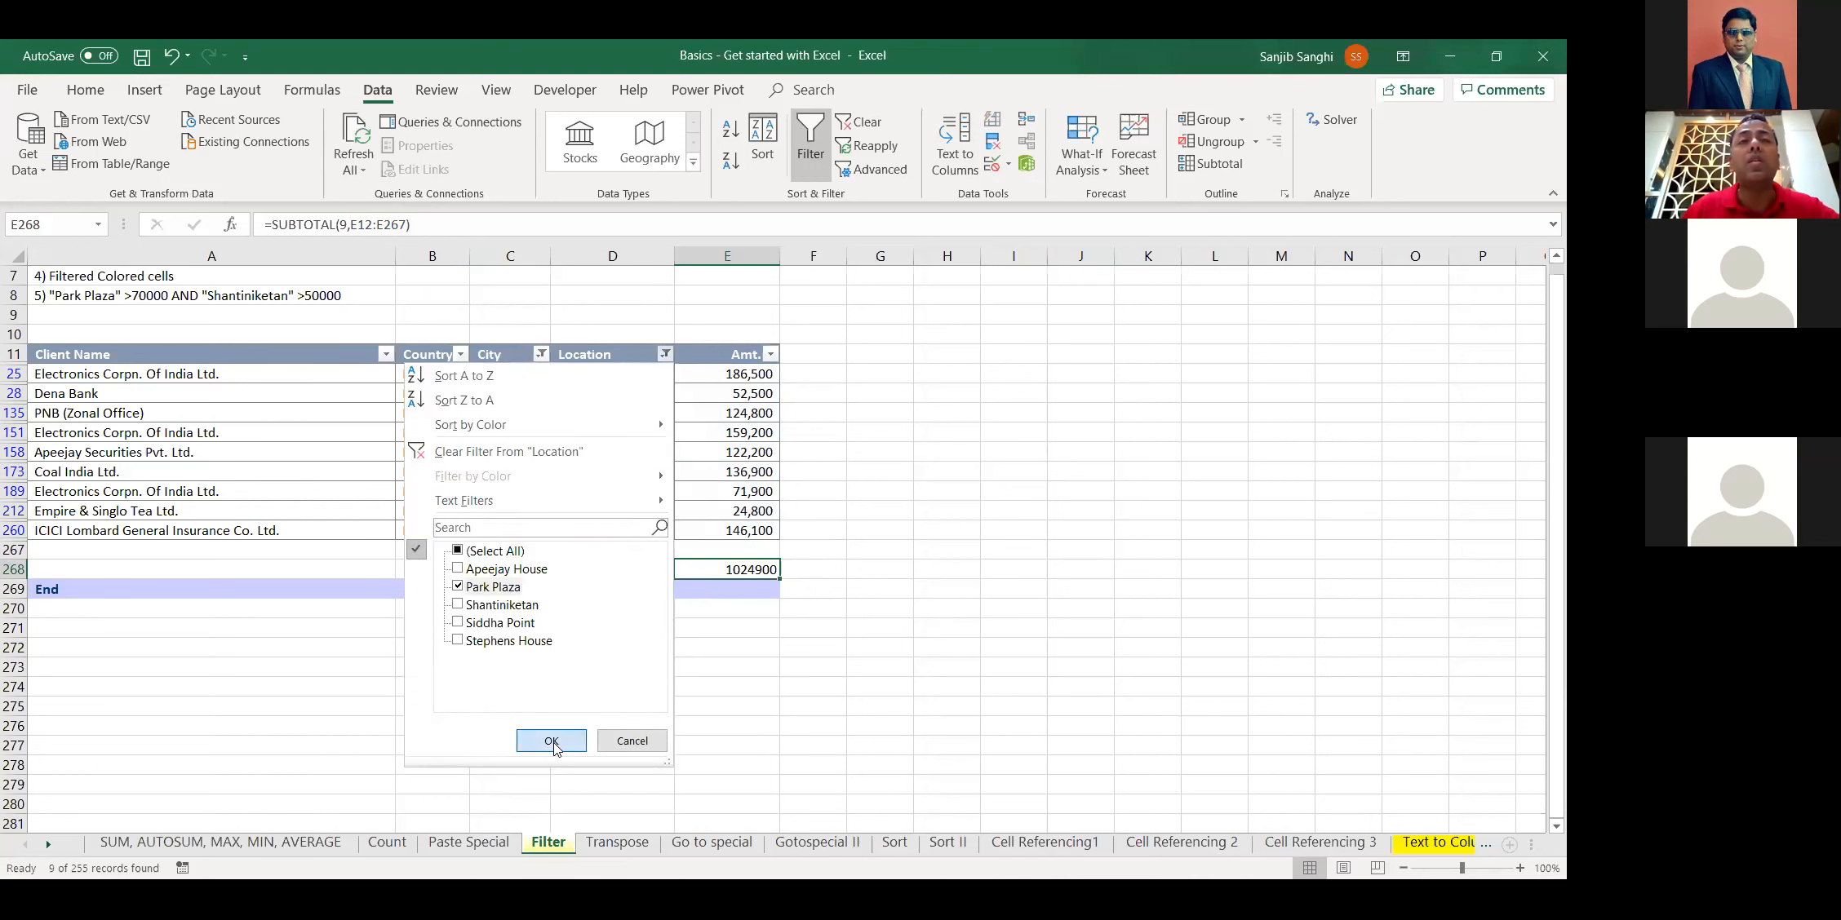
left_click(552, 743)
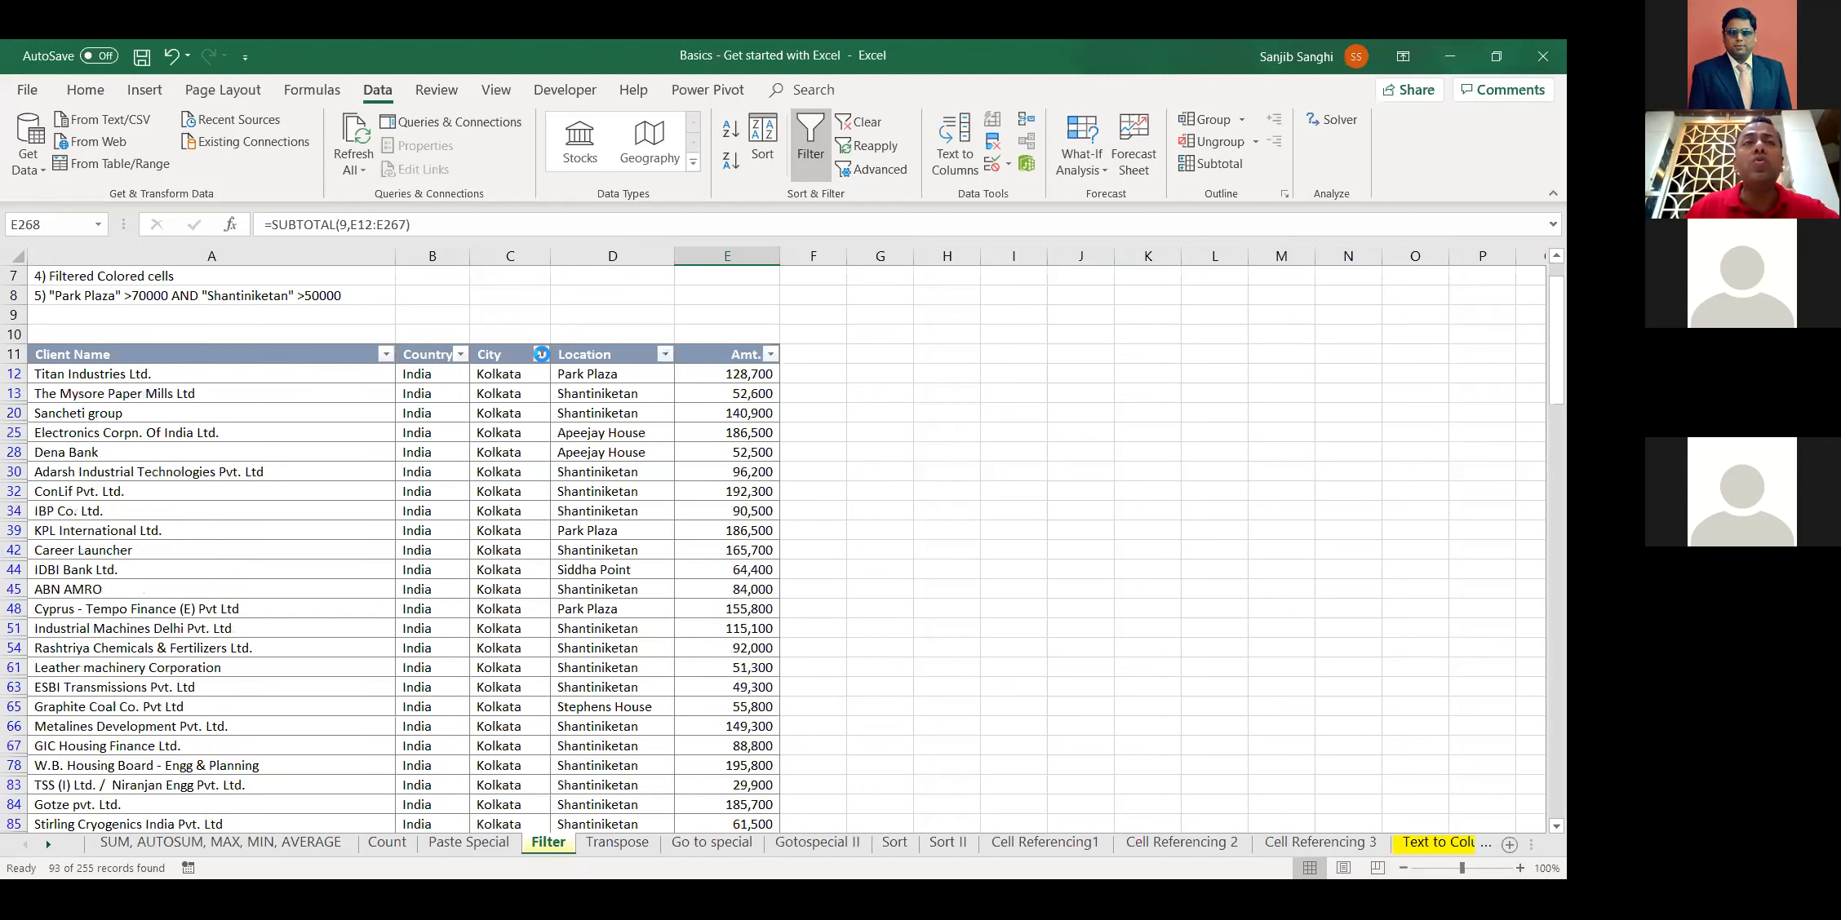
Clear the City filter and filter the Client Name column for names containing "mills"
left_click(540, 355)
left_click(371, 453)
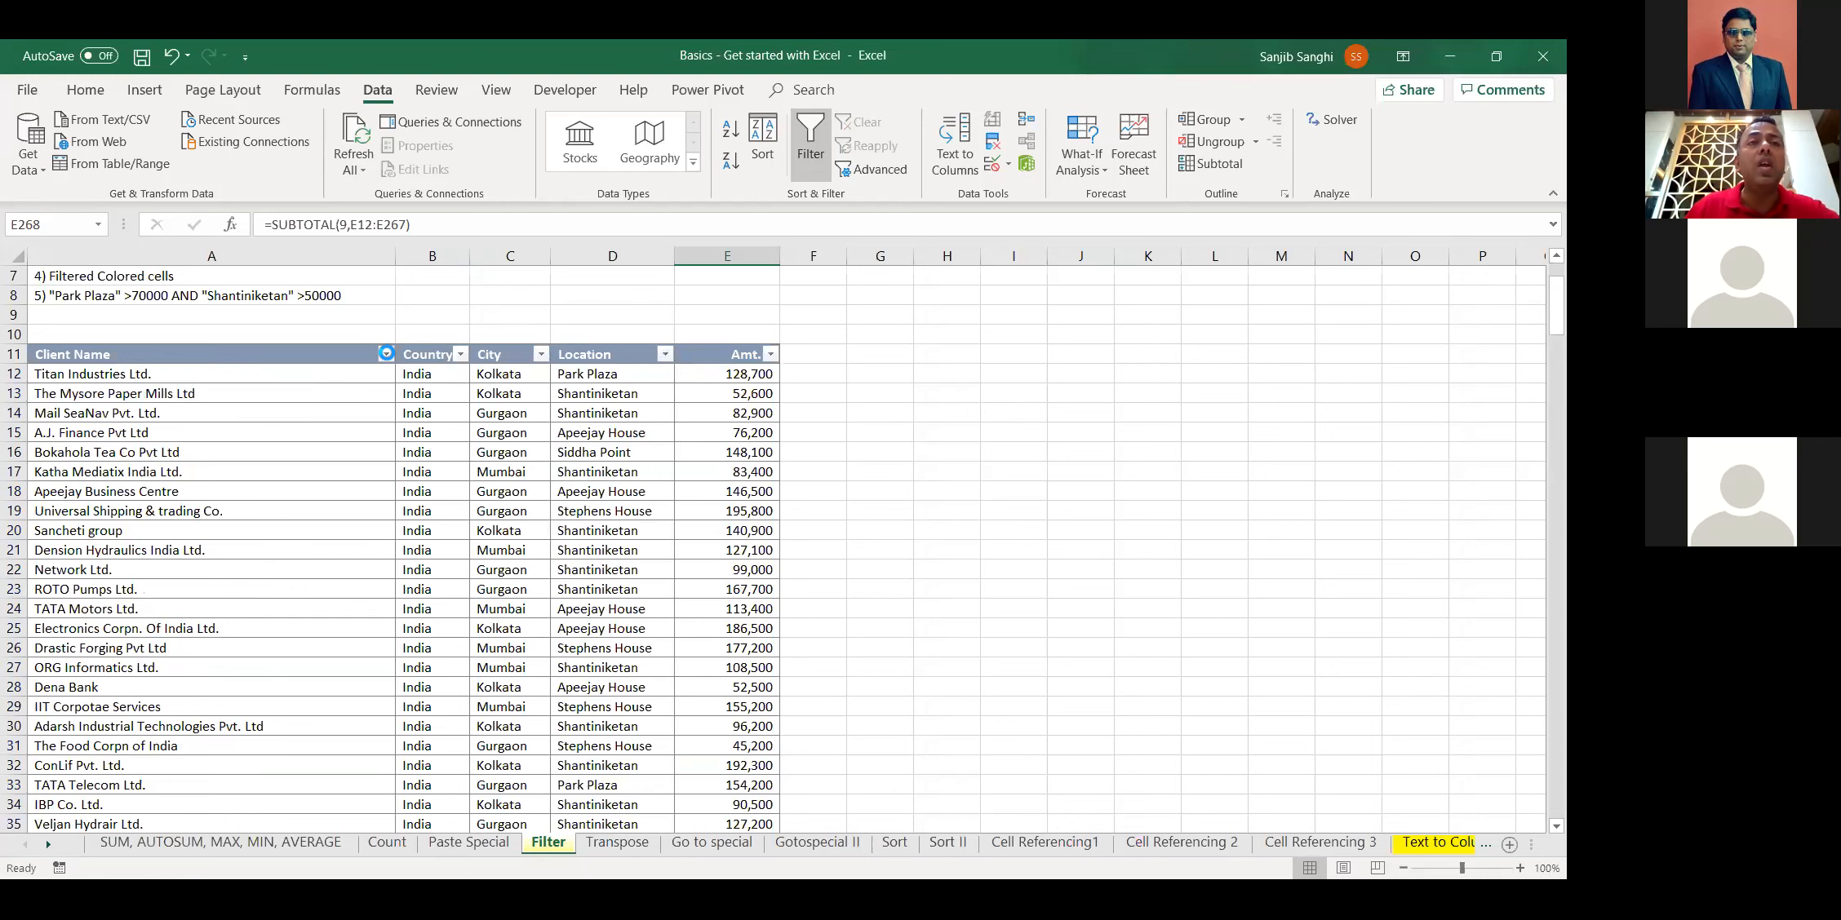
left_click(386, 353)
mouse_move(359, 500)
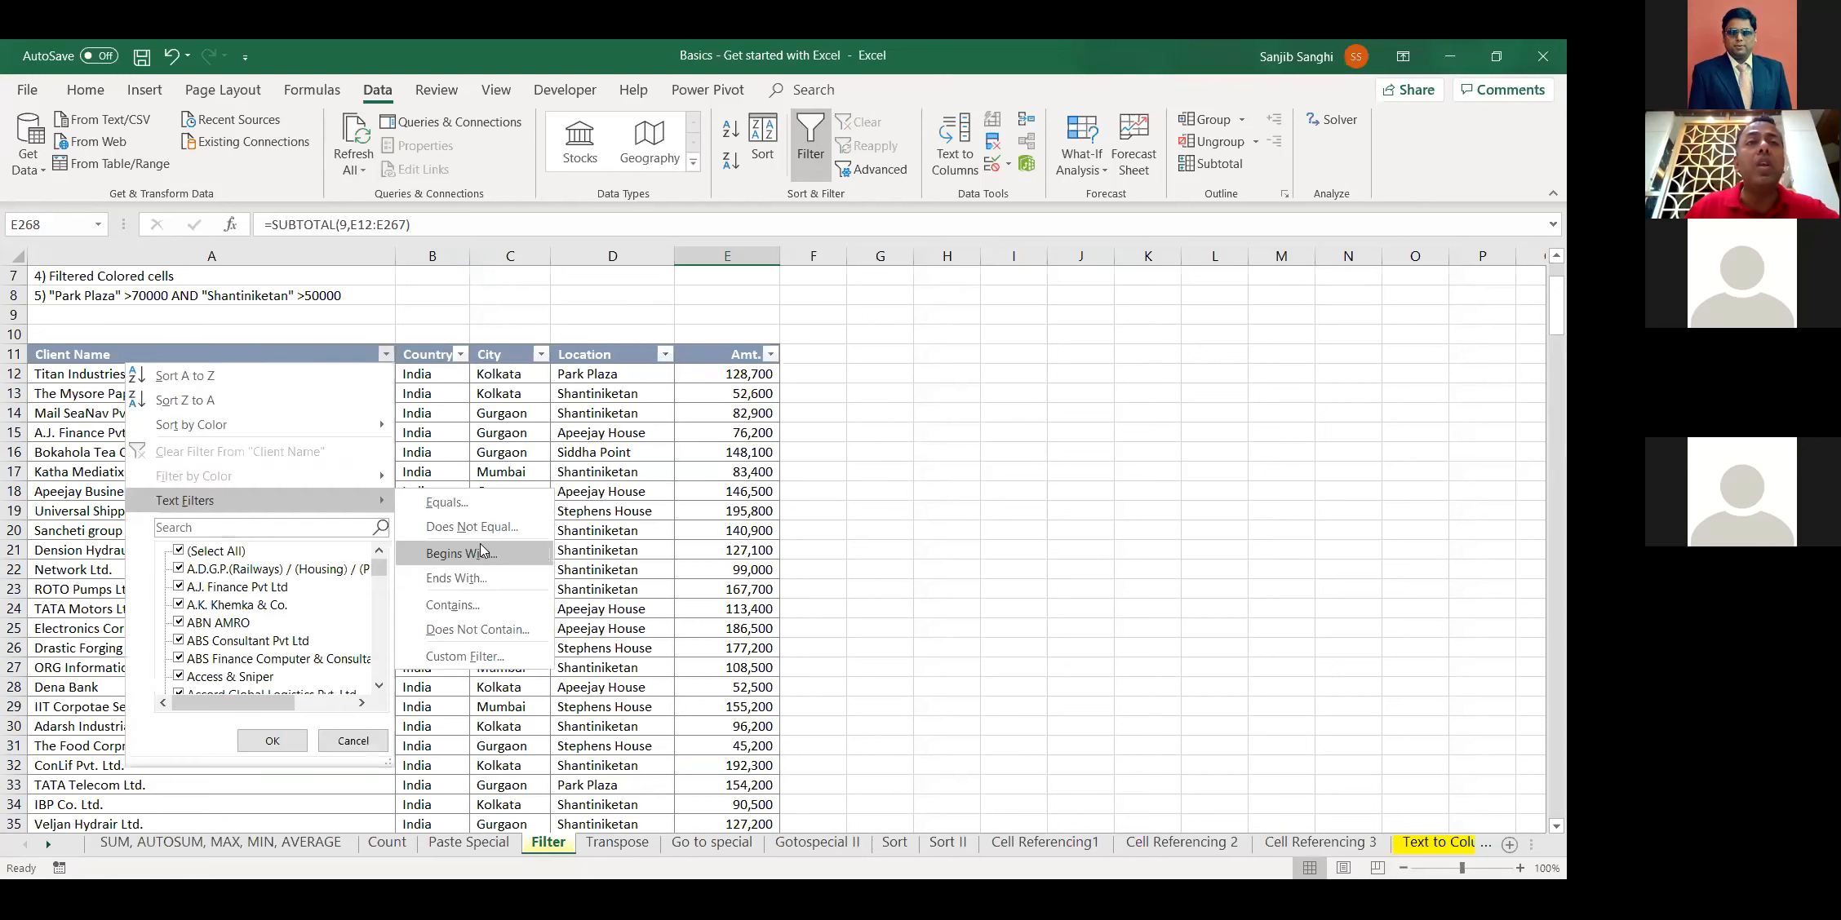
left_click(482, 606)
type("mills")
key("Return")
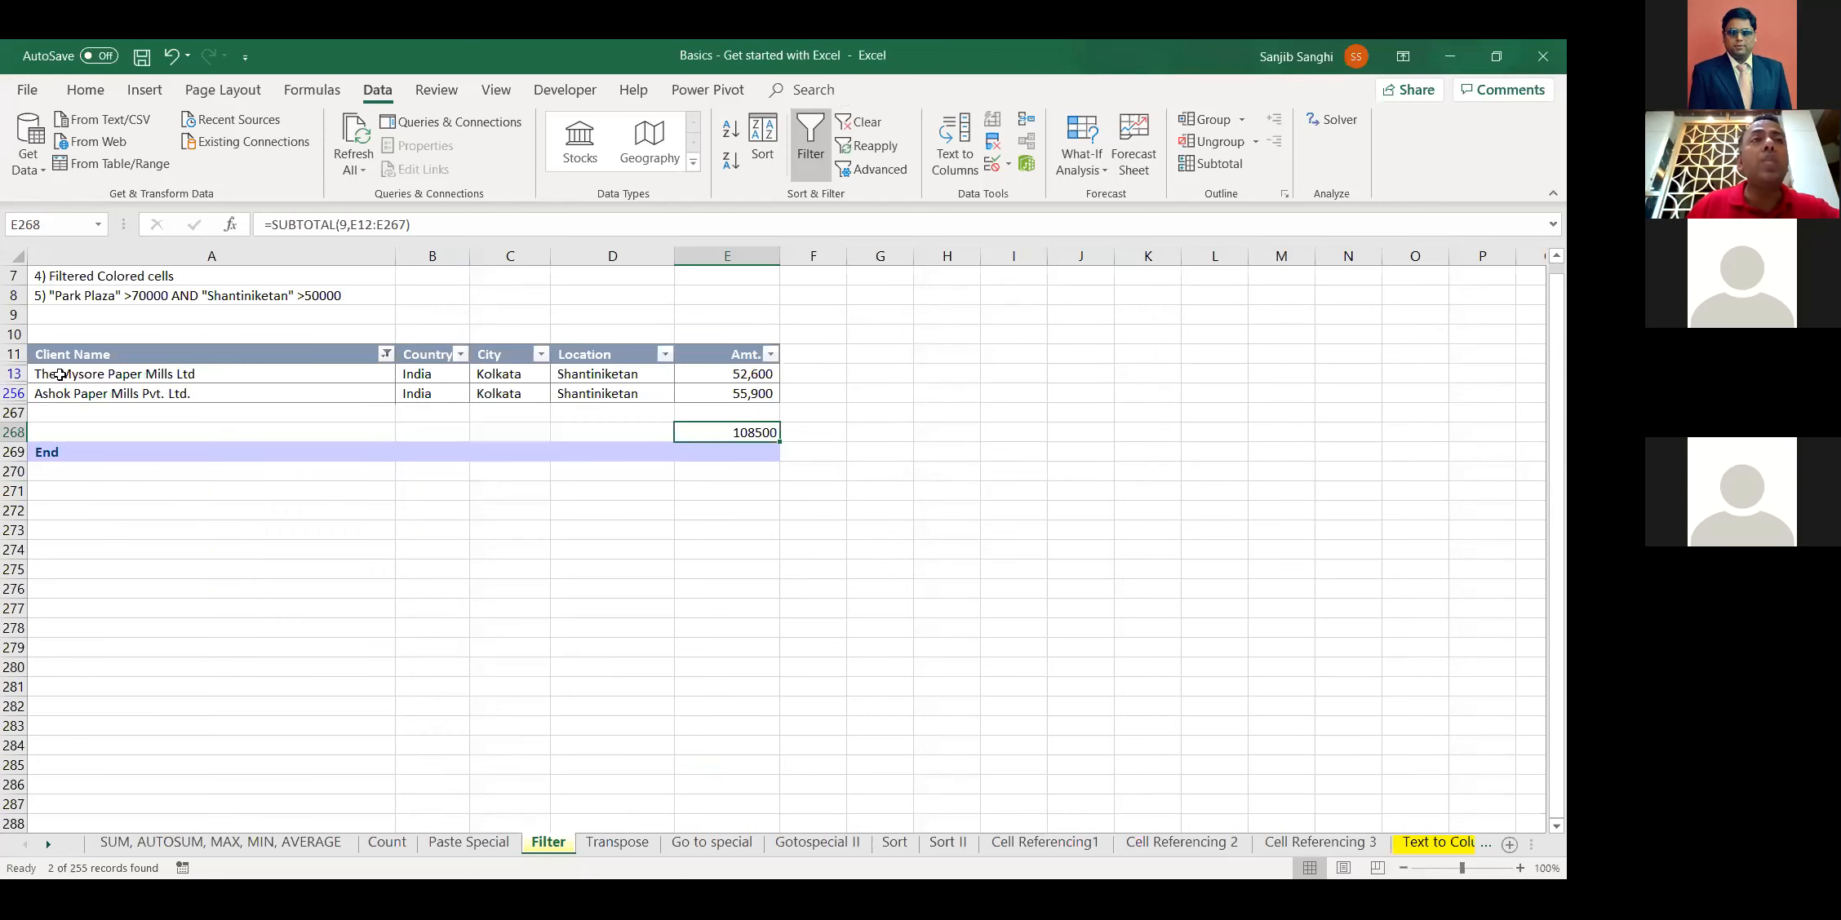
Select the filtered client names and examine the text filter conditions available for the Client Name column
left_click_drag(59, 374, 66, 394)
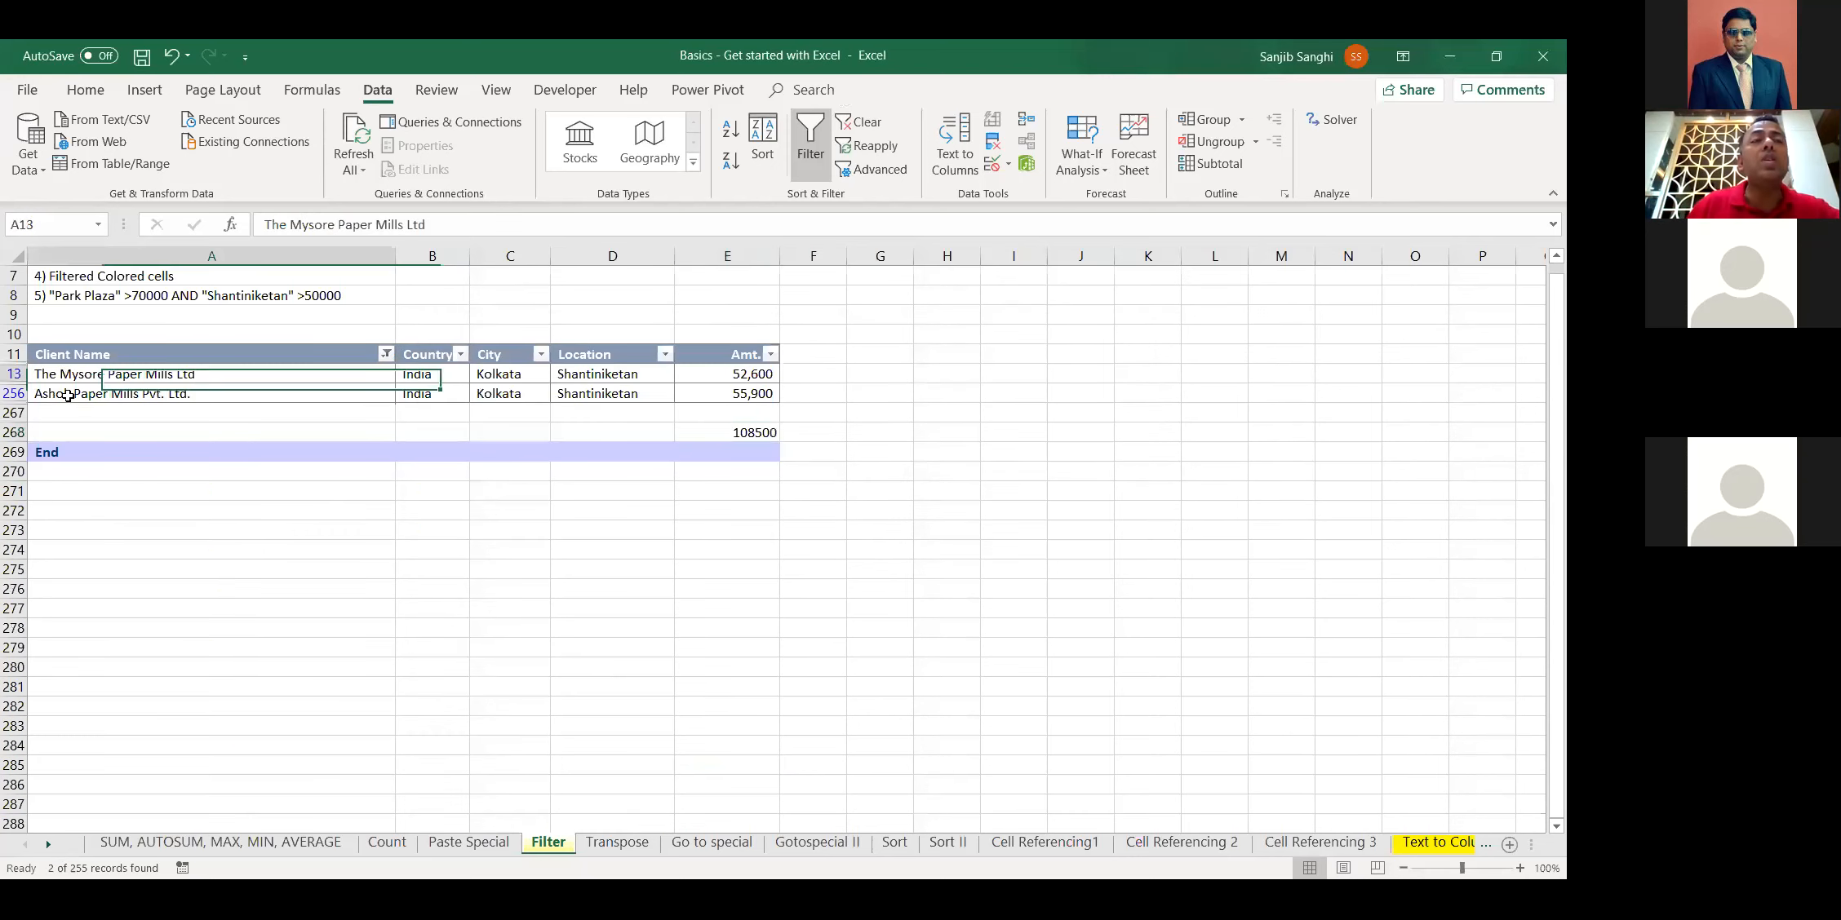
left_click(385, 354)
mouse_move(249, 506)
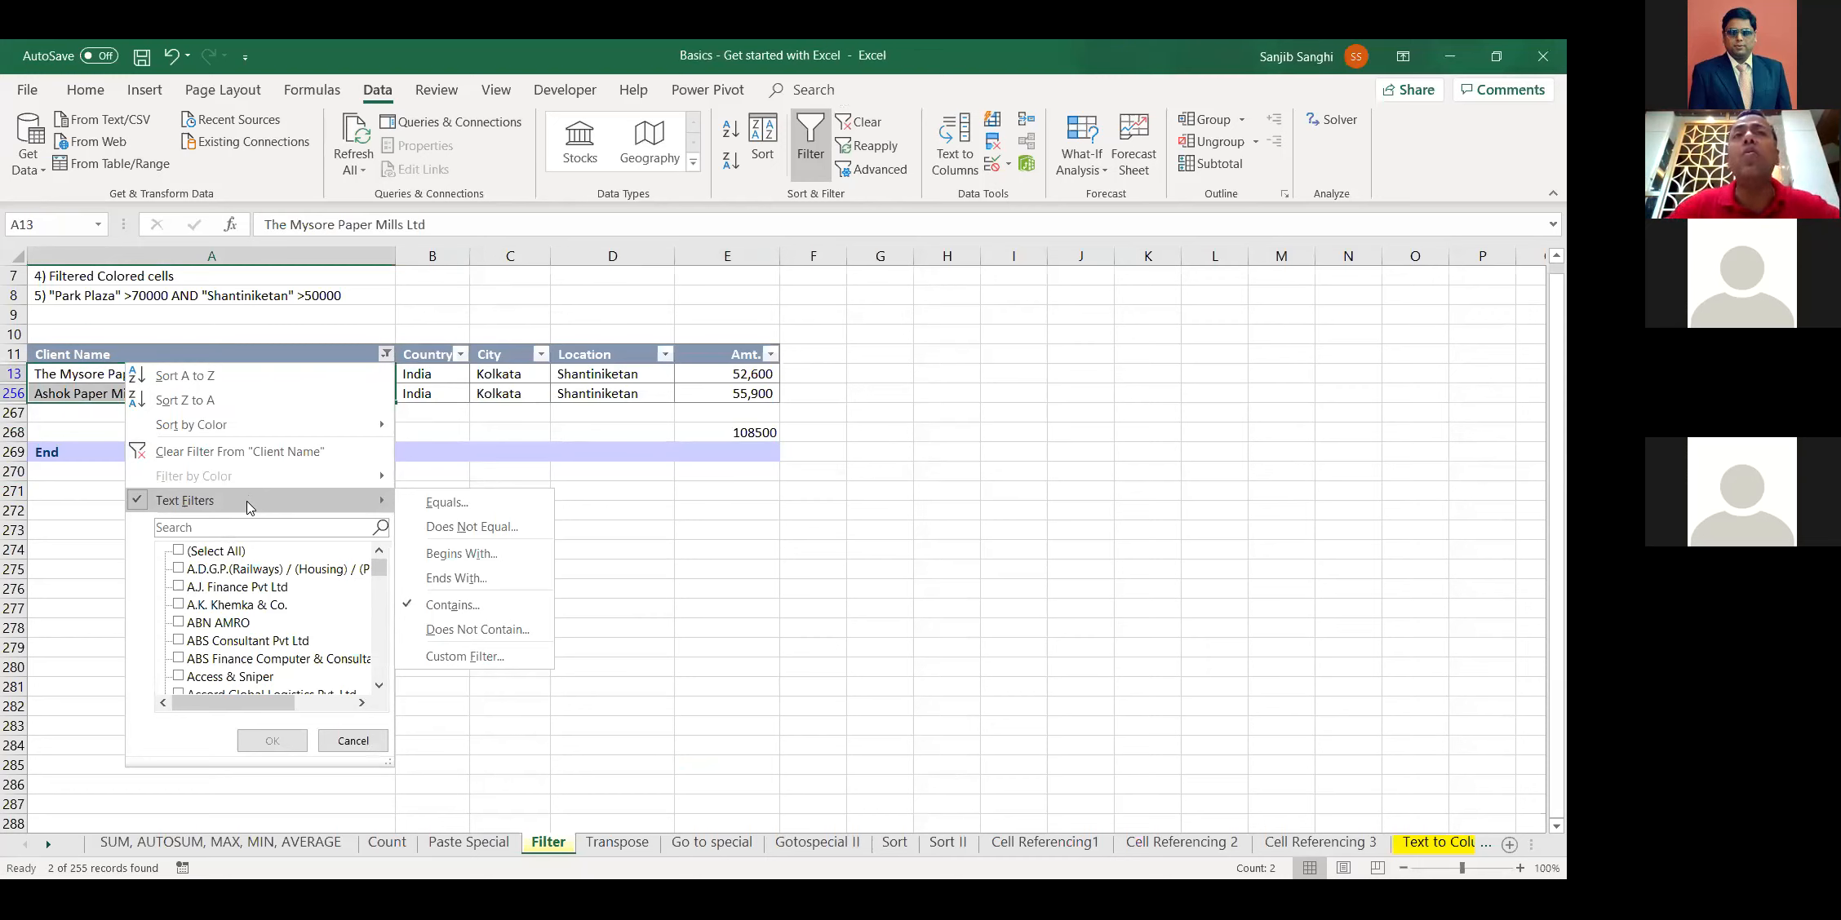
left_click(790, 656)
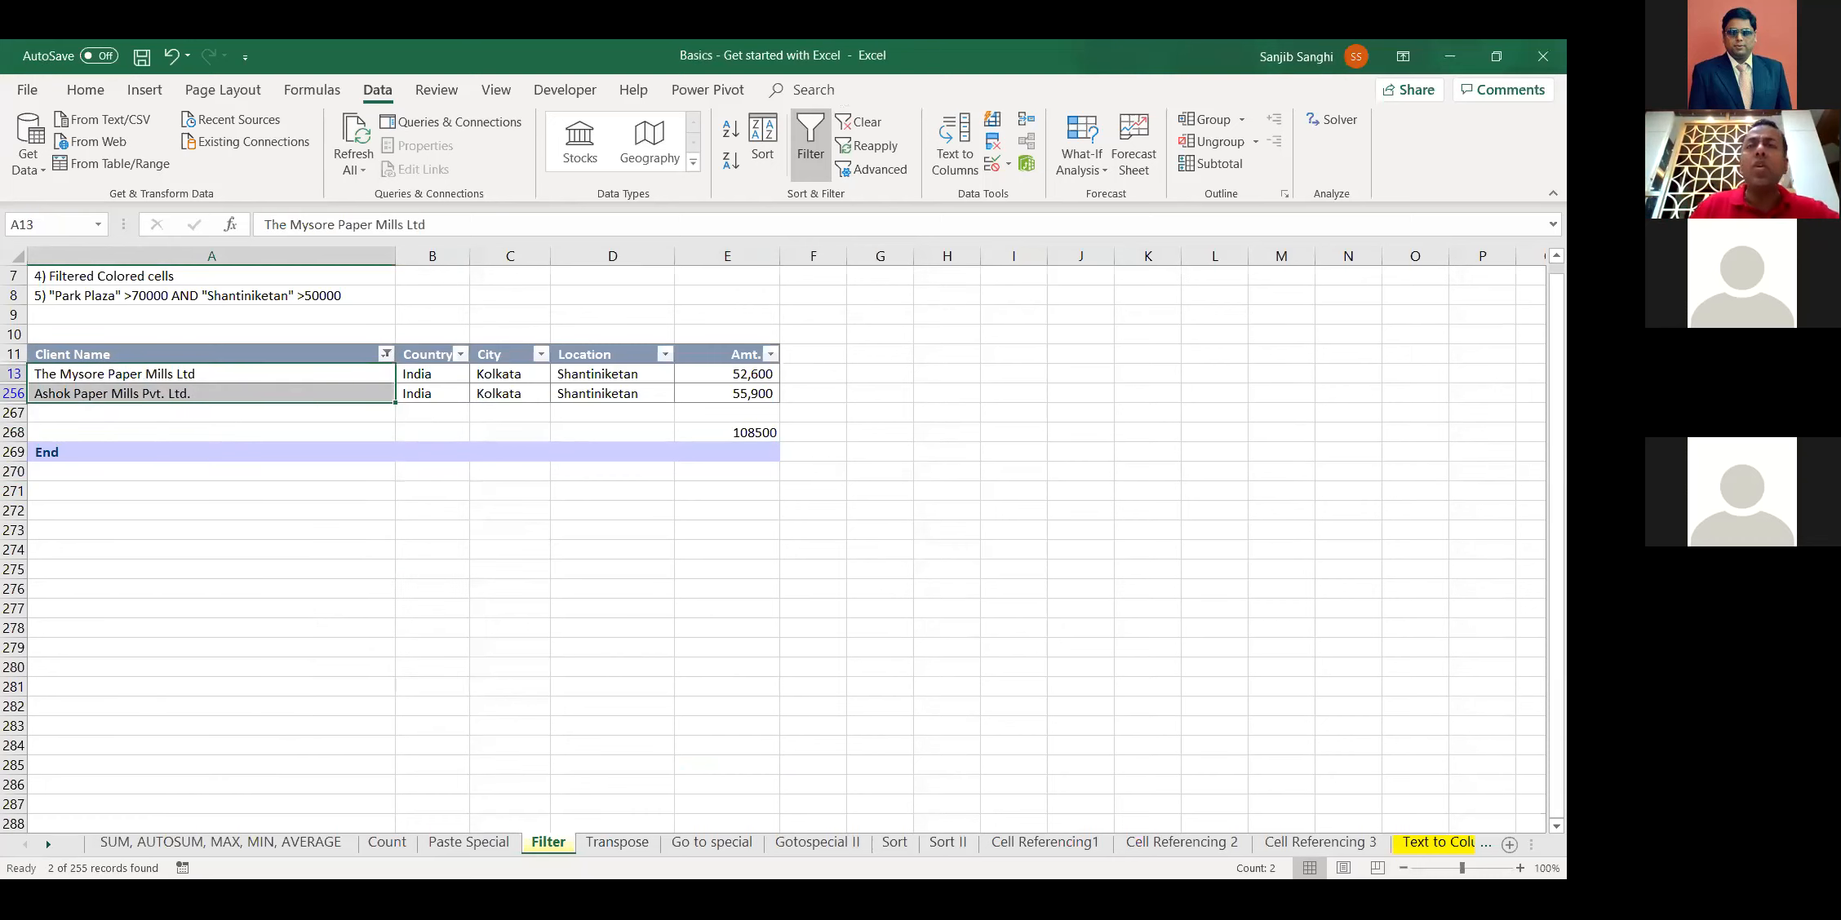
Open the Transpose sheet and copy the income table A3:C16, including its header and TOTAL row
left_click(598, 845)
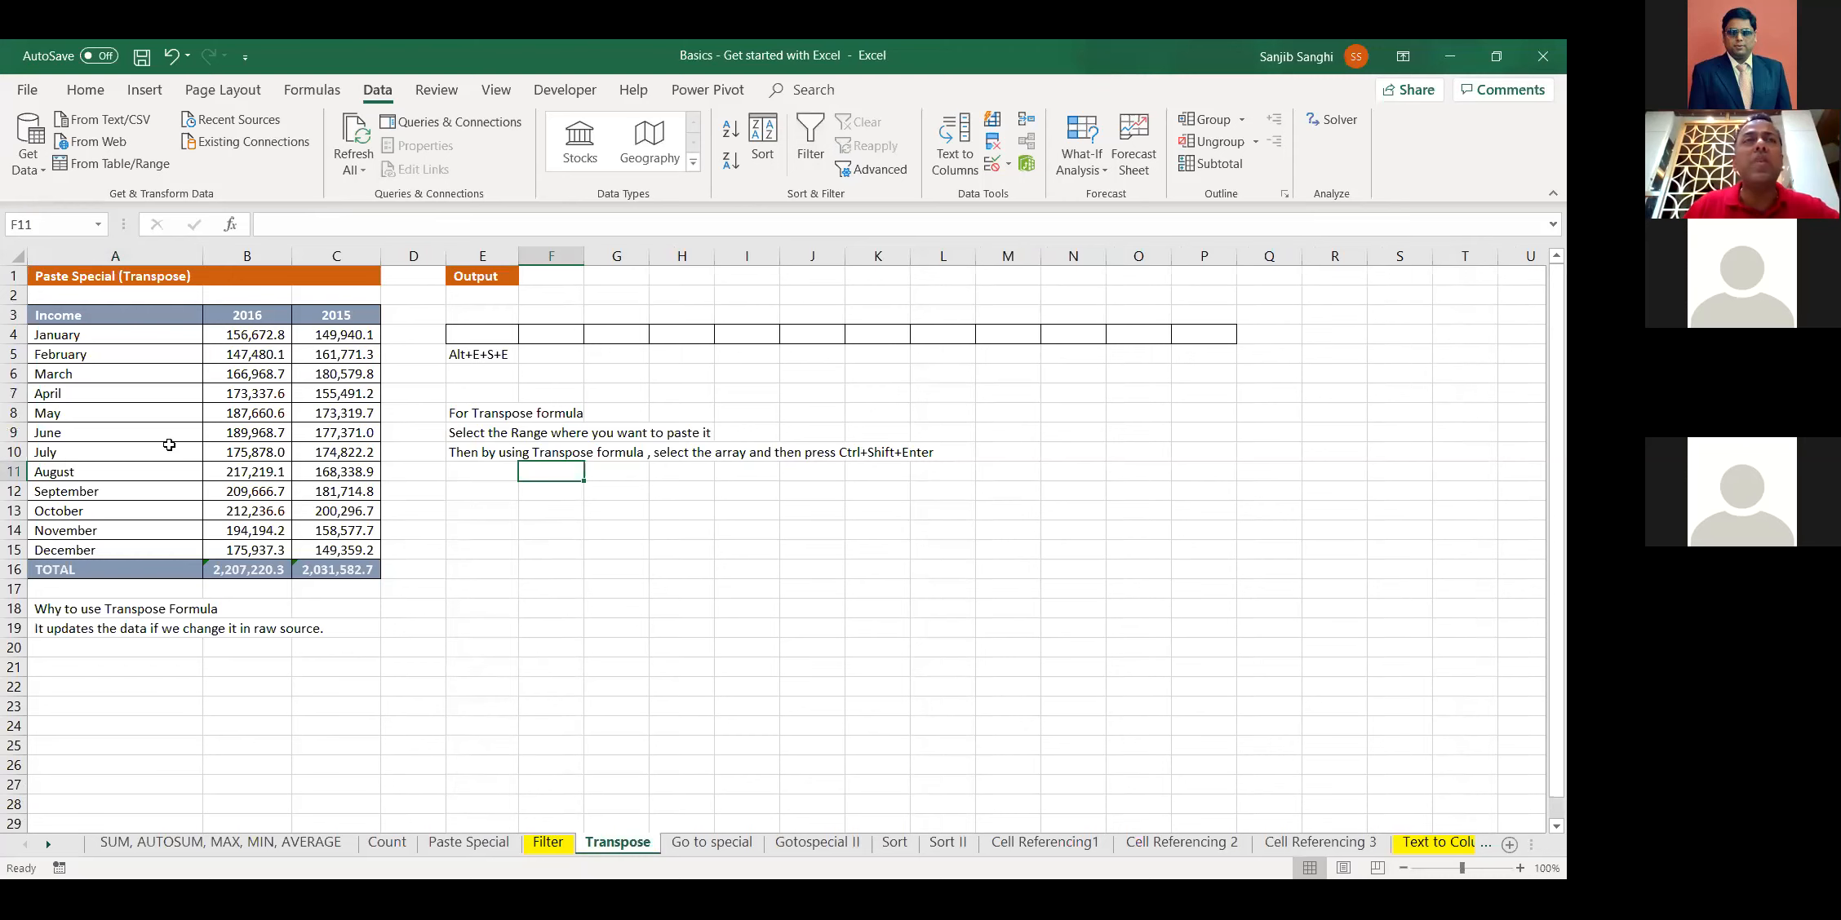
left_click_drag(45, 319, 333, 567)
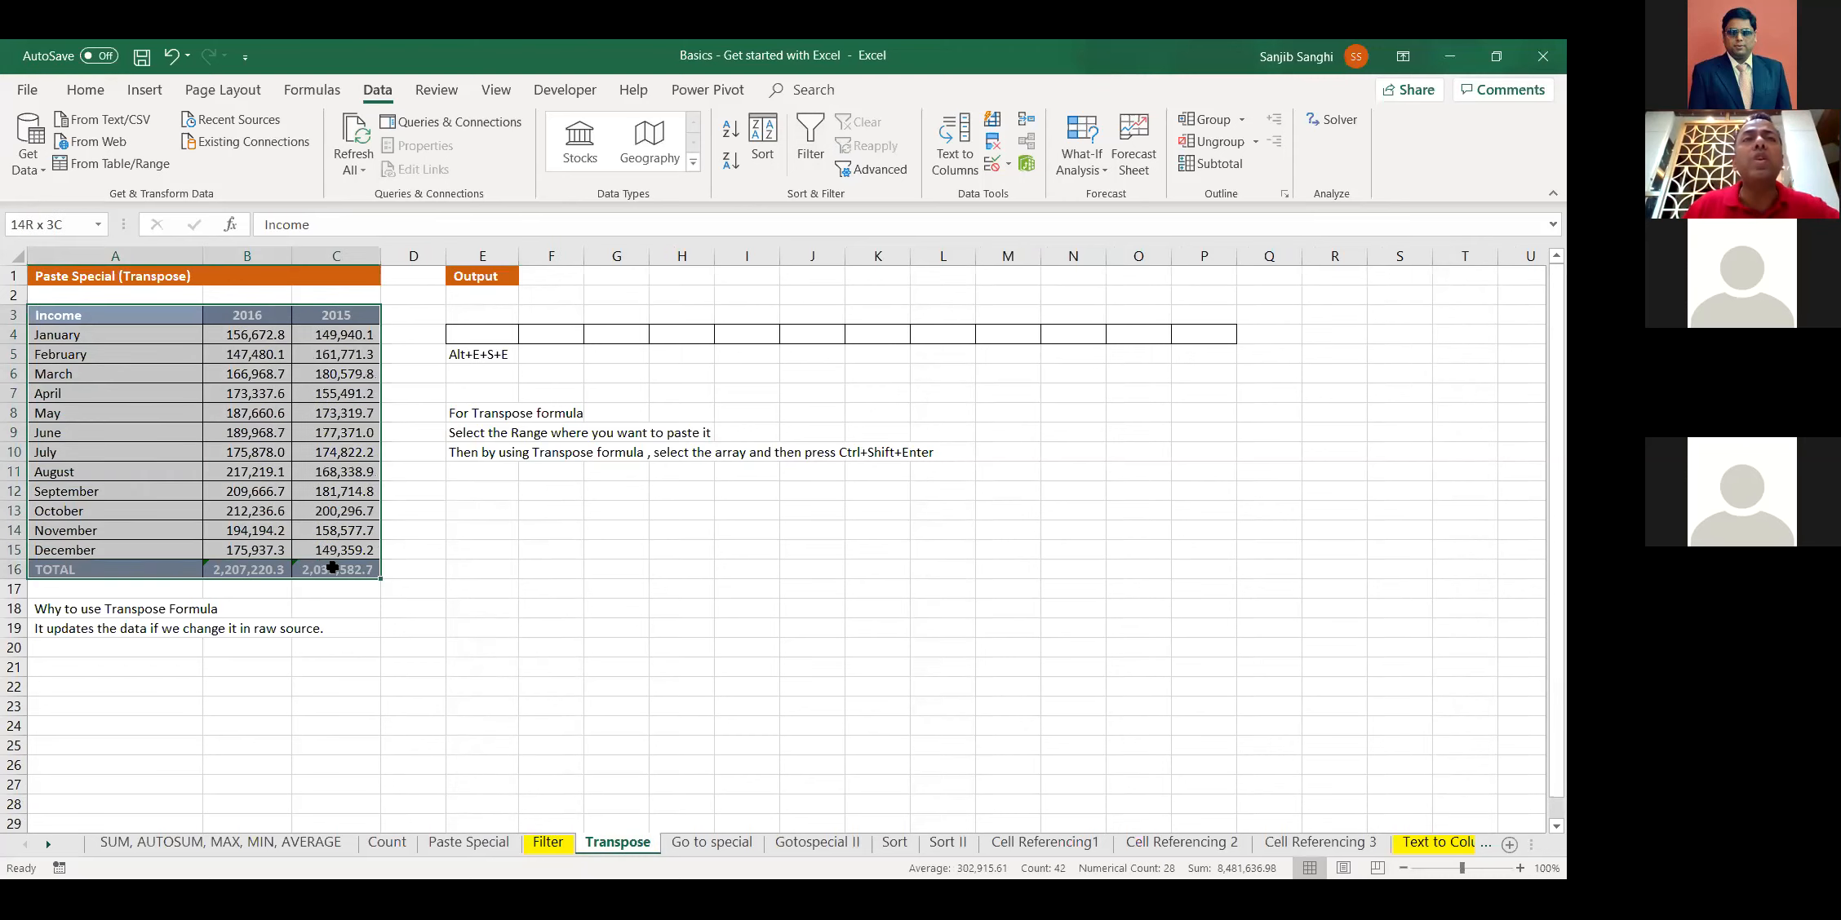
left_click_drag(486, 512, 986, 598)
left_click_drag(47, 314, 320, 573)
key("ctrl+c")
Paste the copied income table at E13 using Paste Special with the Transpose option
left_click(475, 513)
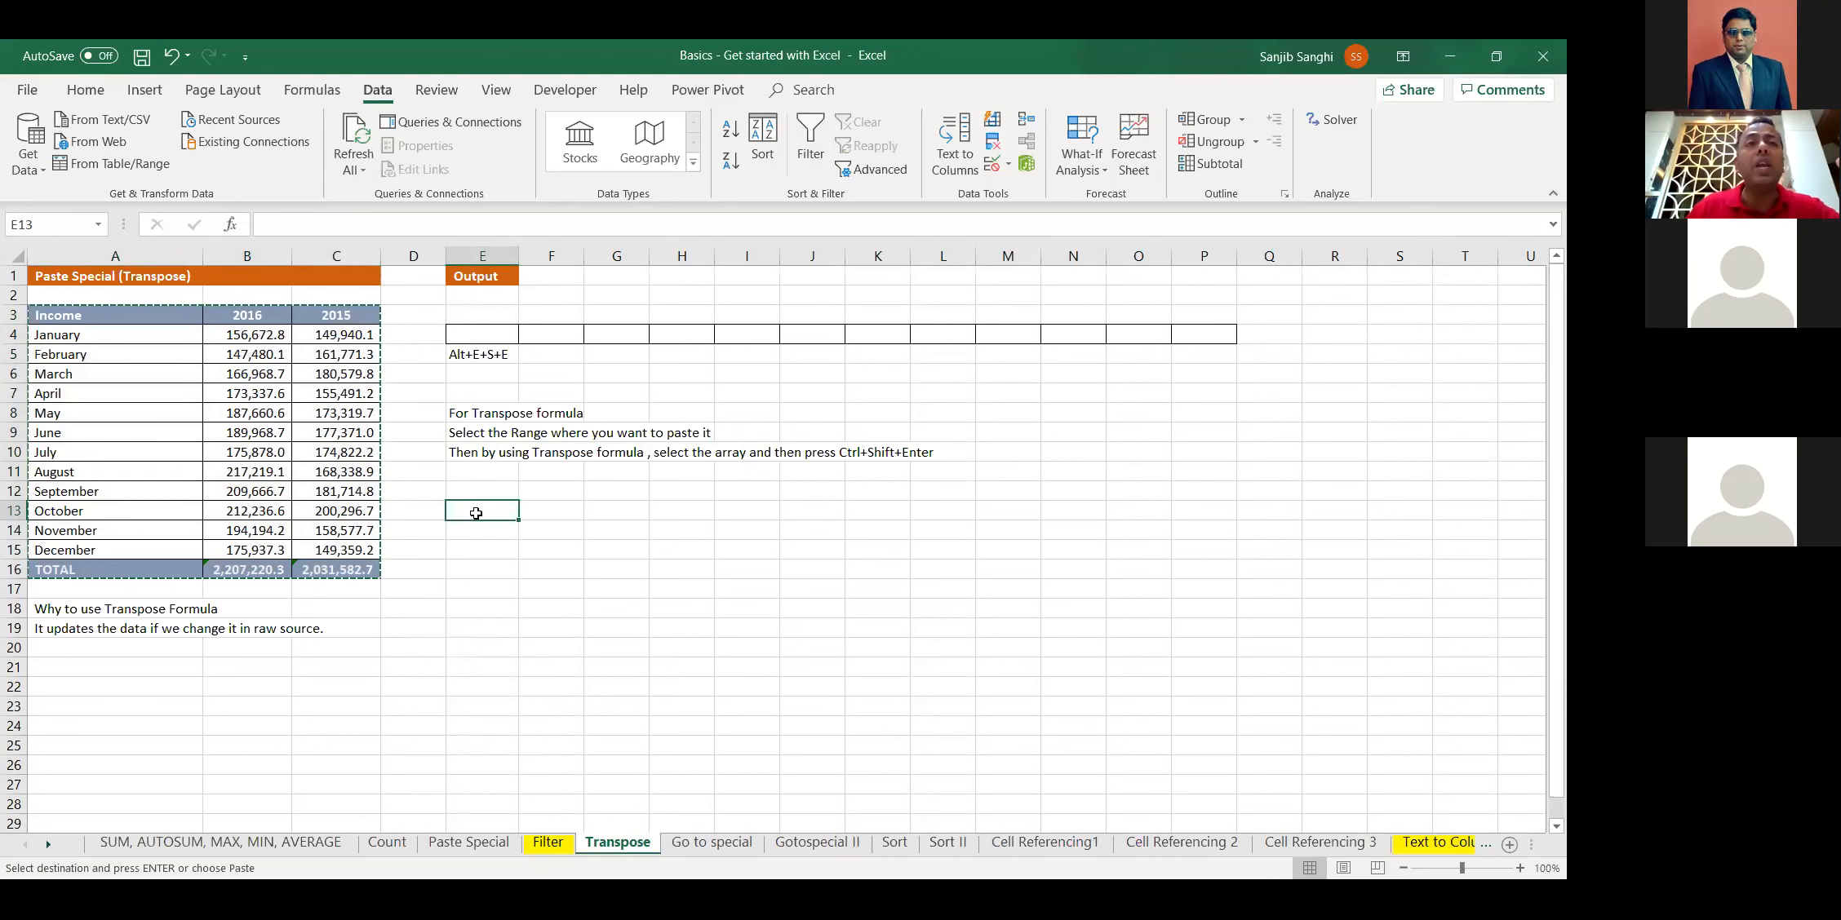
right_click(476, 514)
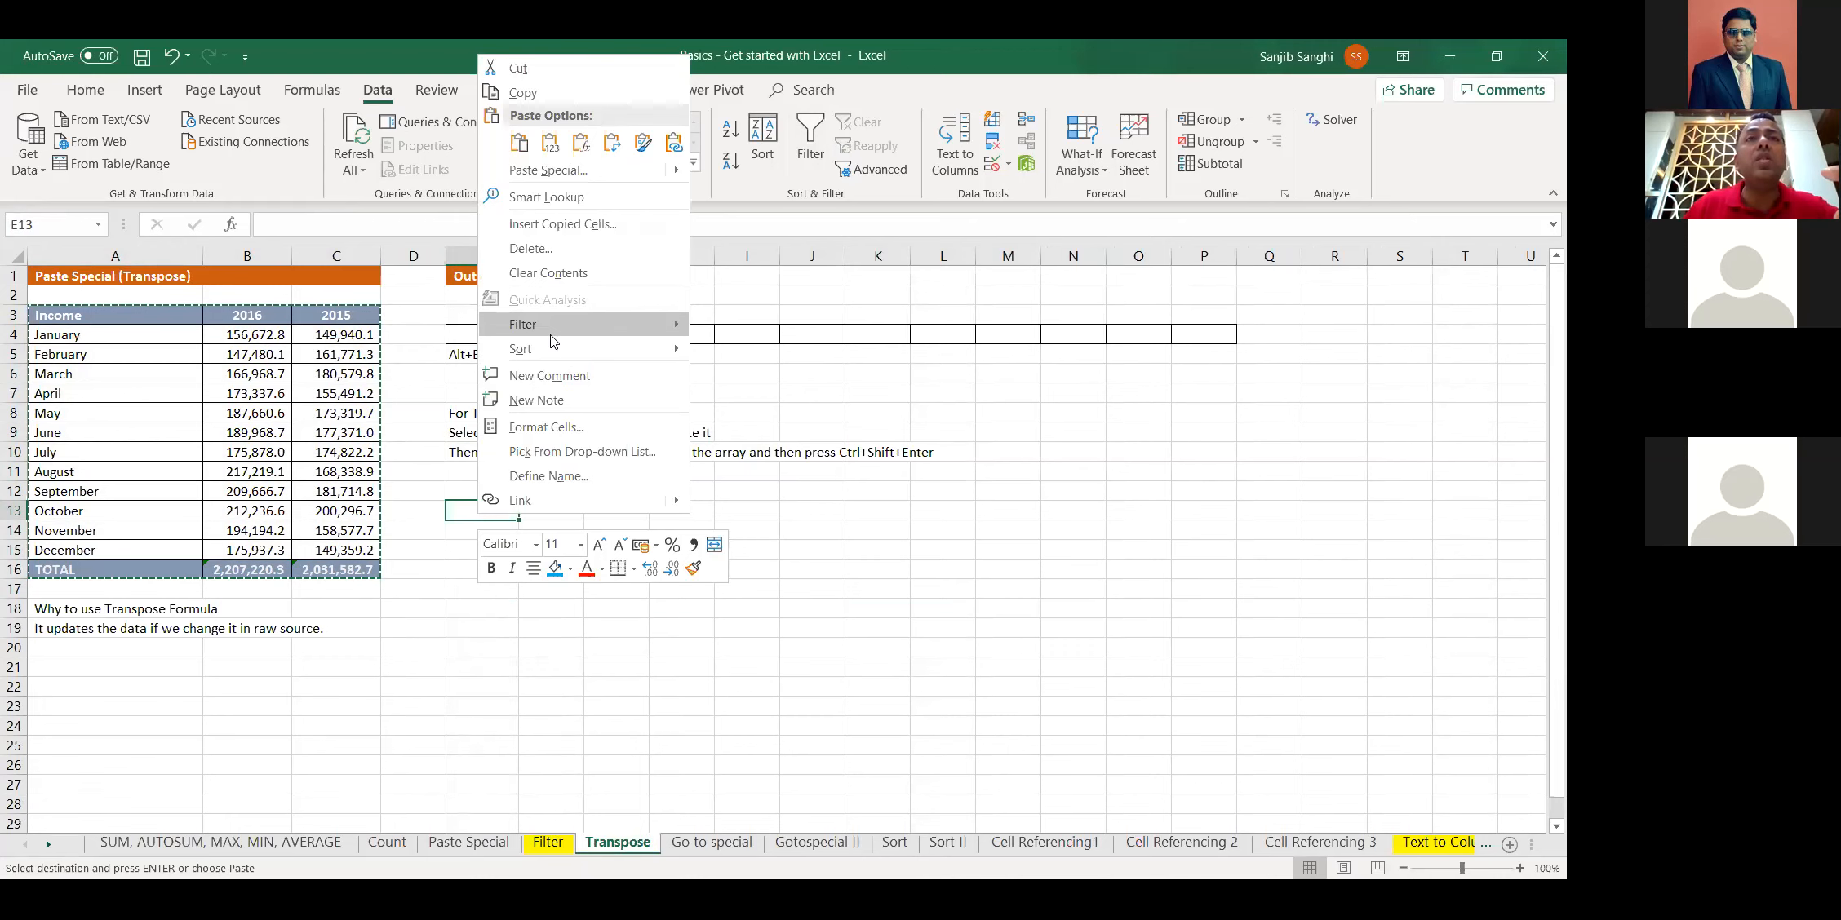
key("s")
left_click(578, 331)
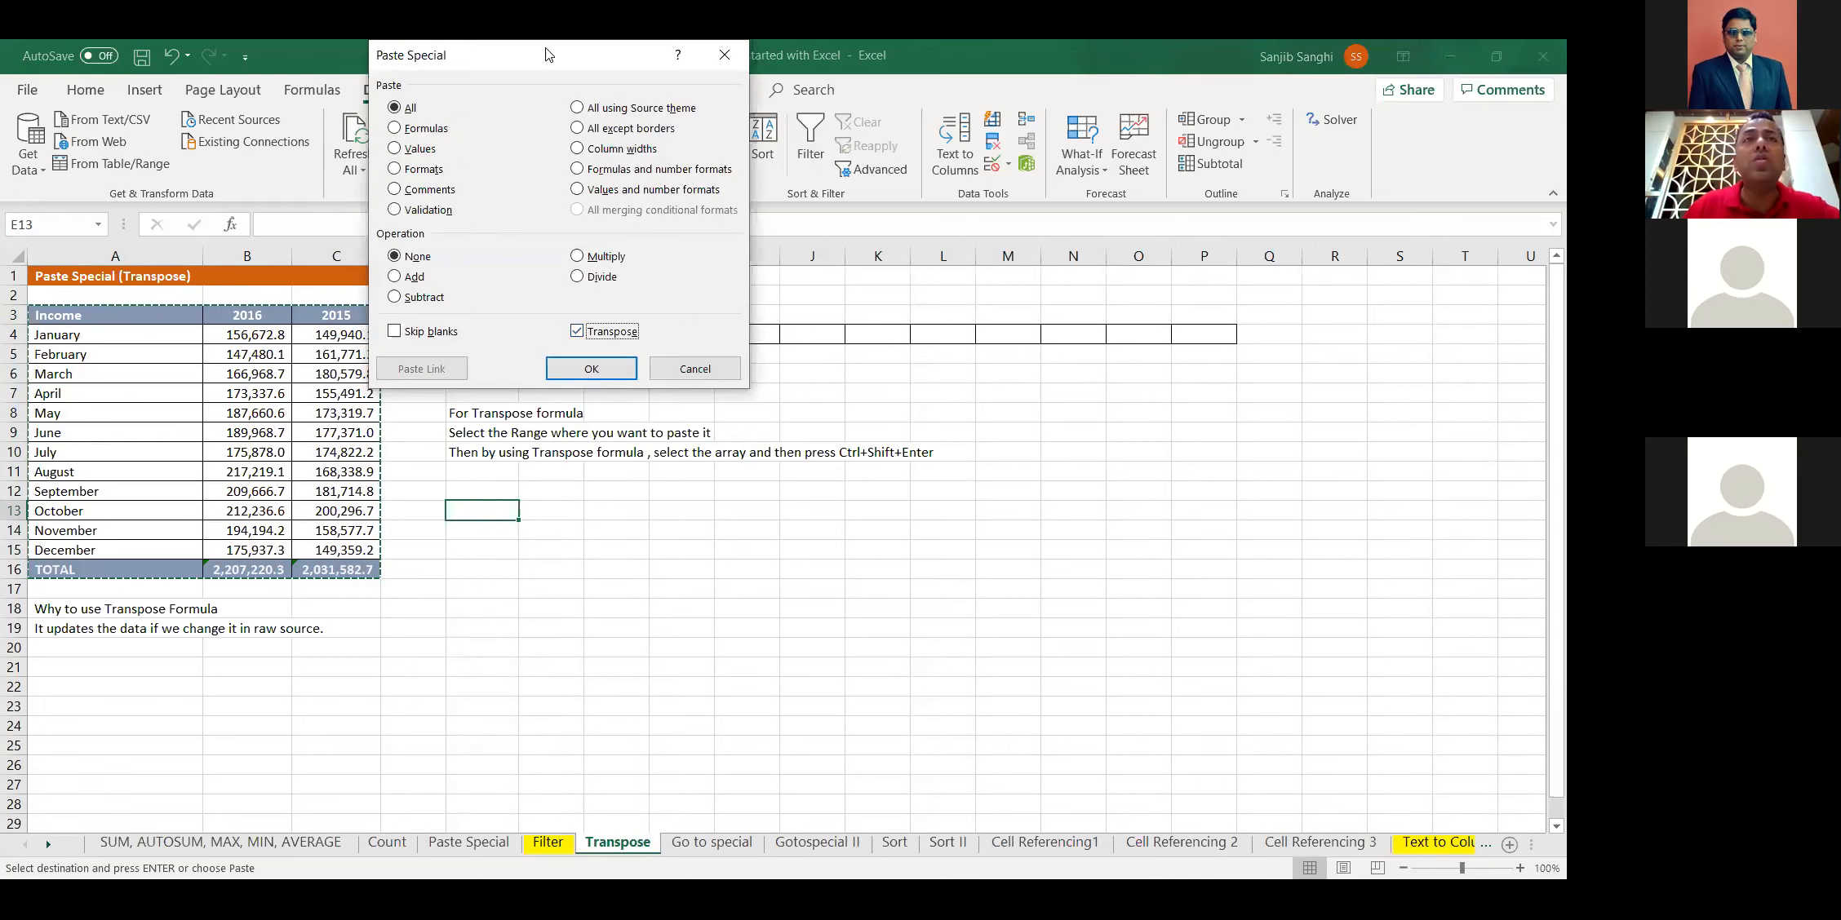
left_click_drag(546, 54, 850, 206)
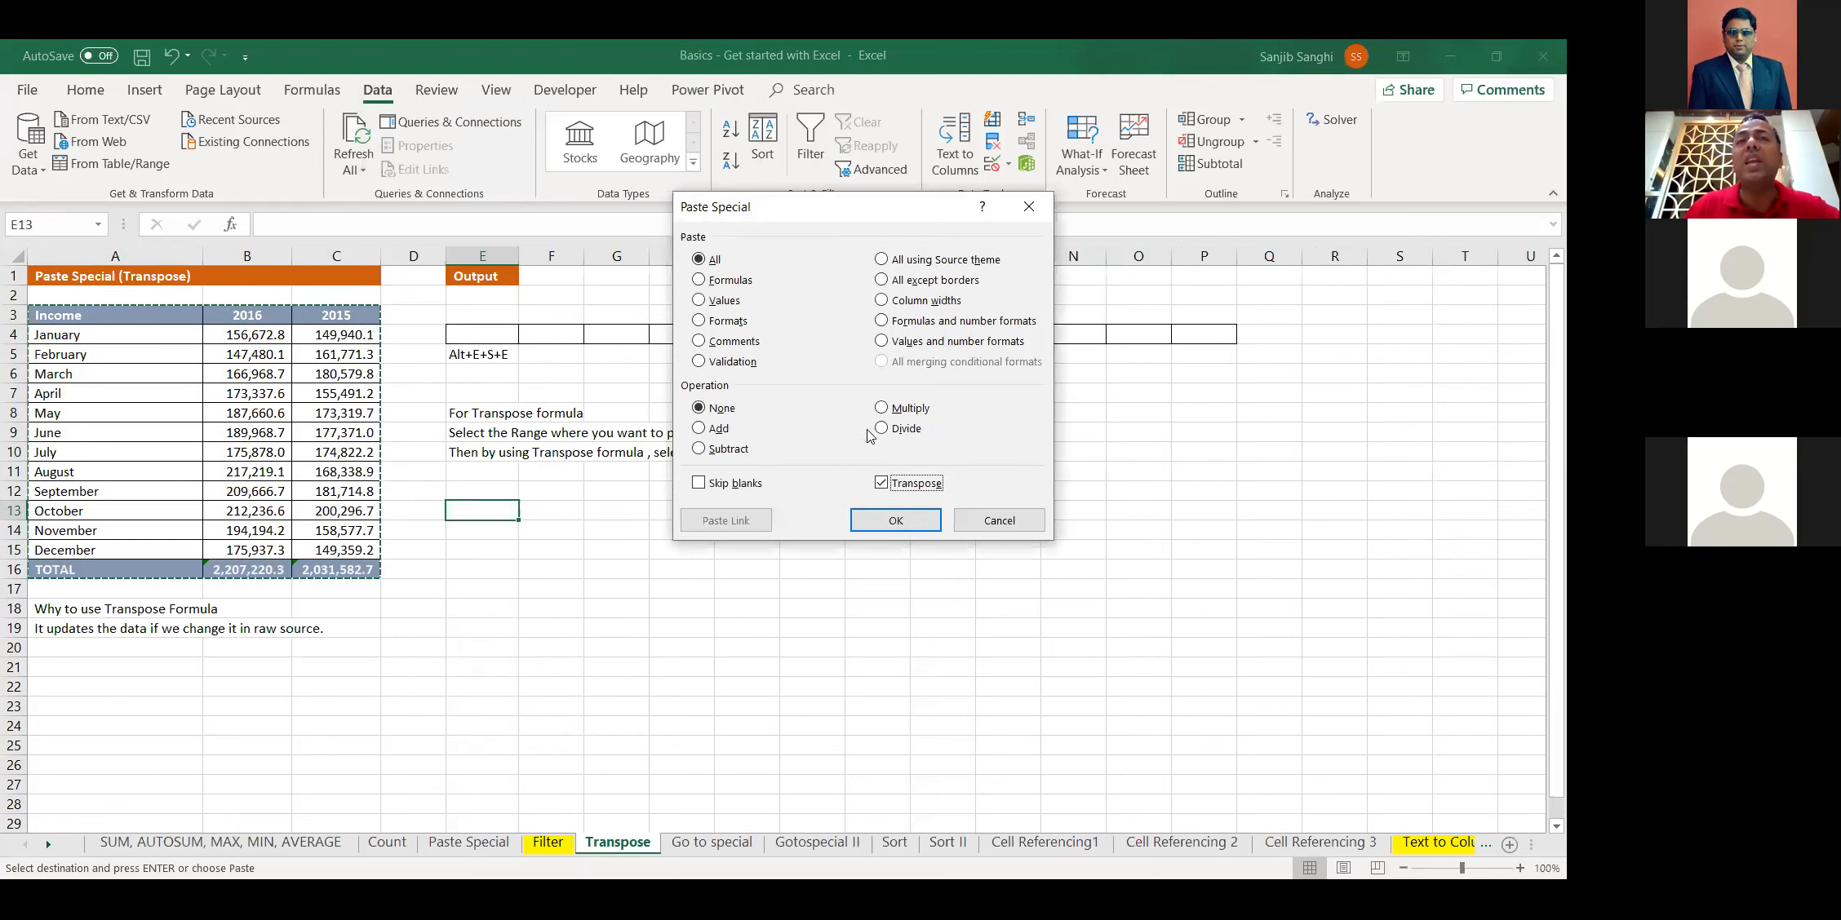
left_click(895, 519)
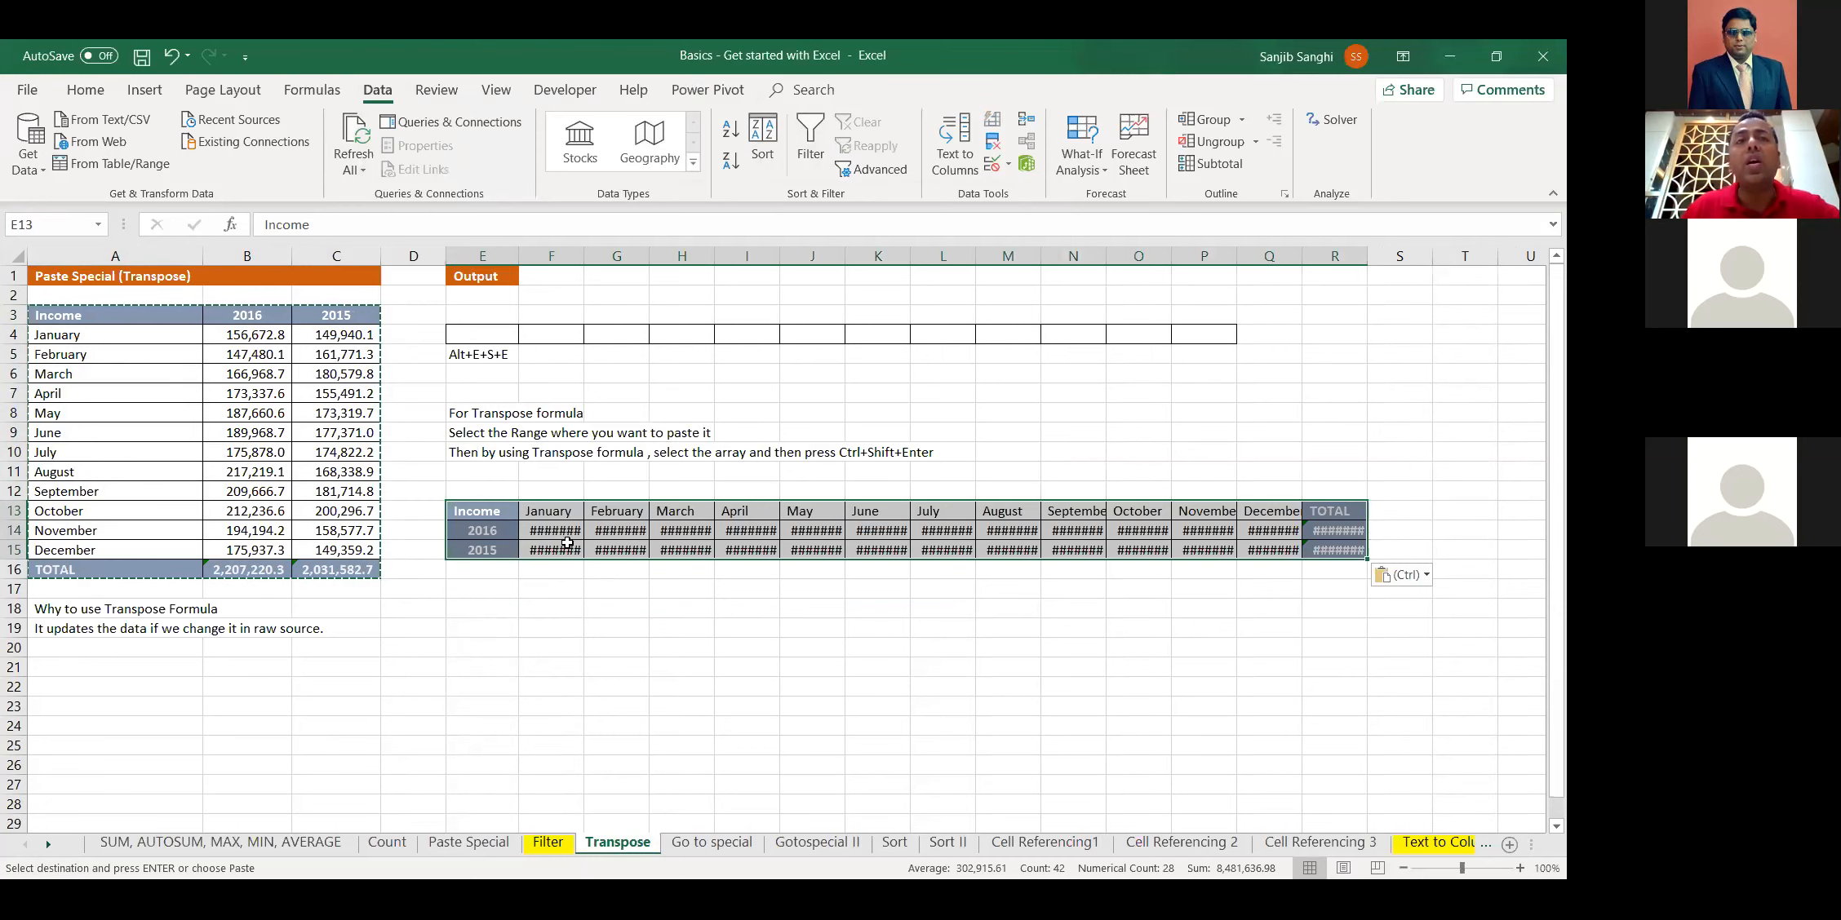
Autofit columns E to R to show the transposed values, and narrow column E to about its original width
left_click_drag(491, 258, 1335, 258)
double_click(583, 257)
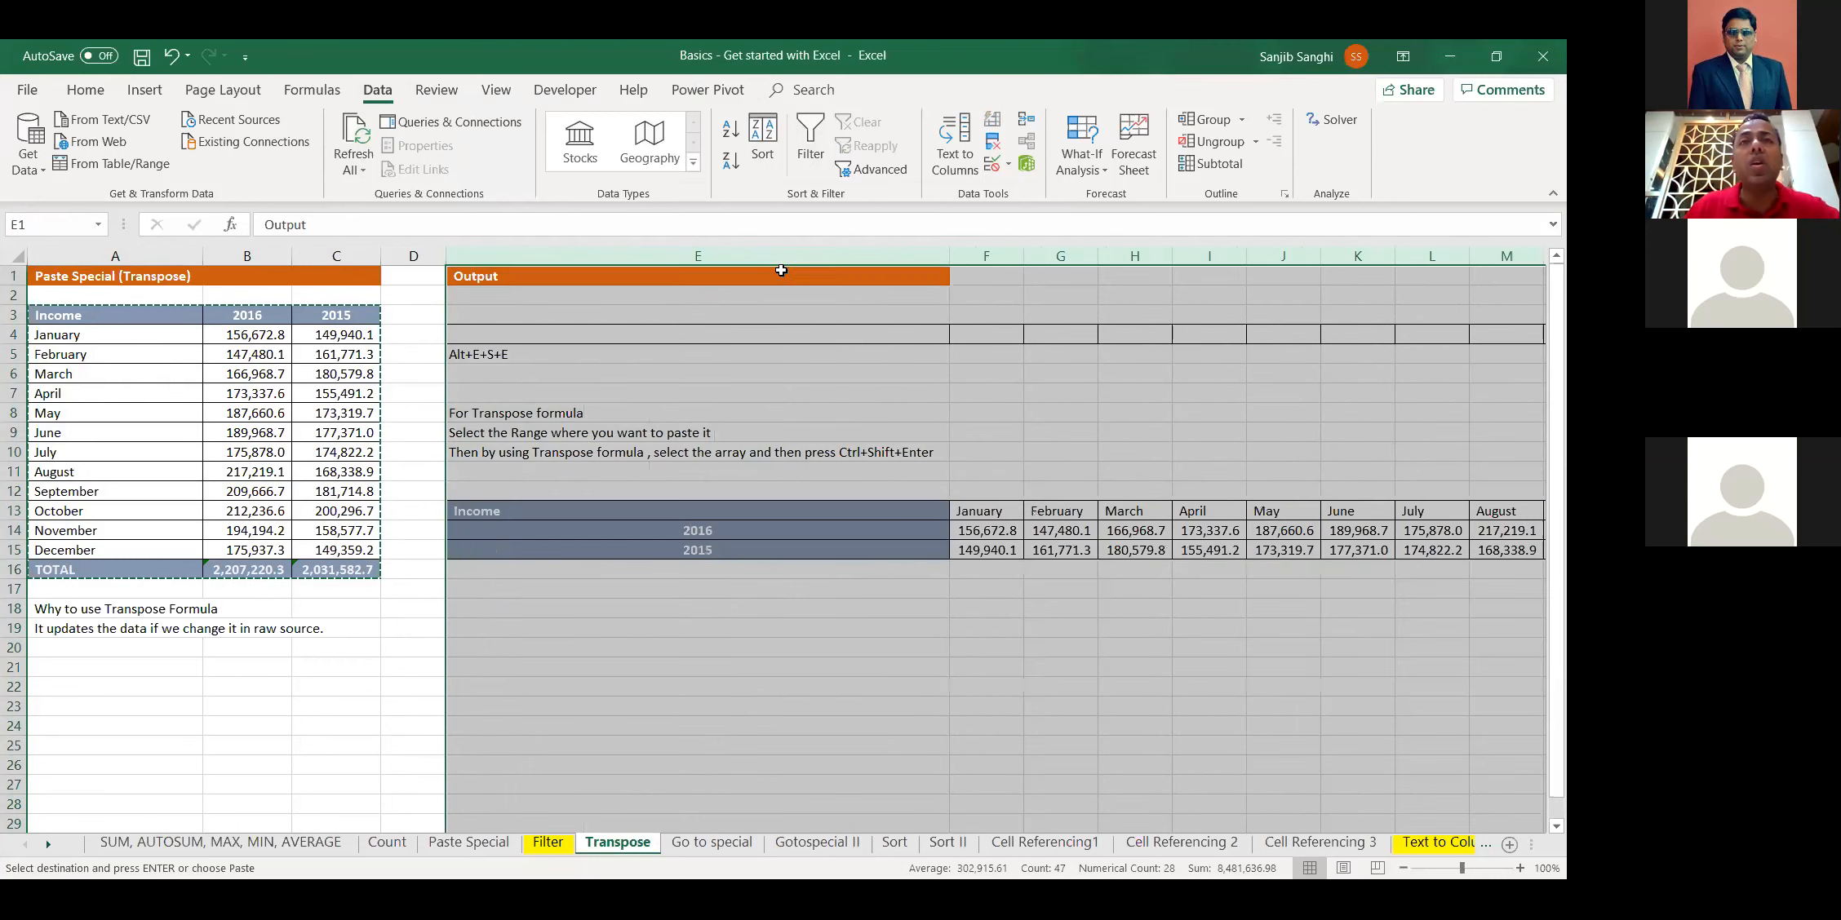
left_click(819, 526)
left_click_drag(951, 253, 518, 376)
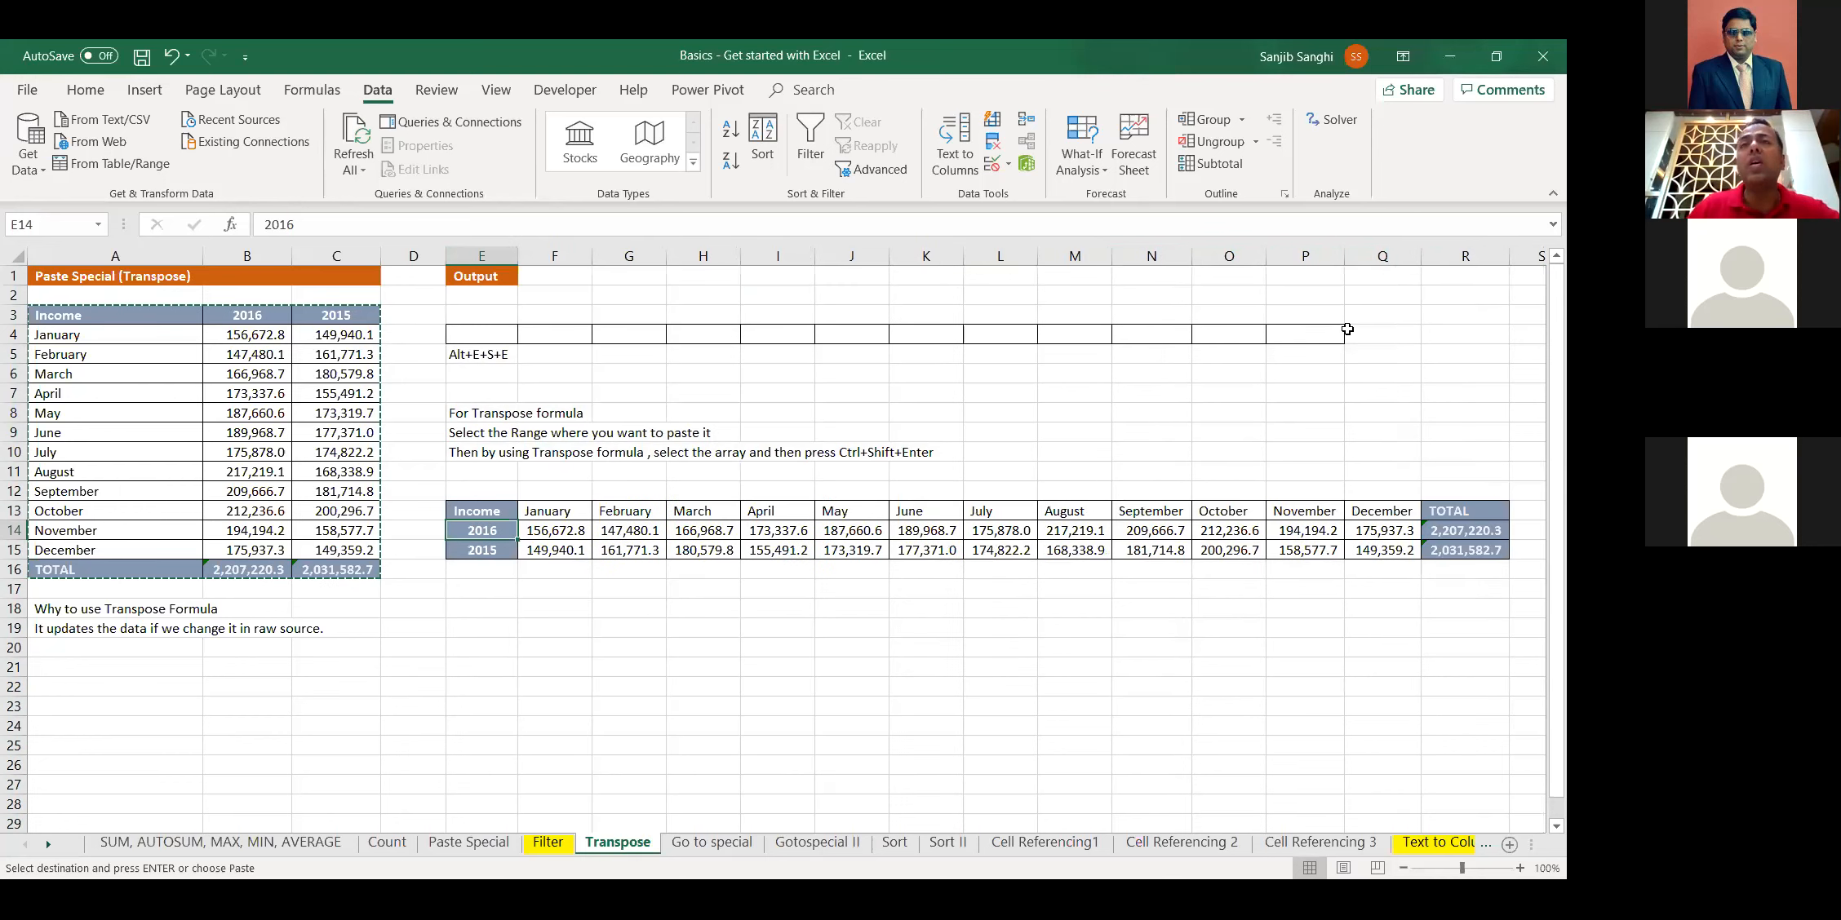
left_click(346, 530)
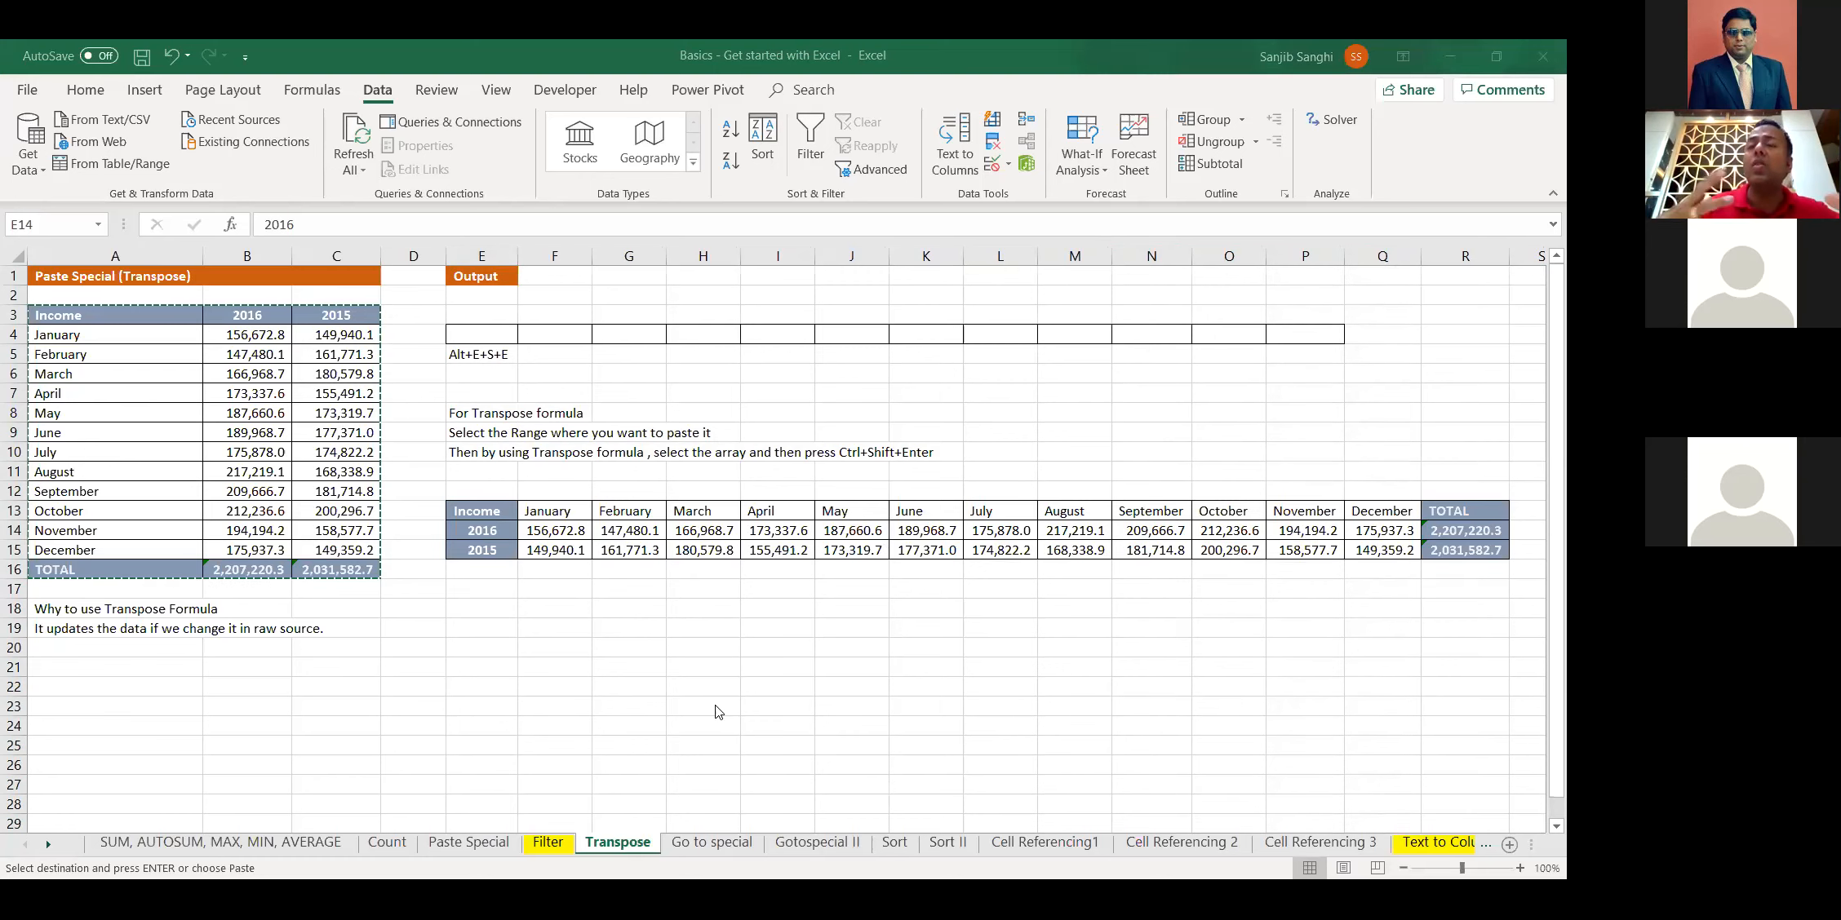
Open the Go to special sheet and select cell K15 inside the dealer table
left_click(721, 848)
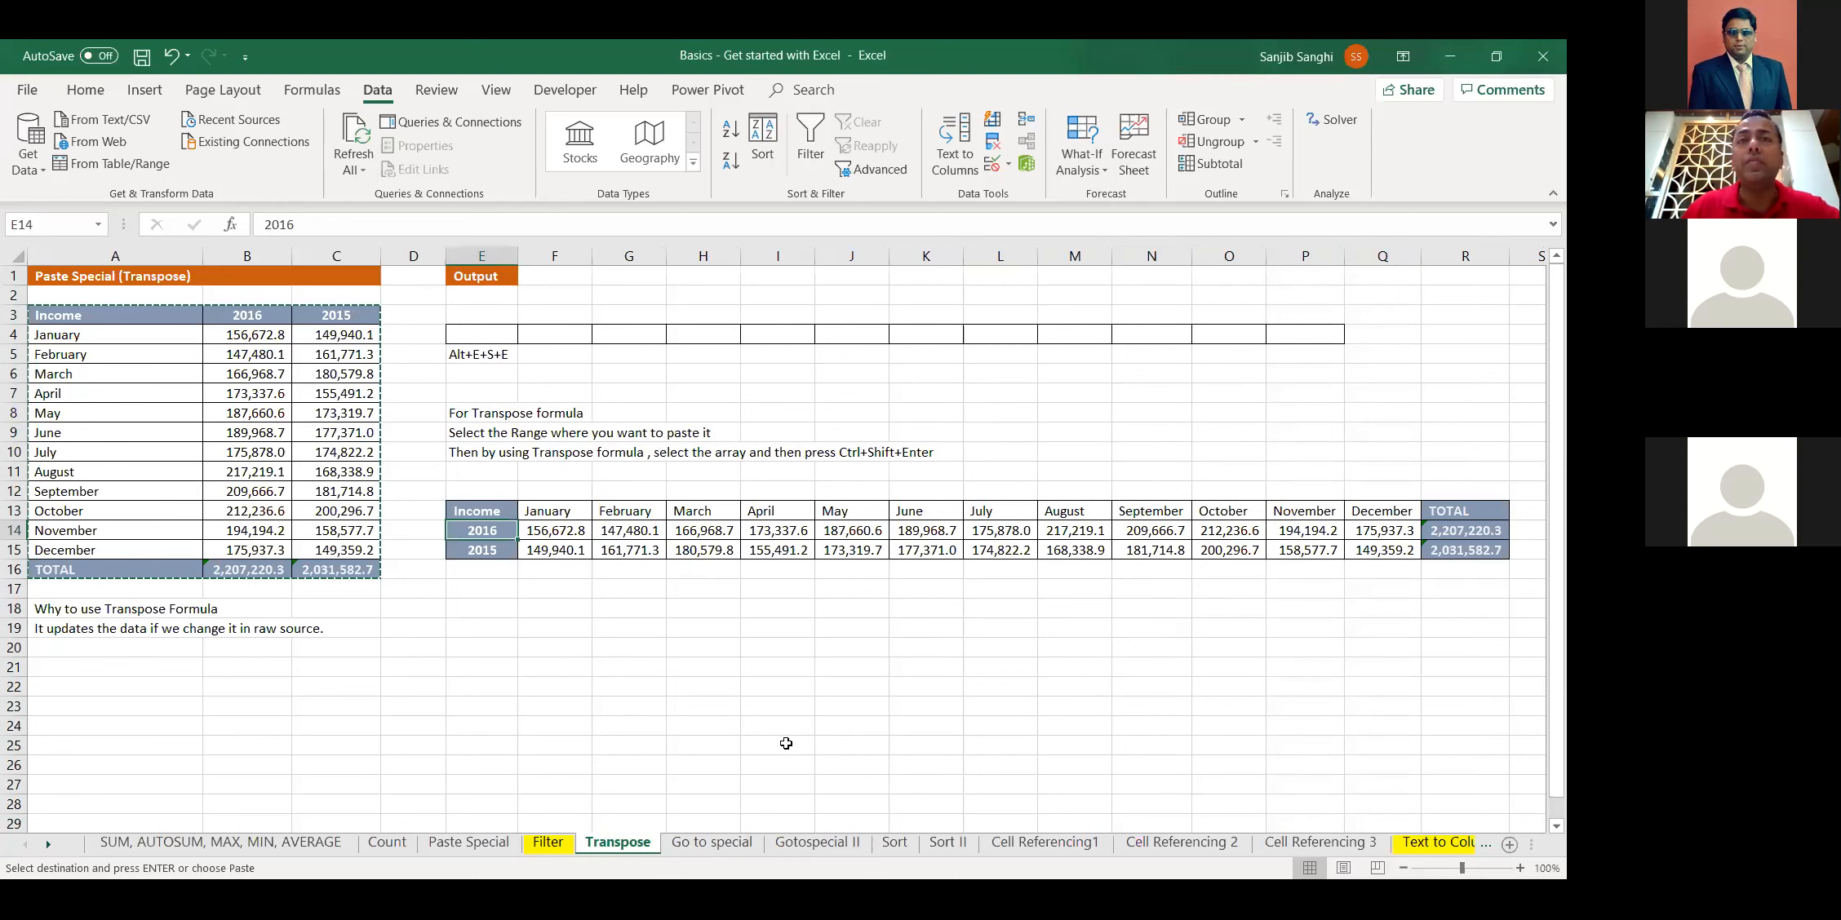
left_click(692, 844)
left_click(1501, 363)
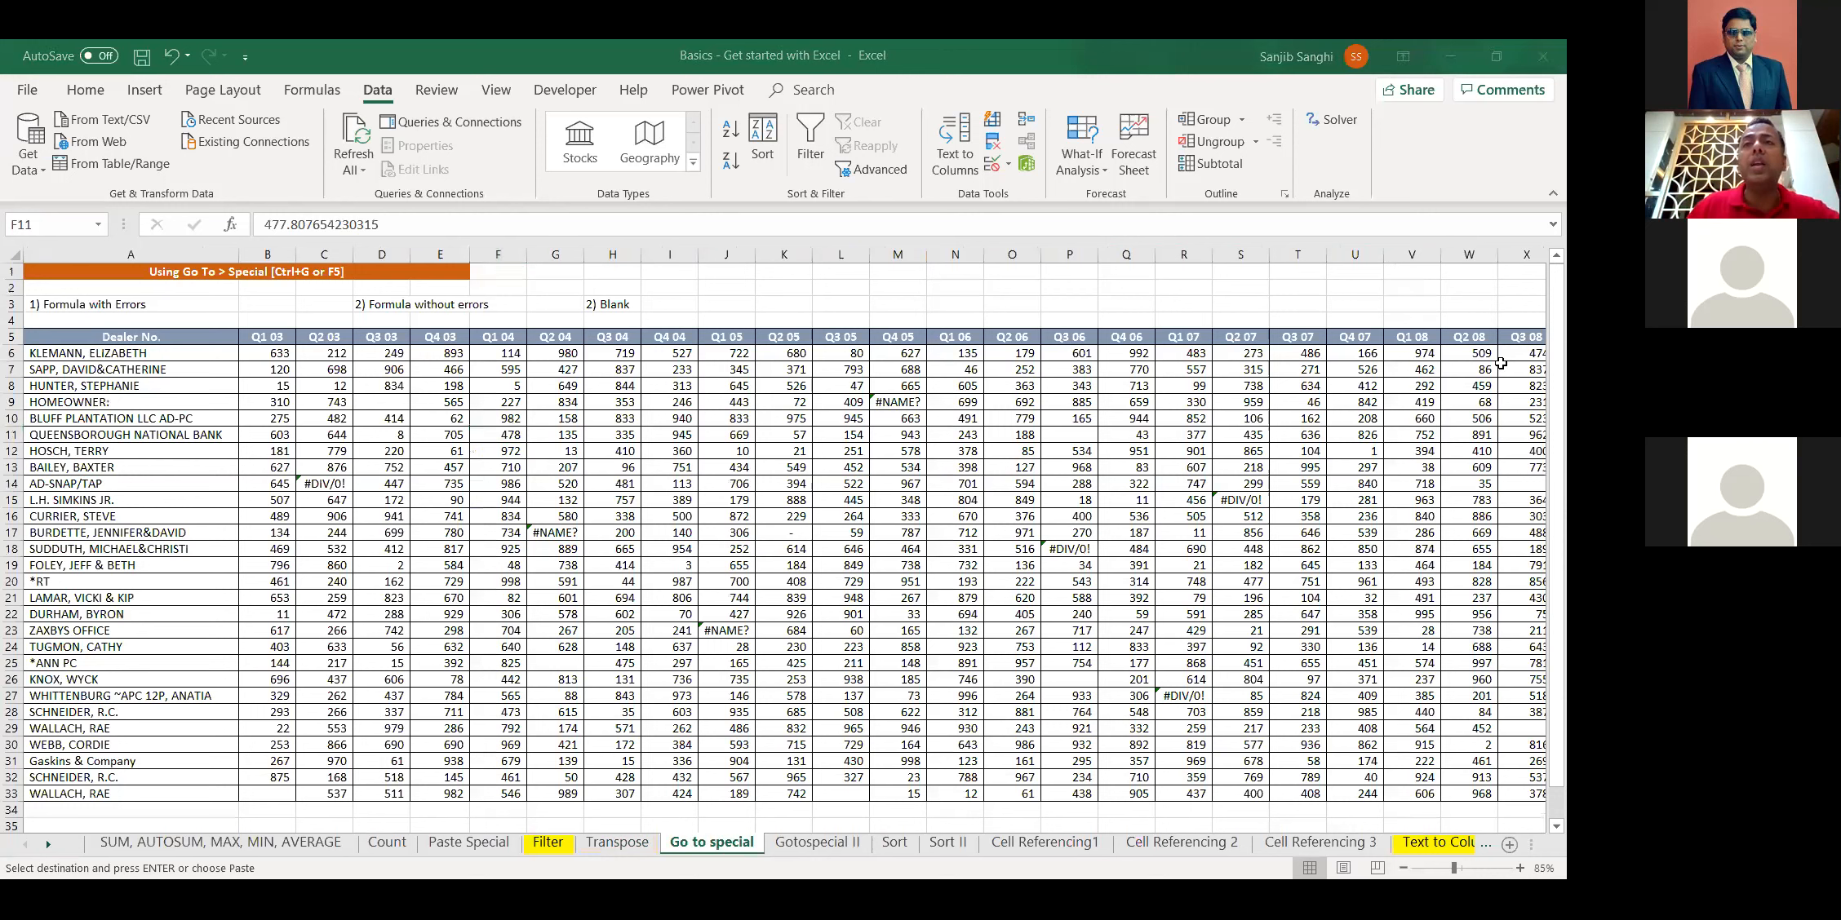
left_click(784, 512)
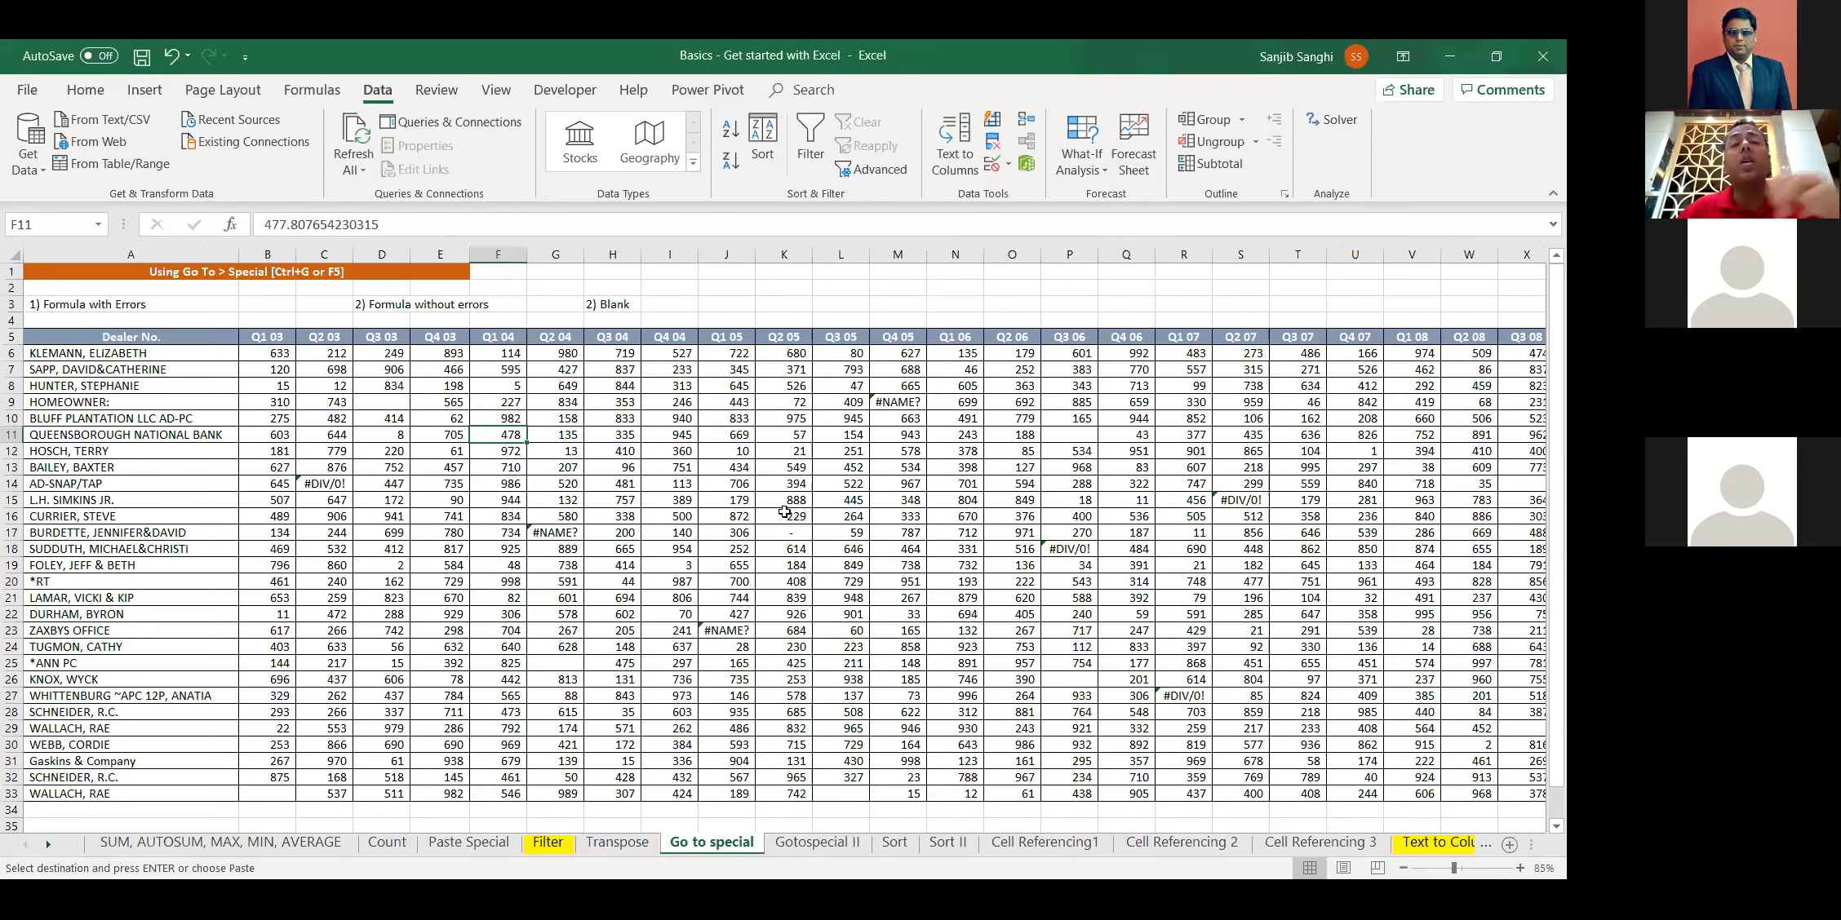
left_click(786, 501)
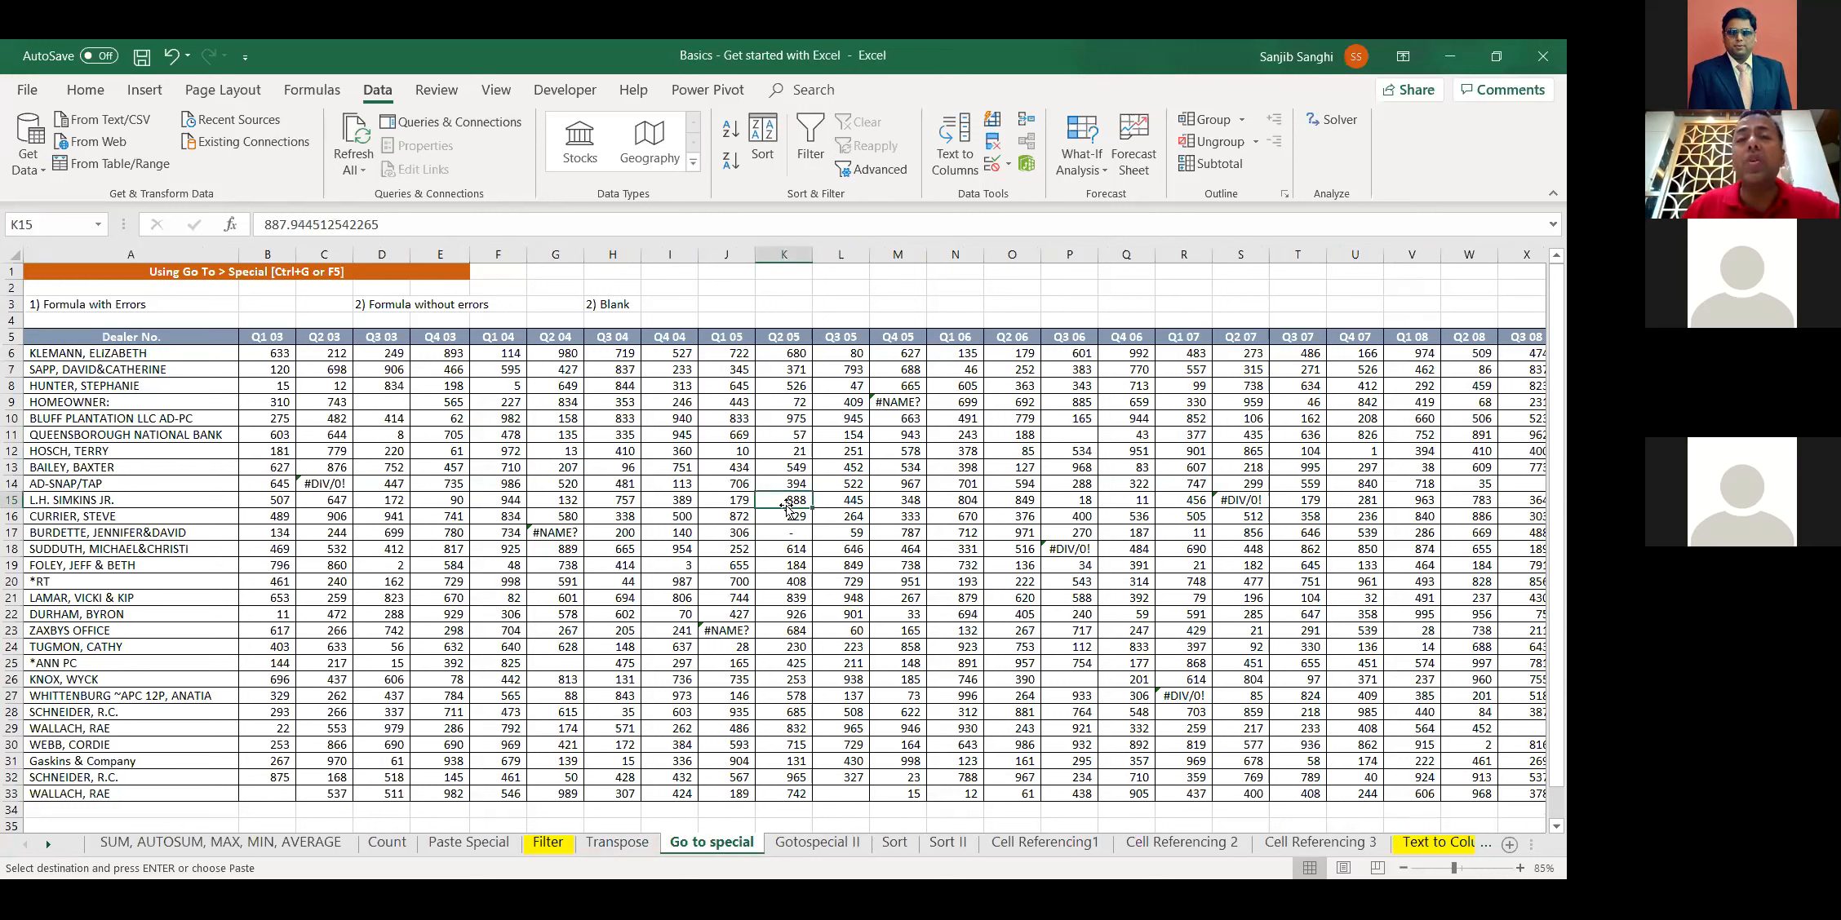
left_click(747, 535)
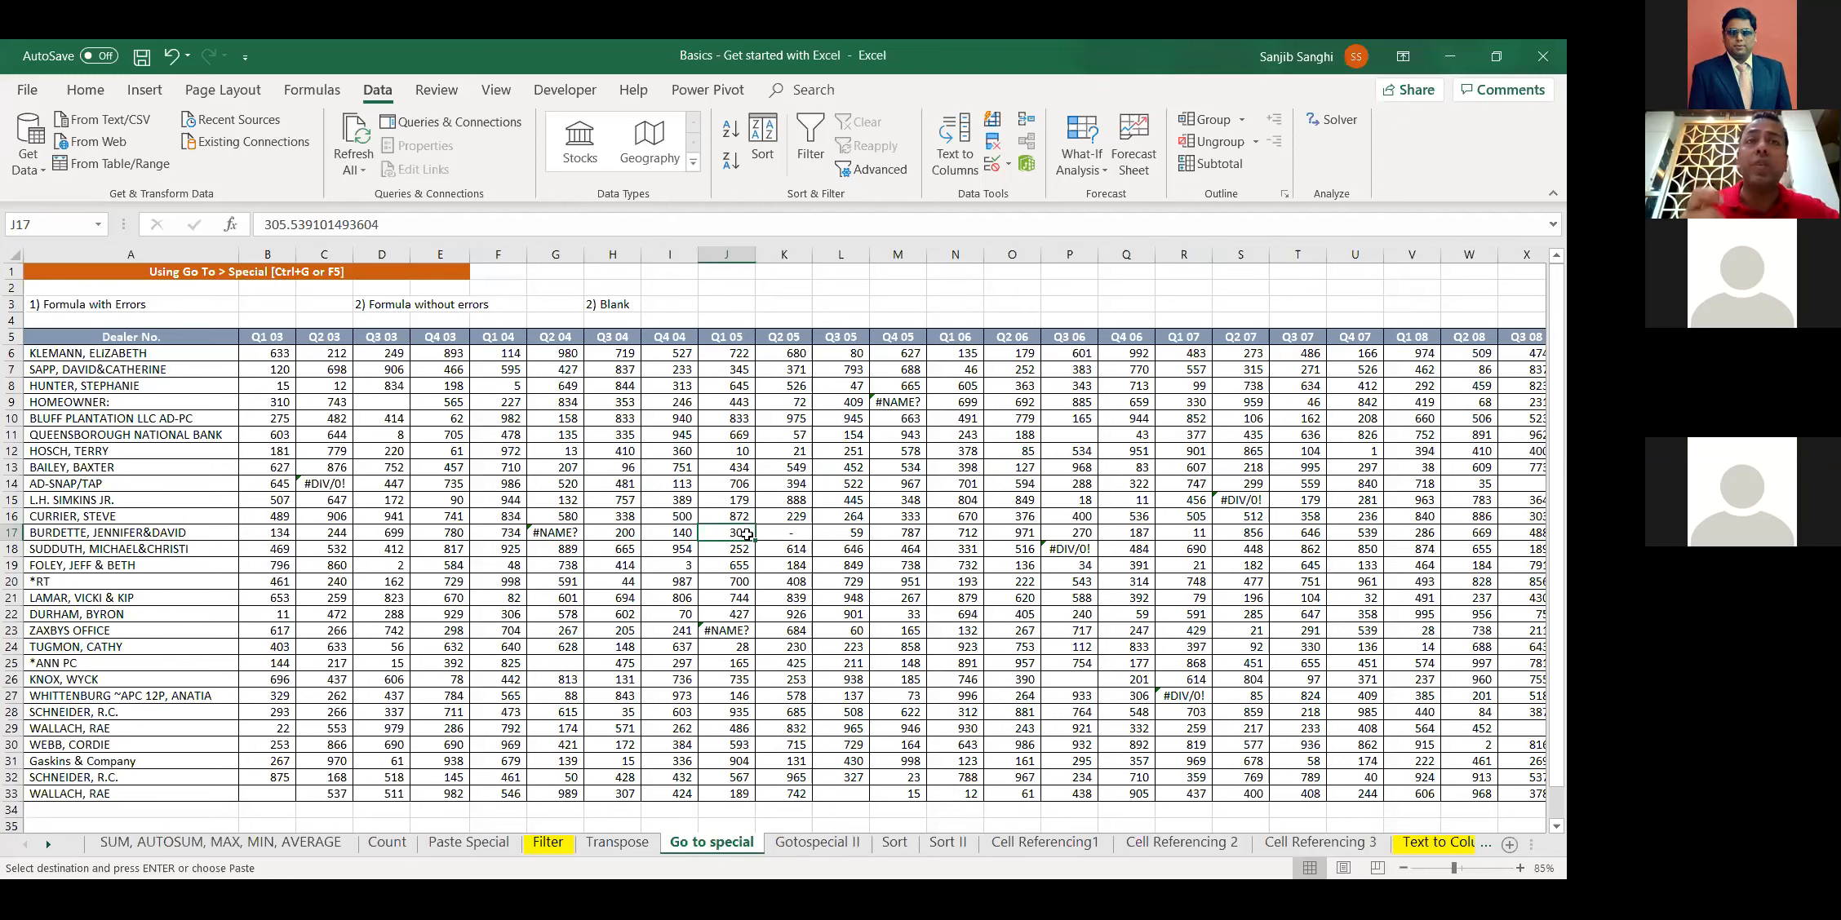
key("ctrl+a")
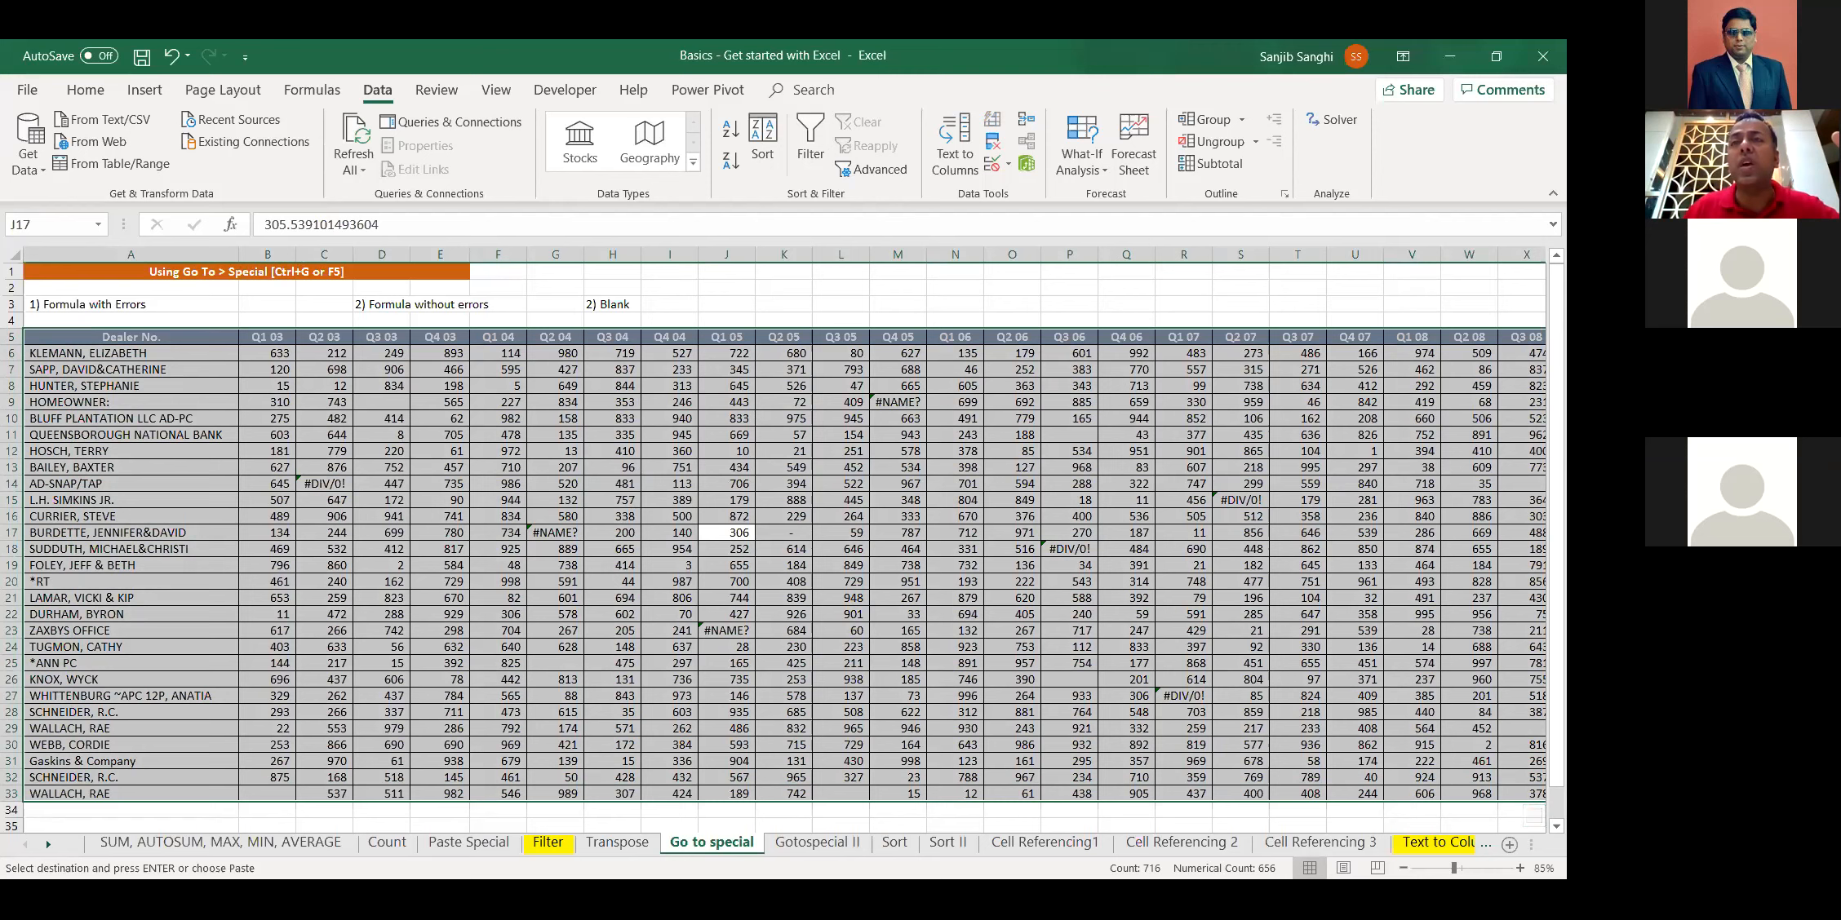
key("ctrl+g")
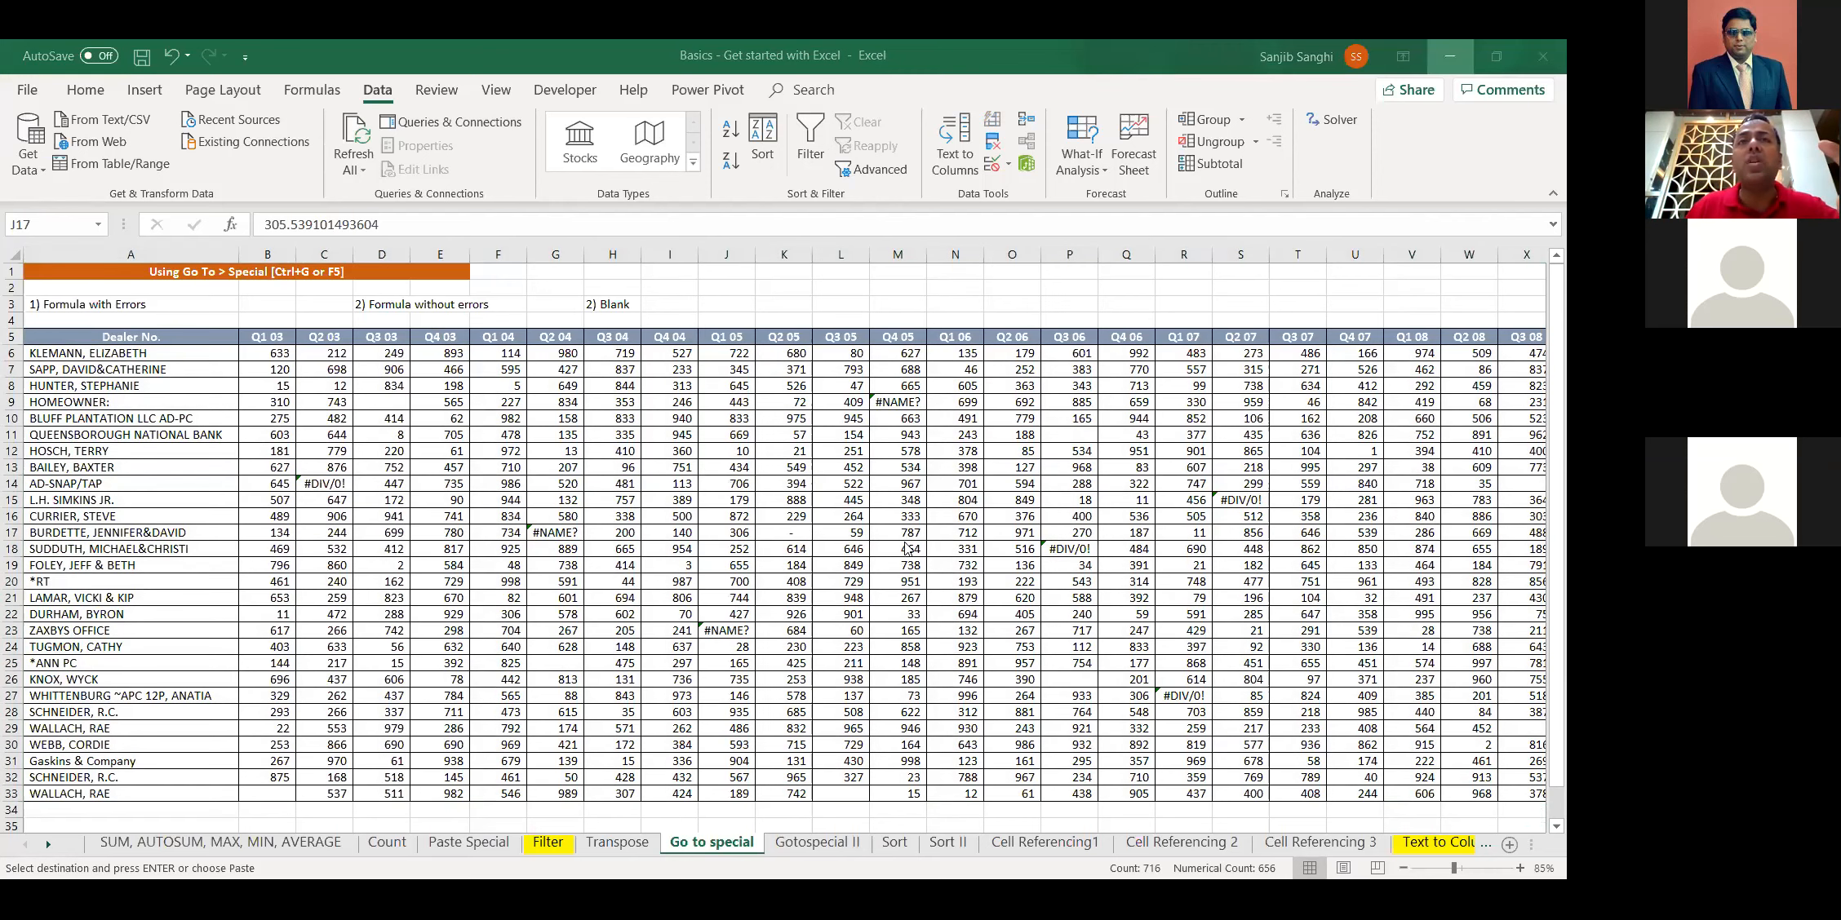
Turn the value in J12 into a formula that adds 100 to it
left_click(737, 452)
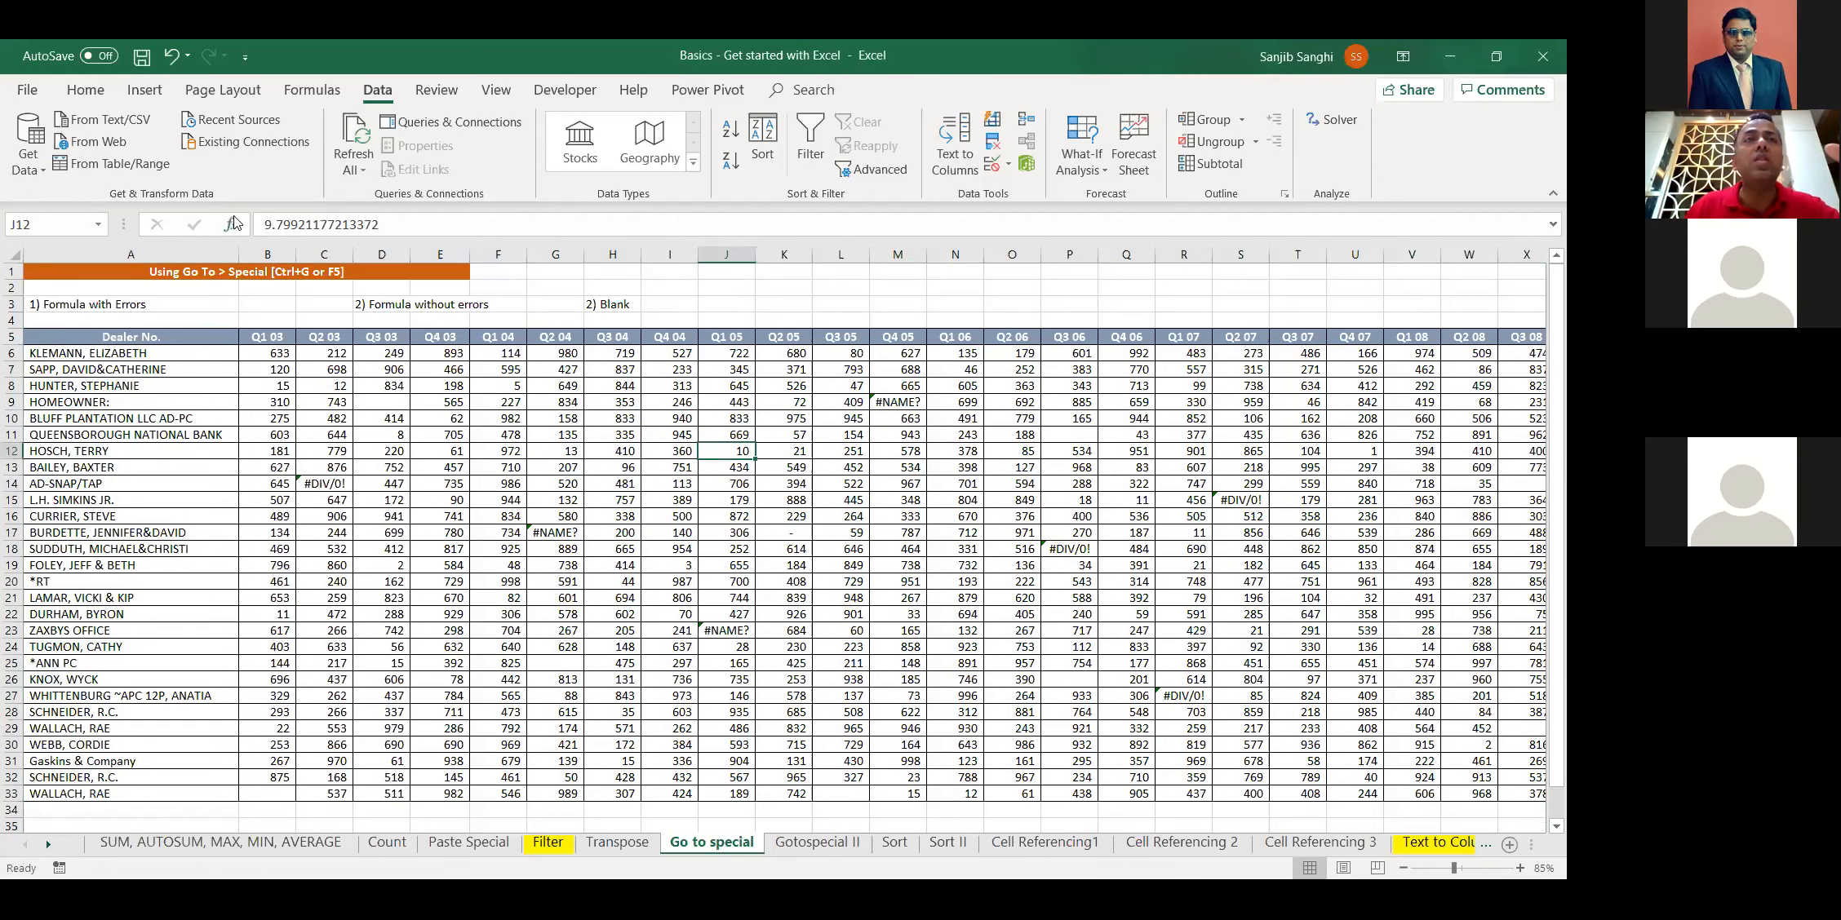
left_click(257, 223)
type("+")
left_click(459, 224)
type("+100")
key("Return")
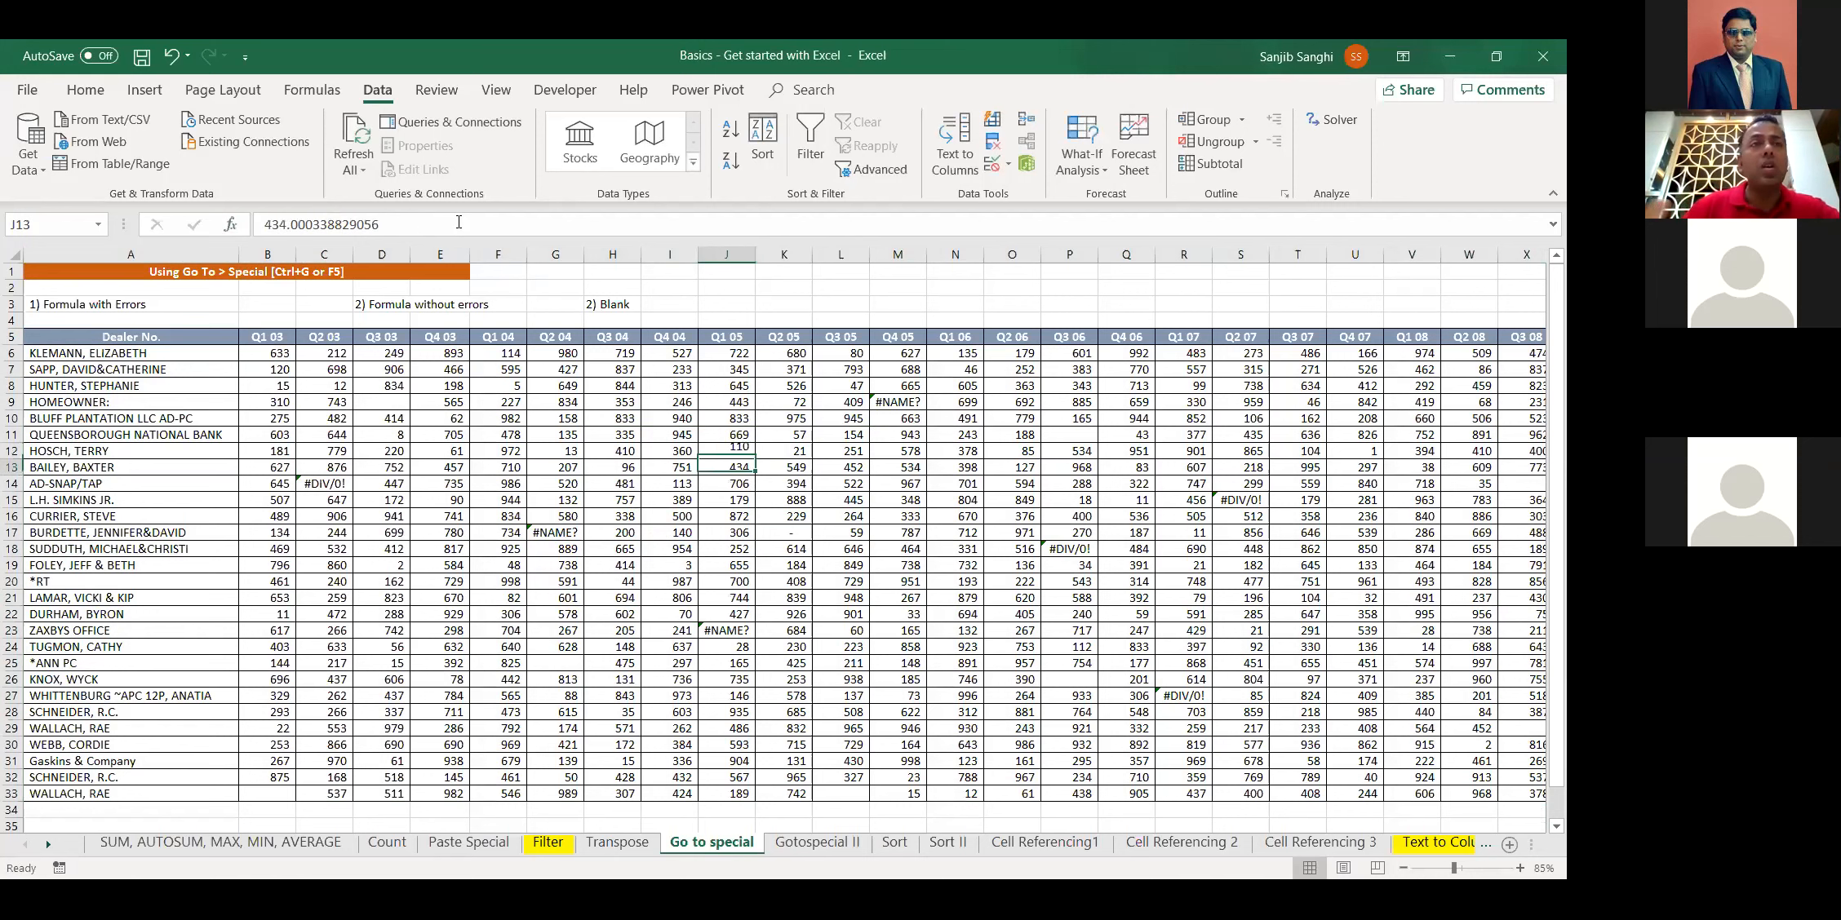
Turn the value in D19 into a formula that multiplies it by 25
left_click(384, 571)
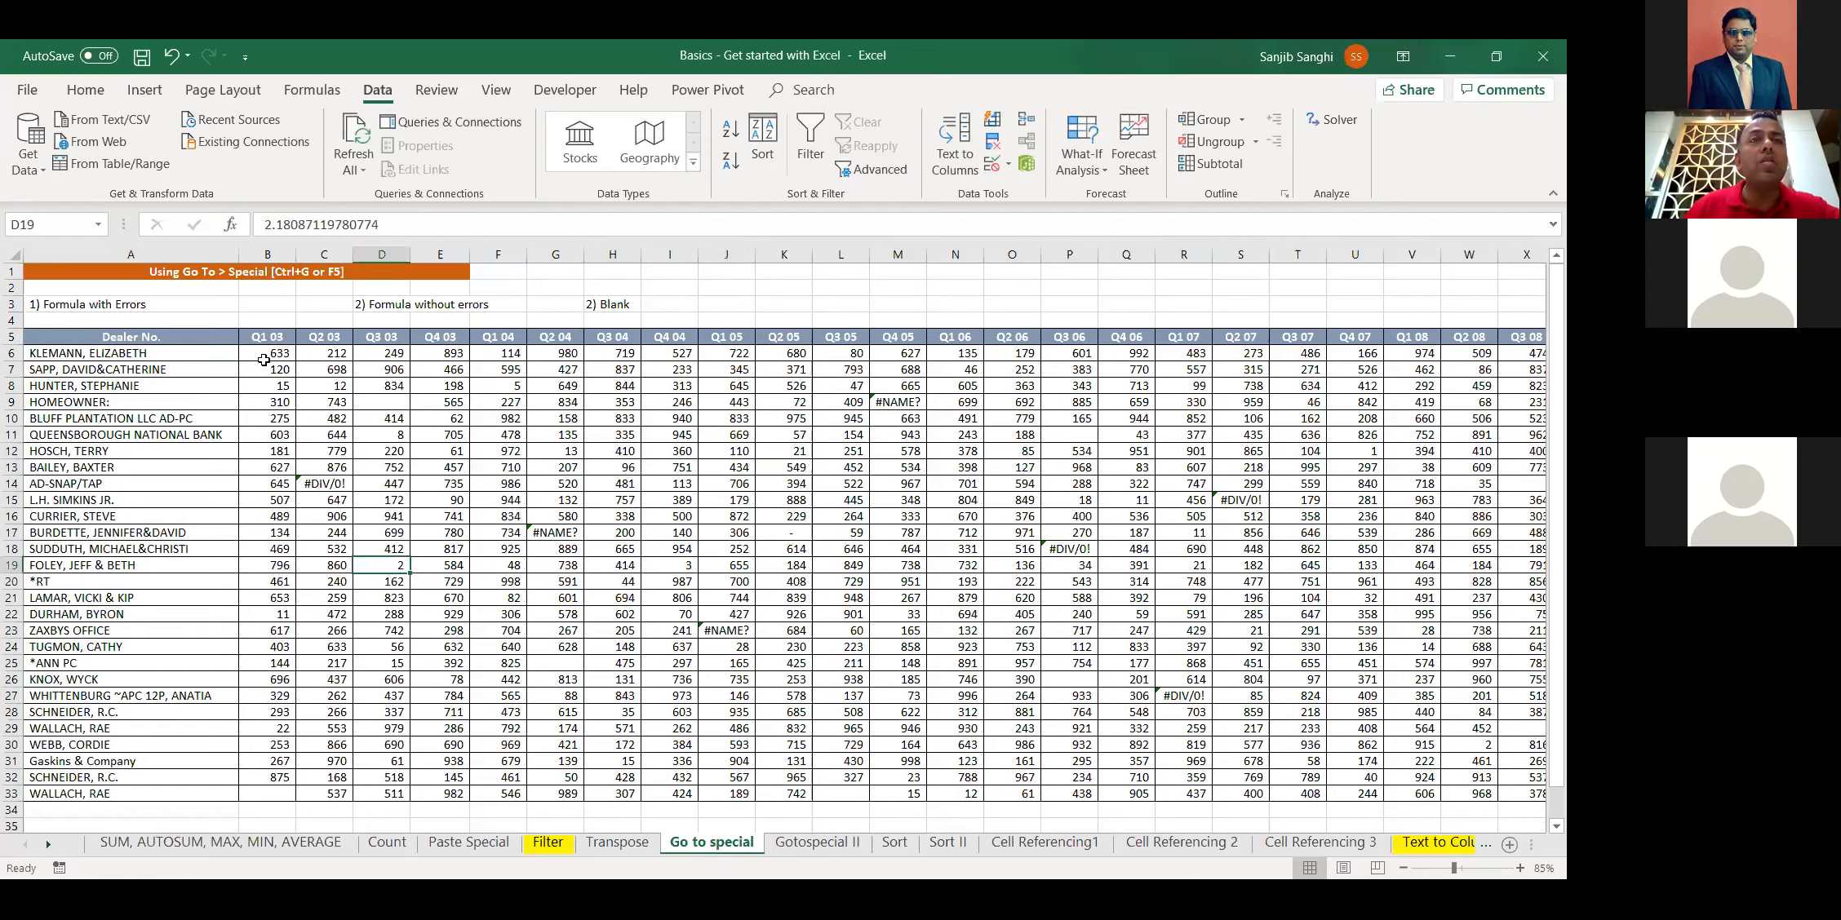
left_click(263, 225)
type("+")
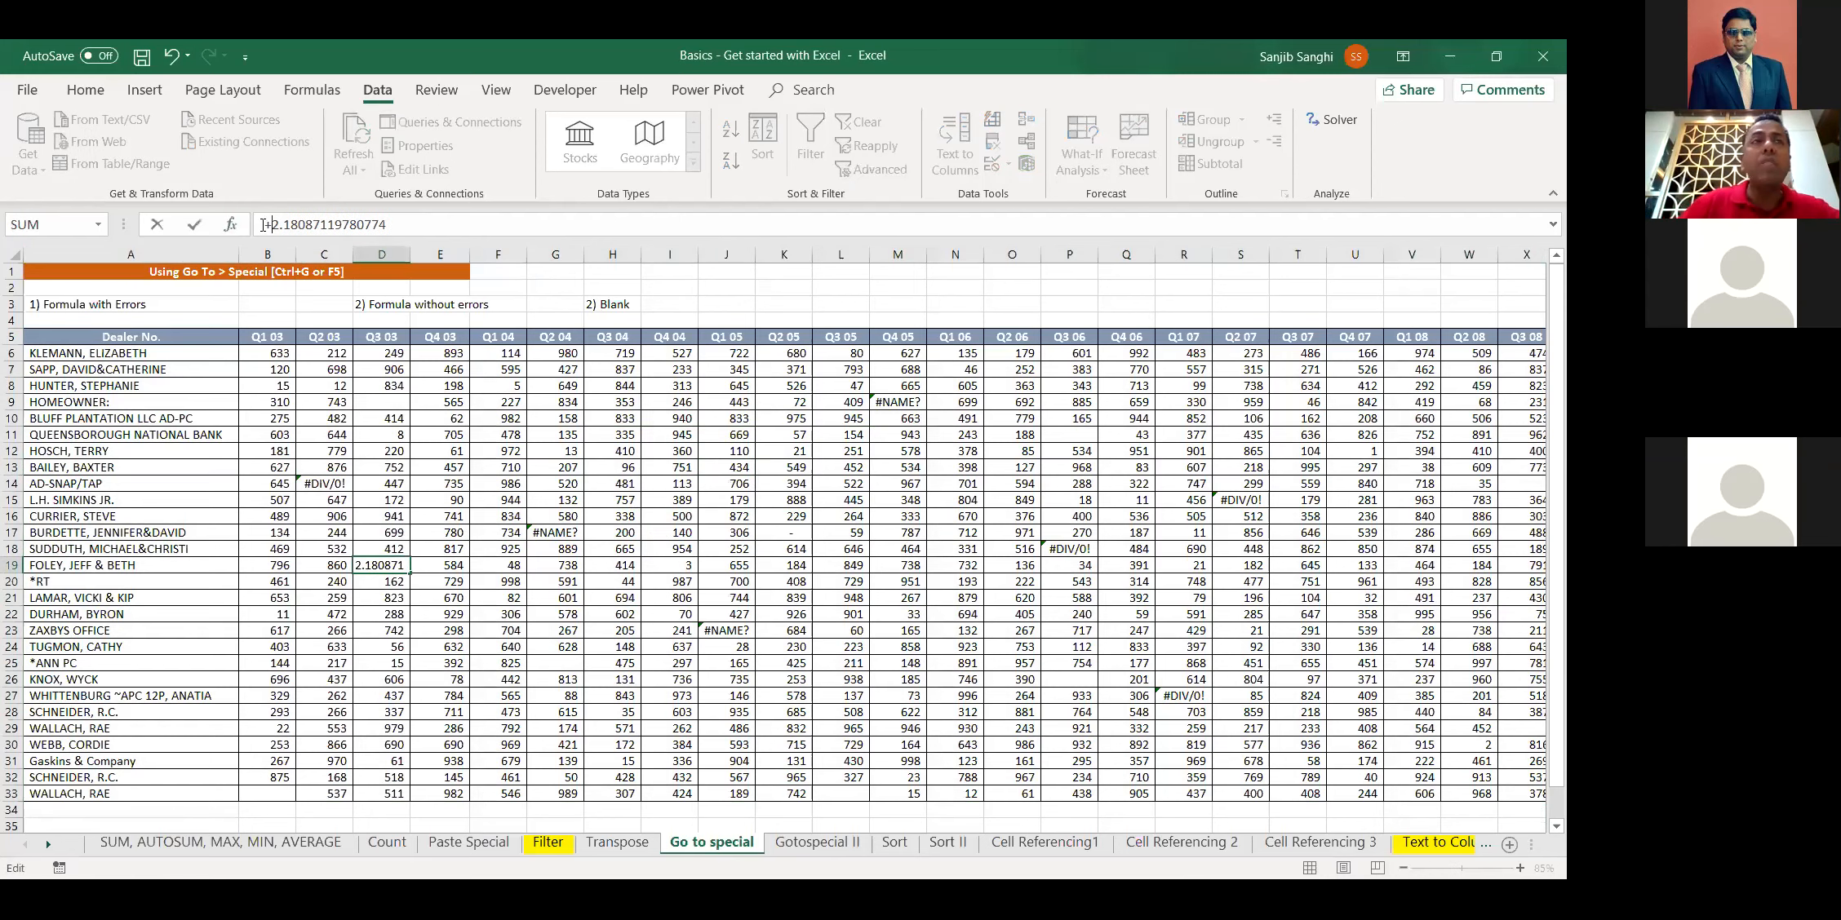
left_click(431, 219)
type("*25")
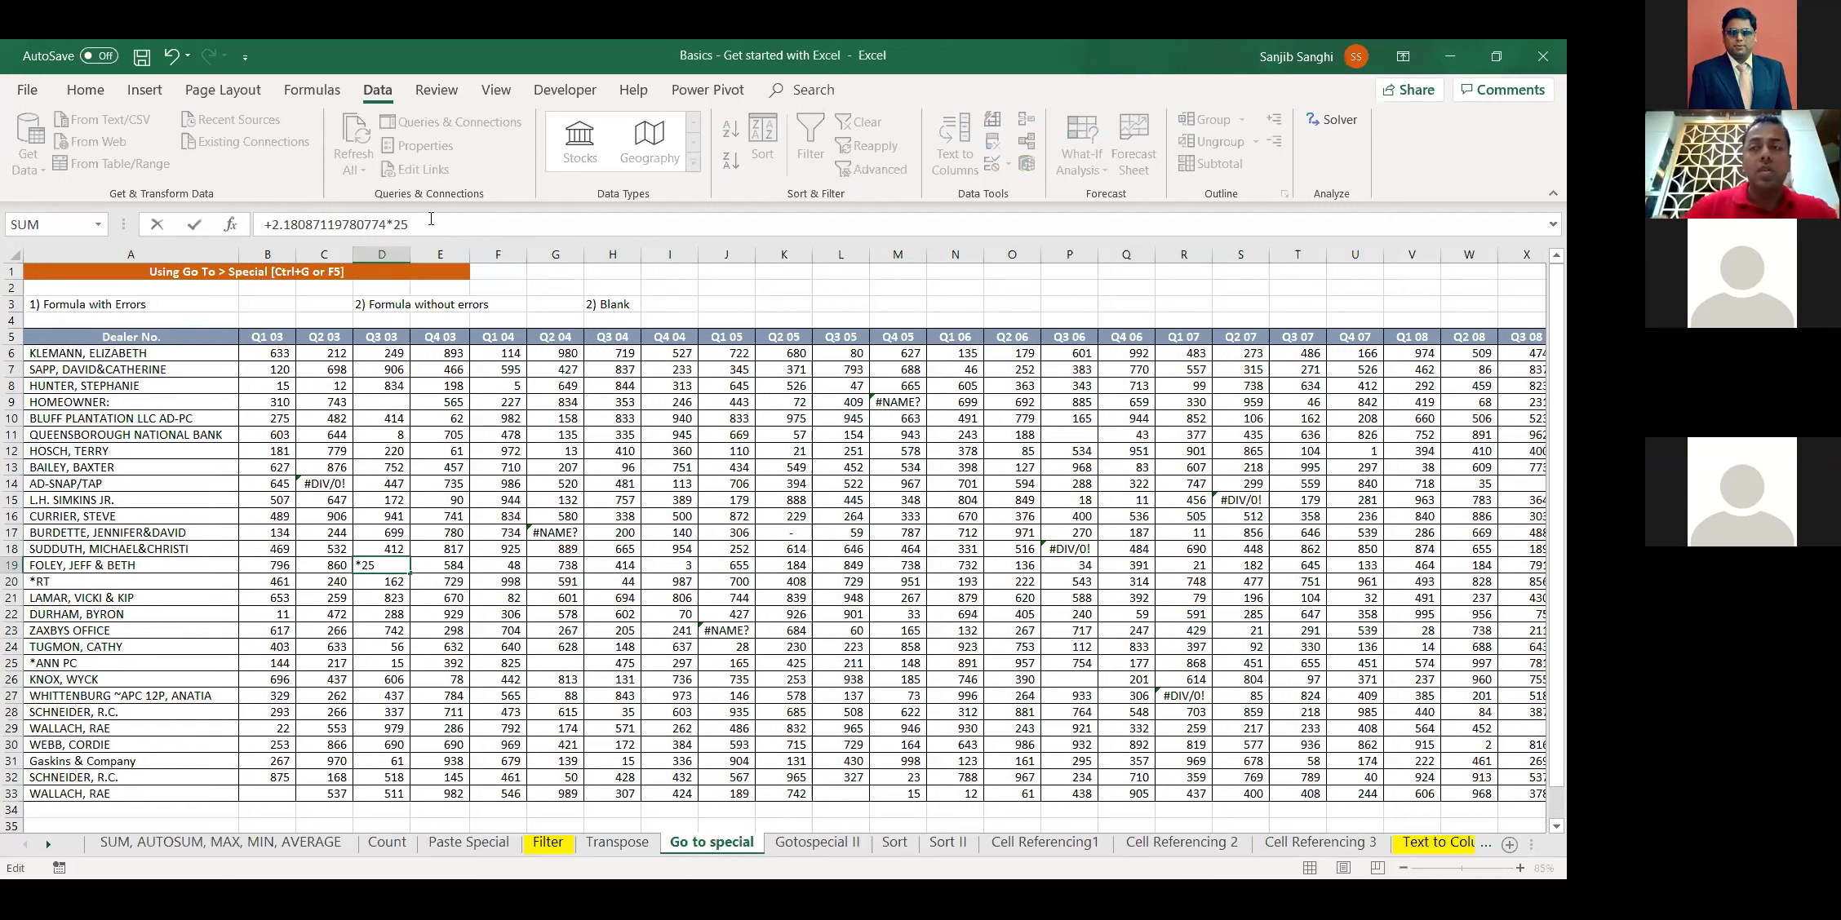
key("Return")
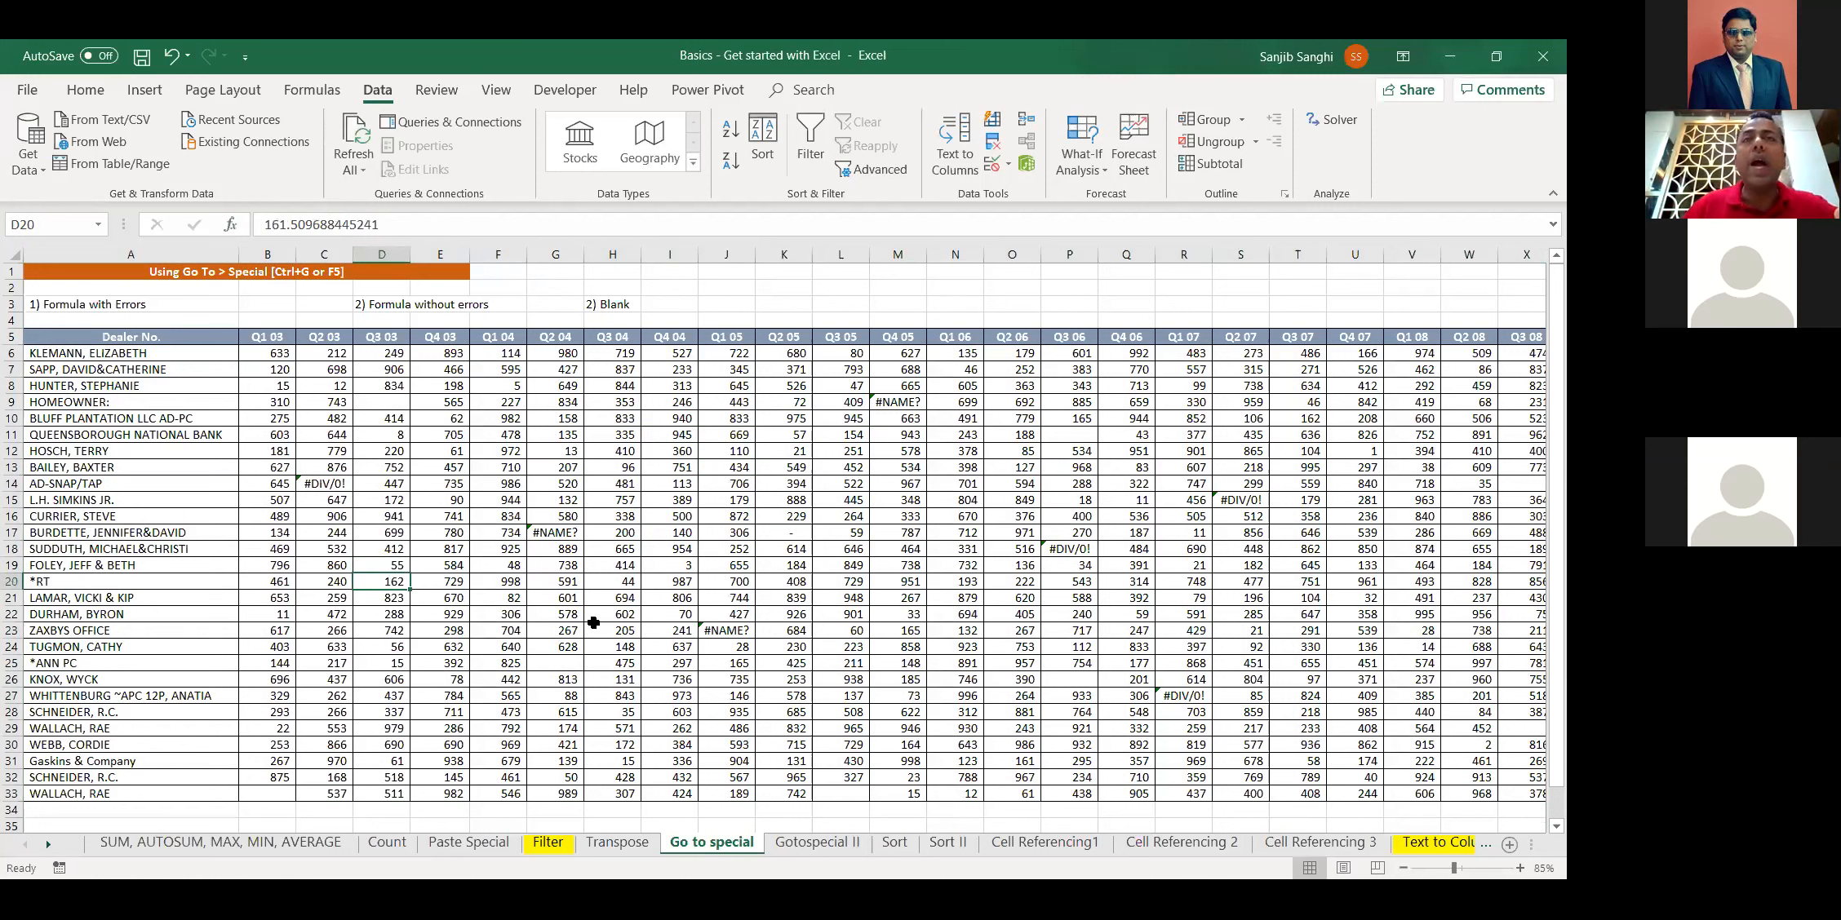
Select all blank cells in the dealer table with Go To Special and fill them with blue
left_click(703, 514)
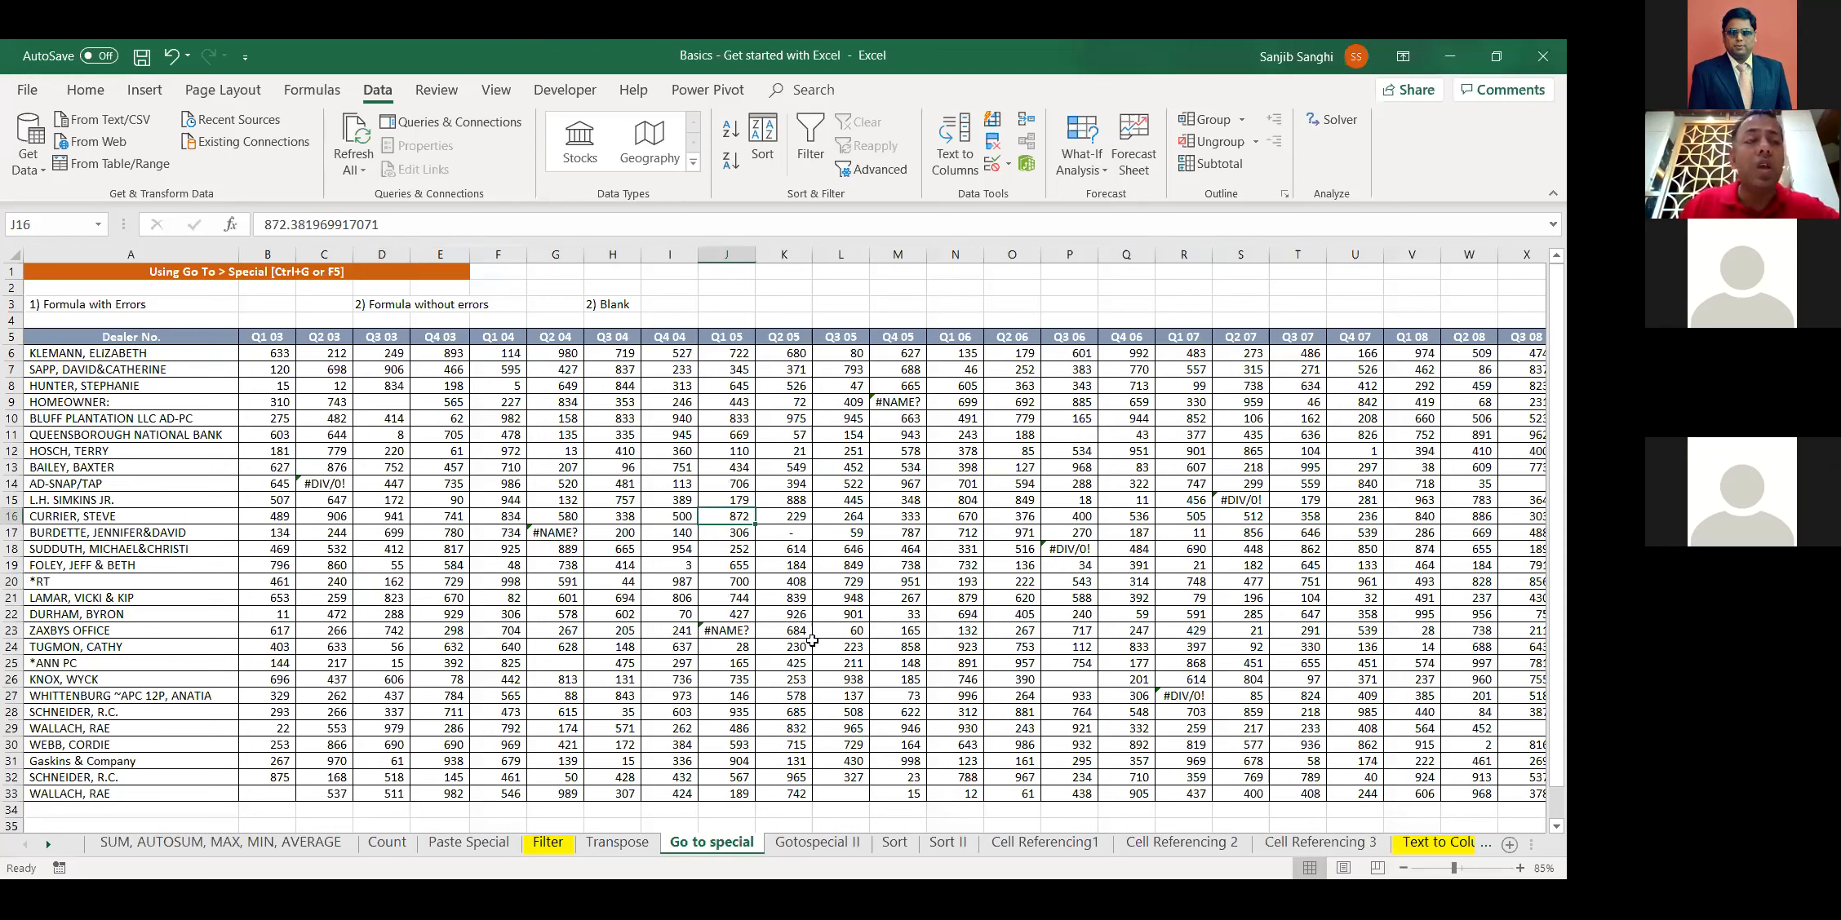
left_click(842, 582)
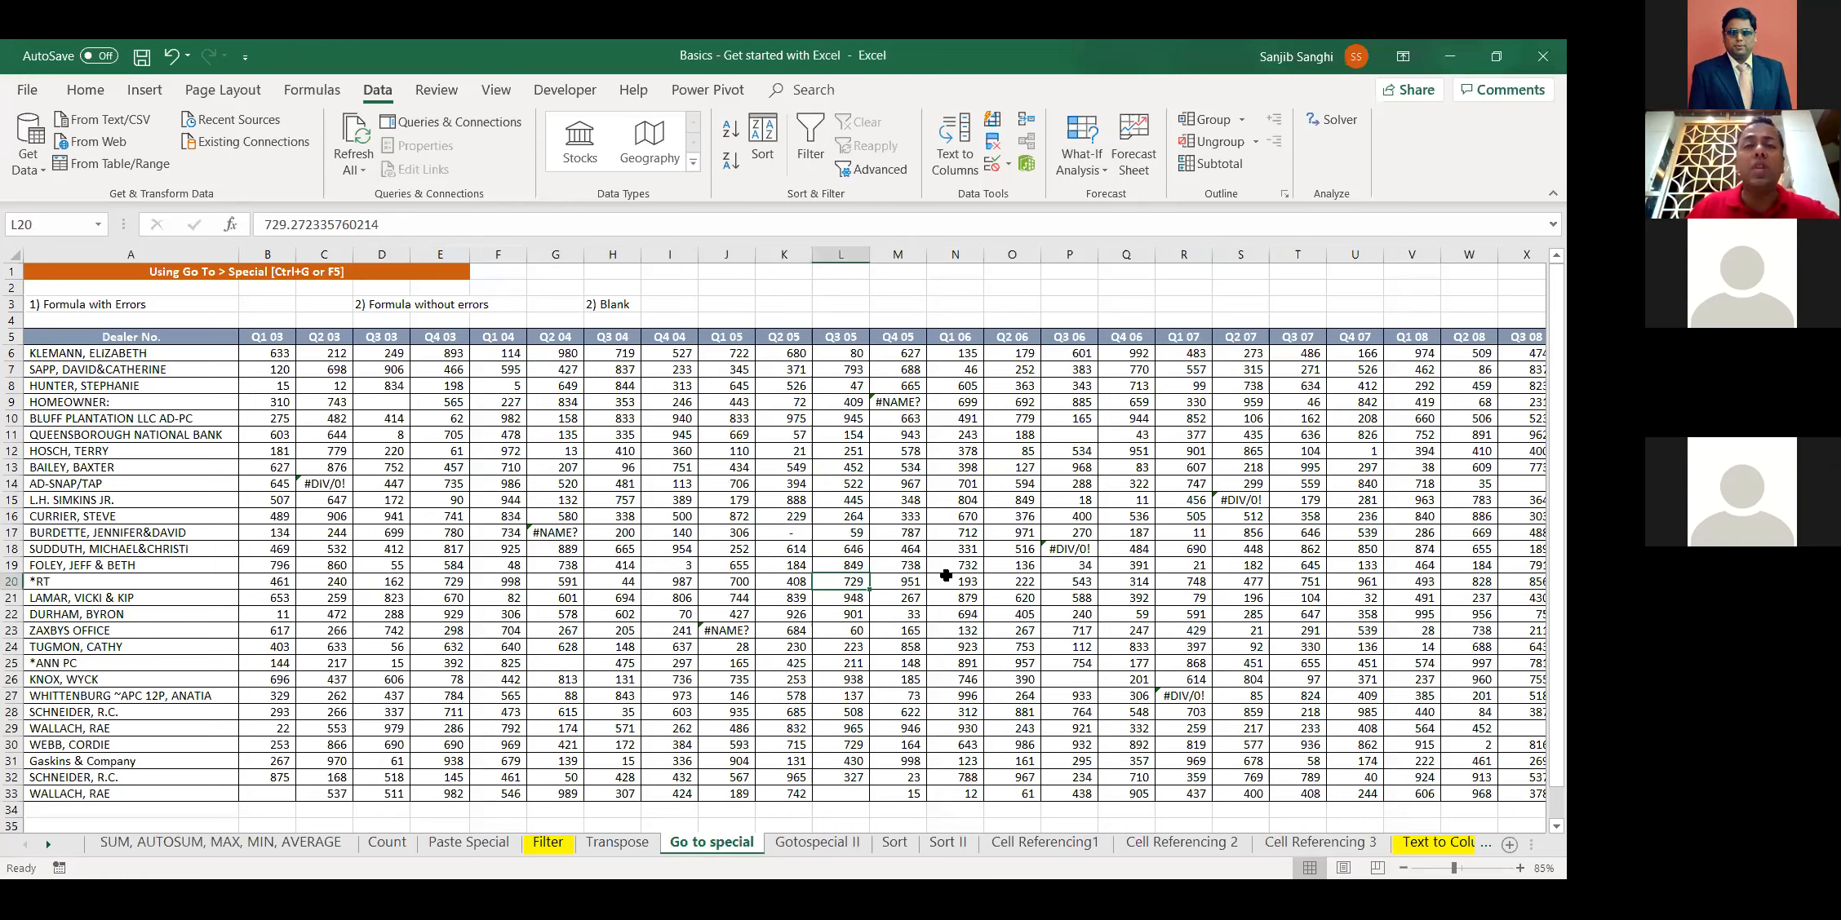
key("ctrl+a")
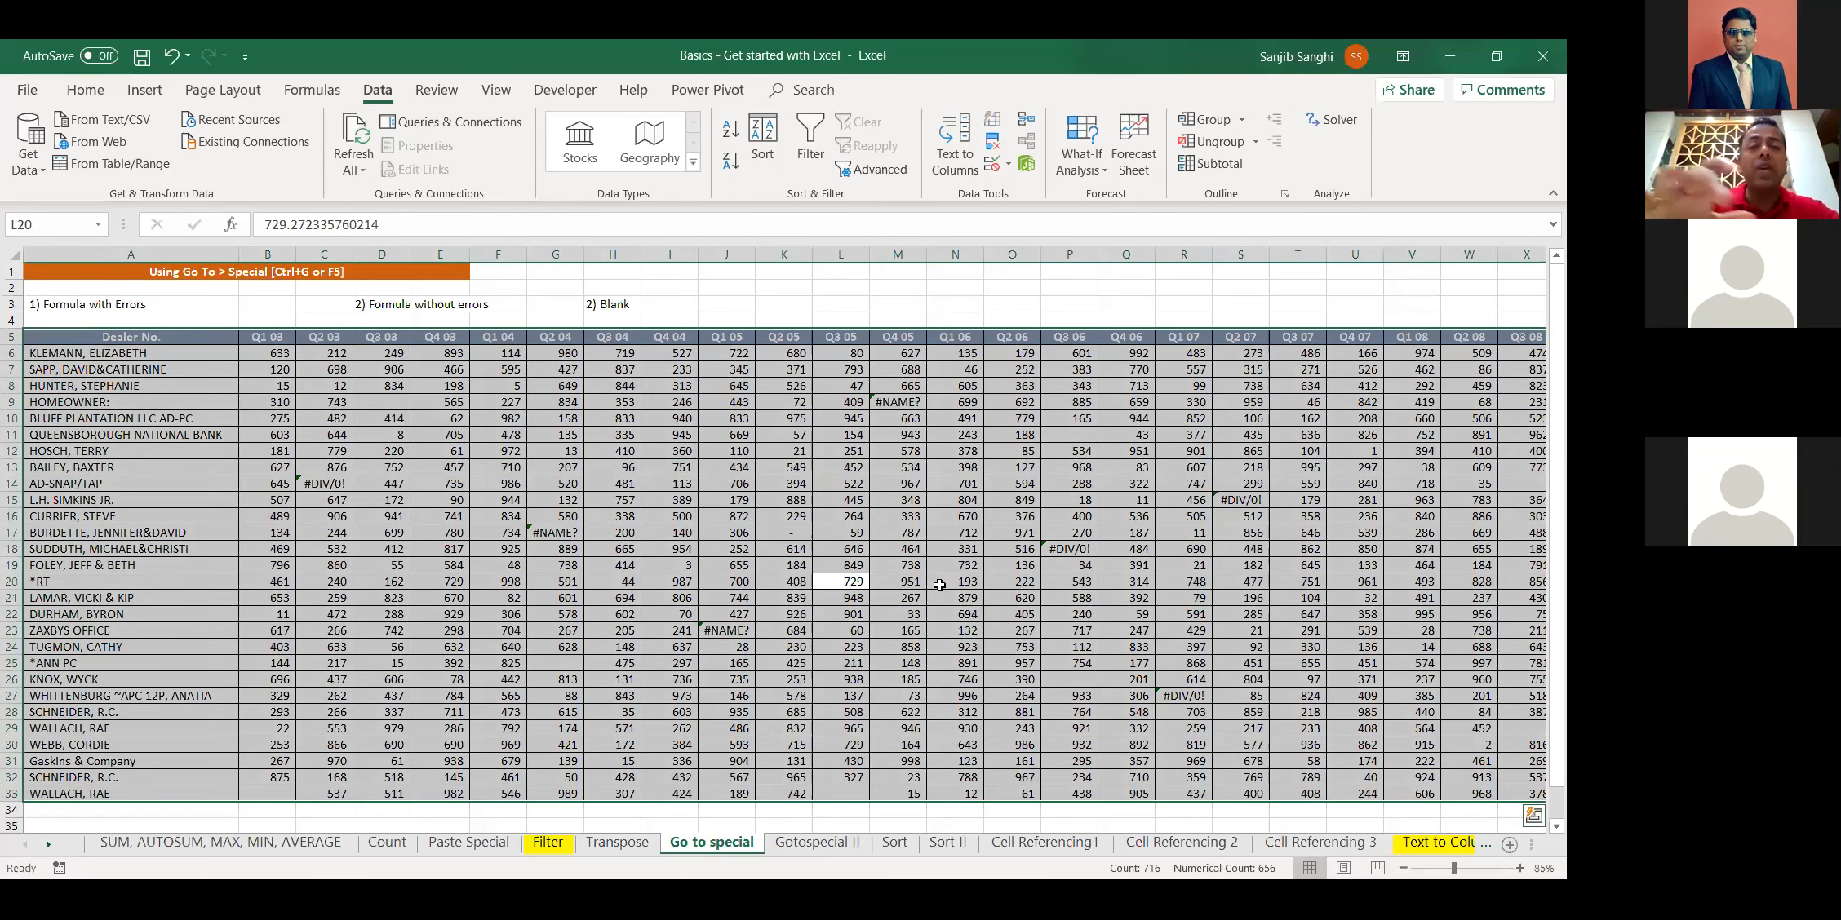
key("ctrl+g")
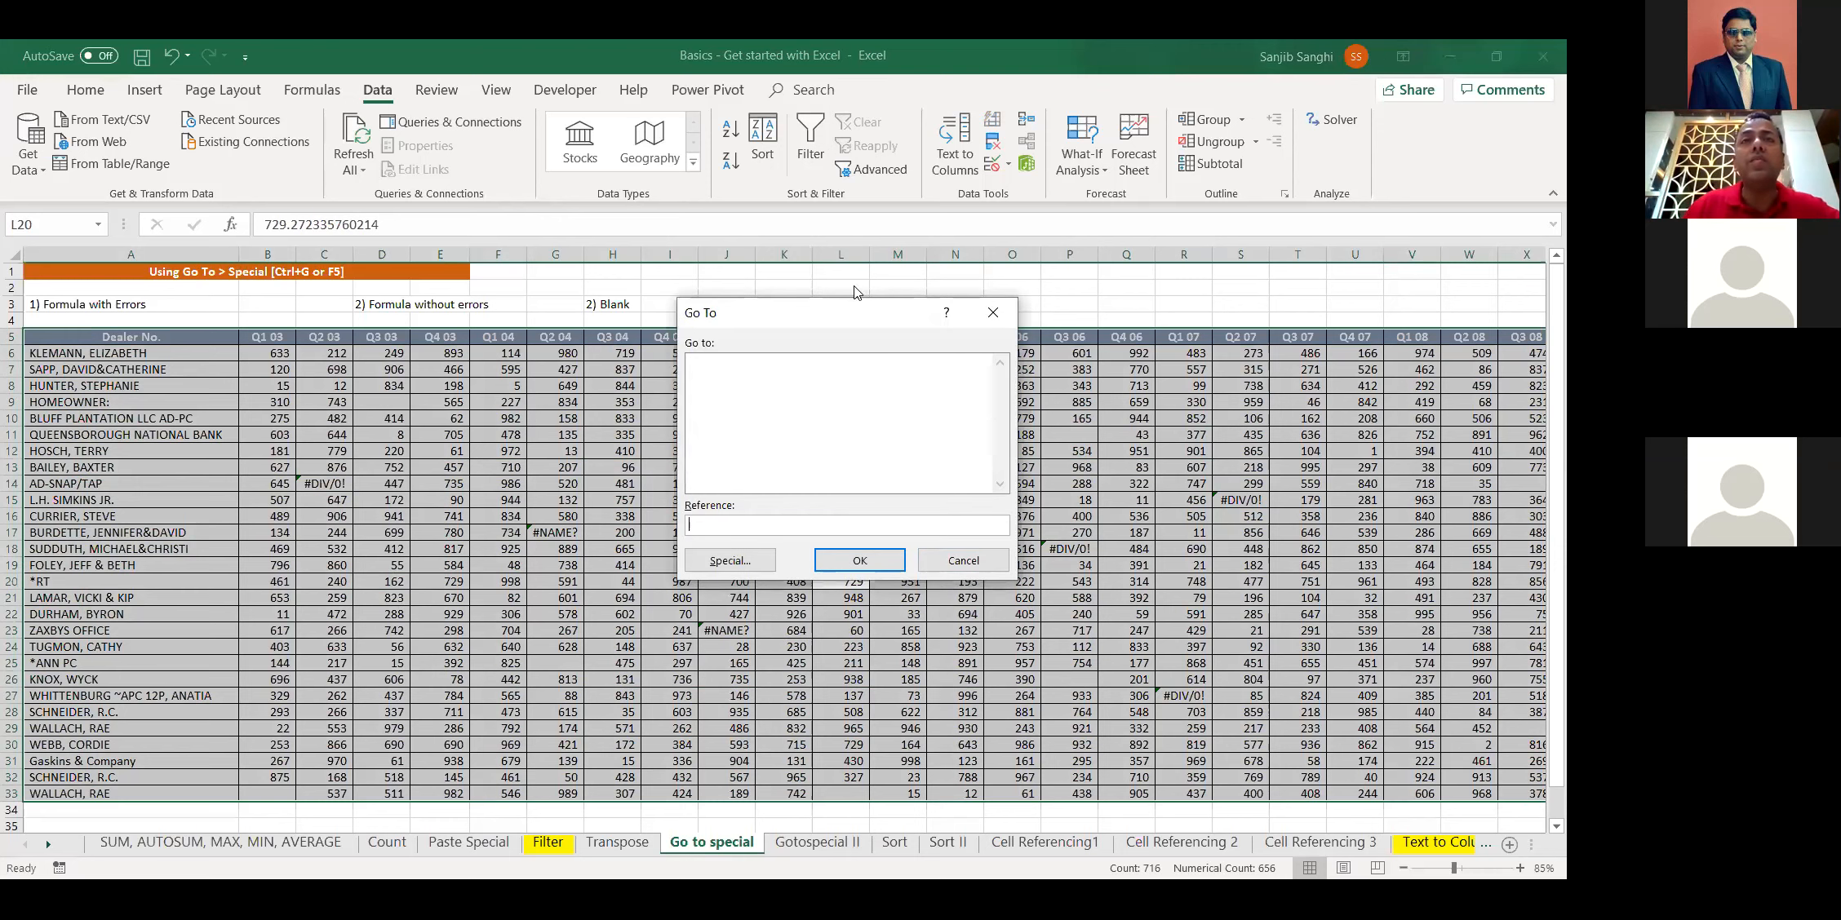
left_click_drag(849, 311, 1145, 225)
left_click(1049, 481)
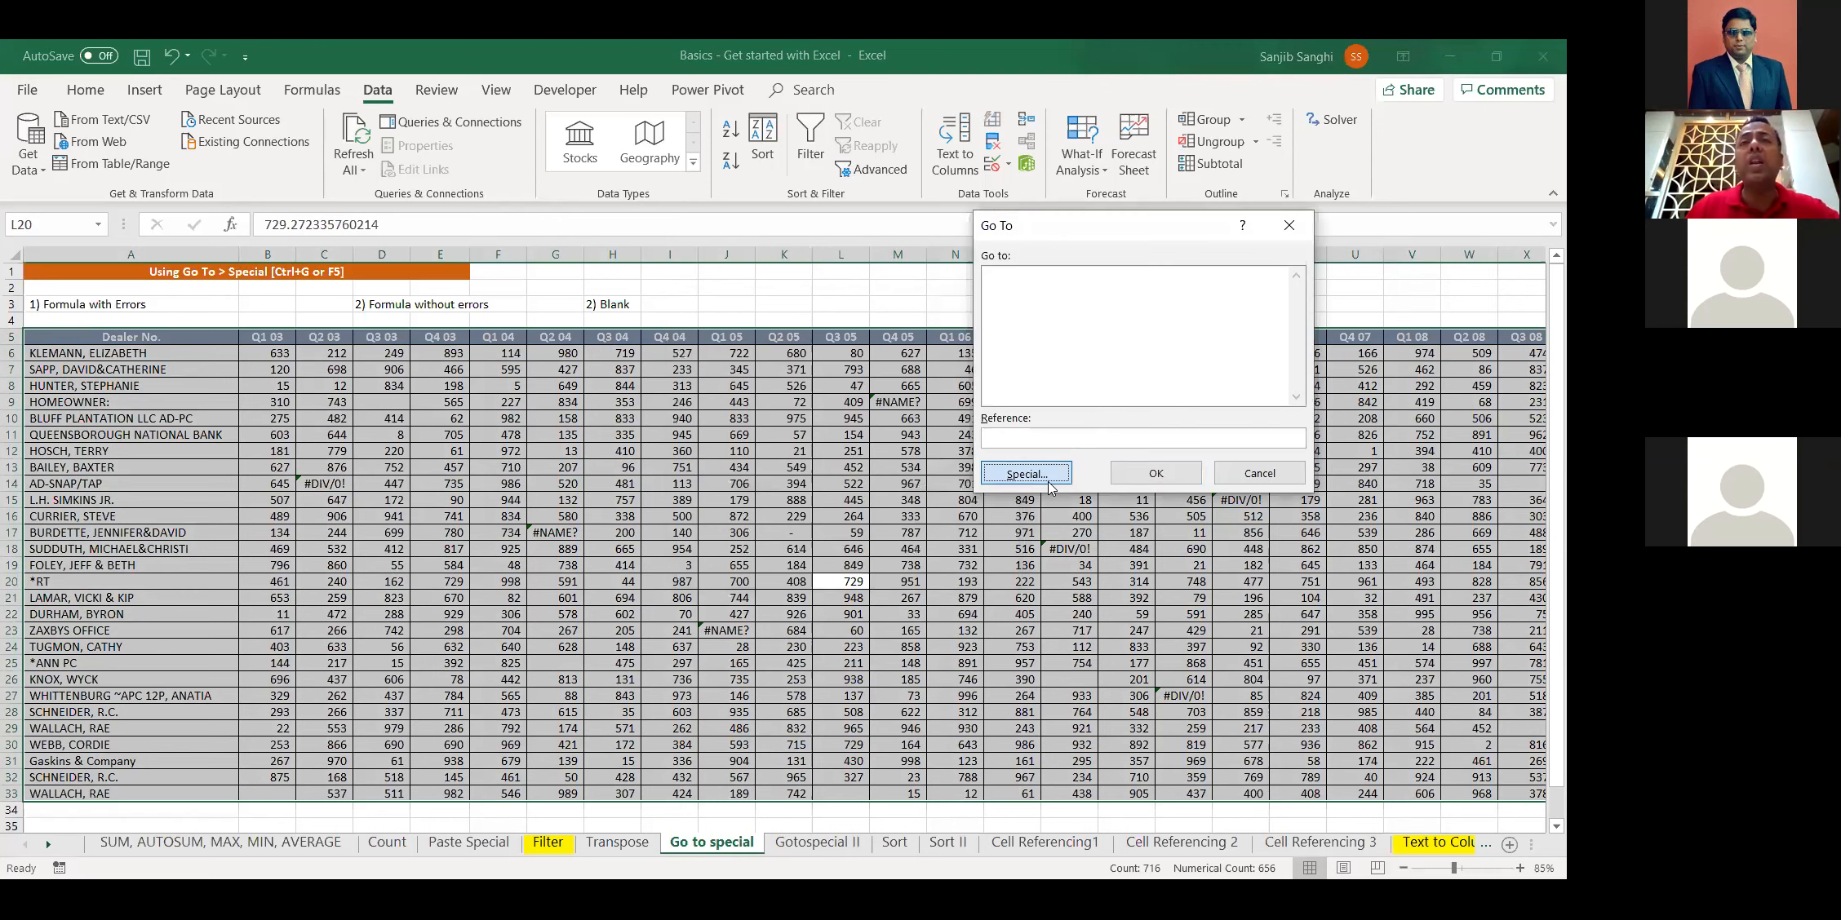
left_click(1034, 388)
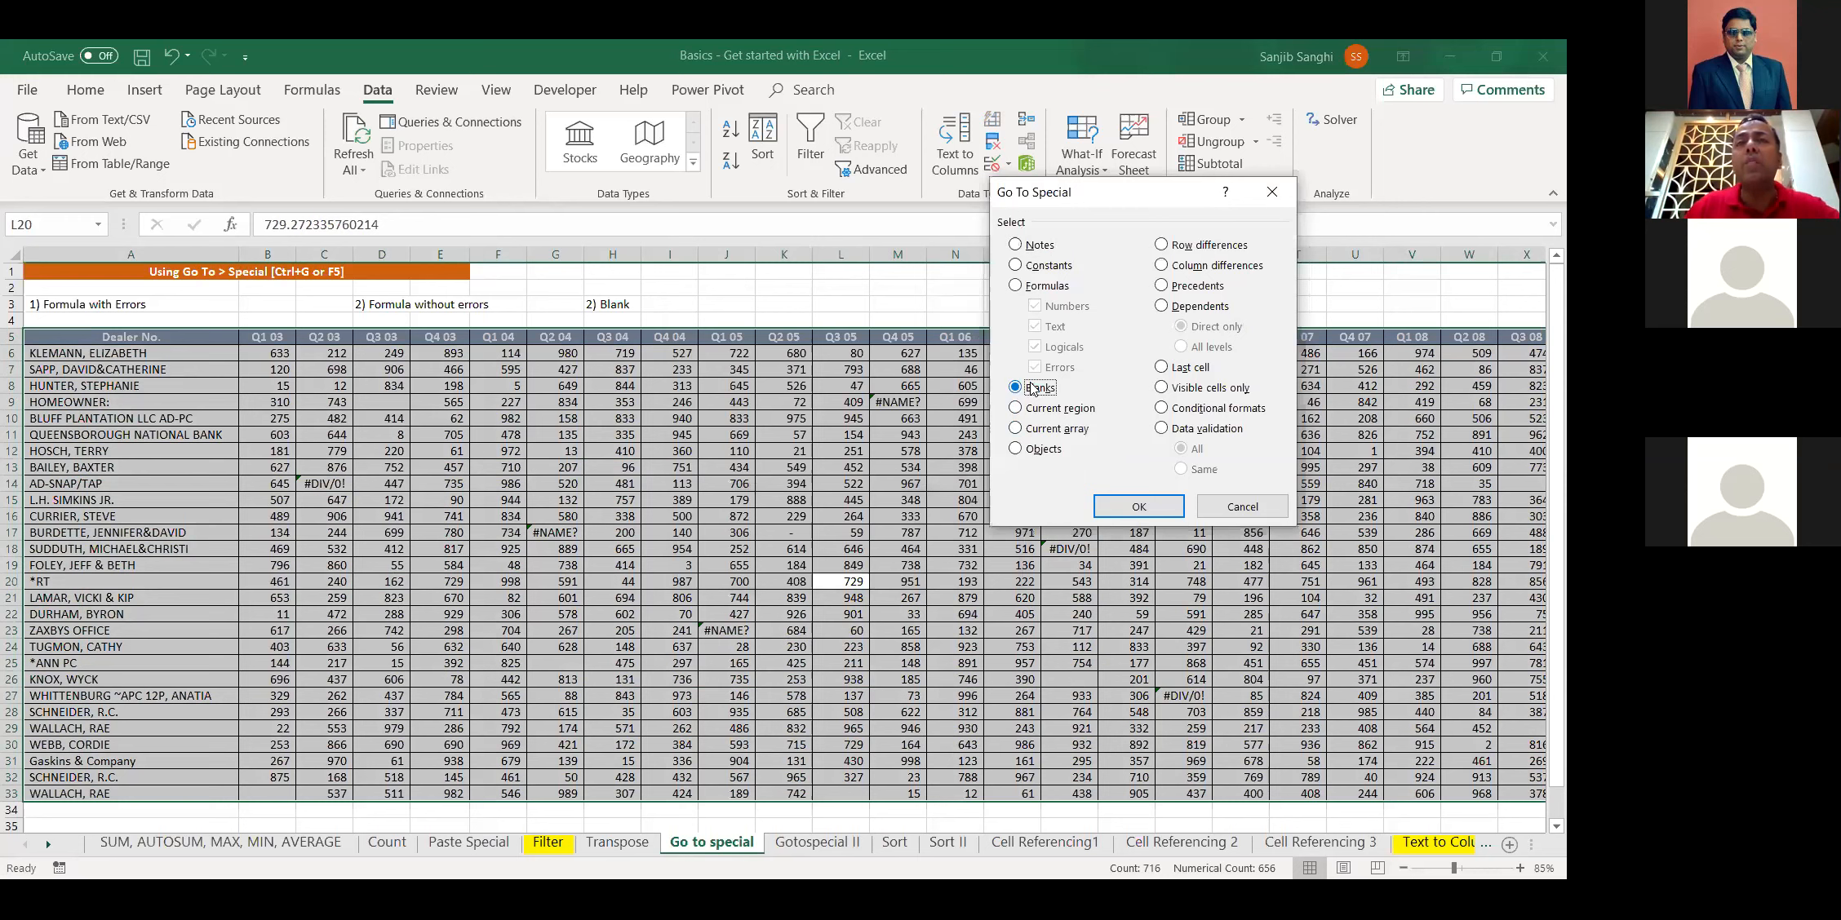
left_click(1112, 504)
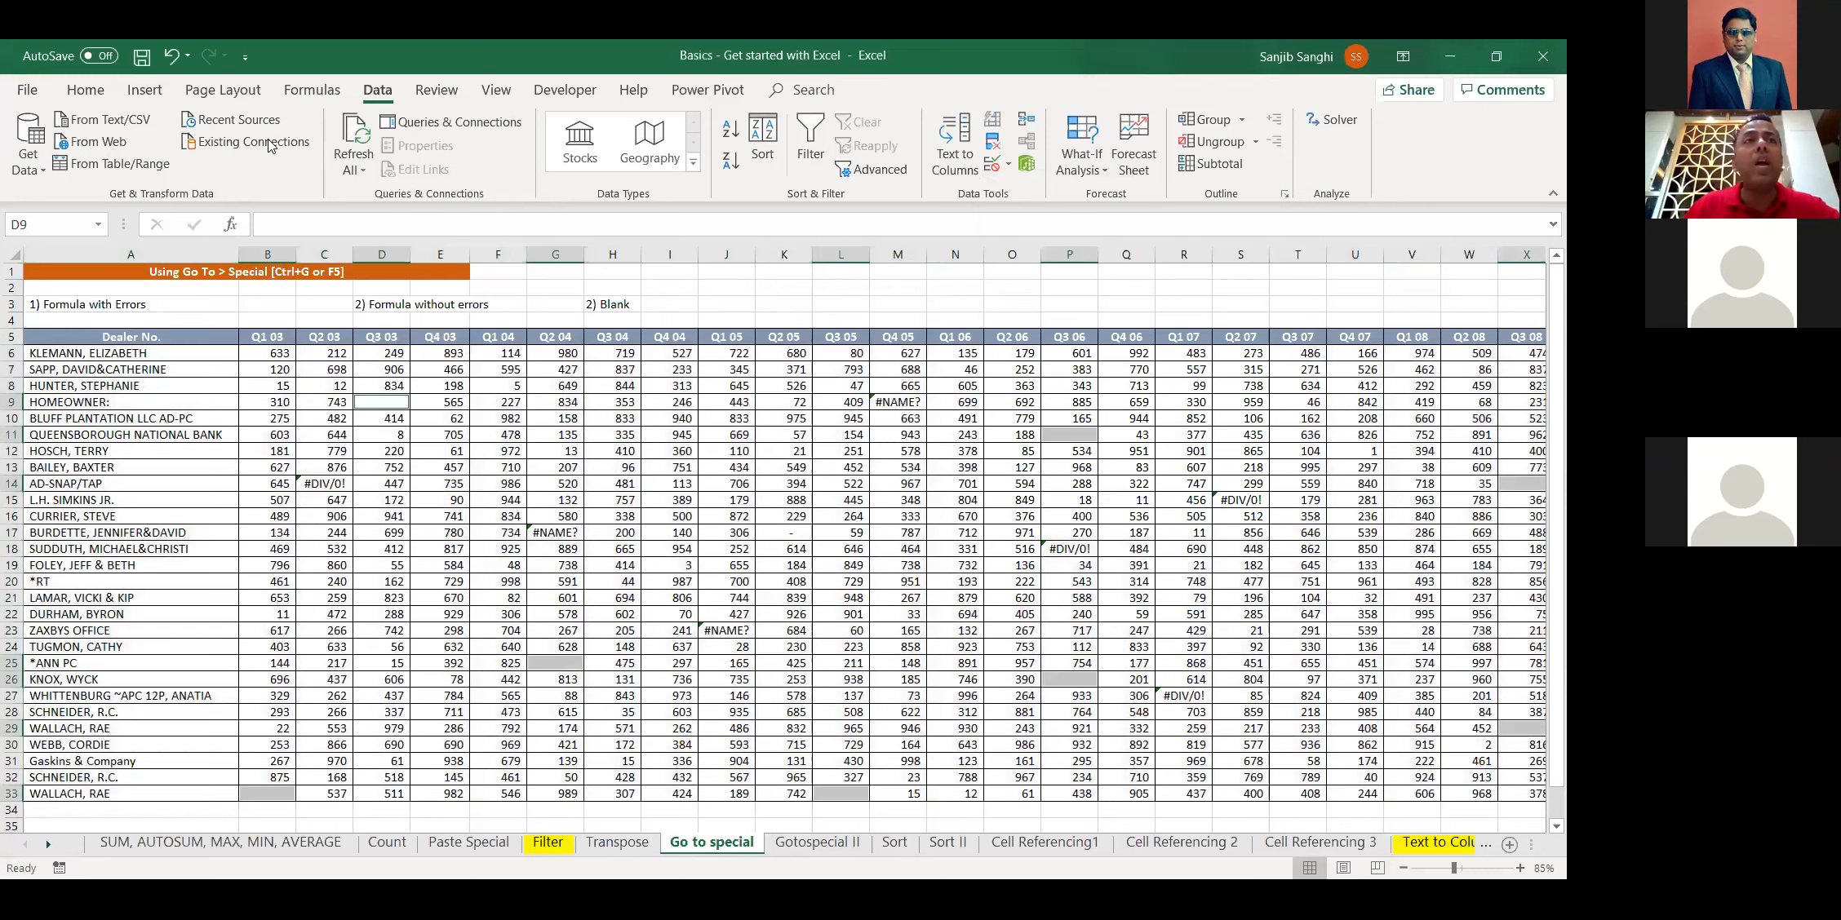
left_click(85, 90)
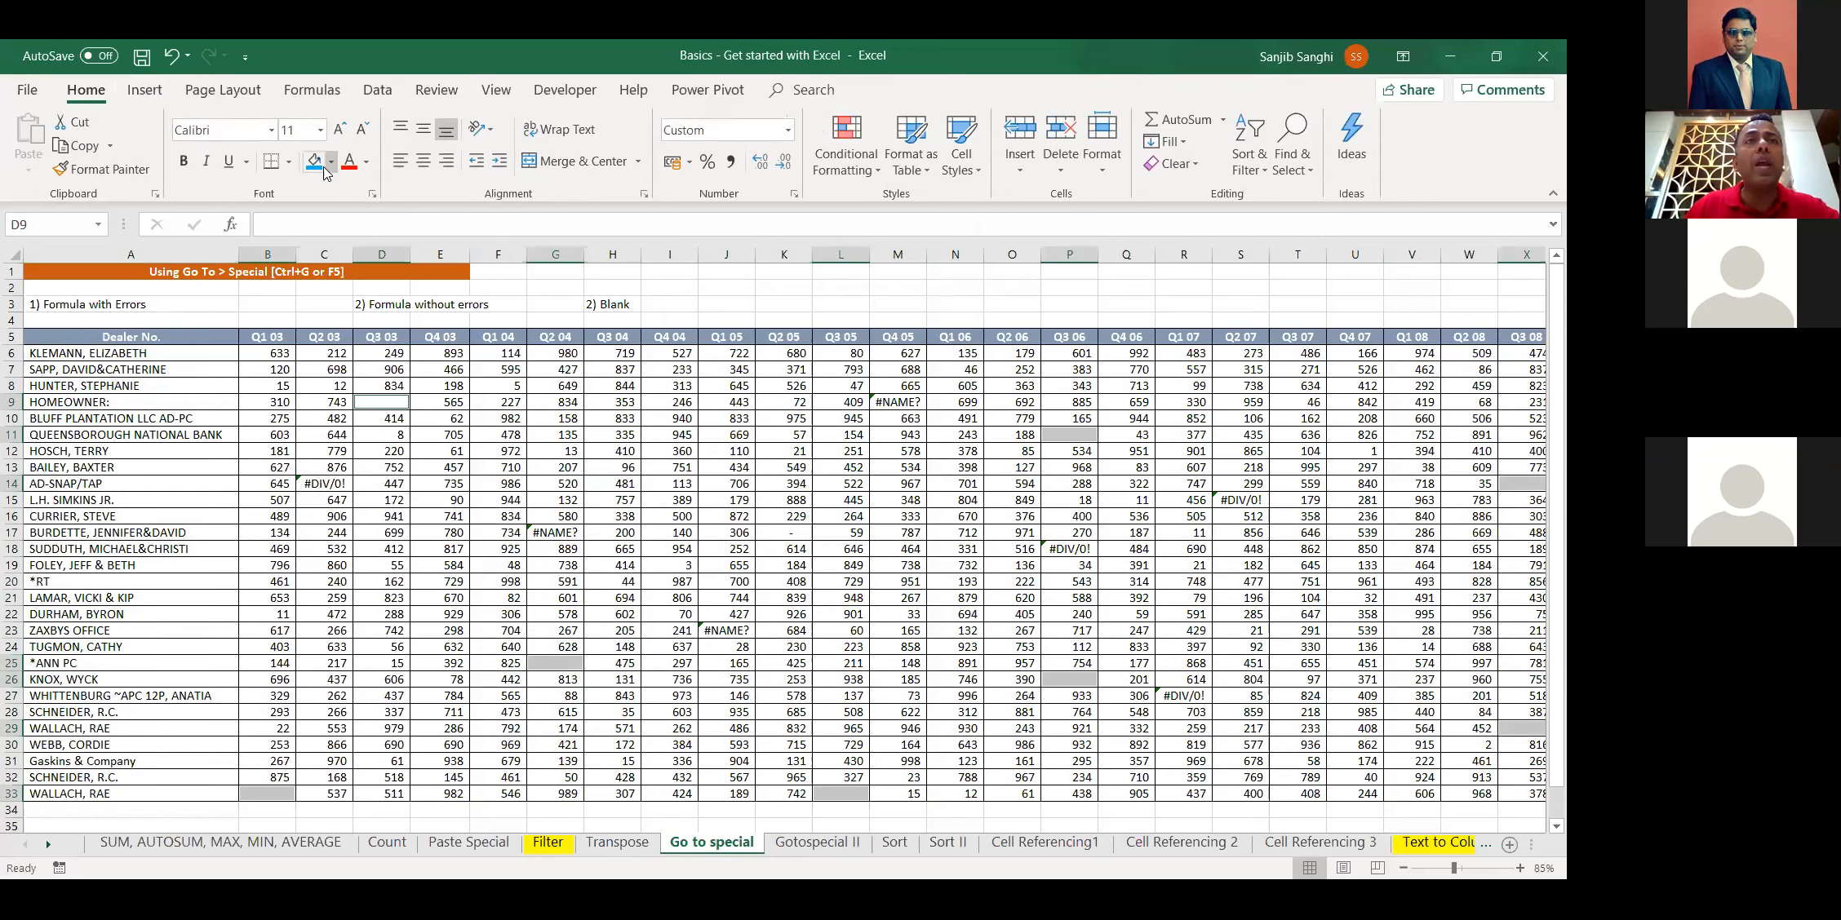
left_click(315, 163)
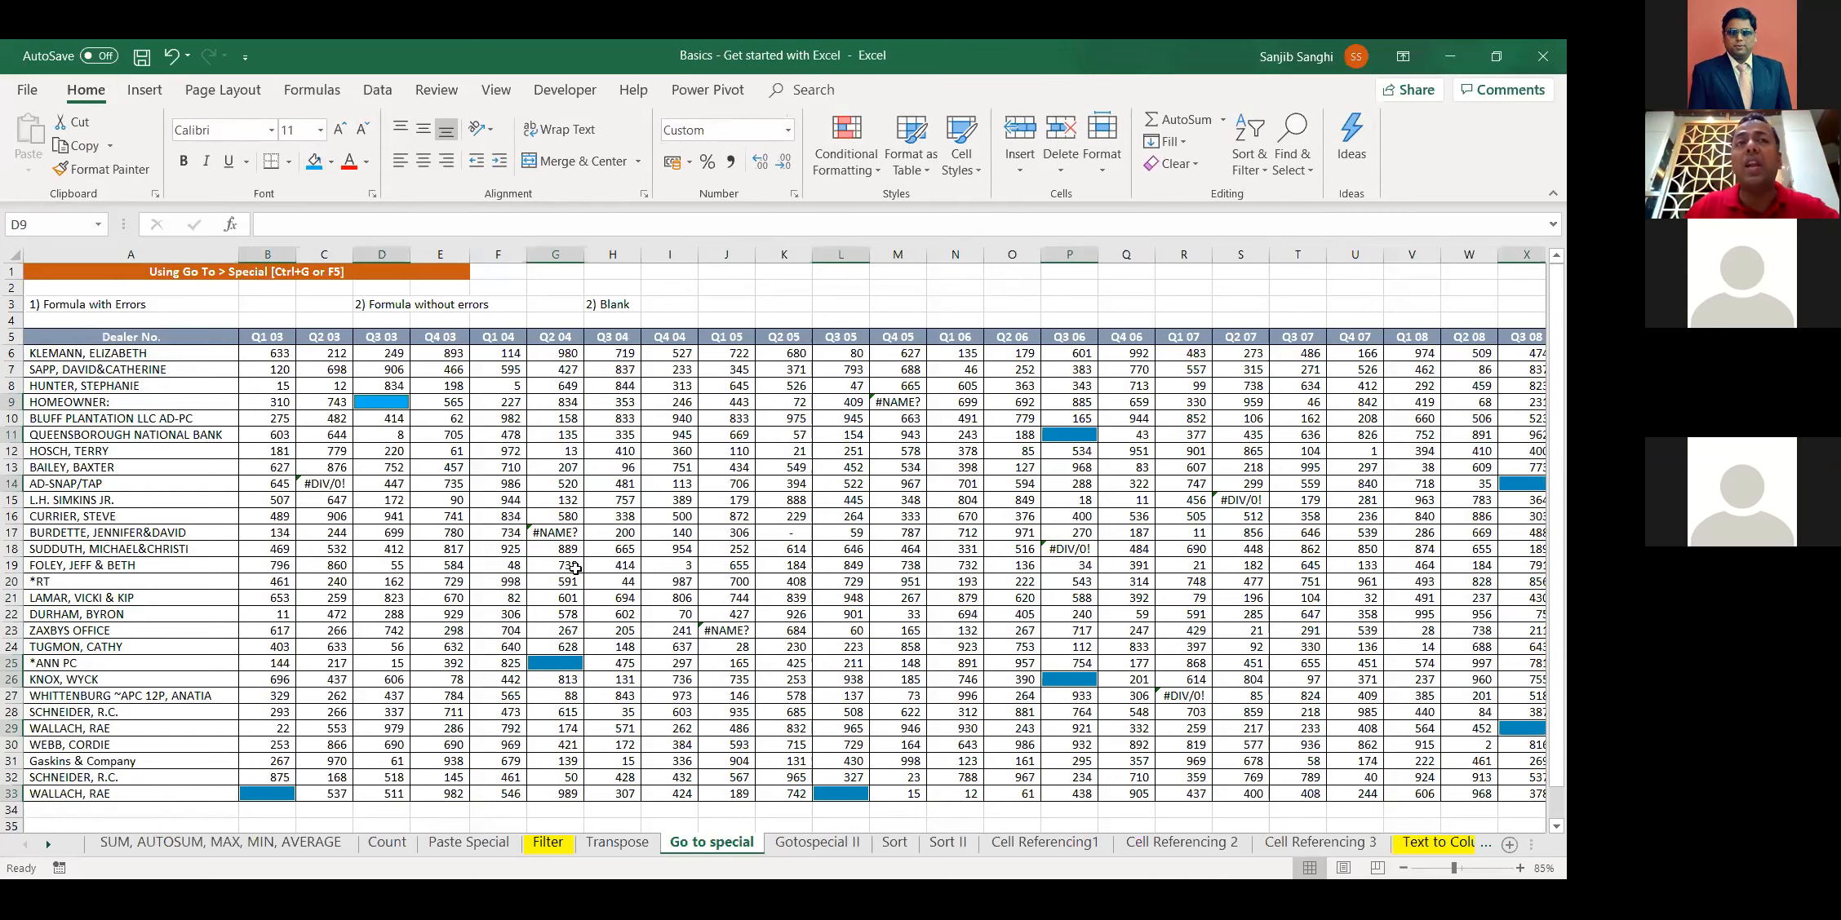
Select only the dealer table's formulas that return errors with Go To Special and fill them with orange
left_click(648, 526)
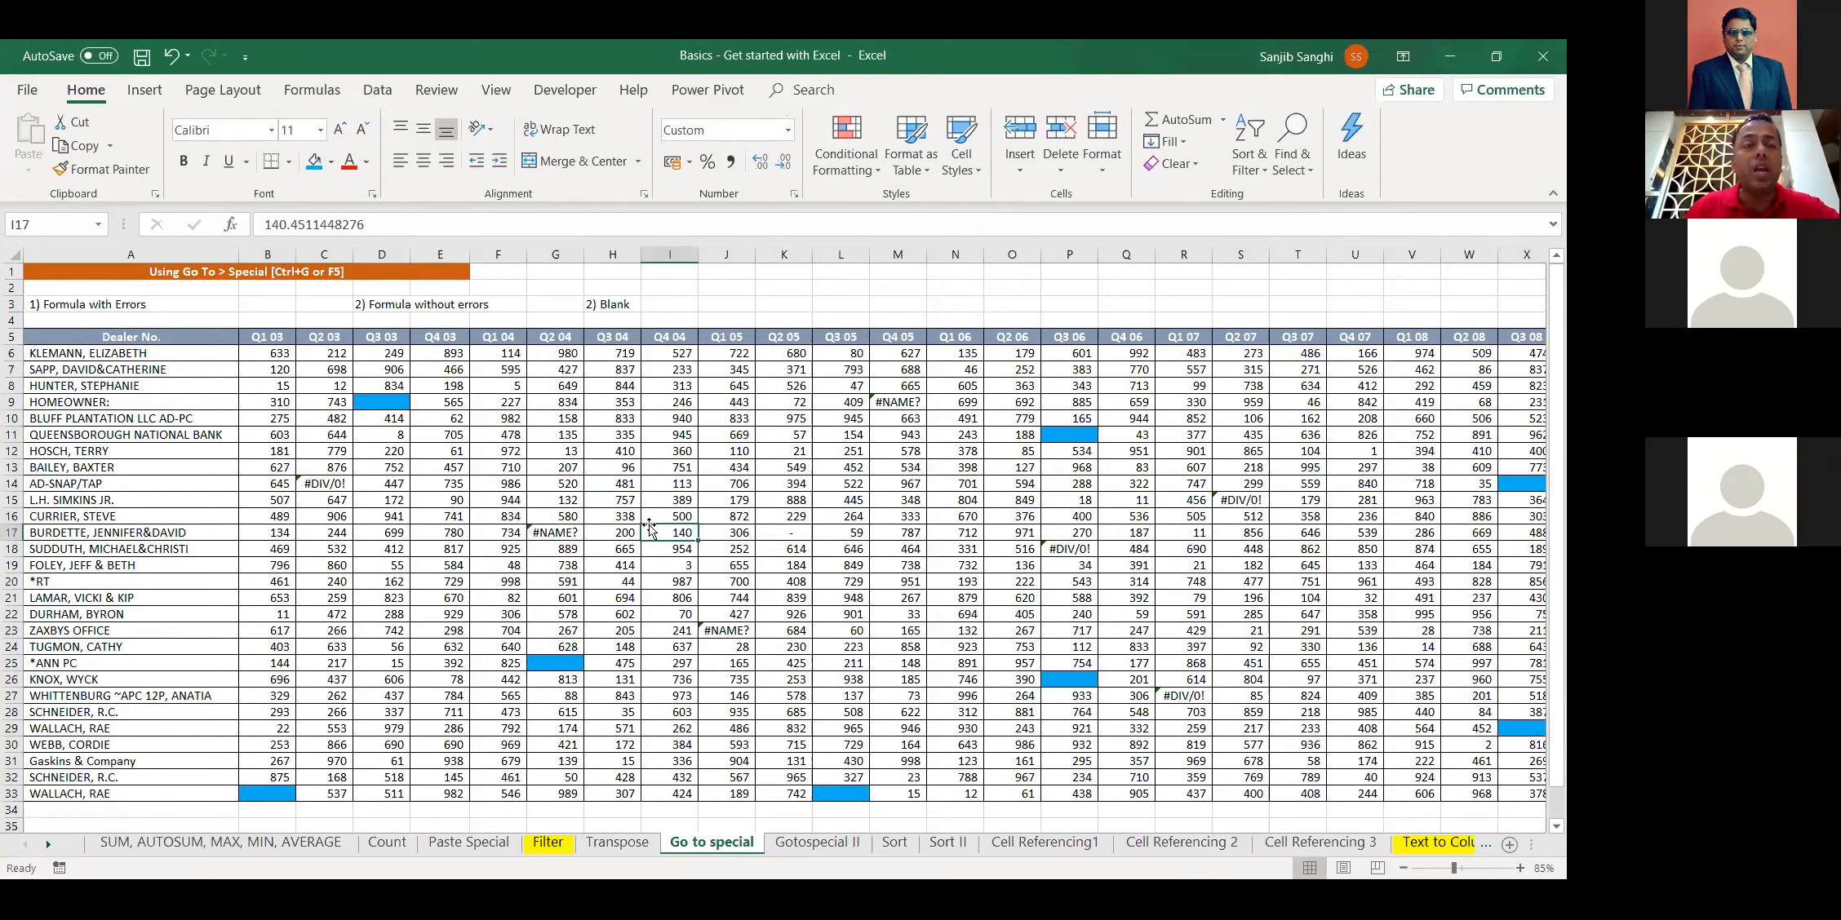
key("ctrl+a")
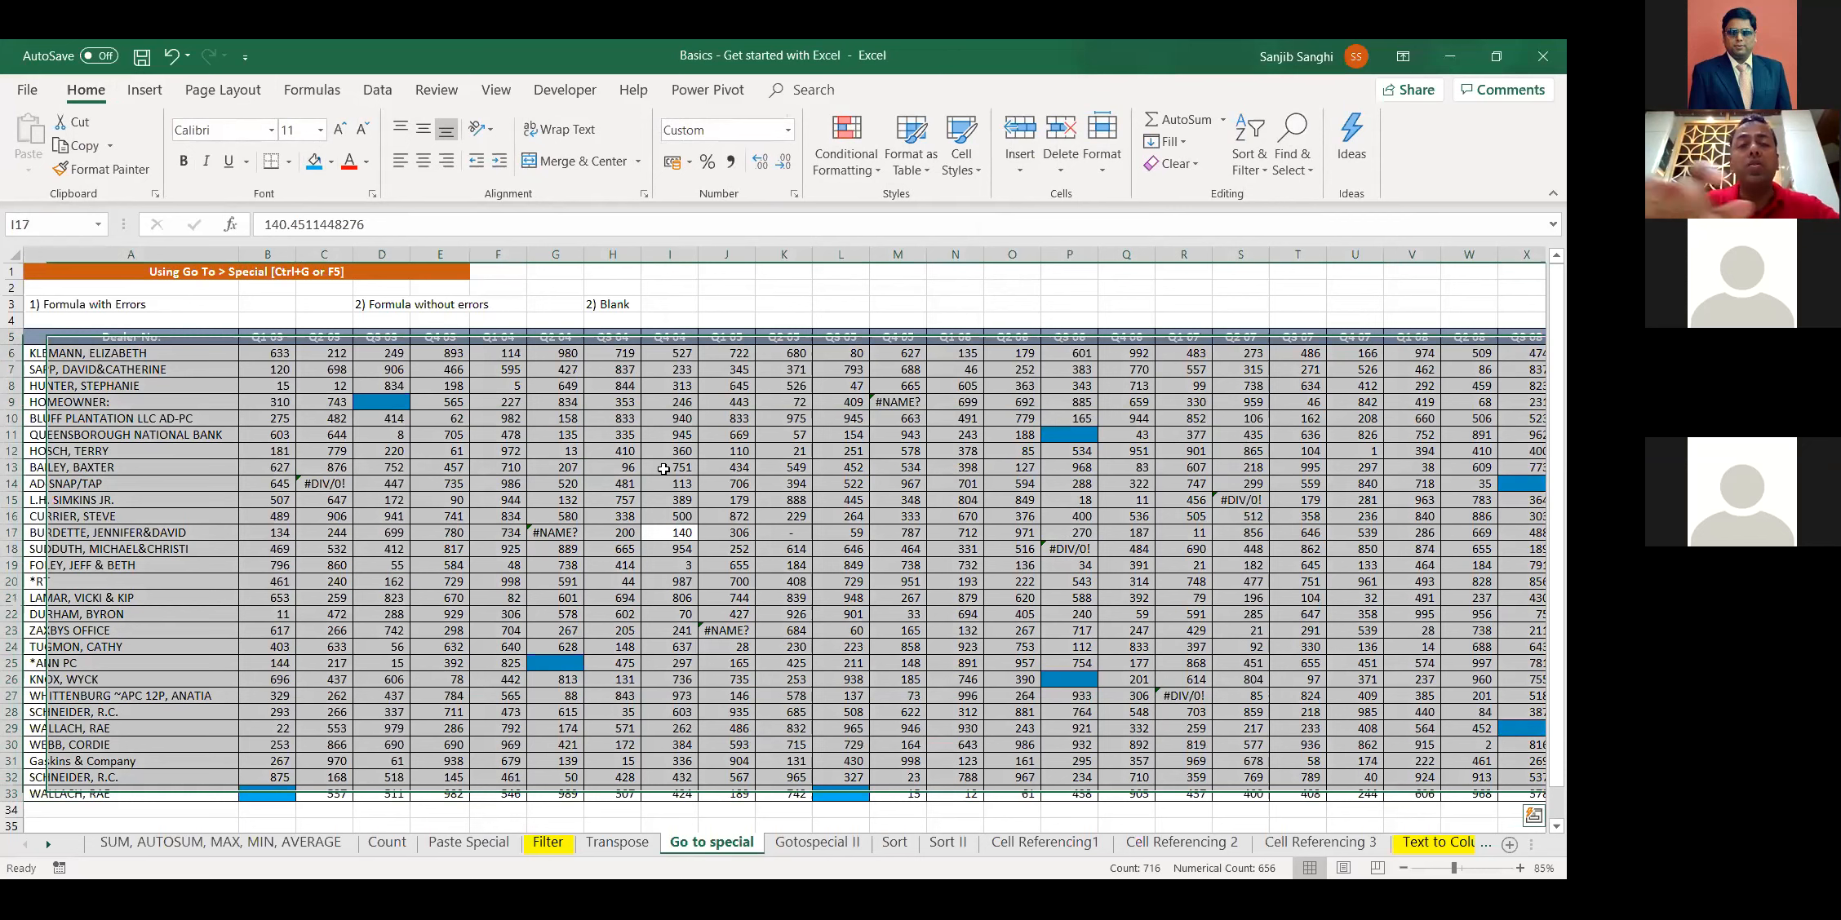
key("ctrl+g")
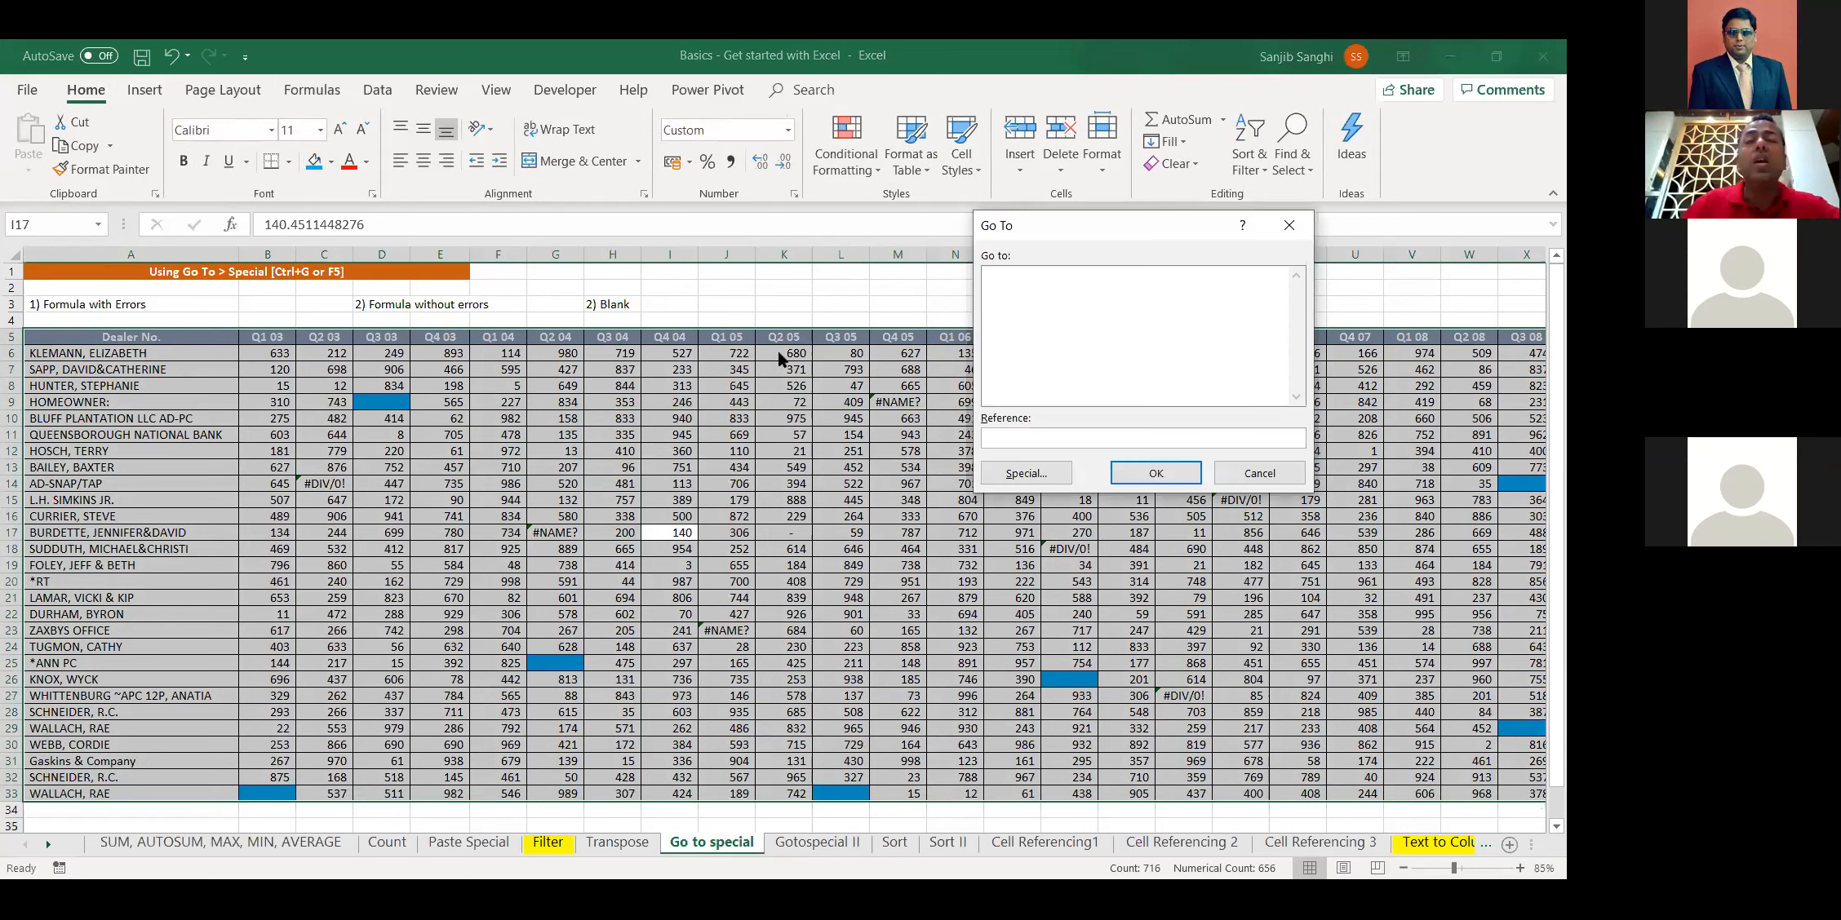
left_click(1024, 473)
left_click(1015, 285)
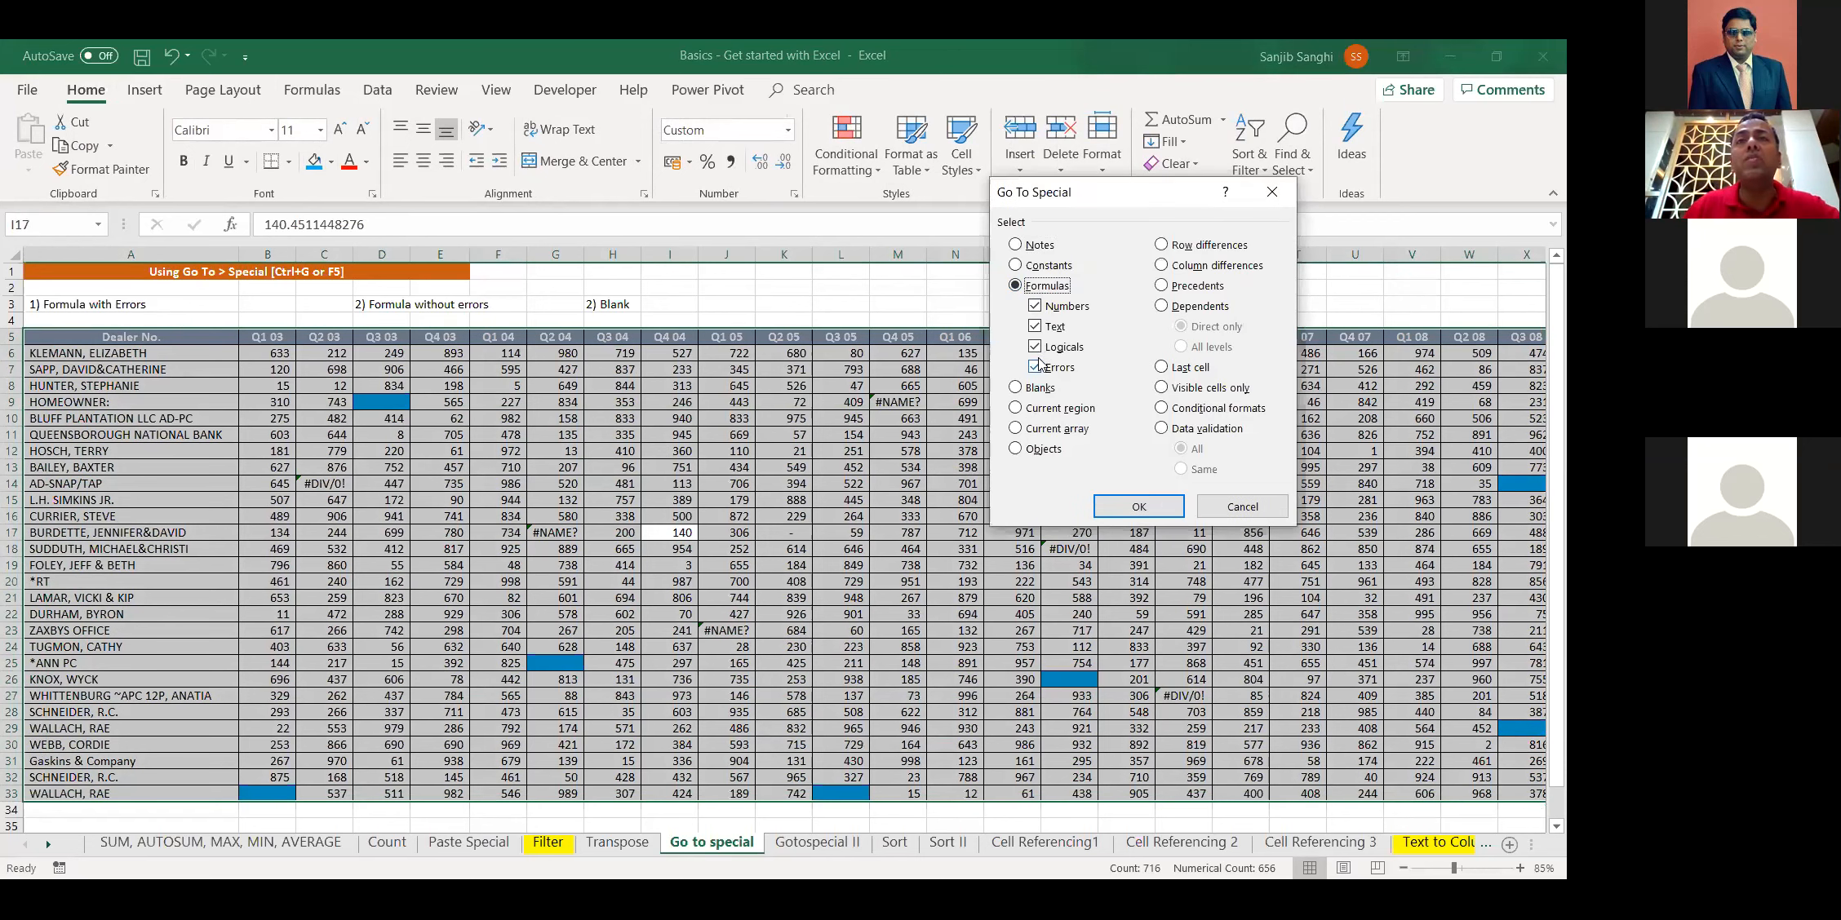
left_click(1035, 307)
left_click(1035, 326)
left_click(1035, 347)
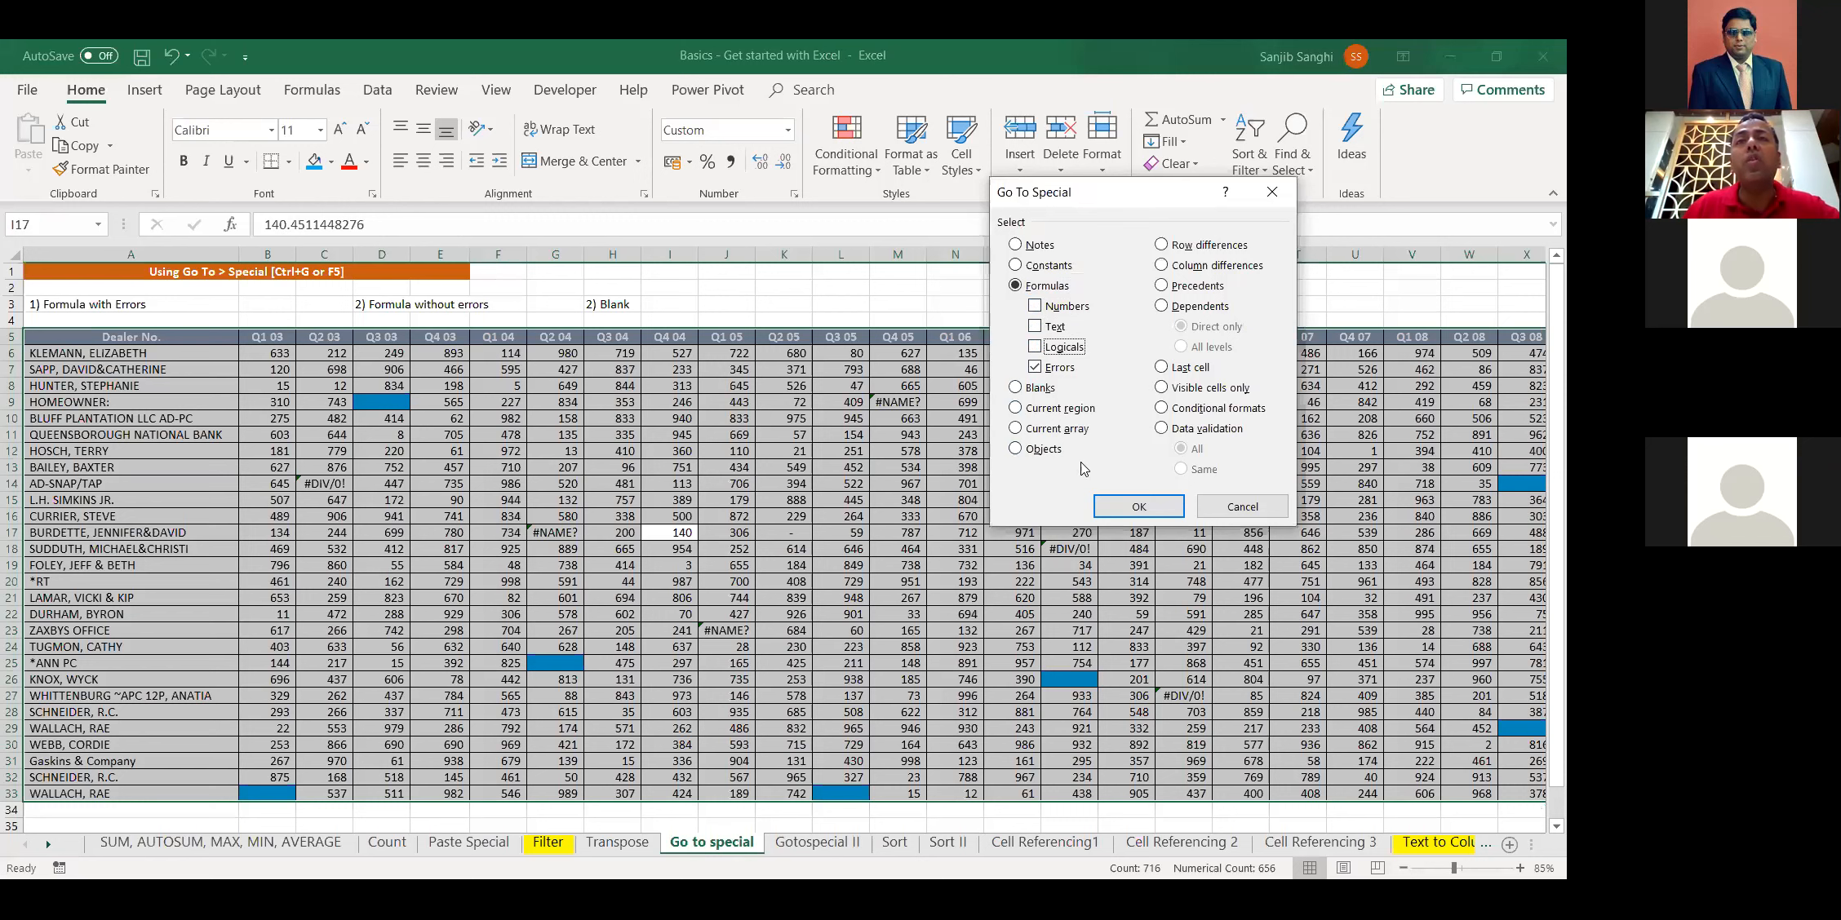
left_click(1139, 506)
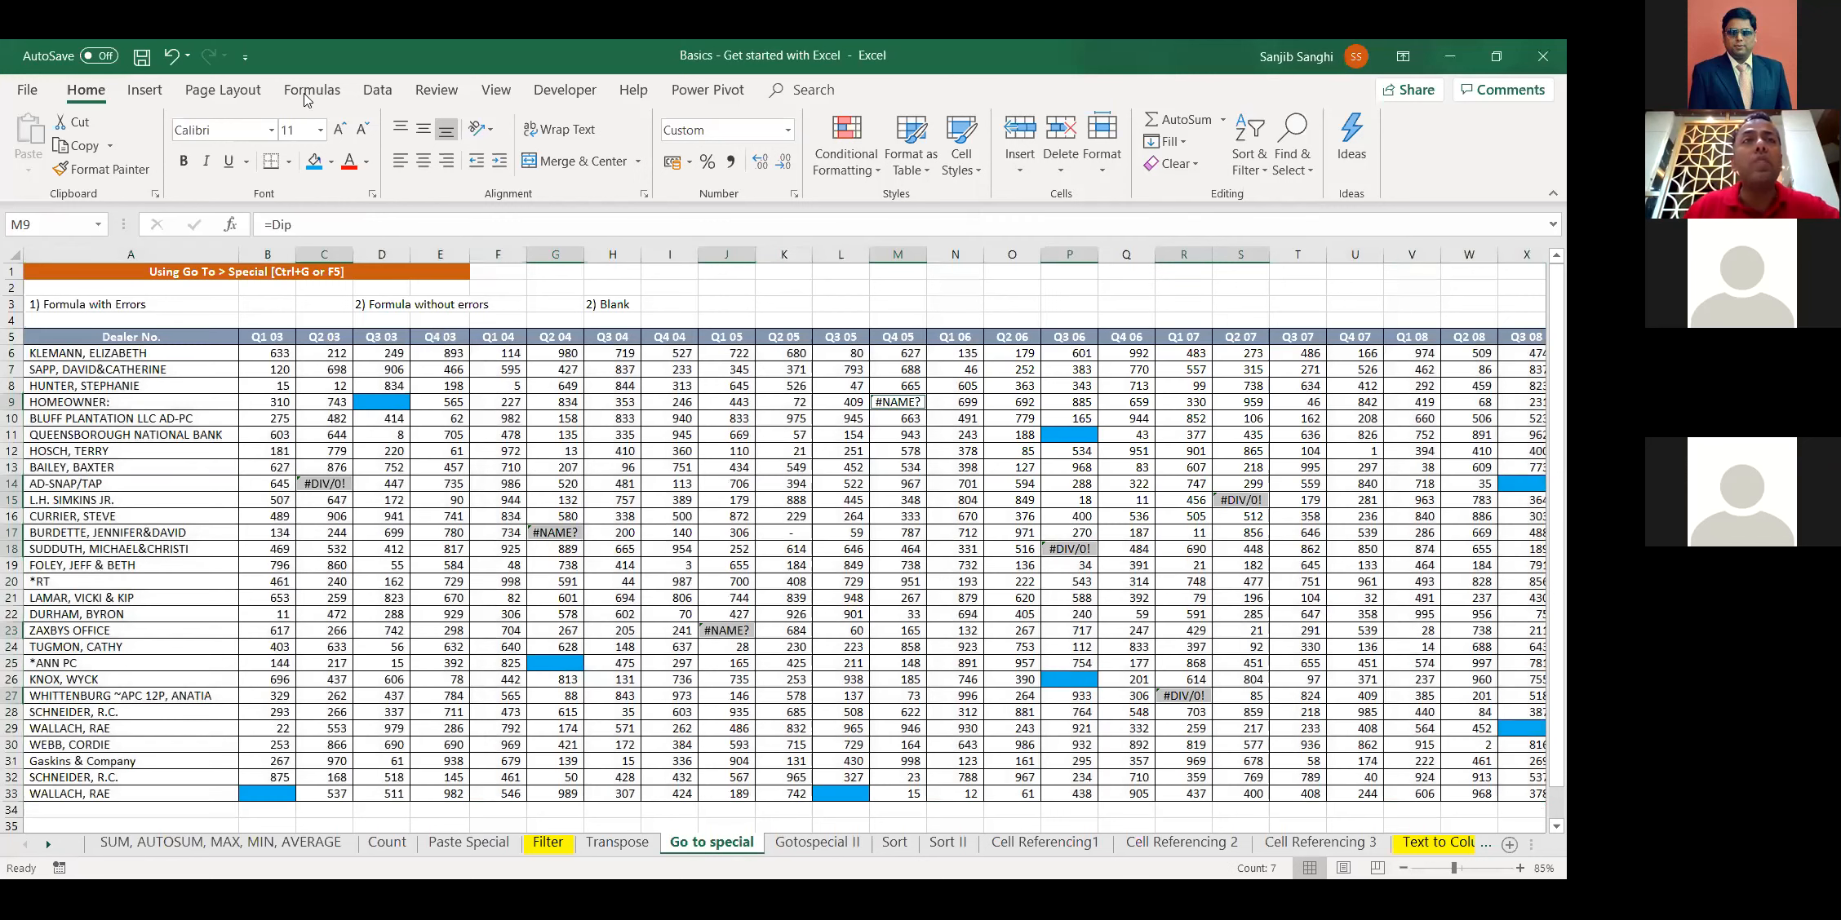
left_click(331, 162)
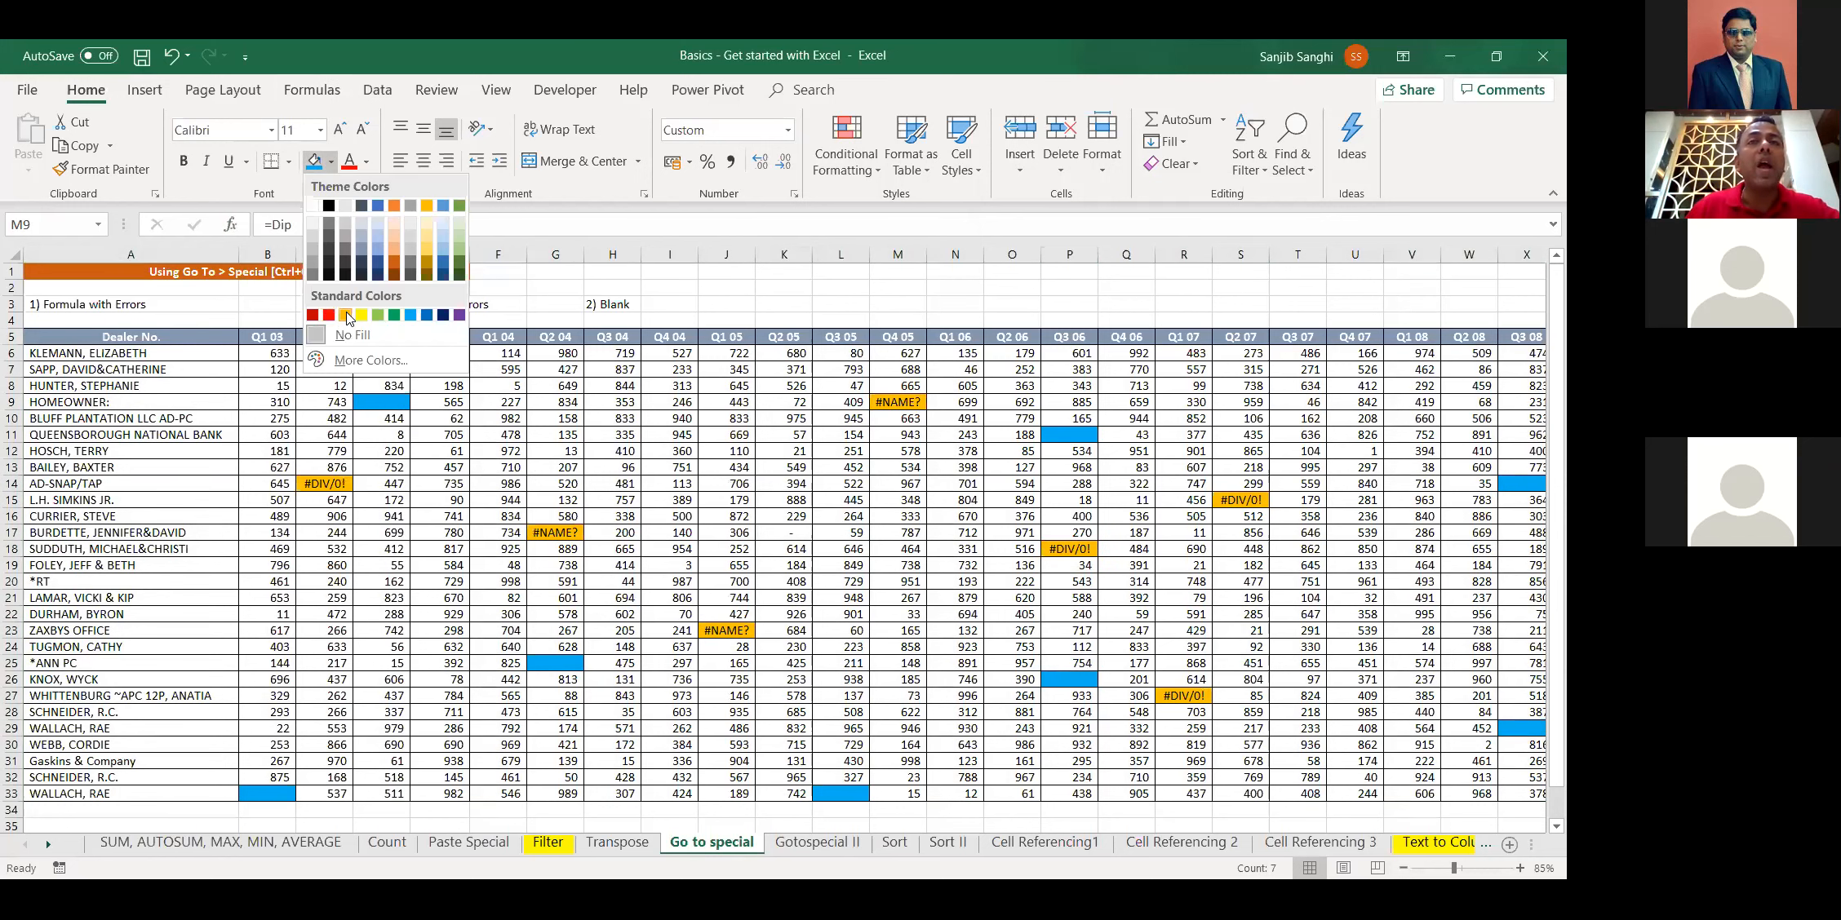
left_click(347, 316)
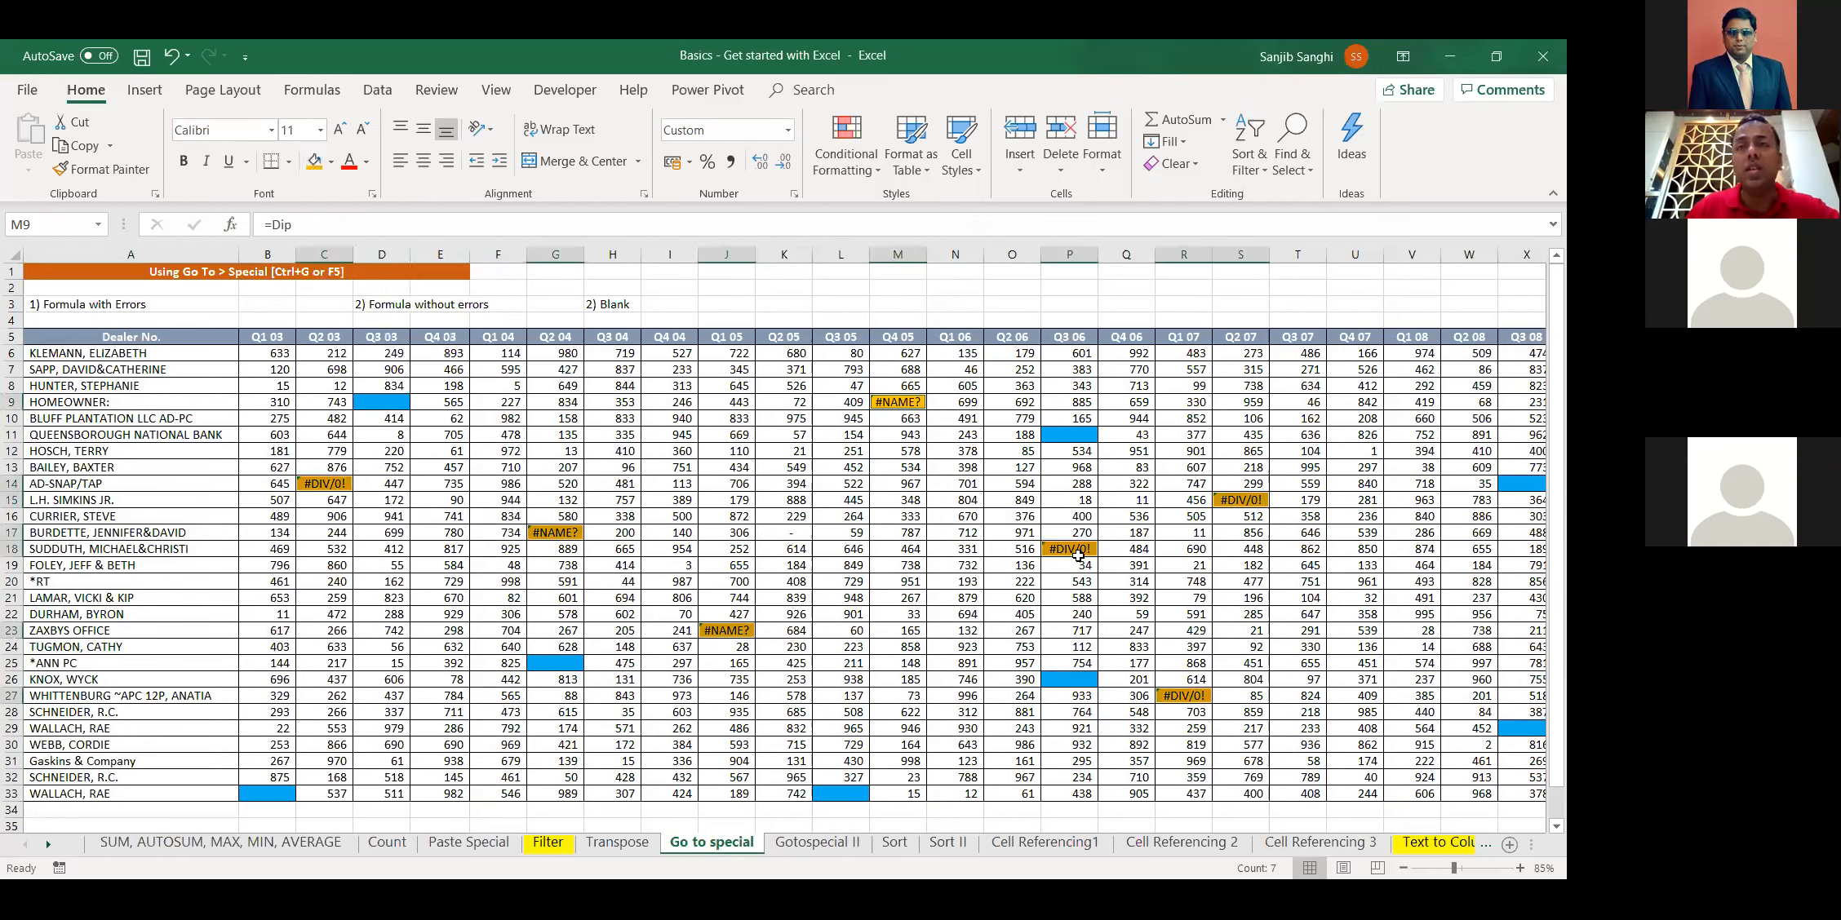
Select the dealer table's formulas without errors (numbers, text and logicals) with Go To Special and fill them with red
left_click(734, 494)
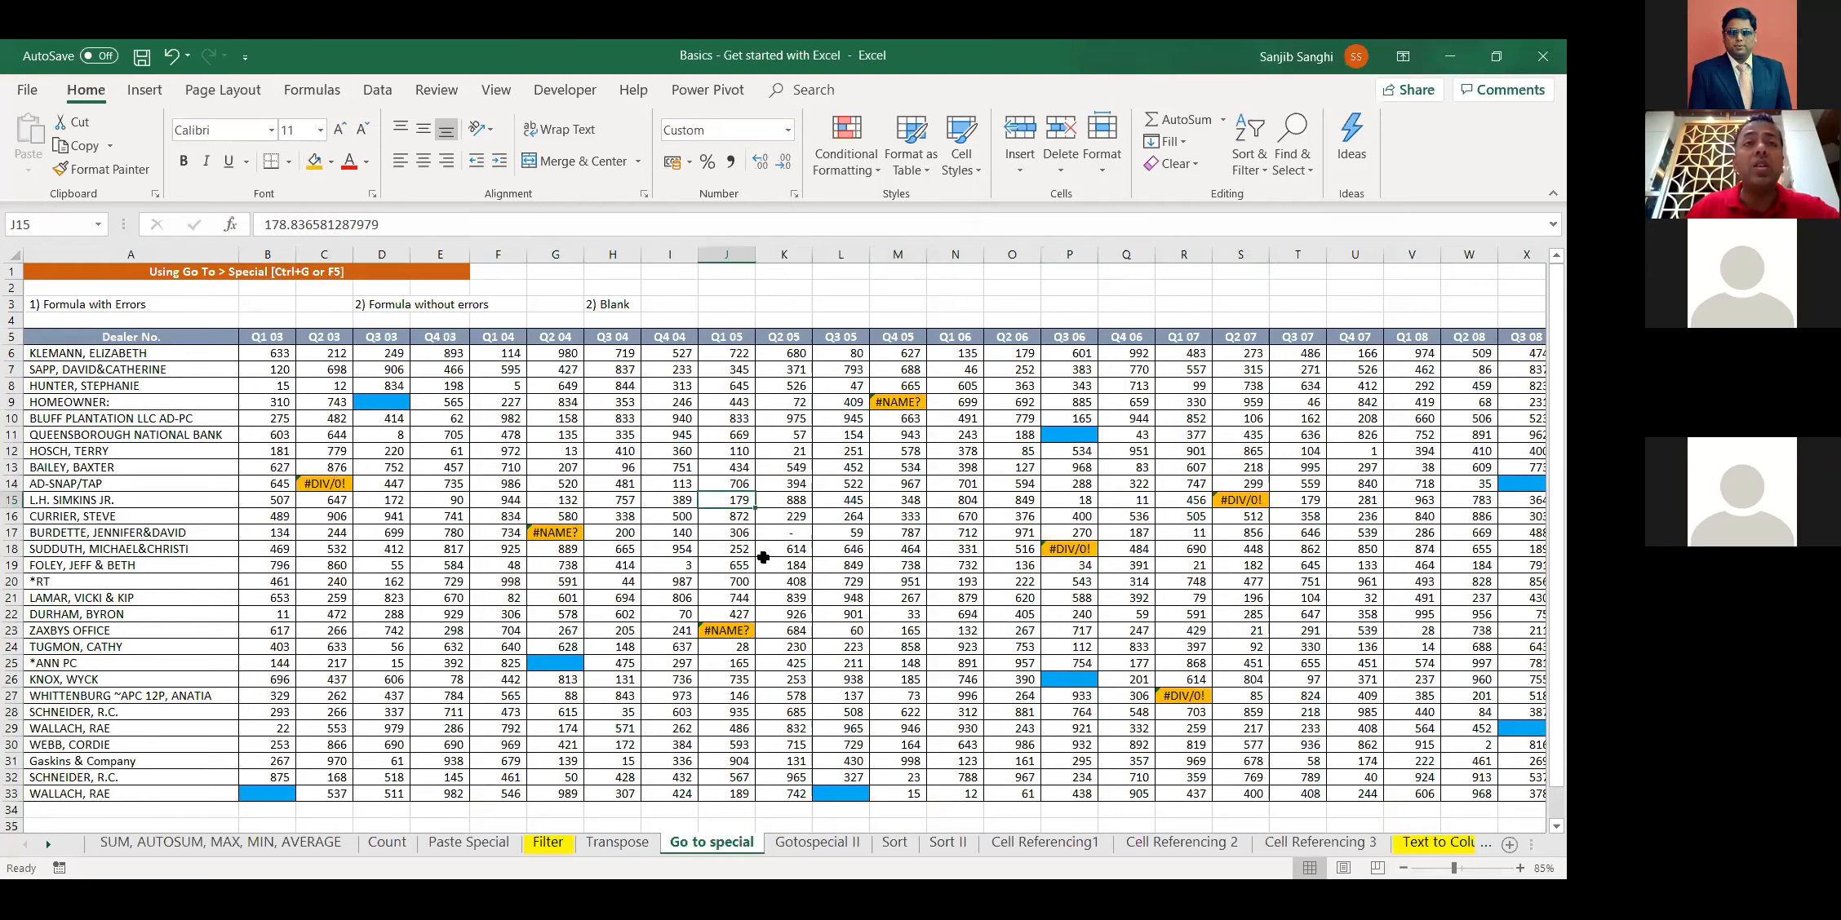
key("ctrl+a")
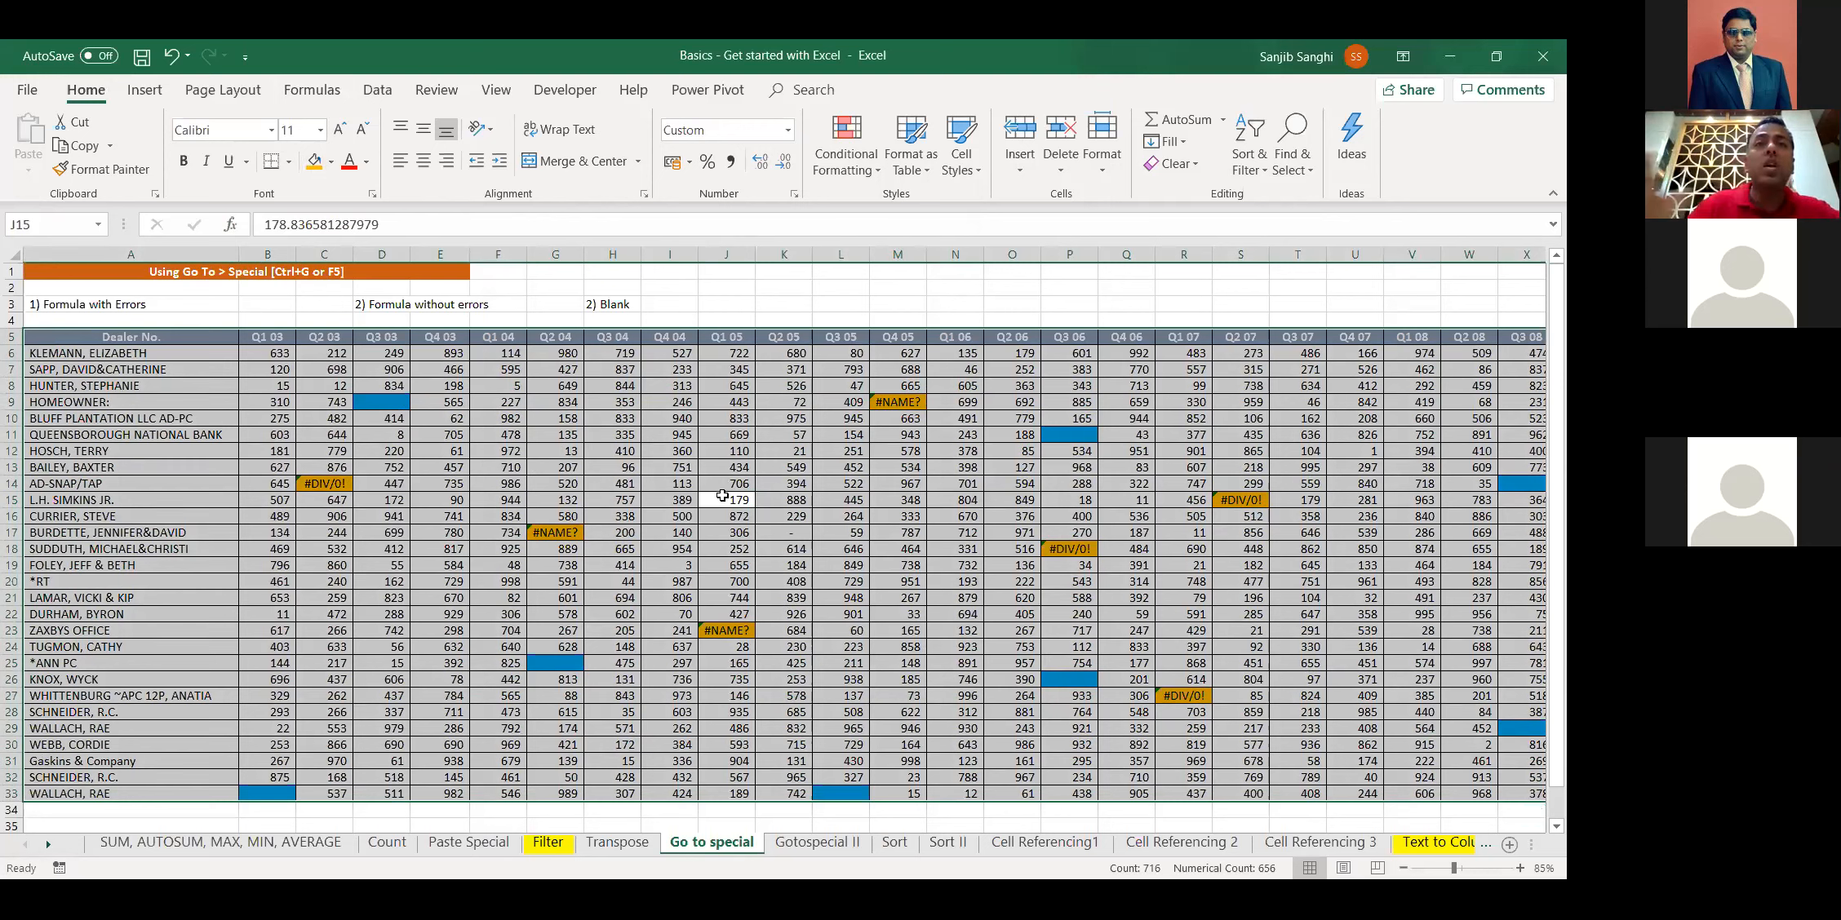
key("ctrl+g")
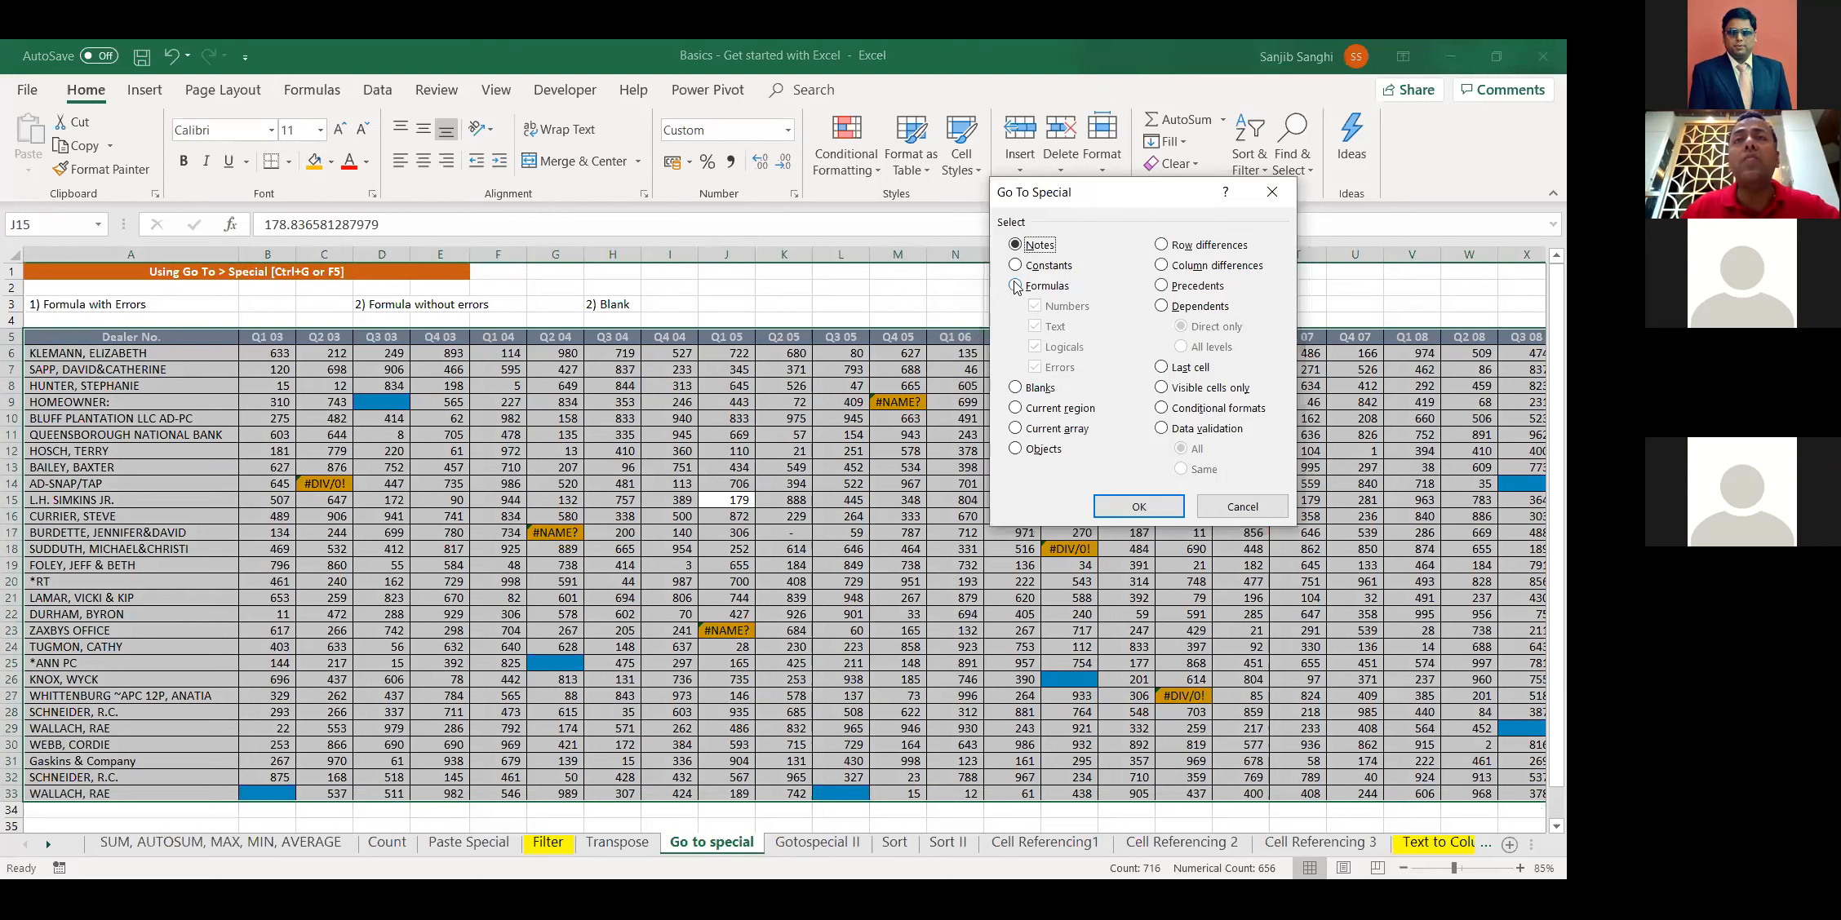
left_click(1039, 365)
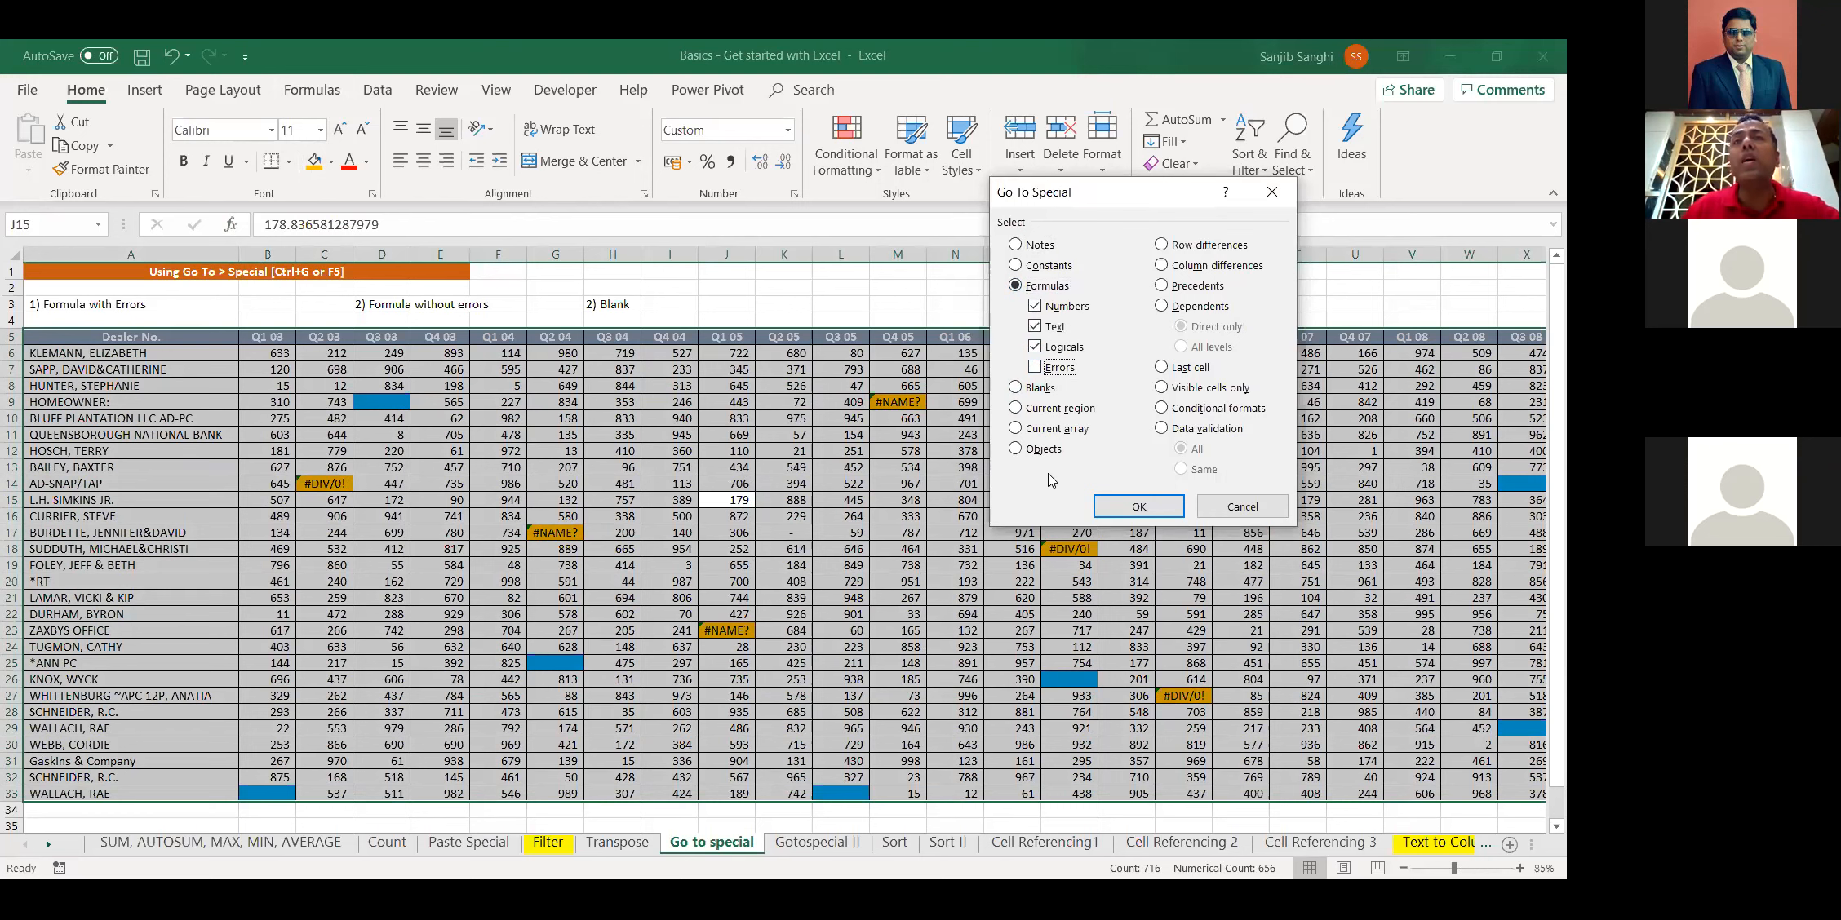
left_click(1147, 505)
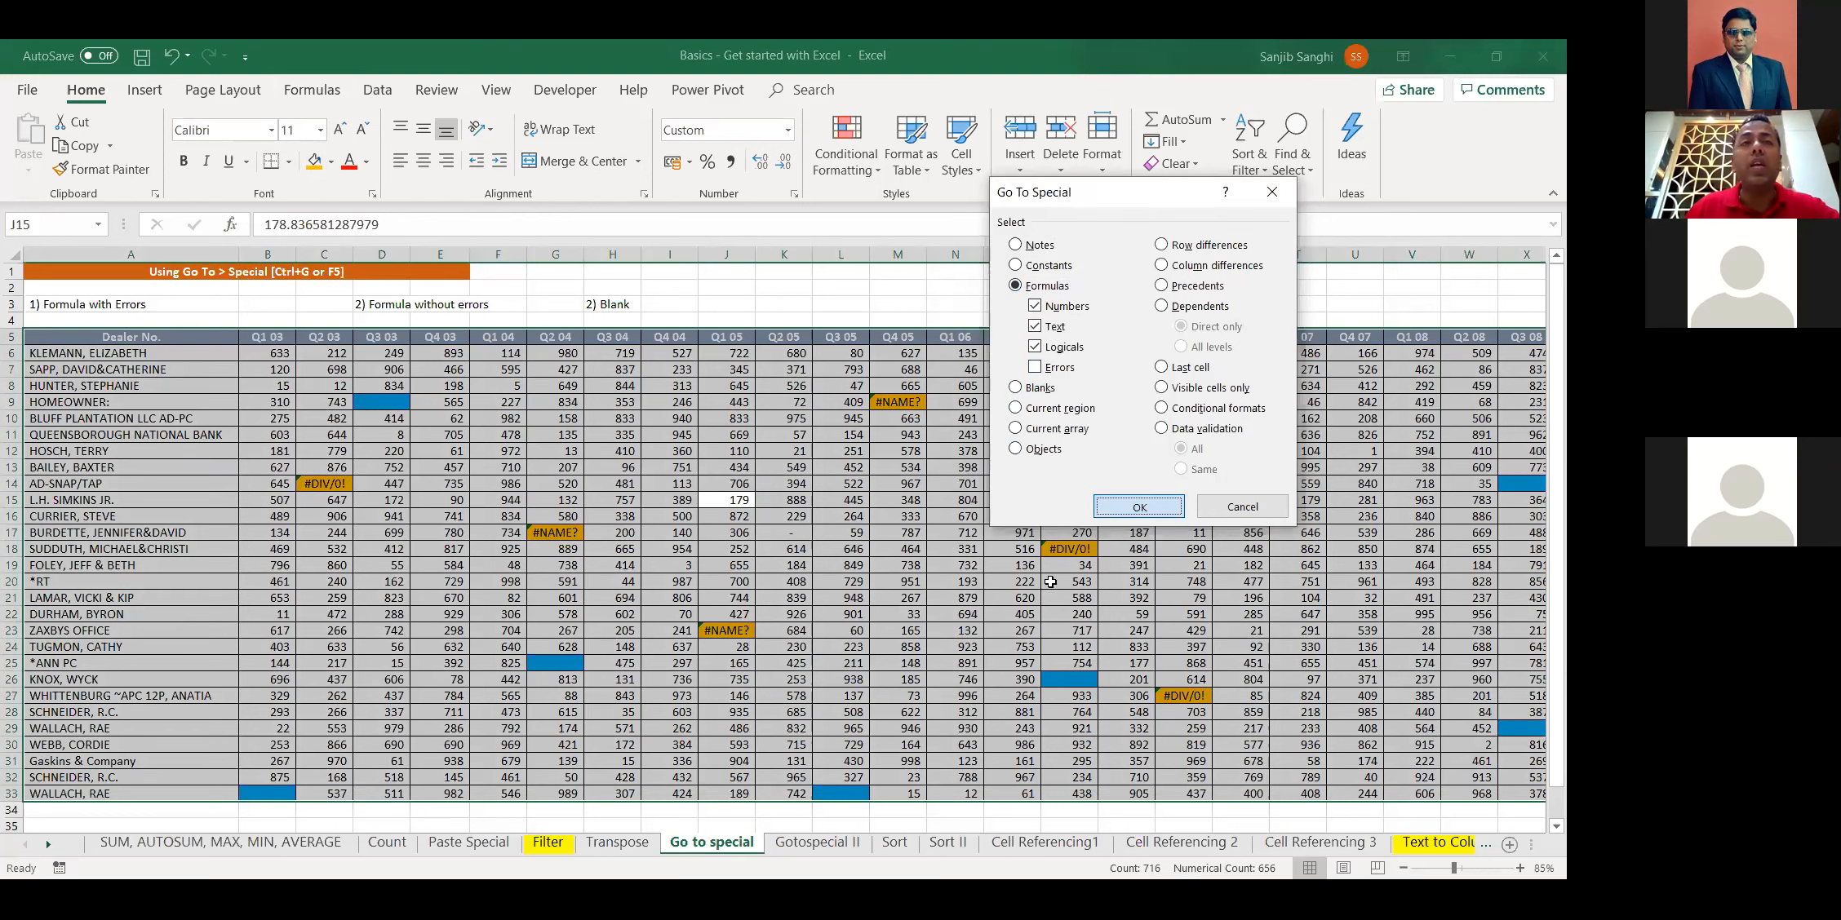
left_click(330, 168)
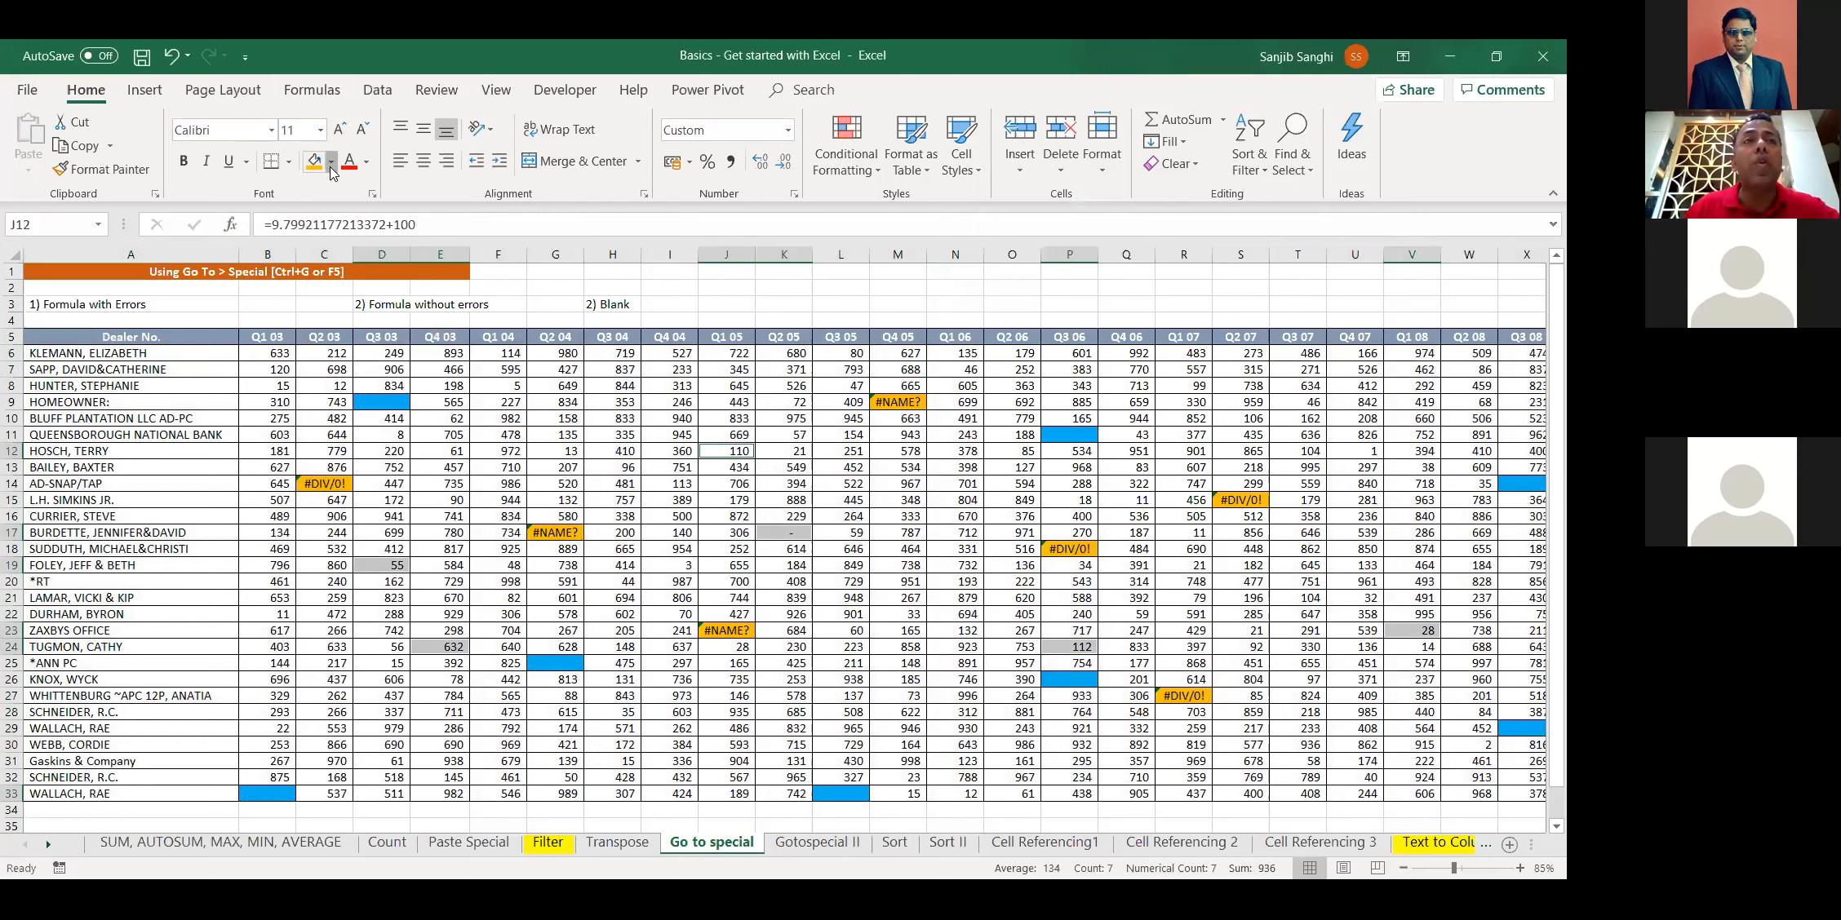
left_click(330, 325)
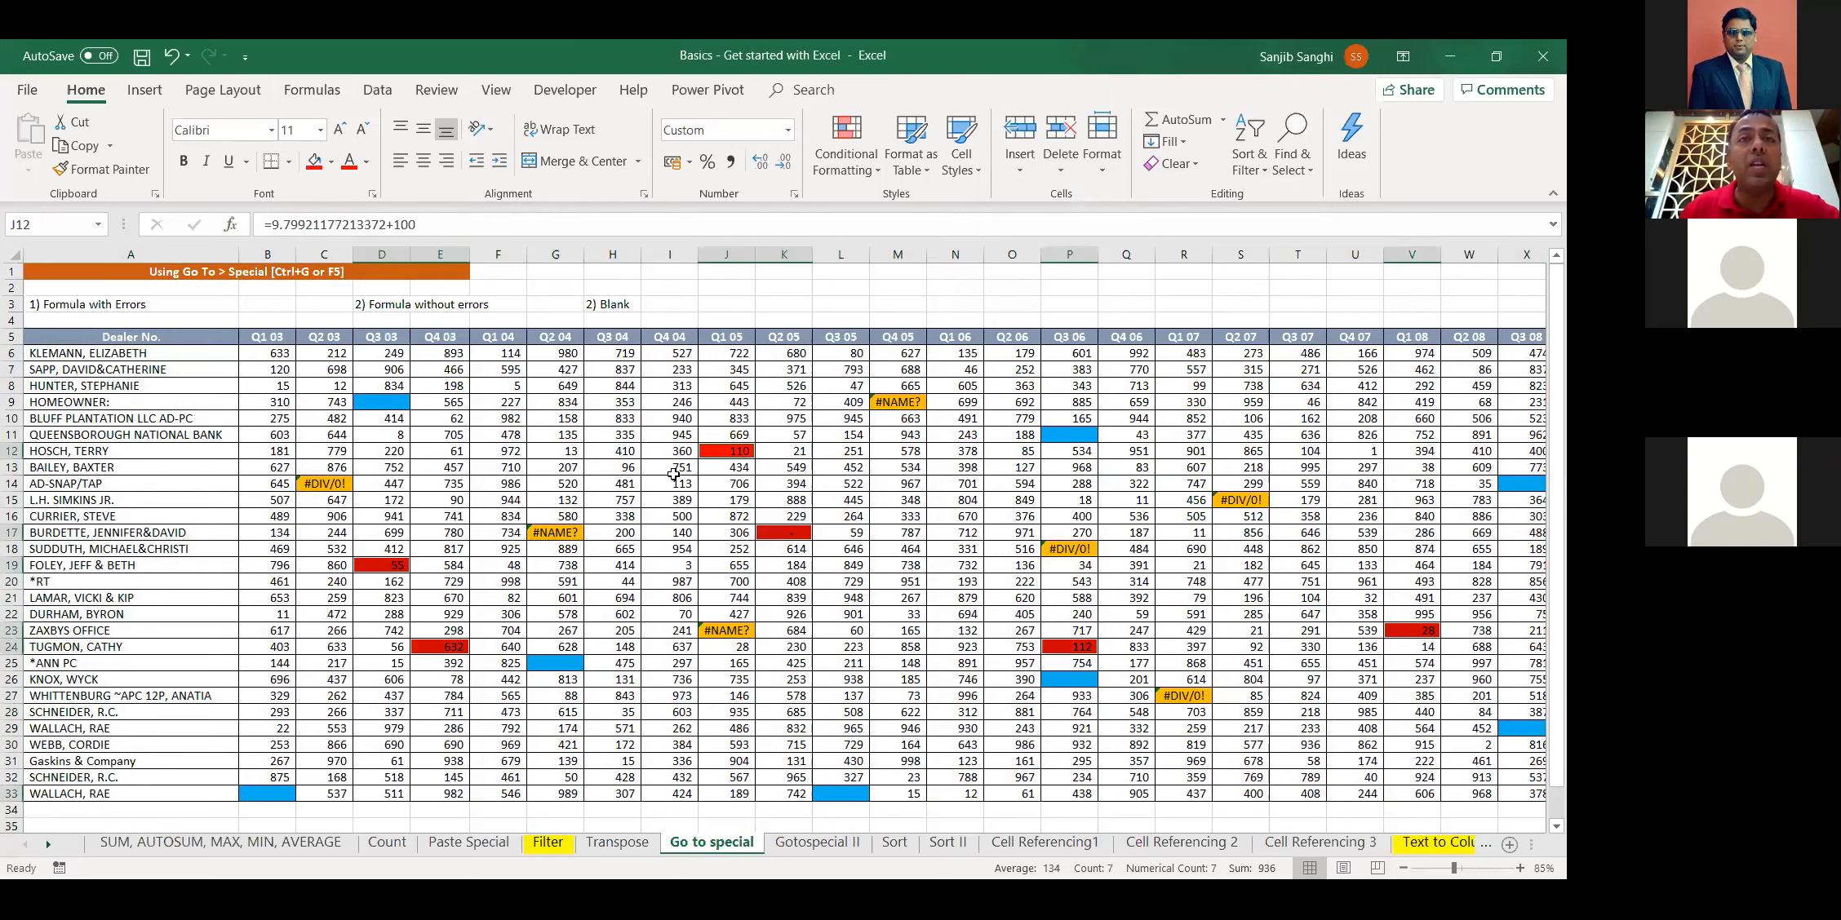
Check the formulas behind the red cells J12, D19, E24 and K17
left_click(726, 455)
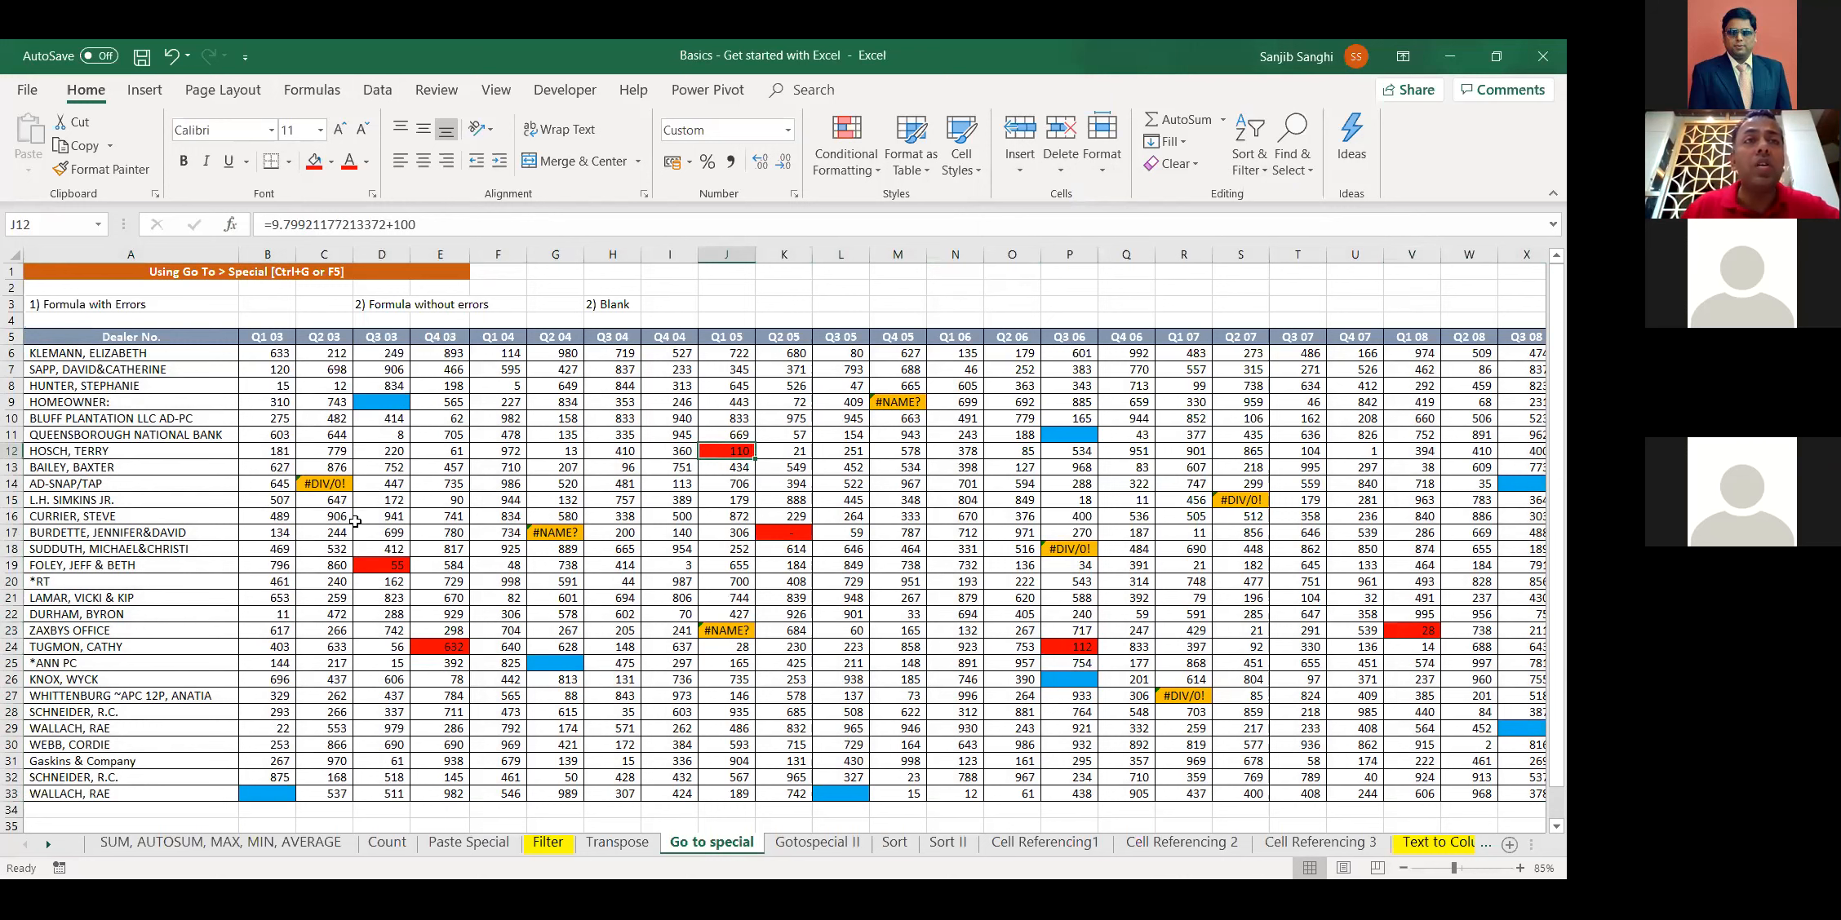
left_click(390, 565)
left_click(455, 644)
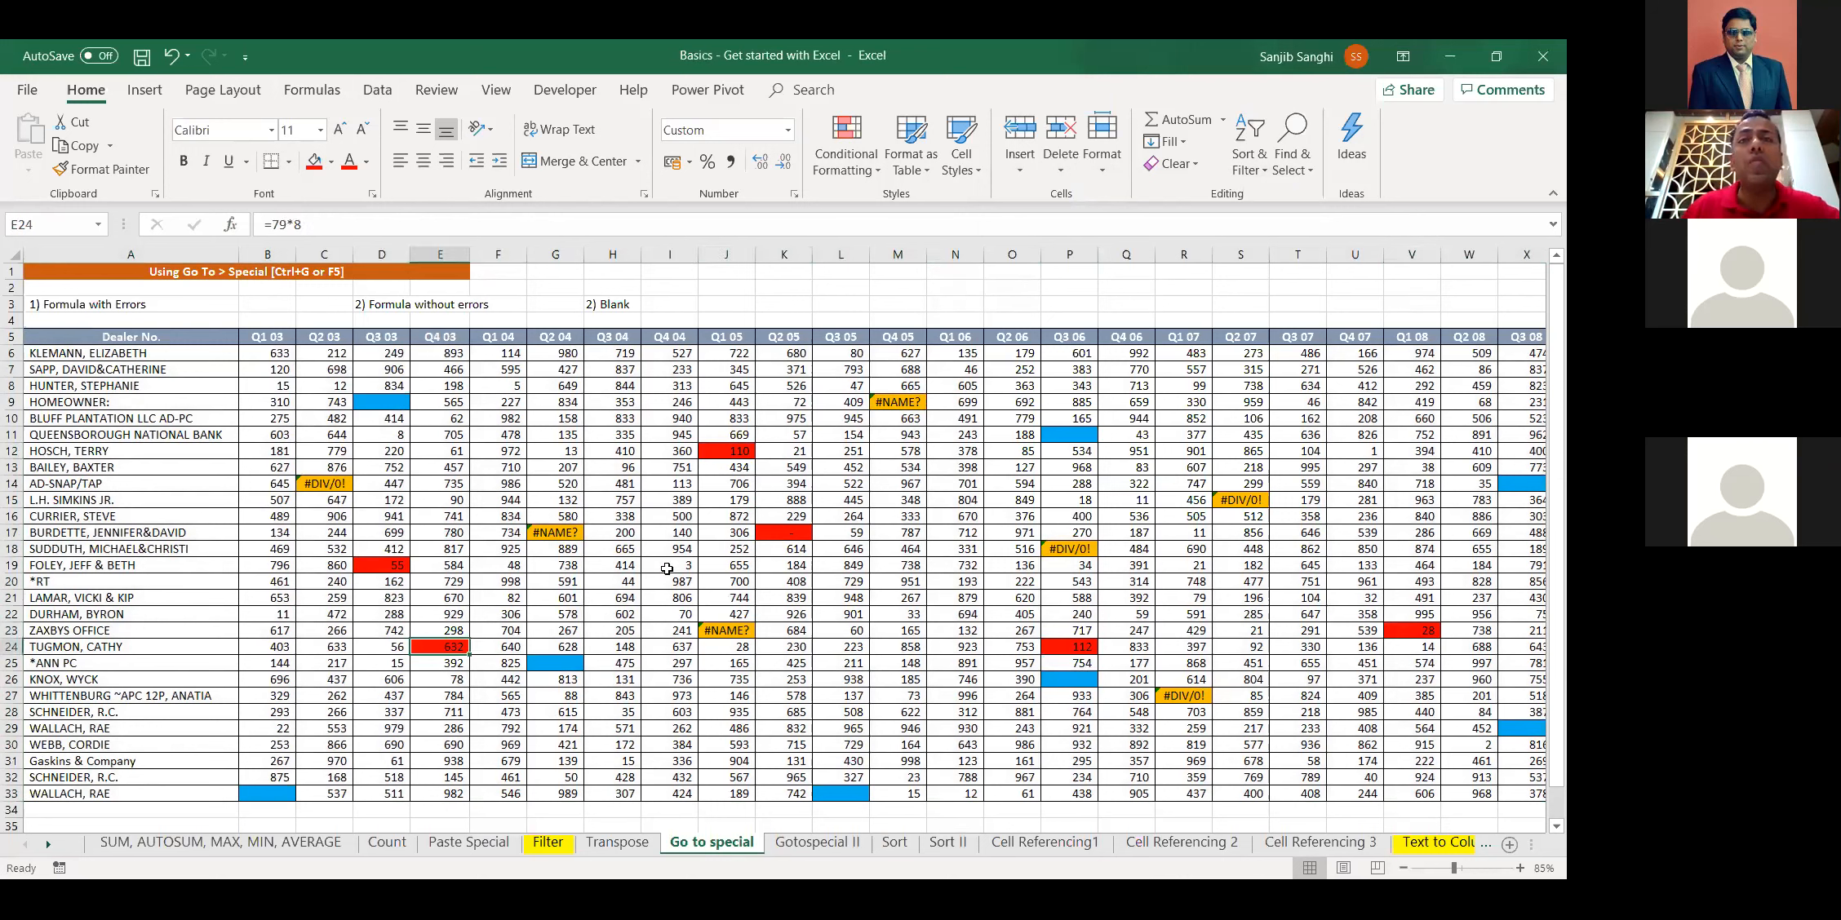
left_click(769, 531)
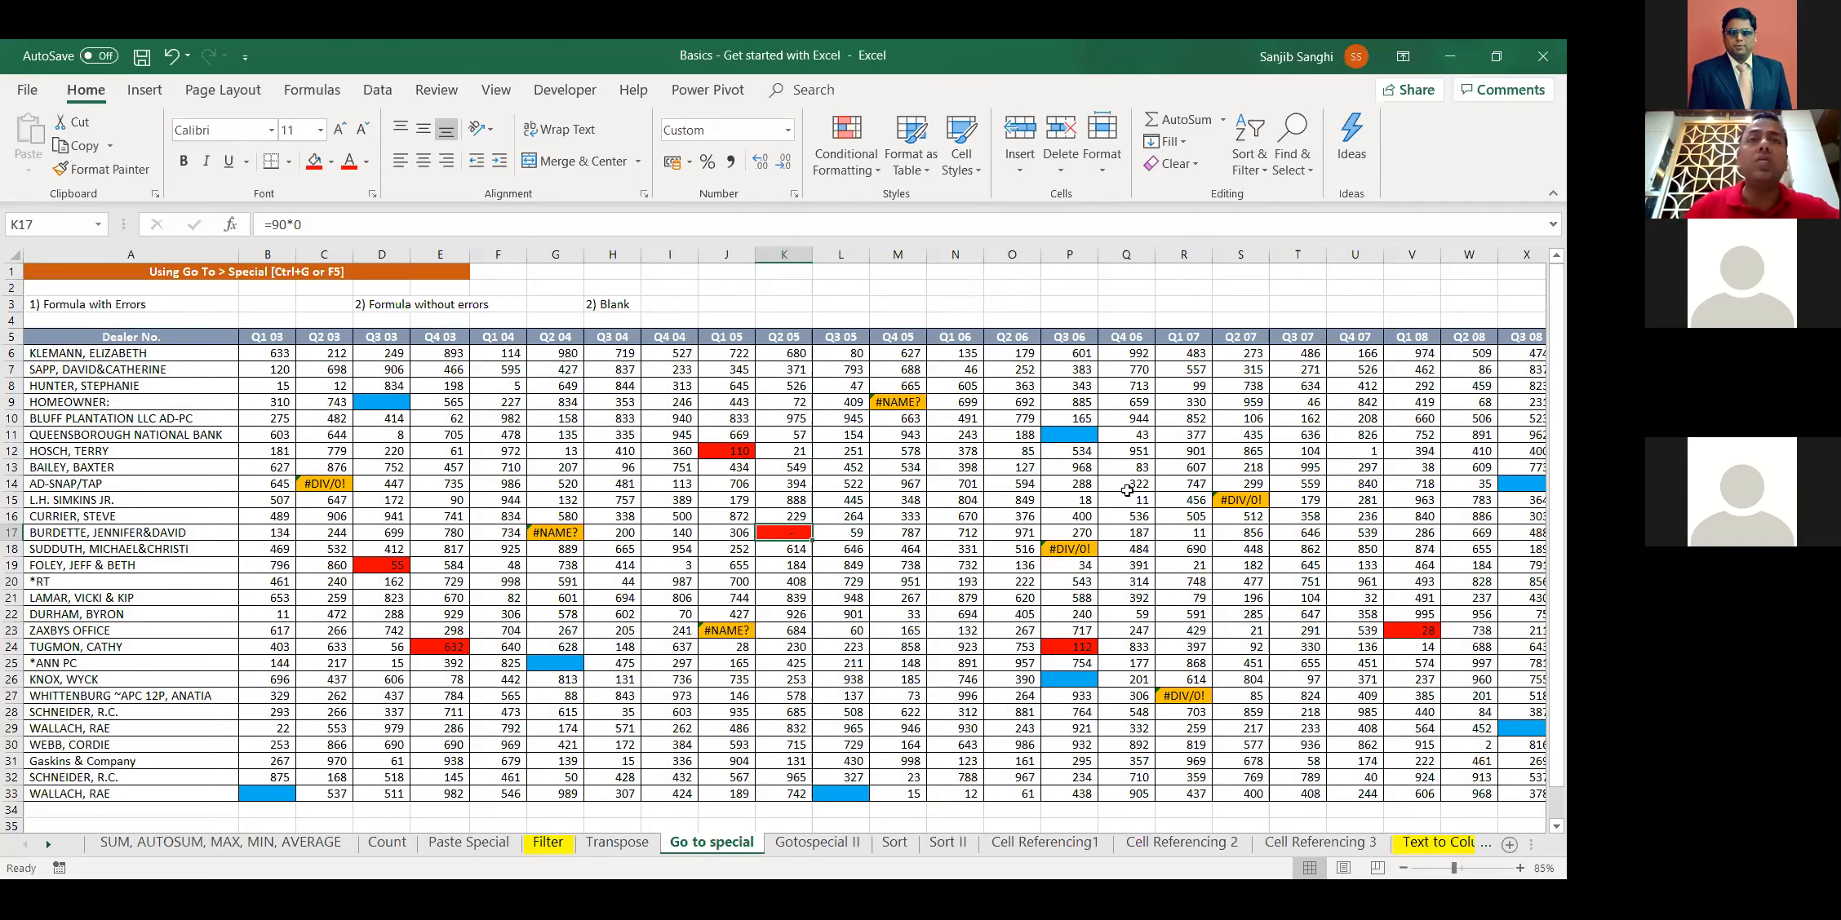
Review the available Go To Special selection options for the whole dealer table without applying any
left_click(653, 492)
key("ctrl+a")
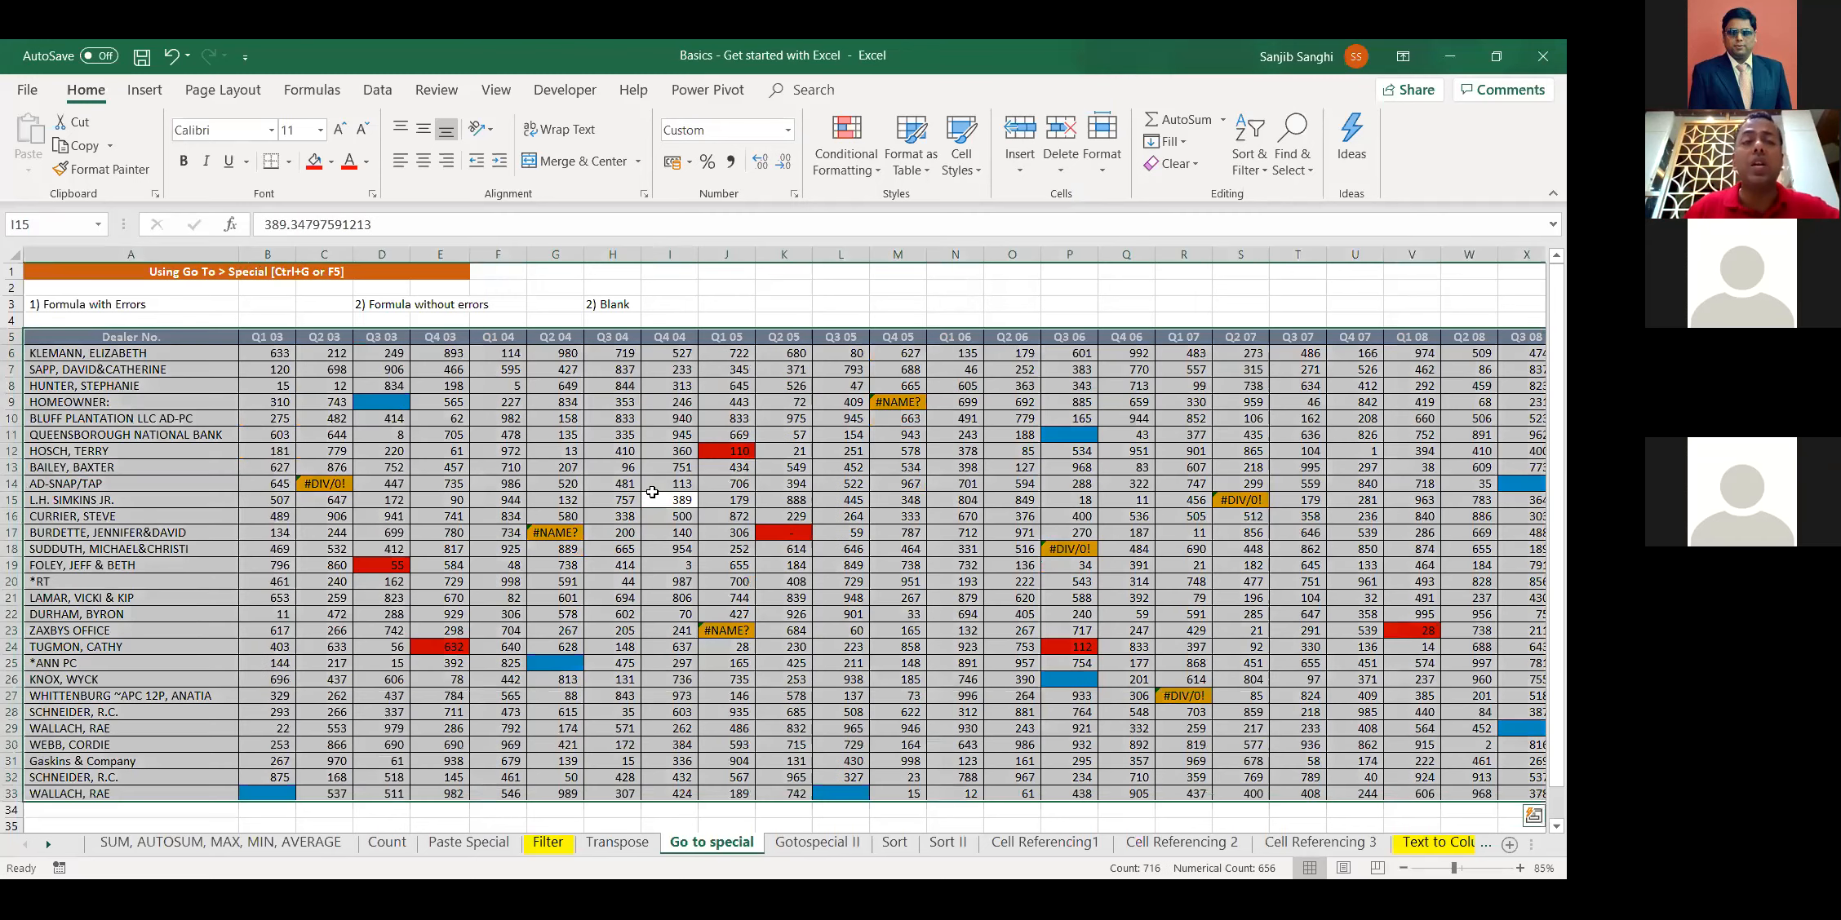
key("ctrl+g")
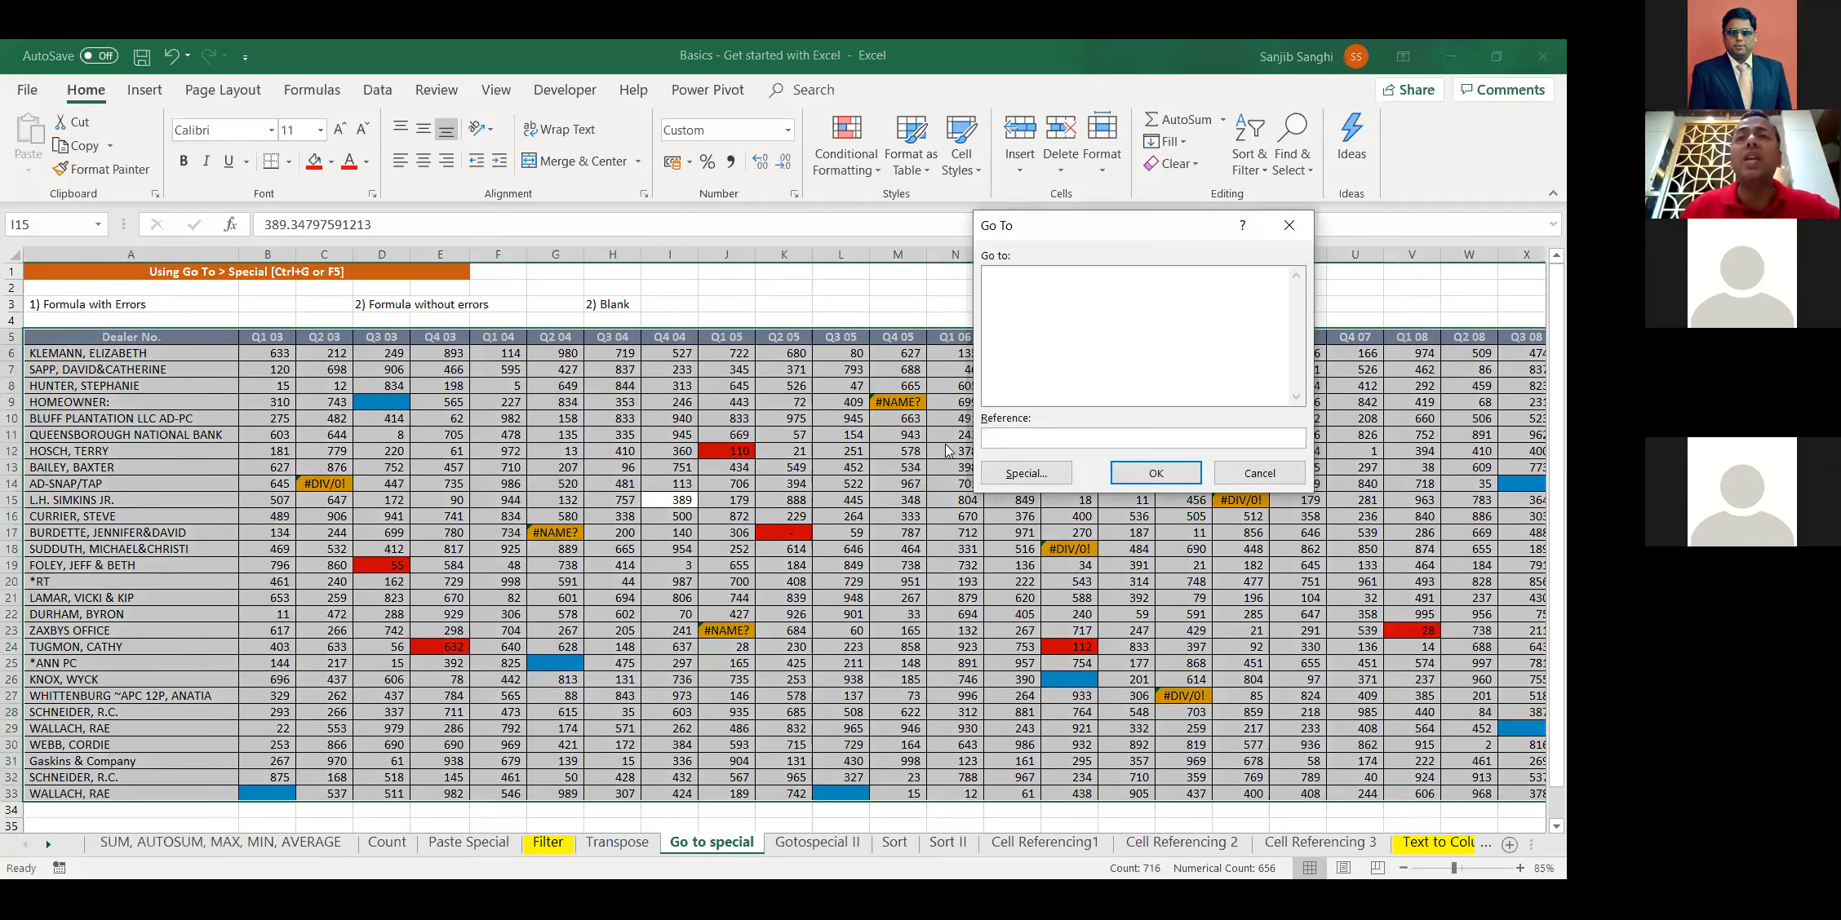
left_click(1051, 479)
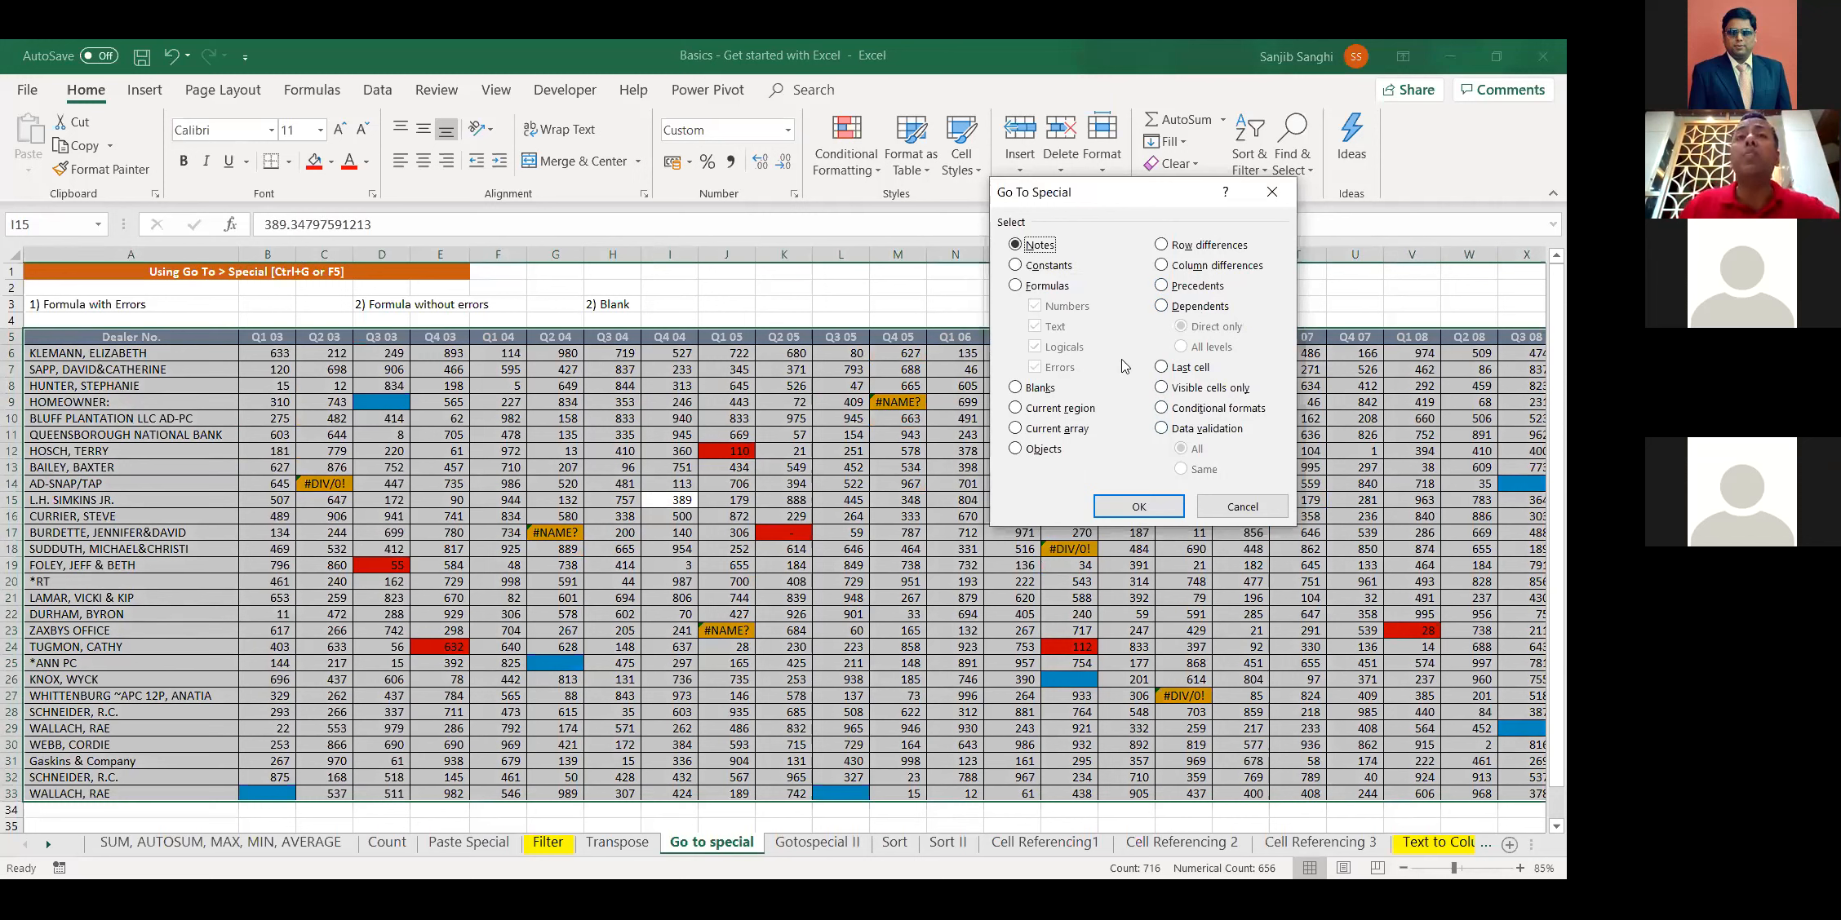
left_click(1246, 517)
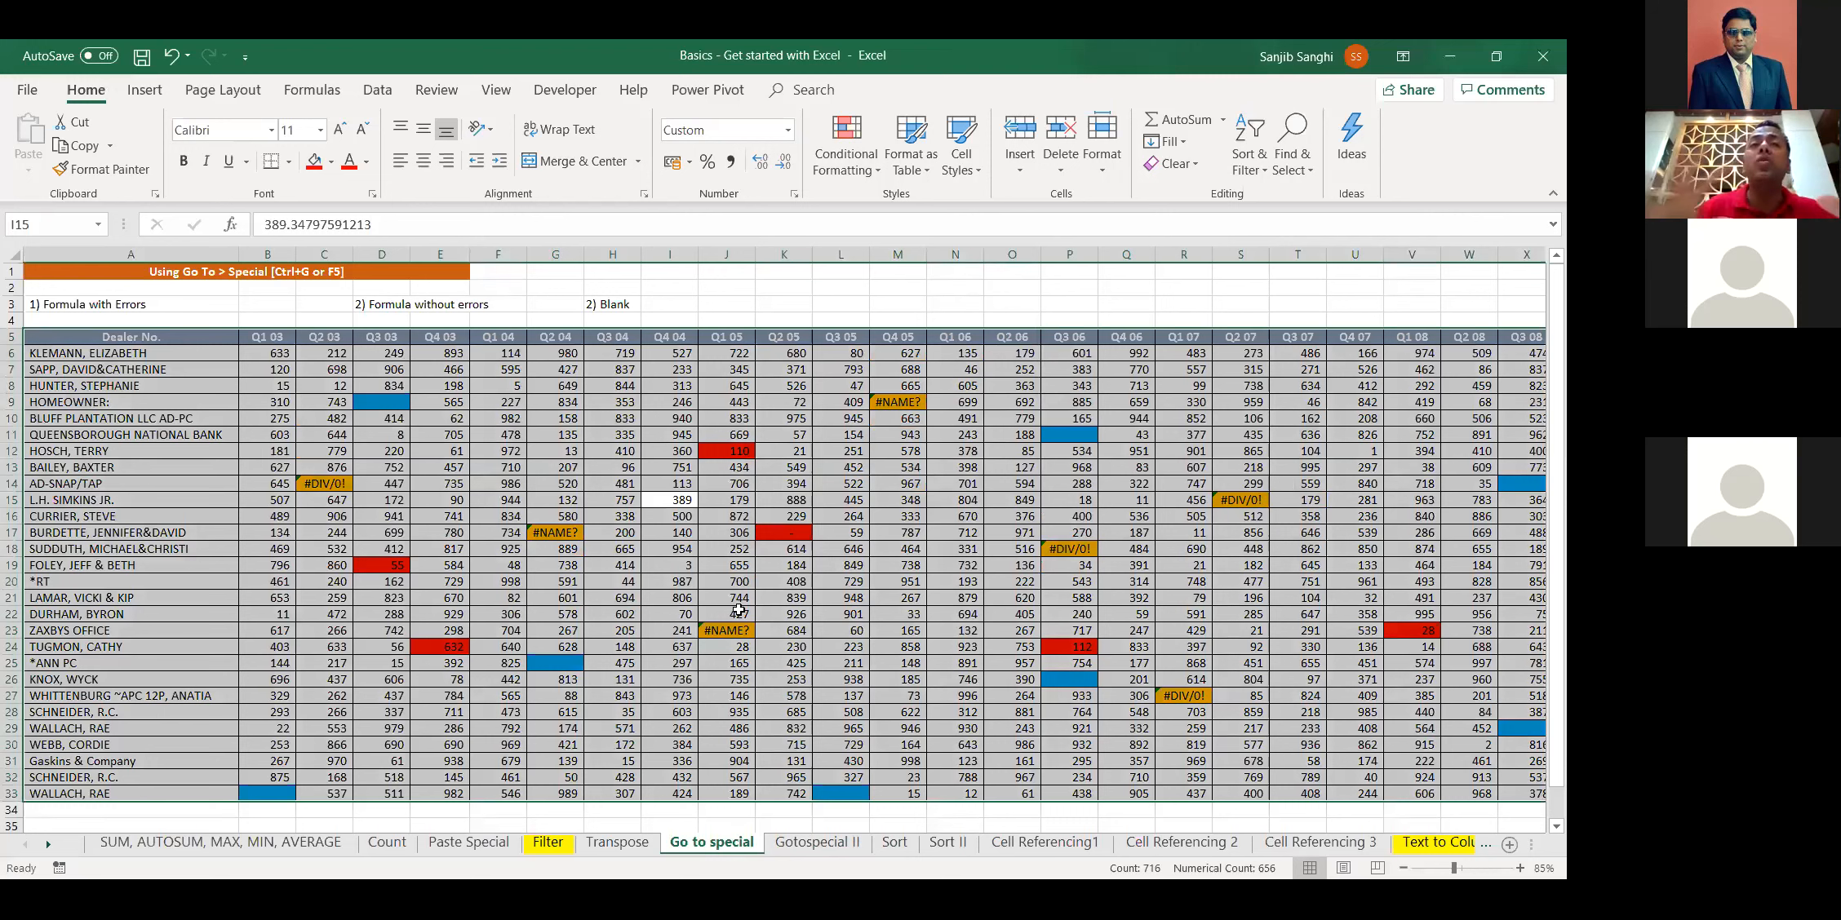
Open the Gotospecial II sheet, look over its supplier list and steps, and enlarge the view to 120%
left_click(813, 846)
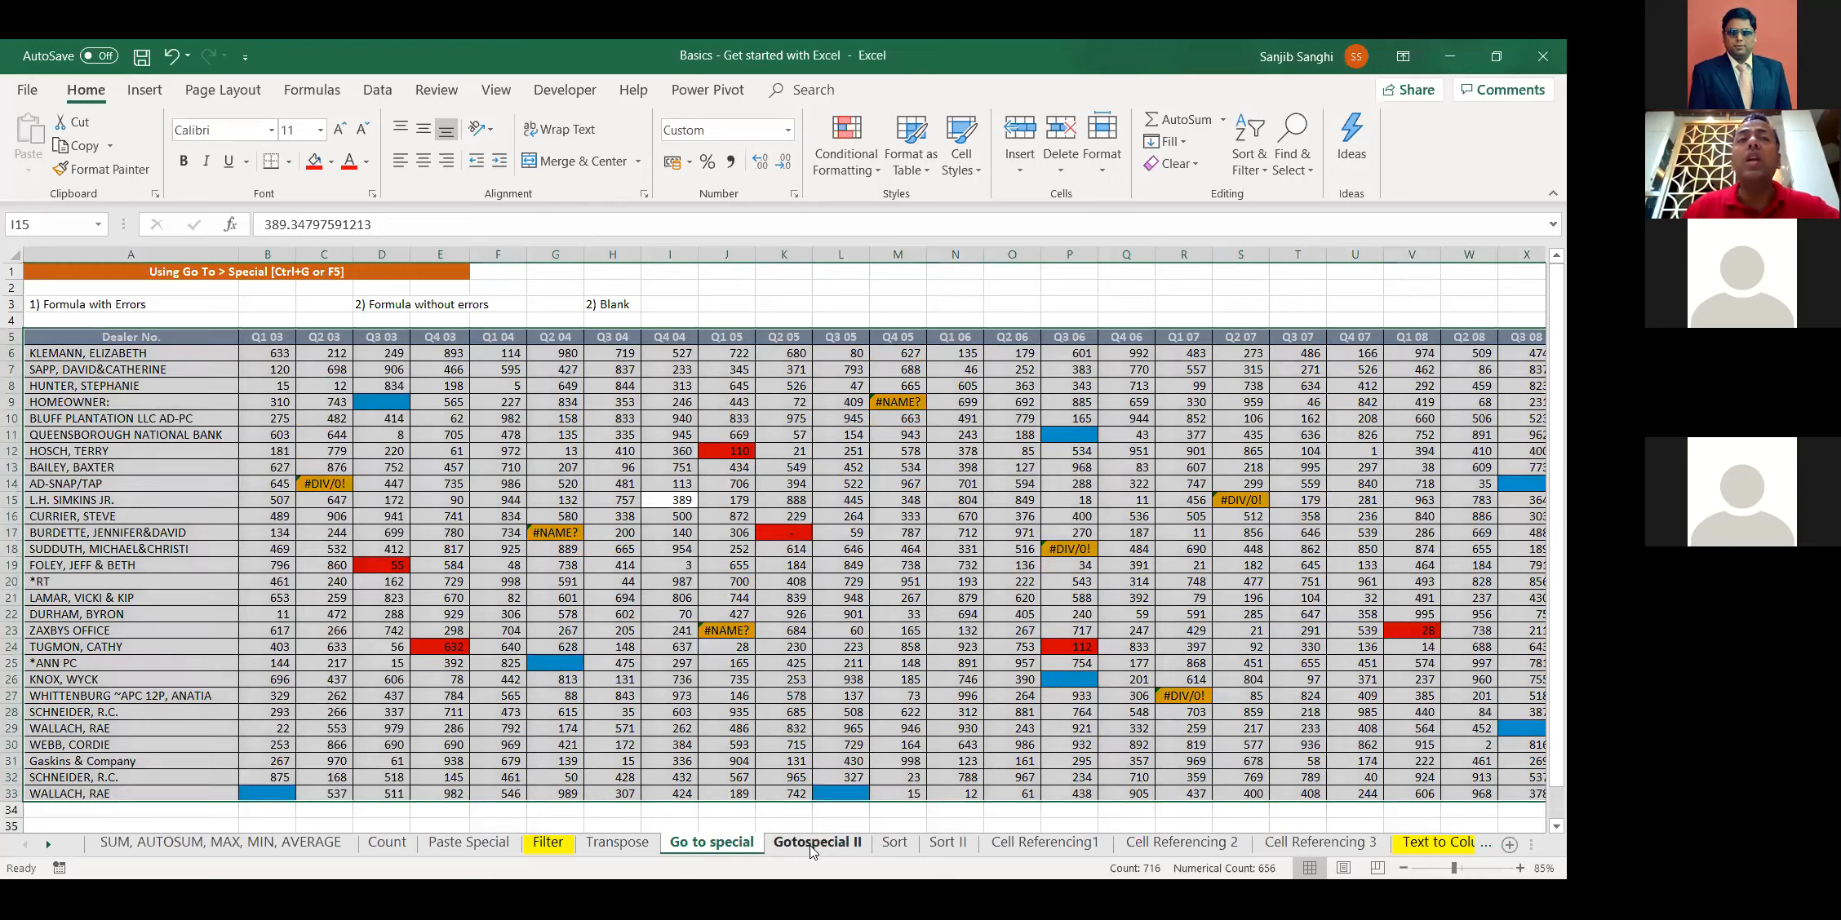
scroll(667, 636, "down", 2)
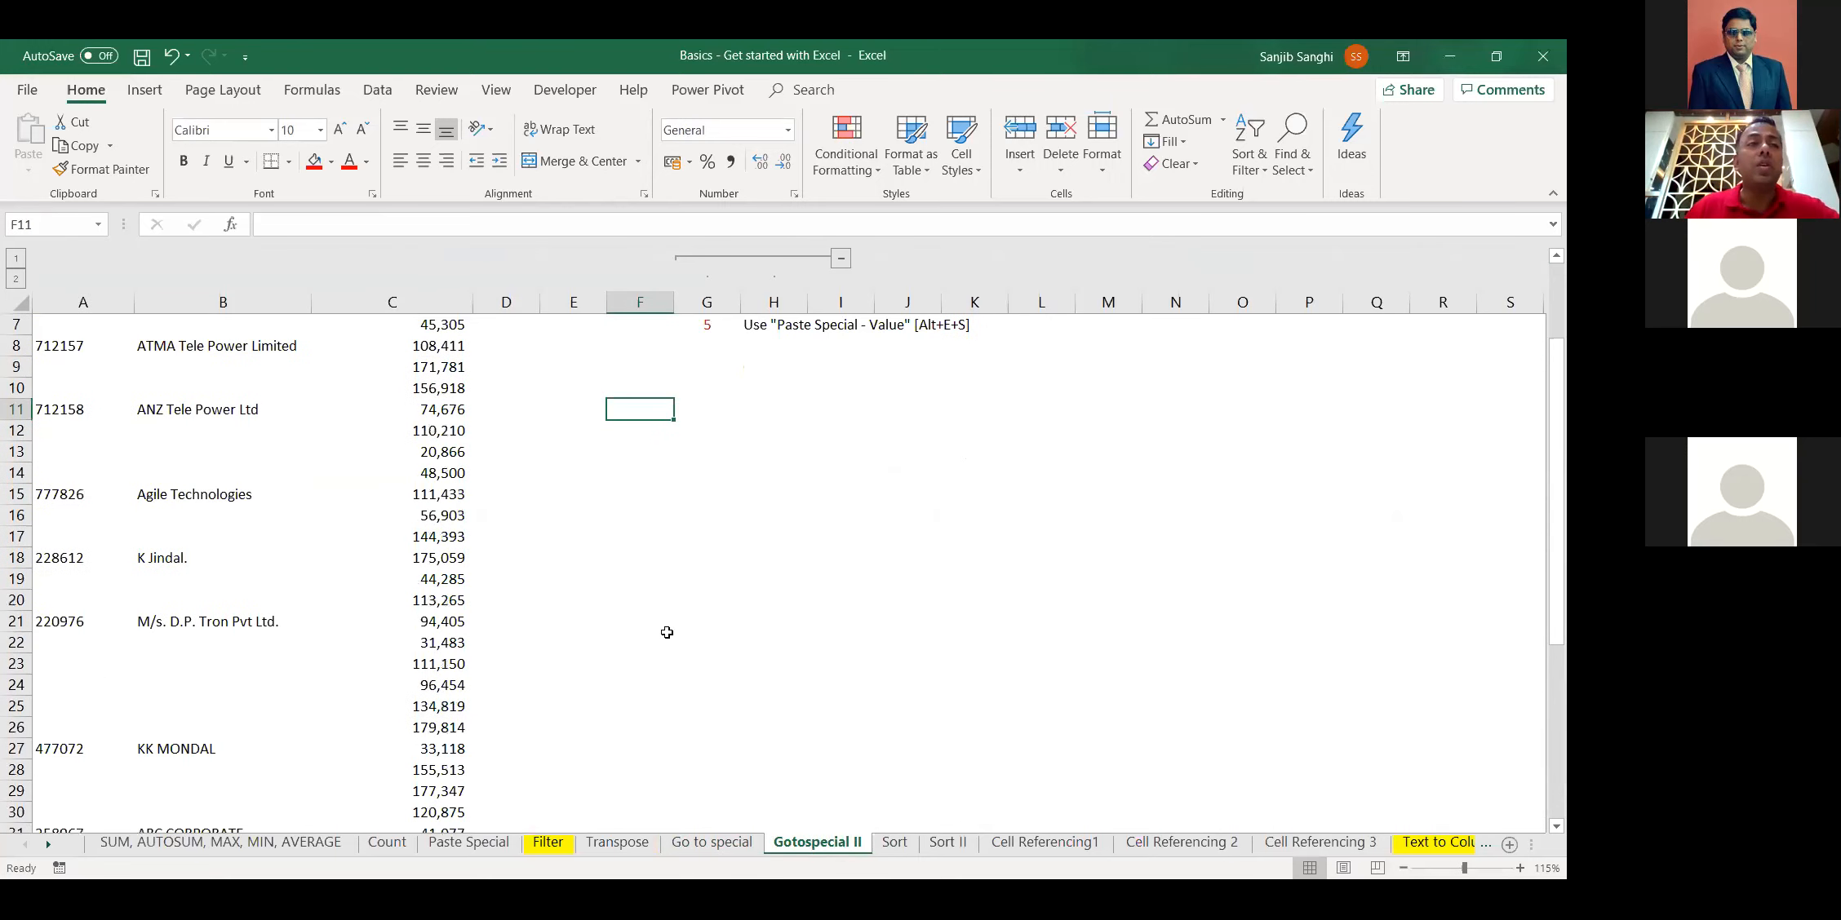
scroll(637, 659, "down", 1)
scroll(637, 660, "up", 3)
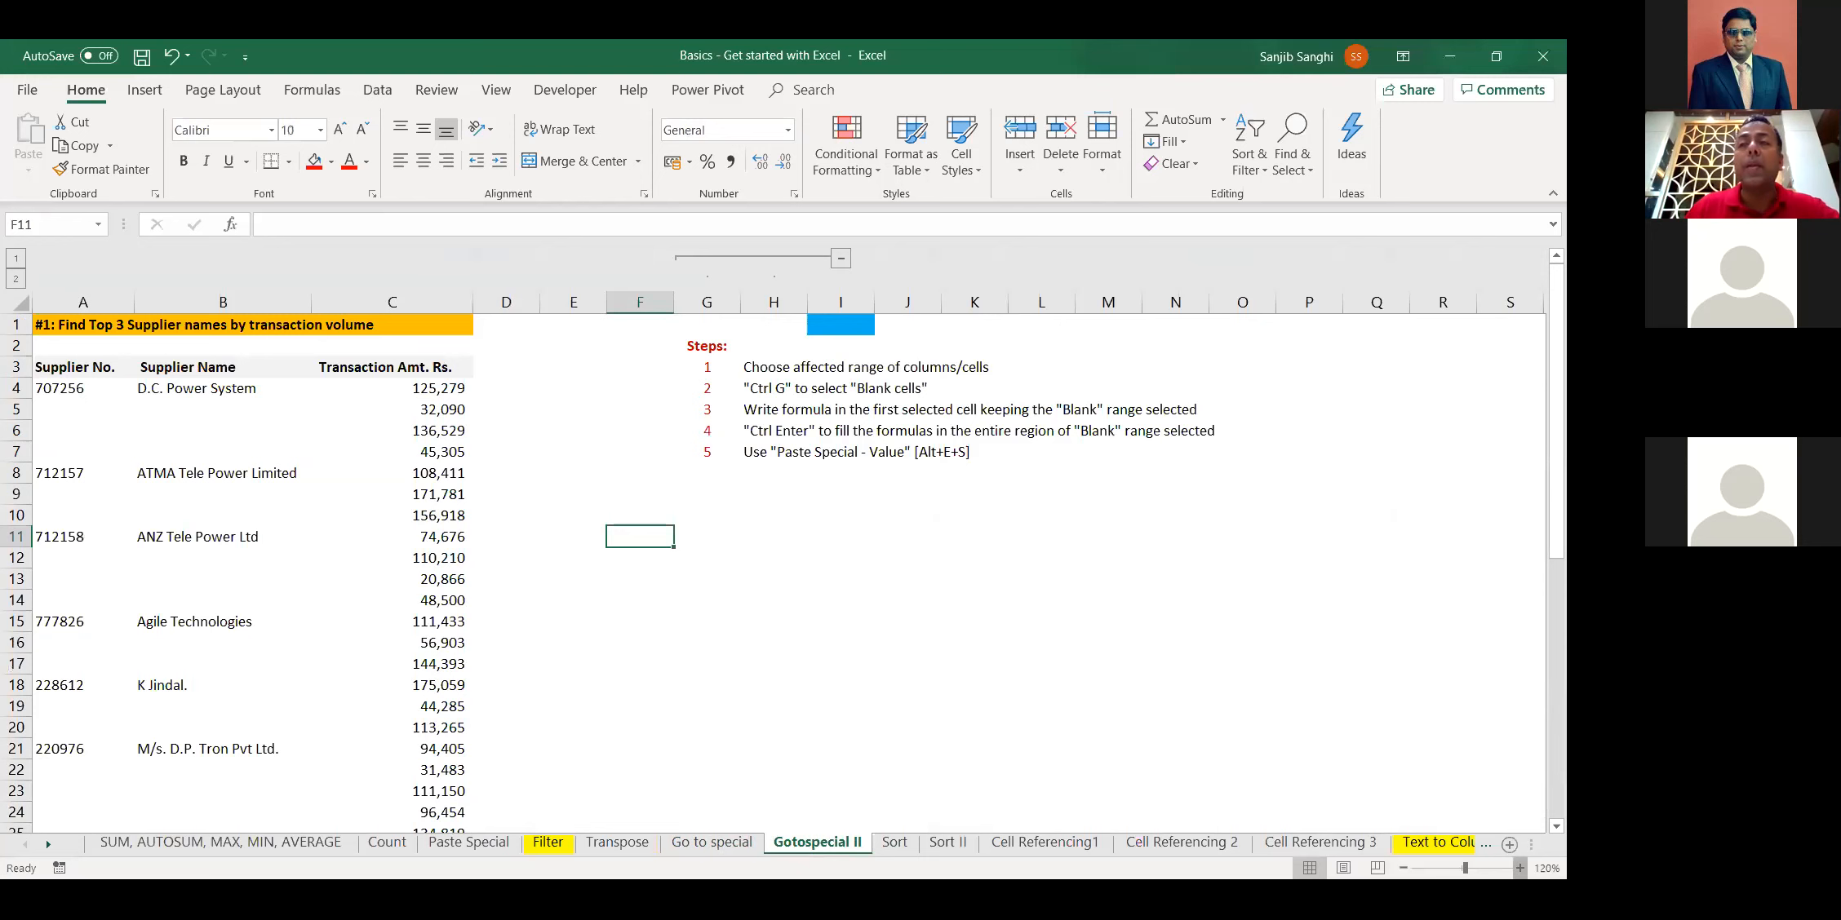
left_click(1519, 869)
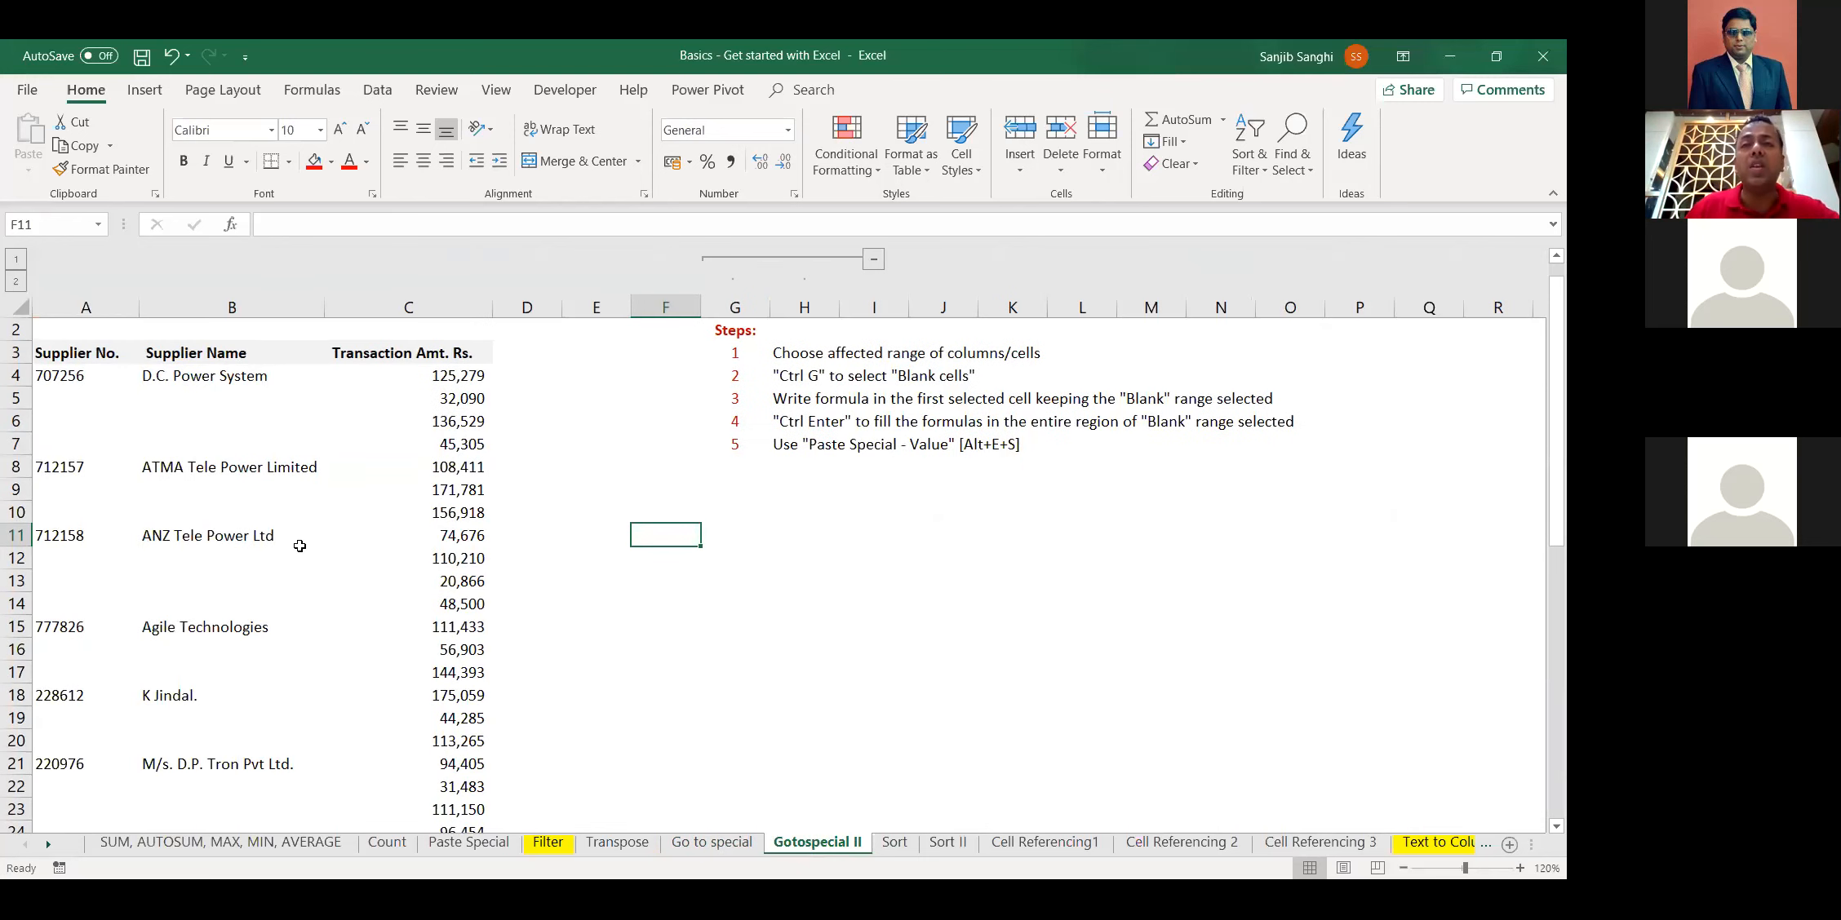
Fill the supplier numbers and names down into the blank rows below each of the first three suppliers, block by block
left_click(112, 445)
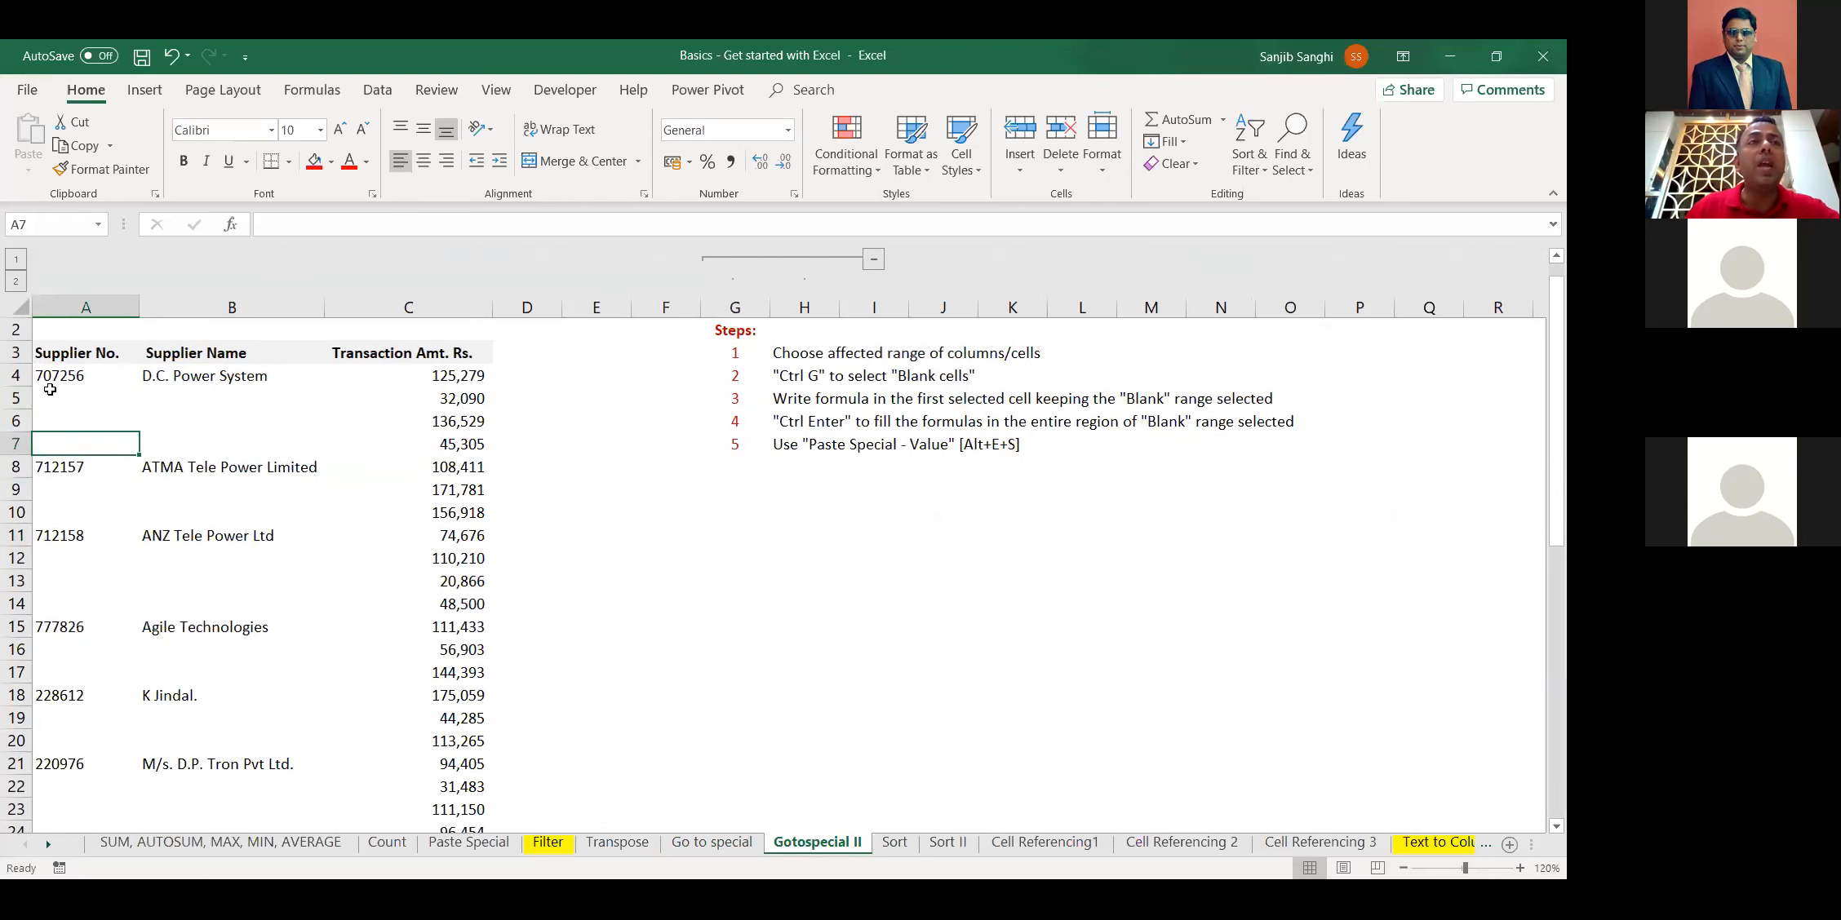
left_click_drag(49, 377, 195, 443)
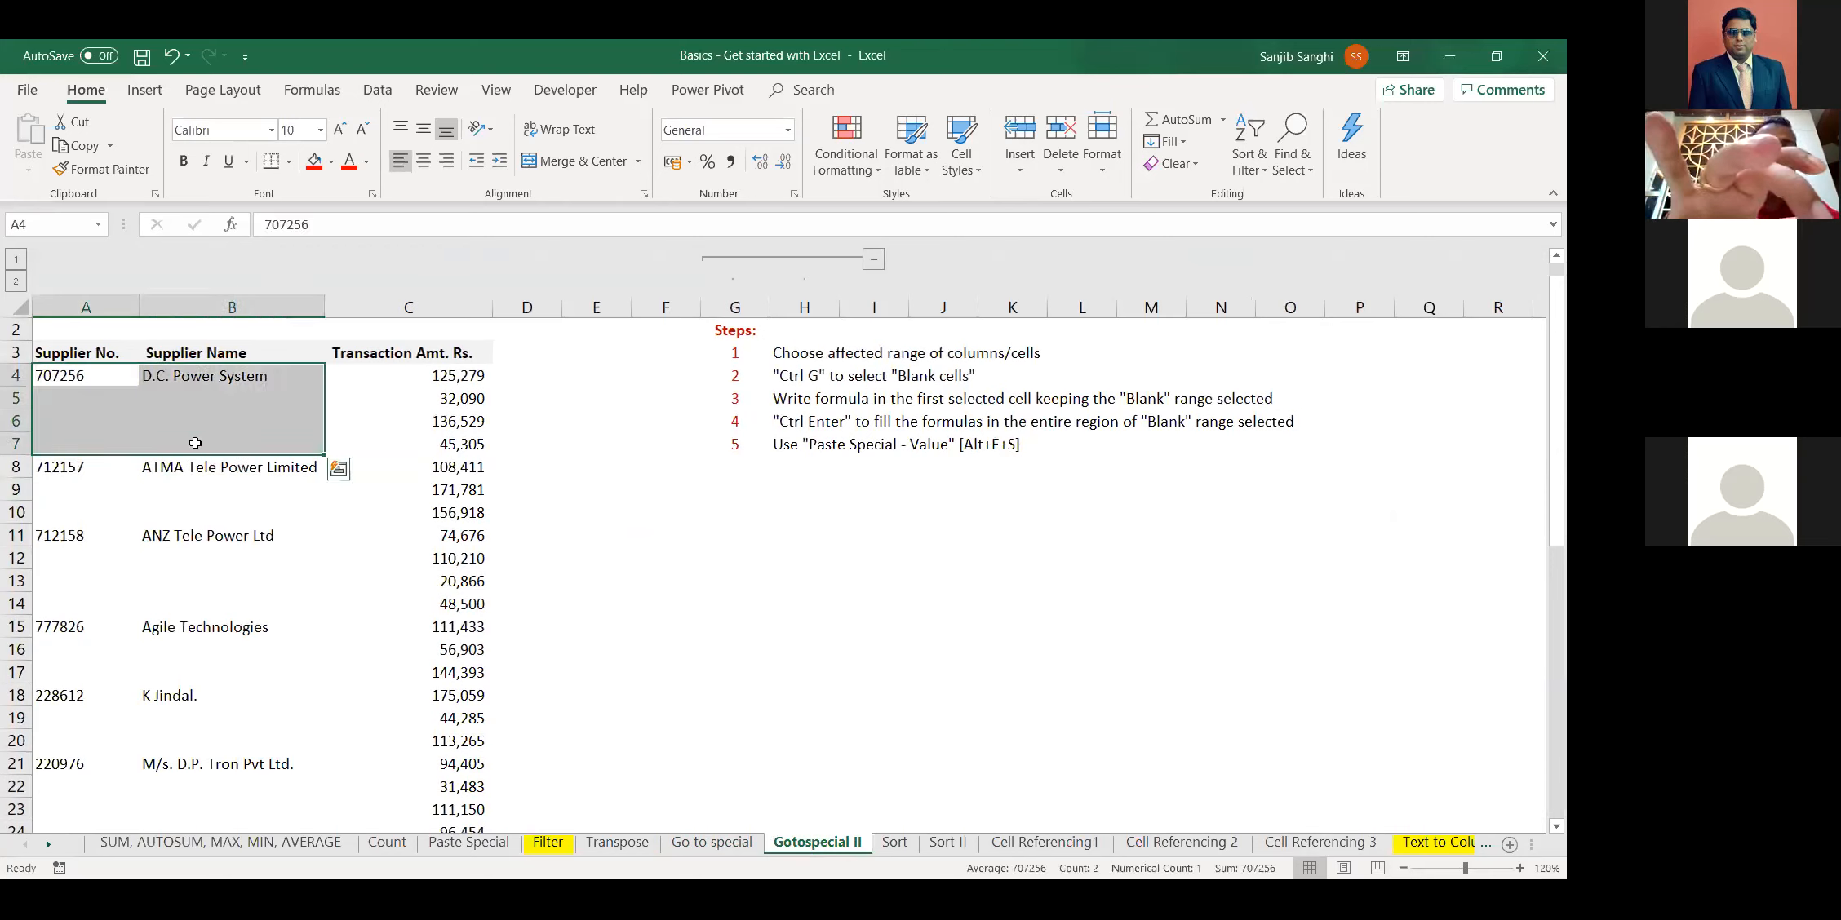
key("ctrl+d")
left_click_drag(86, 473, 232, 504)
key("ctrl+d")
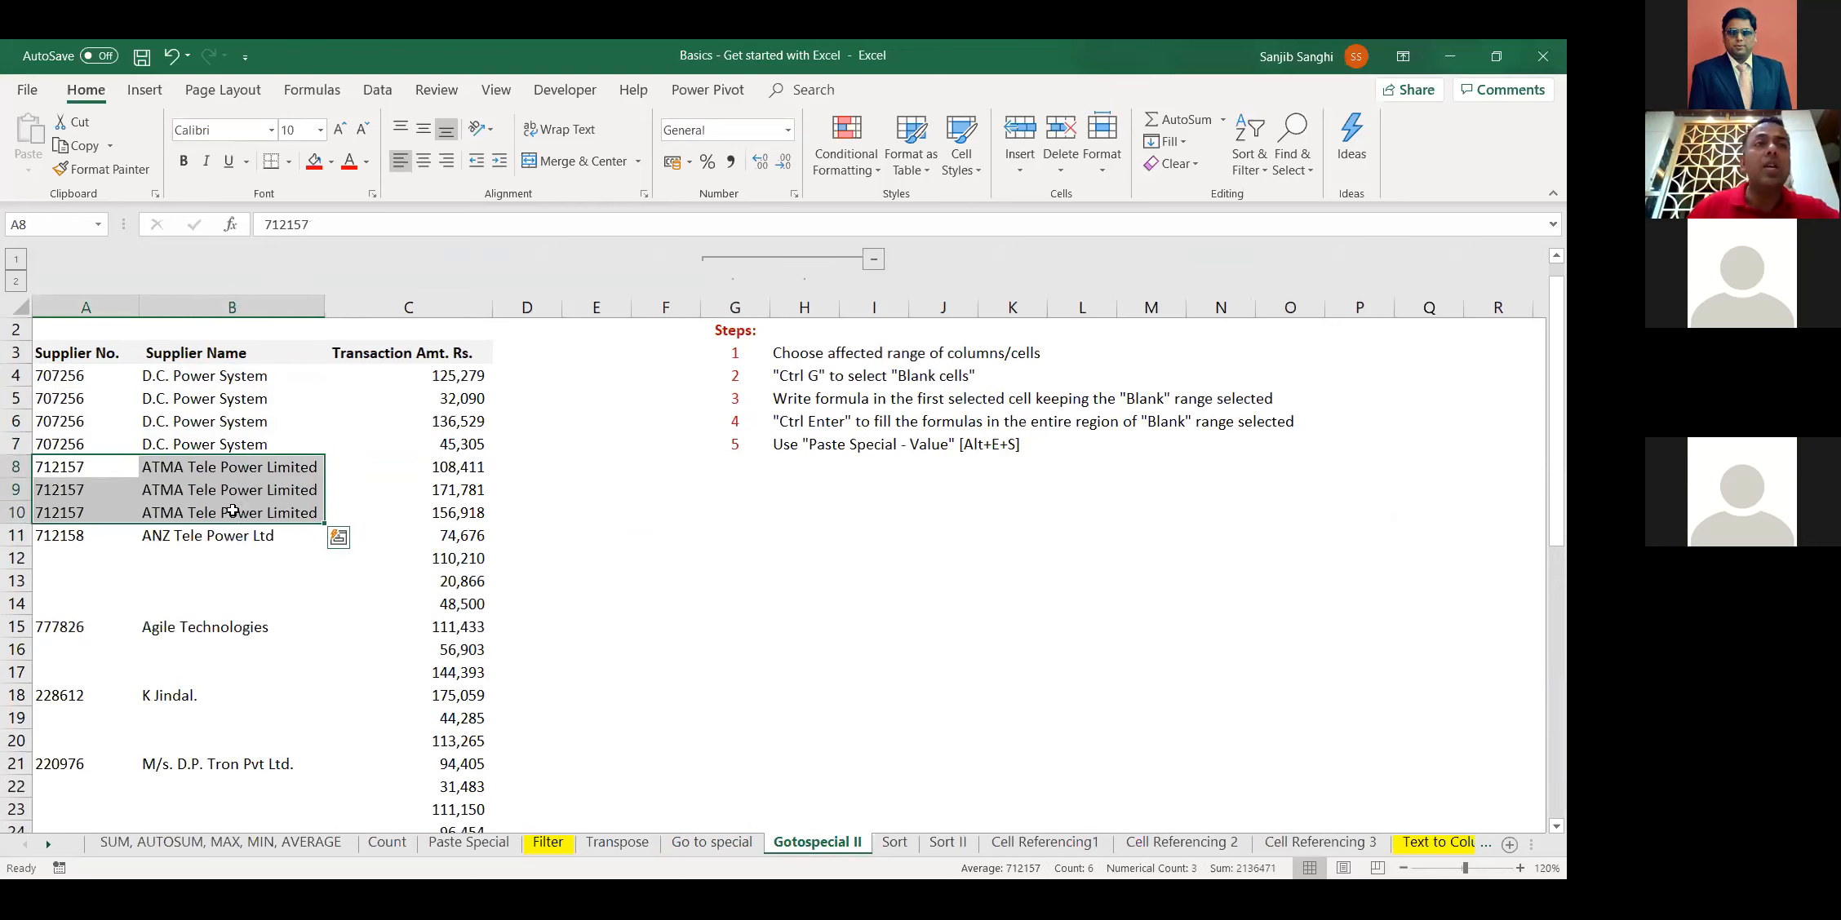
left_click_drag(102, 546, 224, 607)
key("ctrl+d")
Undo the three supplier fill-downs
key("ctrl+z")
key("ctrl+z")
key("ctrl+z")
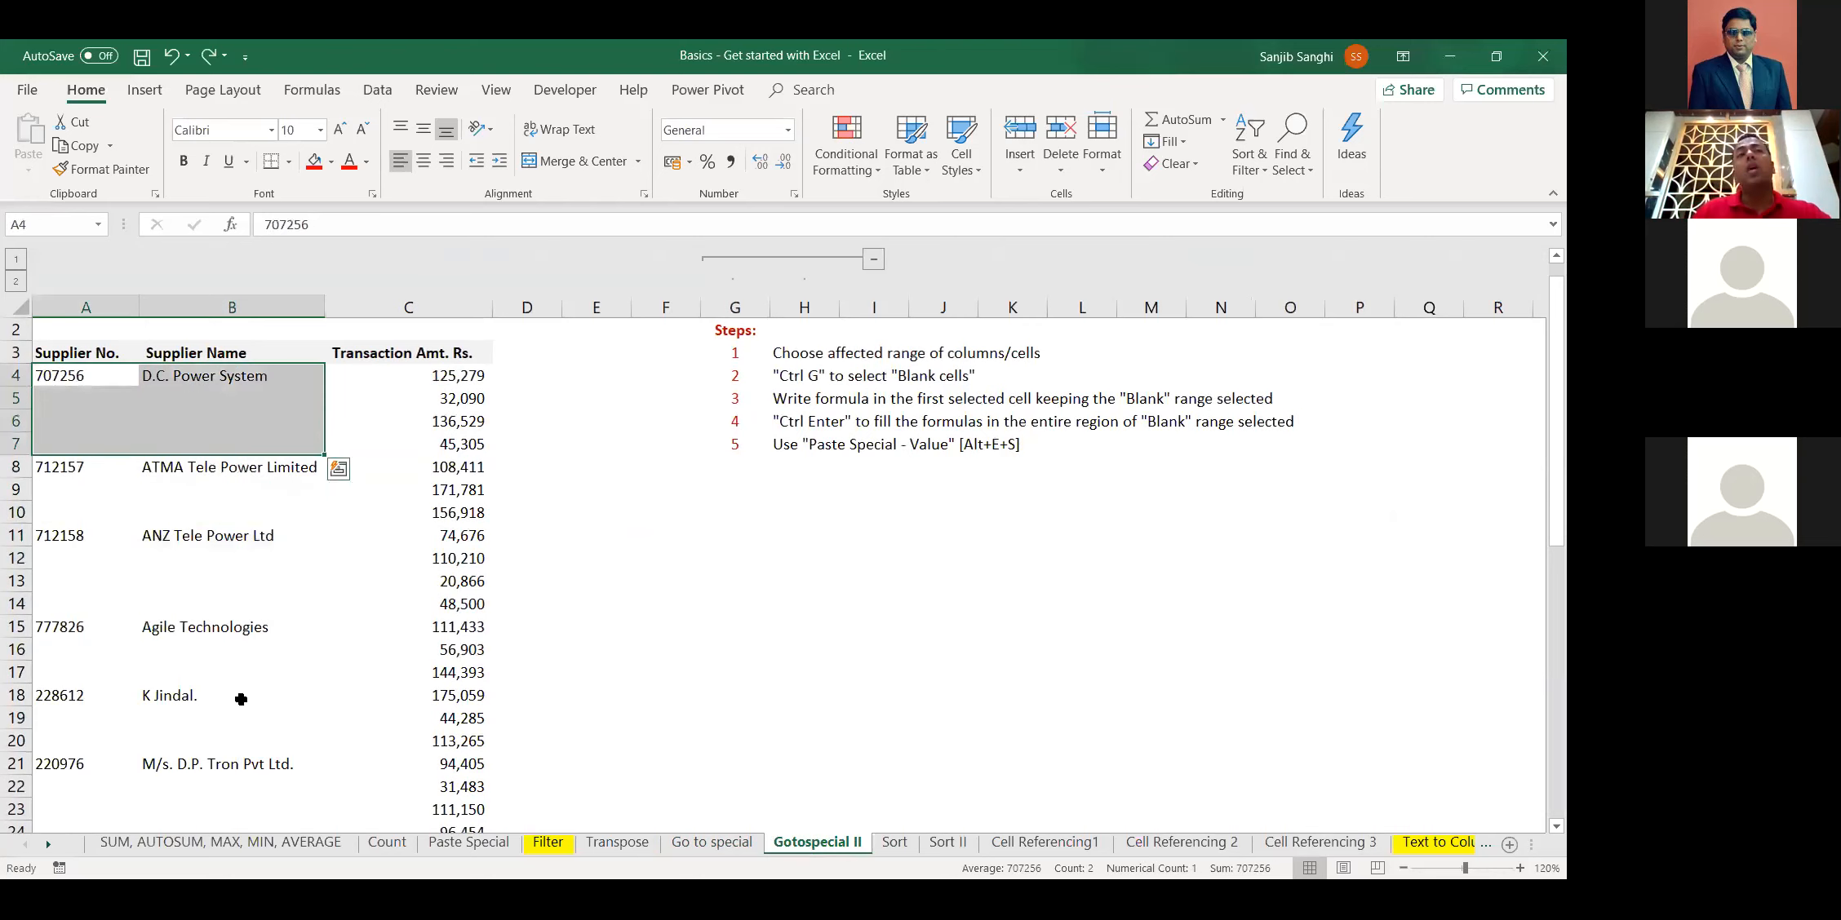
left_click(241, 699)
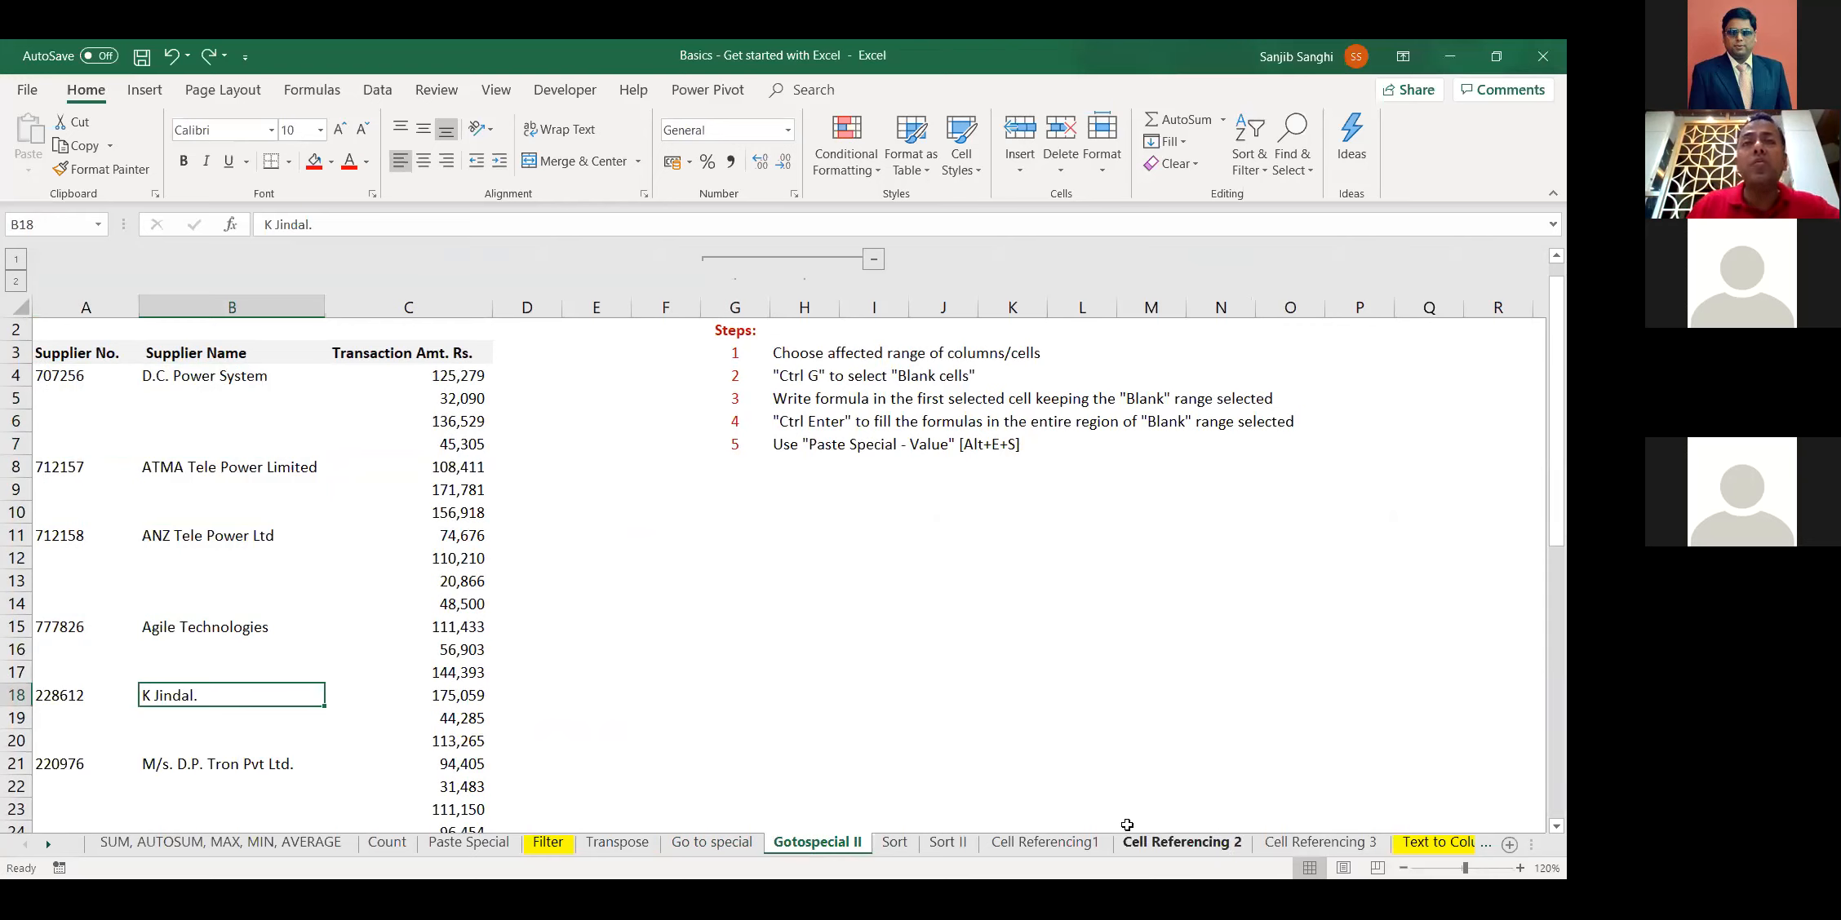
key("alt+Tab")
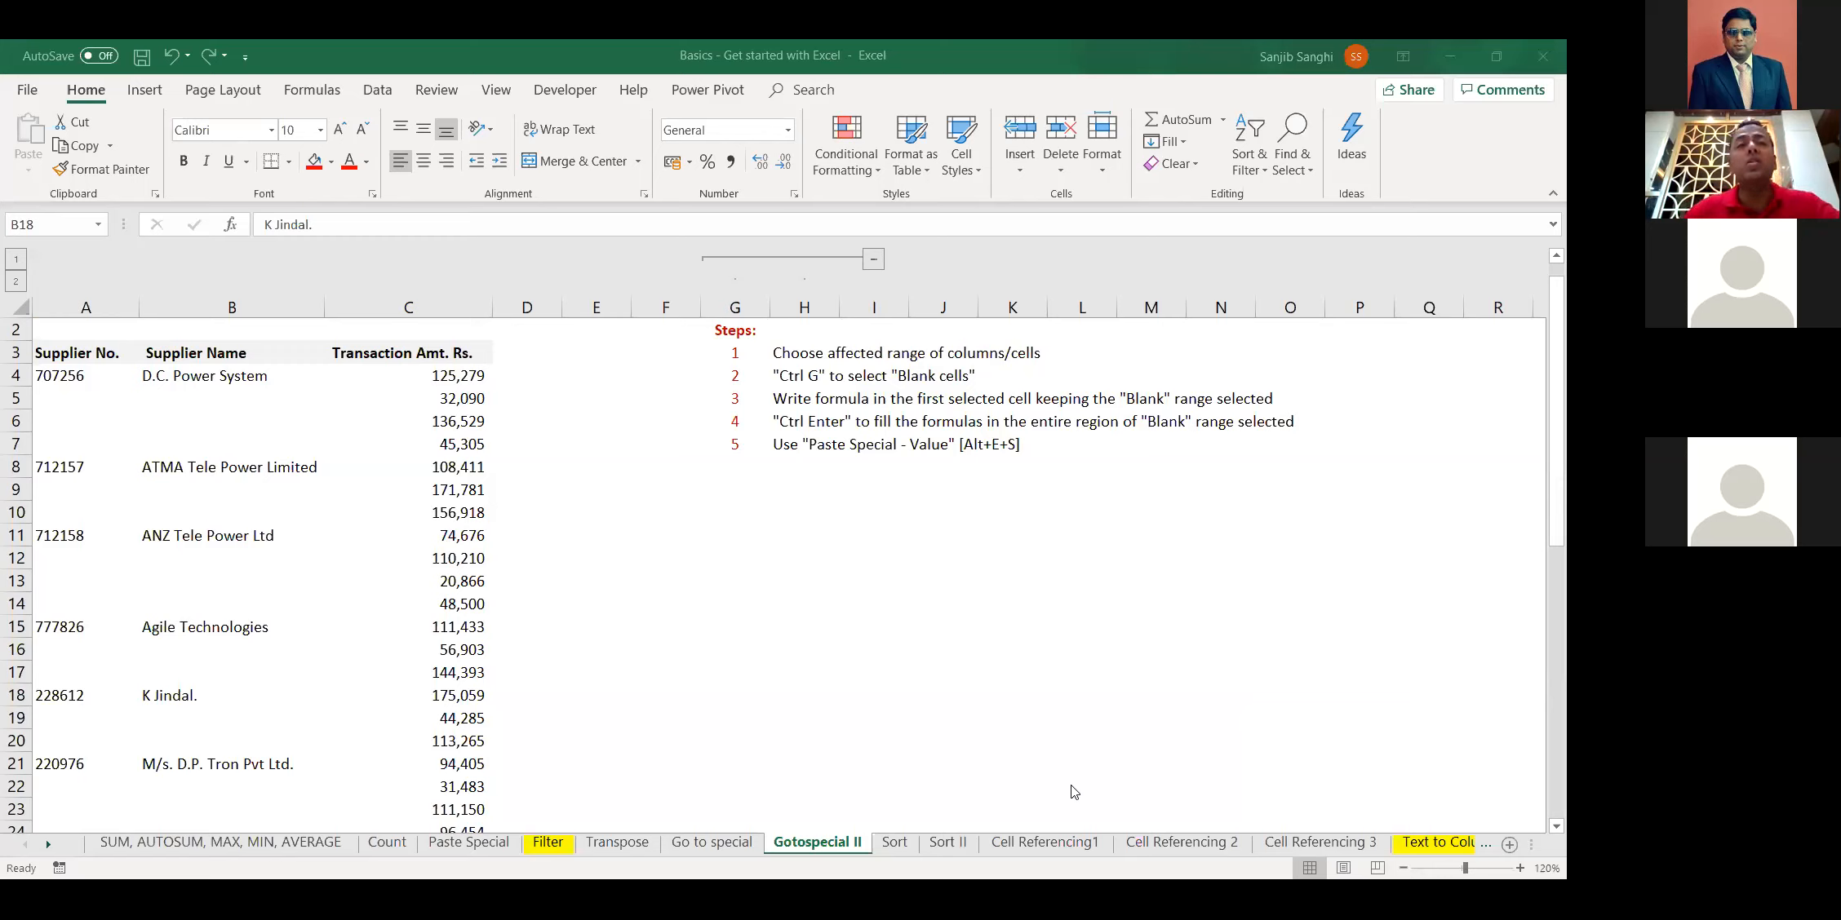
left_click(193, 529)
left_click(176, 472)
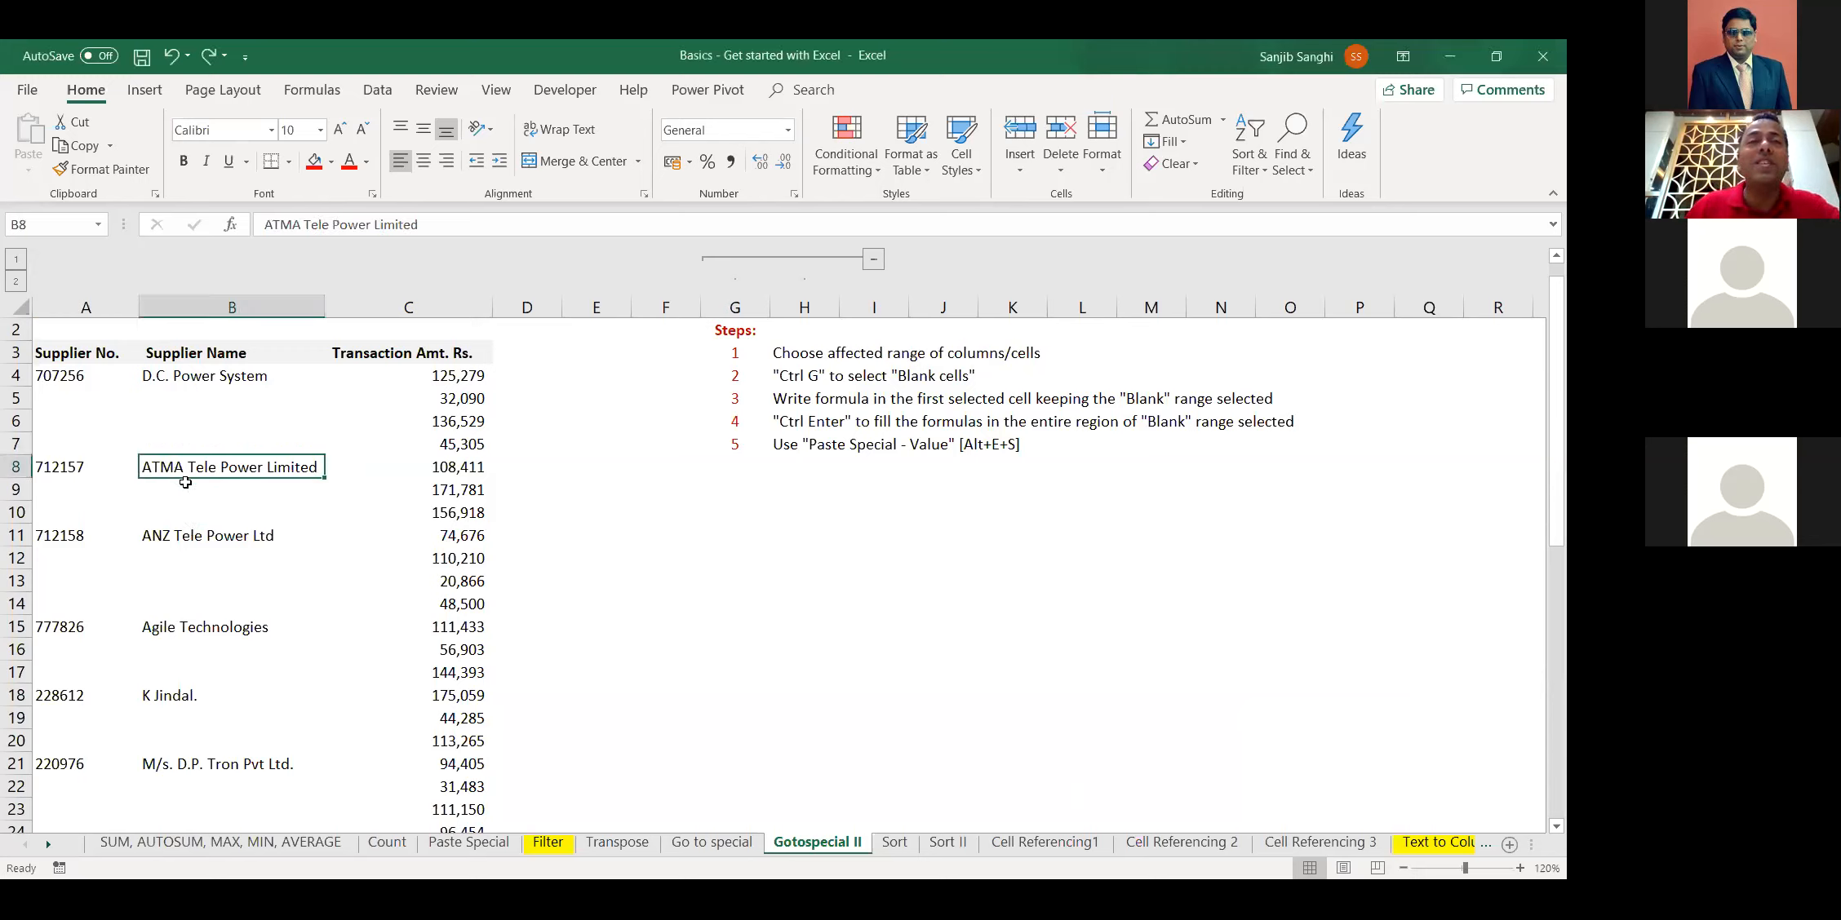
Select the whole supplier table A3:C45 and pick out its blank cells with Go To Special
left_click(63, 381)
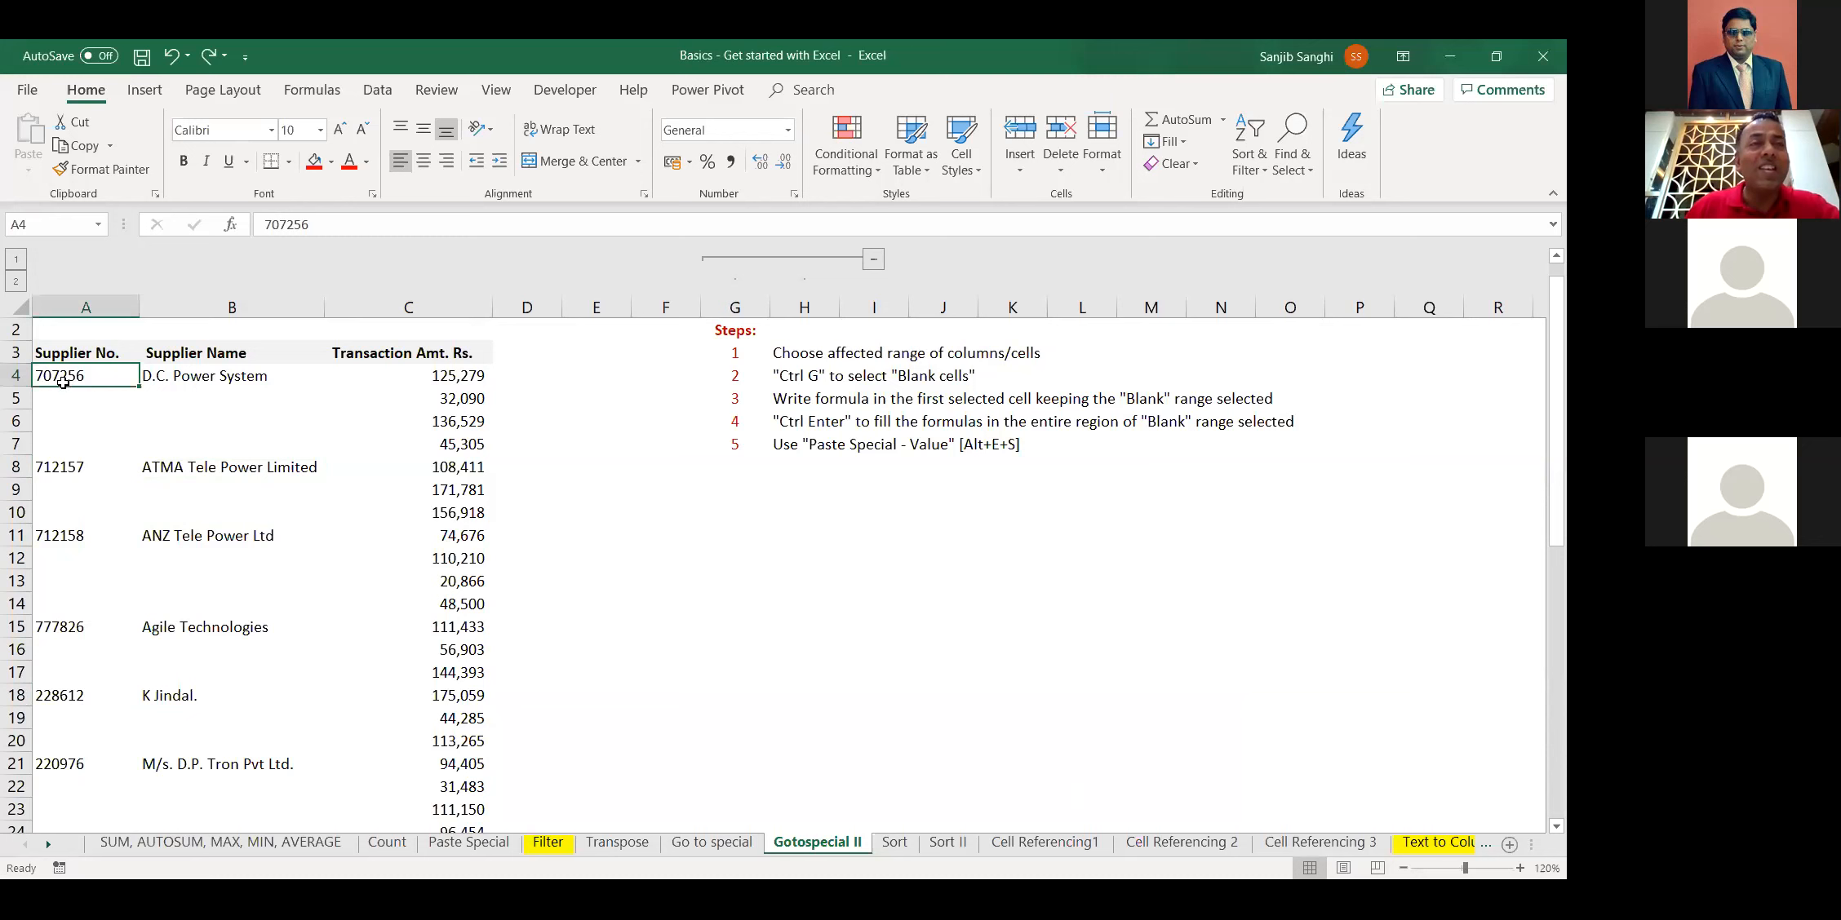
key("ctrl+a")
scroll(337, 570, "down", 4)
scroll(337, 570, "down", 4)
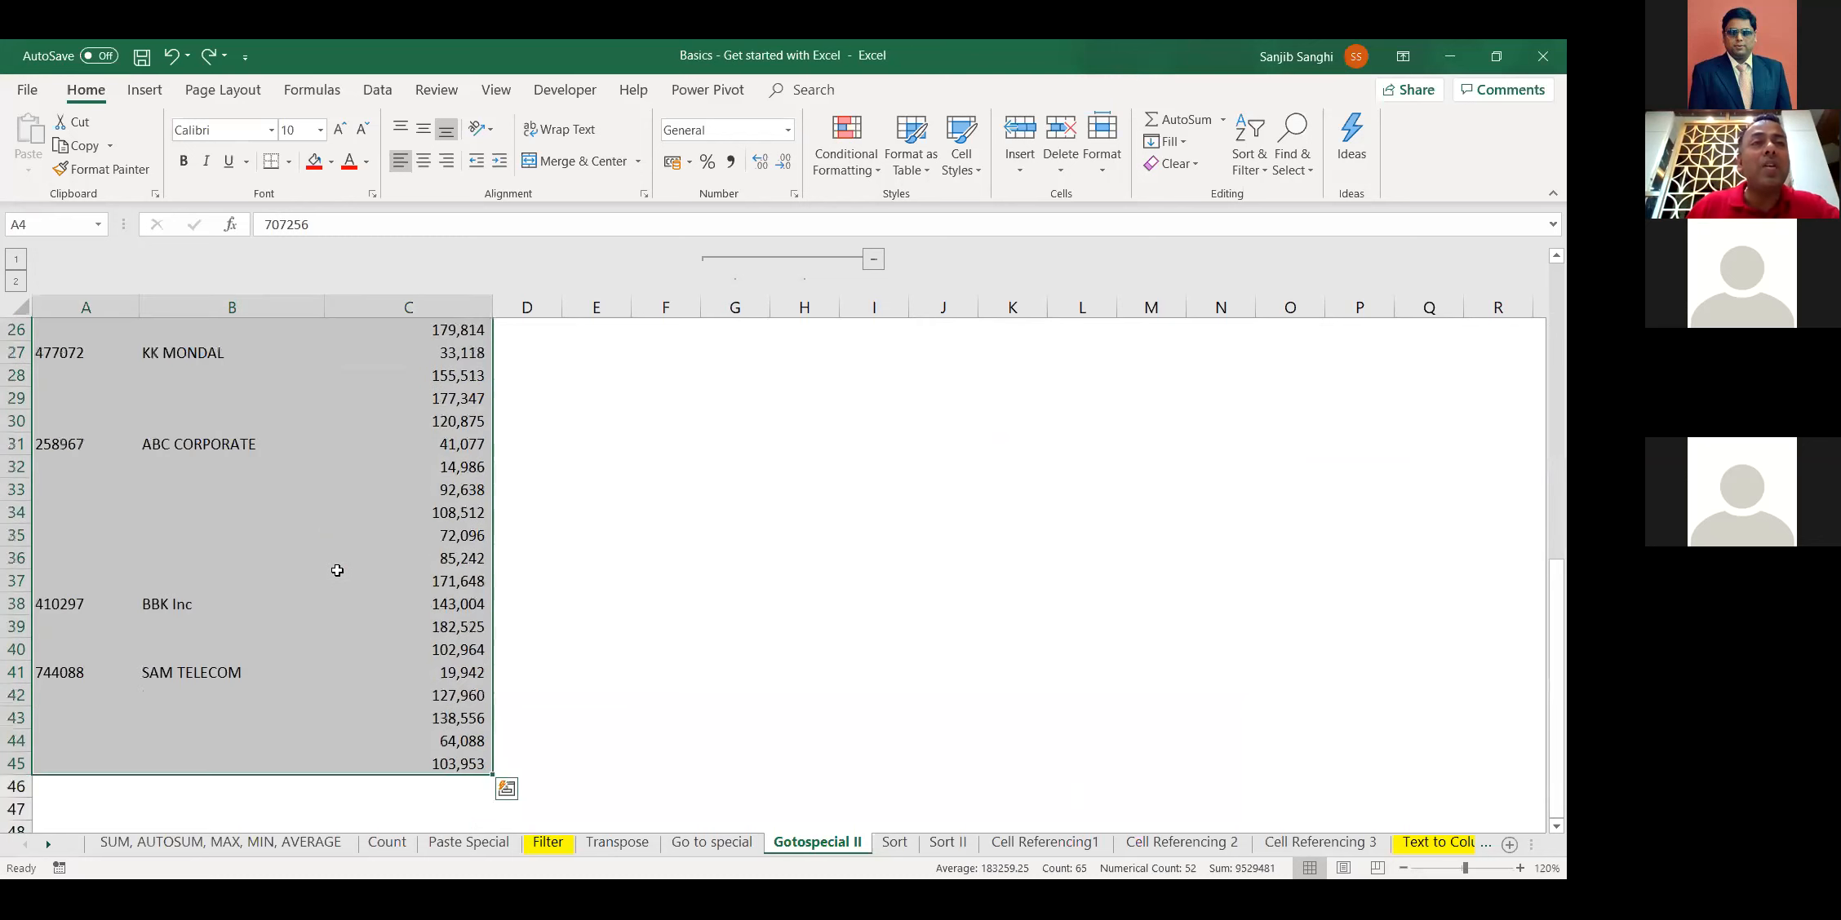
scroll(337, 570, "up", 8)
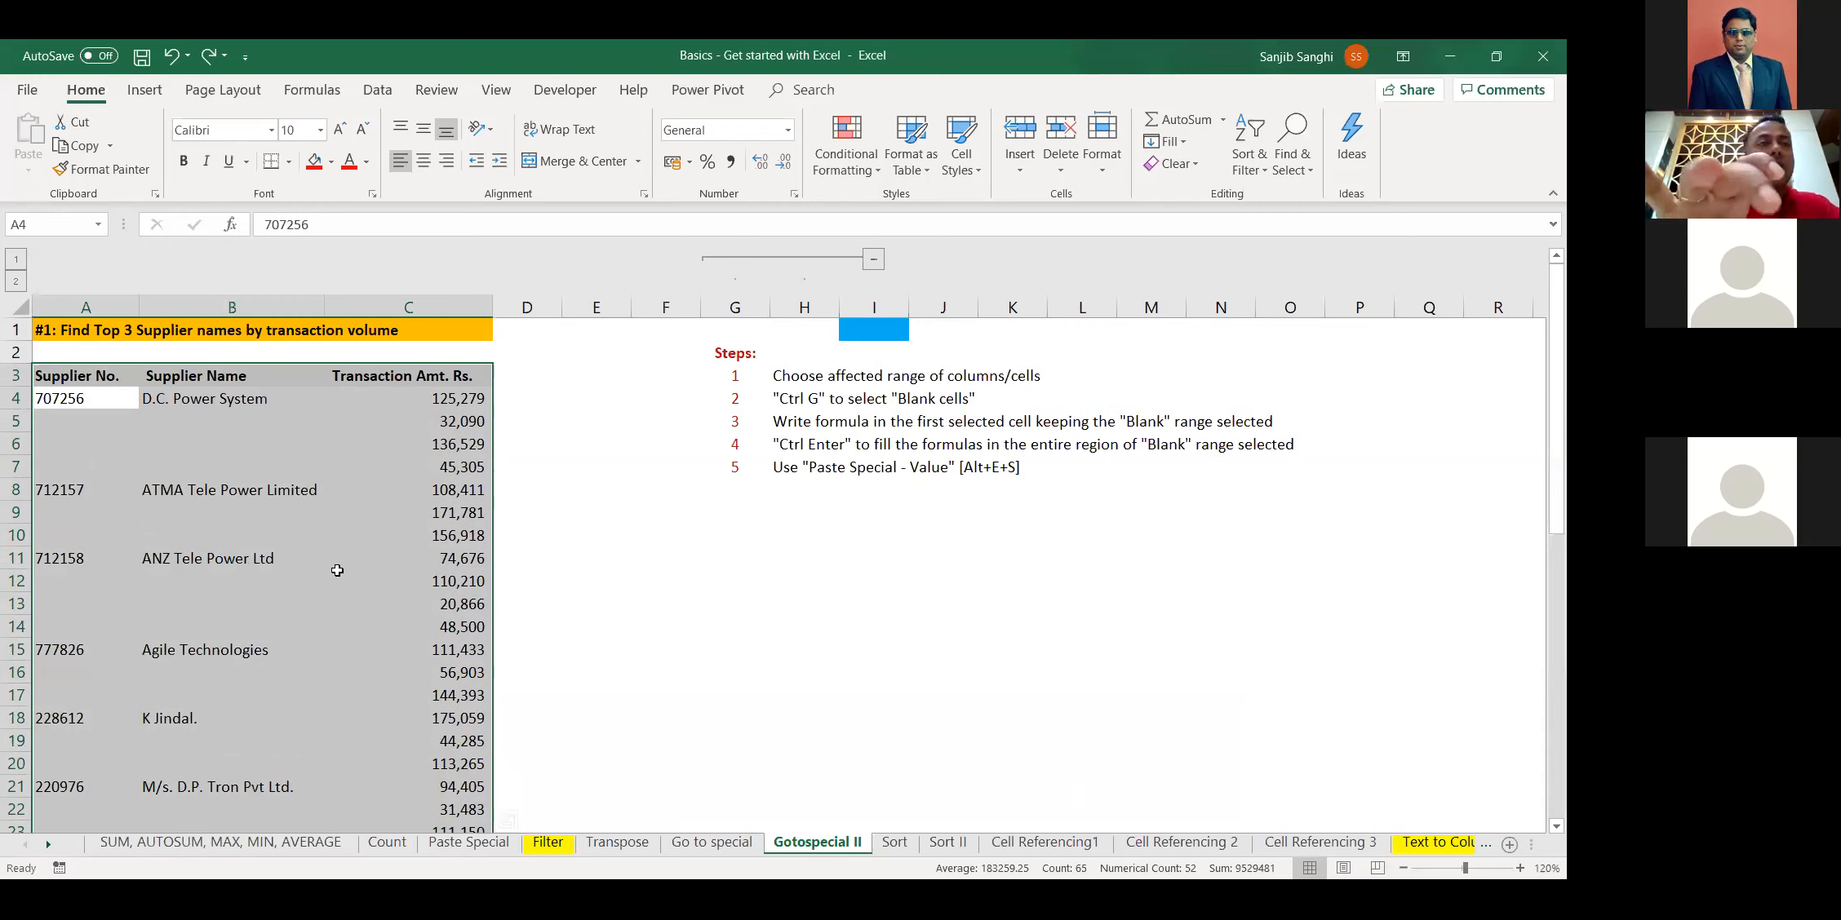
key("ctrl+g")
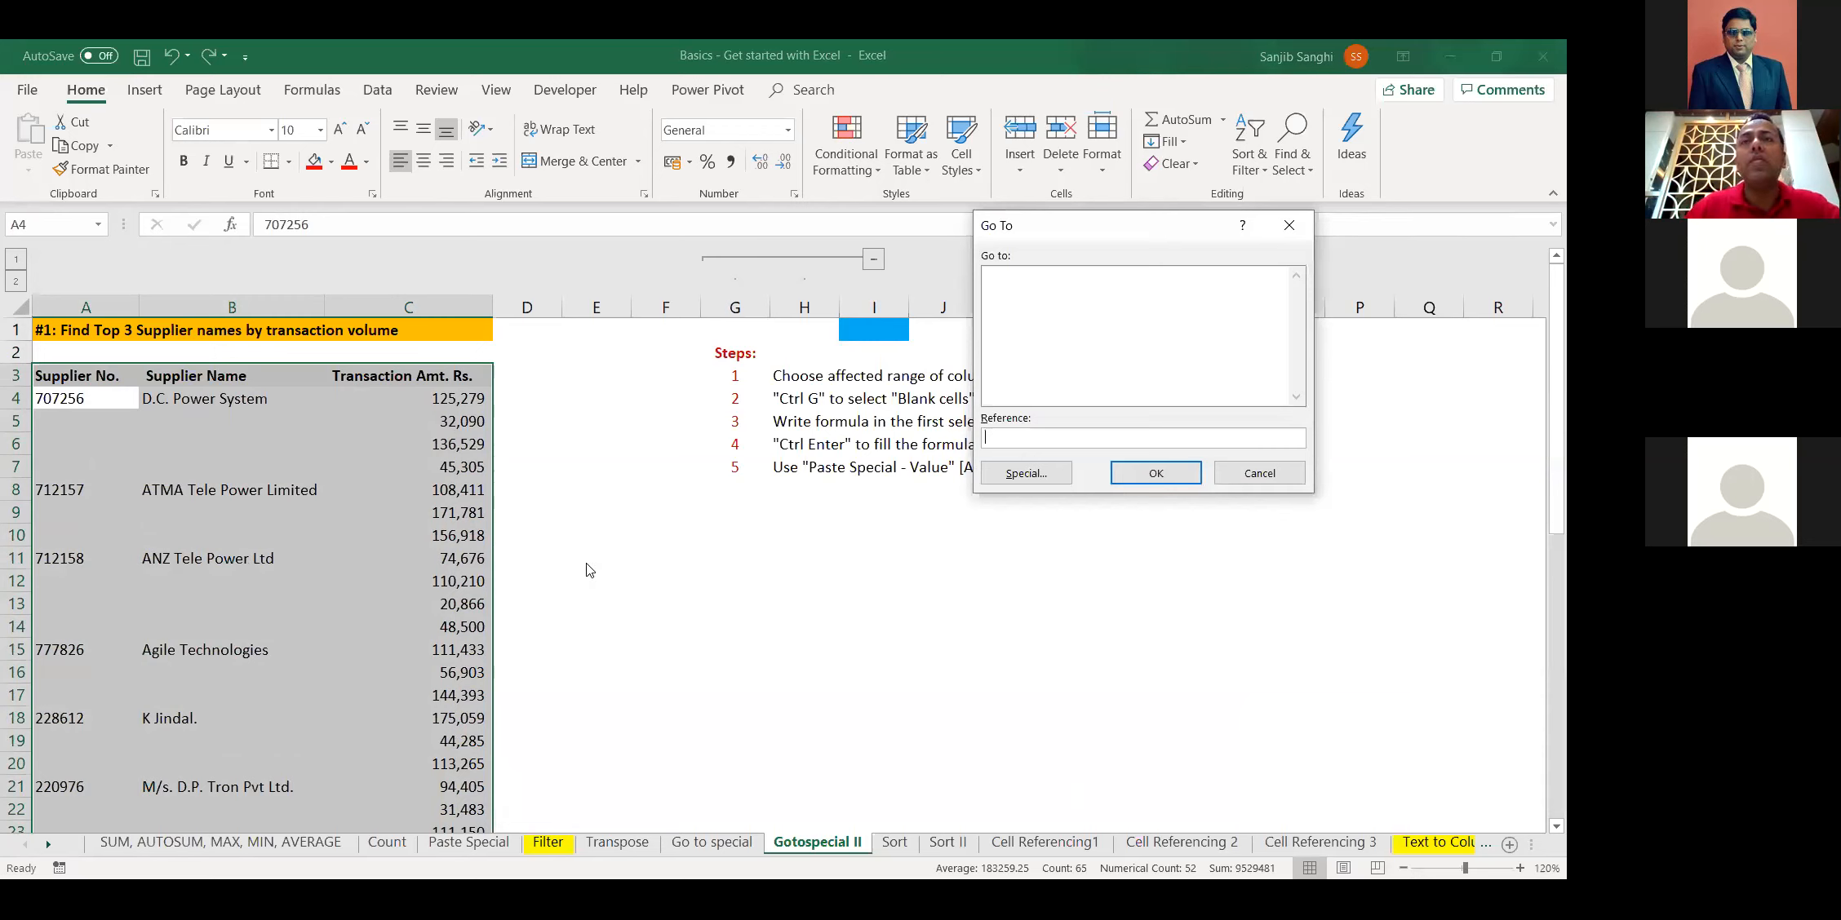
left_click(1261, 476)
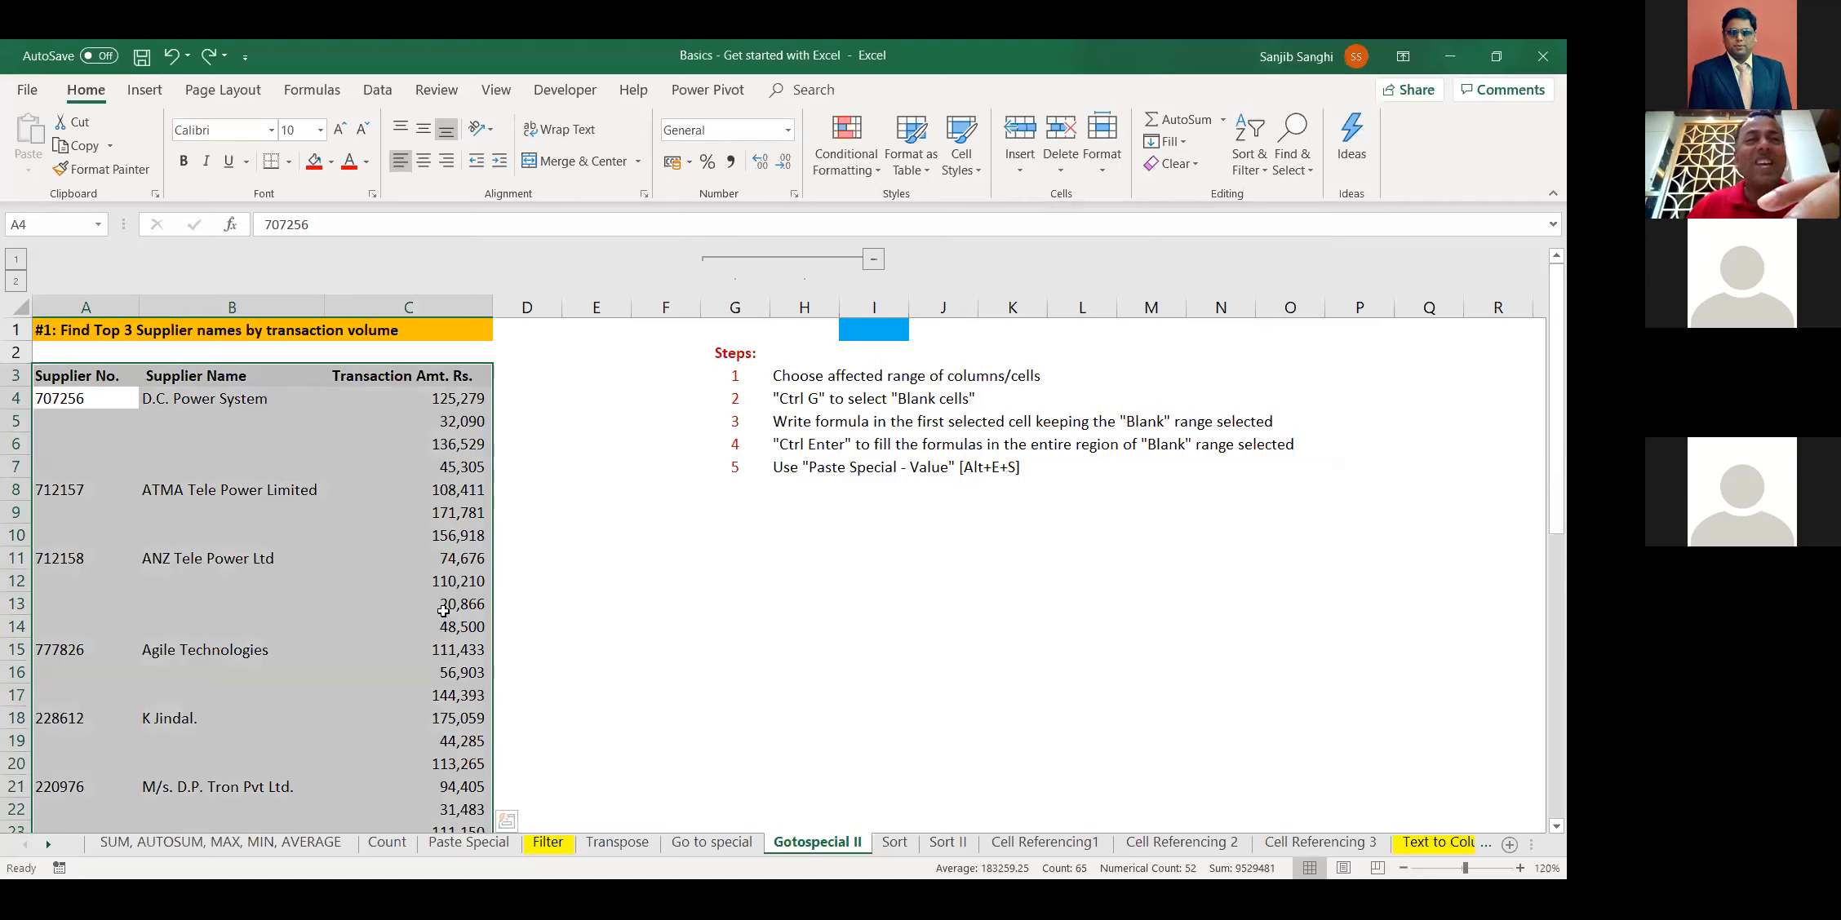
key("ctrl+g")
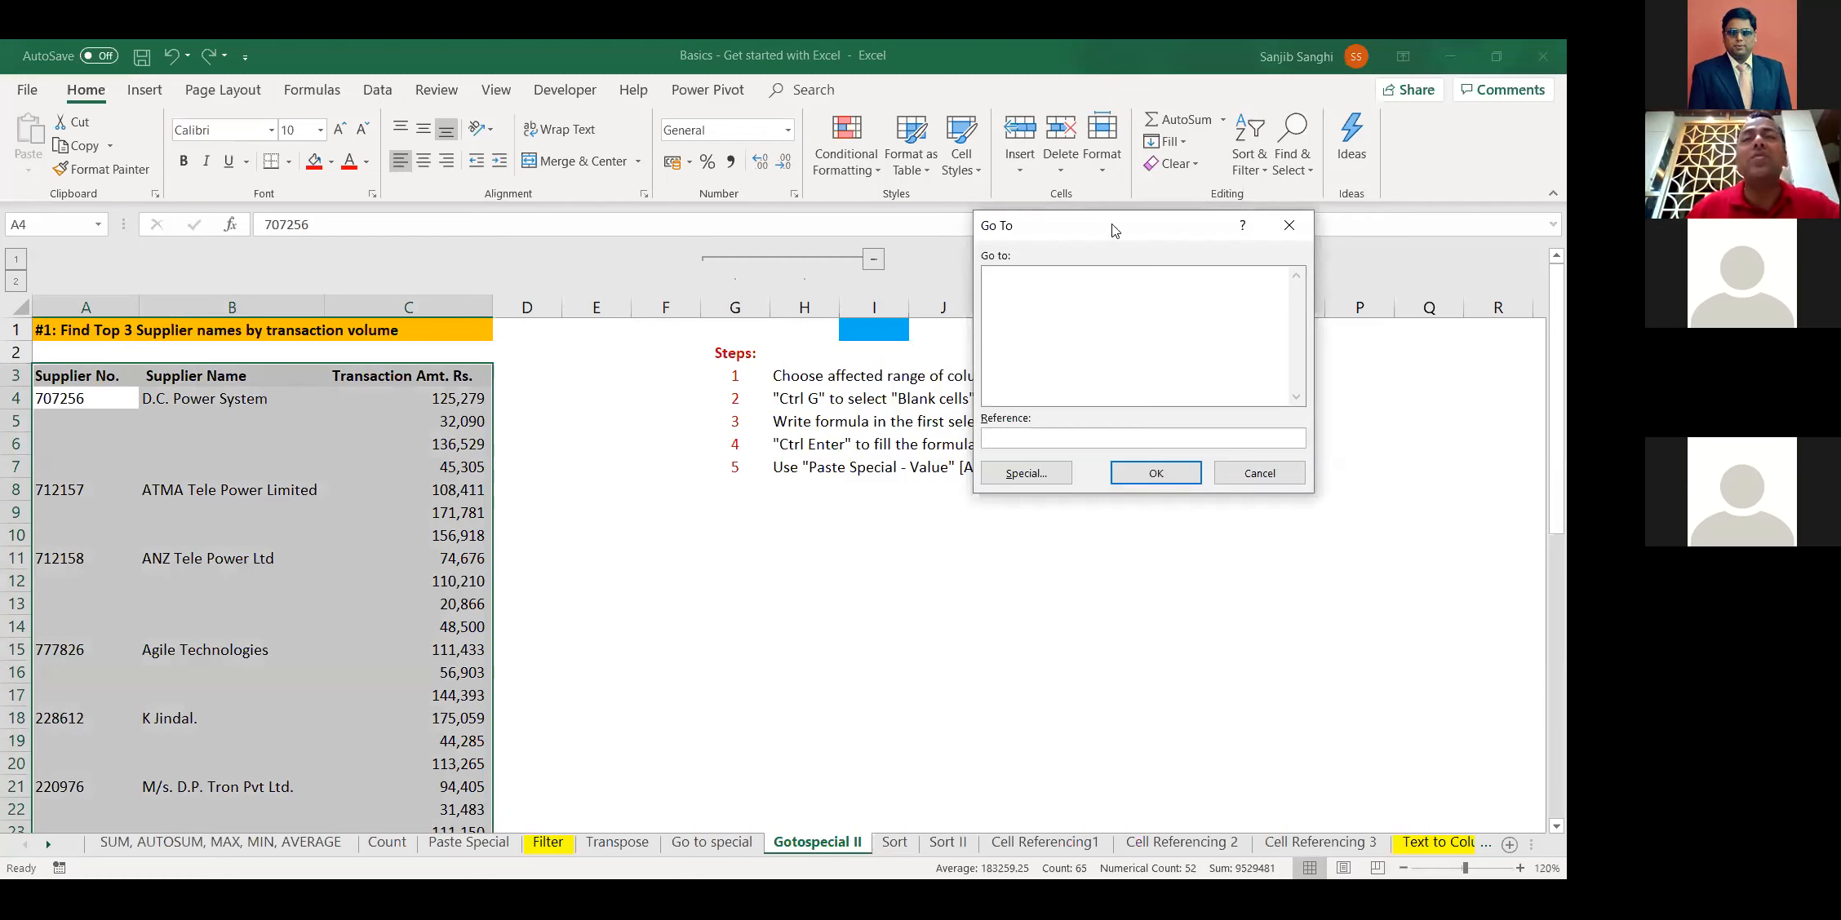
left_click_drag(1114, 231, 838, 297)
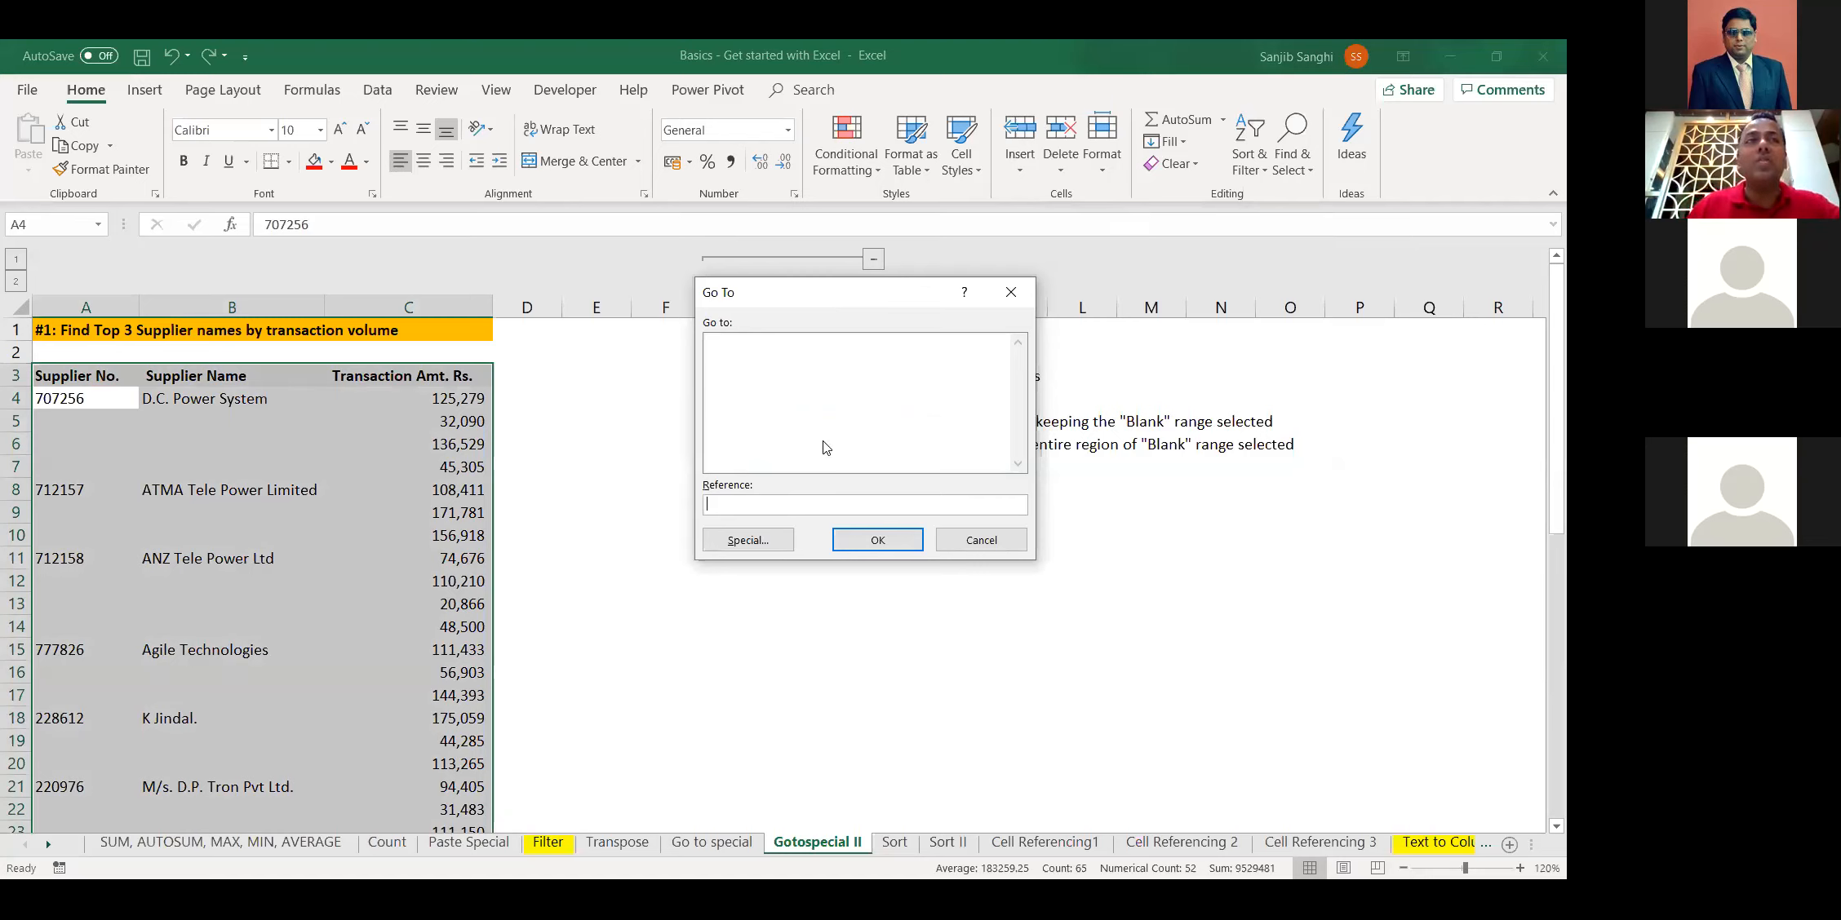
left_click(767, 542)
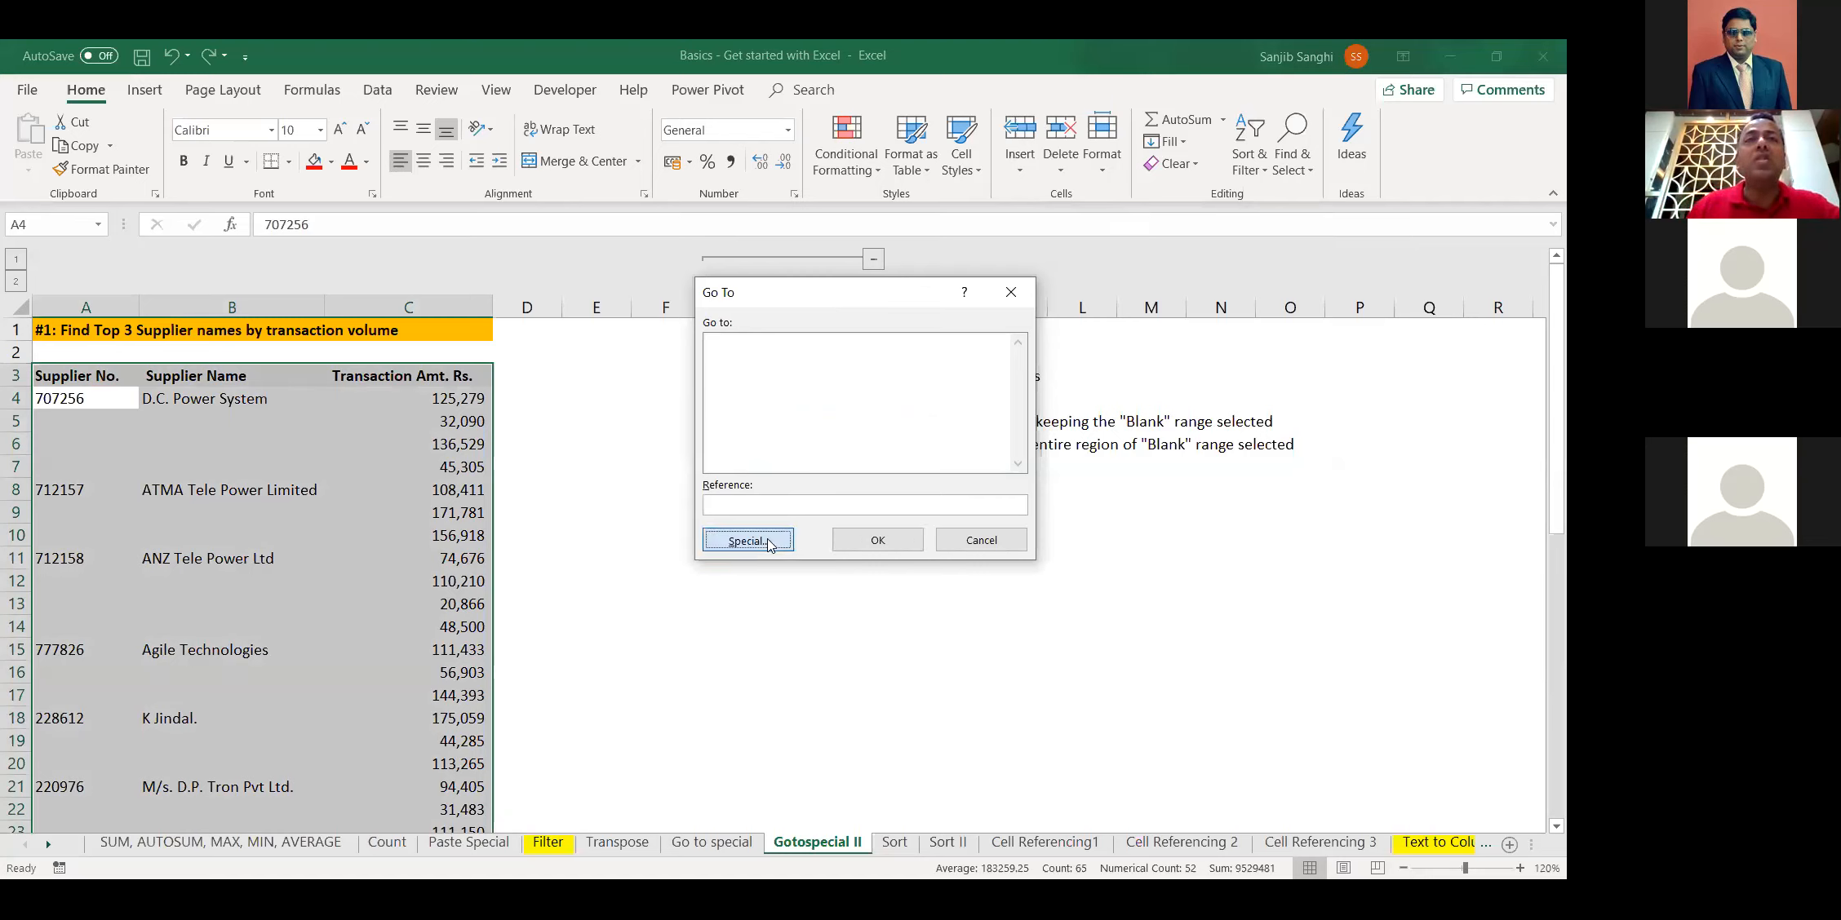
left_click(760, 455)
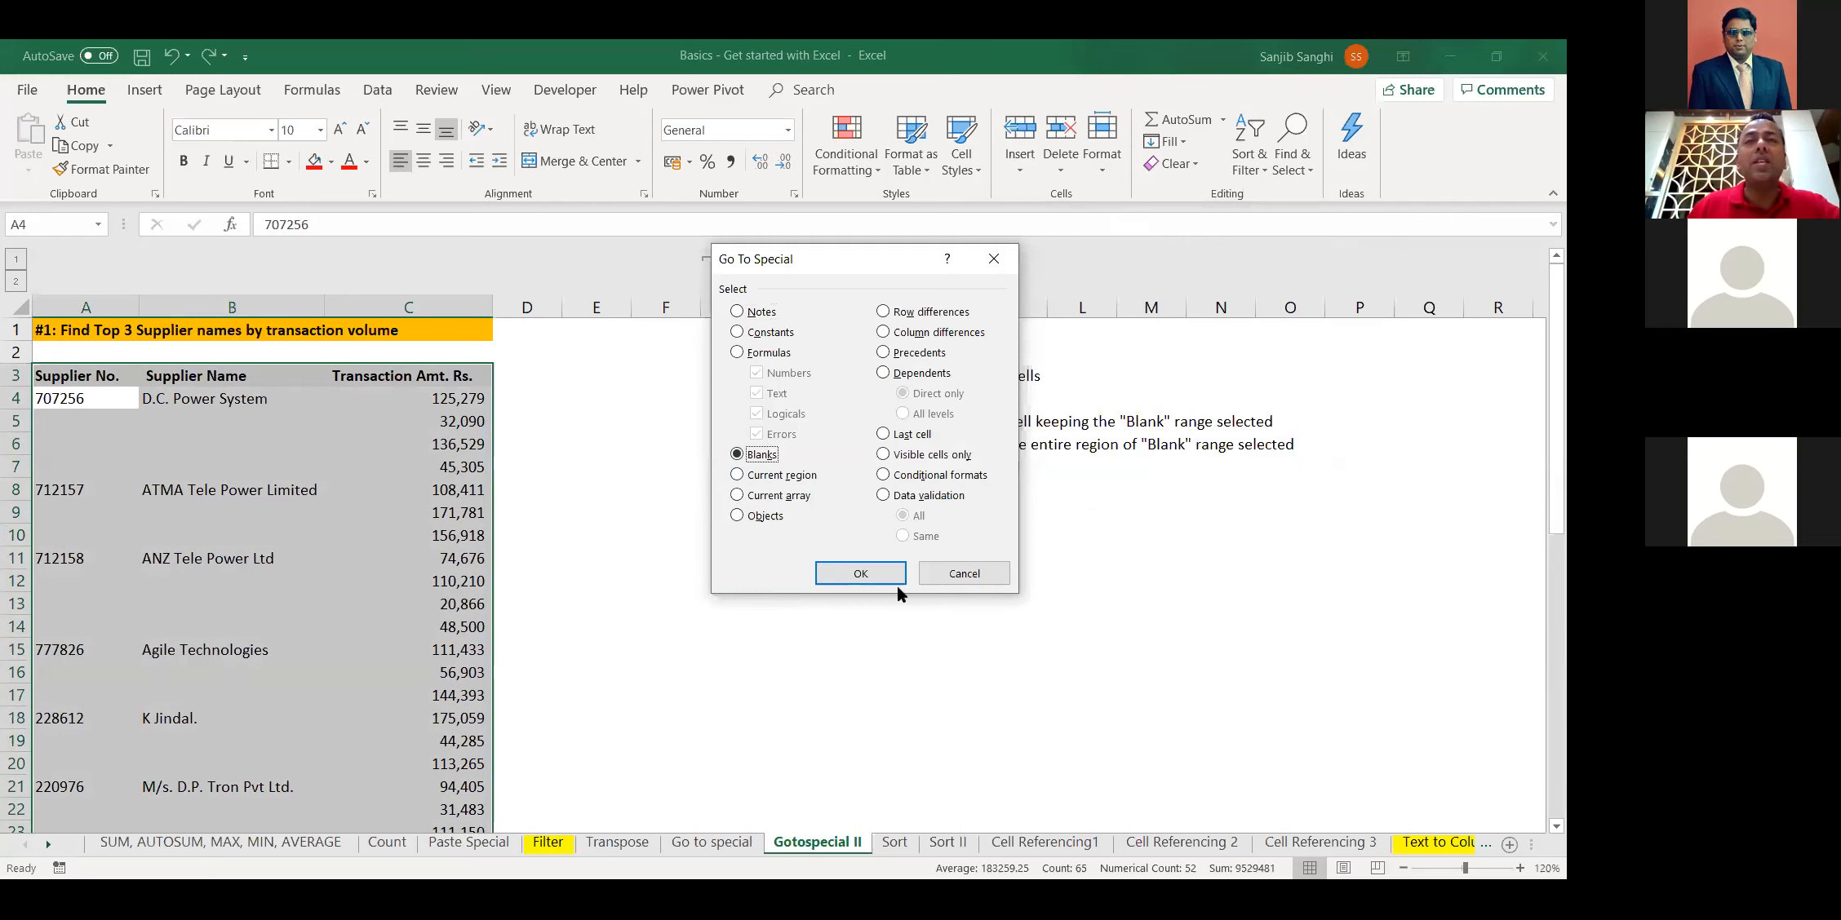
left_click(877, 574)
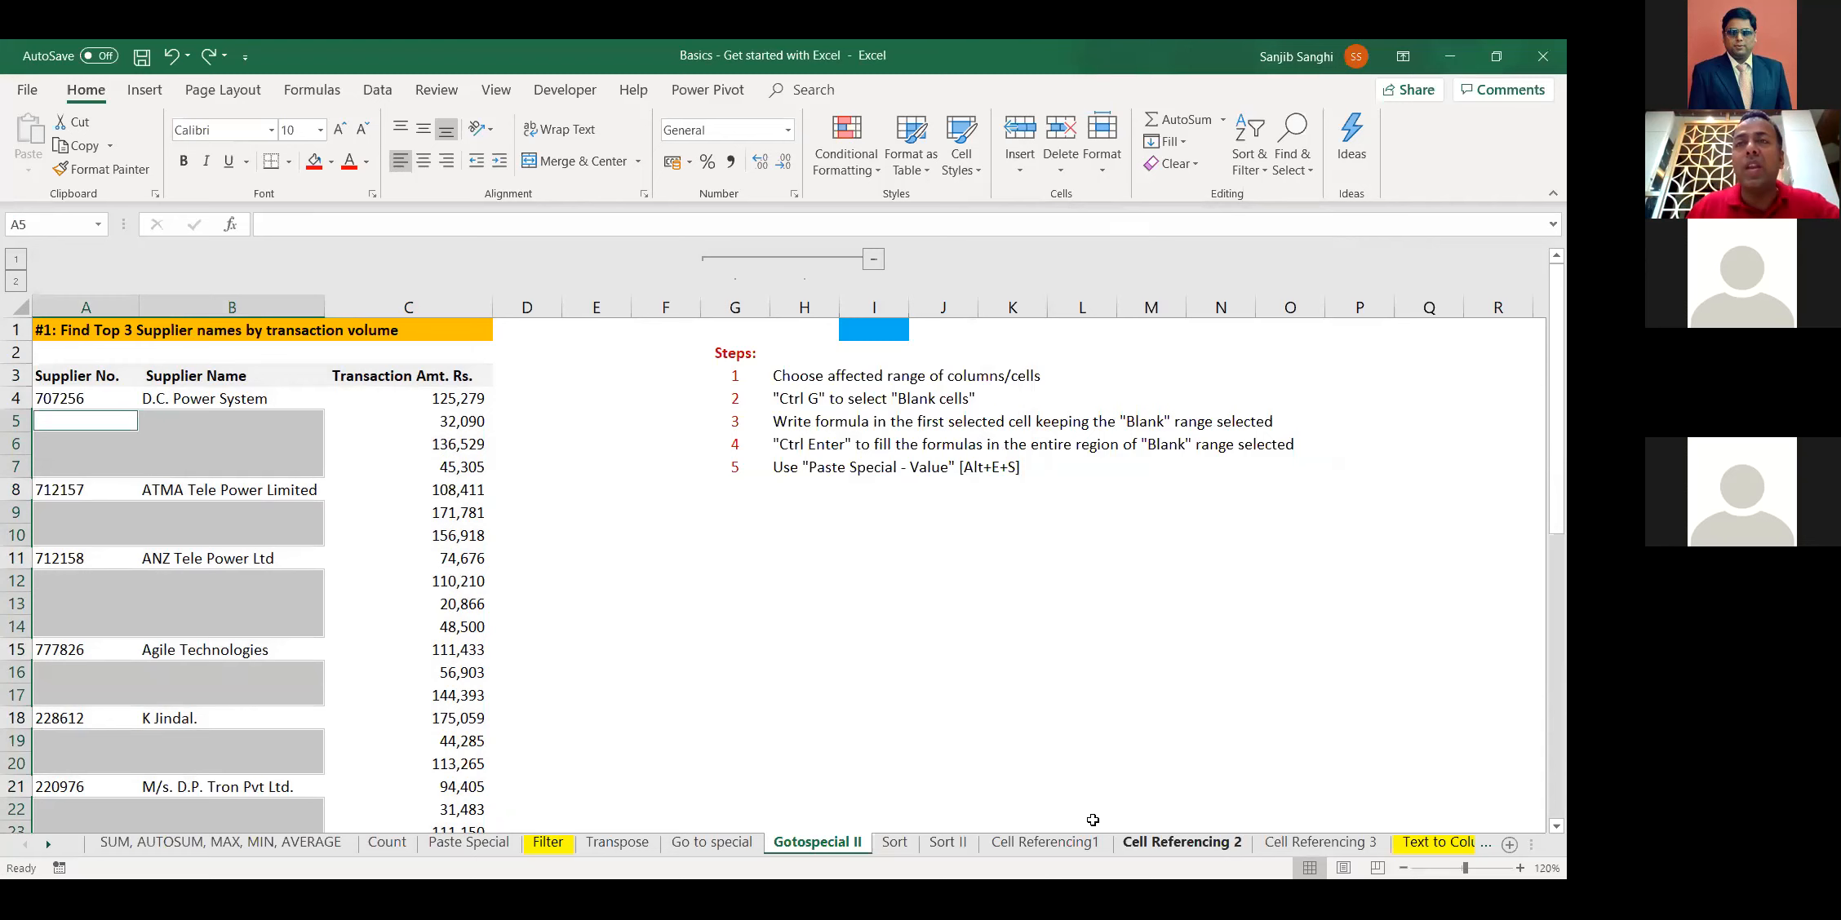
key("alt+Tab")
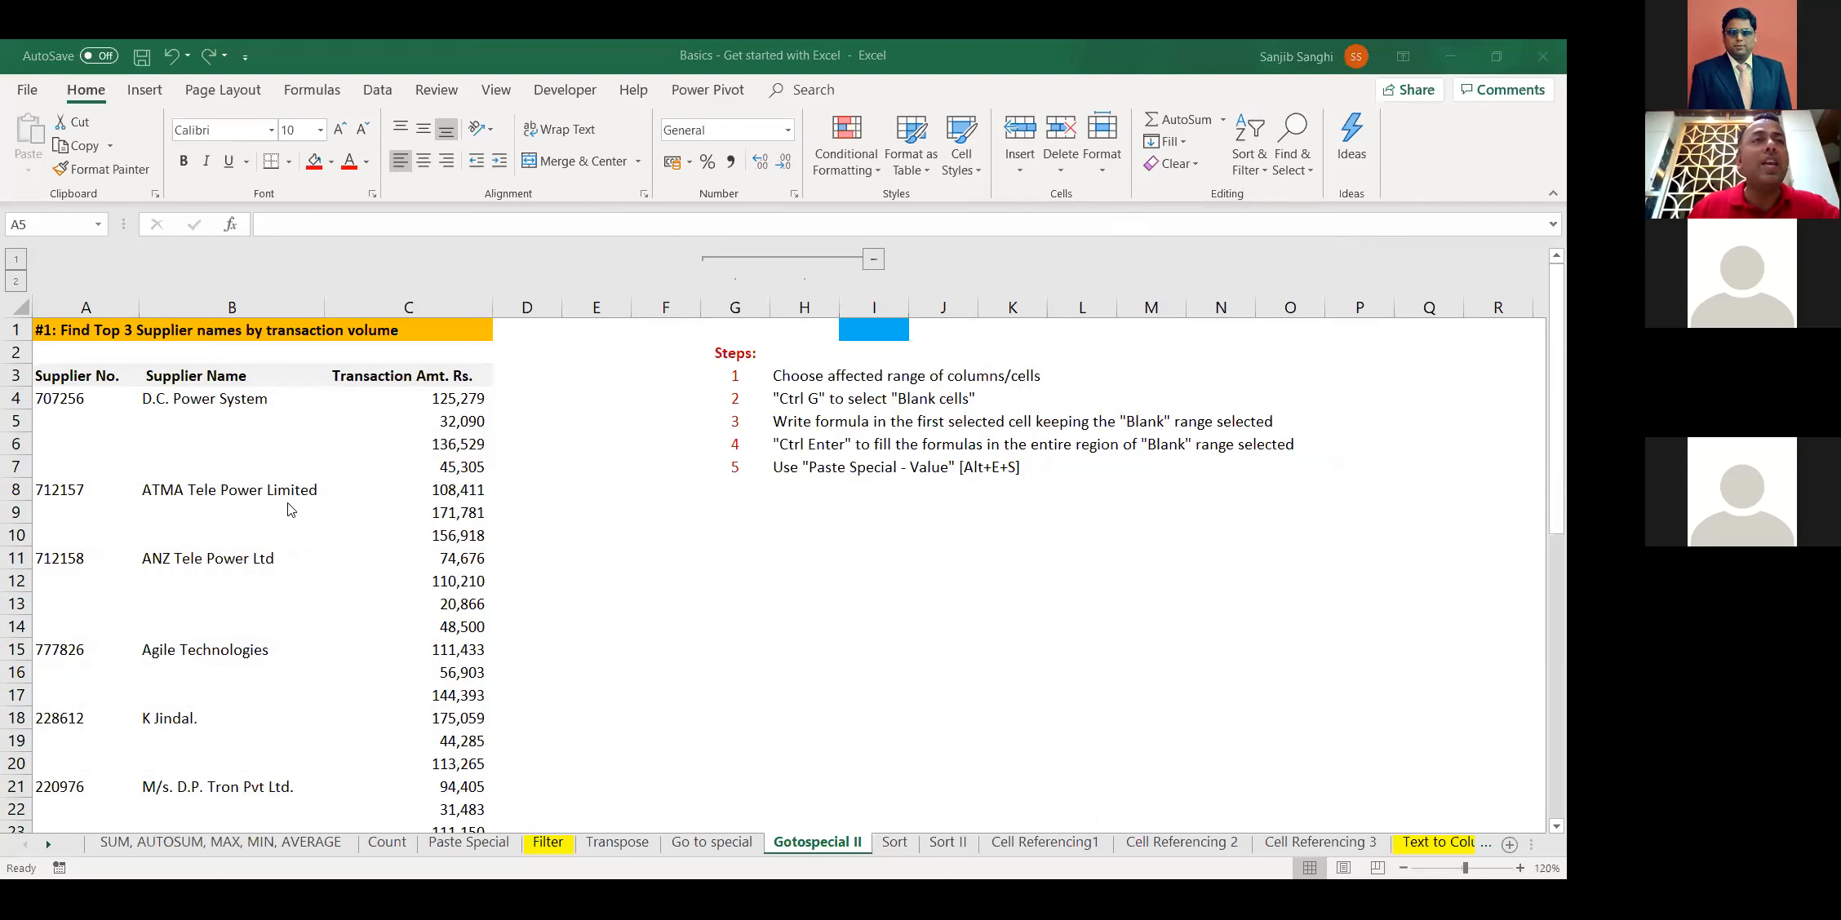
key("alt+Tab")
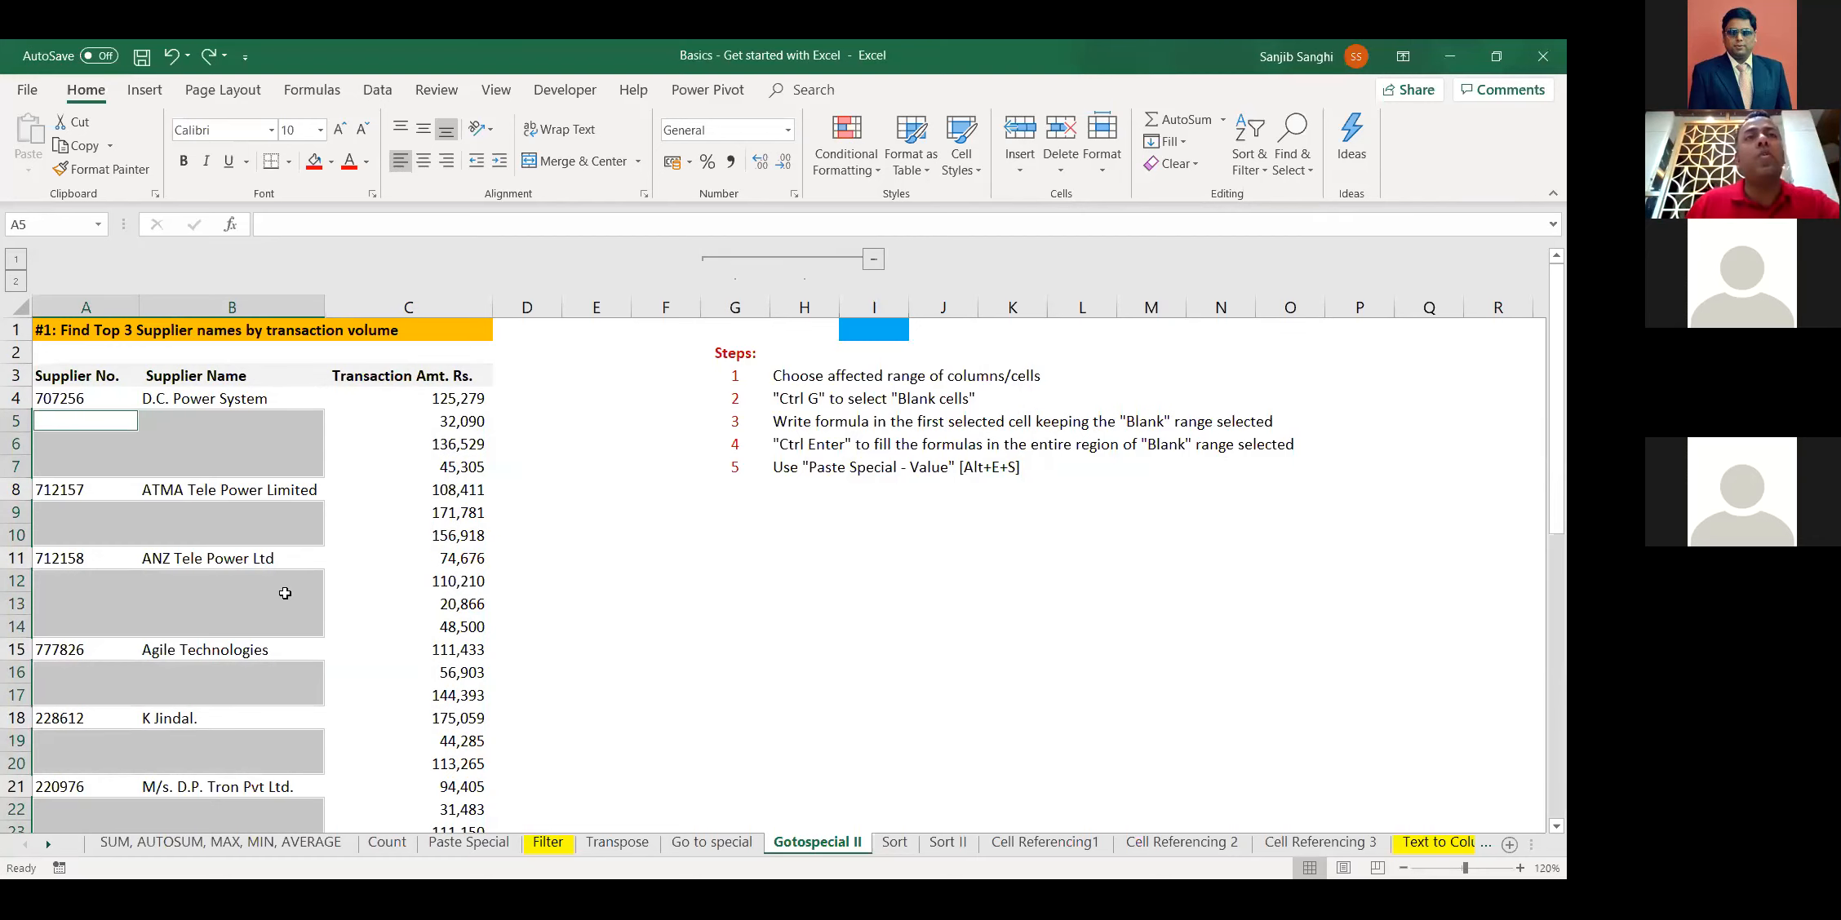
Select the supplier table again from the Supplier No. header to its last row and column, and reduce the selection to blanks with Go To Special
left_click(367, 581)
left_click(79, 378)
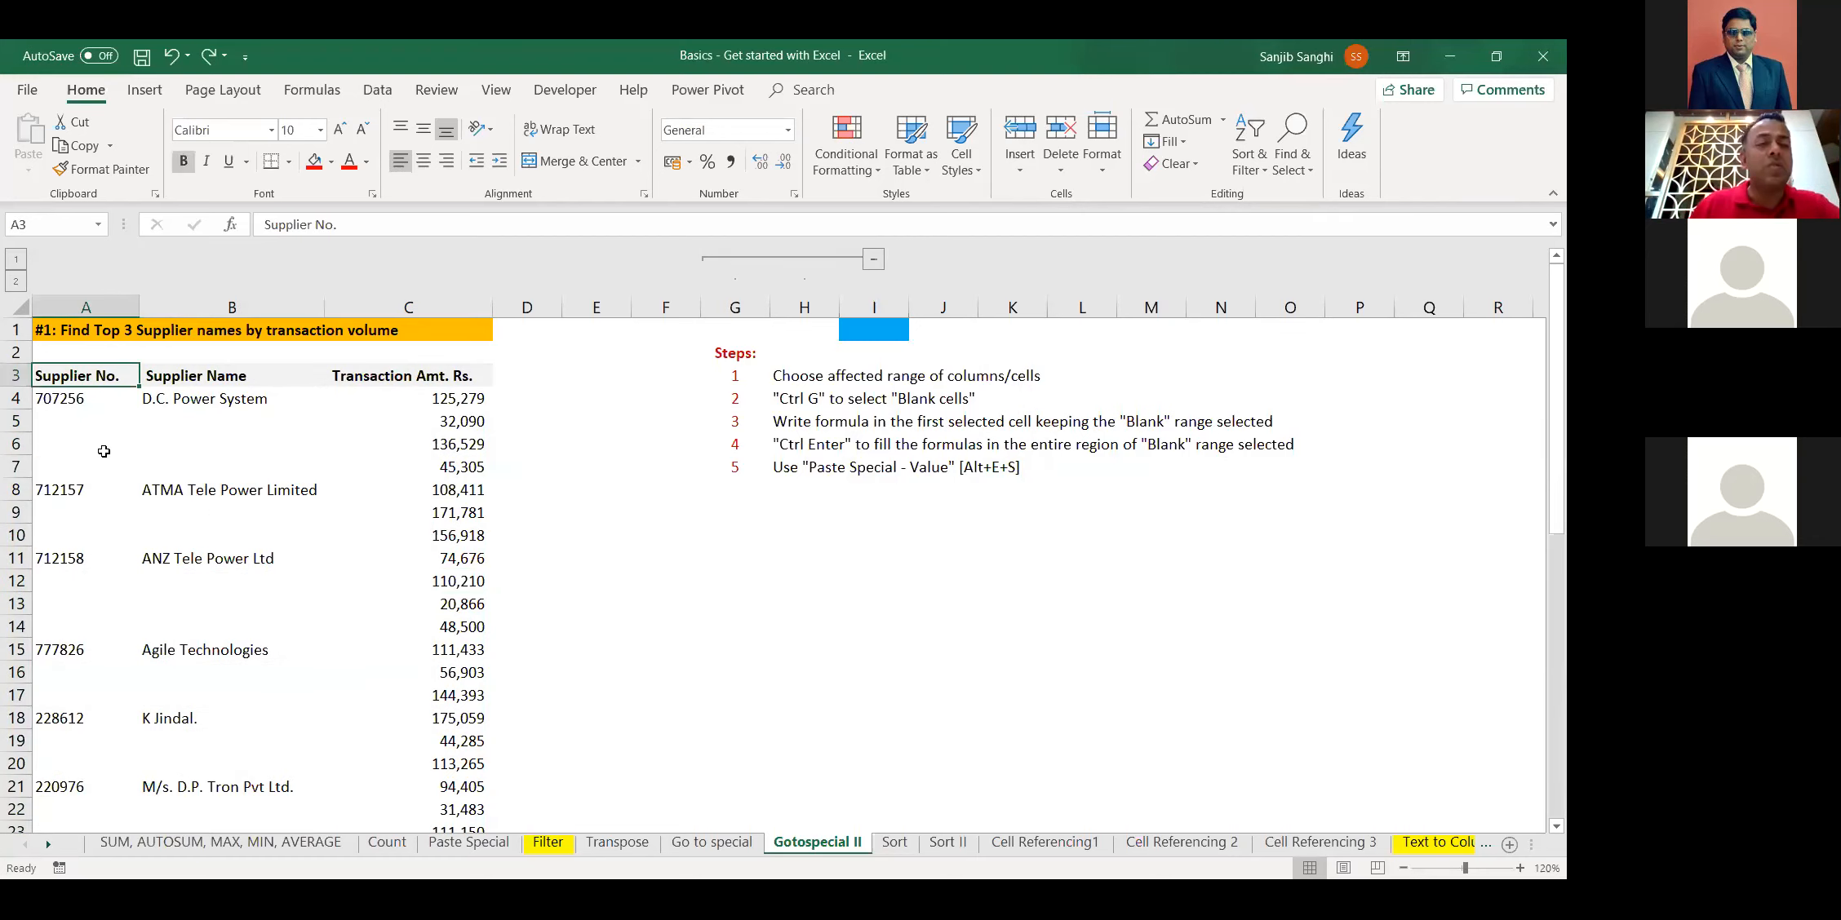
key("ctrl+shift+Right")
key("ctrl+shift+Down")
scroll(350, 579, "up", 3)
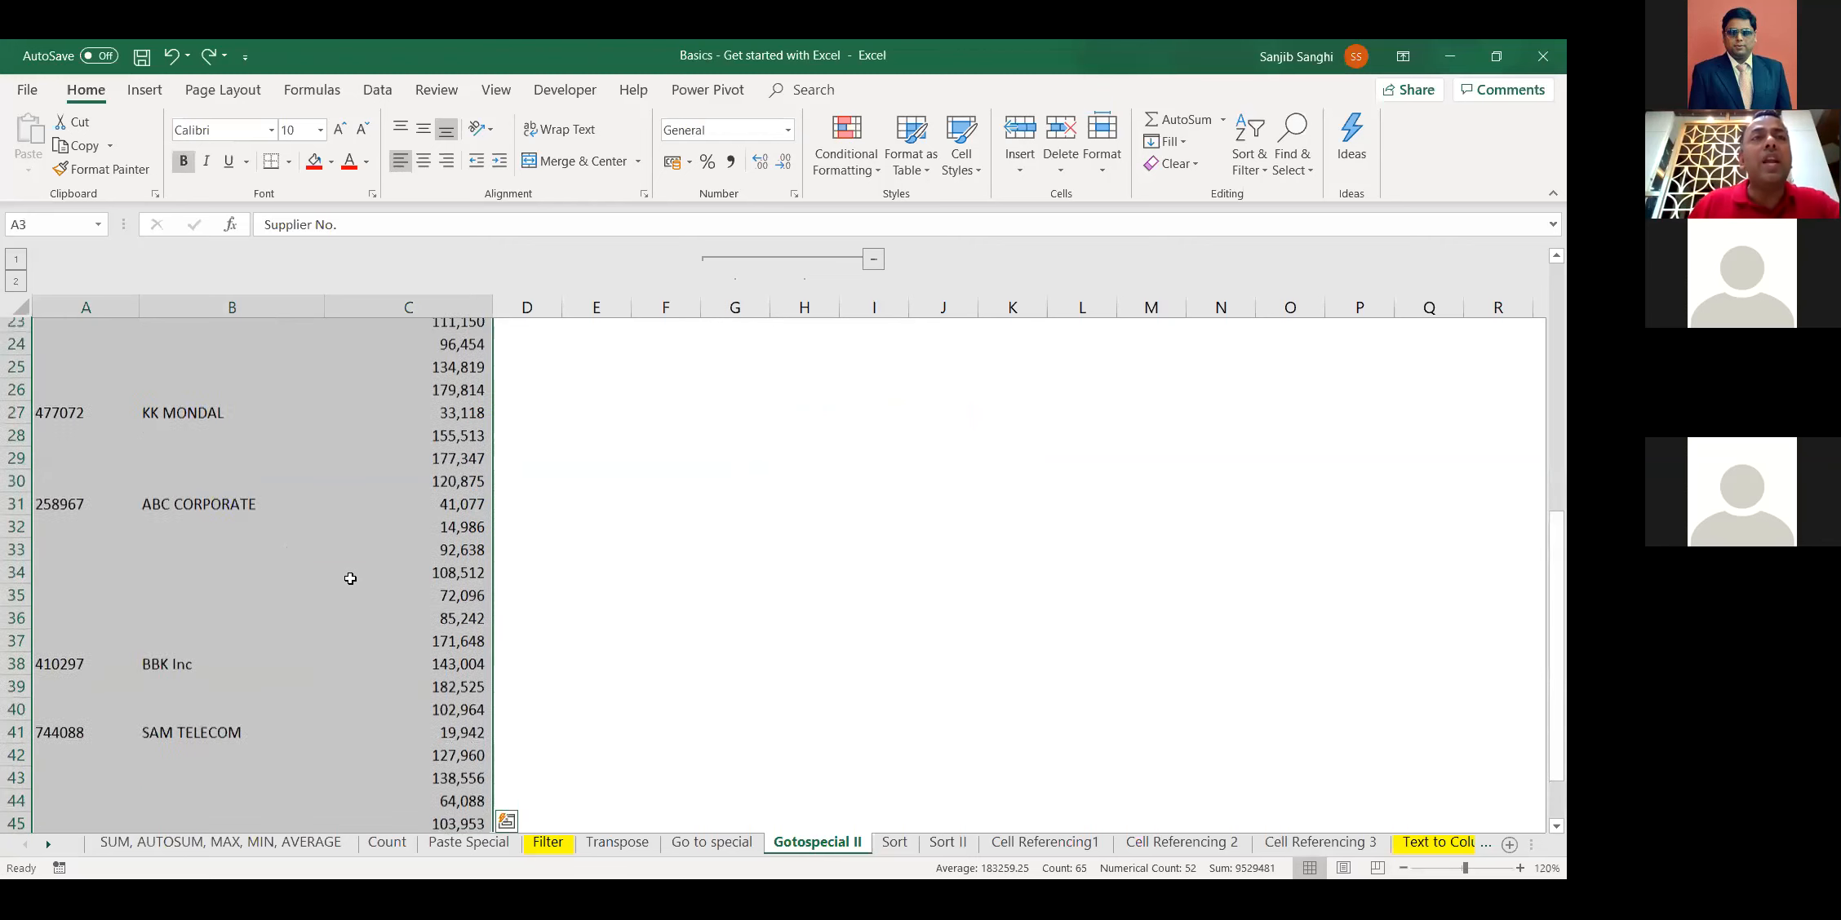
scroll(350, 579, "up", 5)
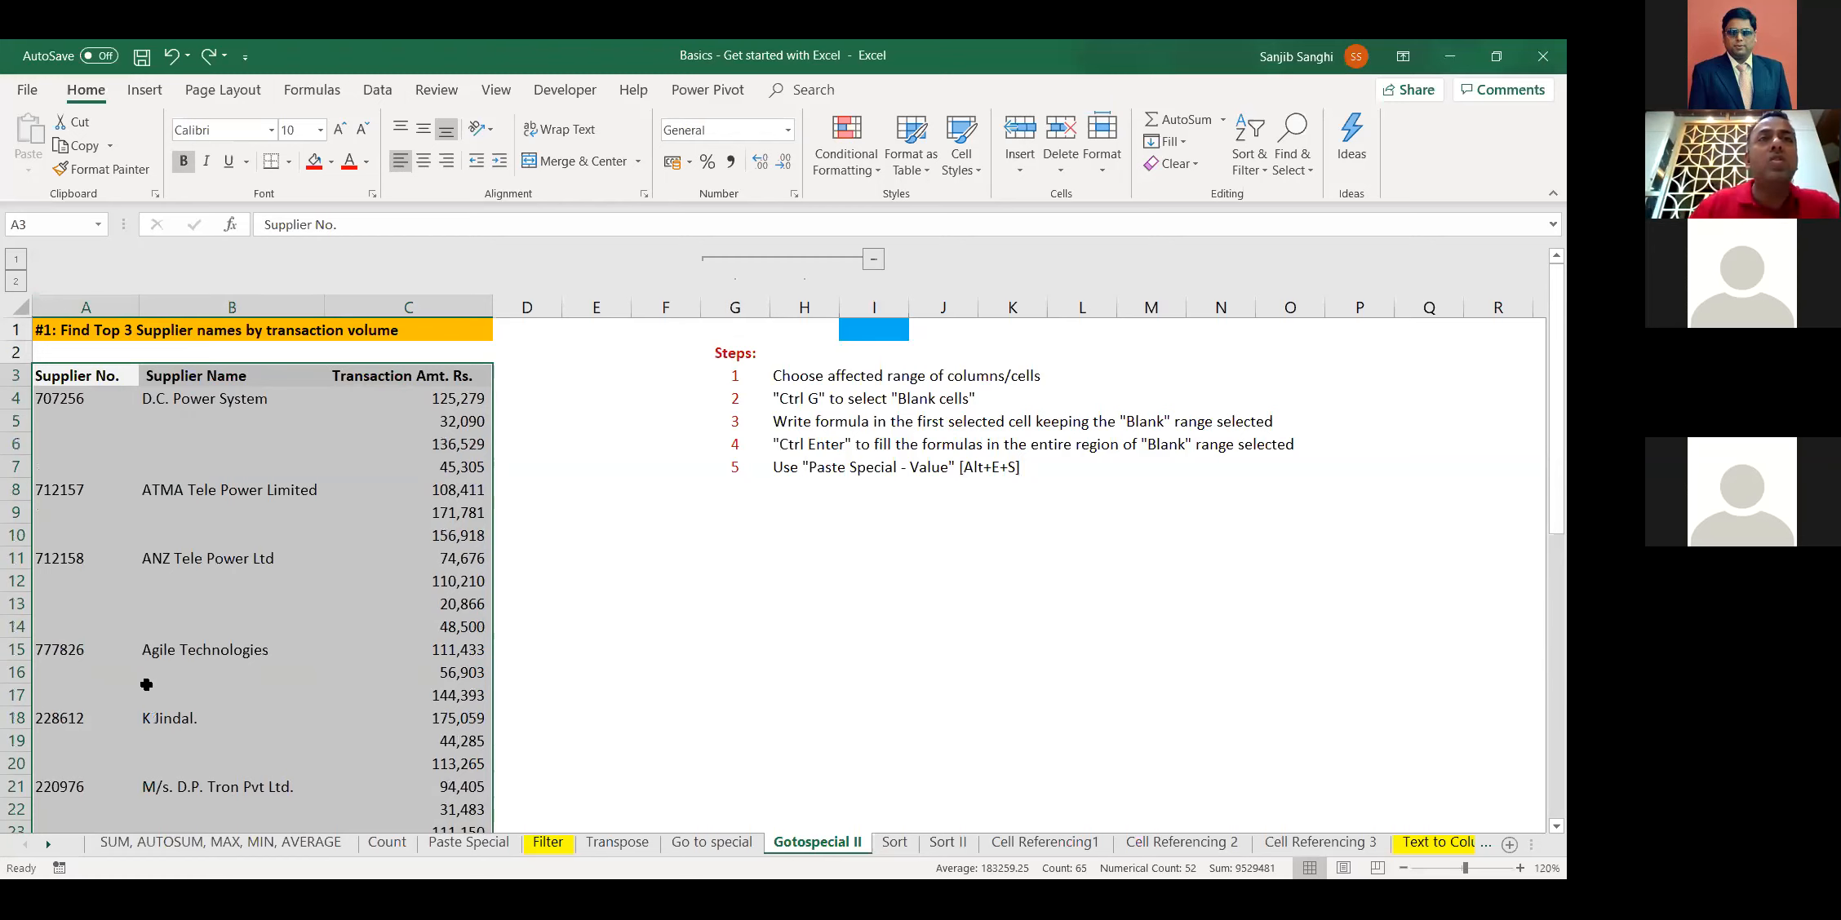
key("ctrl+g")
left_click(721, 540)
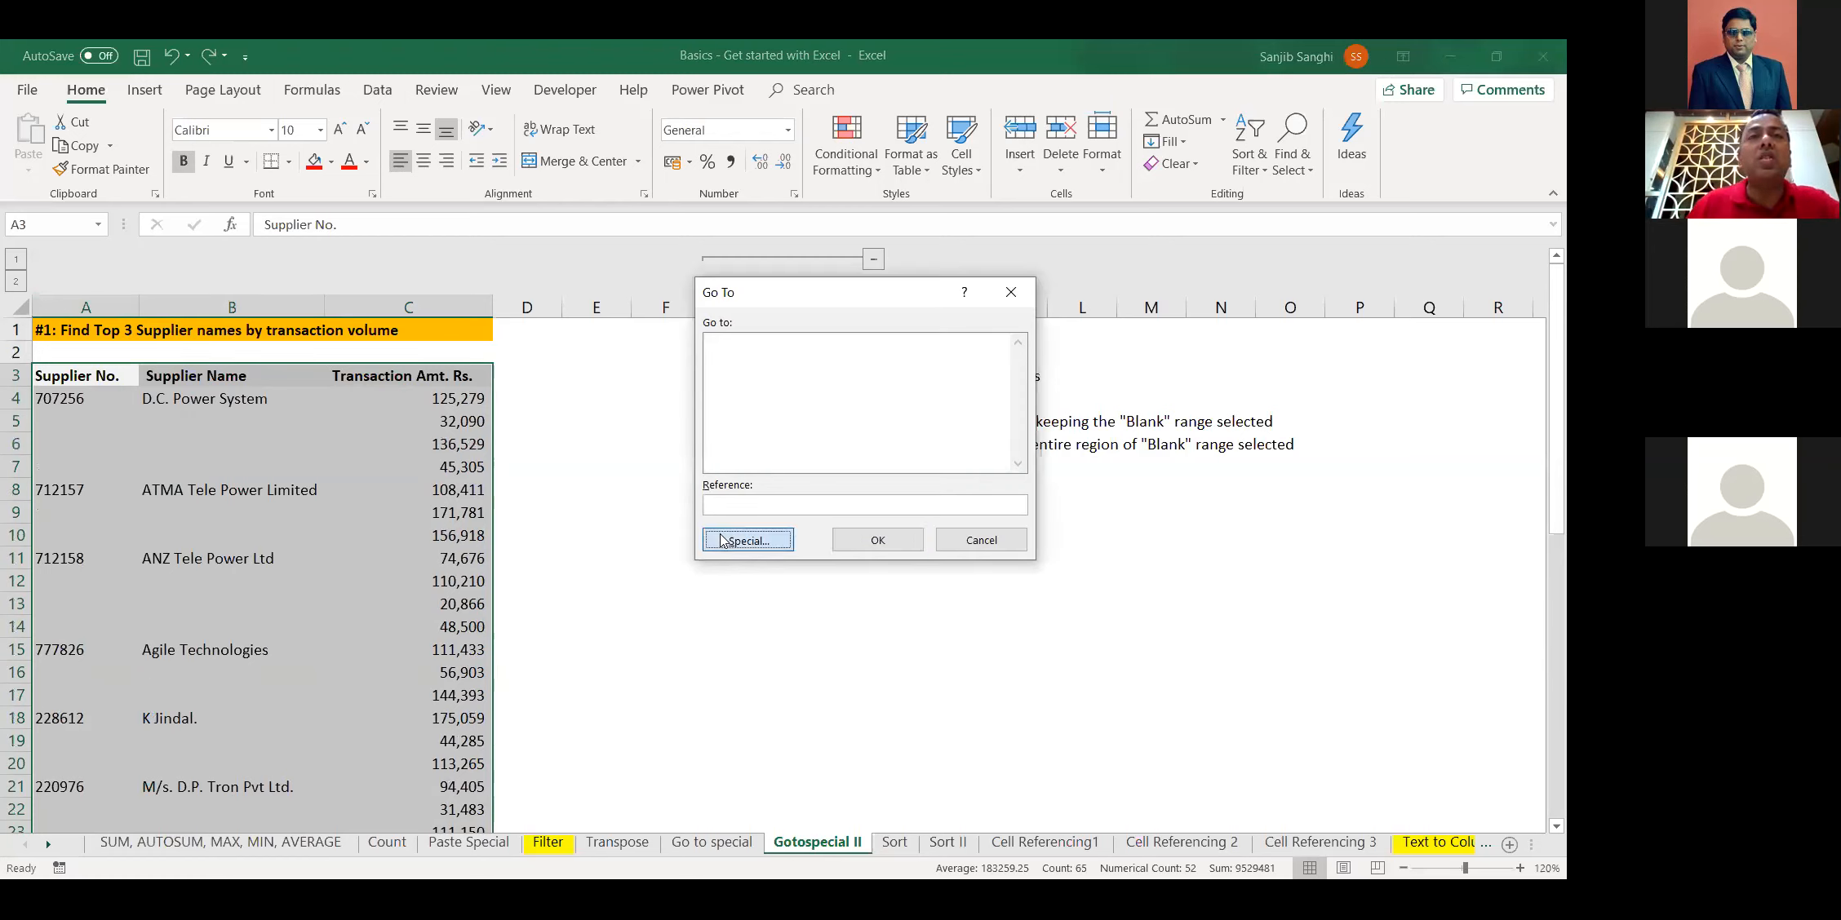
left_click(767, 455)
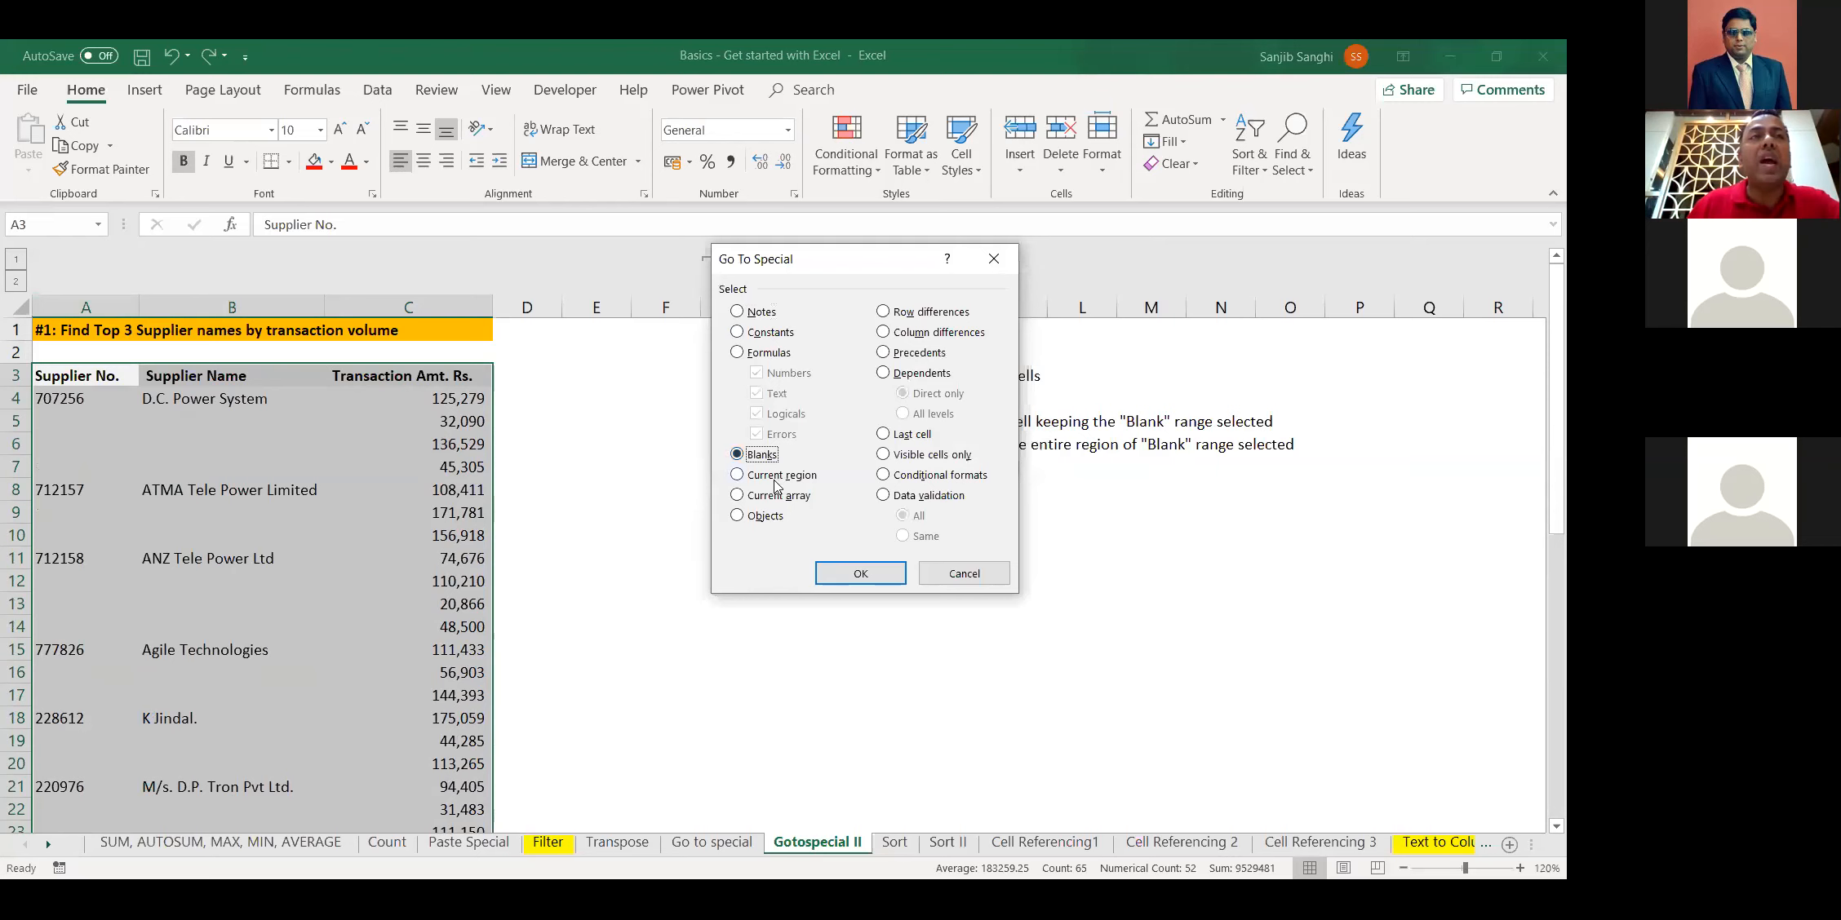
left_click(836, 581)
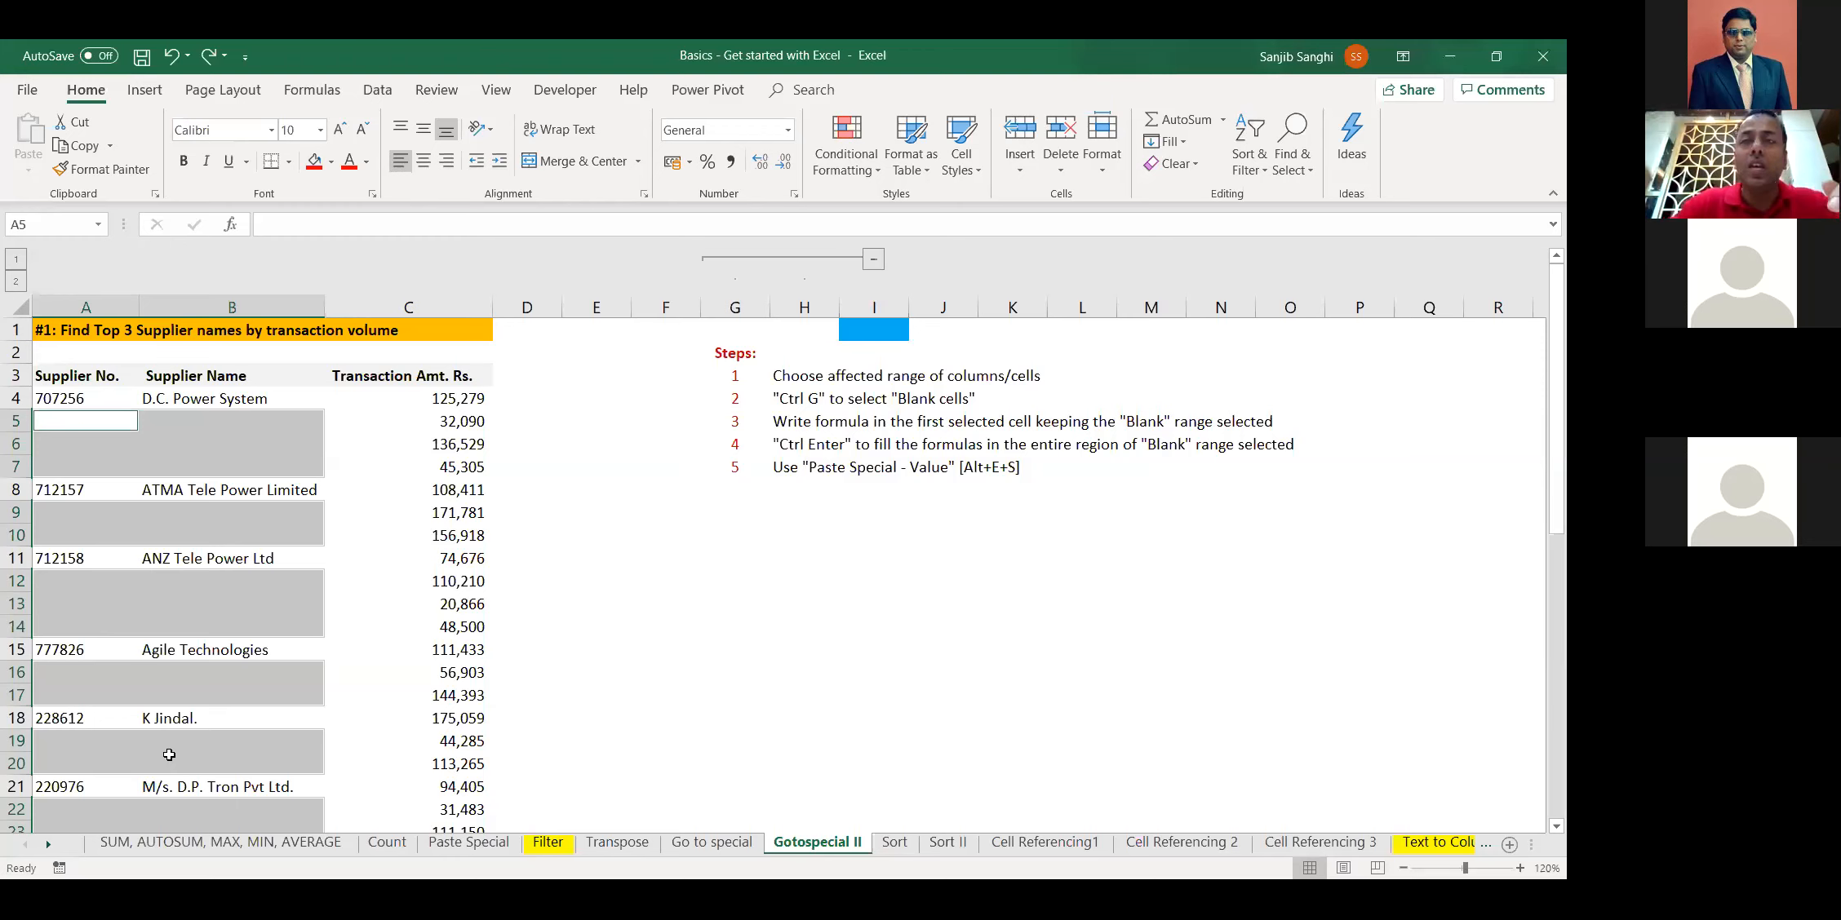
Try filling all selected blanks with a formula that refers to the cell above, =A4 in A5, and undo it
type("=")
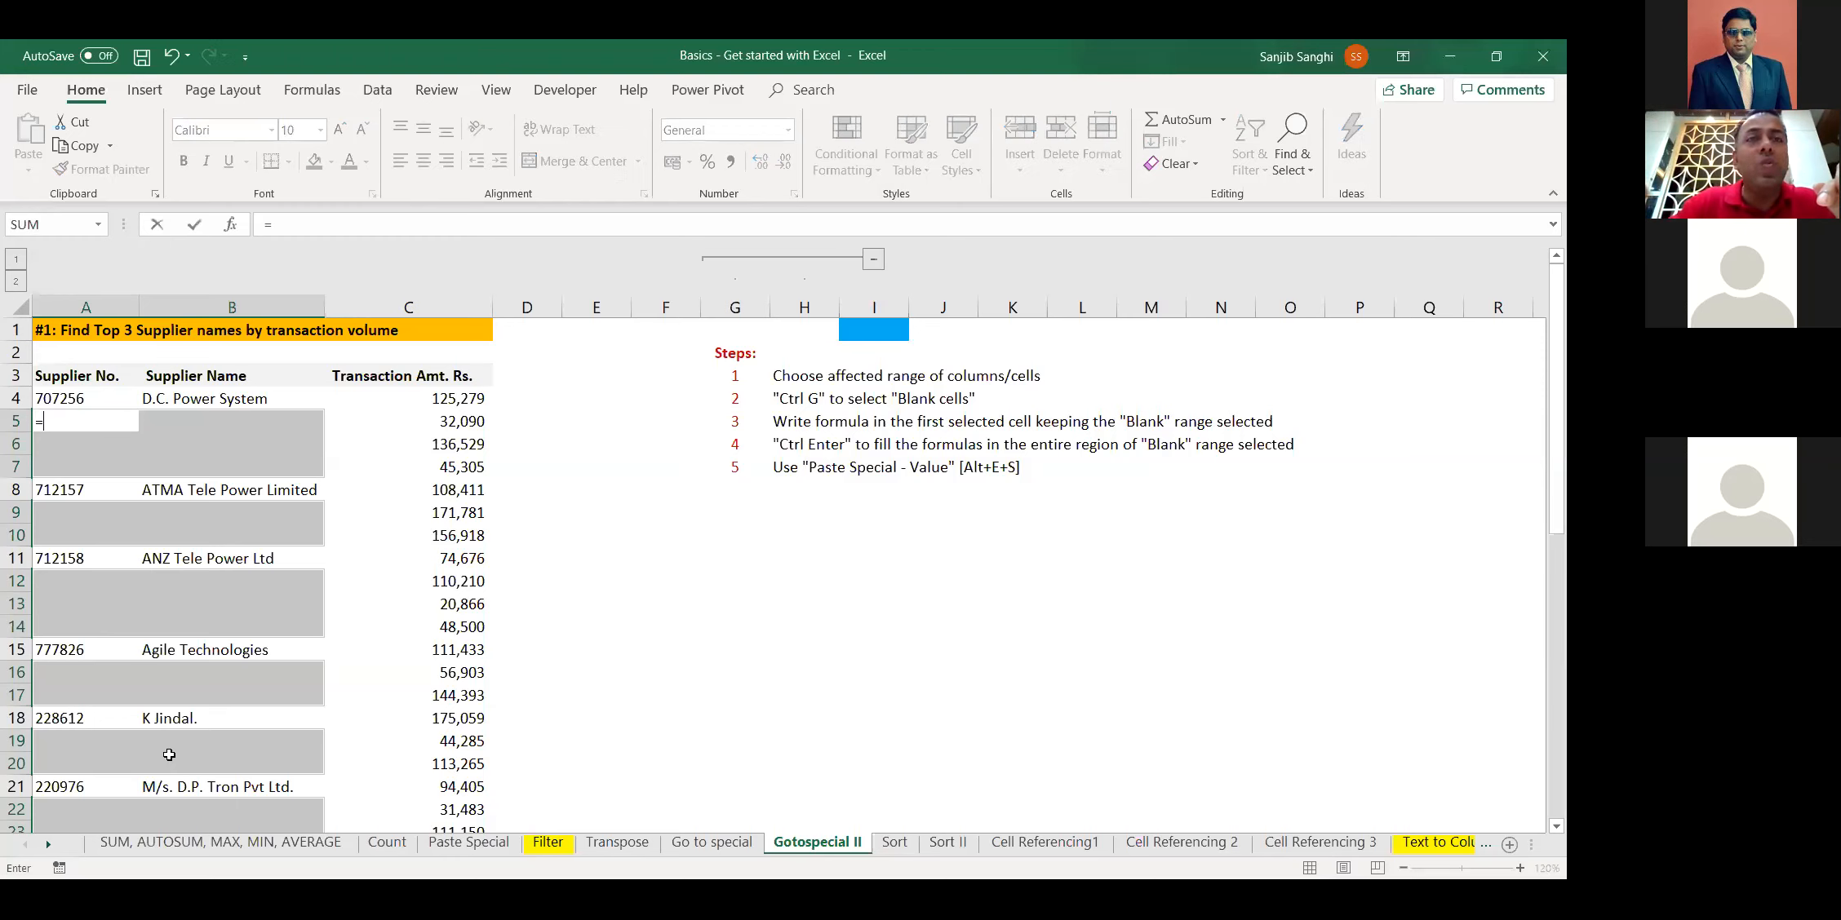
key("Up")
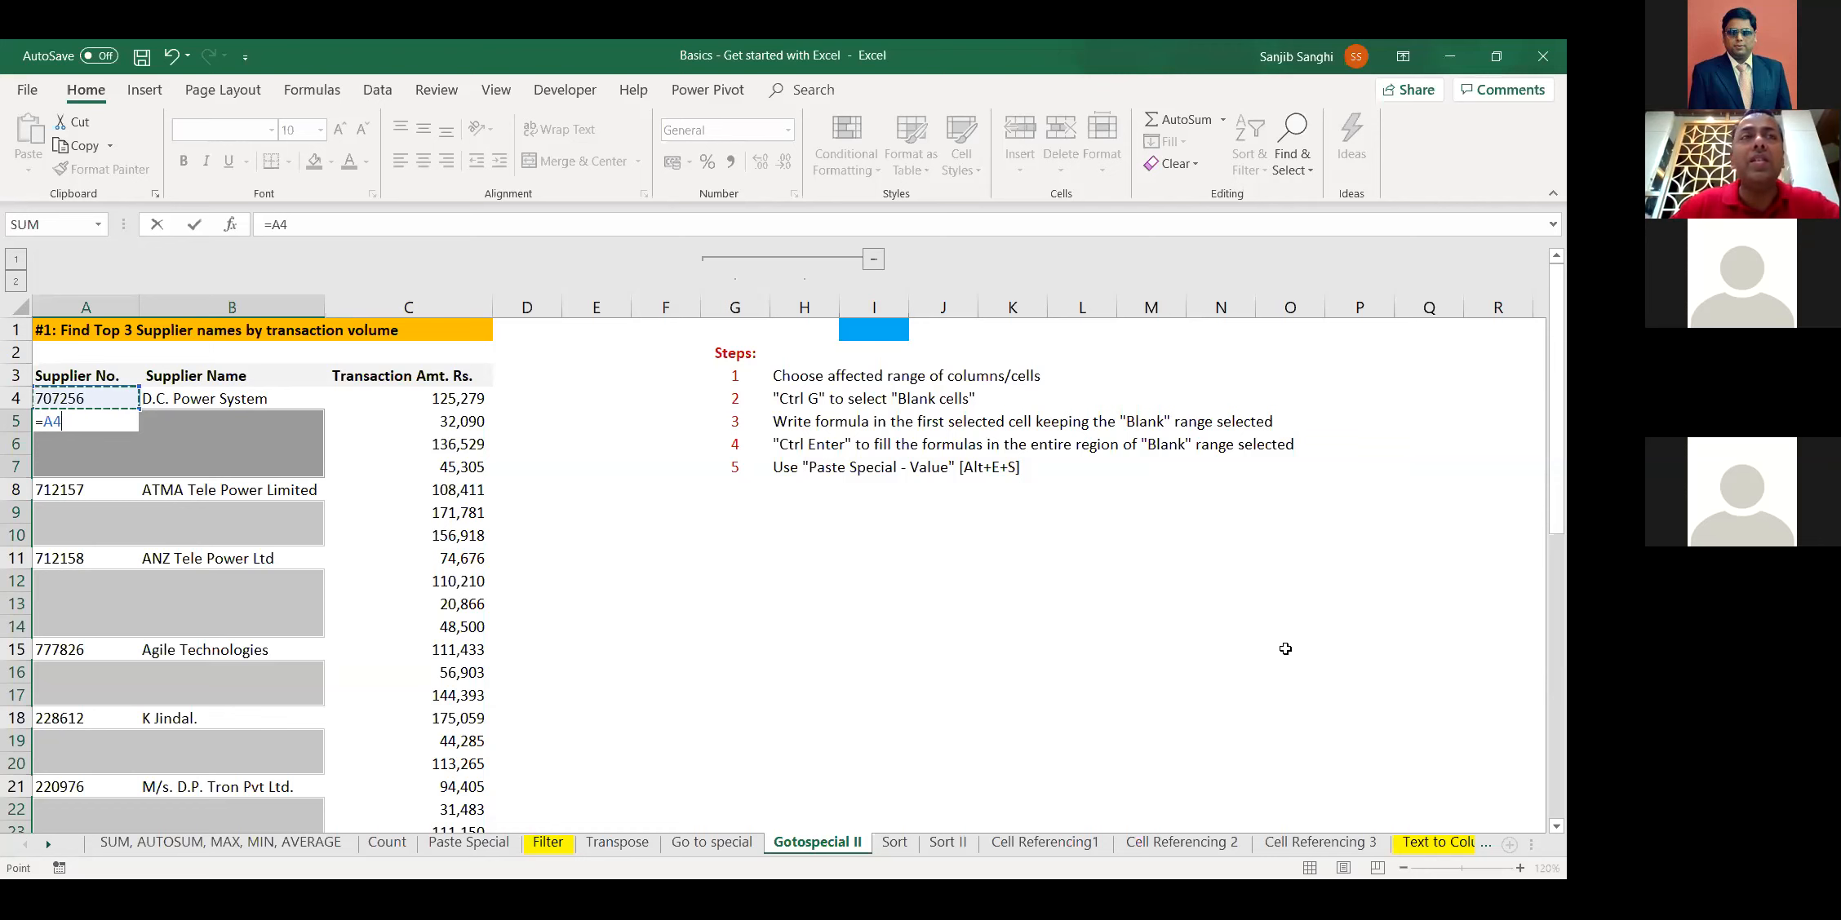
key("ctrl+Return")
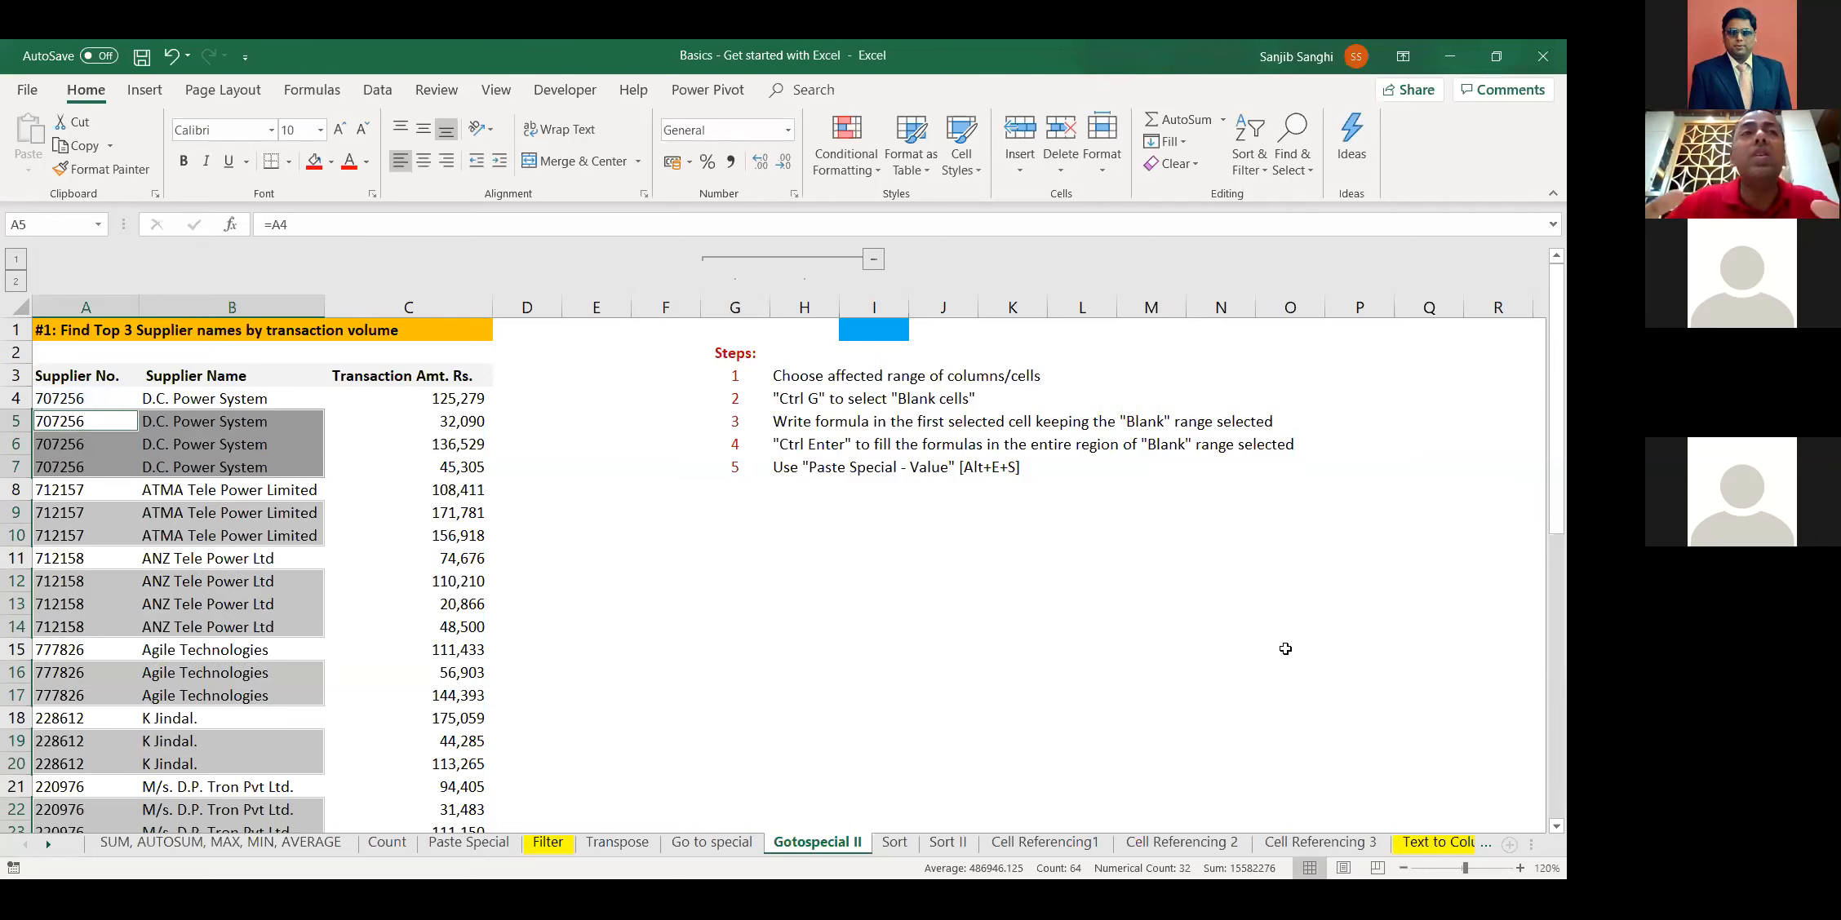
key("ctrl+z")
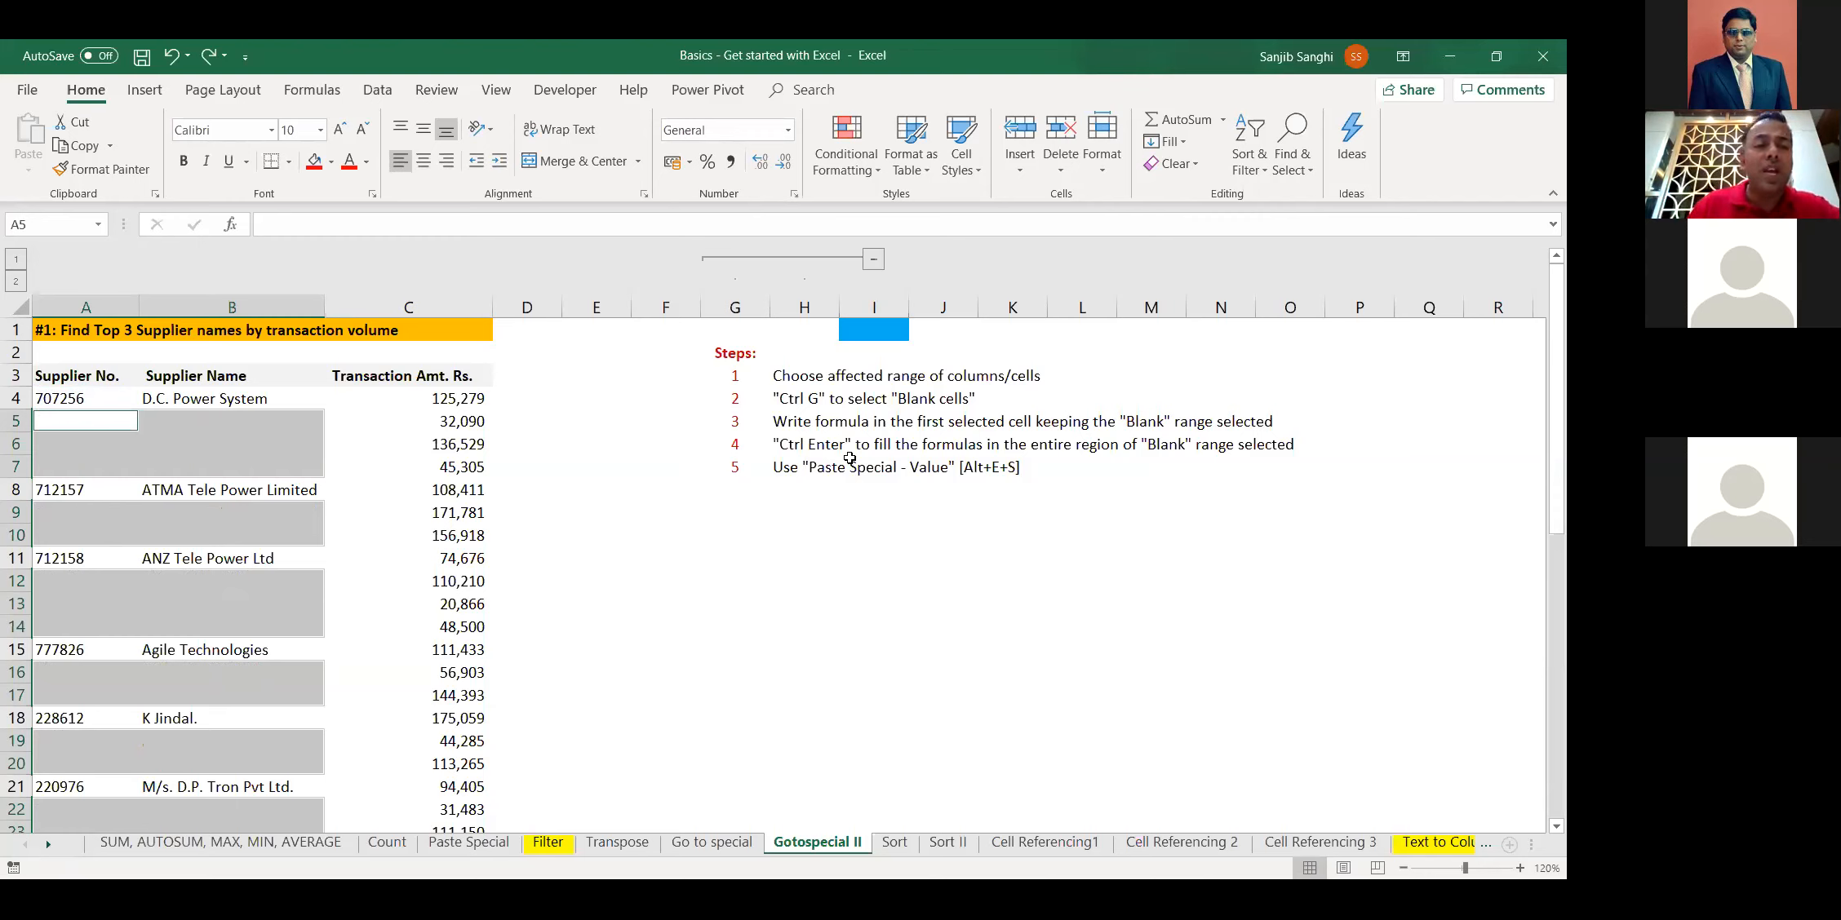
Enter =A4 in A5 and fill it into all selected blank cells of the supplier number and name columns at once
type("=")
key("Up")
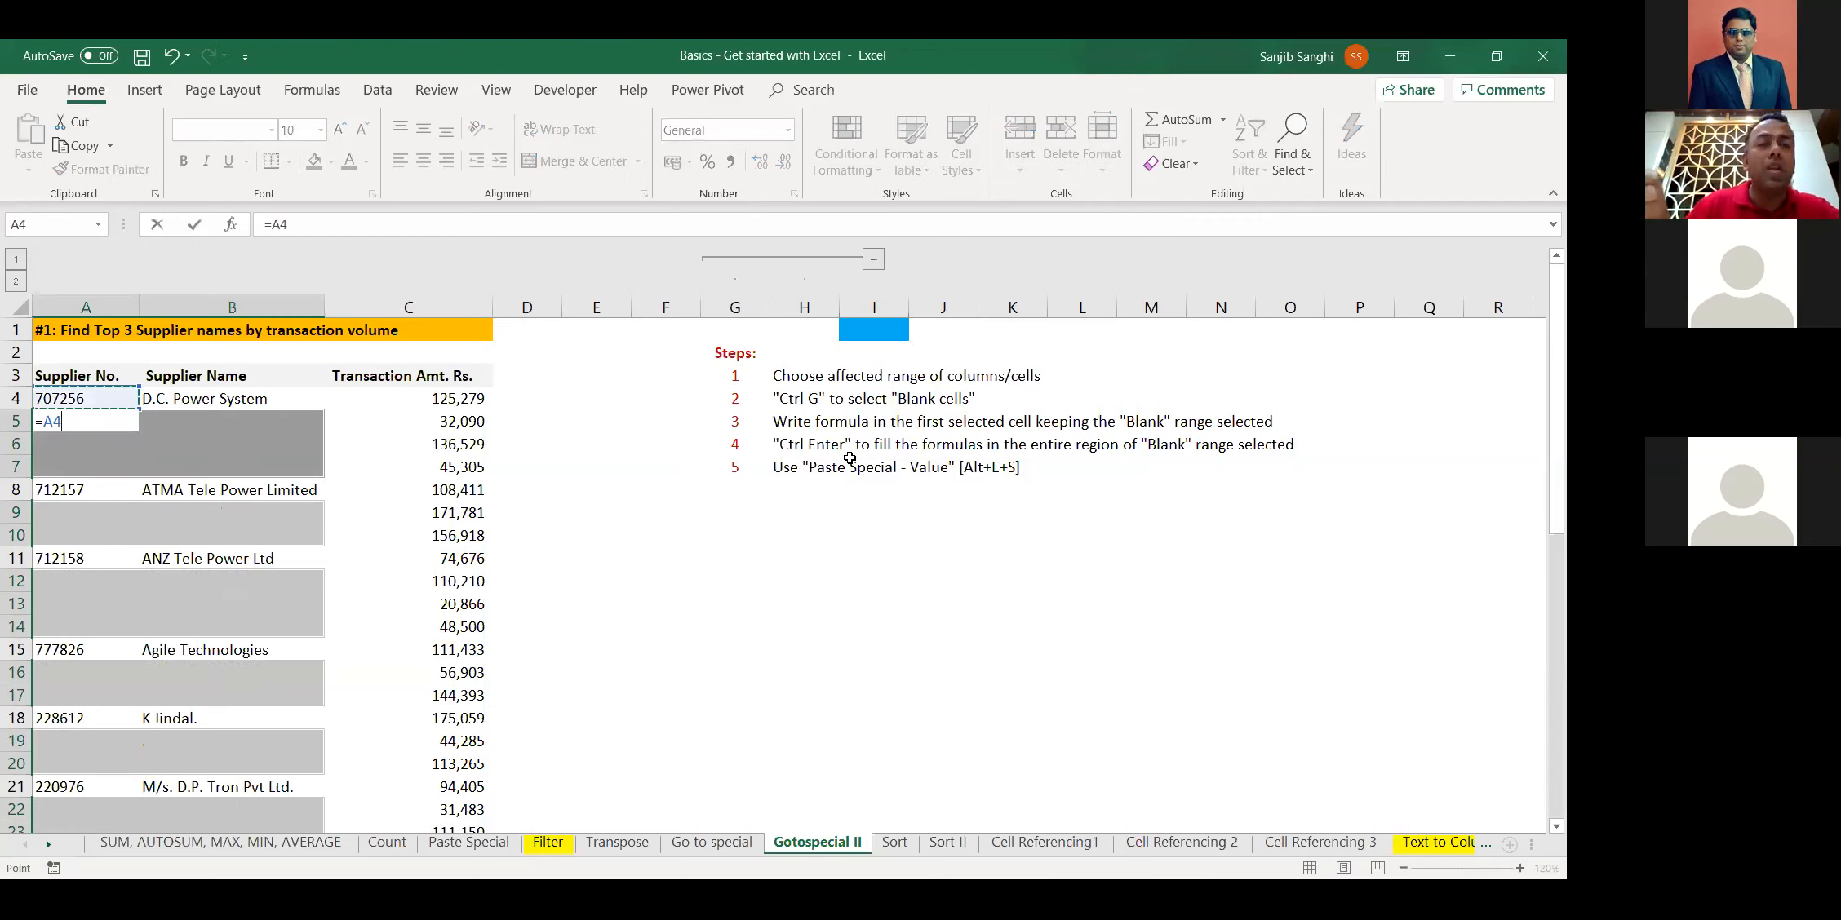
key("ctrl+Return")
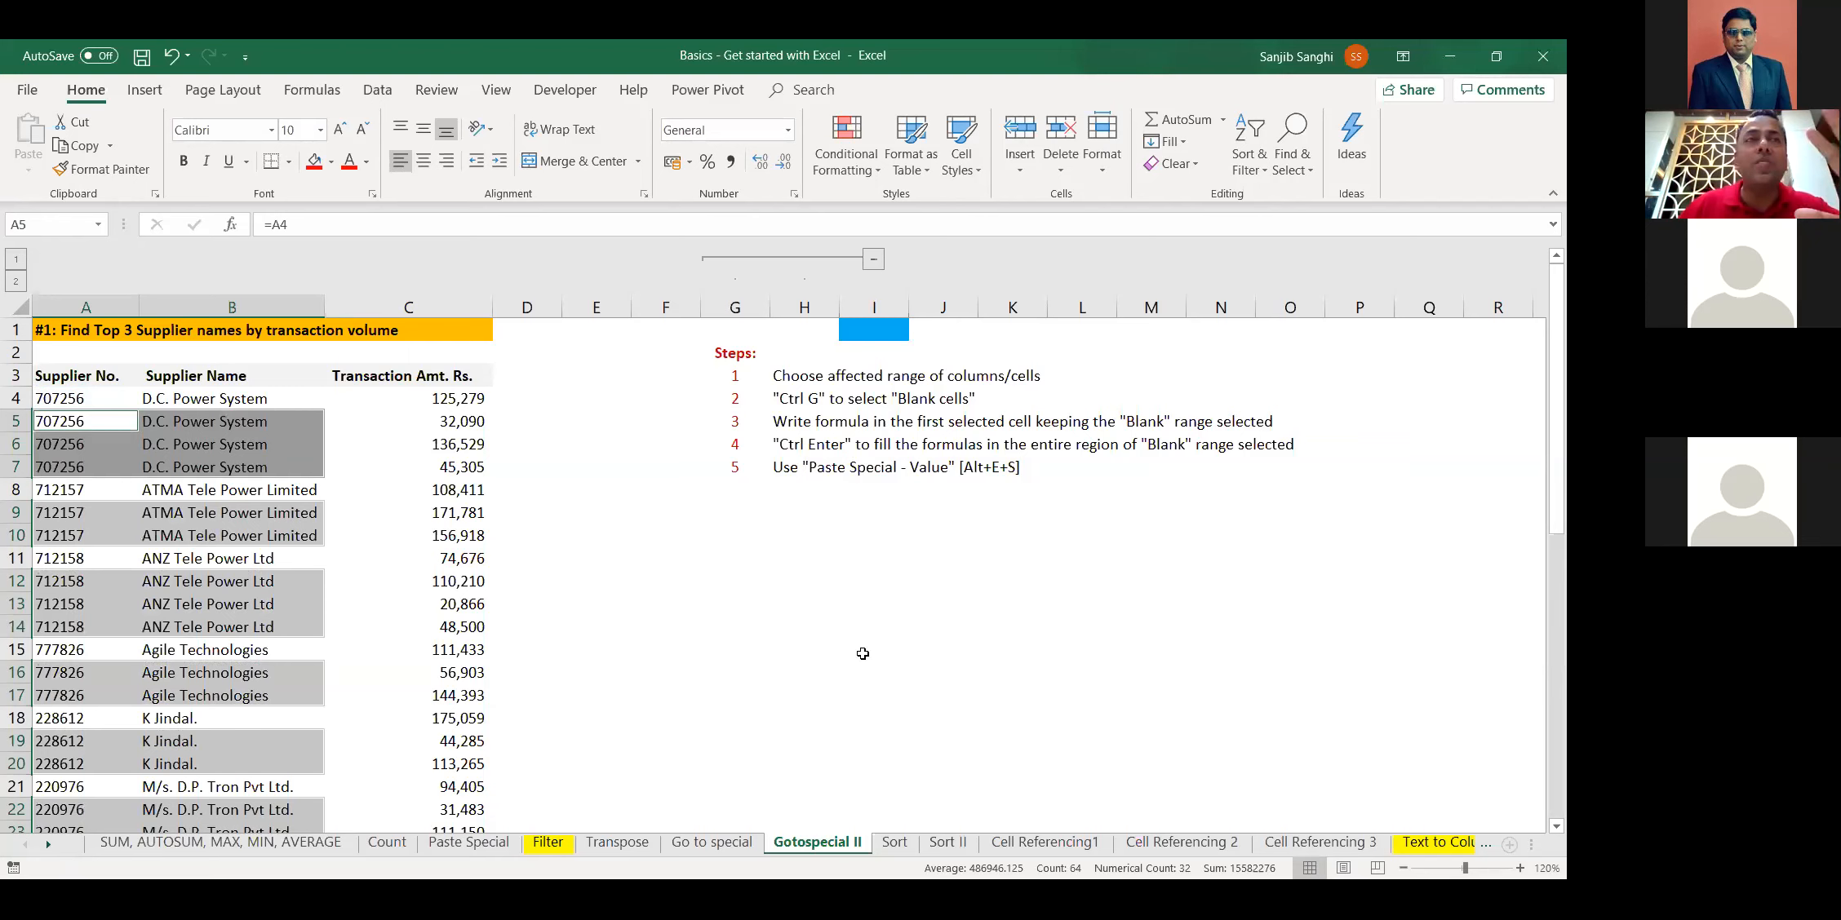
Open the Sort sheet, look over its exercise tables and auto-fit the width of the Month column
left_click(889, 849)
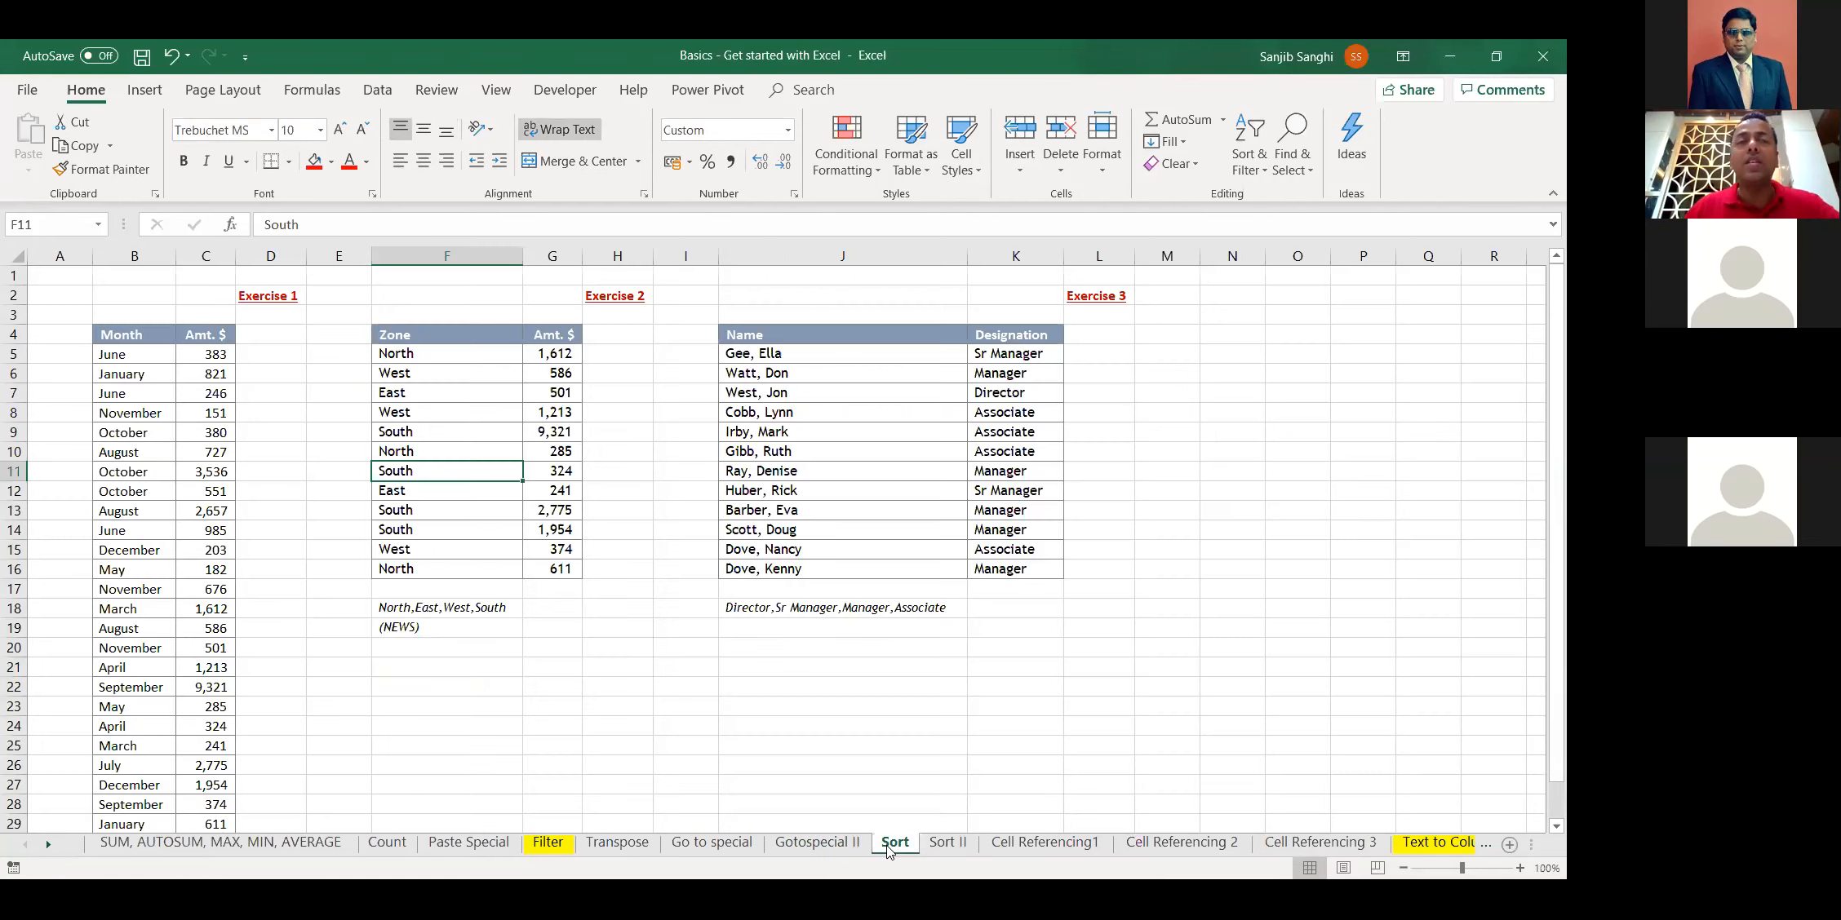
scroll(140, 512, "down", 1)
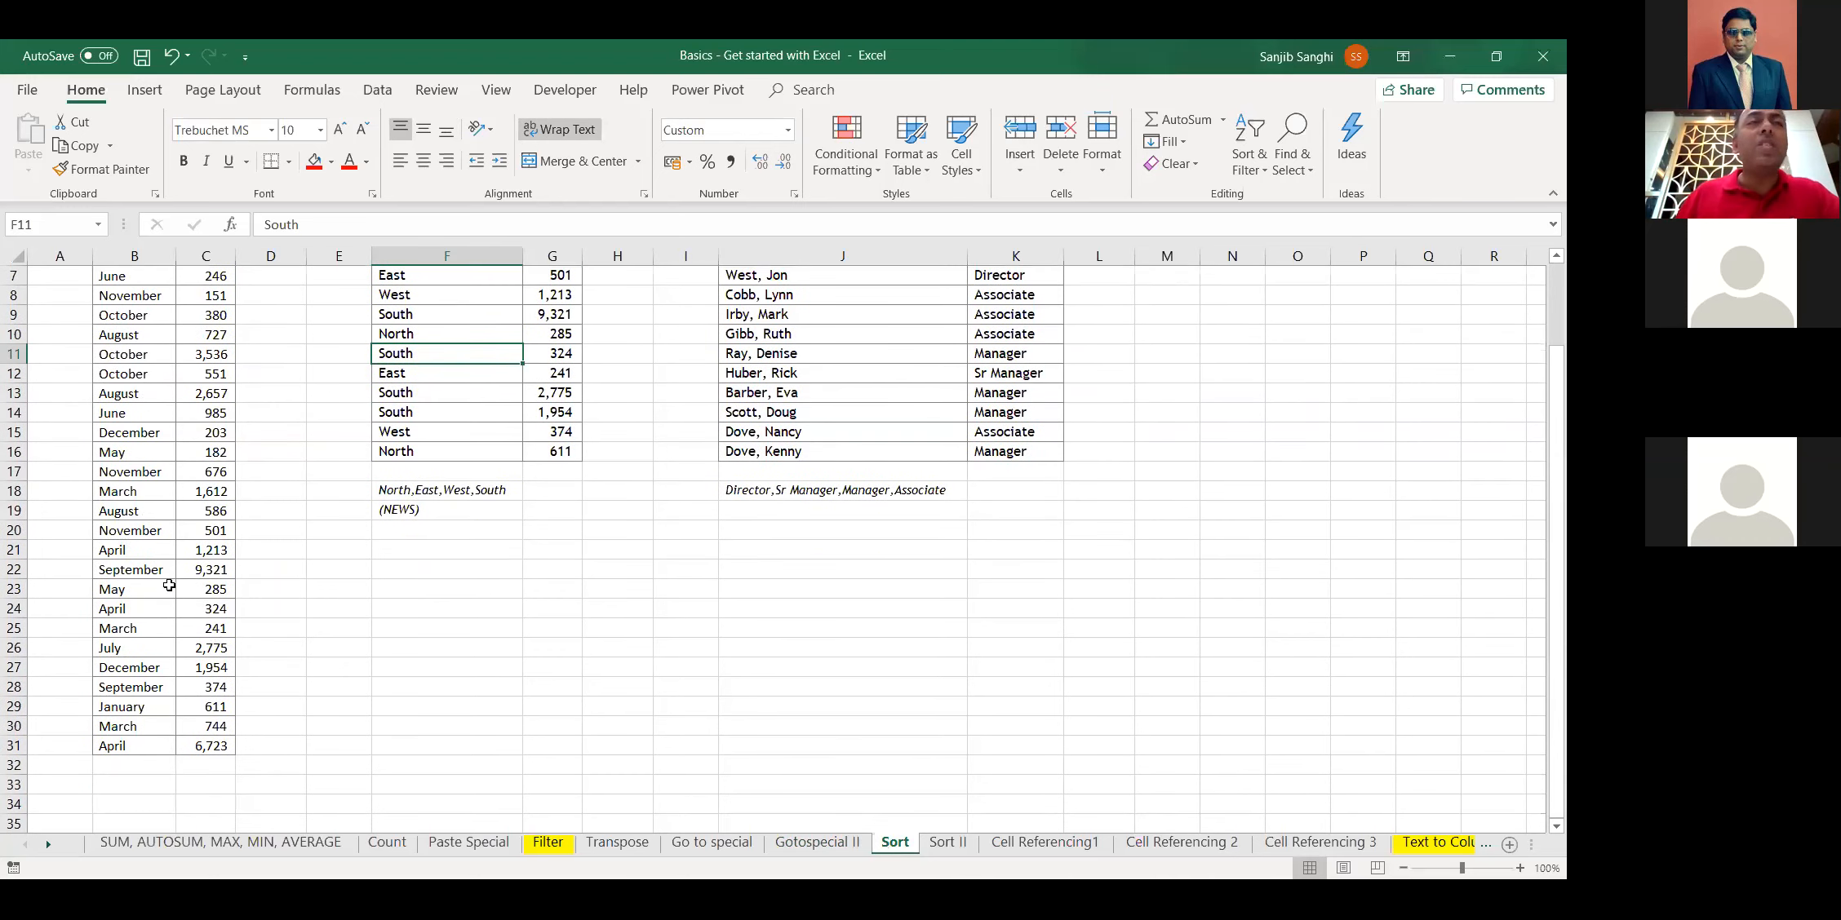
scroll(168, 585, "up", 1)
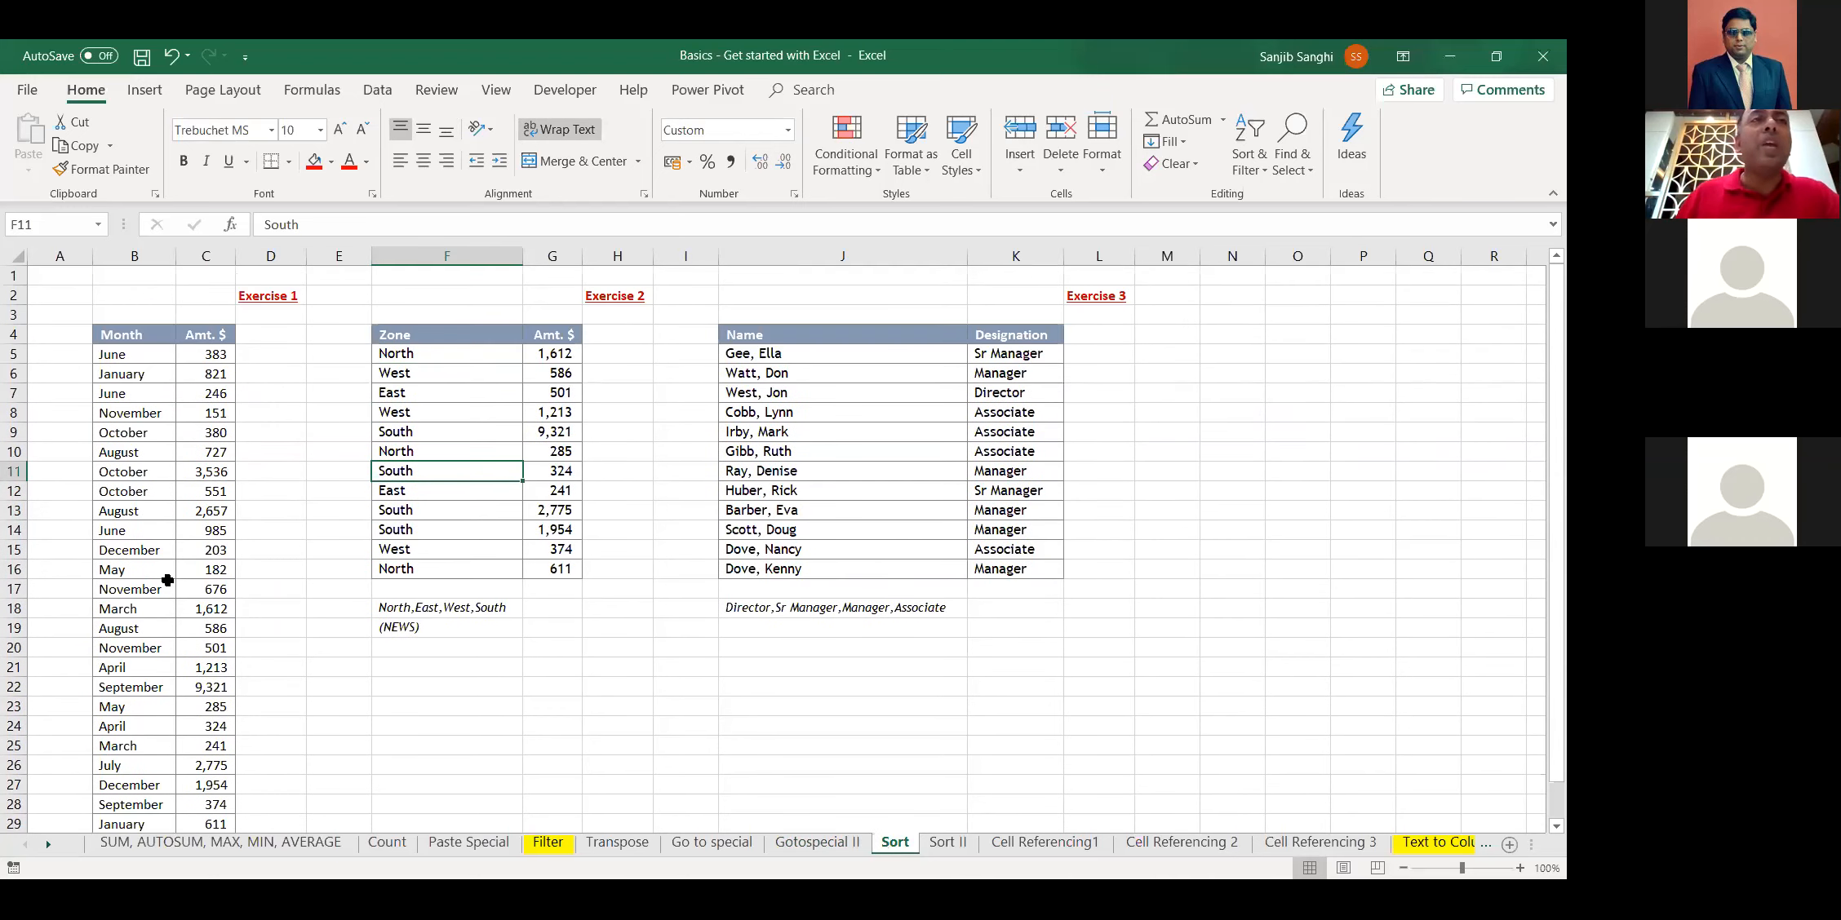
double_click(179, 249)
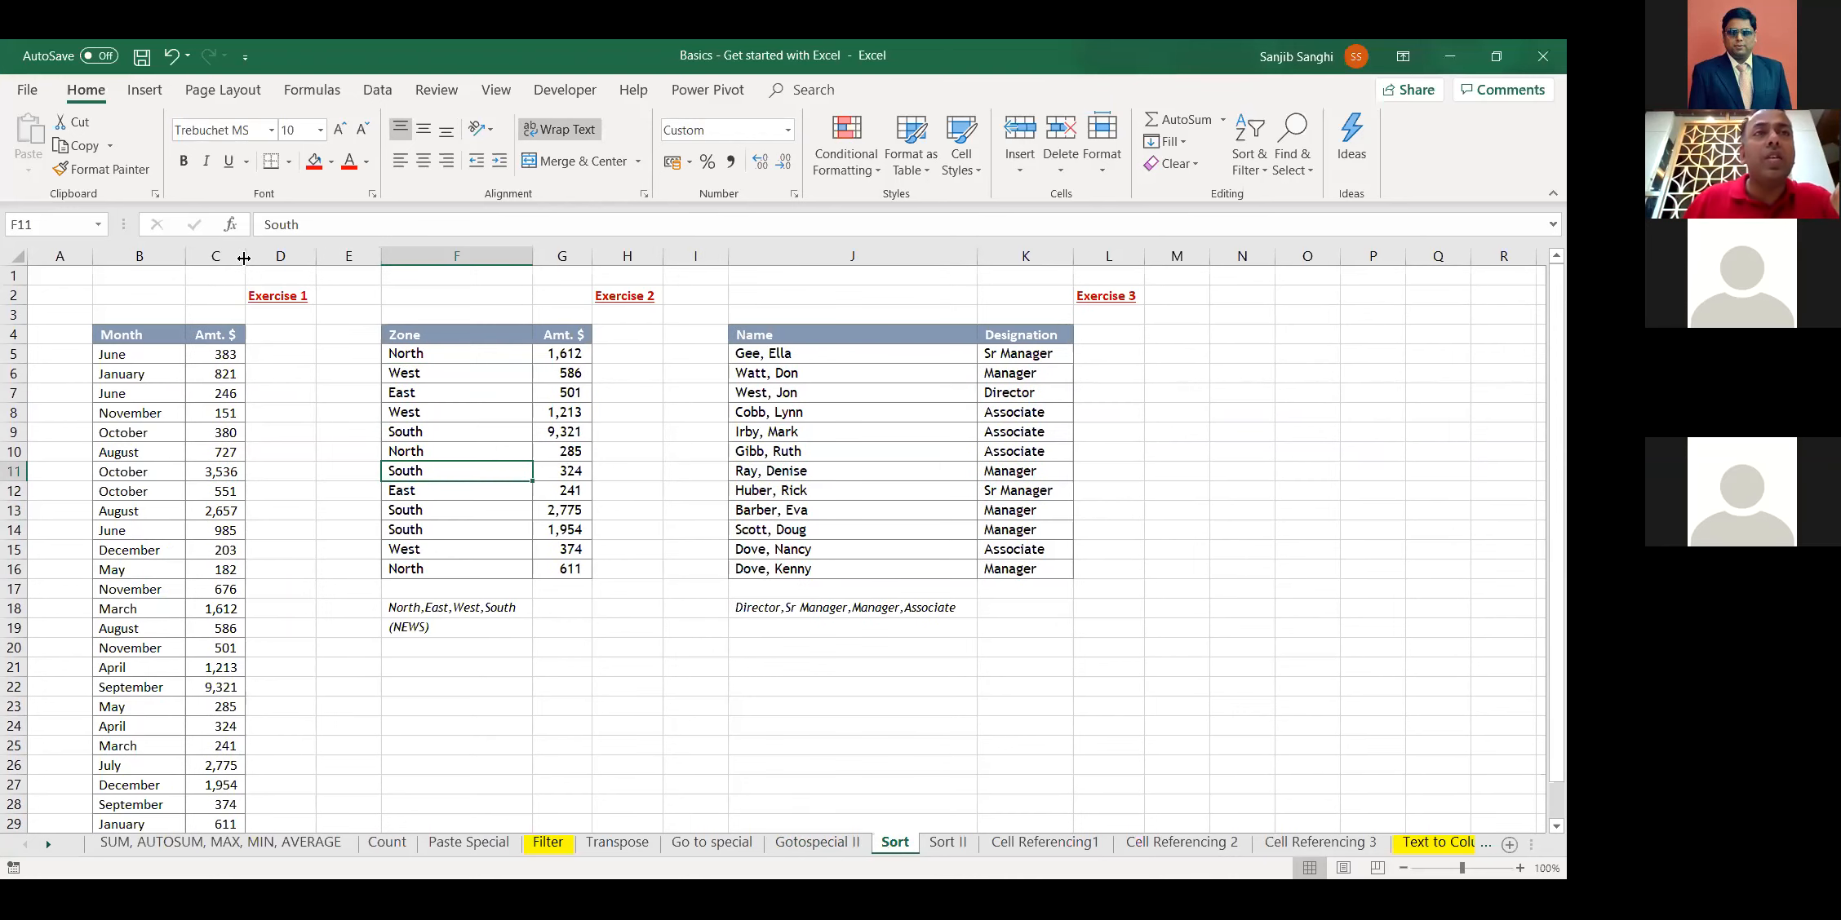
Auto-fit the width of the Amt. $ column next to Month and look over the Exercise 1 table down to its last row
double_click(243, 257)
scroll(226, 697, "down", 4)
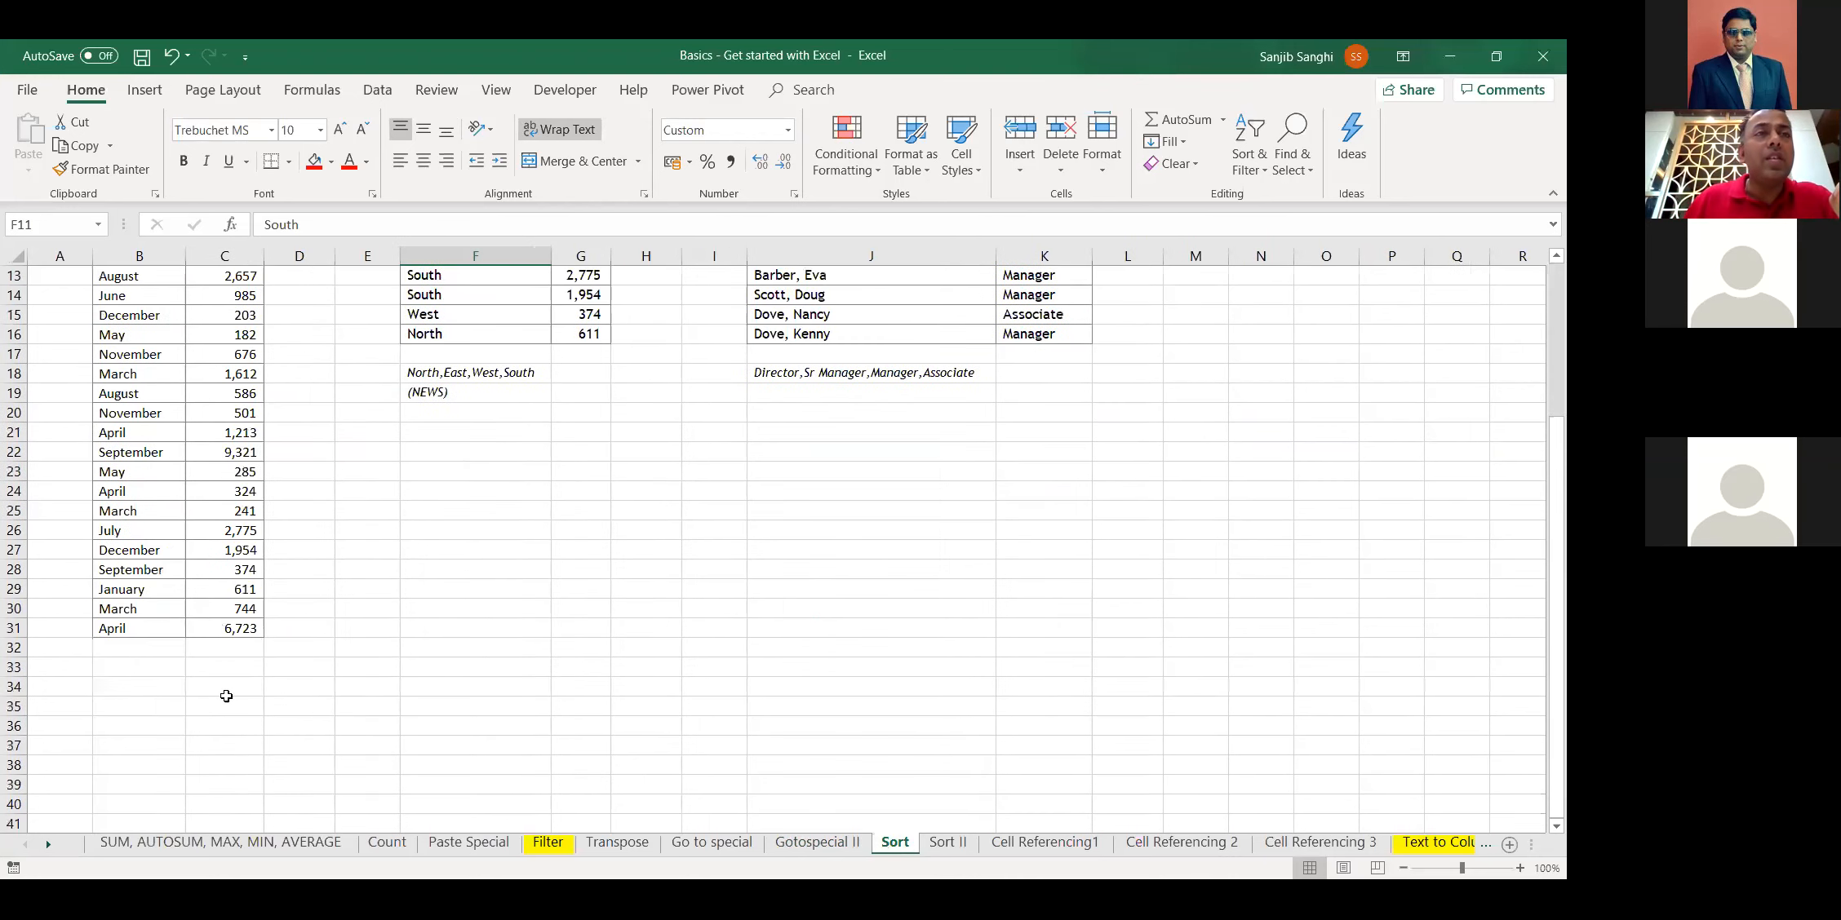
left_click(166, 684)
scroll(228, 618, "up", 4)
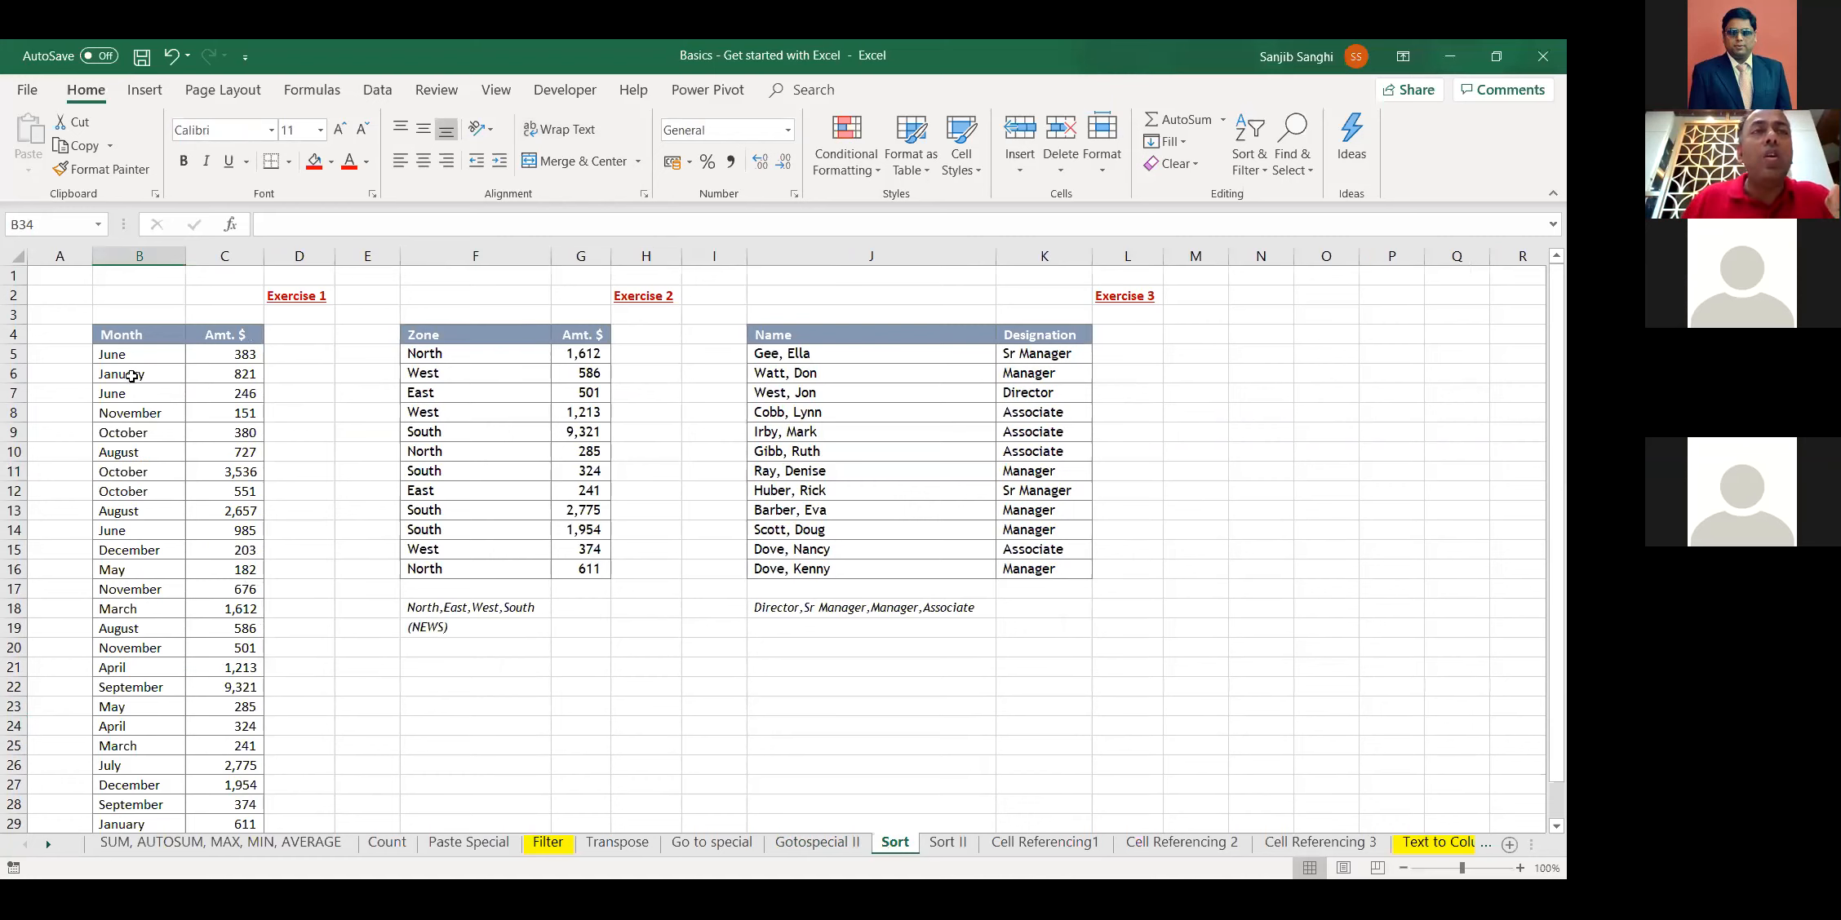
left_click_drag(122, 412, 130, 571)
left_click(214, 450)
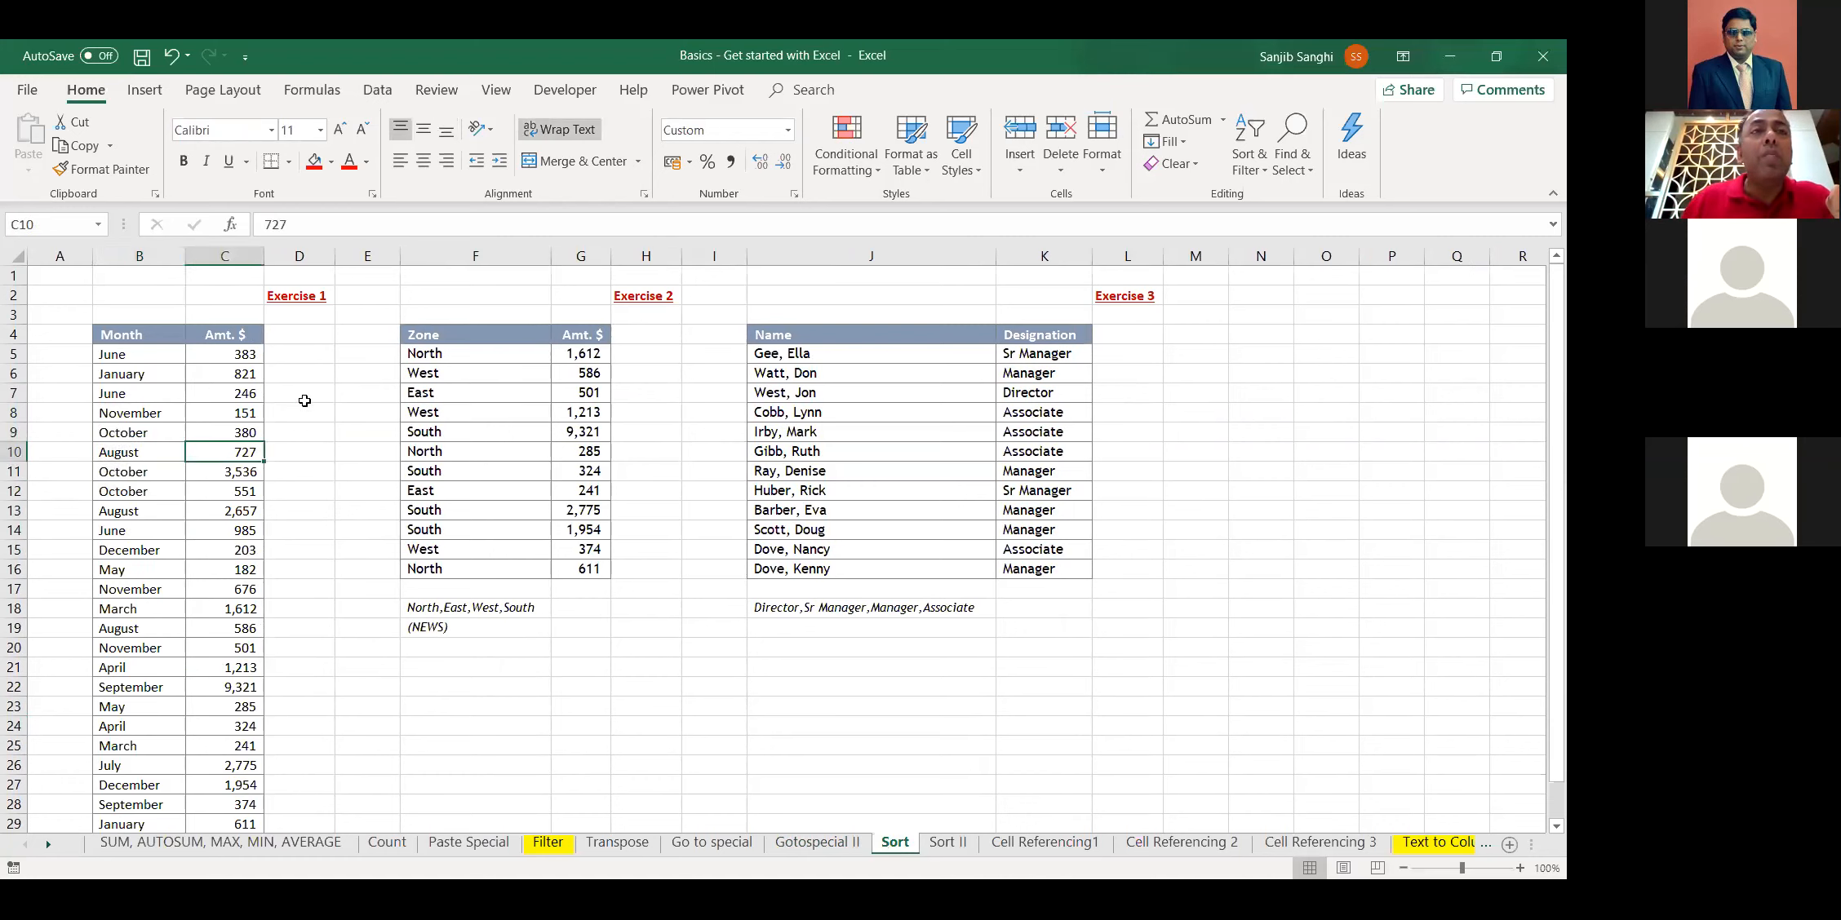
Enter Jan in D9 and Dec in D15 beside the Exercise 1 table
left_click(303, 432)
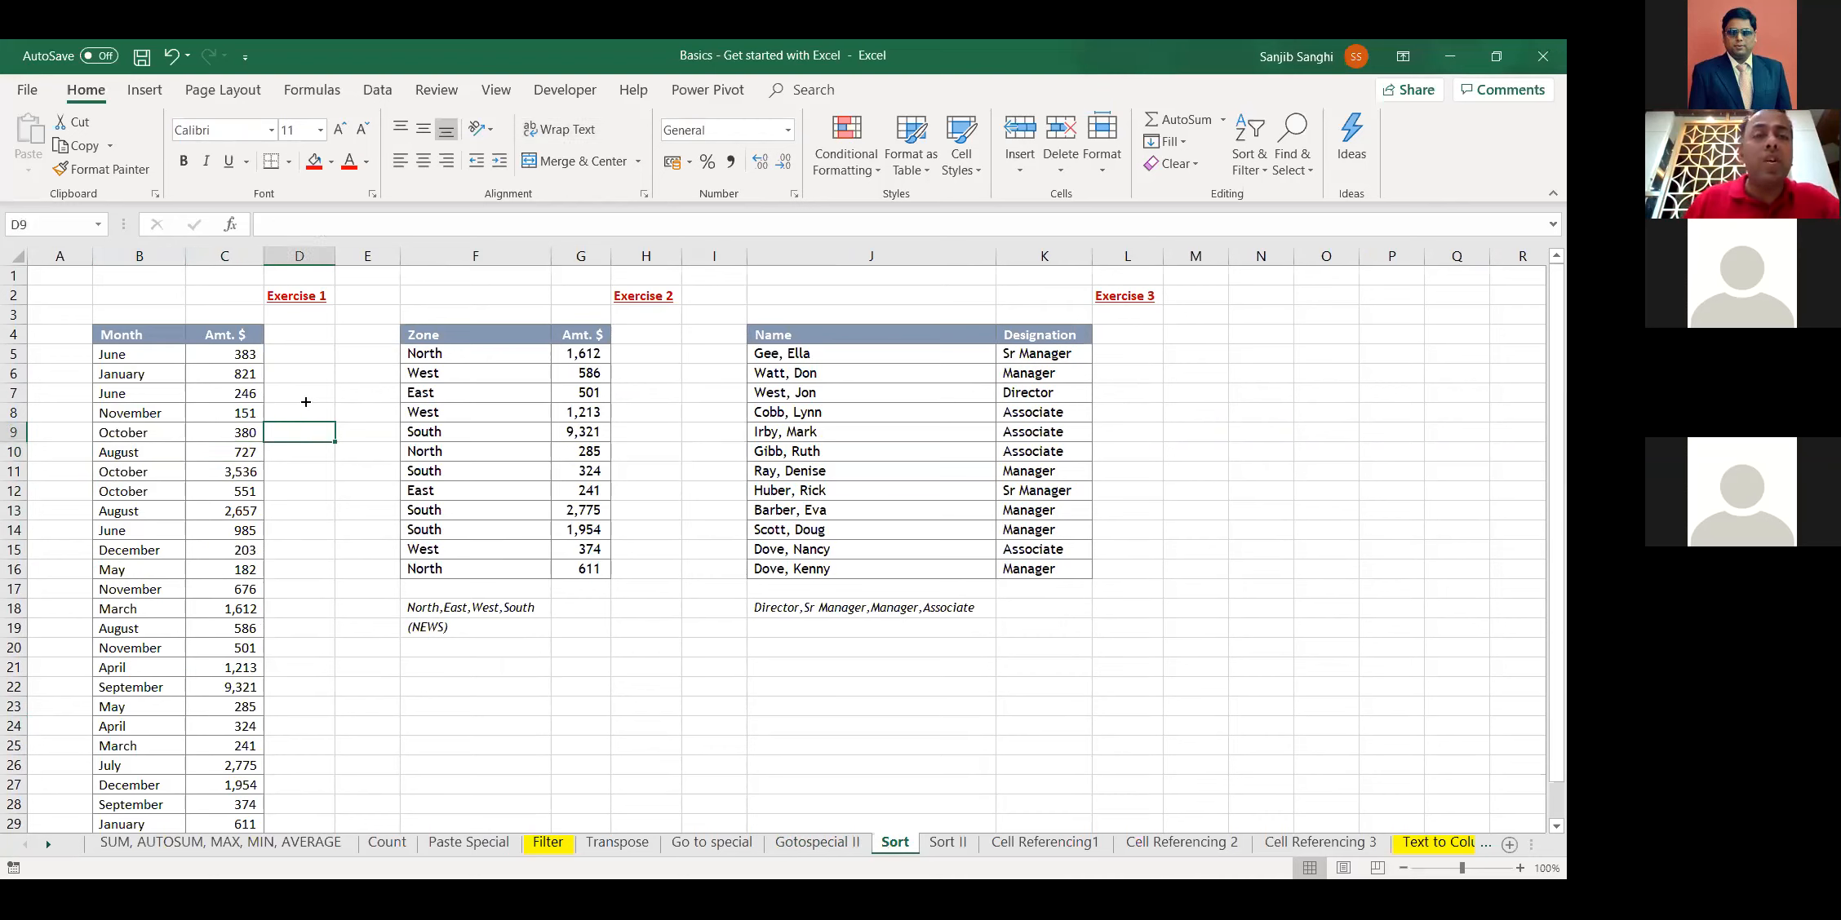
type("Jan")
key("Return")
key("Return")
key("Return")
key("Return")
key("Return")
key("Return")
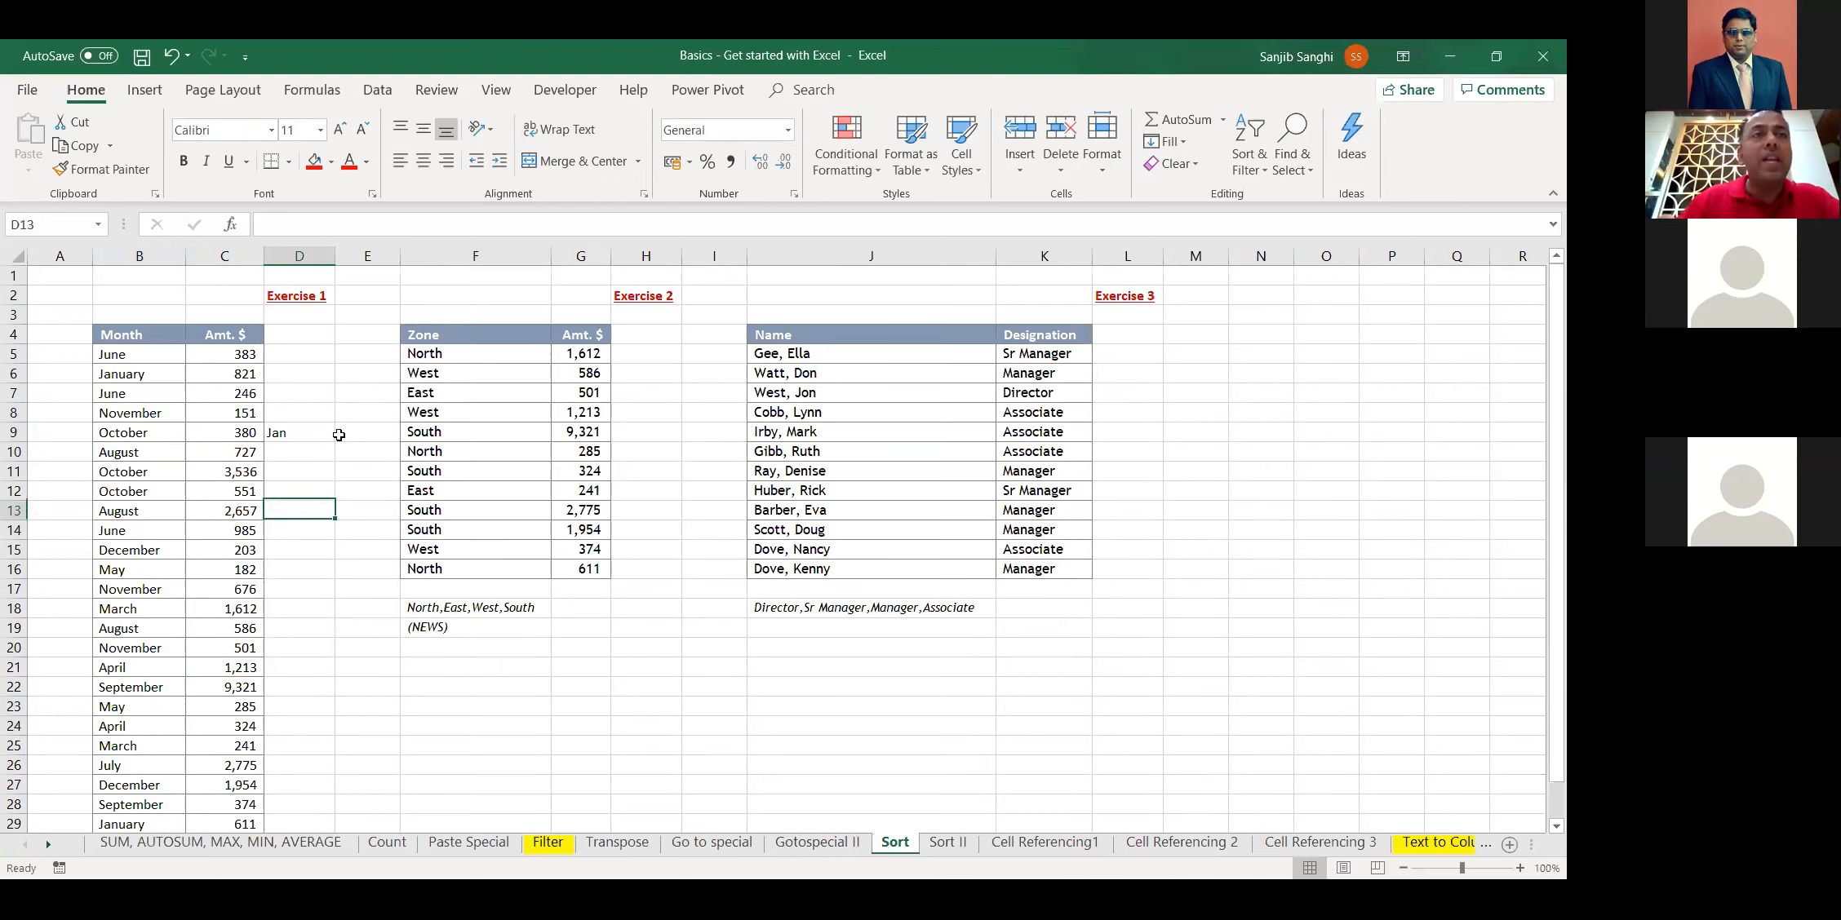
type("De")
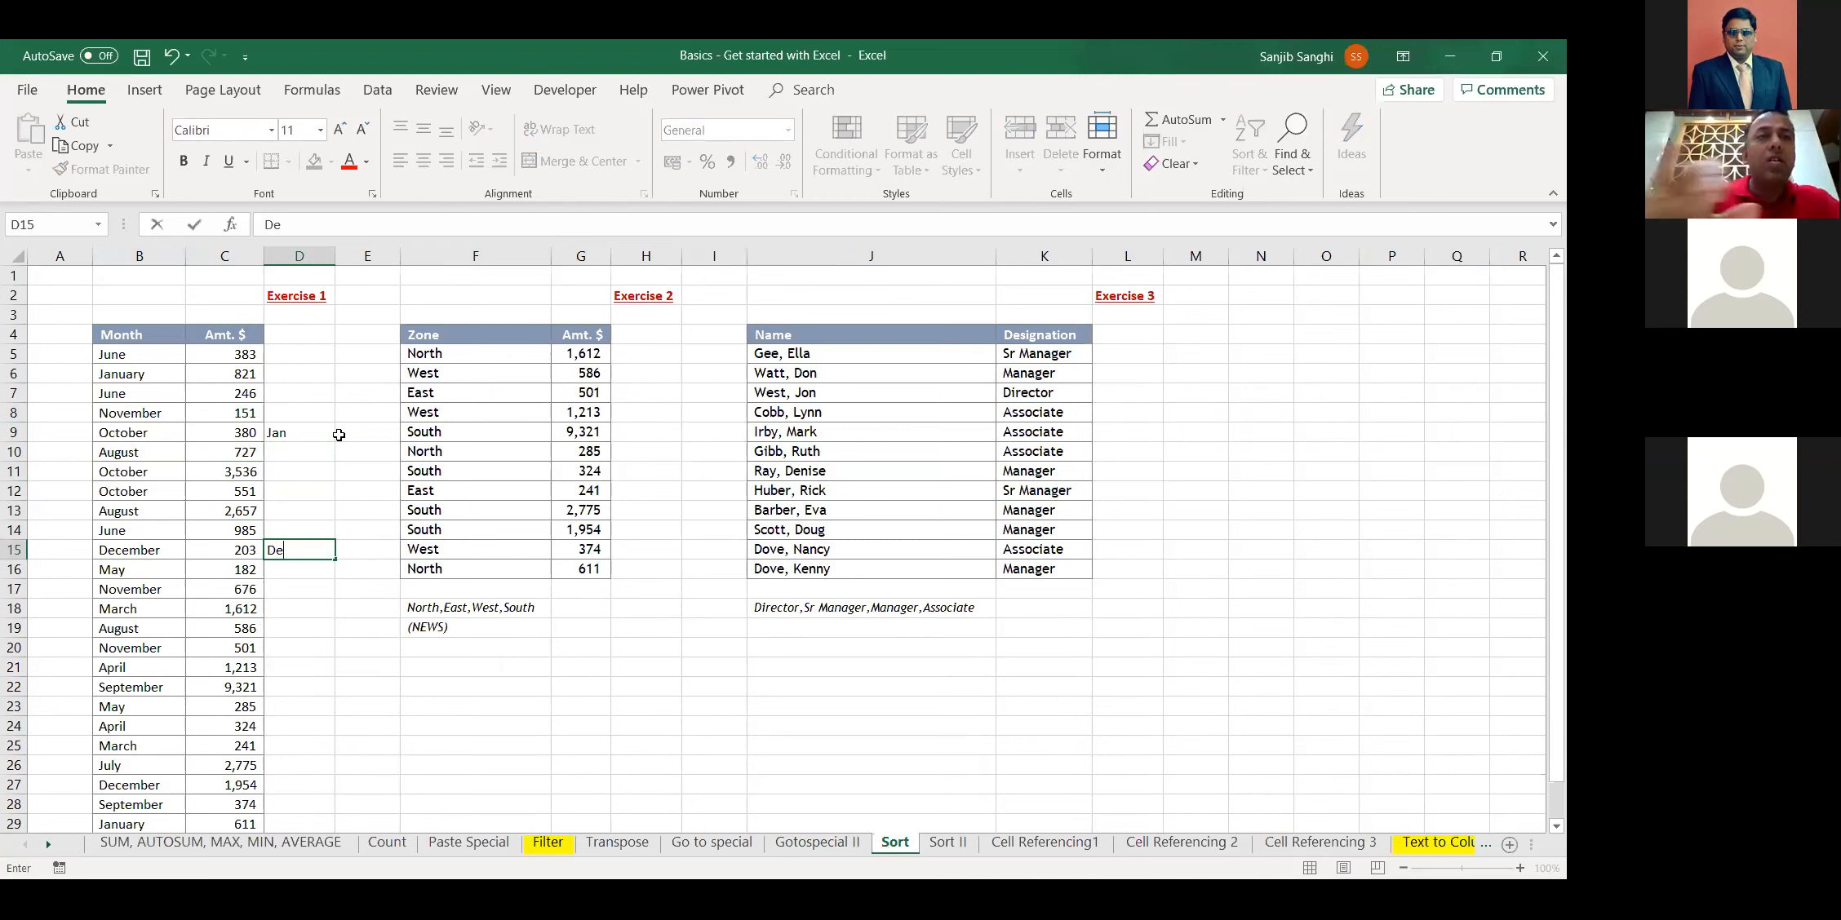
type("c")
key("Return")
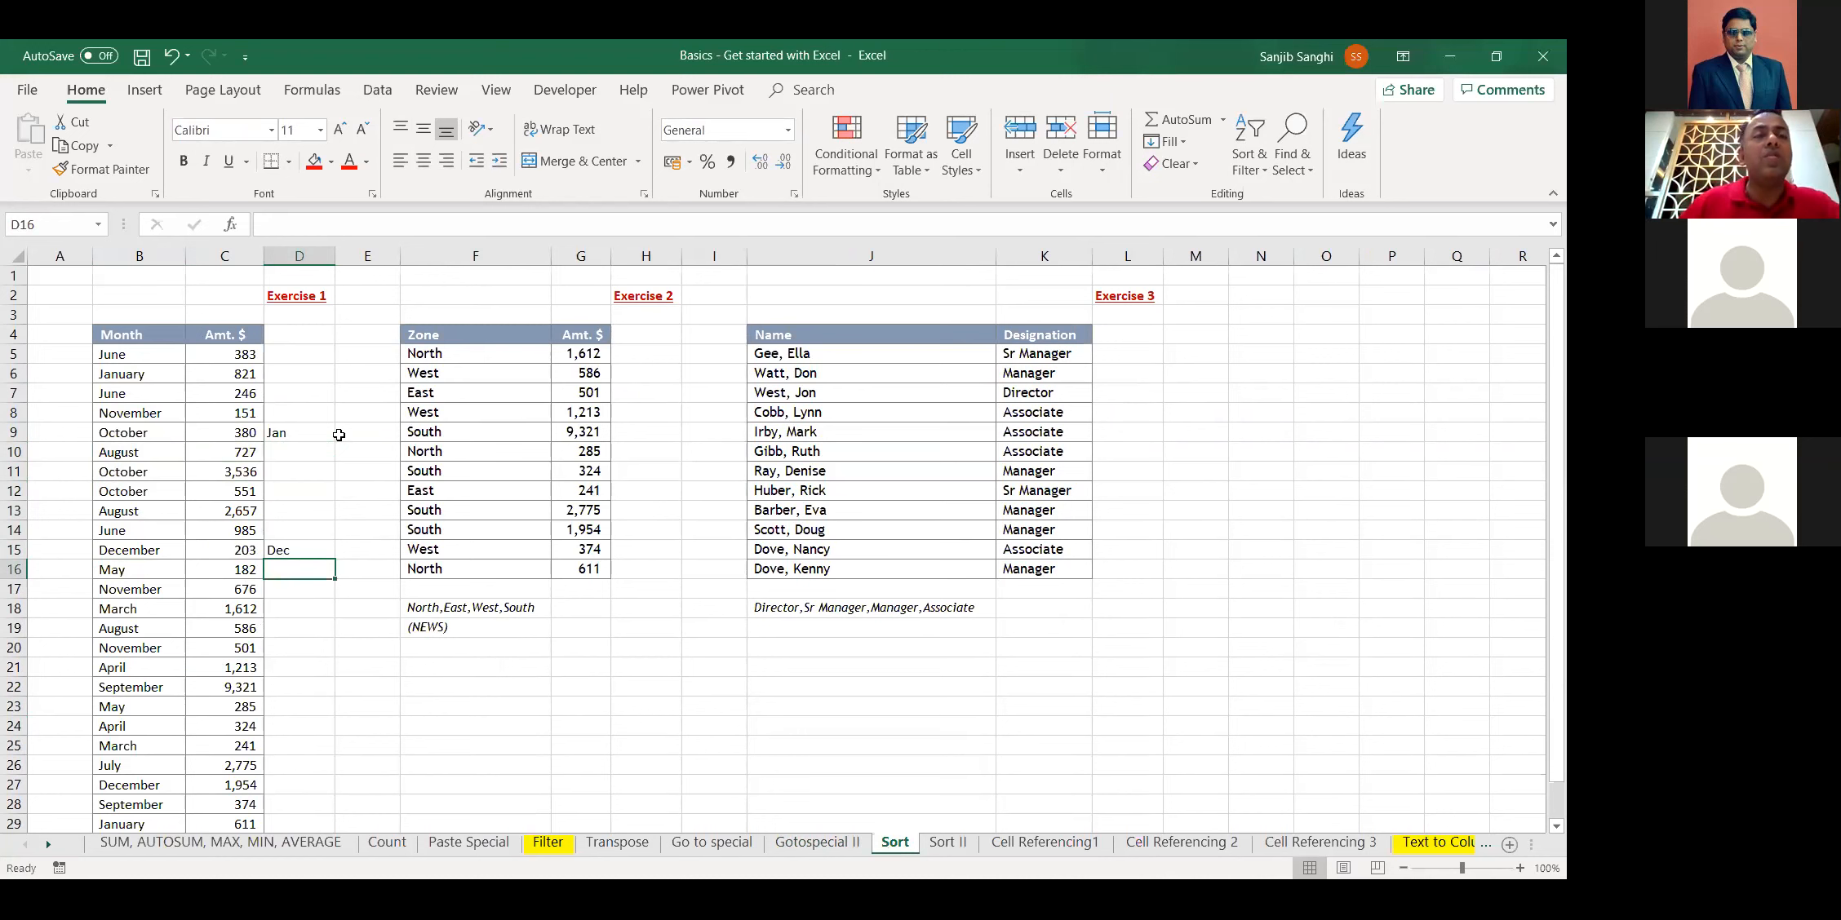
Clear the Jan and Dec entries from D9:D15
left_click(284, 434)
left_click(288, 512)
left_click(296, 545)
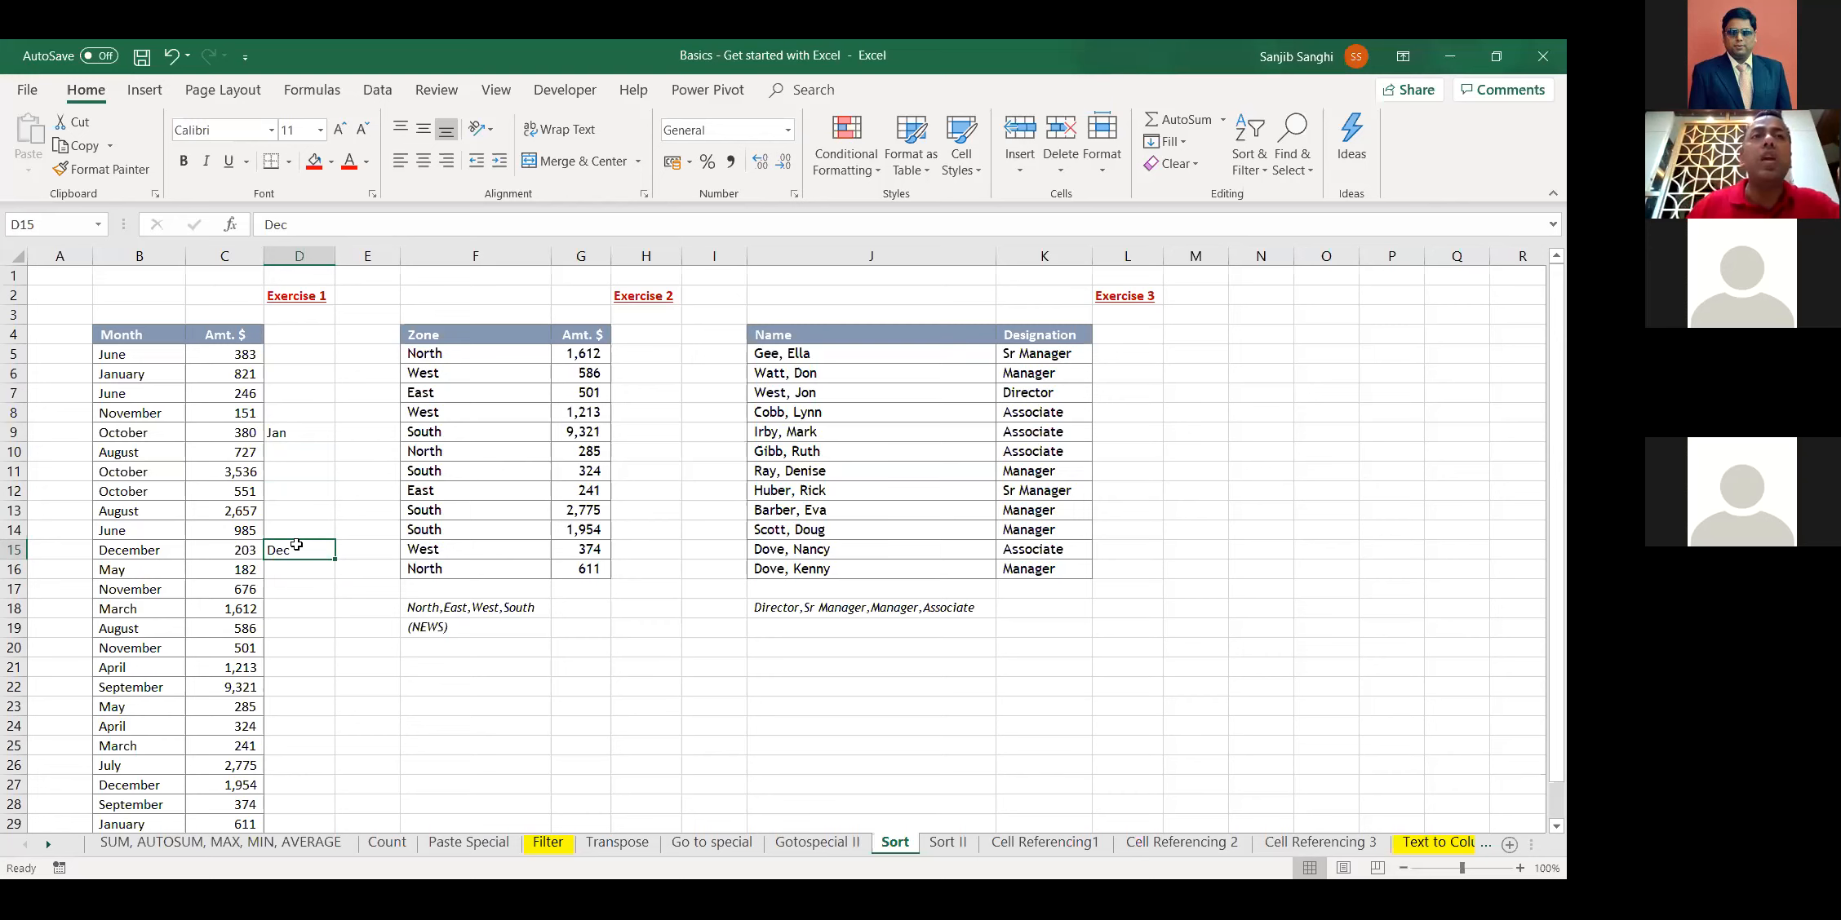
left_click(312, 473)
left_click(304, 432)
left_click(292, 555)
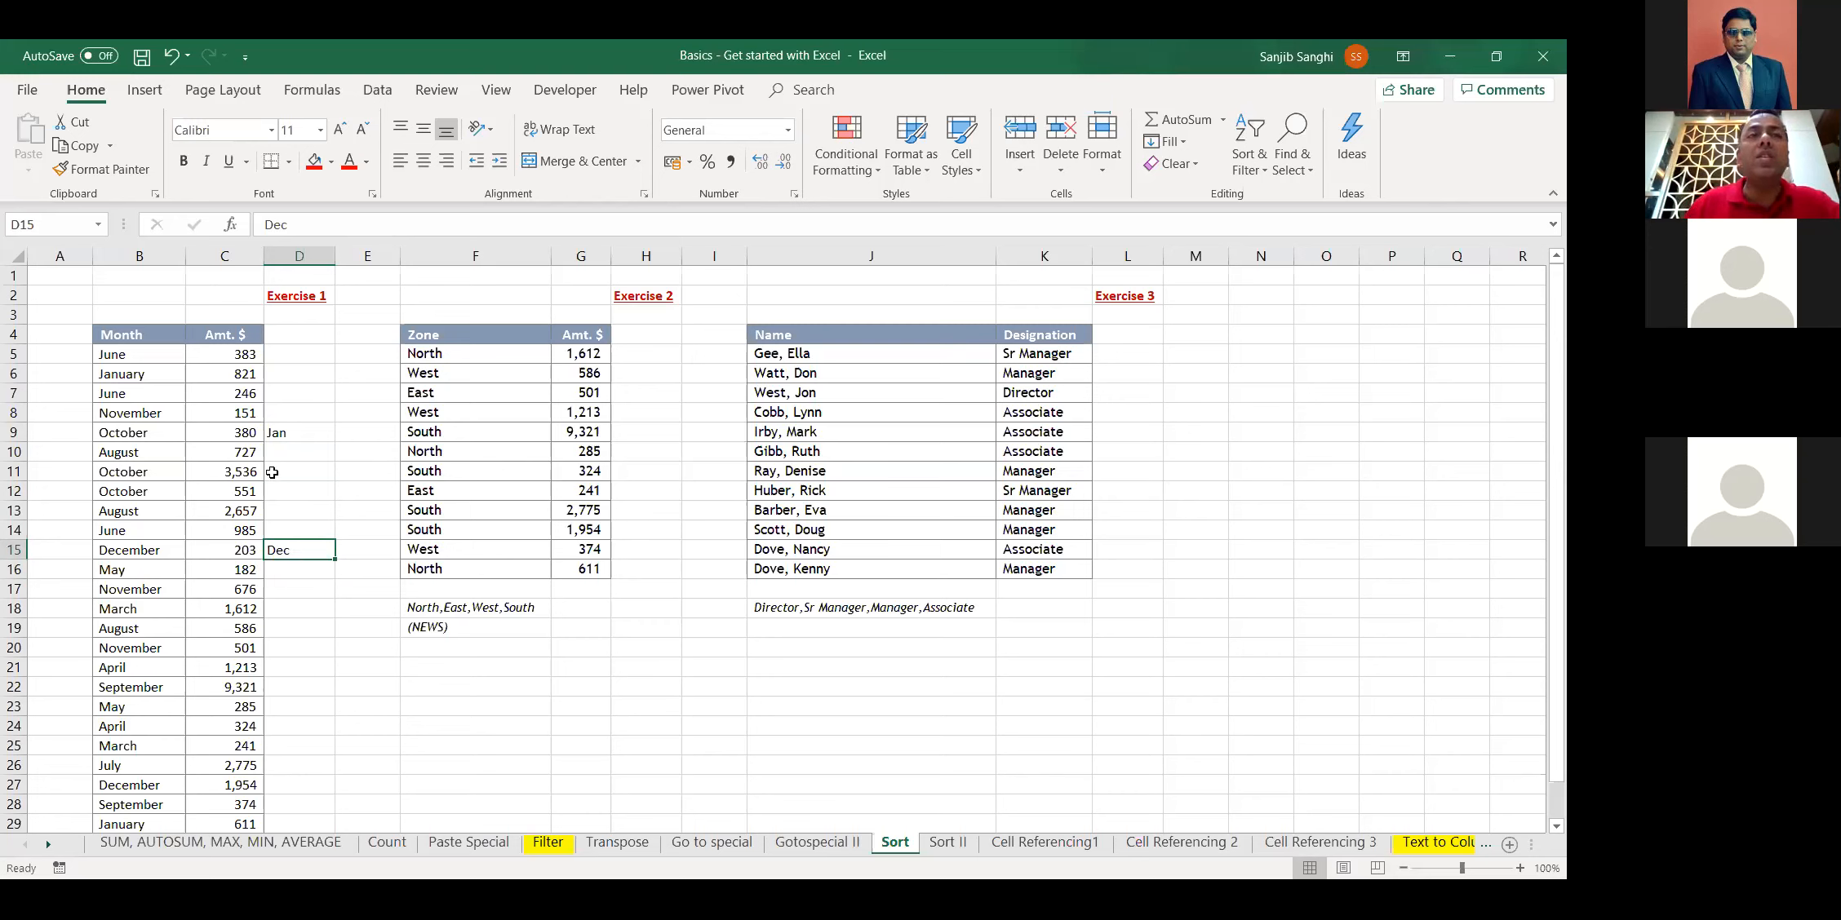
left_click(299, 377)
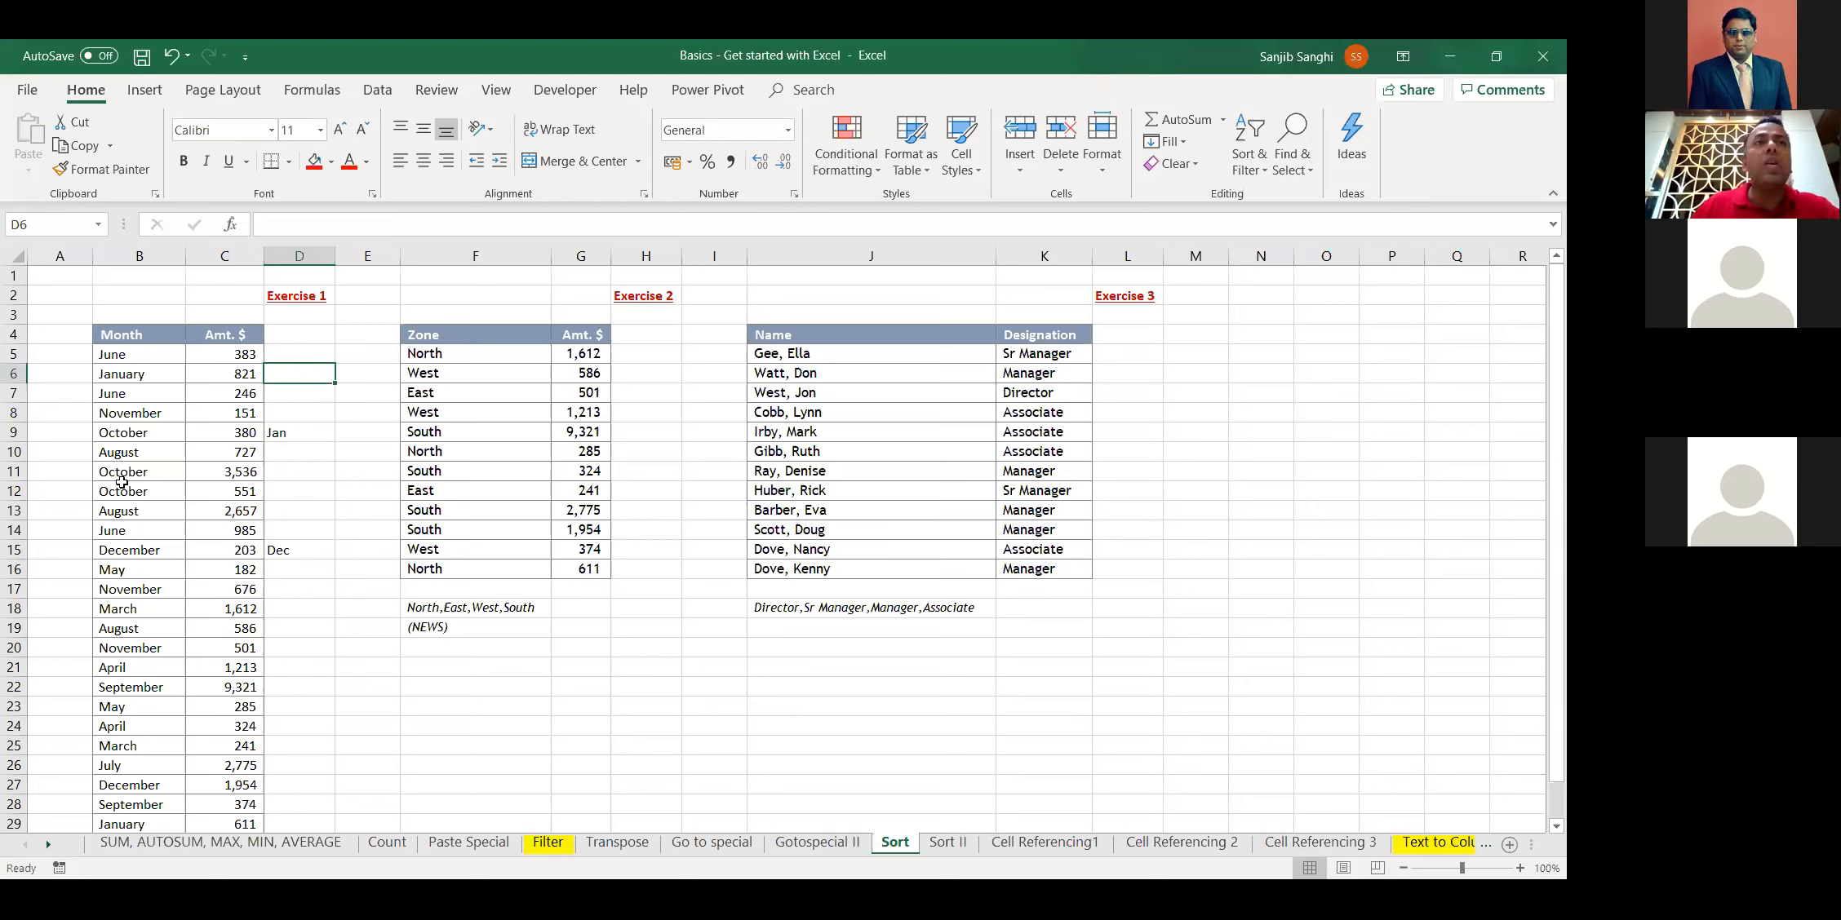
left_click_drag(298, 434, 316, 566)
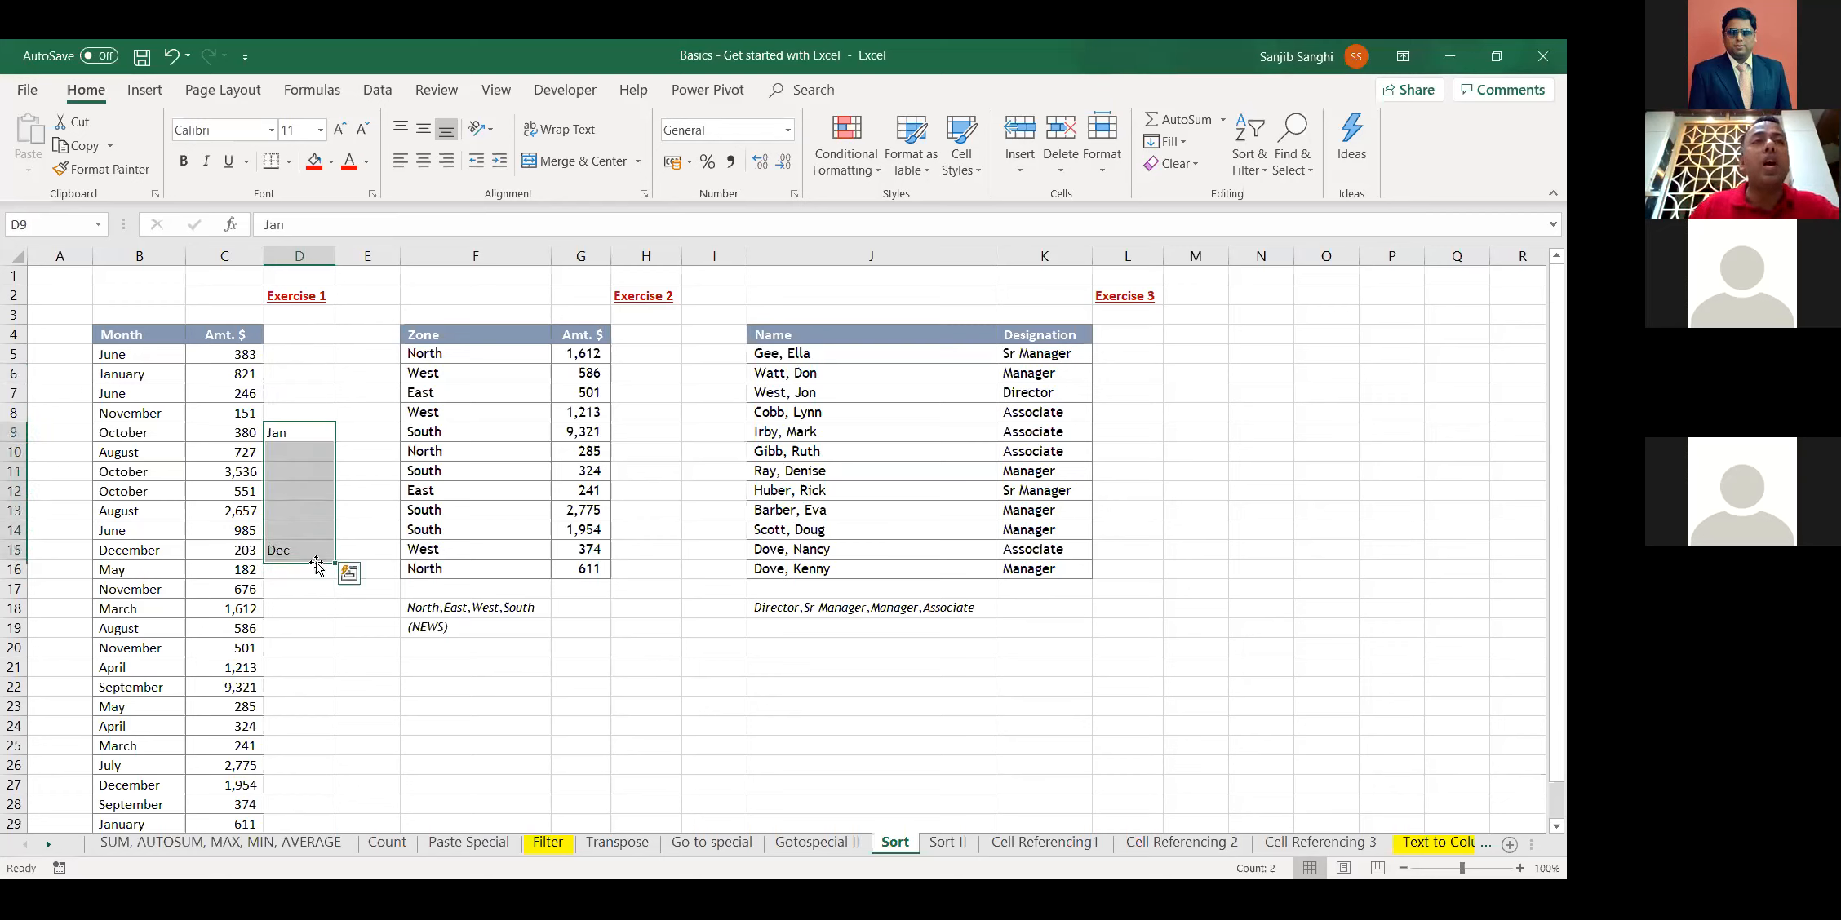
key("Delete")
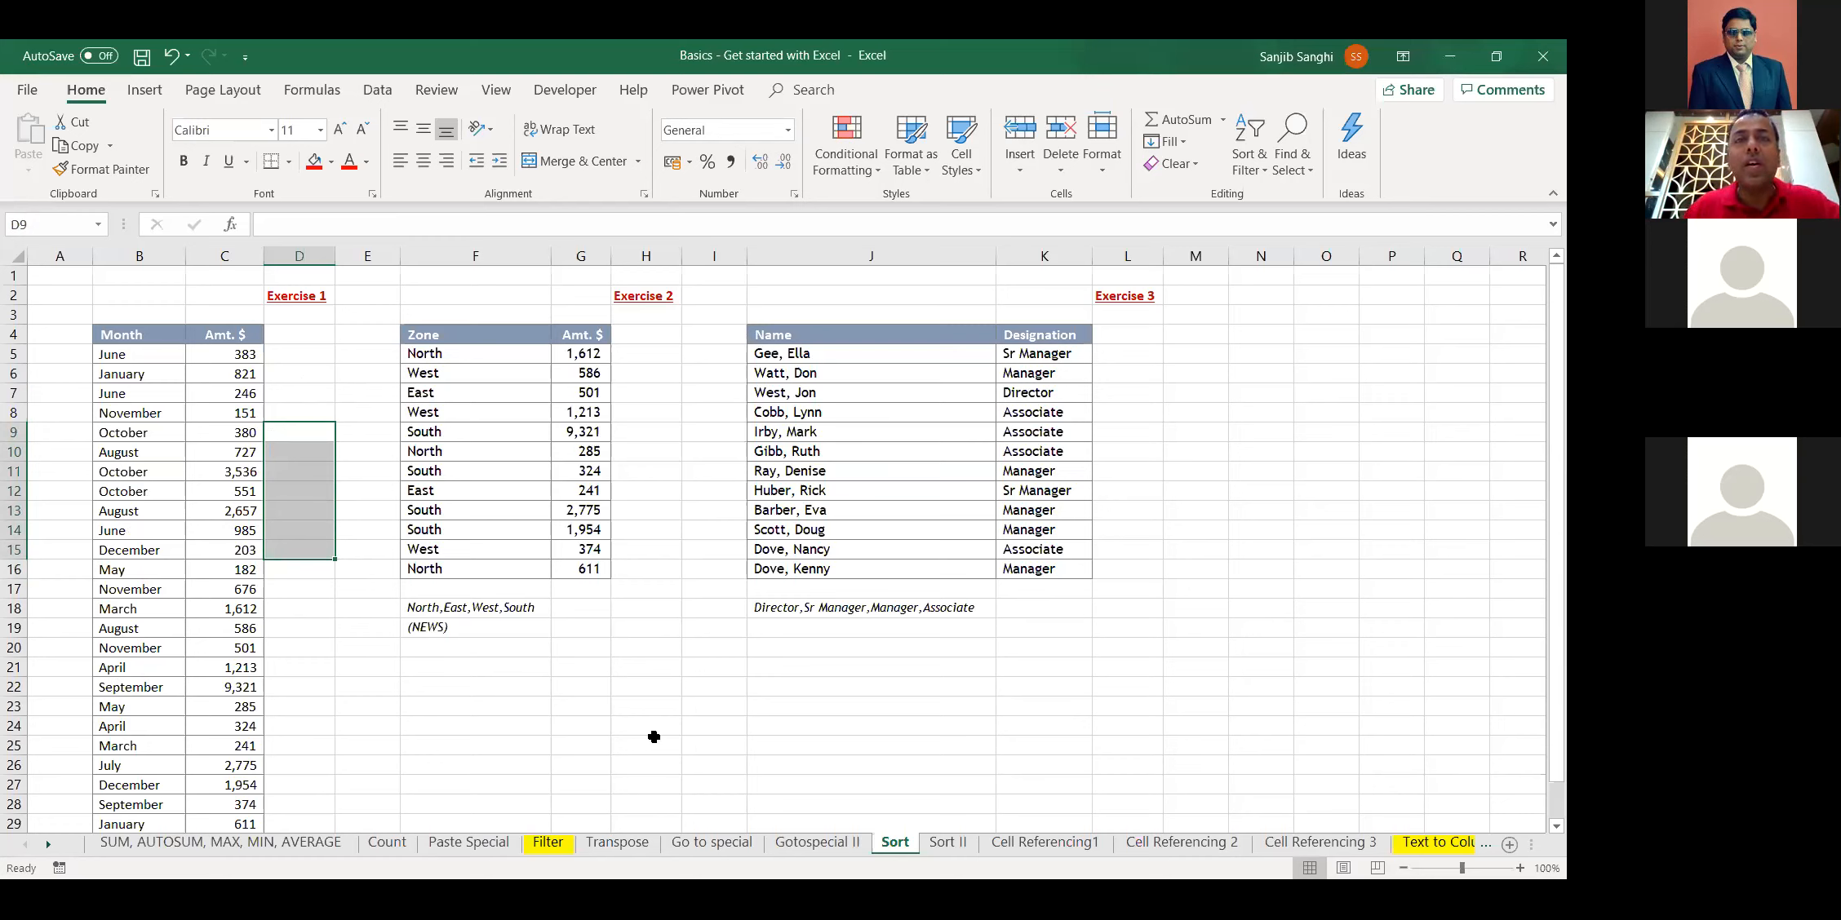
left_click(653, 736)
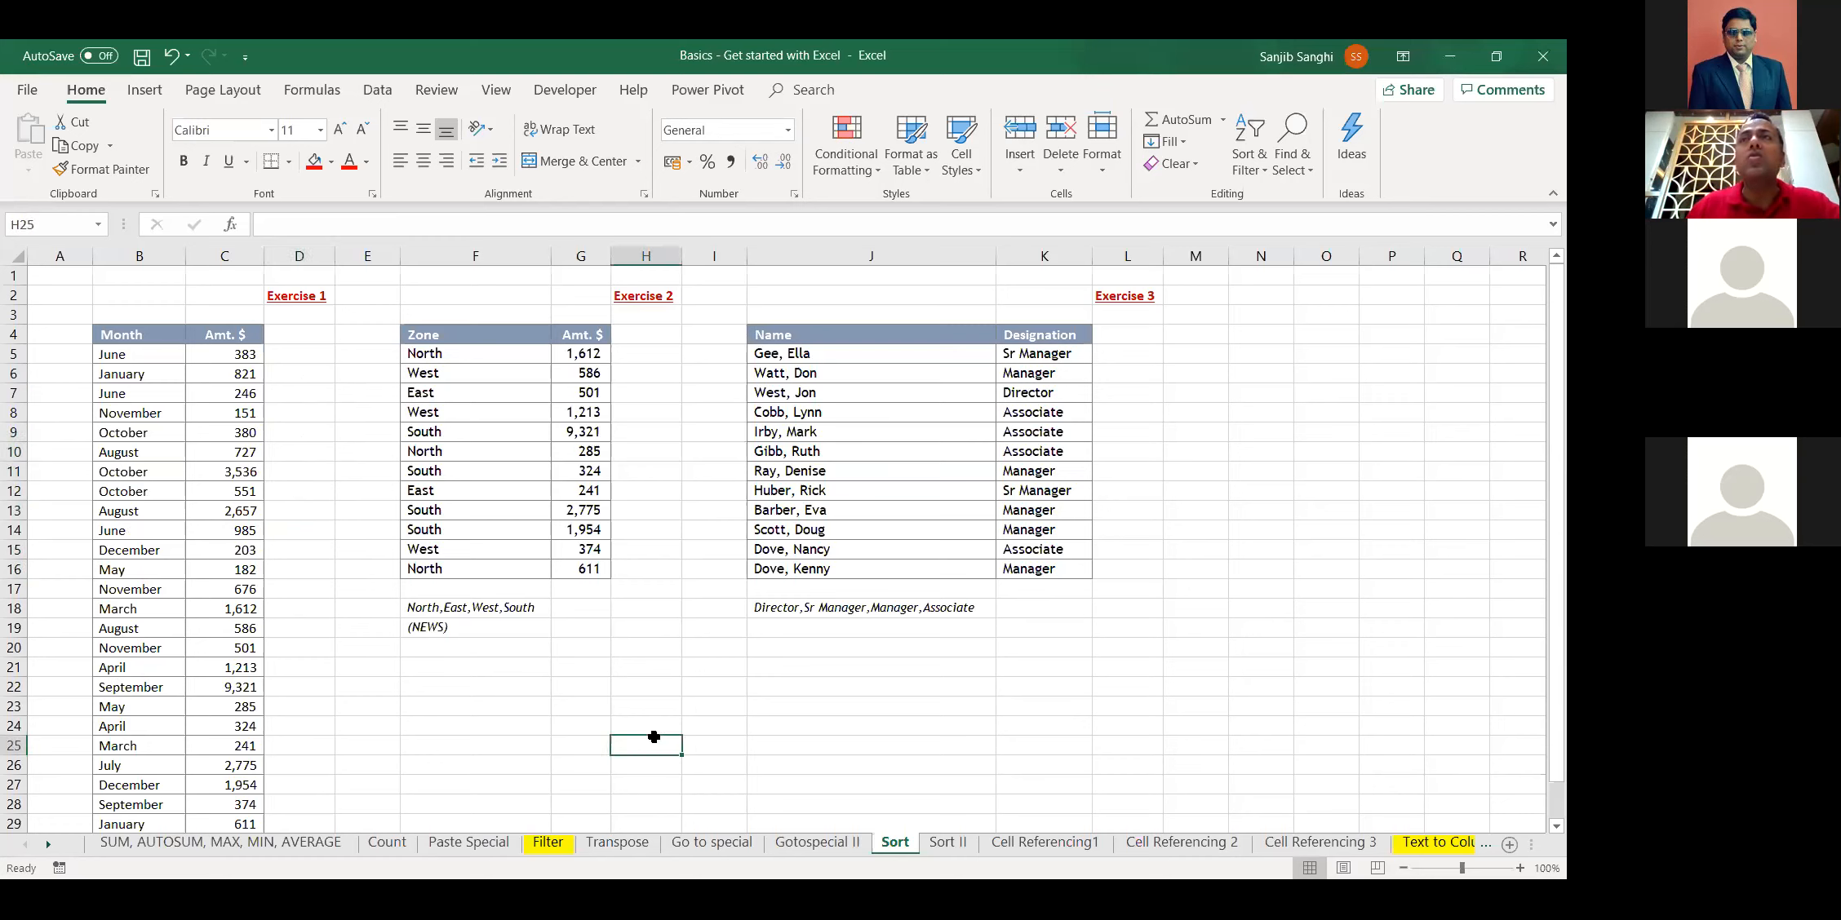
Select the whole Exercise 1 table and set up a custom sort by the Month column
left_click(156, 526)
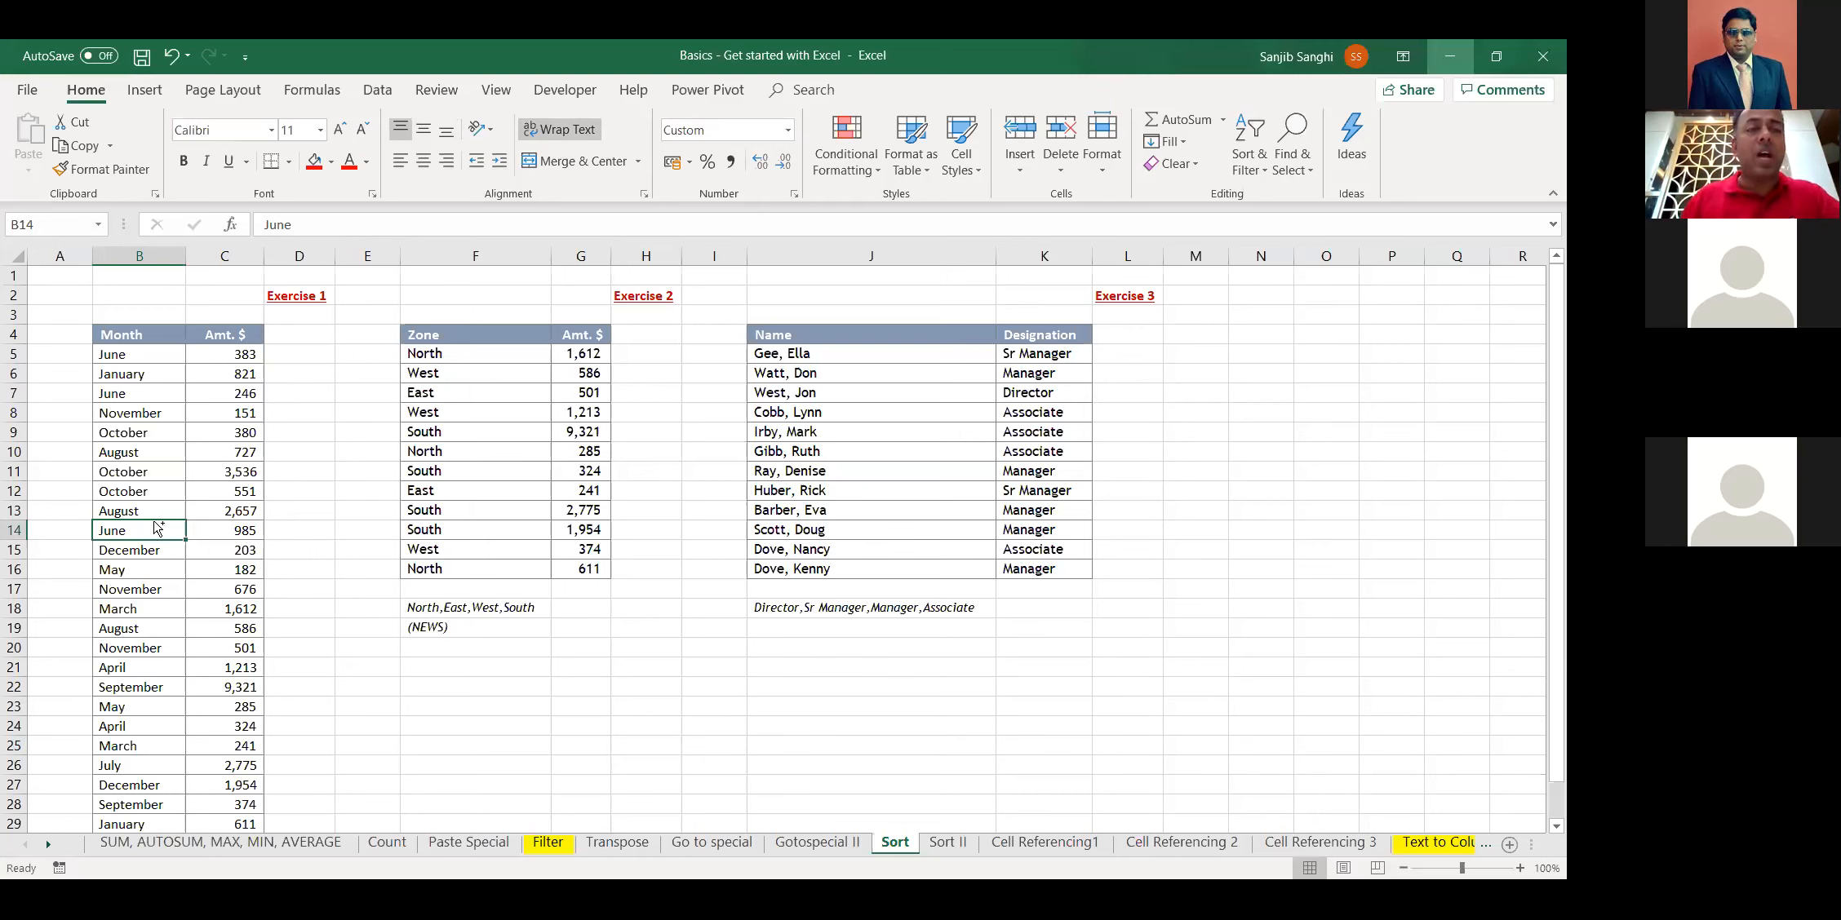
key("ctrl+a")
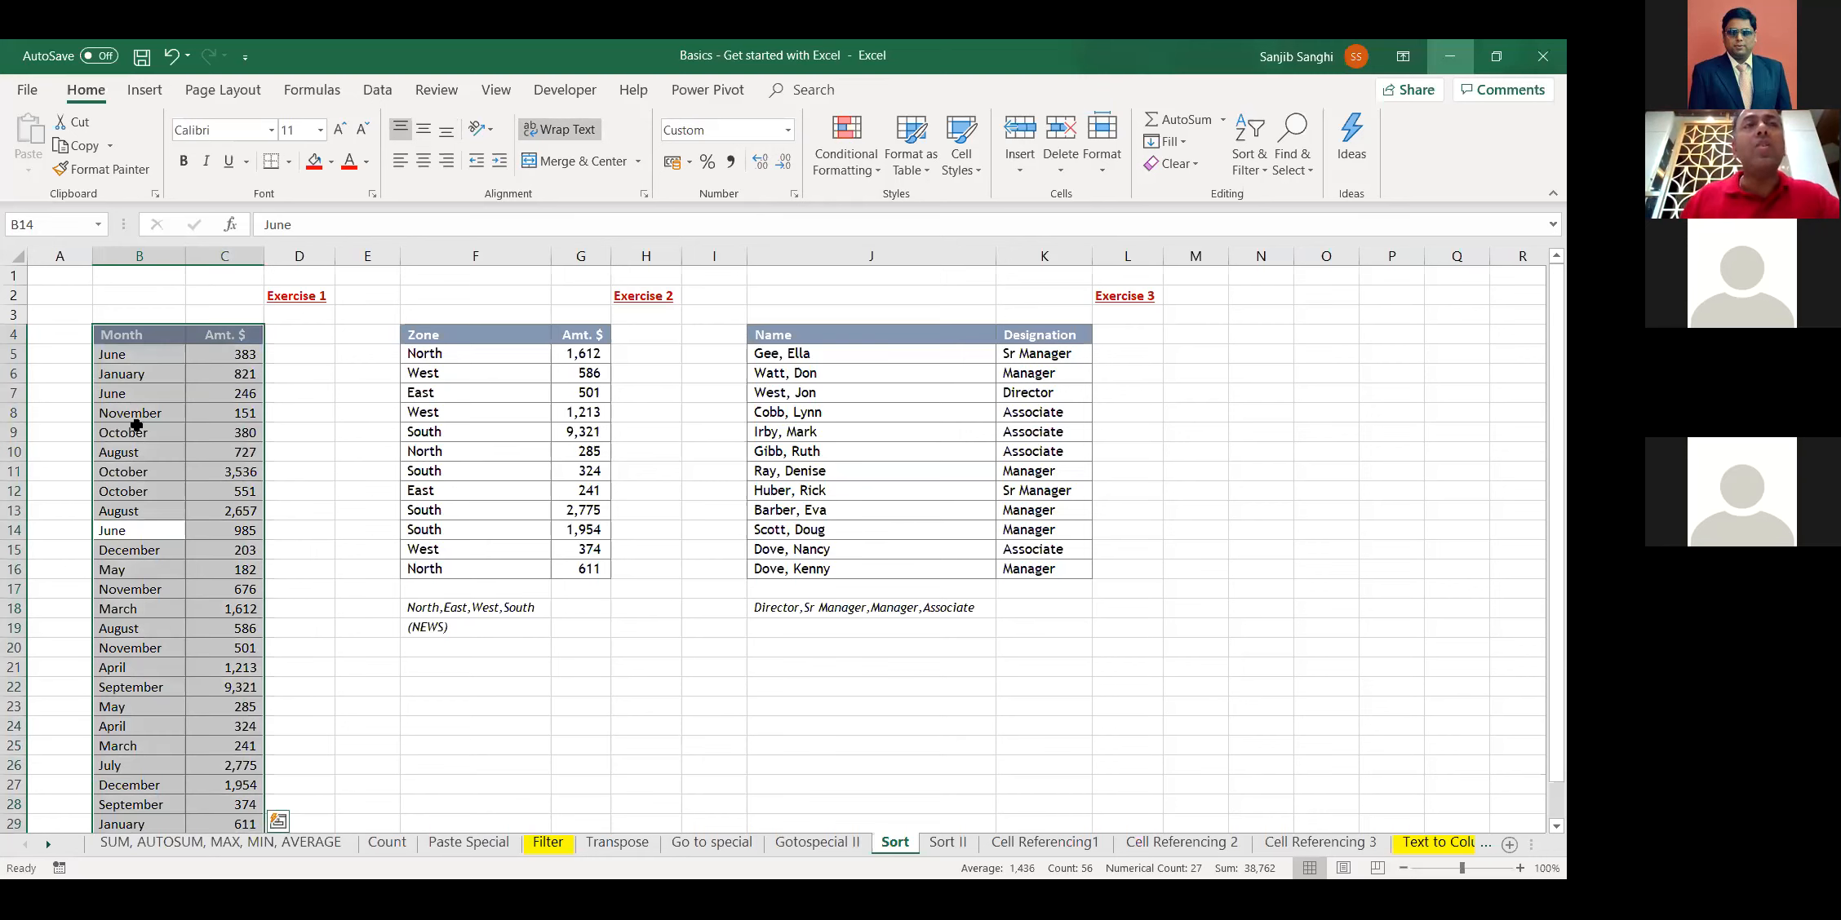
left_click(381, 91)
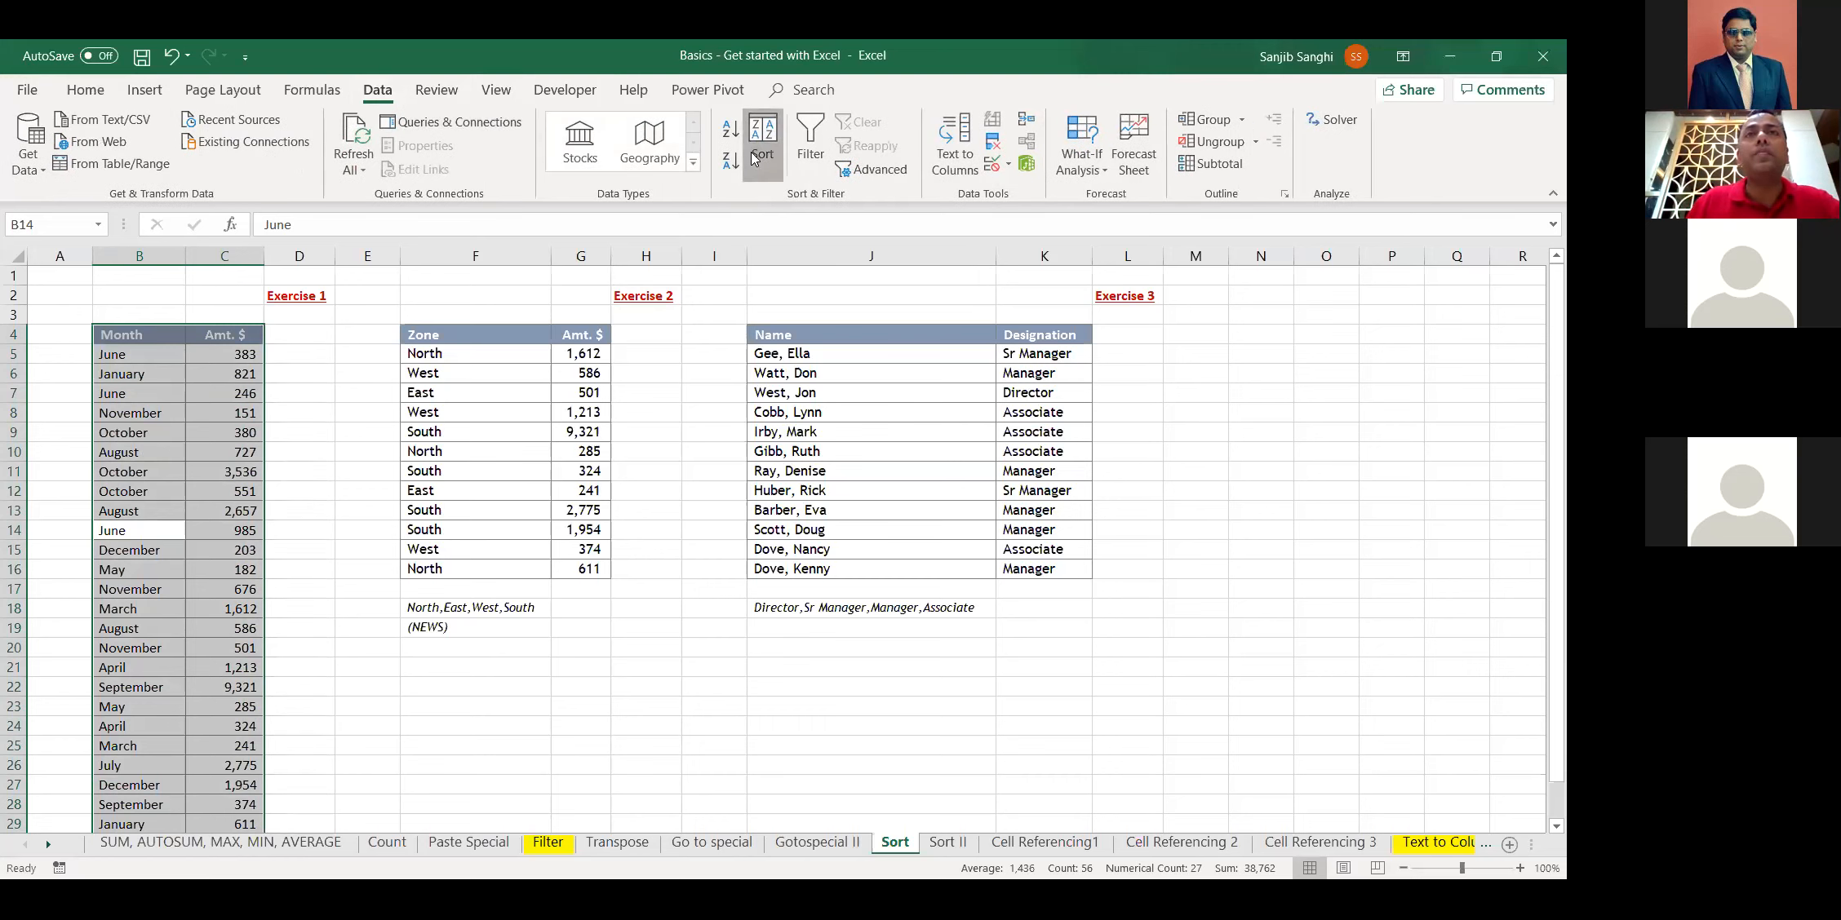
left_click(754, 159)
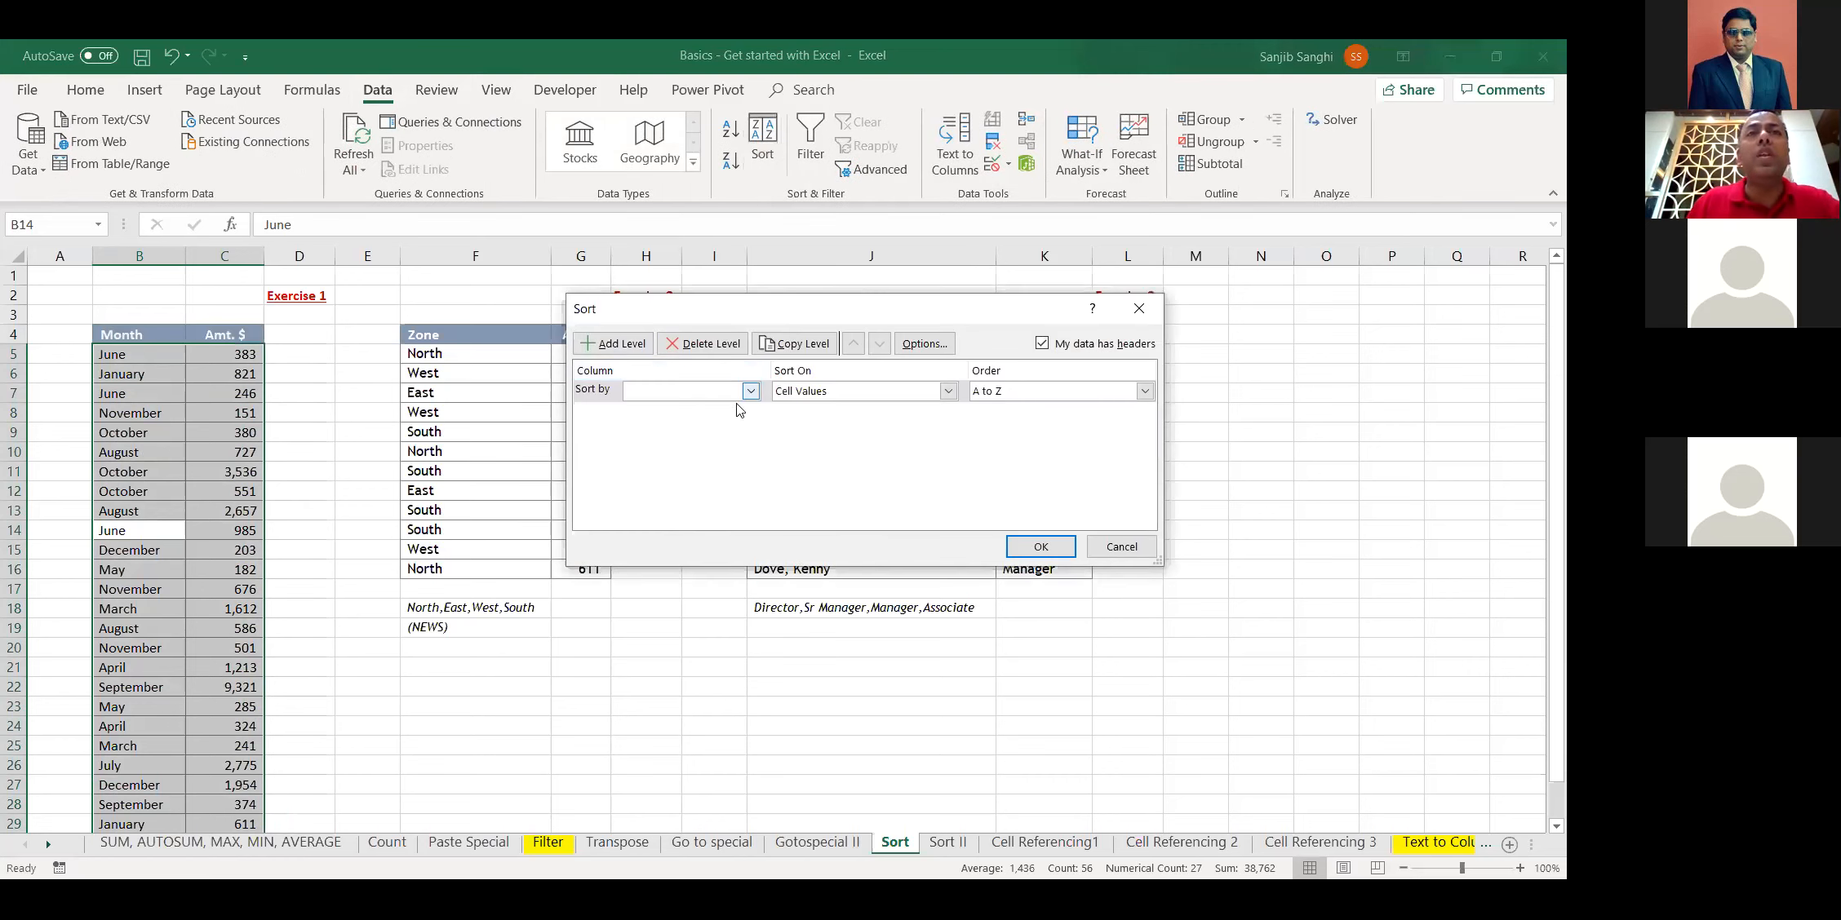
left_click(681, 391)
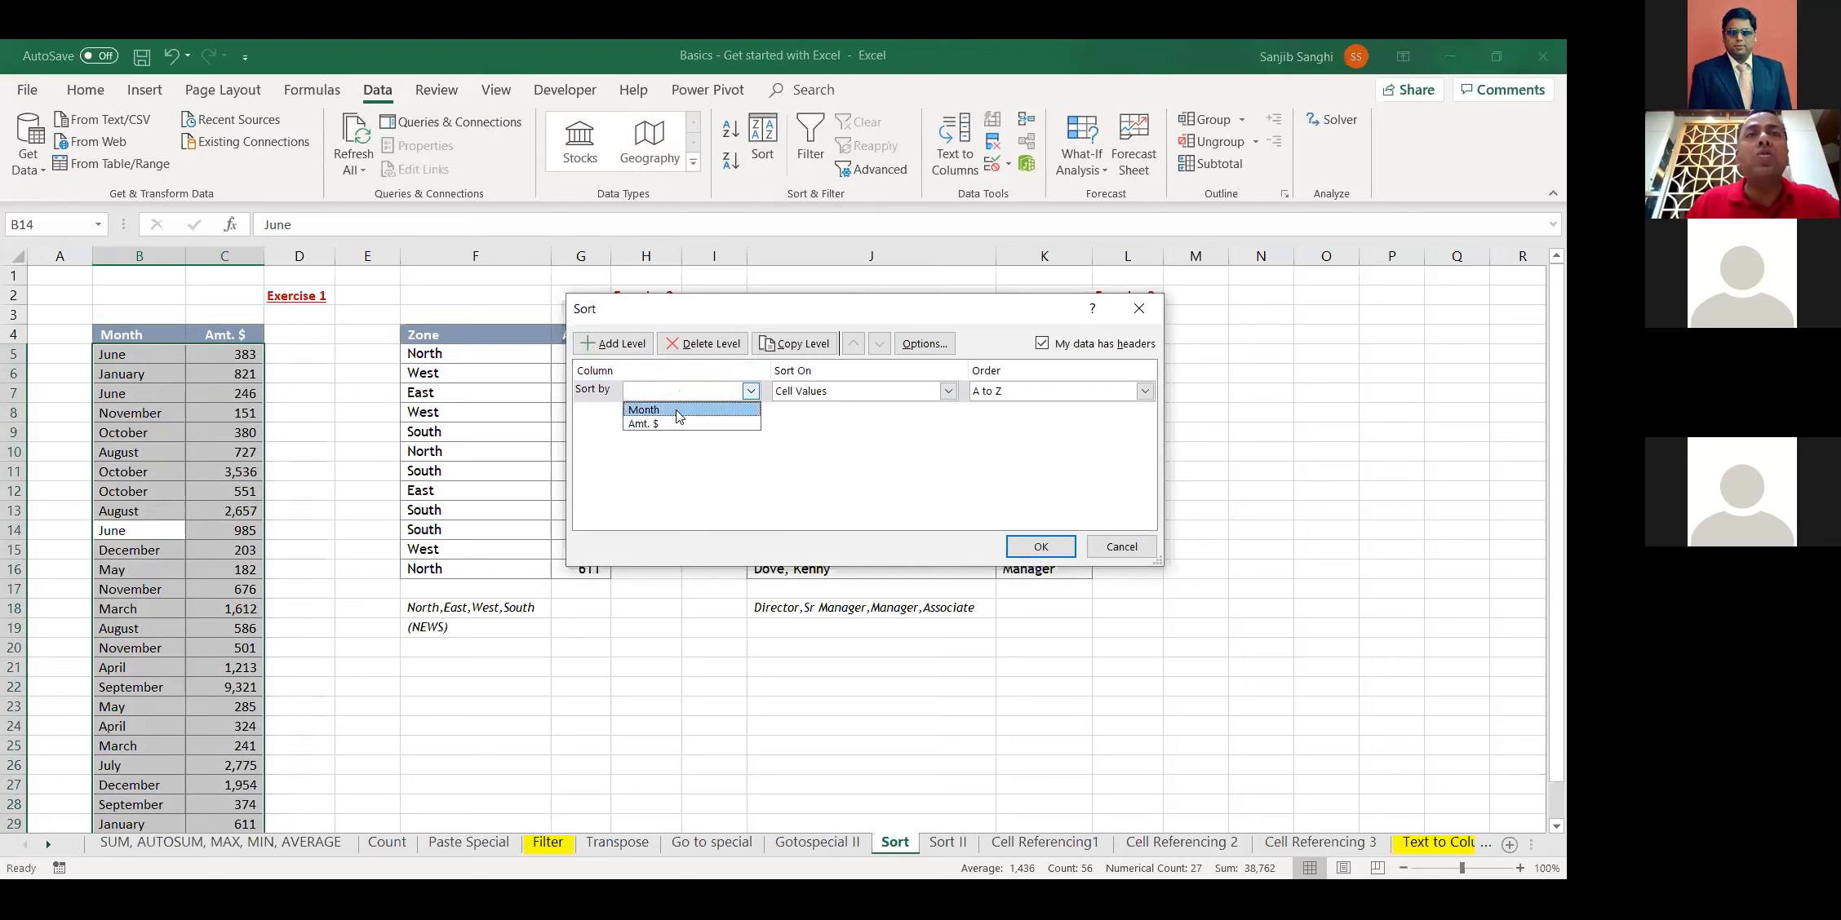
left_click(676, 411)
Set the sort order to the custom list January, February, March, April, apply it and check the months through the last row
left_click(1032, 391)
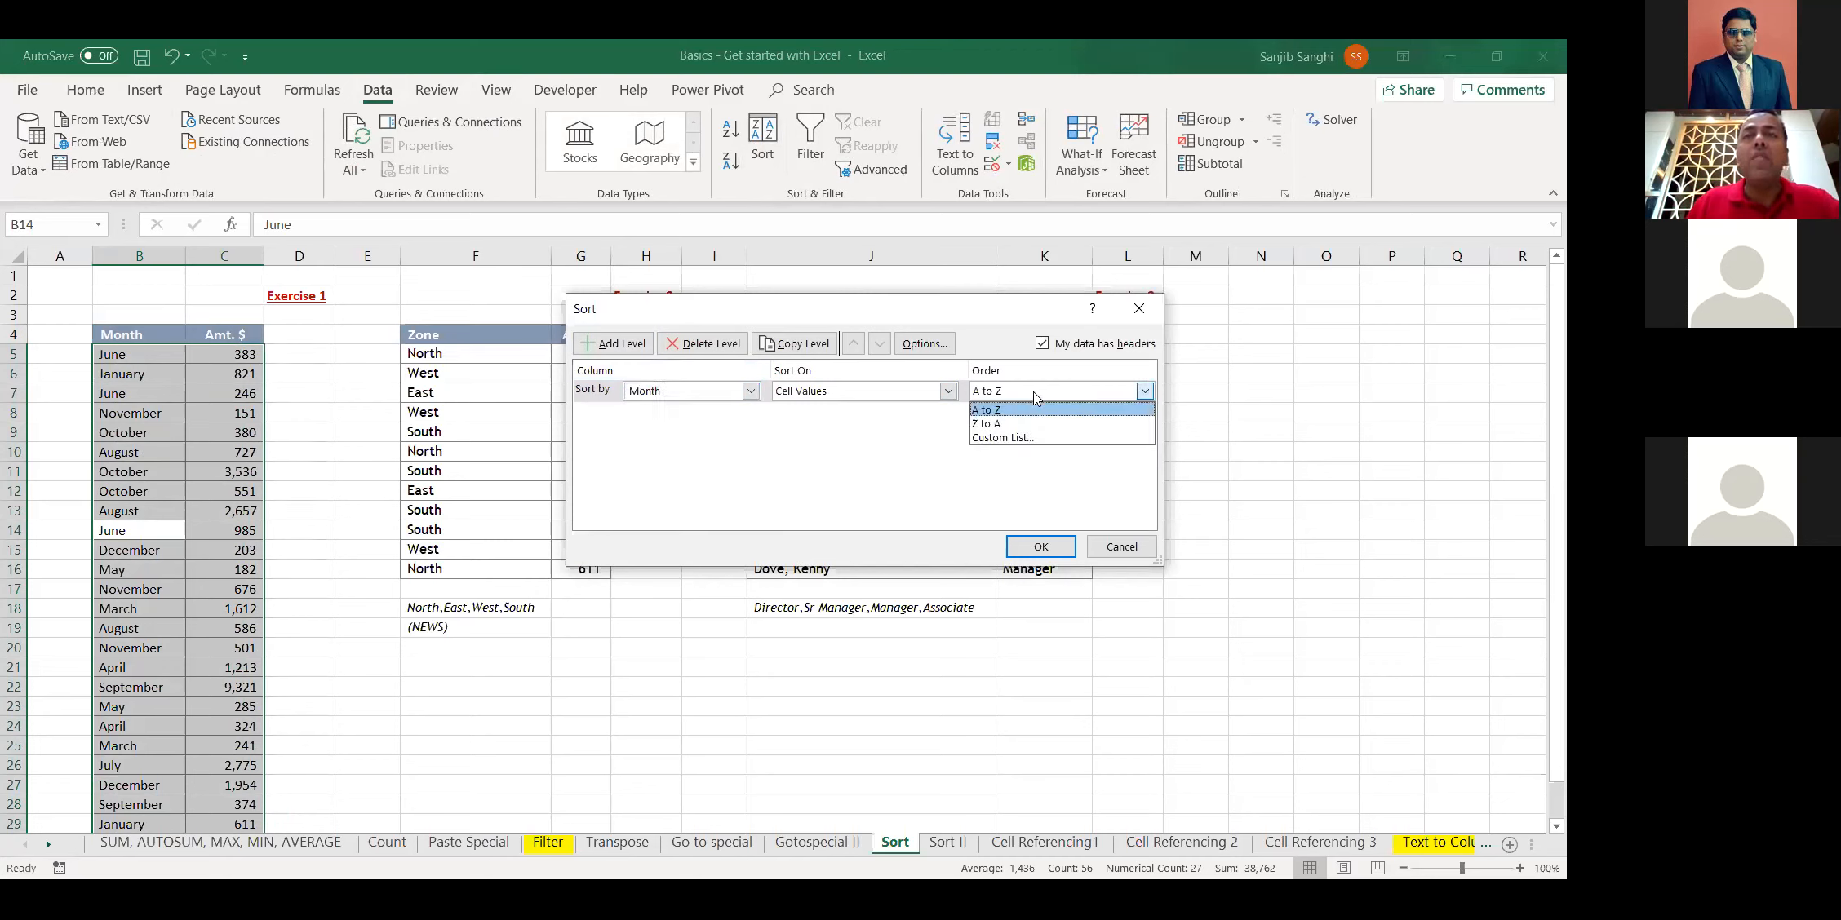
left_click(1031, 440)
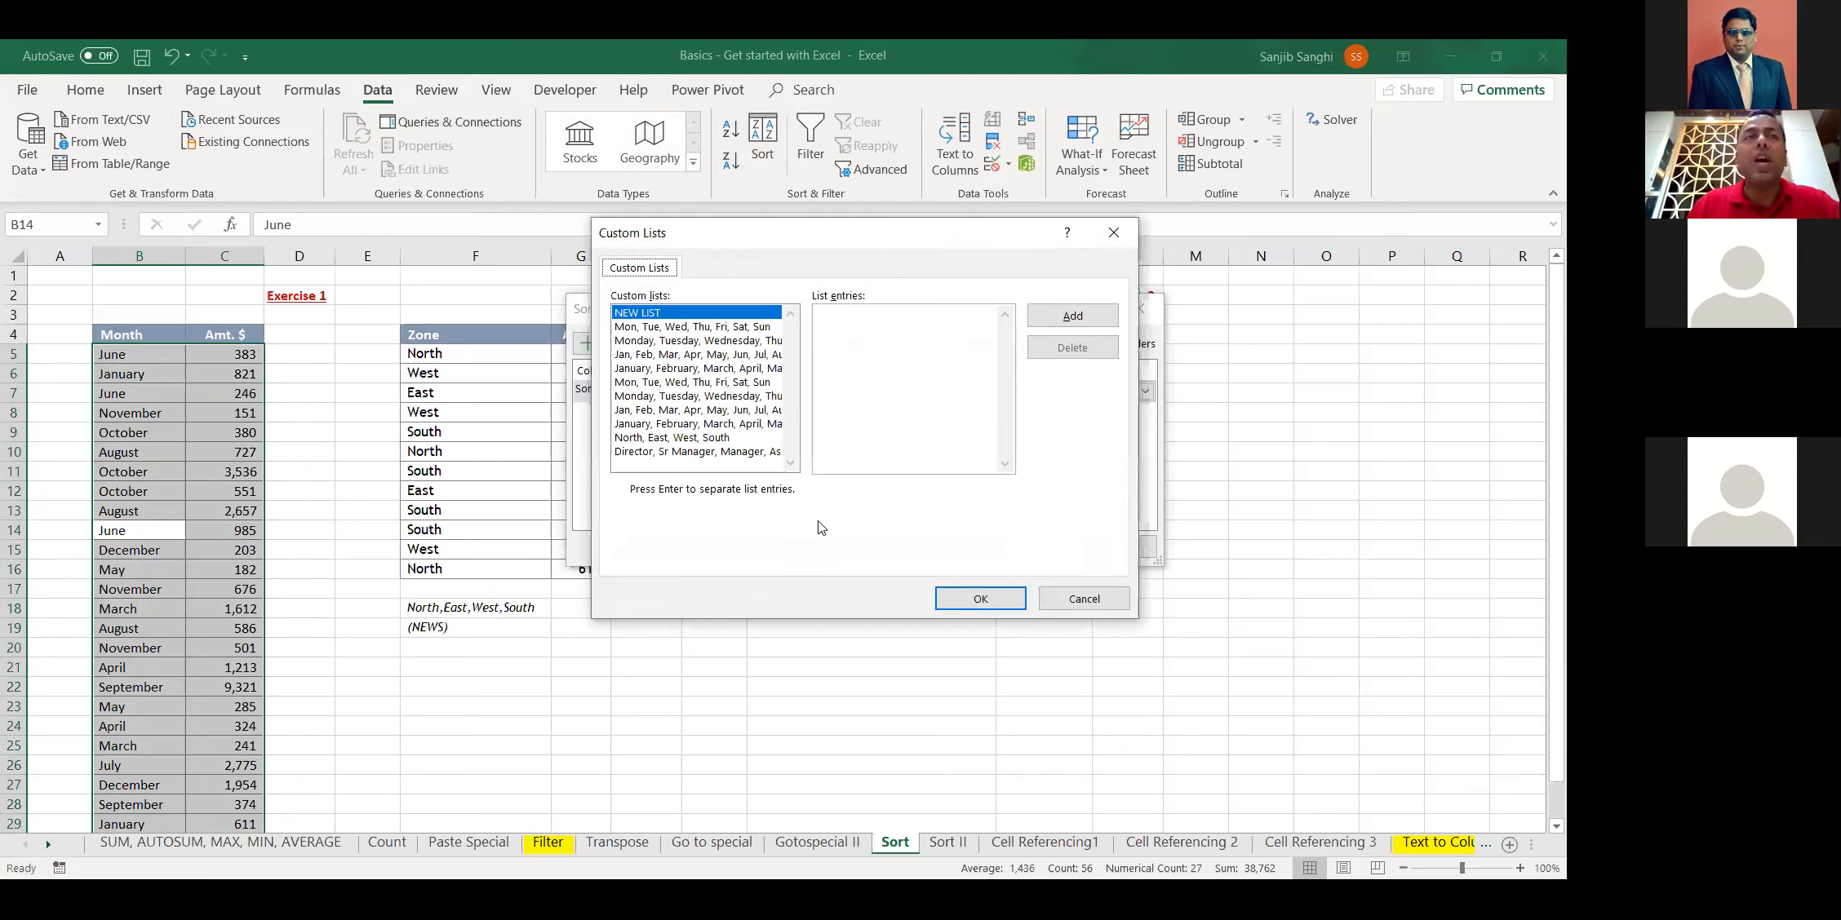
left_click(646, 369)
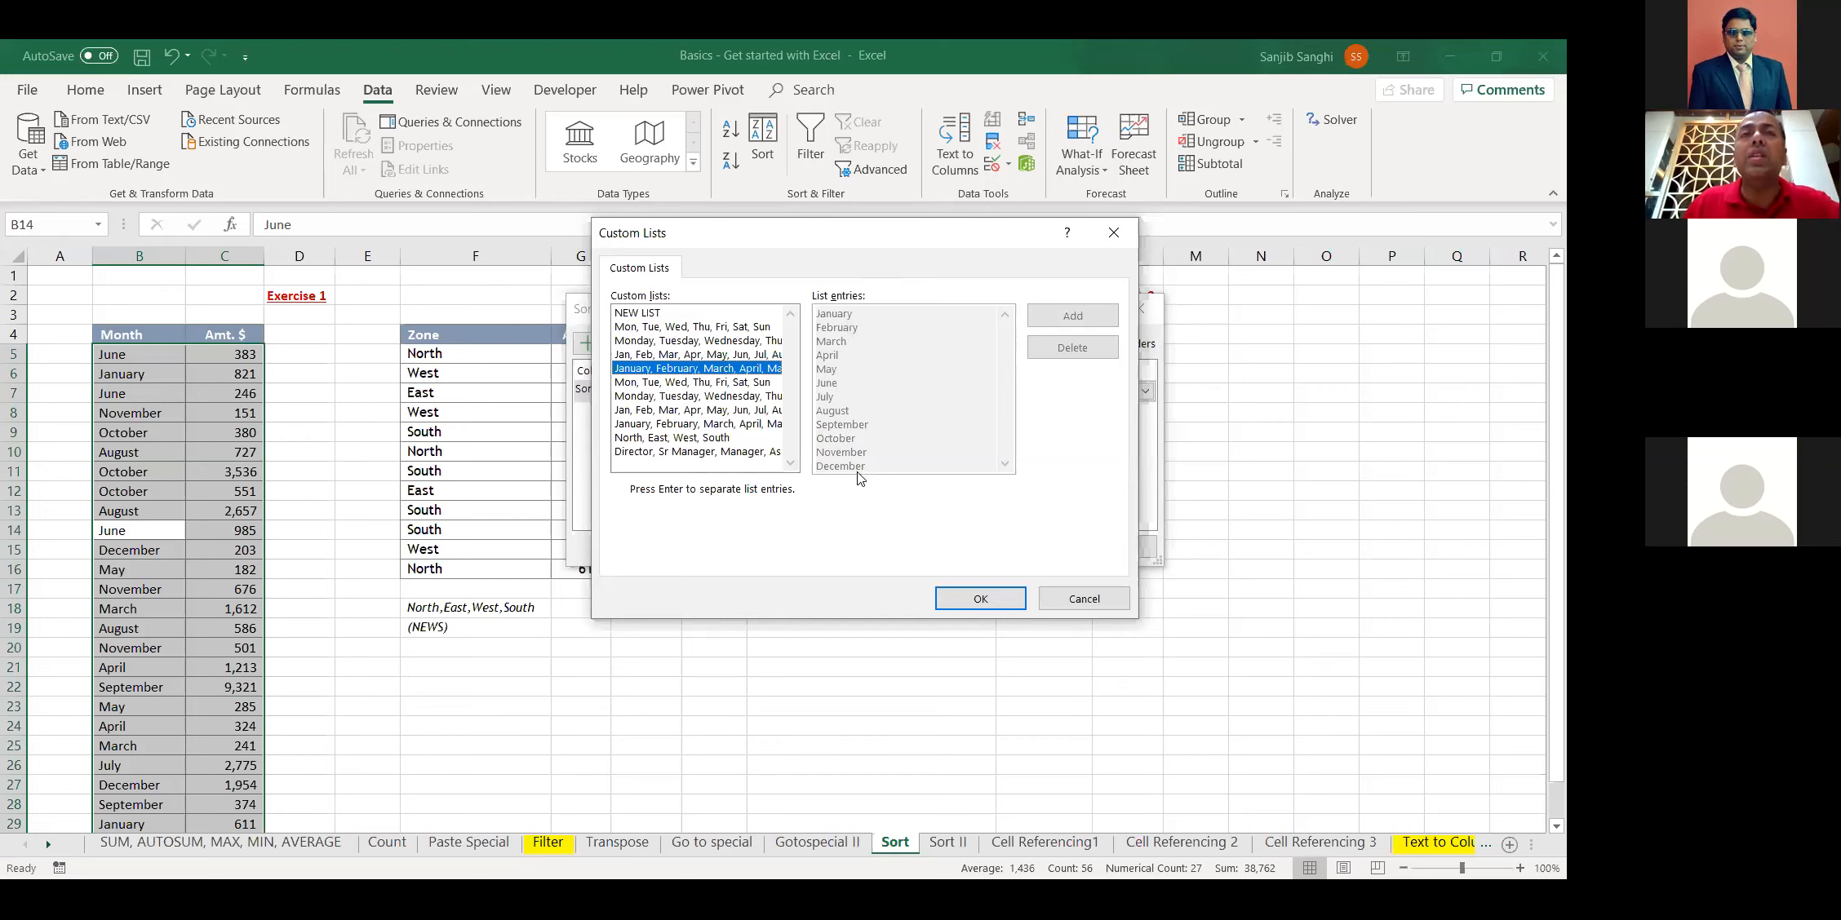
left_click(980, 600)
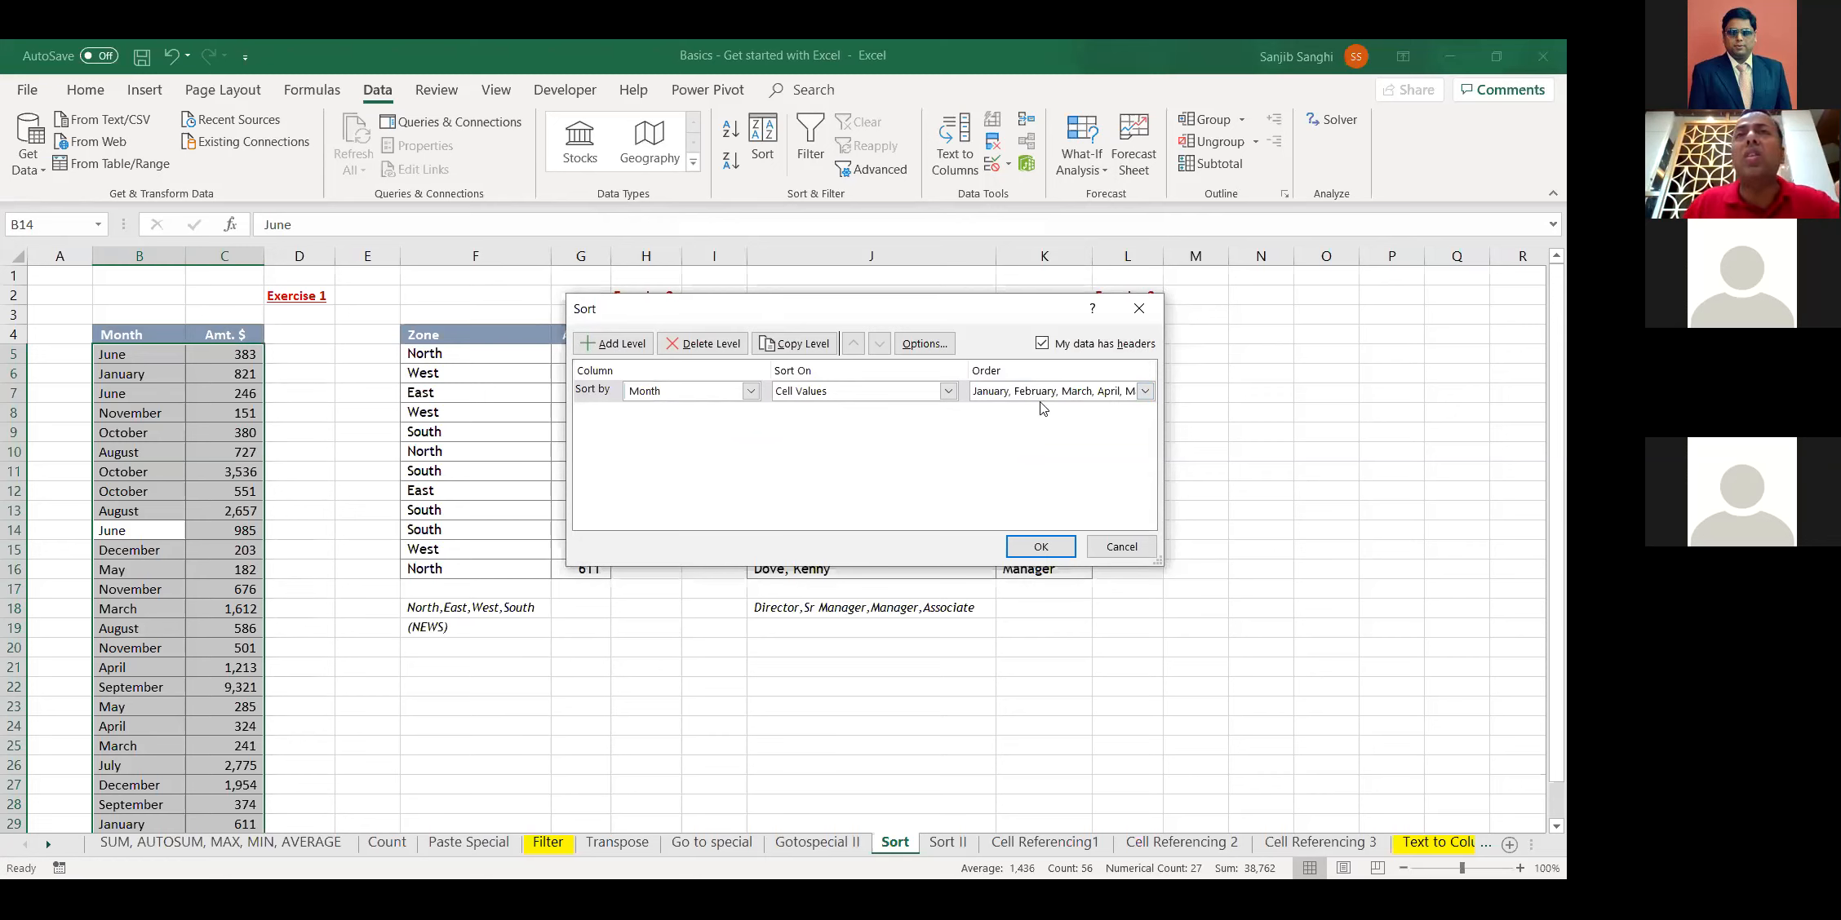
left_click(1041, 547)
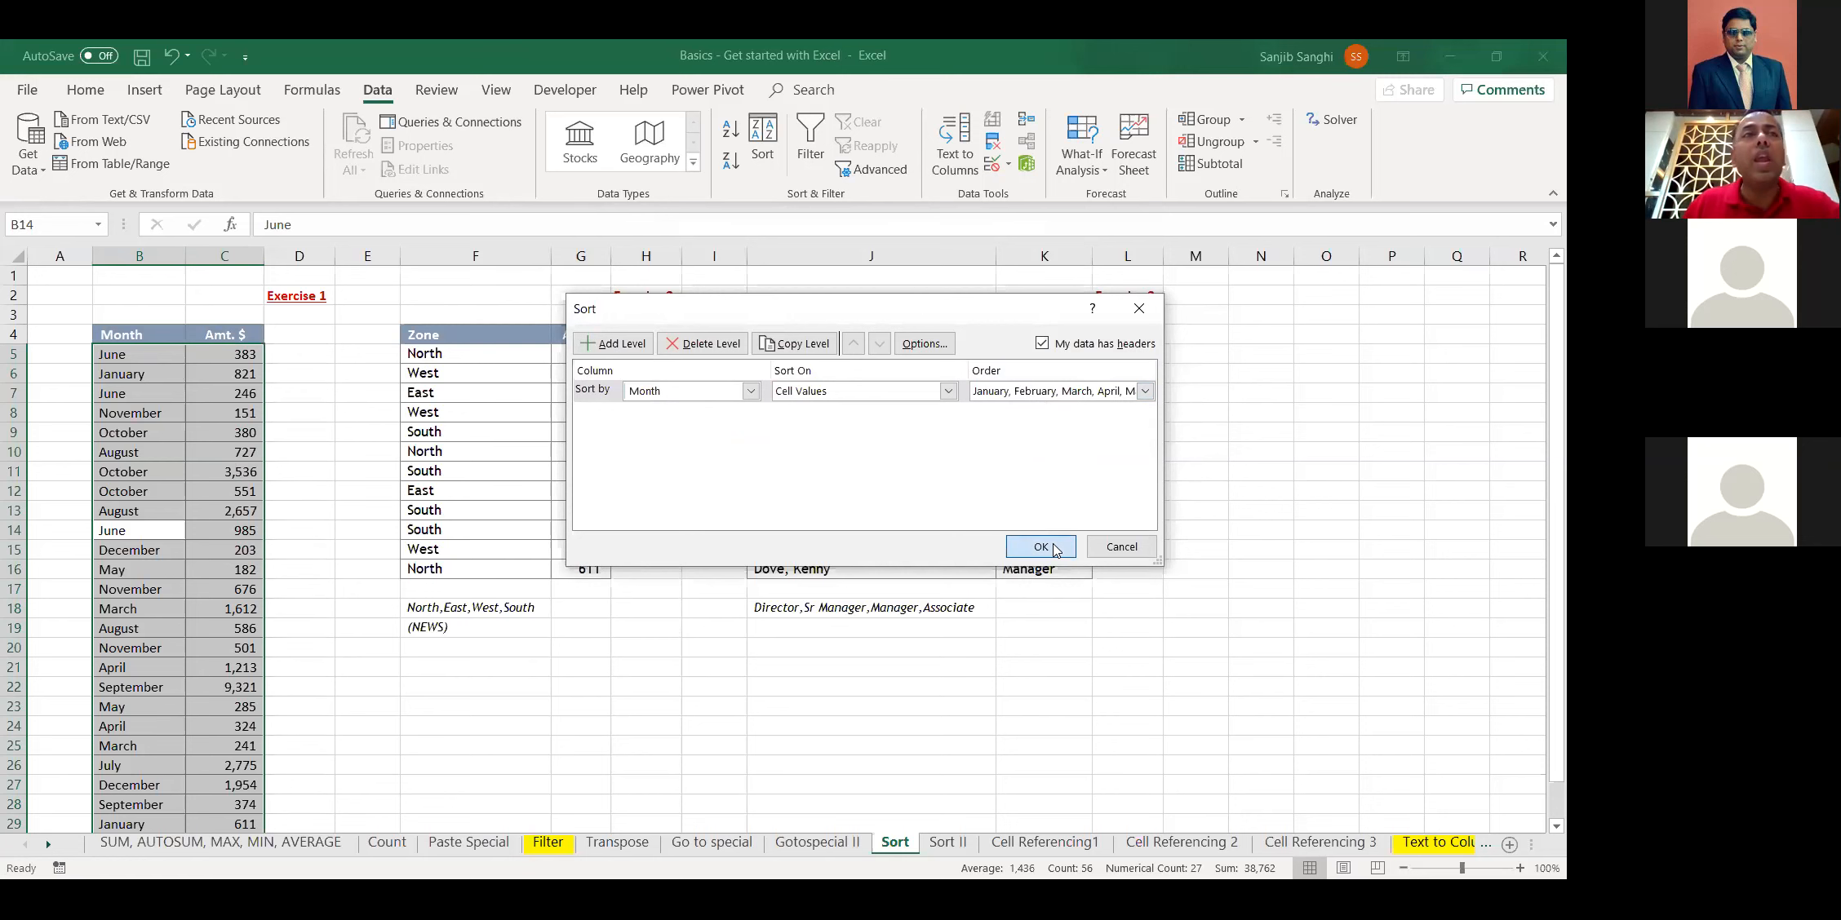
left_click_drag(122, 357, 126, 398)
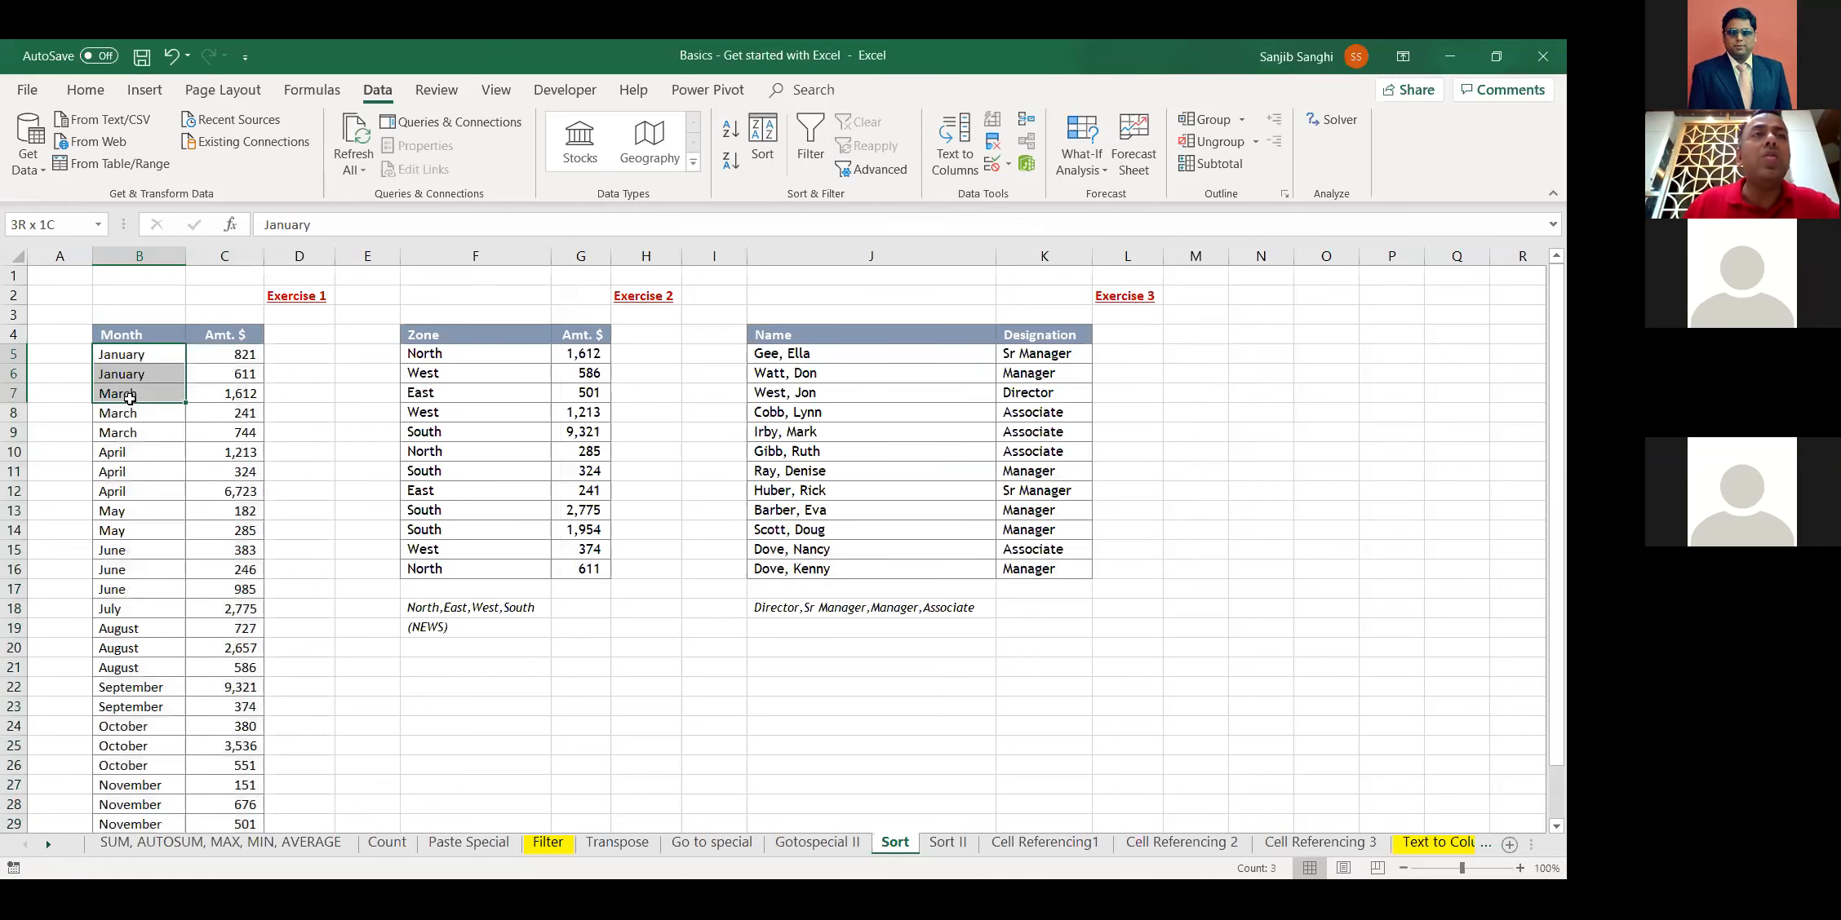
scroll(139, 603, "down", 2)
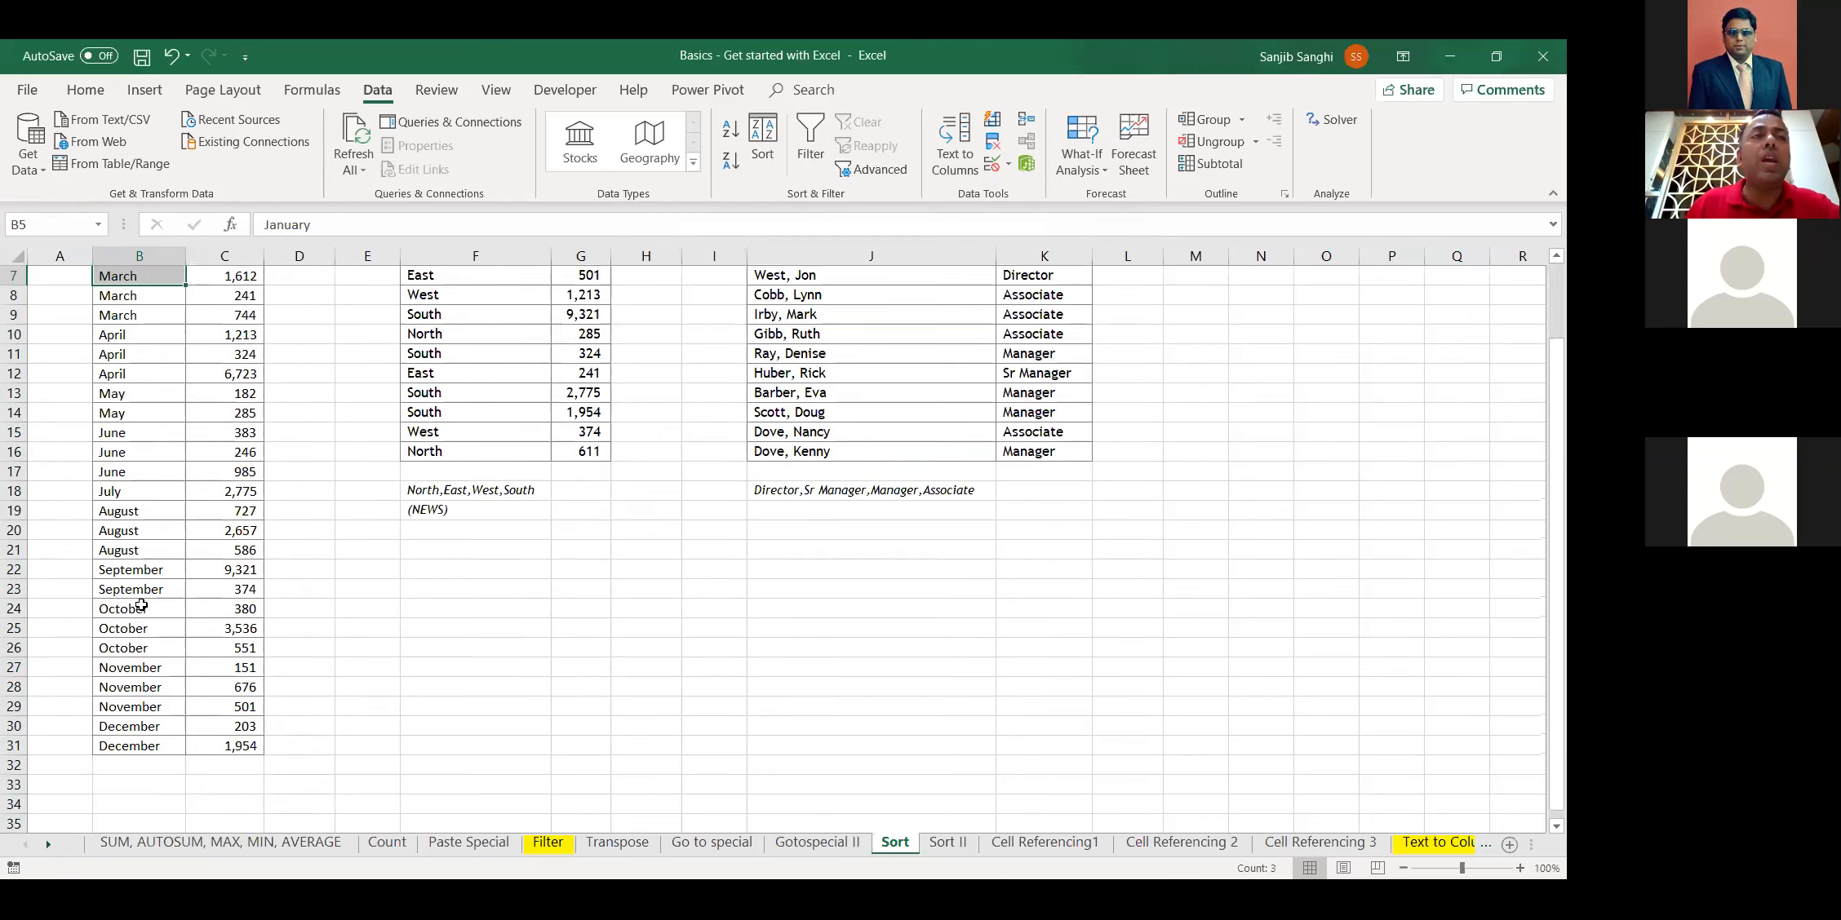
scroll(123, 701, "up", 2)
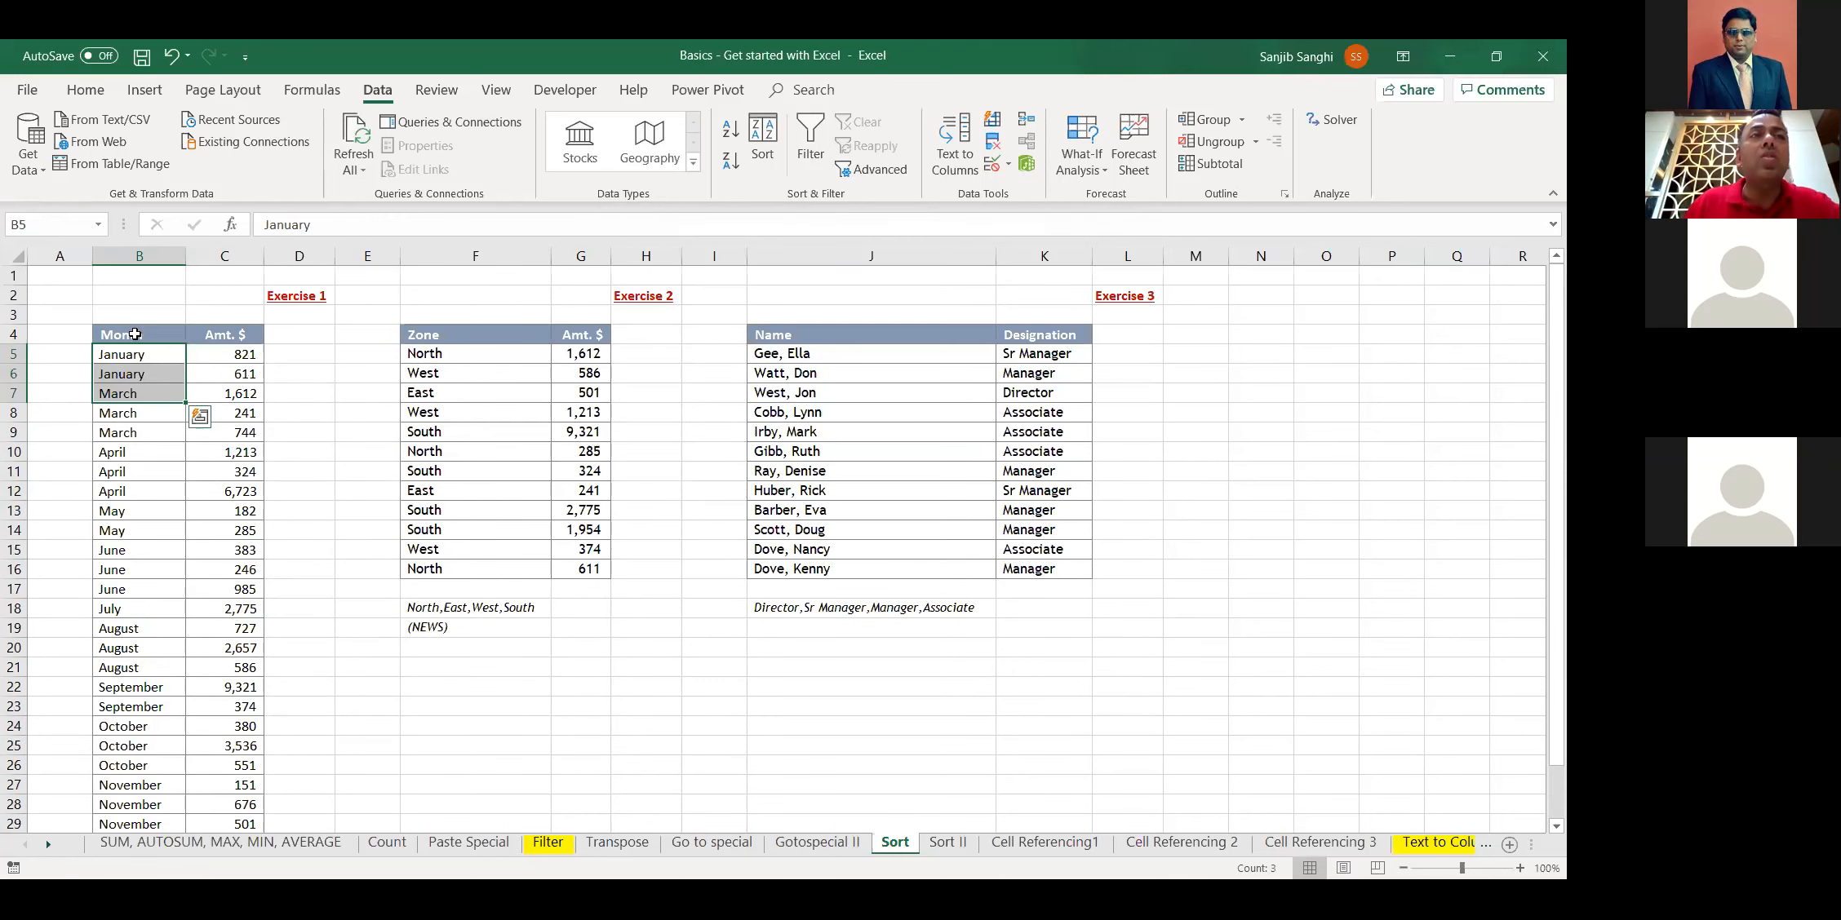
scroll(146, 546, "down", 1)
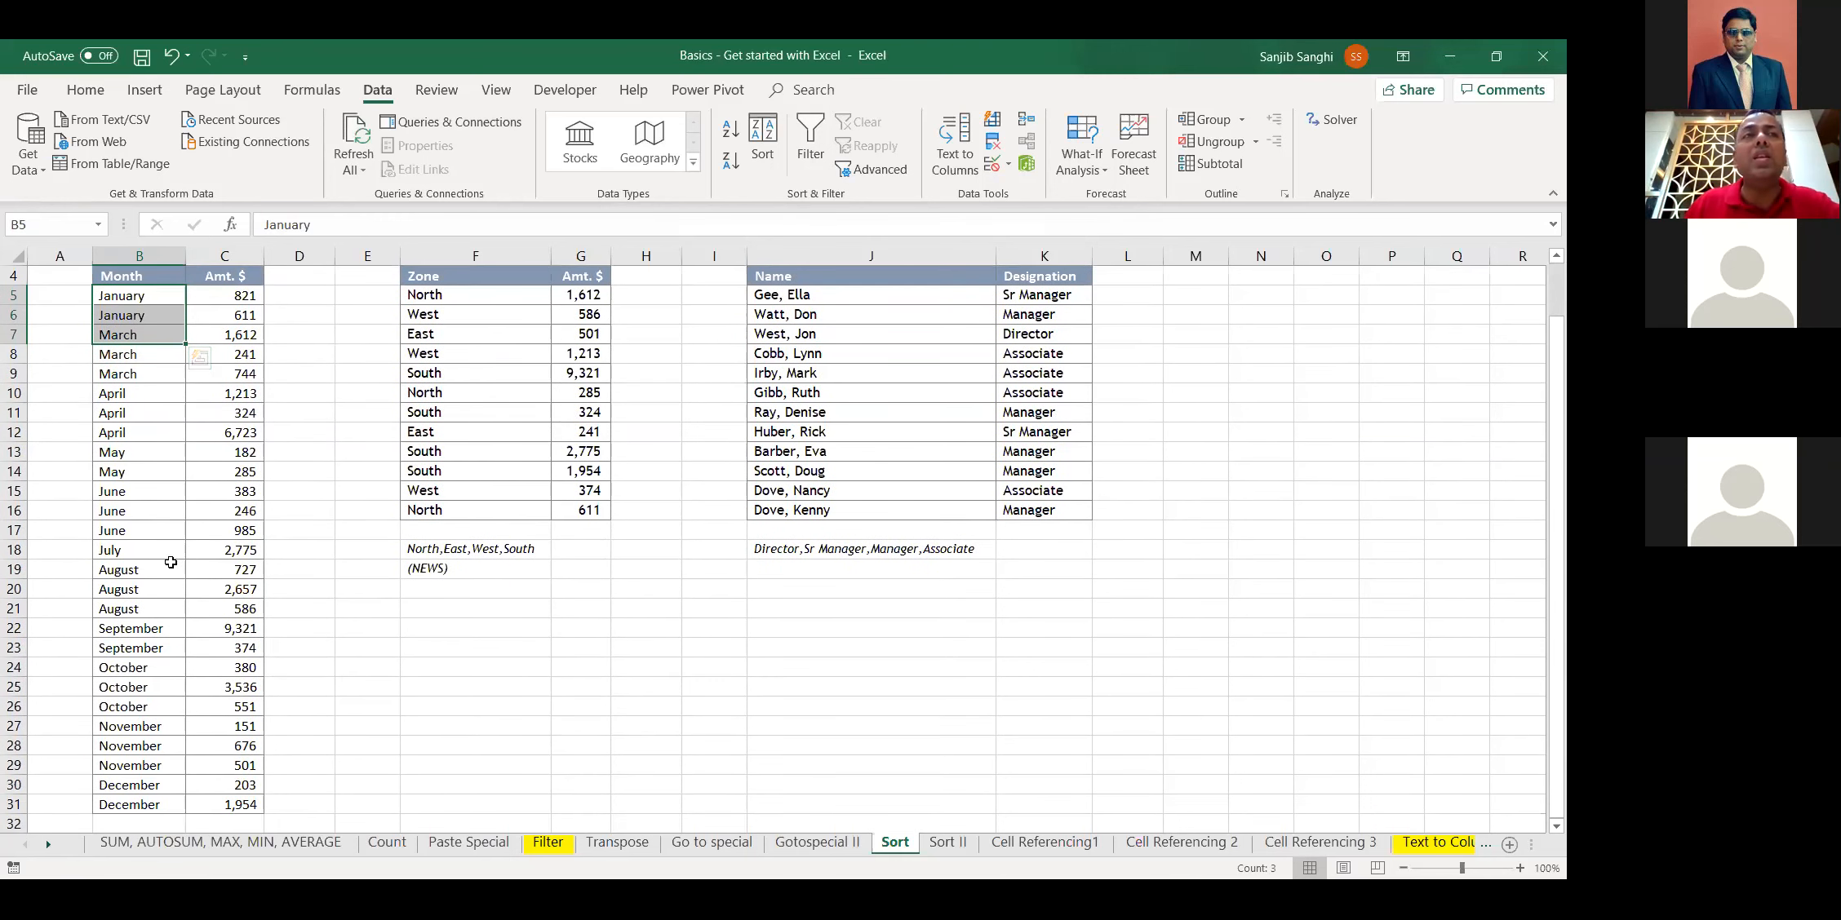
scroll(168, 543, "up", 1)
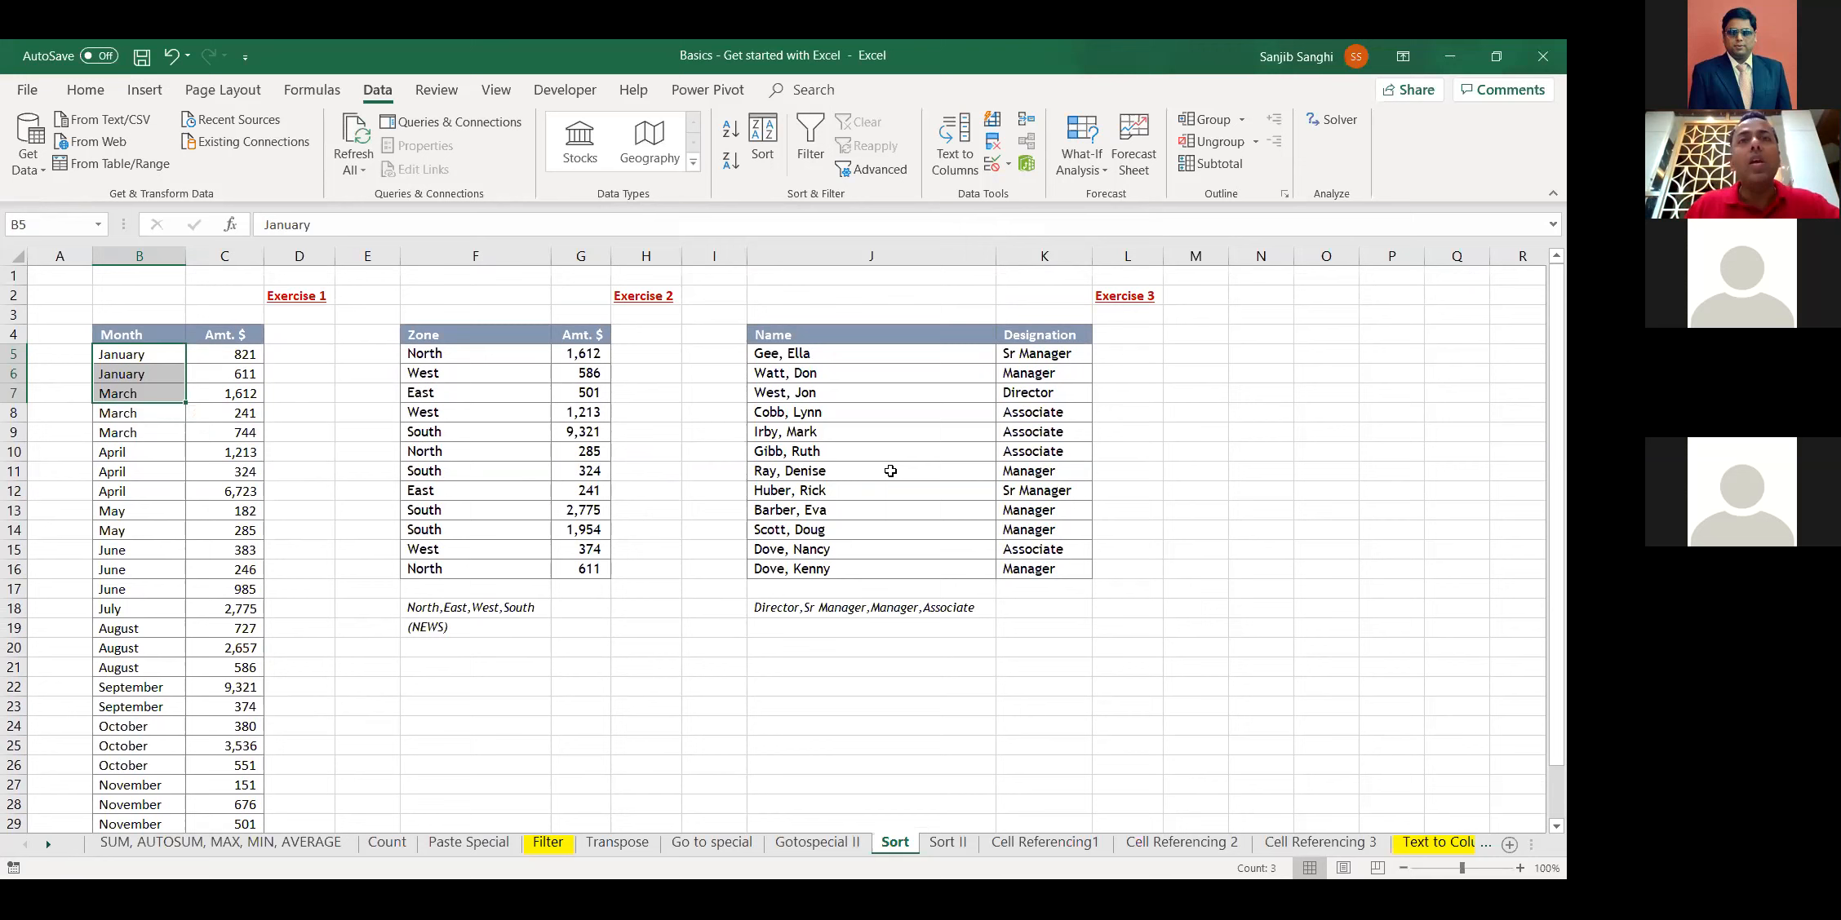
Move the Sr Manager row from row 12 of the Exercise 3 table to above the Director in row 7 by inserting the cut cells
left_click_drag(833, 365, 917, 541)
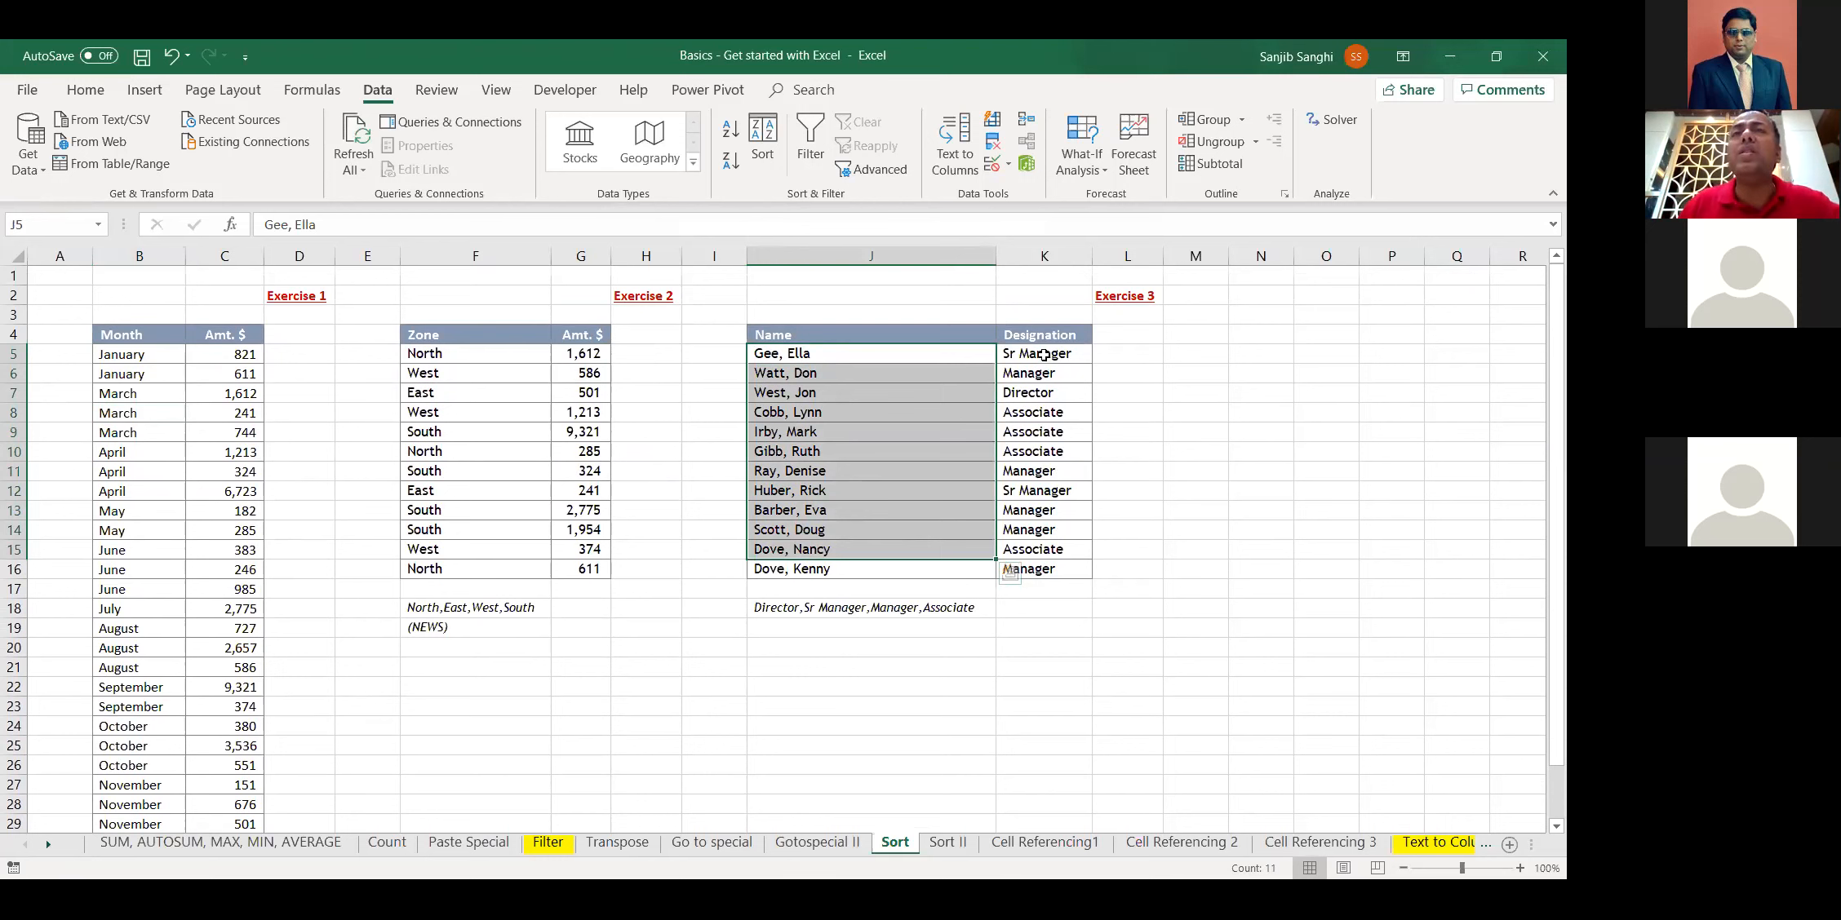
left_click_drag(1044, 357, 1045, 531)
left_click_drag(769, 490, 1055, 490)
right_click(1057, 495)
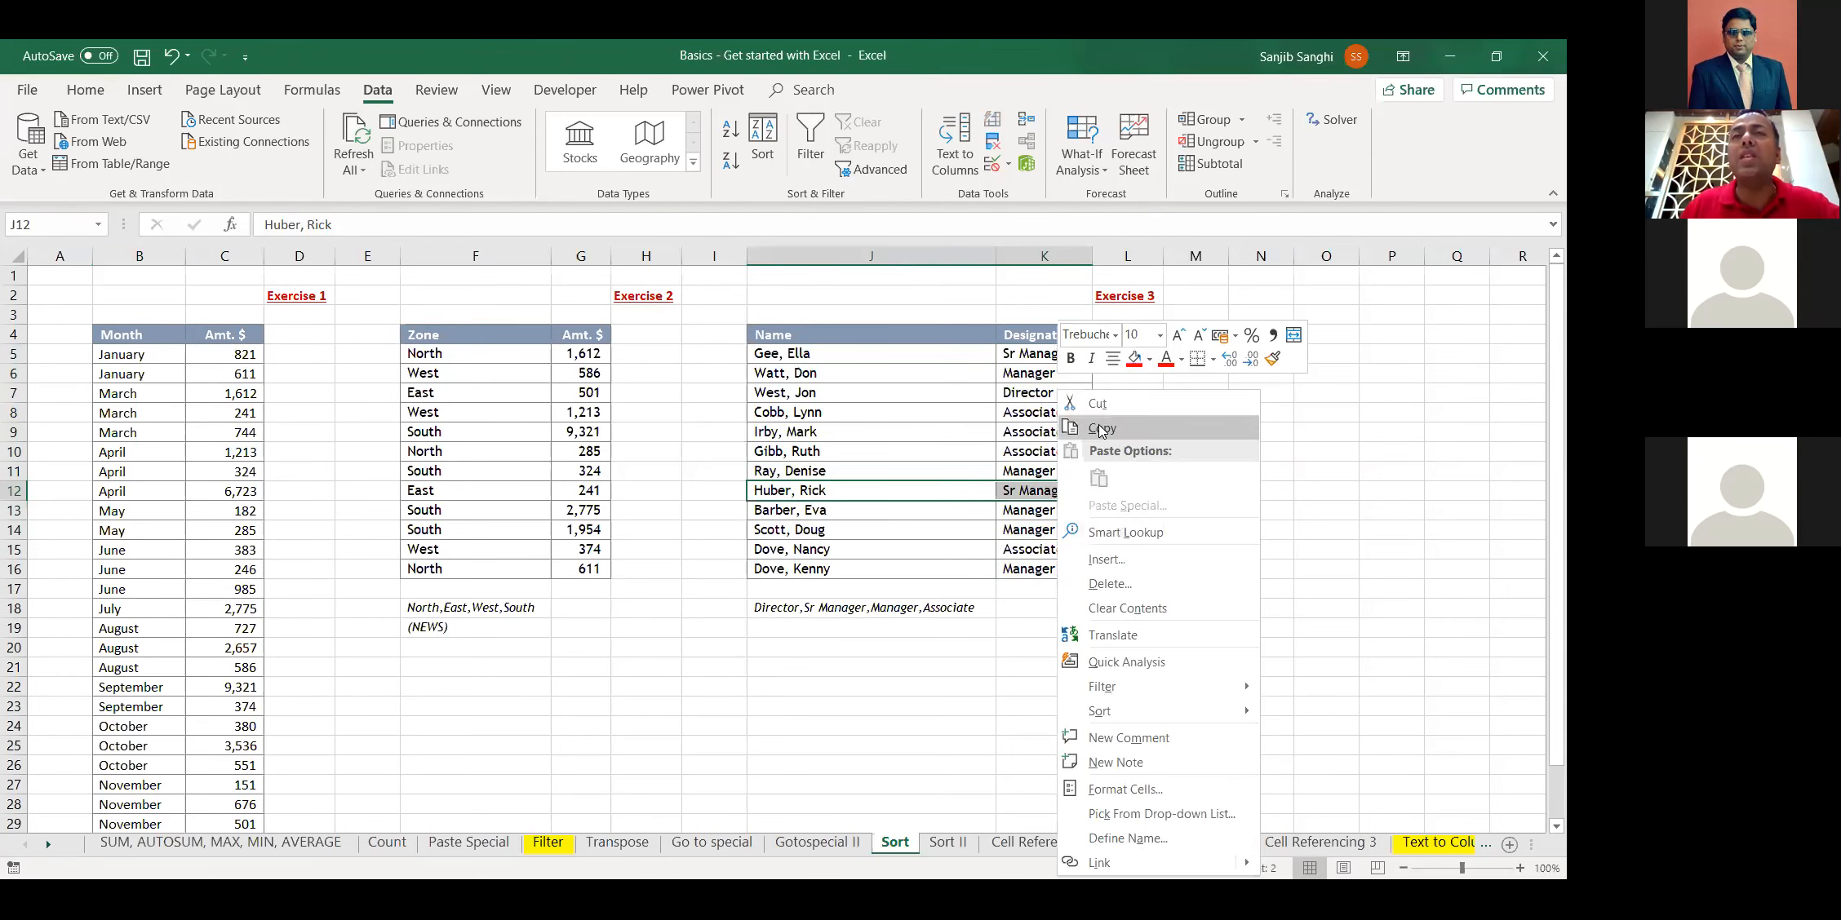
left_click(1098, 404)
left_click_drag(783, 392, 1044, 394)
right_click(1046, 394)
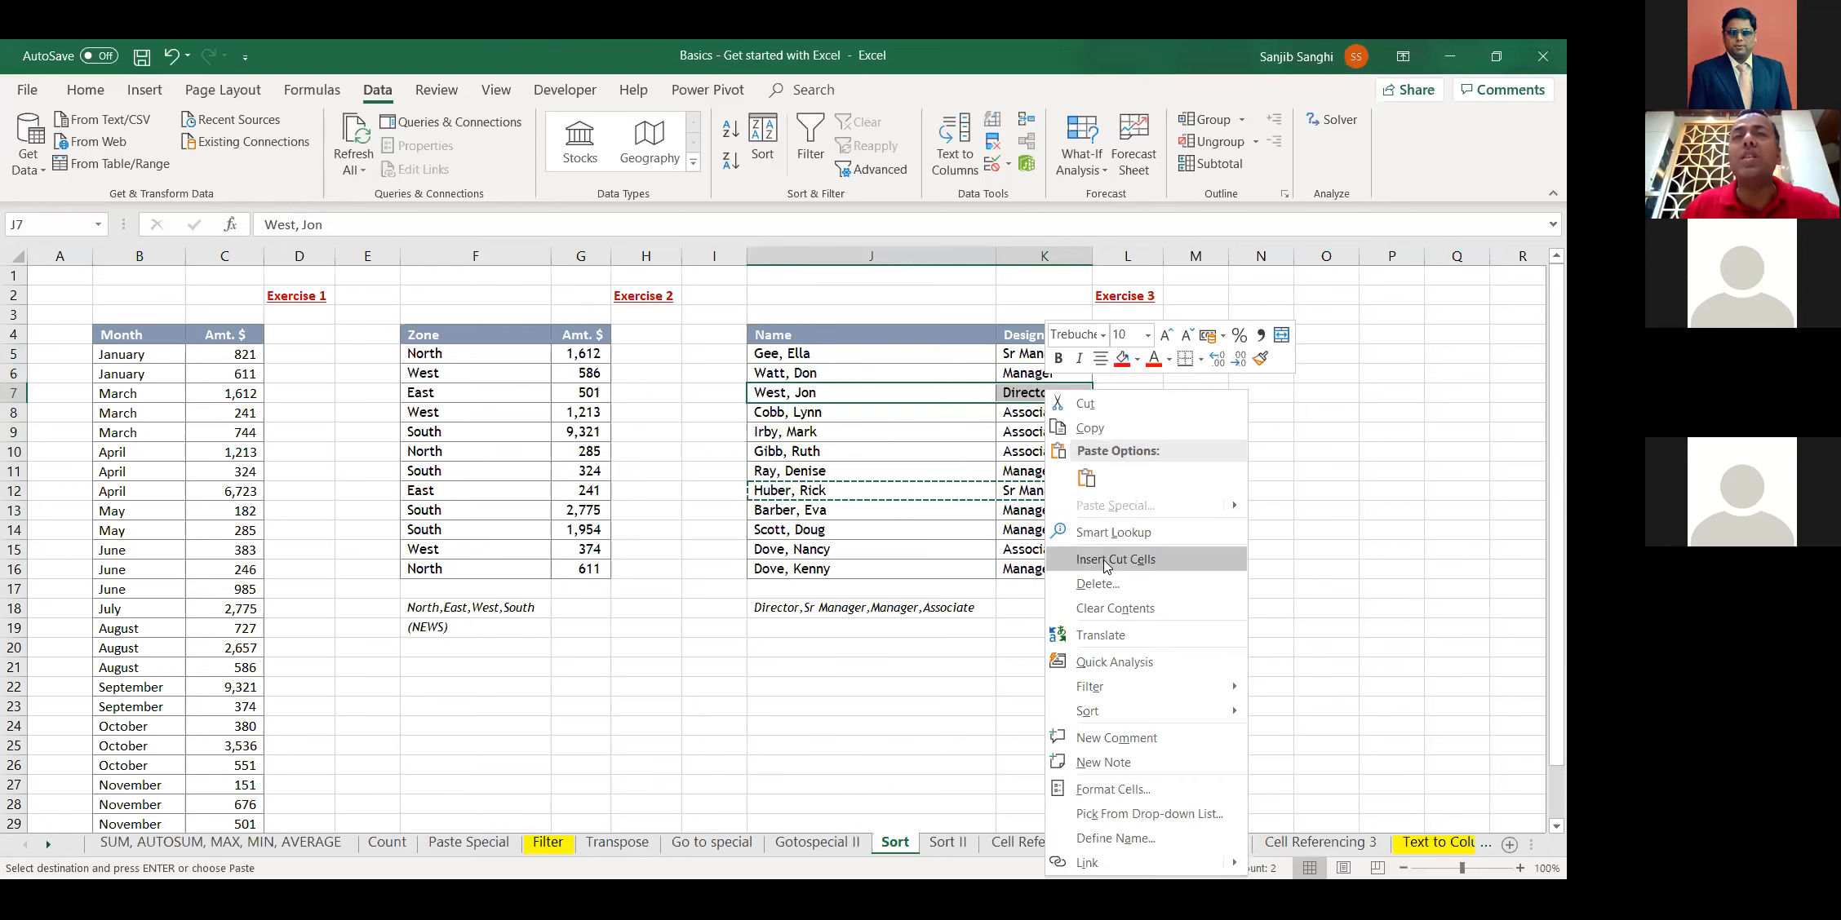
left_click(1107, 560)
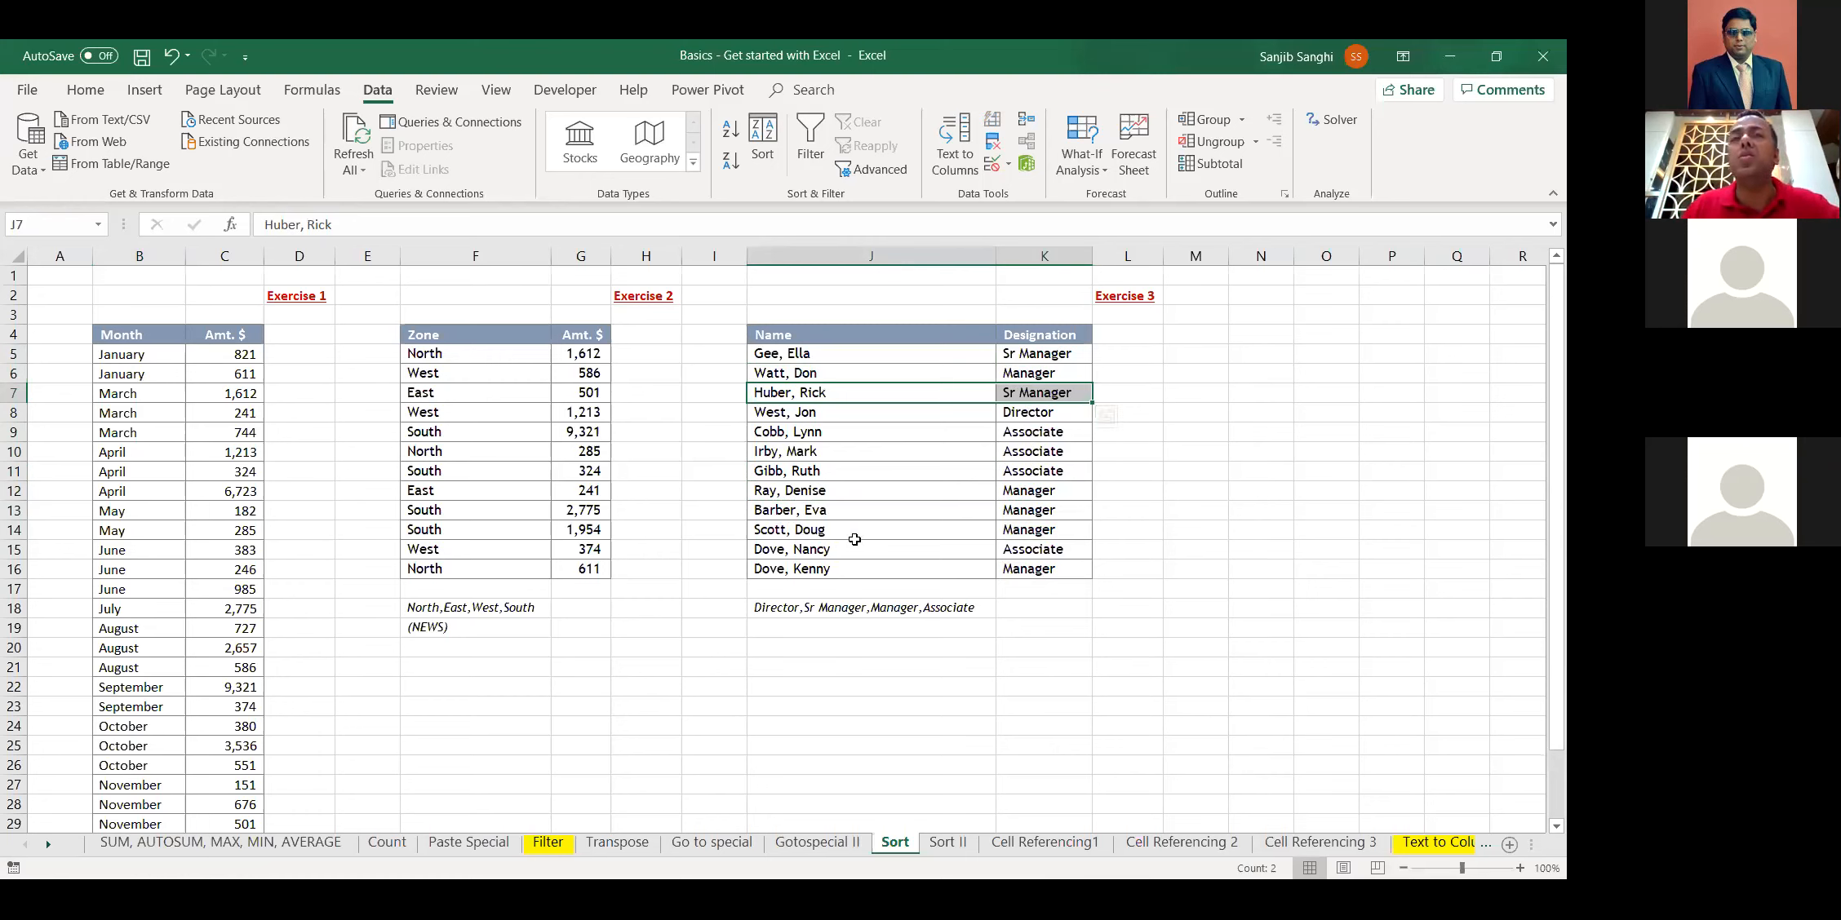
Copy the text Director,Sr Manager,Manager,Associate from inside cell J18 below the Exercise 3 table
double_click(854, 611)
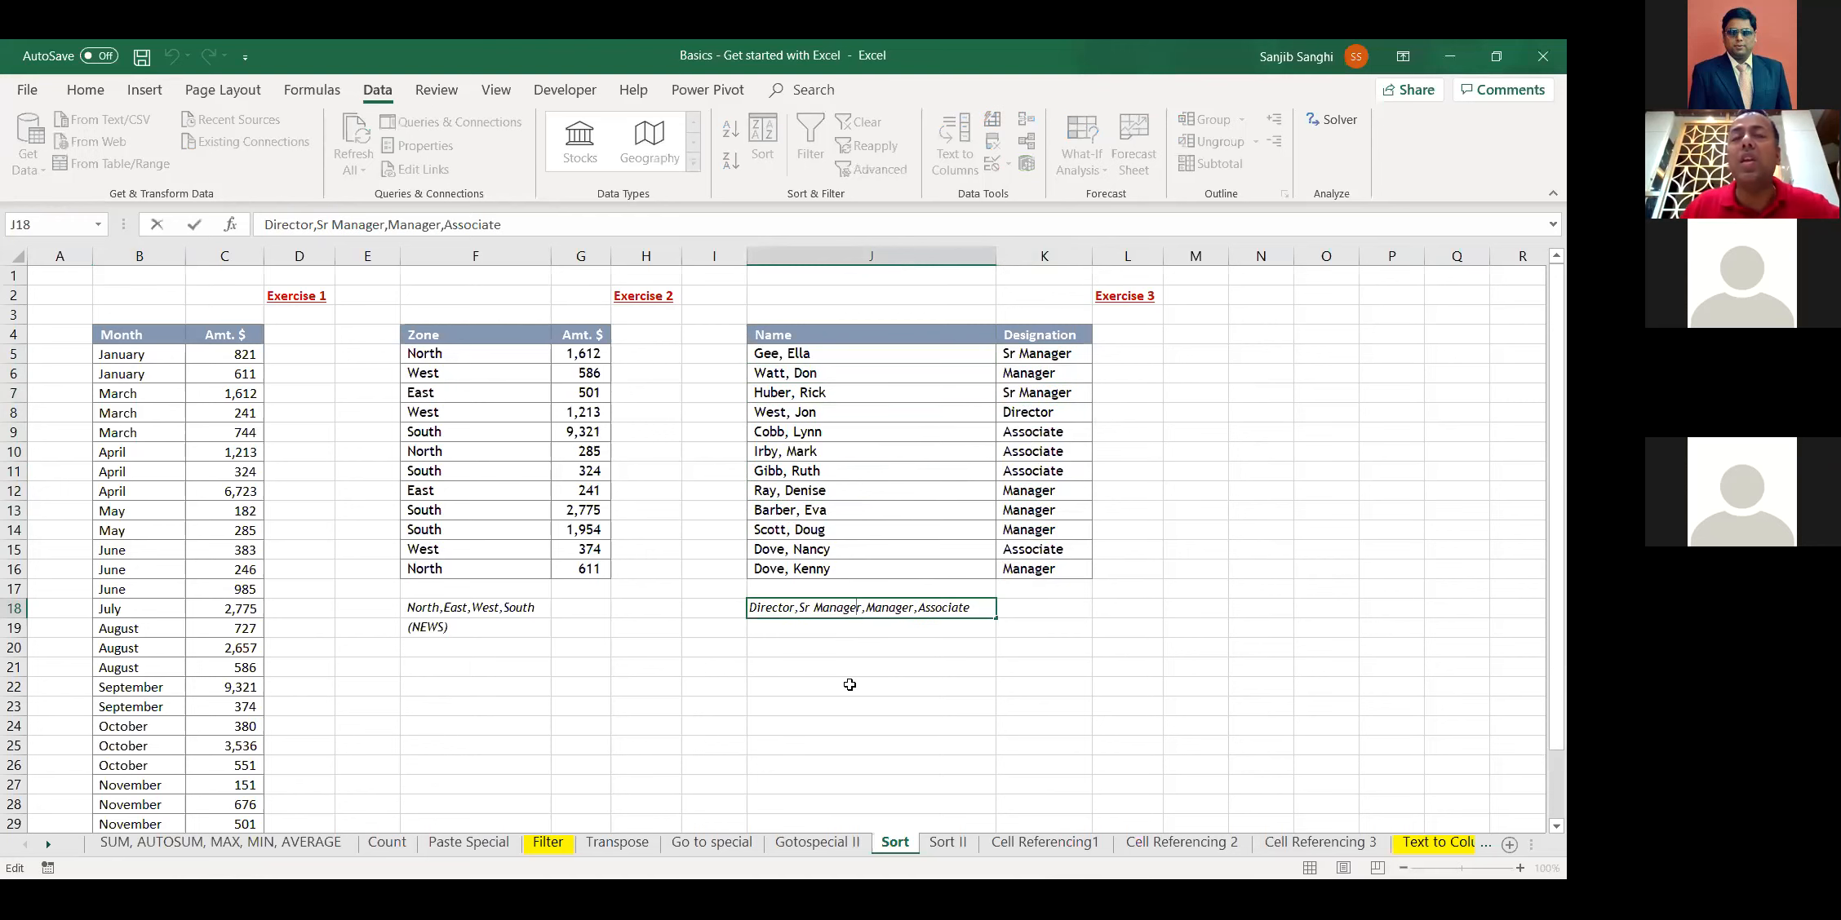
left_click(756, 694)
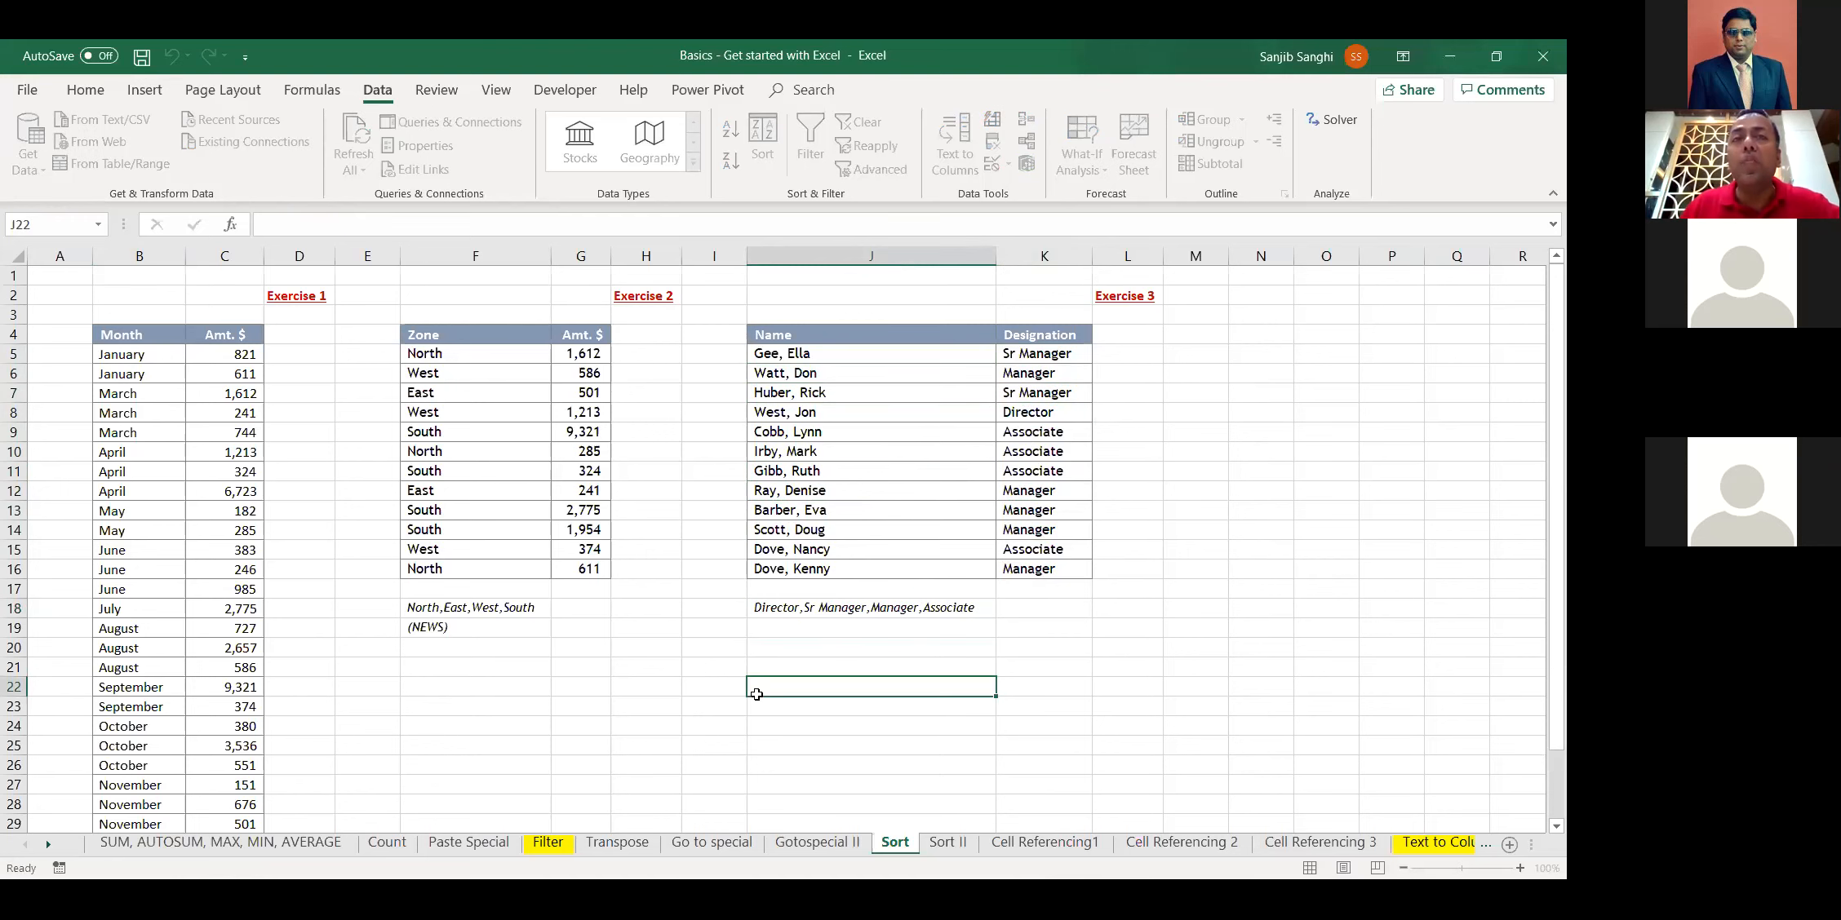
double_click(947, 607)
left_click_drag(971, 608, 529, 664)
key("ctrl+c")
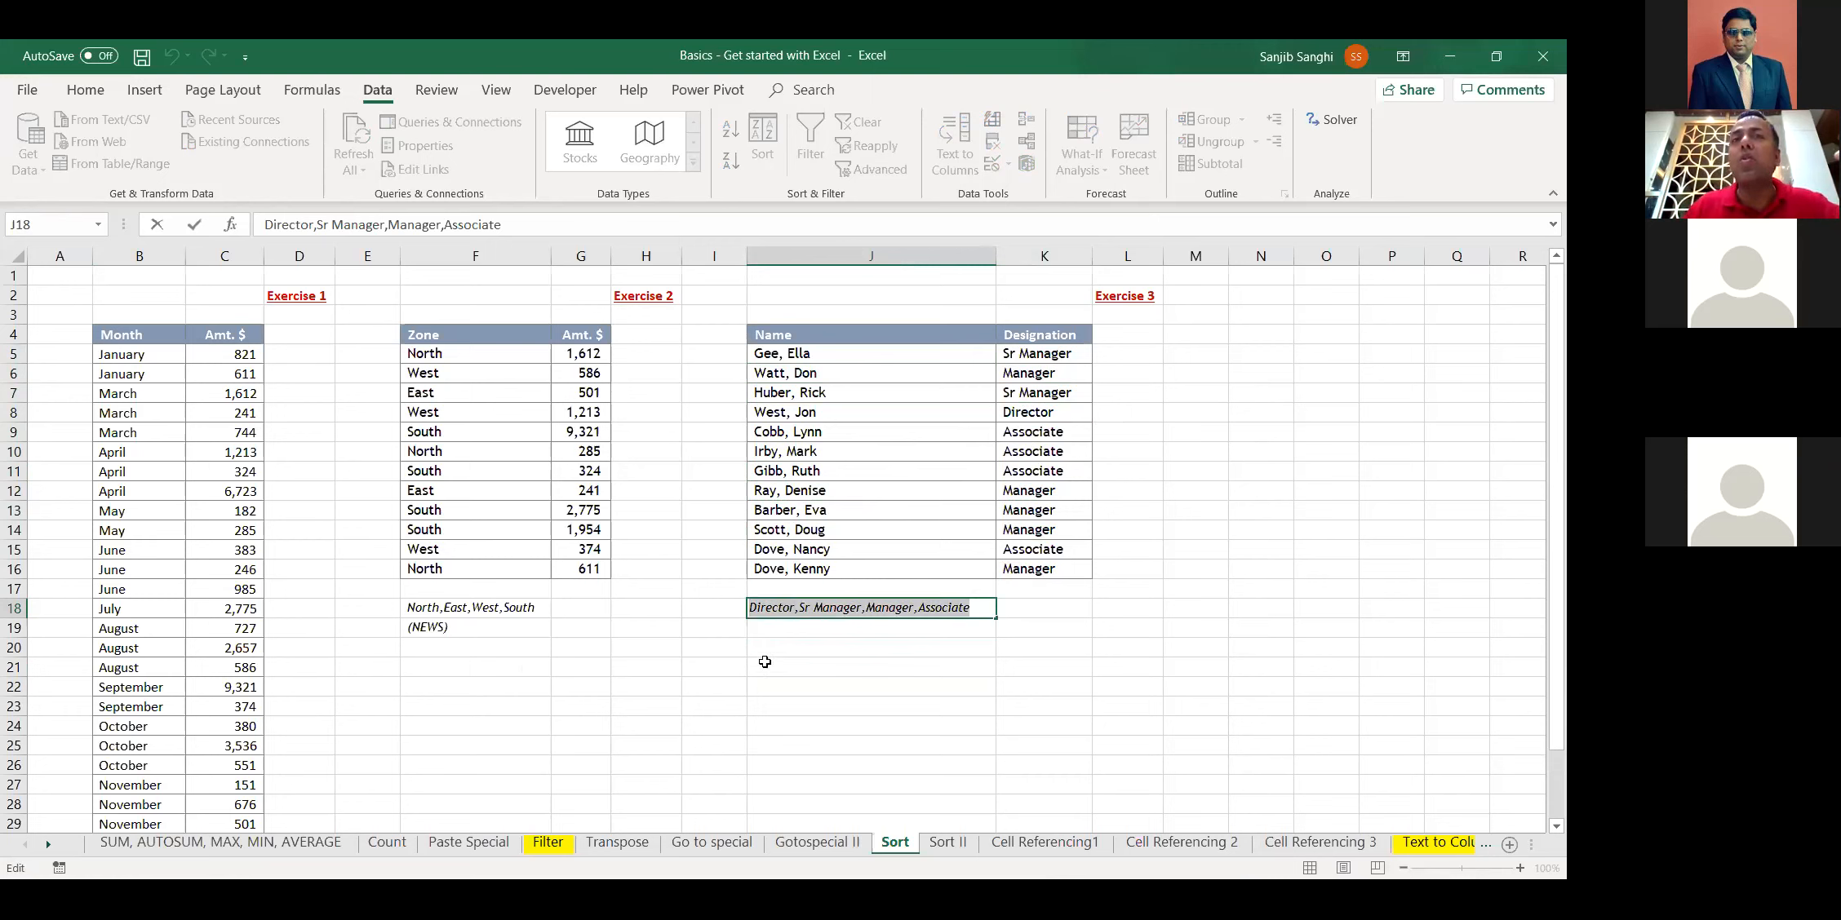
Select the whole Exercise 3 table and set up a custom sort by the Designation column
left_click(830, 652)
left_click(830, 429)
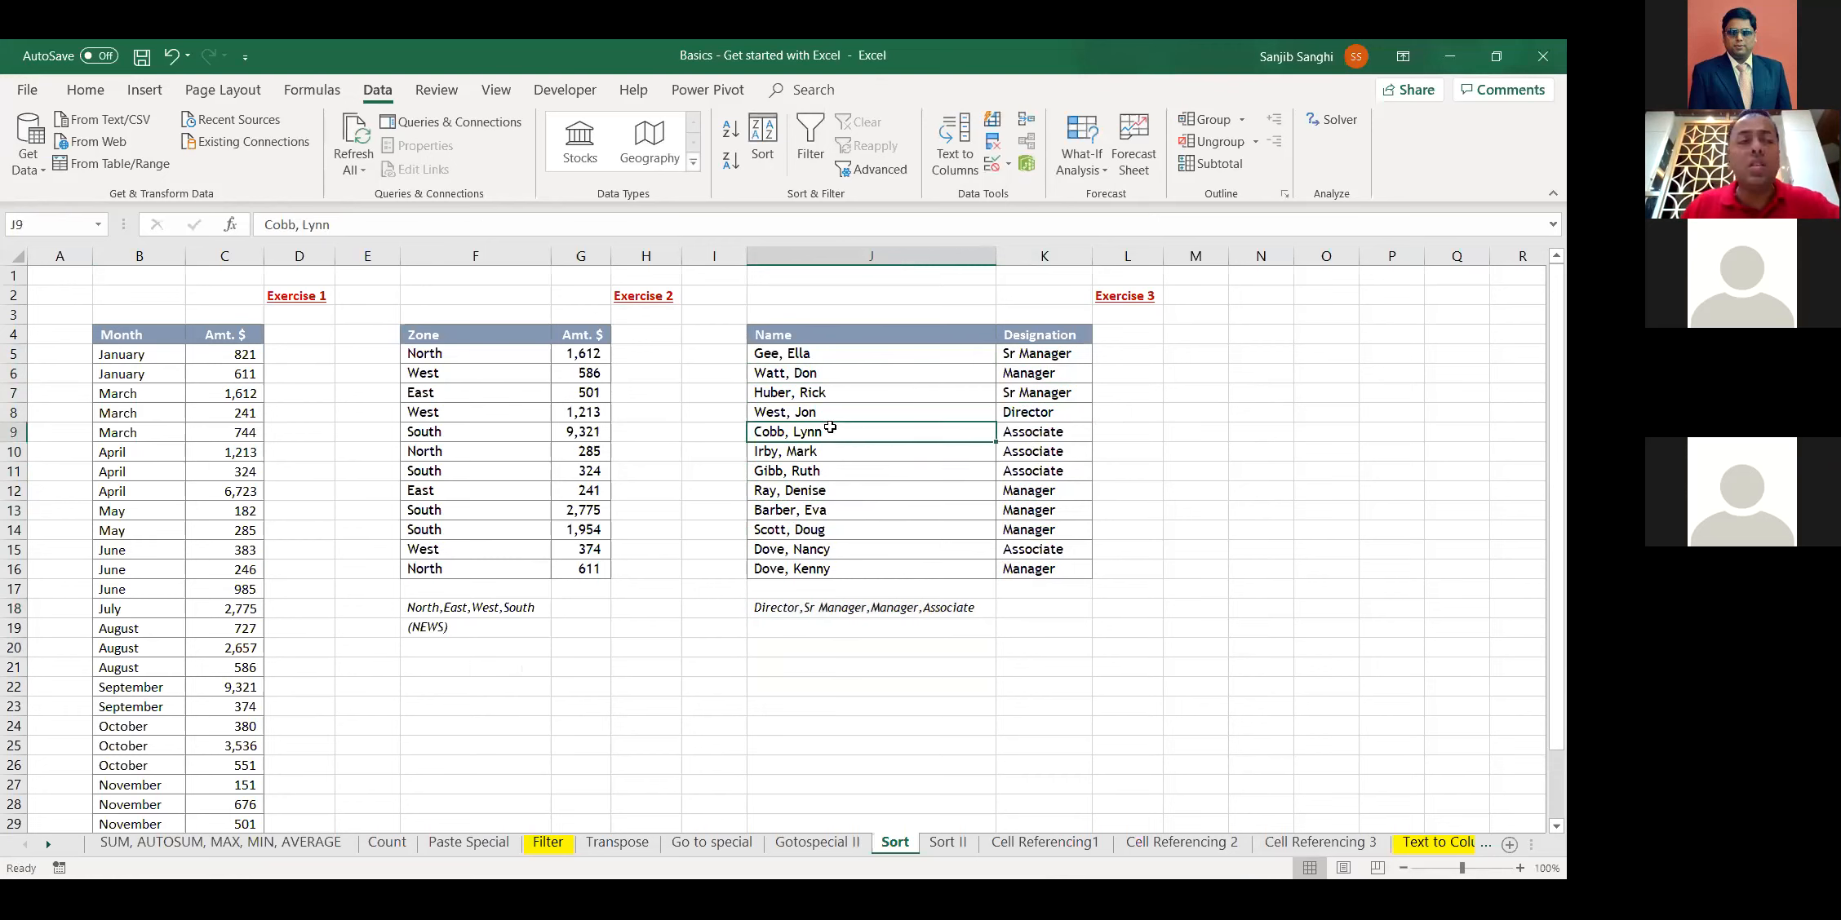
key("ctrl+a")
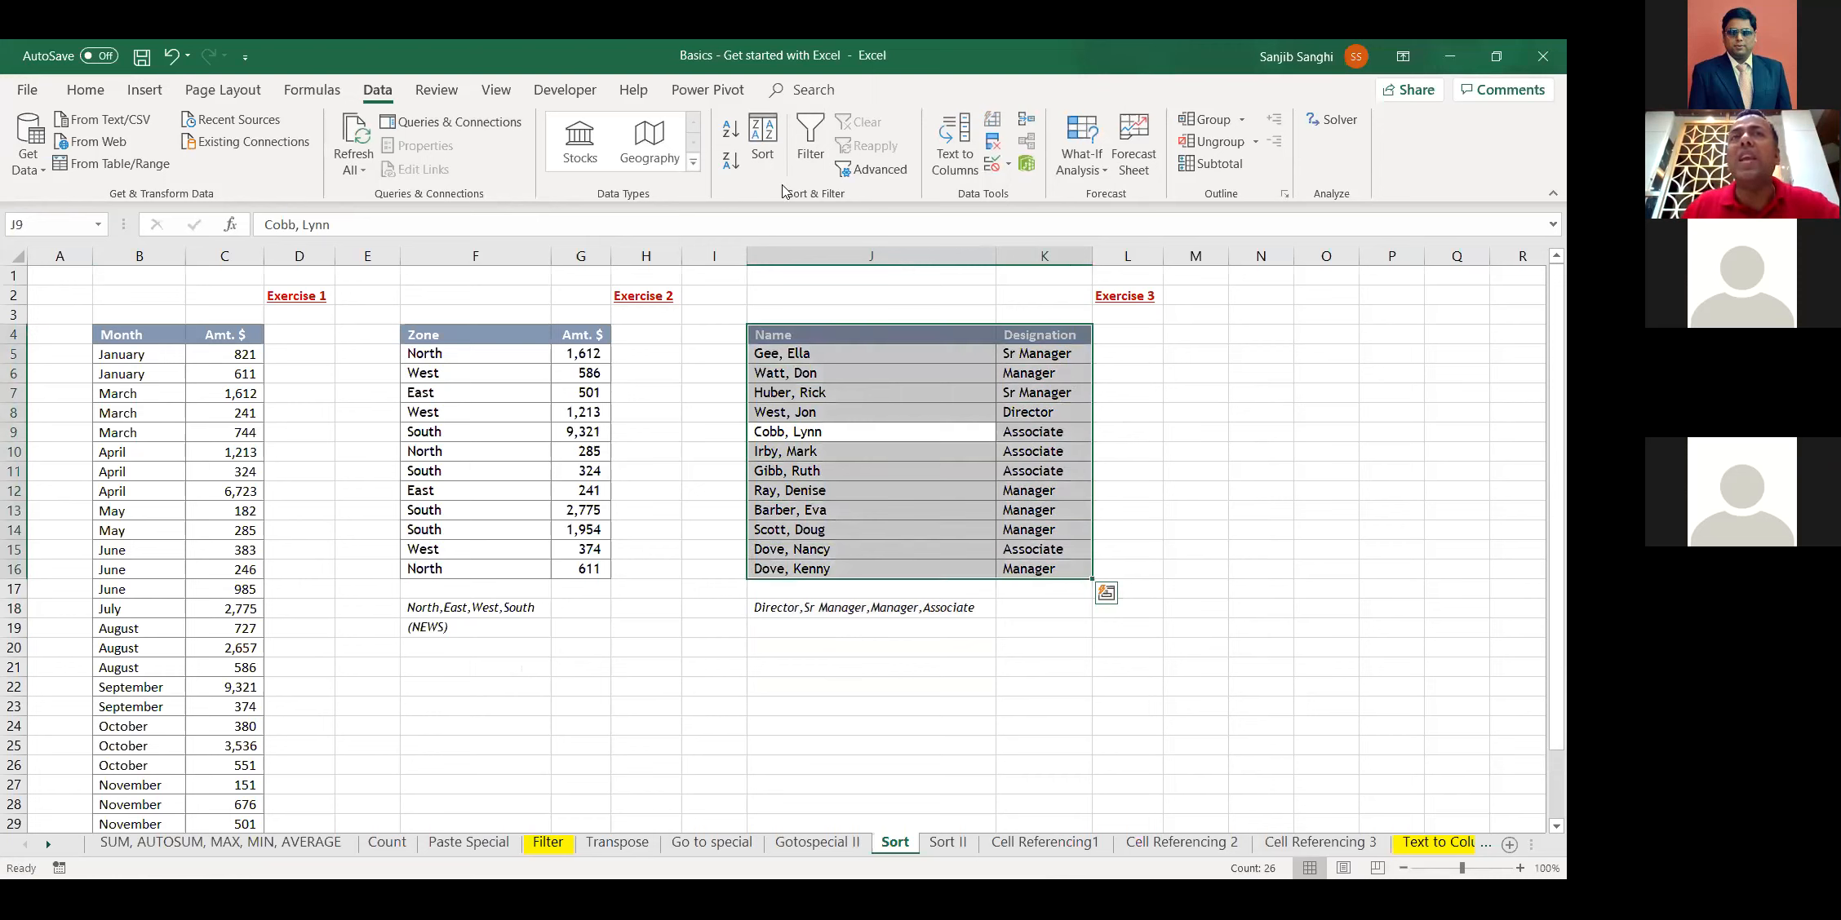
left_click(764, 147)
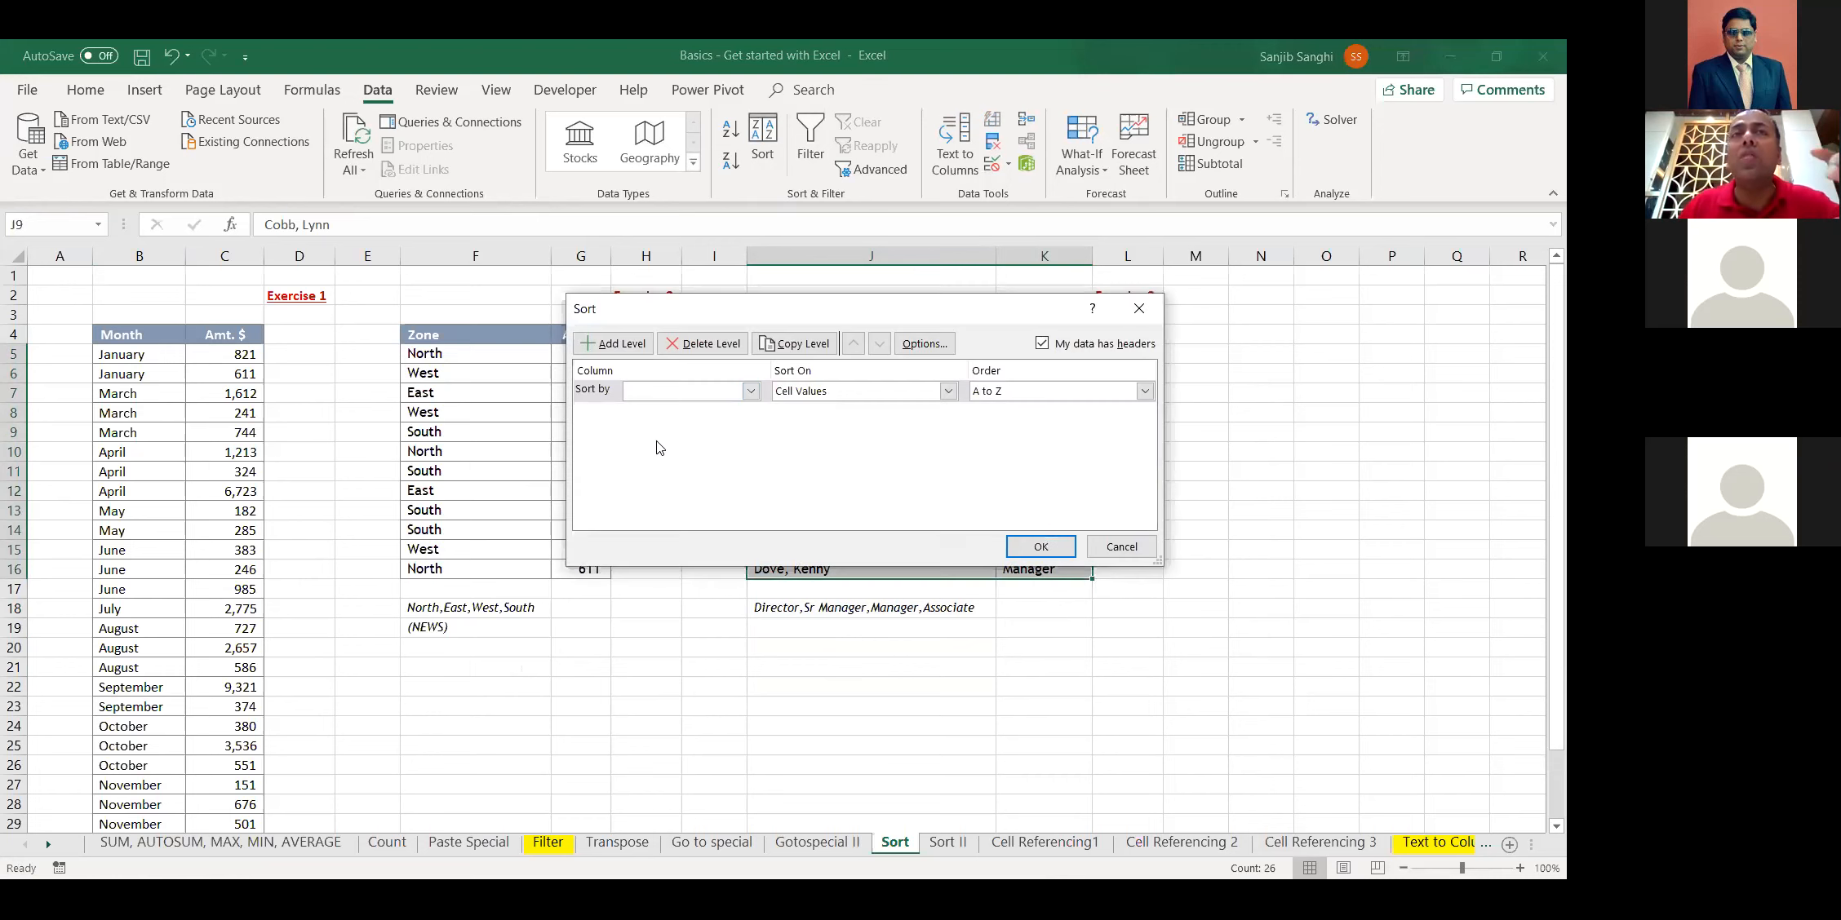
left_click(705, 388)
left_click(757, 309)
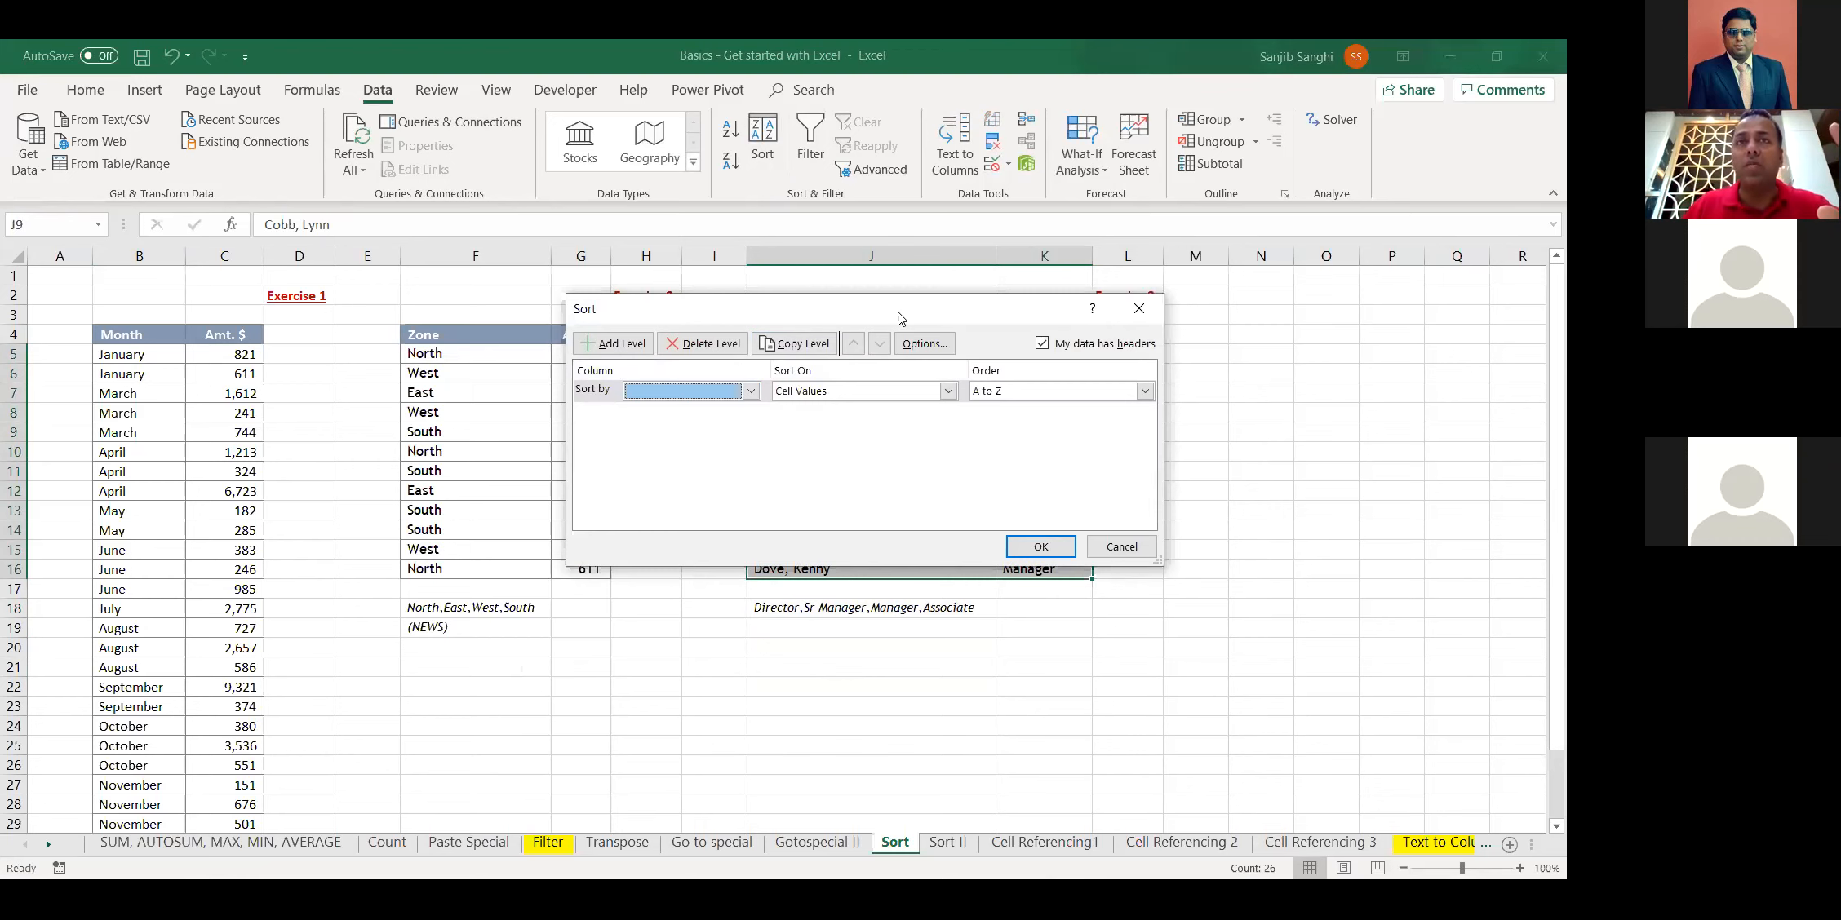
left_click_drag(900, 317, 436, 316)
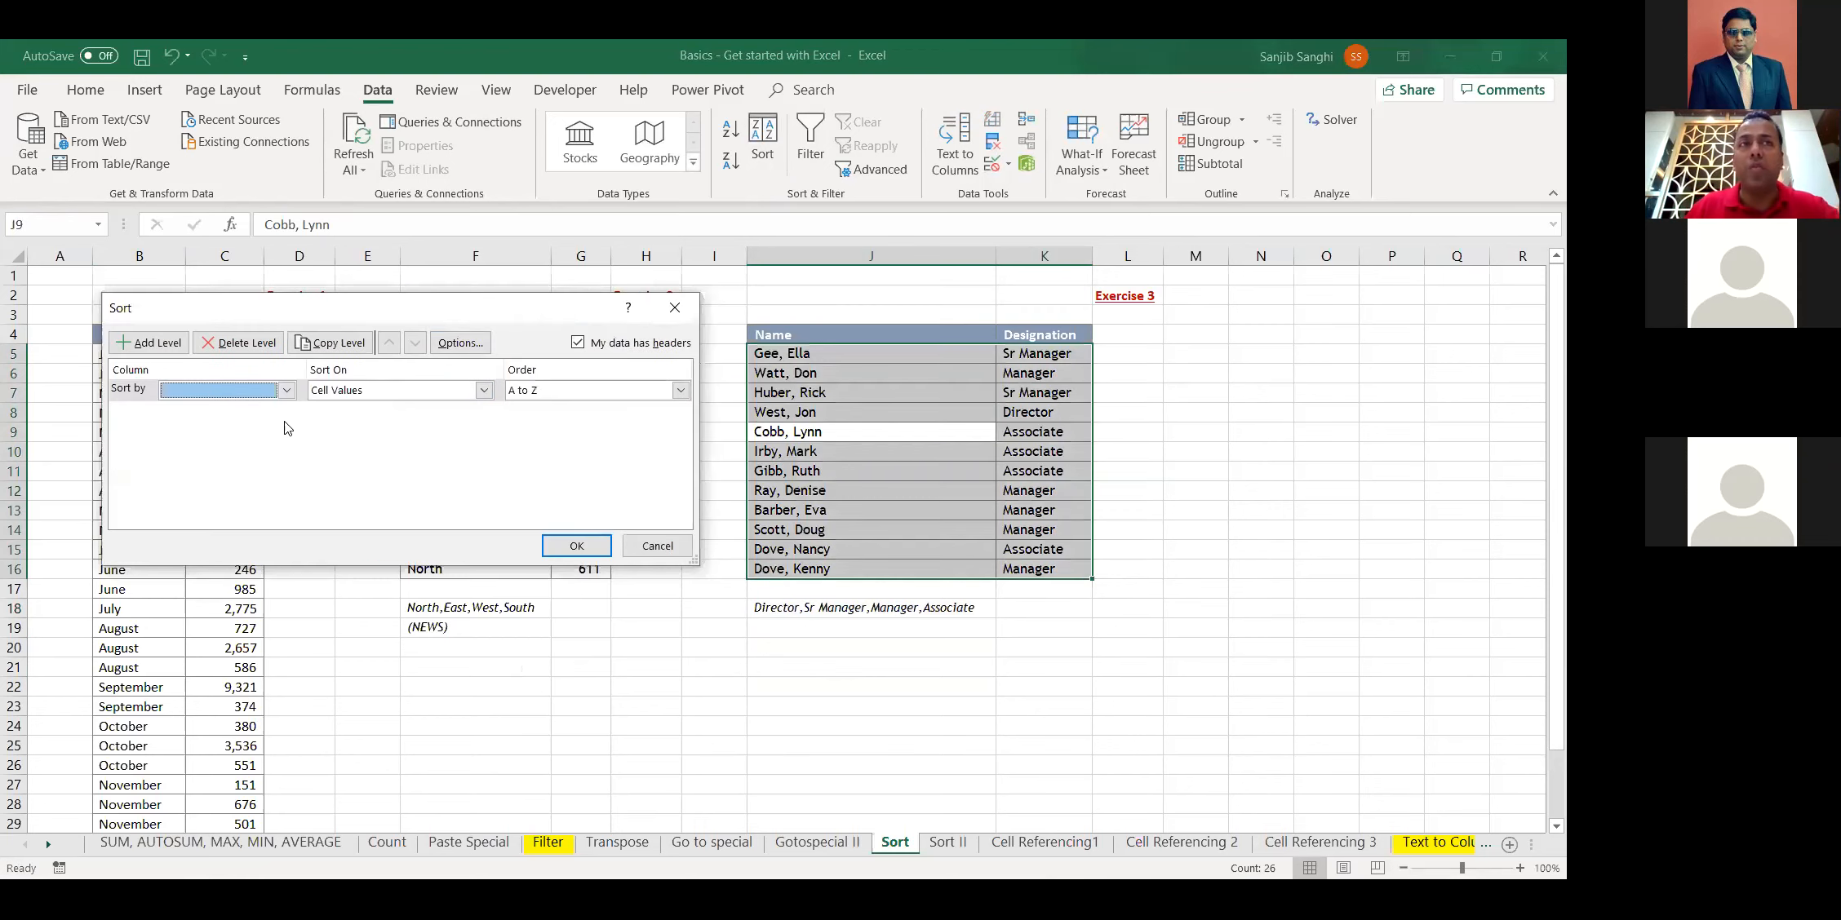
left_click(244, 394)
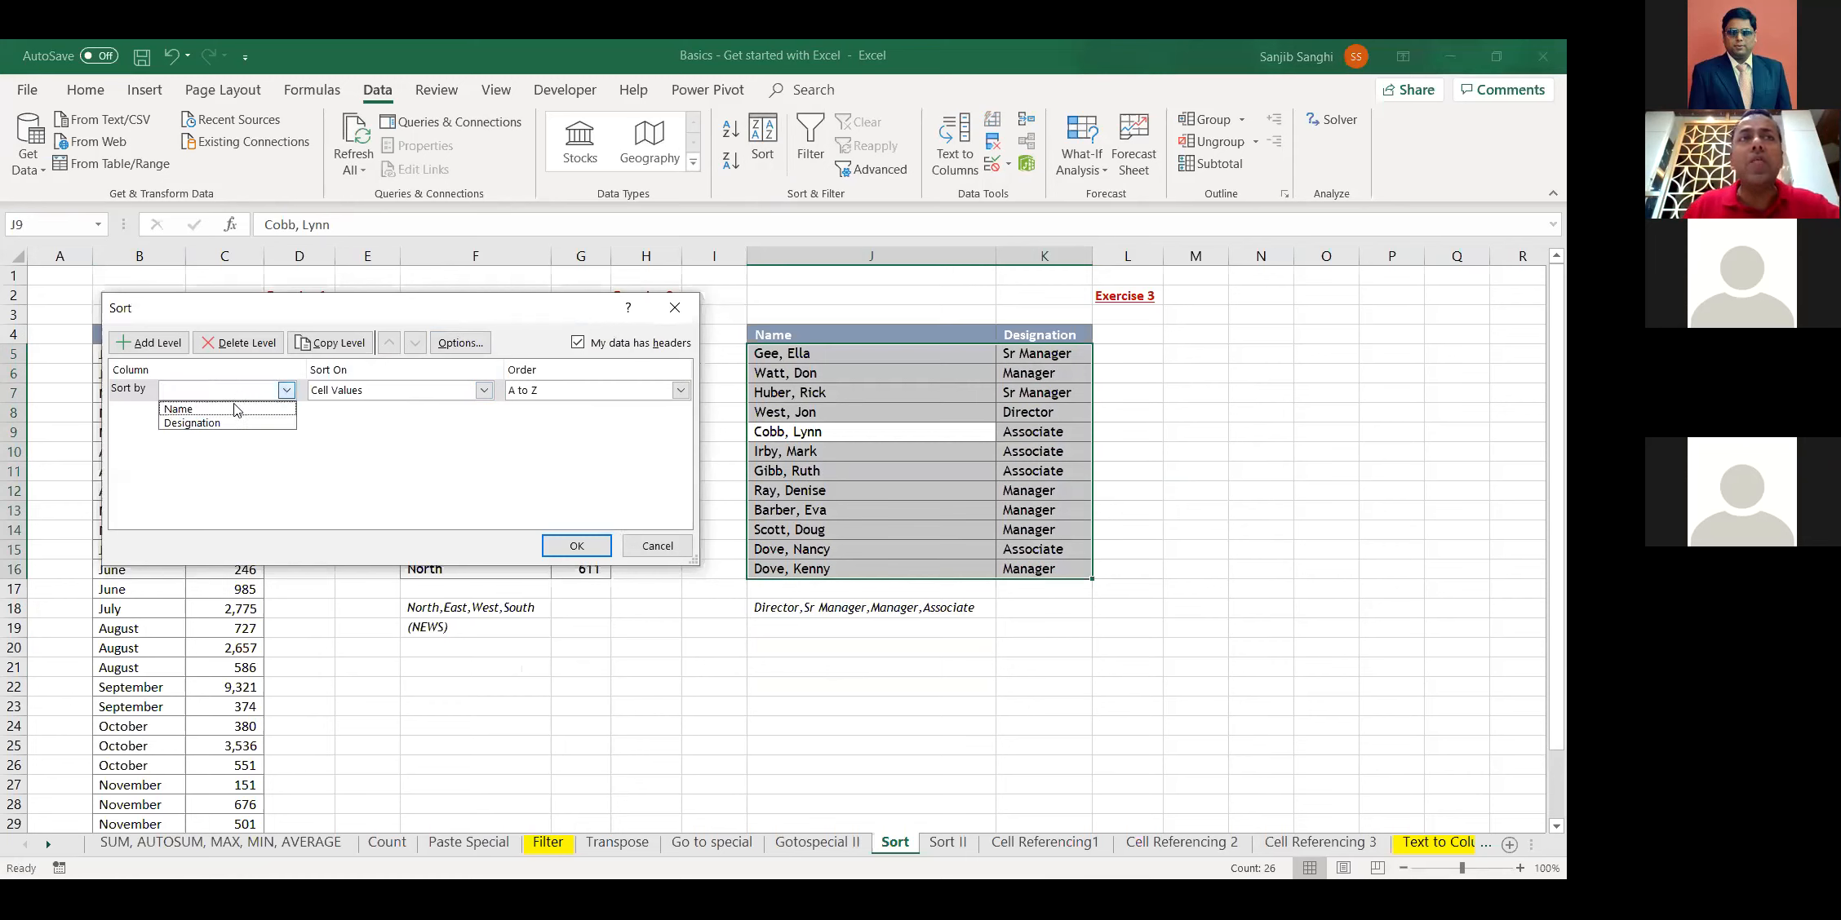
left_click(231, 436)
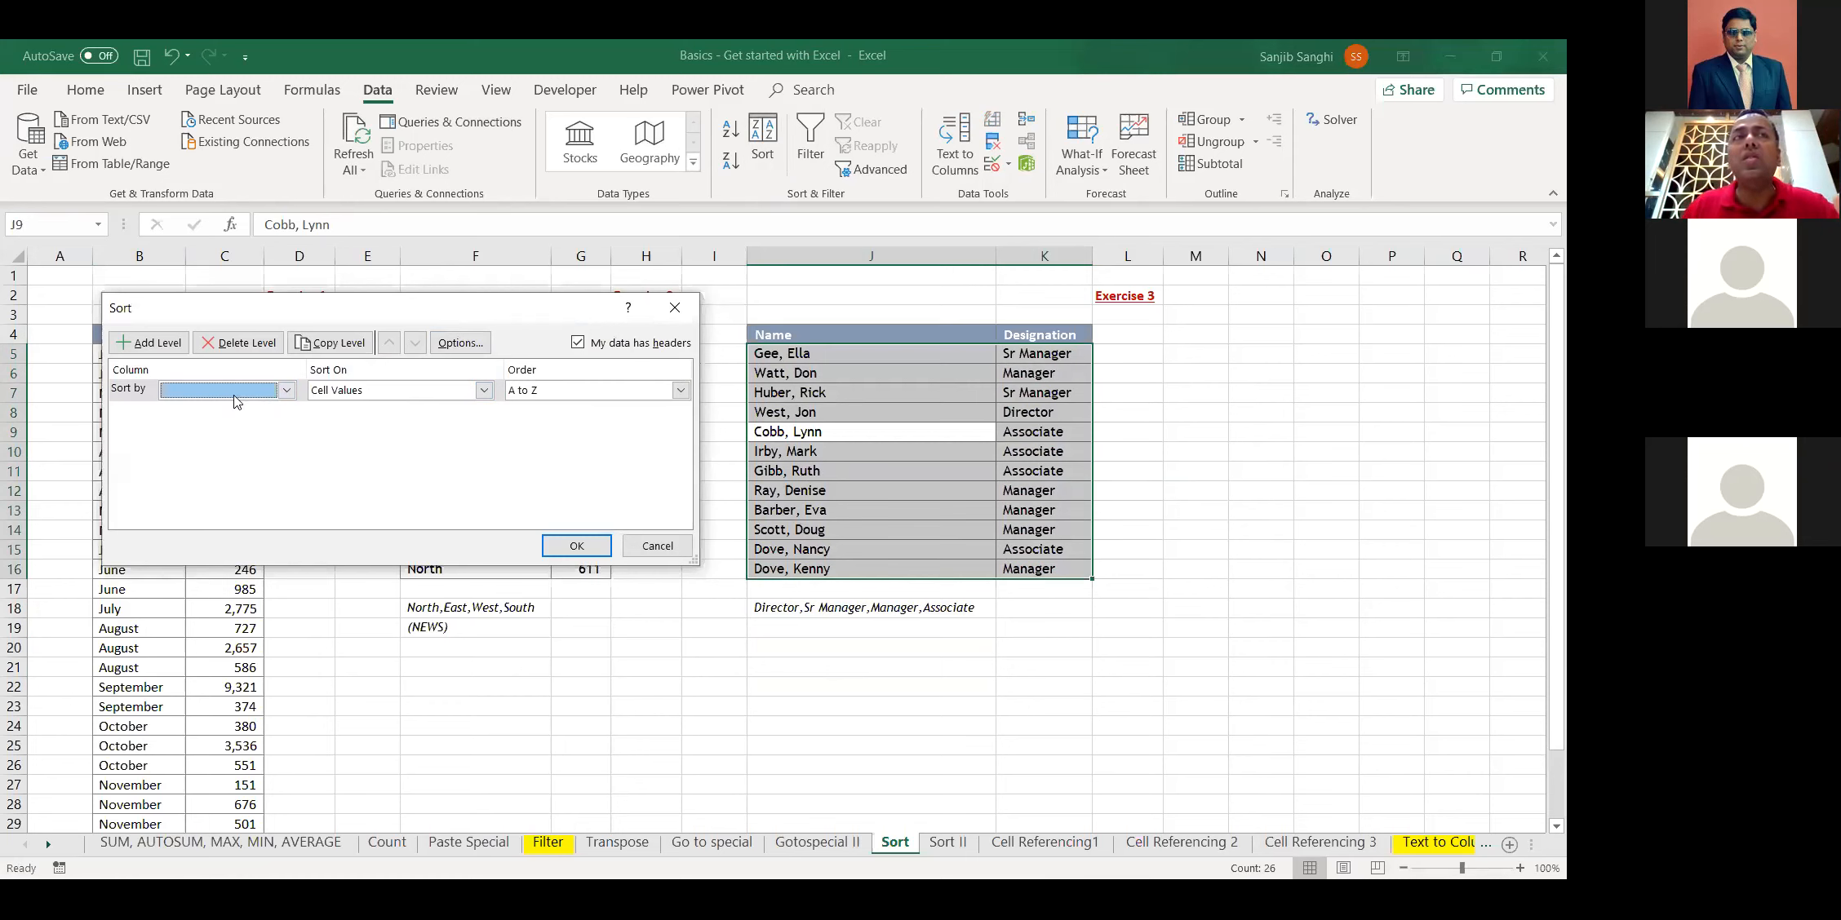
left_click(234, 393)
left_click(229, 424)
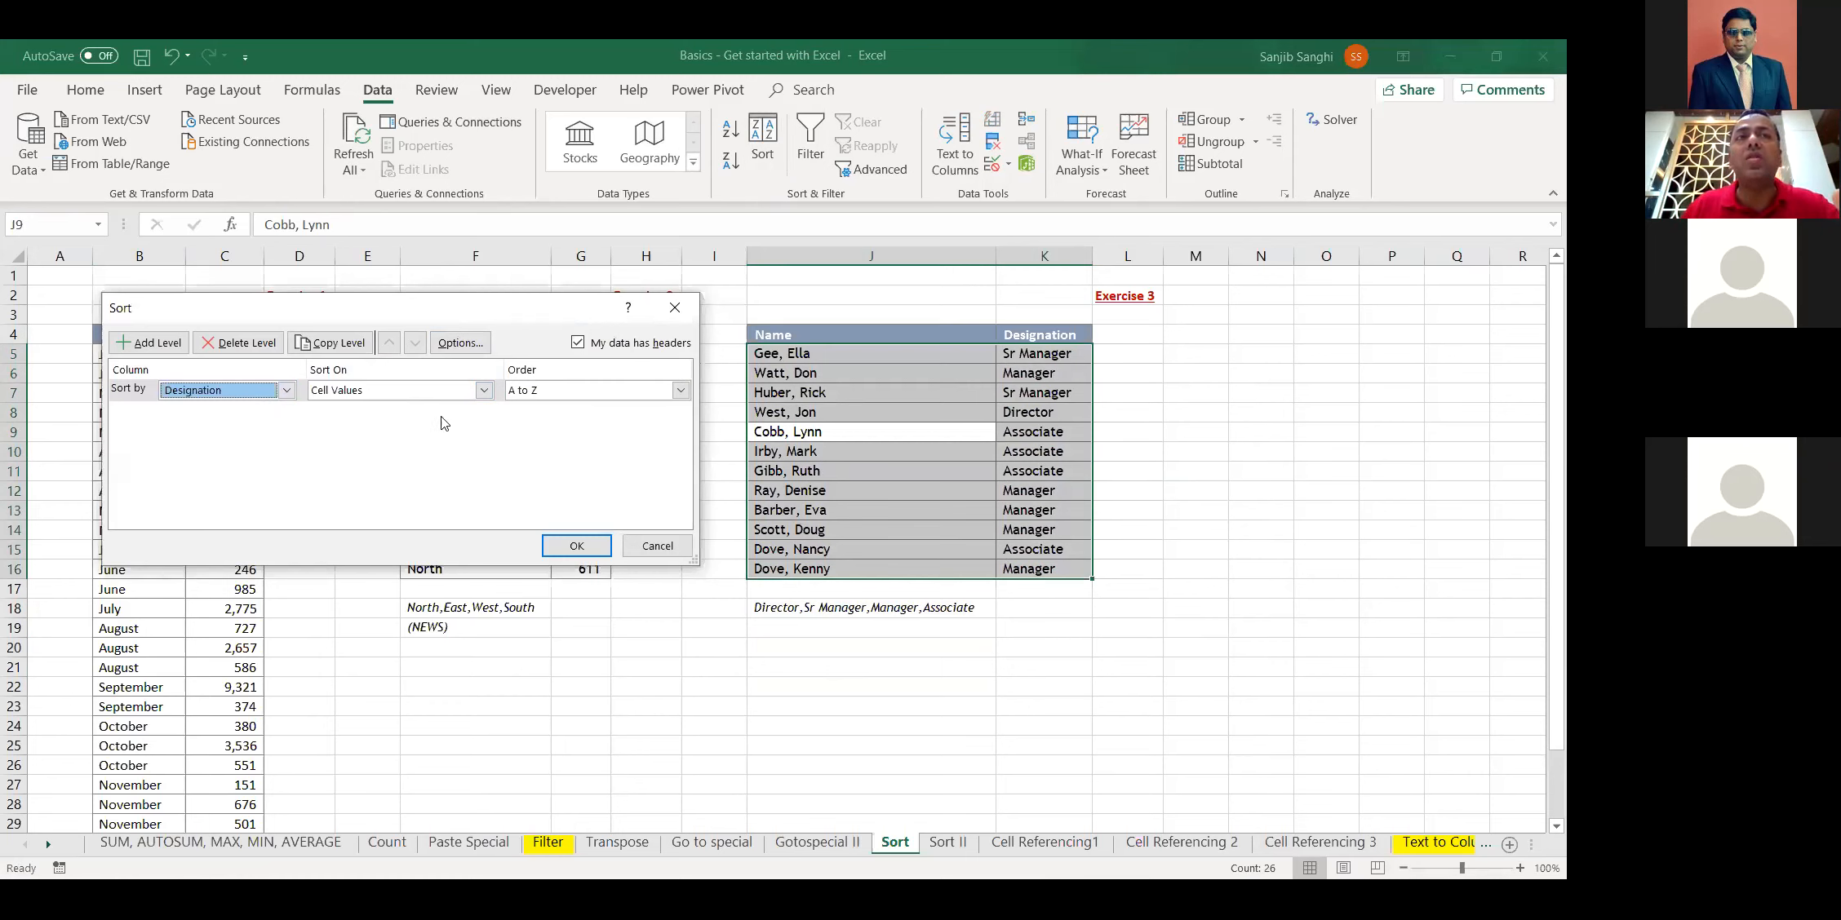
Open the custom lists for the sort order and add the copied Director,Sr Manager,Manager,Associate text as a new list
left_click(680, 390)
left_click(551, 438)
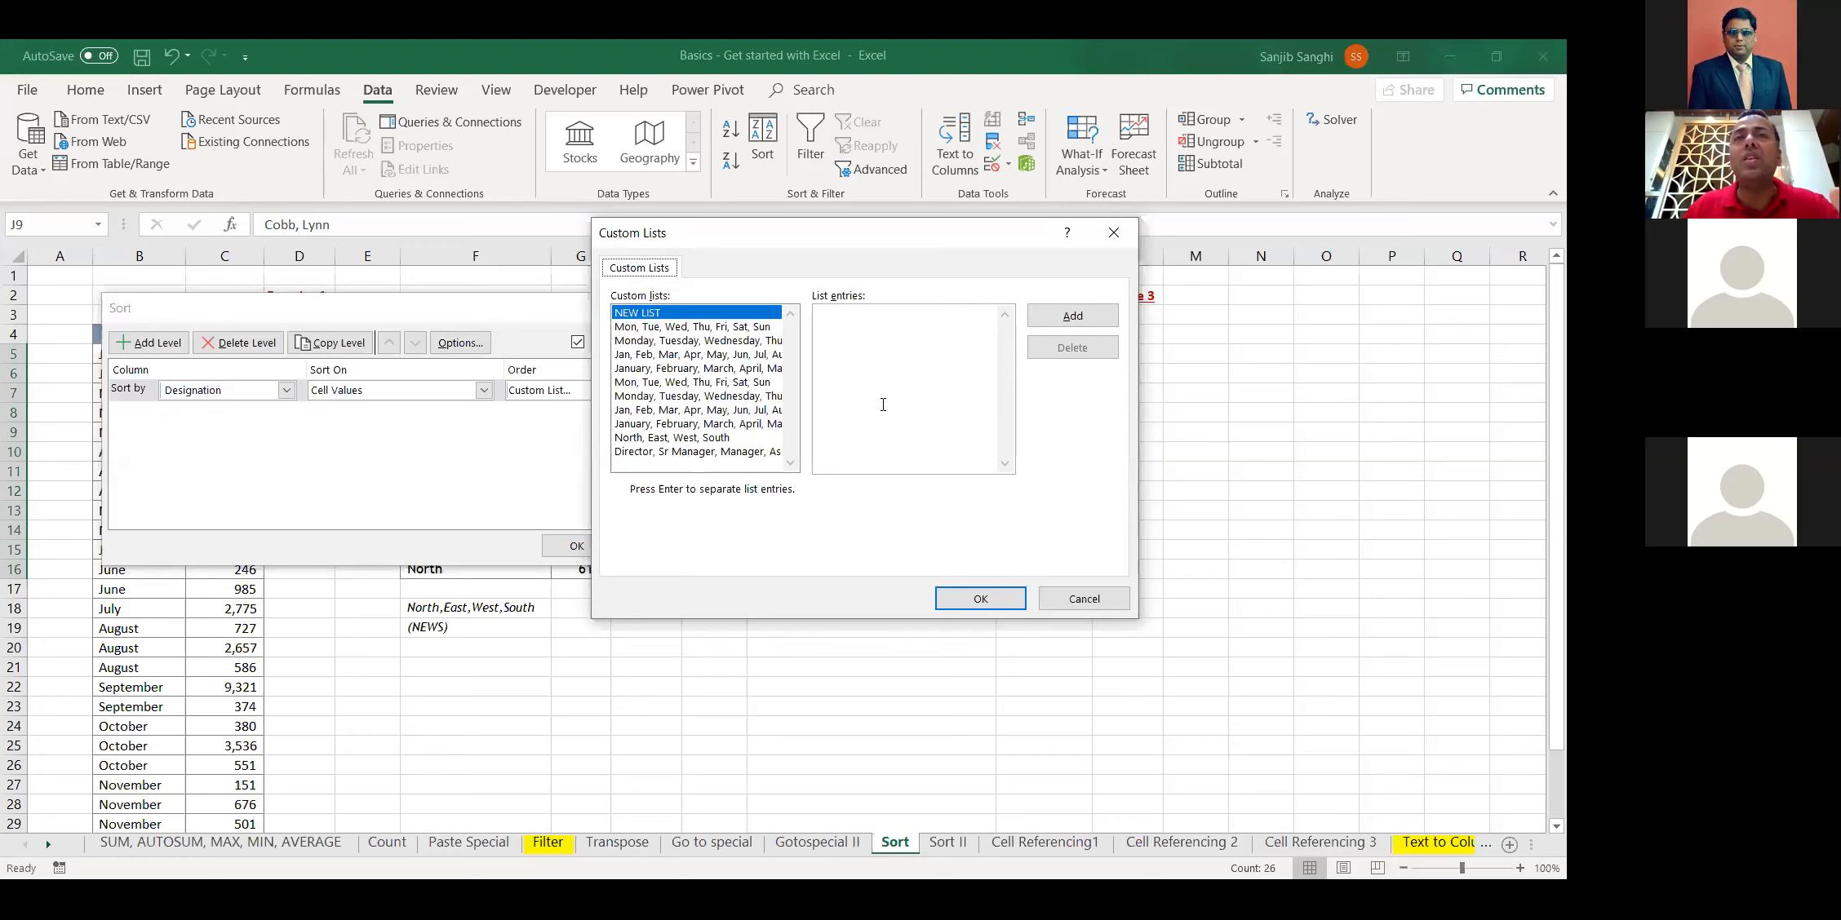
left_click(852, 333)
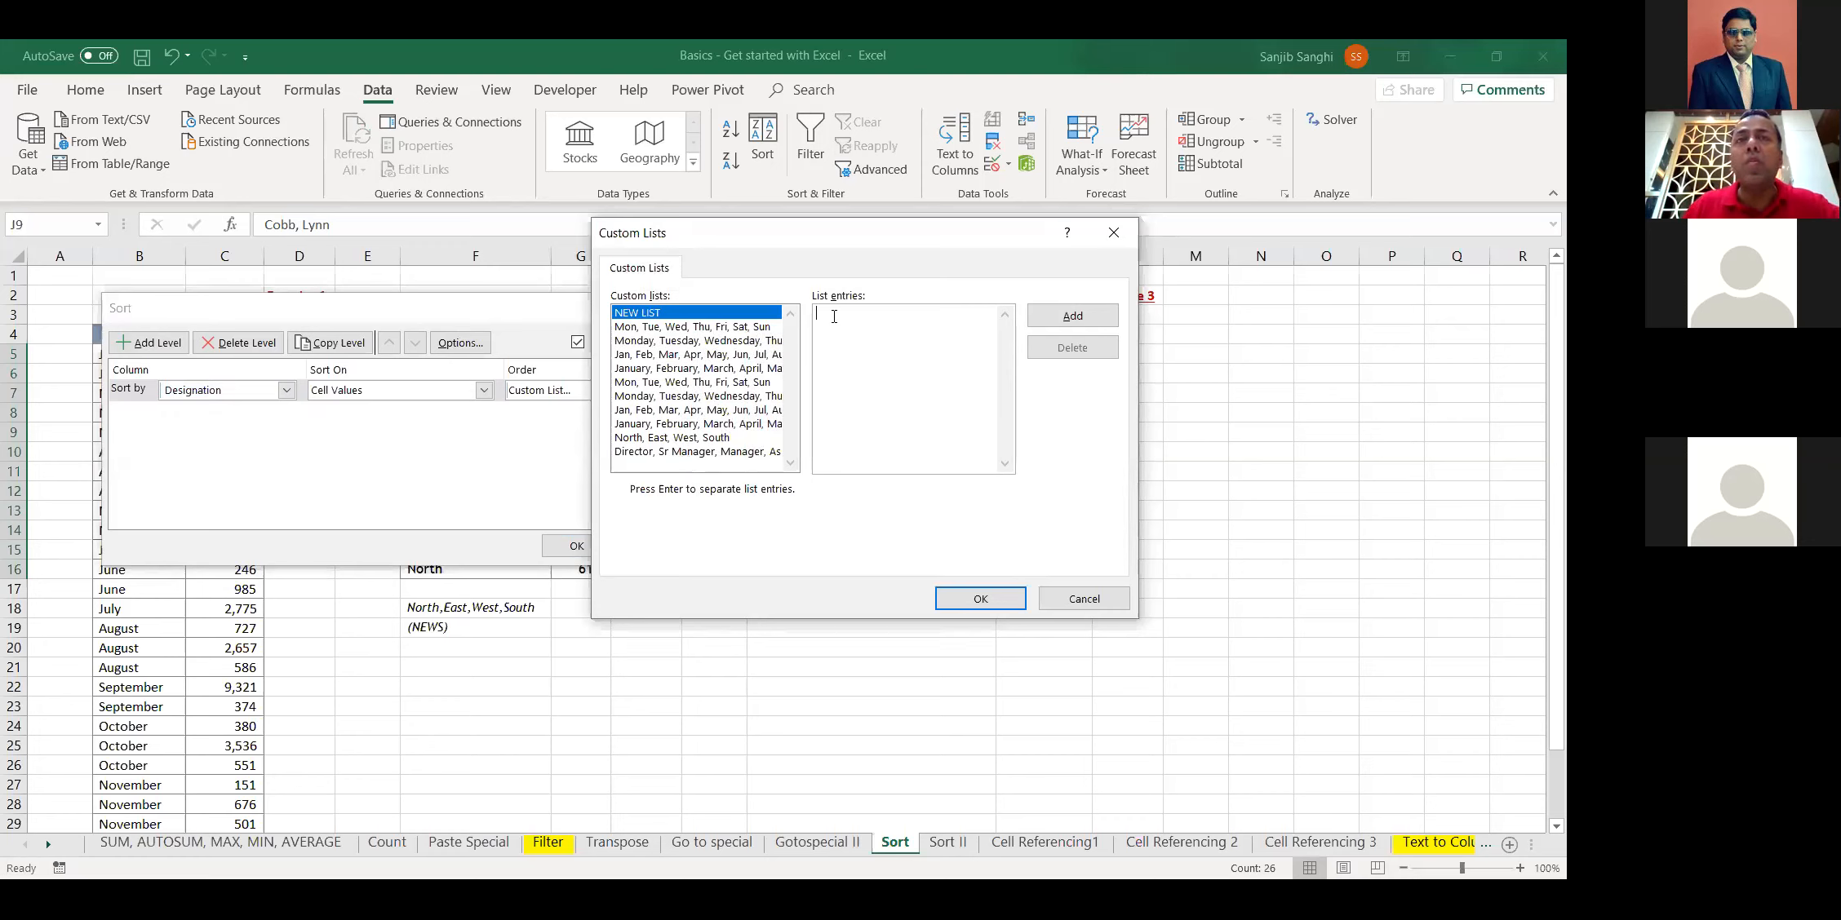
key("ctrl+v")
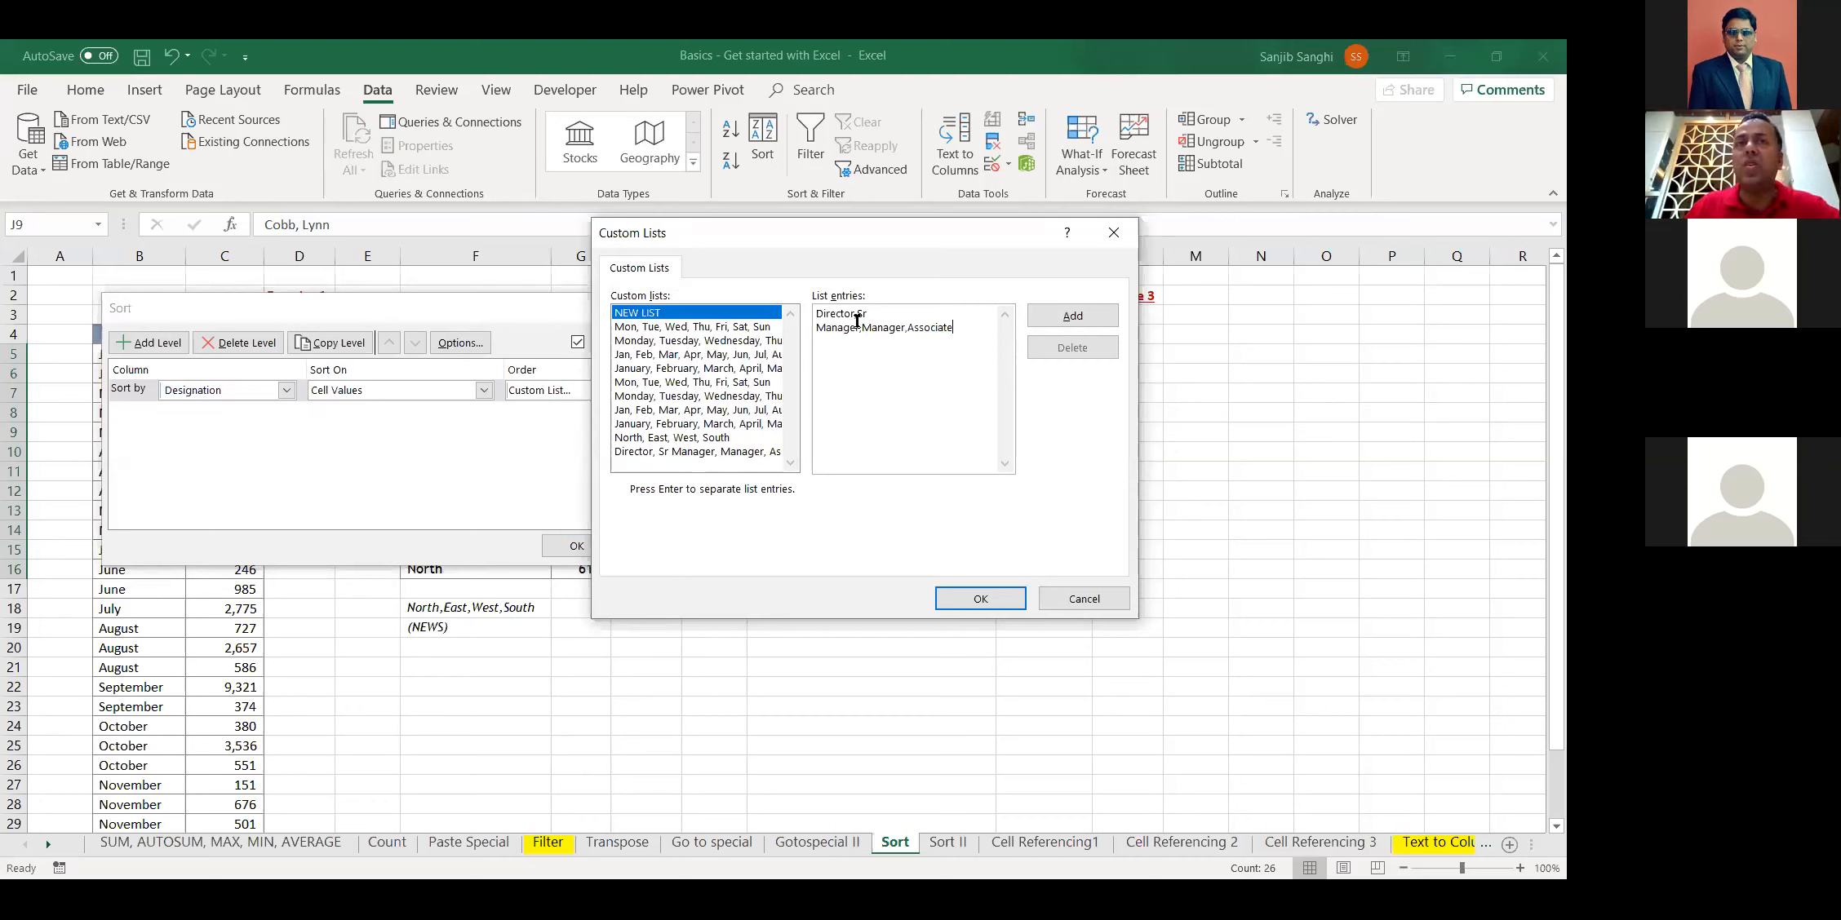
left_click(1089, 318)
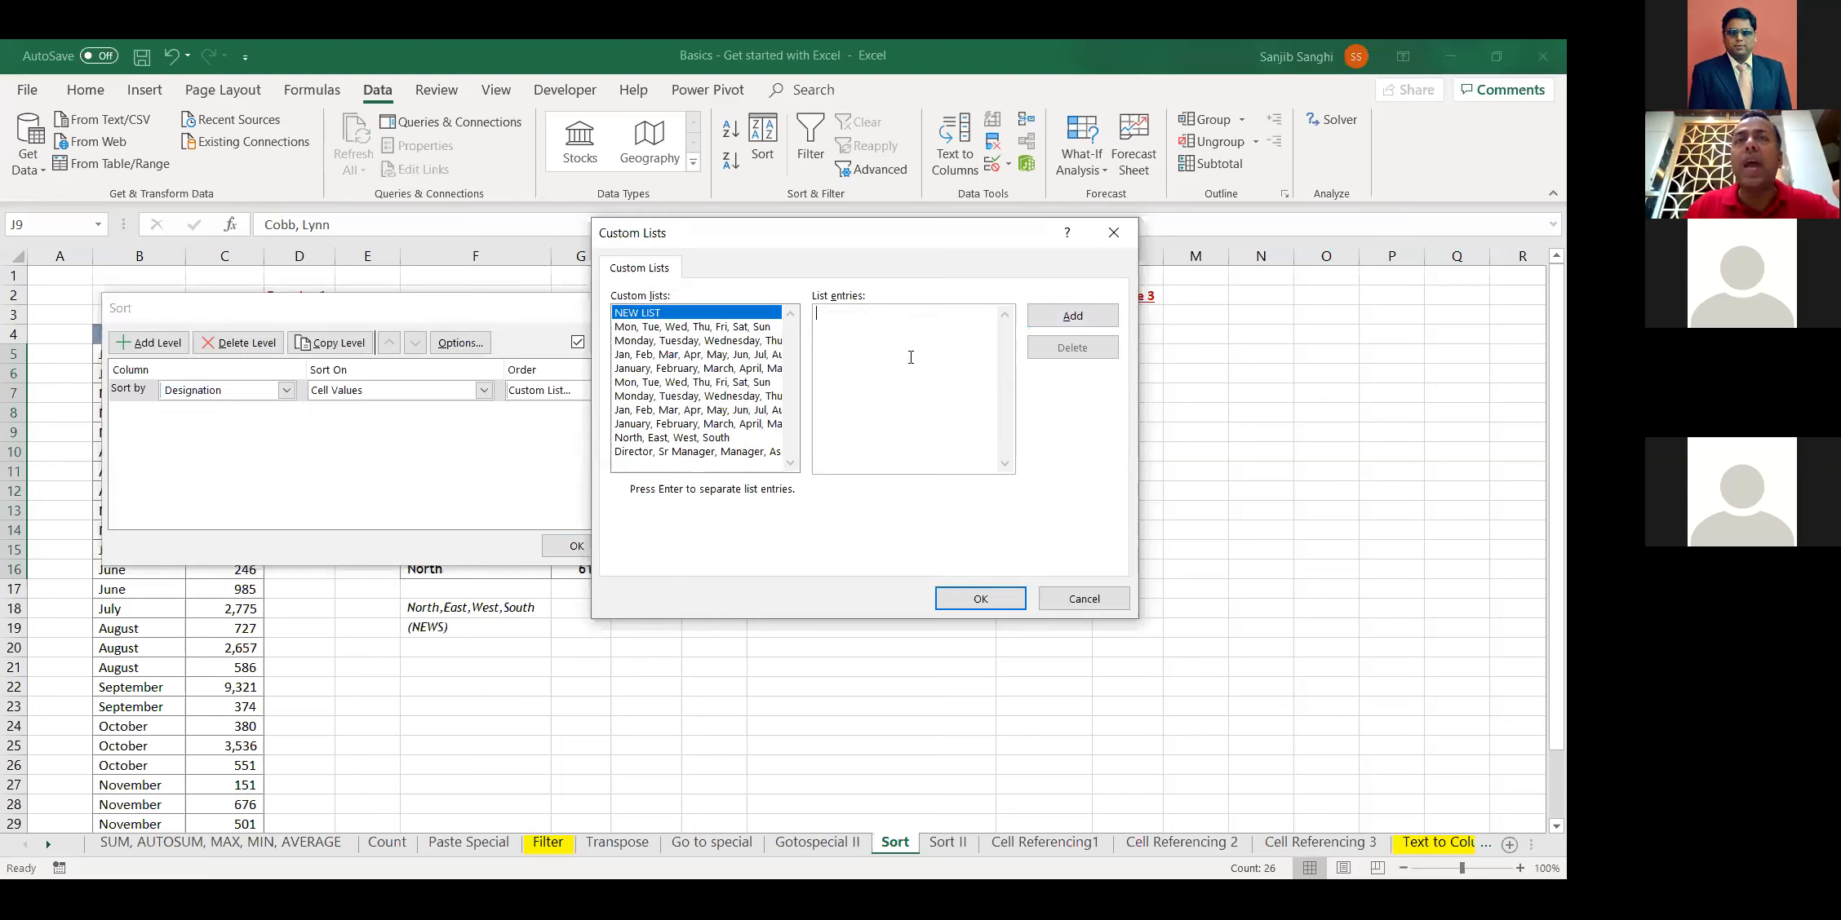
Choose the custom list Director, Sr Manager, Manager, Associate as the sort order and apply the sort to the Exercise 3 table
left_click(707, 452)
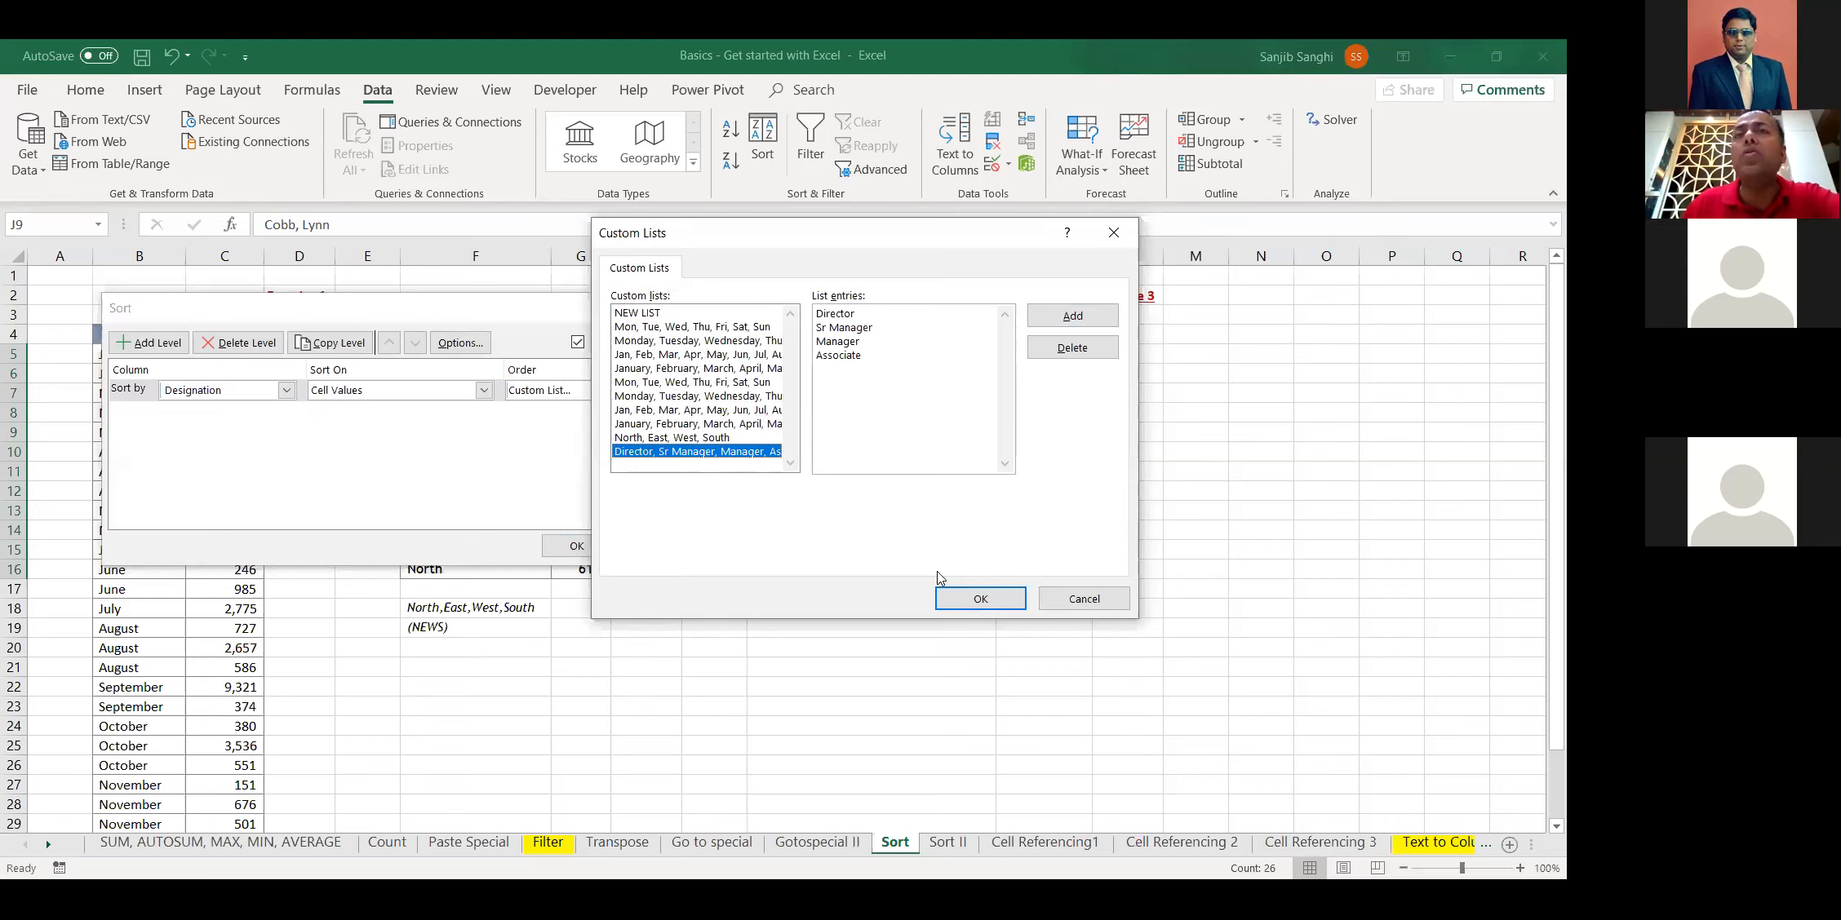
left_click(979, 600)
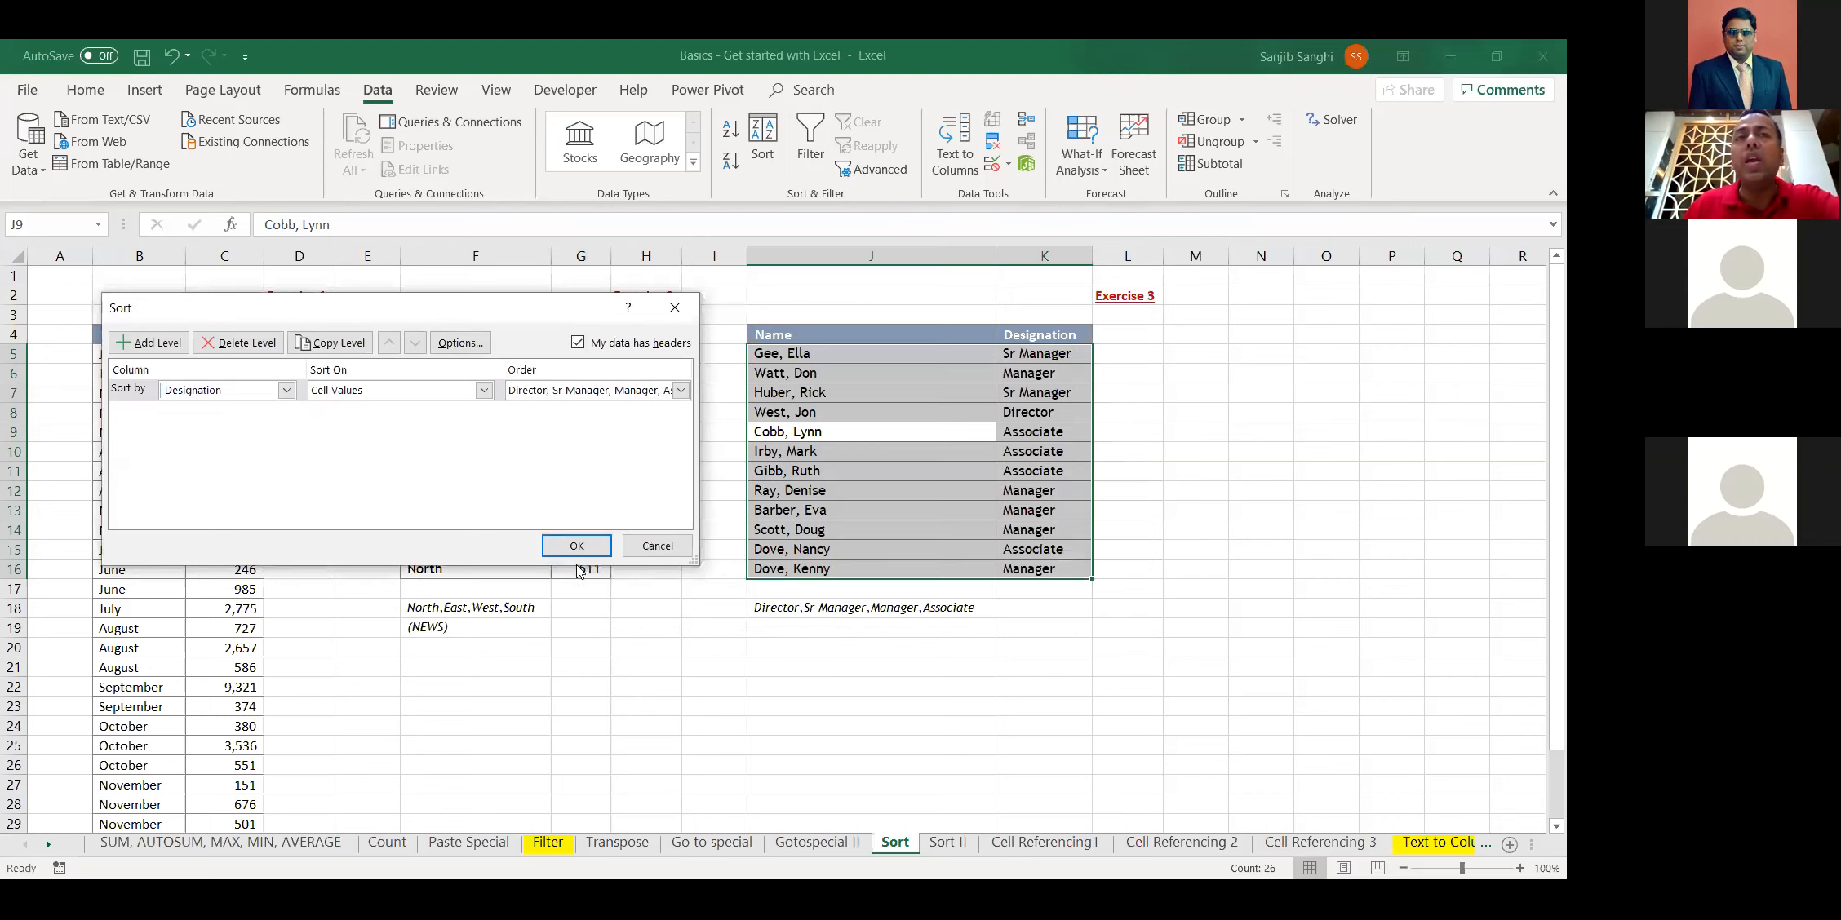
left_click(574, 546)
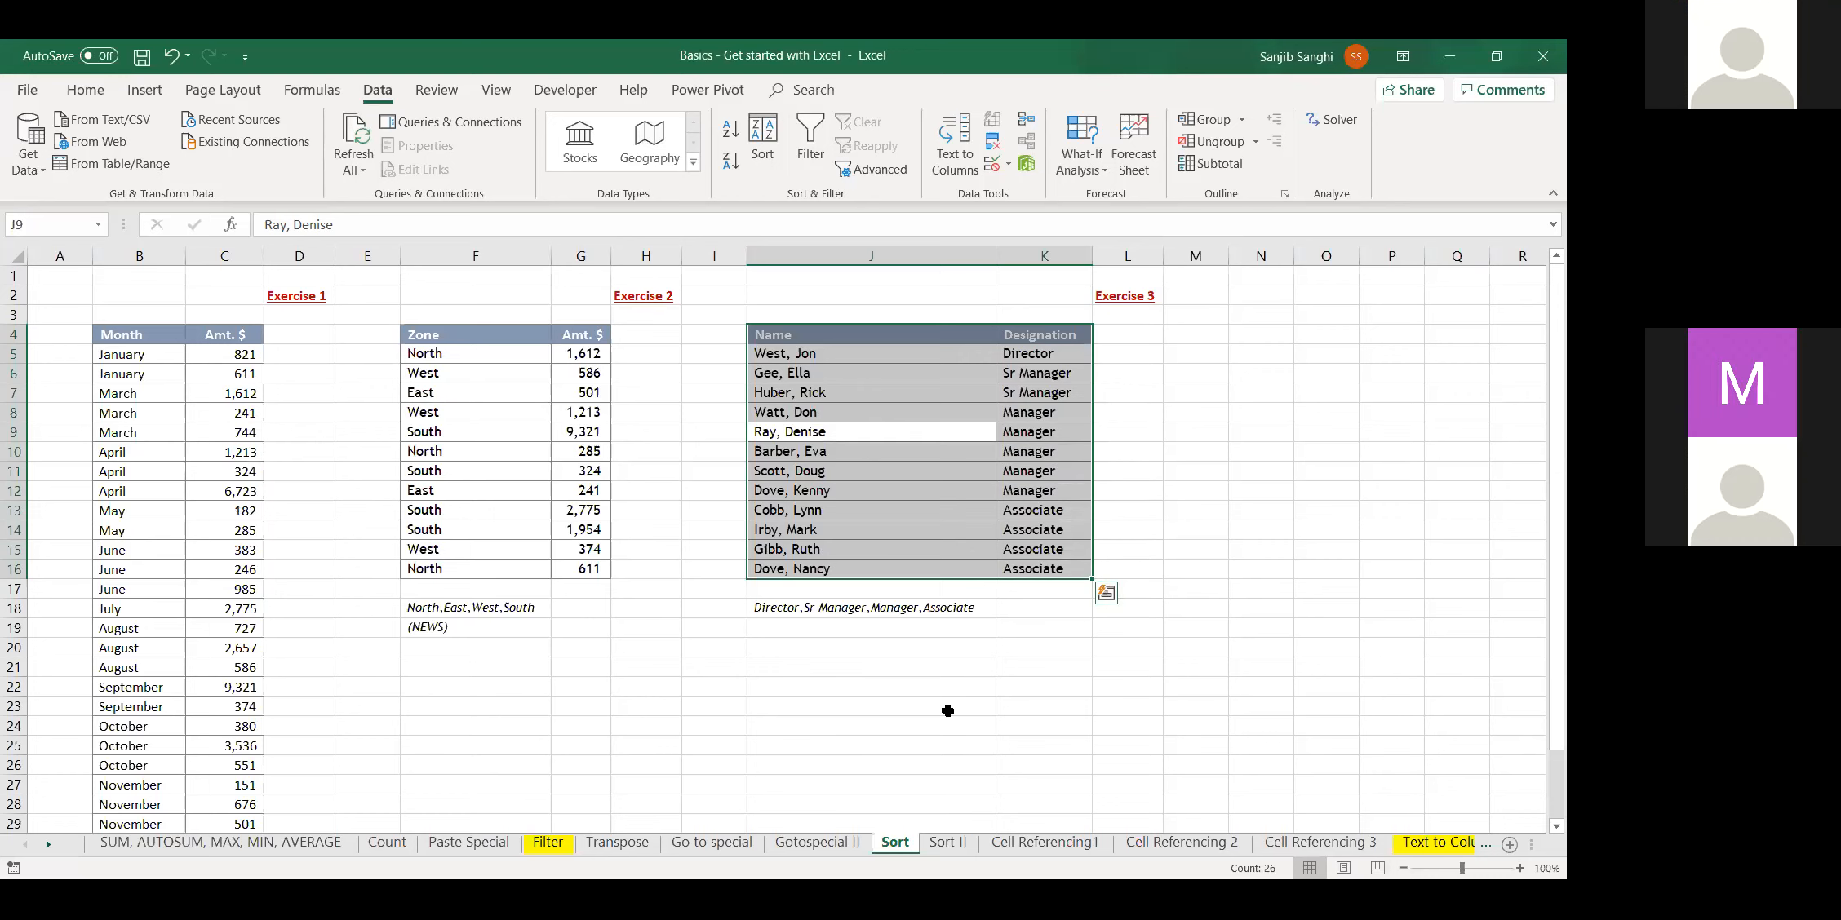
Look over the Sort II sheet's sample output, and go to cell F7 of the Cell Referencing1 sheet
left_click(948, 842)
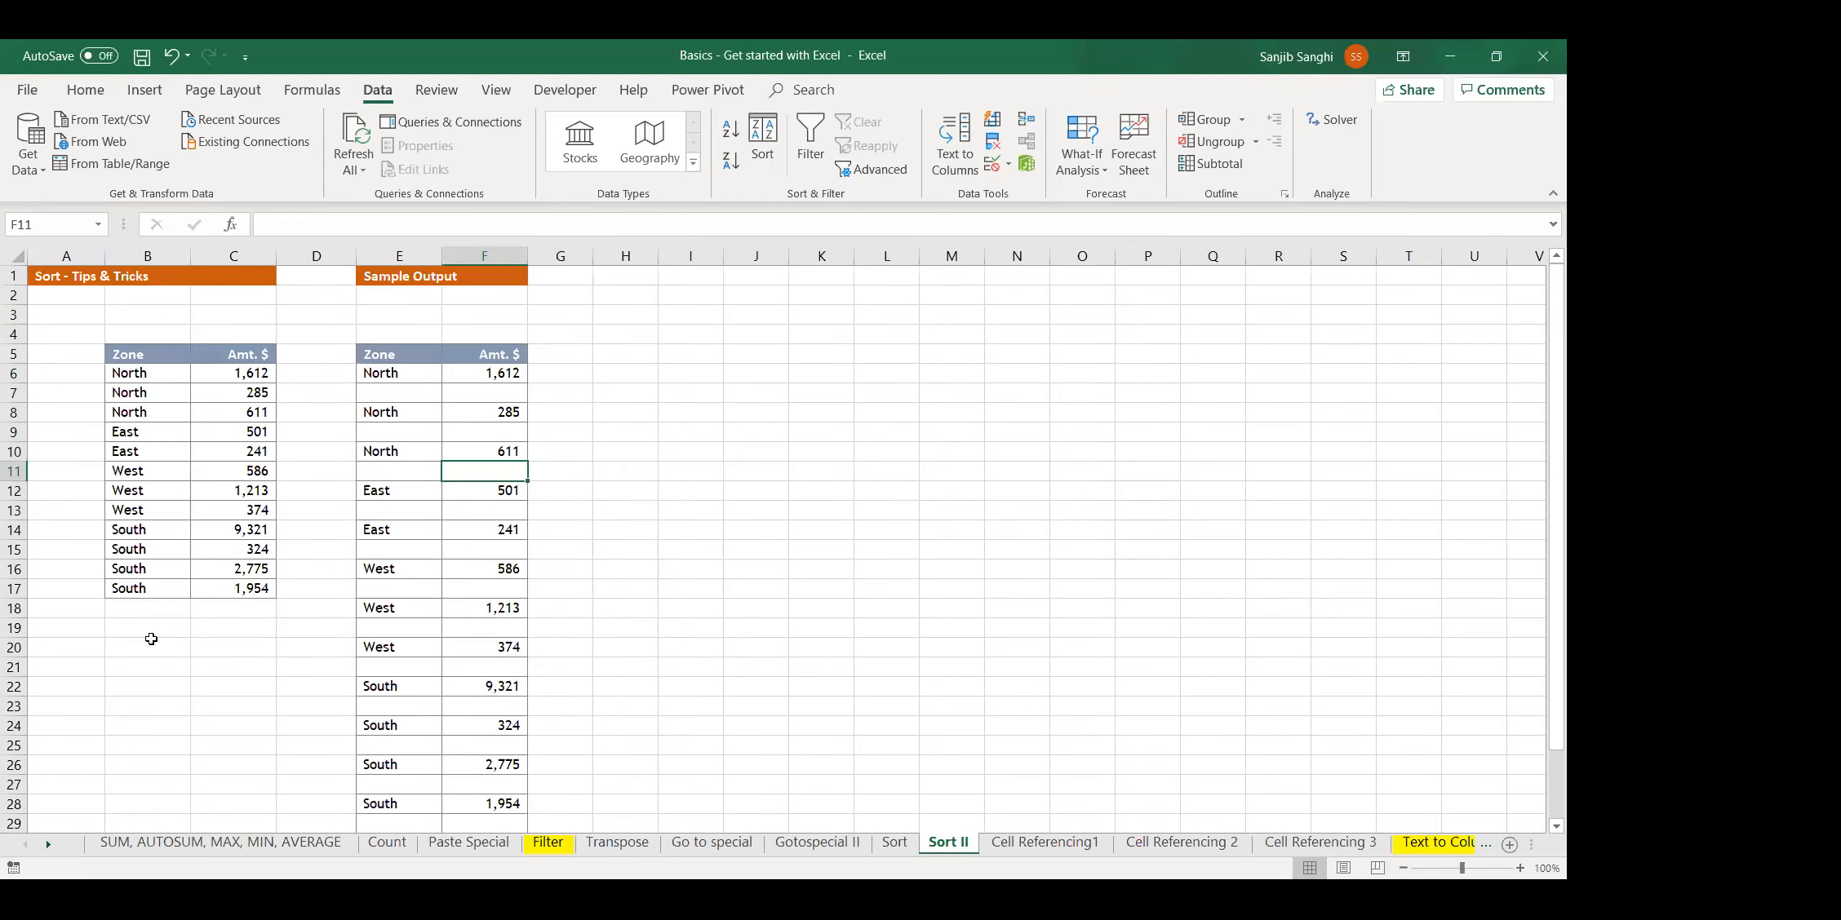
scroll(859, 605, "down", 2)
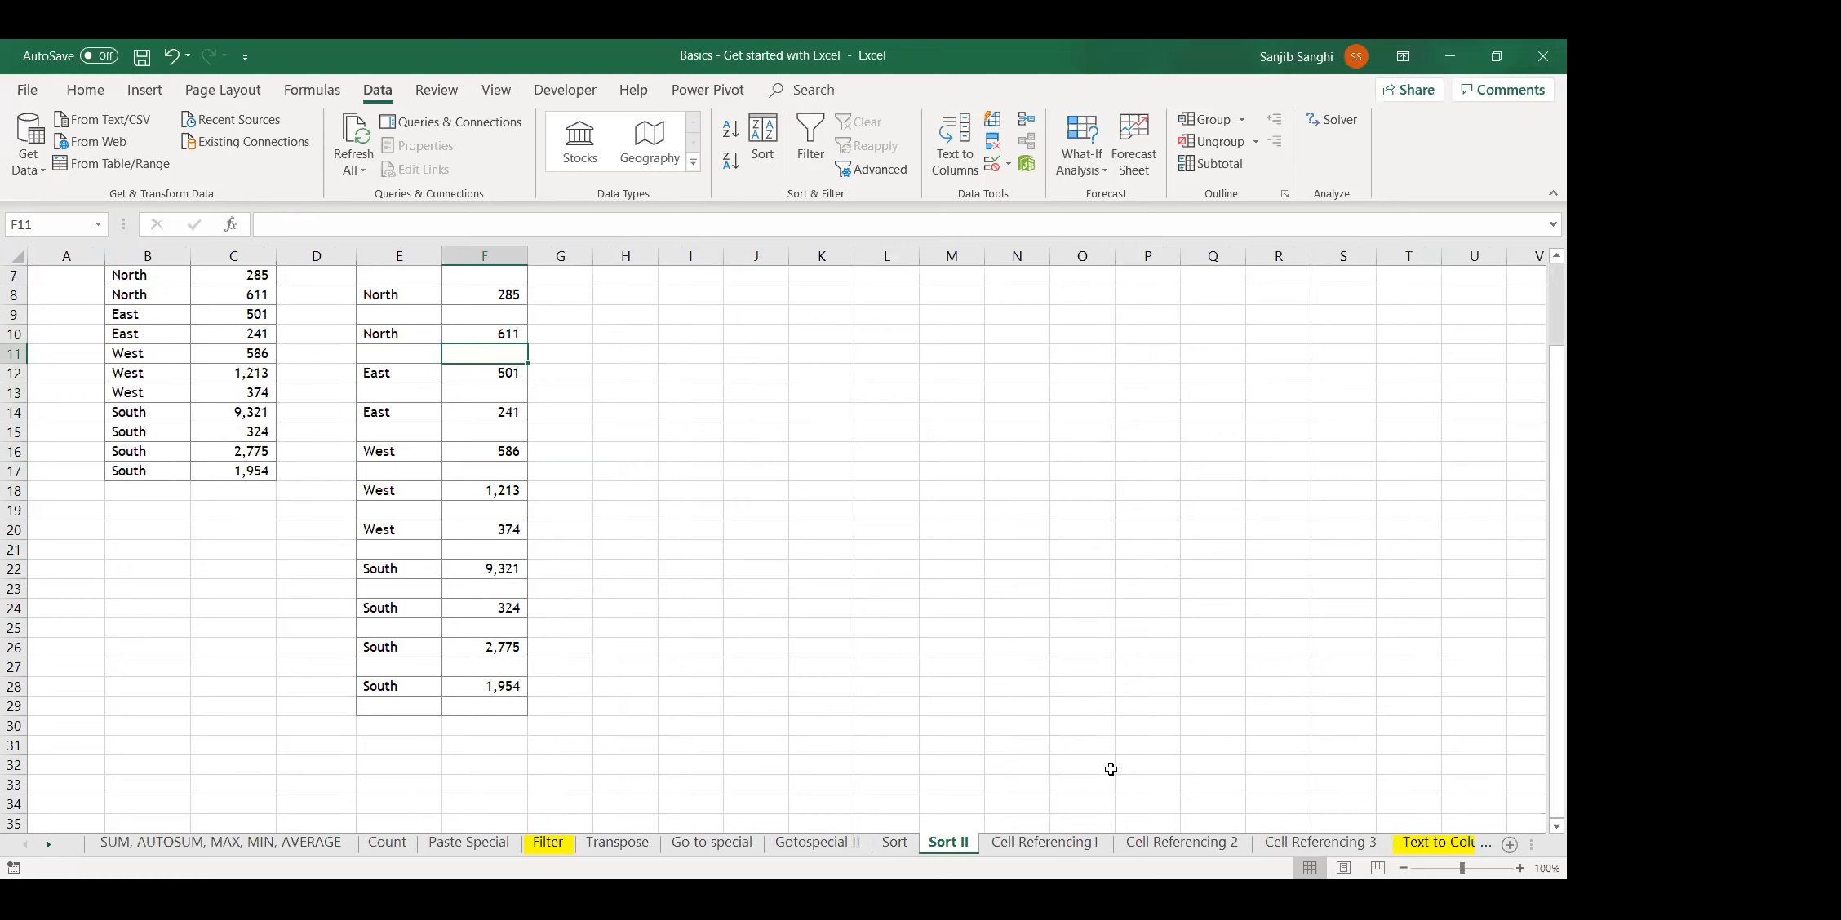
left_click(1274, 708)
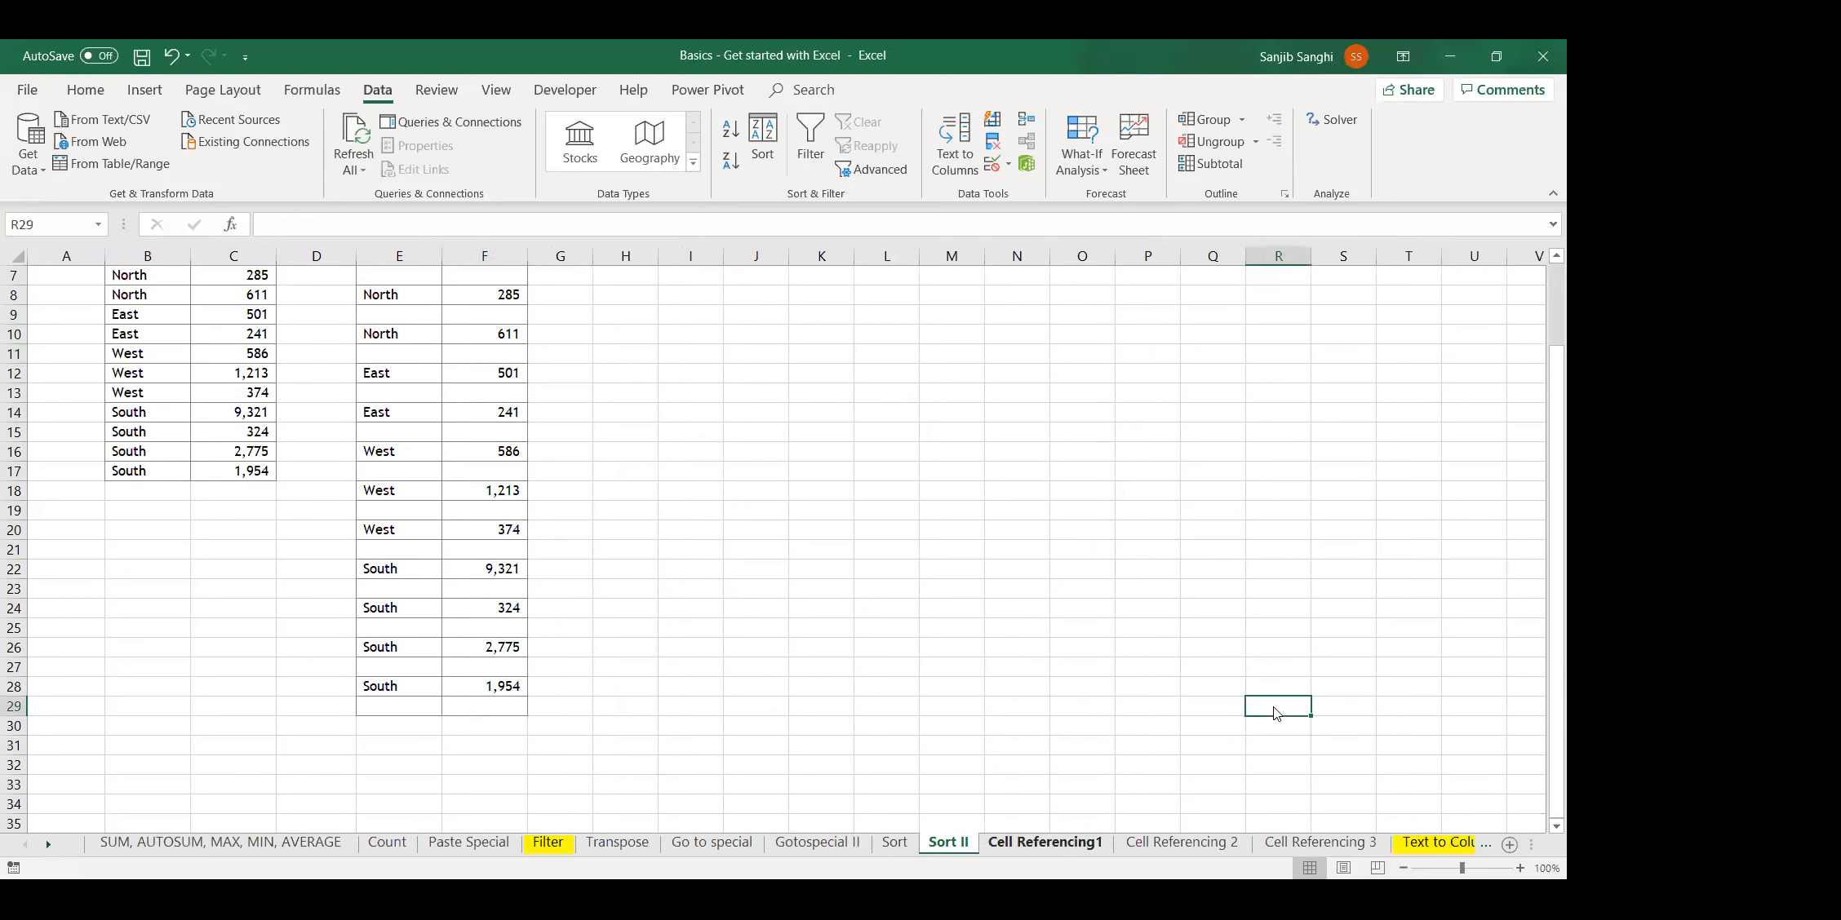
key("ctrl+Page_Down")
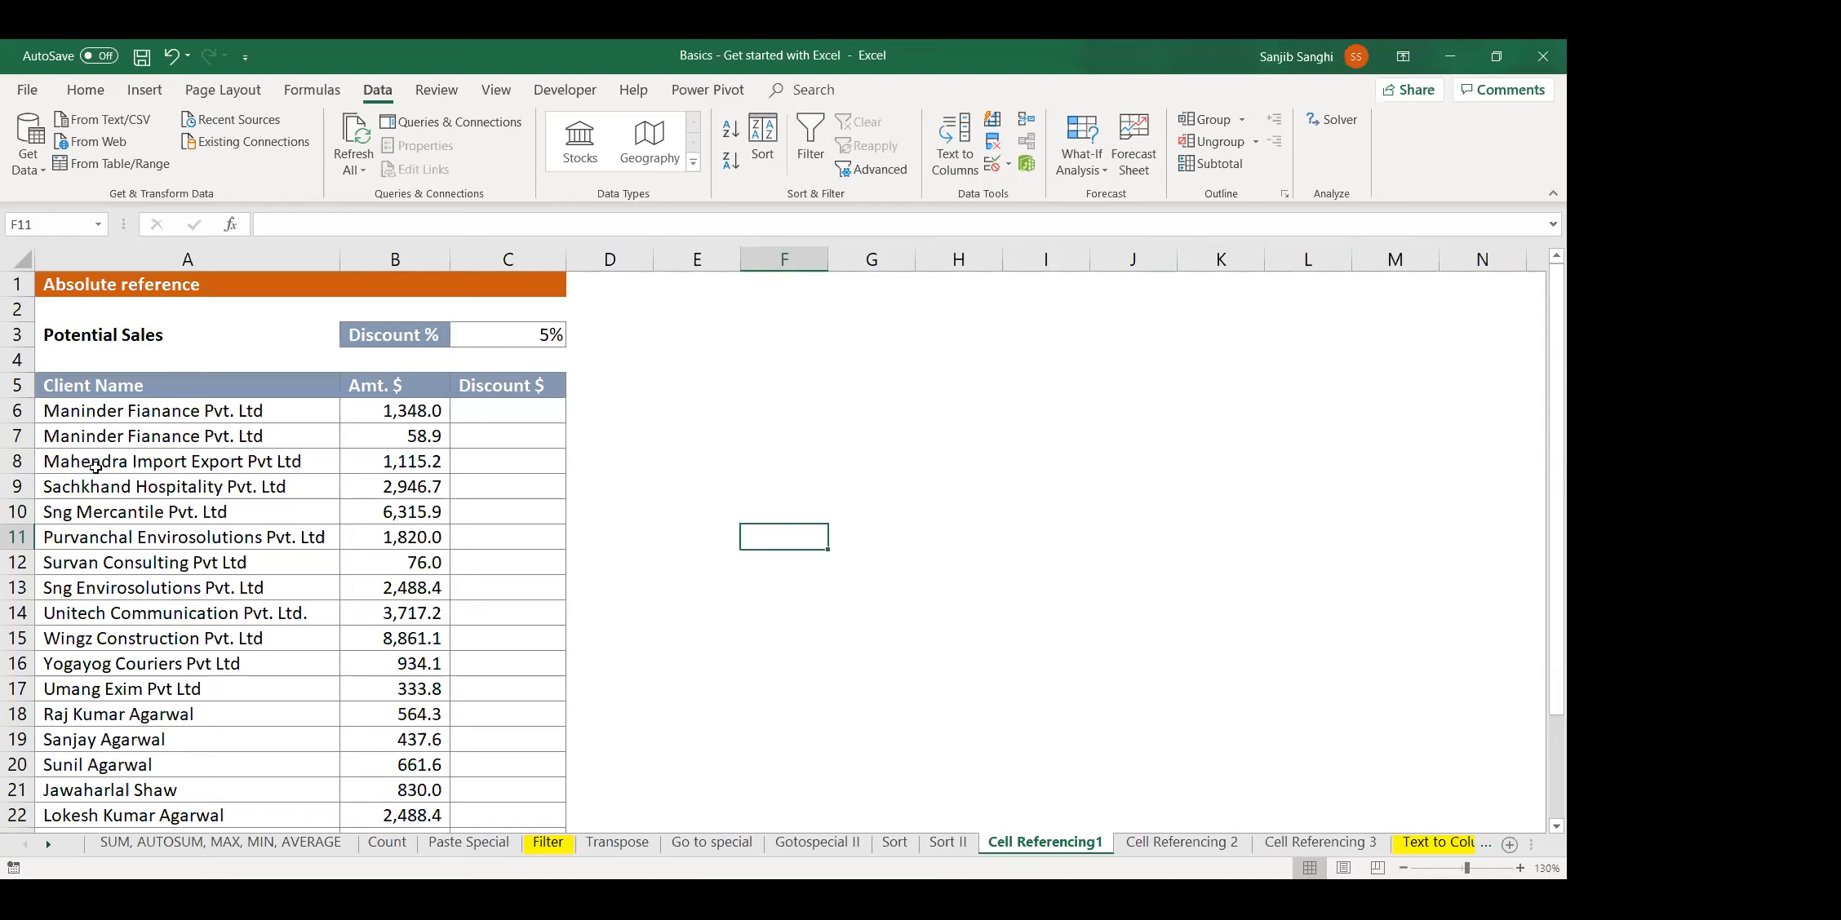
left_click(508, 416)
left_click(810, 438)
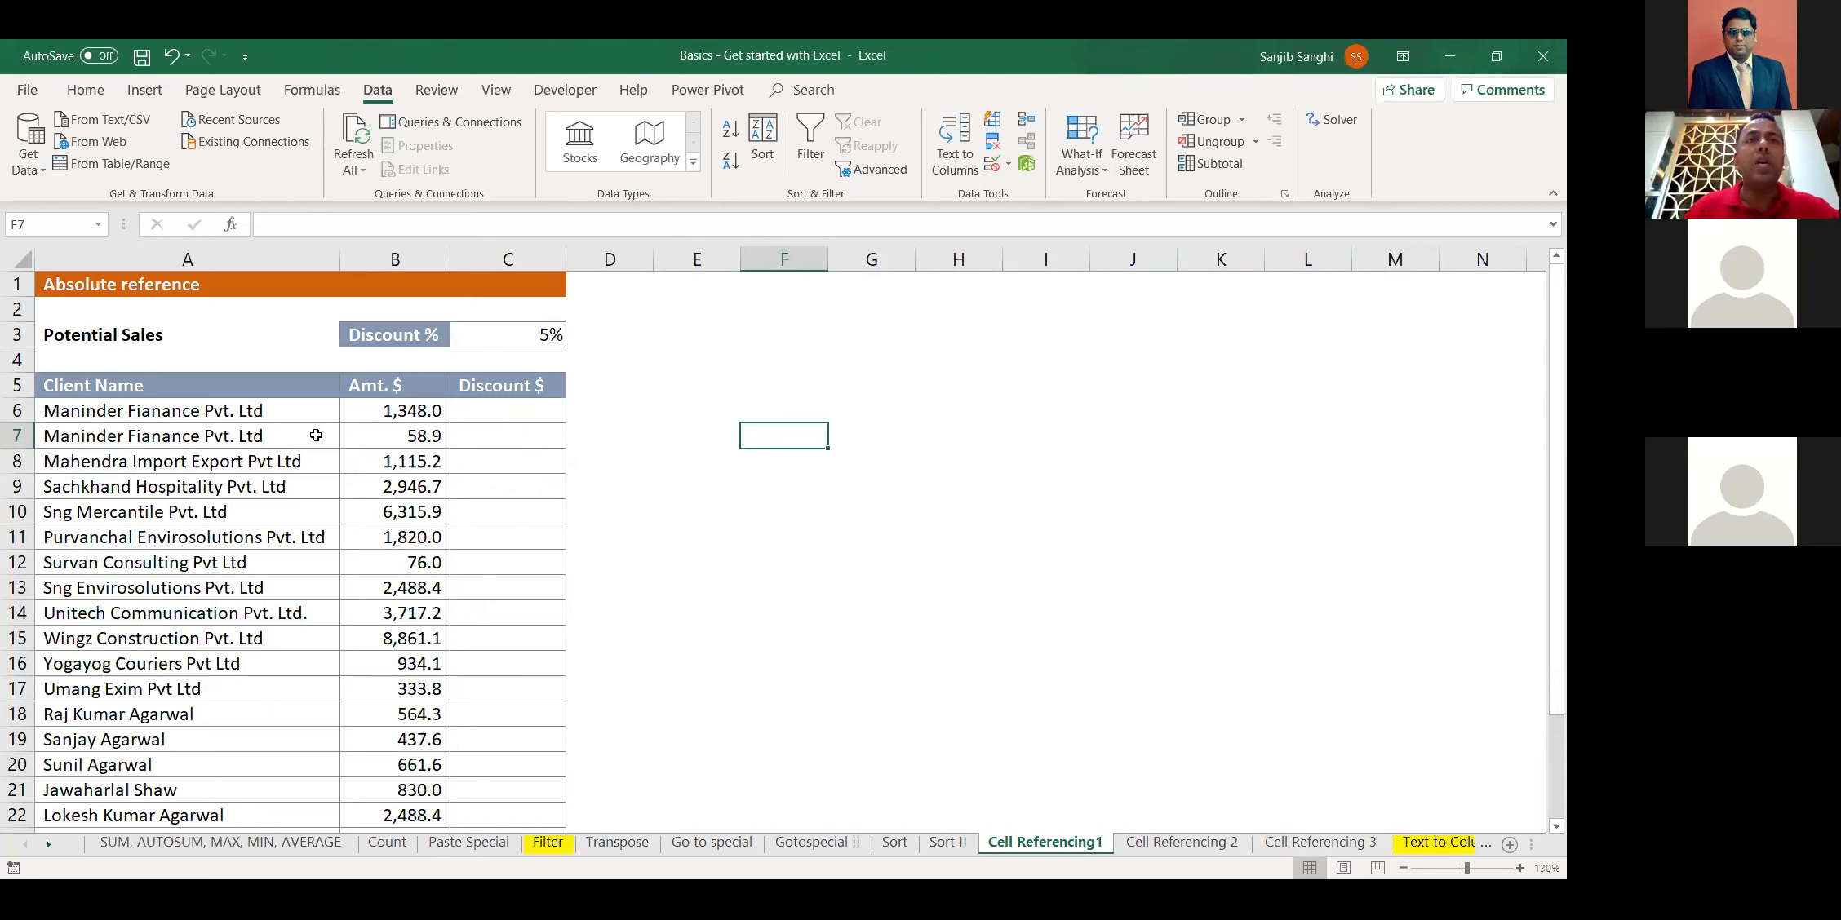
Try calculating the first client's discount in C6 with =B6*C3 and fill the formula down the Discount $ column
left_click(505, 412)
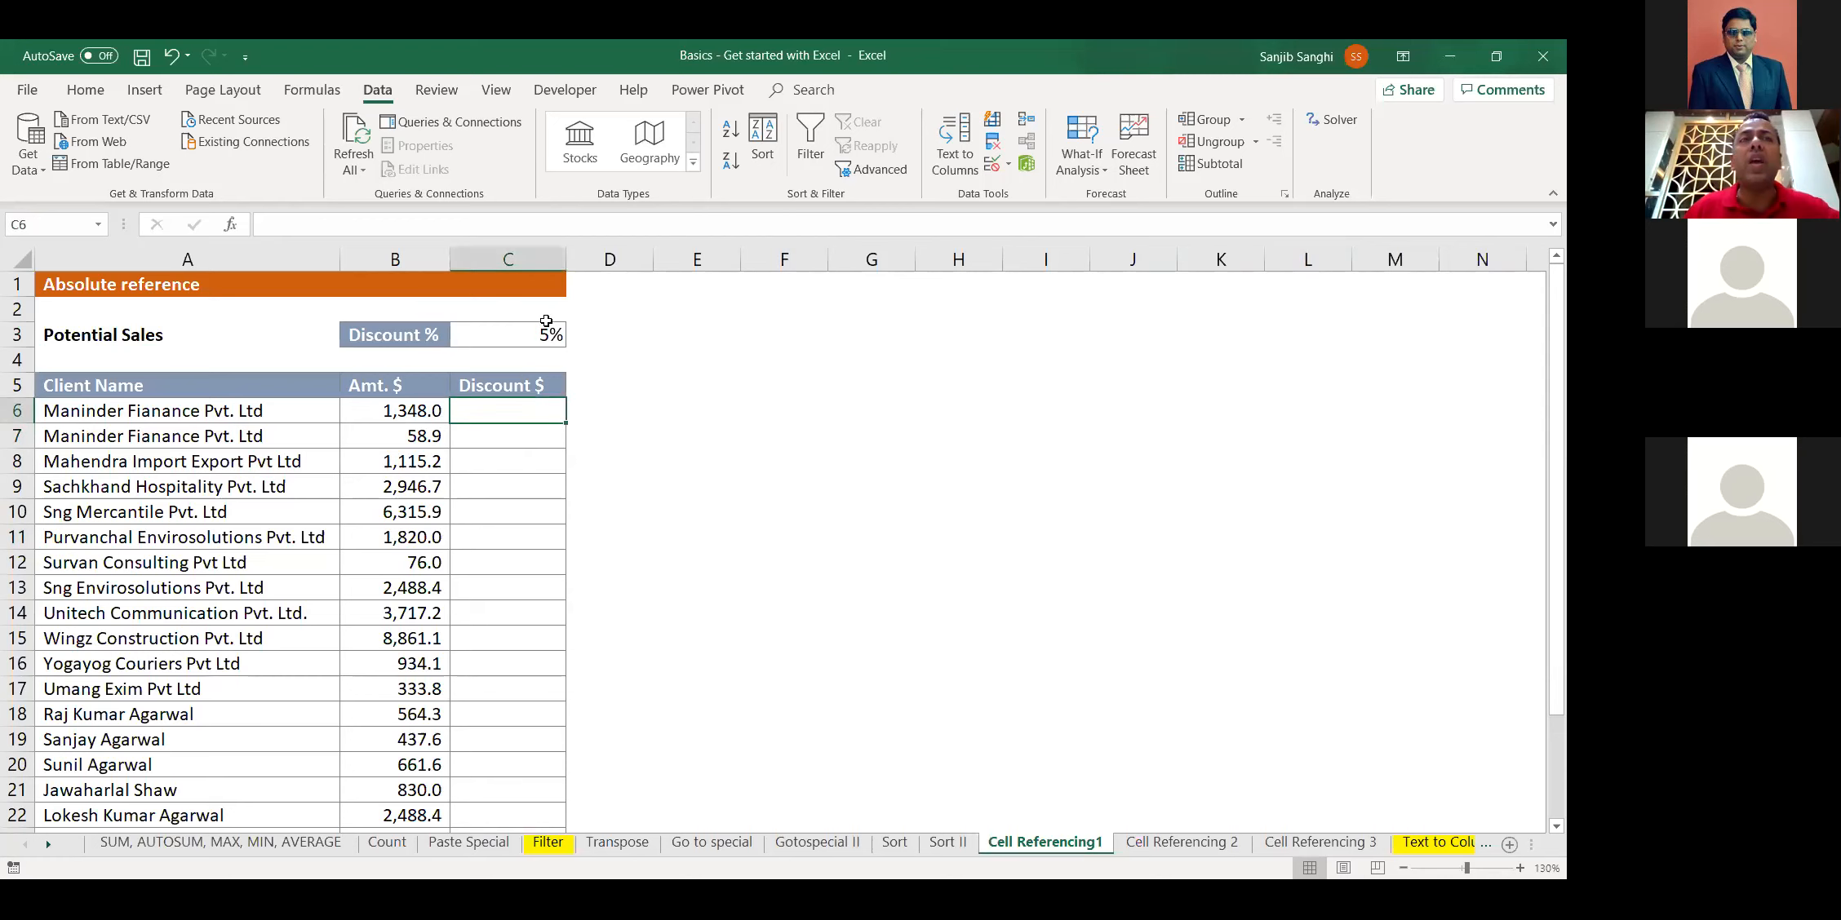
left_click_drag(377, 408, 401, 565)
left_click(511, 404)
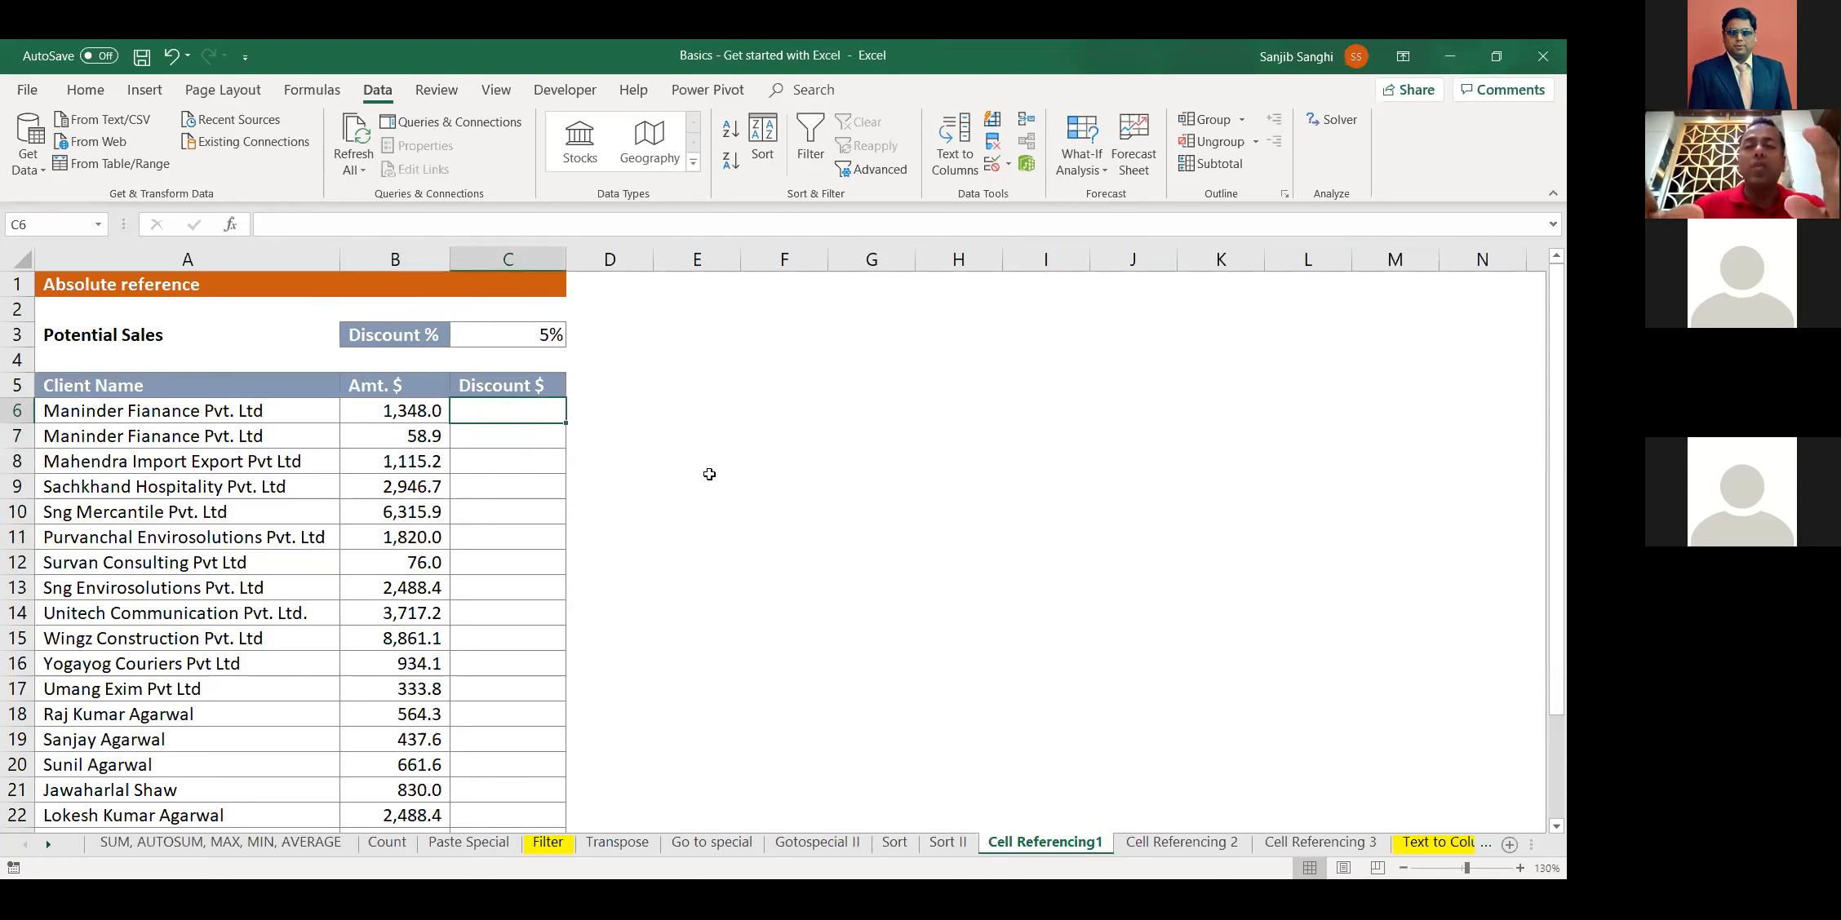
type("=")
key("Left")
type("*")
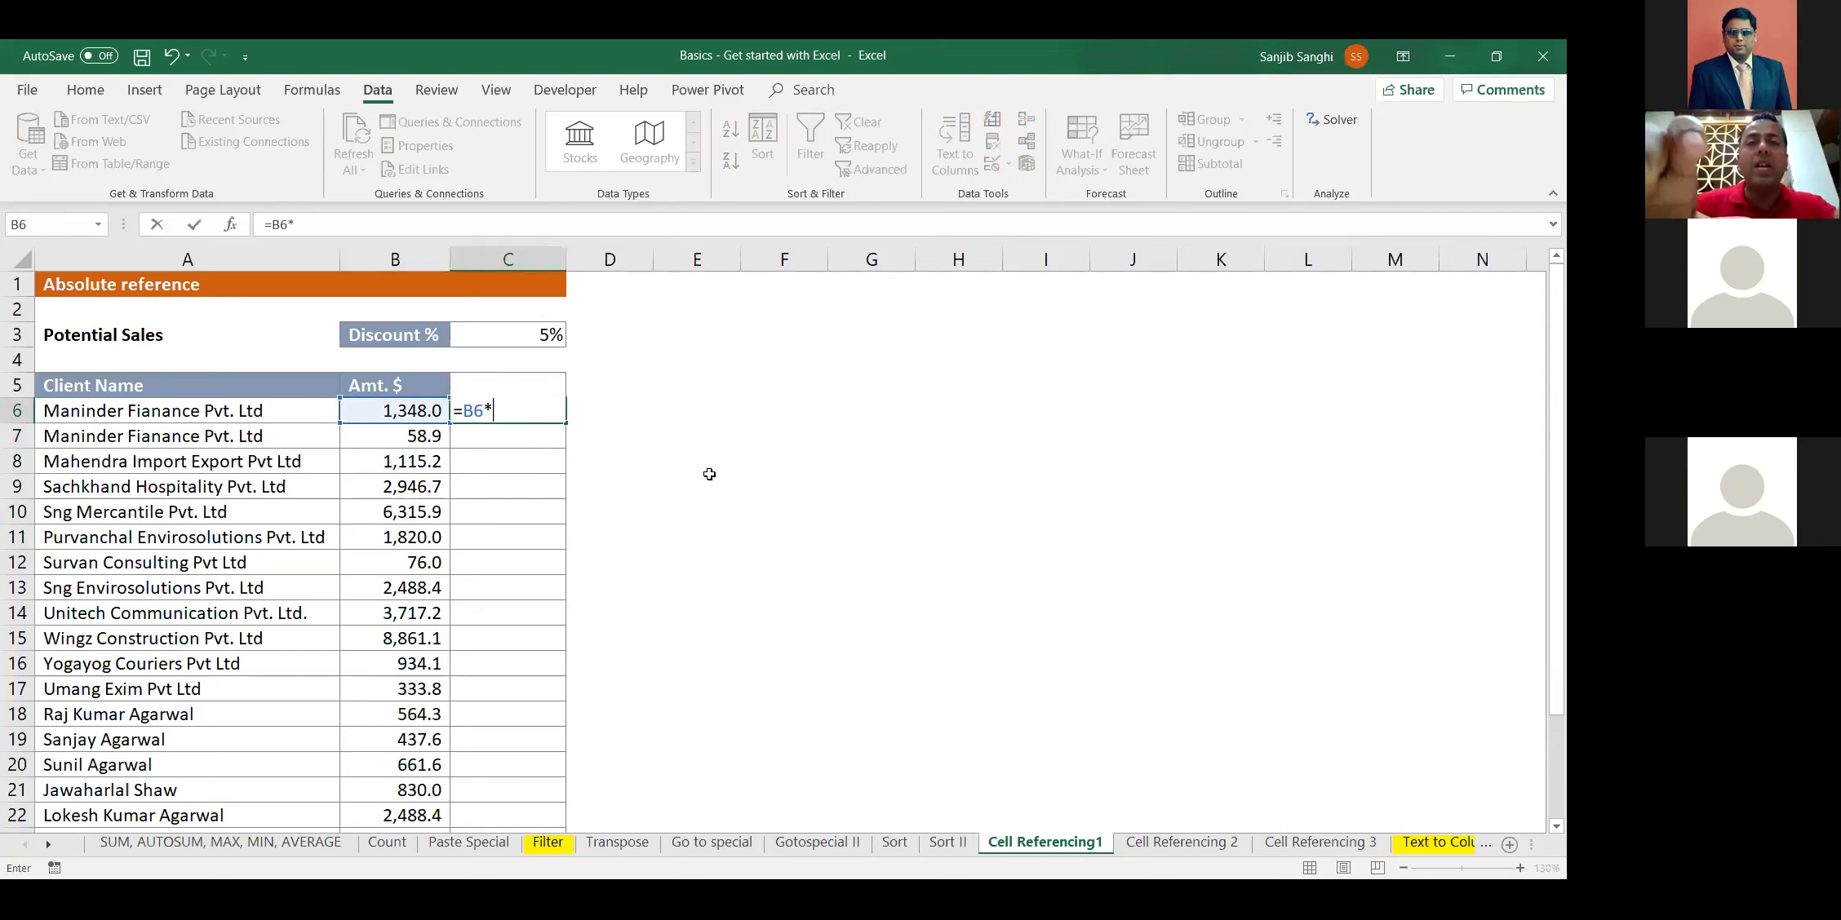
key("Up")
key("Up")
key("Up")
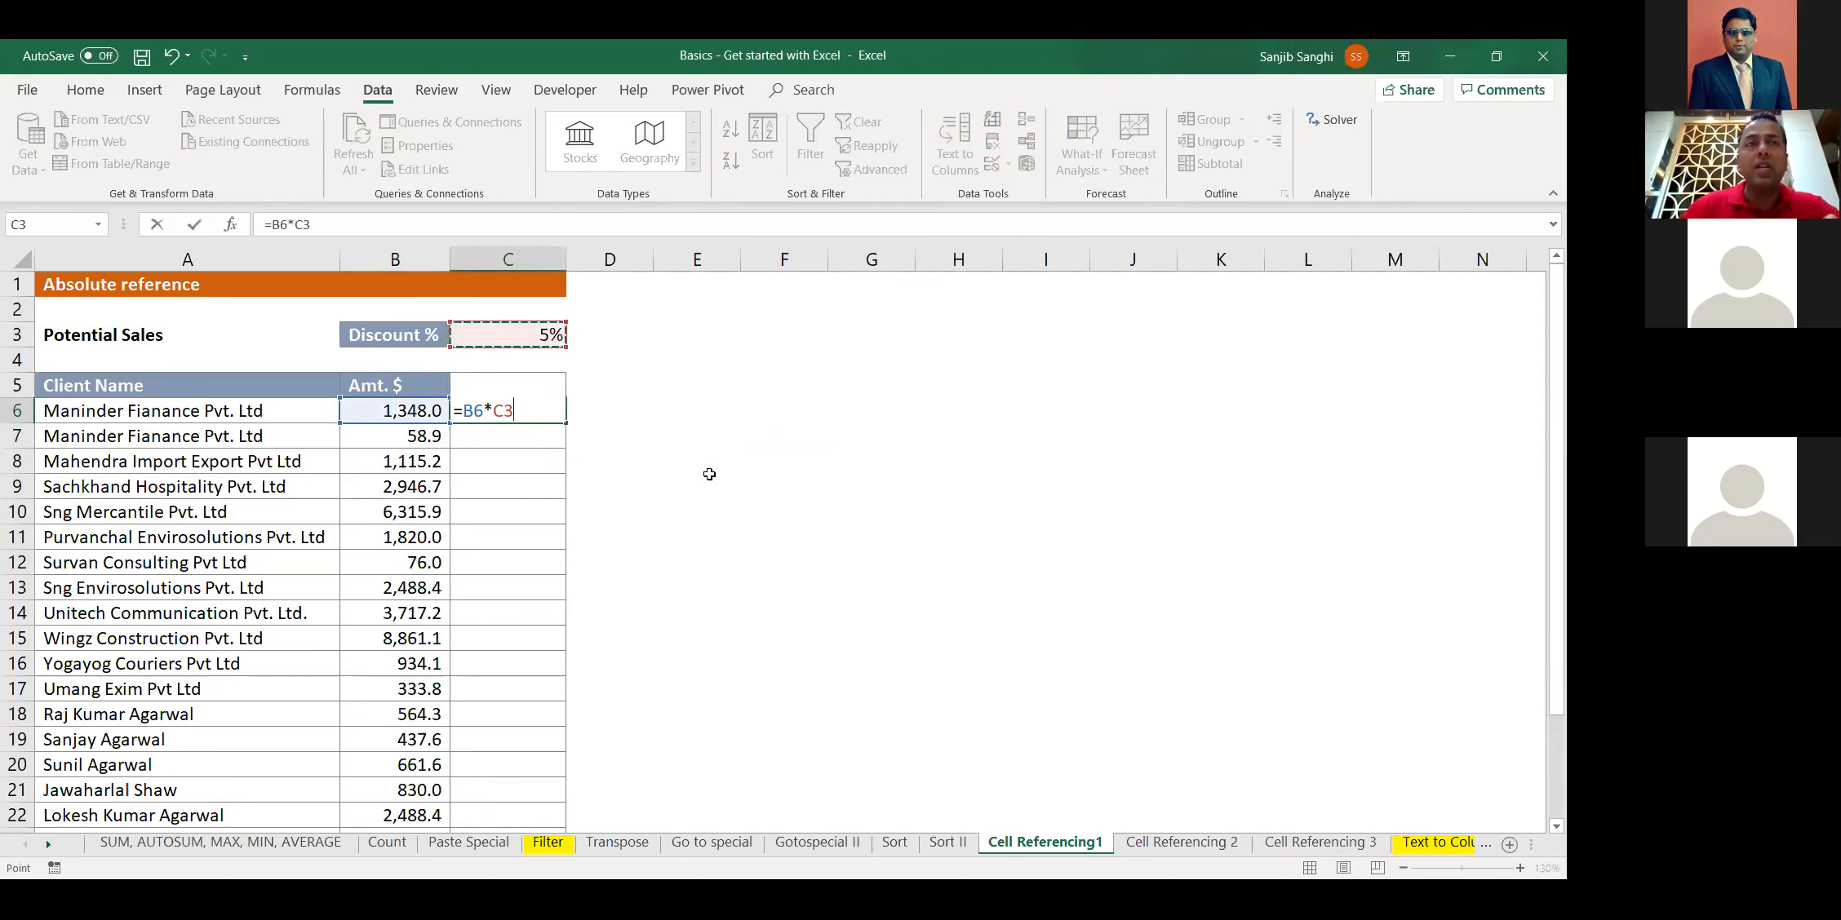
key("Return")
left_click(547, 412)
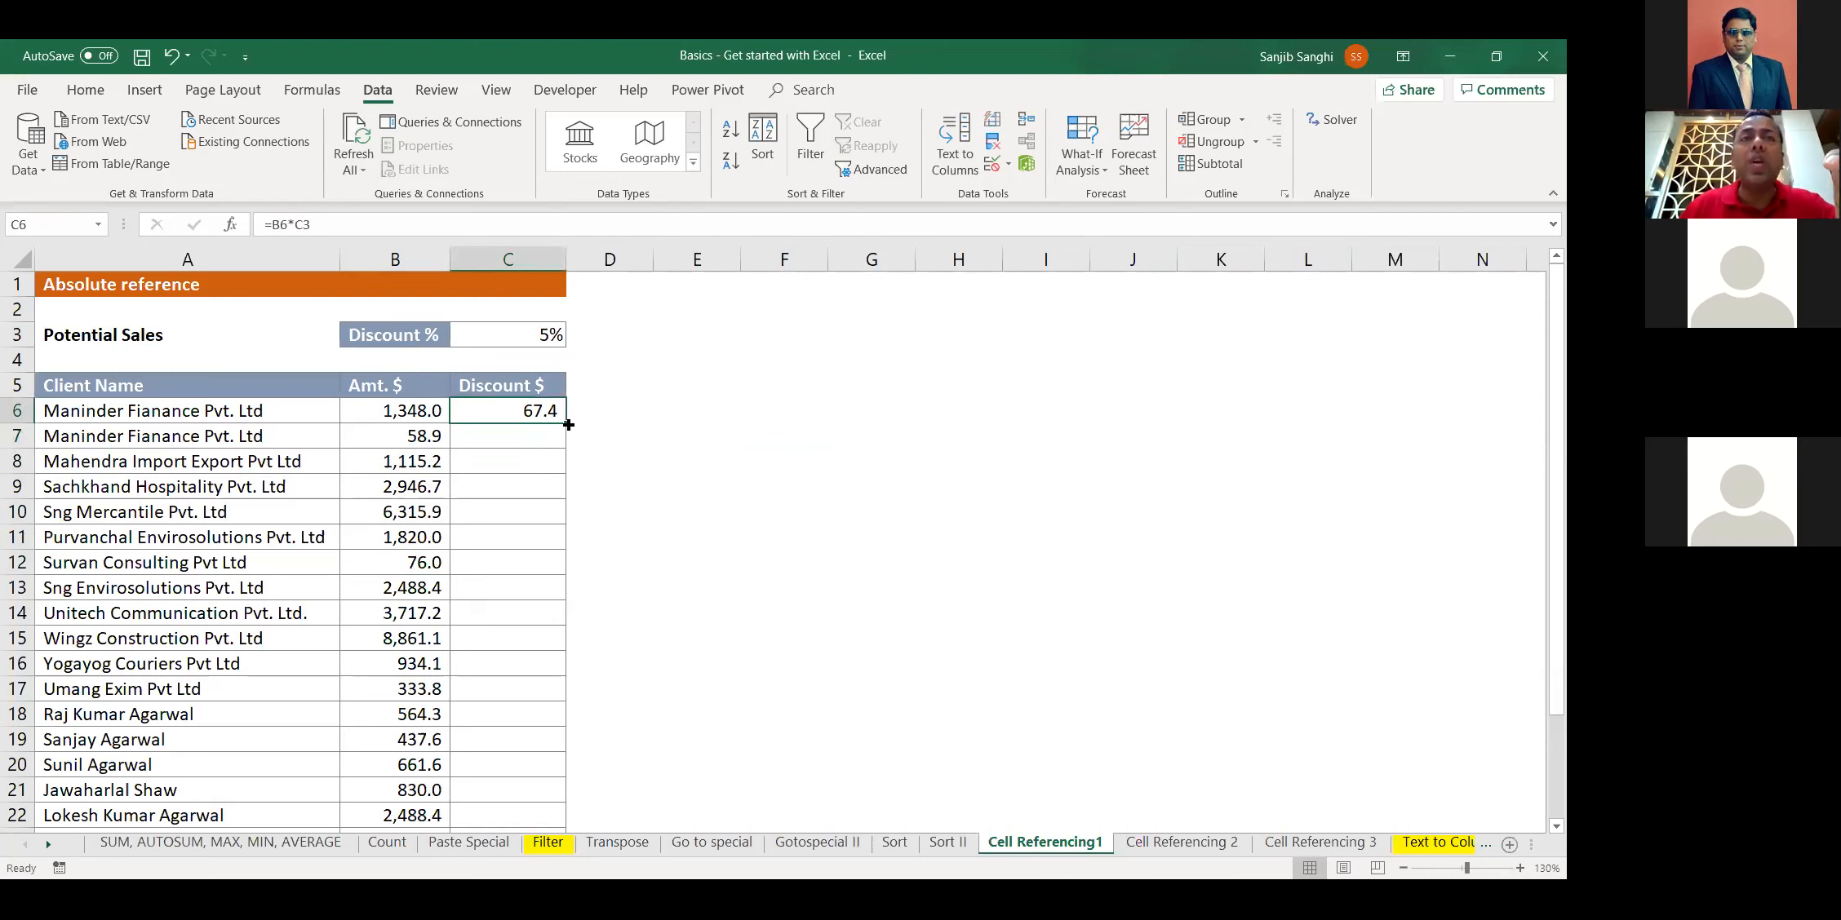
double_click(568, 424)
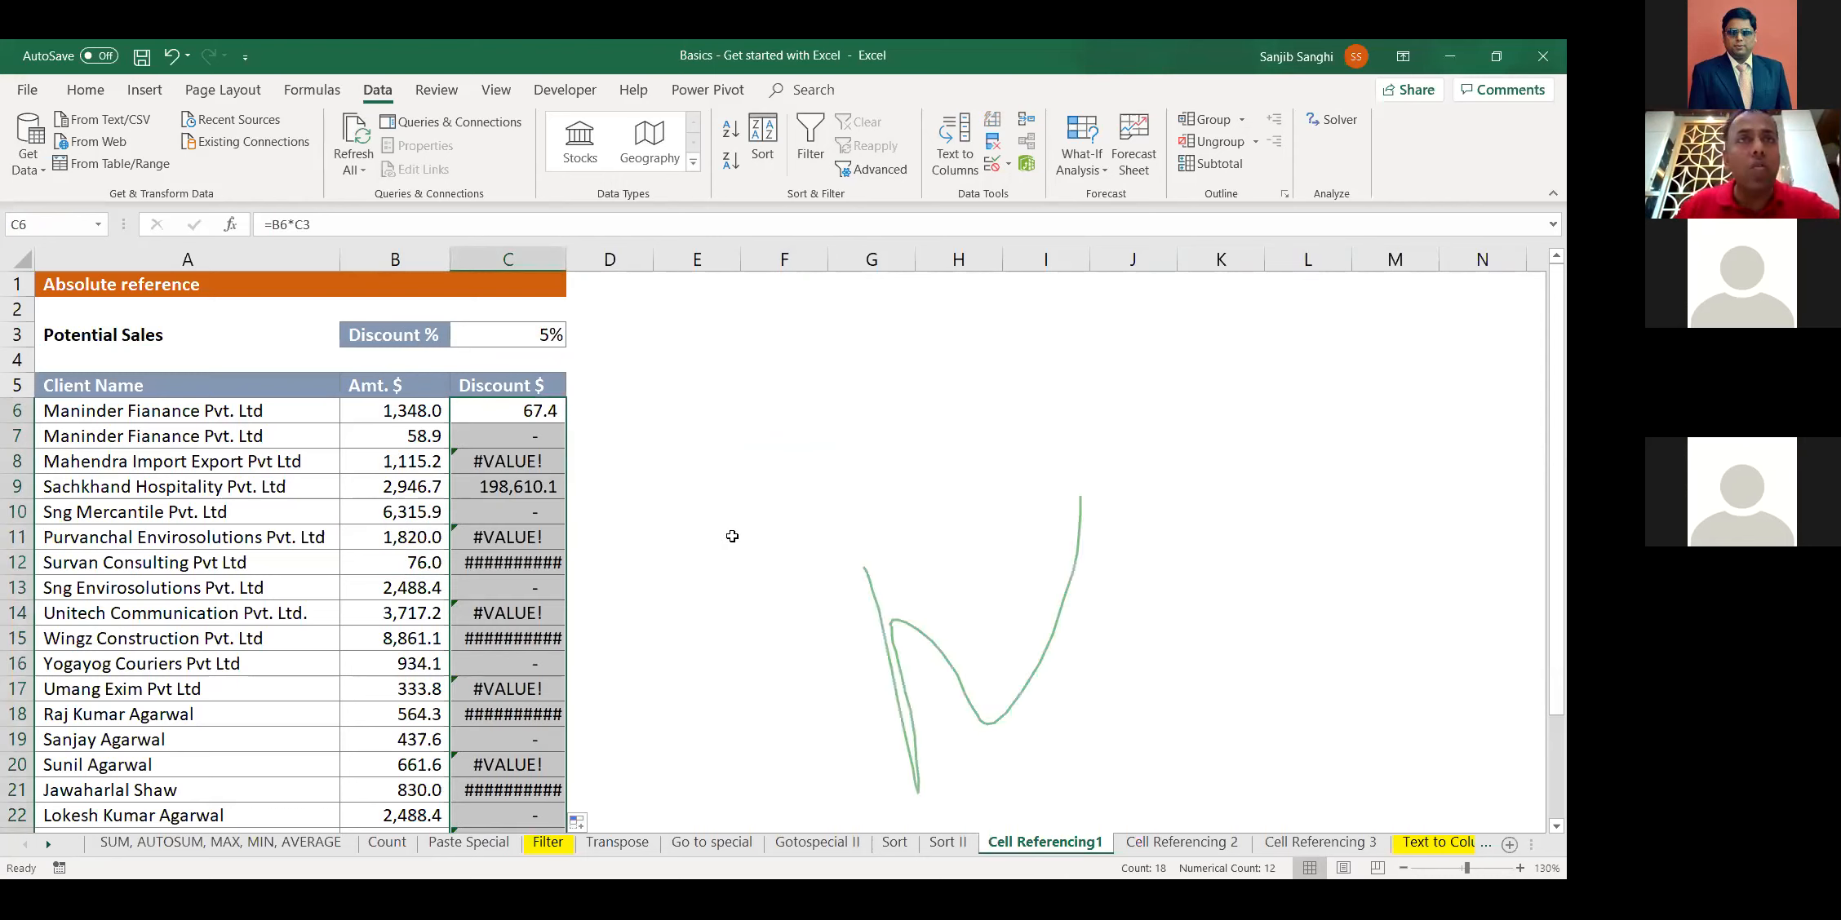
Compare the formula in C6 with the filled formula in C7 to see which cells each one references
left_click(523, 412)
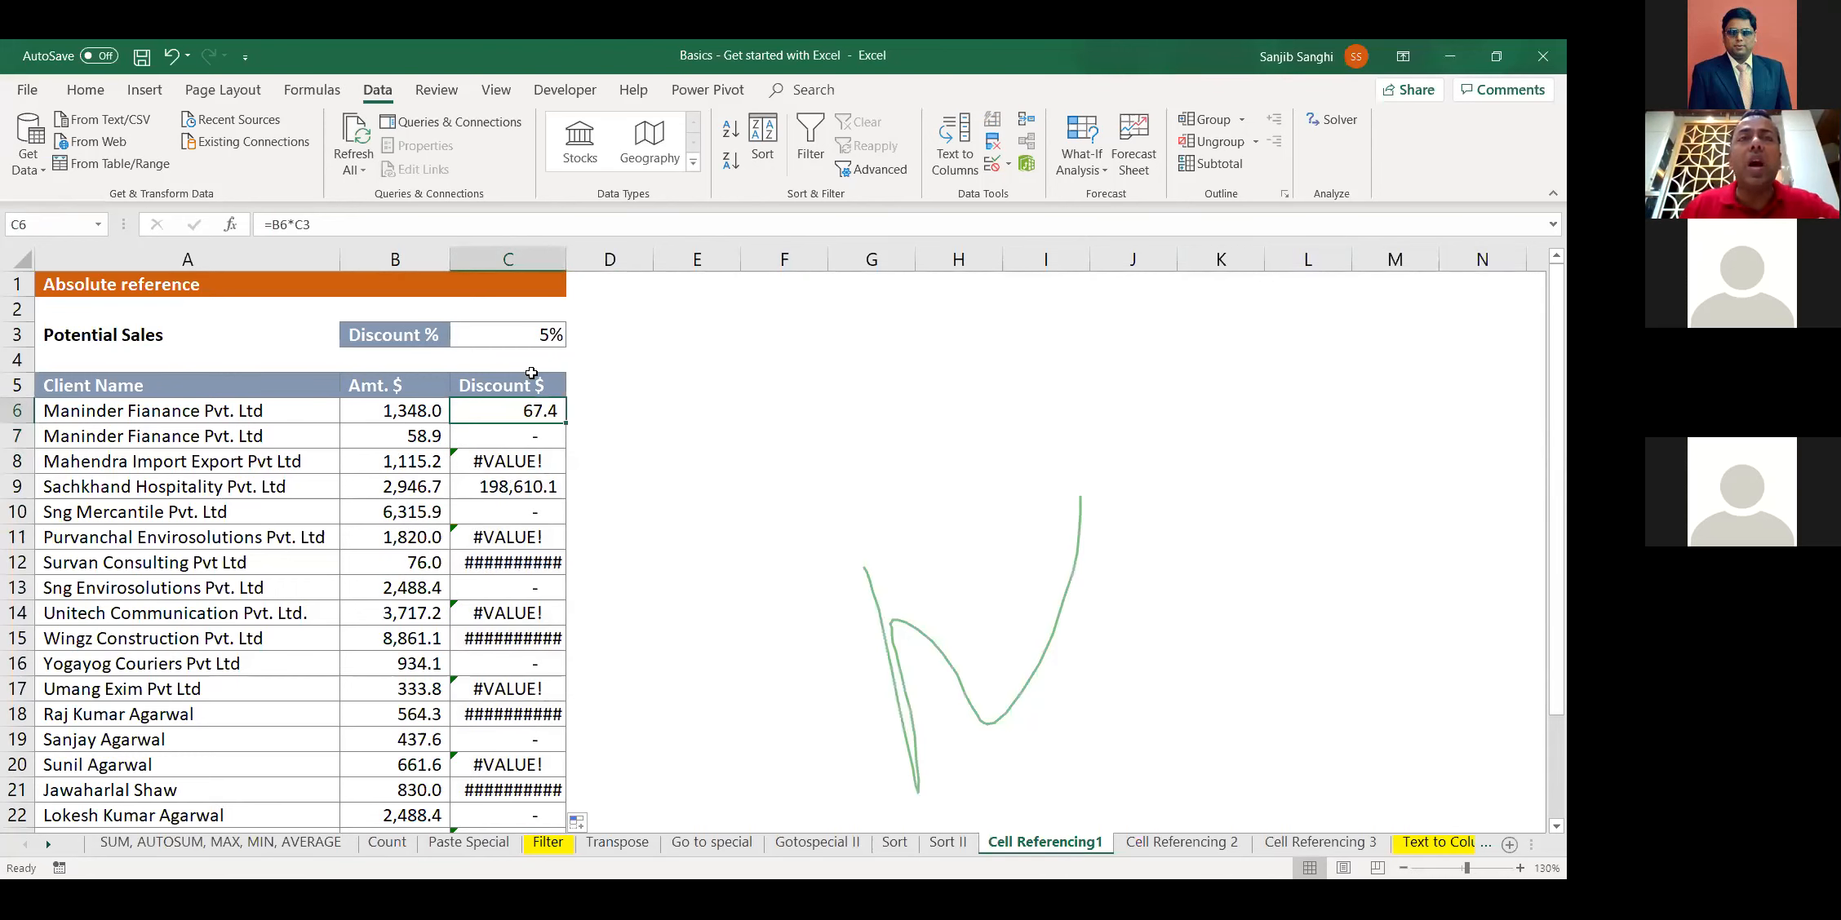
left_click(533, 436)
double_click(533, 437)
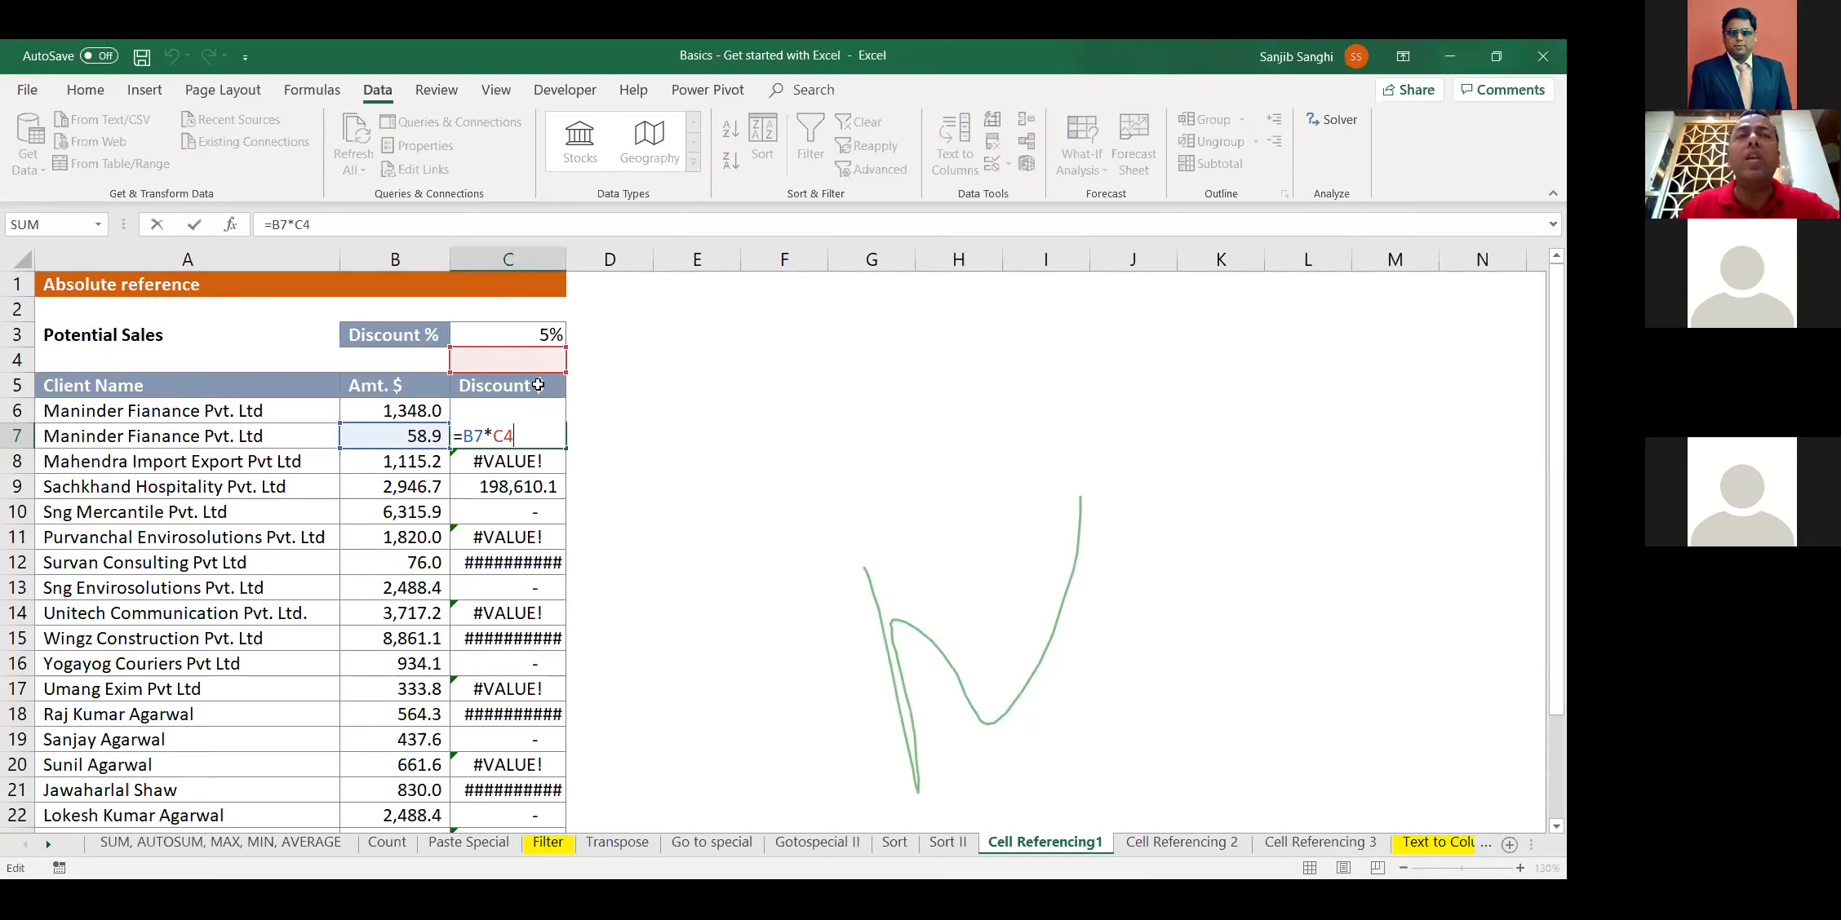
key("ctrl+Return")
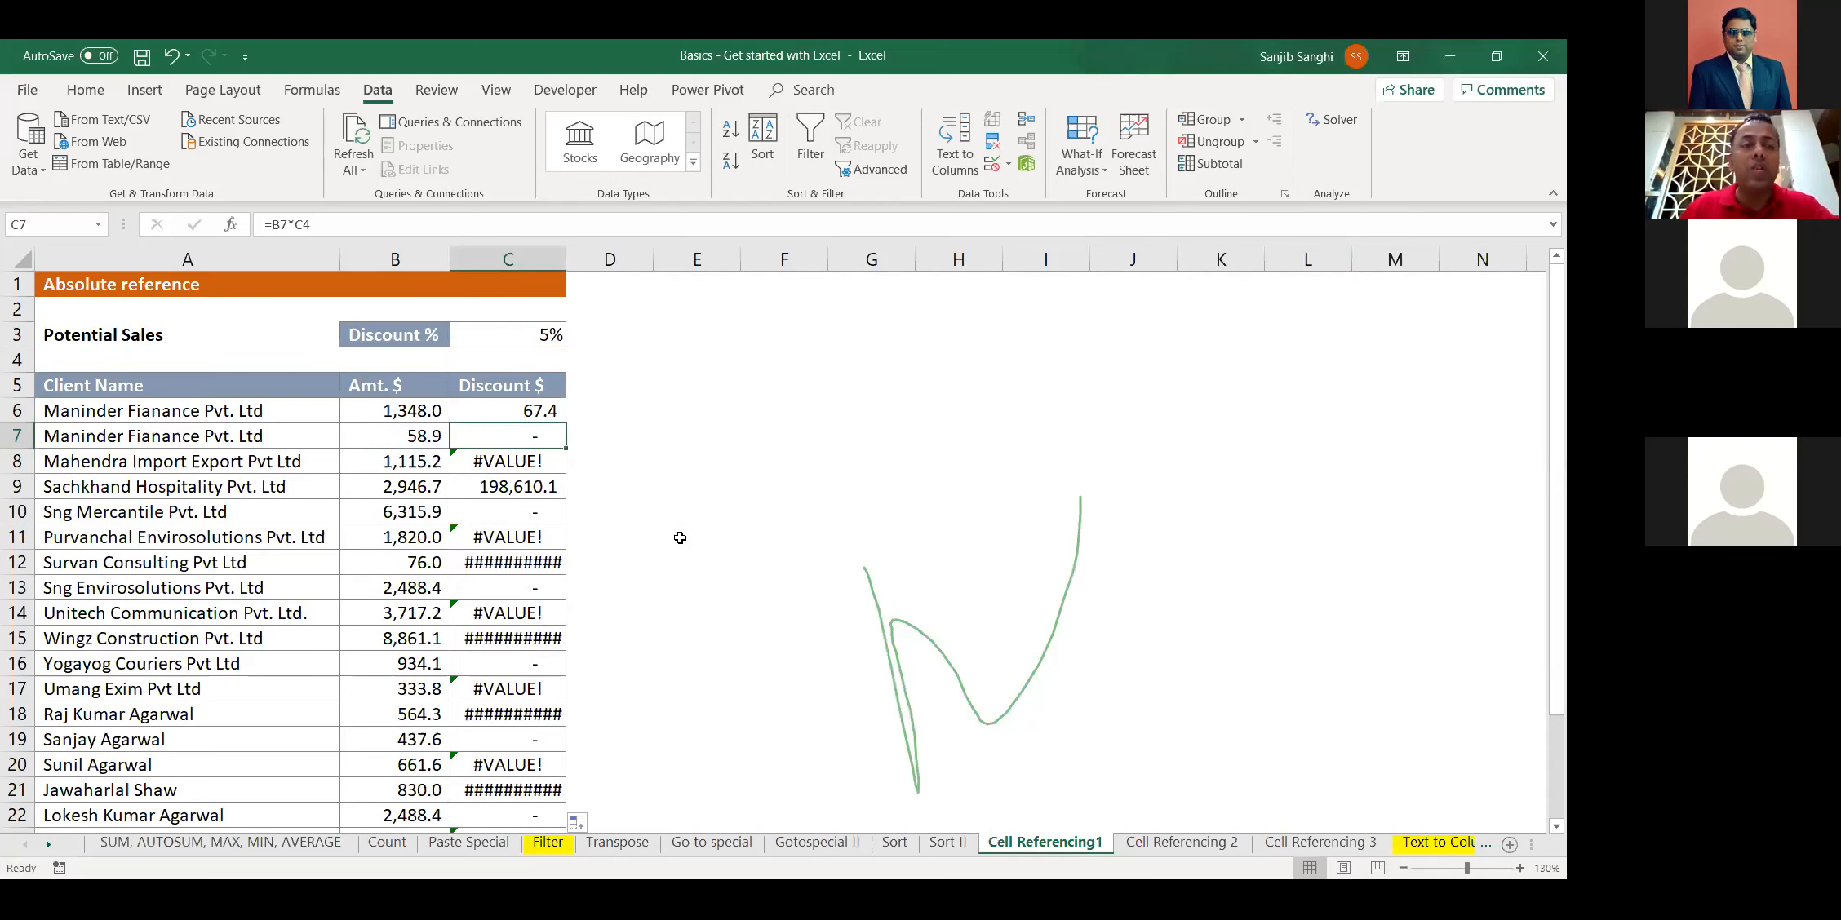
Undo the fill-down and the formula entry in the Discount $ column
key("ctrl+z")
key("ctrl+z")
key("ctrl+z")
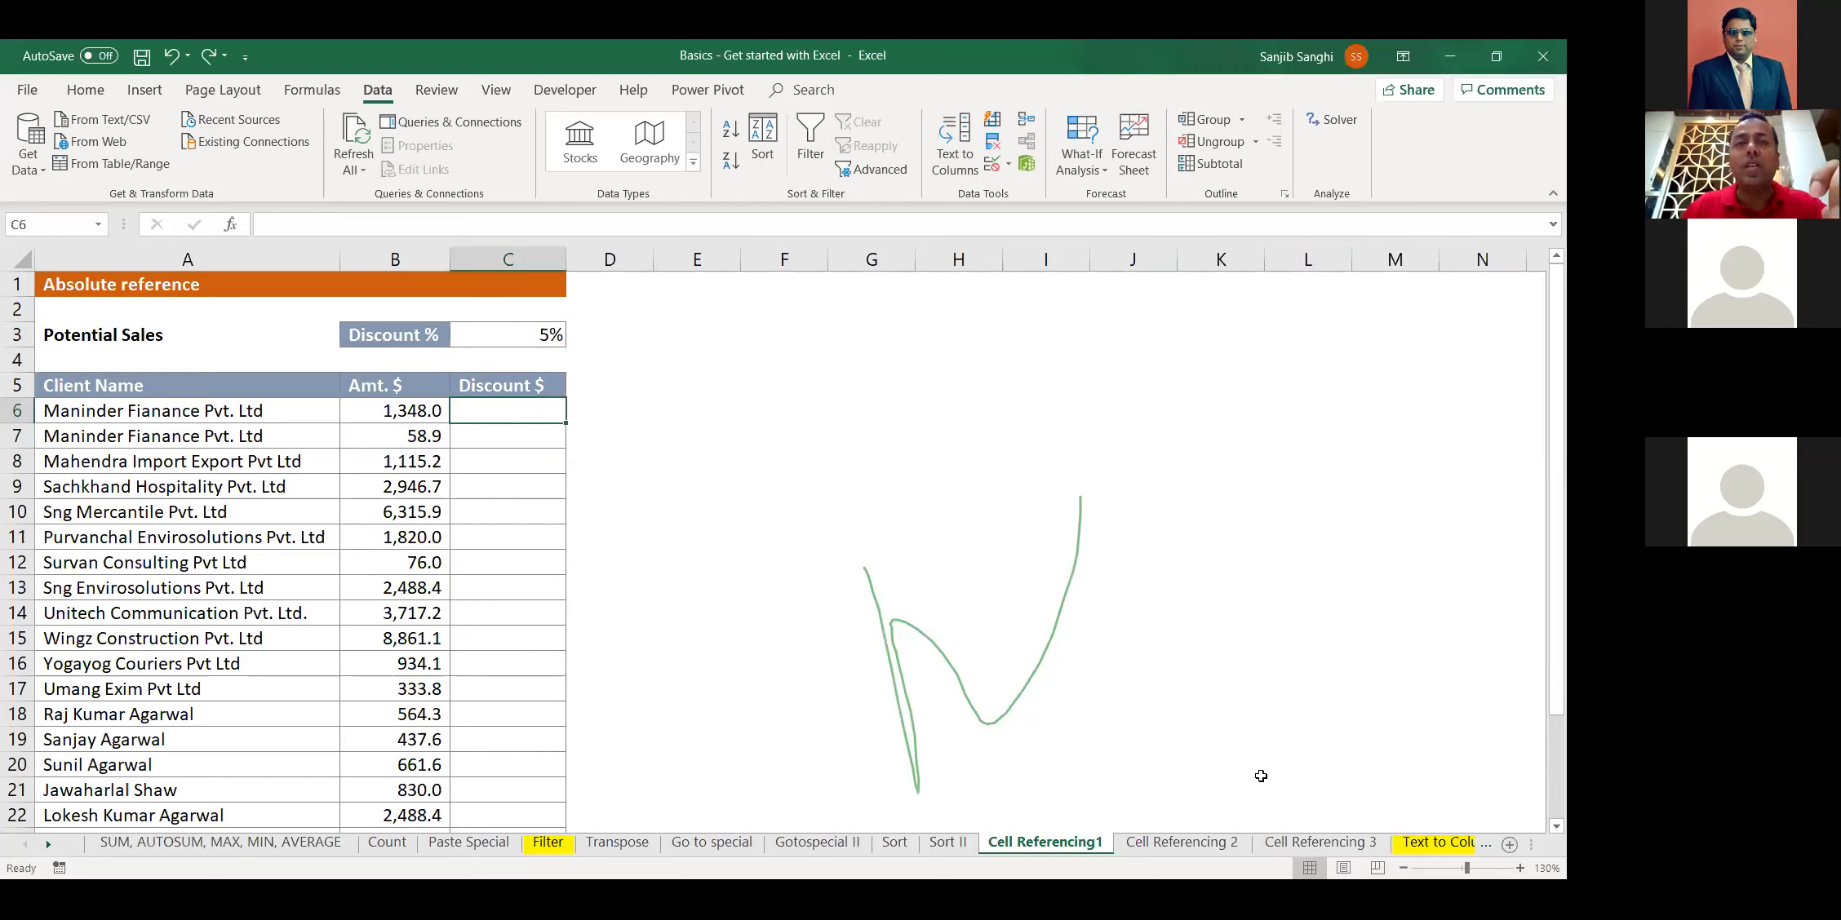
Enter =B6*$C$3 in C6 with an absolute reference to the discount rate and fill it down the Discount $ column
left_click(1026, 208)
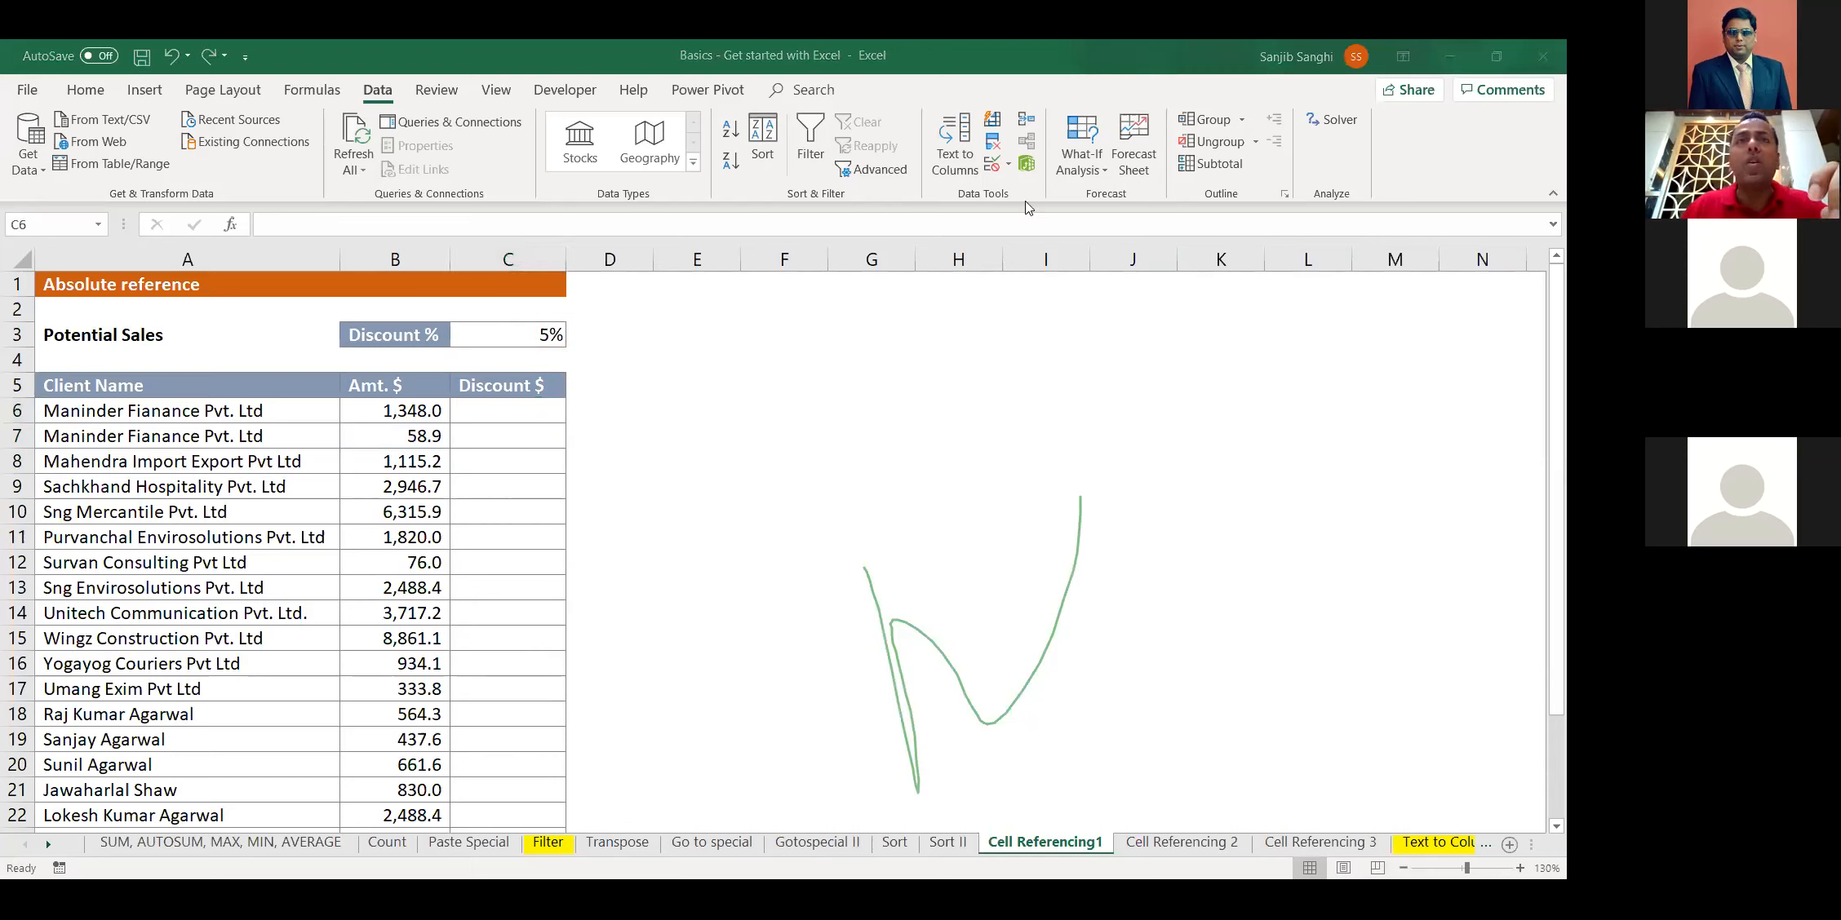
left_click(505, 403)
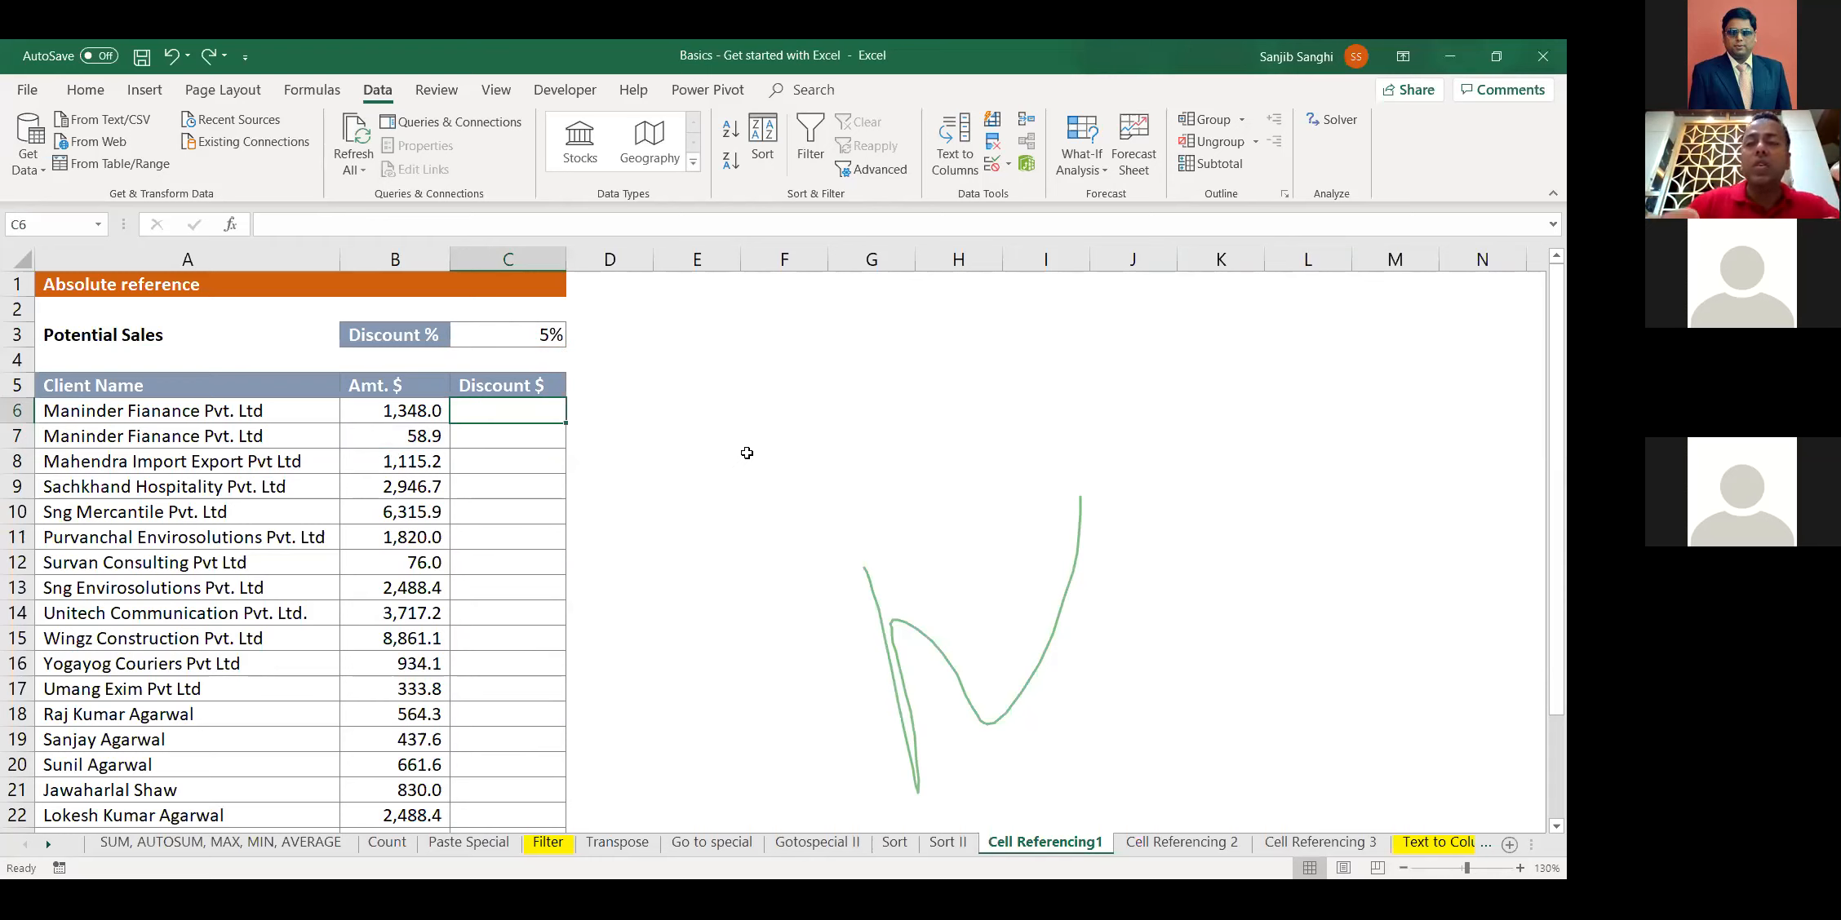
type("=")
key("Left")
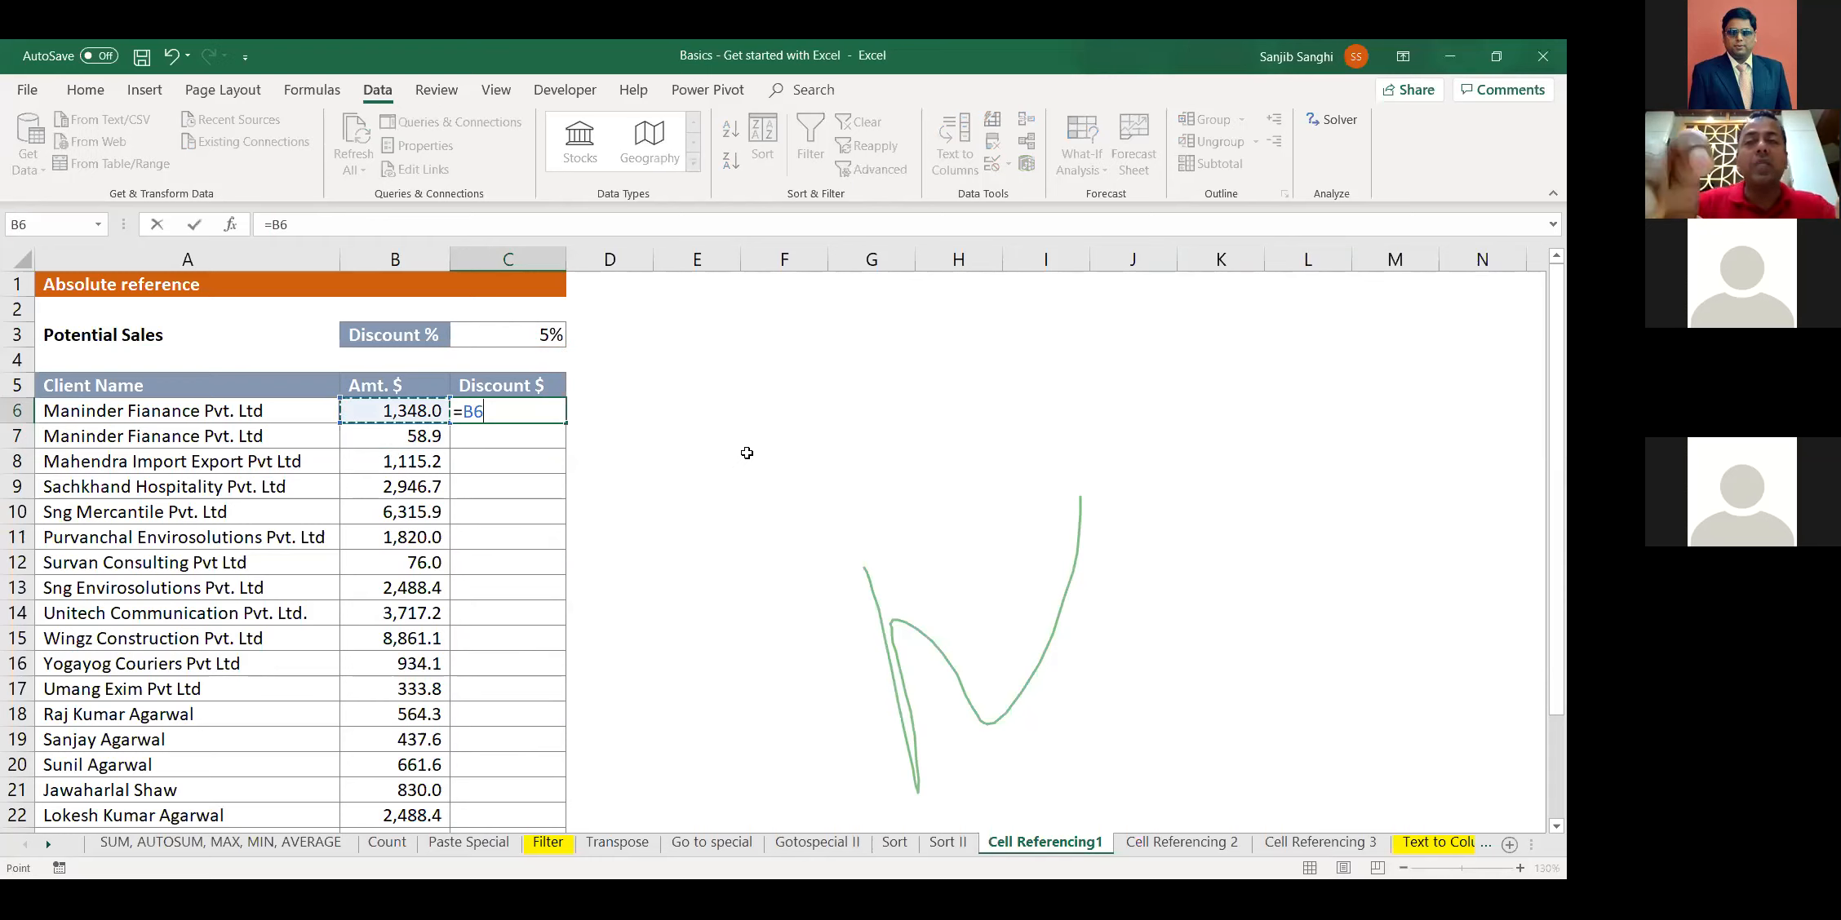
type("*")
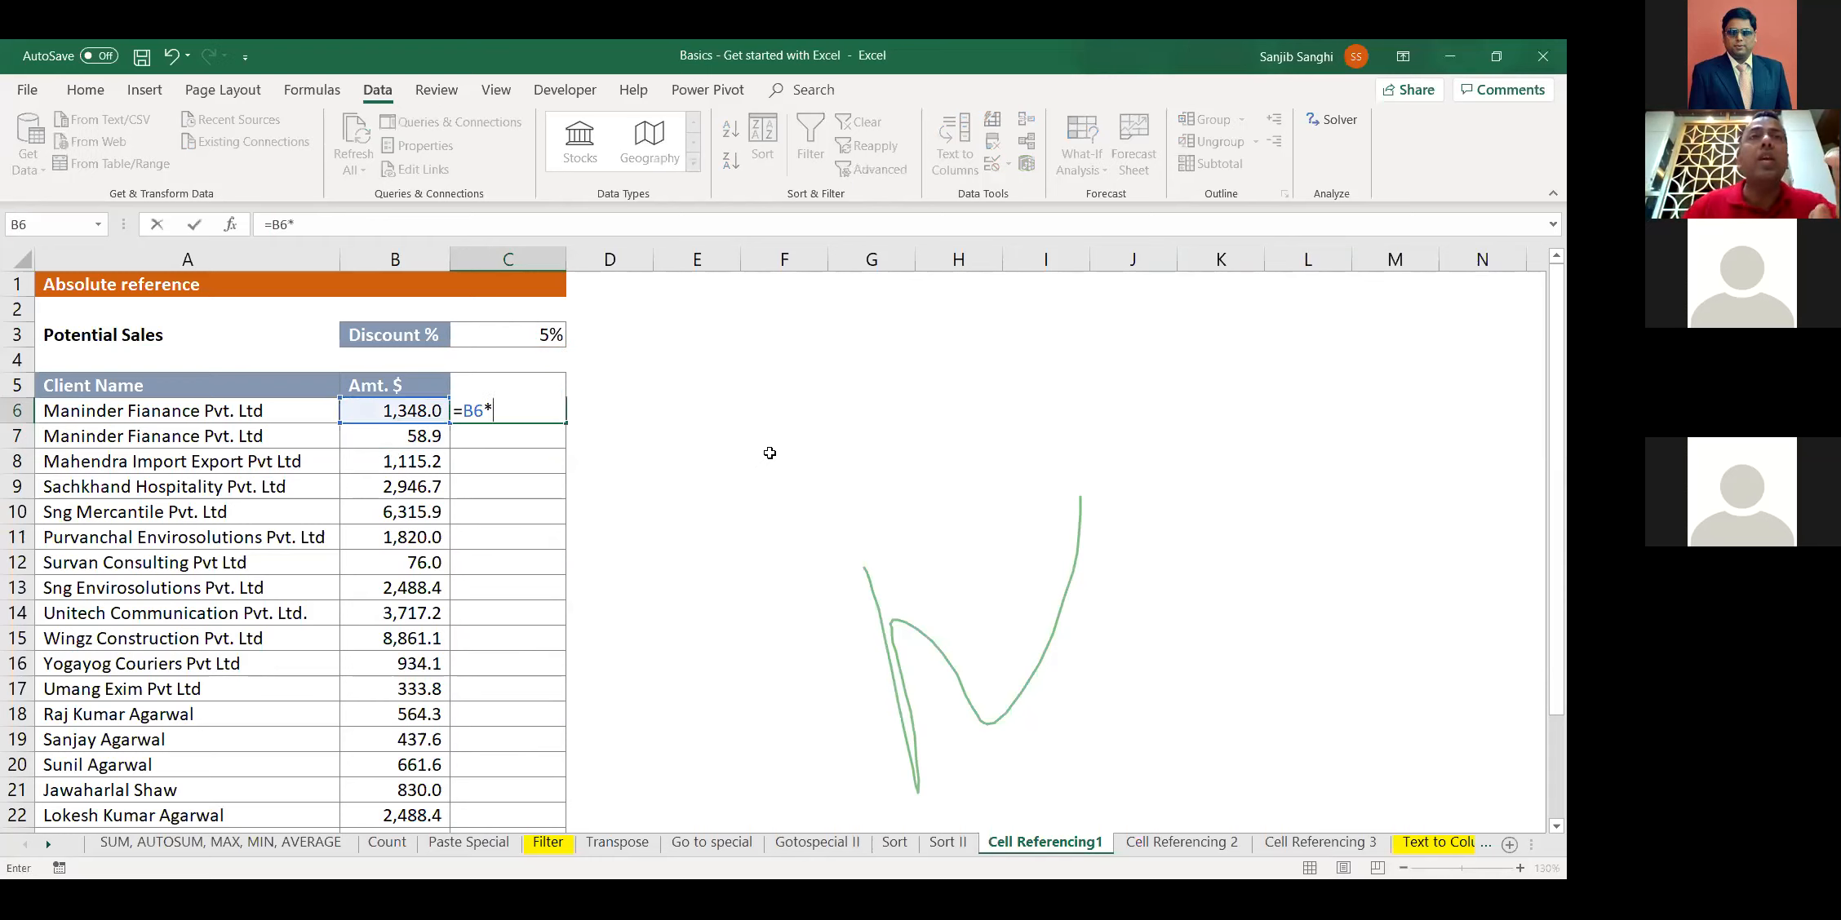
left_click(536, 336)
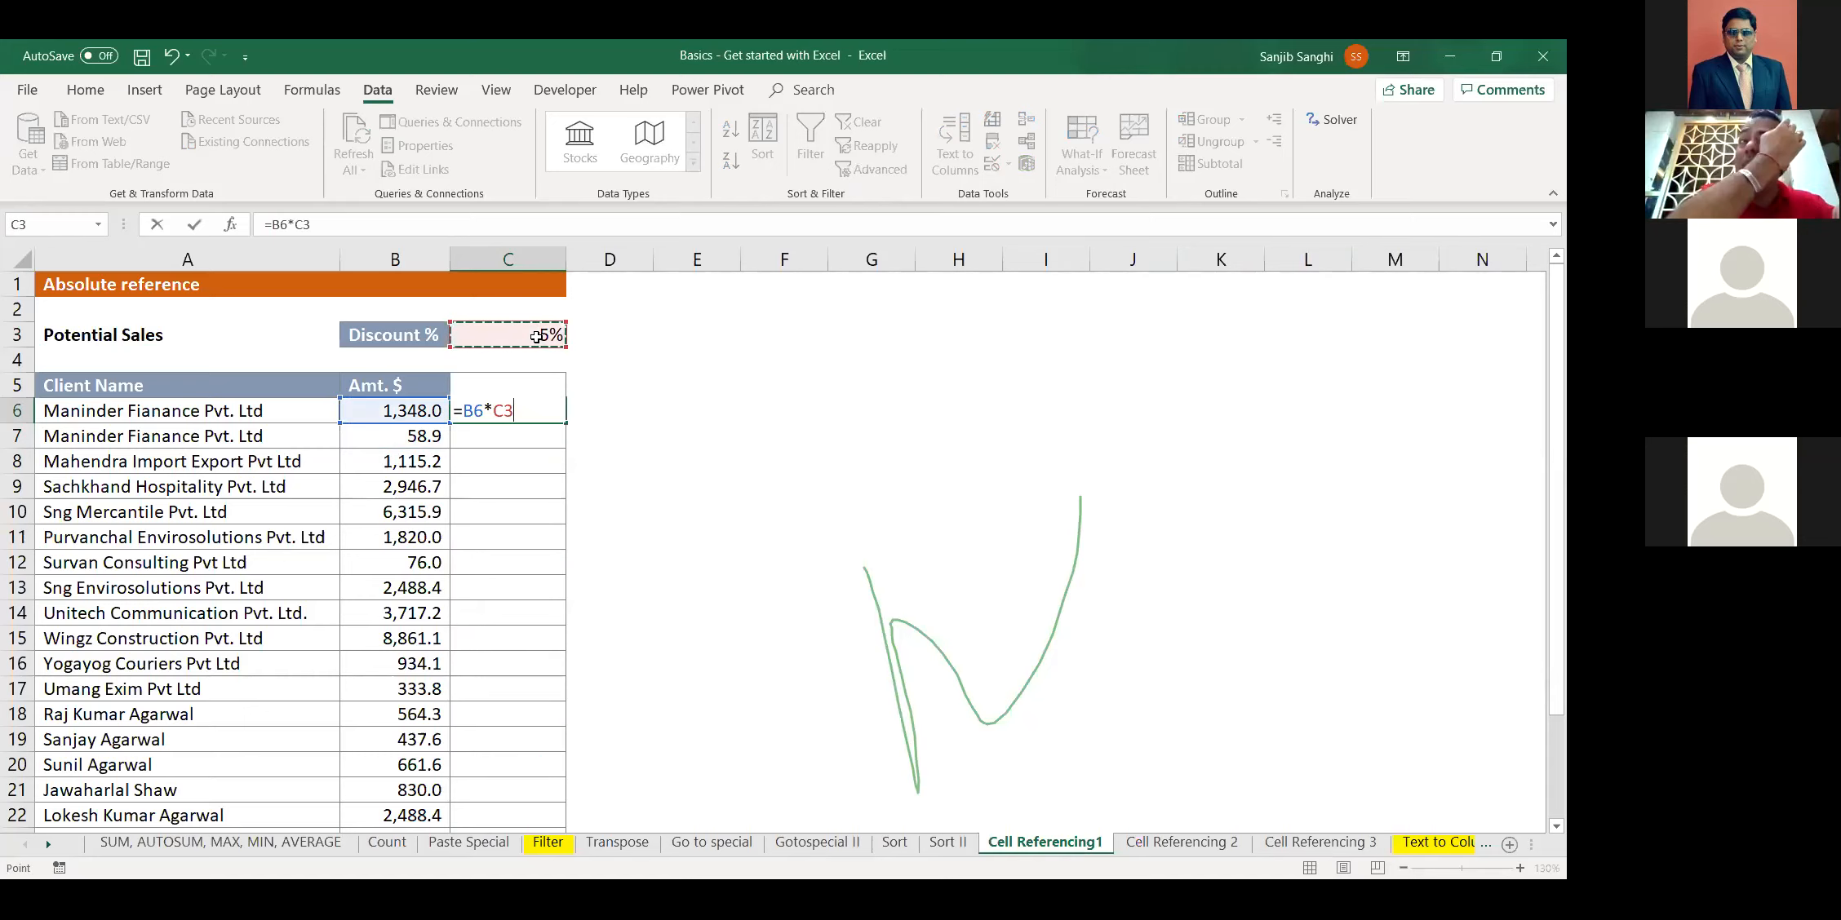
key("F4")
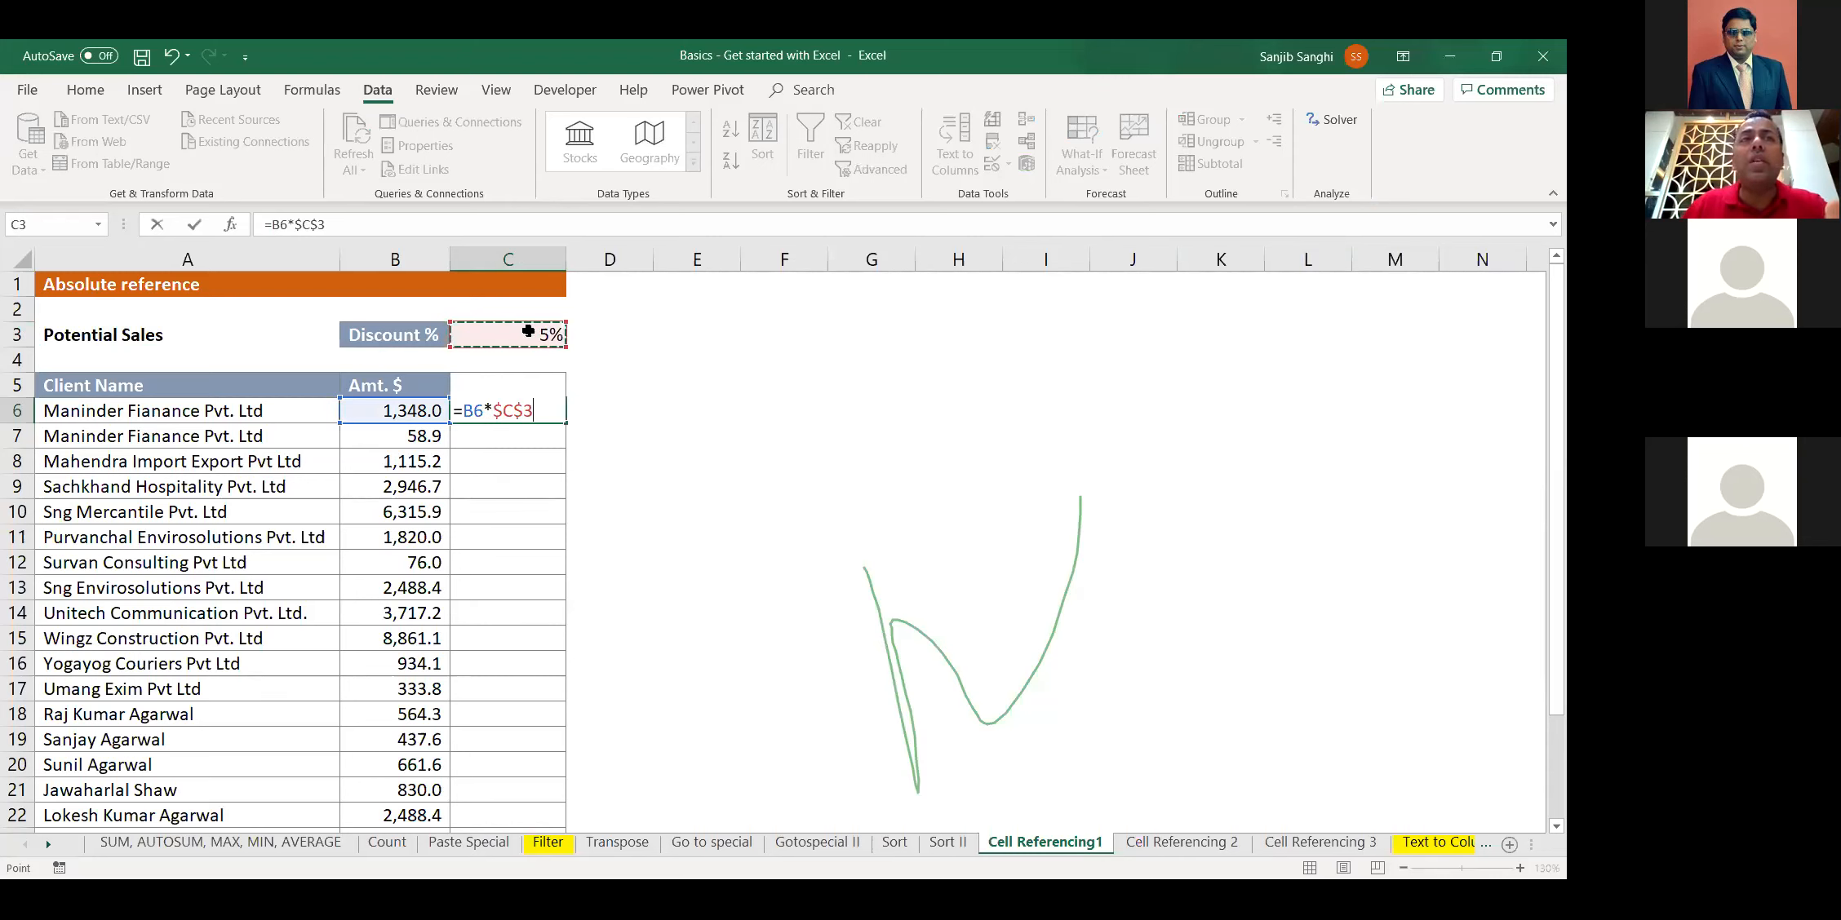
key("Return")
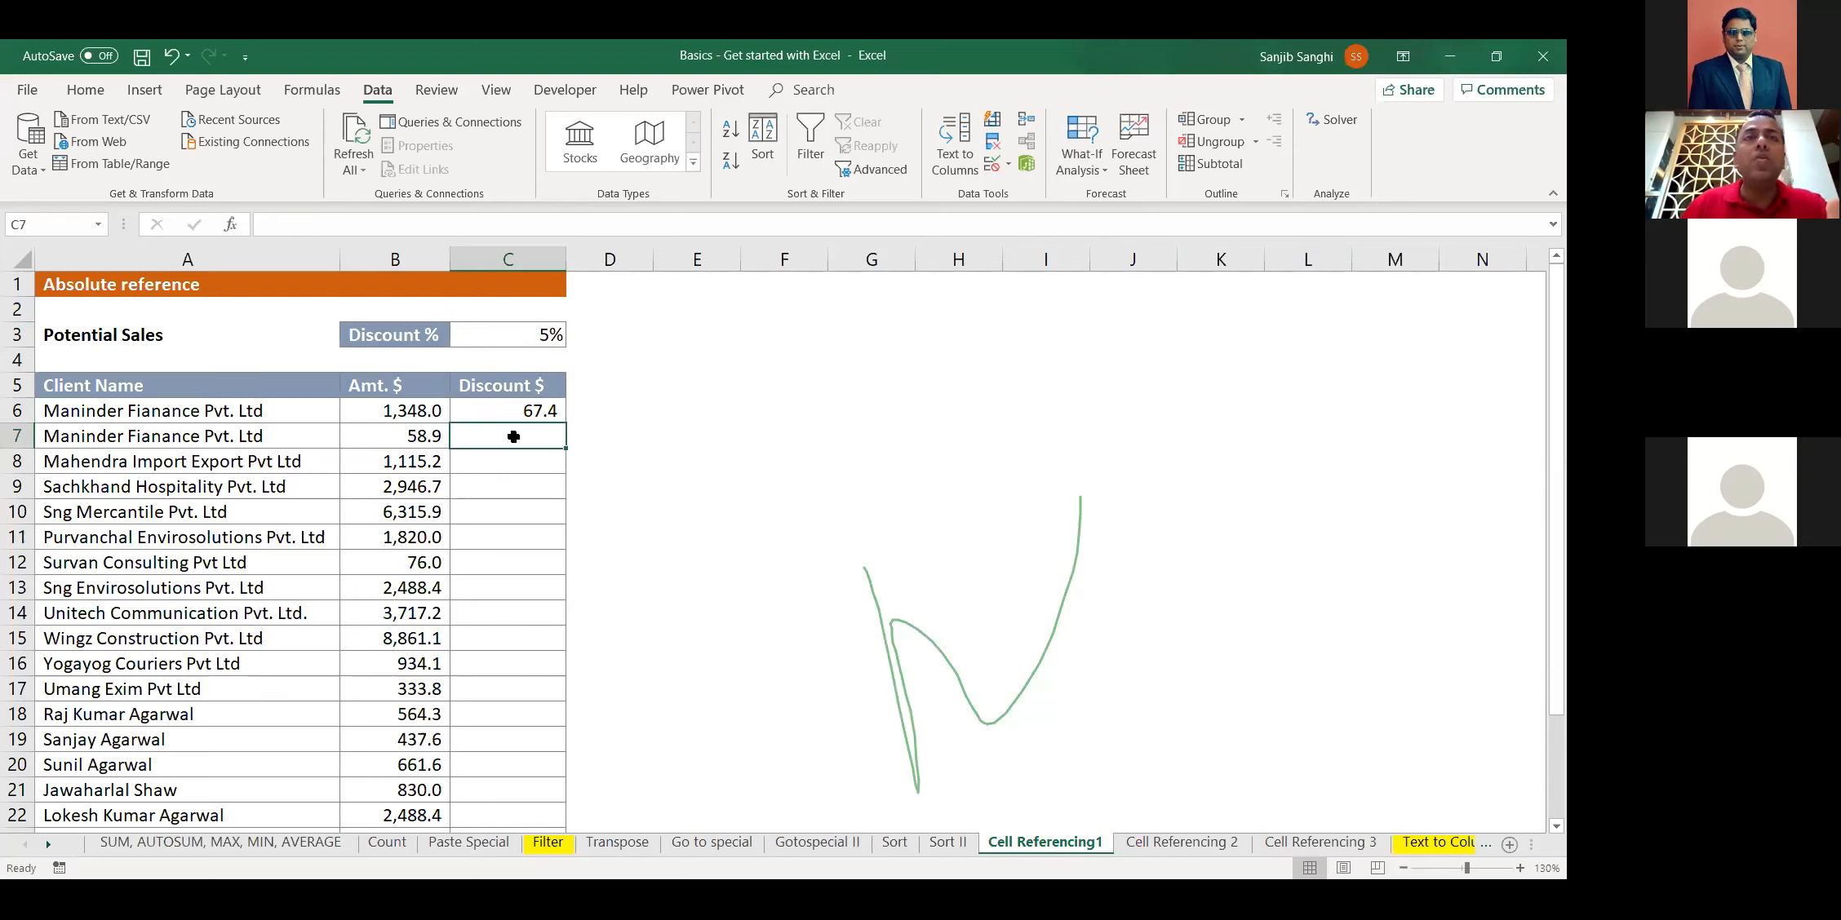
left_click(524, 411)
double_click(565, 424)
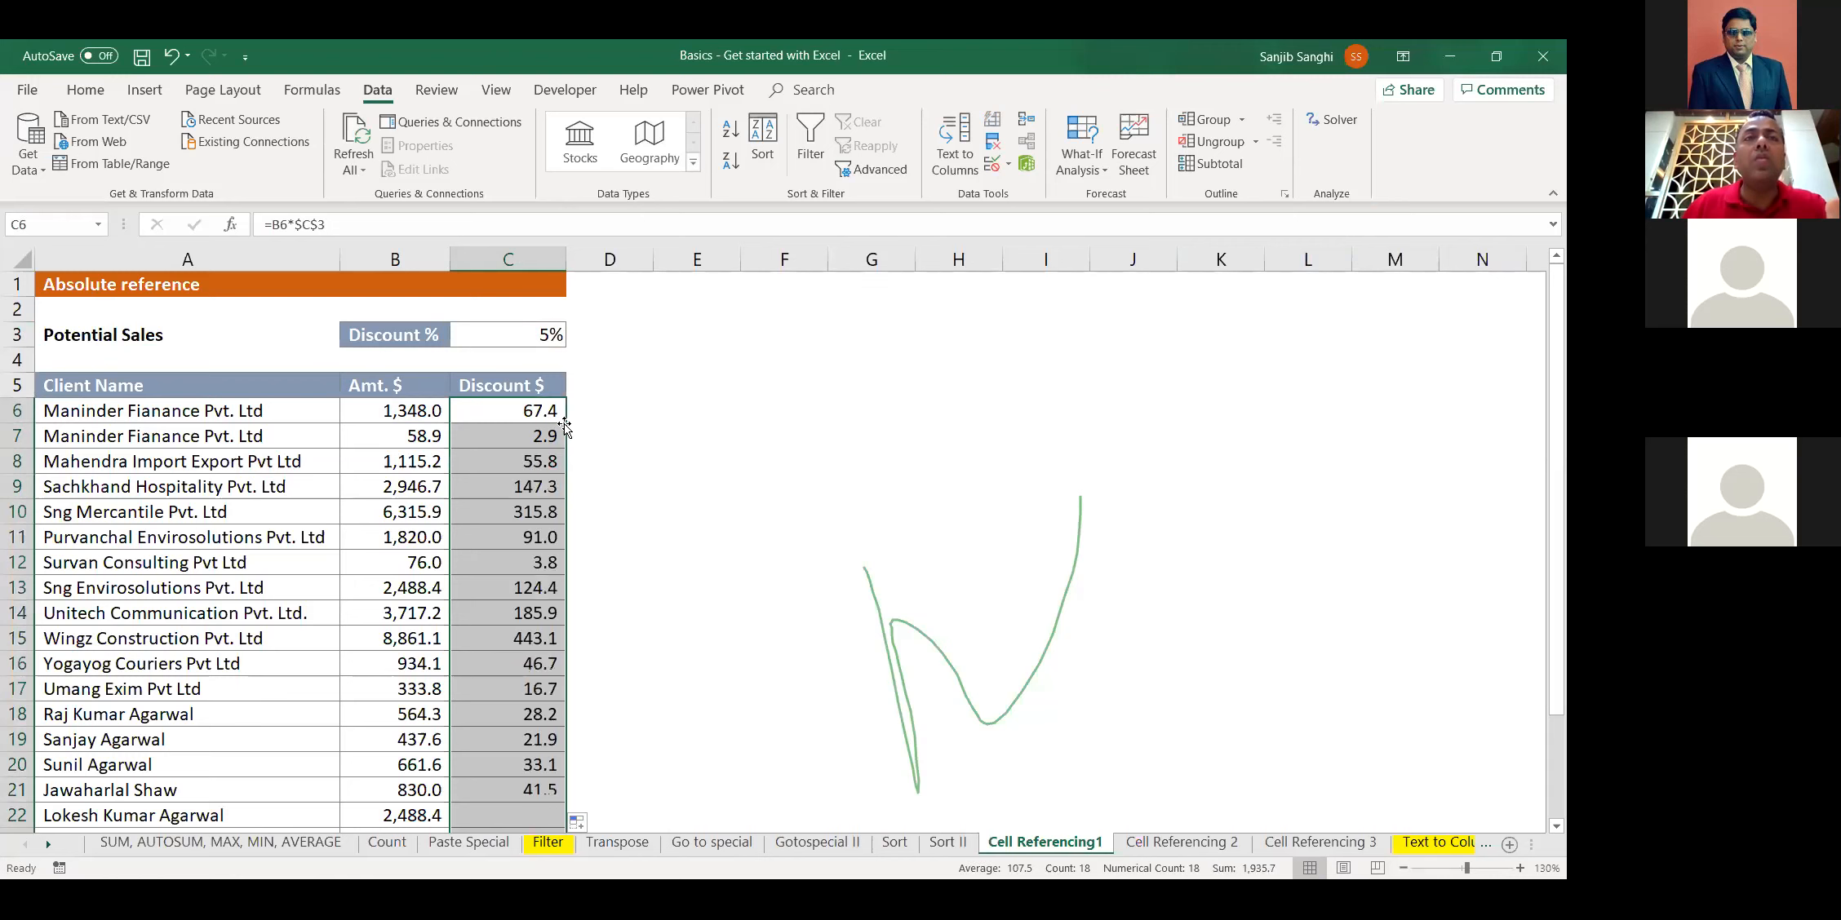
Inspect the filled discount formulas in C10 and C15 to check their cell references
double_click(523, 513)
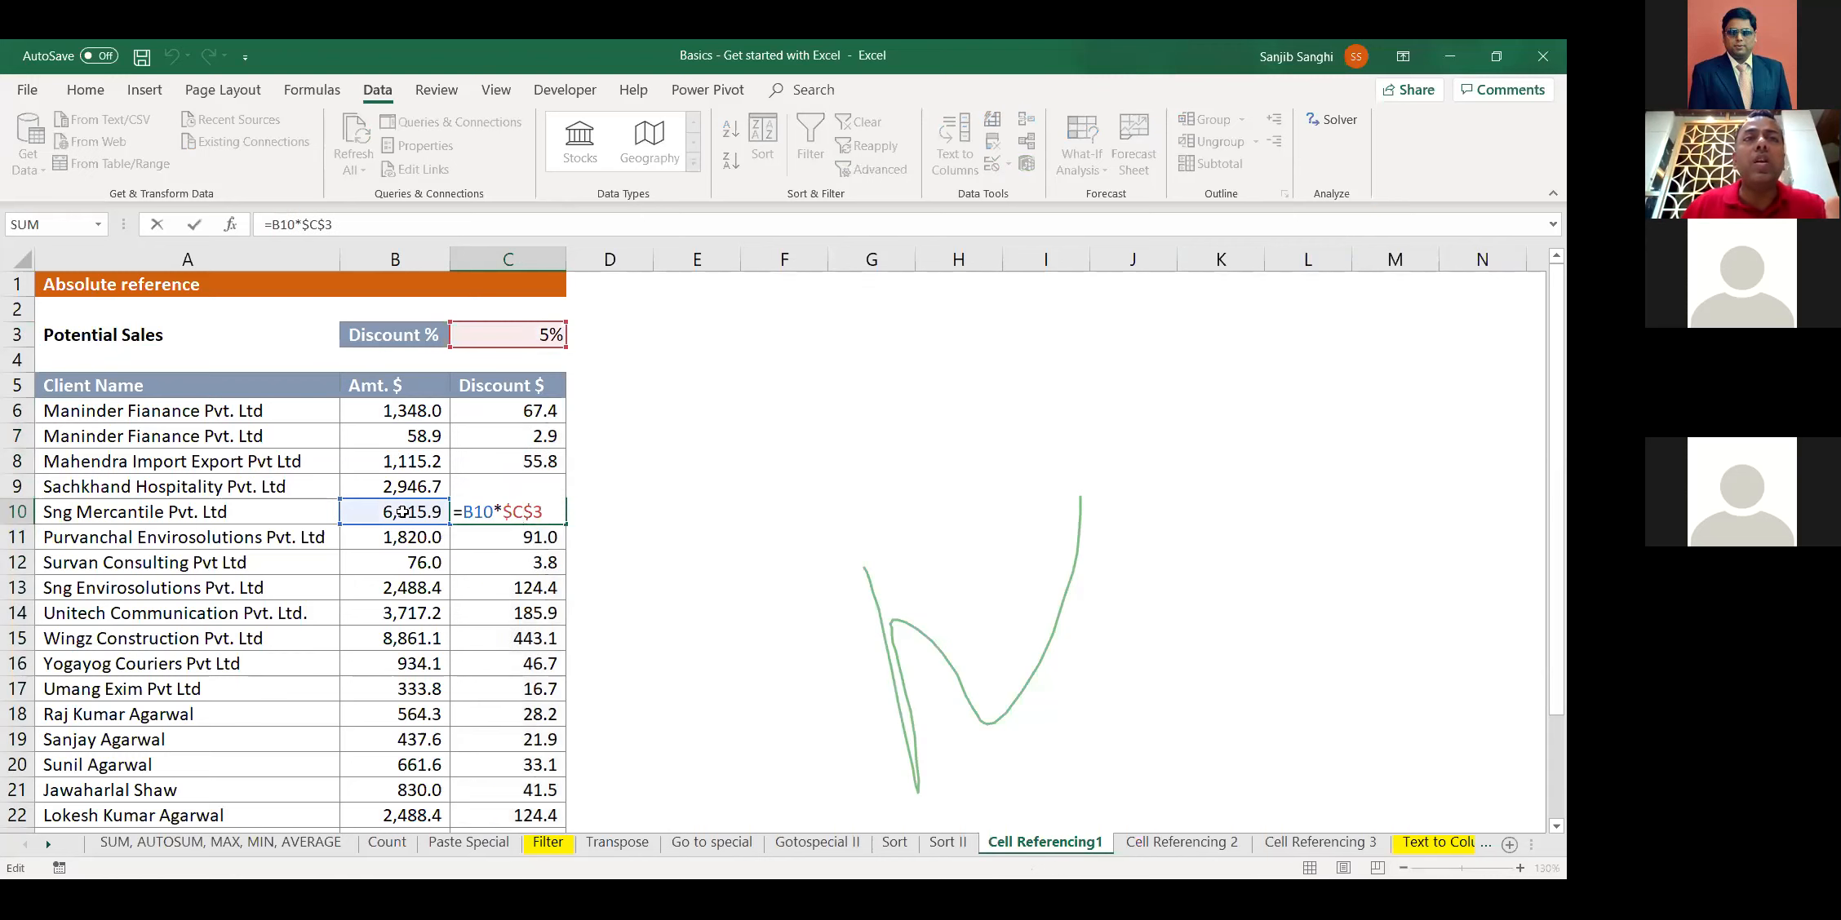
left_click(515, 638)
double_click(514, 638)
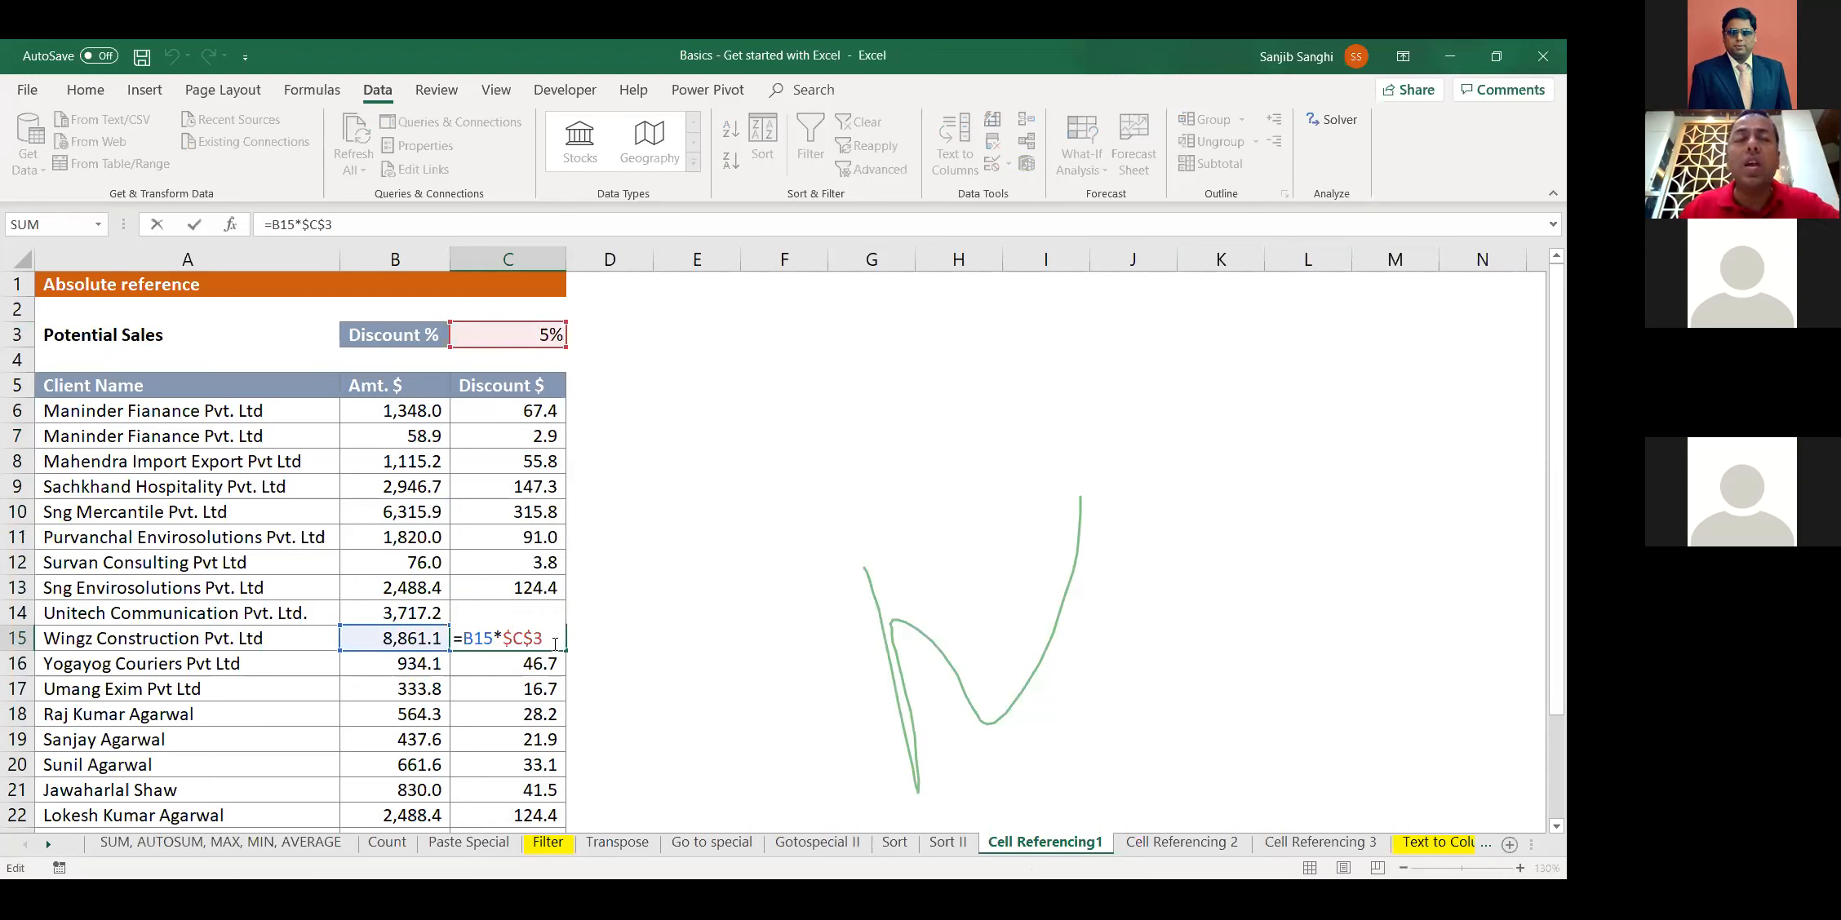
key("Escape")
Cycle the discount rate reference in C6's formula through C$3, $C3 and C3, then return it to $C$3
double_click(530, 405)
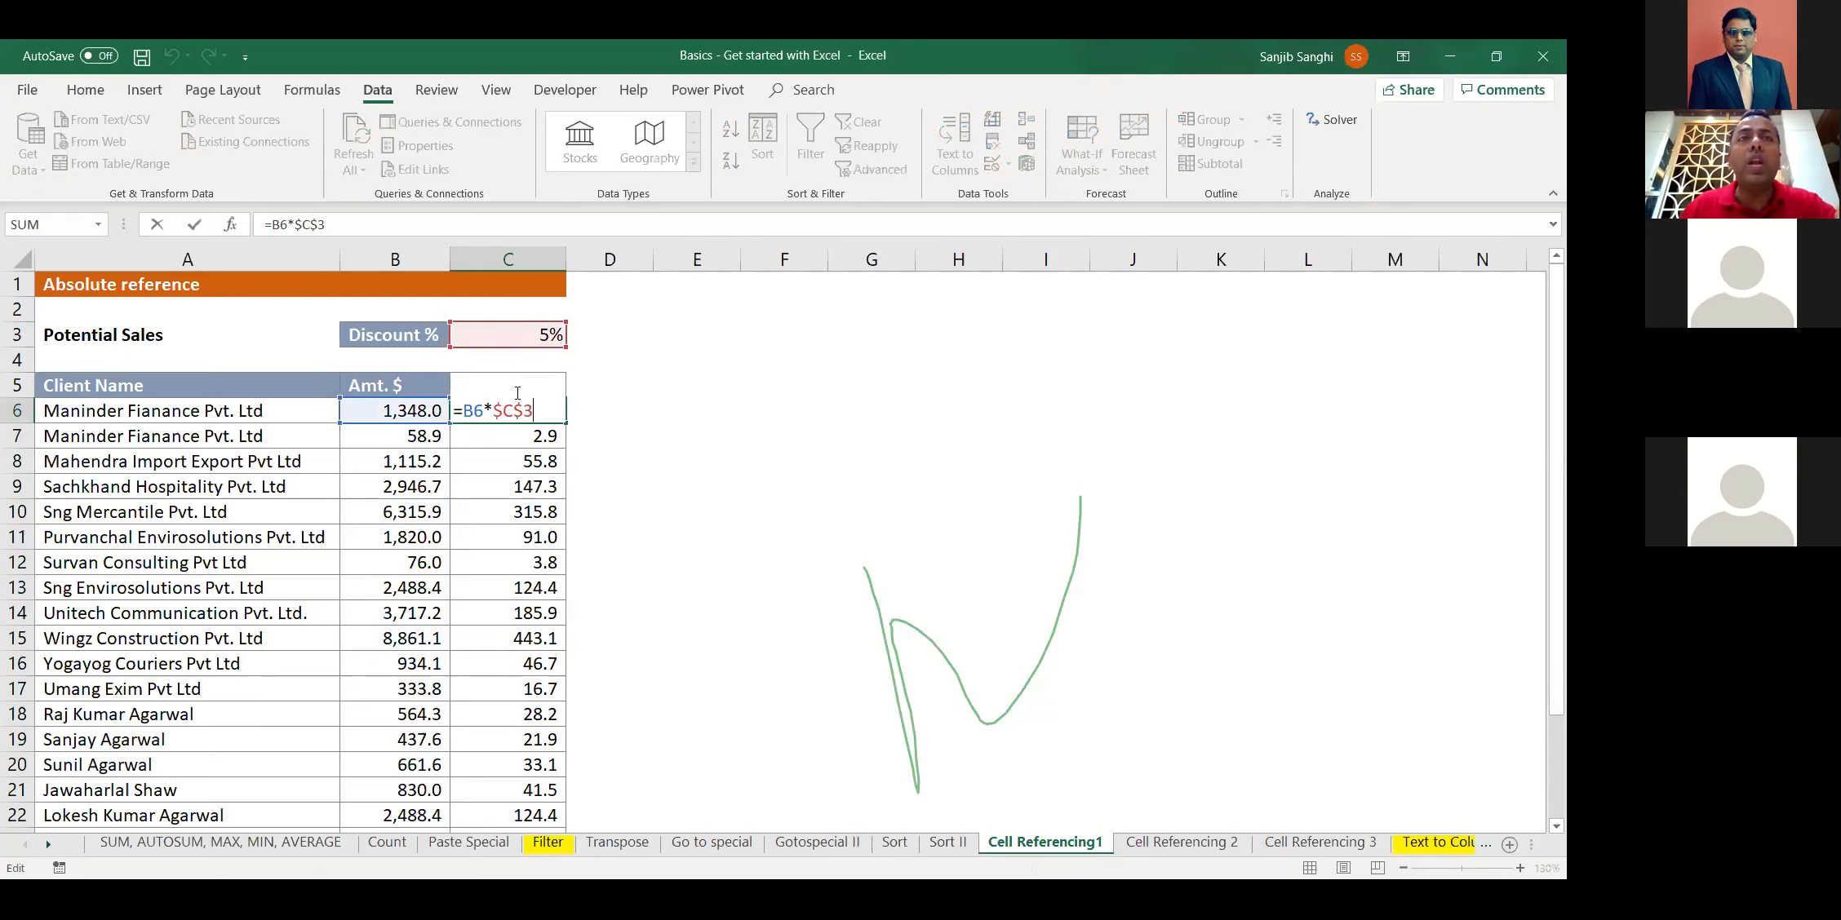
left_click(355, 217)
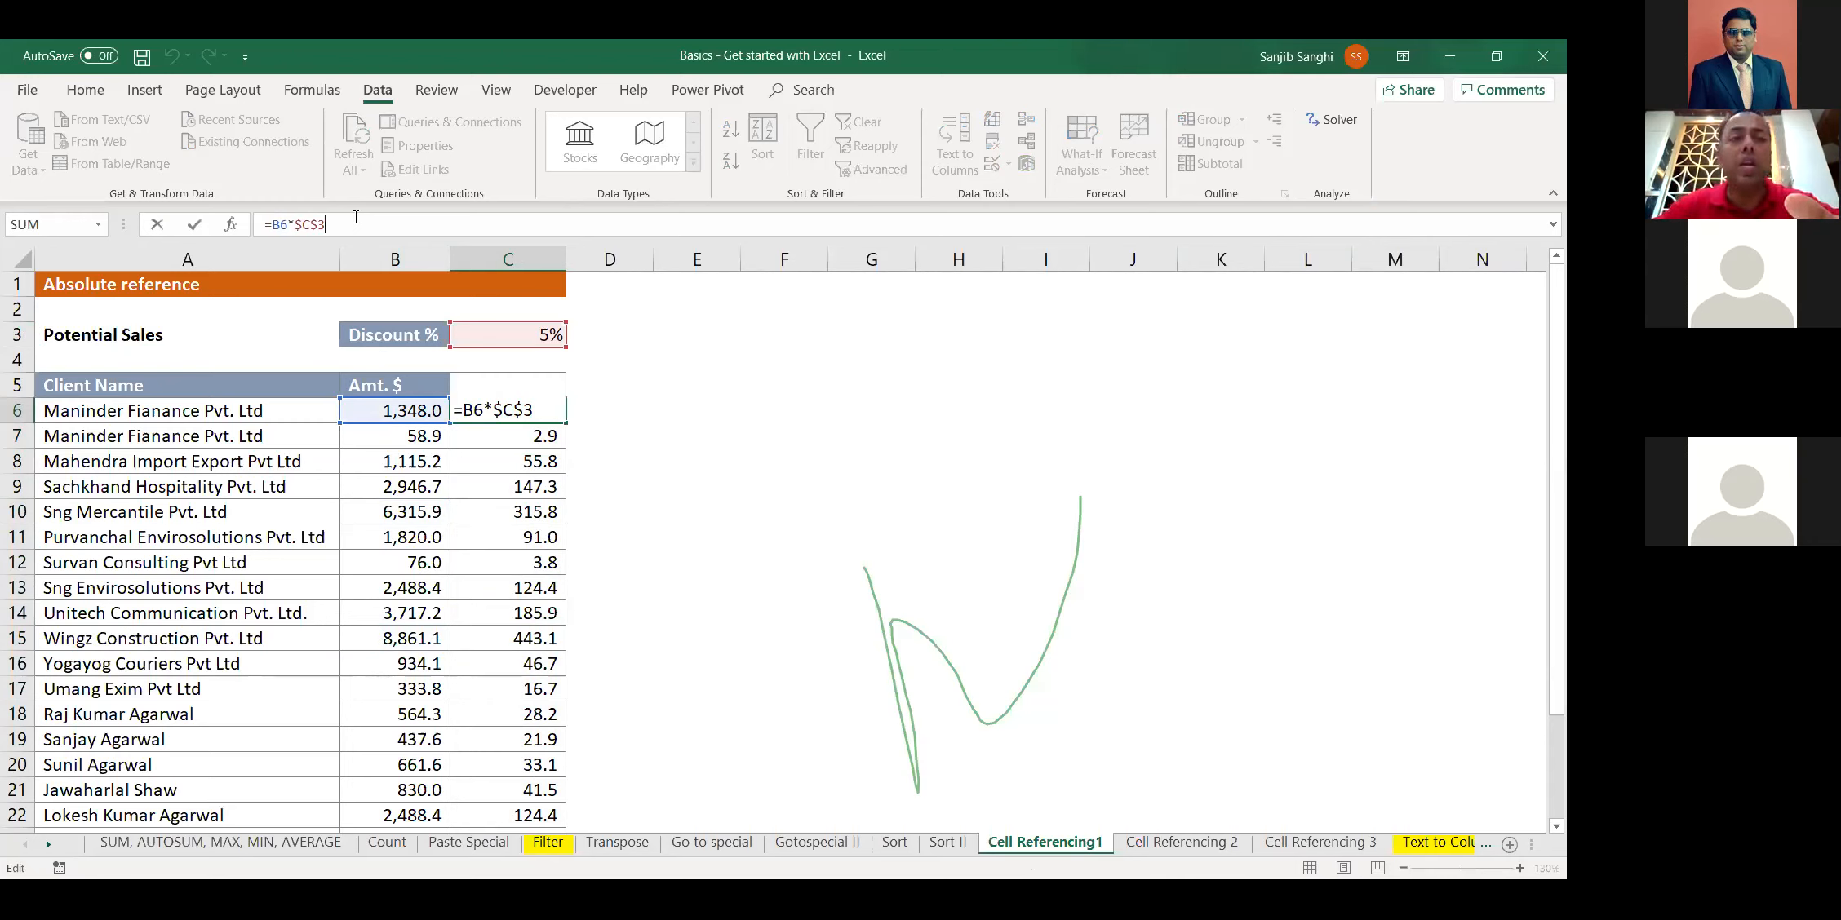
key("F4")
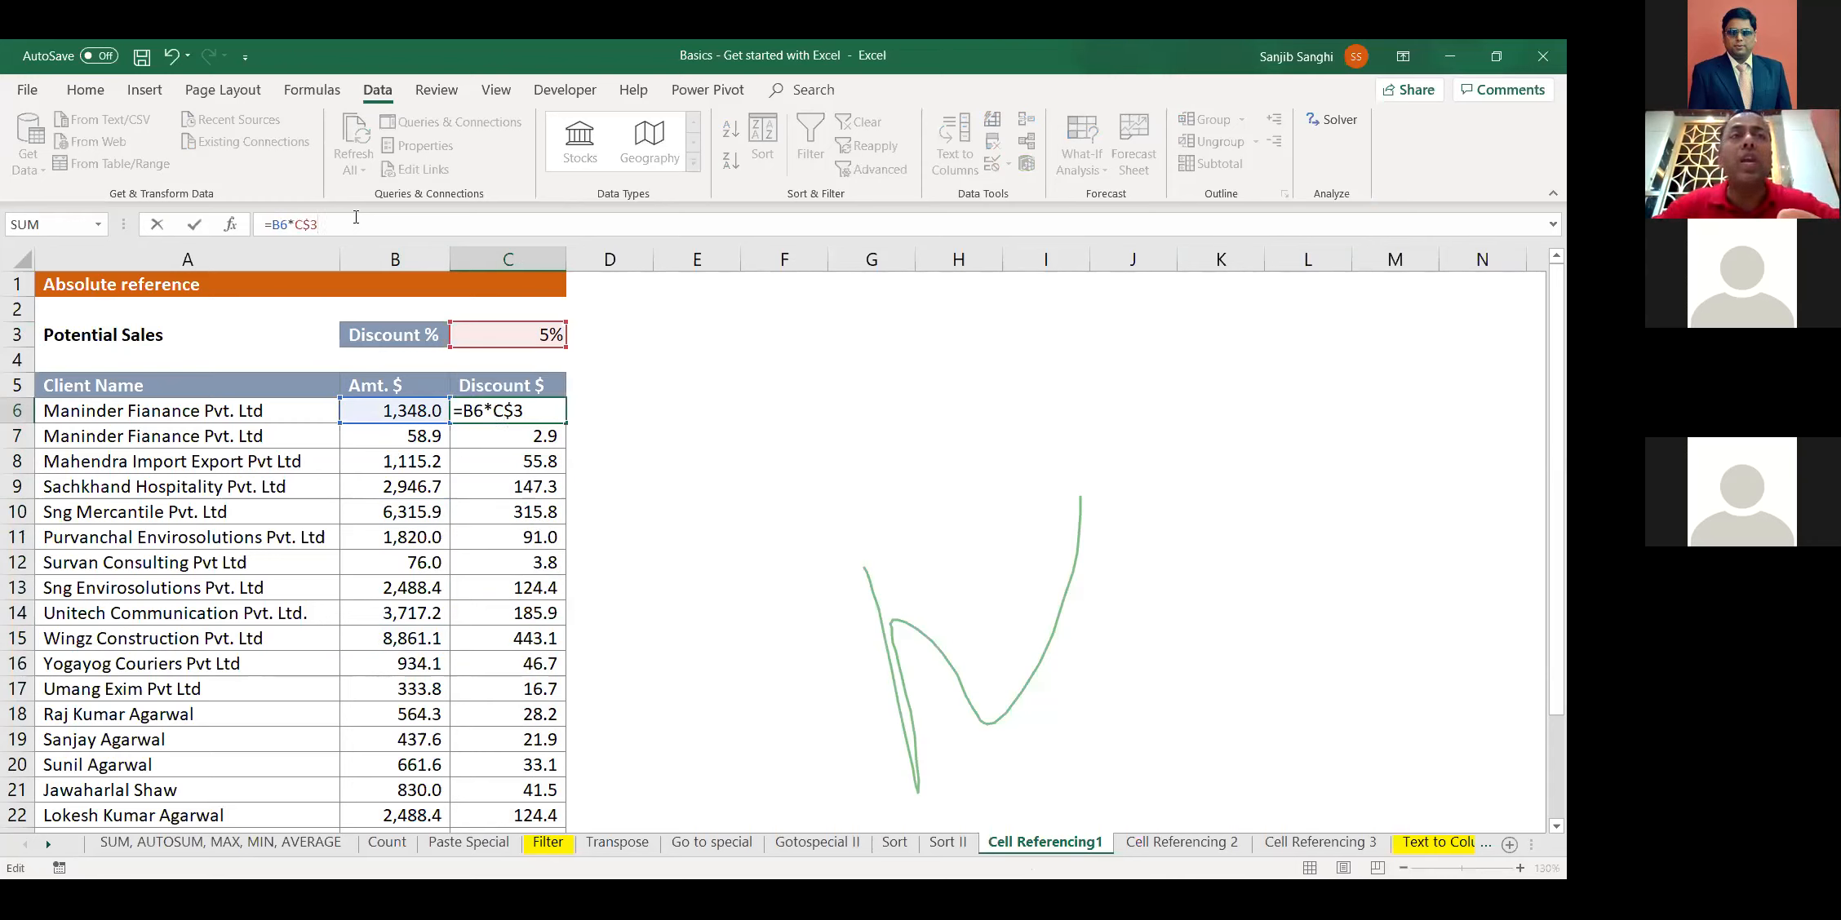
key("F4")
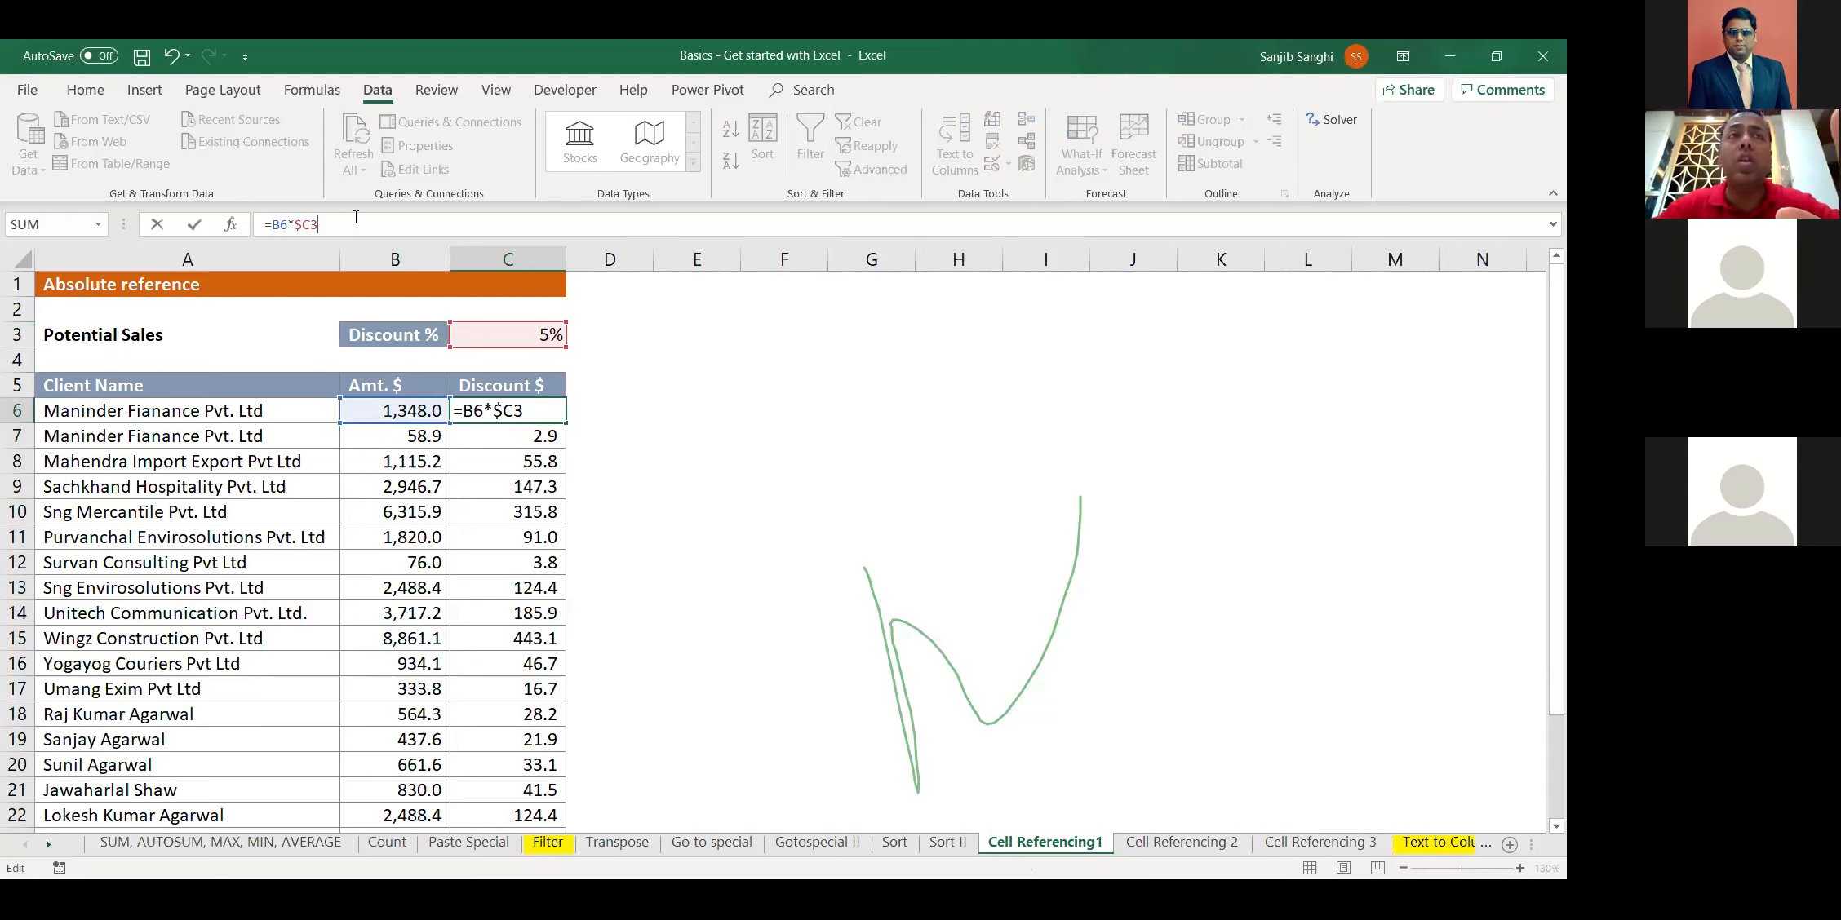
key("F4")
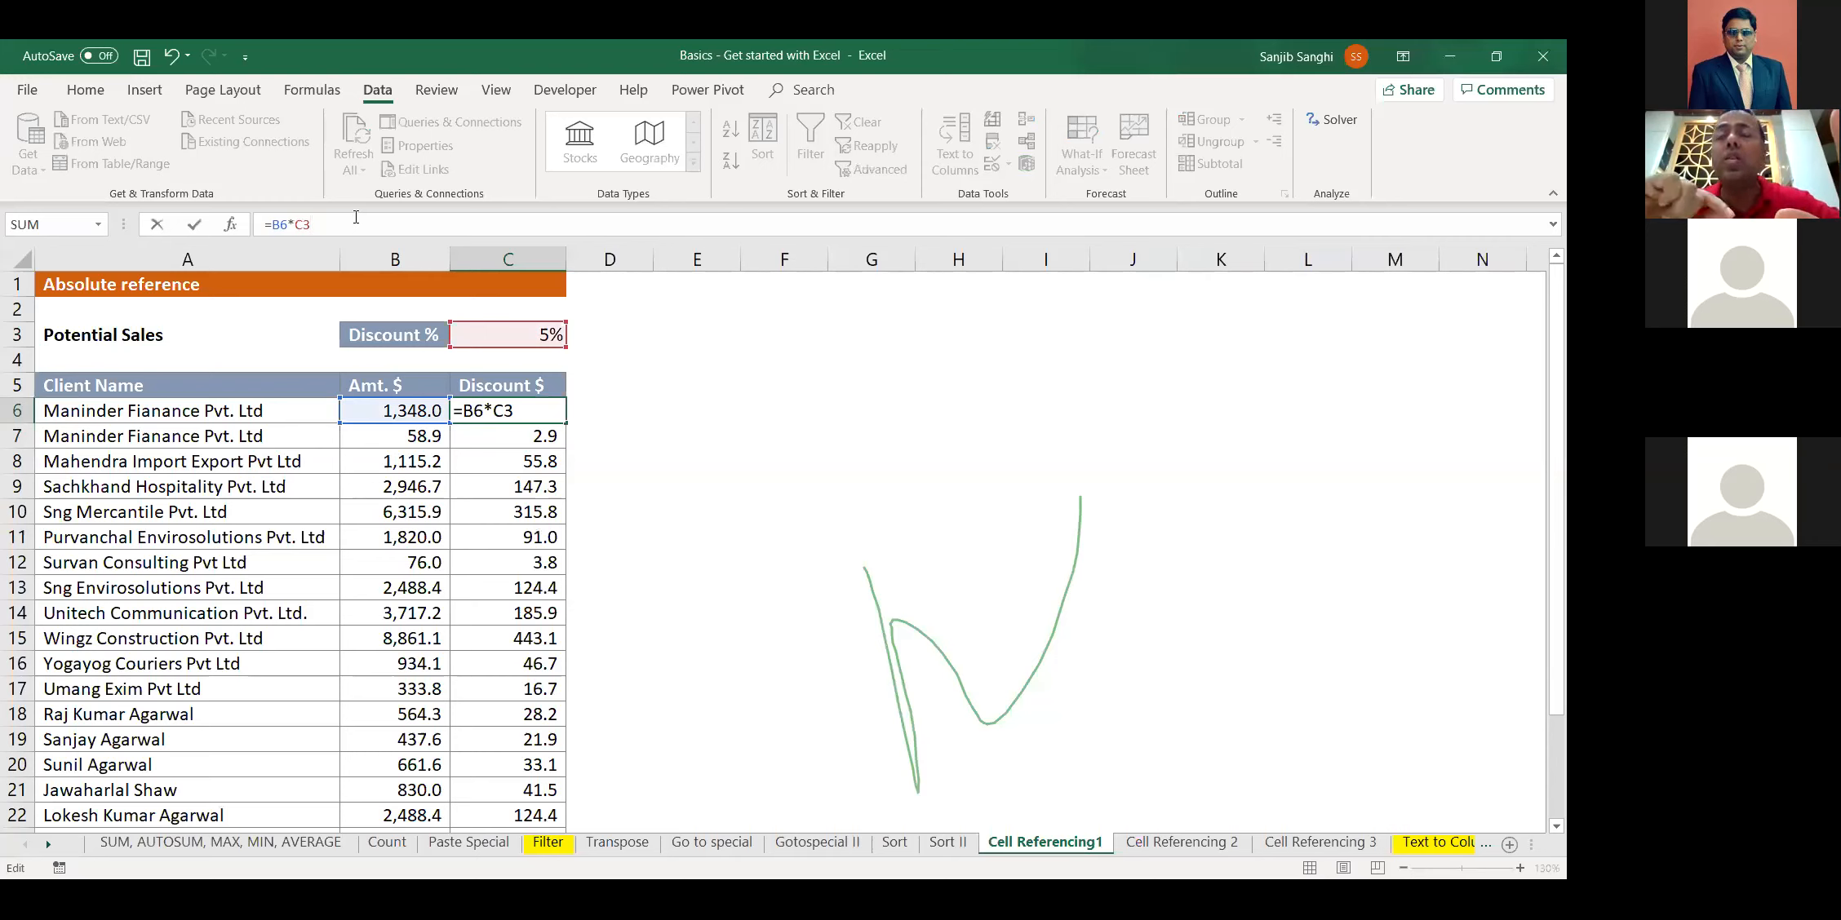
key("F4")
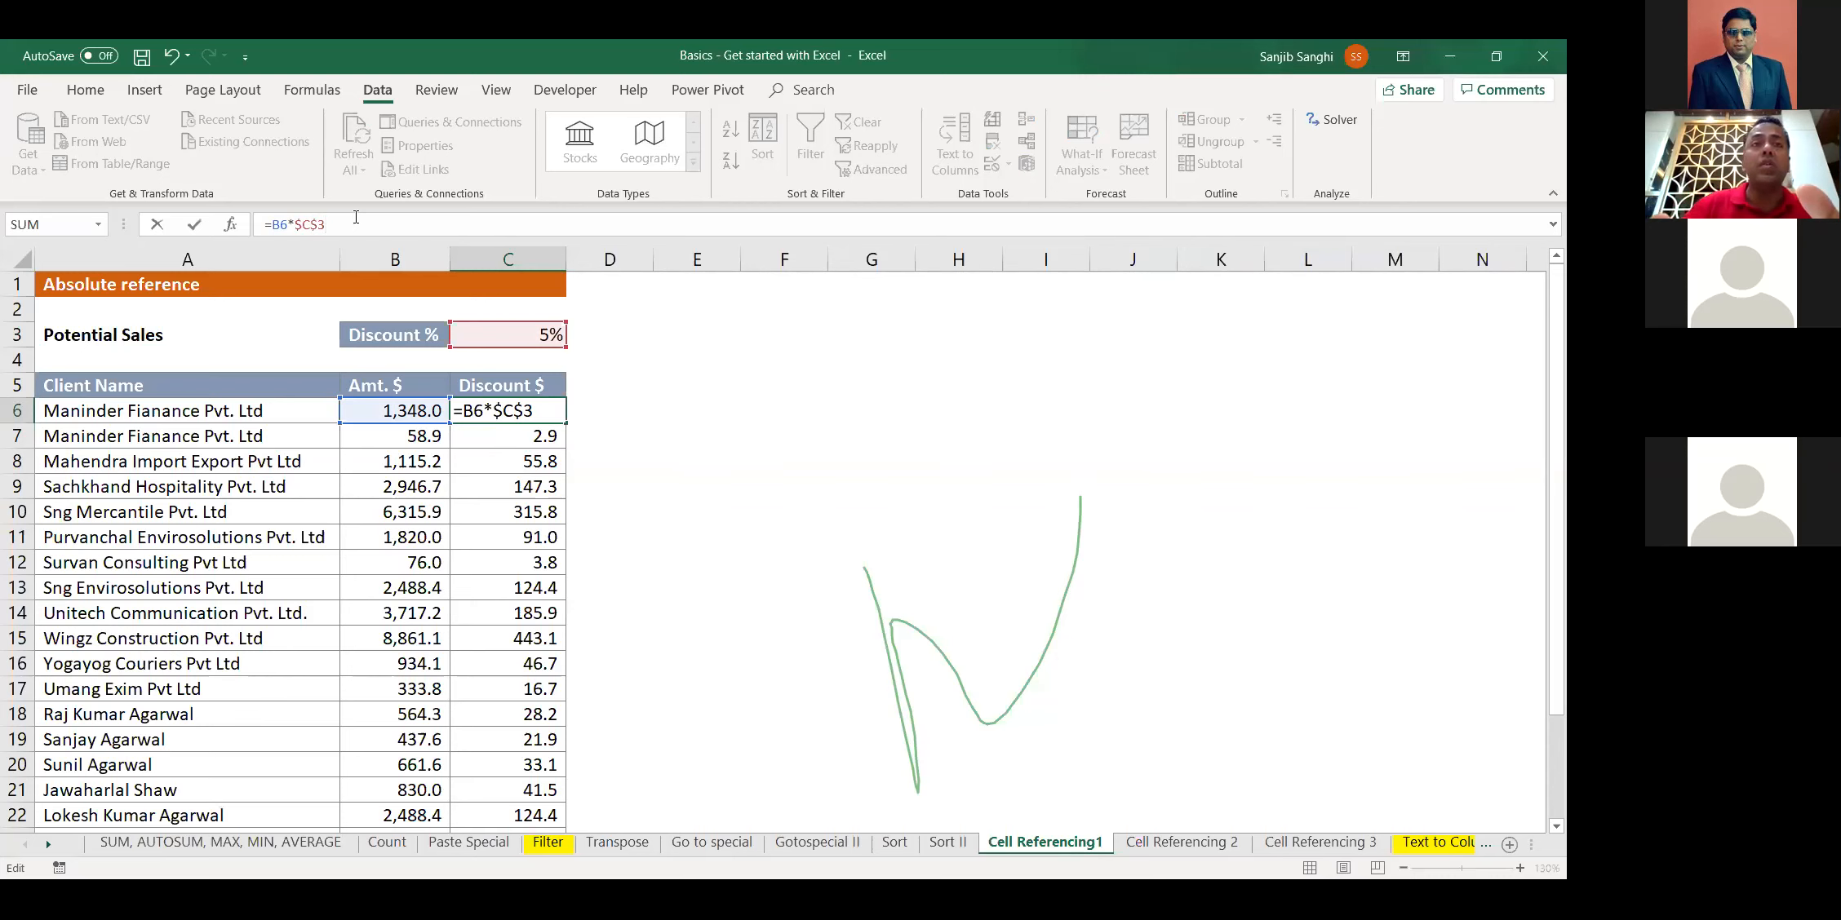
key("Return")
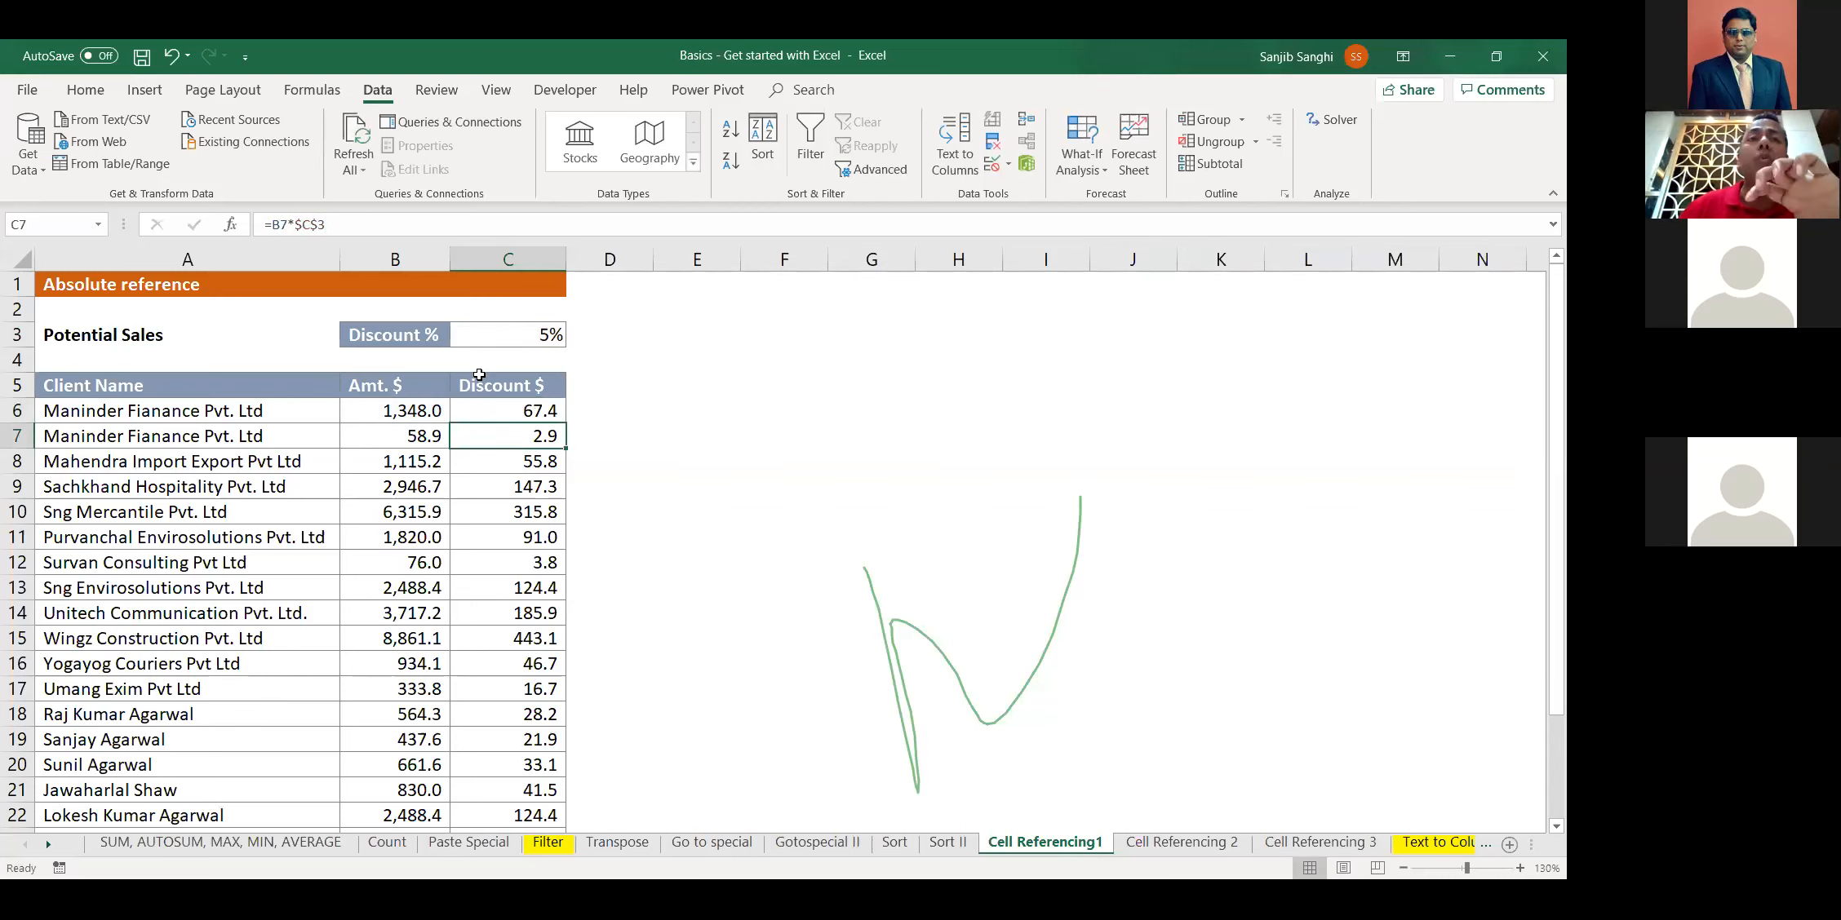
Open the Cell Referencing 2 sheet and examine the local-currency sales, the exchange rates and the empty INR value range
left_click(1183, 842)
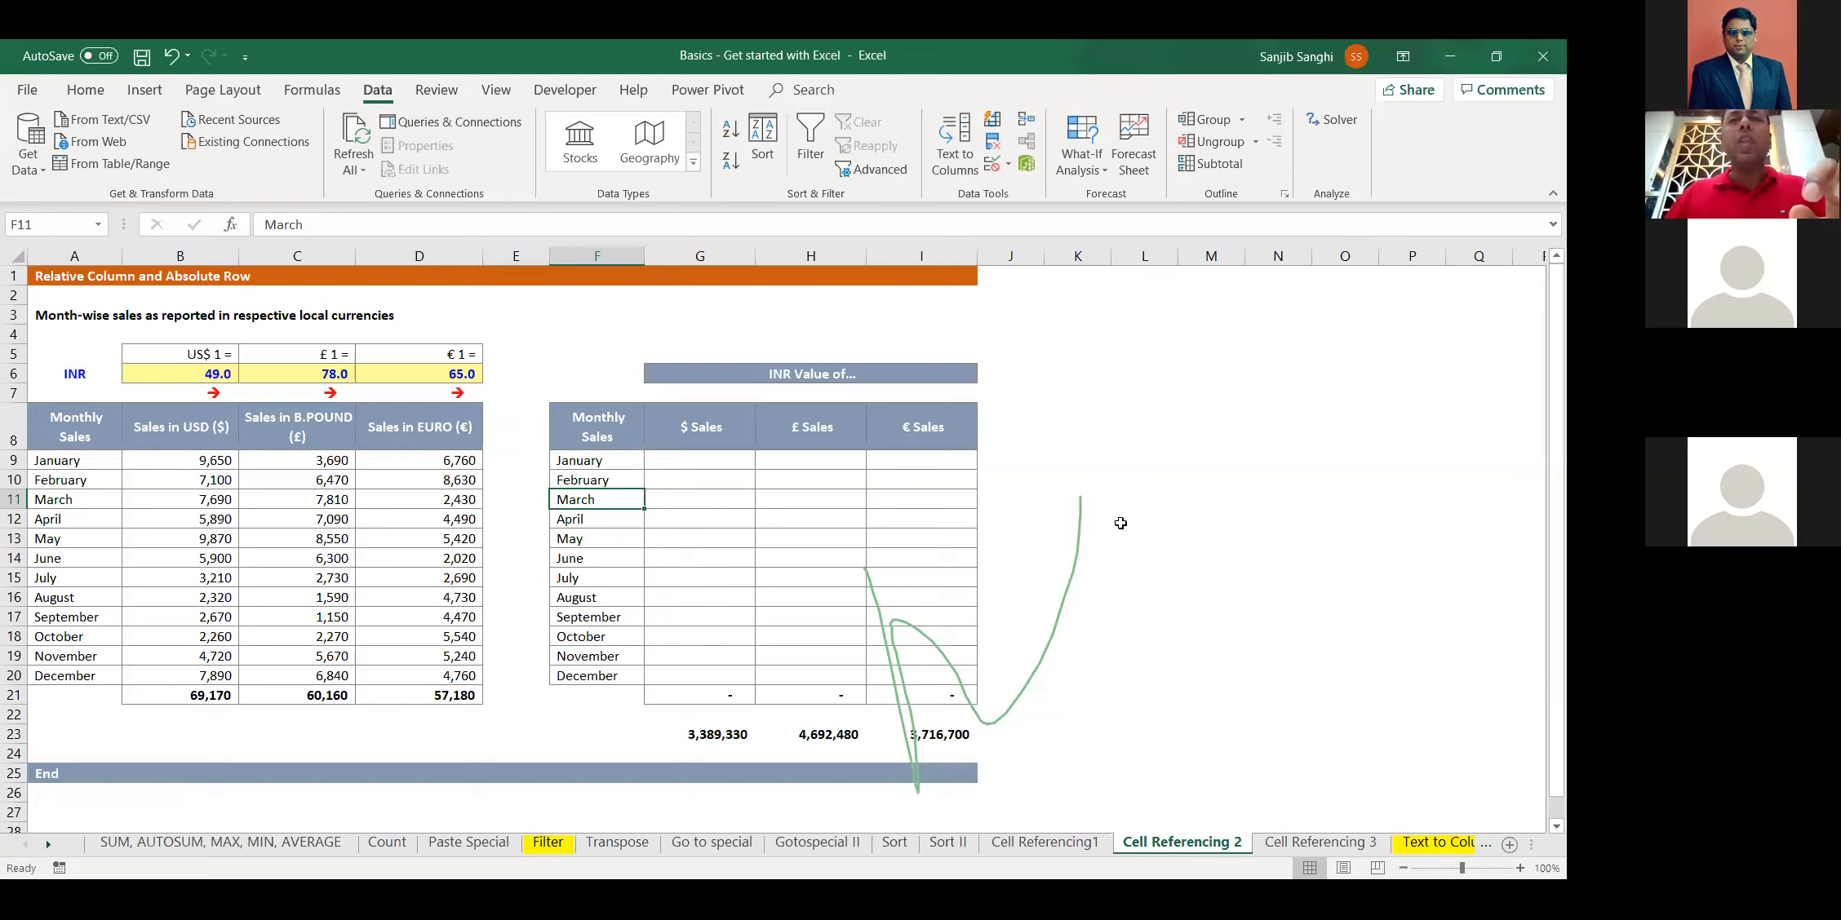
left_click(1211, 519)
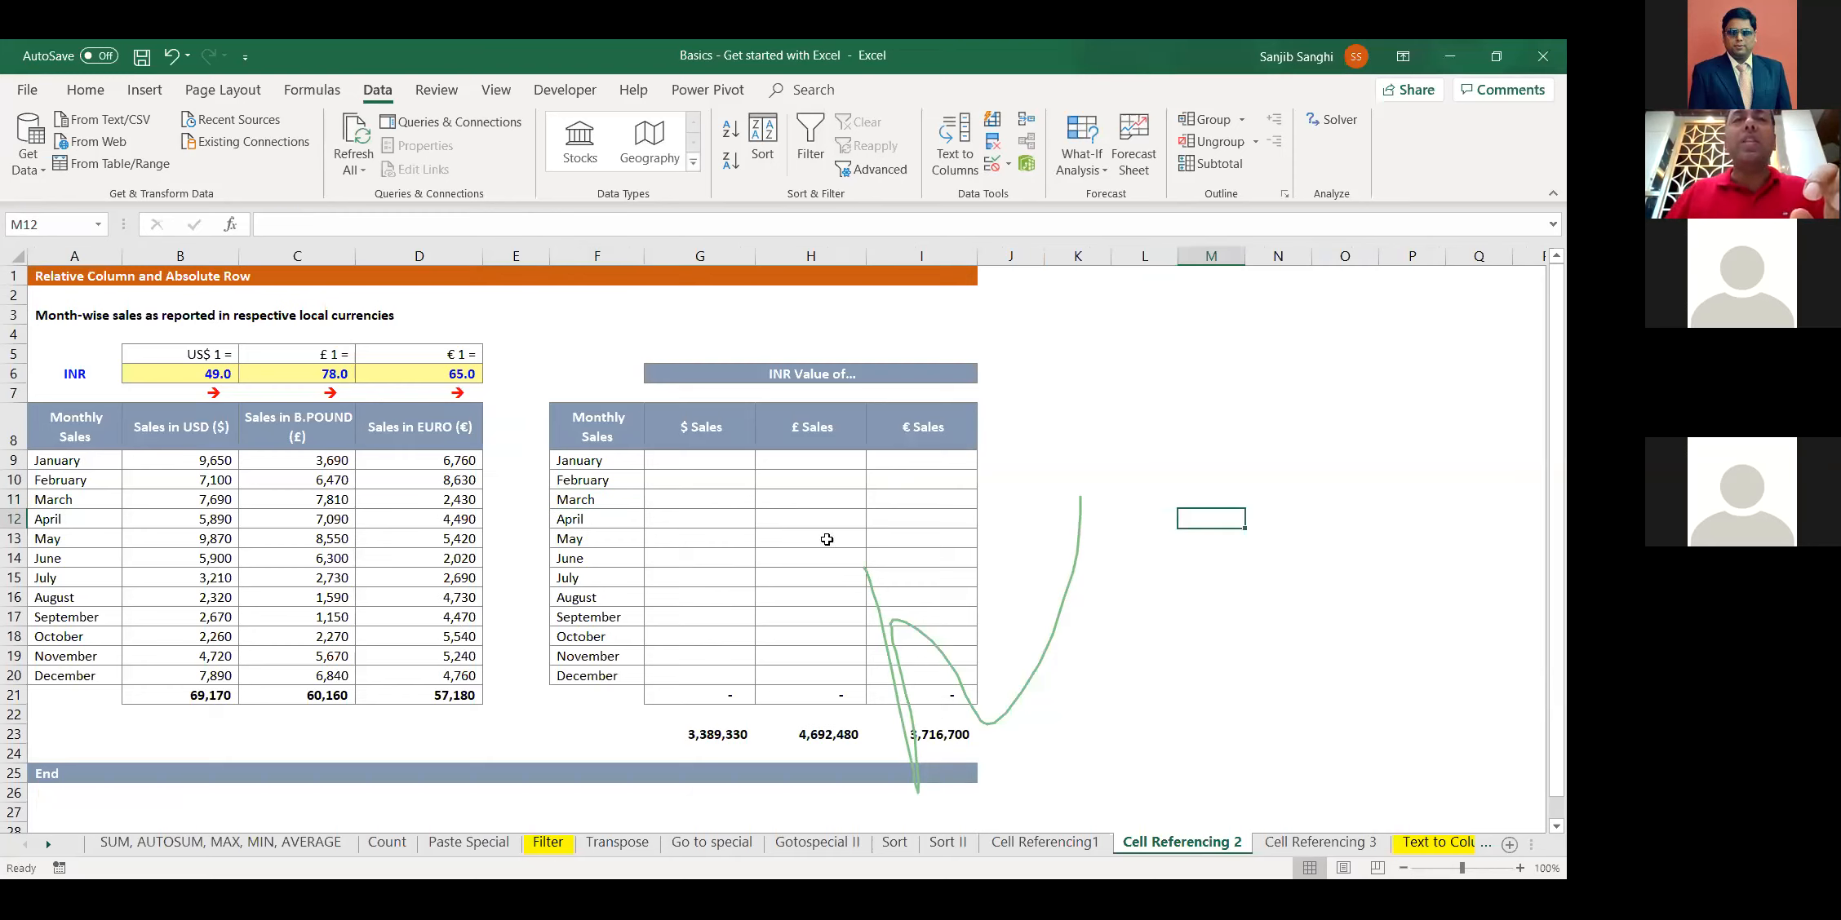
left_click(694, 461)
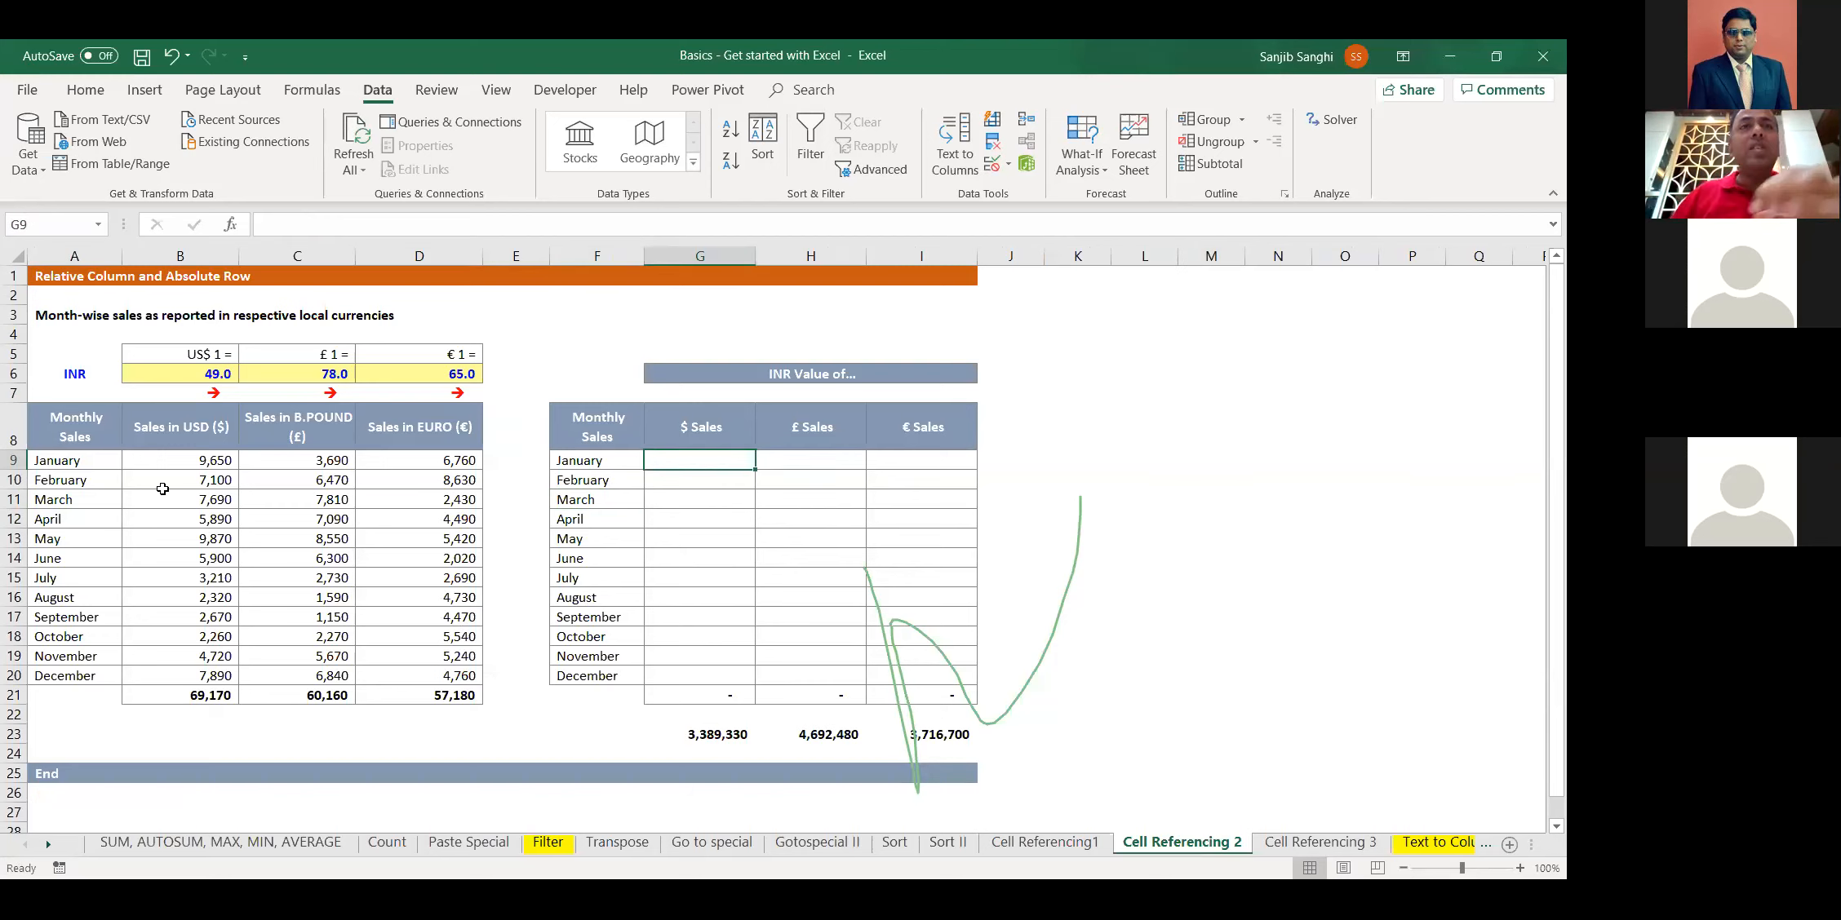
scroll(687, 705, "up", 2)
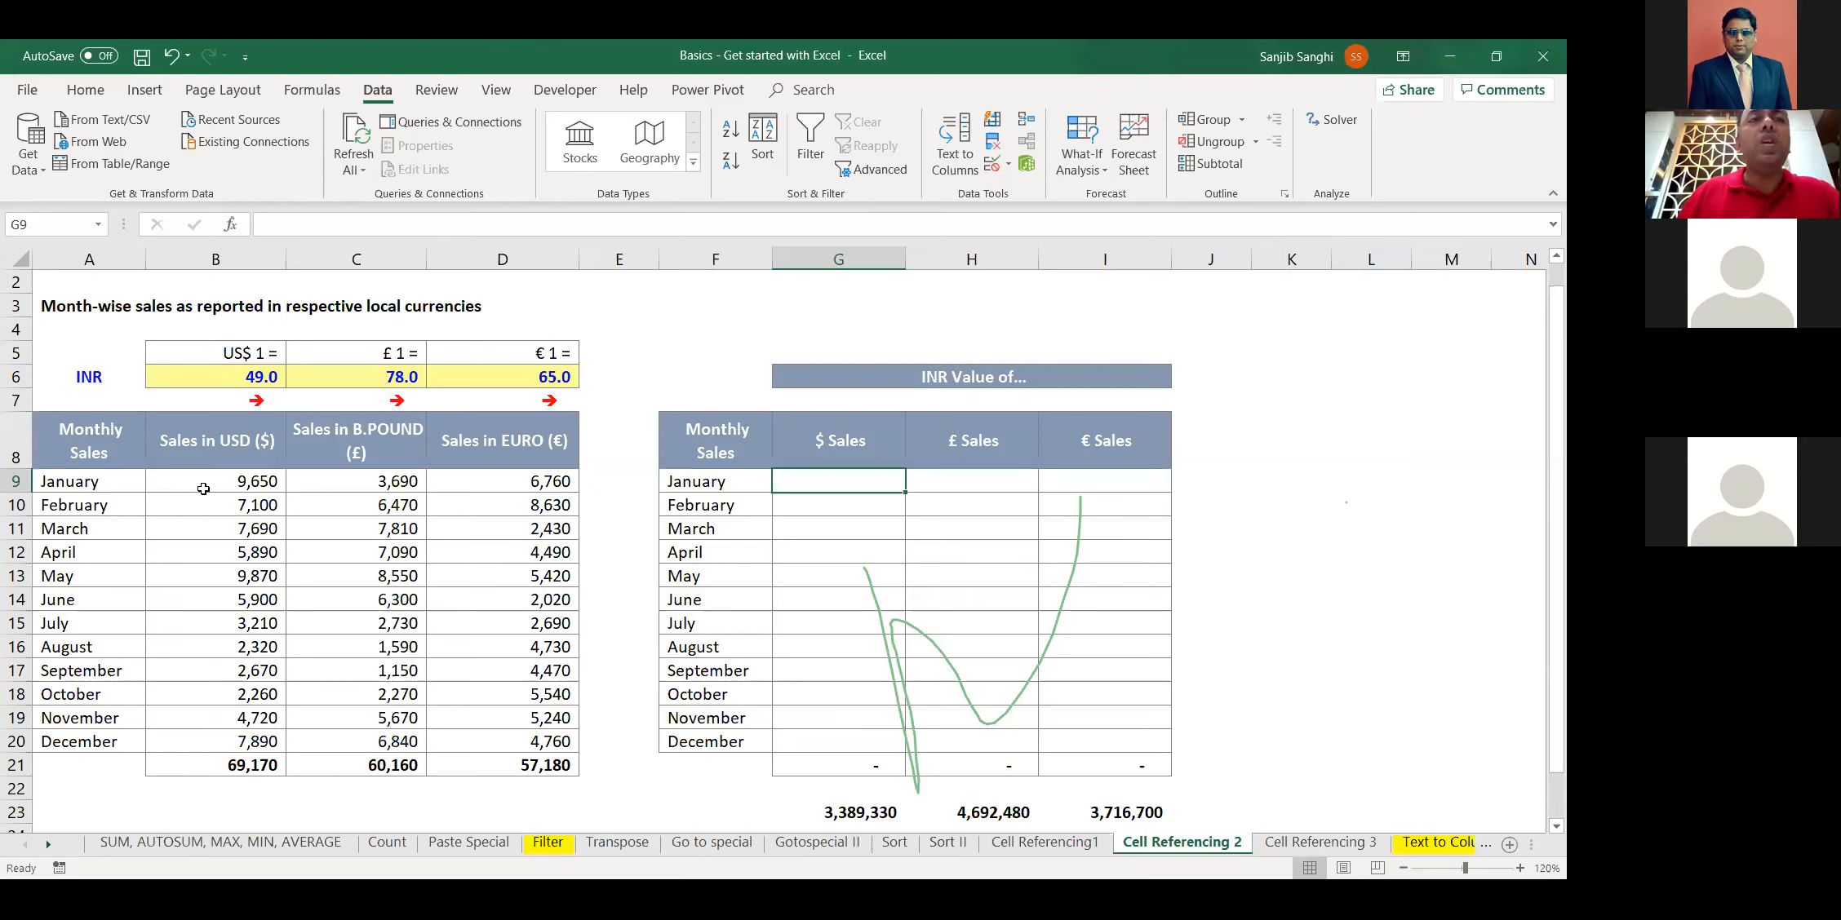
mouse_move(204, 483)
left_mouse_down()
mouse_move(359, 660)
mouse_move(491, 738)
left_mouse_up()
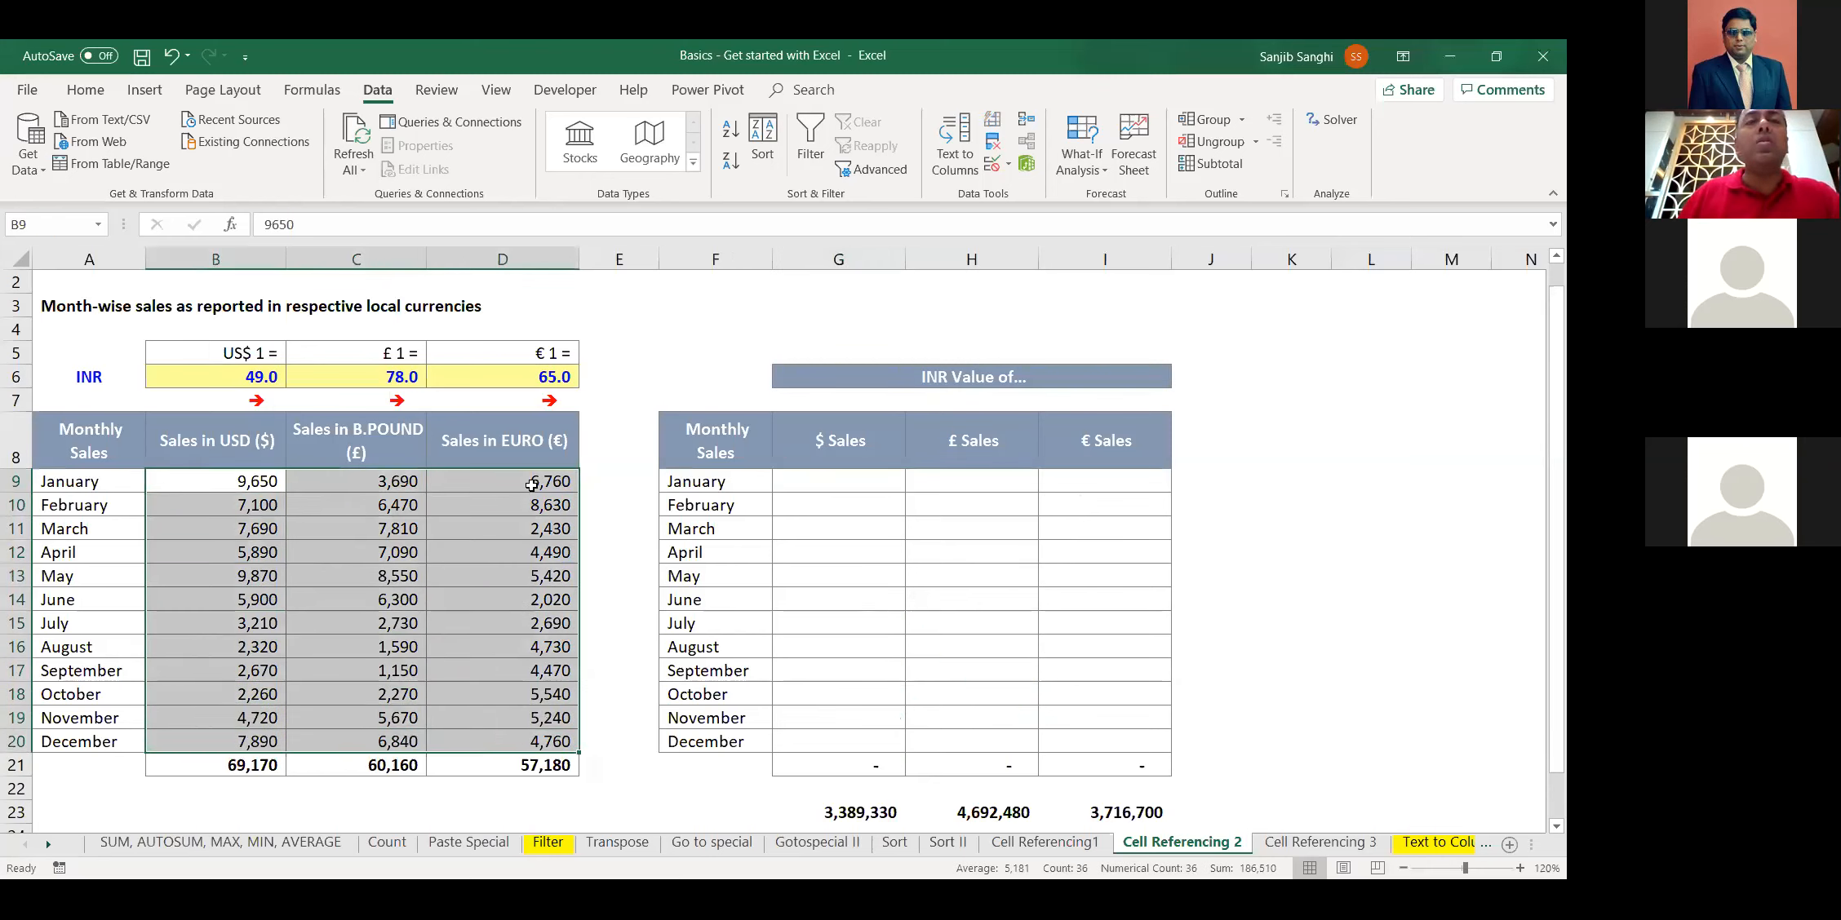
left_click(229, 376)
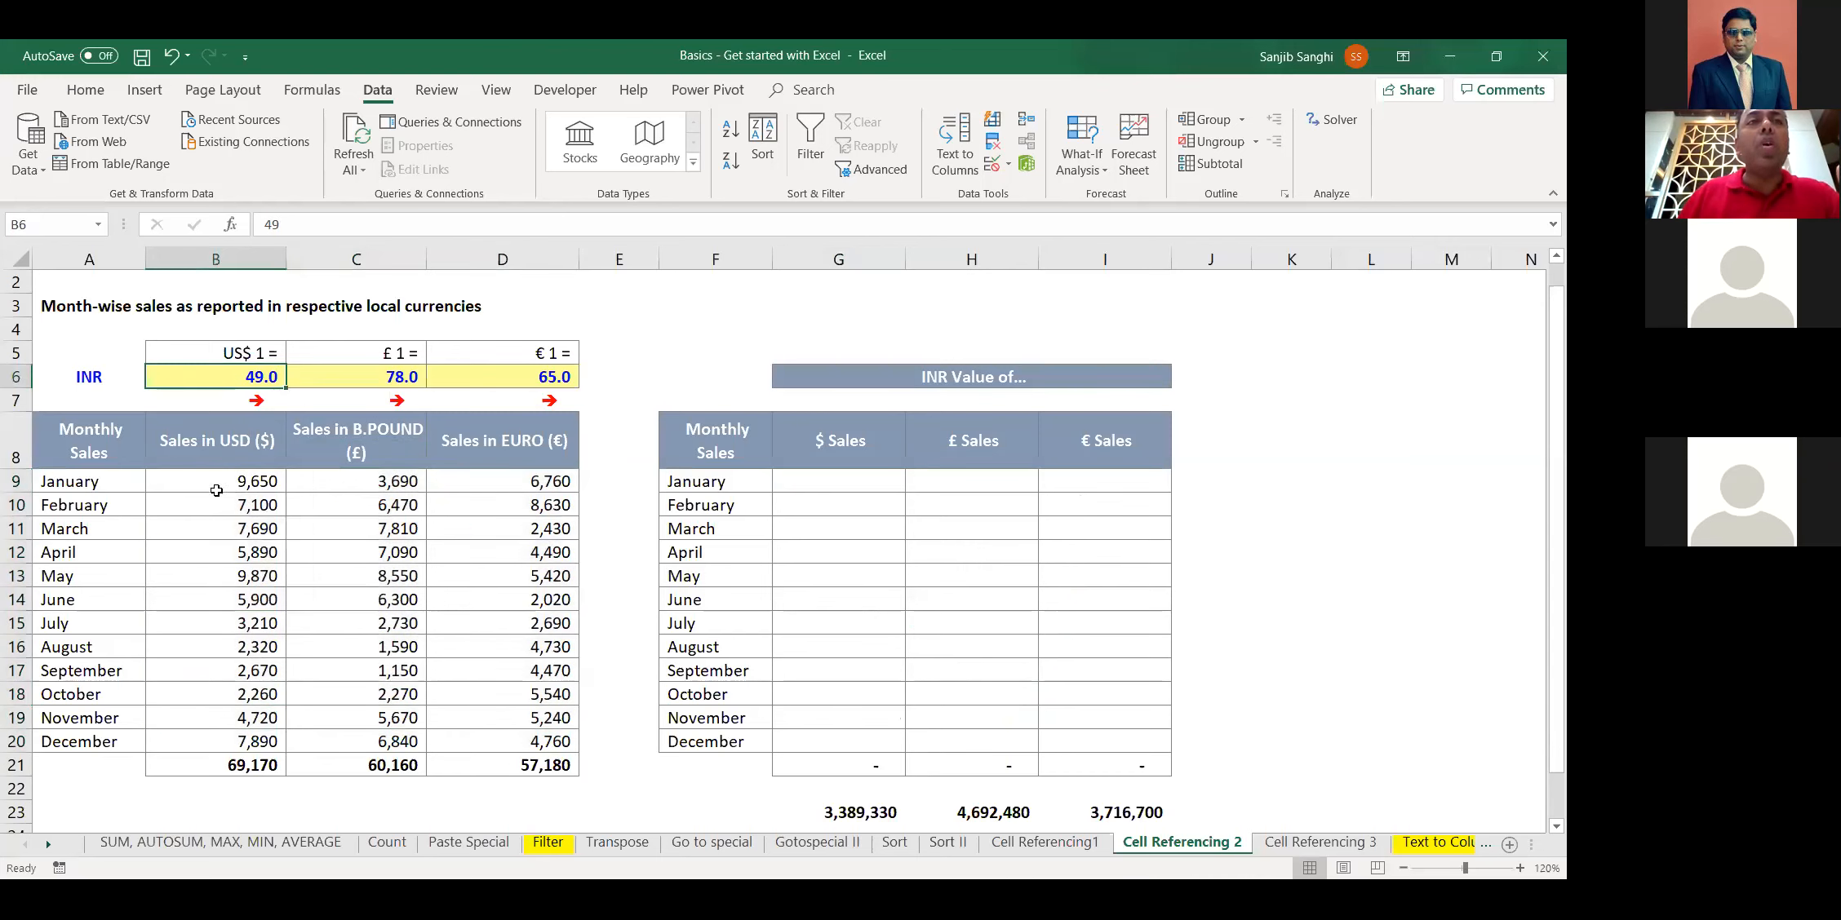
left_click_drag(816, 480, 1115, 737)
Enter =B9*B6 in G9 to convert January's dollar sales to INR
left_click(803, 486)
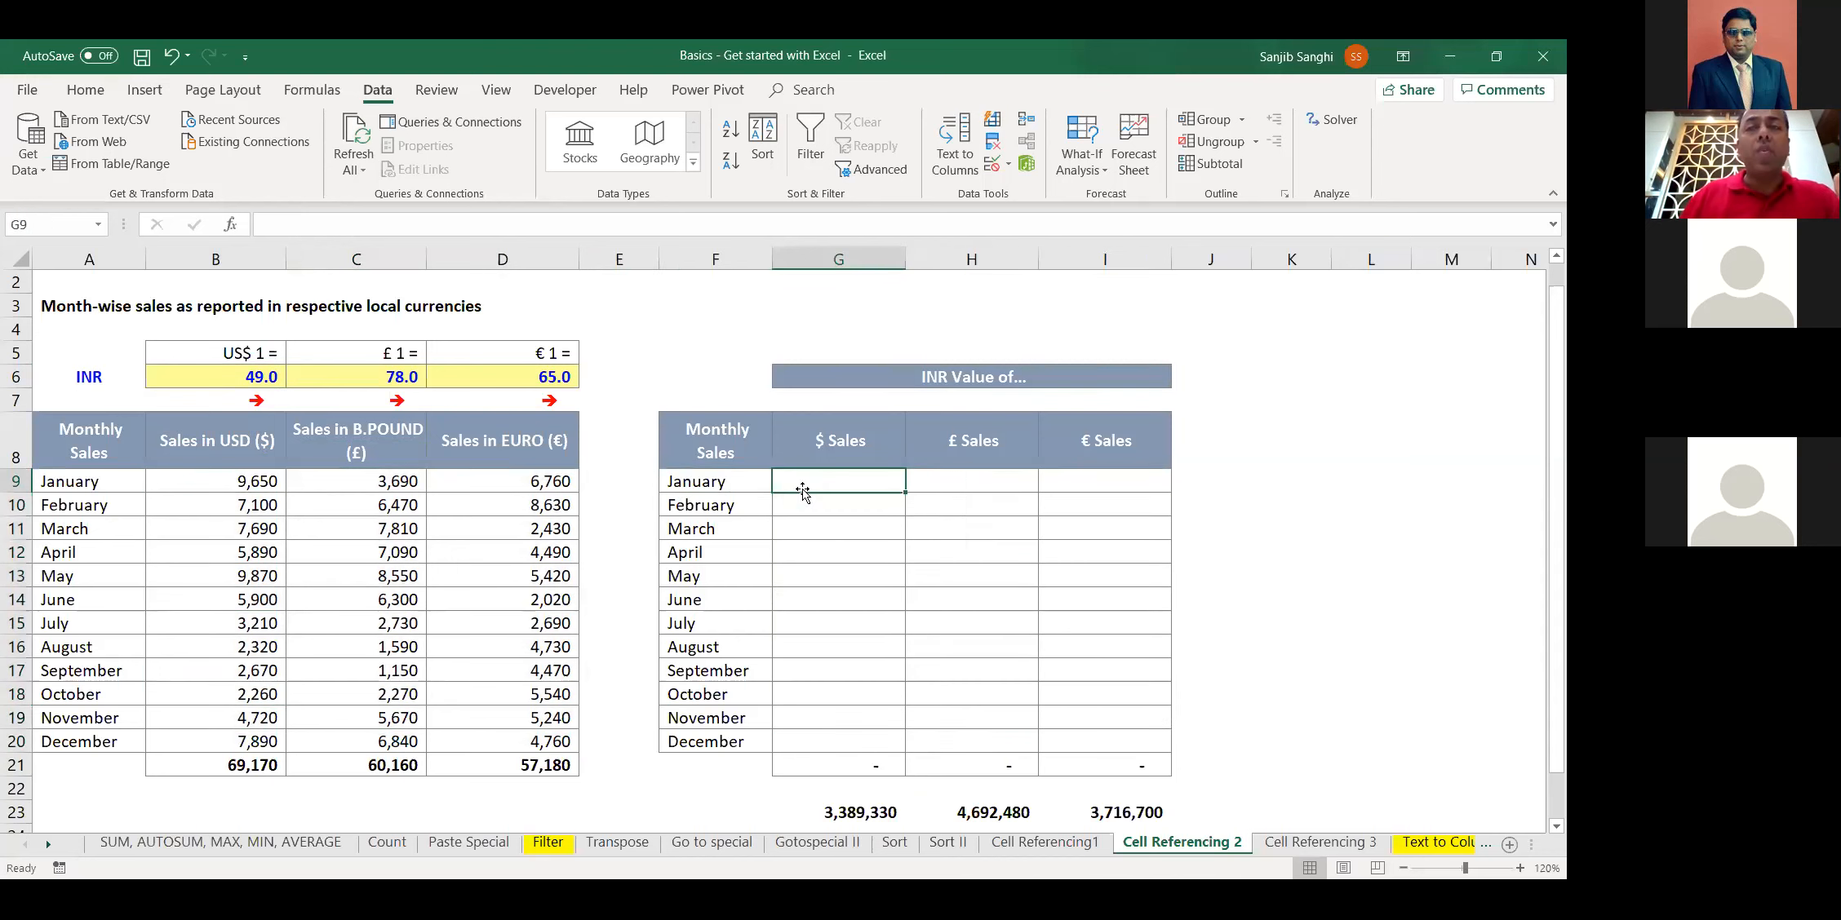
type("=")
key("Left")
key("Left")
key("Left")
key("Left")
key("Left")
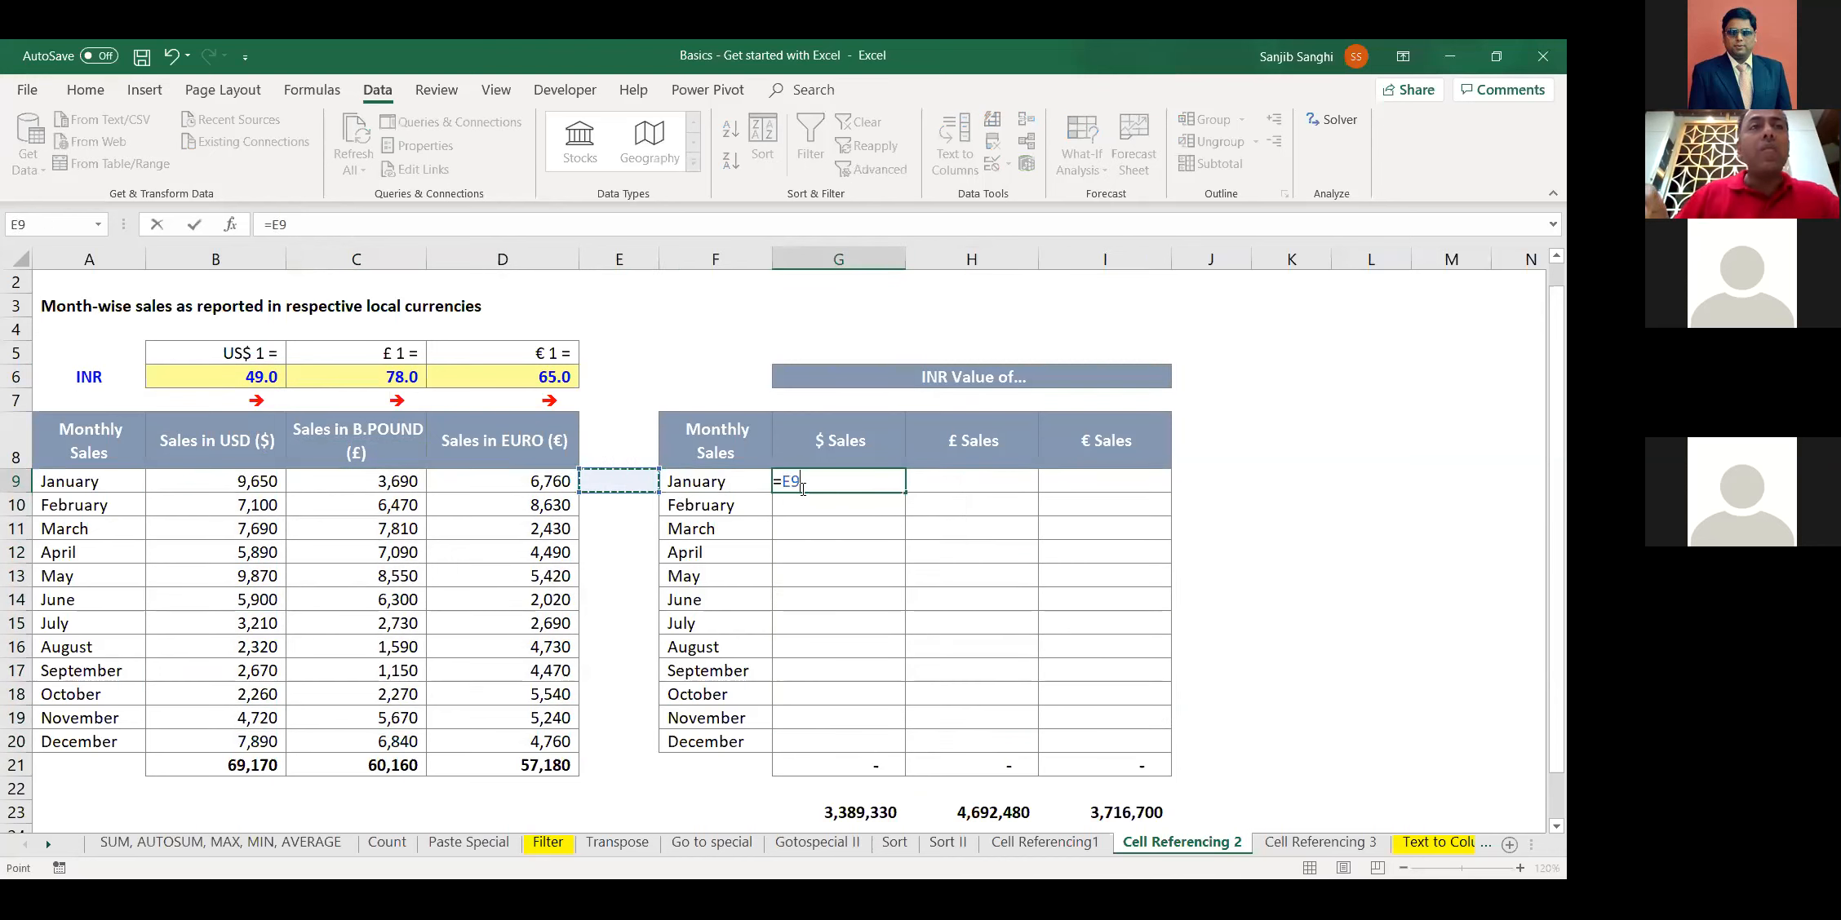
type("*")
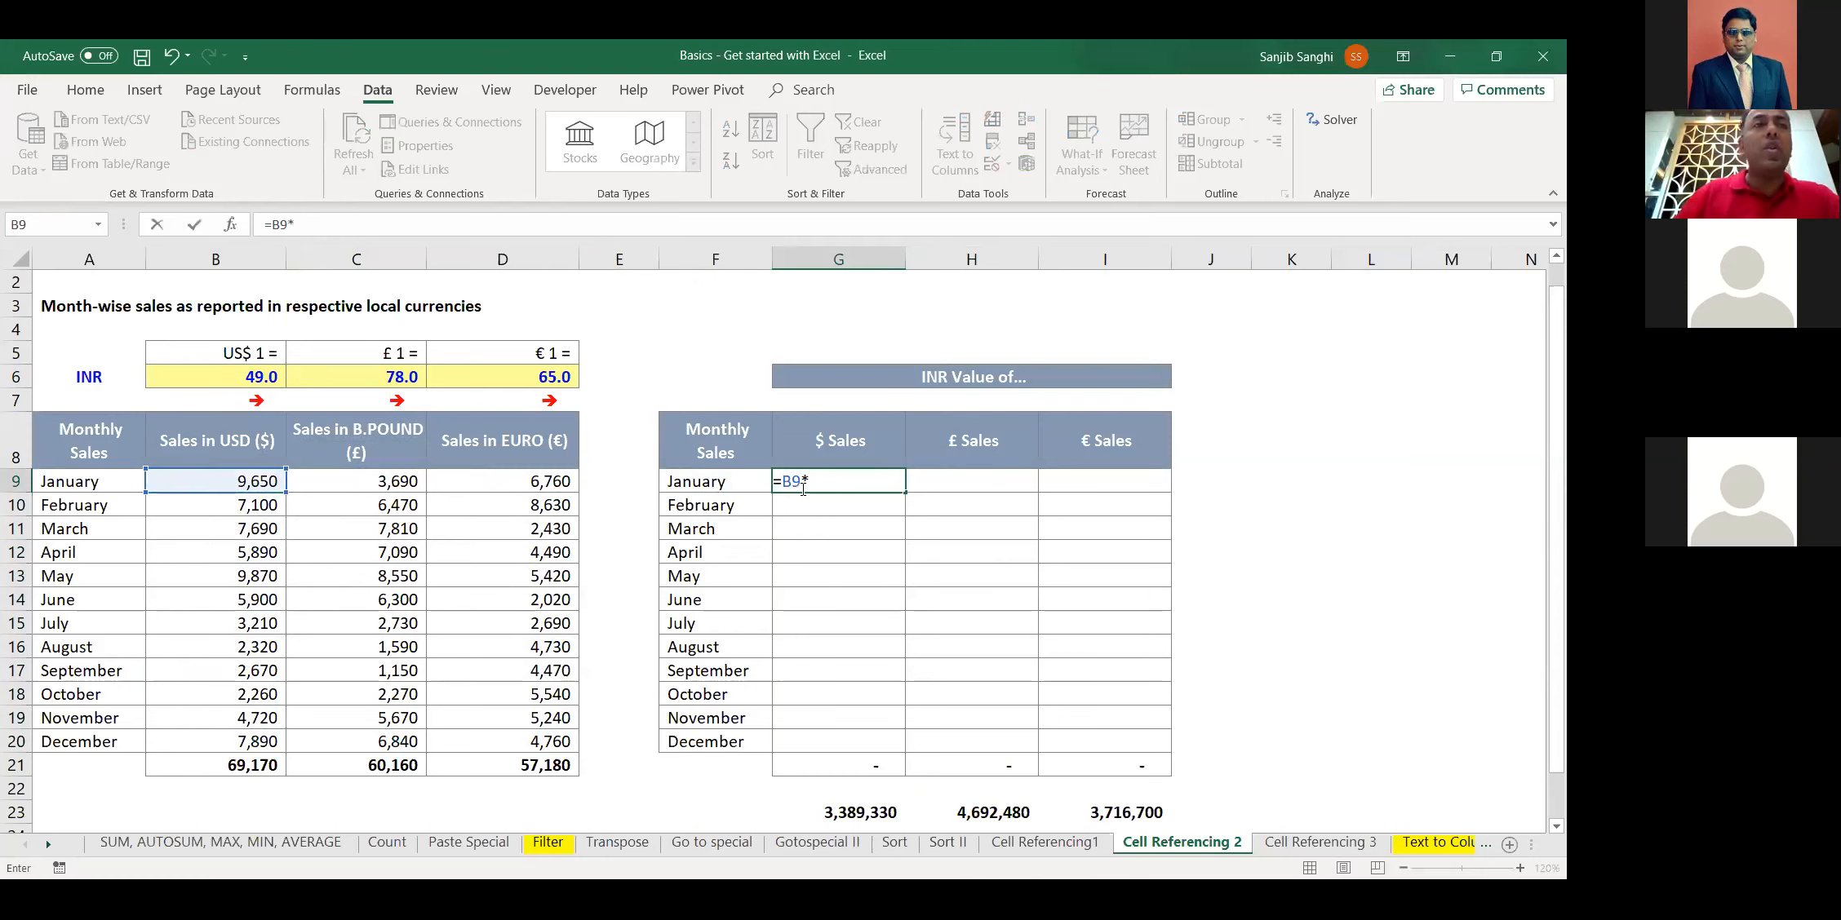
left_click(208, 377)
key("F4")
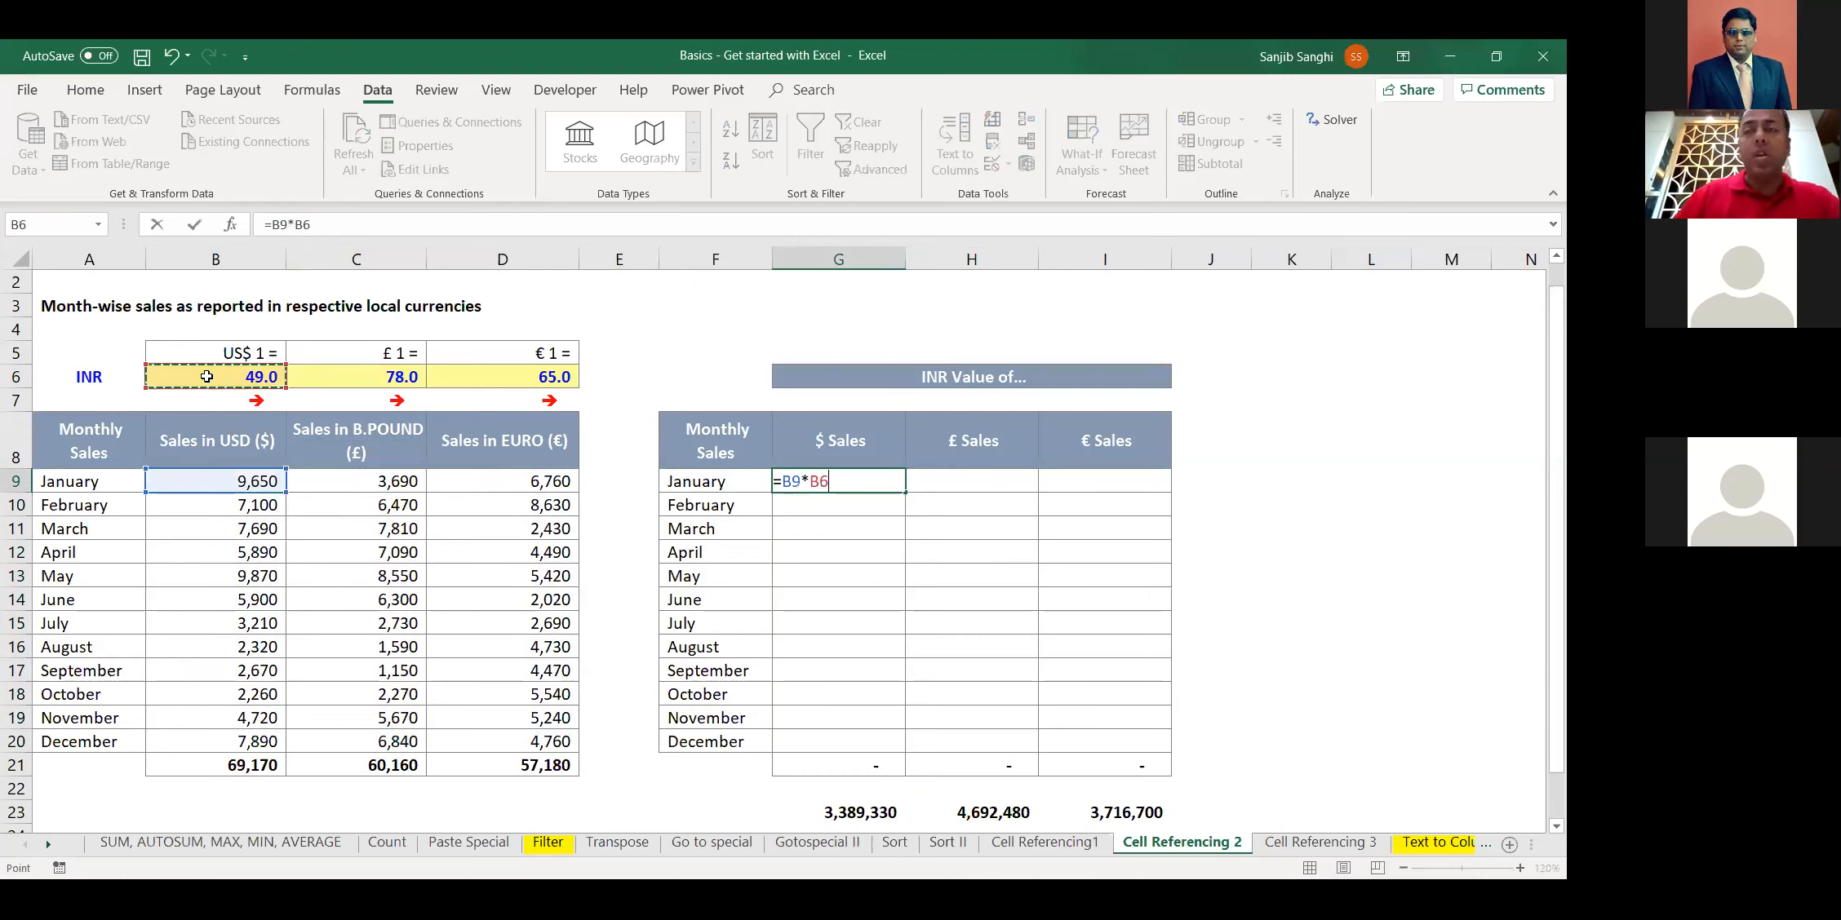
key("Return")
Enter =C9*C6 in H9 for January's pound sales, and clear the trial formulas from G9:H9
left_click(978, 476)
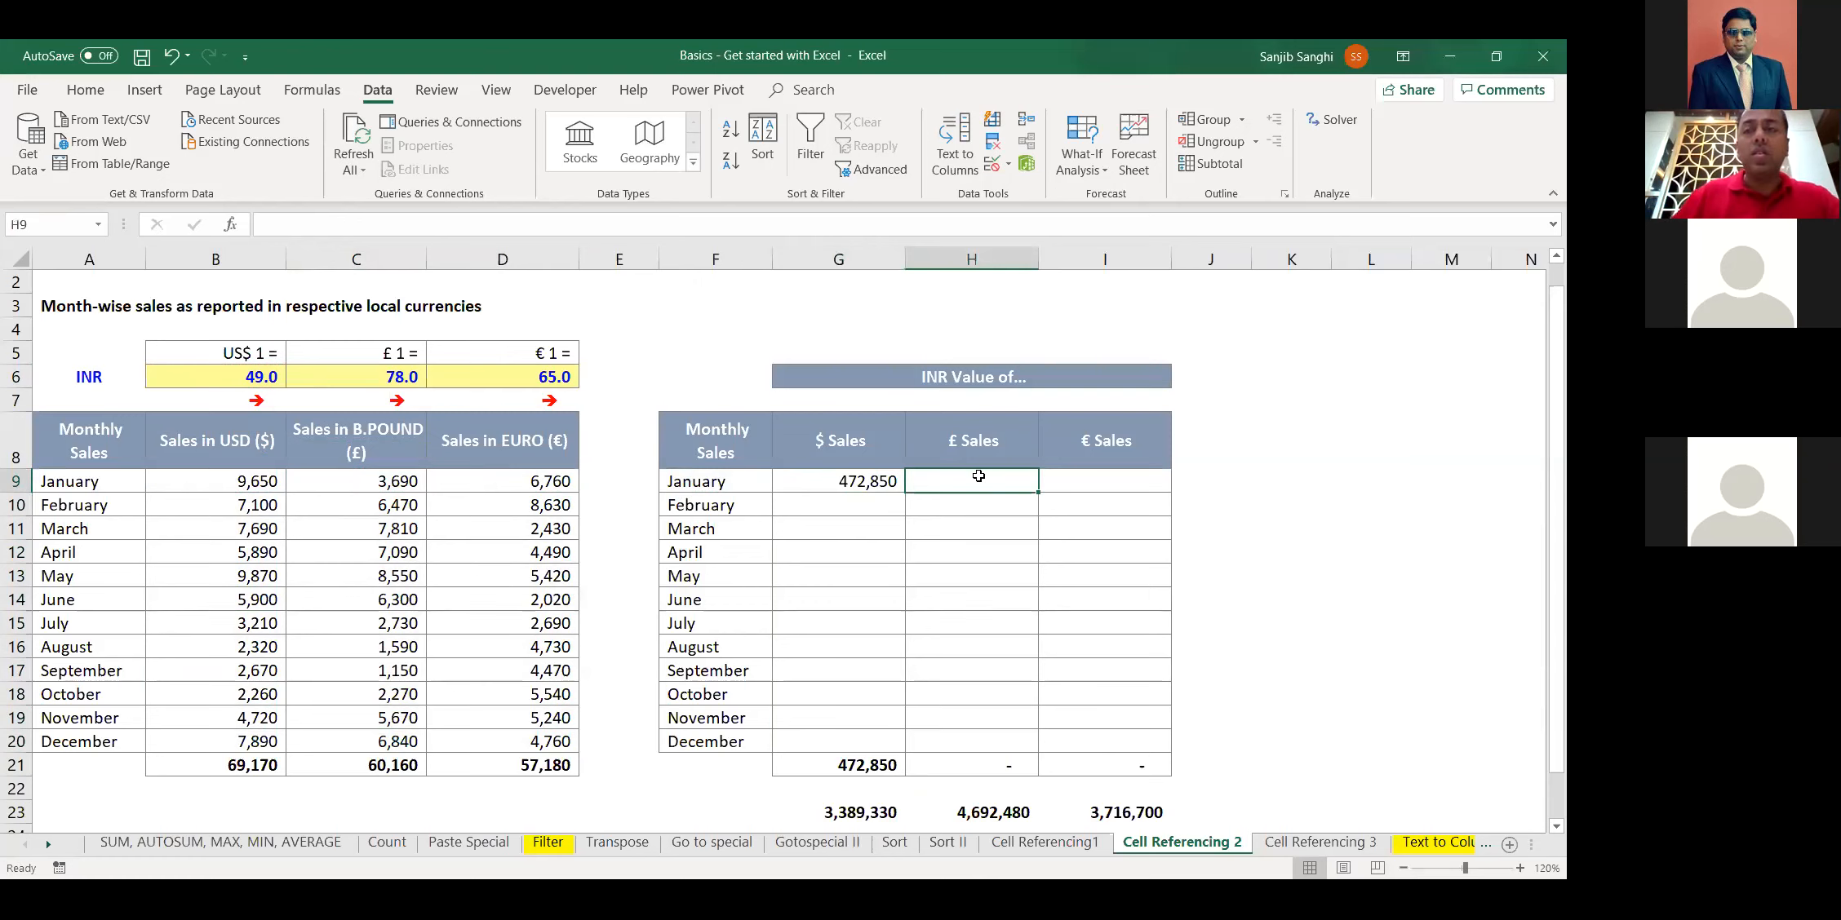
type("=")
key("Left")
key("Left")
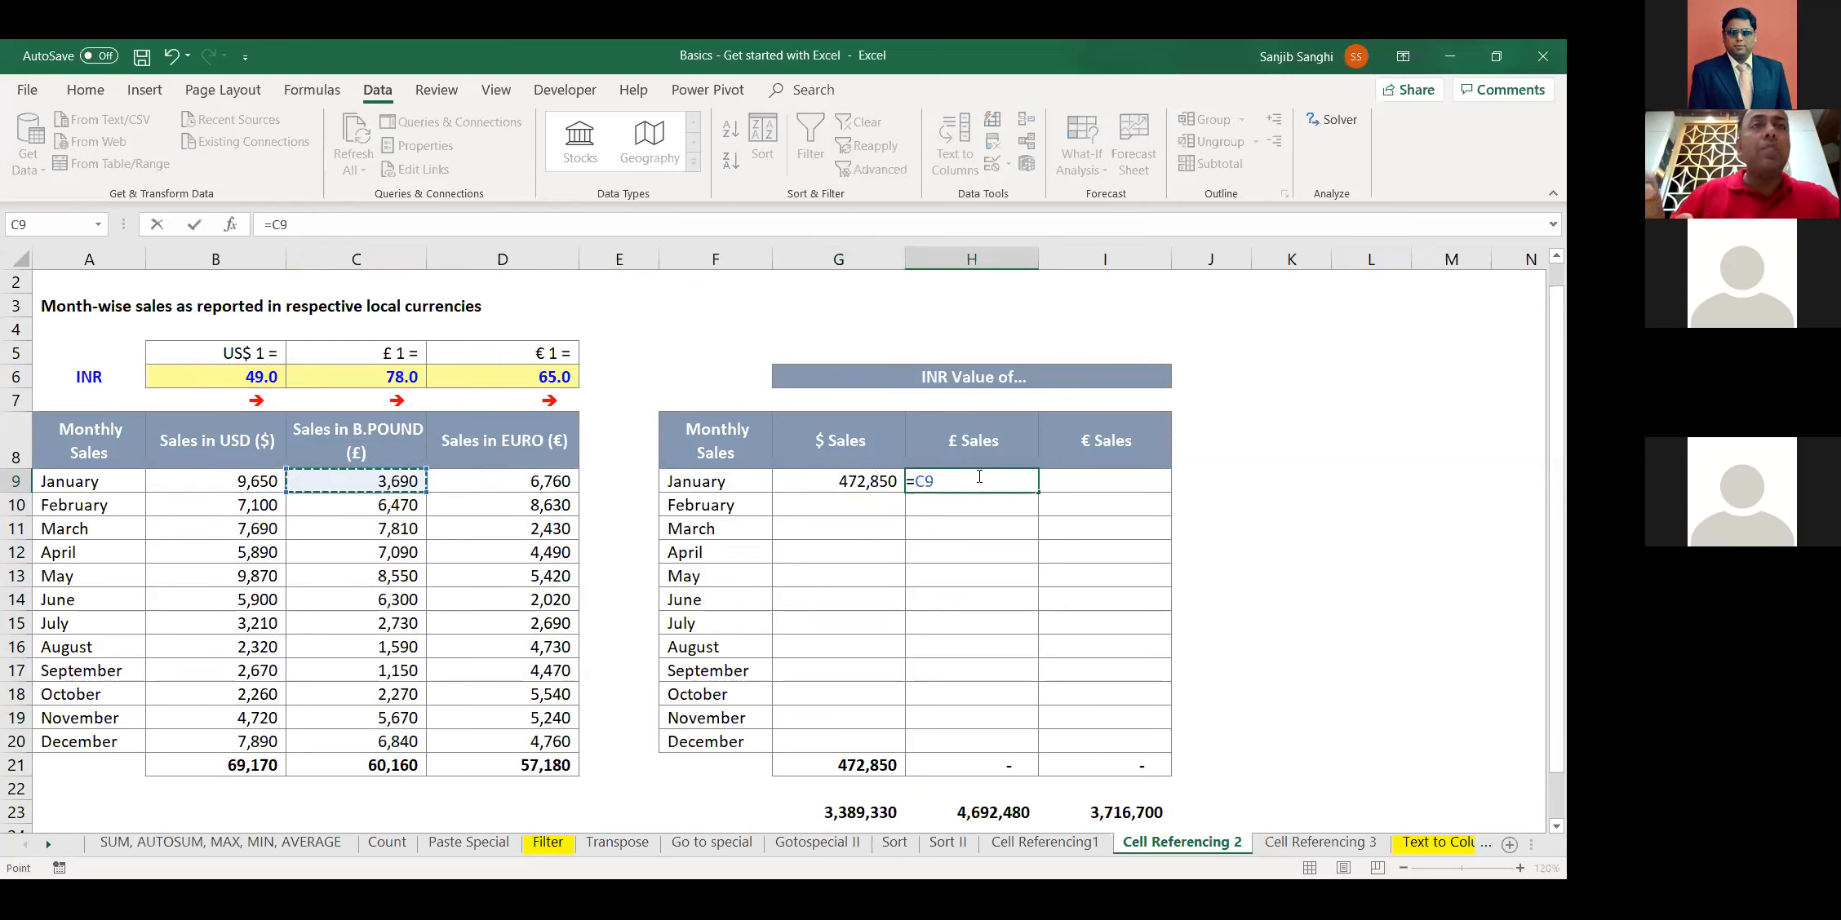
type("*")
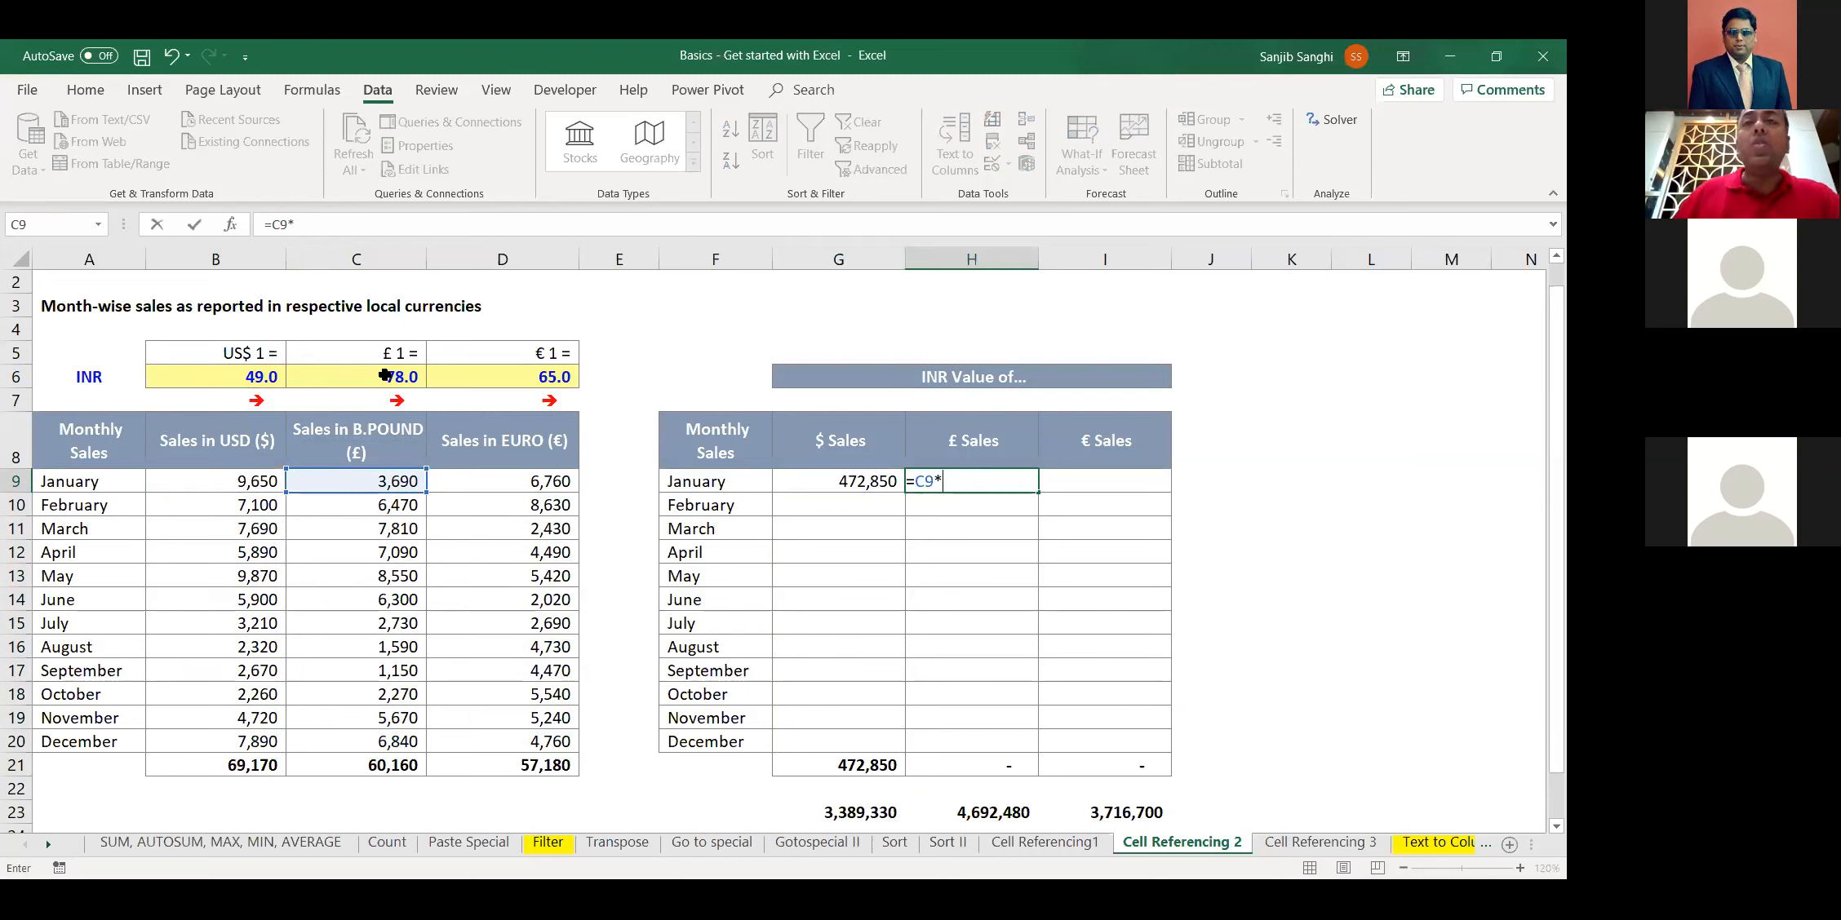
left_click(386, 376)
key("Return")
left_click_drag(848, 486, 972, 486)
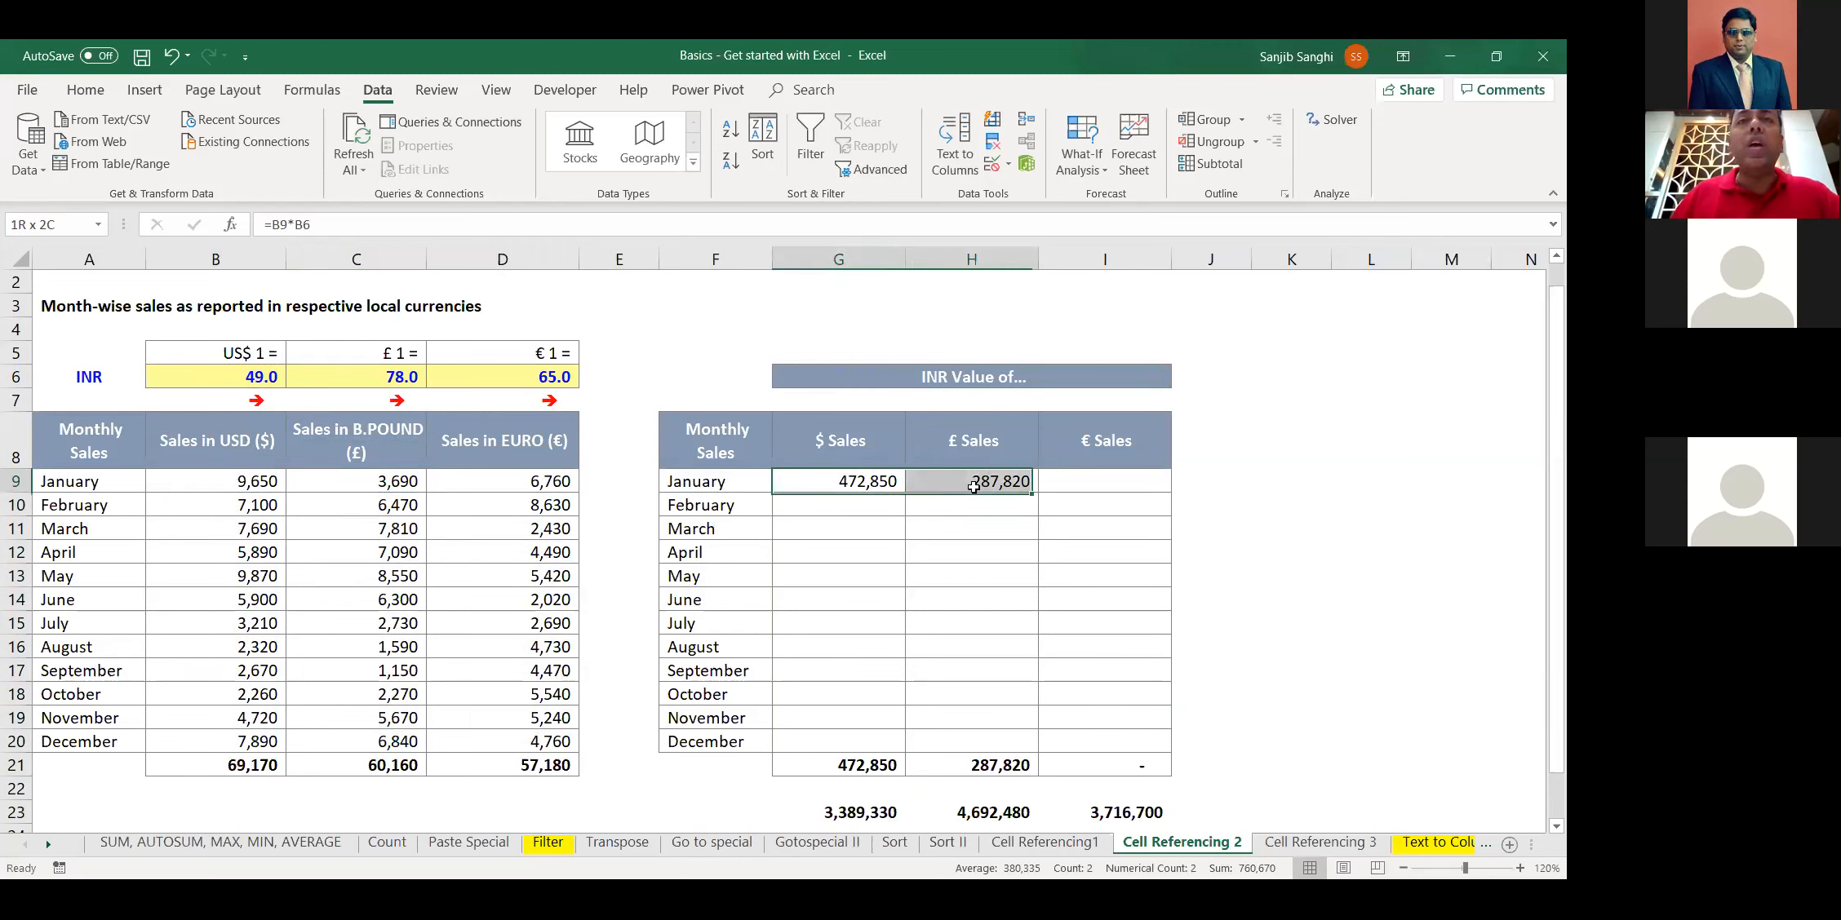
key("Delete")
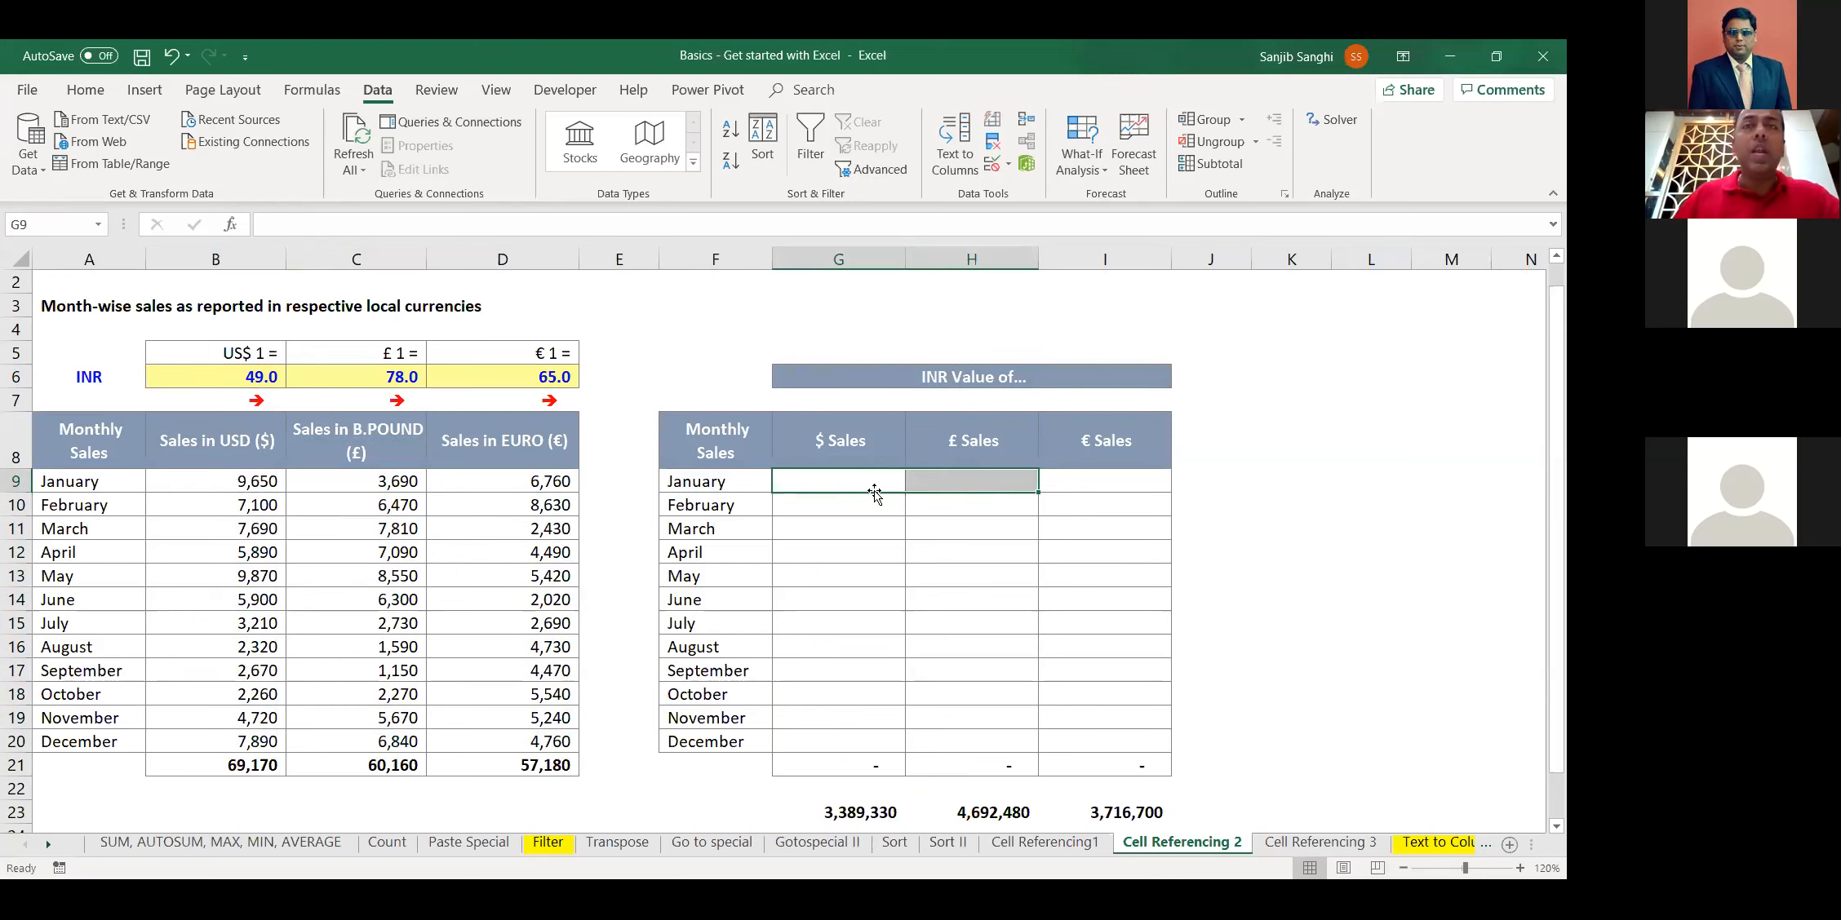
Enter =B9*$B$6 in G9 with an absolute reference to the dollar rate and fill it right through I9
left_click(871, 482)
type("=")
key("Left")
key("Left")
key("Left")
key("Left")
key("Left")
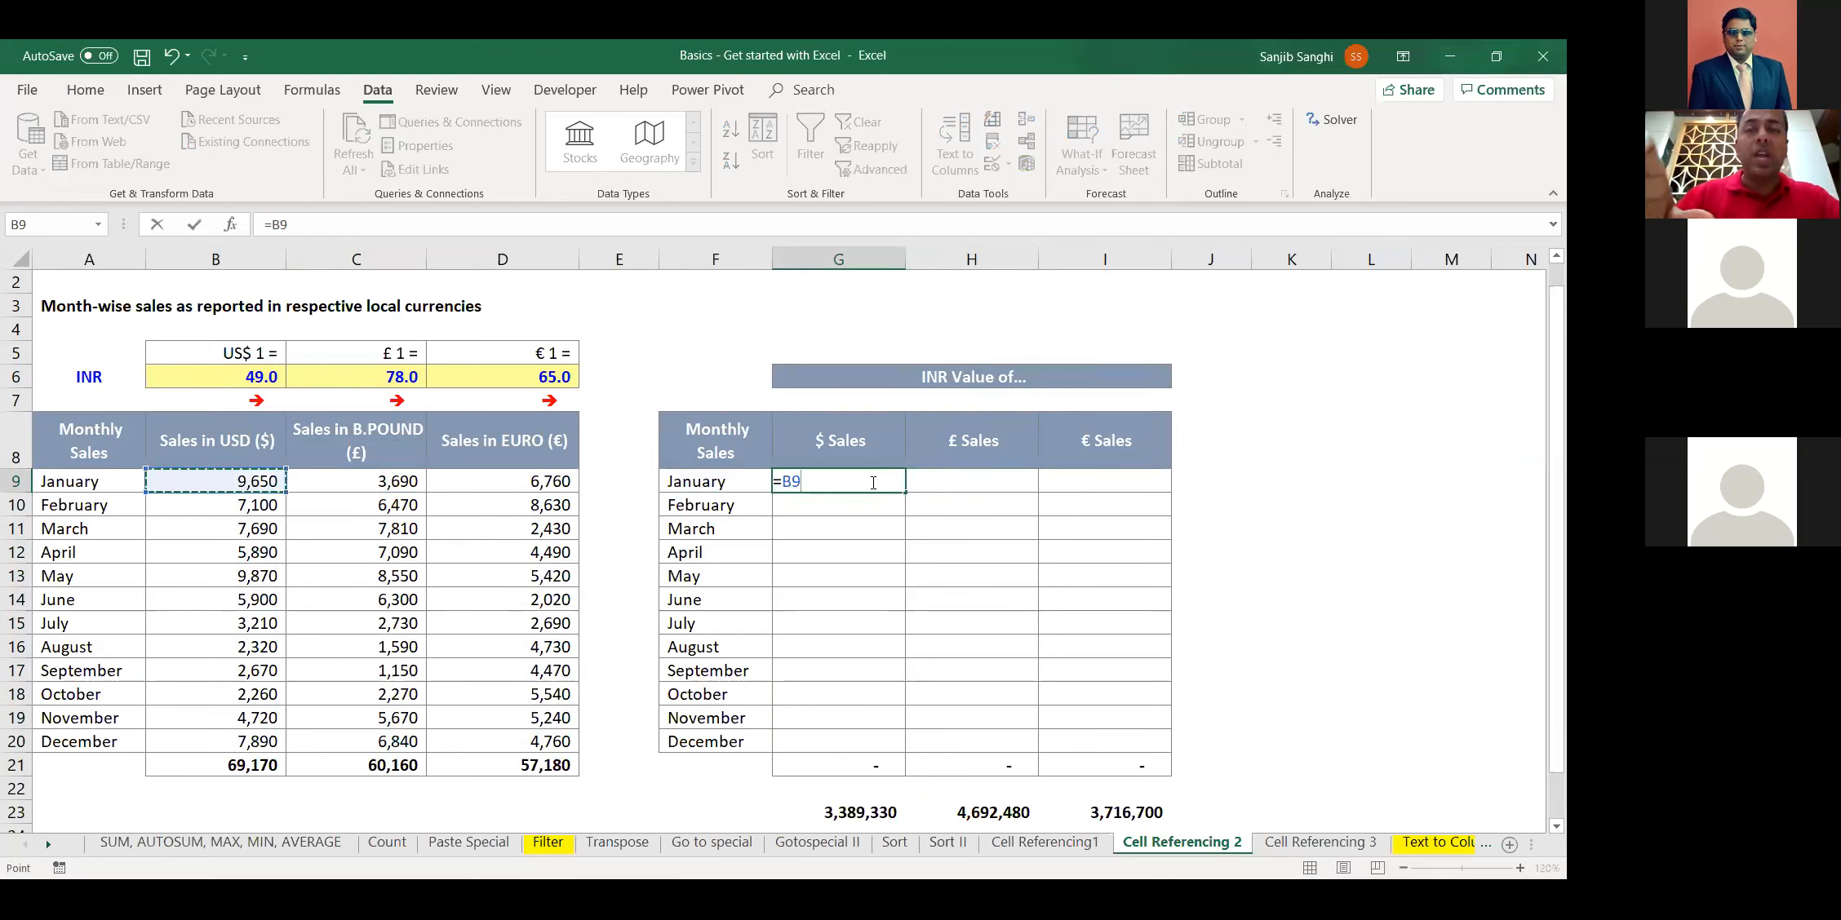
type("*")
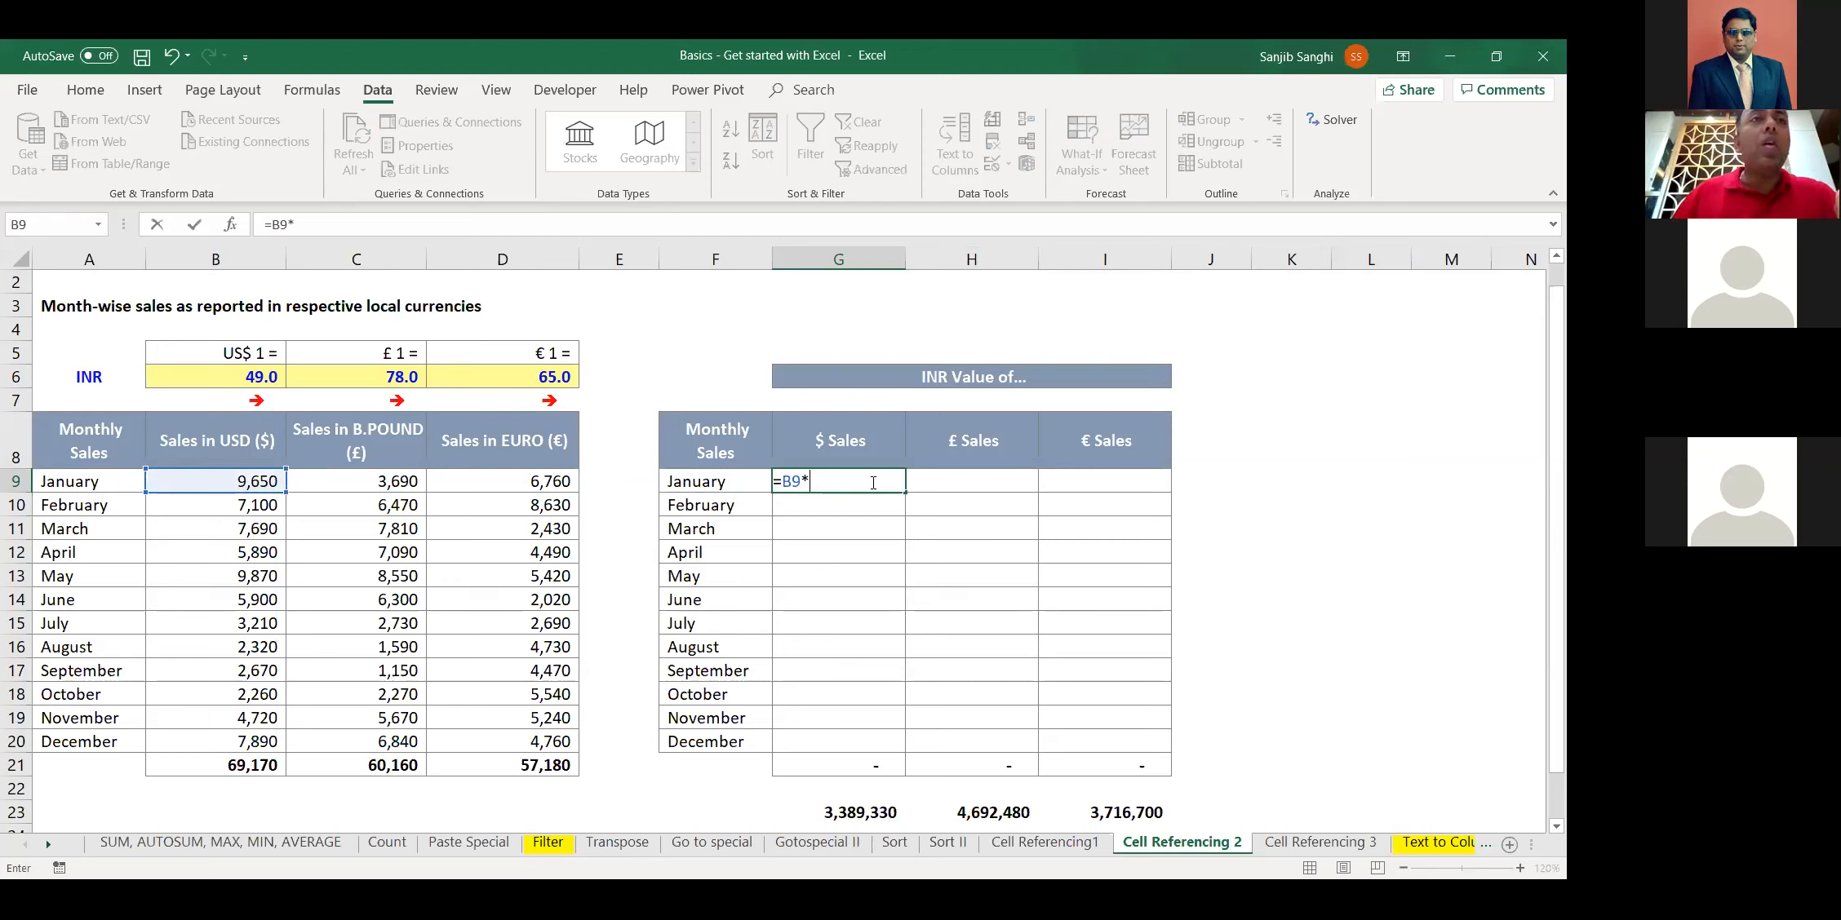
left_click(228, 377)
left_click(334, 220)
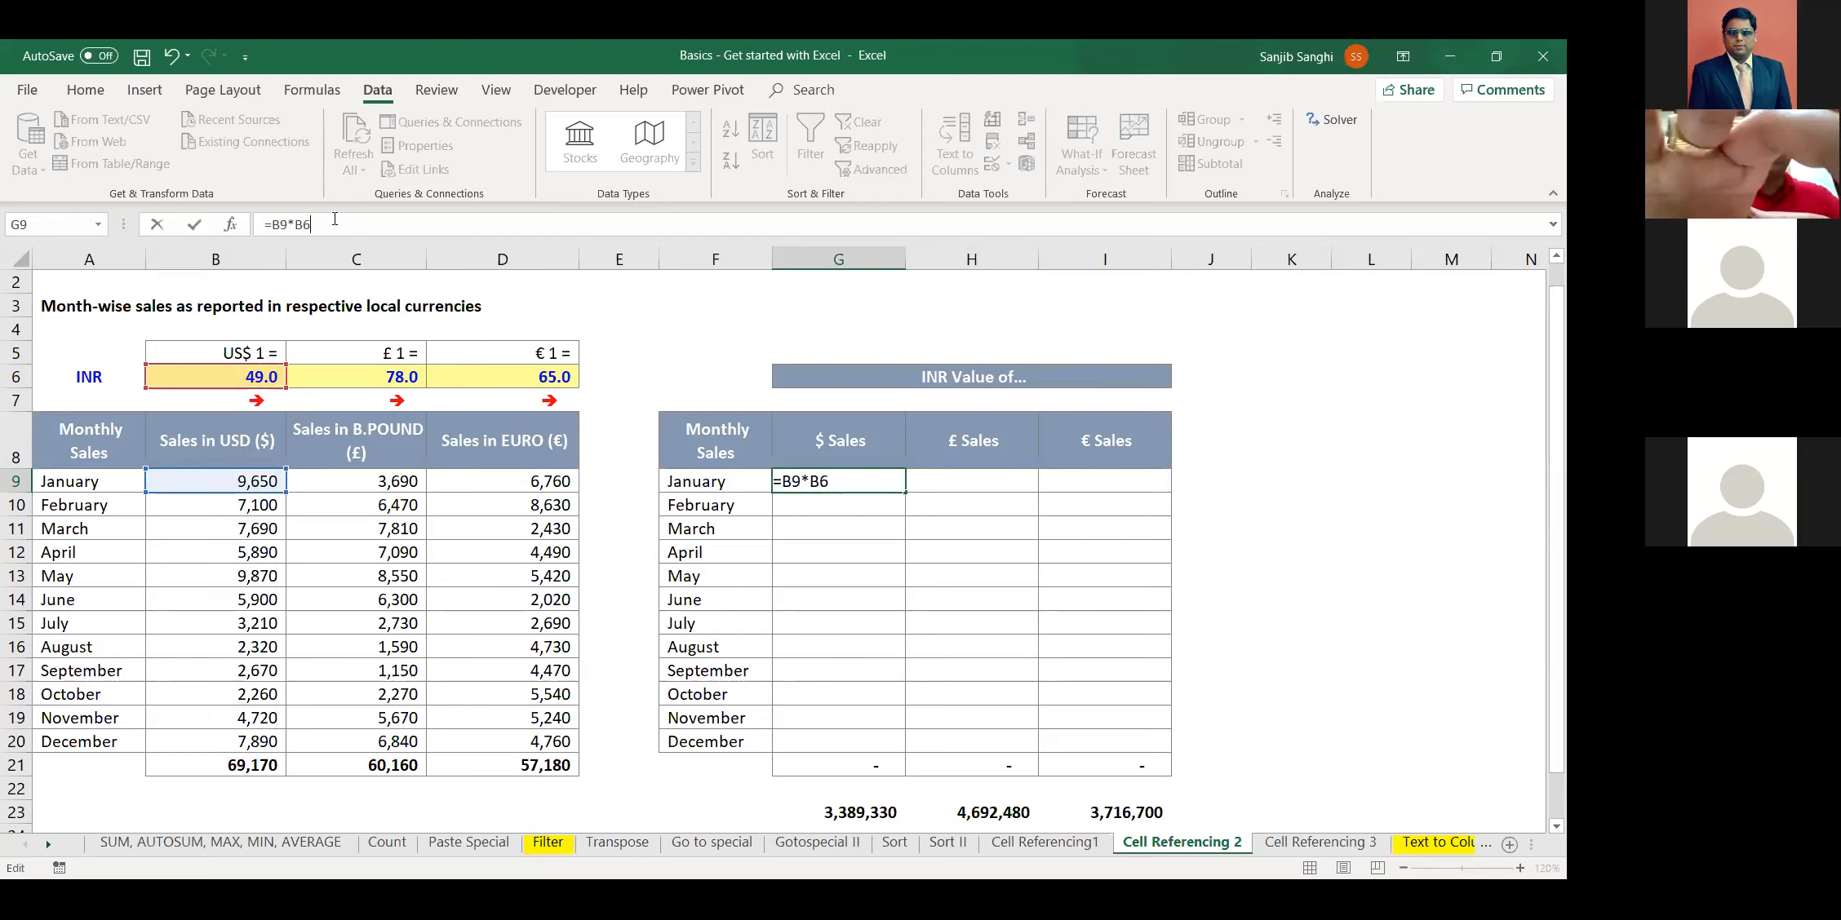
key("F4")
key("Return")
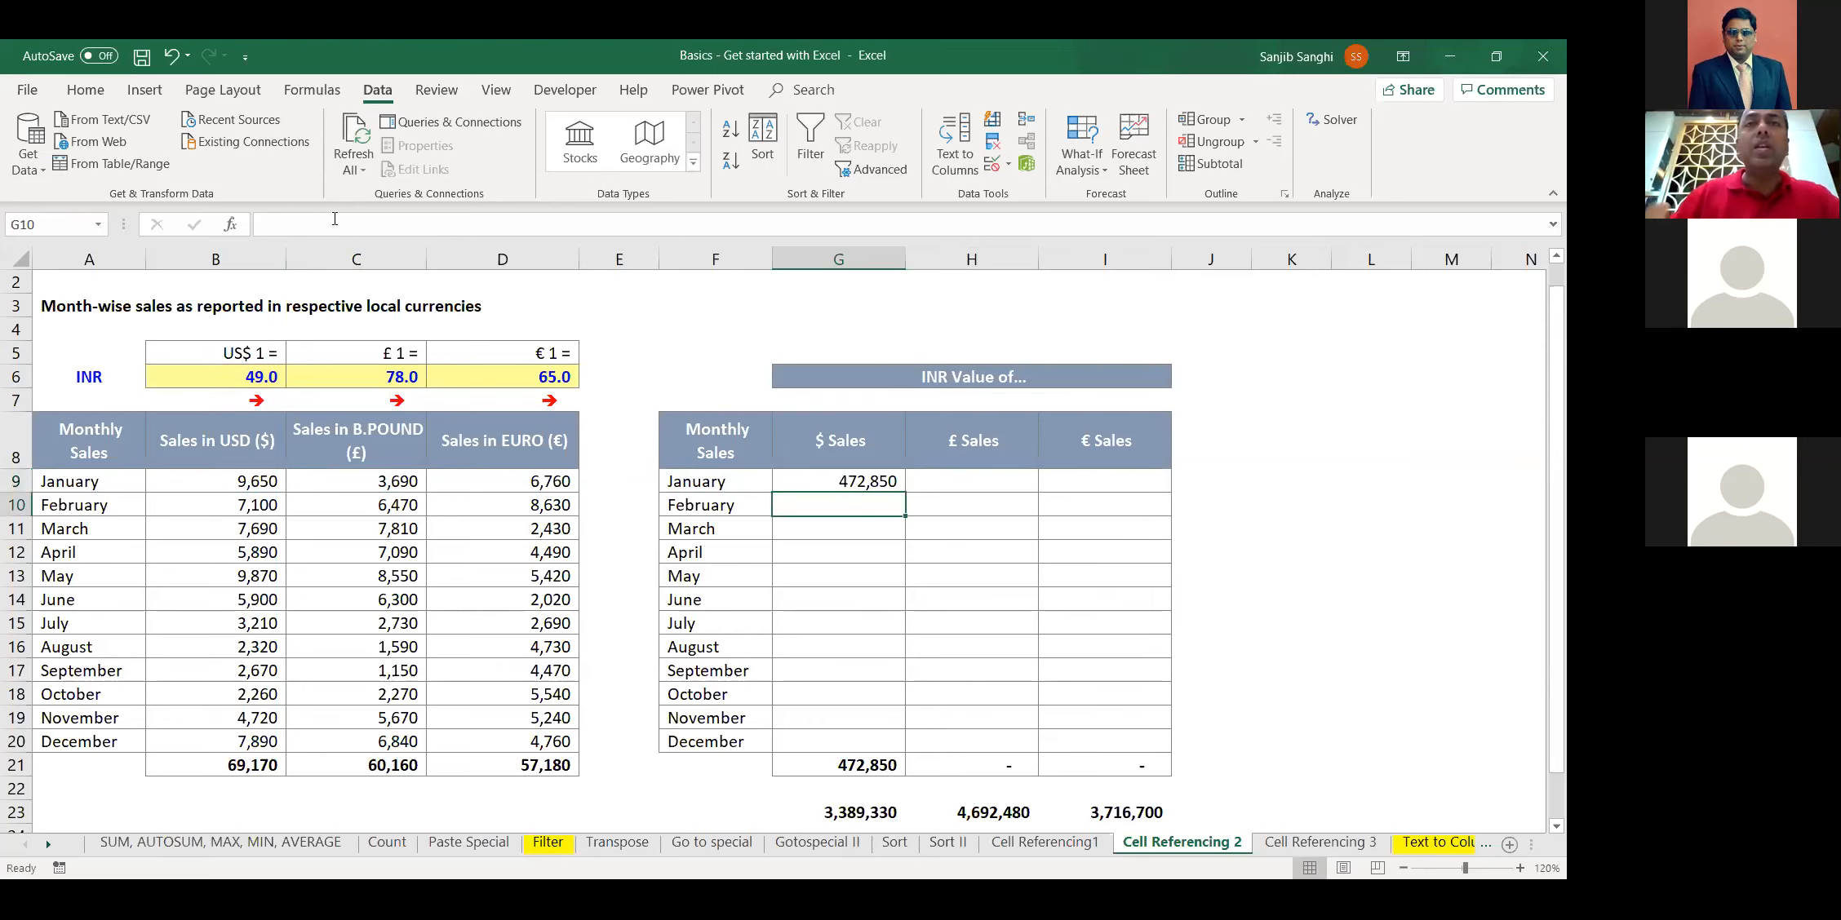
left_click_drag(834, 483, 1073, 479)
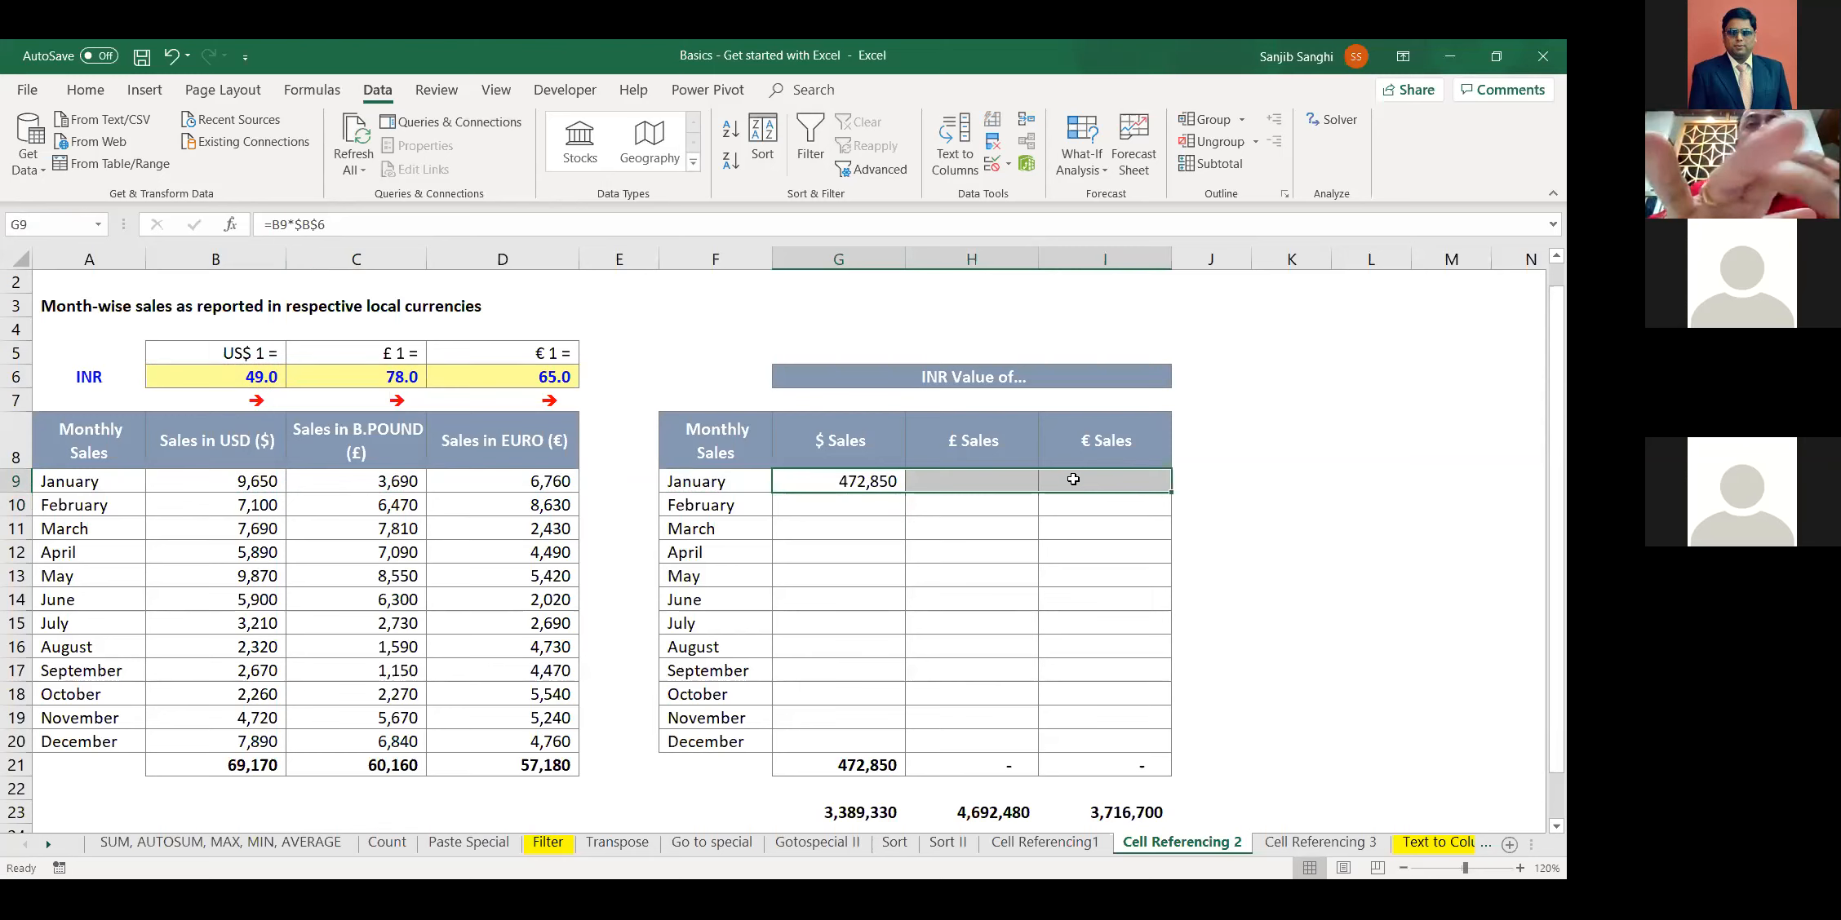
key("ctrl+r")
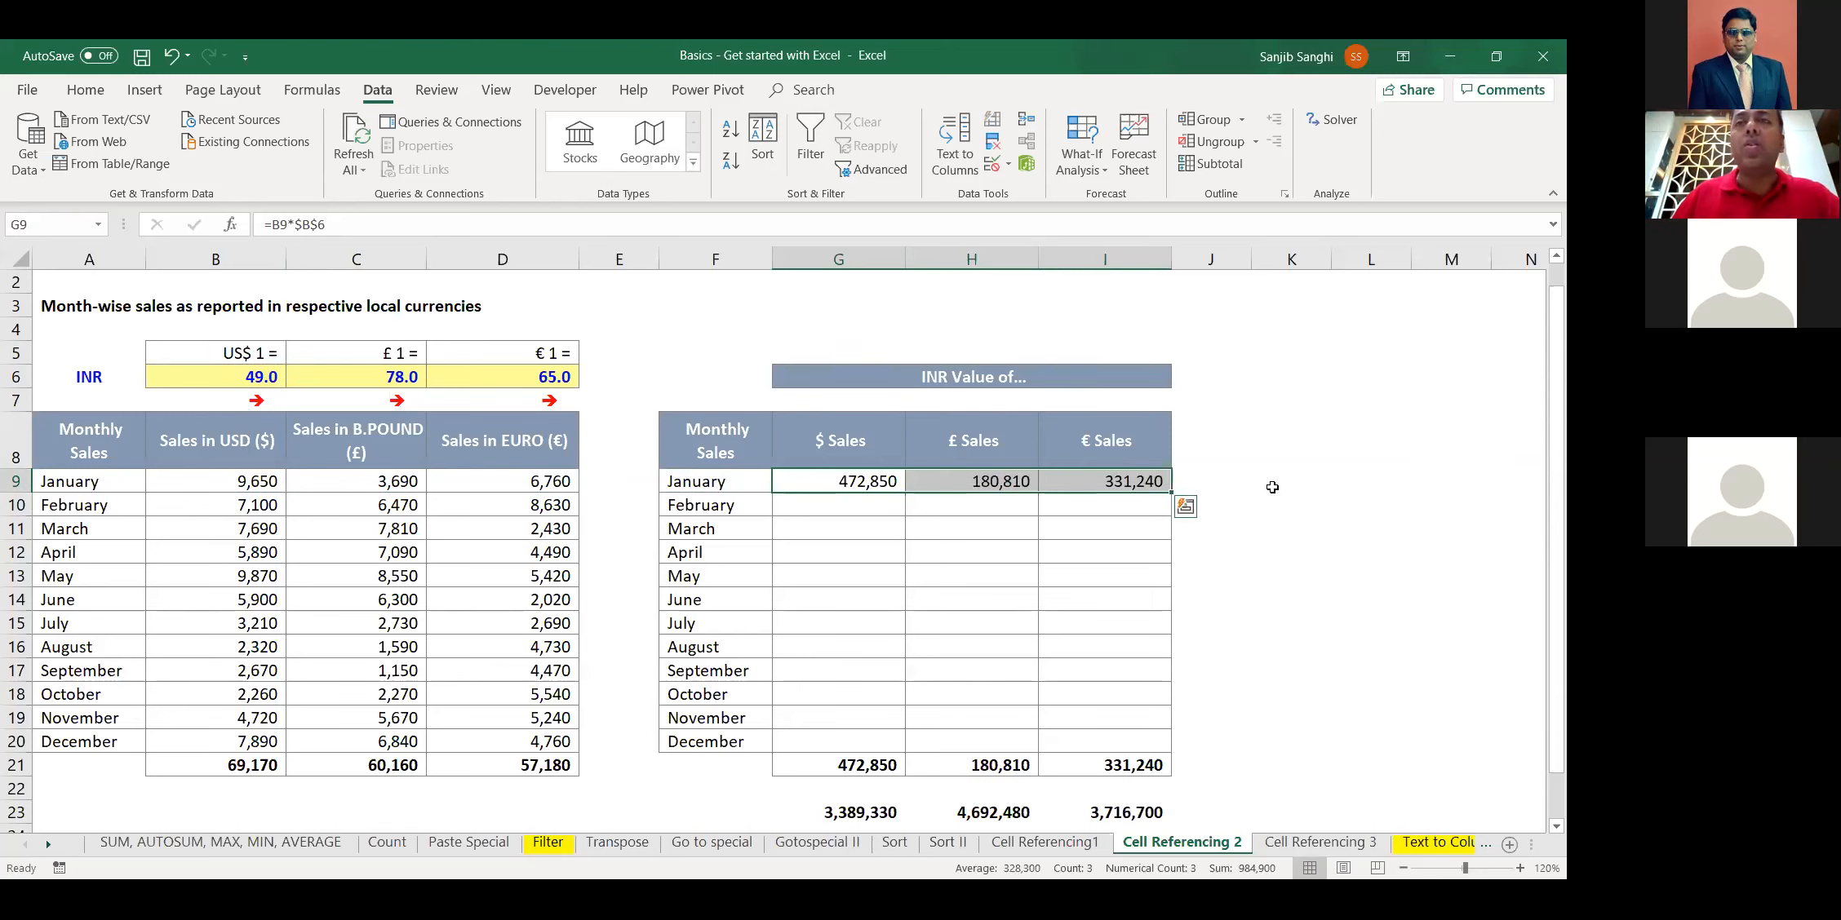
Note the fill shortcuts beside the table by entering CTRL R in K9 and CTRL D in K10
left_click(1275, 488)
type("CTR")
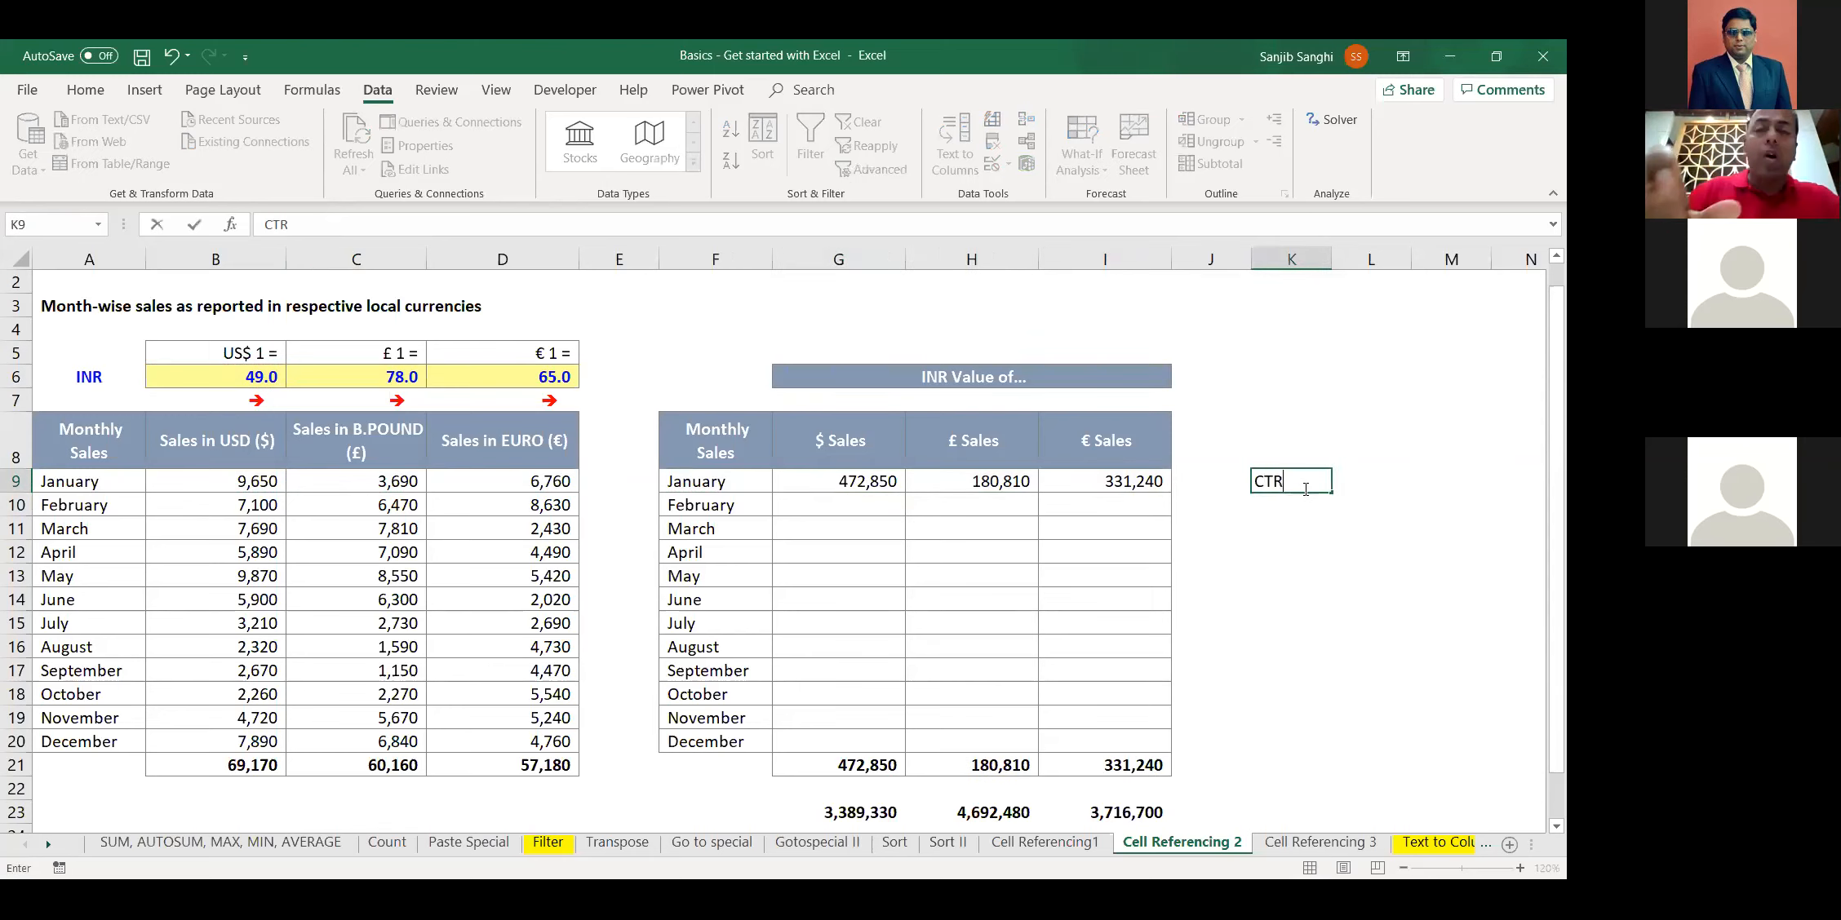
type("L R")
key("Return")
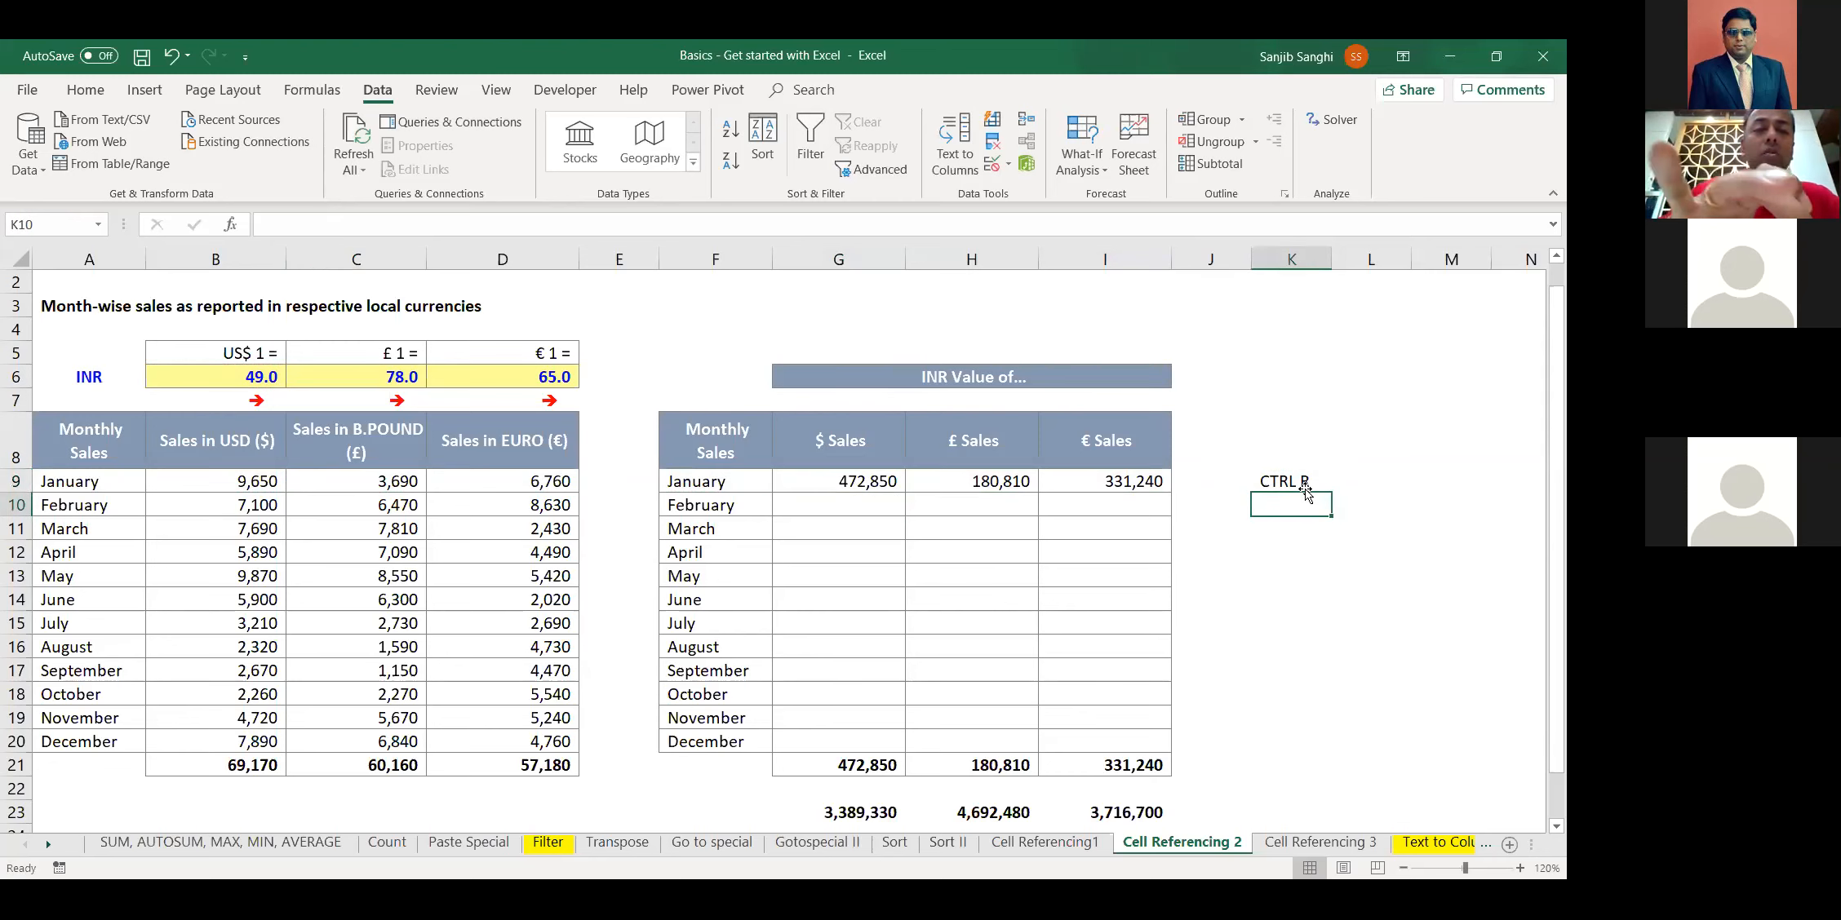
type("CTRL D")
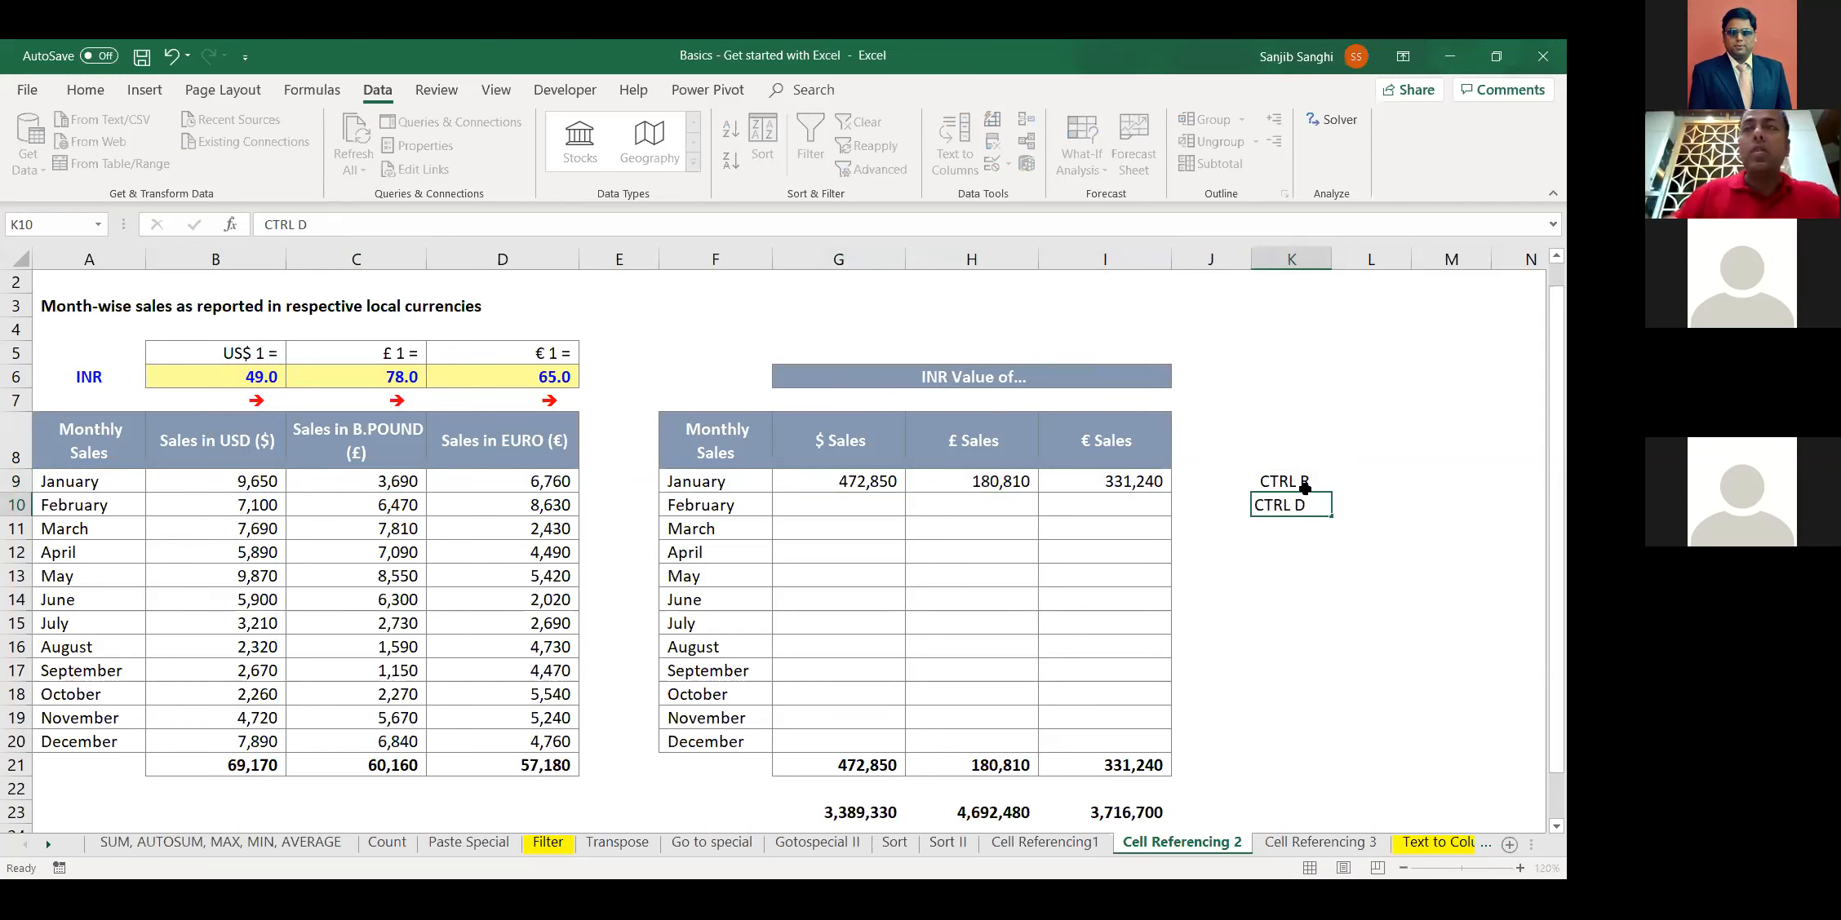
key("Return")
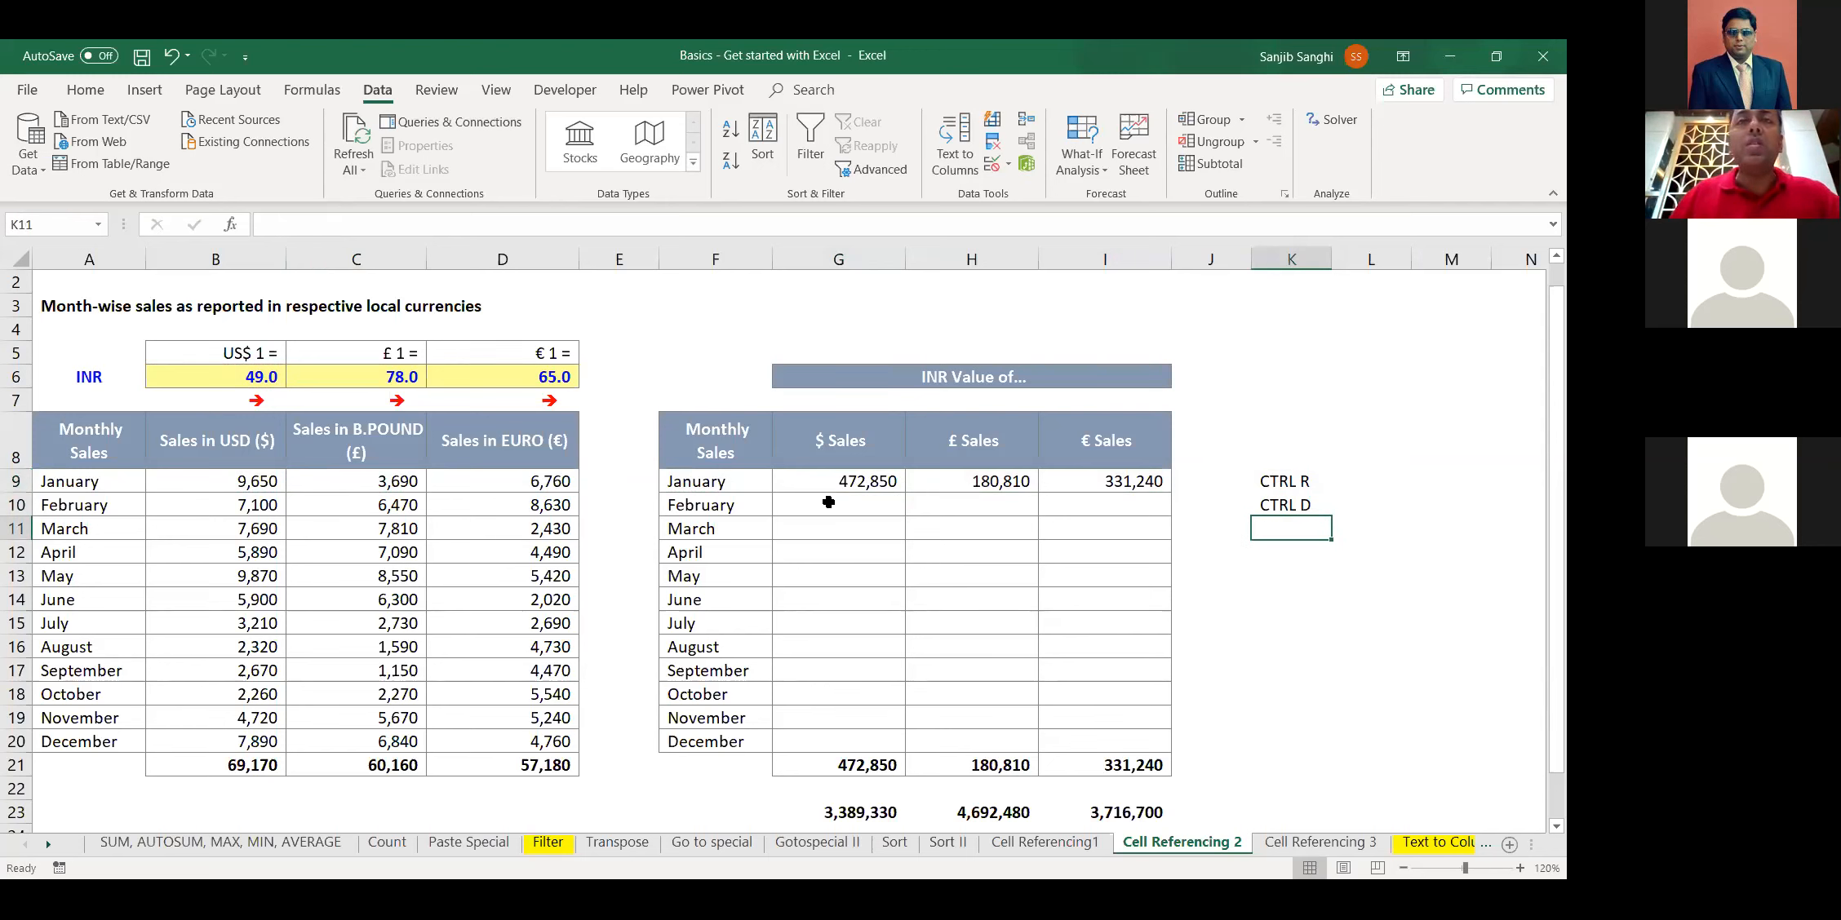
Fill the January formulas down through December in G9:I20 and inspect the cell references in I13 and H16
left_click_drag(840, 481, 1099, 733)
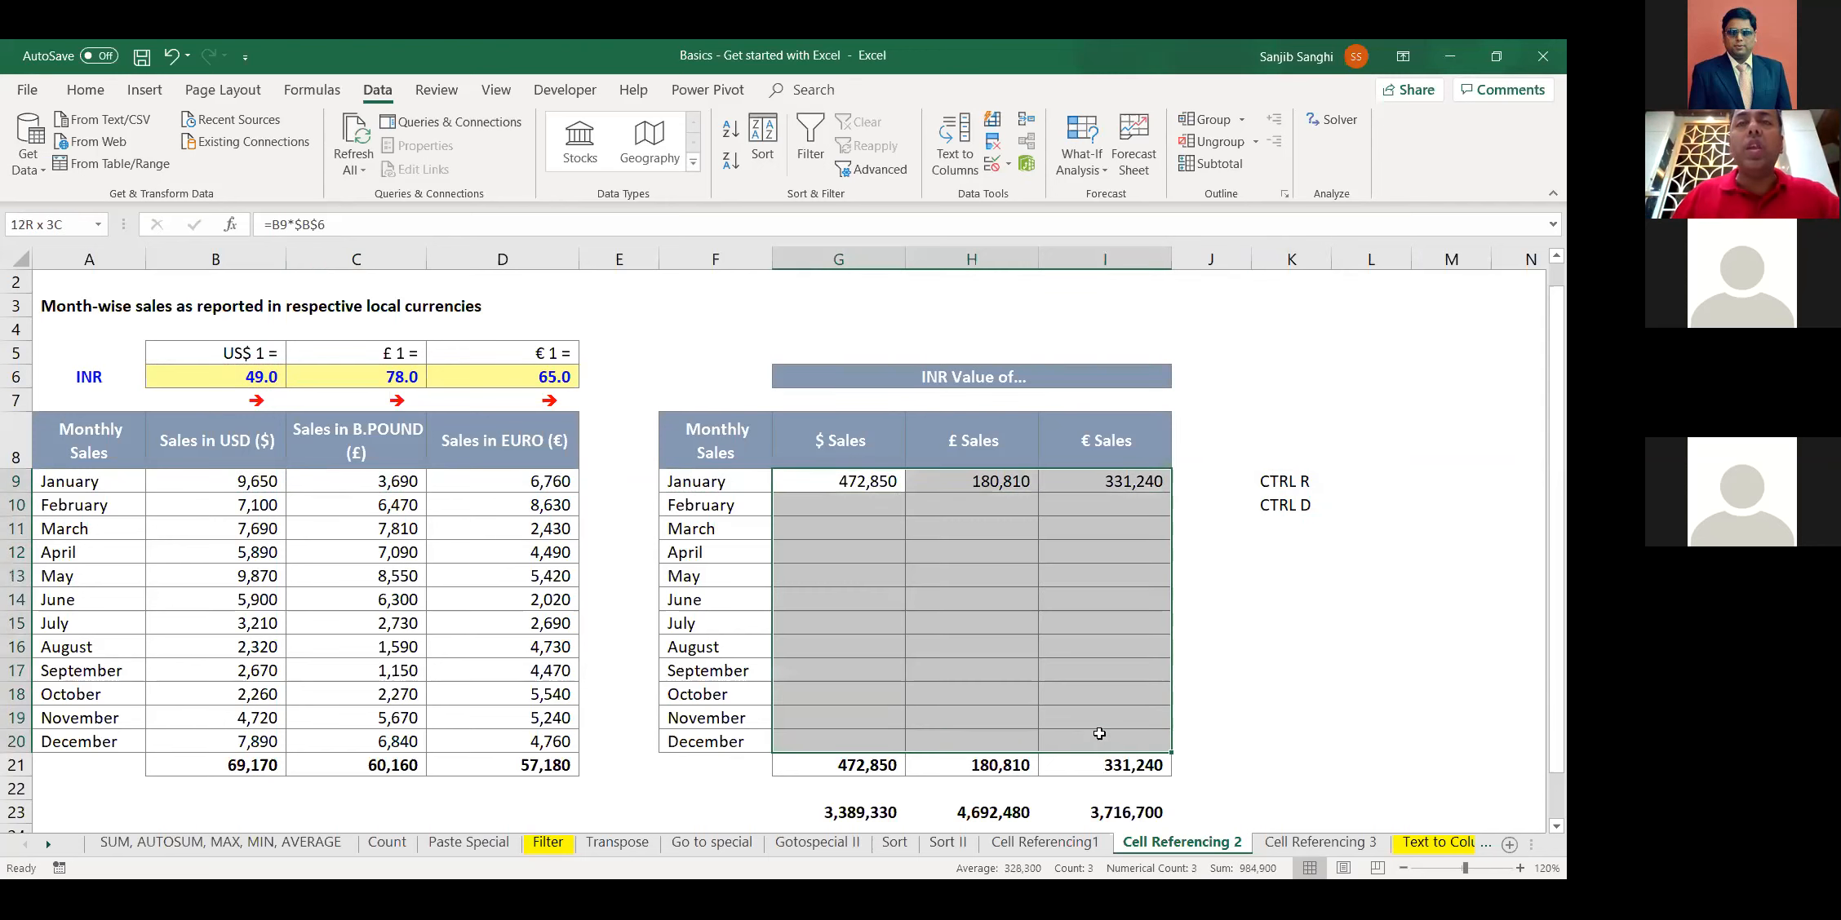
key("ctrl+d")
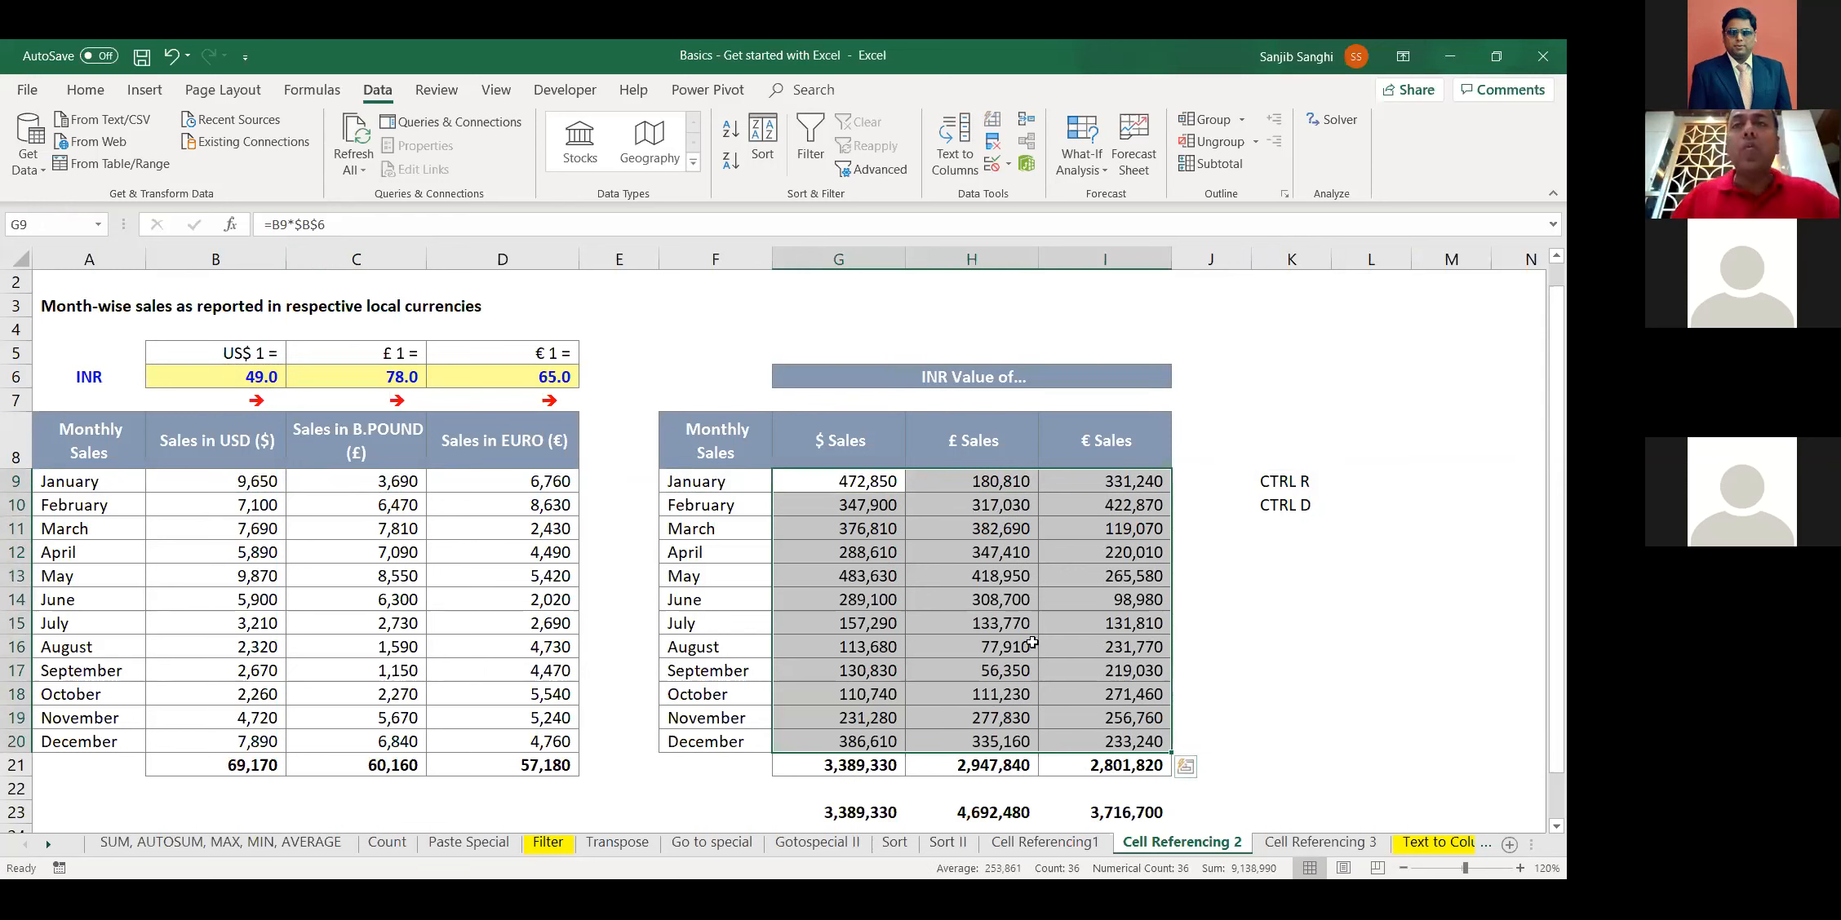
double_click(1106, 581)
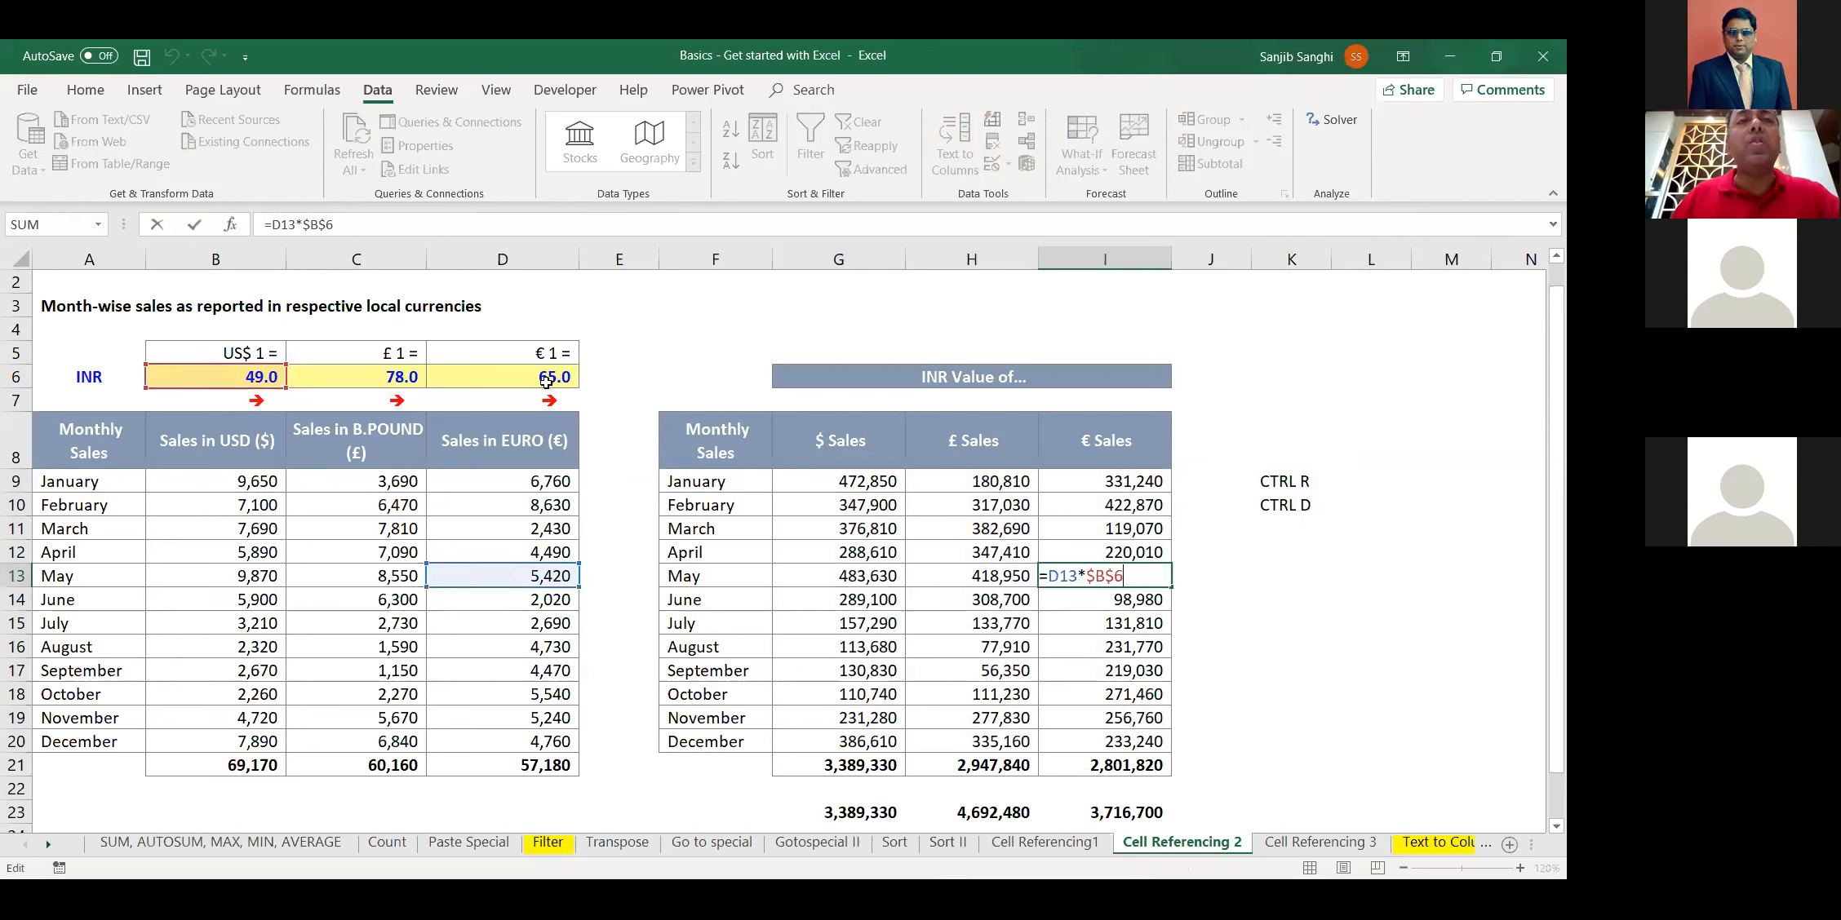
left_click(990, 649)
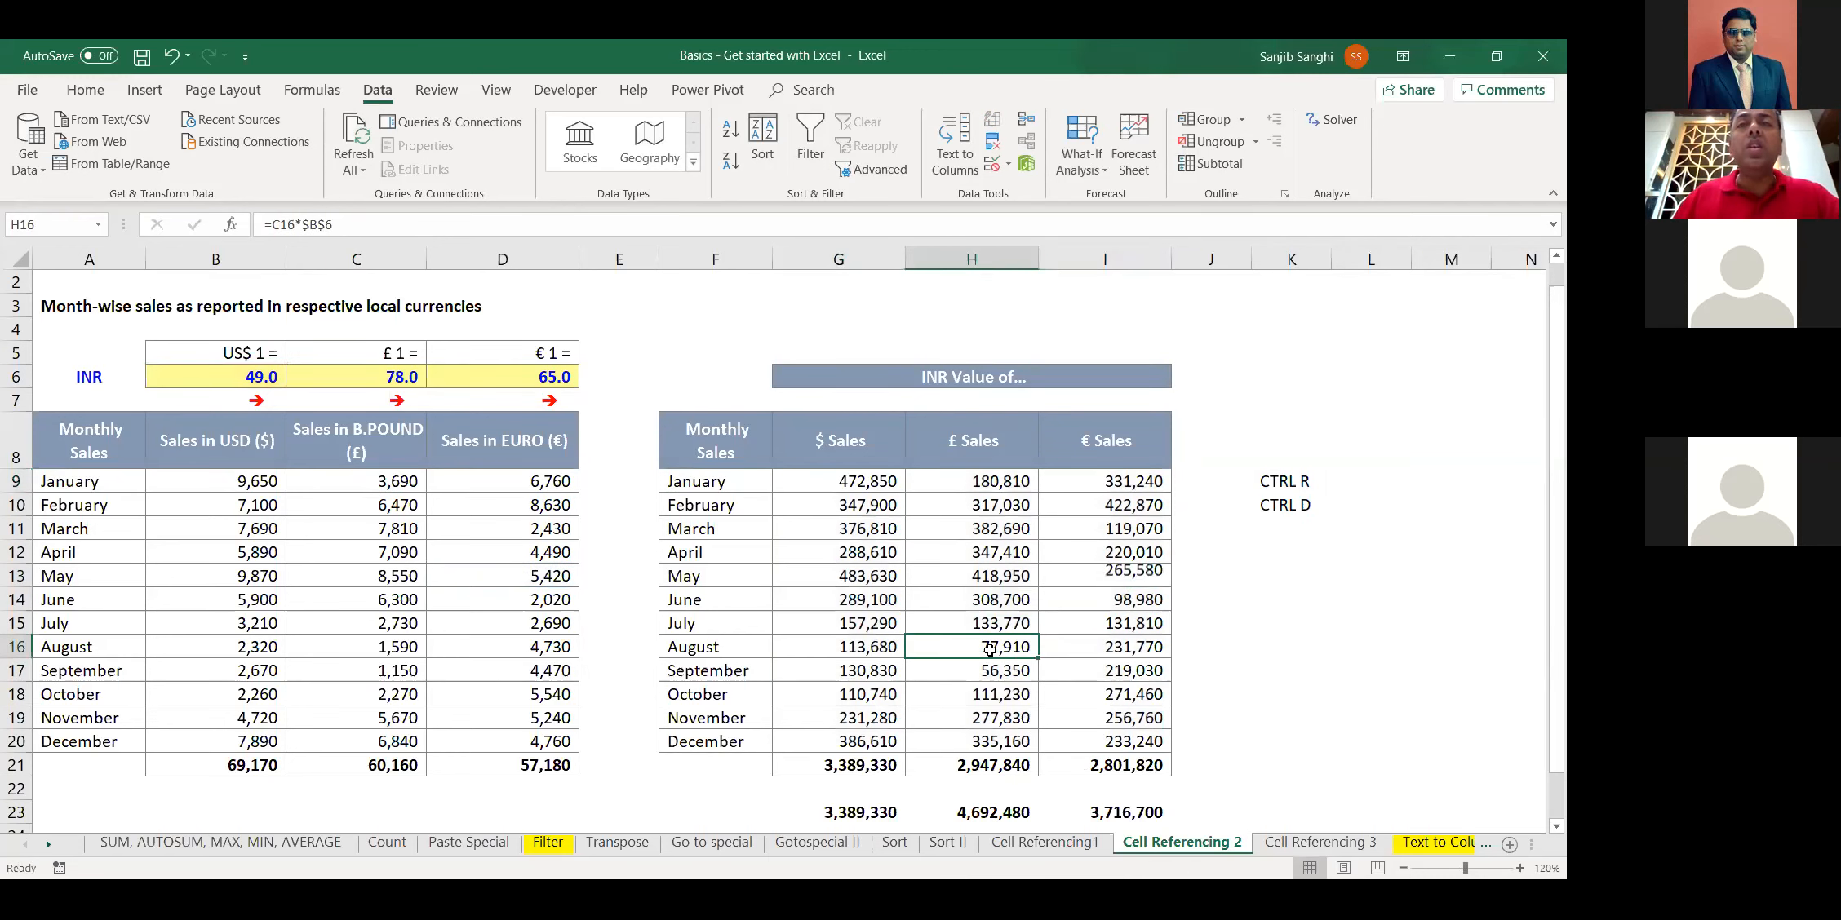
key("F2")
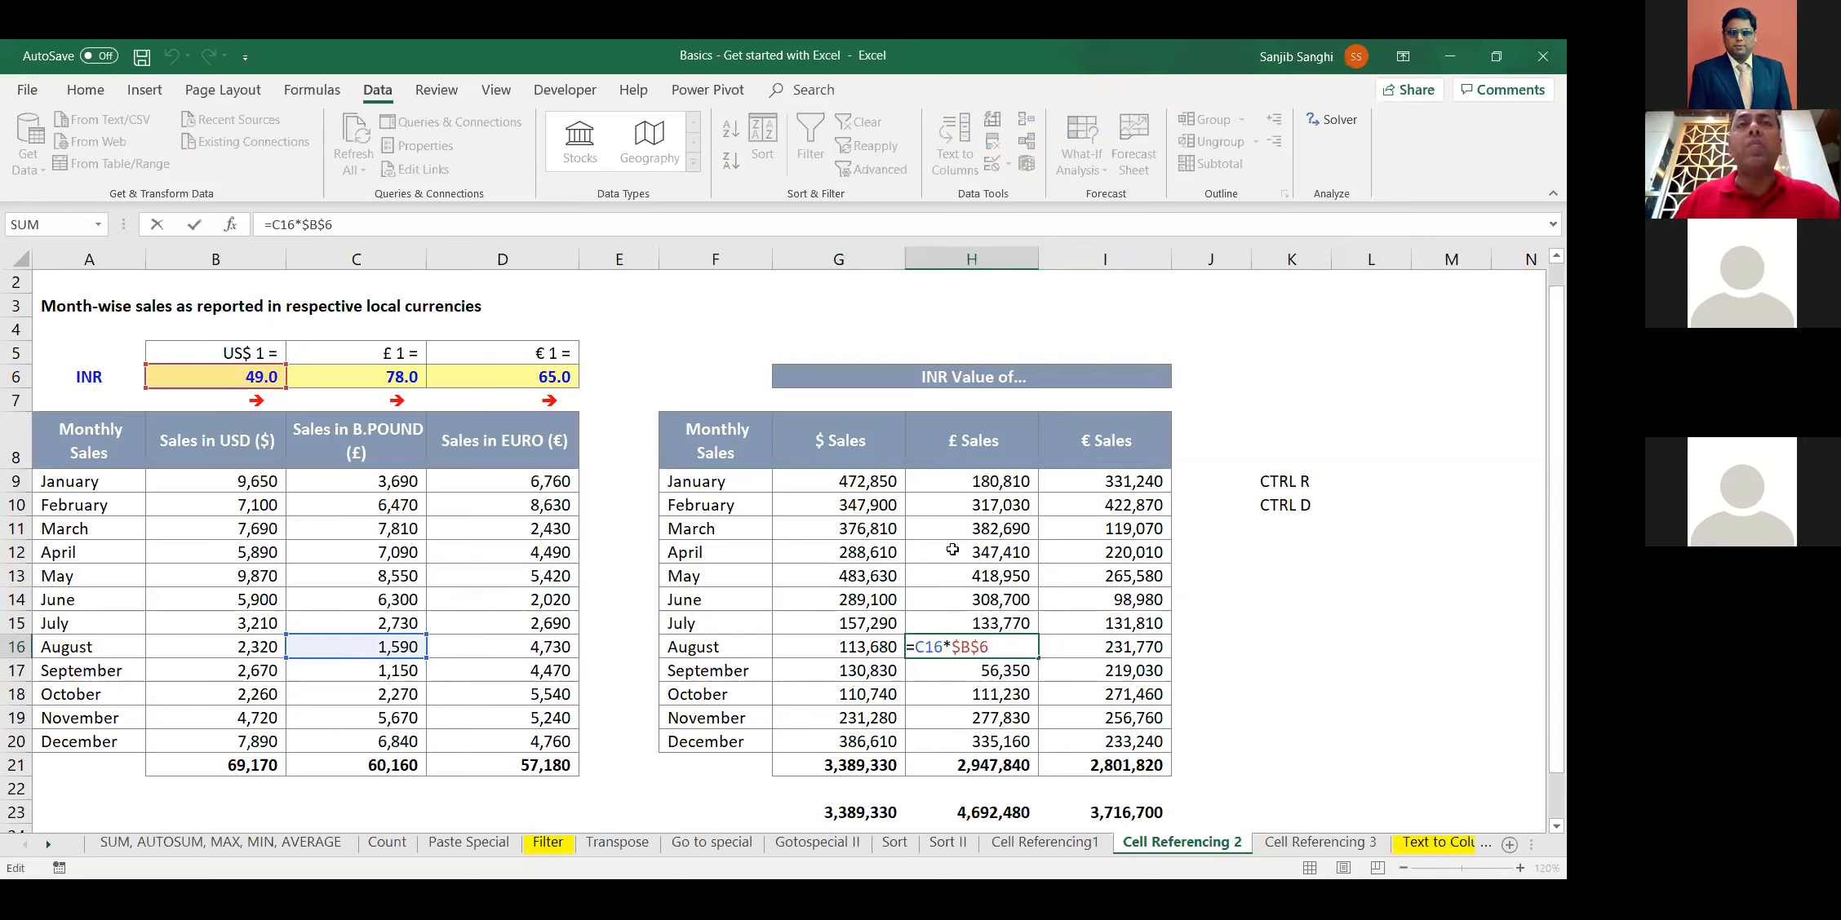
Clear the INR values in G9:I20 and select row 6 to point out the exchange rates
left_click_drag(820, 484, 1107, 736)
key("Delete")
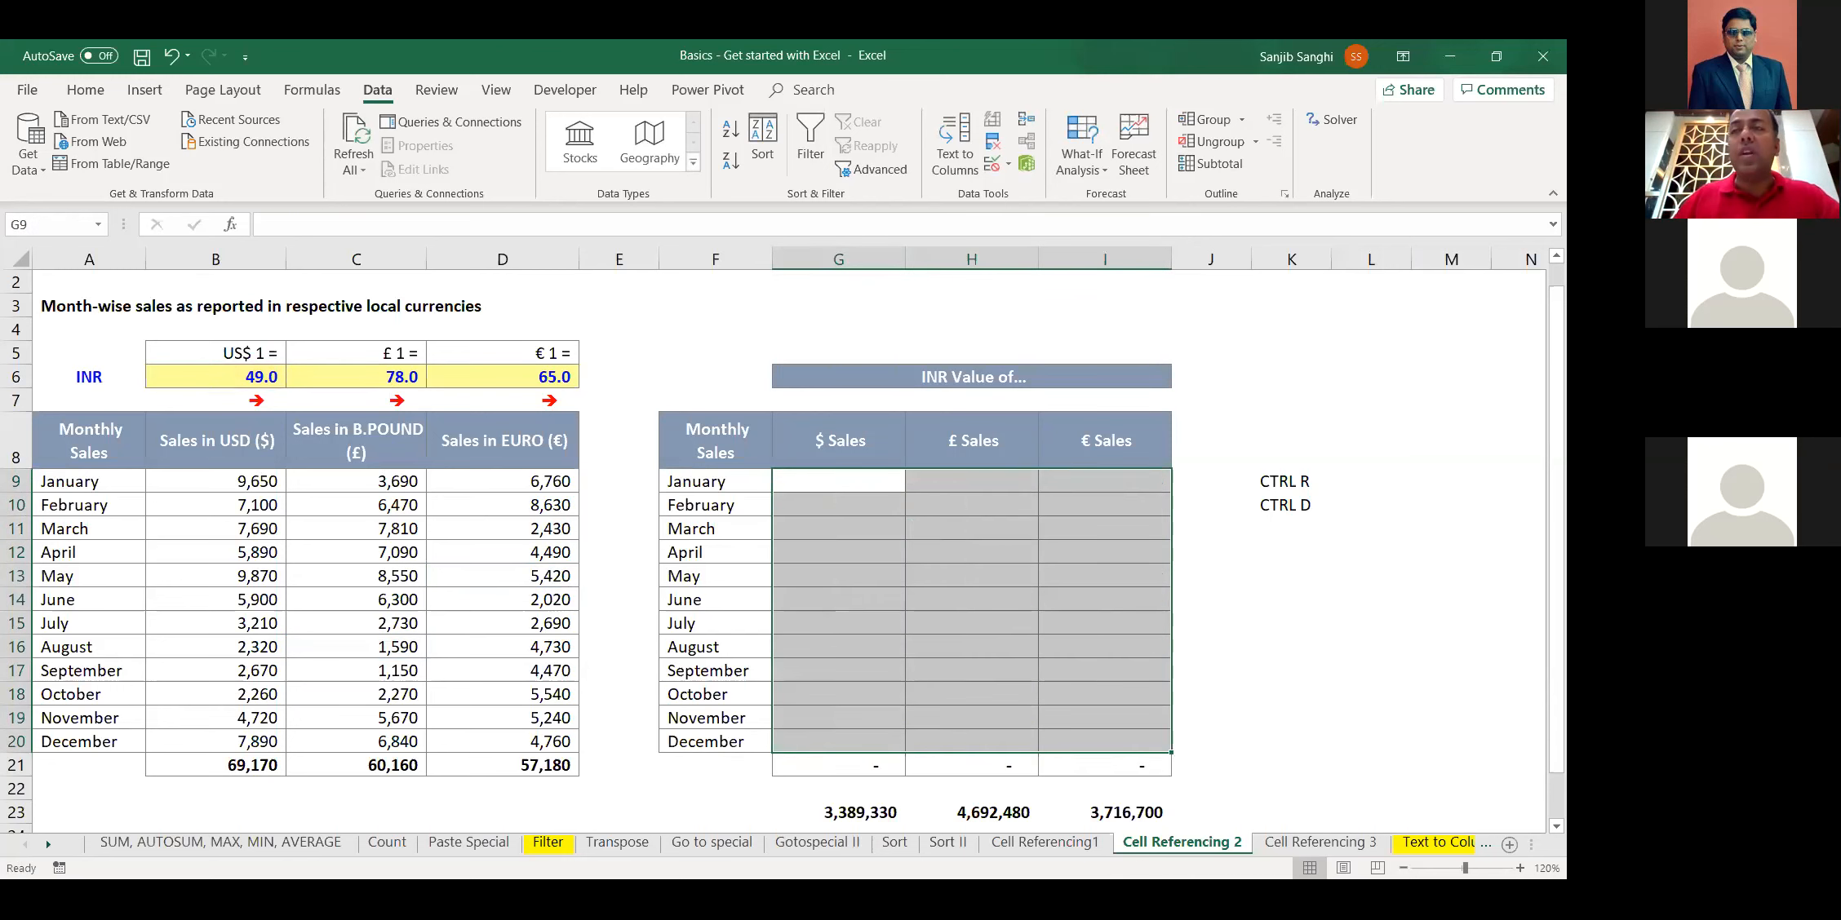
key("alt+Tab")
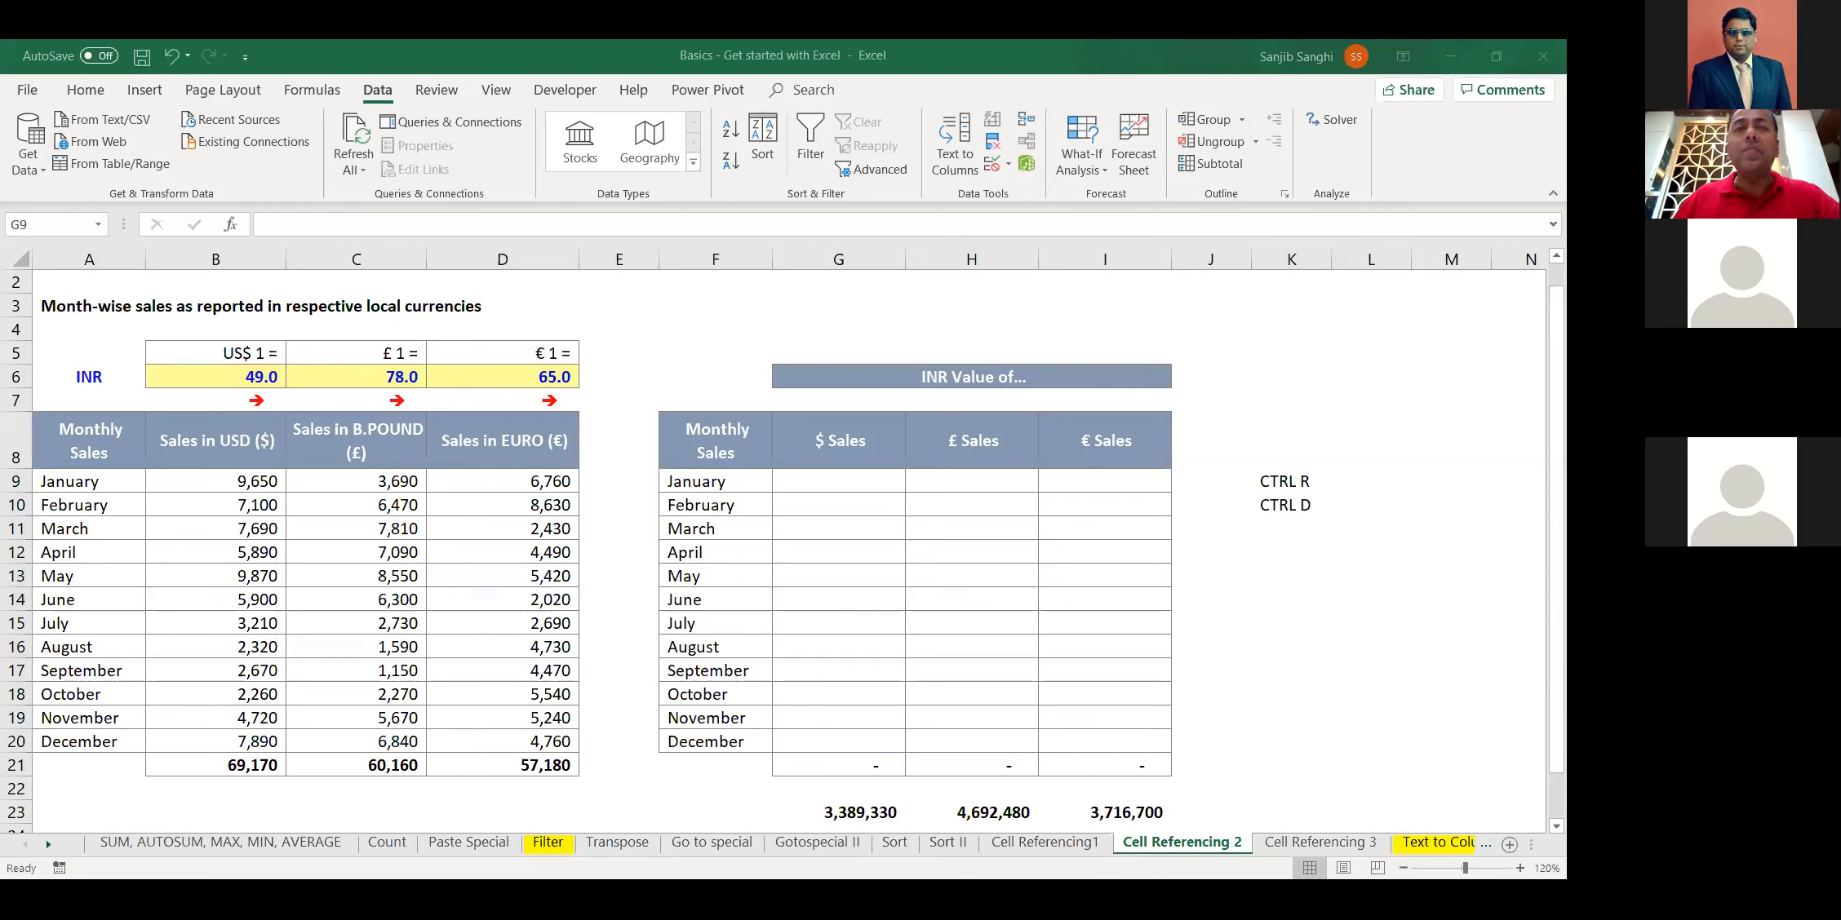
left_click(844, 482)
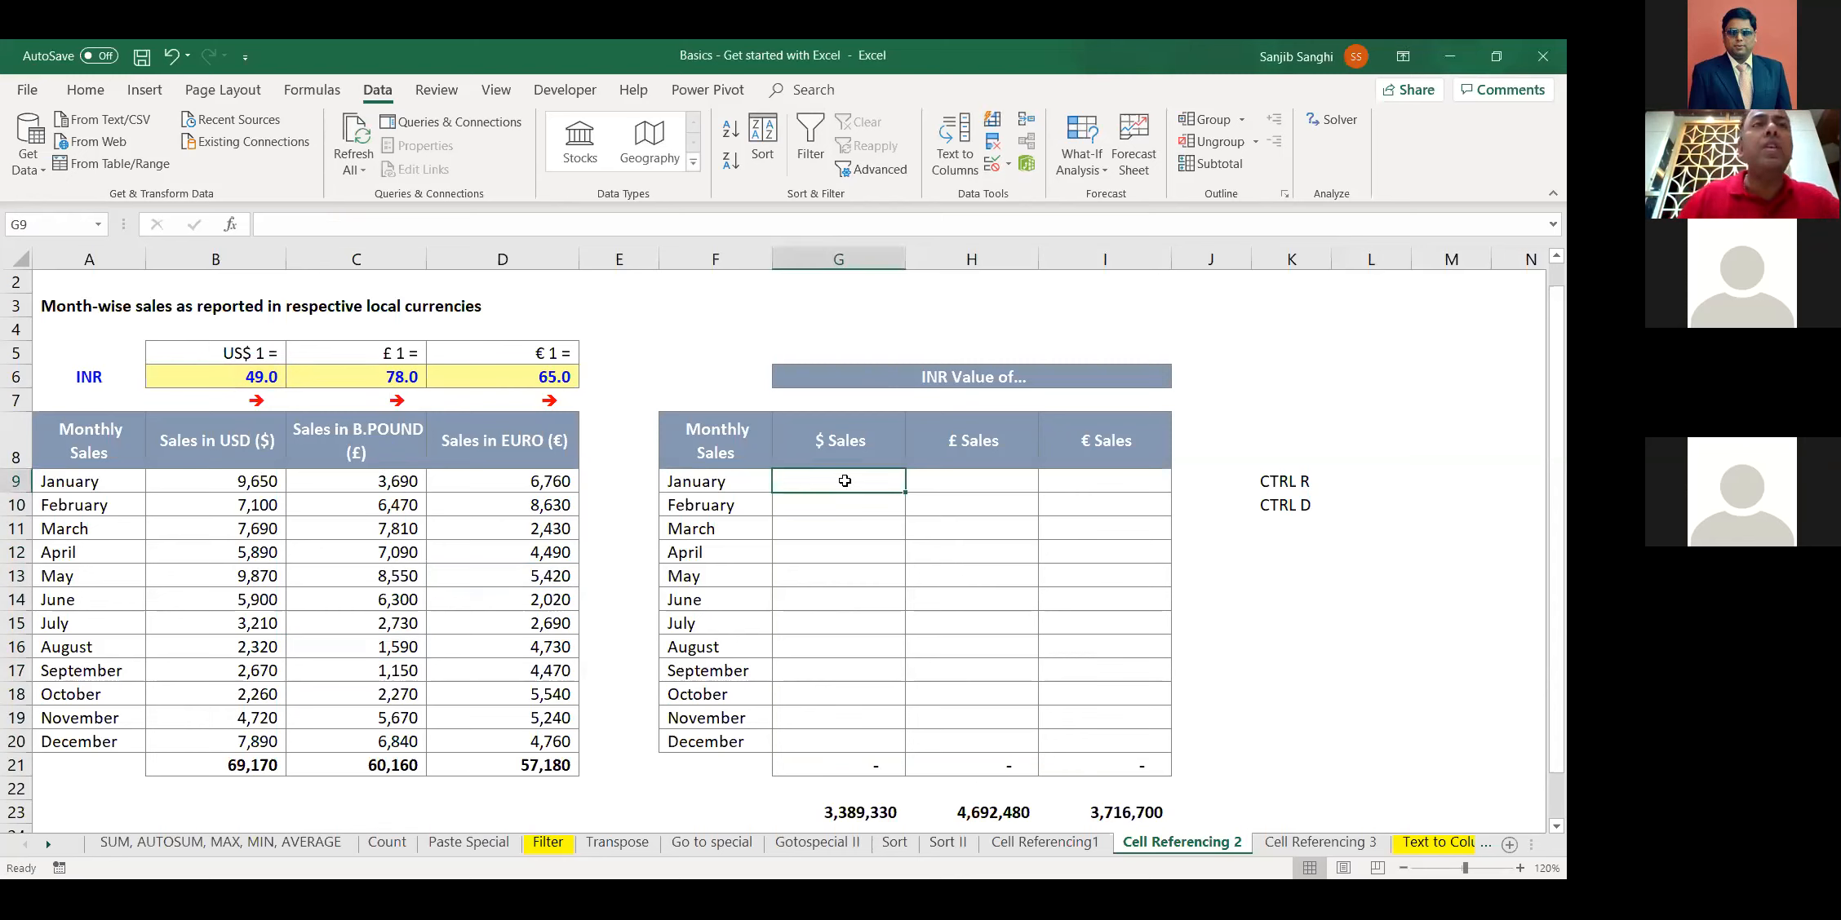
left_click(25, 376)
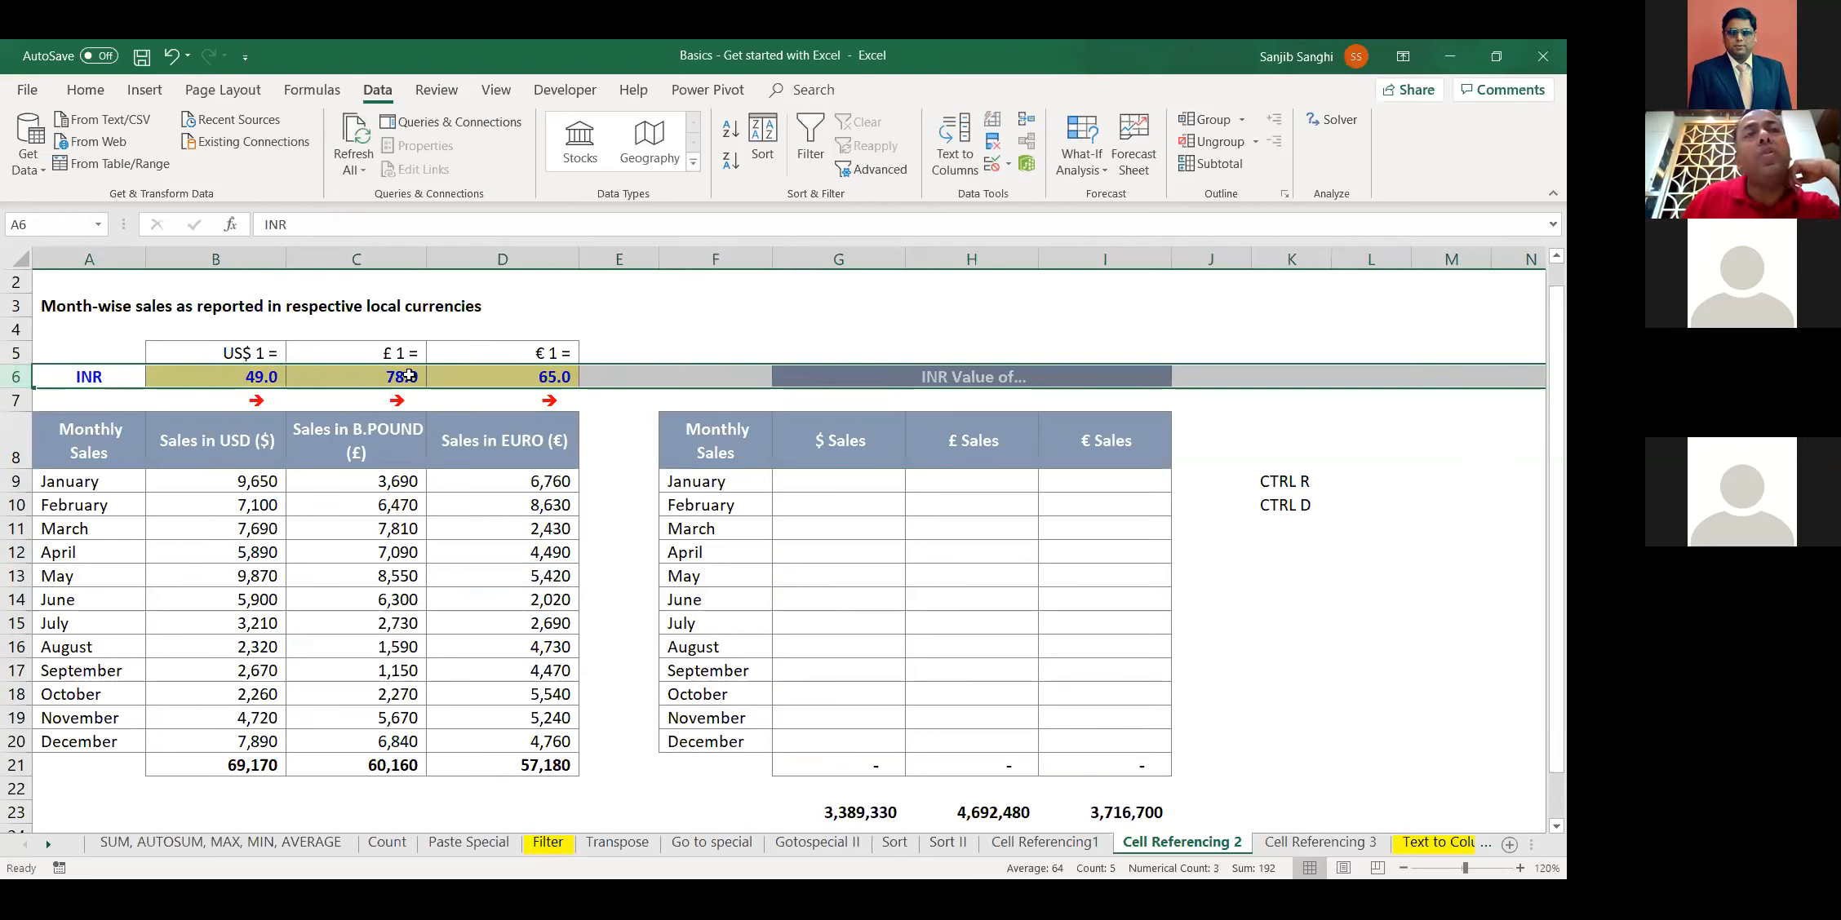
Enter =B9*B$6 in G9 with a mixed reference that locks only the row of the dollar exchange rate
left_click(841, 478)
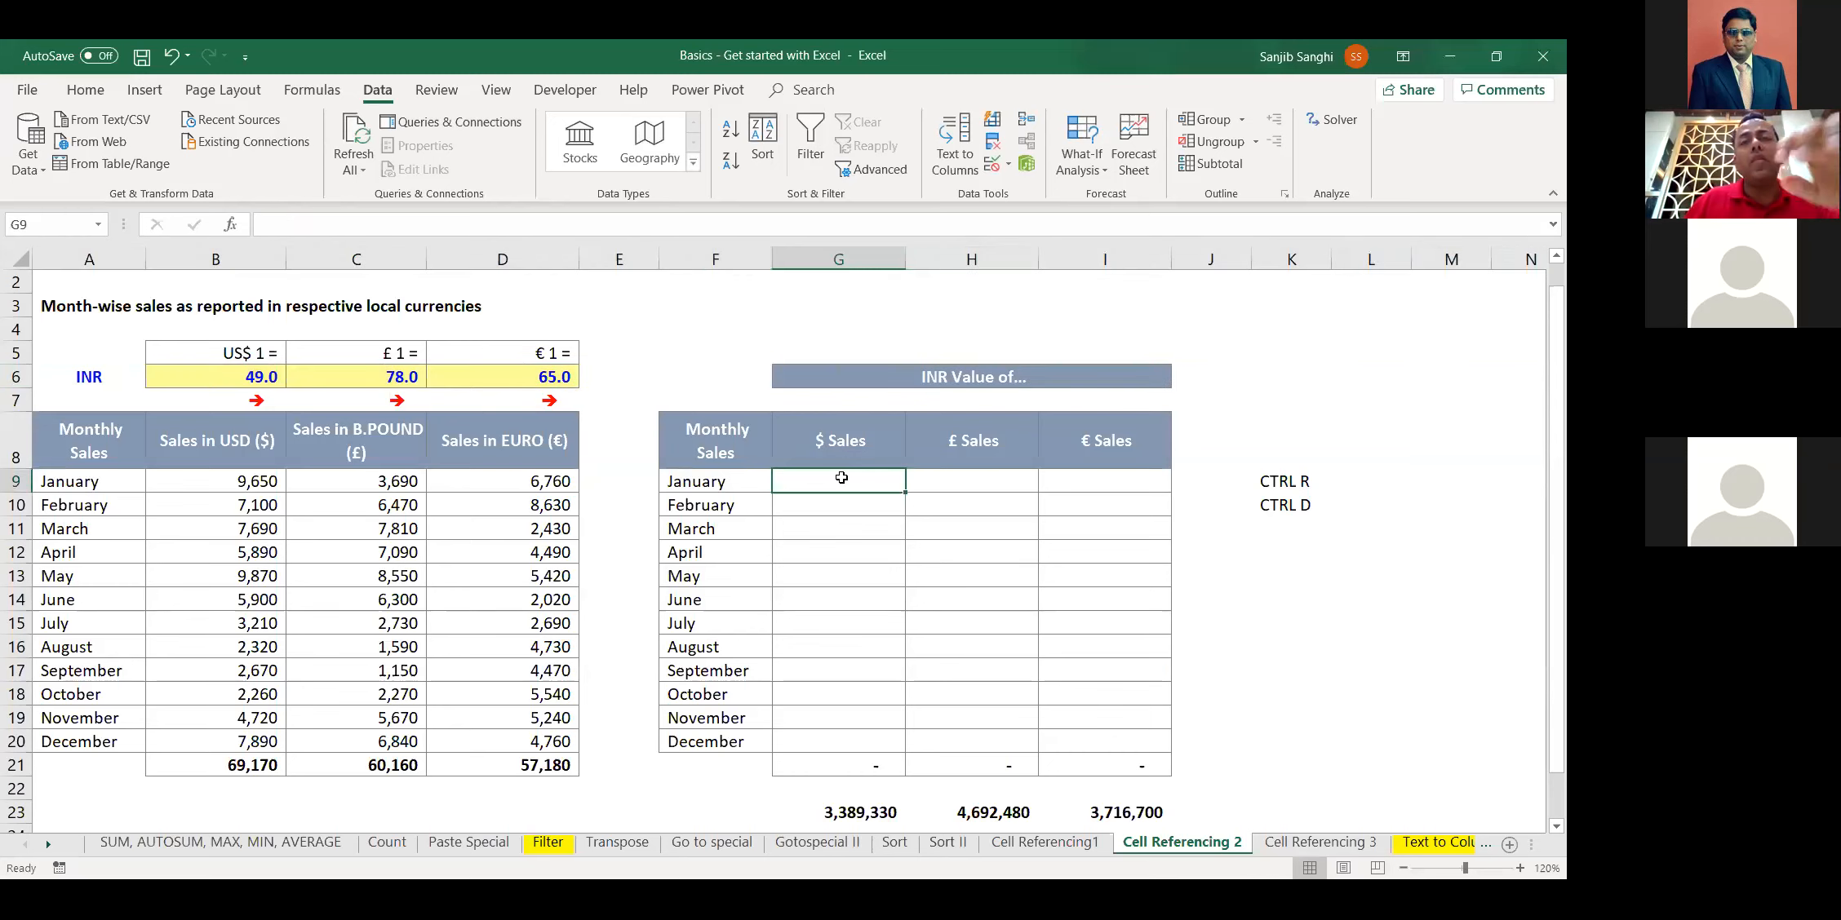
type("=")
key("Left")
key("Left")
key("Left")
key("Left")
key("Left")
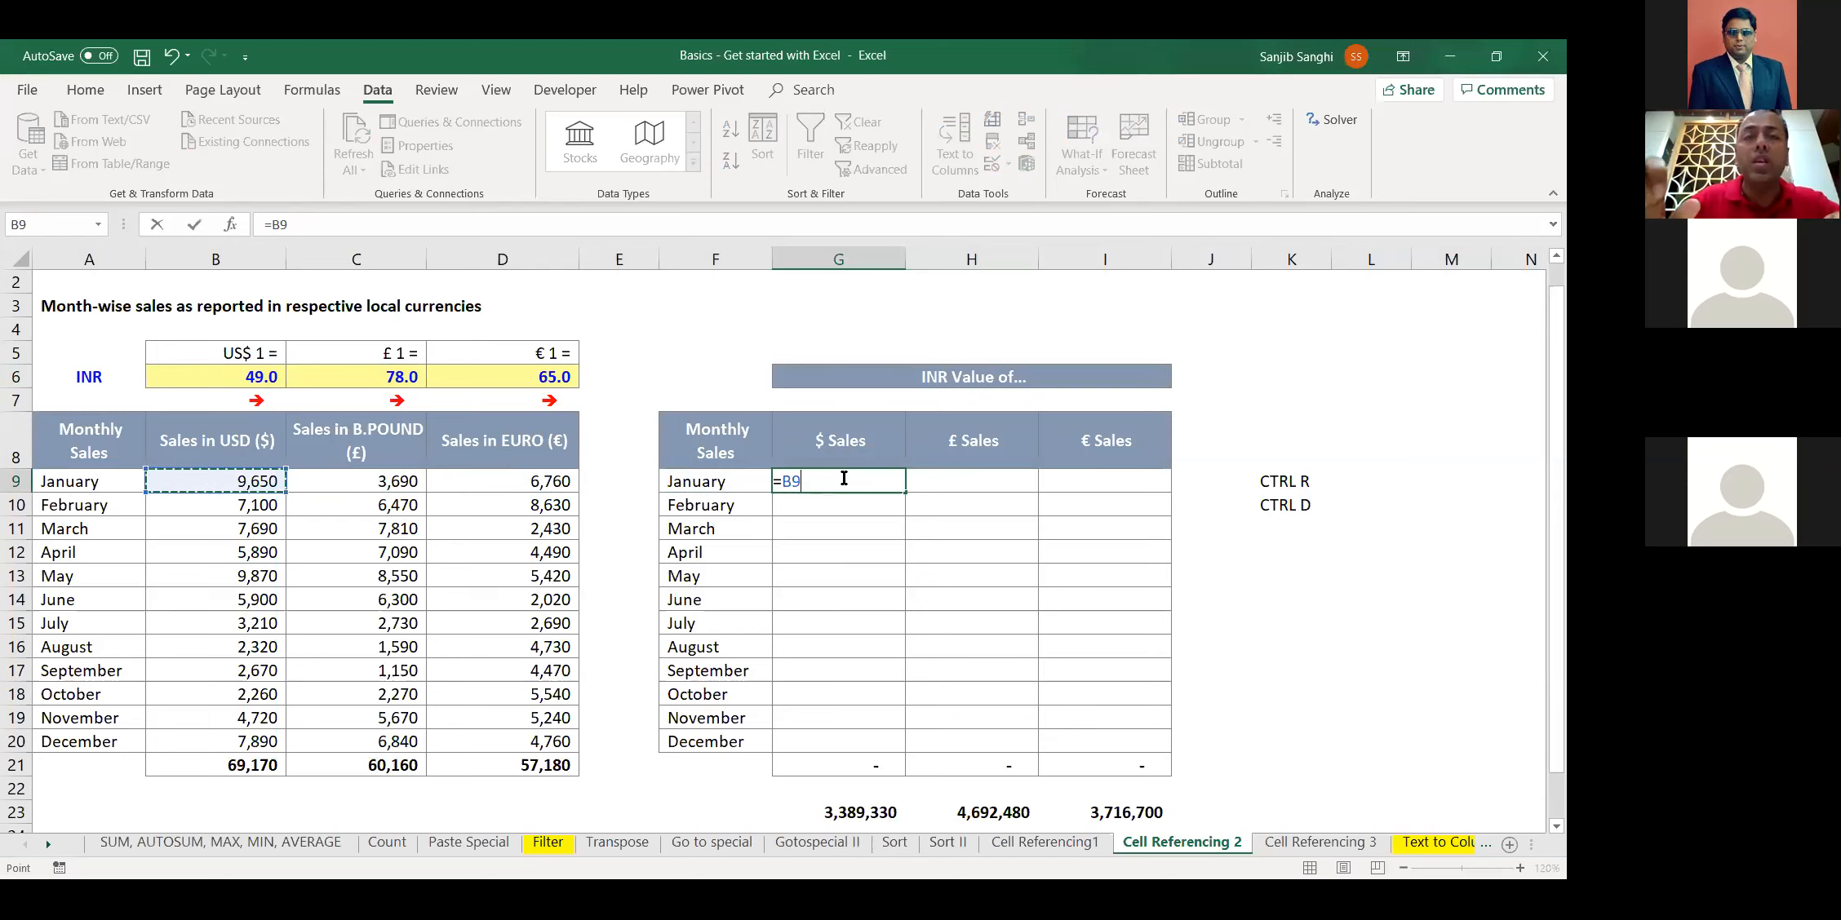
type("*")
left_click(228, 375)
left_click(336, 222)
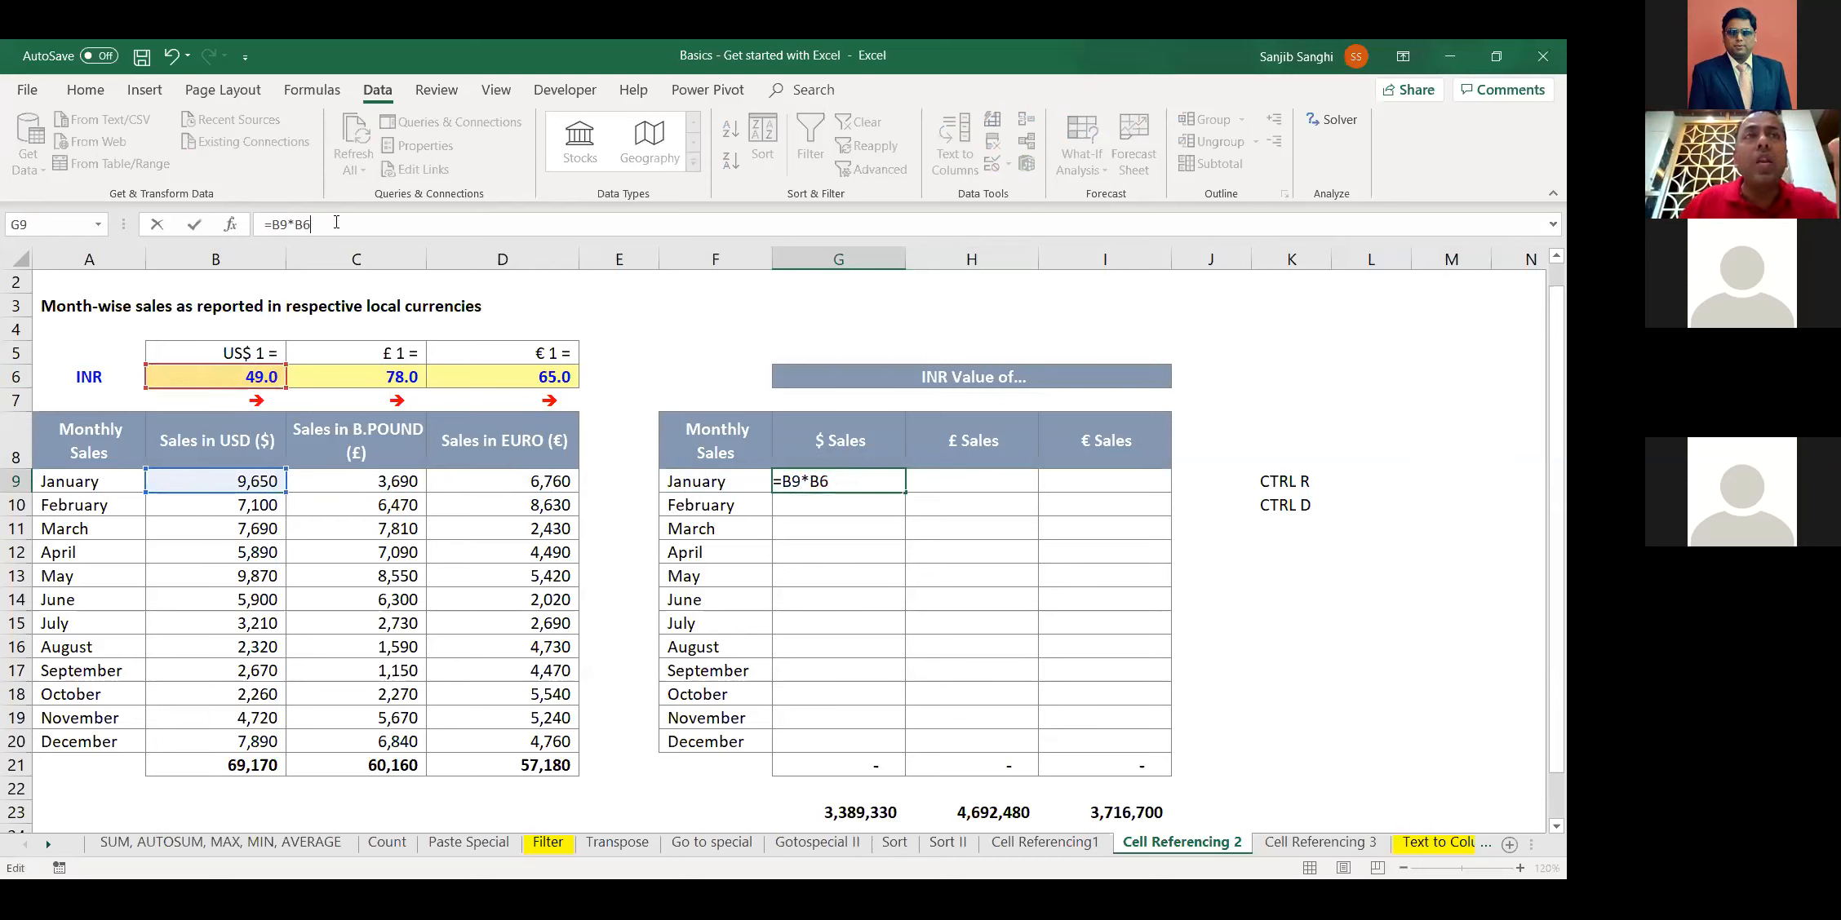
key("F4")
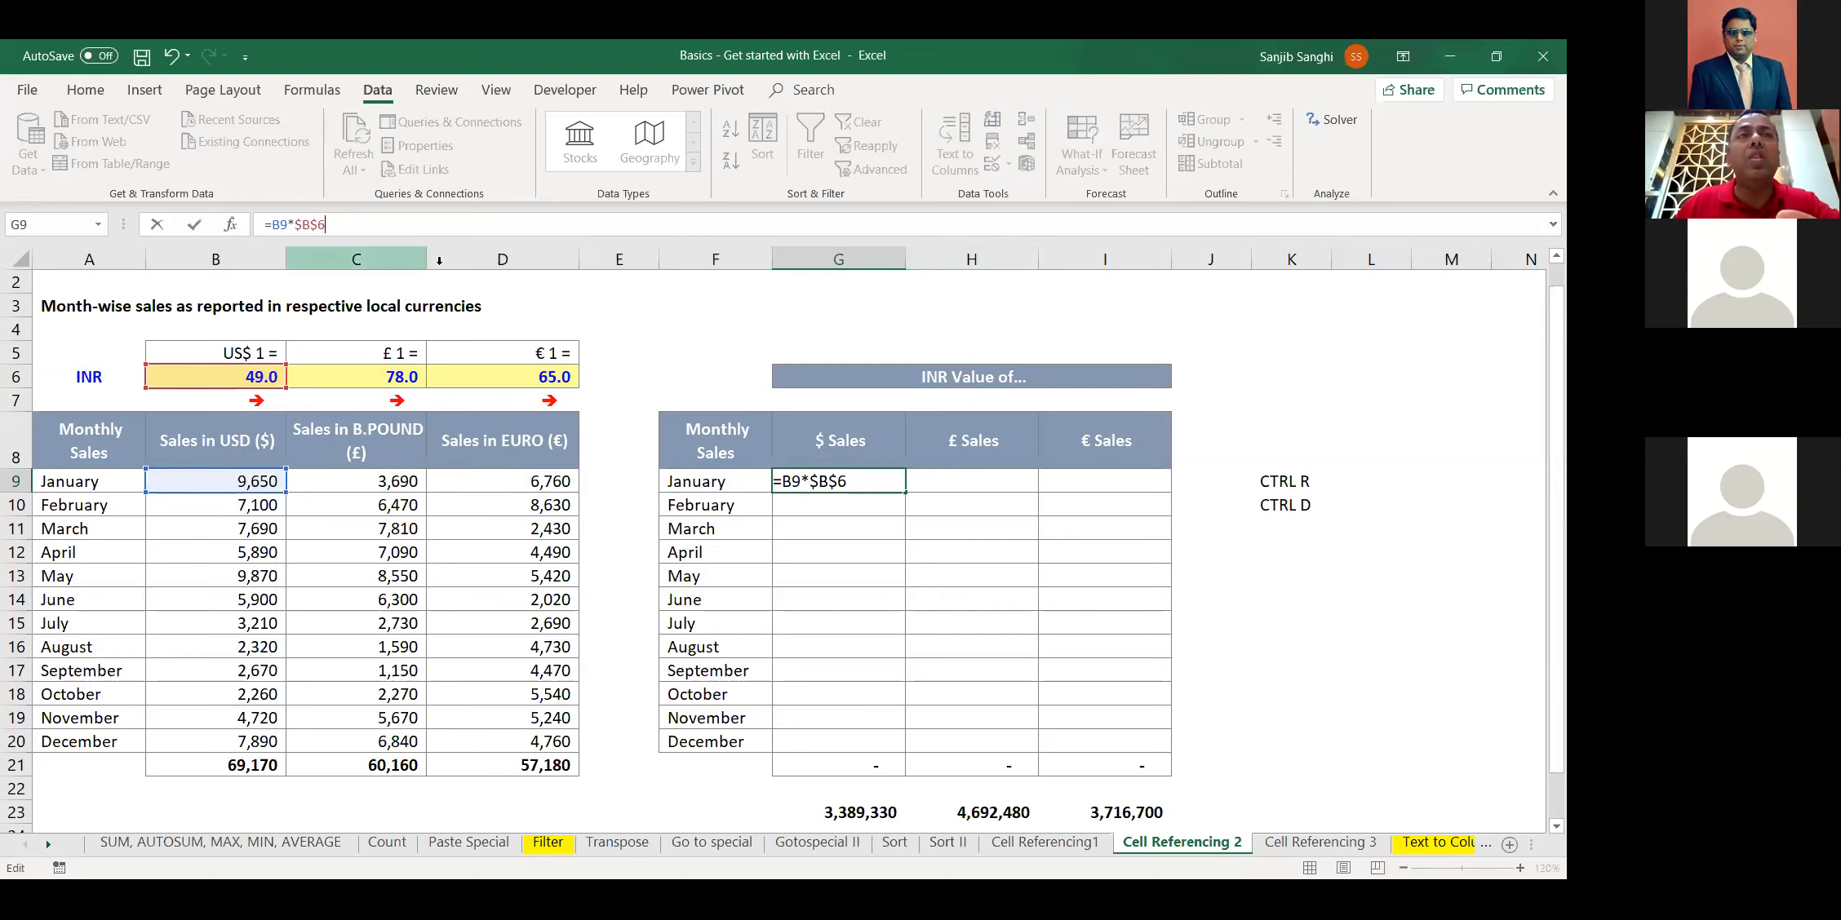
key("F4")
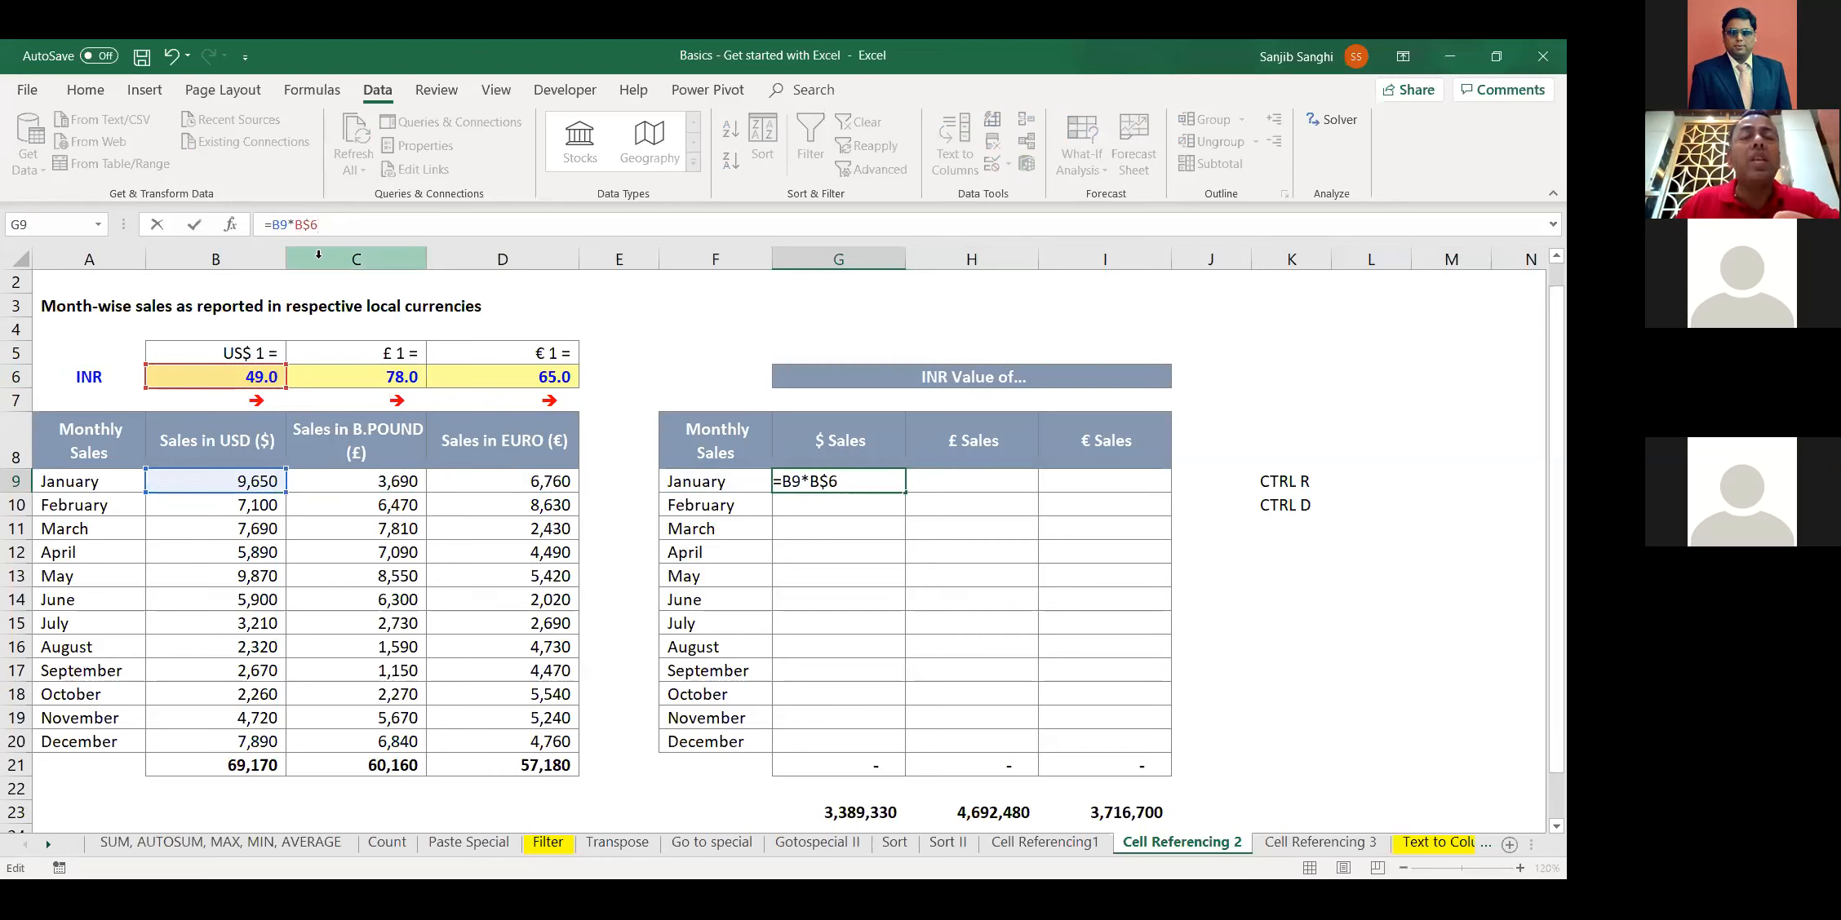
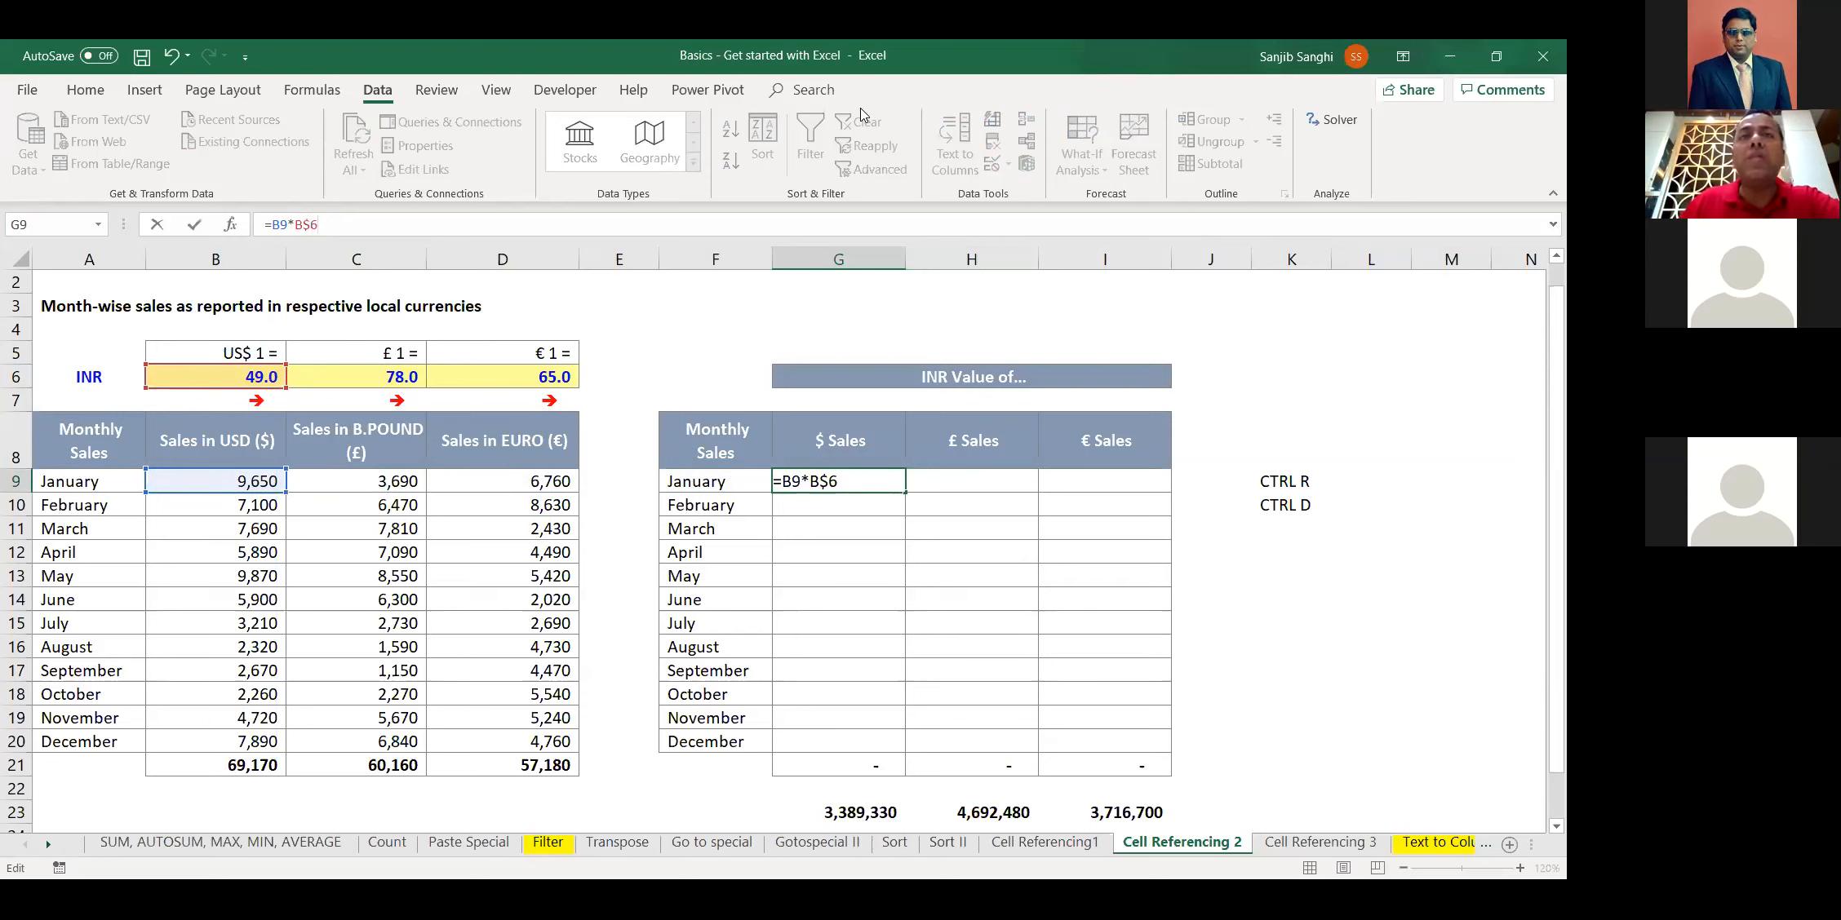
key("Return")
key("Up")
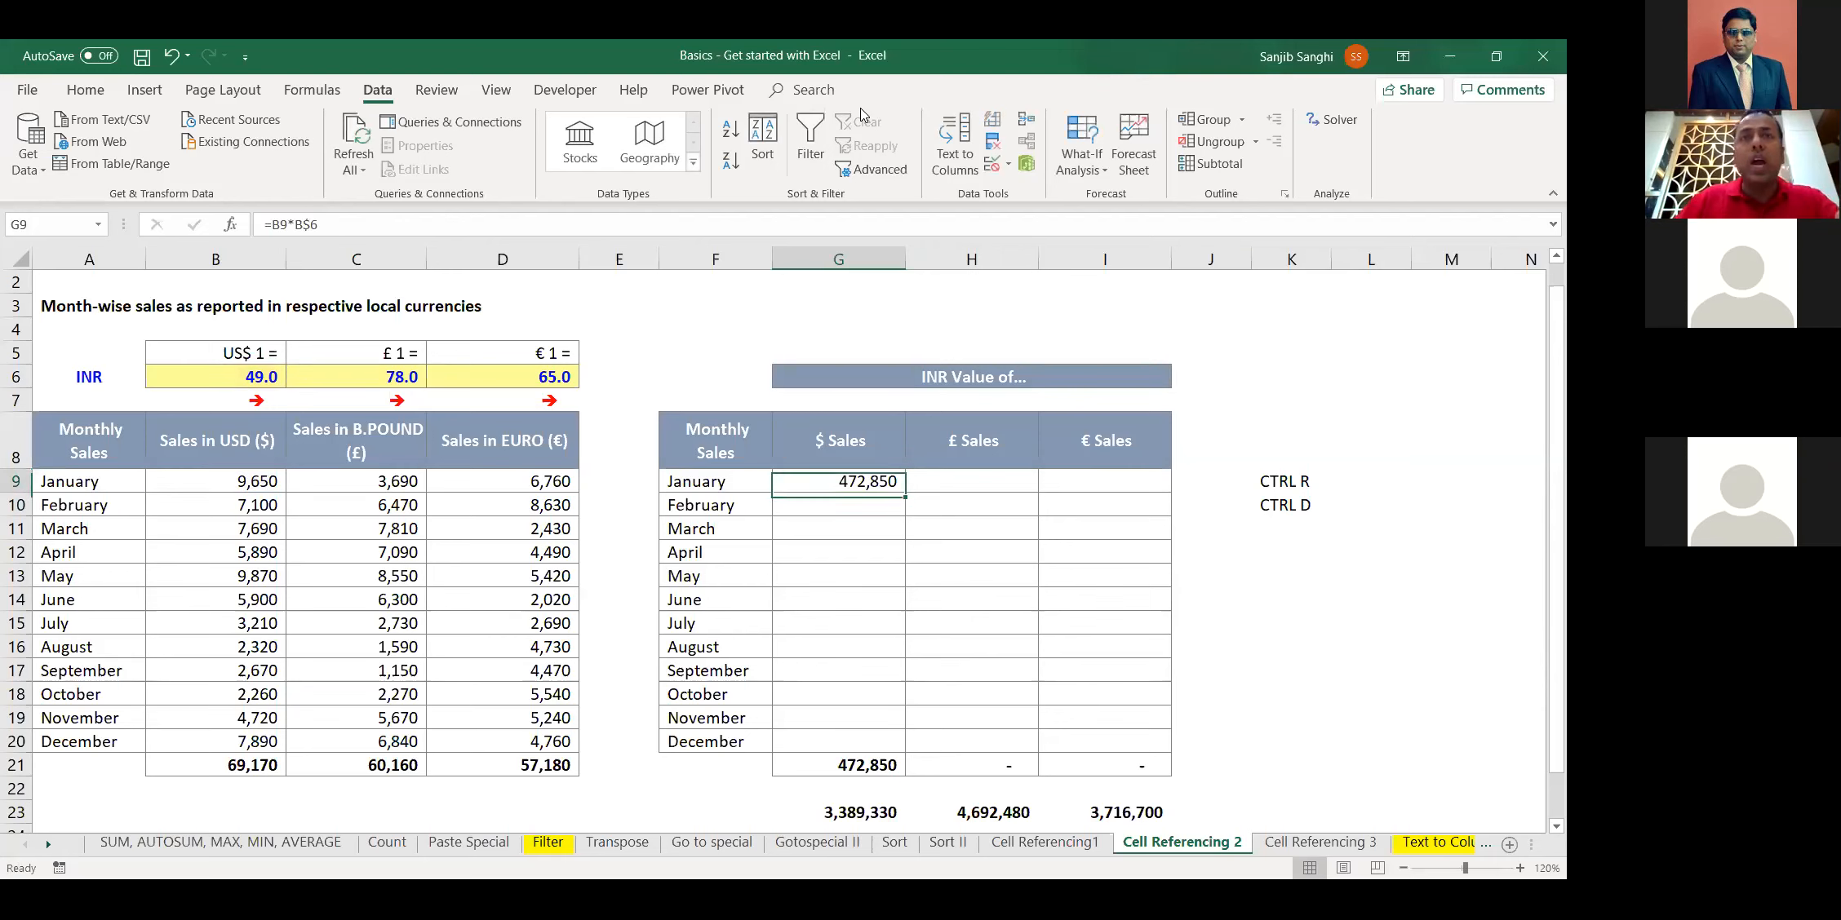
Fill the G9 formula across to I9 and down through December to complete the INR values in G9:I20
key("shift+Right")
key("shift+Right")
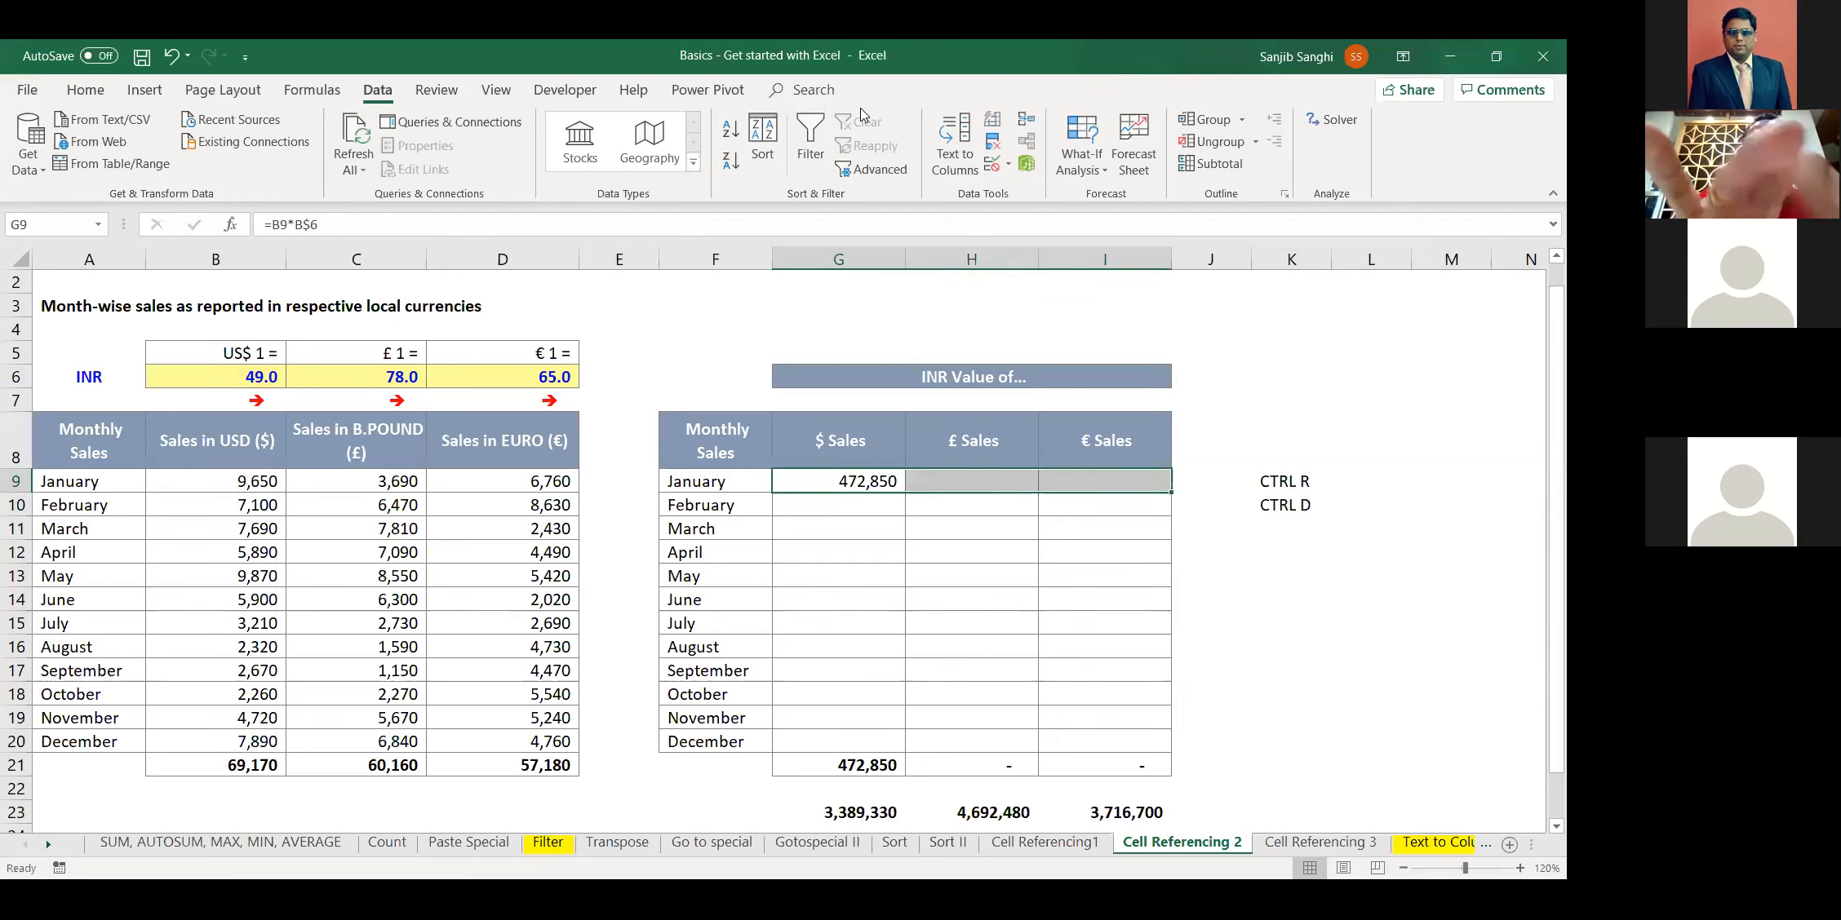
key("ctrl+r")
key("shift+Down")
key("shift+Down")
key("shift+Down")
key("shift+Down")
key("shift+Down")
key("shift+Down")
key("shift+Down")
key("shift+Down")
key("shift+Down")
key("shift+Down")
key("shift+Down")
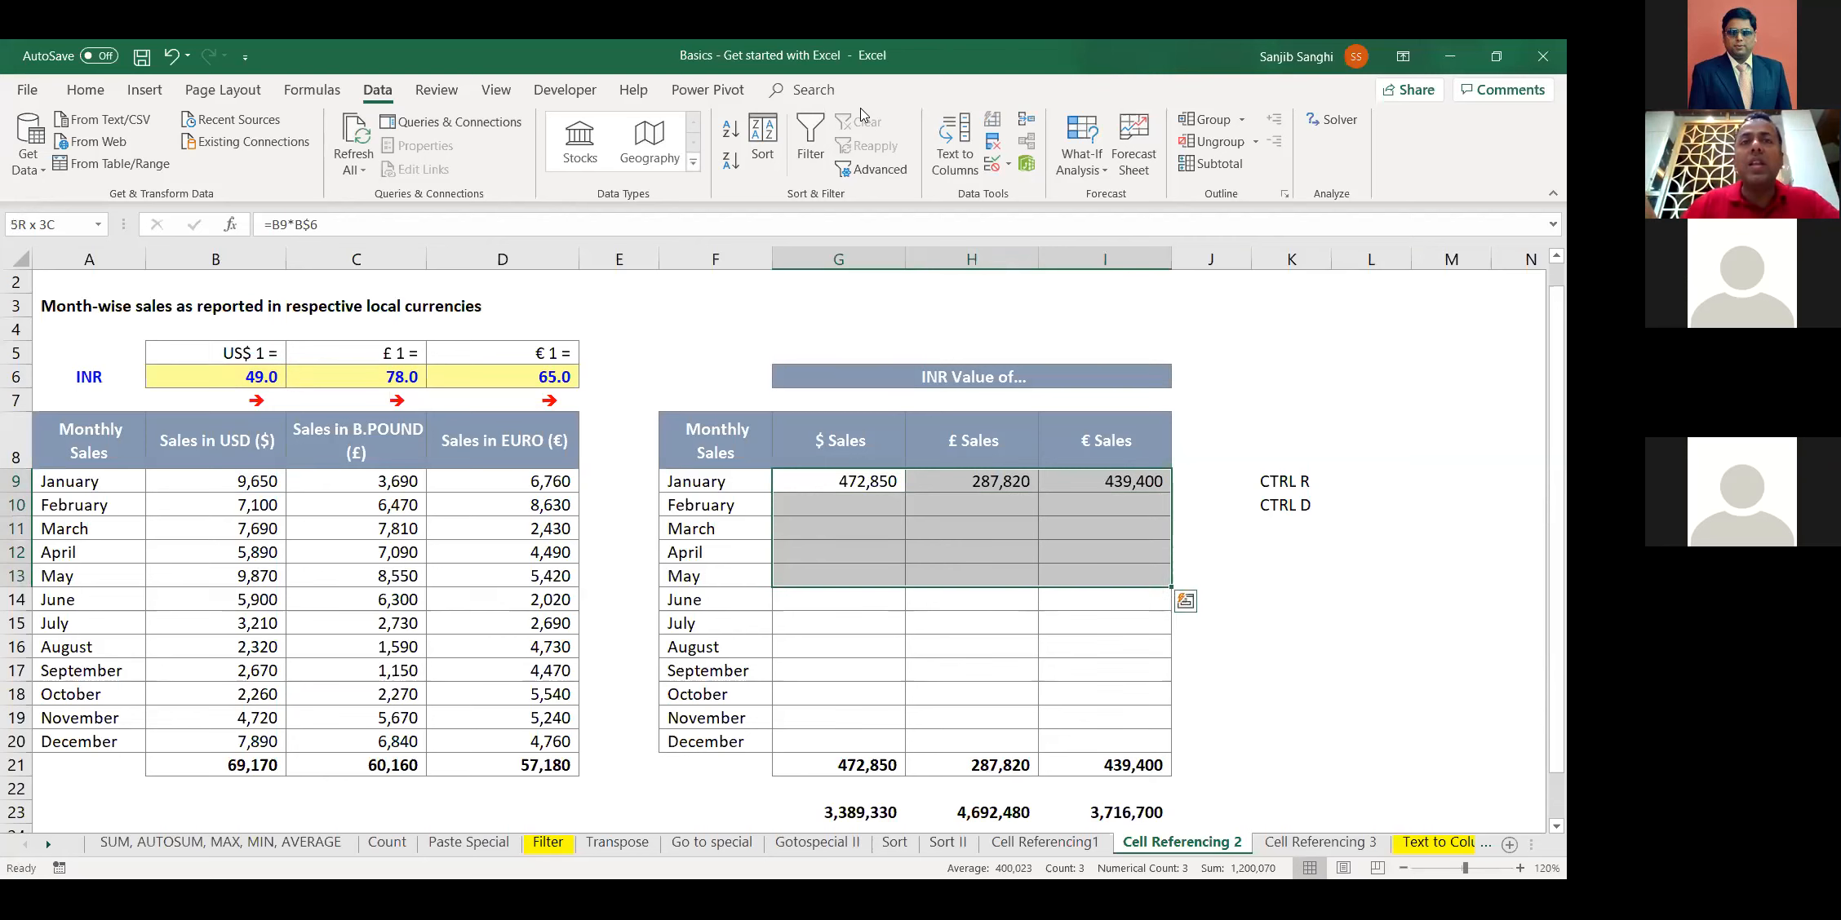
key("ctrl+d")
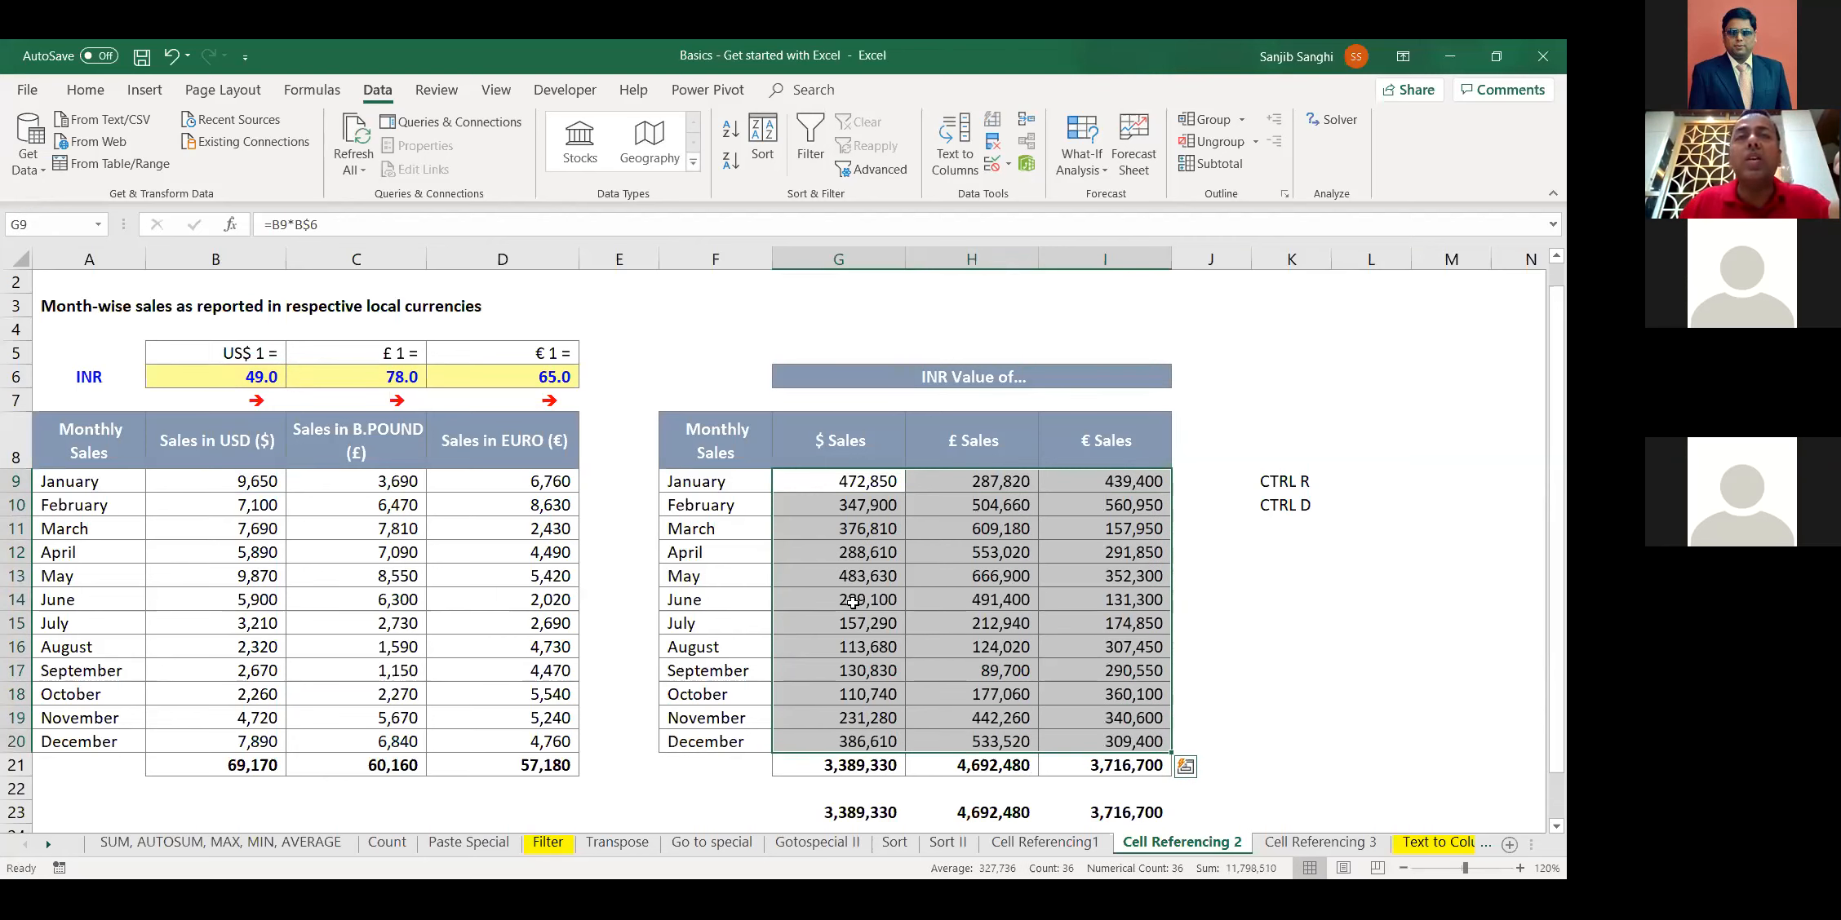
Inspect the cell references in the filled formulas of G14, H17 and I13, leaving them unedited
double_click(851, 597)
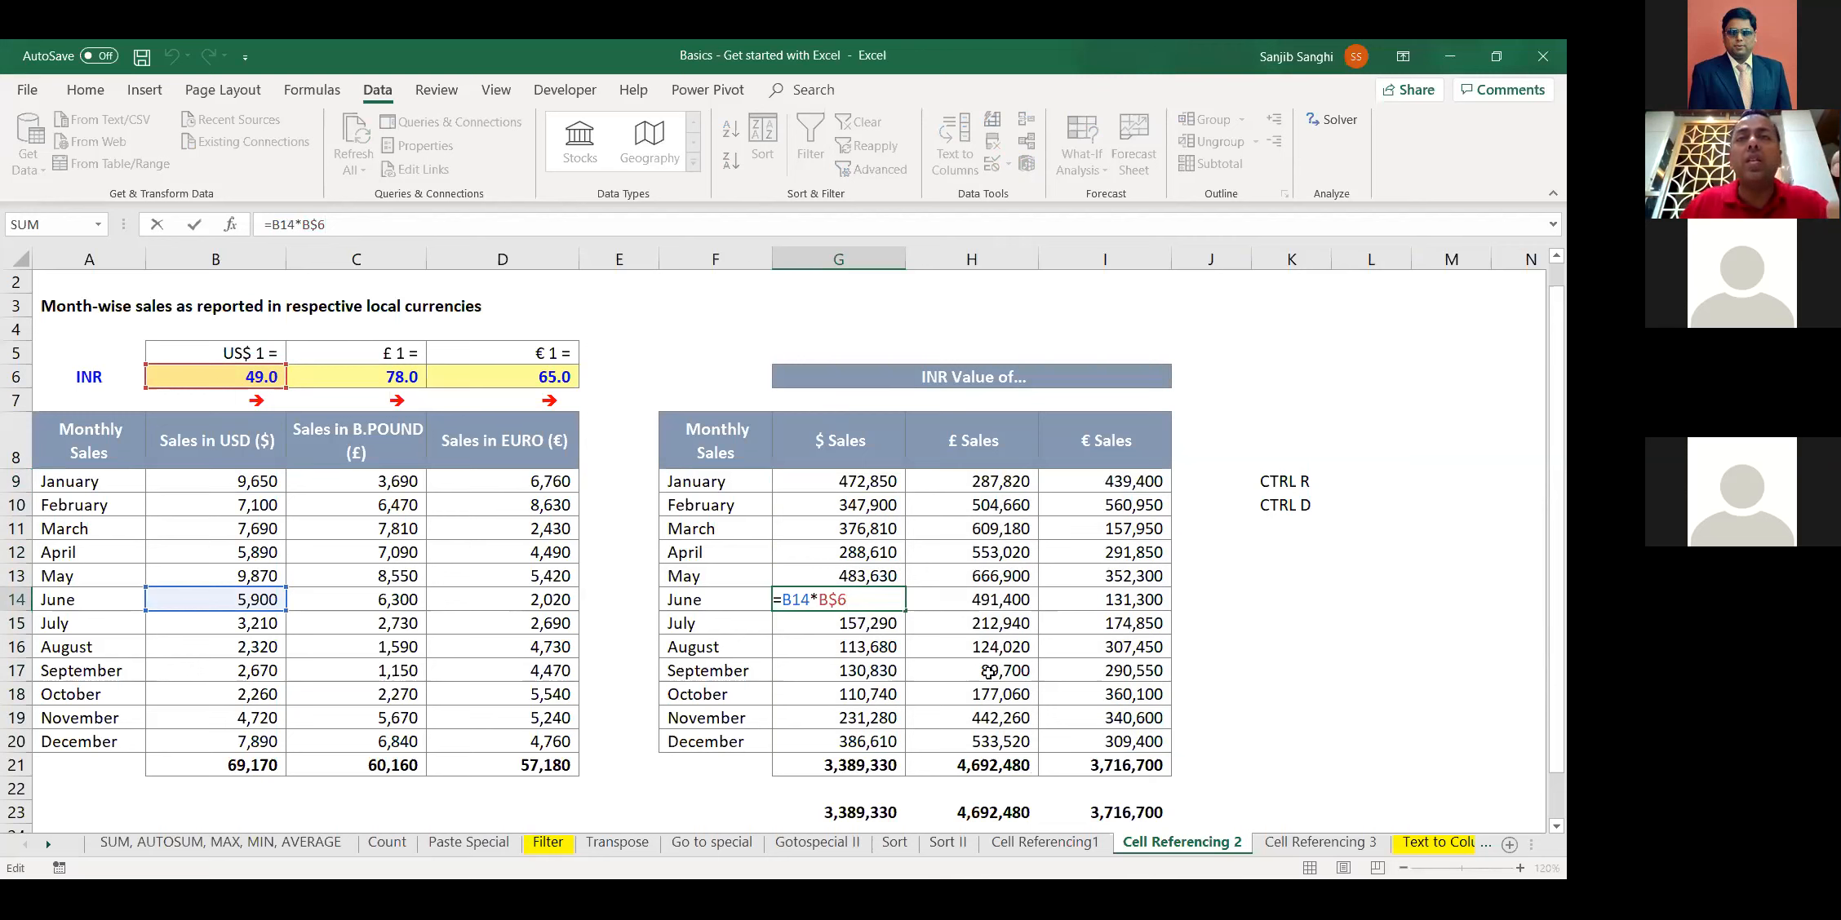
double_click(988, 672)
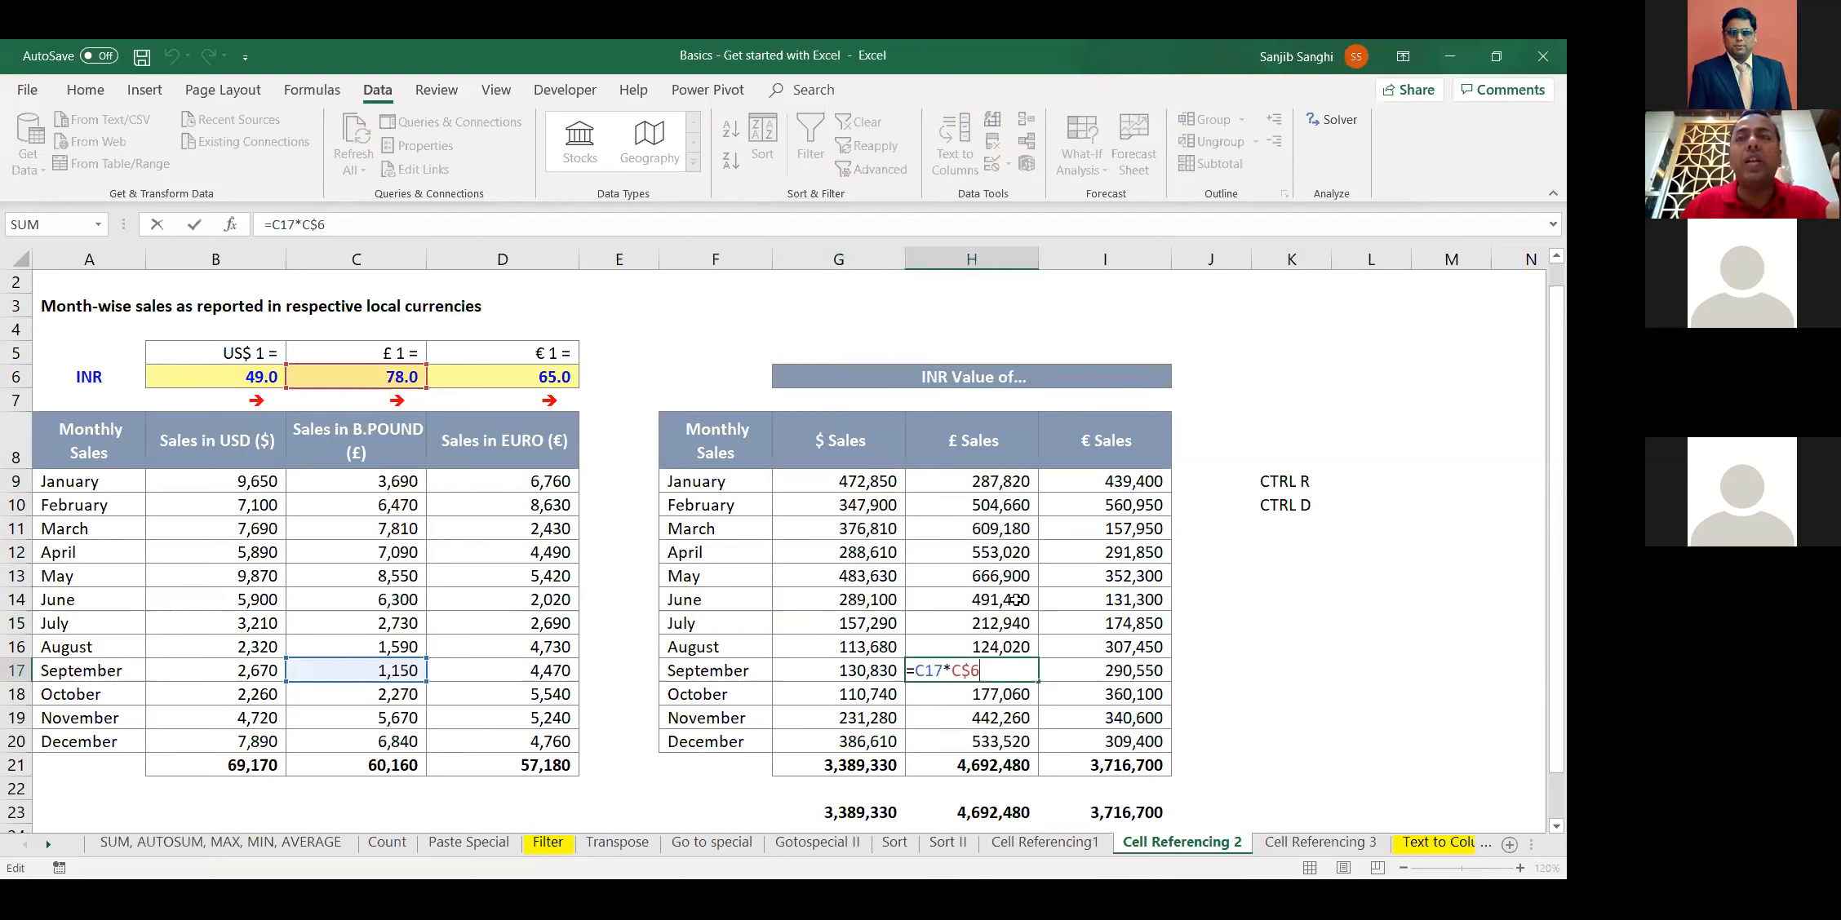
double_click(1120, 573)
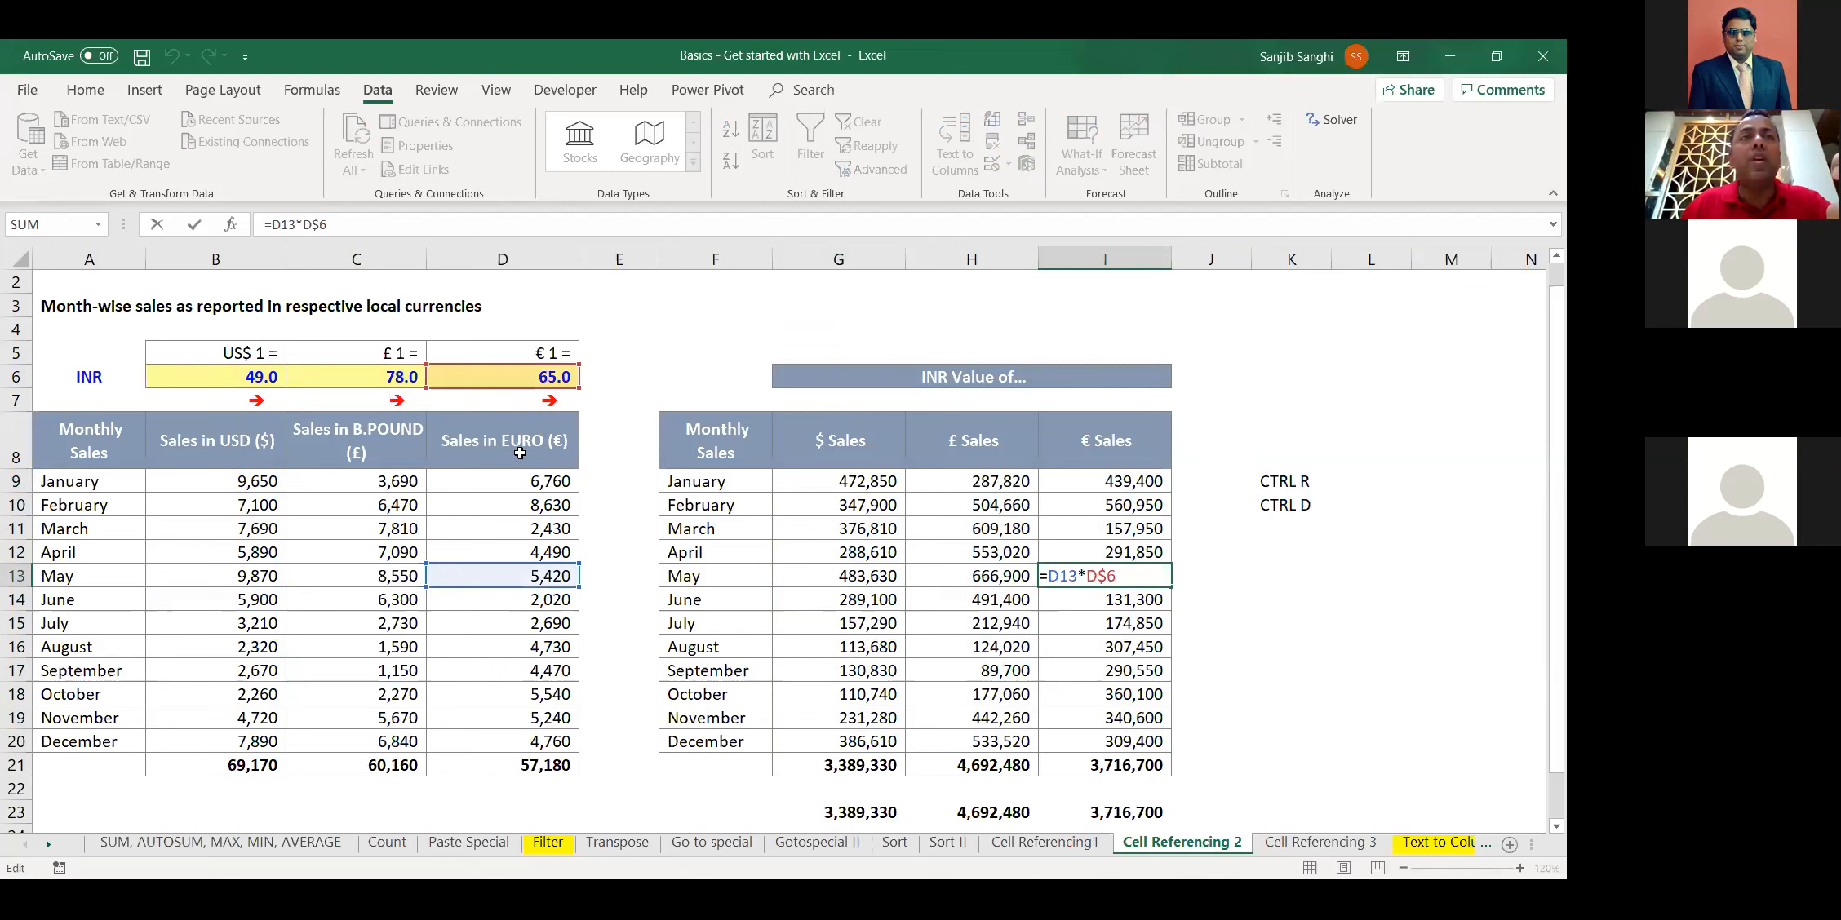
key("Escape")
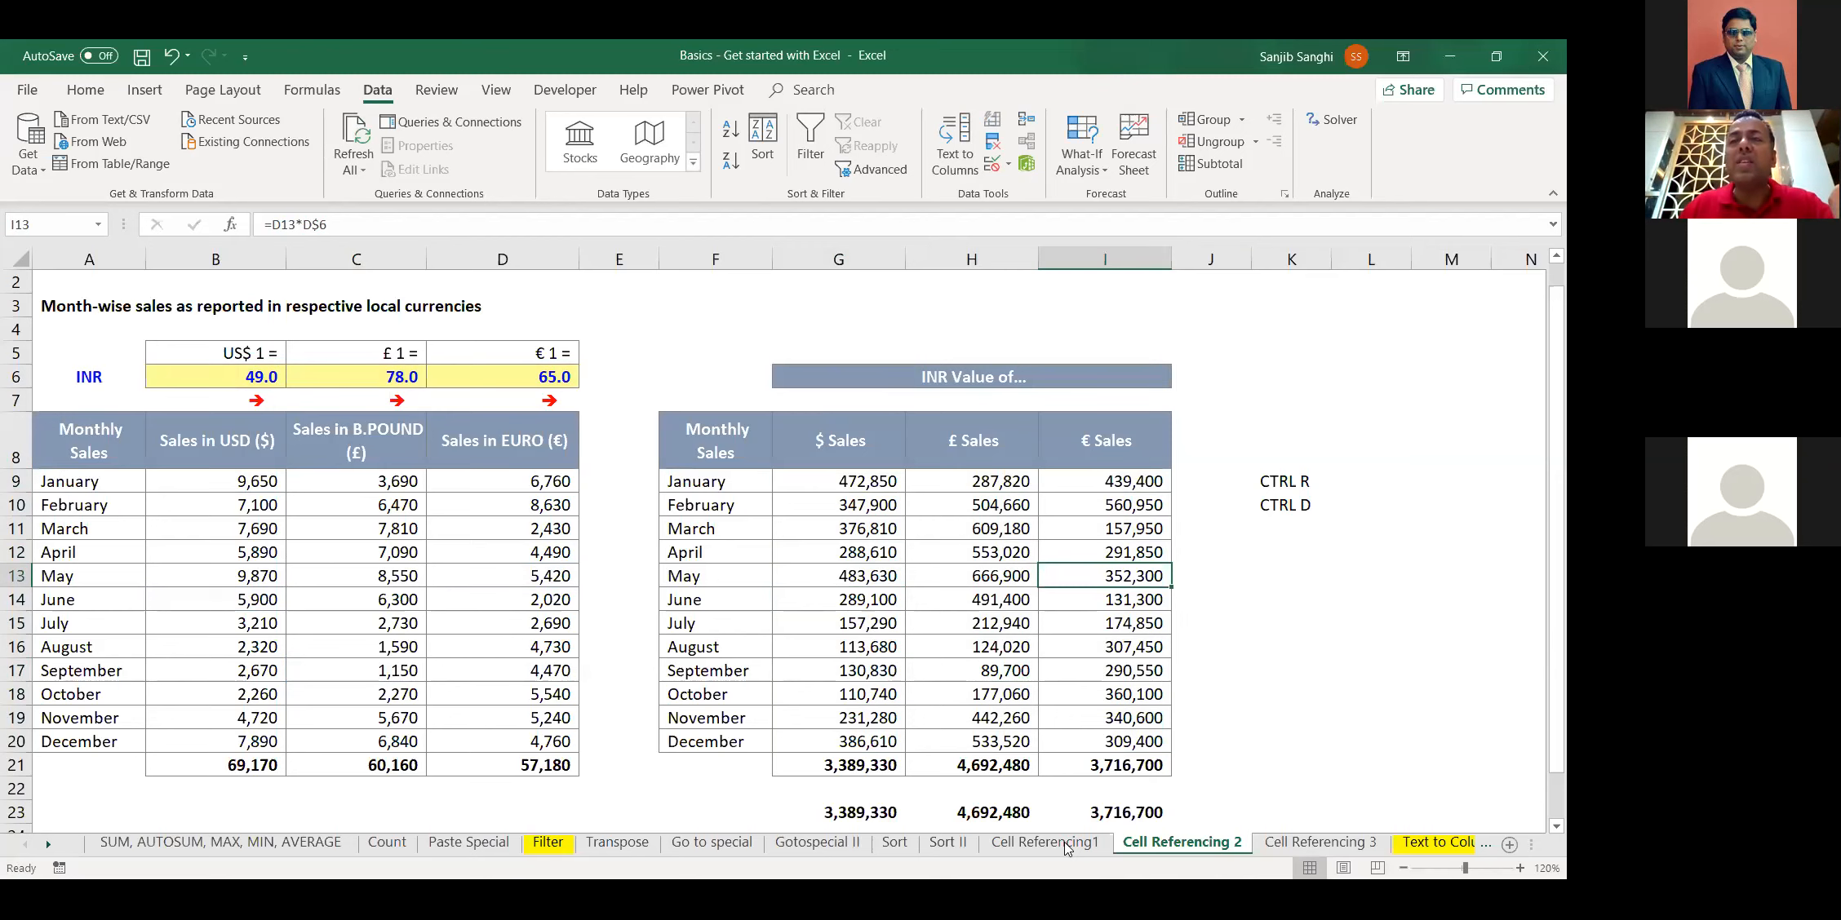
Switch to the Text to Columns I sheet, zoom in to 120%, and select the first full name in A4
key("ctrl+Page_Down")
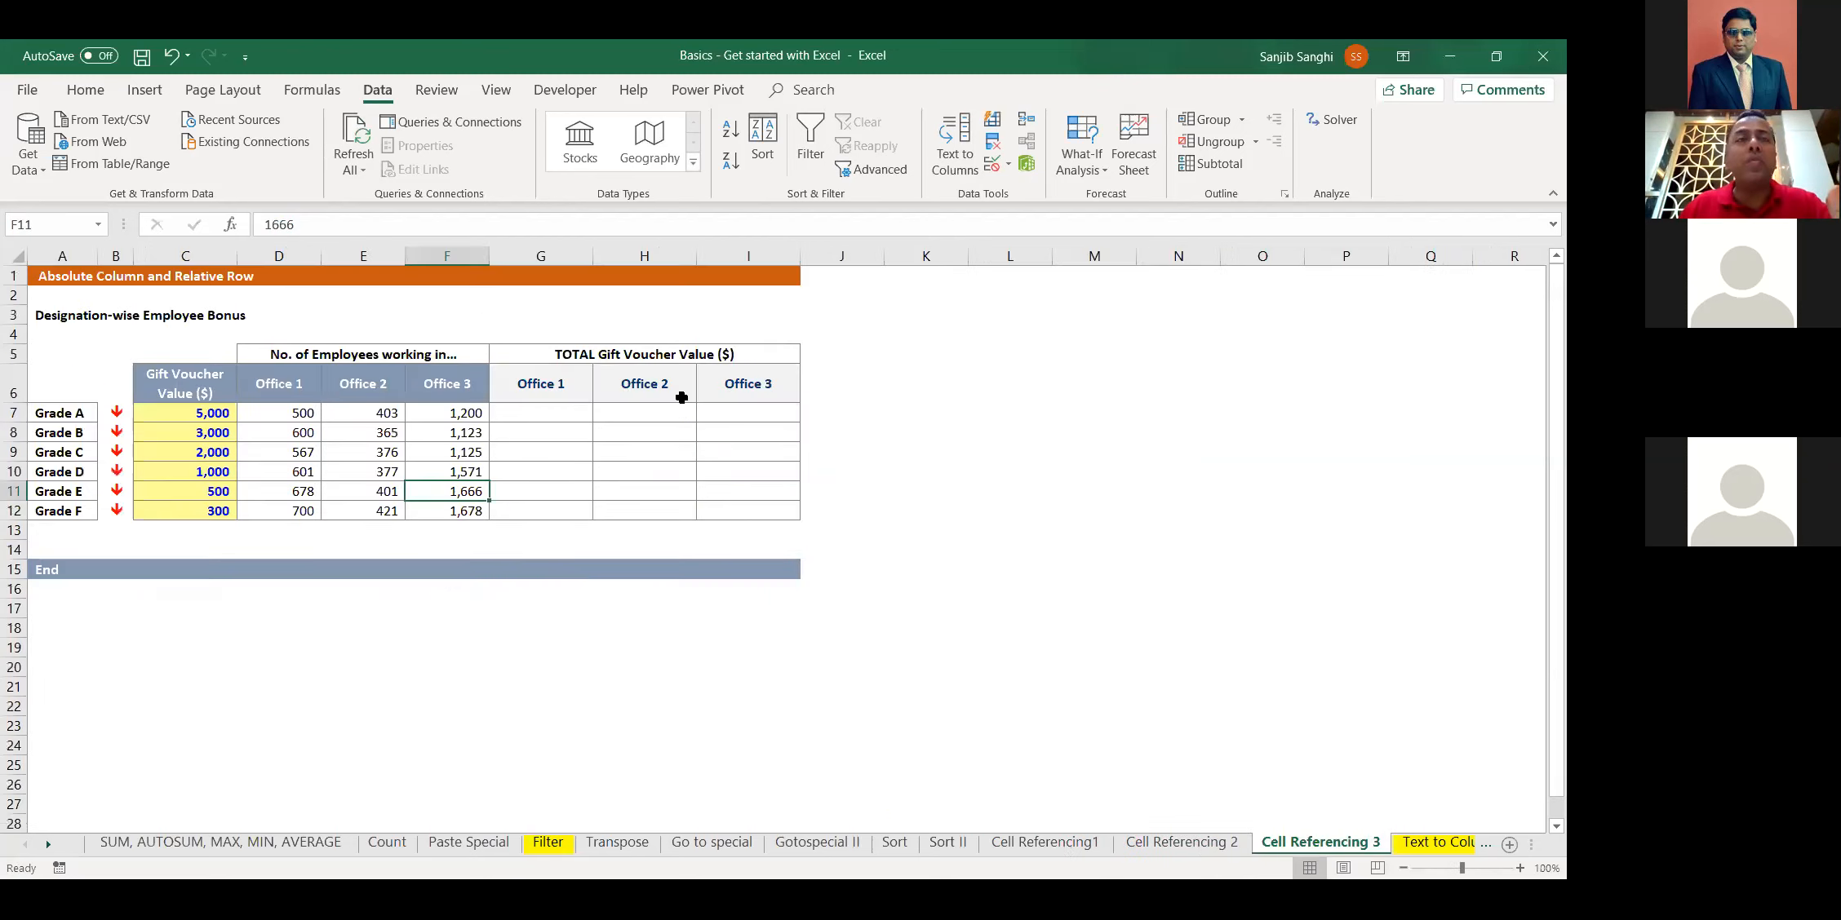
left_click(1409, 834)
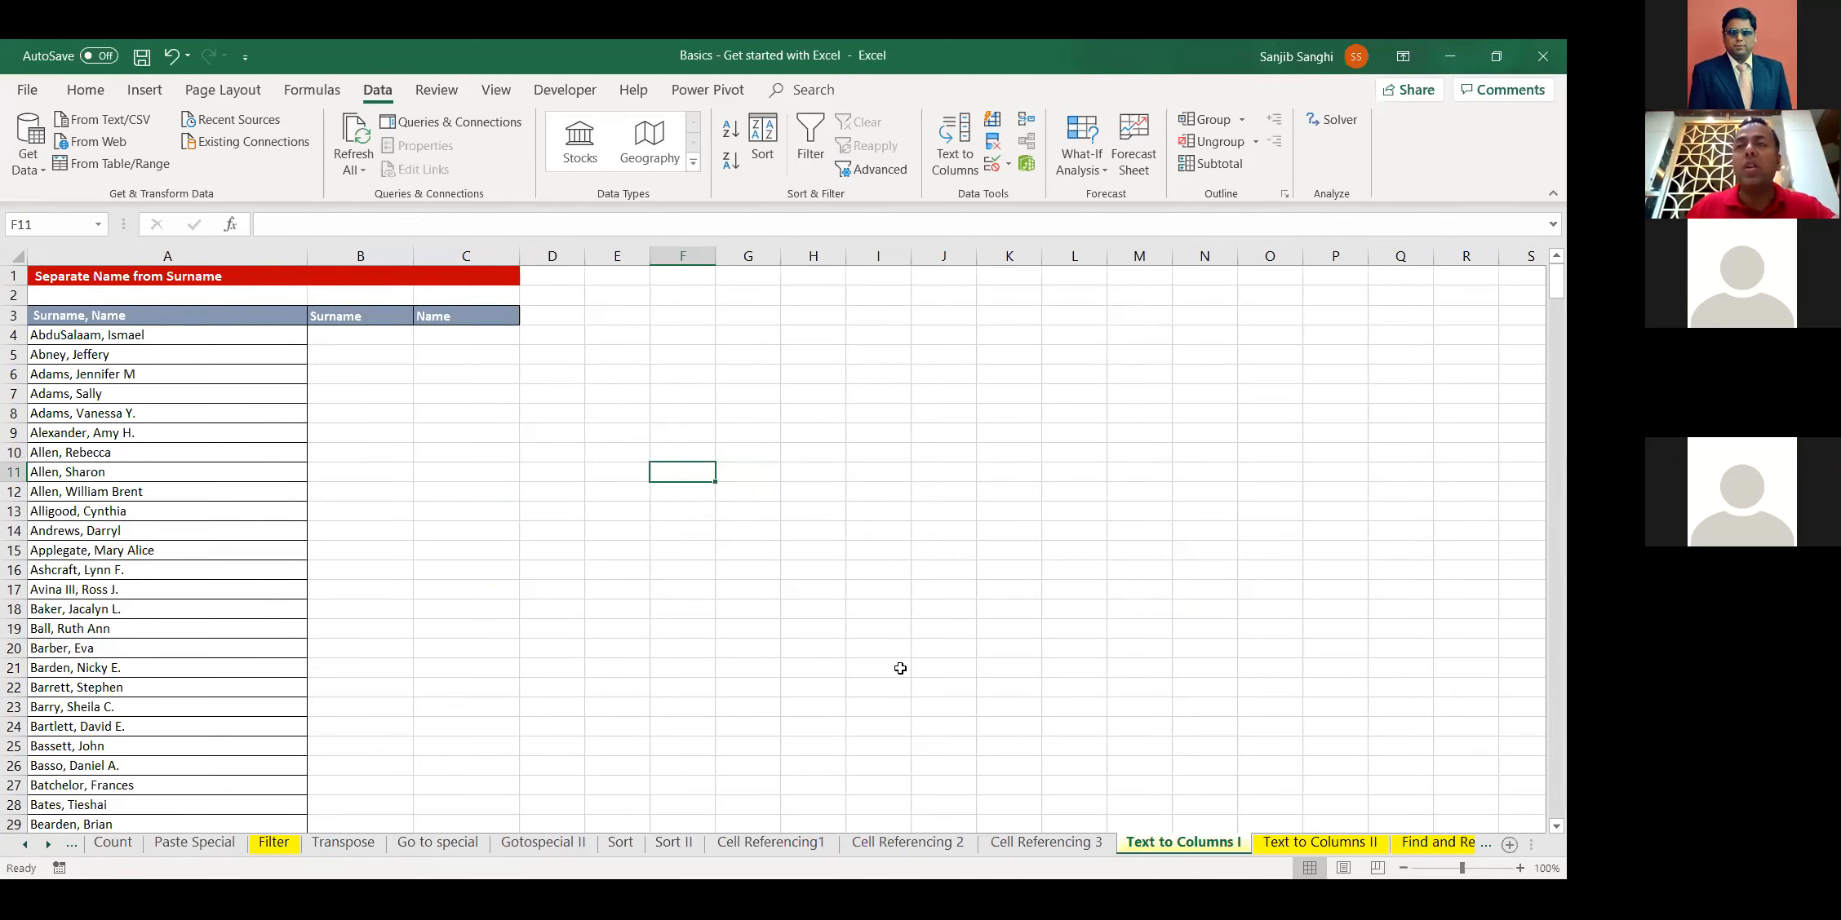
left_click(1399, 689)
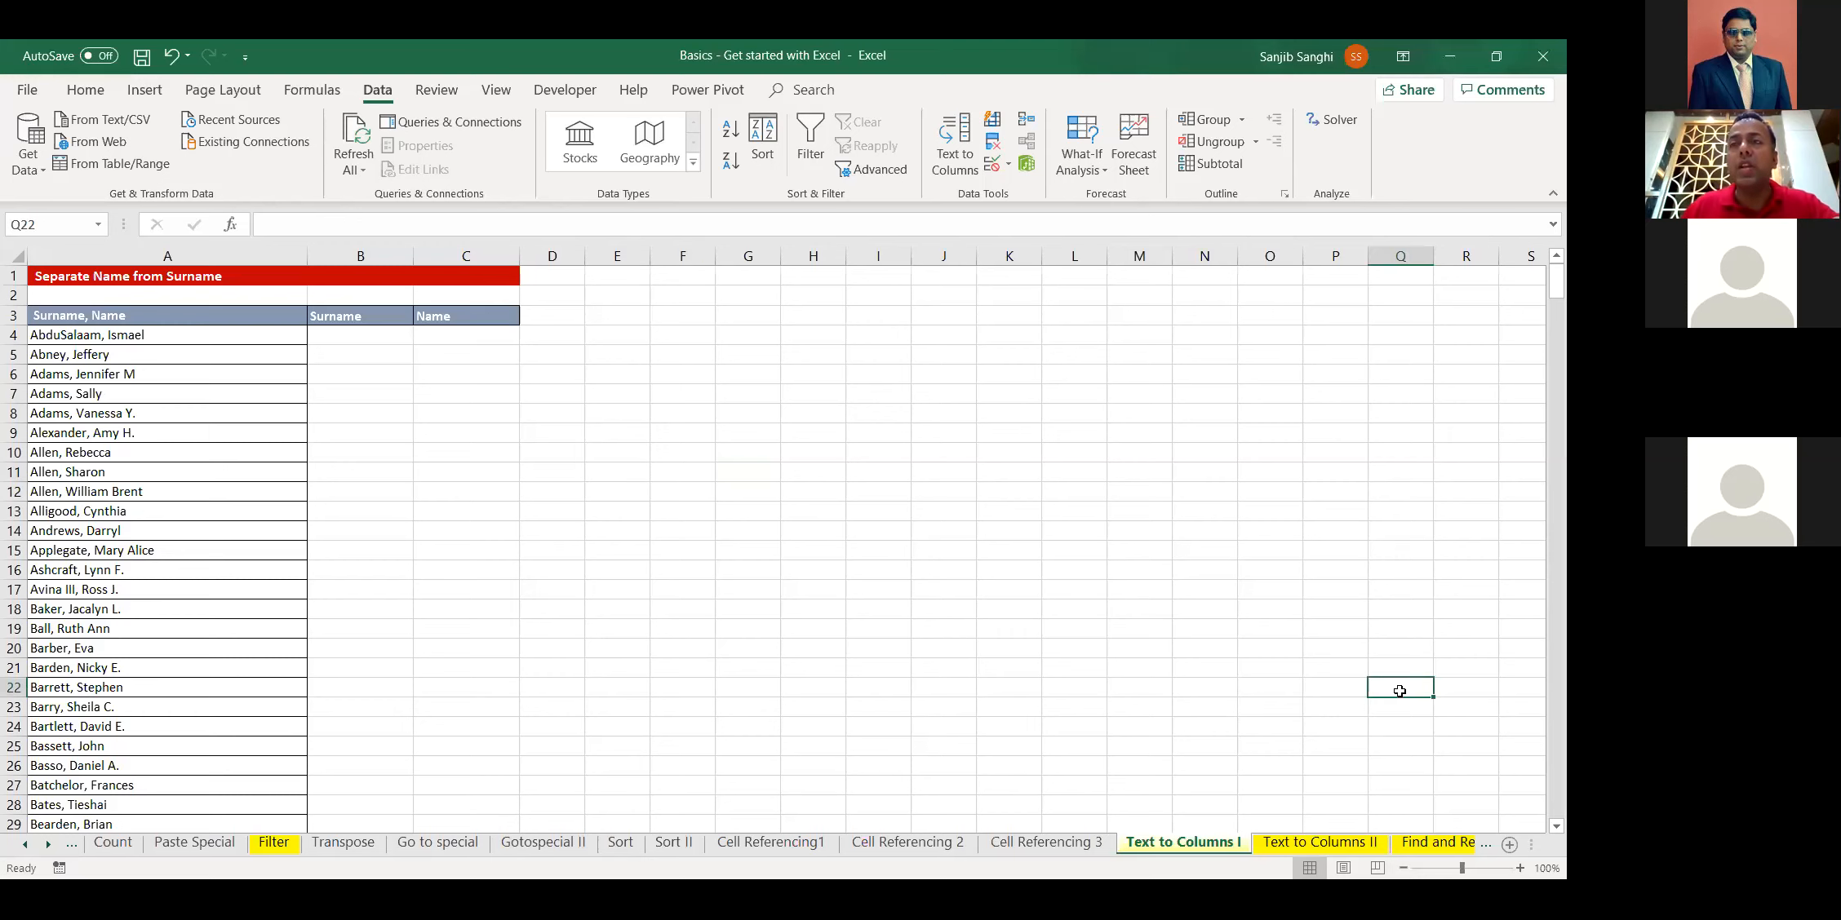
scroll(1399, 691, "up", 2)
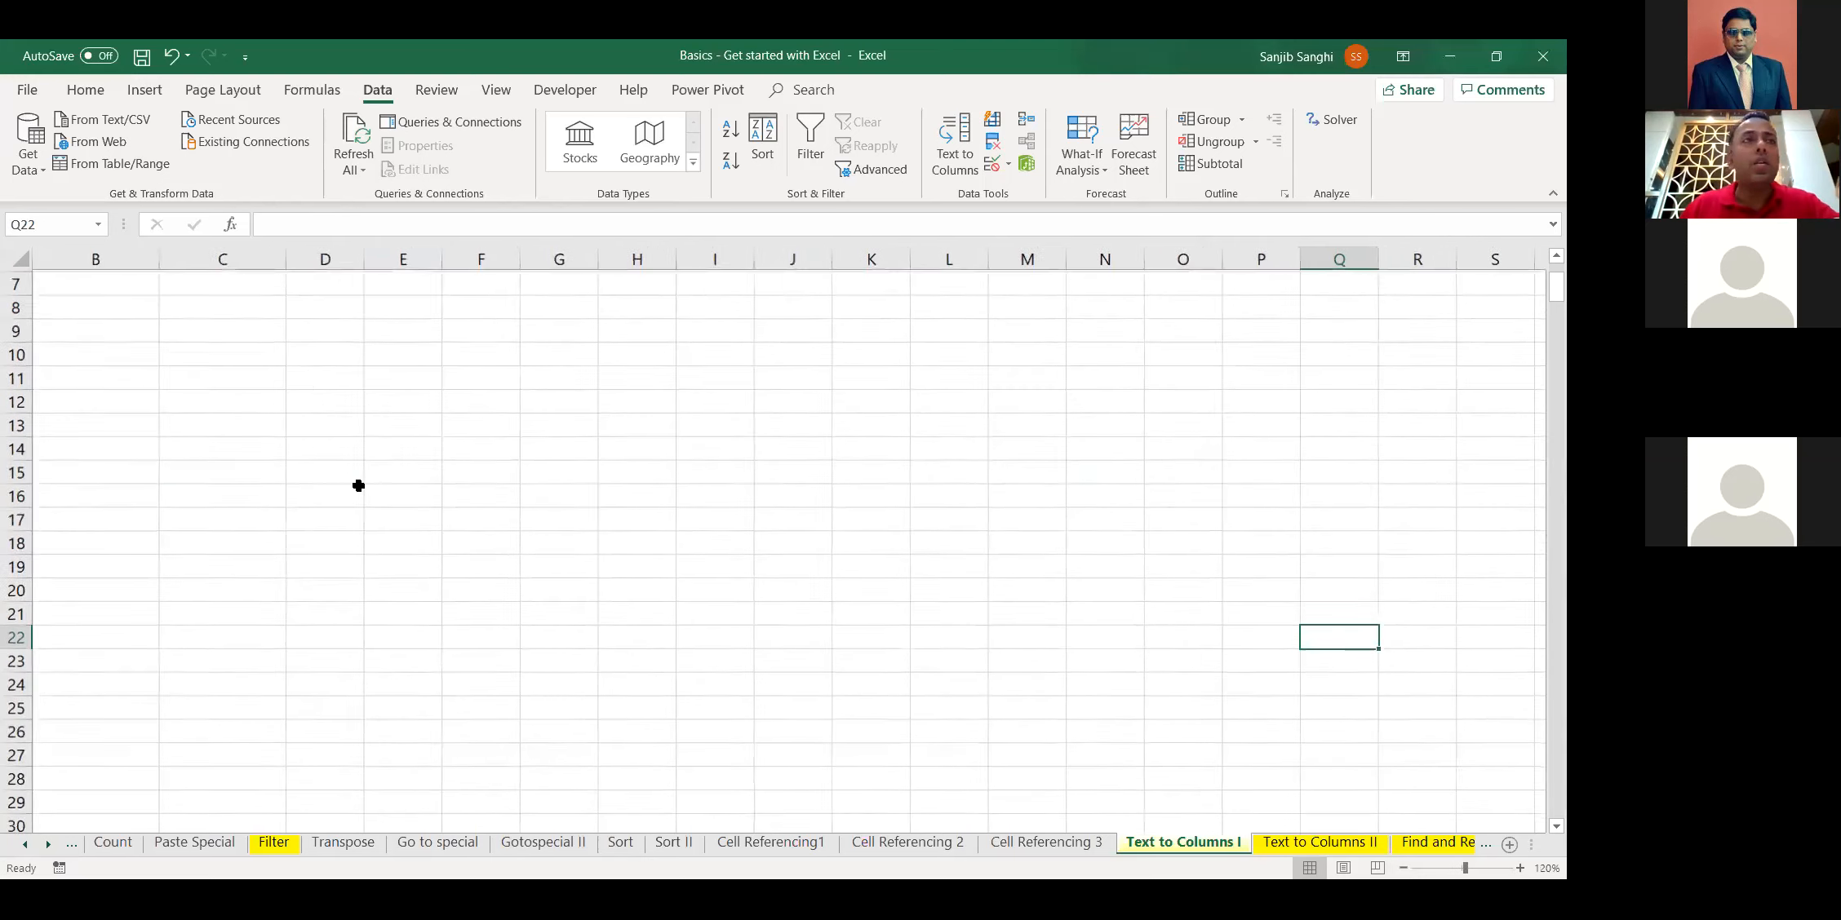
left_click(650, 666)
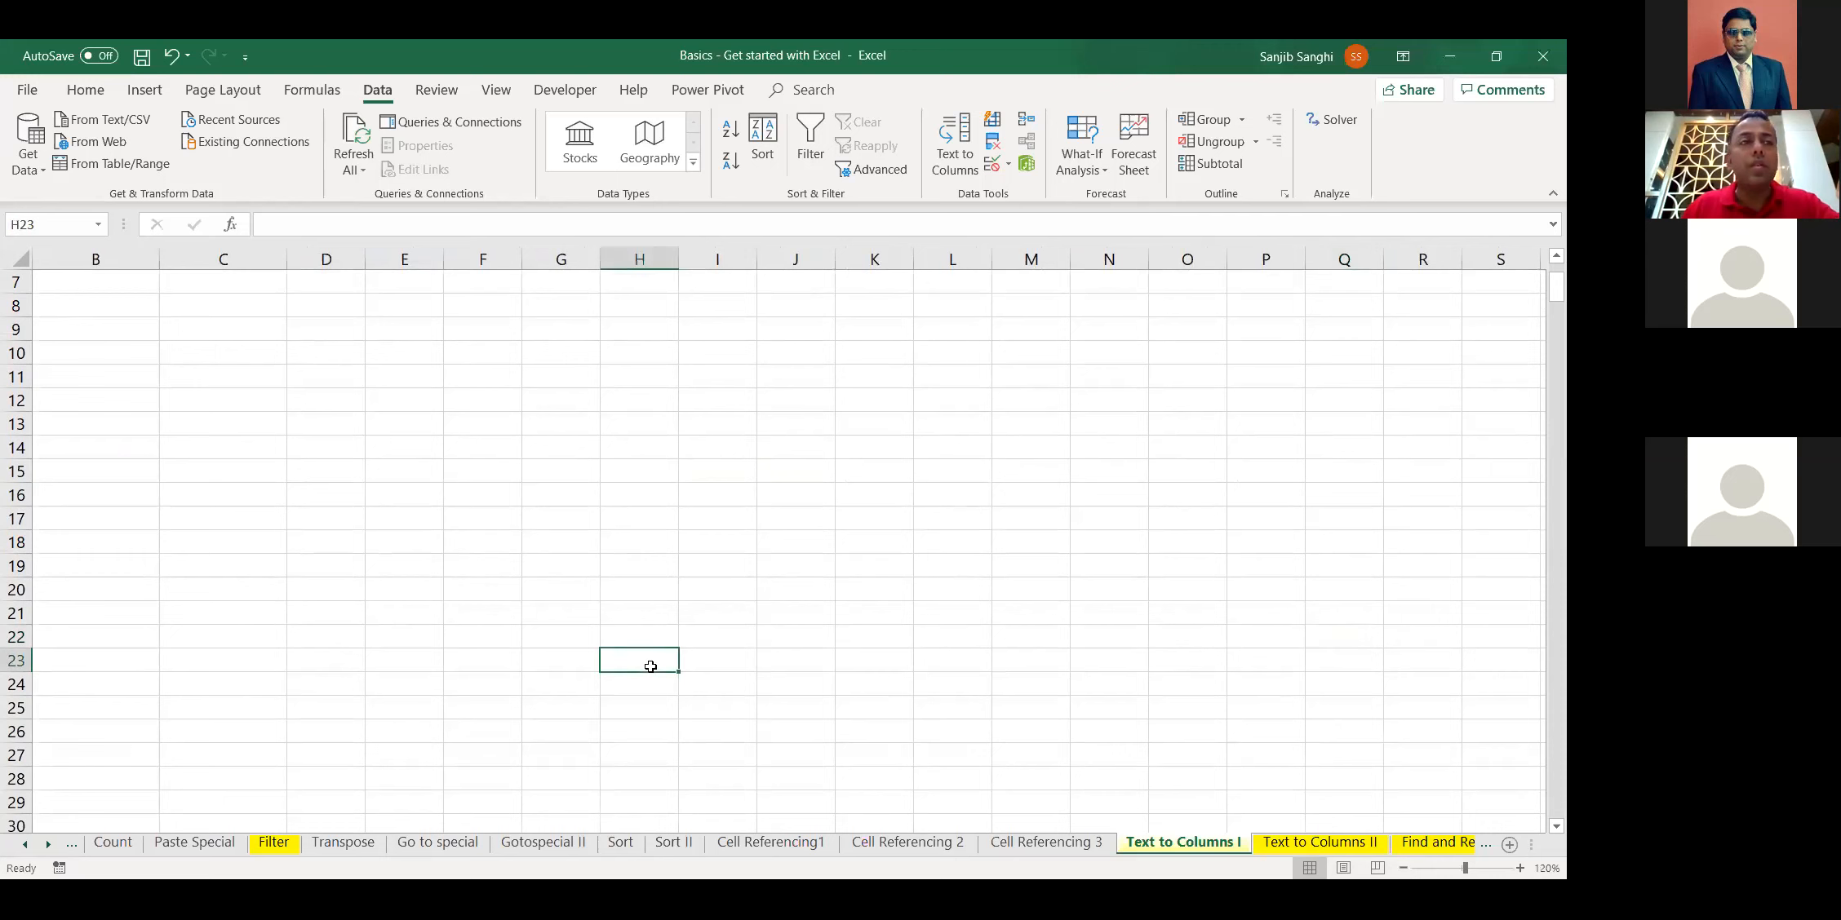
key("Home")
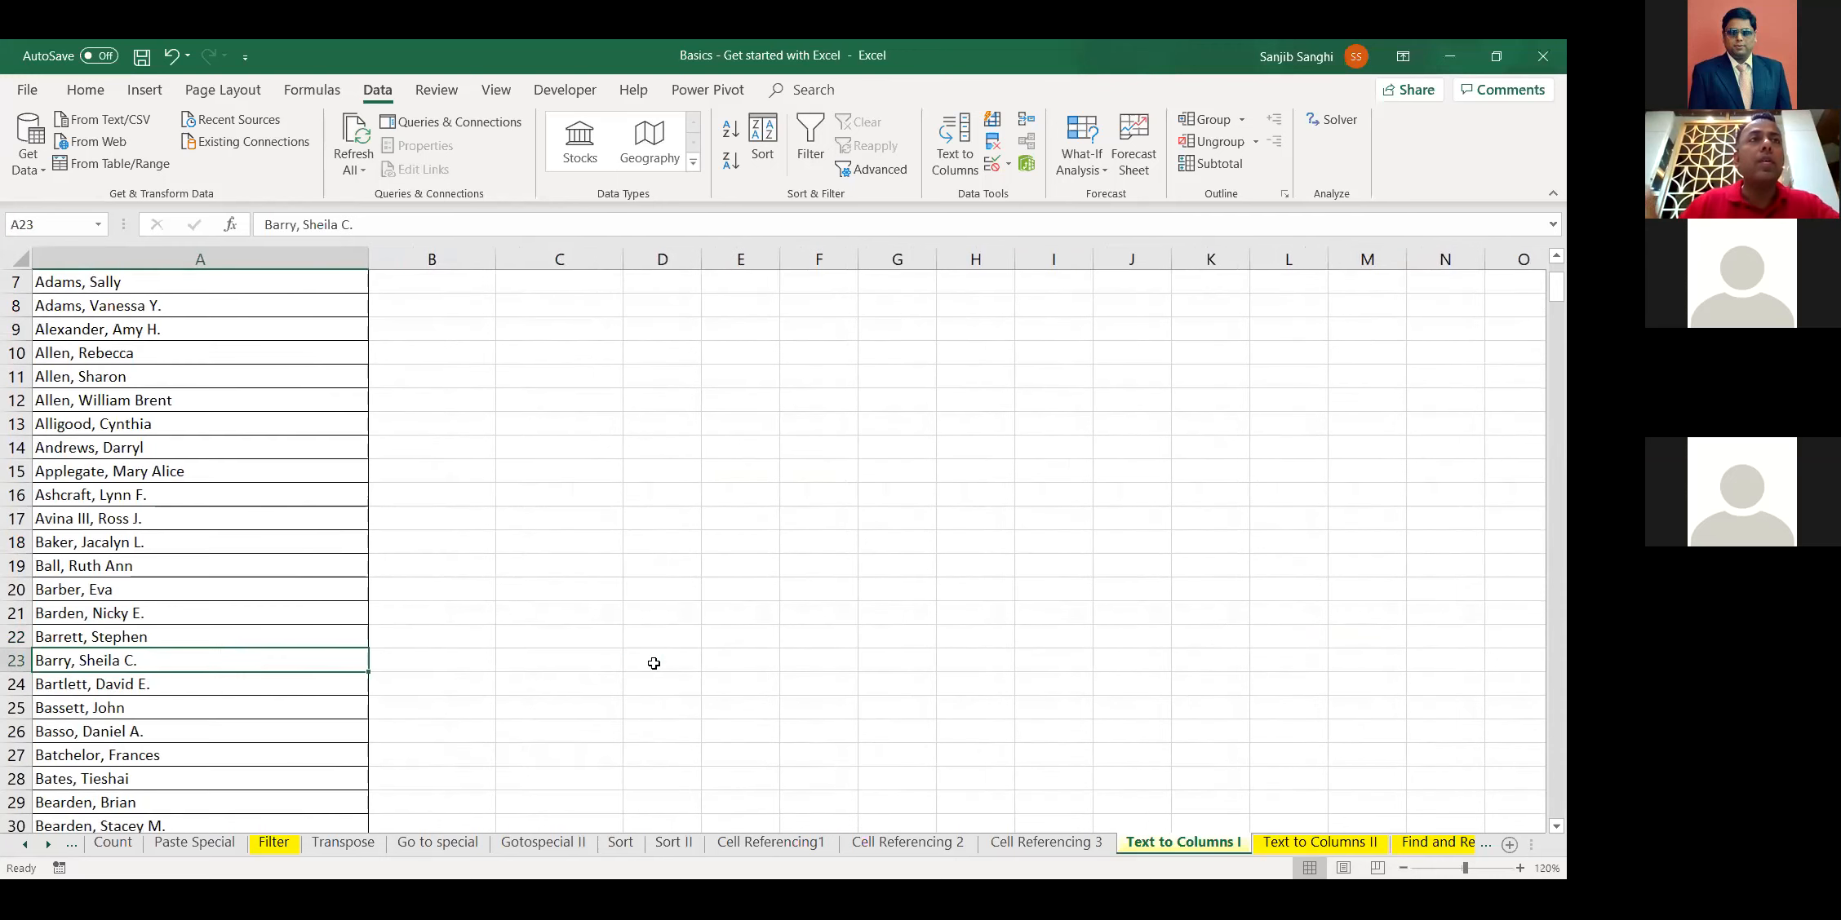
scroll(261, 453, "up", 2)
left_click(102, 360)
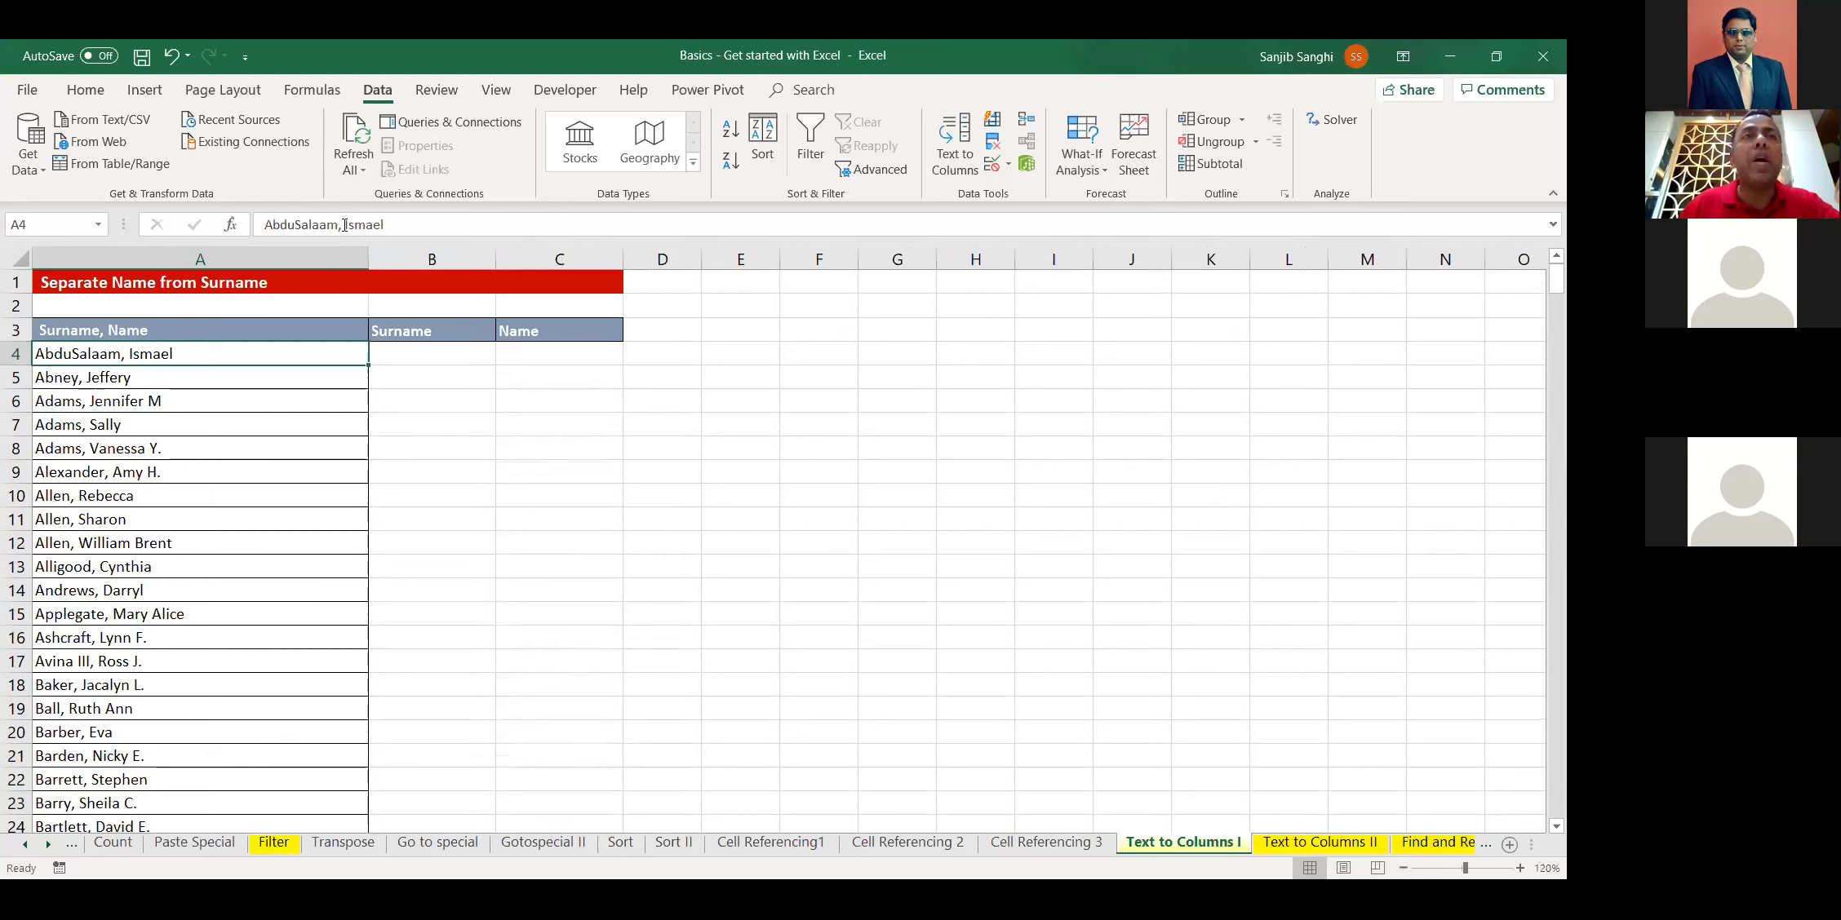
Enter the first person's surname in B4 and given name in C4 as a manual example of the split
left_click(448, 360)
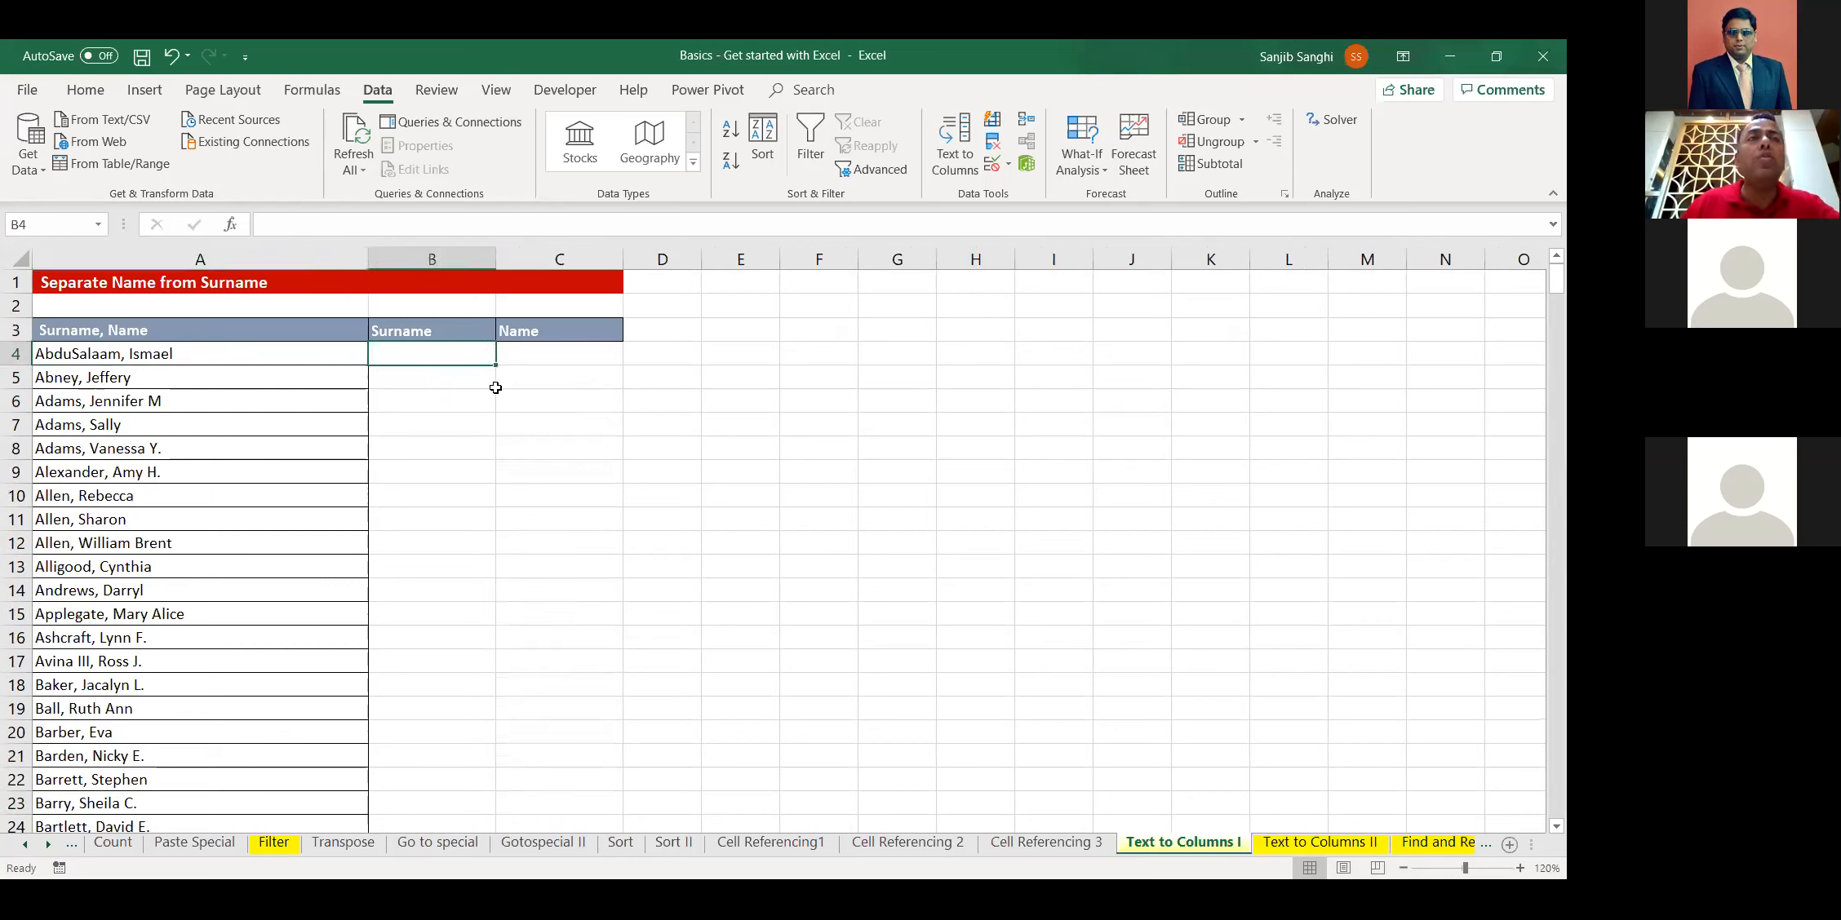
type("AbduSalaam")
key("Tab")
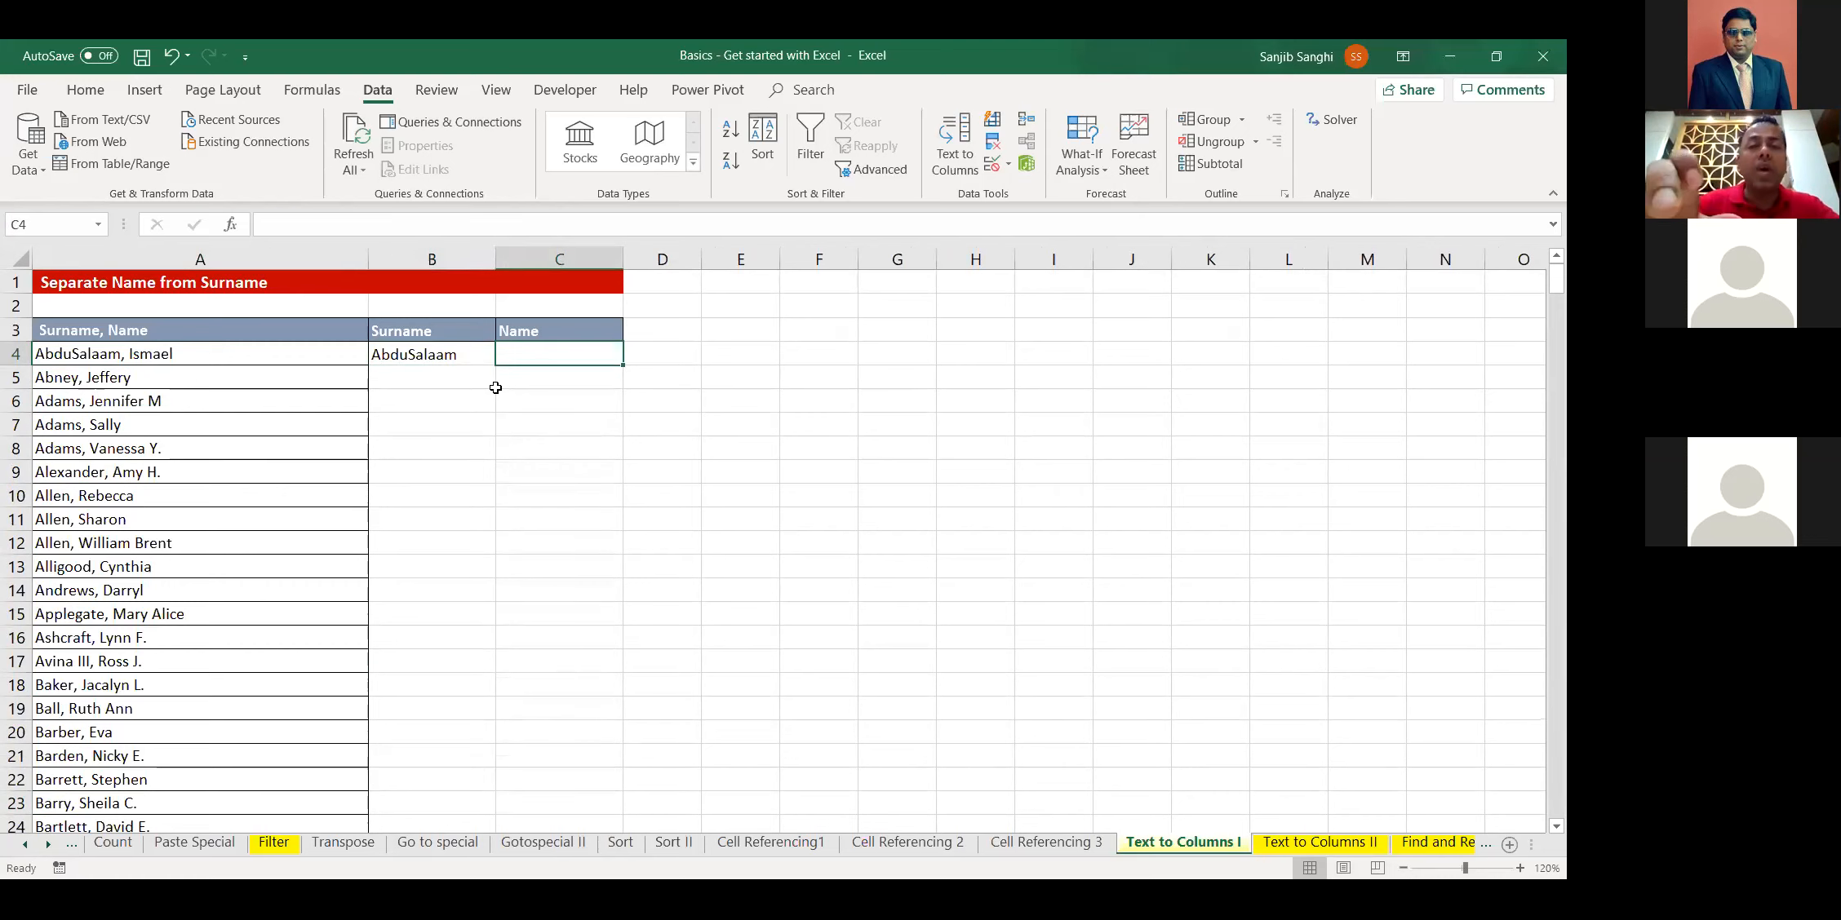
type("Ismael")
key("Return")
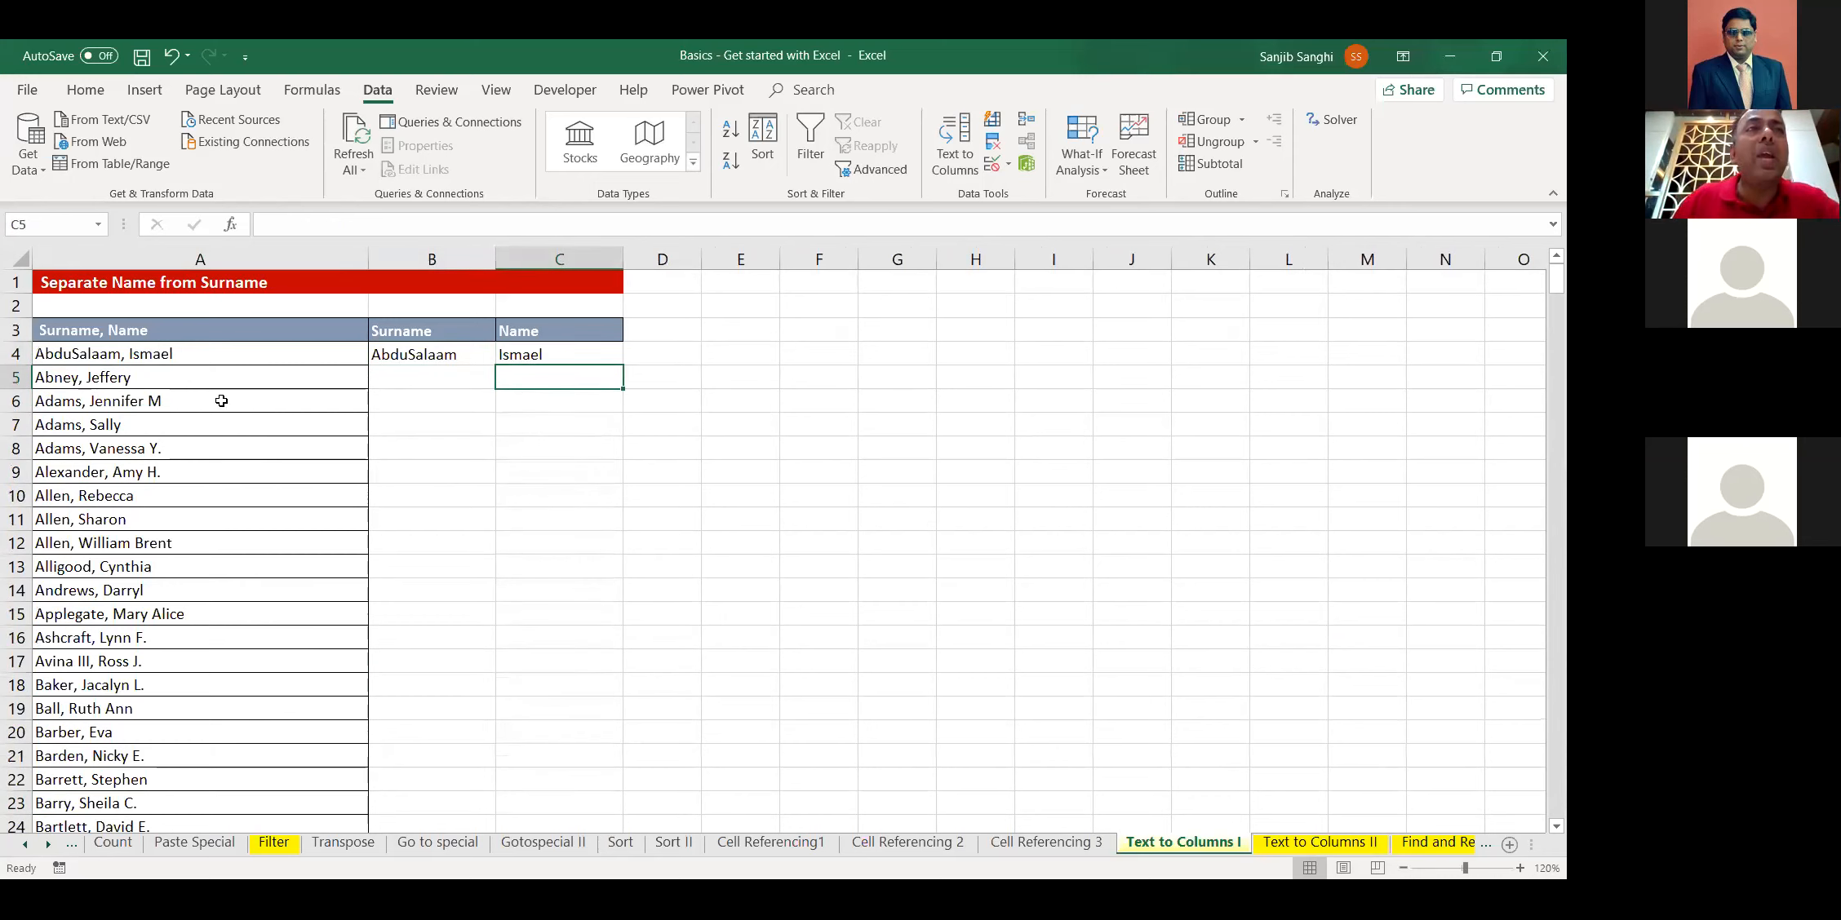
Clear the manually entered surname and given name from B4:C4
left_click(230, 359)
left_click(461, 357)
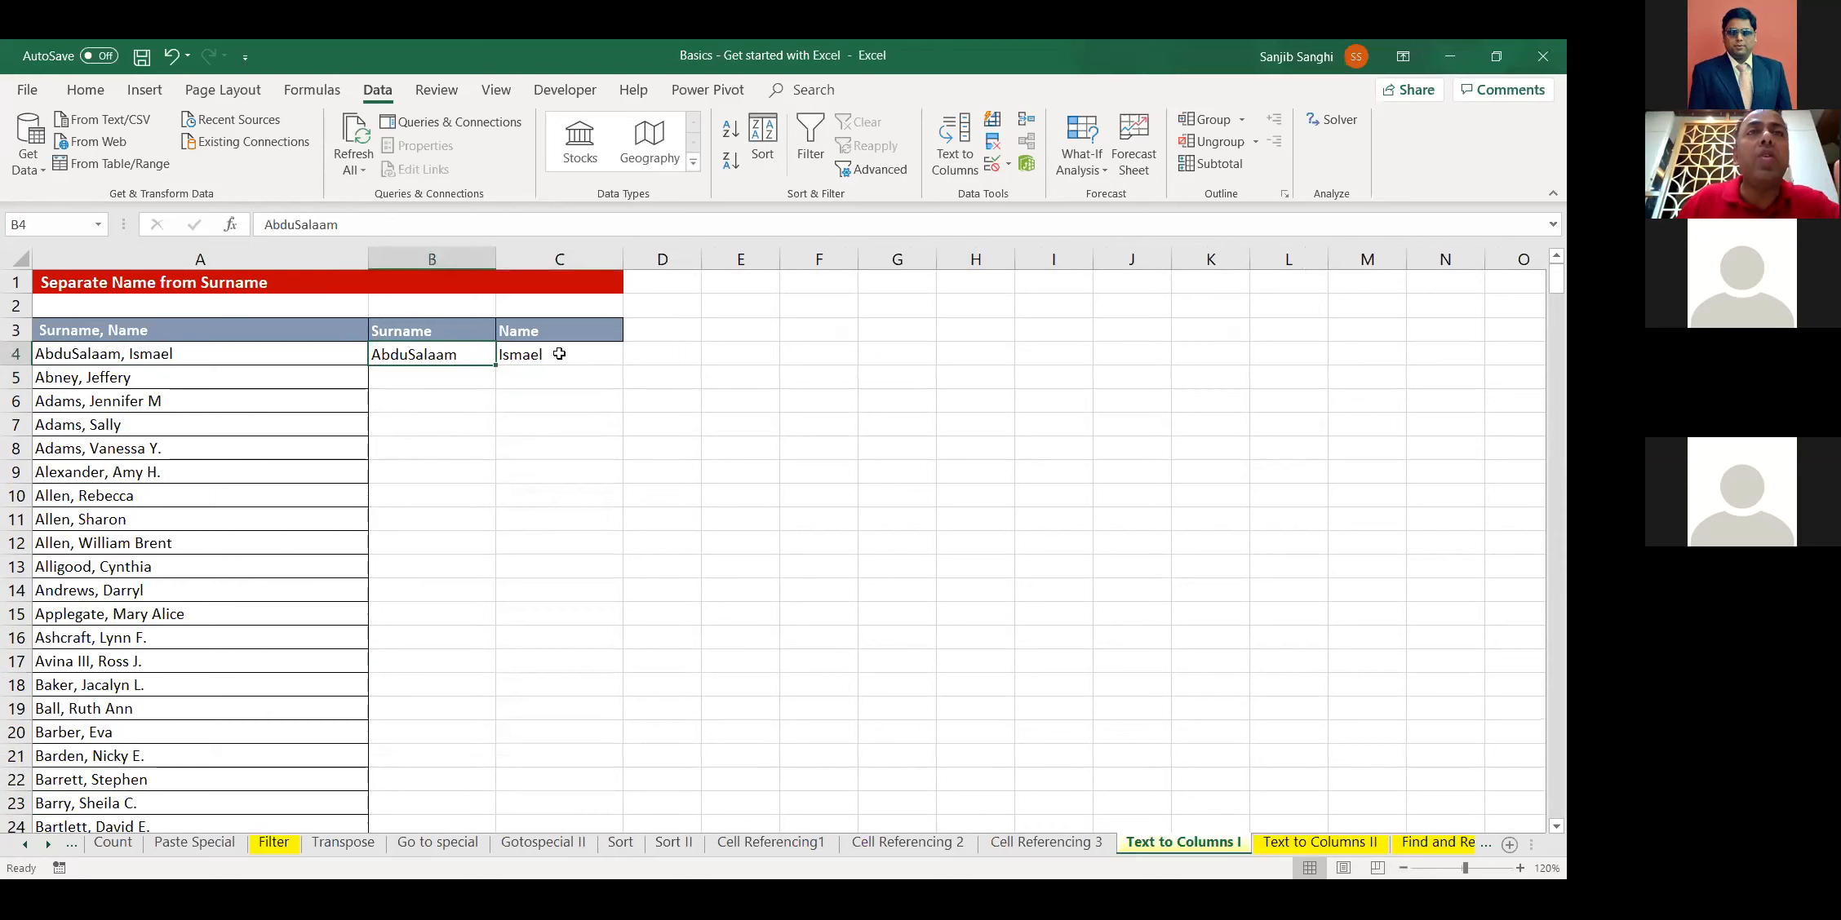
left_click(559, 354)
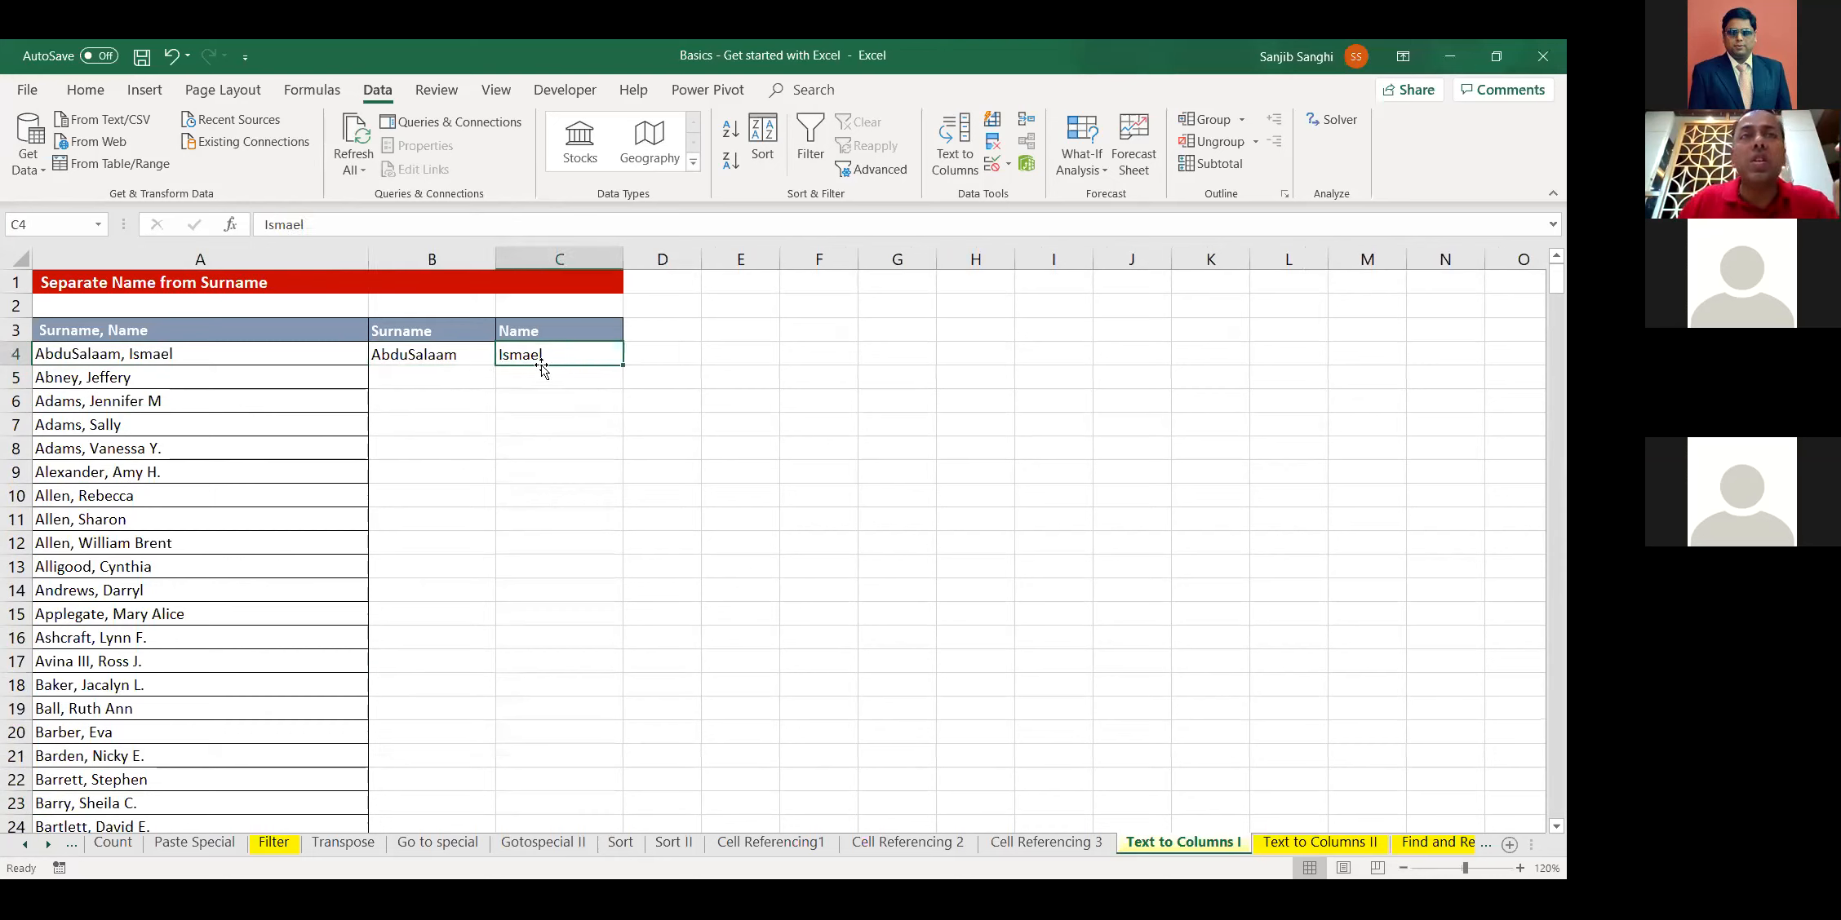
left_click_drag(441, 355, 579, 359)
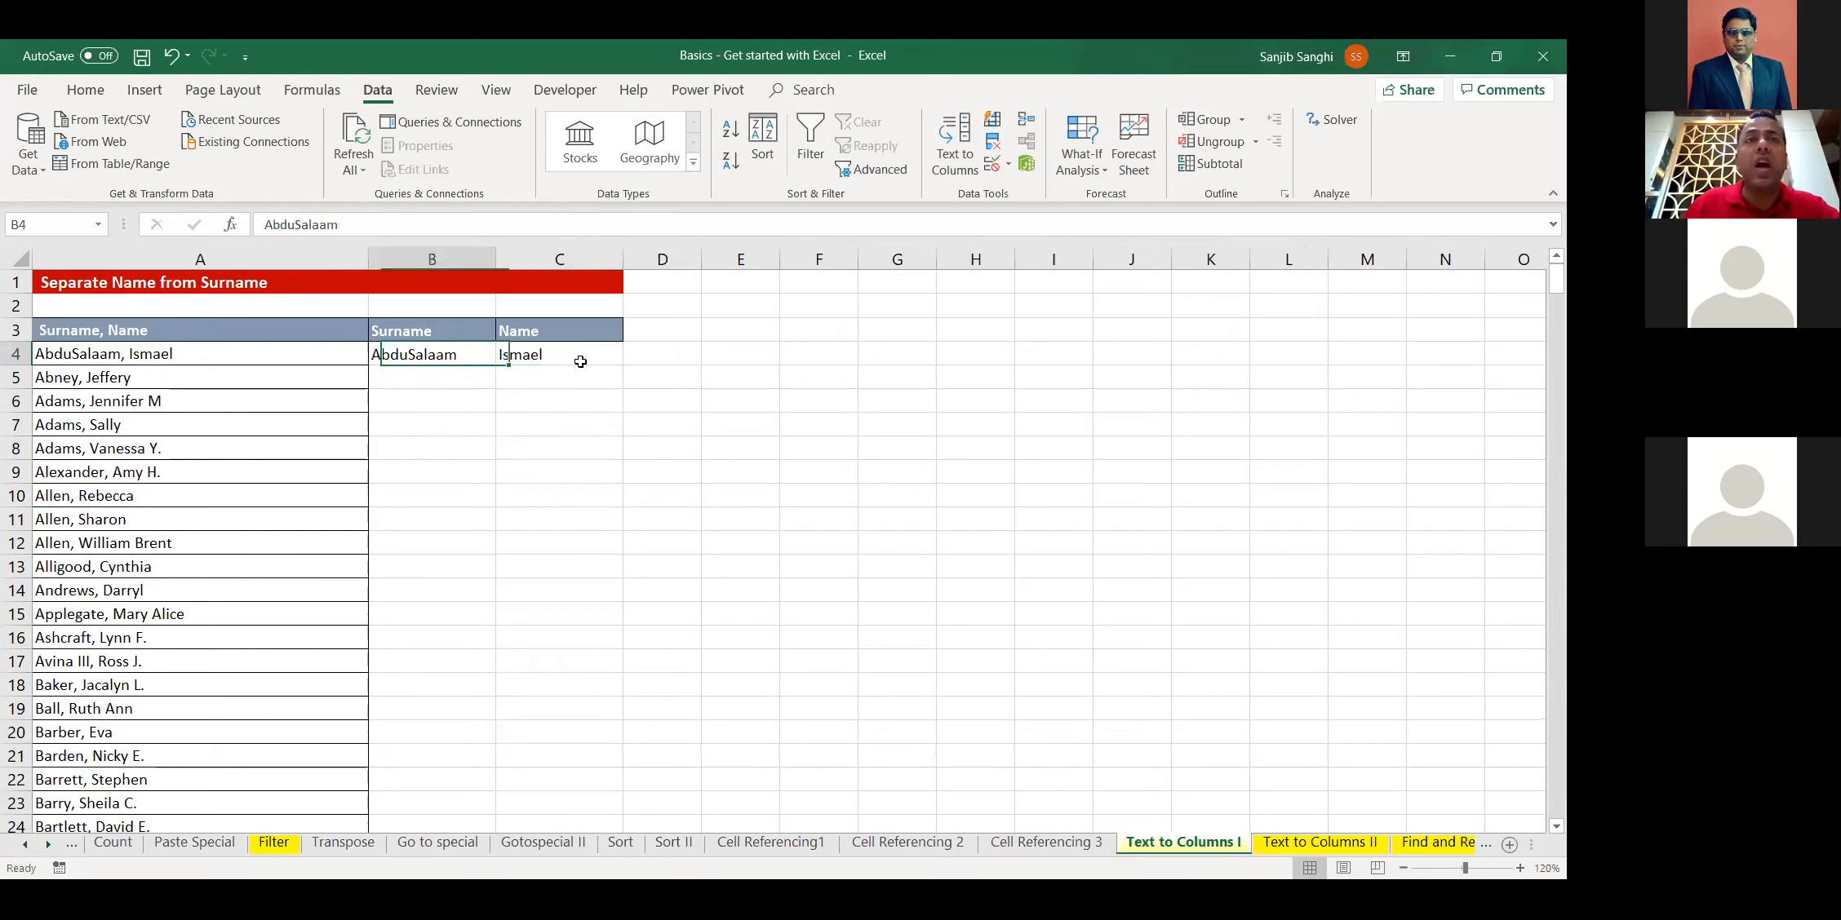
key("Delete")
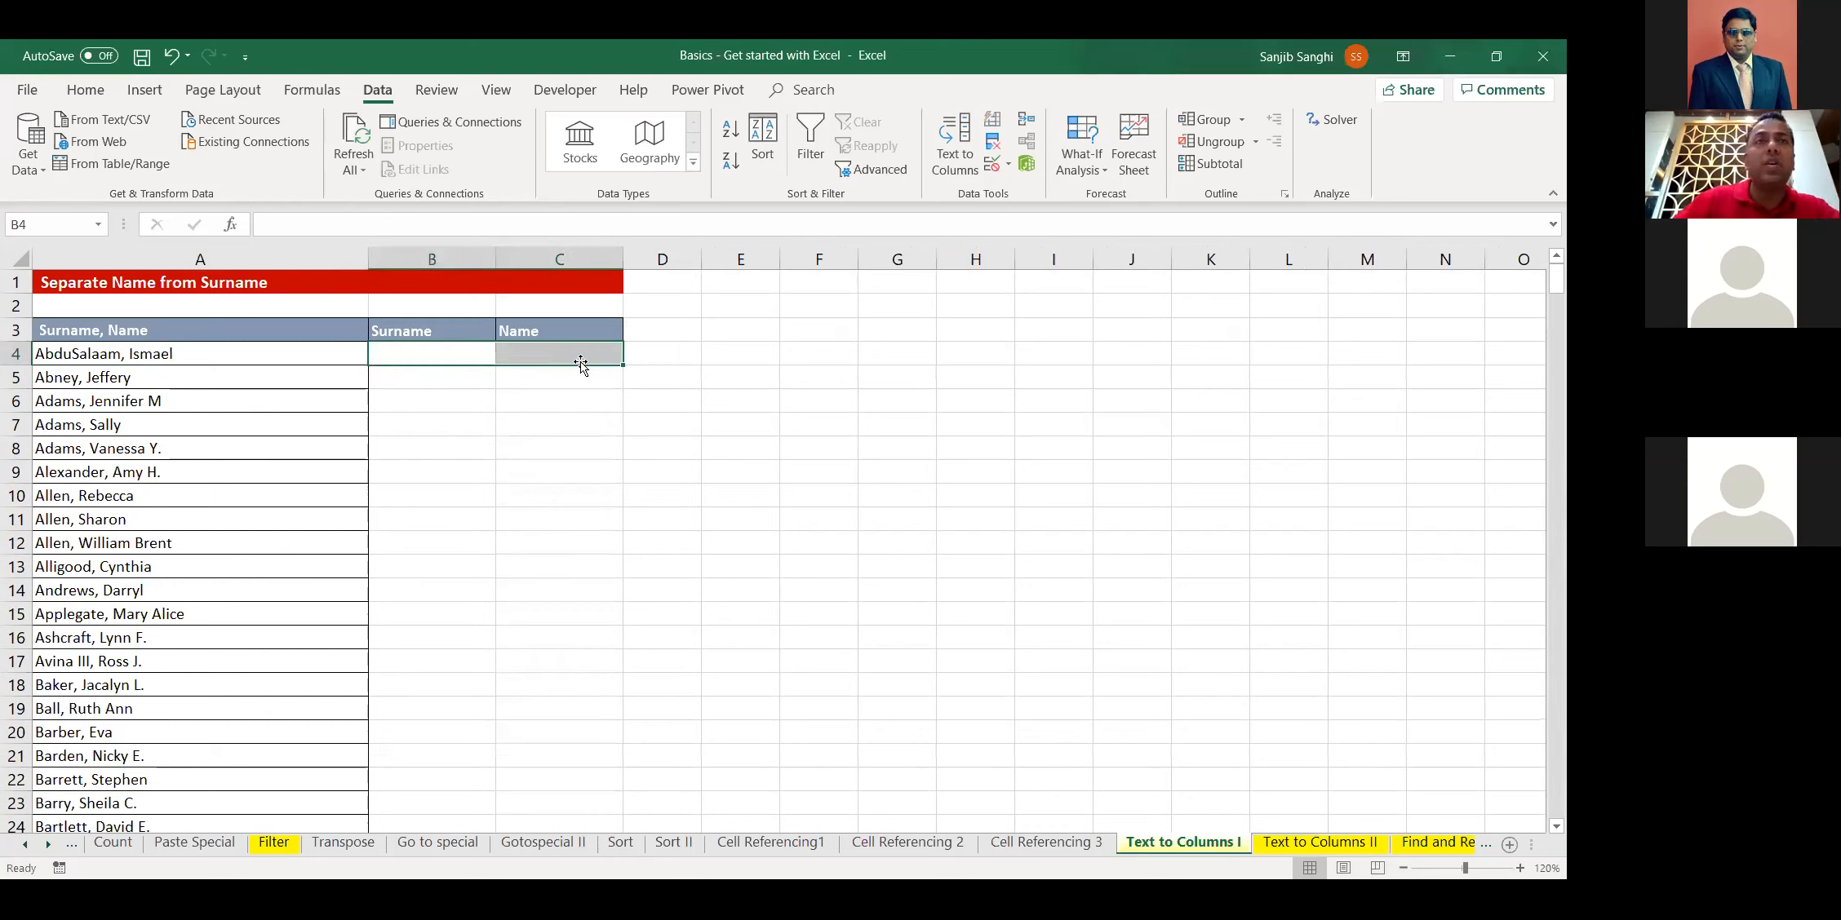
Select the full names in A4:A420 and start Text to Columns with the Delimited data type
left_click(106, 471)
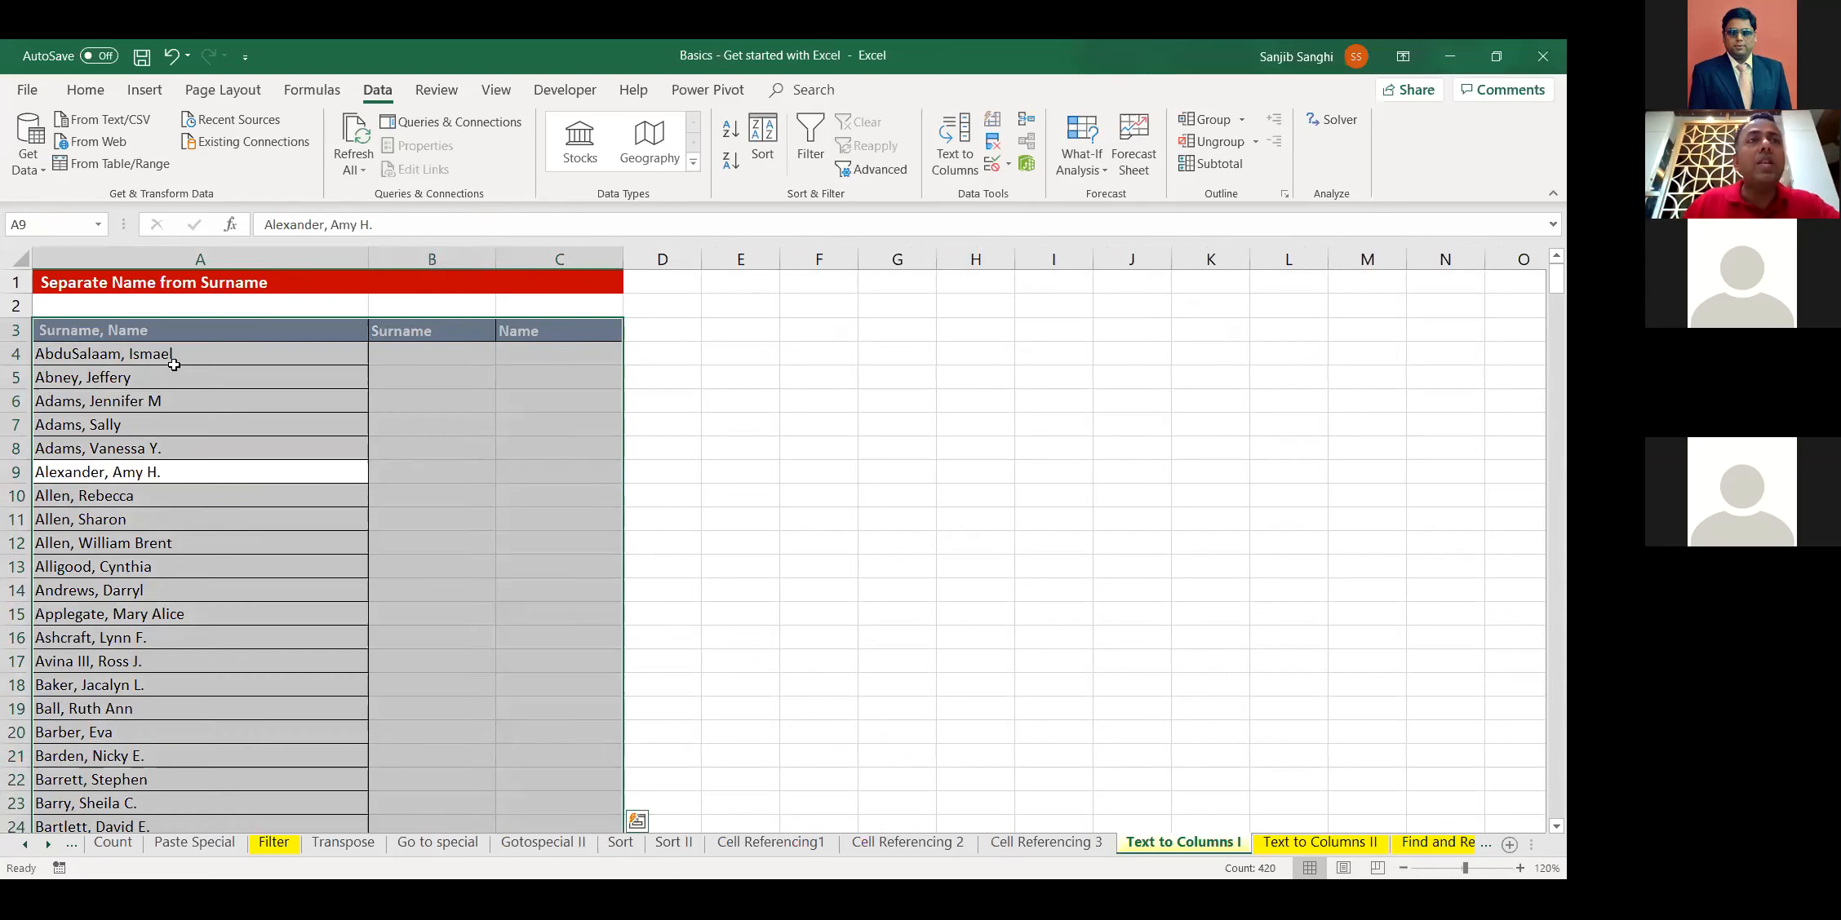
left_click(172, 357)
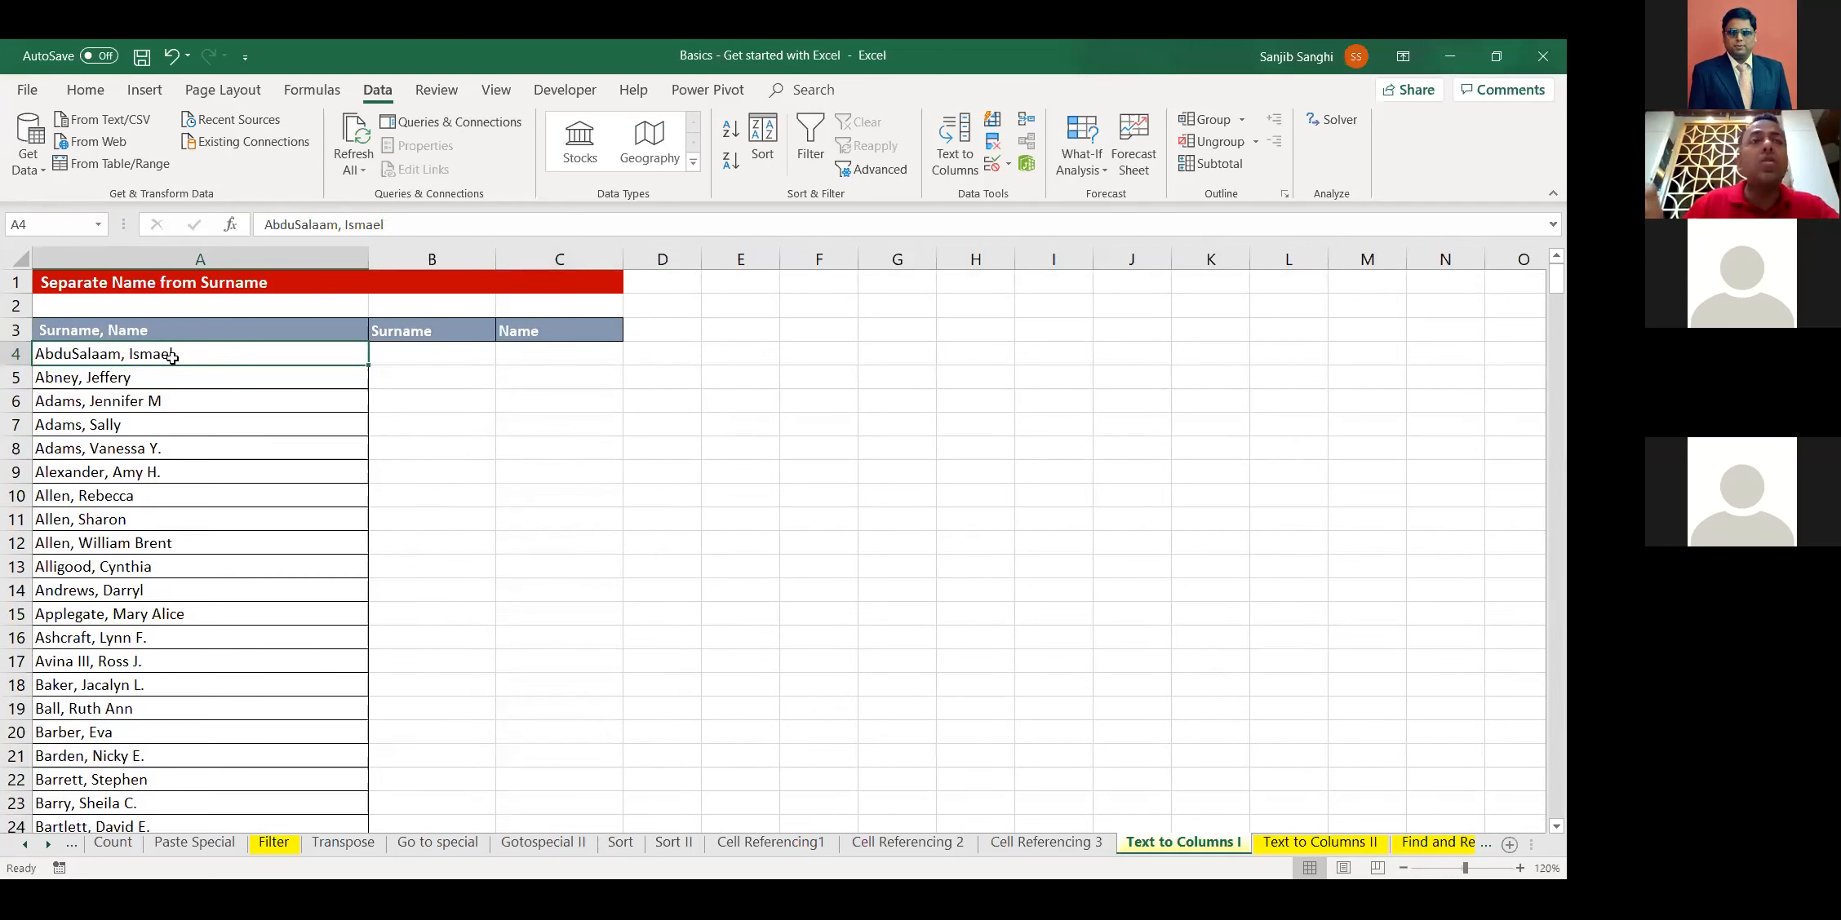
key("ctrl+shift+Down")
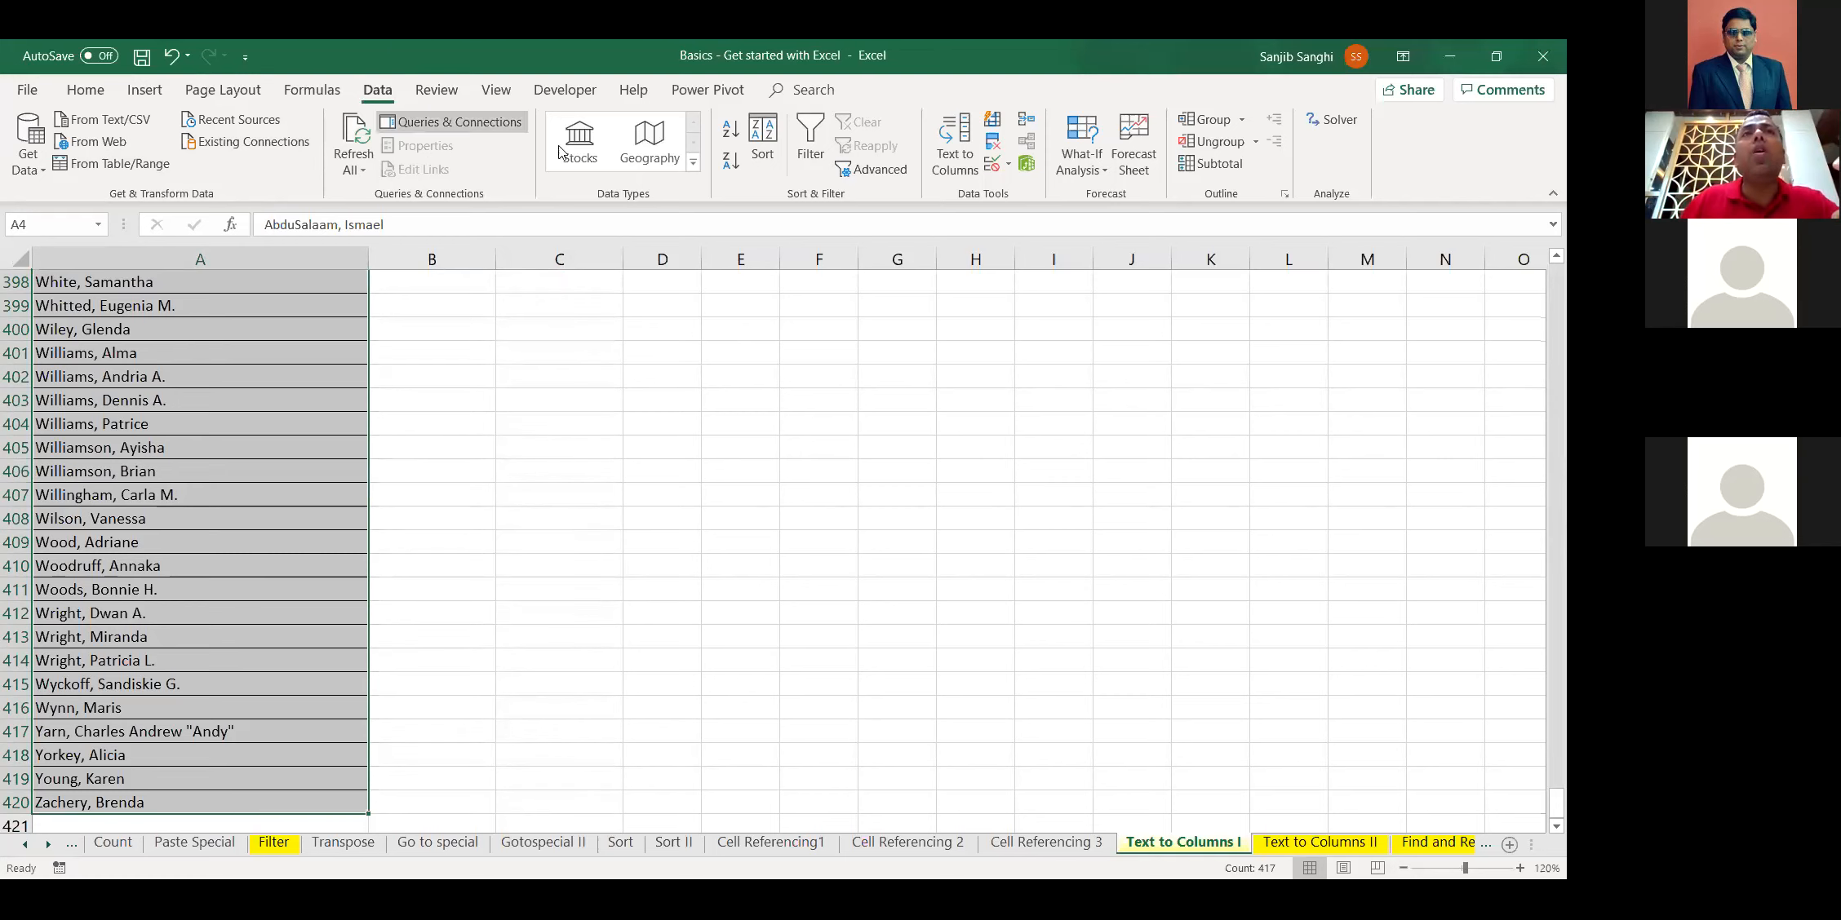
left_click(961, 175)
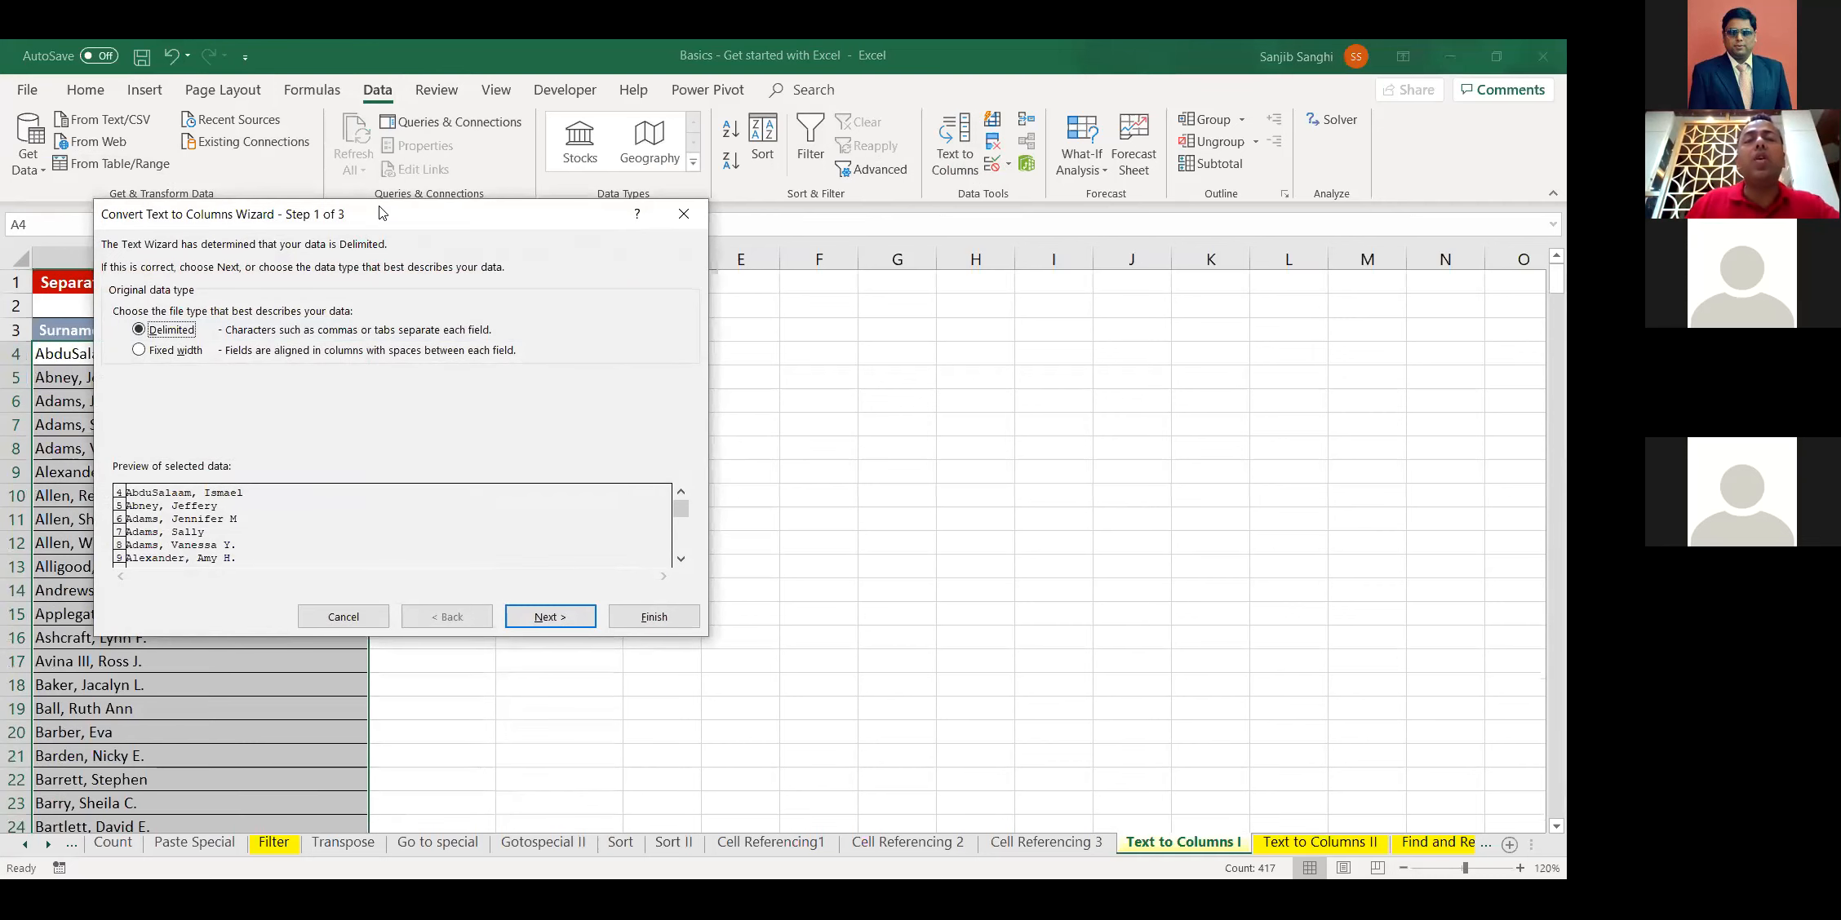
left_click_drag(379, 213, 735, 190)
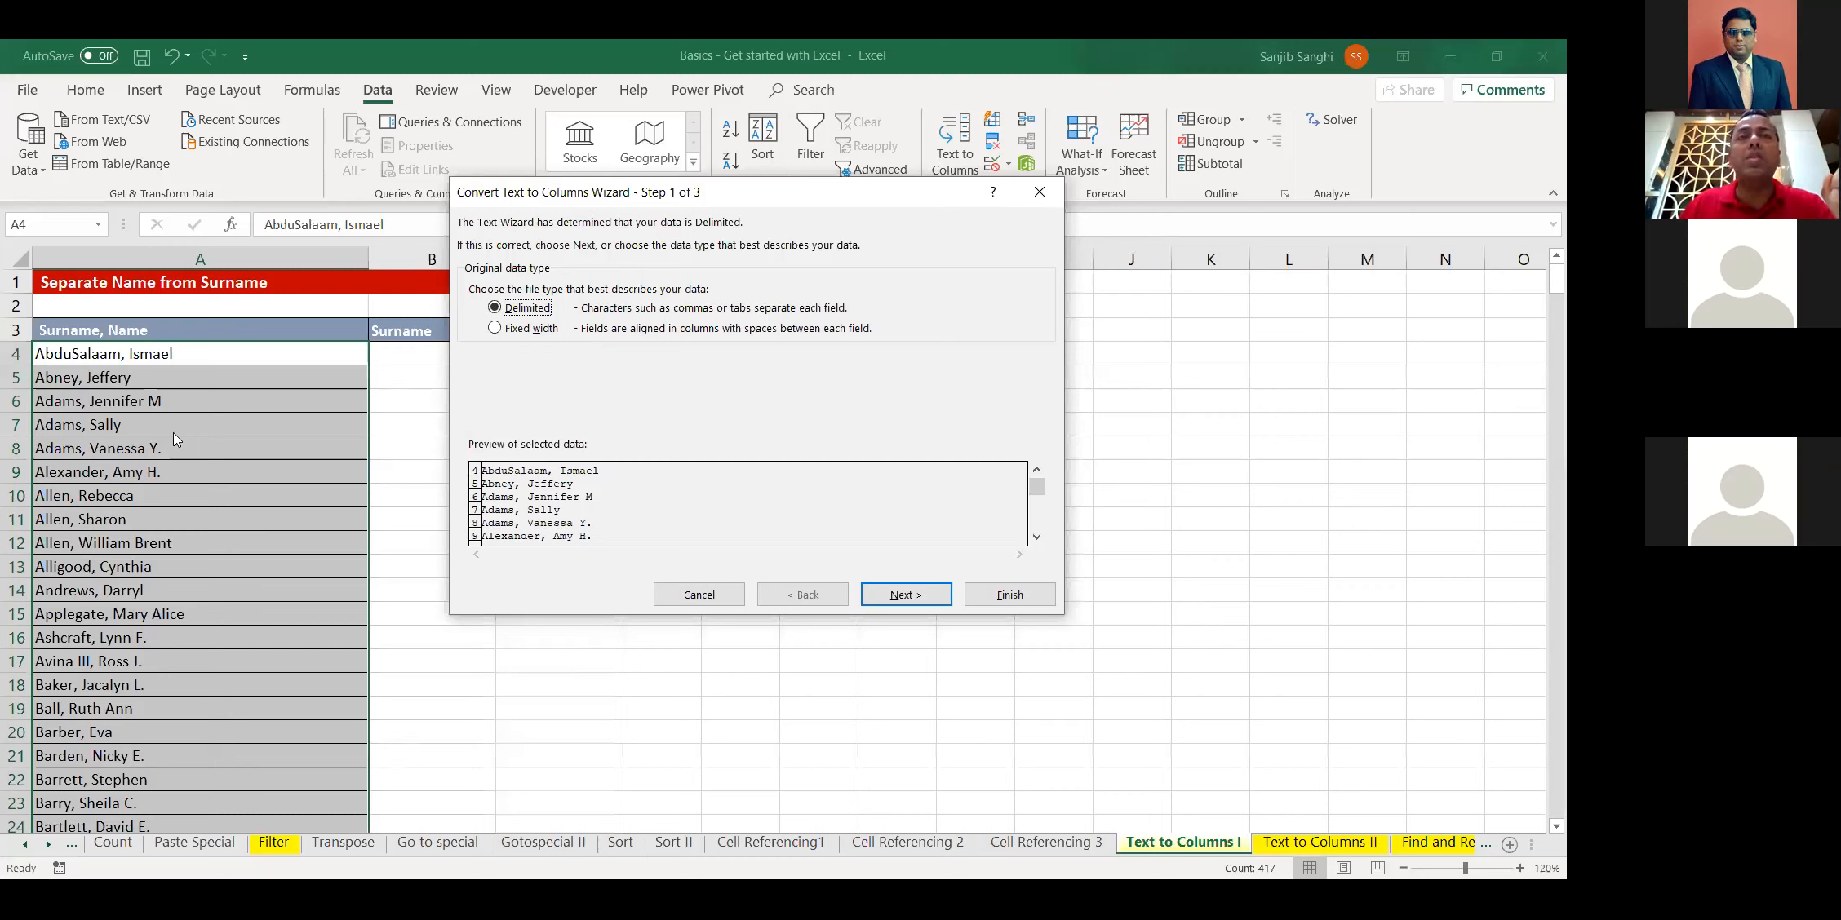
left_click(921, 596)
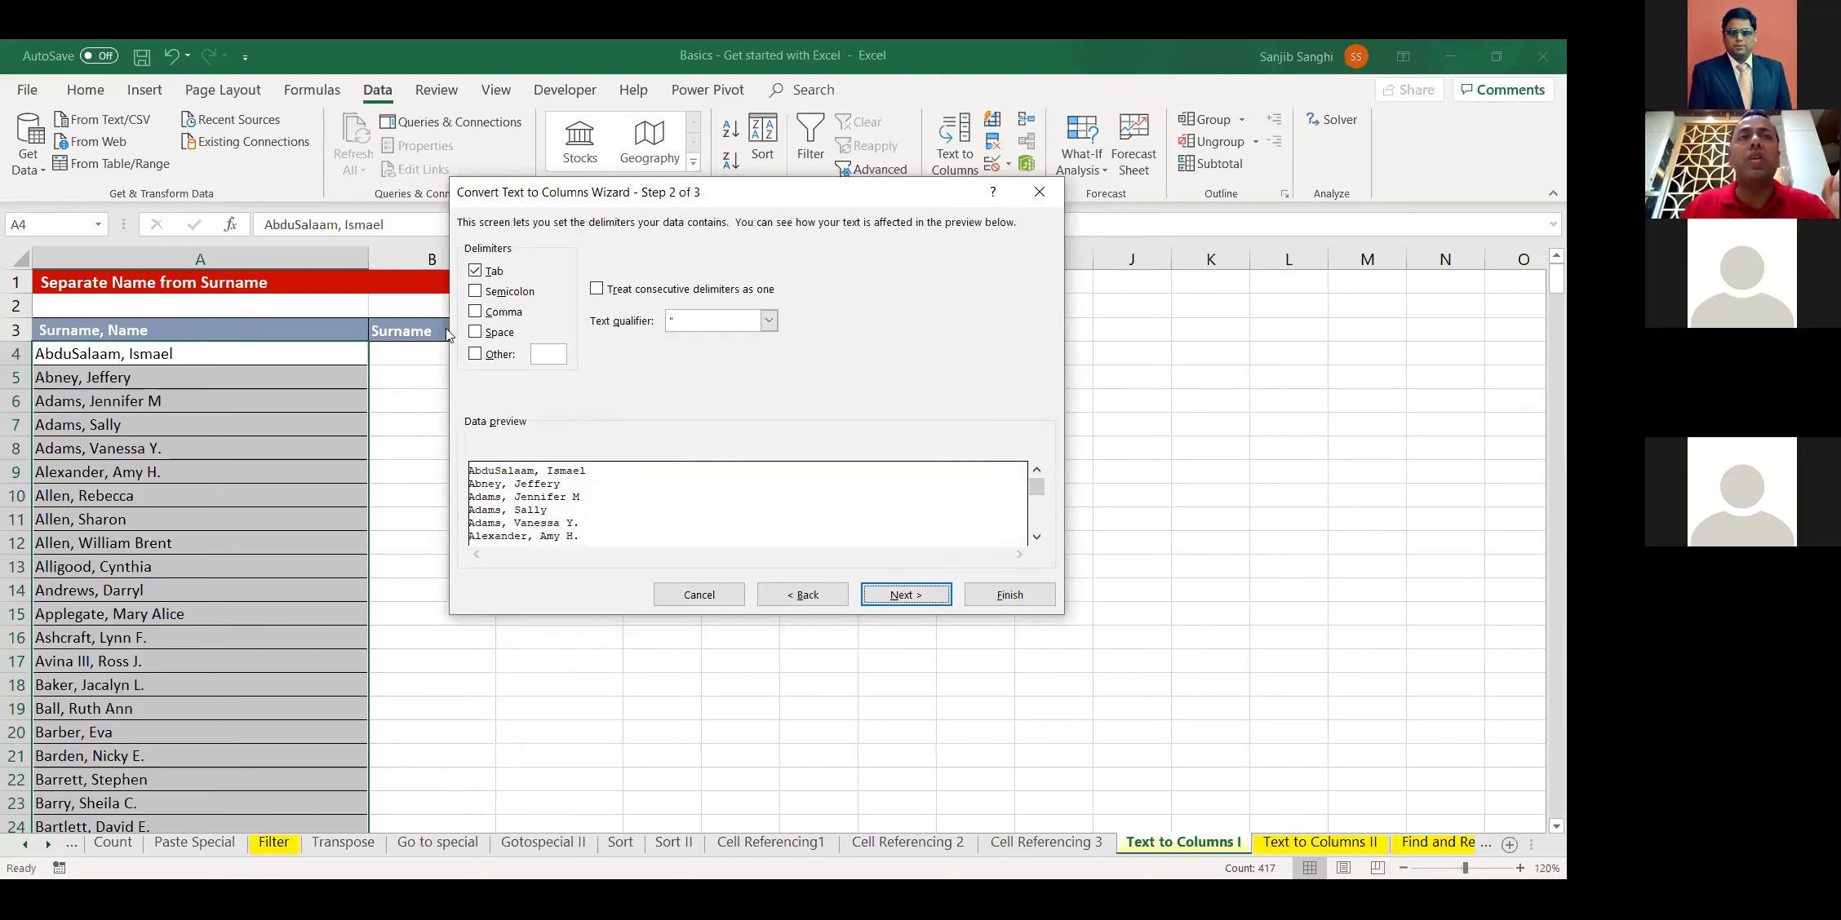
Set Comma as the only delimiter for the split, turning off Tab, and continue to the column format settings
left_click(477, 315)
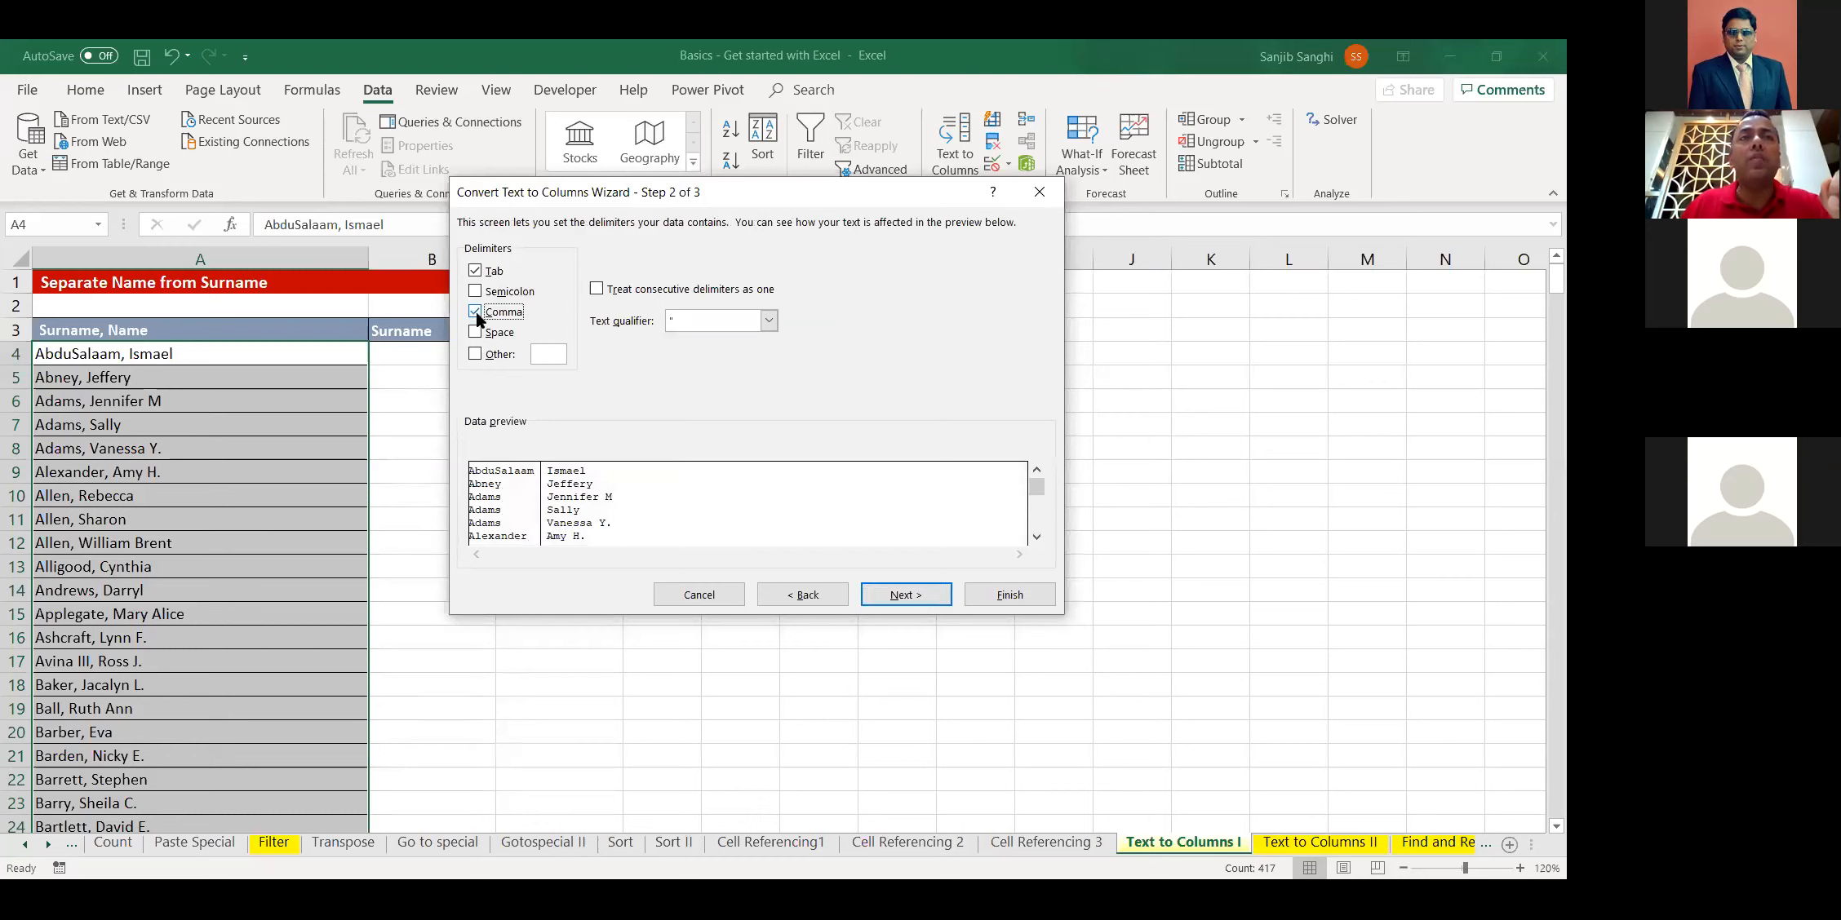
left_click(483, 271)
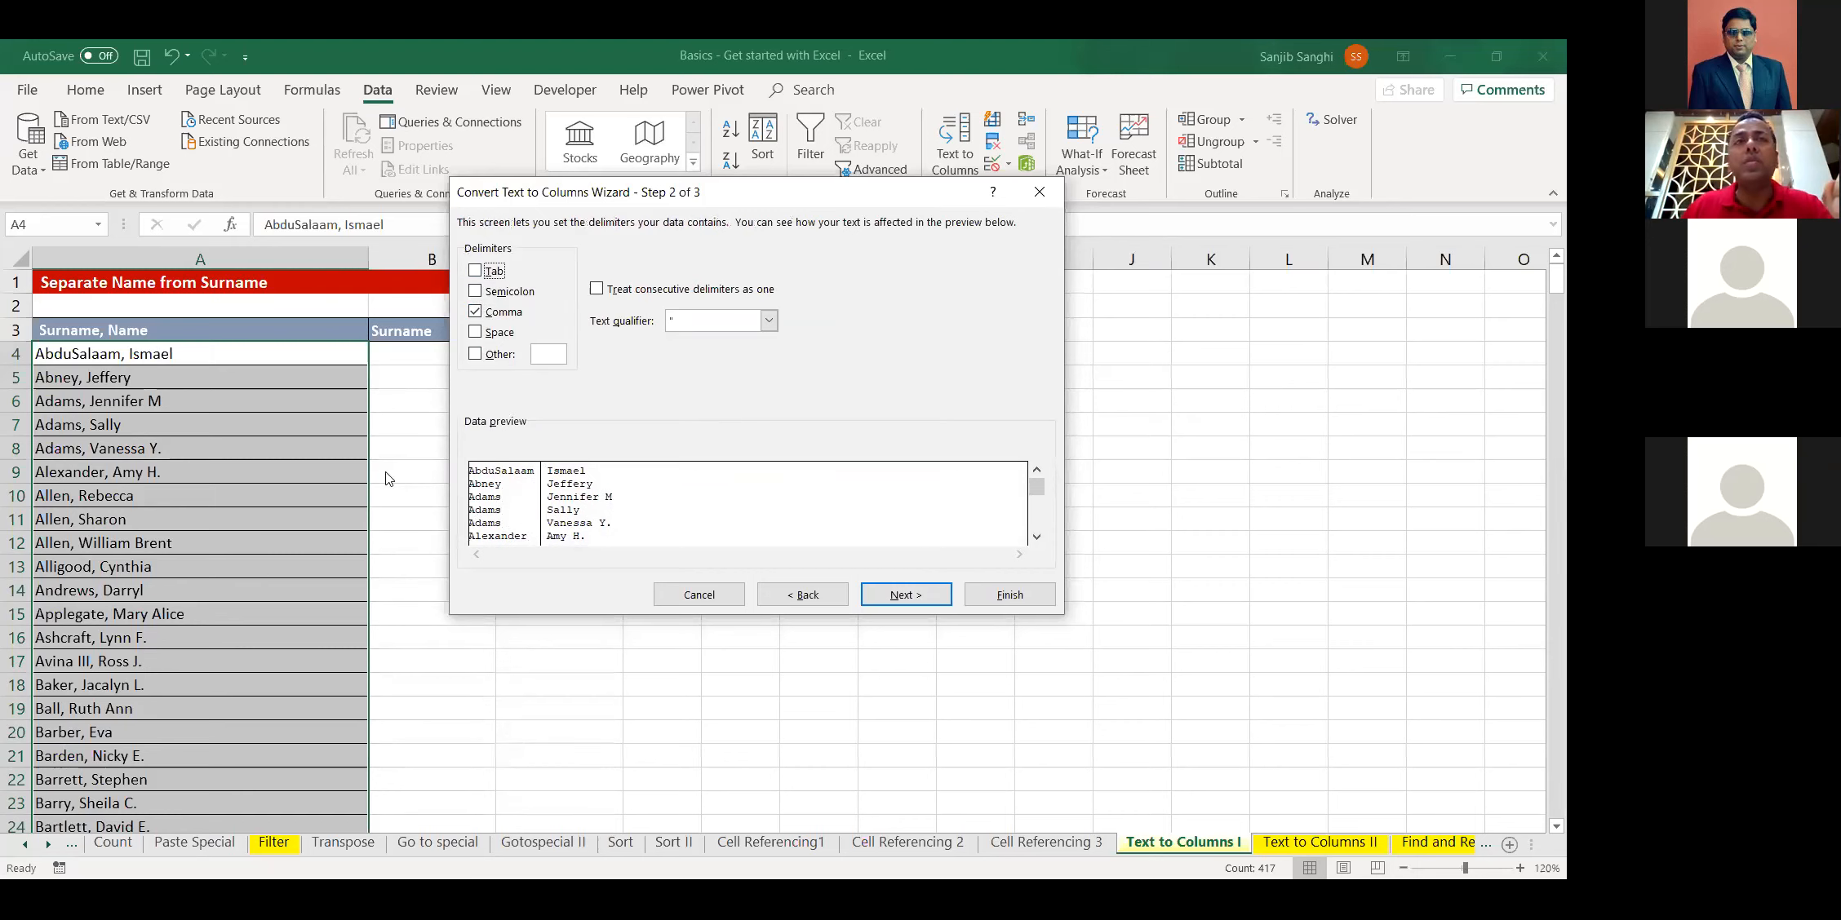
left_click(915, 598)
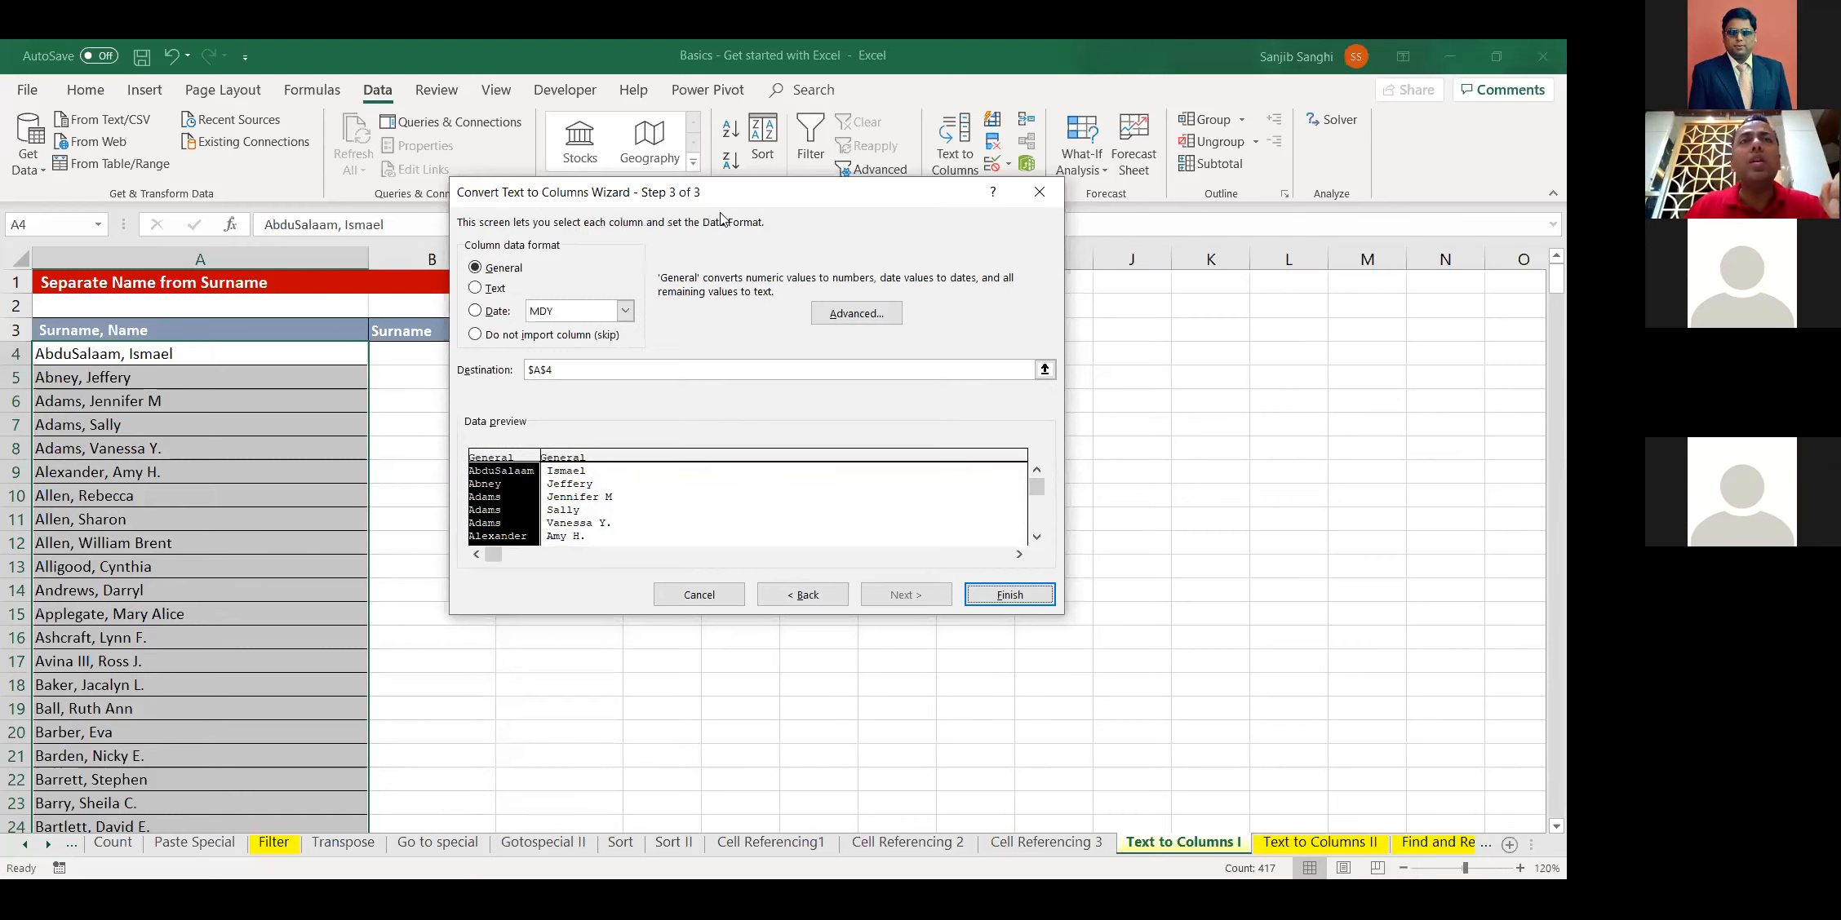
Set the destination of the split to B4 and finish the conversion, keeping the General data format
left_click_drag(722, 199, 1029, 238)
left_click(887, 412)
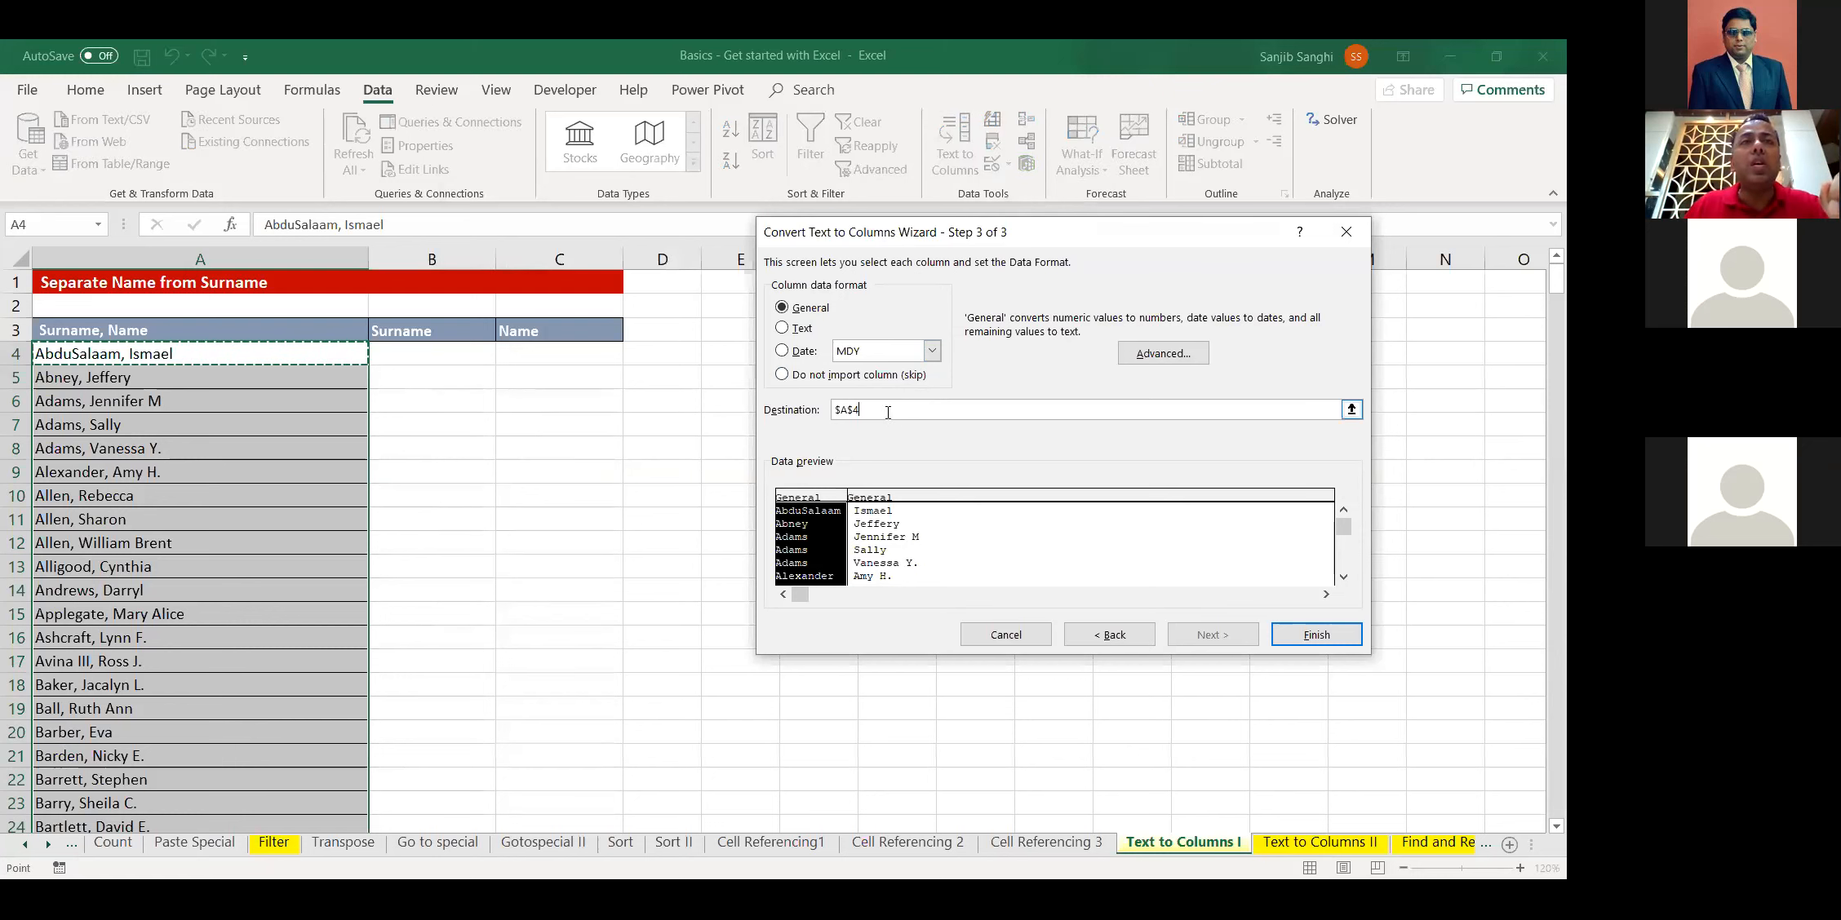
left_click(442, 349)
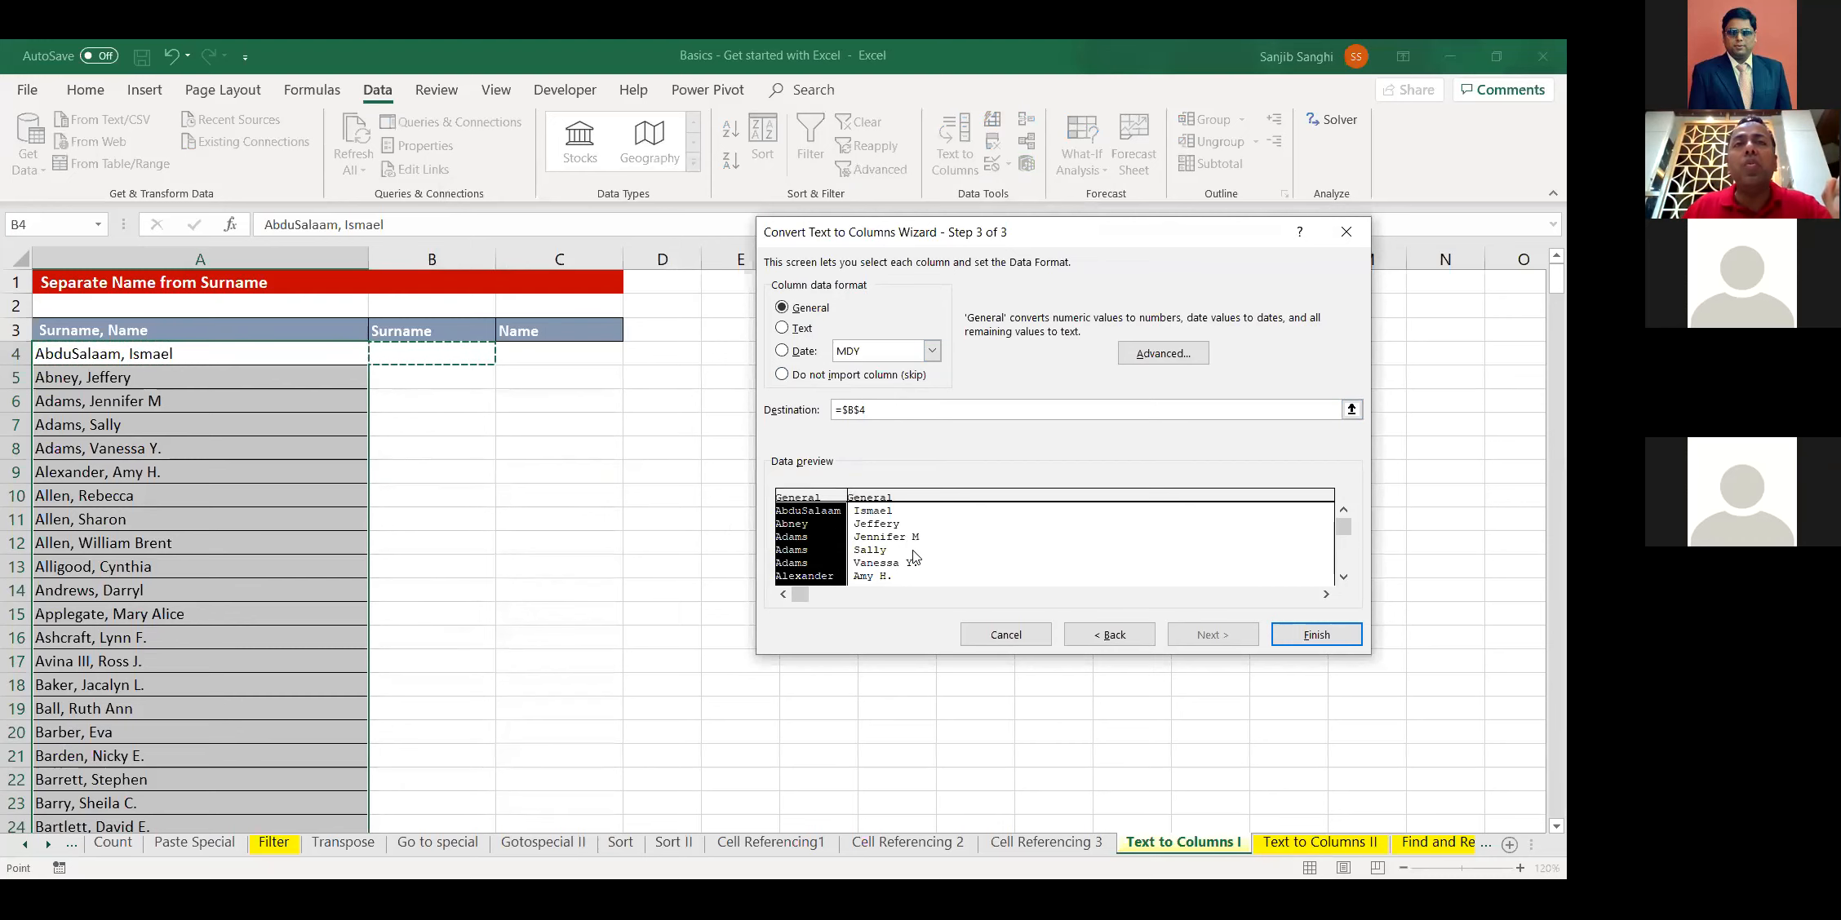
left_click(1321, 636)
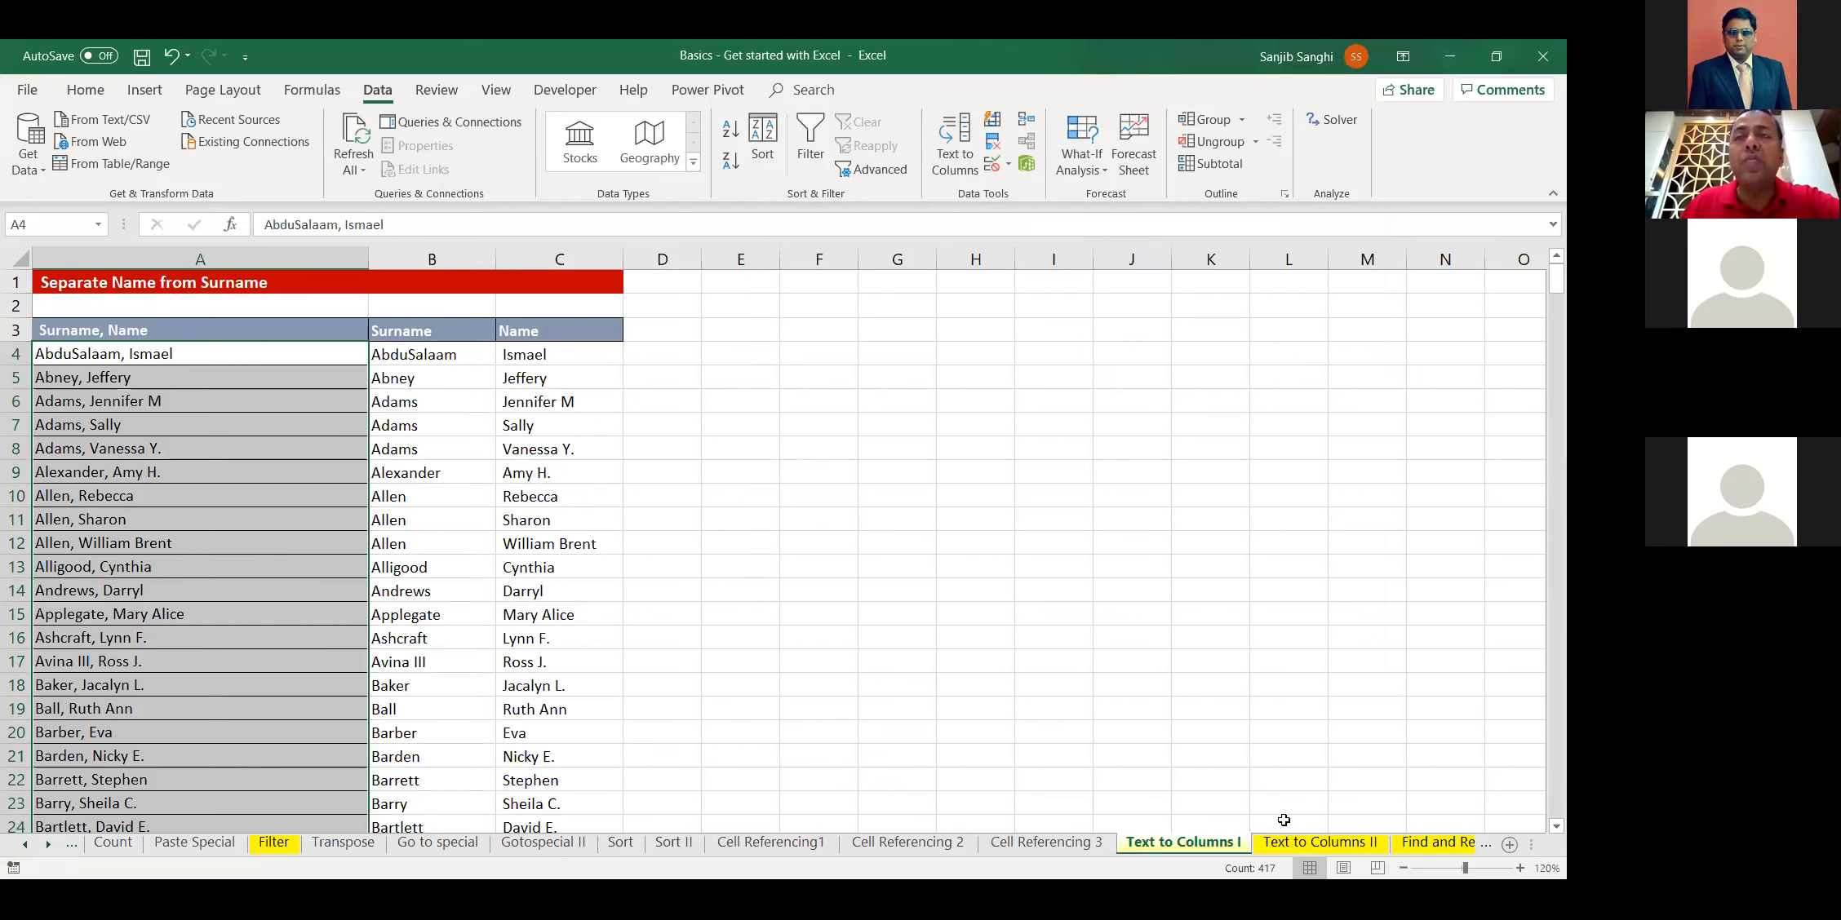
Switch to the Text to Columns II sheet and zoom in to 110%
left_click(1316, 848)
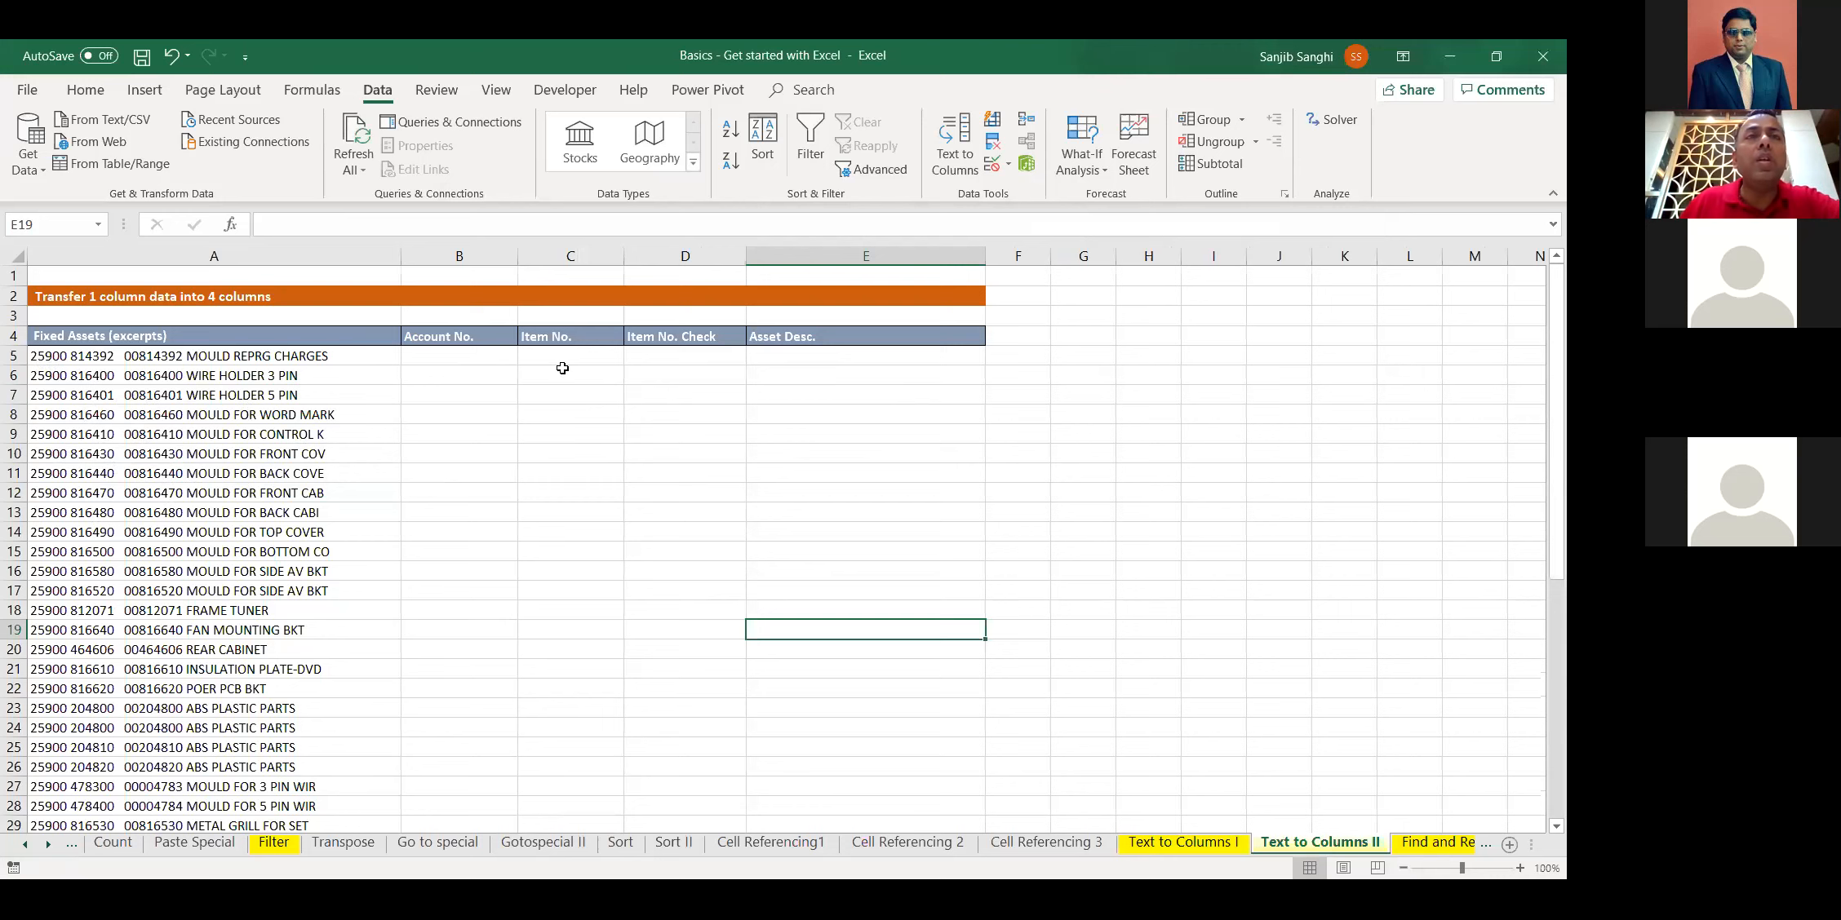
left_click(1519, 868)
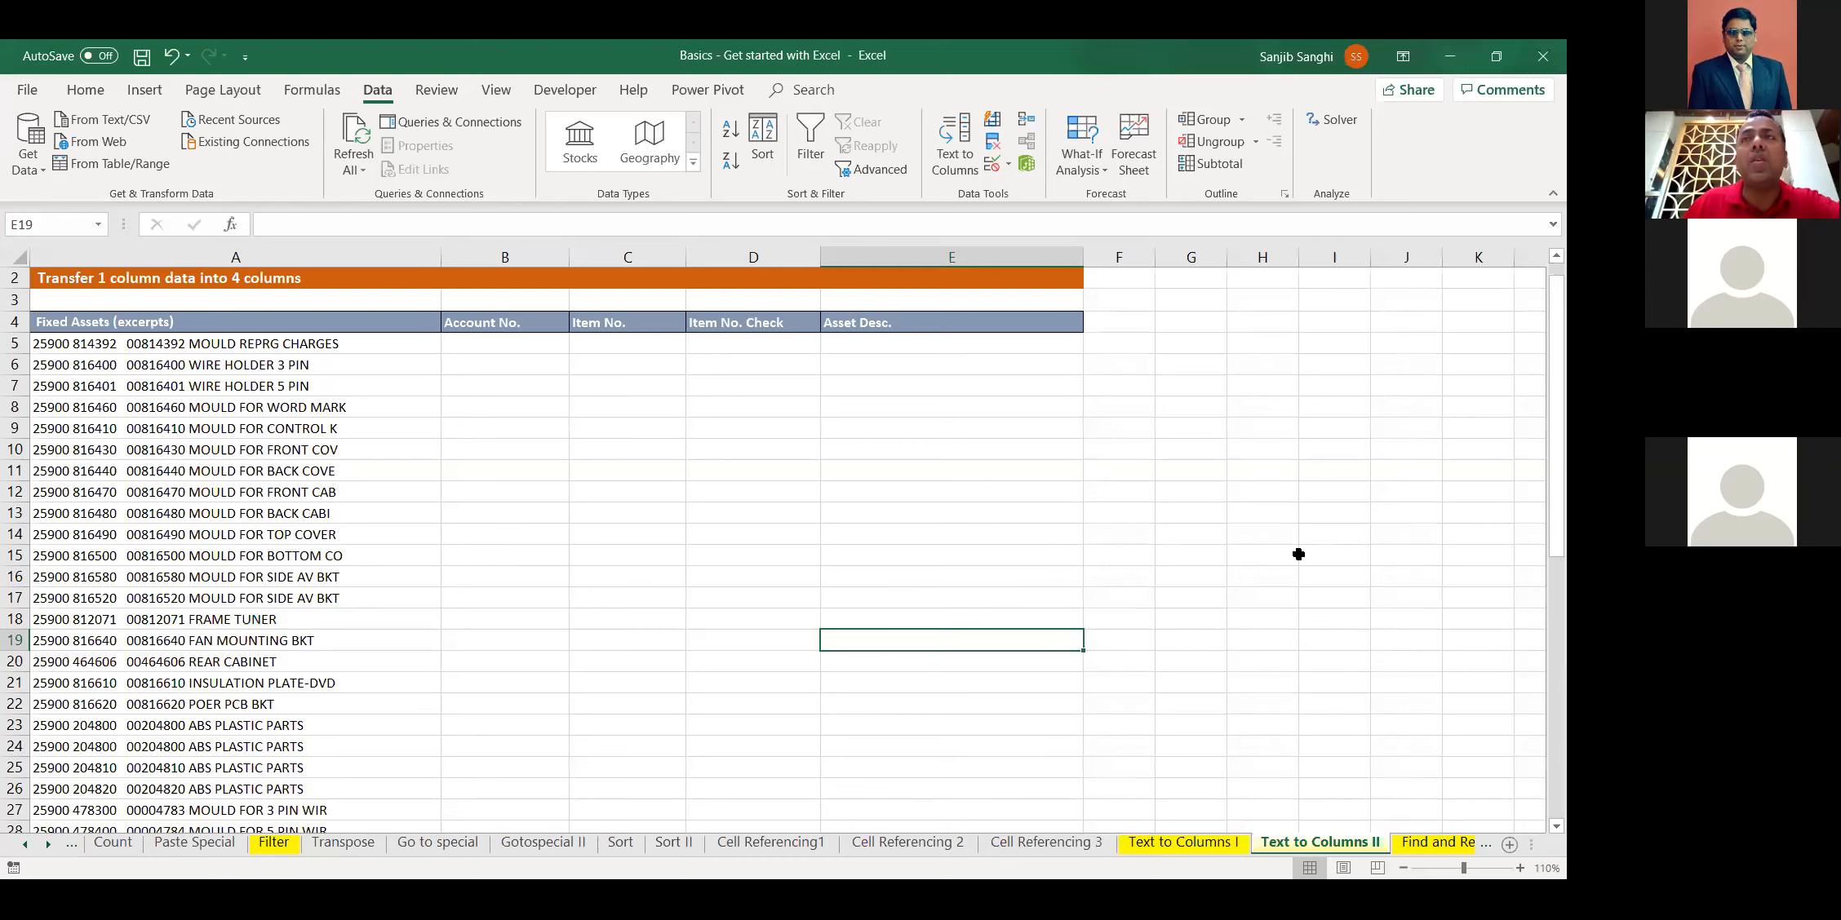
Select the fixed asset entries in A5:A49
left_click(1450, 56)
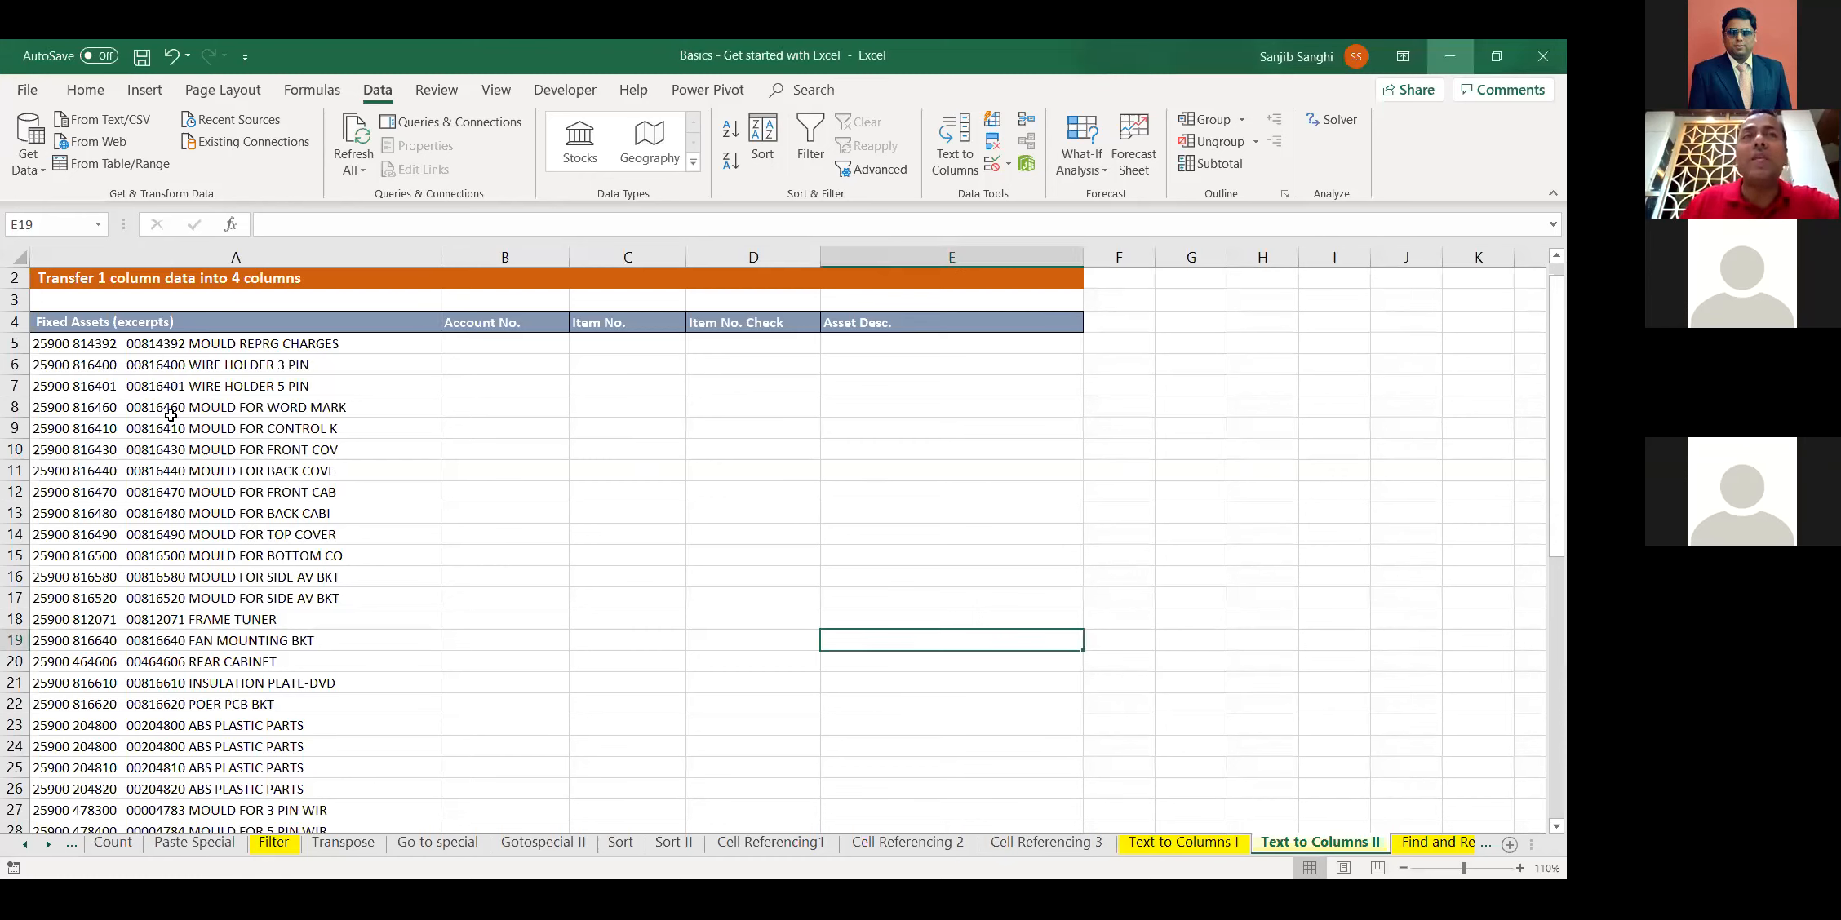
left_click(183, 384)
left_click(202, 343)
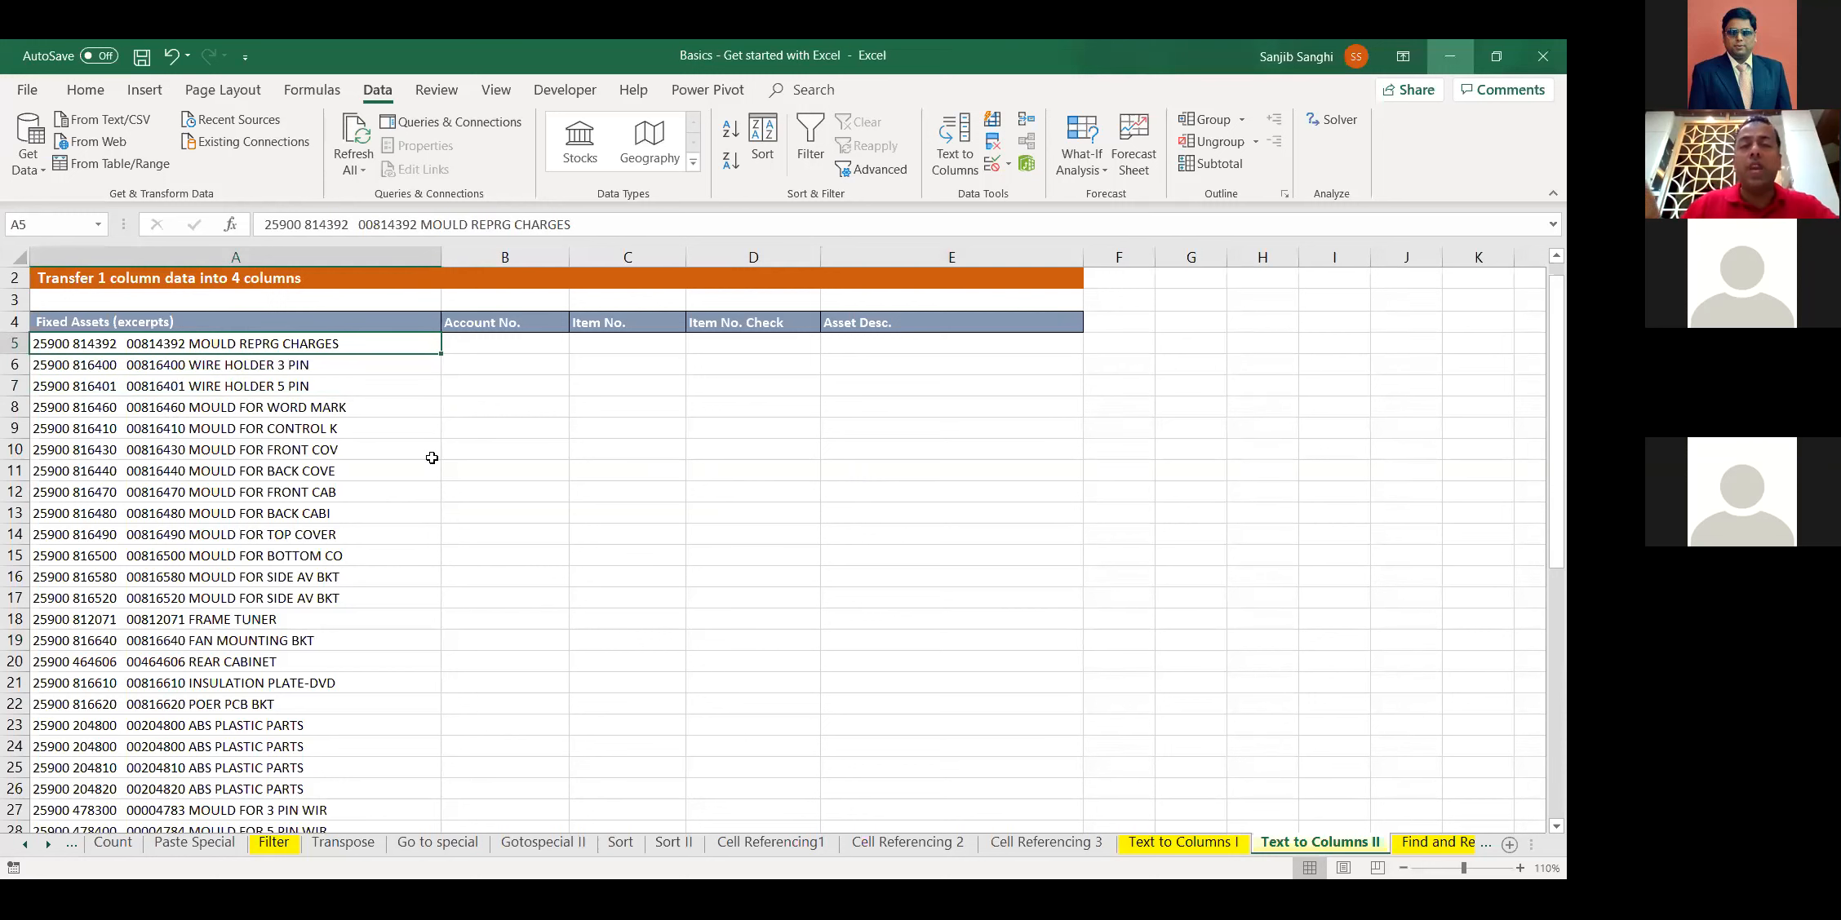
key("ctrl+shift+Down")
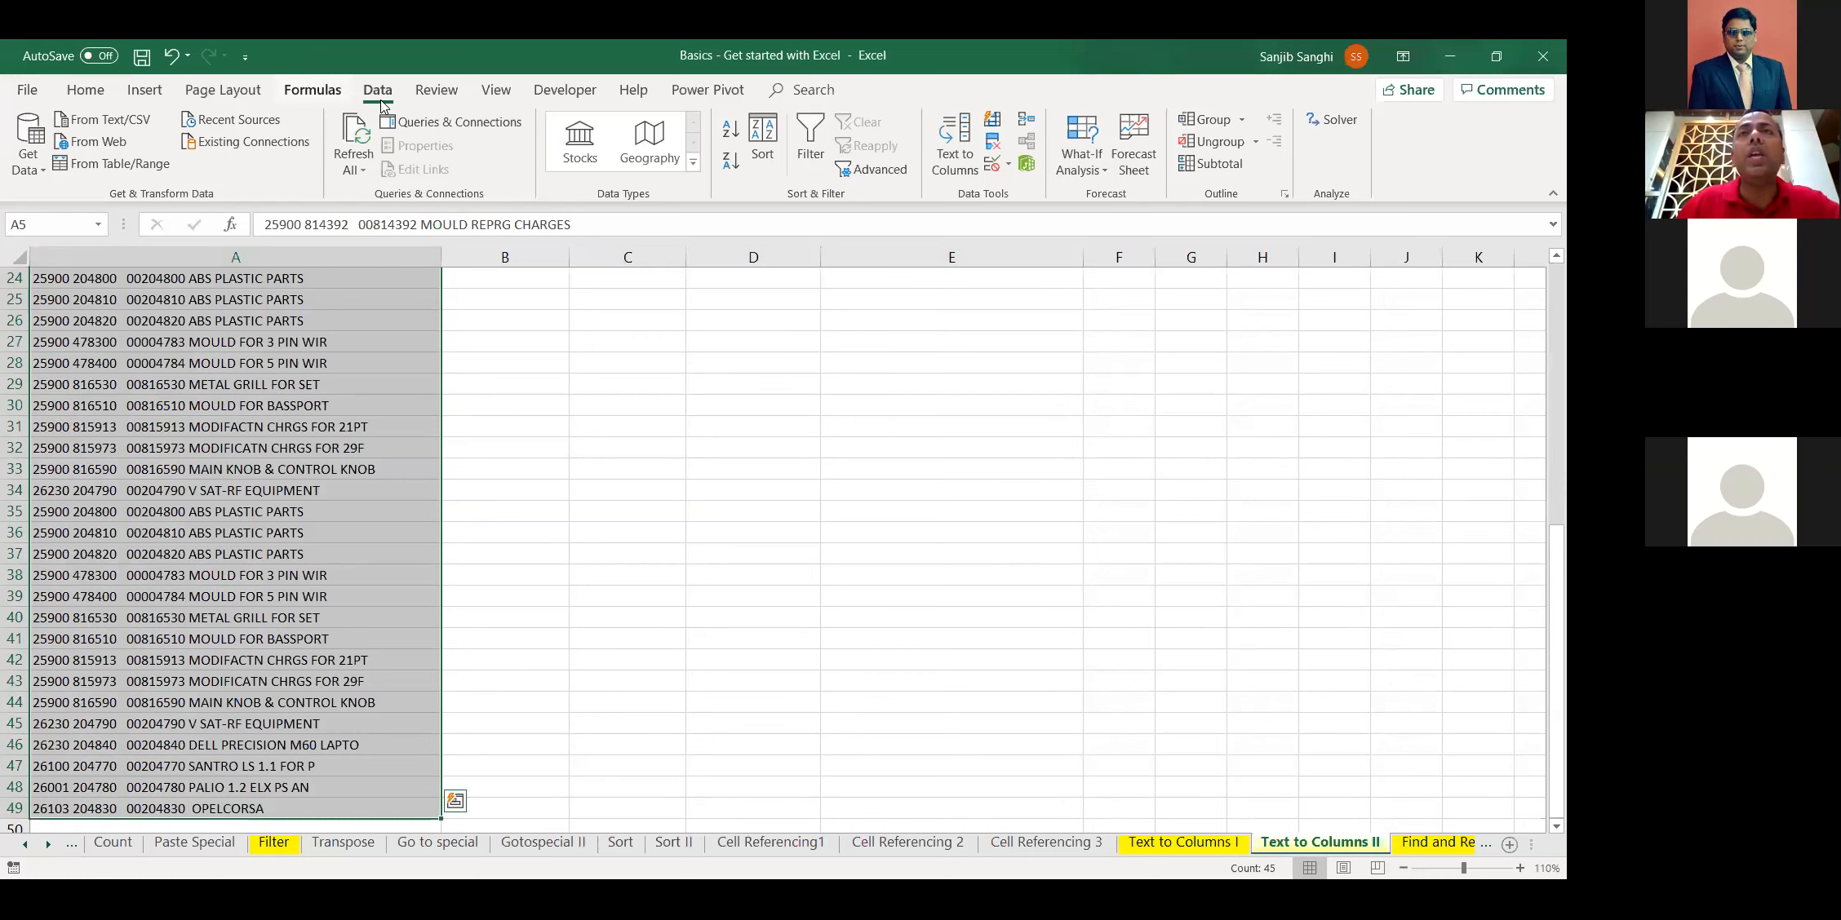
Start Text to Columns with the Delimited type, choose Space instead of Comma as the only delimiter, and continue to the column format settings
left_click(955, 145)
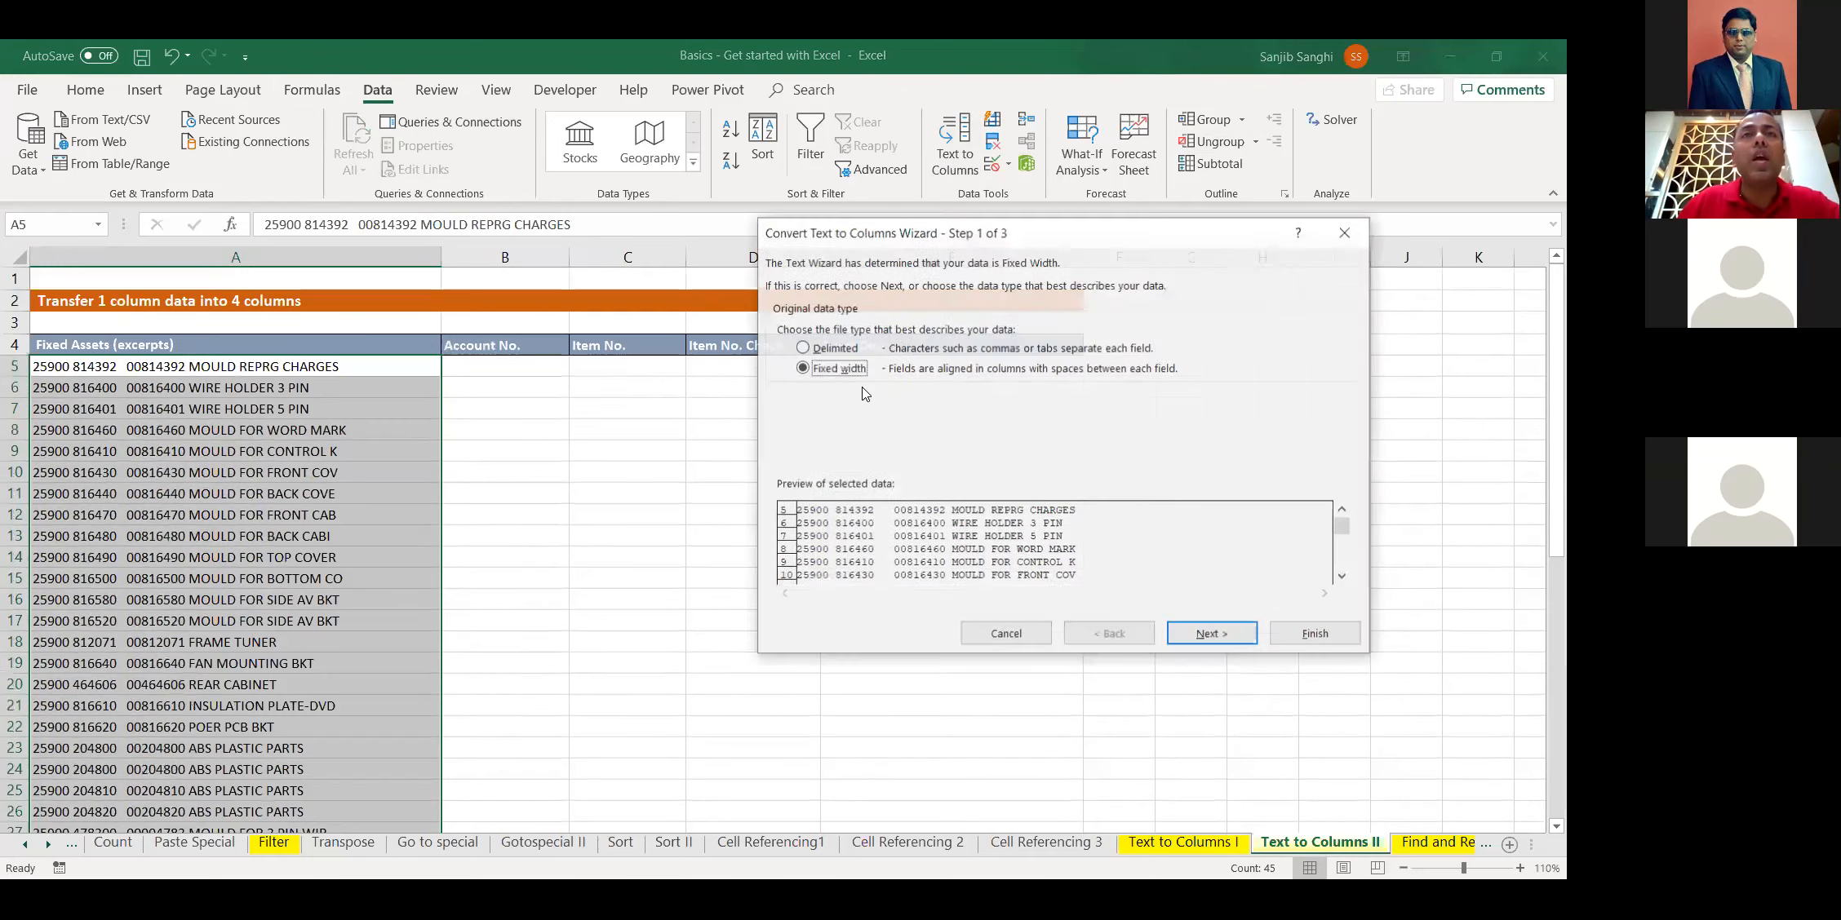
left_click(839, 350)
key("Return")
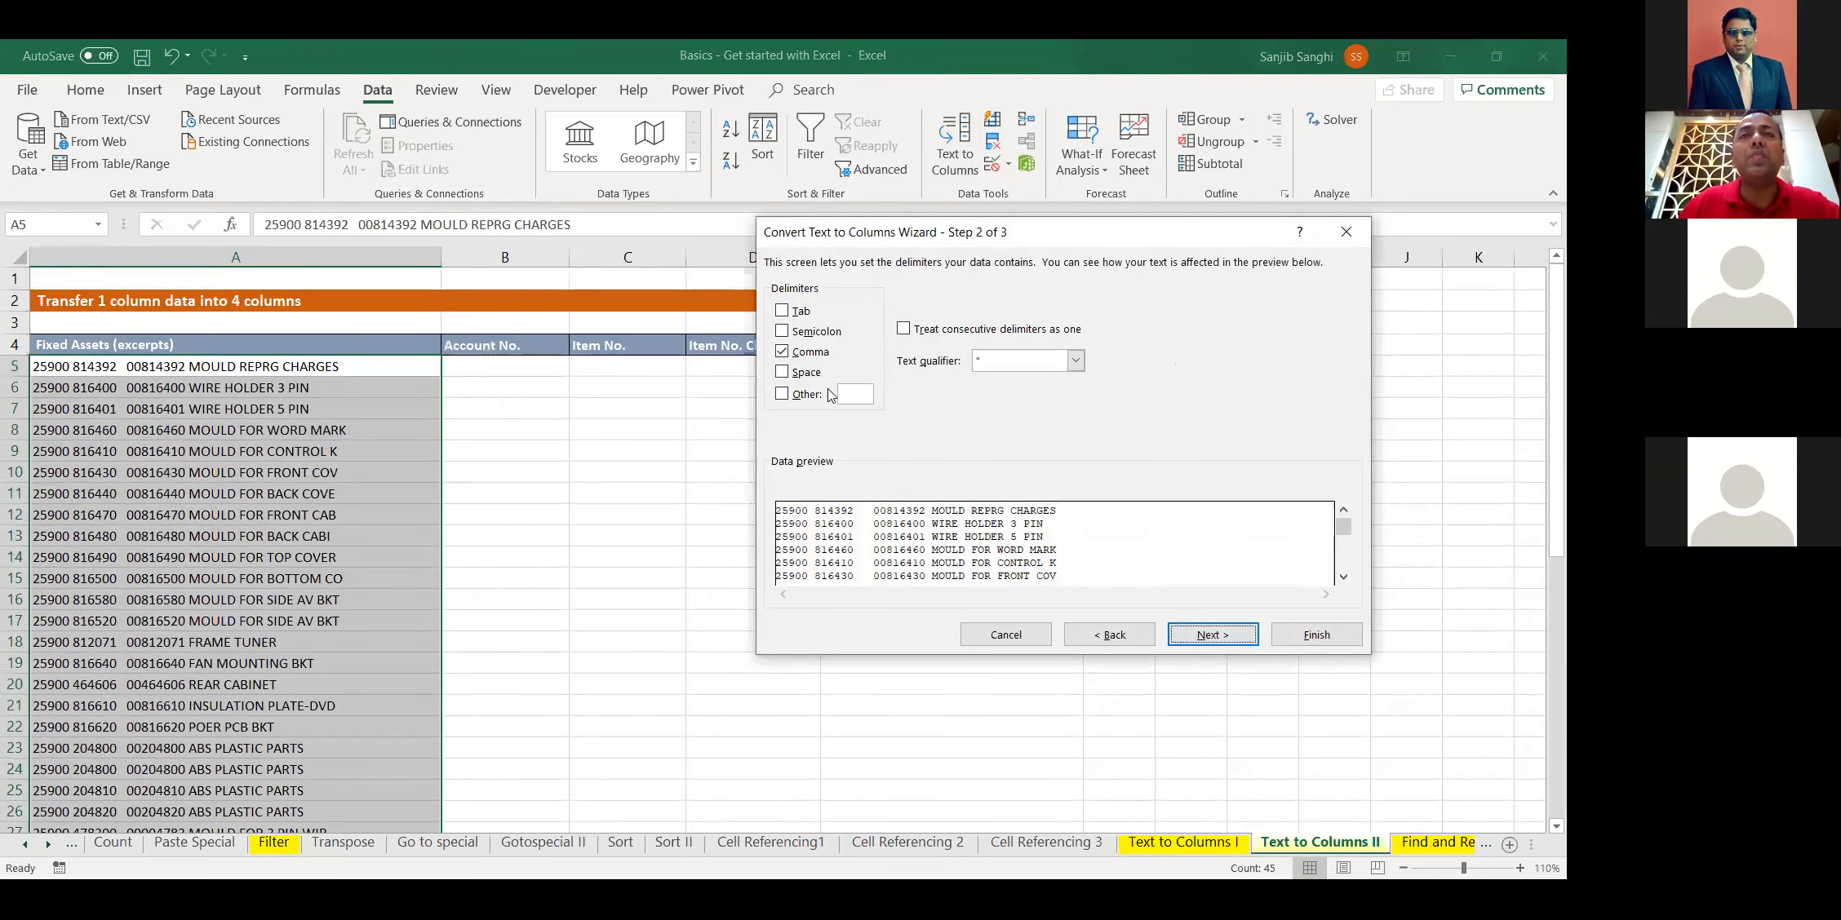
left_click(782, 352)
left_click(782, 372)
left_click(1177, 634)
Finish the space-delimited split with B5 as the destination and undo it
left_click(896, 415)
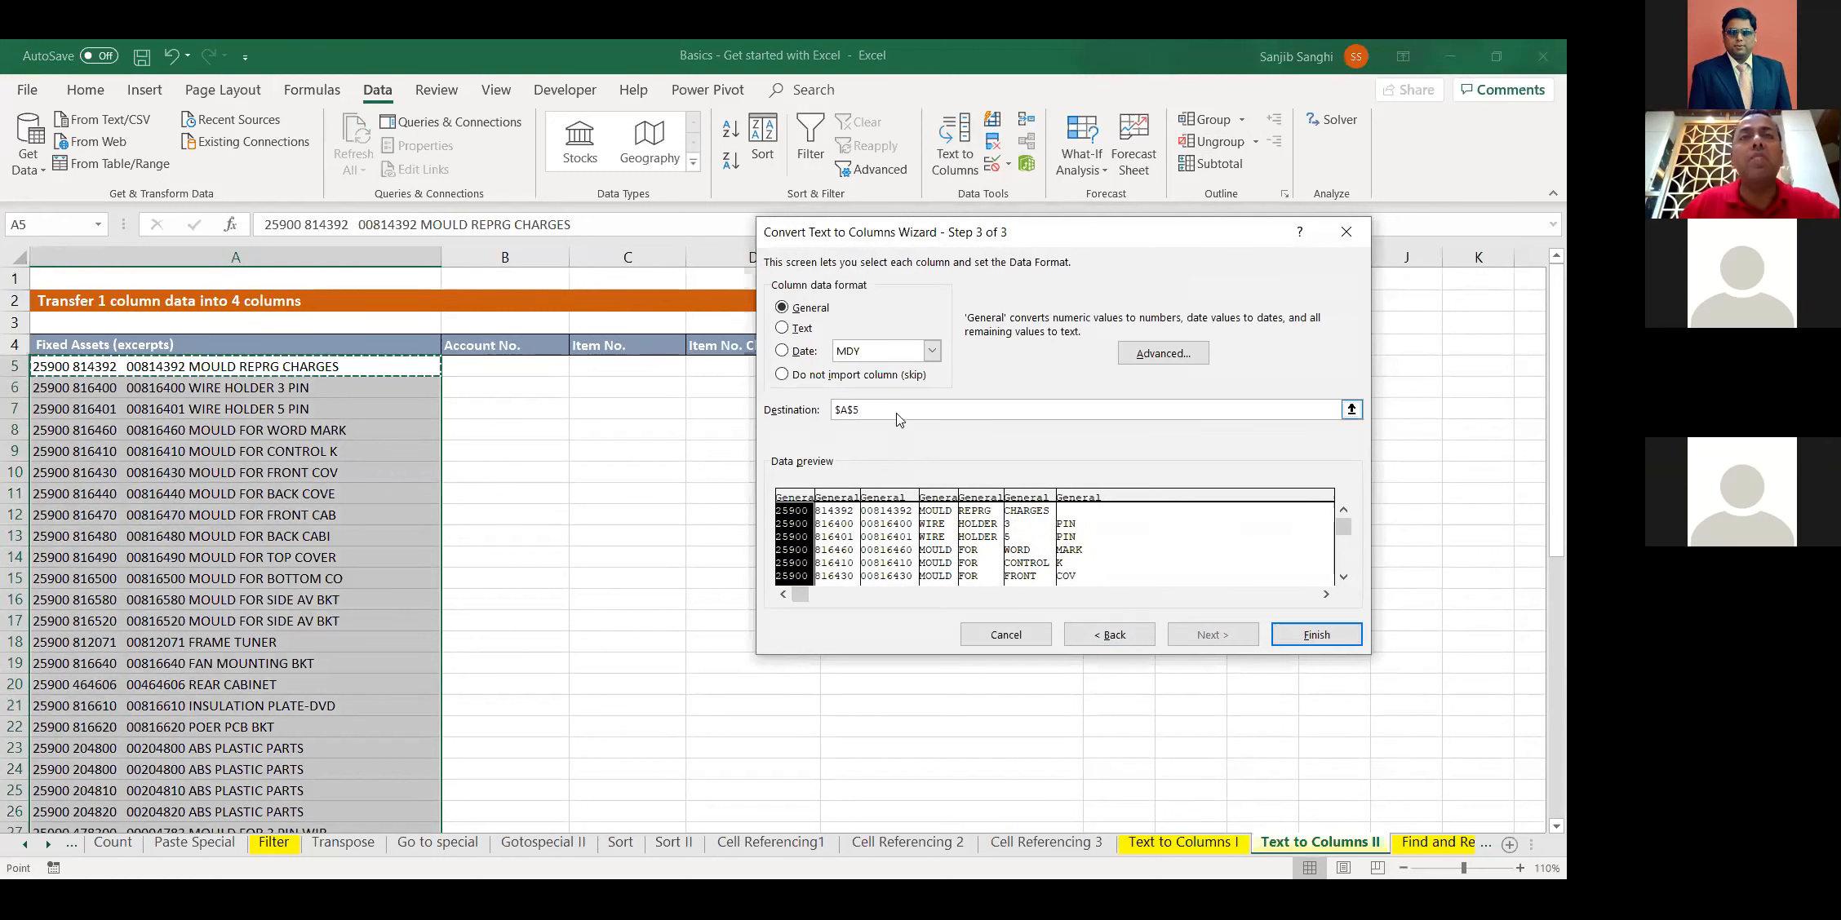
left_click(510, 367)
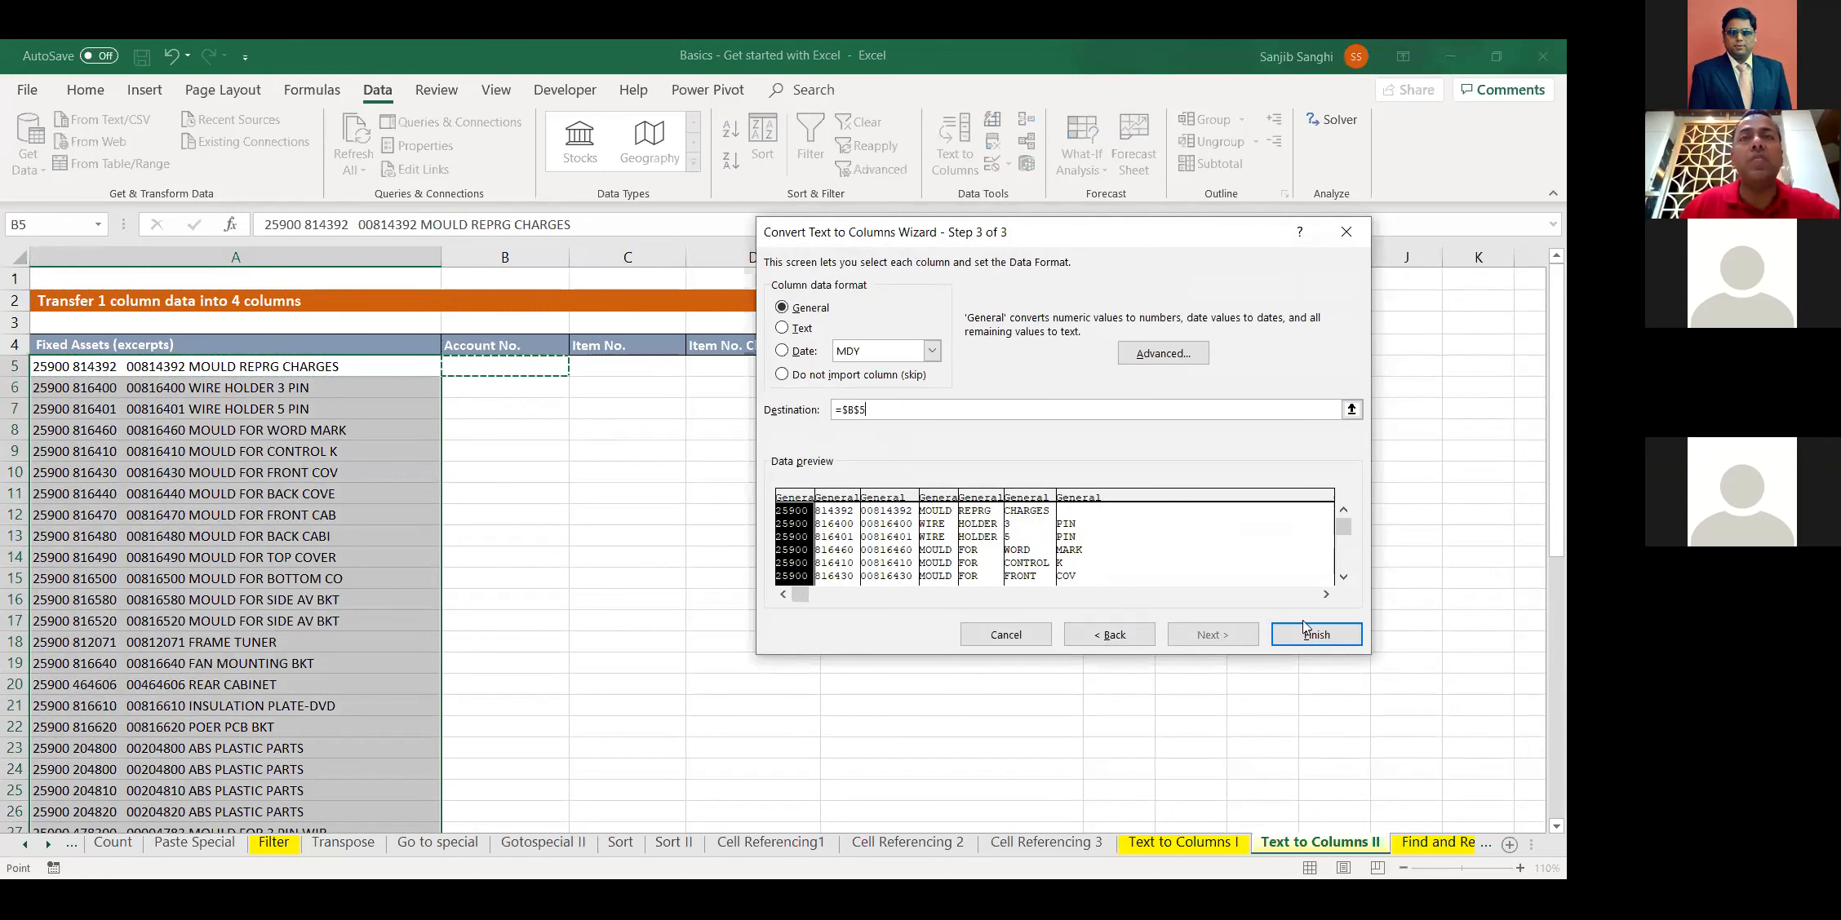
left_click(1324, 640)
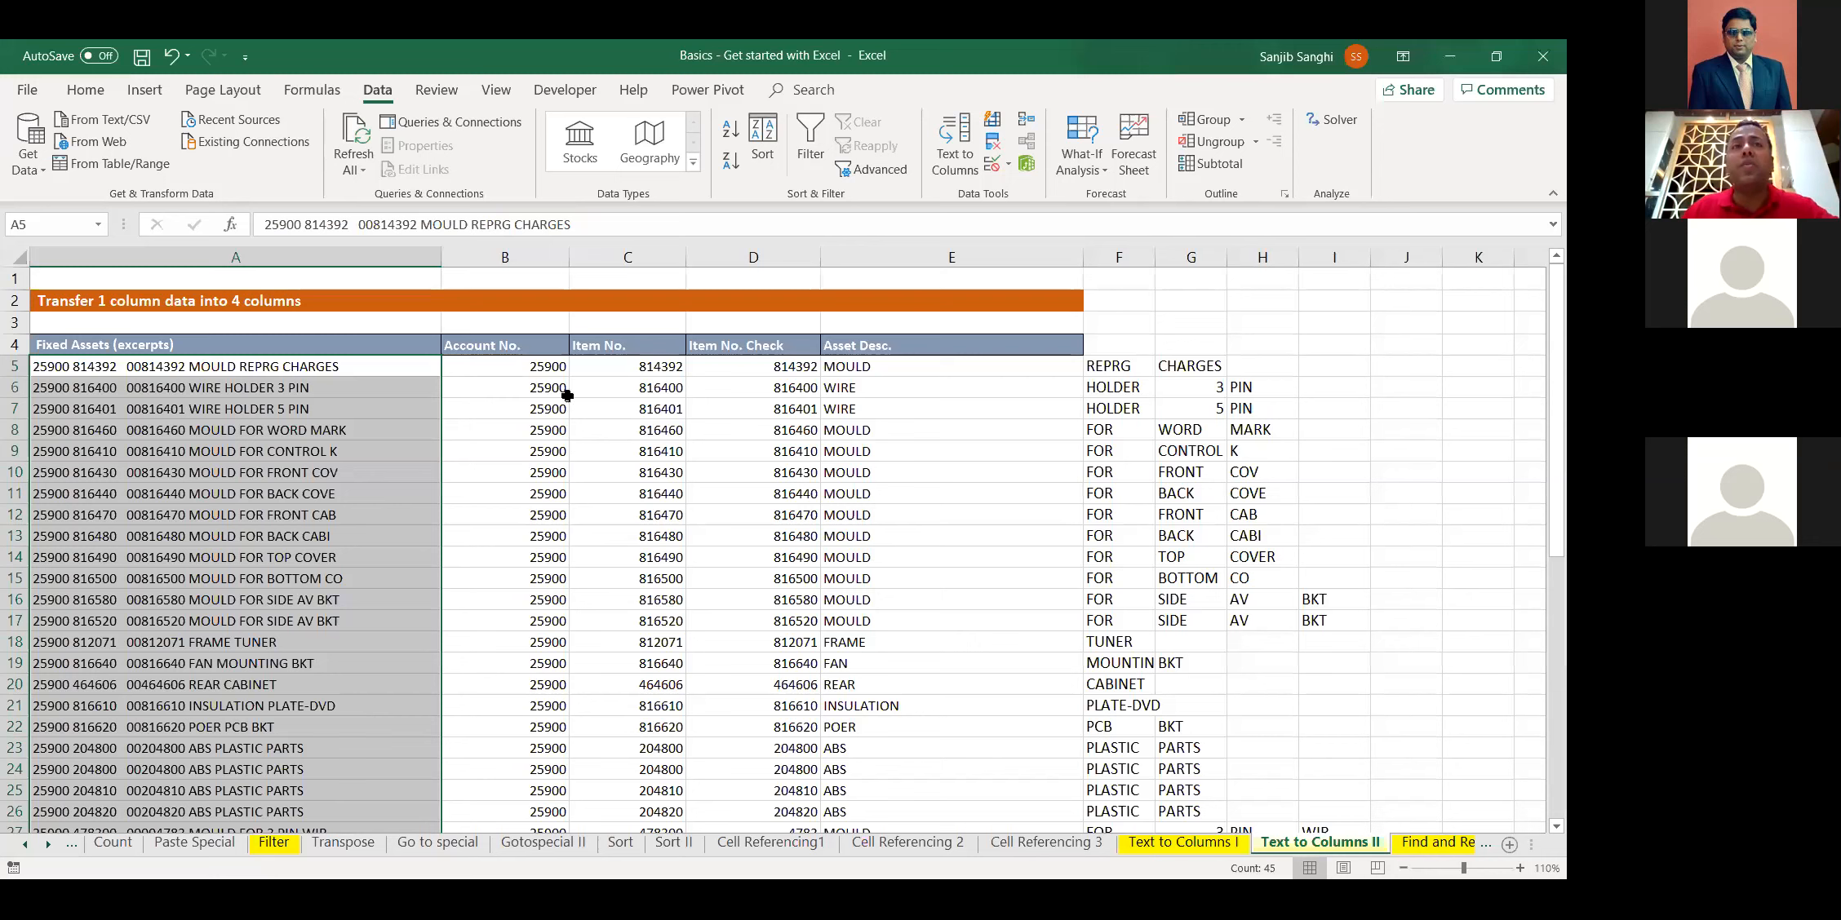
key("ctrl+z")
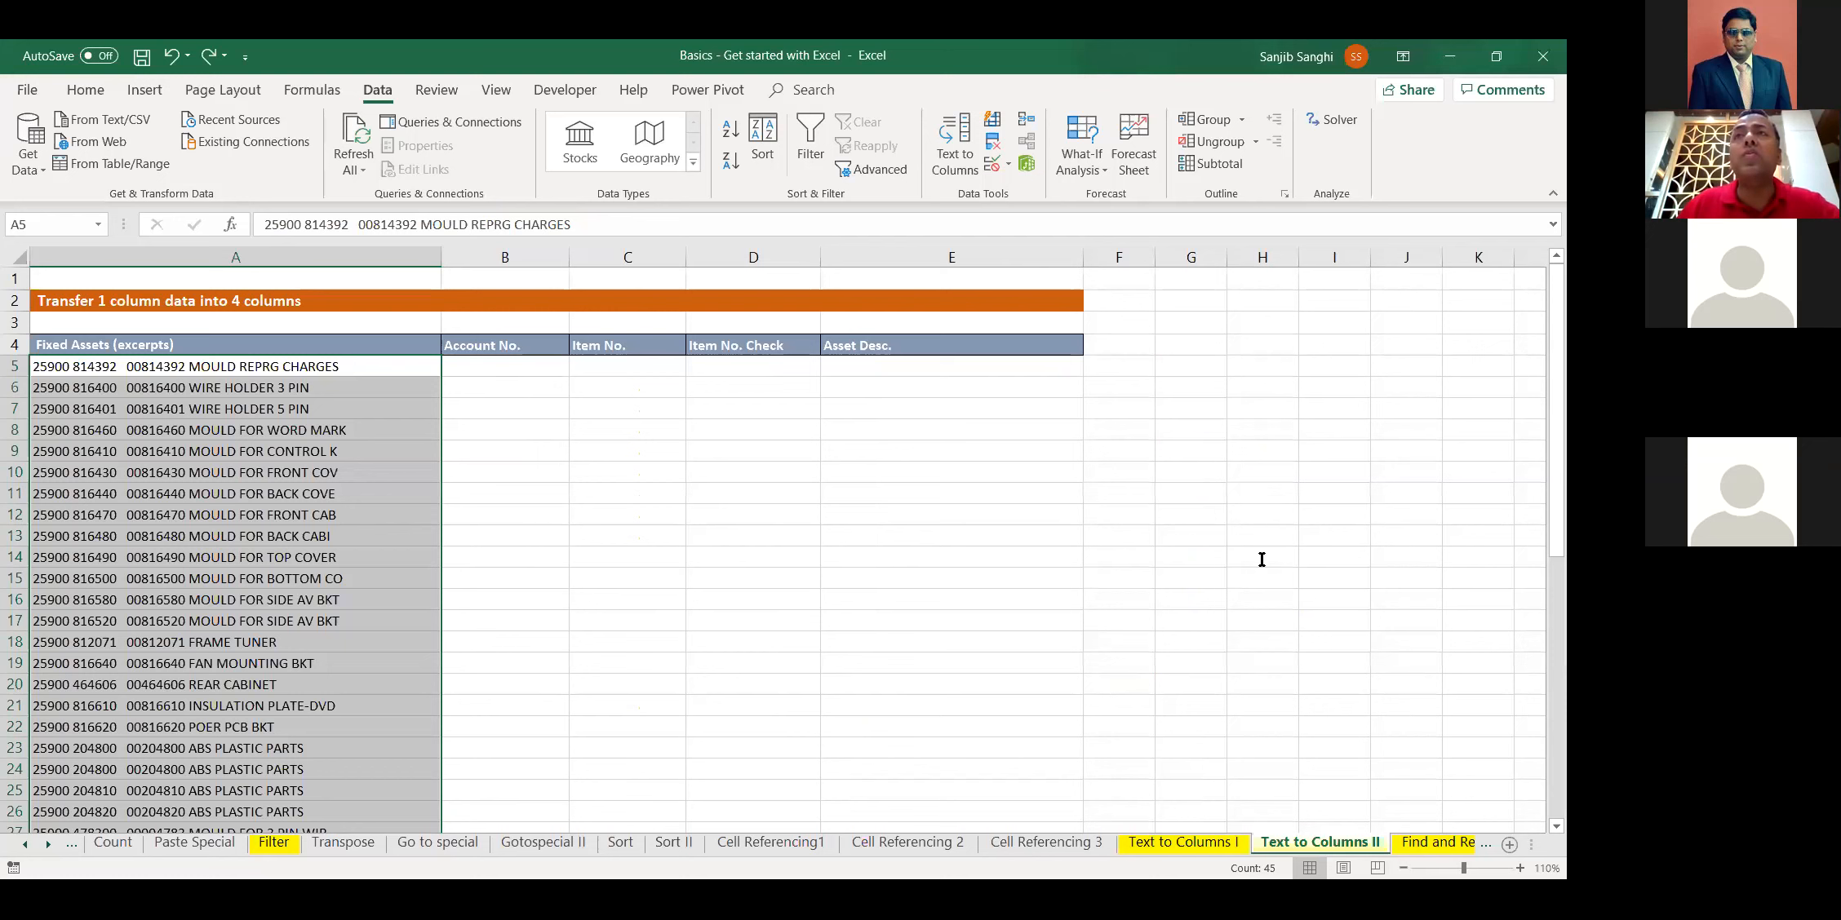
Start Text to Columns on the fixed asset entries with the Fixed width type and continue to the column break settings
left_click(1450, 56)
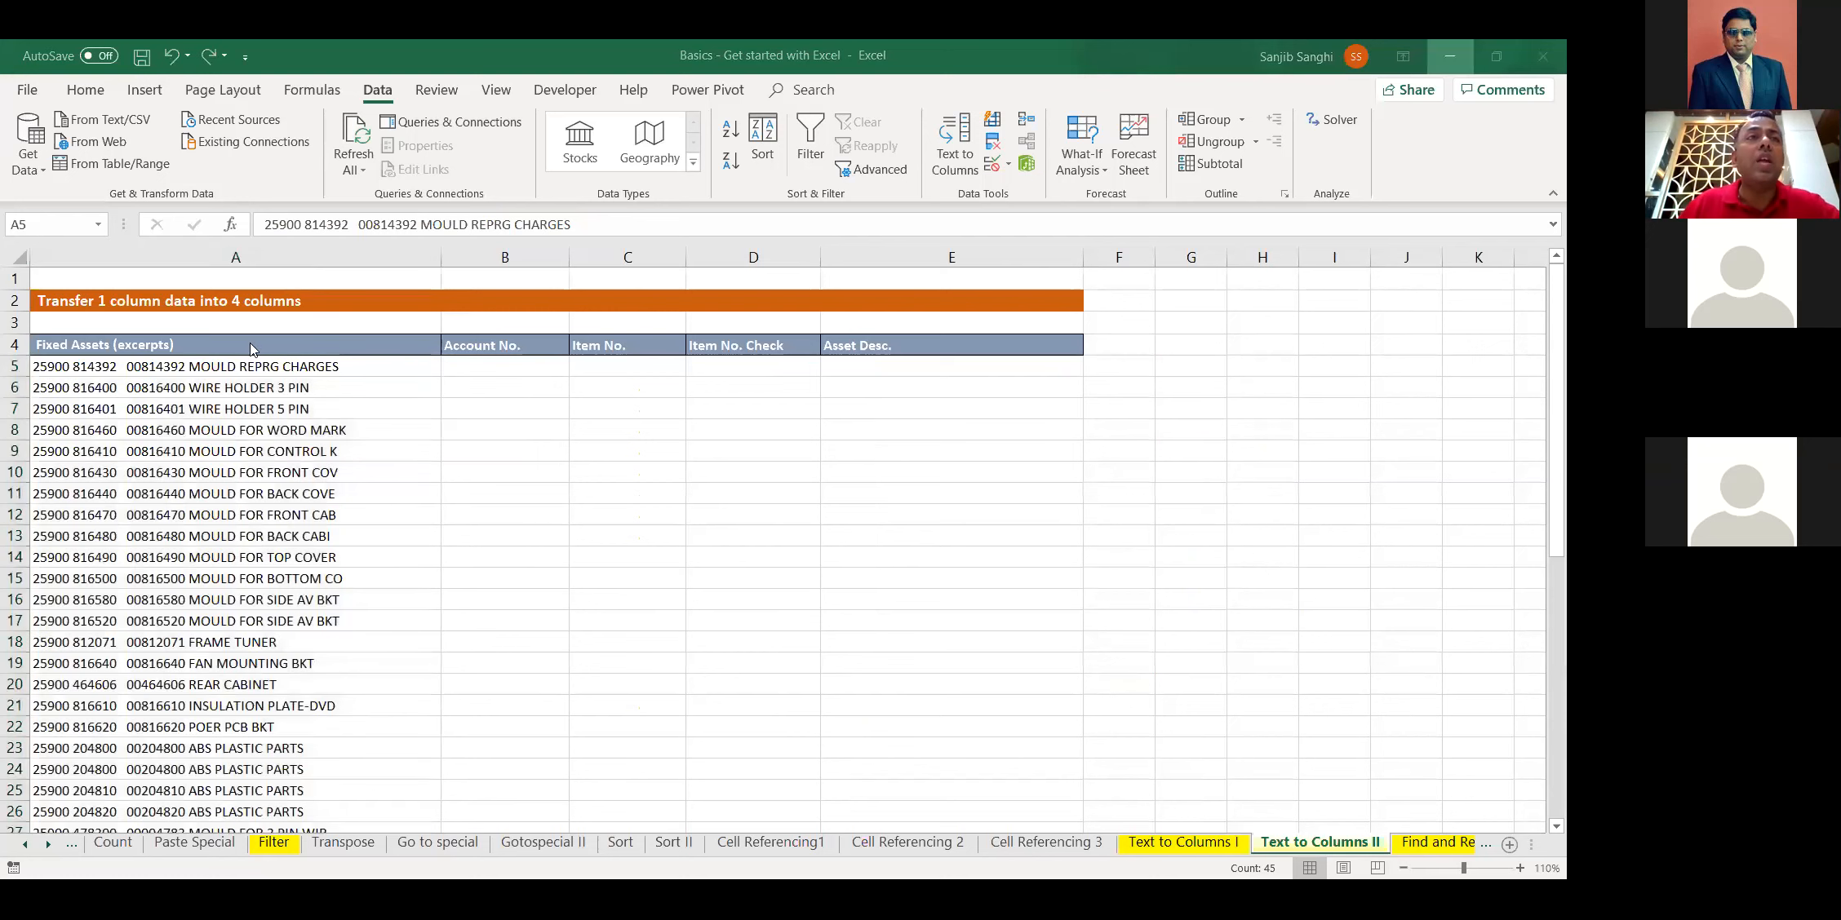
left_click(243, 370)
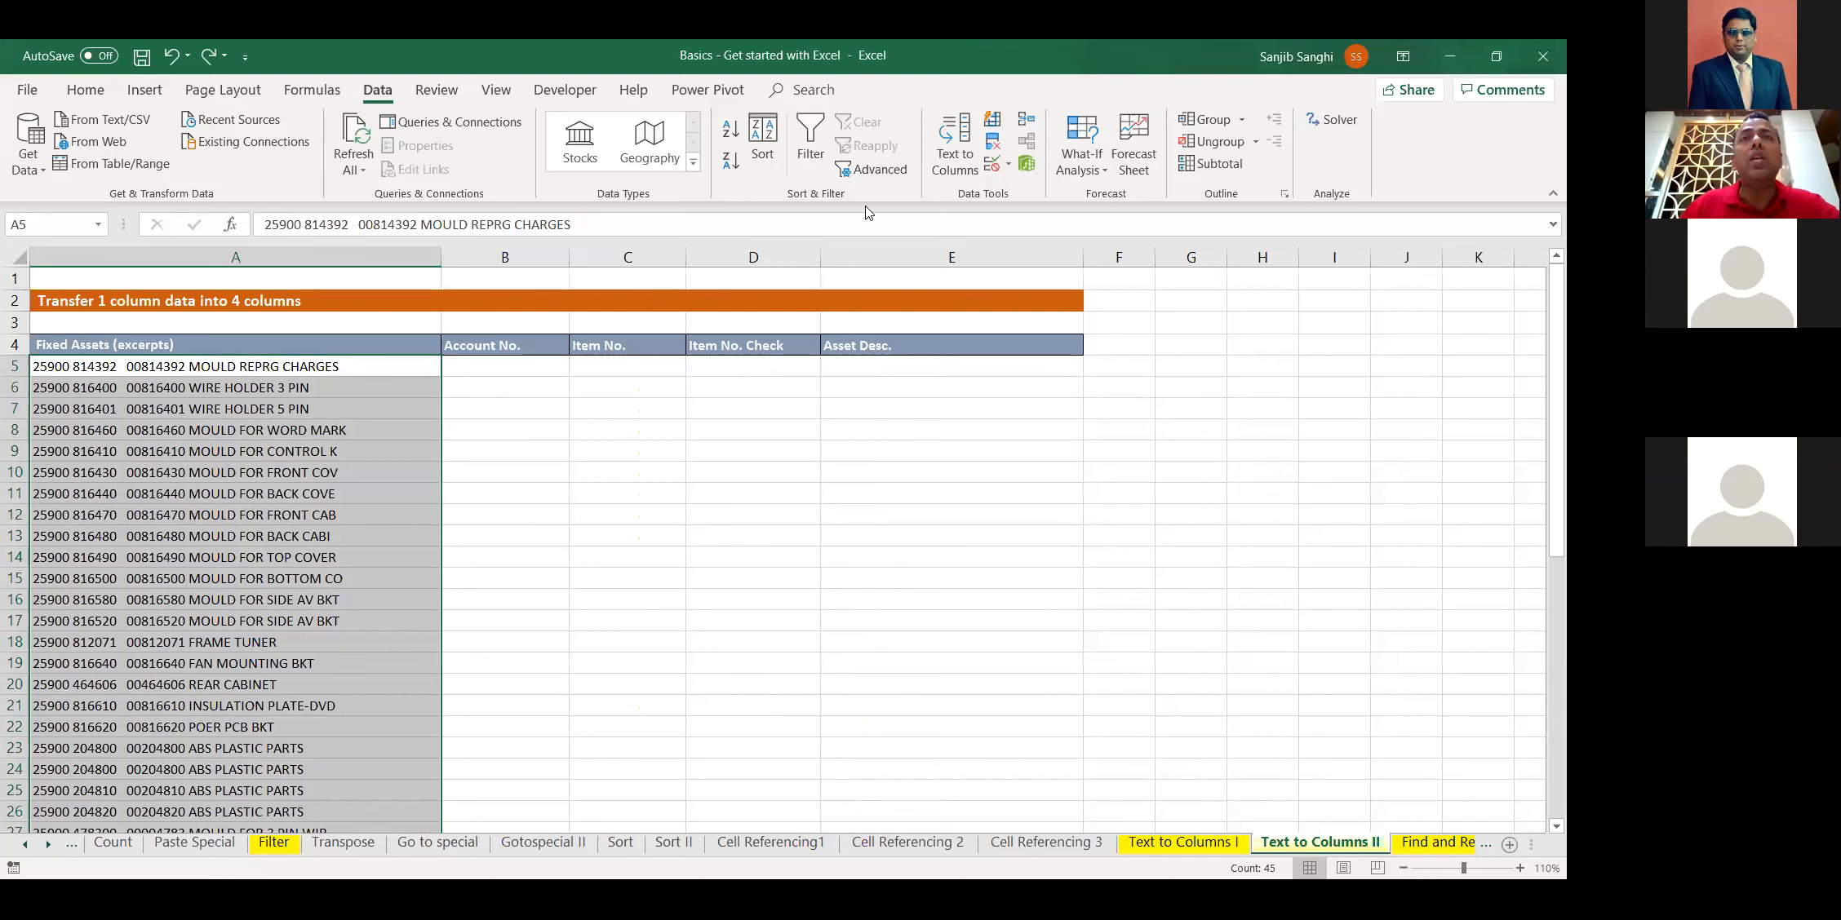
left_click(961, 157)
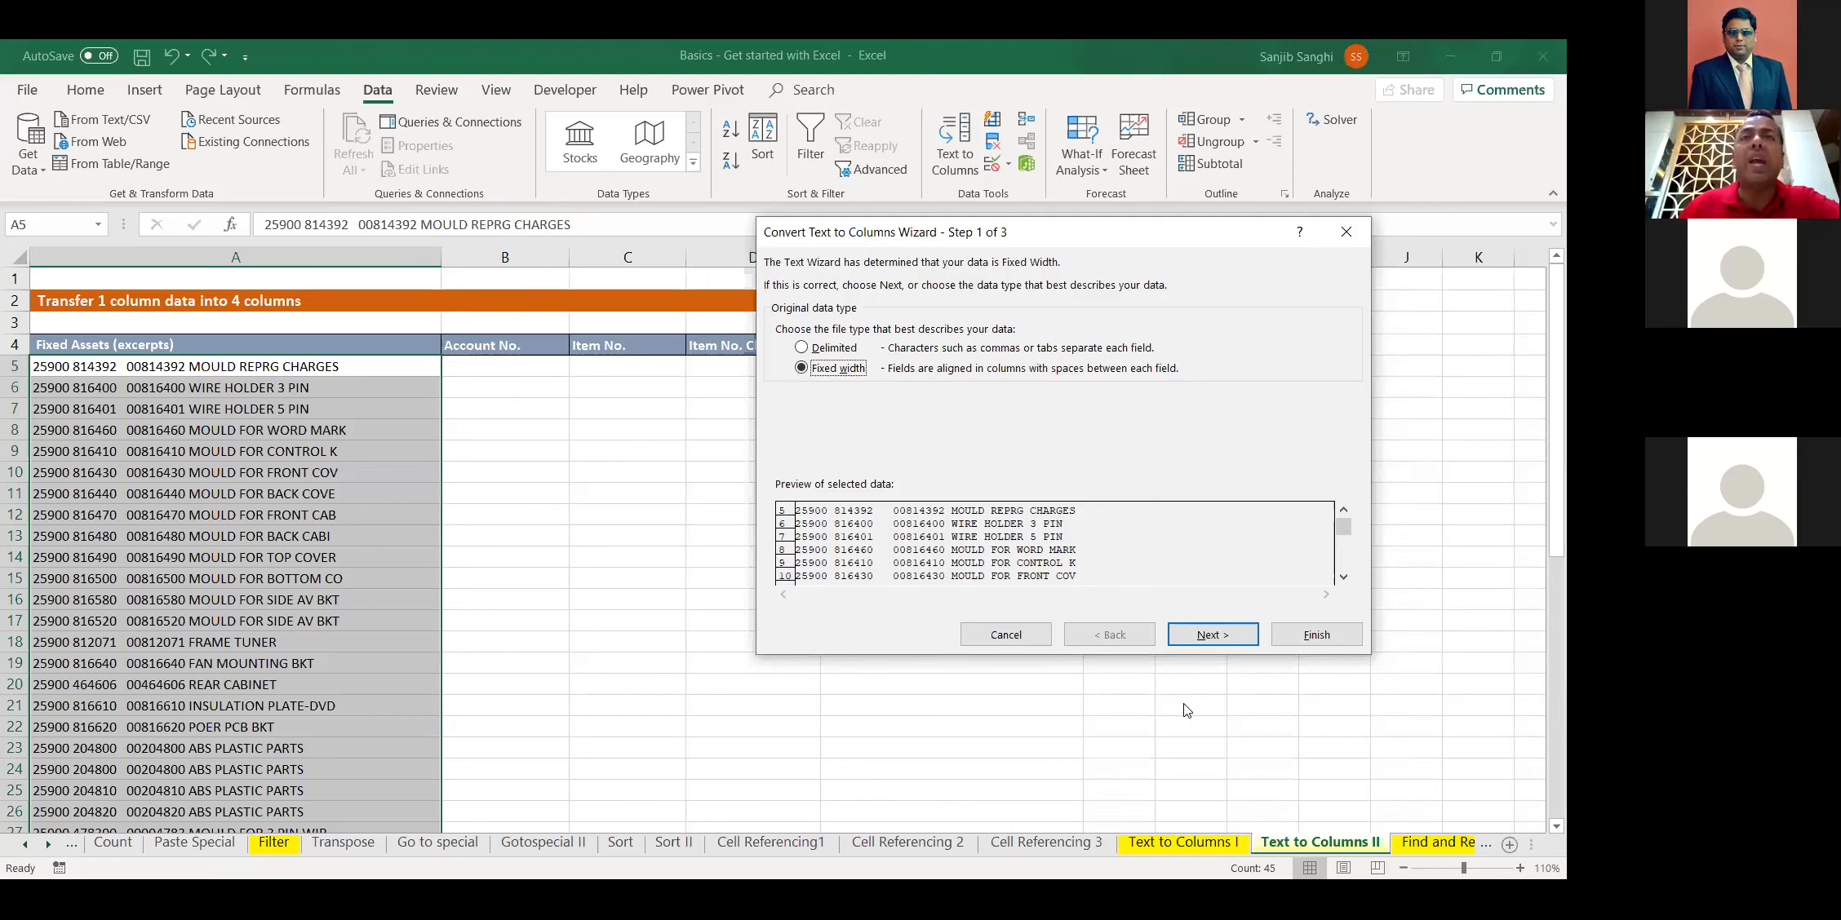
left_click(1222, 638)
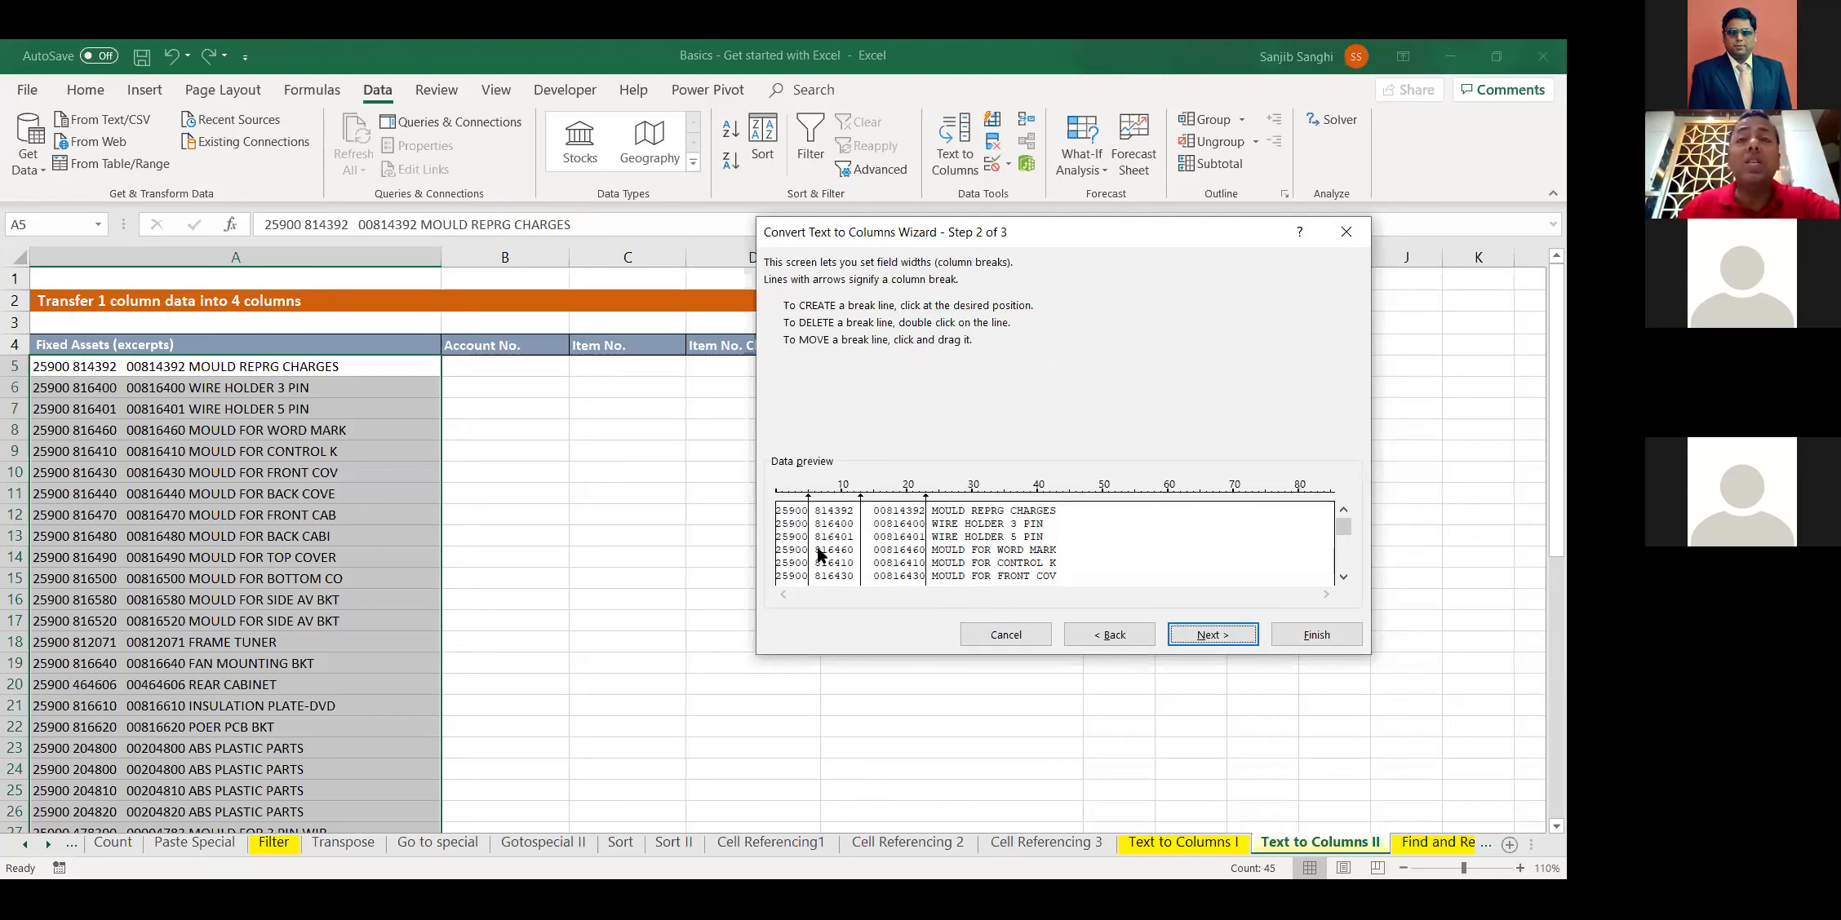
Add four extra column break lines inside the item numbers and asset descriptions in the preview, and delete them again
left_click(977, 567)
left_click(1011, 562)
left_click(892, 543)
left_click(834, 540)
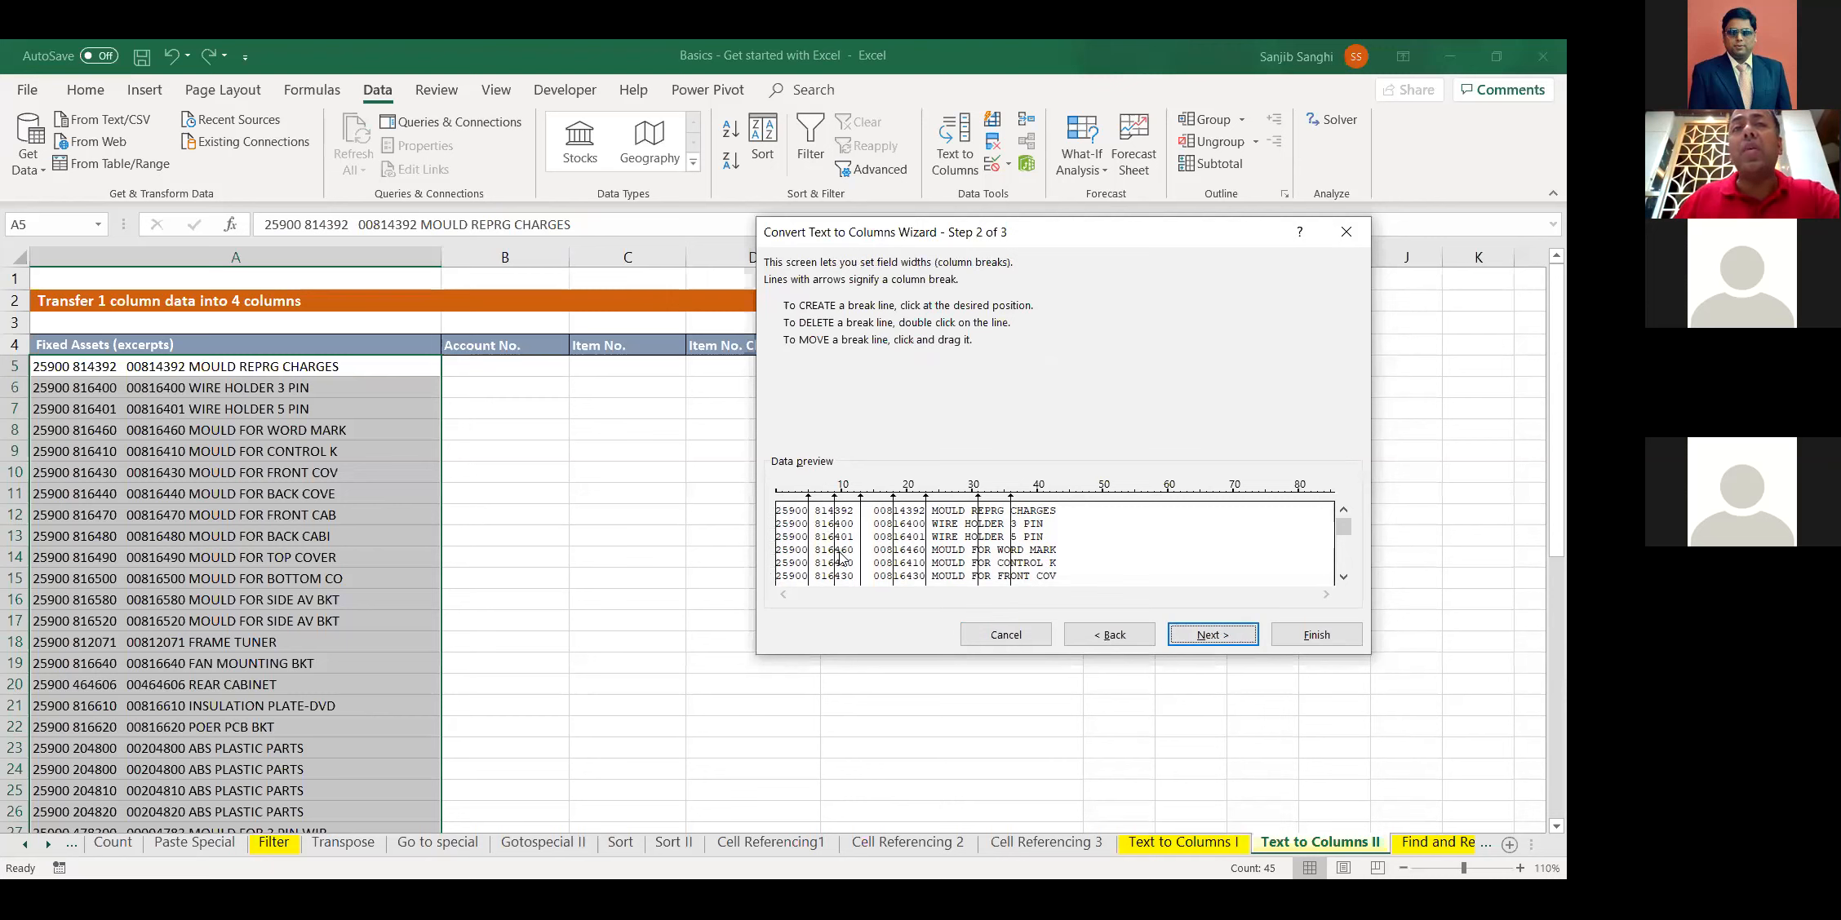
double_click(835, 555)
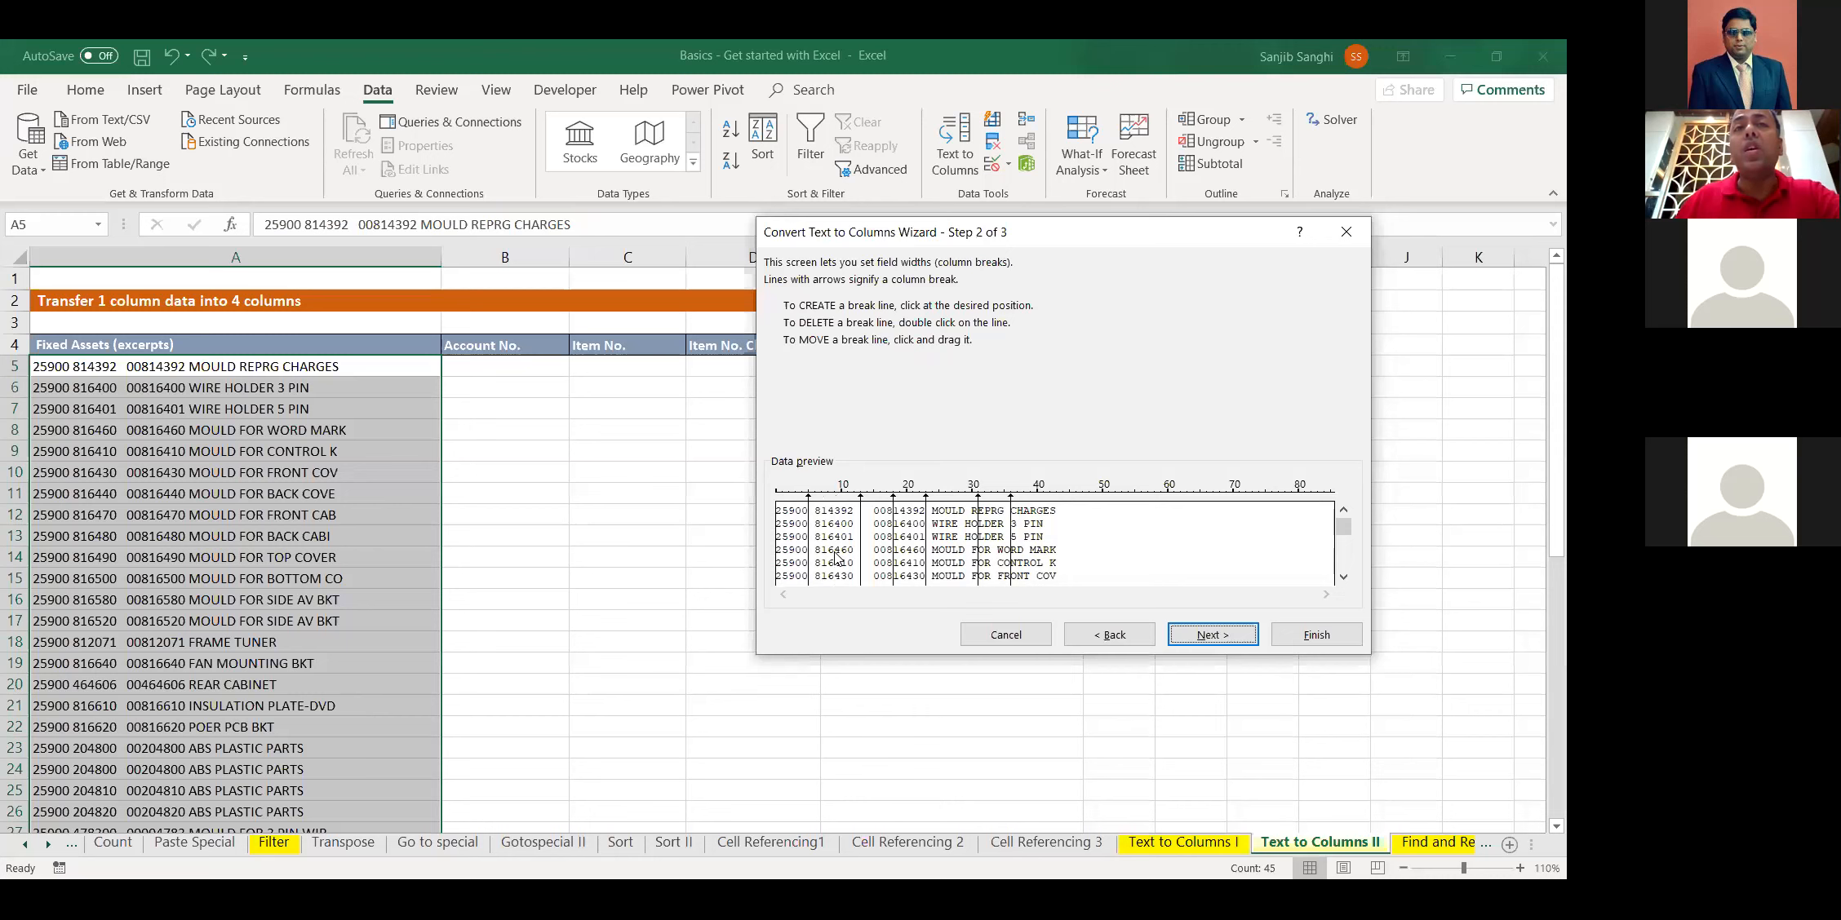
double_click(893, 547)
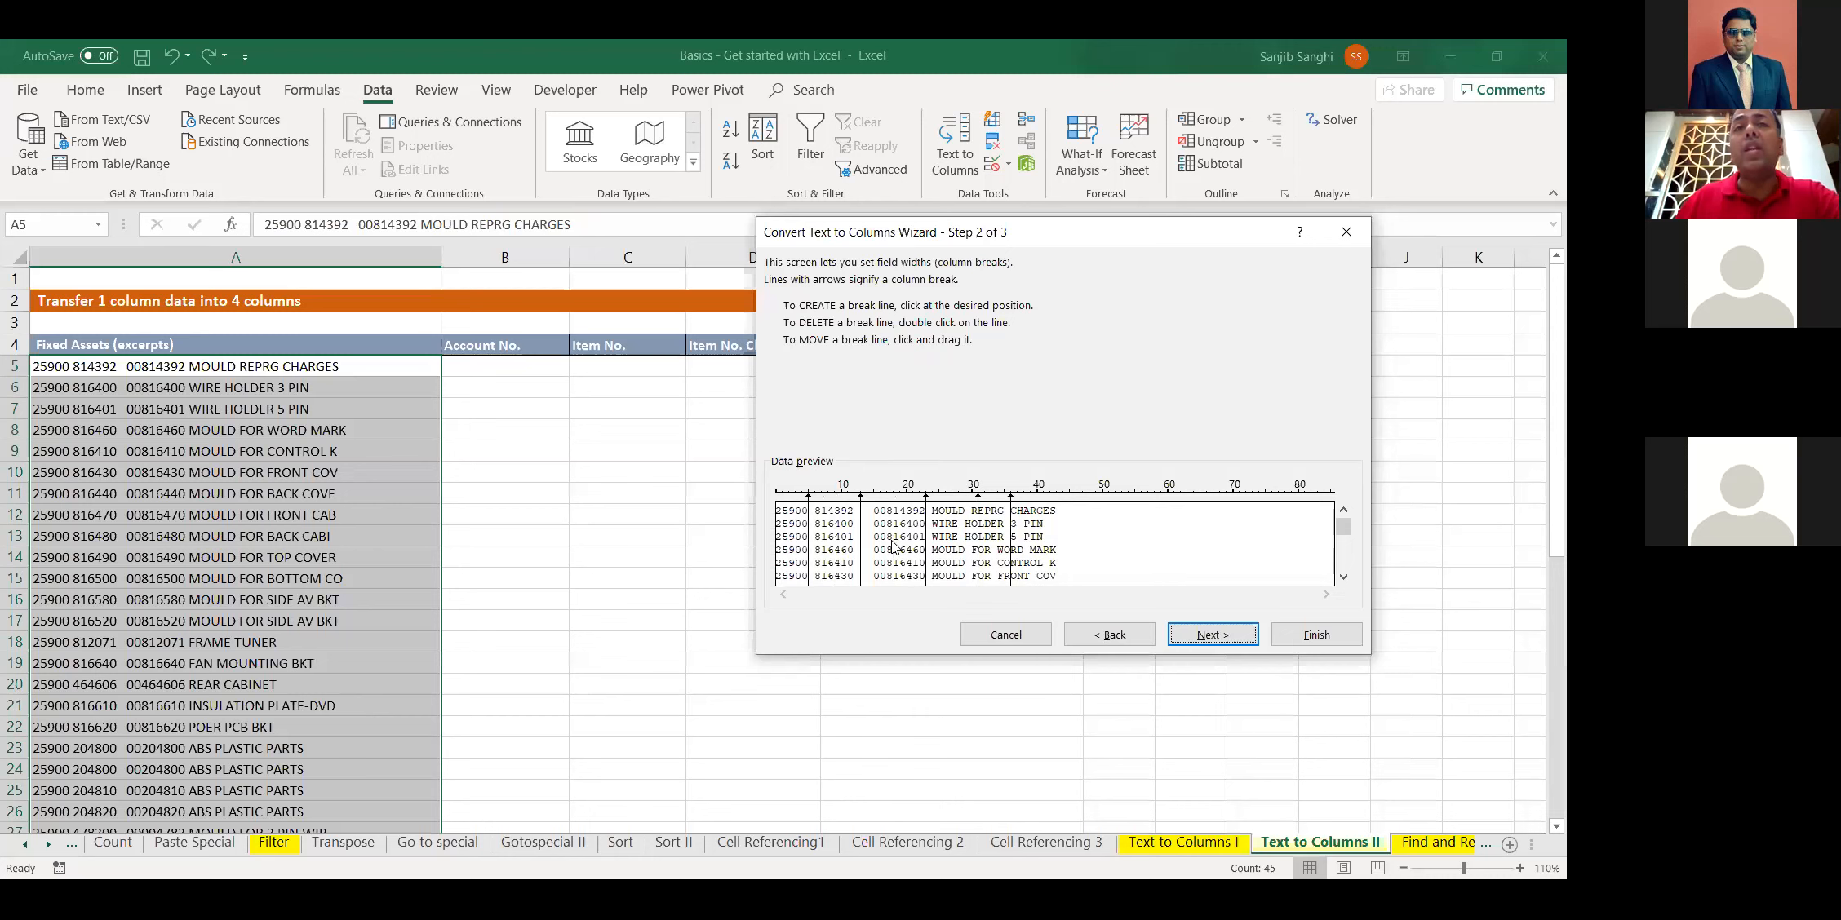
double_click(978, 565)
double_click(1011, 563)
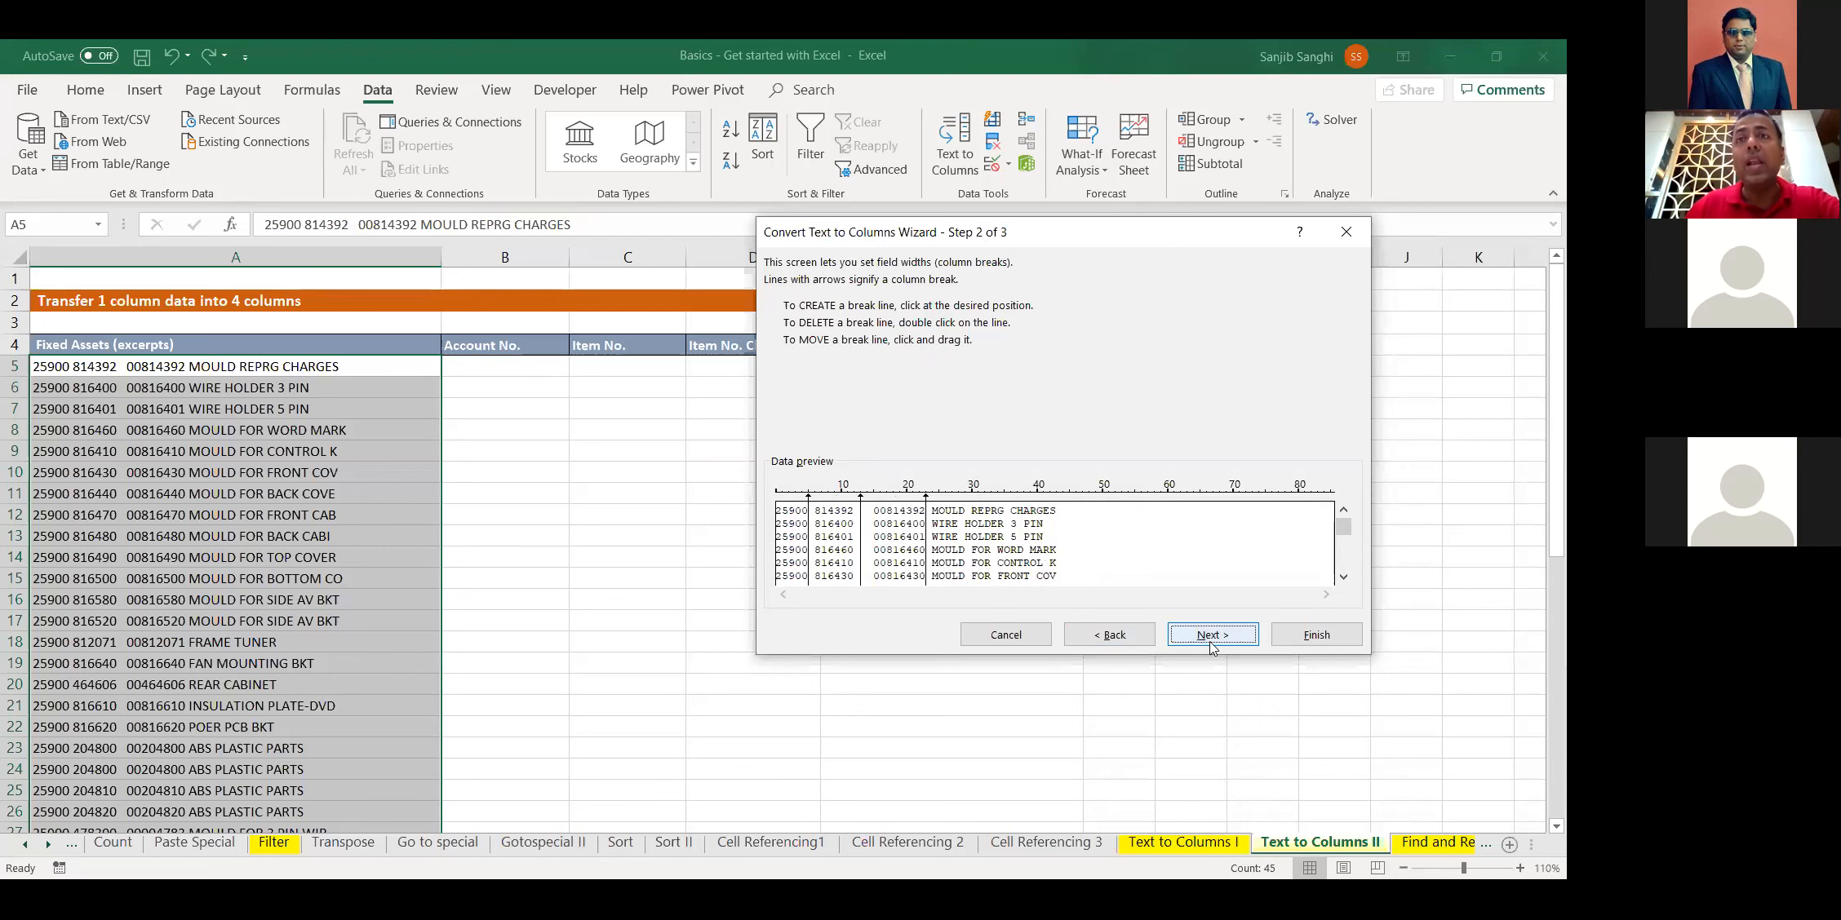
Keep the suggested column breaks, set the destination to B5 and finish the fixed-width split in General format
left_click(1212, 638)
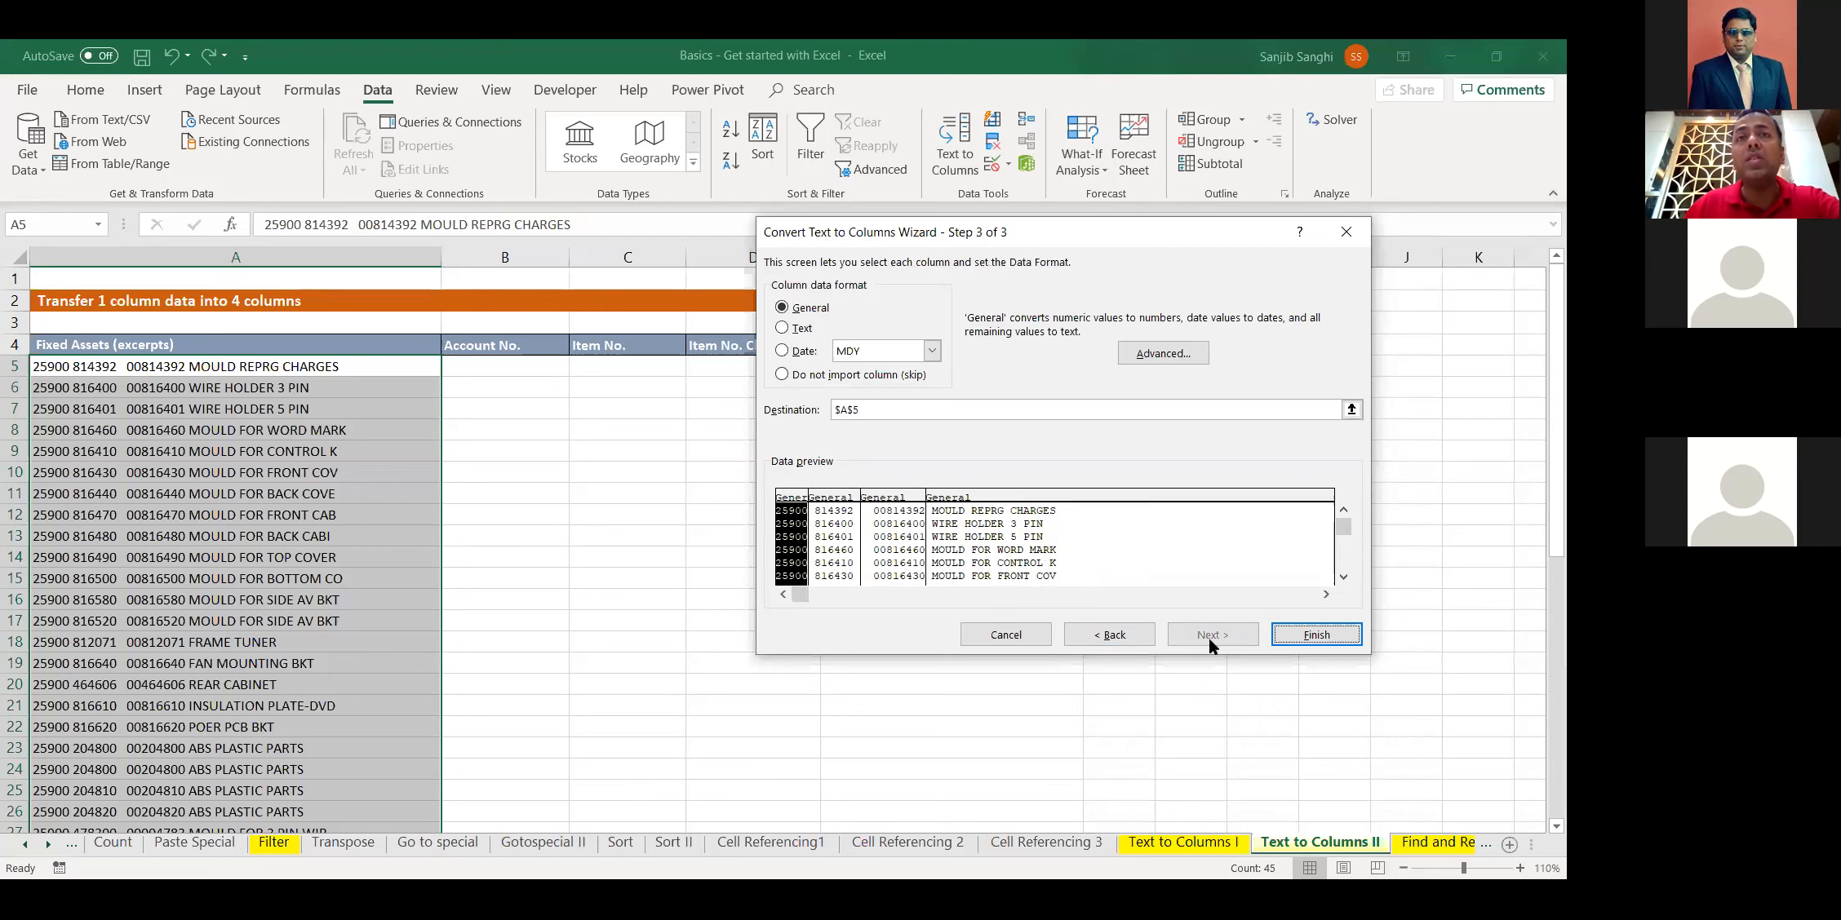
left_click(865, 410)
left_click(510, 366)
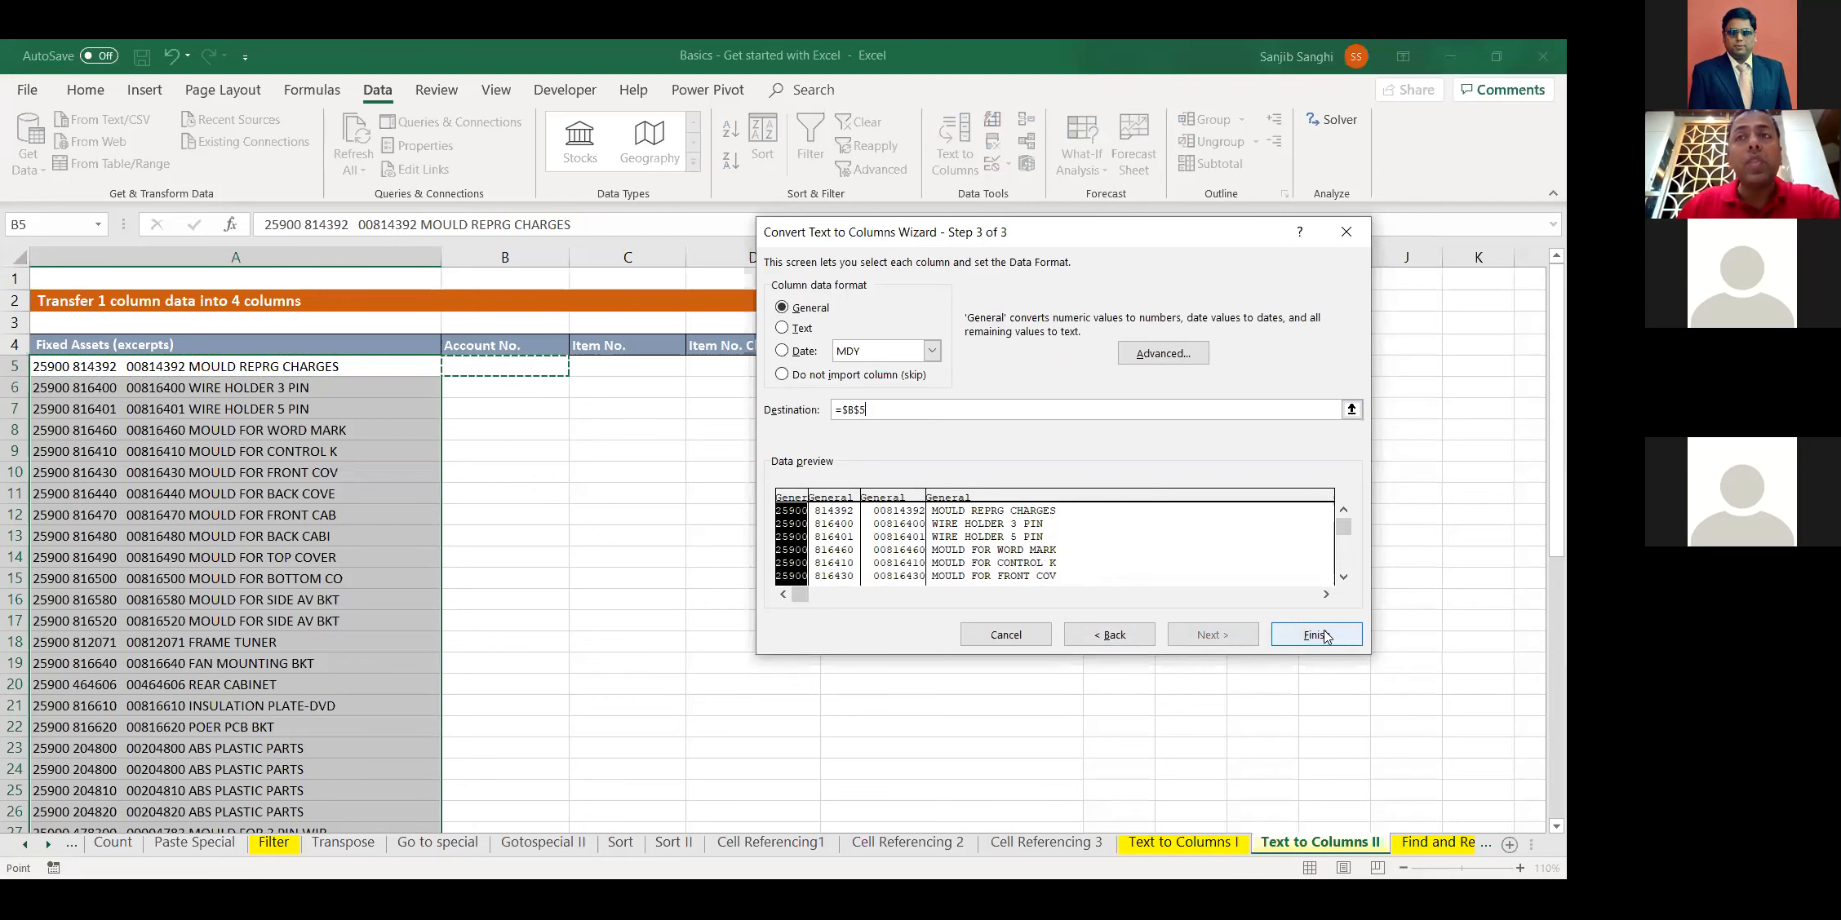
left_click(1324, 637)
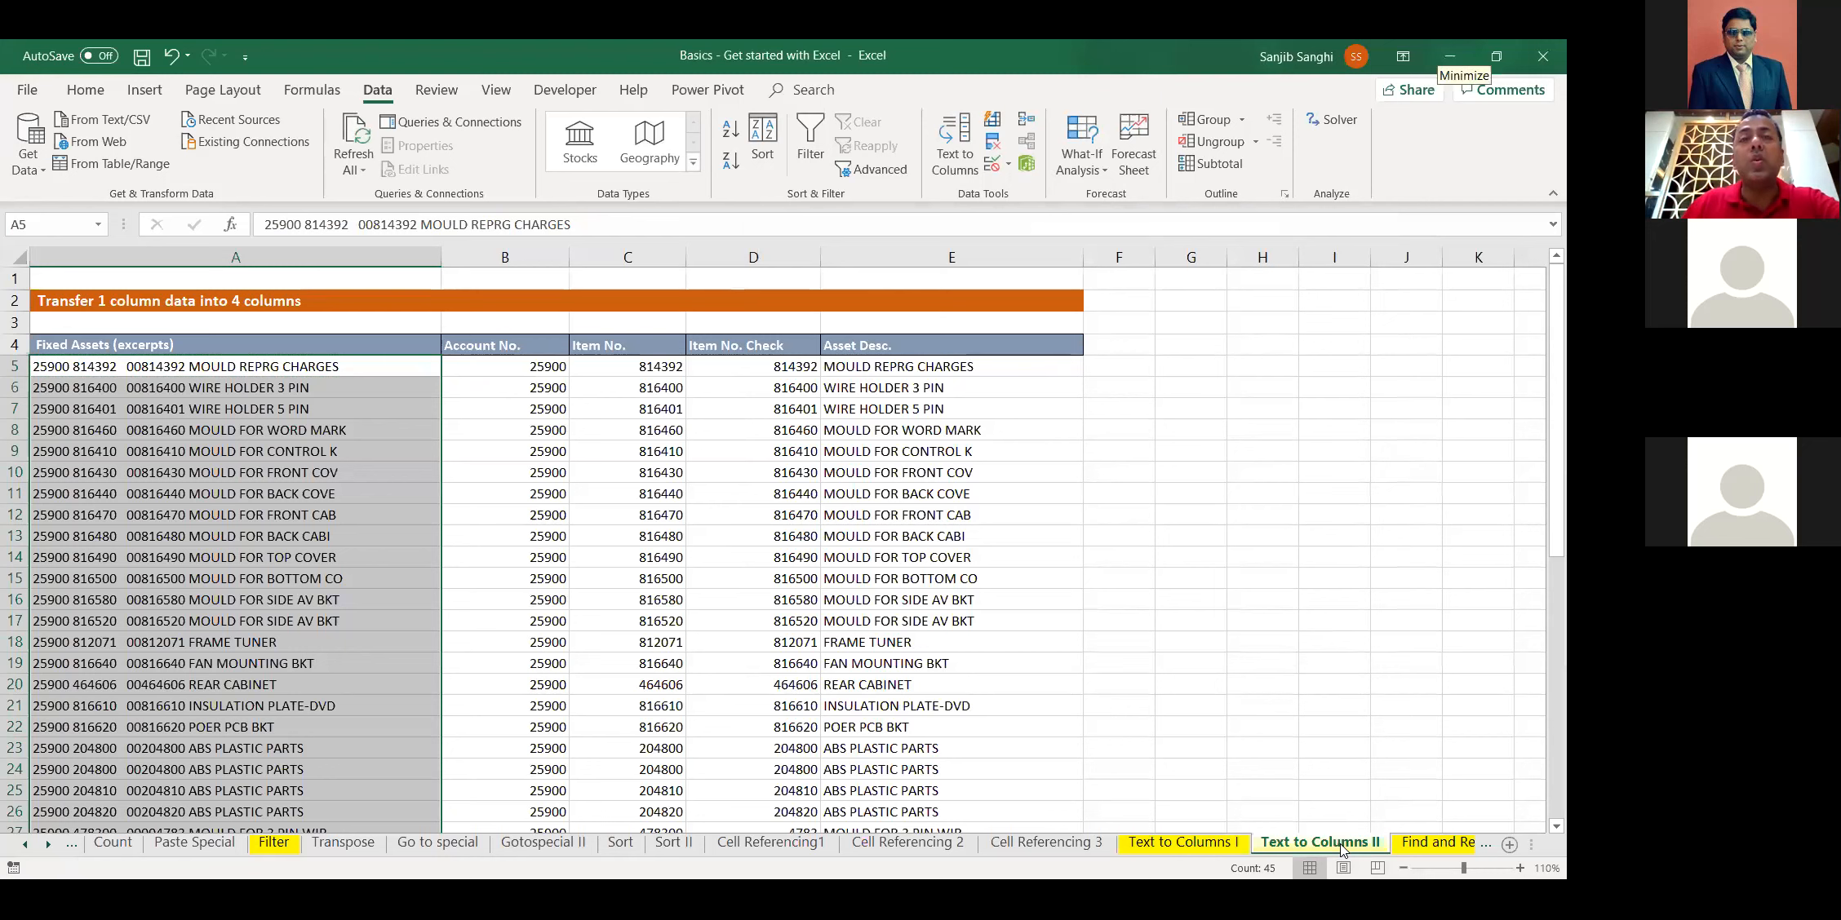
Fill cell D5, the first Item No. Check value, with yellow
left_click(1438, 54)
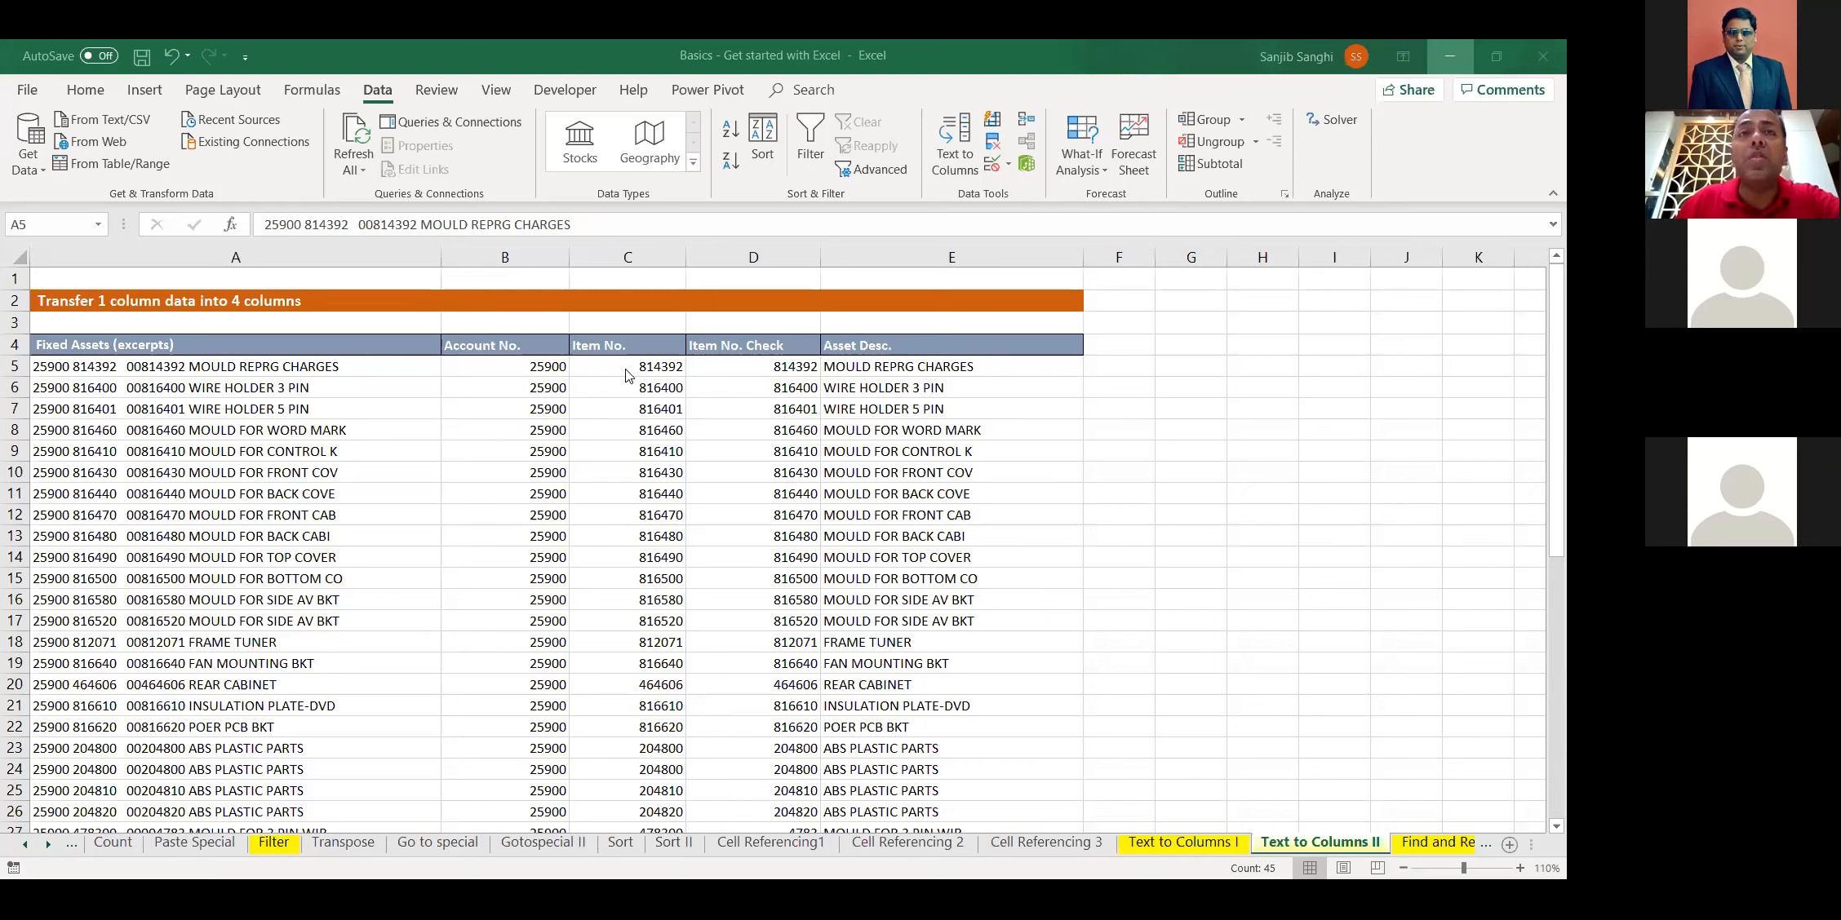
left_click(774, 373)
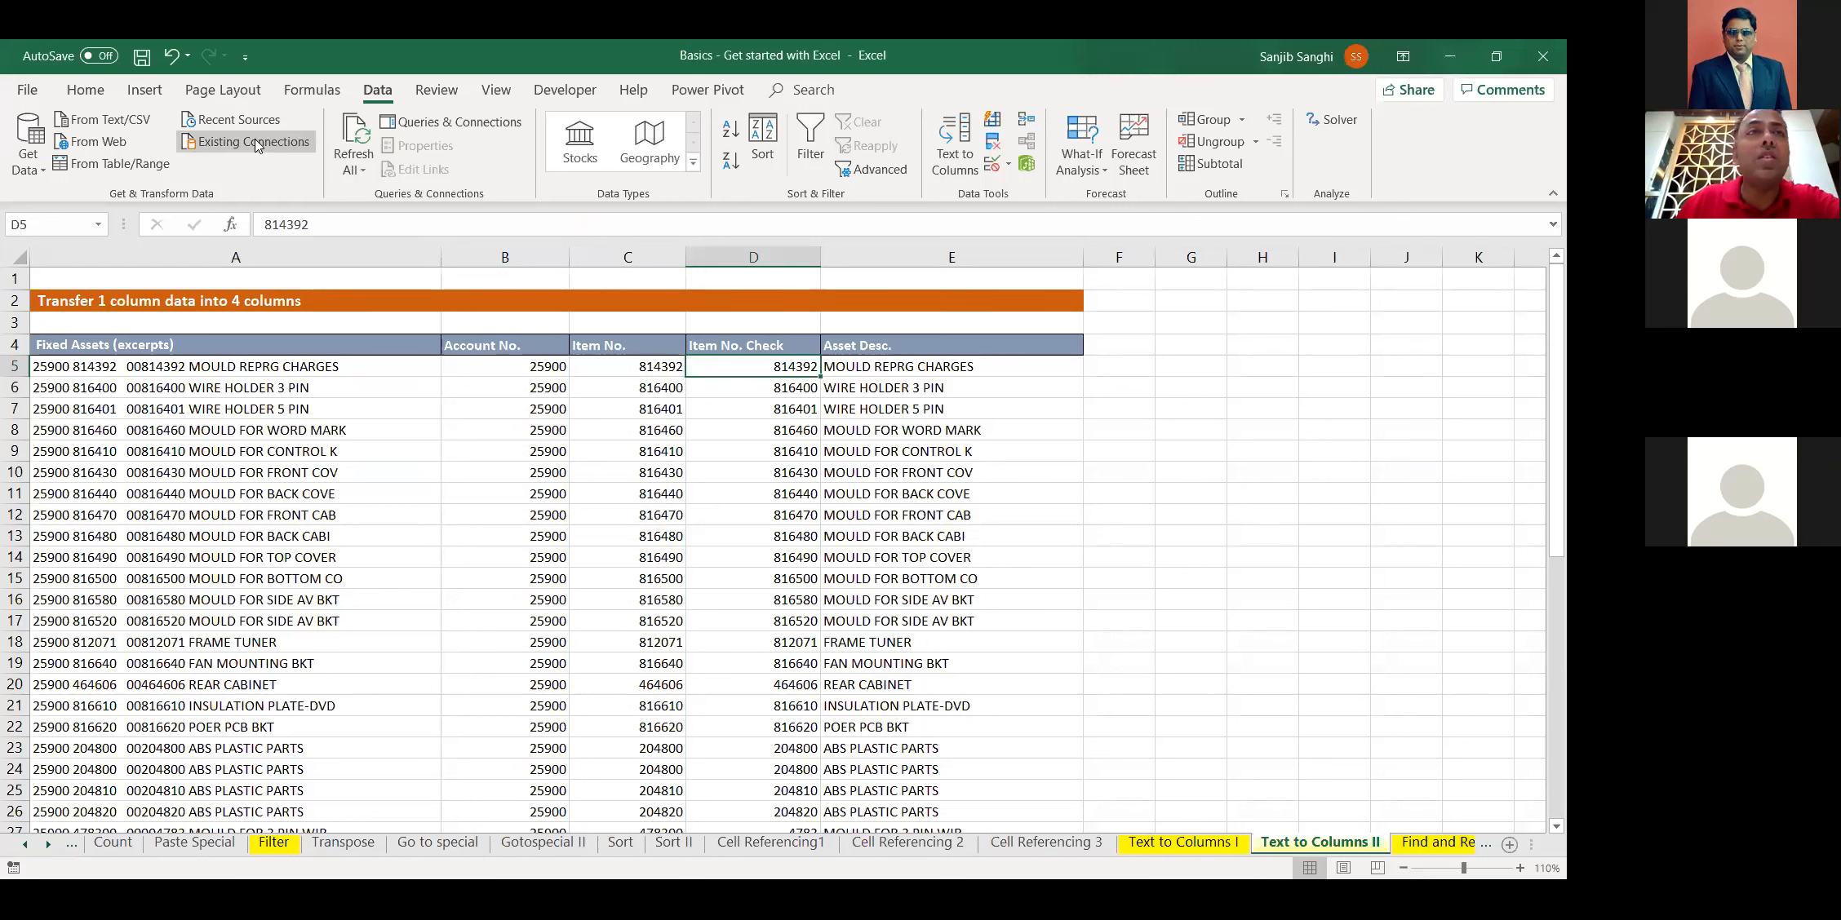
left_click(86, 89)
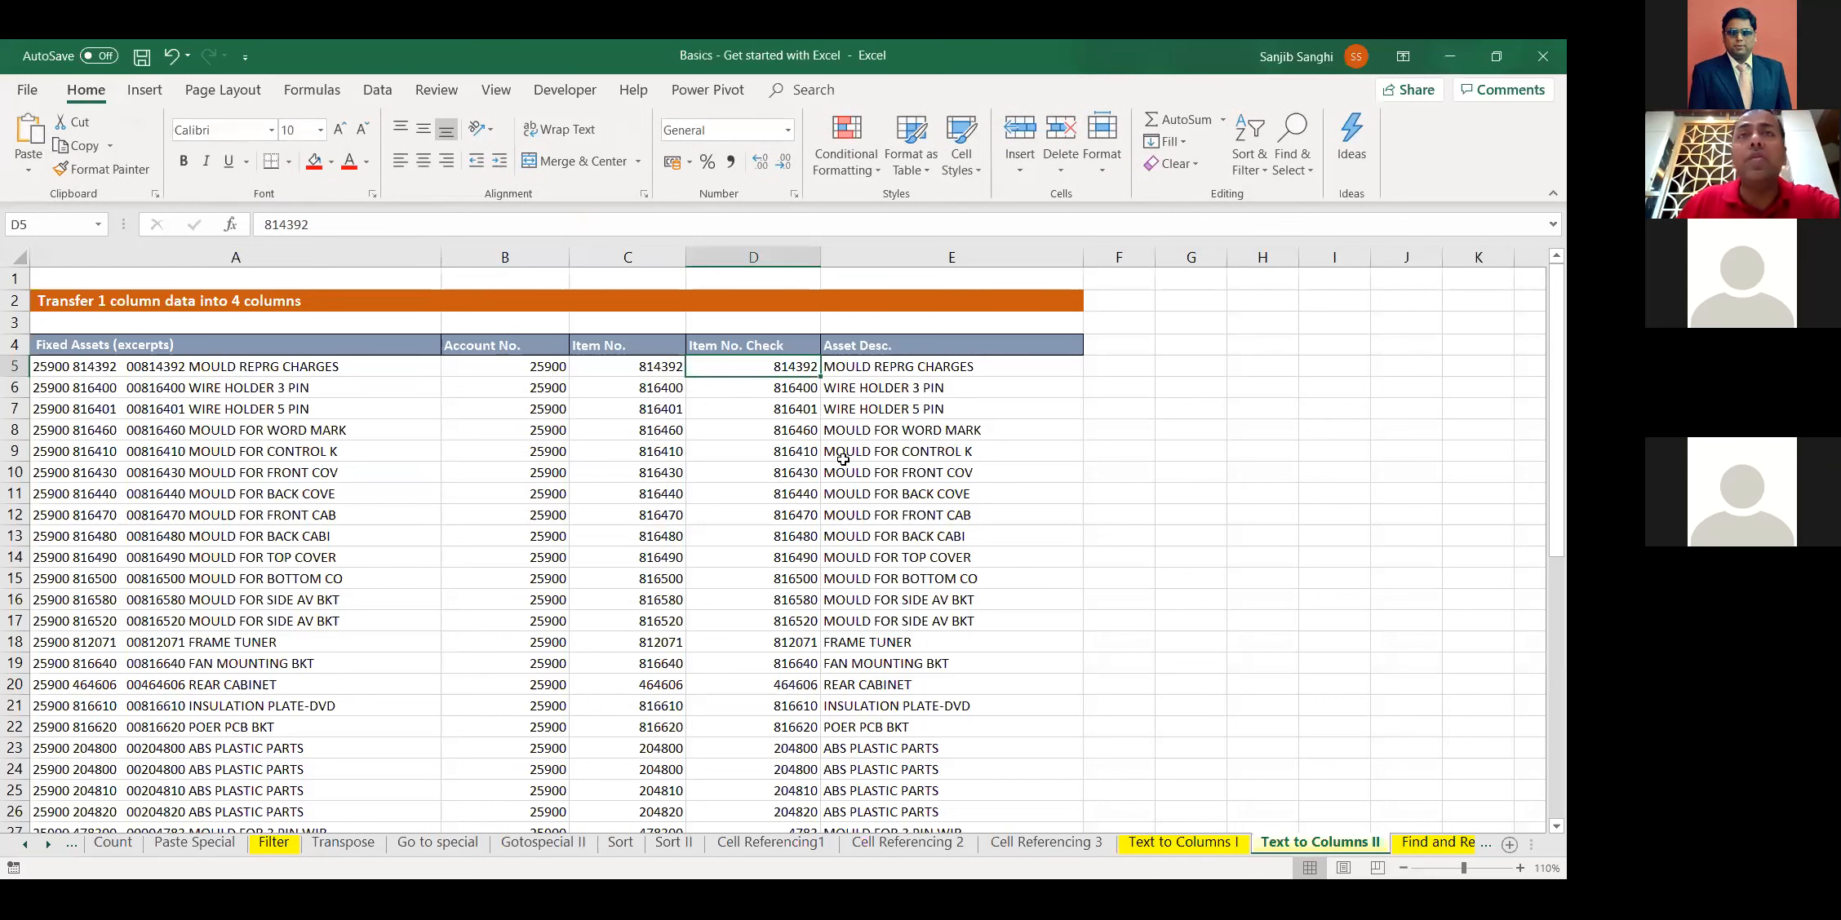
left_click(331, 163)
left_click(361, 318)
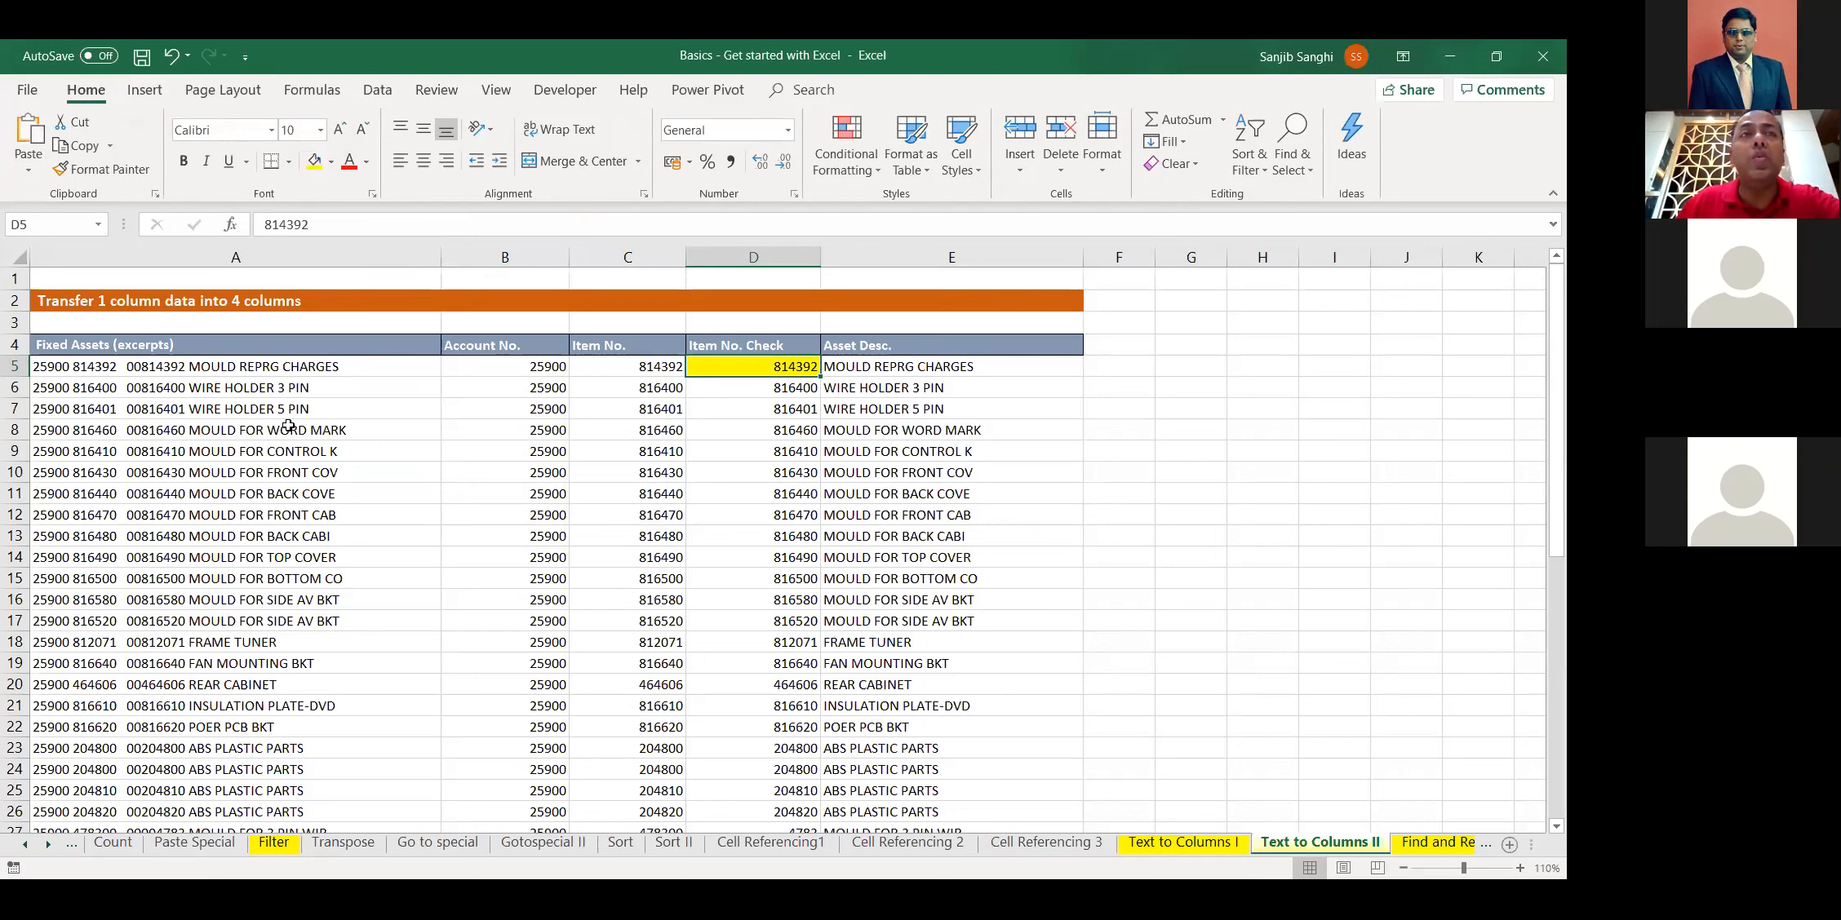
Prefix the value in D5 with '00 so it is stored as the text 00814392
left_click(155, 378)
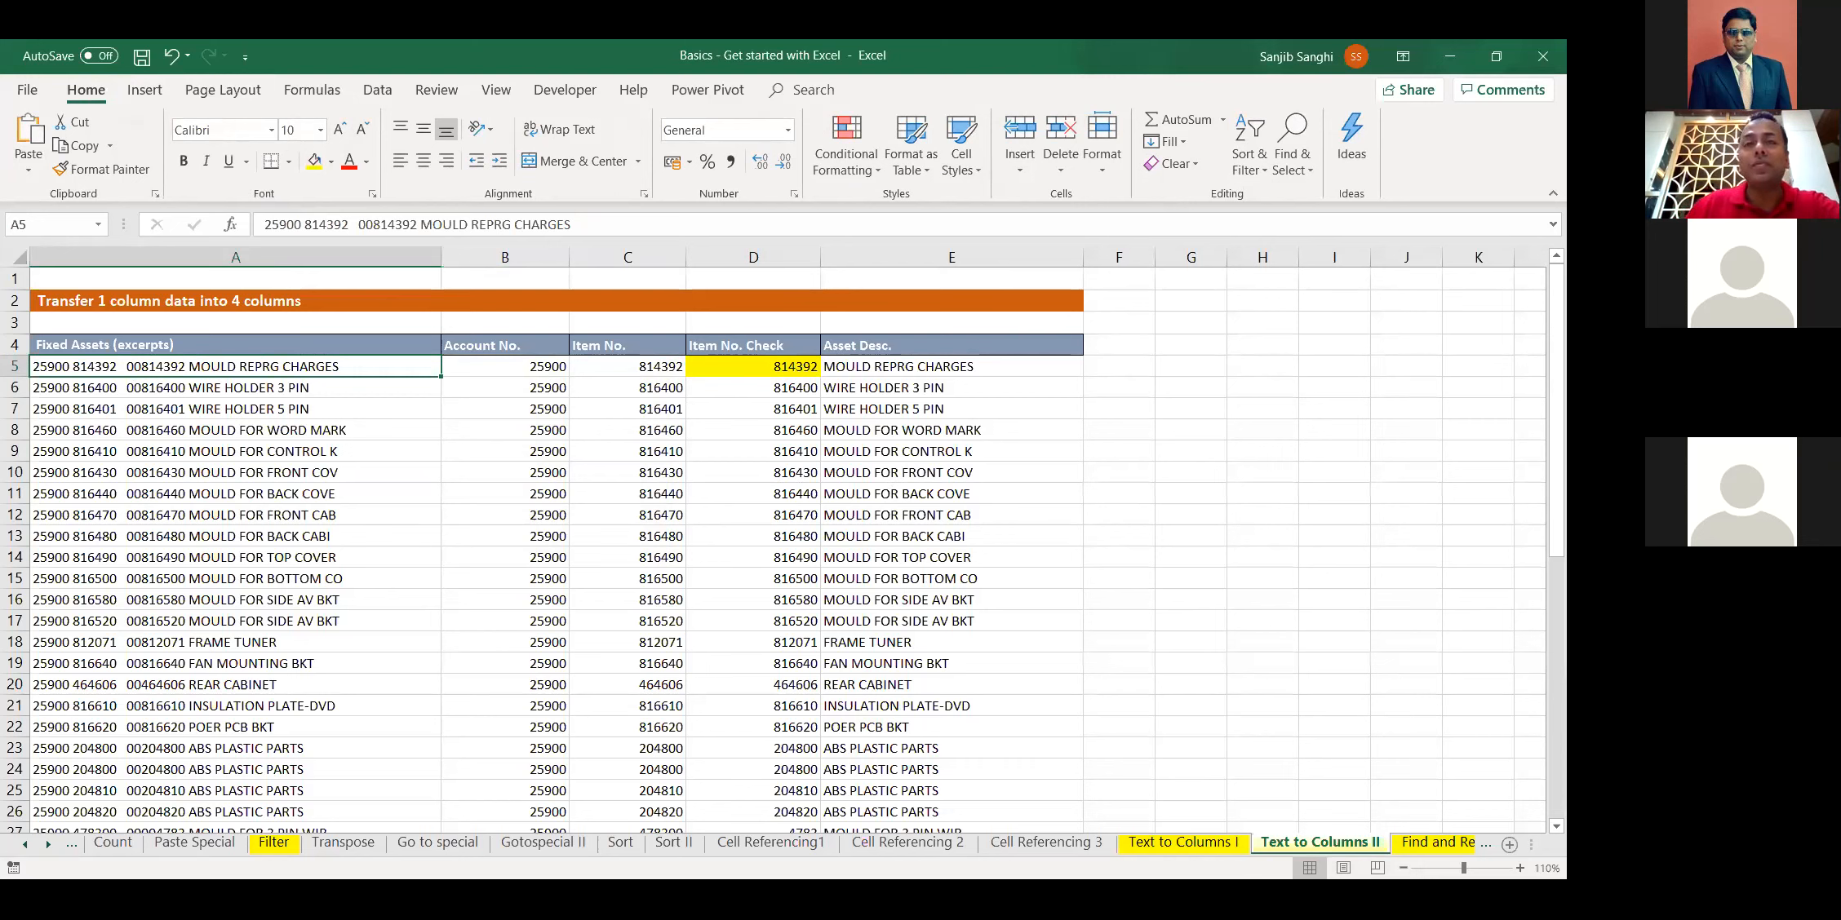
left_click(1449, 56)
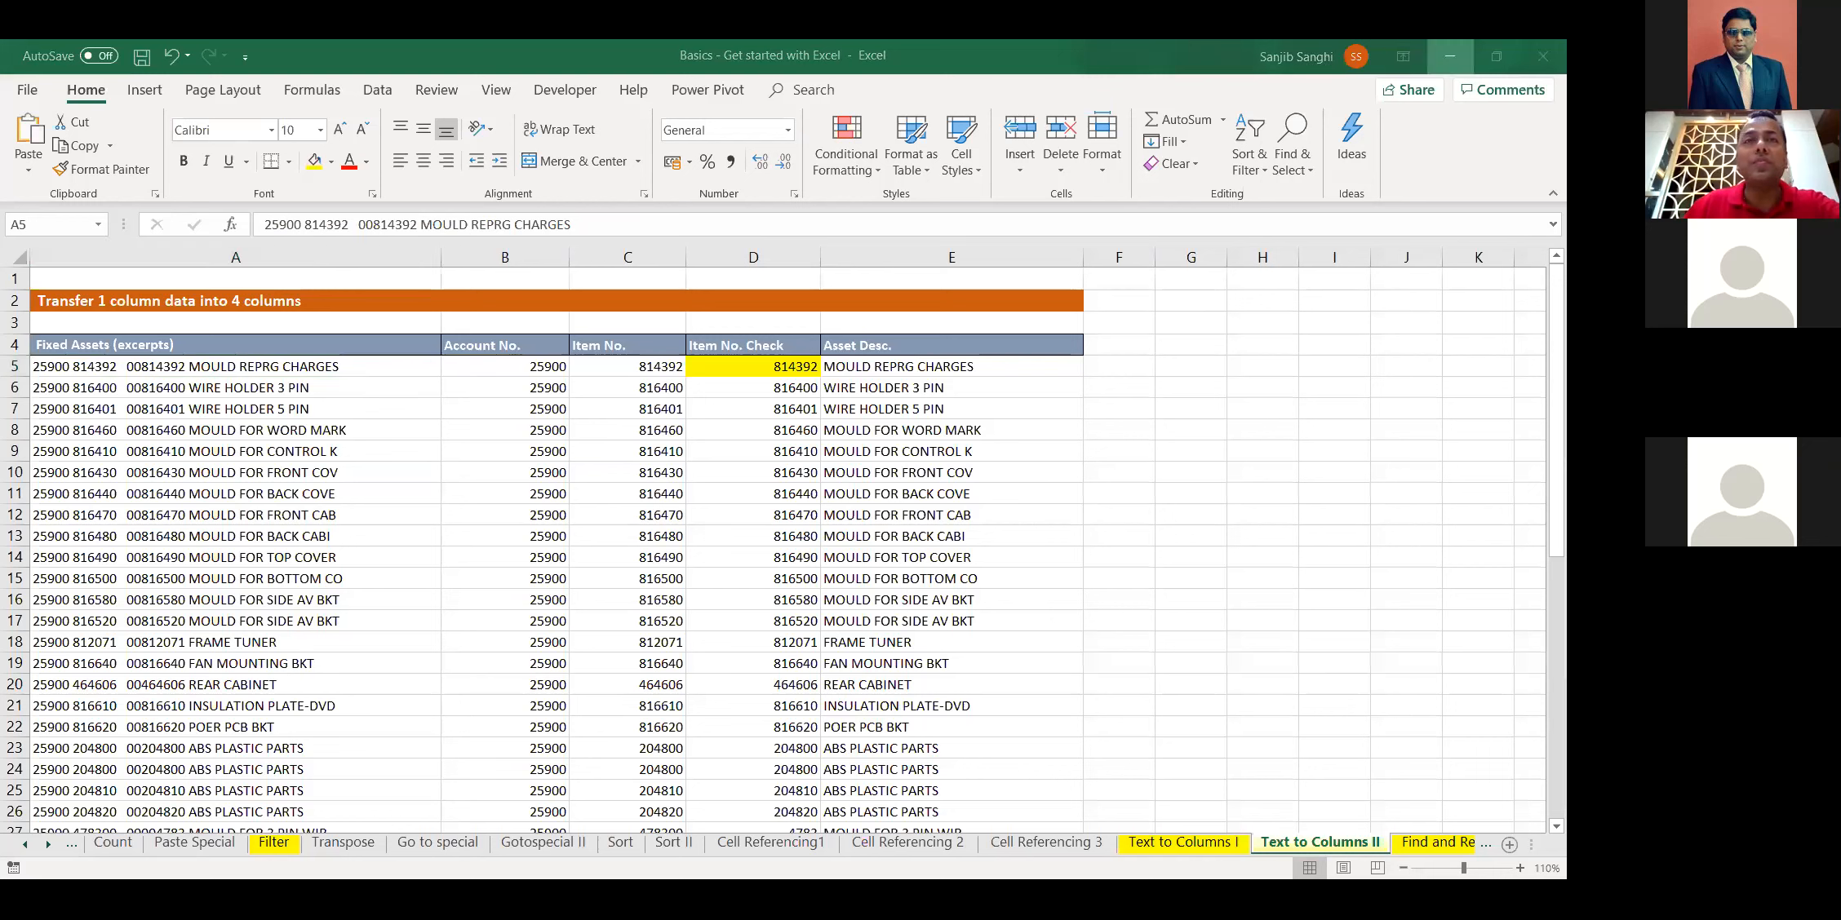
double_click(766, 369)
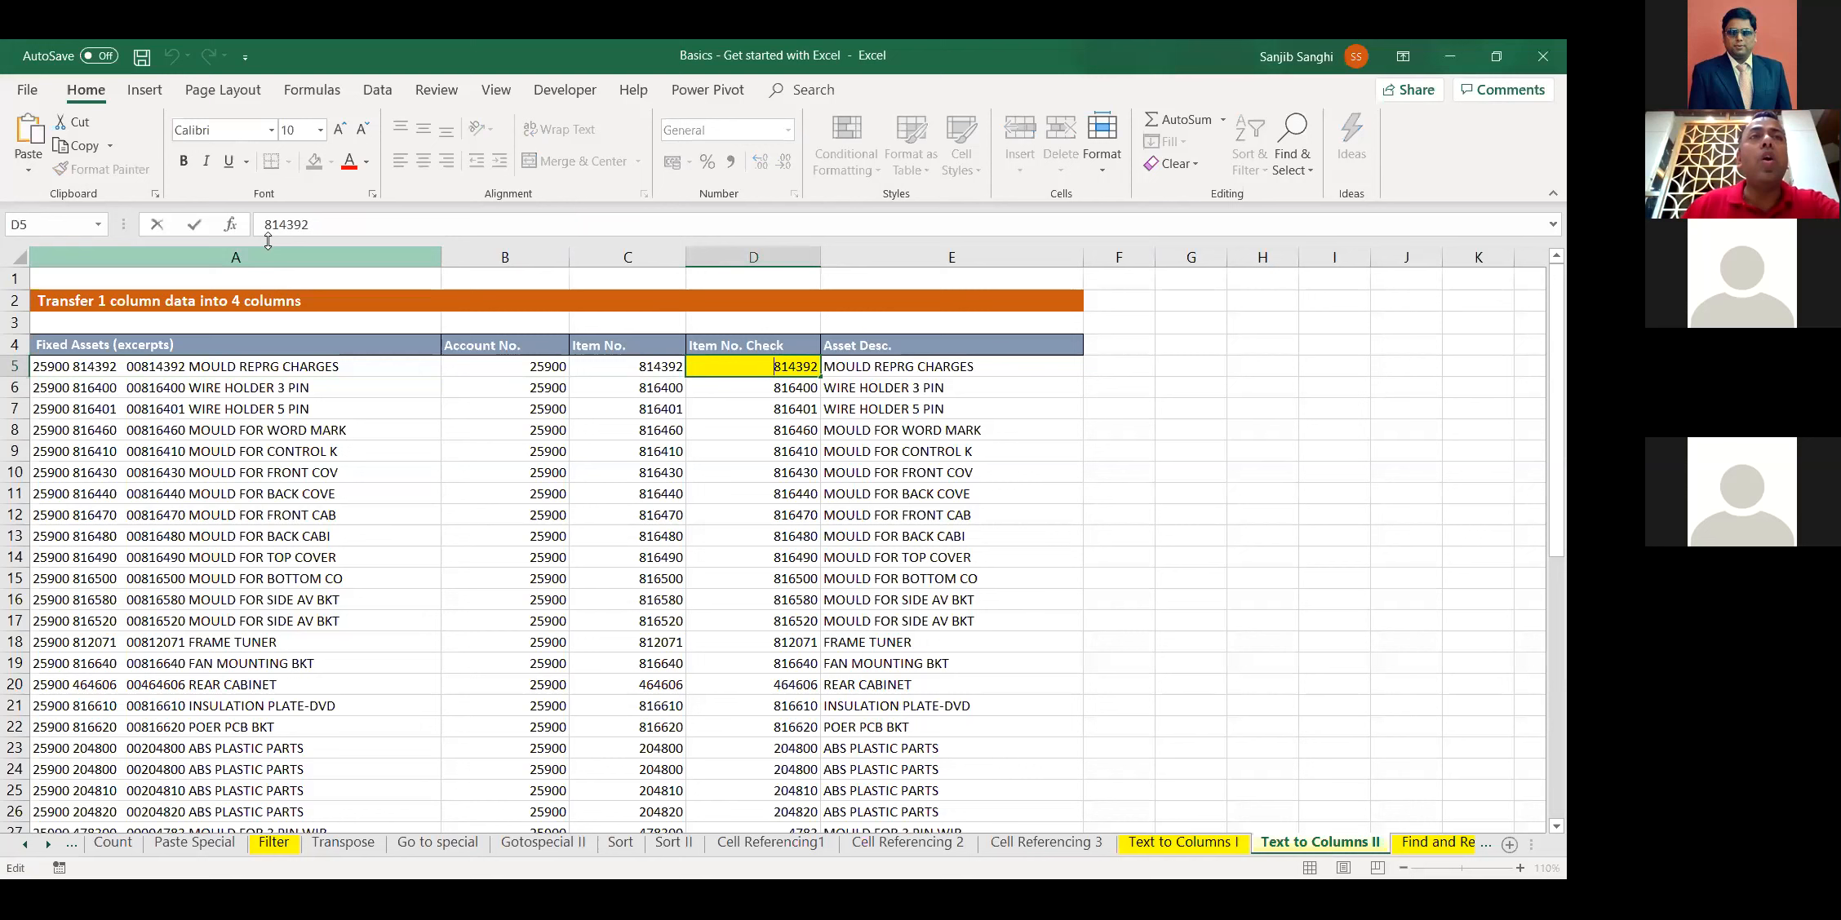
type("'00")
key("Return")
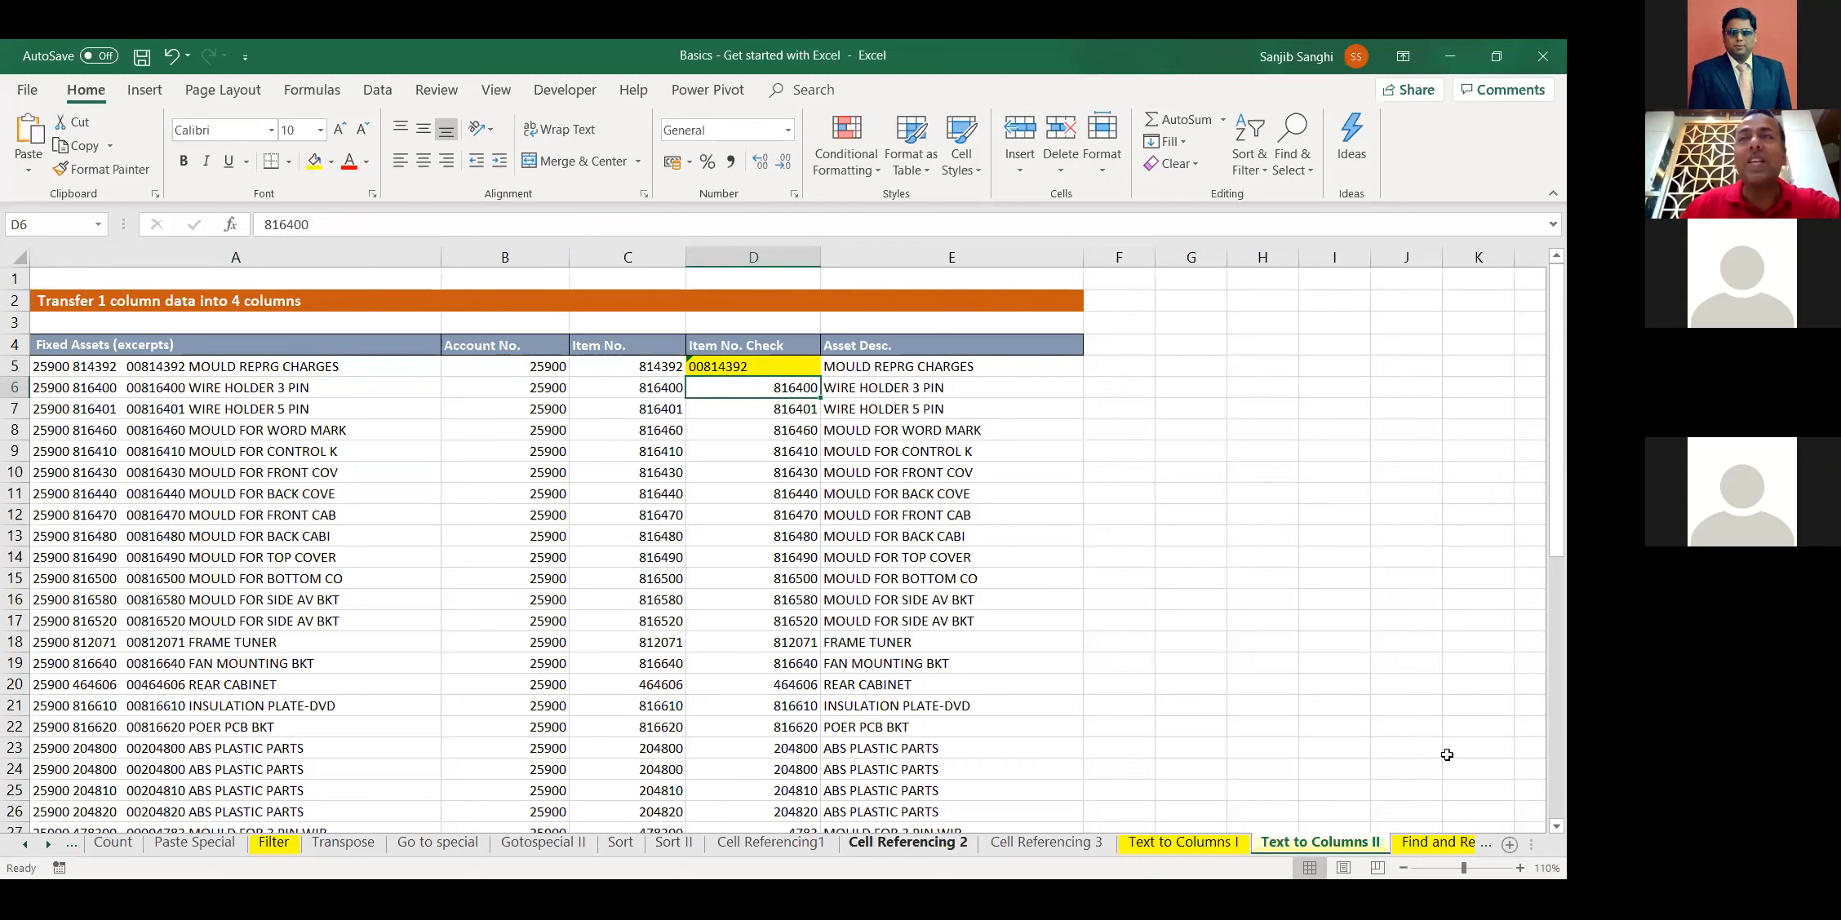
Undo the text entry in D5, its yellow fill and the fixed-width split
left_click(1436, 51)
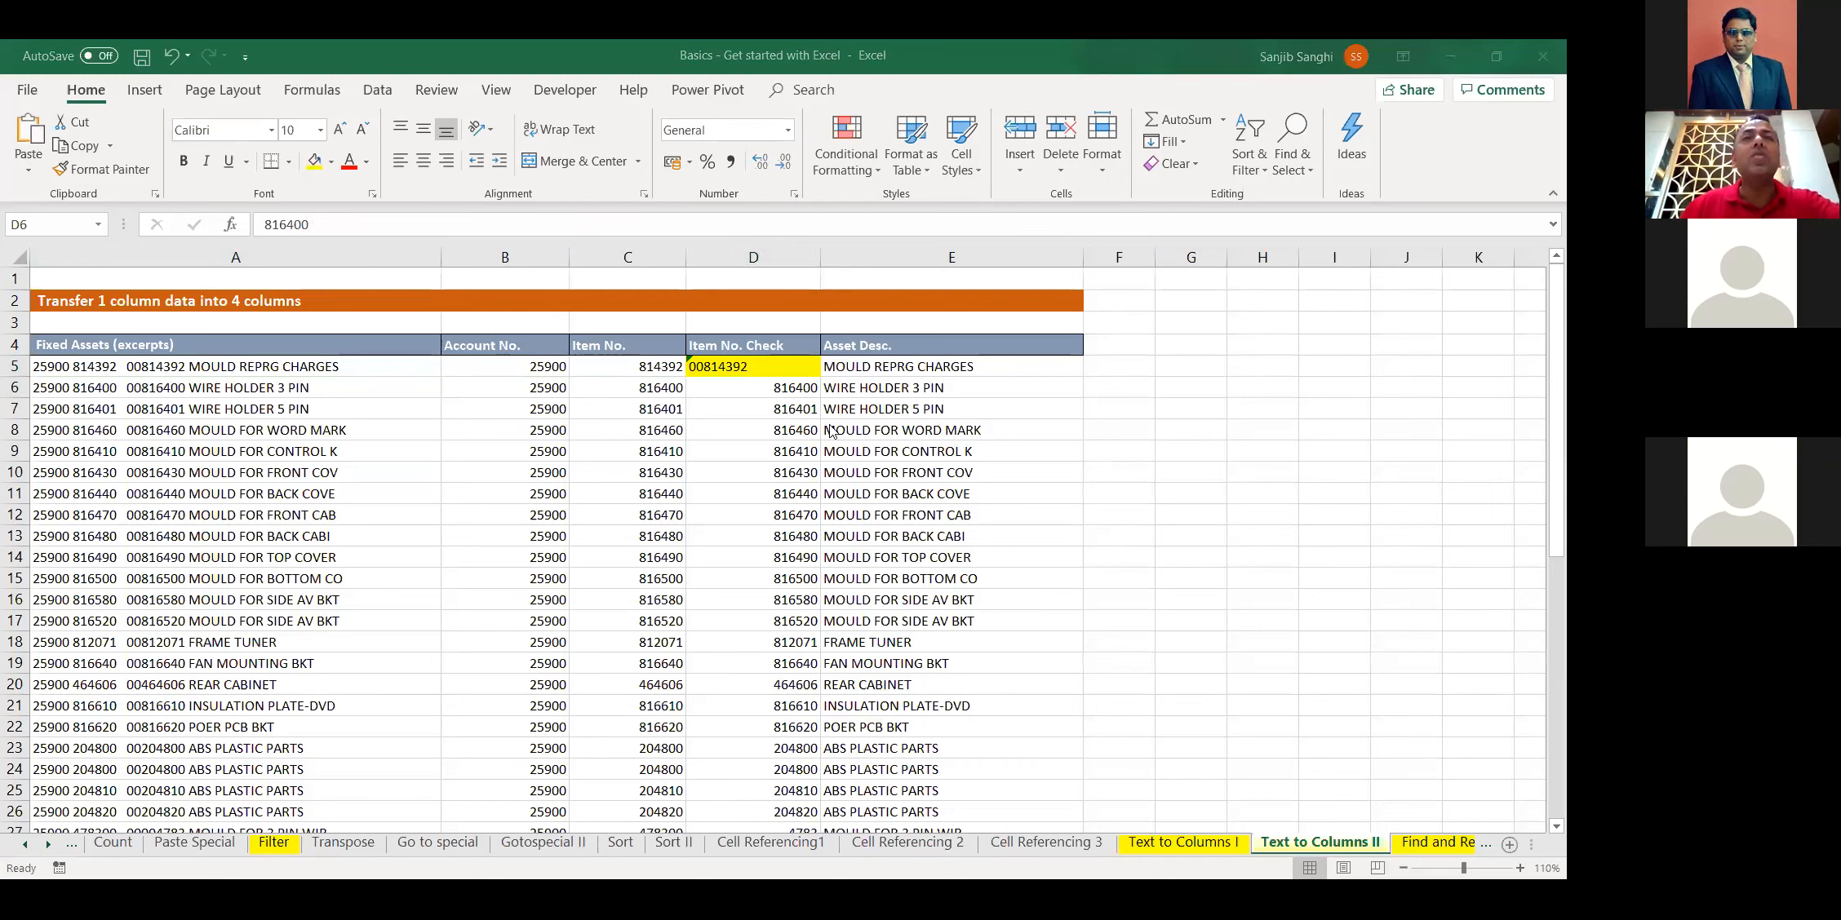
left_click(787, 418)
key("ctrl+z")
key("ctrl+z")
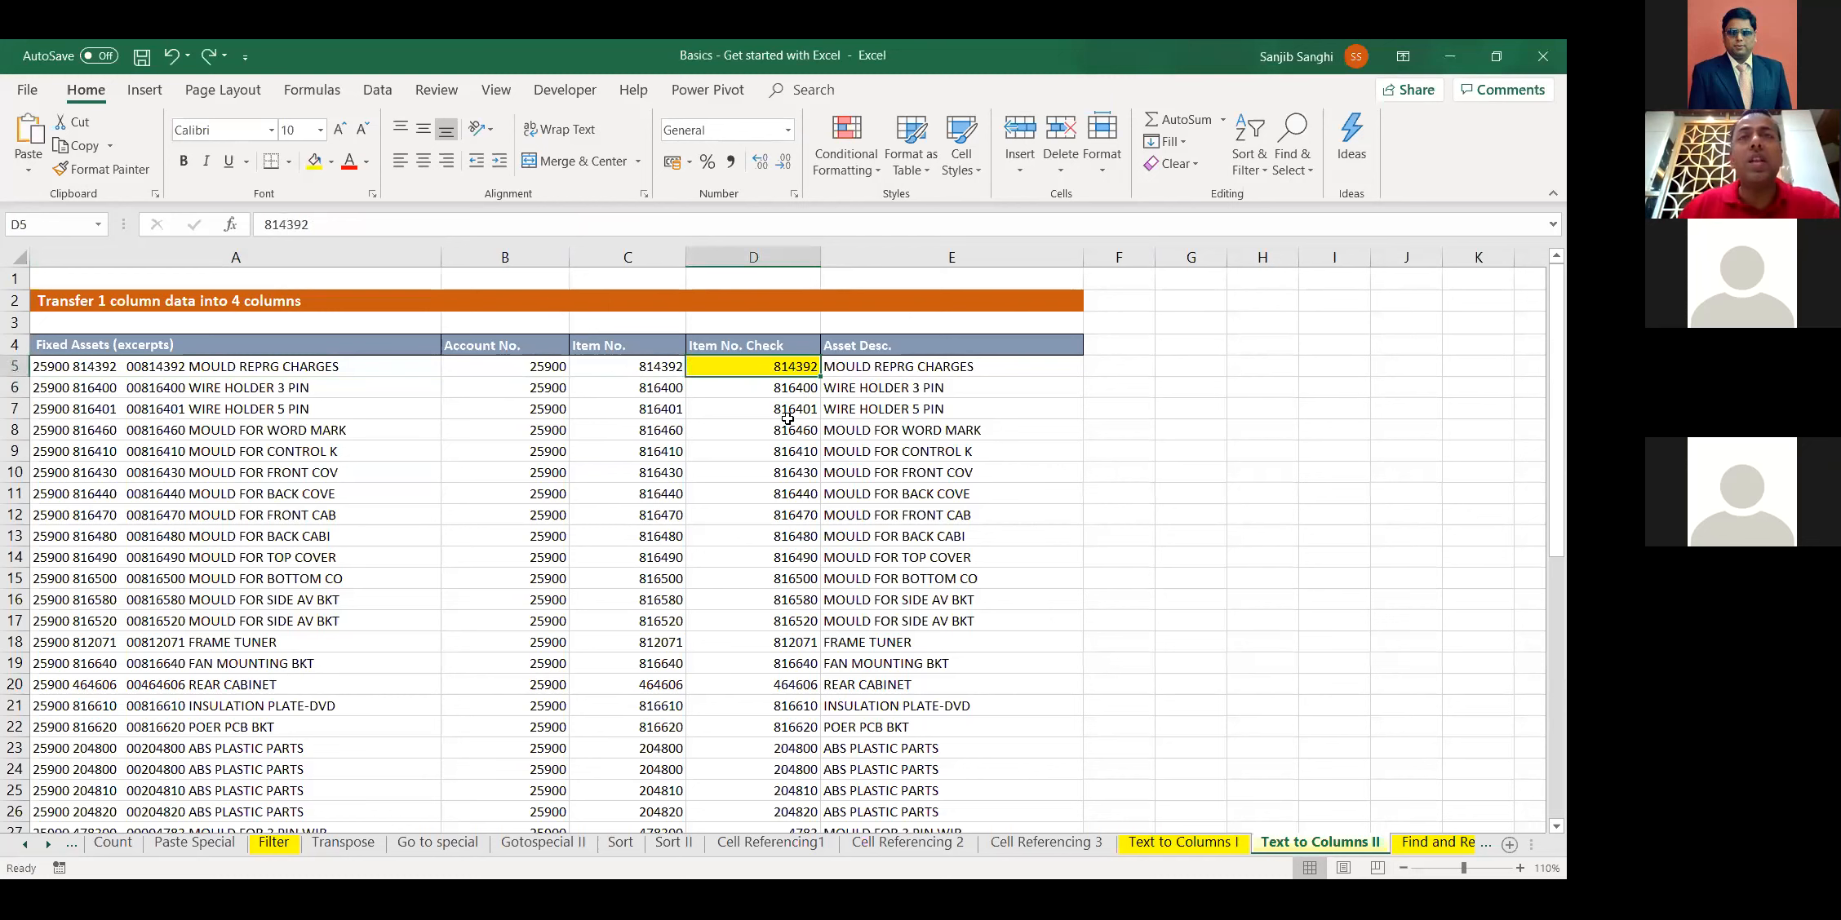
key("ctrl+z")
key("ctrl+z")
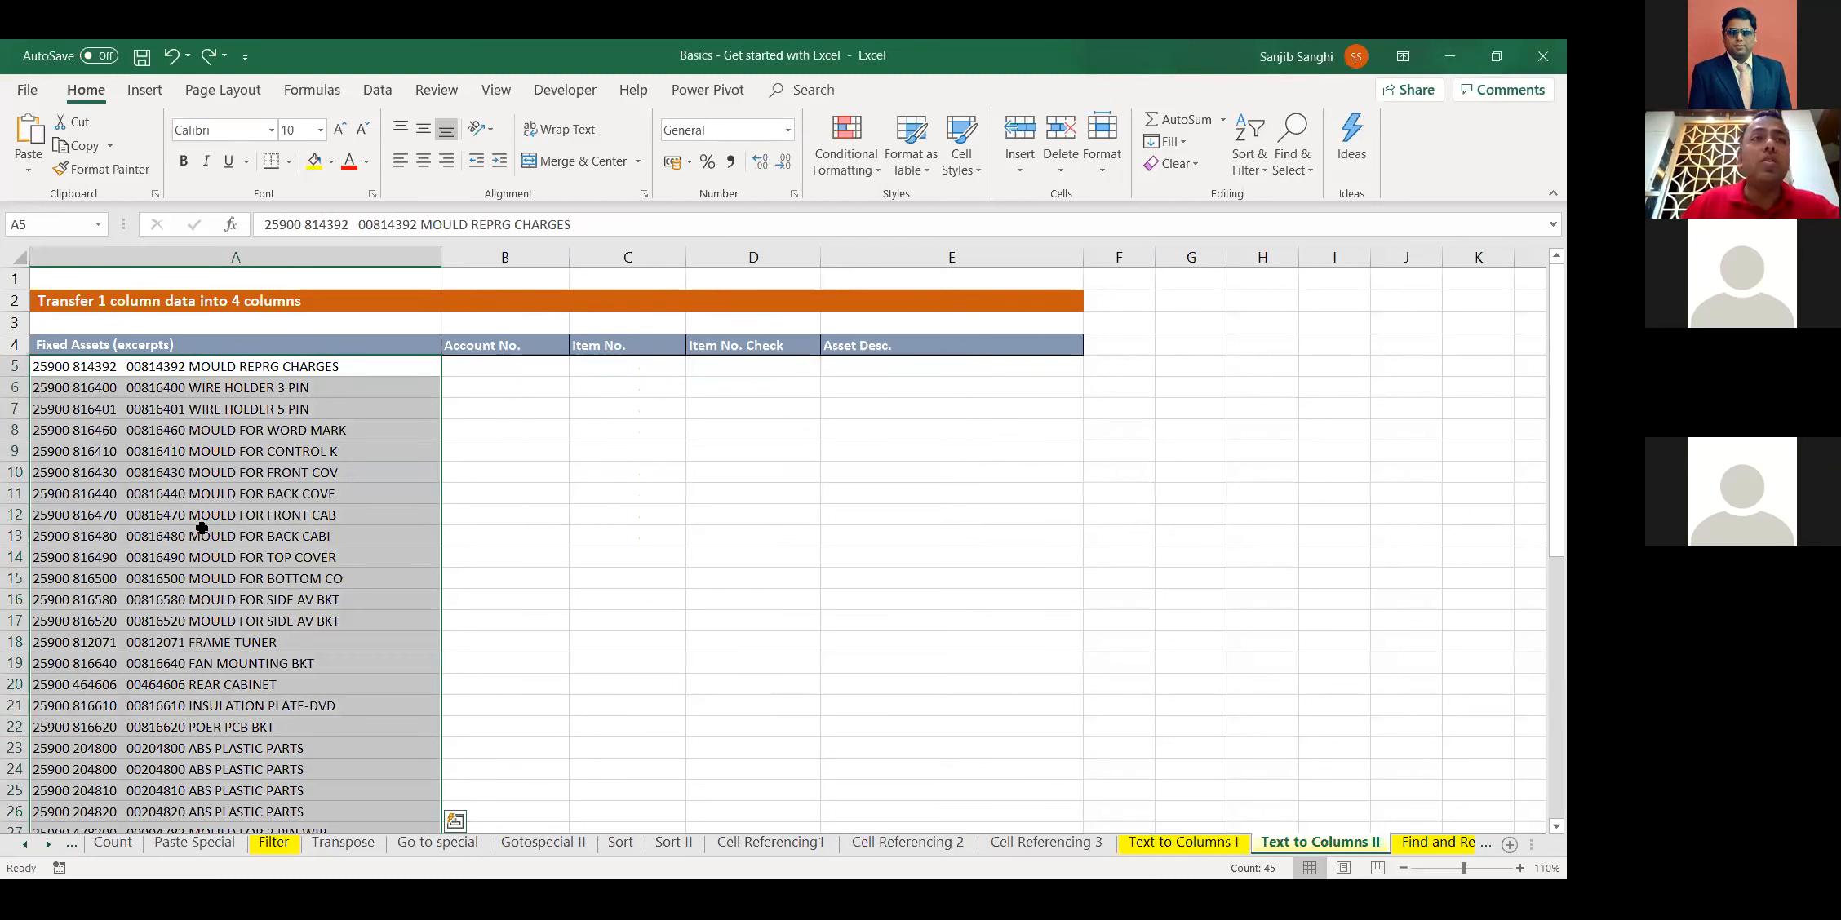
Restart Text to Columns on A5:A49 with the Fixed width type, keep the suggested column breaks and continue to the column format settings
left_click(377, 92)
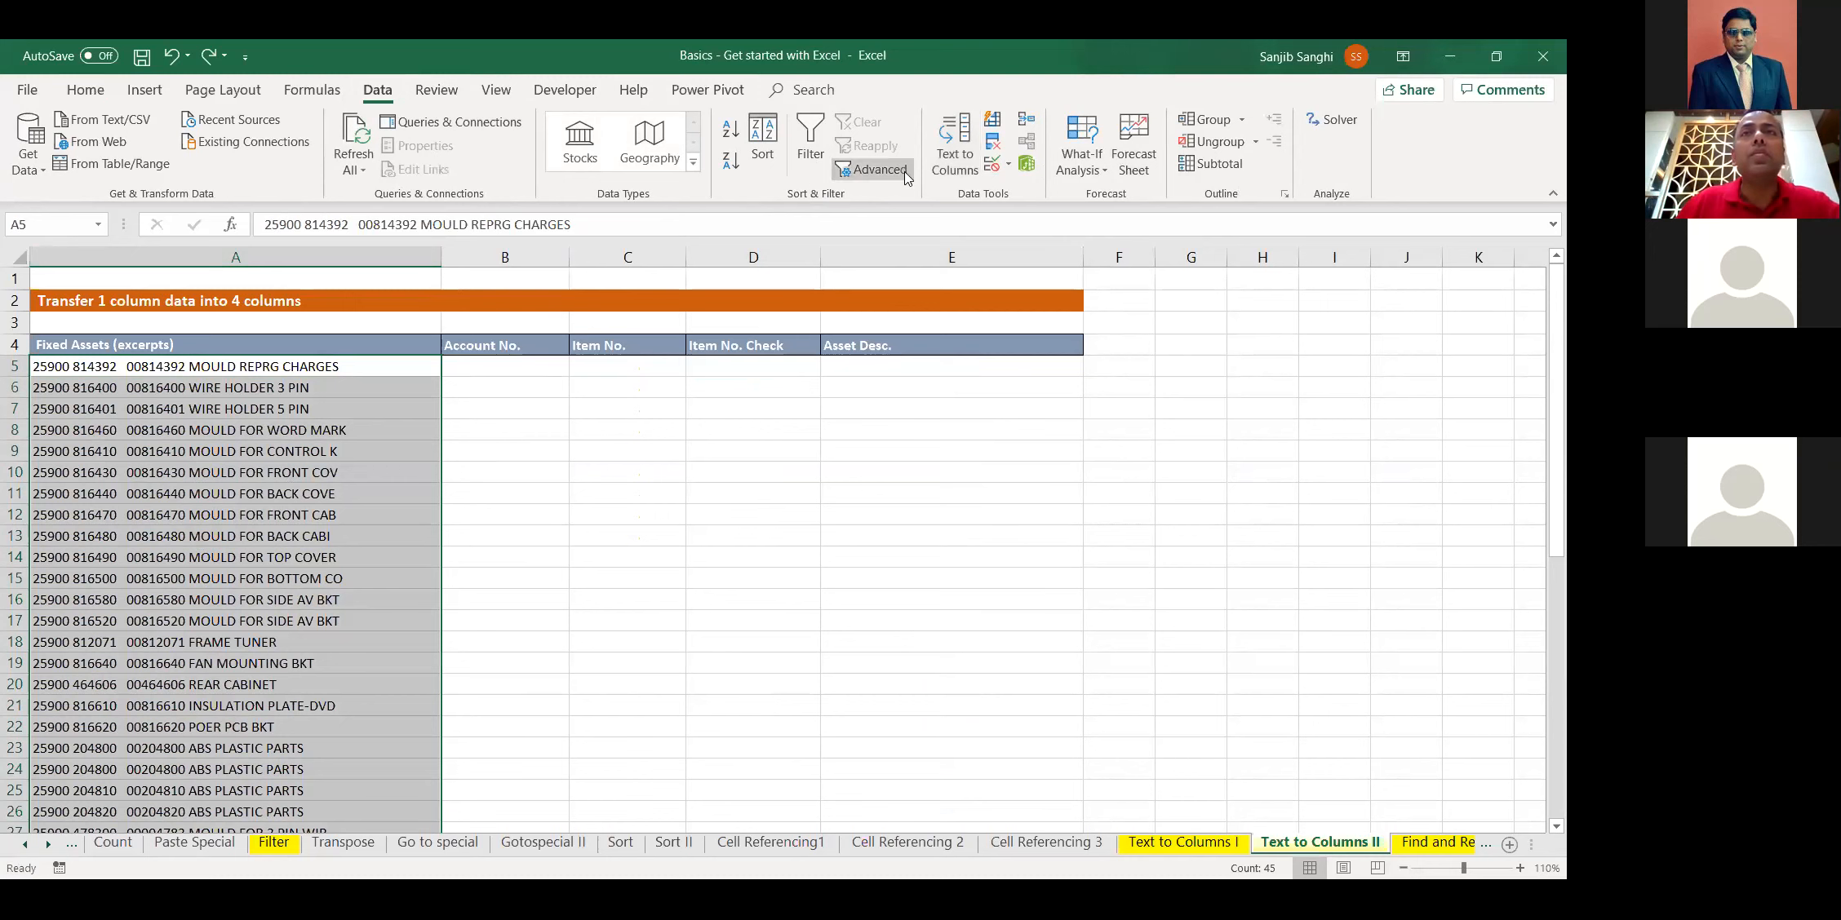
left_click(955, 143)
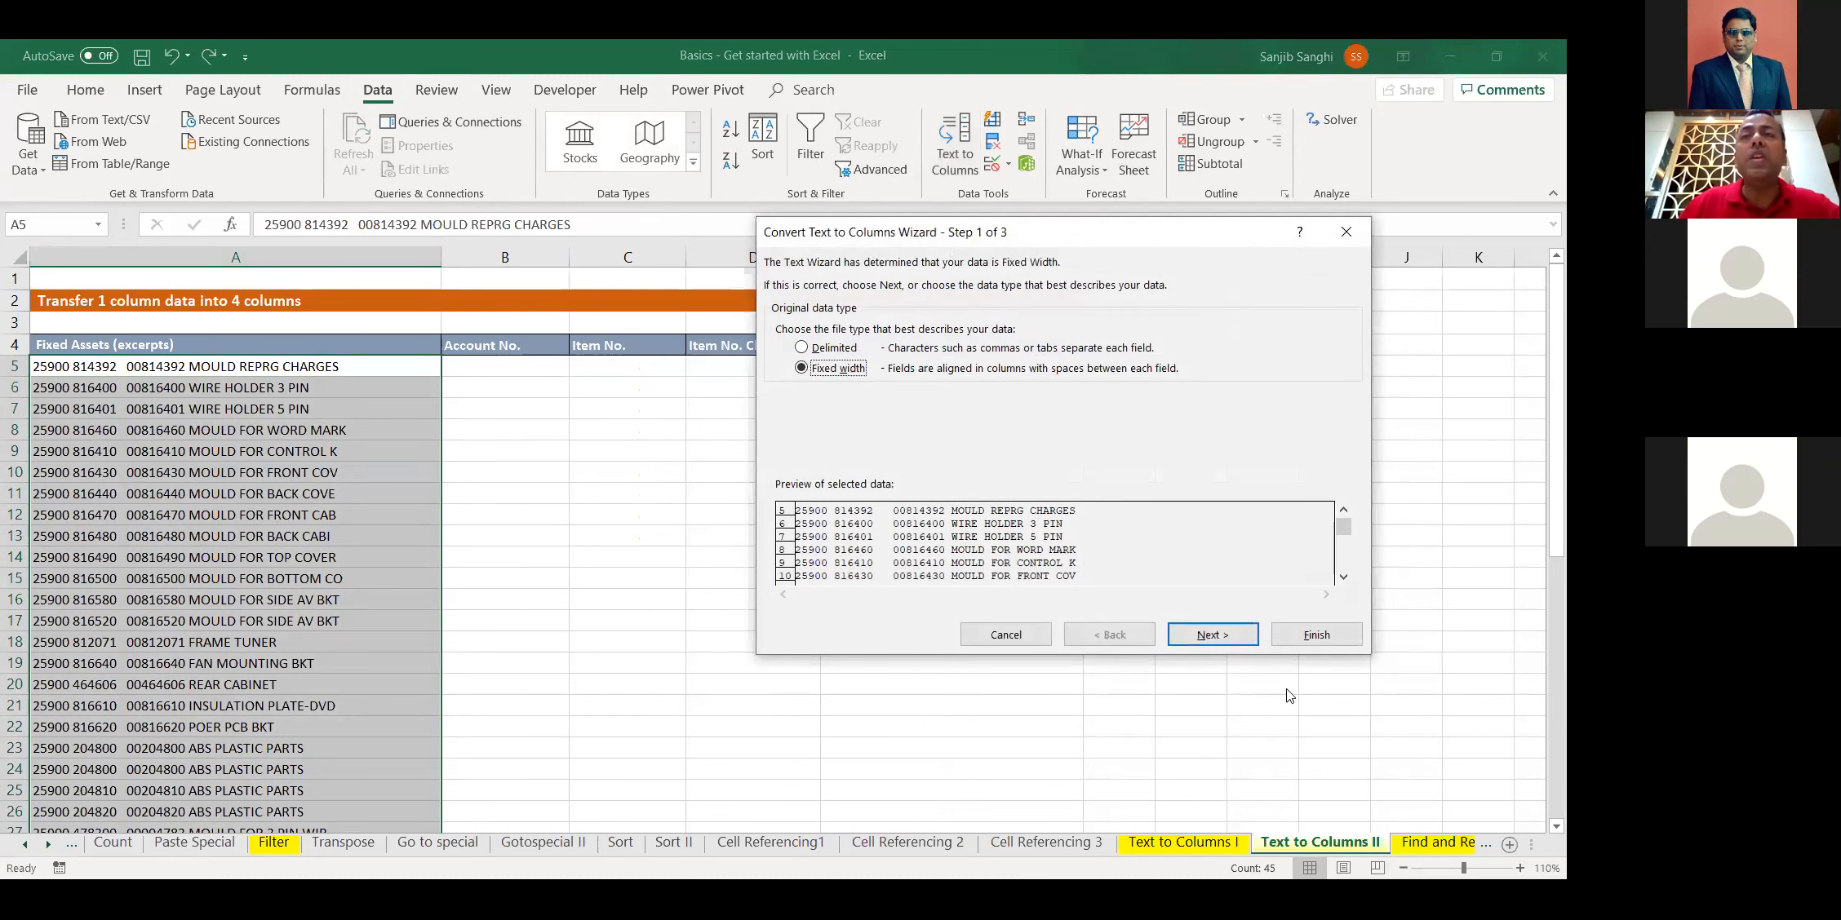
left_click(1201, 640)
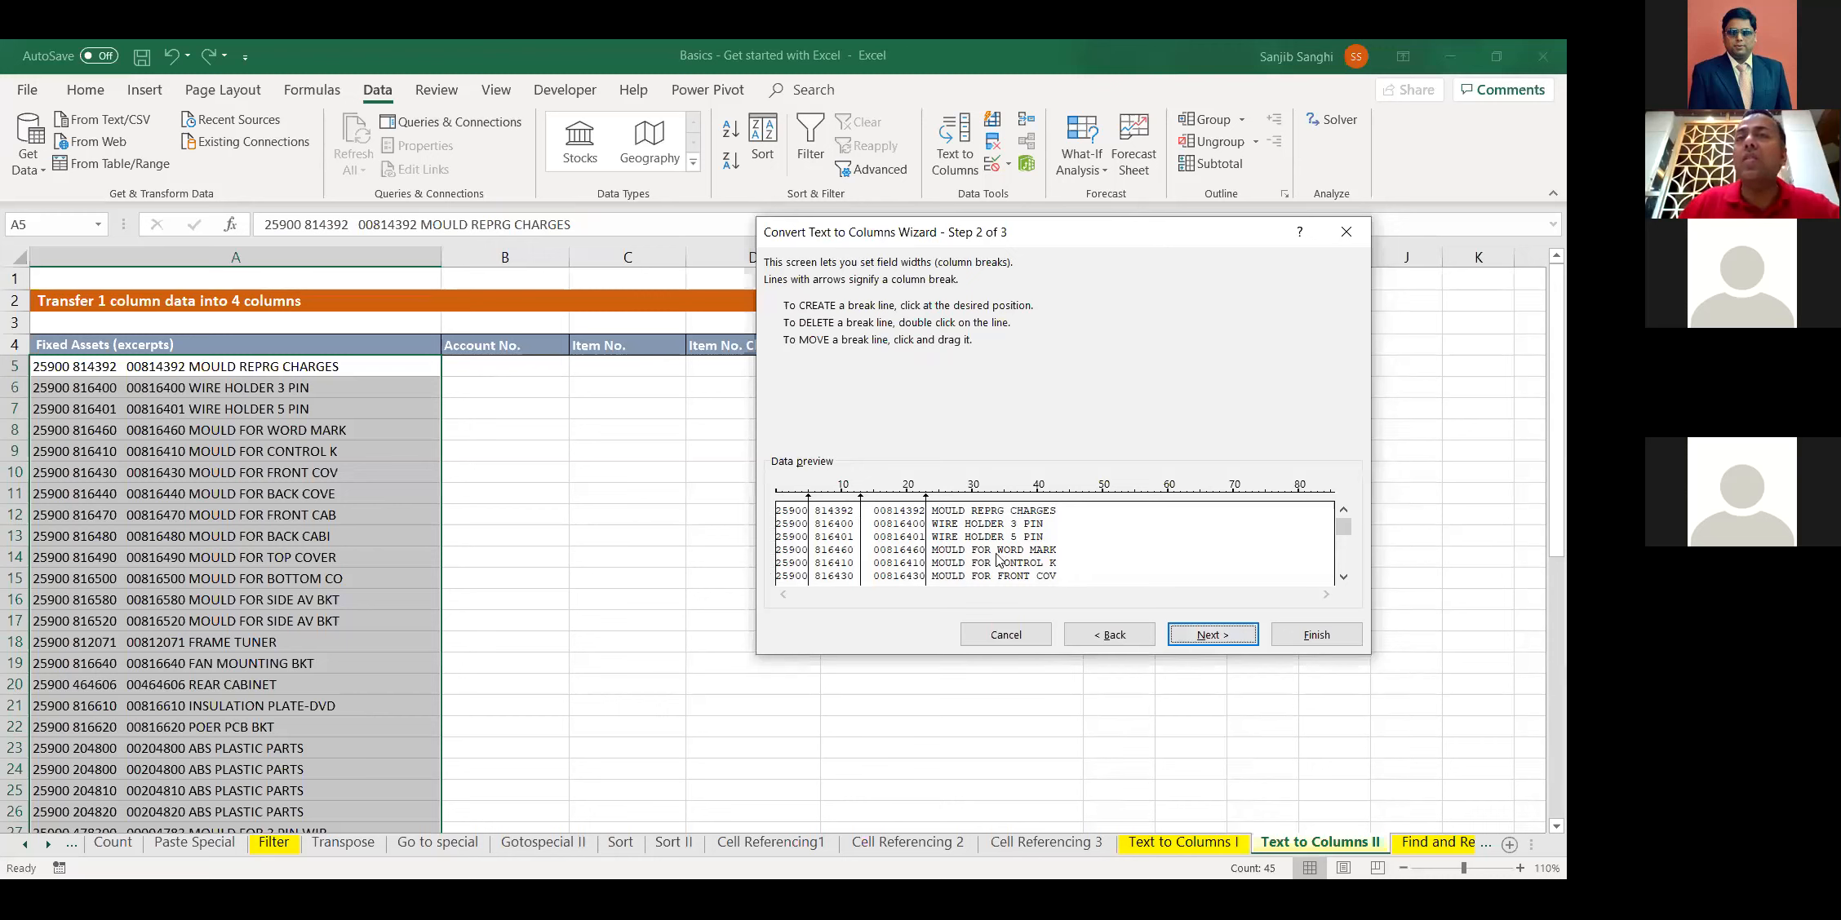
left_click(1231, 640)
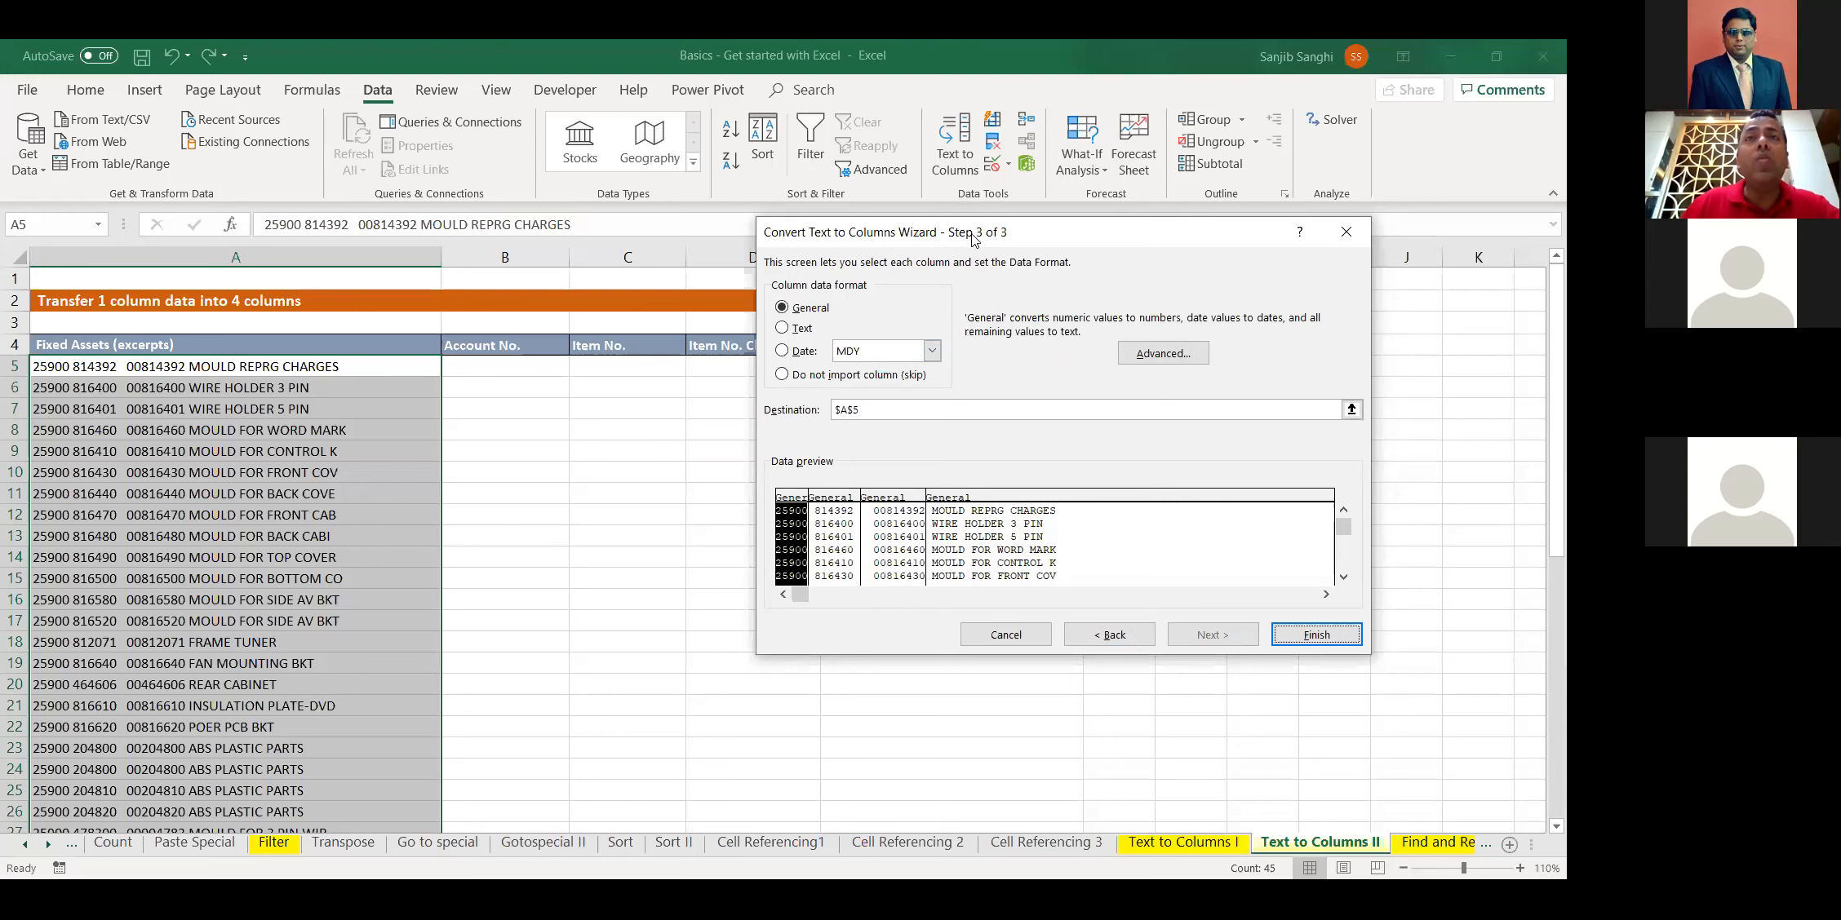
Set the Text to Columns destination to B5, format the third column as Text and finish the fixed-width split
left_click_drag(971, 239, 997, 380)
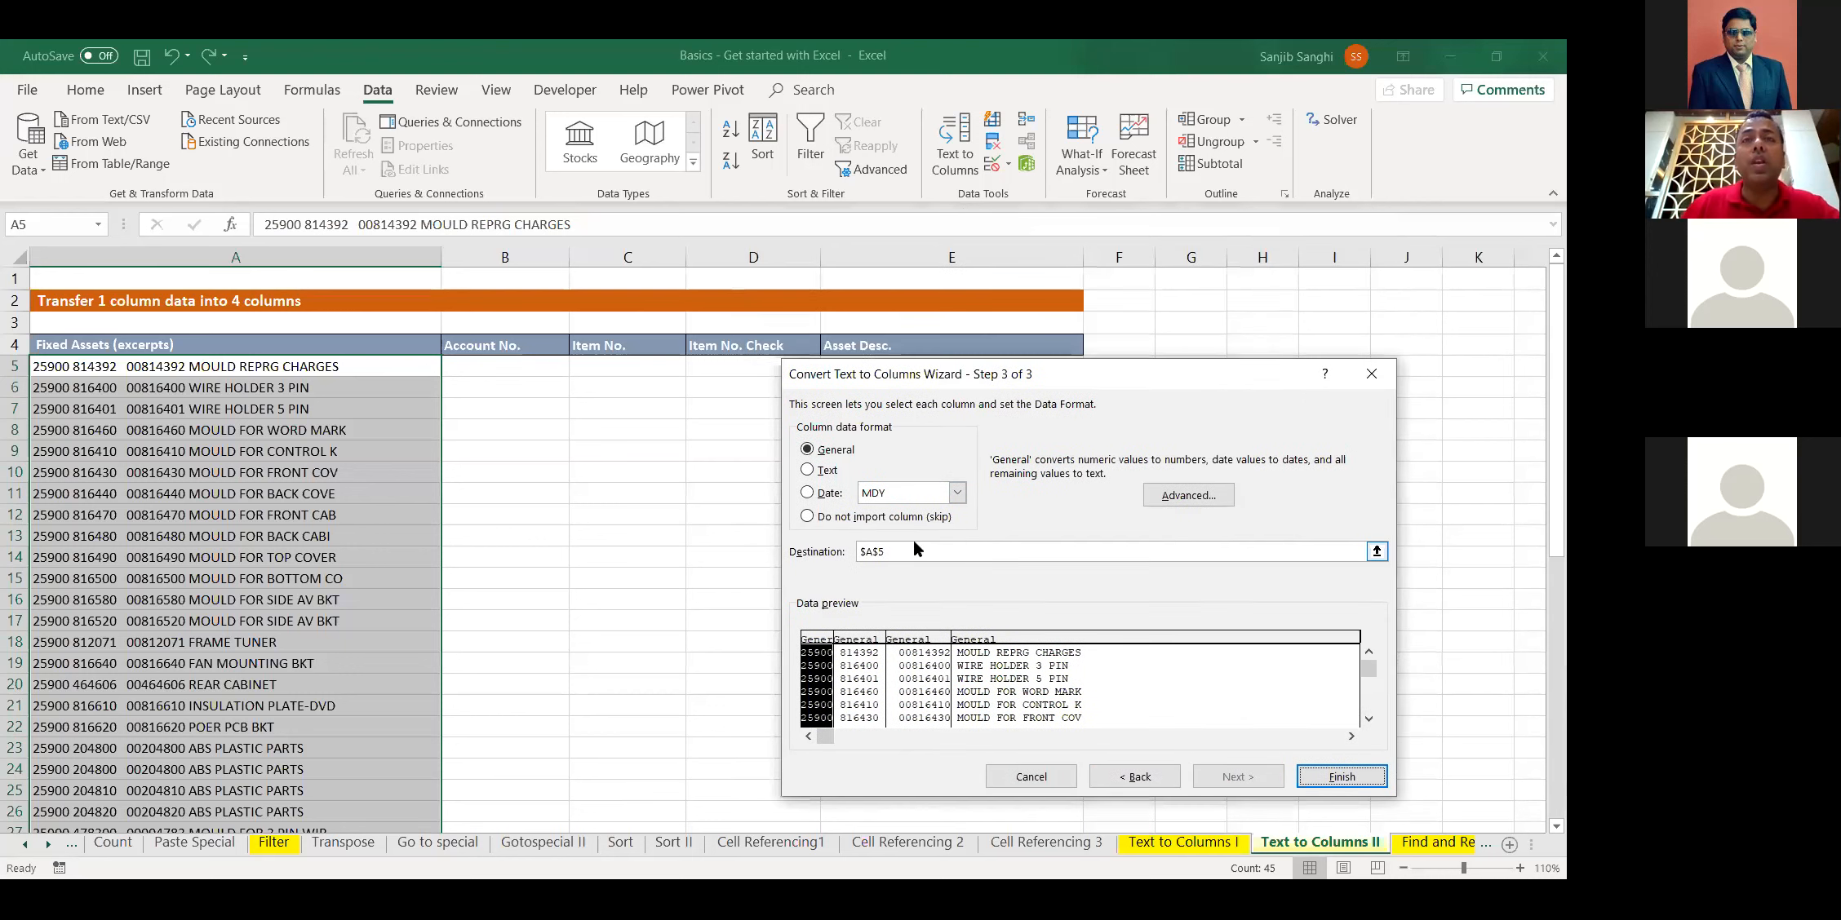
left_click(917, 552)
left_click(506, 373)
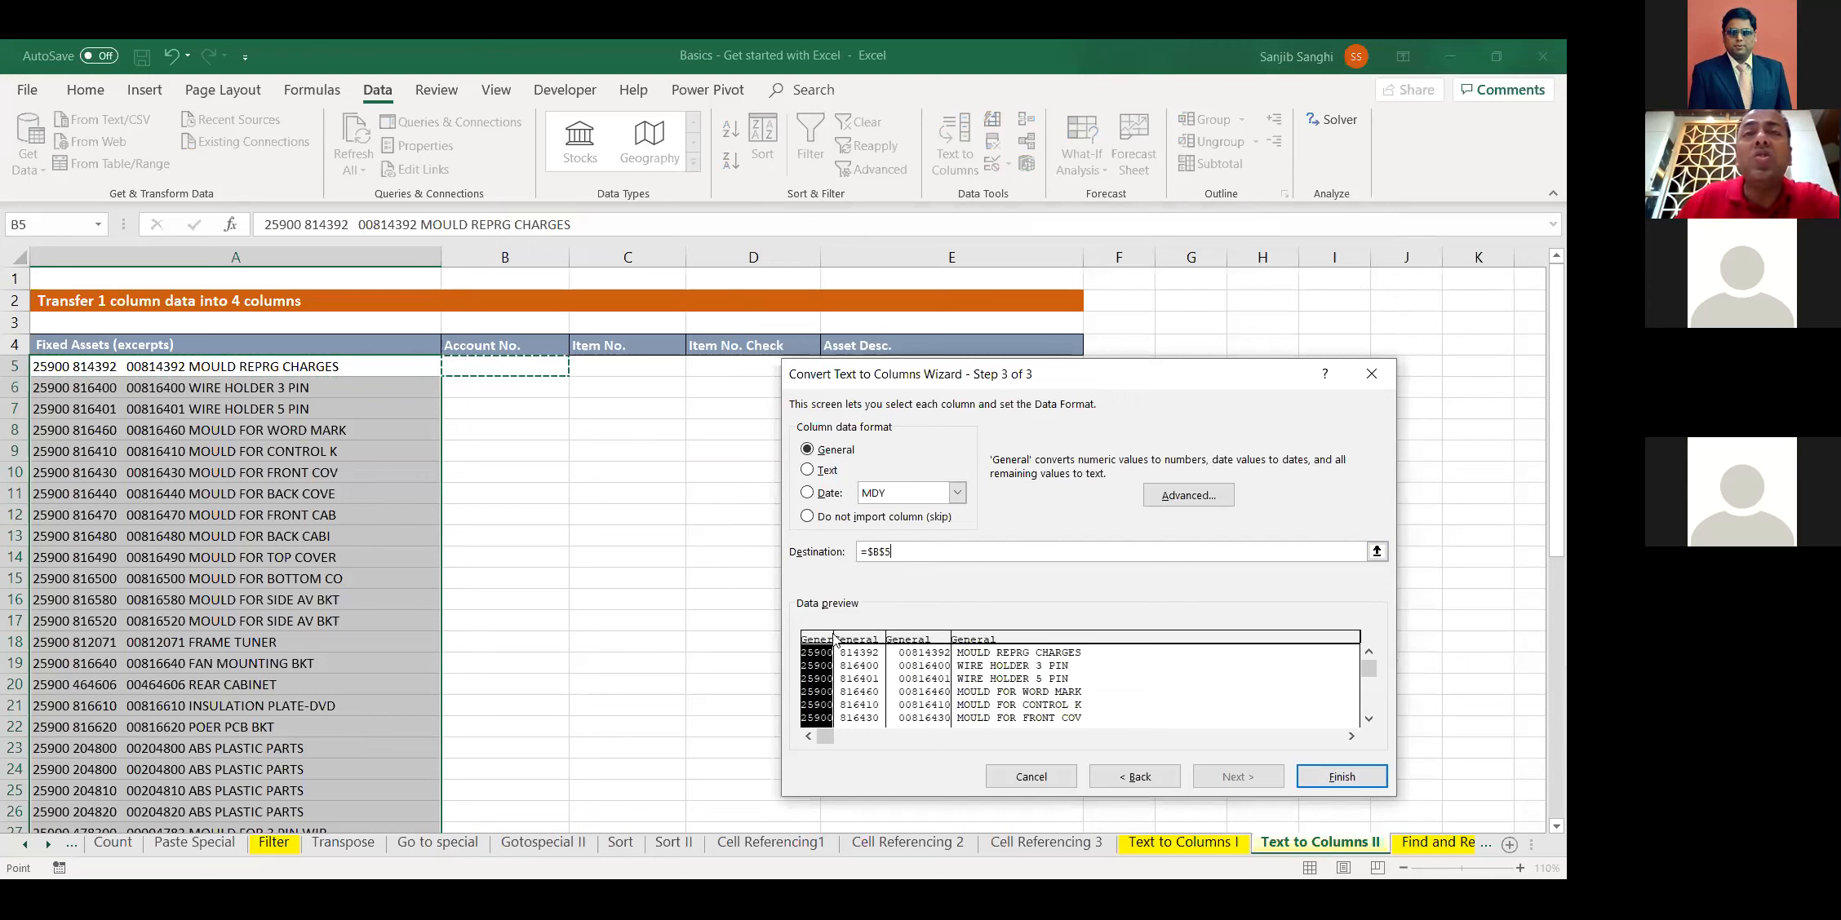
left_click(925, 643)
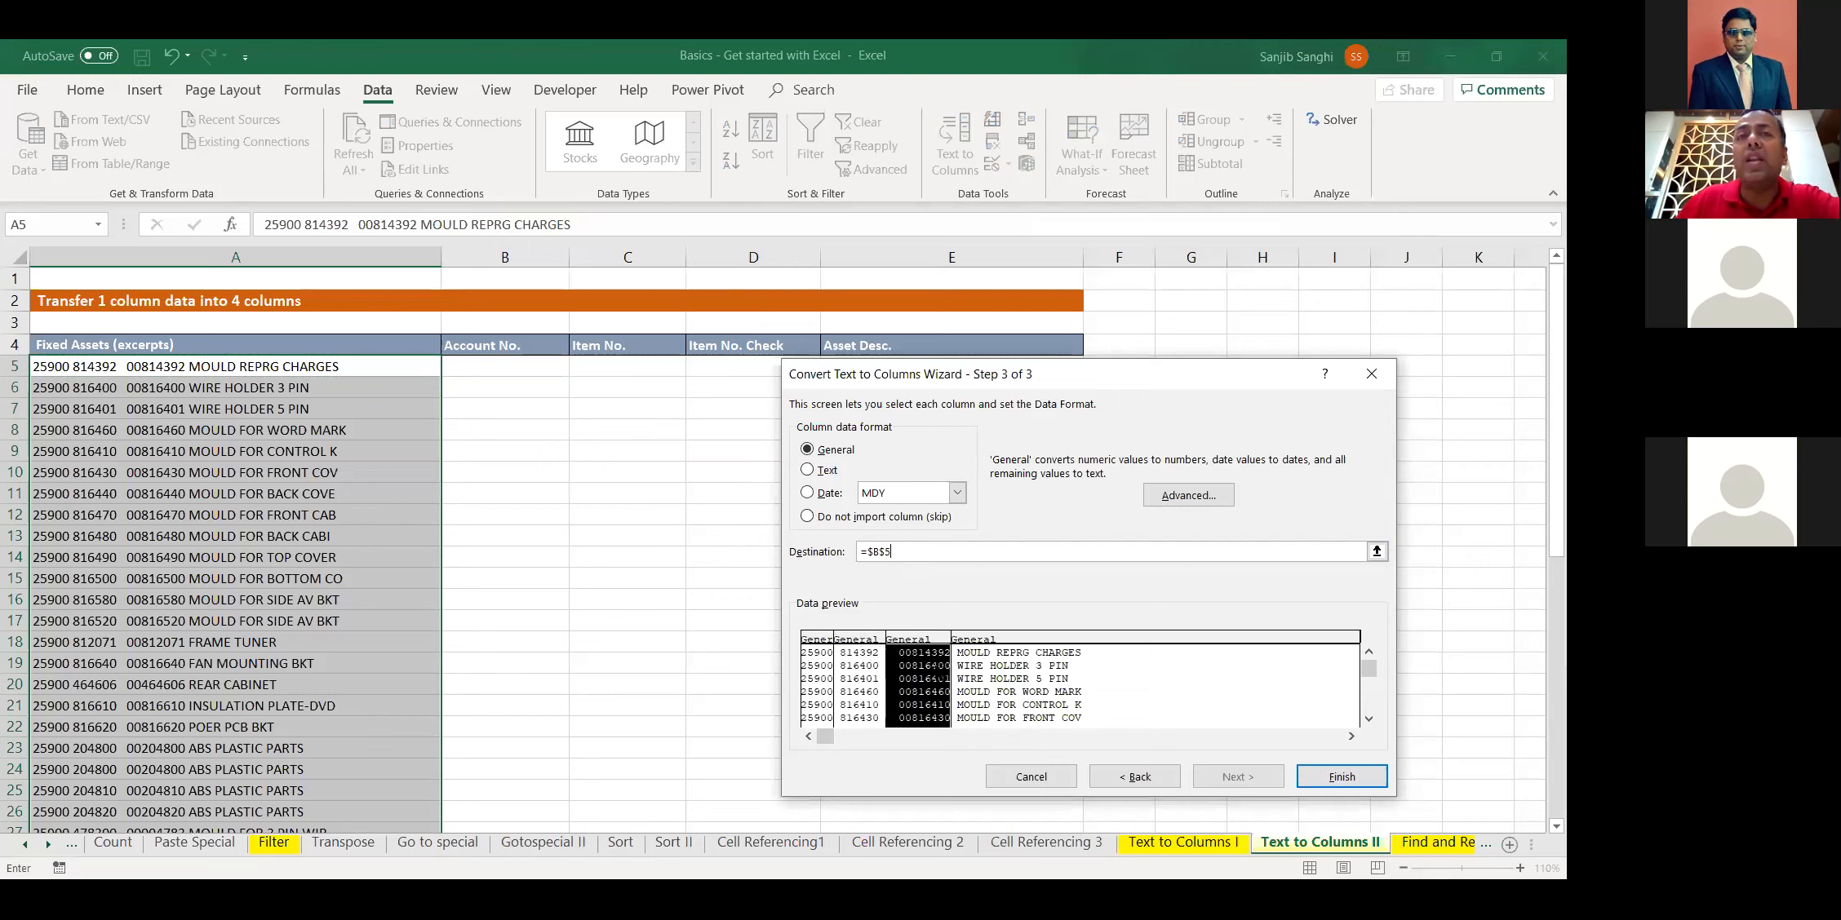
left_click(811, 478)
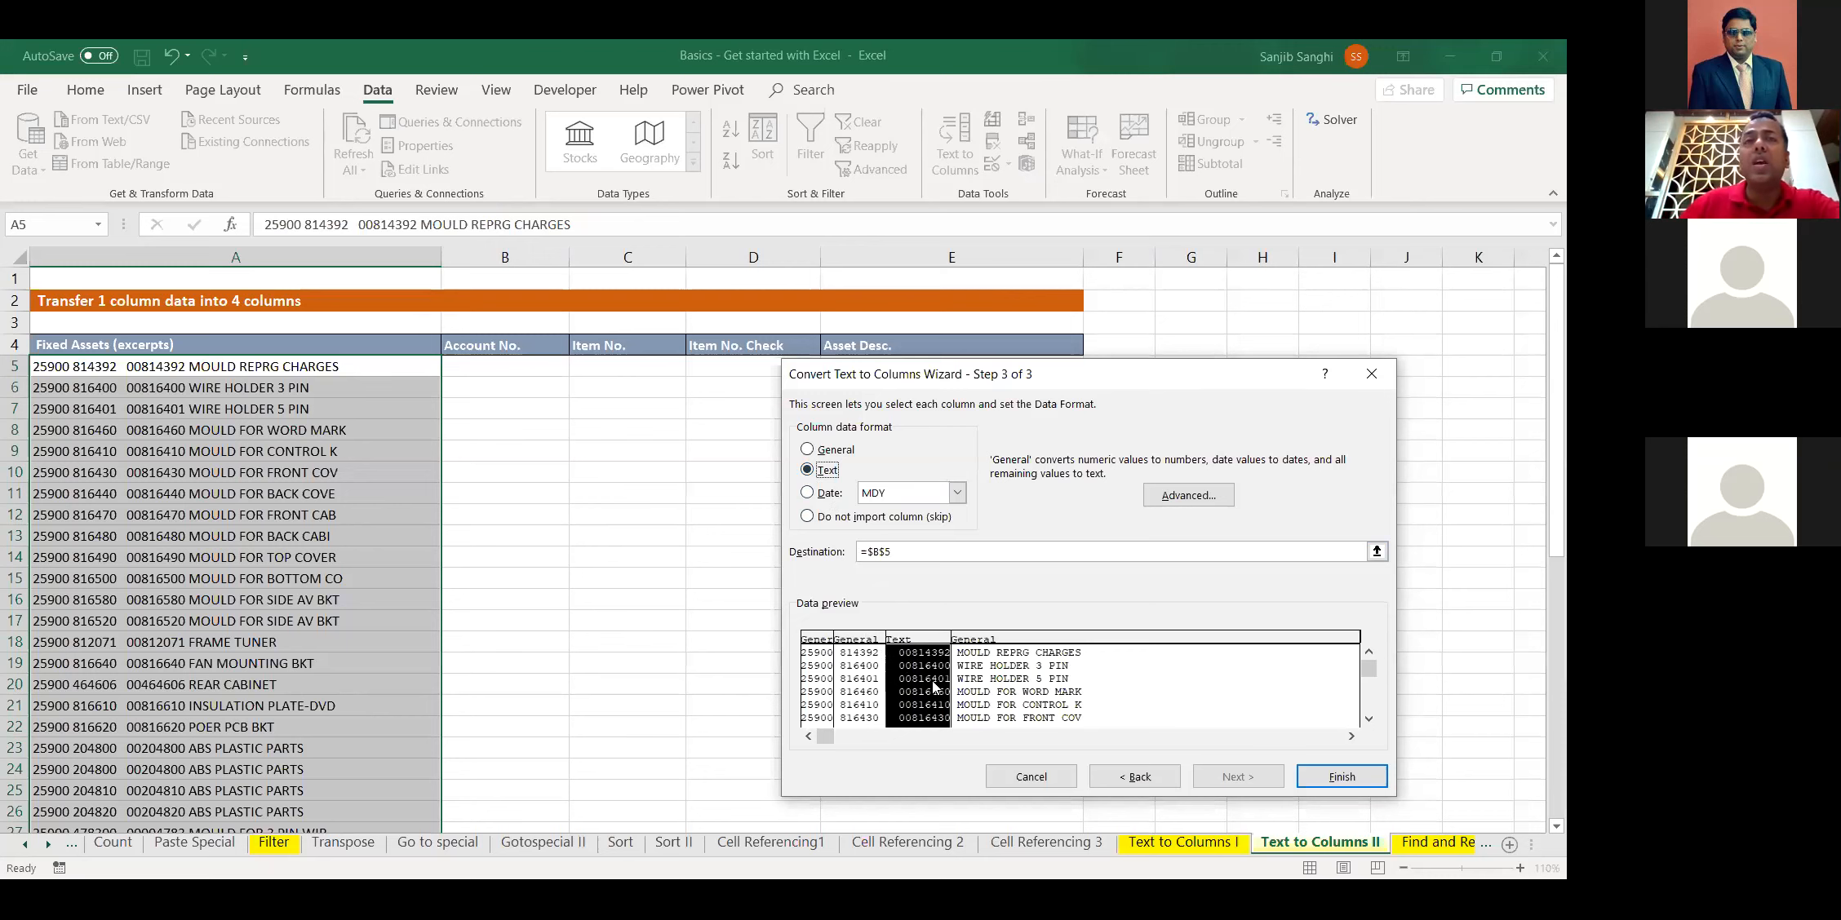
left_click(1339, 776)
left_click_drag(528, 362, 1068, 812)
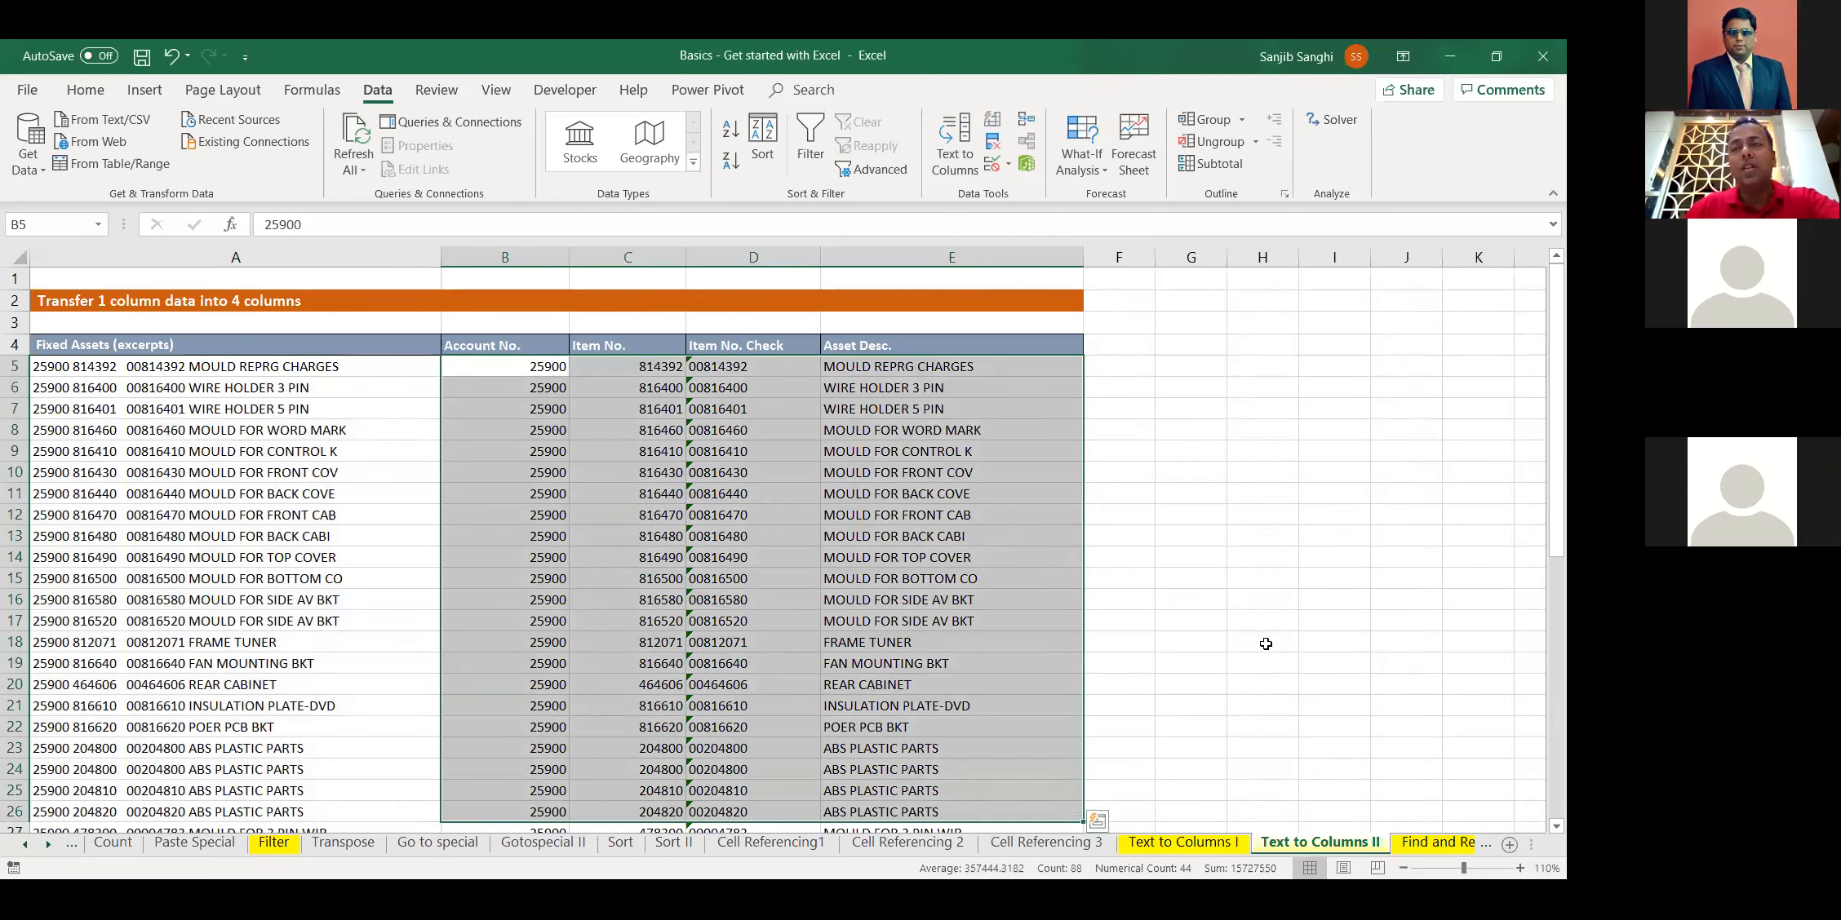
Open the Find and Replace sheet and select the Case 2 email entries in A18:A28
left_click(1414, 847)
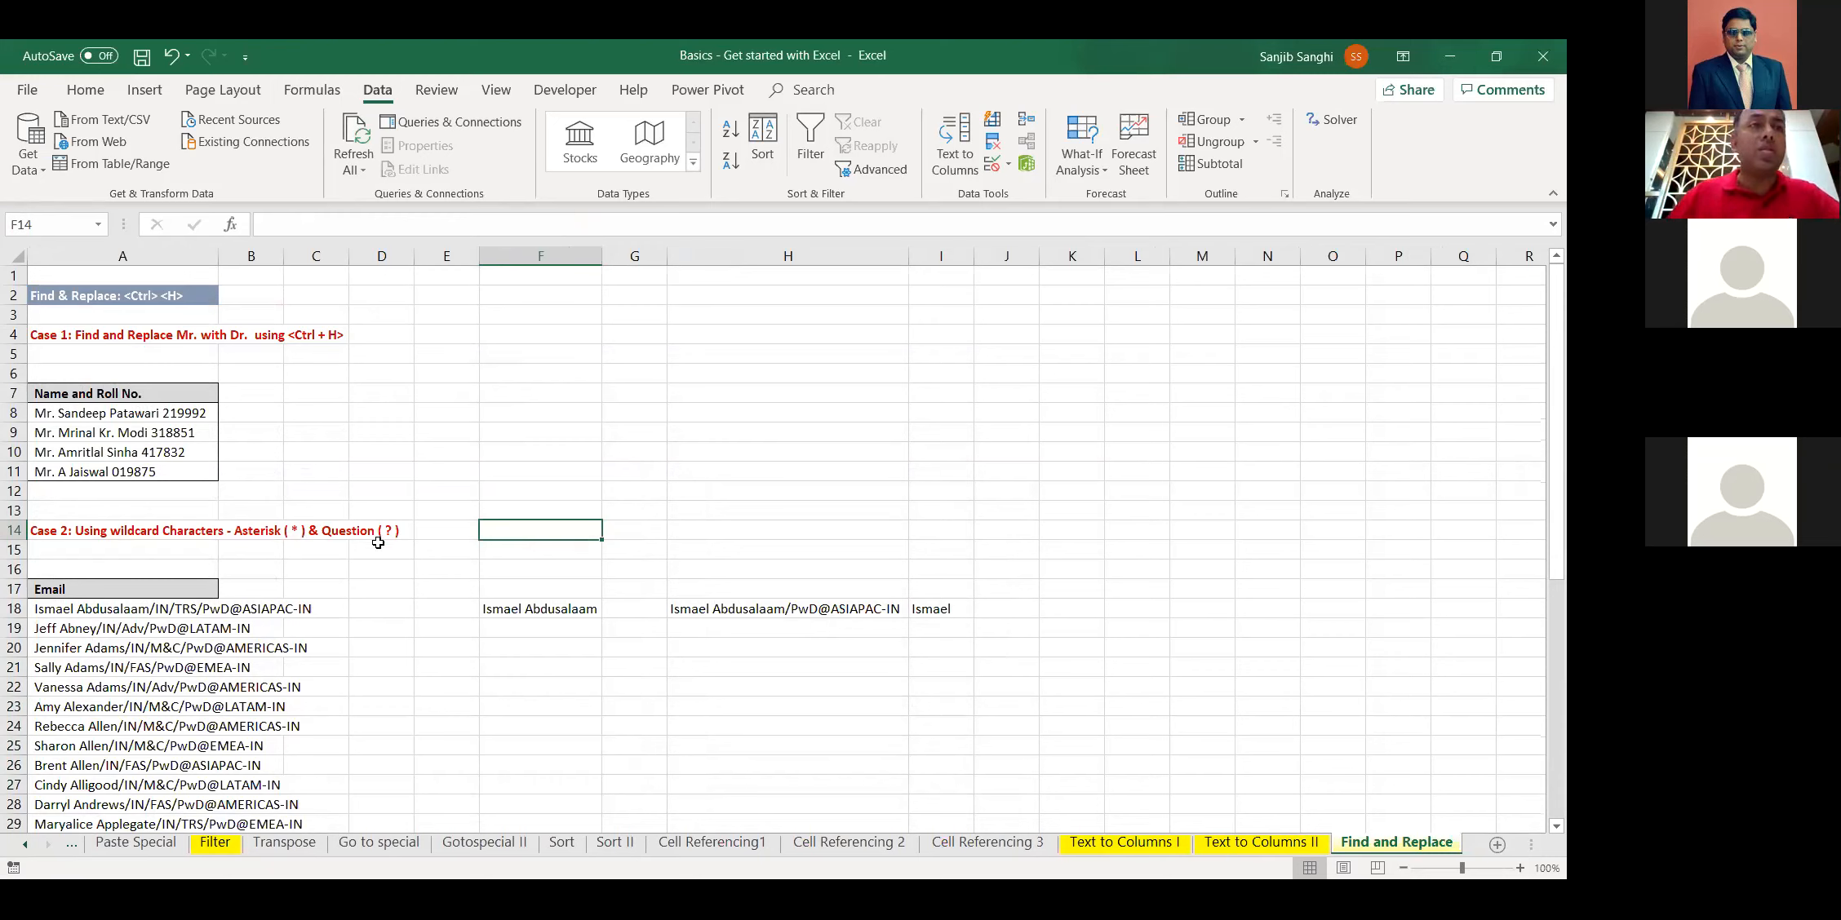
scroll(225, 531, "down", 2)
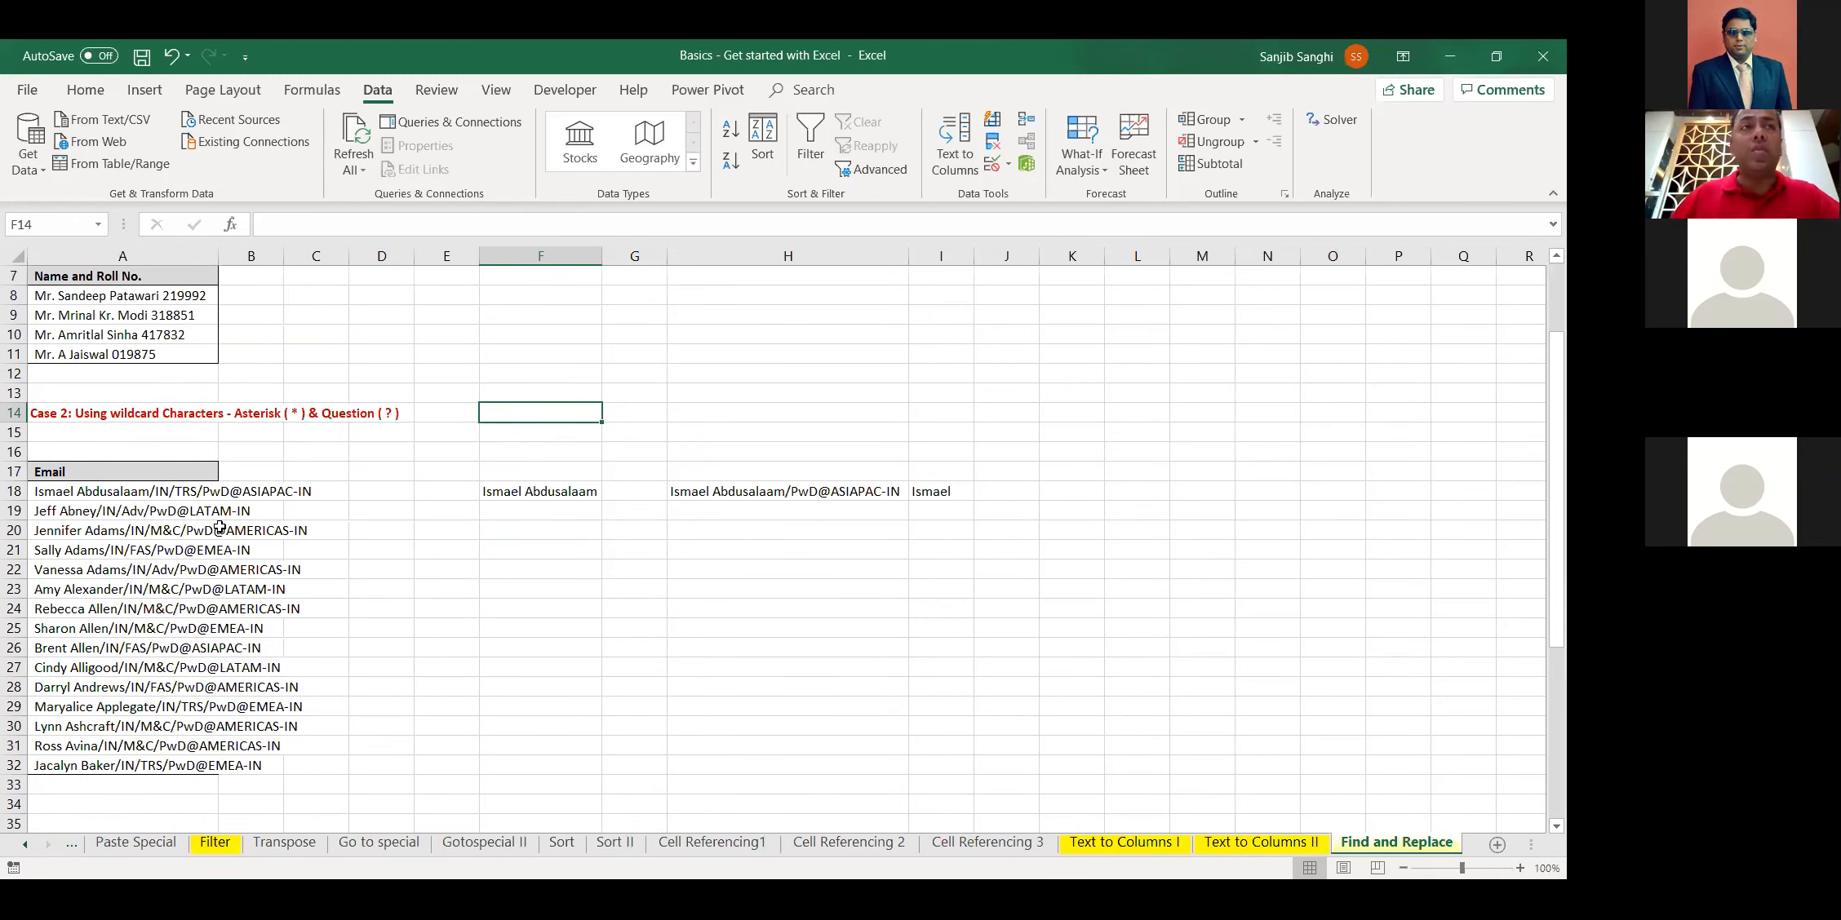
left_click(483, 626)
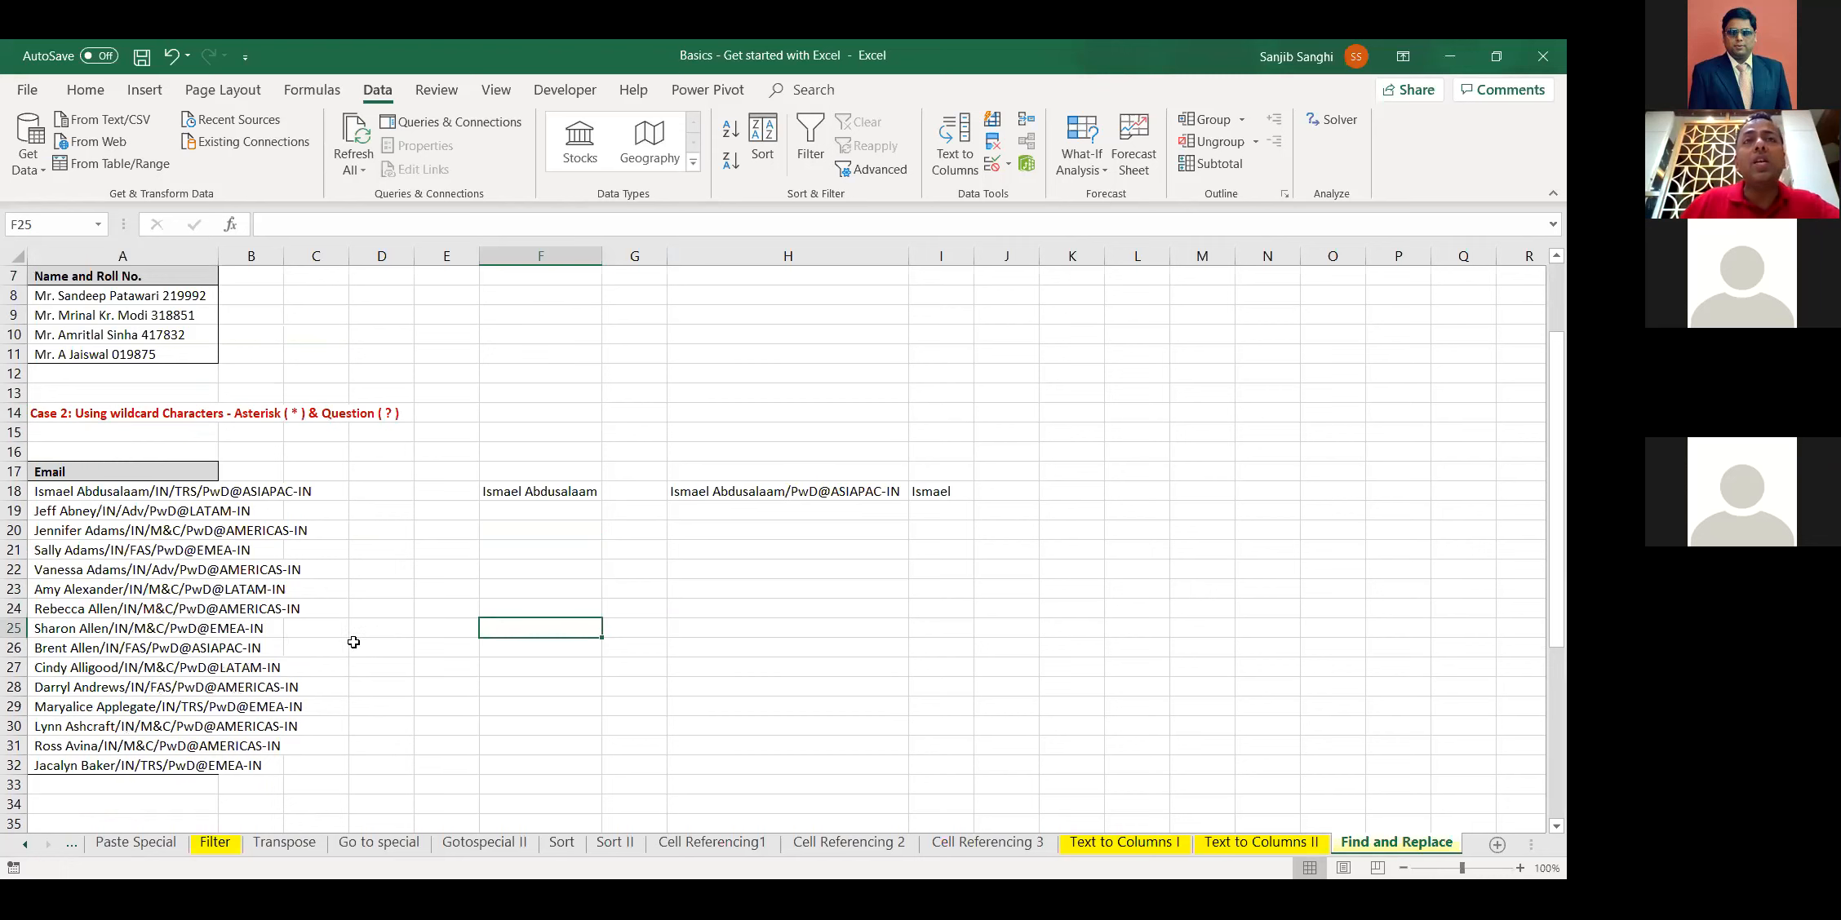
left_click_drag(79, 493, 122, 687)
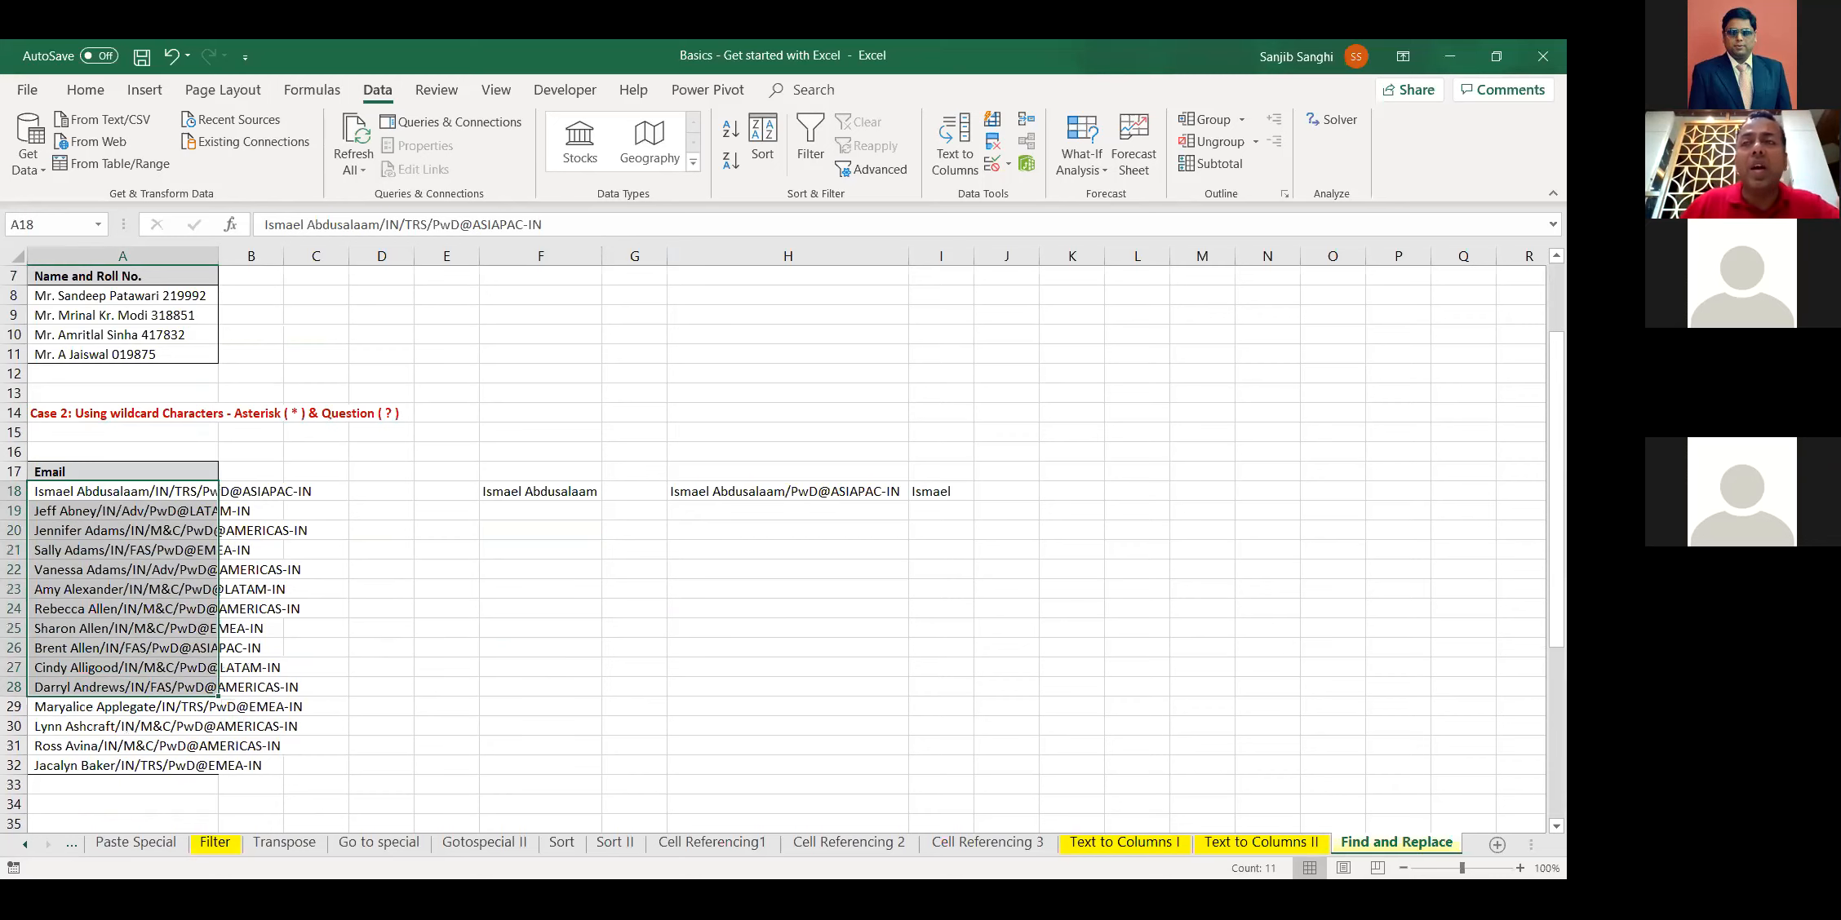
Add a blank worksheet and return to cell A19 in the email list on the Find and Replace sheet
left_click(1497, 845)
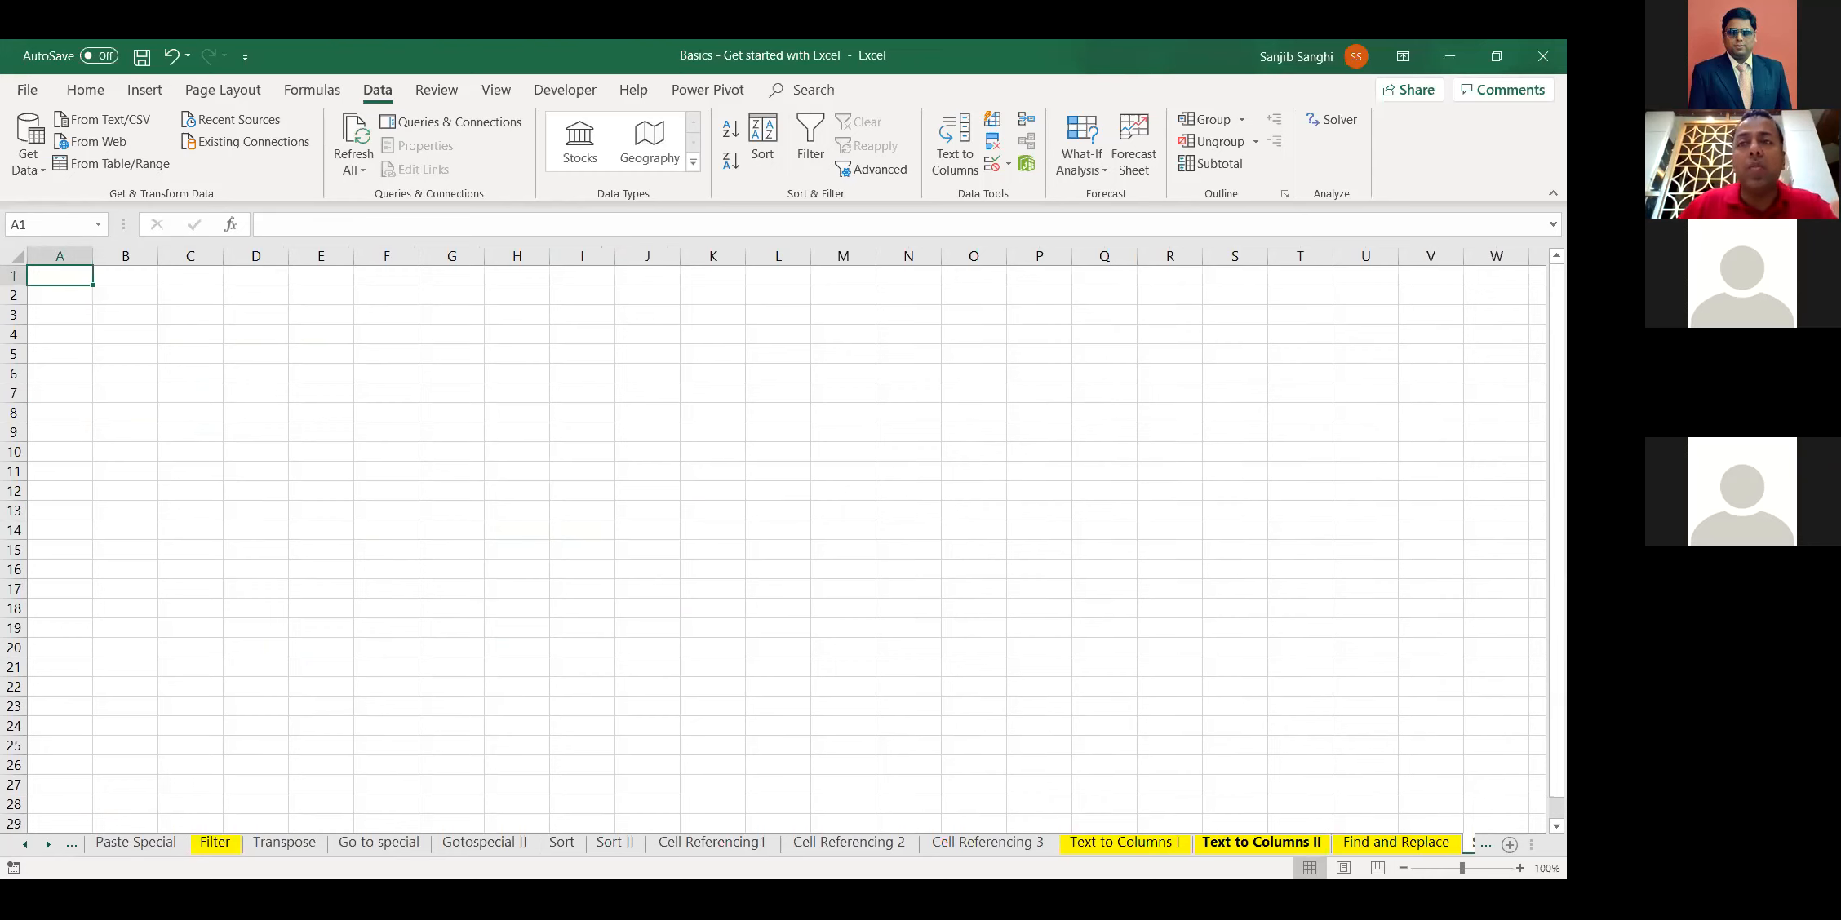
left_click(1396, 843)
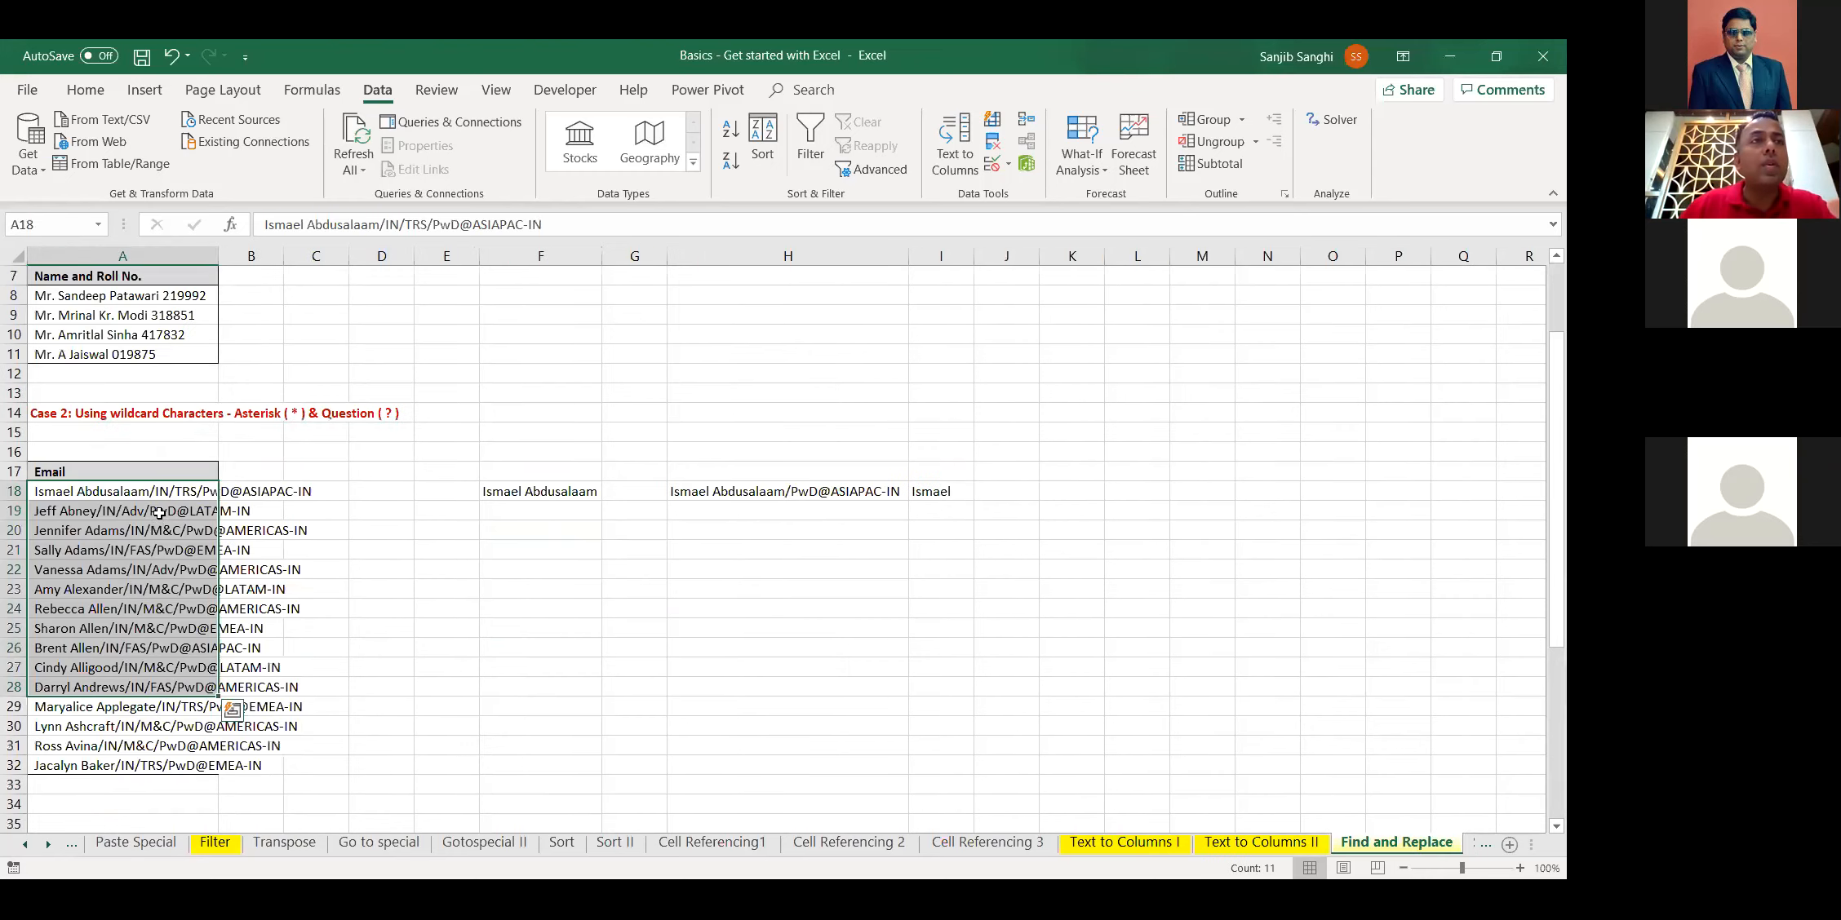
left_click(51, 503)
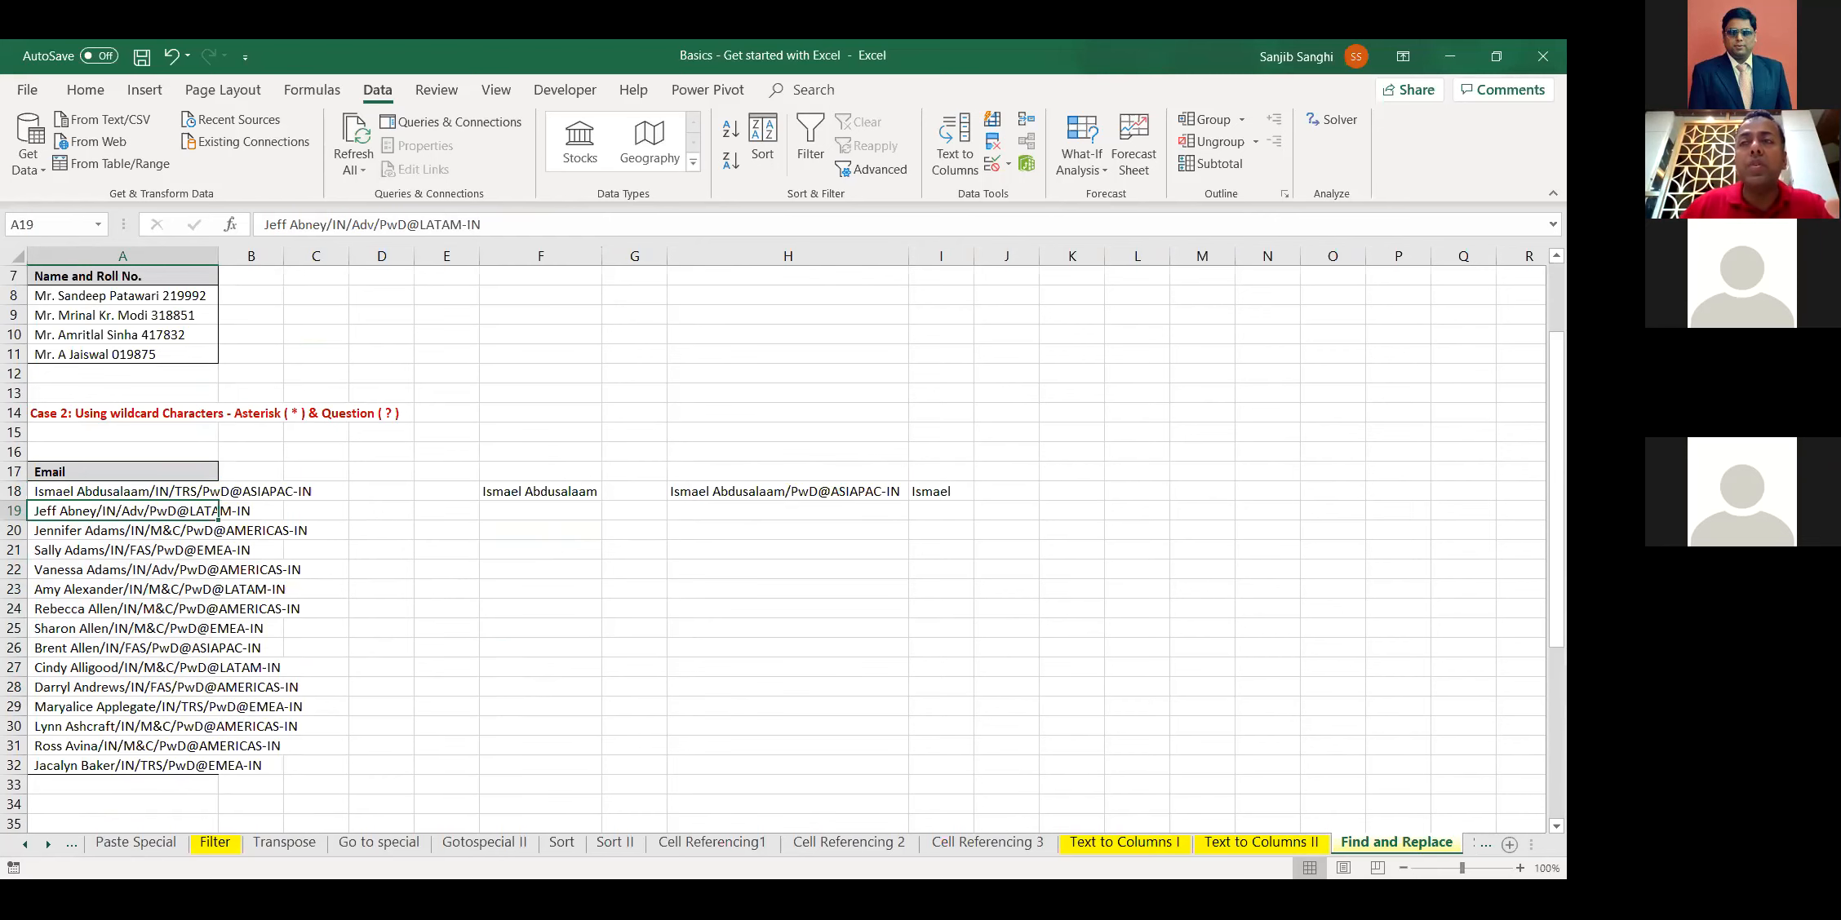
Enlarge the sheet view to 130% and auto-fit column A to the email entries
left_click(1519, 869)
left_click(1519, 869)
left_click(1519, 869)
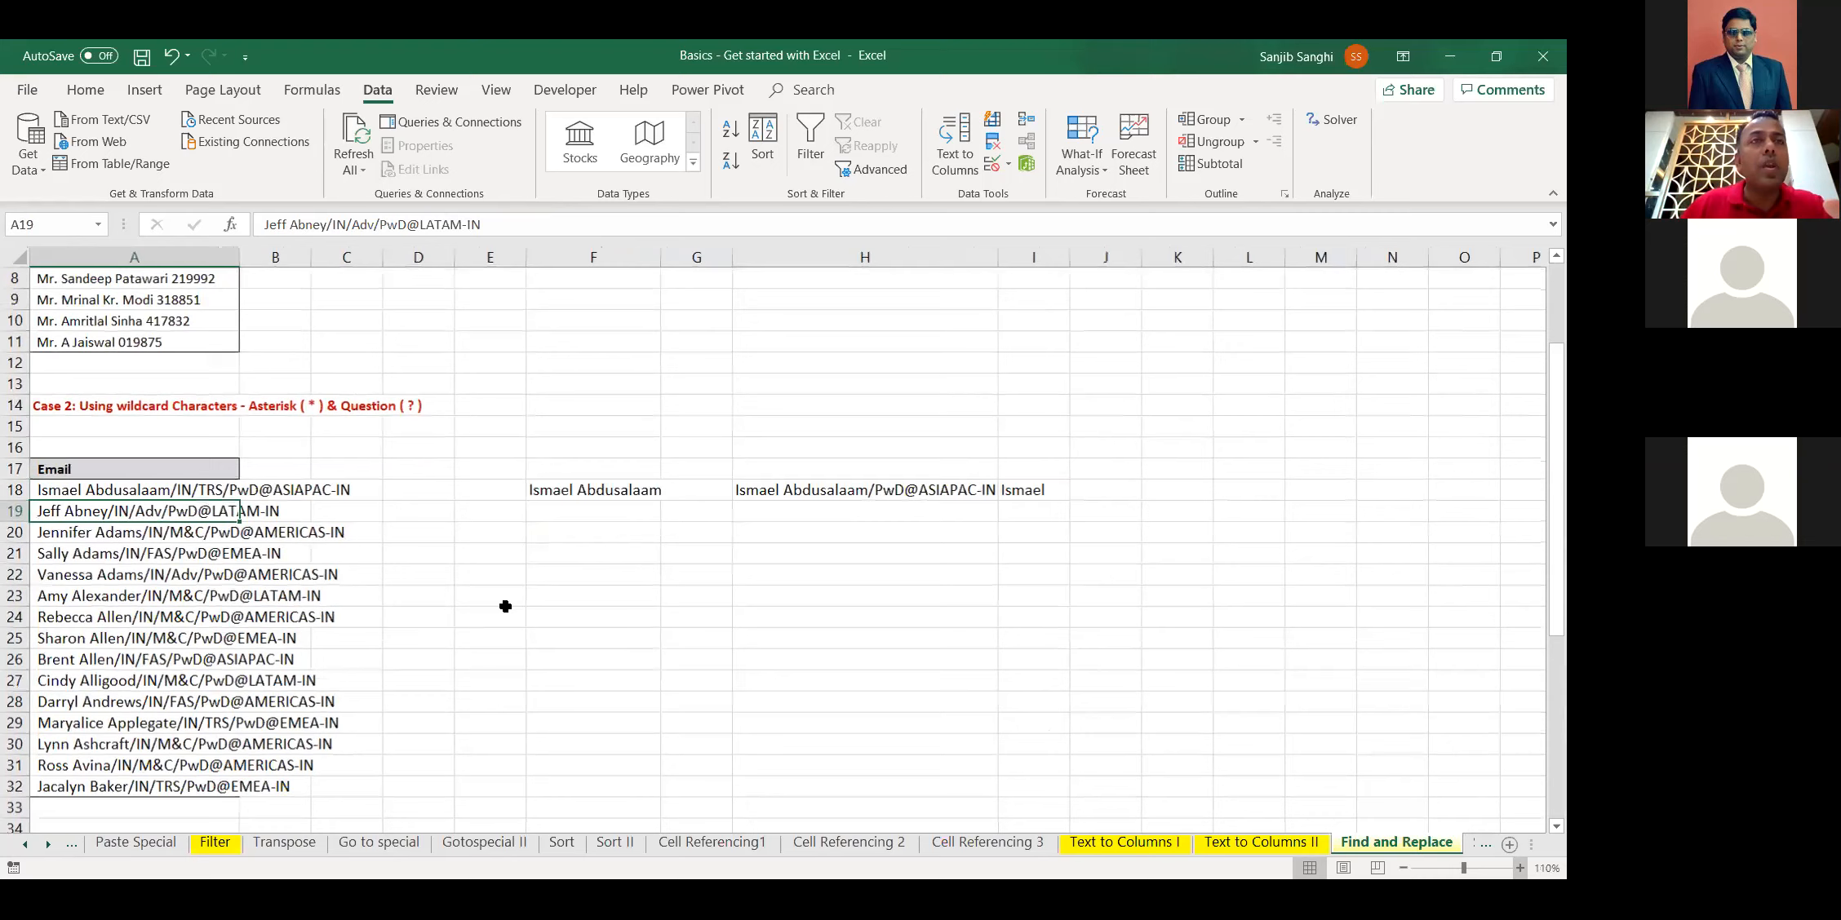
left_click_drag(69, 486, 292, 793)
double_click(282, 260)
left_click(223, 612)
Examine the name and the part from the first slash onward in the email entries A18 and A19
left_click(245, 486)
left_click_drag(379, 225, 252, 224)
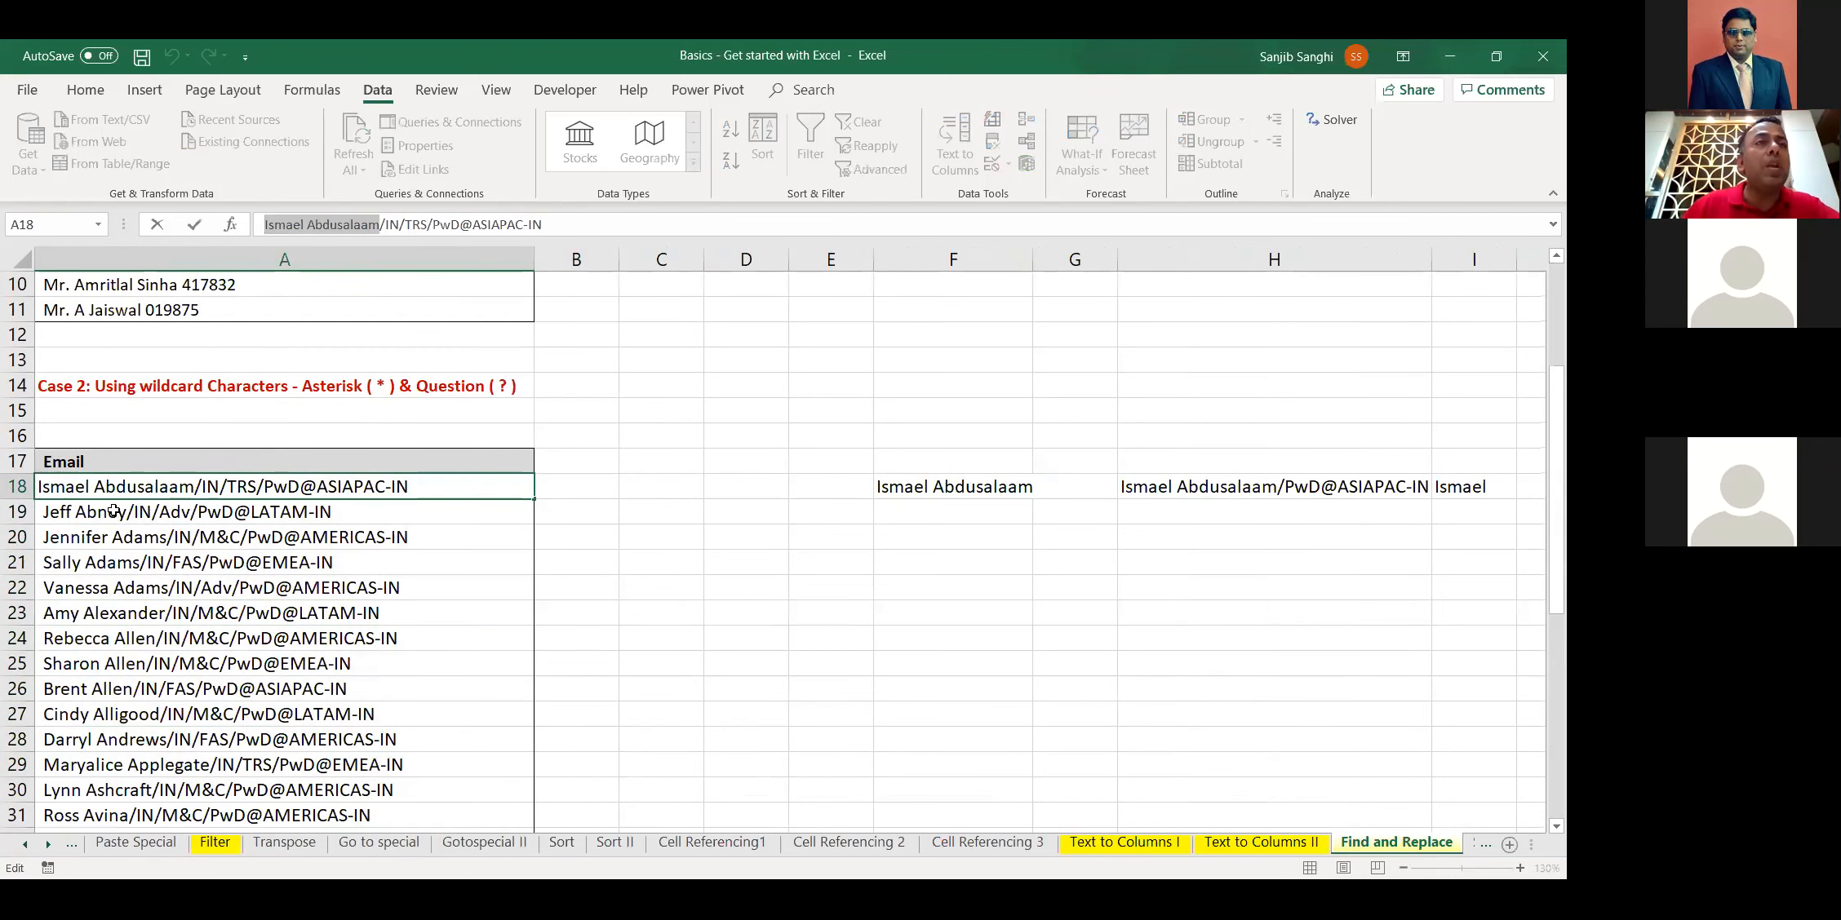
key("Escape")
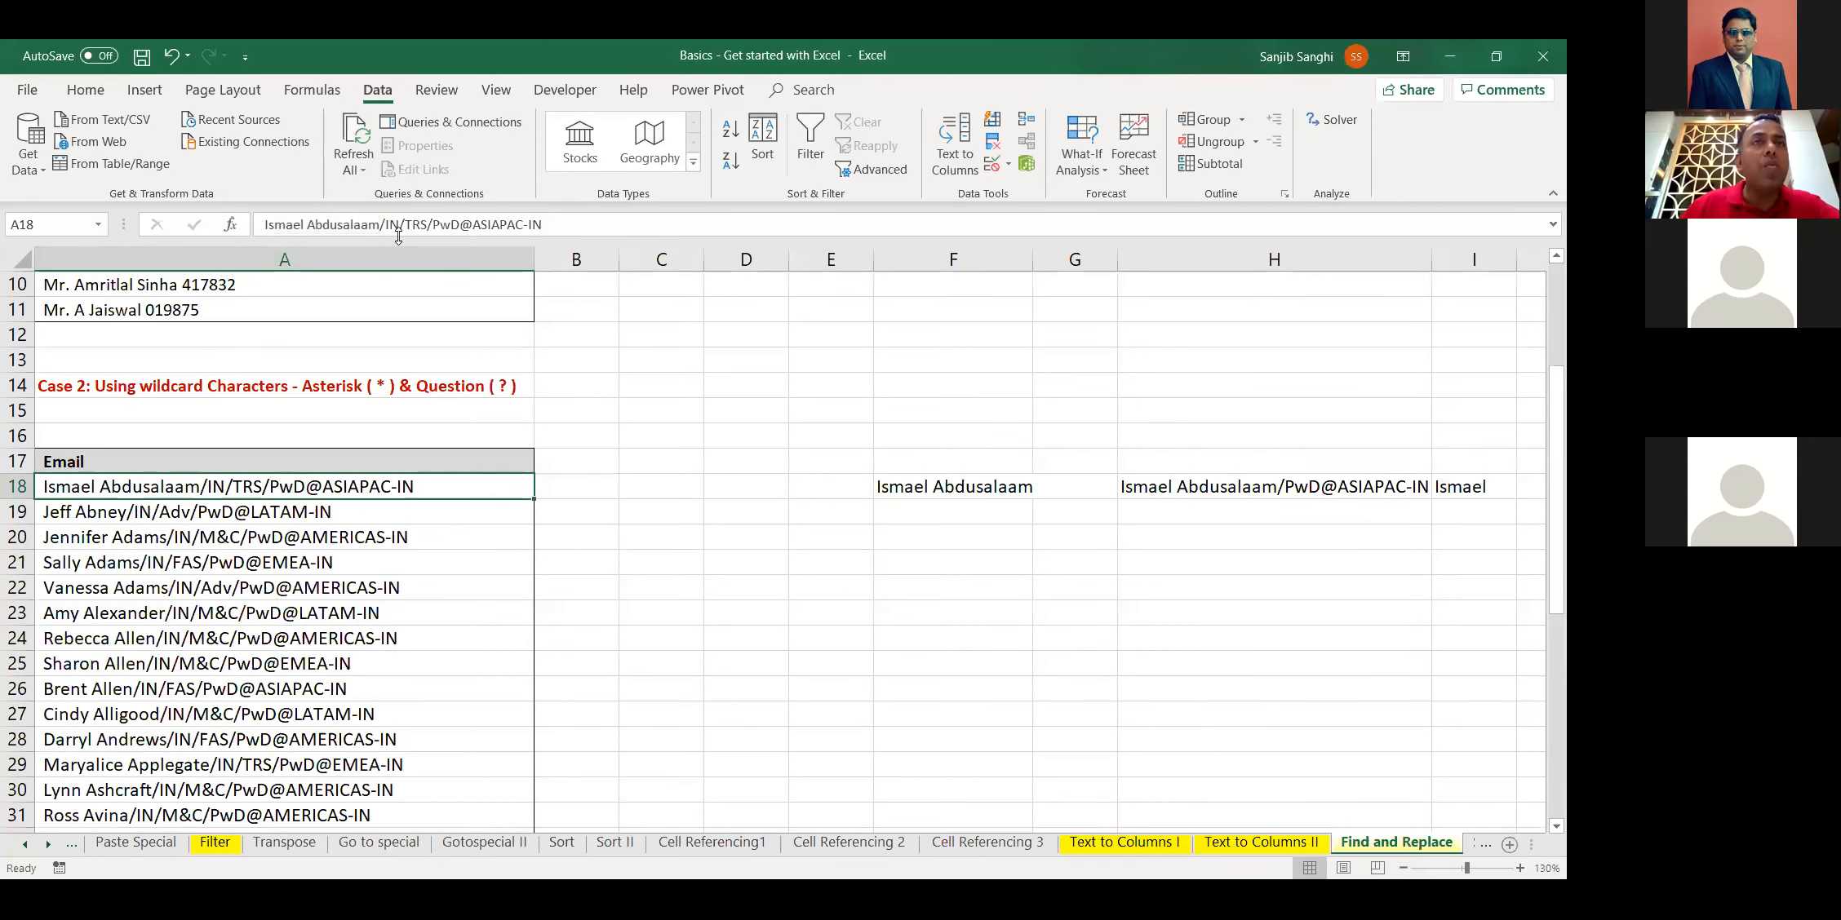
left_click_drag(380, 225, 615, 246)
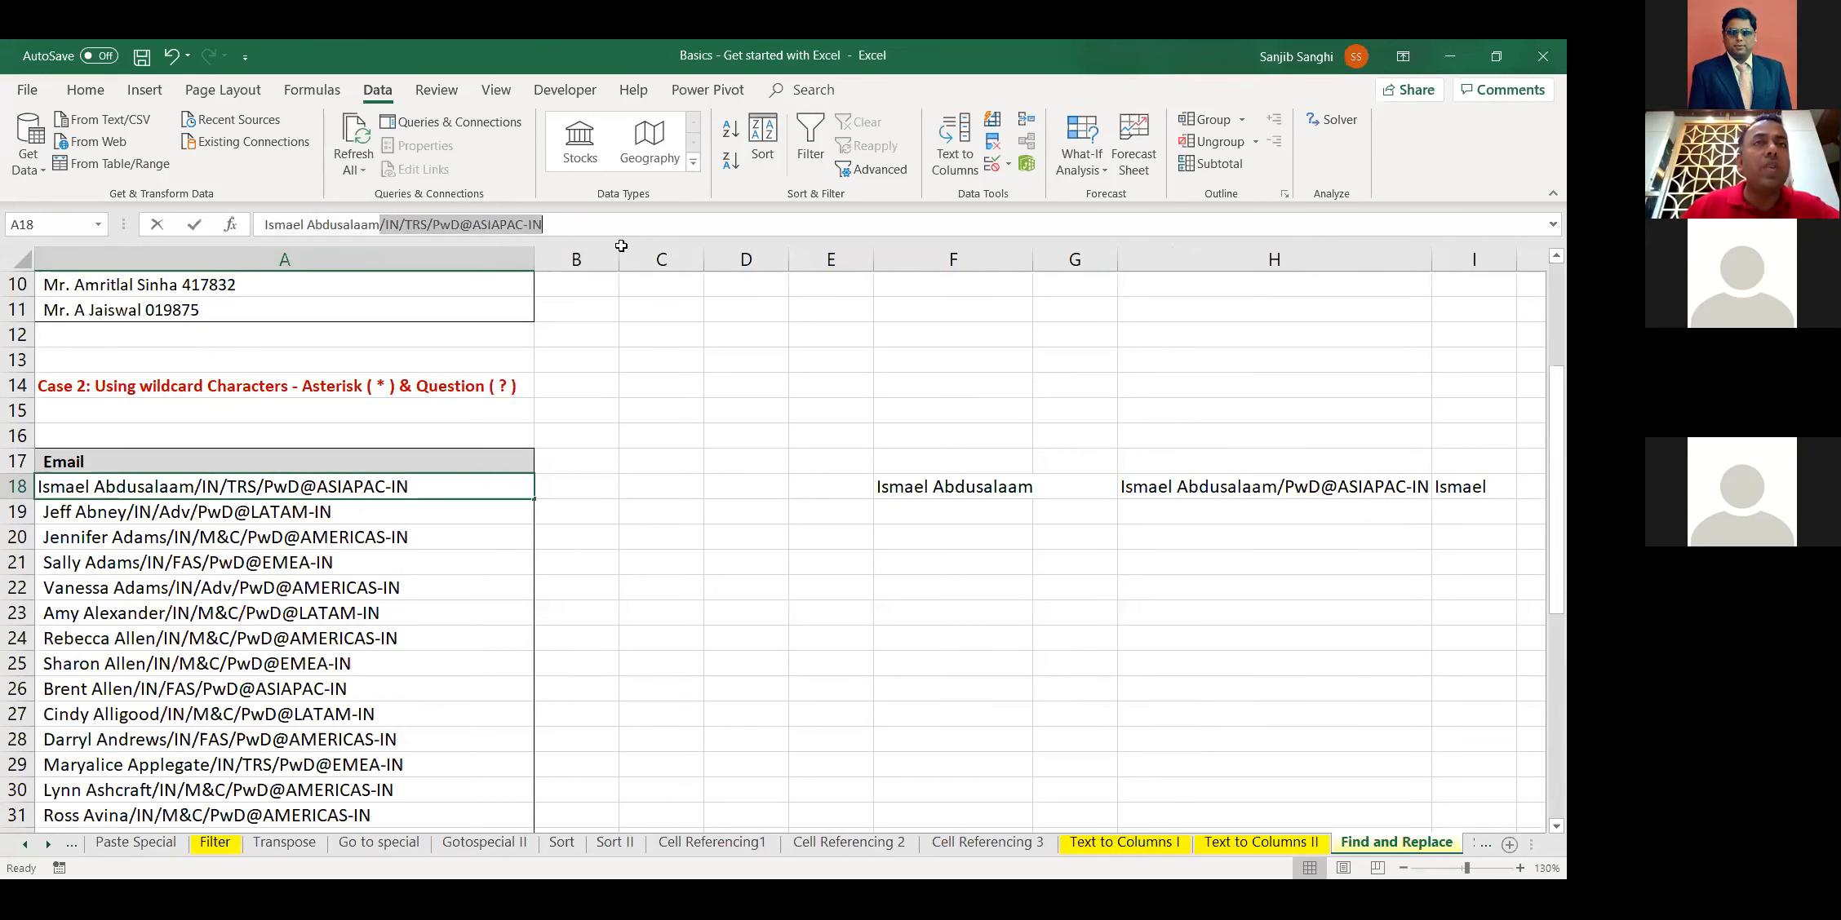
left_click(144, 513)
double_click(123, 512)
left_click_drag(123, 512, 505, 538)
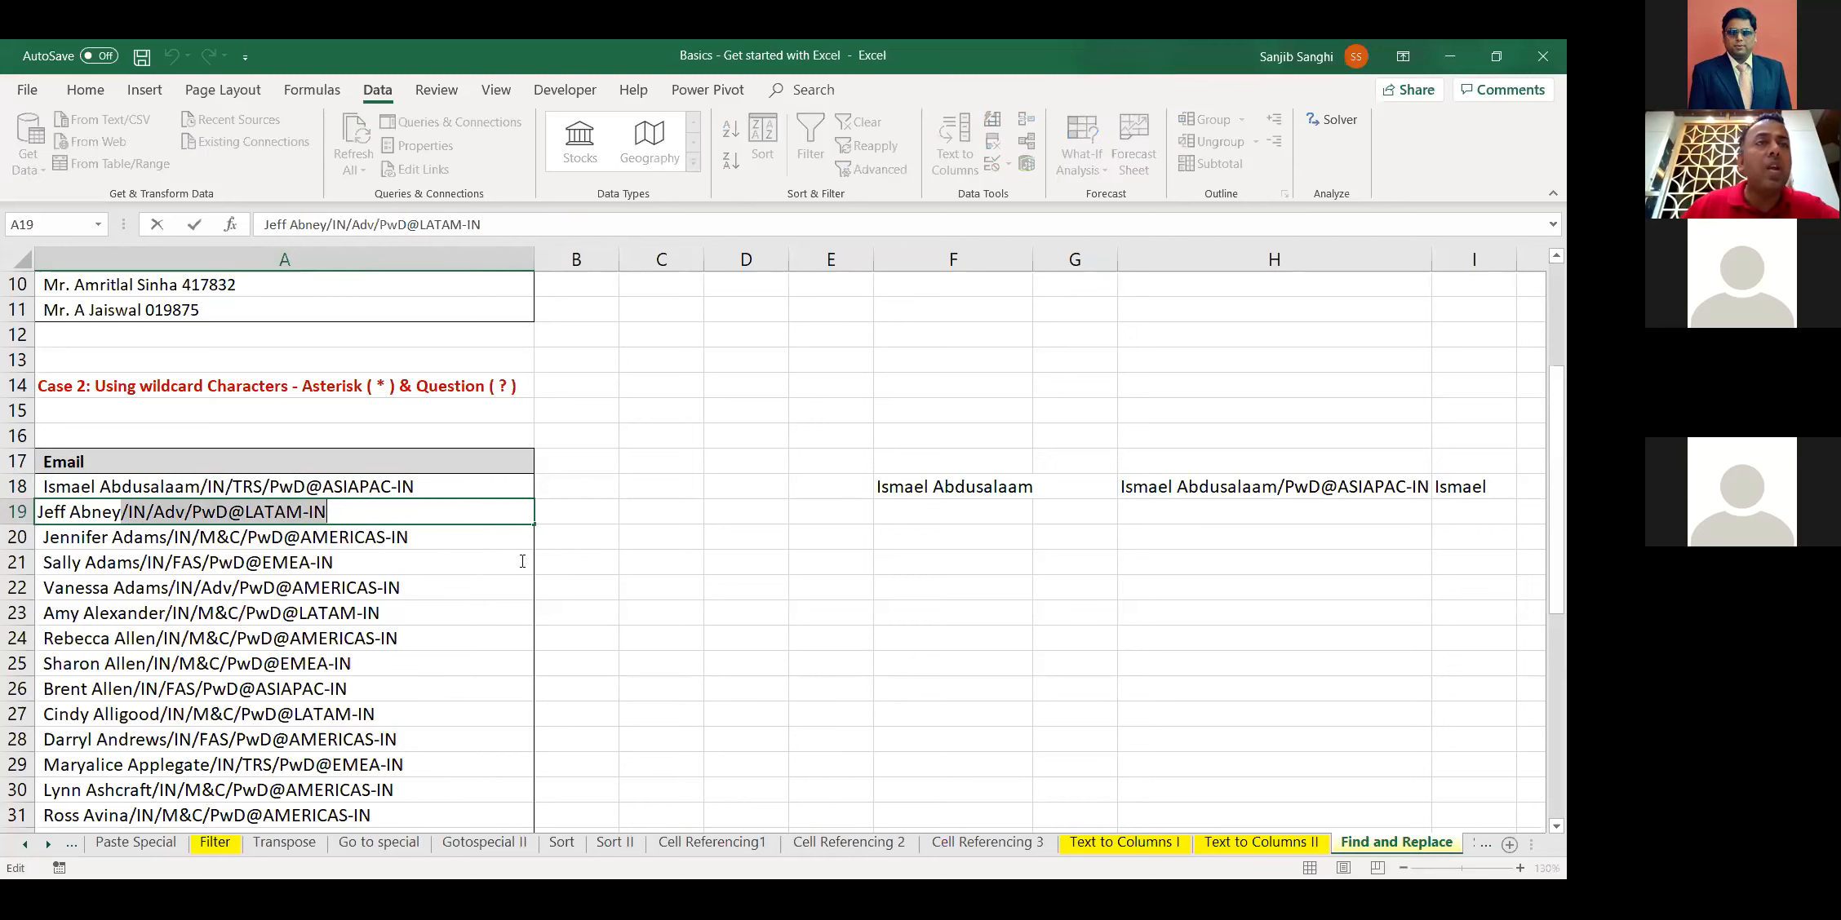
key("Escape")
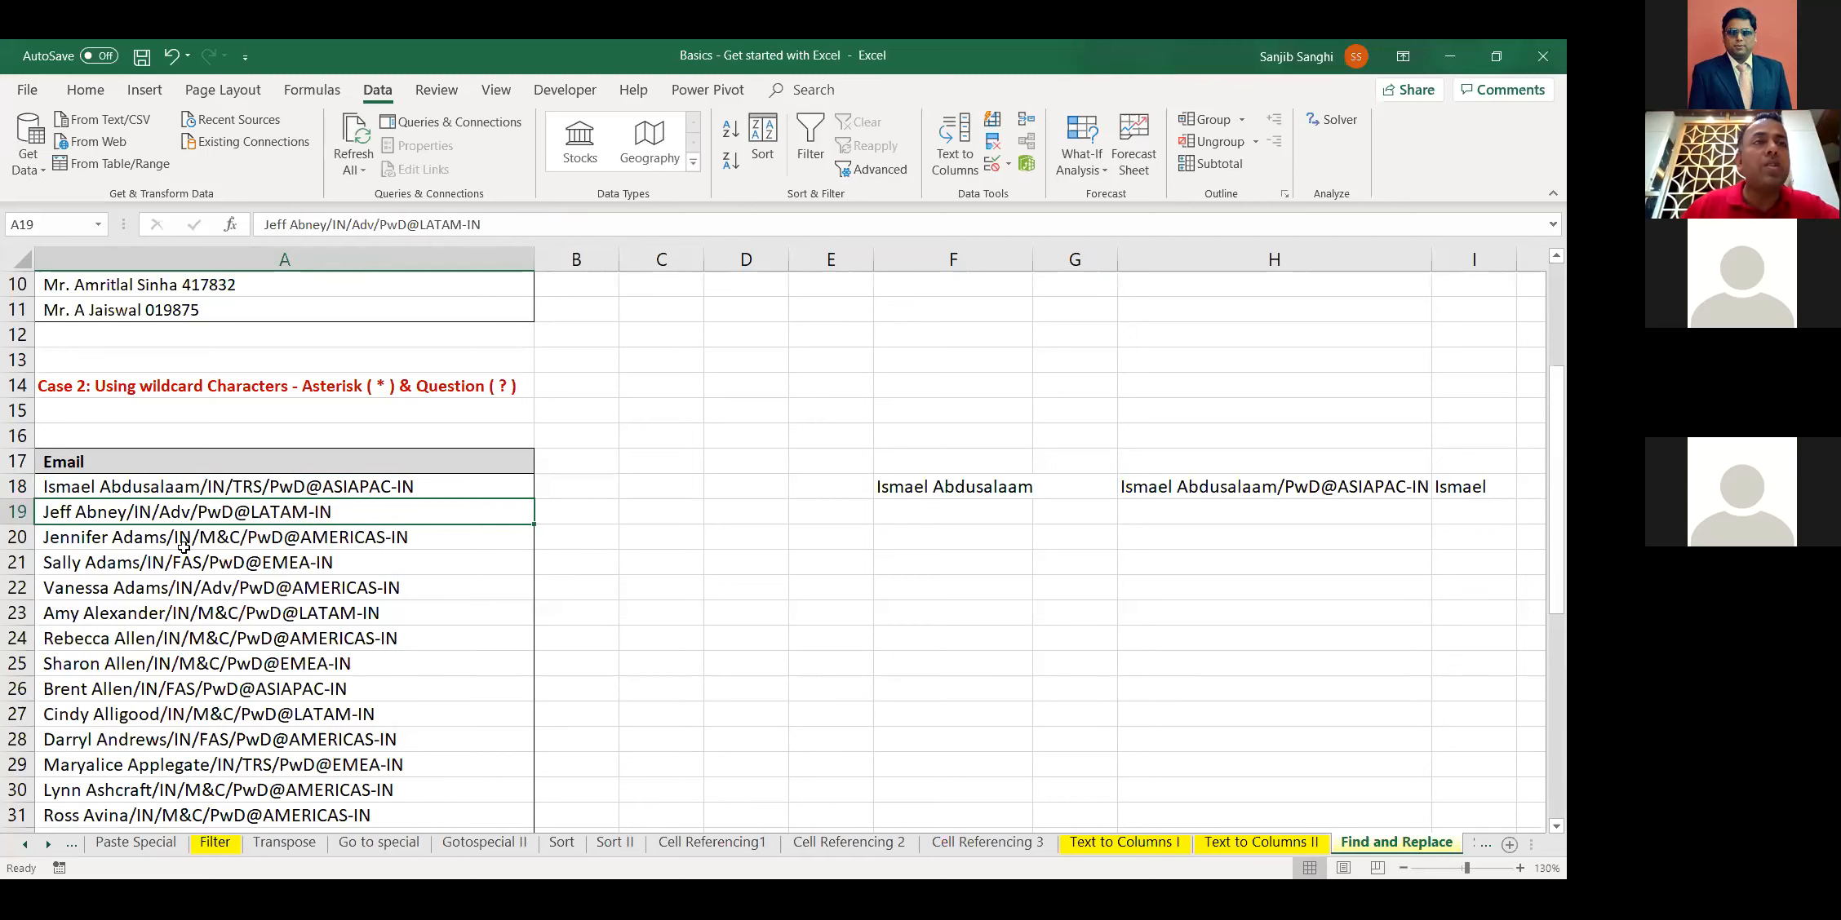
left_click(200, 489)
key("ctrl+a")
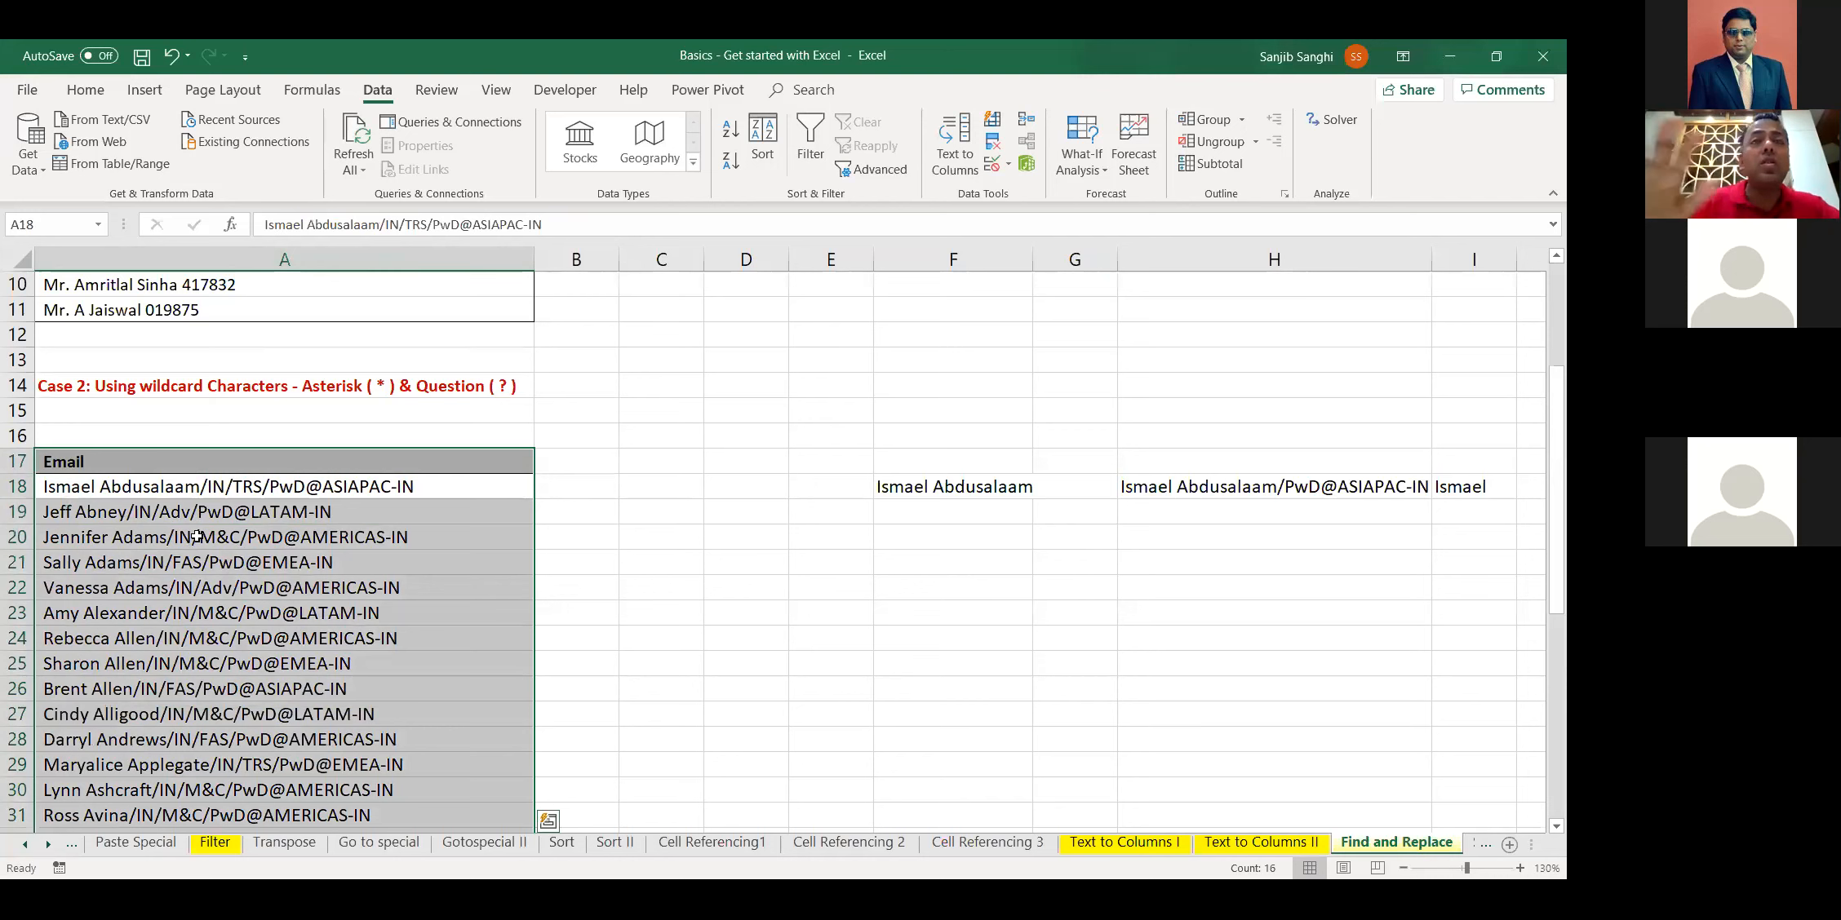
key("ctrl+h")
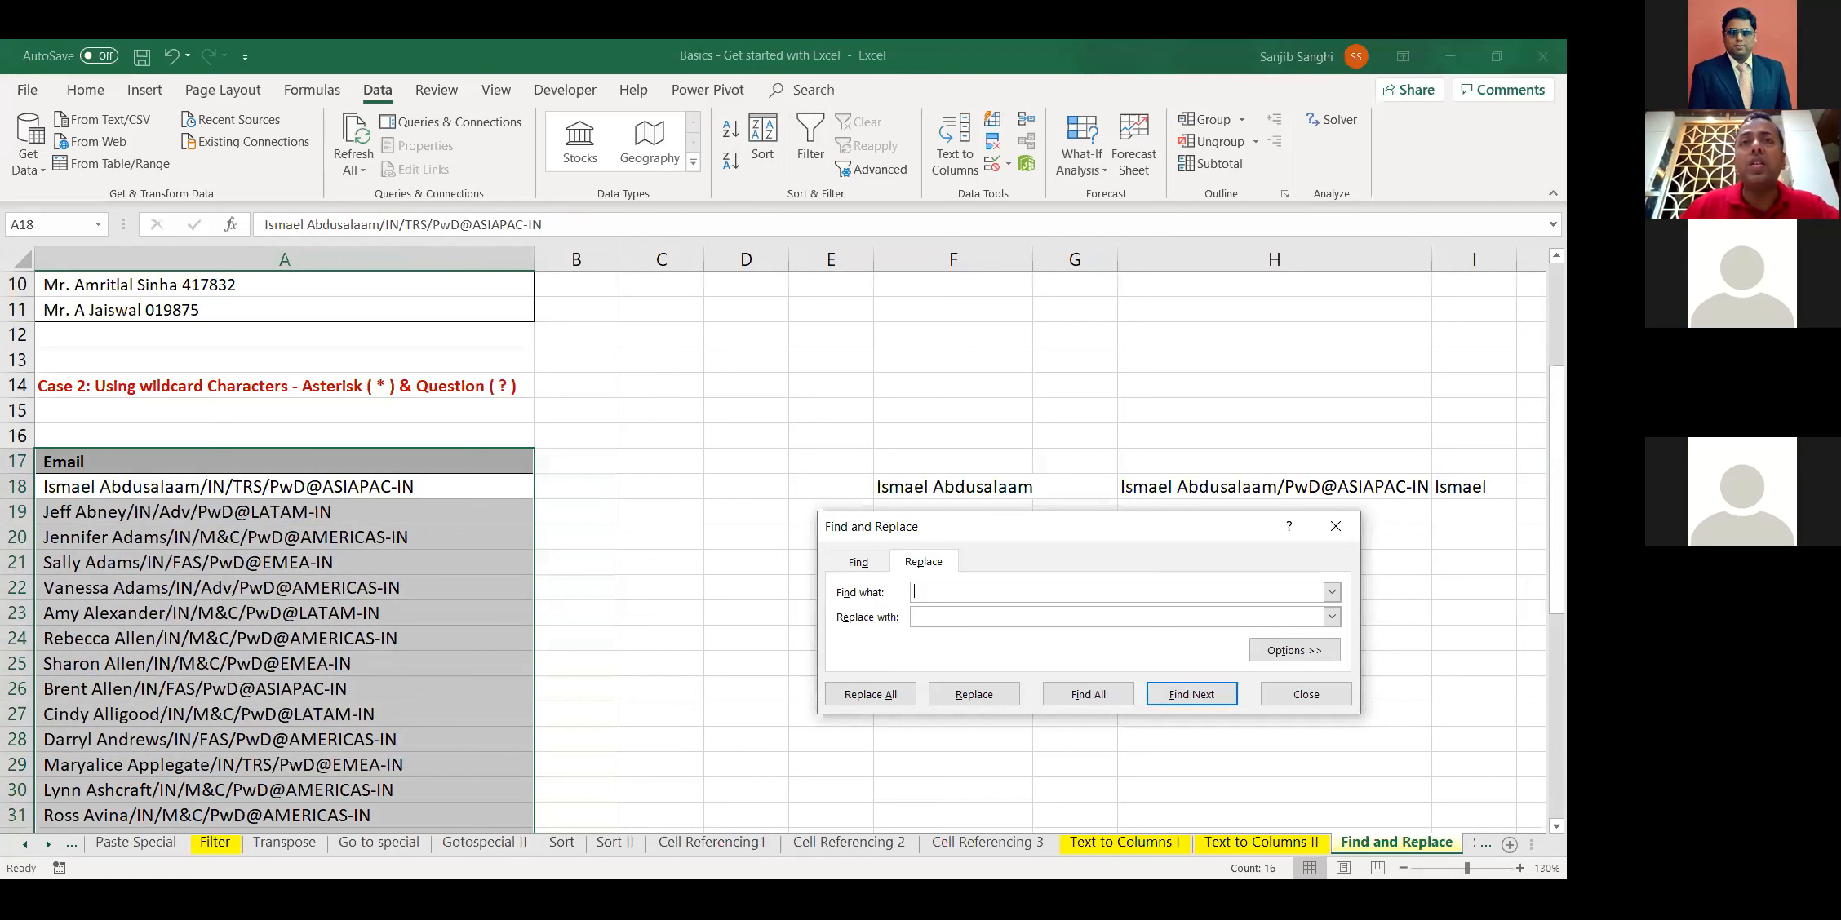
left_click(1442, 59)
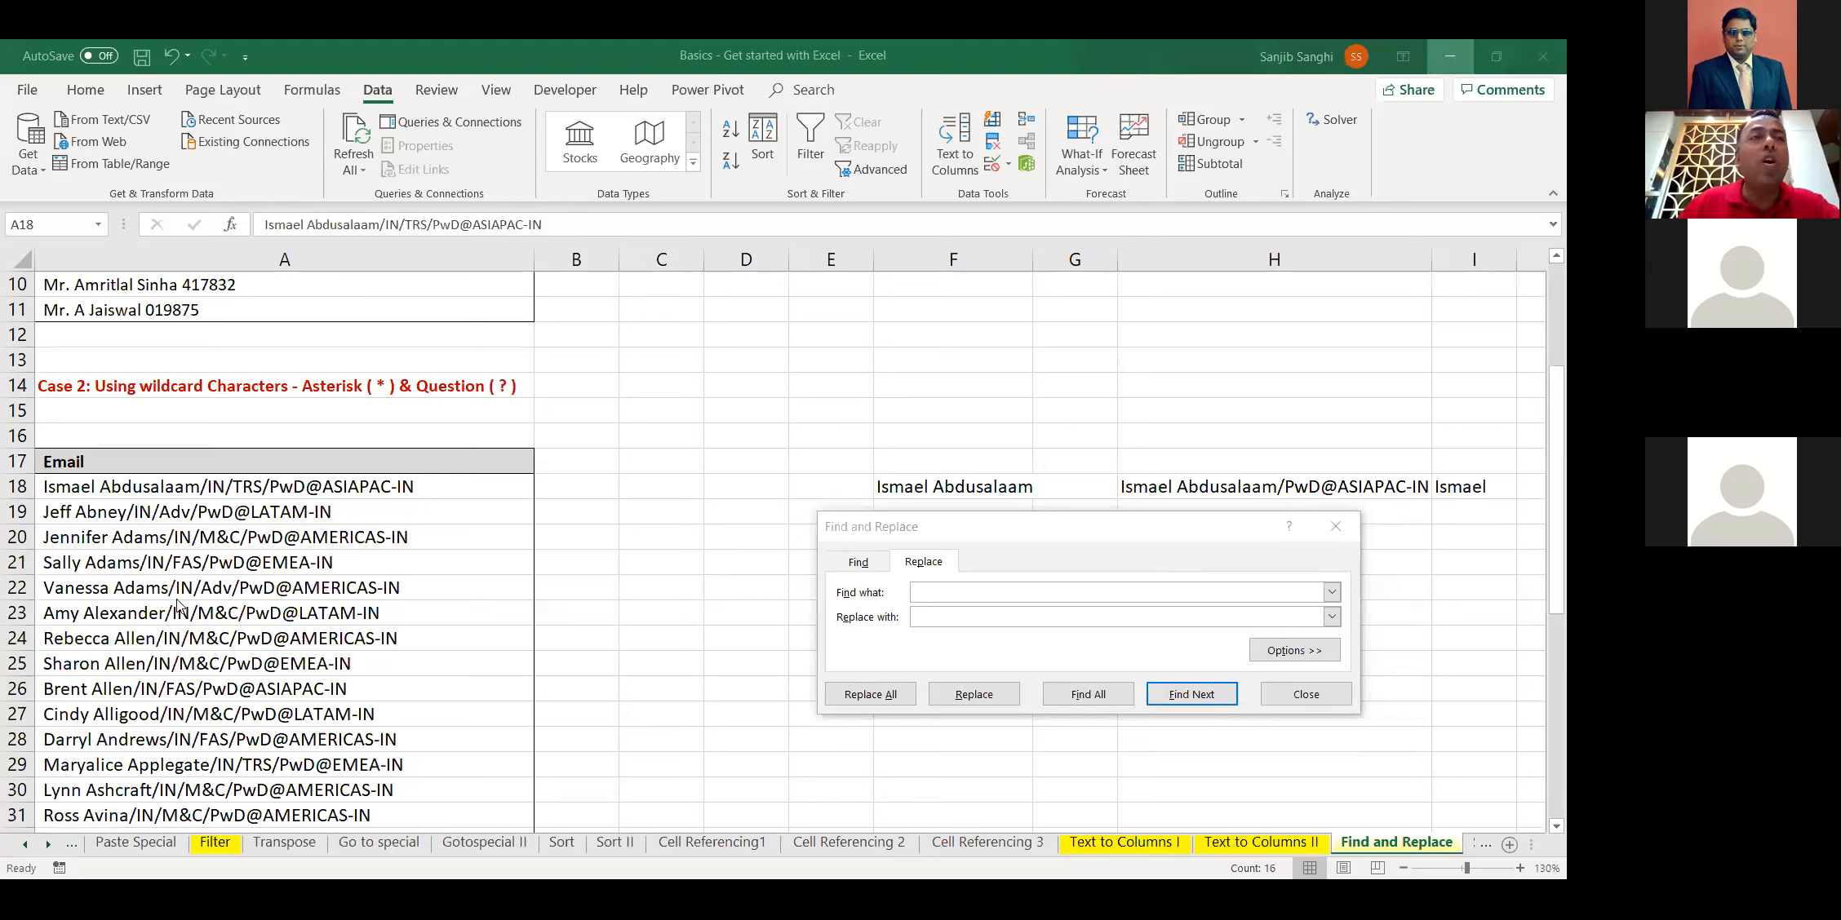
left_click(1310, 700)
left_click(208, 530)
double_click(200, 489)
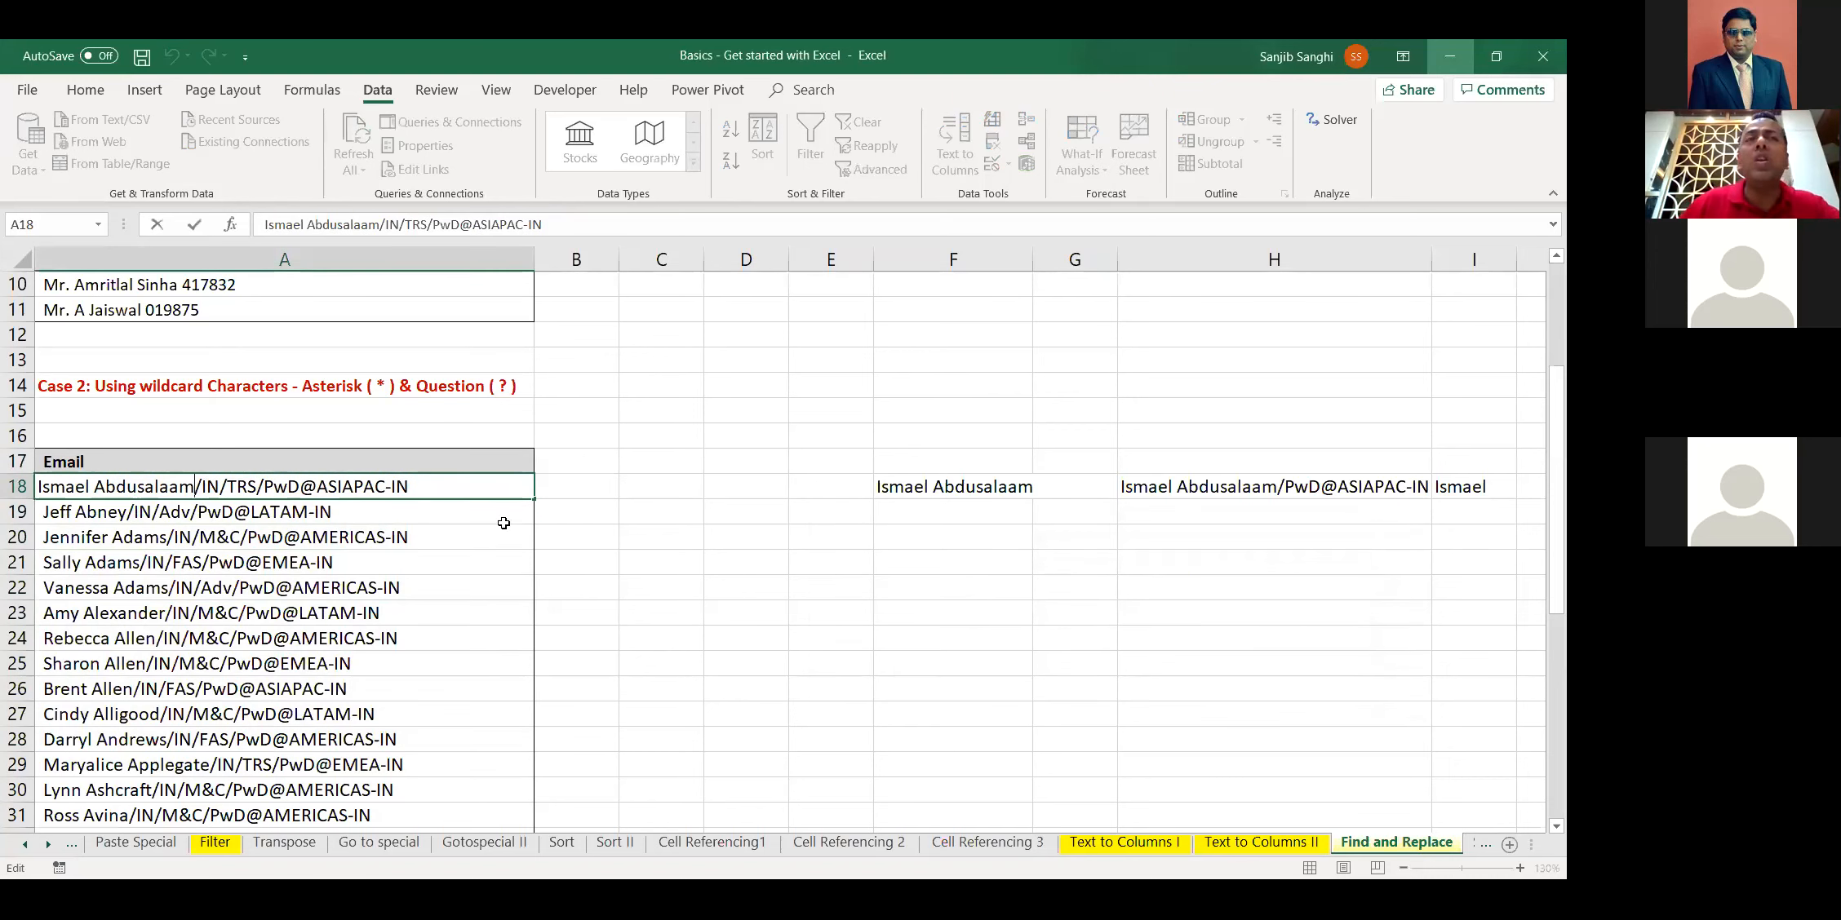
key("Escape")
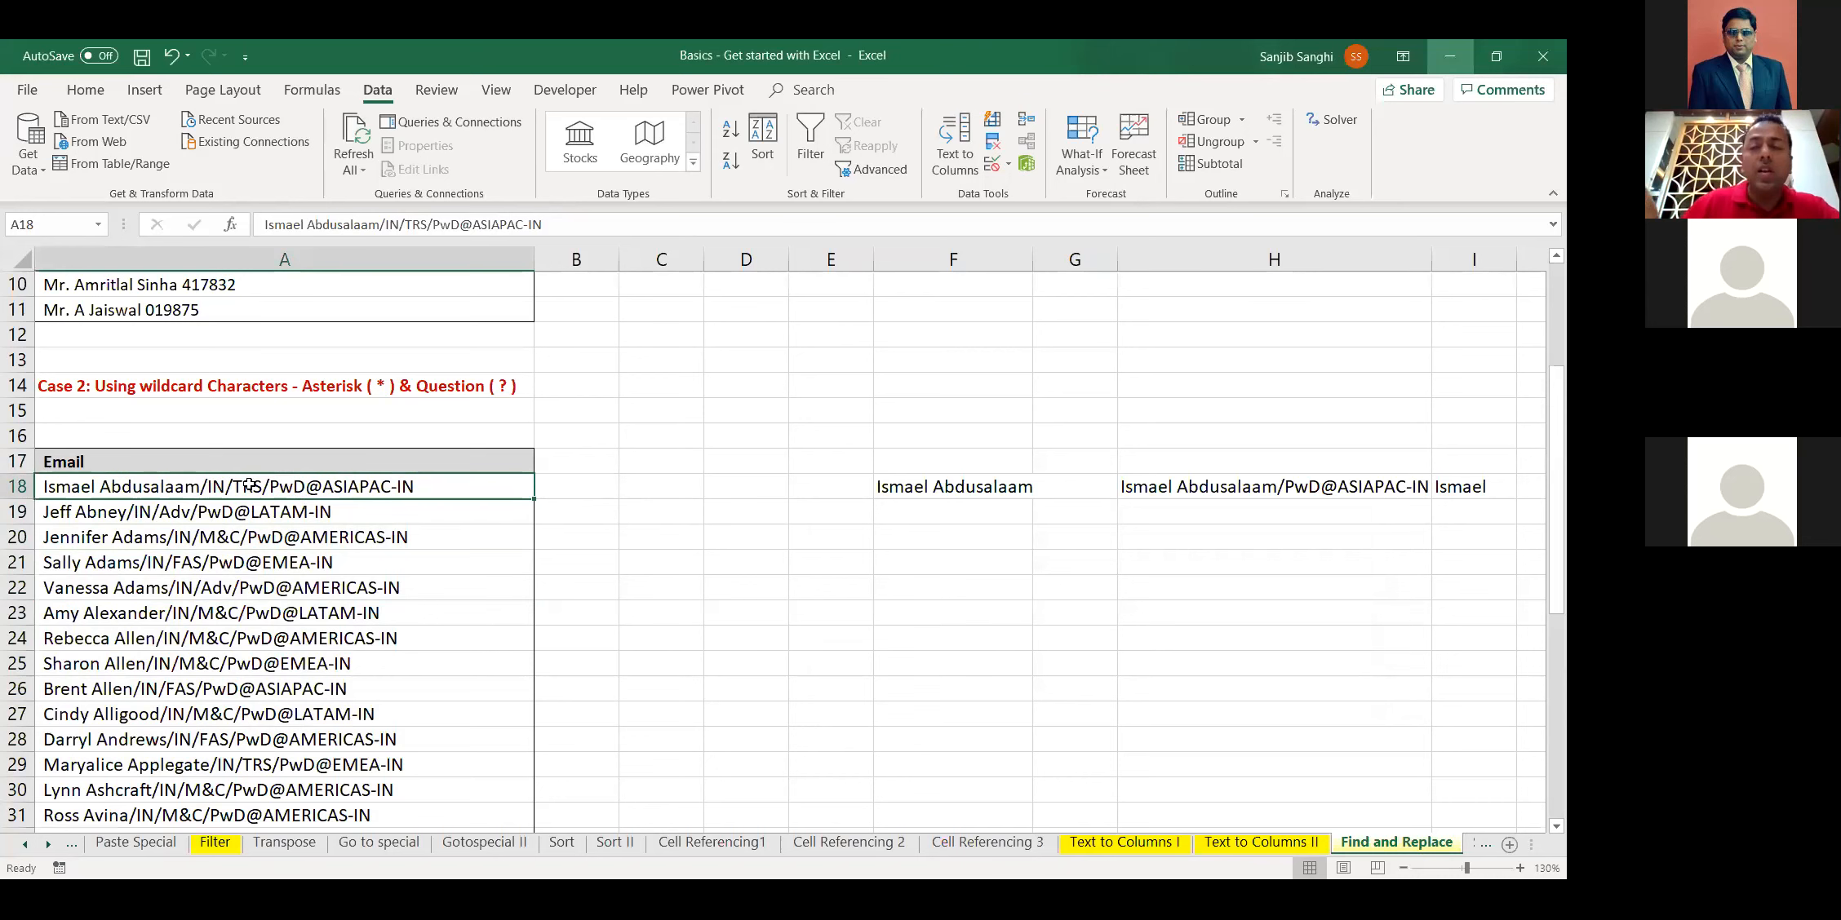
Replace all occurrences of /* with nothing in the email entries A18:A32
key("shift+Down")
key("shift+Down")
key("shift+Down")
key("shift+Down")
key("shift+Down")
key("shift+Down")
key("shift+Down")
key("shift+Down")
key("shift+Down")
key("shift+Down")
key("shift+Down")
key("shift+Down")
key("shift+Down")
key("shift+Down")
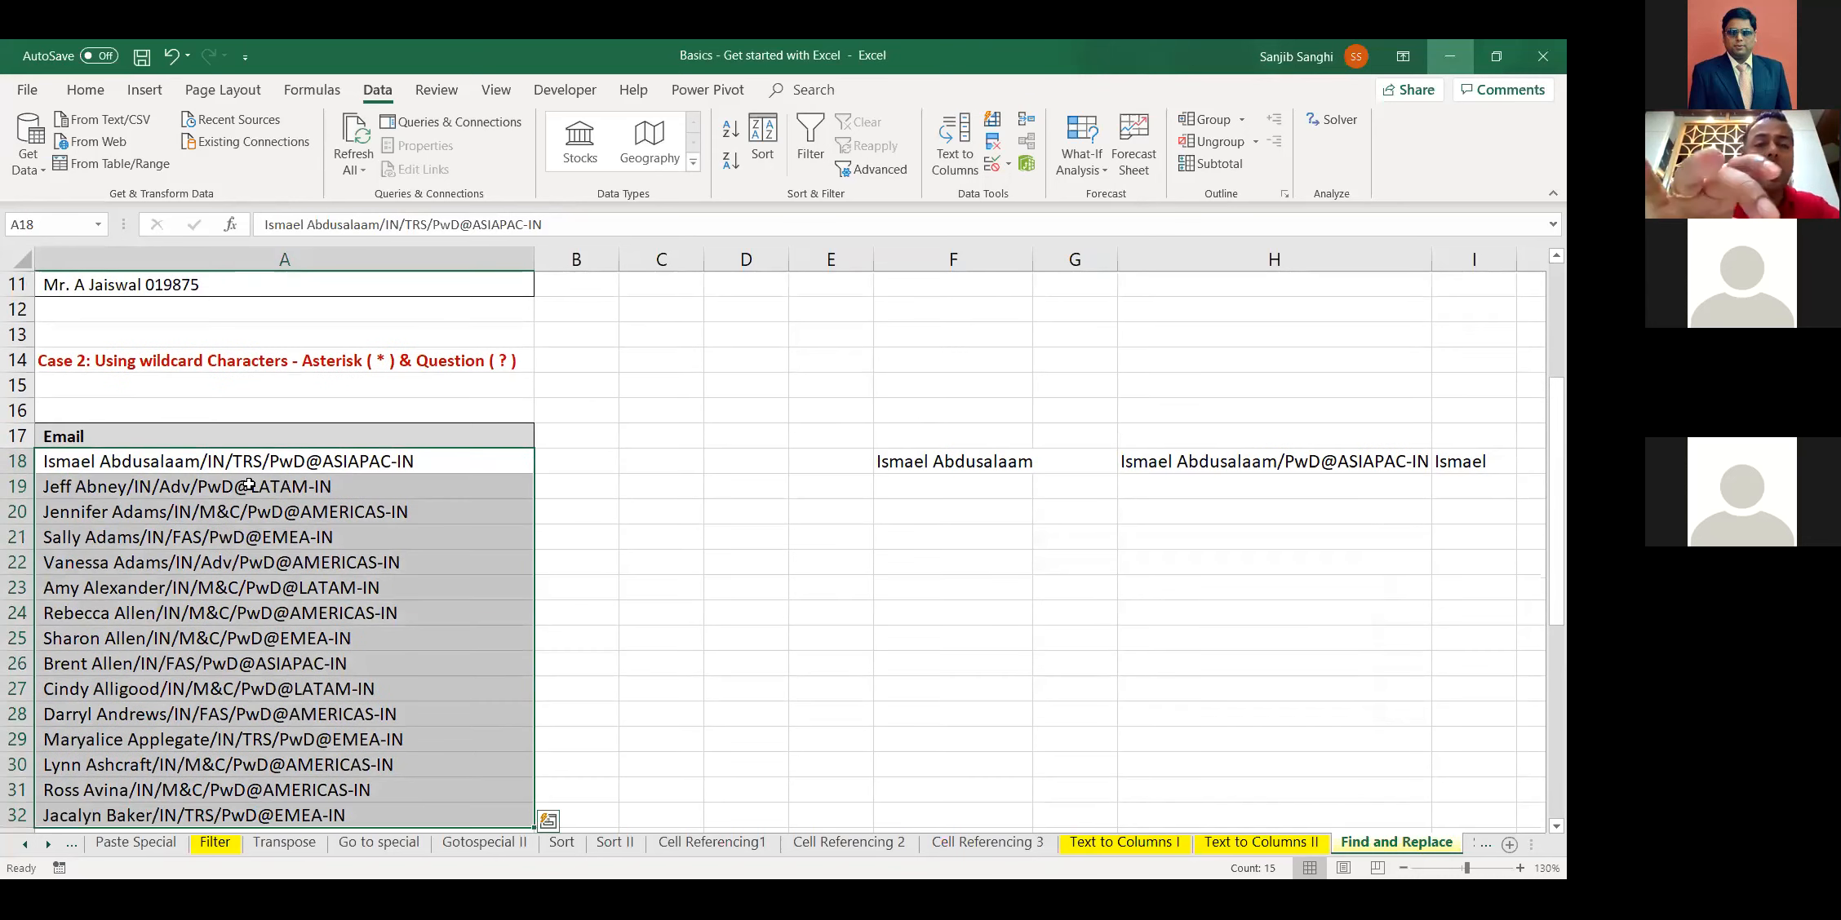
key("ctrl+h")
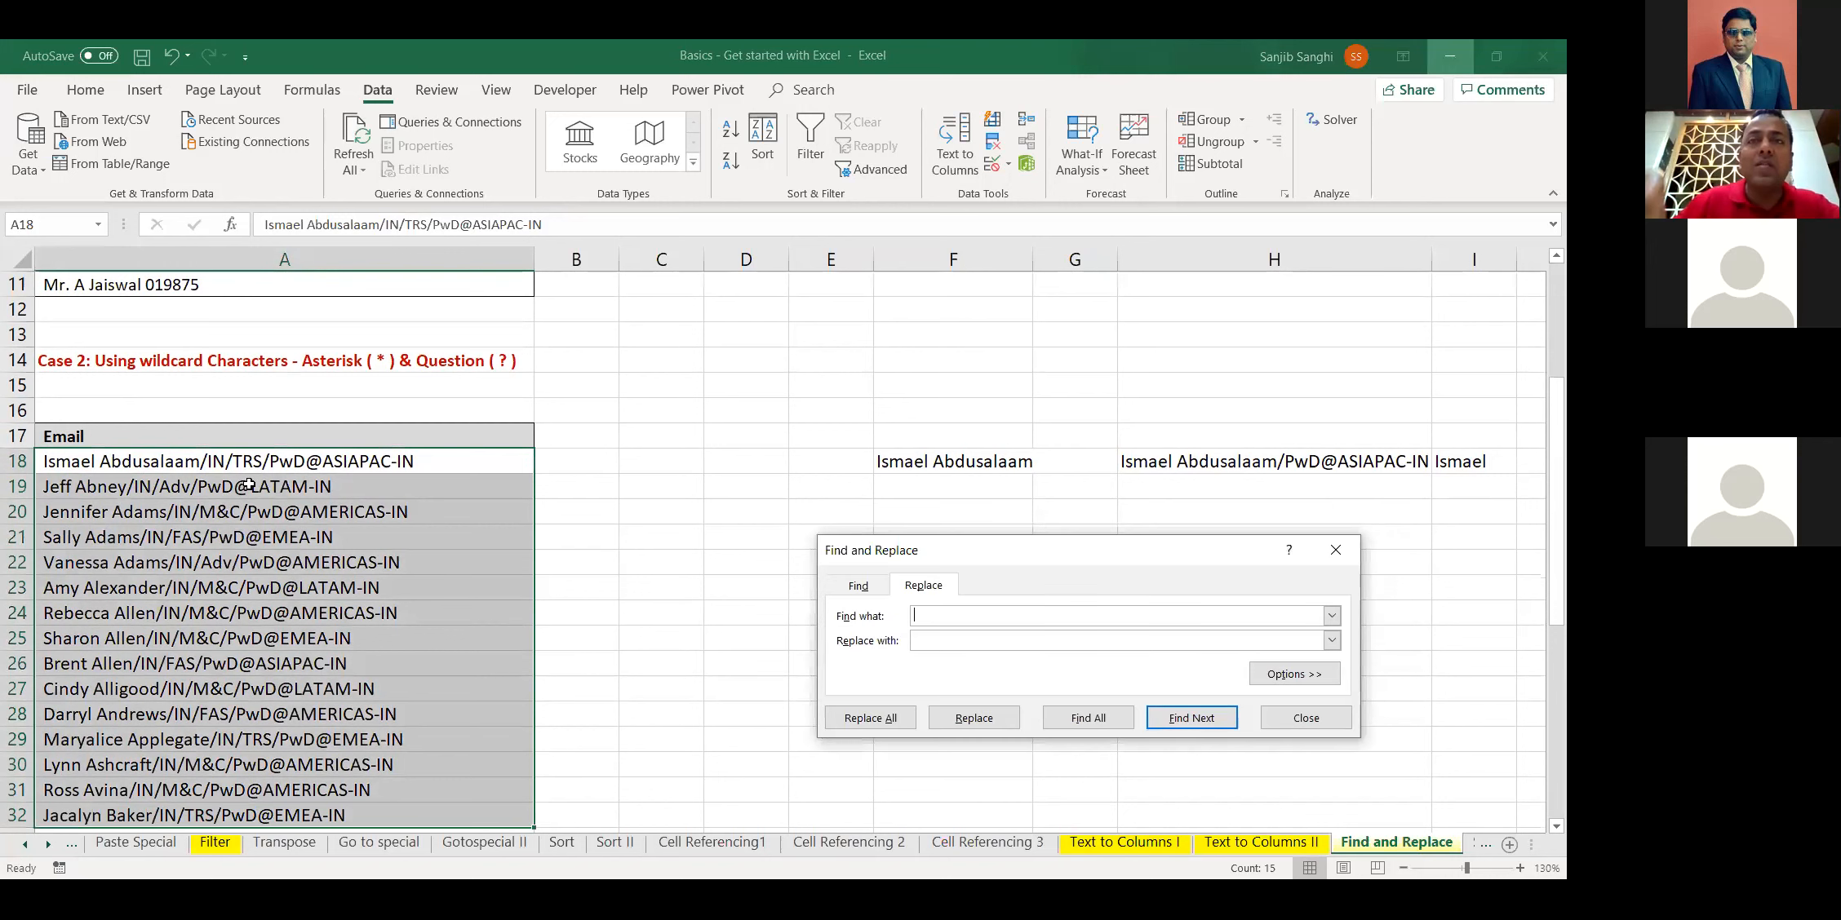
type("/*")
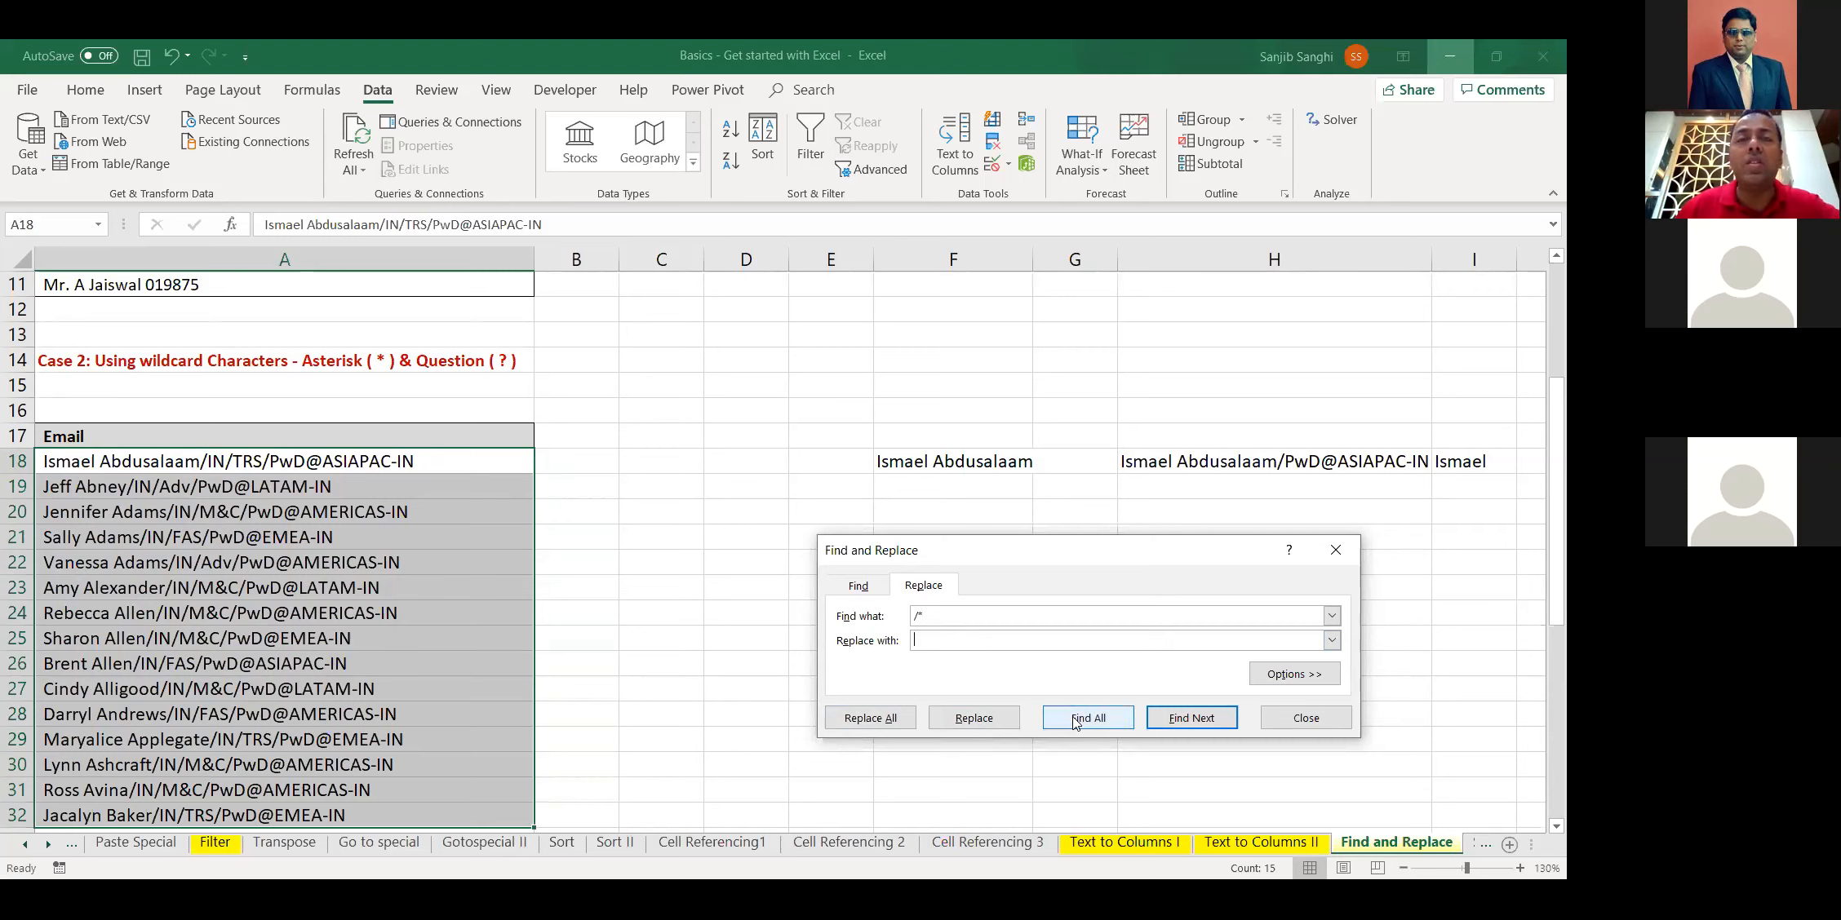
left_click(871, 719)
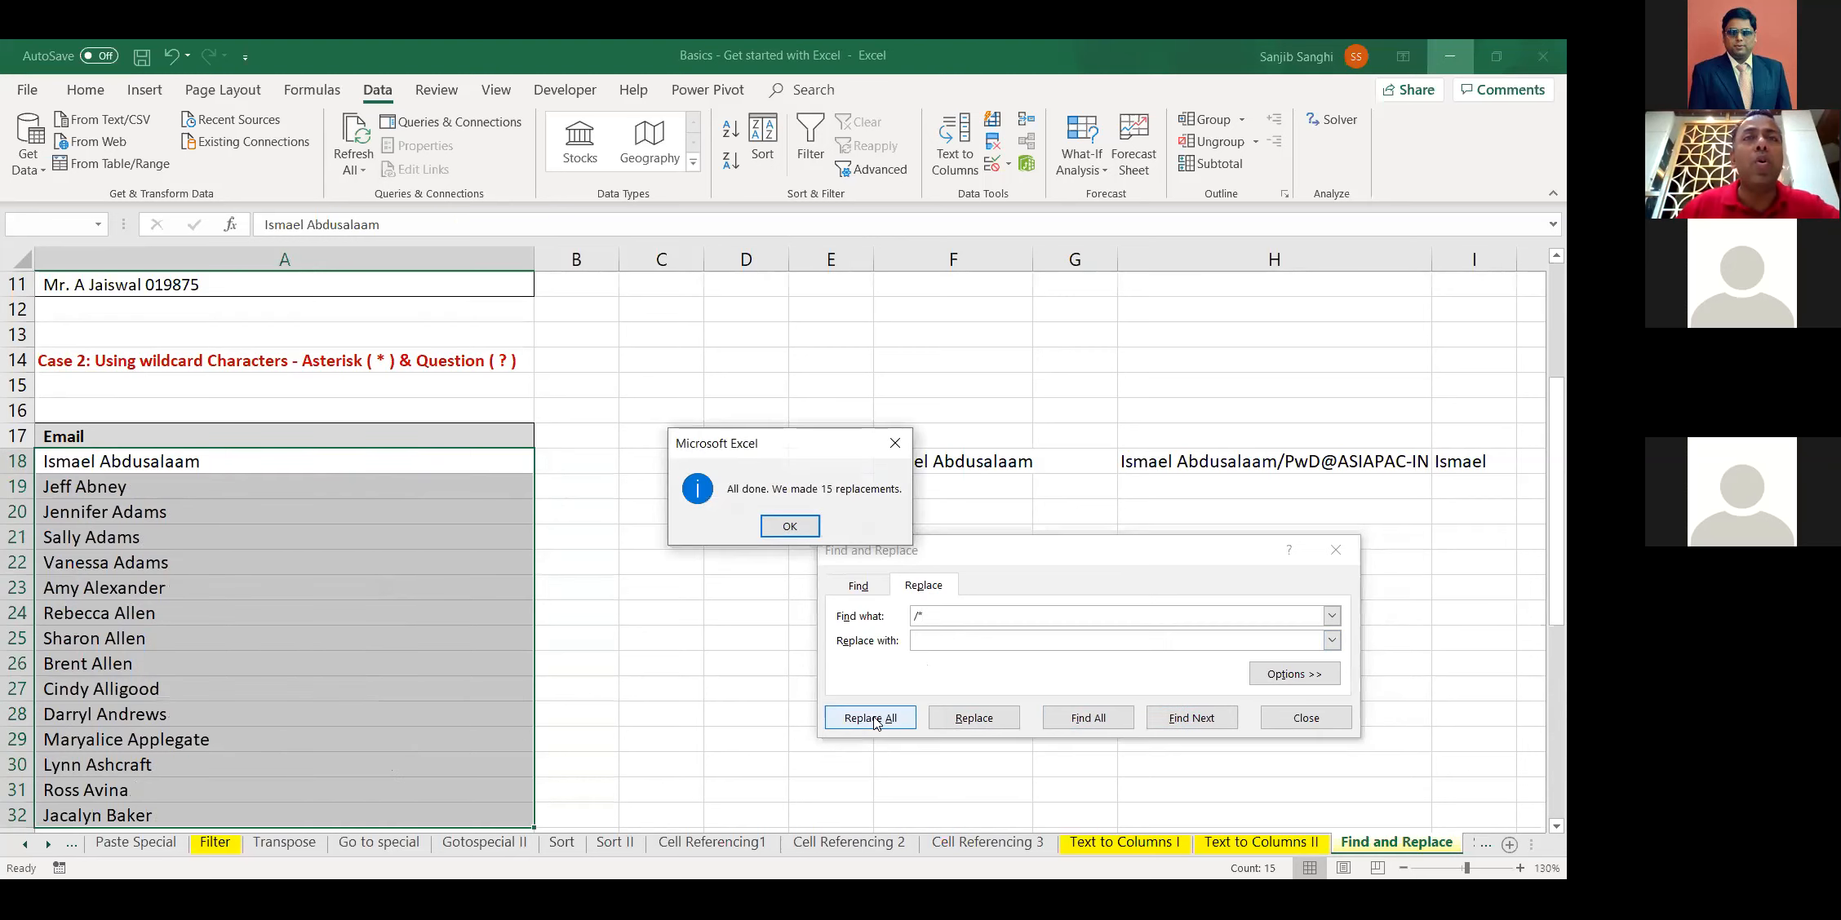
left_click(771, 531)
left_click(1315, 718)
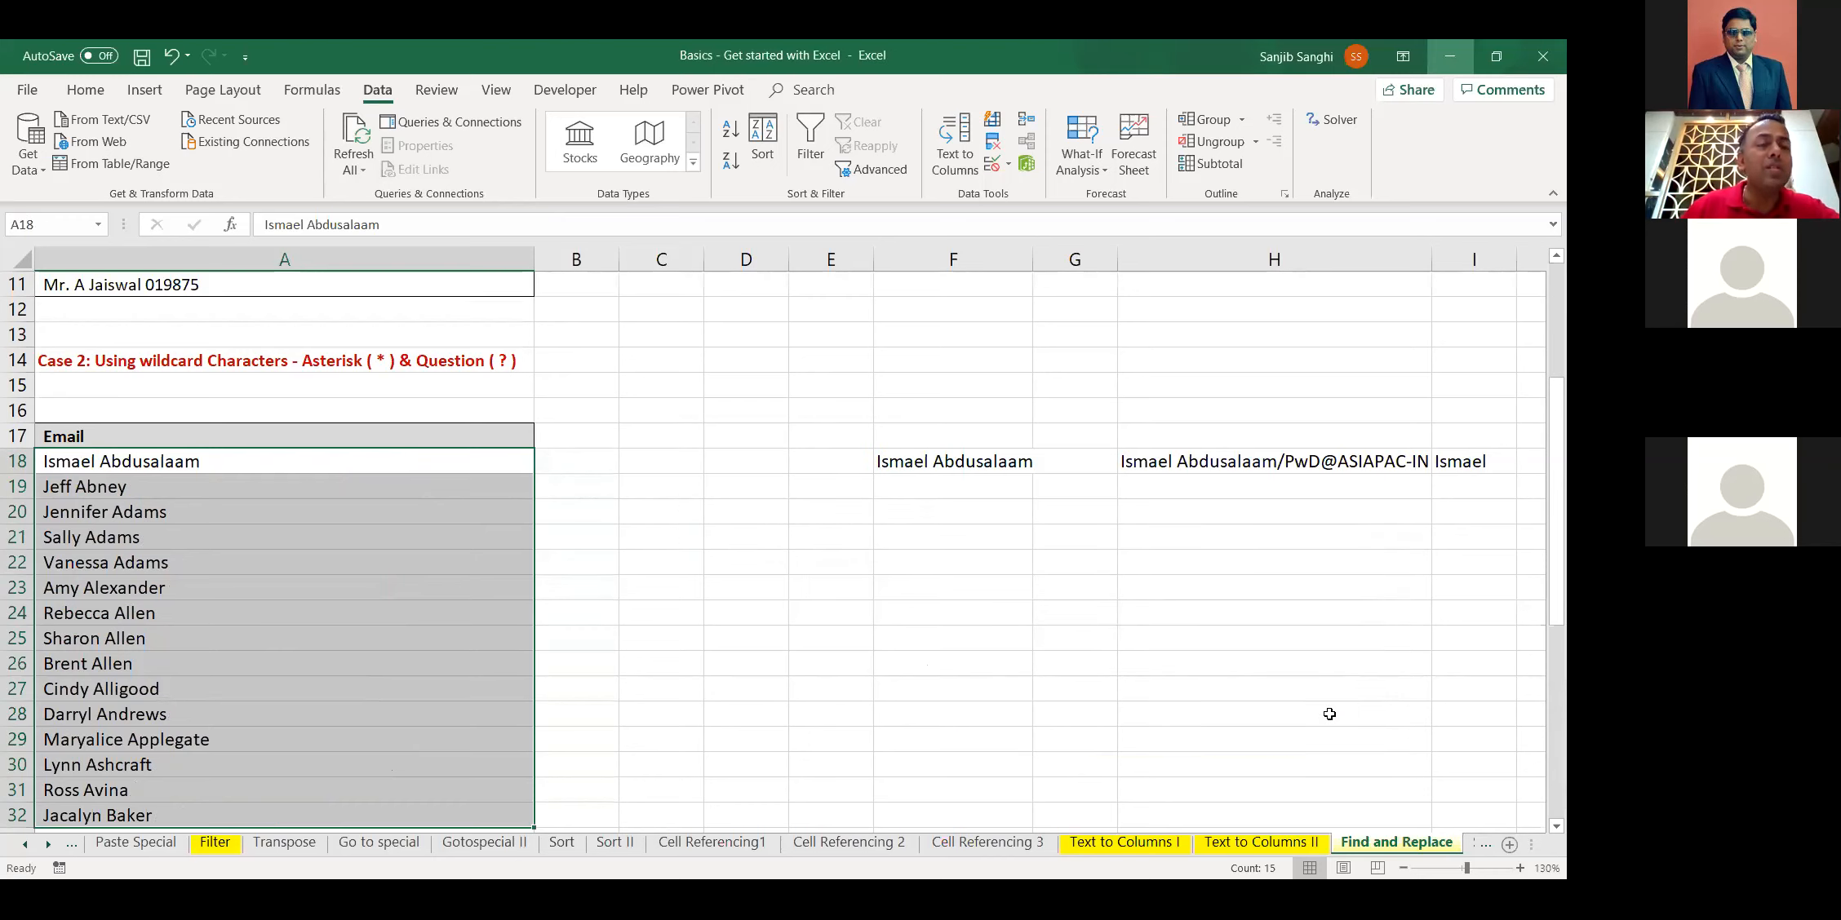
Undo the wildcard replacement in the email entries
key("ctrl+z")
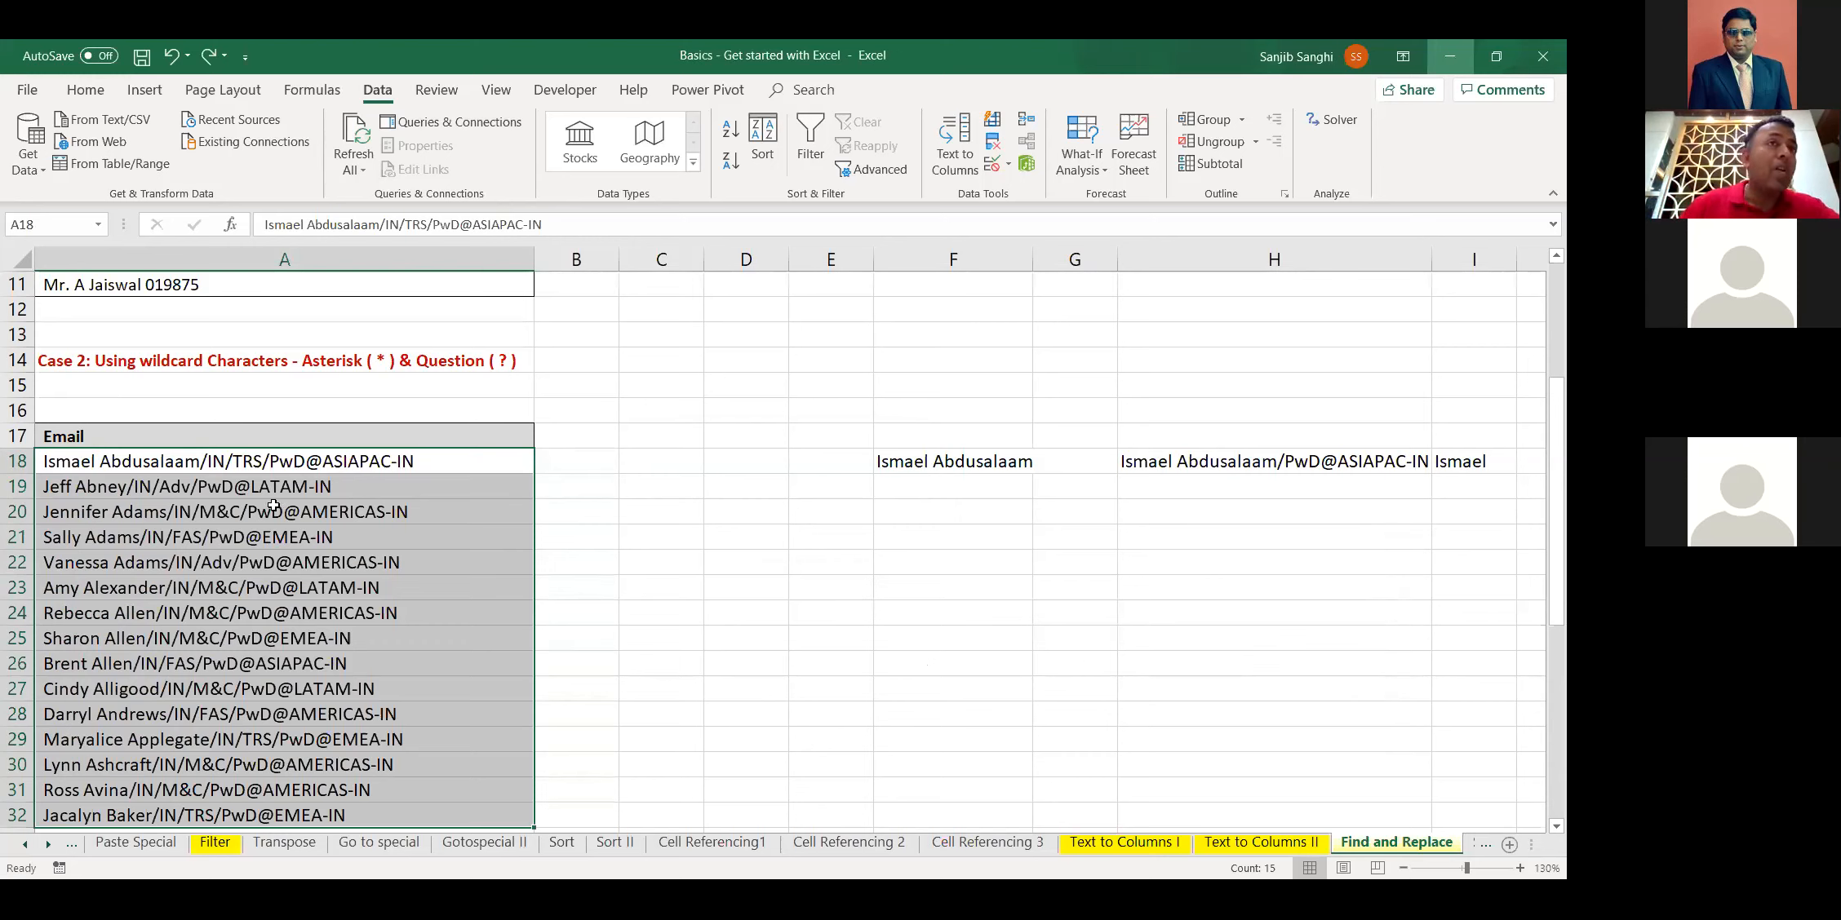
double_click(301, 225)
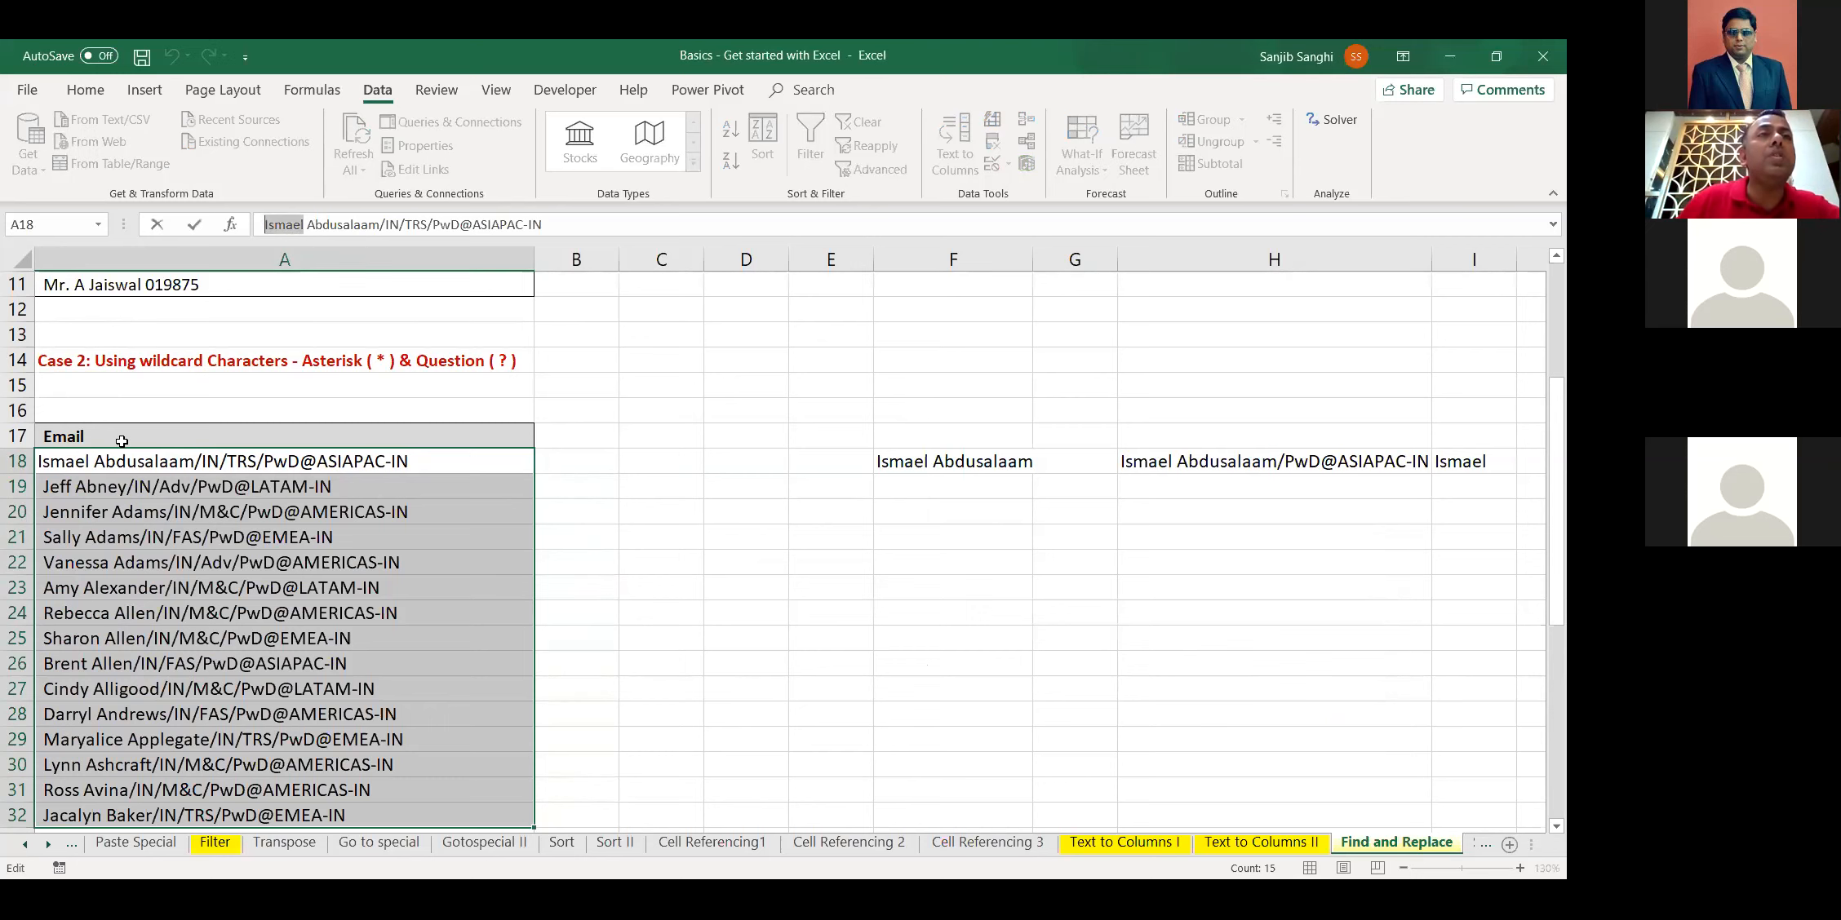
key("Escape")
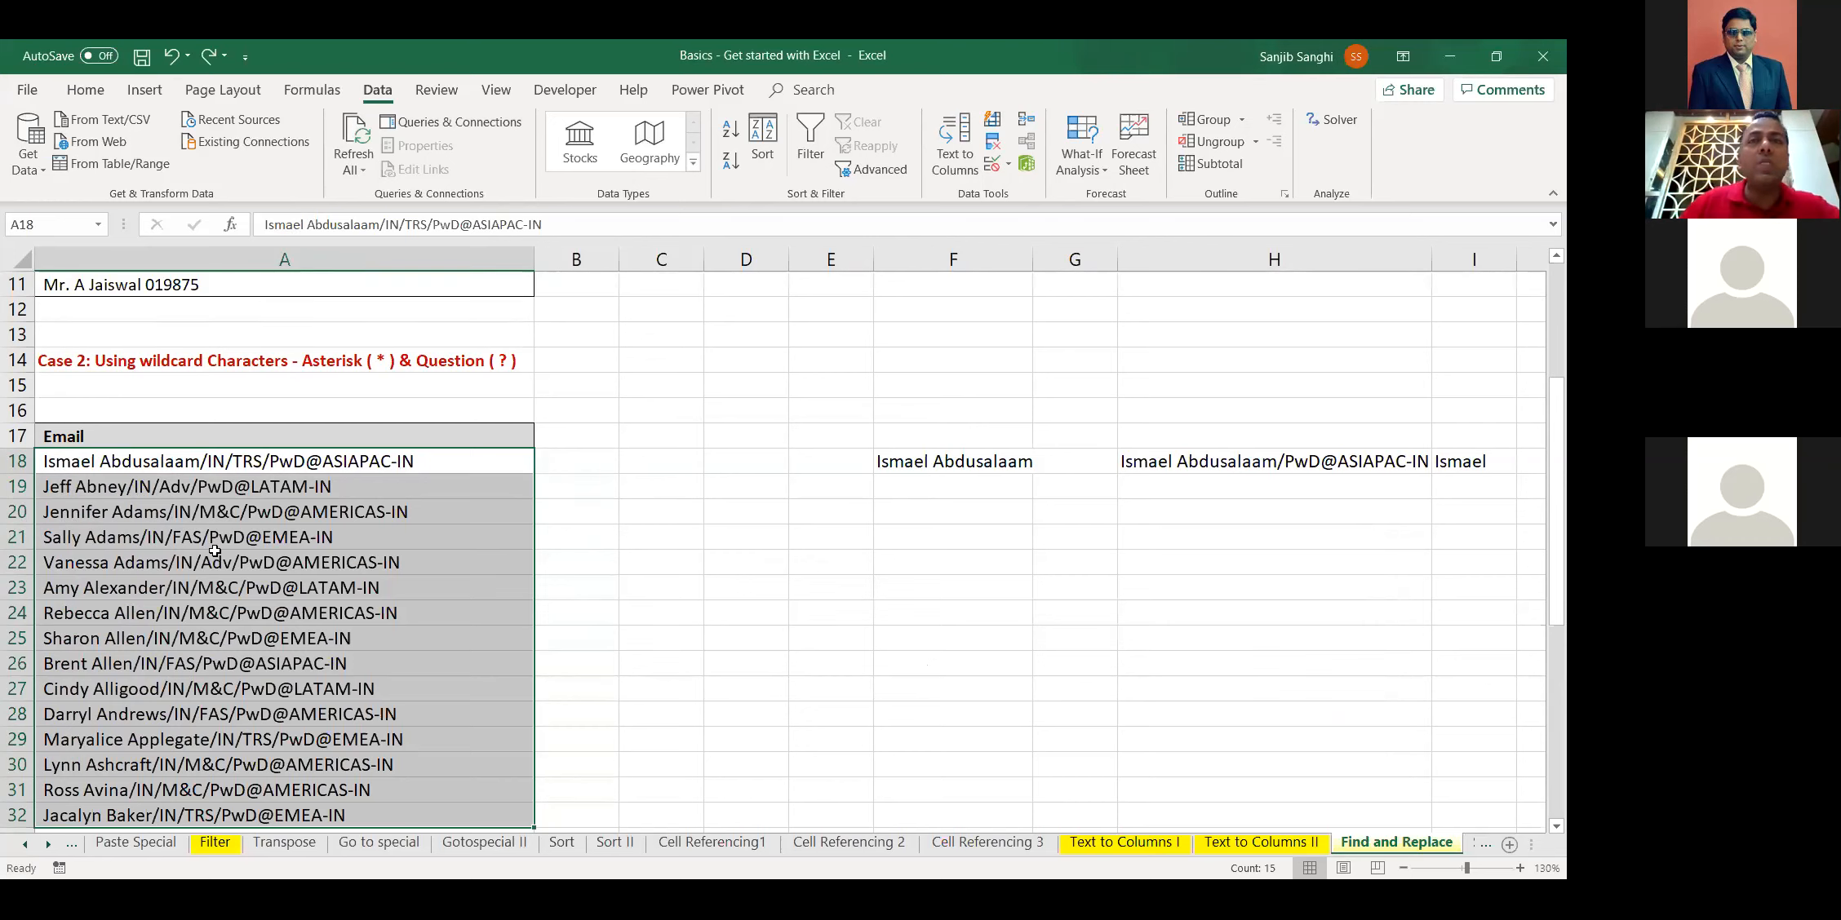
key("ctrl+h")
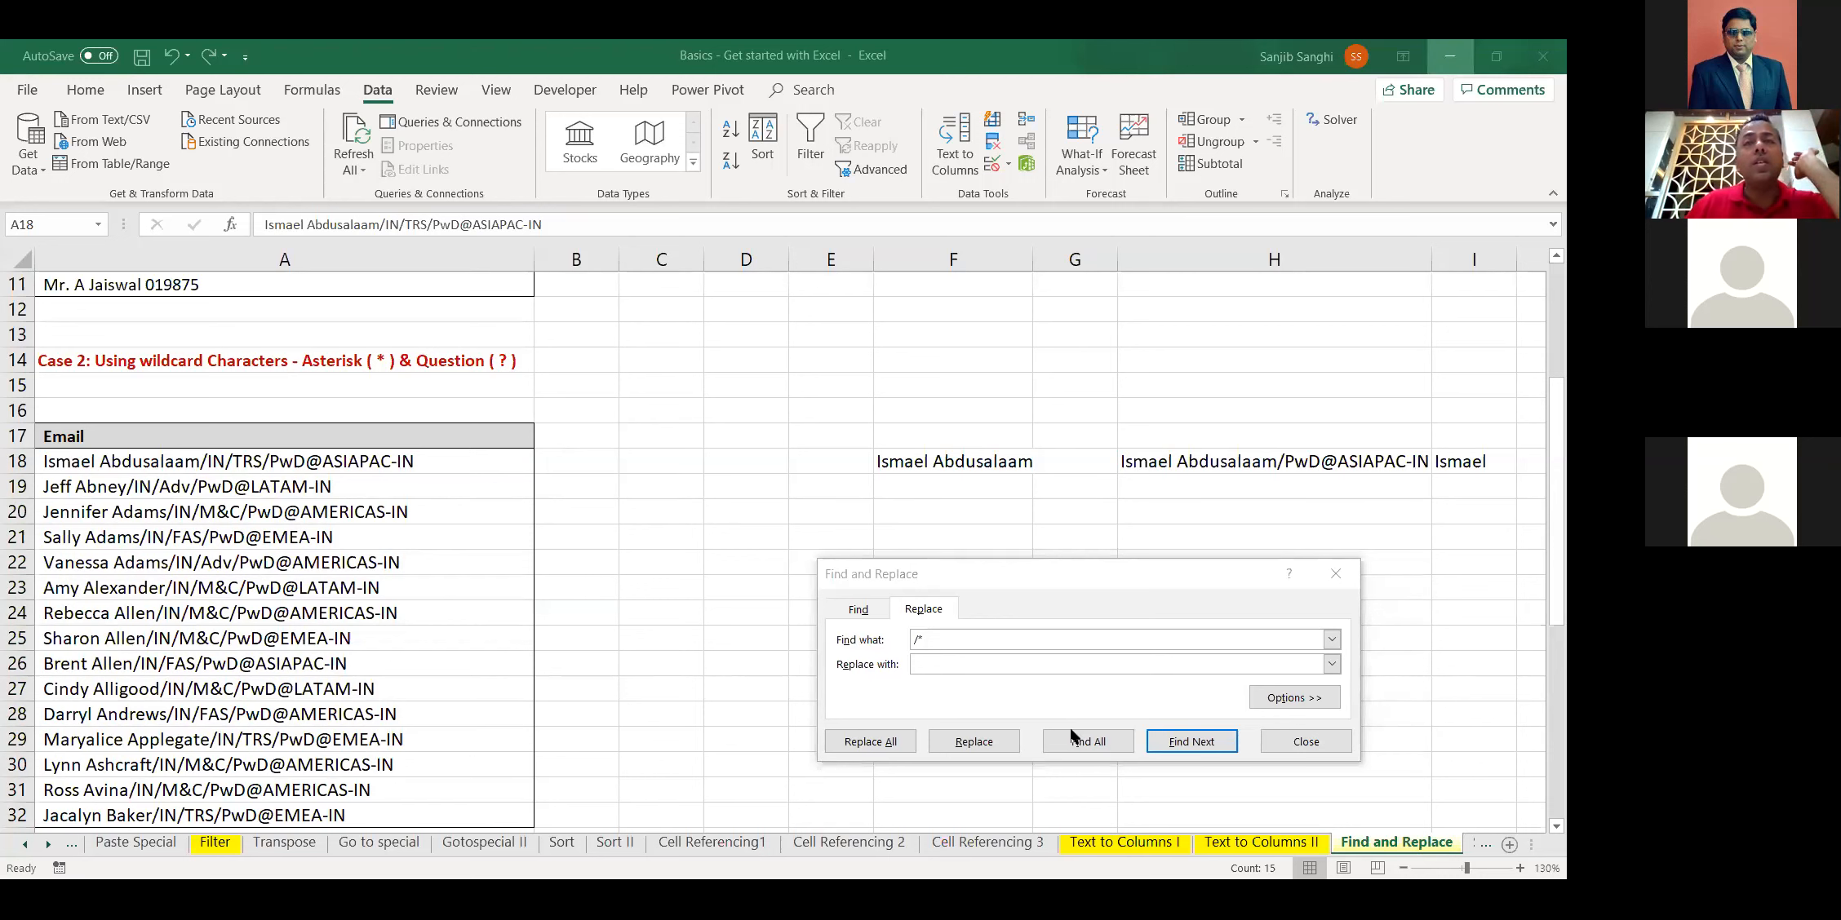
left_click(1307, 747)
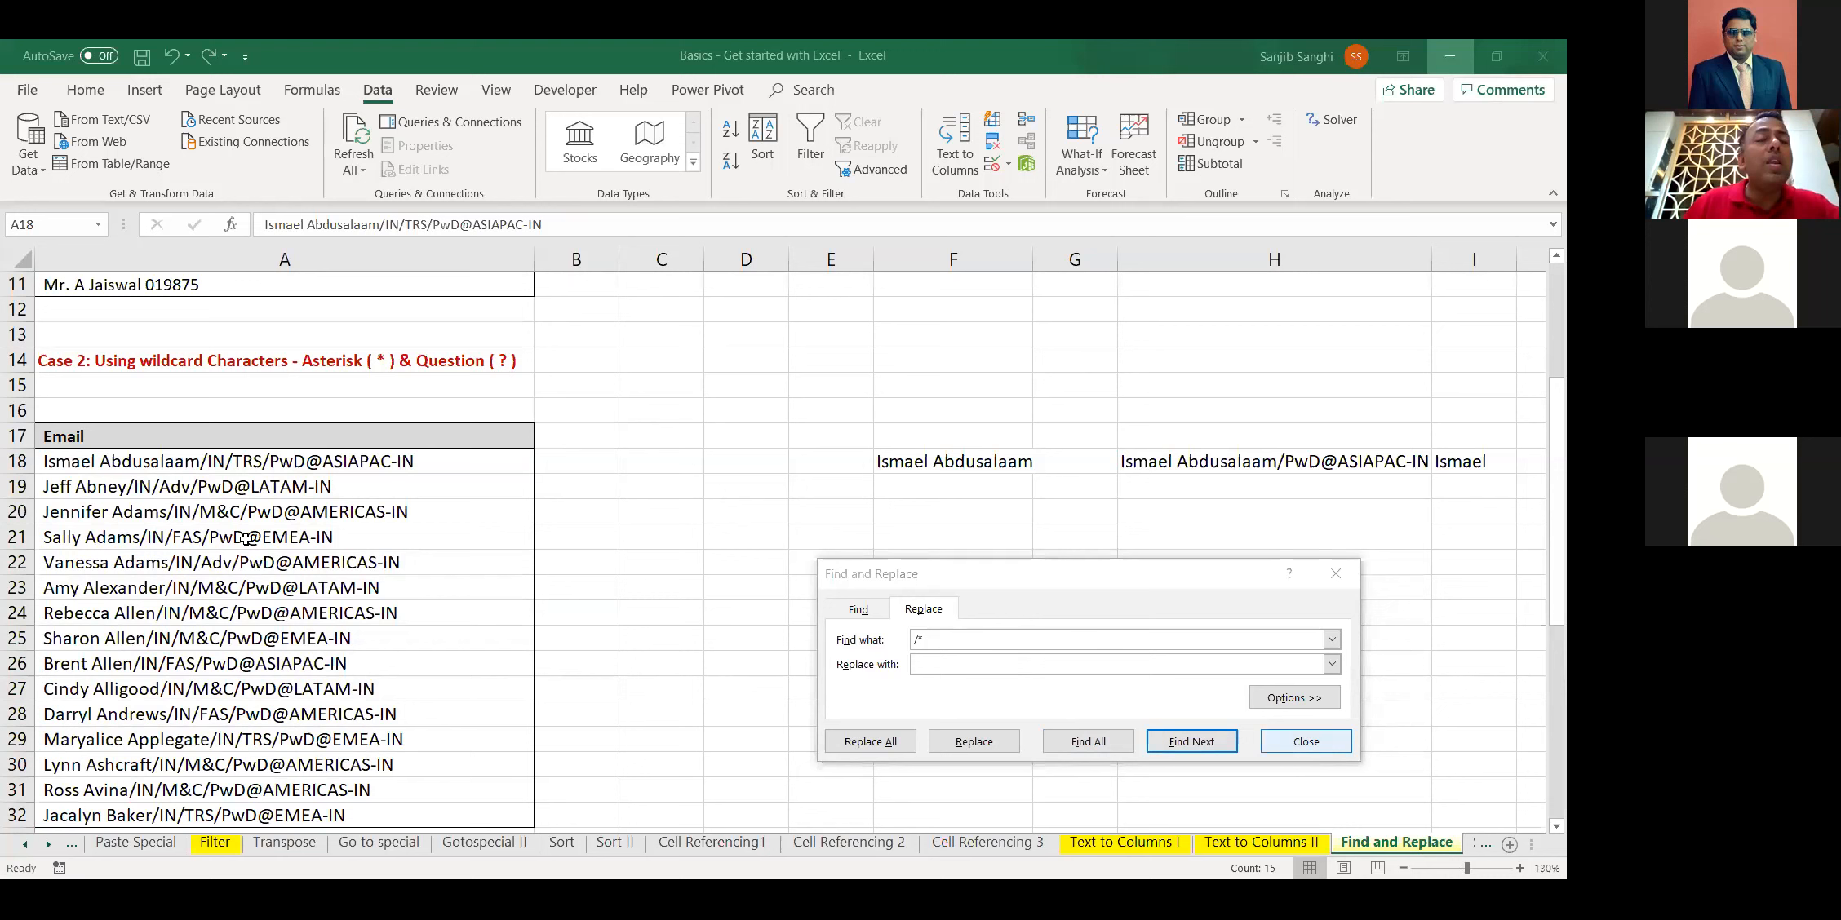
Replace all occurrences of a space followed by an asterisk with nothing in the email entries A18:A32
left_click(246, 540)
left_click(81, 459)
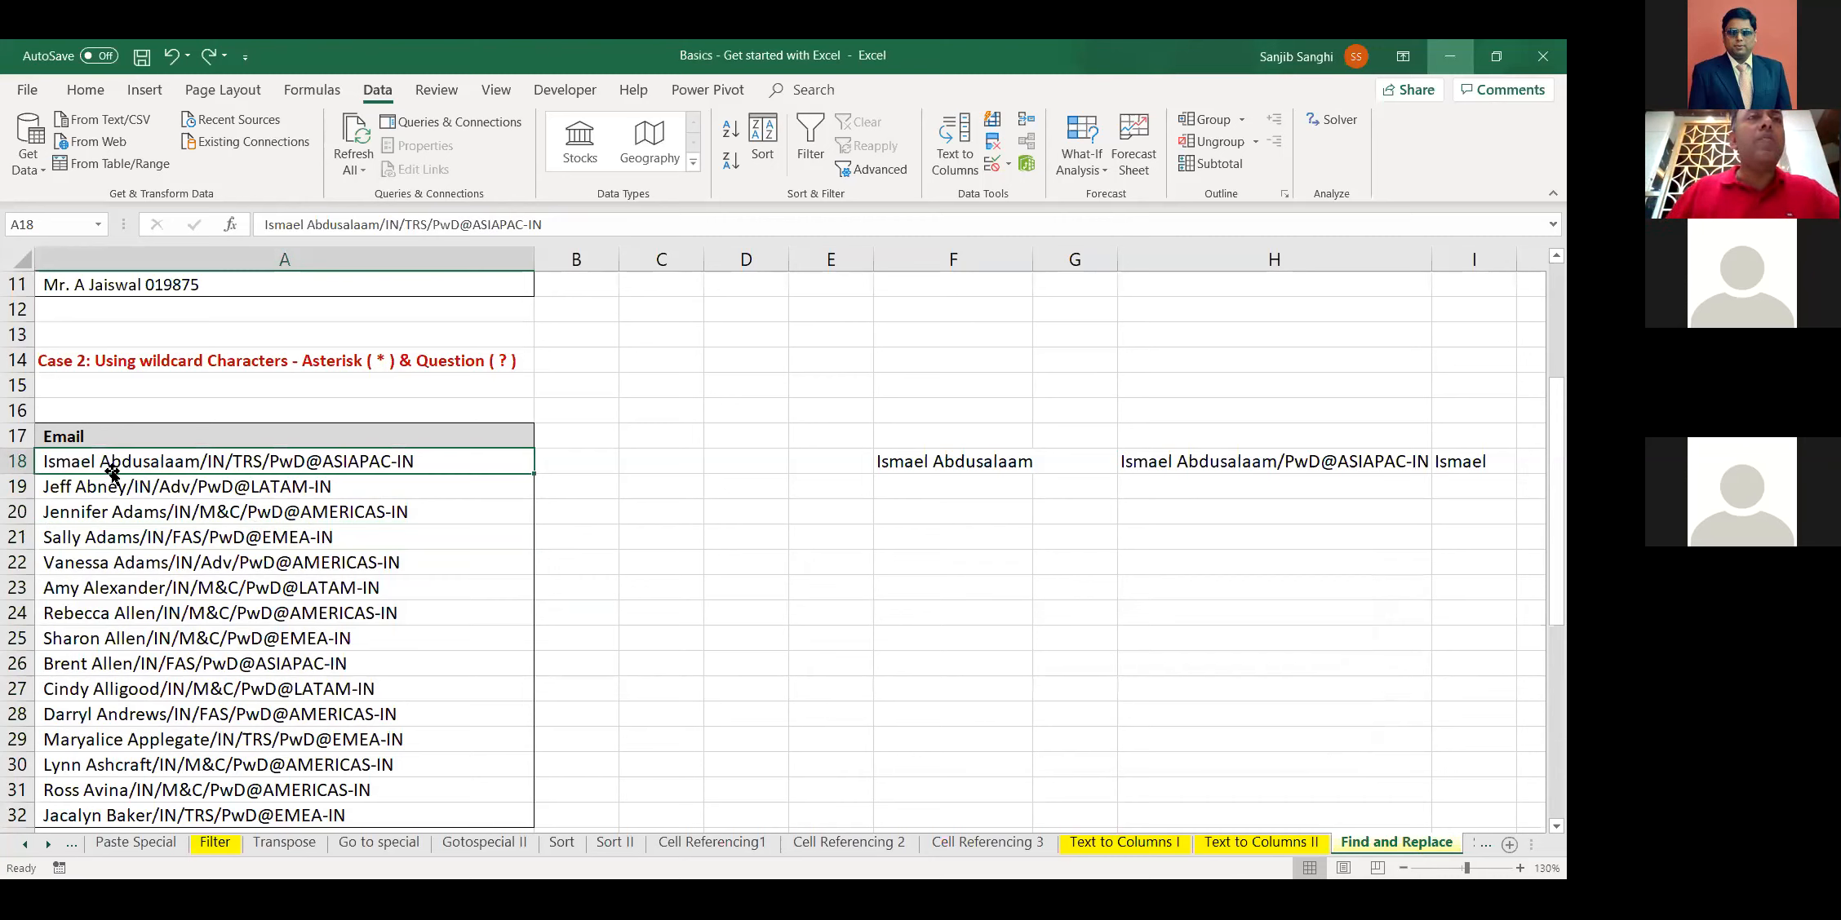
key("shift+Down")
key("shift+Down")
key("shift+Down")
key("shift+Down")
key("shift+Down")
key("shift+Down")
key("shift+Down")
key("shift+Down")
key("shift+Down")
key("shift+Down")
key("shift+Down")
key("shift+Down")
key("shift+Down")
key("shift+Down")
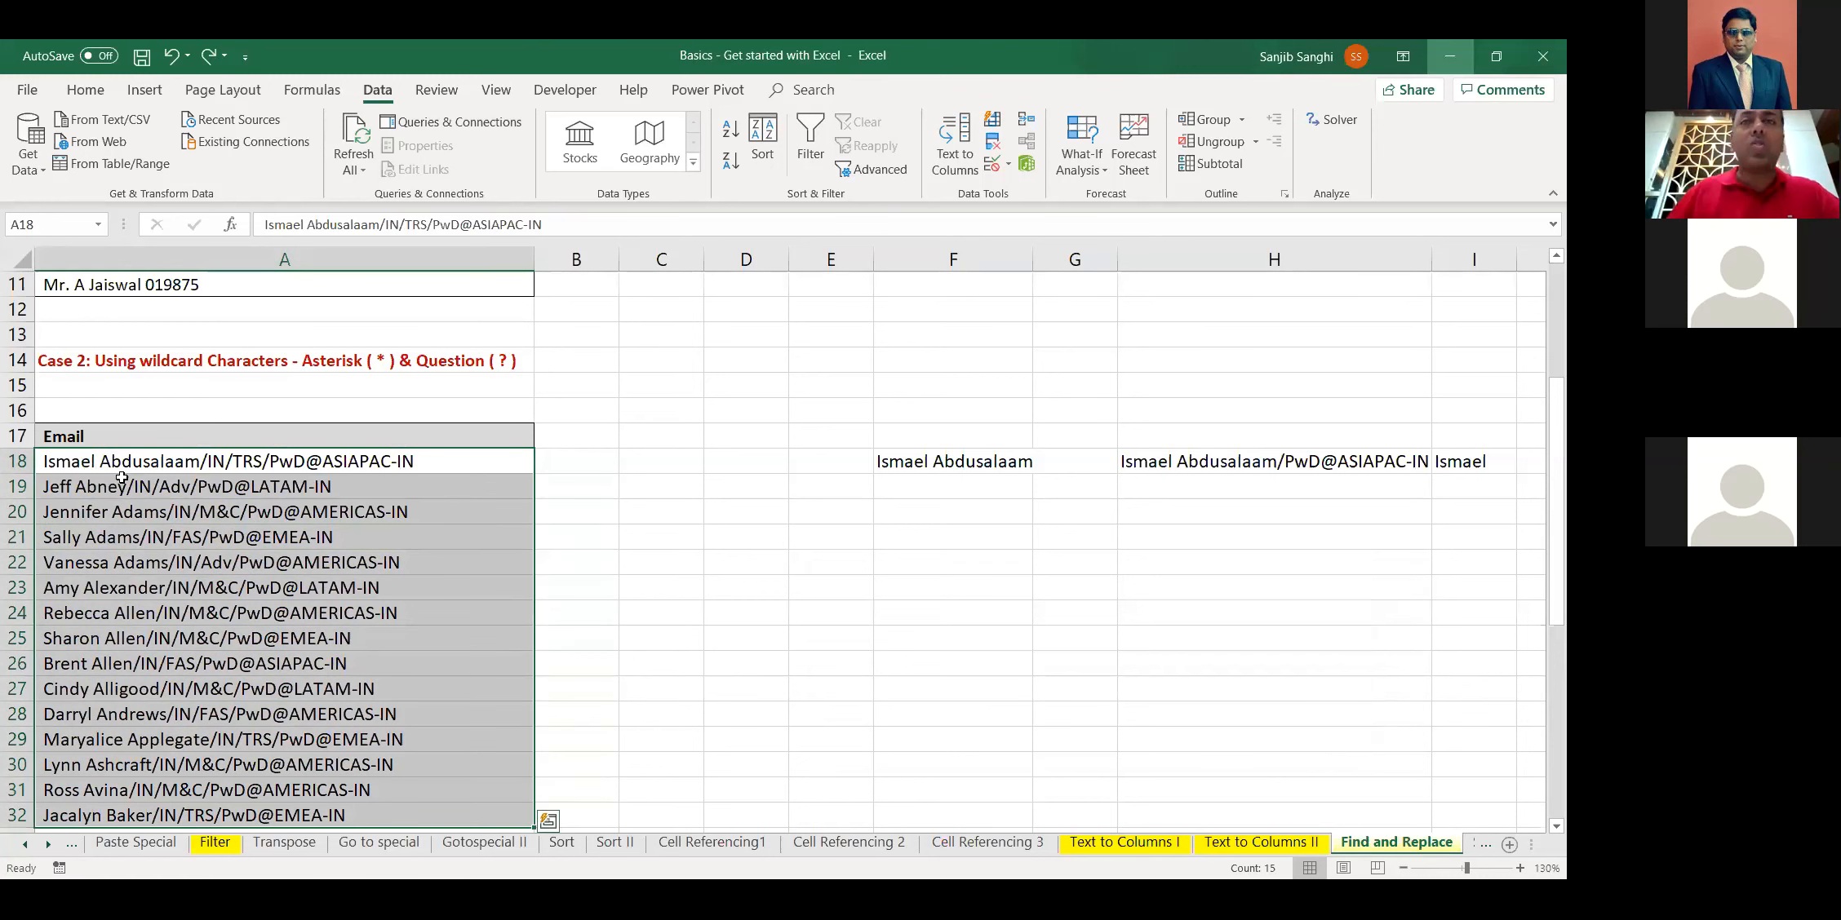
key("ctrl+h")
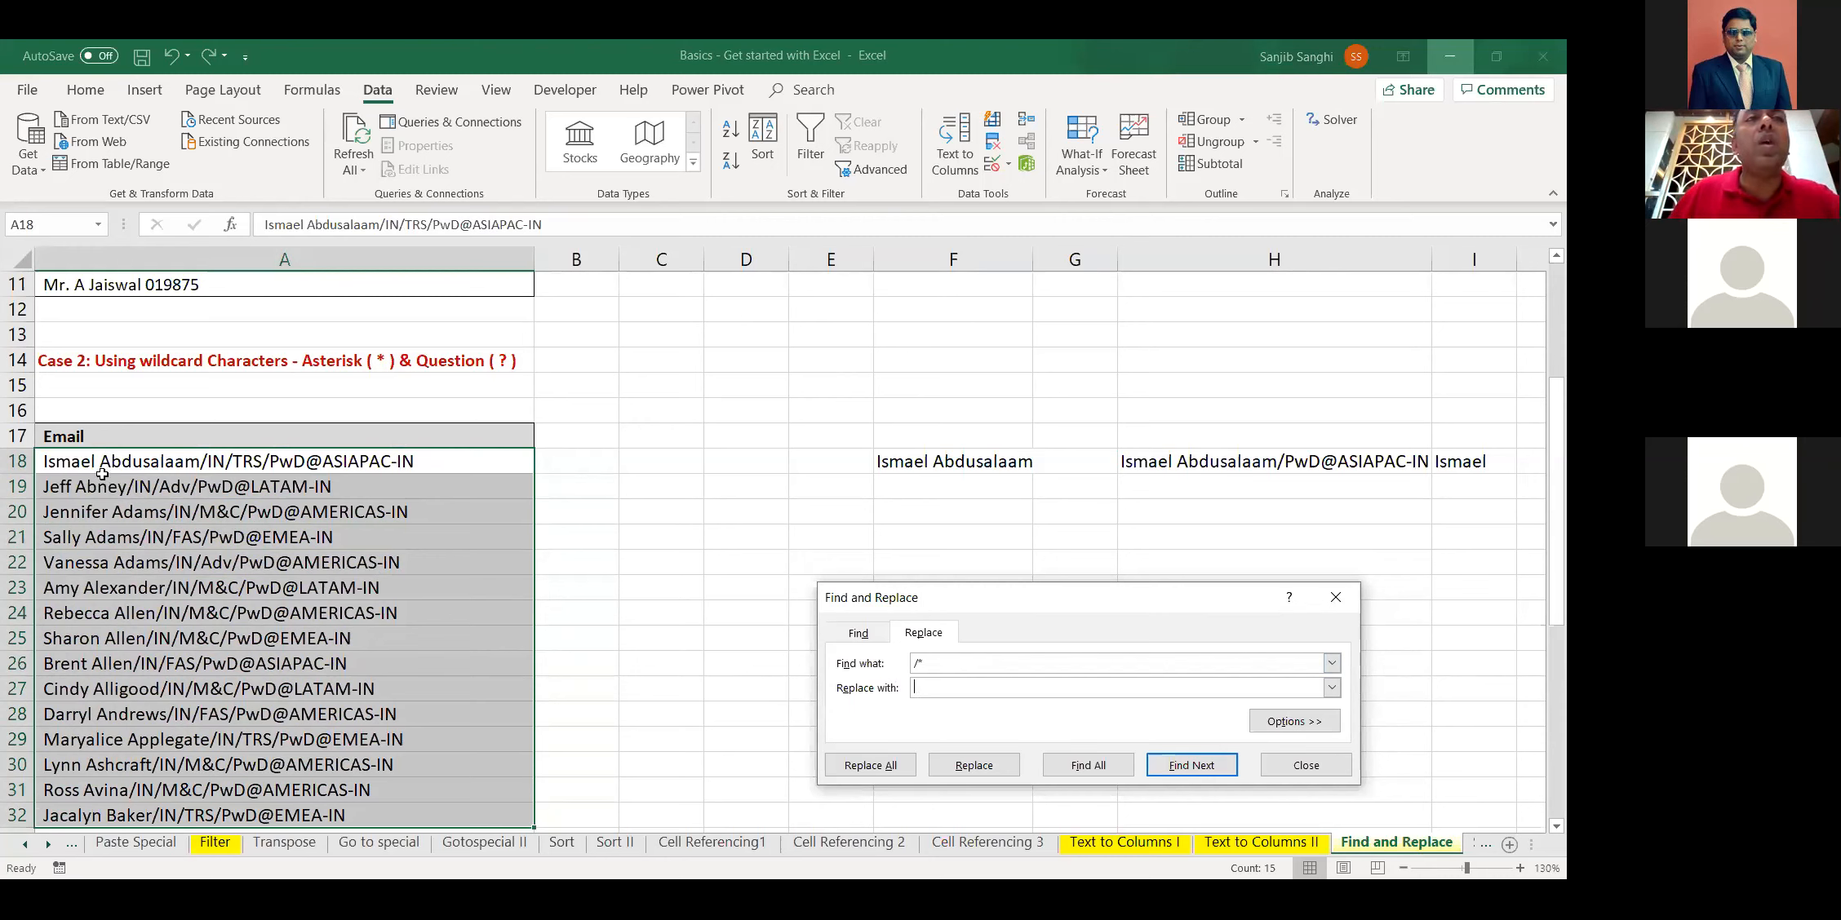
left_click(900, 657)
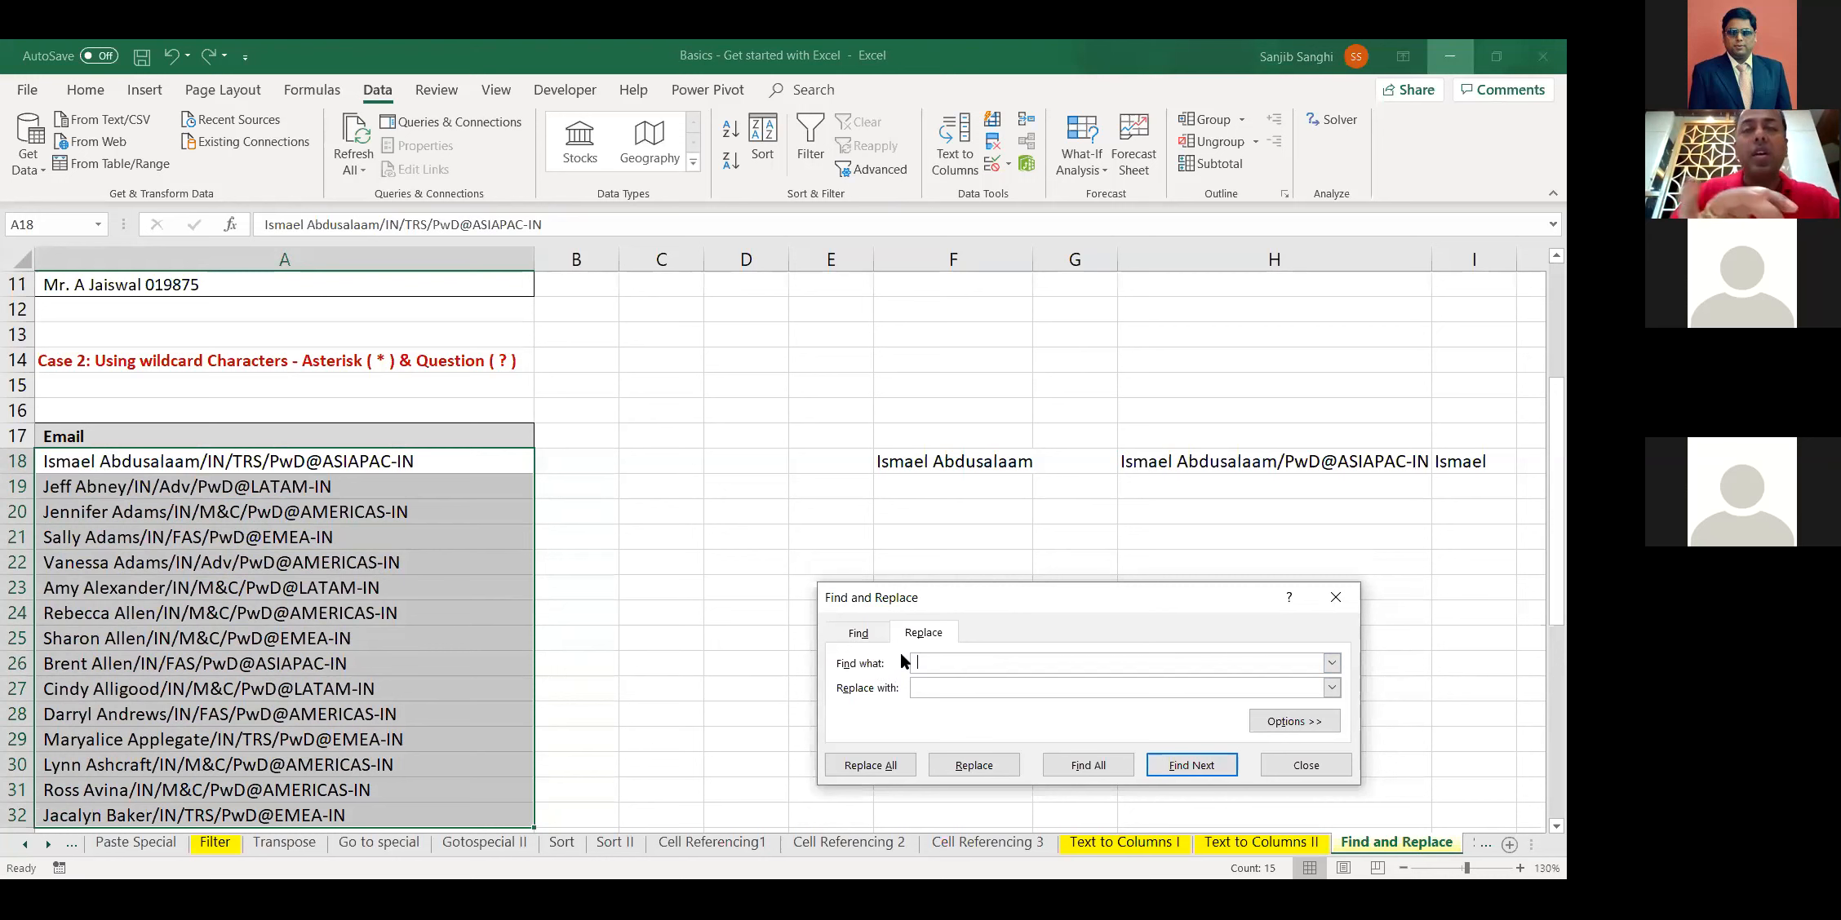
type("*")
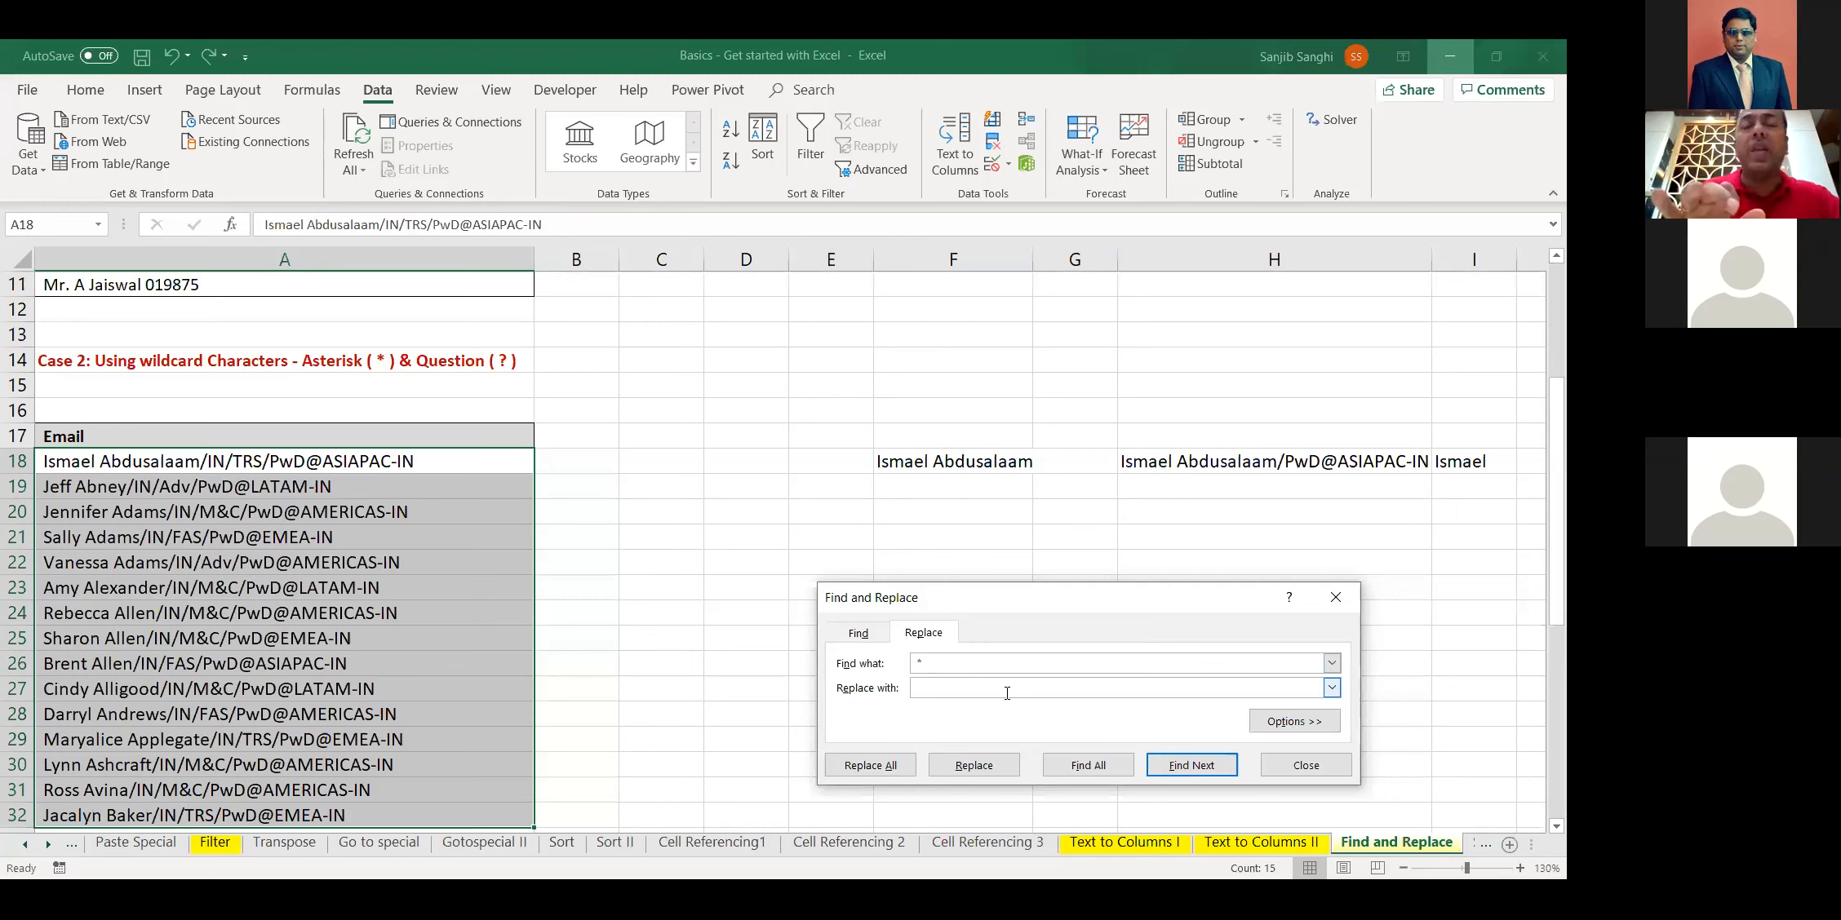
left_click(971, 692)
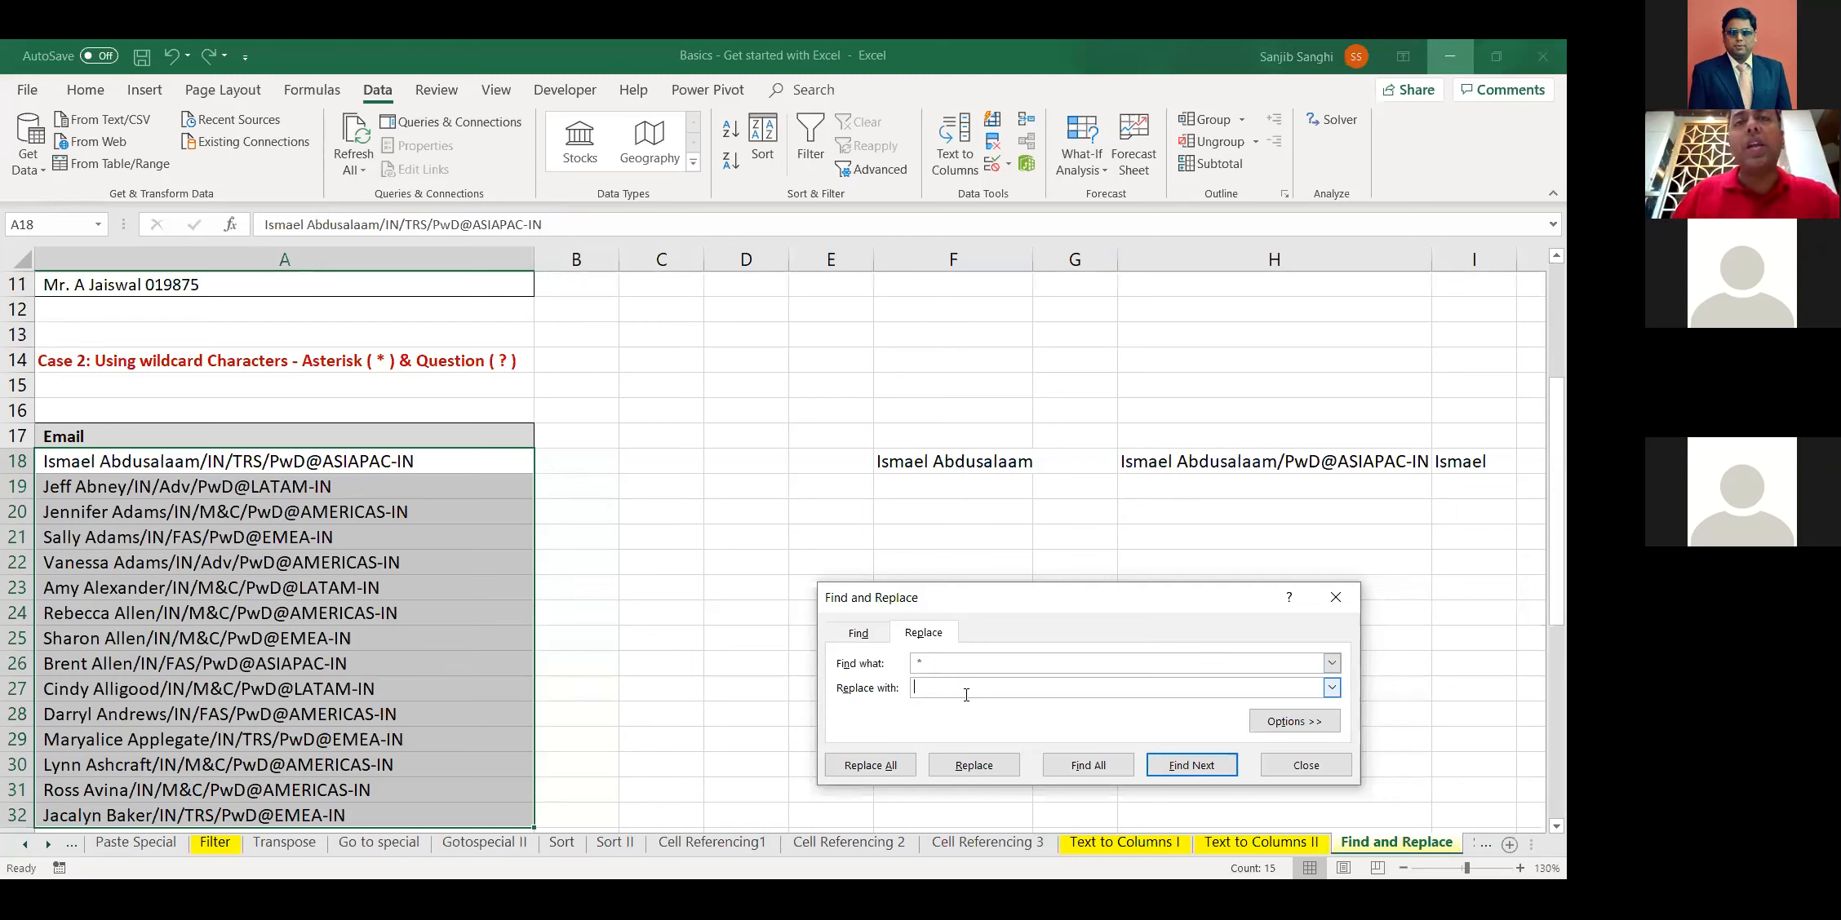
left_click(858, 772)
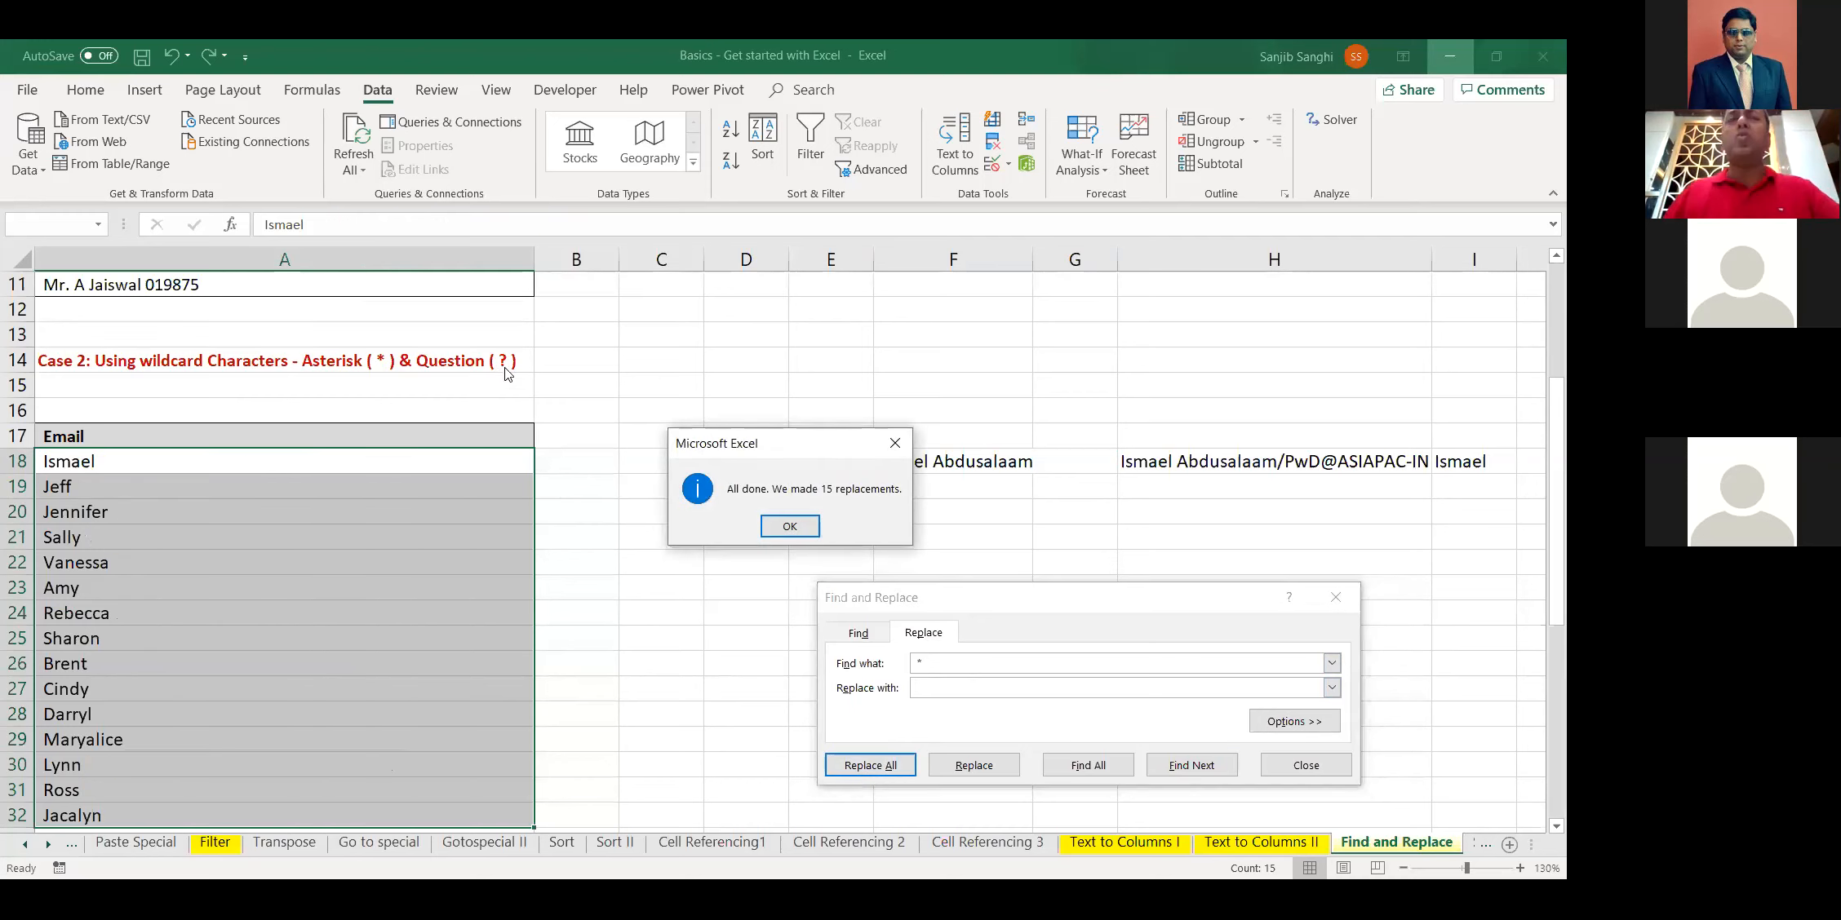
left_click(779, 527)
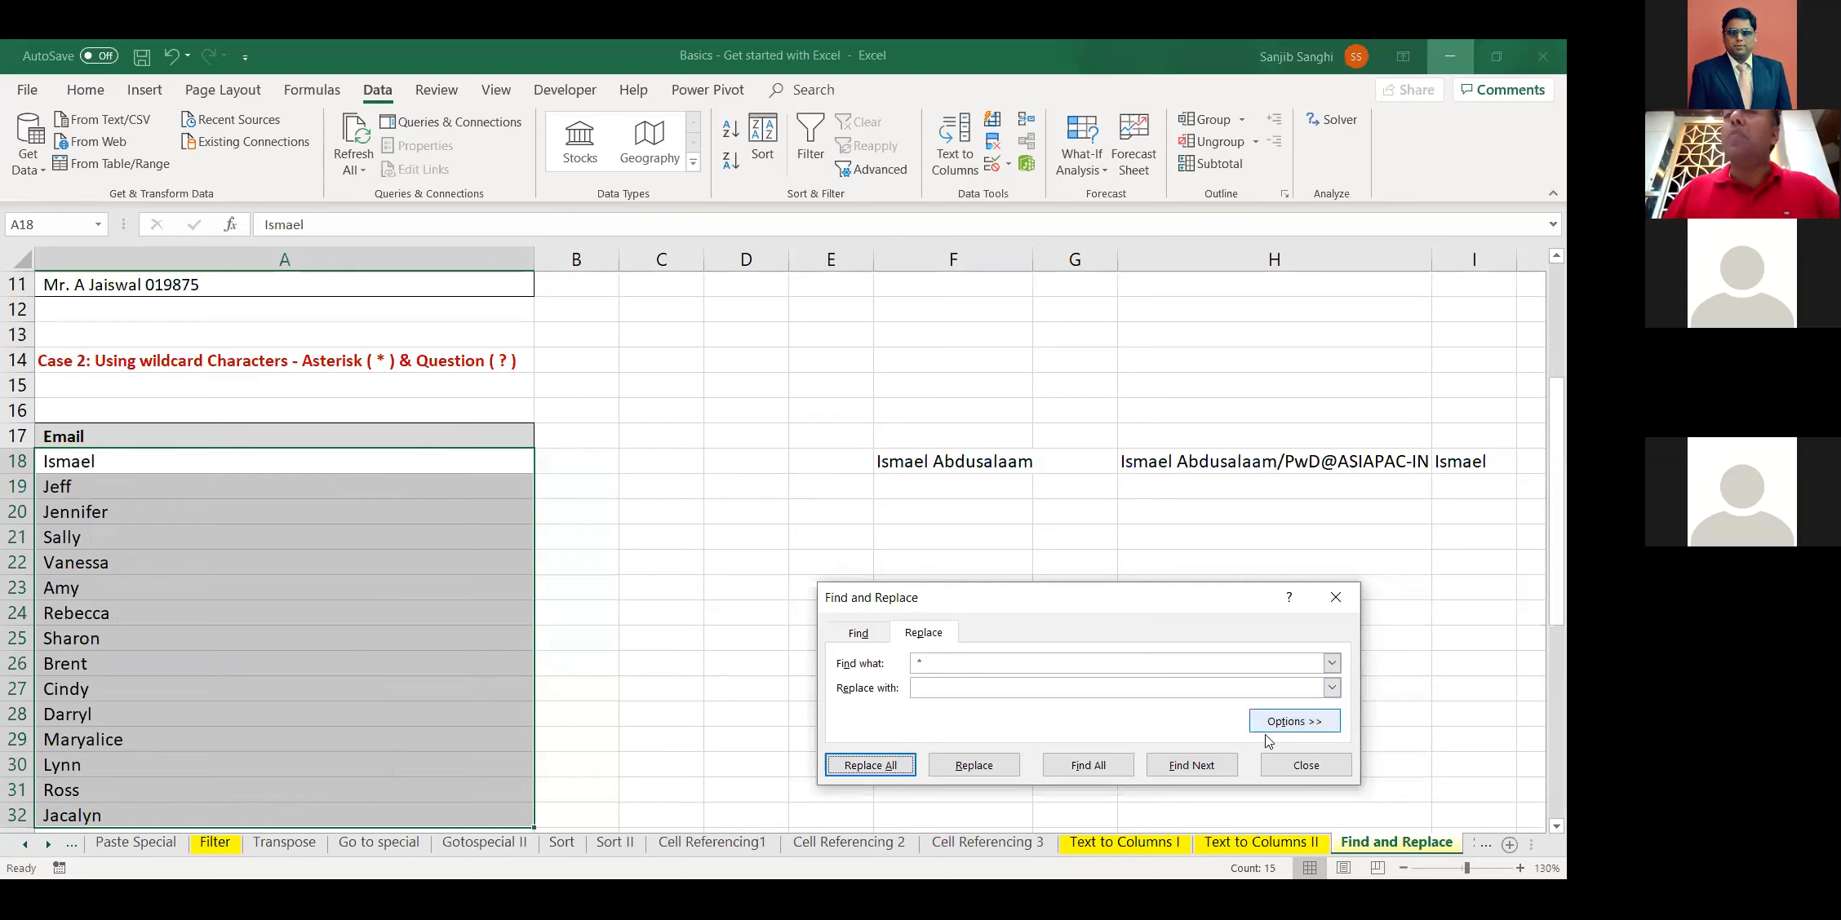
left_click(1305, 770)
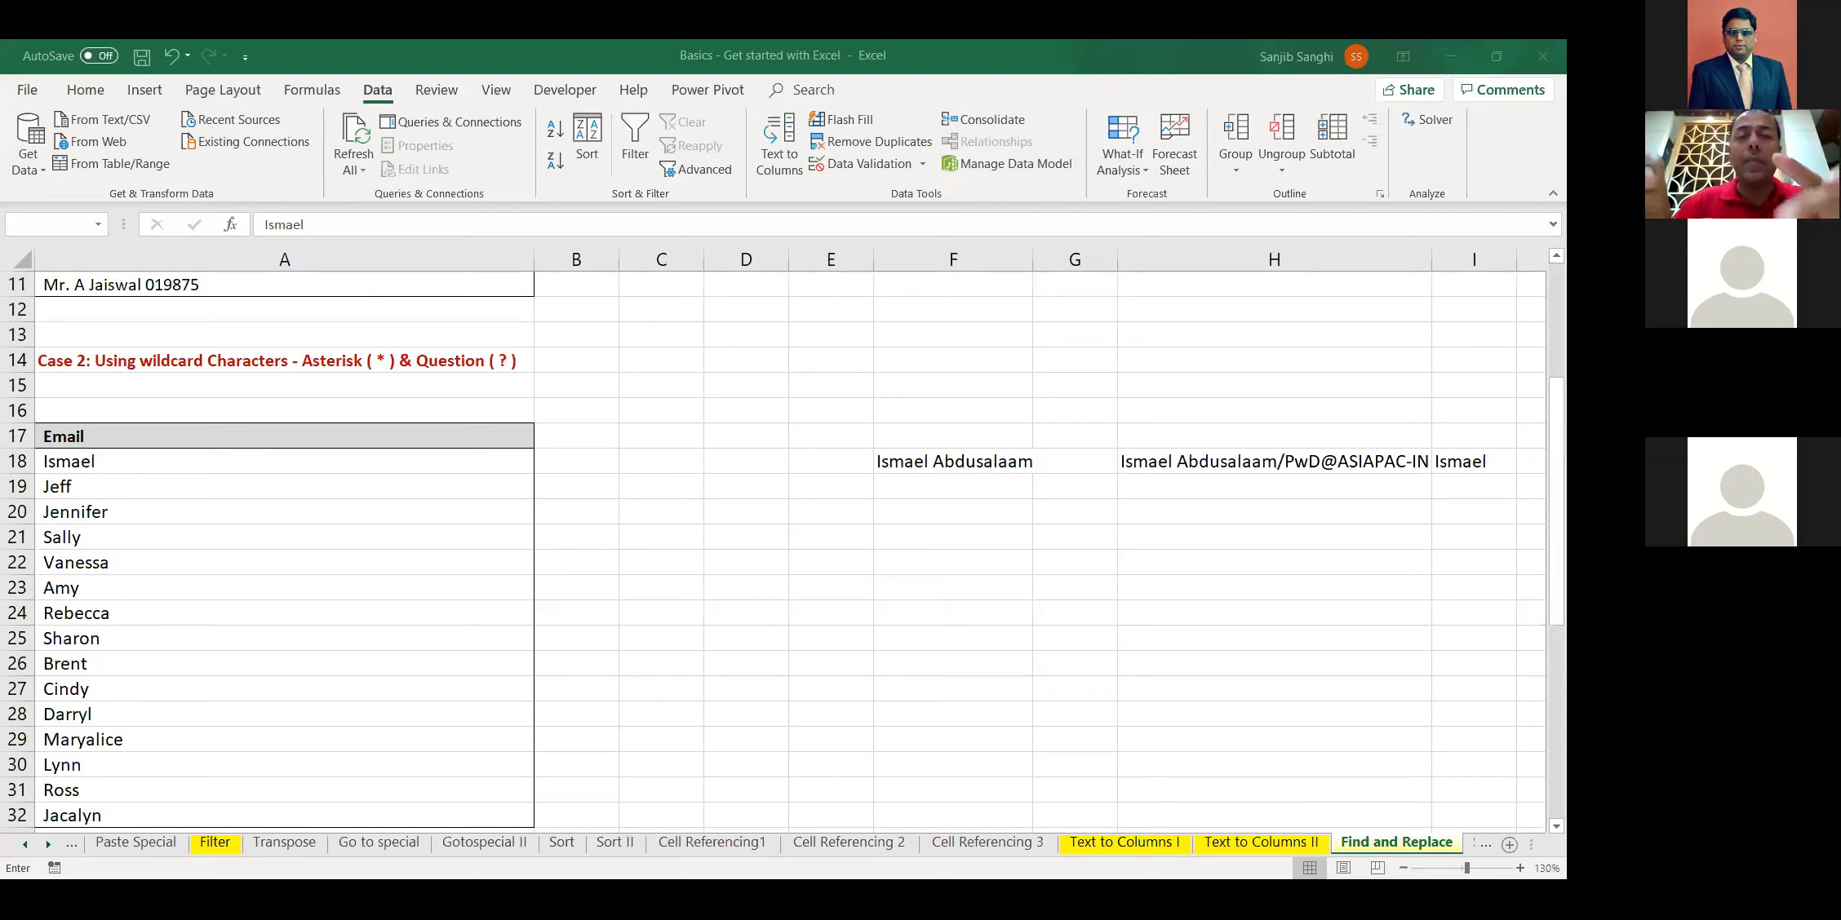
type("v")
key("Escape")
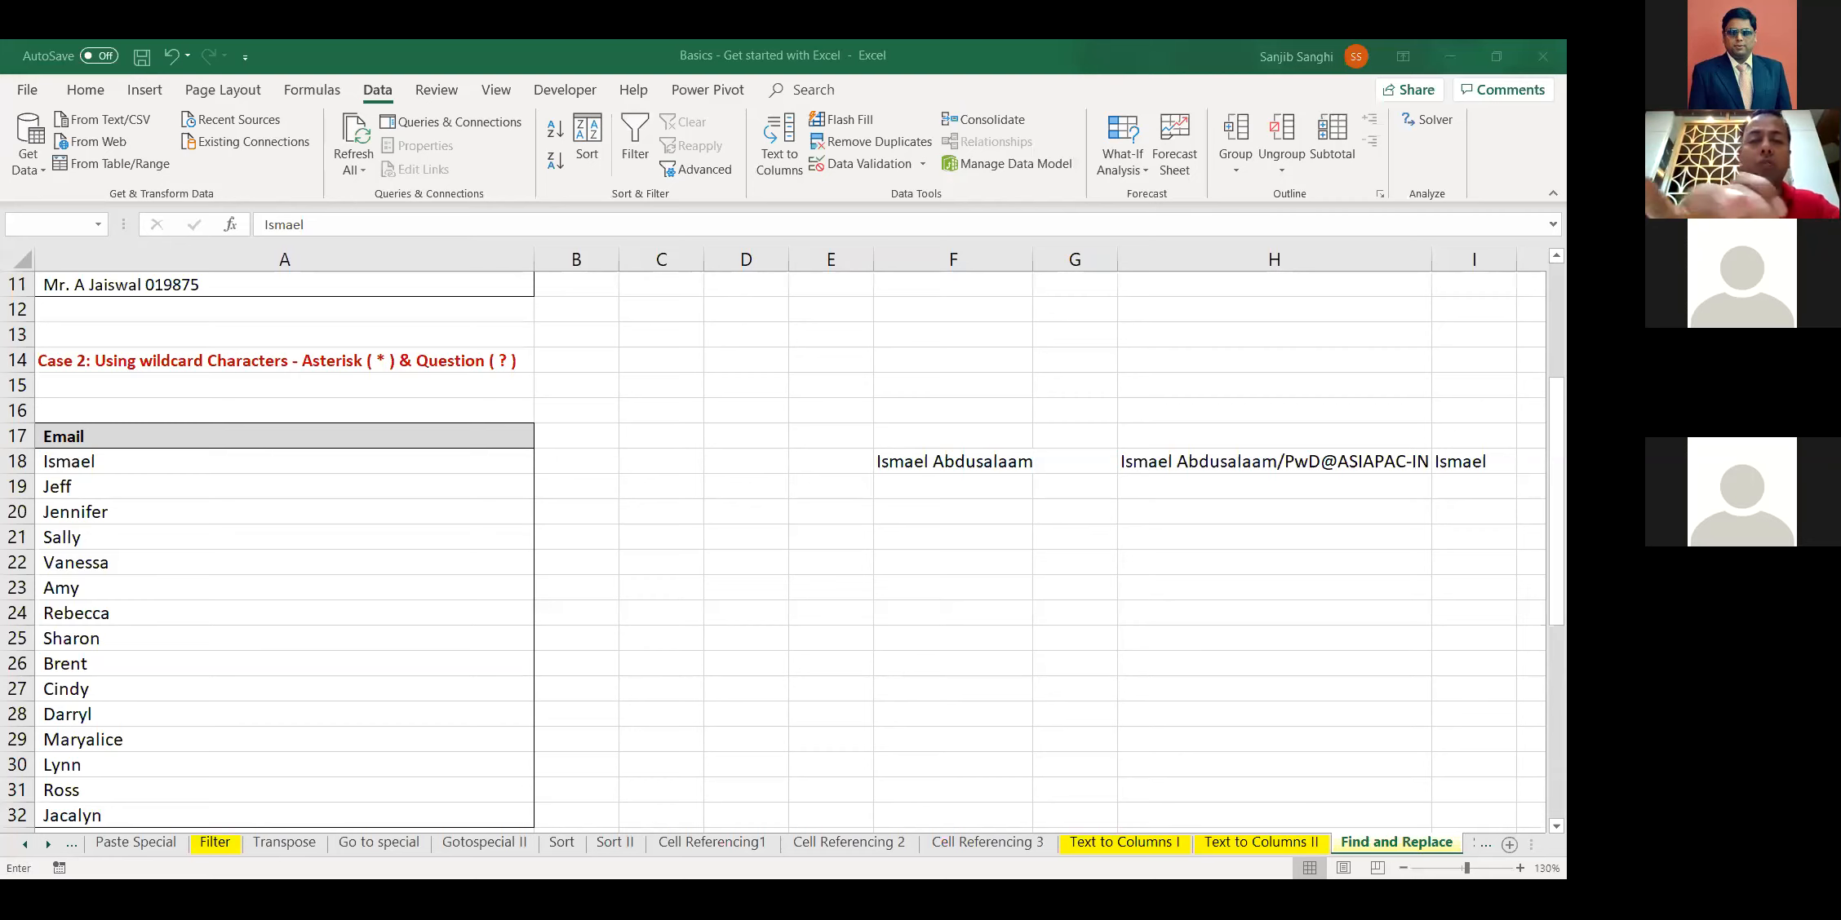
type("vl")
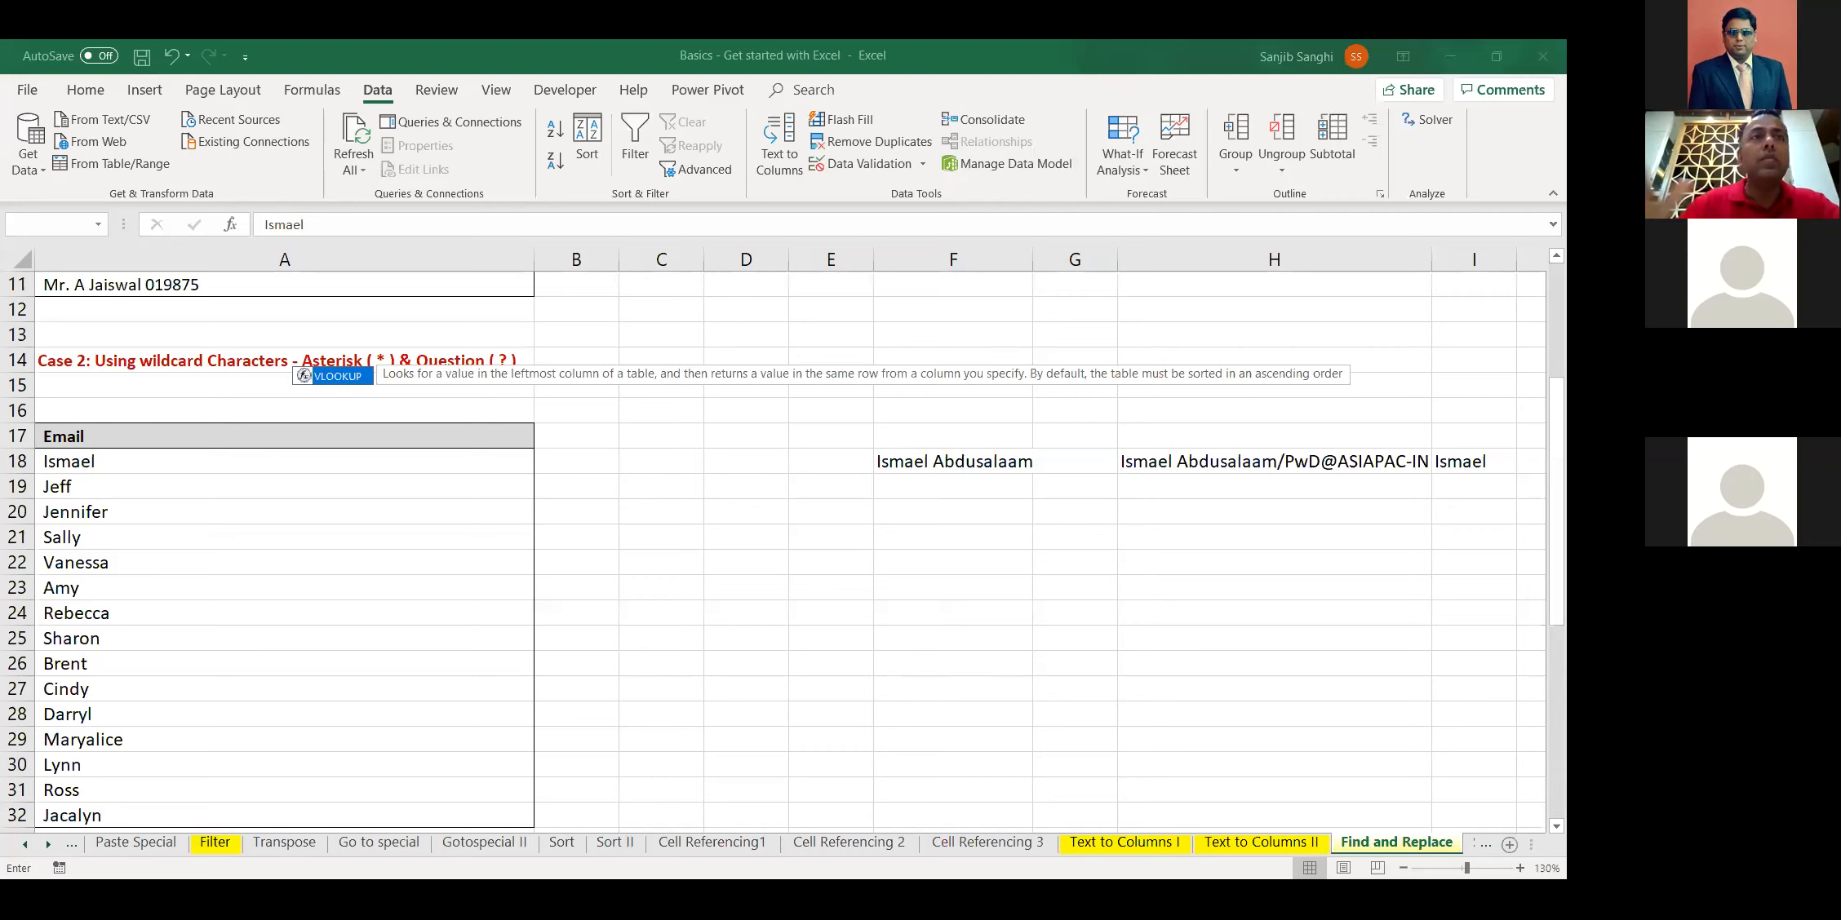
key("Tab")
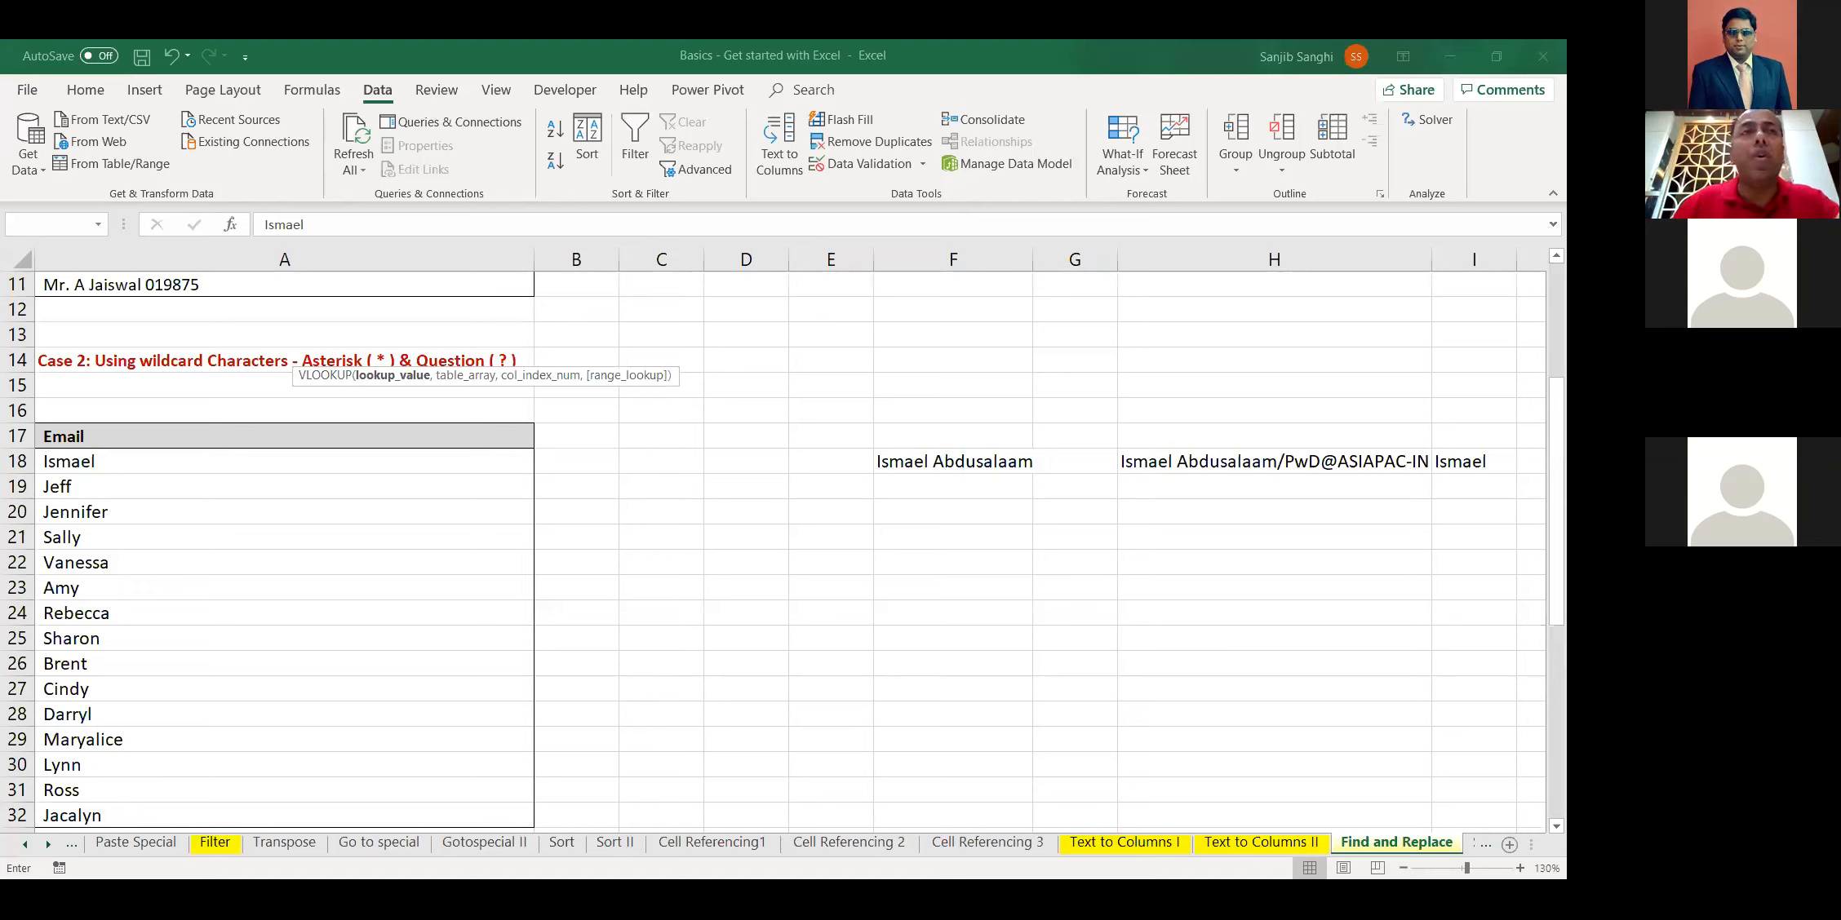
key("Left")
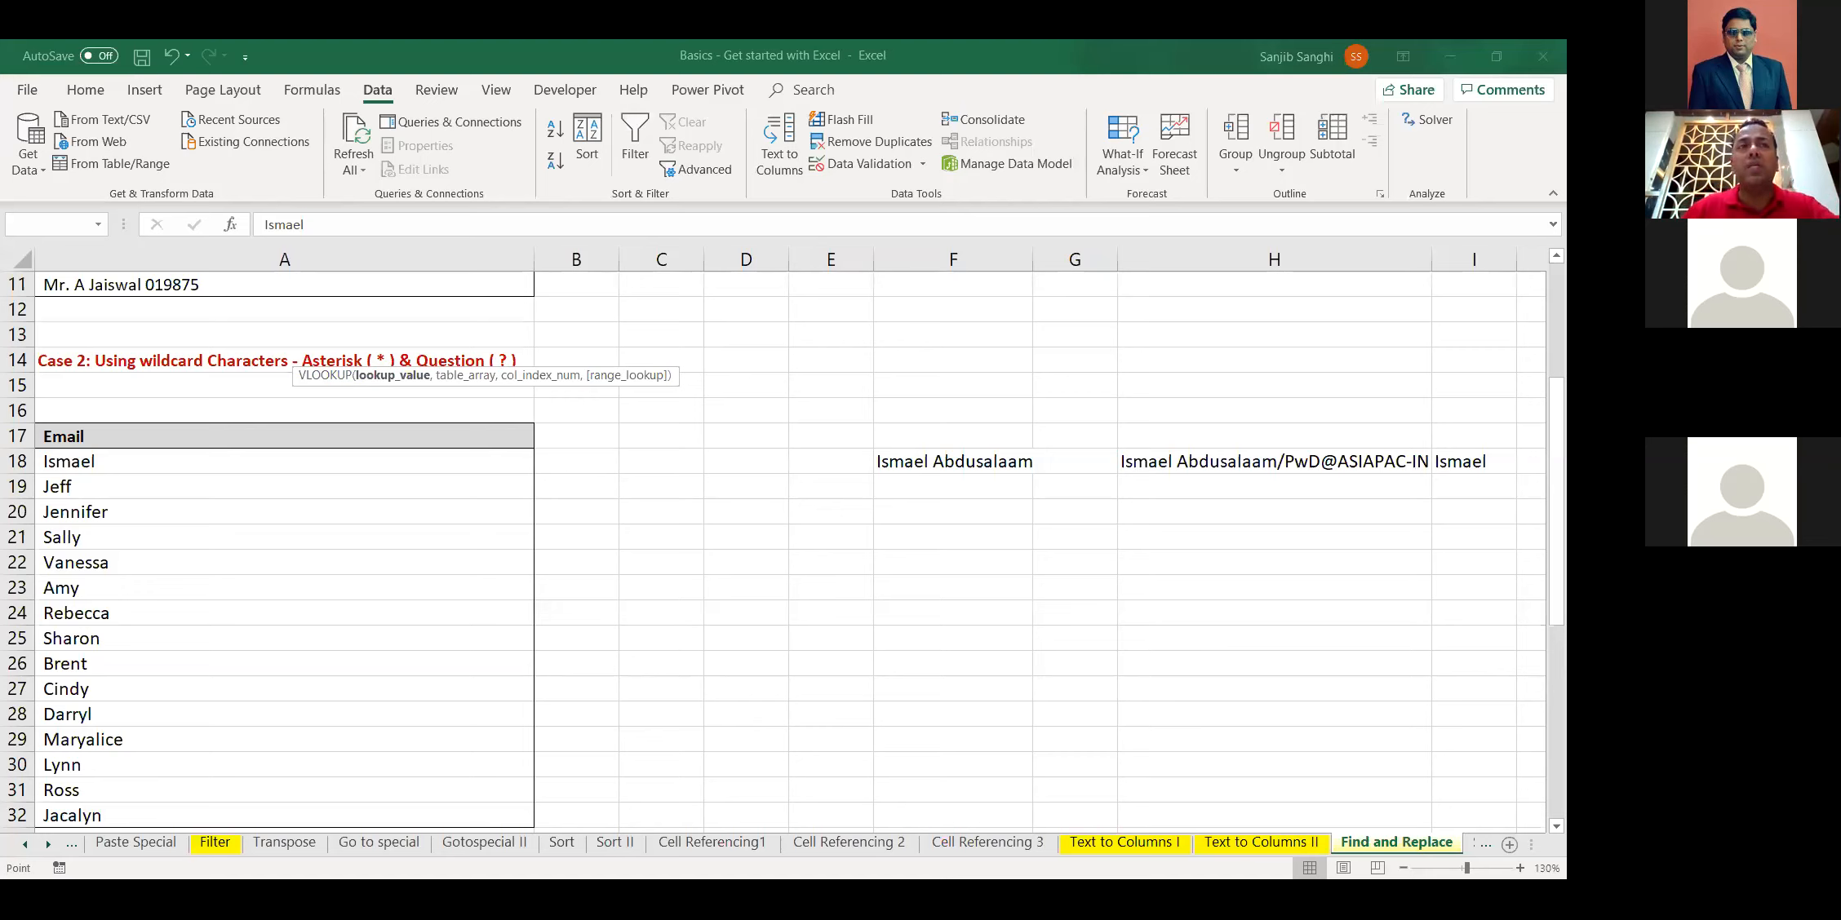
type(",")
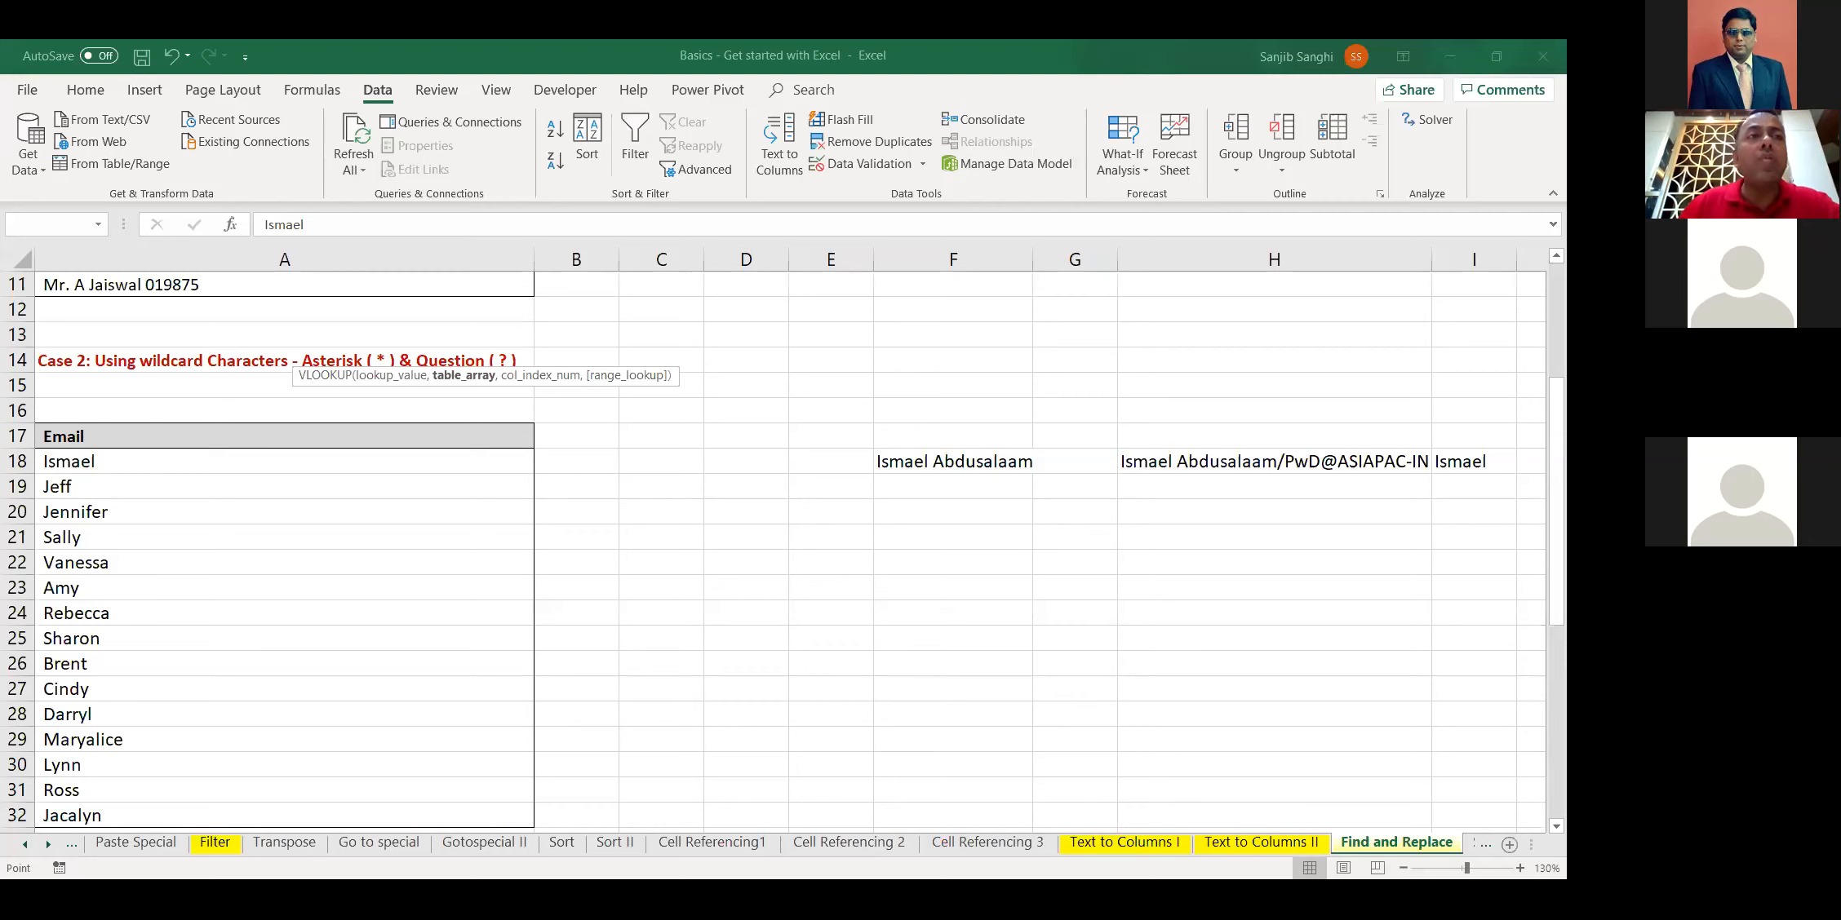
key("ctrl+shift+Right")
key("ctrl+shift+Down")
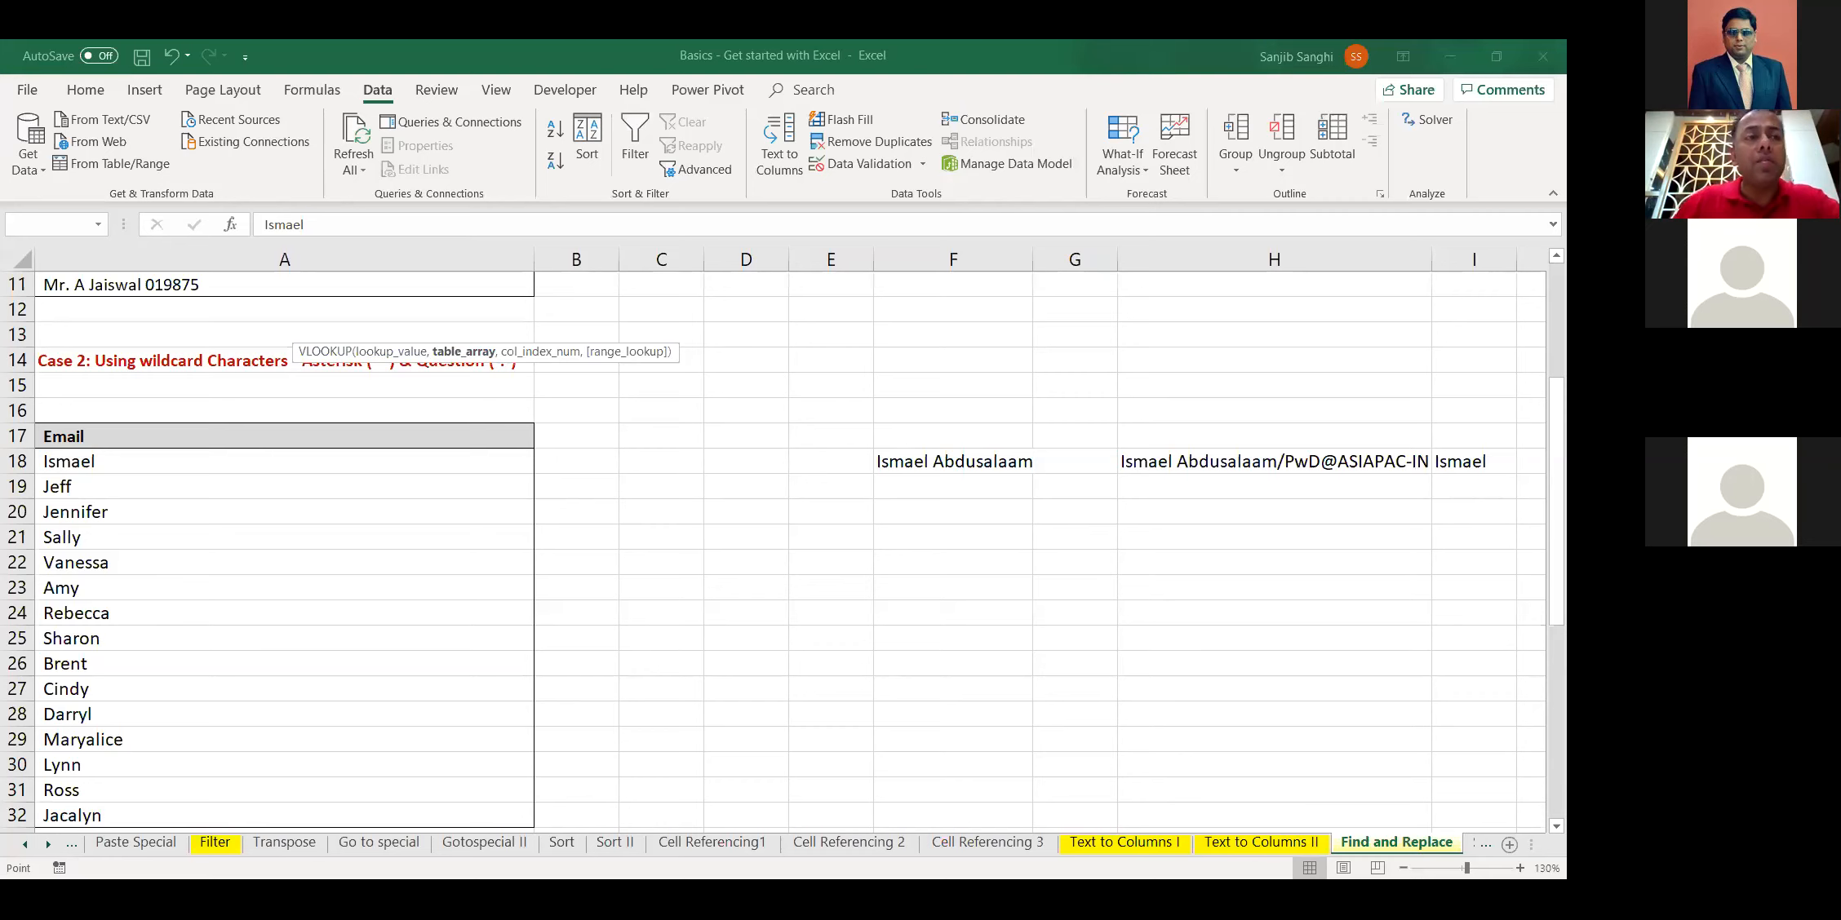
key("Escape")
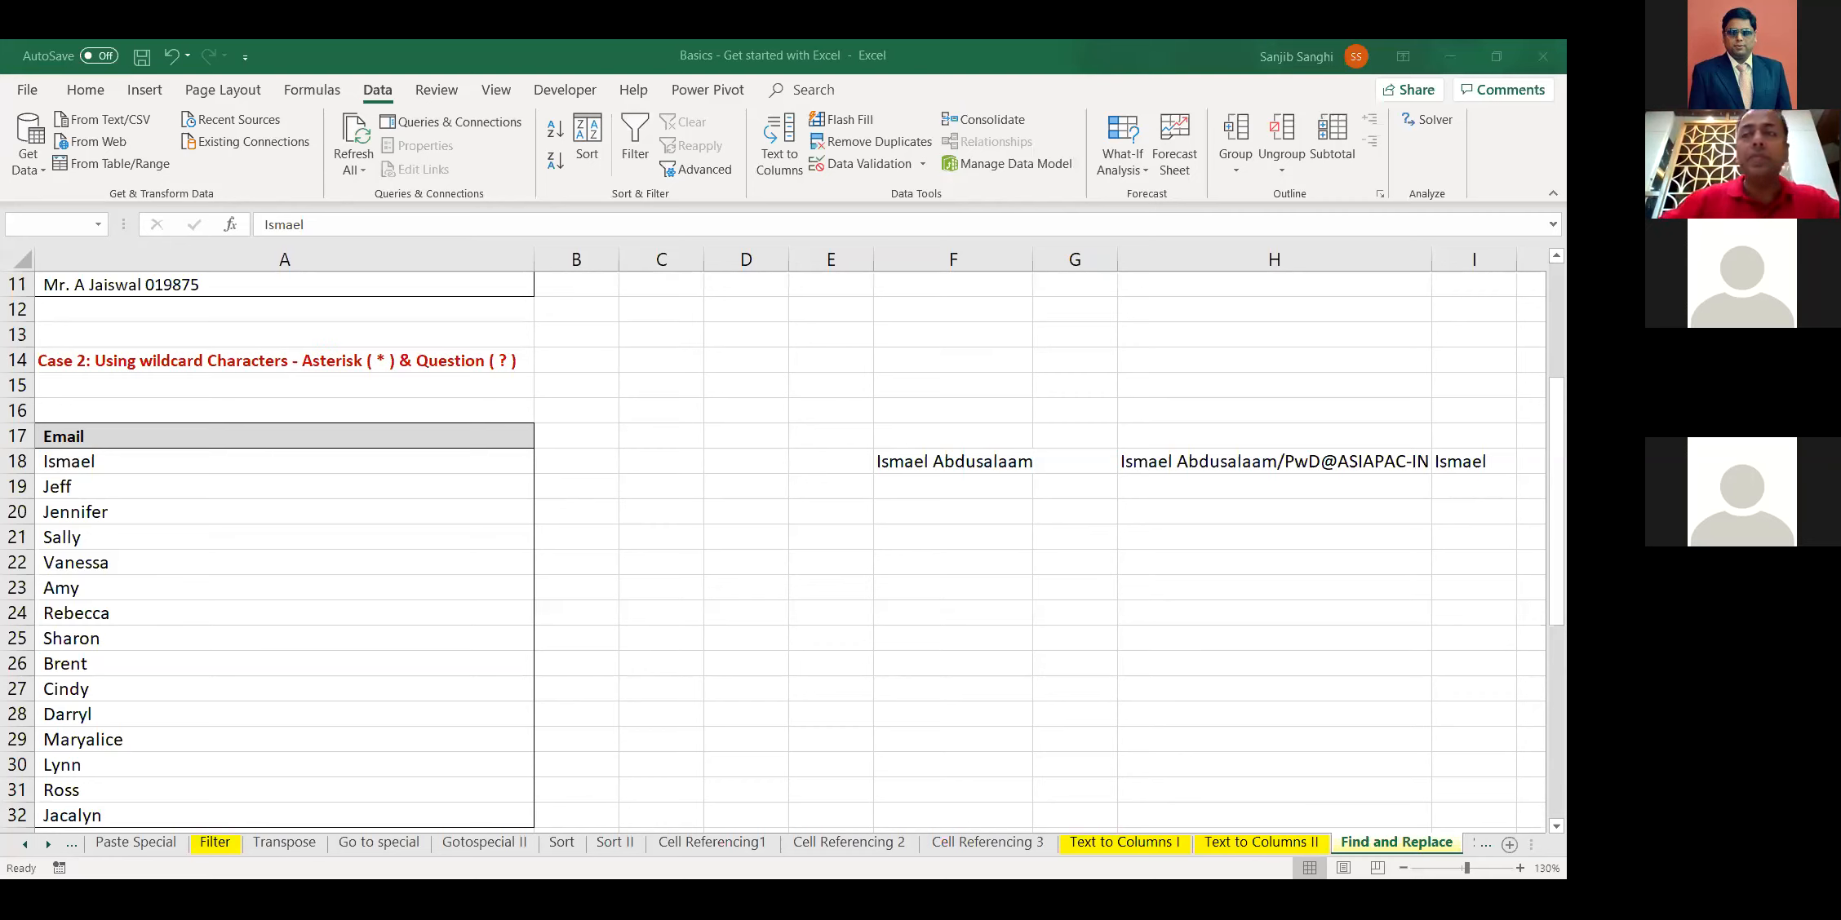
type("=")
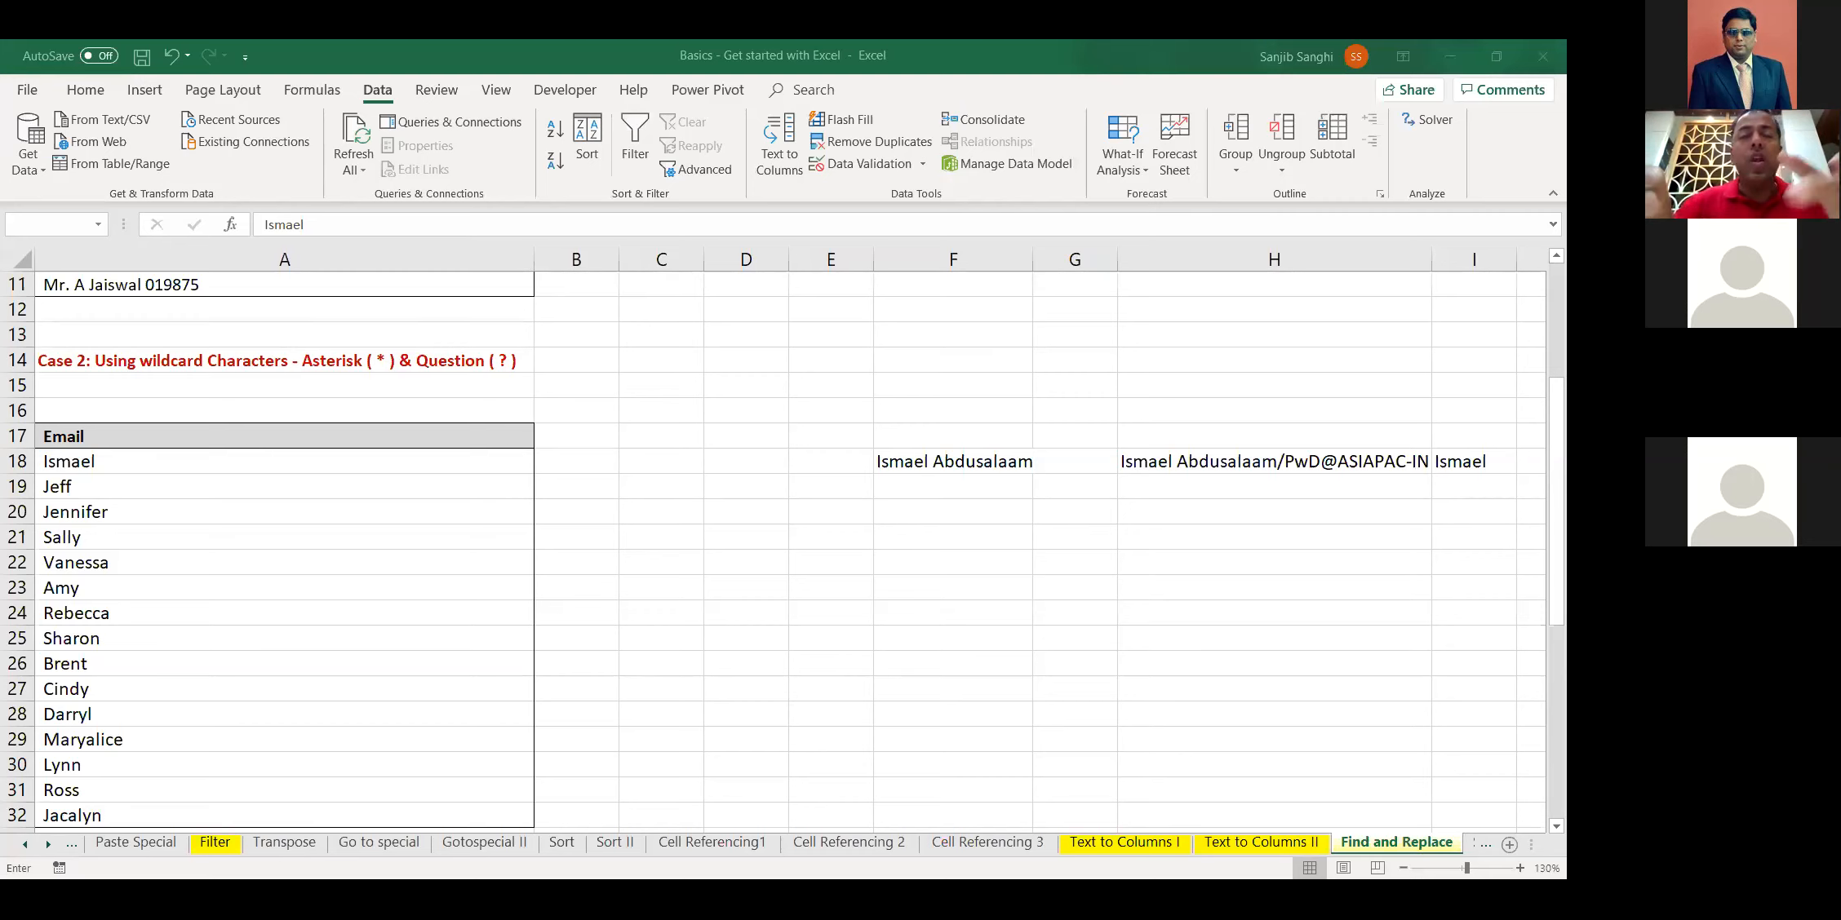
key("Tab")
key("Left")
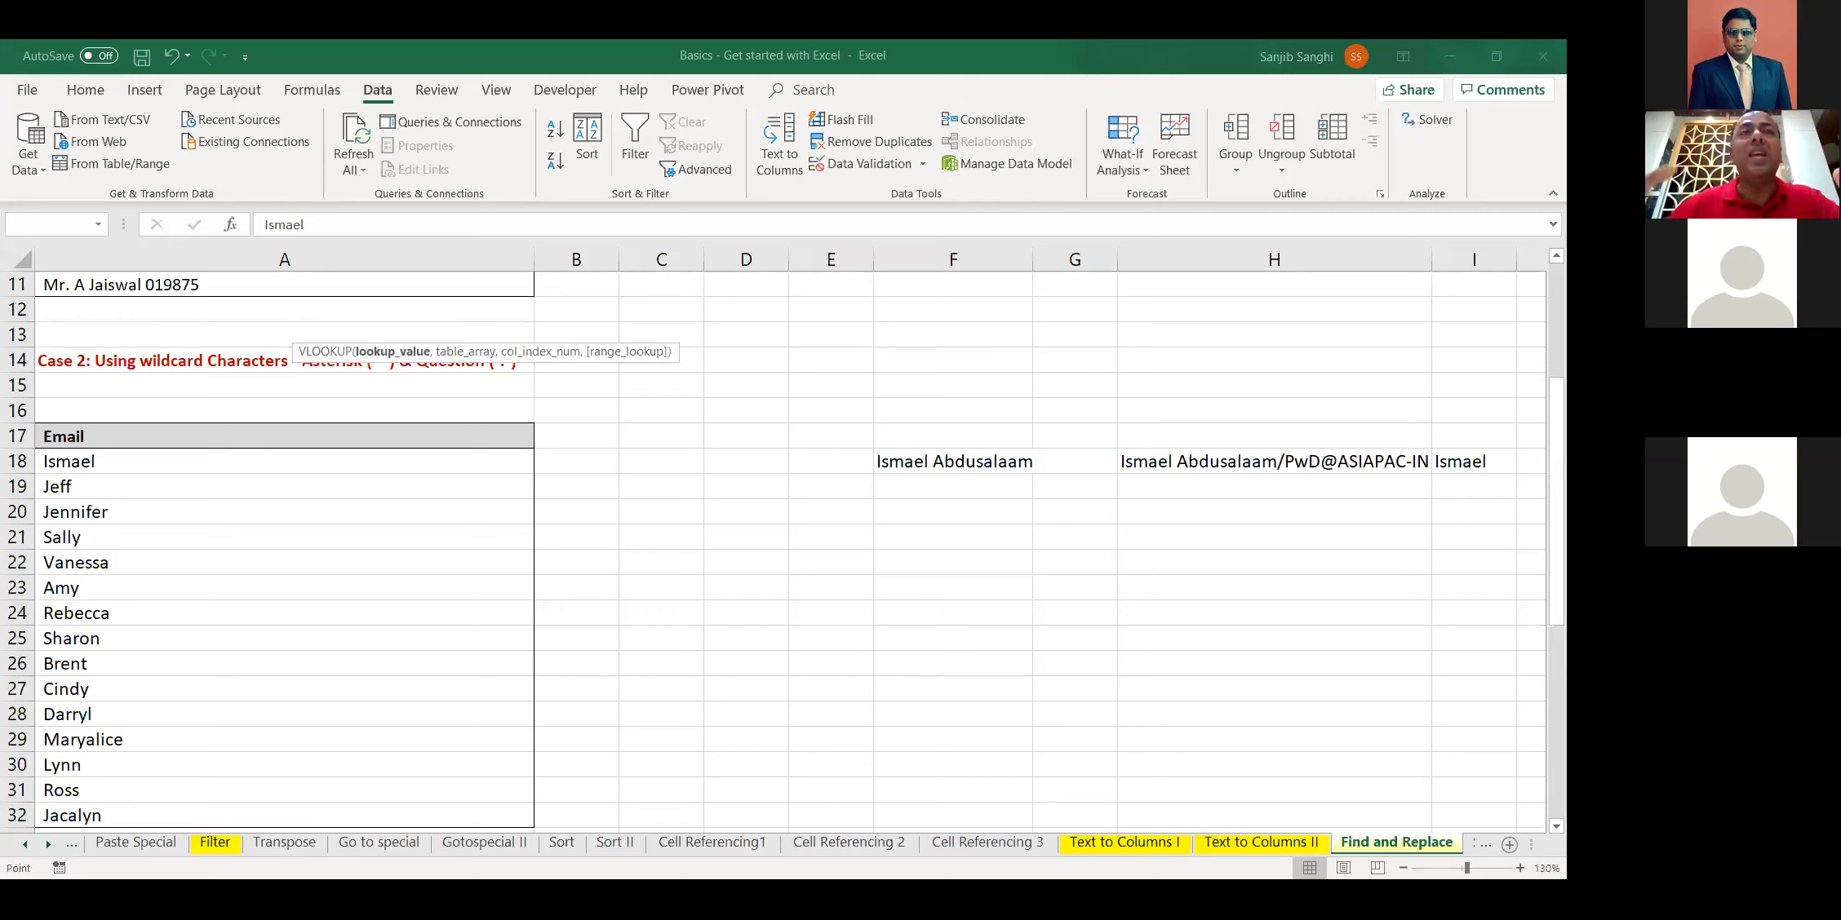
type(",")
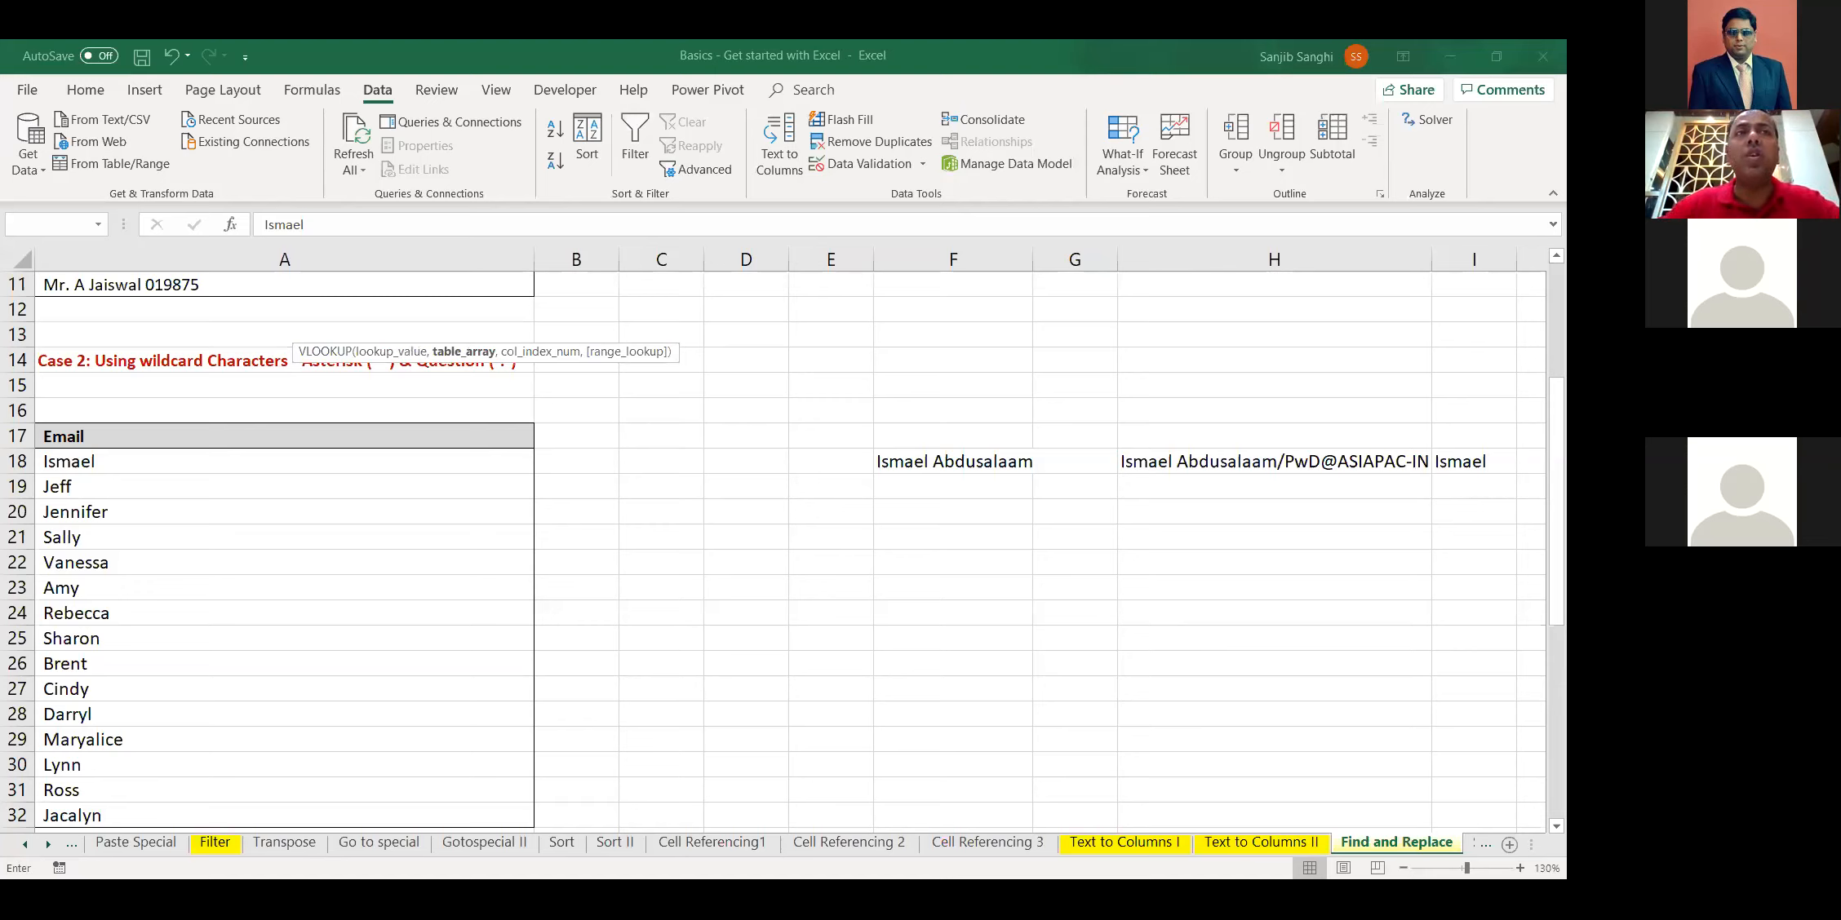
left_click(1045, 650)
left_click_drag(1103, 476, 1131, 784)
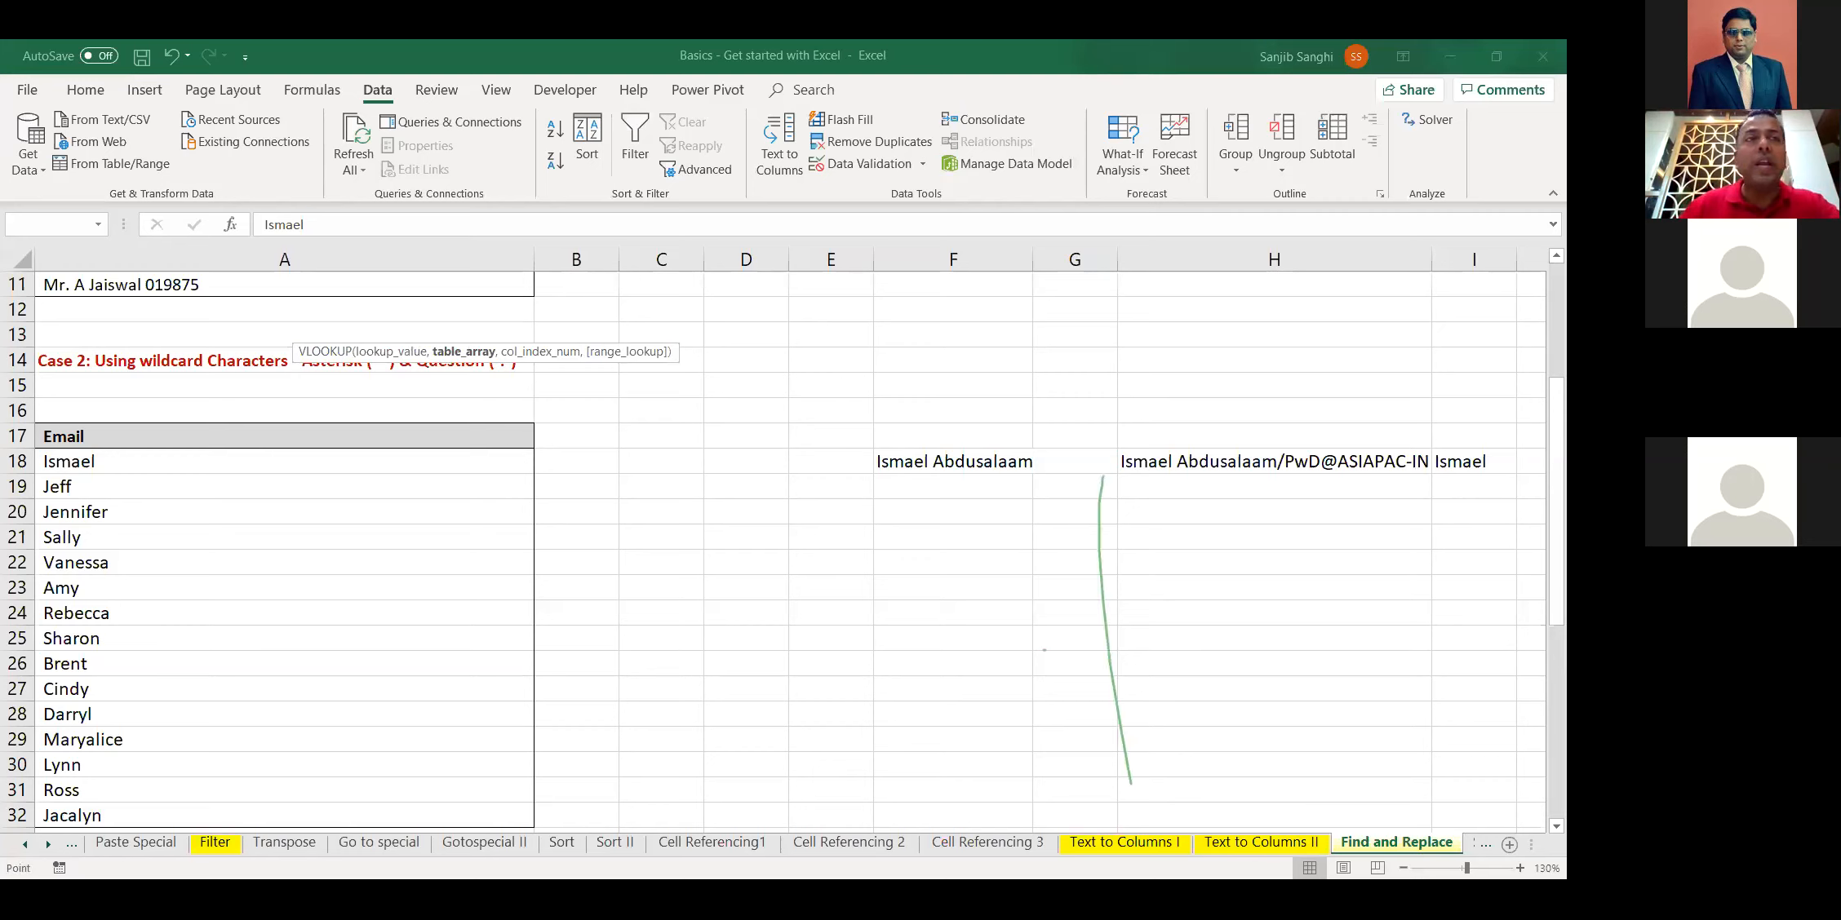
key("ctrl+shift+Right")
key("ctrl+shift+Down")
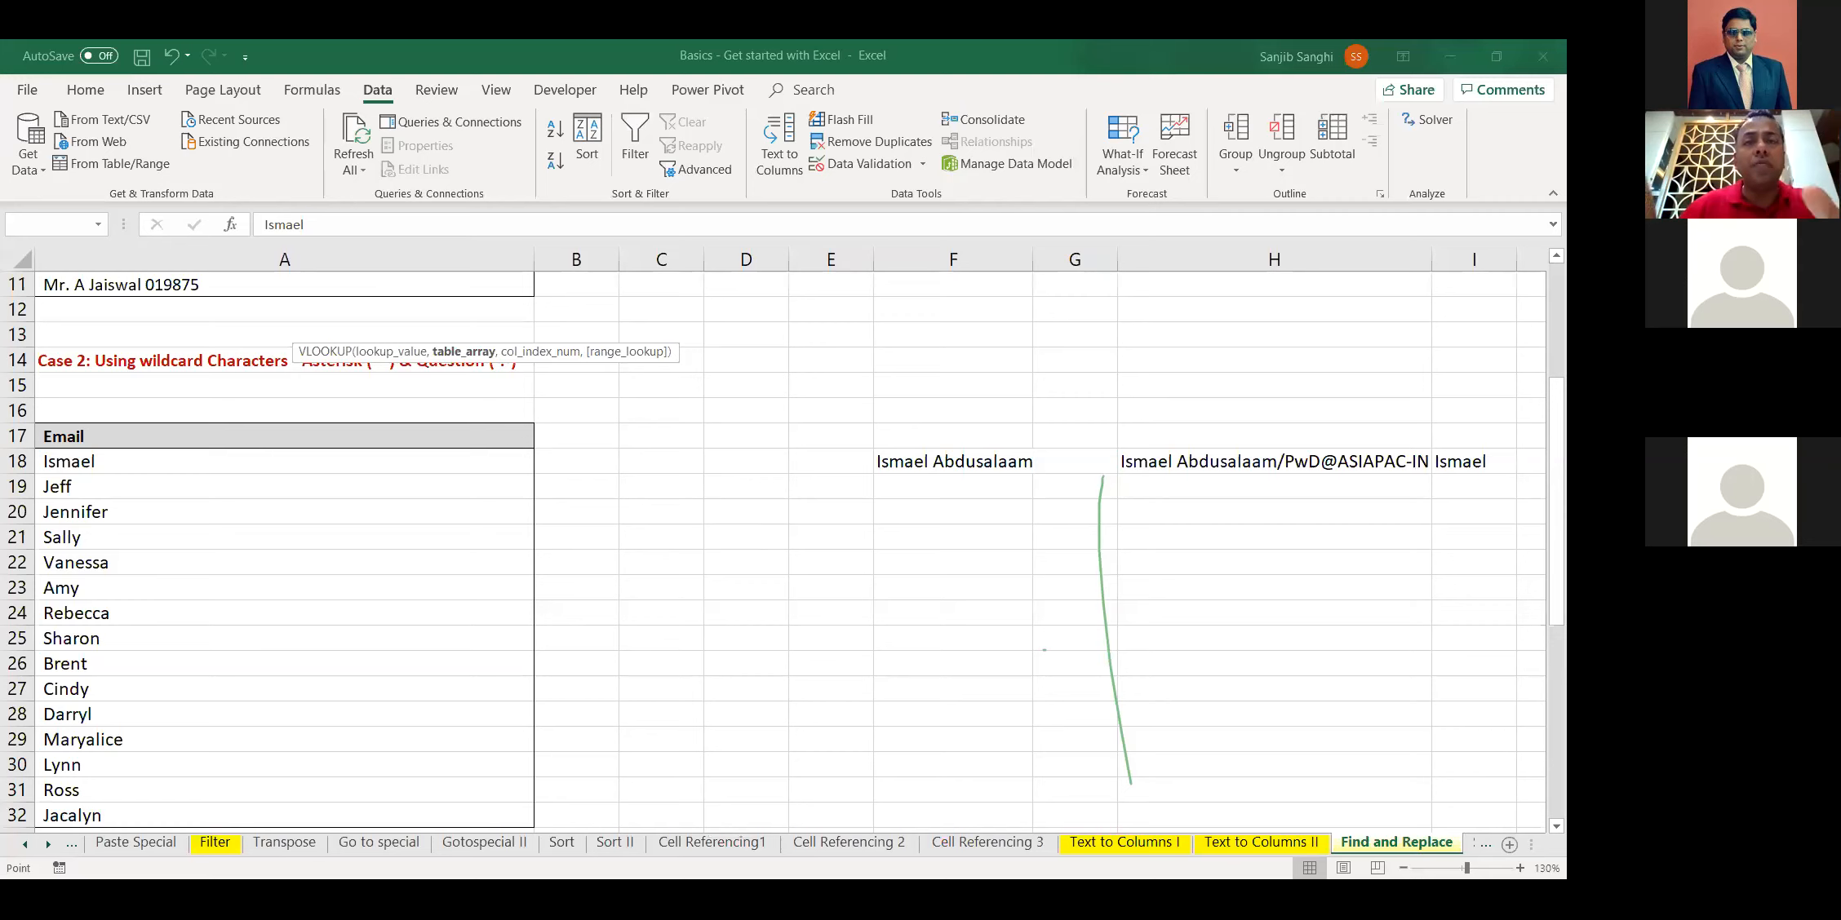
type(",")
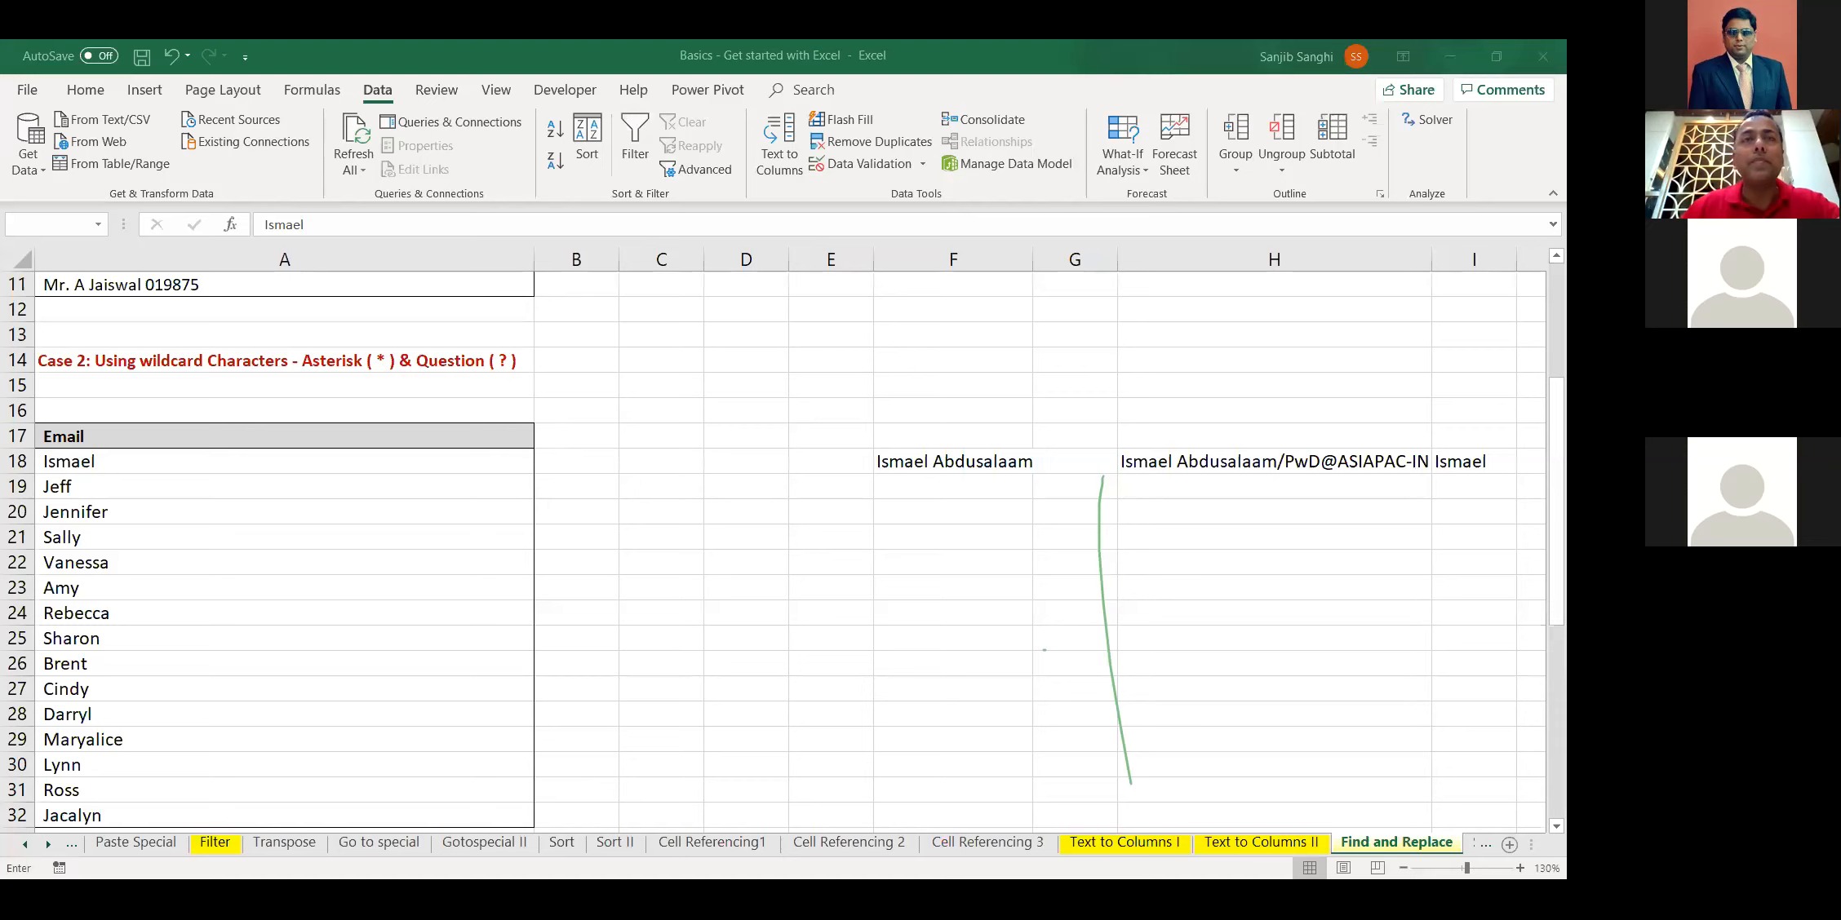
type(",")
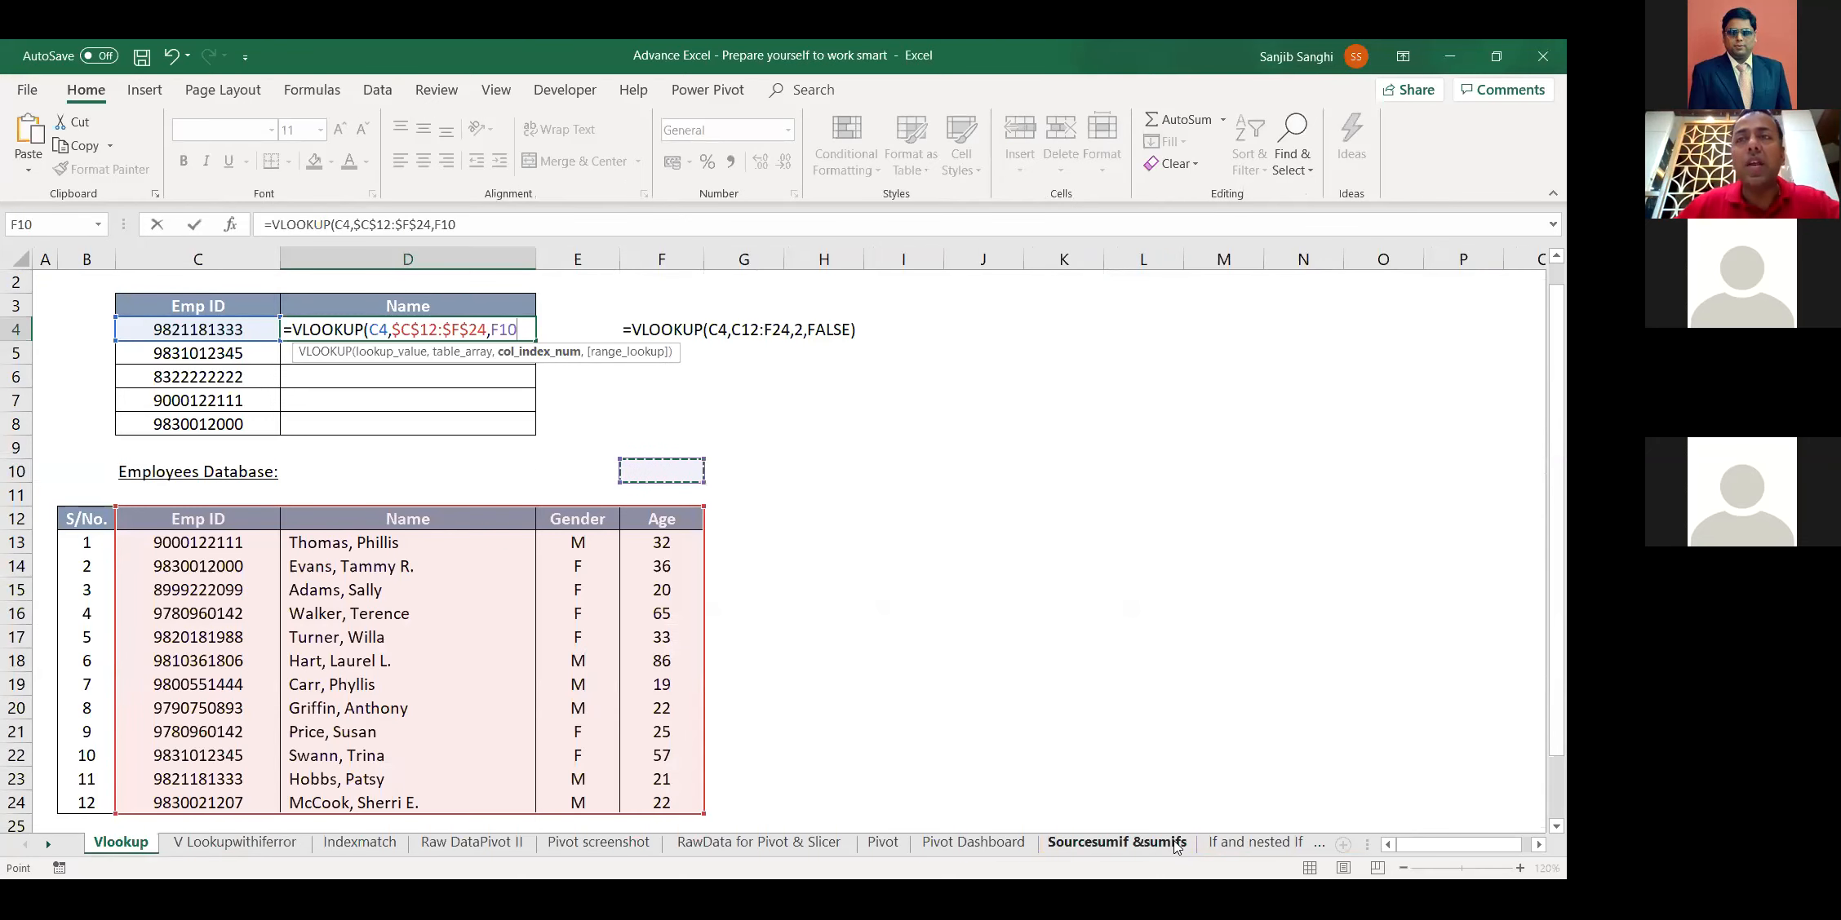
left_click(1344, 647)
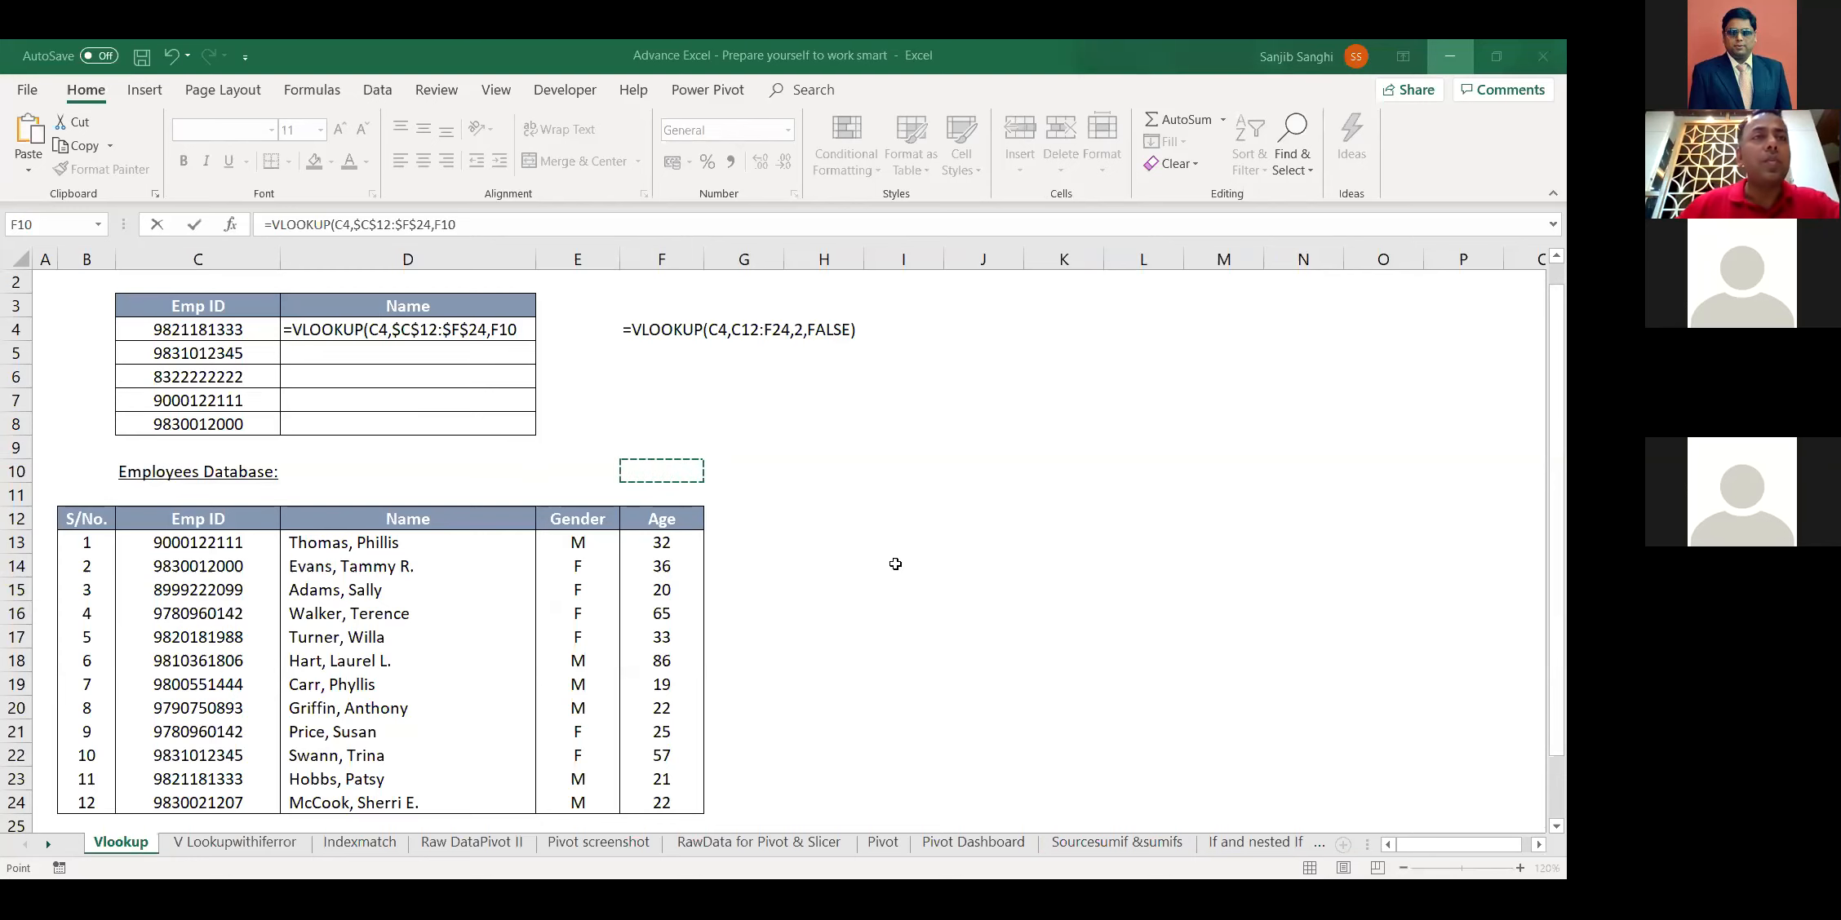
key("Escape")
Examine the first Emp ID to look up in C4 and the employees database range C12:F24
left_click(353, 632)
scroll(403, 575, "down", 2)
scroll(403, 575, "up", 2)
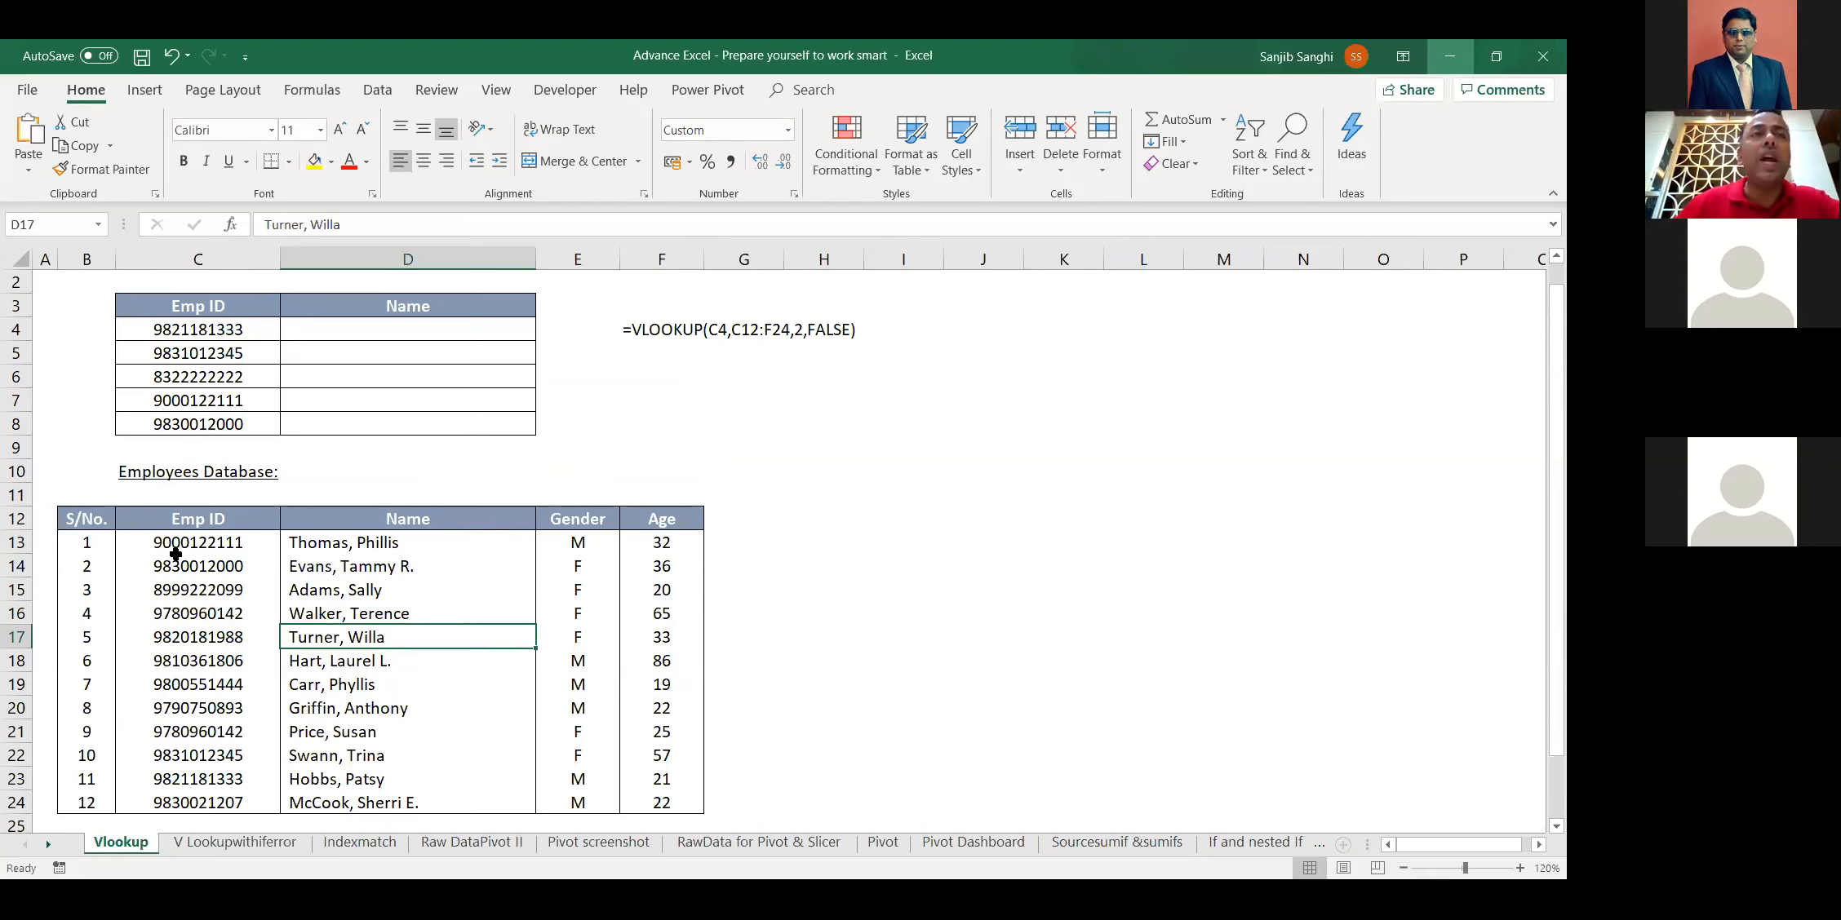
left_click(155, 517)
left_click(200, 333)
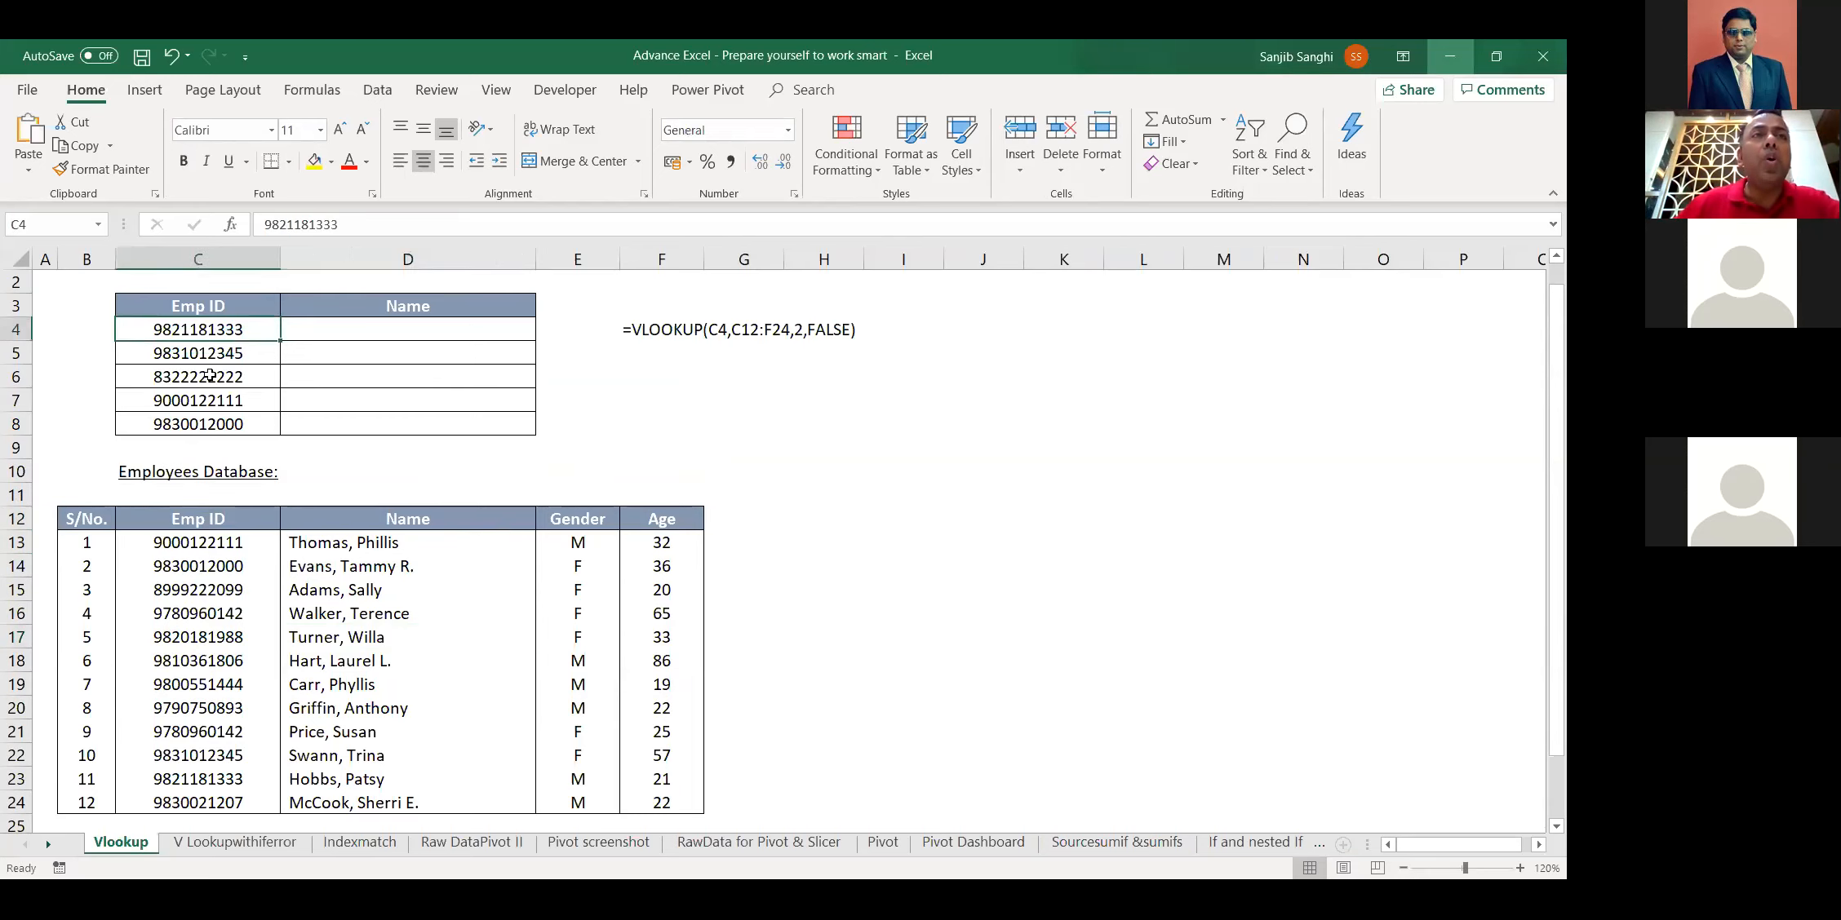
left_click_drag(192, 516, 680, 736)
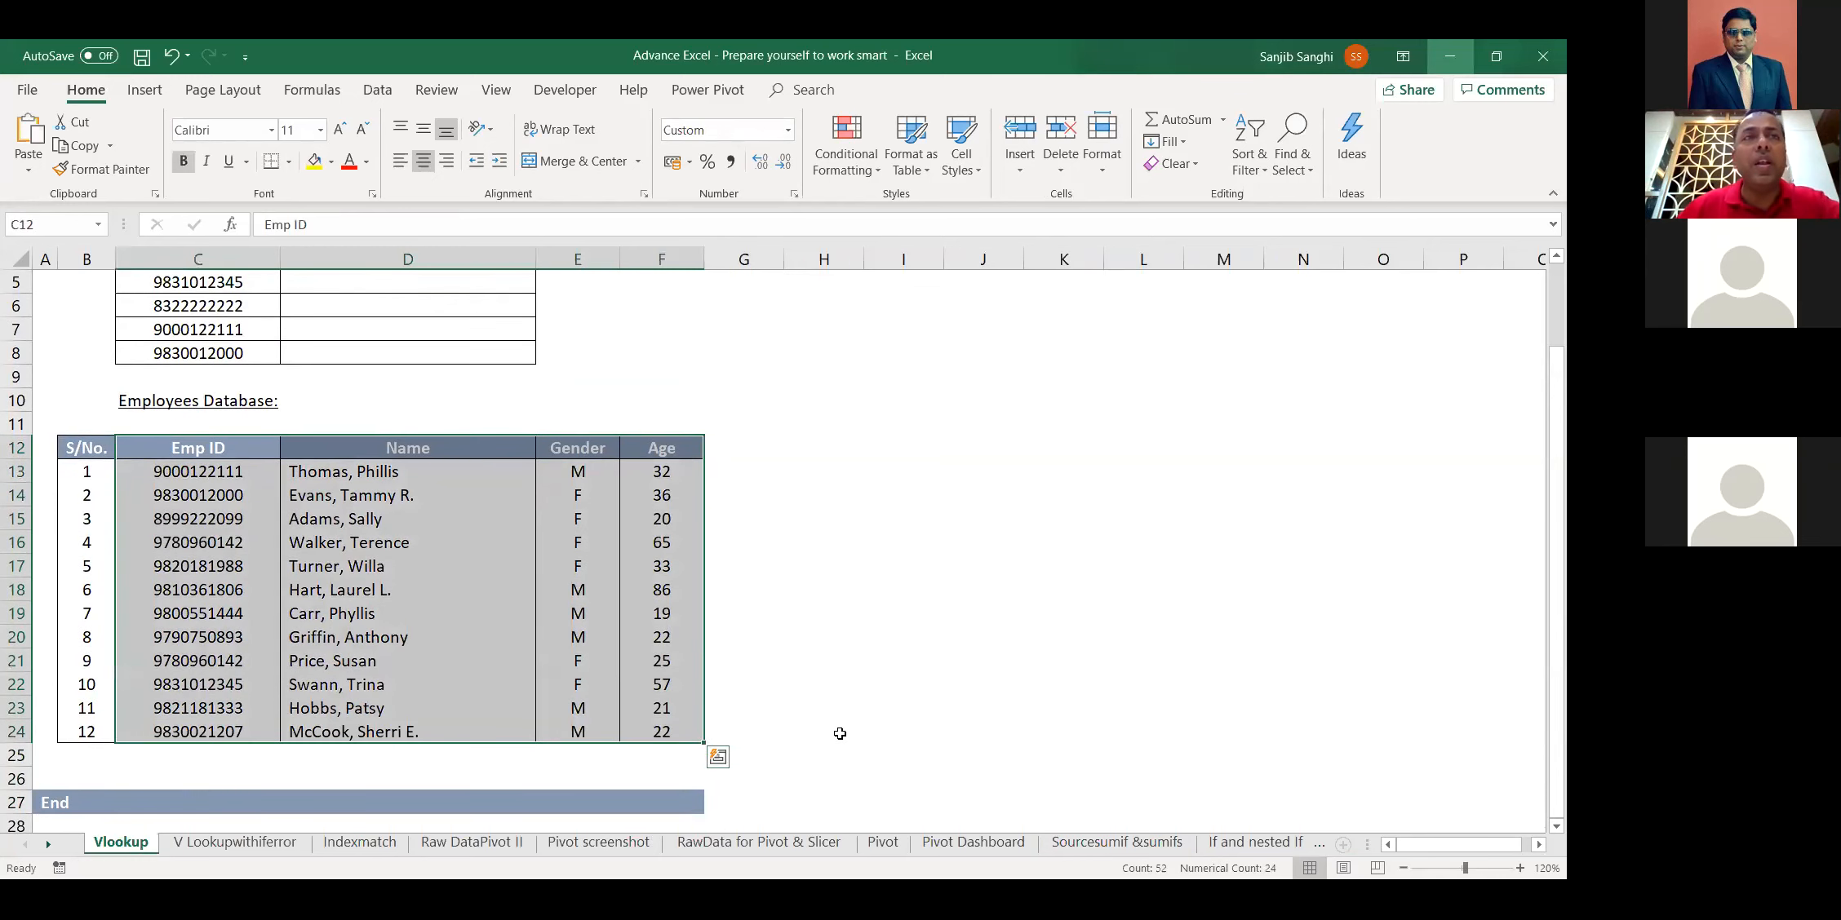
scroll(840, 733, "up", 1)
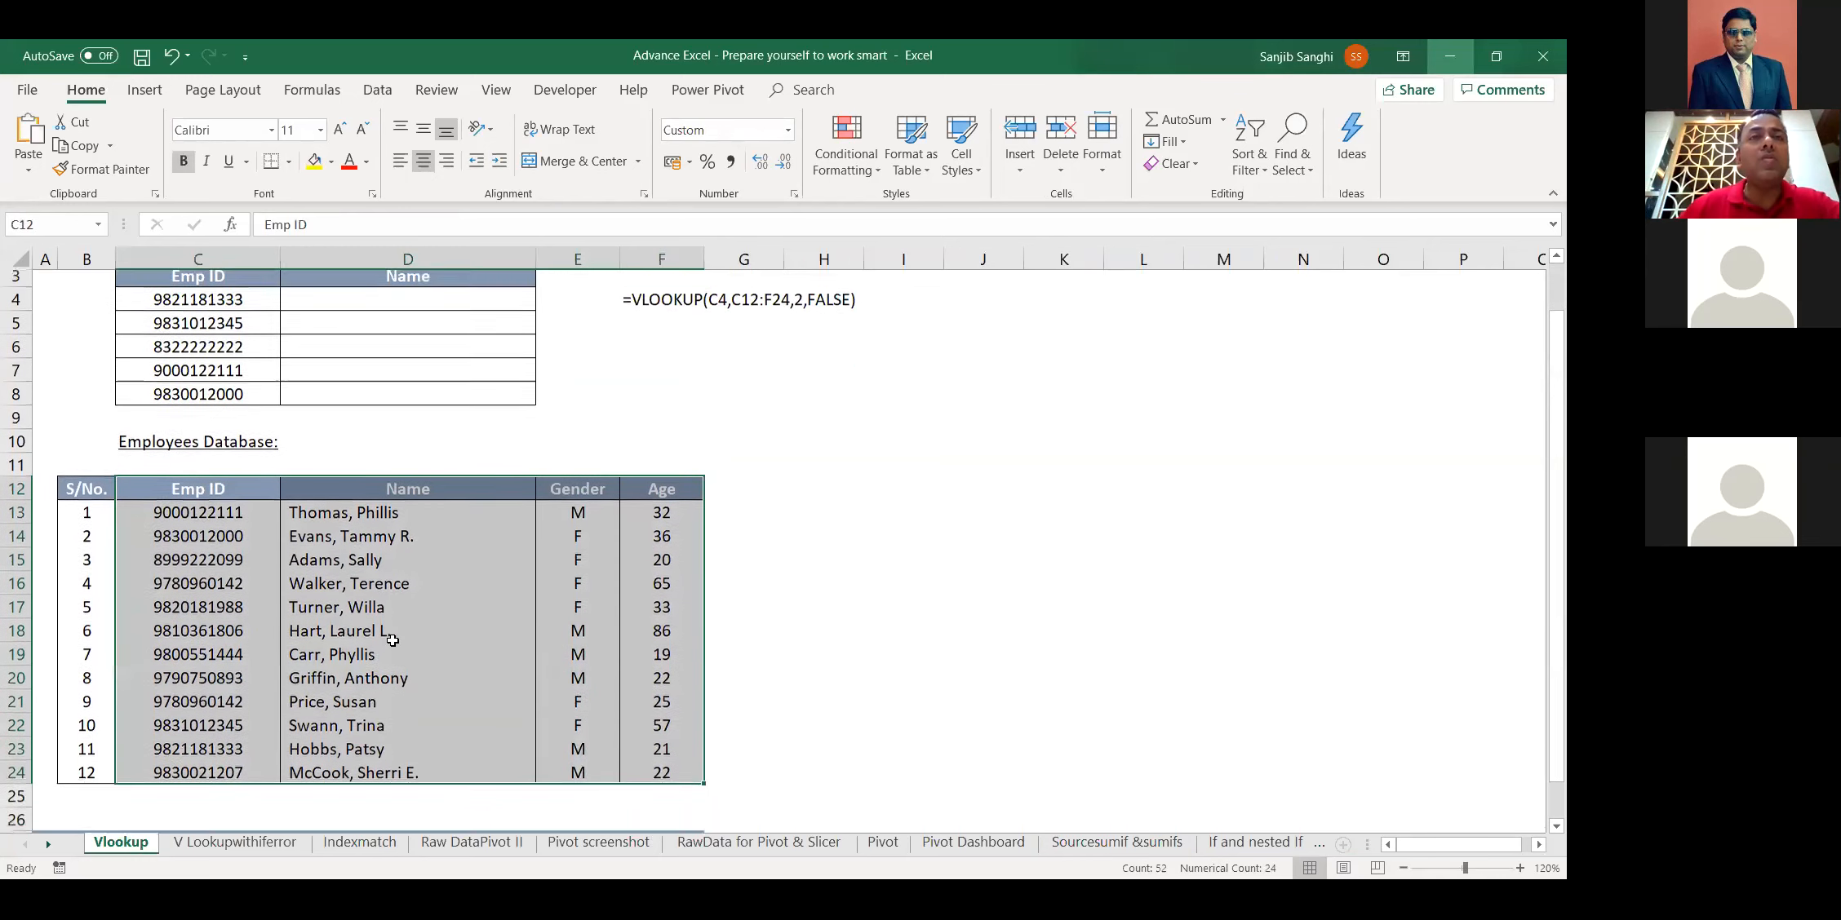
scroll(392, 641, "down", 1)
scroll(393, 640, "up", 1)
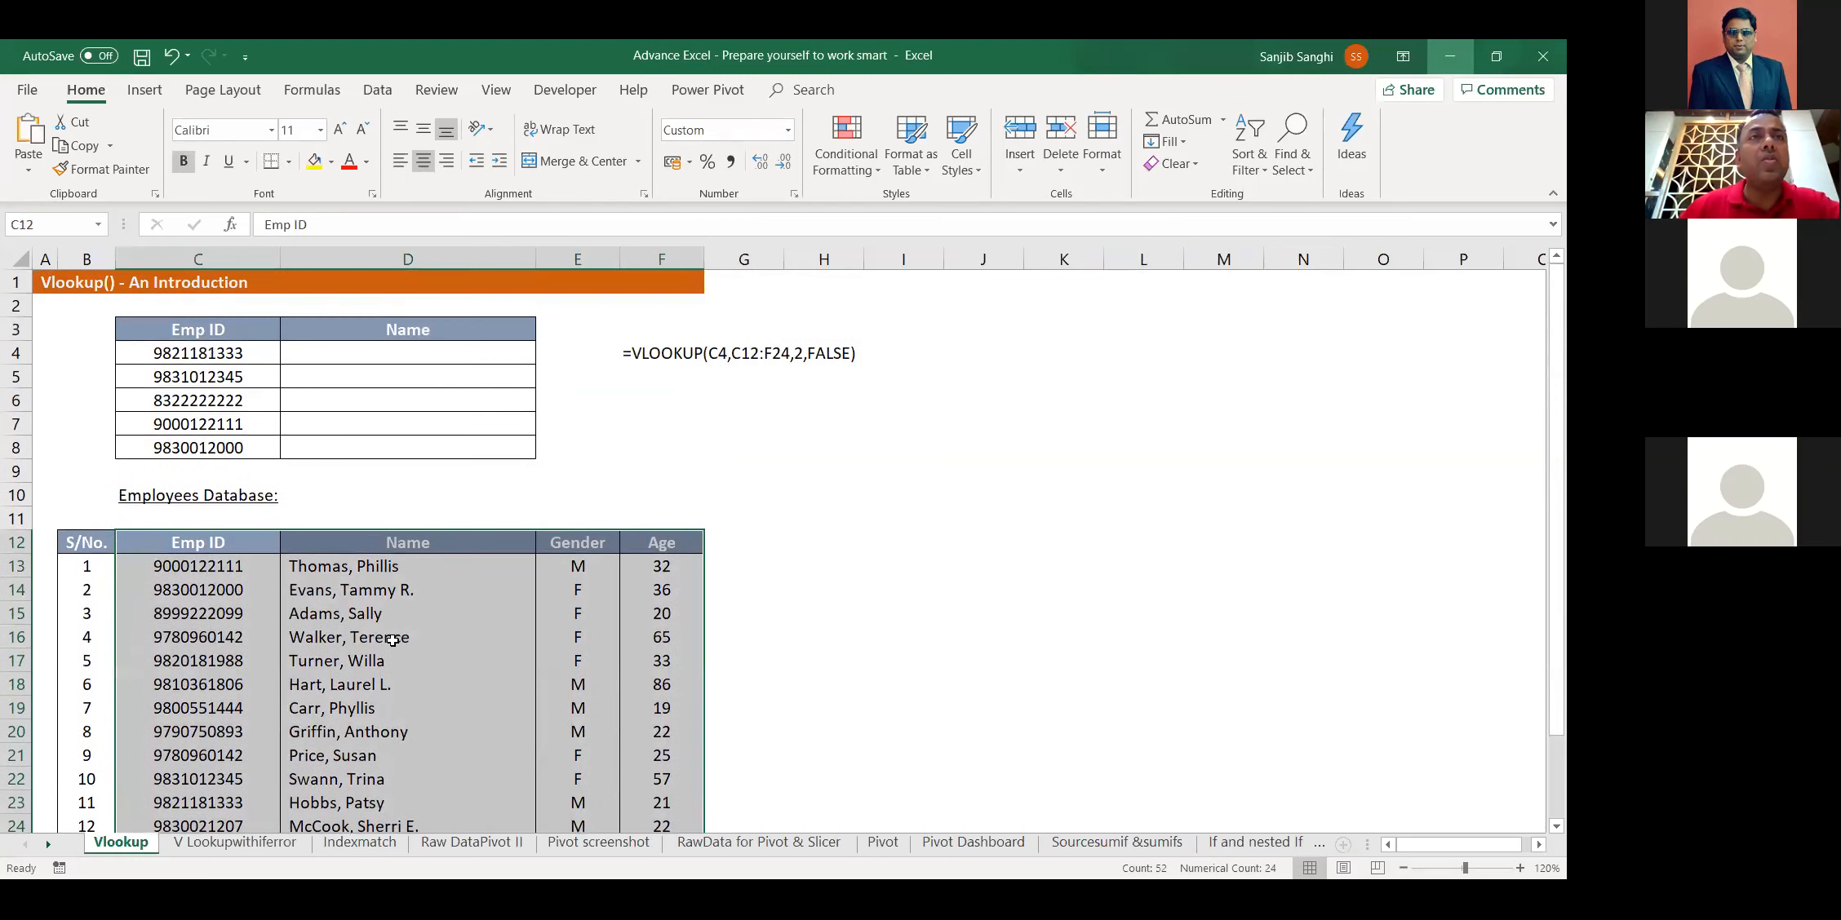
left_click(226, 352)
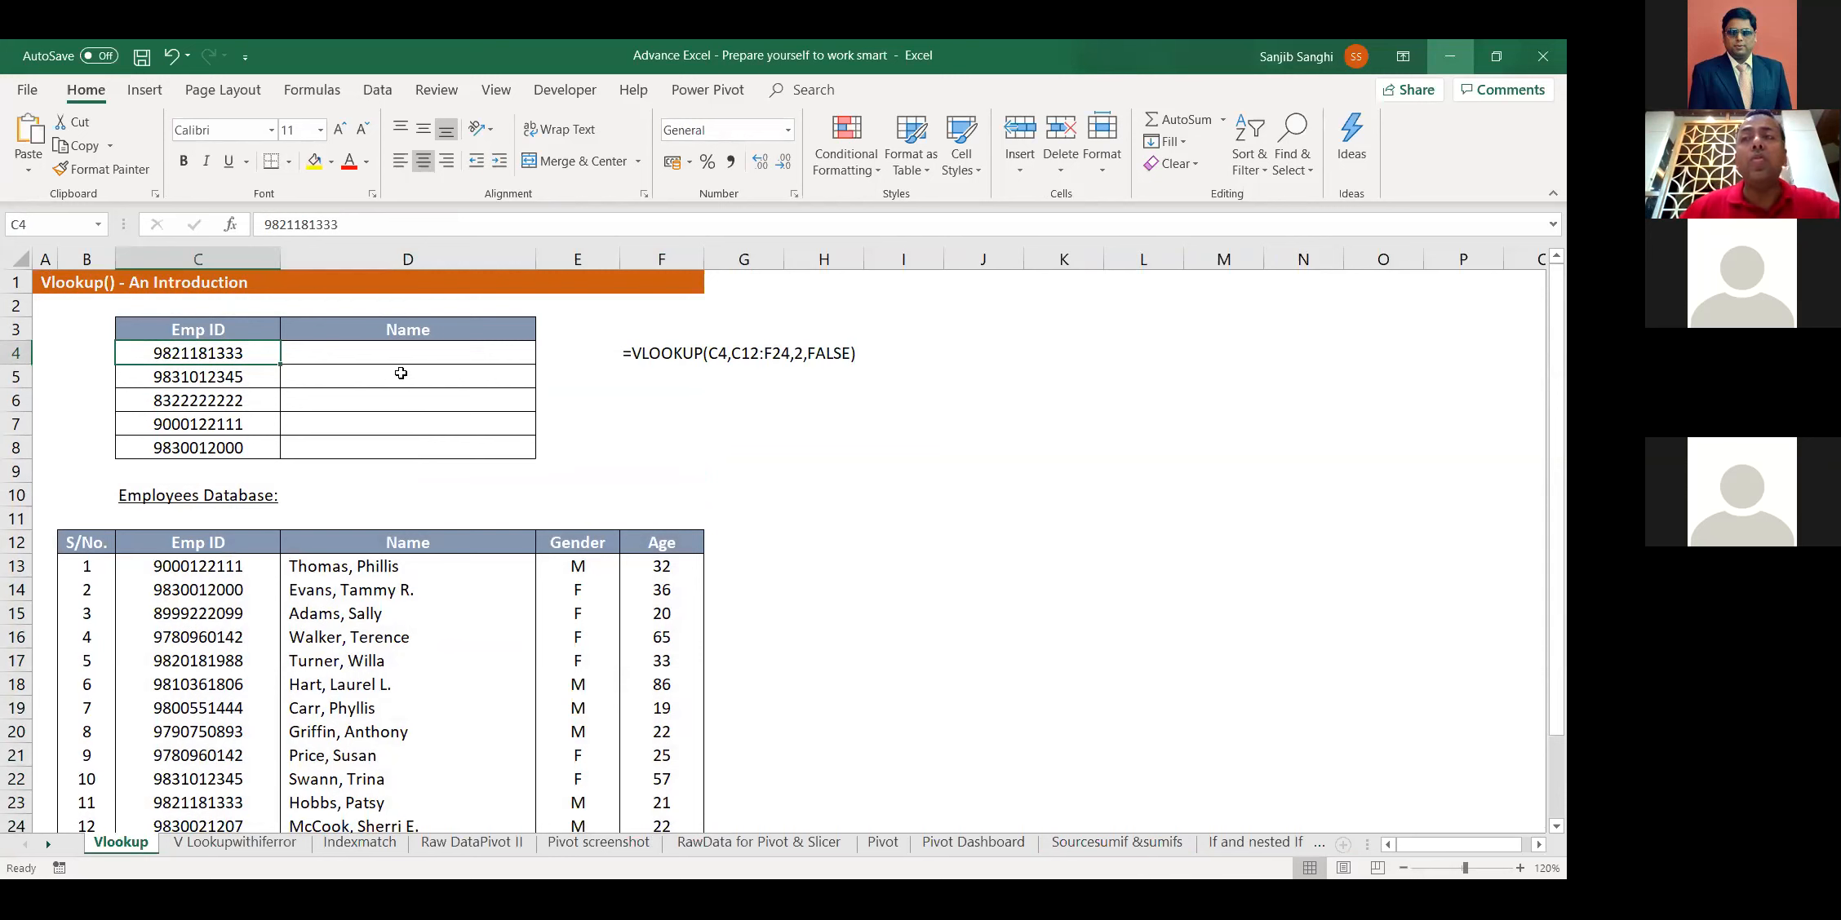
Start a VLOOKUP formula in D4 with C4 as the lookup value and $C$12:$F$24 as the absolute table array
left_click(373, 359)
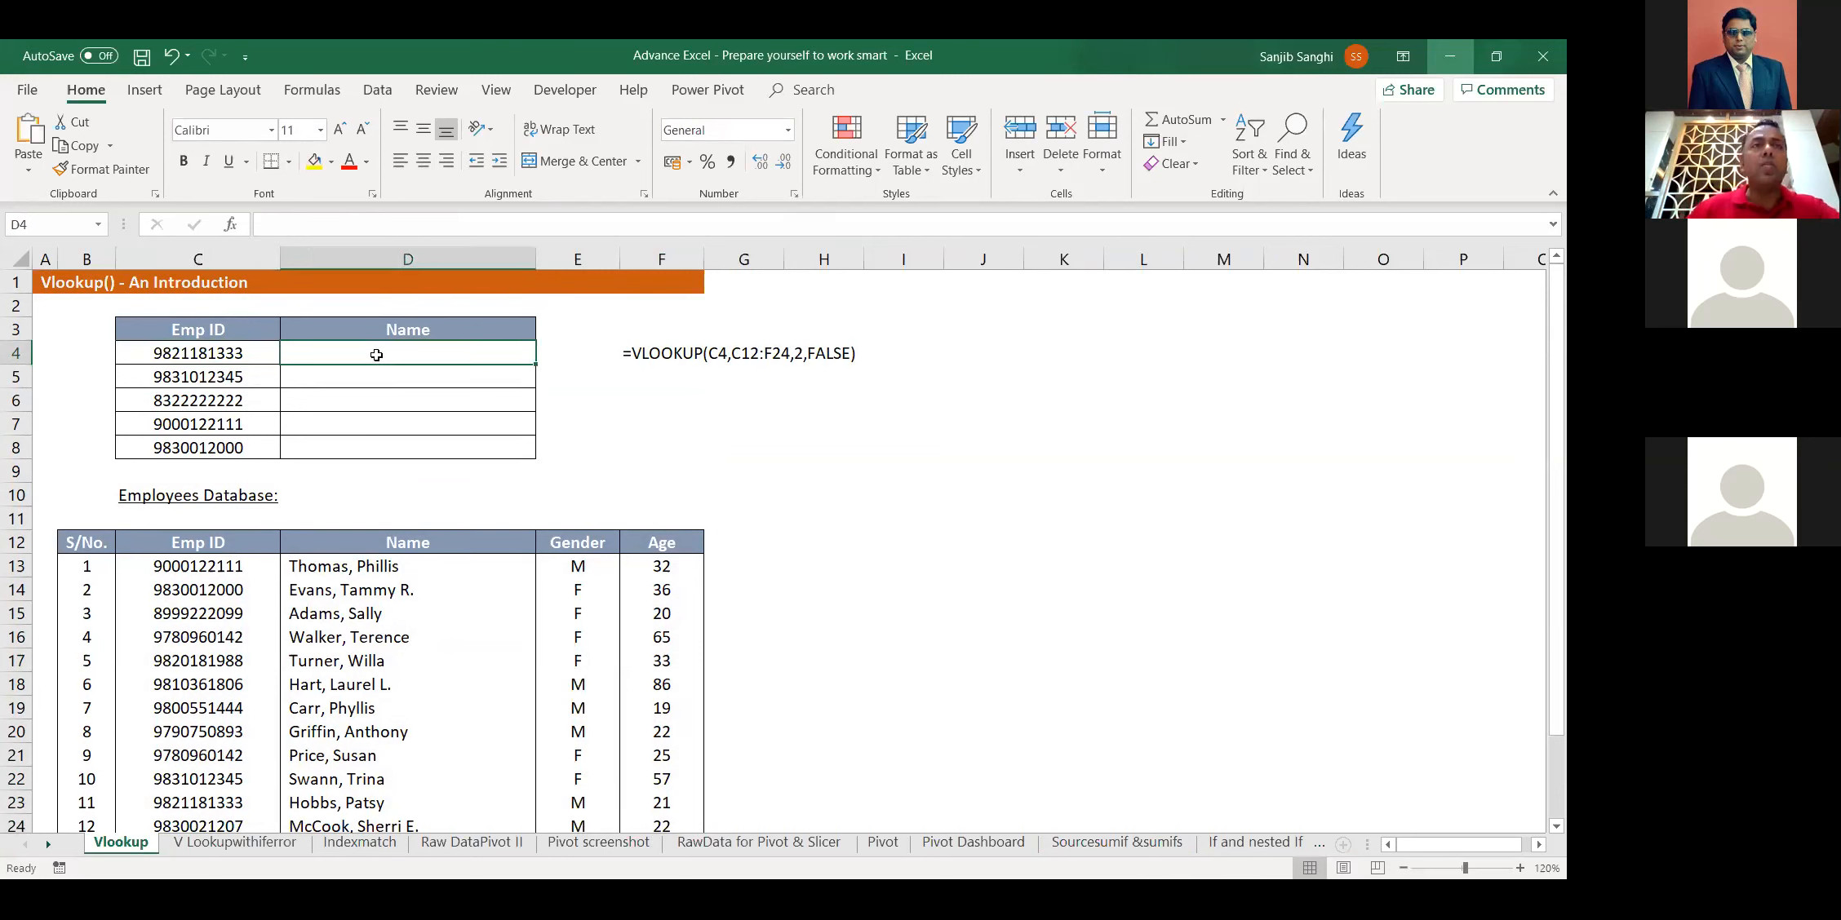
type("=")
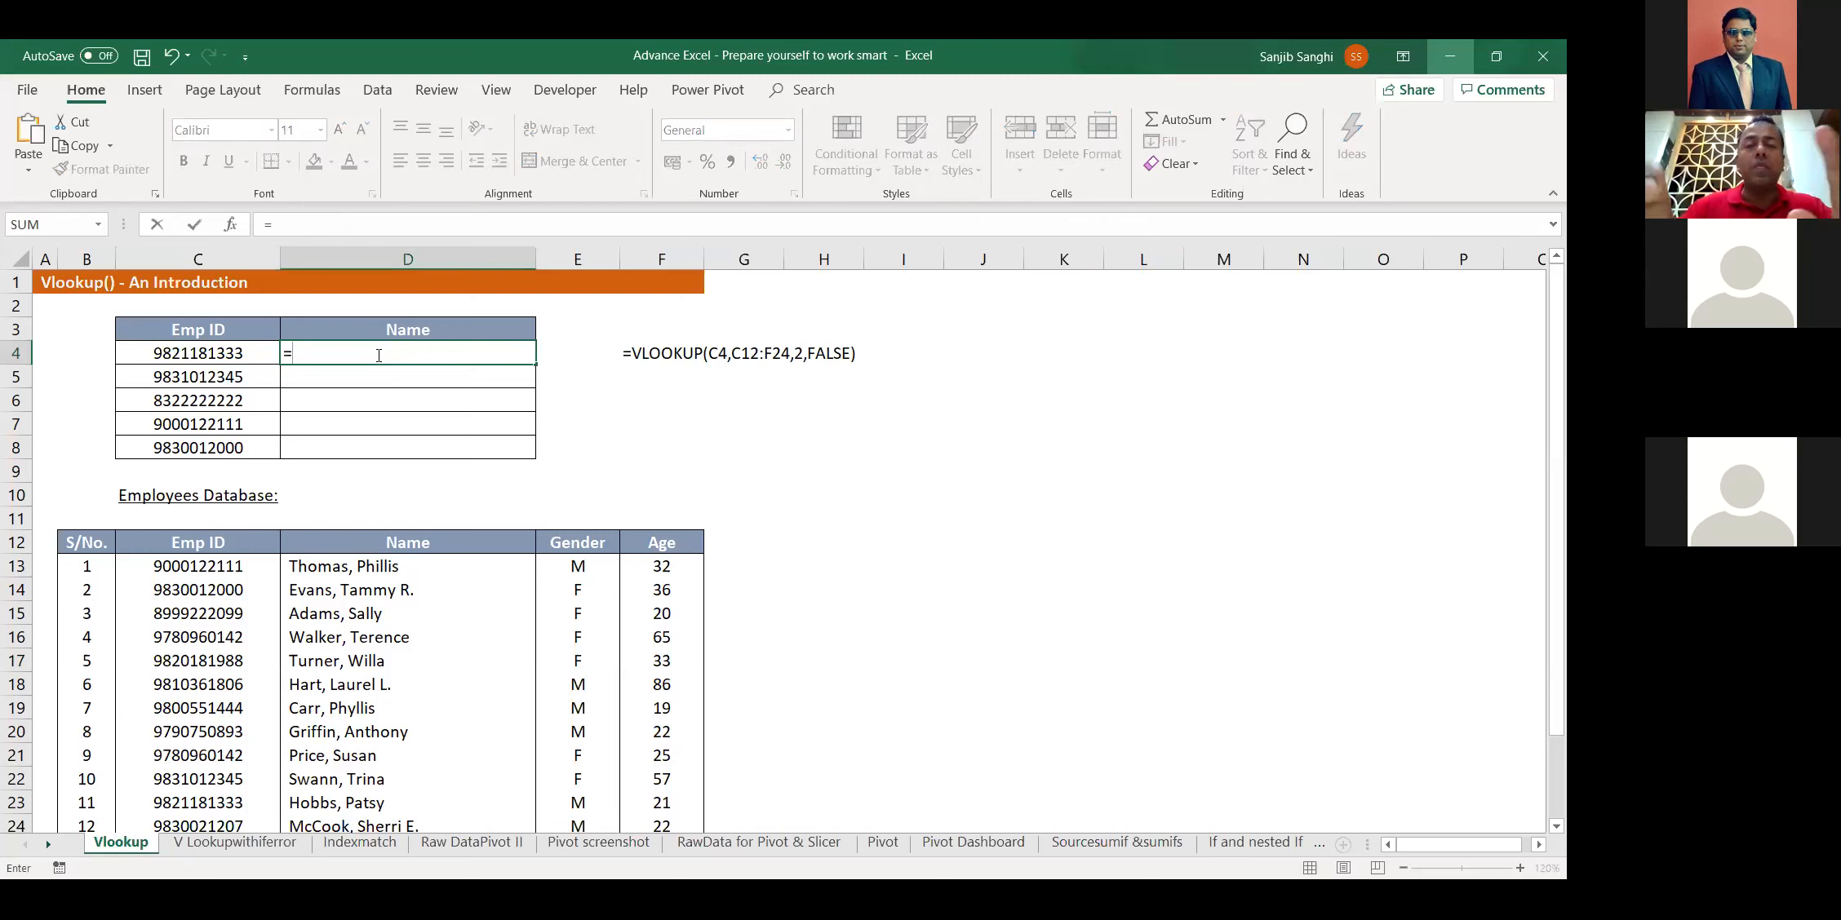
type("VLOOKUP(")
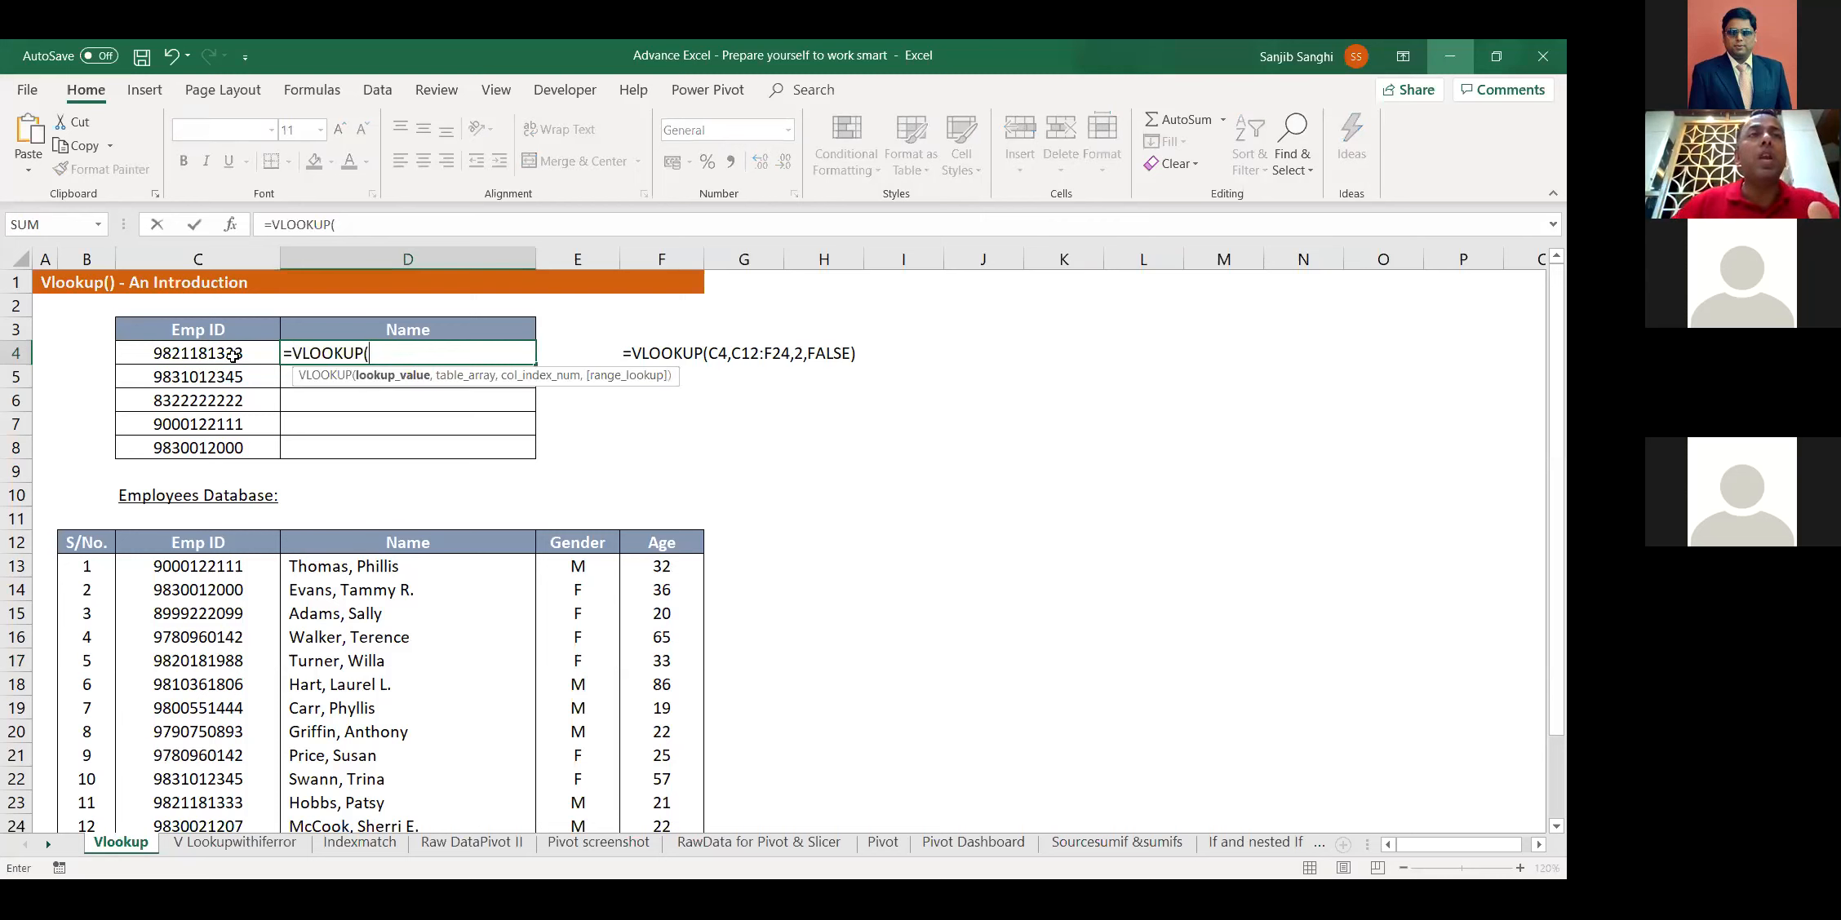
left_click(233, 354)
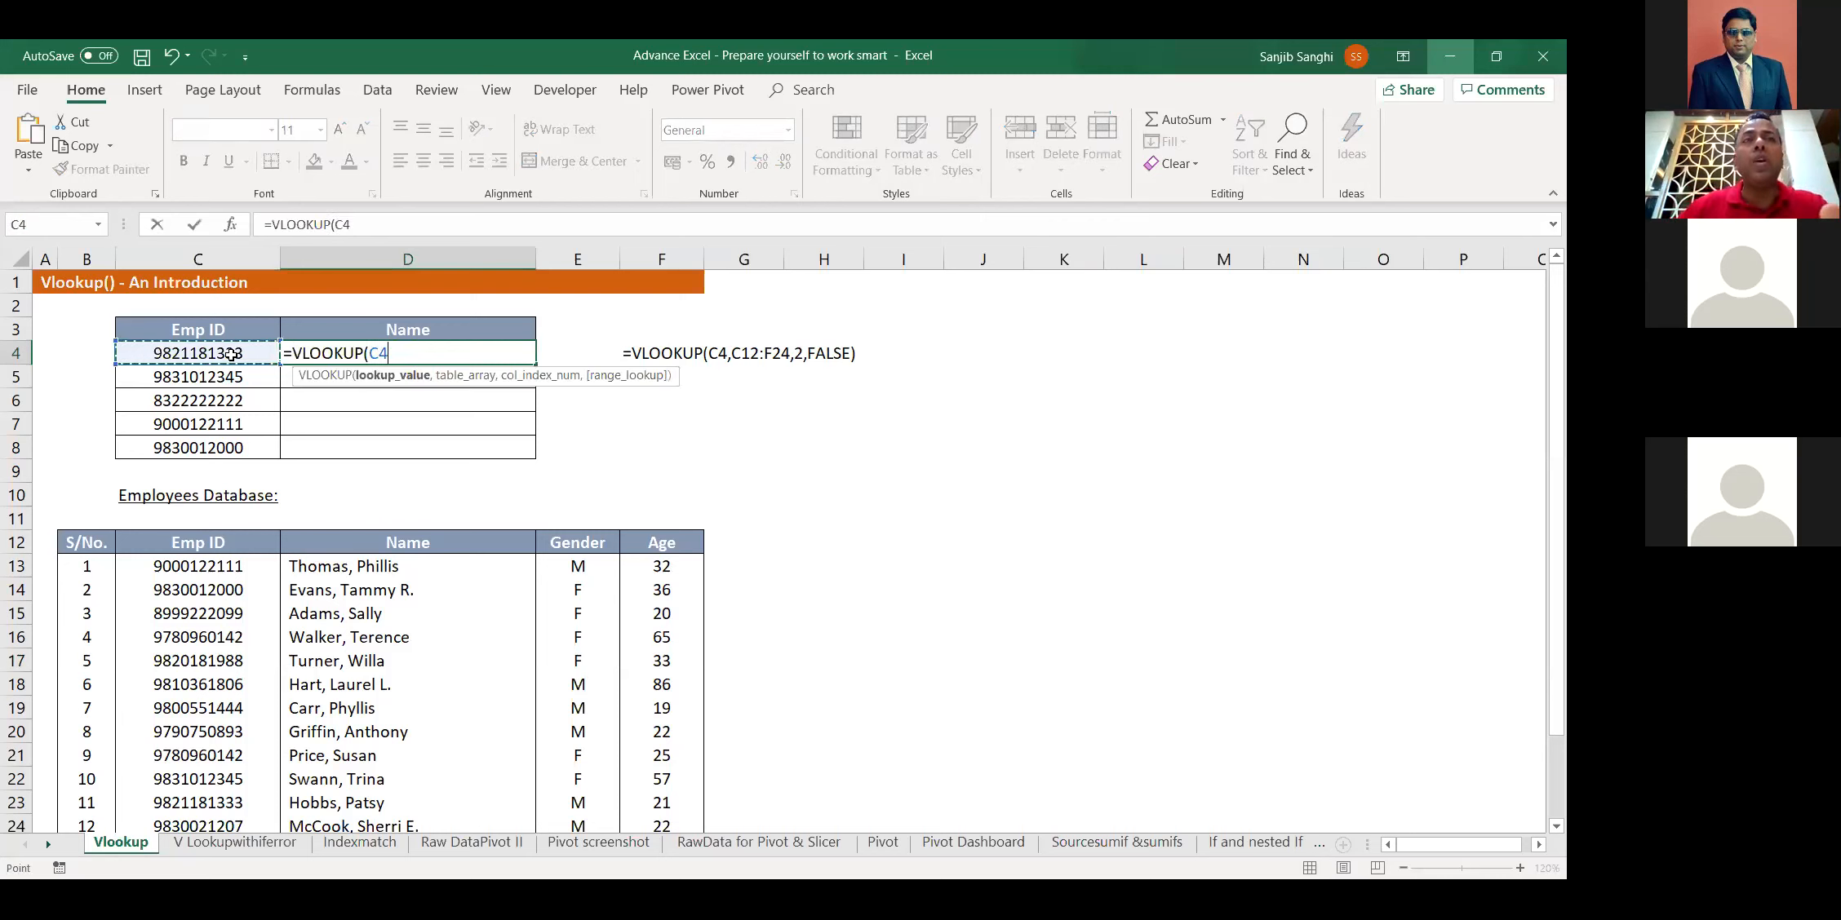
type(",")
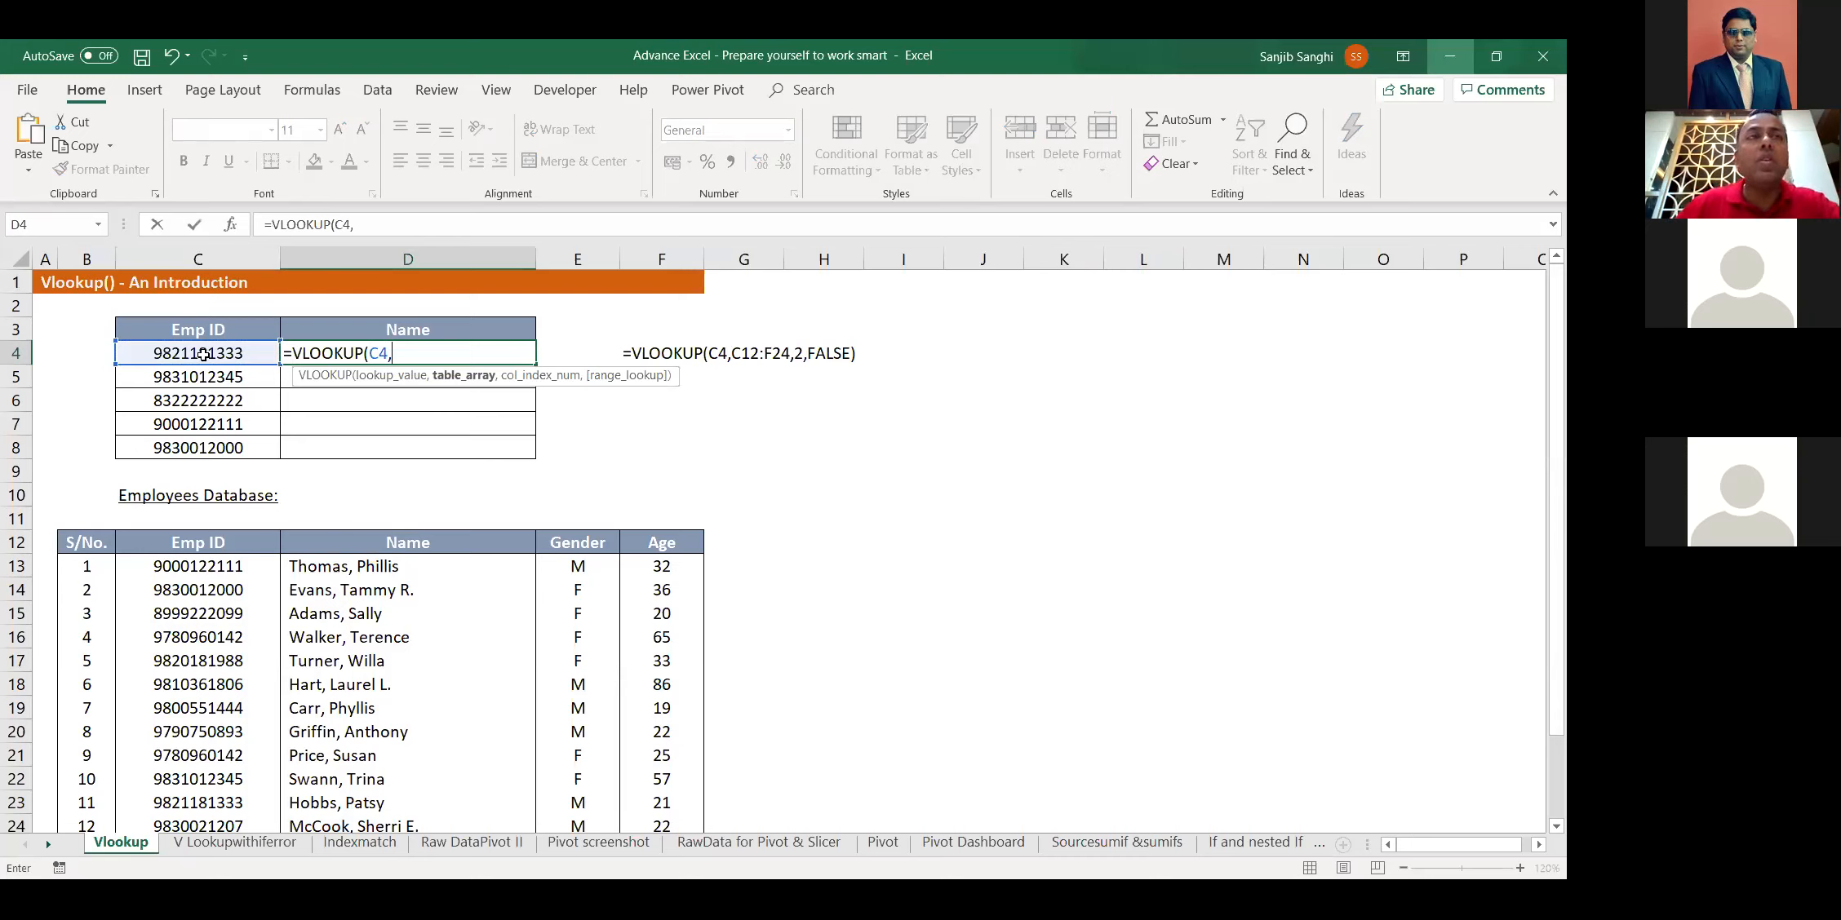
left_click(205, 553)
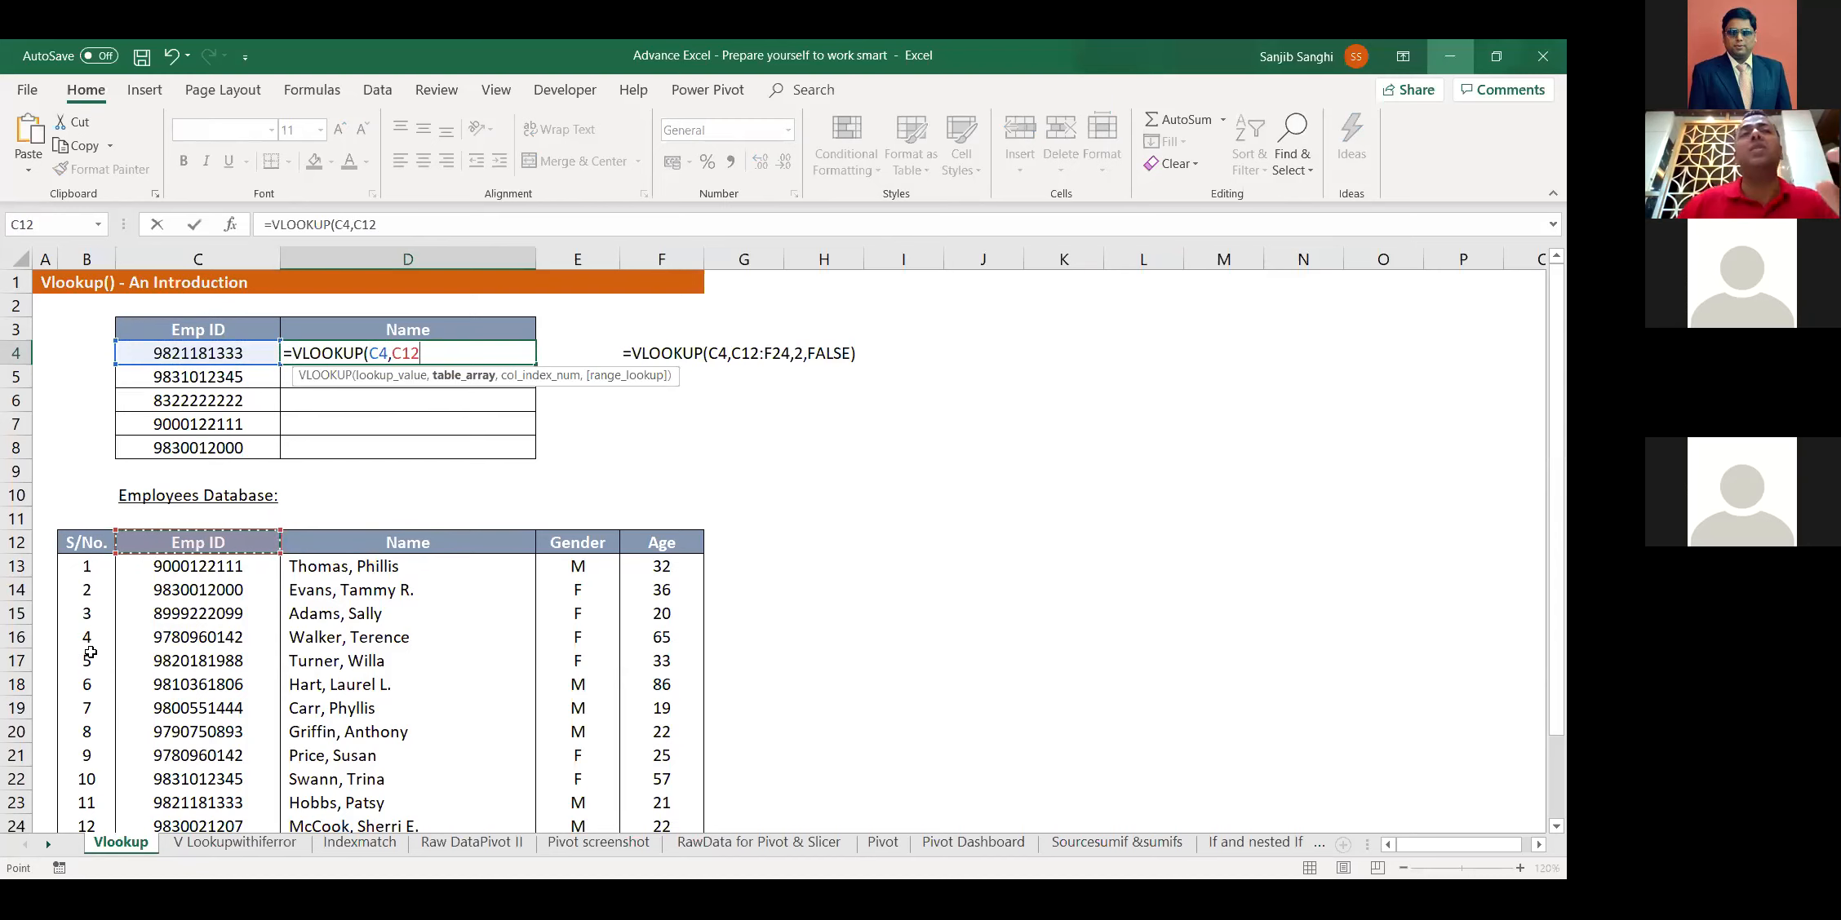
key("ctrl+shift+Right")
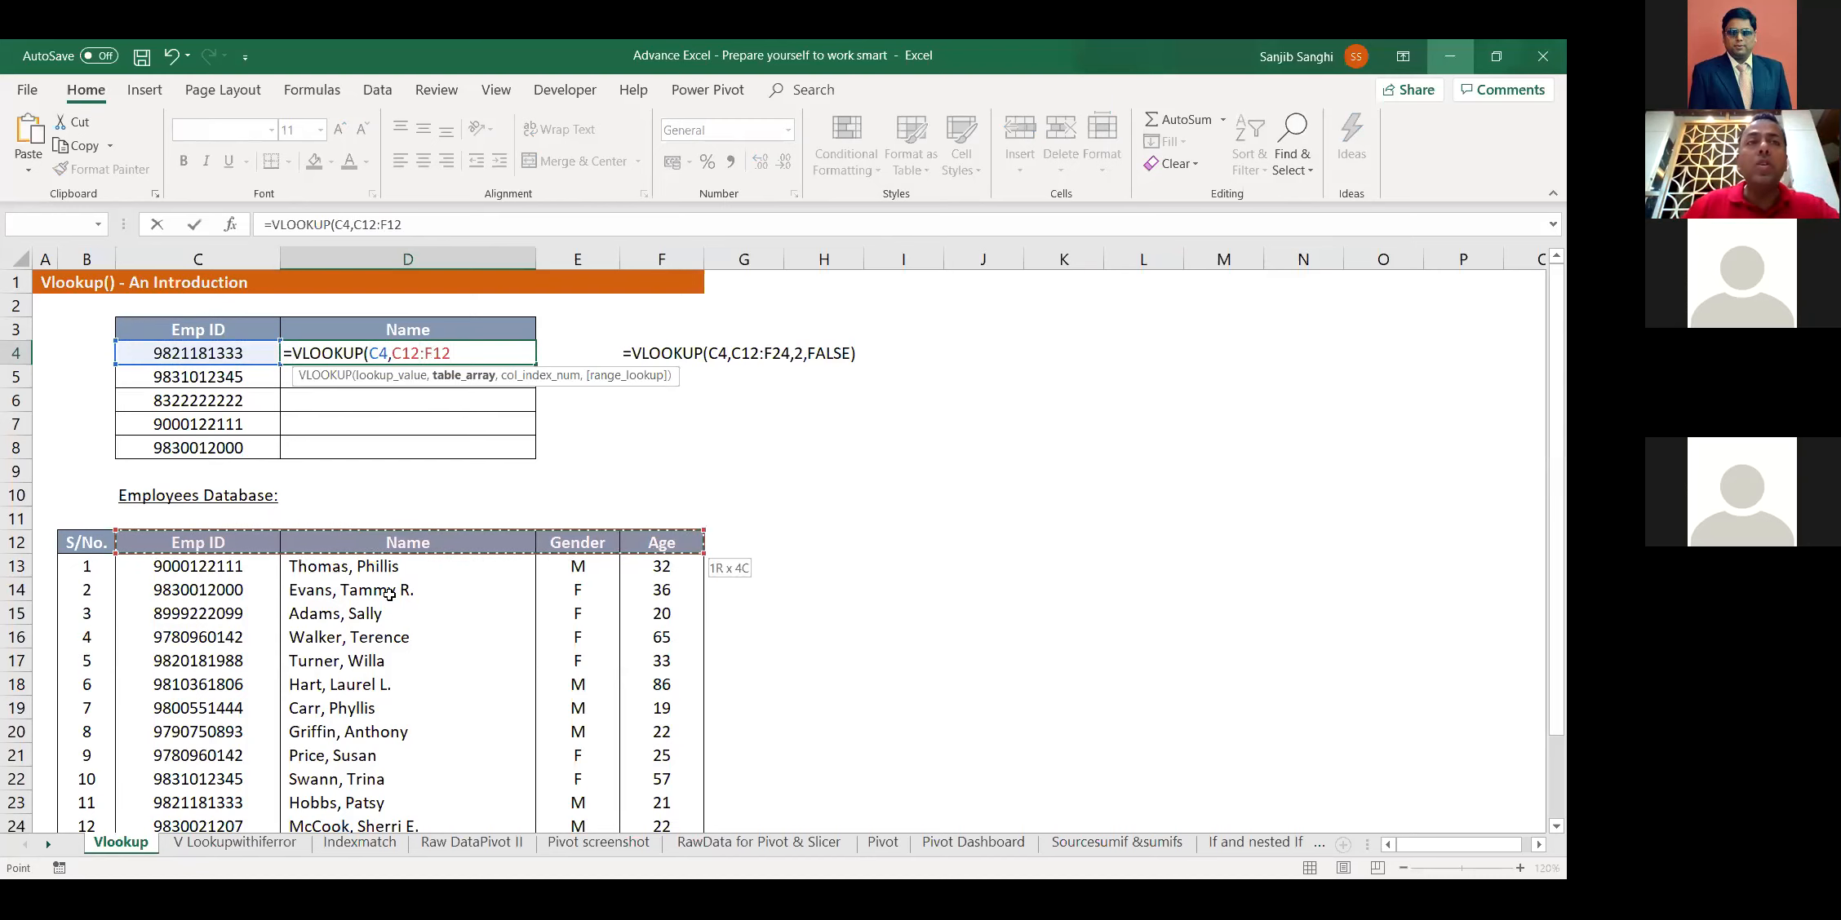
key("ctrl+shift+Down")
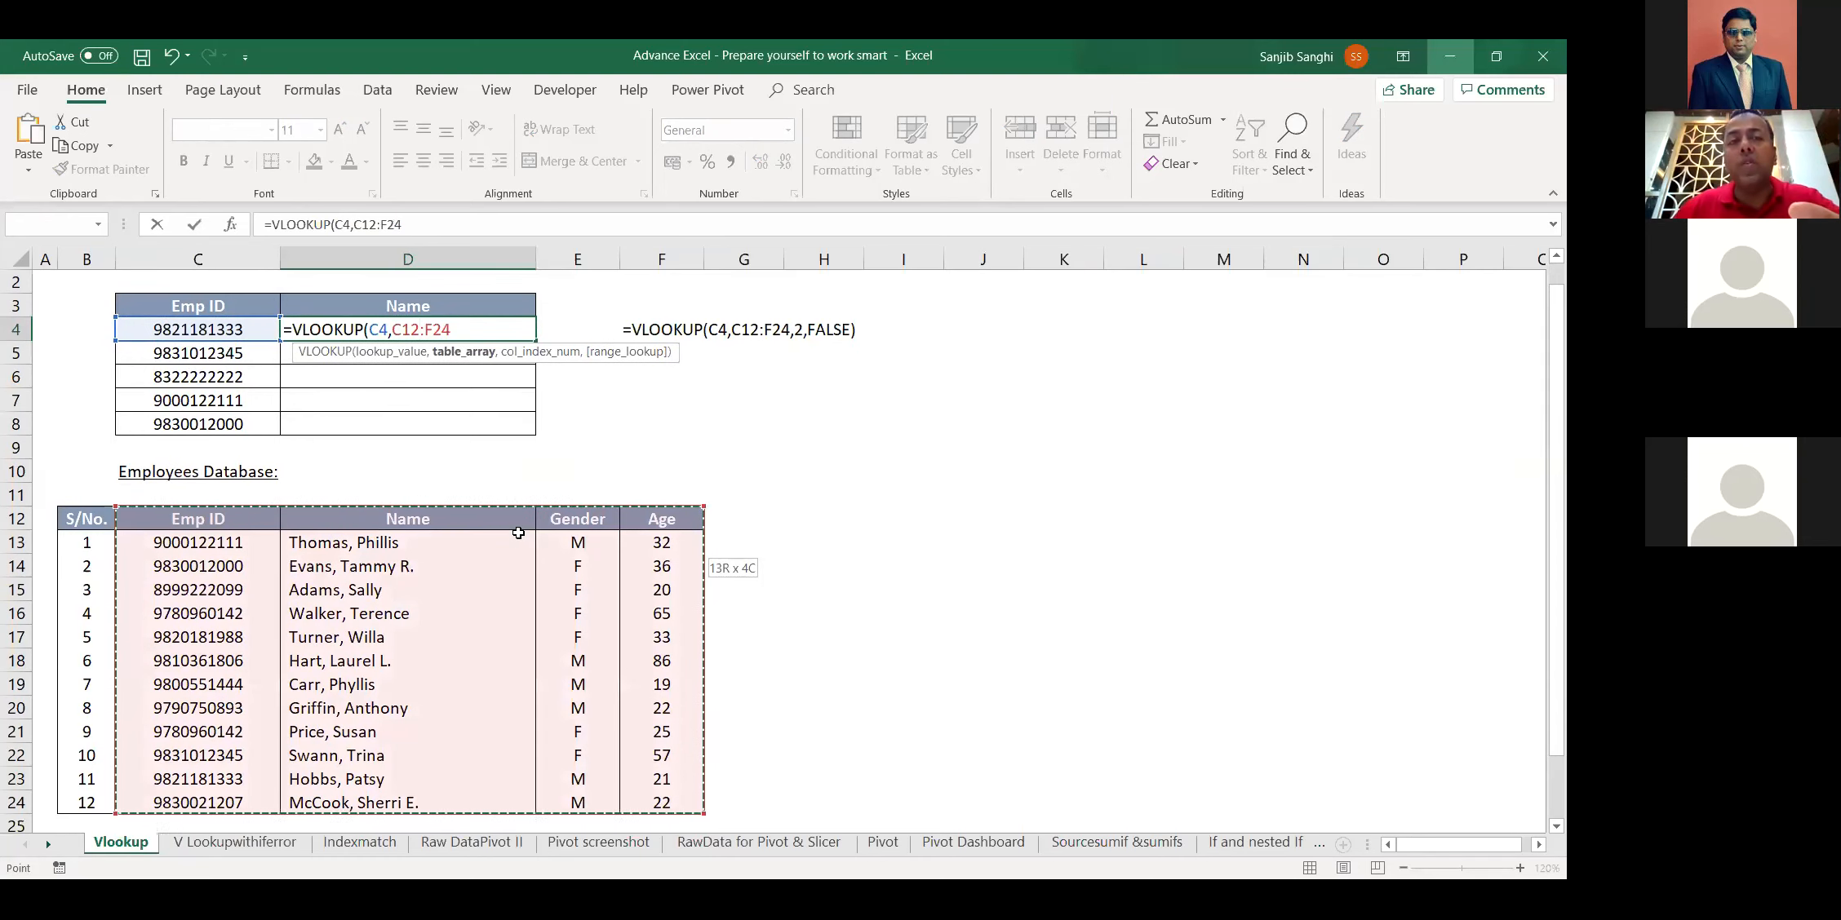
key("F4")
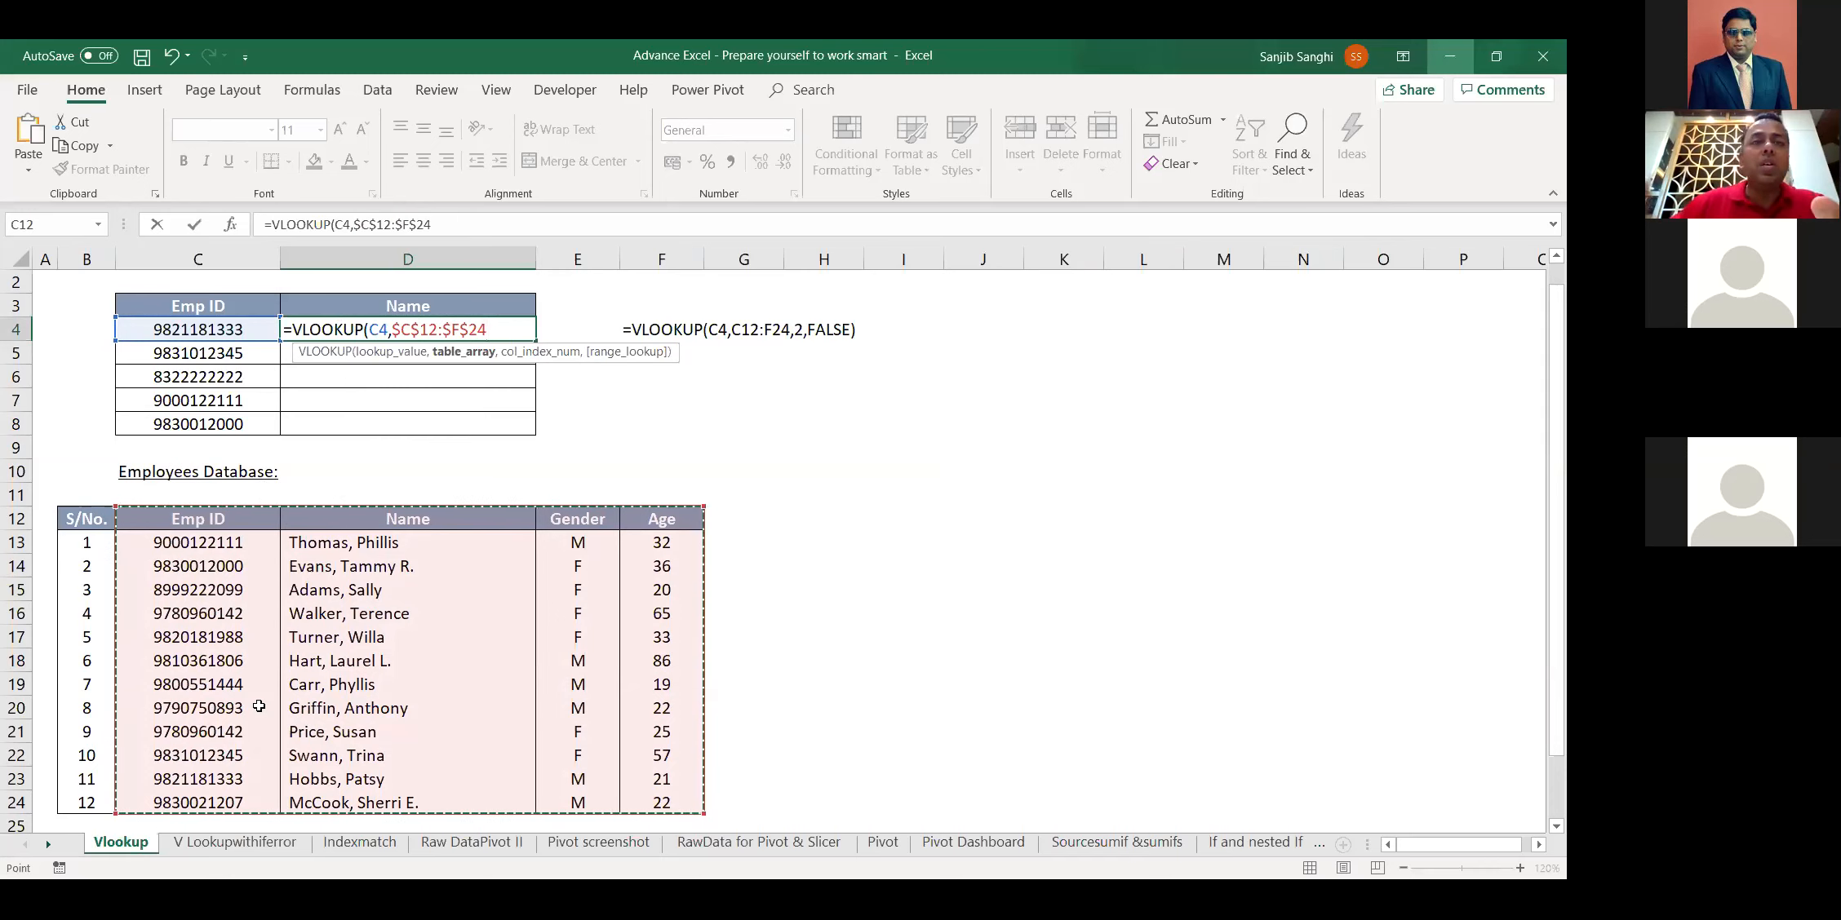
Complete the D4 VLOOKUP formula with column index 2 and FALSE for an exact match
type(",")
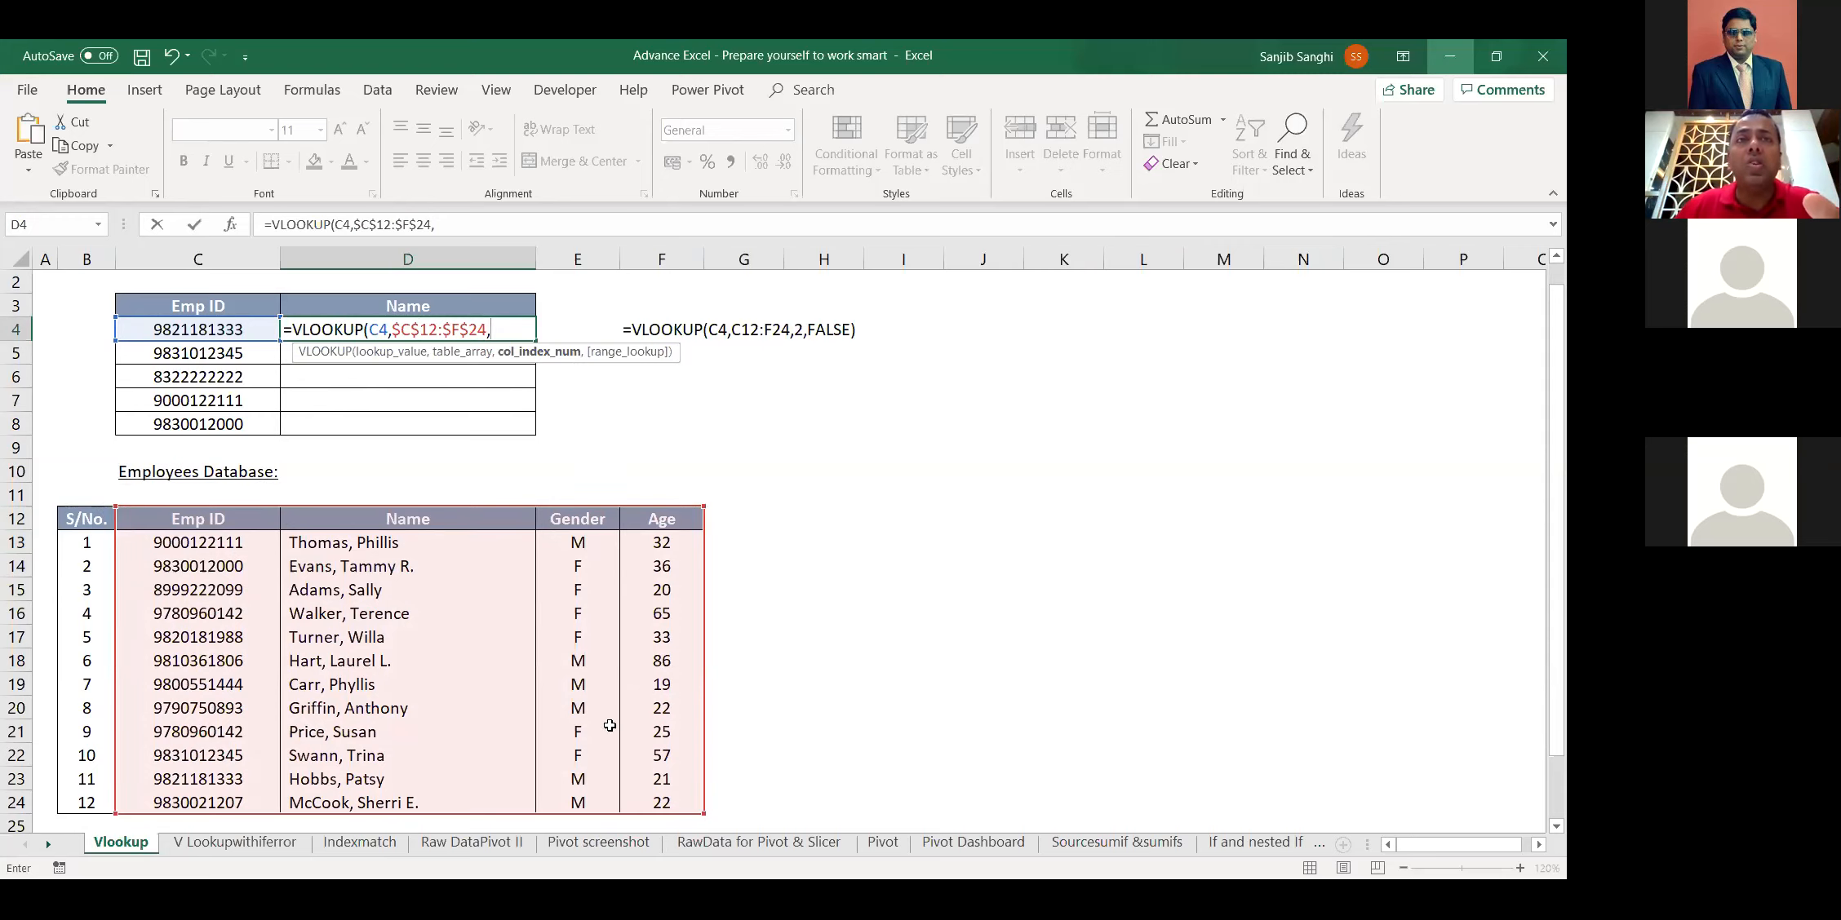
type("2")
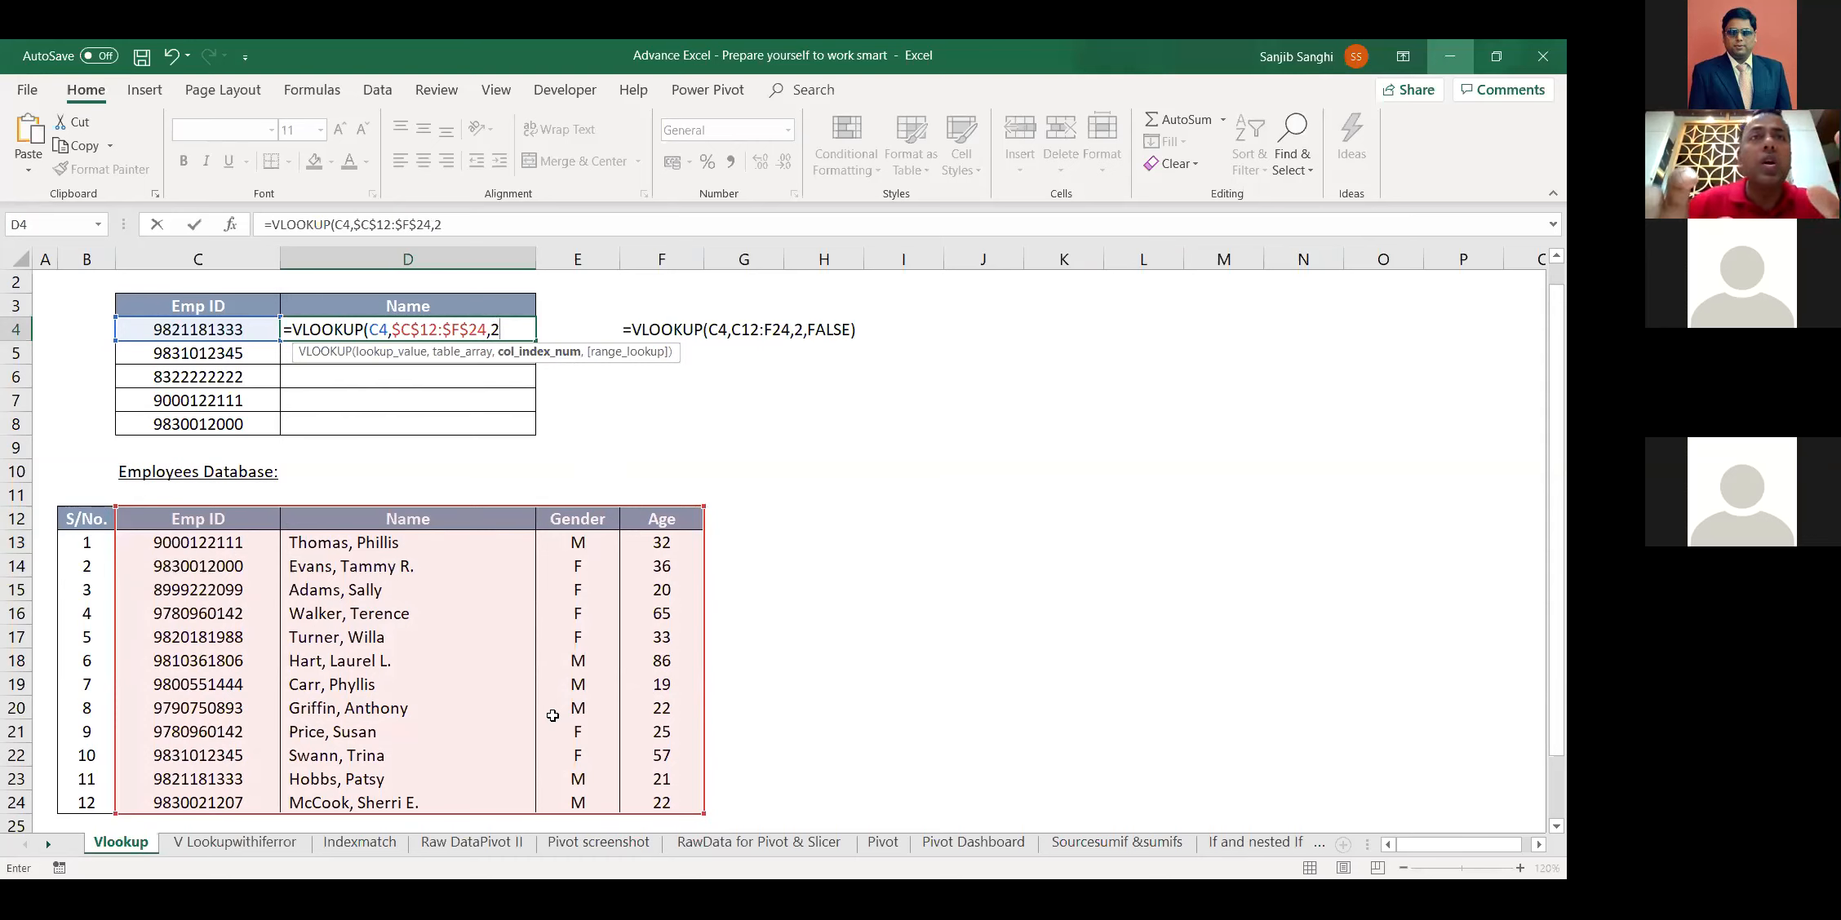
type(",")
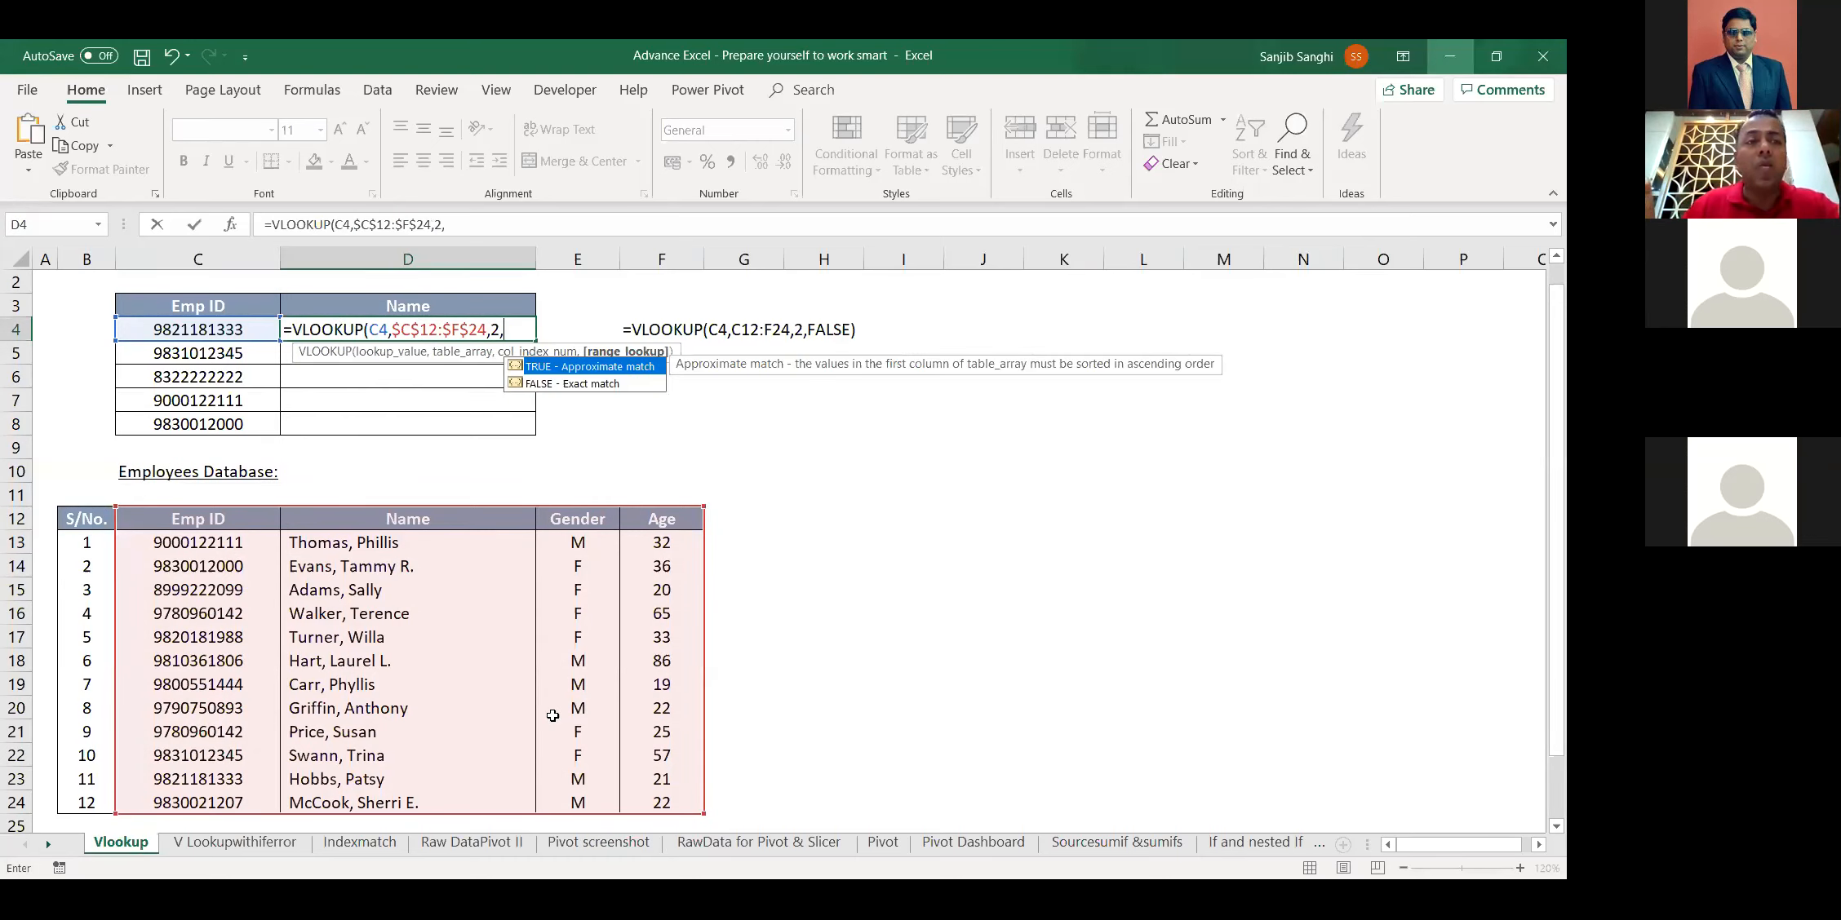
key("Down")
key("Tab")
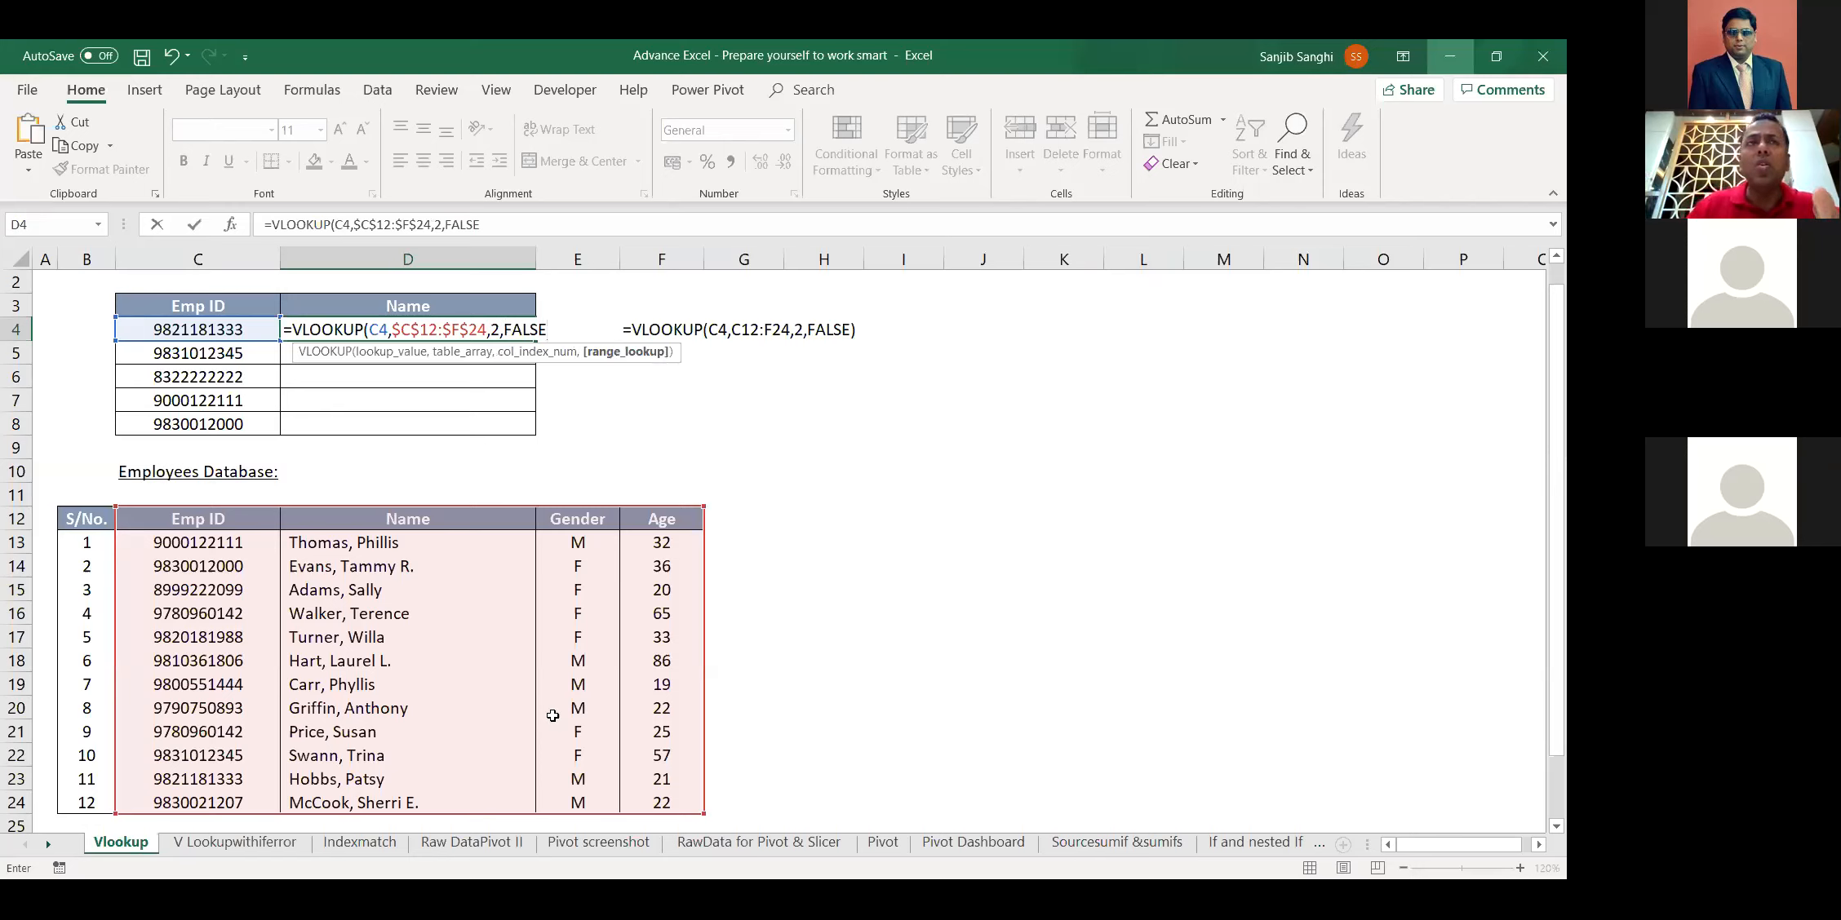
type(")")
key("Return")
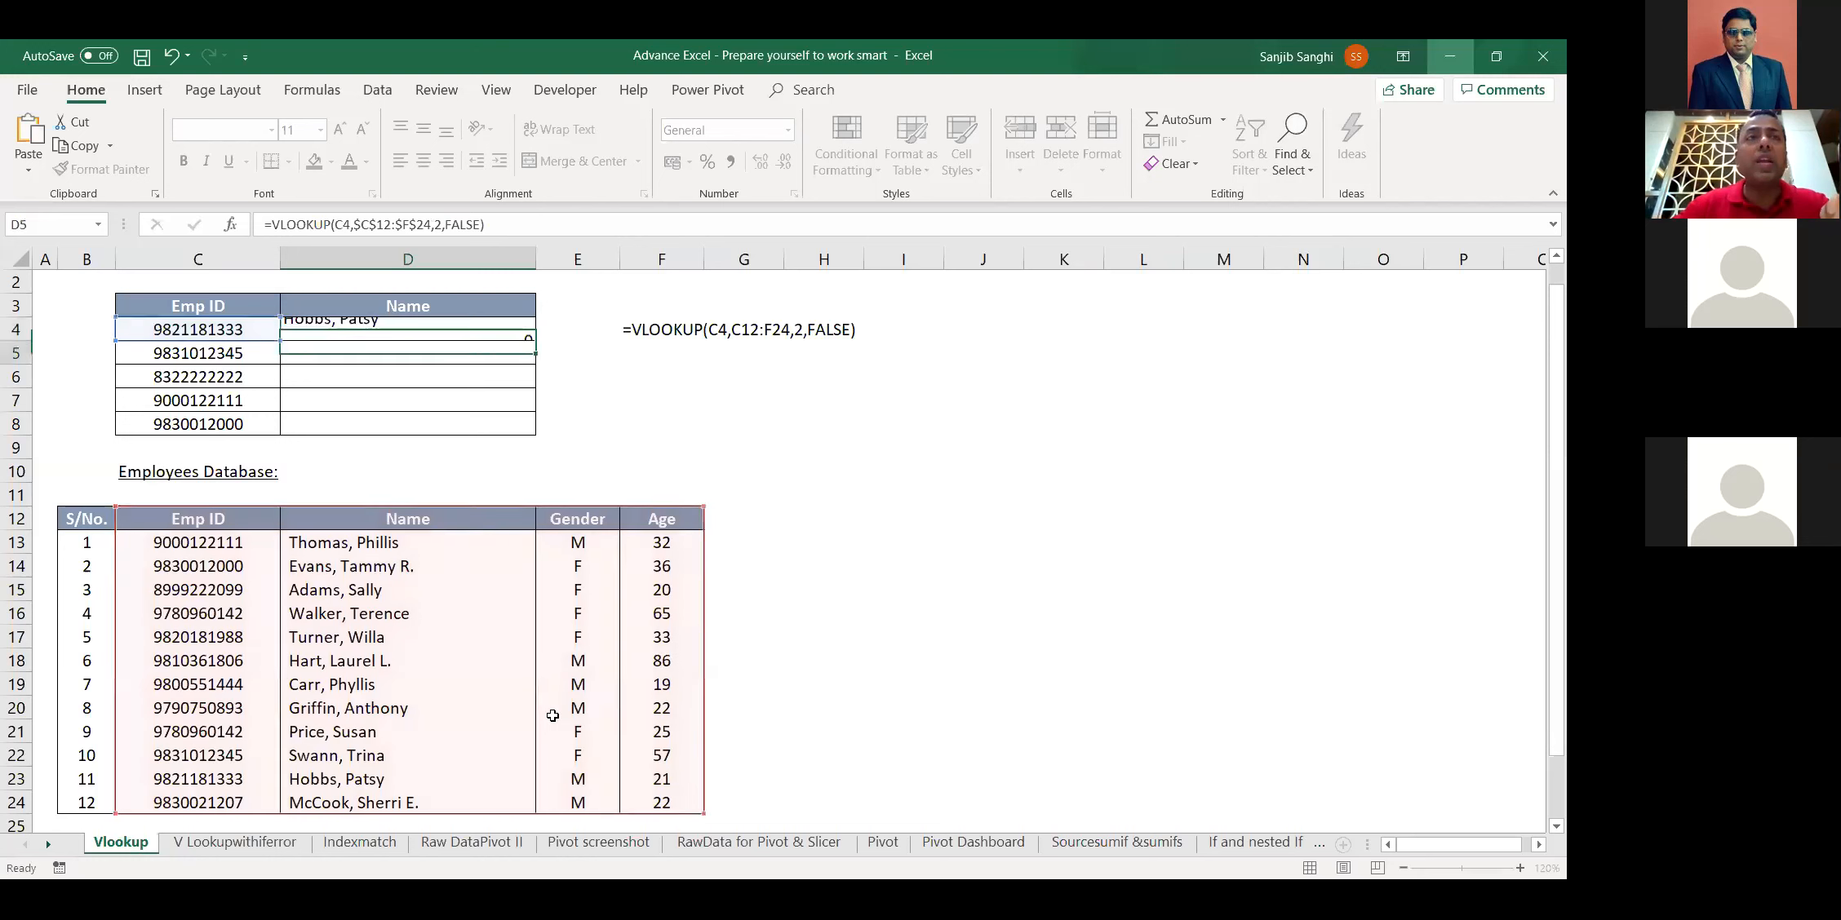
Compare the D4 result with the matching database record in row 23 and fill the formula down through D8
left_click(338, 335)
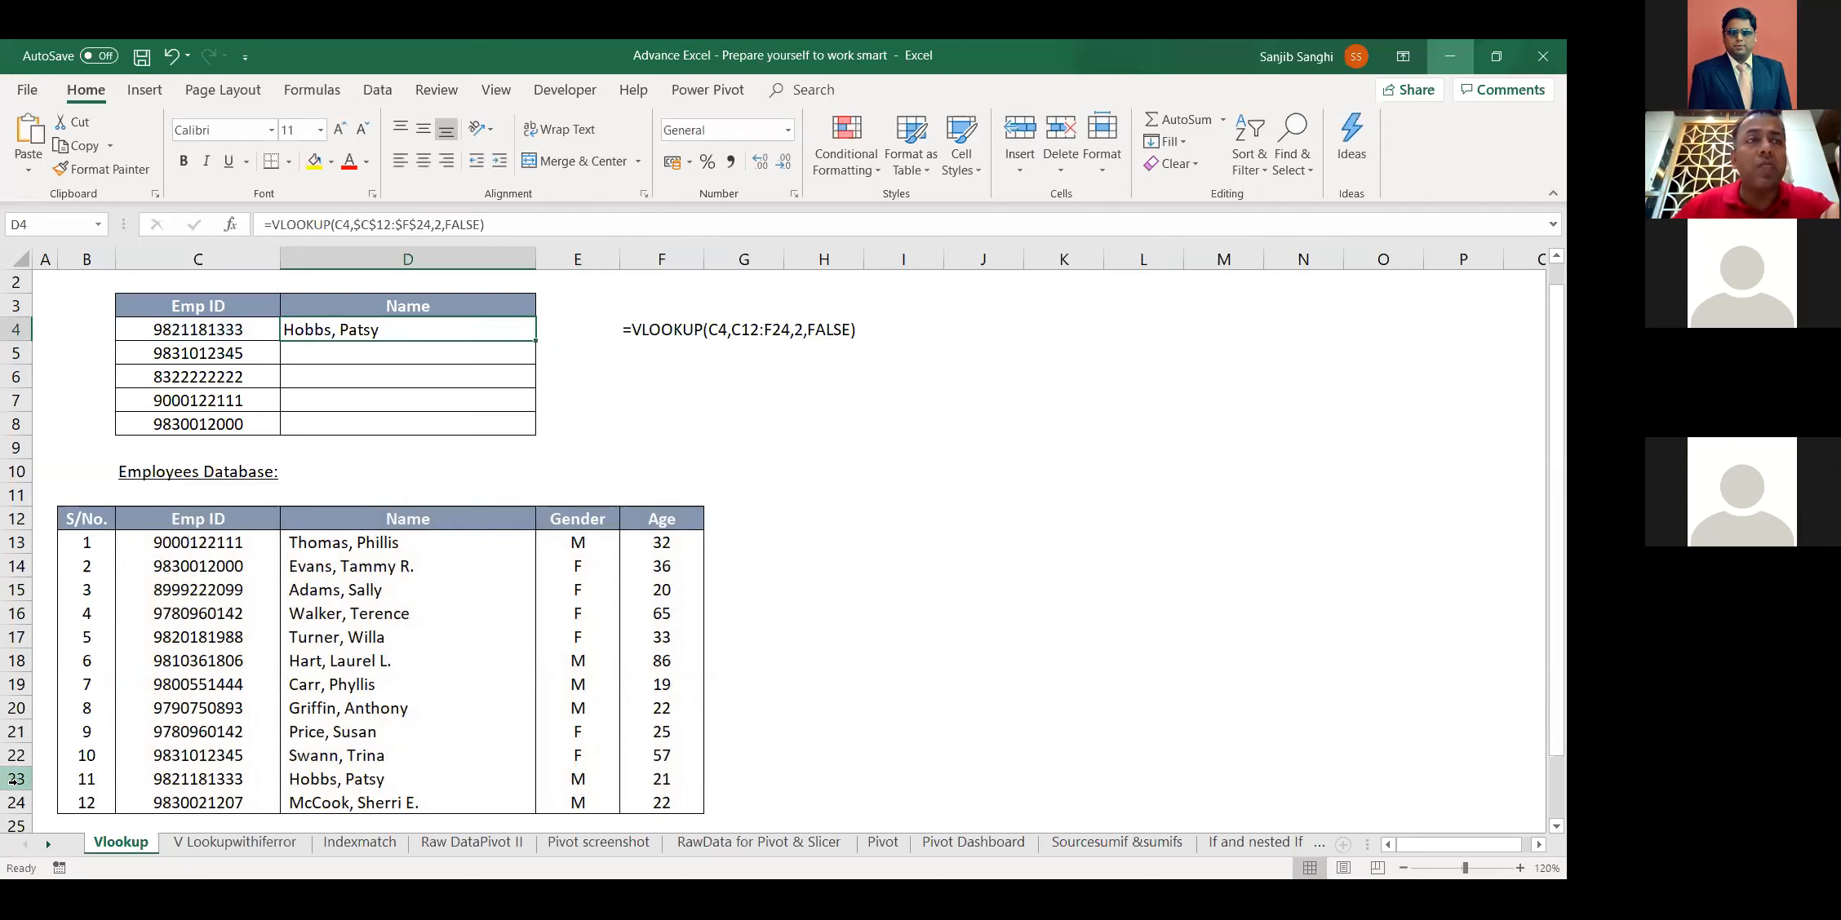
left_click_drag(16, 779, 201, 796)
left_click(200, 782)
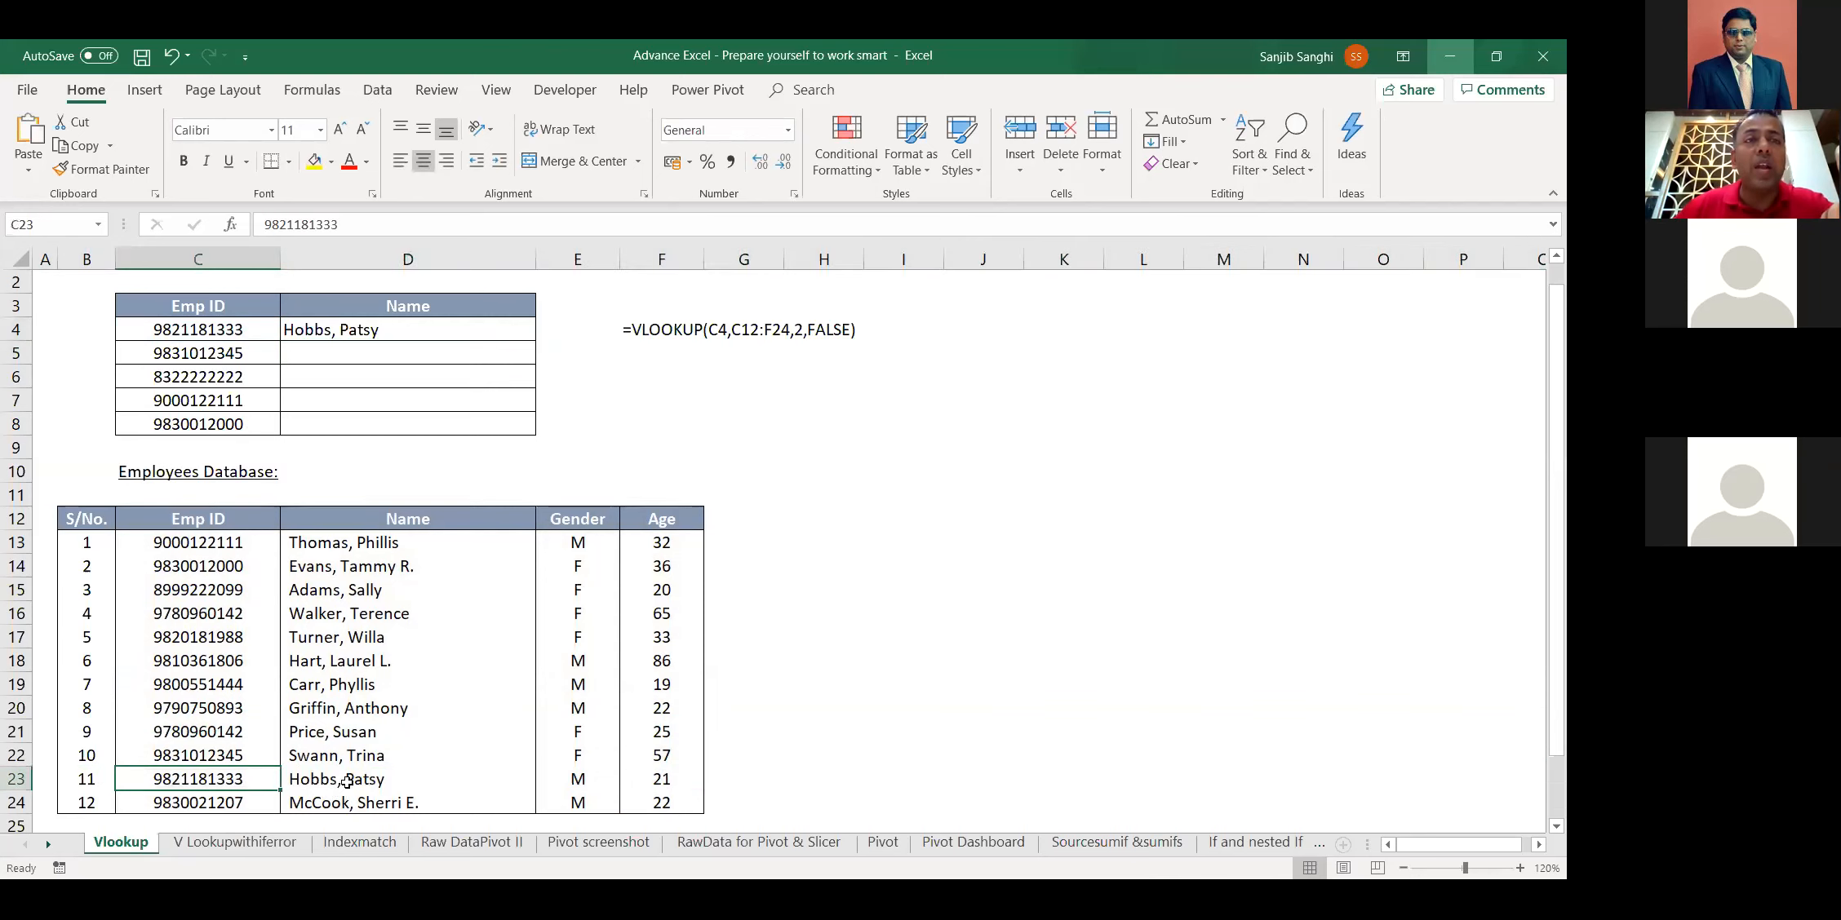
left_click(341, 783)
left_click(349, 326)
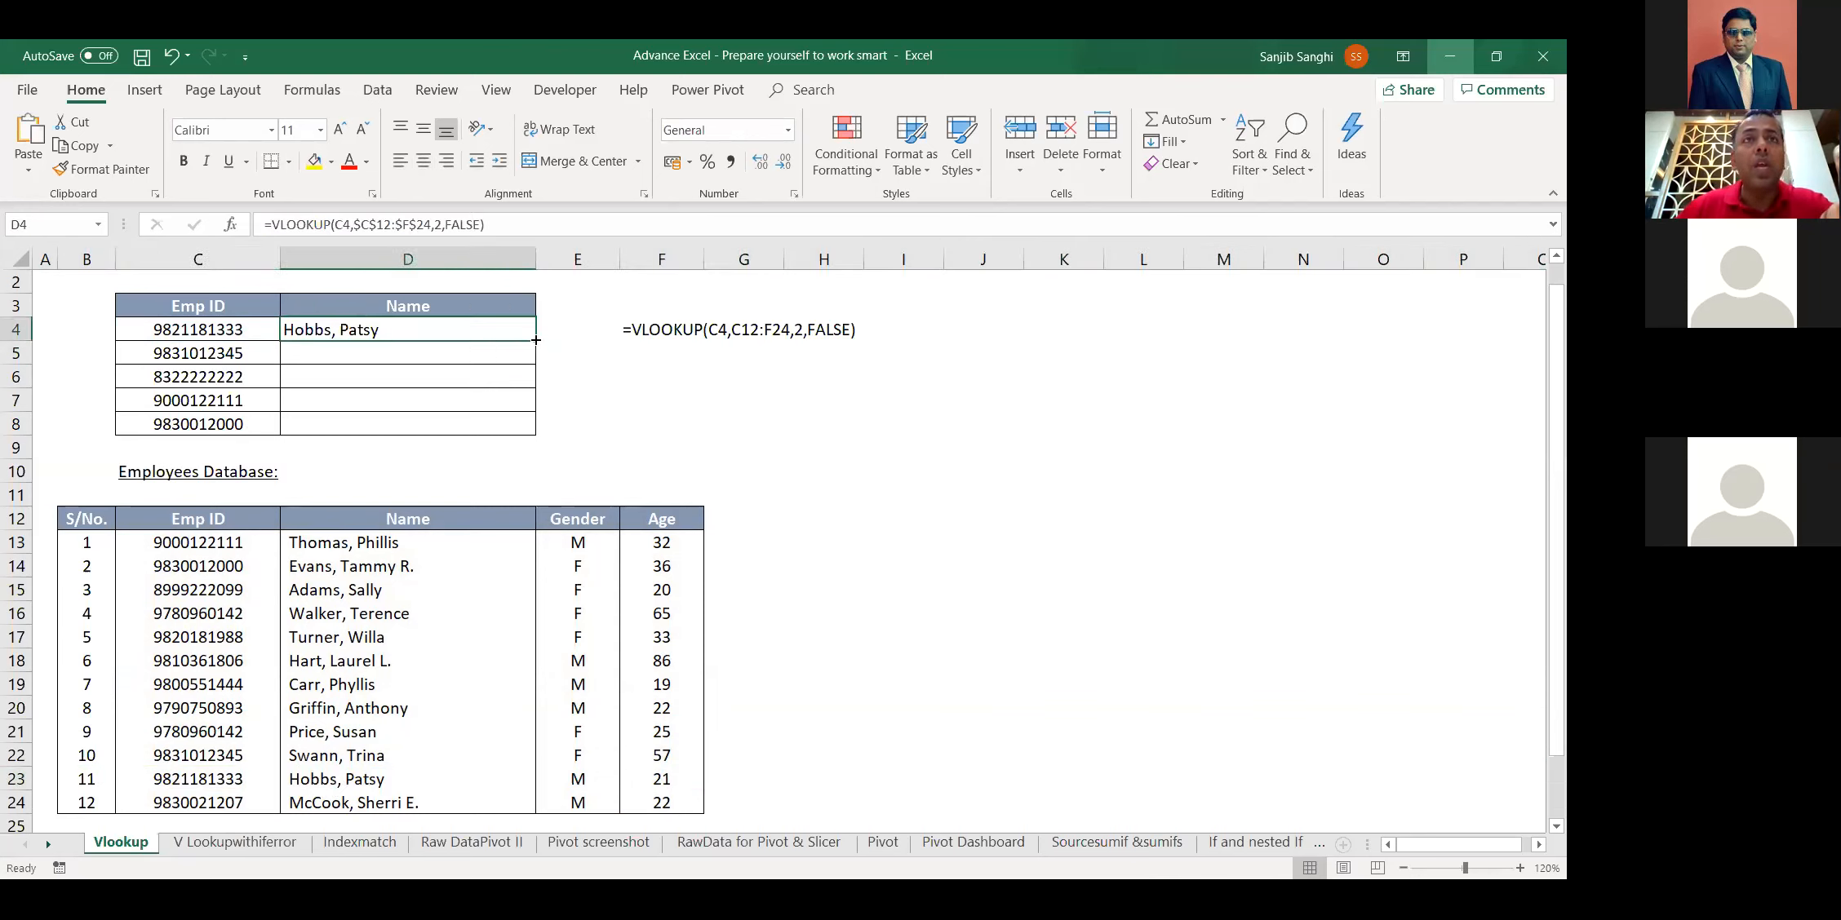
double_click(535, 341)
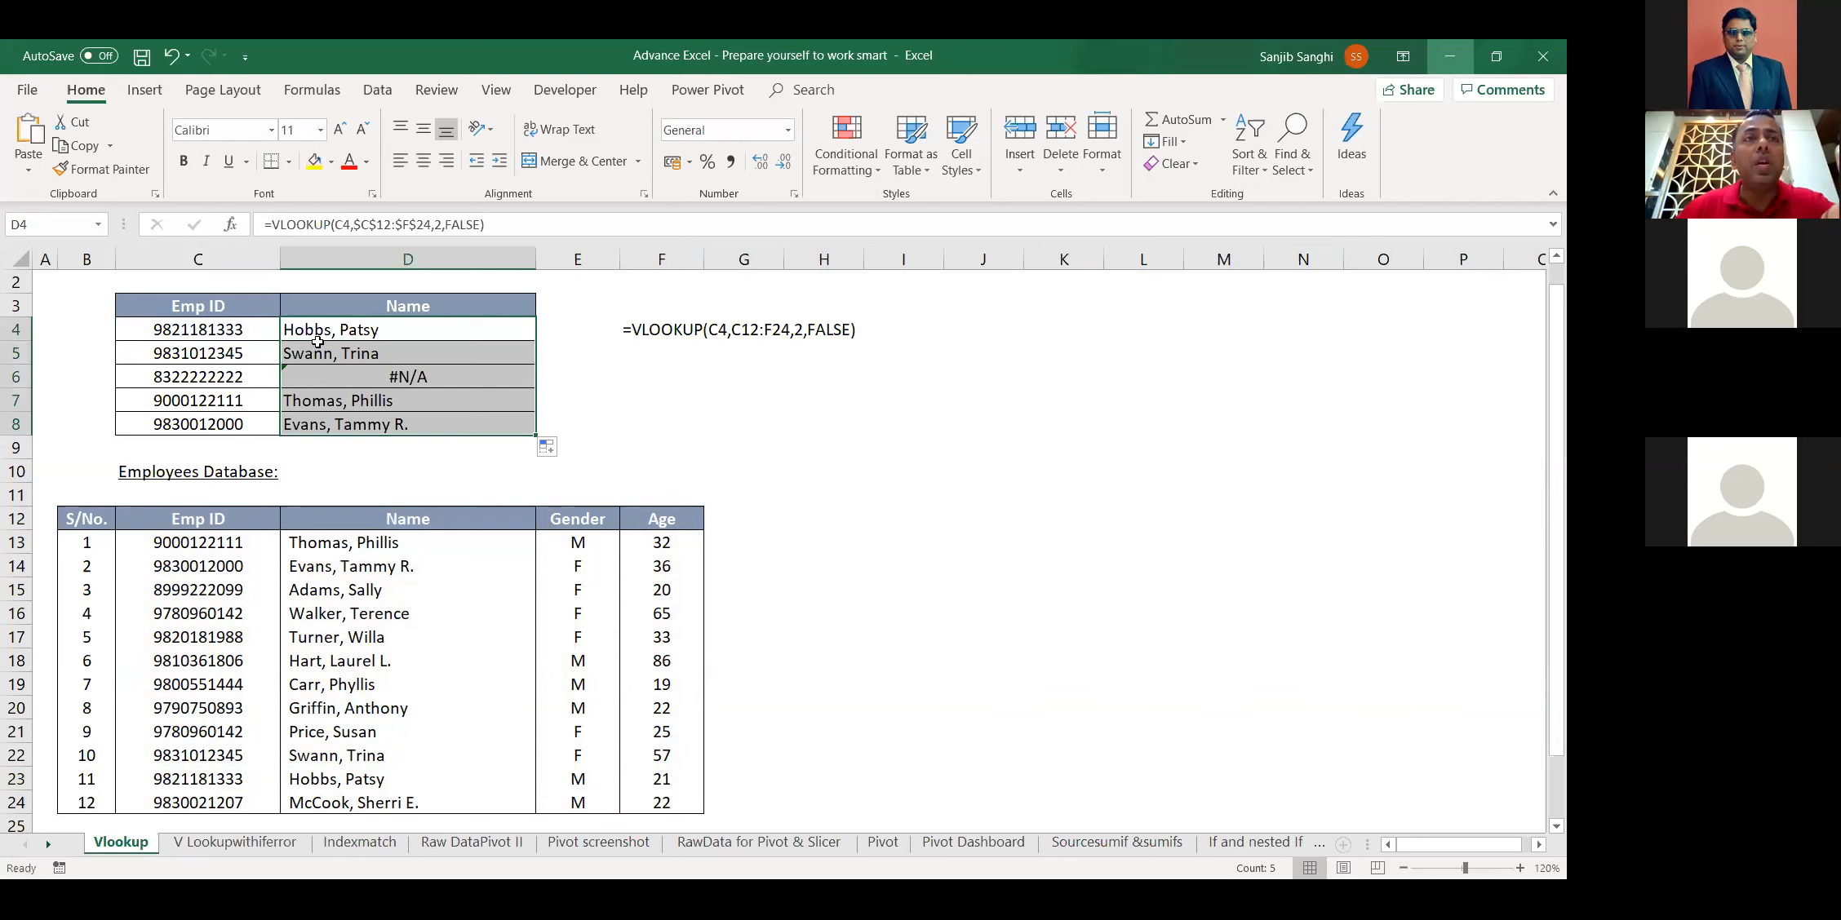
left_click(411, 382)
left_click(196, 377)
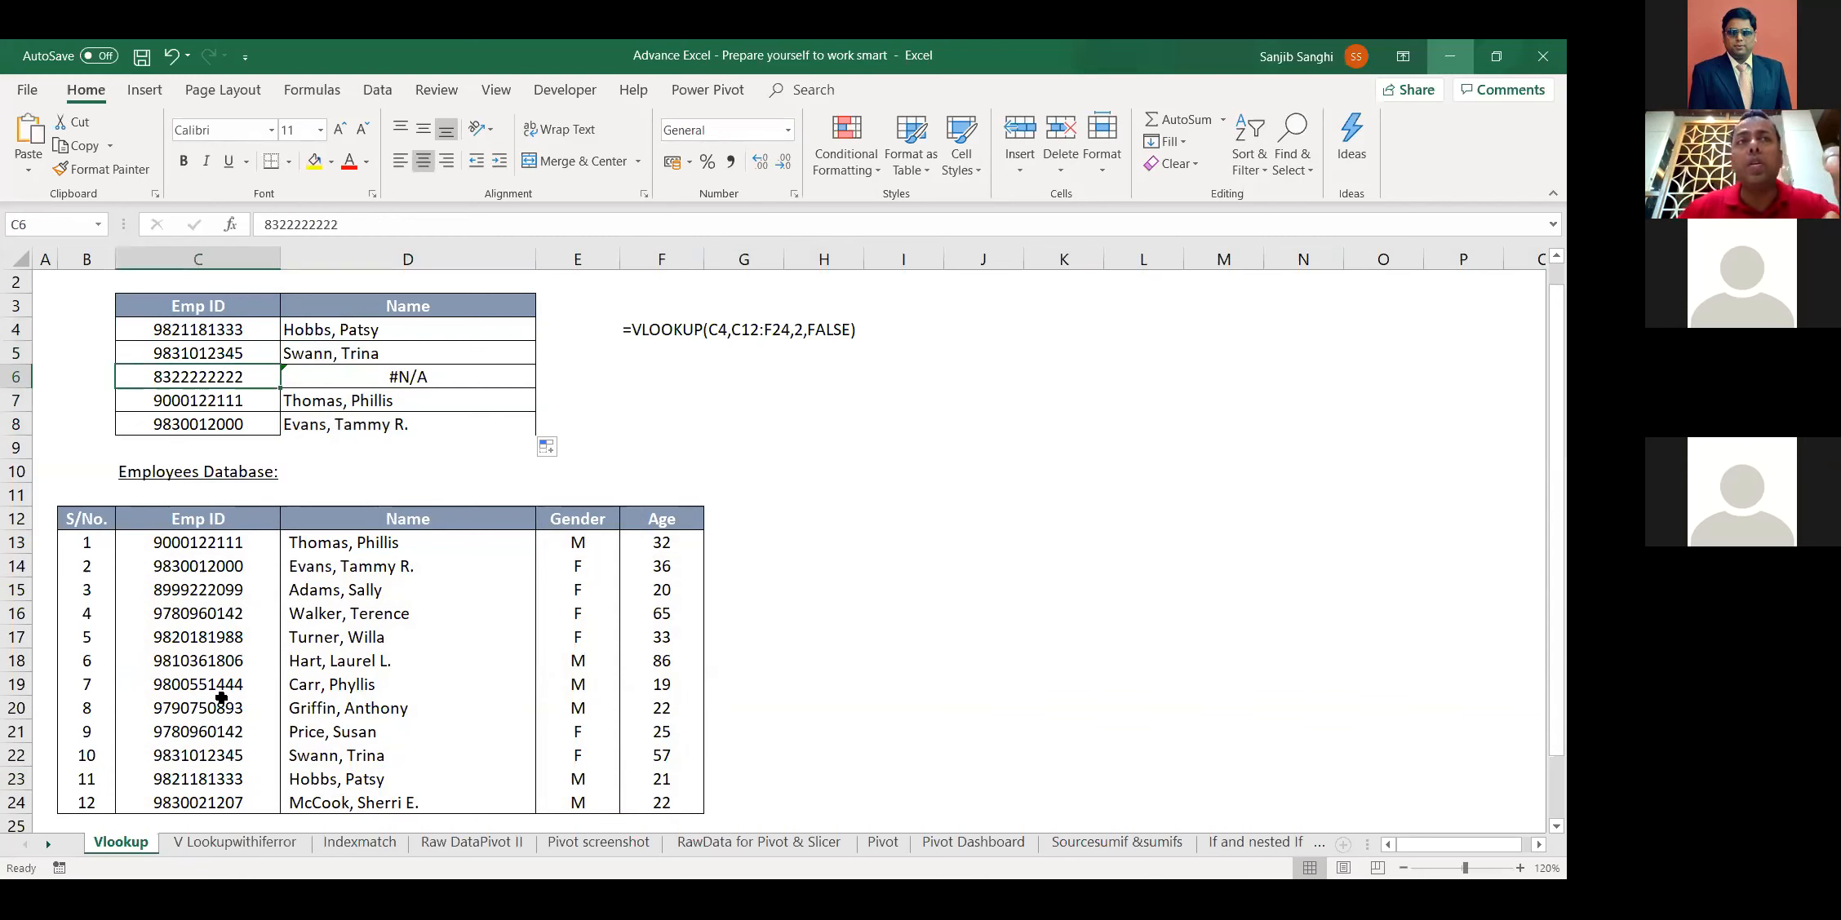
Change the column index of the VLOOKUP in D4 to 4 and fill the formula down through D8
left_click(412, 327)
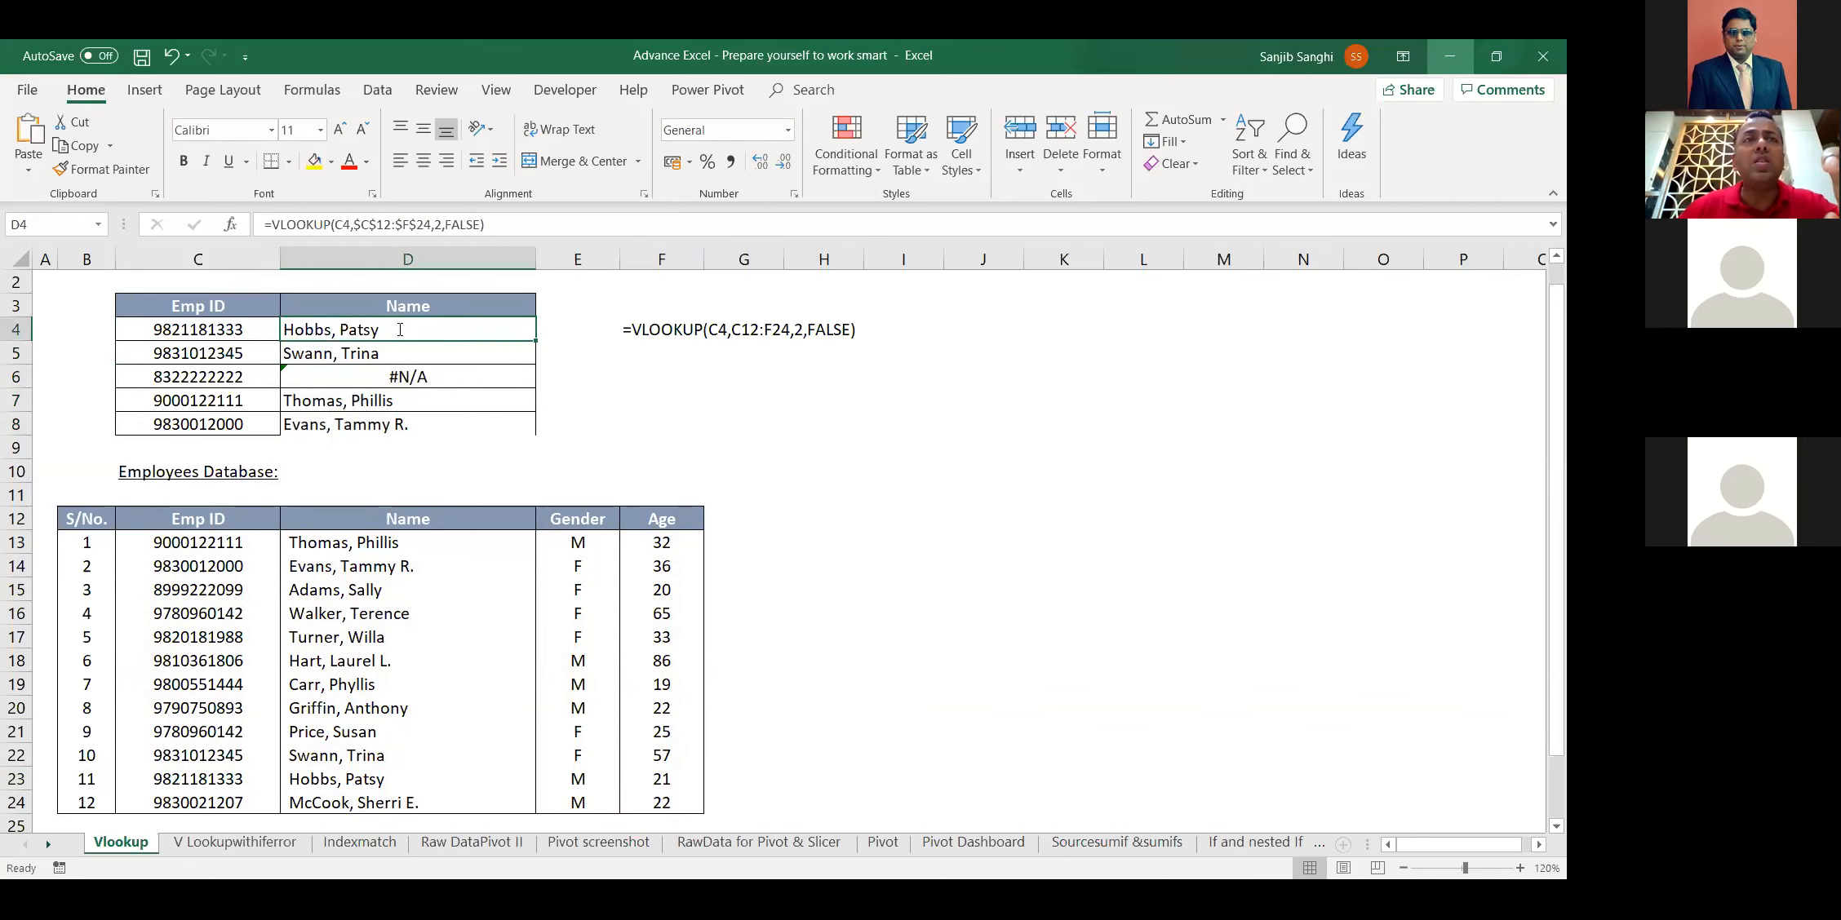
double_click(399, 329)
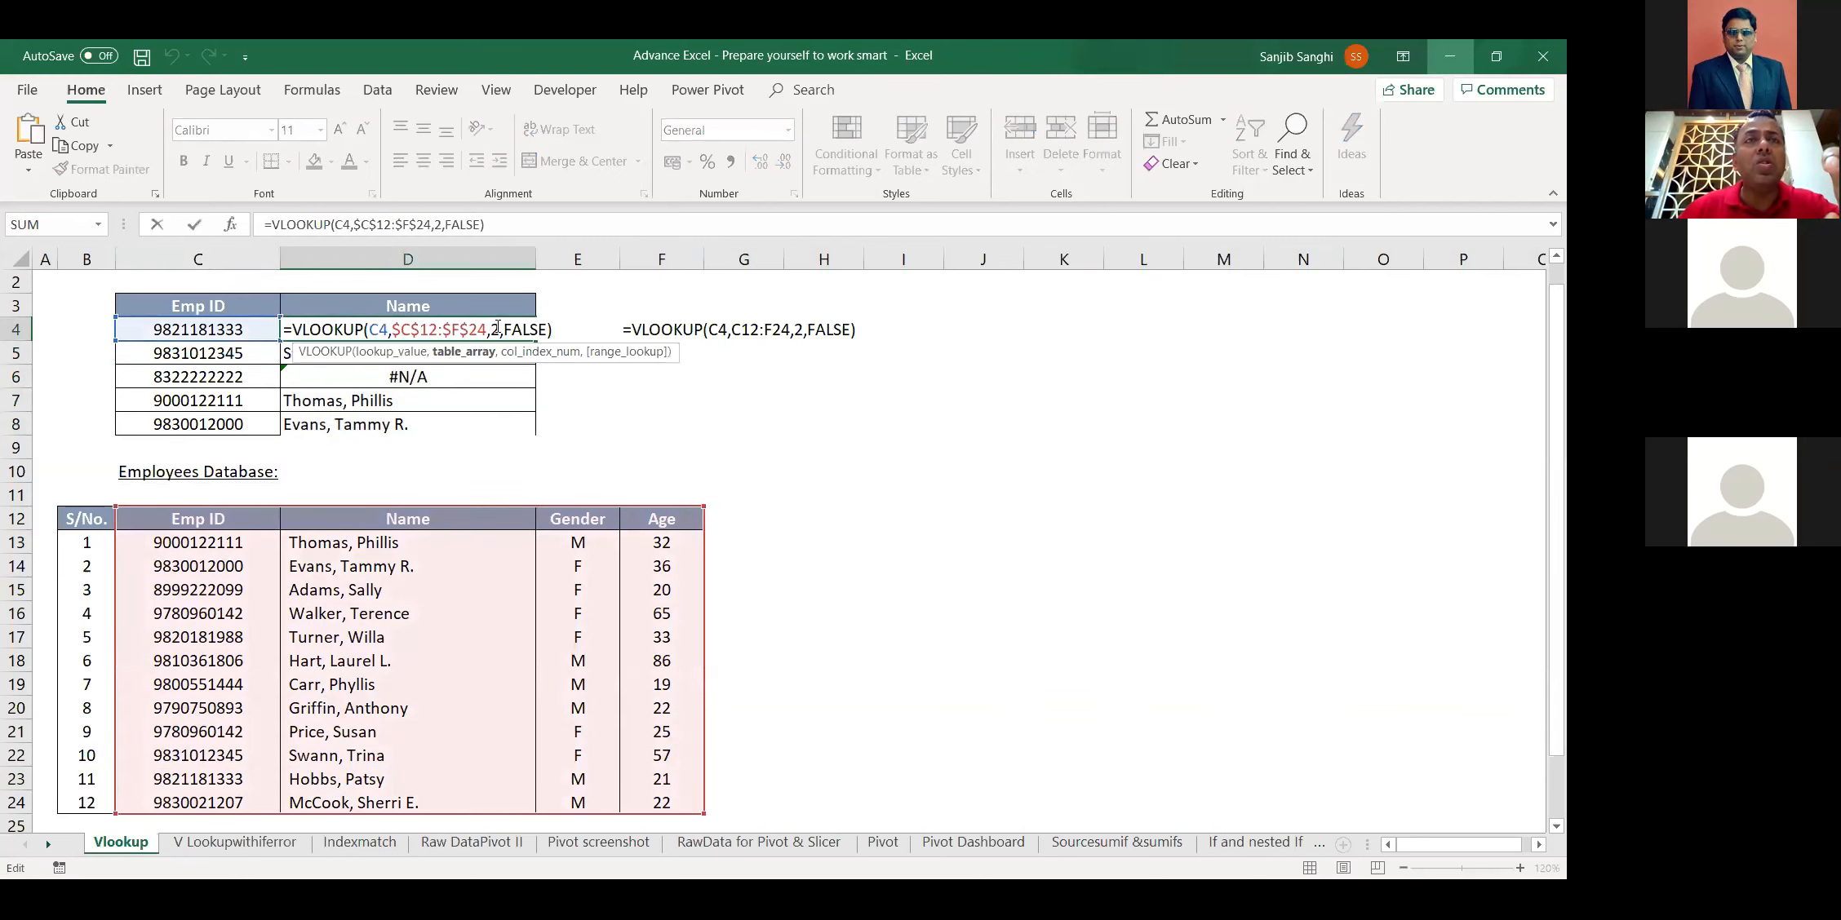
left_click(528, 349)
key("Delete")
type("4")
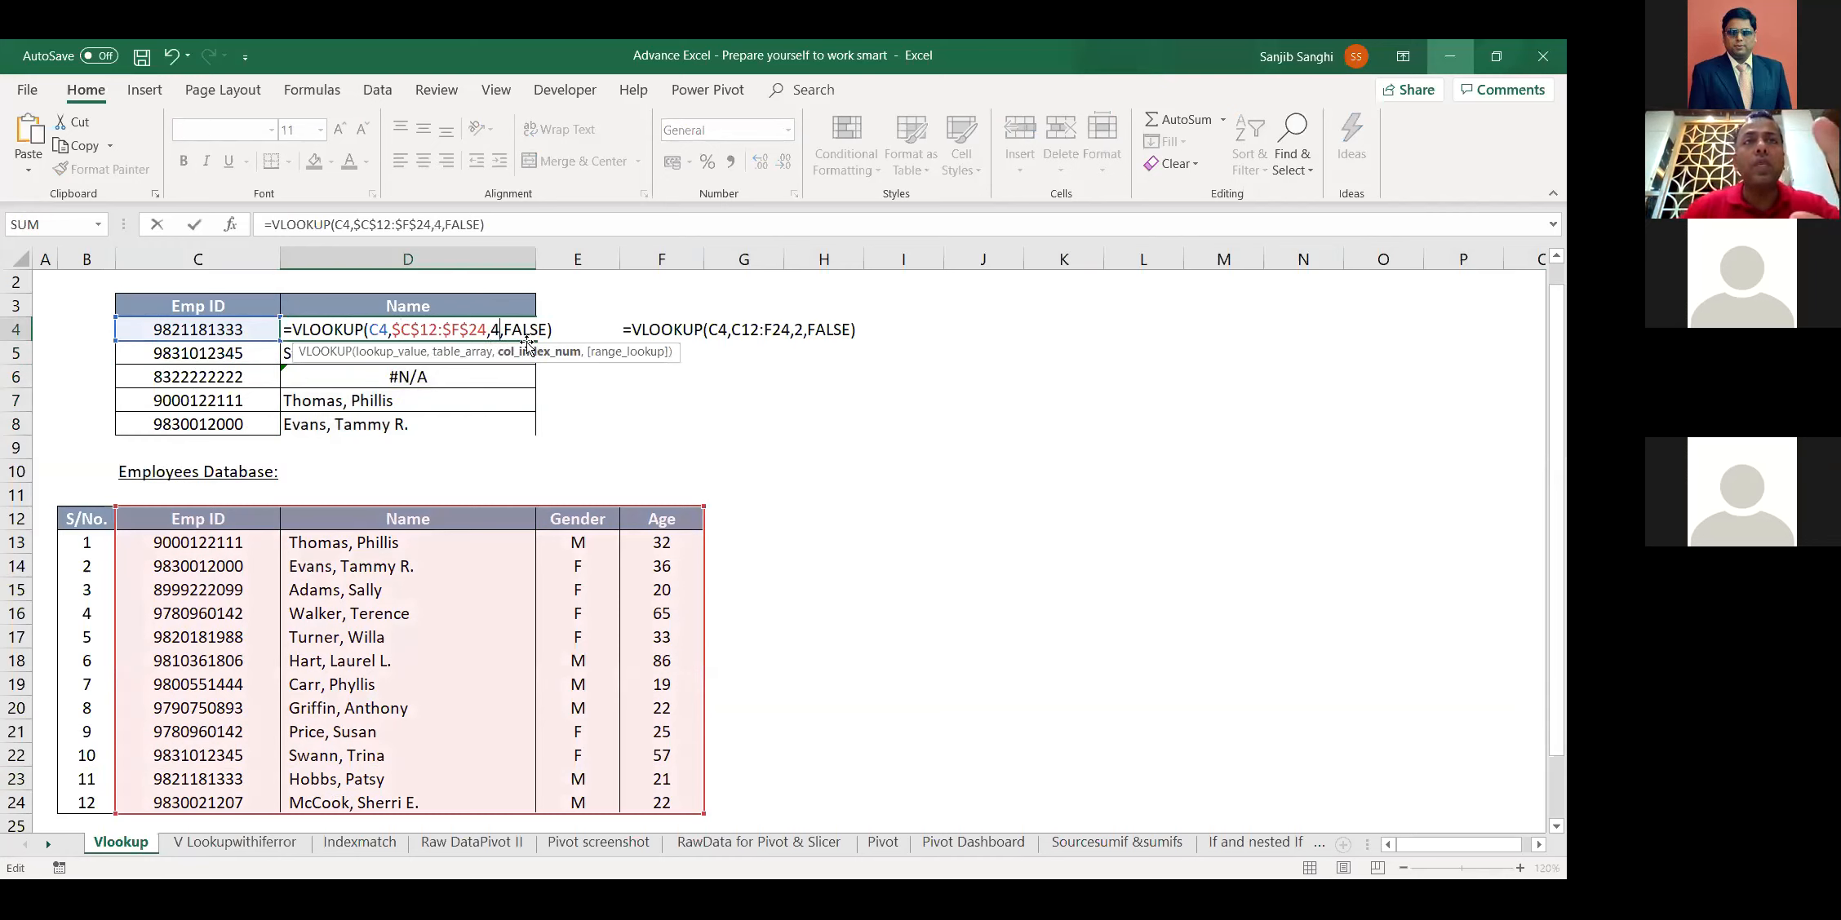
key("ctrl+Return")
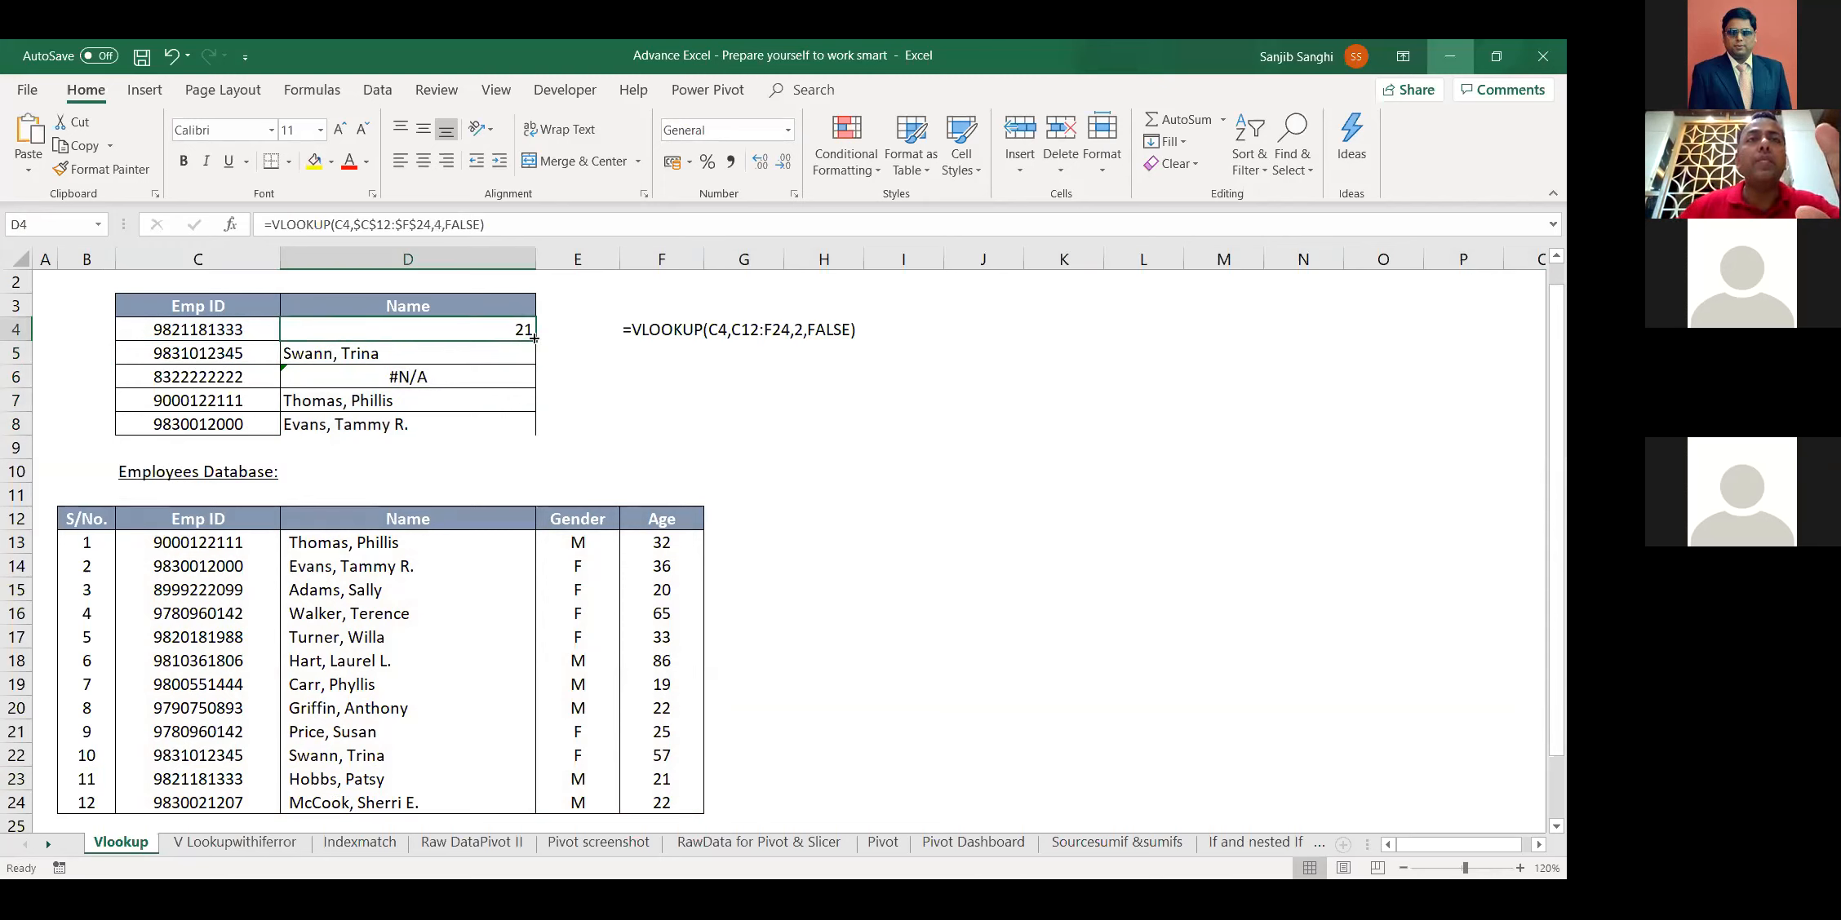
double_click(534, 338)
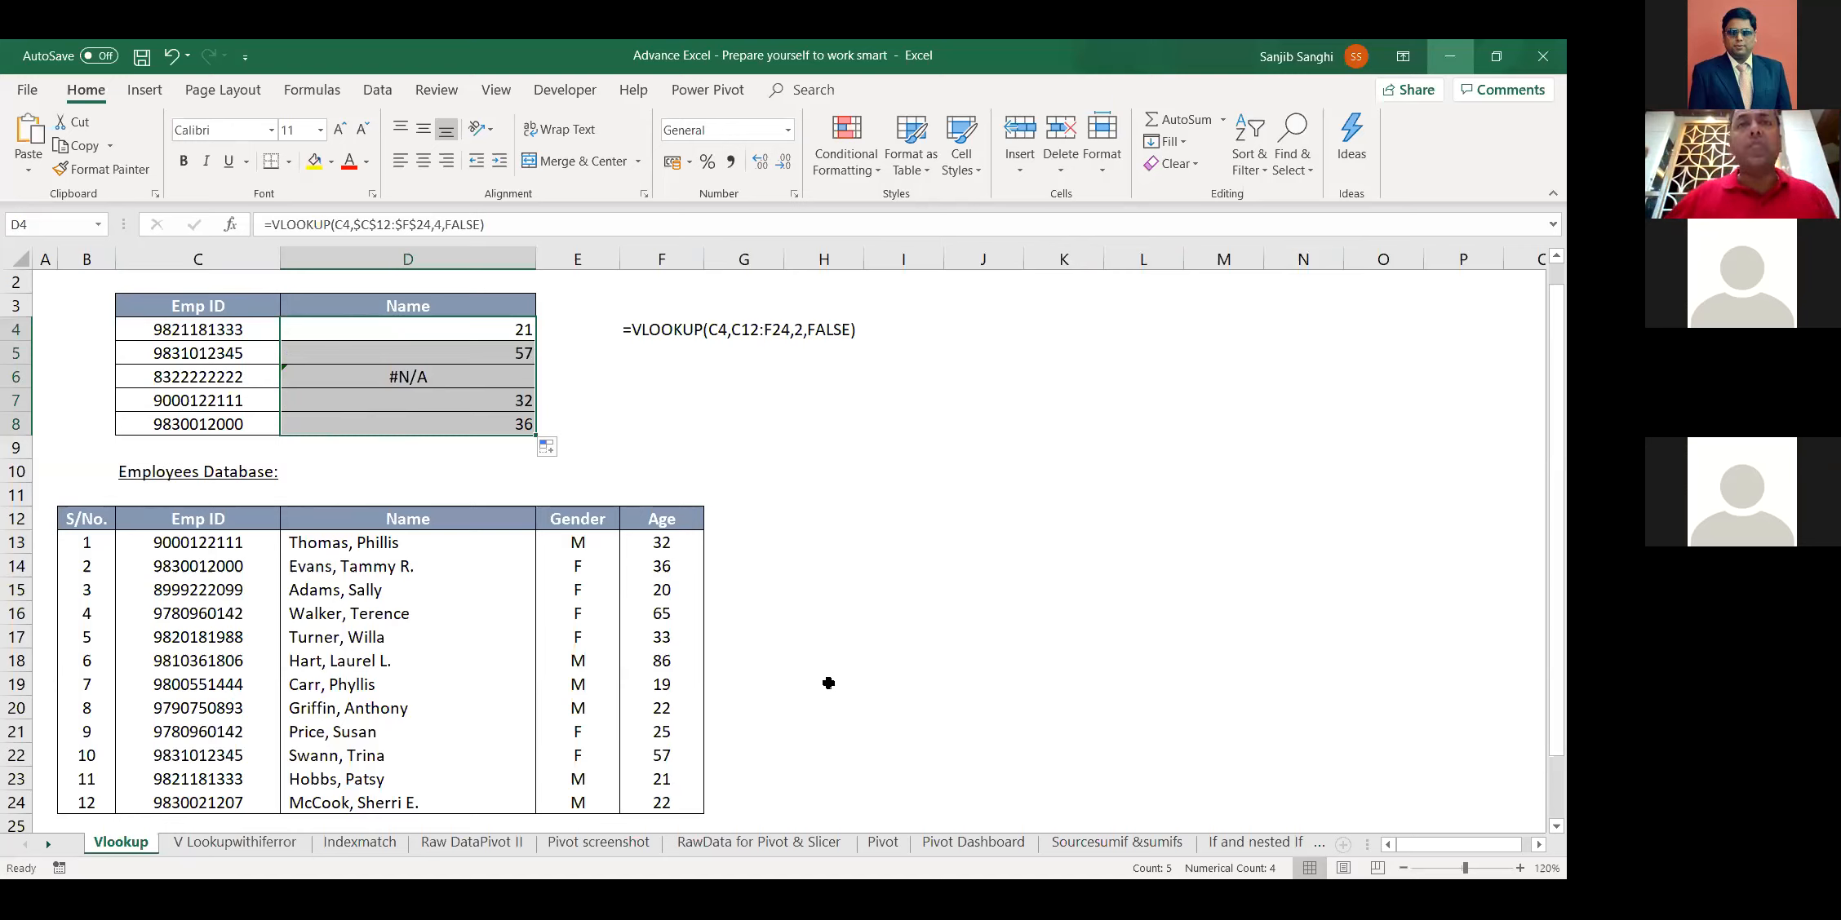
On the Indexmatch sheet, enter =INDEX(B9:E14,2,3) in H20 and highlight the Product 1 NCR price in D10 with yellow fill
left_click(346, 842)
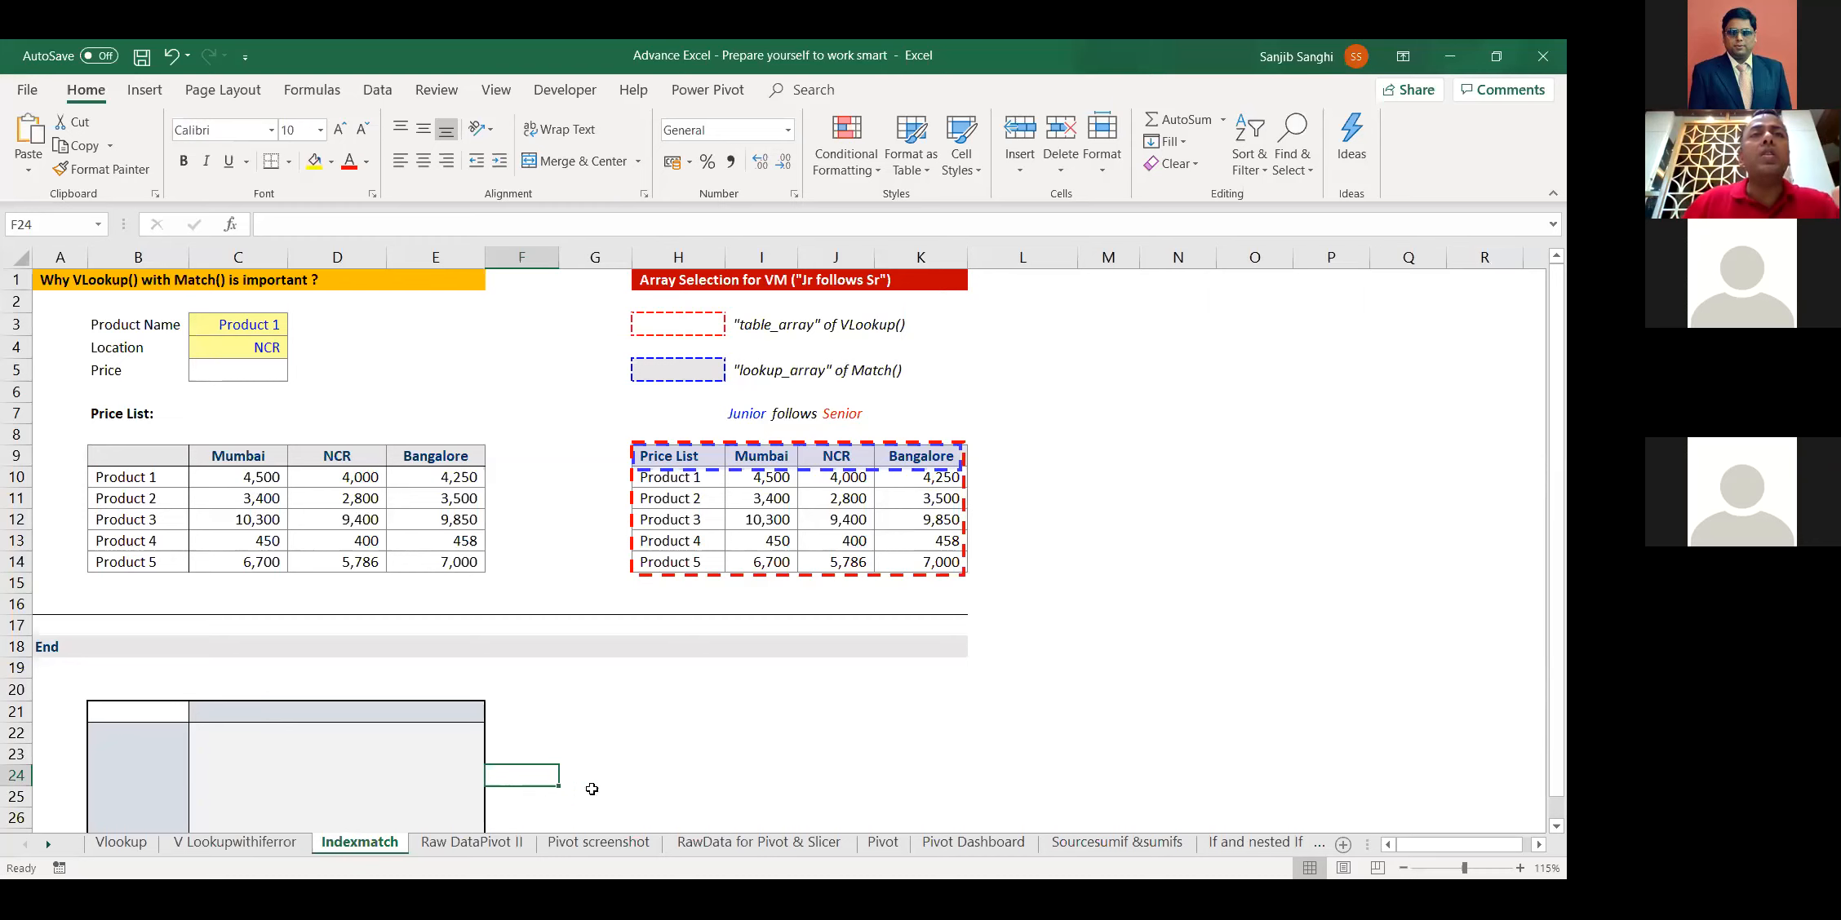
left_click(683, 698)
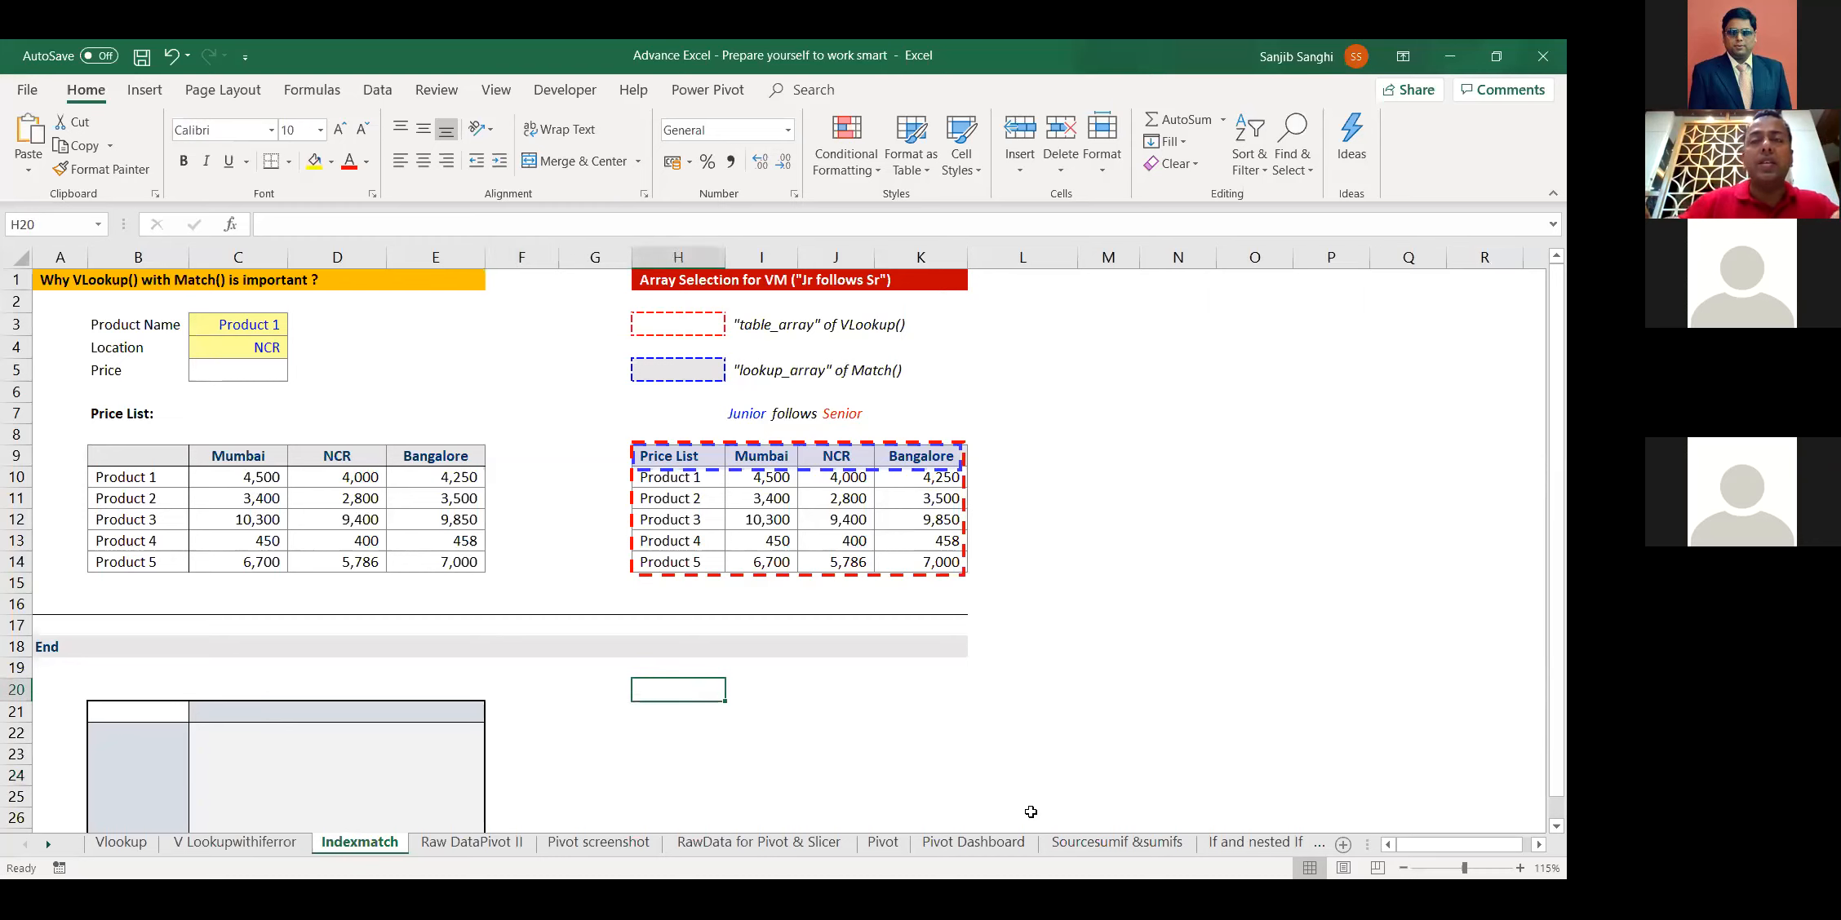
type("=")
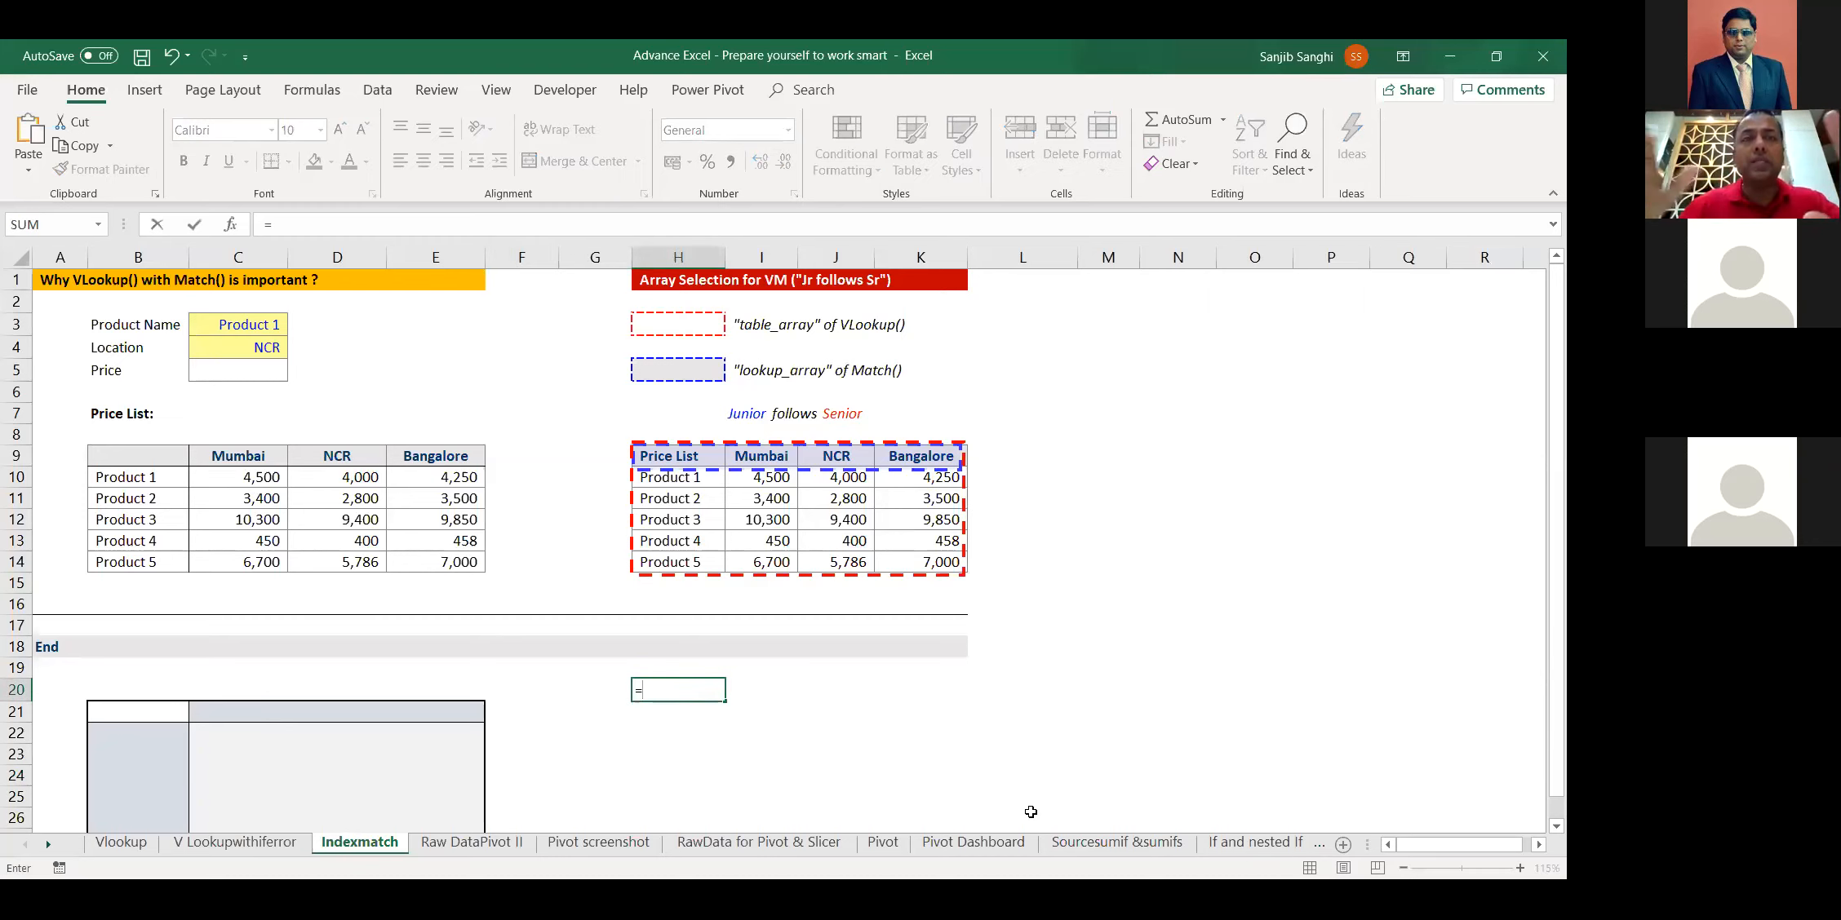
type("INDEX(")
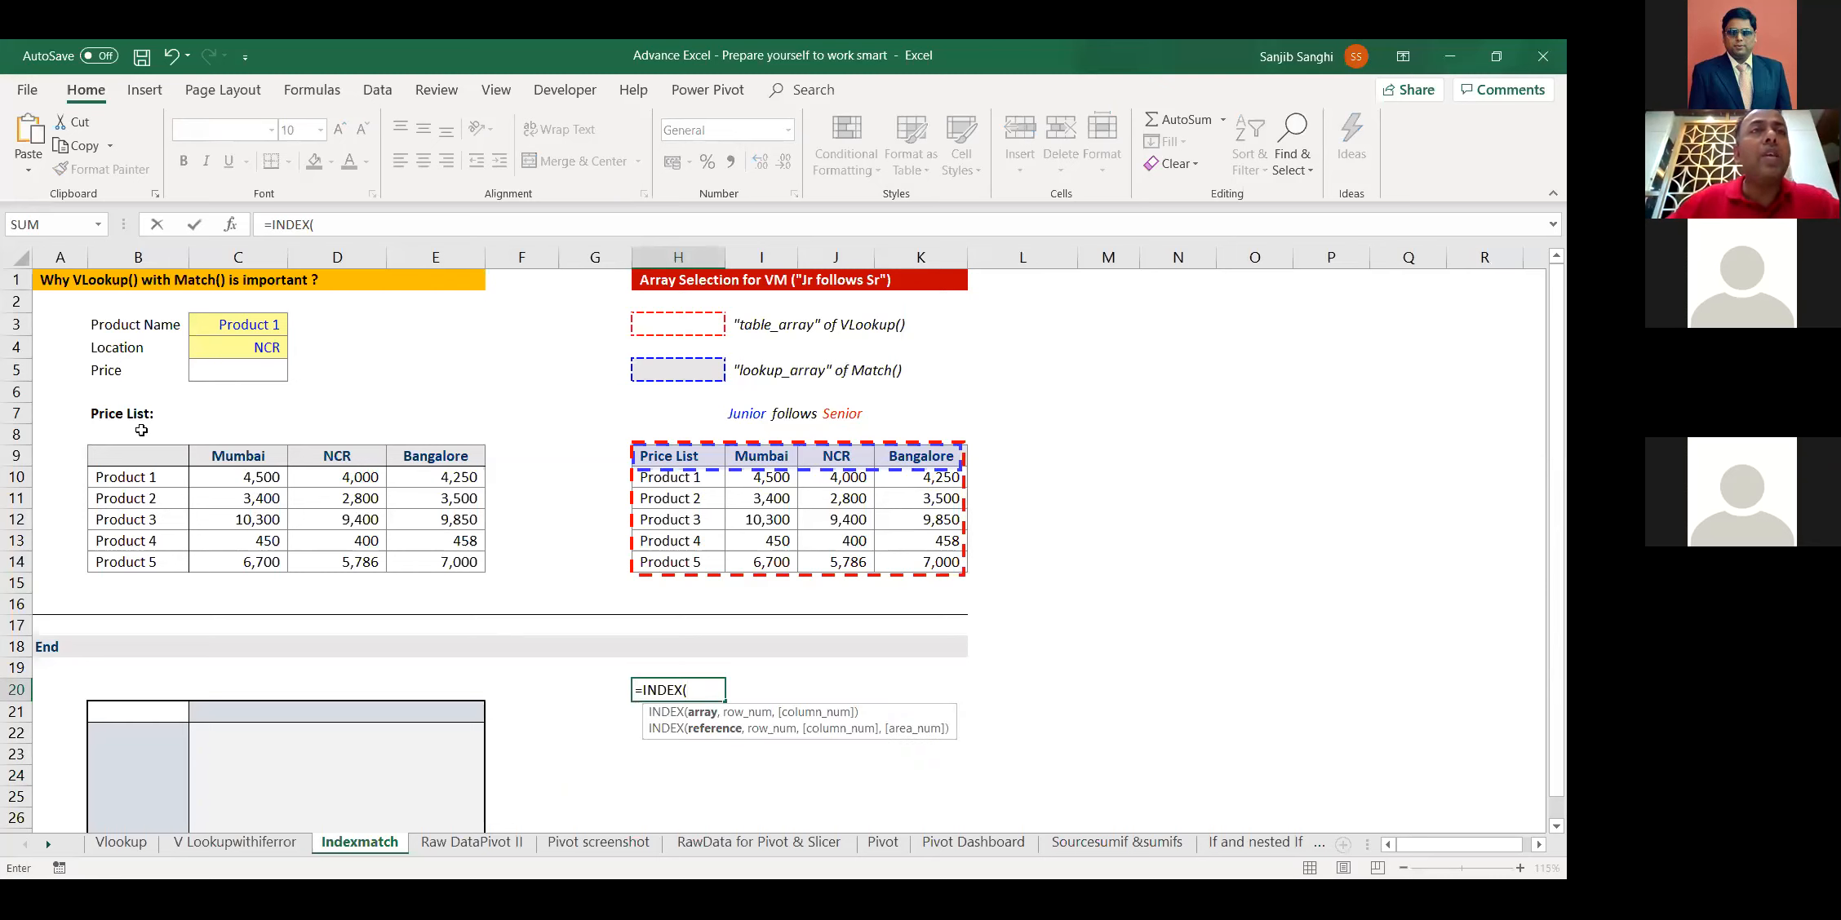
left_click(131, 457)
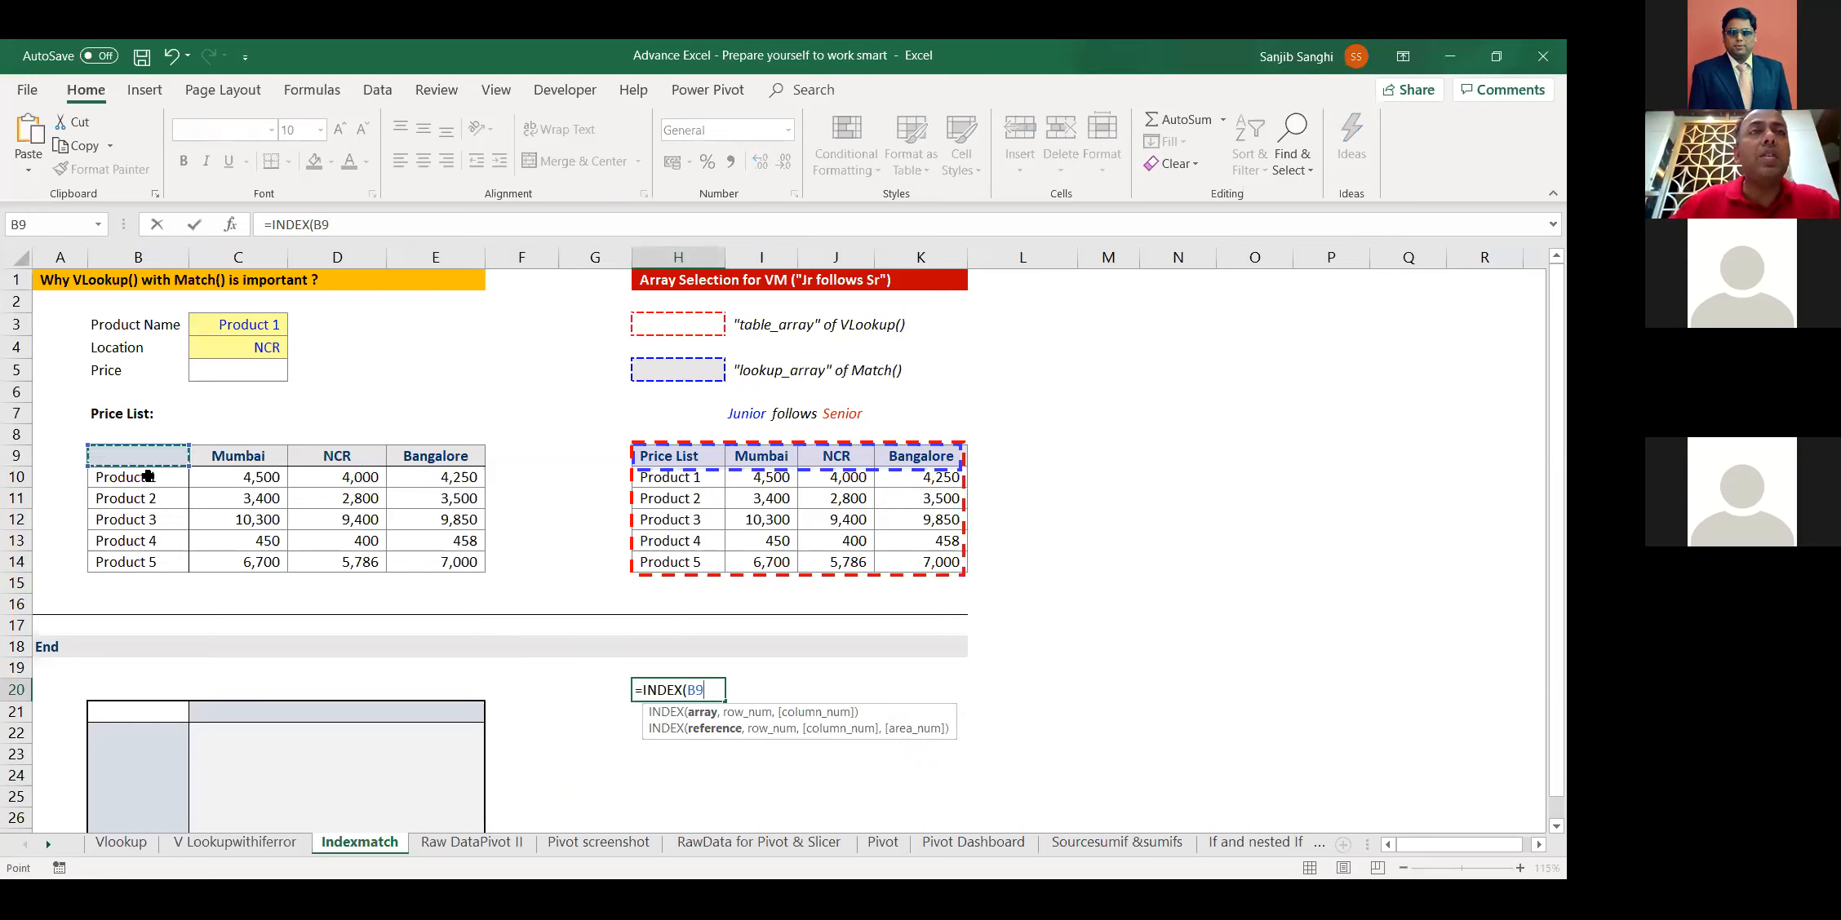
left_click_drag(148, 477, 441, 562)
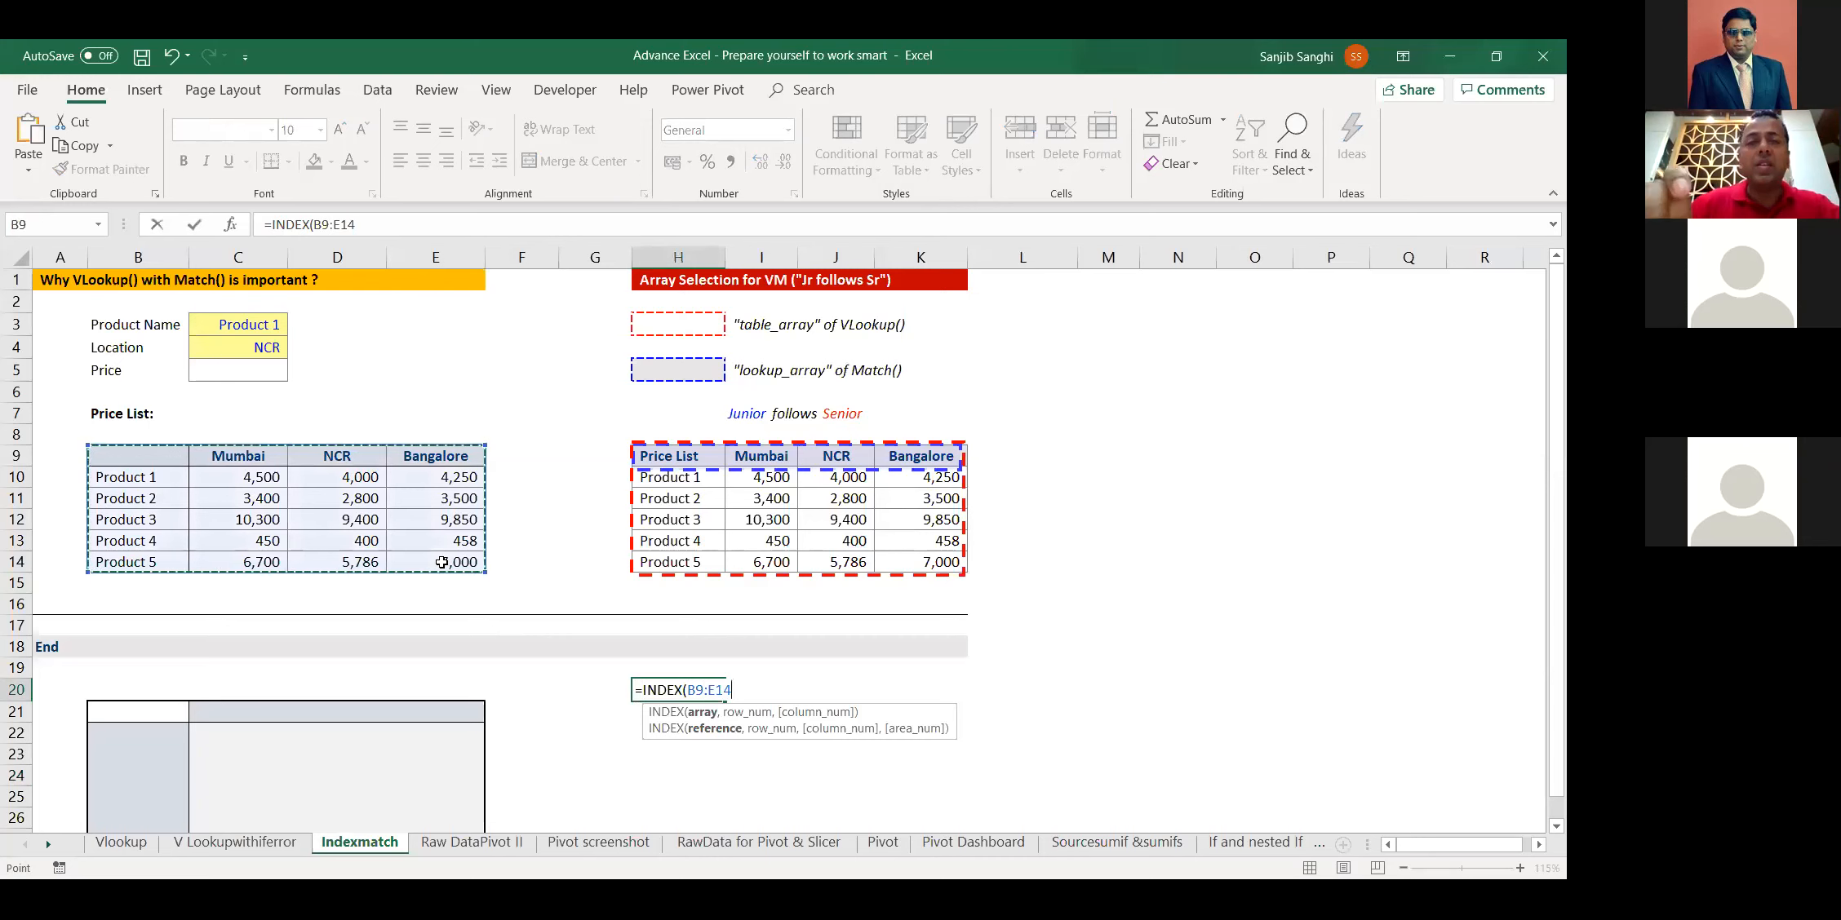
type(",2")
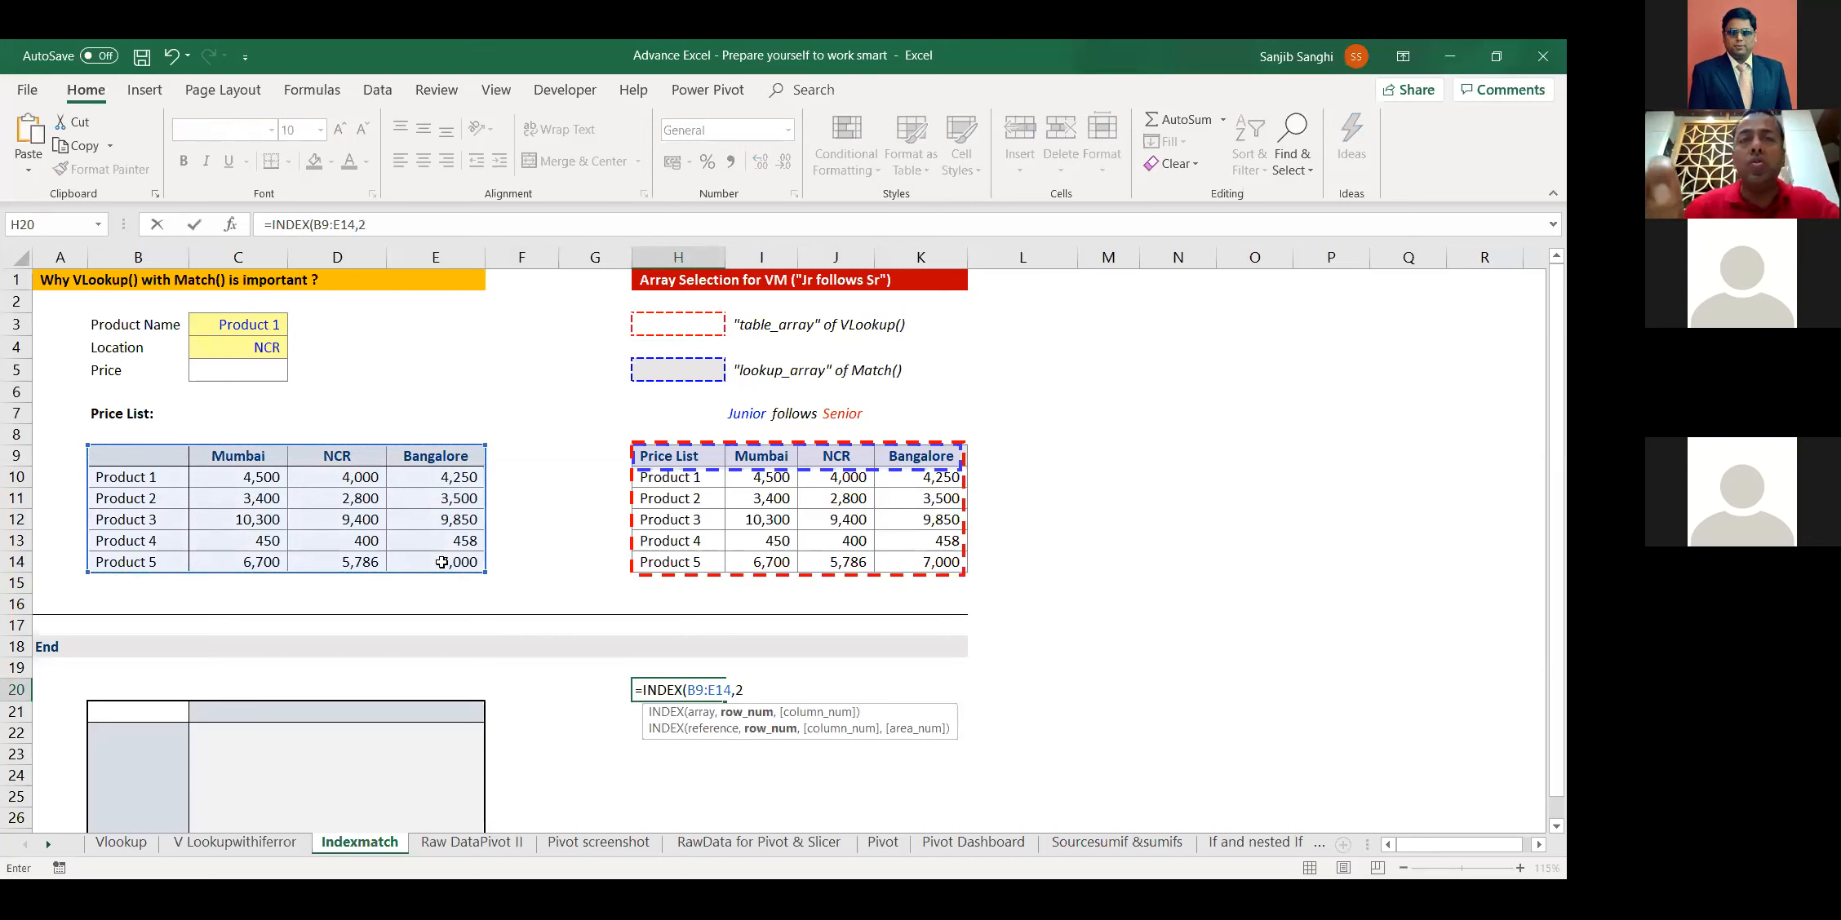
type(",3")
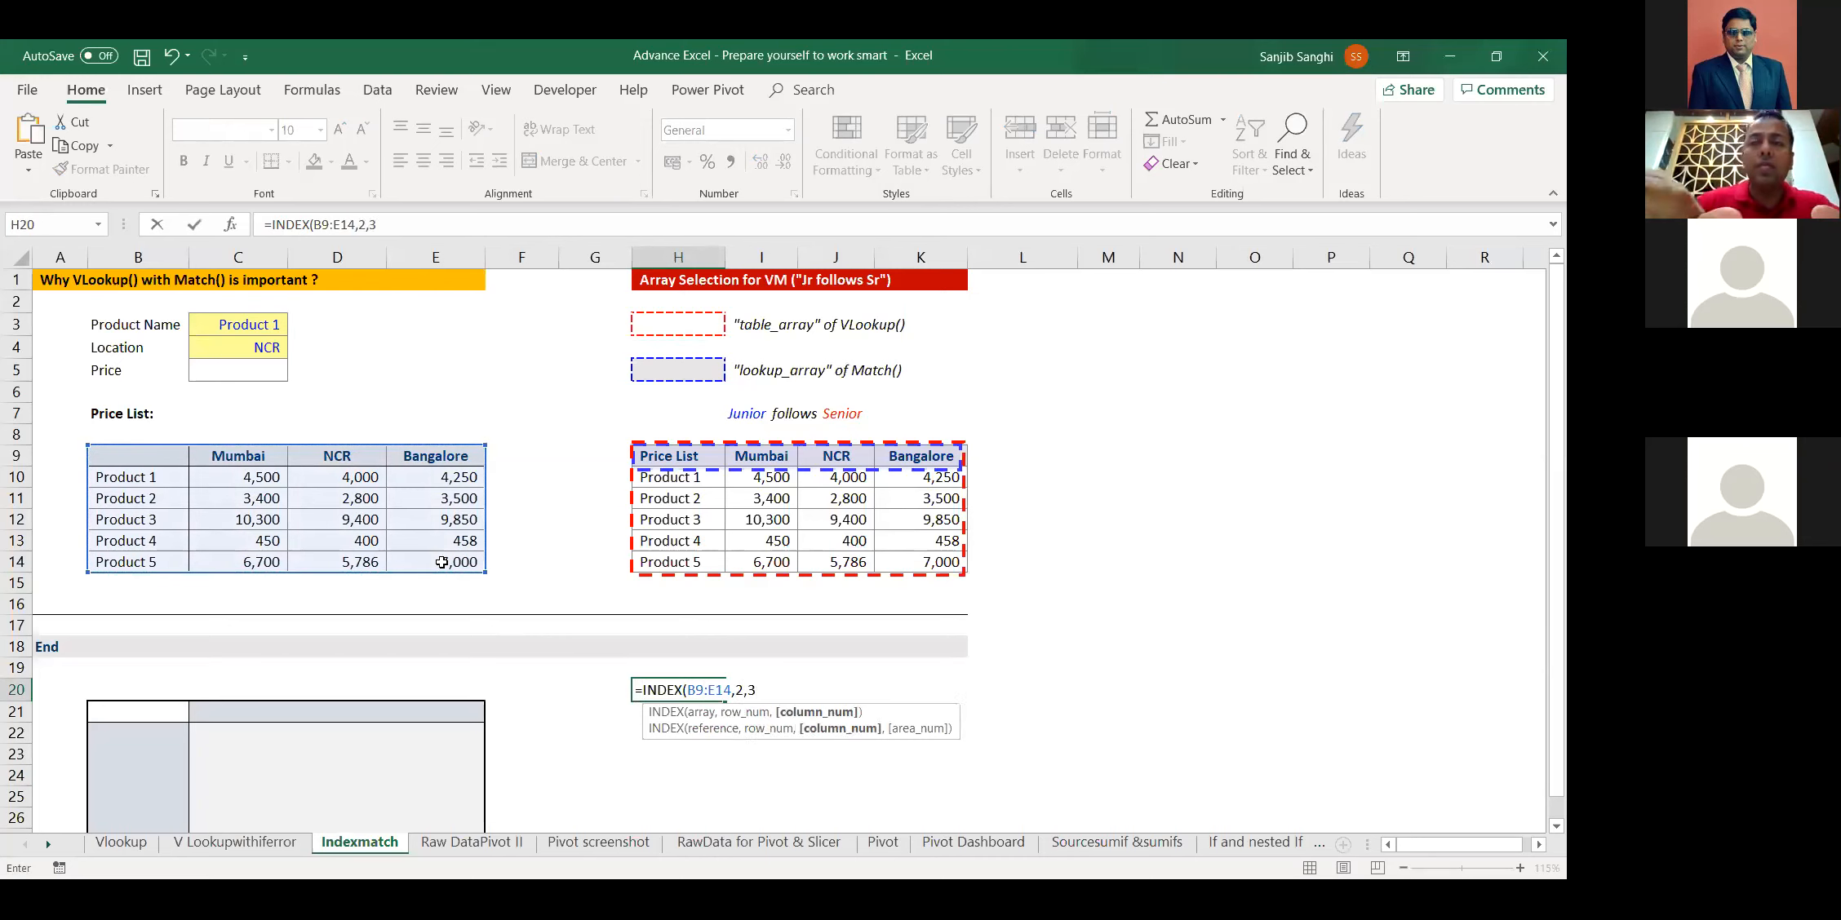
type(")")
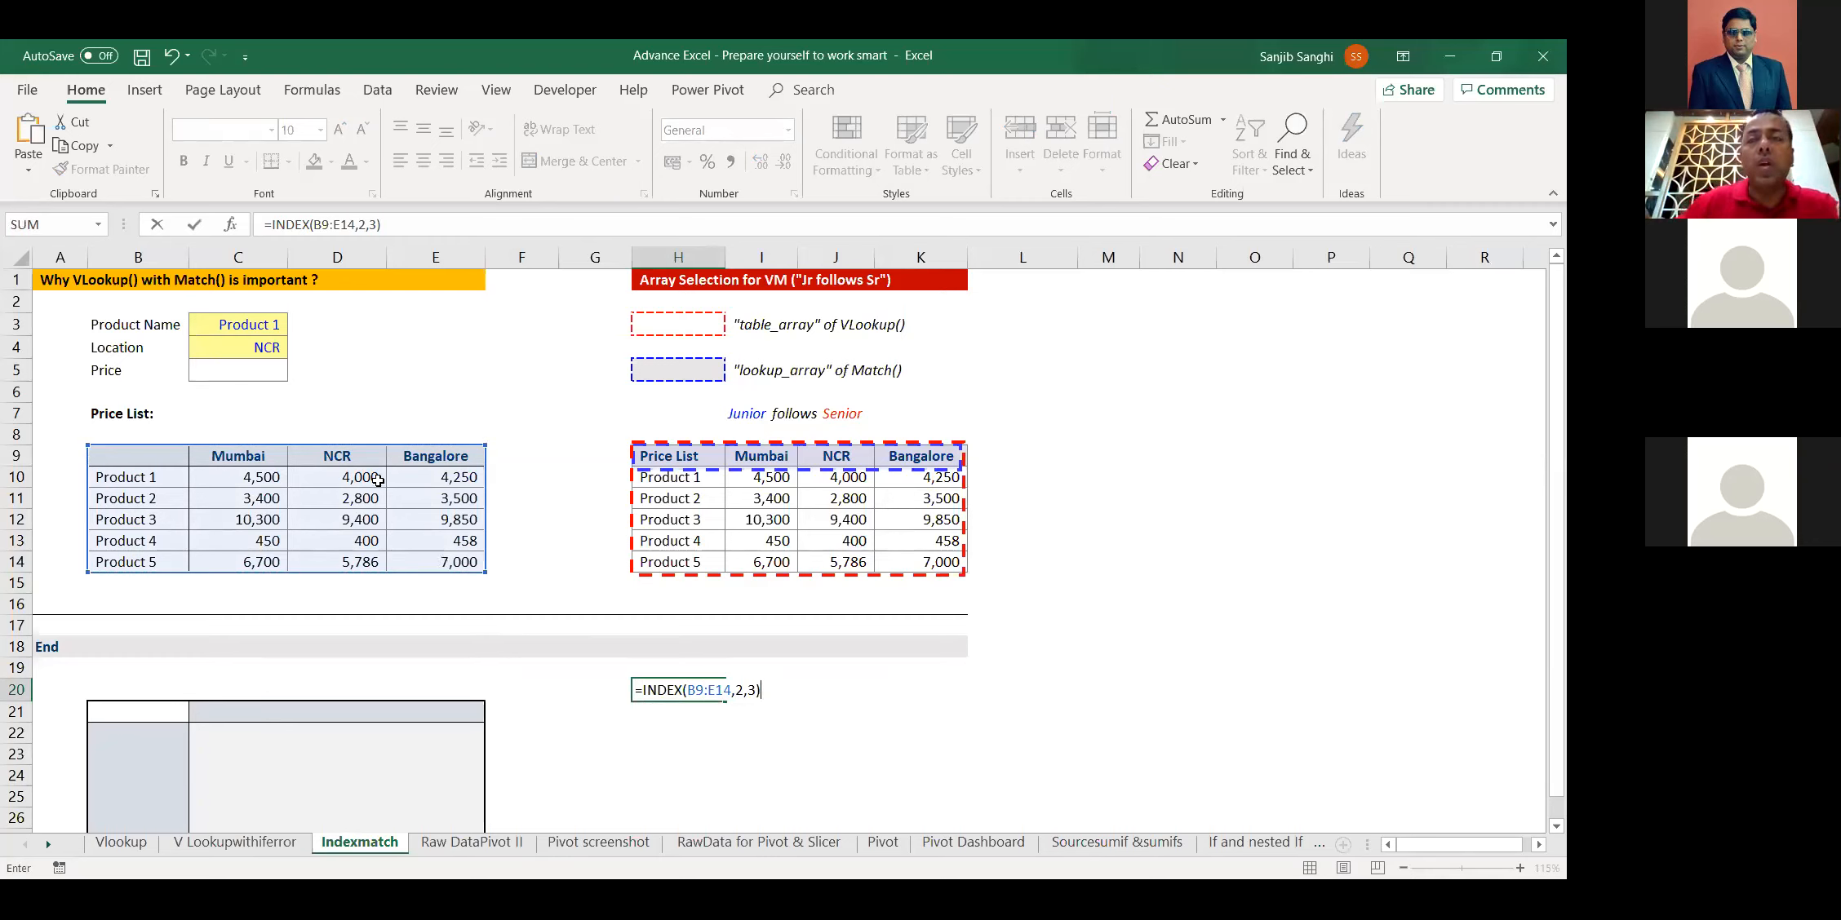
key("Return")
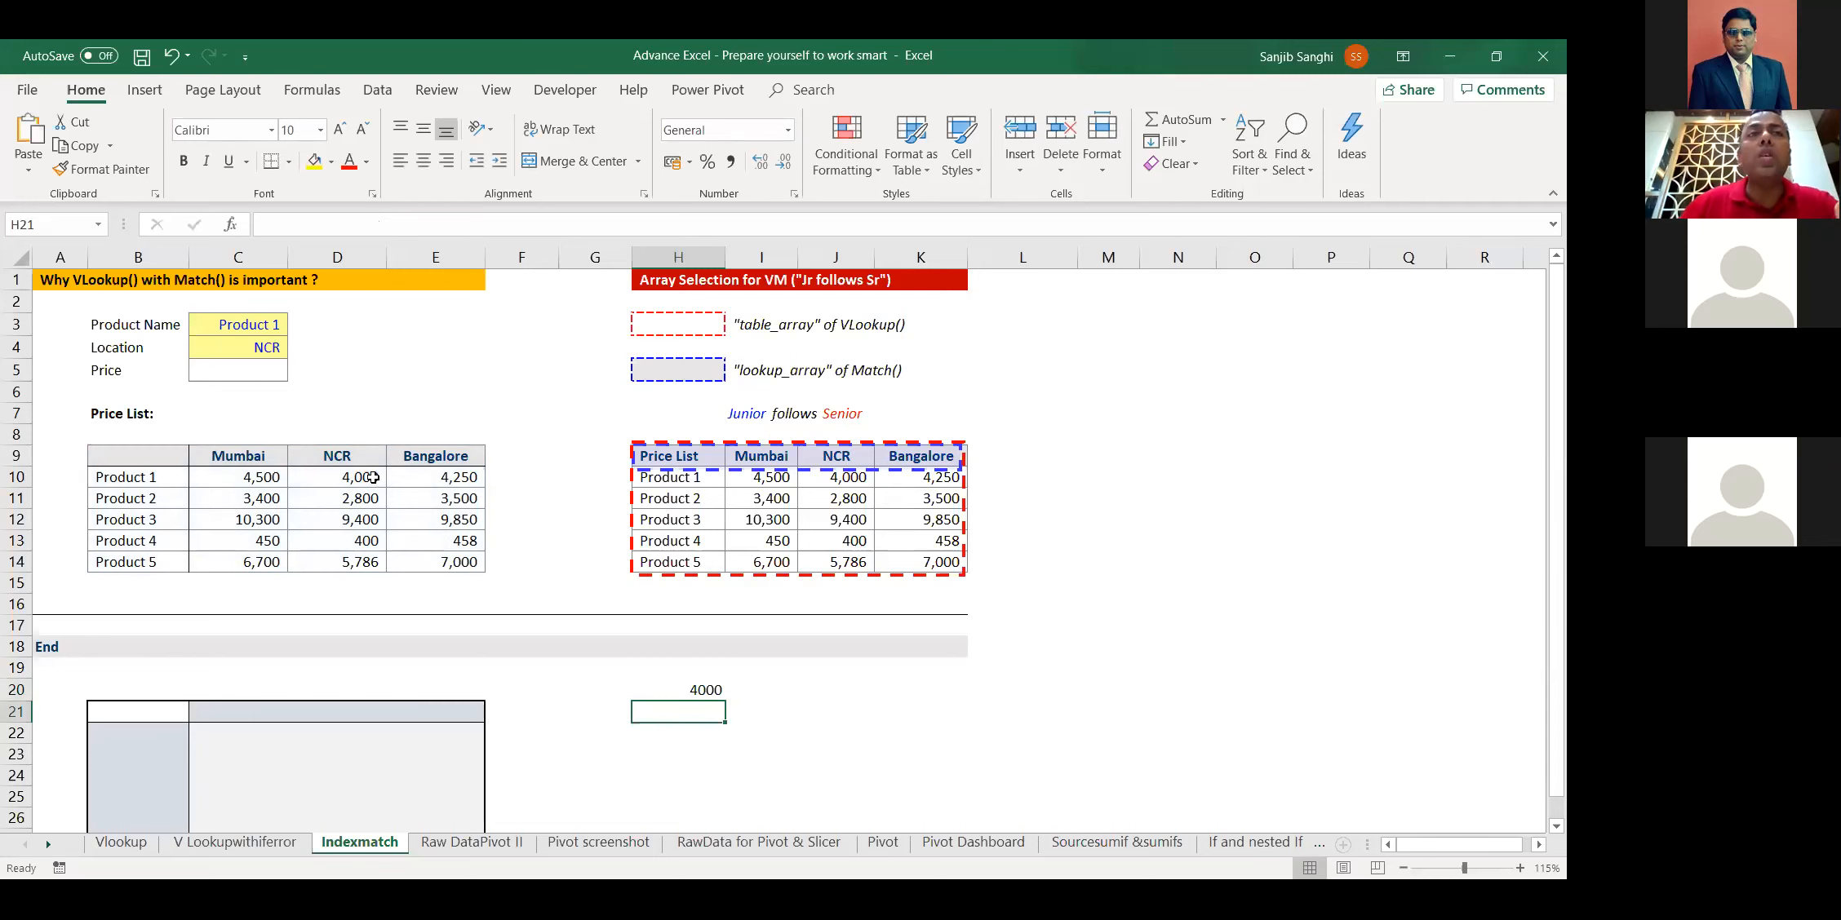
left_click(377, 480)
left_click(314, 161)
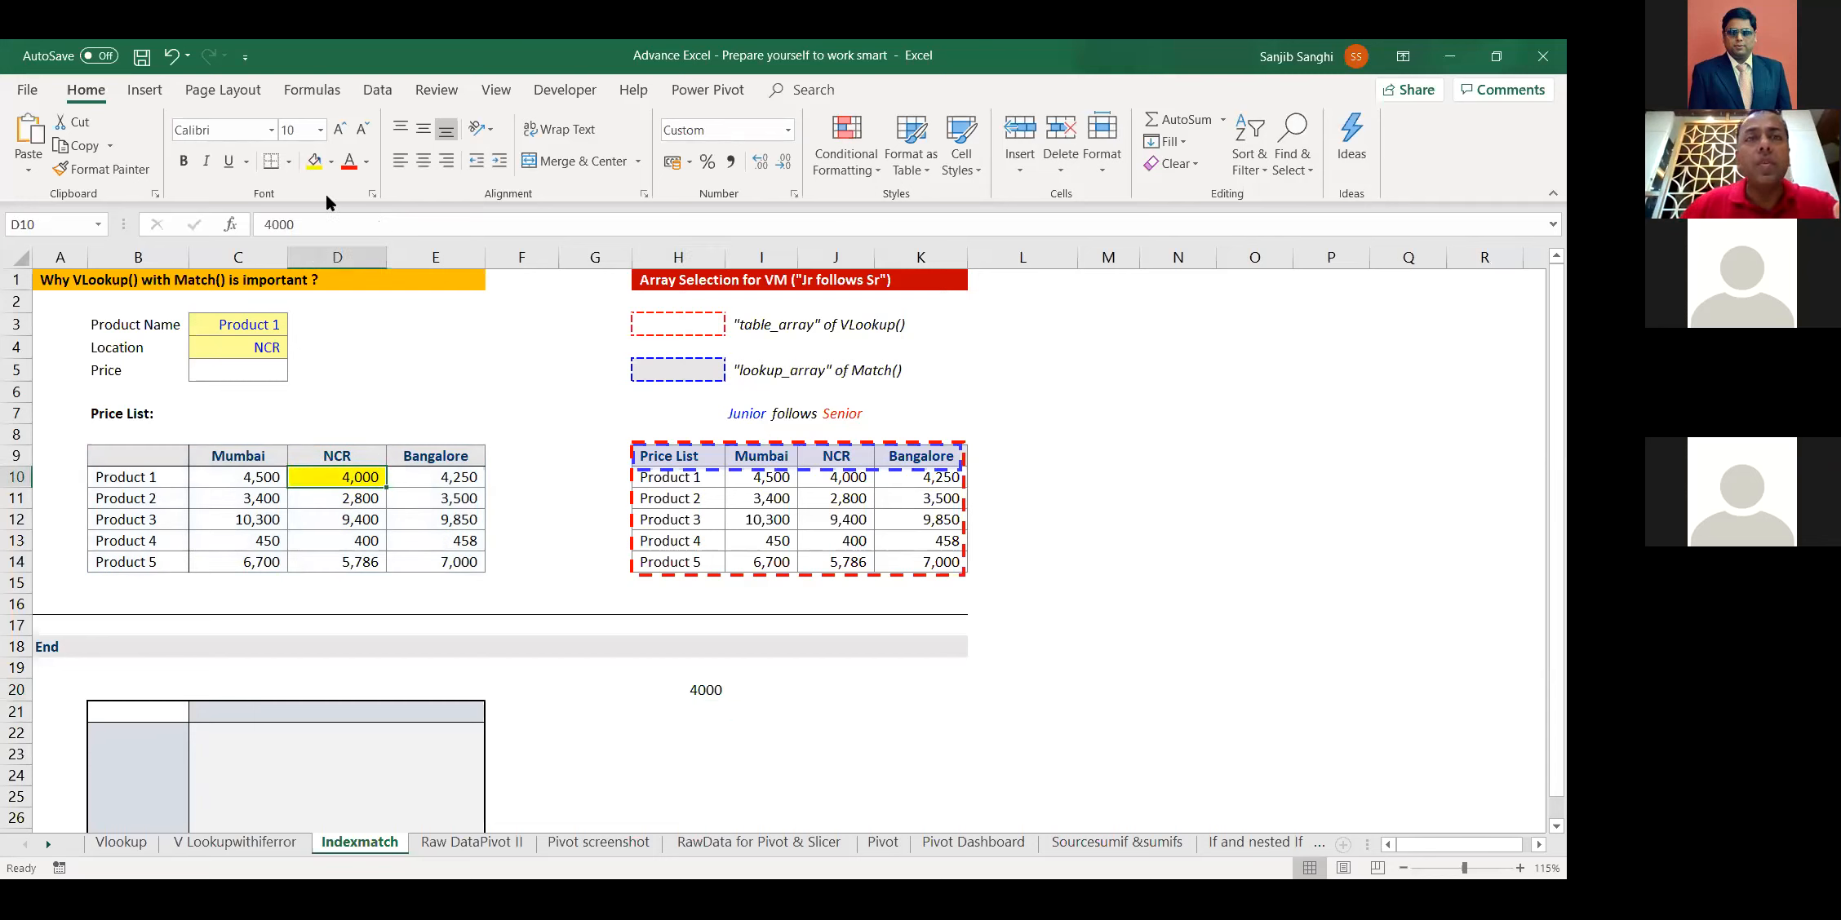
Change the INDEX formula in H20 to row number 3 and column number 4
left_click(645, 689)
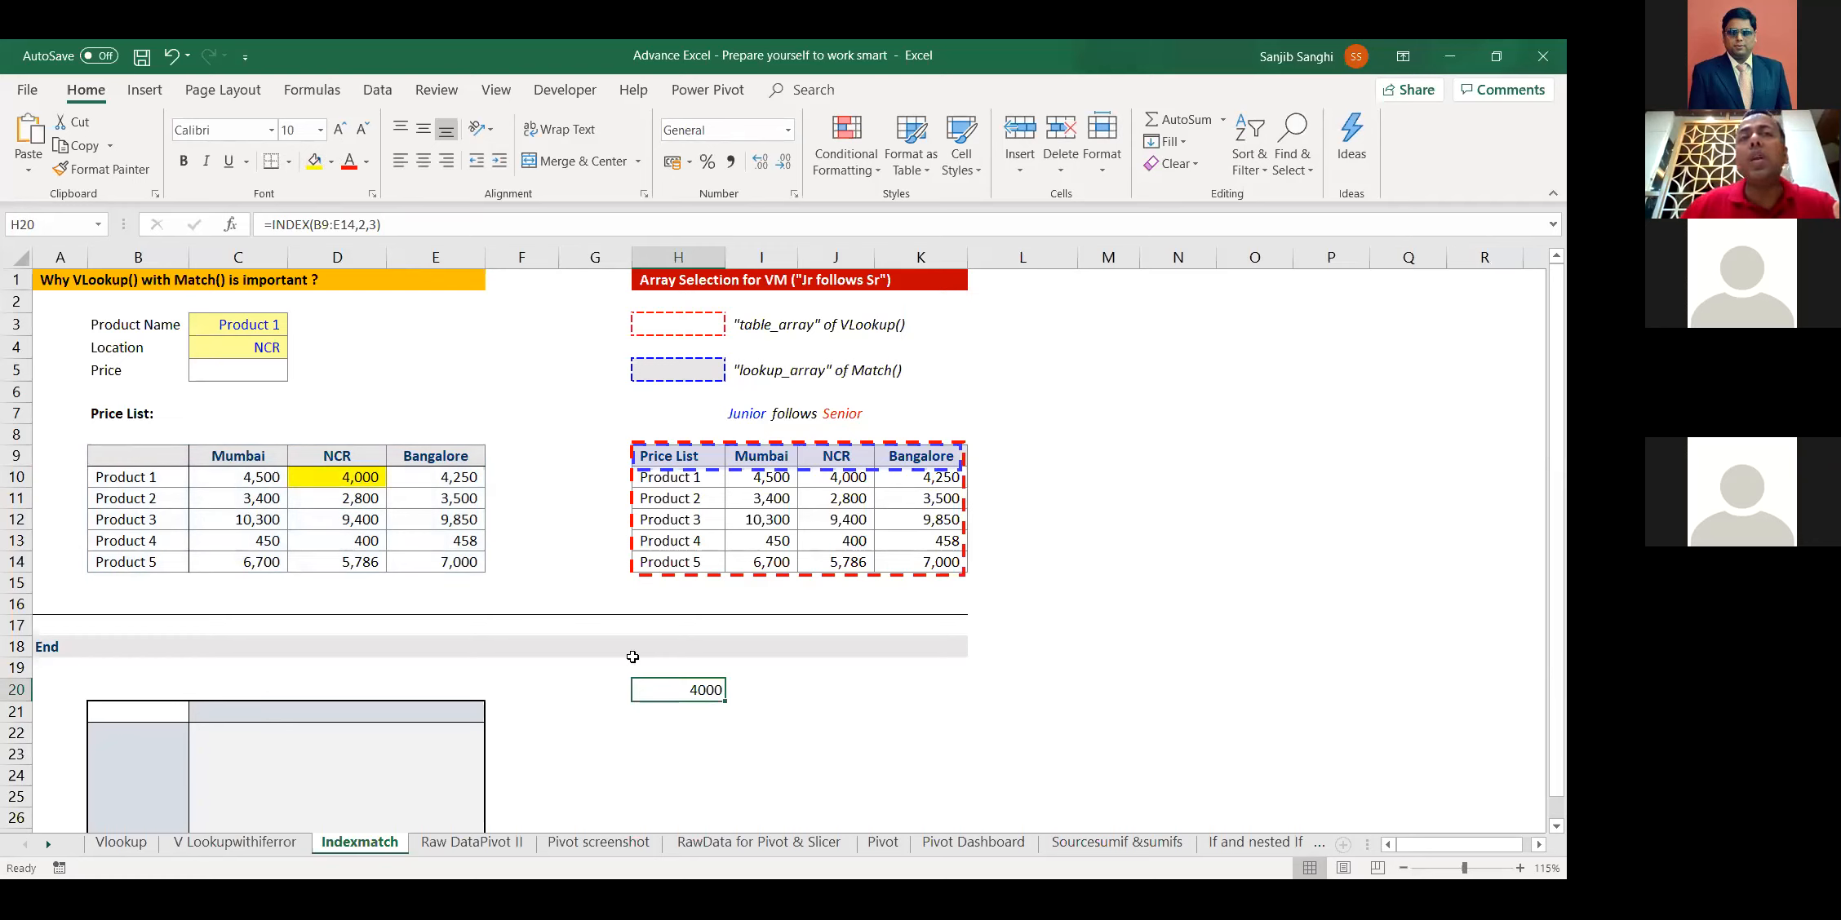
double_click(690, 692)
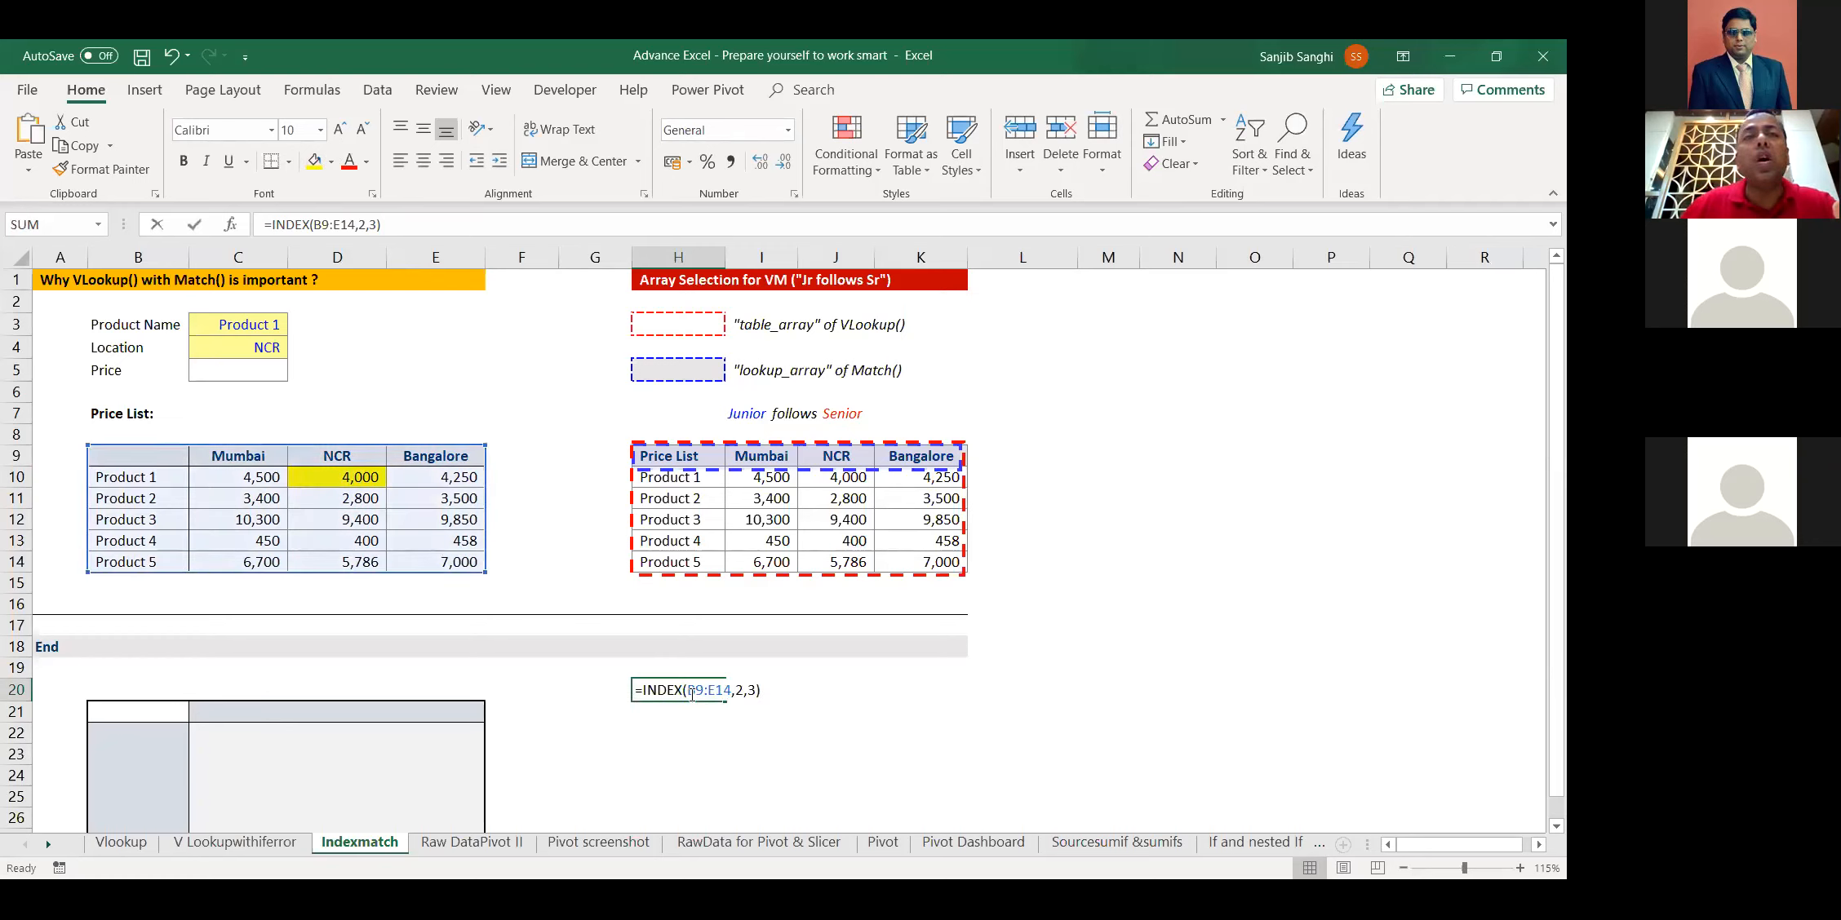
left_click(741, 690)
key("BackSpace")
type("3")
left_click(756, 690)
key("BackSpace")
type("4")
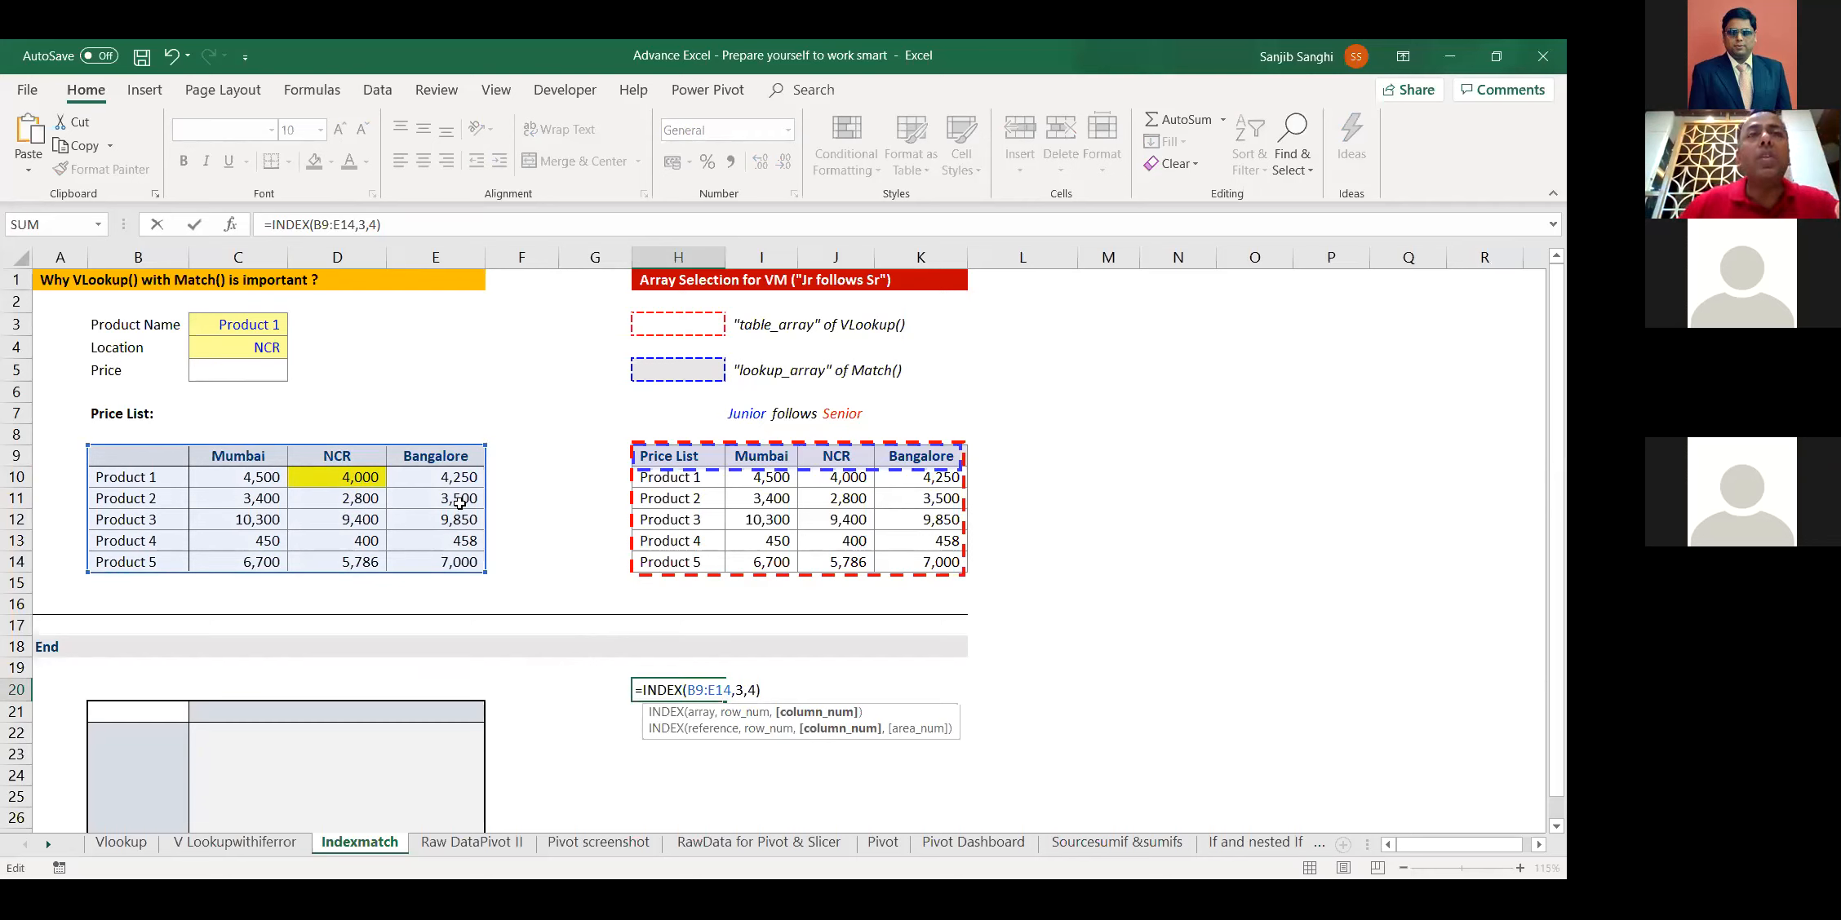
key("Return")
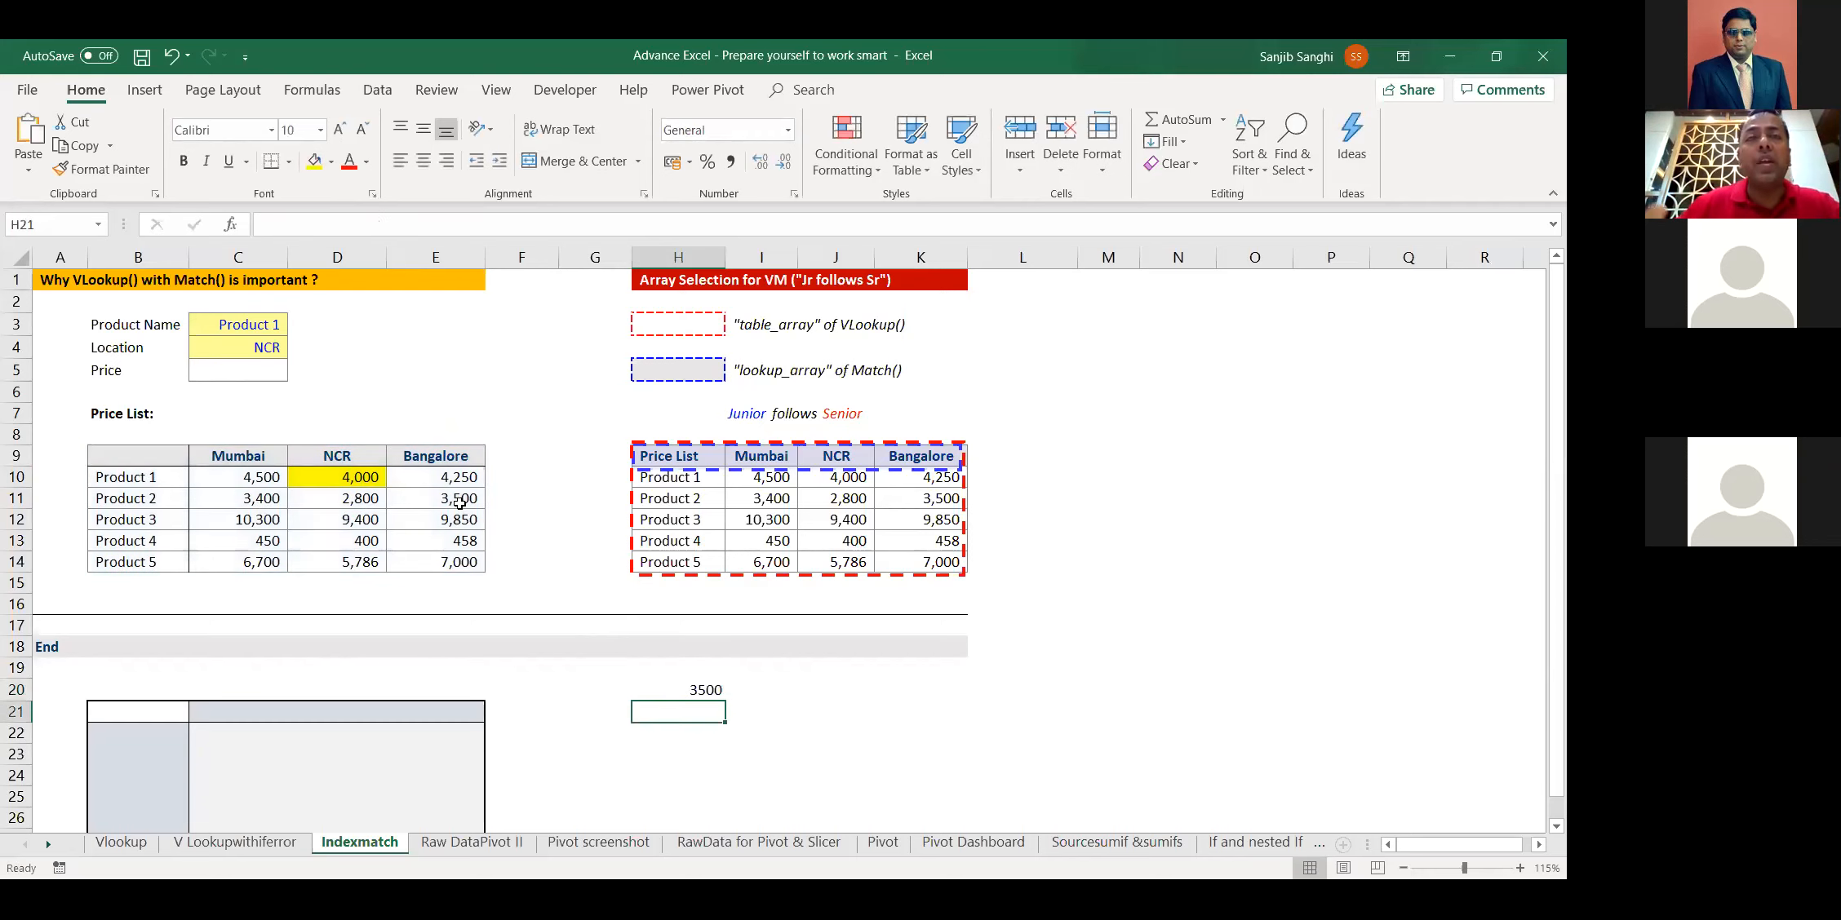
Clear the INDEX formula from H20
left_click(699, 691)
key("Delete")
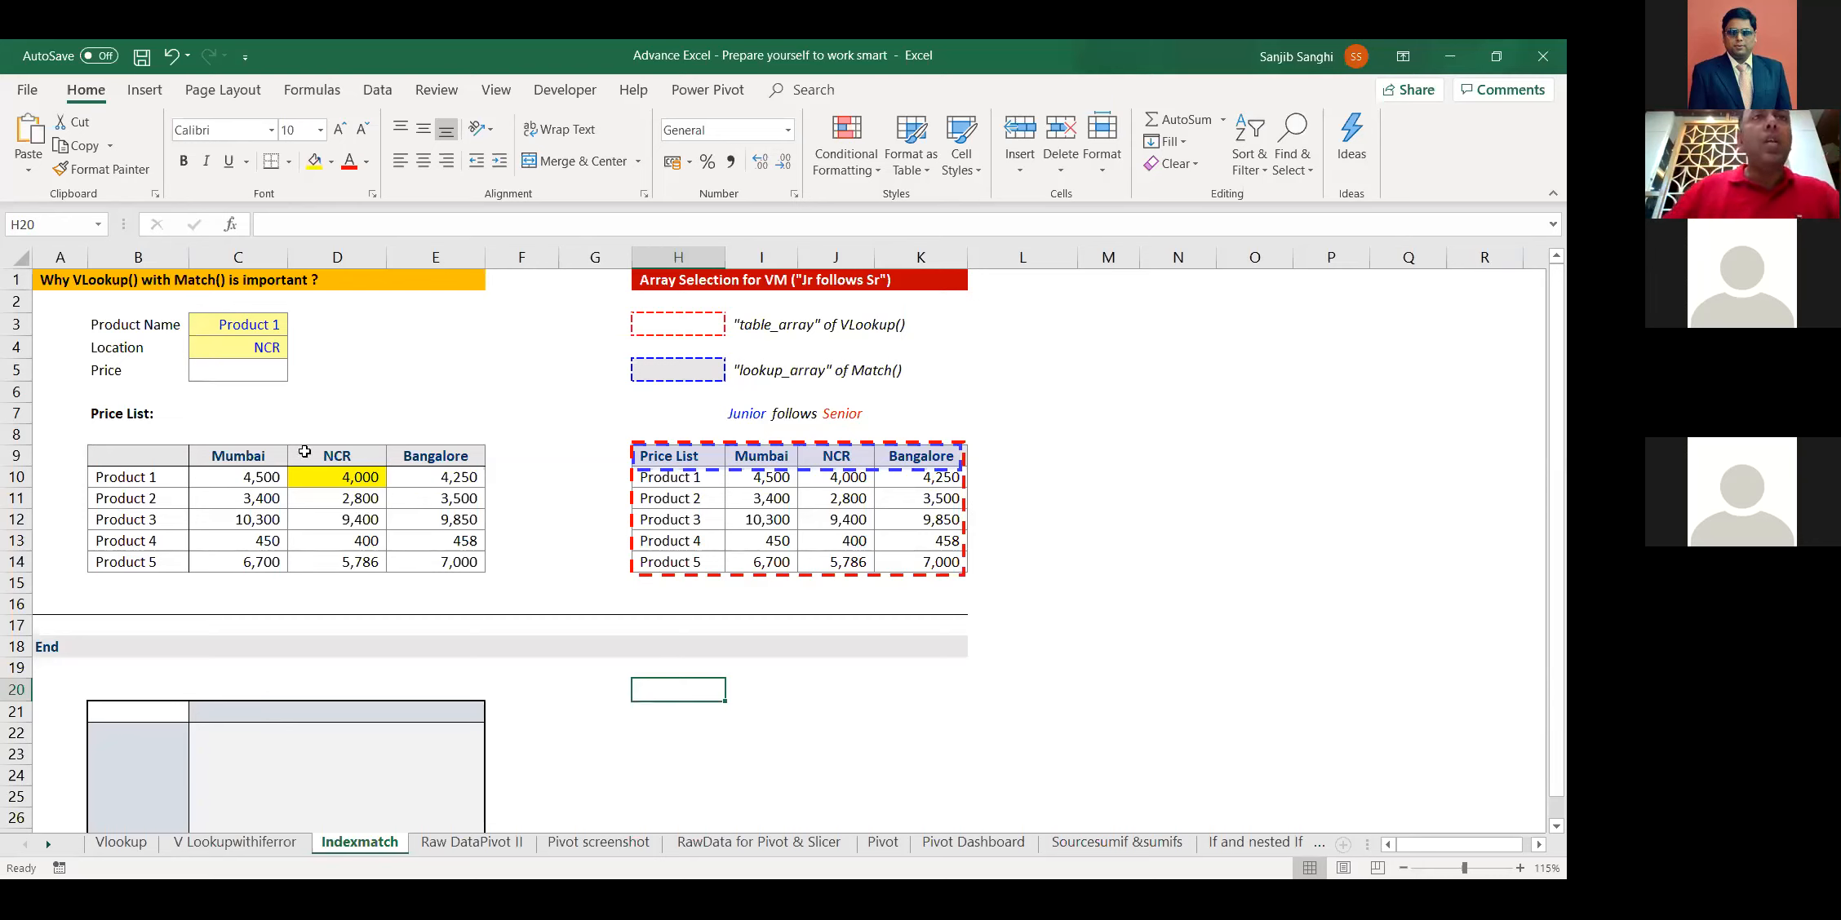
Review the dropdown choices for Product Name in C3 and Location in C4
left_click(249, 324)
left_click(297, 326)
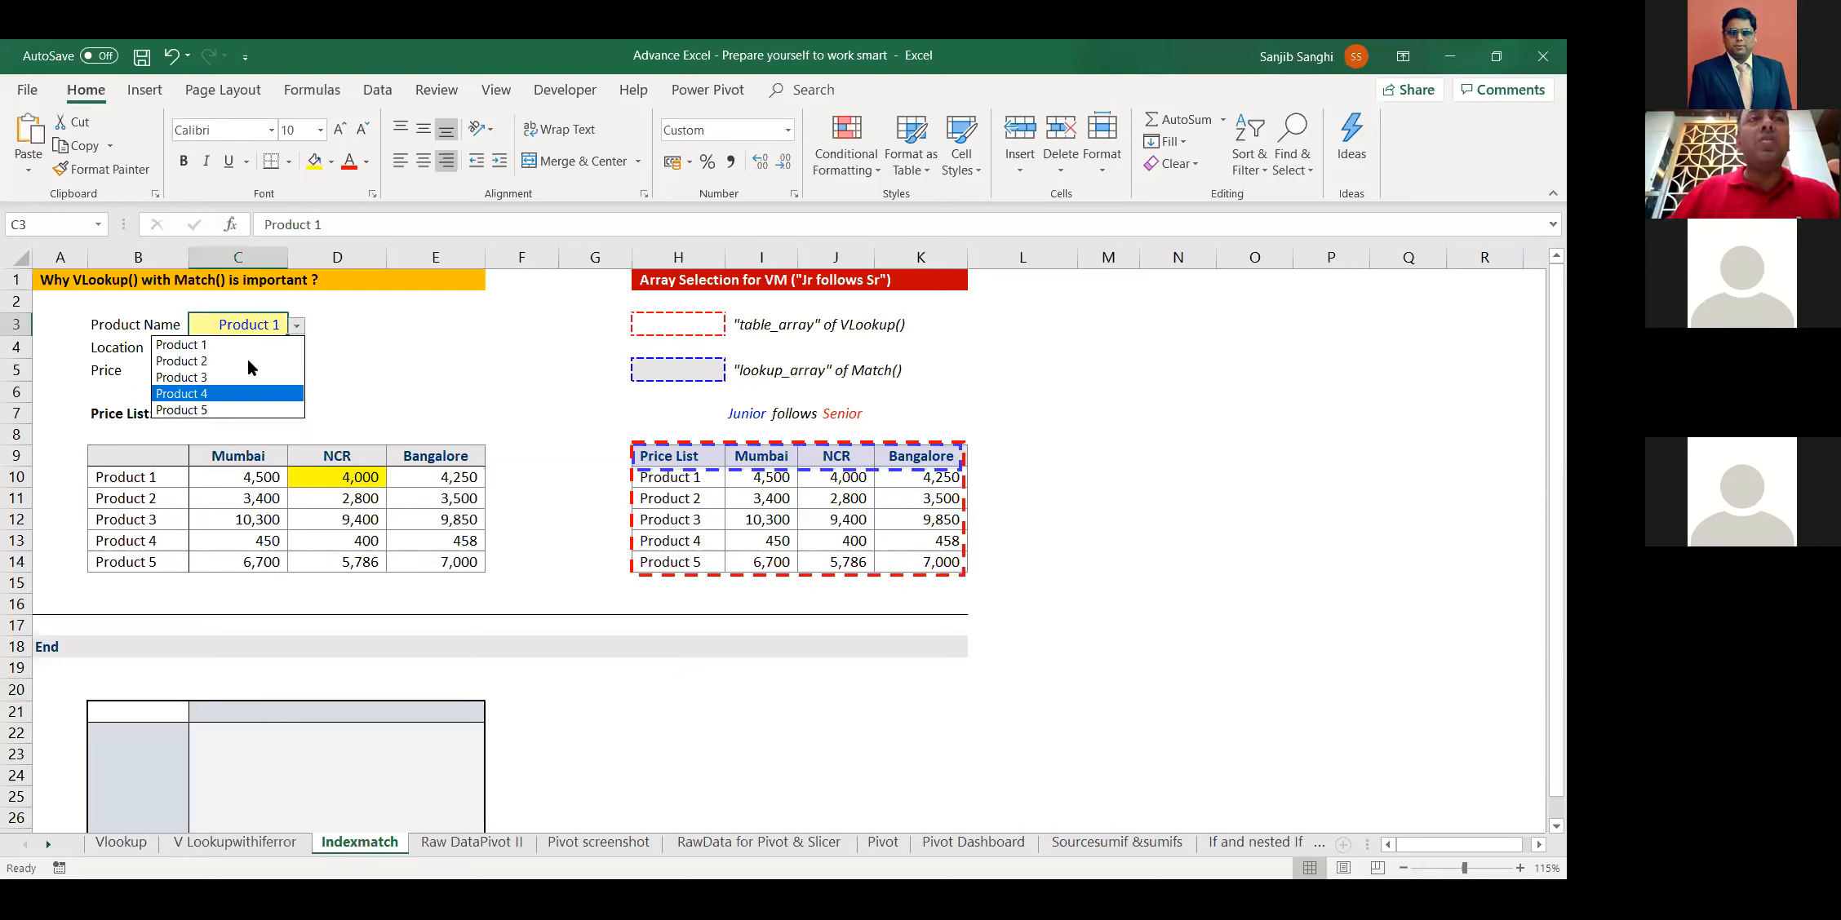
left_click(430, 371)
left_click(271, 346)
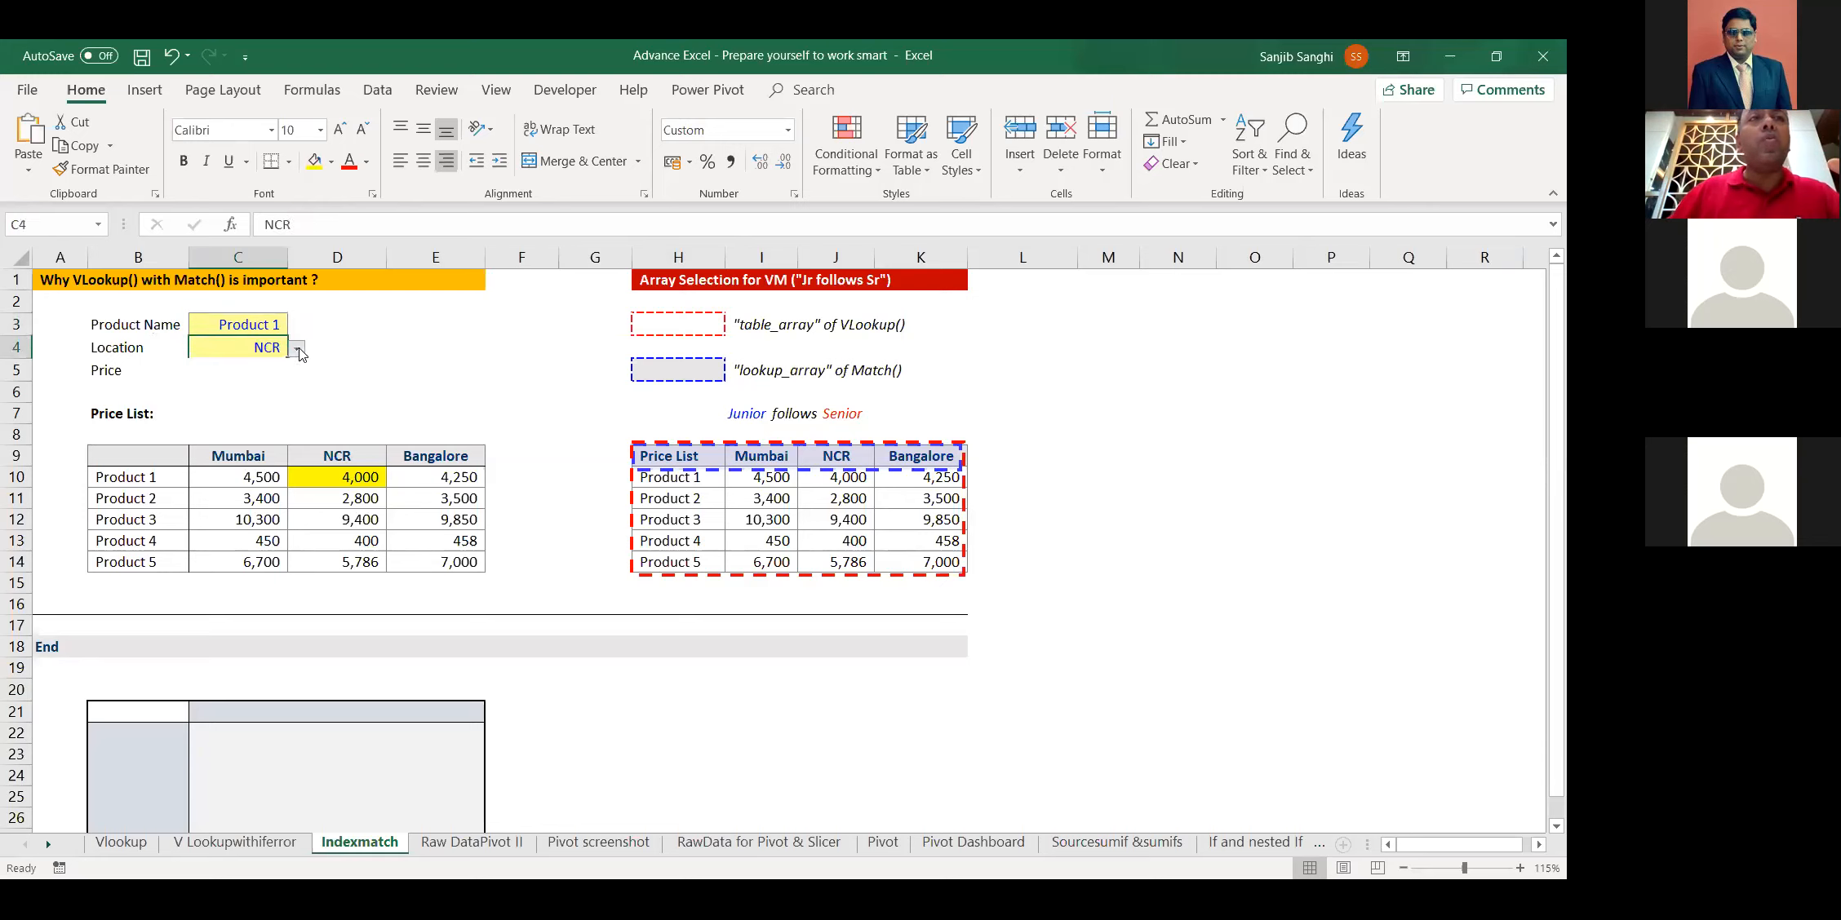
left_click(297, 348)
left_click(286, 495)
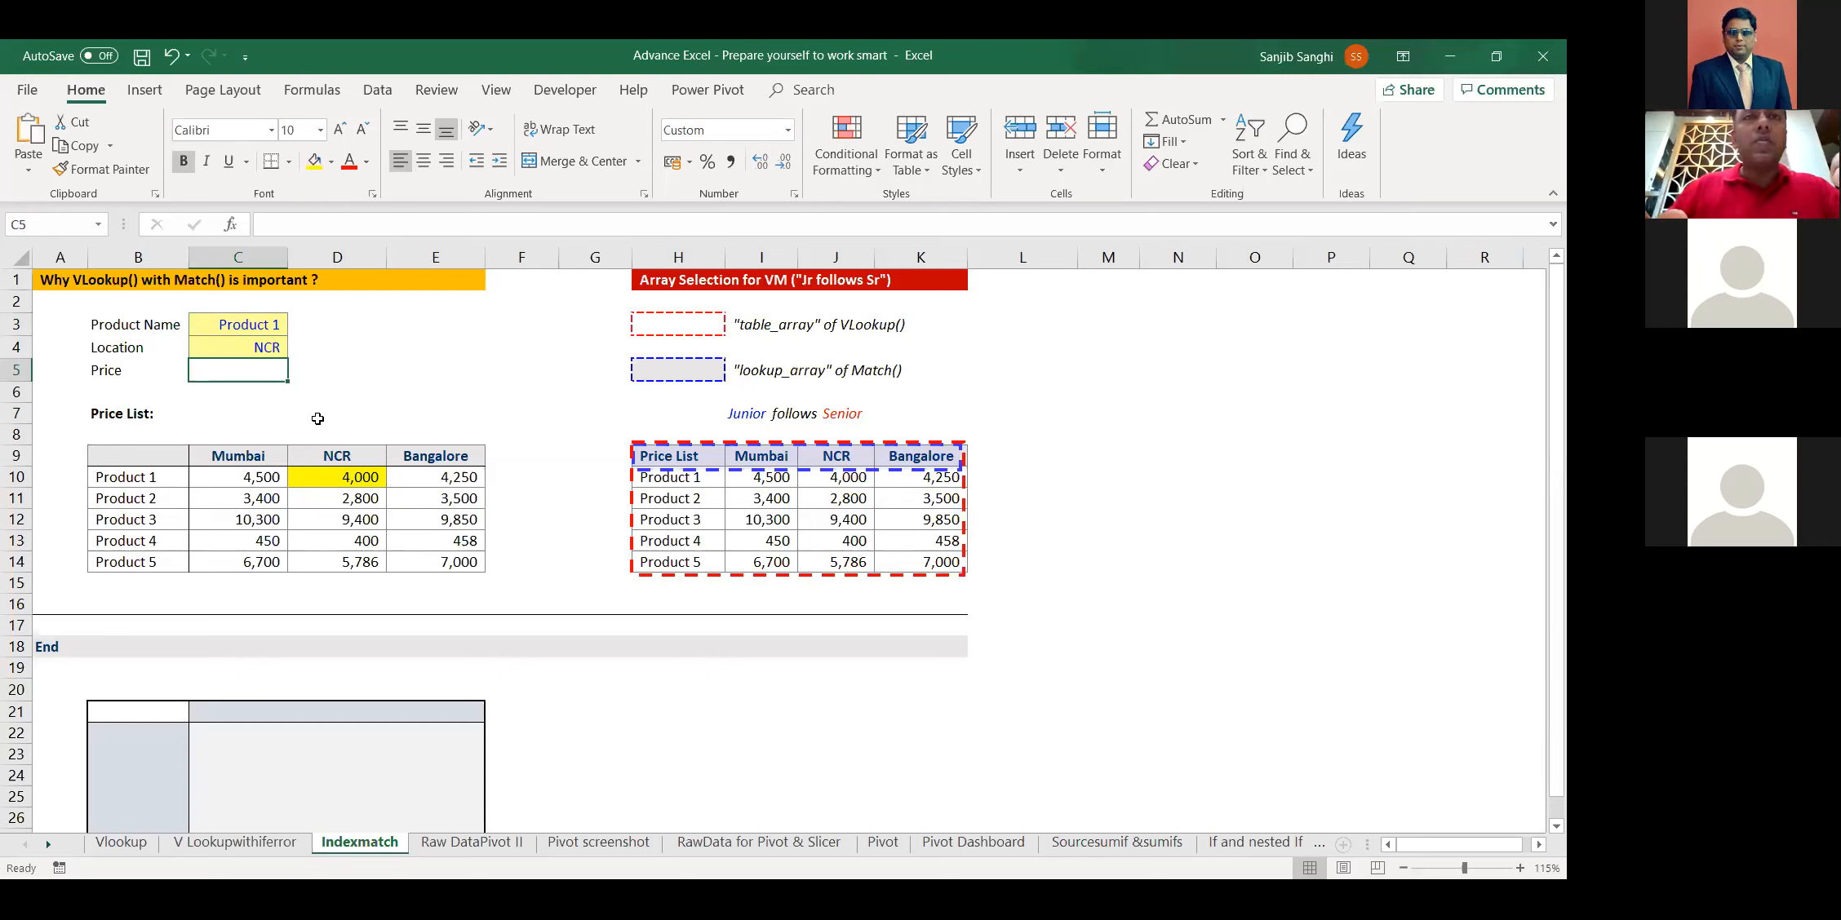
Start an INDEX formula in the Price cell C5 with the absolute array $B$9:$E$14
type("=")
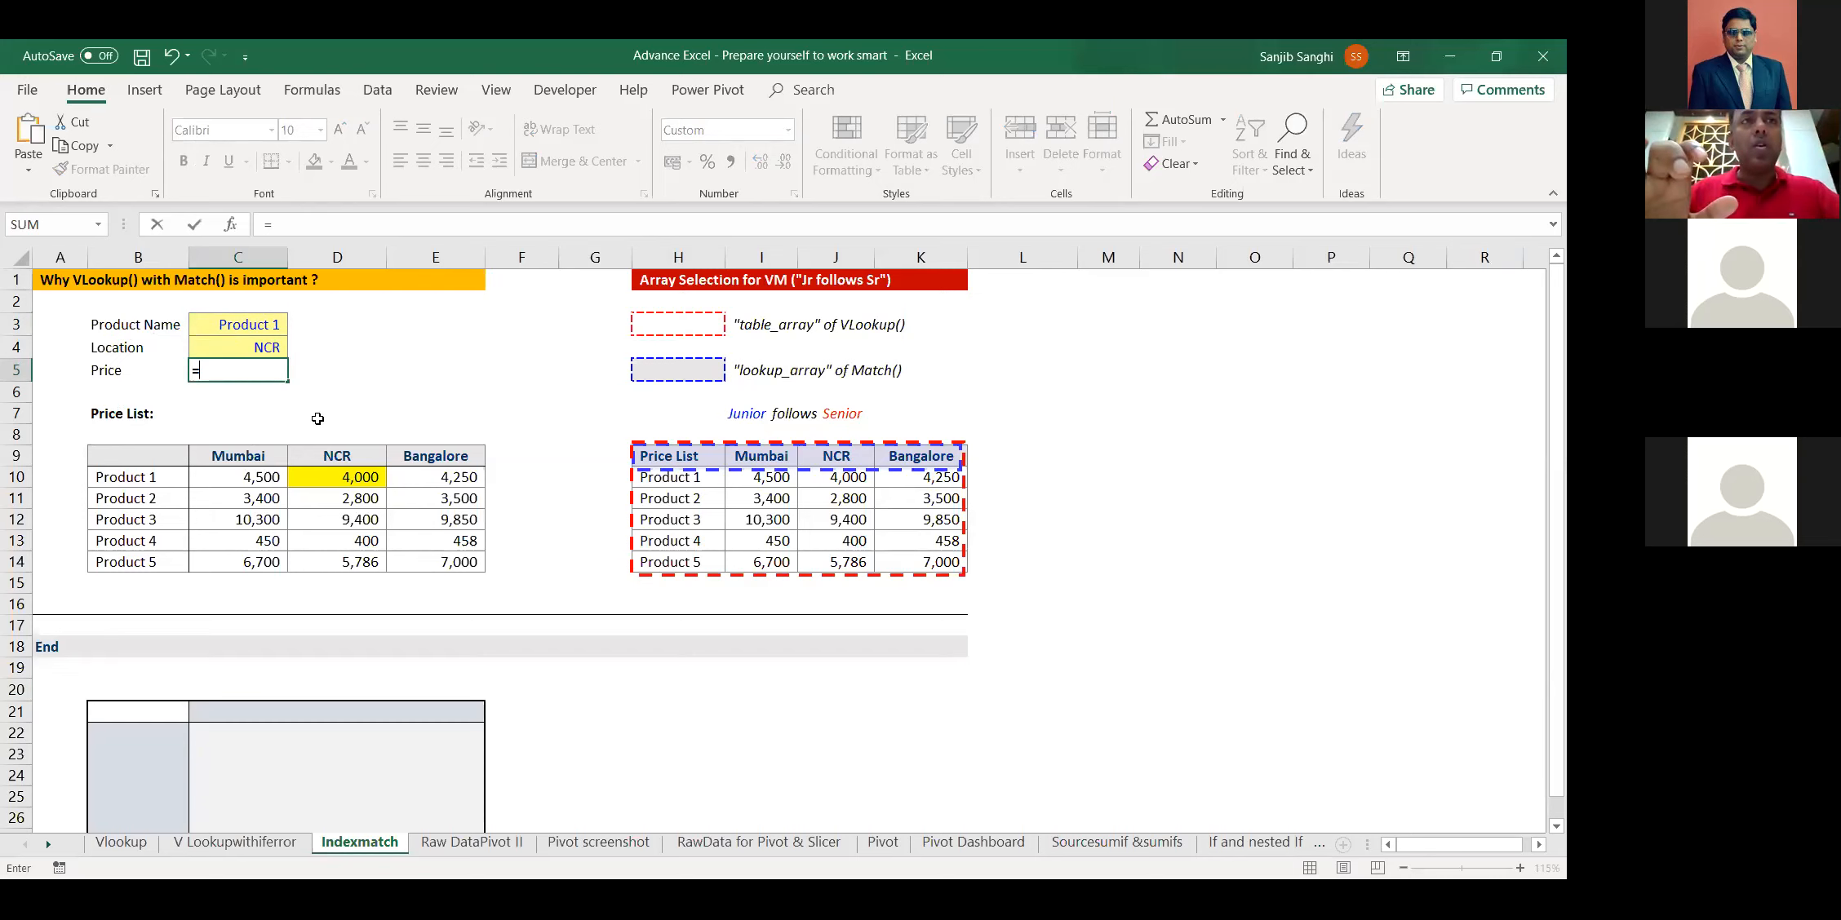
type("INDEX(")
left_click_drag(111, 457, 430, 558)
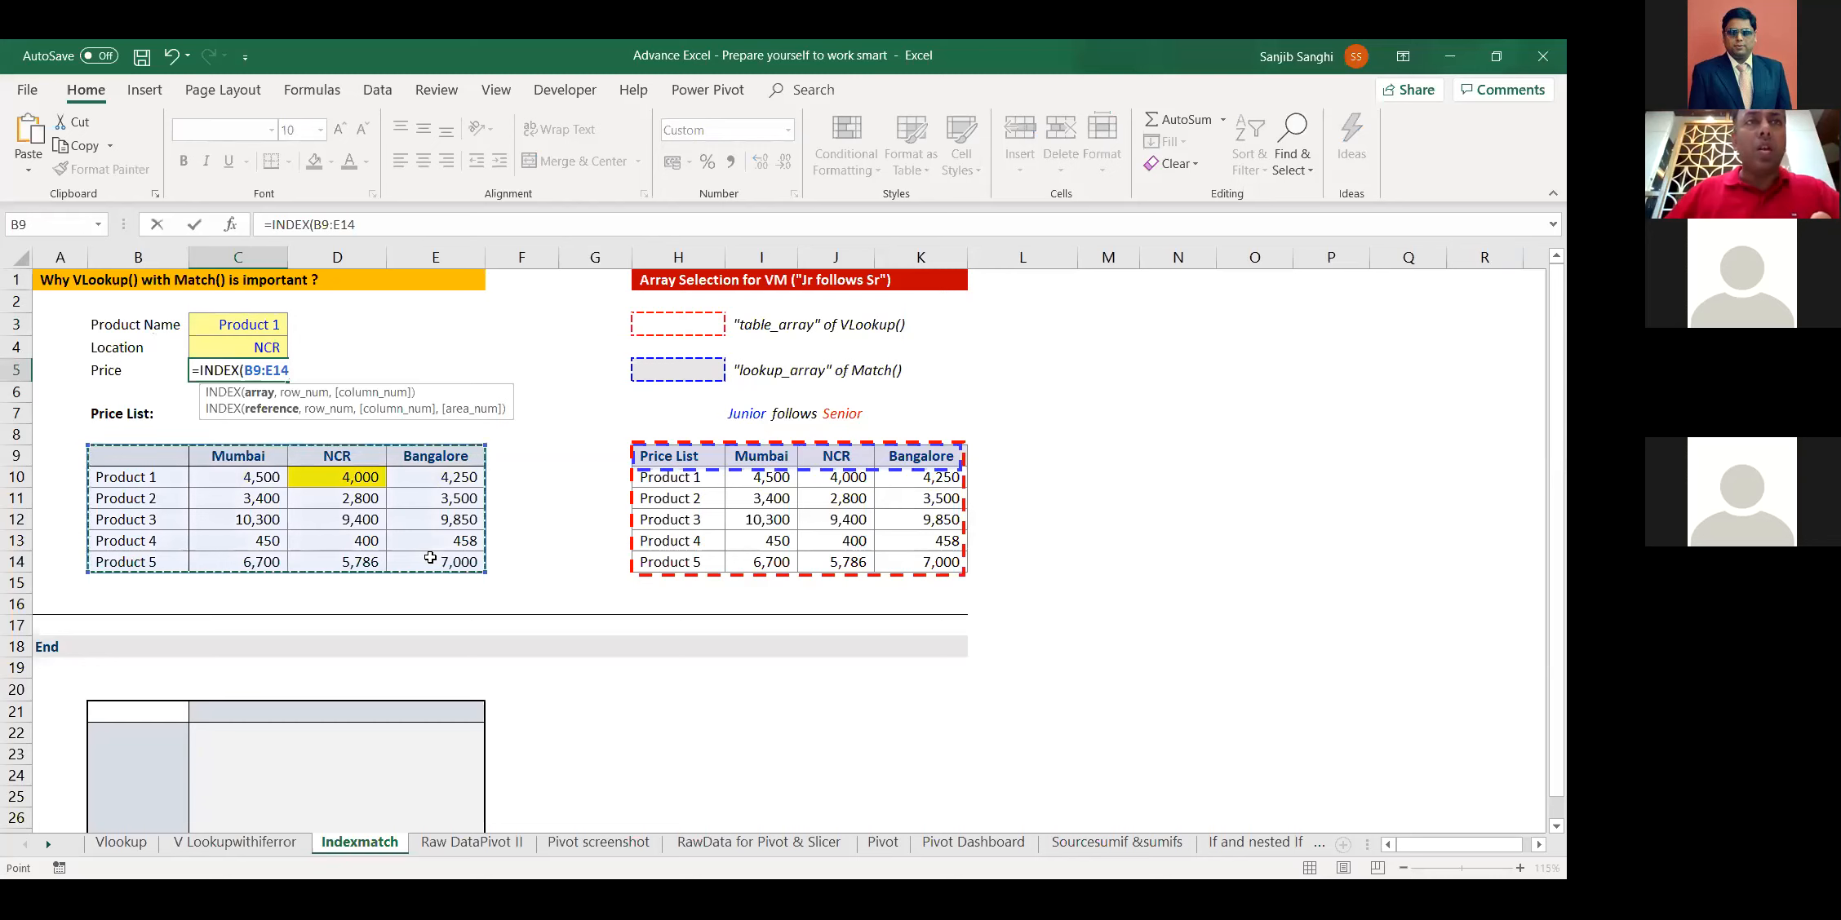
key("F4")
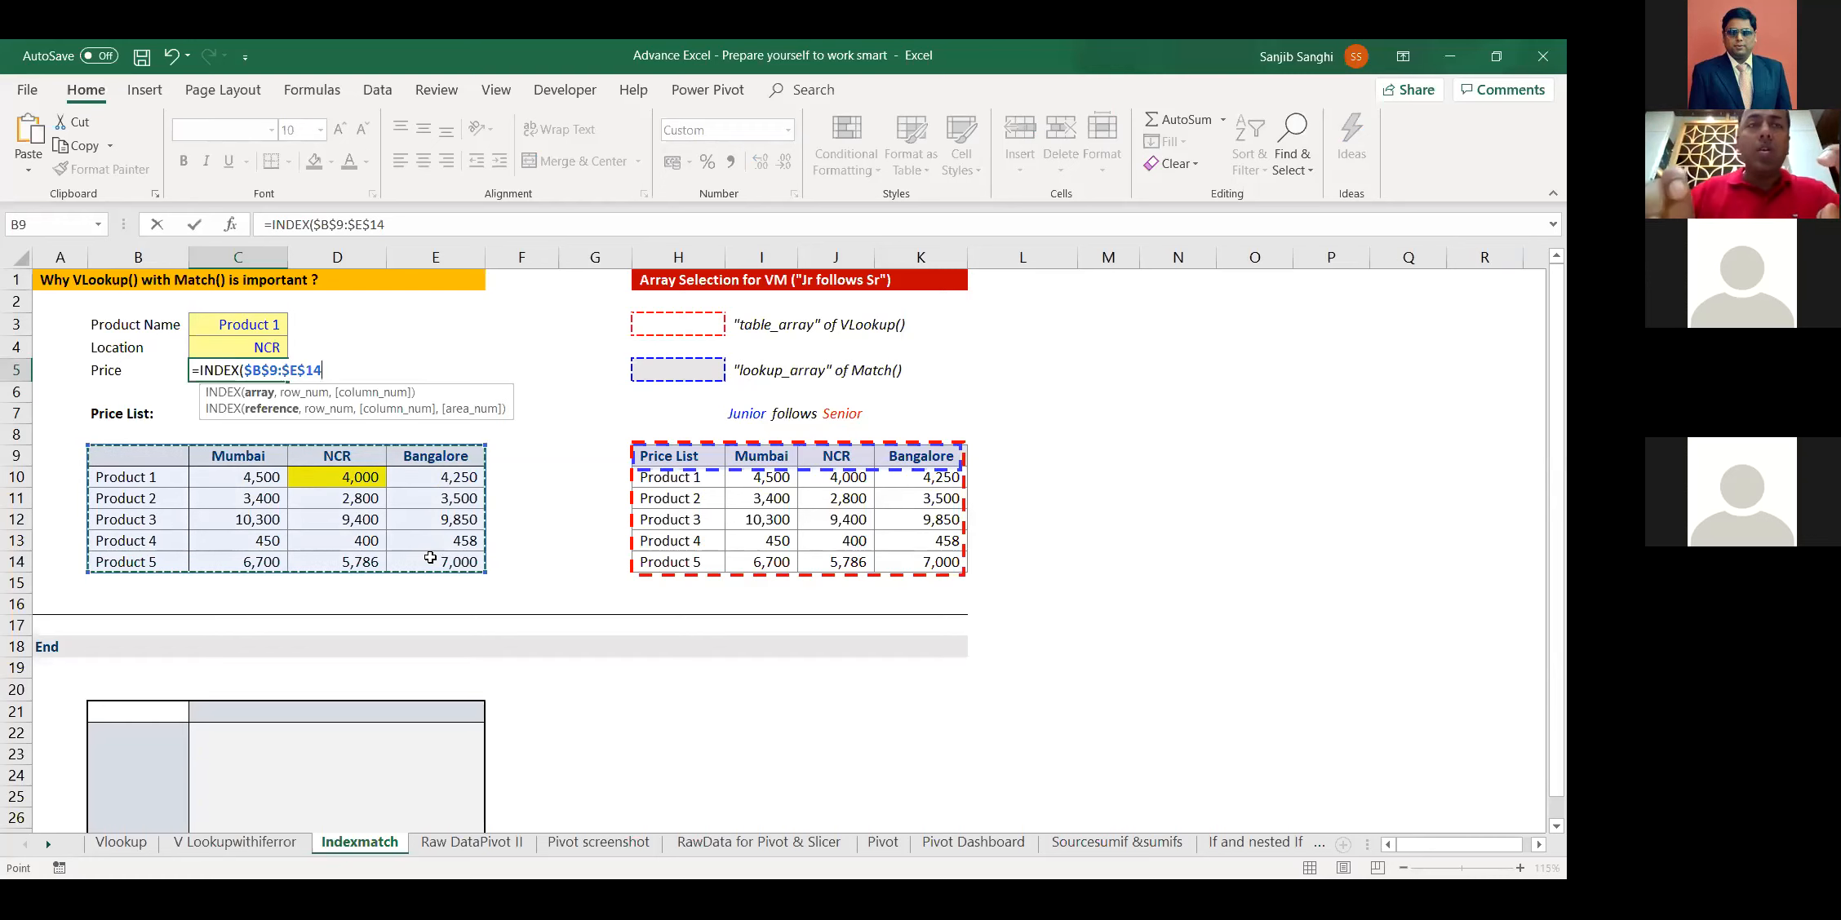
type(",")
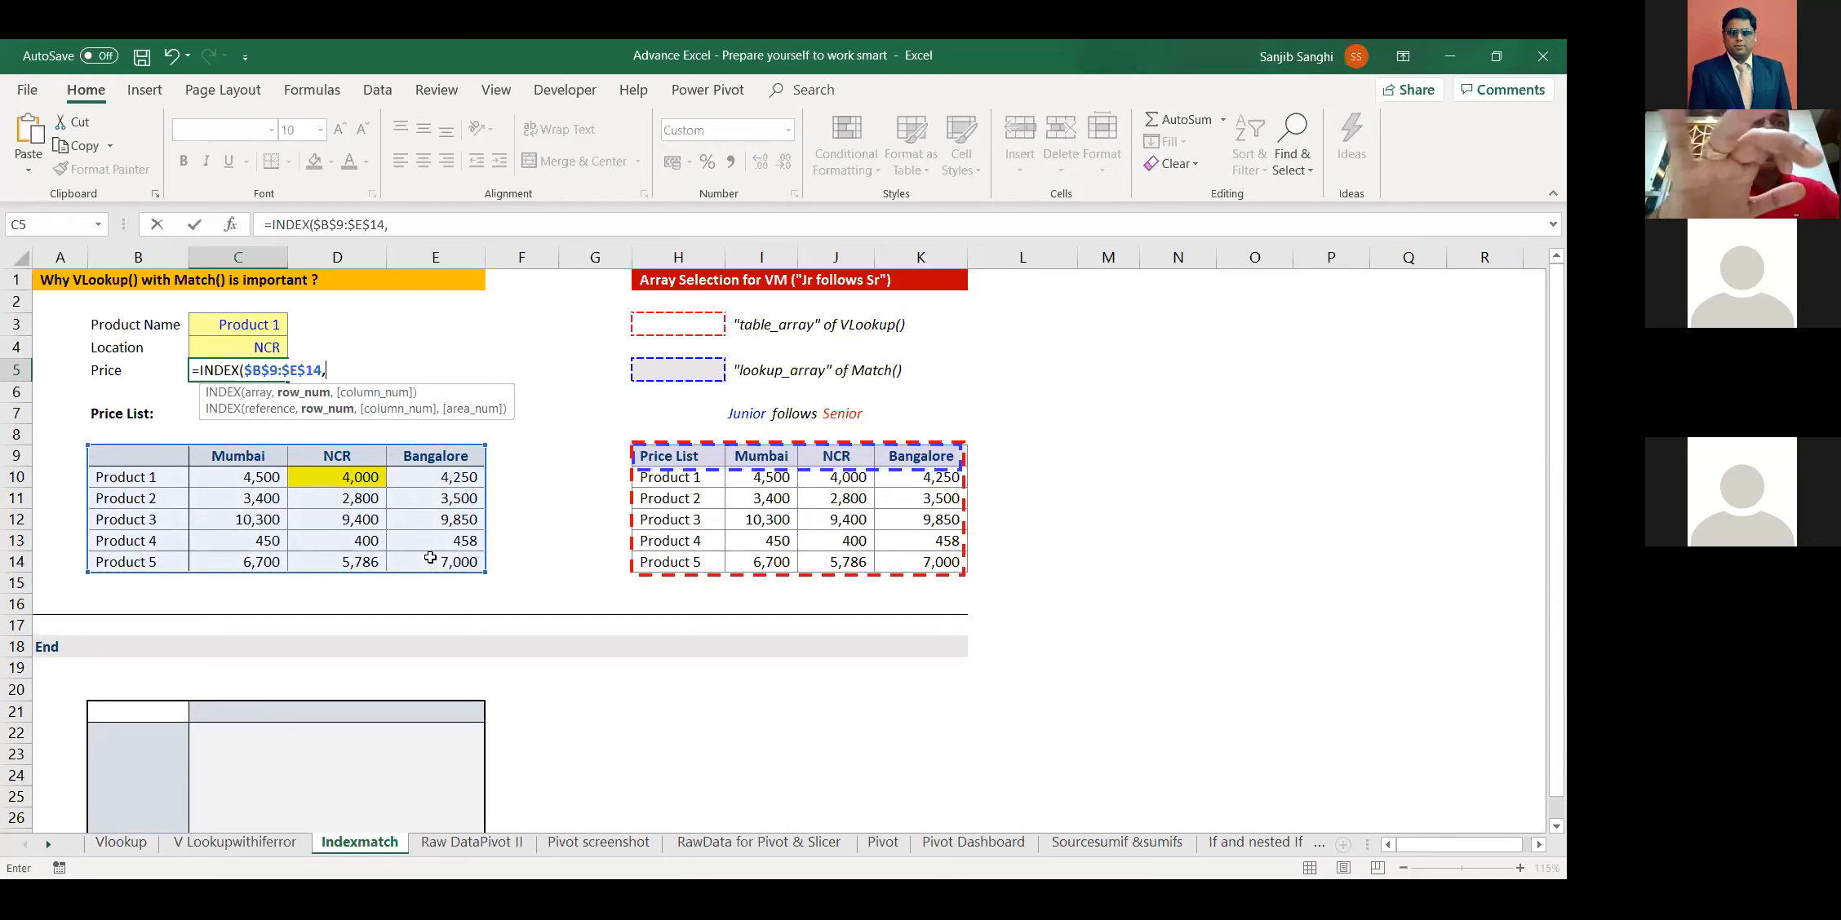
Add MATCH(C3,B9:B14,0) as the row number argument of the INDEX formula in C5
type("MATCH(")
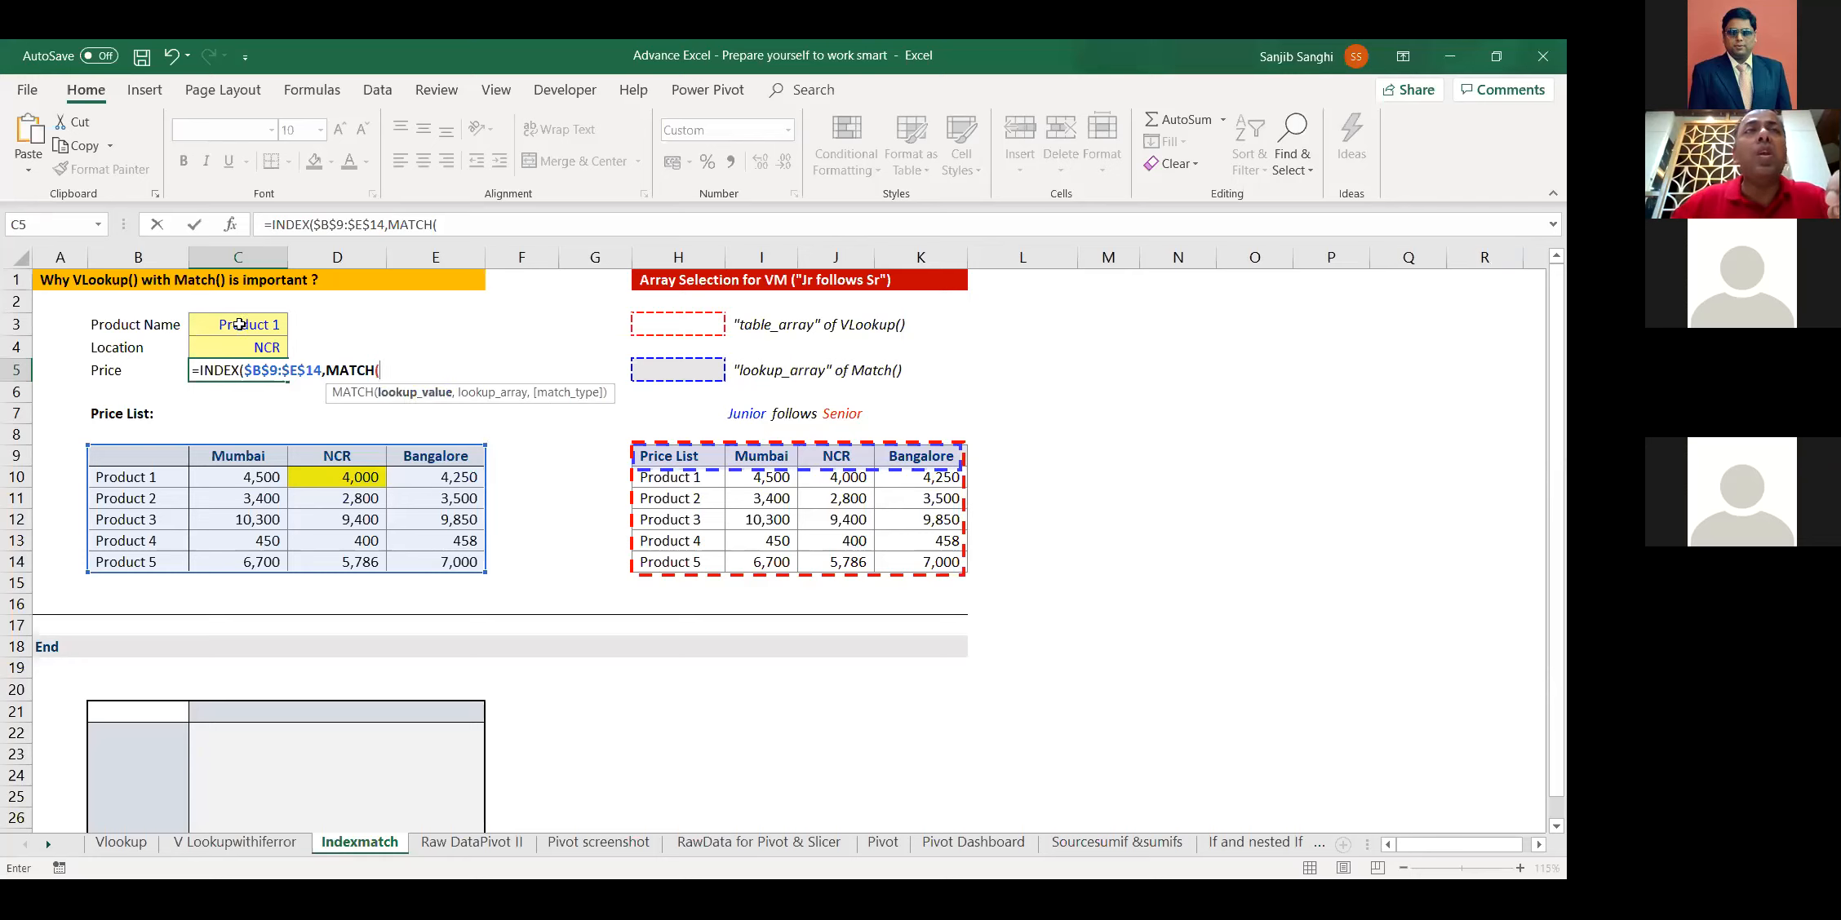
left_click(239, 324)
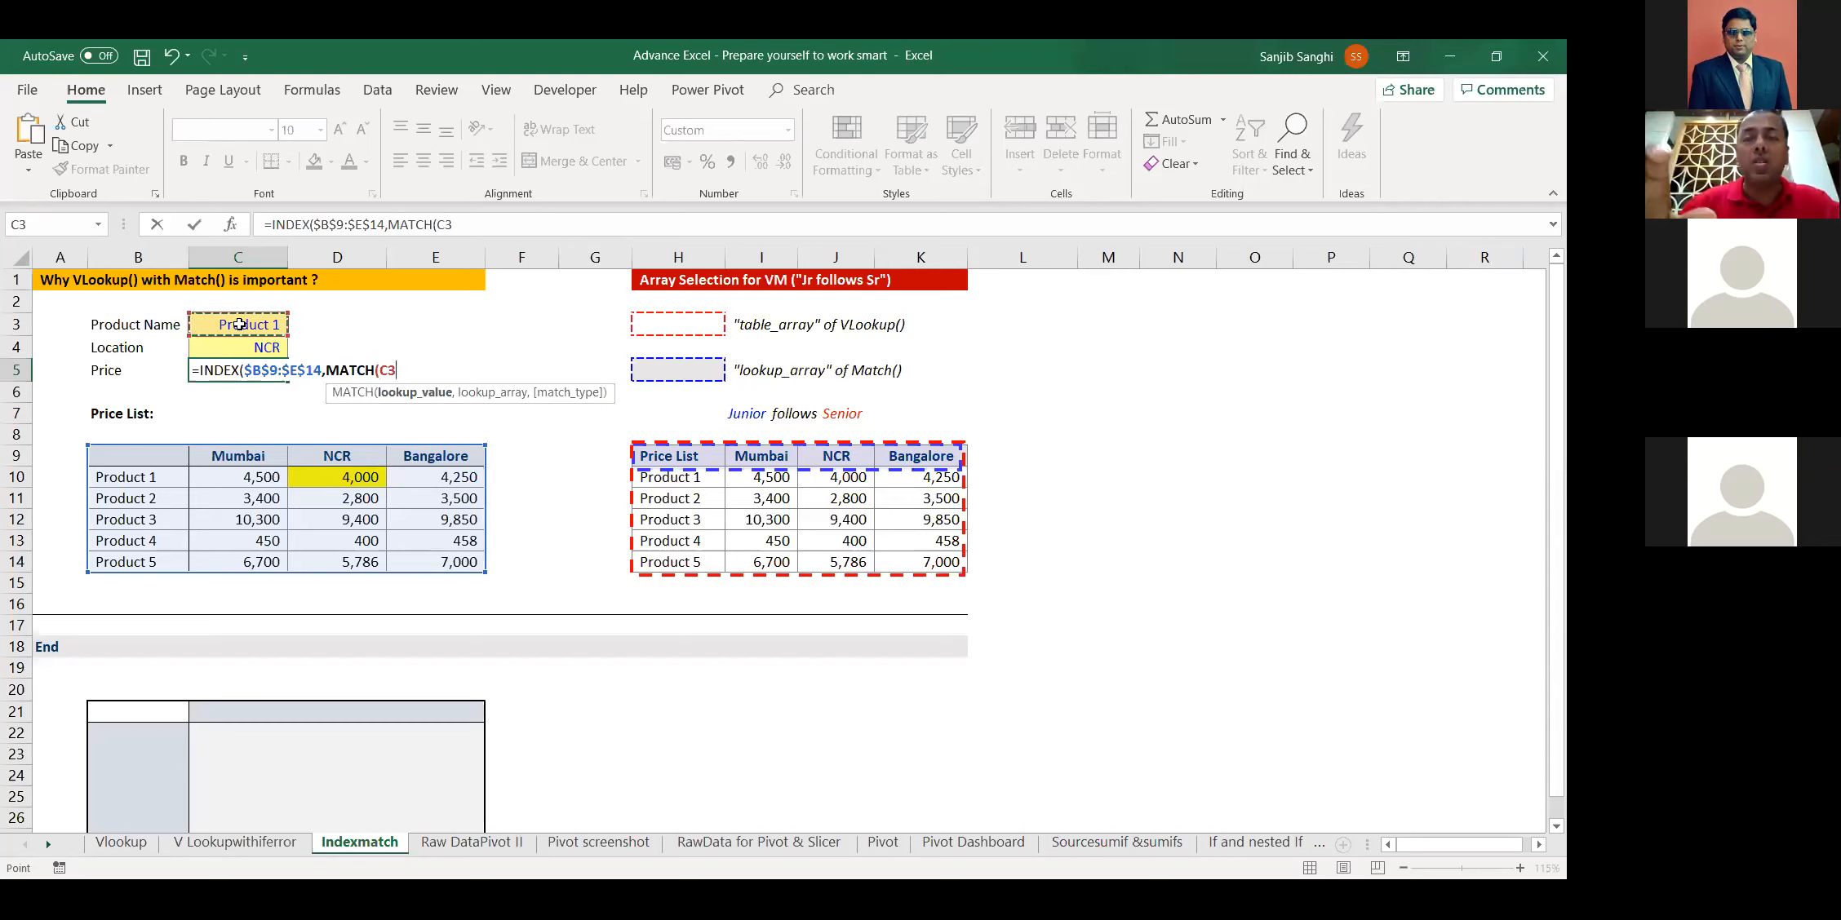
type(",")
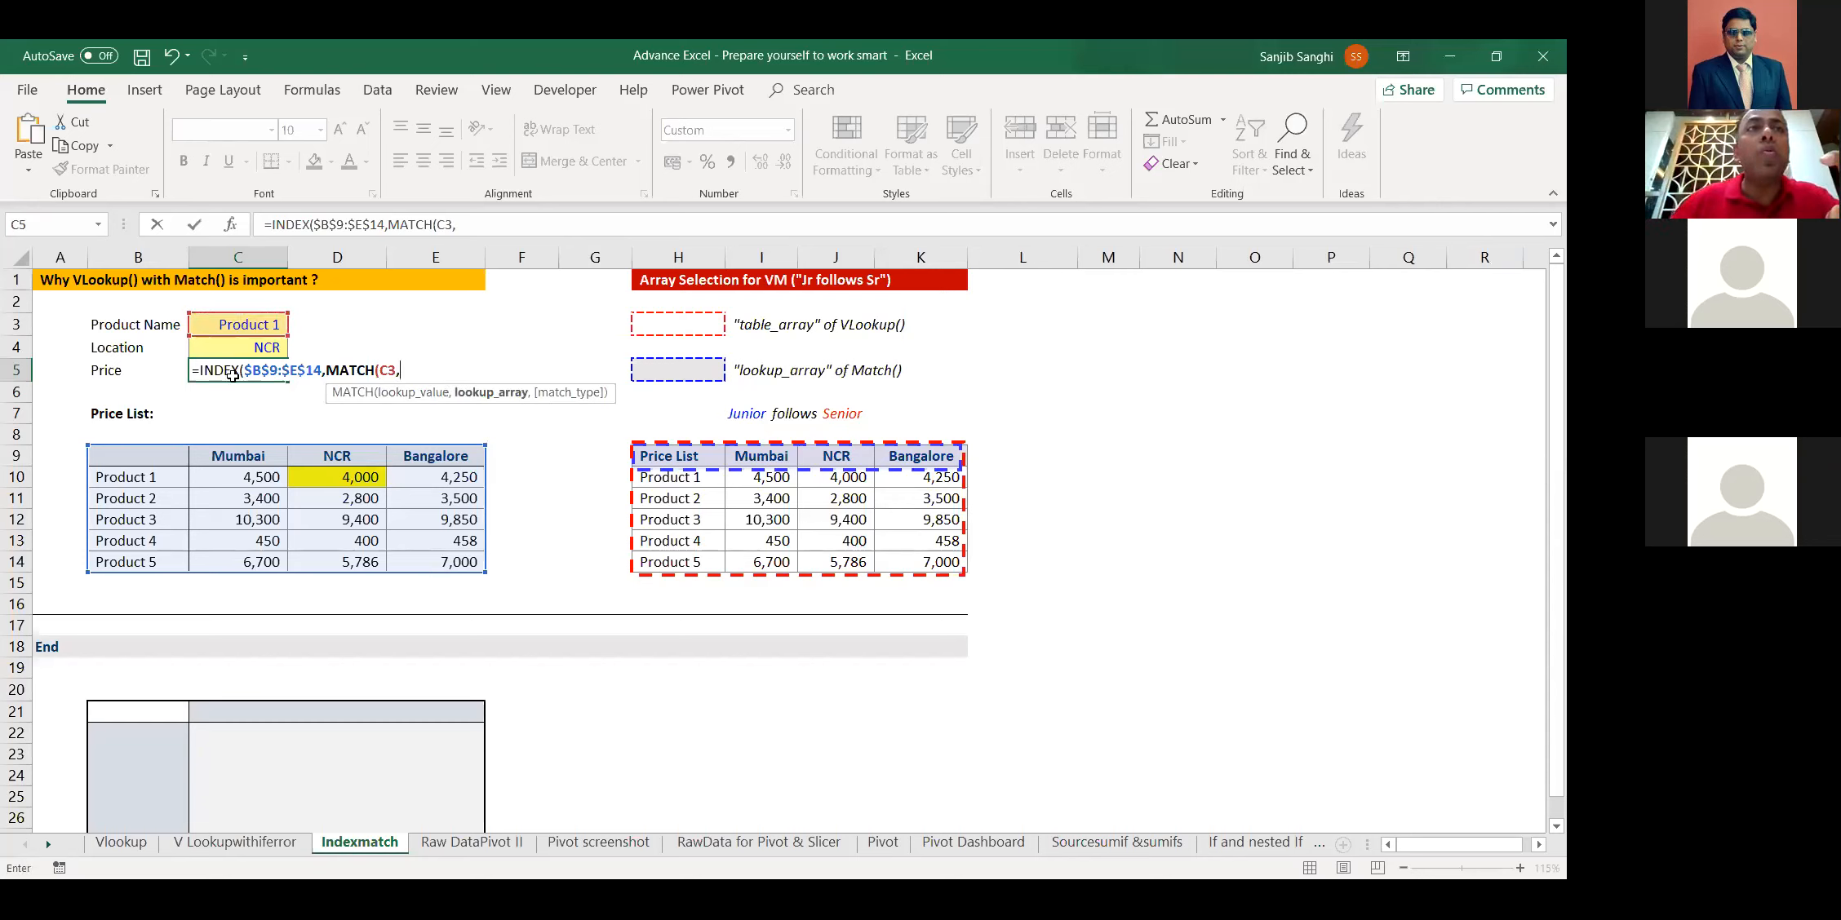
left_click(143, 458)
left_click_drag(141, 470, 156, 574)
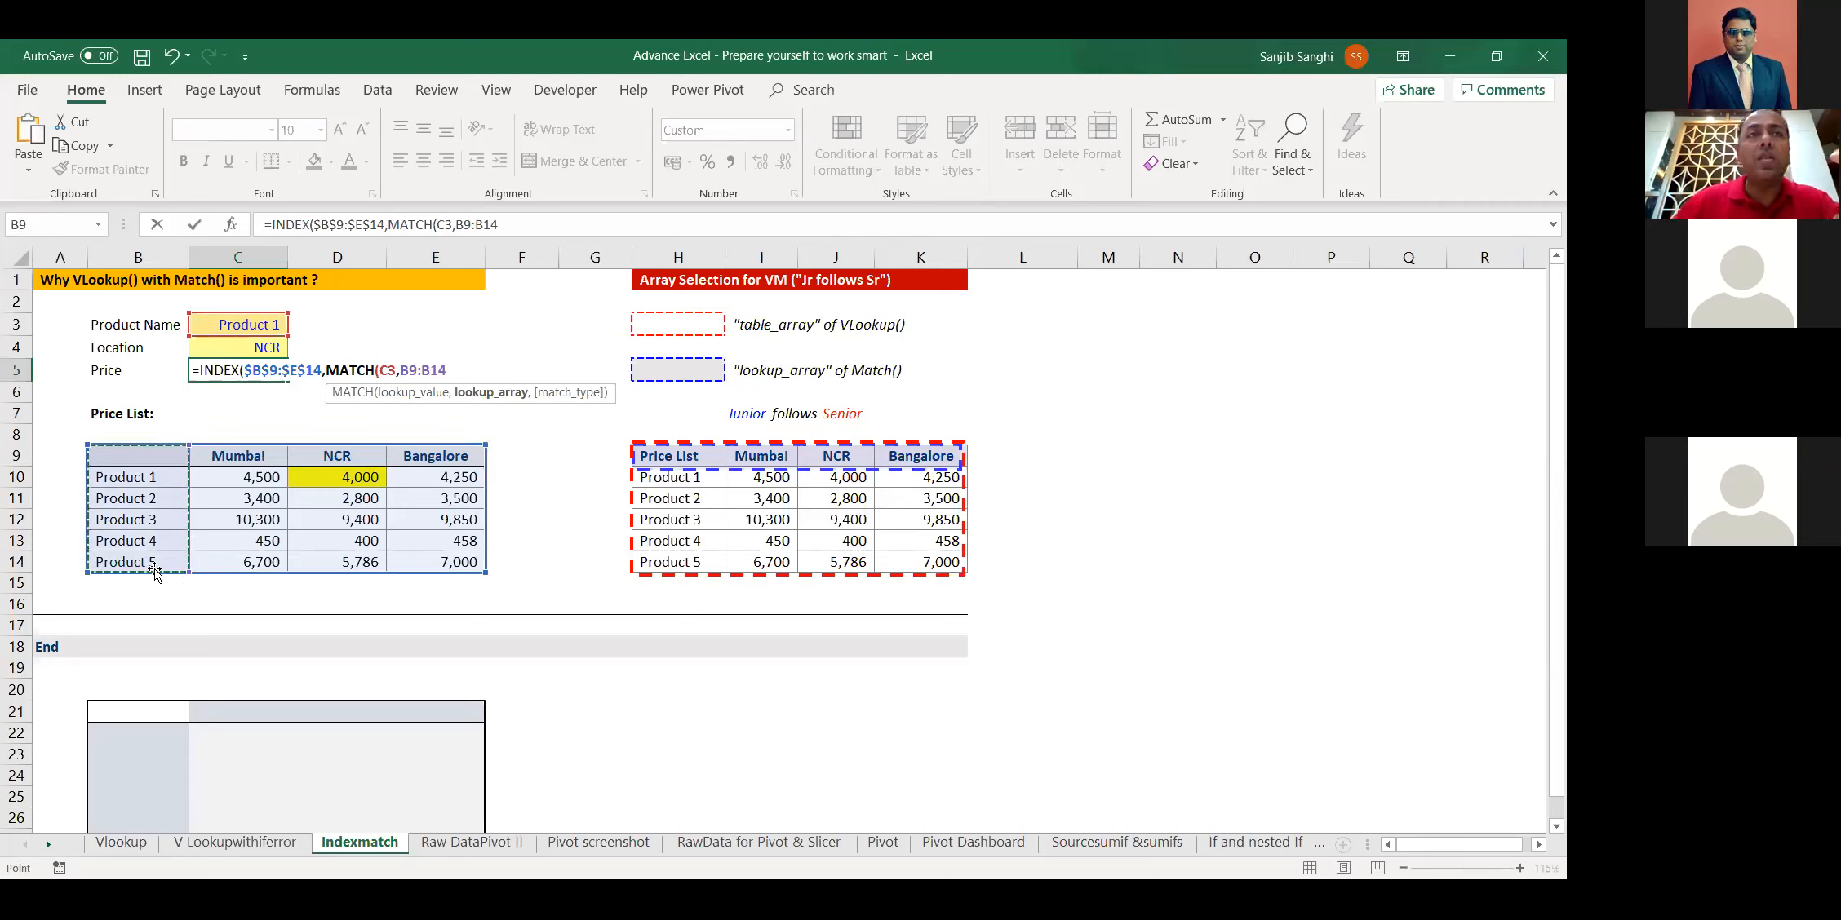
type(",0),")
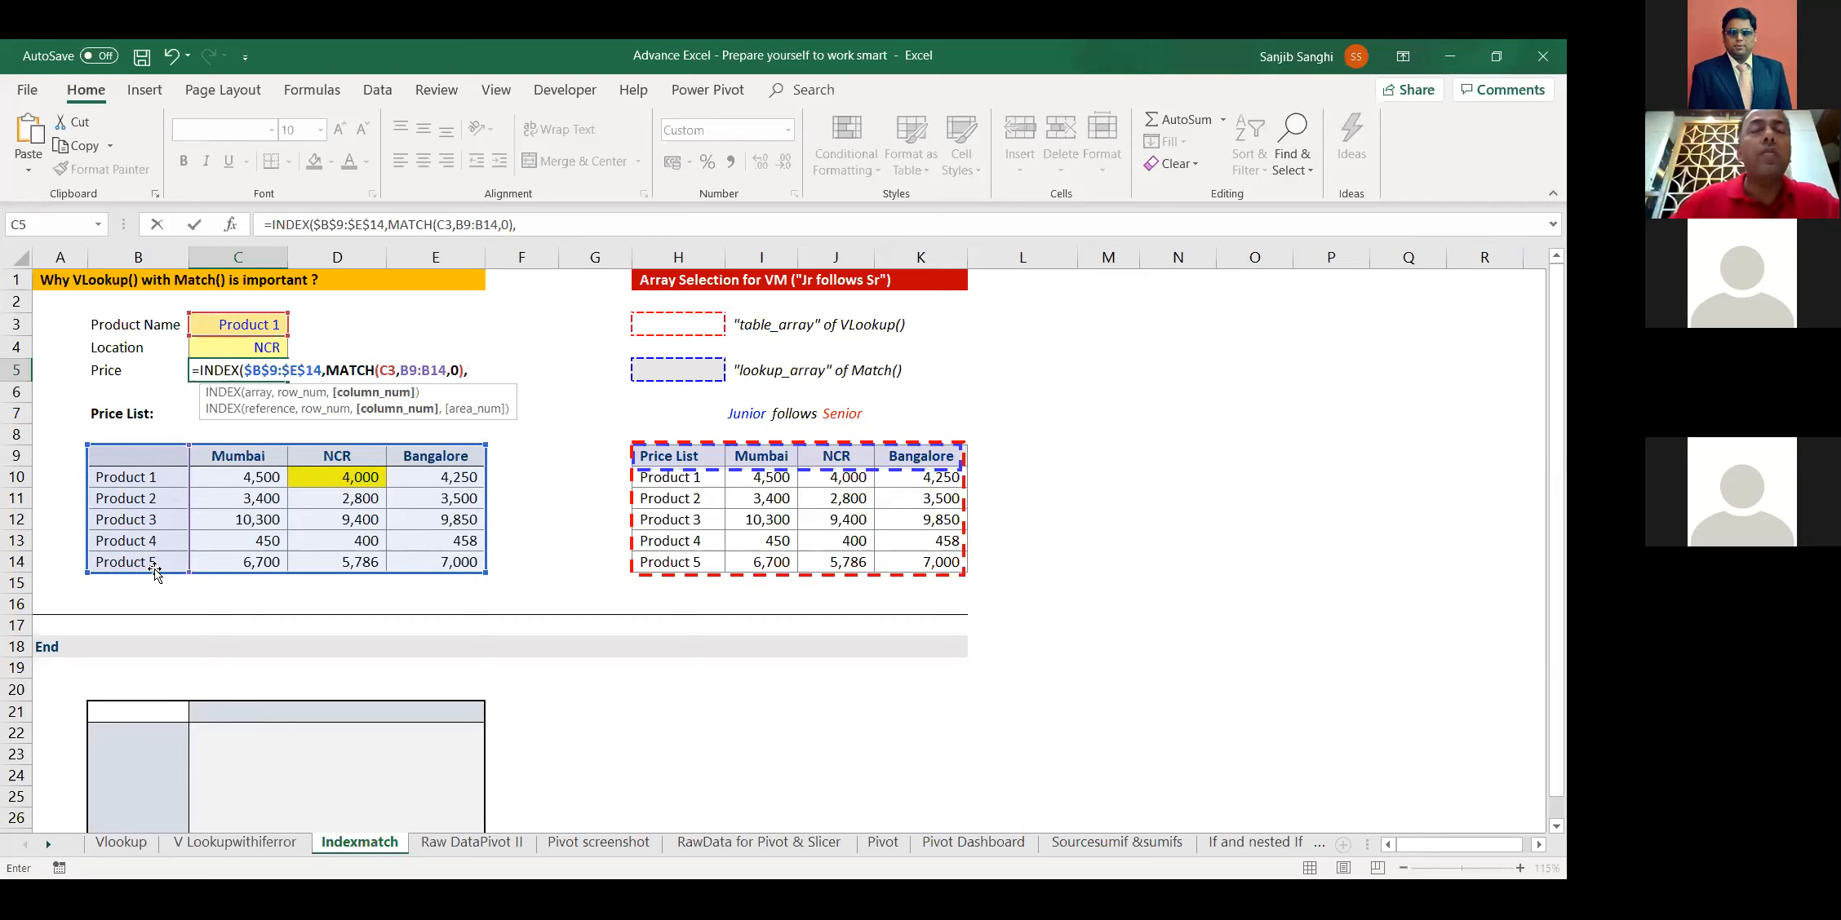
Add MATCH(C4,B9:E9,0) as the column number, complete the C5 formula and compare its result with D10
type("MATCH(")
left_click(257, 350)
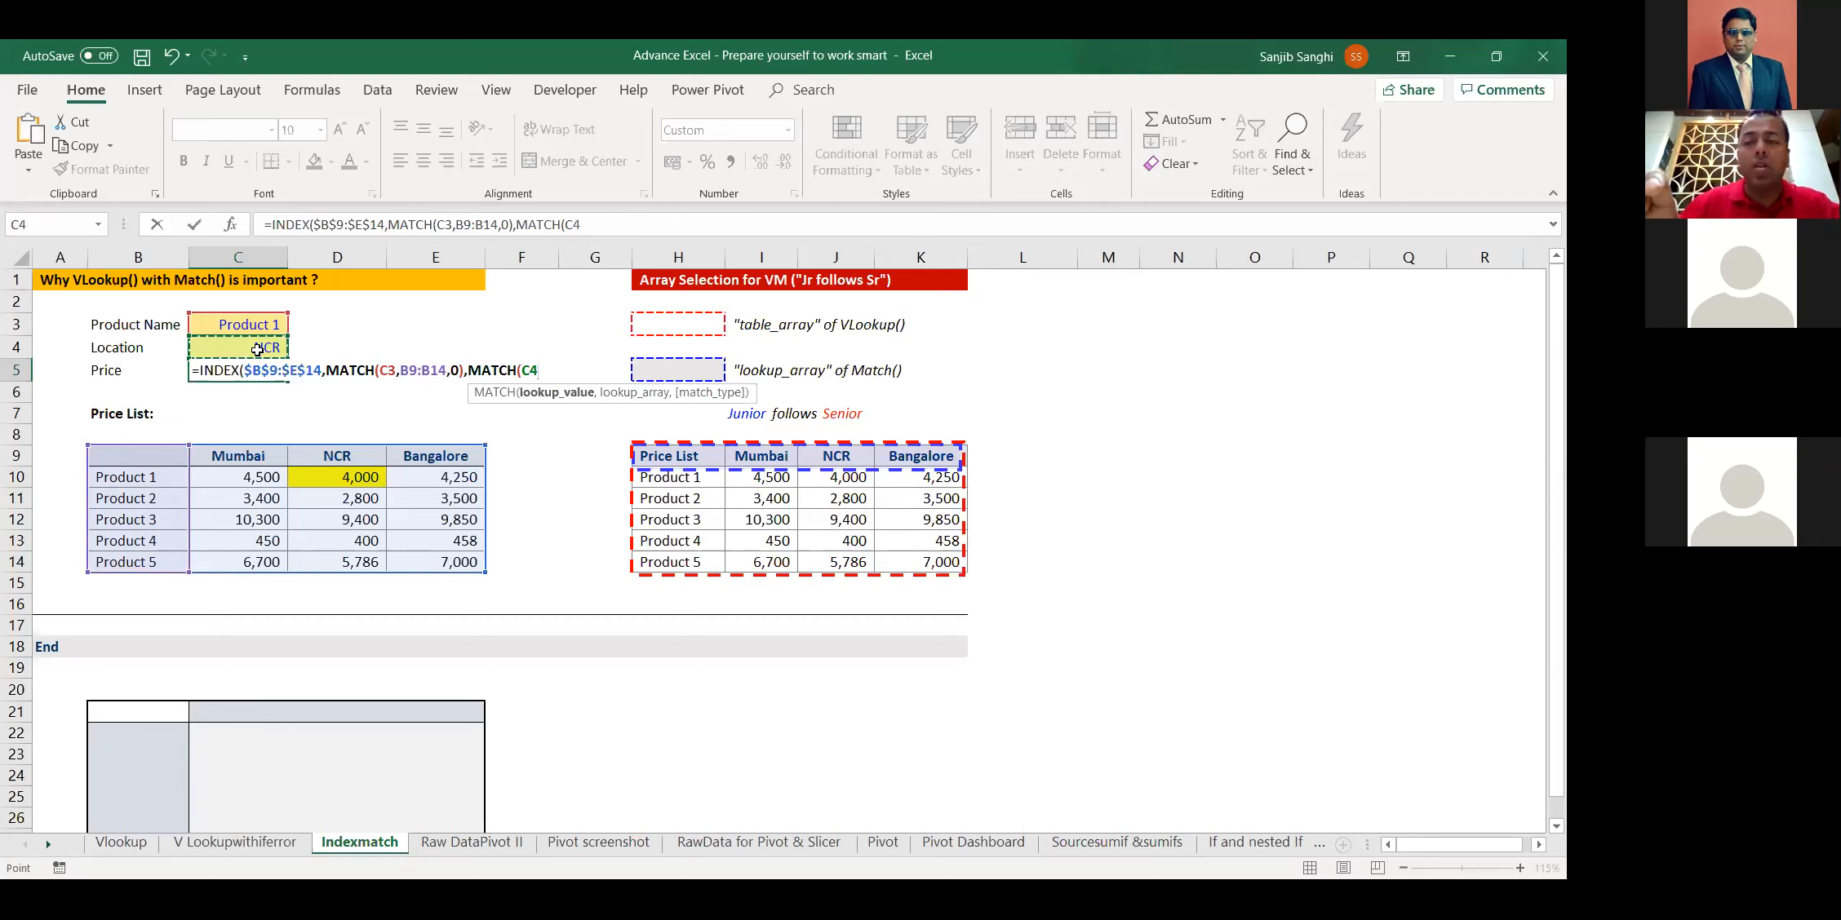
type(",")
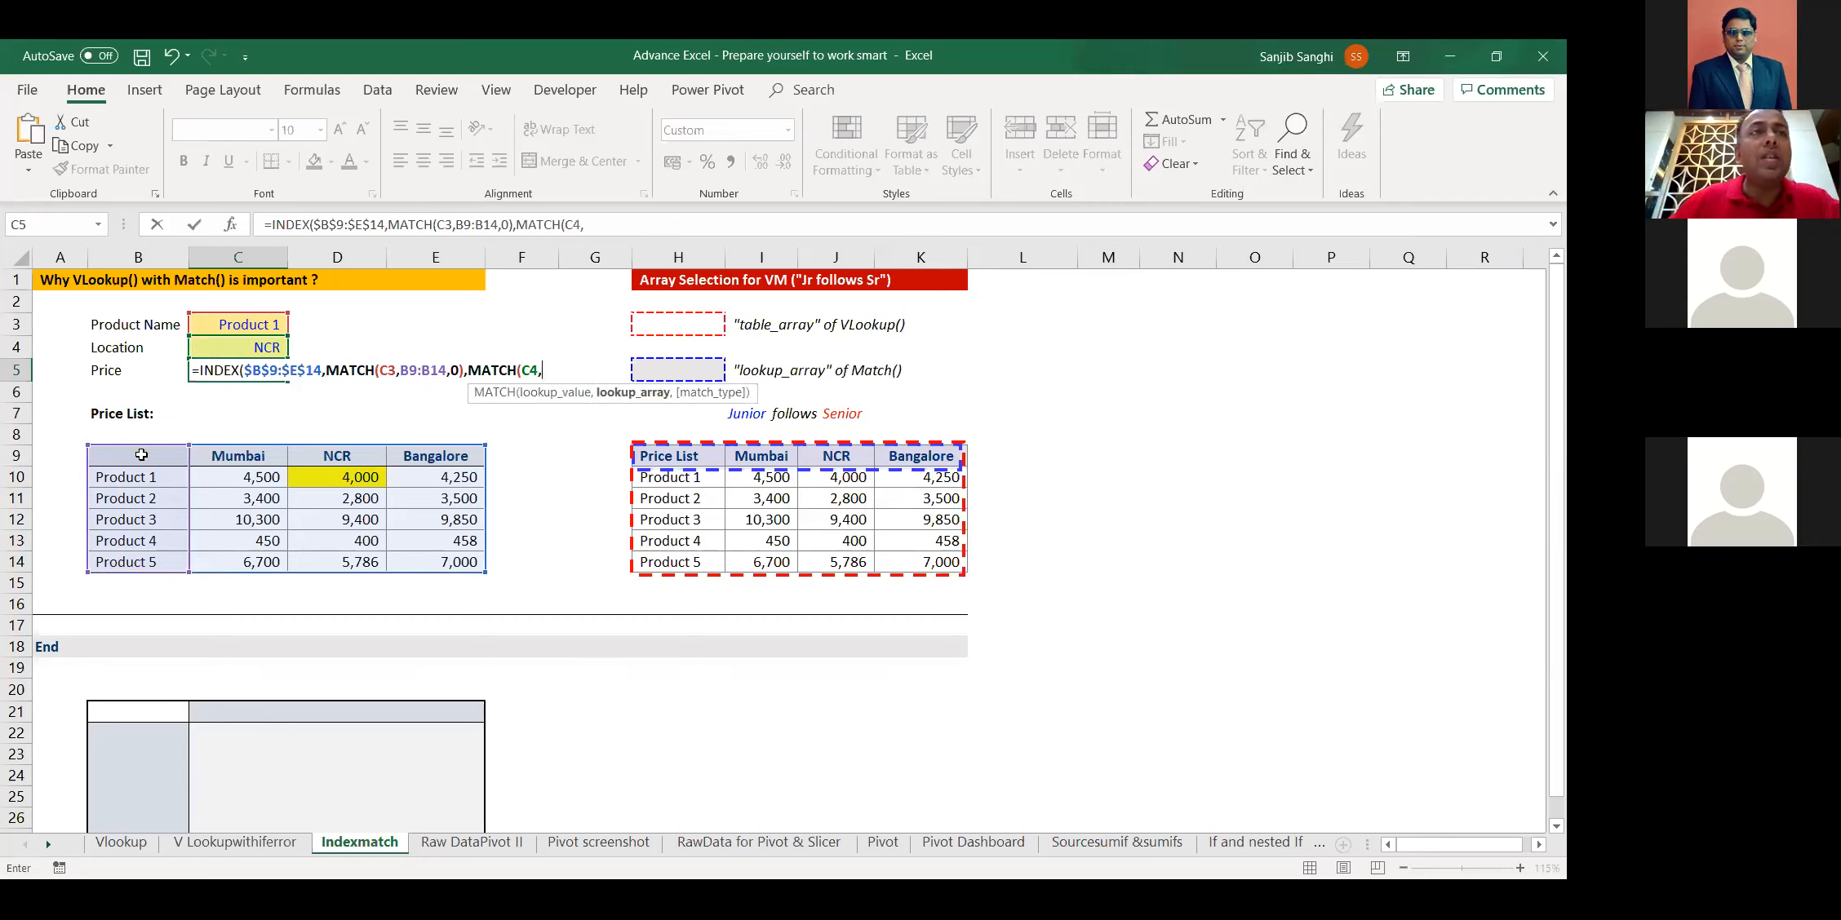
left_click_drag(141, 456, 436, 458)
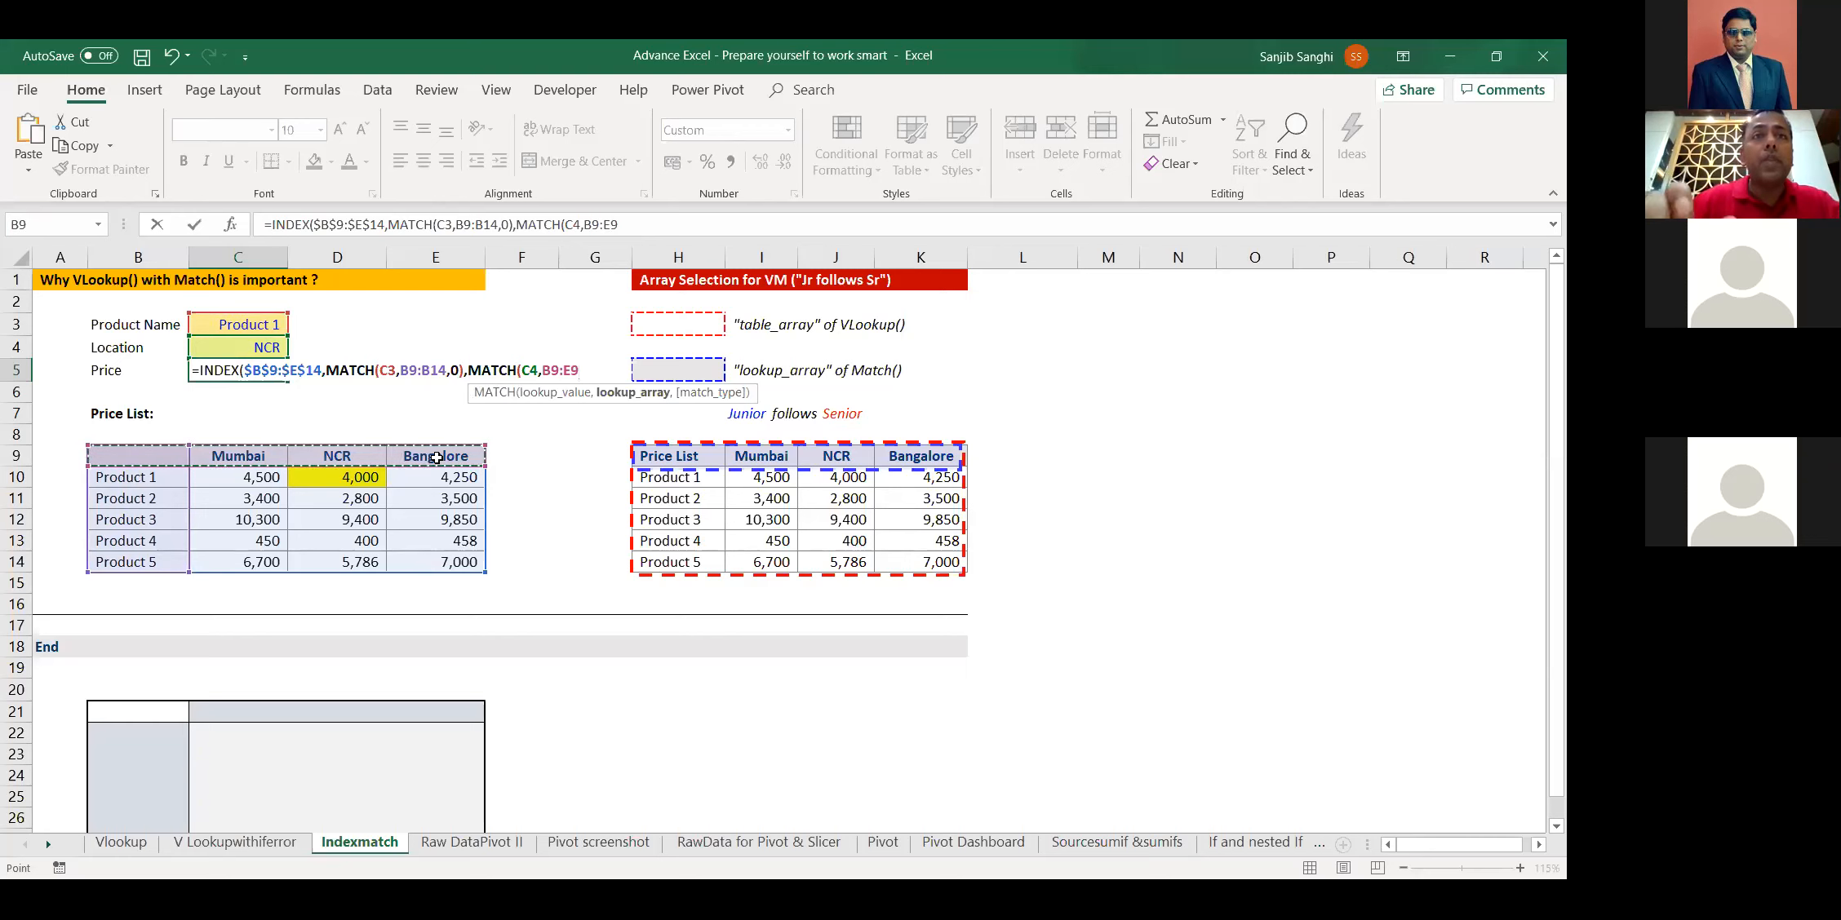
type(",0)")
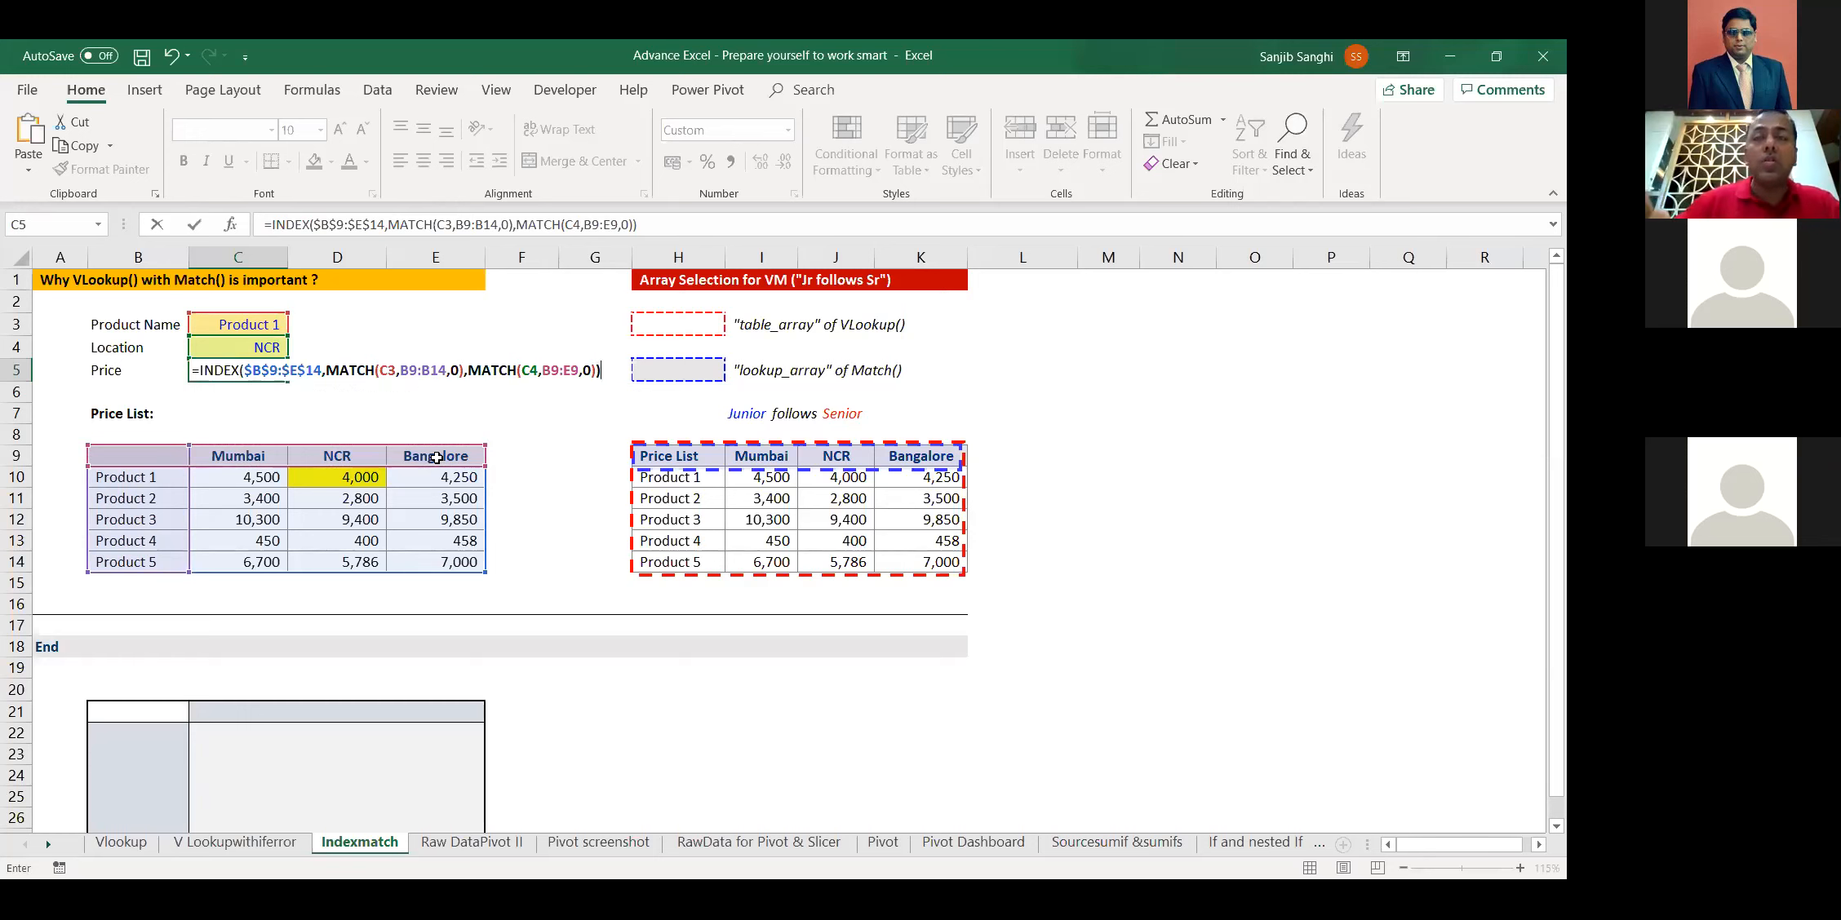
key("Return")
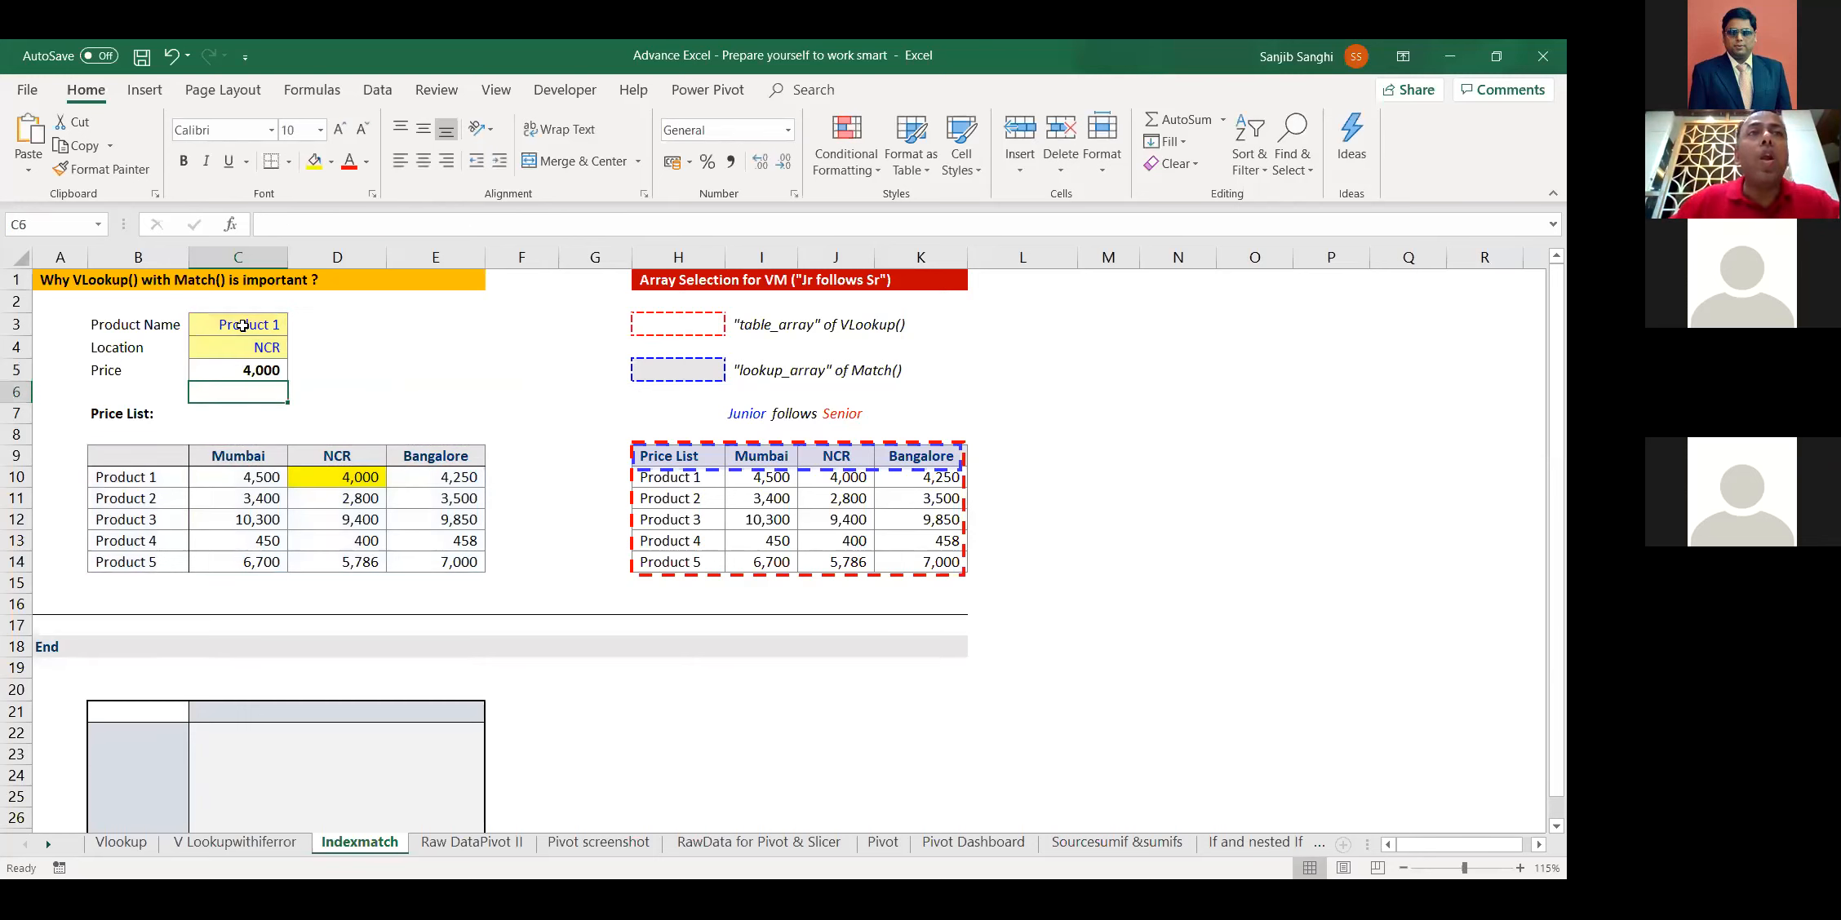
left_click(359, 481)
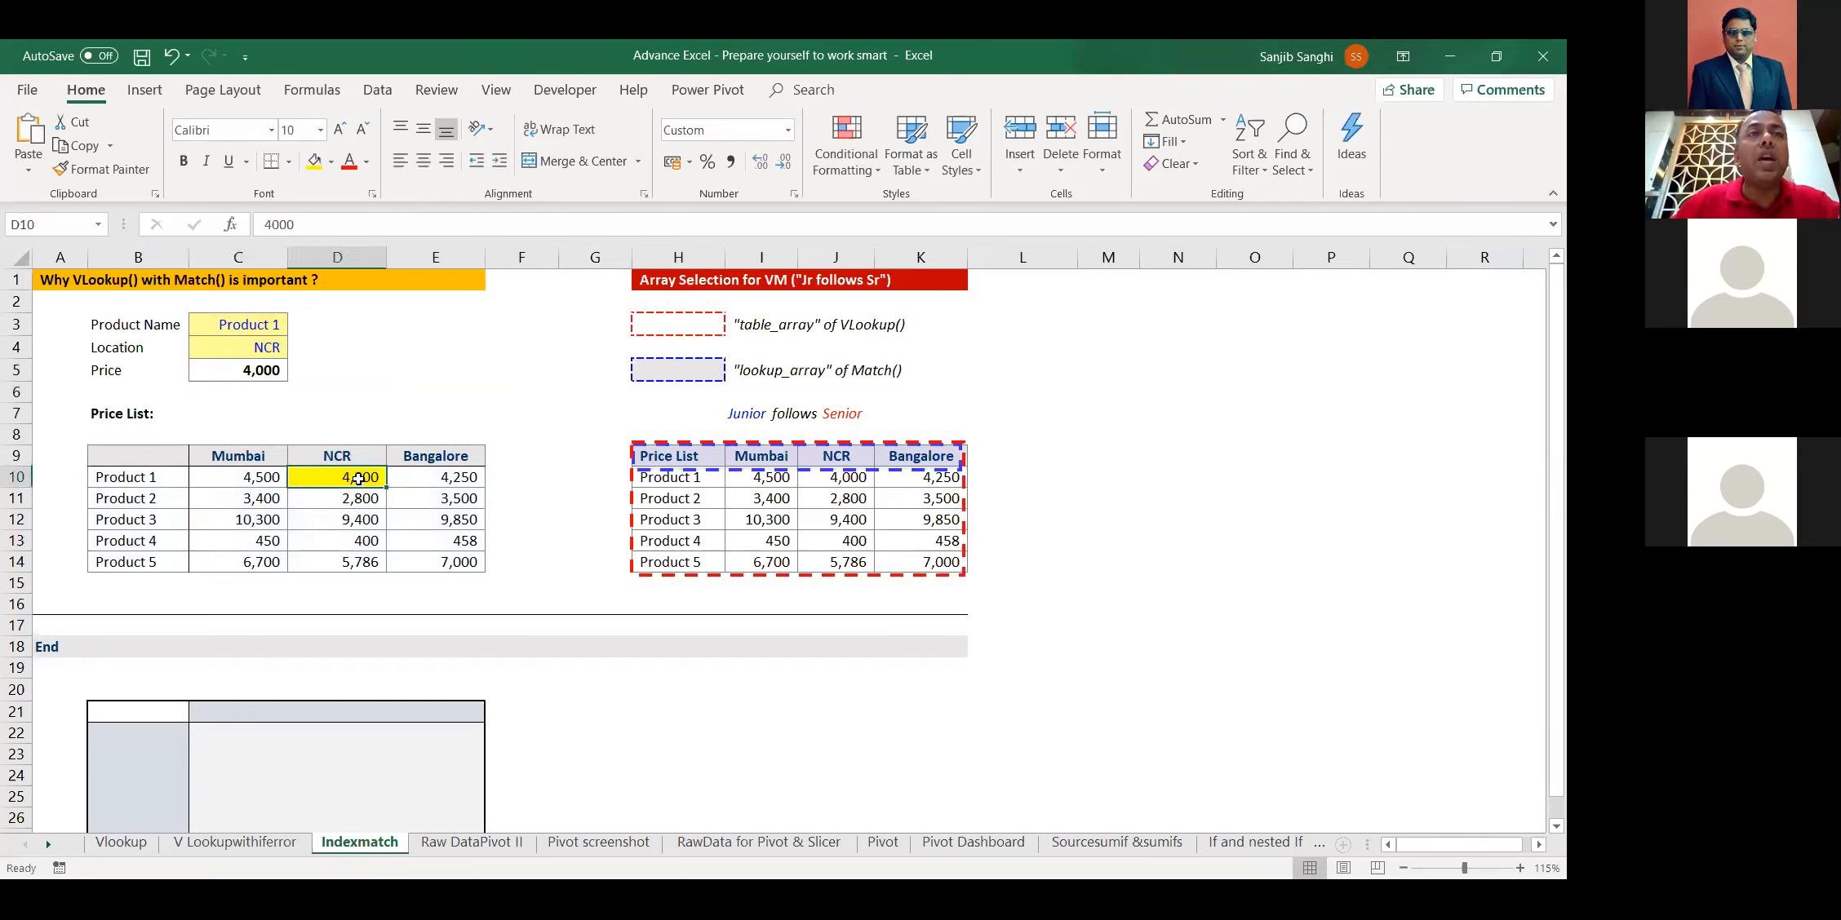
Set Product Name to Product 4 and Location to Bangalore, and check the price in C5 against E13
left_click(253, 327)
left_click(296, 325)
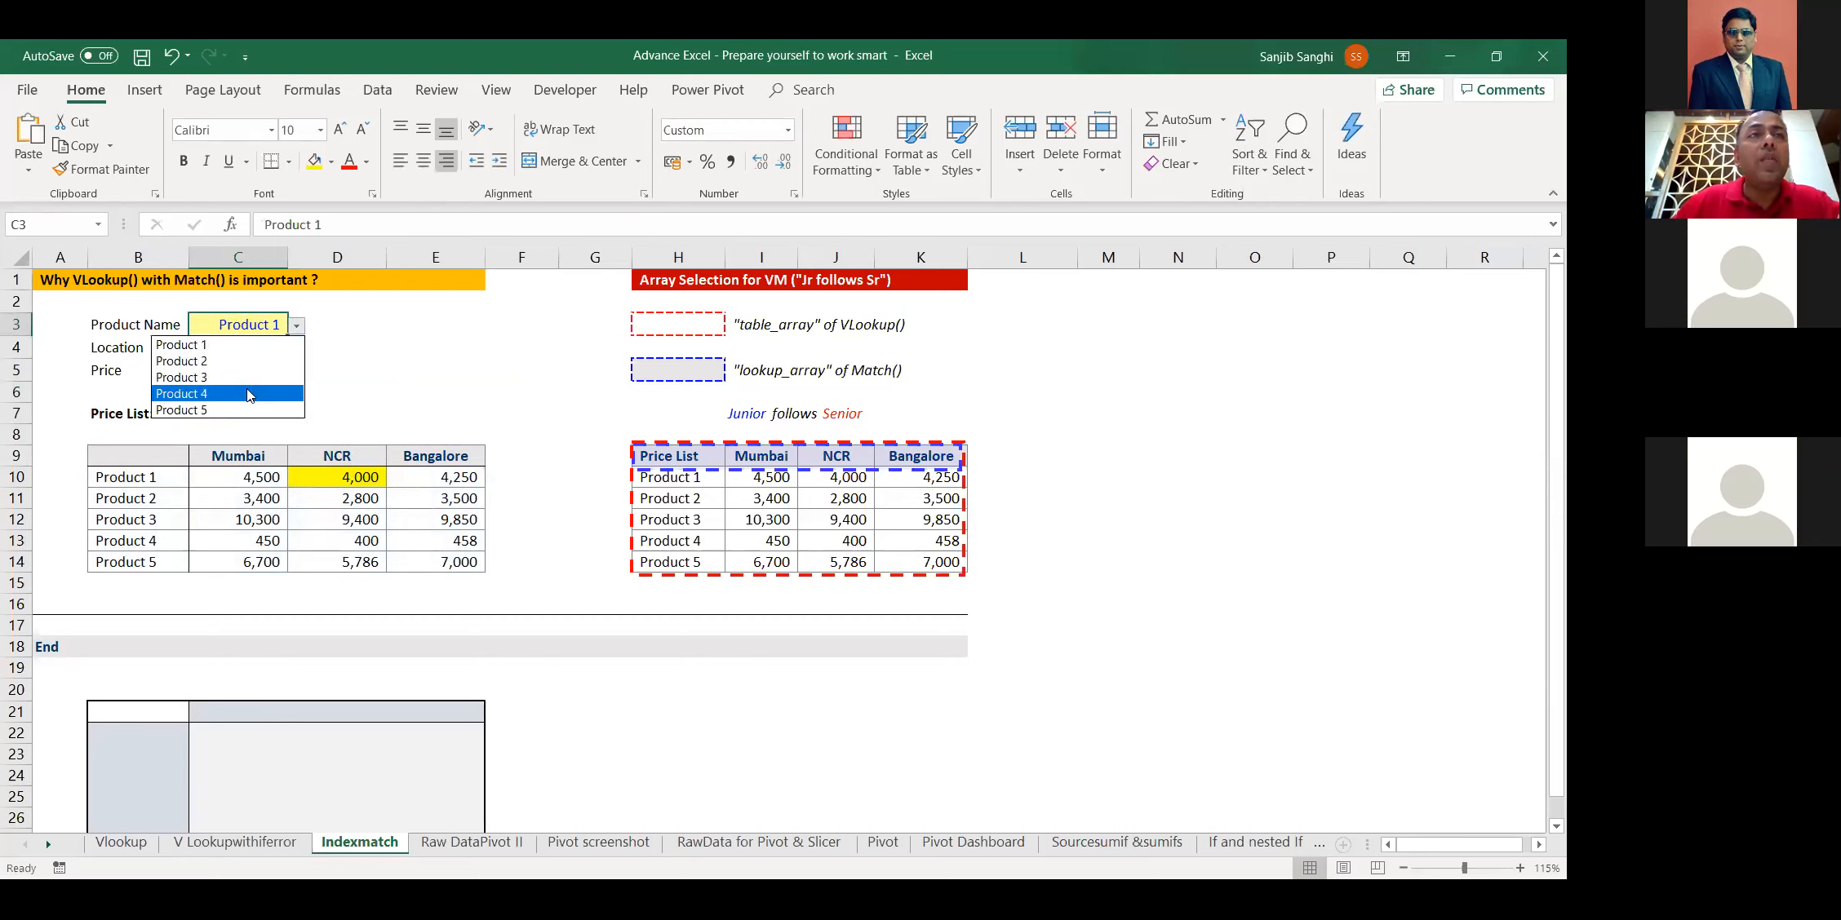
left_click(249, 385)
left_click(269, 349)
left_click(296, 348)
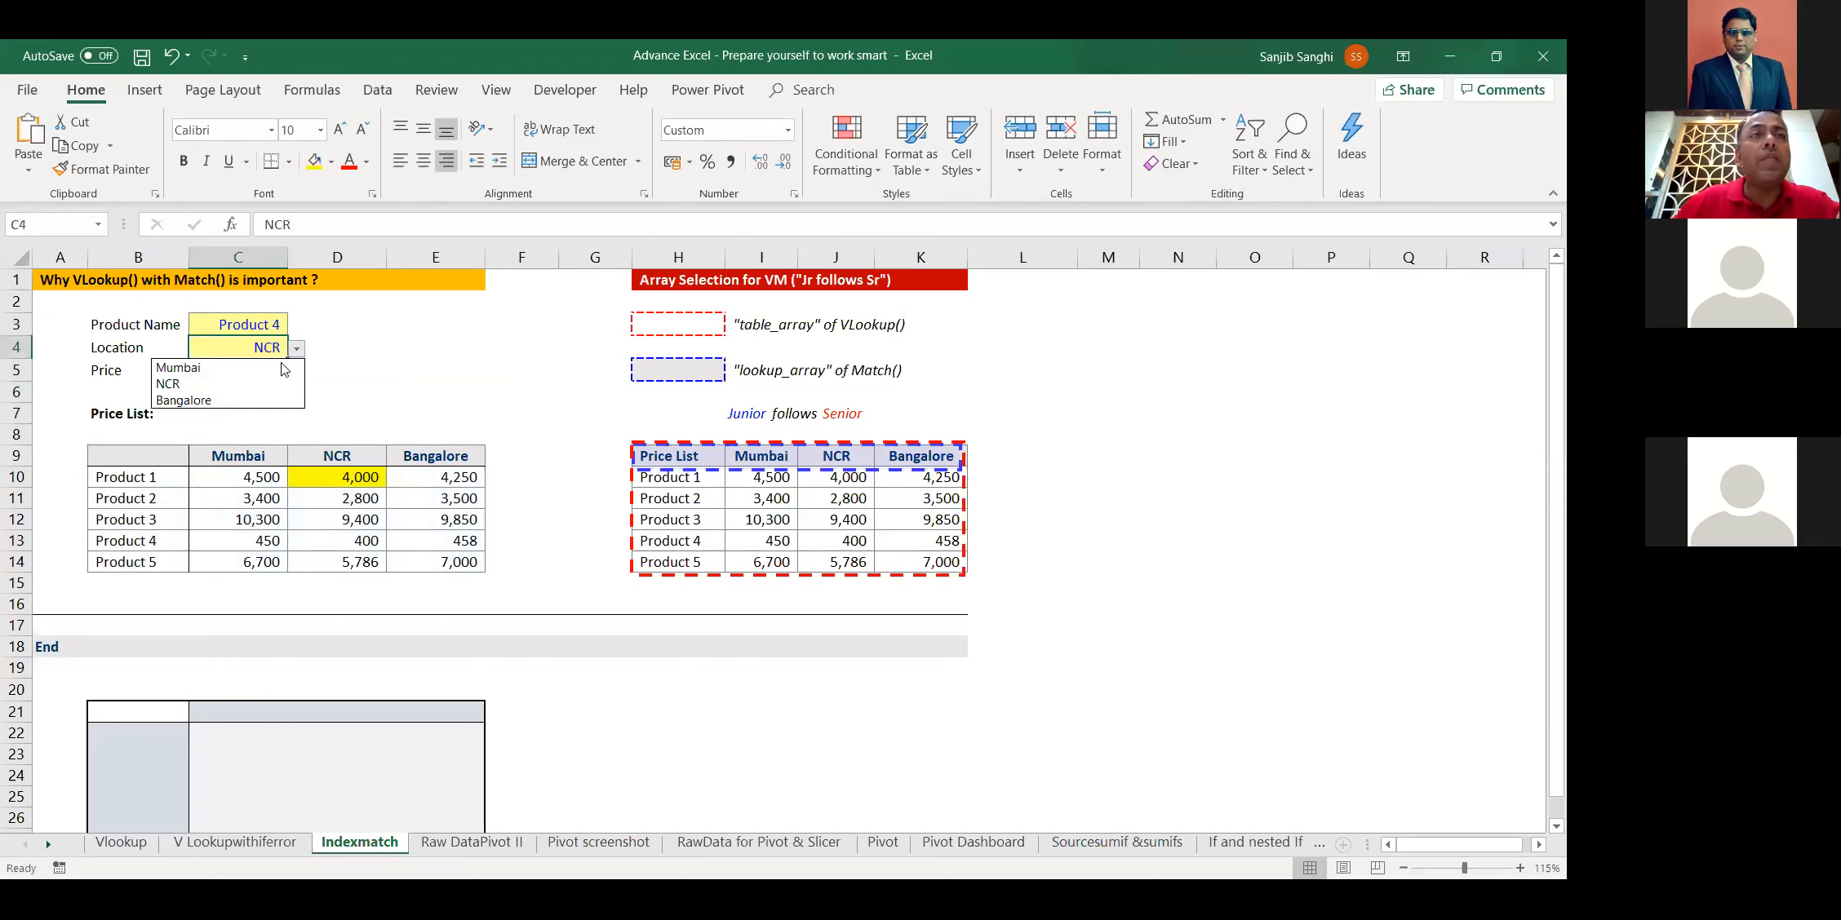
left_click(248, 402)
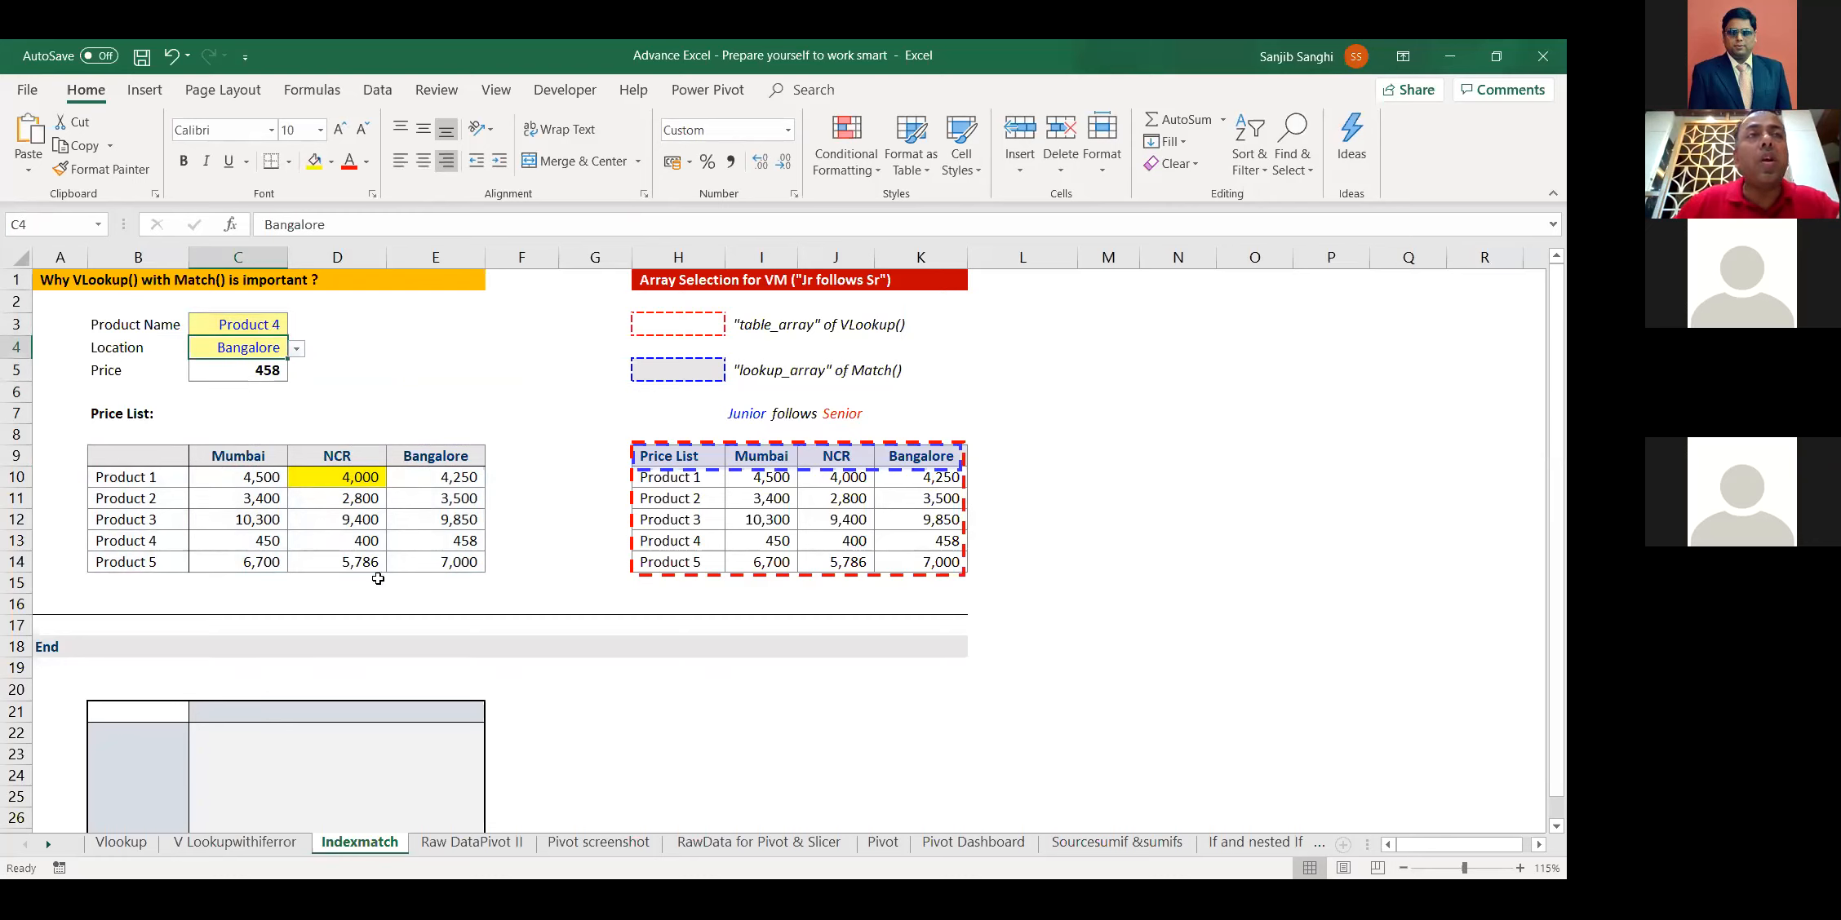
left_click(442, 541)
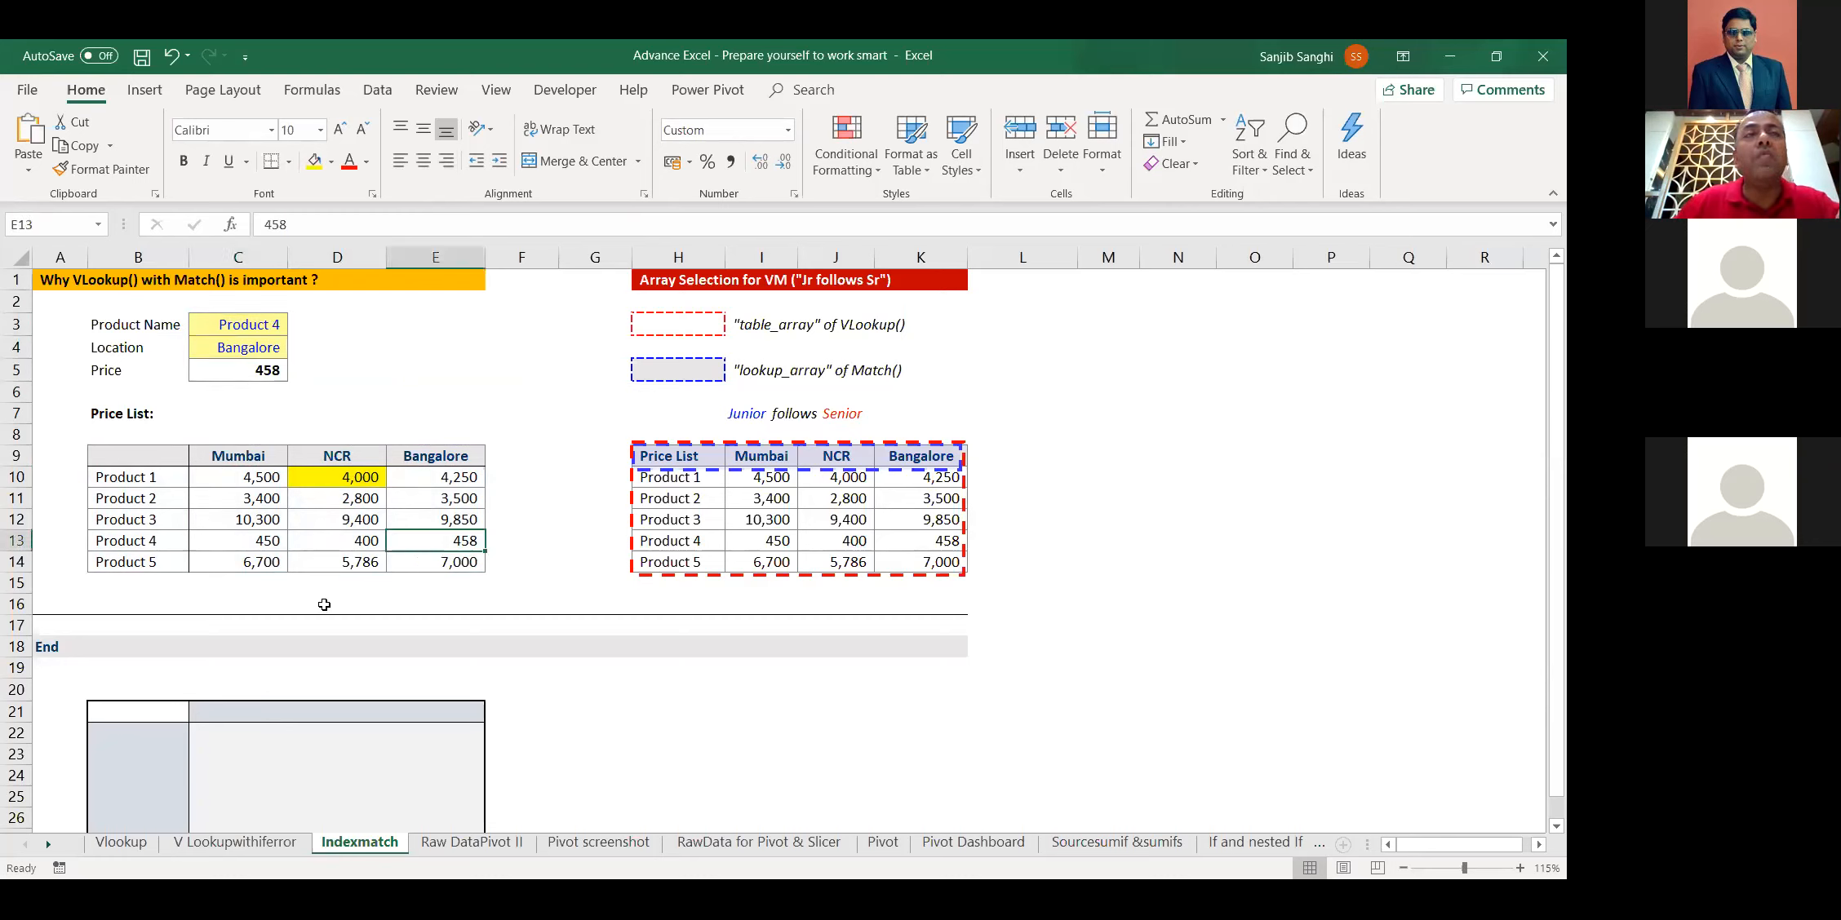
left_click(279, 324)
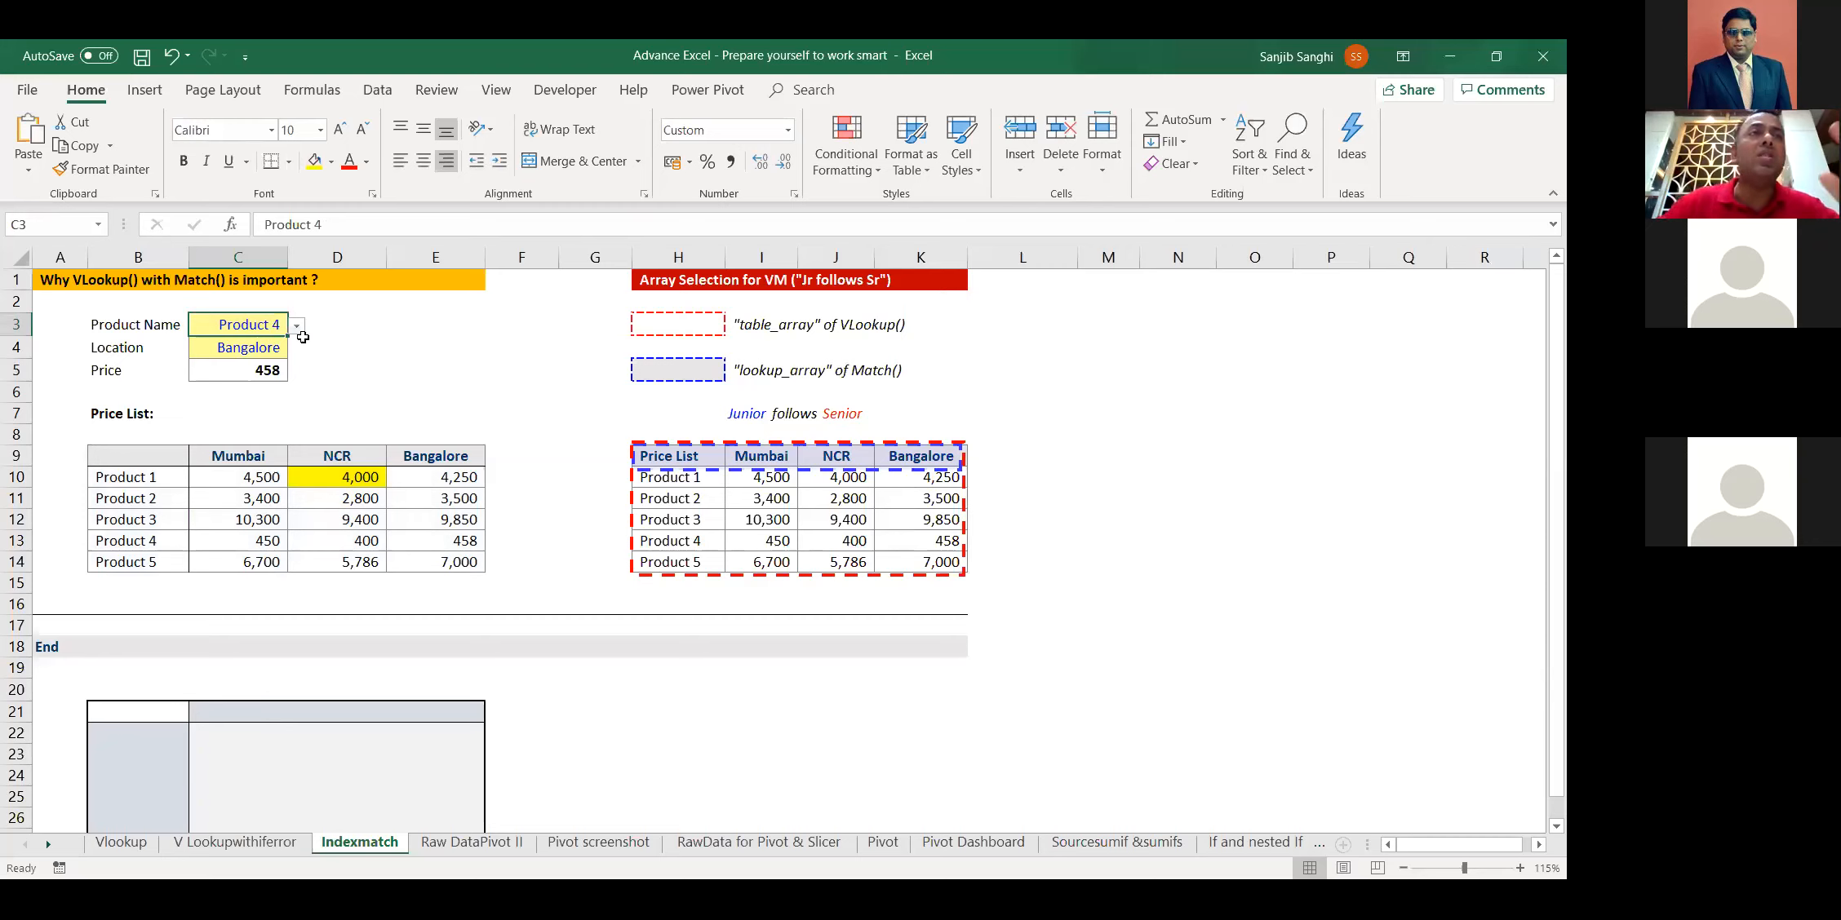
left_click(249, 371)
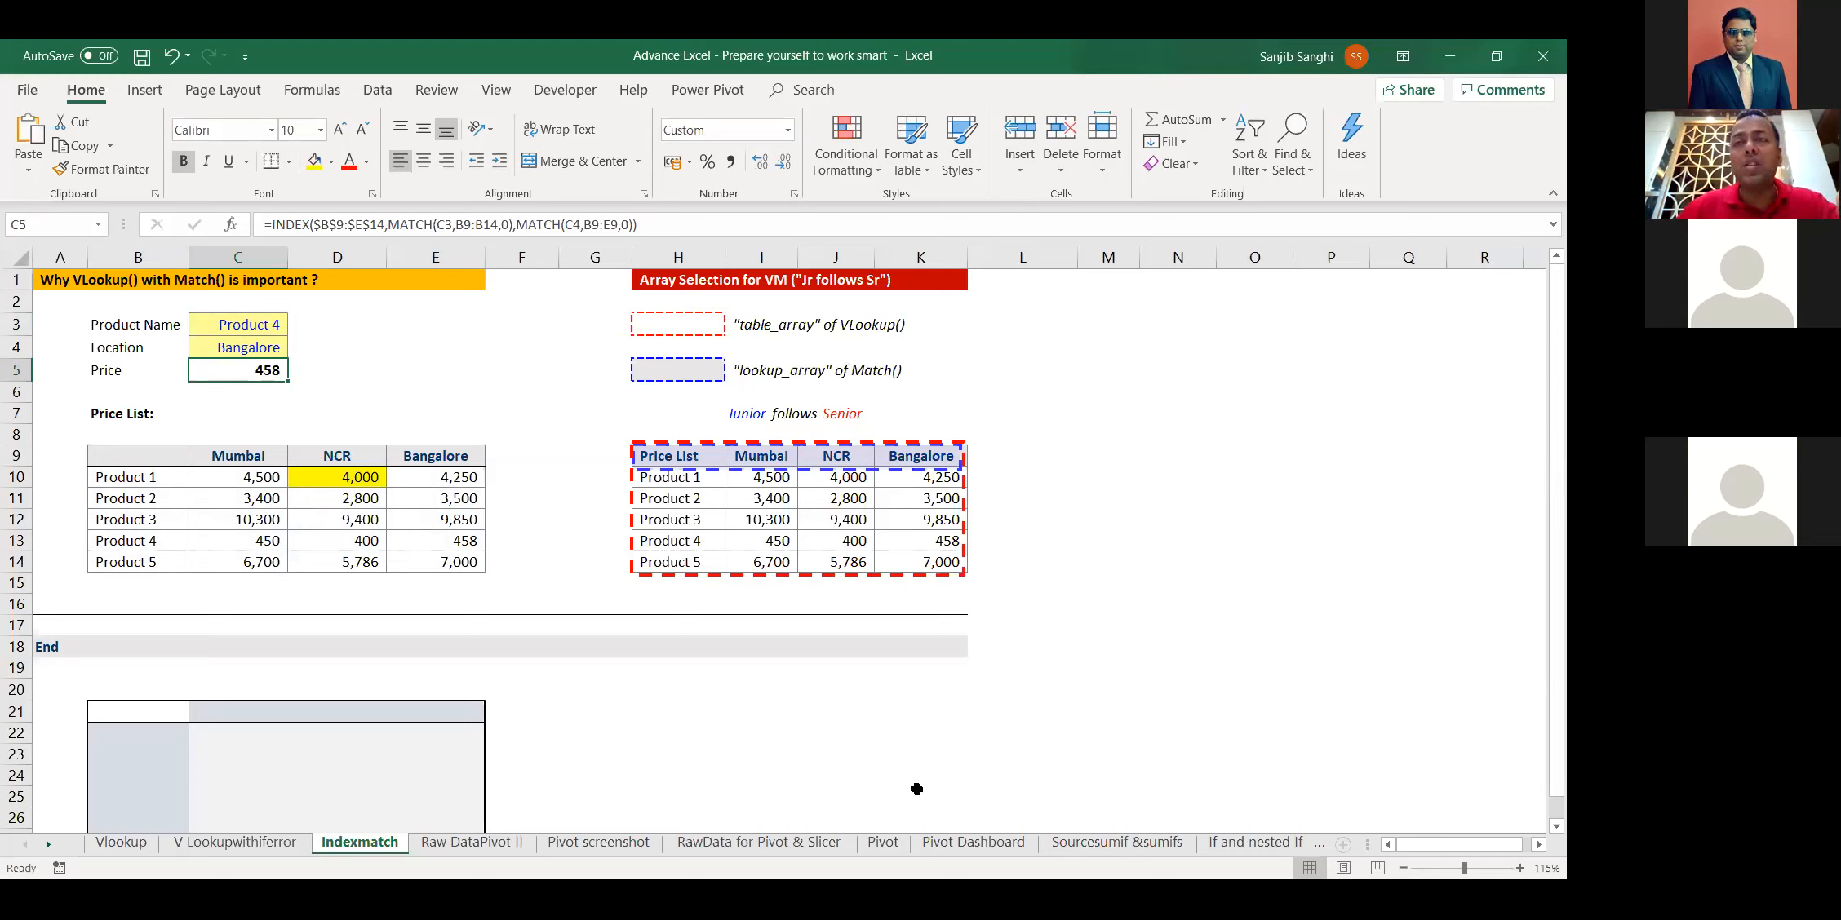
On the Pivot Dashboard sheet, try the slicers with Model Cable Lock and Region Germany, clearing each filter after viewing the charts
left_click(952, 851)
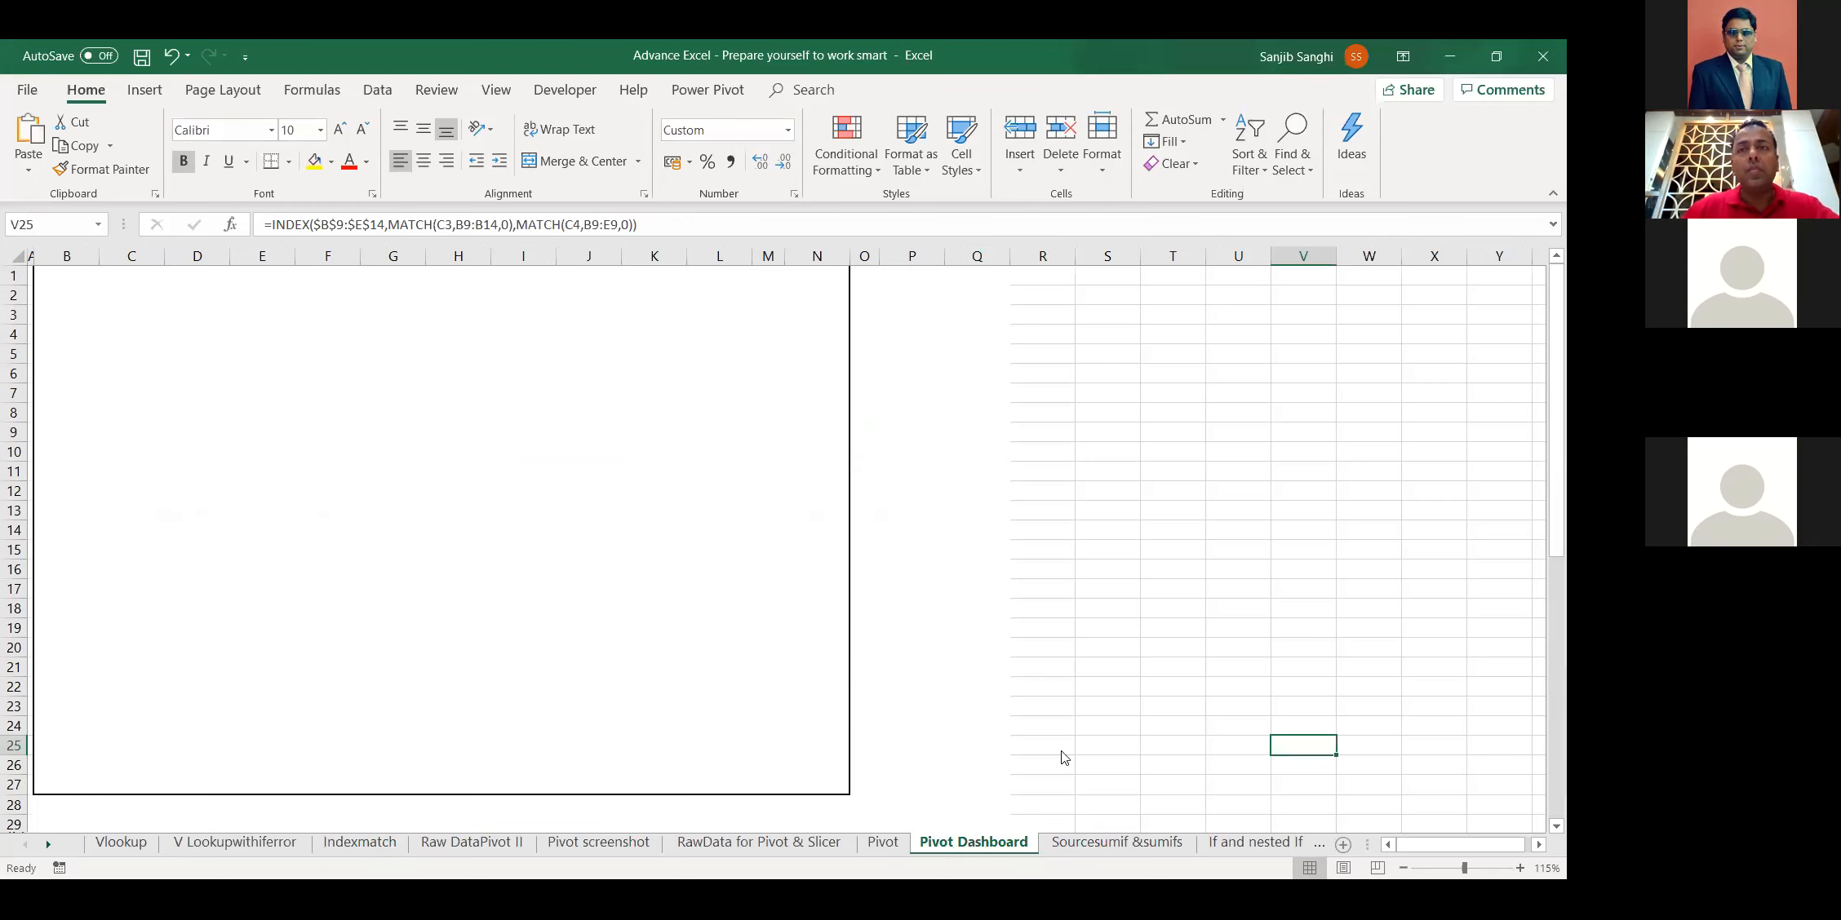
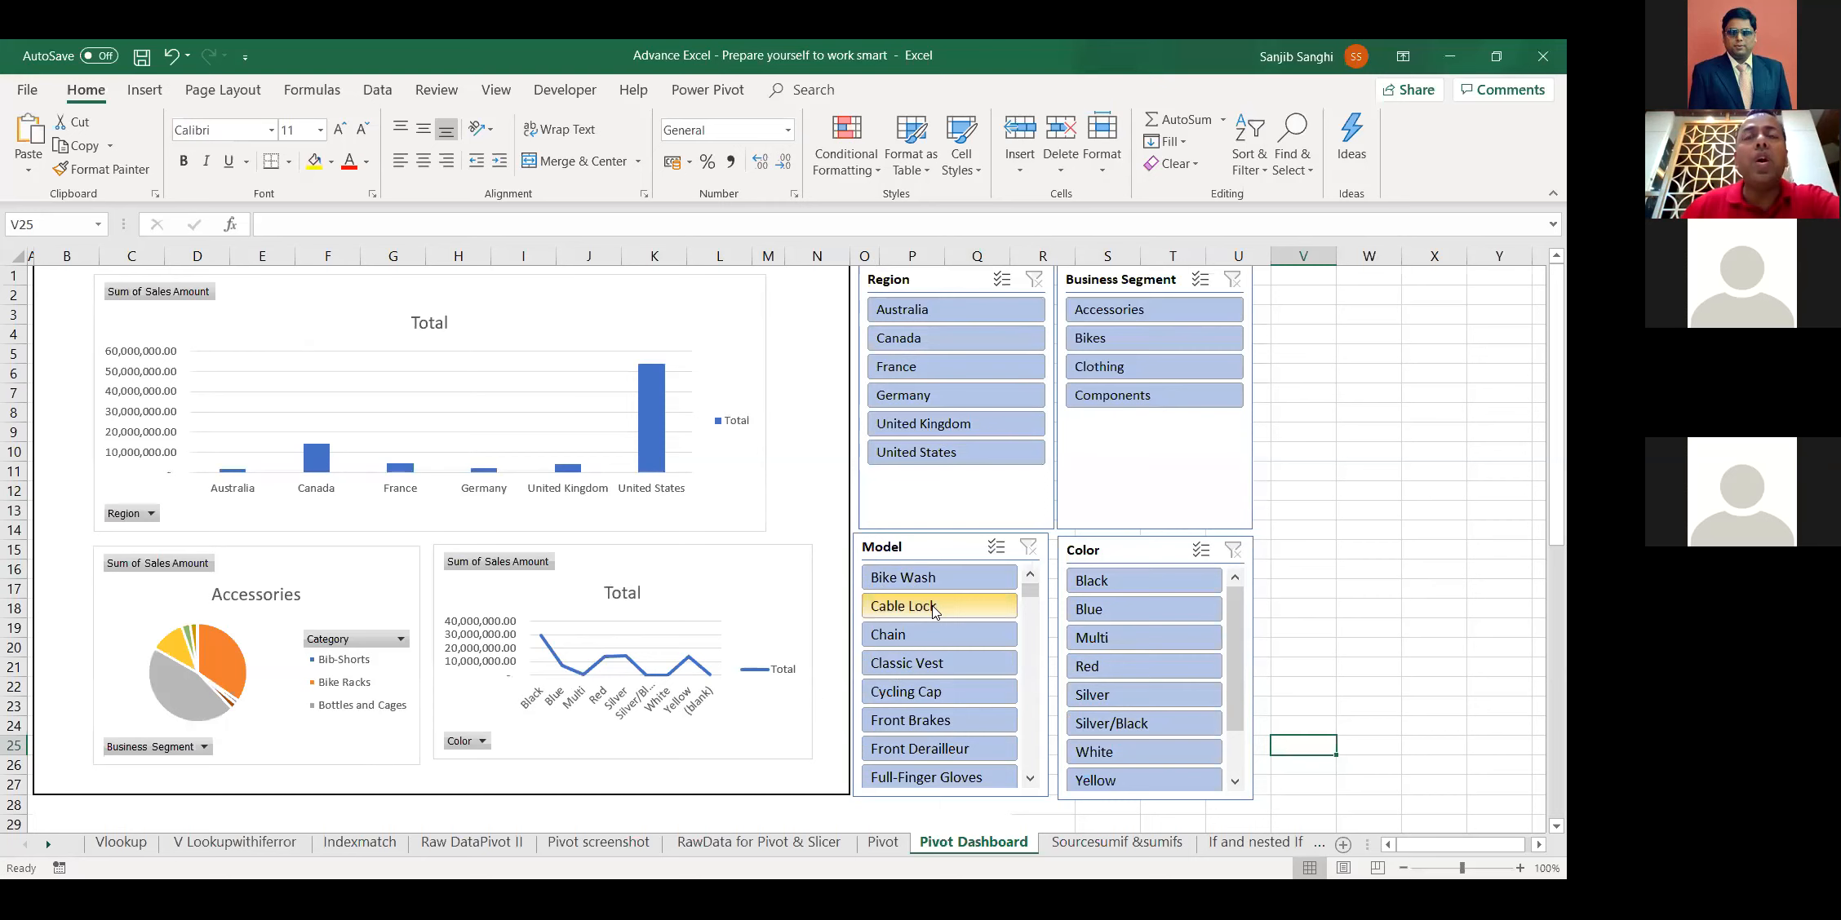
left_click(903, 607)
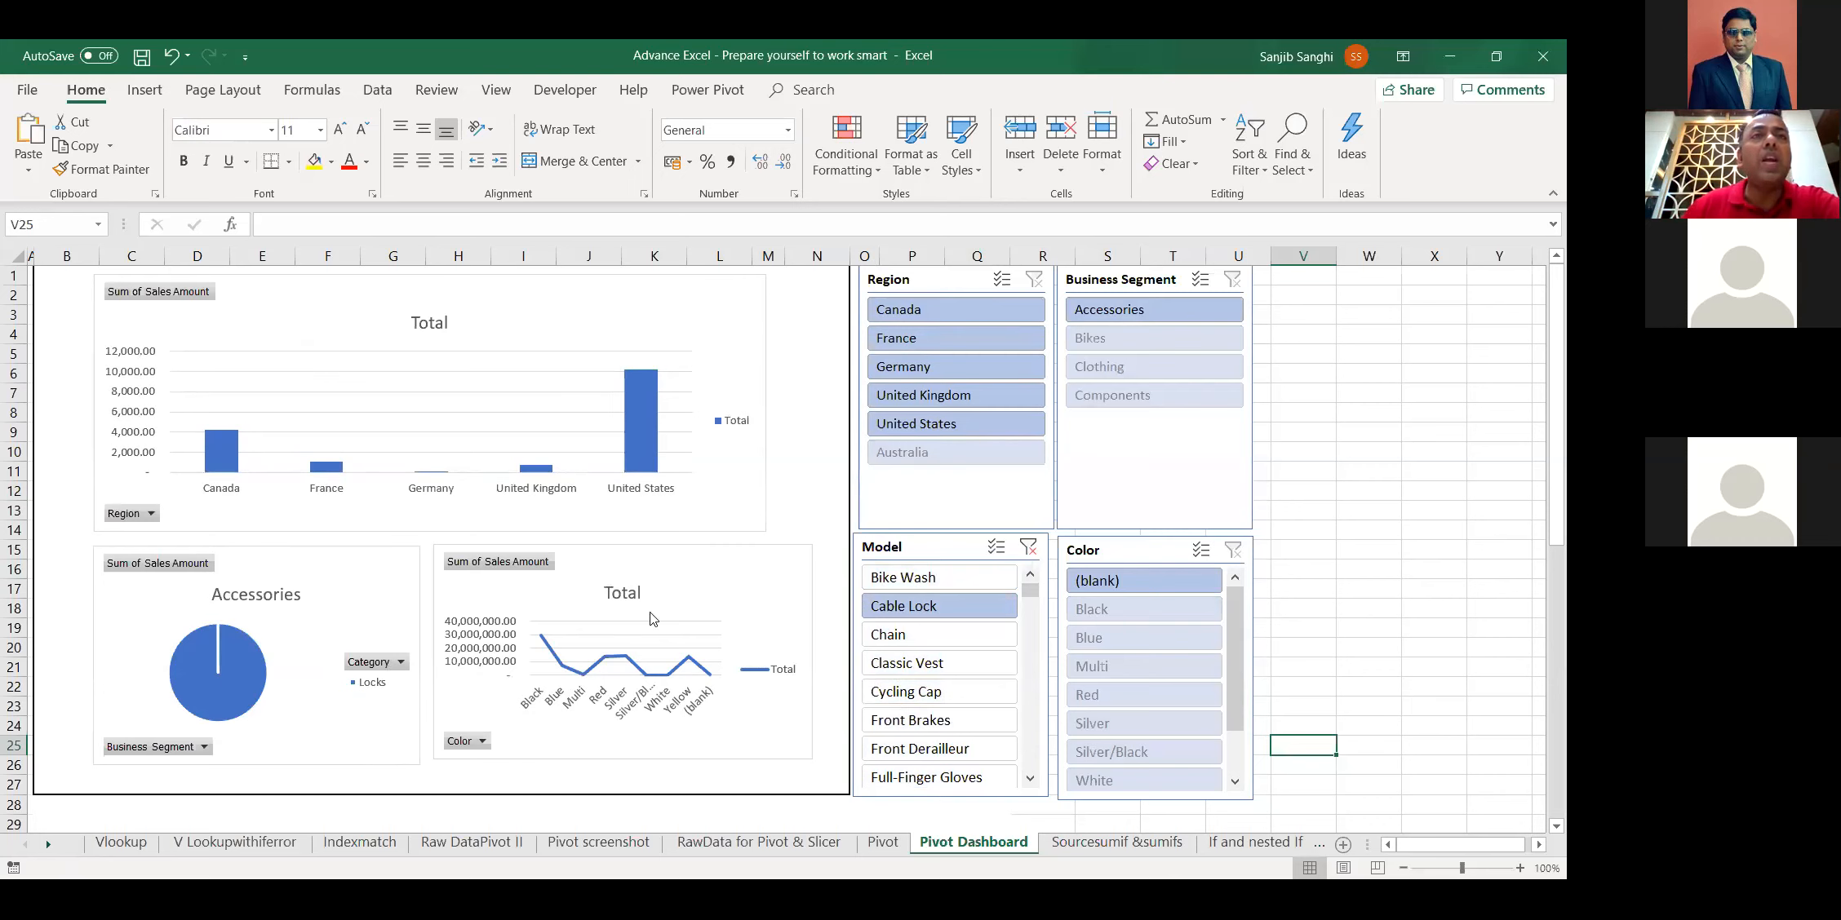
left_click(1028, 546)
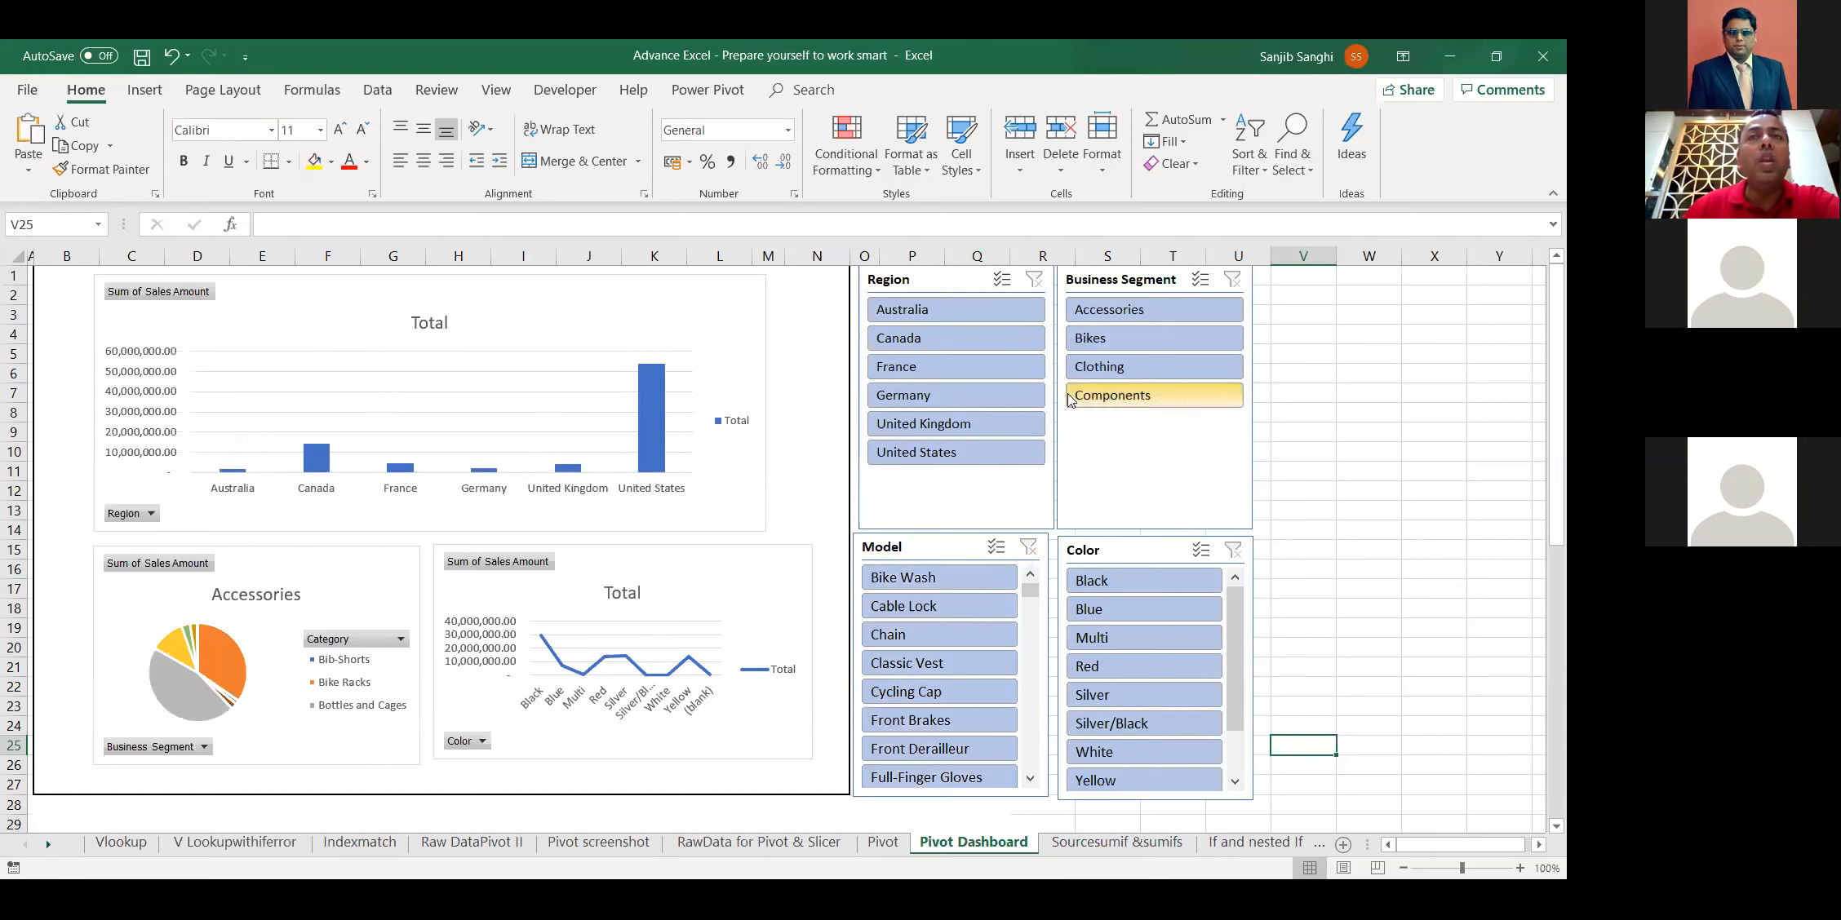
left_click(943, 397)
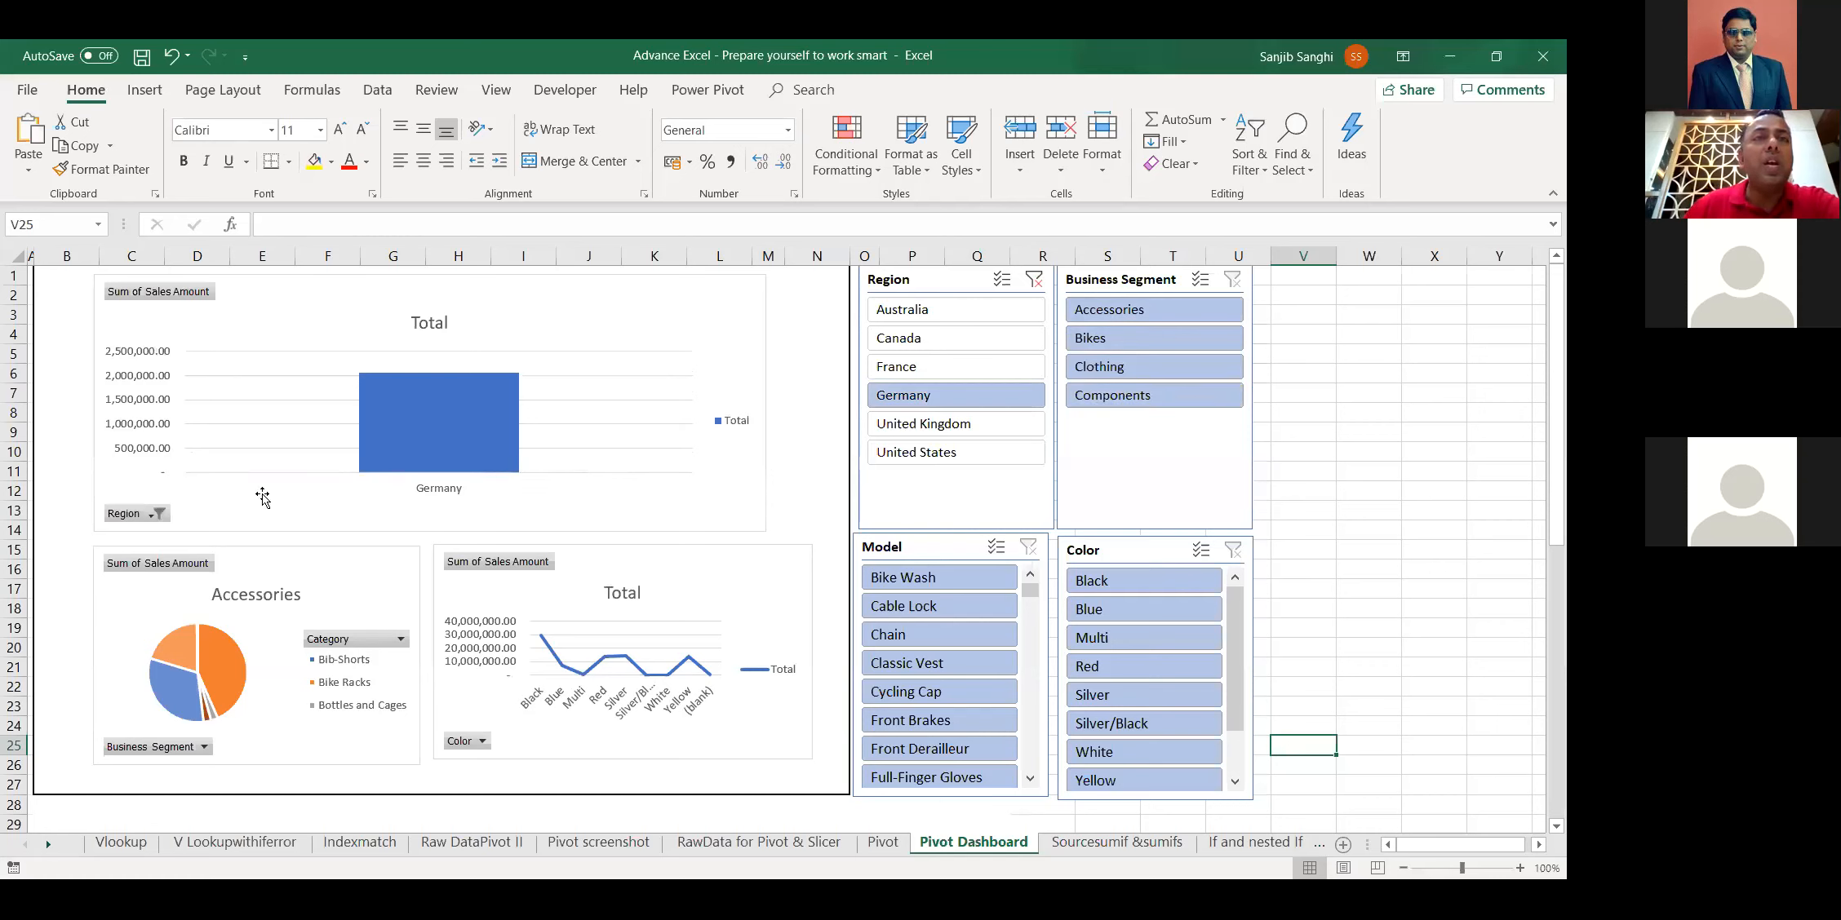
left_click(1030, 282)
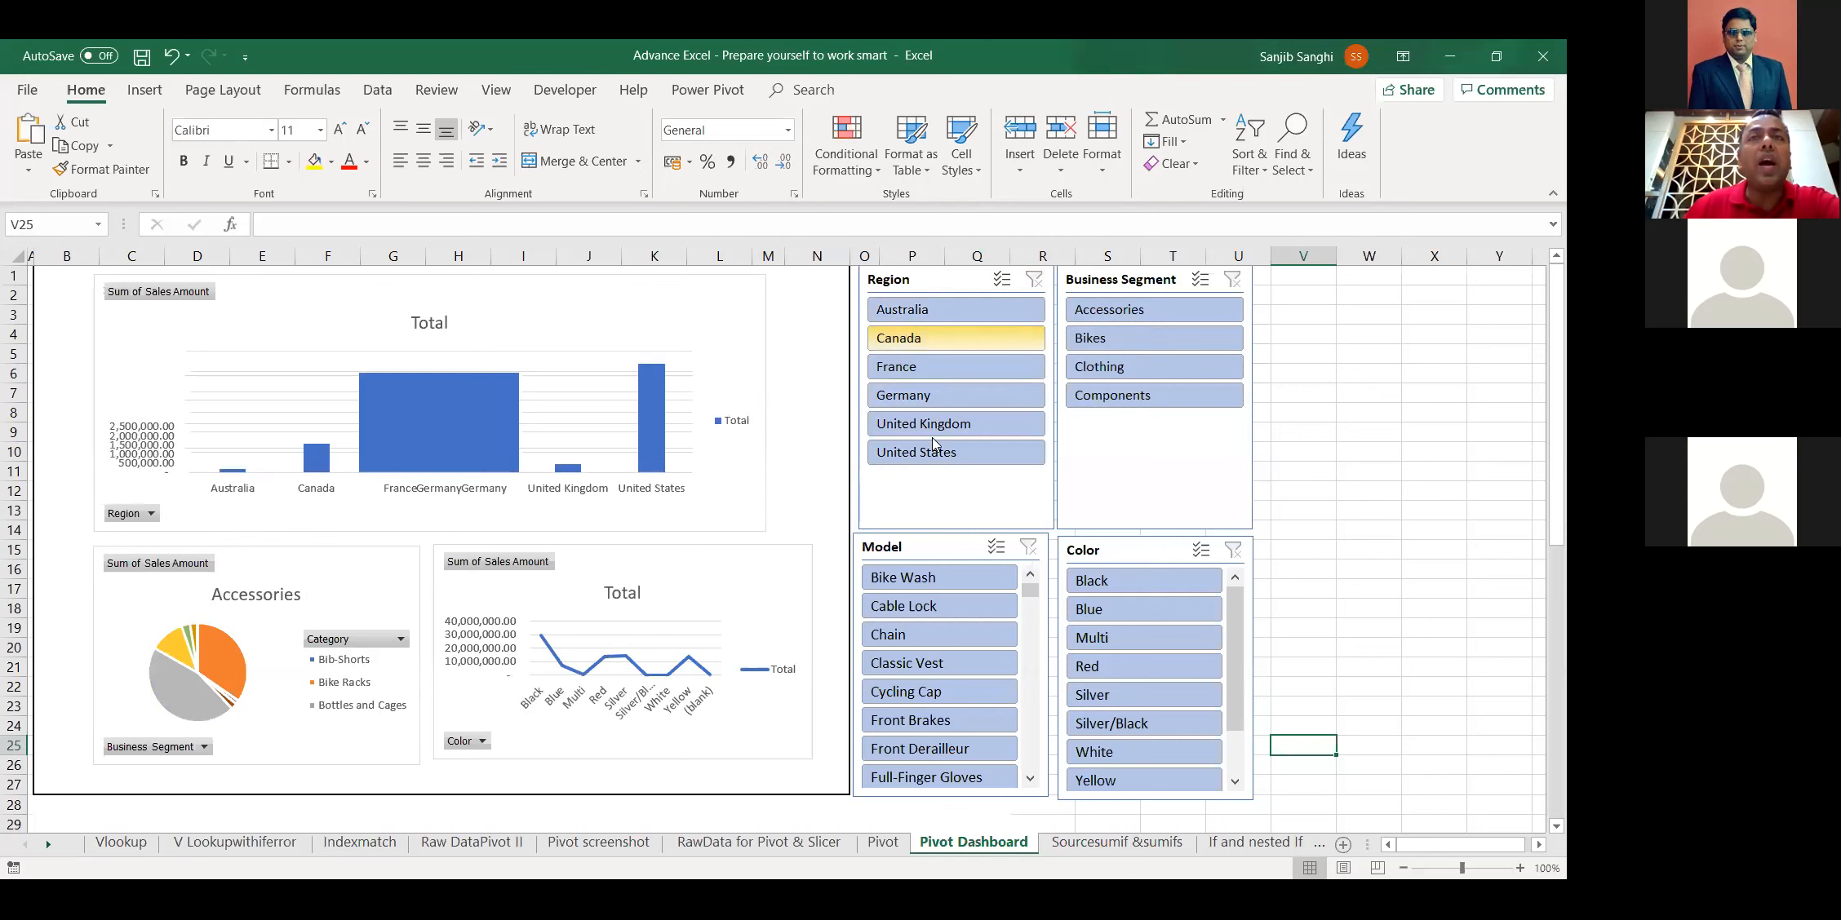
Filter the pivot dashboard charts to the color Black
left_click(1105, 584)
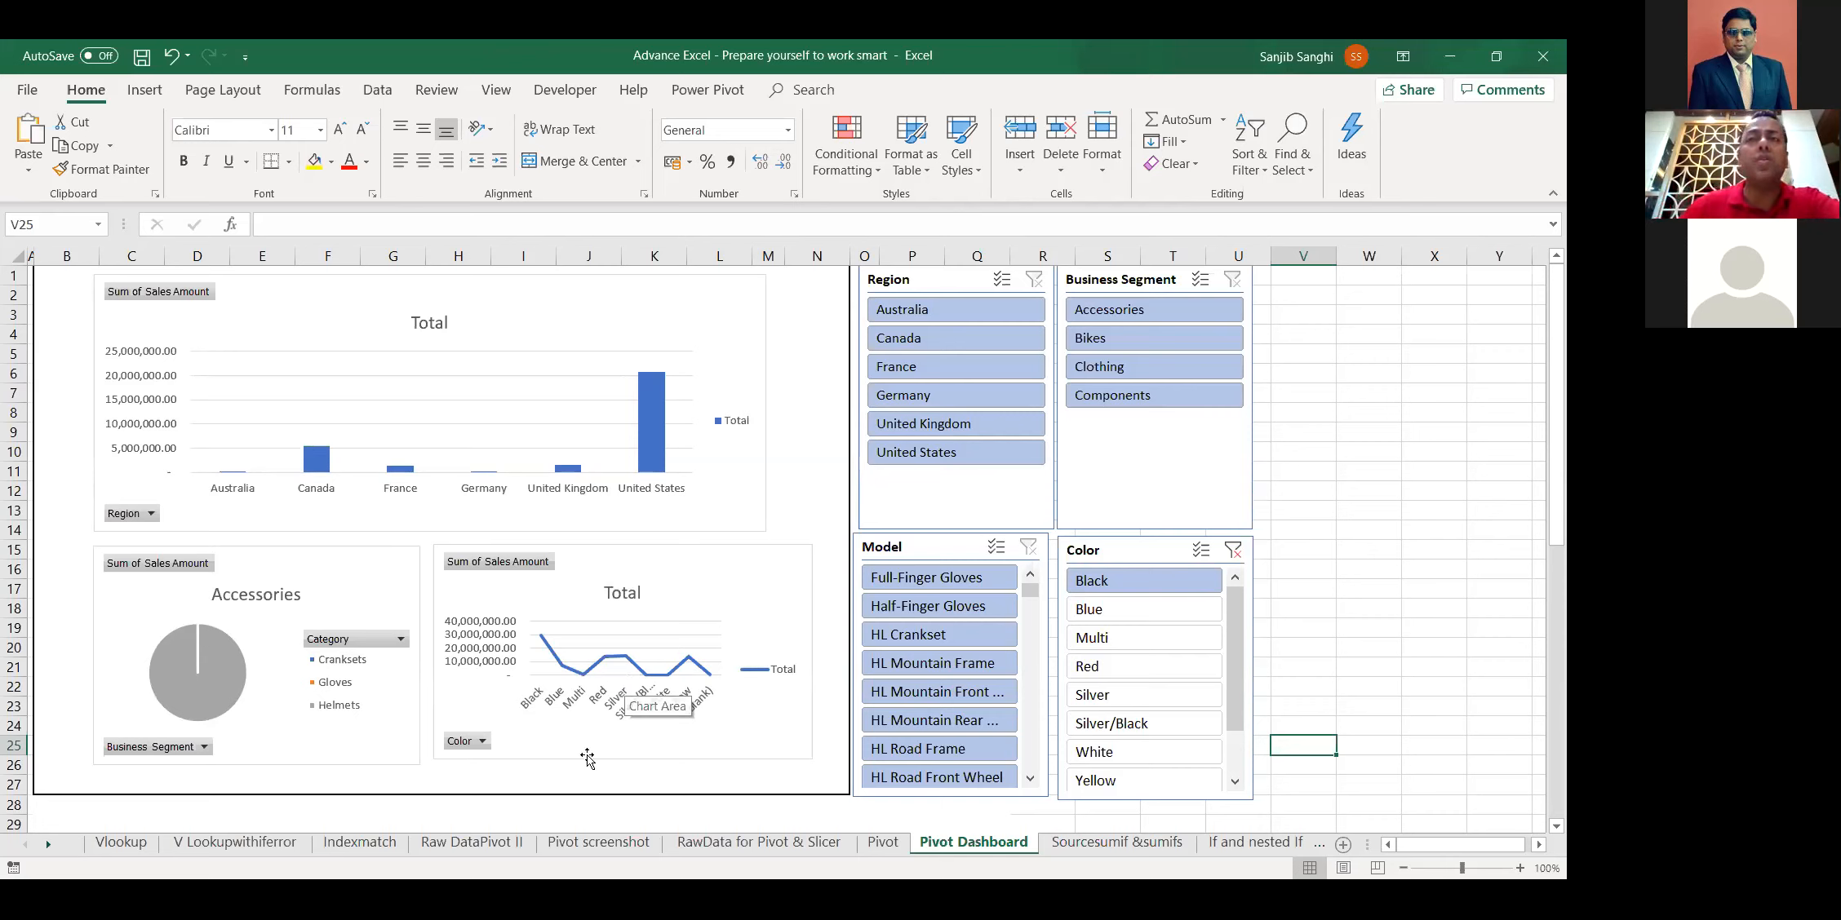
On the Raw DataPivot II sheet, examine the employee table's columns and its extent from the header row to the last record
left_click(472, 848)
left_click(352, 626)
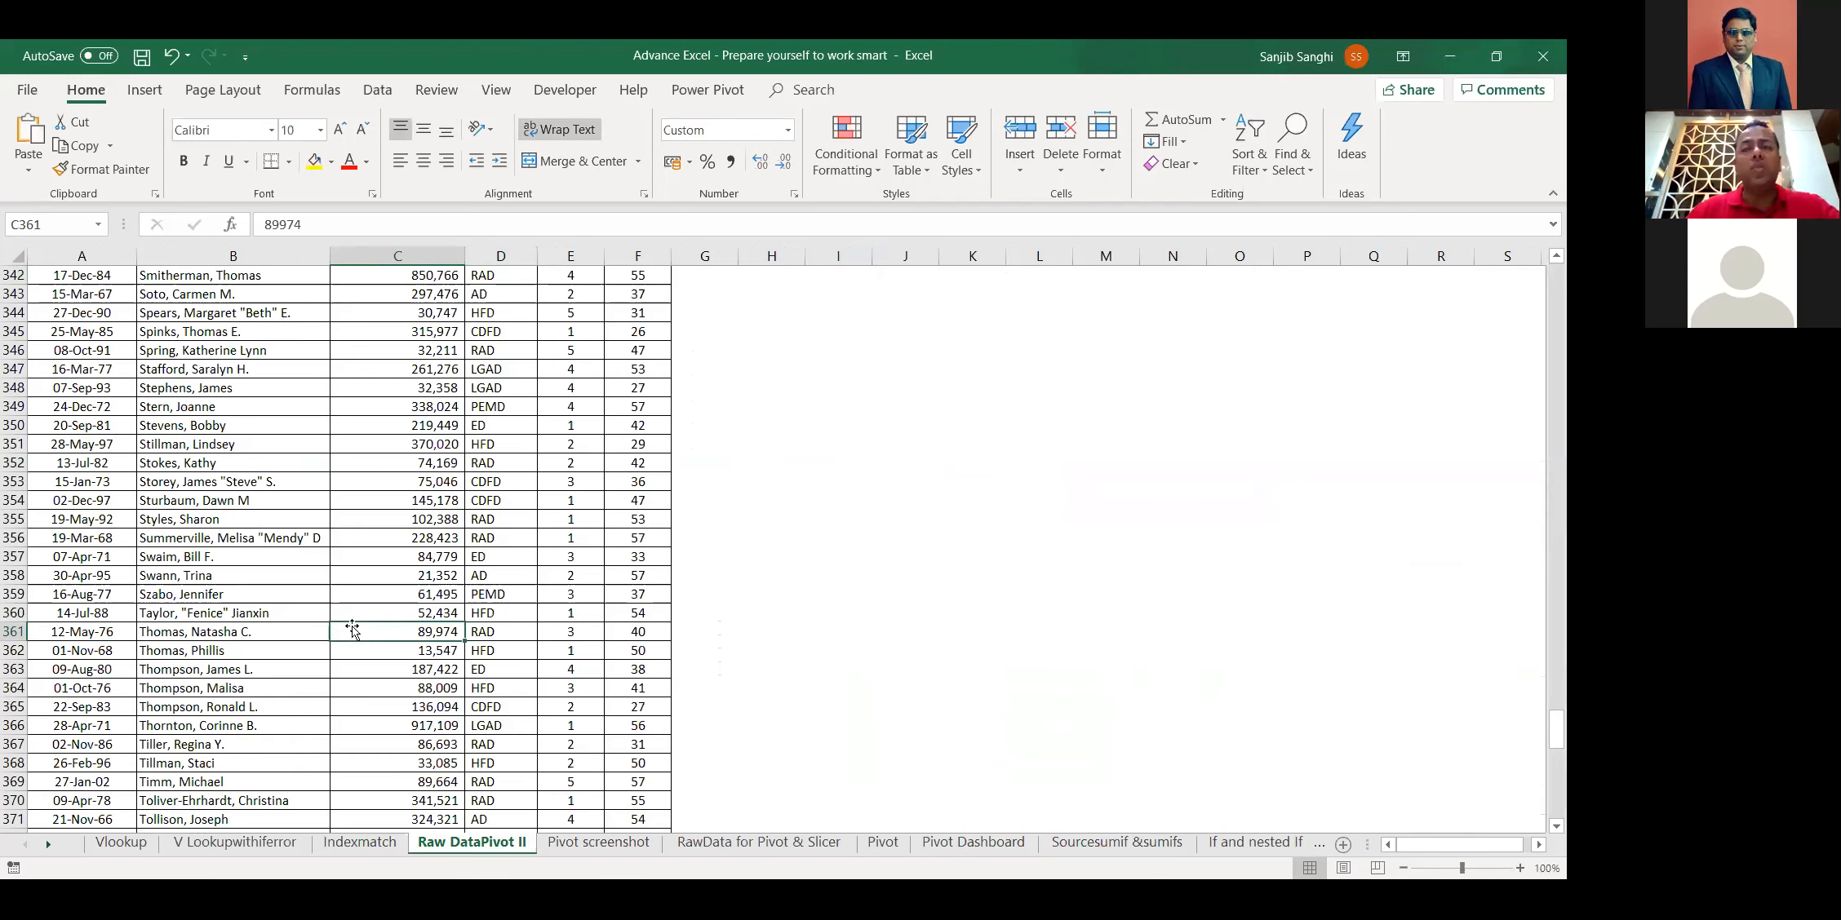
key("ctrl+Up")
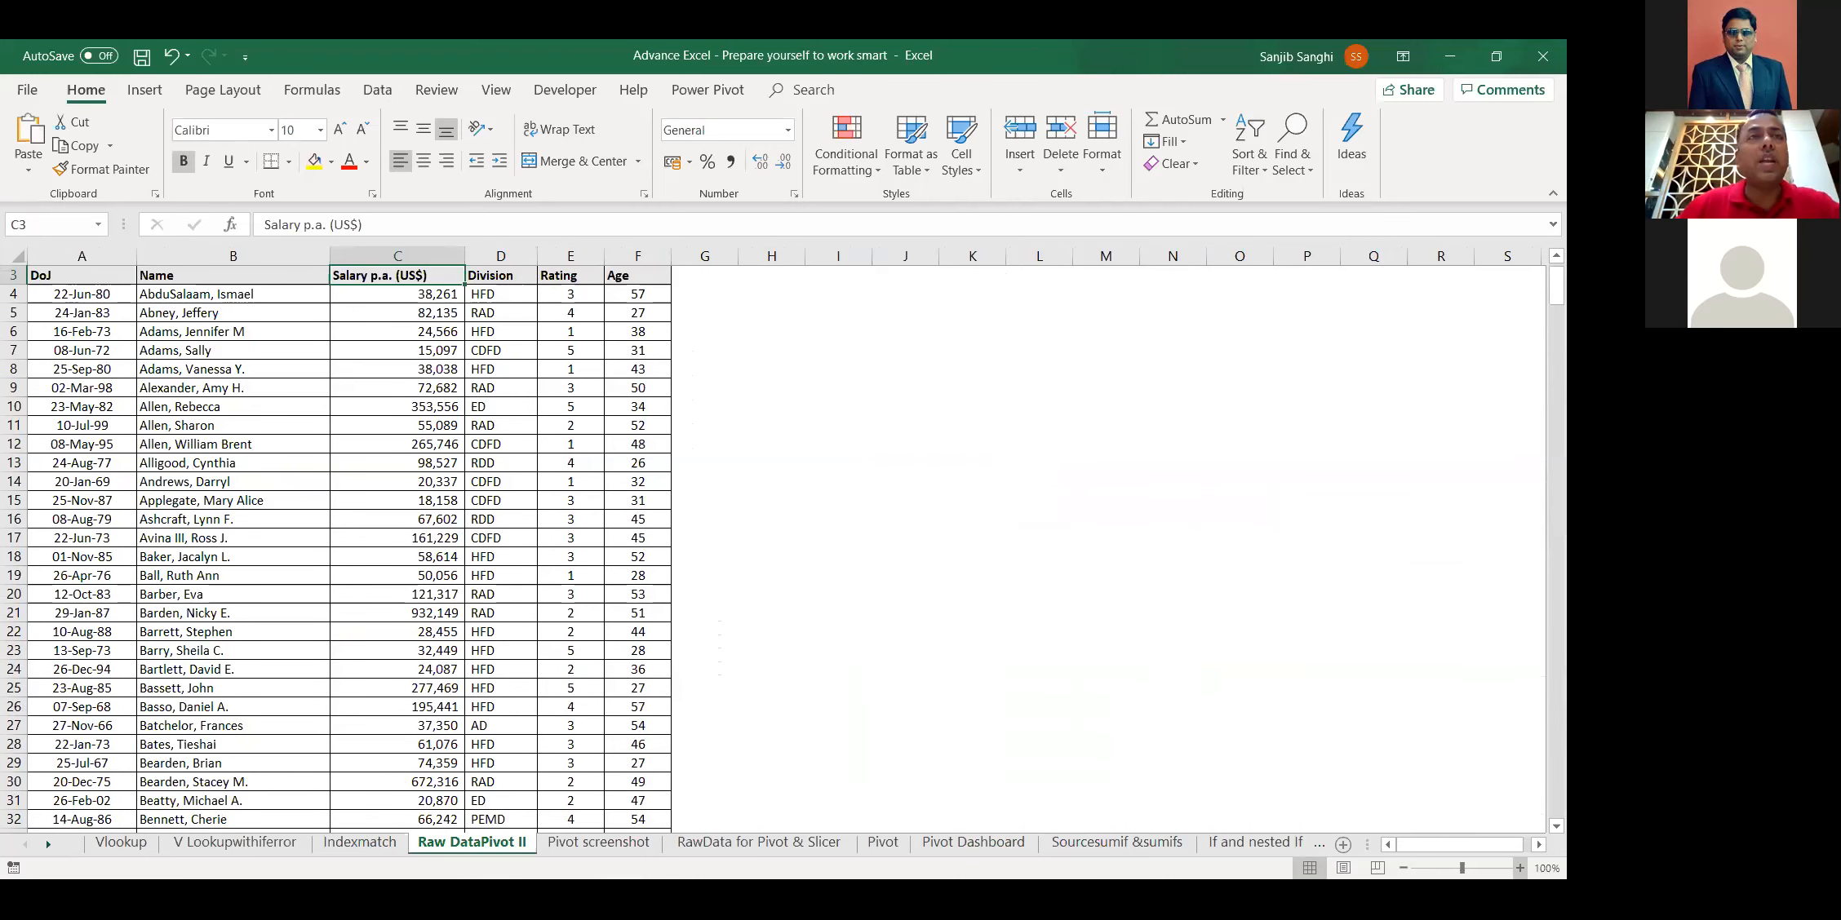
scroll(196, 350, "up", 2)
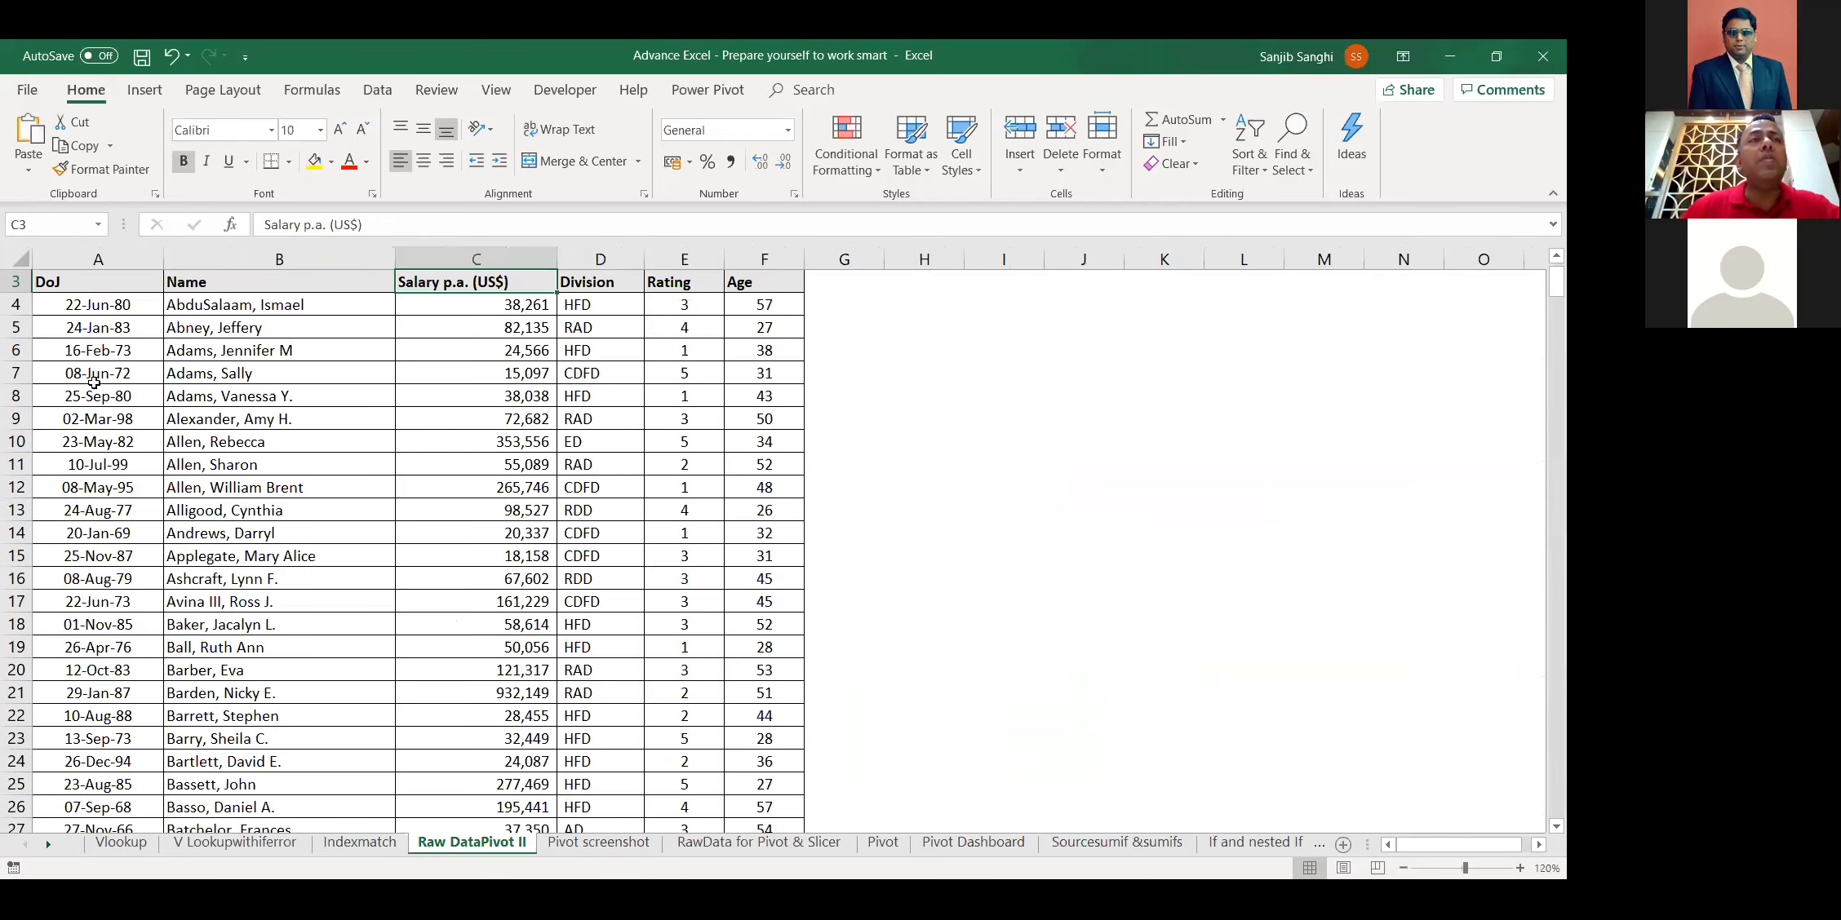
left_click(183, 425)
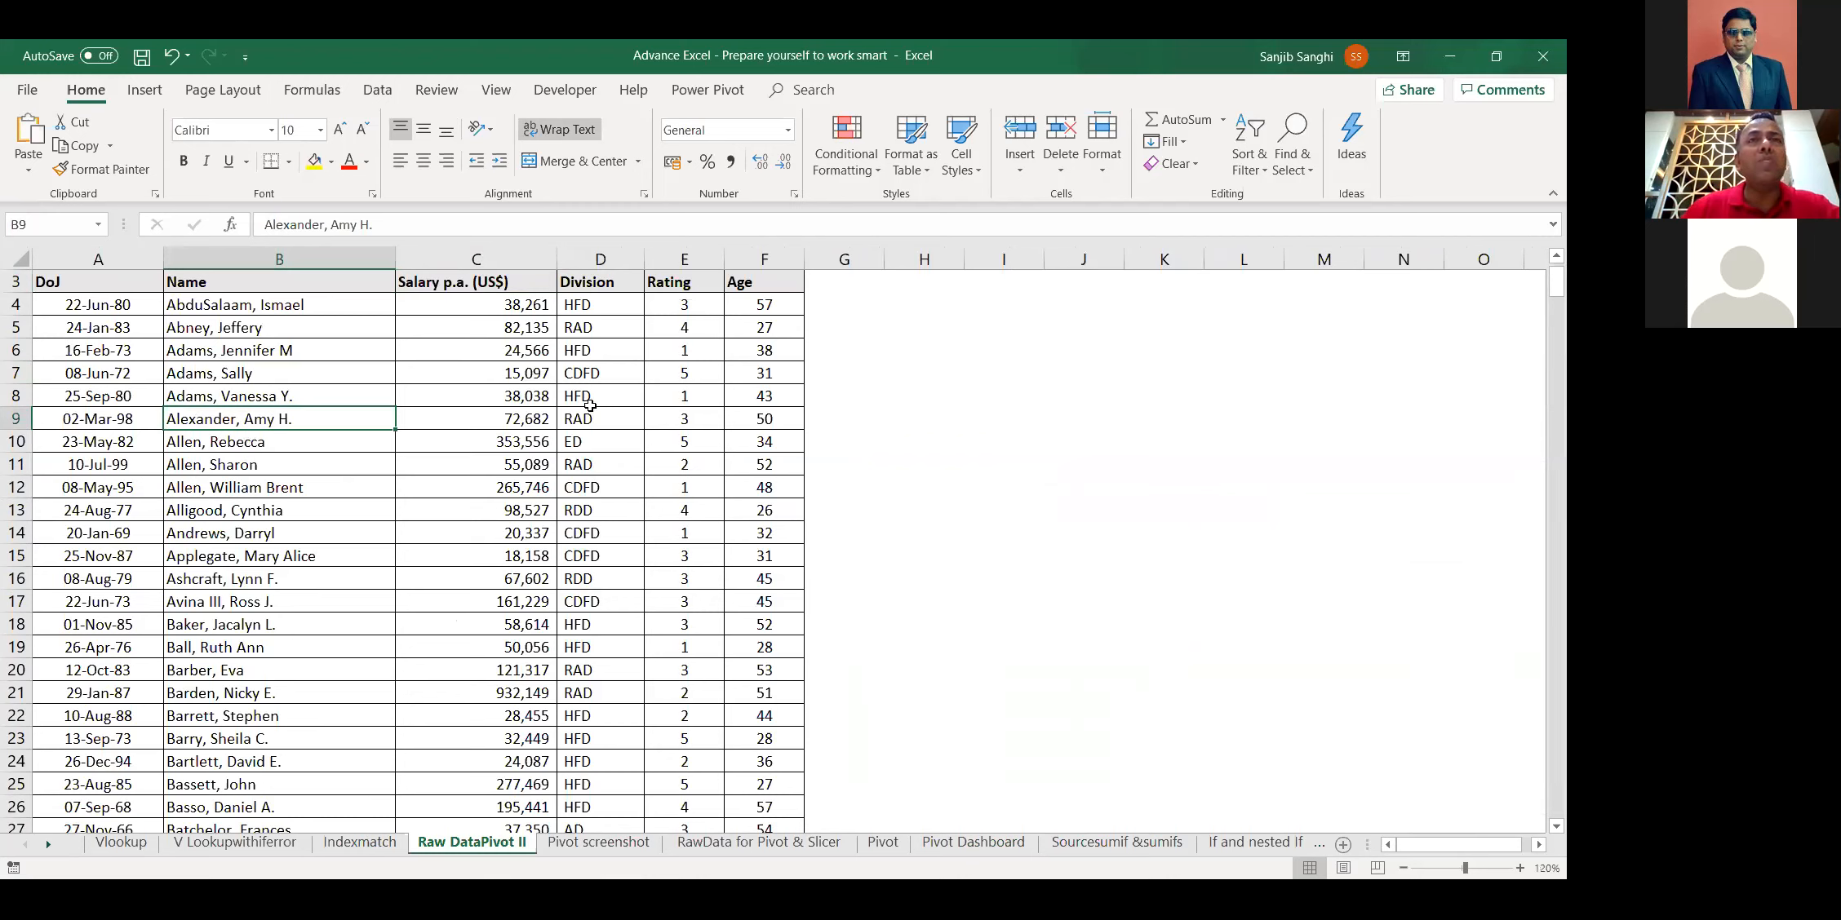
left_click(424, 517)
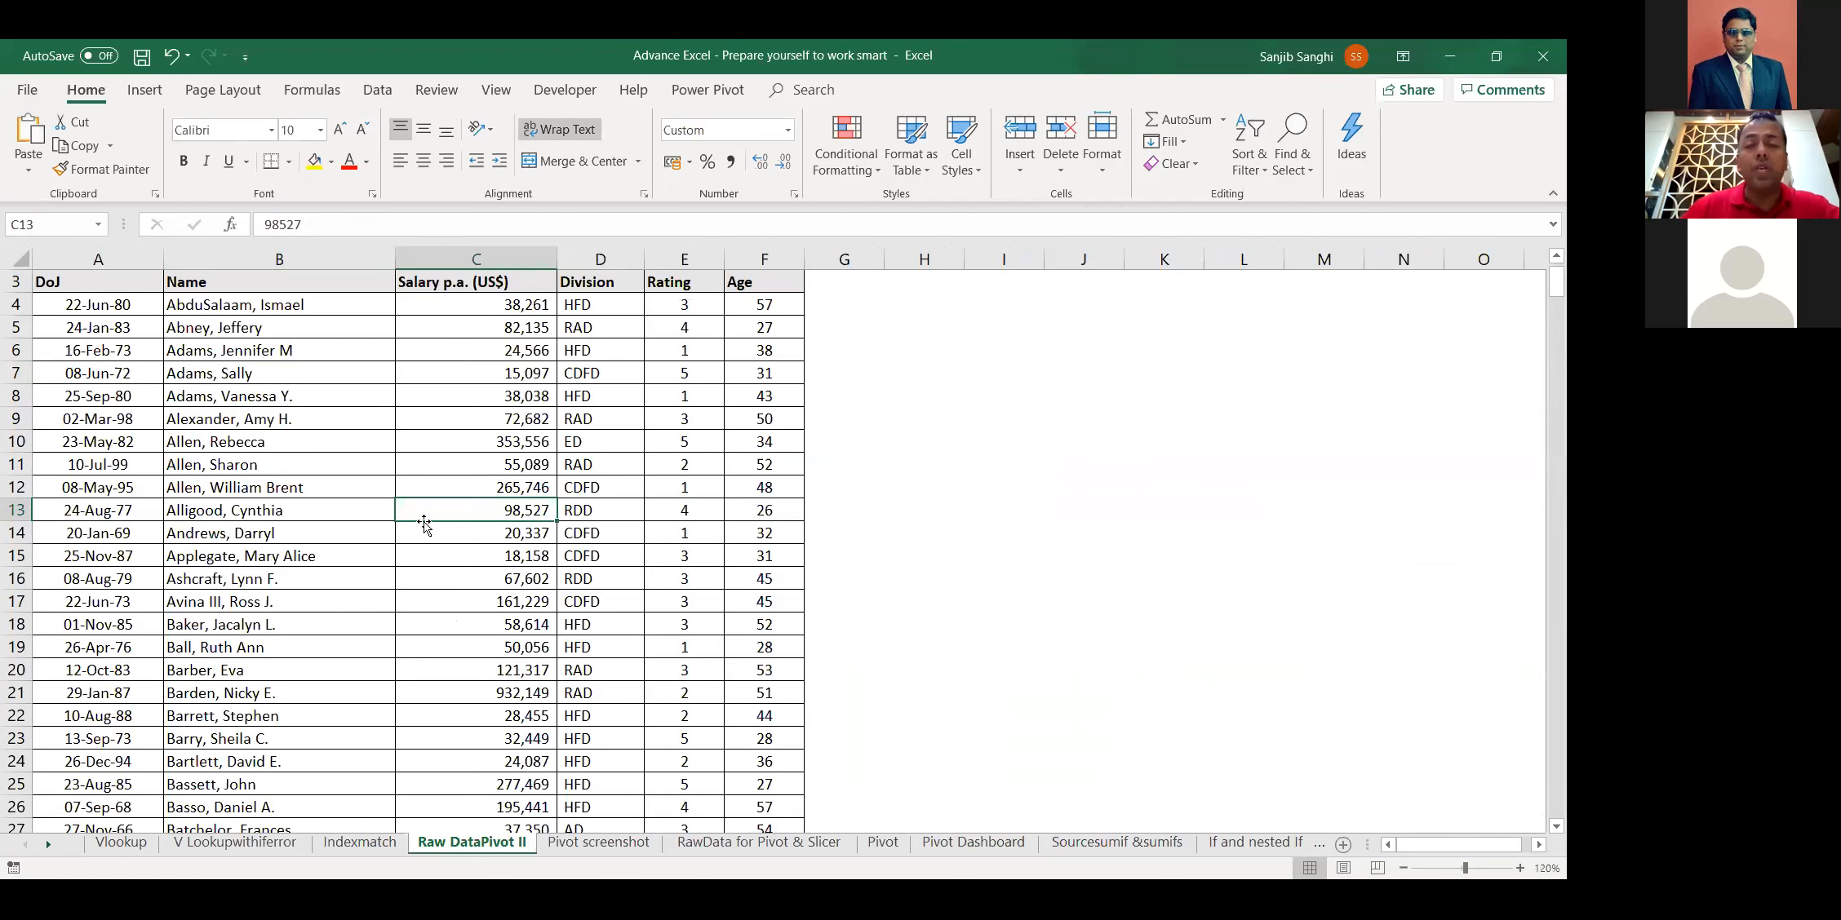
key("ctrl+Down")
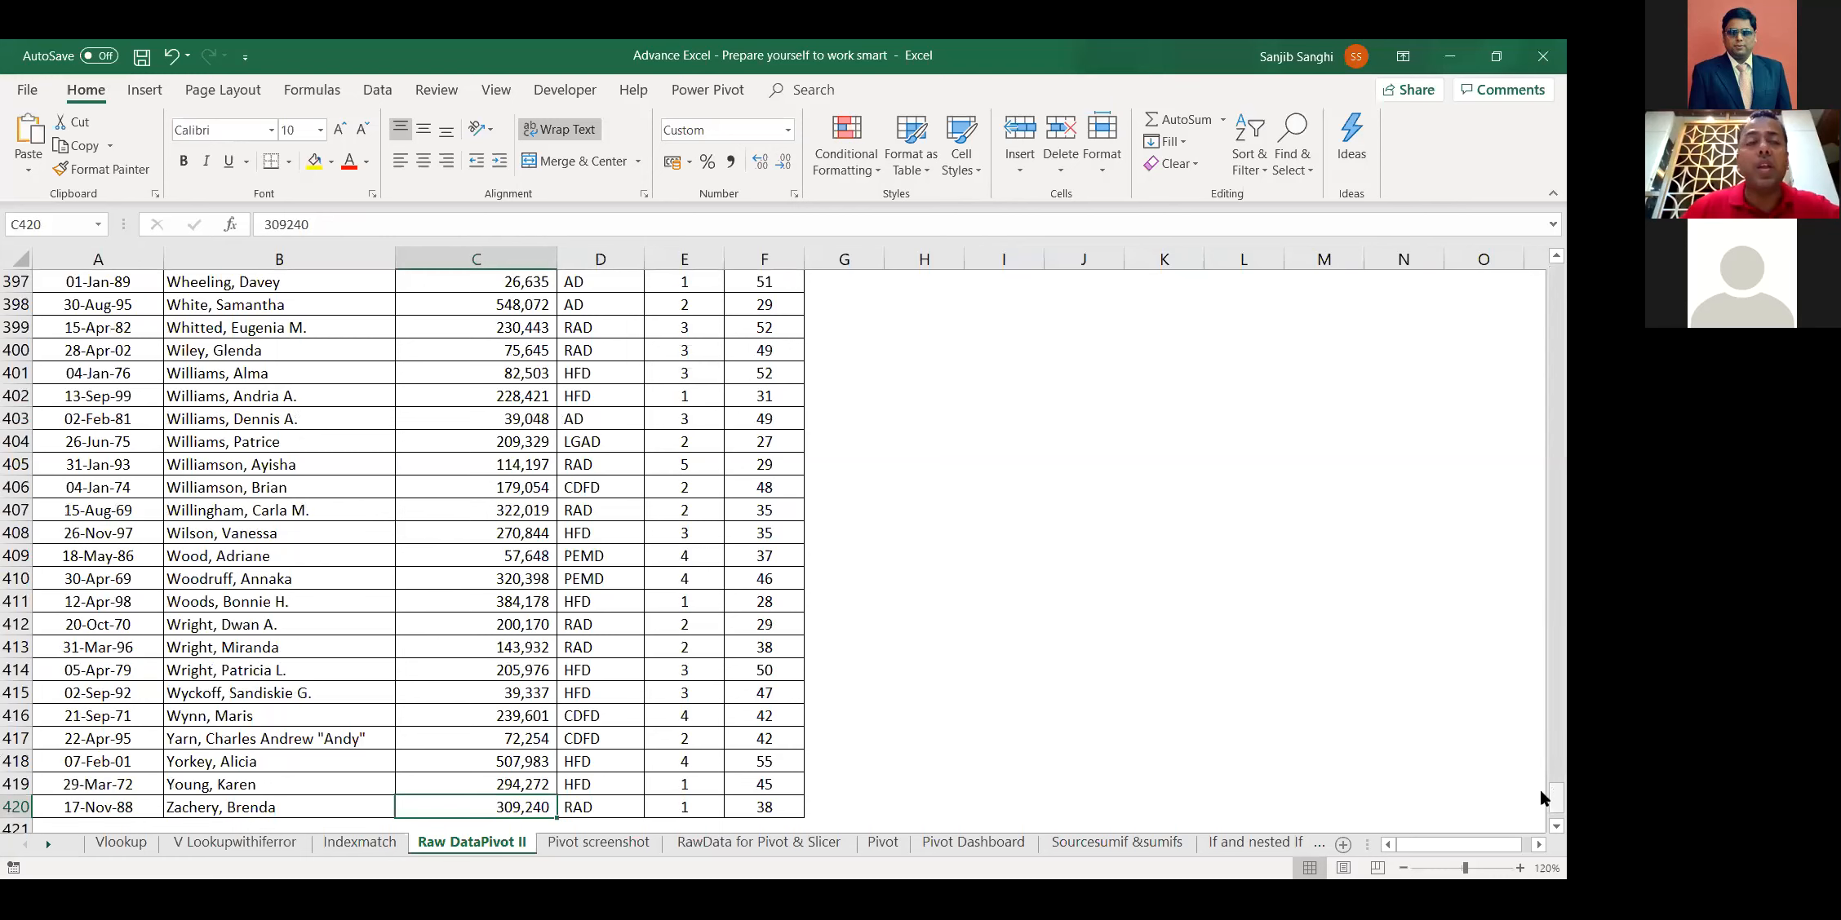
key("ctrl+Up")
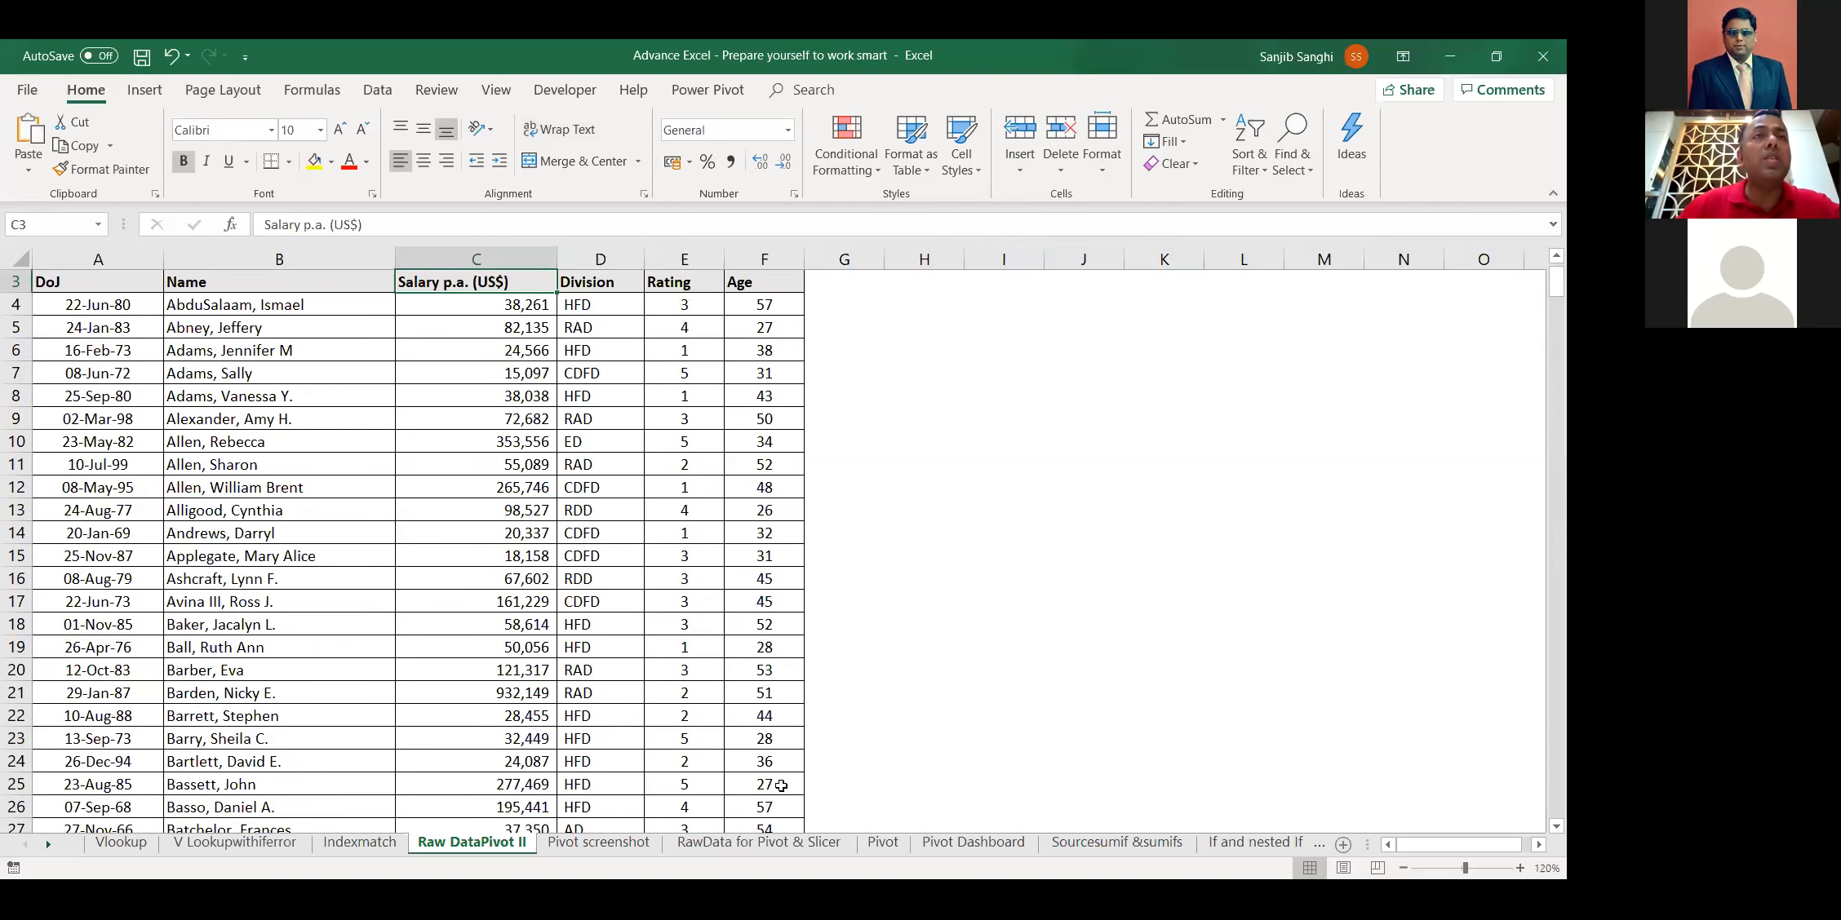
Create a PivotTable on a new worksheet from the whole employee table, range A3:F420 of Raw DataPivot II
scroll(781, 785, "up", 1)
left_click(229, 492)
key("ctrl+a")
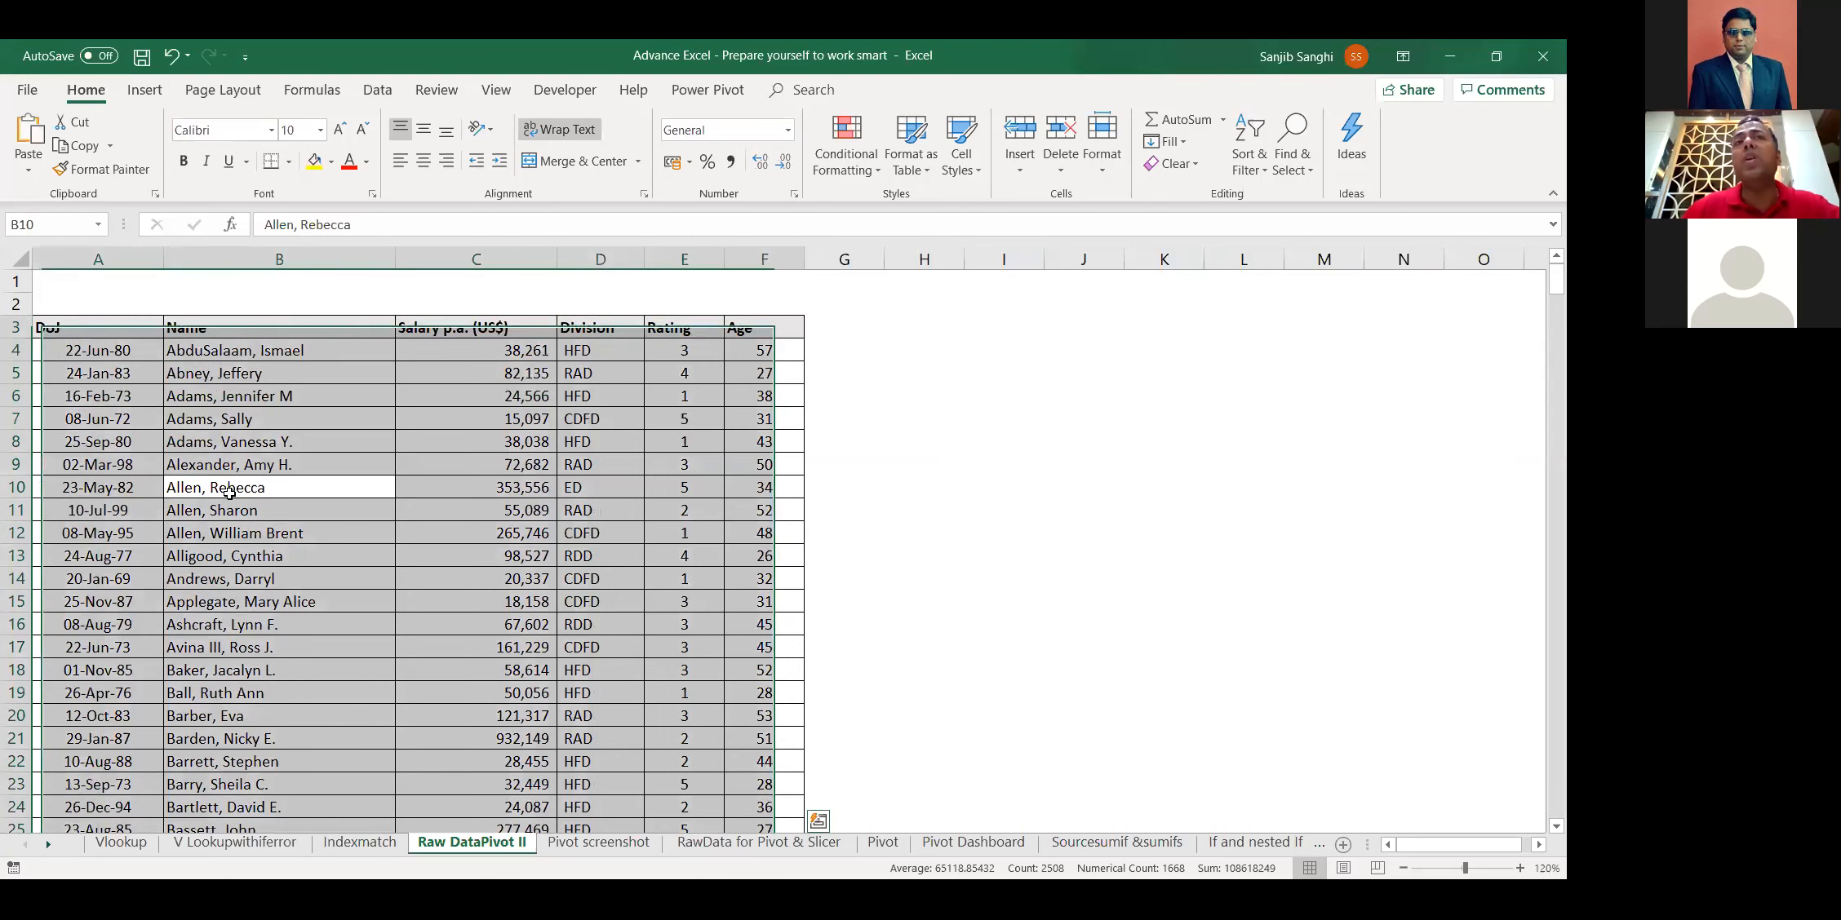
left_click(144, 91)
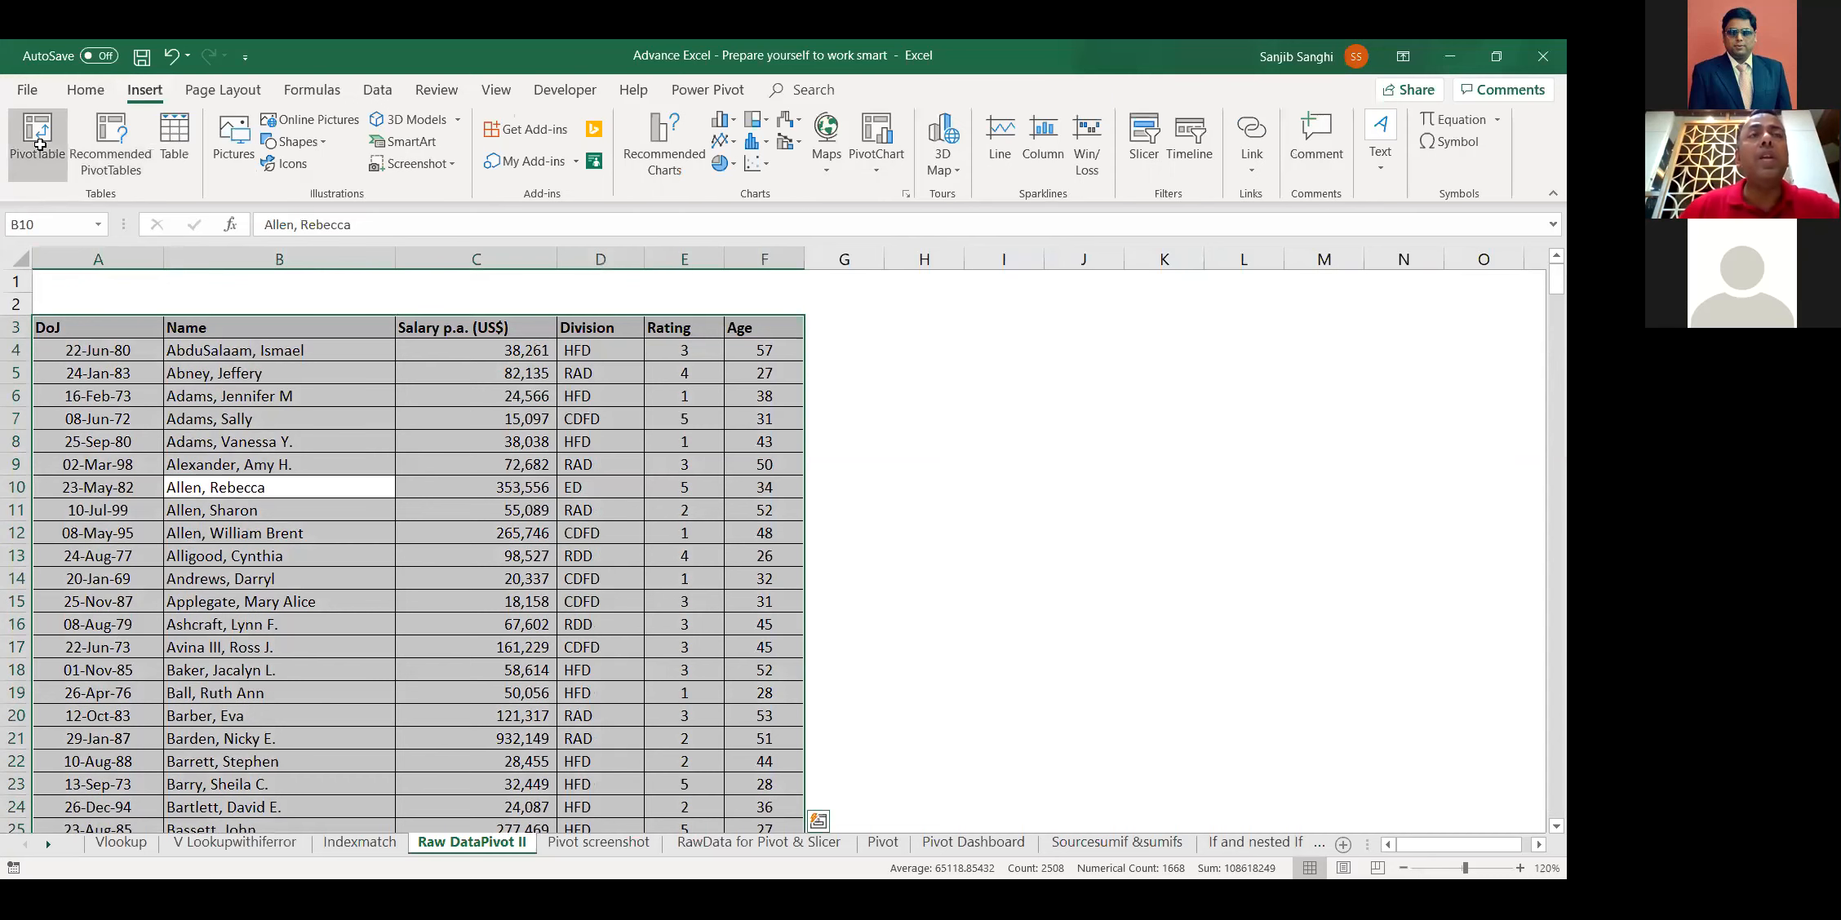
left_click(38, 138)
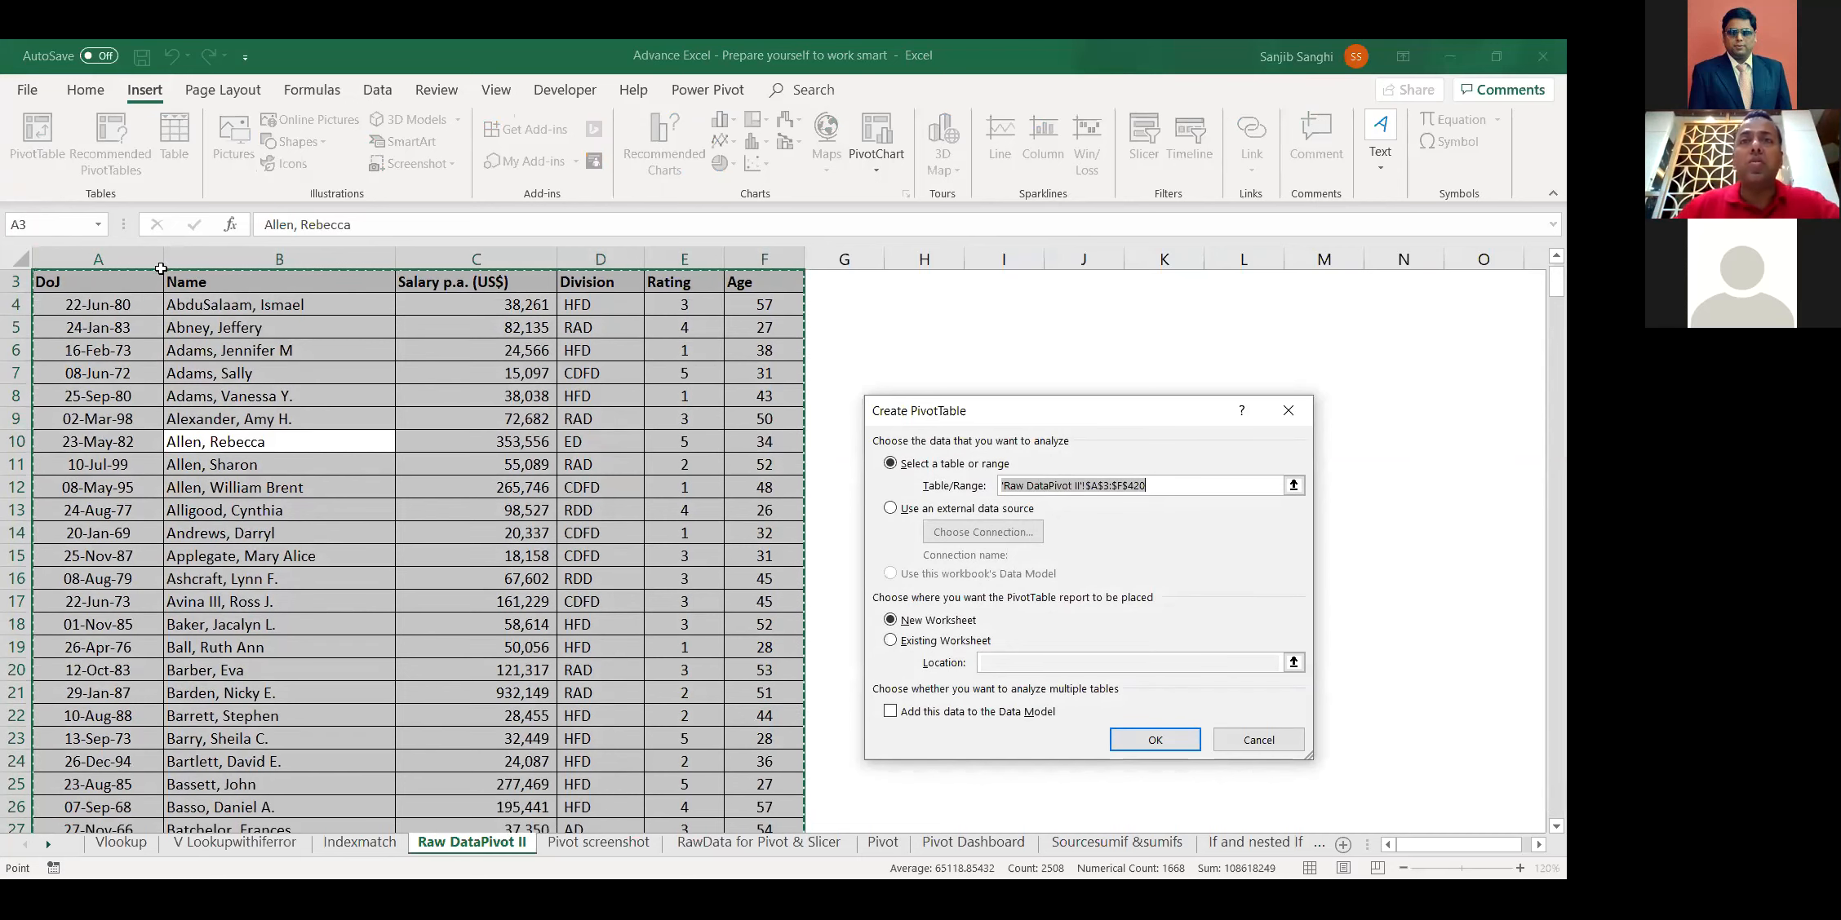
left_click(1149, 744)
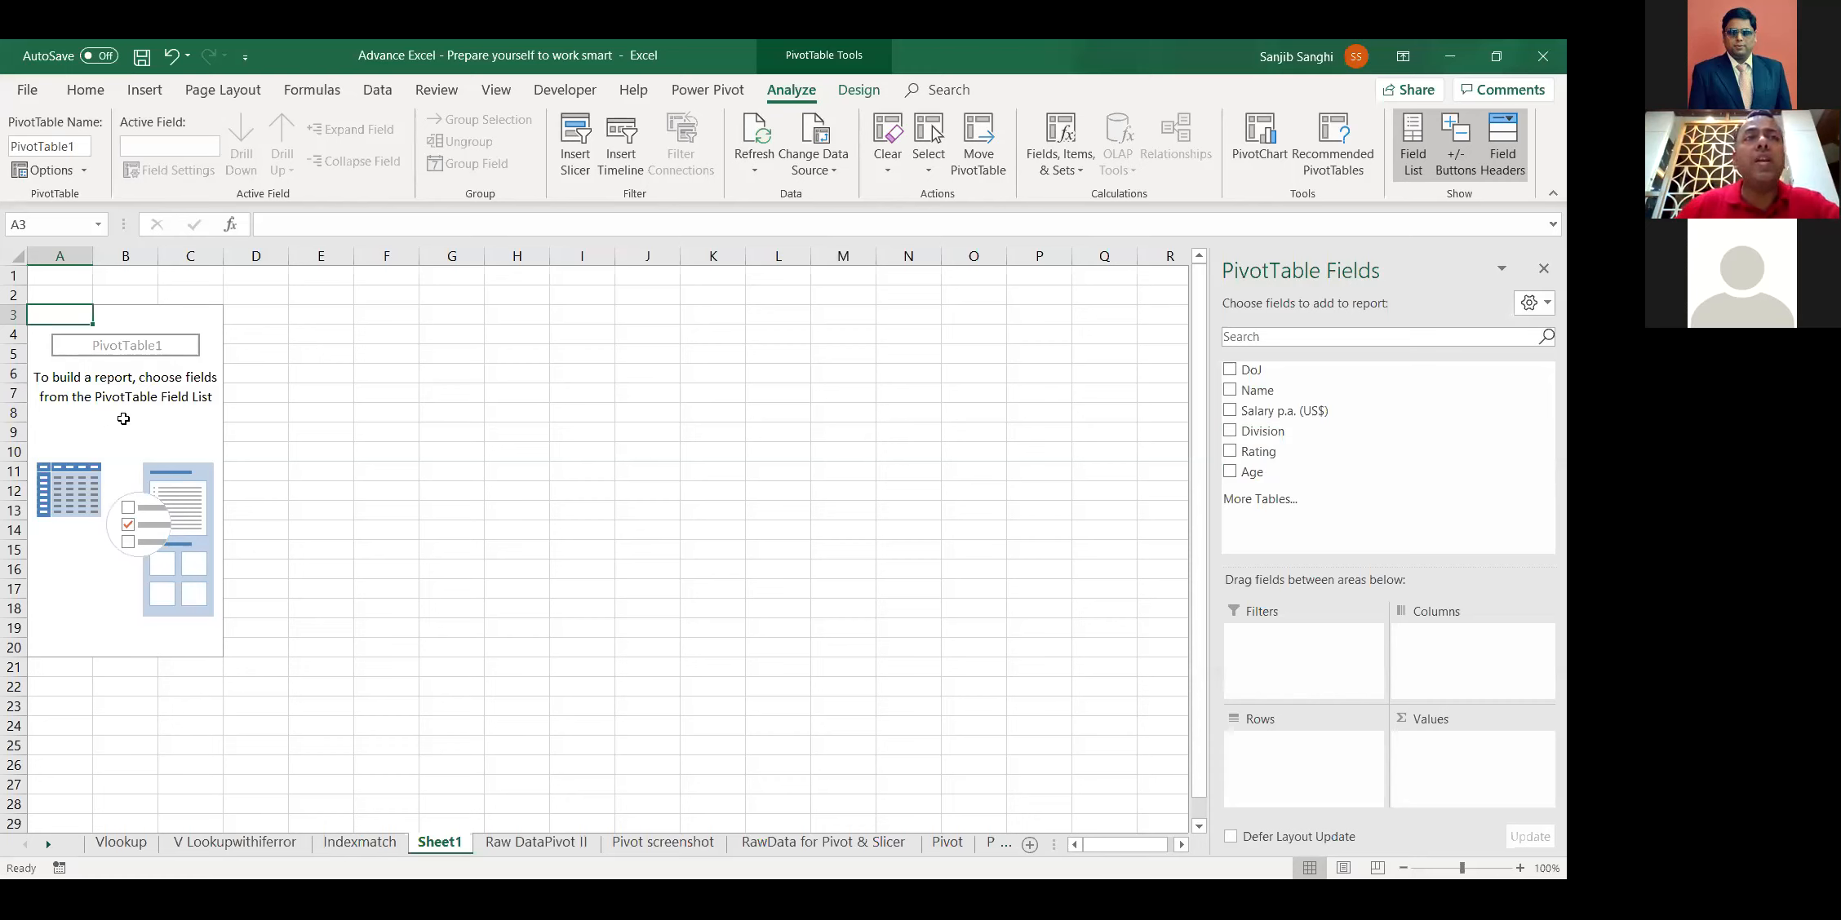
Enable the classic PivotTable layout with dragging of fields in the grid for the new pivot, and recheck the display setting
right_click(124, 419)
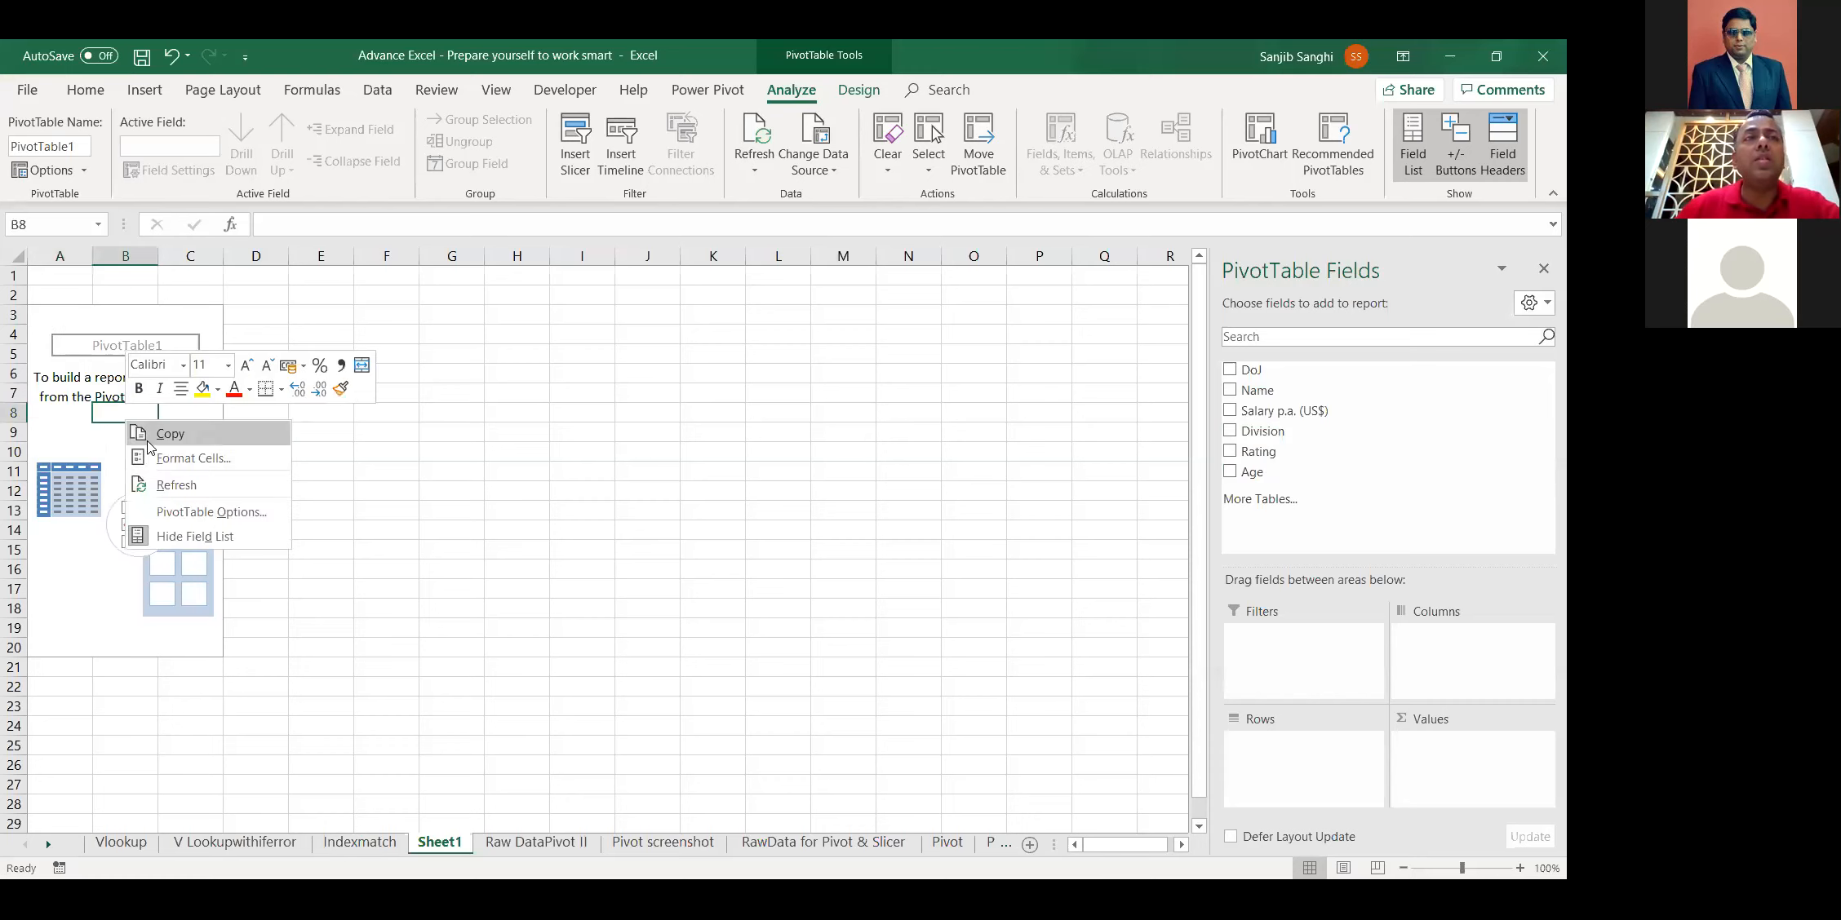
left_click(176, 514)
left_click(382, 337)
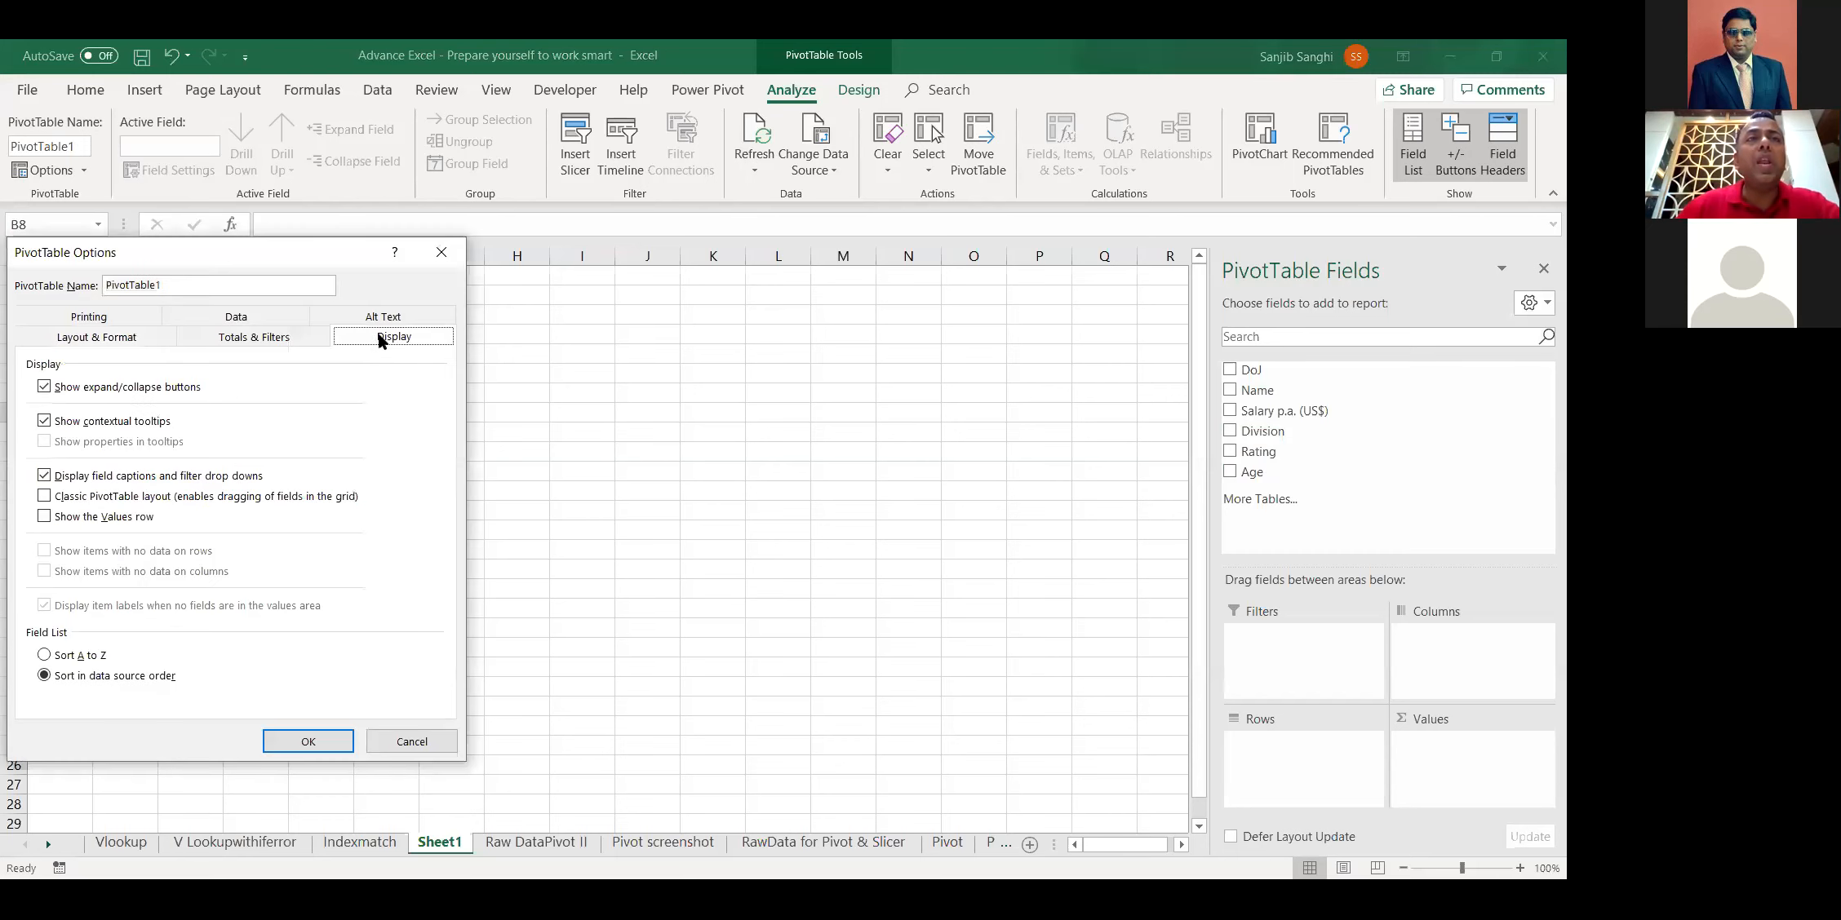
left_click(72, 496)
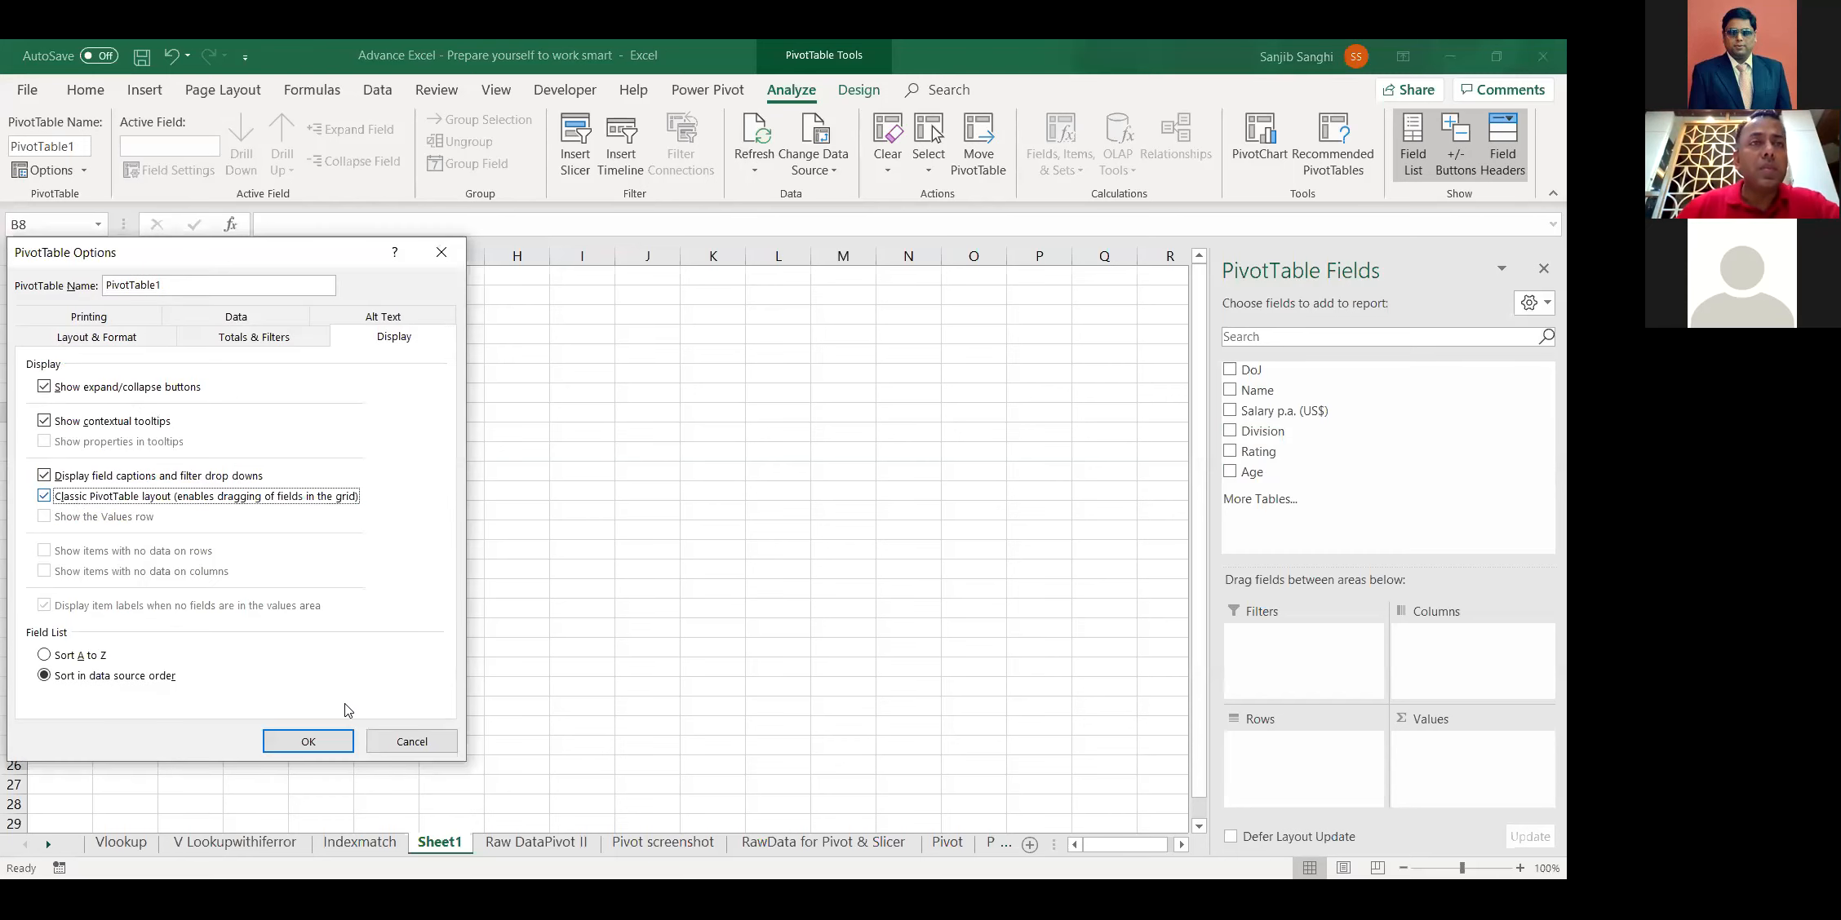
left_click(291, 734)
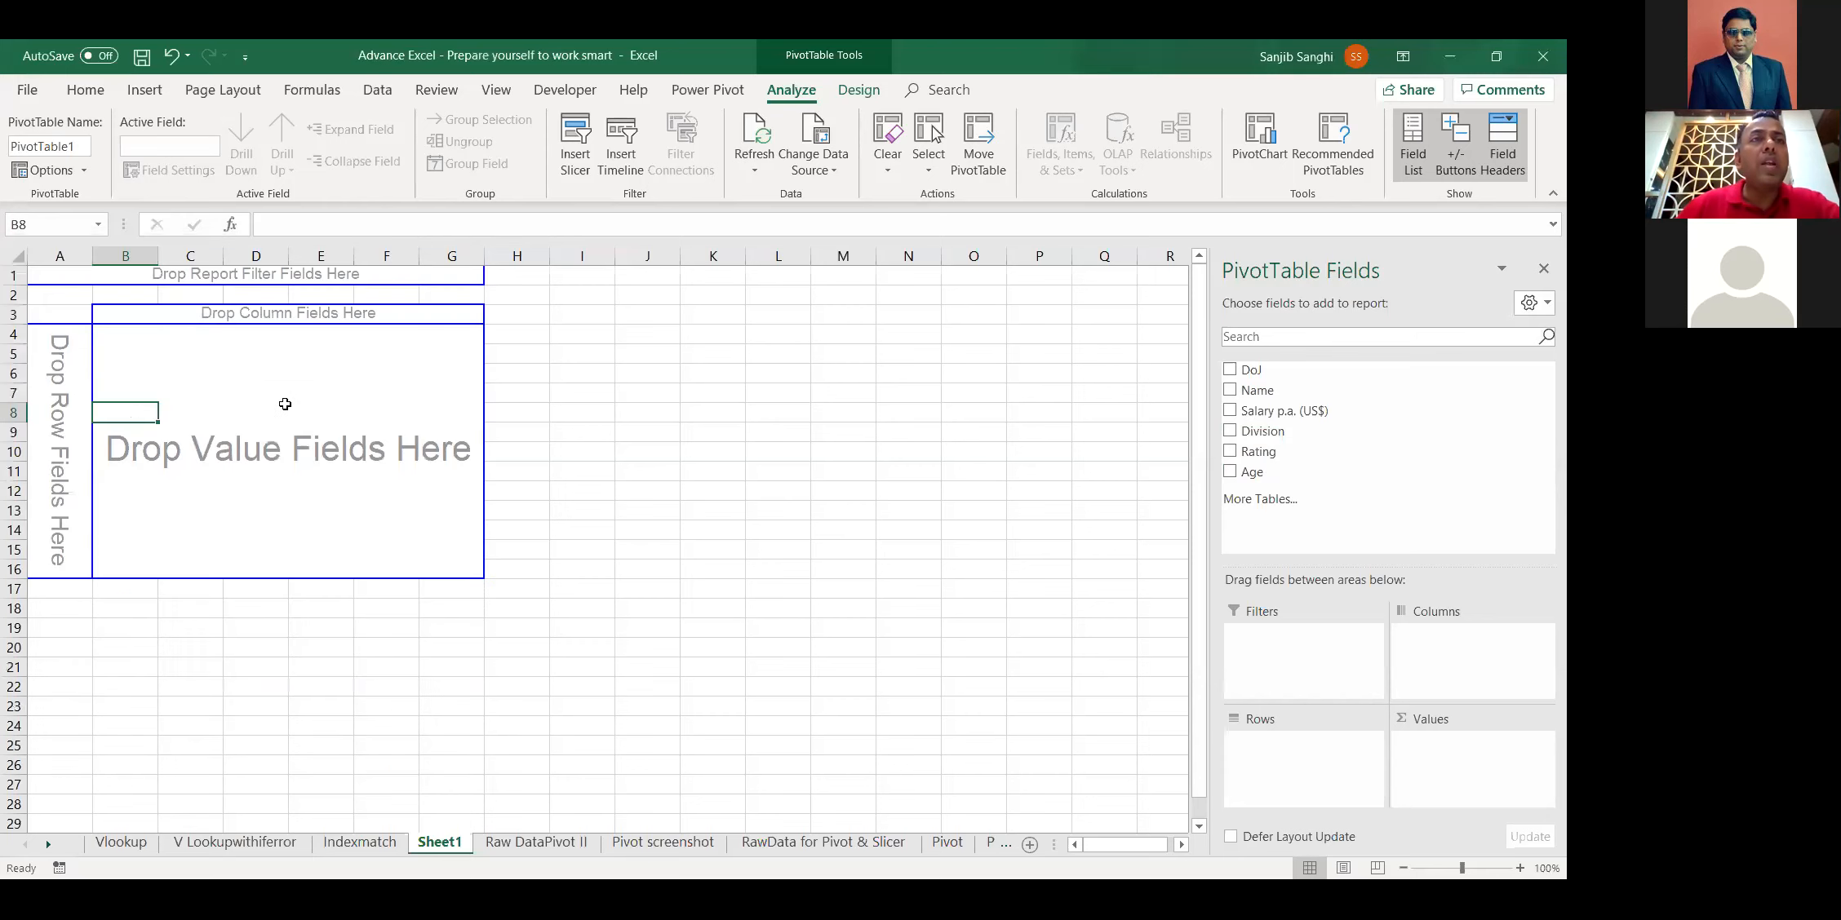
right_click(339, 507)
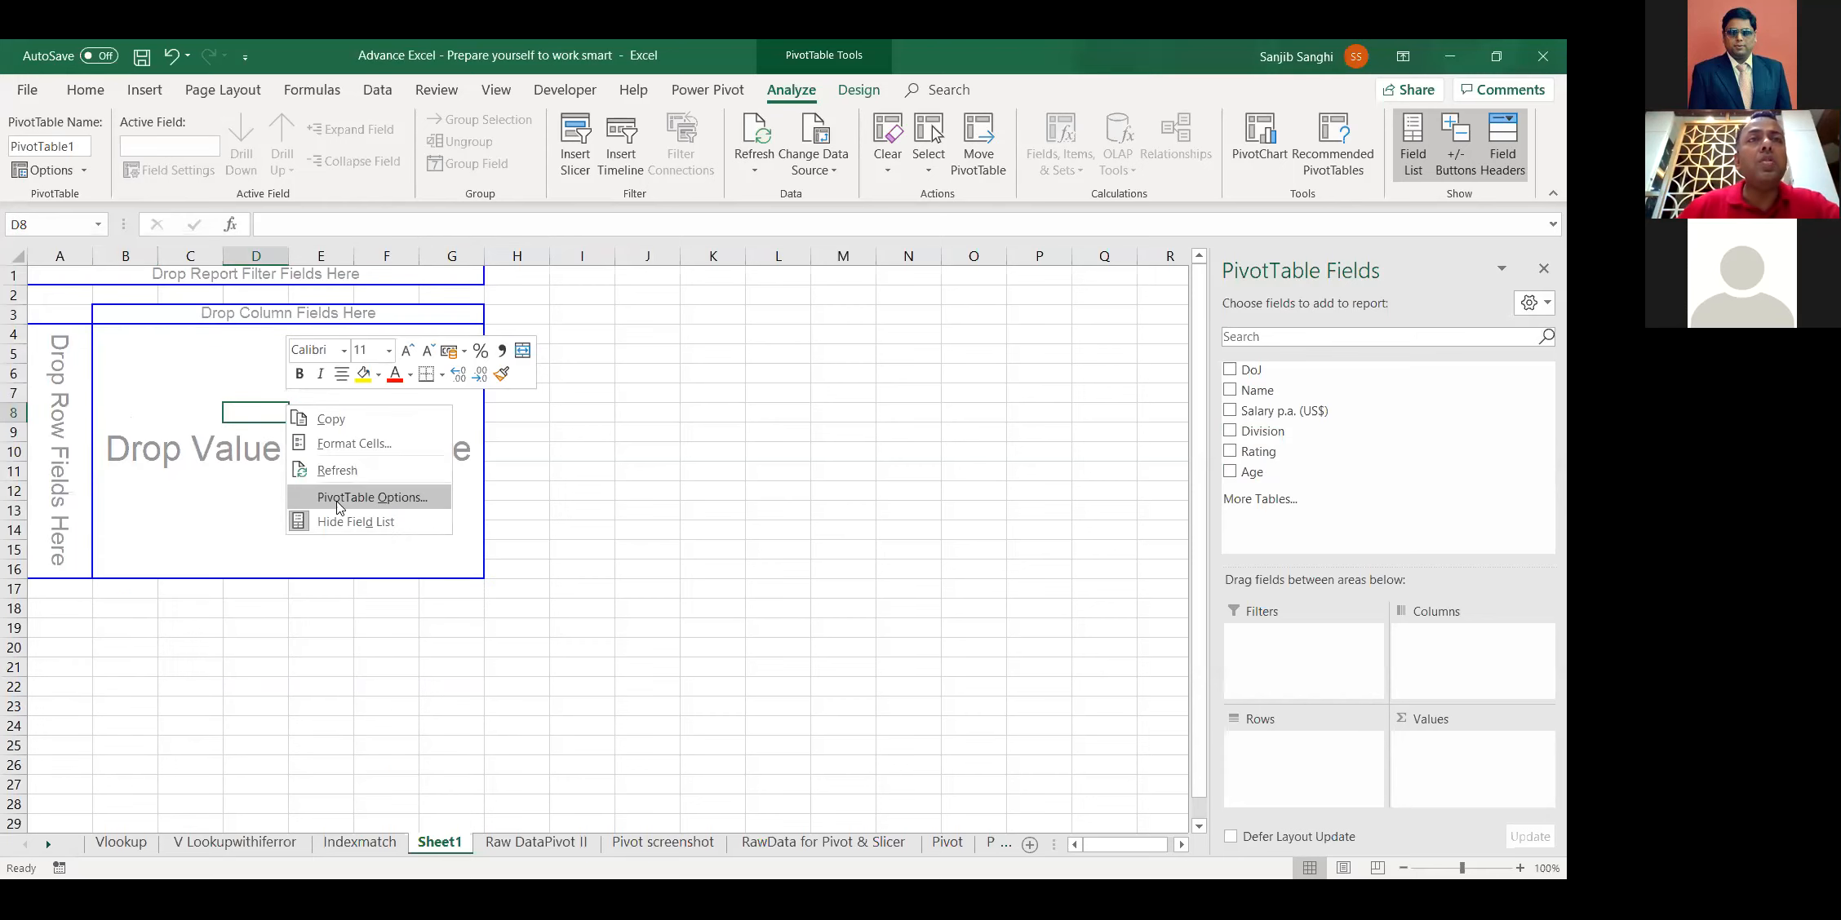
left_click(339, 500)
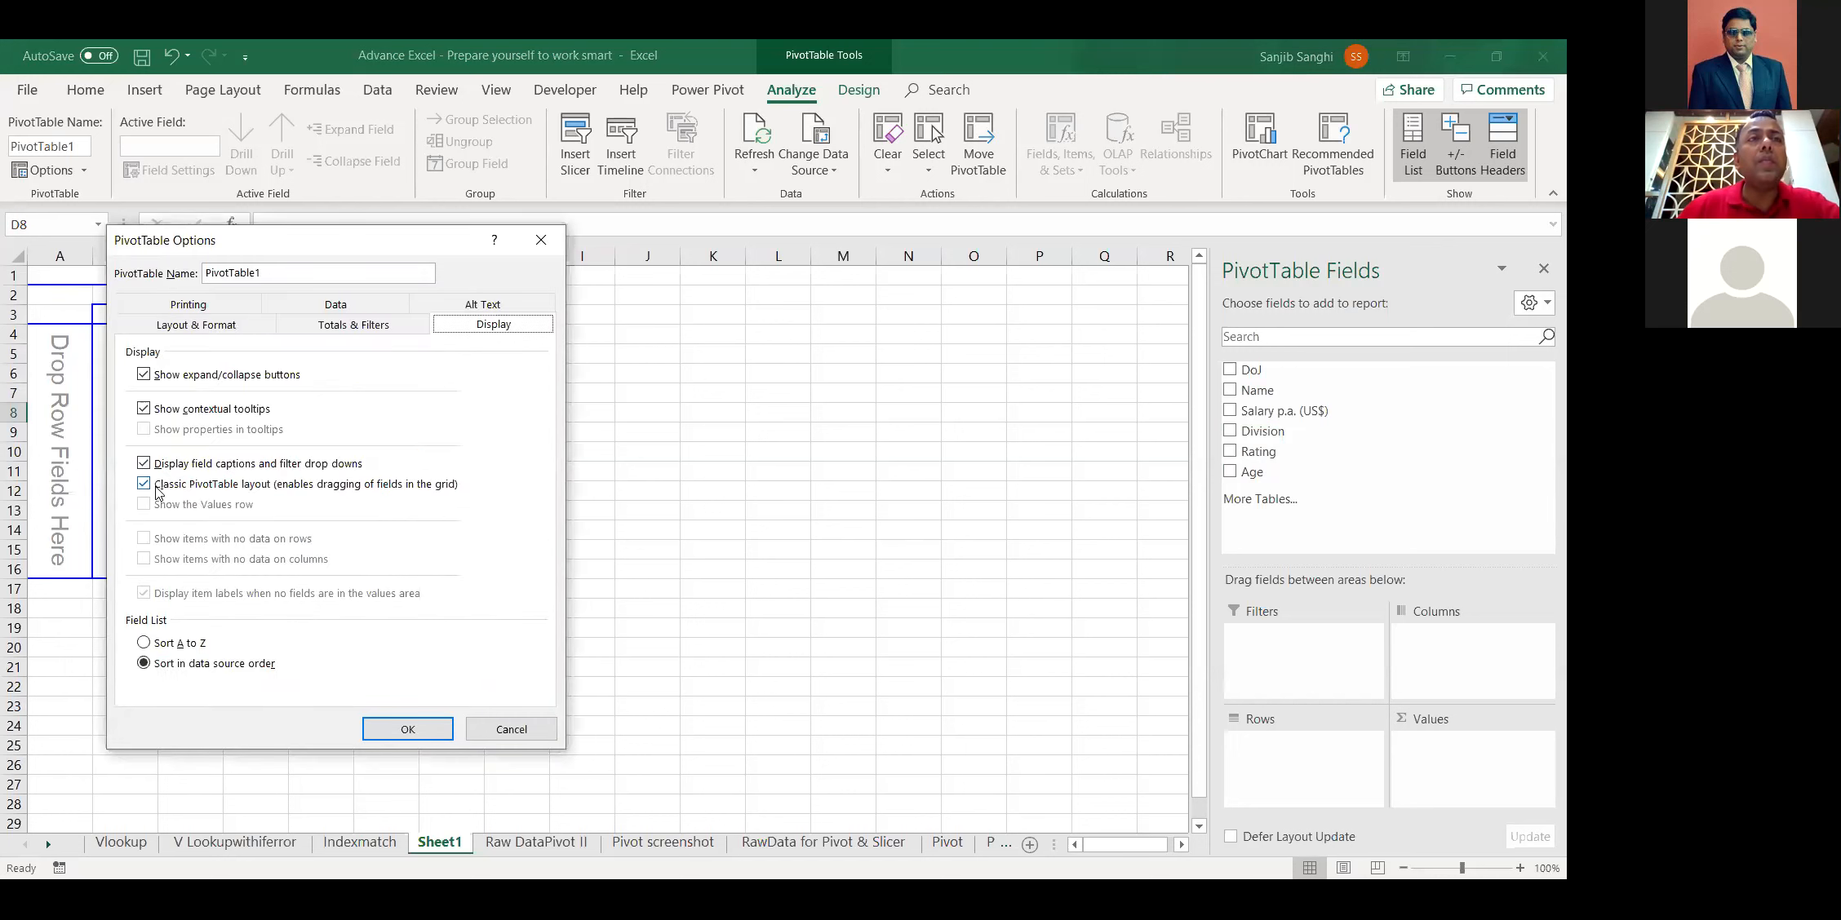
left_click(407, 729)
Place Division in the row area and Salary p.a. (US$) in the values area of the pivot table
left_click_drag(1297, 376, 192, 510)
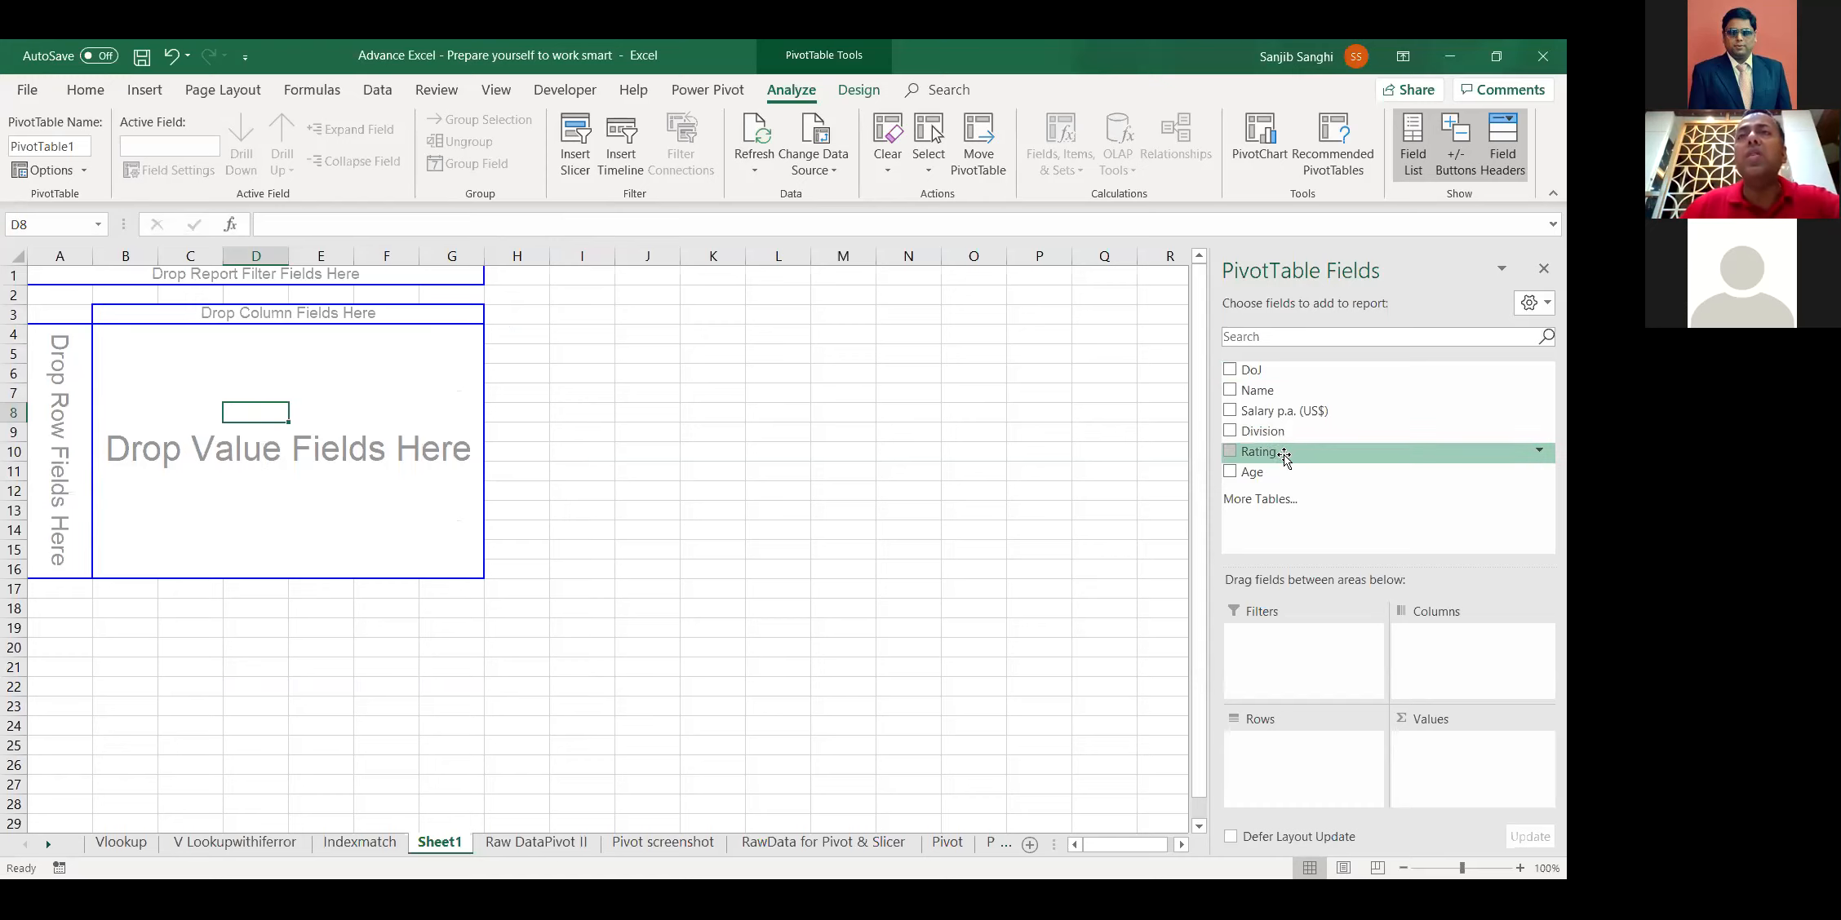
left_click_drag(1283, 437, 55, 414)
left_click_drag(1272, 410, 255, 381)
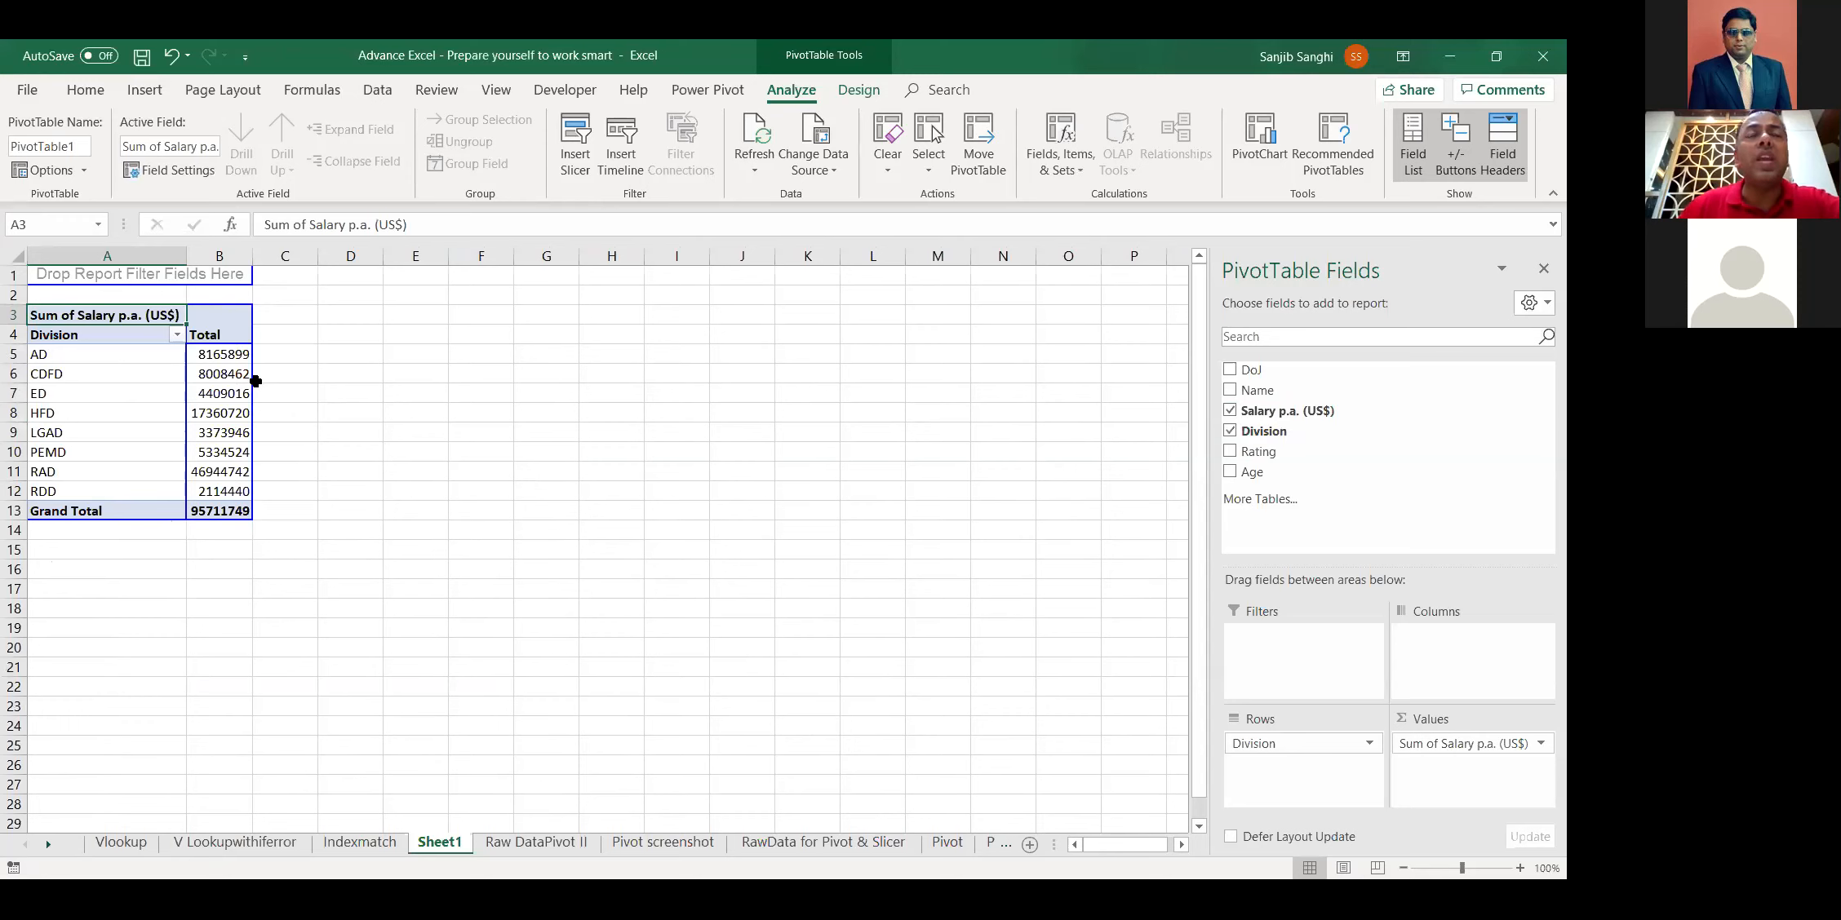
Apply the comma number style to the pivot table's salary totals in column B
left_click_drag(228, 356, 222, 530)
left_click(86, 90)
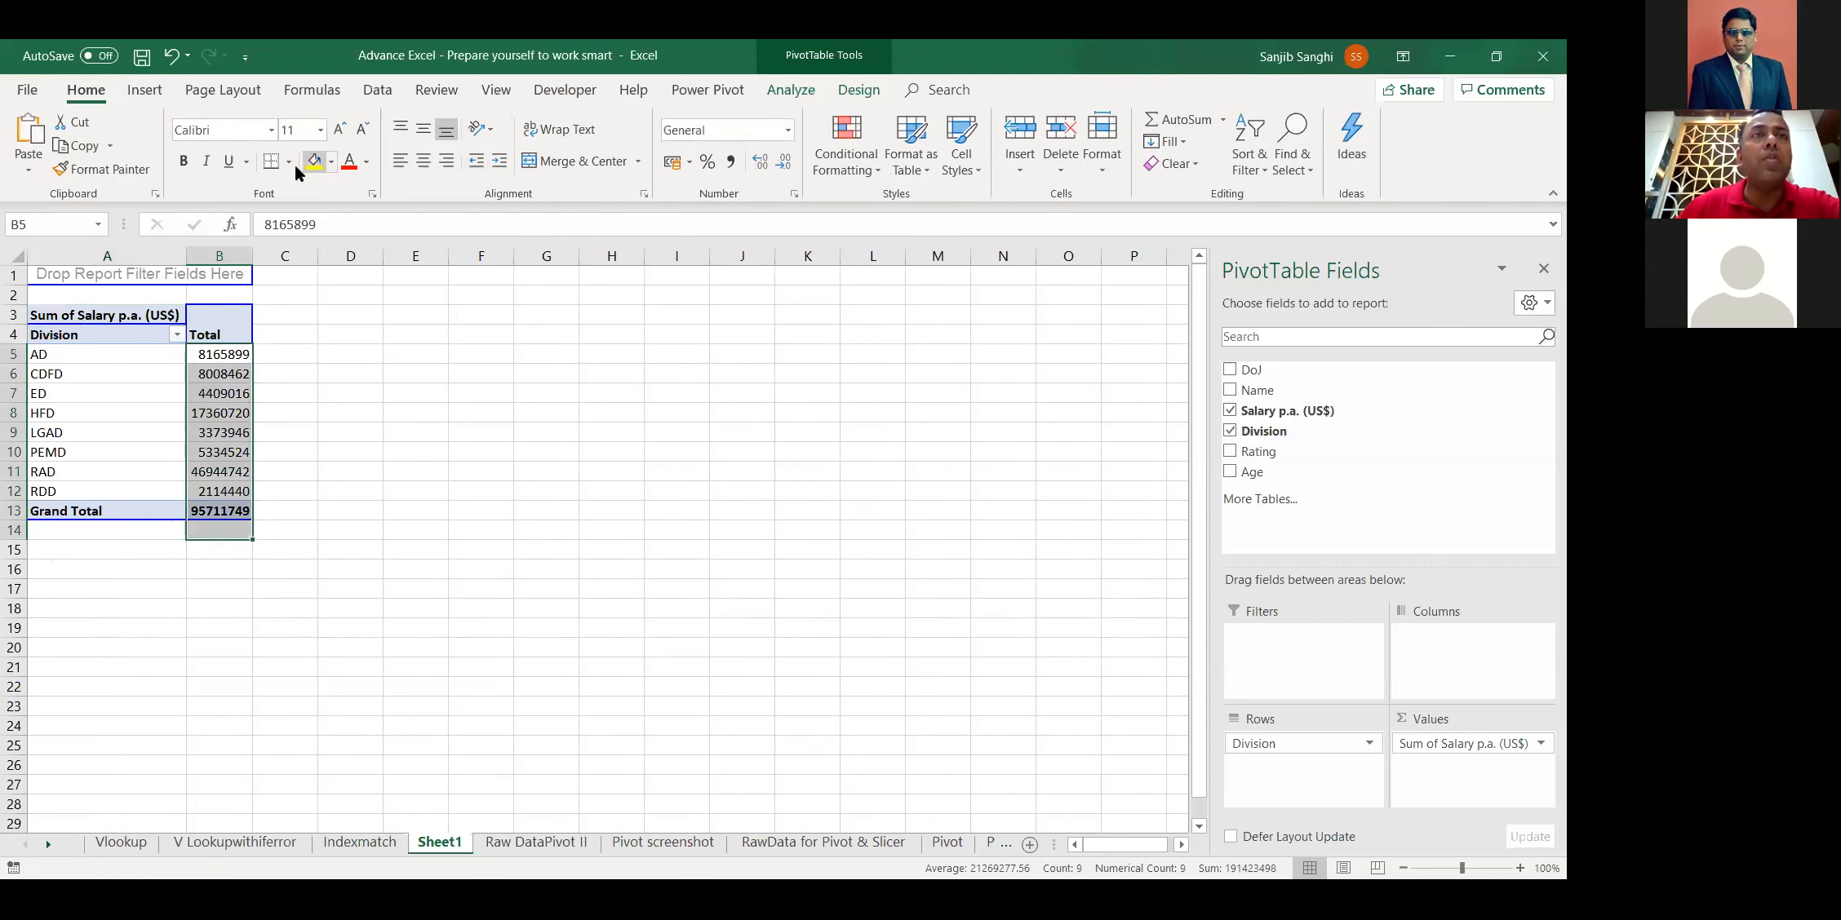
left_click(729, 166)
left_click(587, 395)
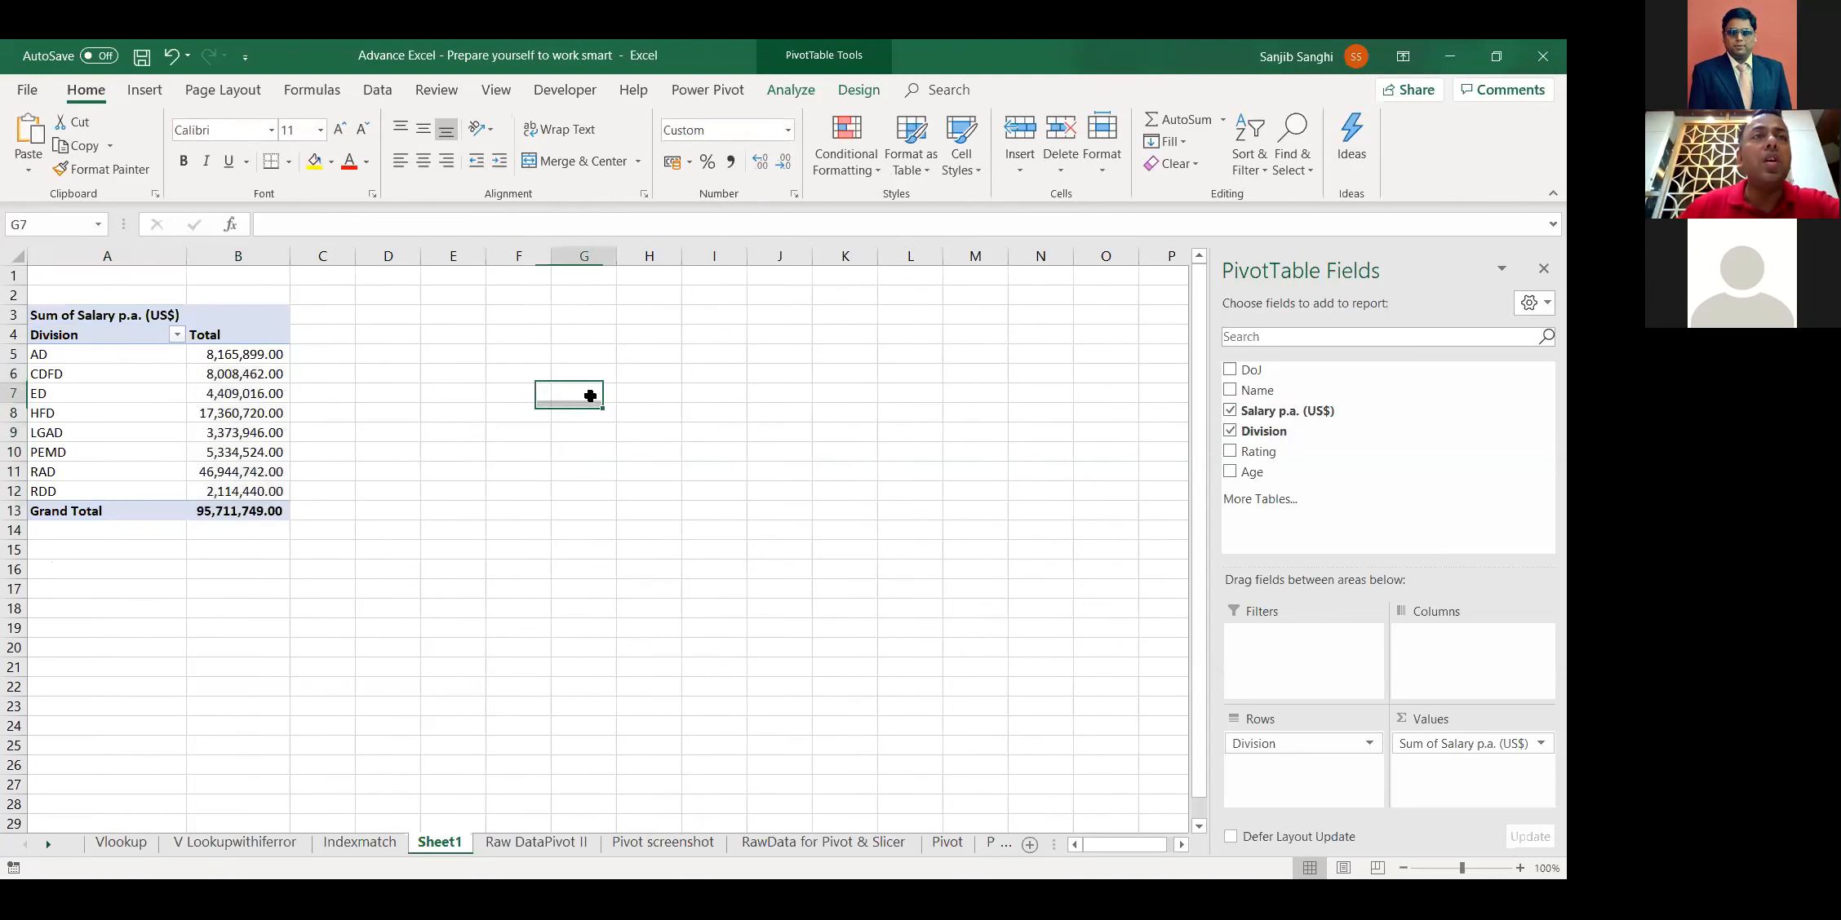
Add Salary p.a. (US$) to the pivot table's values area two more times
left_click(193, 411)
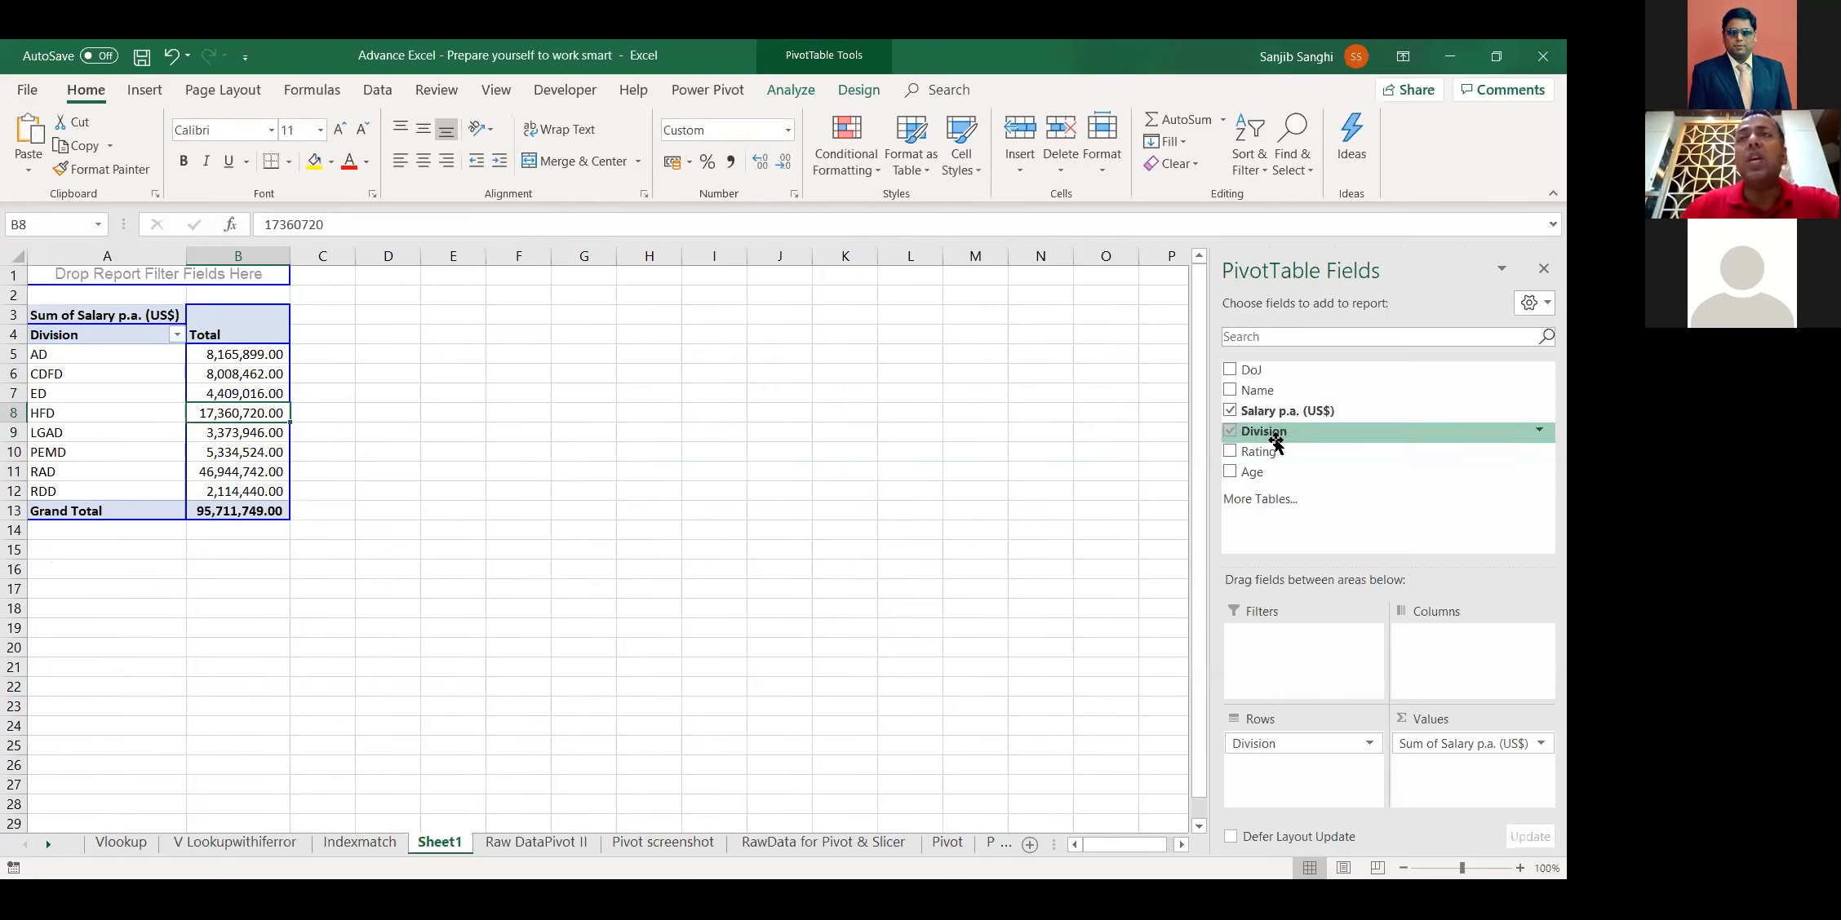
left_click_drag(1262, 412, 261, 392)
left_click_drag(645, 385, 604, 377)
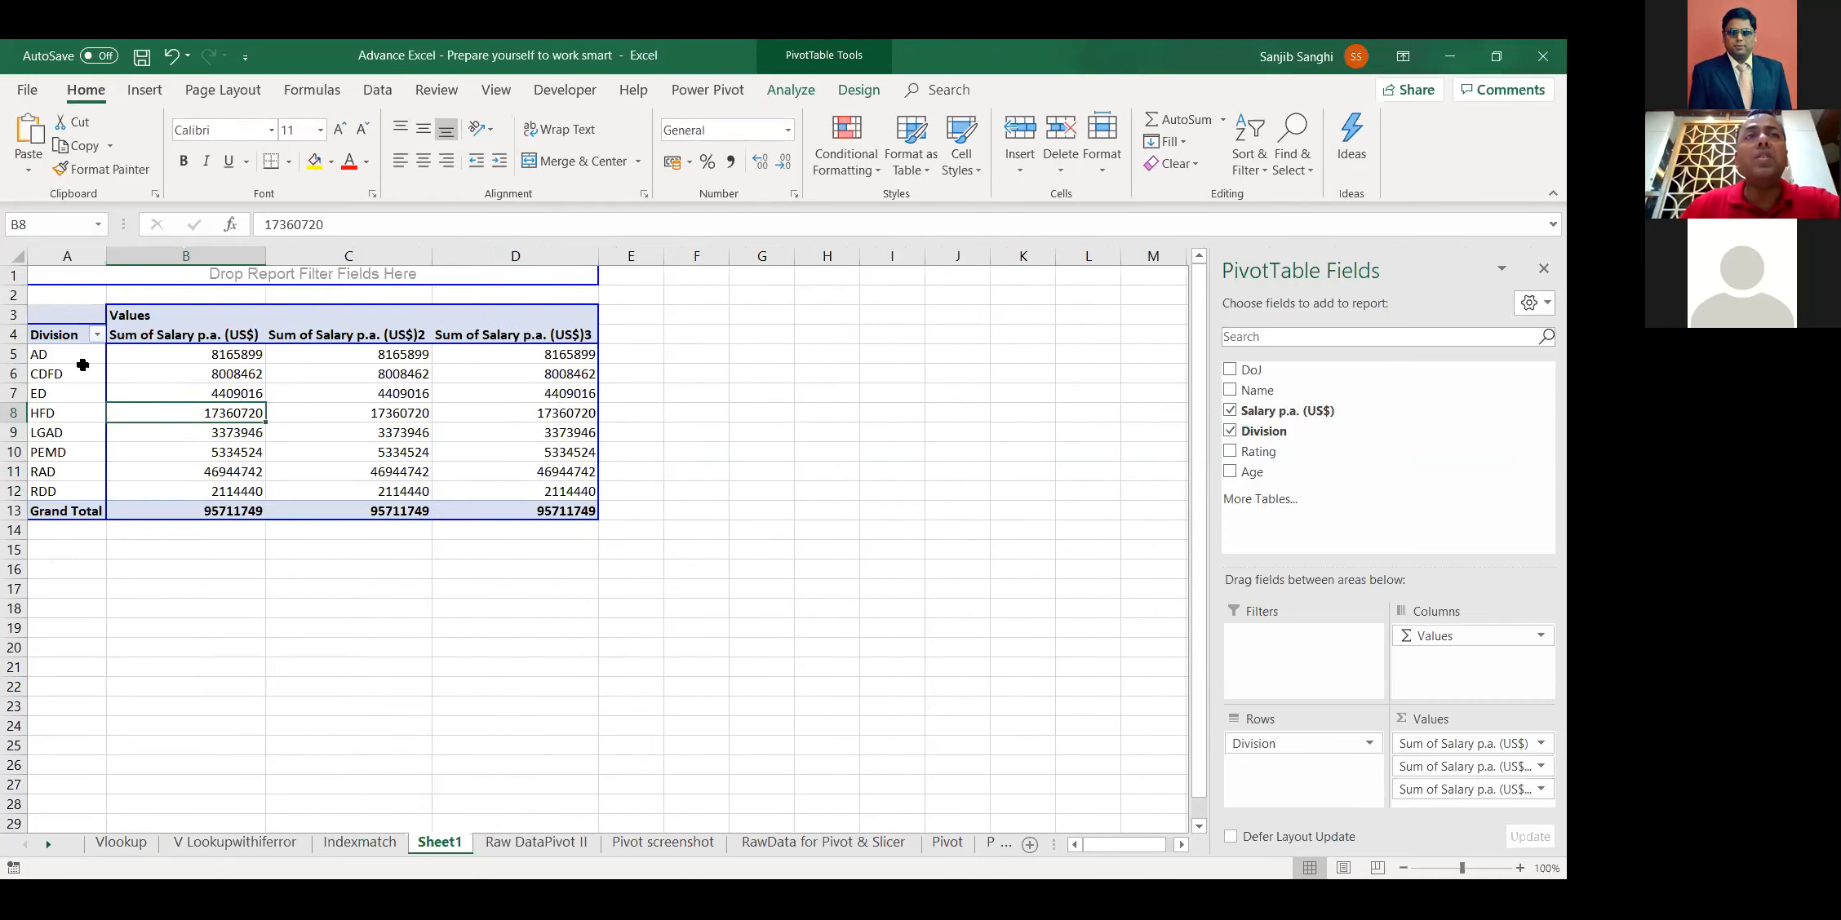
Summarize the second salary column by Average and the third salary column by Count
right_click(359, 341)
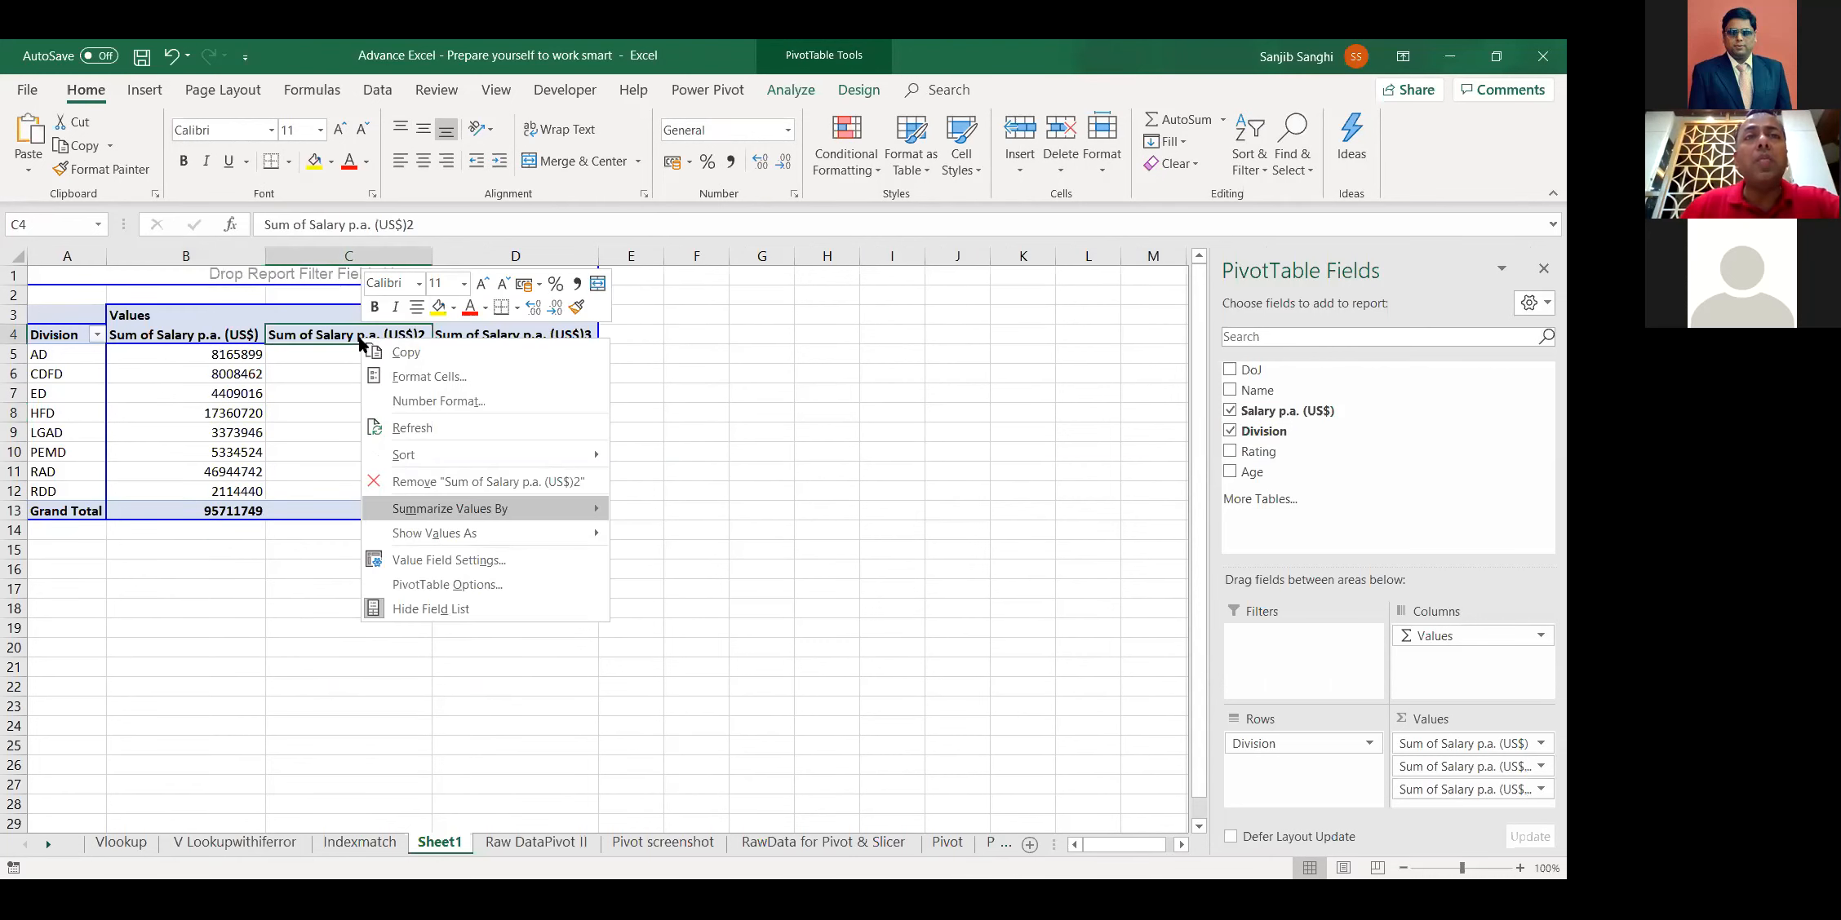
mouse_move(489, 508)
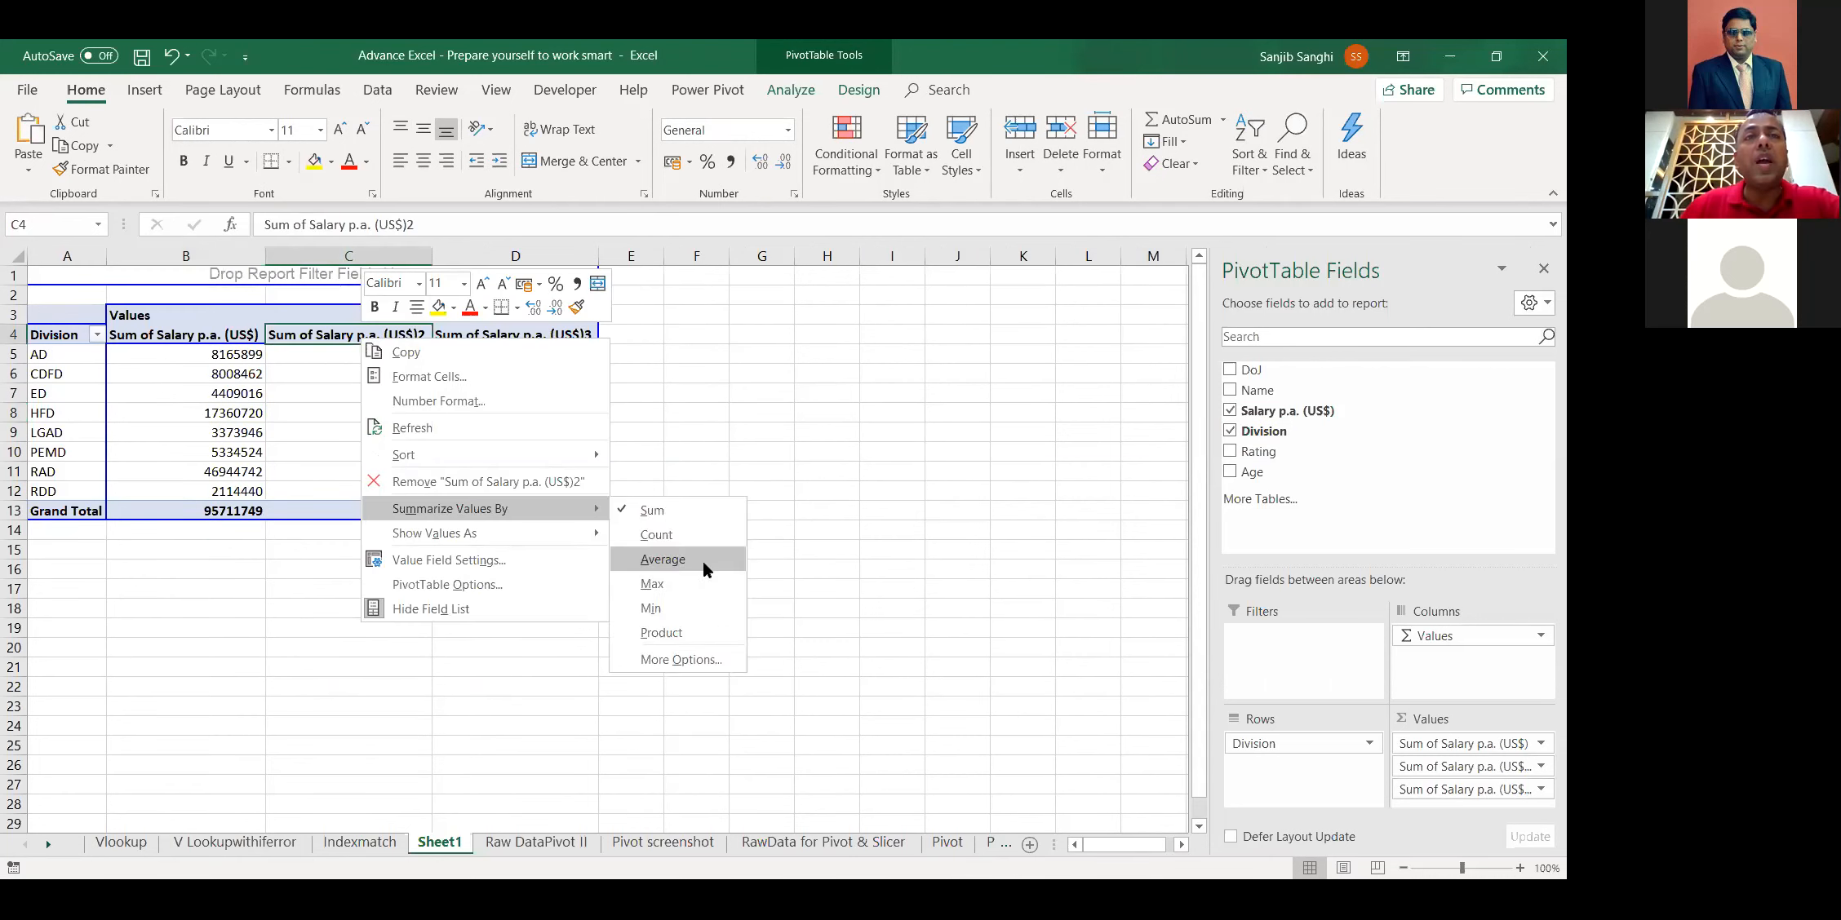
left_click(661, 559)
right_click(548, 336)
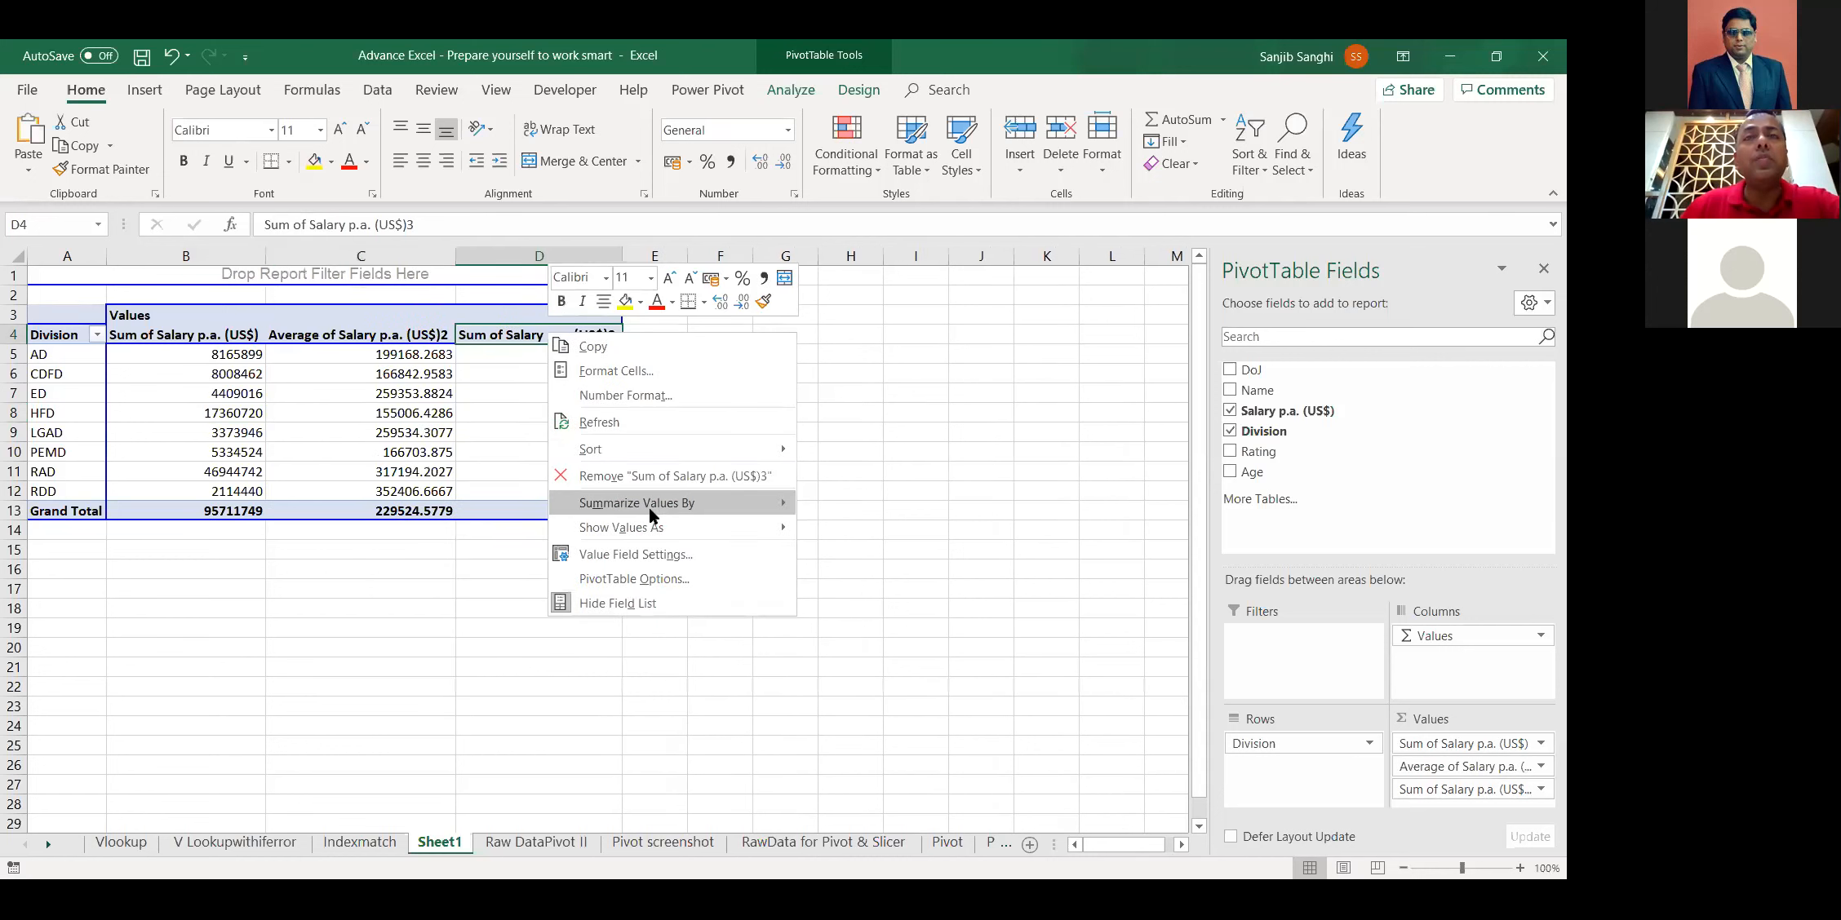
mouse_move(649, 506)
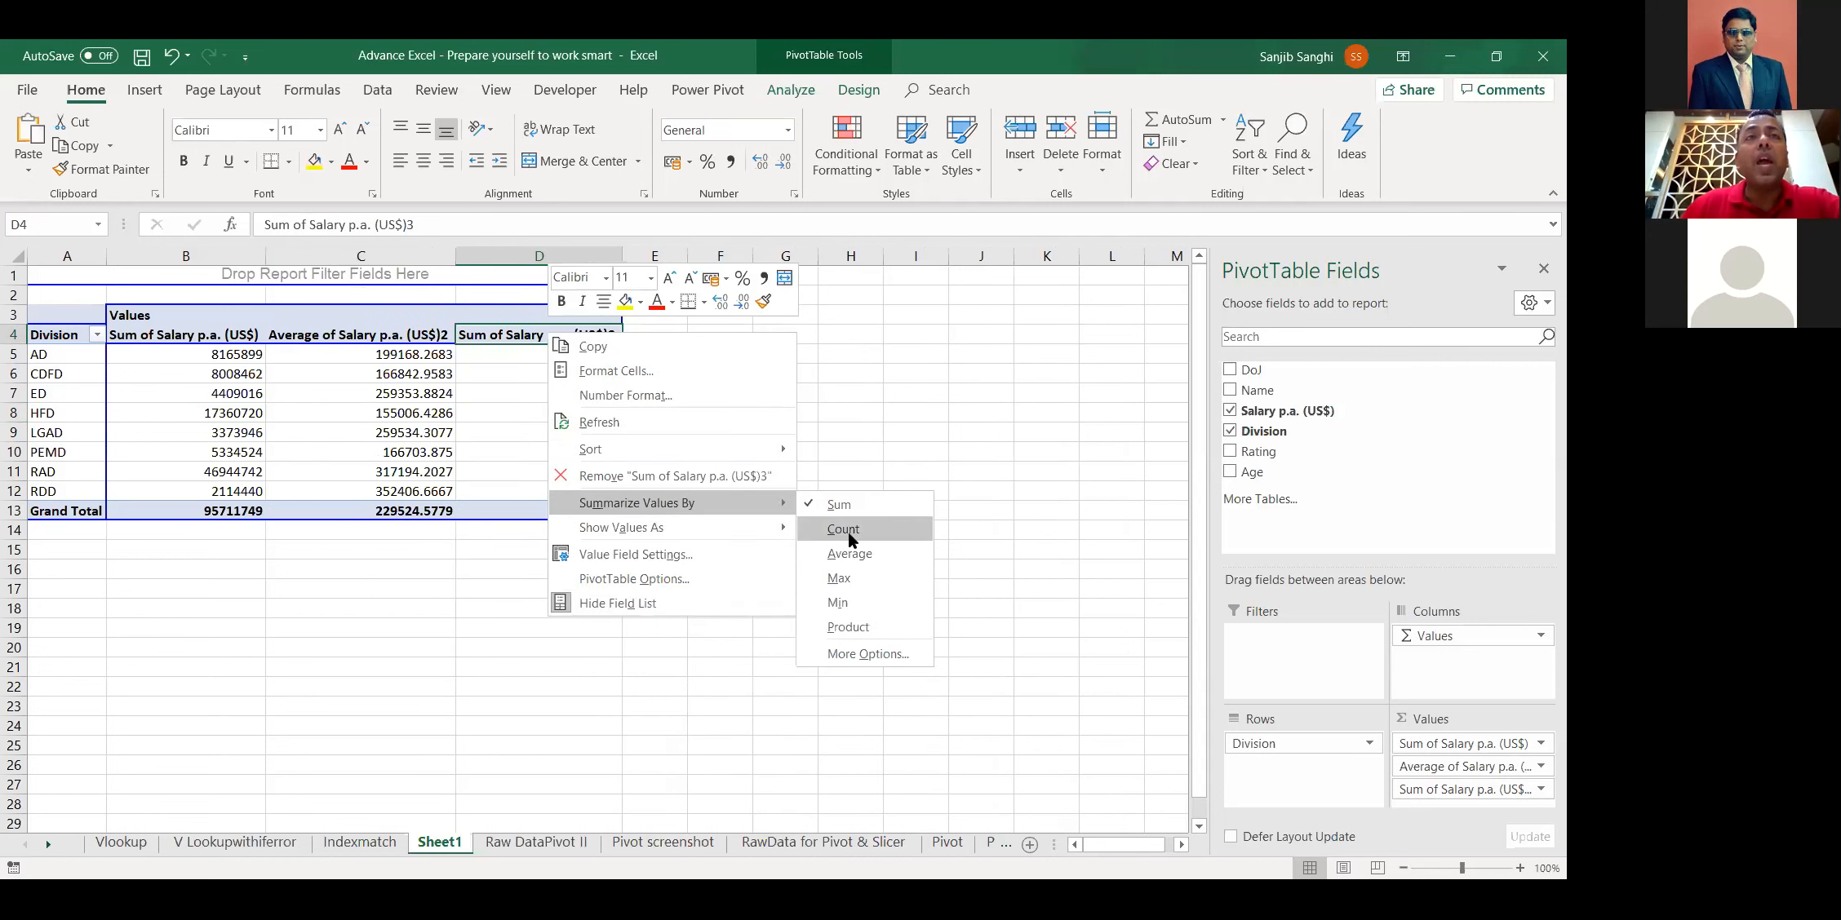
left_click(847, 531)
Add Salary p.a. (US$) as a fourth value column and show it as % of Grand Total
left_click_drag(1296, 417, 596, 417)
right_click(718, 335)
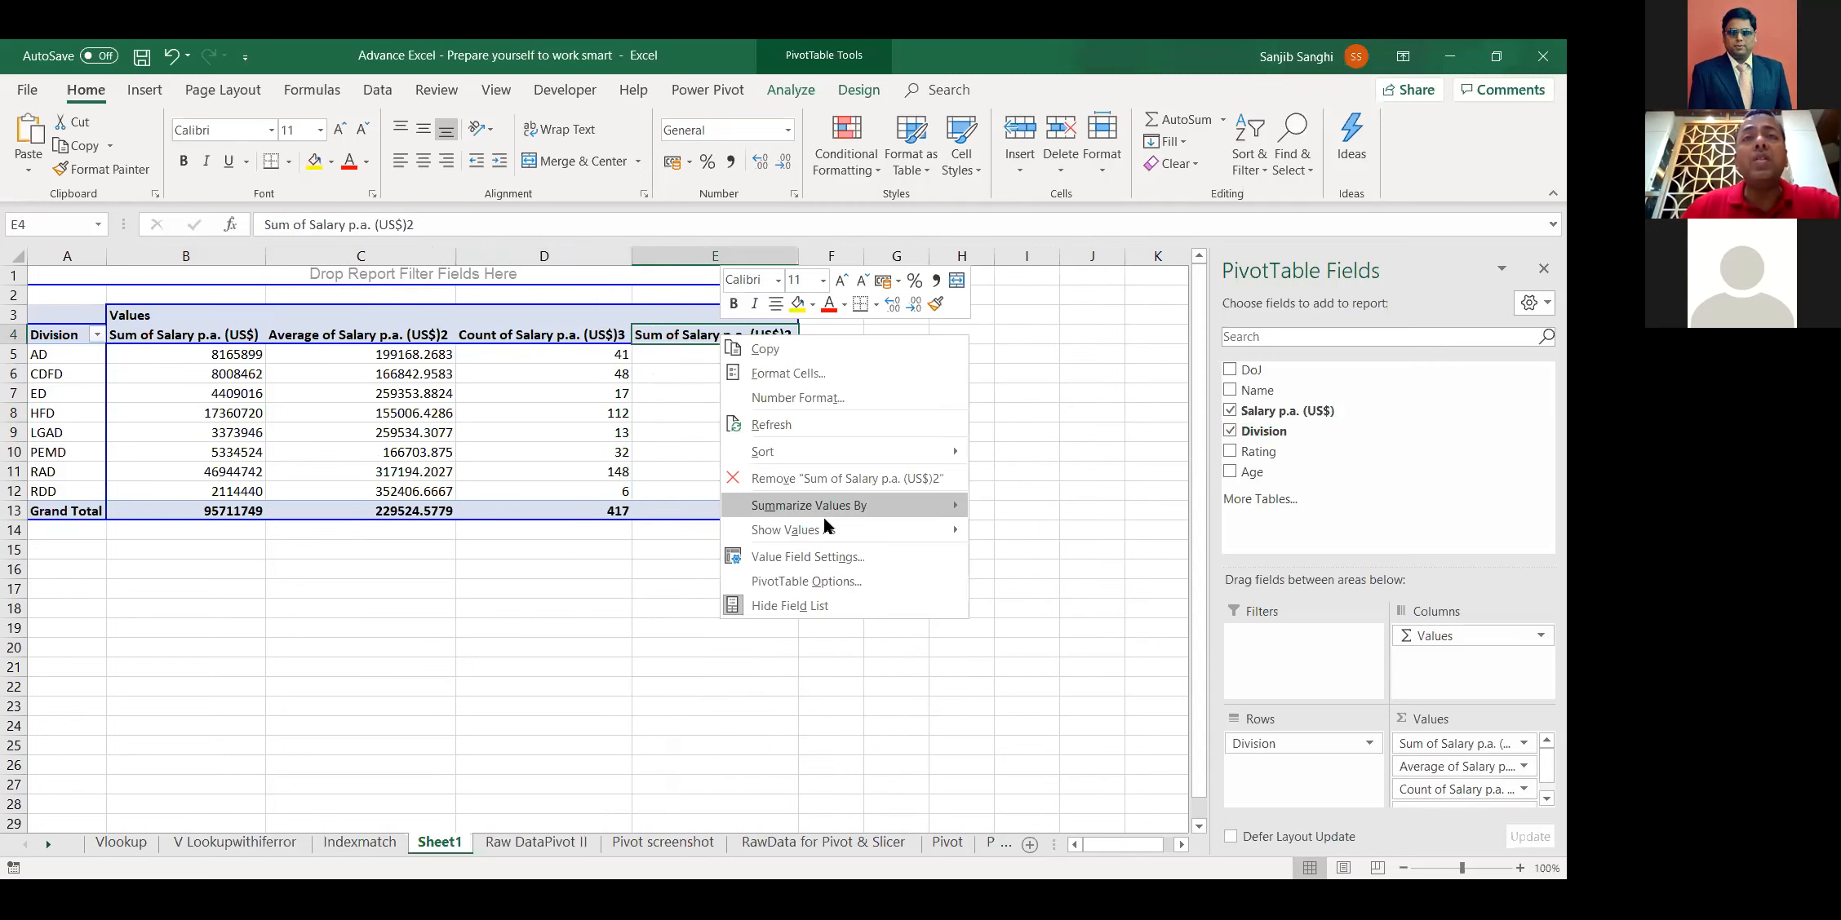
mouse_move(828, 531)
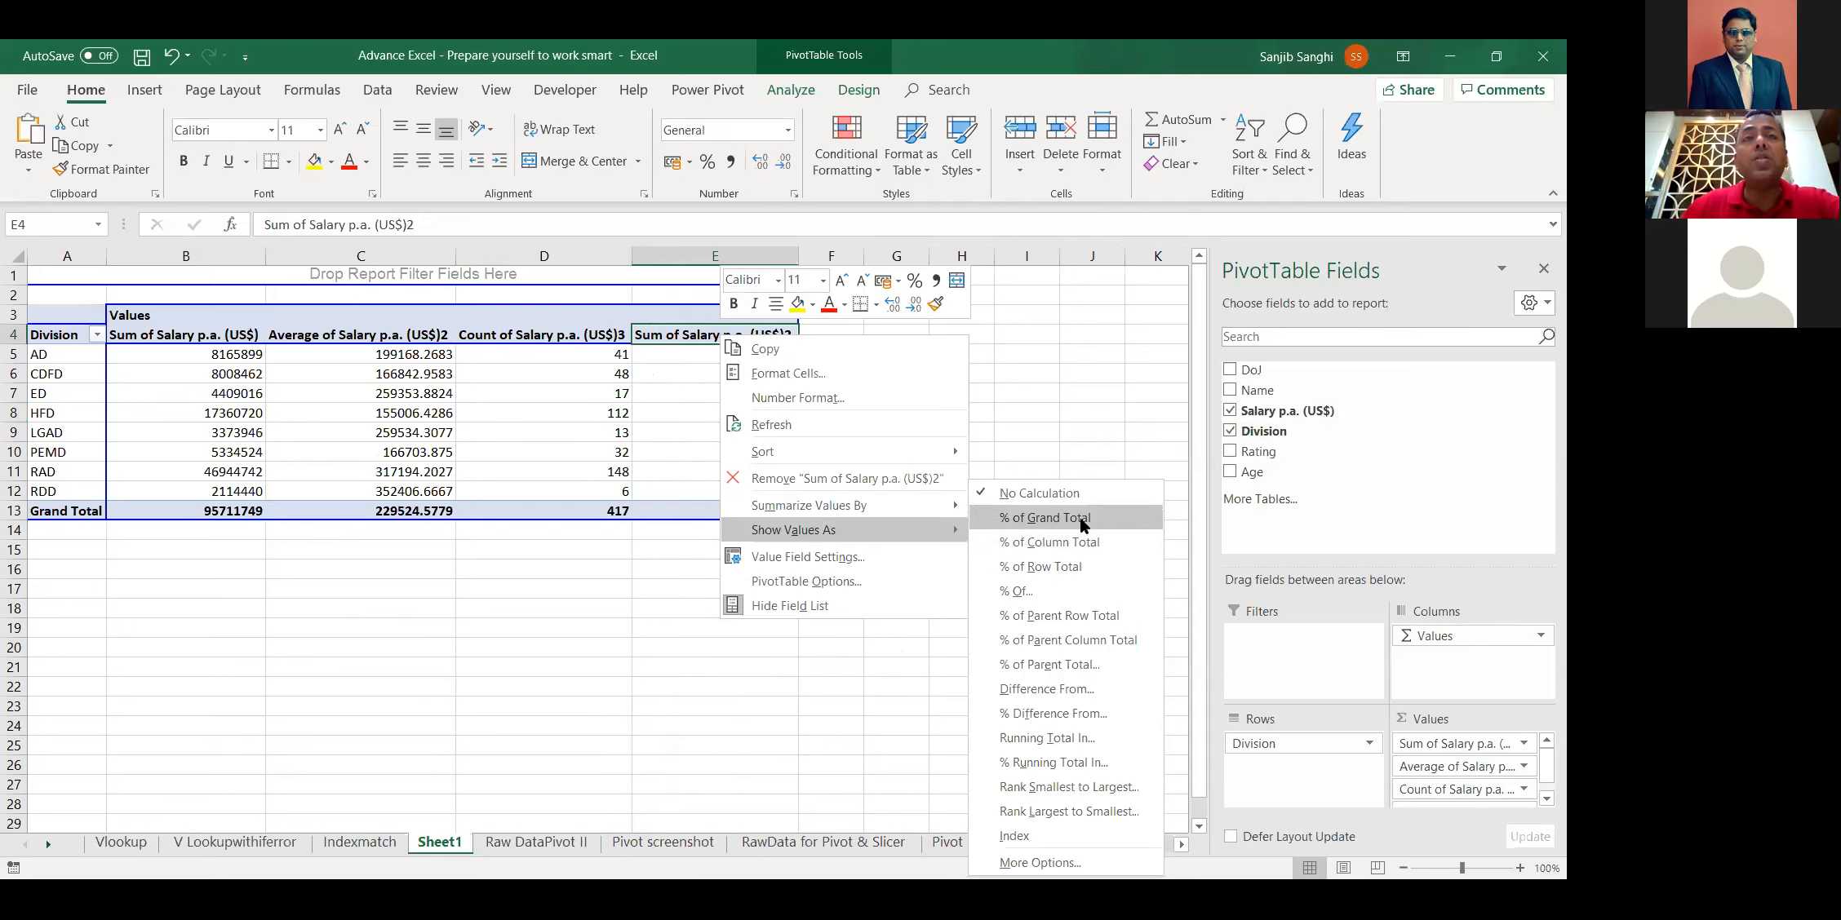
left_click(1081, 517)
left_click(898, 493)
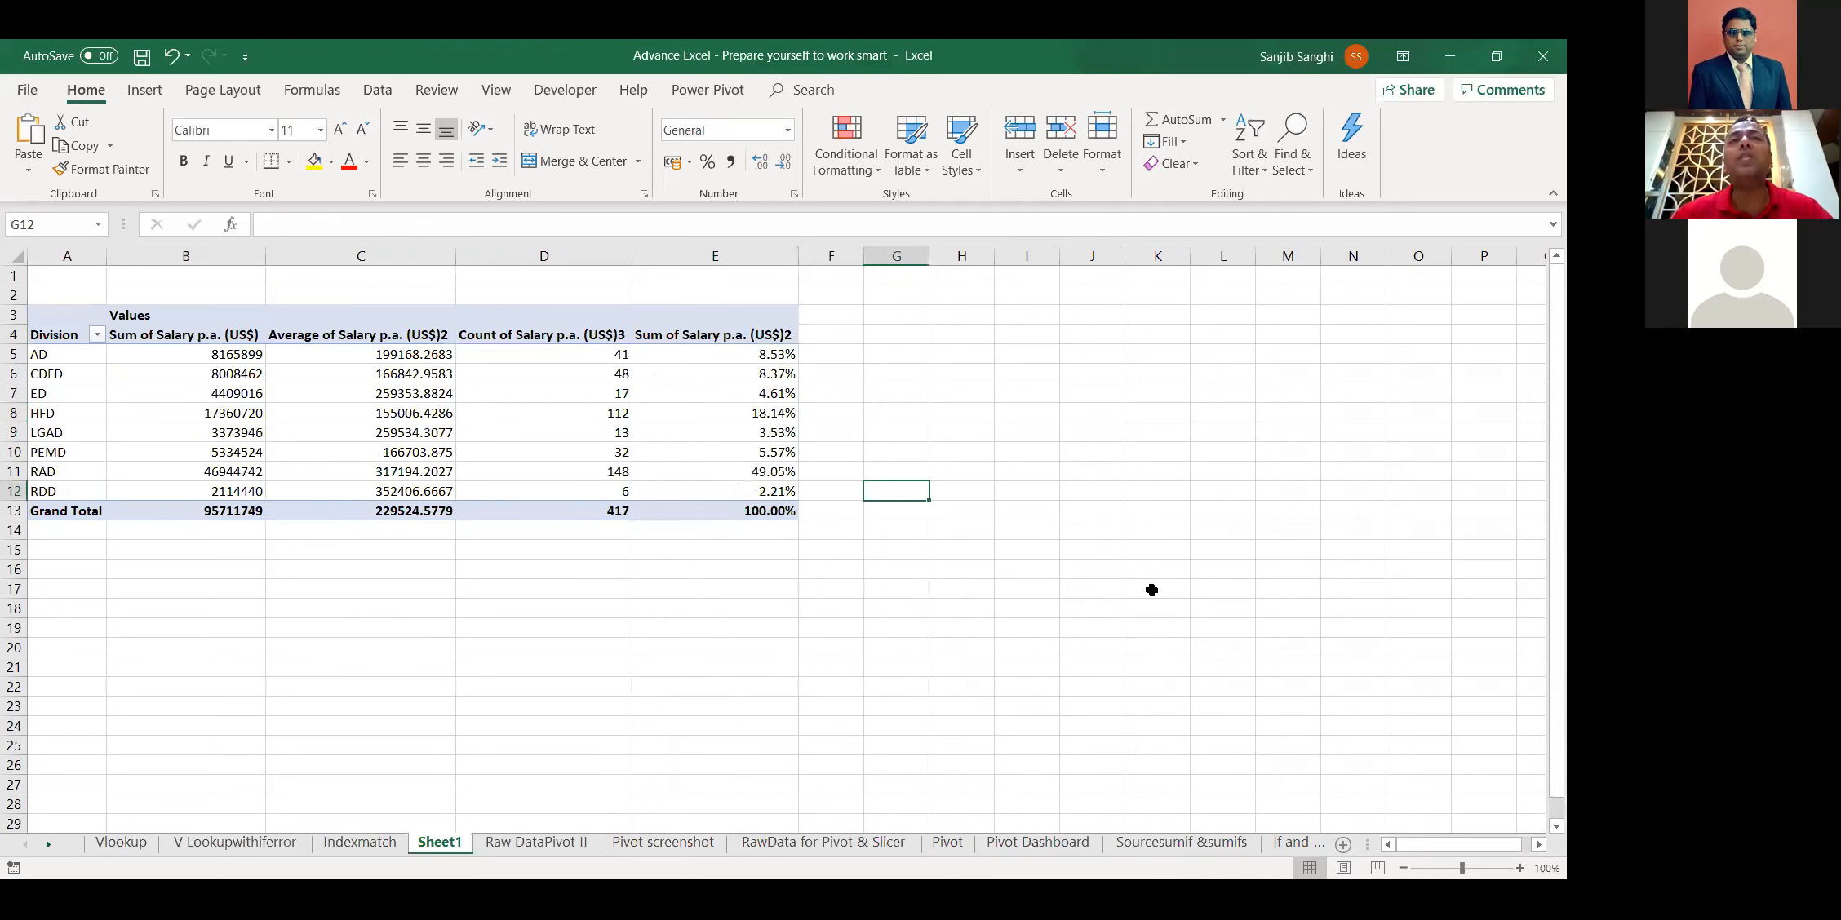
Format the average salary column, including its grand total, in comma style with two decimals
left_click_drag(406, 359, 405, 518)
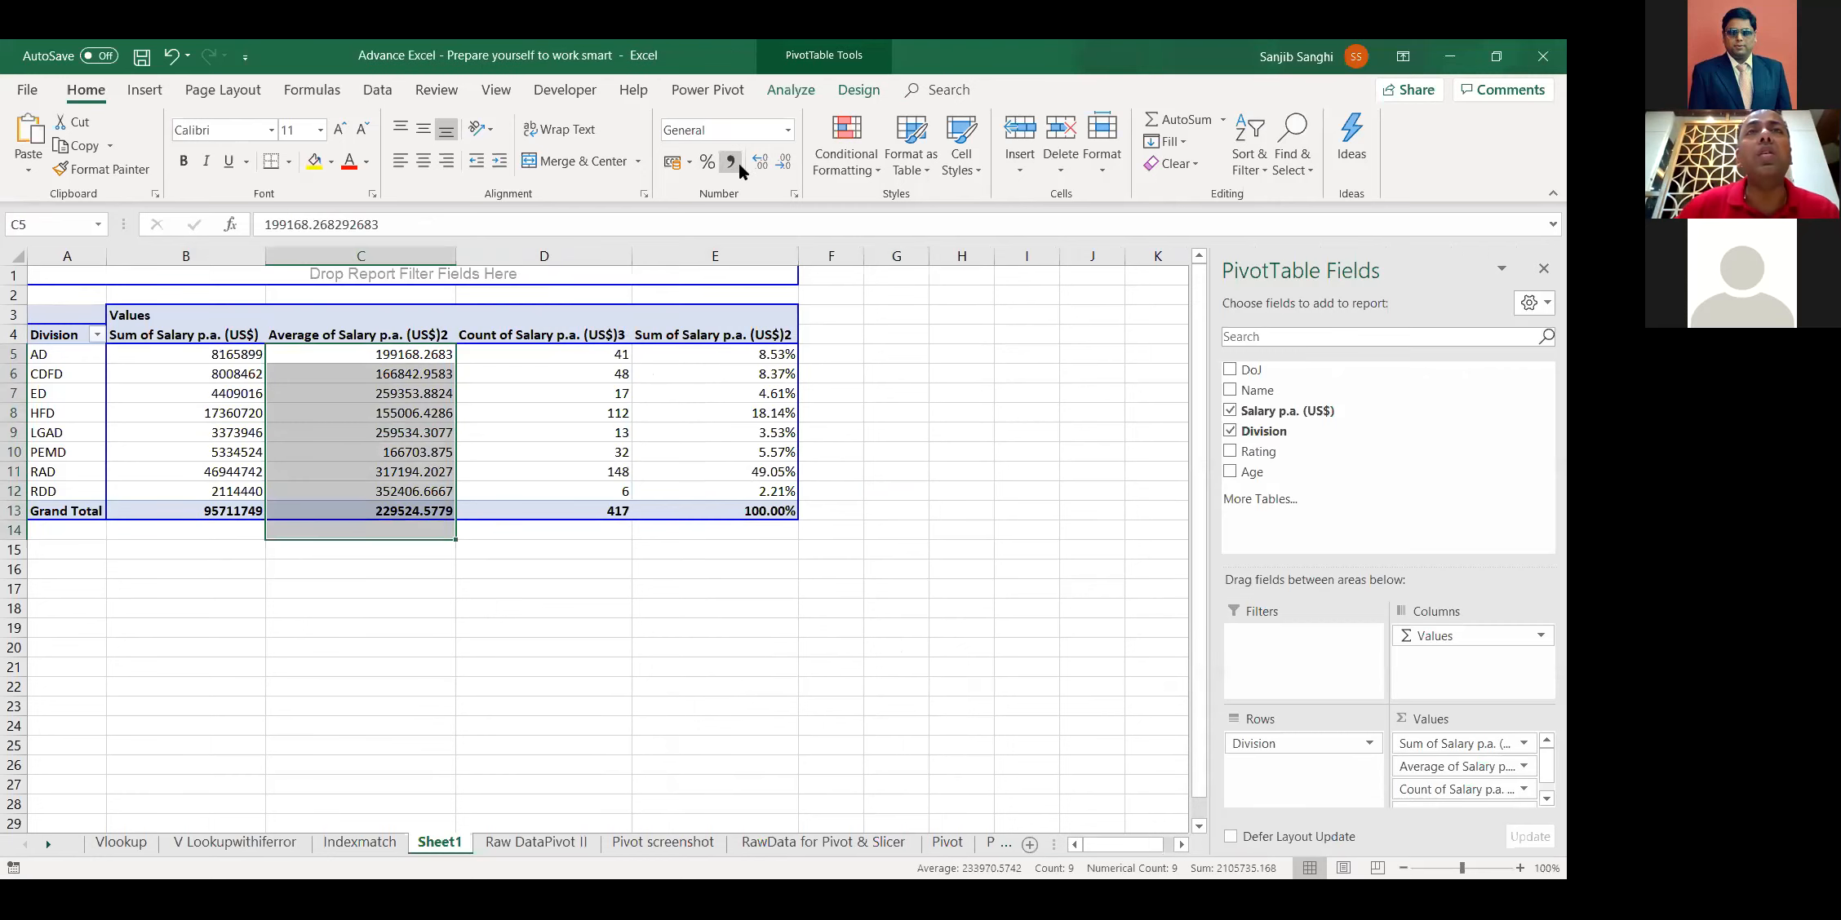
left_click(758, 163)
left_click(781, 163)
left_click(781, 164)
left_click(782, 163)
left_click(782, 163)
left_click(781, 163)
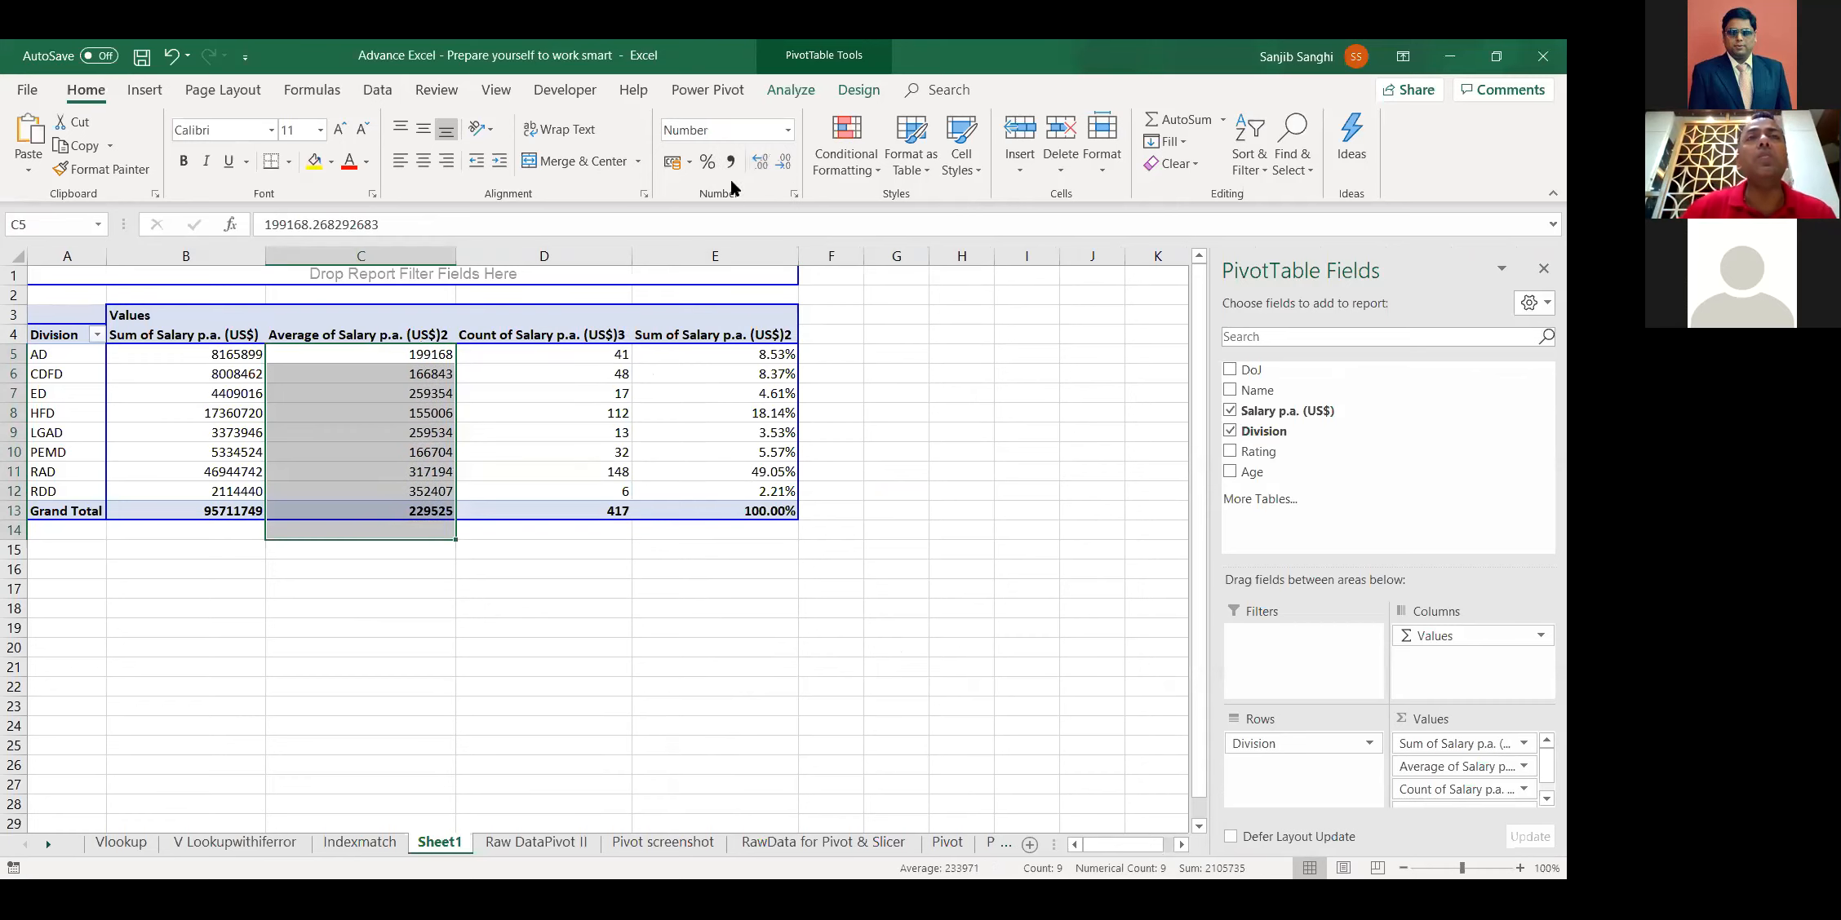
left_click(735, 159)
left_click(686, 665)
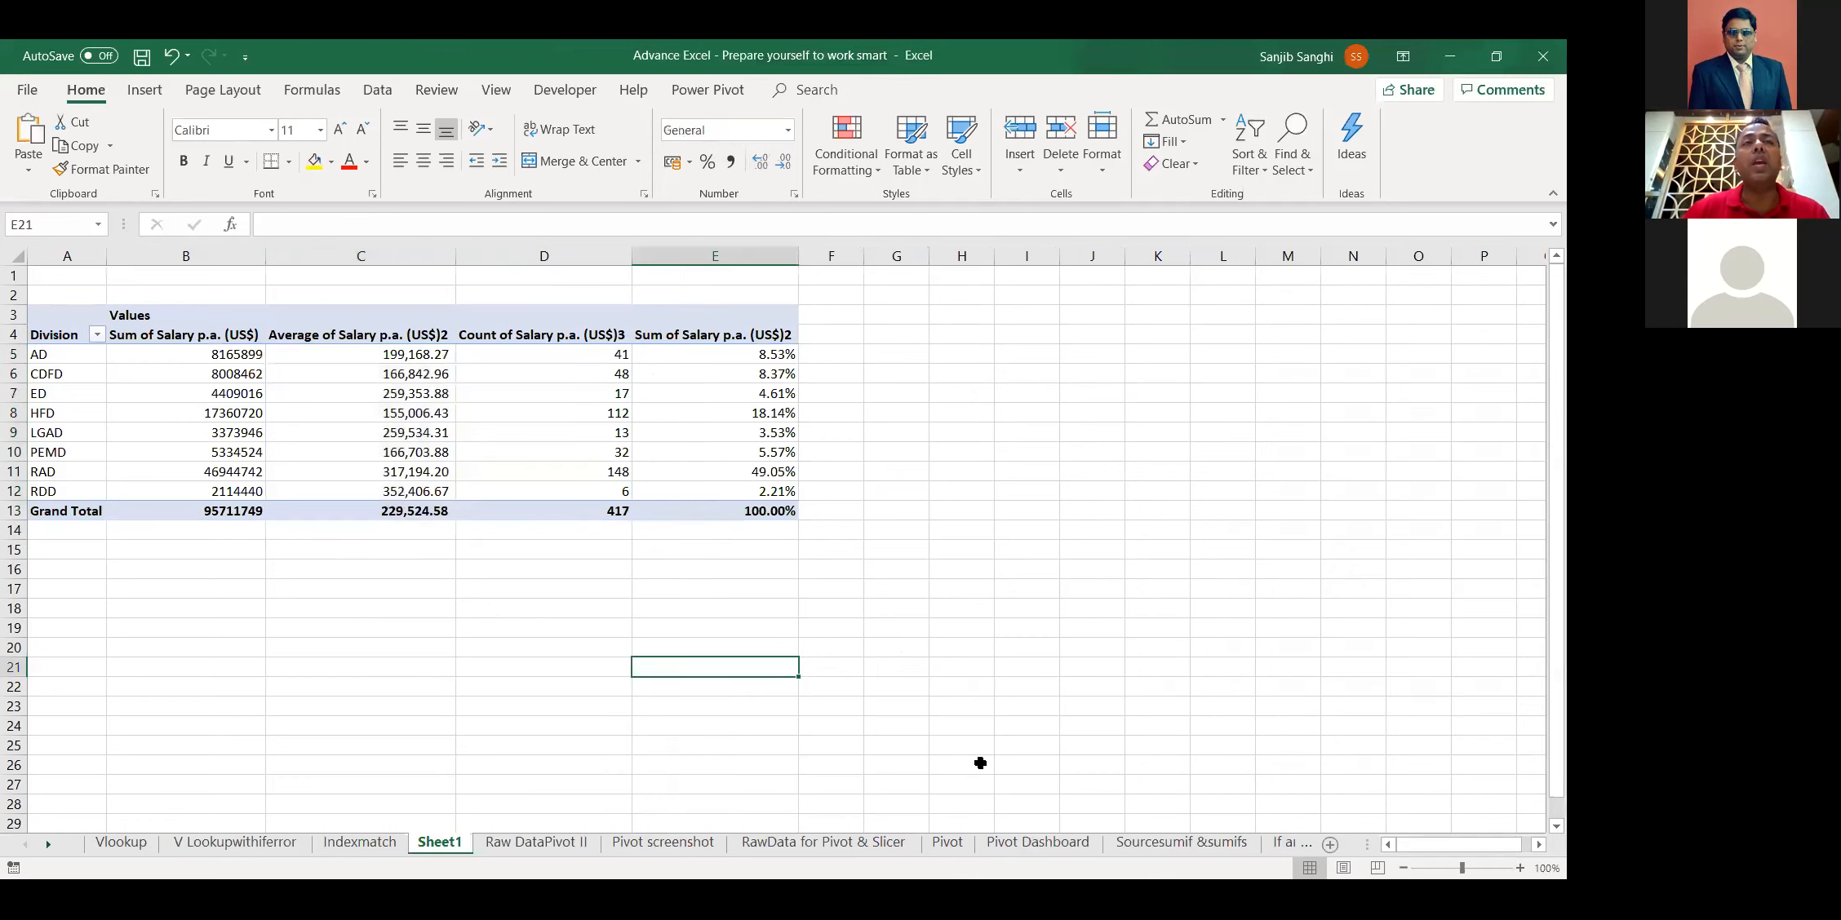
left_click(246, 431)
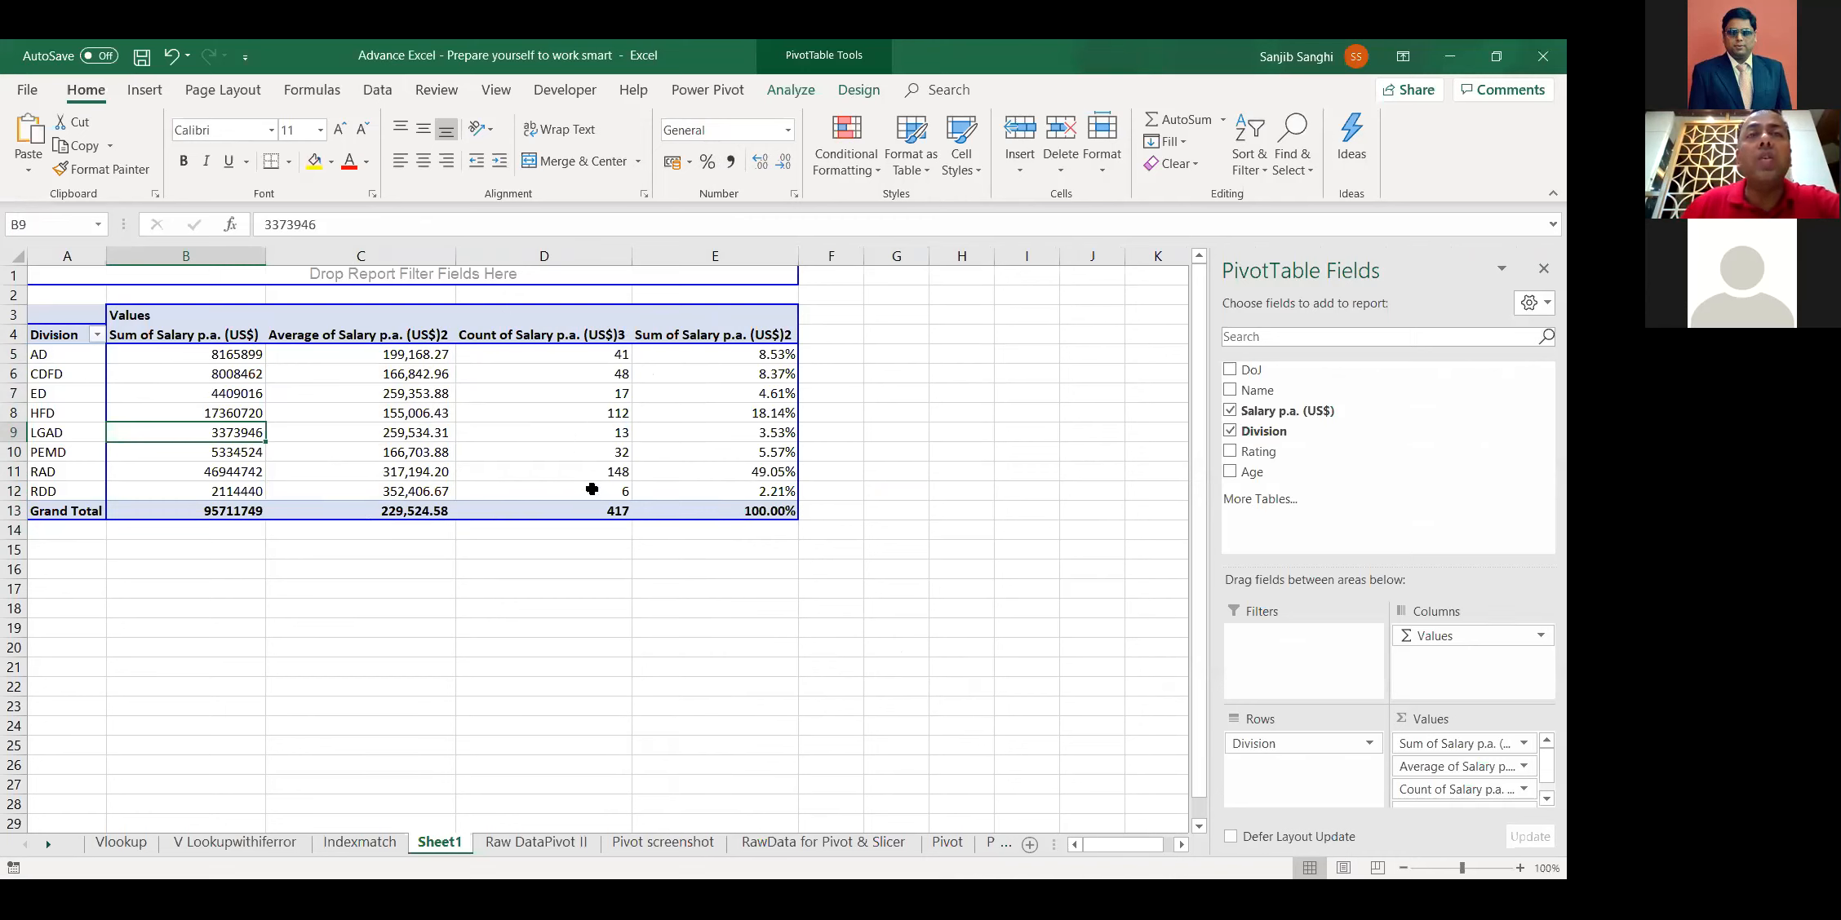
Extract the records behind the RDD salary count onto a new sheet and auto-fit all its columns
double_click(591, 490)
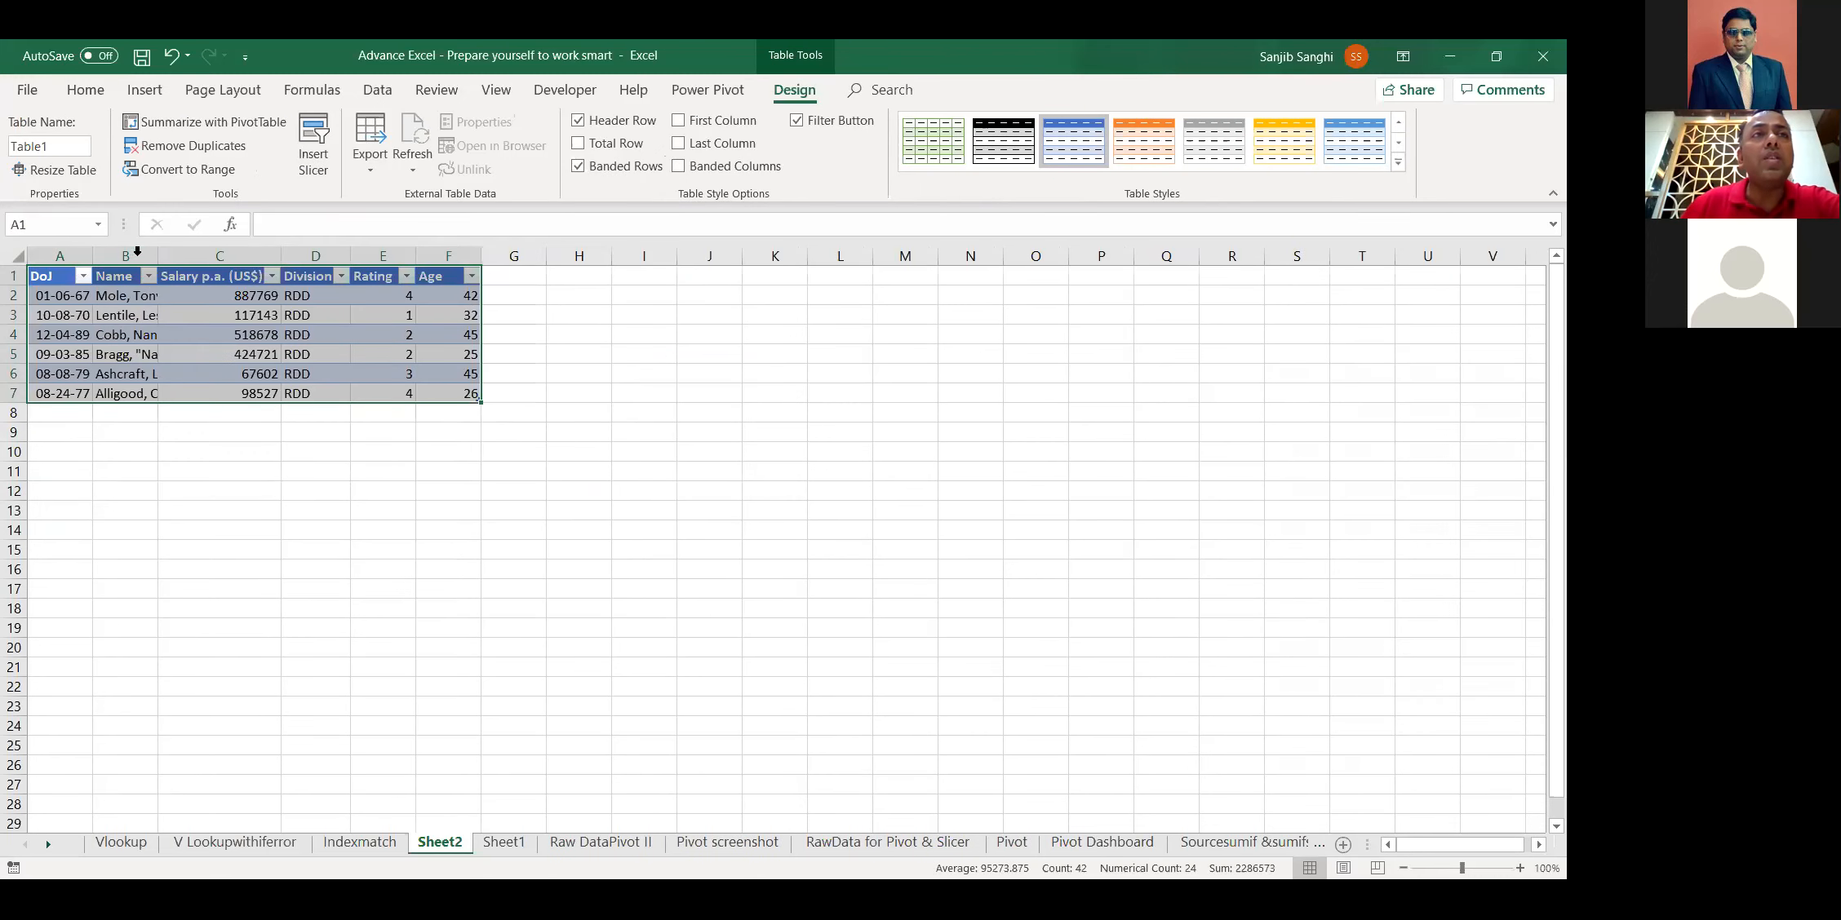
left_click(14, 253)
double_click(157, 255)
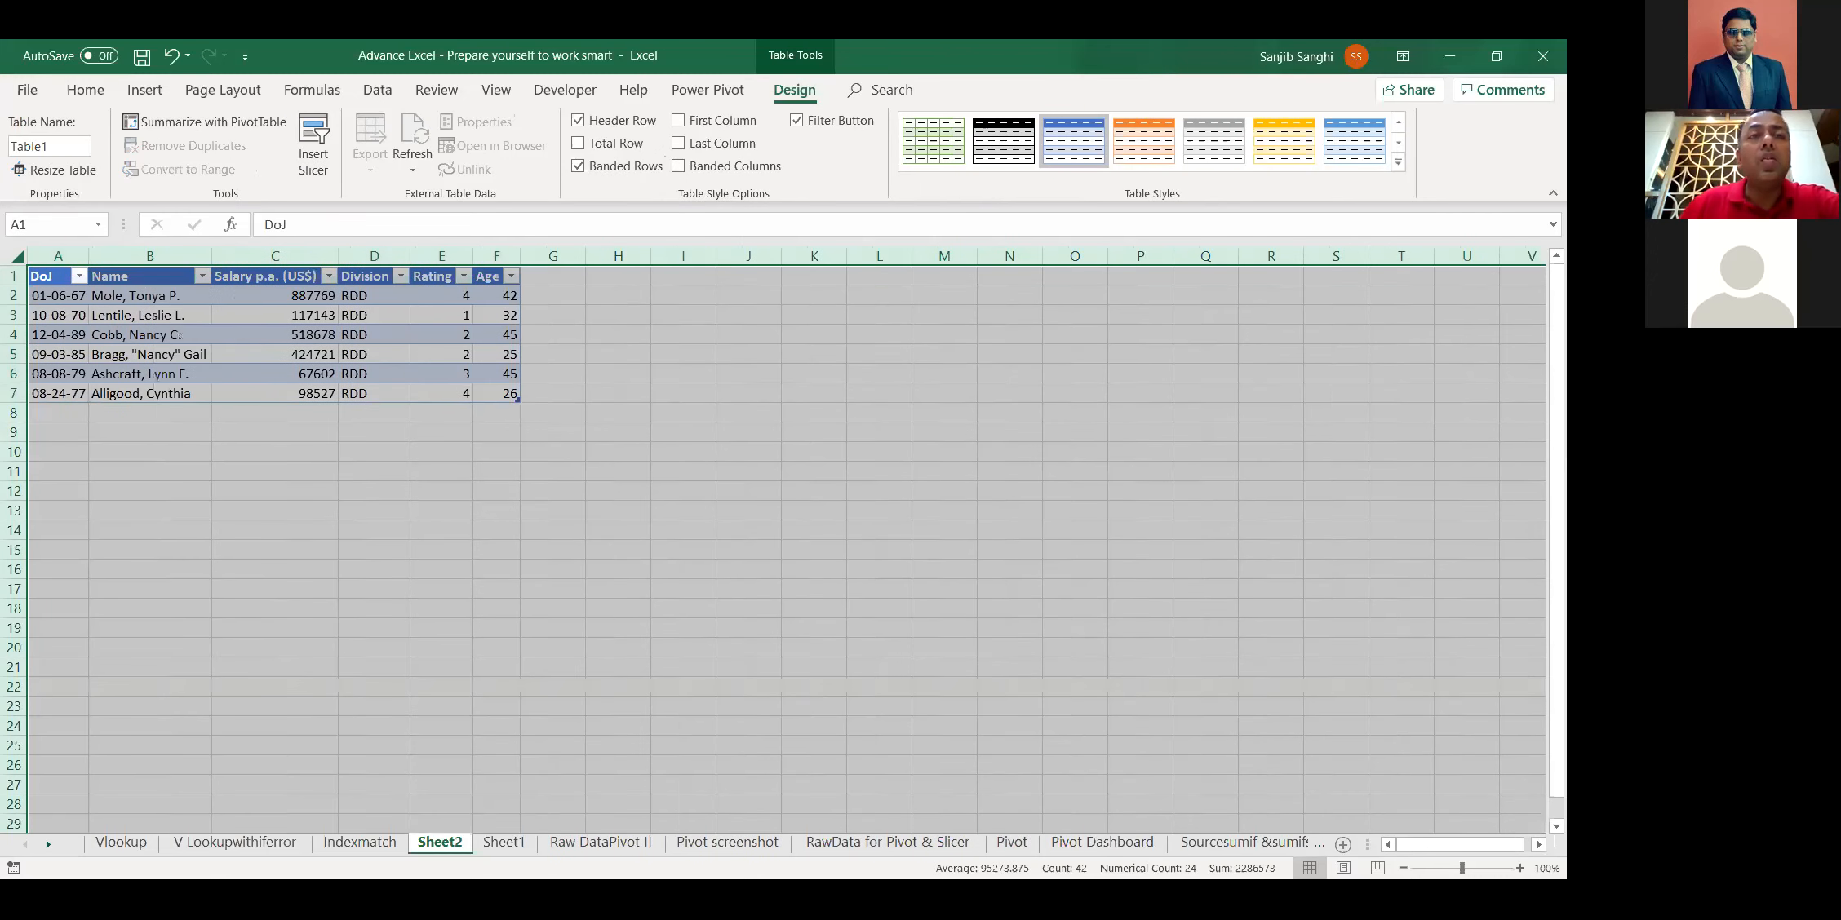
left_click(504, 842)
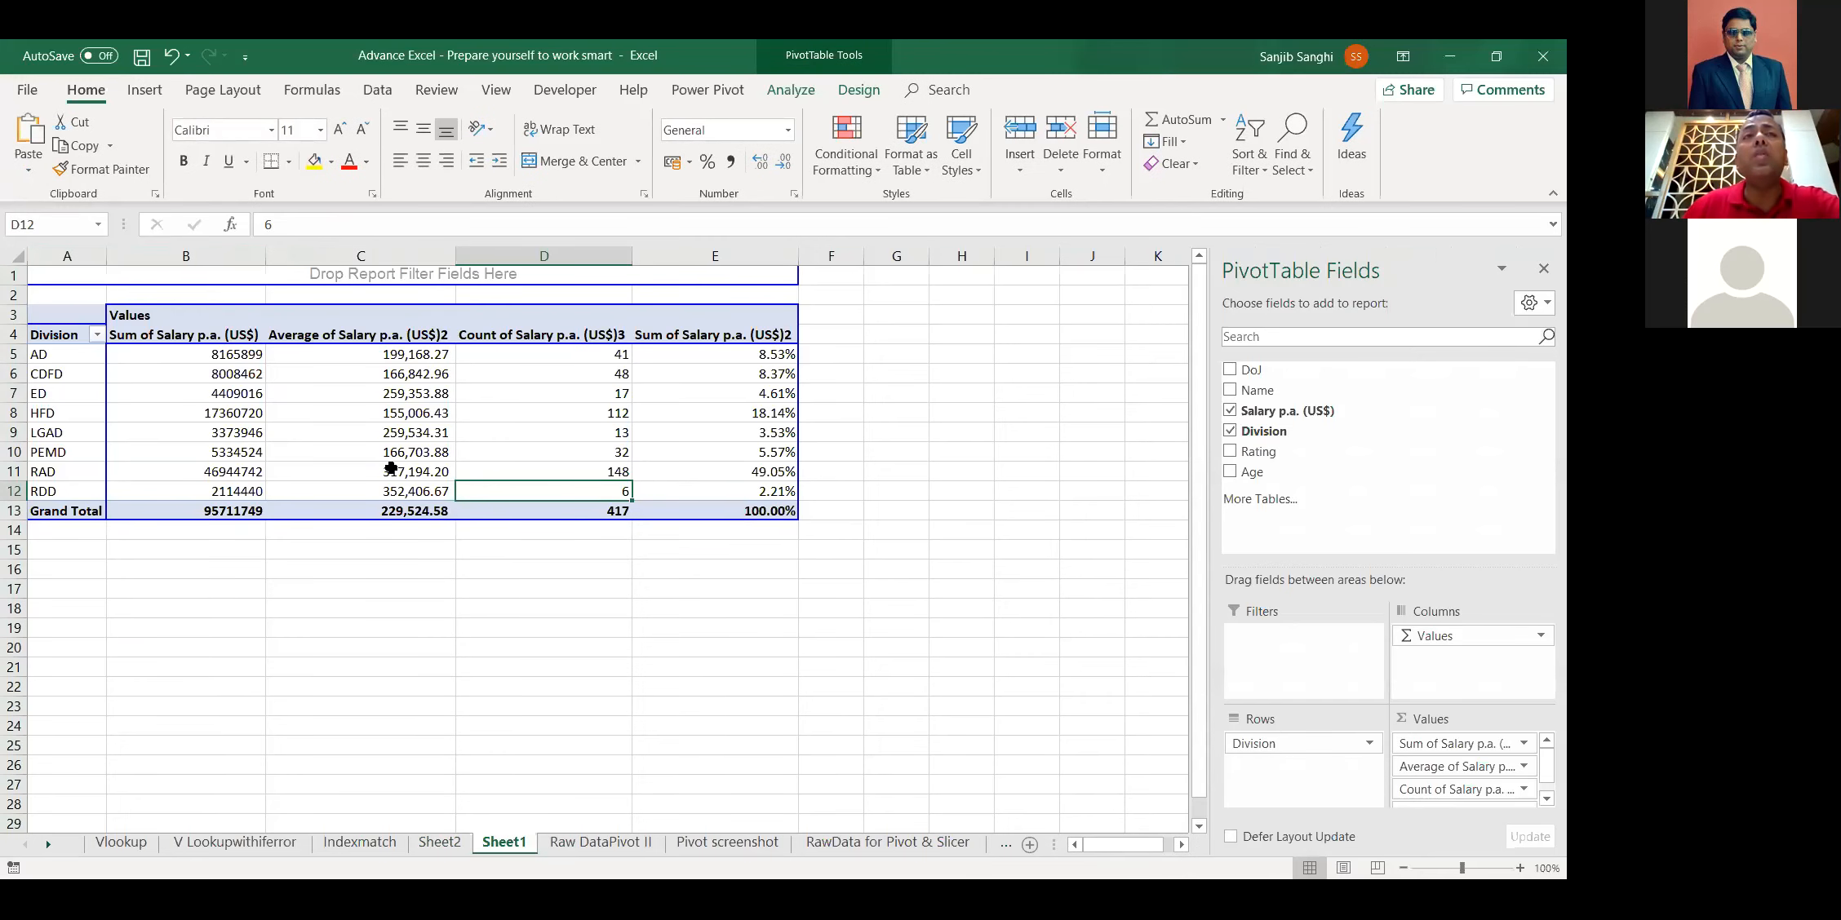
Replace the pivot table's current fields with Division as the row field and Age as the column field
left_click(1230, 430)
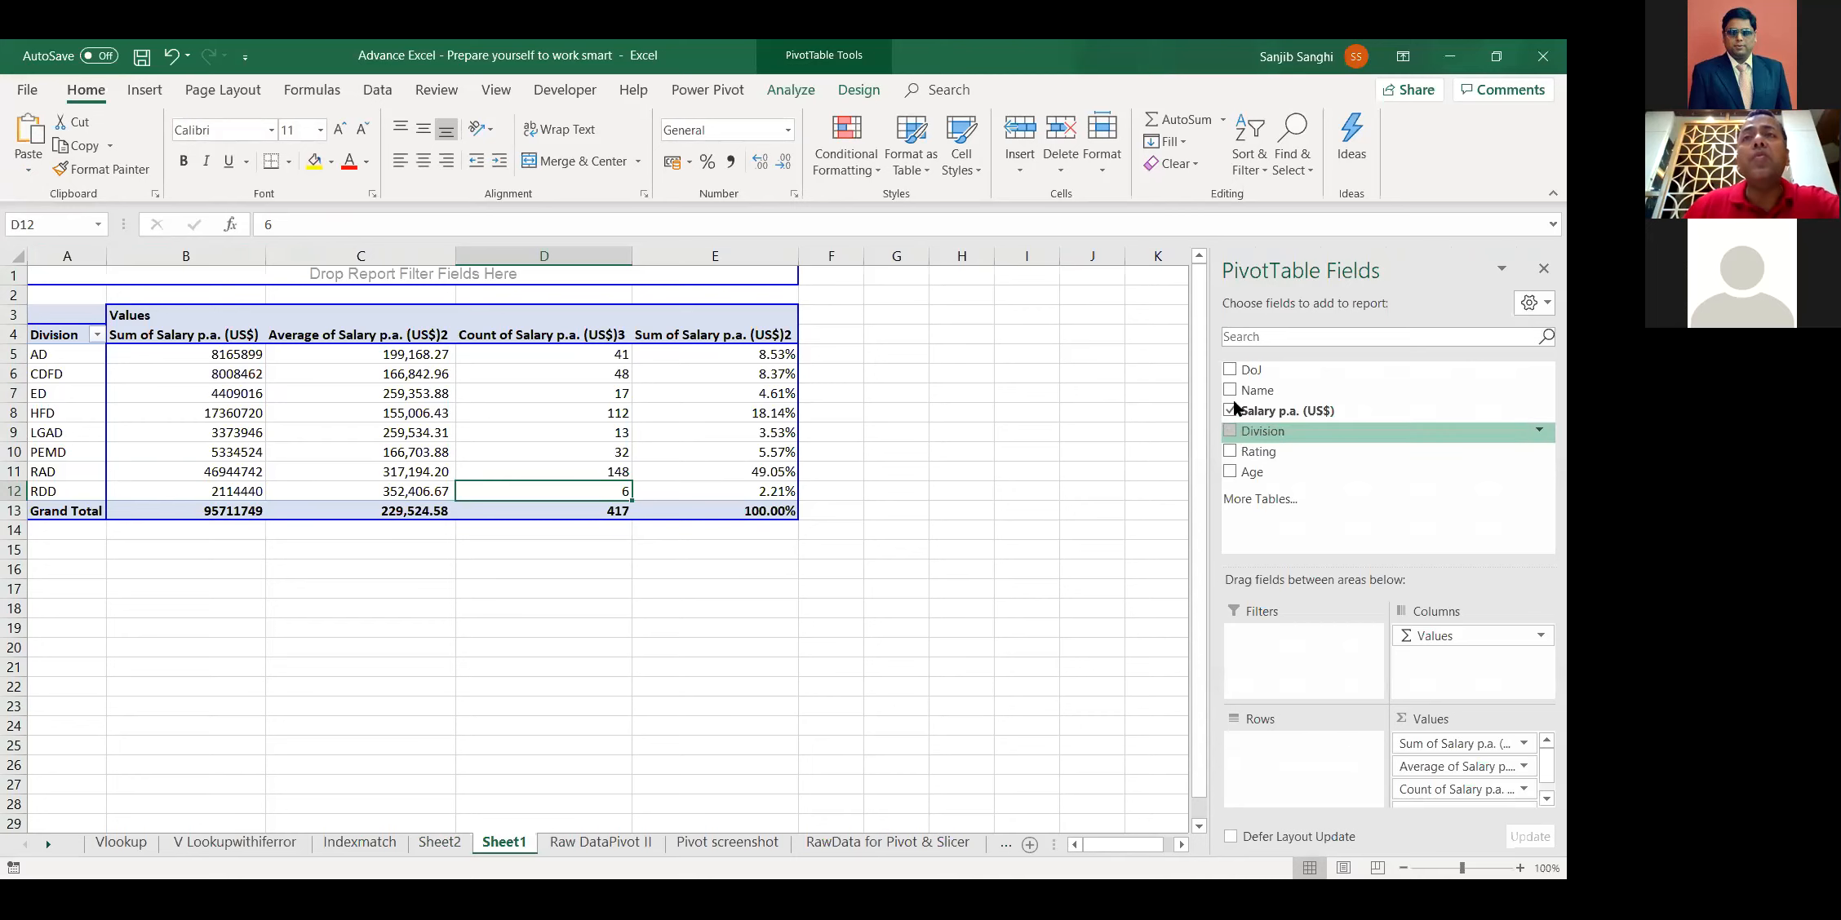
left_click(1230, 411)
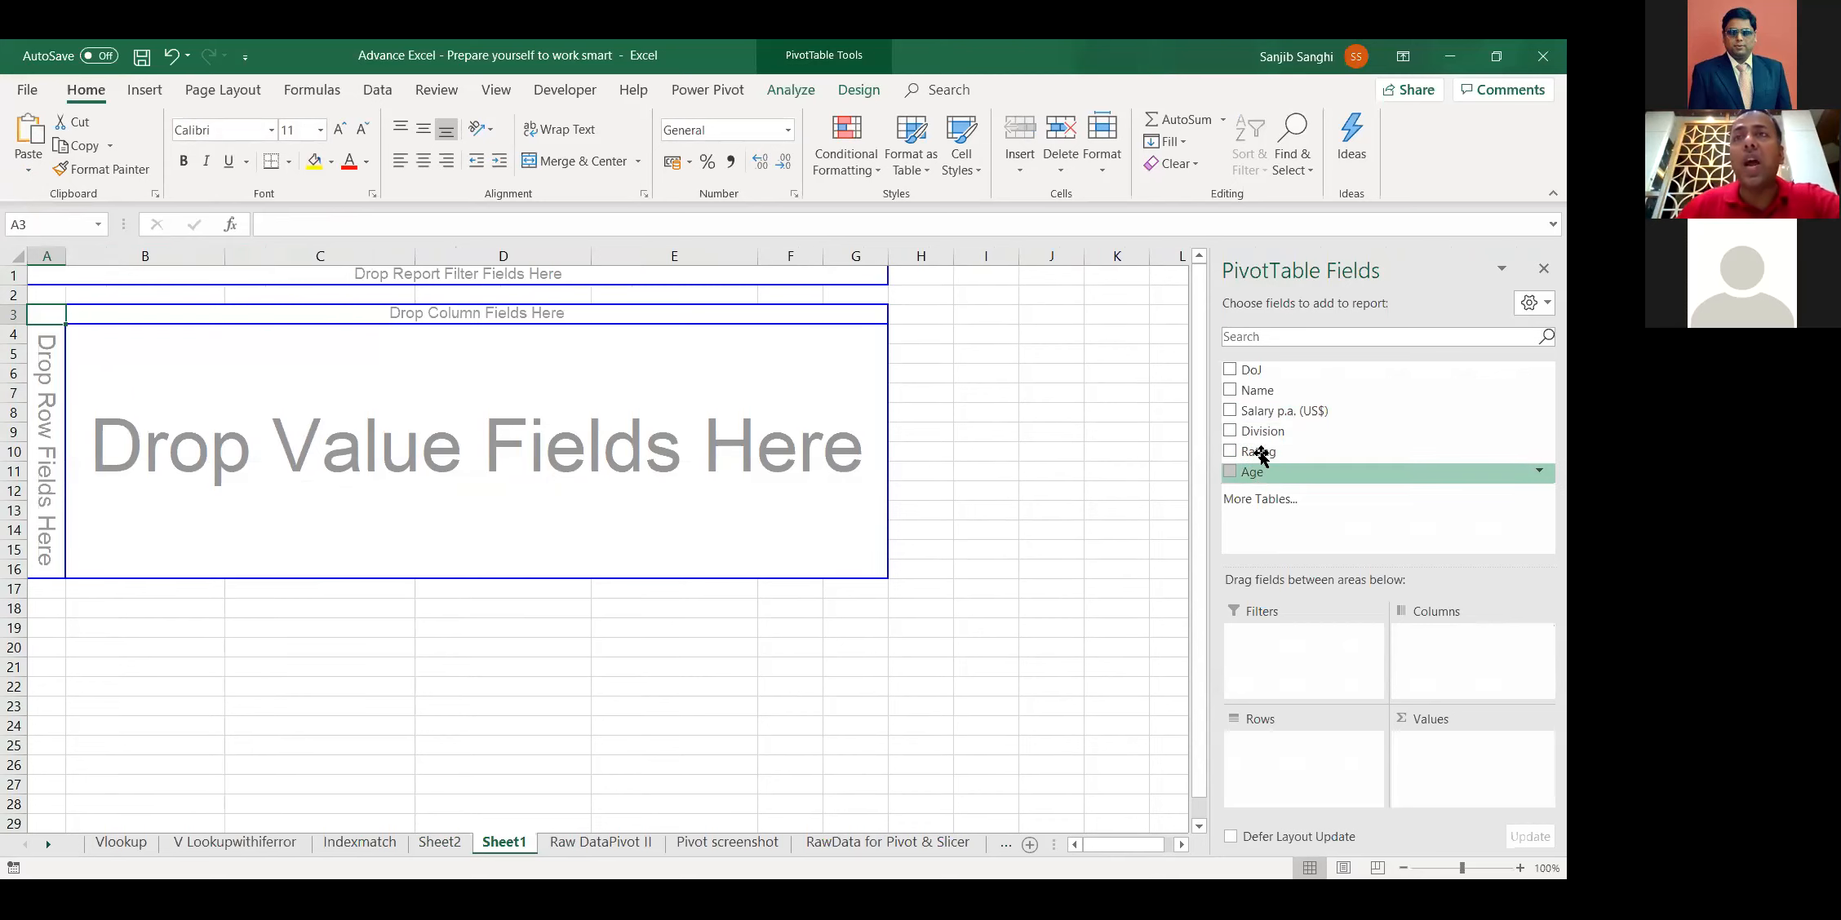
left_click_drag(1264, 433, 1282, 764)
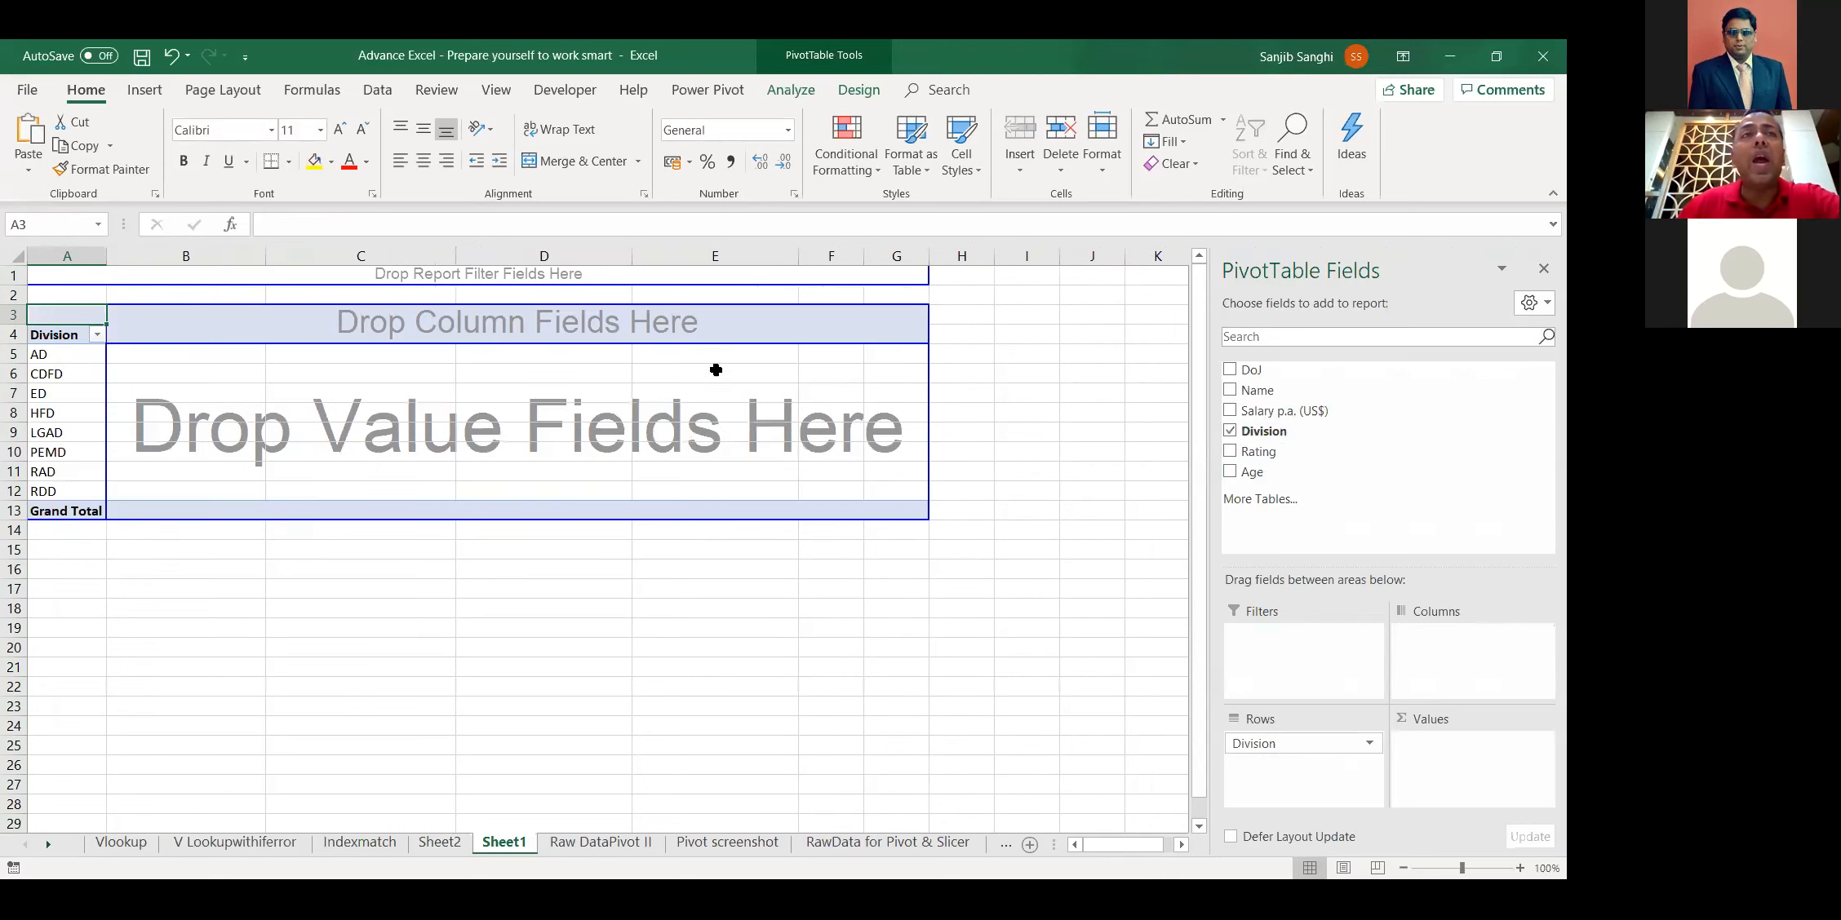
left_click_drag(1256, 451, 405, 322)
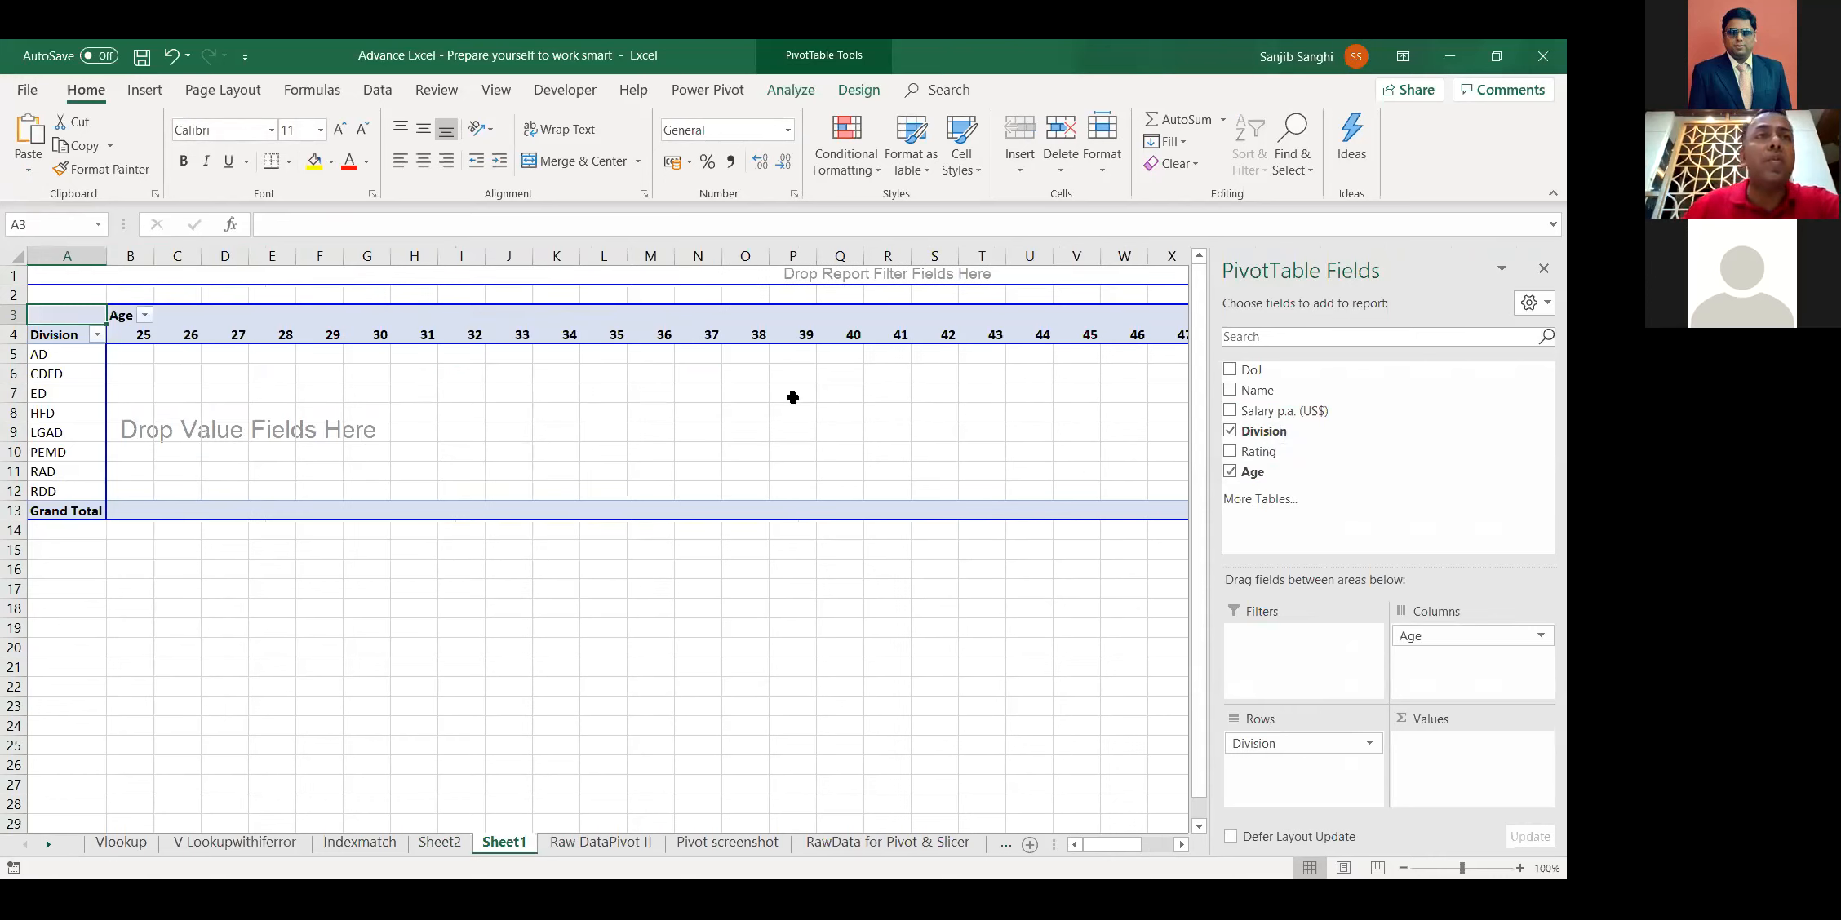
Group the pivot table's ages from 25 to 57 in intervals of 10
right_click(136, 328)
left_click(245, 527)
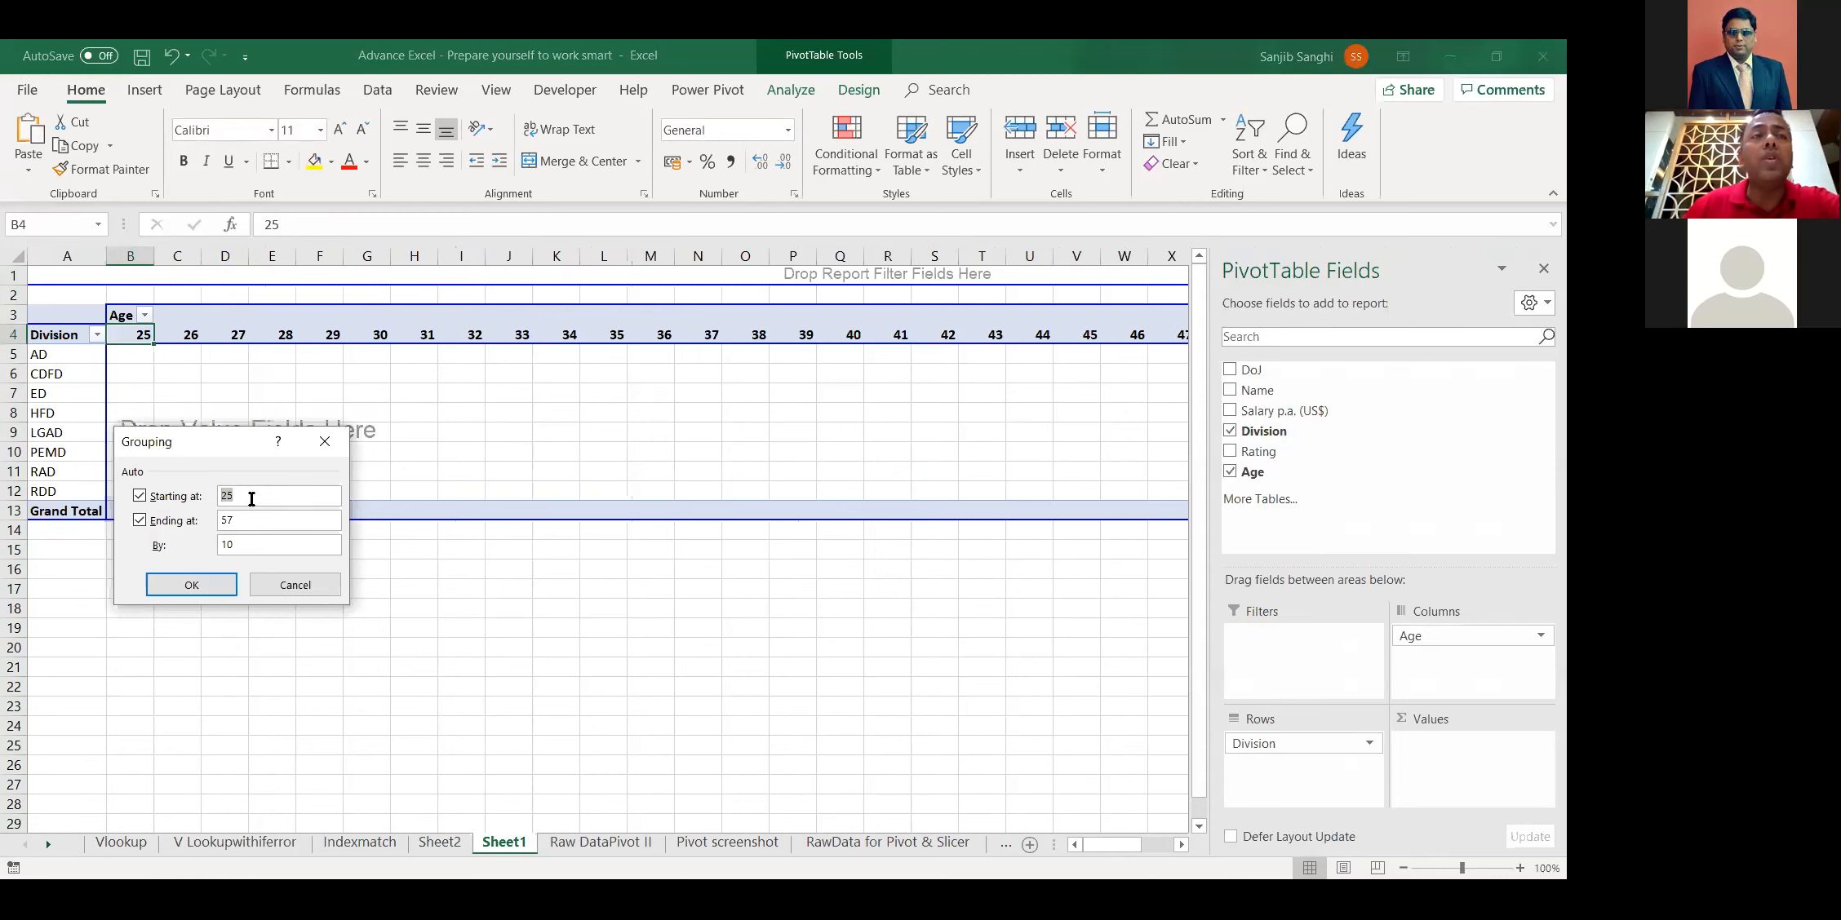
left_click(213, 583)
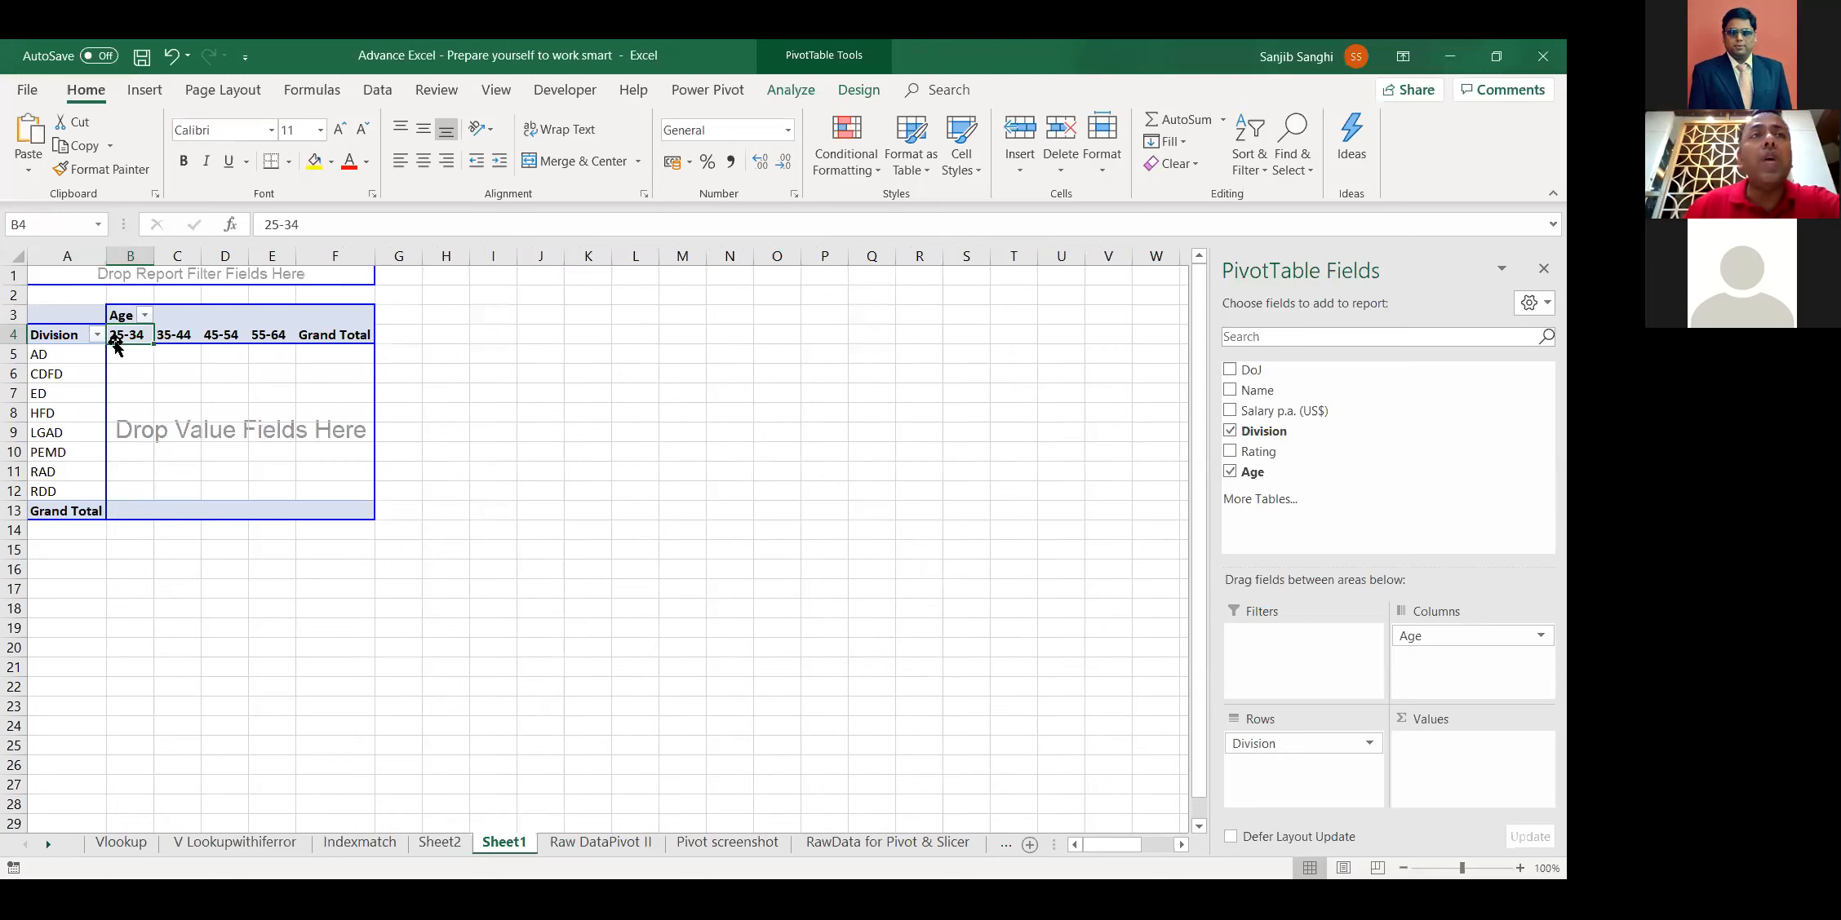
Regroup the pivot table's age columns in intervals of 5
right_click(126, 326)
left_click(193, 534)
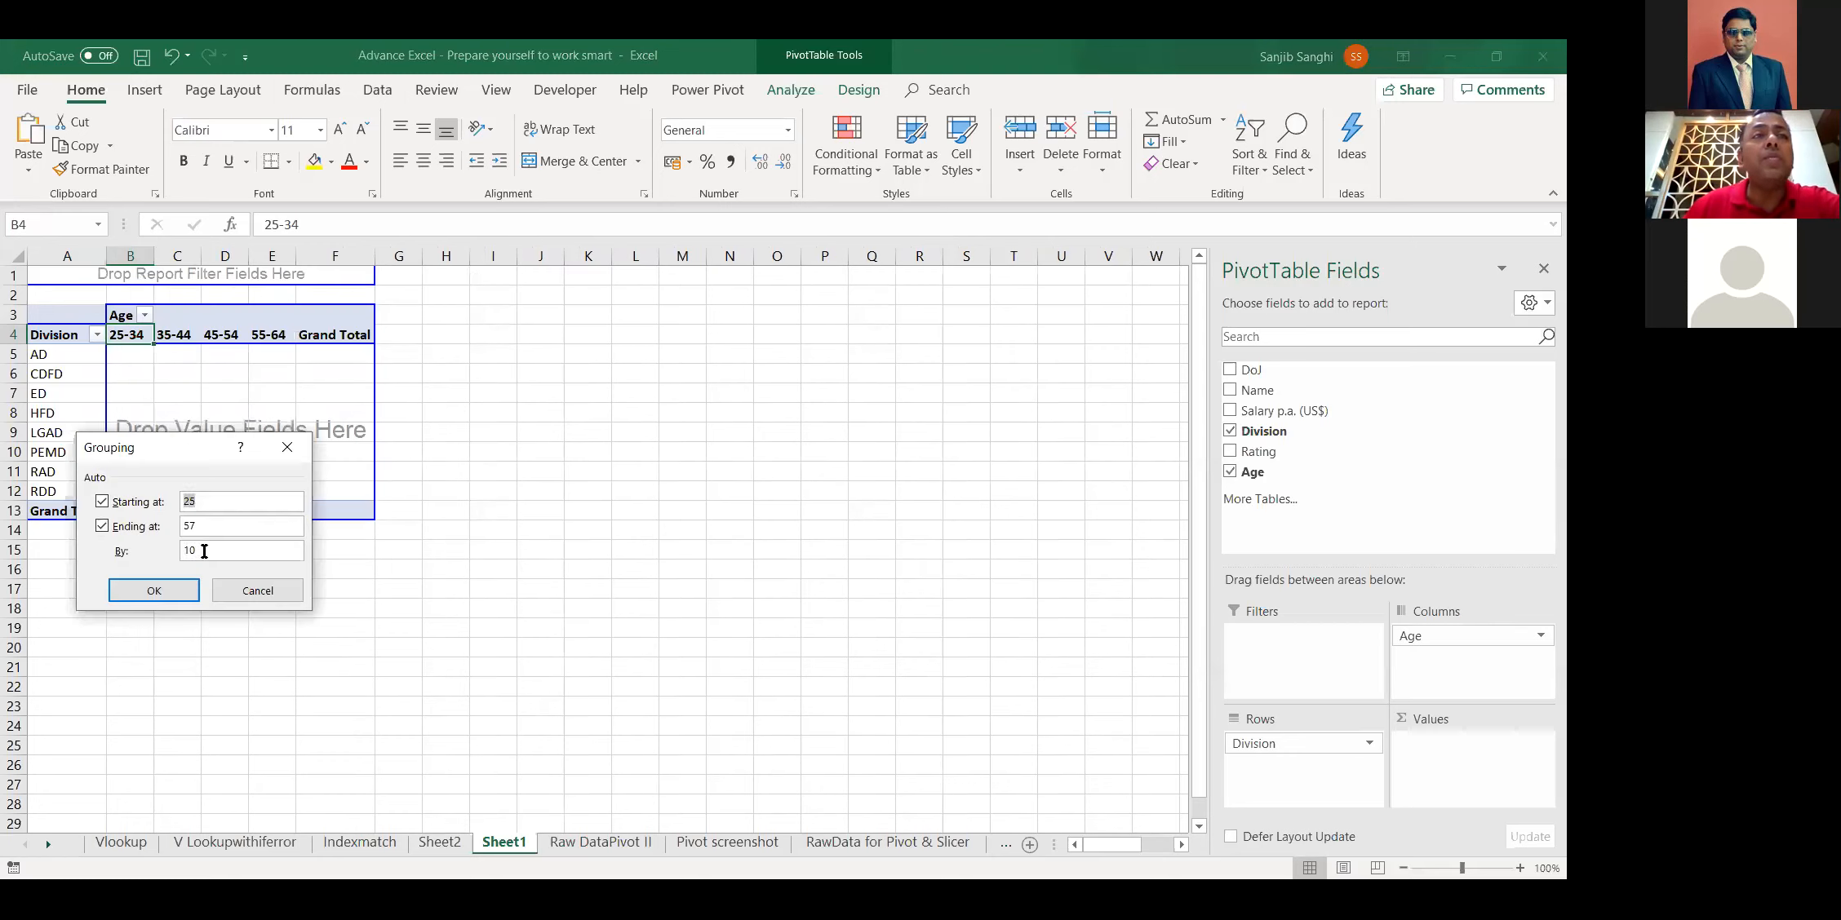
type("5")
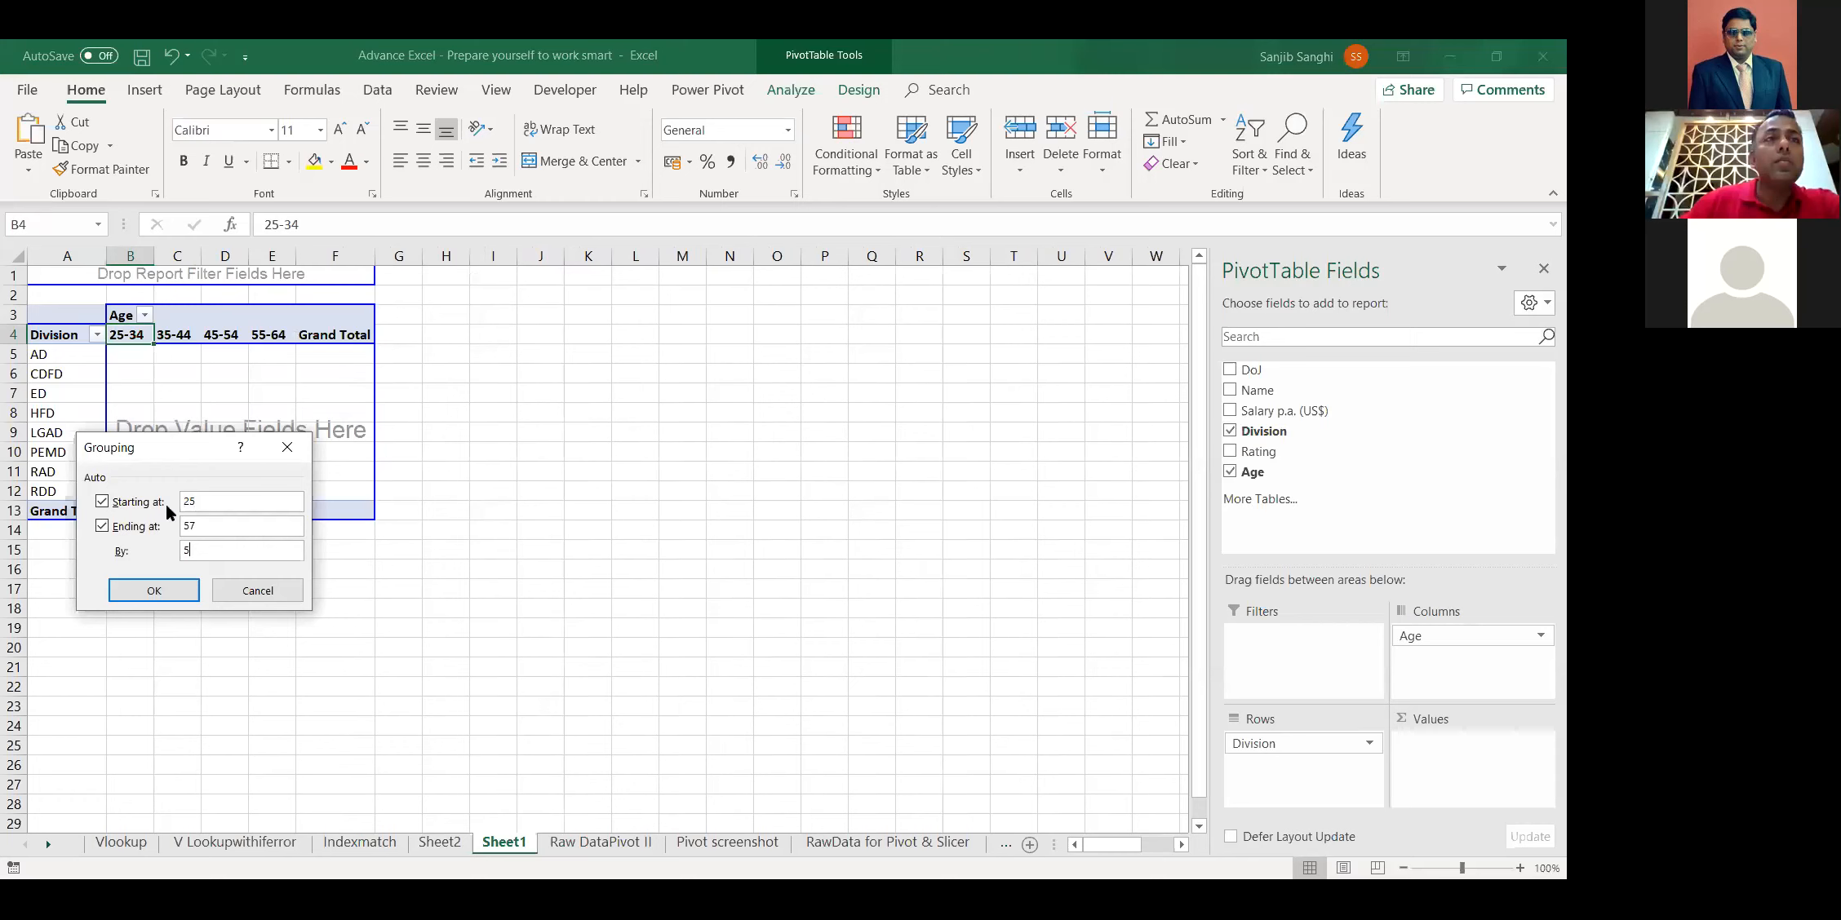
left_click(189, 590)
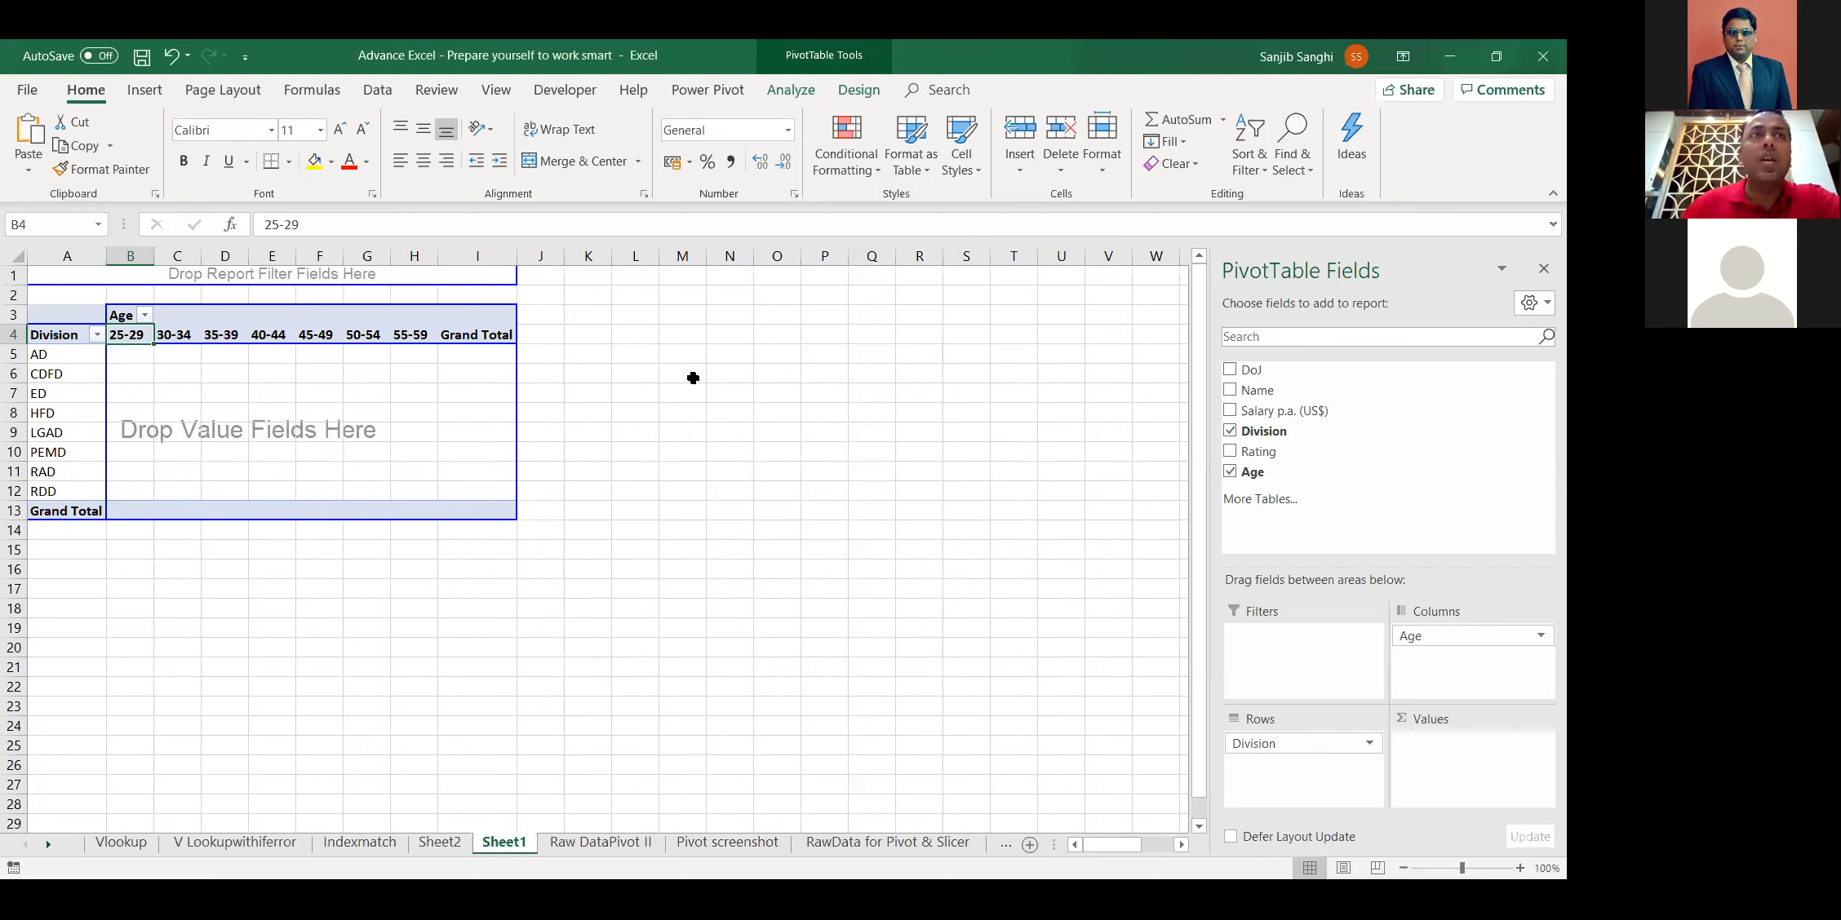
Add Name as a count in the pivot table's values and inspect the ED count for ages 45-49
left_click_drag(1290, 452, 331, 433)
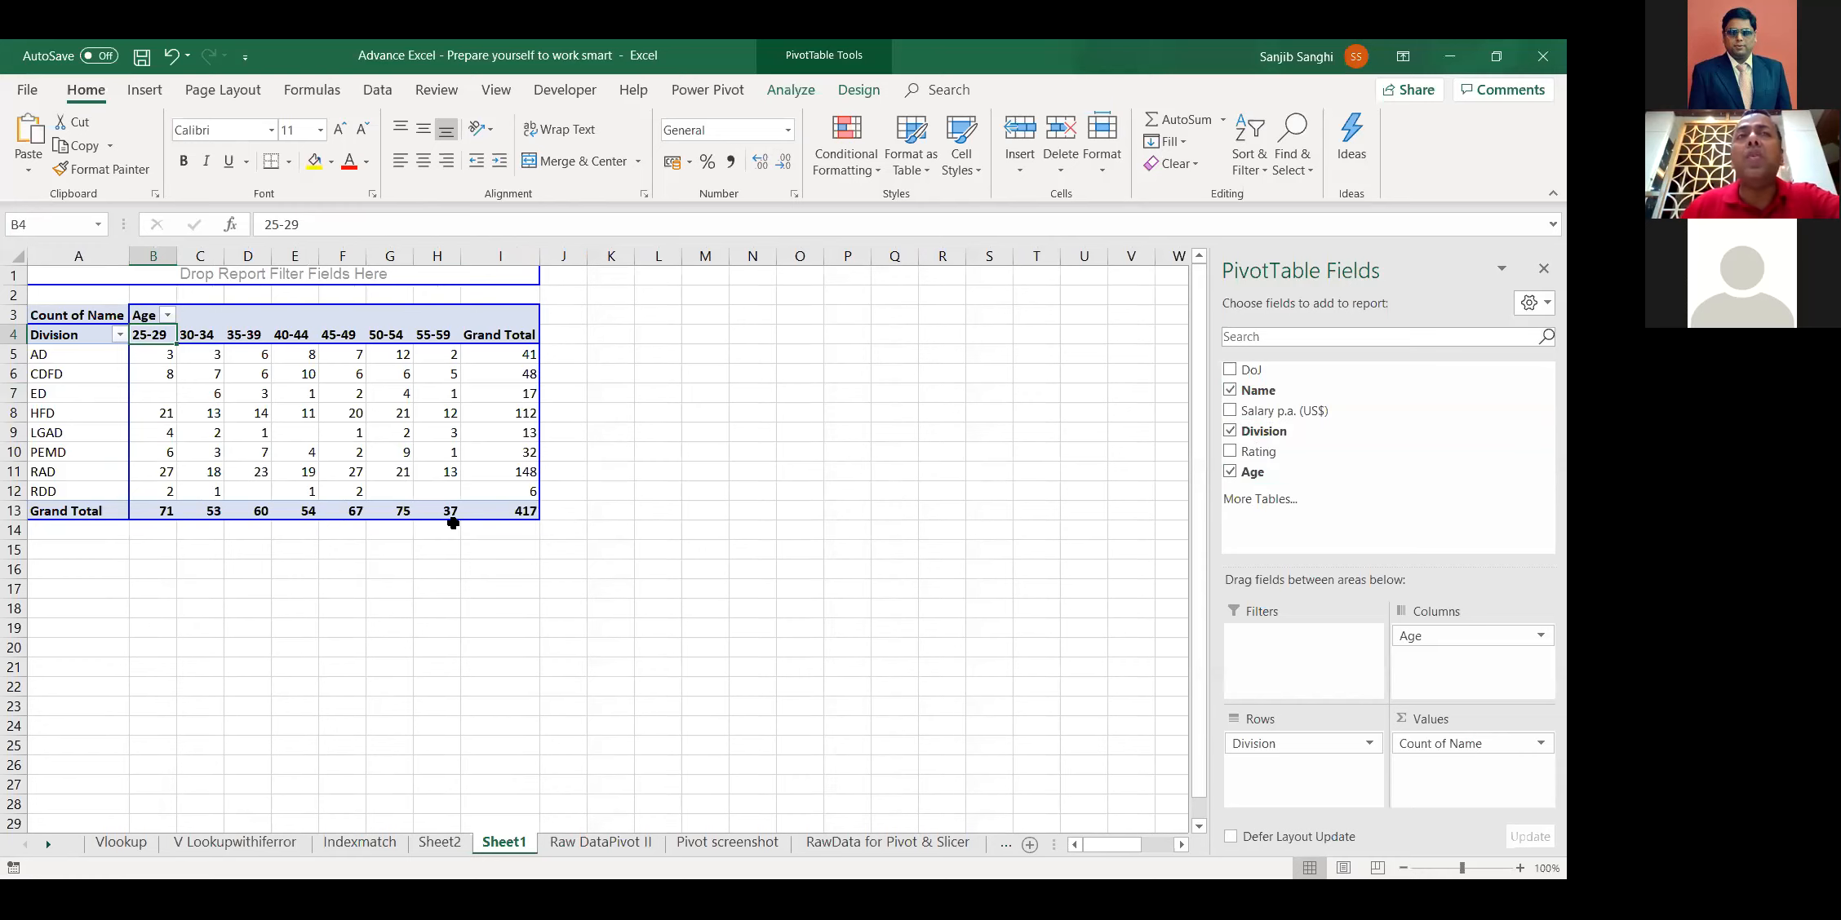
mouse_move(433, 499)
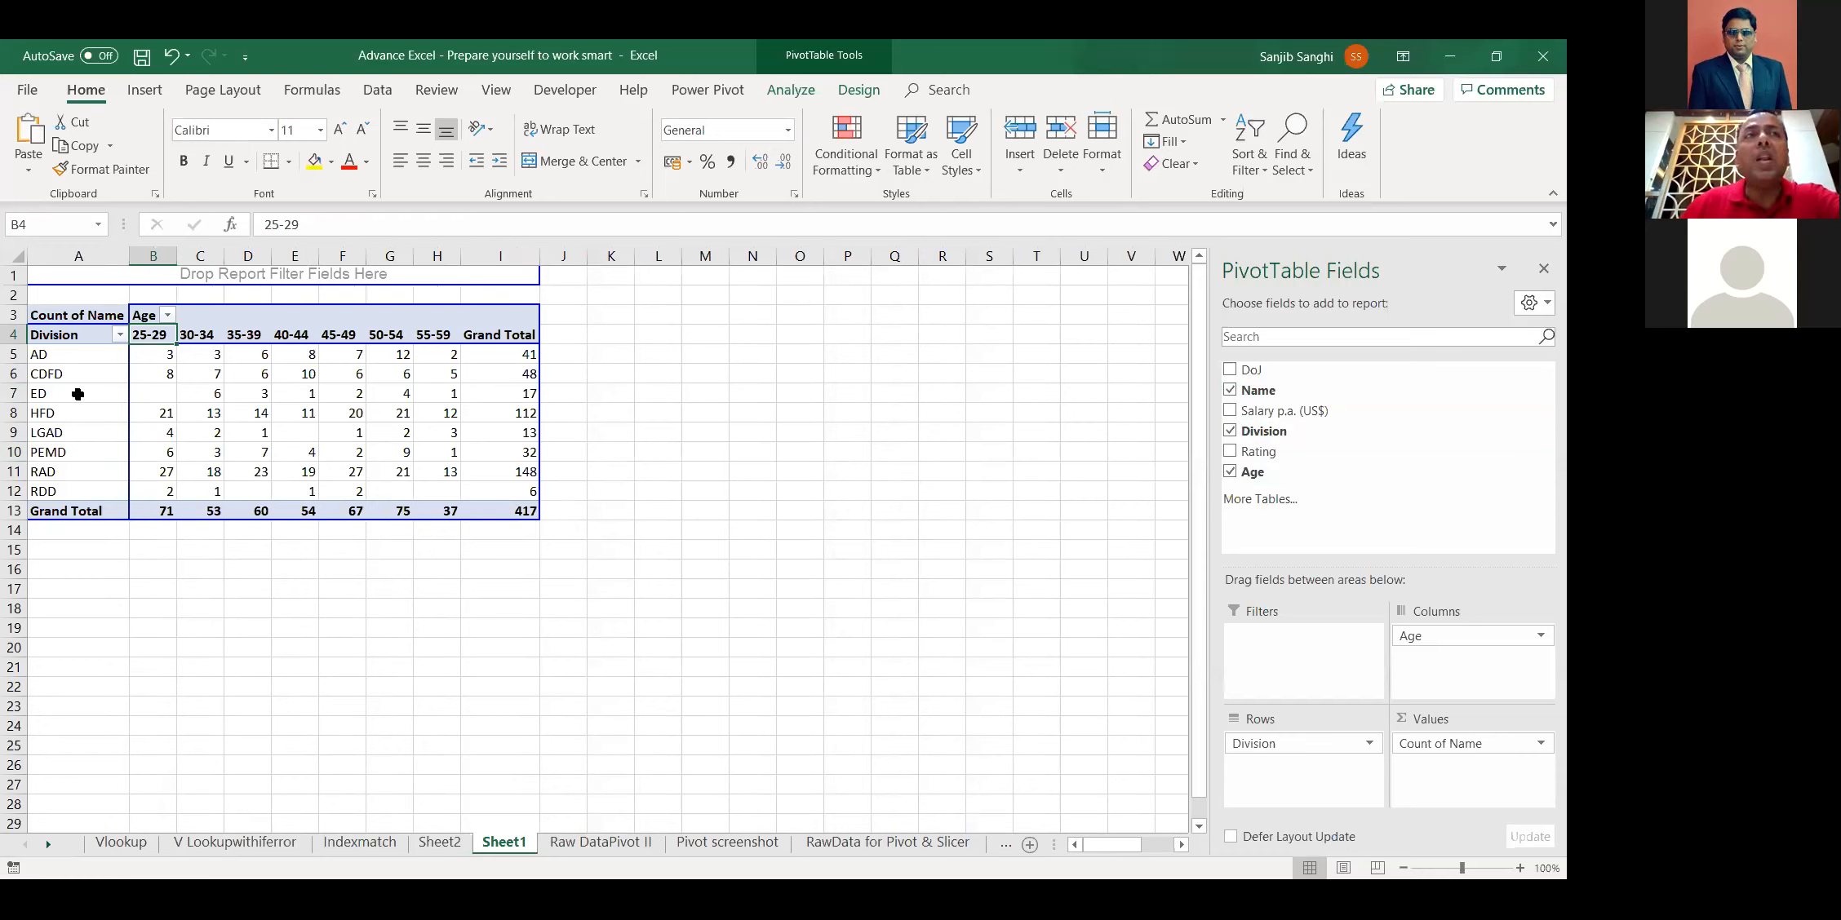
left_click(347, 392)
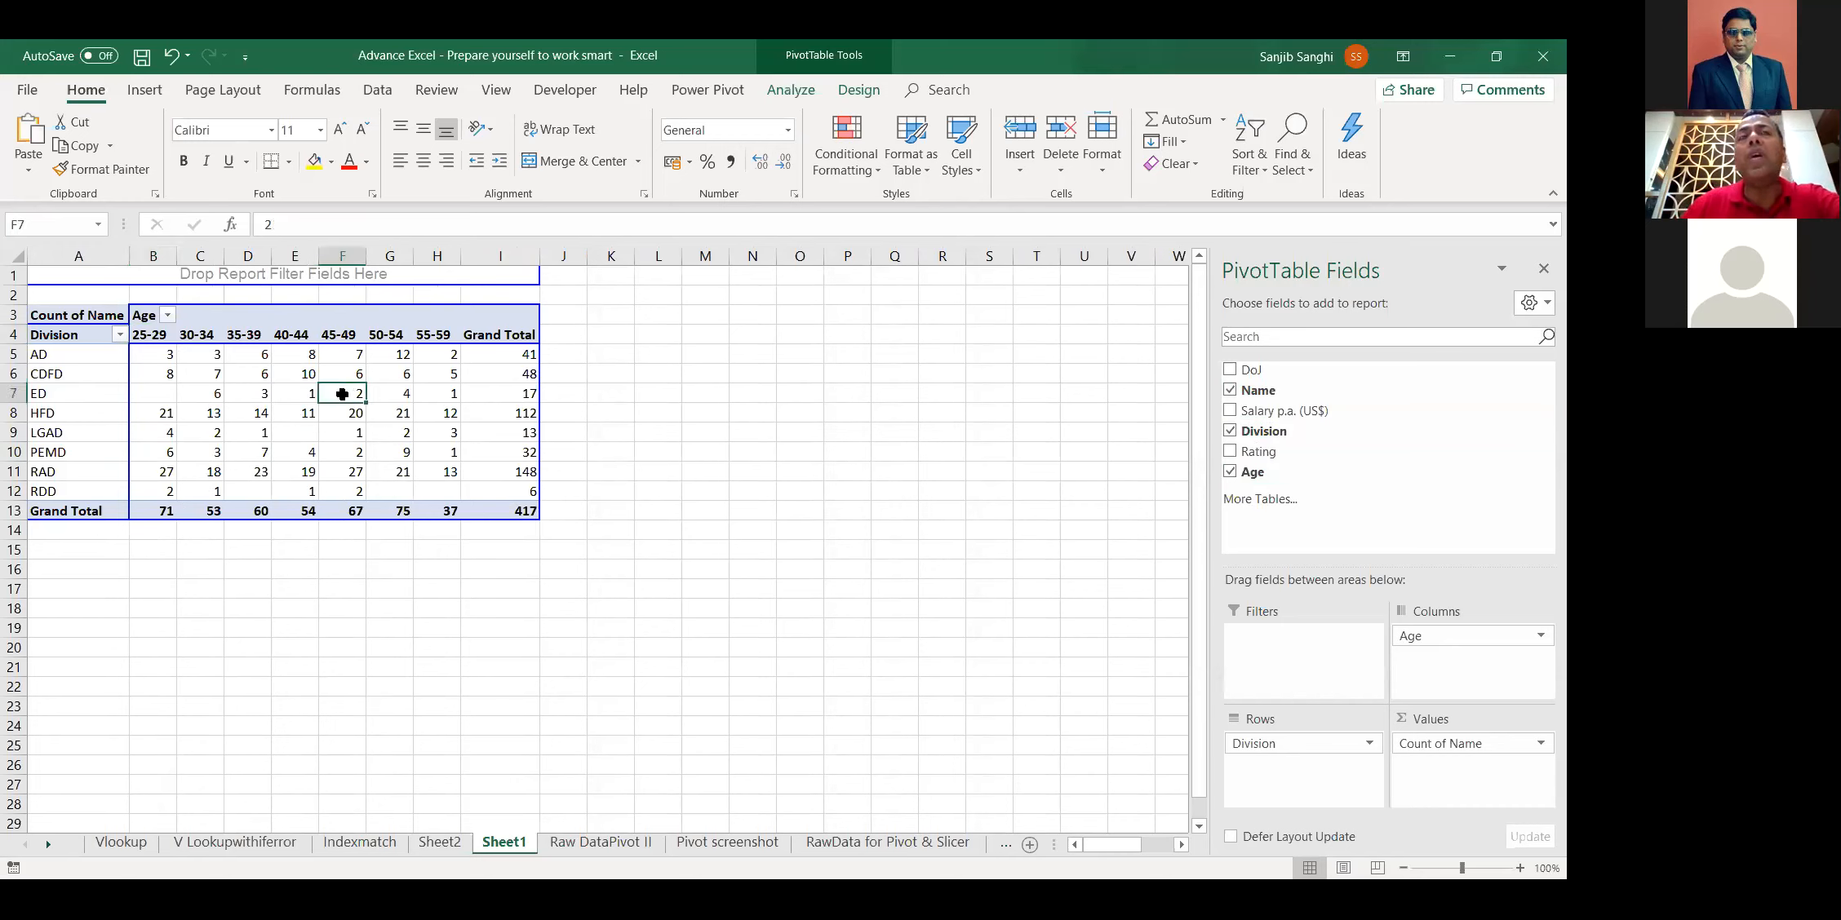
mouse_move(353, 394)
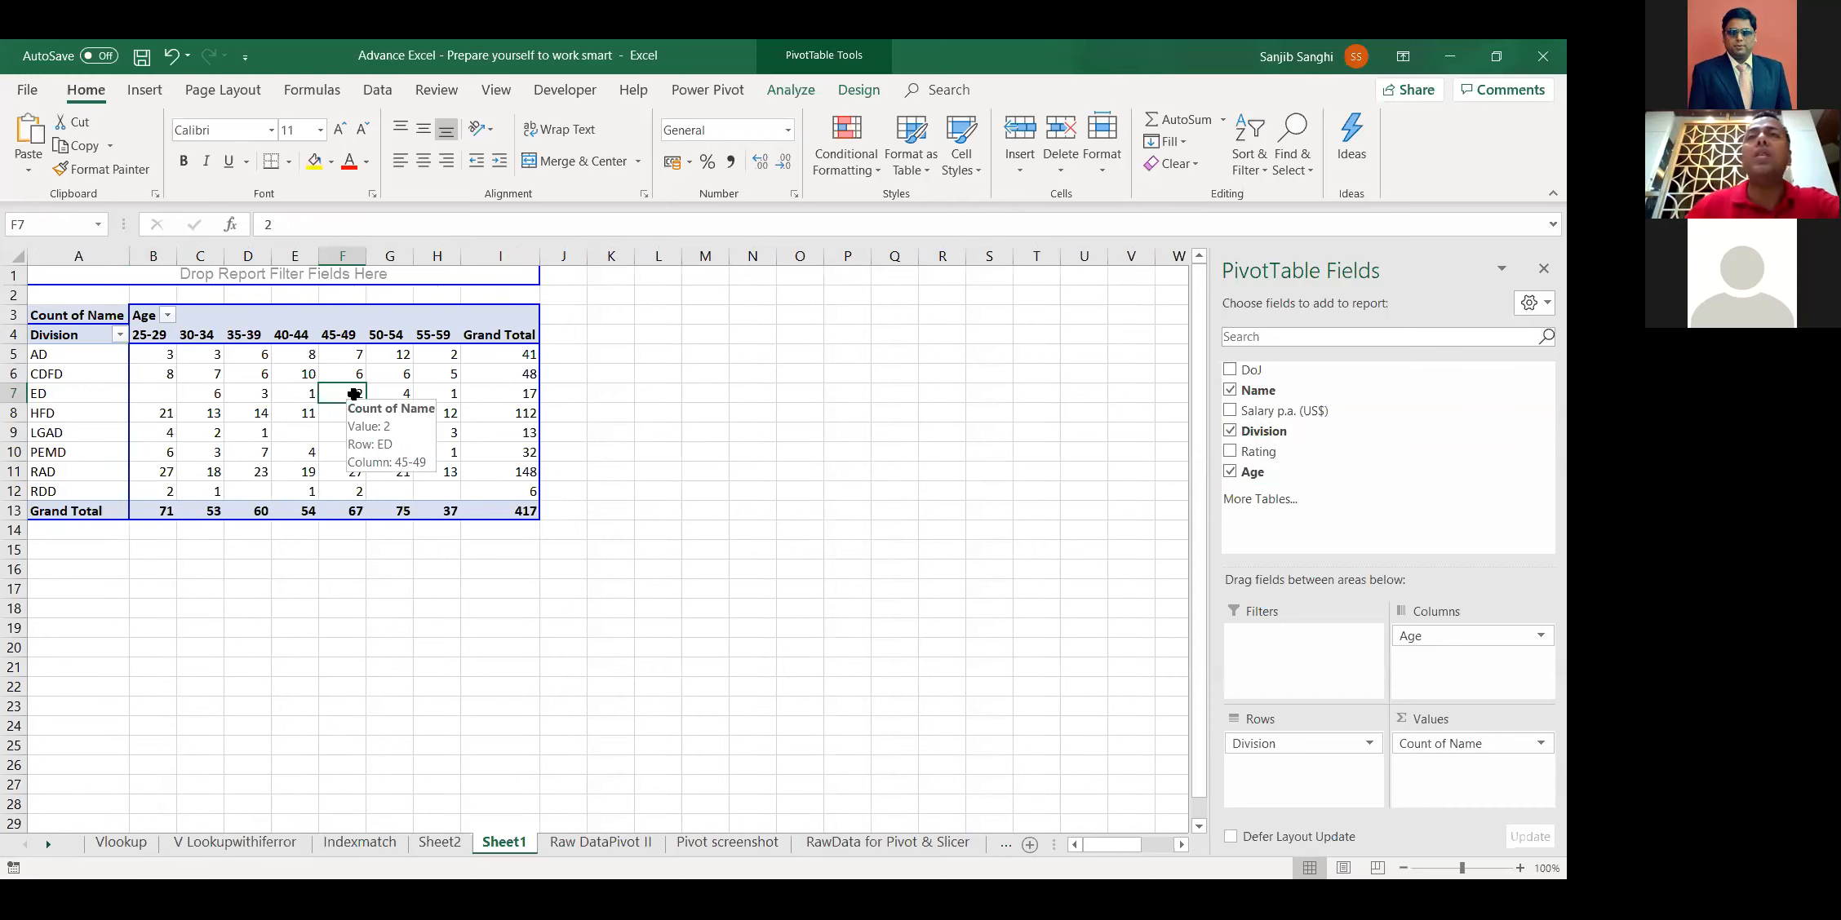
Clear Division, Age and Name from the pivot table and place Salary p.a. (US$) as the row field
left_click(1230, 430)
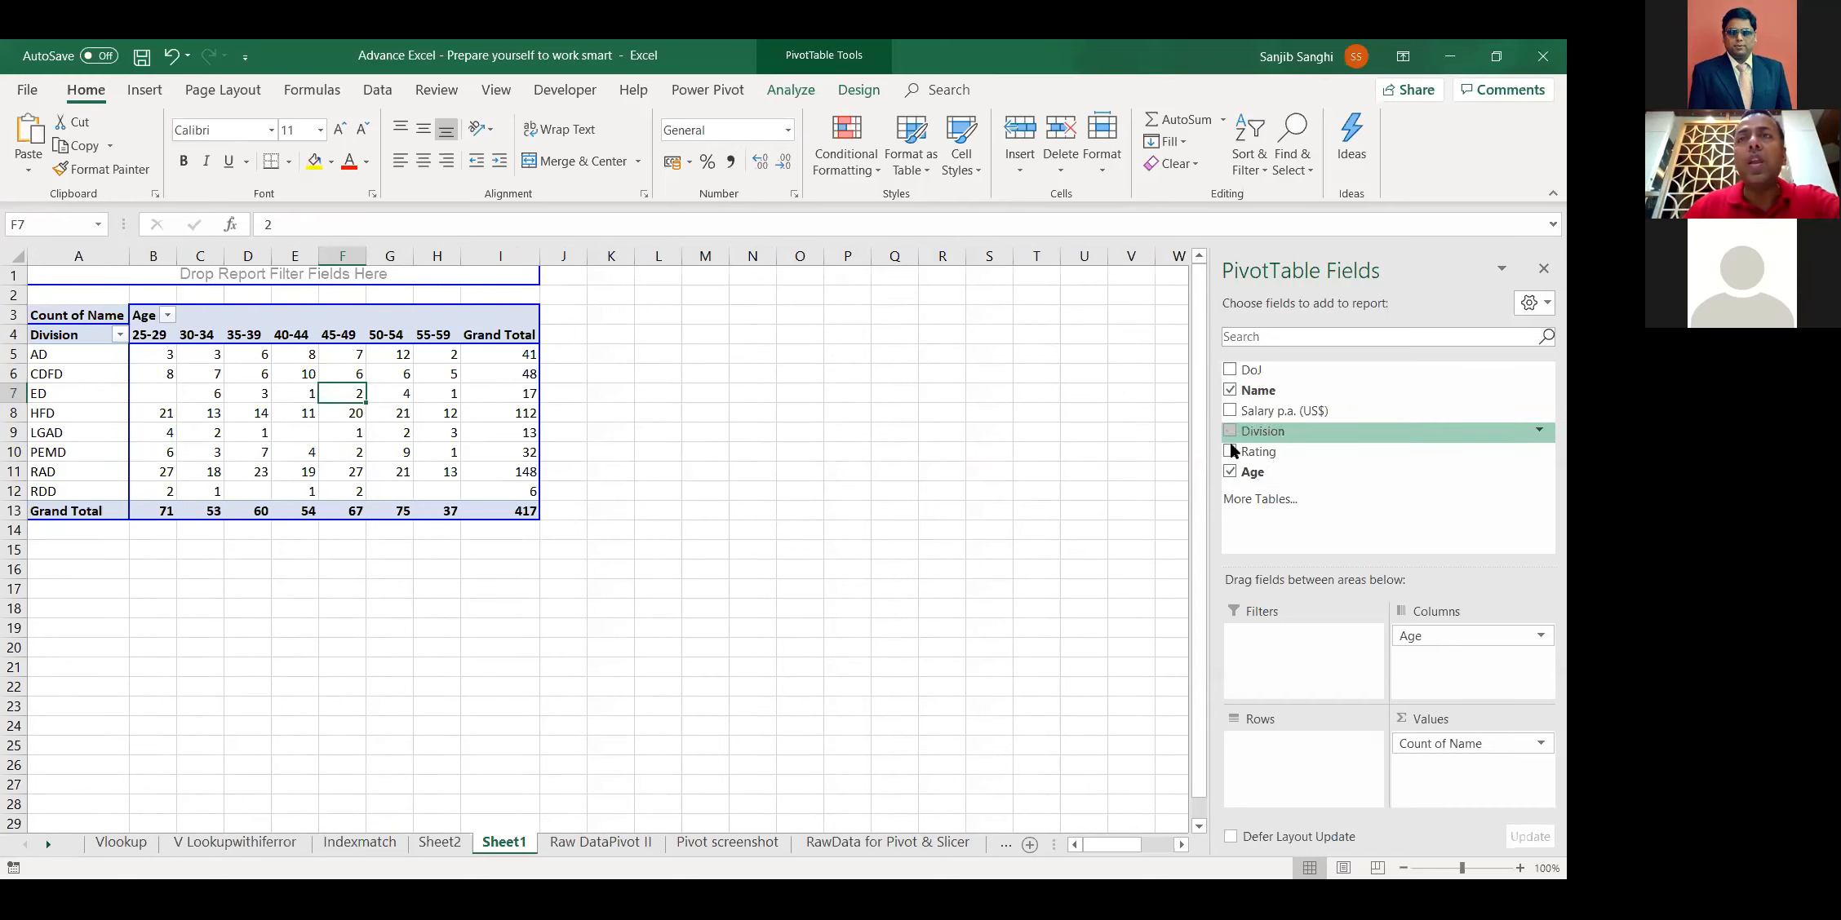
left_click(1230, 472)
left_click(1229, 390)
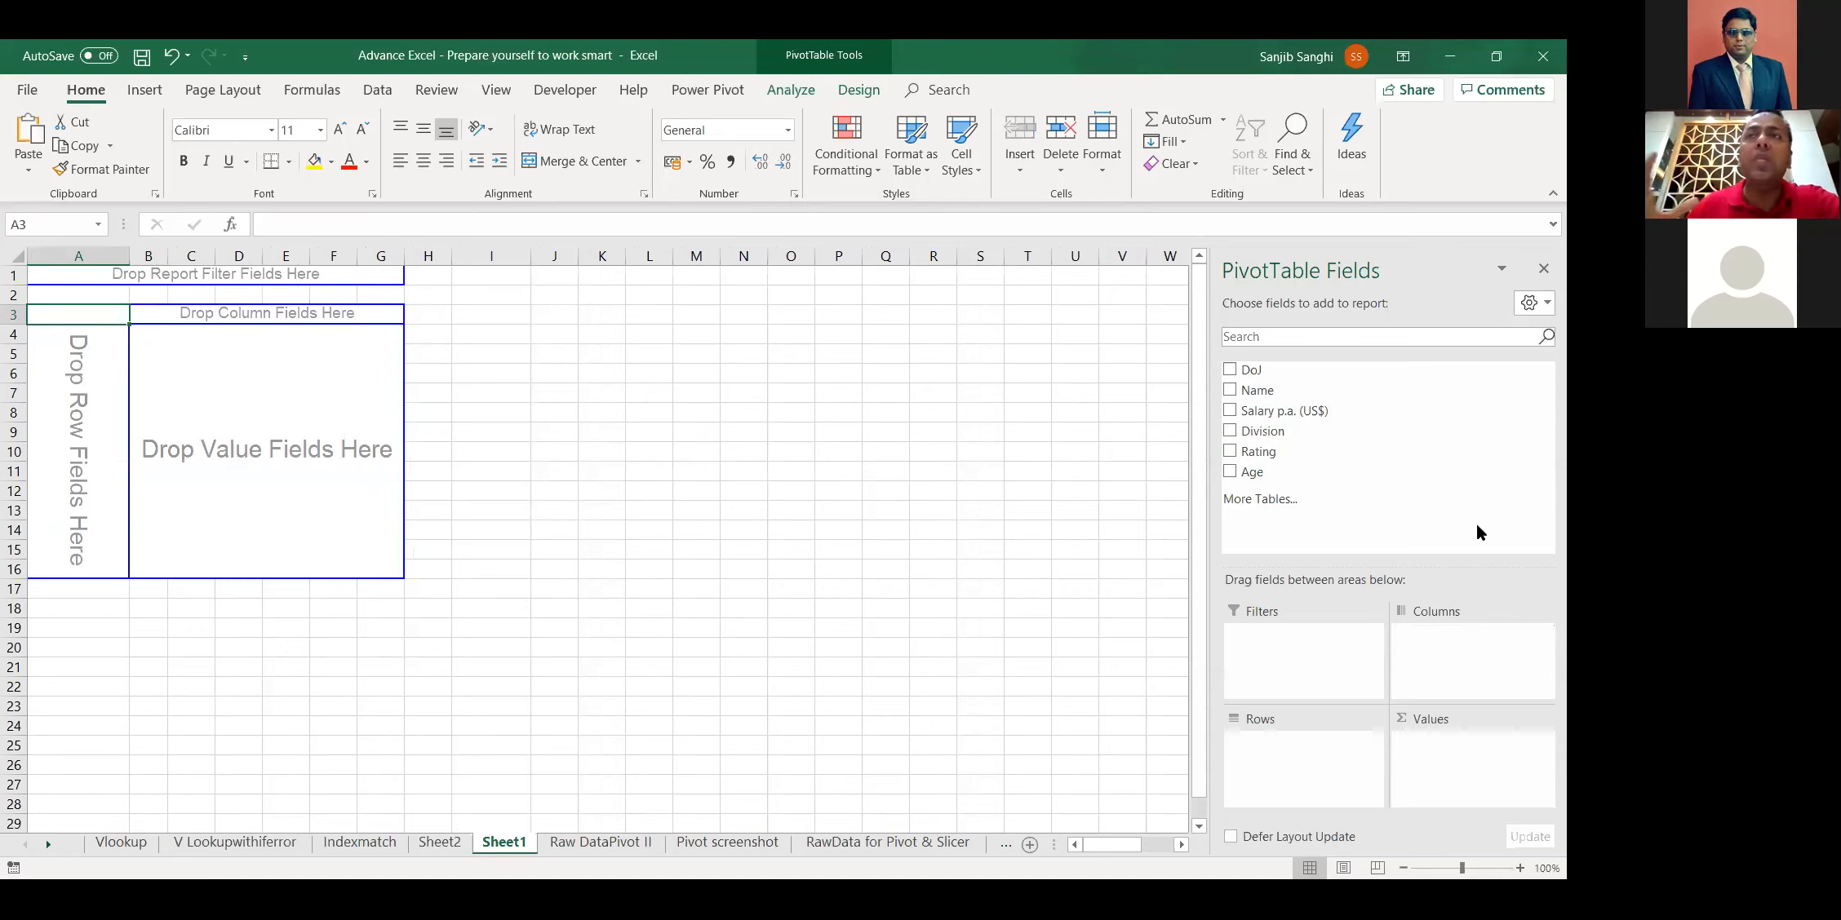
left_click_drag(1286, 412, 112, 378)
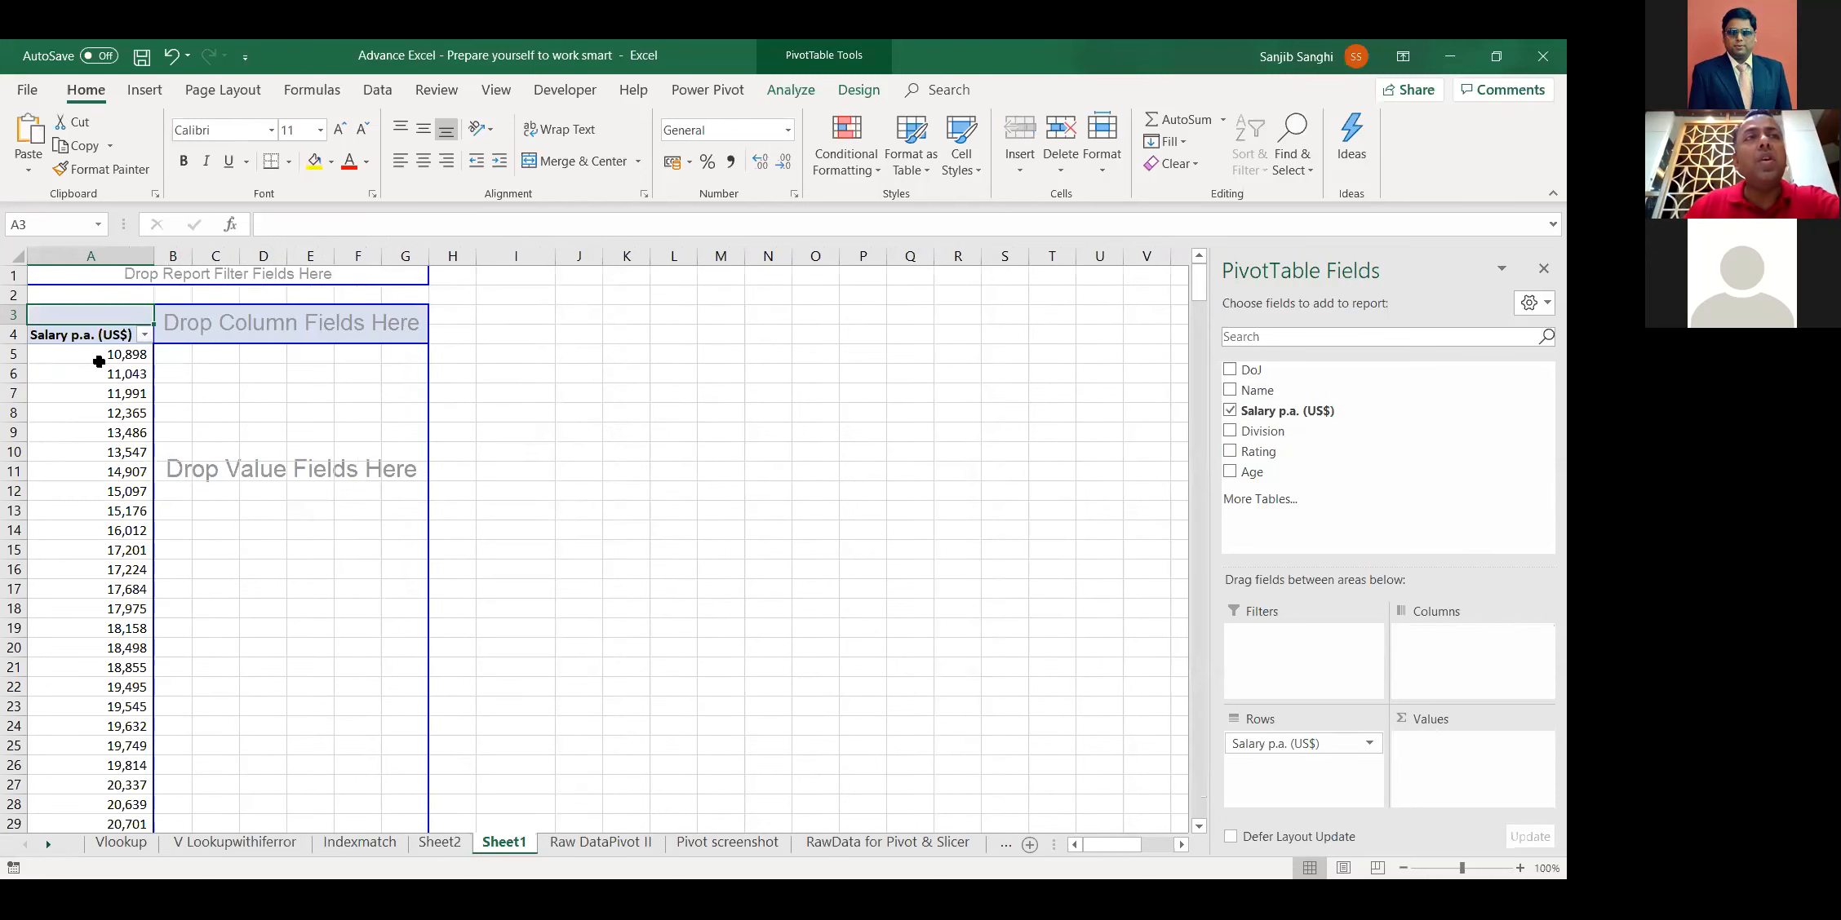
Group the salary row values starting at 0 in intervals of 100000
right_click(106, 354)
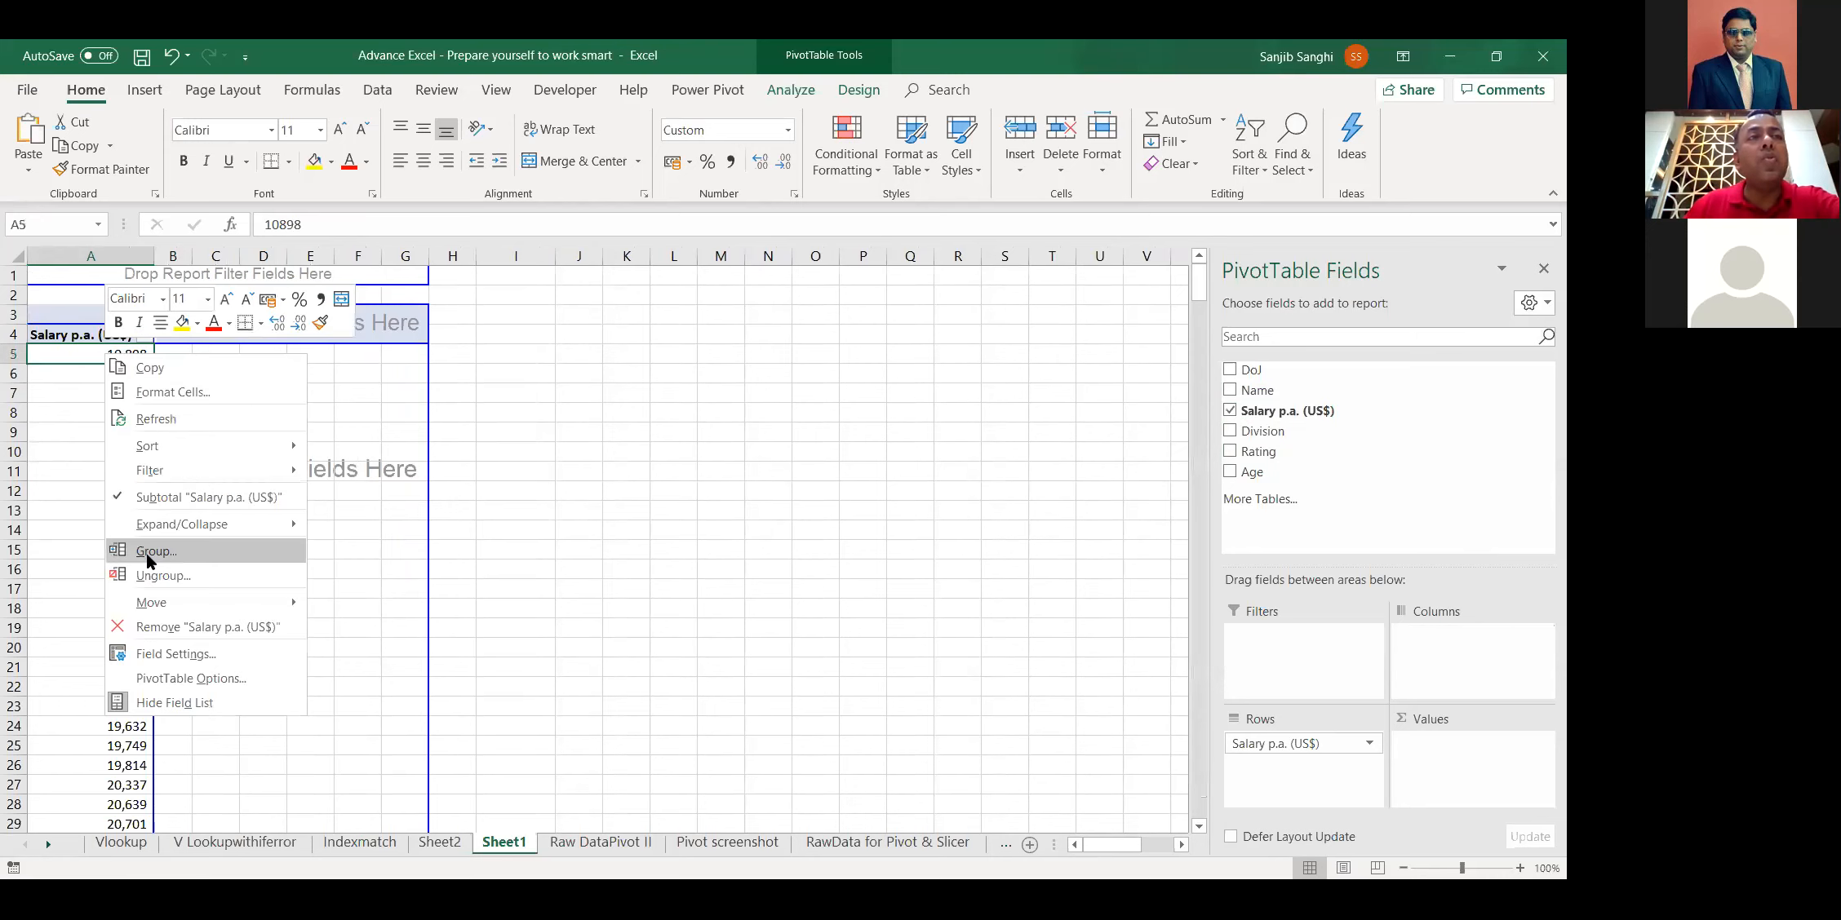
left_click(146, 553)
type("0")
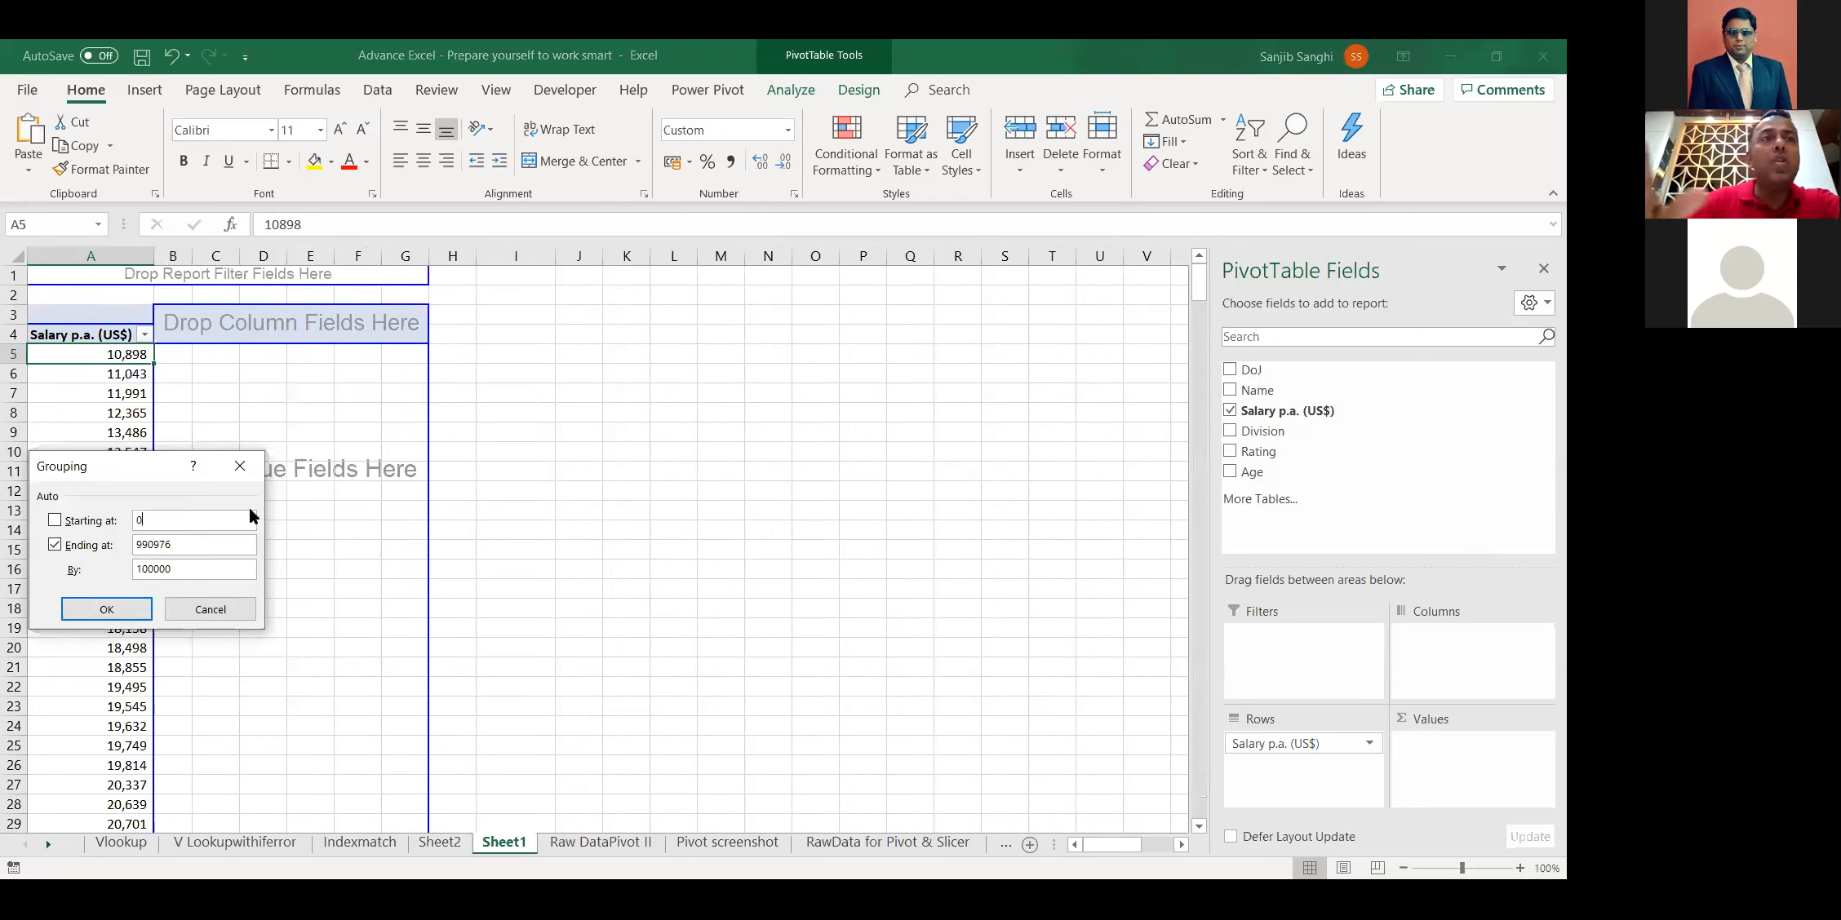
left_click(129, 617)
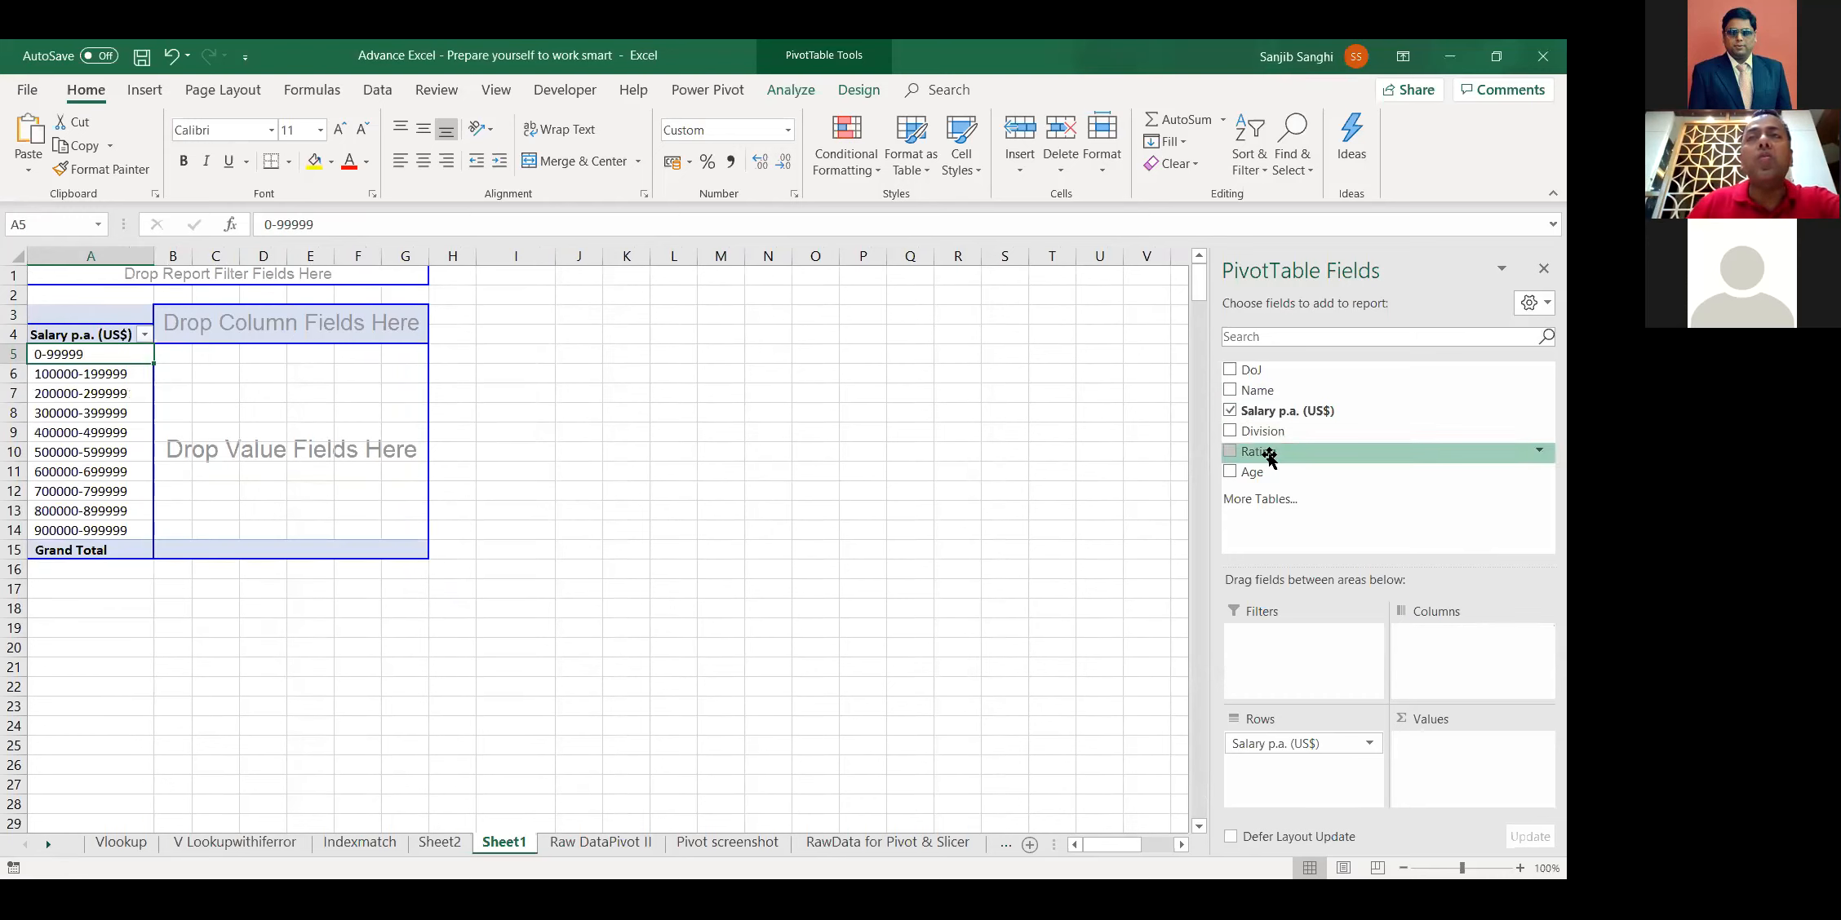
Add Division as the column field and Salary p.a. (US$) as a count in the values area
left_click_drag(1271, 432, 1457, 648)
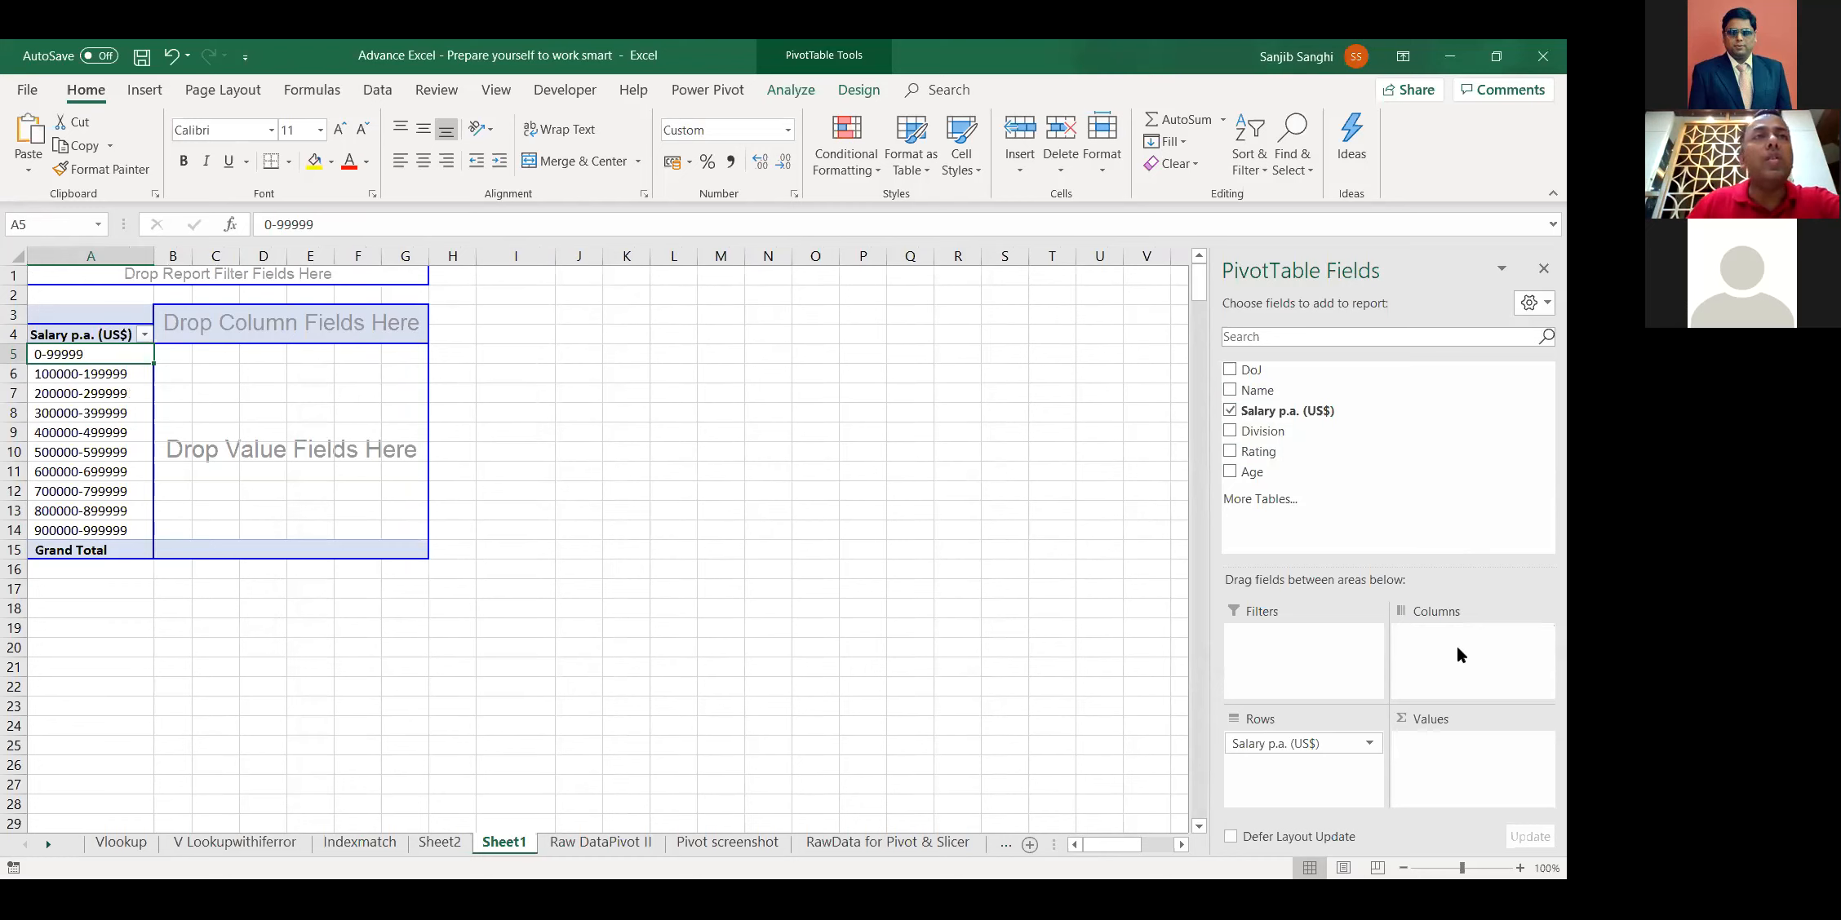
left_click_drag(1264, 433, 283, 338)
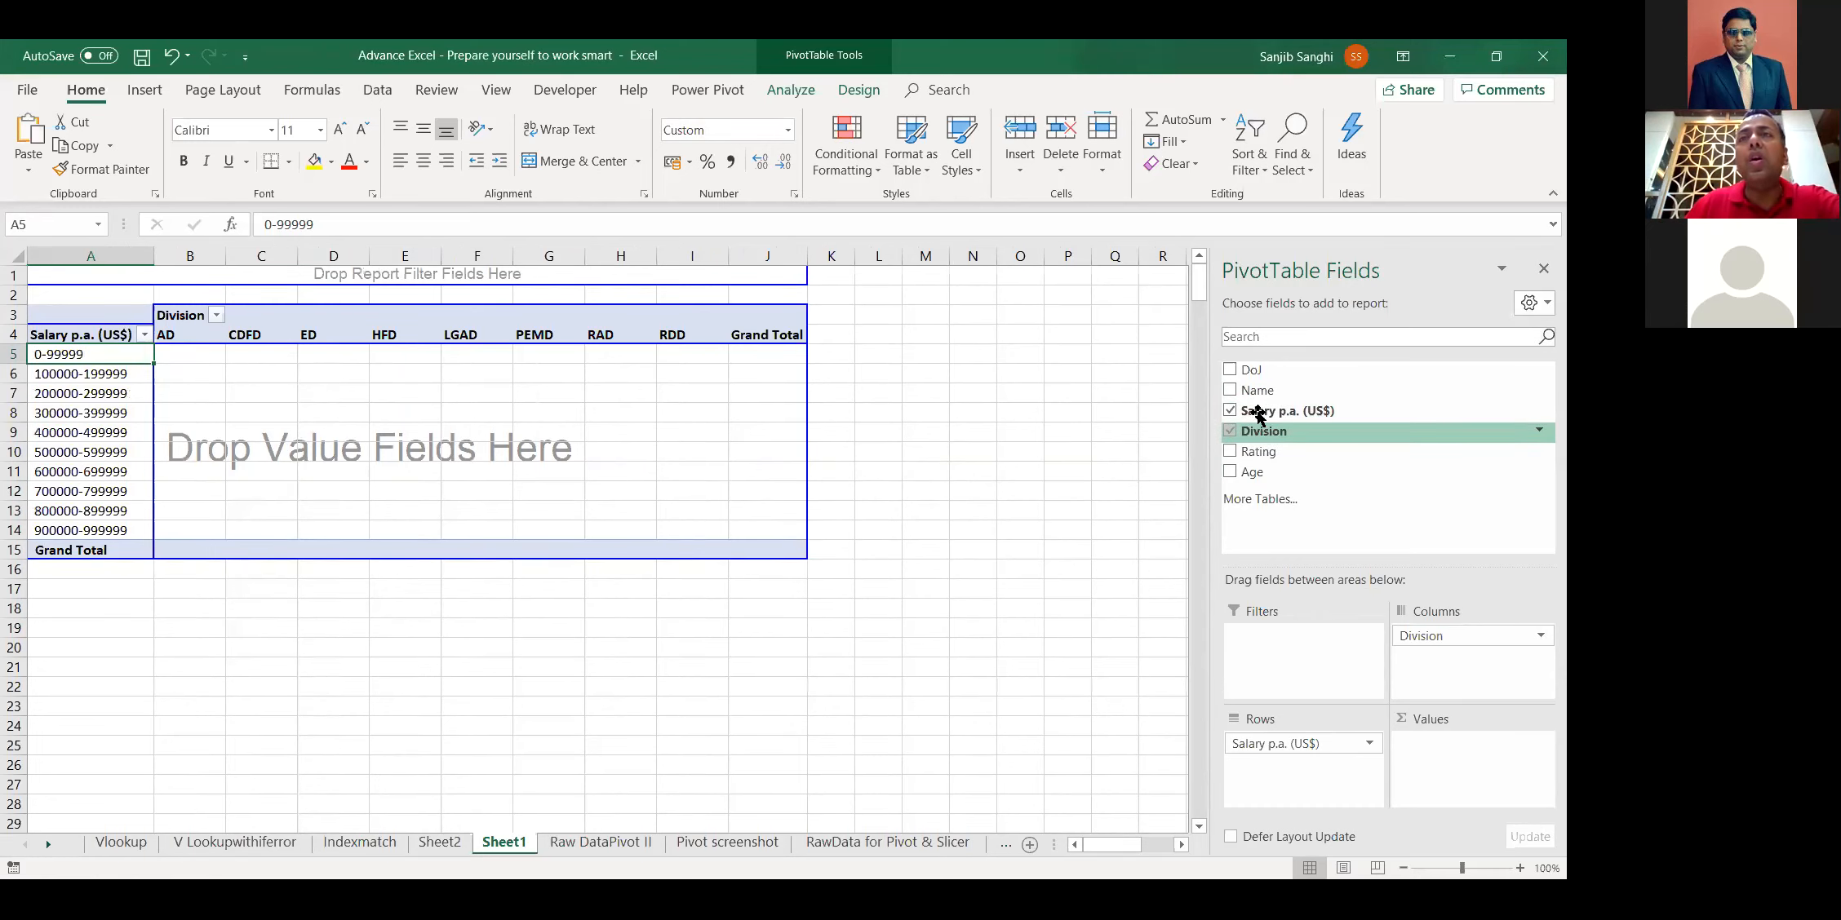
left_click_drag(1276, 412, 496, 443)
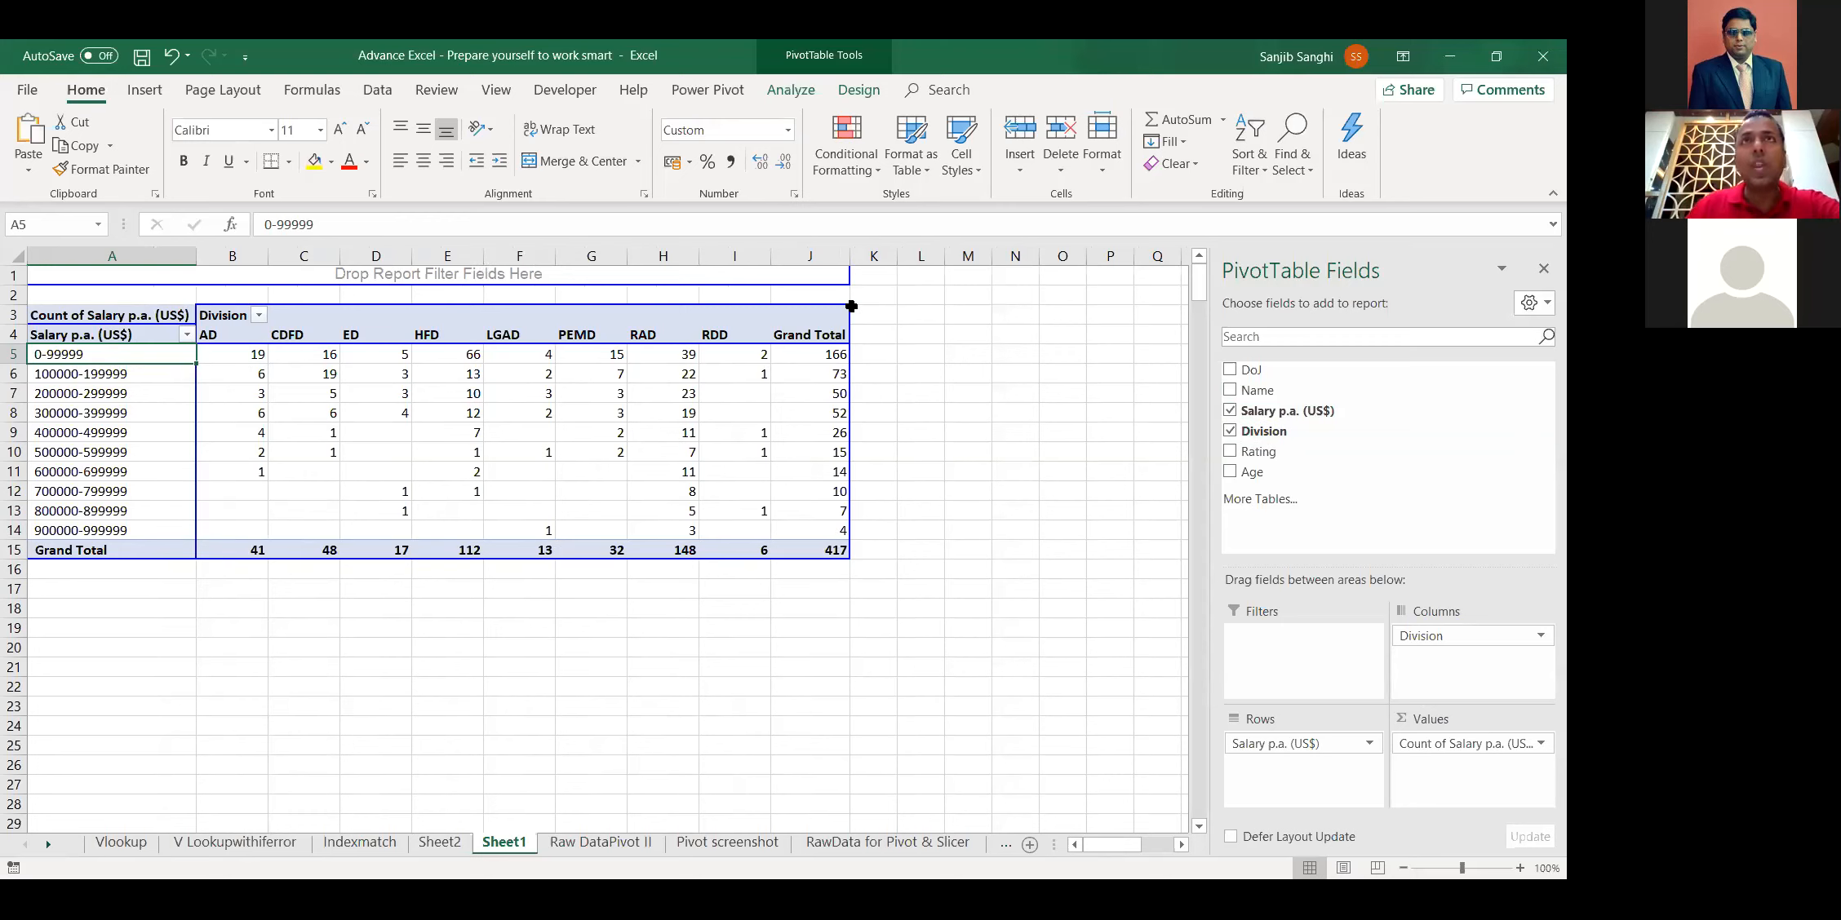
Insert a Pie PivotChart based on the salary-by-division pivot table
left_click(707, 90)
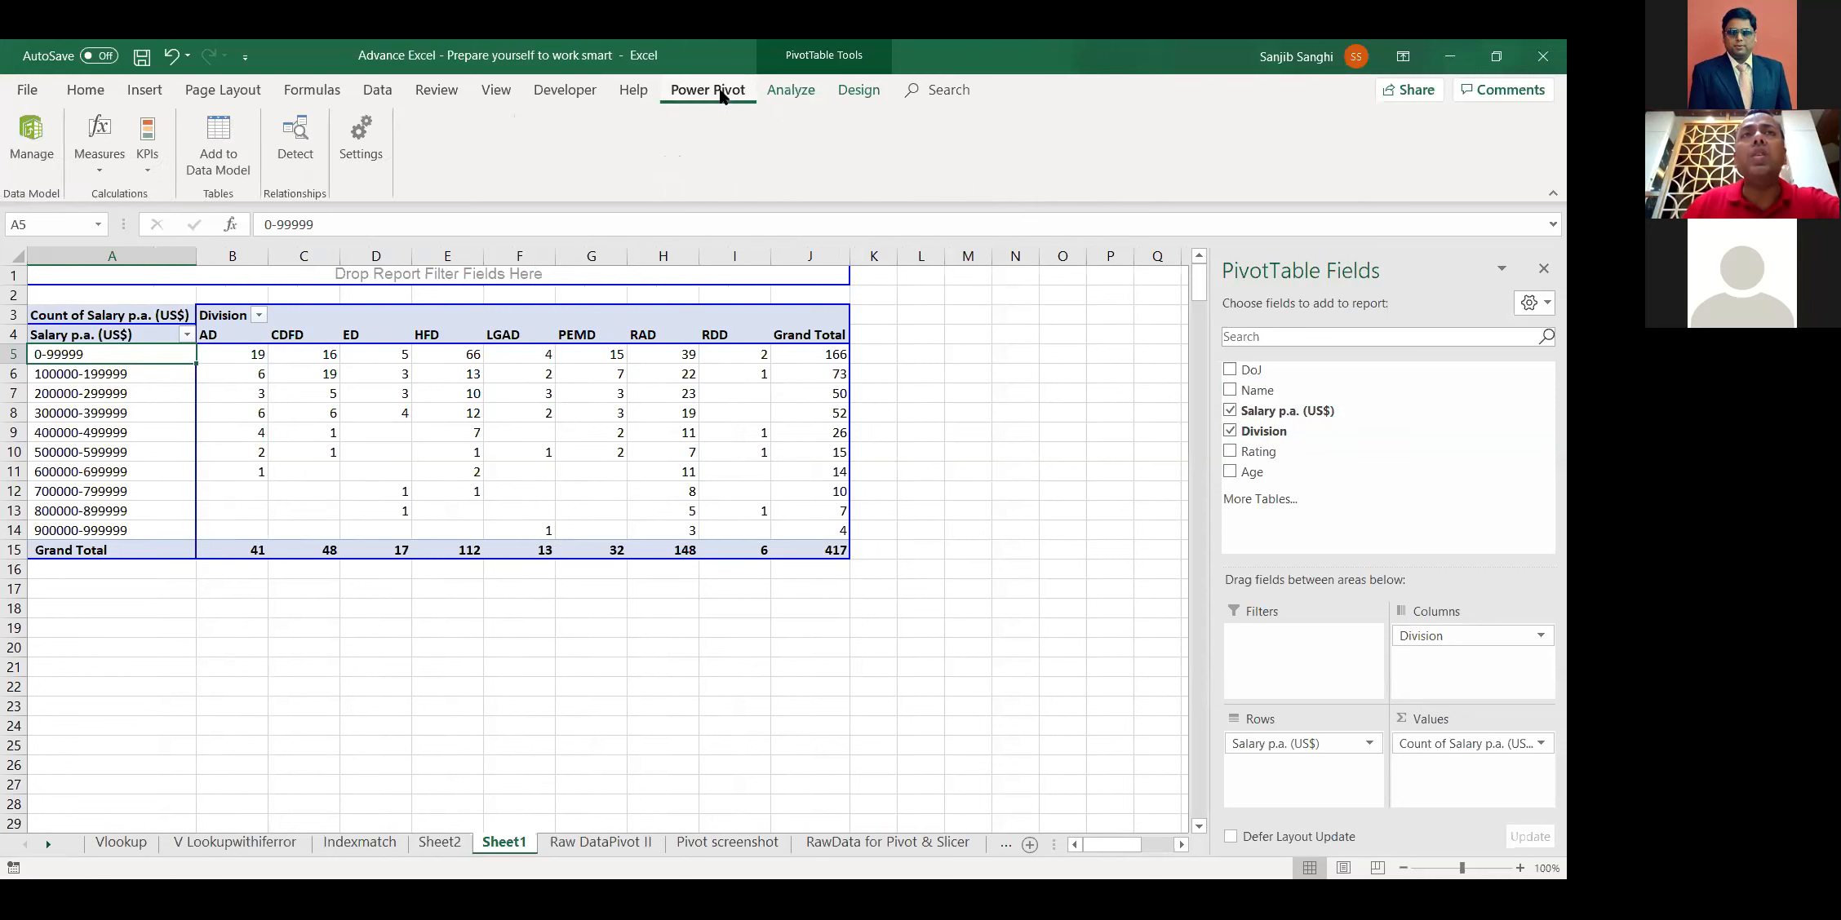
left_click(89, 92)
left_click(822, 56)
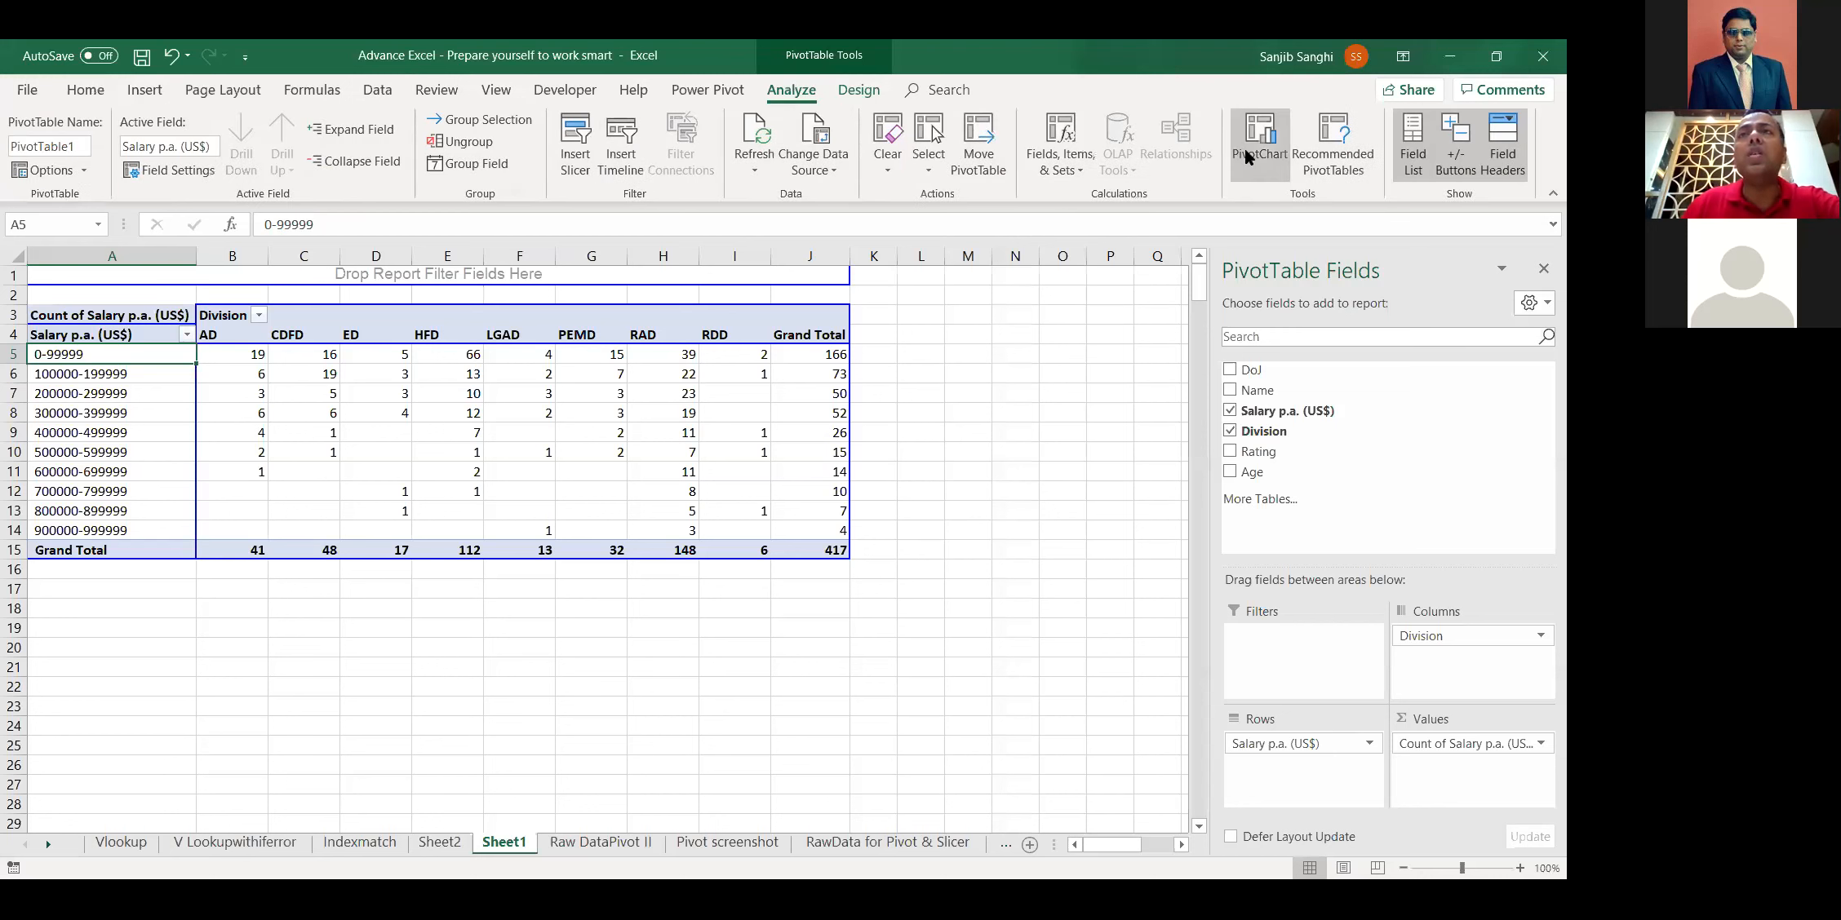
left_click(1244, 148)
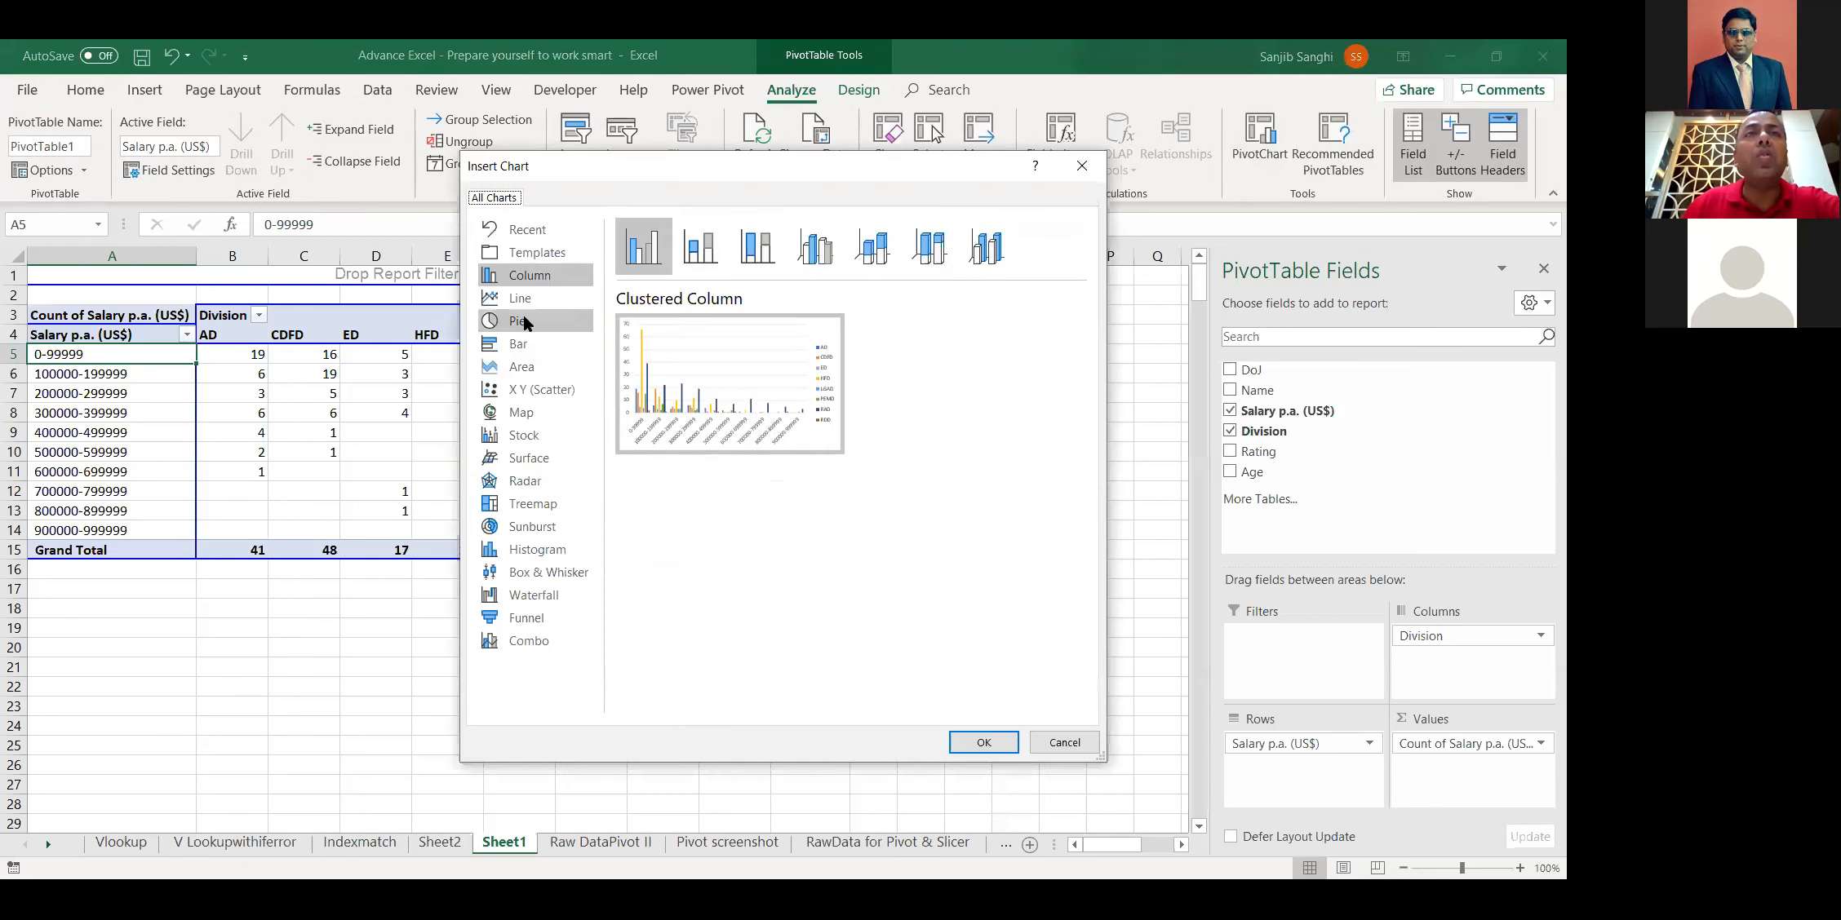
left_click(524, 318)
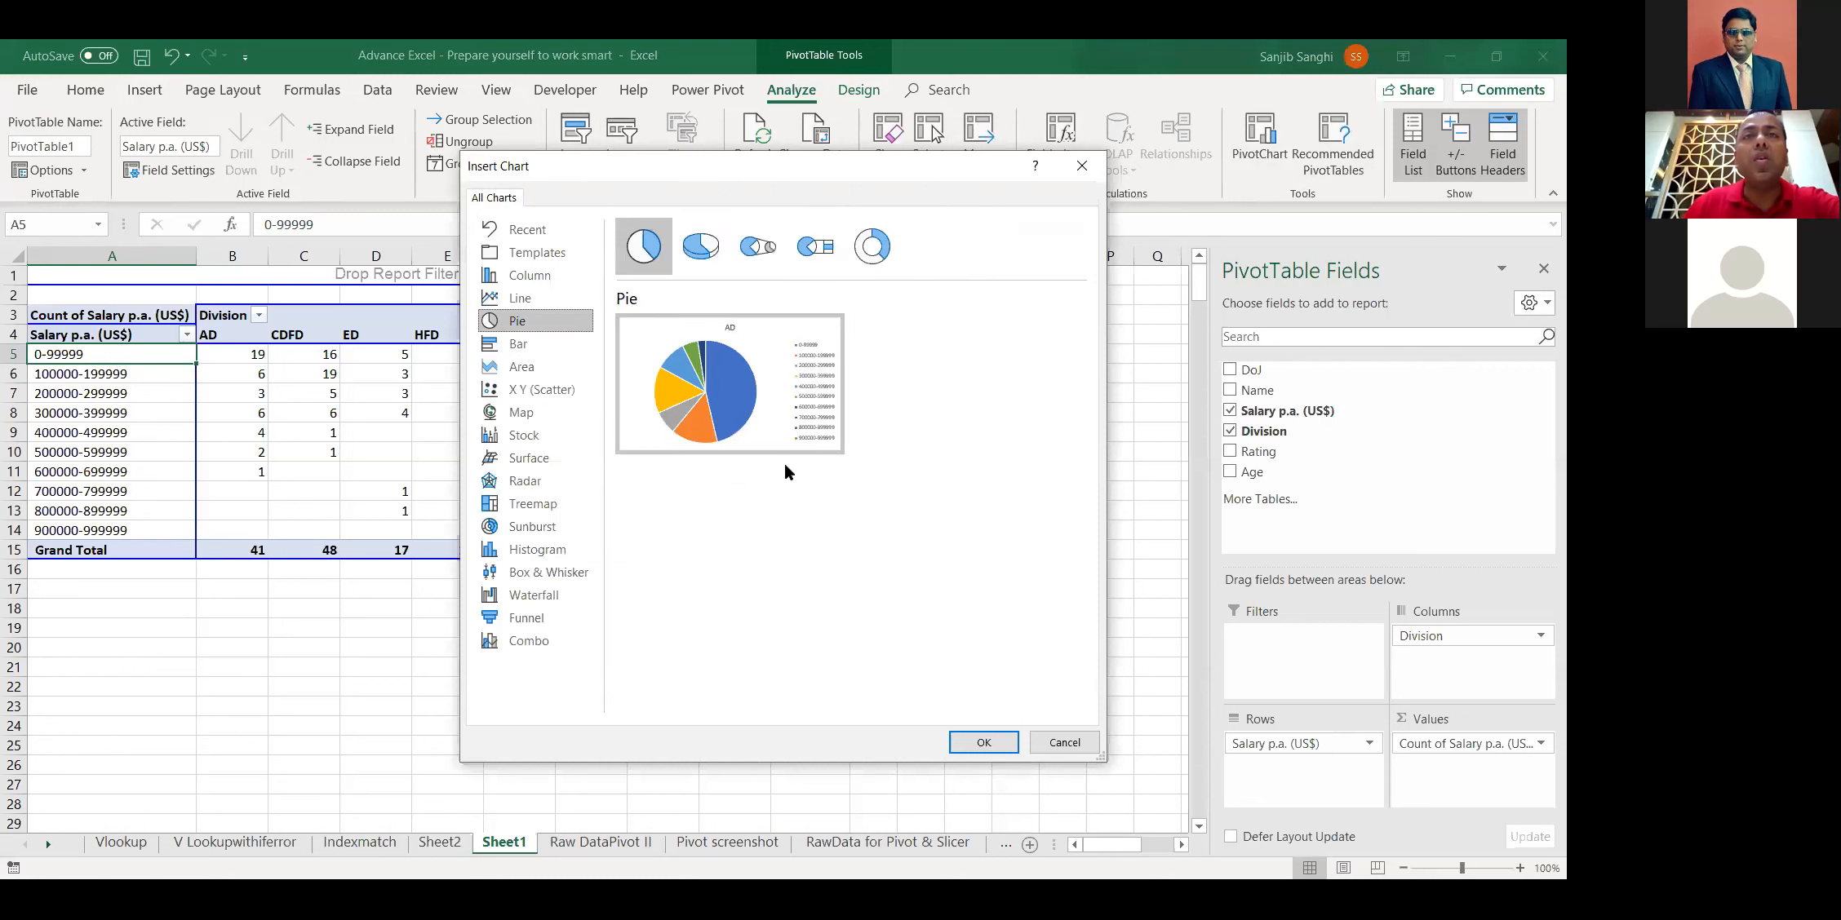
left_click(981, 743)
Move the pie chart below the pivot table's Grand Total row, and delete it
left_click_drag(571, 412, 267, 572)
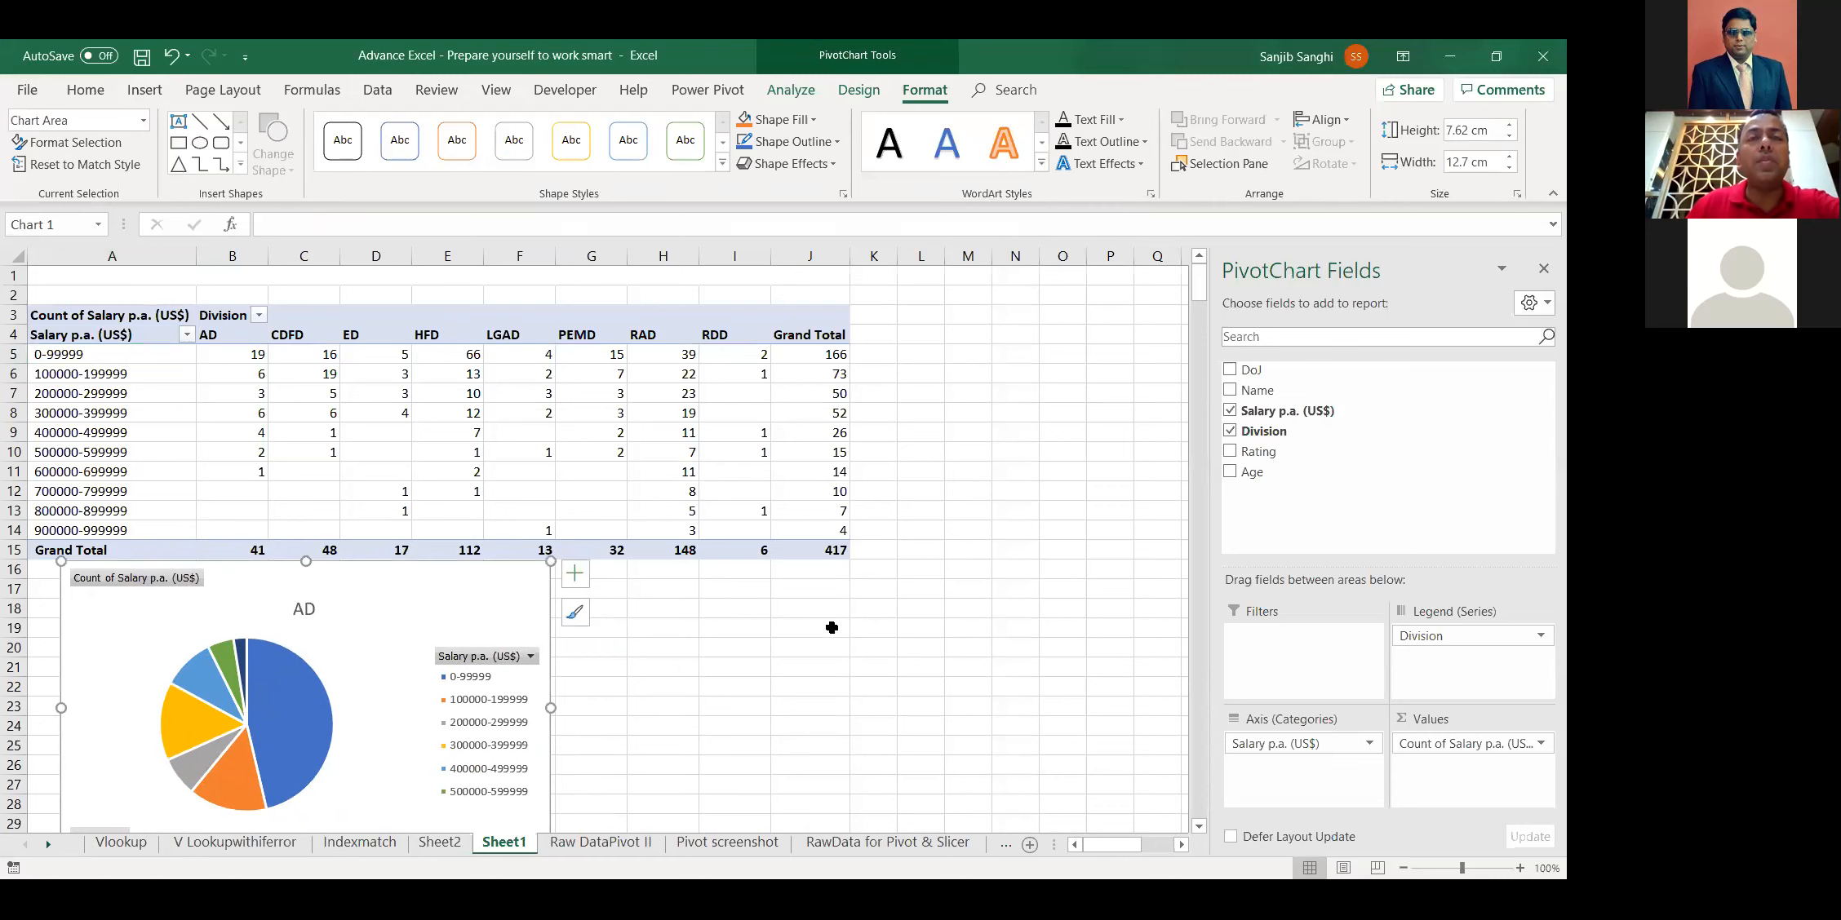
scroll(842, 612, "down", 1)
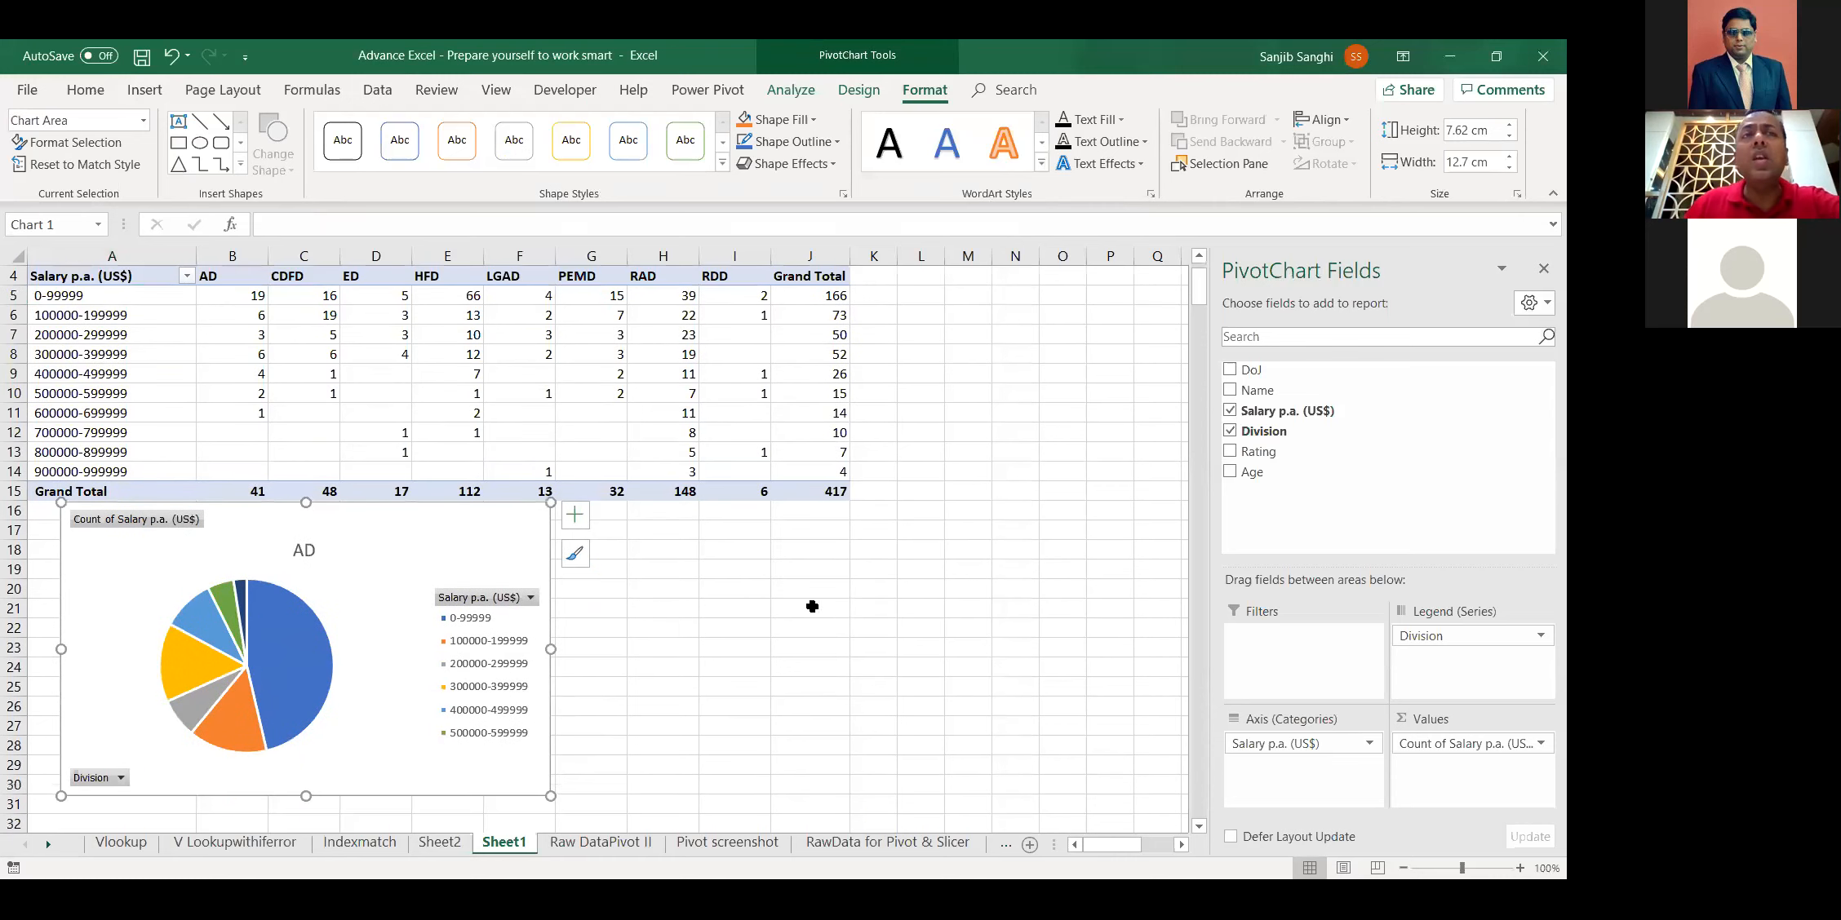
left_click_drag(351, 540, 347, 548)
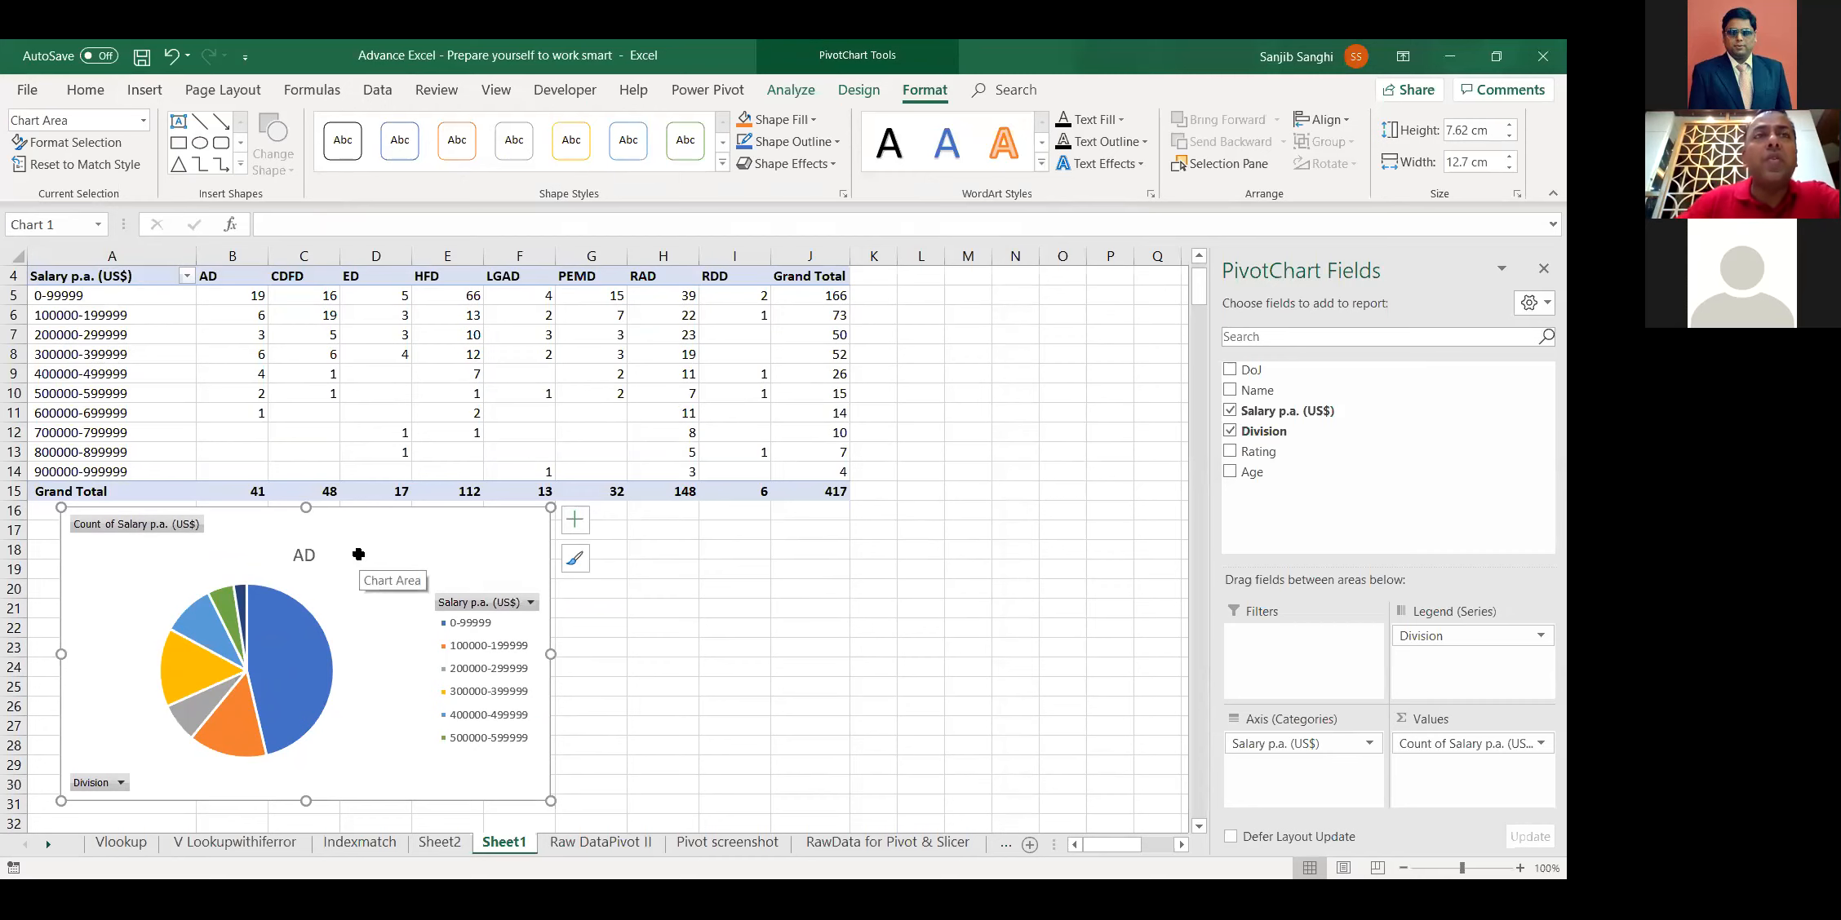
key("Delete")
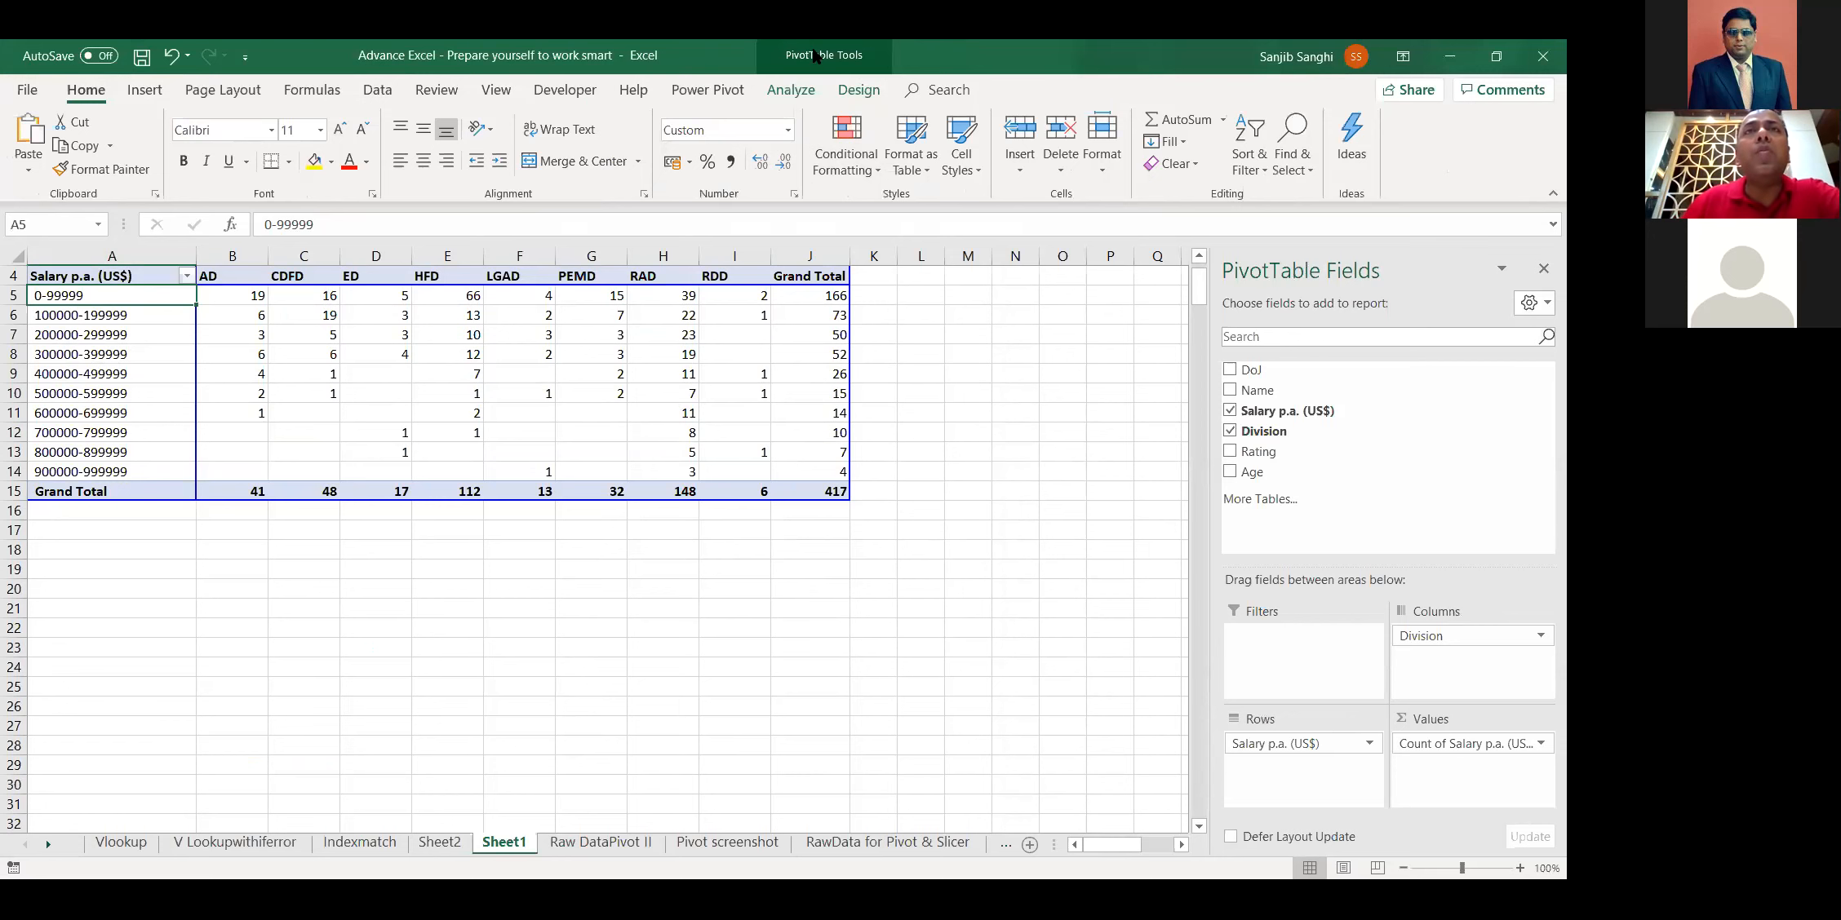
Create a Pie PivotChart from the pivot table of salary bands by division
left_click(838, 63)
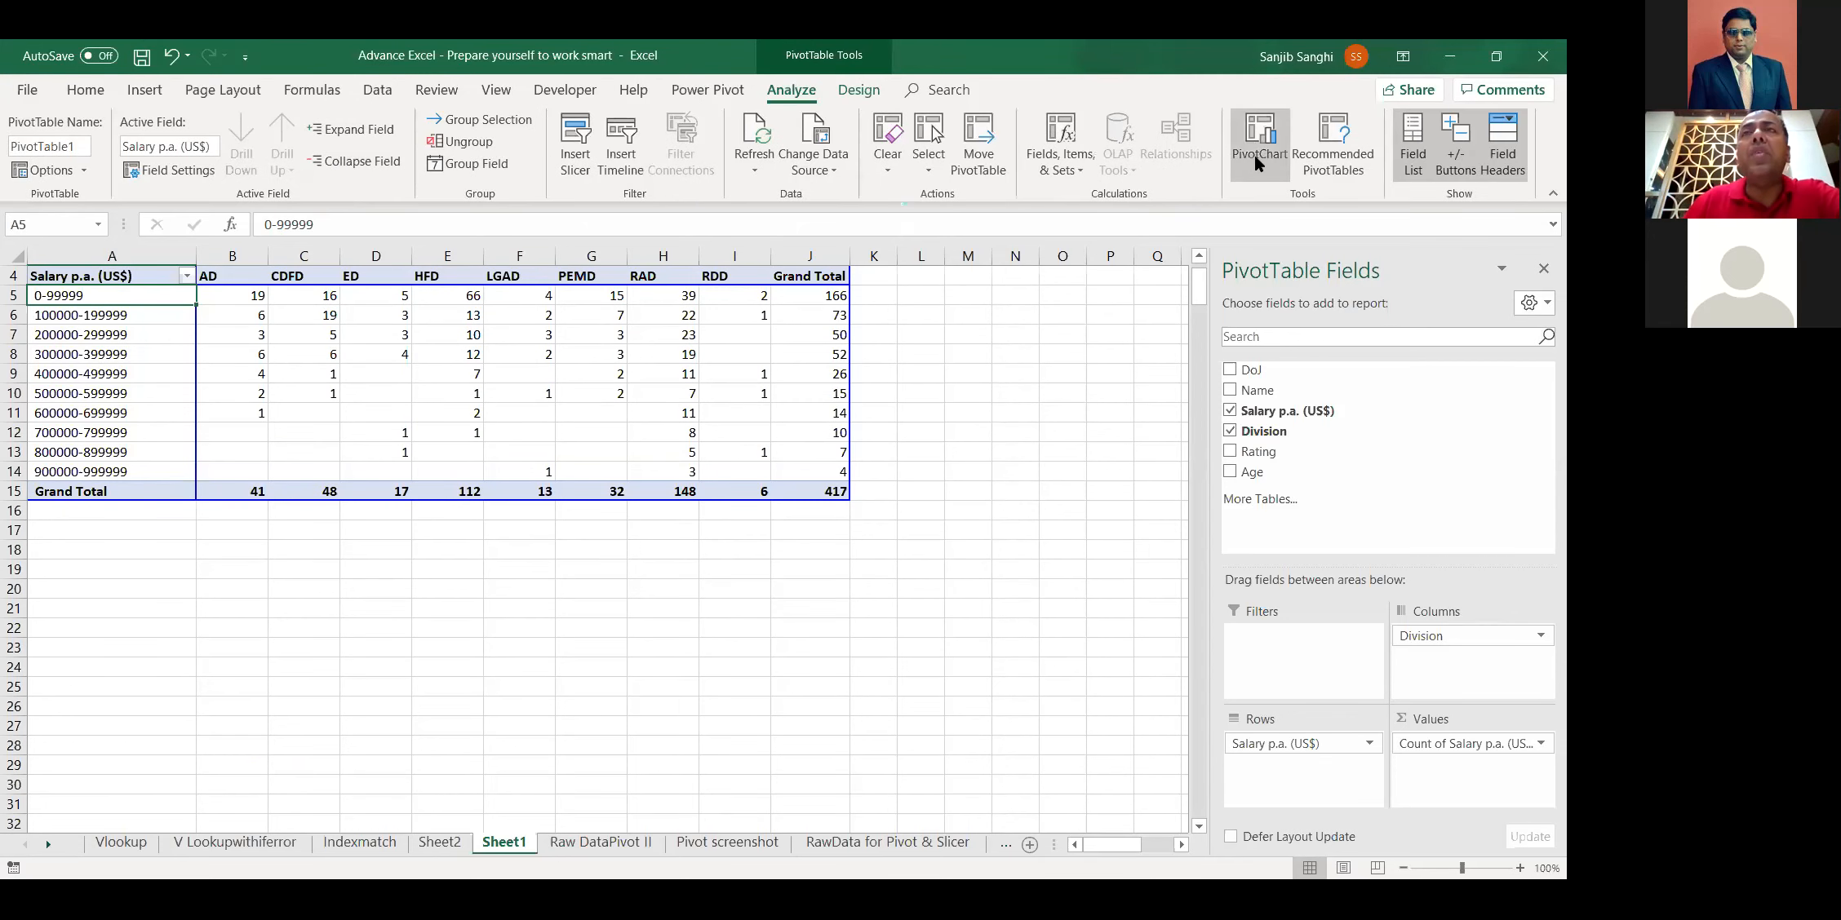
left_click(1258, 155)
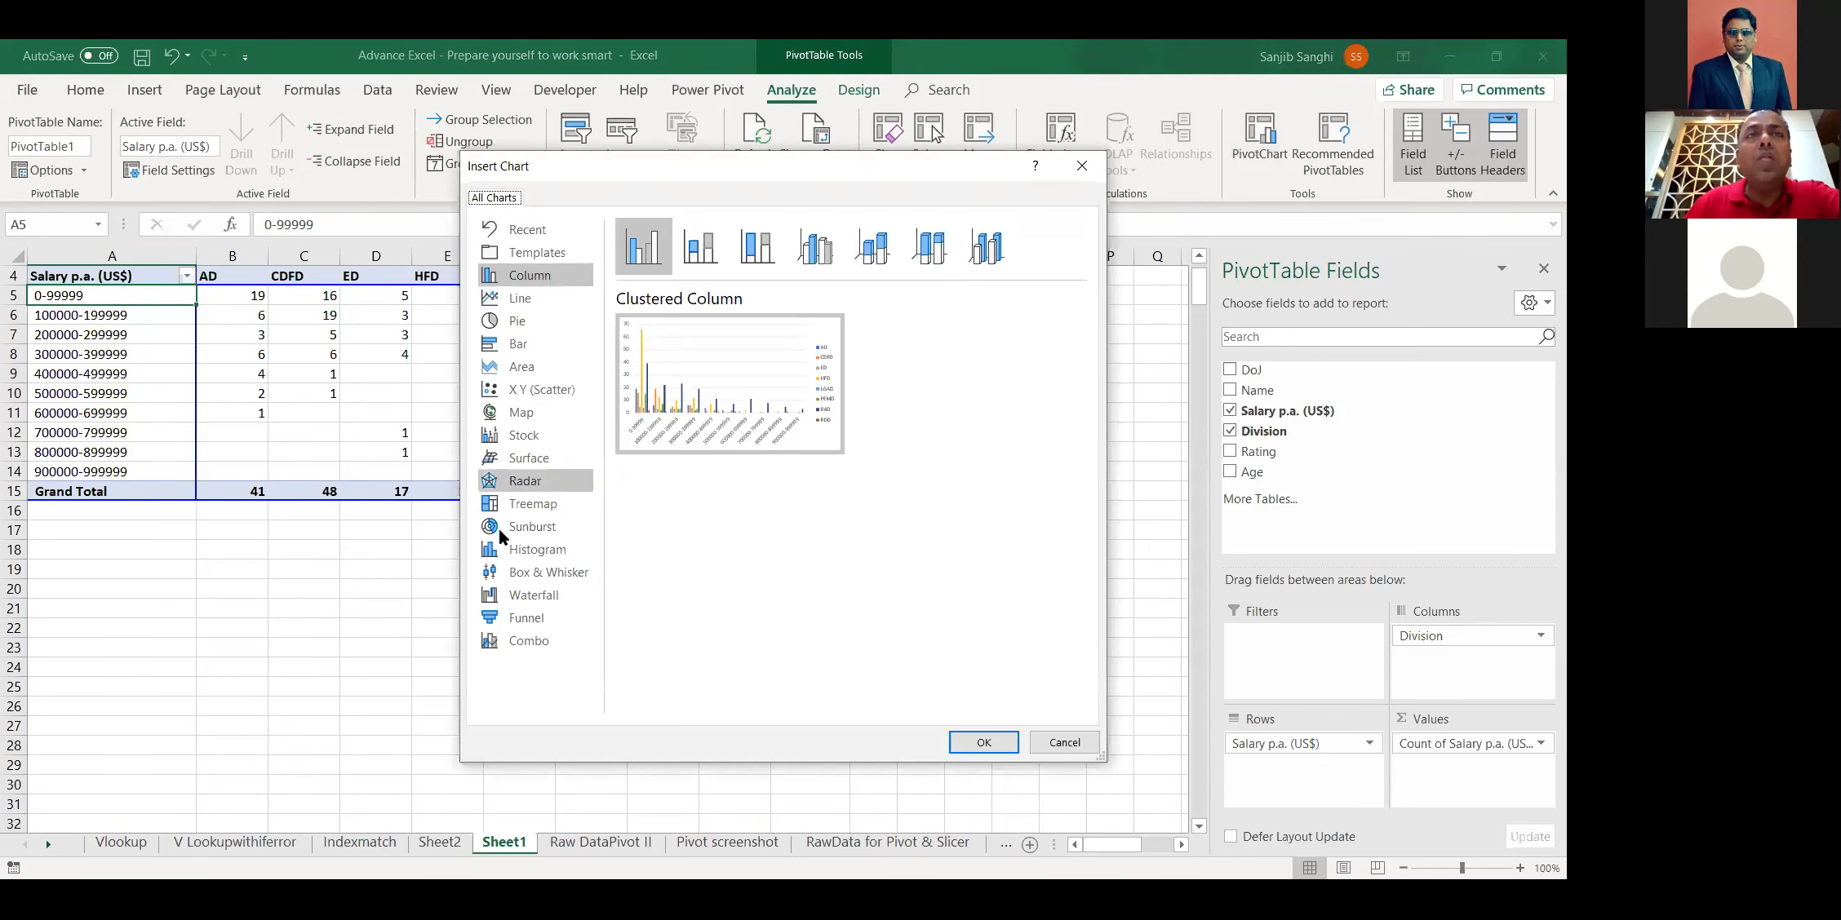
left_click(536, 320)
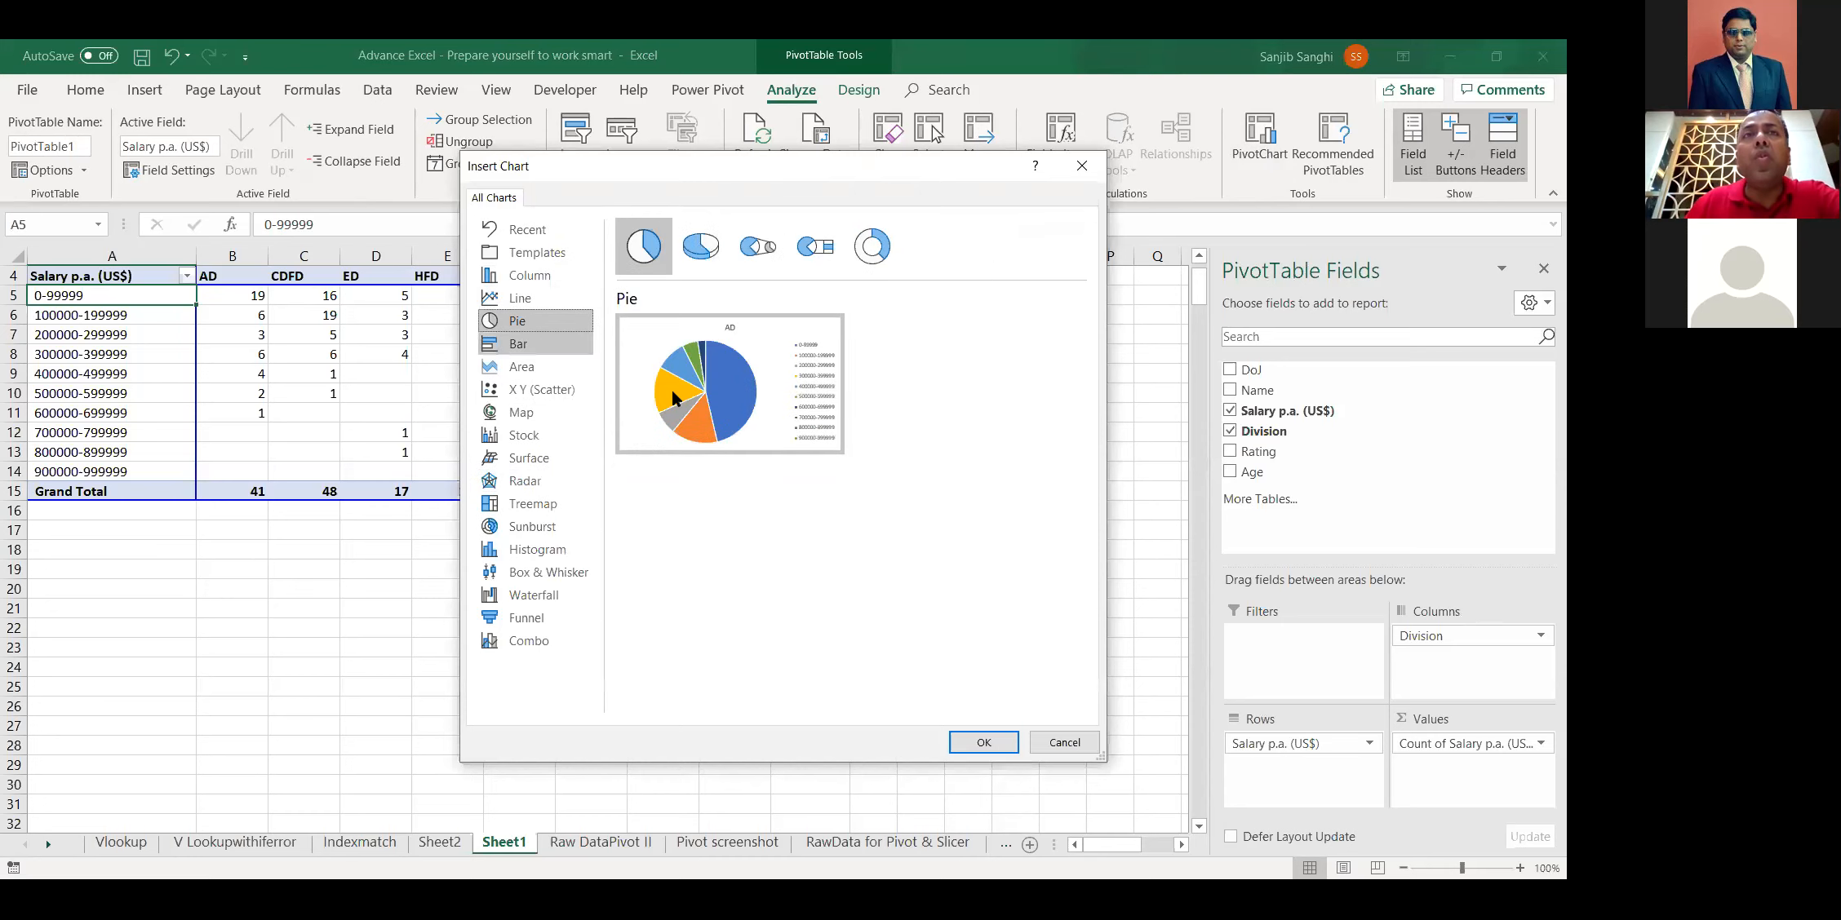
mouse_move(672, 397)
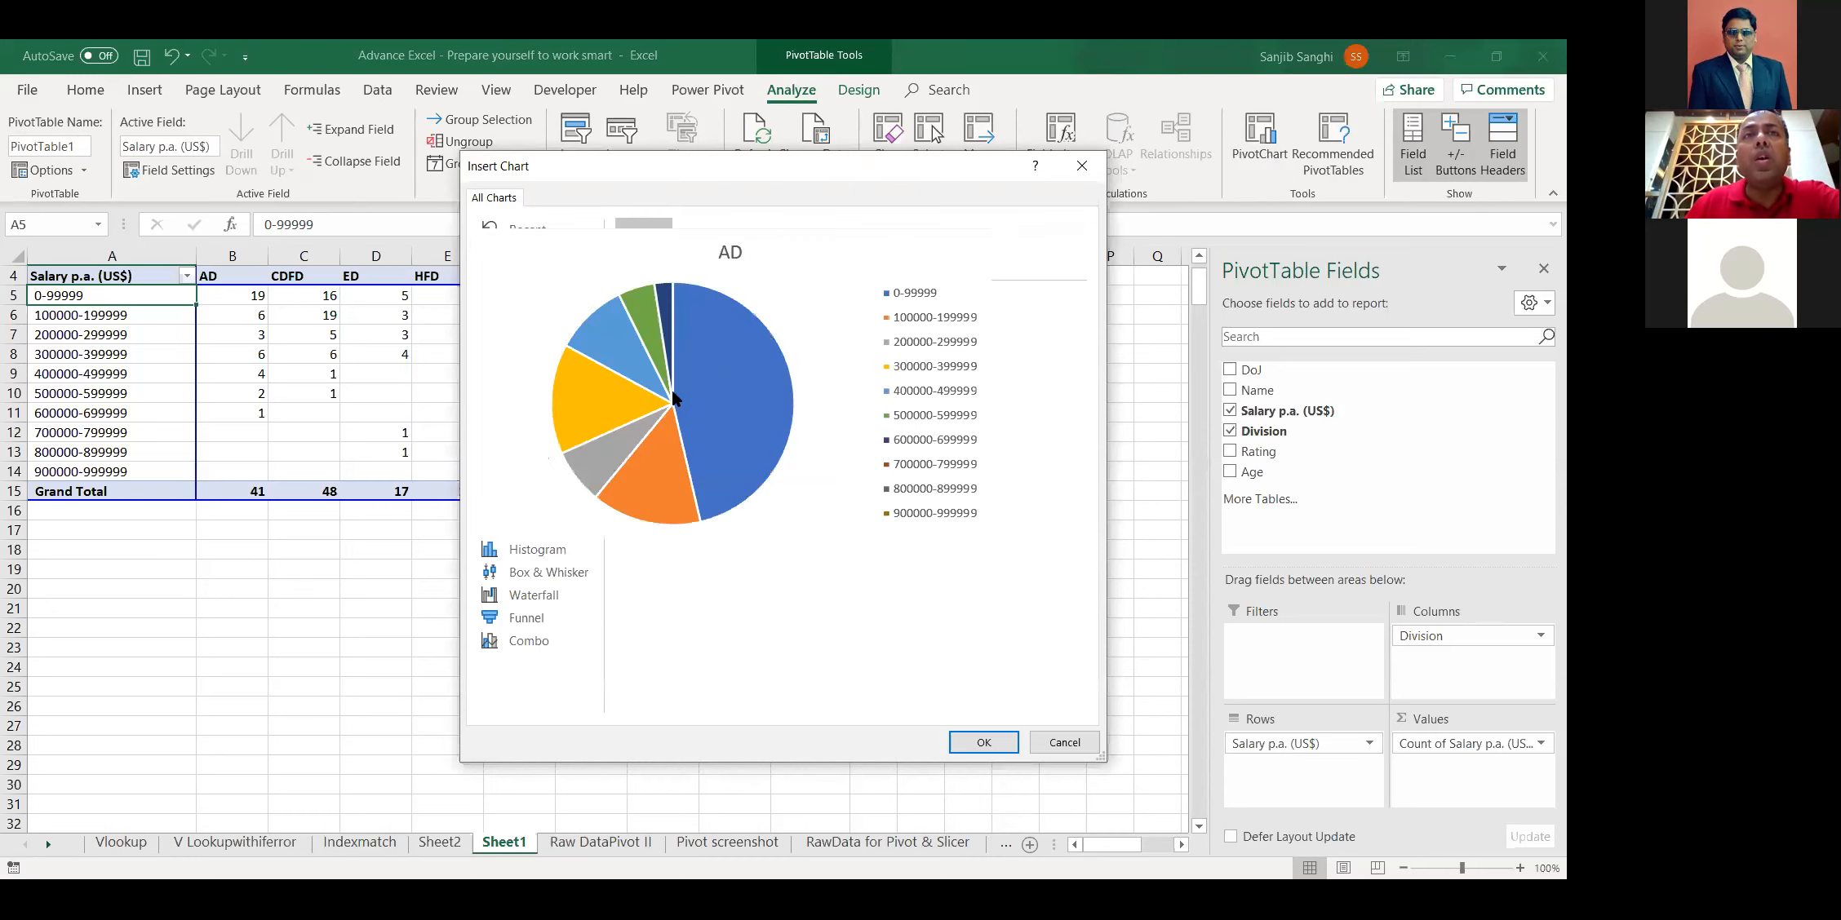
left_click(983, 743)
Position the pie chart beneath the pivot table's Grand Total row and adjust its size to span roughly rows 17 to 31
left_click_drag(563, 493, 288, 574)
left_click(571, 806)
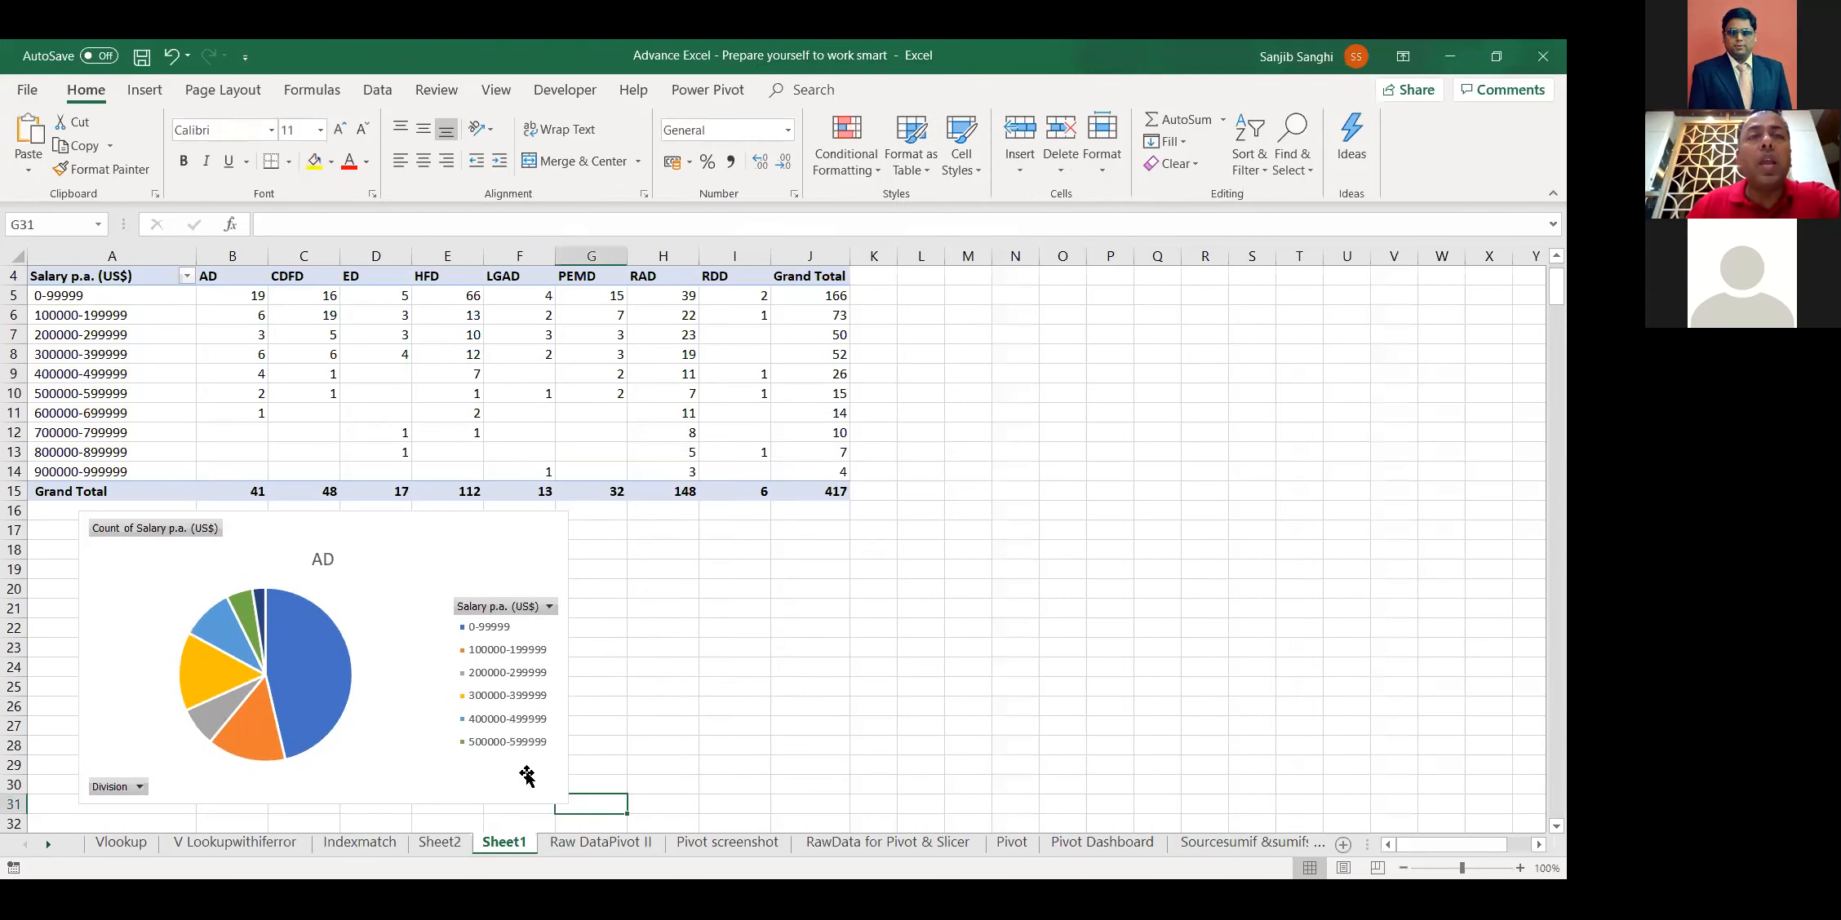
left_click(523, 771)
left_click_drag(569, 805, 465, 771)
left_click_drag(330, 569, 332, 578)
left_click_drag(471, 786, 562, 810)
left_click(774, 692)
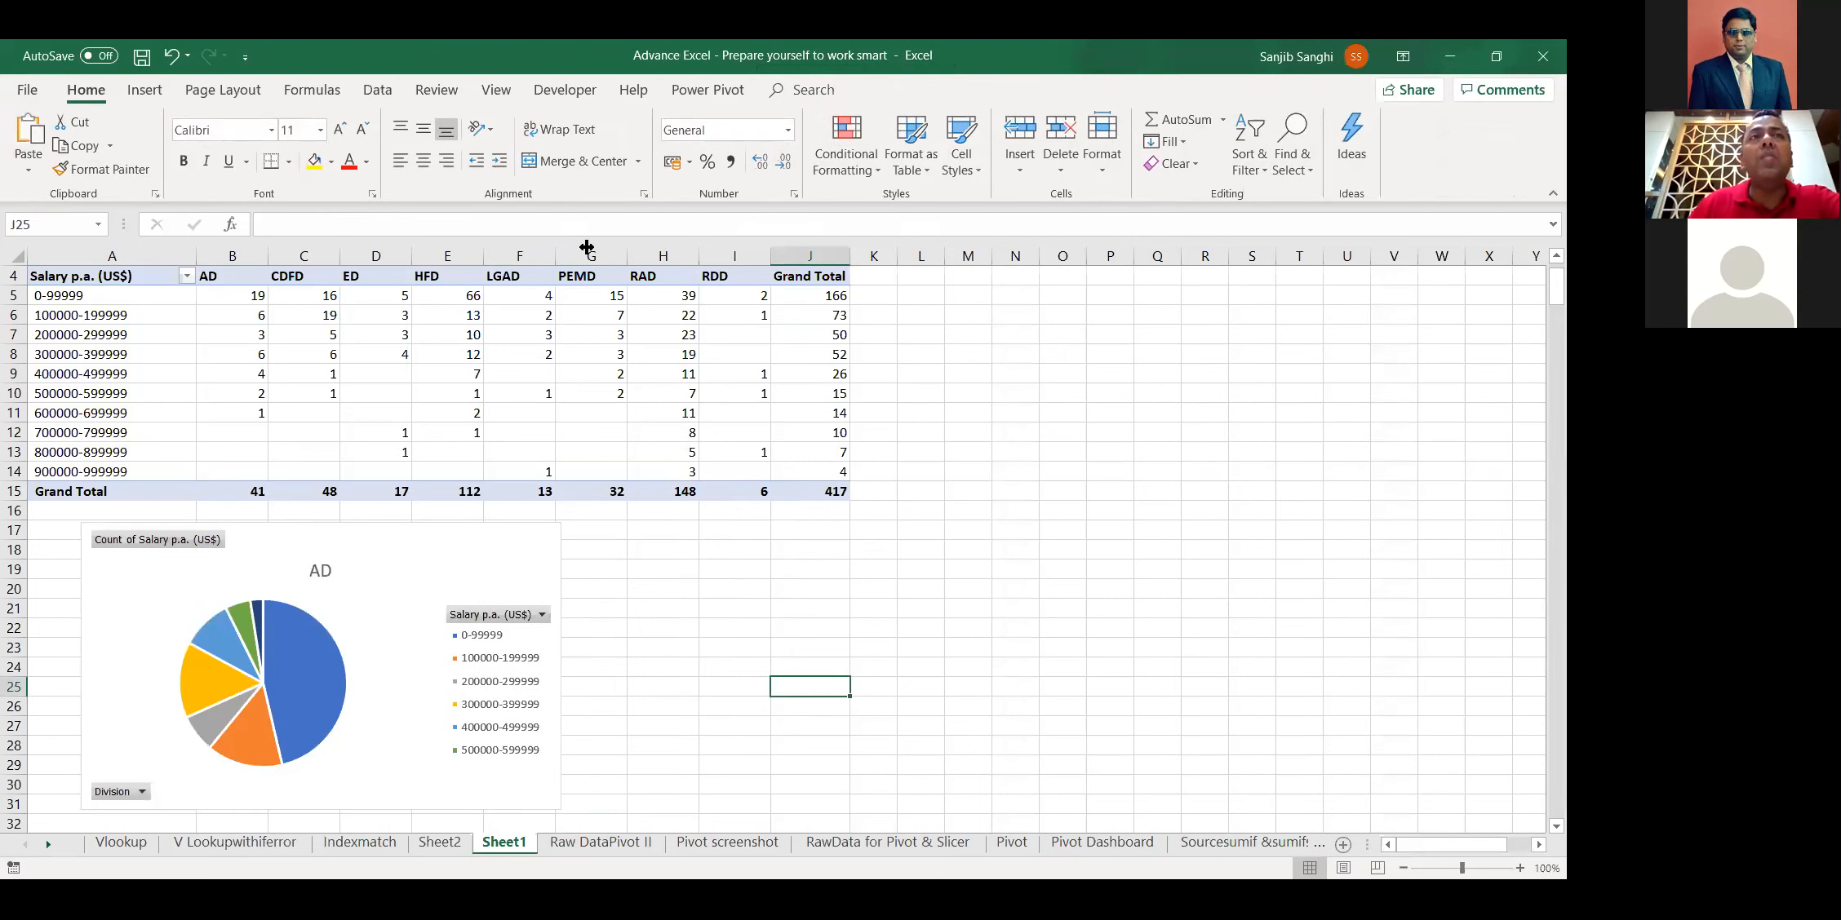
left_click(150, 92)
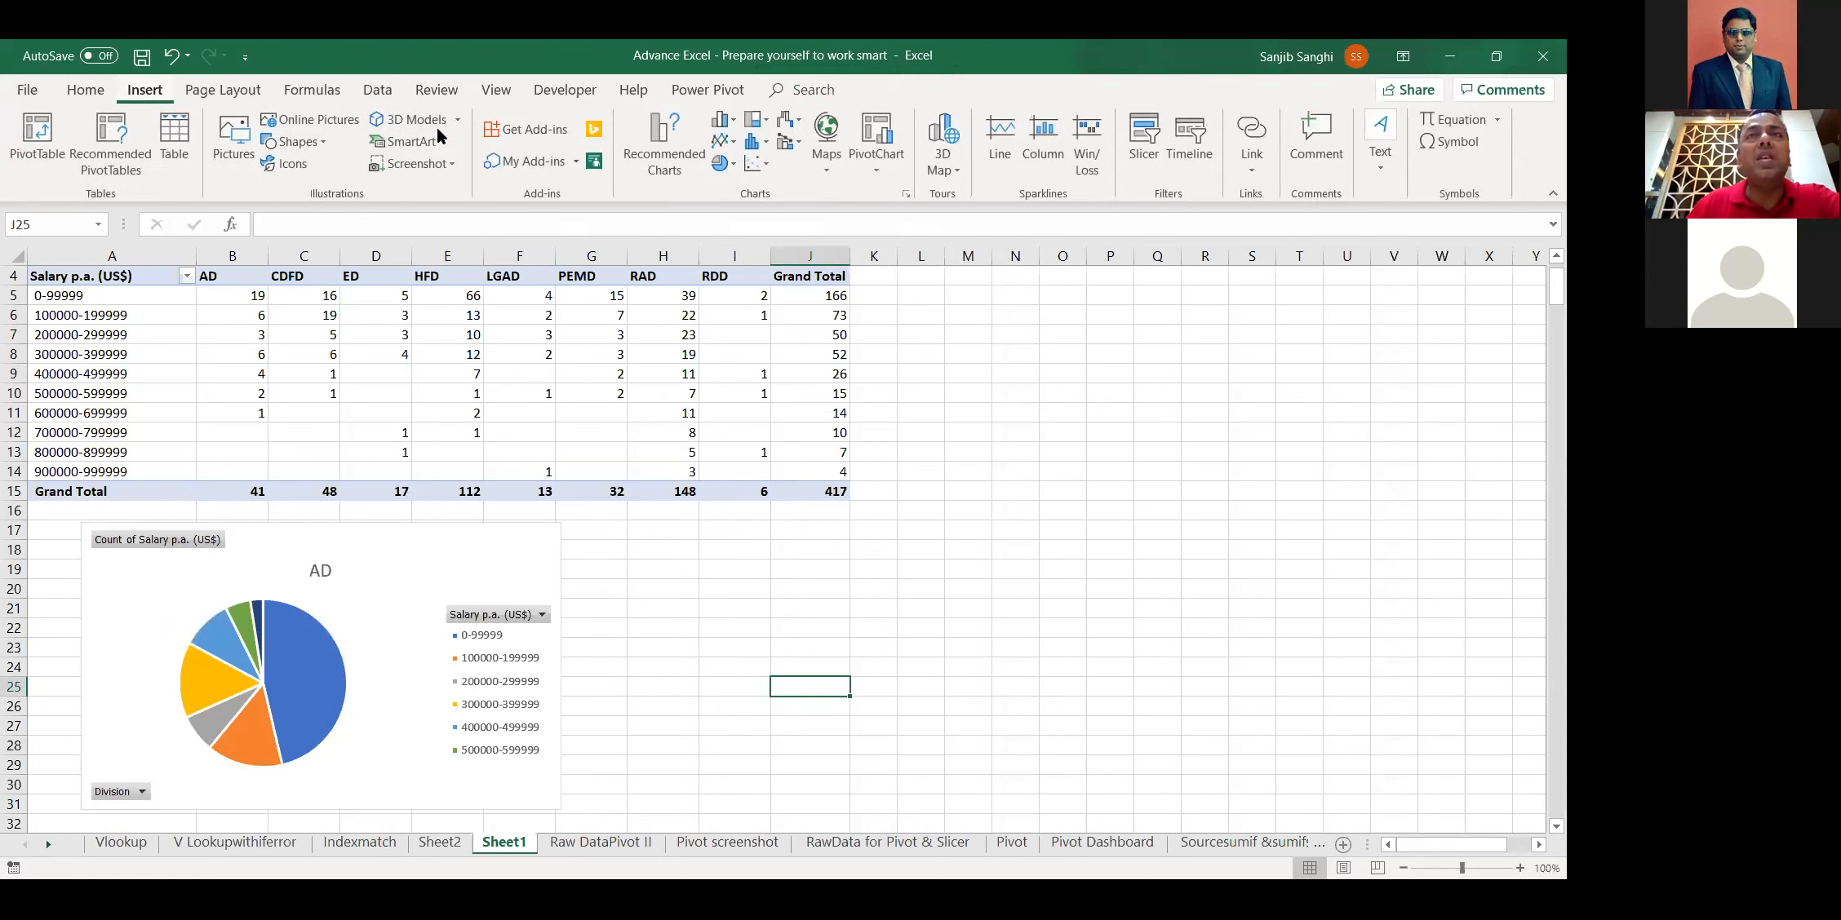
left_click(1146, 158)
left_click(986, 688)
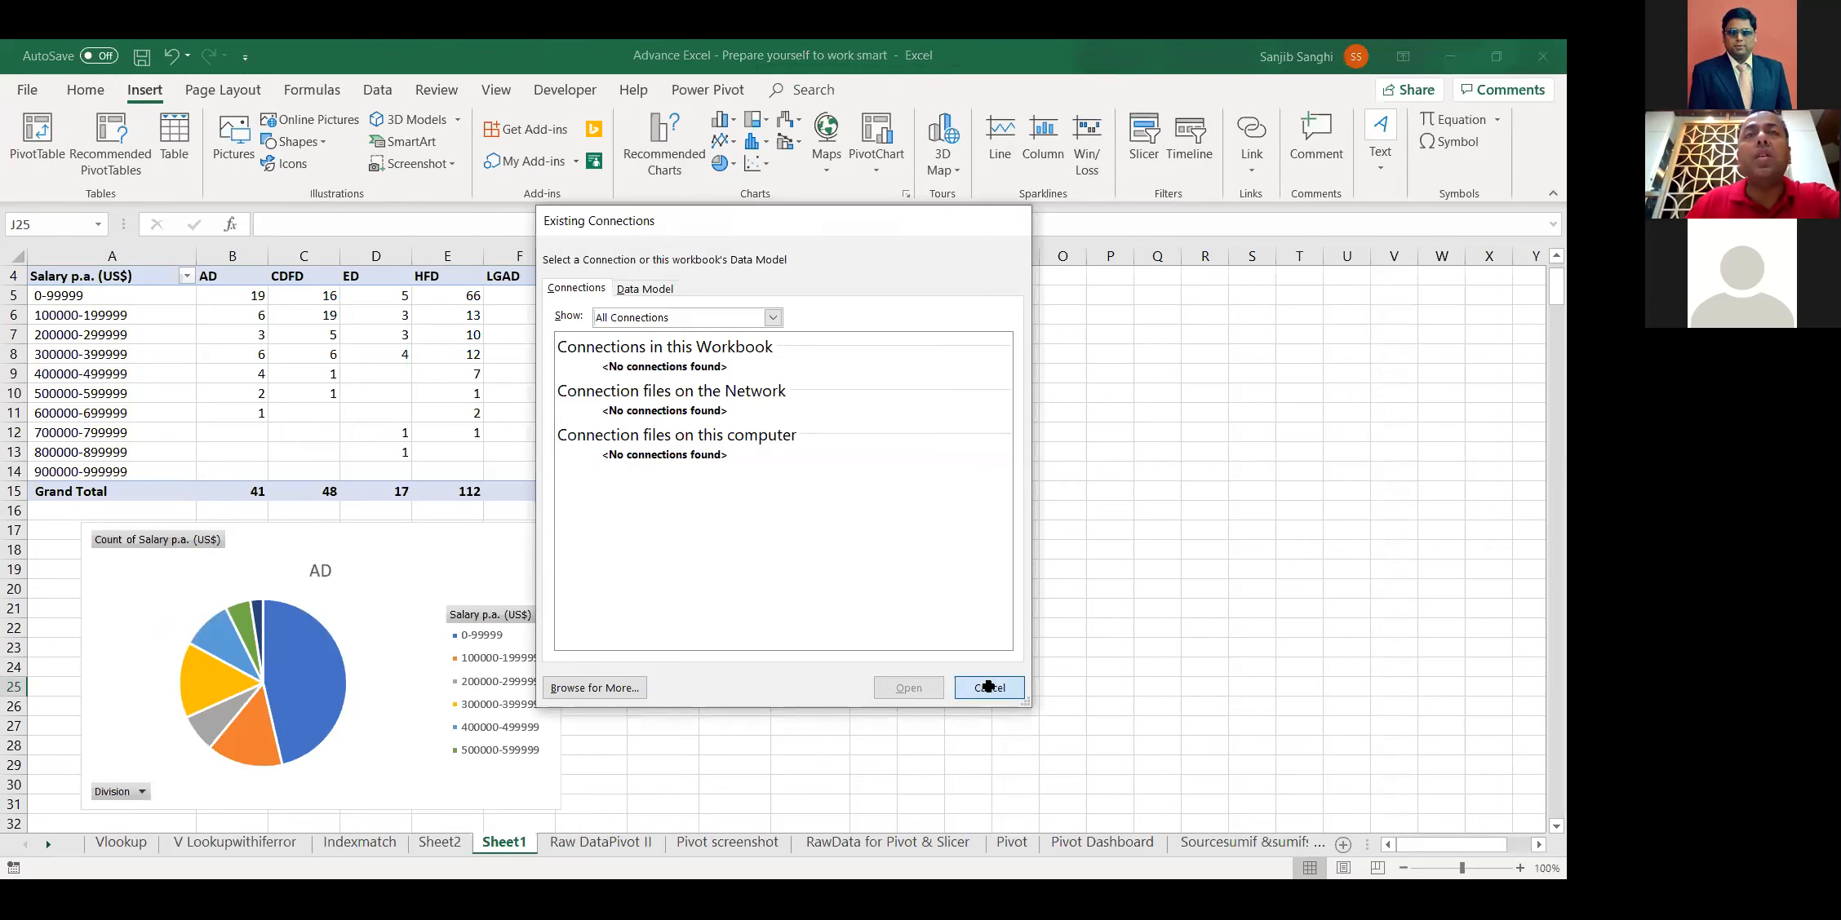
Insert Rating and Age slicers for the pivot table, placing Age beside the table and Rating beside the pie chart
left_click(580, 359)
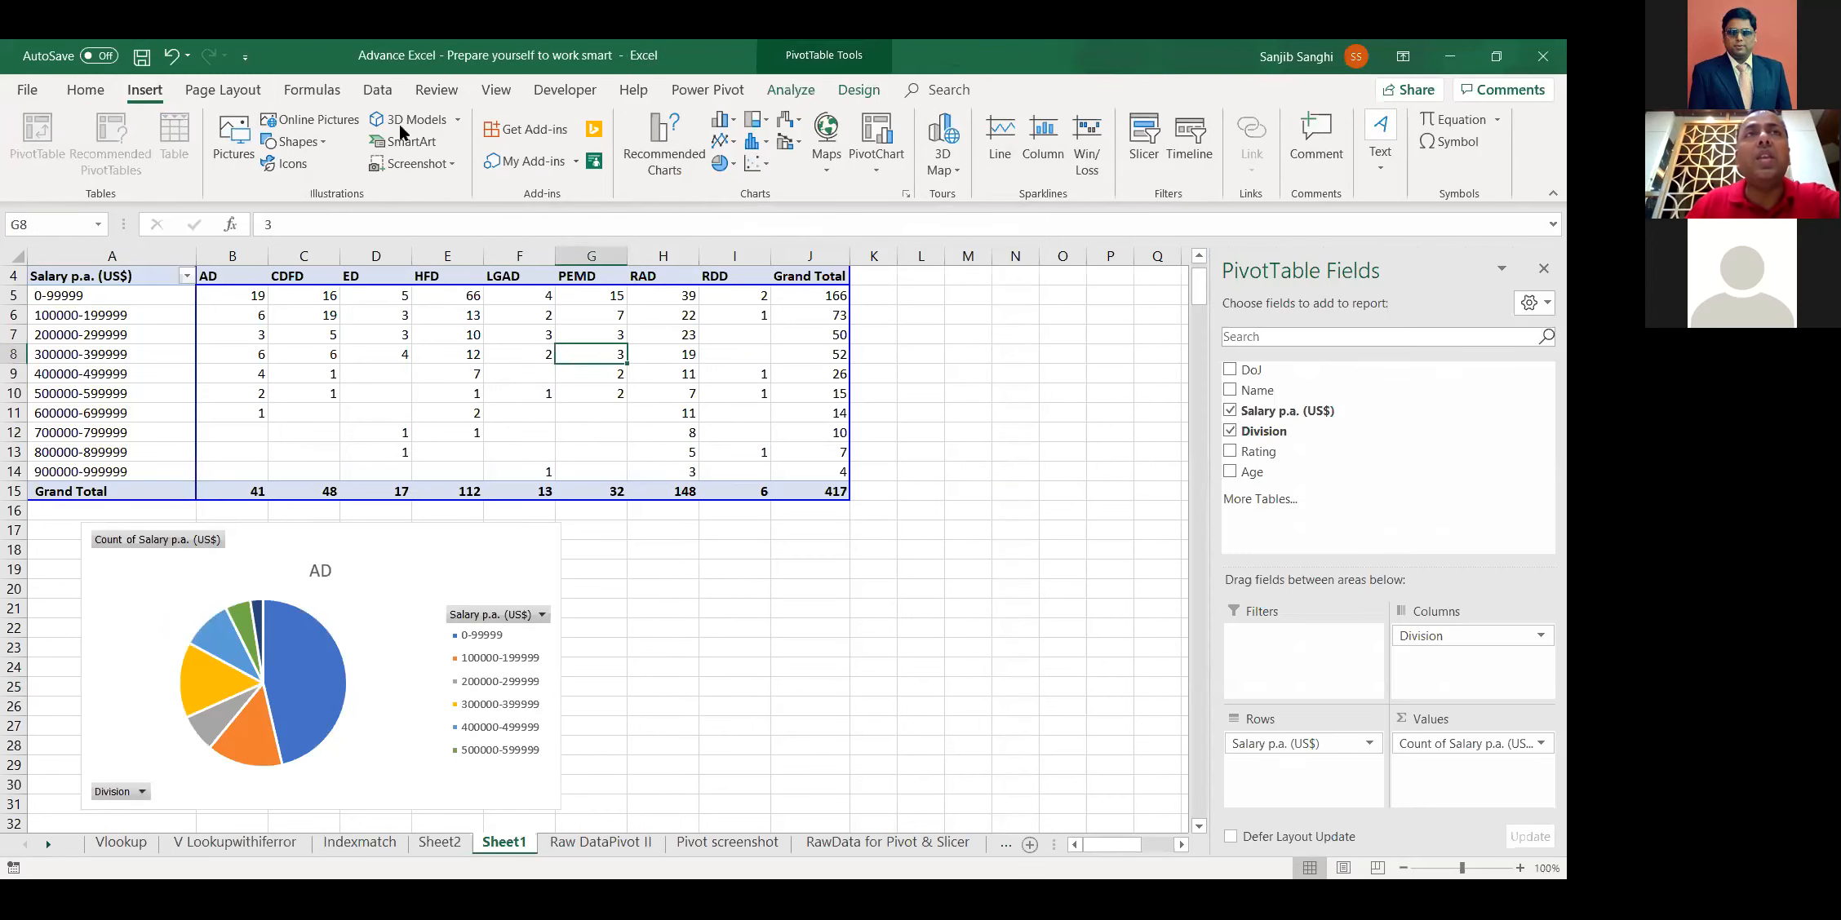
left_click(1133, 165)
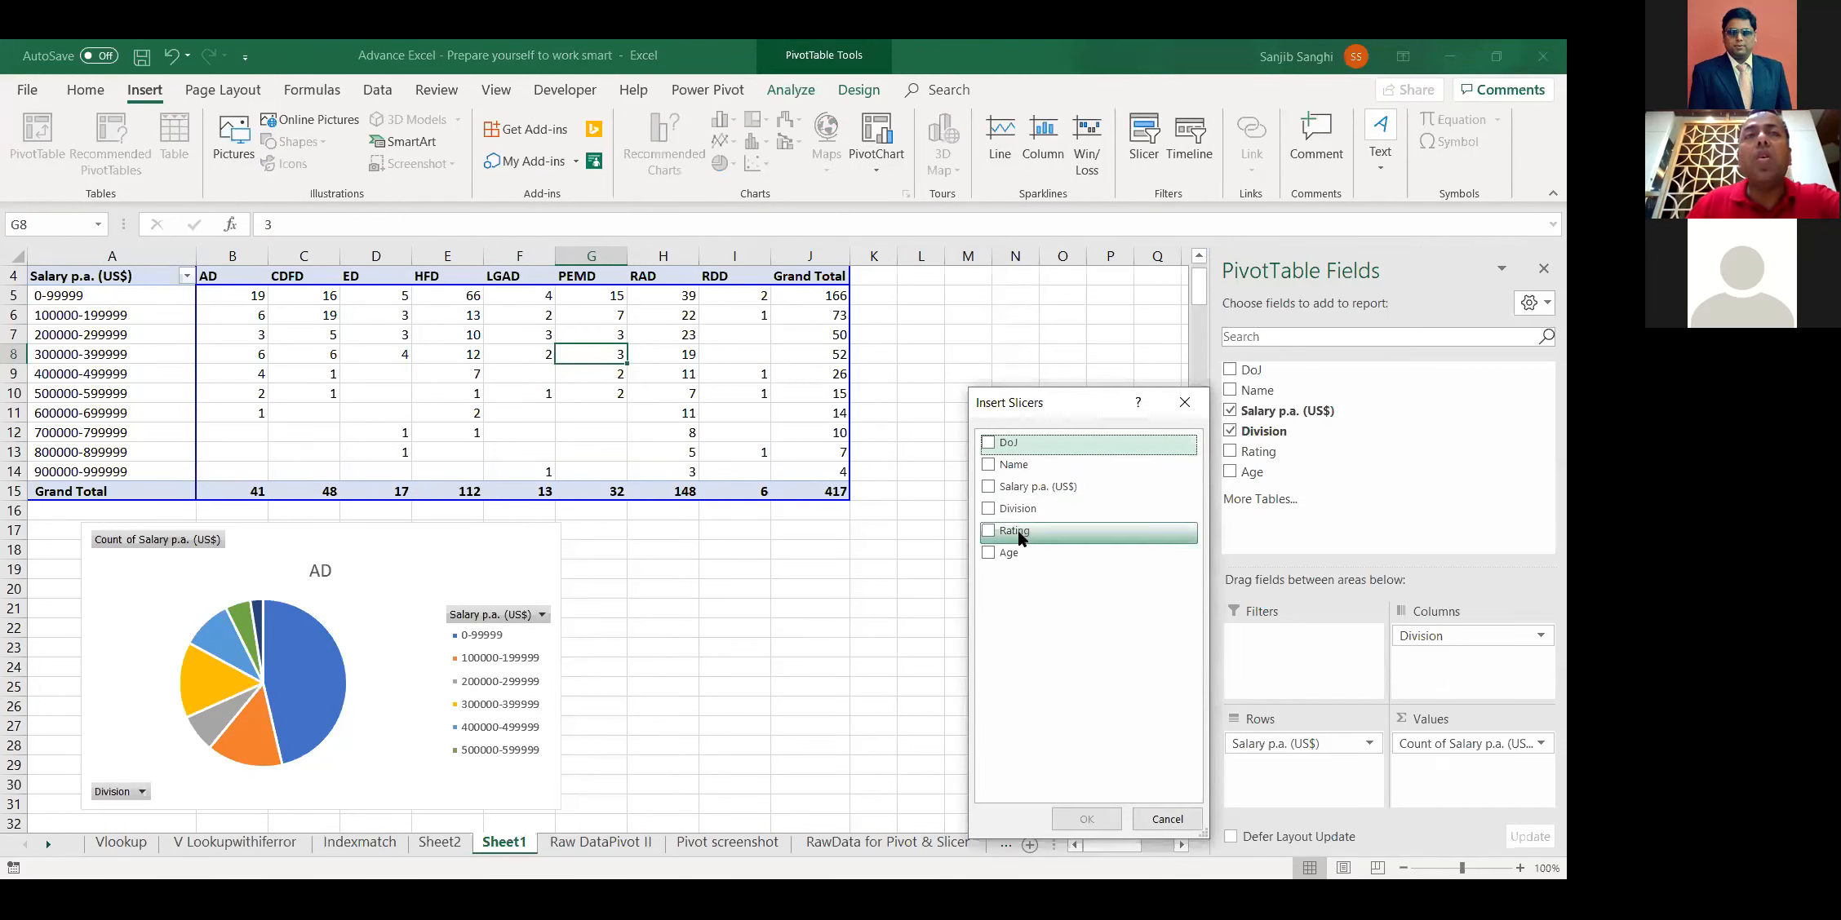
left_click(988, 531)
left_click(988, 552)
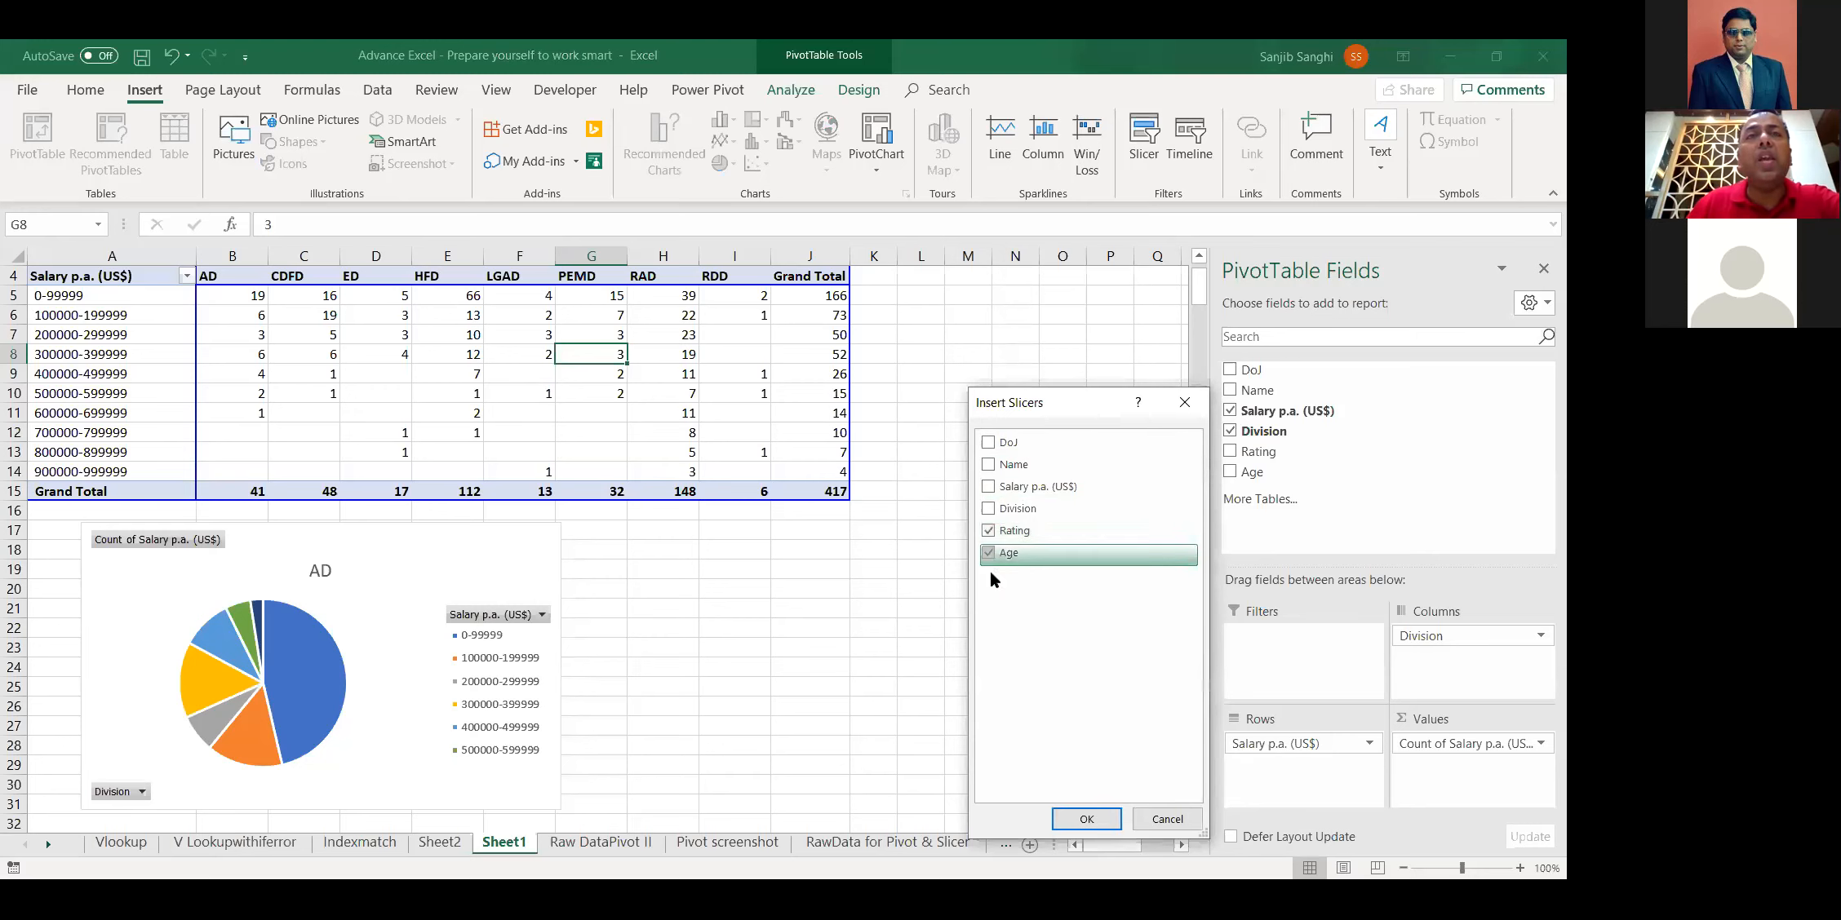
left_click(1077, 819)
left_click_drag(627, 454, 975, 314)
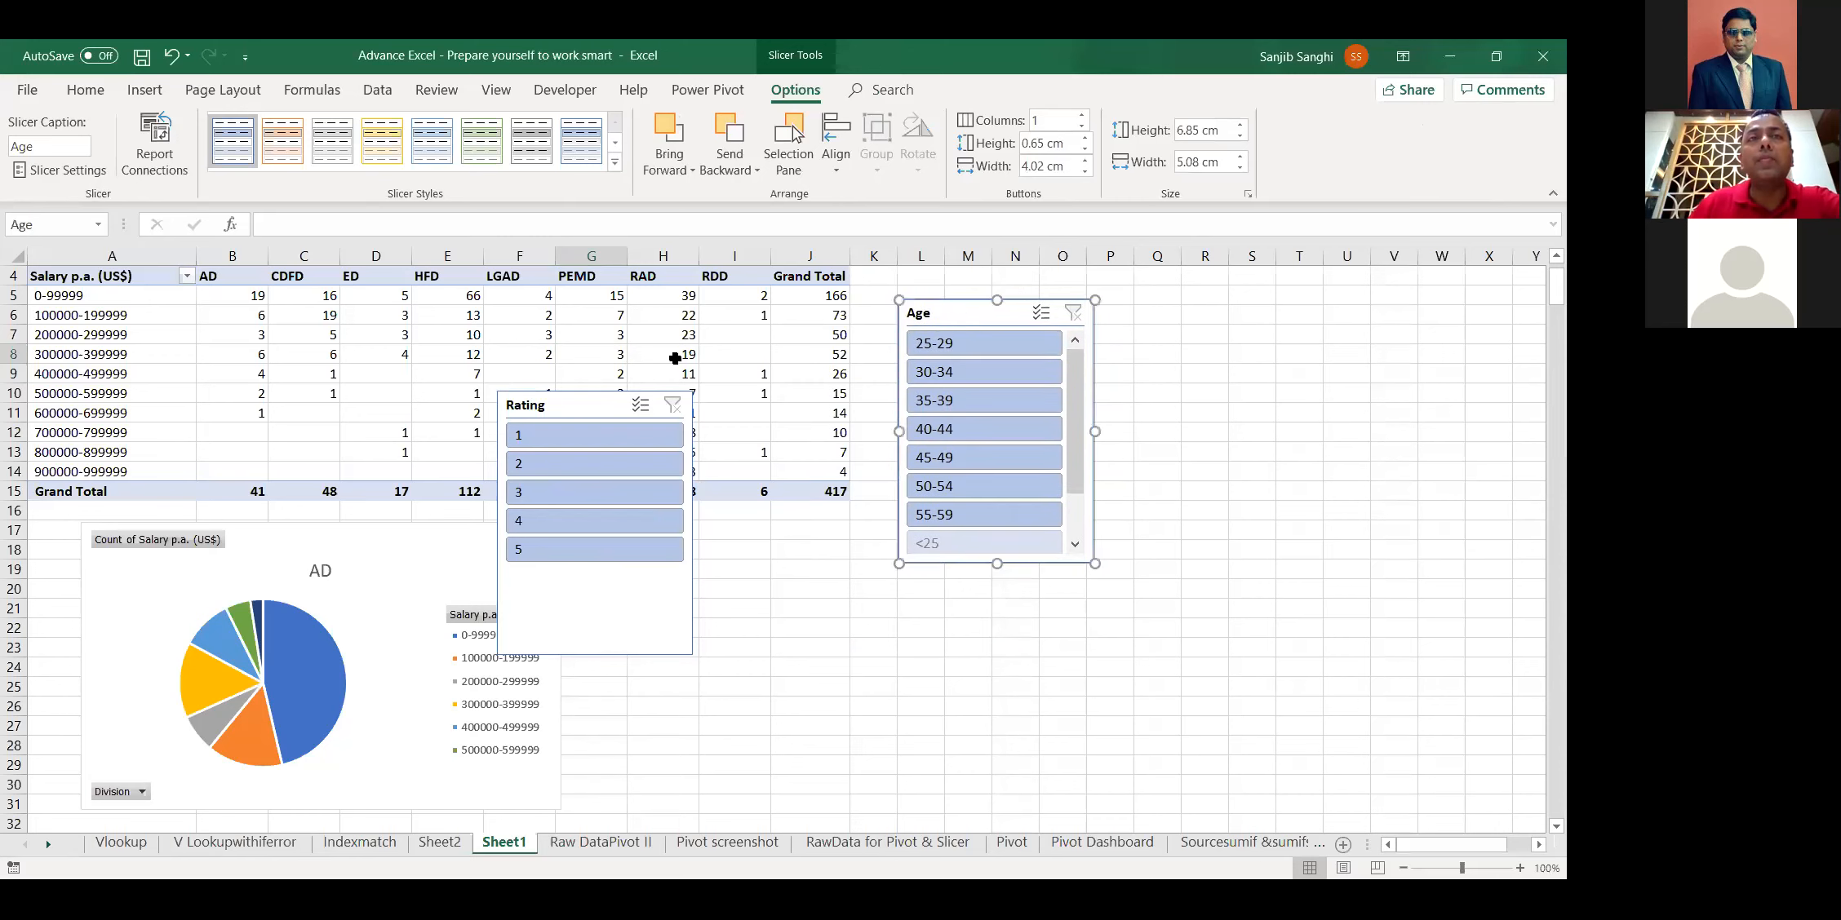
left_click_drag(607, 402, 765, 537)
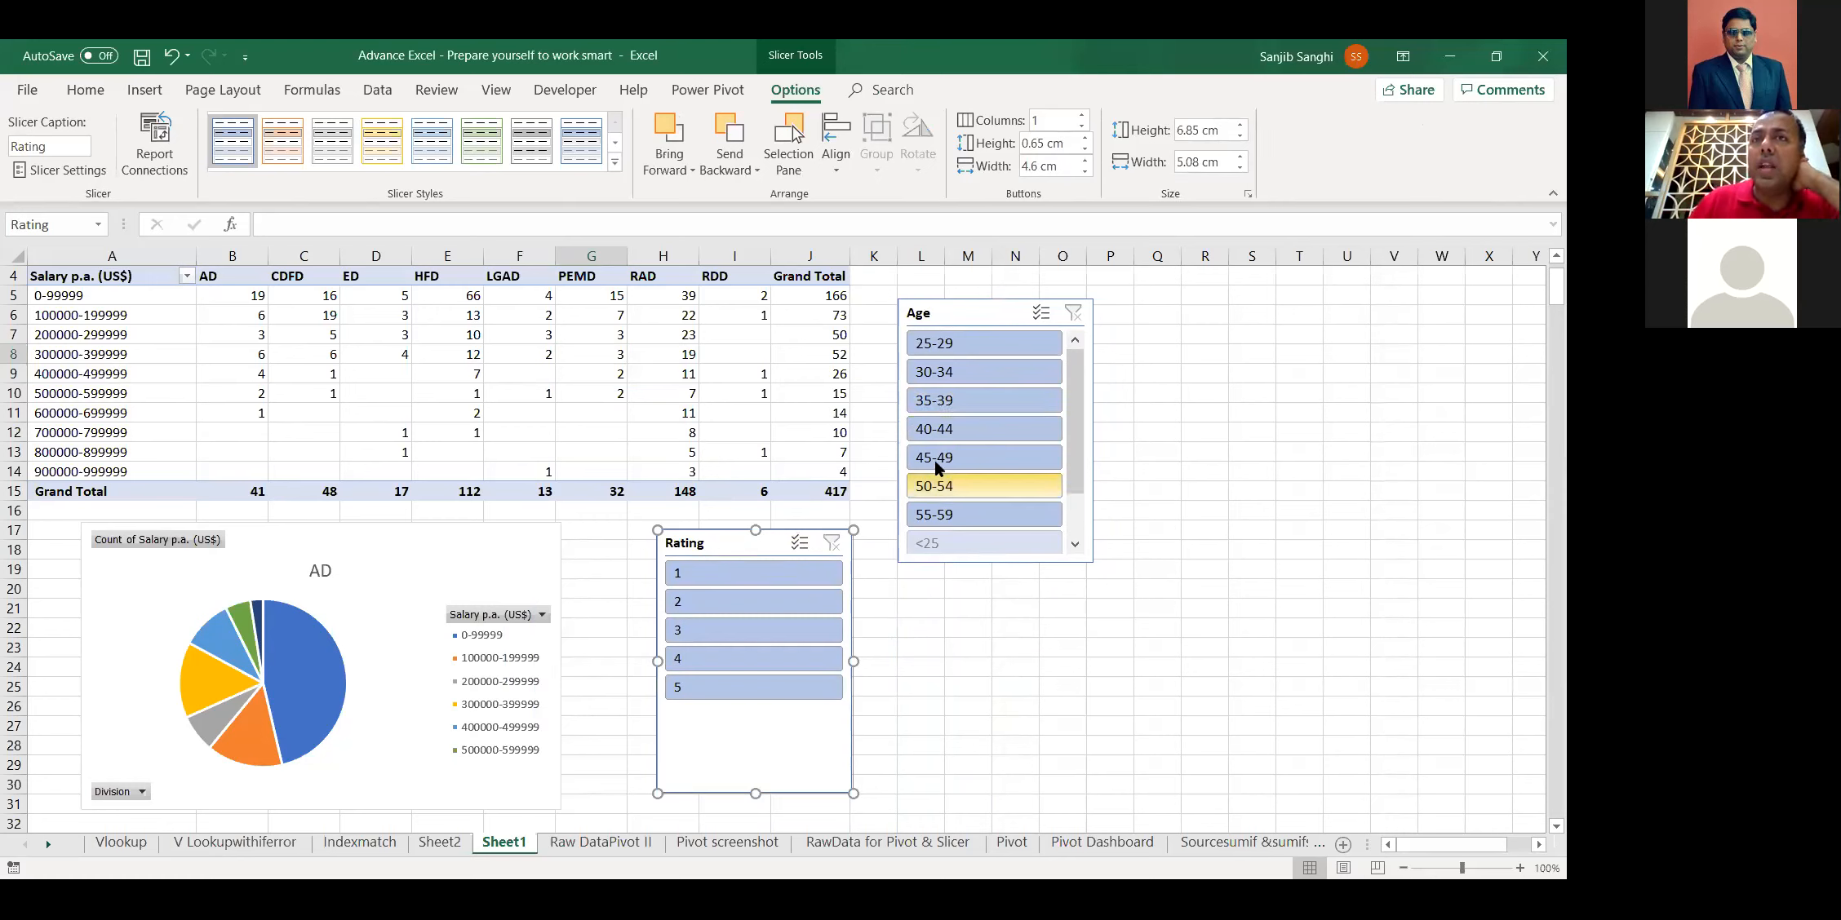
Filter the pivot table and chart to age group 40-44 and rating 3 with the slicers, and clear both filters
left_click(958, 425)
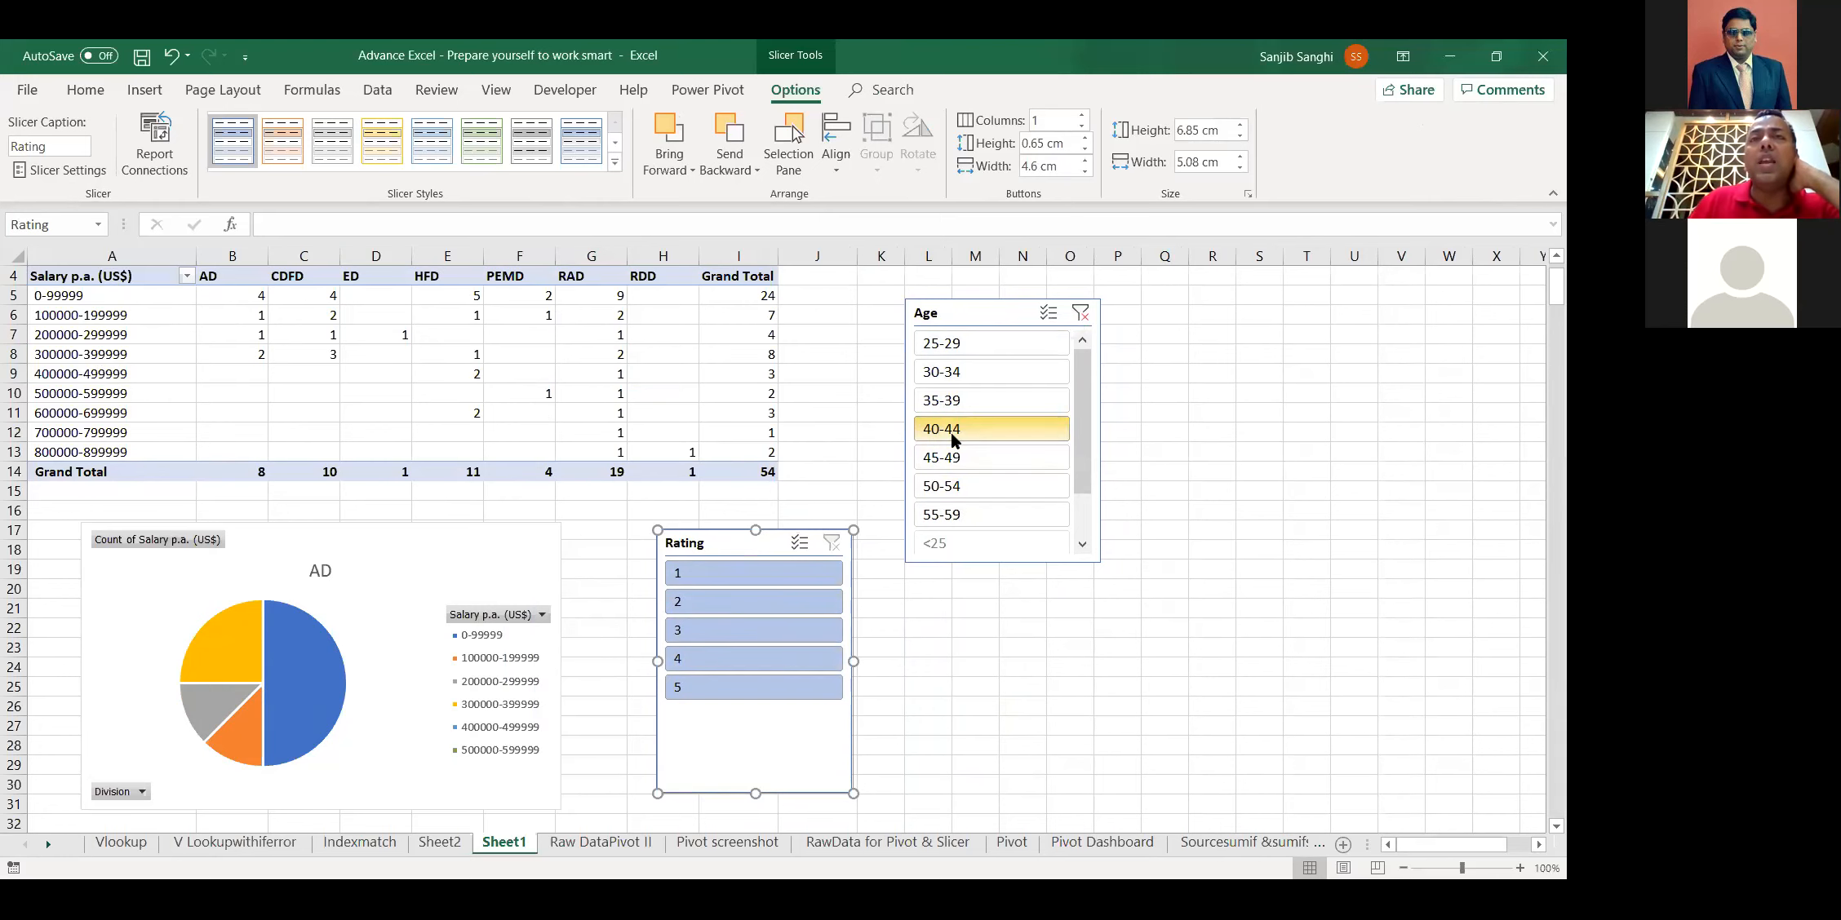
left_click(735, 632)
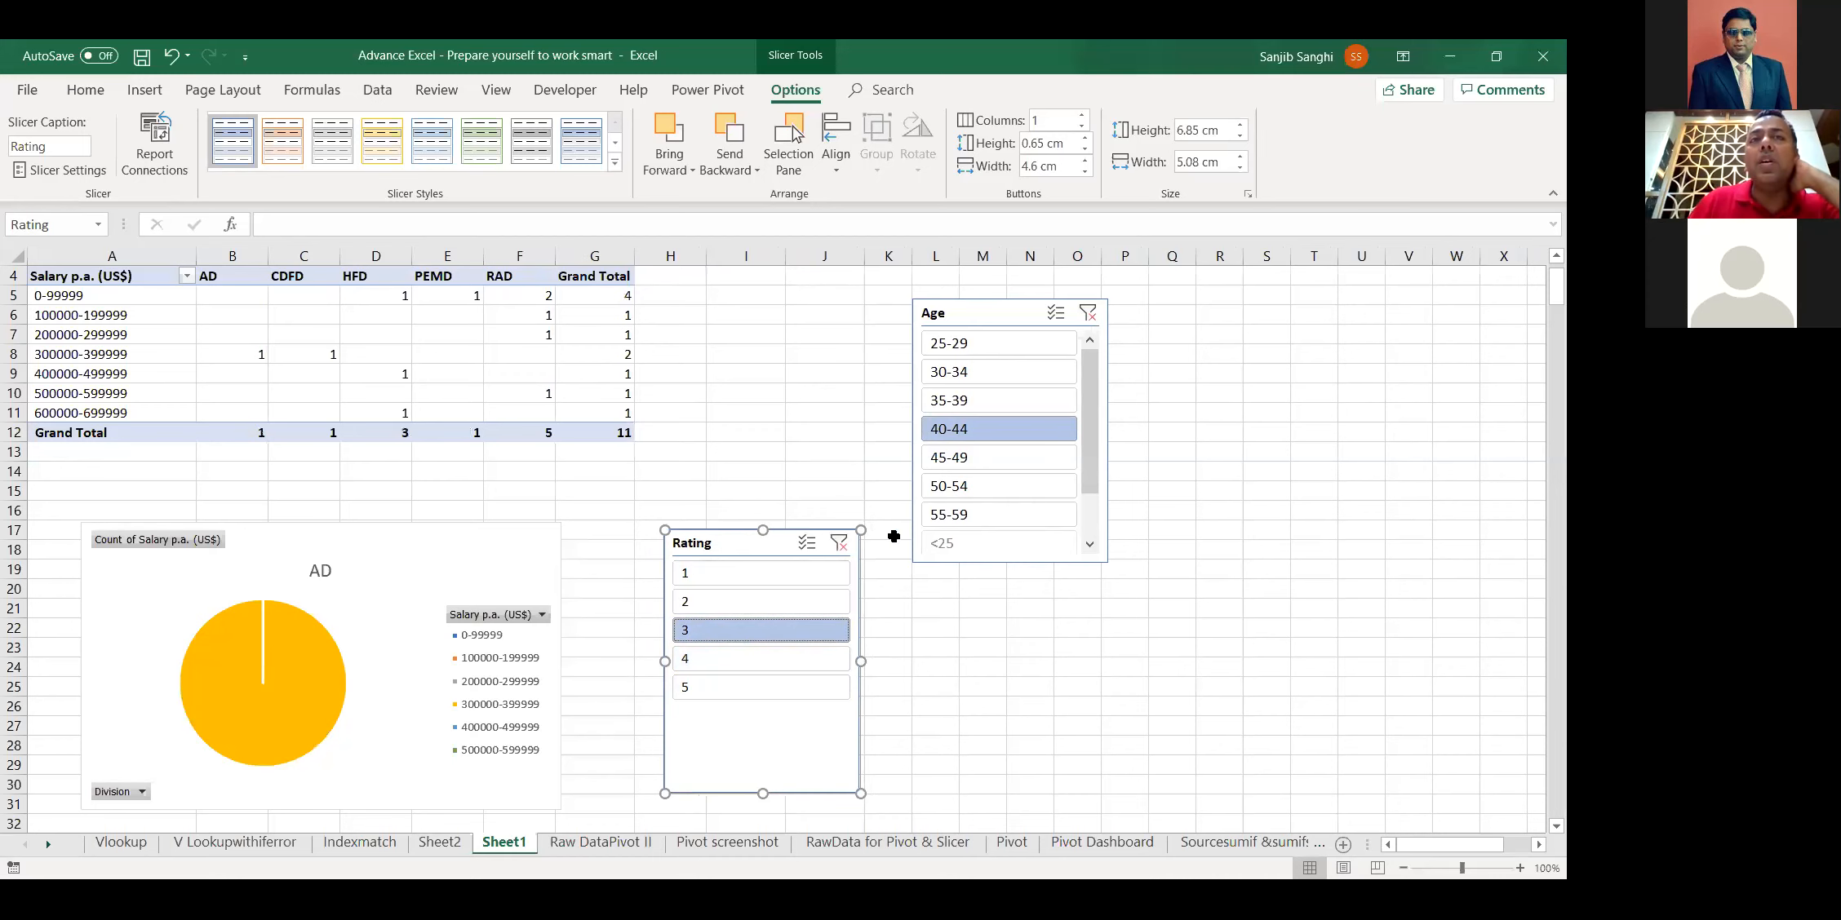
left_click(838, 545)
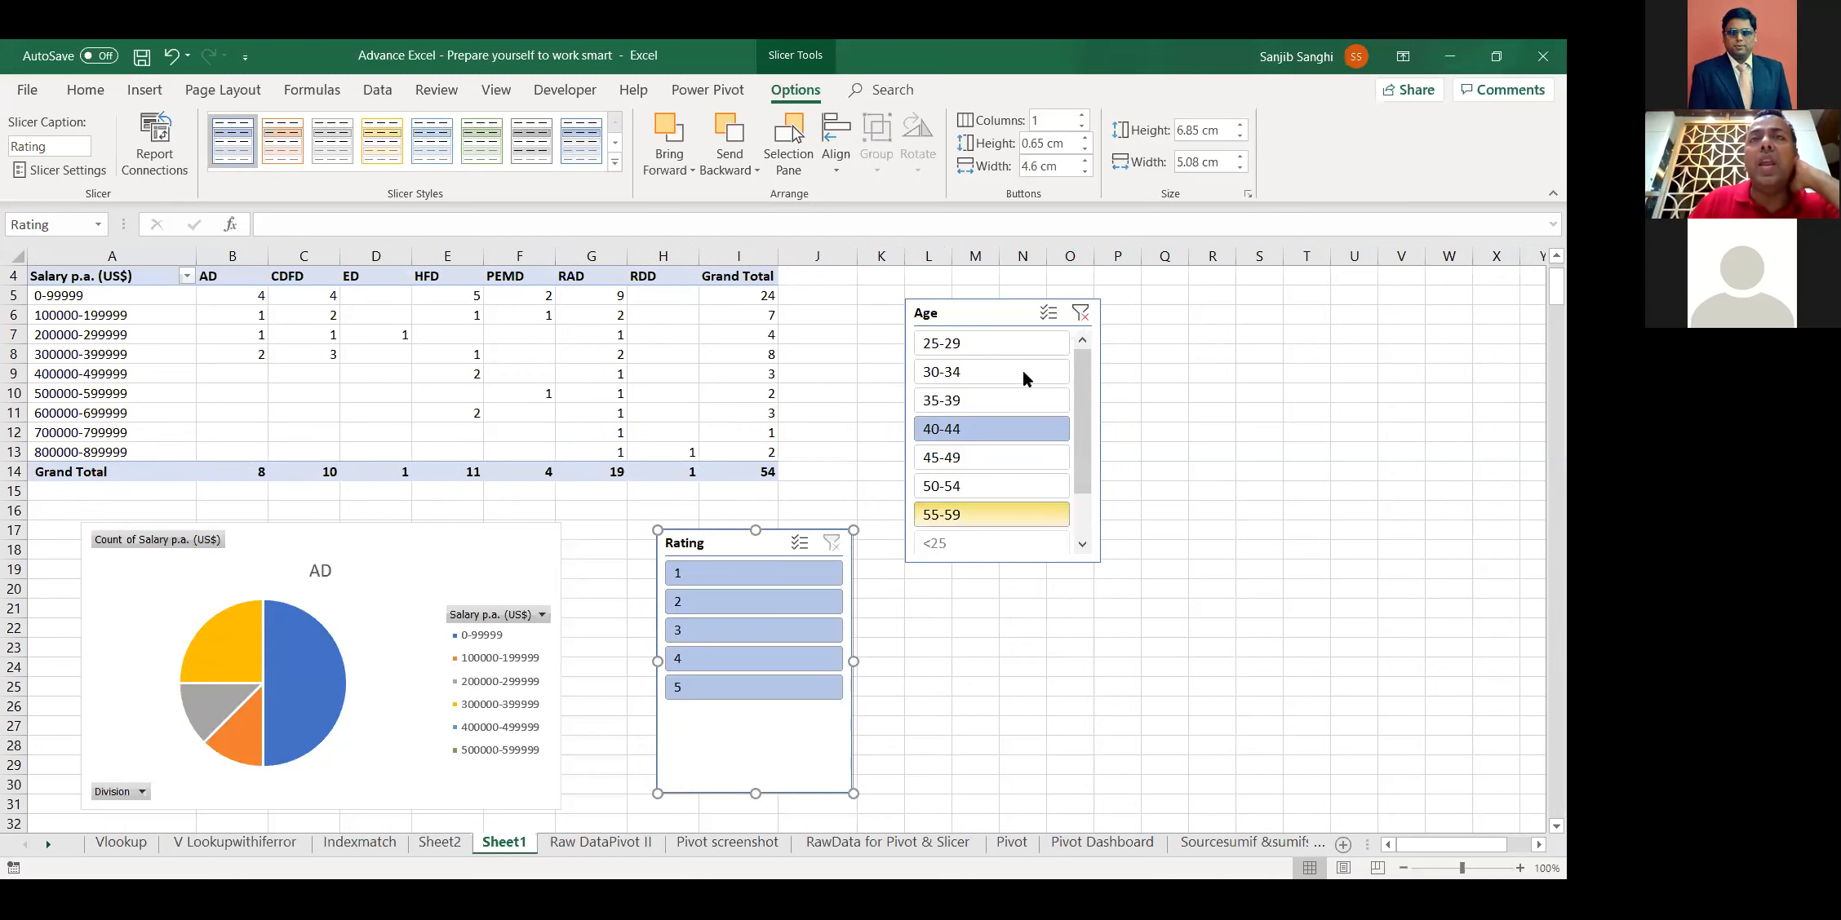
left_click(1081, 314)
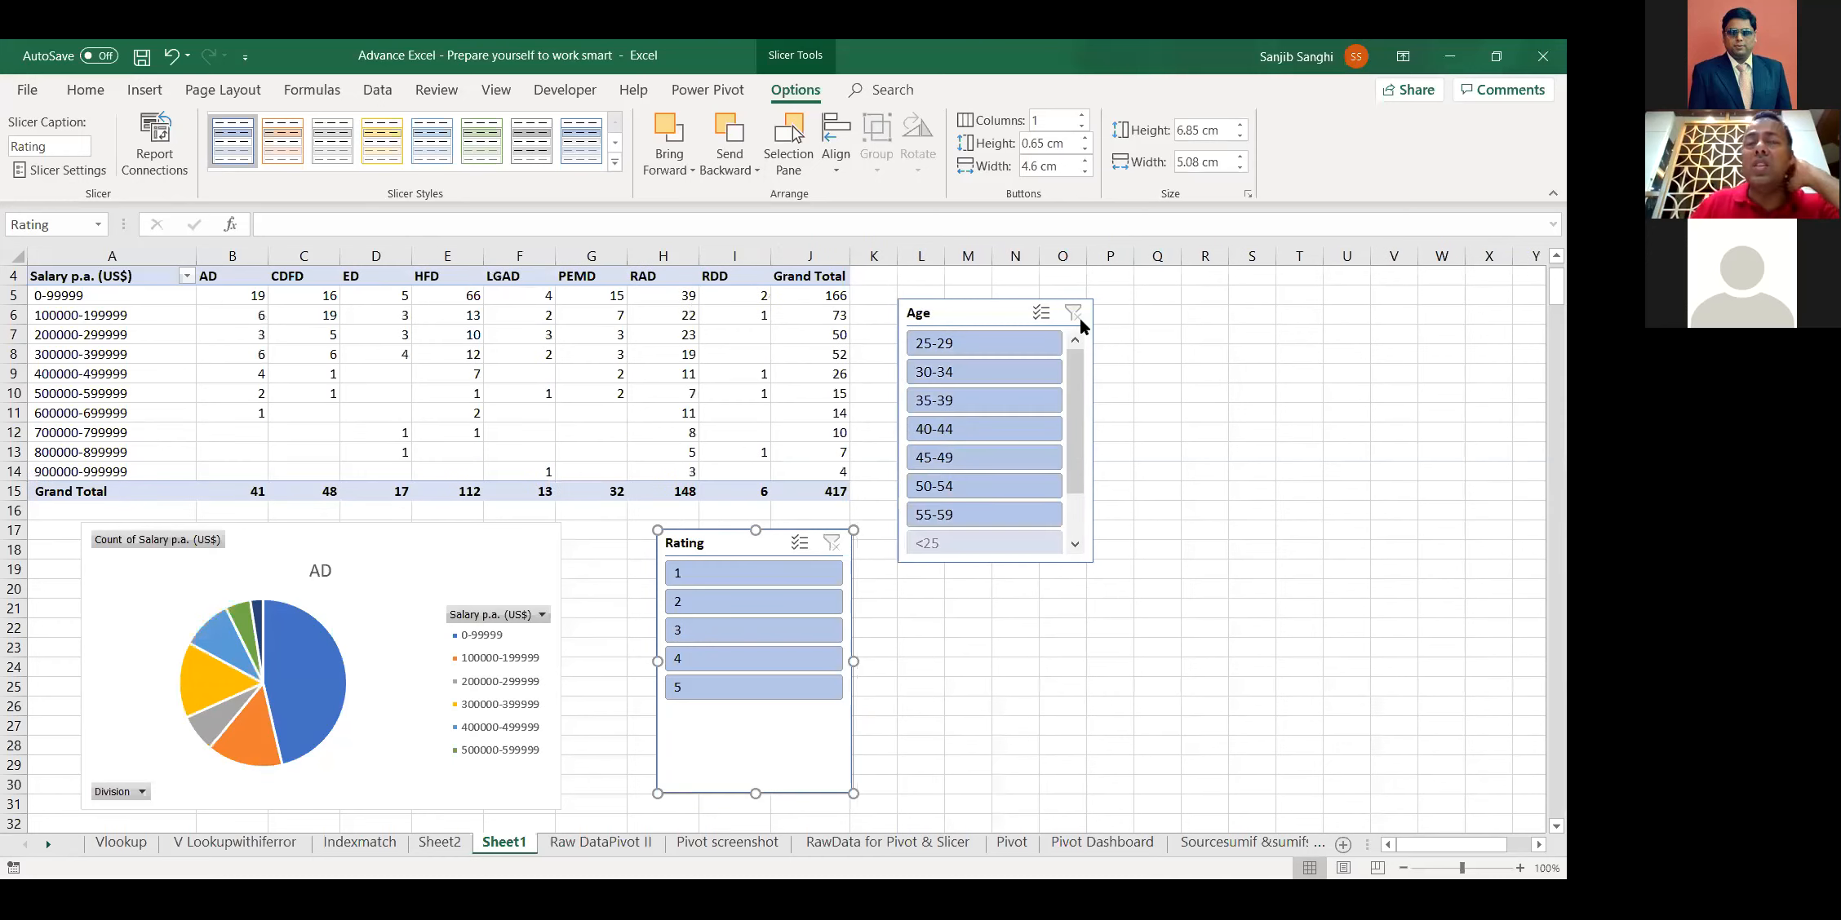